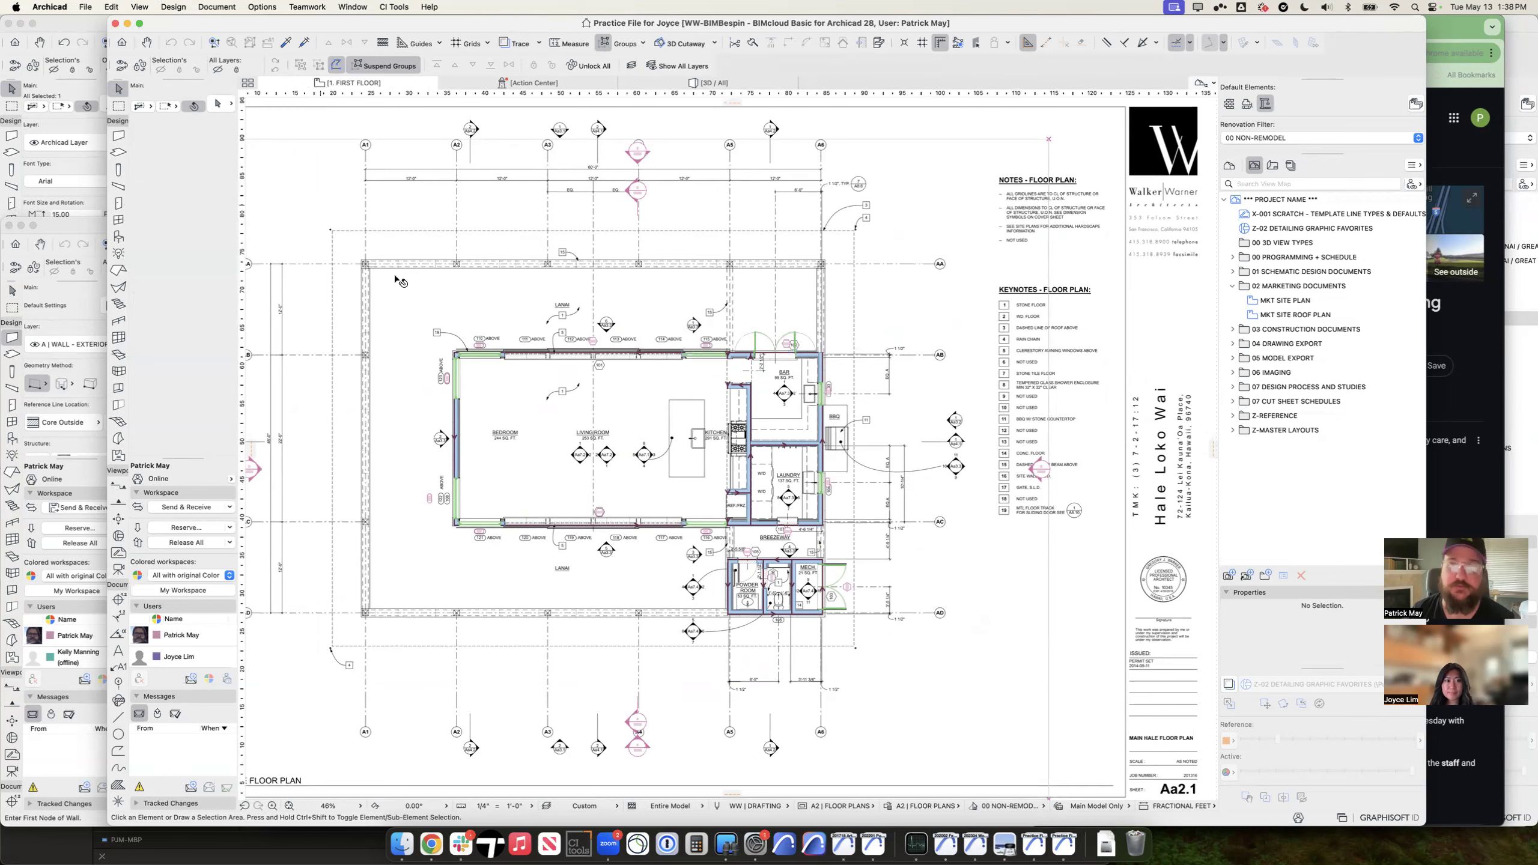
Step: Activate the Wall tool over a blank area of the first-floor plan, away from the existing building
scroll(760, 606, up, 5)
scroll(761, 607, up, 5)
scroll(685, 524, down, 3)
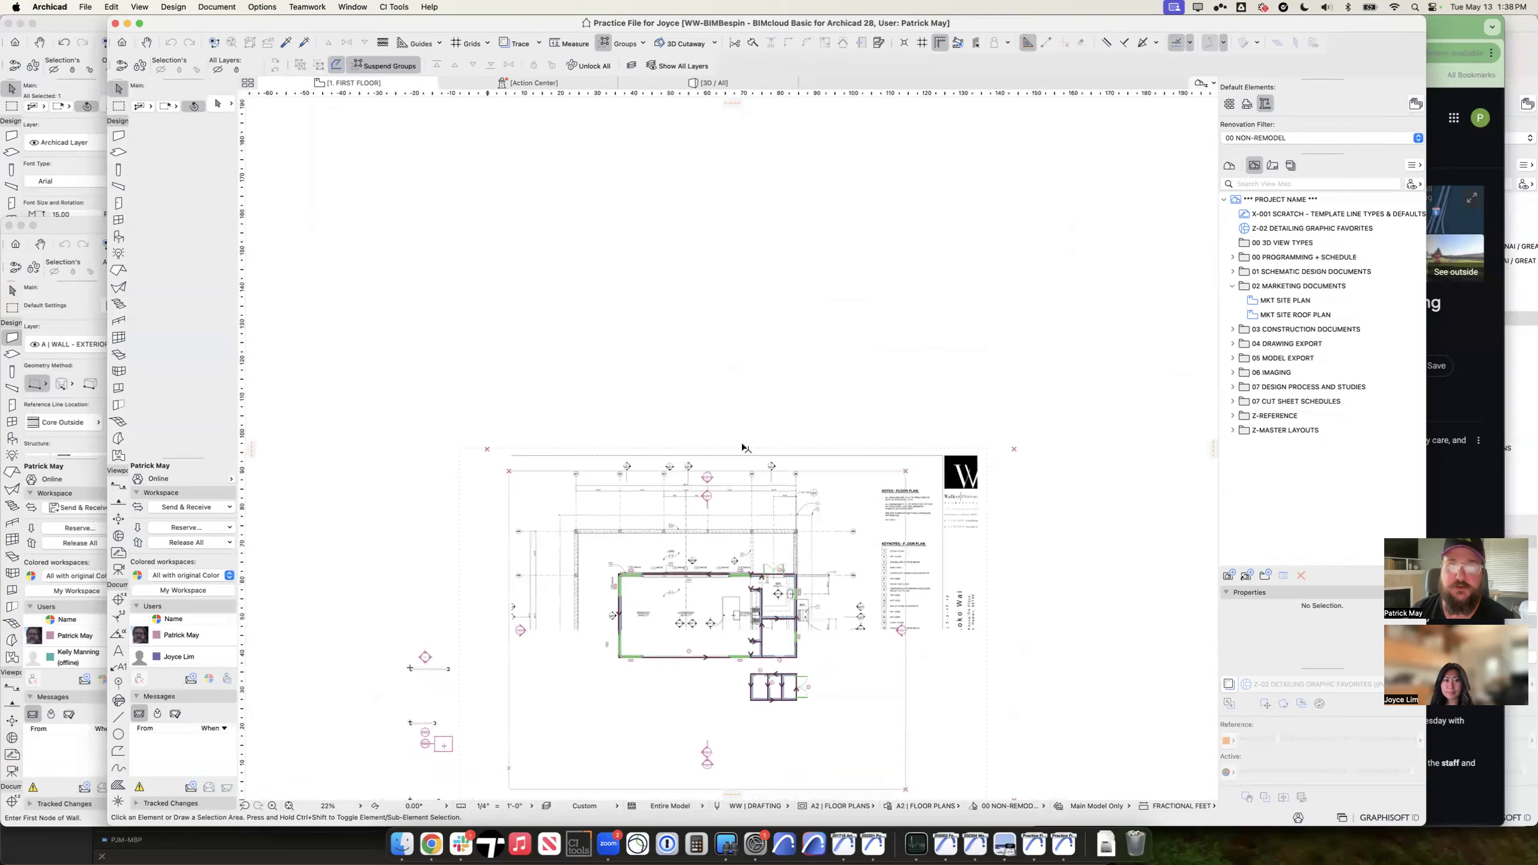
scroll(685, 525, up, 5)
scroll(685, 524, up, 3)
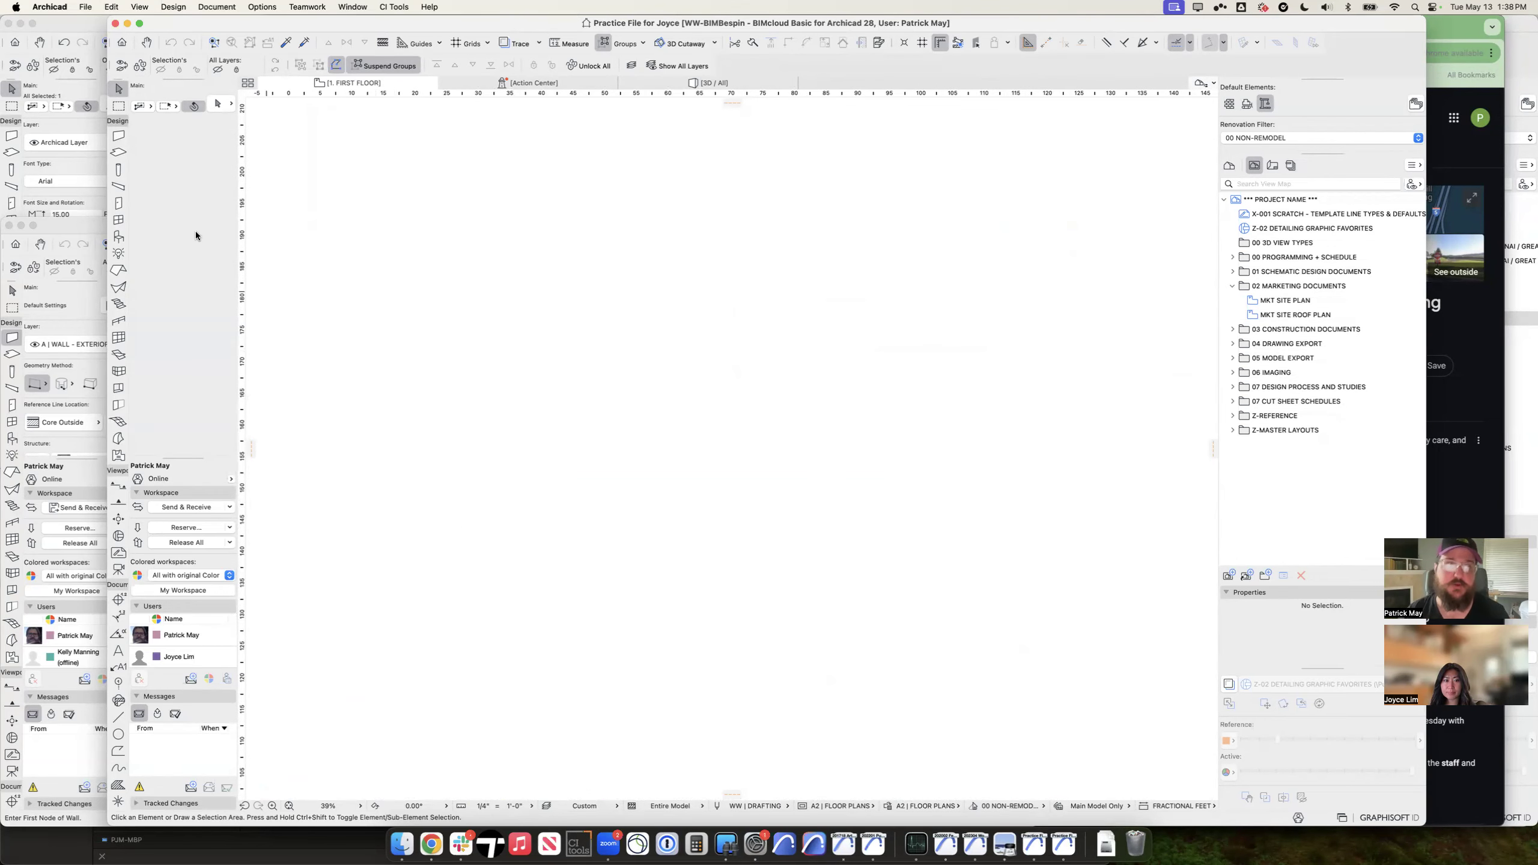
click(119, 137)
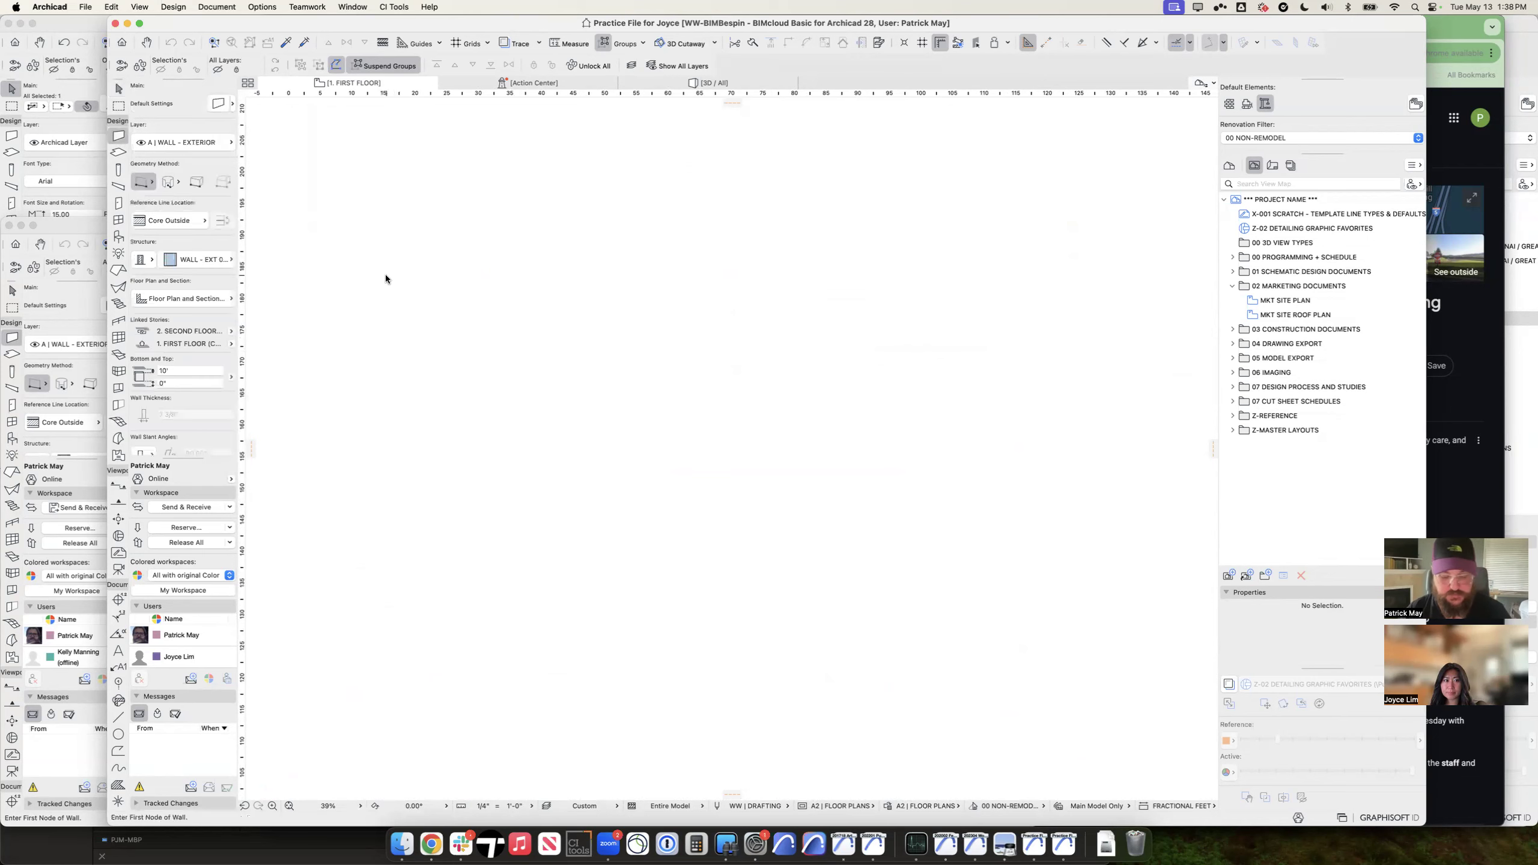
Step: Try setting the default wall's top offset from the second floor to 0", and check the heights in Story Settings
key(super+t)
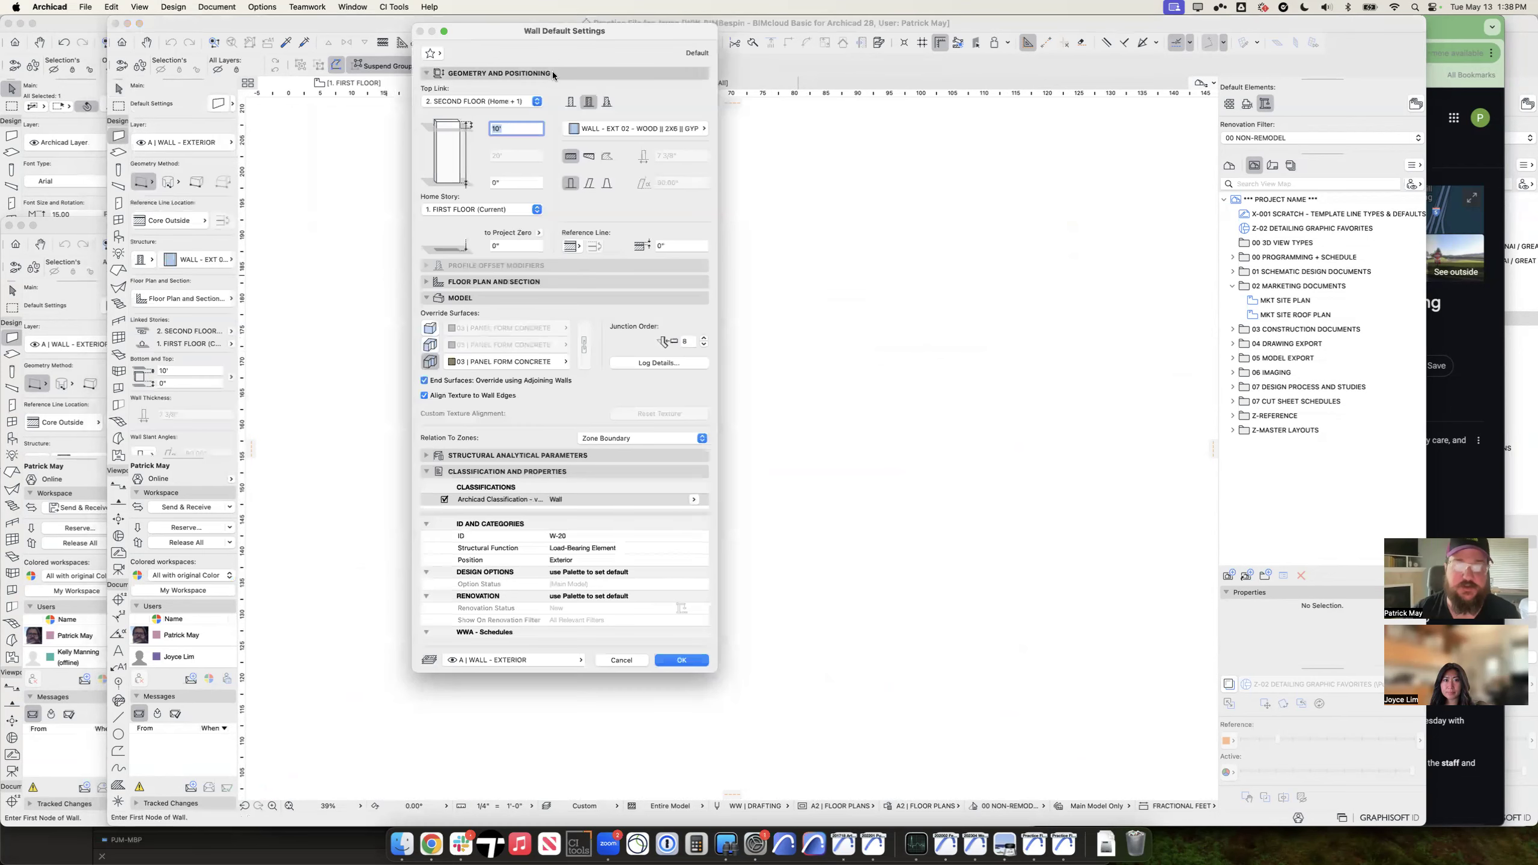
drag(548, 31, 602, 111)
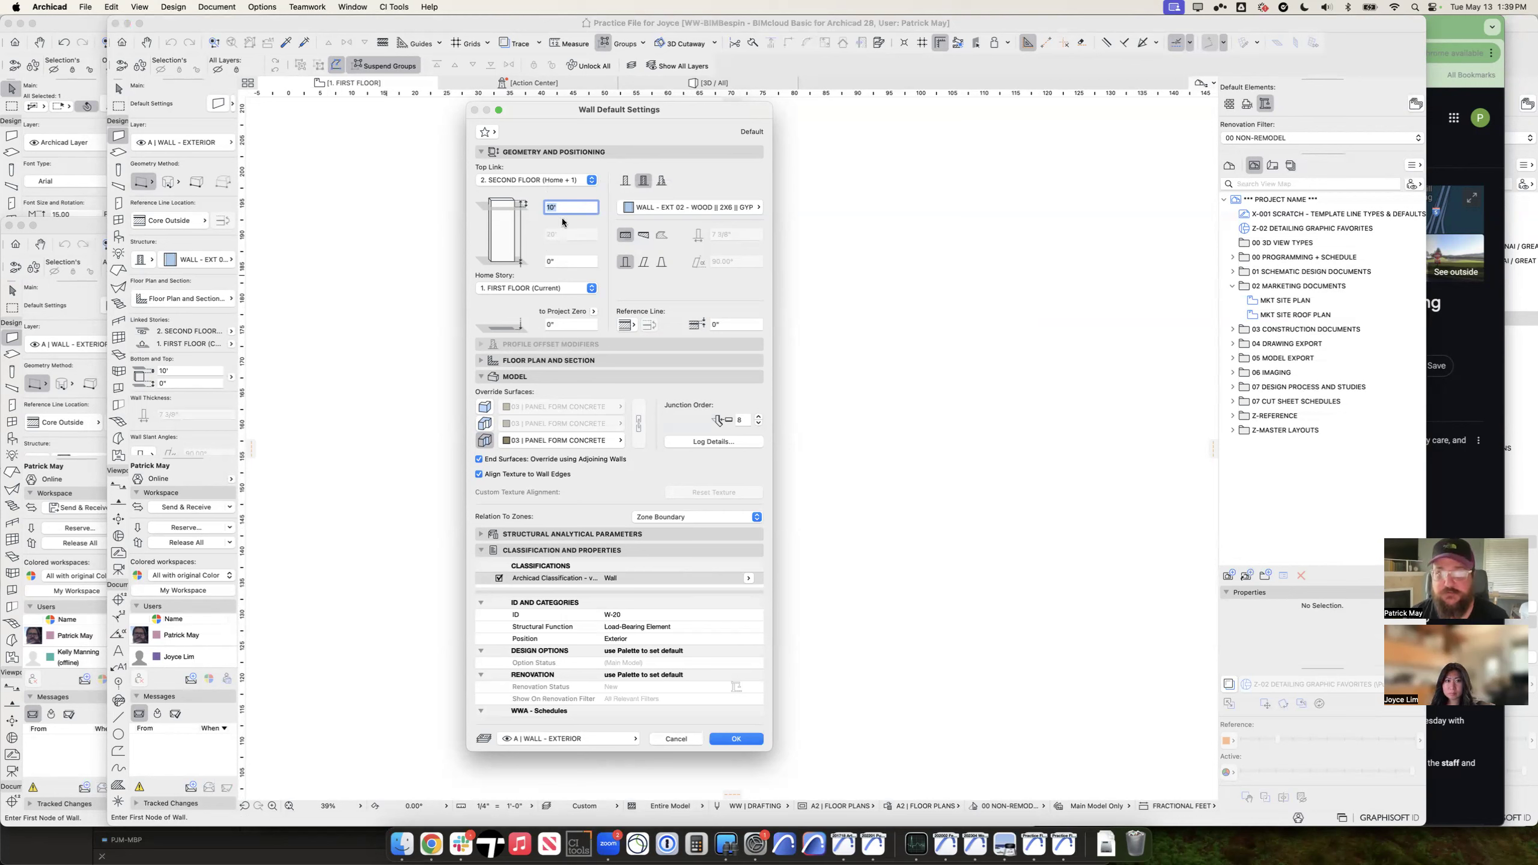
text(0)
key(Tab)
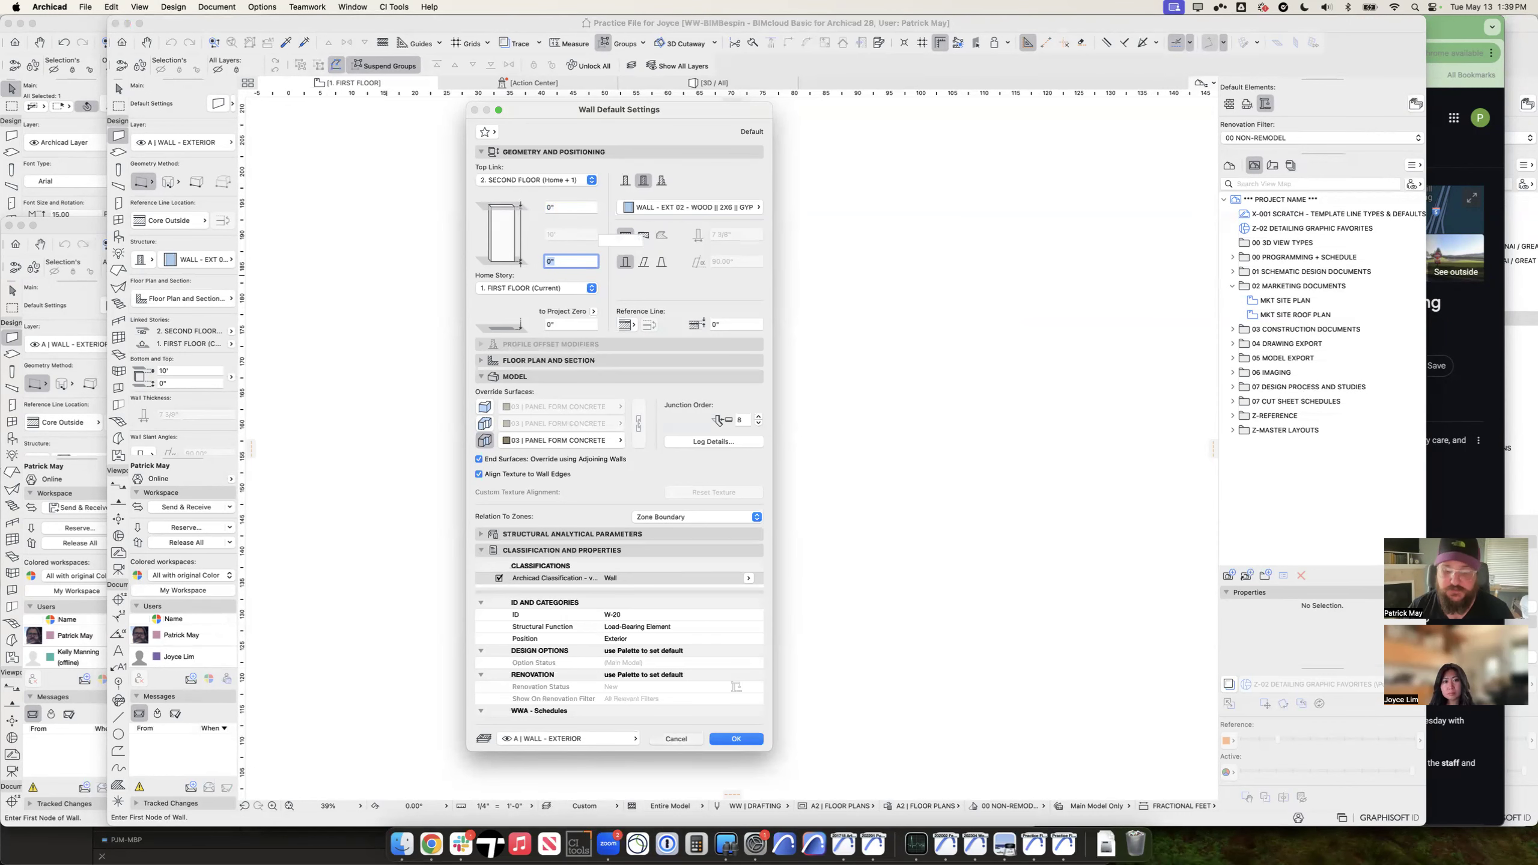
key(Return)
key(super+7)
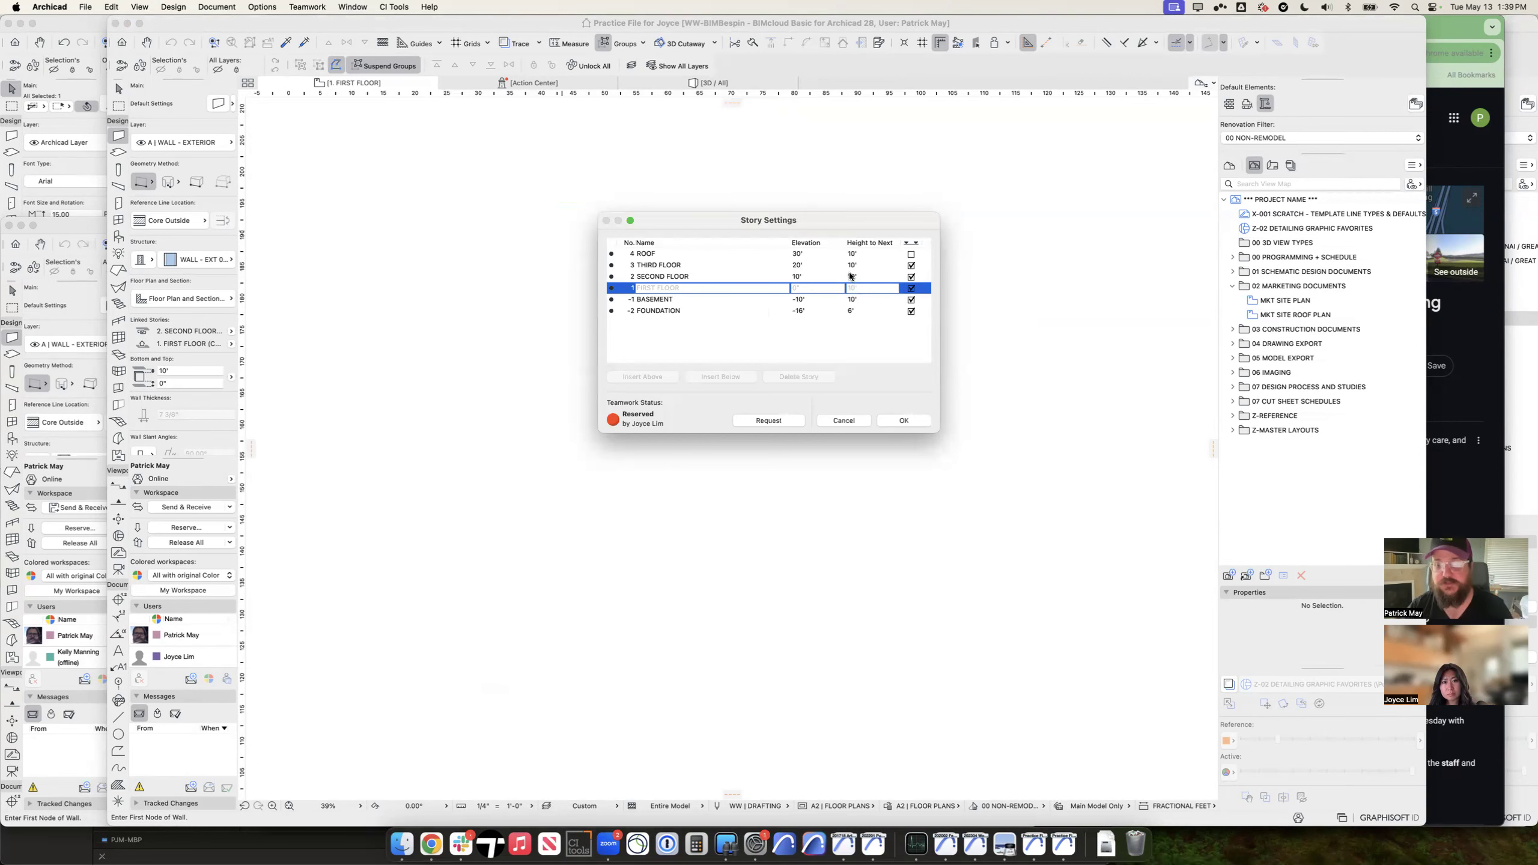
key(Escape)
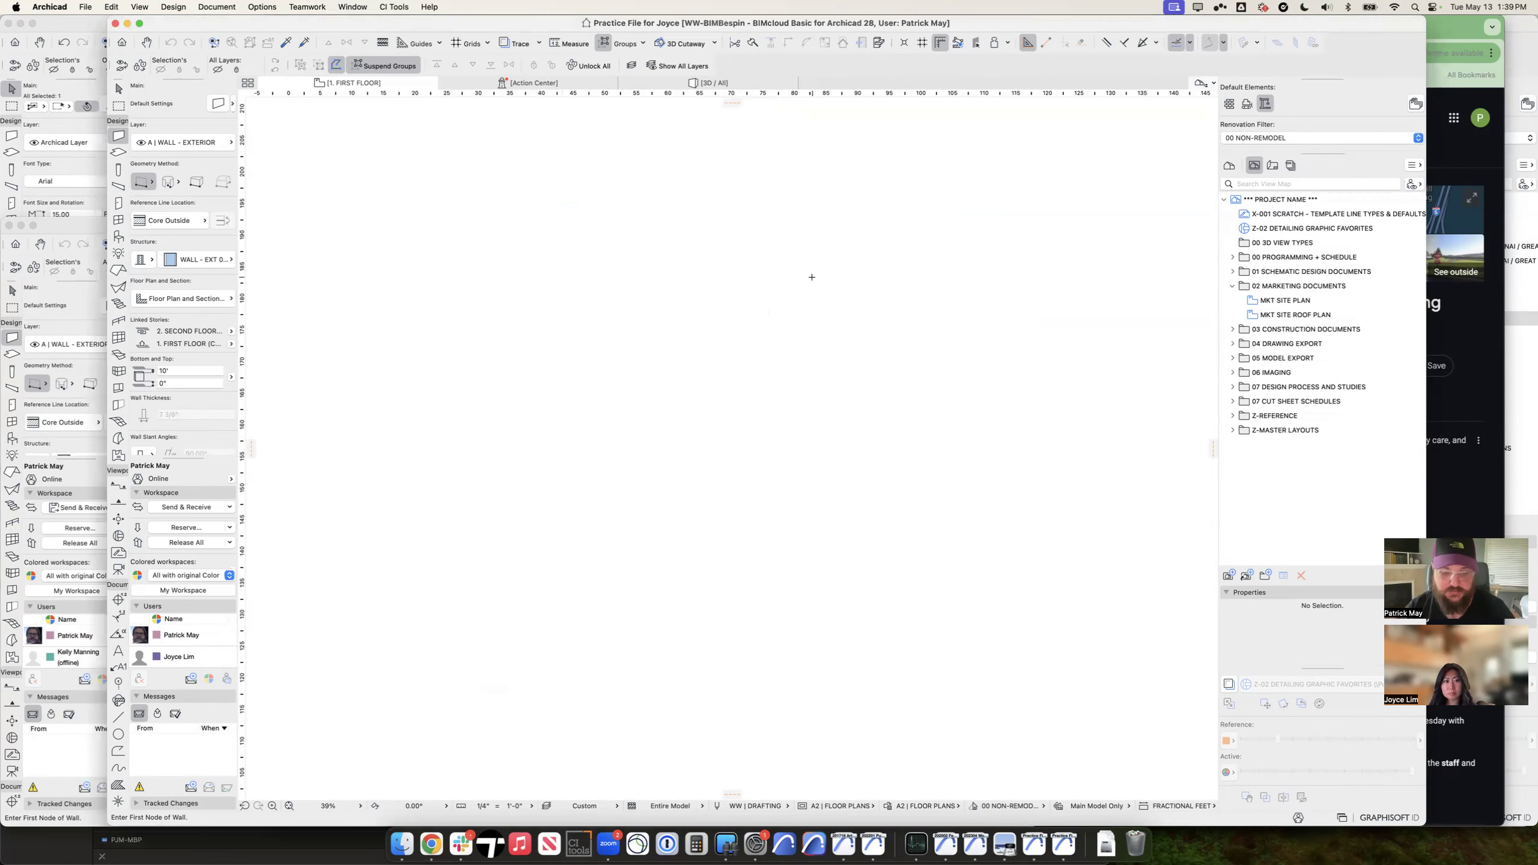
Step: Set the wall defaults to a 0" top offset and a basic 03 | CONCRETE structure 8" thick
key(super+t)
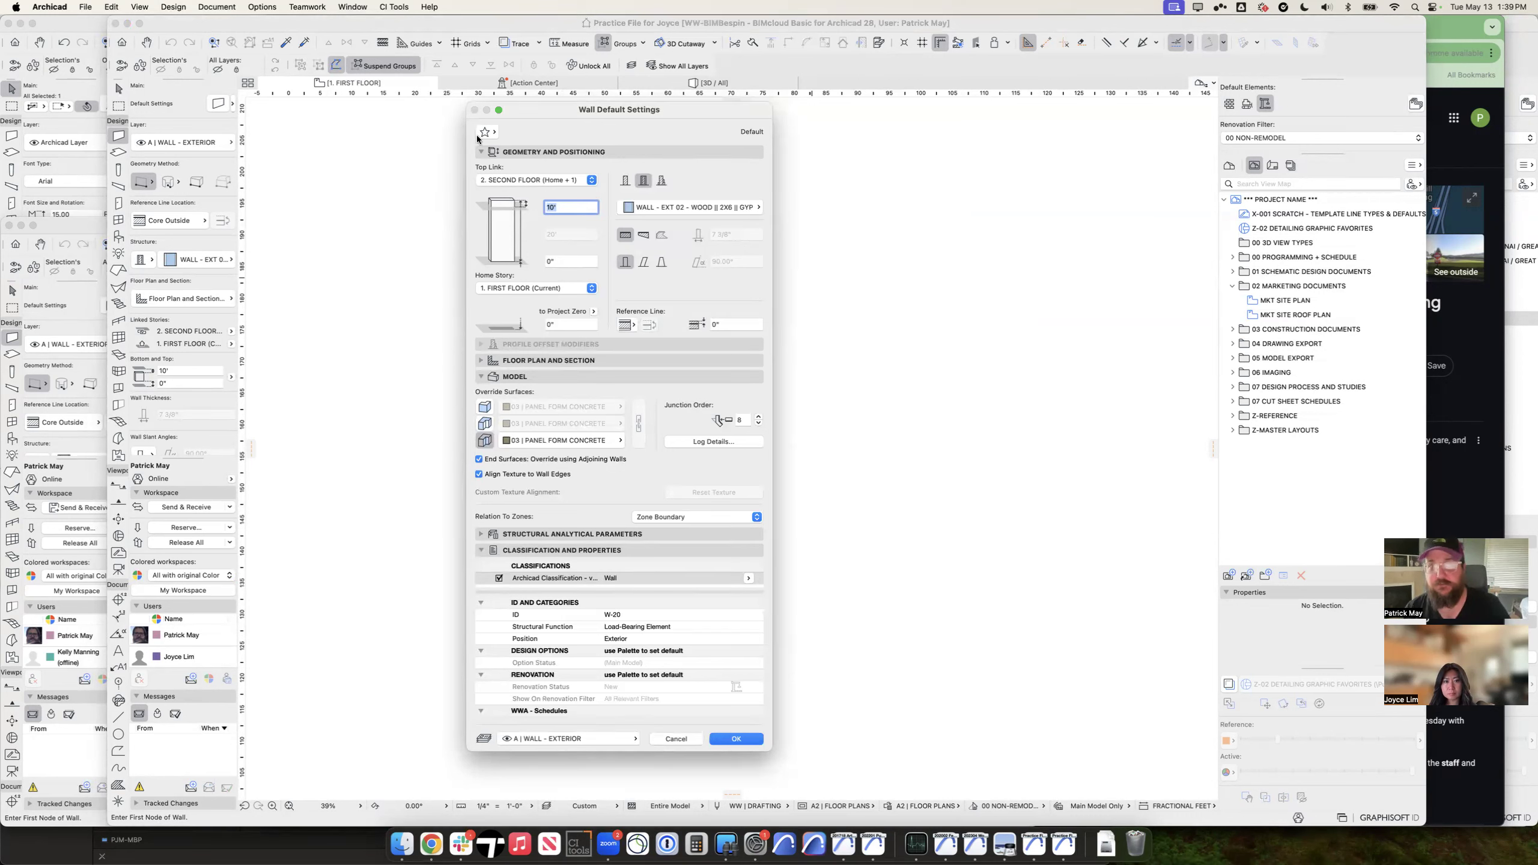
text(0)
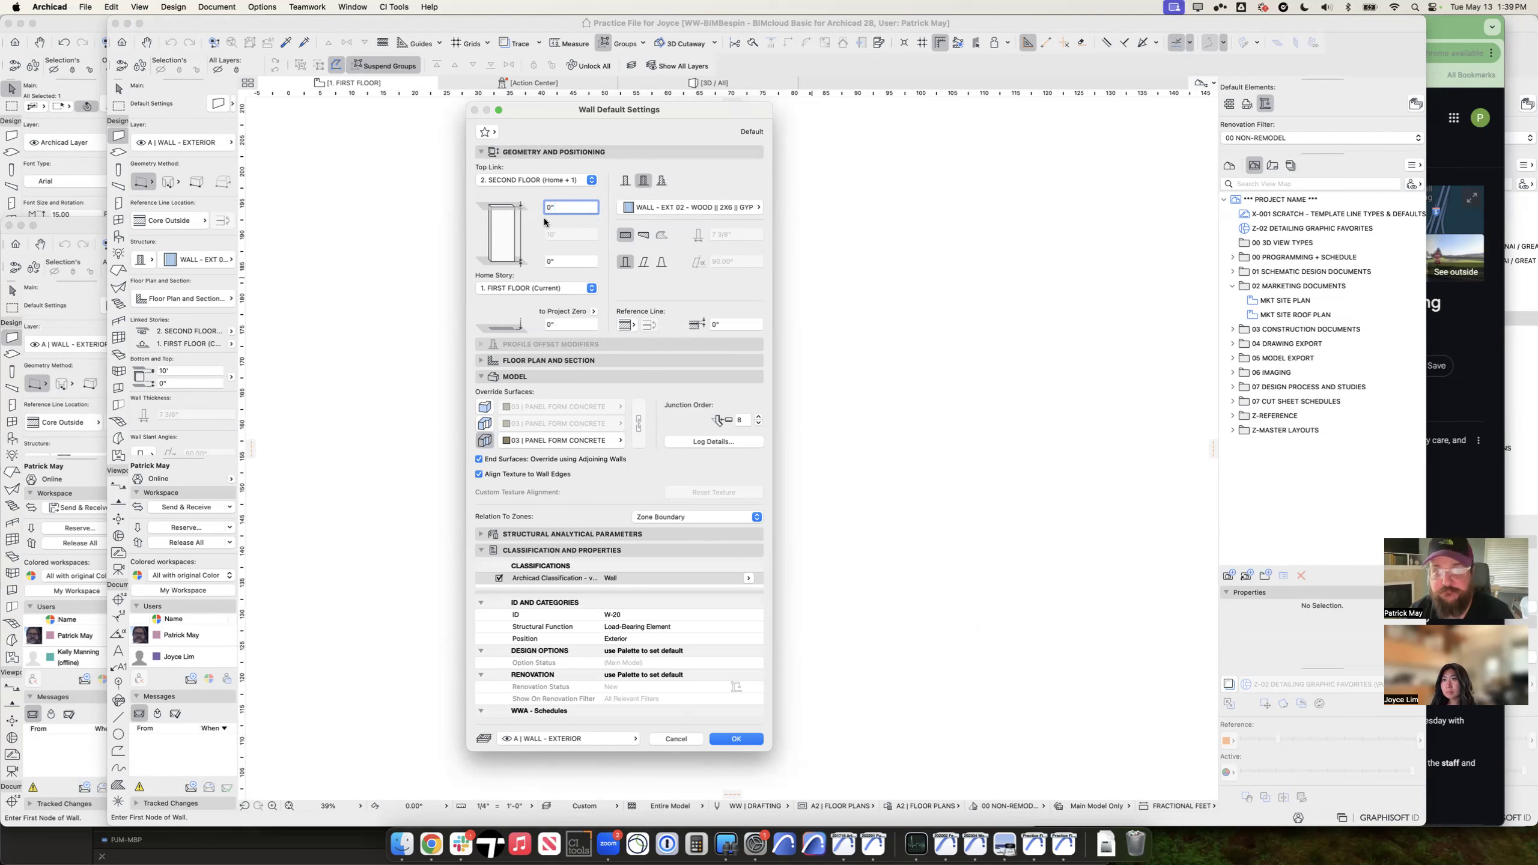
click(627, 179)
click(671, 205)
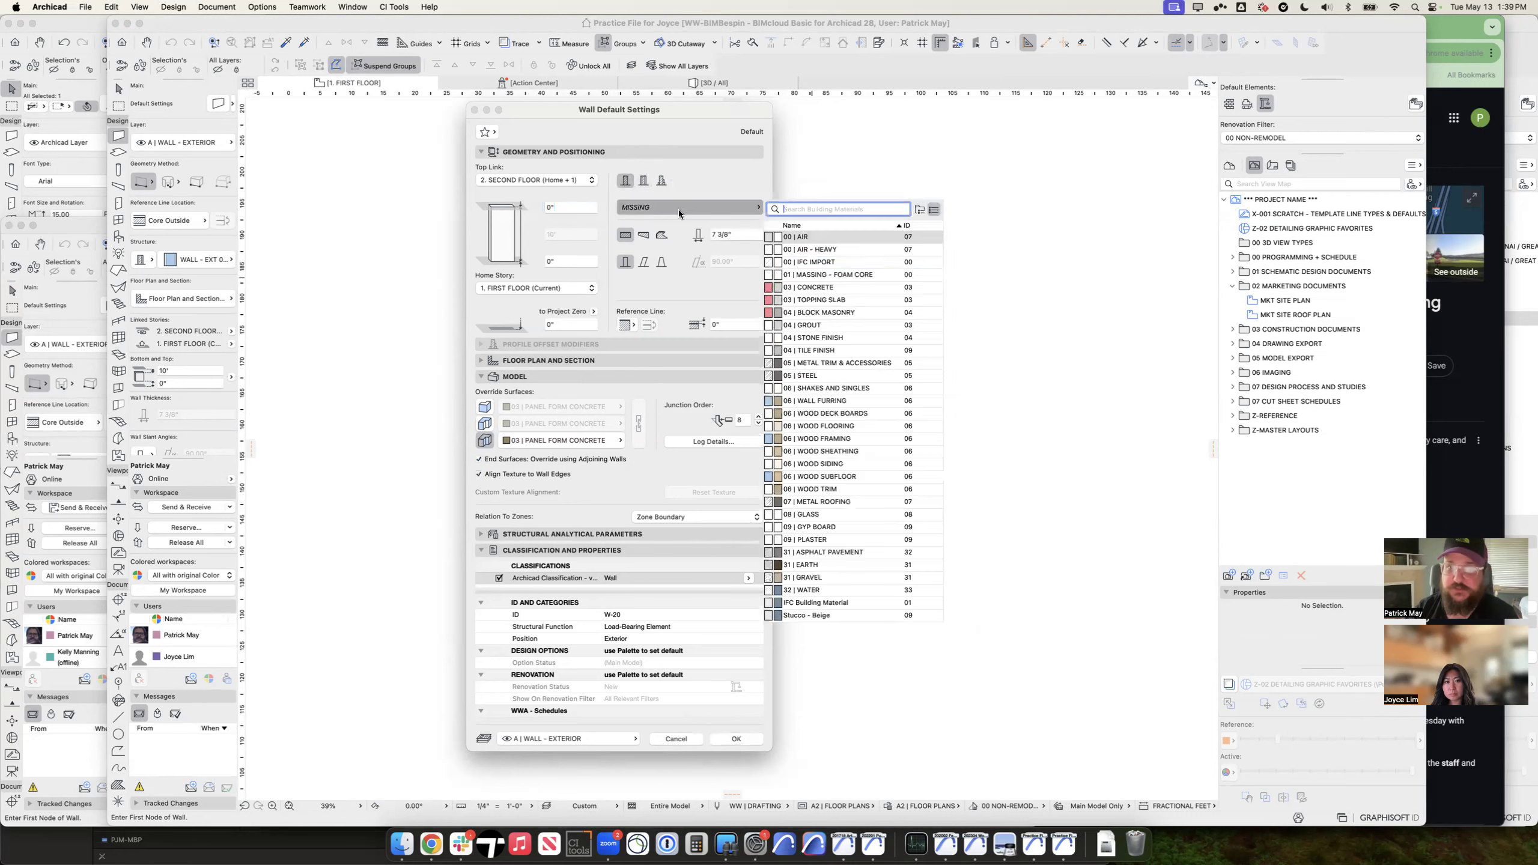
text(conc)
click(829, 238)
click(734, 234)
text(8)
key(Tab)
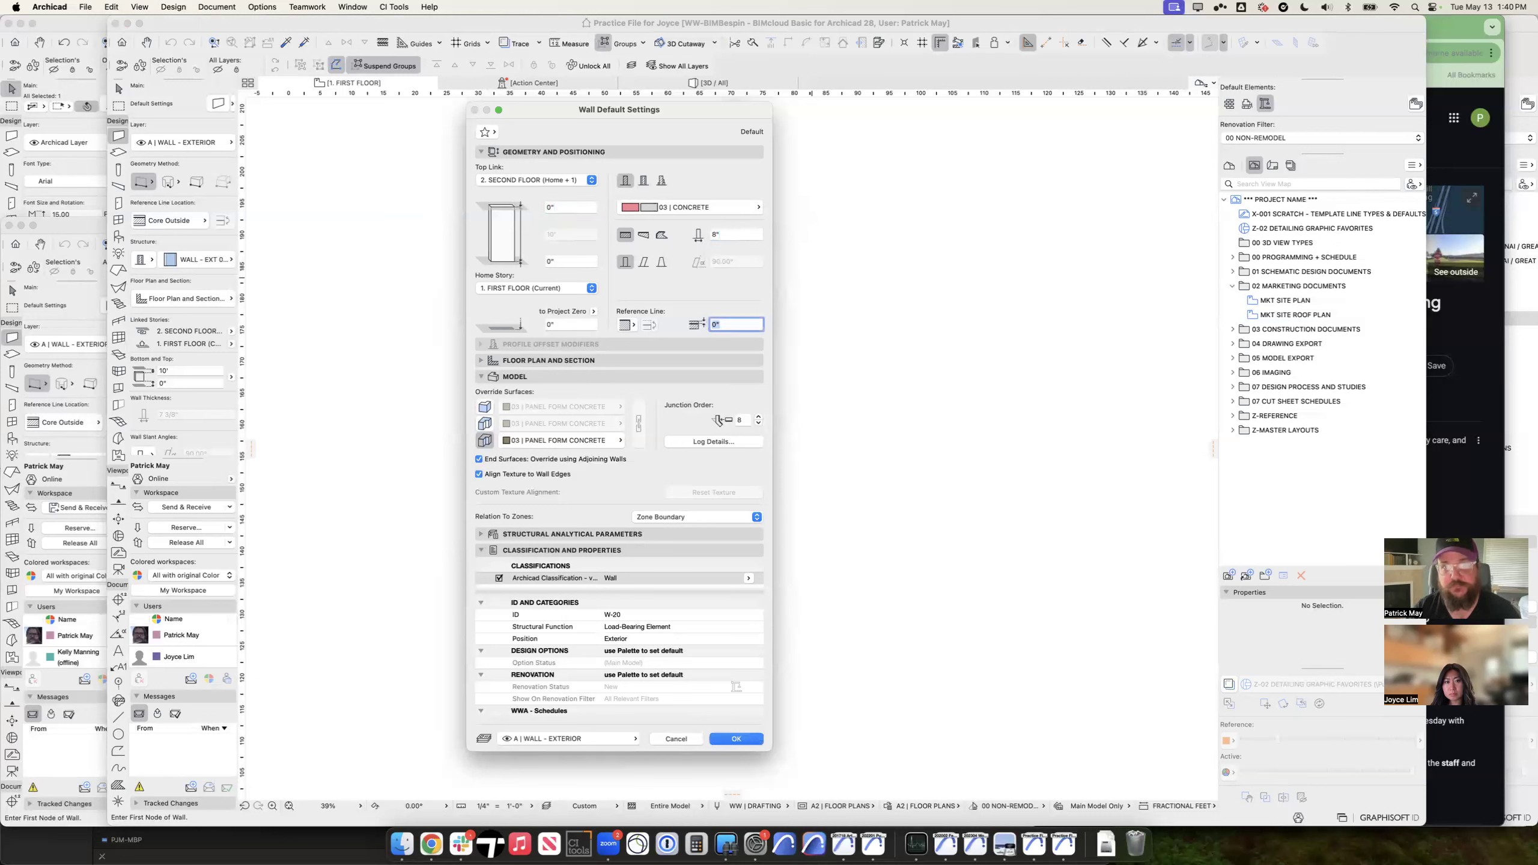
key(Return)
Step: Draw three separate straight concrete walls in the blank area: one nearly horizontal, one nearly vertical and one sloping
click(551, 307)
click(718, 310)
click(719, 235)
click(731, 311)
click(779, 294)
click(846, 269)
key(Escape)
Step: Set the thickness of all three concrete test walls to 10" and delete them
drag(849, 364, 671, 260)
key(super+t)
click(736, 234)
text(10)
key(Tab)
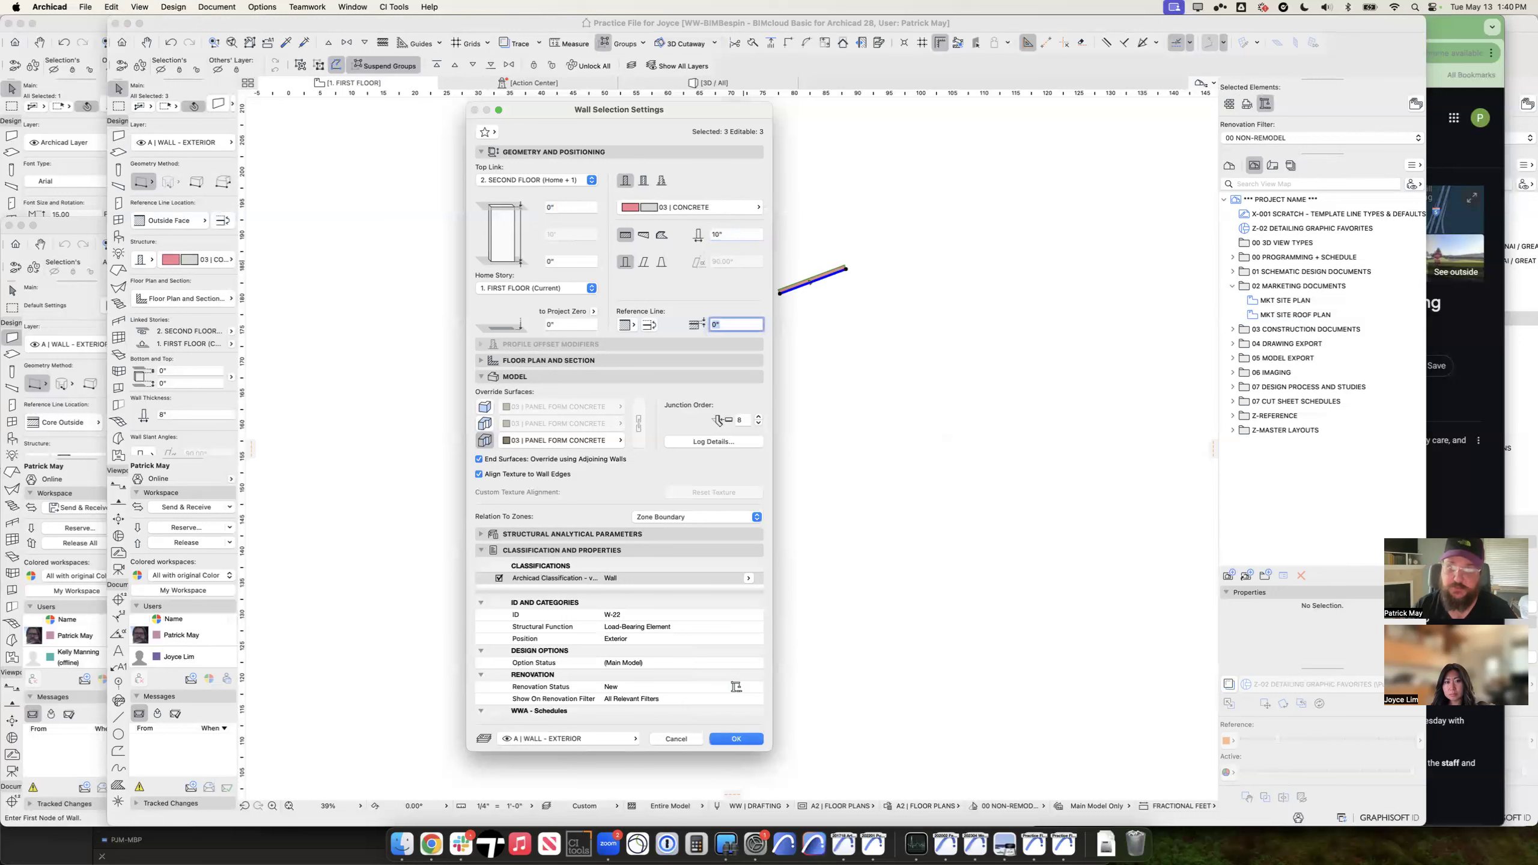
key(Return)
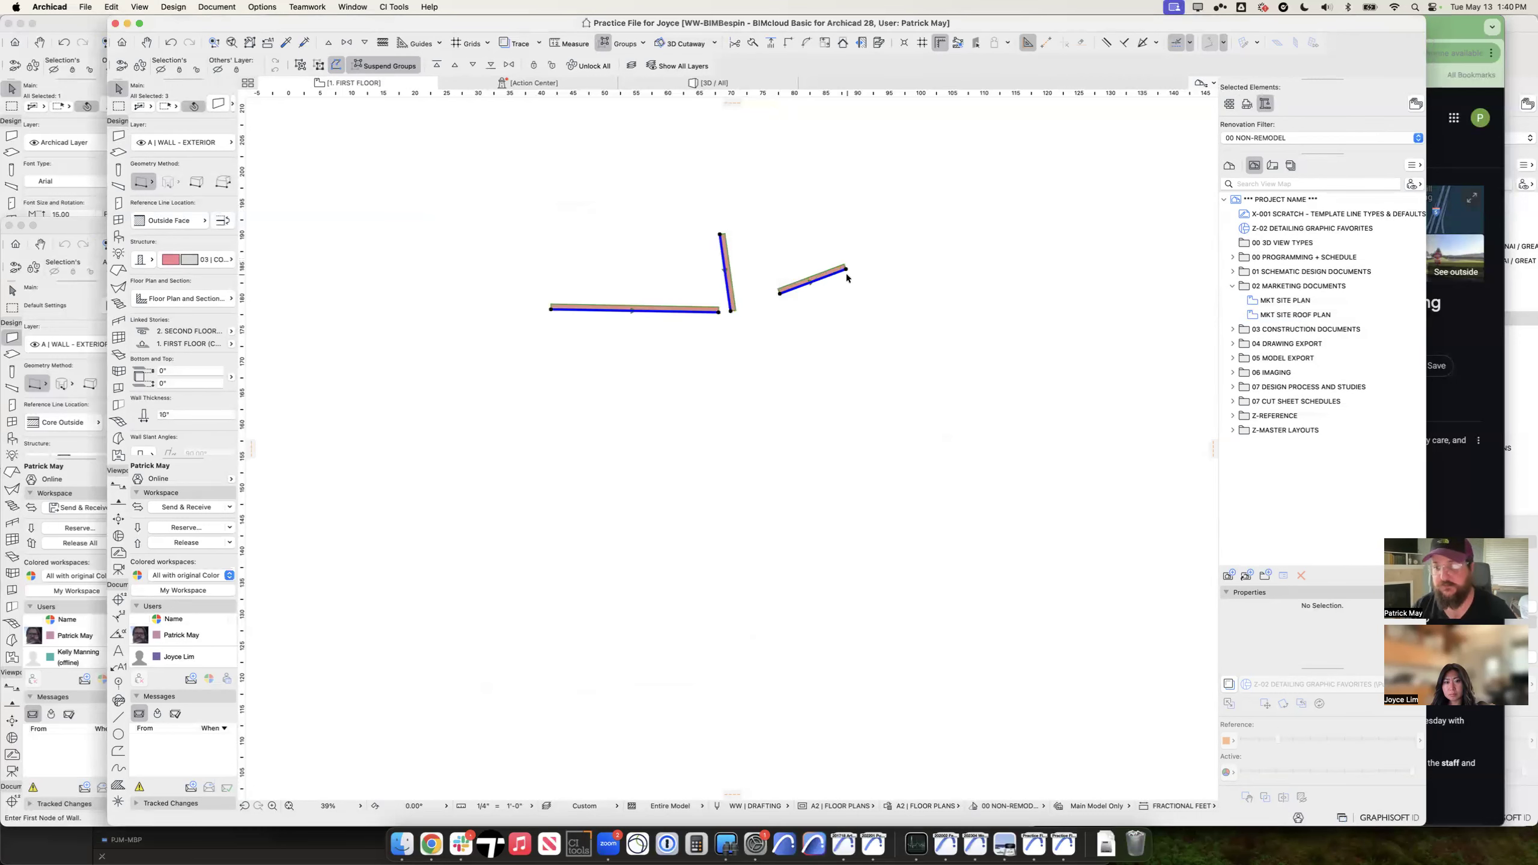
key(Delete)
Step: Set the default wall structure to the composite CONCRETE - WALL 8"
key(super+t)
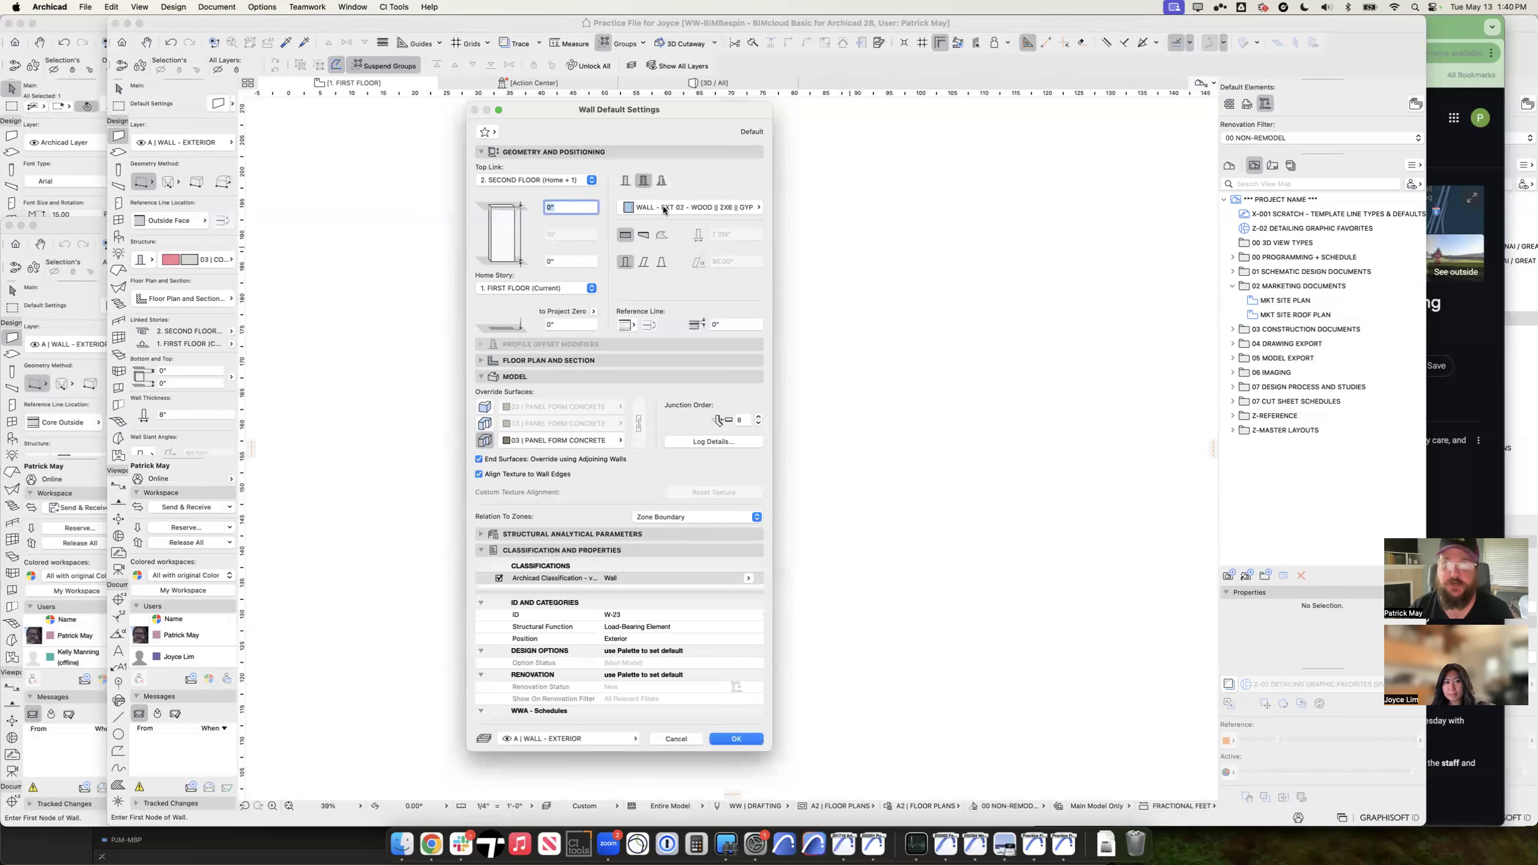
click(690, 207)
text(conc)
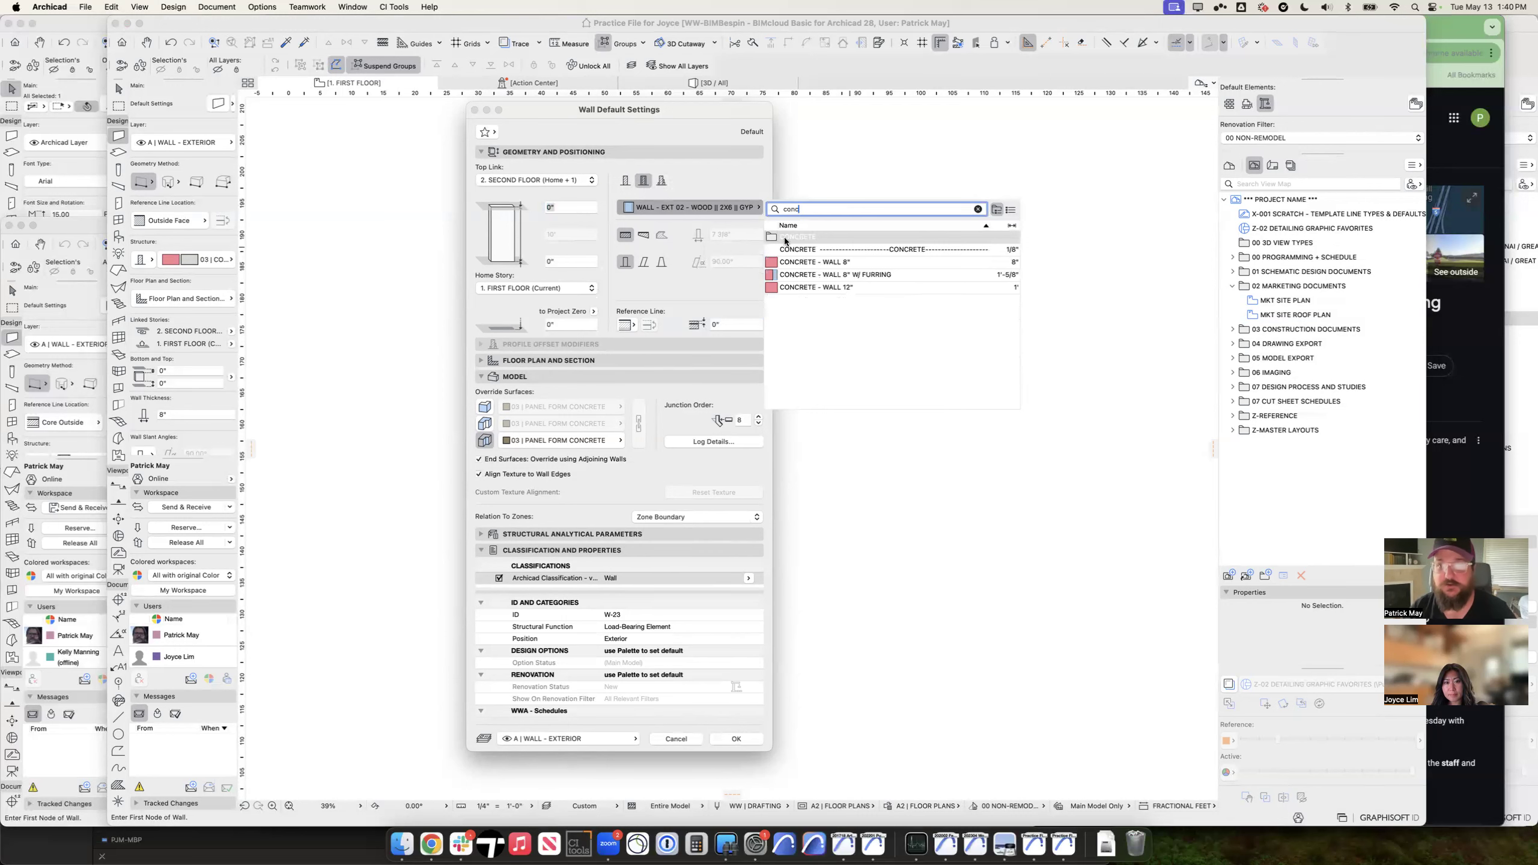
click(815, 262)
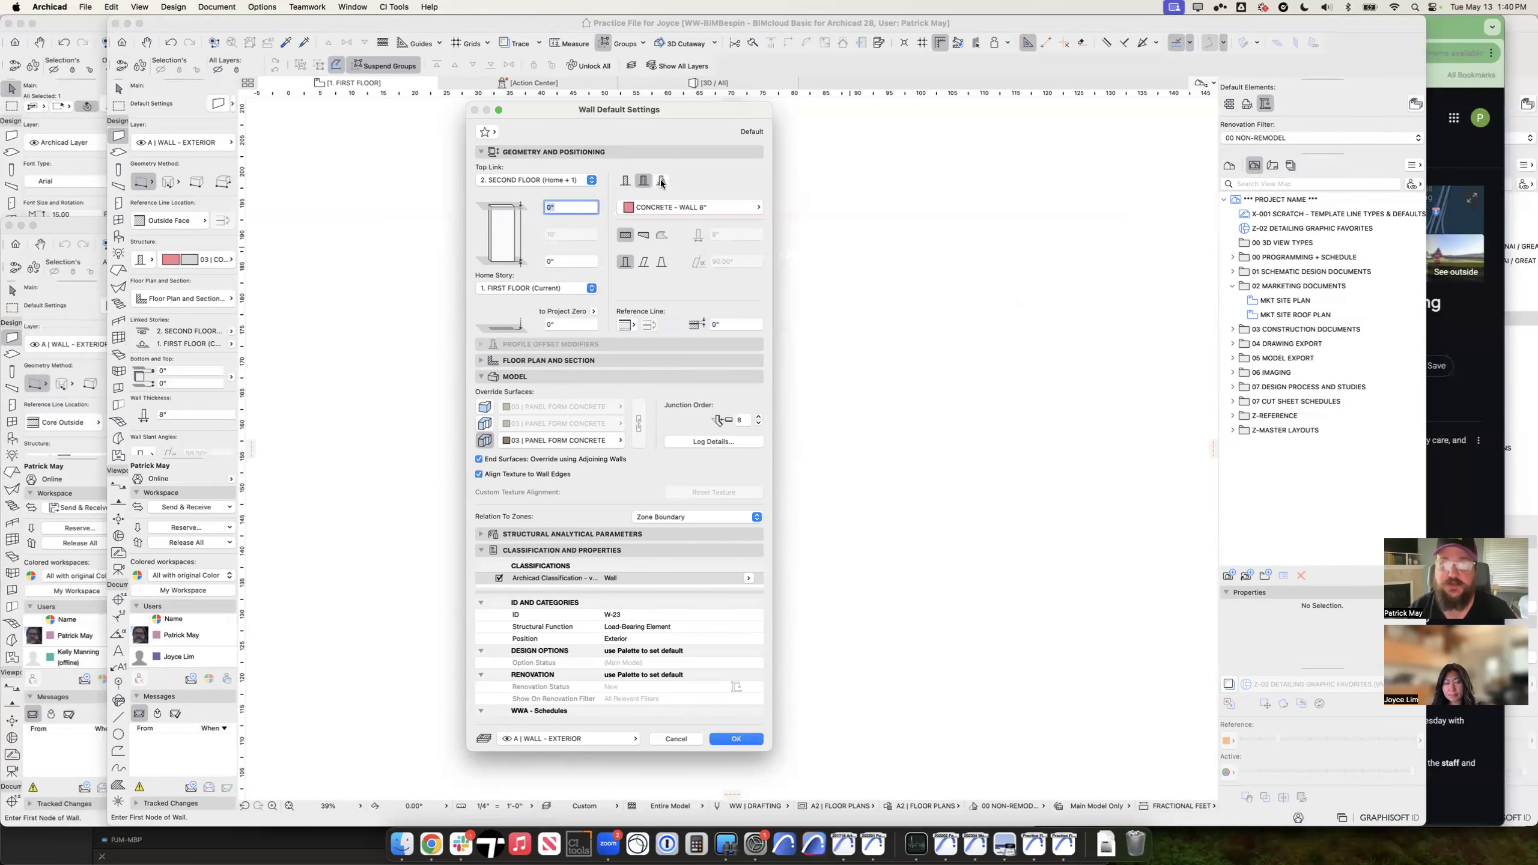
key(Return)
Step: Draw one horizontal composite wall in the blank area and open its composite definition for editing
click(603, 301)
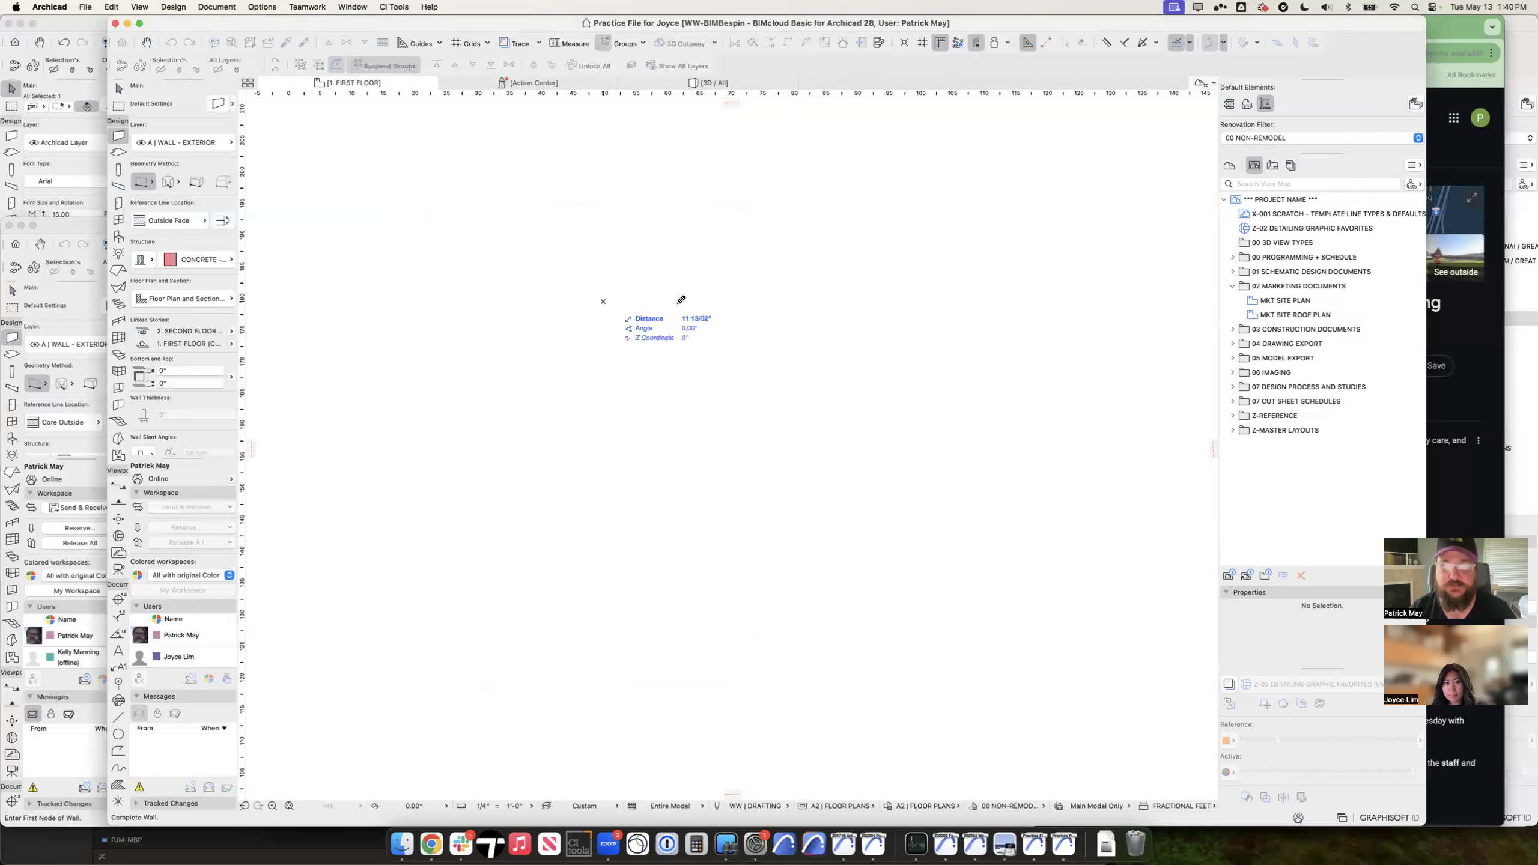
click(786, 301)
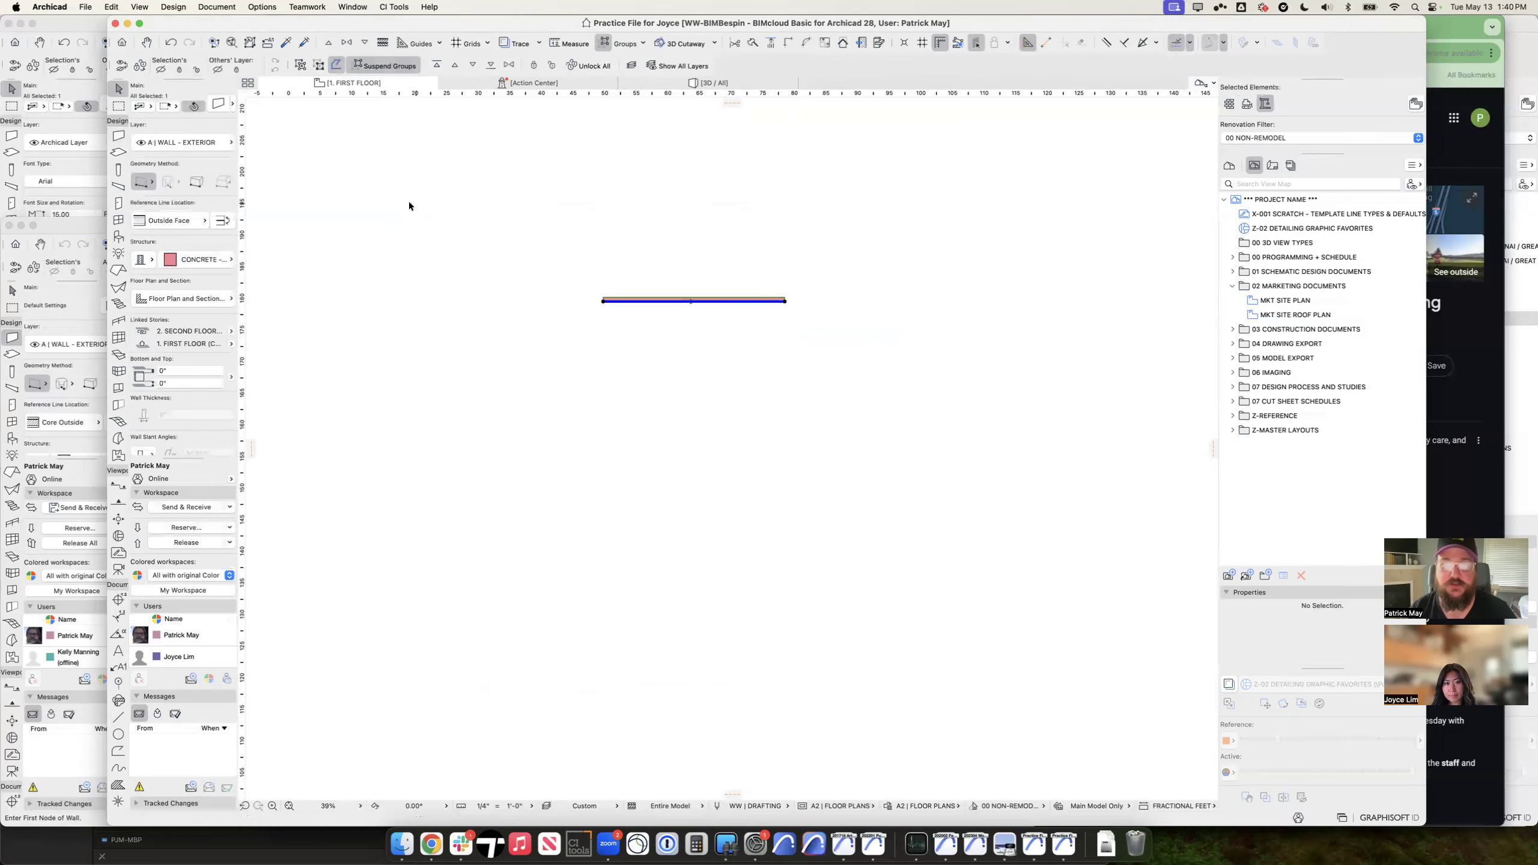
right_click(692, 286)
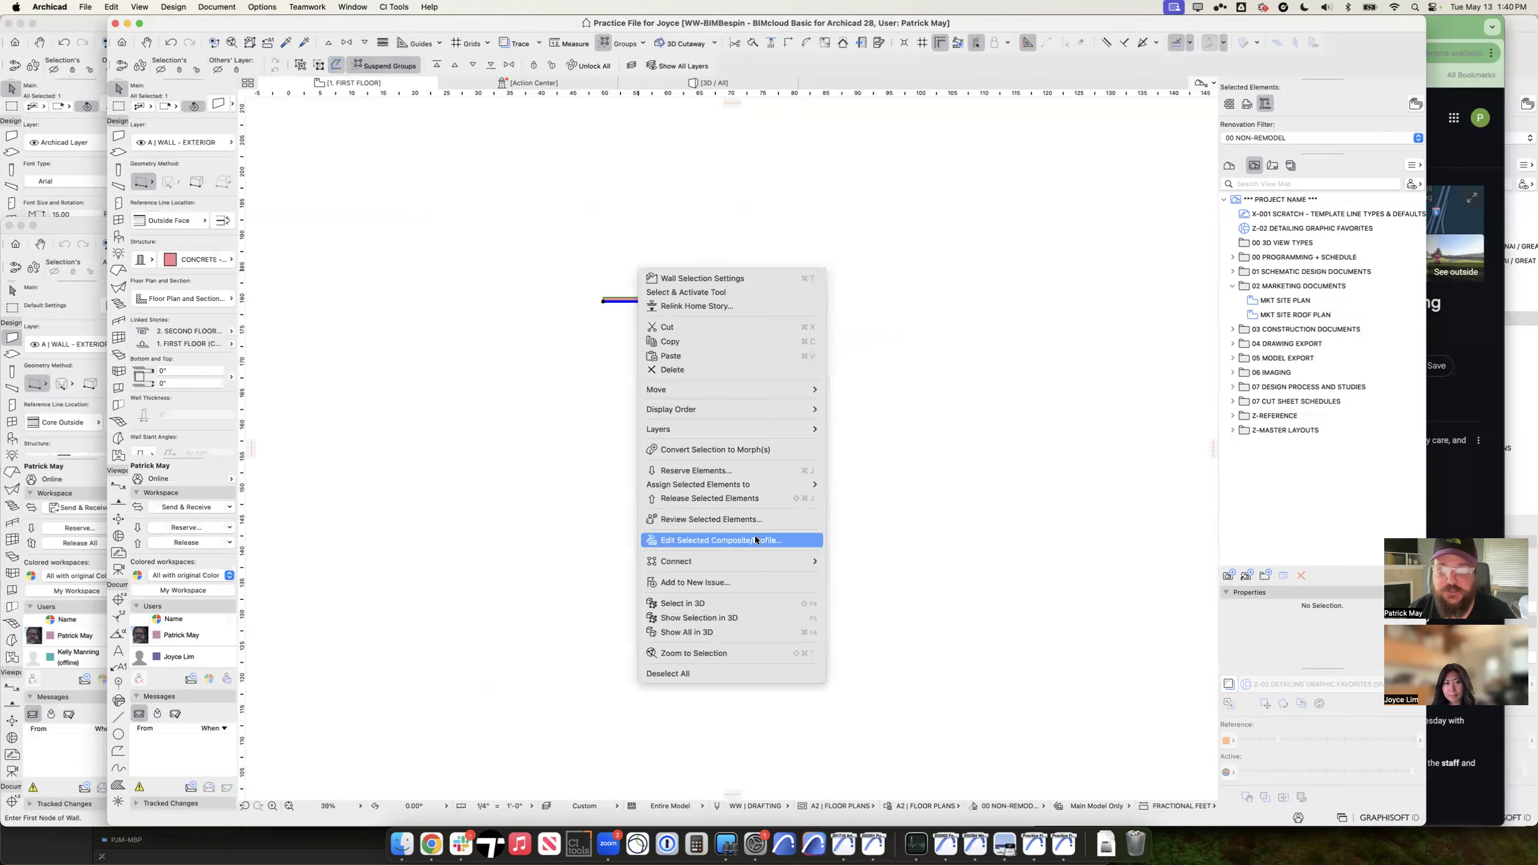
click(755, 540)
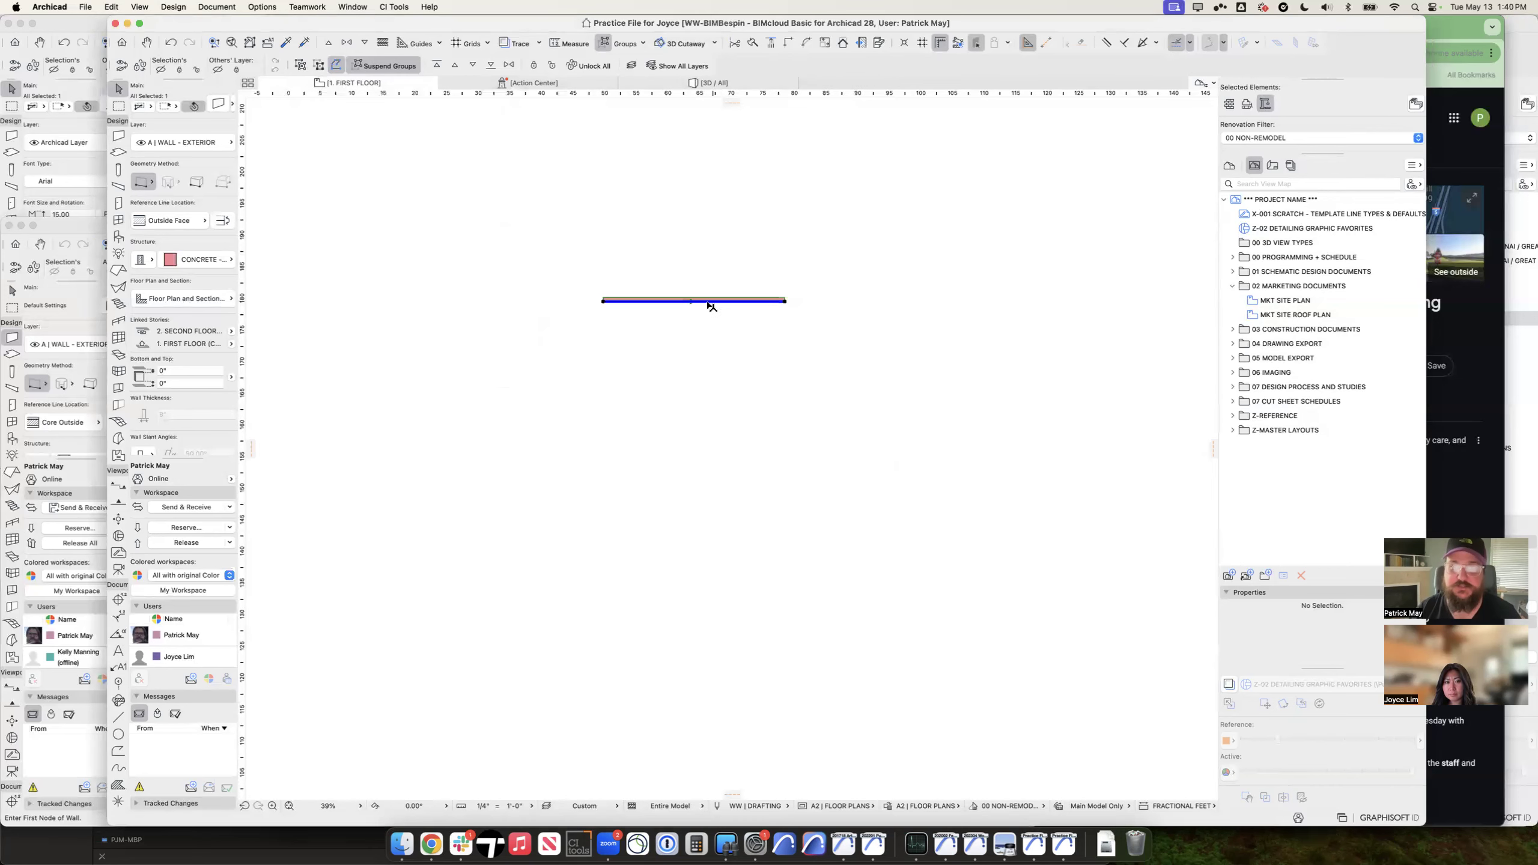
Step: Change the wall's composite to WALL - EXT 02 - WOOD || 2X6 || GYP and browse the other exterior wall composites
key(super+t)
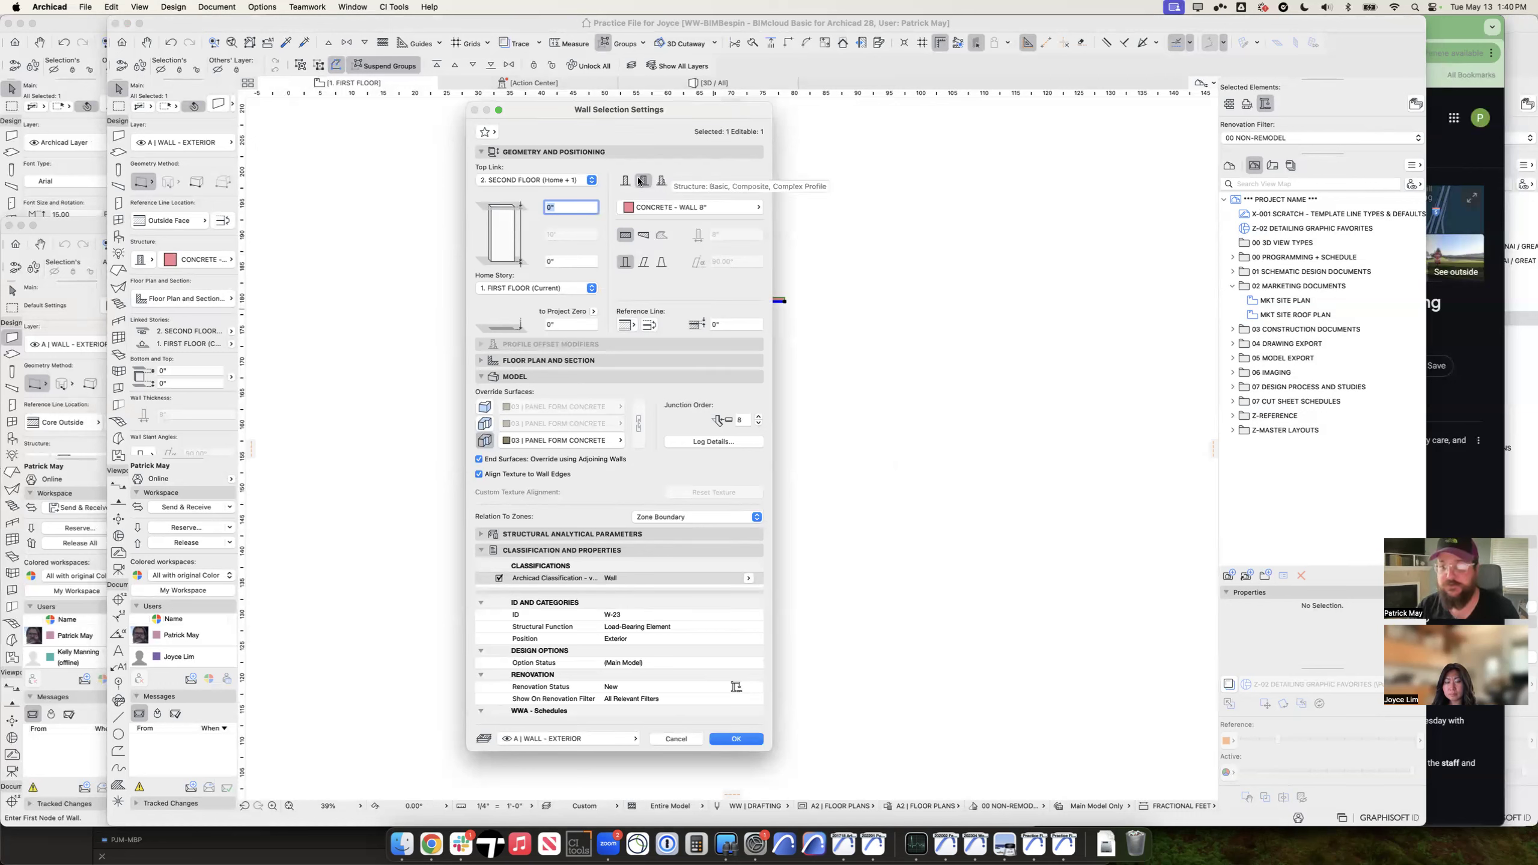
click(666, 209)
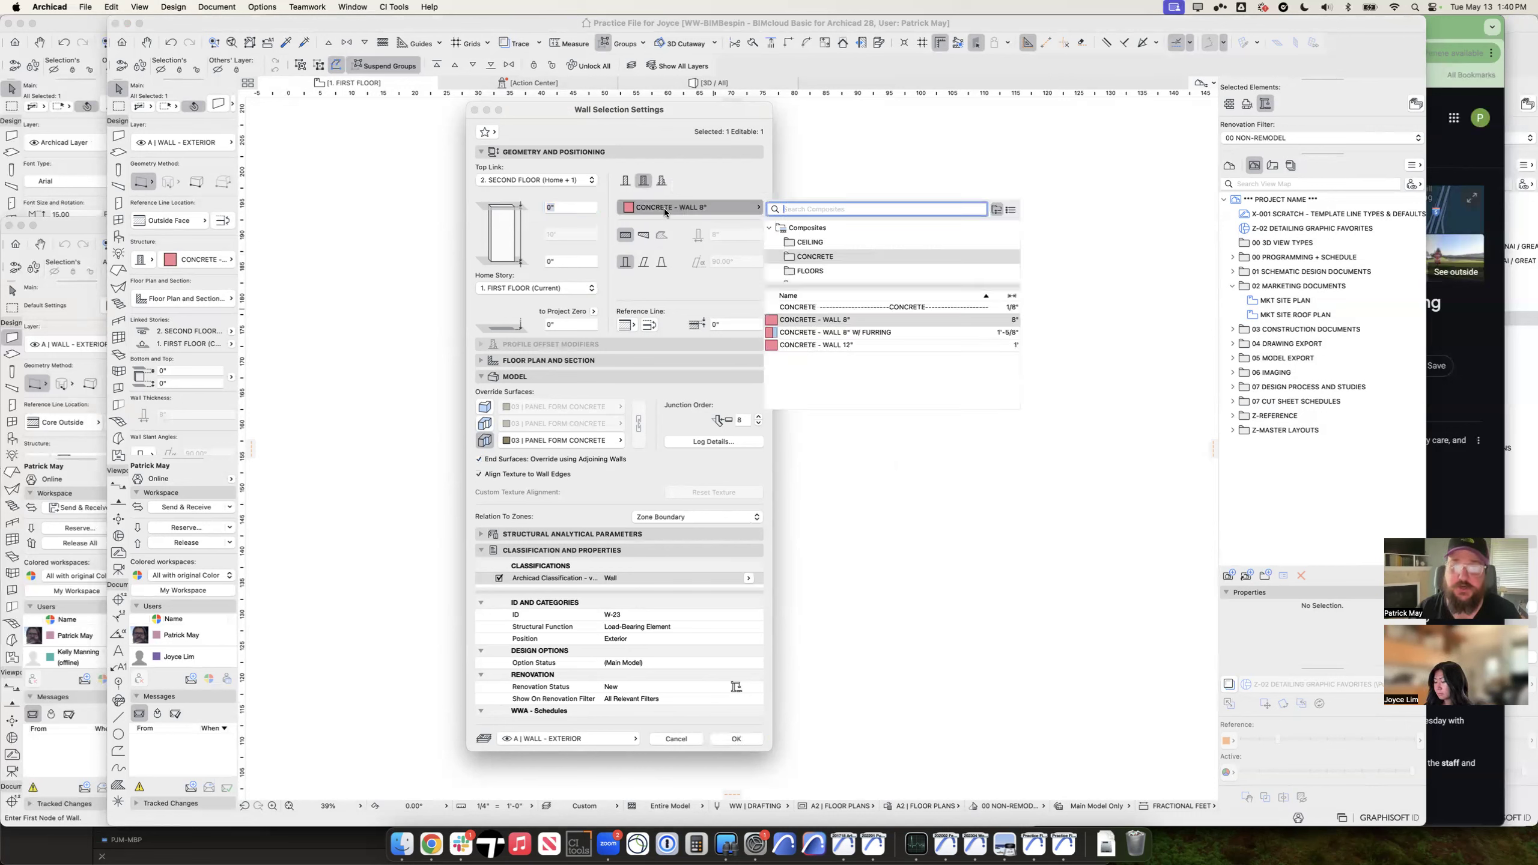
text(2x6)
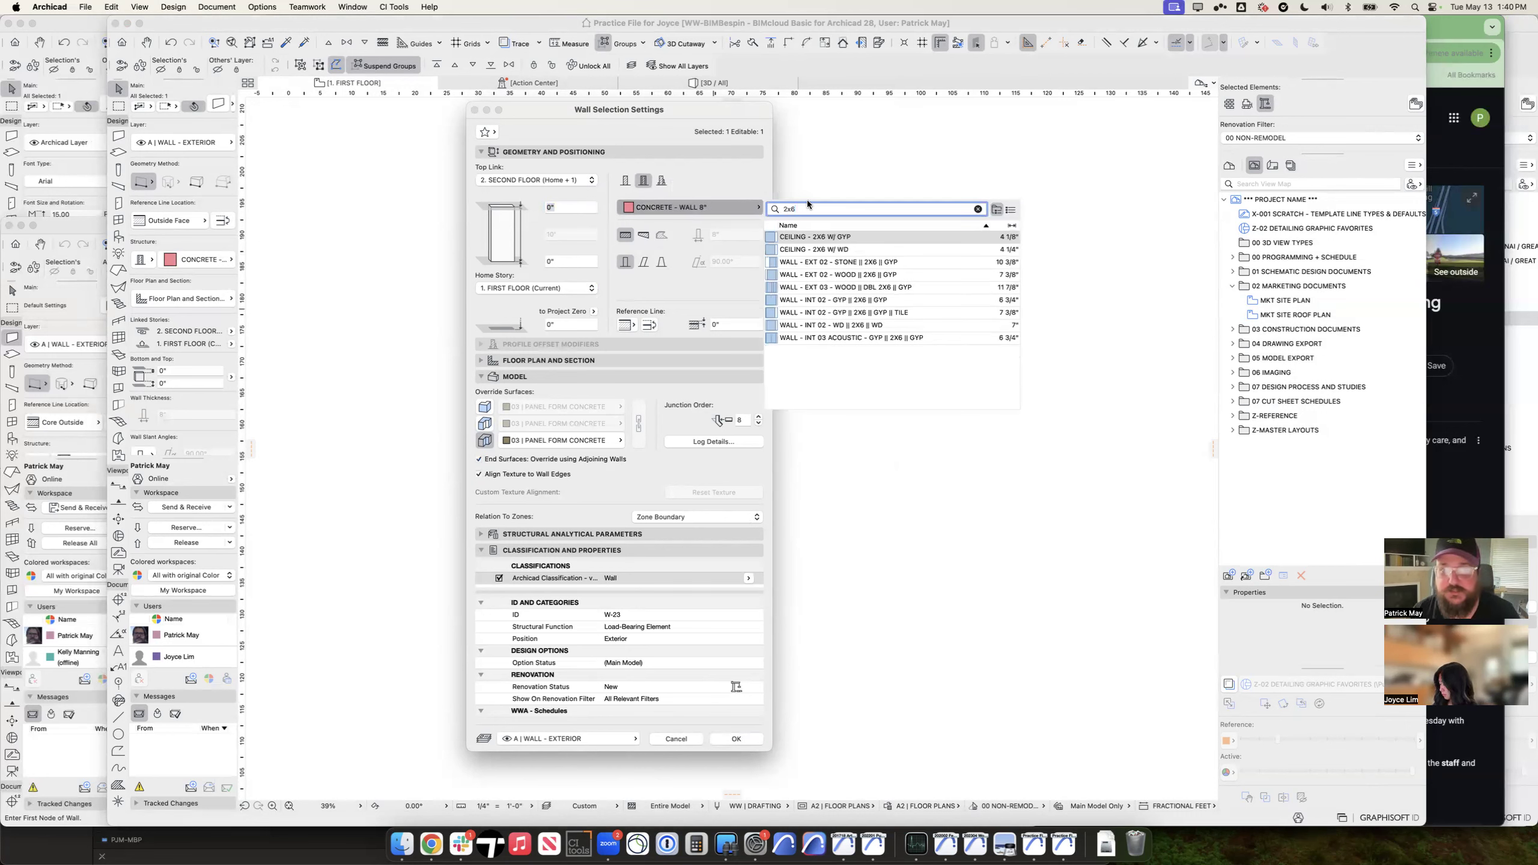
click(880, 275)
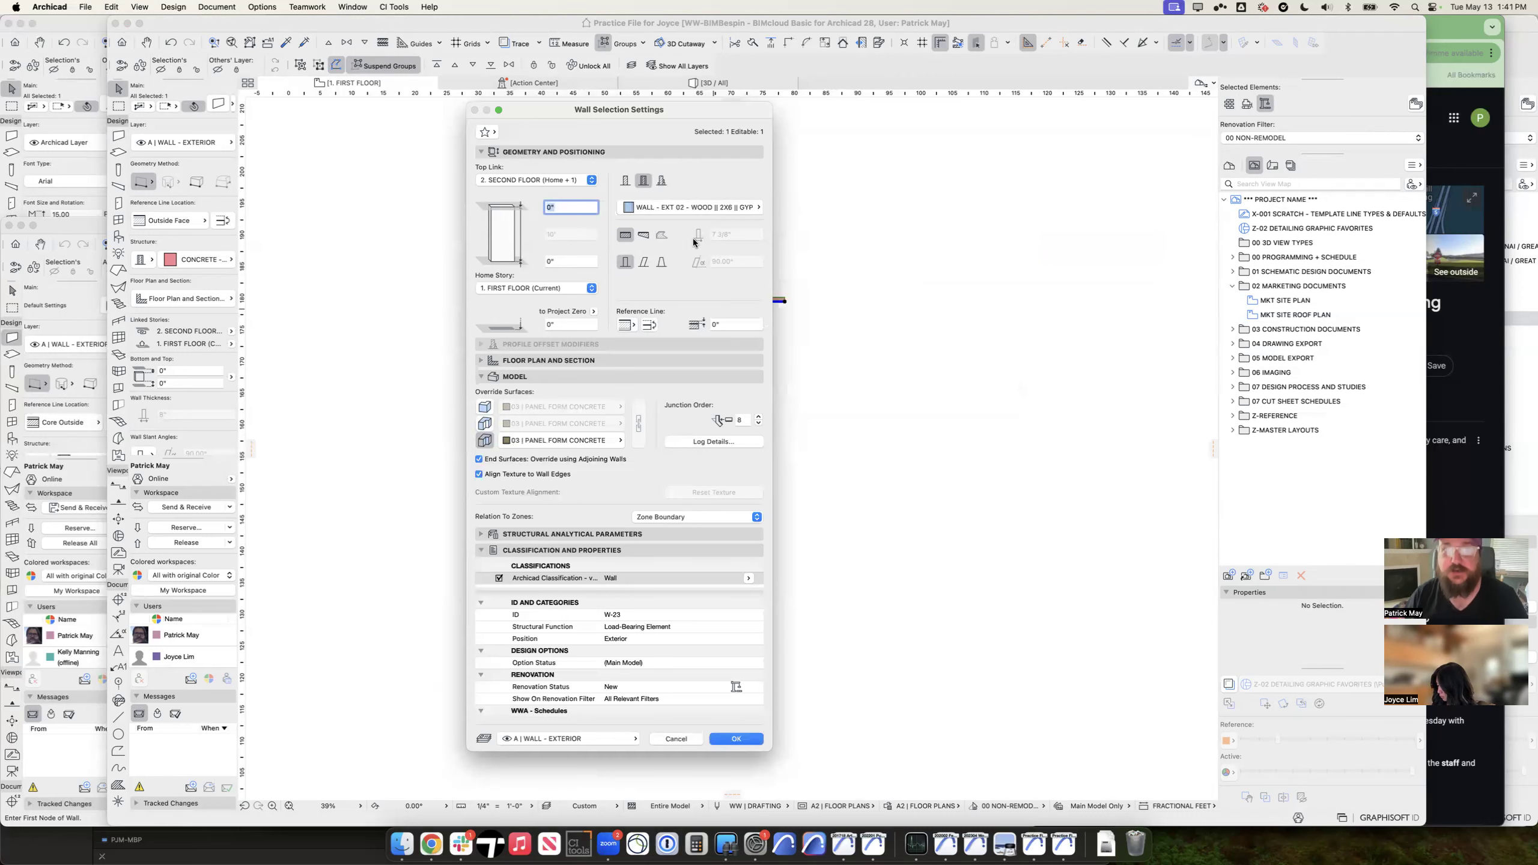
click(654, 209)
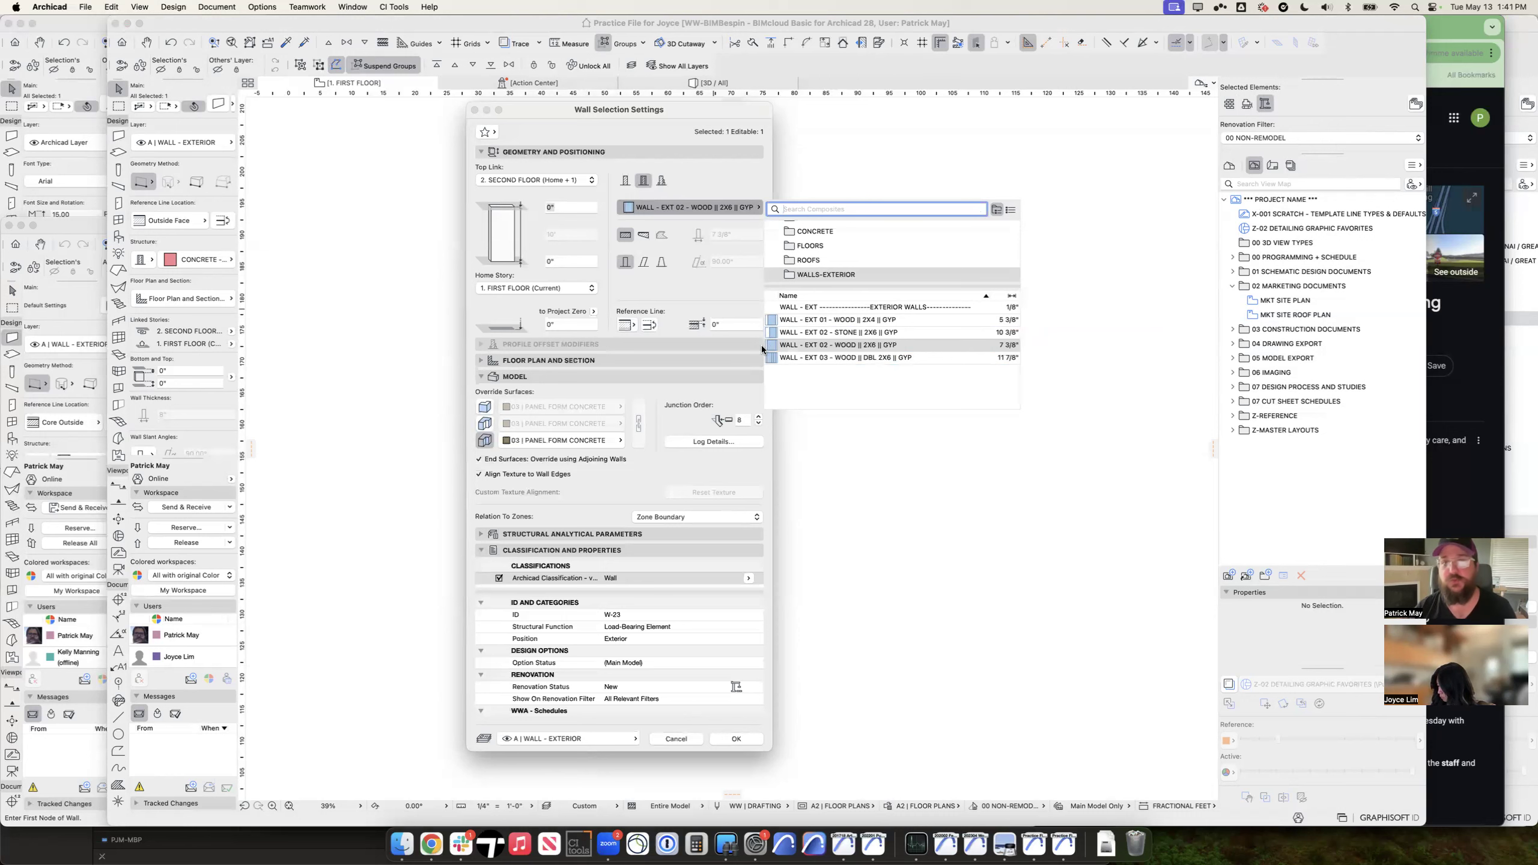
click(686, 188)
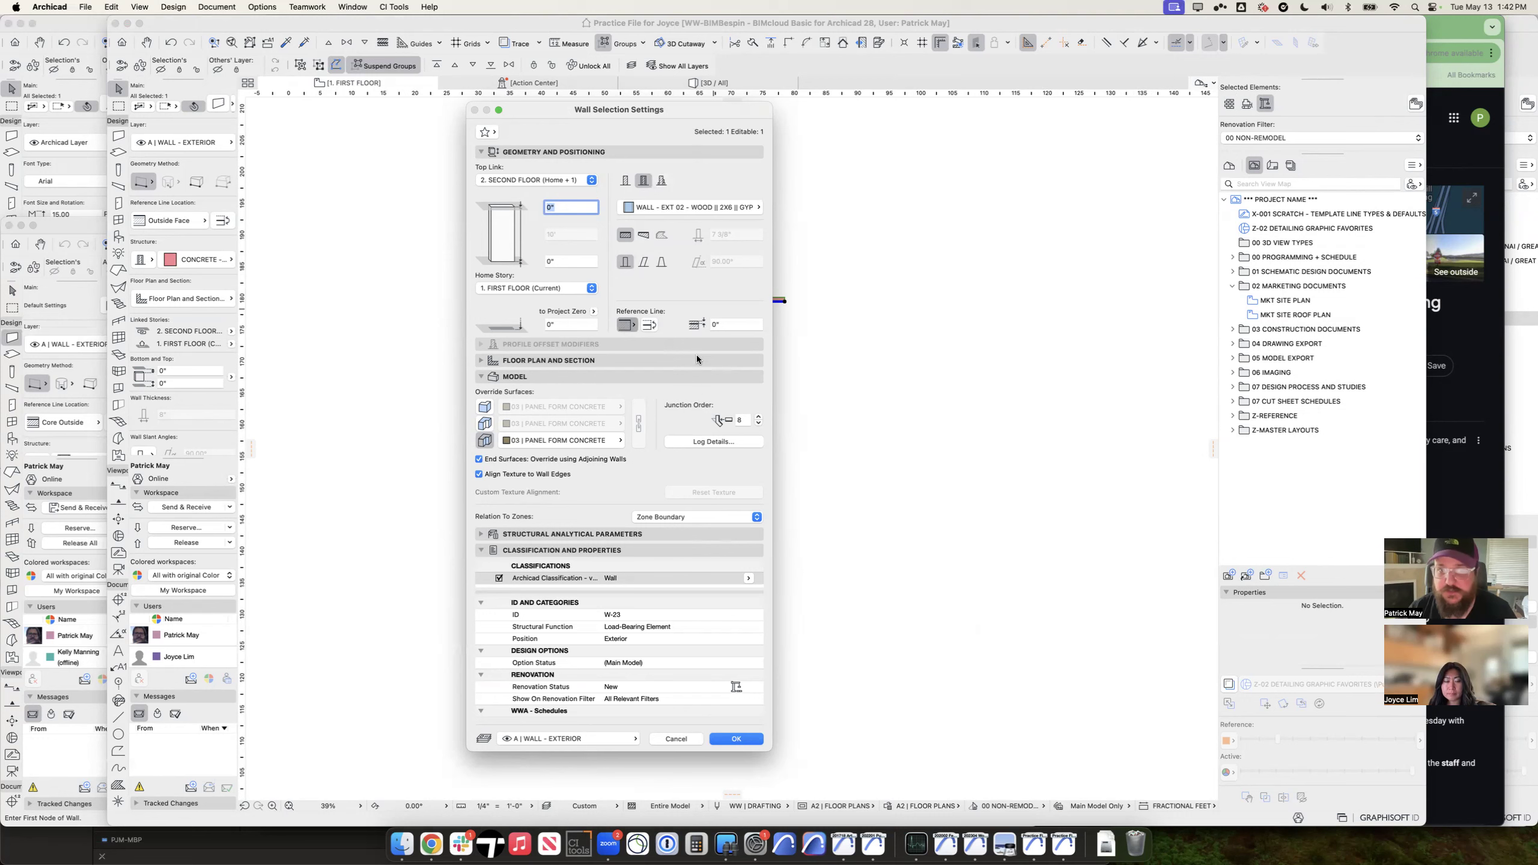
Step: Set the wall's reference line to Core Outside, inspect its layers at the wall end and deselect it
click(627, 325)
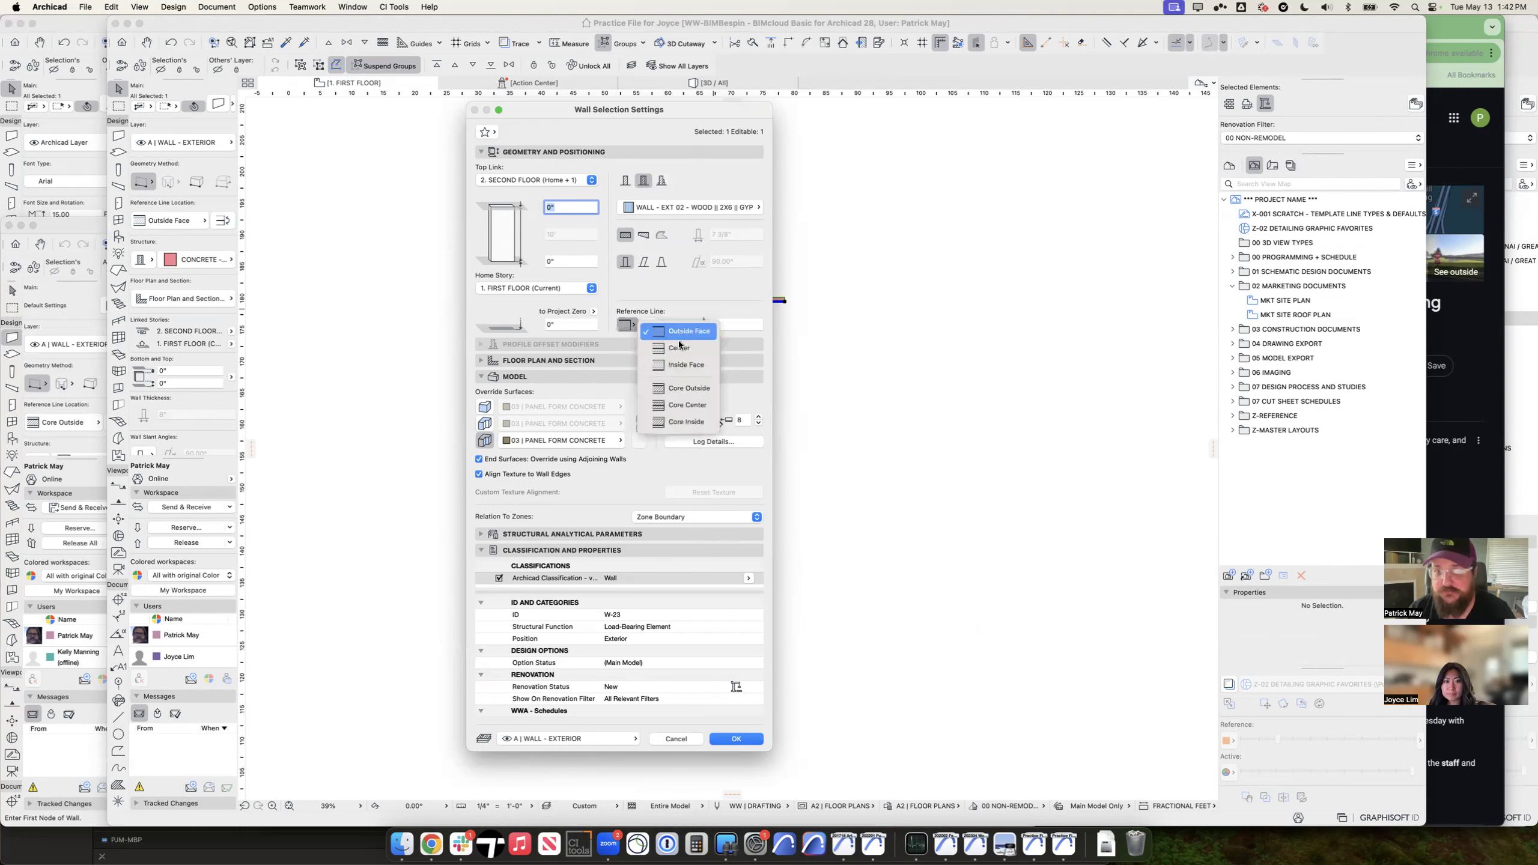
click(684, 388)
key(Return)
scroll(787, 288, up, 10)
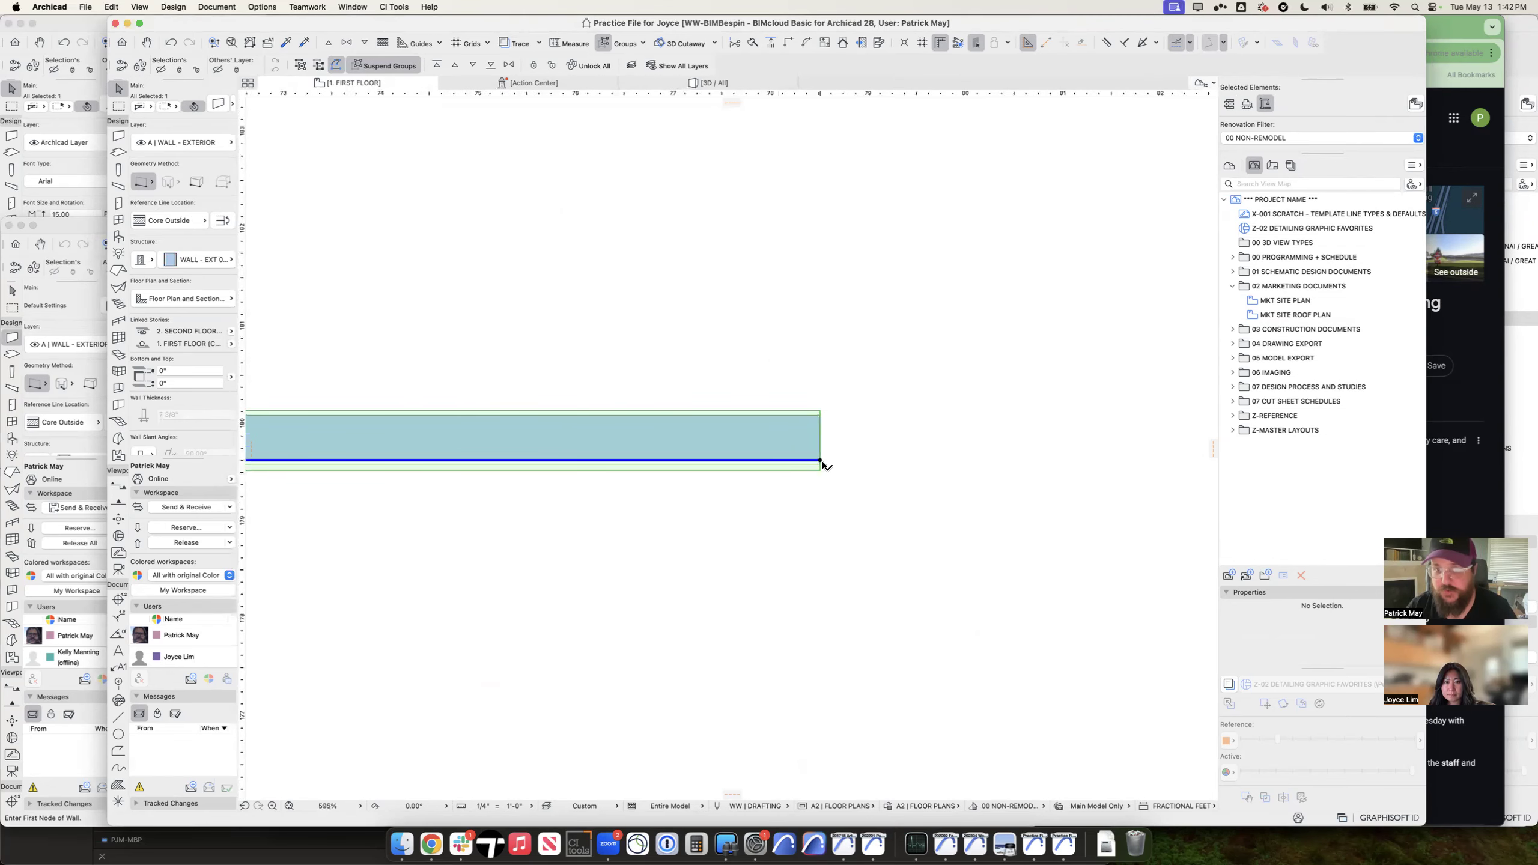
scroll(815, 460, up, 5)
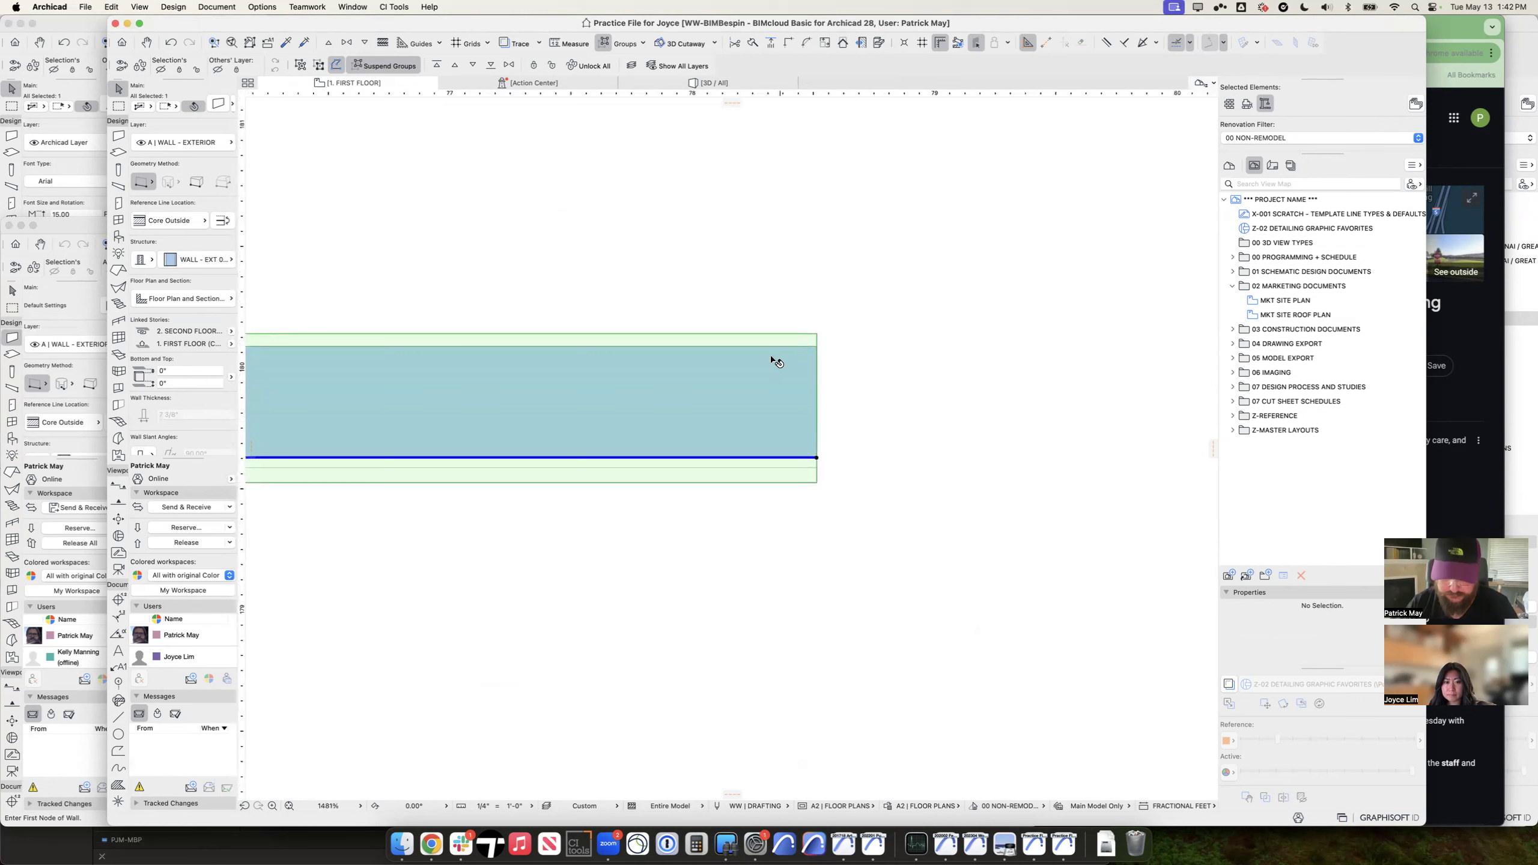
key(Escape)
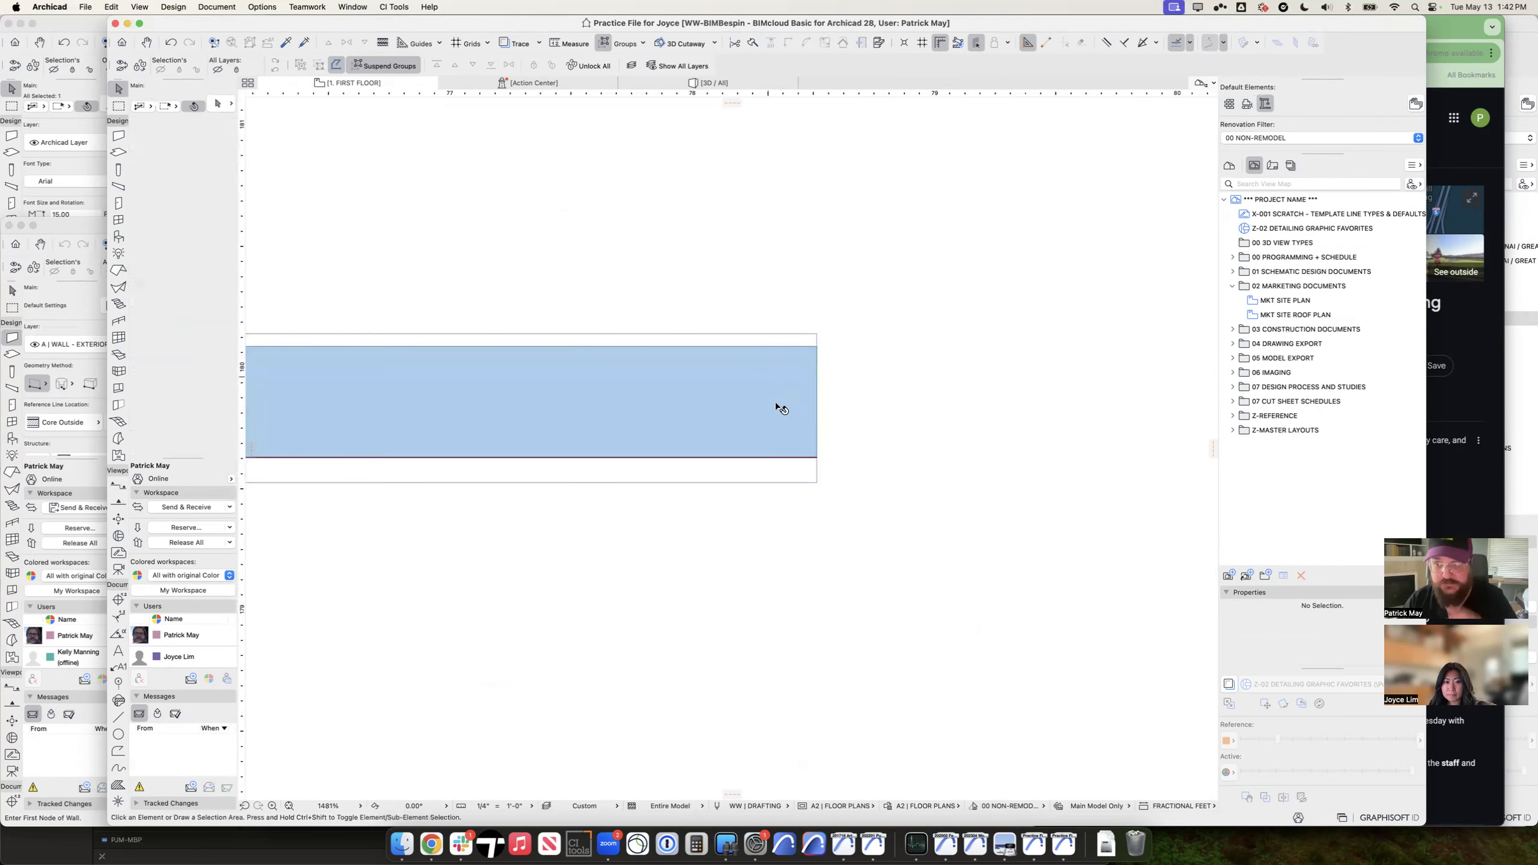
Step: Change the composite of the same wall to WALL - EXT 01 - WOOD || 2X4 || GYP
click(818, 458)
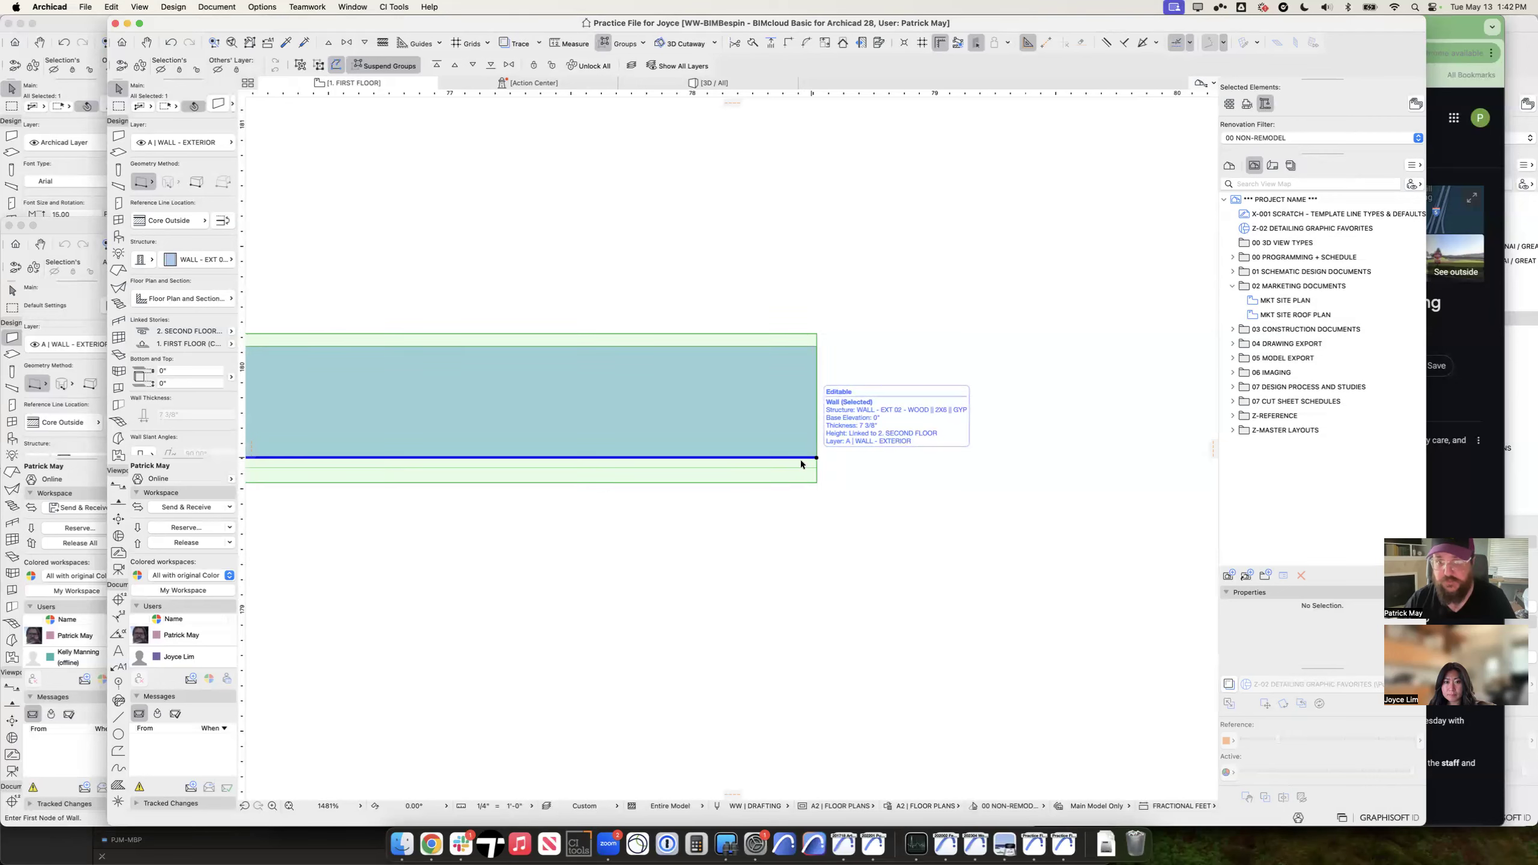
key(super+t)
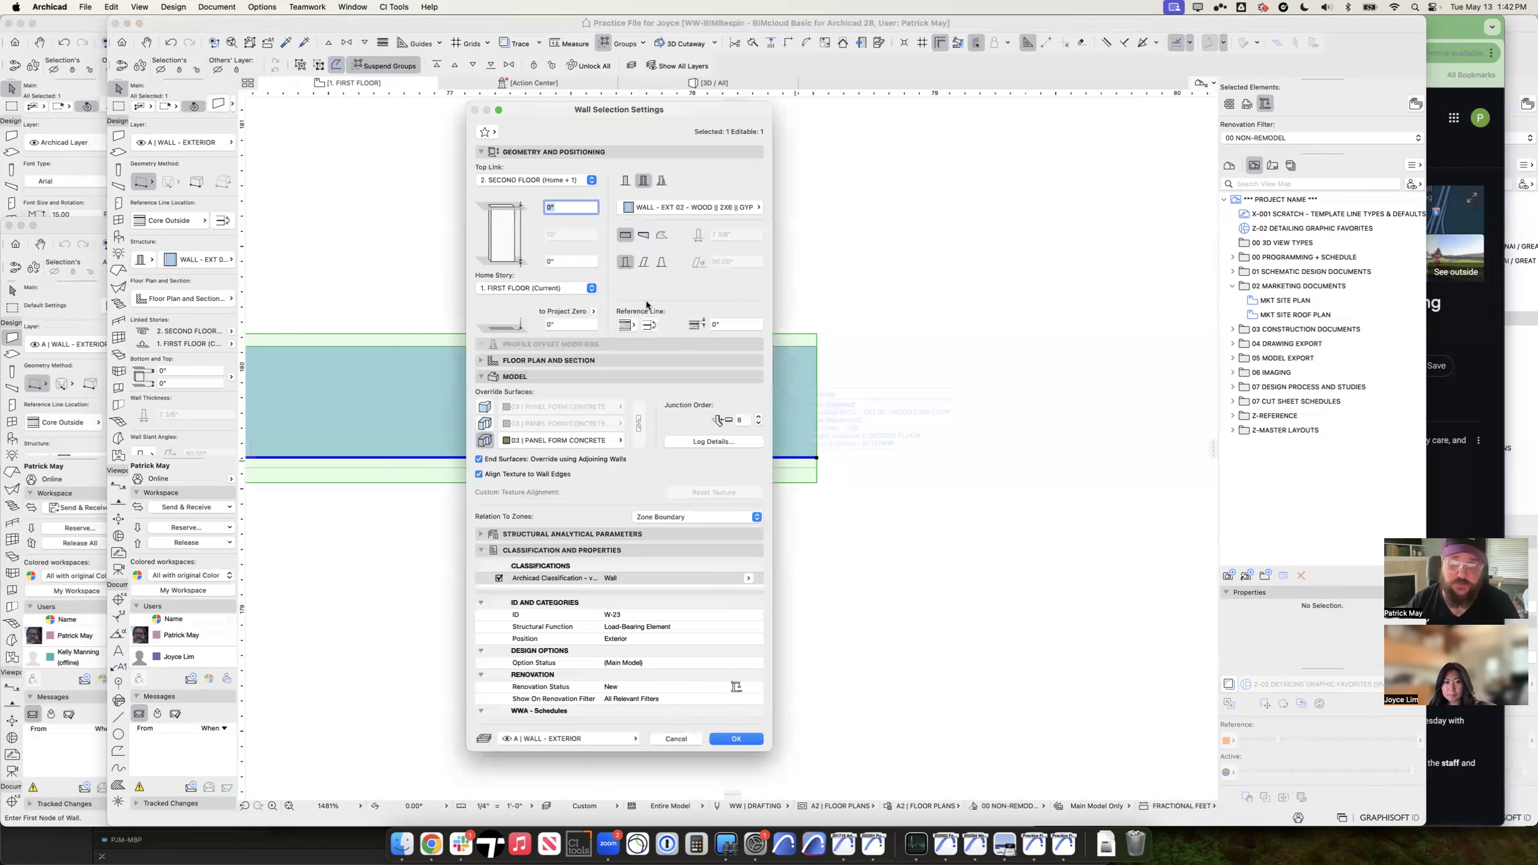
click(684, 207)
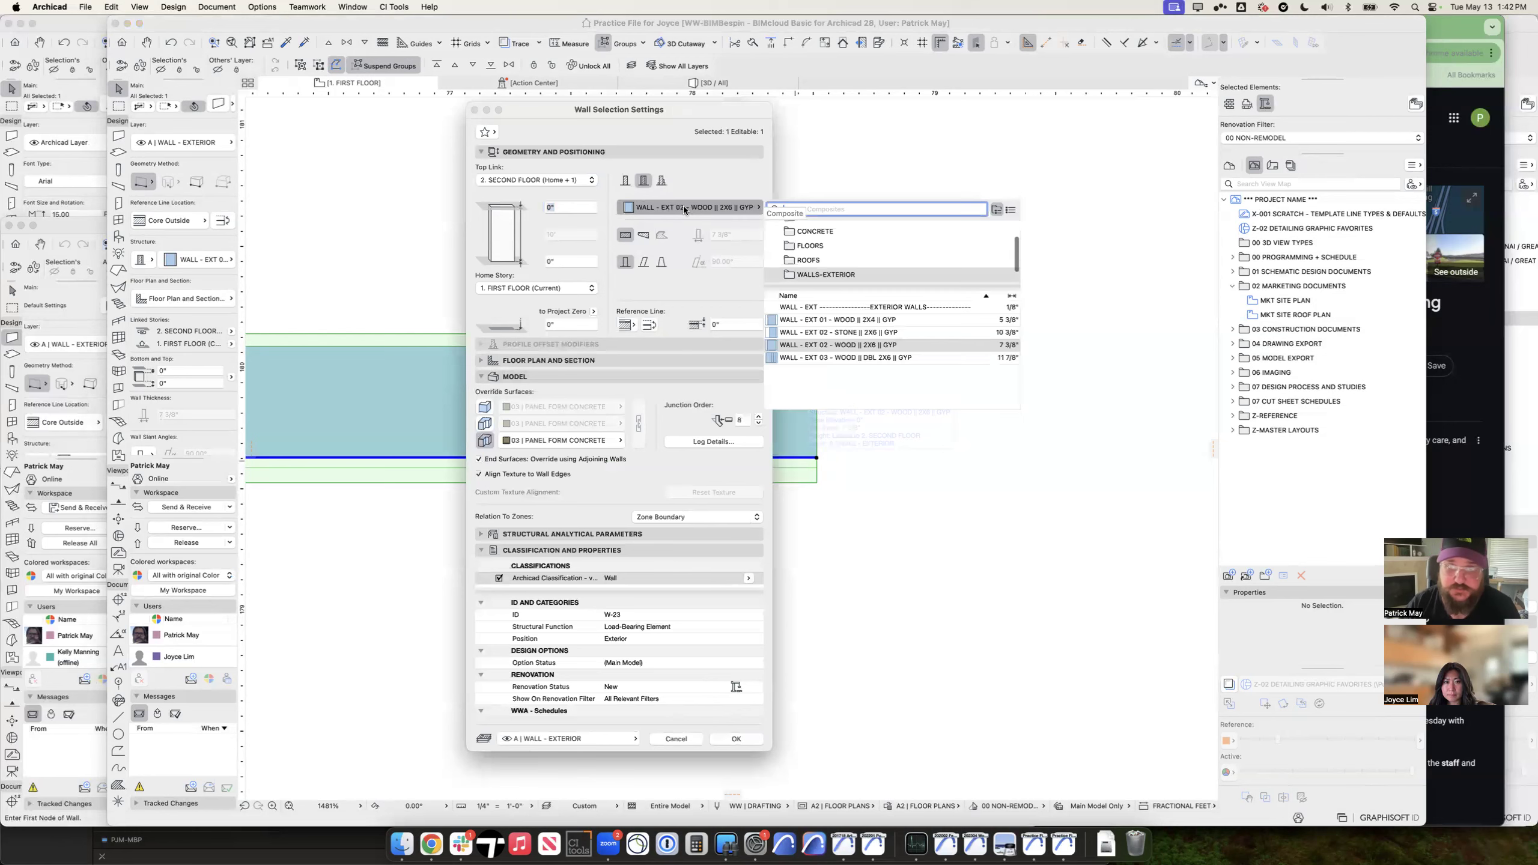
click(830, 320)
key(Return)
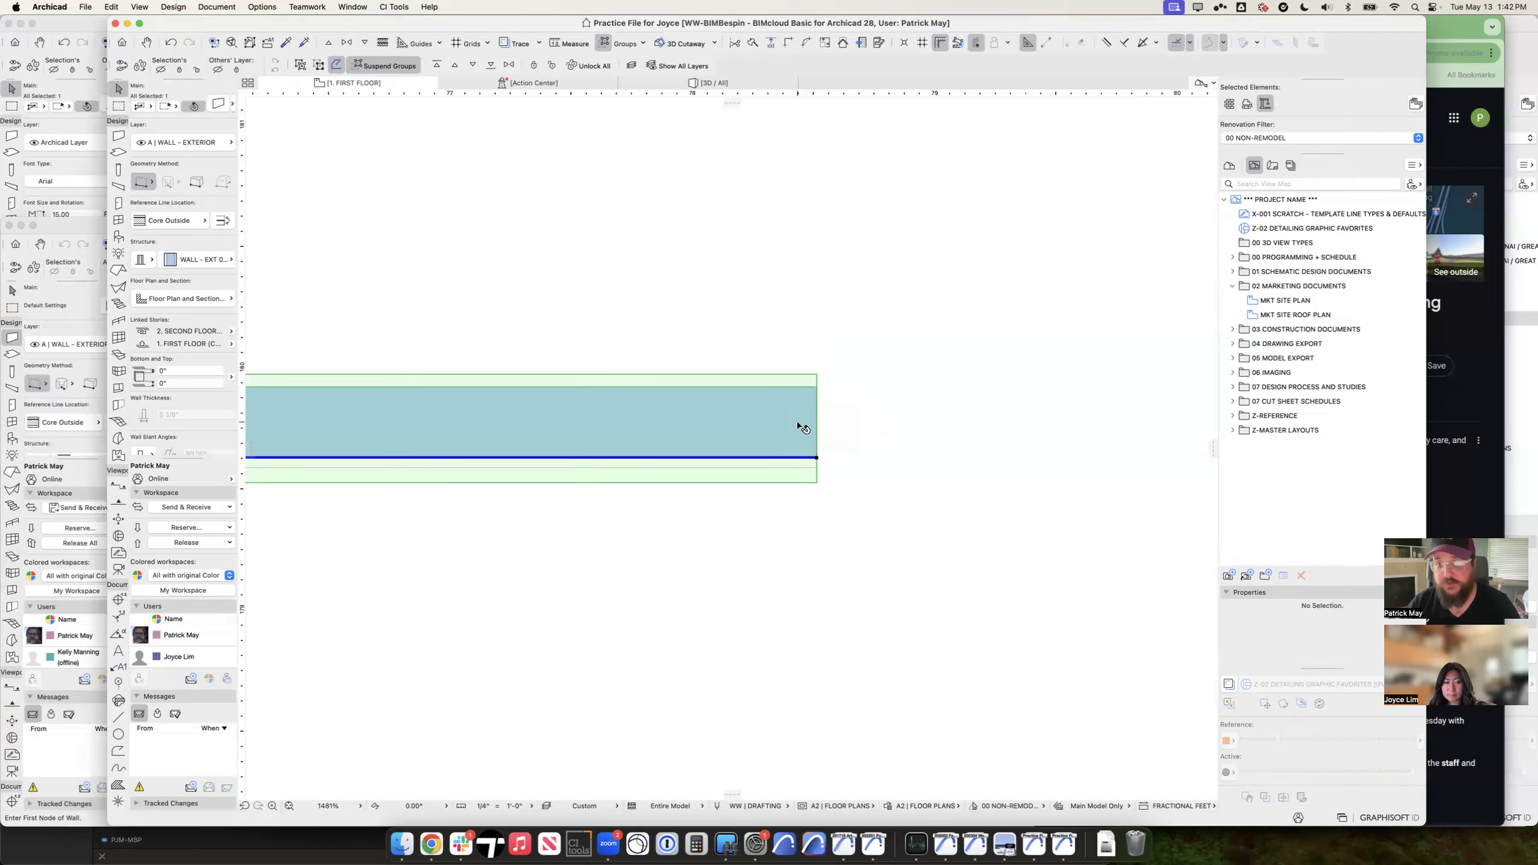
Step: Try offsetting the selected wall's reference line by 3" from Core Outside
double_click(786, 458)
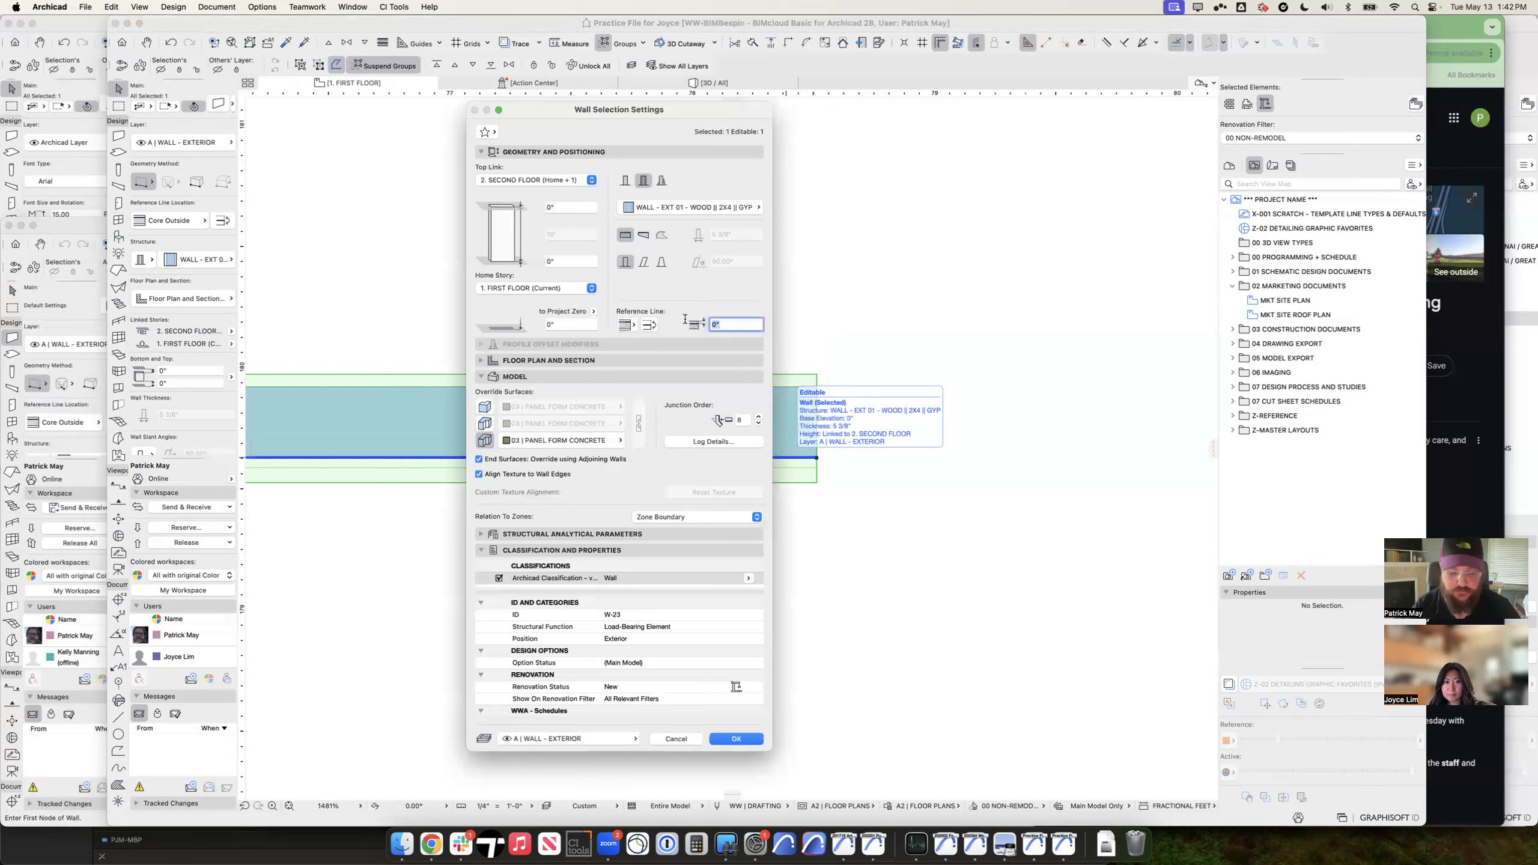
text(3)
key(Return)
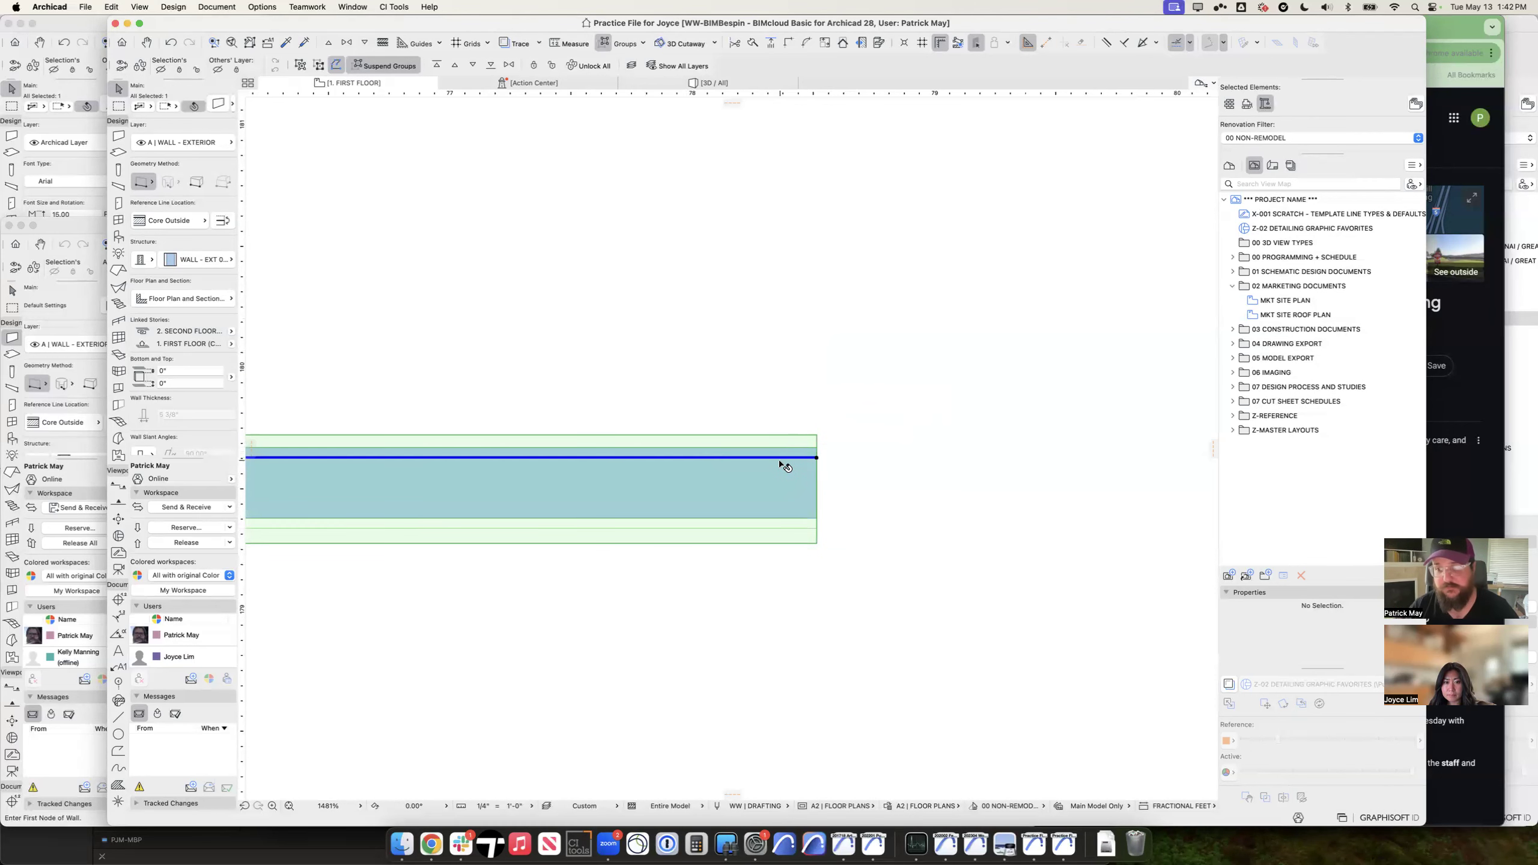
Step: Undo the reference line offset and the change to the 2X4 composite, and deselect the wall
key(super+z)
key(super+z)
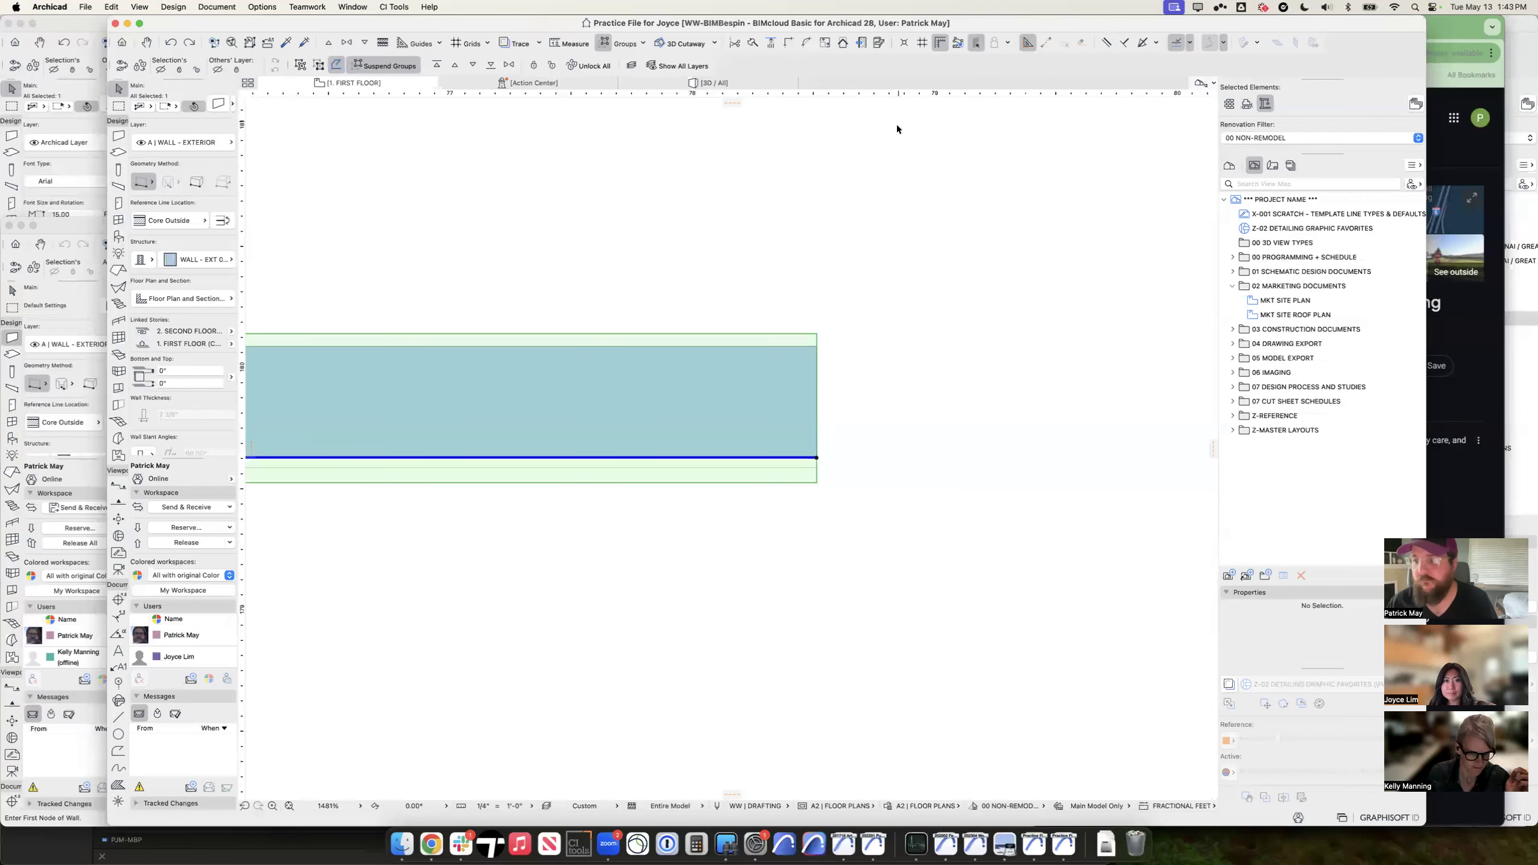
scroll(868, 268, left, 2)
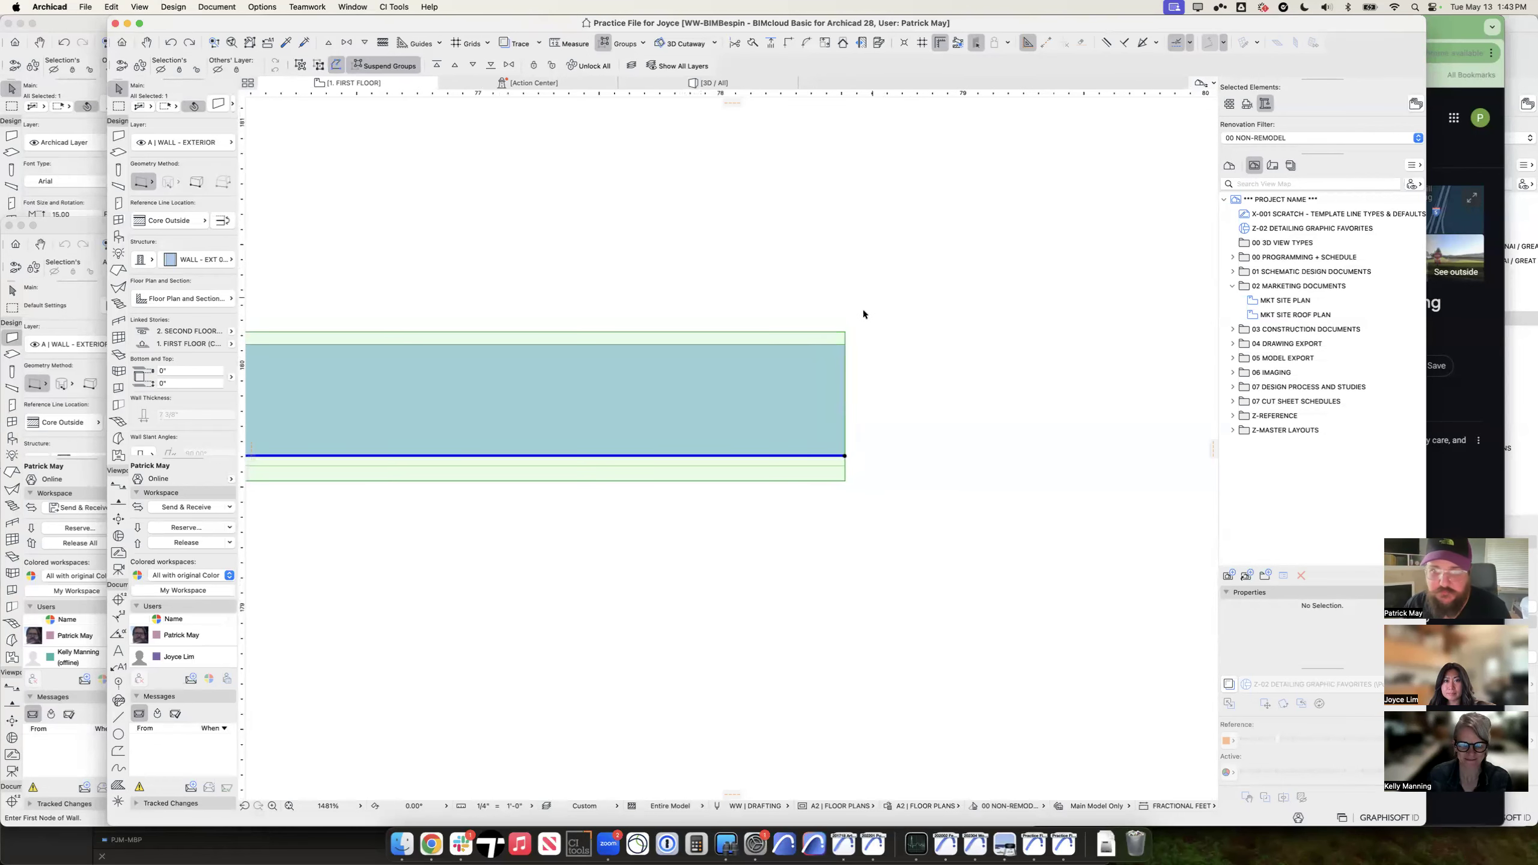
scroll(866, 312, down, 5)
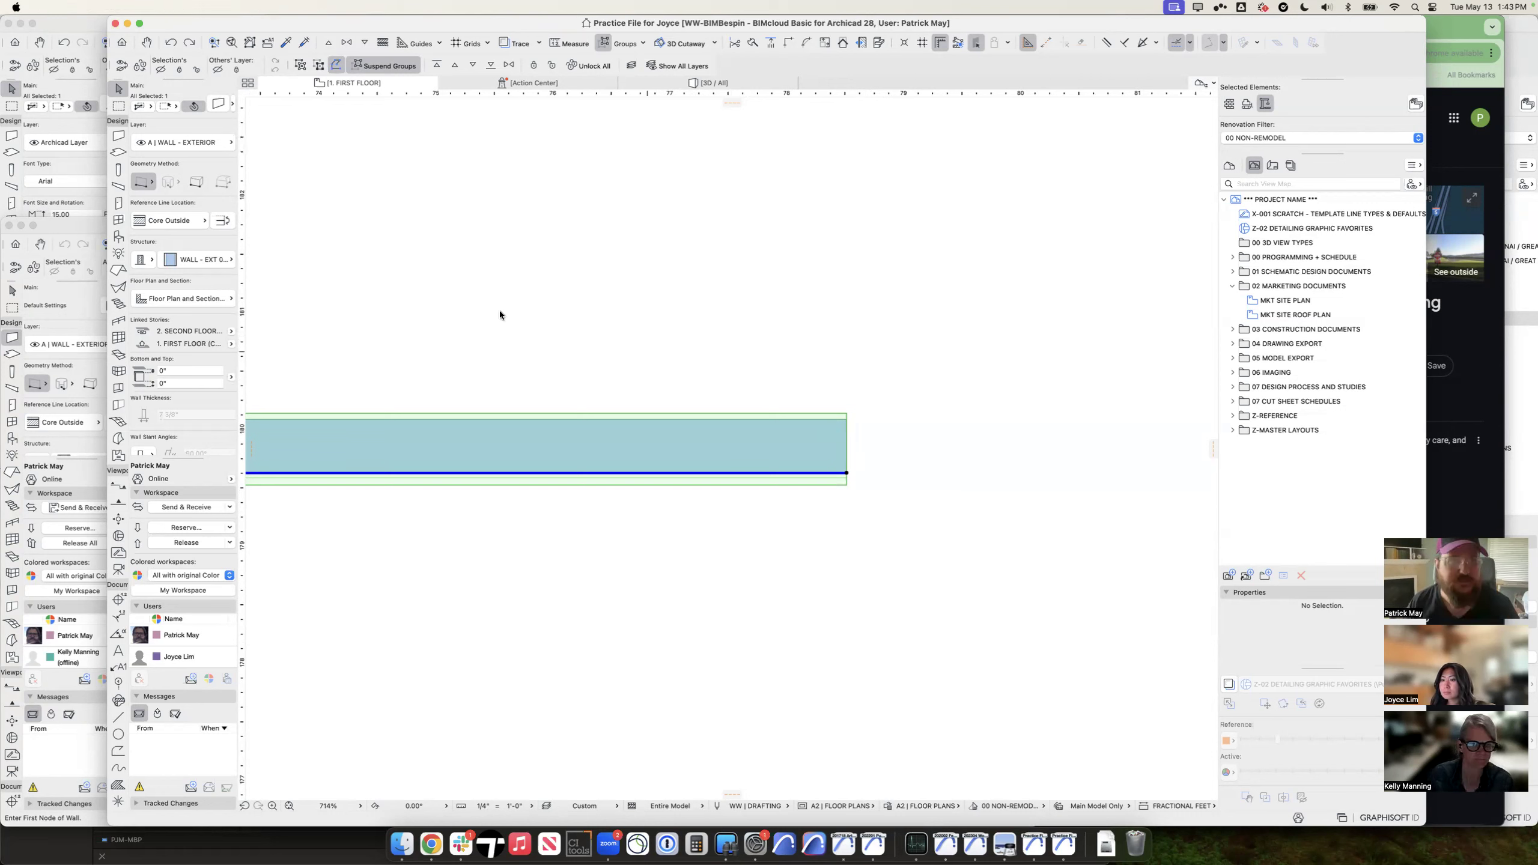
click(538, 325)
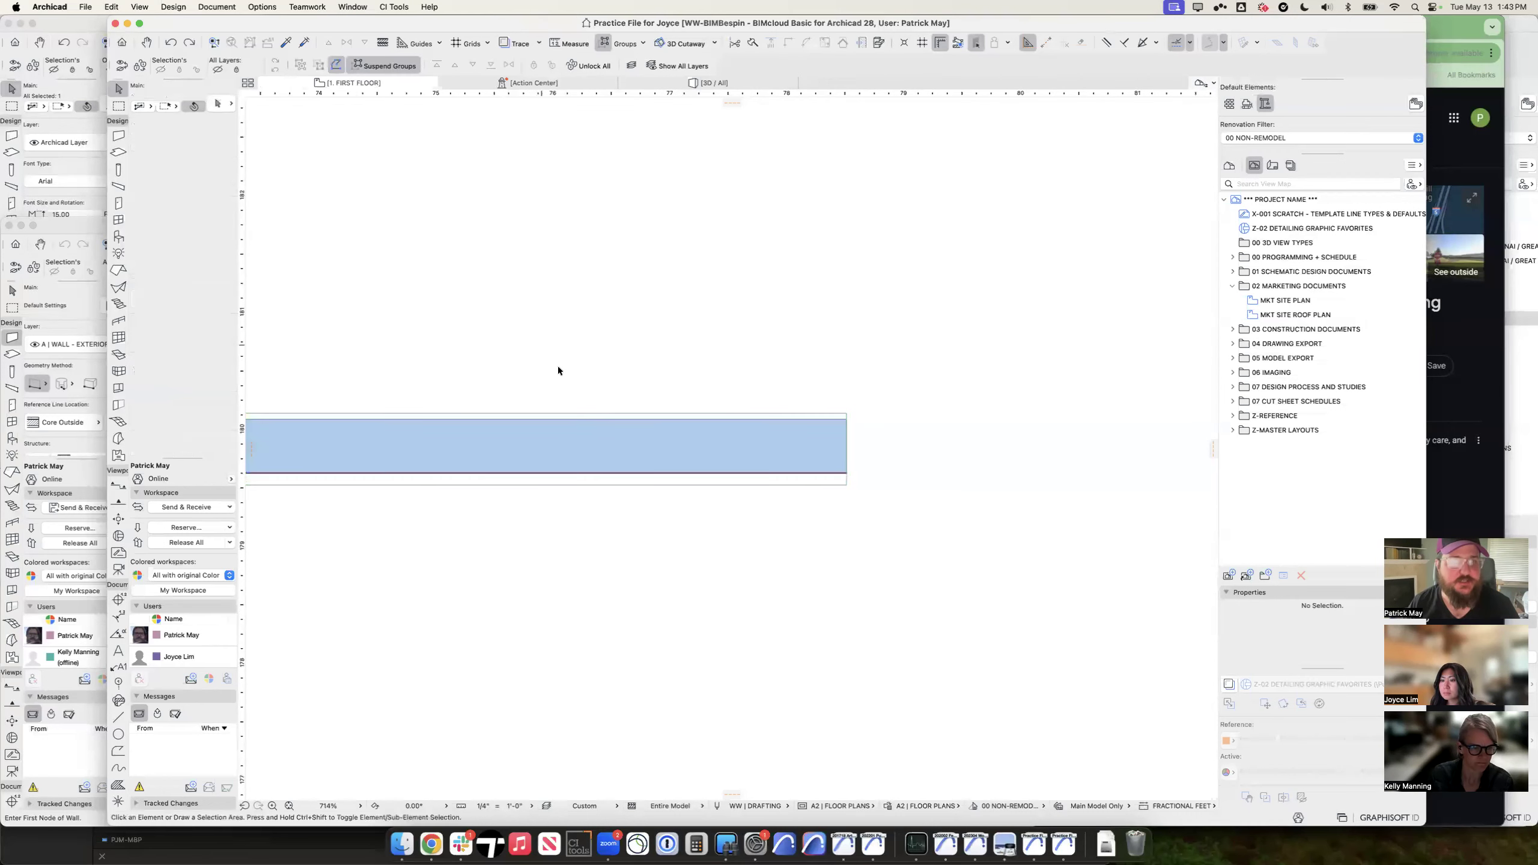
Step: Examine the Show on Stories and Floor Plan Display options in the horizontal wall's floor plan and section settings
double_click(563, 427)
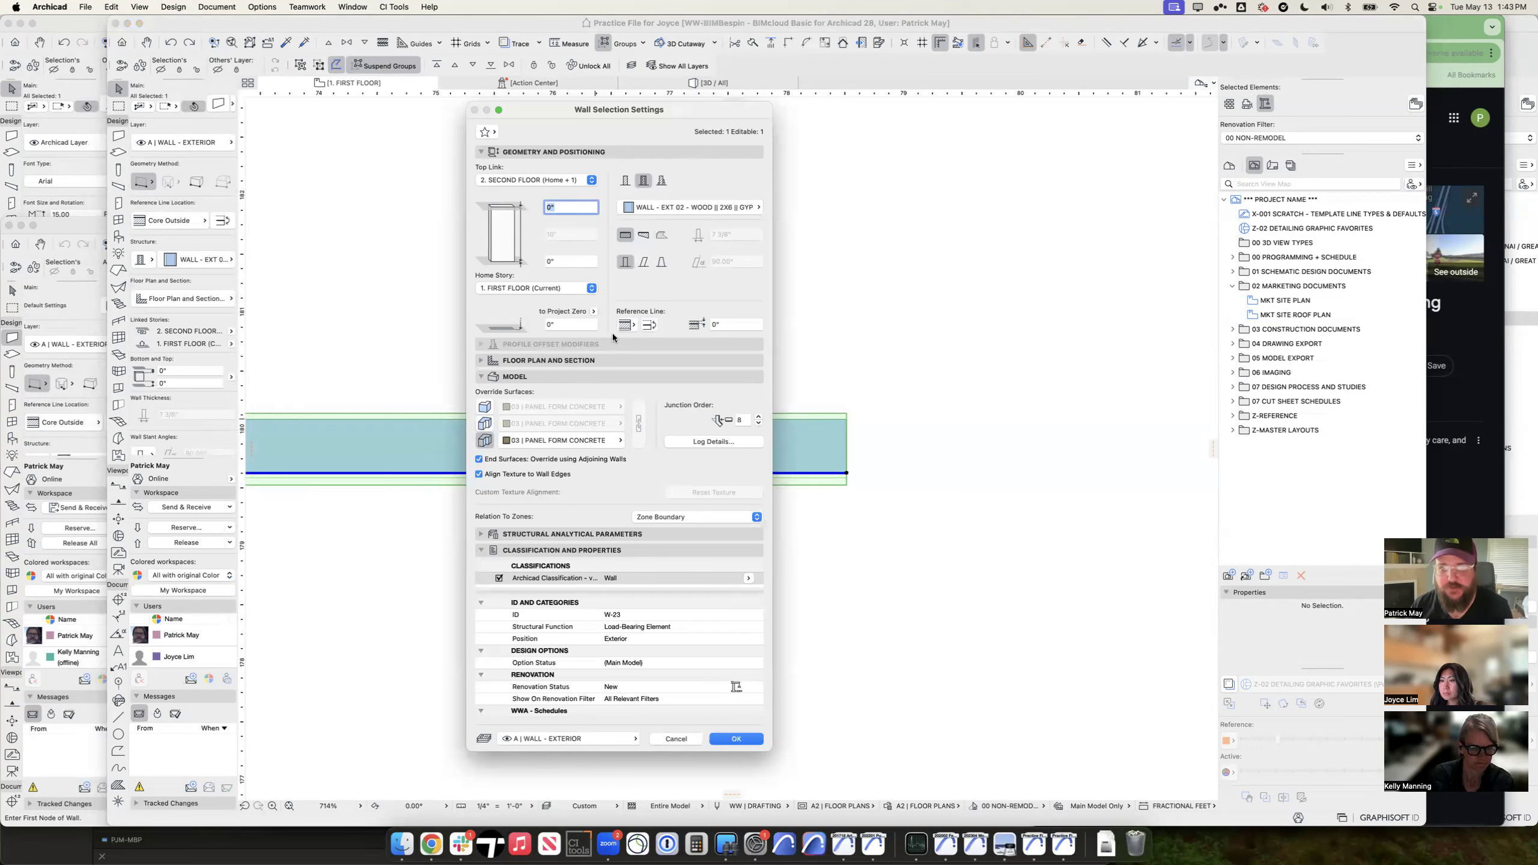
click(746, 361)
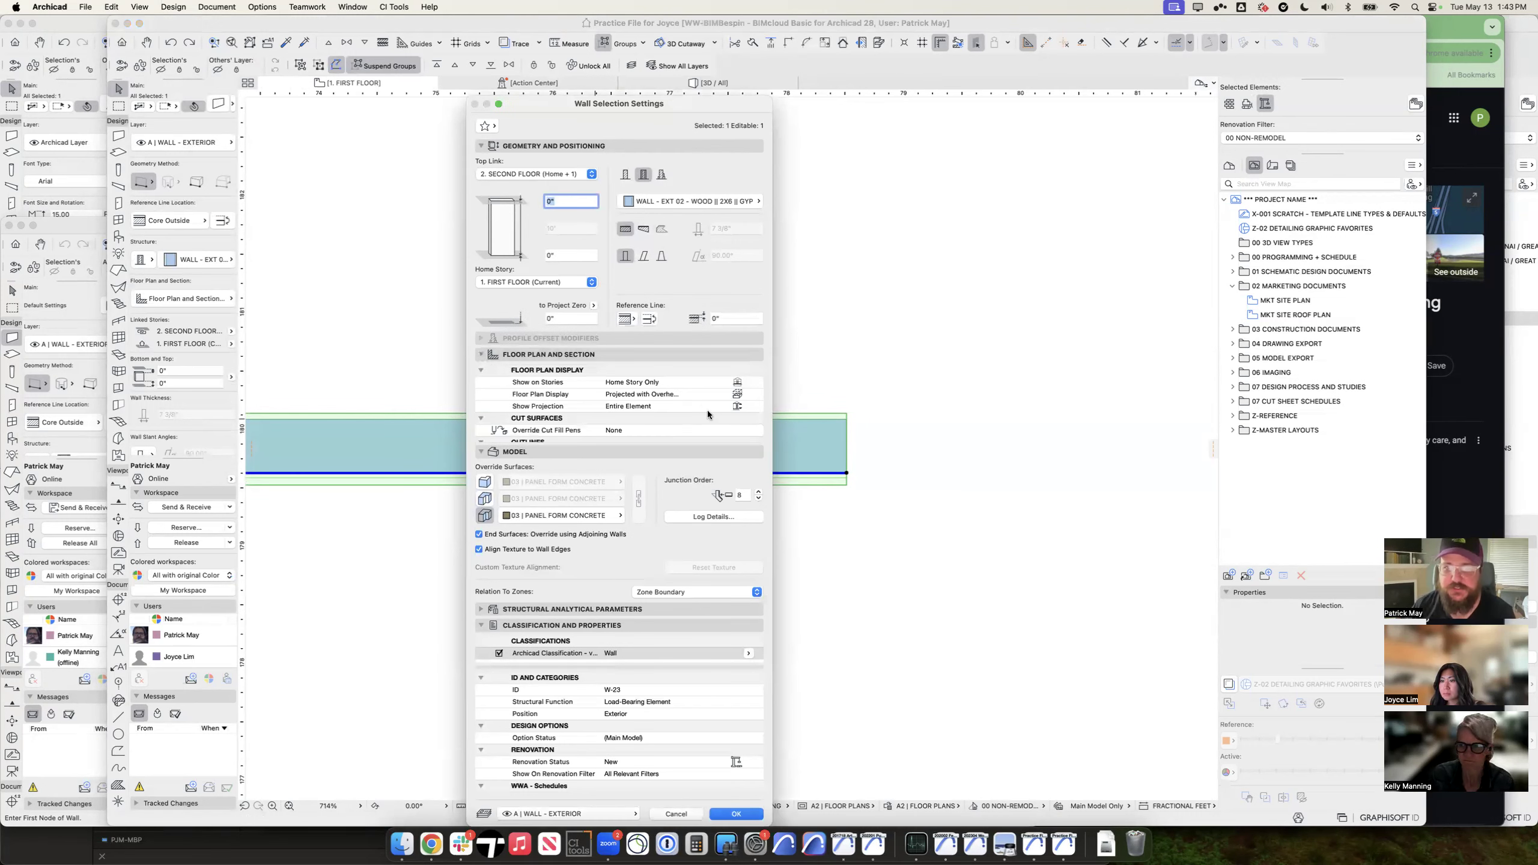
click(743, 383)
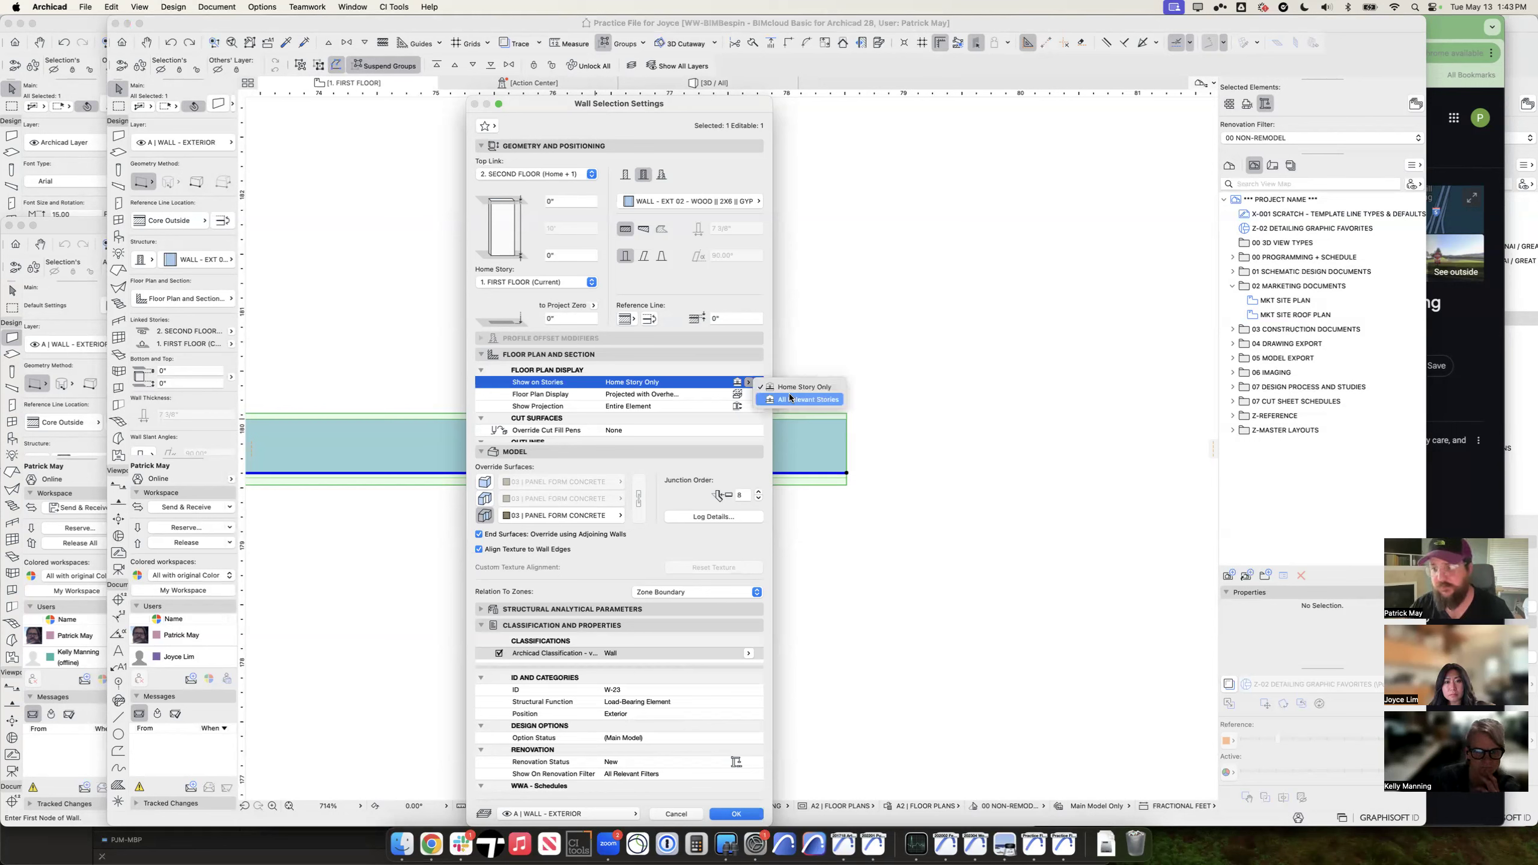
click(730, 395)
click(704, 397)
click(750, 395)
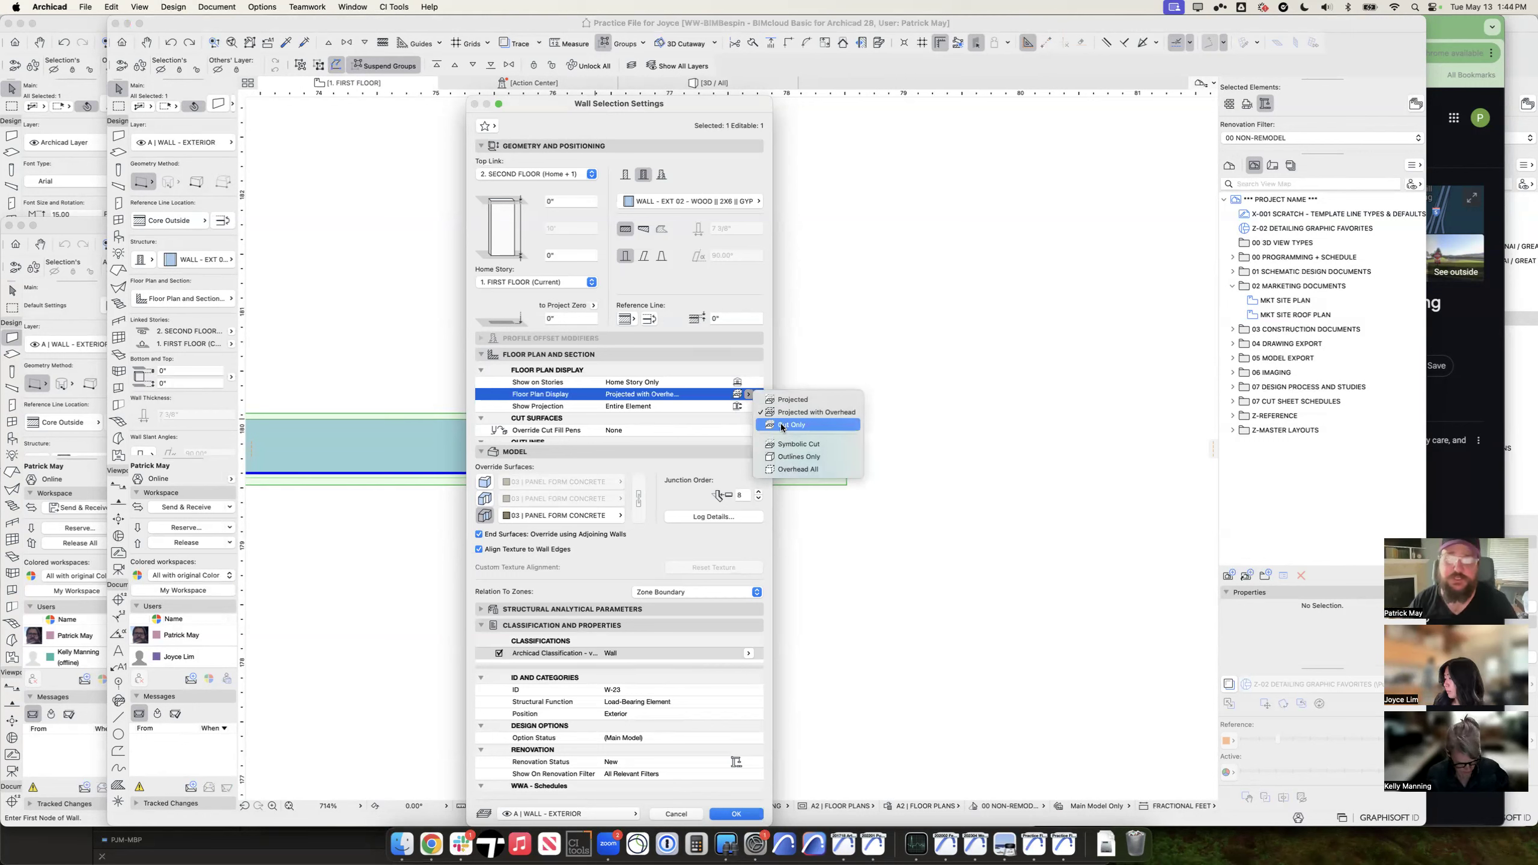
click(704, 395)
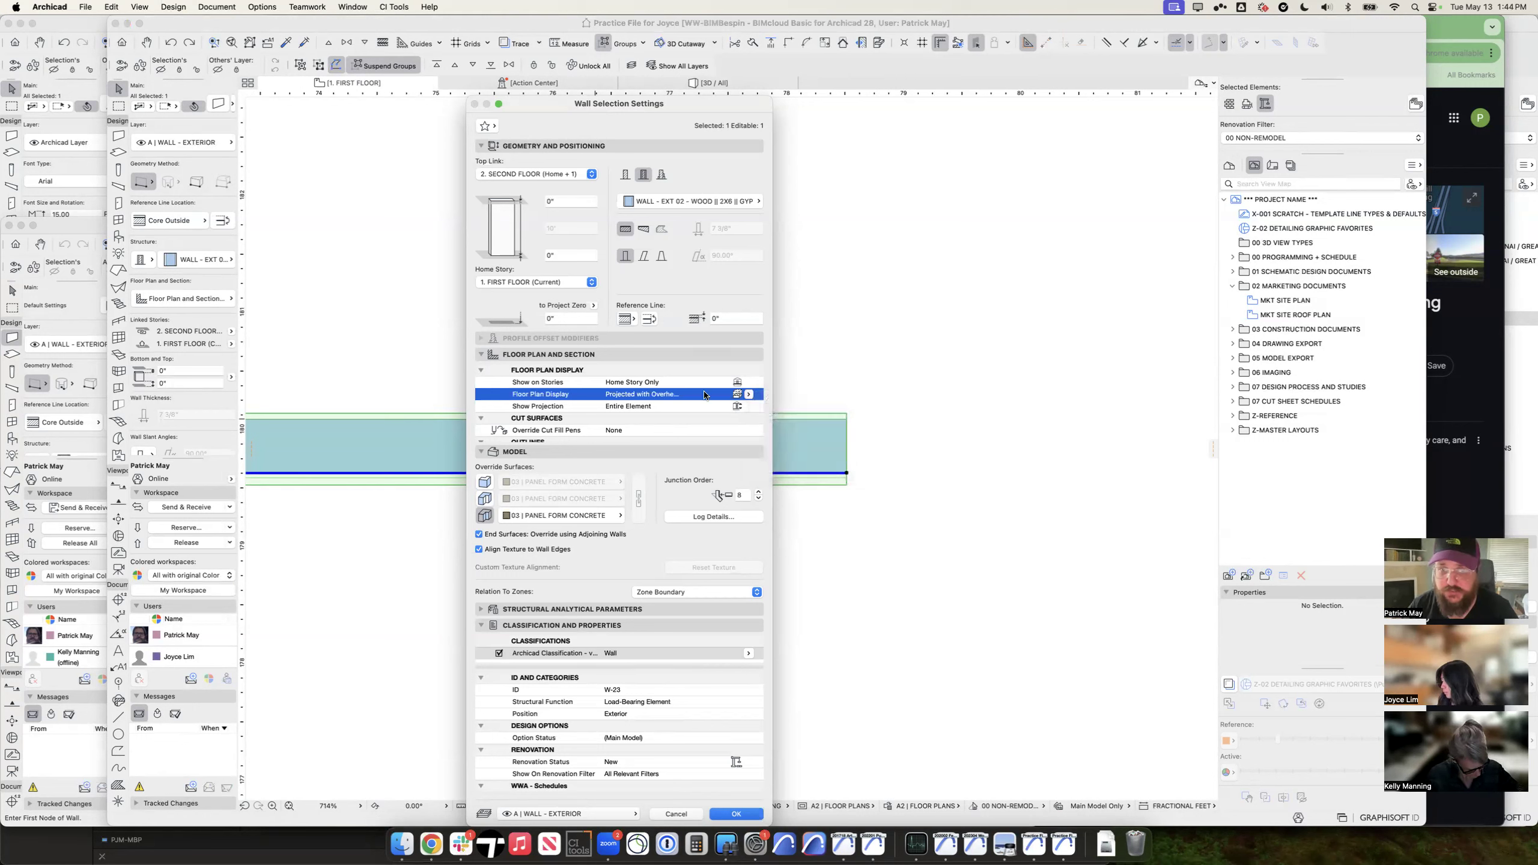
key(Up)
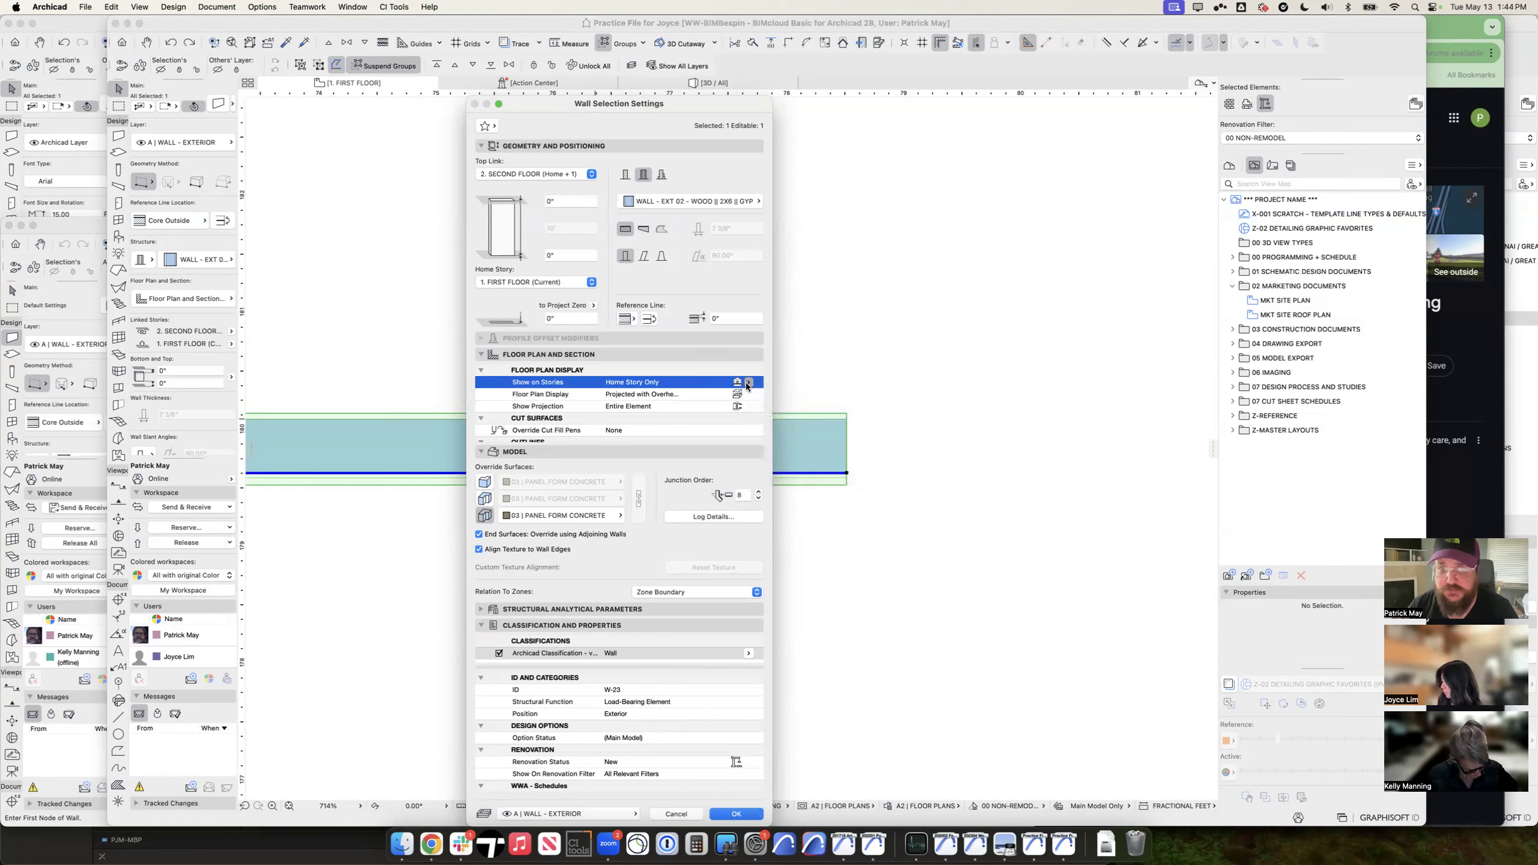
click(705, 395)
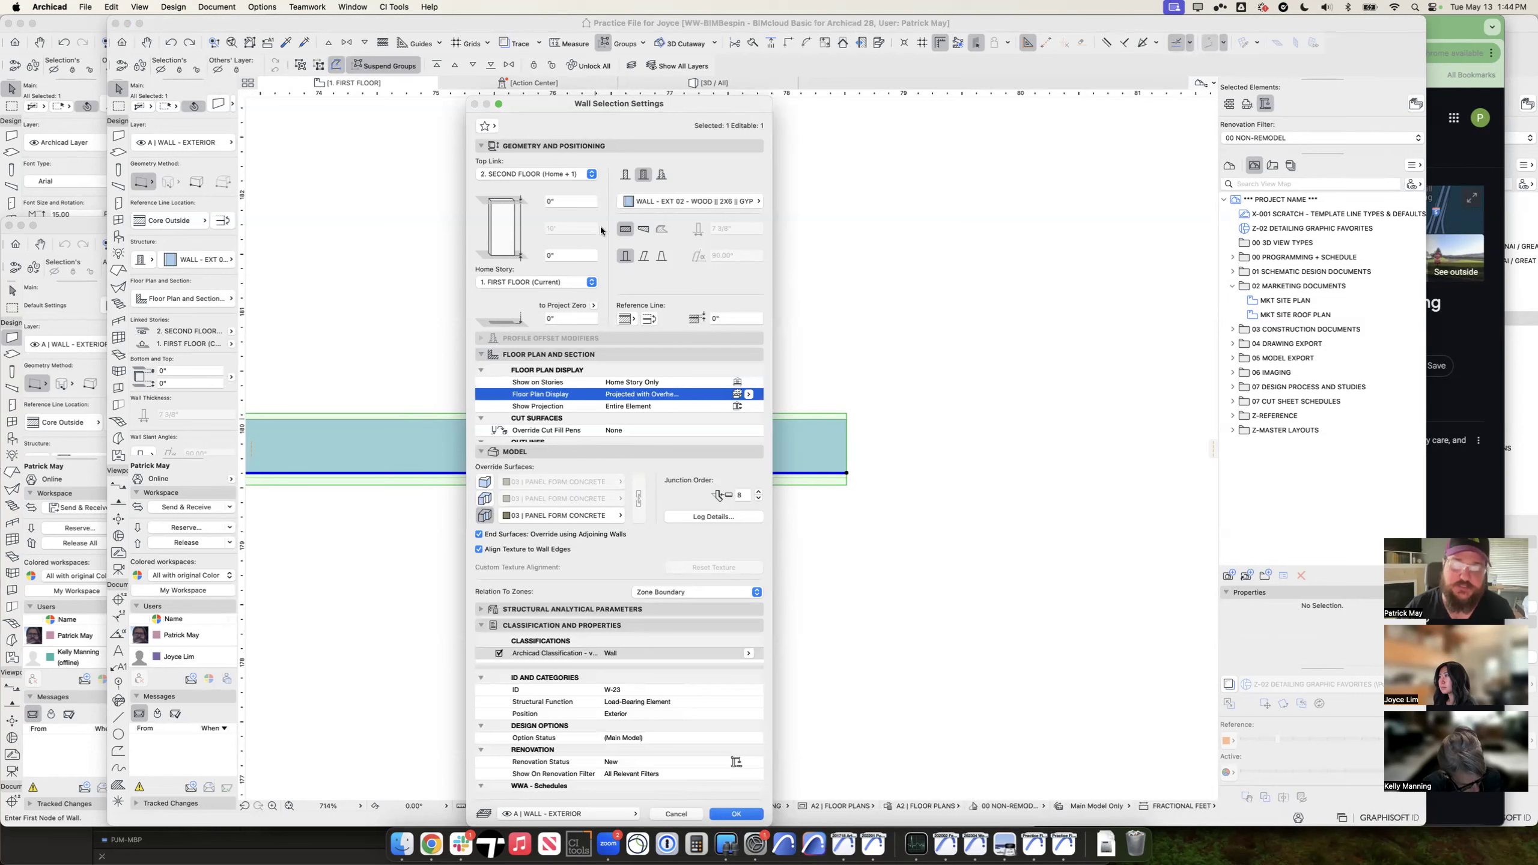
Step: Try a basic structure for the wall, search its building materials for tile, and return it to the composite structure
click(660, 204)
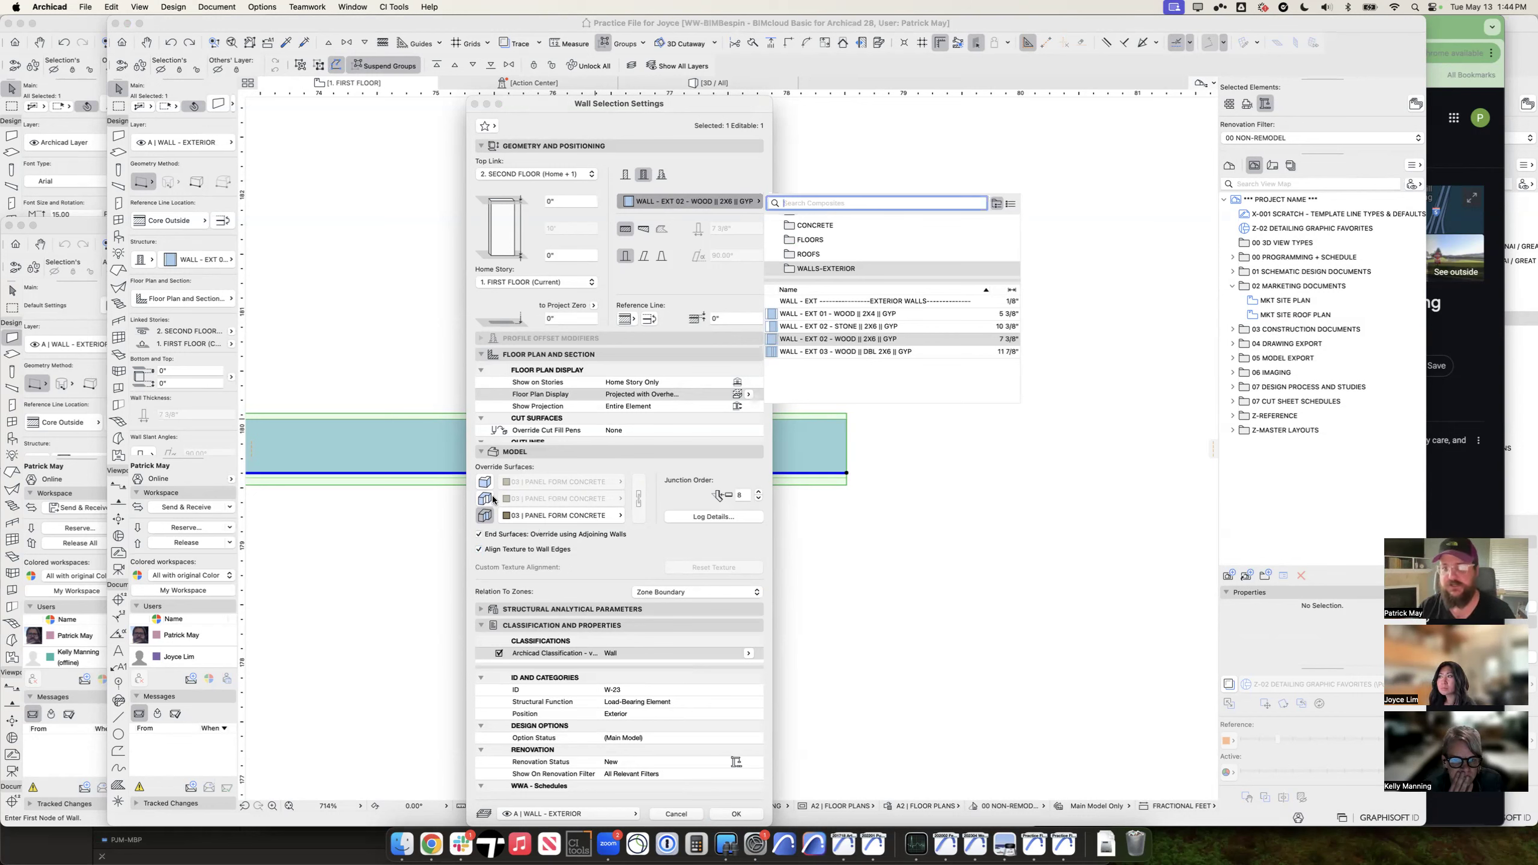
click(863, 313)
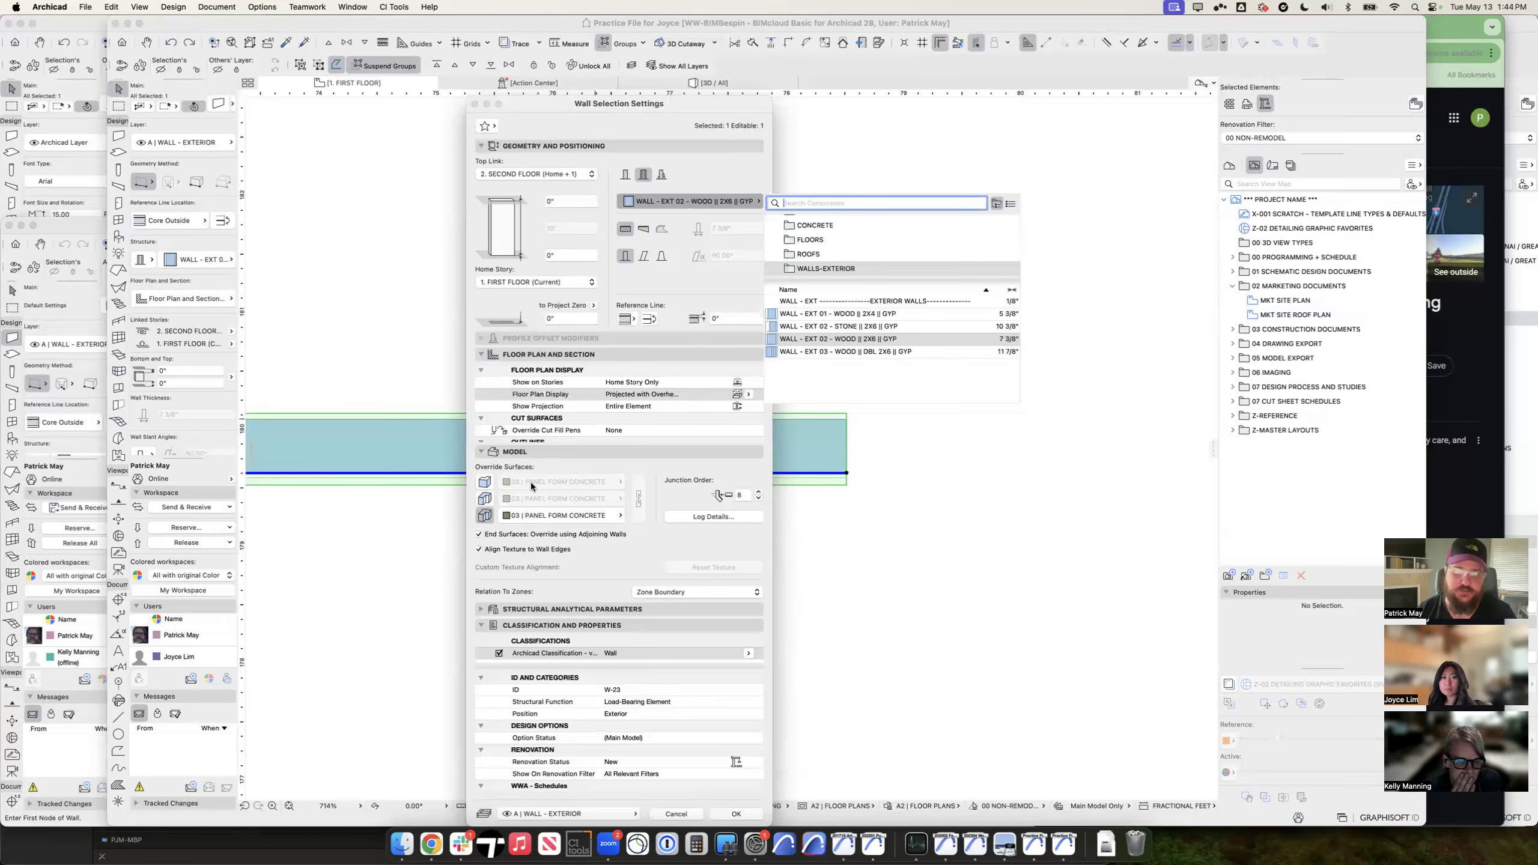
click(624, 173)
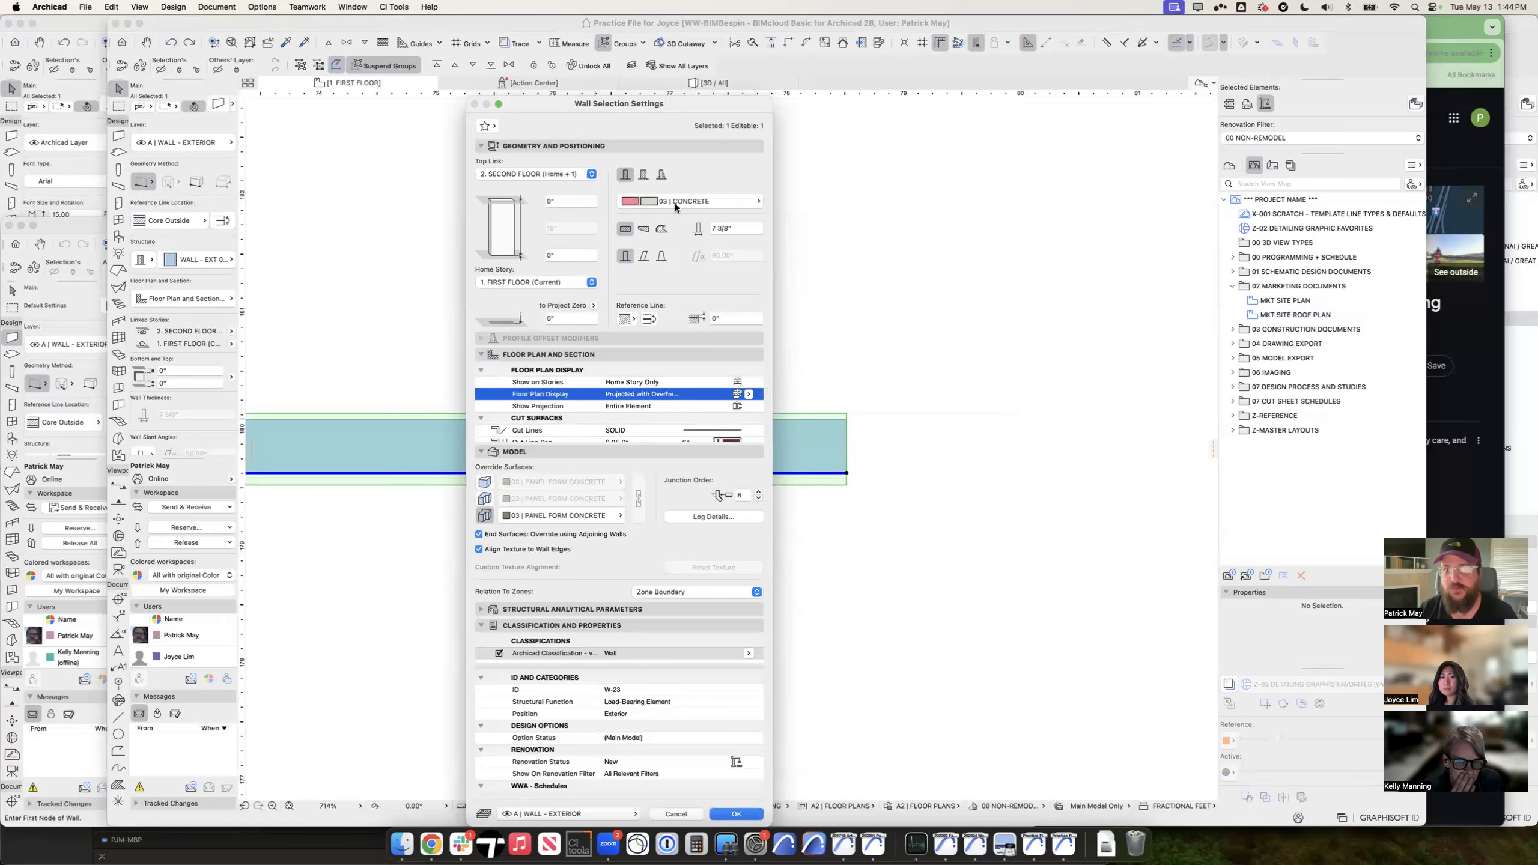
click(675, 202)
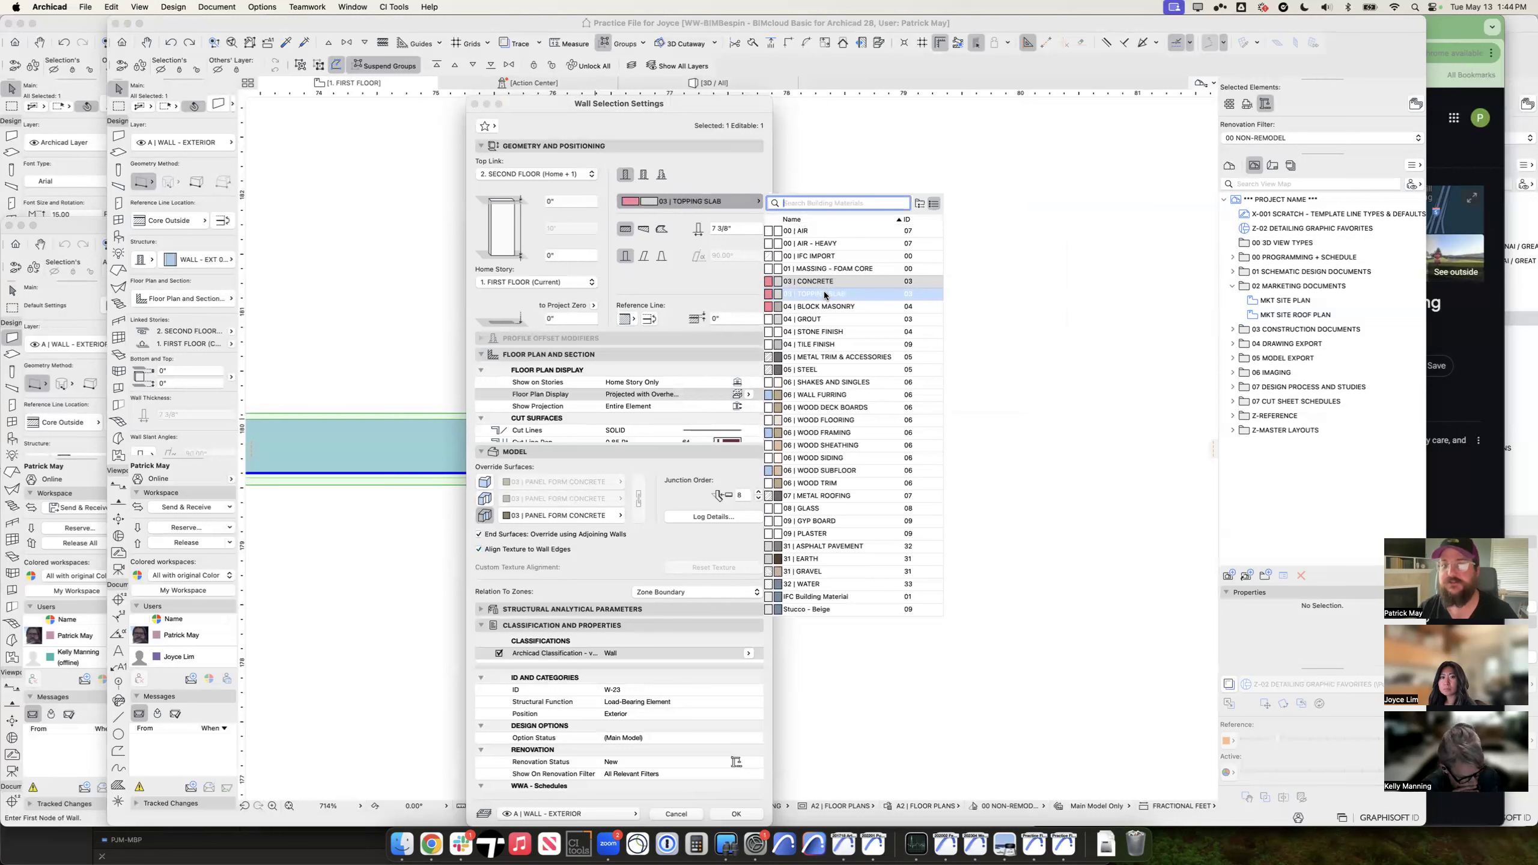
mouse_move(825, 295)
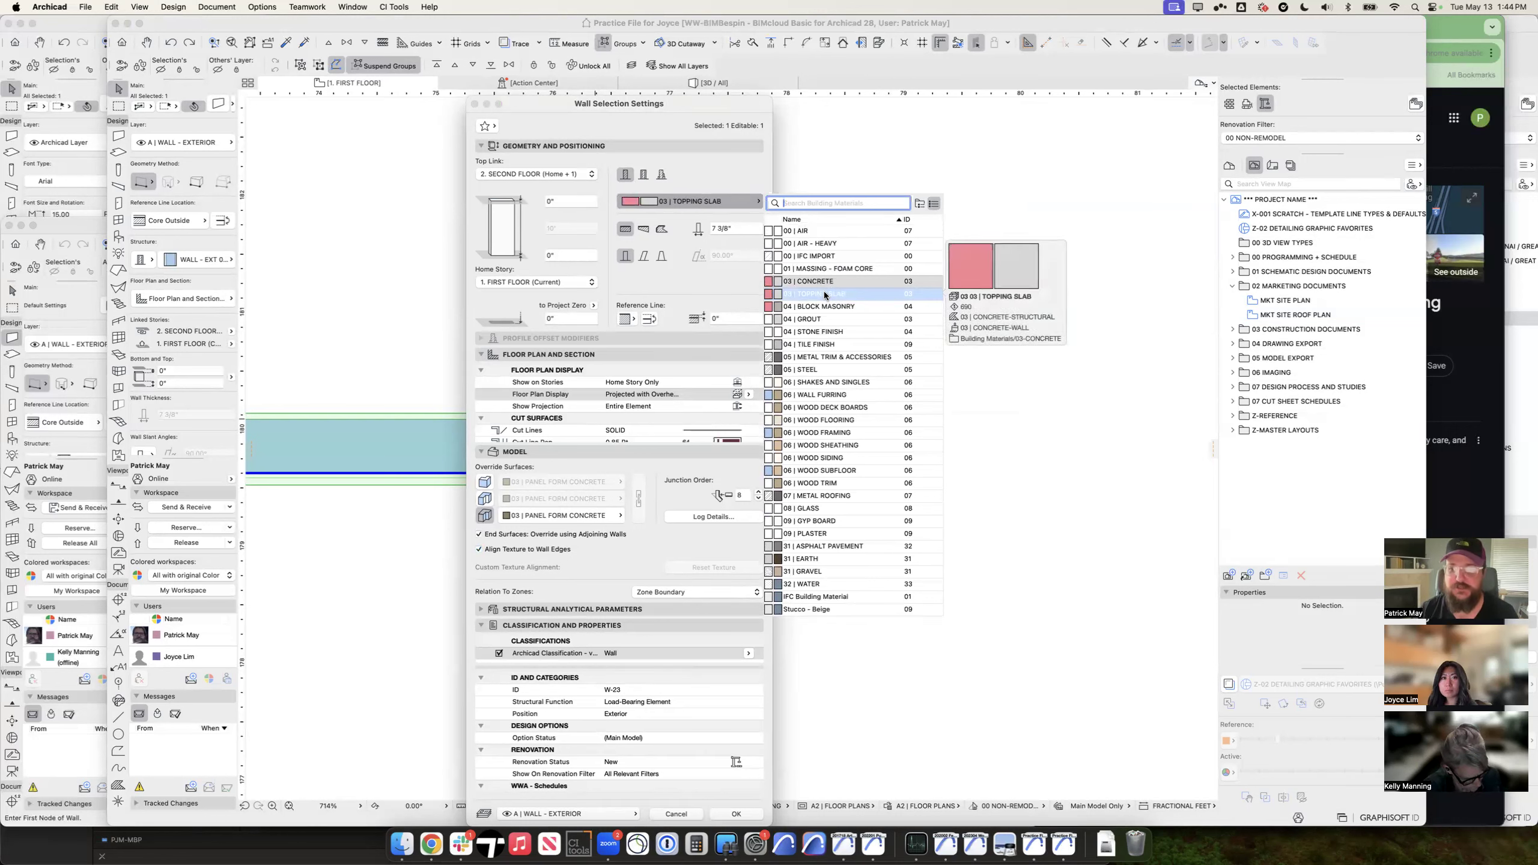
text(tile)
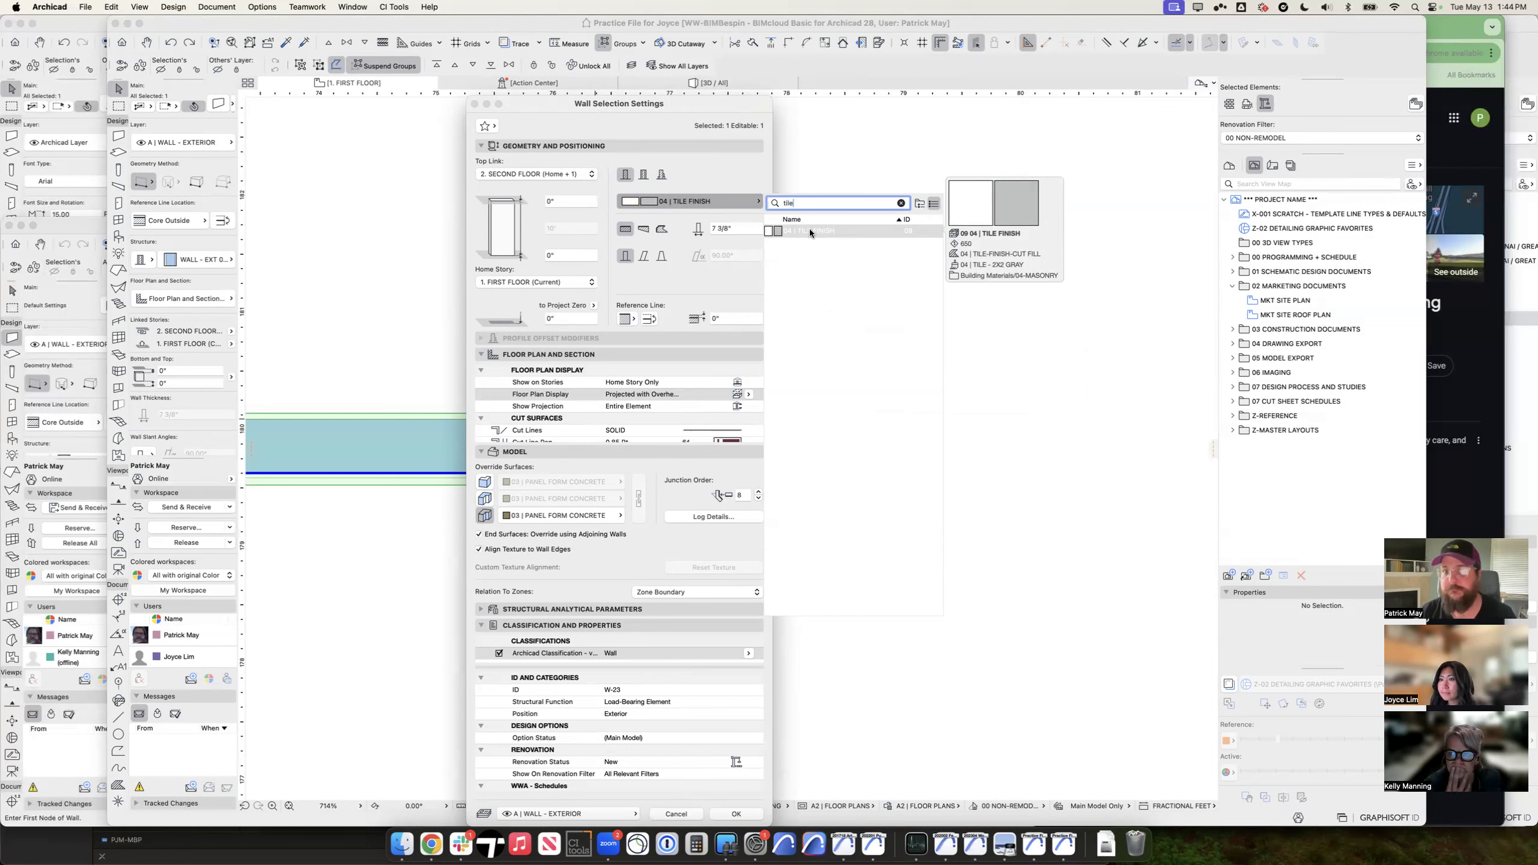
click(643, 175)
click(643, 175)
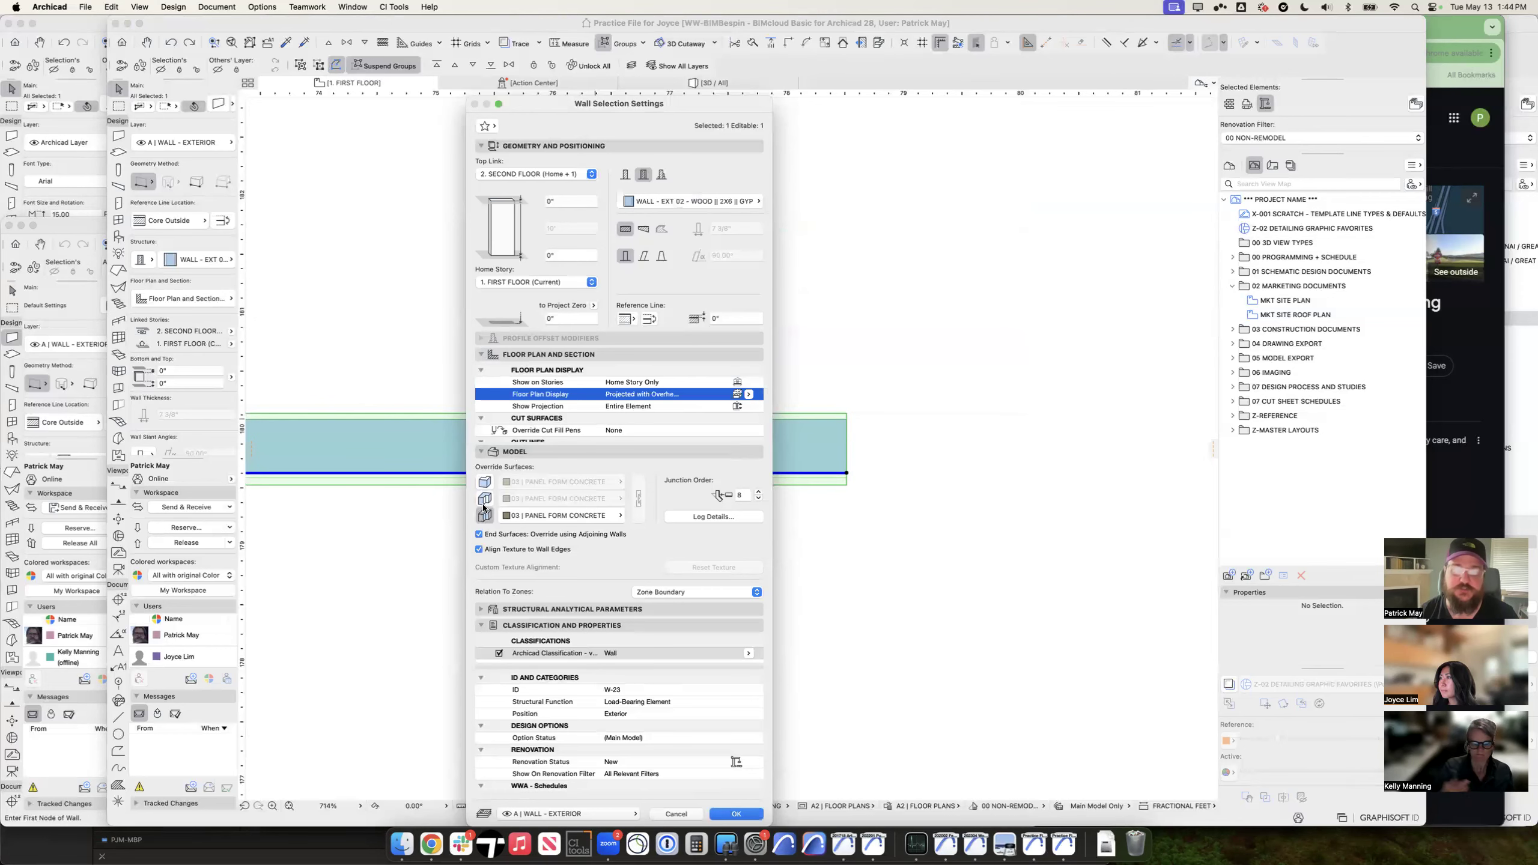
Step: Override the wall's outside surface with 06 | WOOD-SIDING and its inside surface with 09 | FINISH-GYP
click(531, 516)
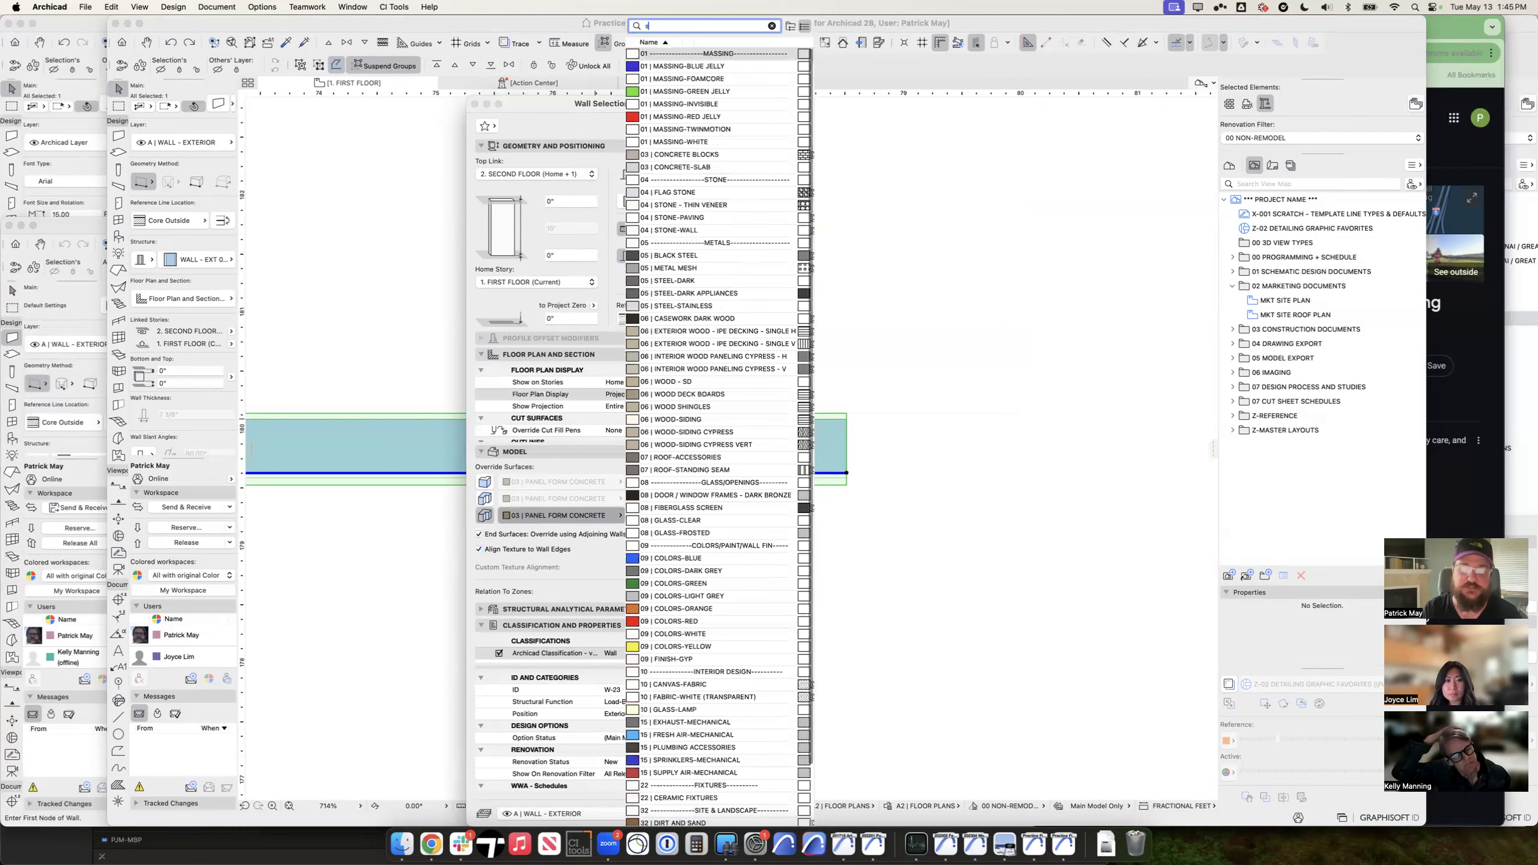
click(485, 482)
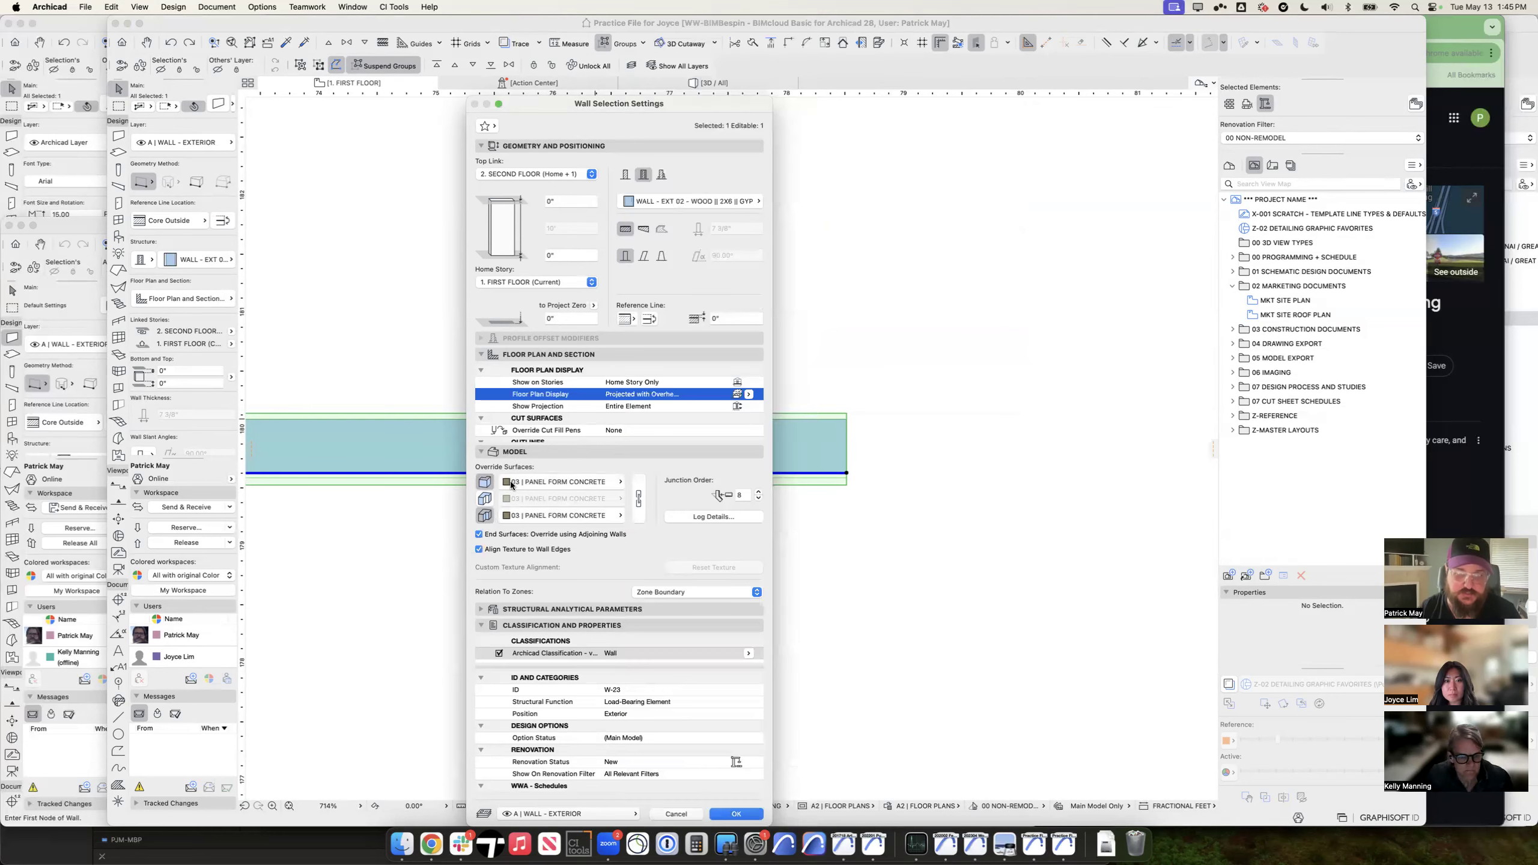
click(555, 485)
text(siding)
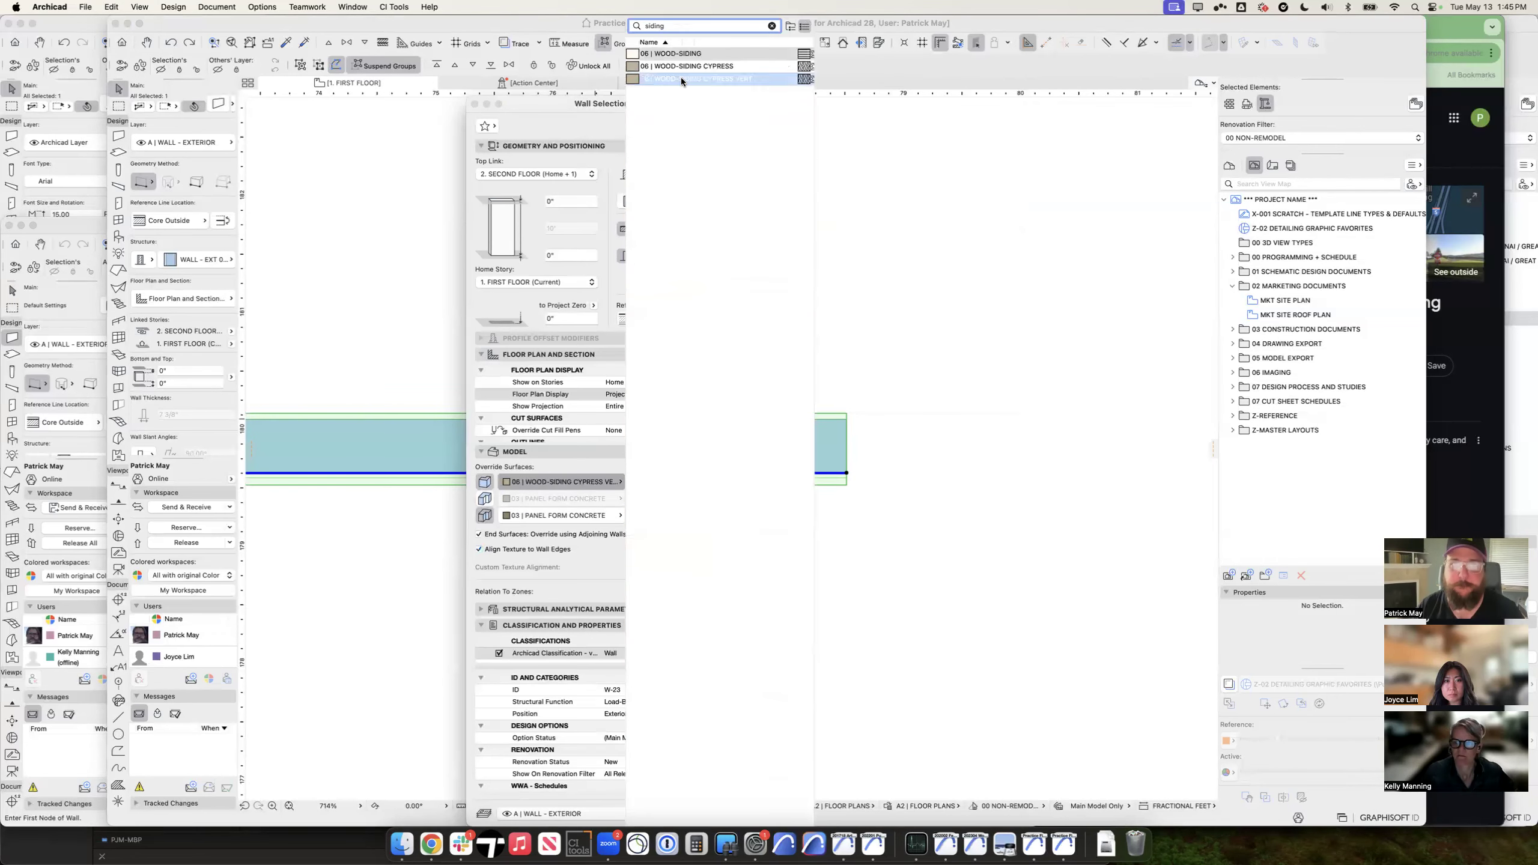
click(674, 56)
click(566, 514)
text(gyp)
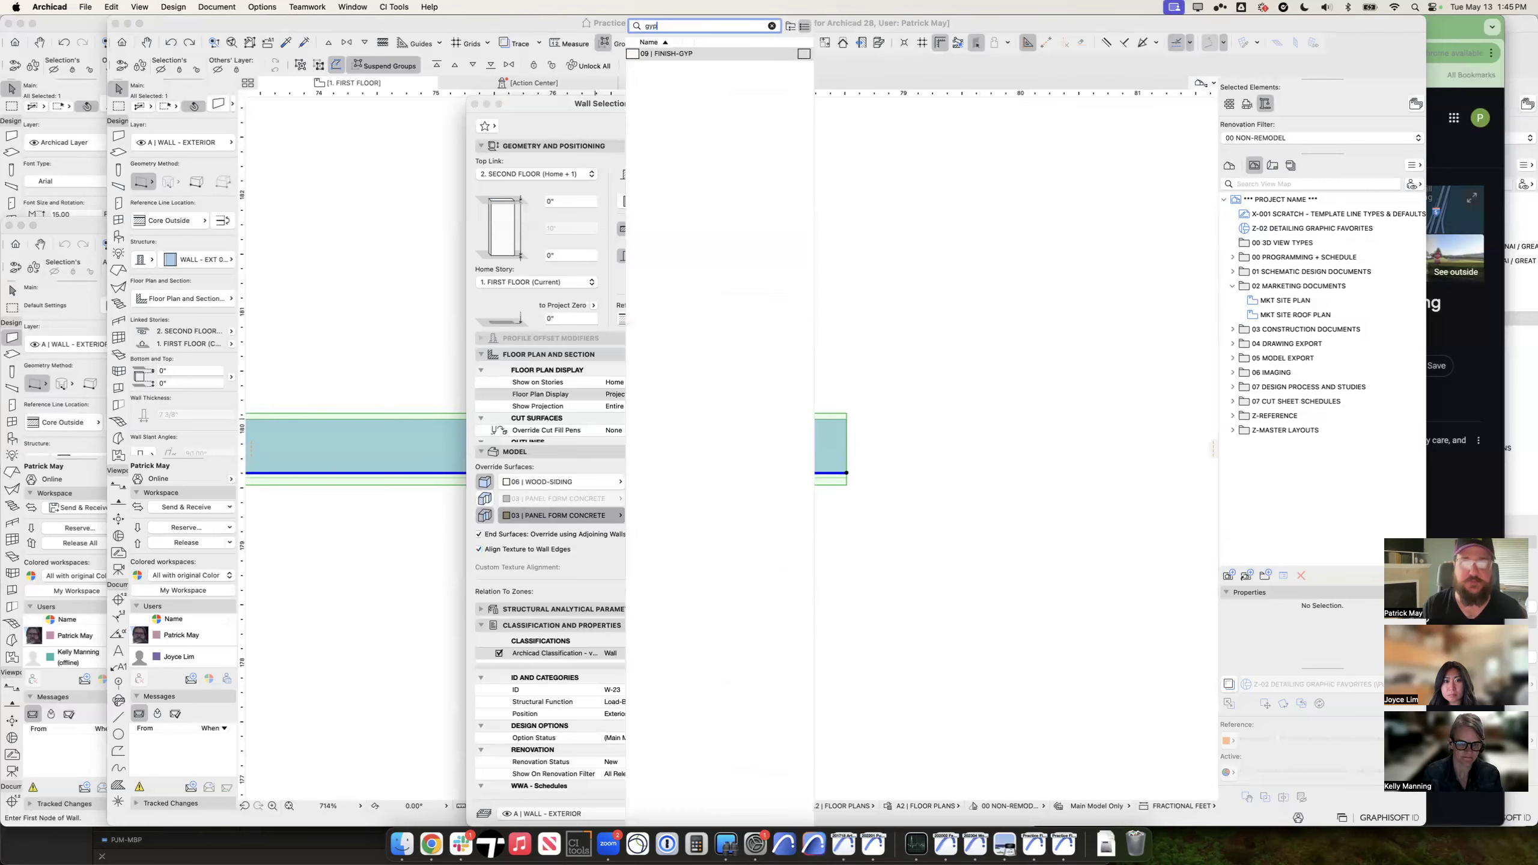
click(678, 54)
click(736, 813)
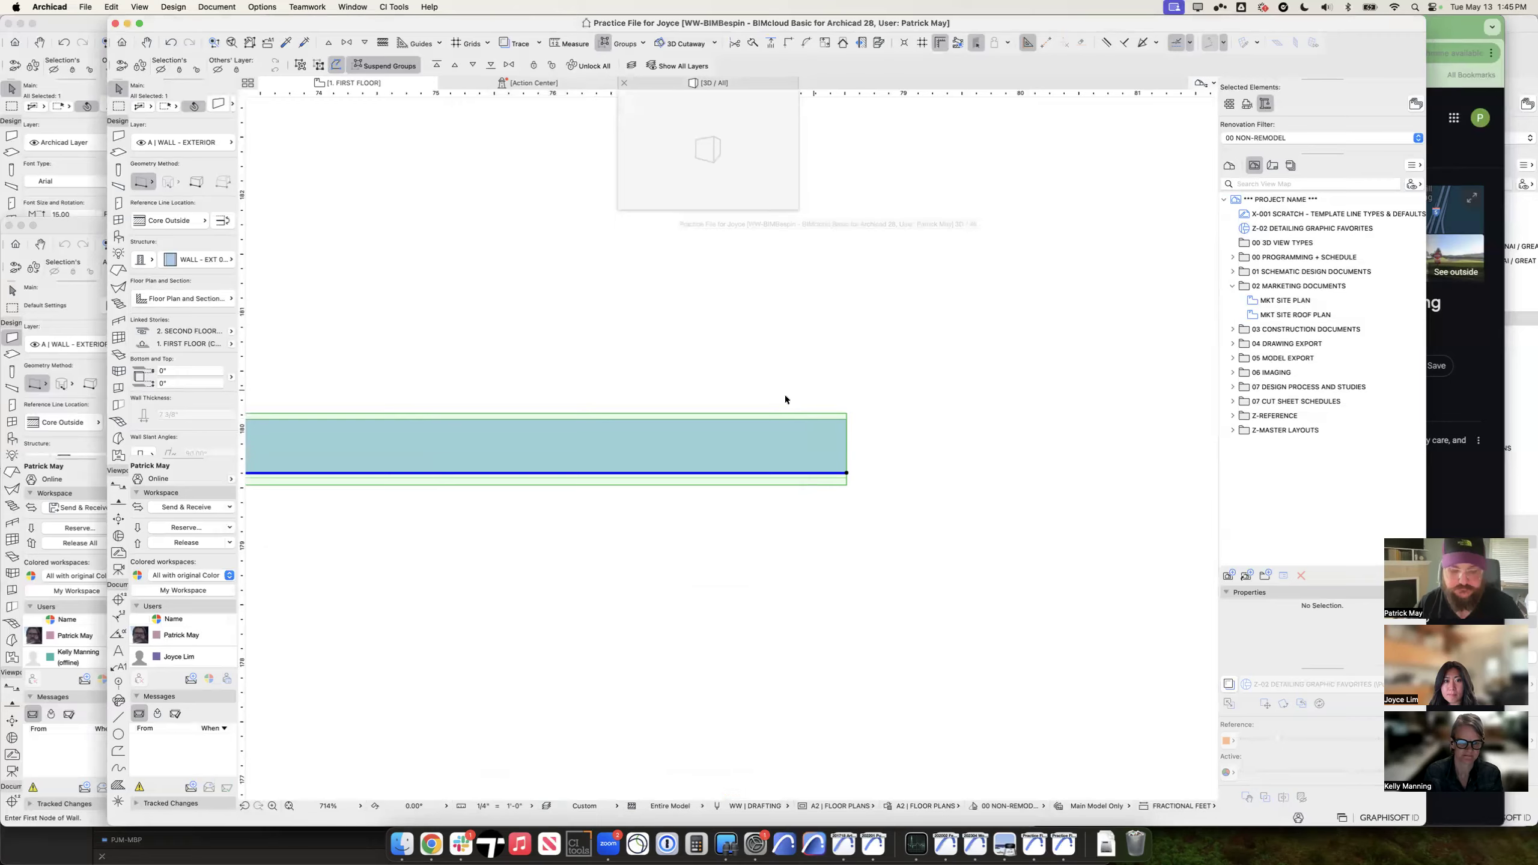
Step: Inspect the selected wall's surfaces in 3D, return to the first floor plan and deselect the wall
key(F5)
shift+middle_drag(862, 414, 665, 416)
key(F2)
key(Escape)
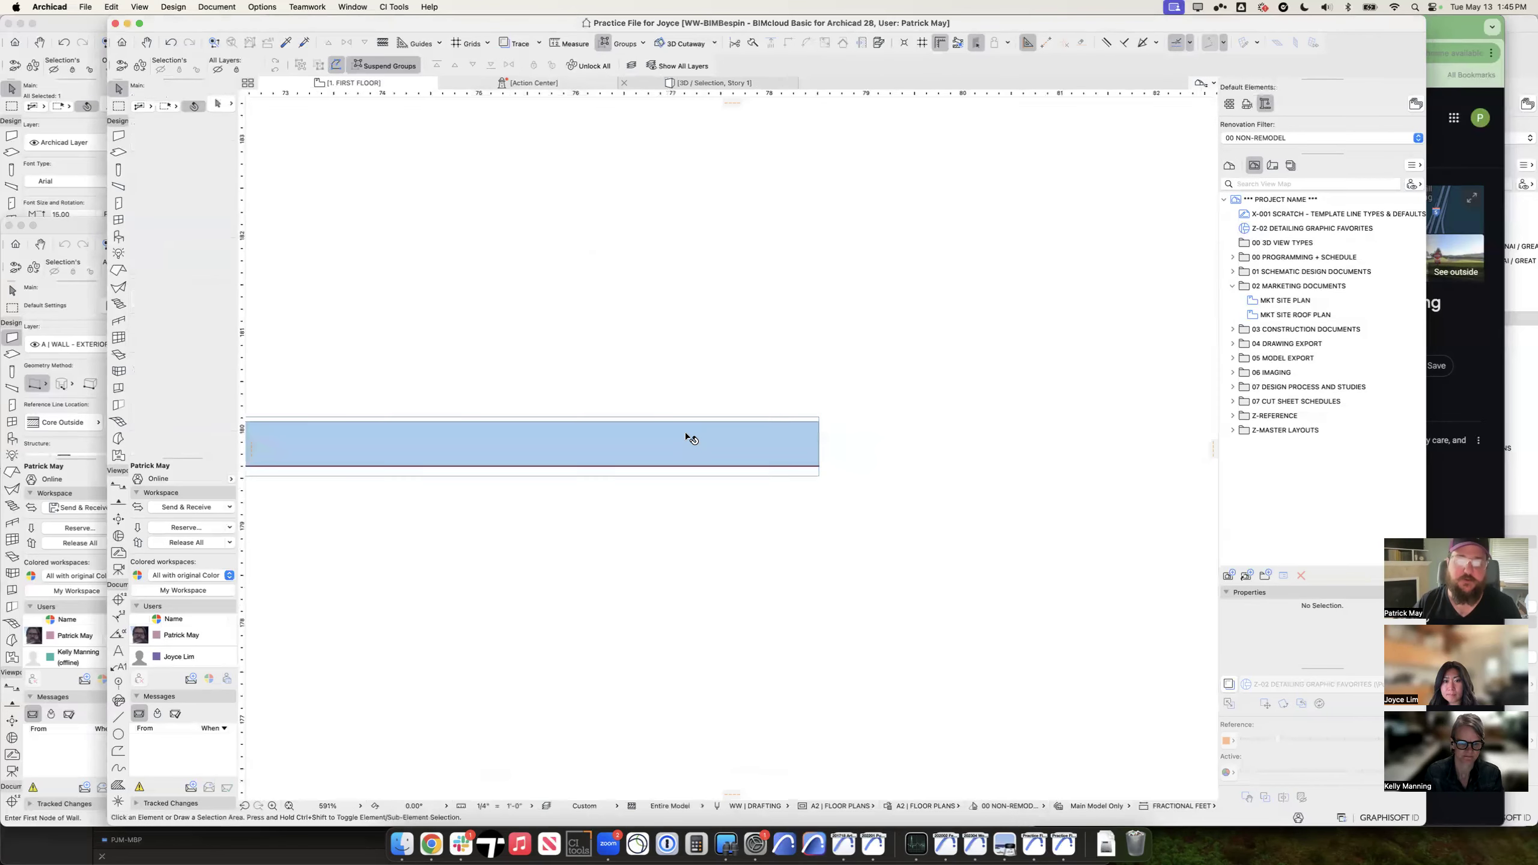
Step: Draw a closed rectangle of chained exterior walls above the existing wall, with a 30' side running upward
scroll(687, 436, down, 10)
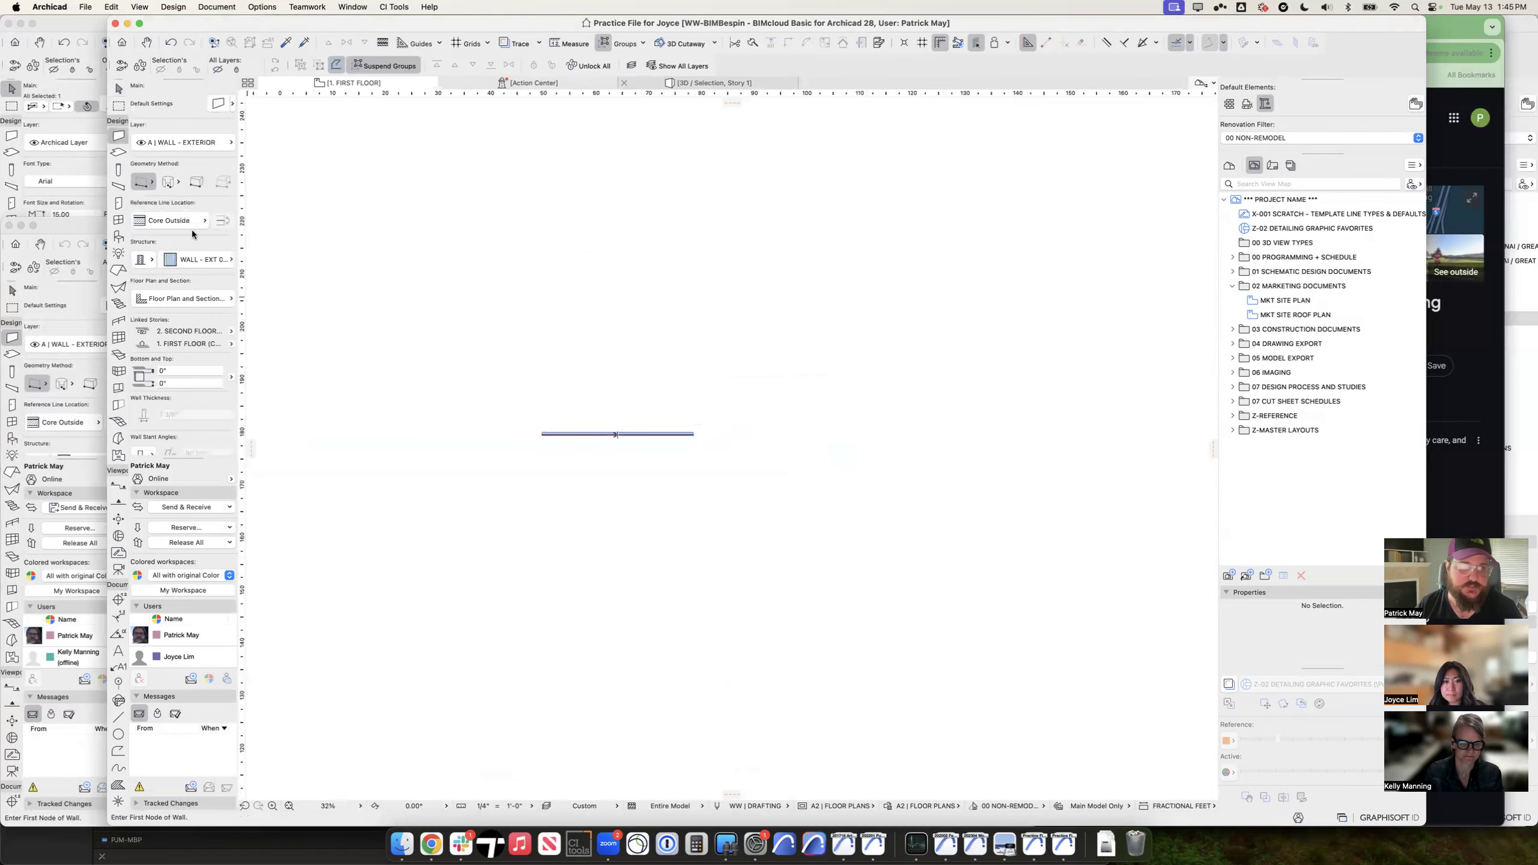
click(147, 183)
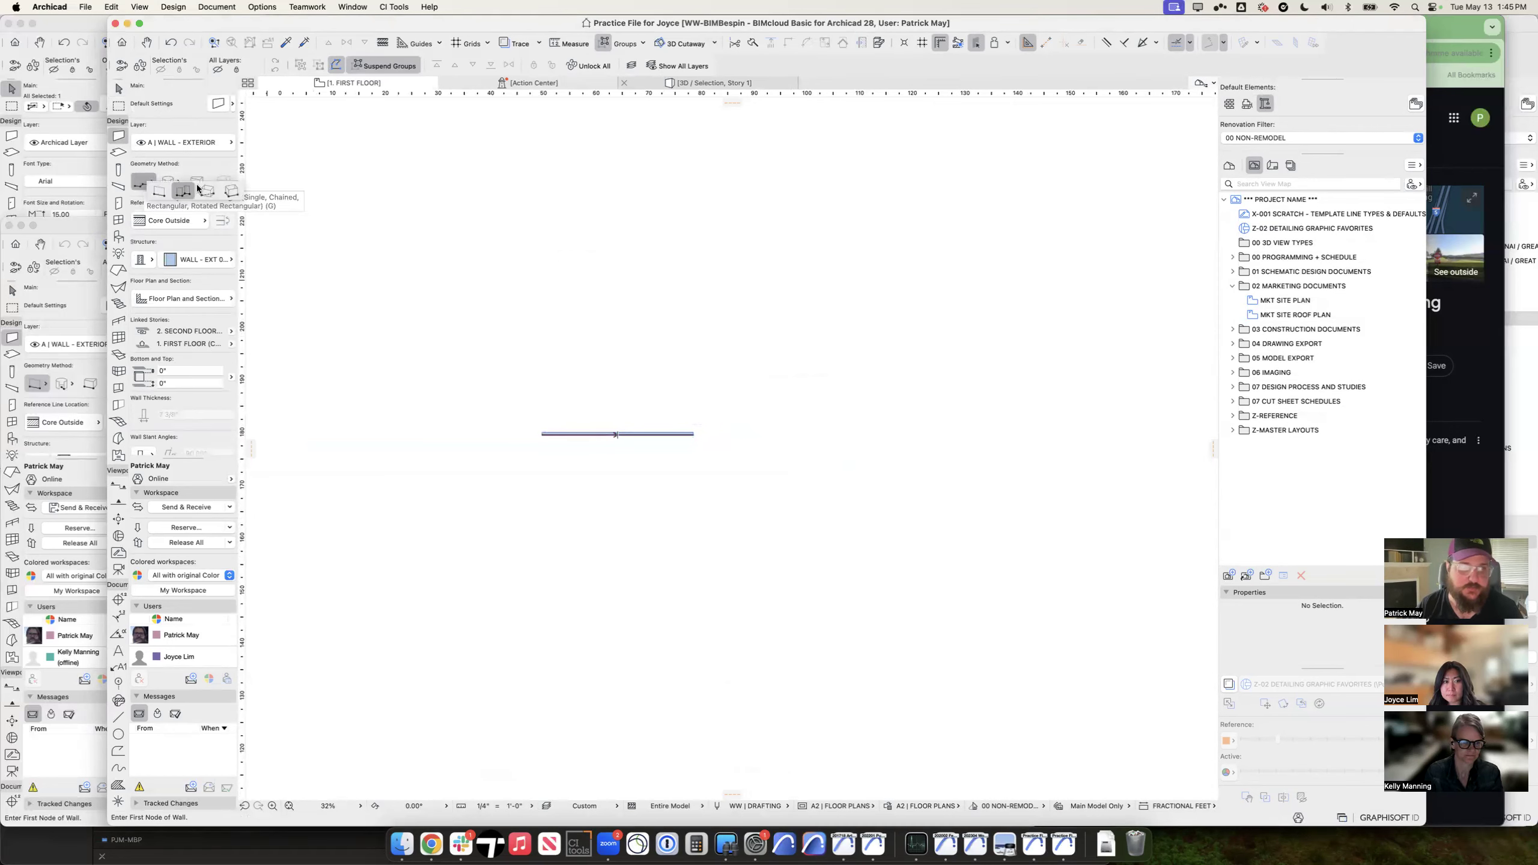
click(177, 186)
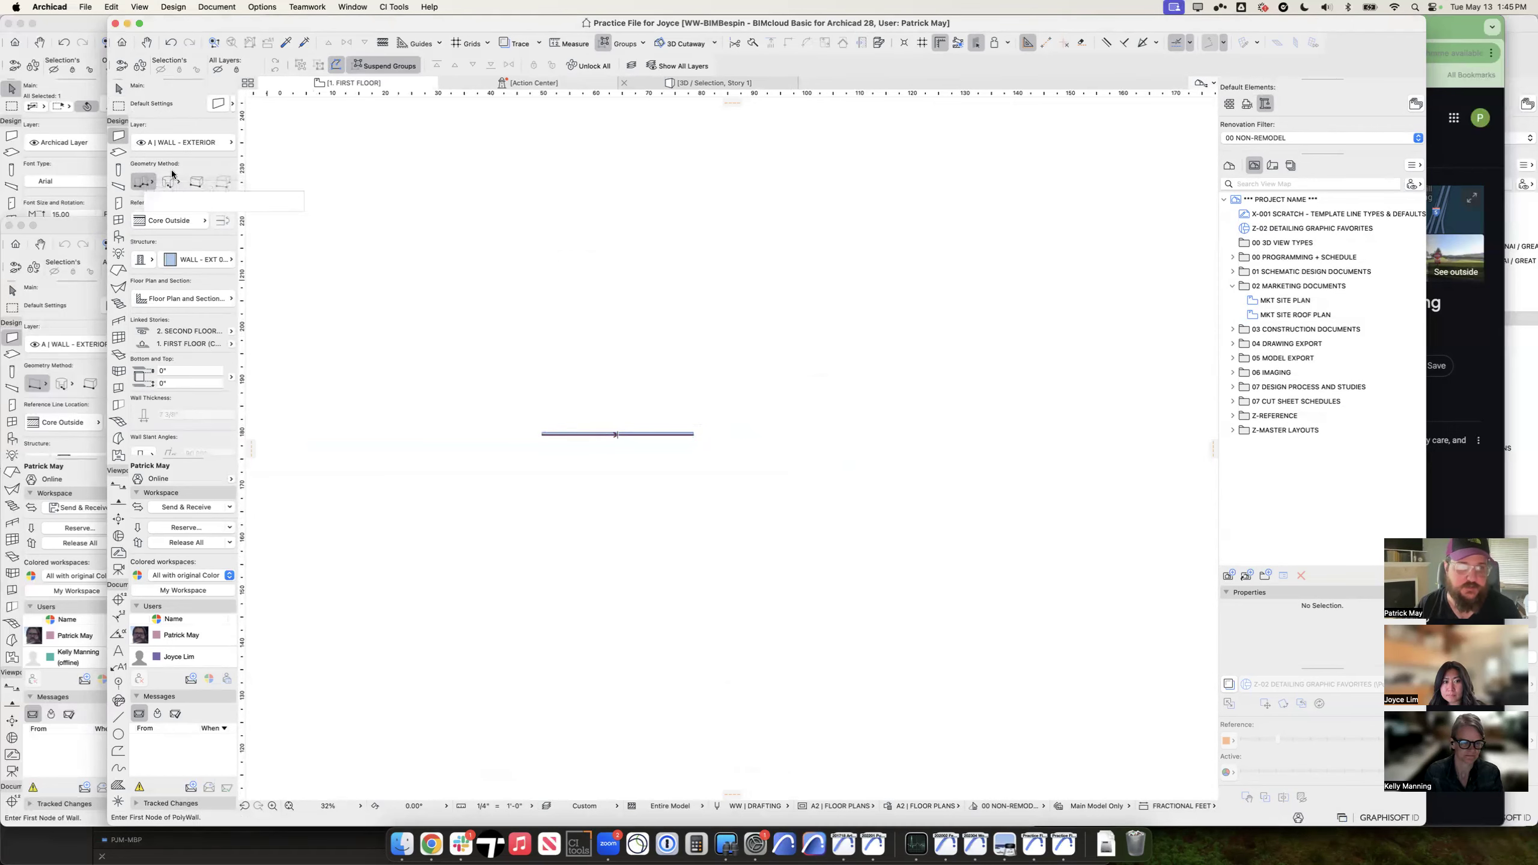
click(537, 373)
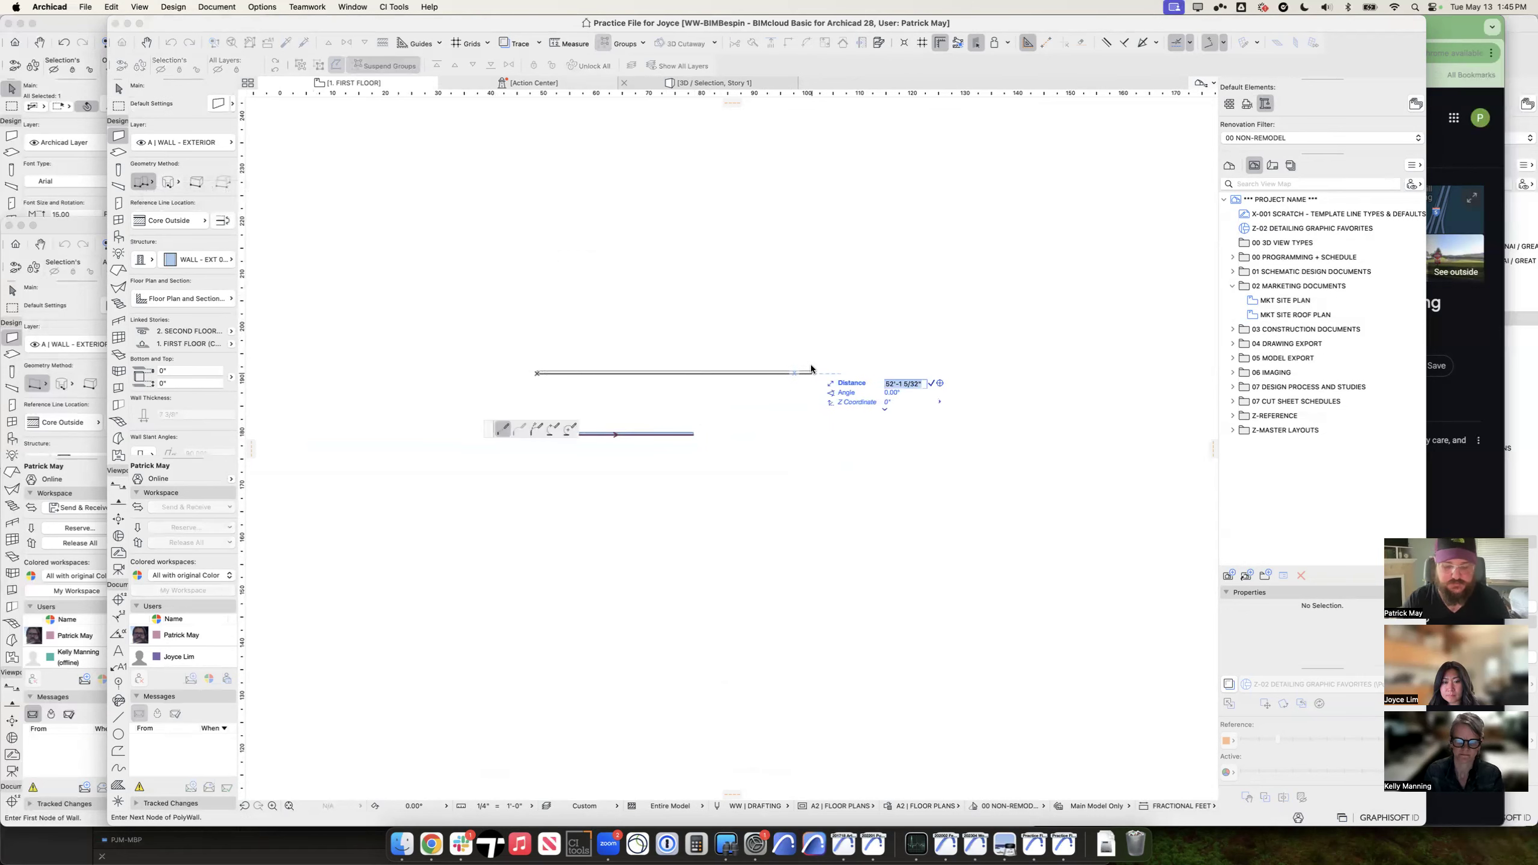
click(773, 373)
text(6'-2 1/4)
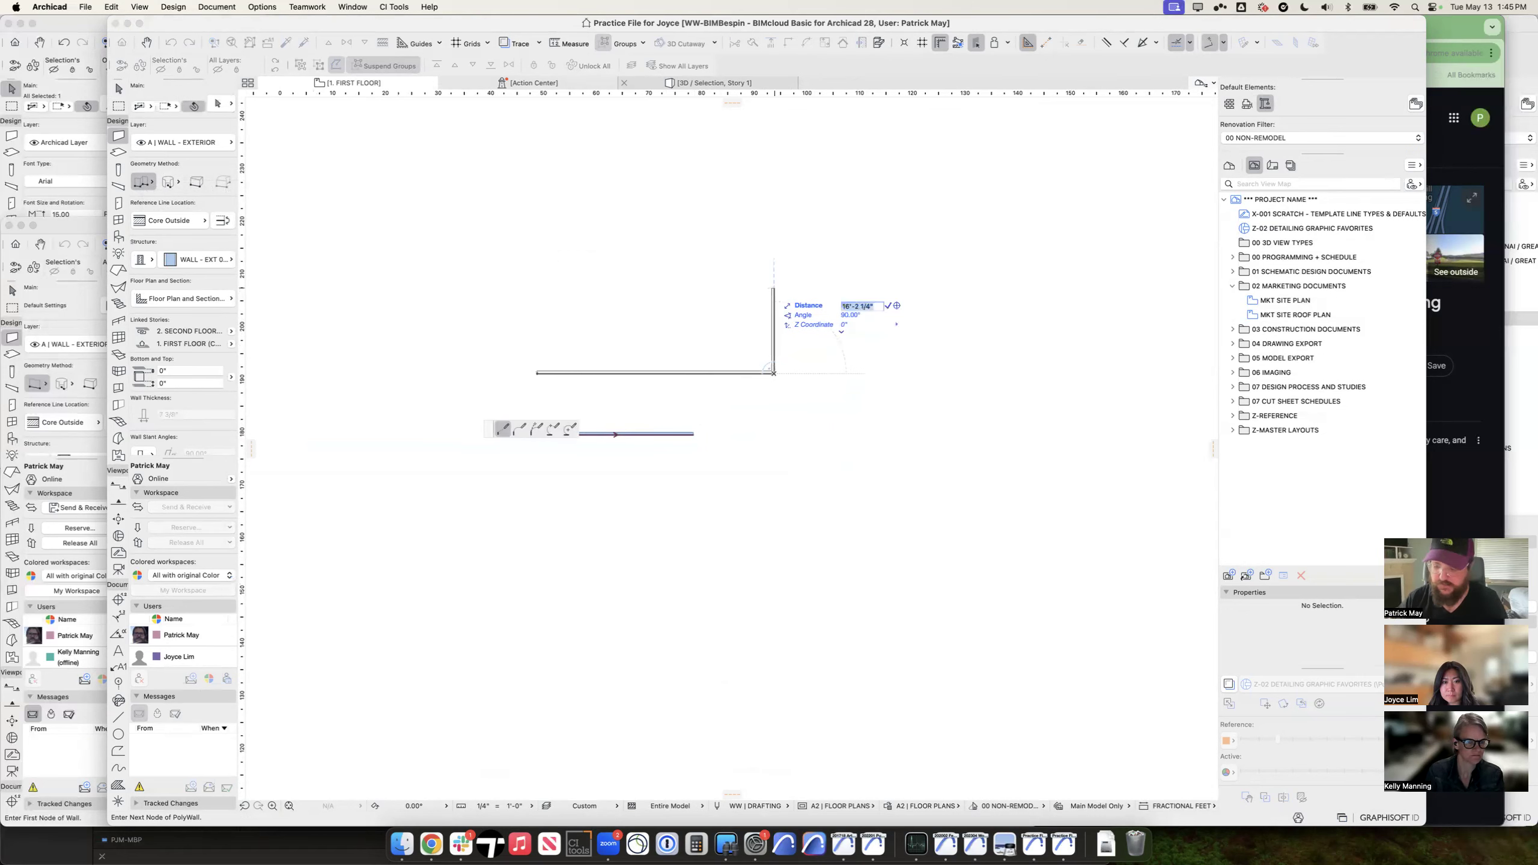
text(30)
key(Return)
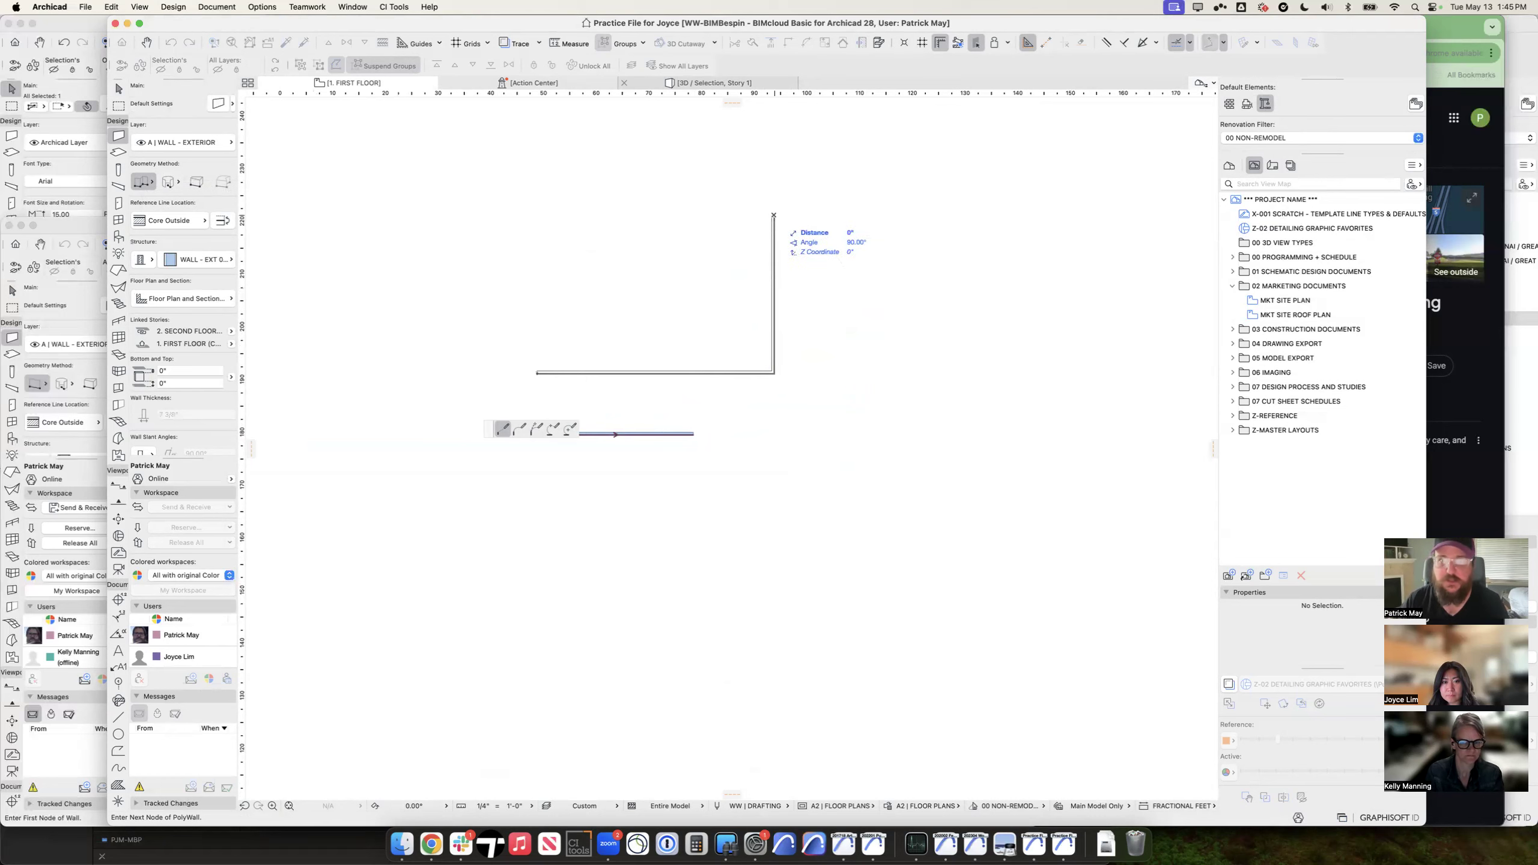
click(537, 373)
click(537, 373)
key(Escape)
Step: Delete the single horizontal wall below the rectangle
drag(683, 494, 622, 434)
click(622, 434)
key(Delete)
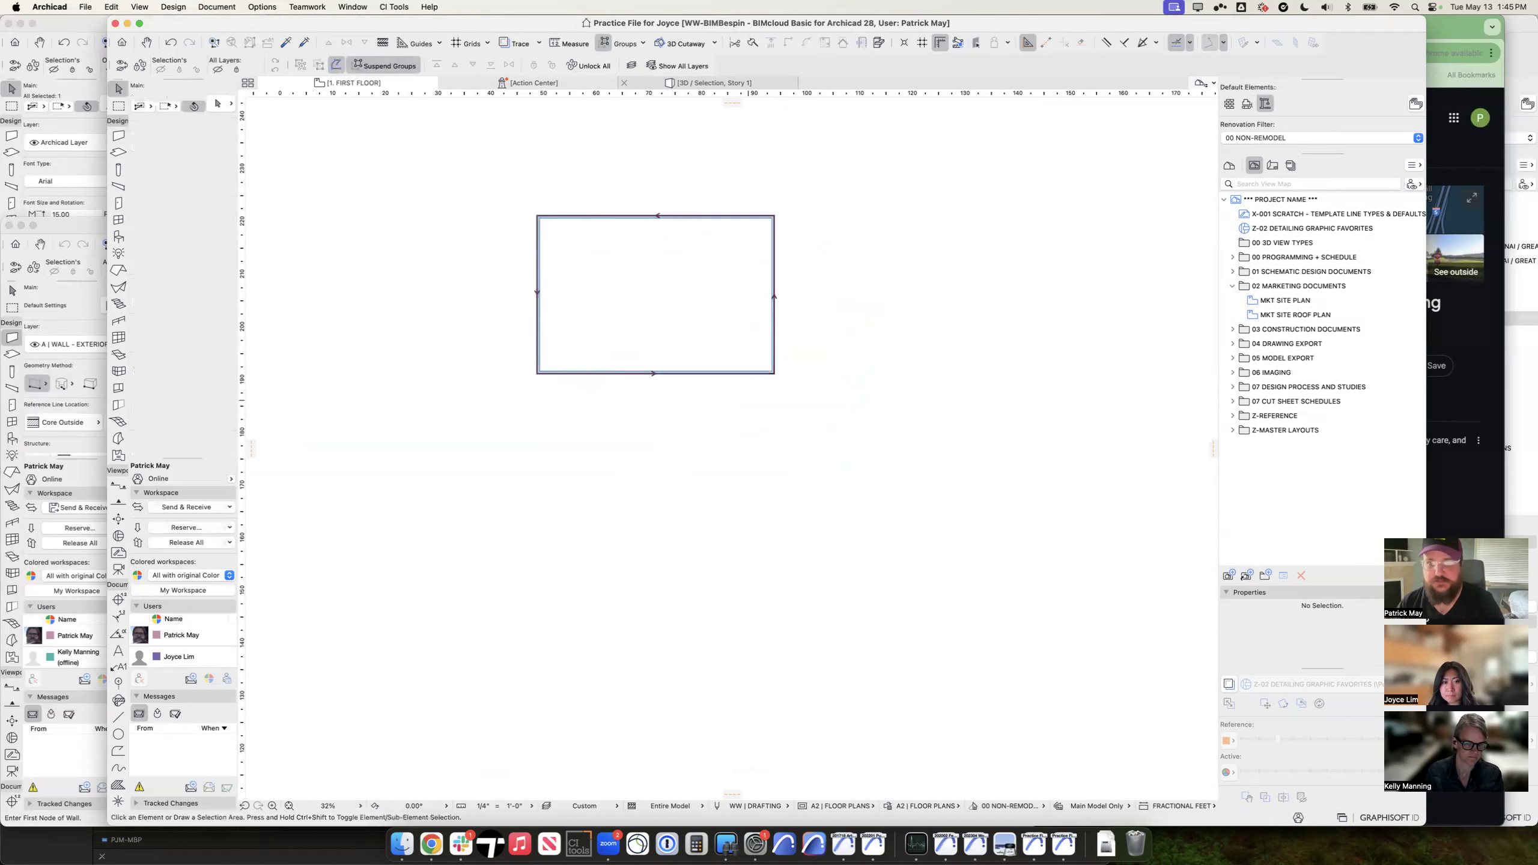
Step: Draw a closed 12' by 8' rectangle of chained exterior walls below the large rectangle, starting at its lower-right corner
alt+click(774, 368)
click(773, 373)
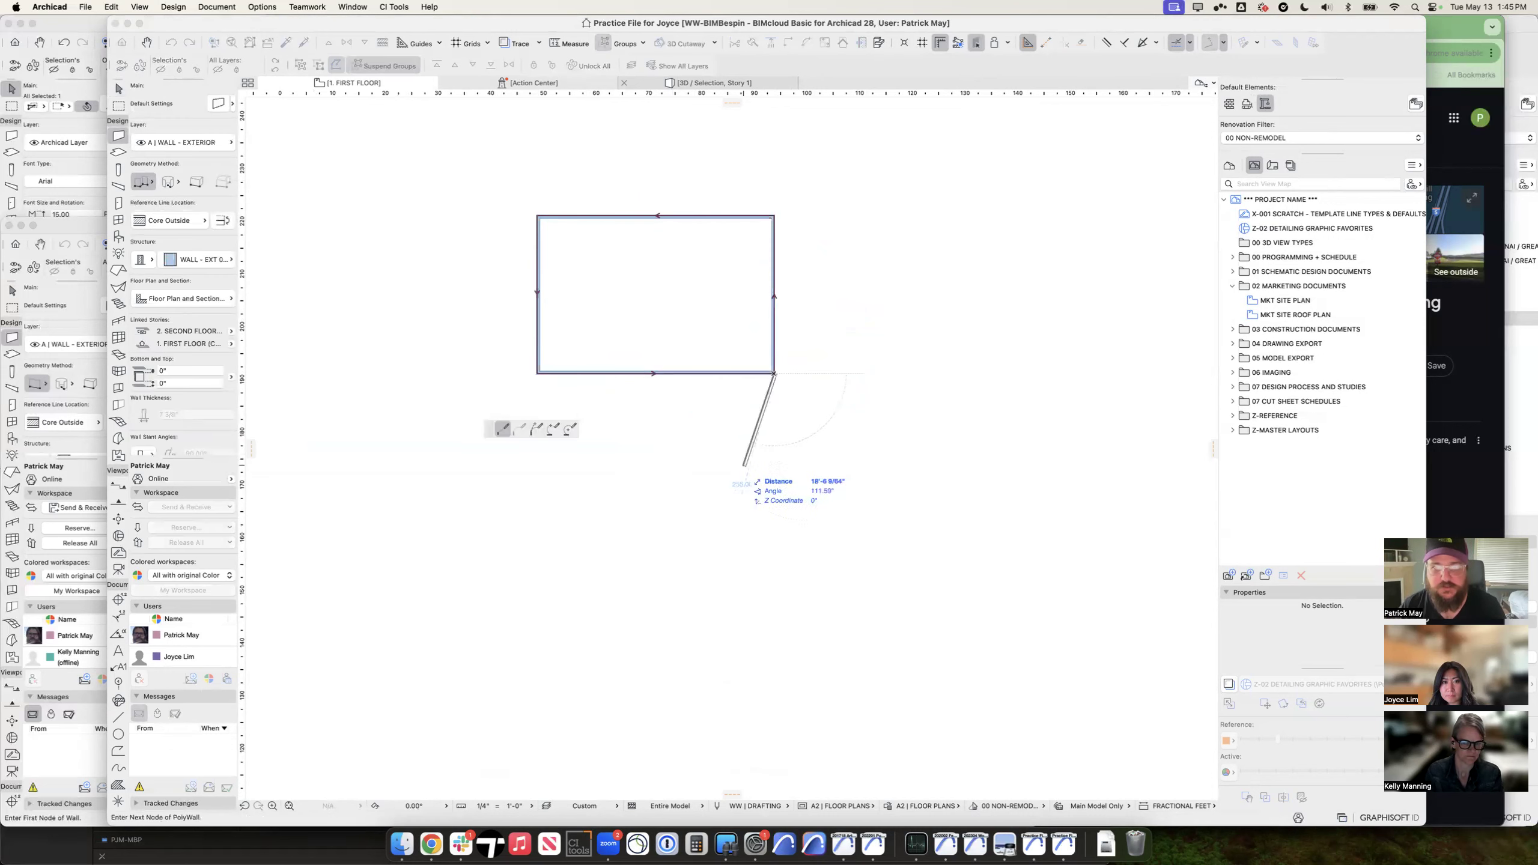
key(Tab)
text(8)
key(Return)
key(BackSpace)
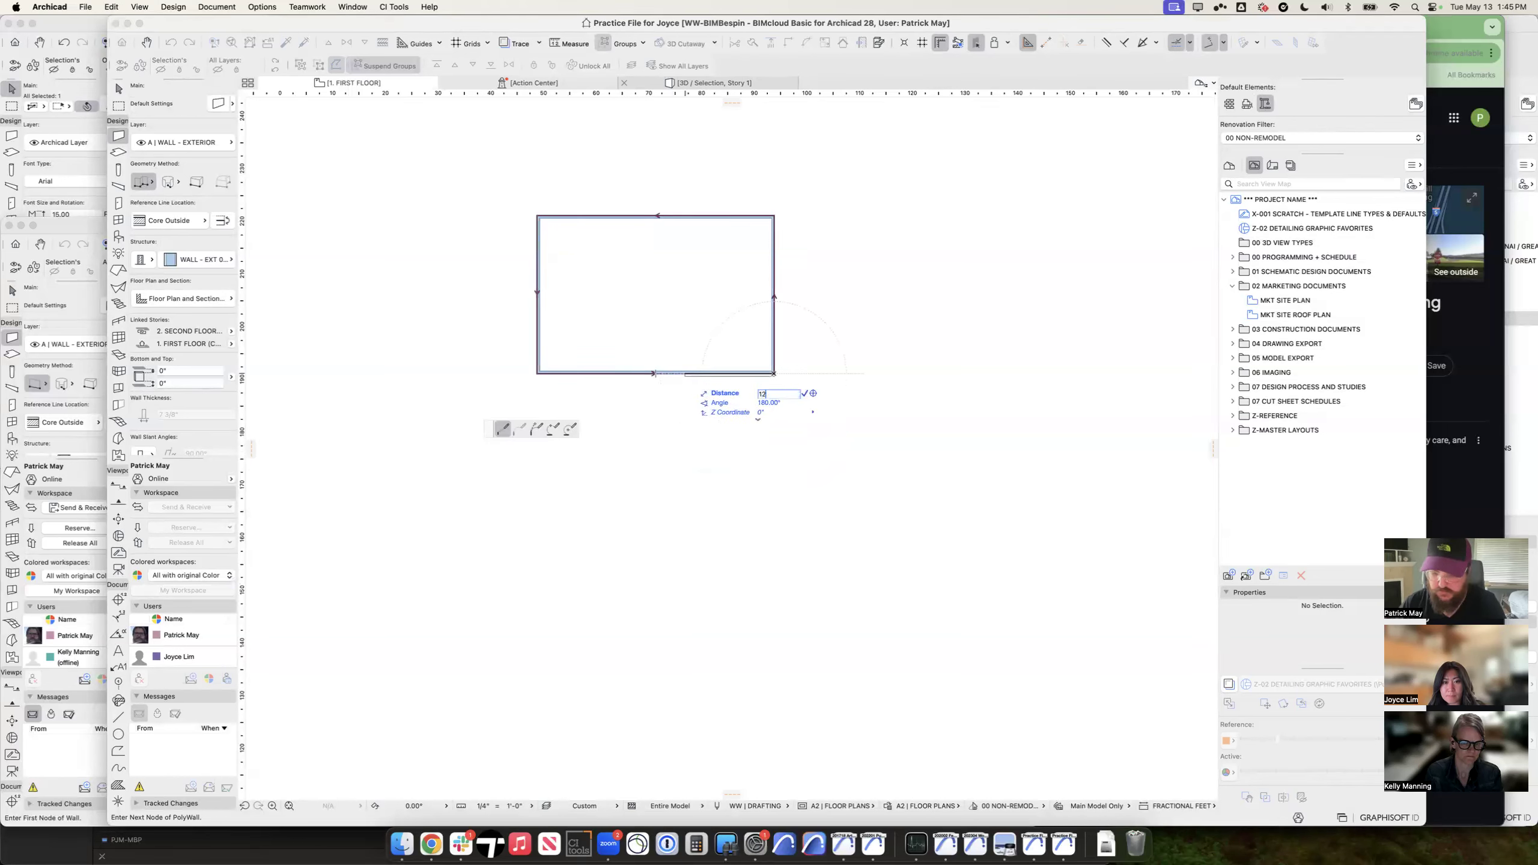
click(711, 374)
text(8)
key(Return)
click(775, 416)
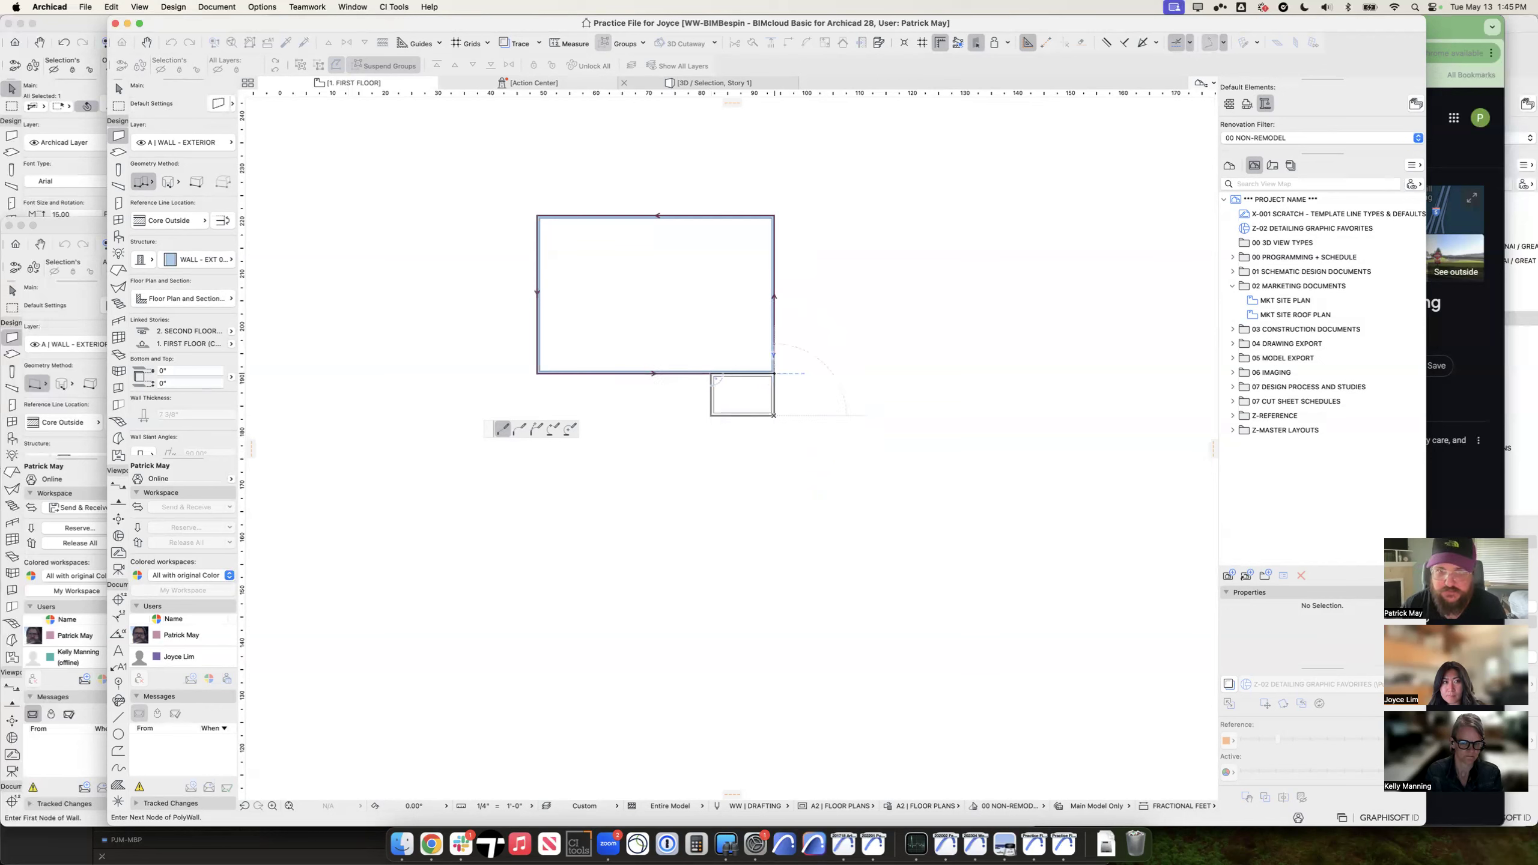
click(774, 373)
Step: Move the small rectangle of walls 5' straight down, away from the large rectangle, and deselect it
key(super+z)
key(super+shift+z)
key(super+d)
click(807, 389)
text(r5)
key(Return)
key(Escape)
Step: Copy the large rectangle's right wall 12' to the left, then copy that wall a further 2' left
scroll(735, 276, up, 5)
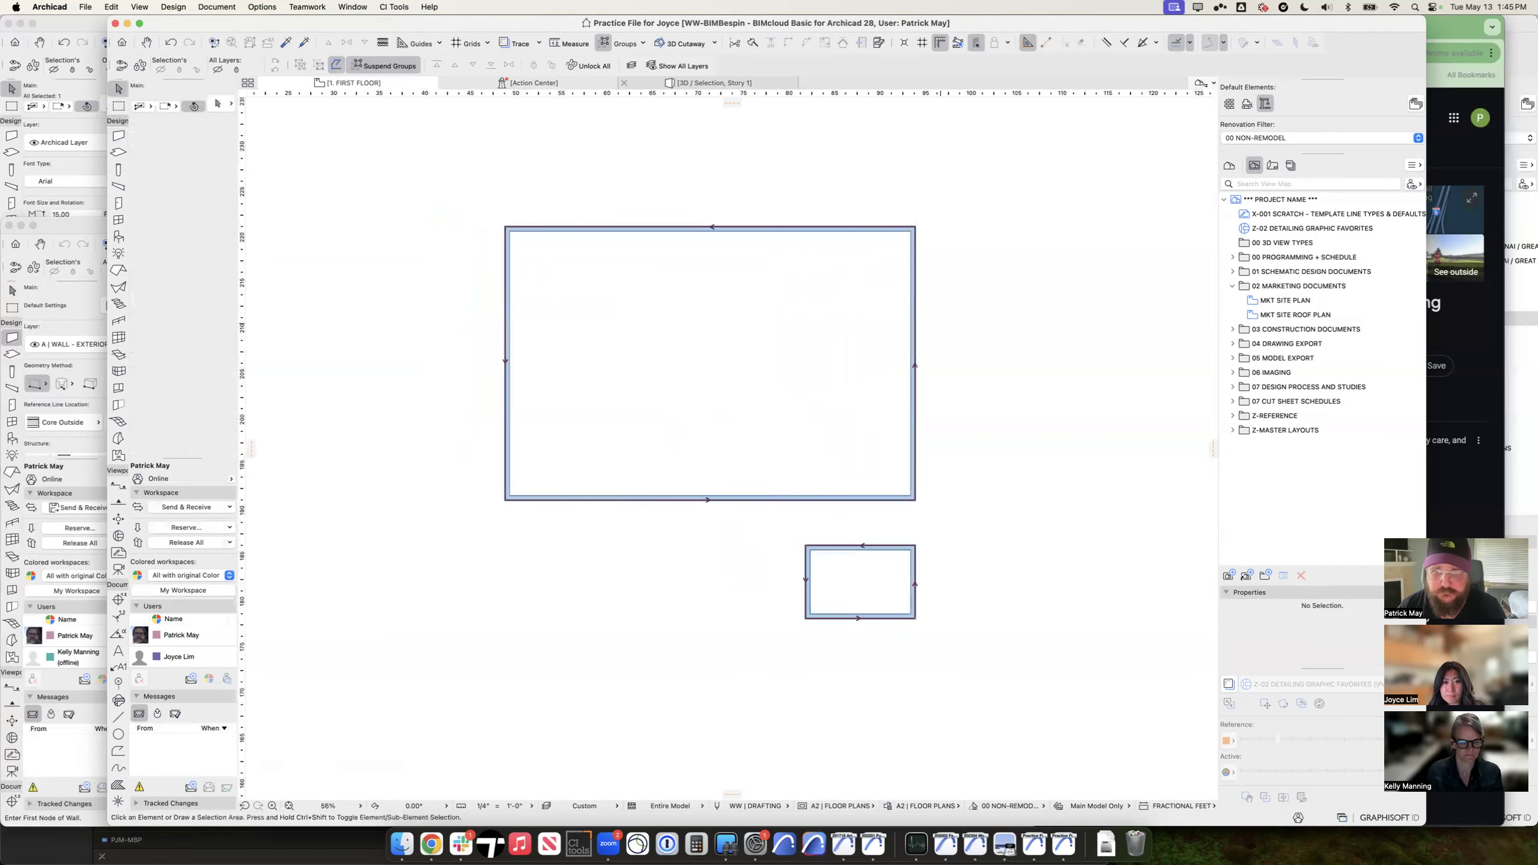
shift+click(910, 363)
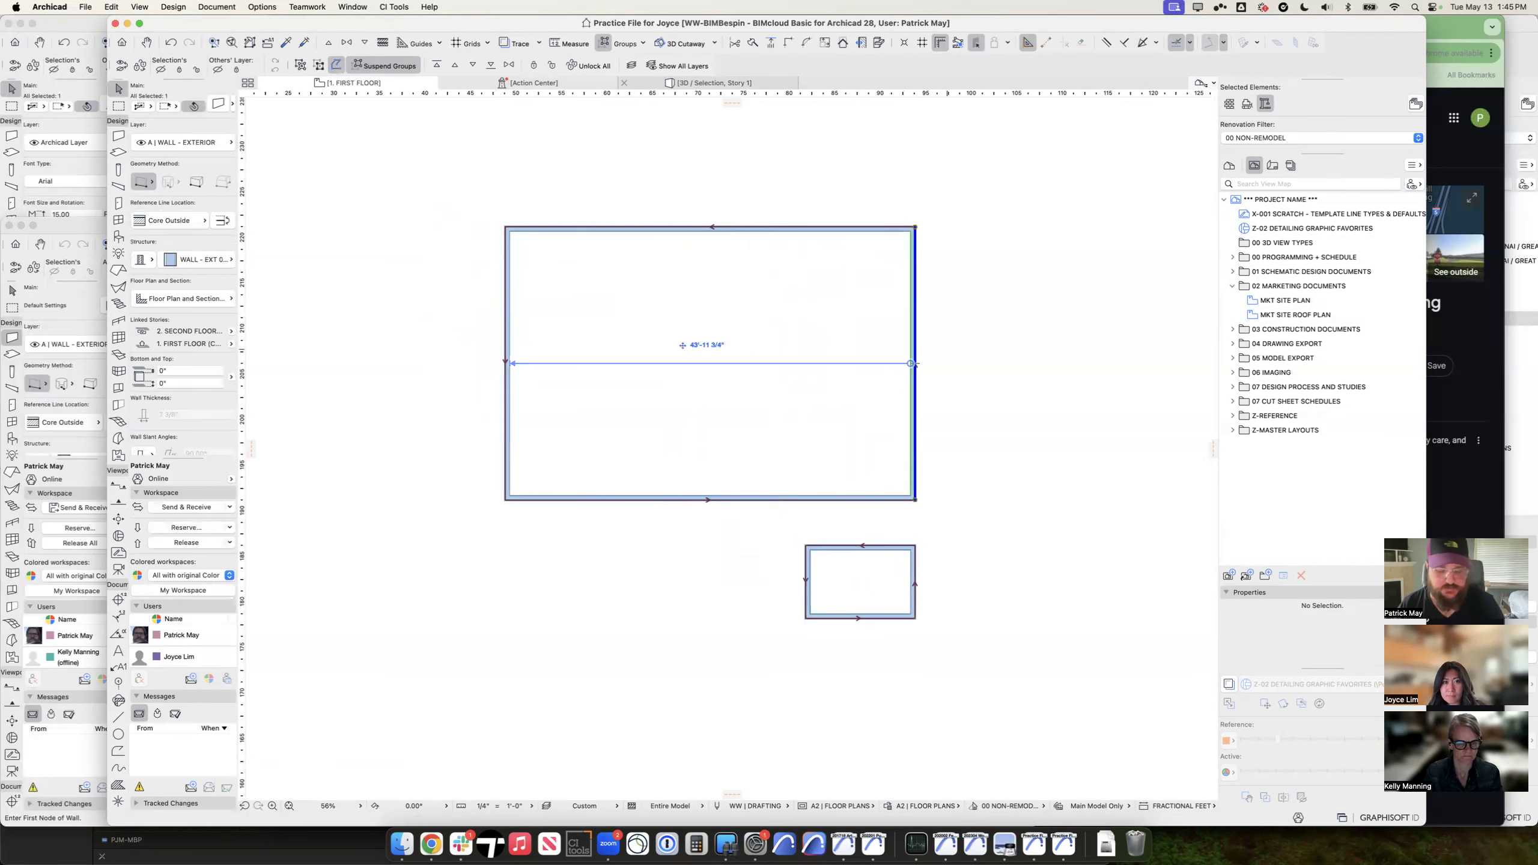
key(super+d)
click(914, 364)
text(12)
key(Return)
key(shift+super+d)
click(915, 377)
text(2)
key(Return)
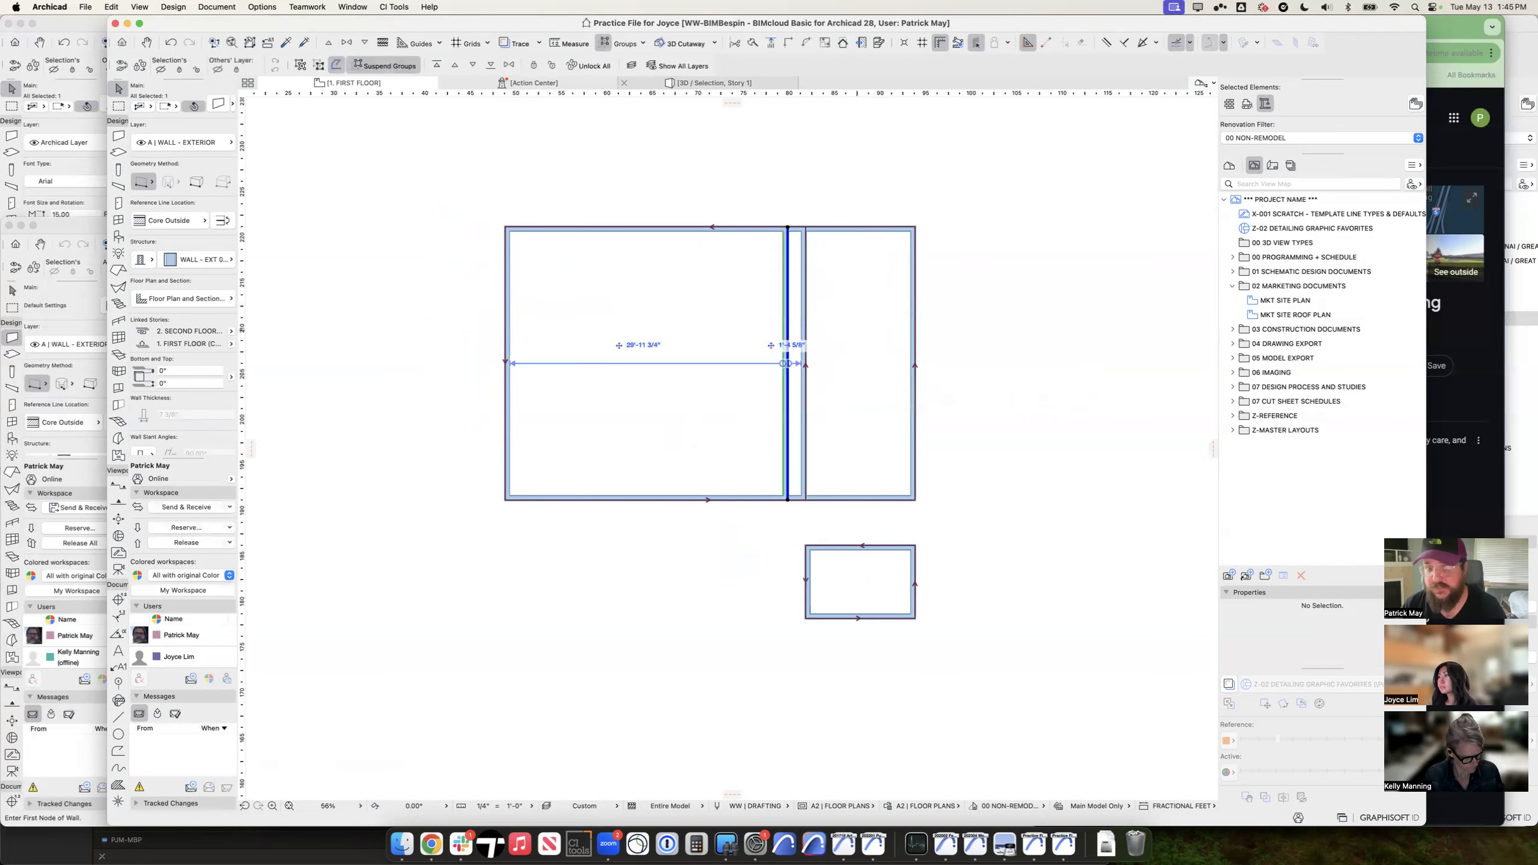
Step: Copy the large rectangle's top wall 6' downward and deselect it
key(Escape)
click(846, 231)
key(shift+super+d)
click(846, 230)
key(Tab)
text(6)
key(Return)
key(Escape)
Step: Copy the large rectangle's bottom wall upward twice, placing the second copy 8' above the first
click(856, 500)
key(shift+super+d)
click(857, 500)
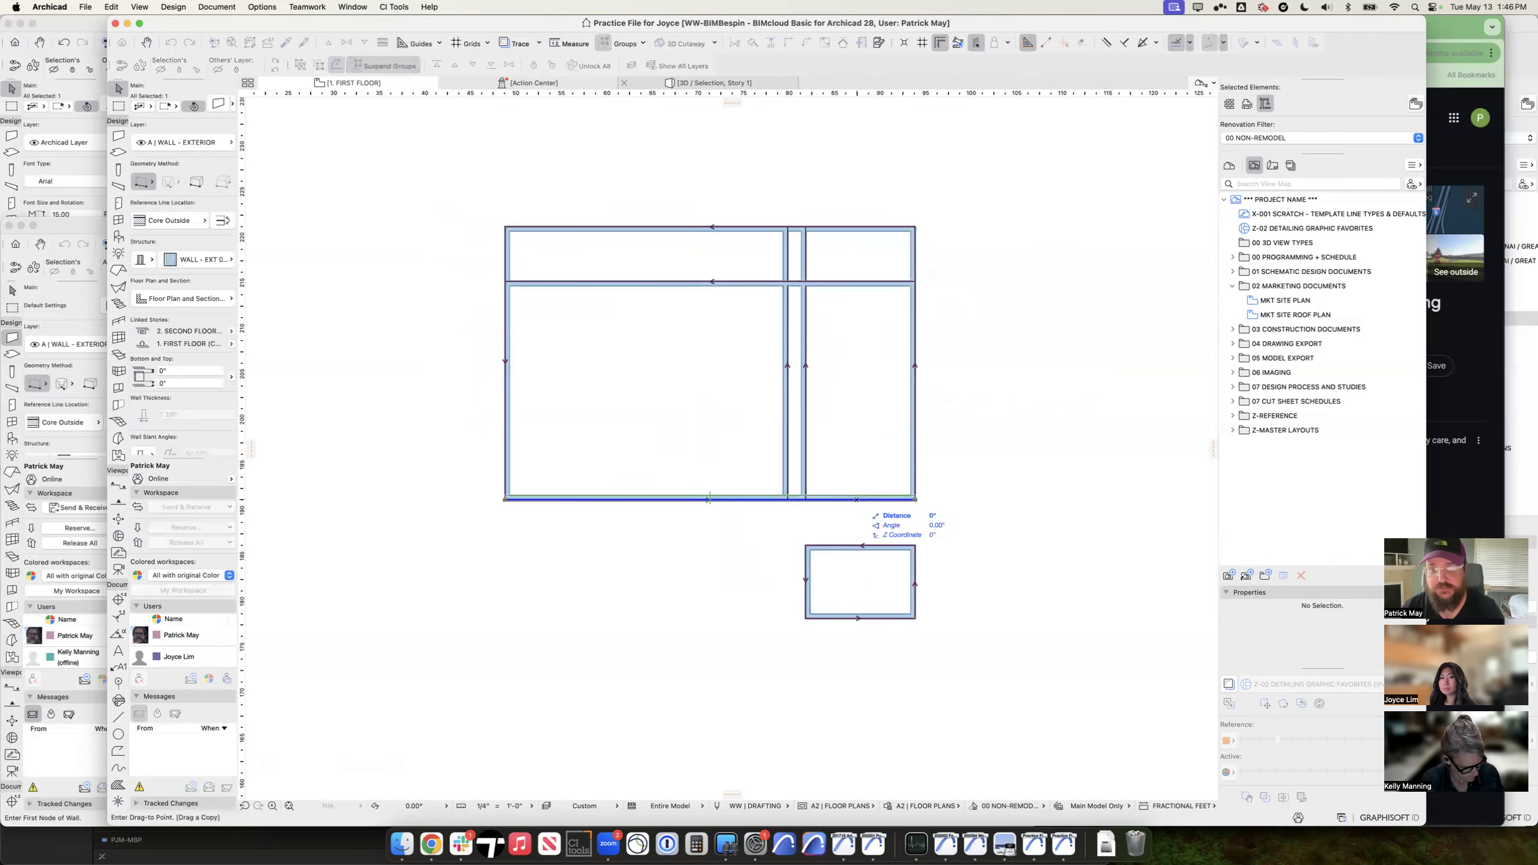
key(Tab)
text(8)
key(Return)
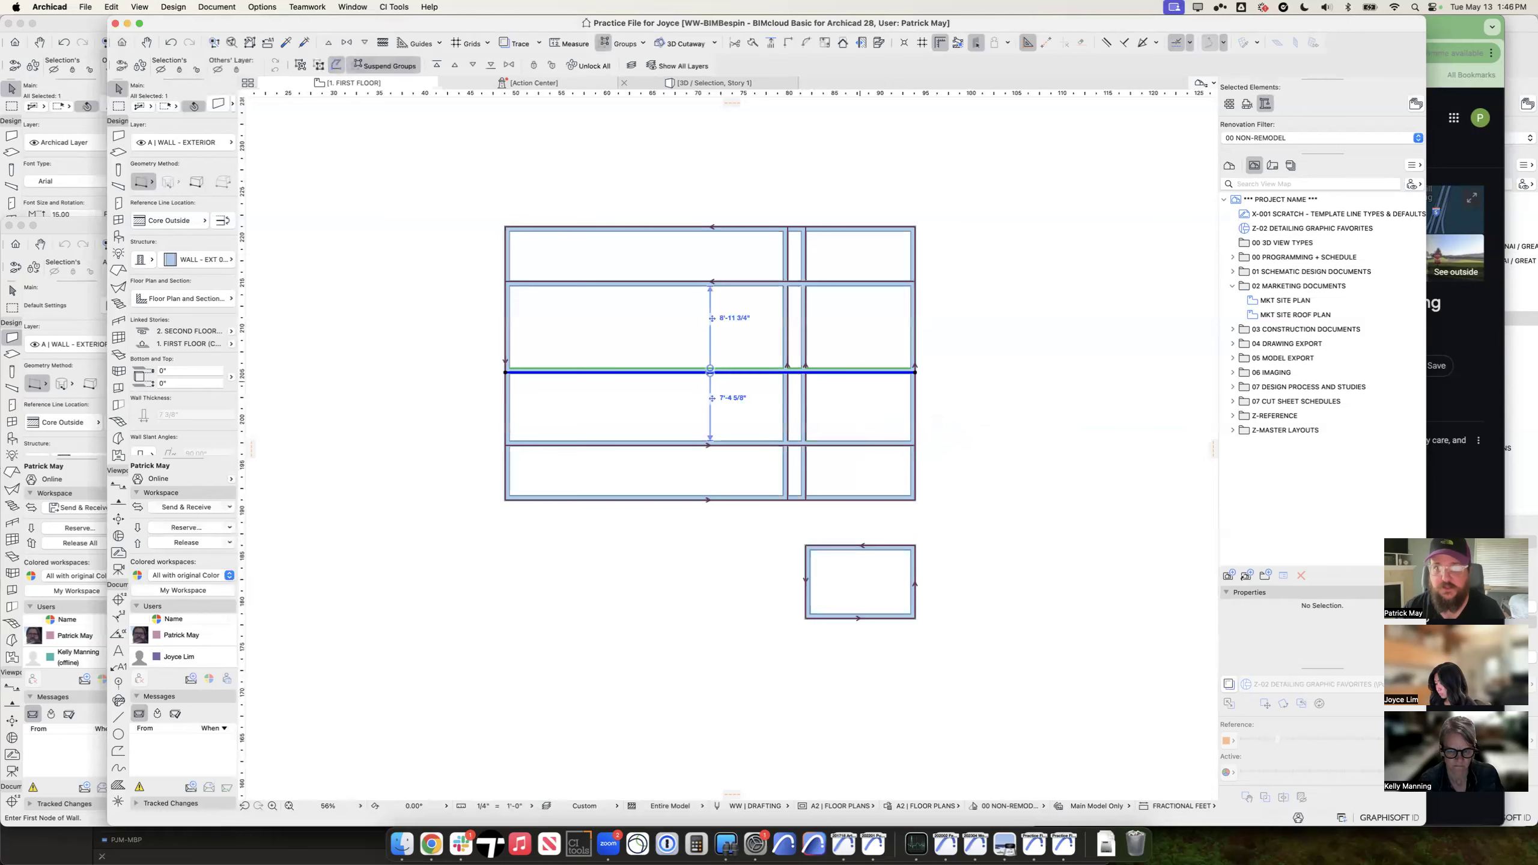
Step: Trim the three horizontal walls out of the large left room, along with the middle stretch of the leftmost interior vertical wall
key(Escape)
super+click(726, 443)
super+click(710, 283)
super+click(708, 372)
super+click(796, 370)
super+click(785, 349)
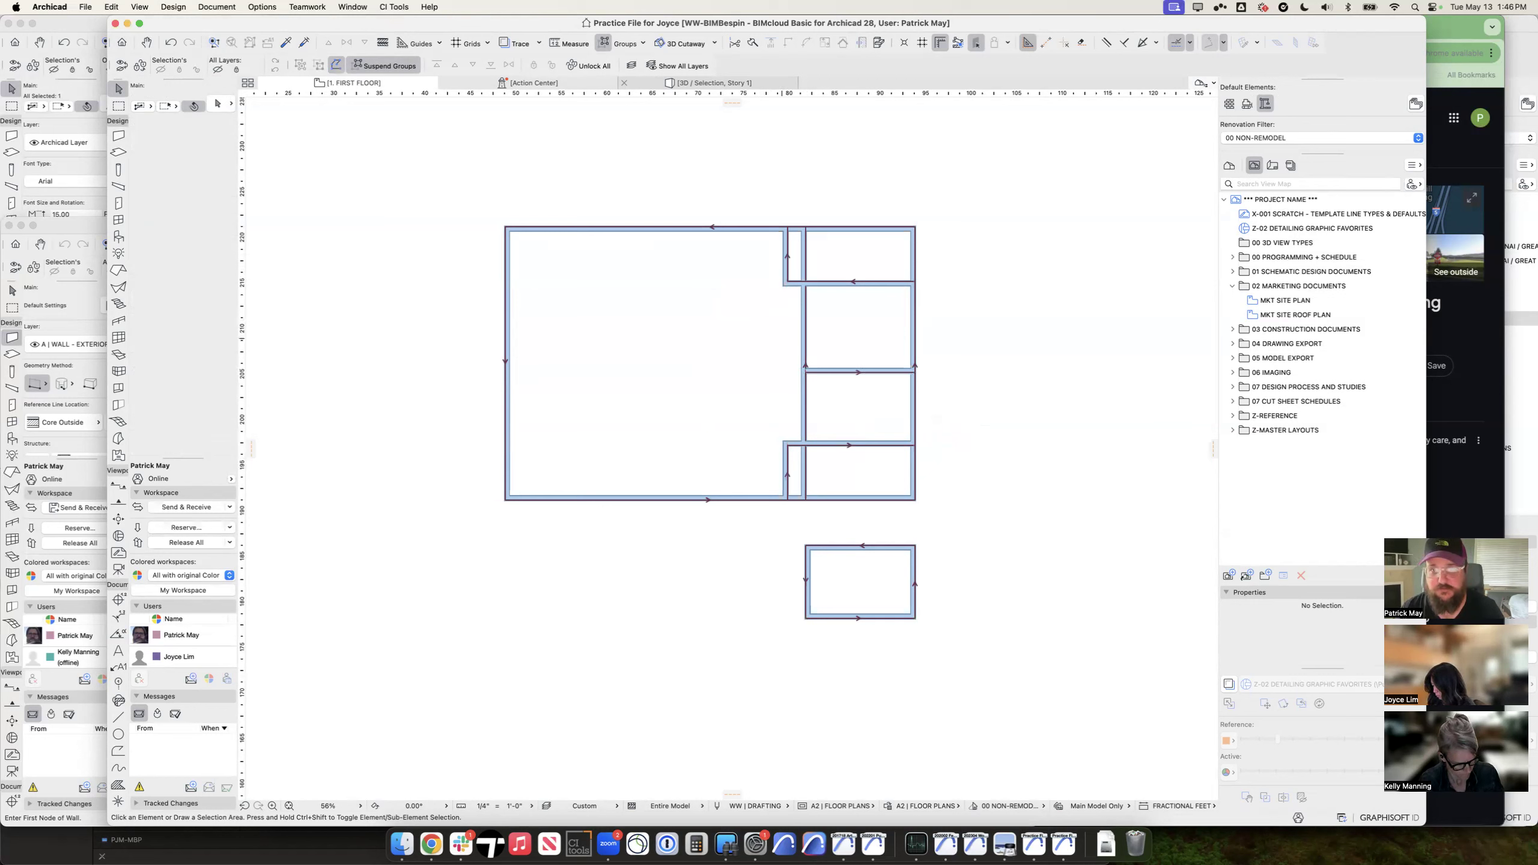
Step: Trim the end stretches of the right interior vertical wall and the upper and lower horizontal walls, leaving two right-hand rooms
super+click(802, 251)
super+click(804, 458)
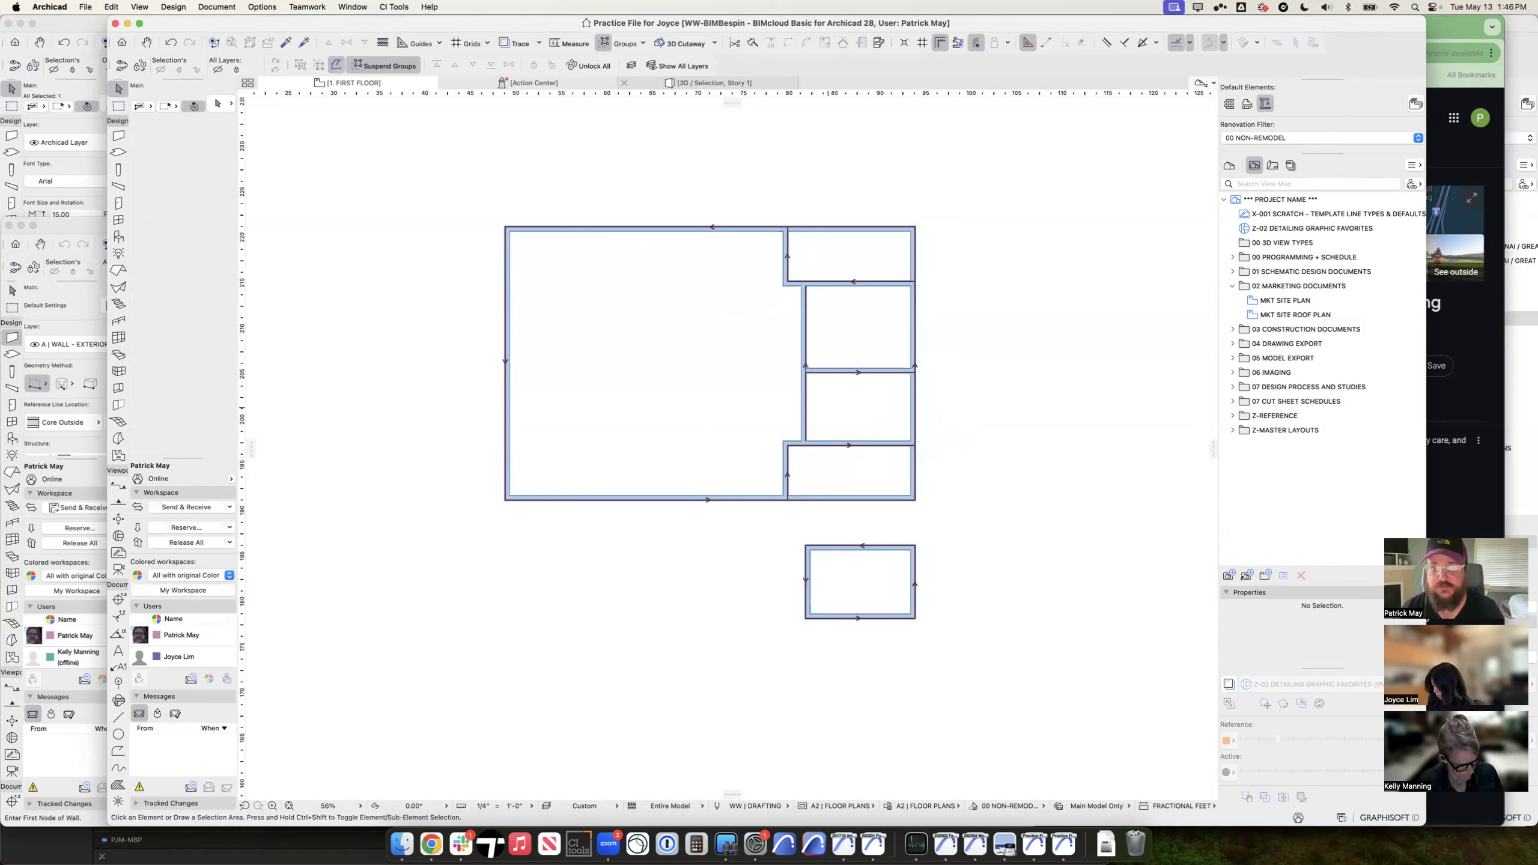
super+click(860, 445)
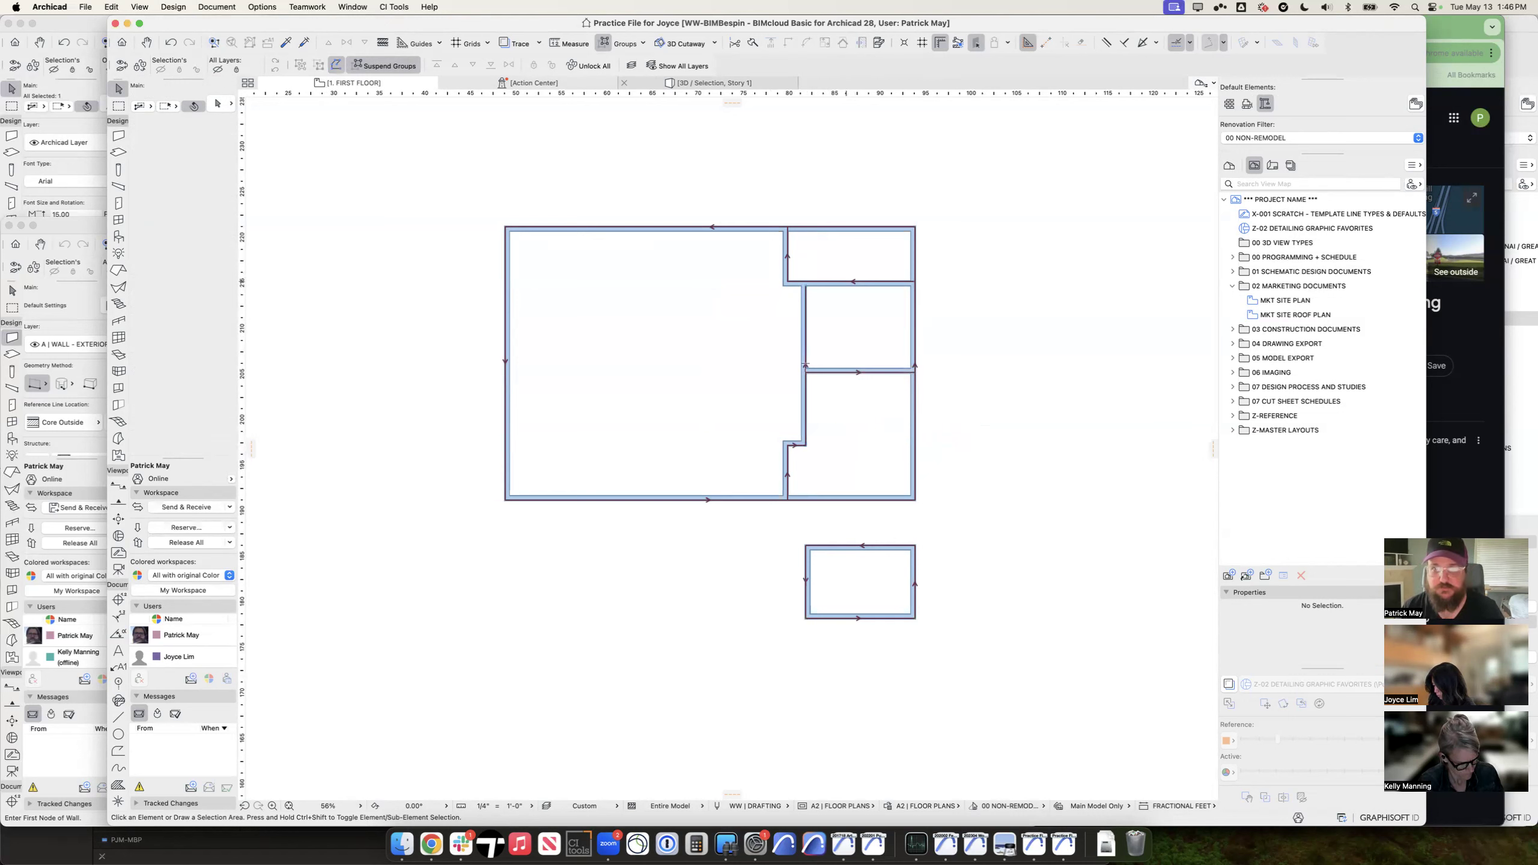
super+click(854, 282)
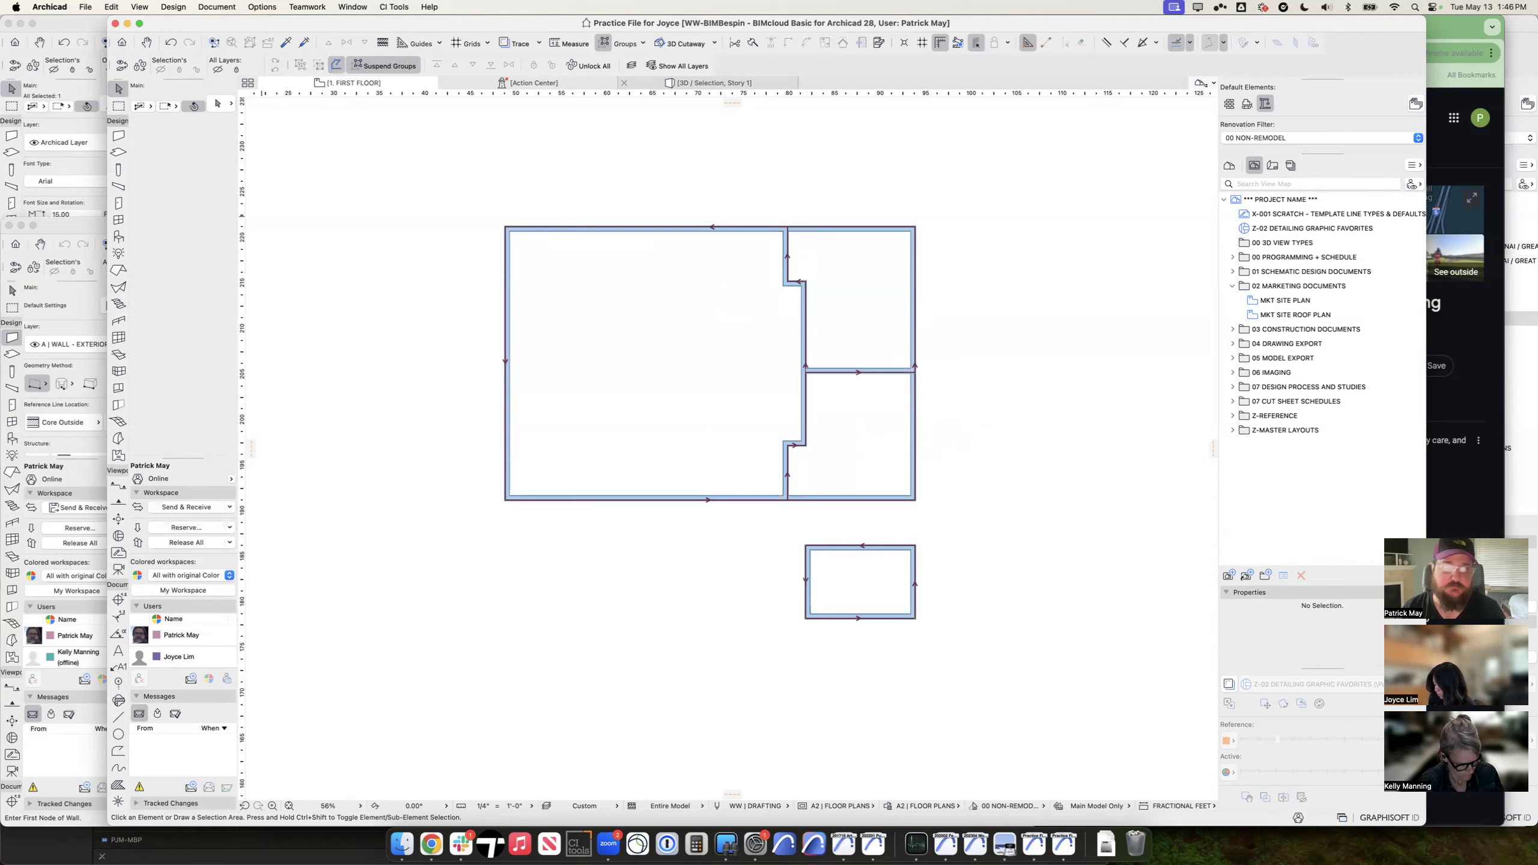
Step: Set the slab defaults to a composite structure using CONCRETE - SLAB 4" W/ GRAVEL
click(118, 152)
key(super+t)
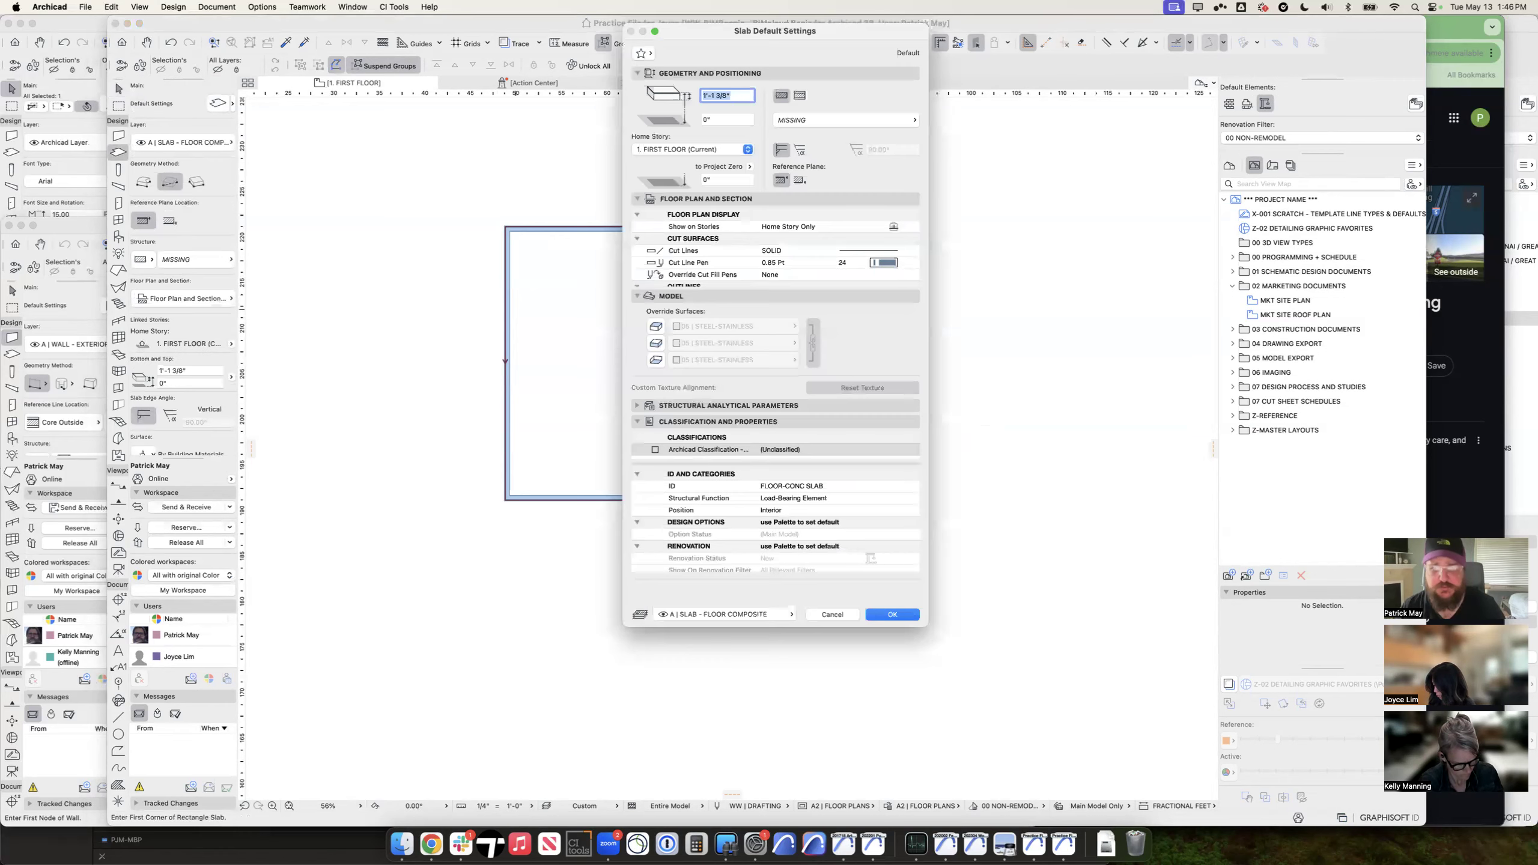
drag(775, 31, 725, 113)
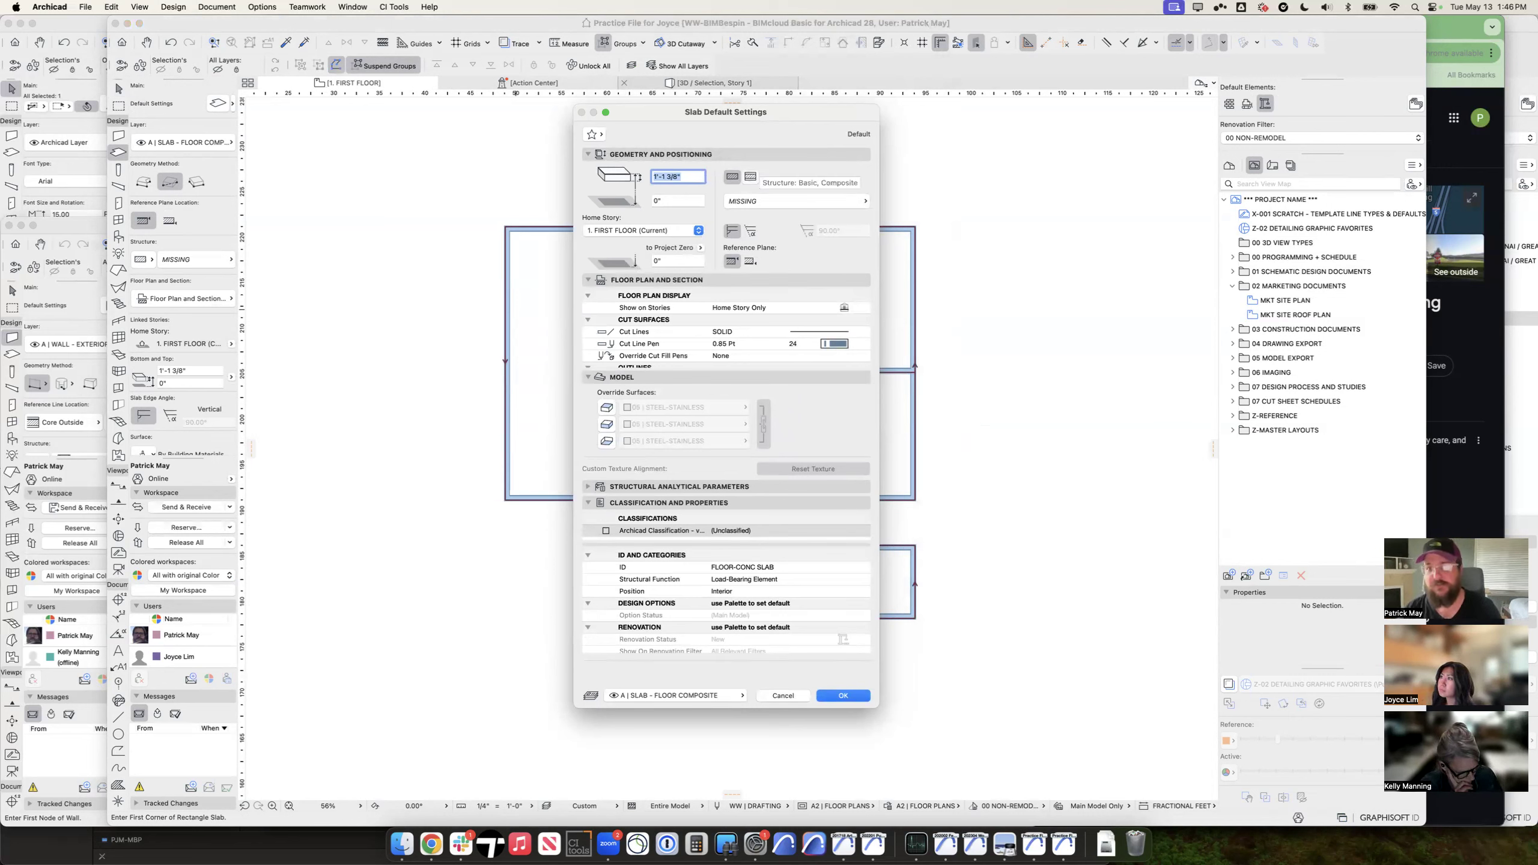
click(750, 176)
click(793, 201)
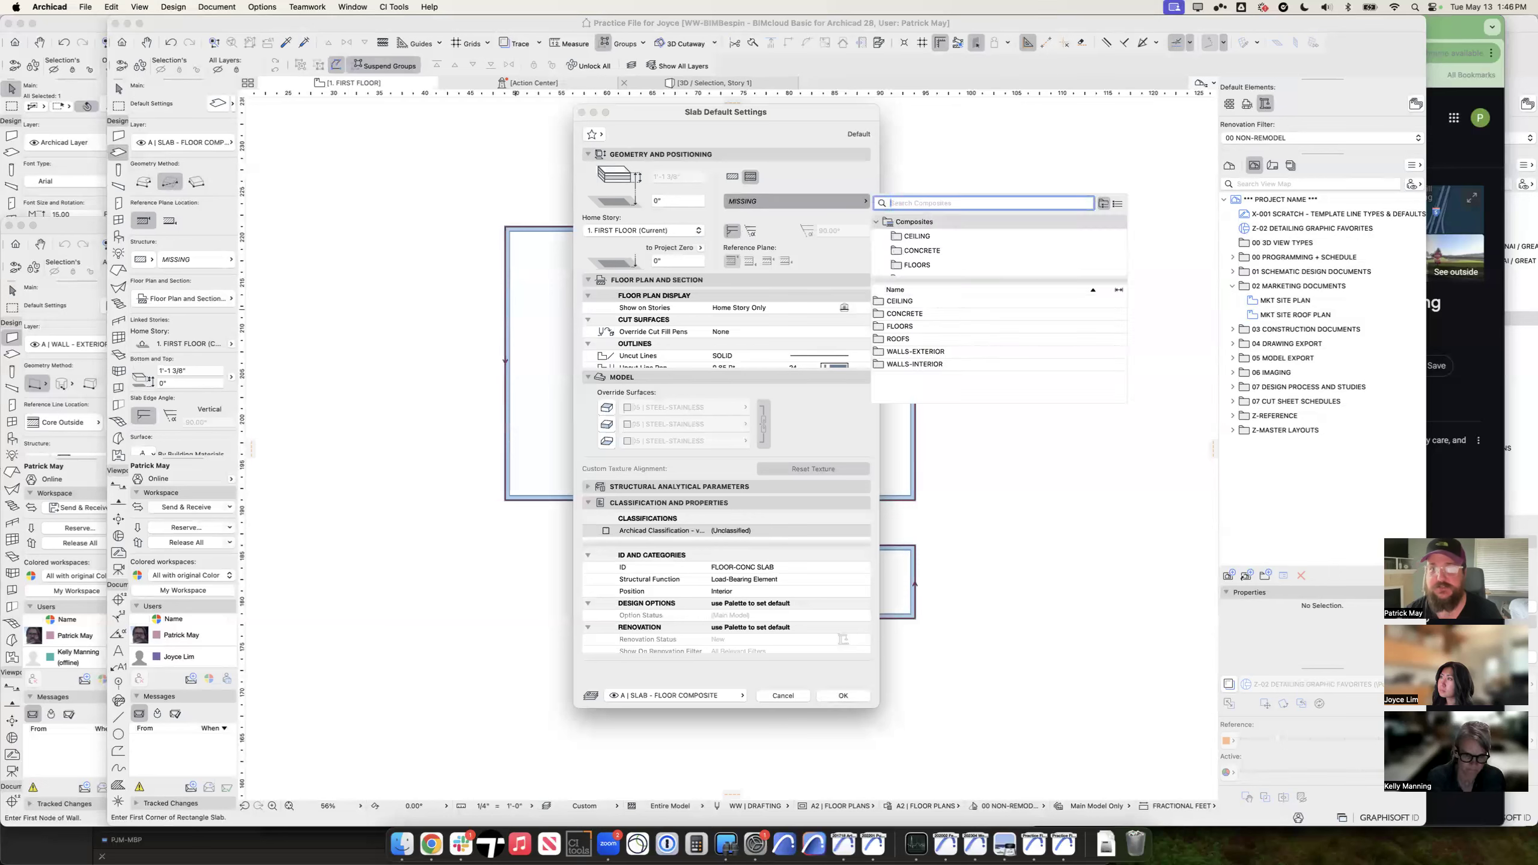
text(concr)
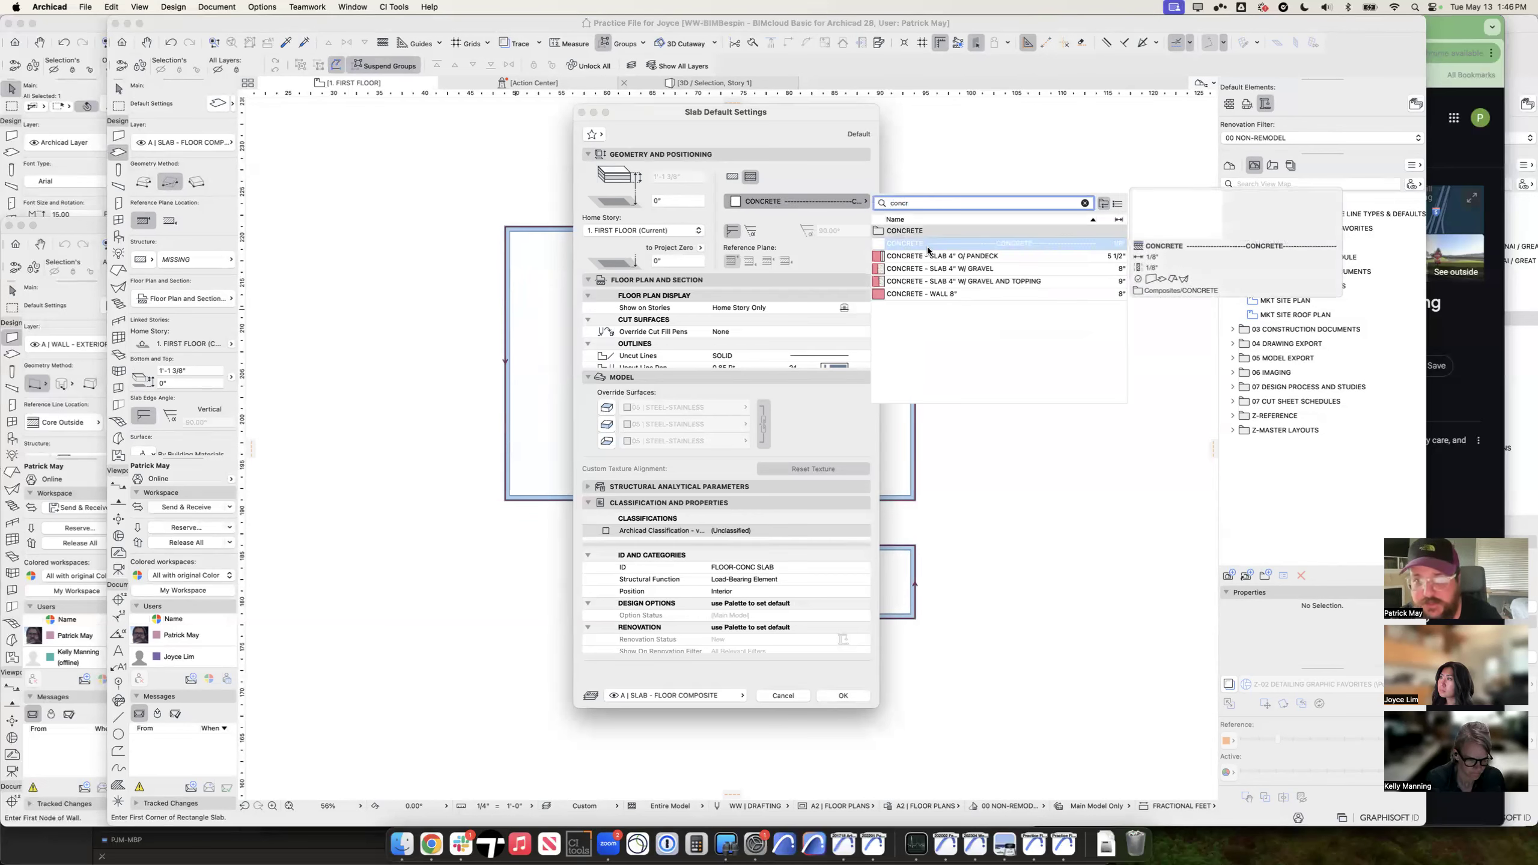
click(932, 269)
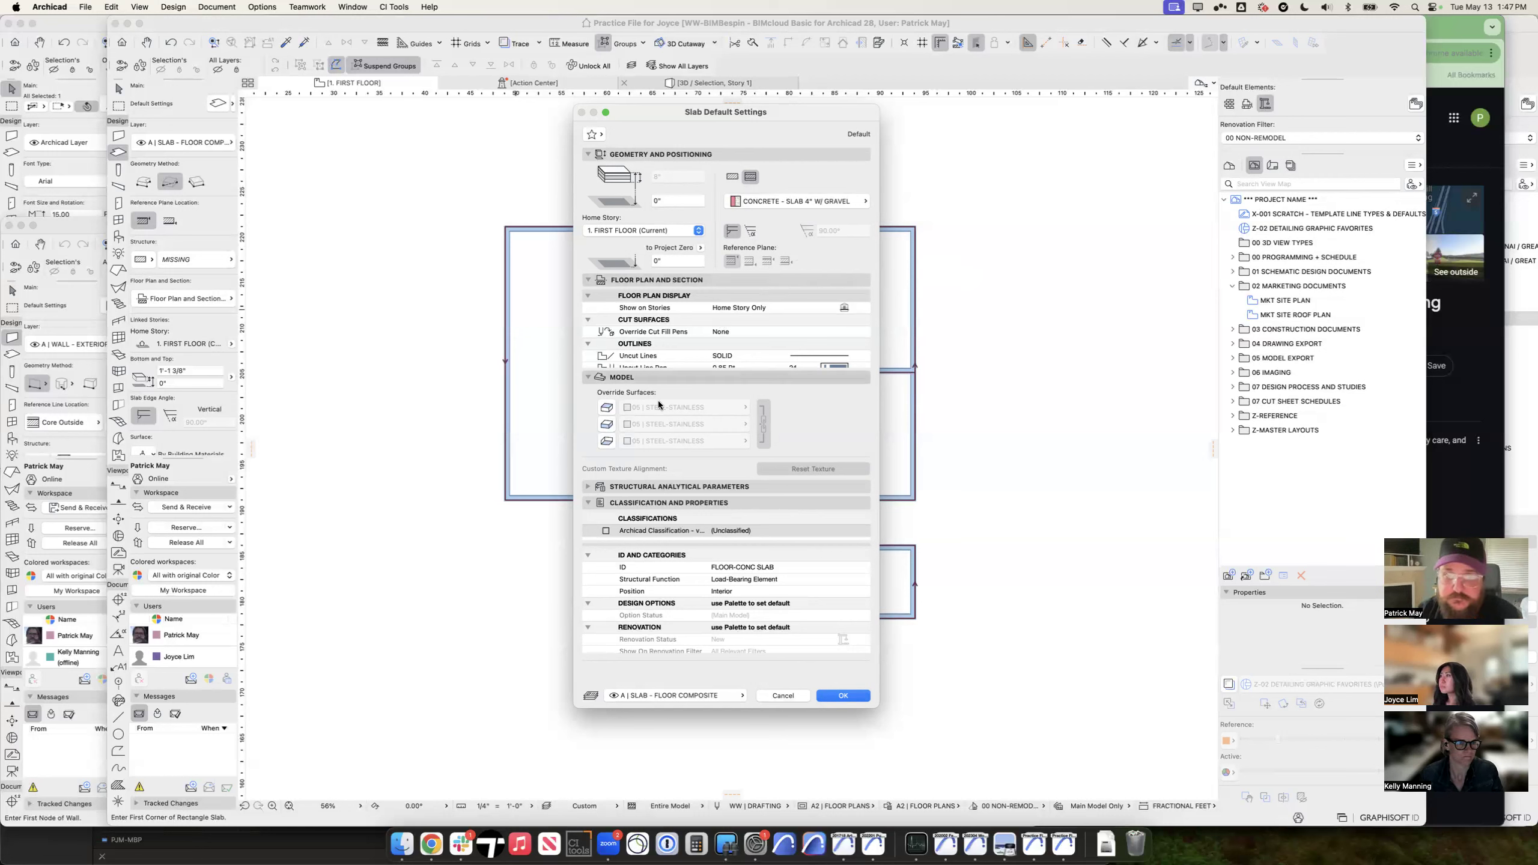
Step: Examine the slab's Show on Stories choices and its custom outline and fill options without changing them
click(844, 307)
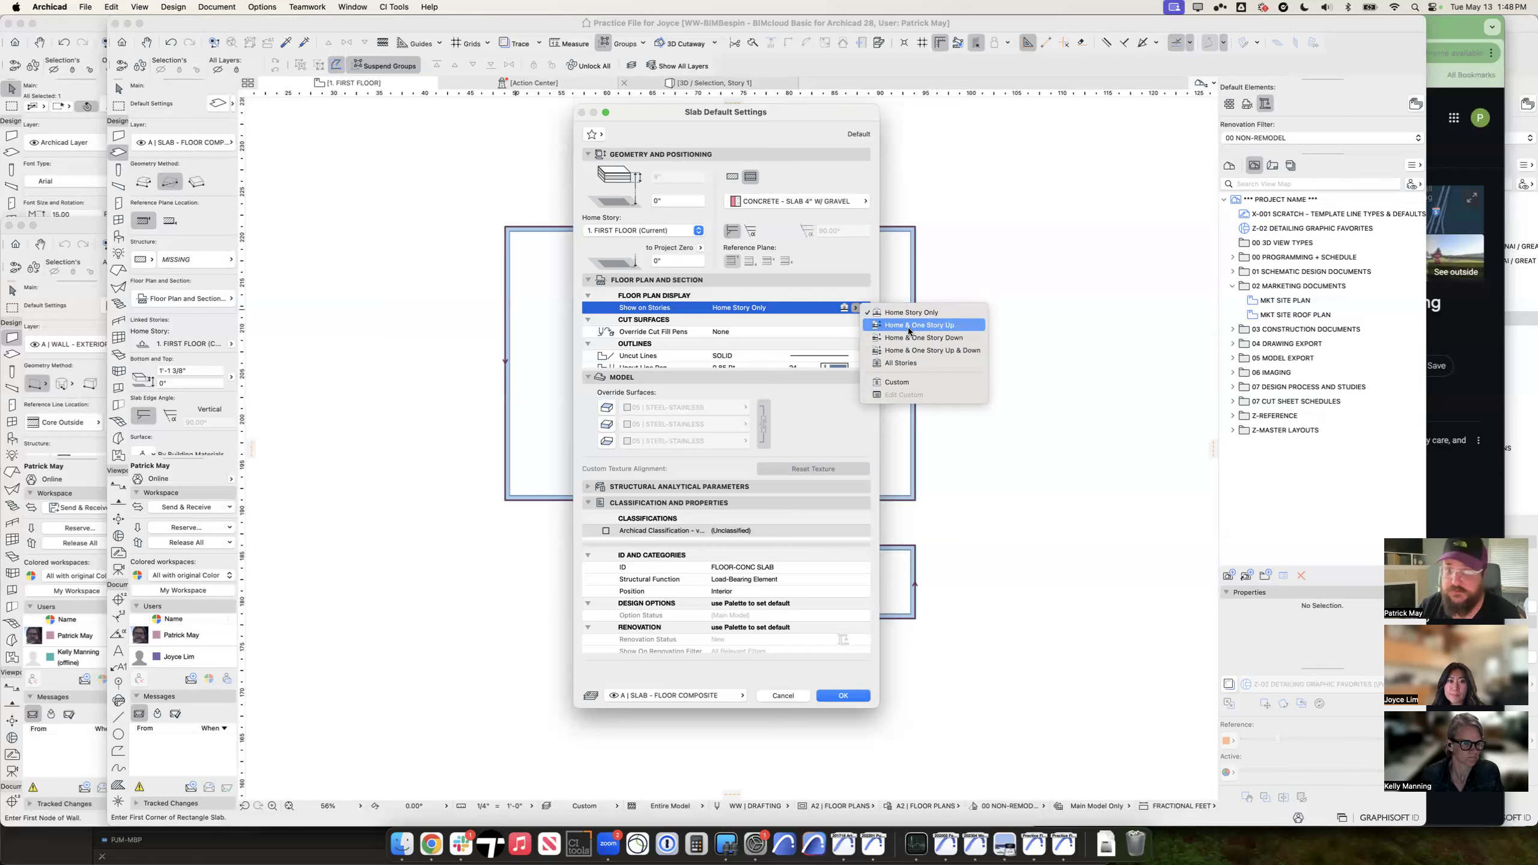
click(900, 381)
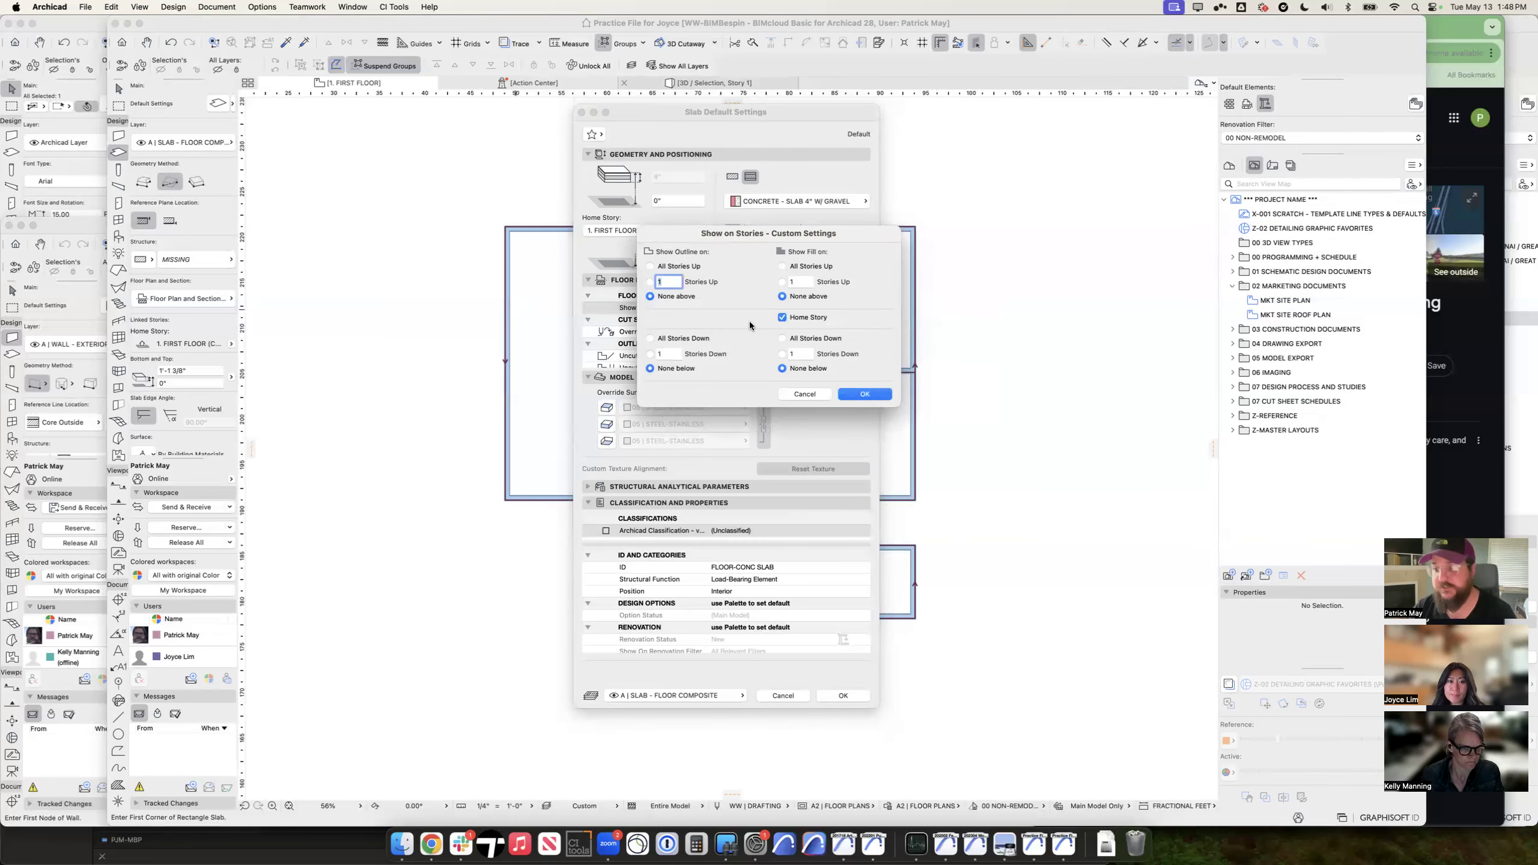
key(Escape)
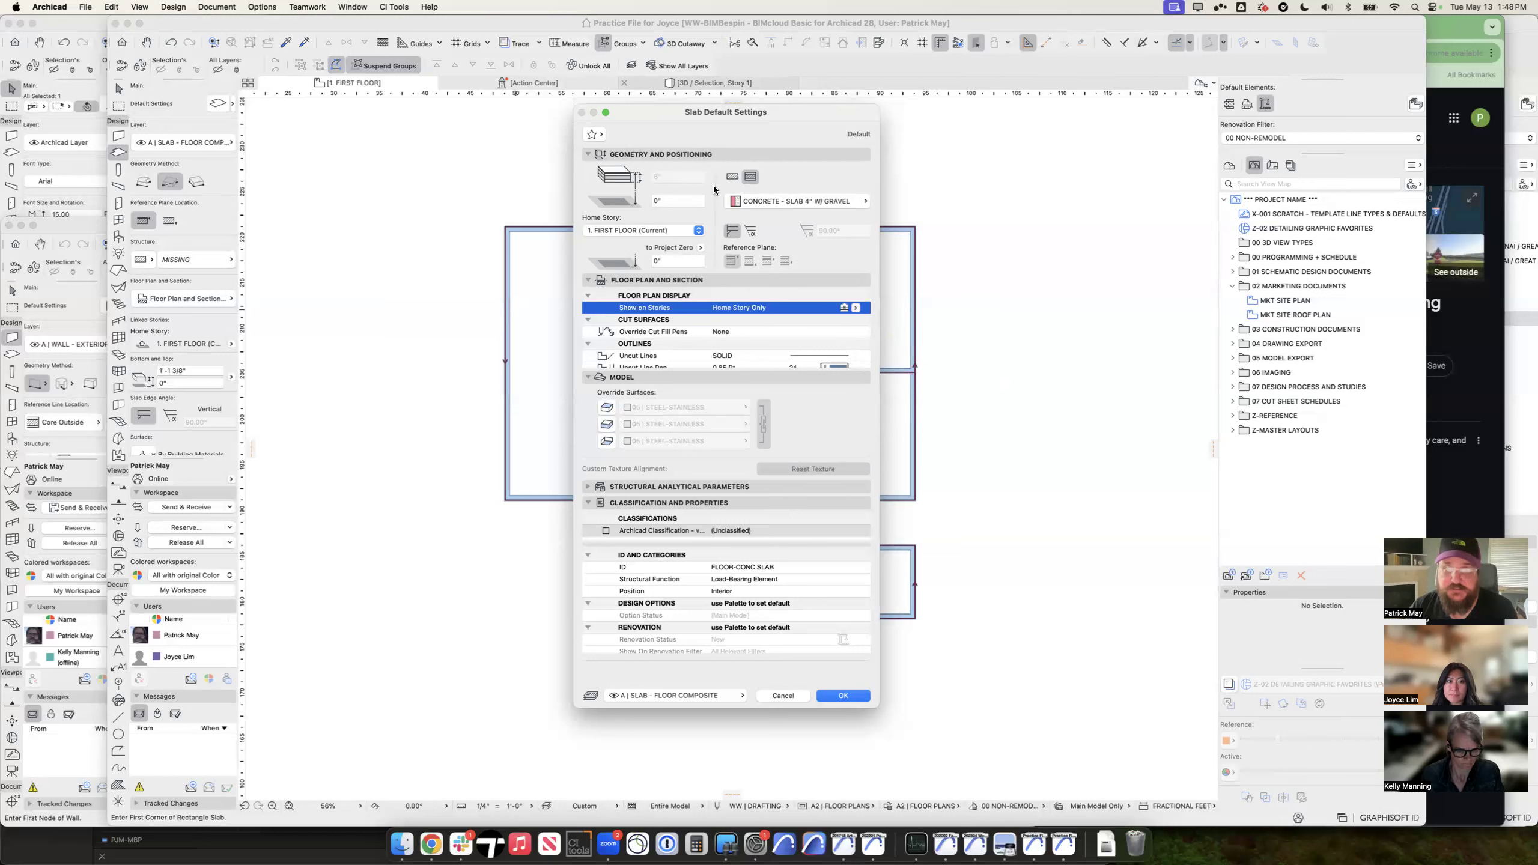
Step: Compare the slab's basic and composite structures and review its thickness, home story offset and Project Zero elevation settings
click(733, 176)
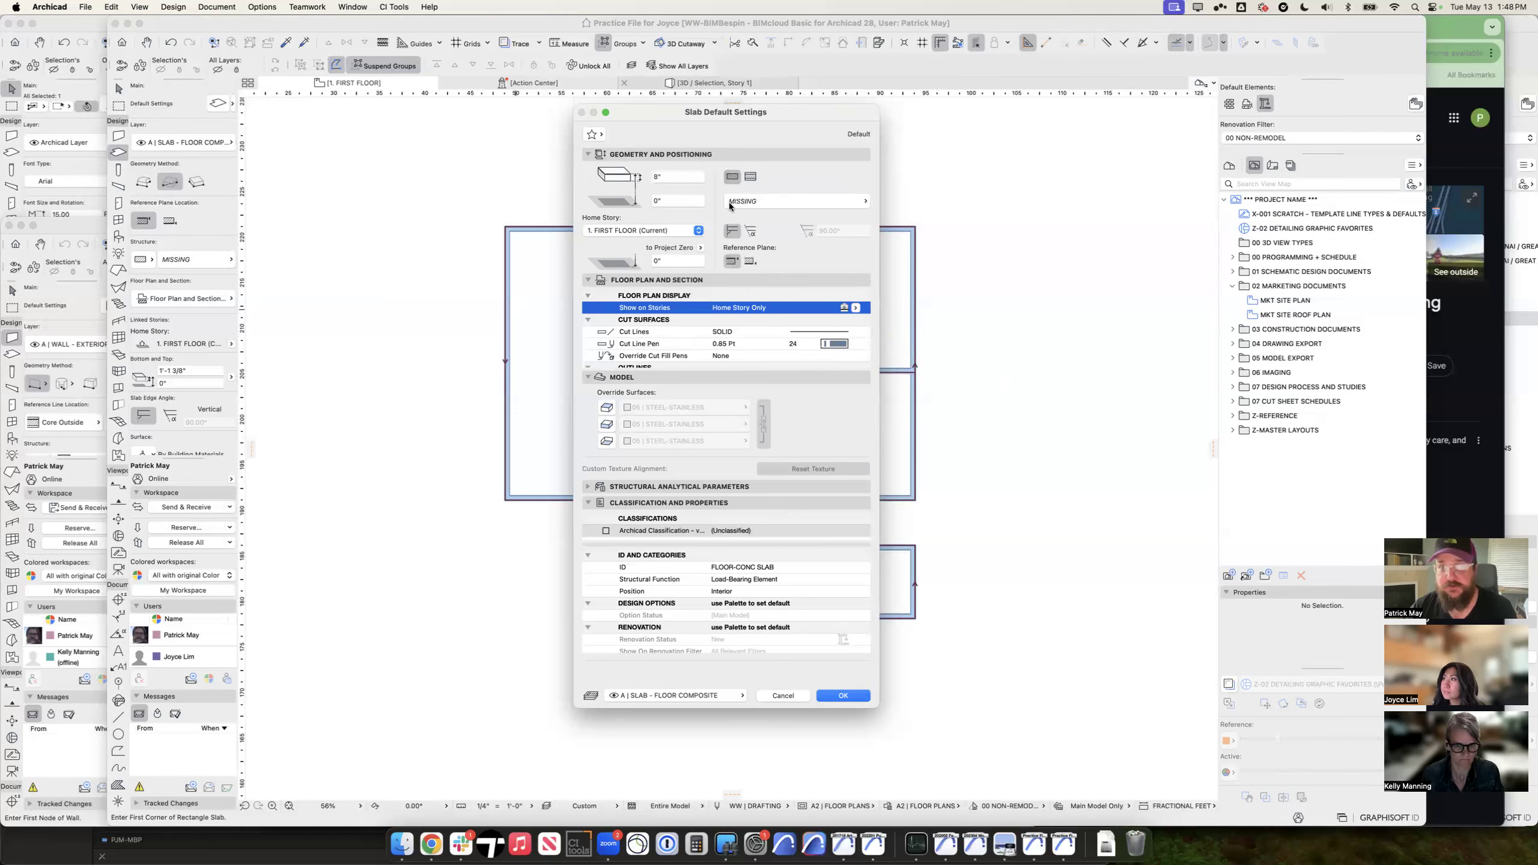
click(667, 175)
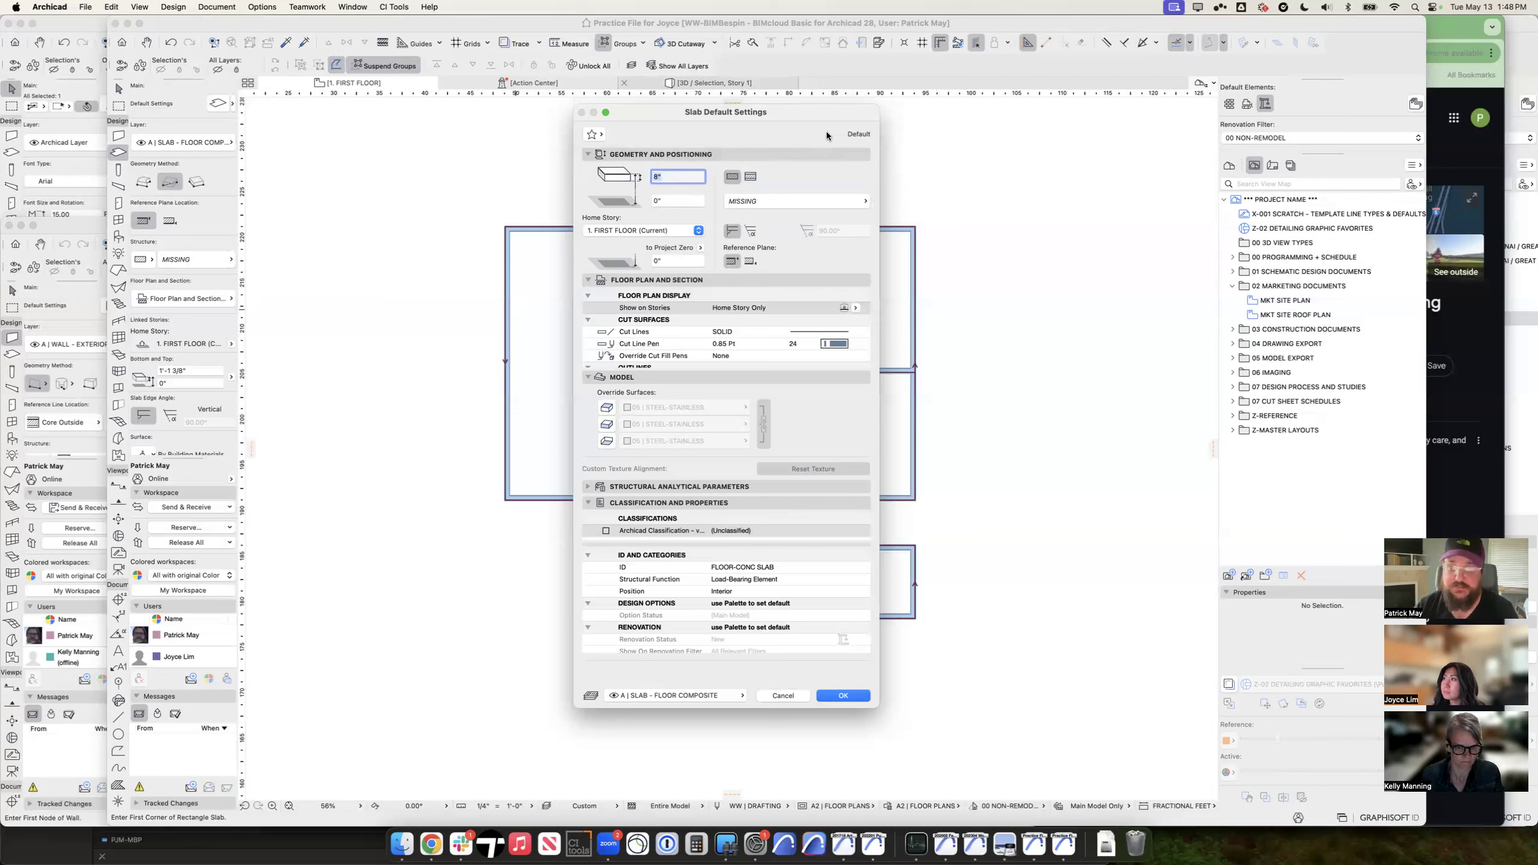
click(751, 176)
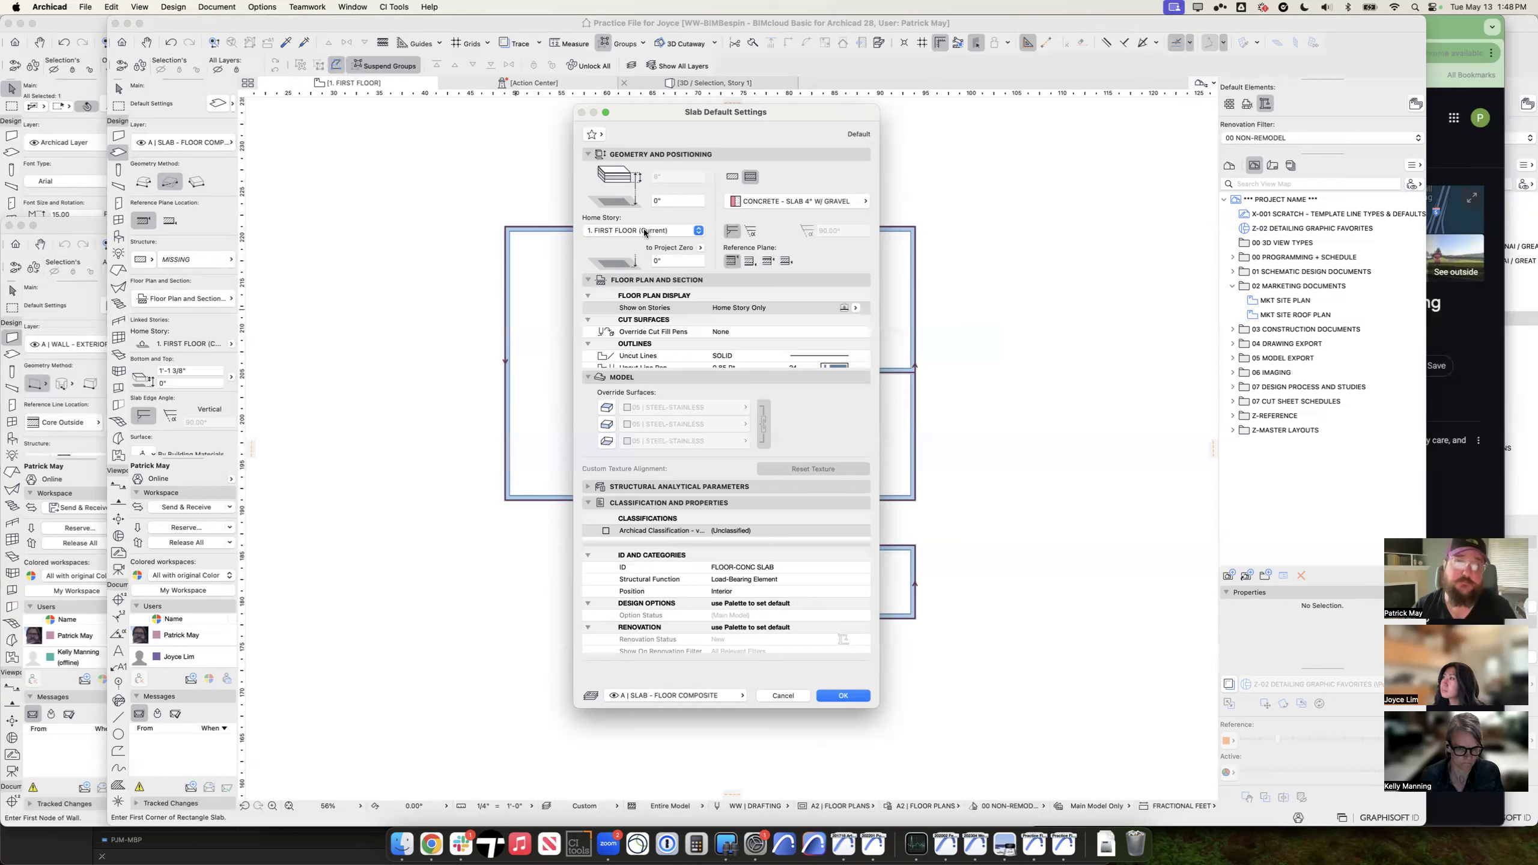
click(672, 201)
click(670, 261)
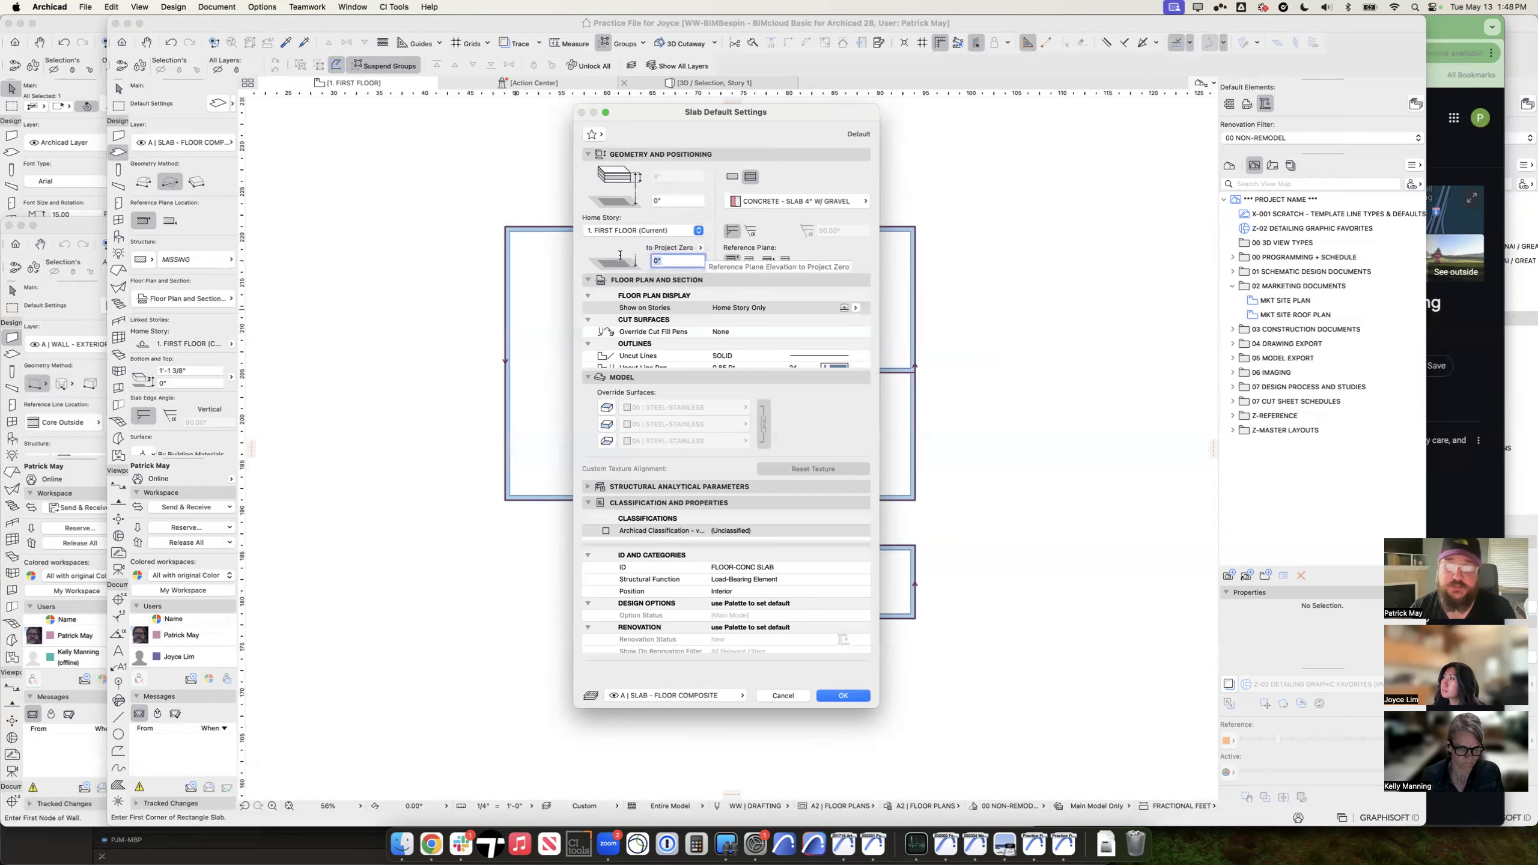
click(668, 201)
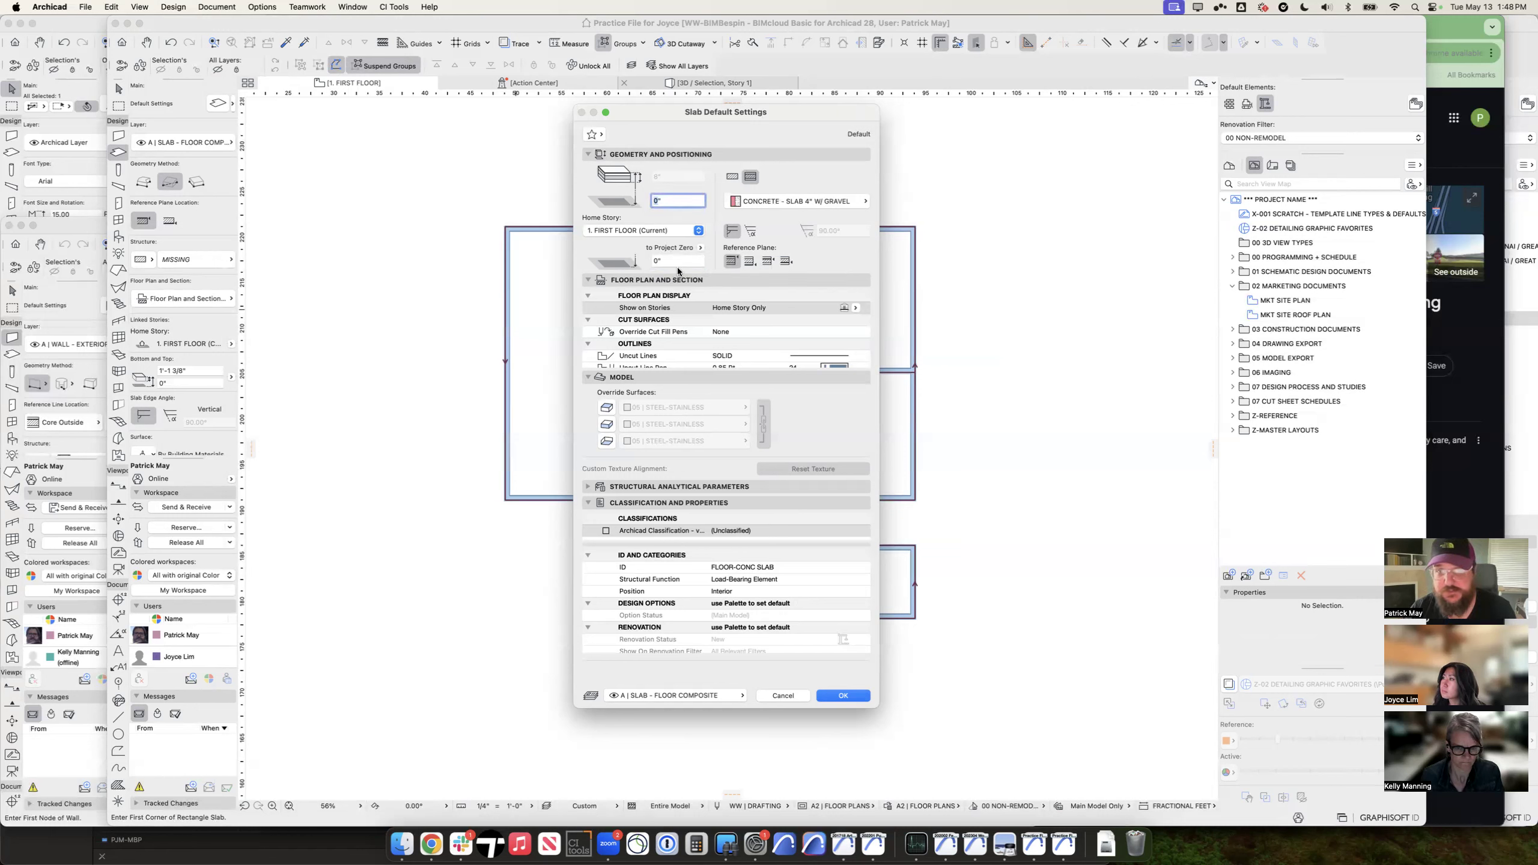
drag(674, 261, 633, 261)
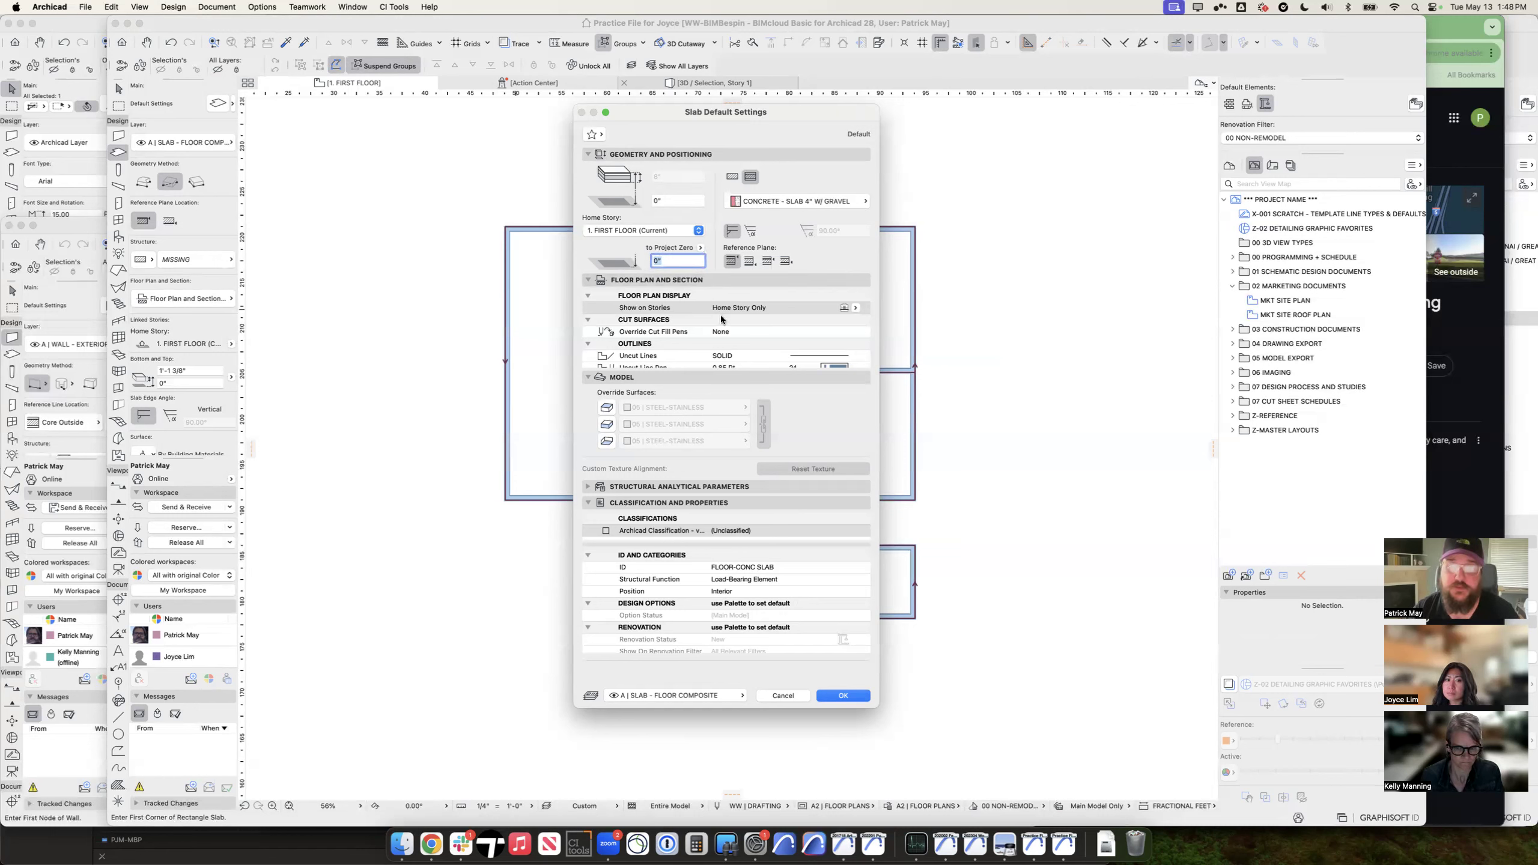
Step: Override all three linked slab surfaces with 03 | CONCRETE-WALL
click(607, 407)
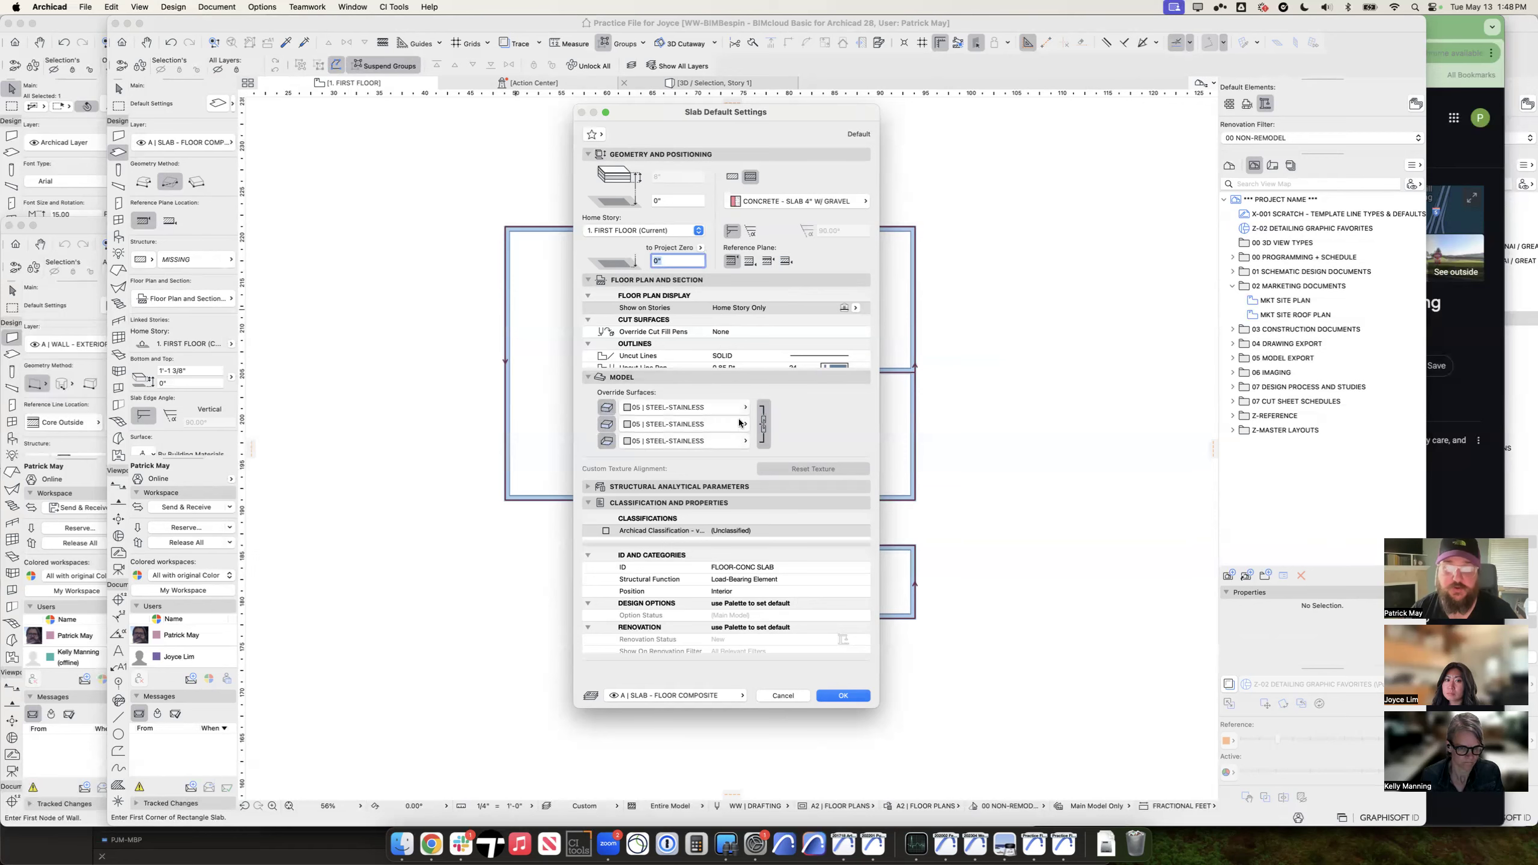
click(720, 412)
text(conc)
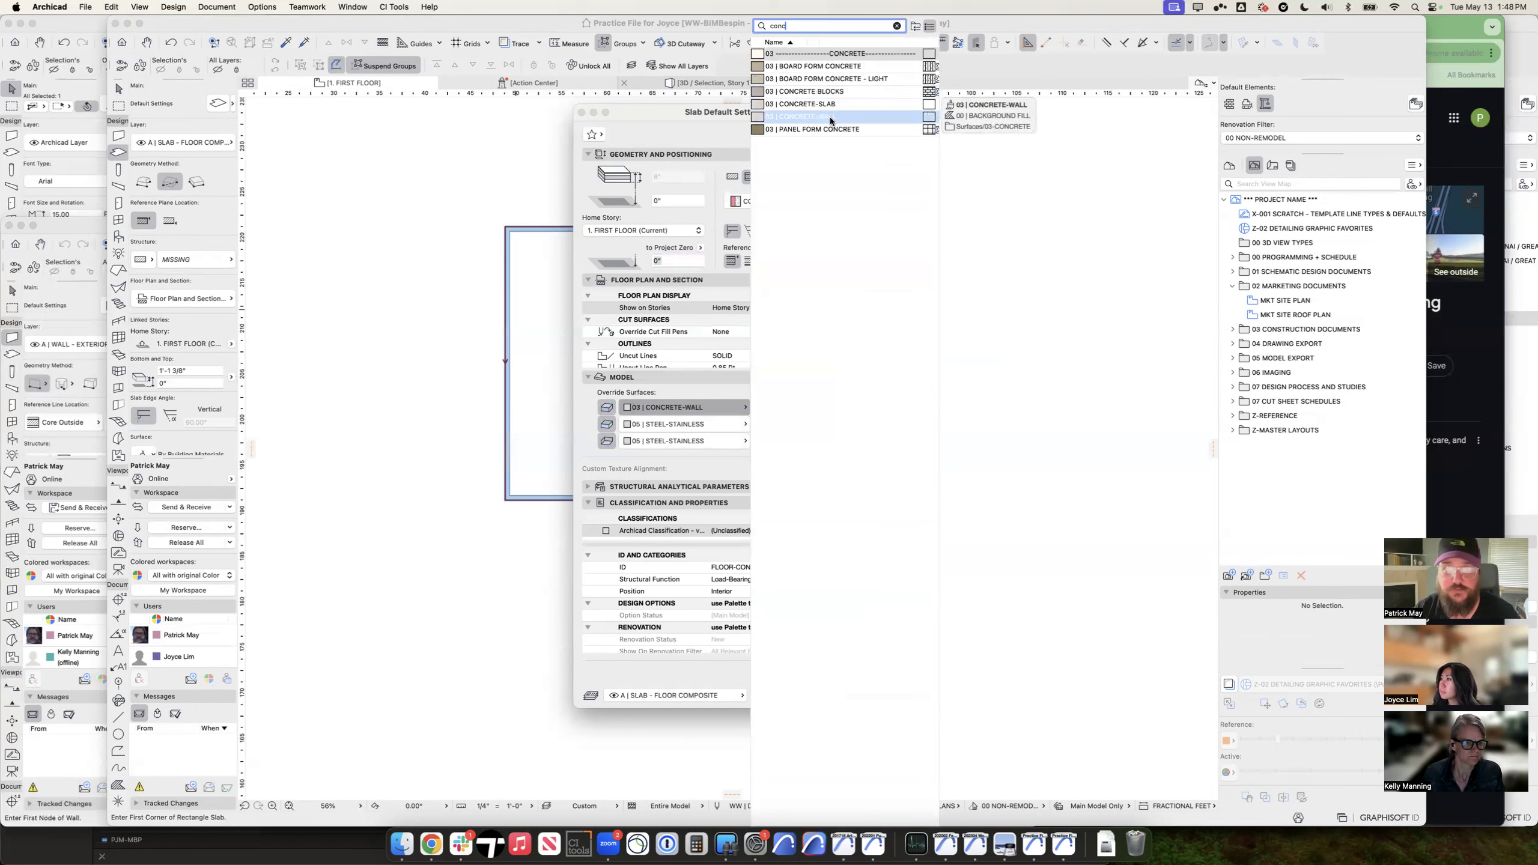
click(830, 118)
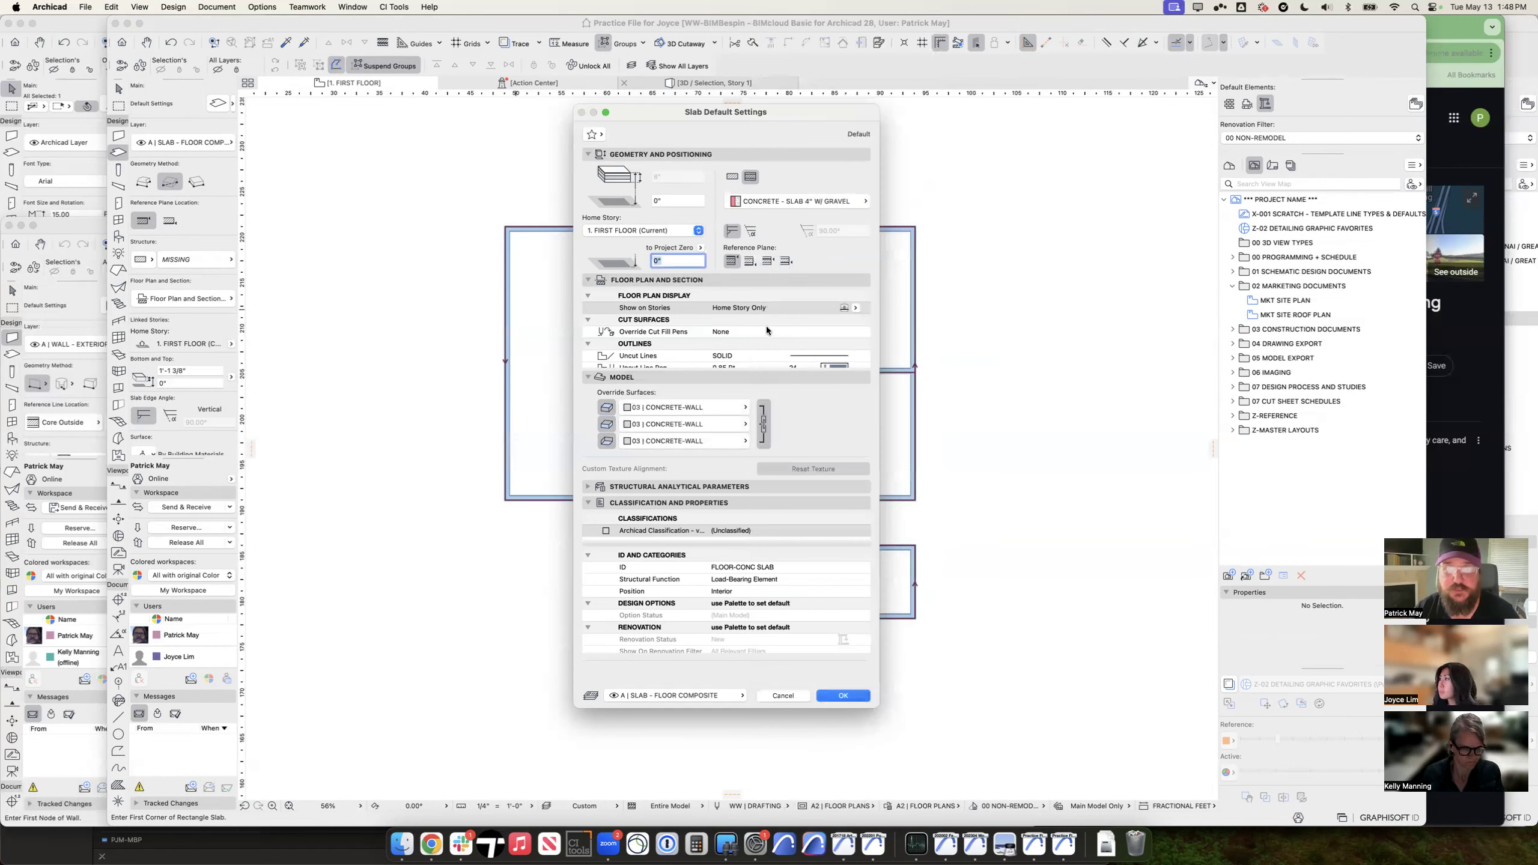
Step: Review the slab's cover fill options, including Use Fill from Surface, and accept the slab default settings
scroll(766, 326, down, 5)
scroll(766, 327, up, 1)
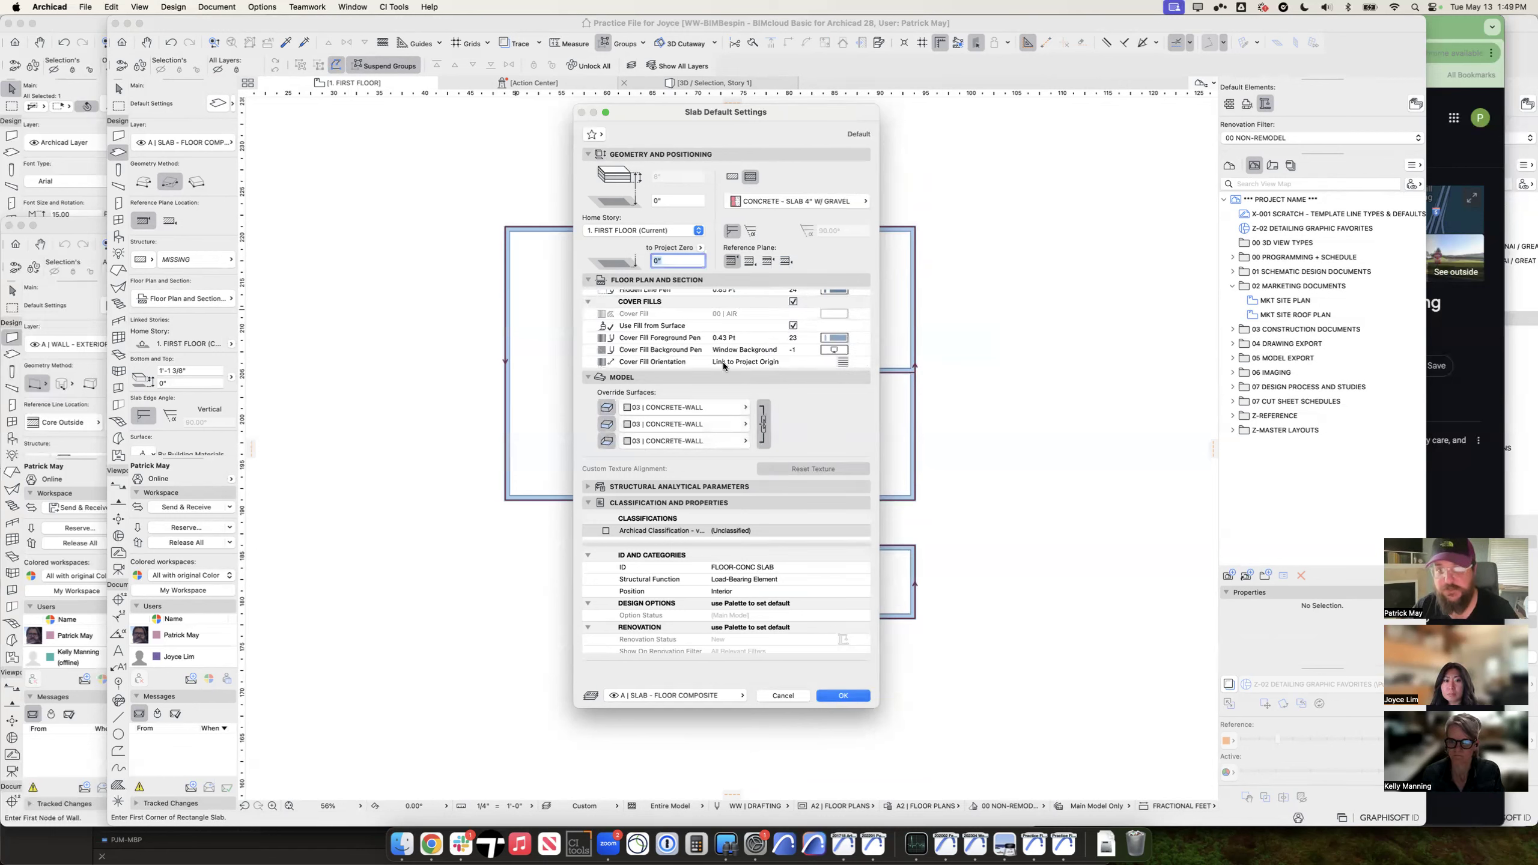
click(637, 328)
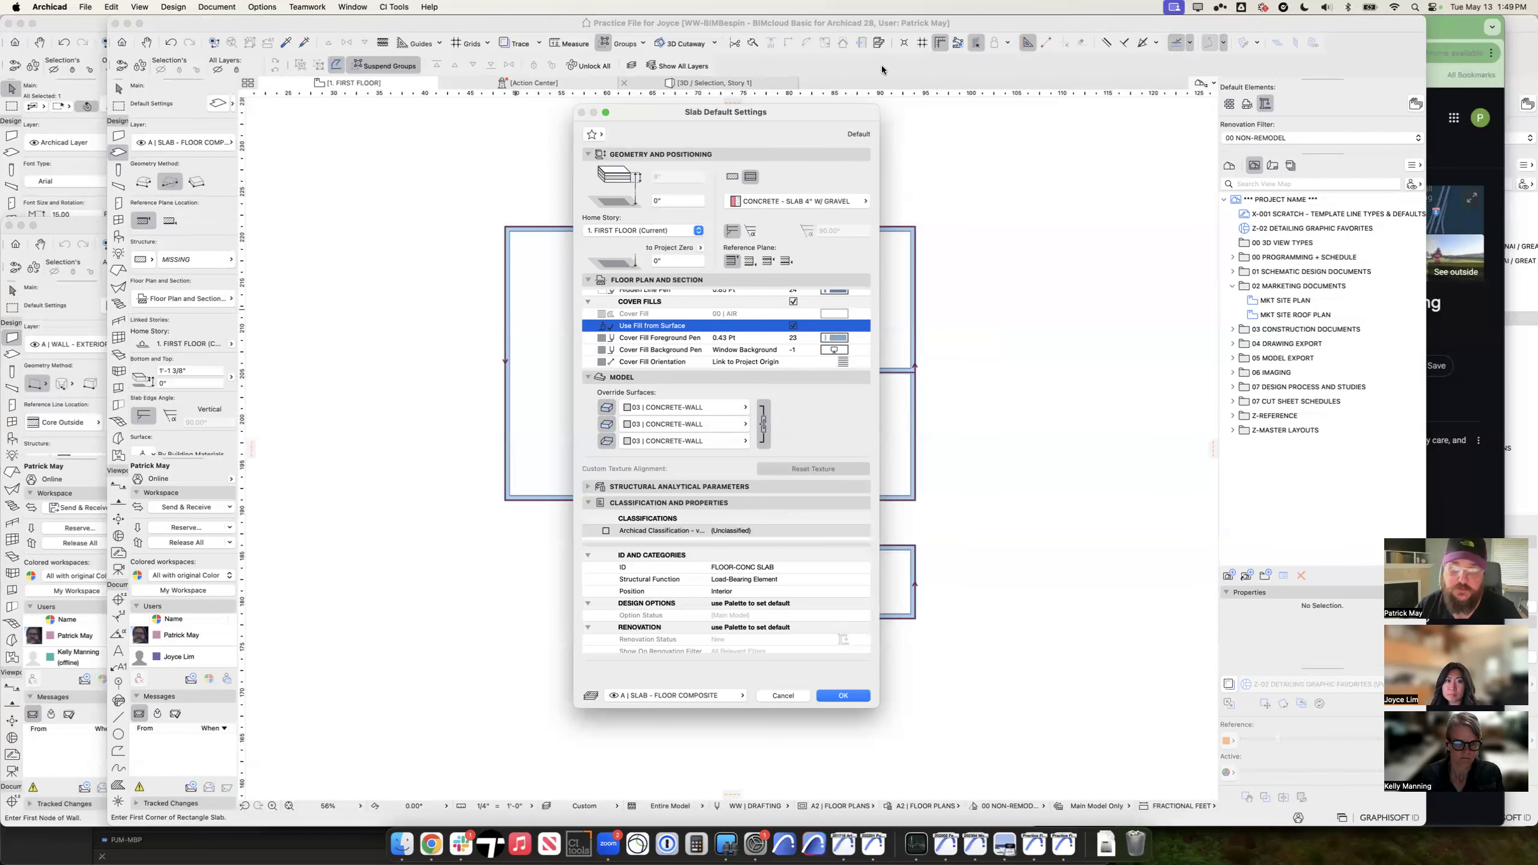
key(Return)
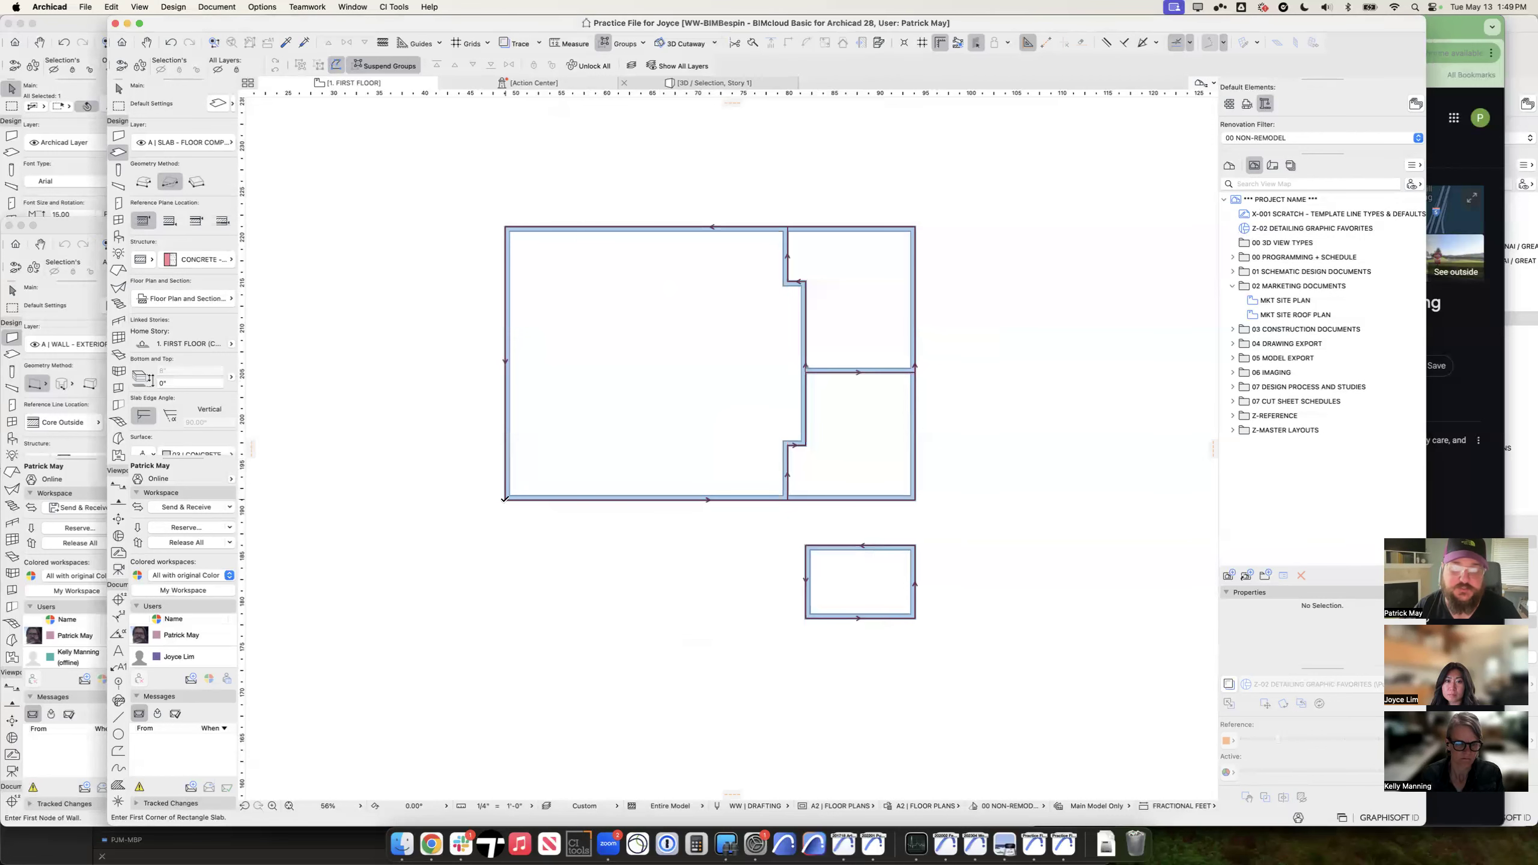
Step: Place a rectangular slab from the large building's lower-left outer corner to its upper-right outer corner
click(504, 499)
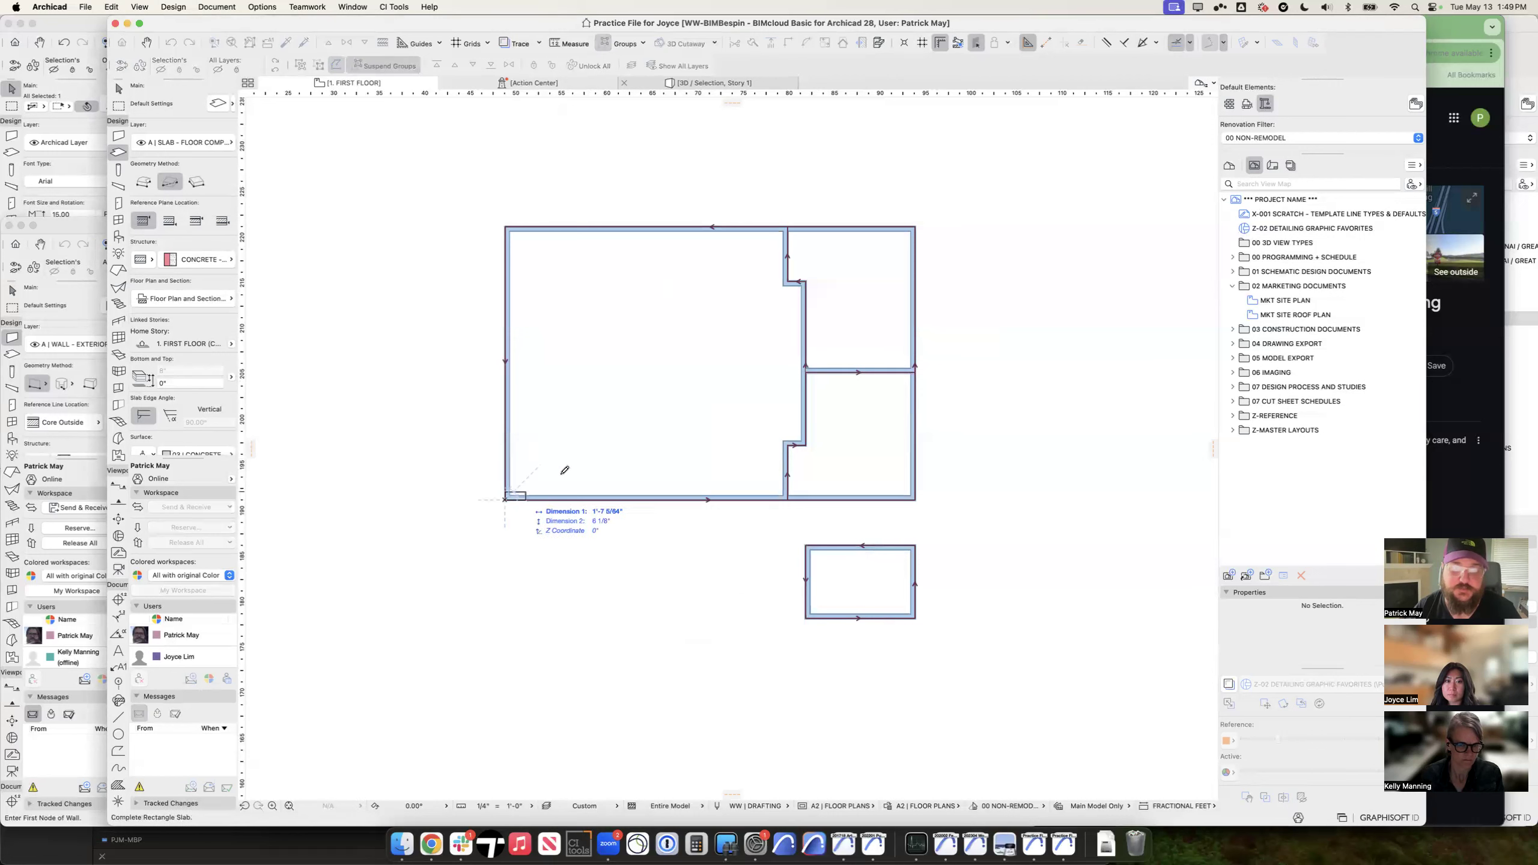
click(915, 225)
Step: Draw a polygonal slab around the four outer corners of the small rectangle of walls and close its outline
click(144, 182)
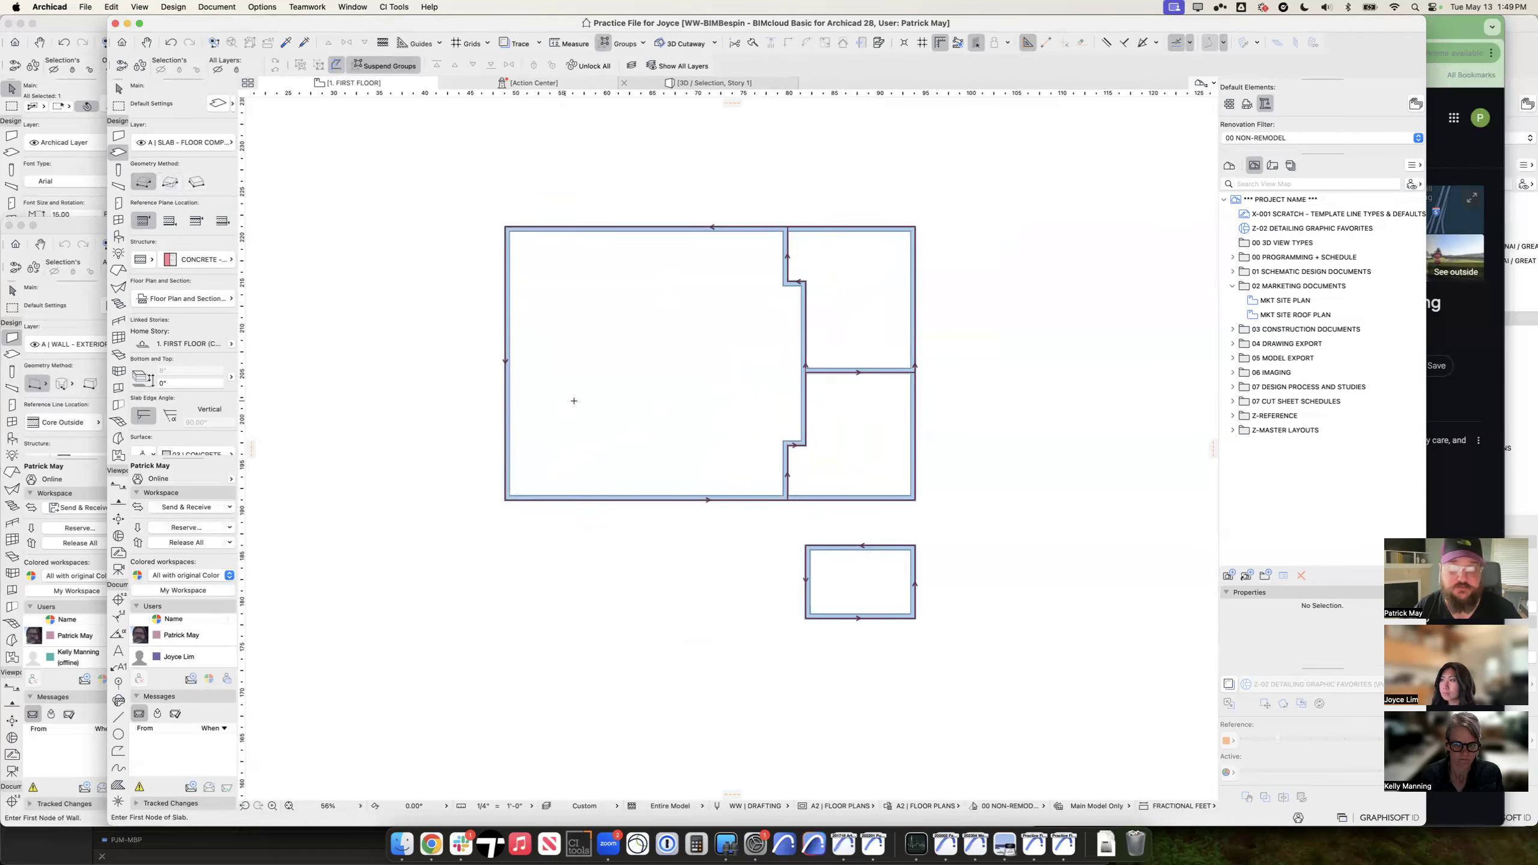
click(805, 546)
click(915, 545)
click(915, 618)
click(806, 618)
click(806, 545)
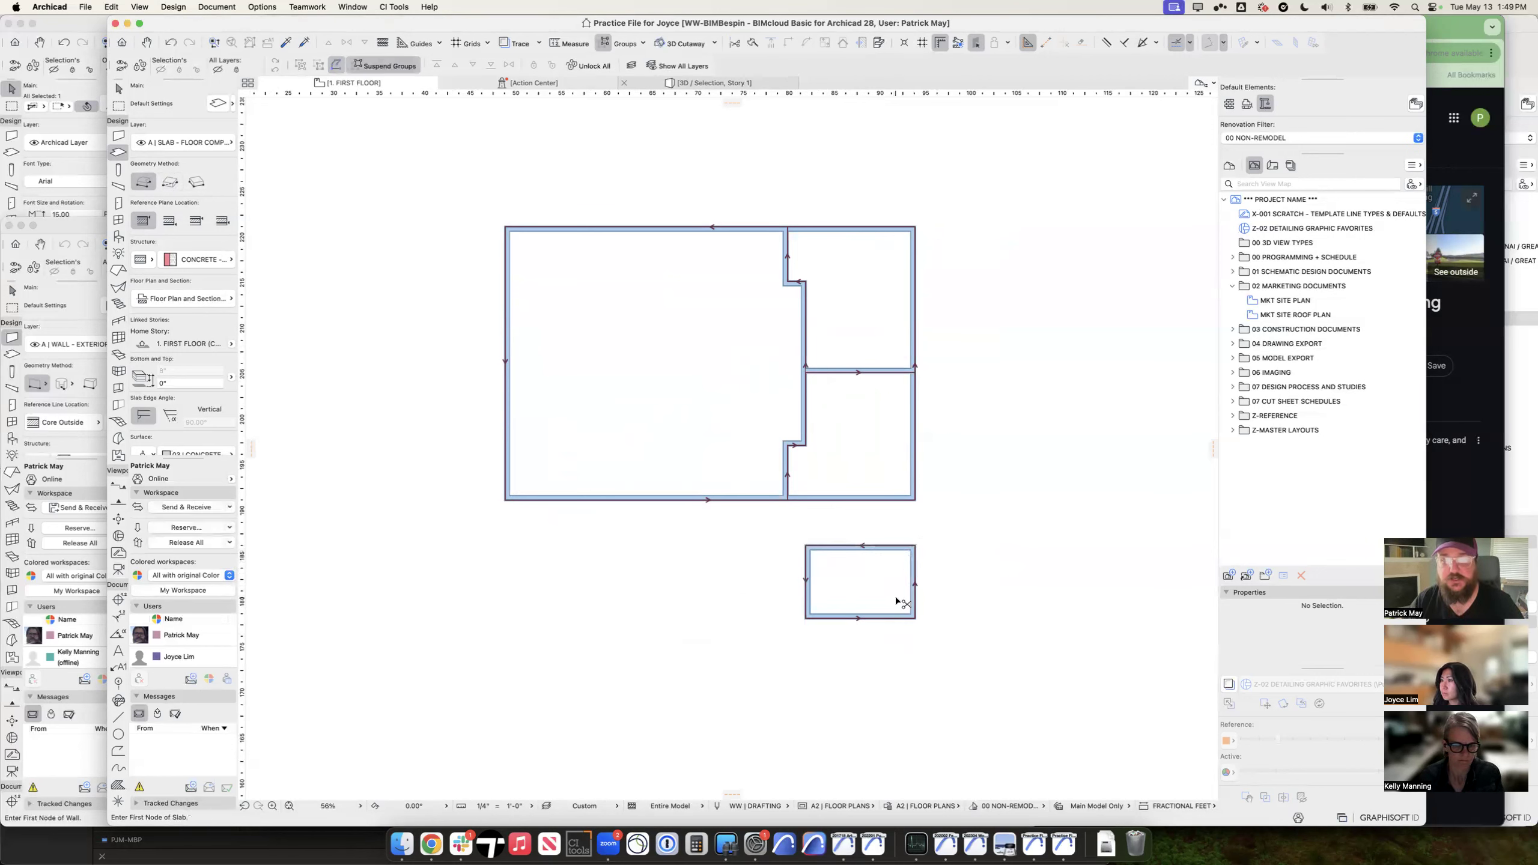
Step: Inspect the slab and surrounding walls of the small rectangle by selecting them in plan, and clear the selection
scroll(832, 552, up, 10)
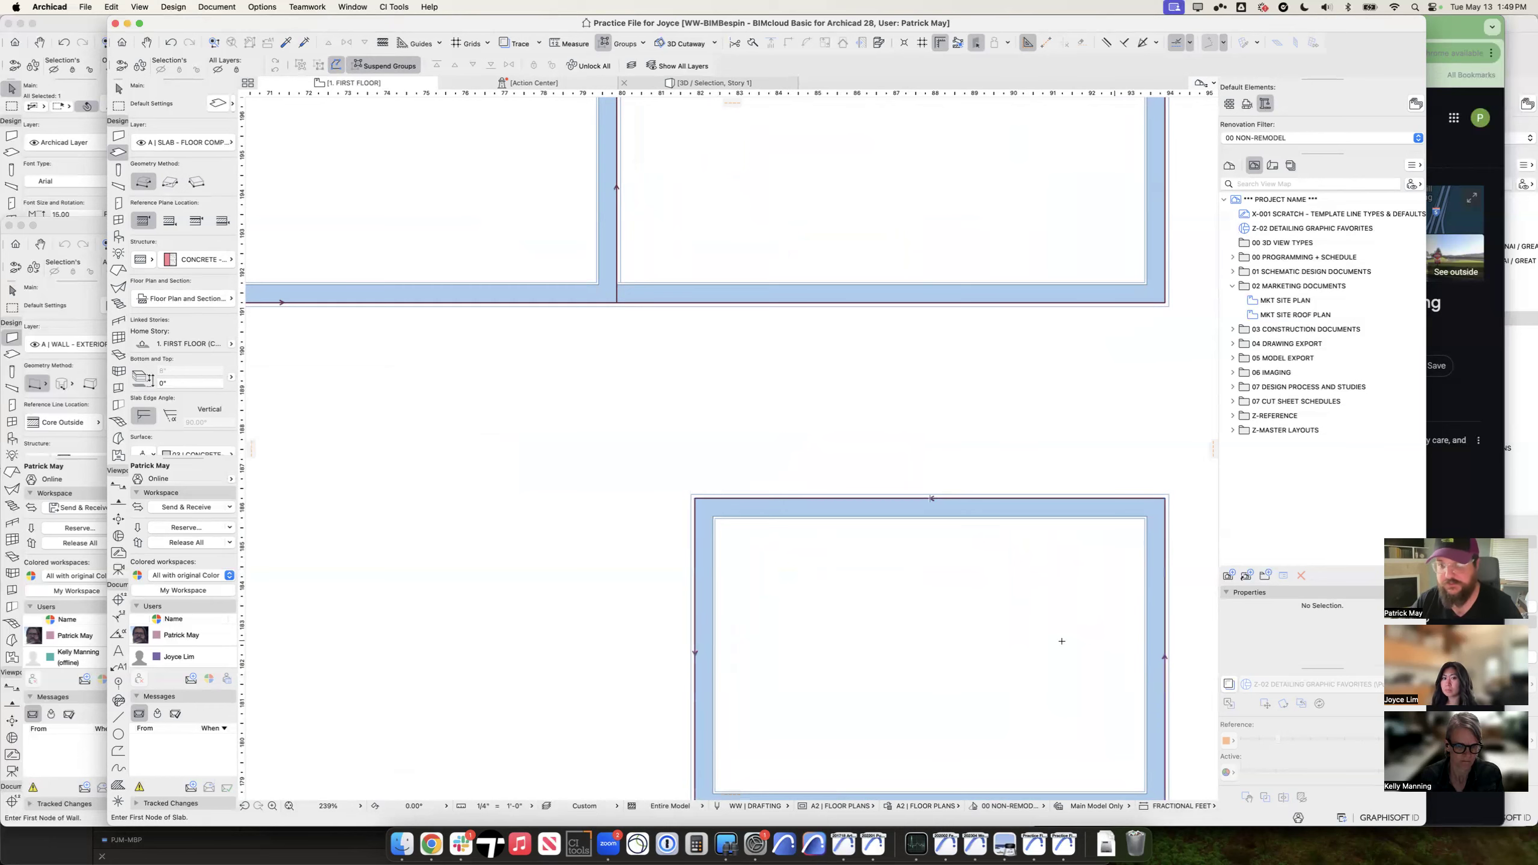
click(1059, 618)
middle_drag(1030, 589, 874, 409)
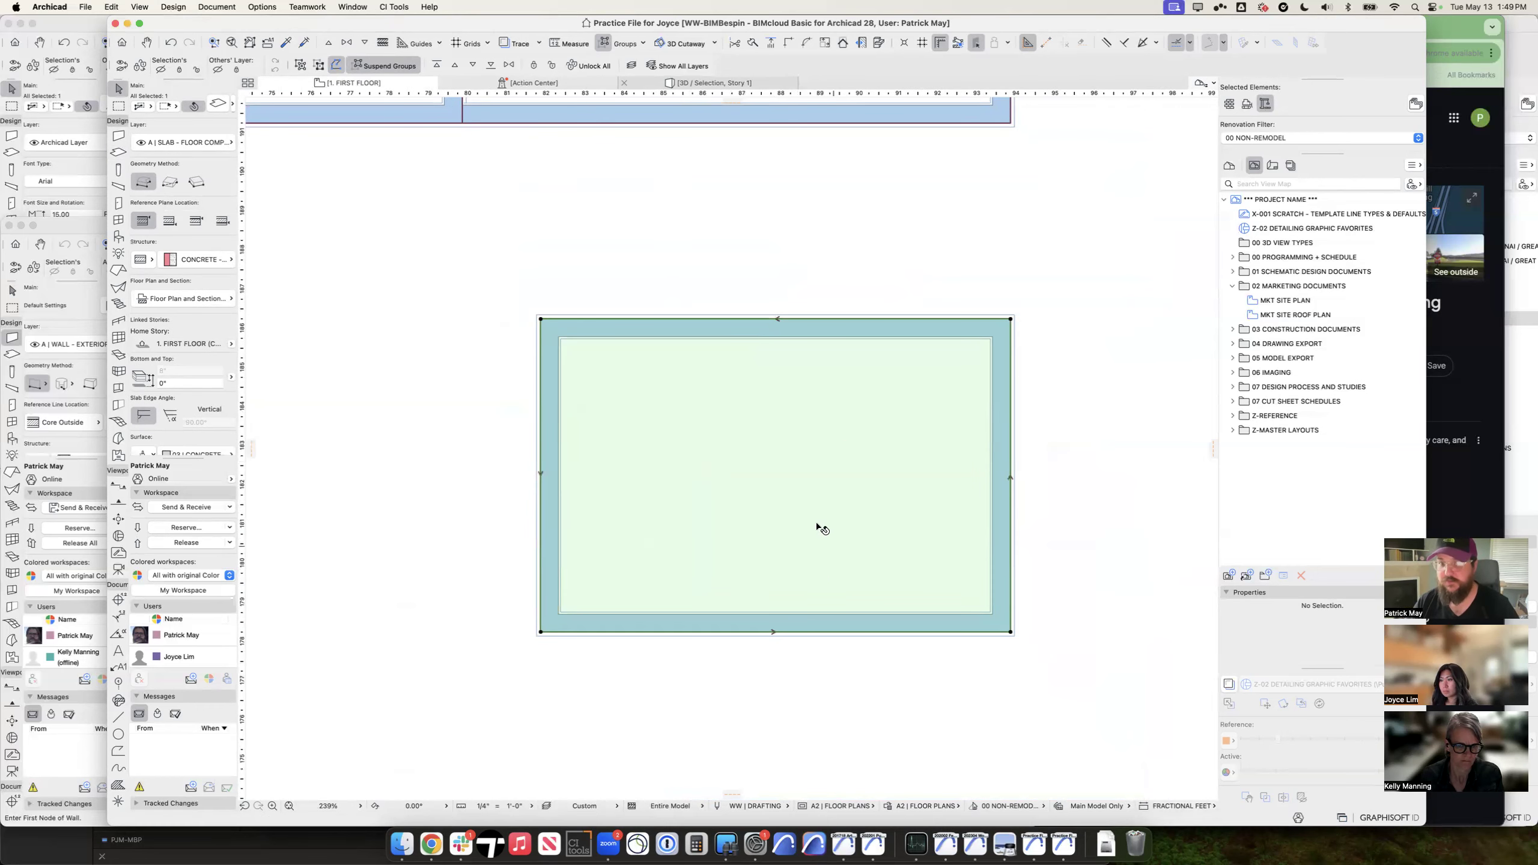
scroll(834, 529, down, 5)
shift+drag(698, 450, 933, 606)
key(Escape)
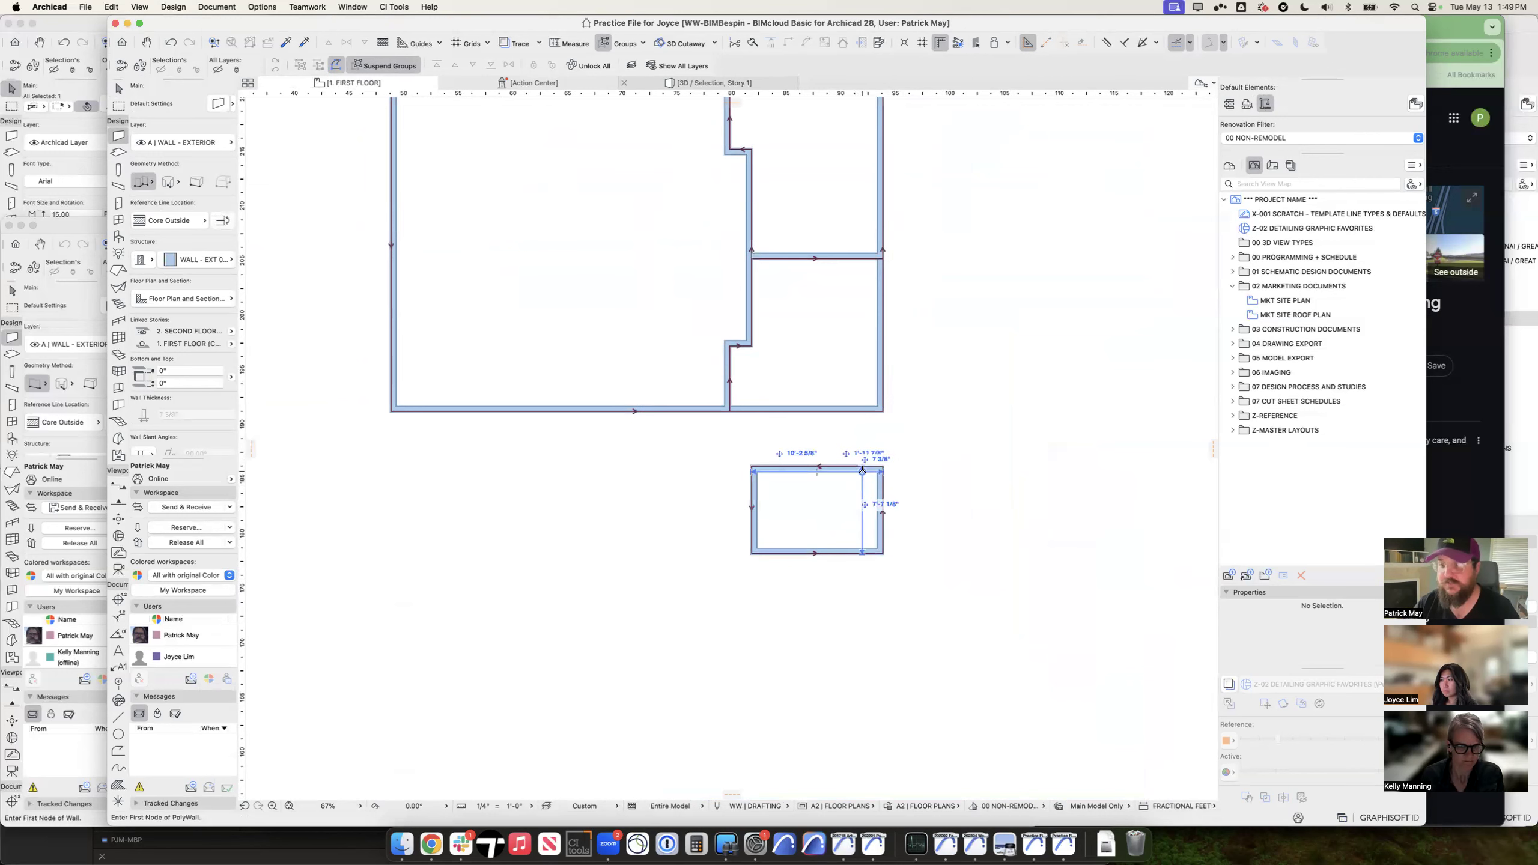
middle_drag(796, 454, 923, 641)
key(Escape)
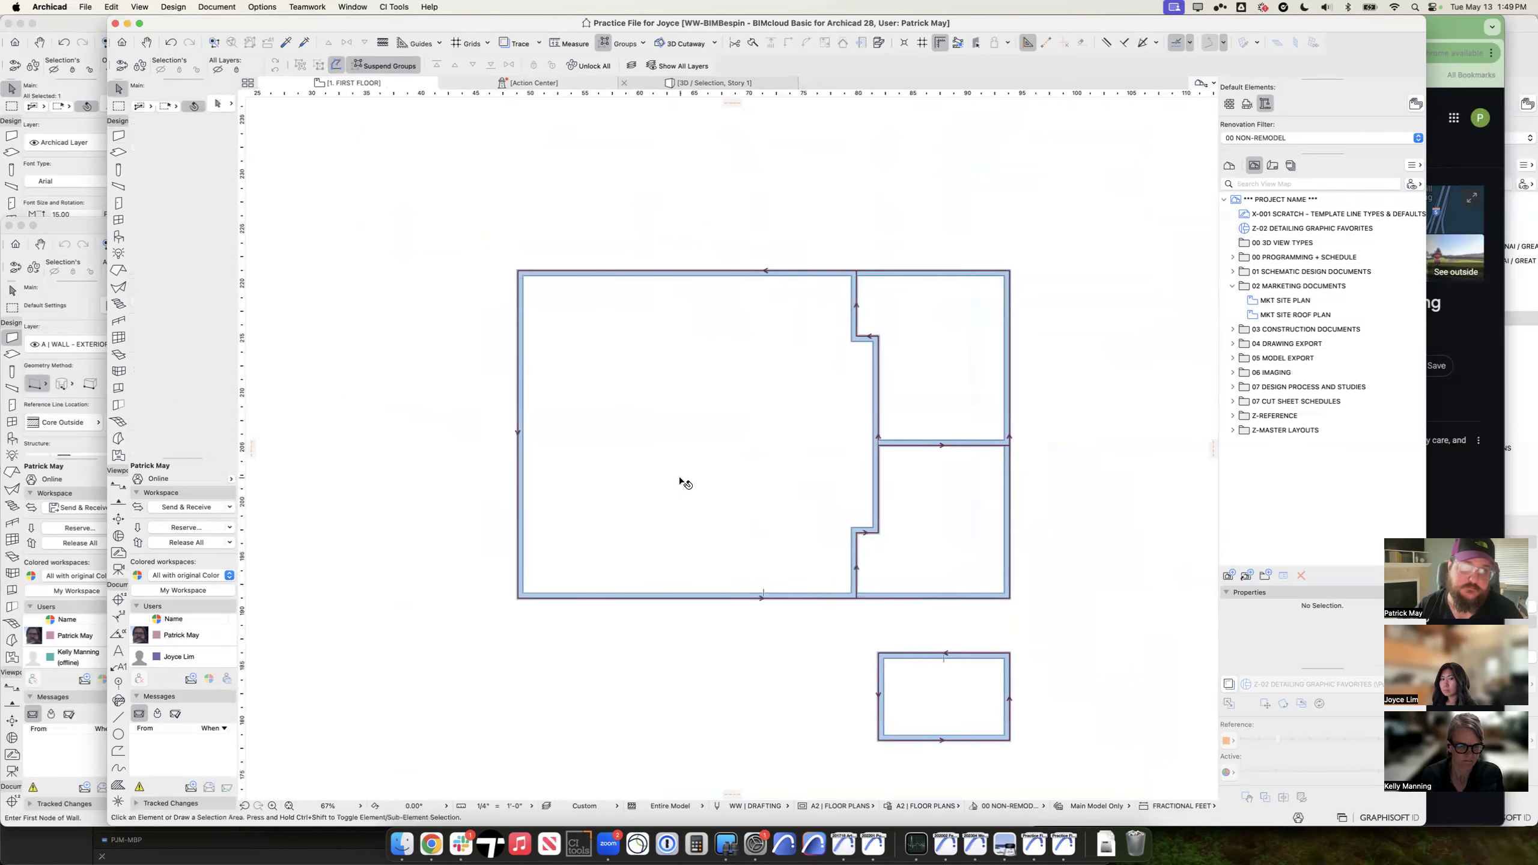
middle_drag(683, 483, 639, 419)
scroll(606, 432, up, 3)
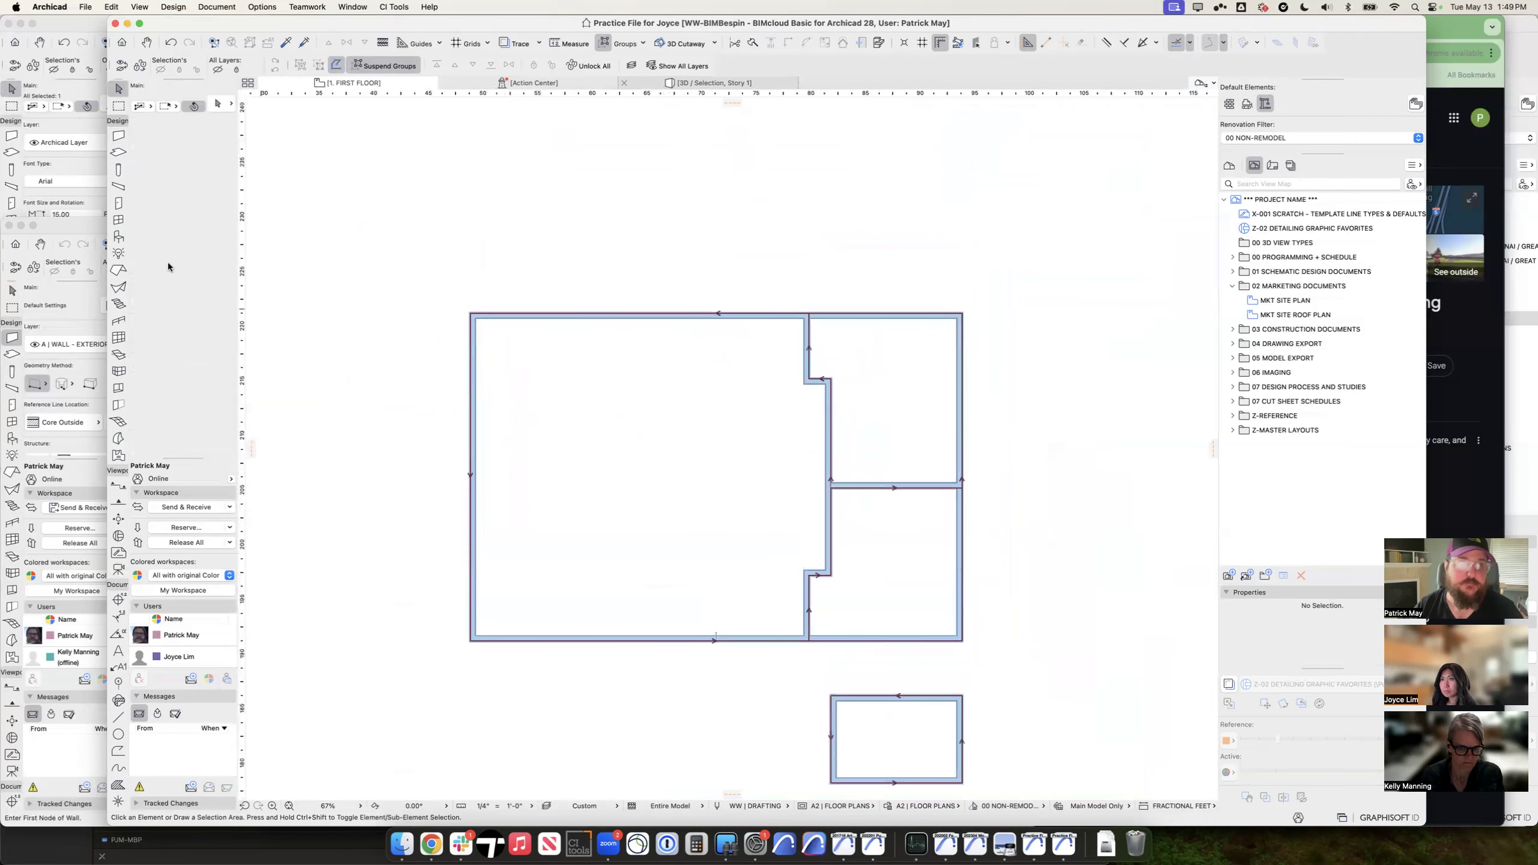
Step: Open the default settings for the Column tool and set the column size to 9.25 inches
click(118, 170)
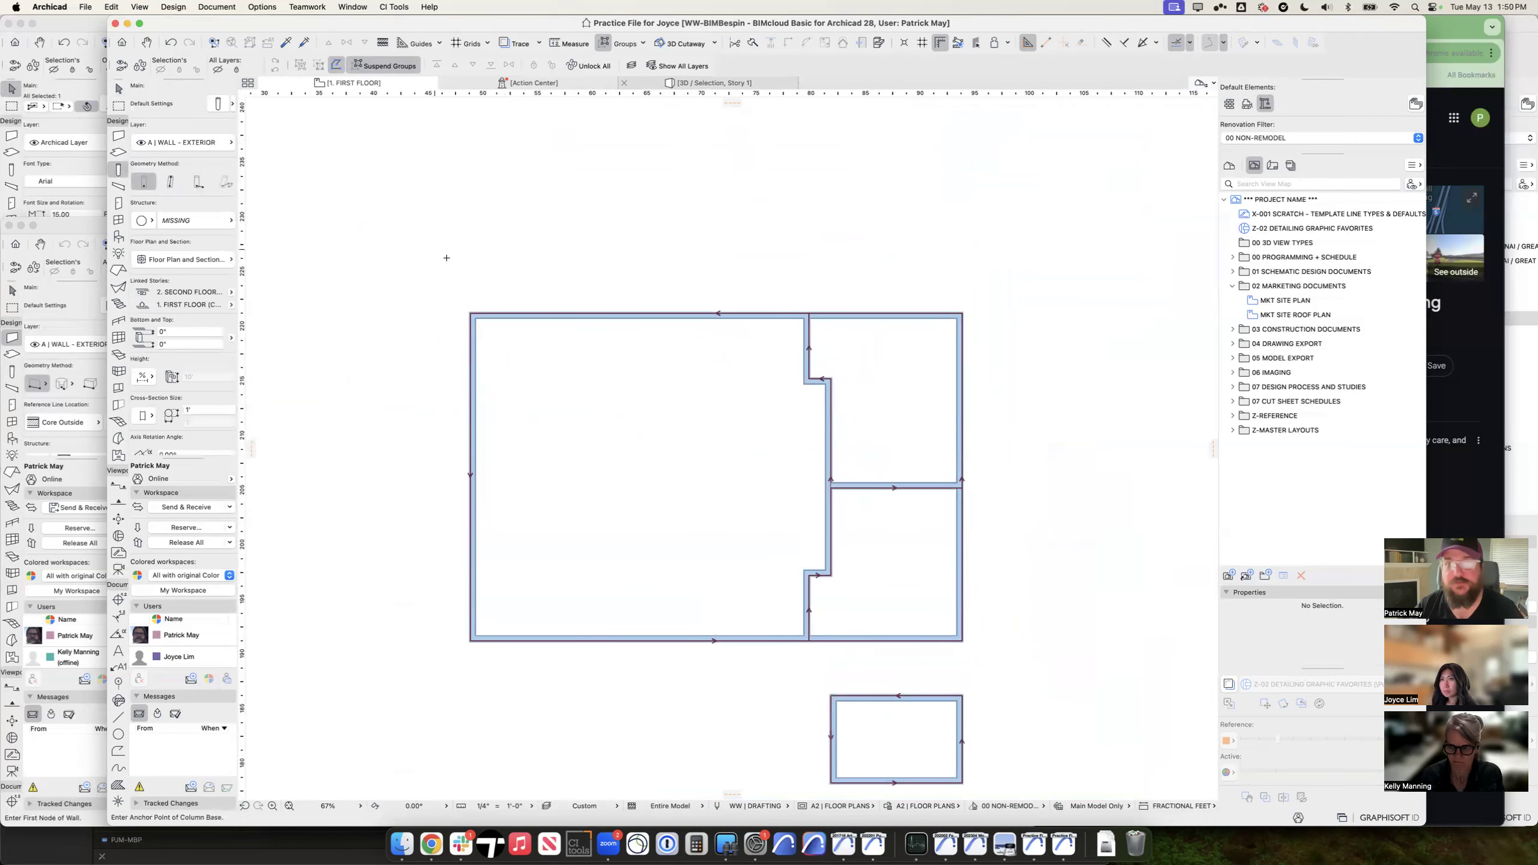
key(super+t)
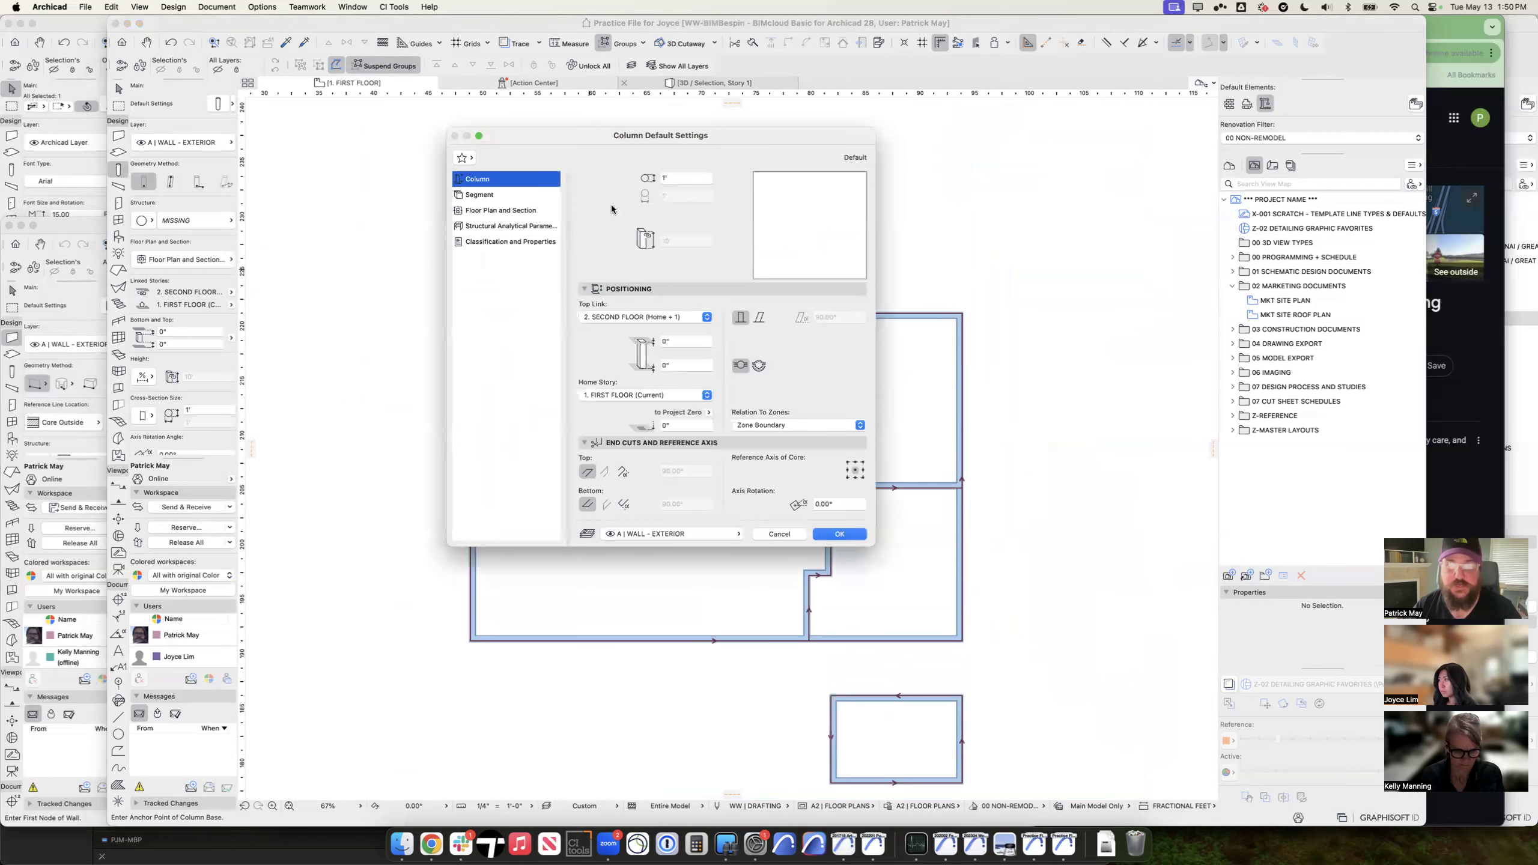
click(677, 176)
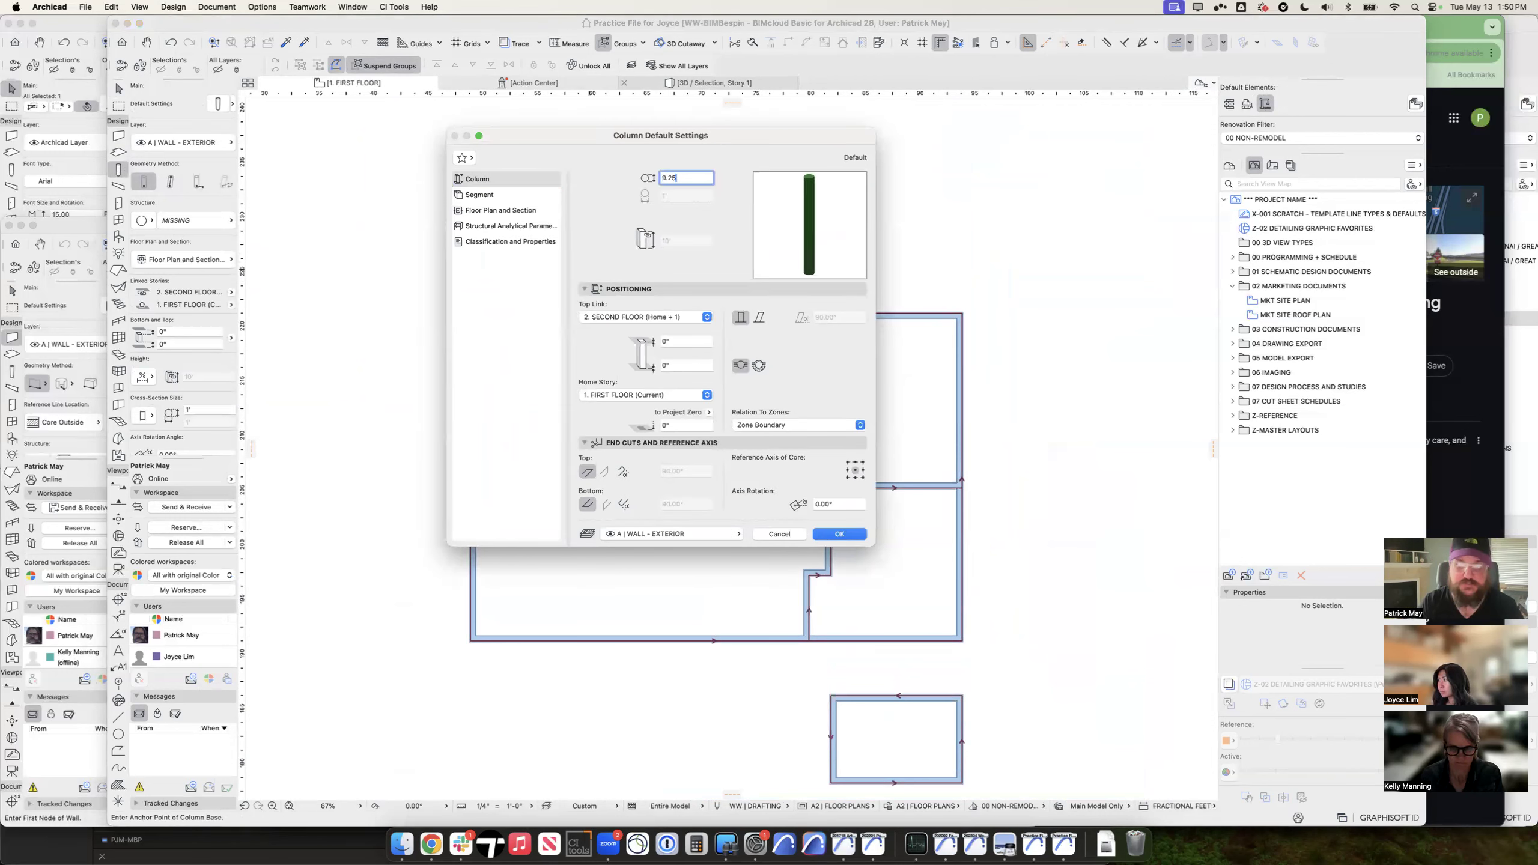
text(9.25)
key(Tab)
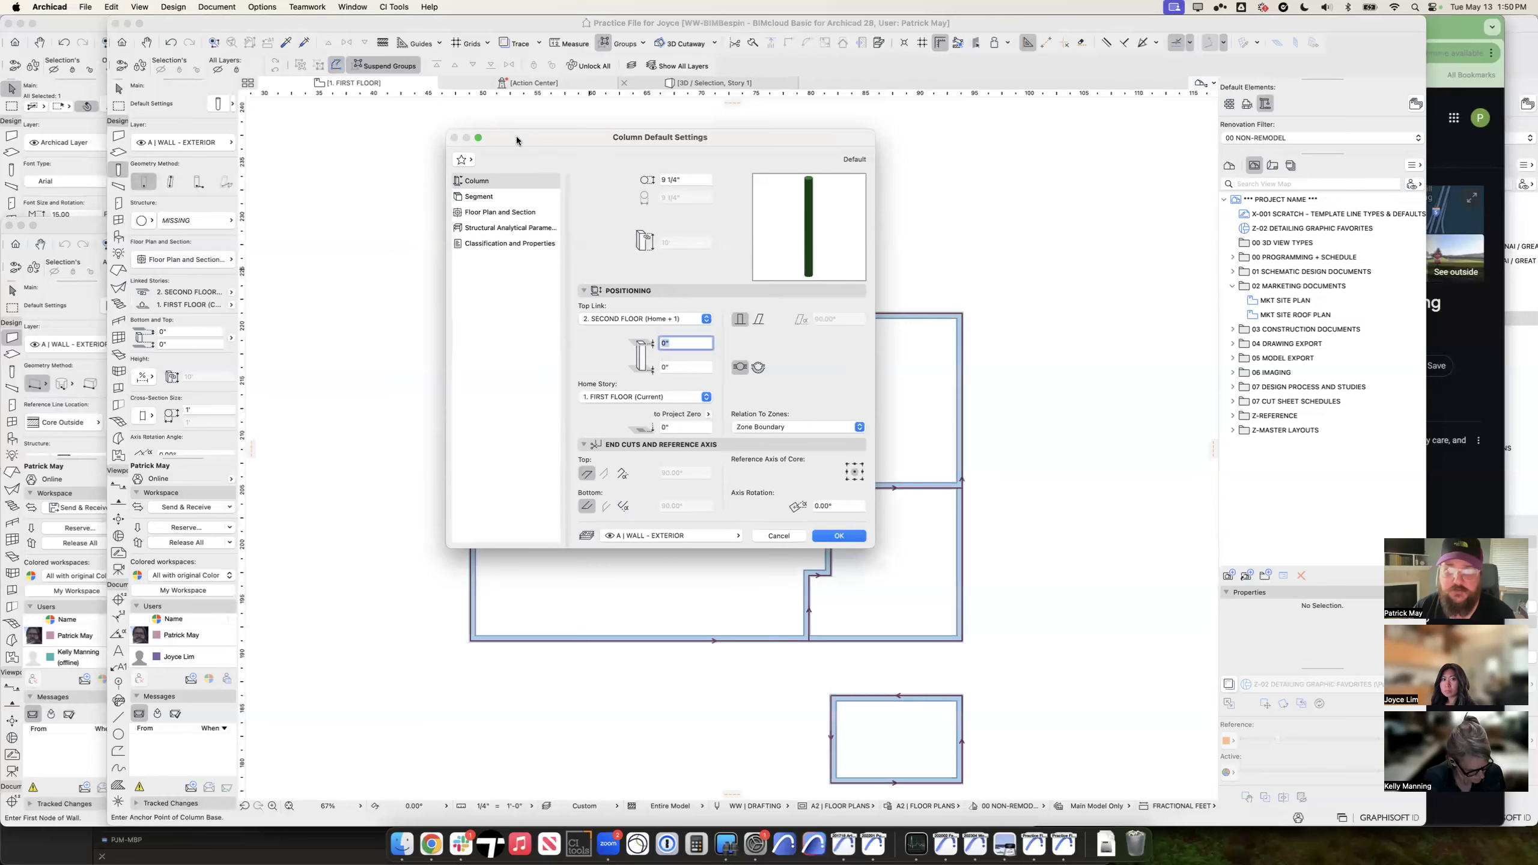
Step: Set the default column's Reference Axis of Core to the upper-right corner
drag(518, 145, 527, 212)
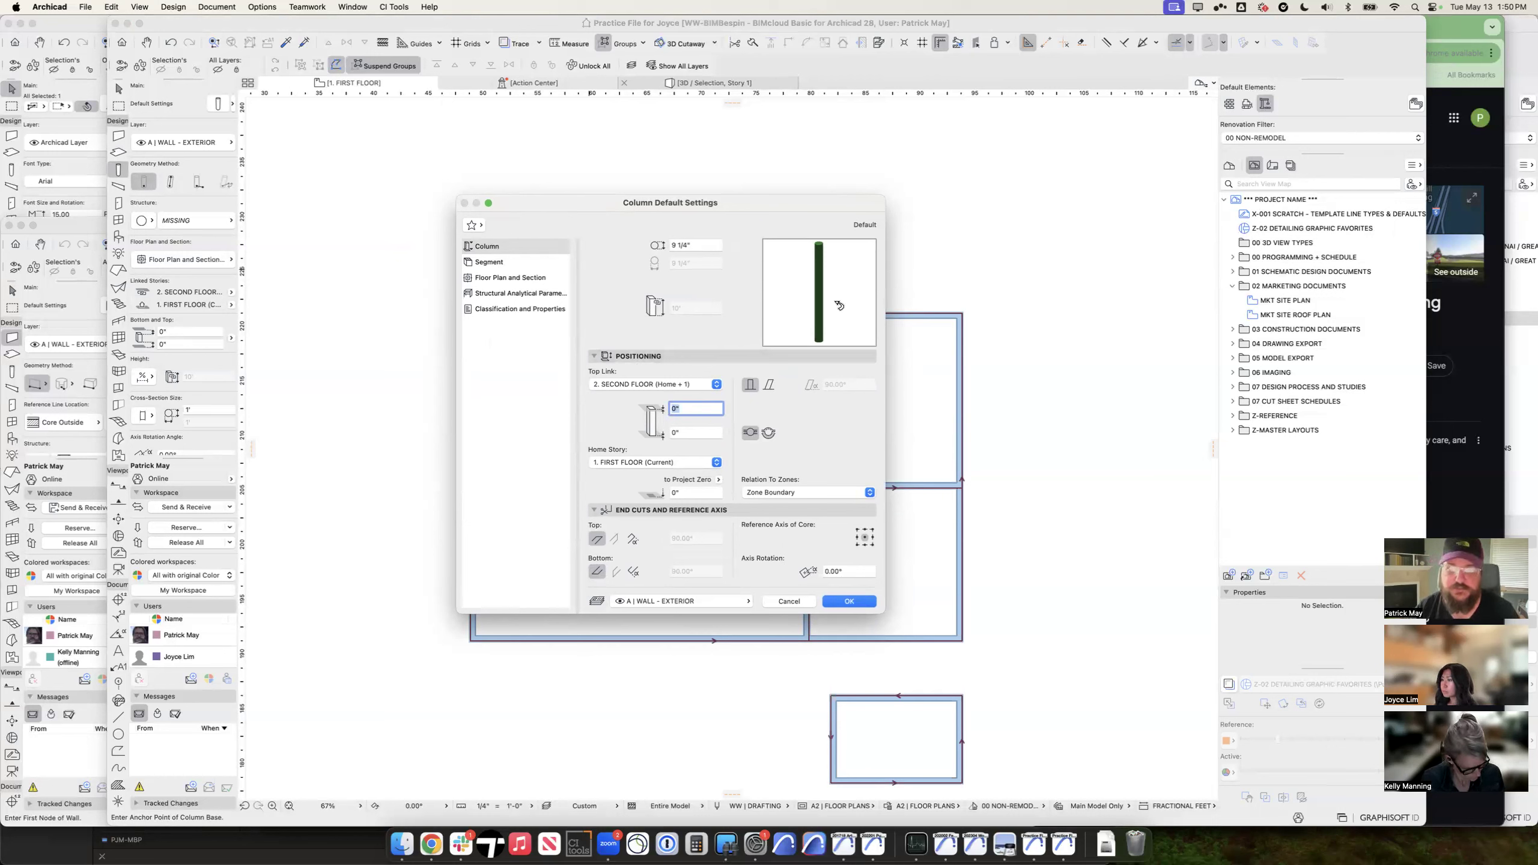
click(865, 529)
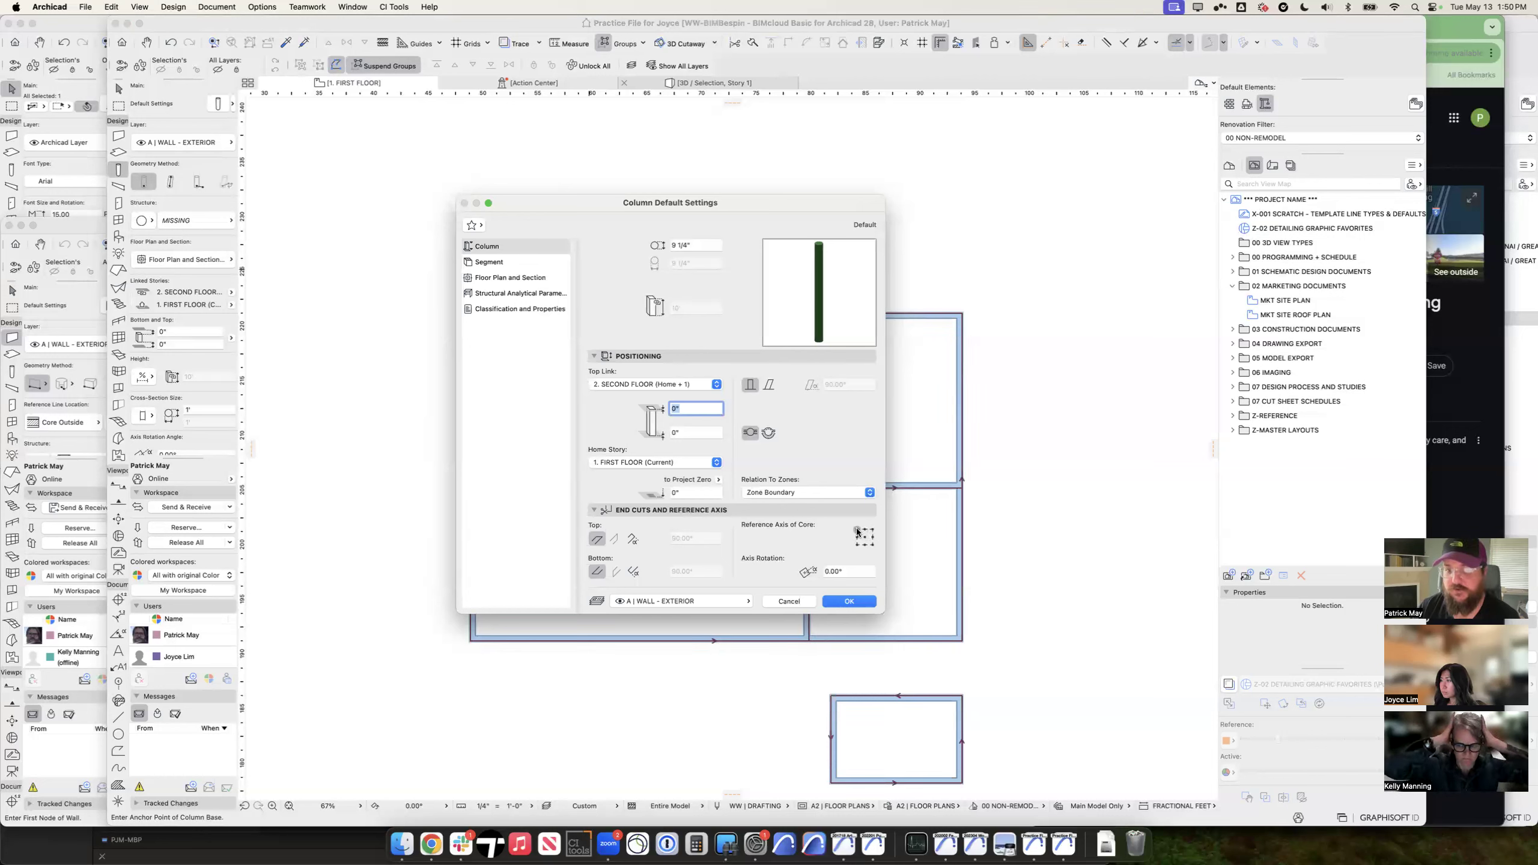
click(856, 537)
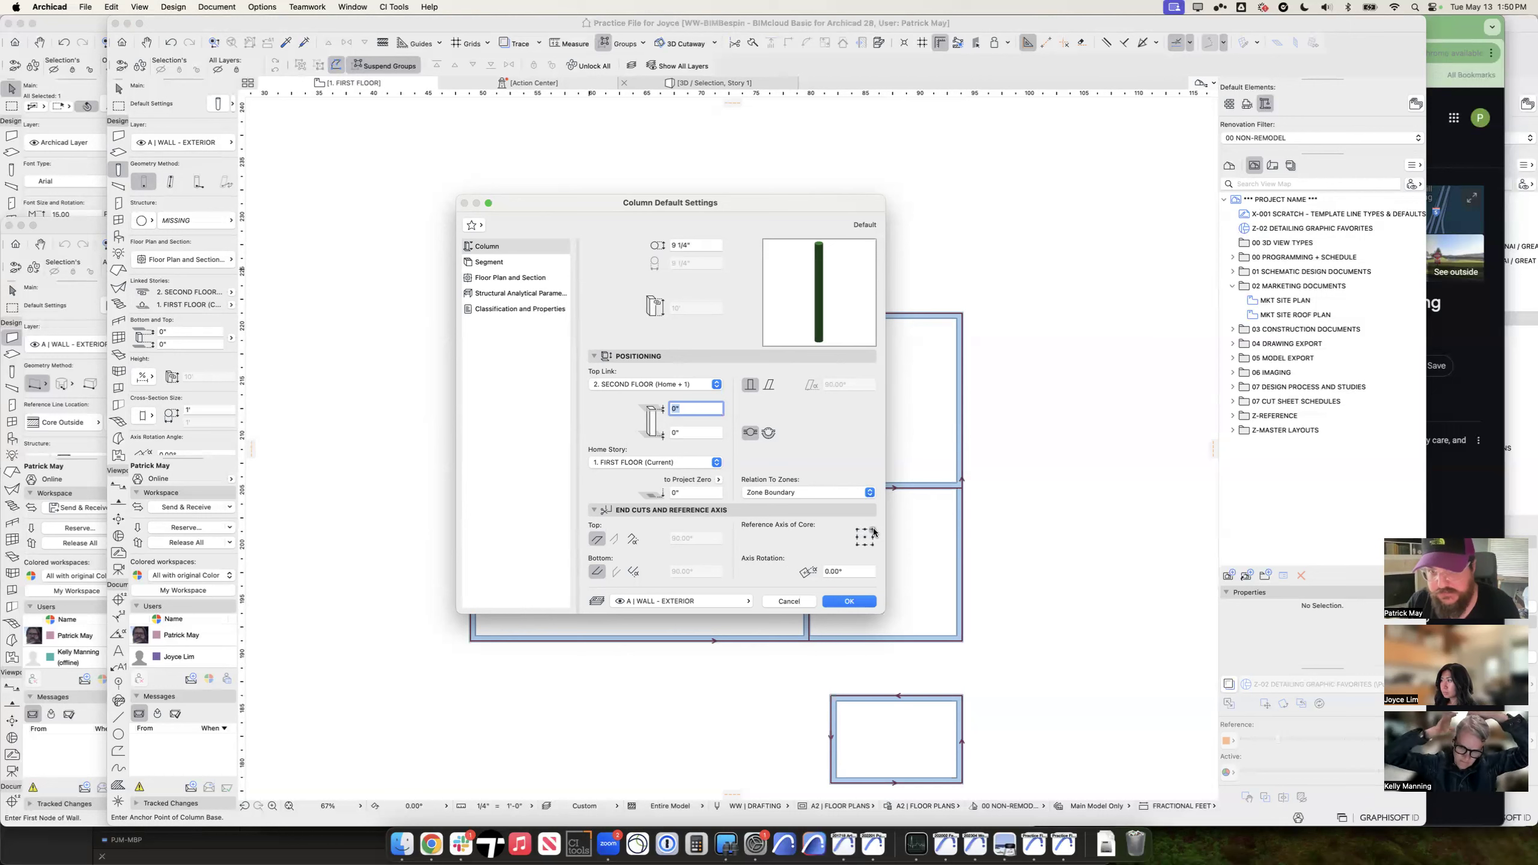
Step: Change the column segment to a rectangular profile with the building material 06 | WOOD FRAMING
click(490, 262)
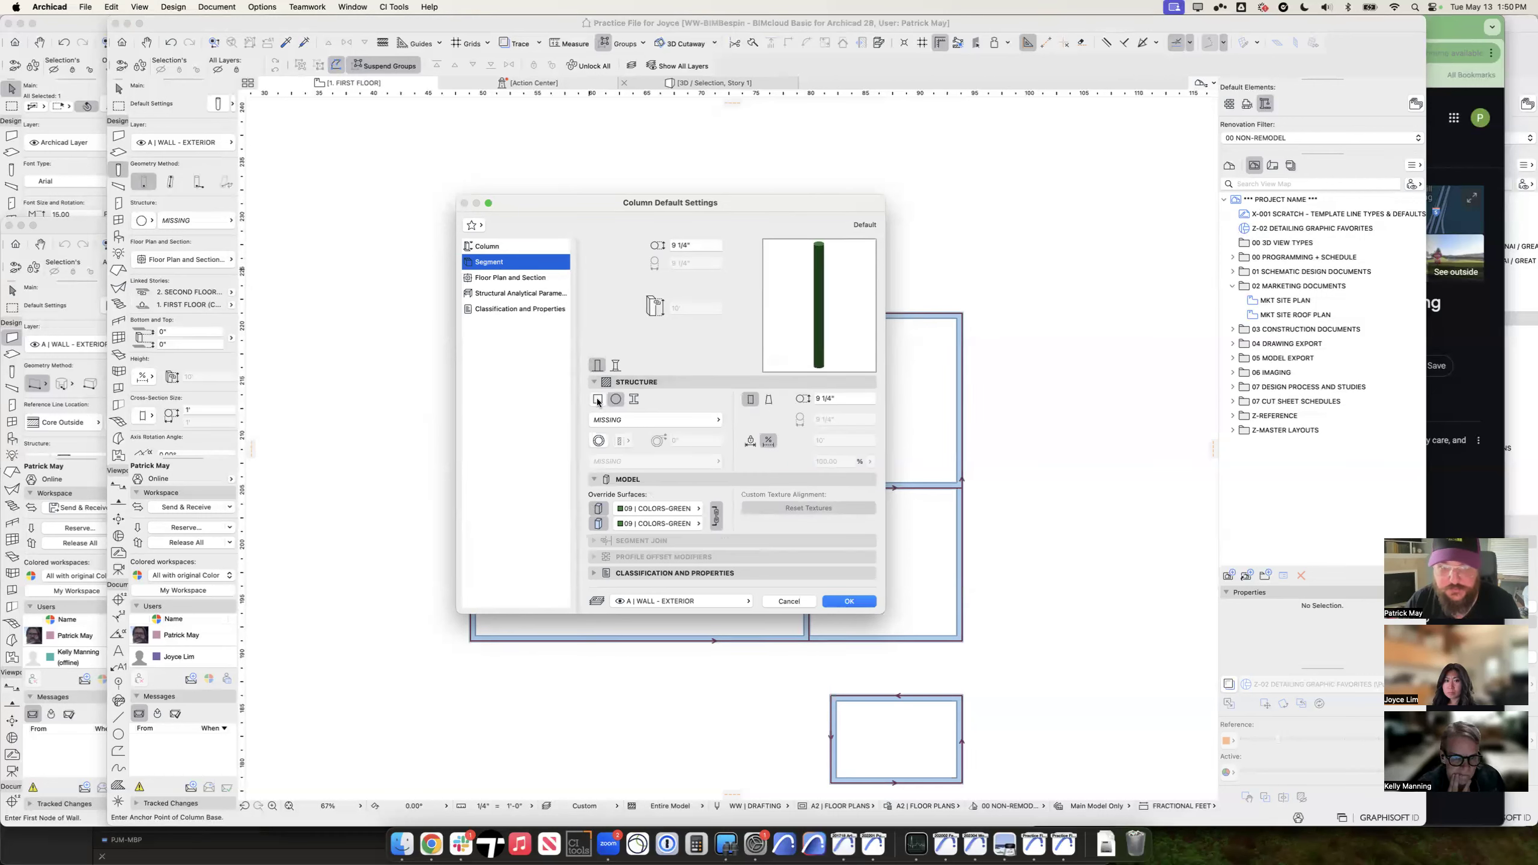
click(601, 398)
click(630, 421)
text(fram)
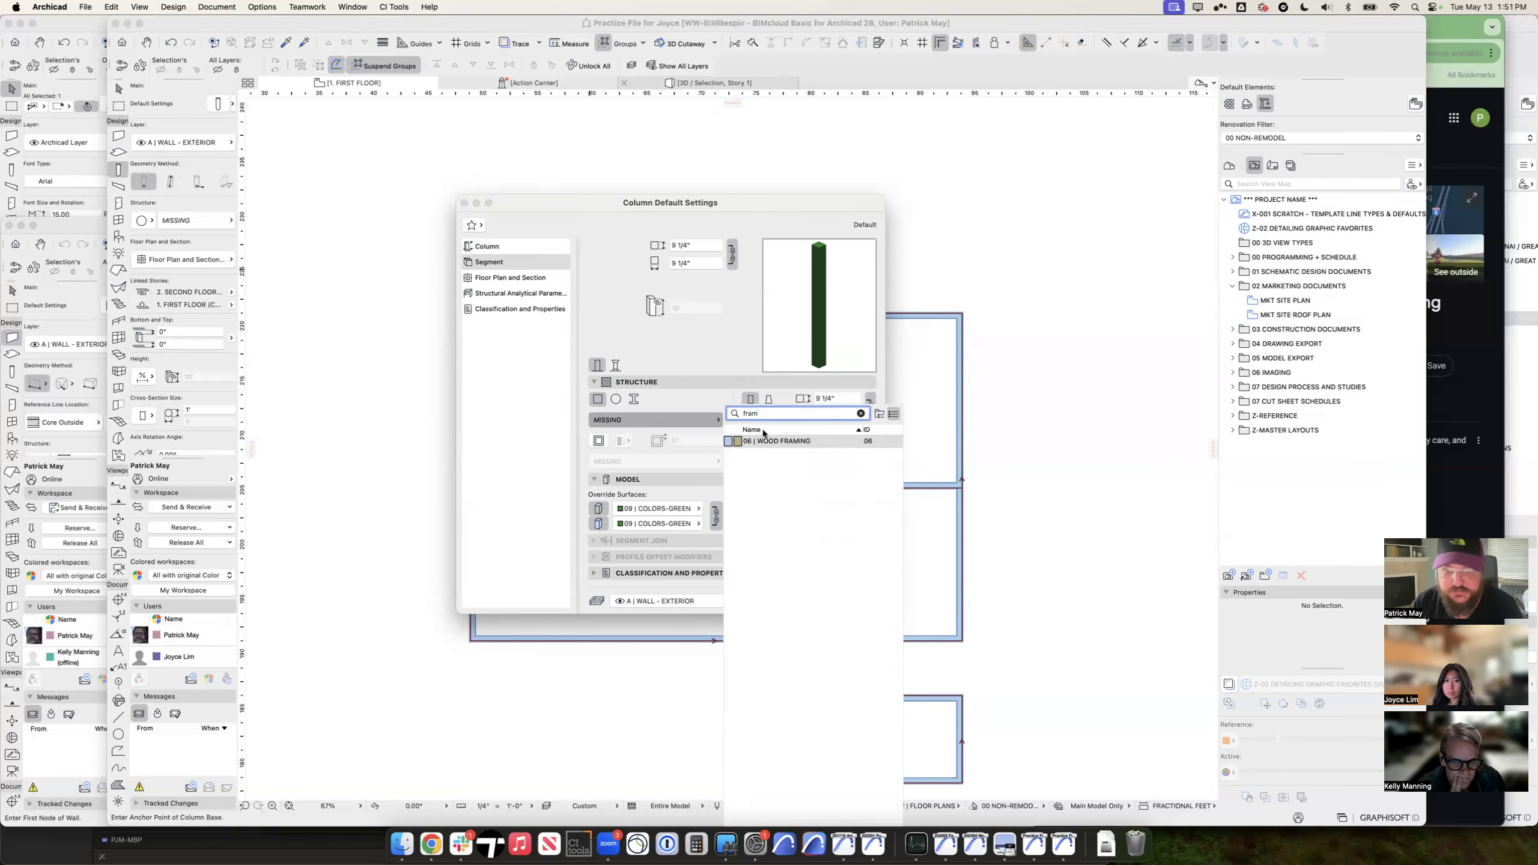
key(Return)
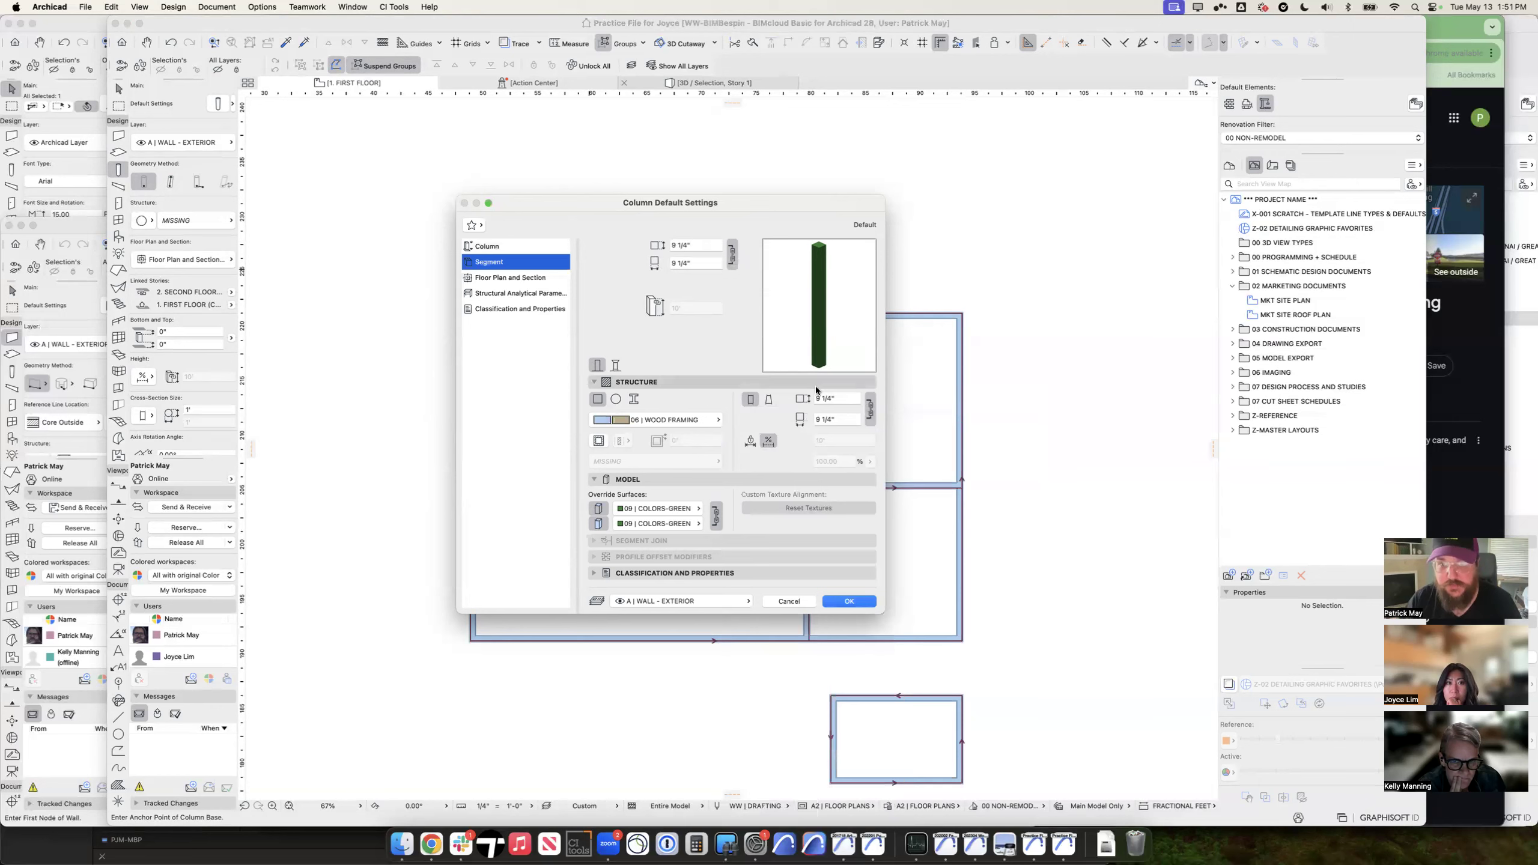
Step: Override both linked column surfaces with 06 | WOOD - SD and accept the column default settings
click(683, 521)
text(trim)
key(BackSpace)
key(BackSpace)
key(BackSpace)
key(BackSpace)
text(wood)
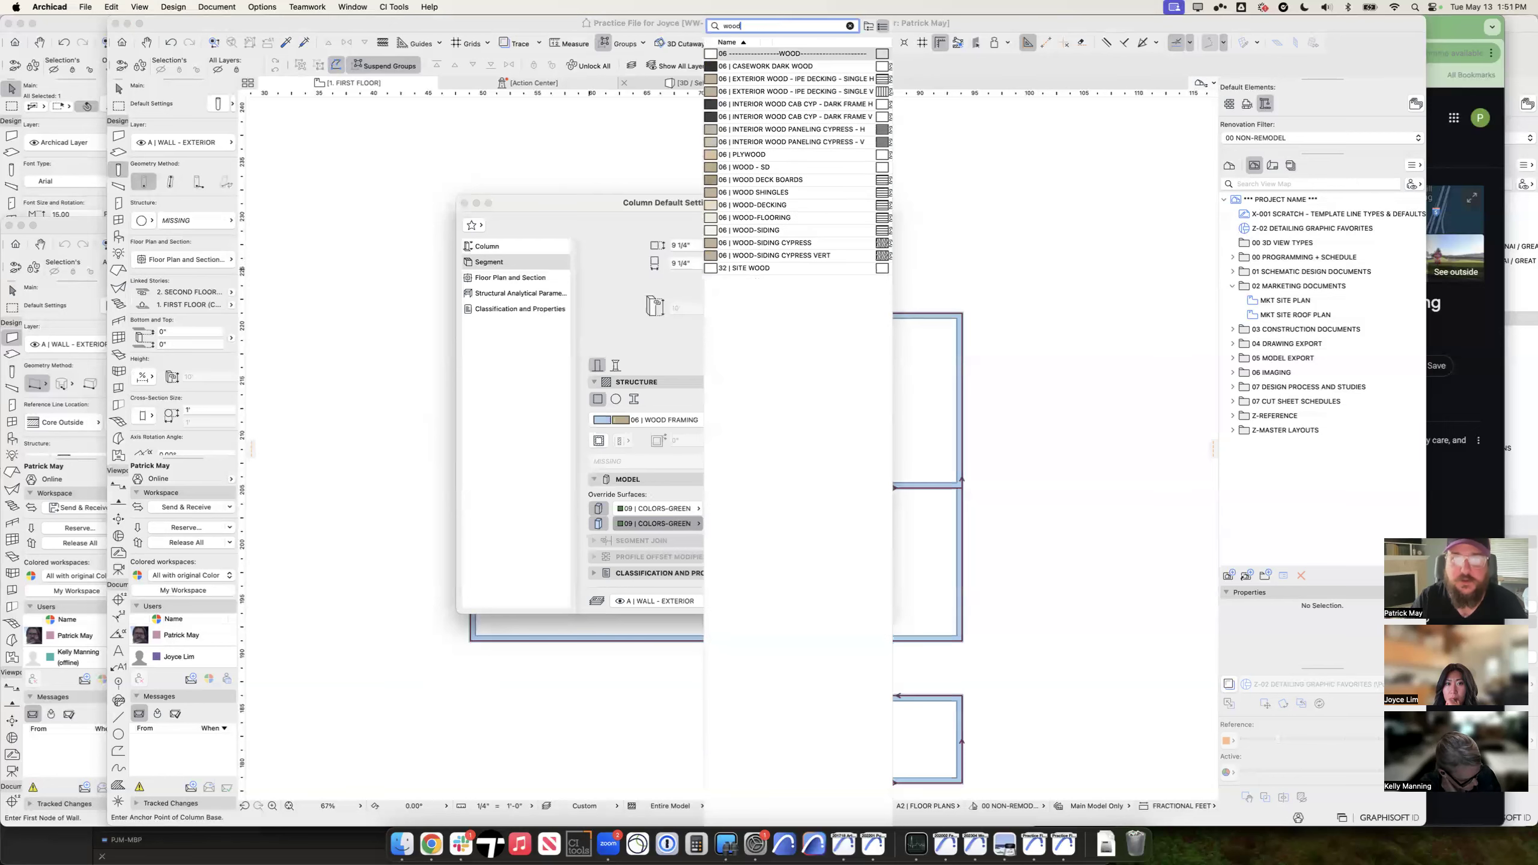
click(772, 166)
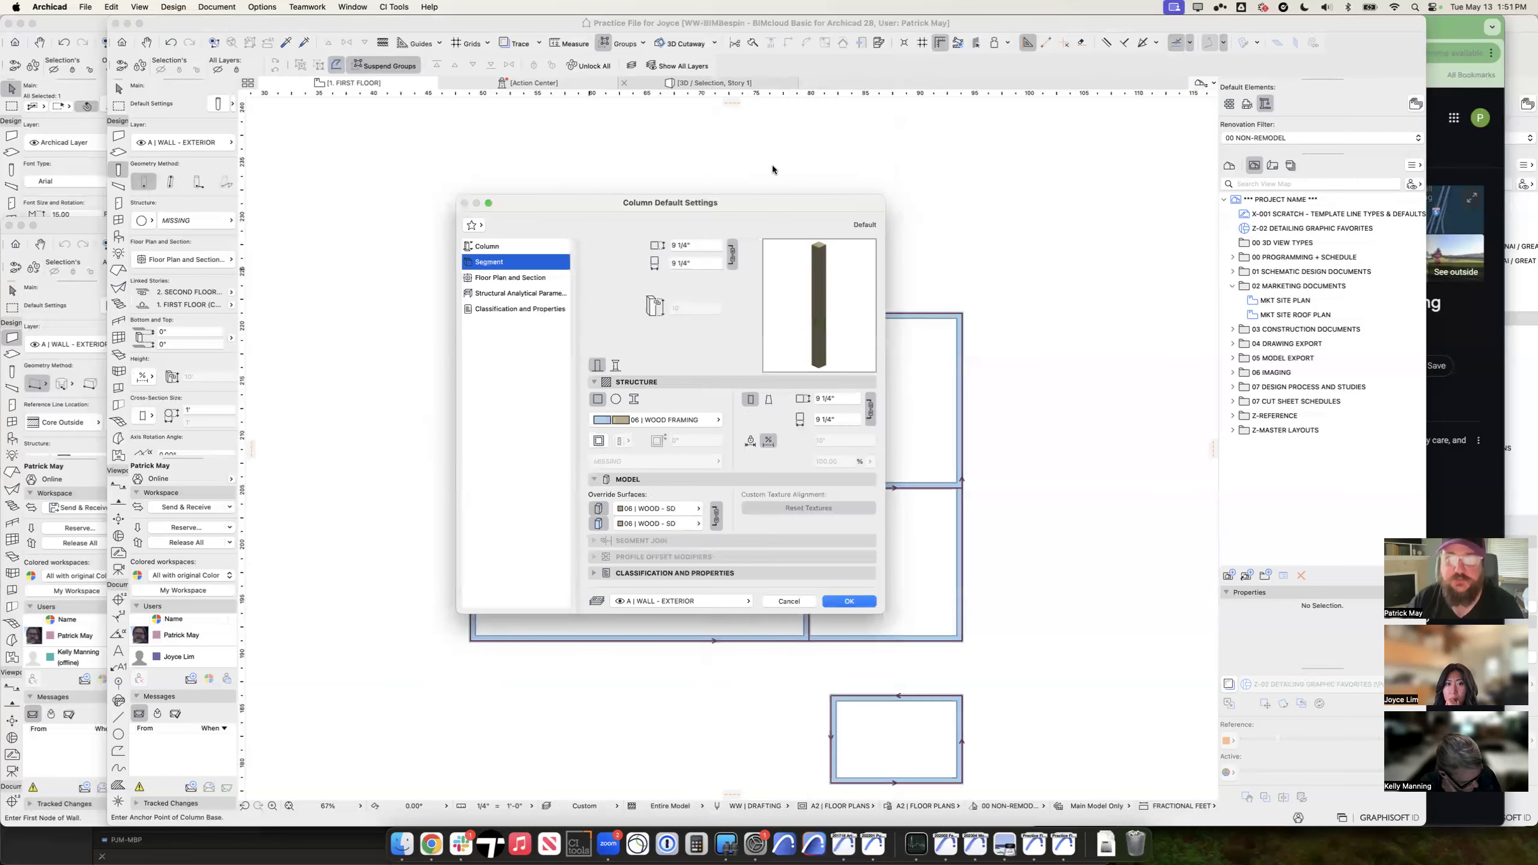
key(Return)
Step: Place a column 12' above the large building's upper-right outer corner using a Y coordinate offset
scroll(969, 303, up, 10)
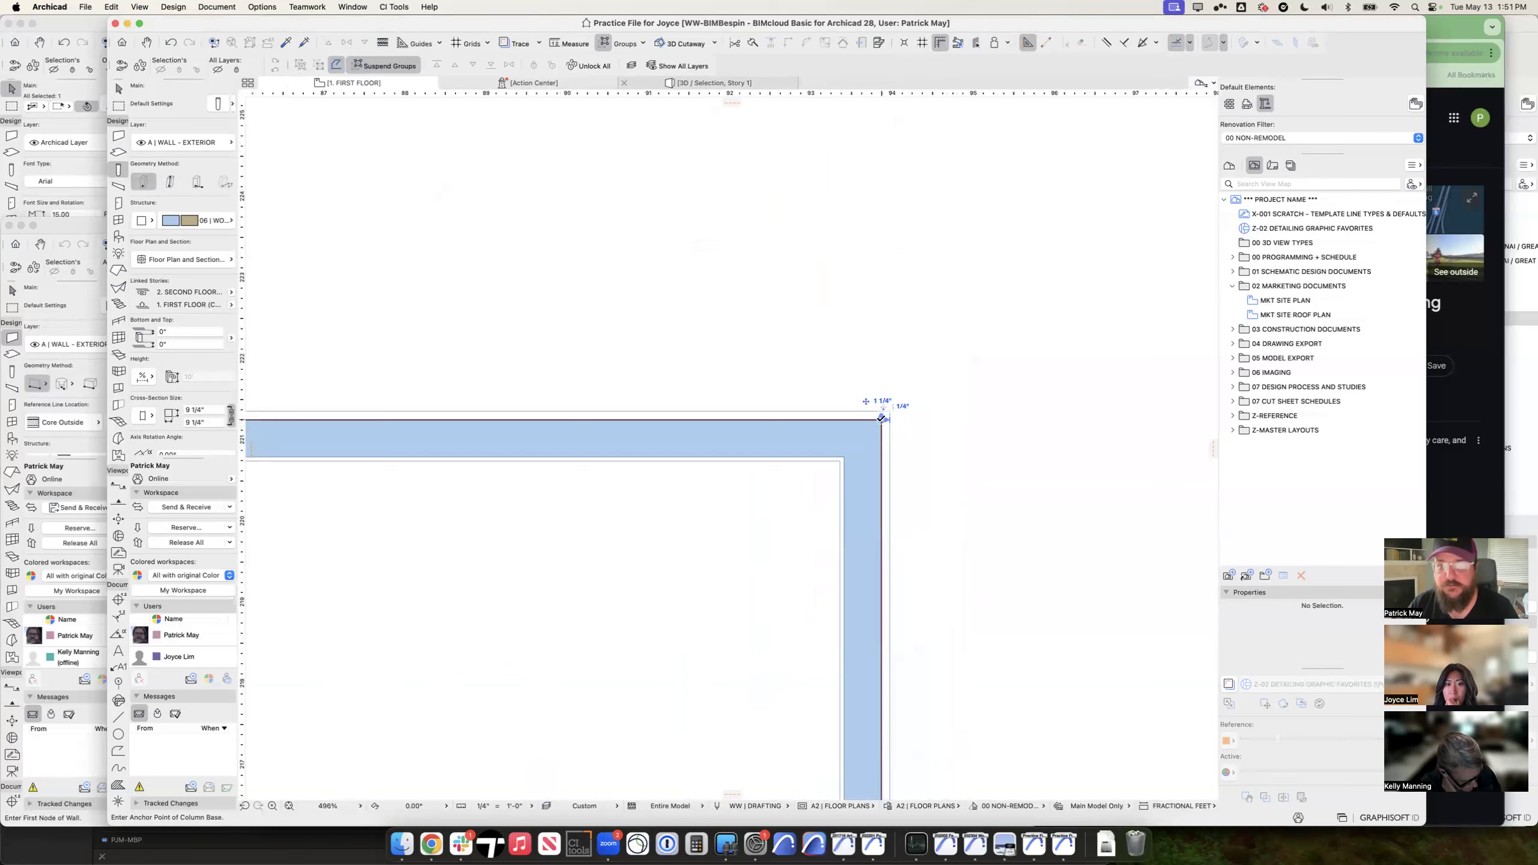
key(Tab)
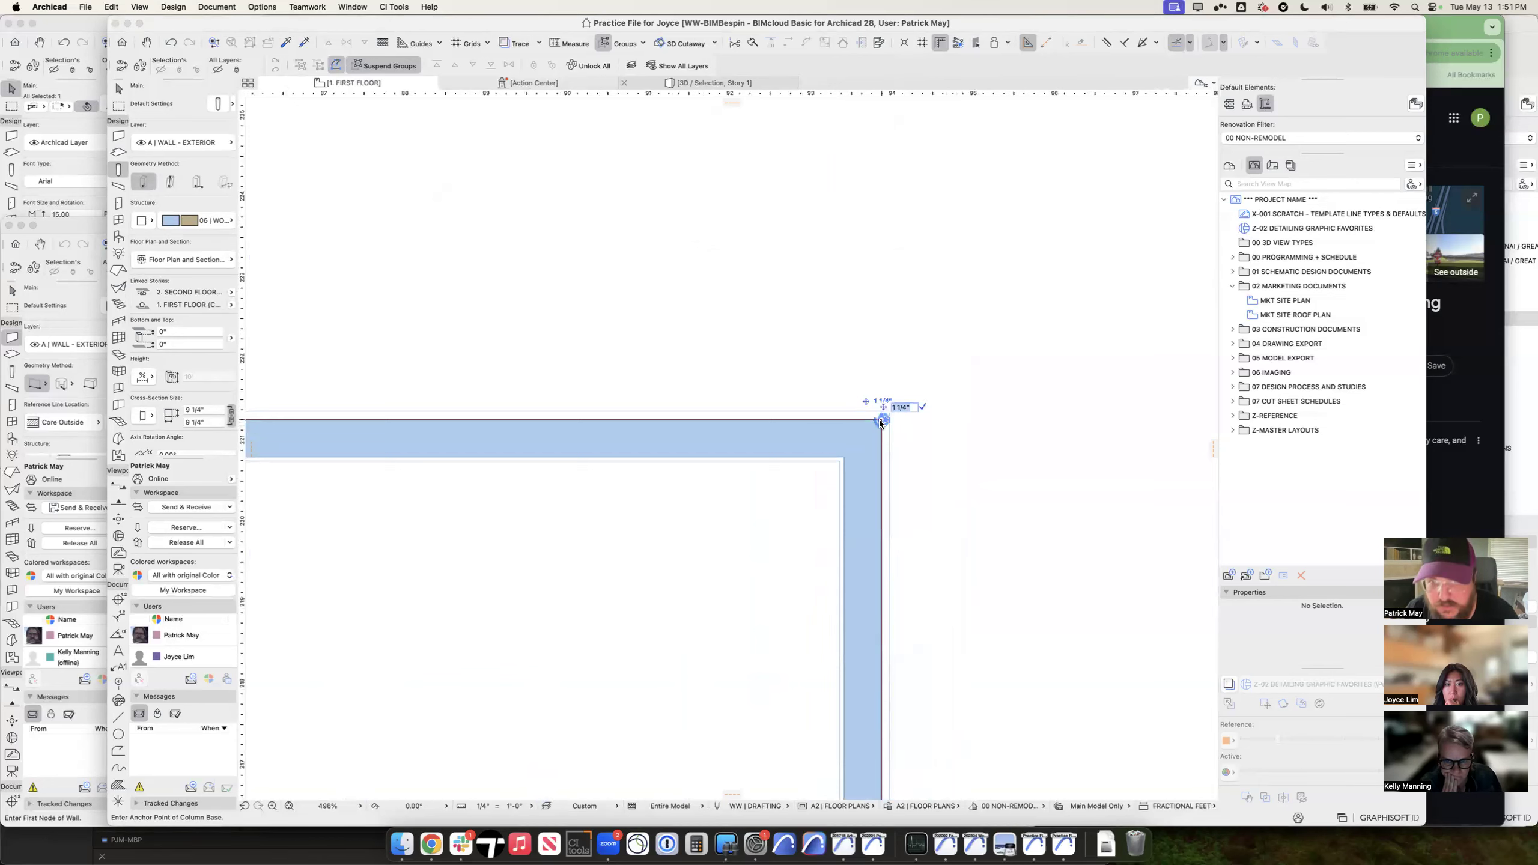
key(Tab)
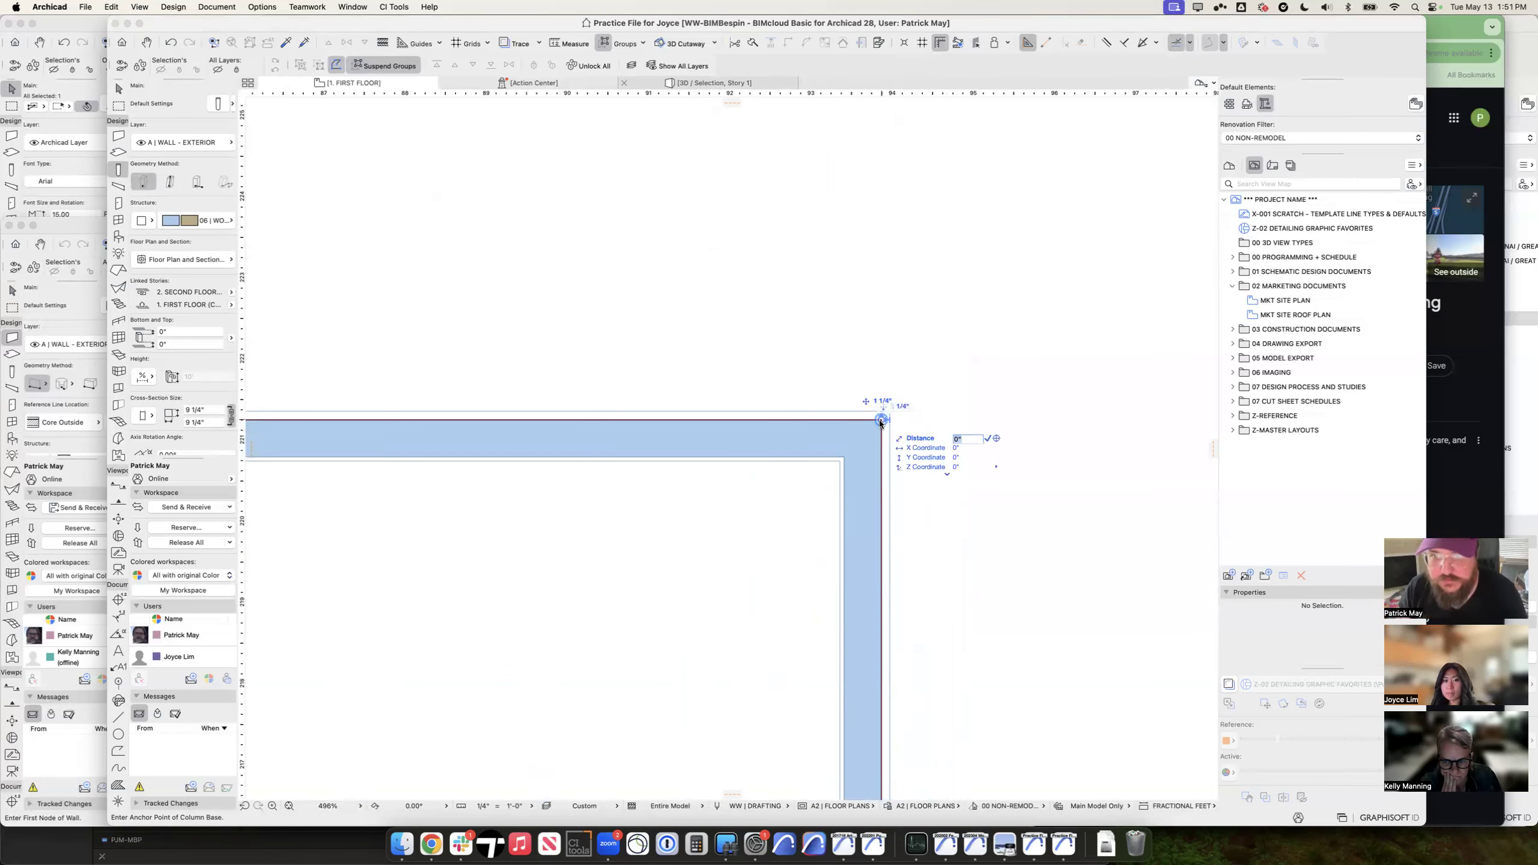
key(Tab)
key(Tab)
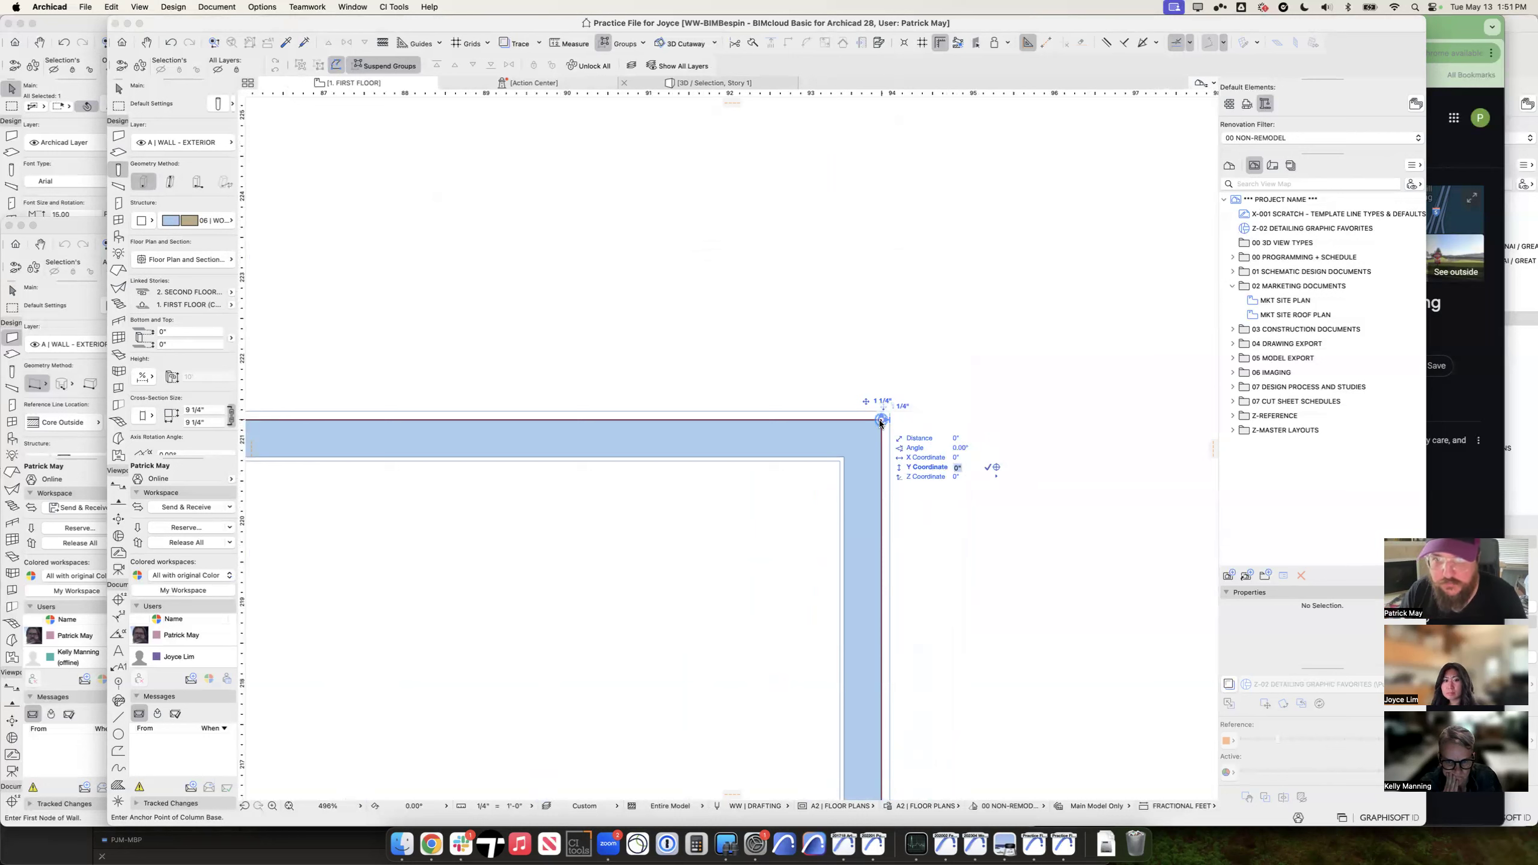
text(12)
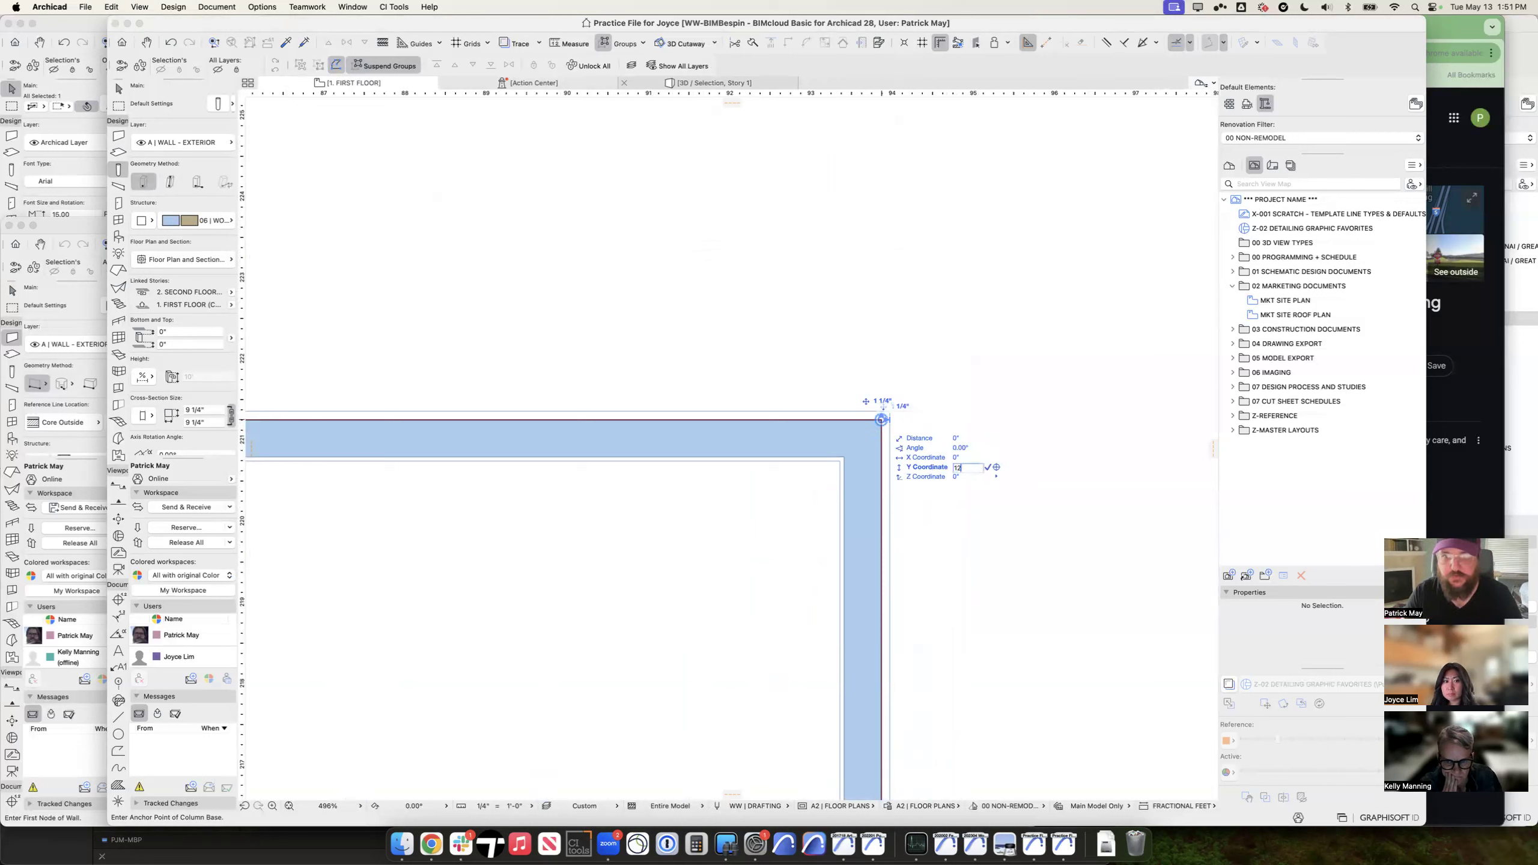
key(Return)
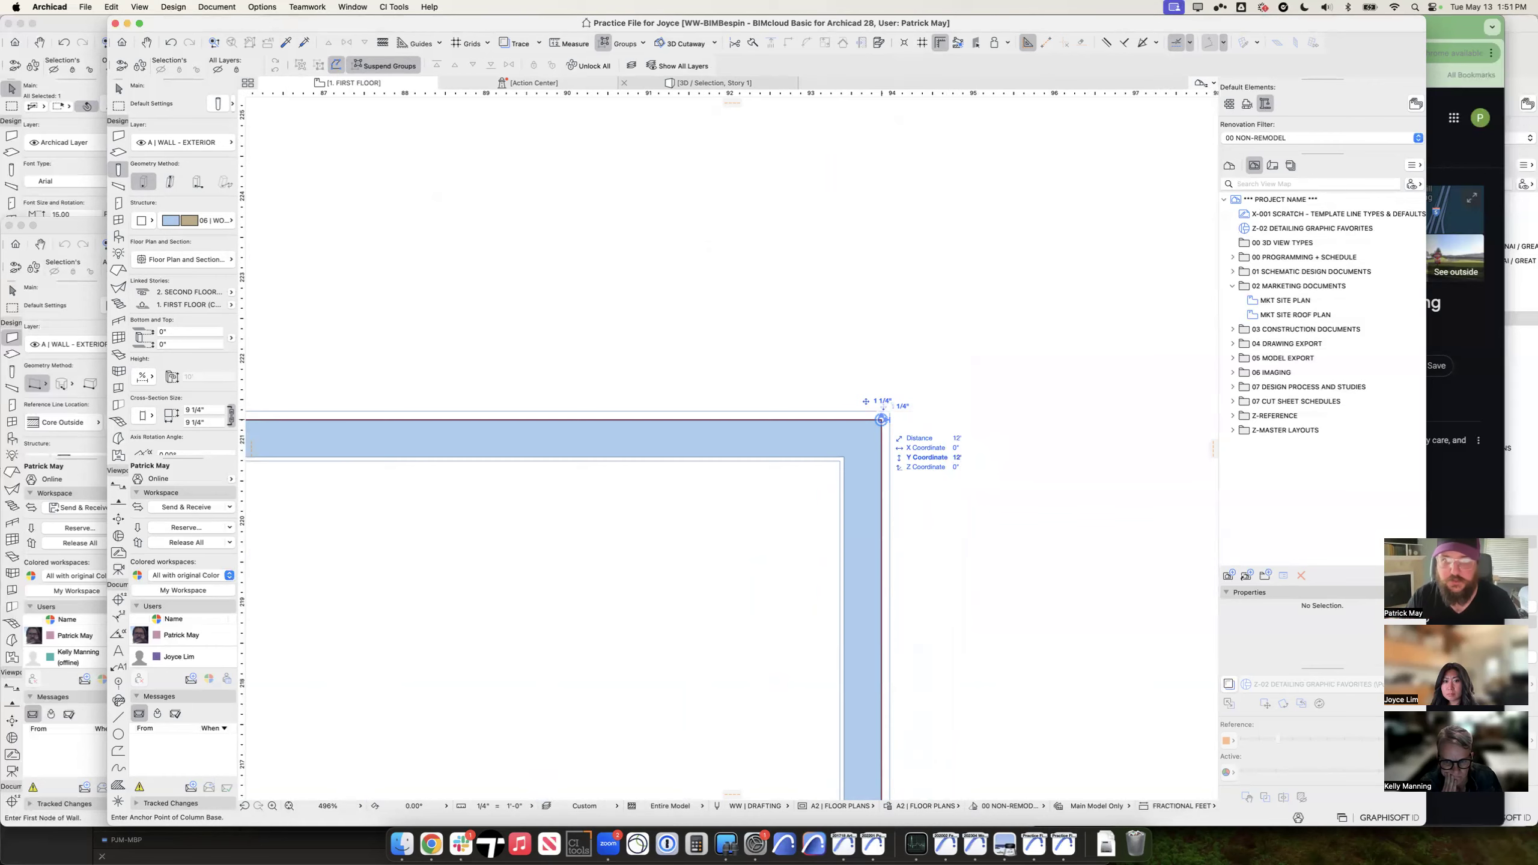
scroll(844, 225, down, 5)
middle_drag(845, 227, 813, 468)
scroll(838, 273, down, 3)
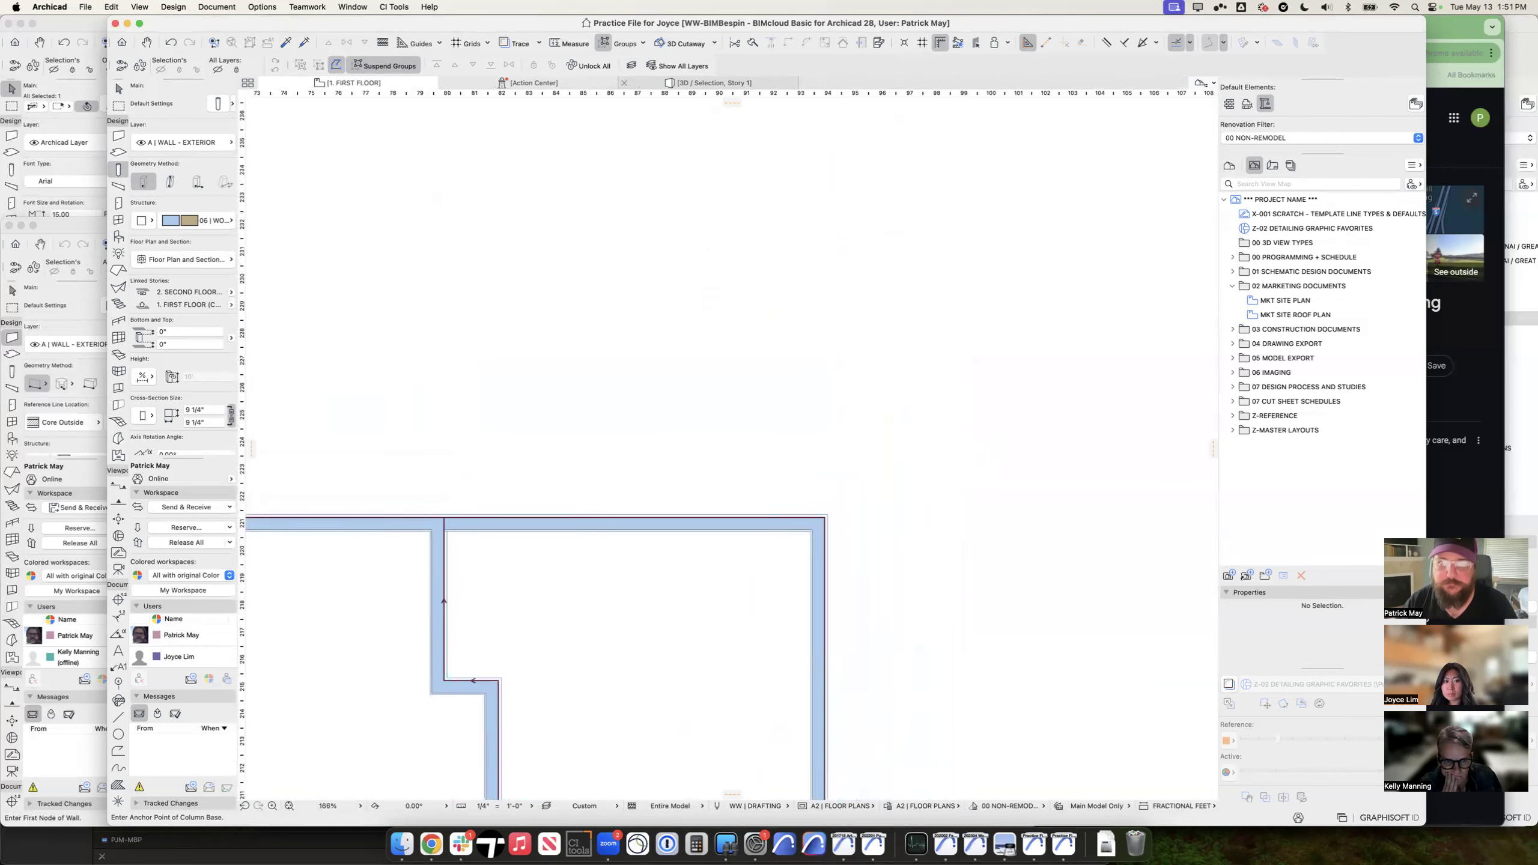
key(Escape)
Step: Resize the placed column to 5.5 inches on both sides through its selection settings
click(841, 272)
scroll(841, 273, up, 6)
scroll(840, 273, down, 2)
scroll(841, 274, down, 2)
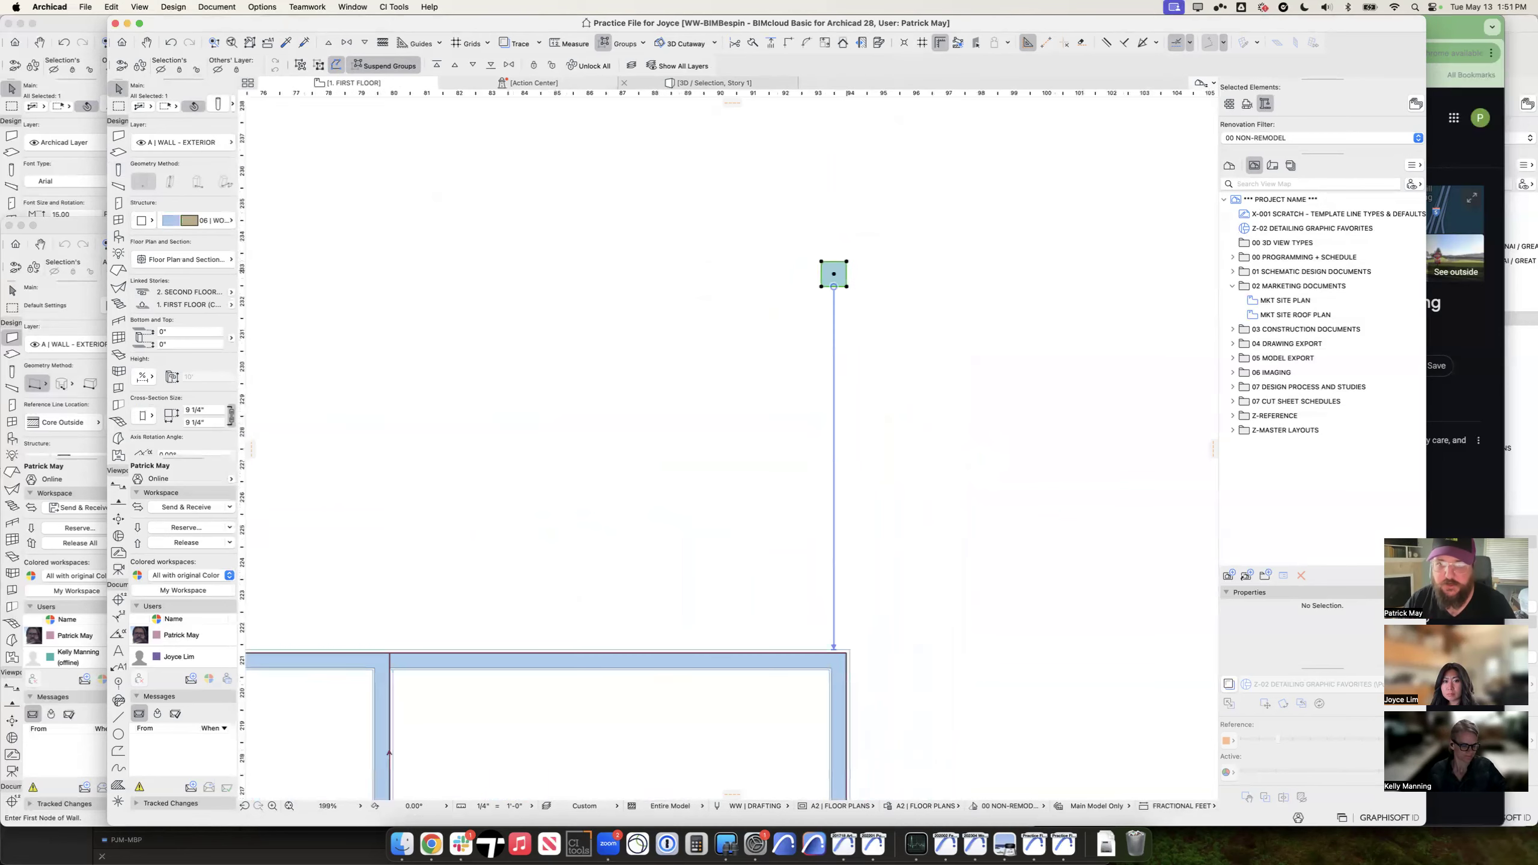
double_click(836, 274)
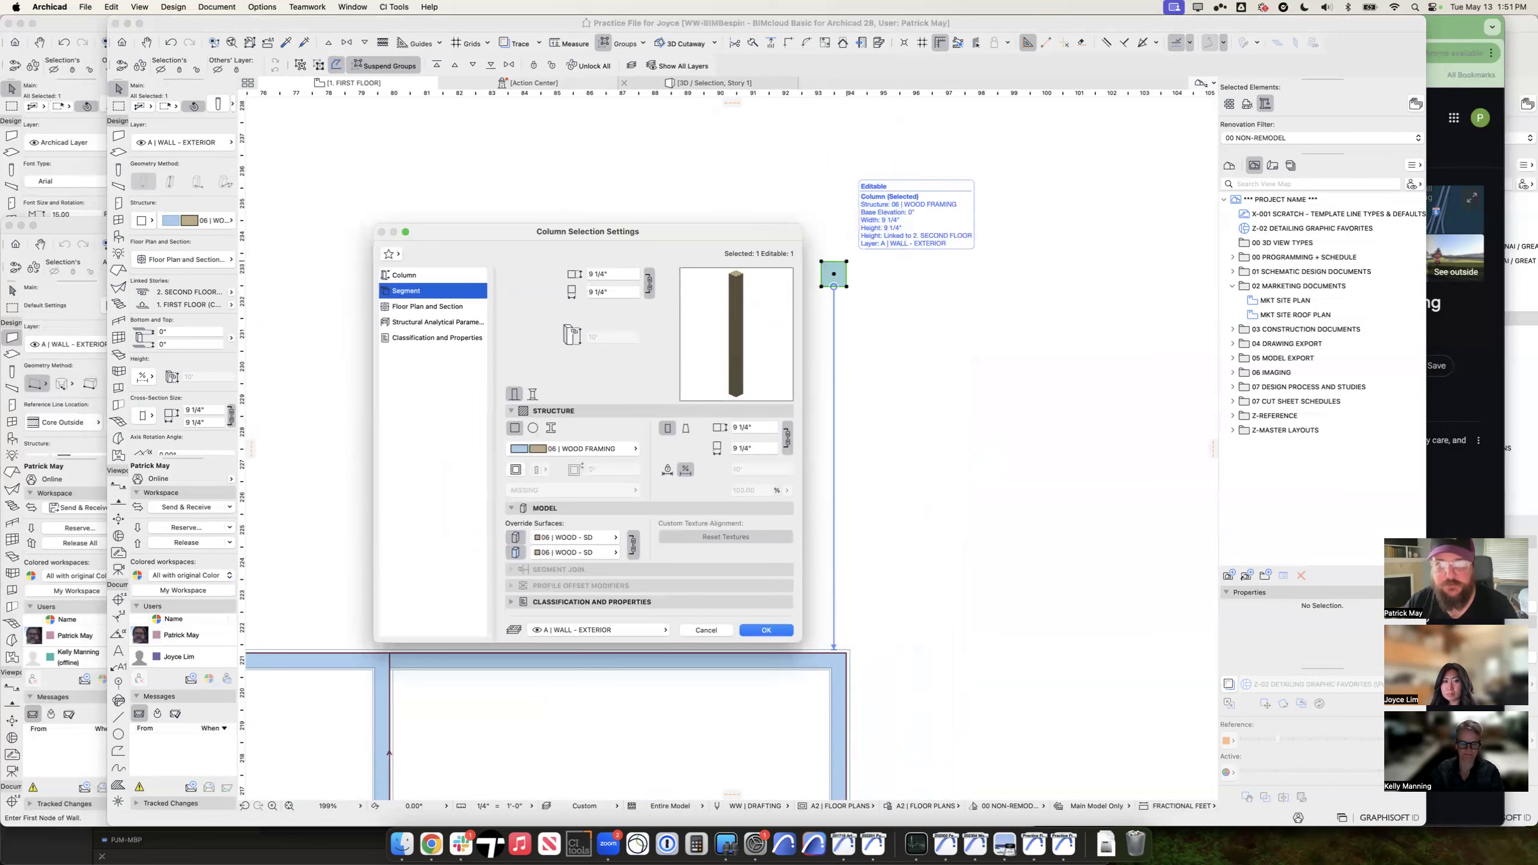
text(5)
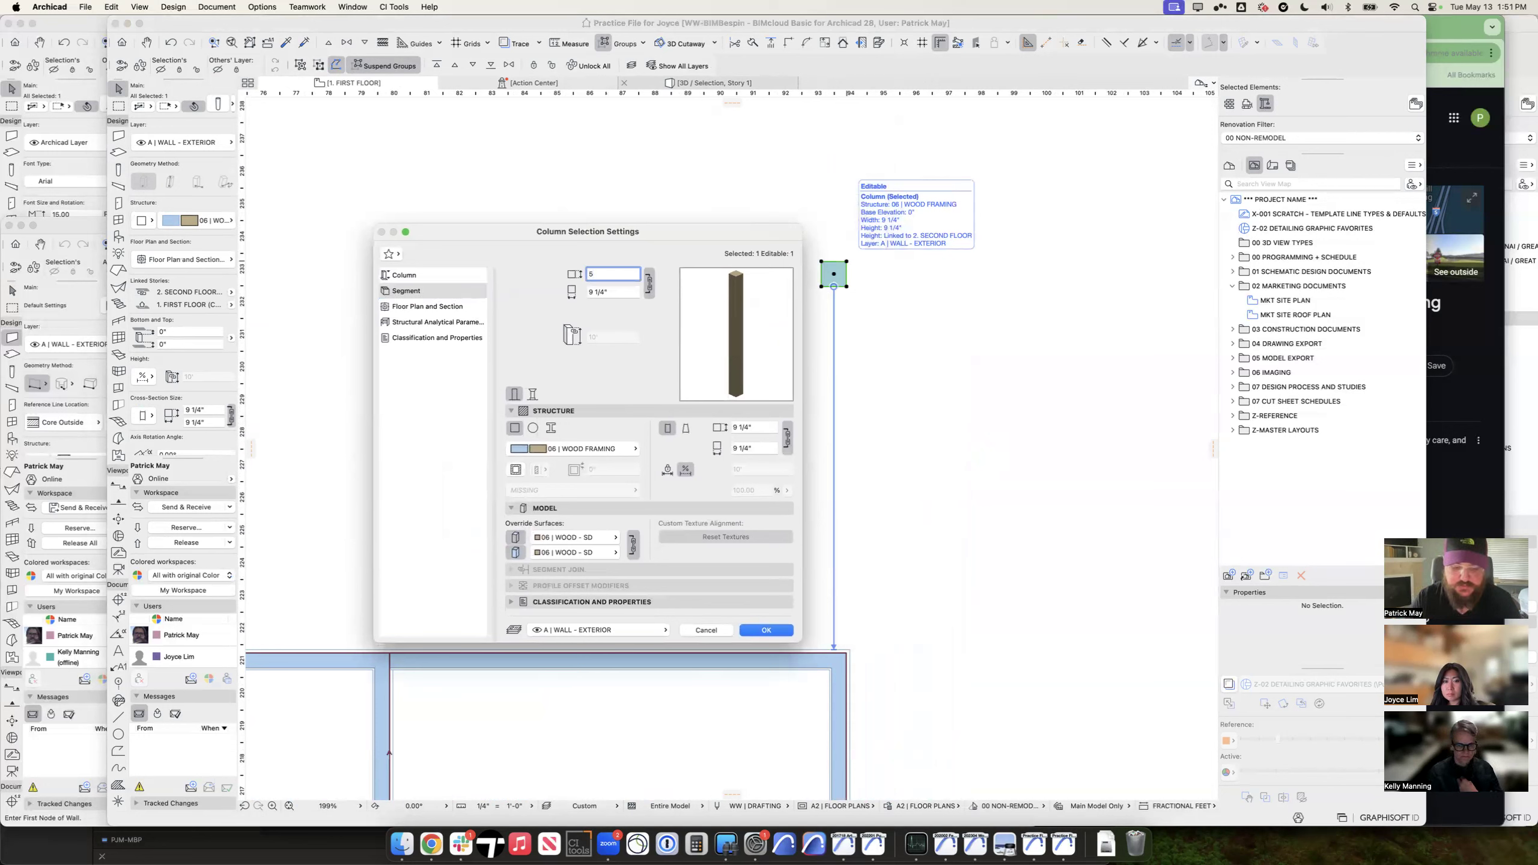
text(.5)
key(Tab)
key(Return)
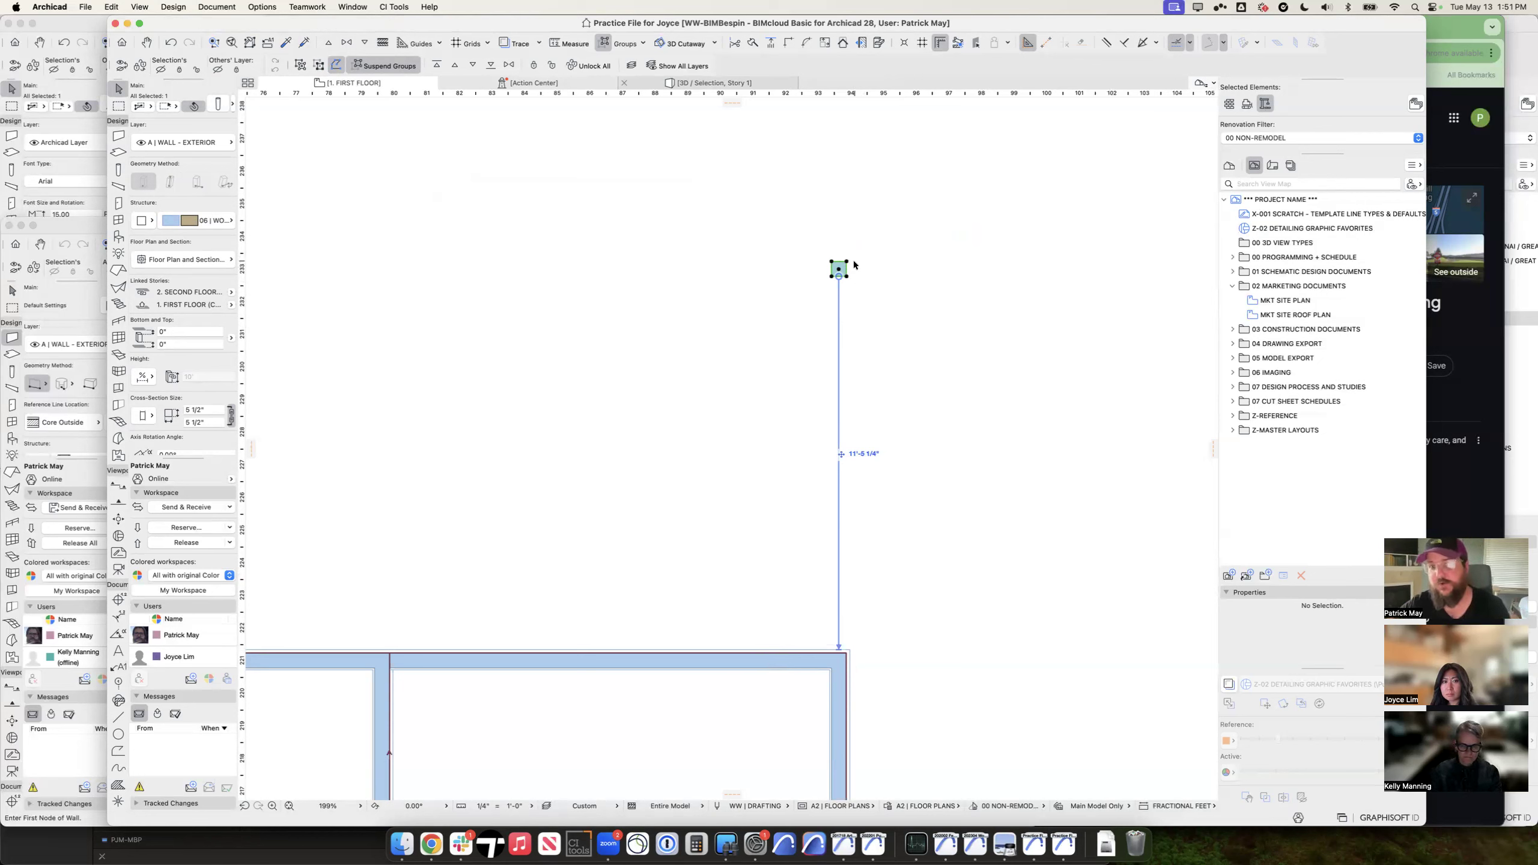
Step: Set the column's core reference axis to its centre and move the column sideways to align with the building's right outer wall face
click(805, 662)
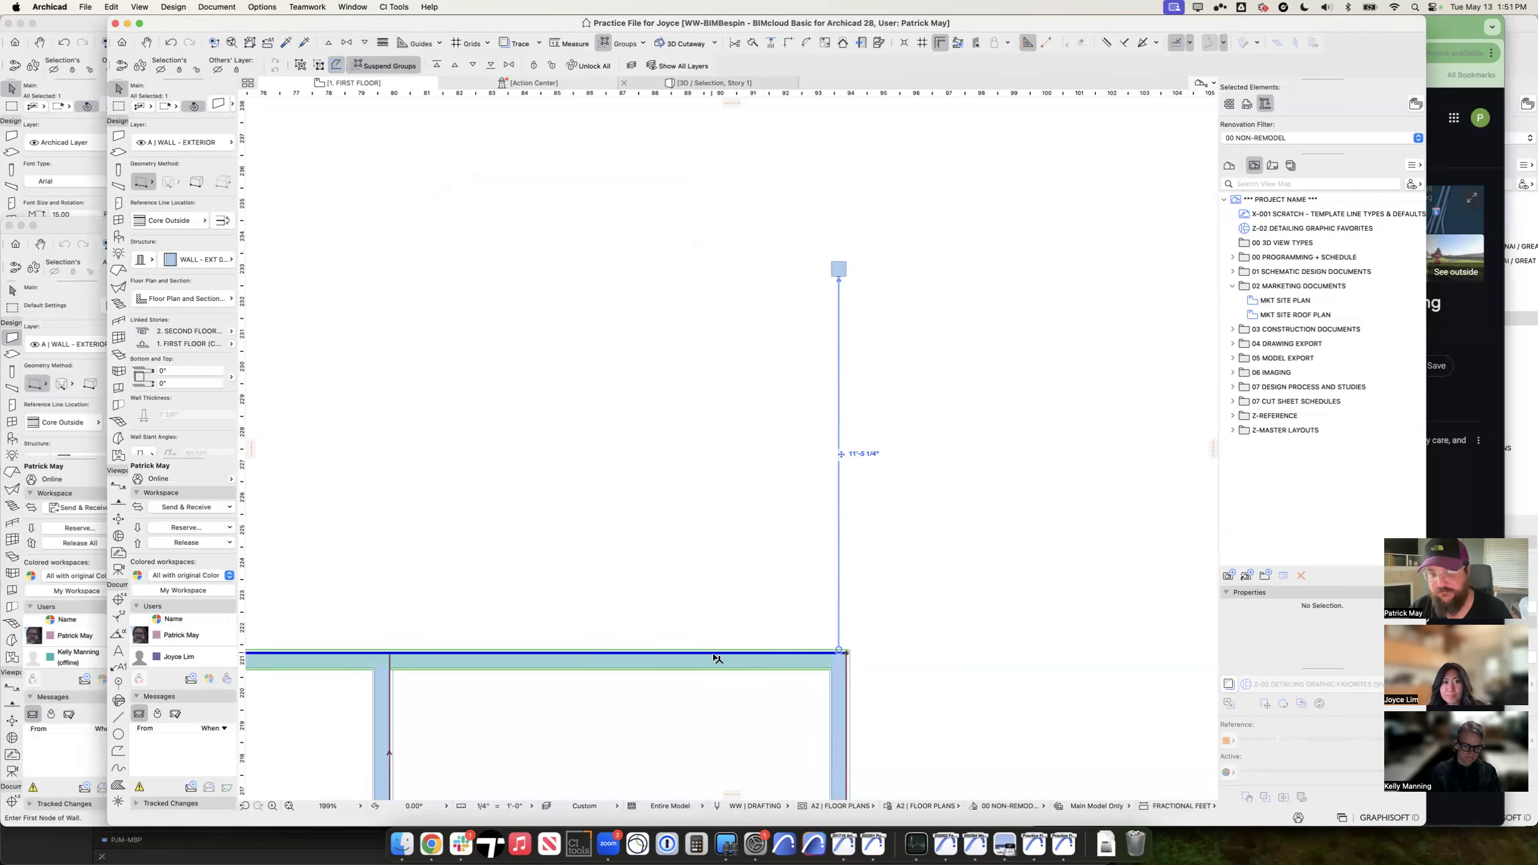
click(863, 492)
click(842, 277)
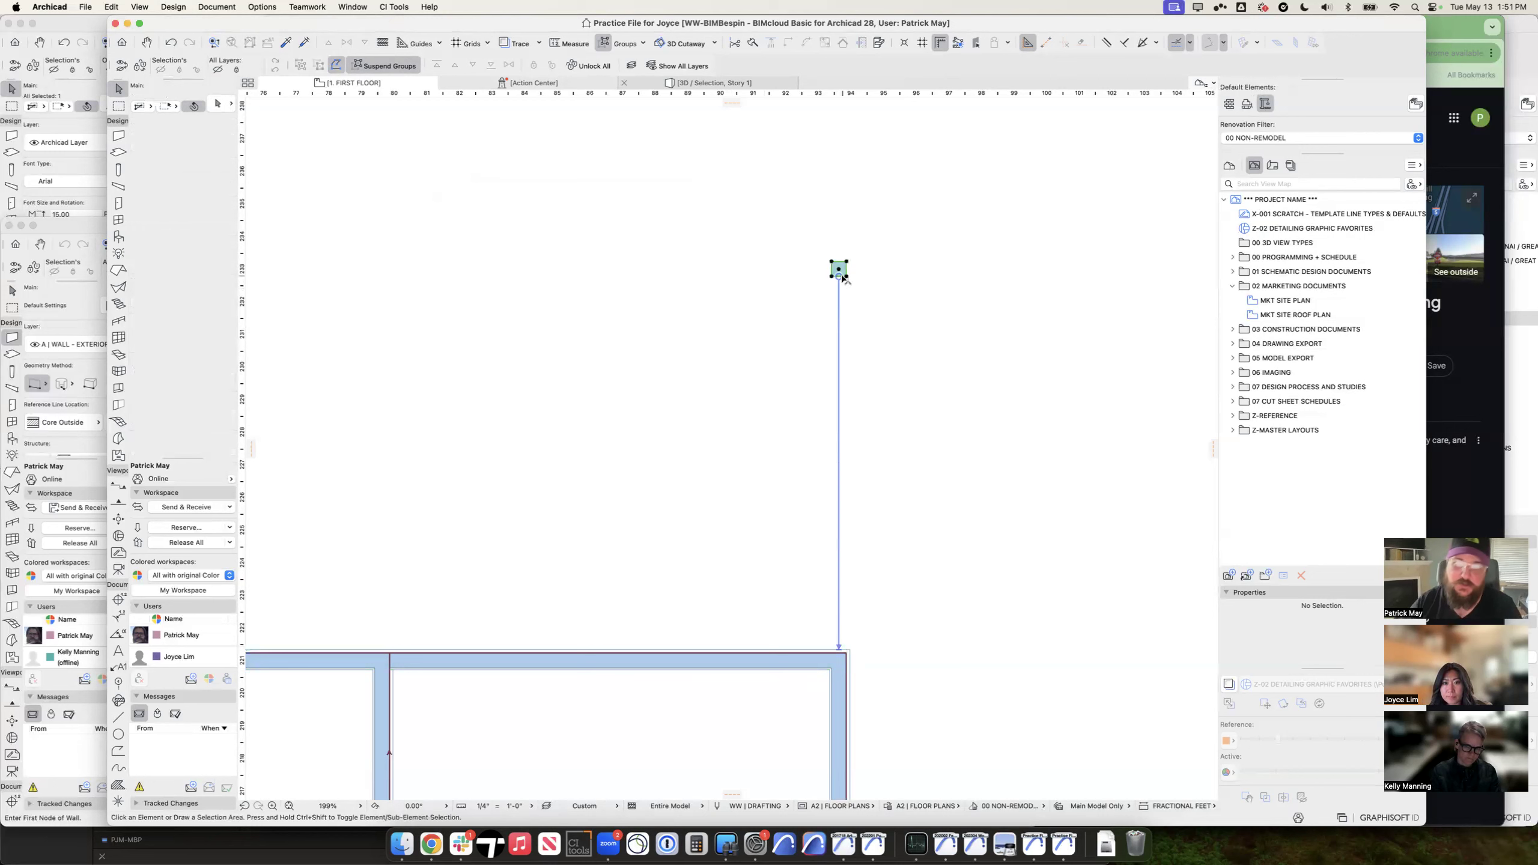
key(super+t)
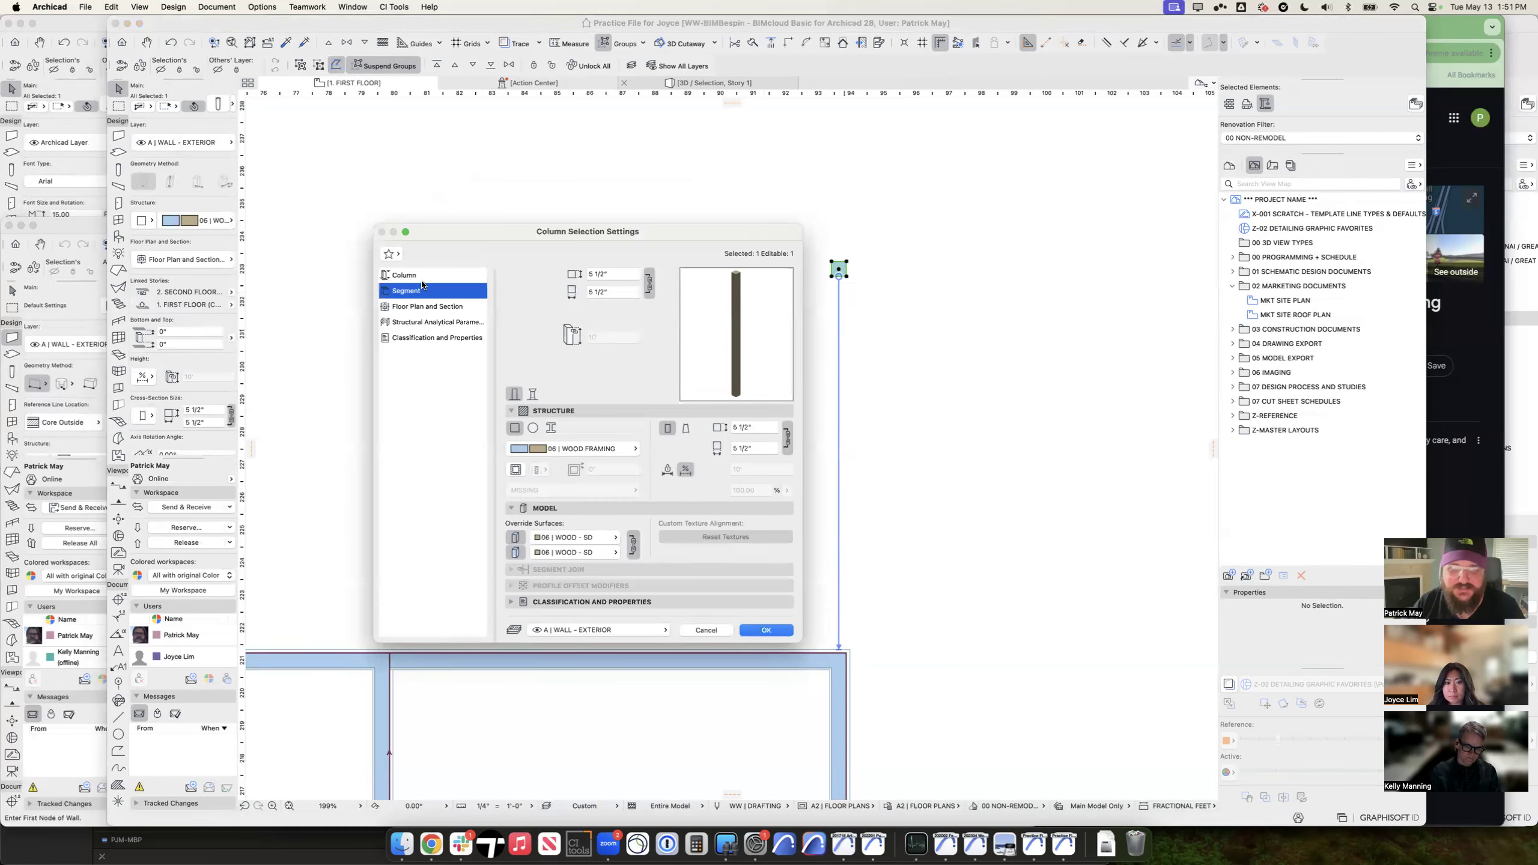
click(392, 277)
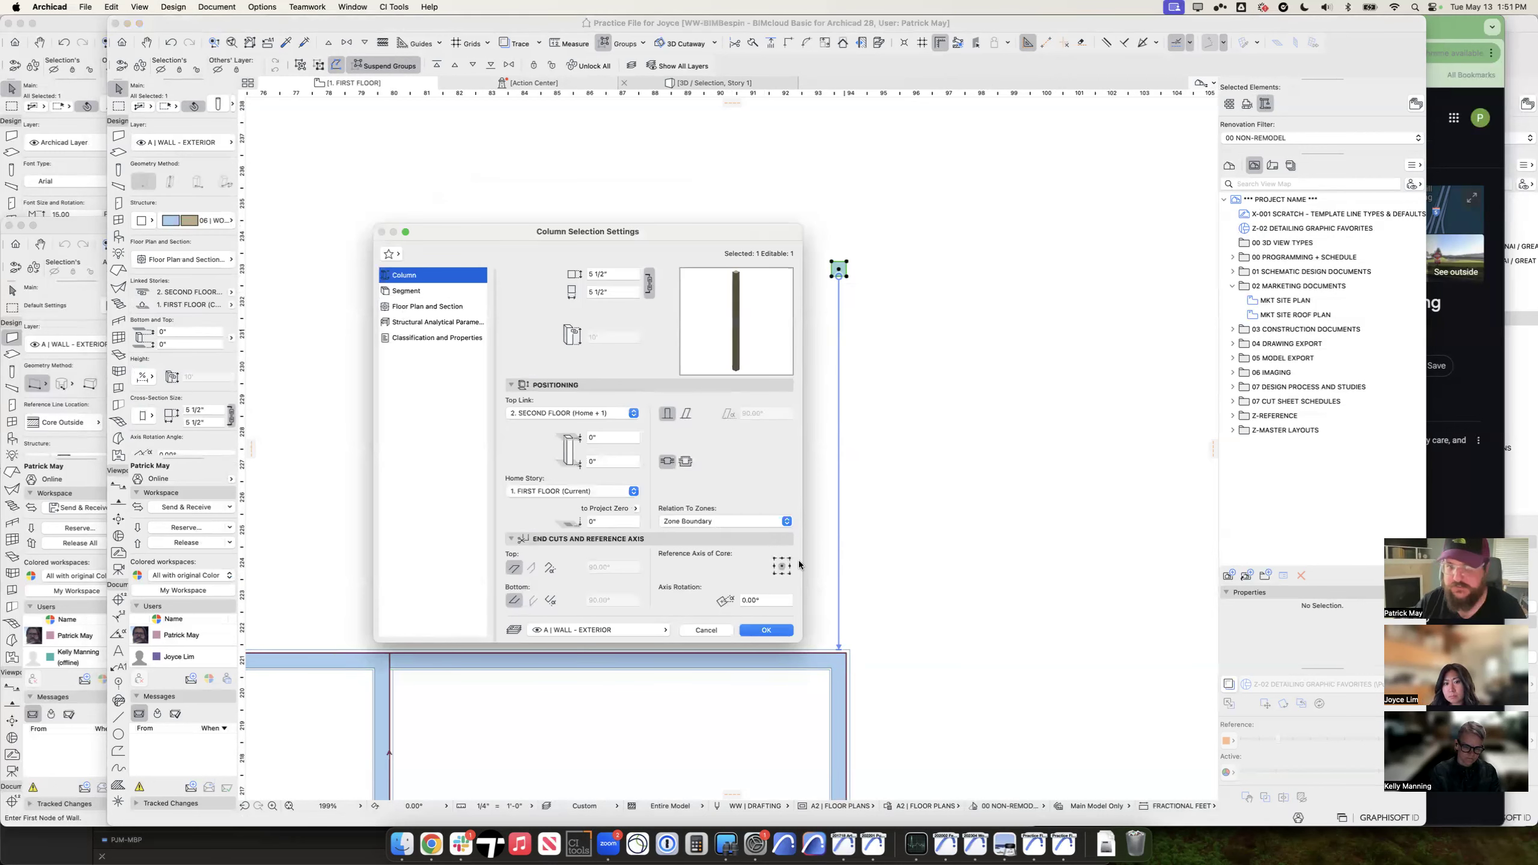
key(Return)
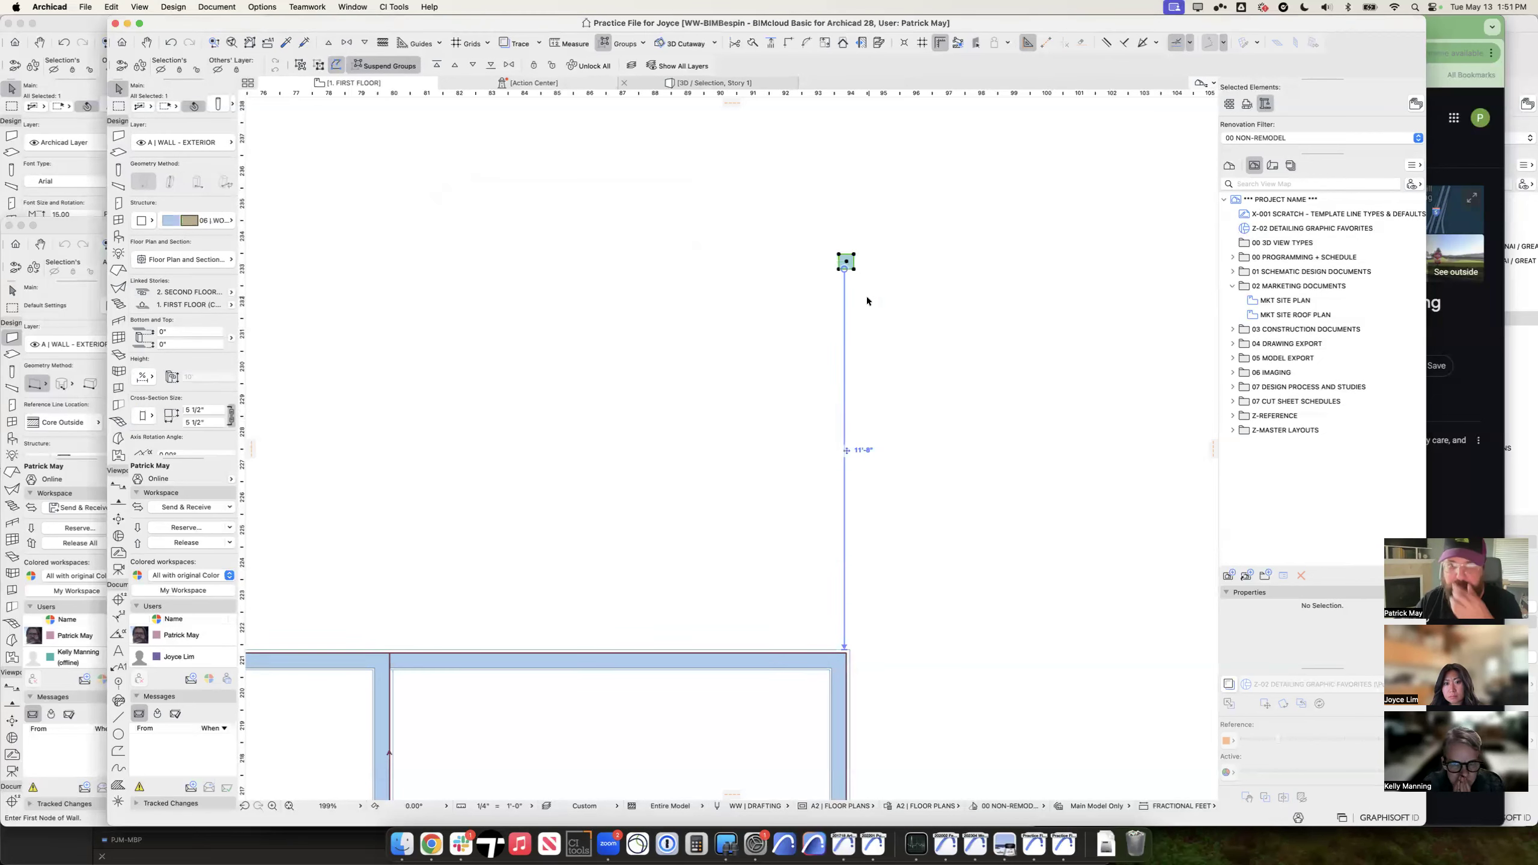
drag(847, 263, 839, 647)
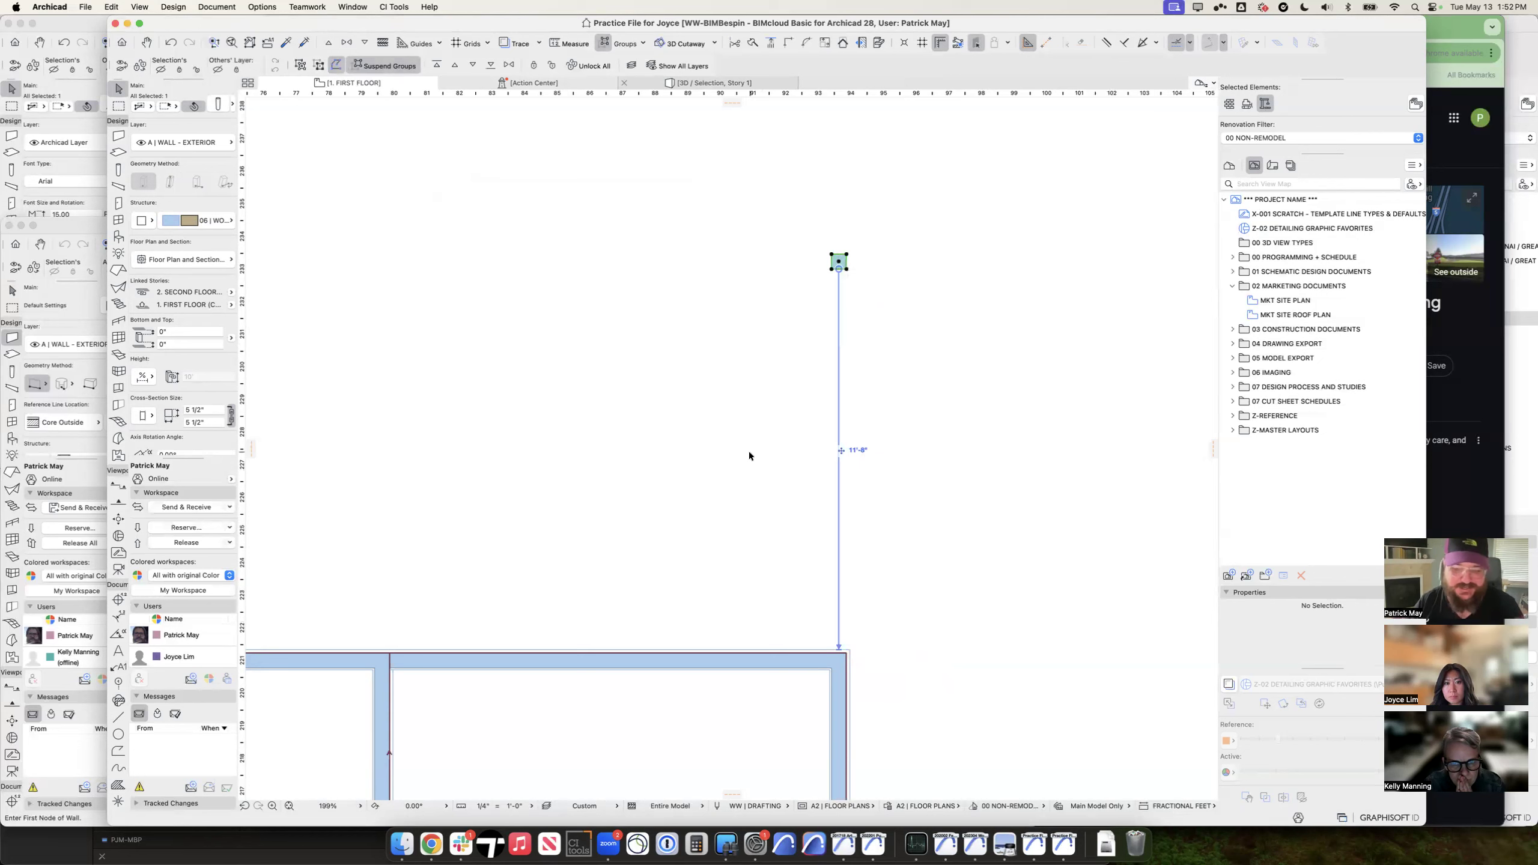
Step: Copy the column from the large building's upper-right corner to the matching position above its upper-left outer corner
middle_drag(797, 406, 912, 414)
scroll(908, 414, down, 5)
key(shift+super+d)
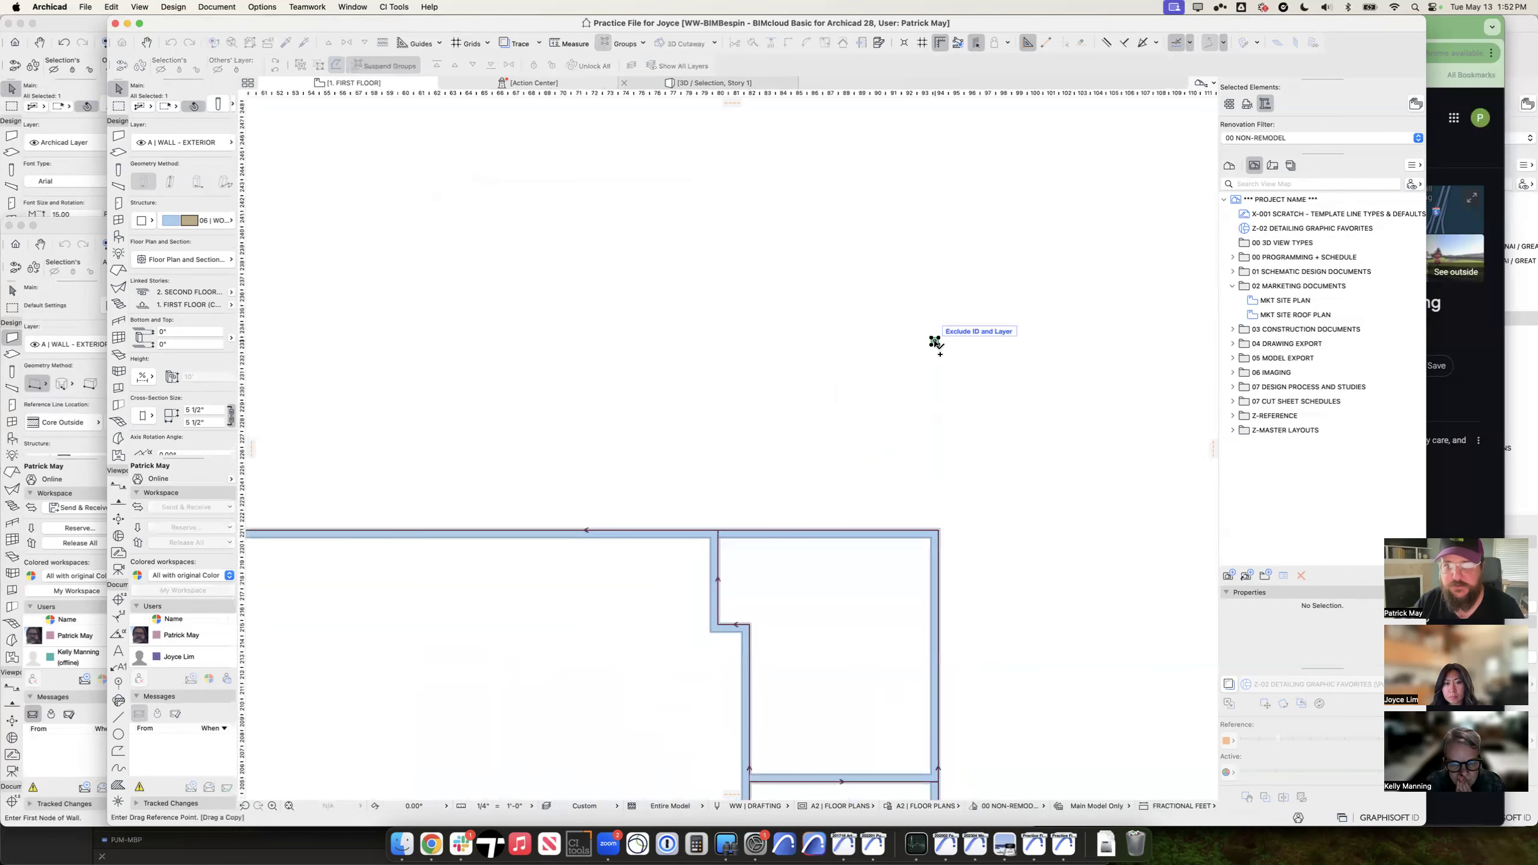
click(939, 535)
scroll(897, 491, left, 6)
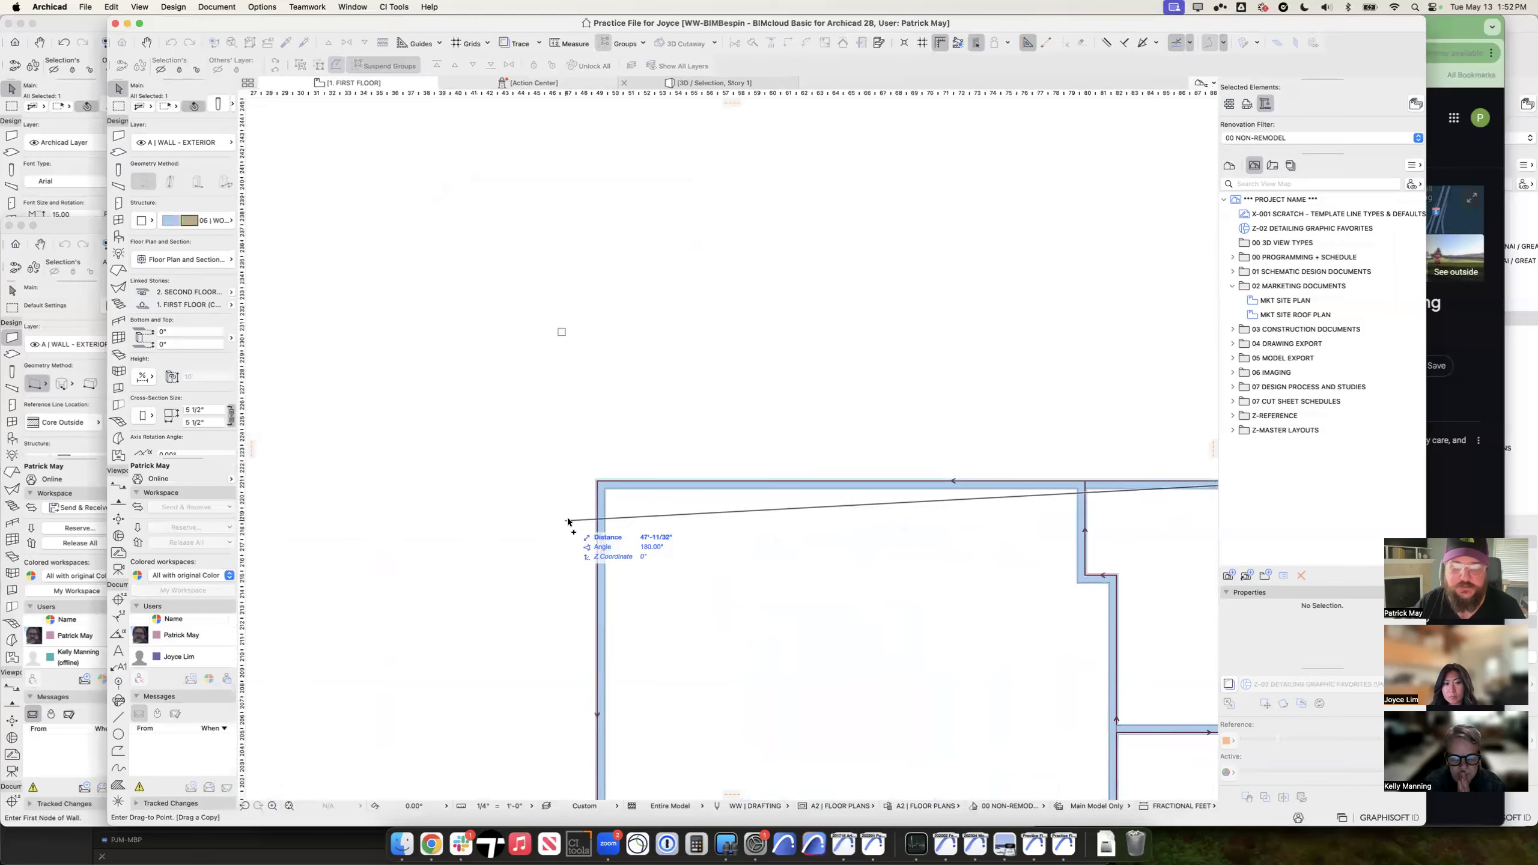
click(596, 482)
Step: Try mirroring the copied column about the building's left wall line and undo the mirror
key(super+m)
click(597, 481)
click(597, 348)
key(super+z)
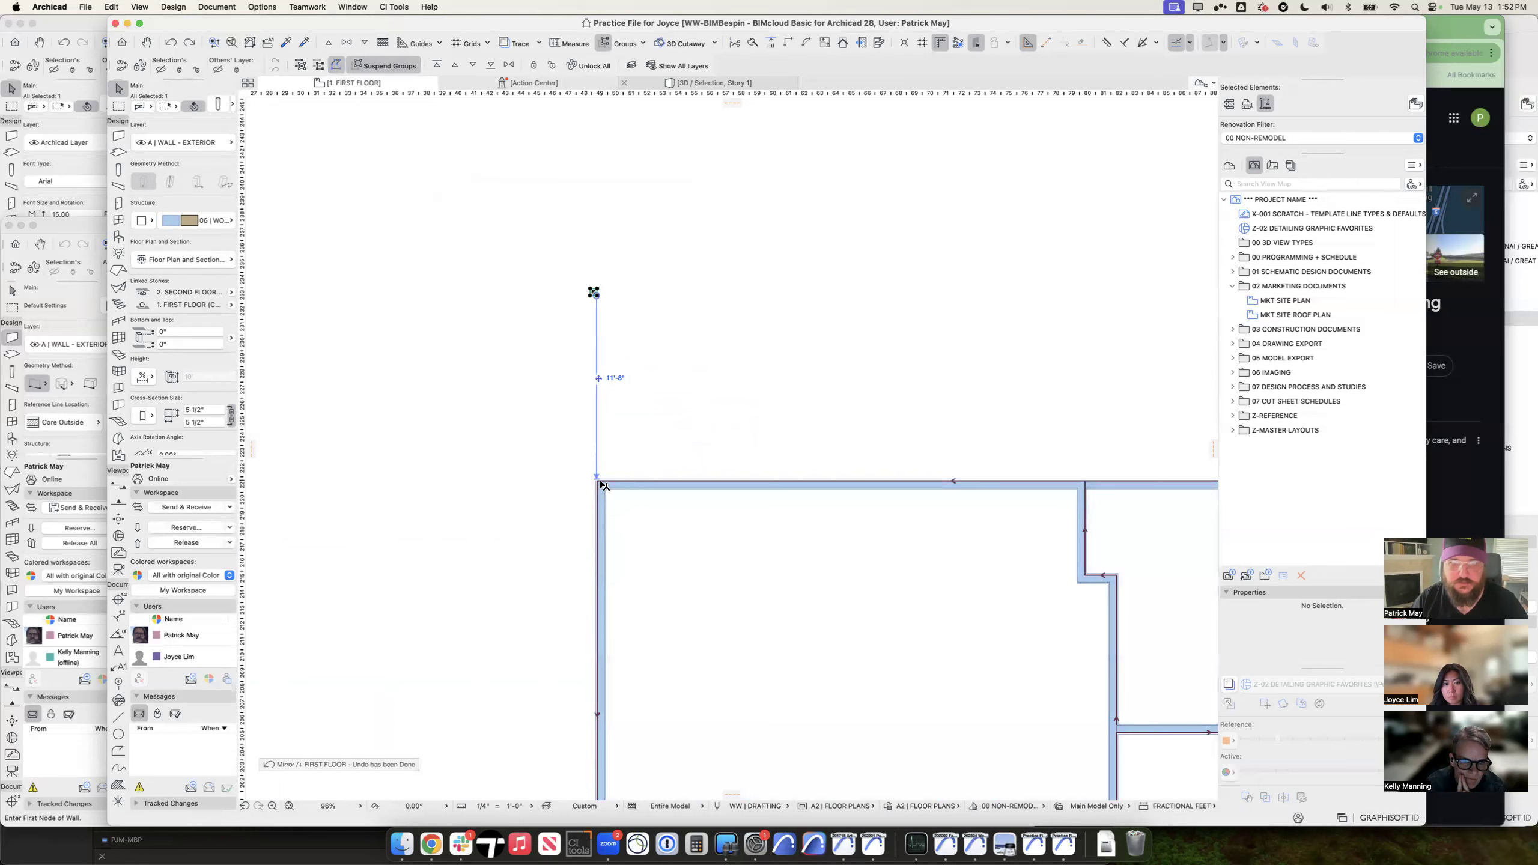
key(super+f)
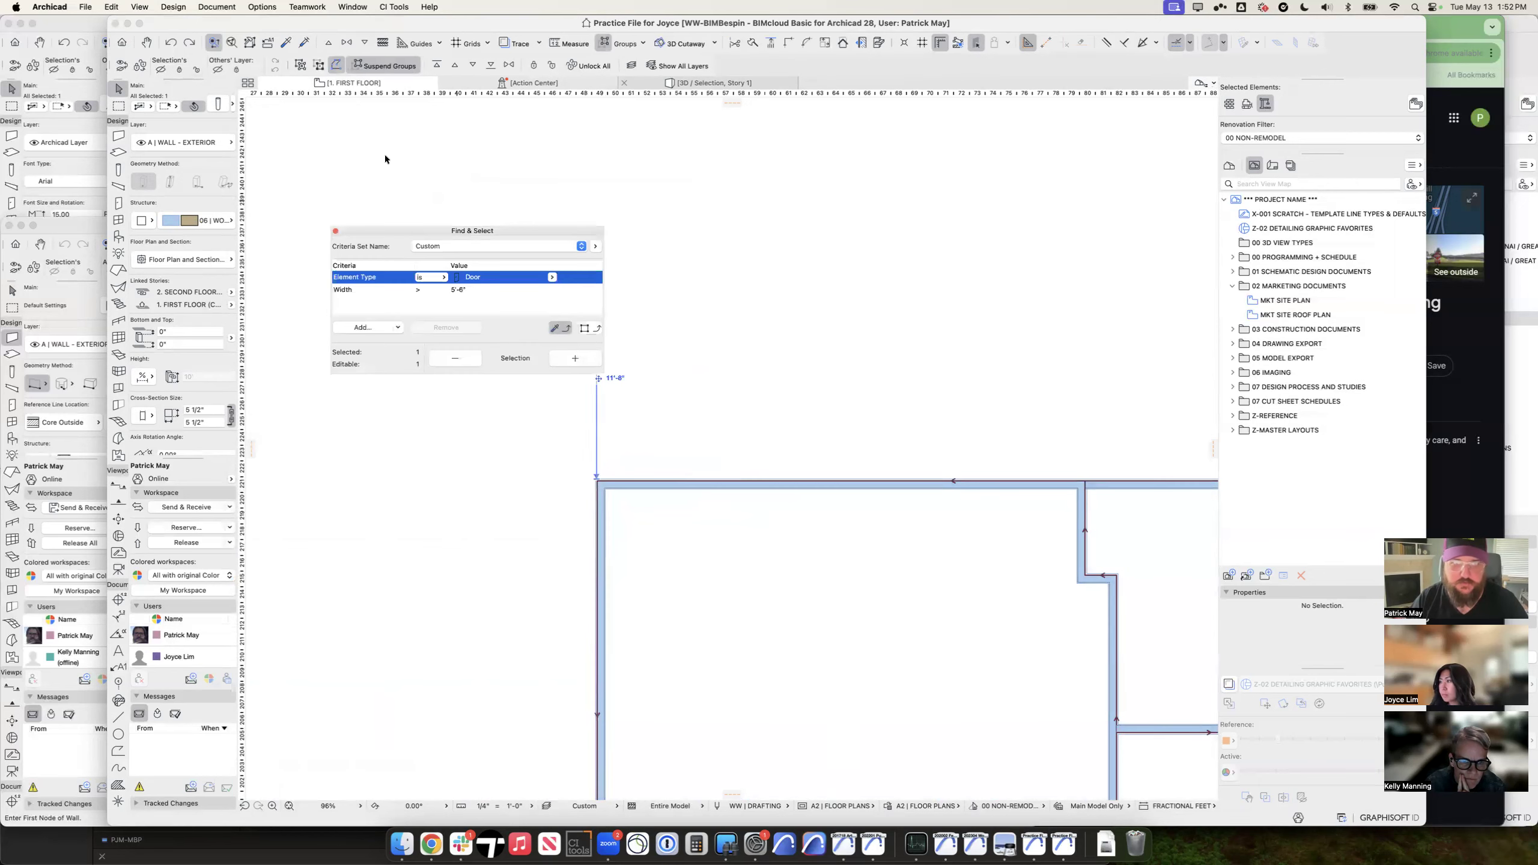
click(334, 232)
Step: Move the copied column 12' to the left, out past the large building's upper-left corner
click(590, 295)
key(super+d)
click(712, 325)
key(Tab)
text(12)
key(Return)
scroll(654, 351, down, 3)
middle_drag(654, 352, 593, 389)
Step: Multiply the left column by the Distribute method, placing five evenly spaced copies between it and the right end column
key(super+u)
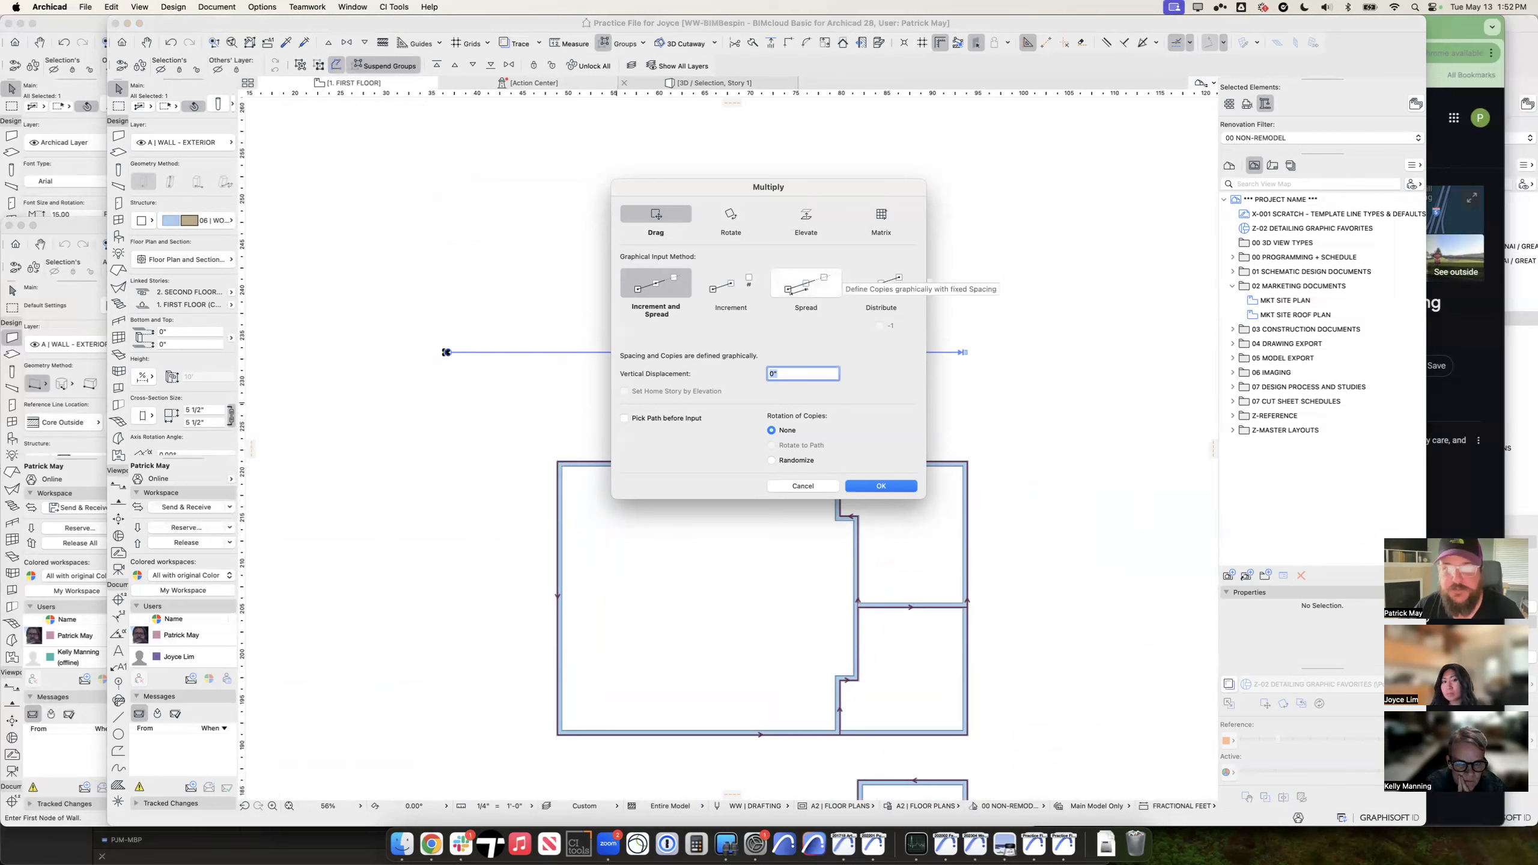
click(881, 283)
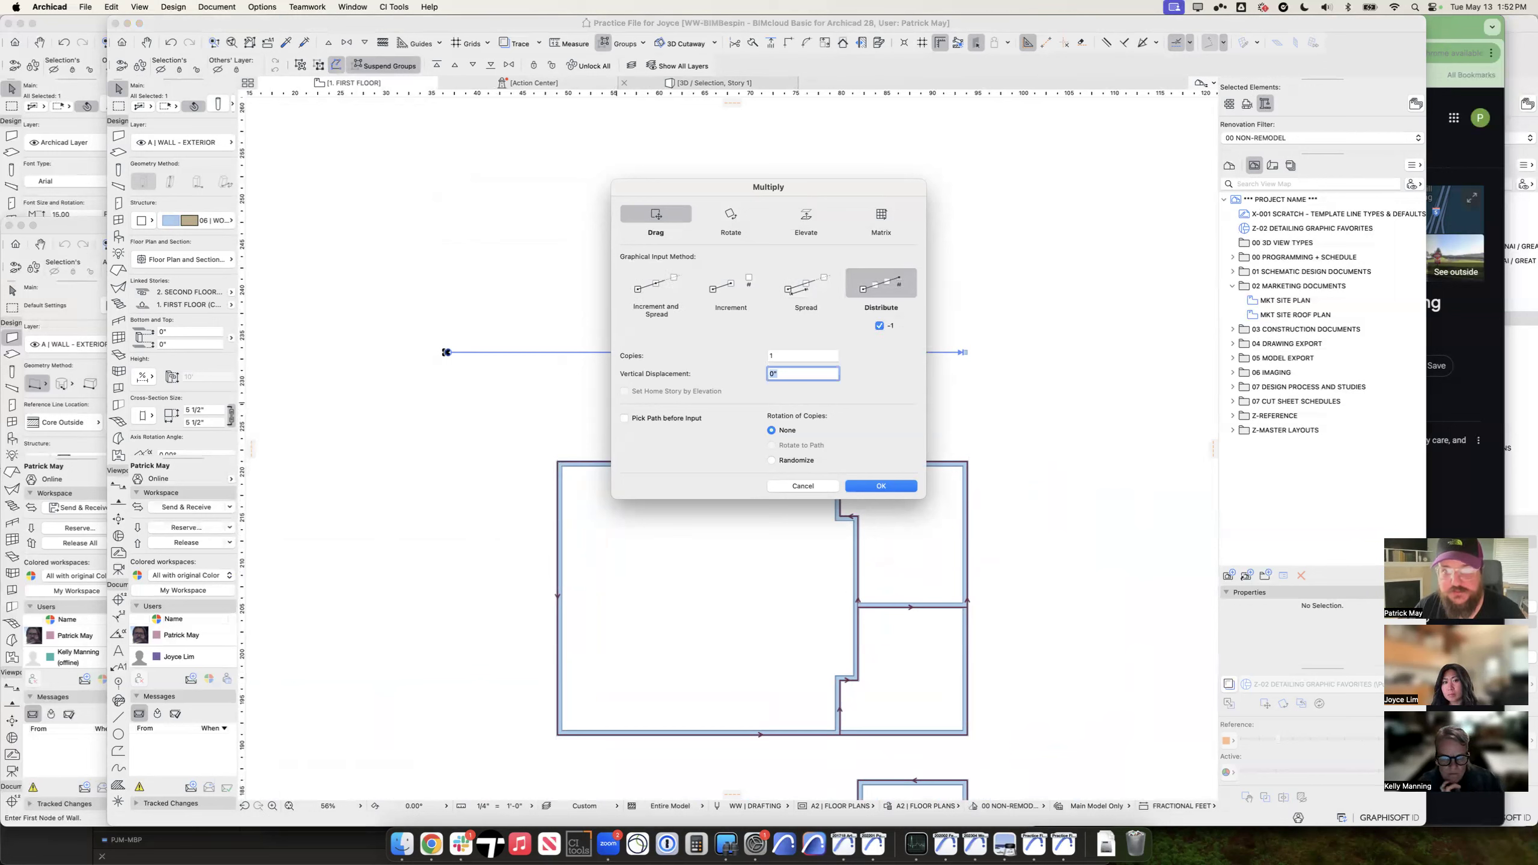
key(Return)
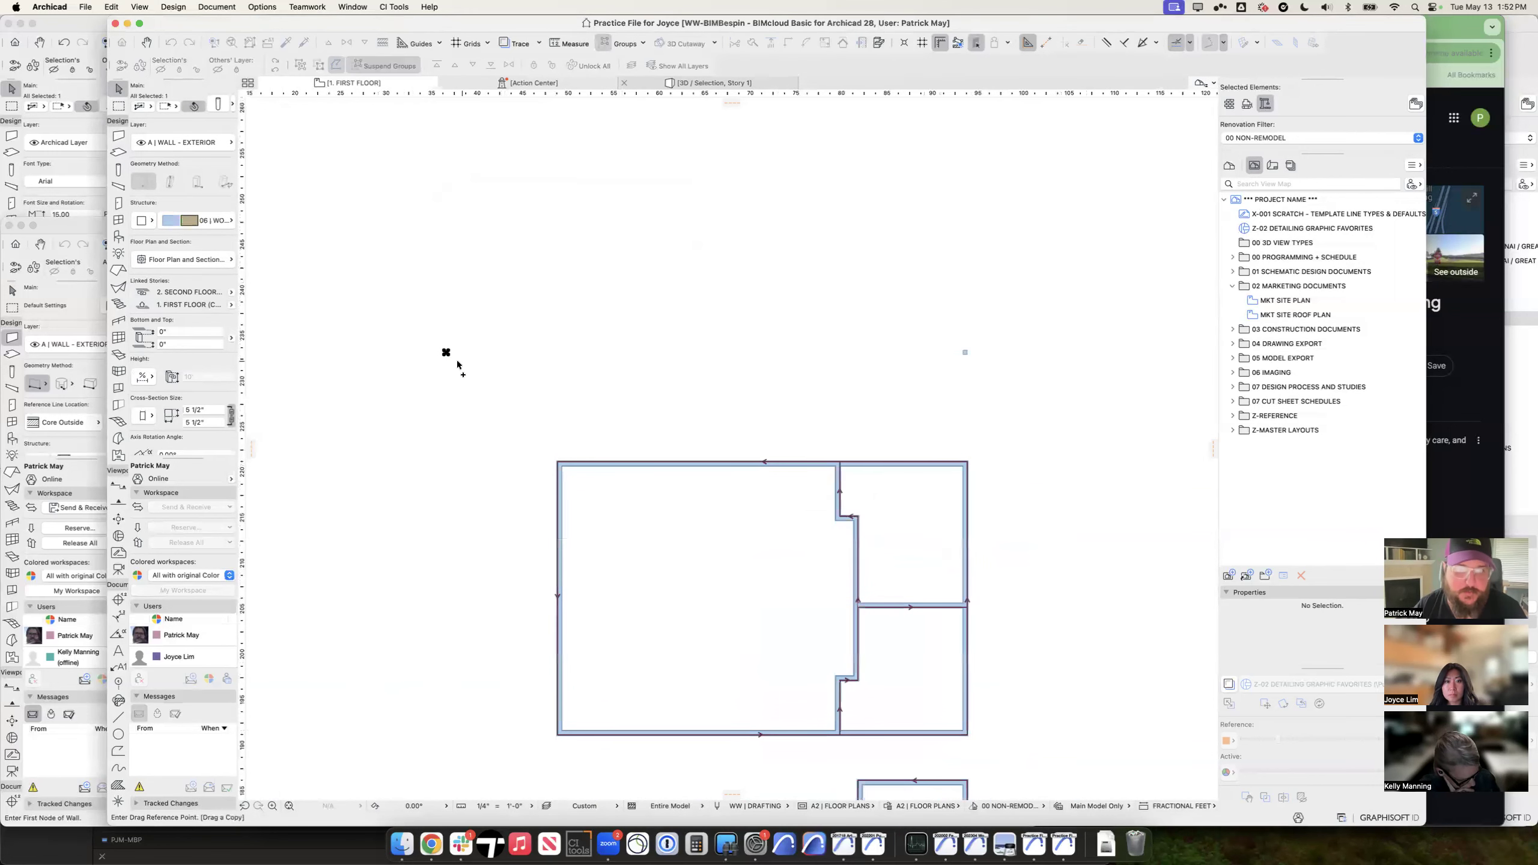
click(448, 355)
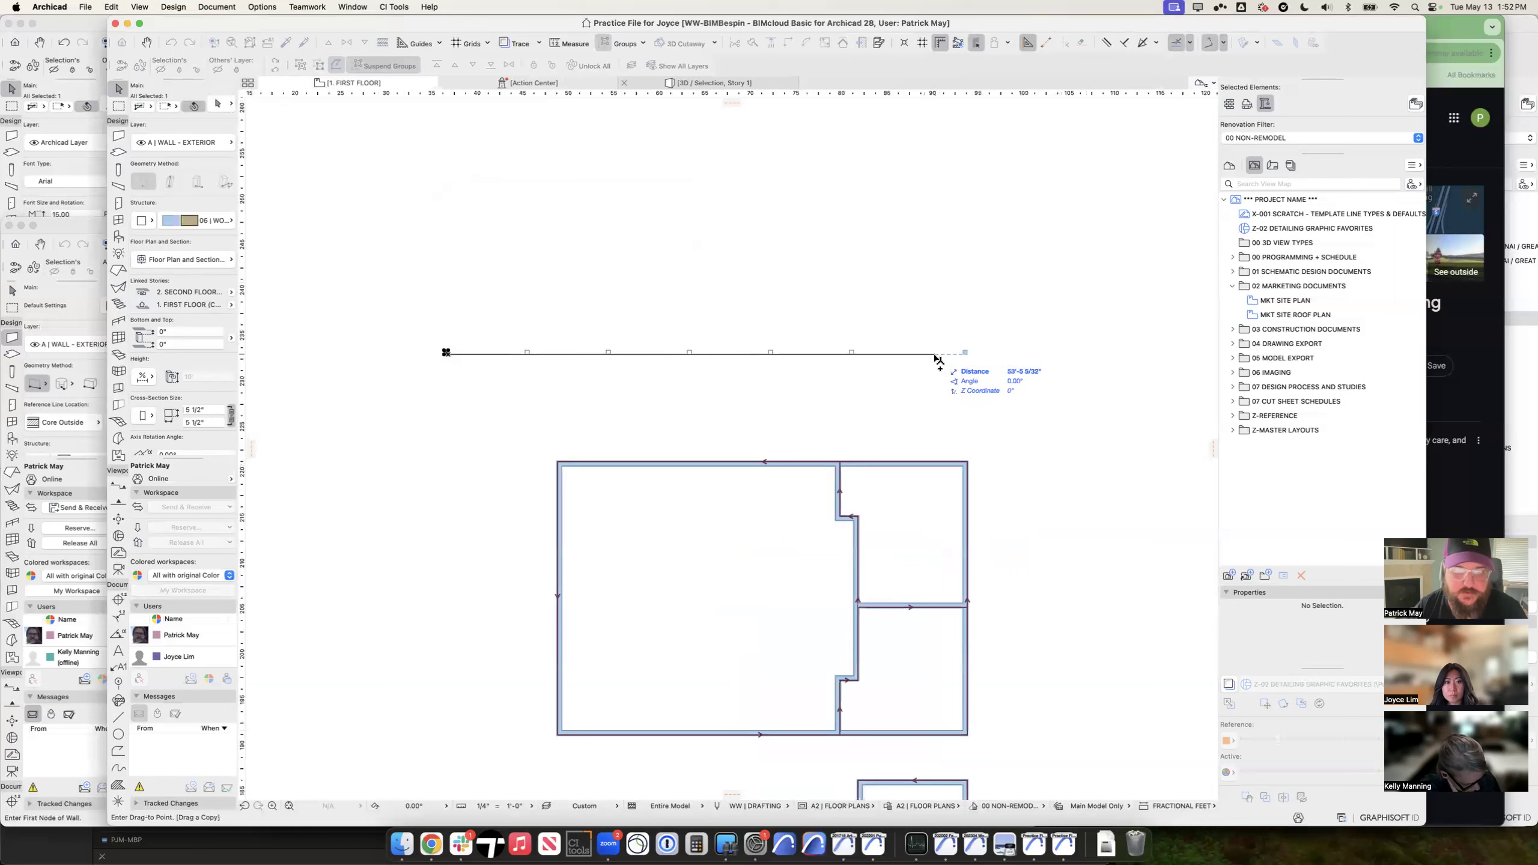
click(970, 358)
scroll(882, 407, down, 3)
scroll(881, 407, left, 2)
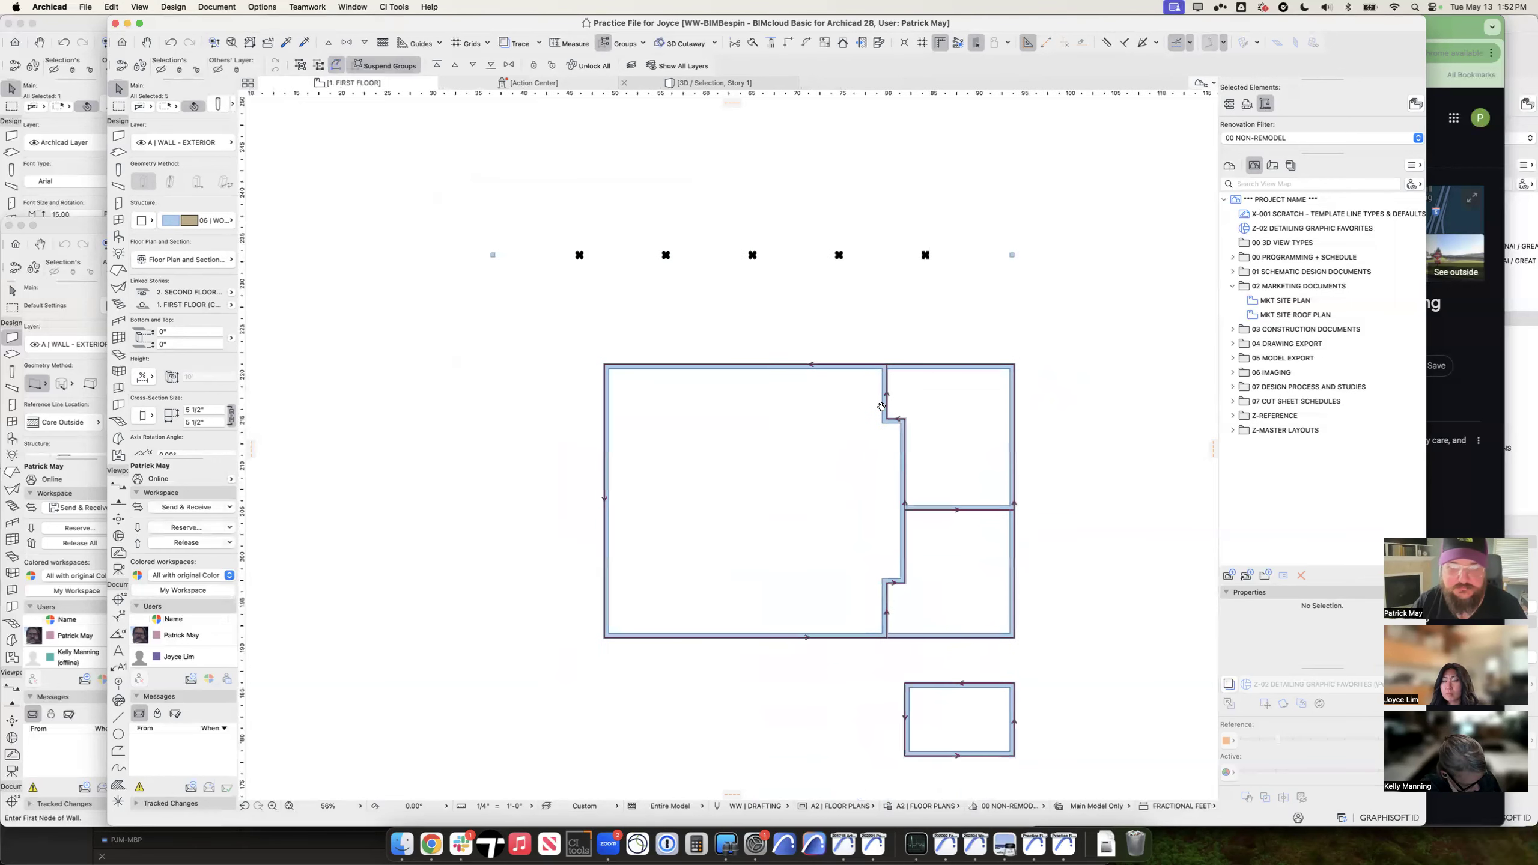
middle_drag(881, 406, 925, 387)
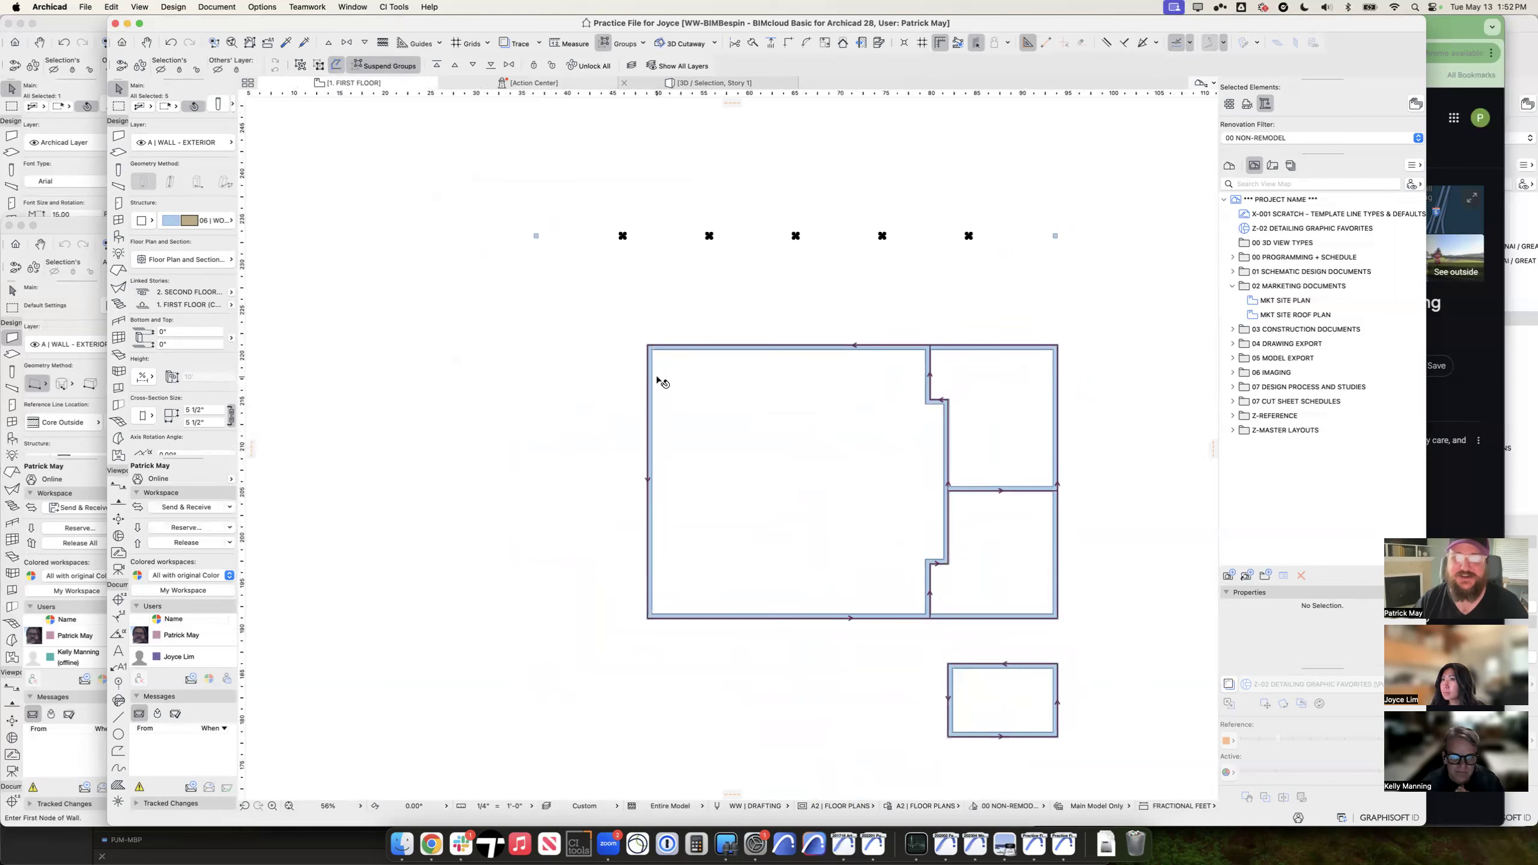
Step: Copy the five leftmost columns of the upper row straight down to line up with the small building's bottom wall
shift+drag(997, 265, 943, 211)
shift+drag(540, 264, 505, 218)
key(shift+super+d)
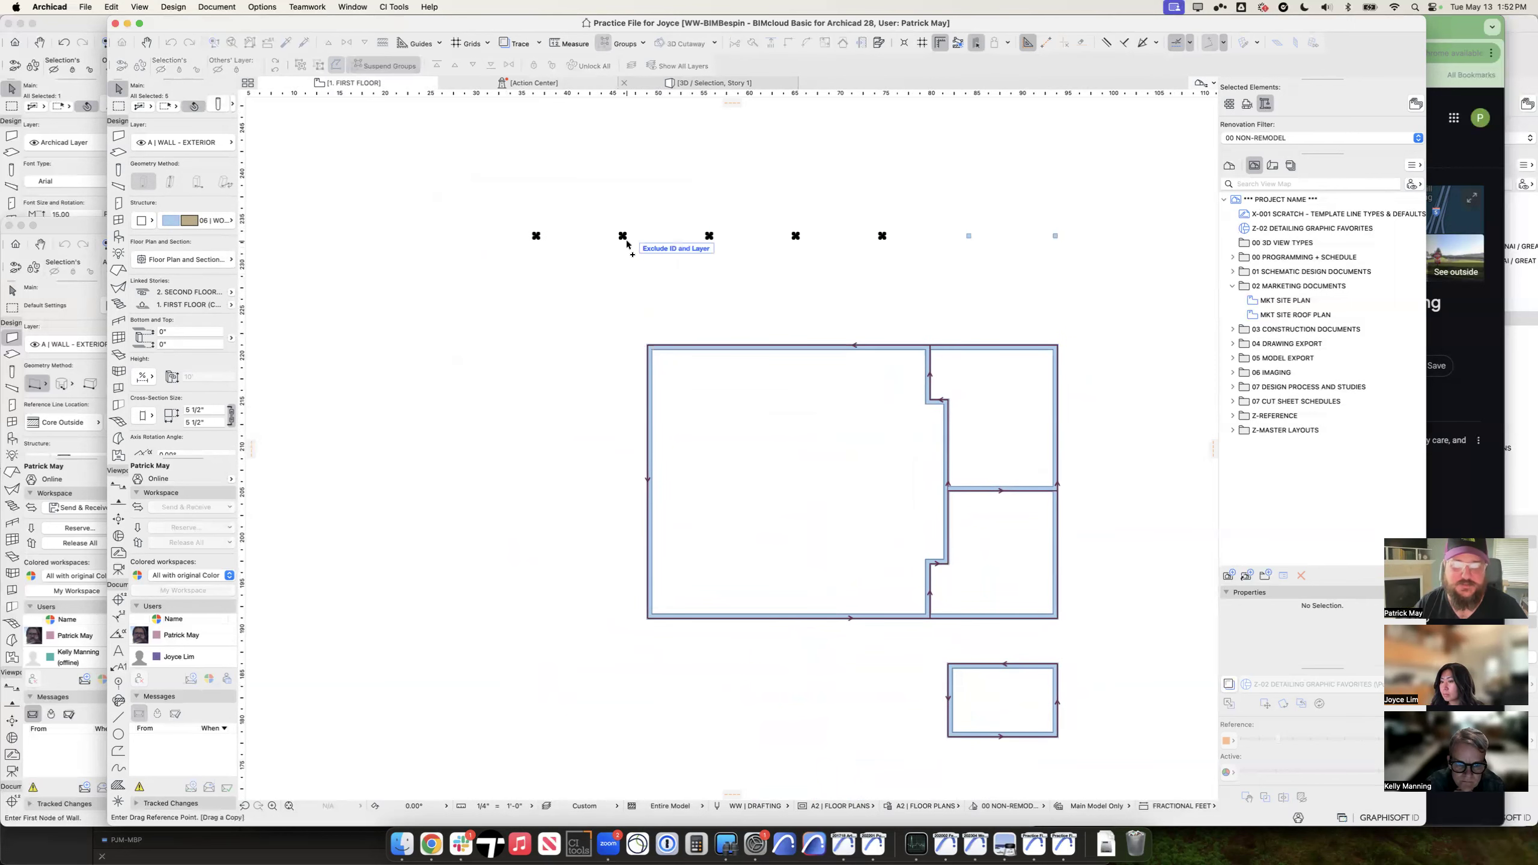
click(624, 237)
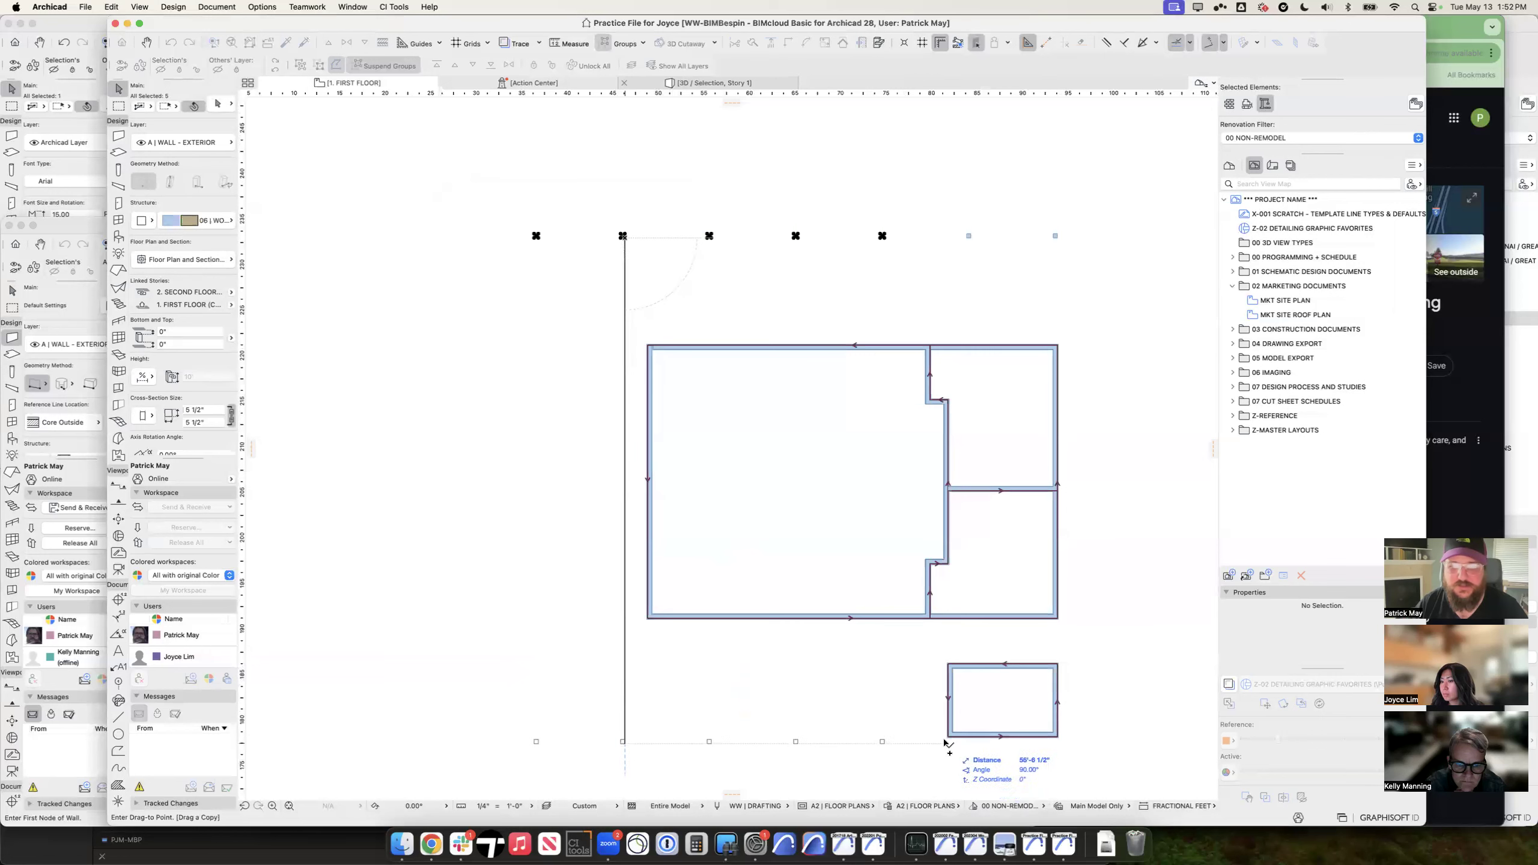
click(947, 739)
Step: Multiply the lower-left corner column by the Distribute method, placing four evenly spaced copies up to the upper-left corner column
click(530, 716)
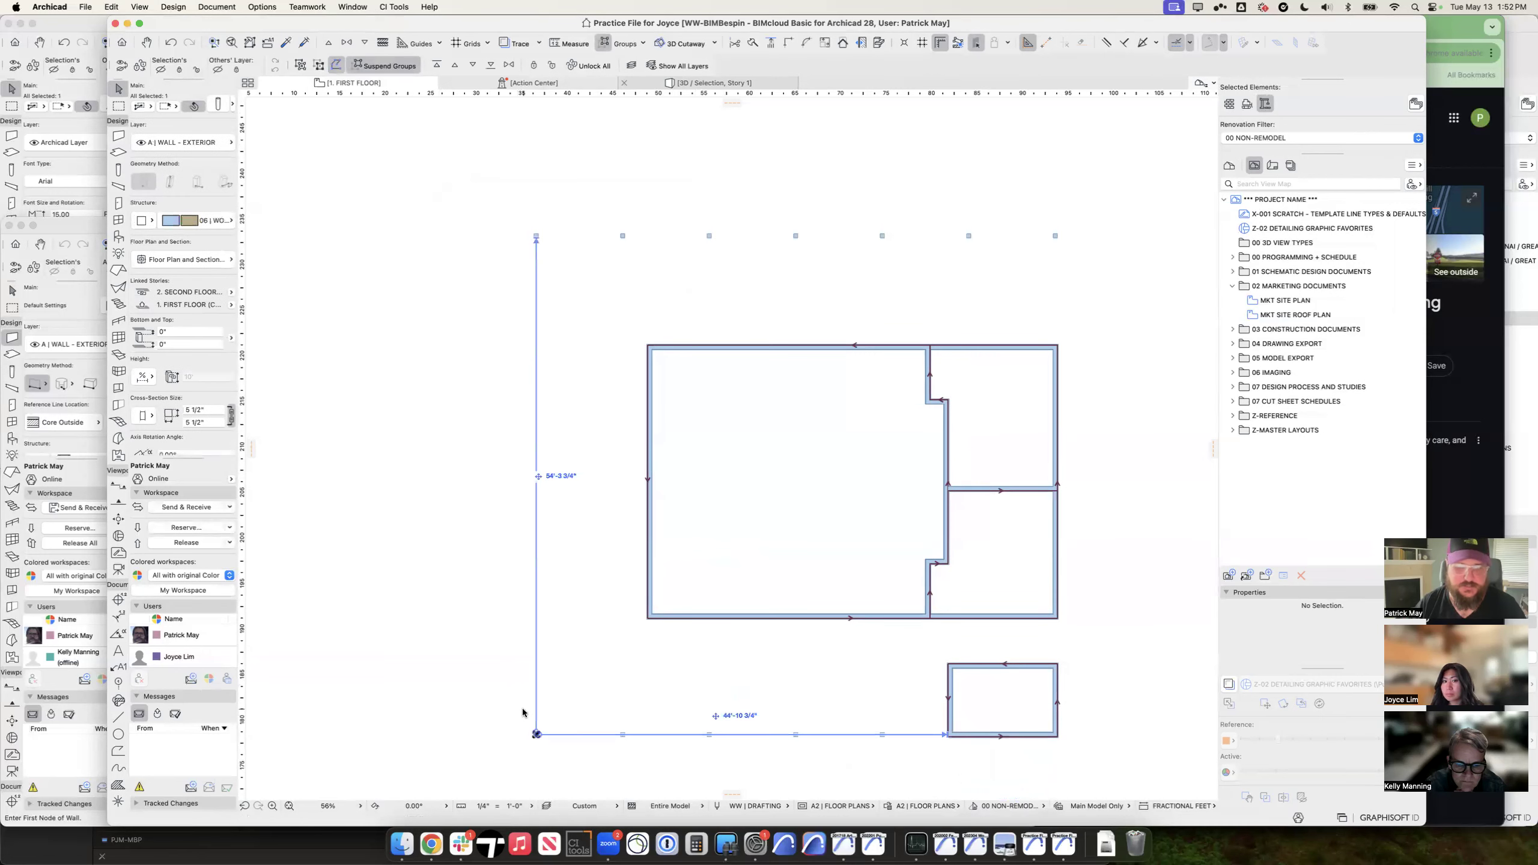
key(super+u)
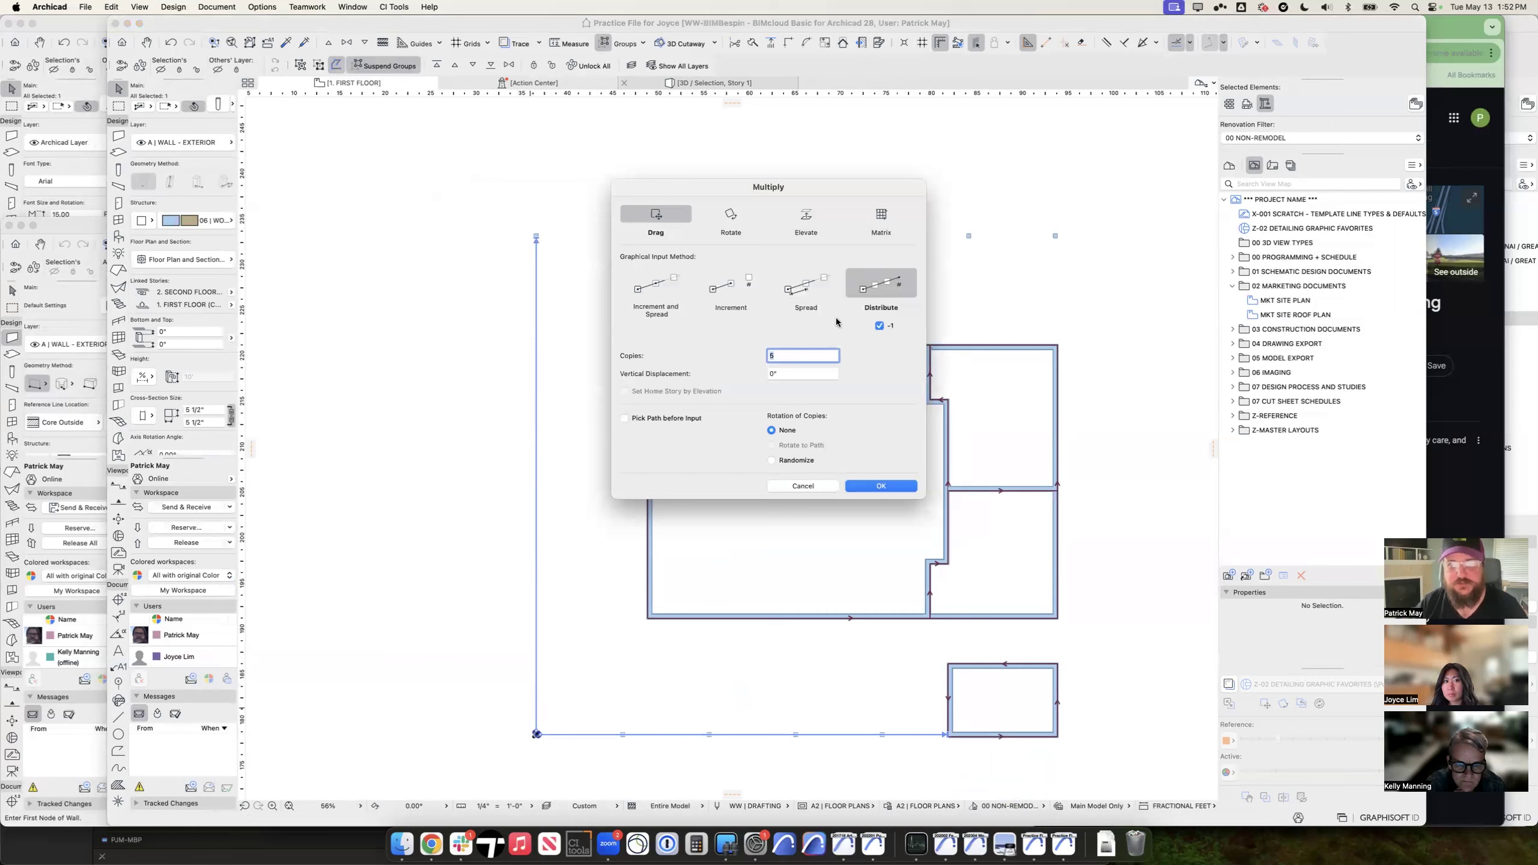
key(Return)
click(536, 735)
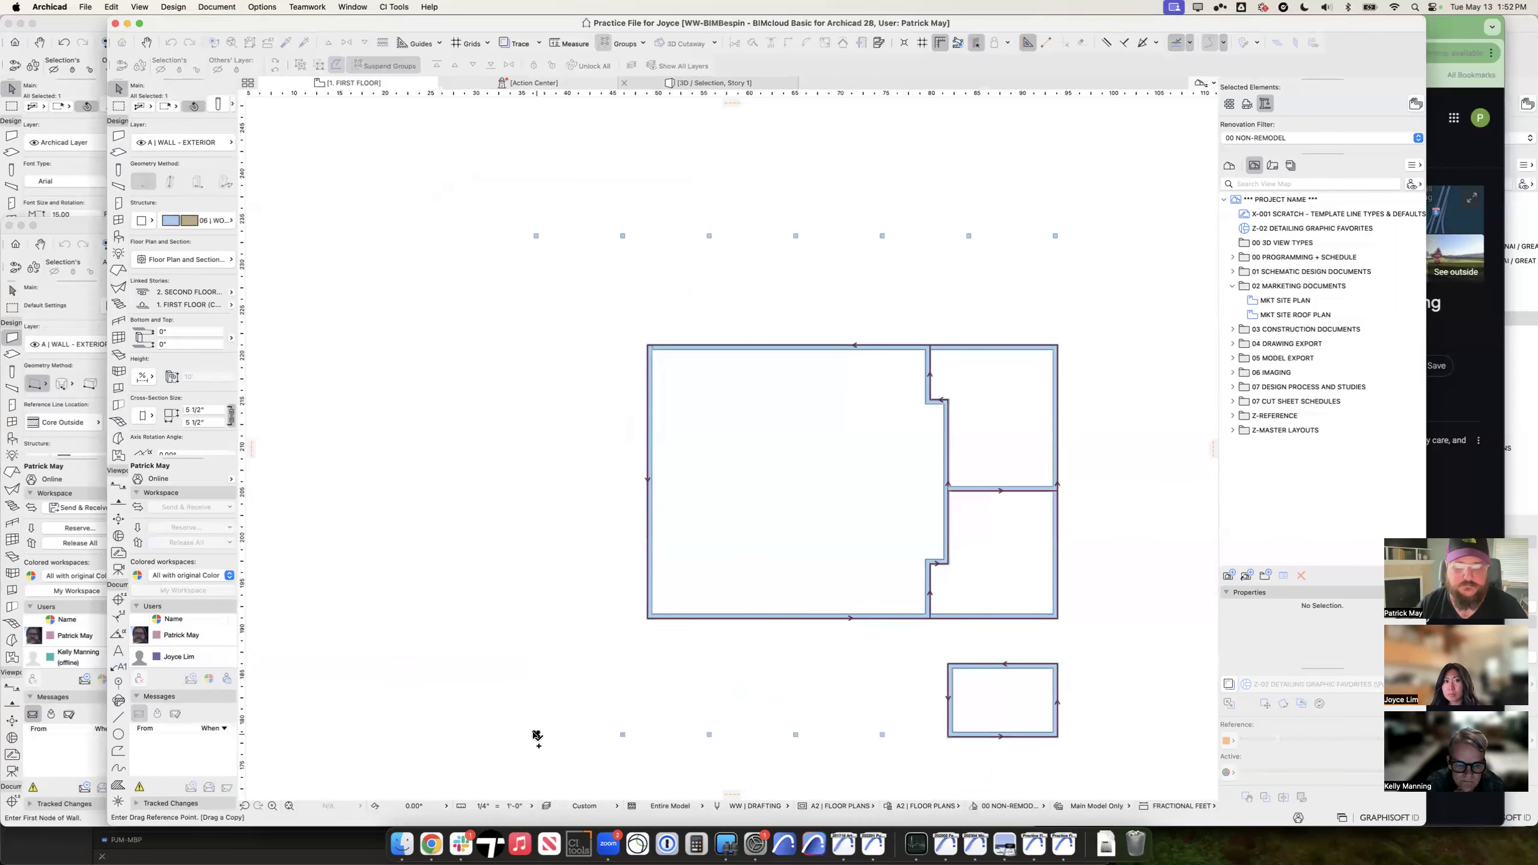
click(536, 237)
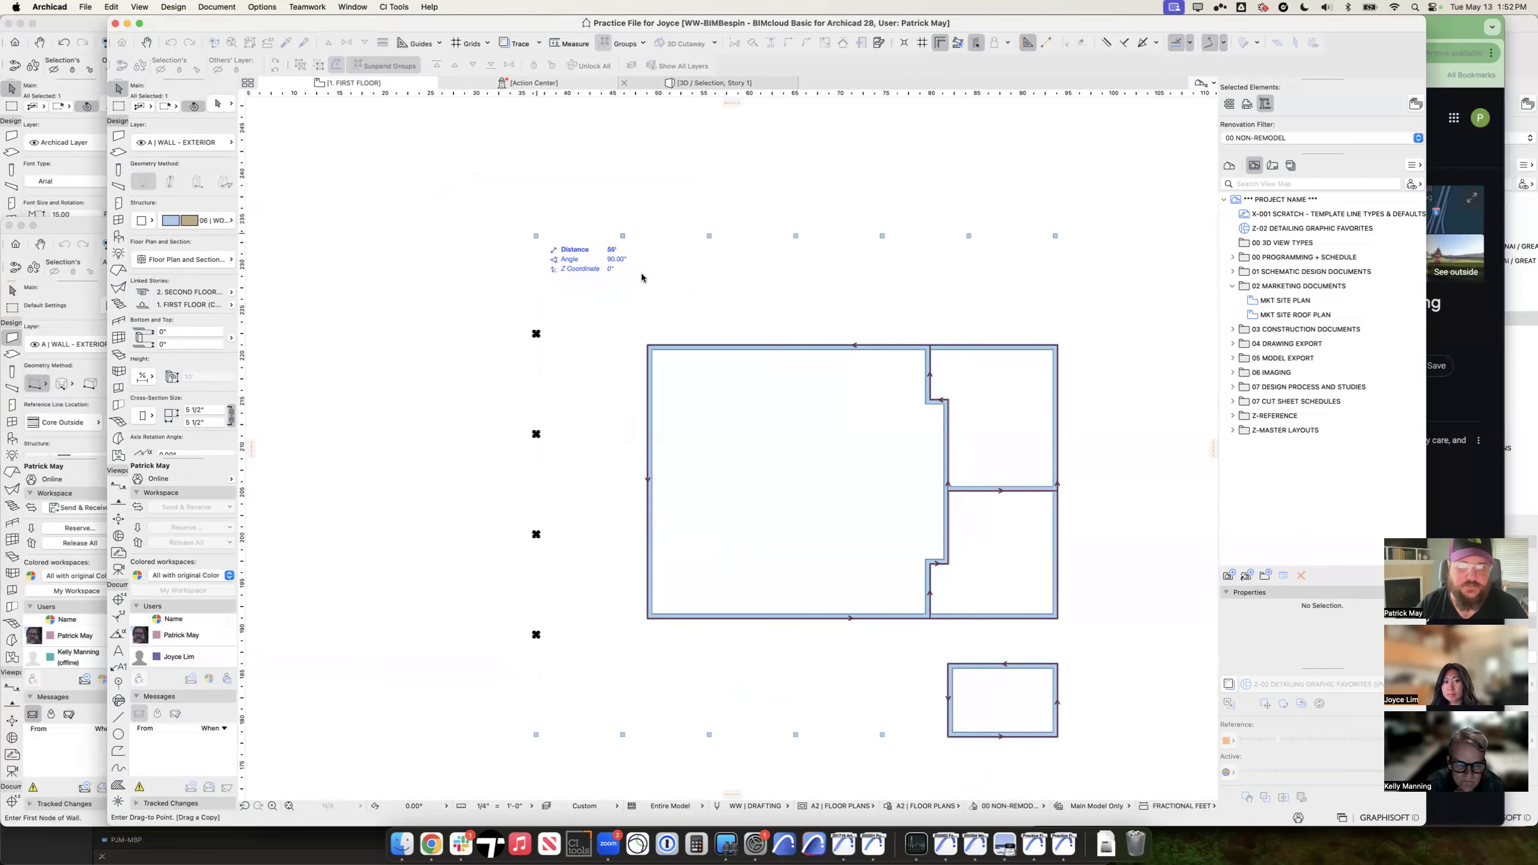
scroll(675, 337, down, 3)
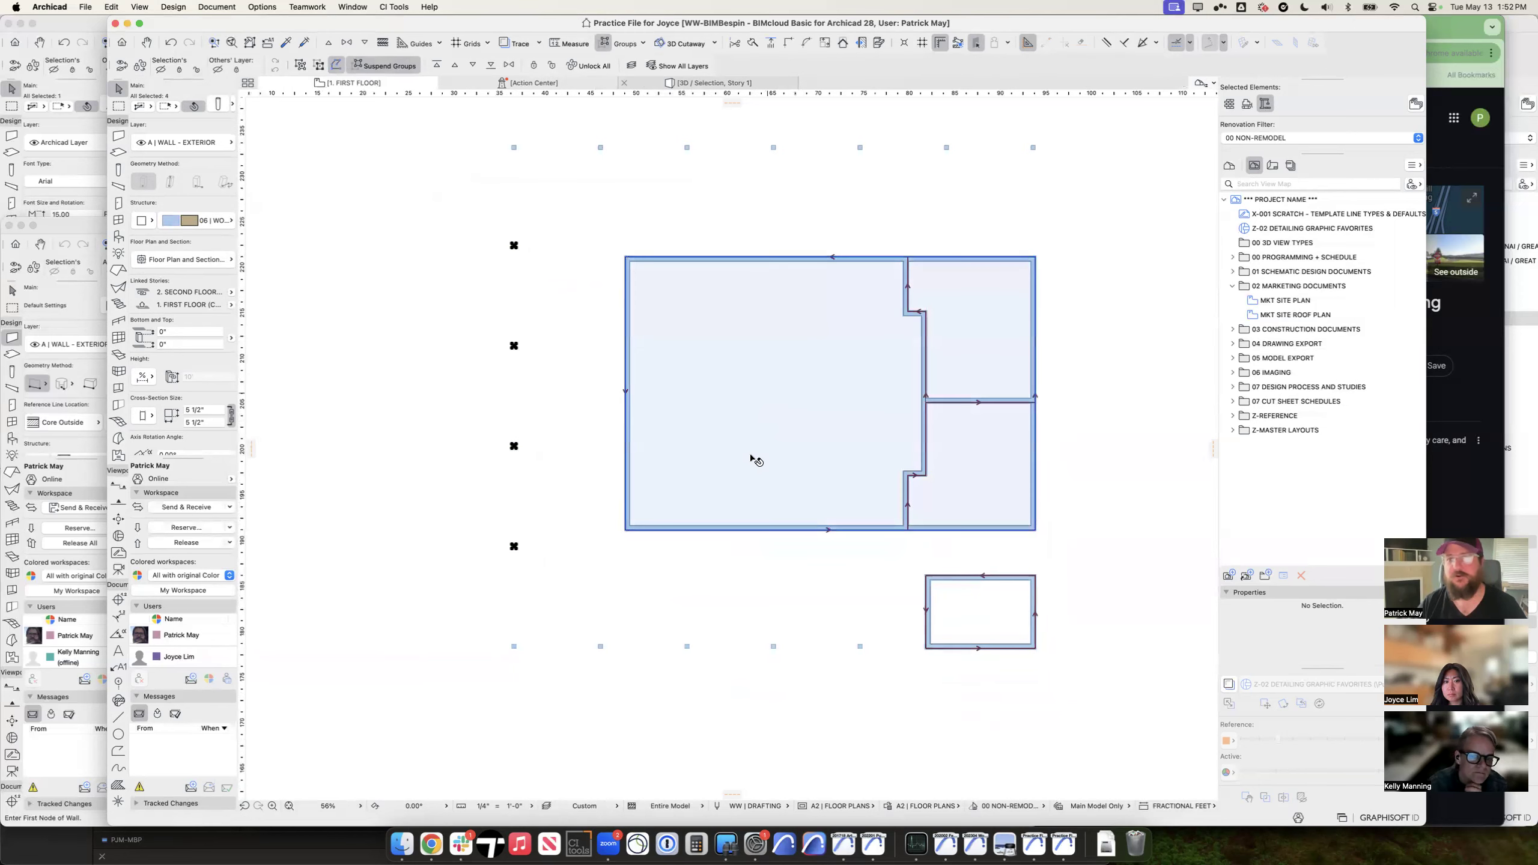
scroll(799, 454, up, 4)
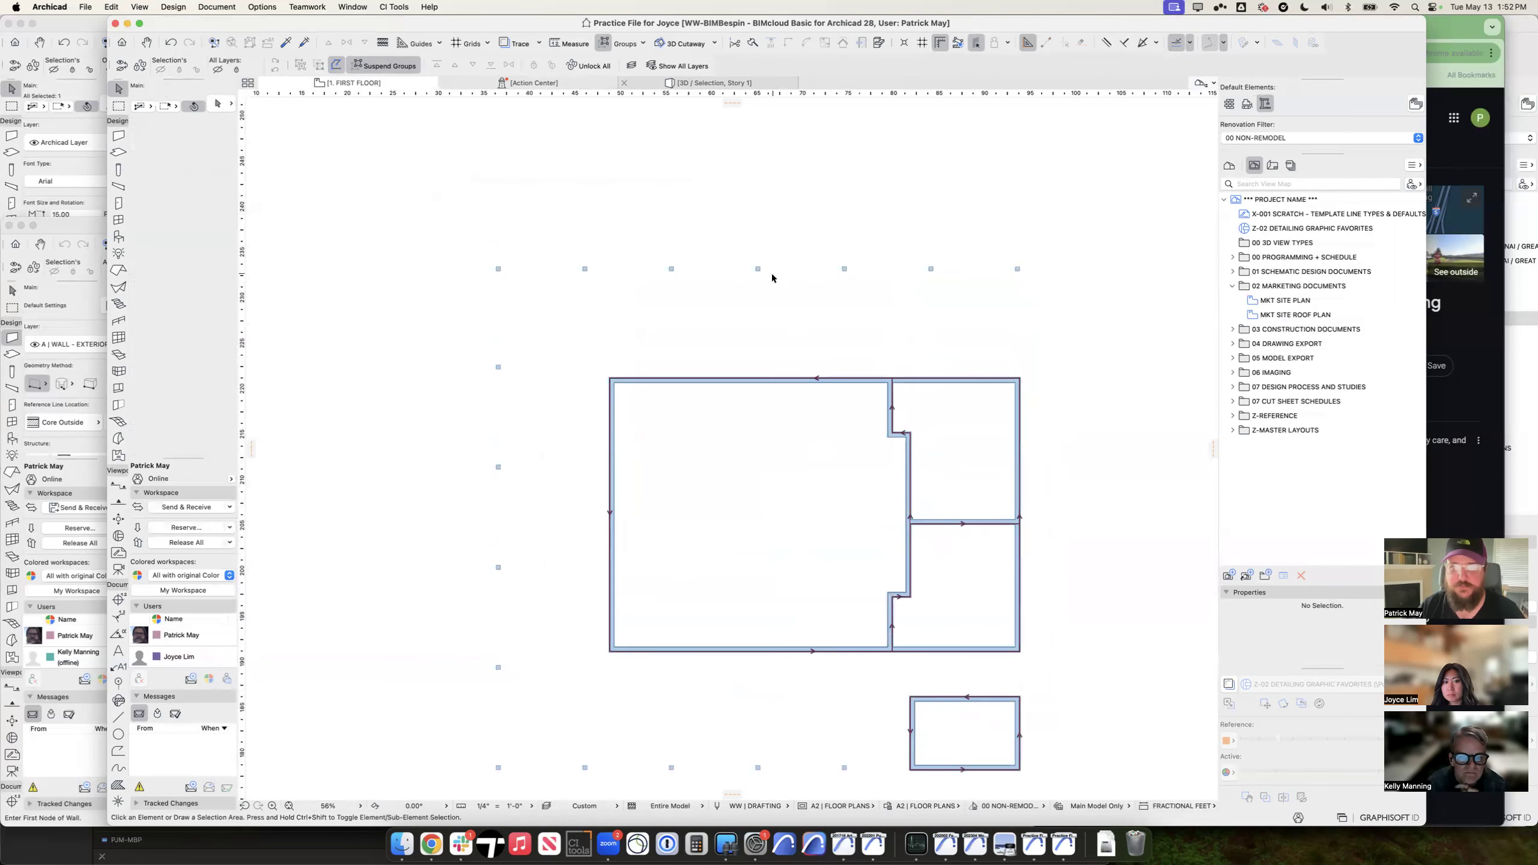
Step: Review the size and positioning options in the selected upper-row column's settings without changing them
key(super+t)
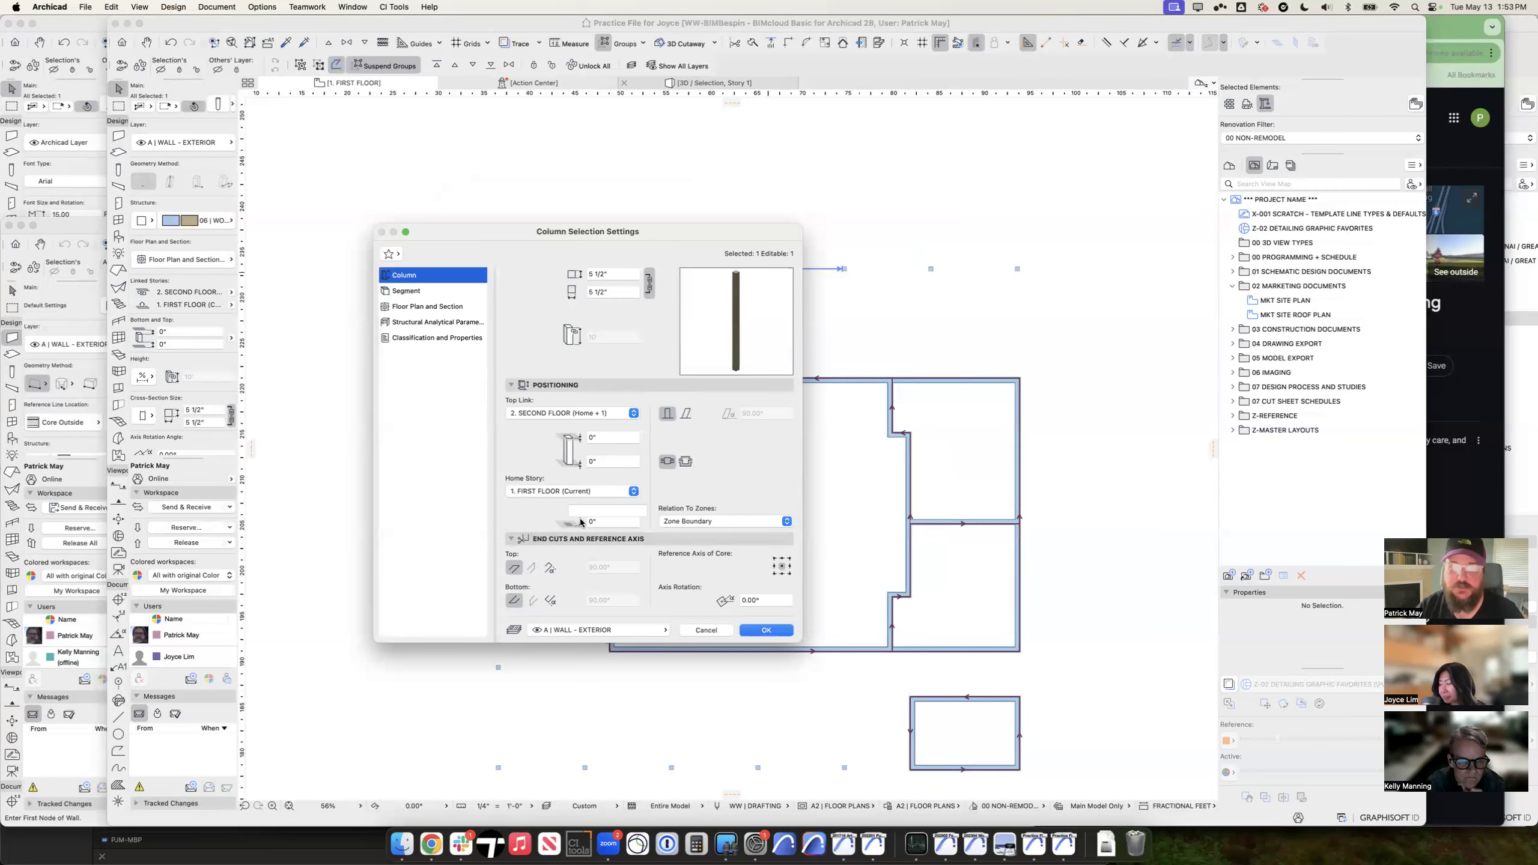
key(Escape)
key(Escape)
Step: Copy a column from the upper row down onto the inner face of the large building's top exterior wall
click(845, 269)
key(shift+super+d)
click(844, 269)
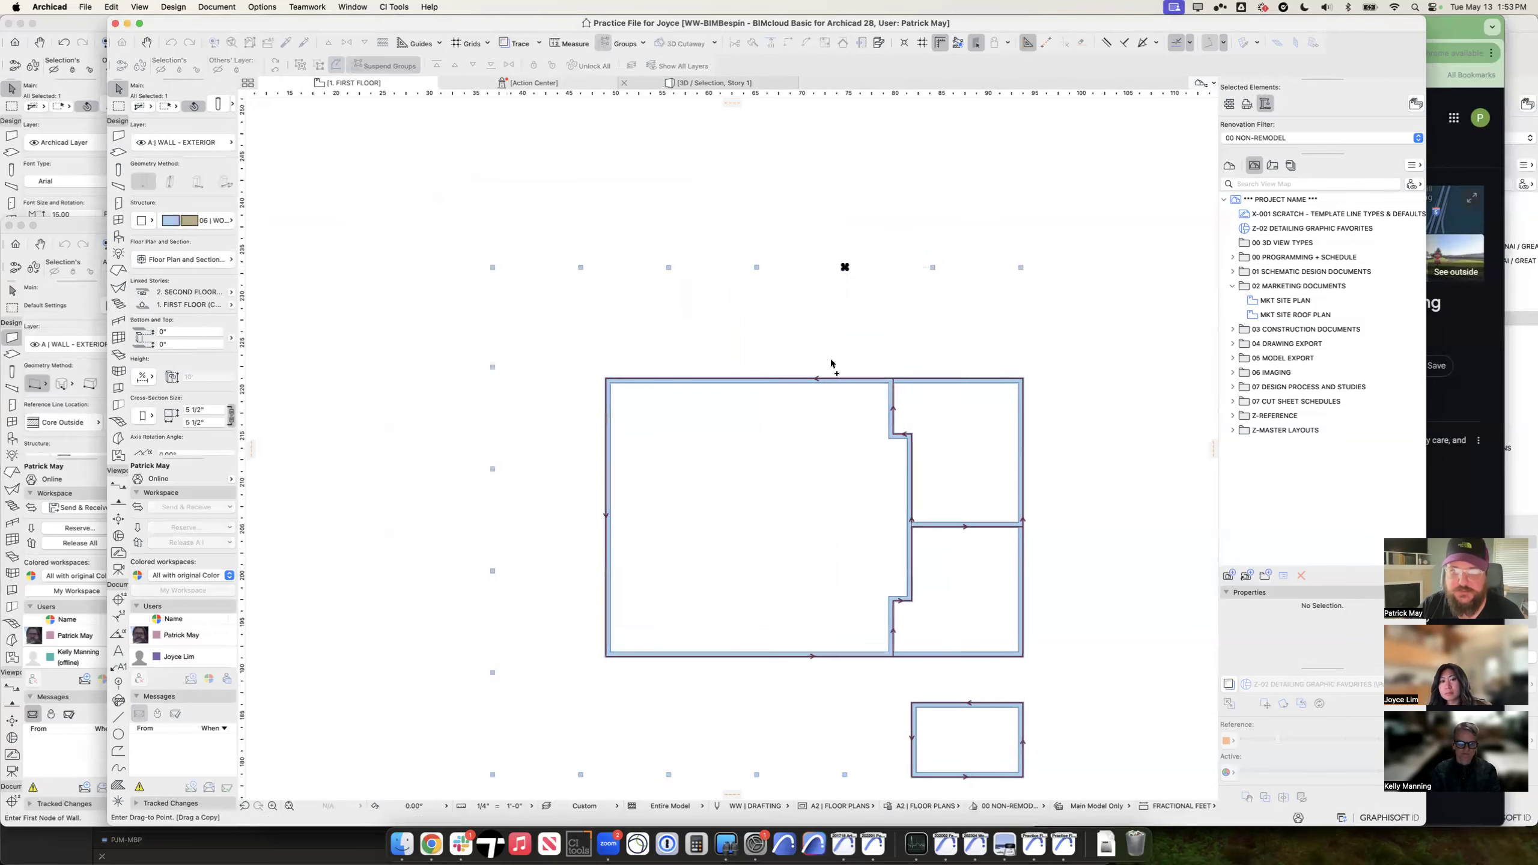
scroll(848, 426, up, 5)
click(851, 458)
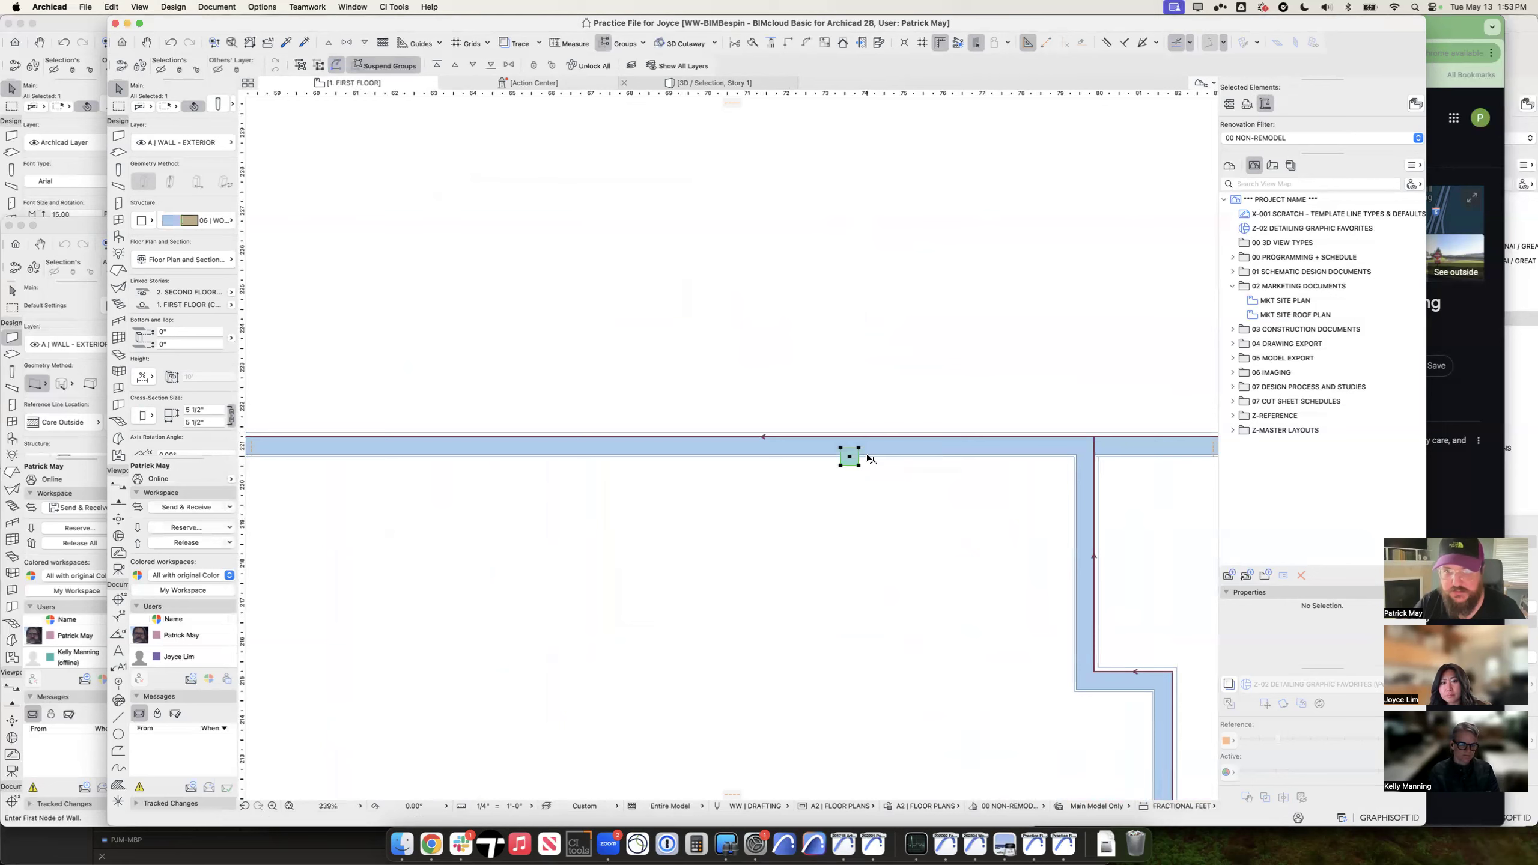
scroll(860, 458, up, 5)
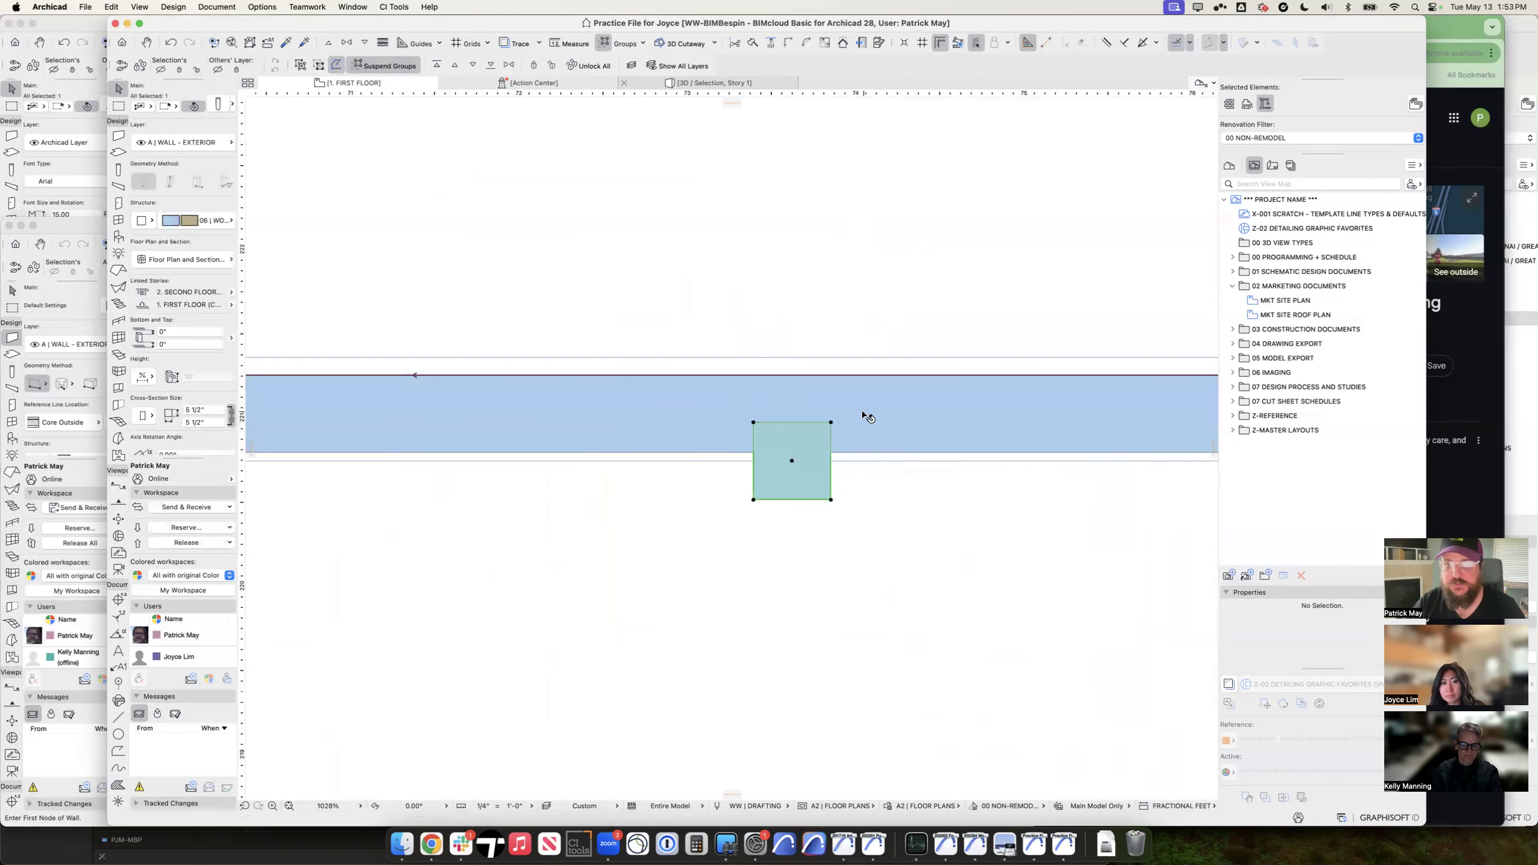
Step: Set the column in the top exterior wall to be wrapped by the wall and inspect how the wall skins enclose it
click(840, 462)
click(829, 435)
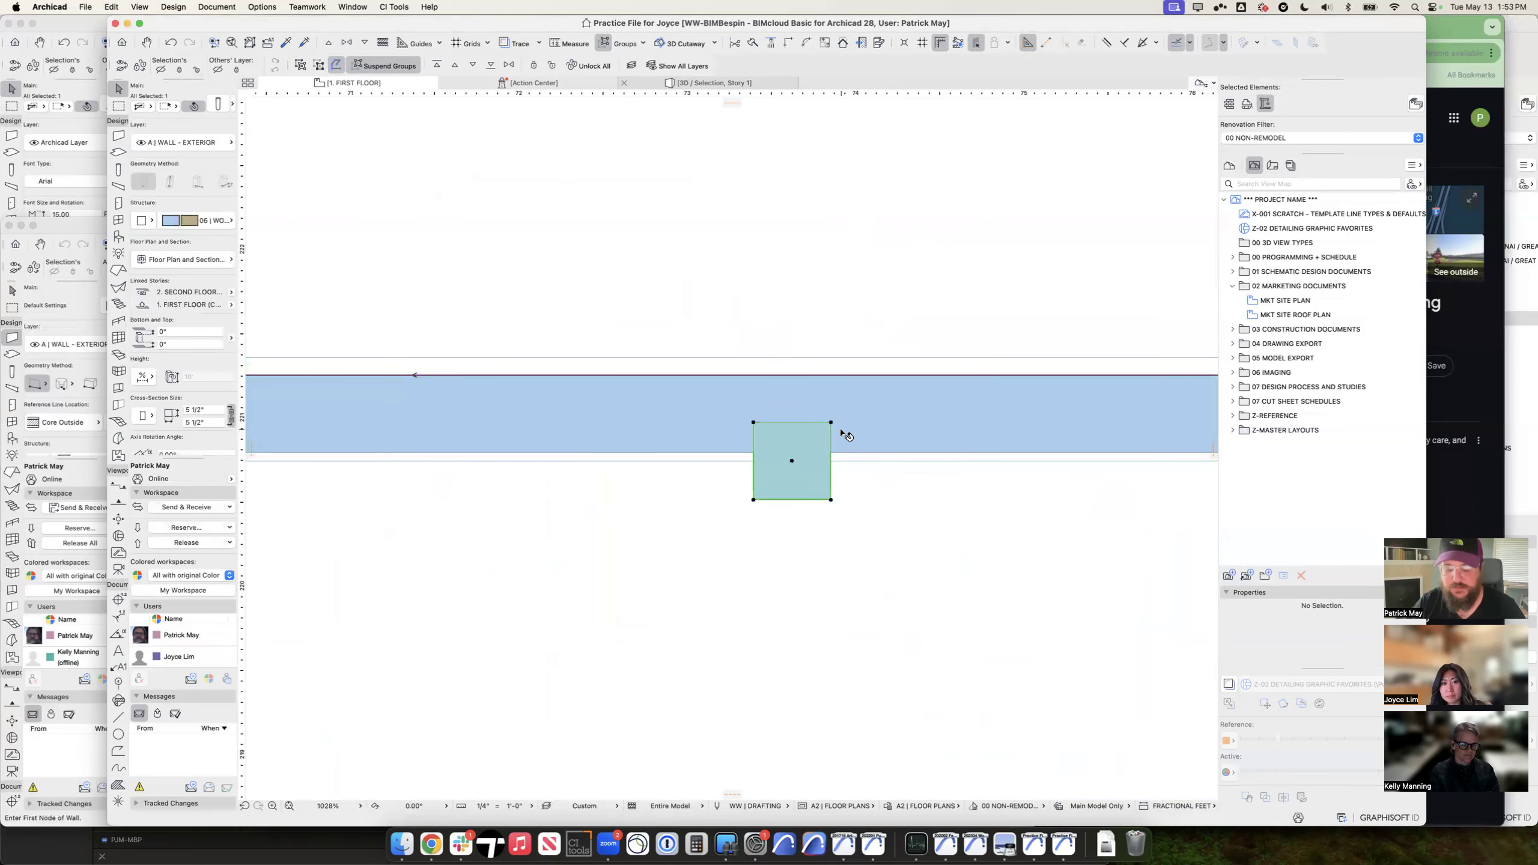
key(super+t)
click(685, 461)
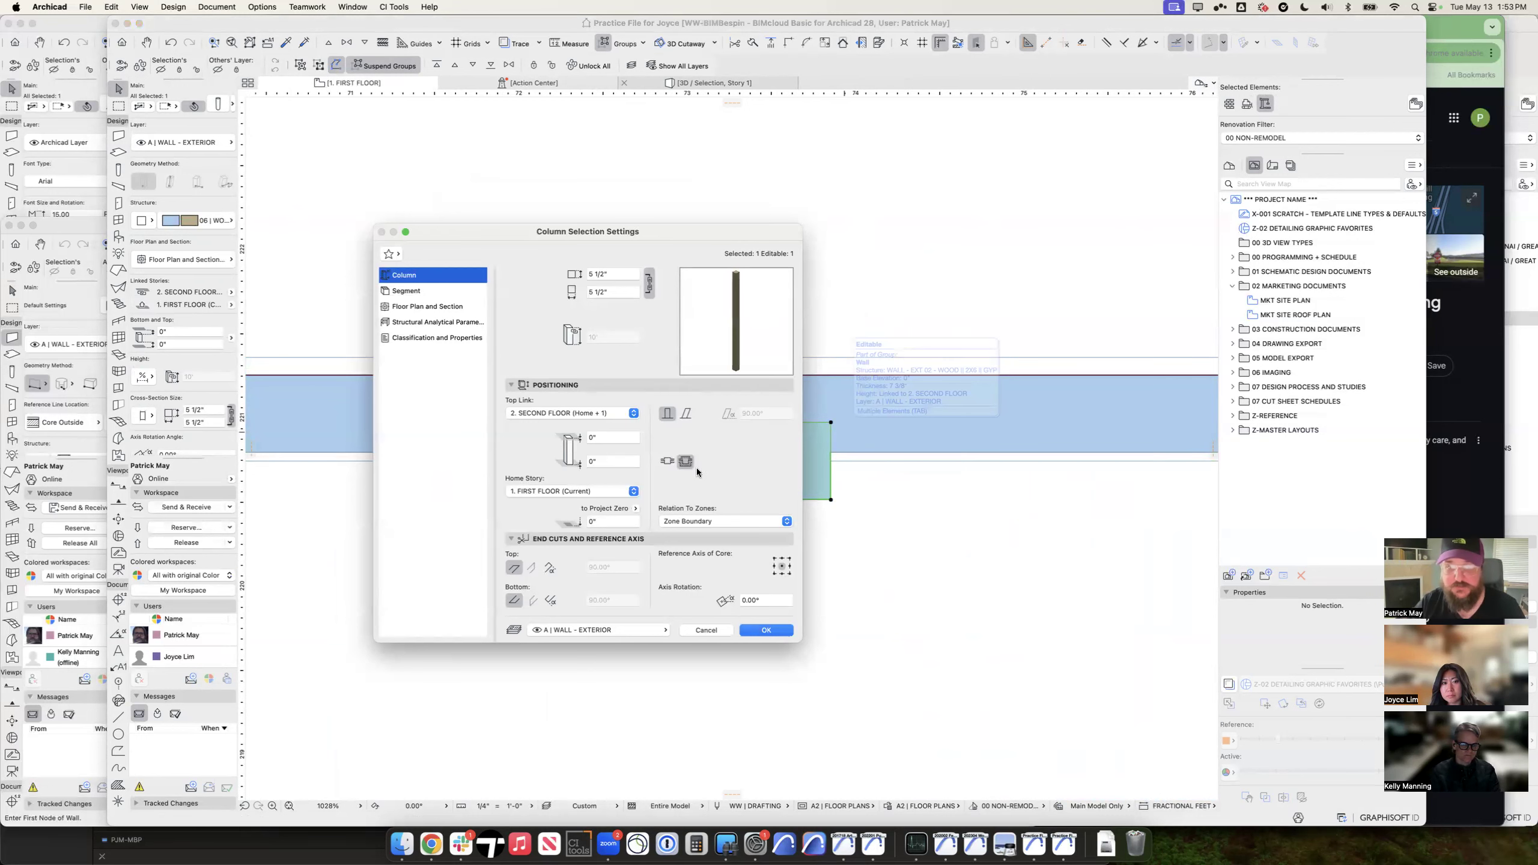
key(Return)
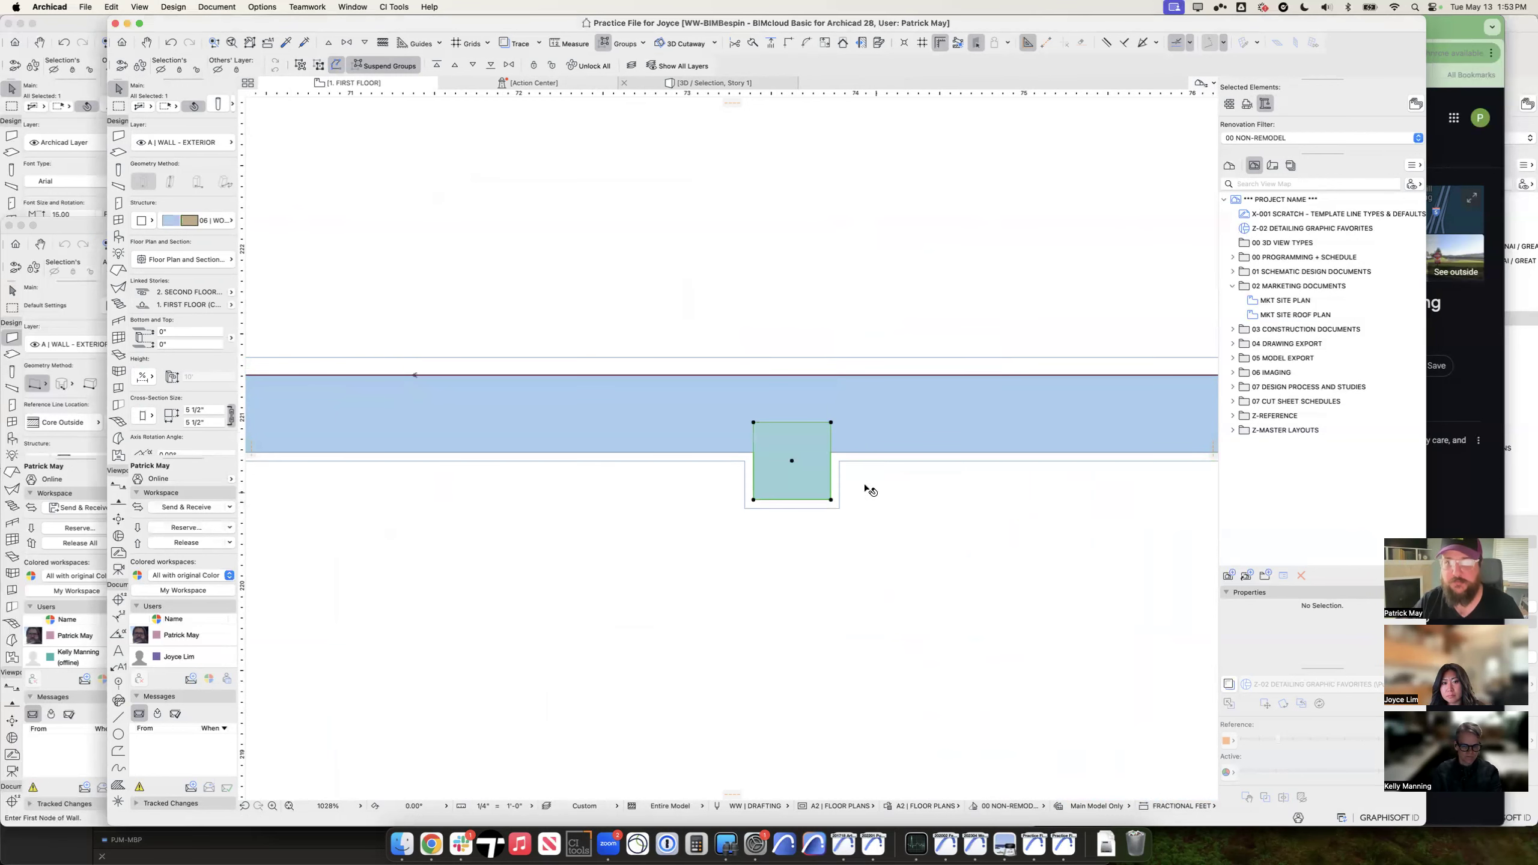
click(865, 485)
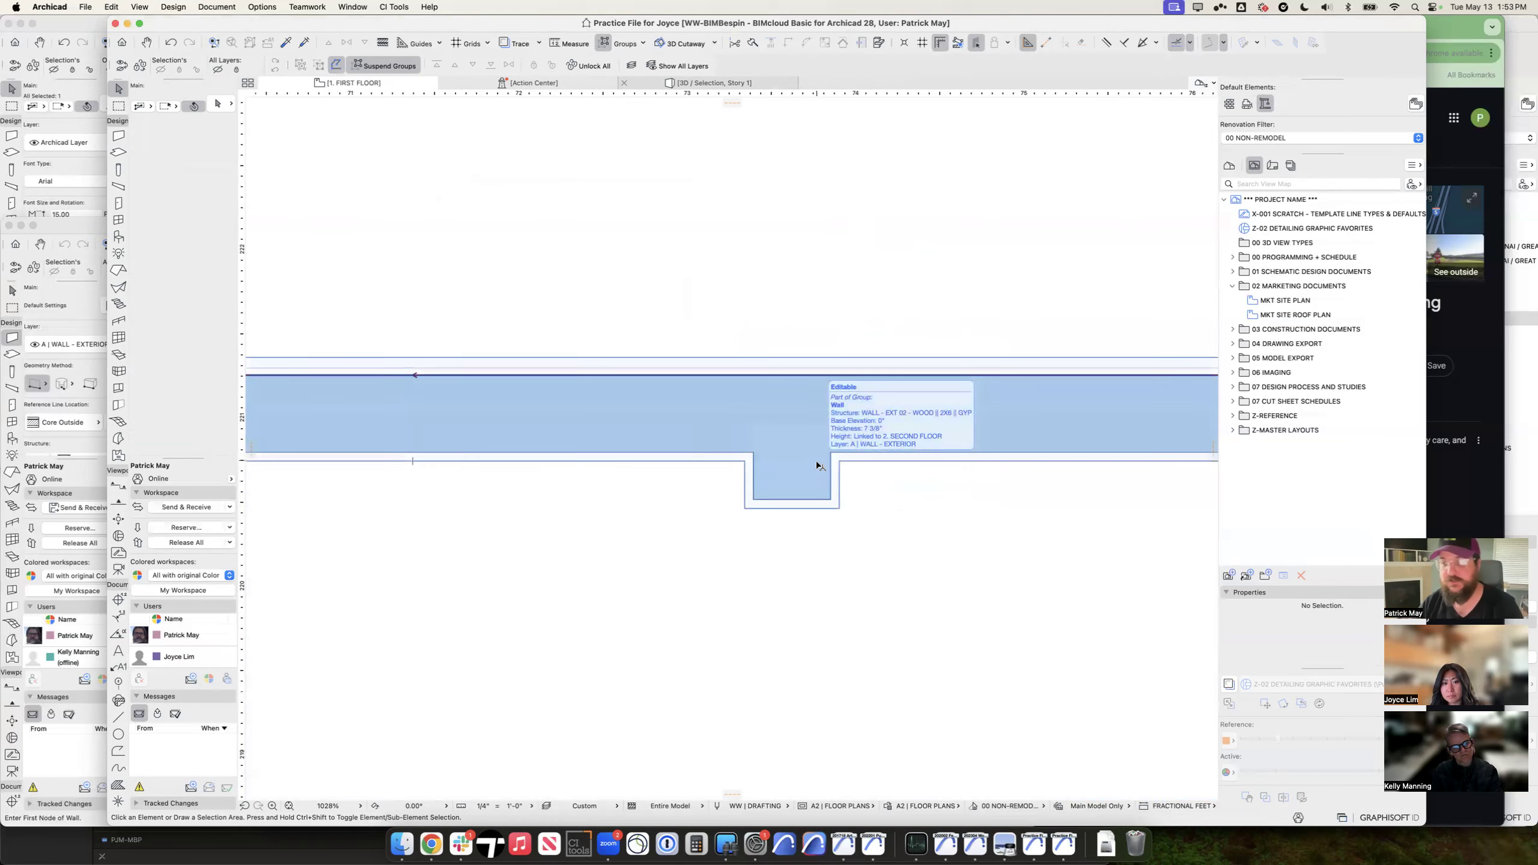
click(819, 465)
scroll(836, 486, down, 5)
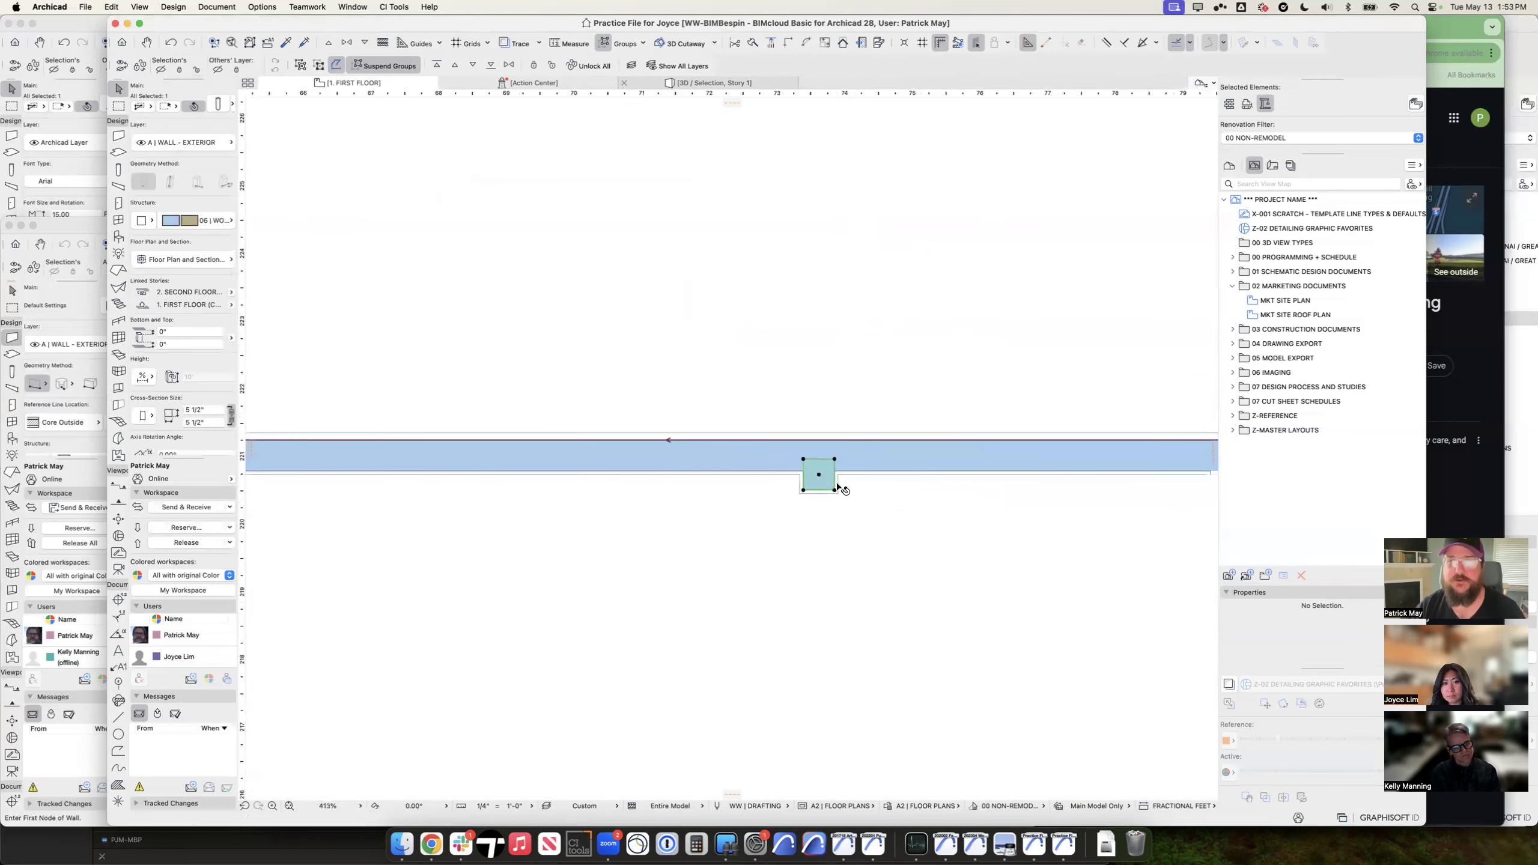
middle_drag(932, 495, 769, 471)
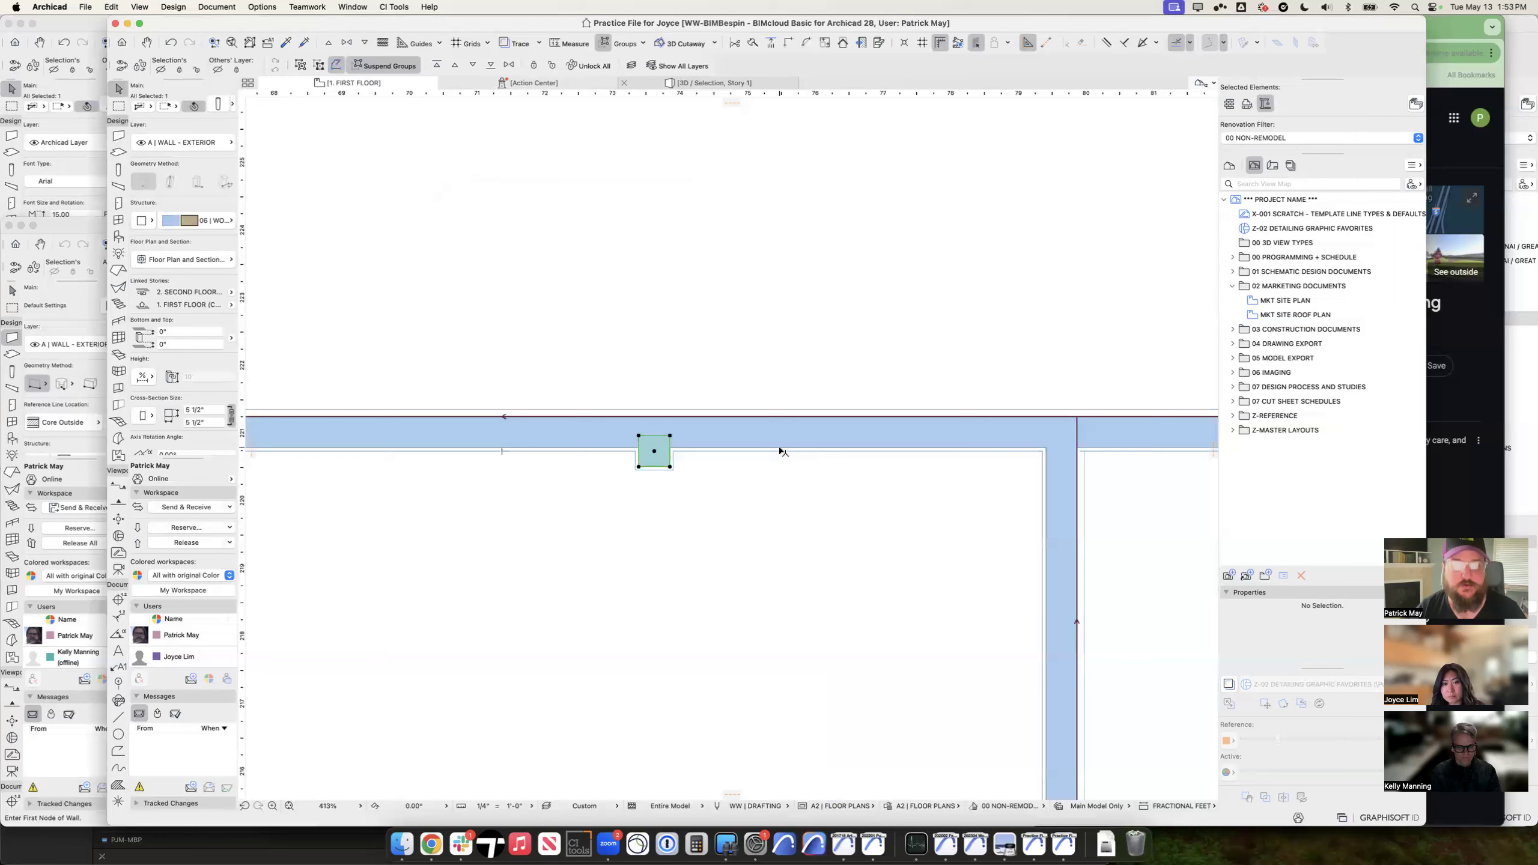
scroll(670, 464, up, 2)
scroll(671, 464, up, 1)
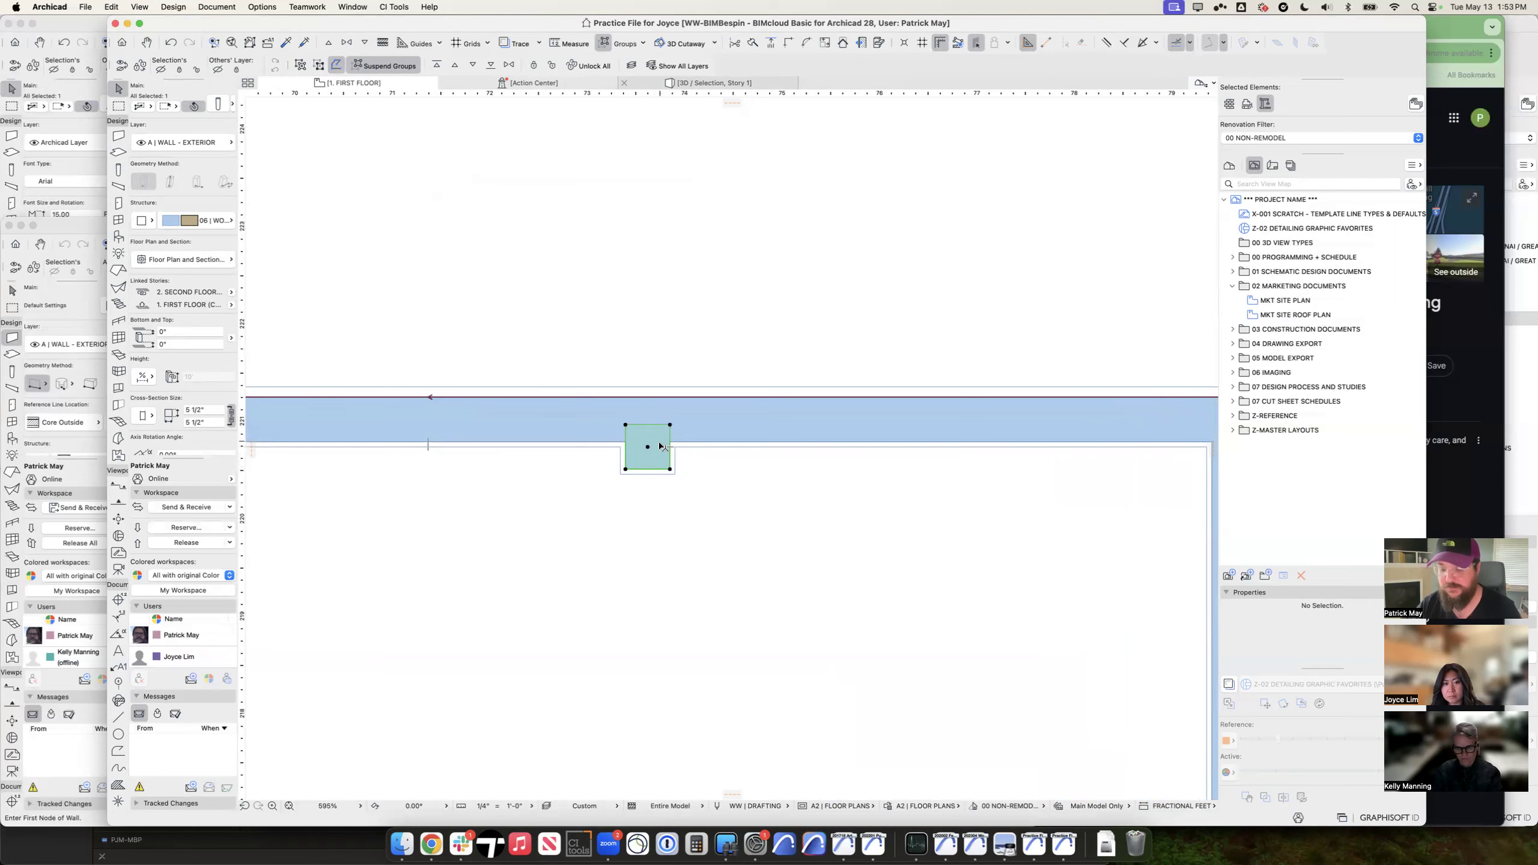
key(Escape)
Step: Open the settings of the middle column in the upper row, make it multi-segment and add a second segment
scroll(736, 446, down, 10)
scroll(745, 514, down, 2)
middle_drag(656, 478, 804, 444)
double_click(692, 250)
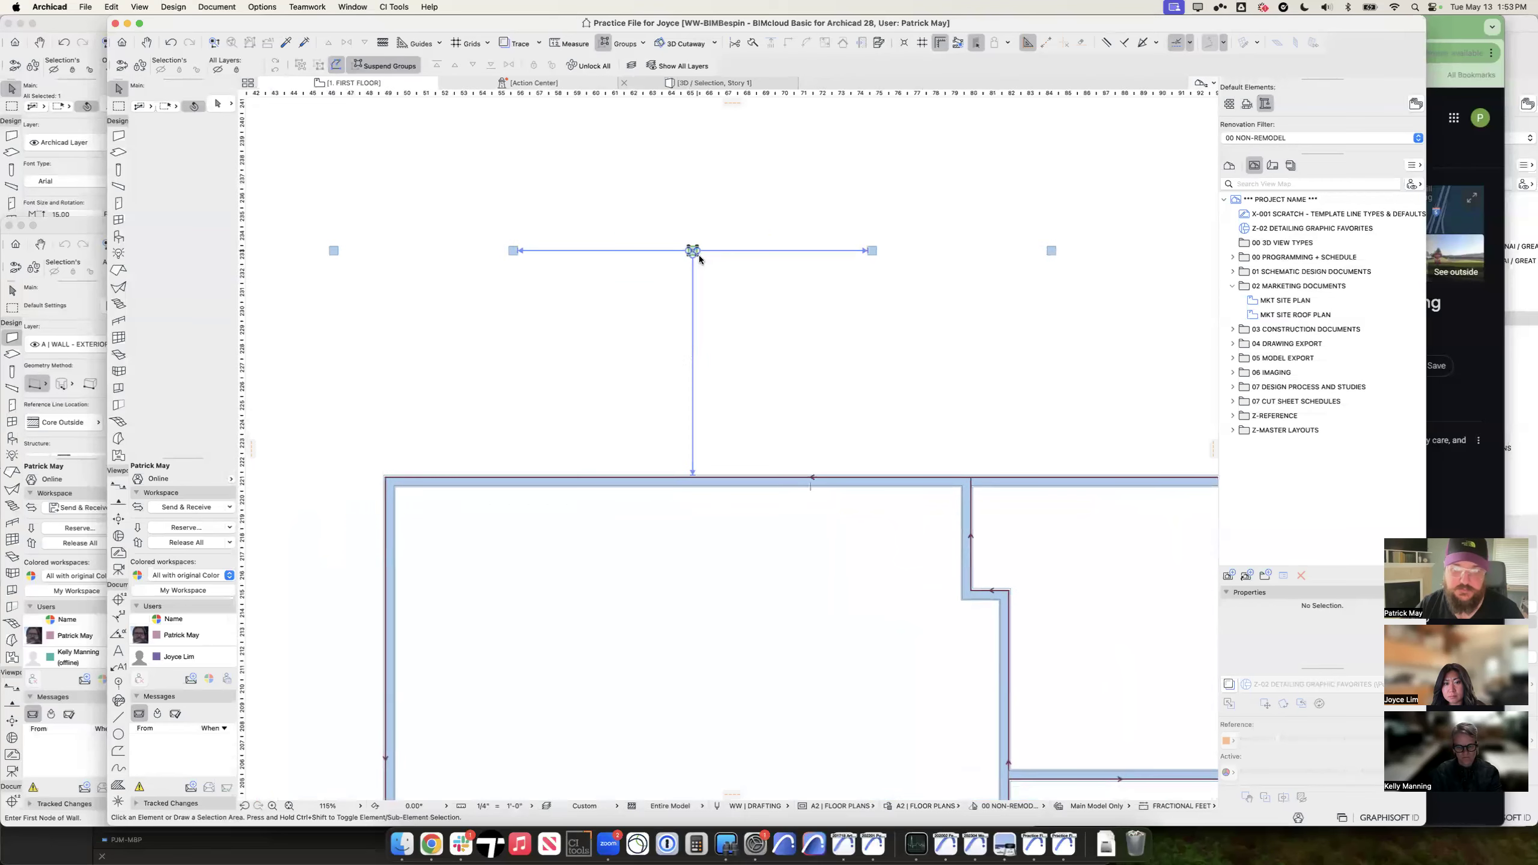
click(418, 304)
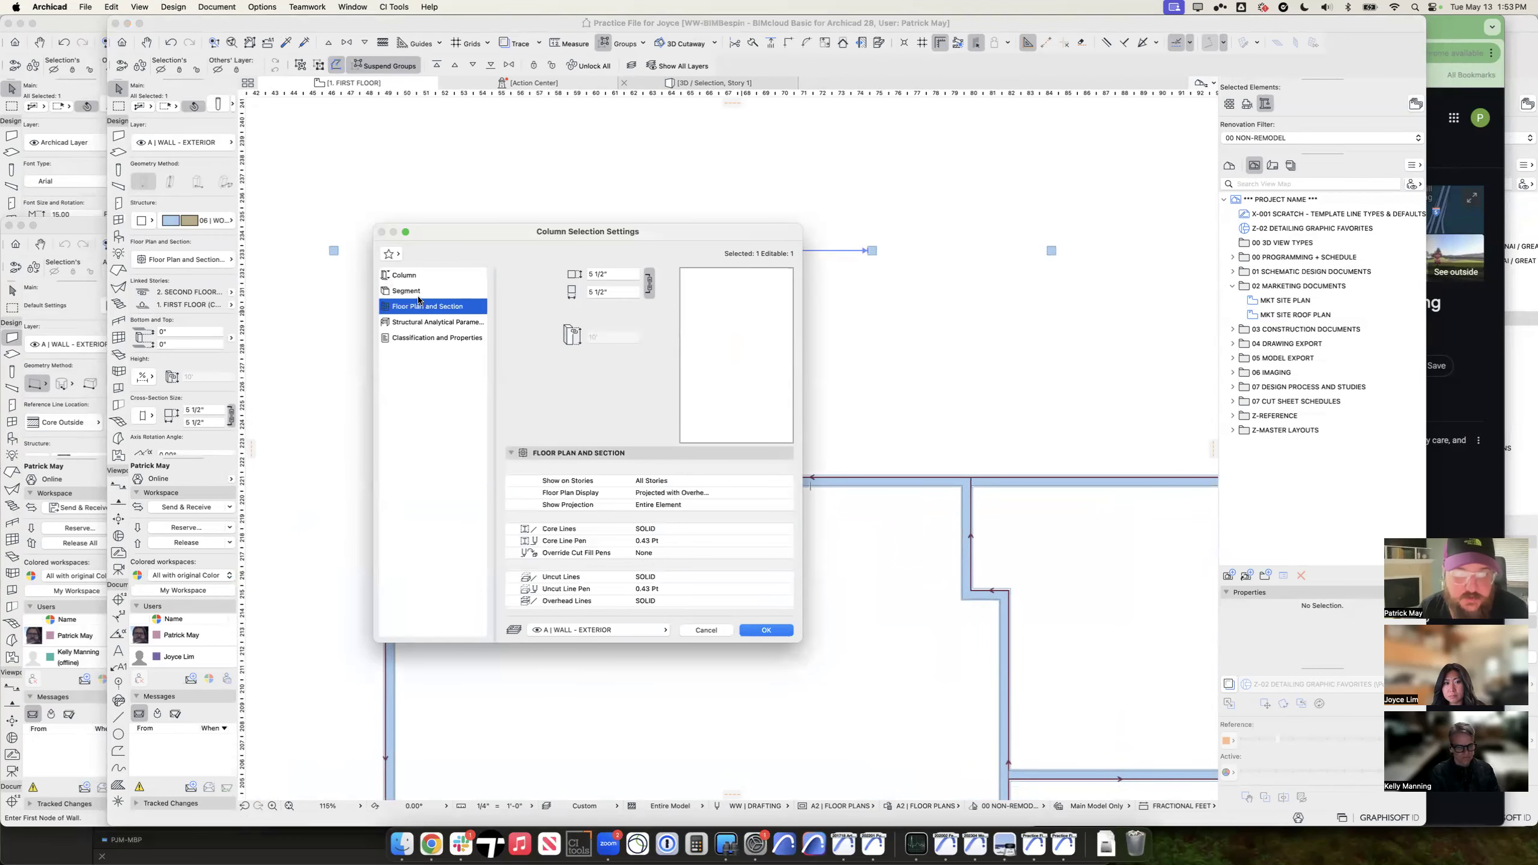
key(Up)
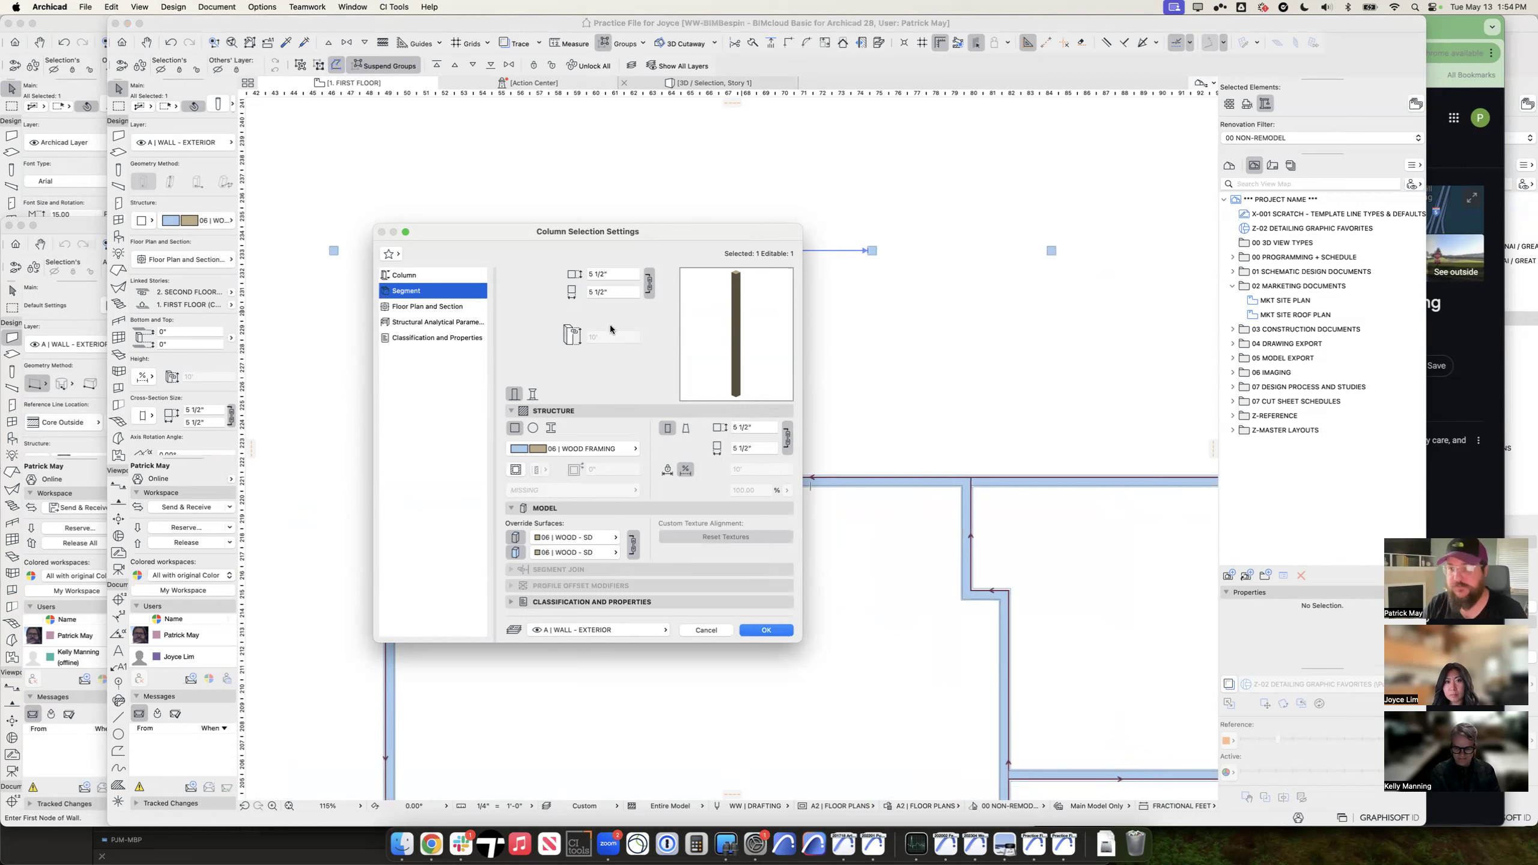
click(532, 394)
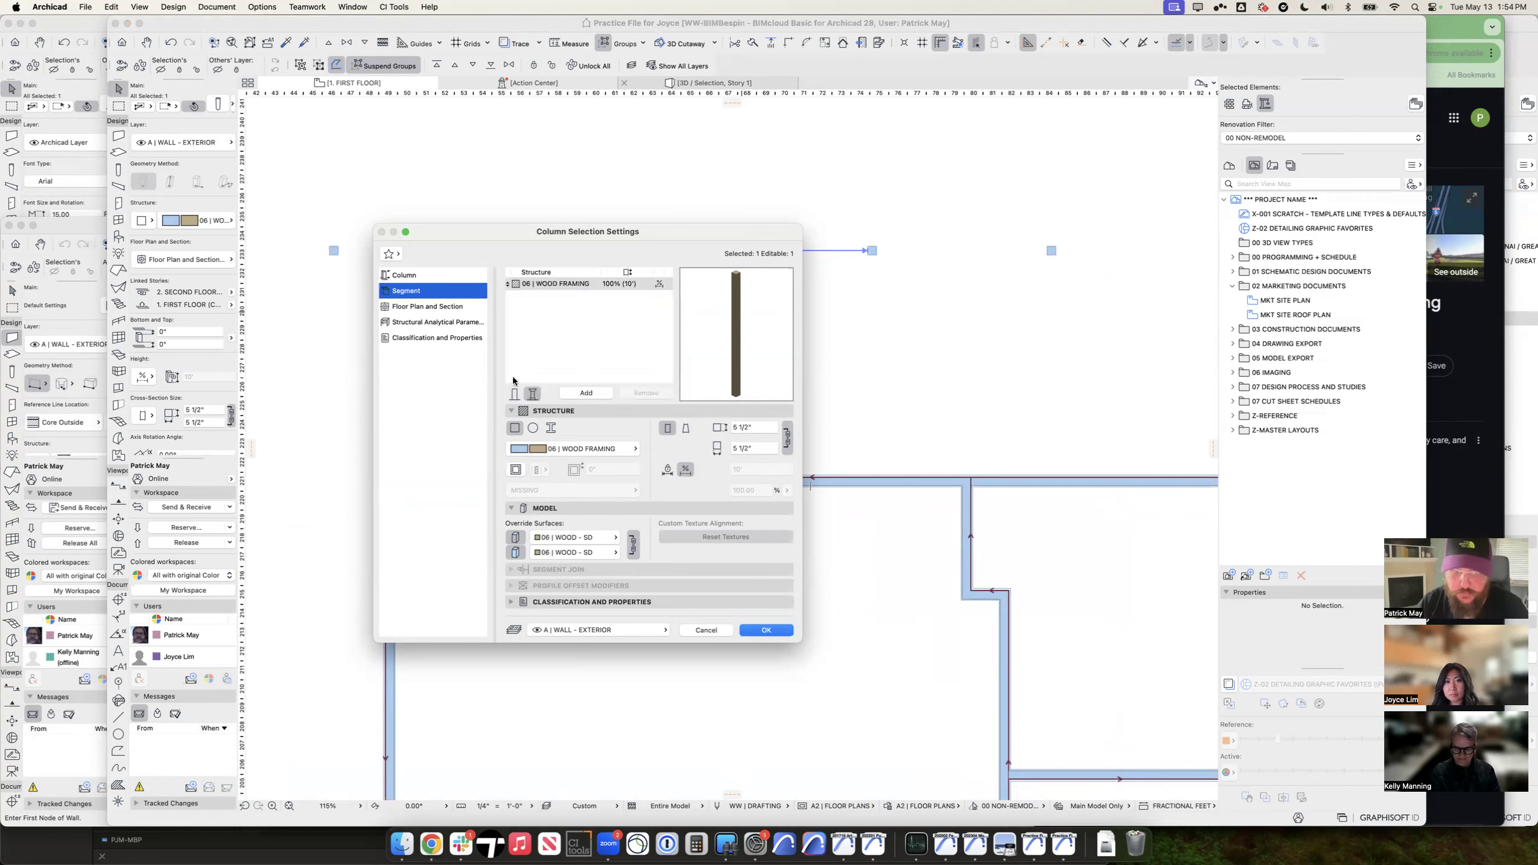
click(586, 393)
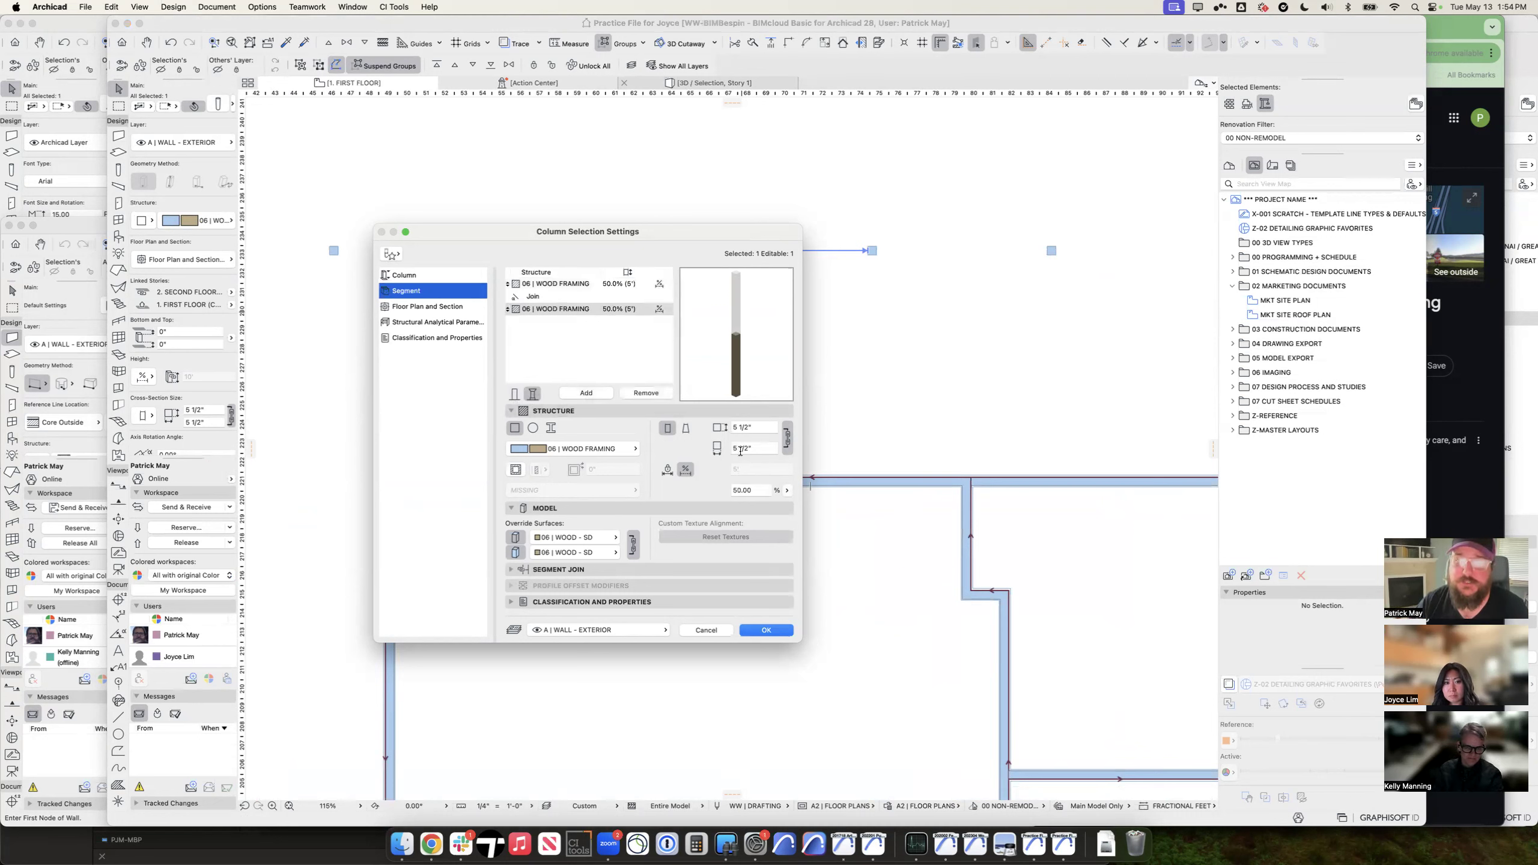
Step: Give the lower segment a fixed height of 9 1/4" and a 6 1/2" by 6 1/2" cross-section
click(667, 470)
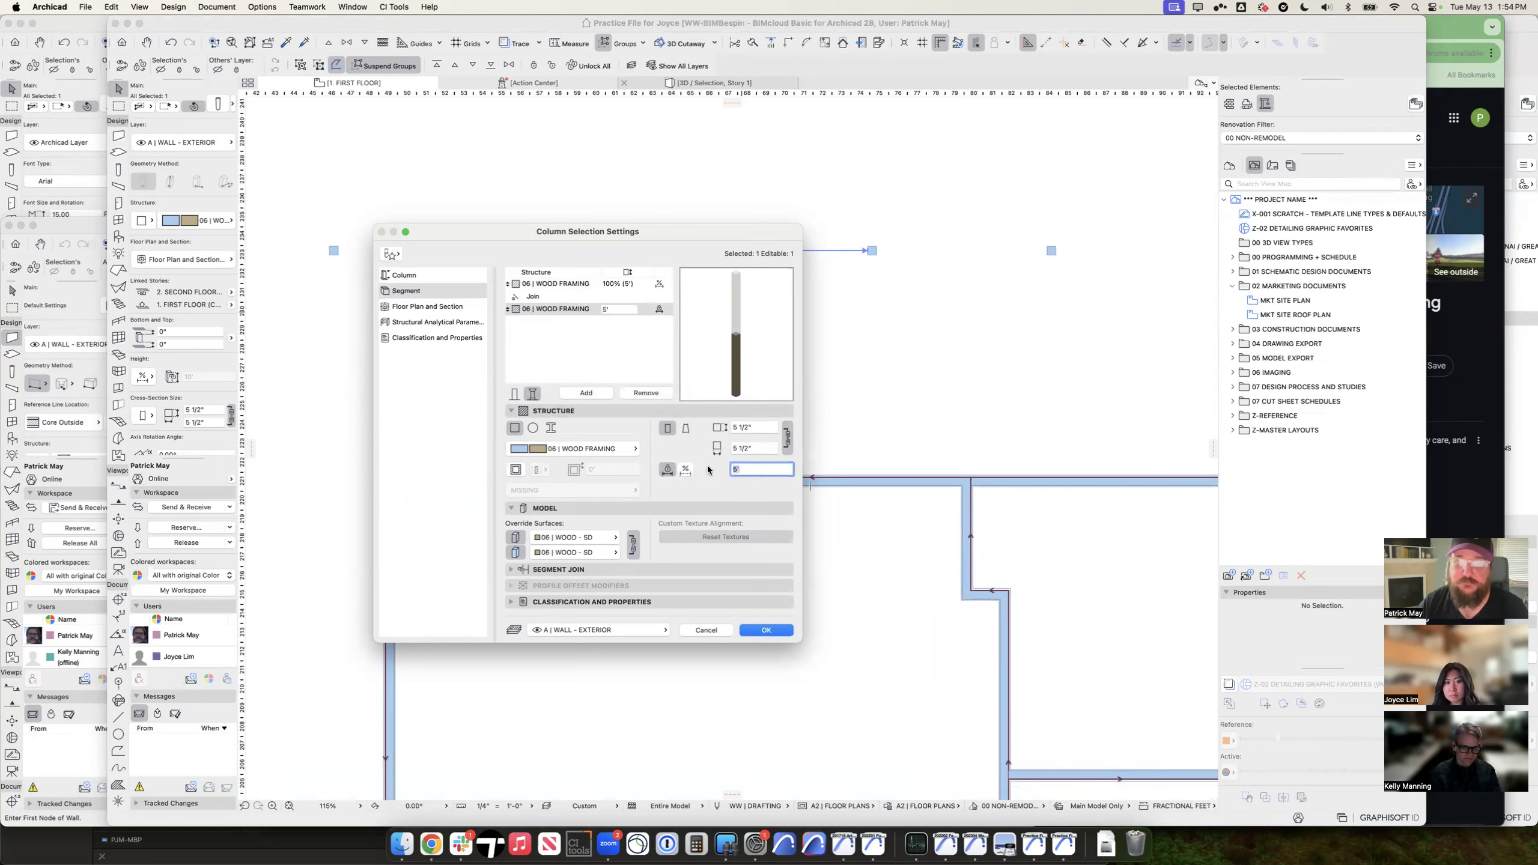
text(9.25)
key(Tab)
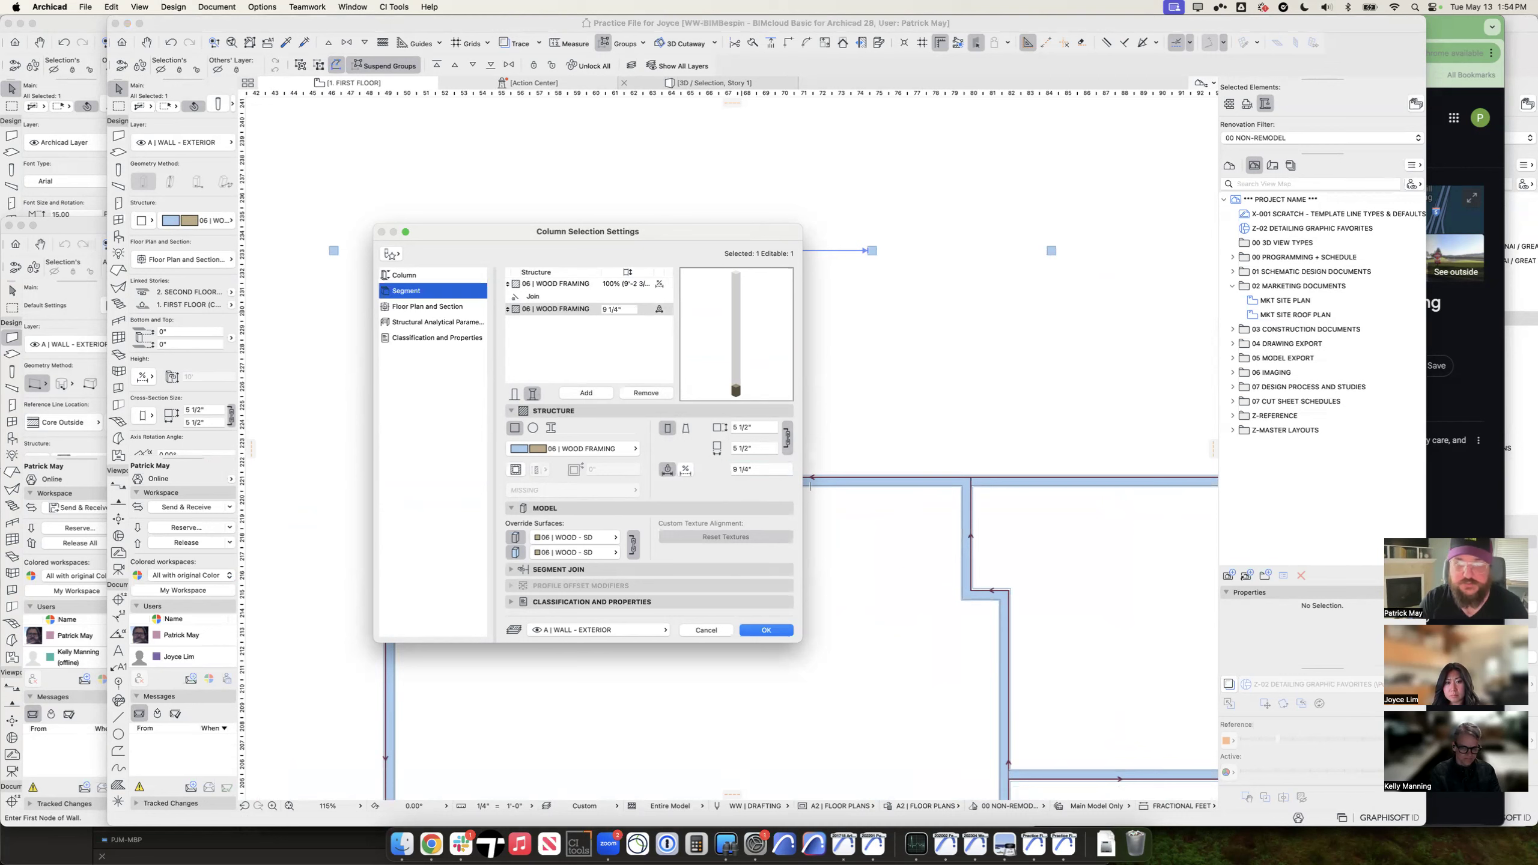
click(762, 428)
text(6.5)
key(Tab)
text(6.5)
key(Tab)
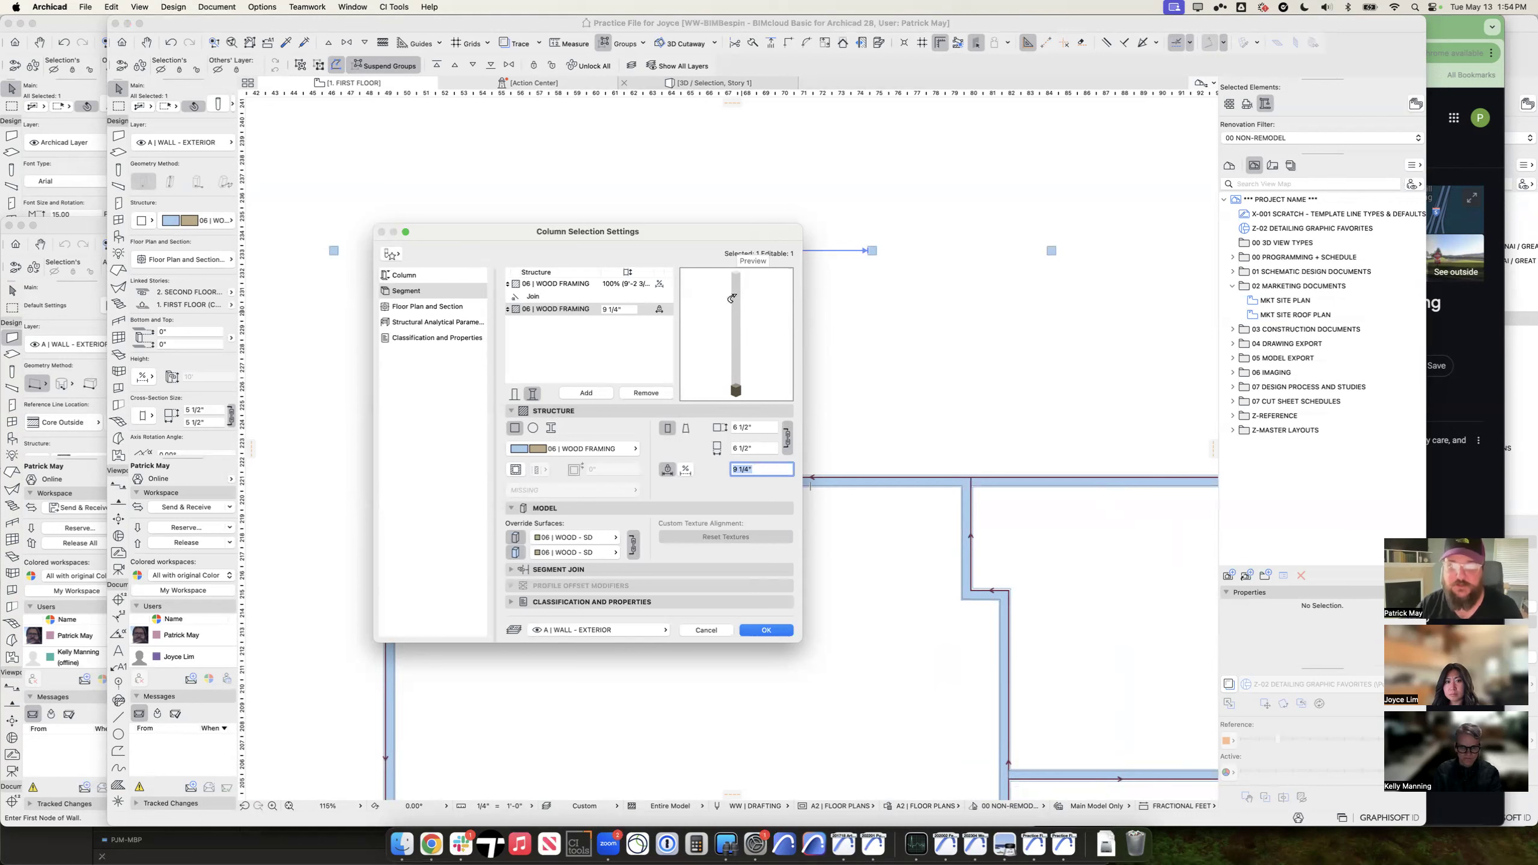
Step: Compare the upper and lower segments in the preview and check the whole column's positioning options
click(600, 285)
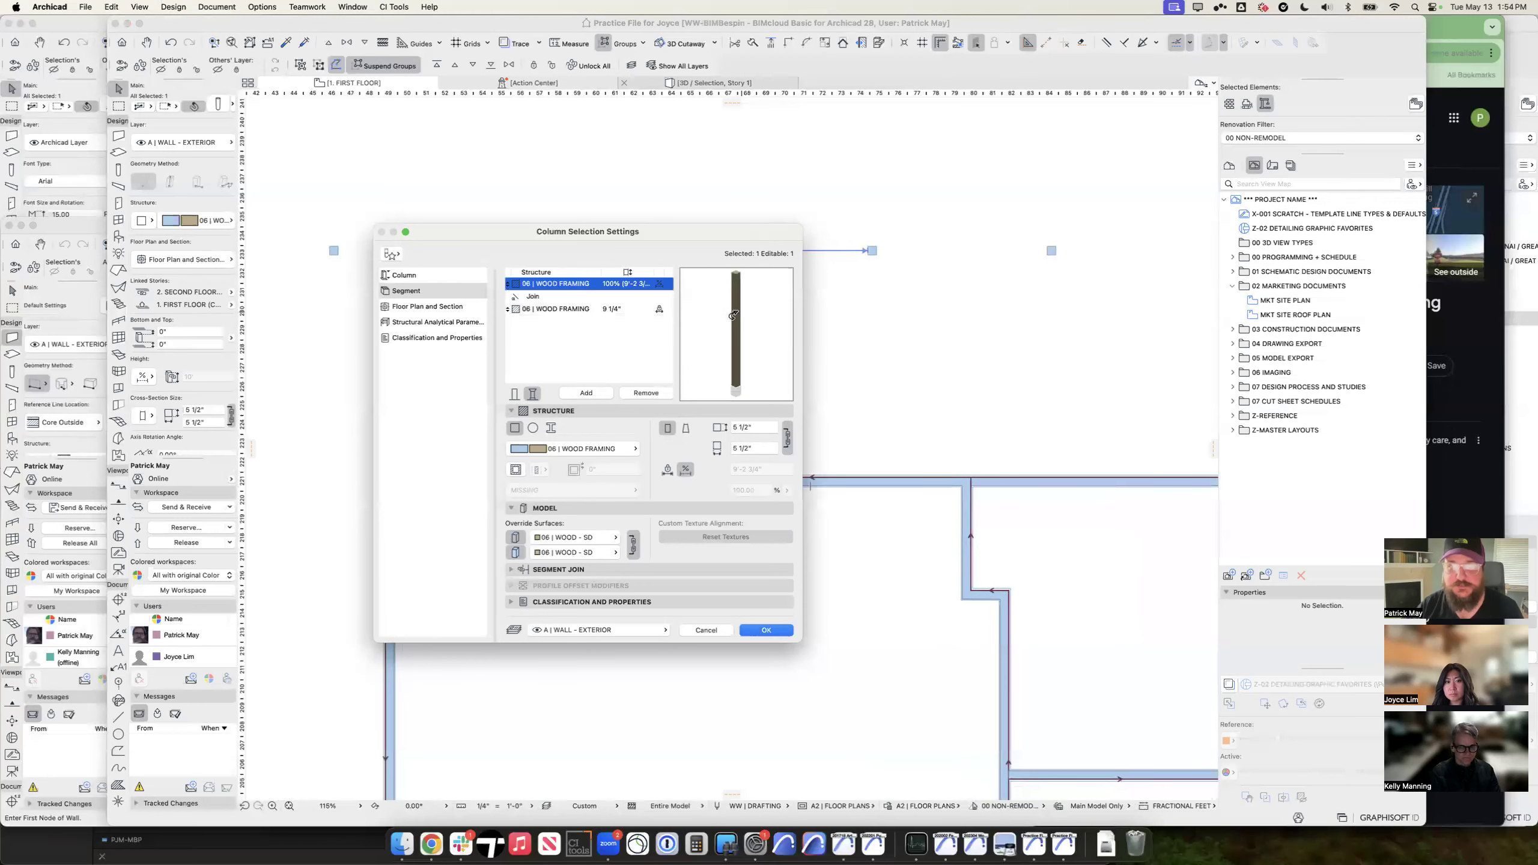
click(596, 310)
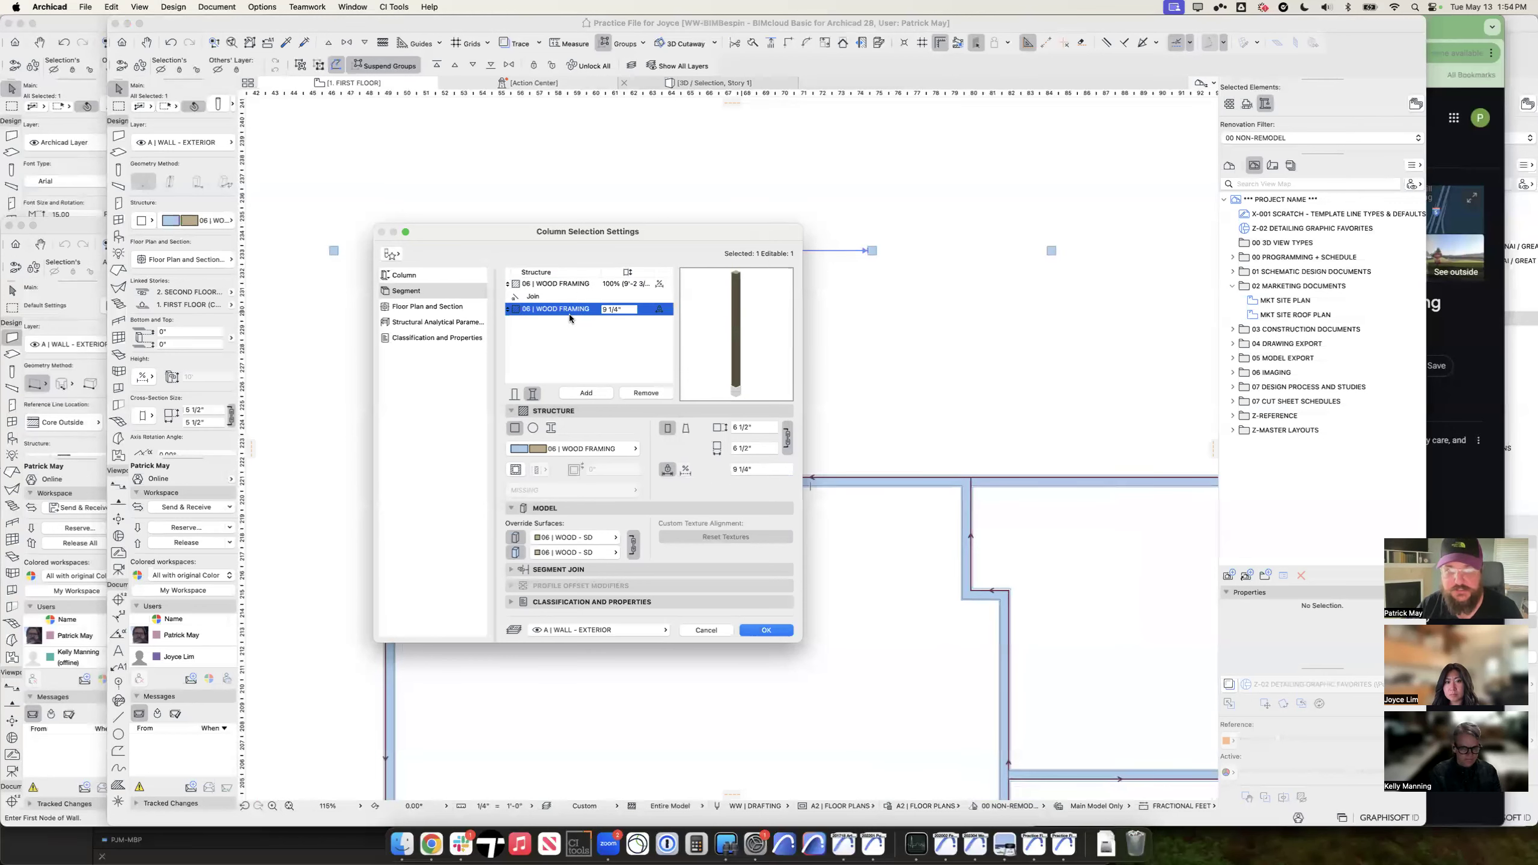
click(414, 276)
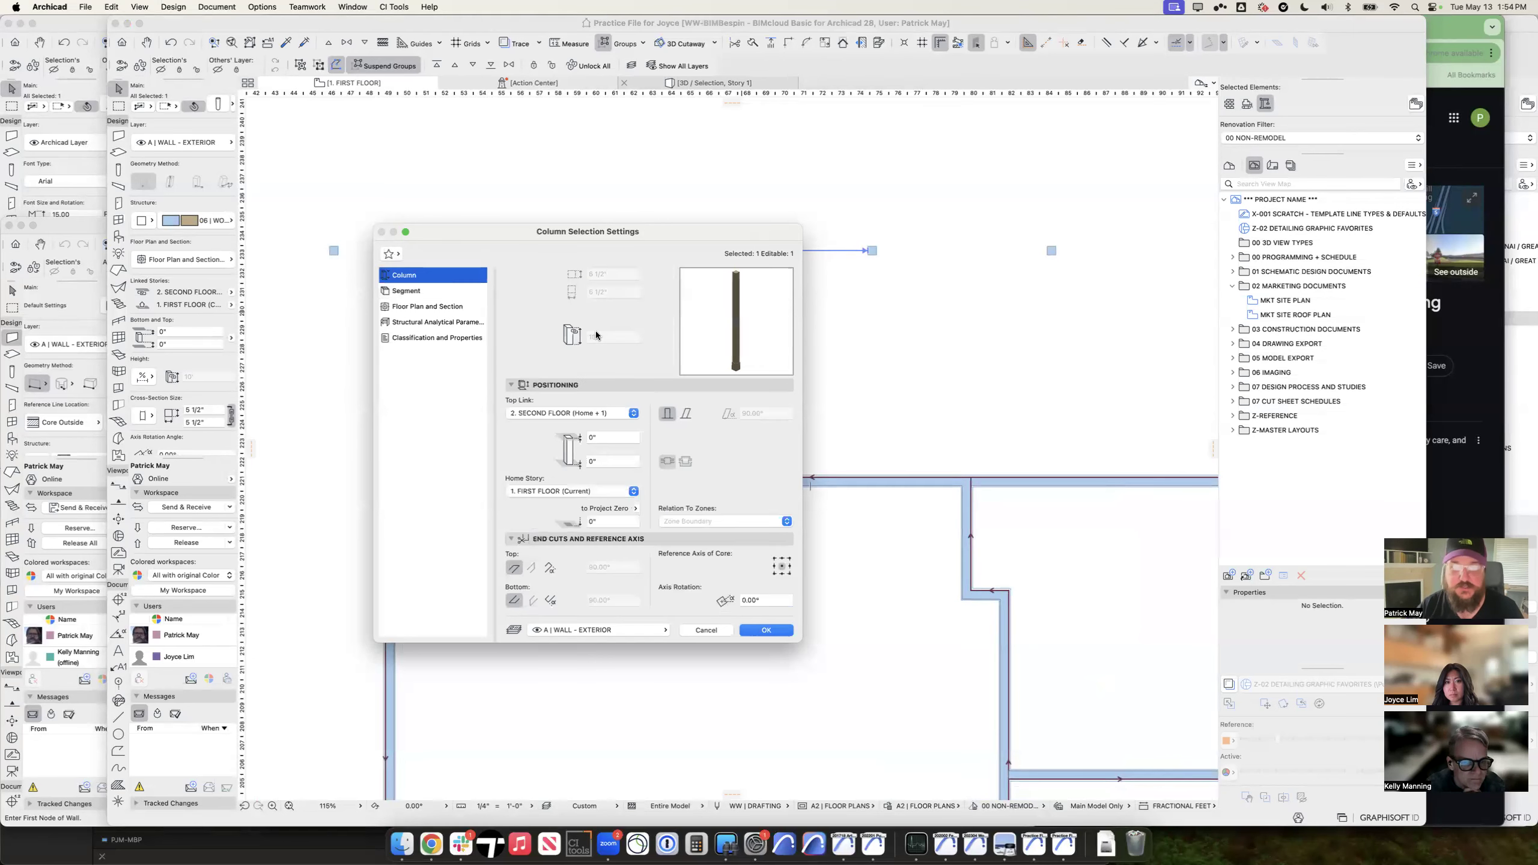
click(416, 293)
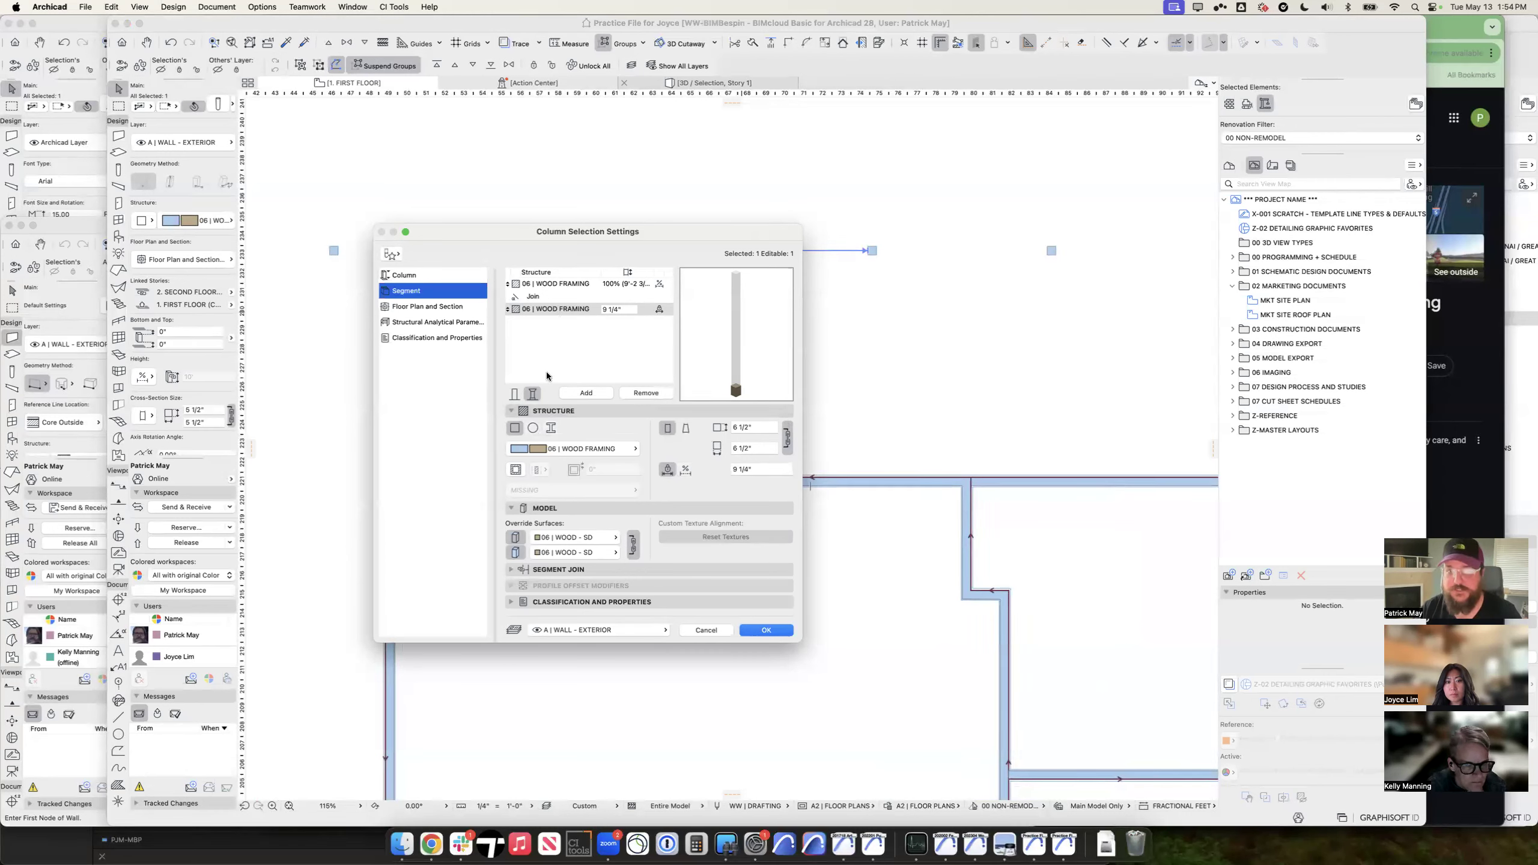
Step: Change the upper segment to a complex profile using the STL | W Section steel shape
click(551, 427)
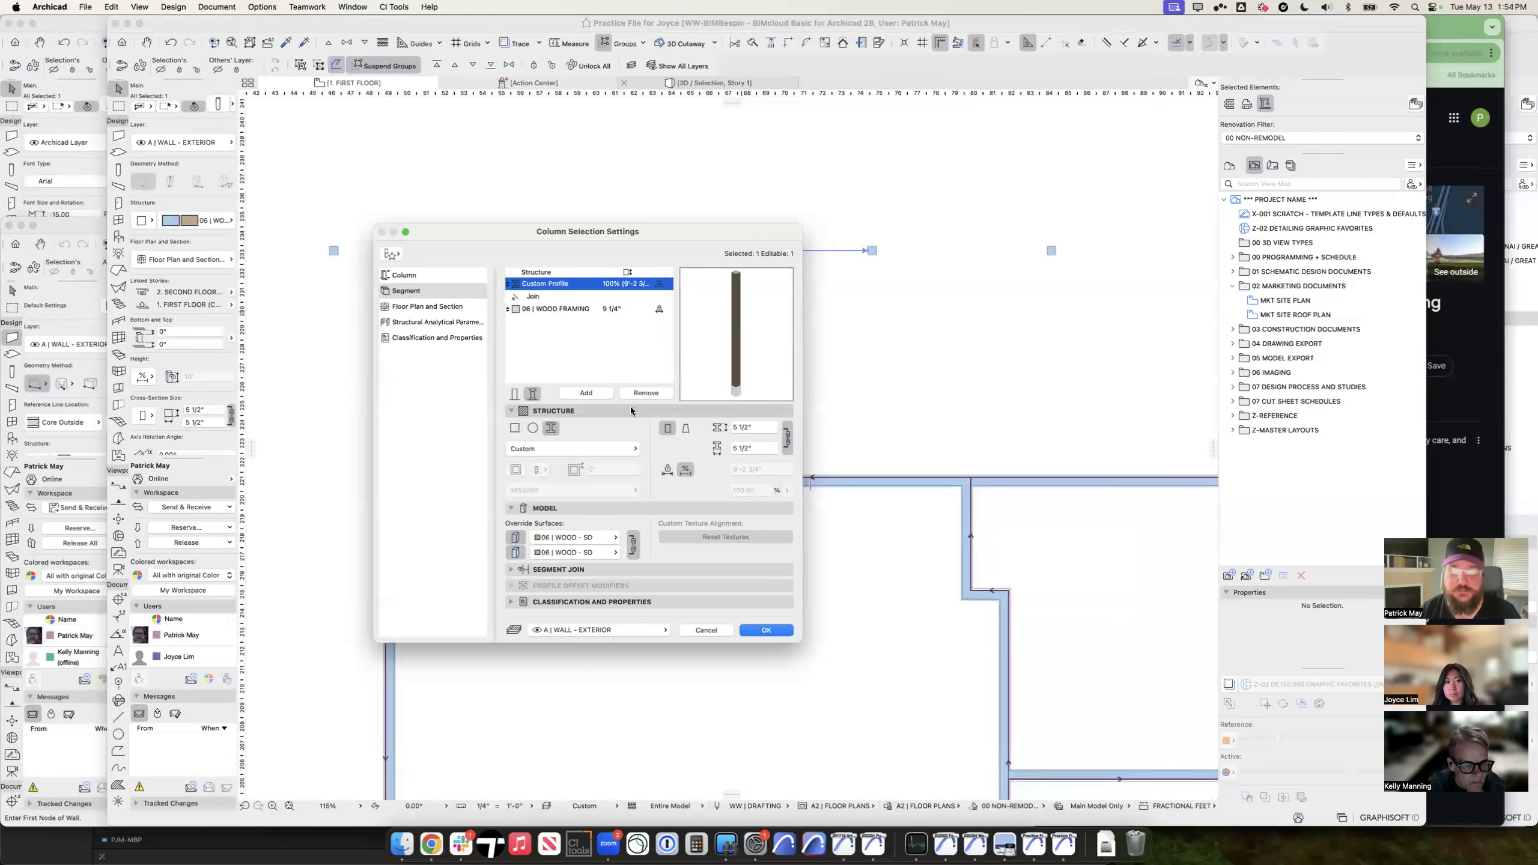
click(548, 447)
text(stee)
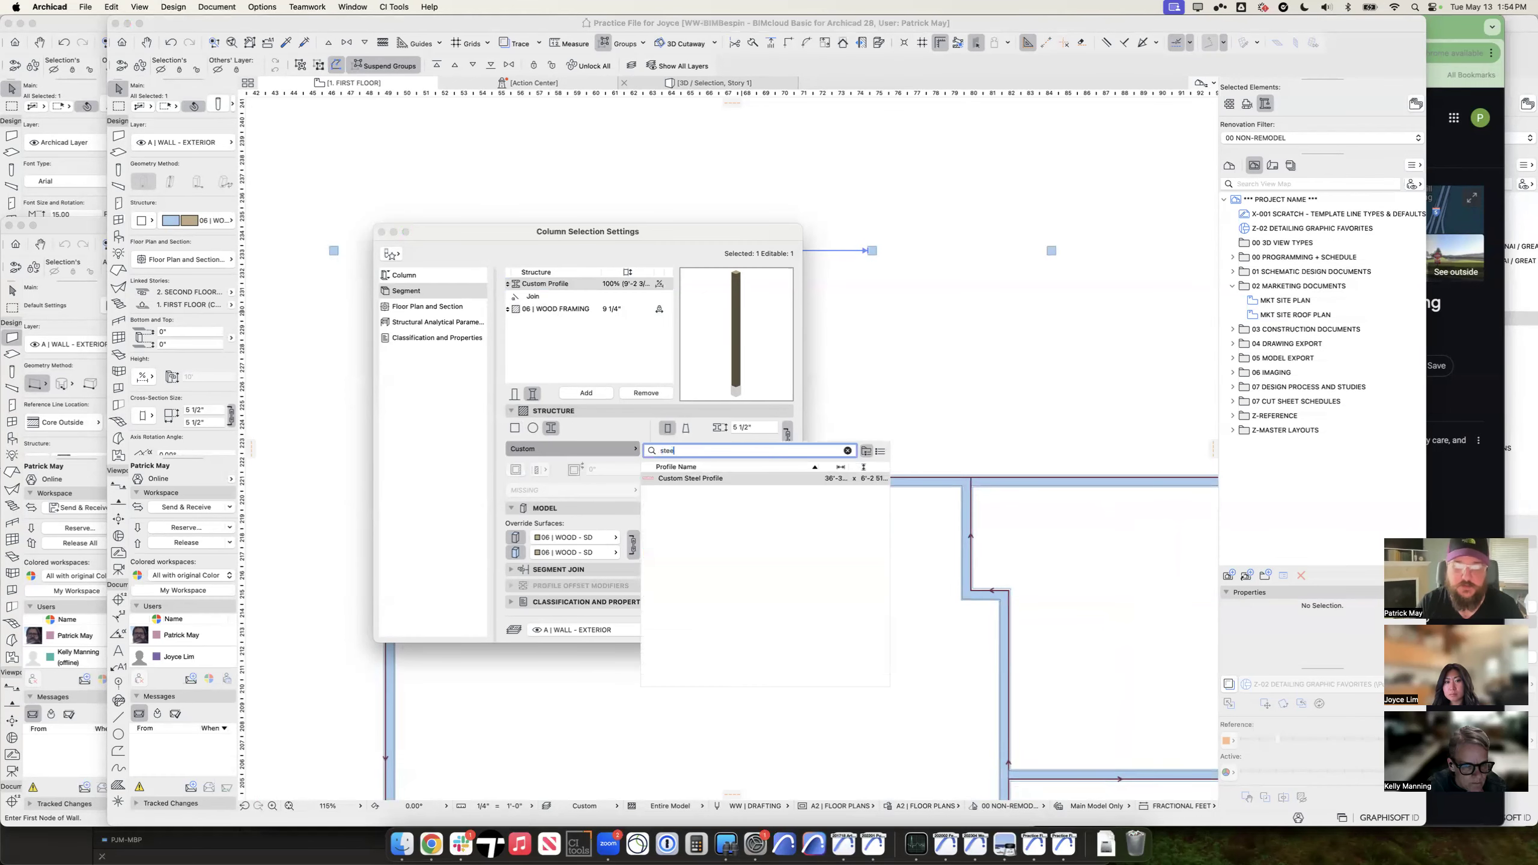
key(BackSpace)
key(BackSpace)
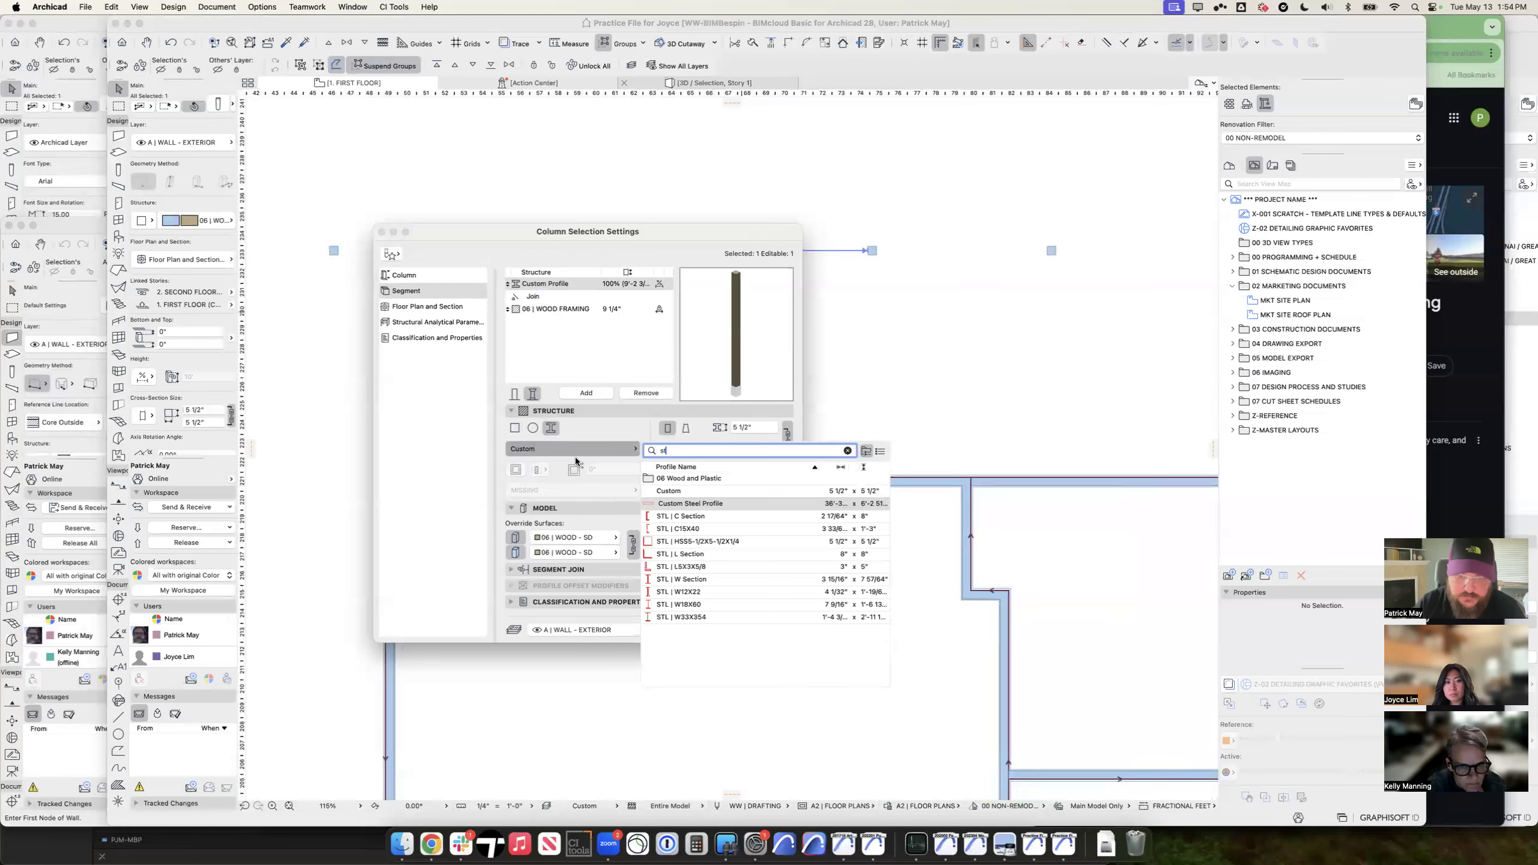
click(679, 578)
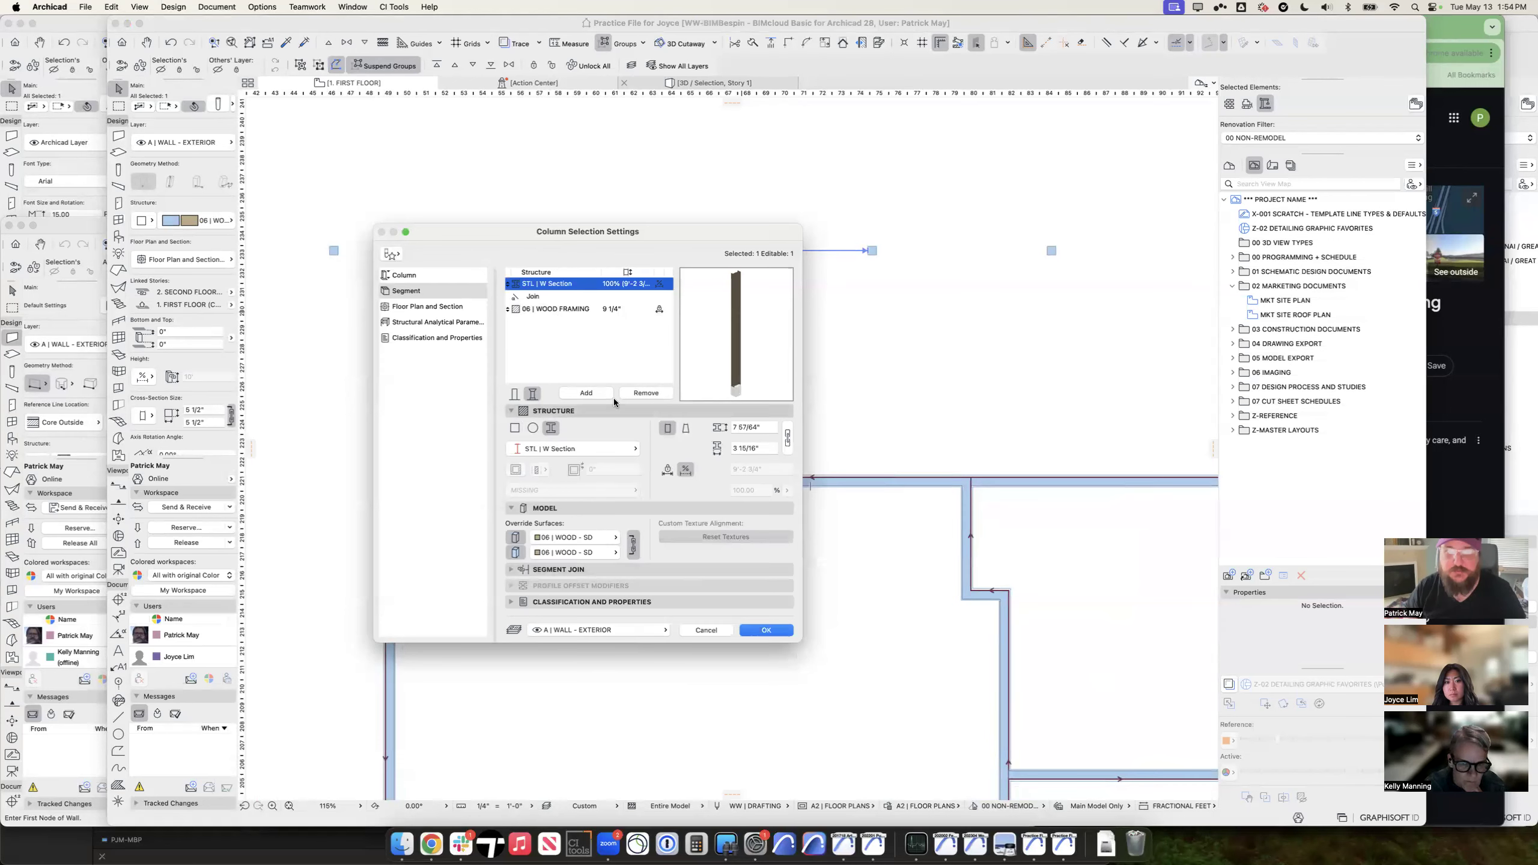
Step: Make the lower wood segment tapered and move the column's core reference axis from its centre to the middle of the left edge
click(557, 309)
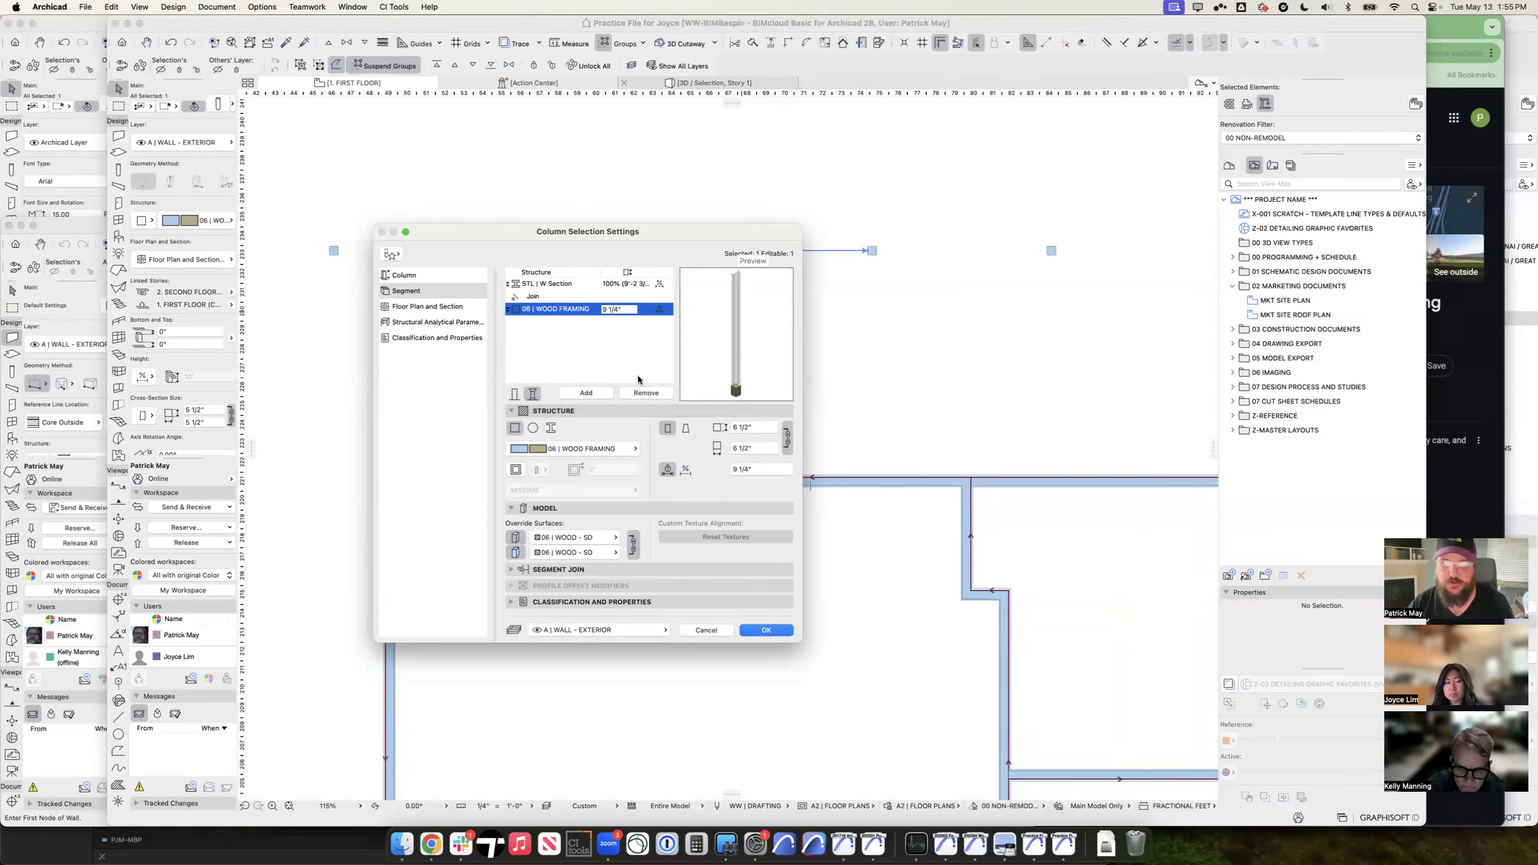
click(686, 429)
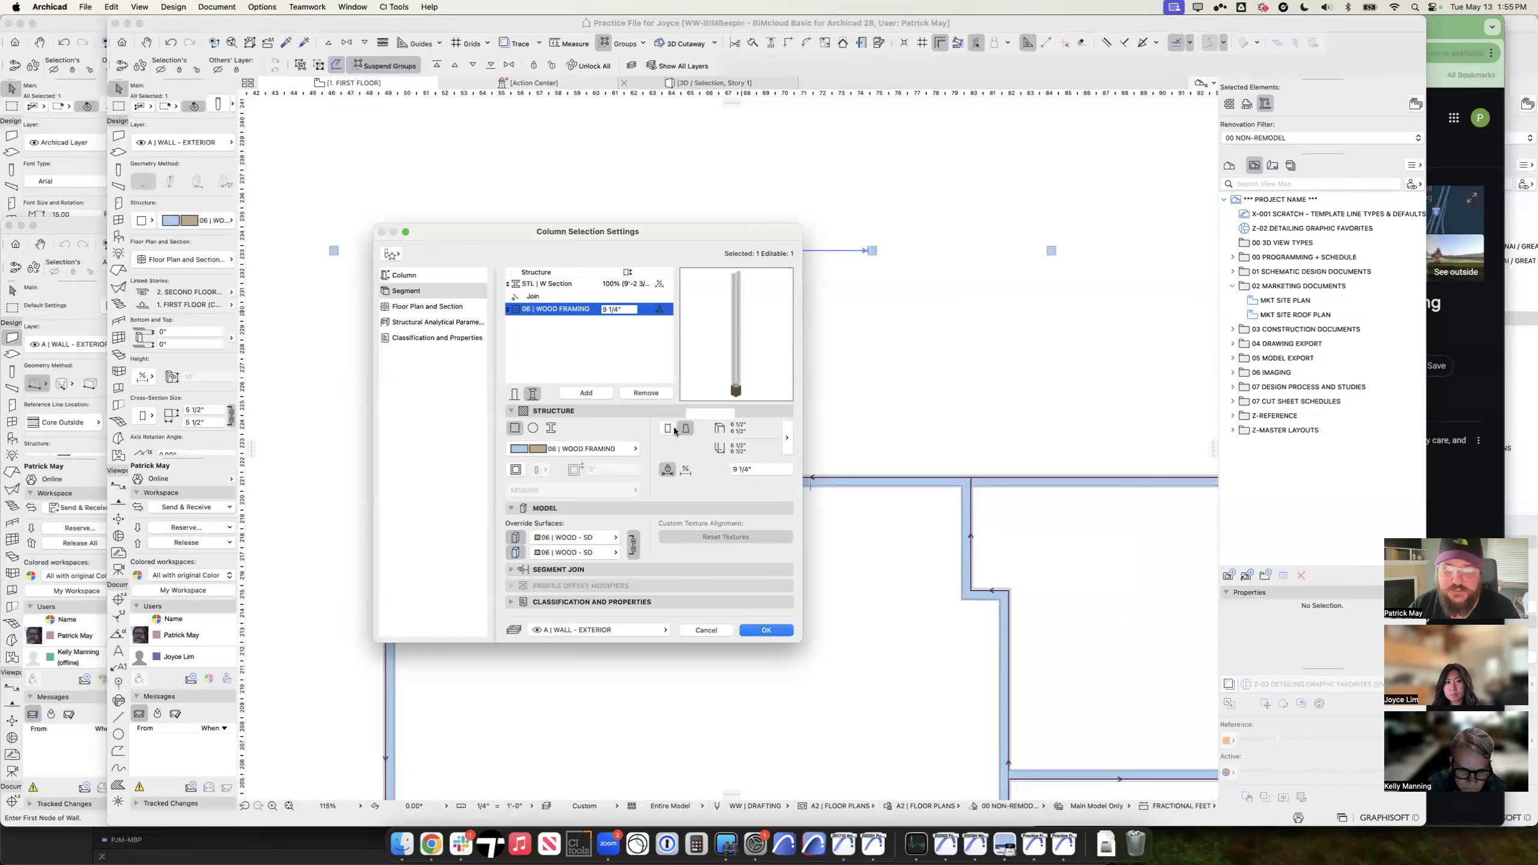
click(567, 285)
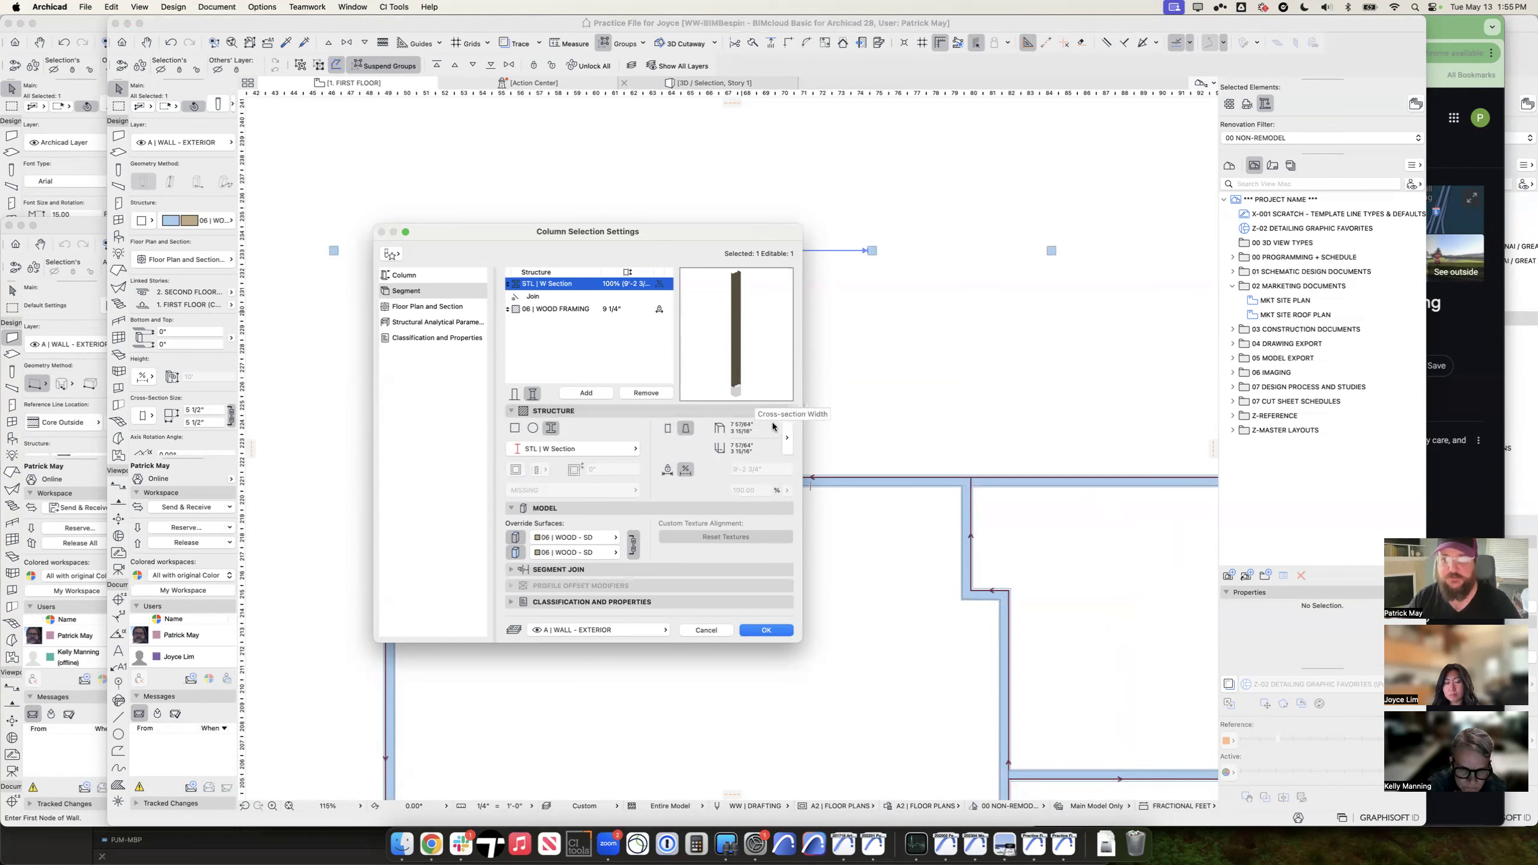
click(426, 275)
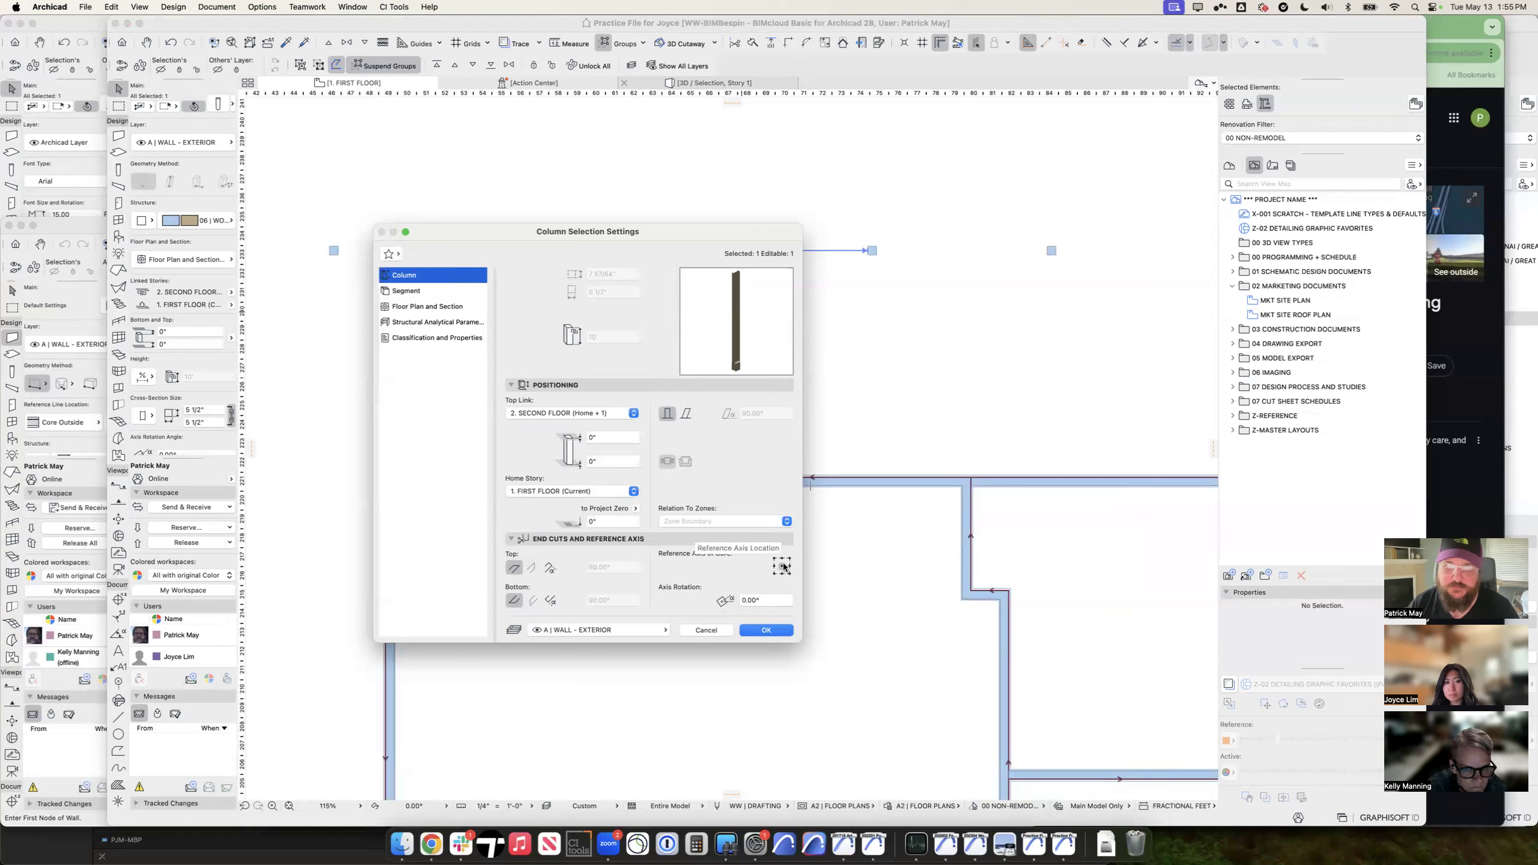
click(773, 567)
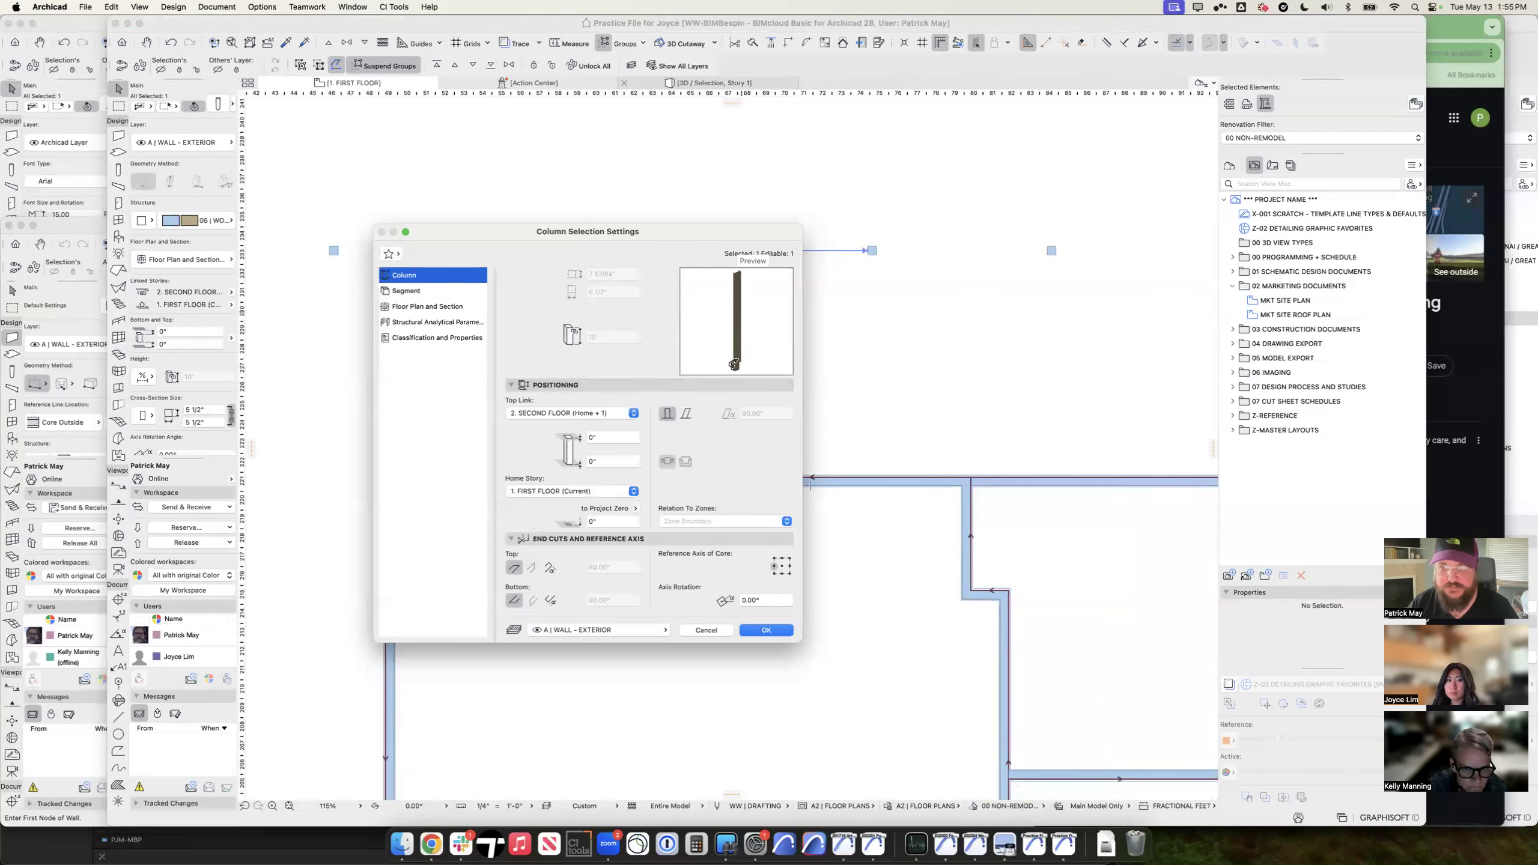
Step: Try rectangular, circular and complex-profile structures for the upper segment and browse the 05 Metals profiles
click(409, 291)
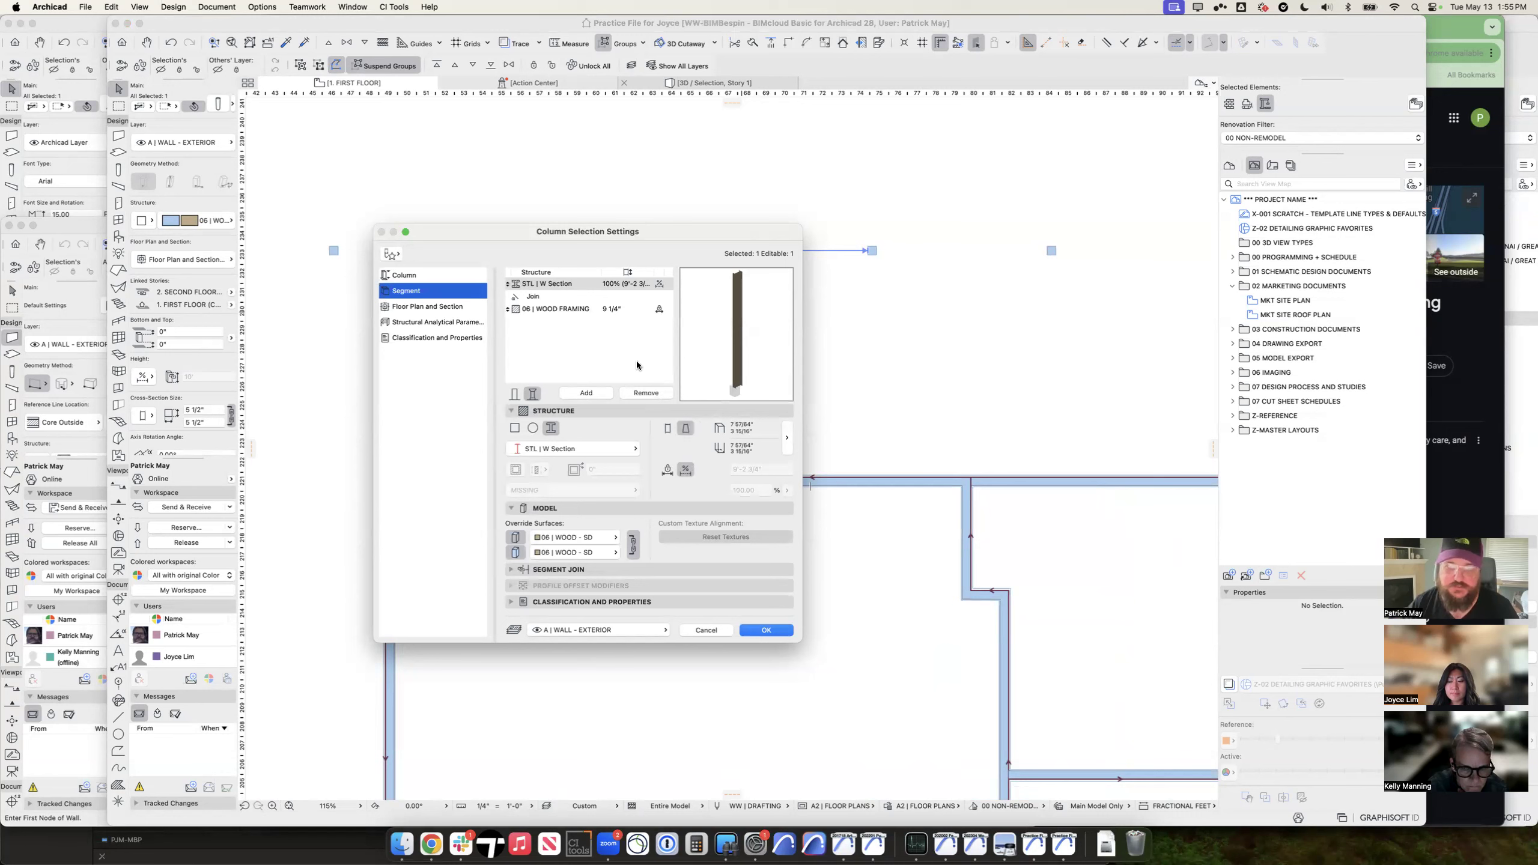
click(515, 428)
click(533, 428)
click(550, 428)
click(573, 449)
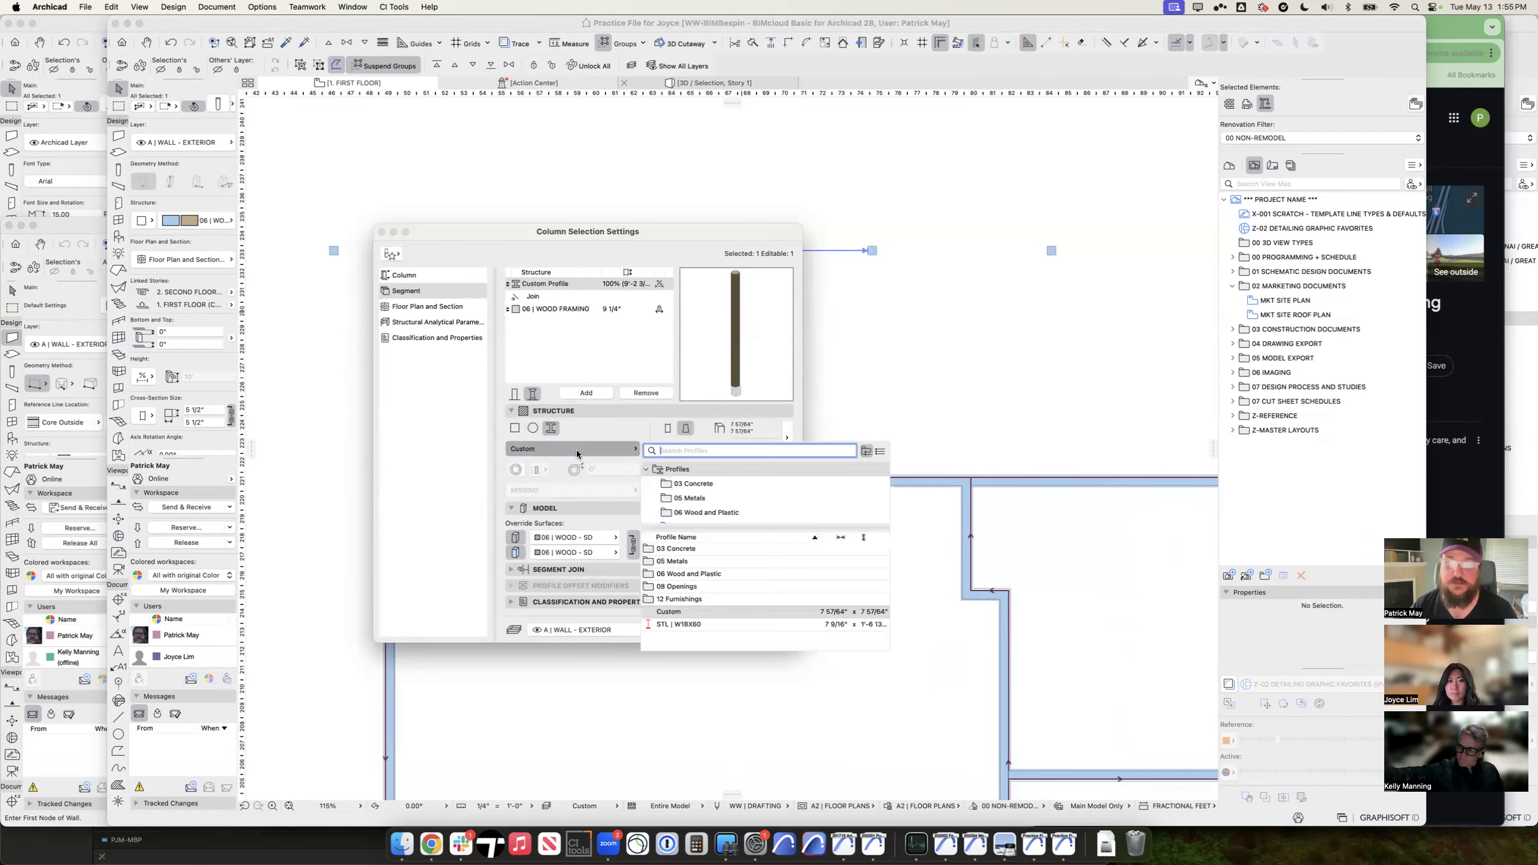
double_click(676, 561)
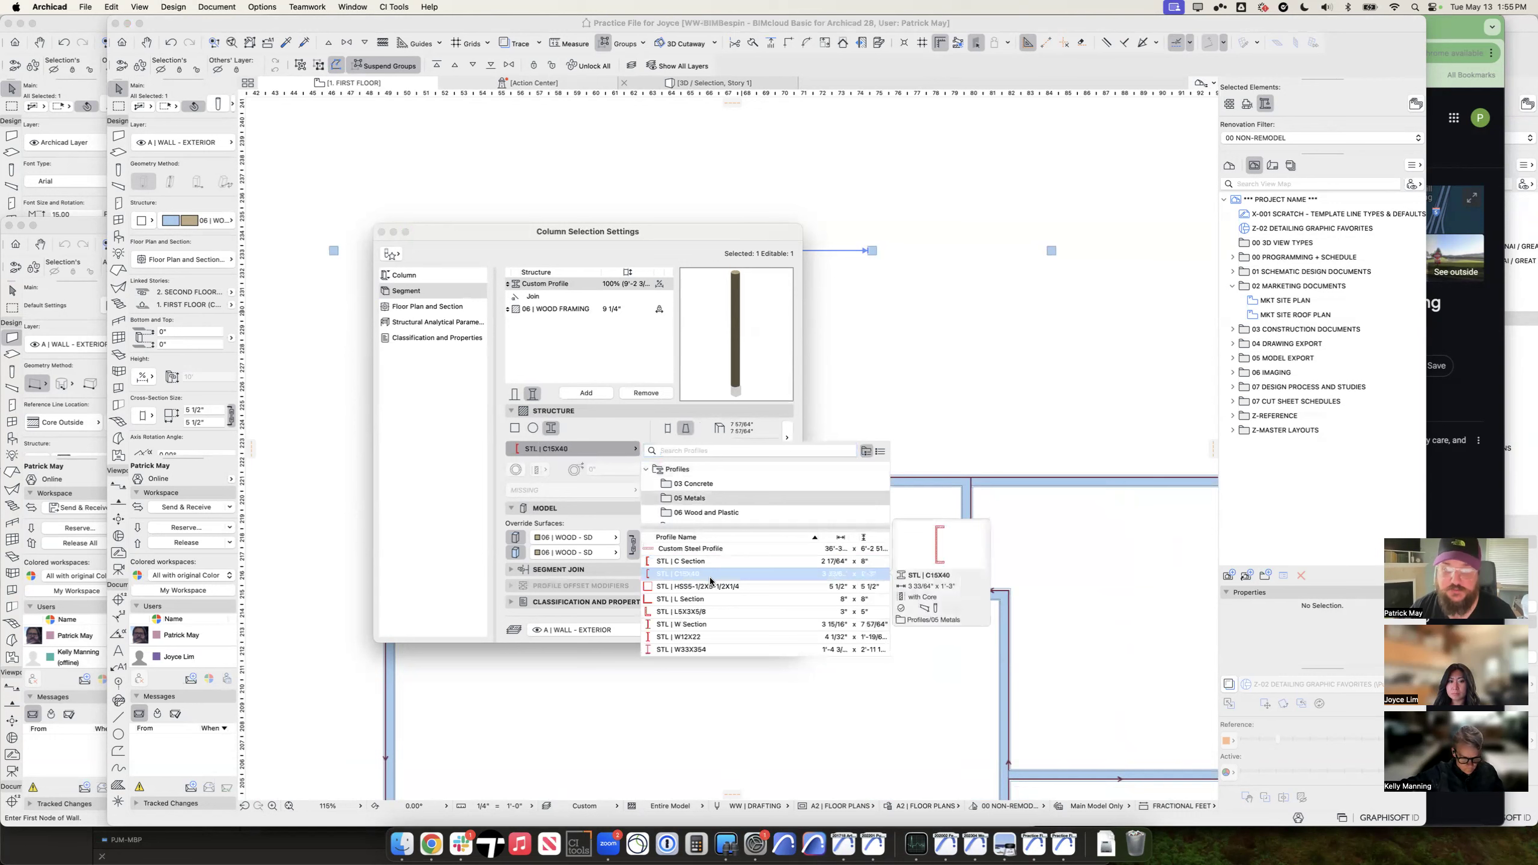
click(704, 587)
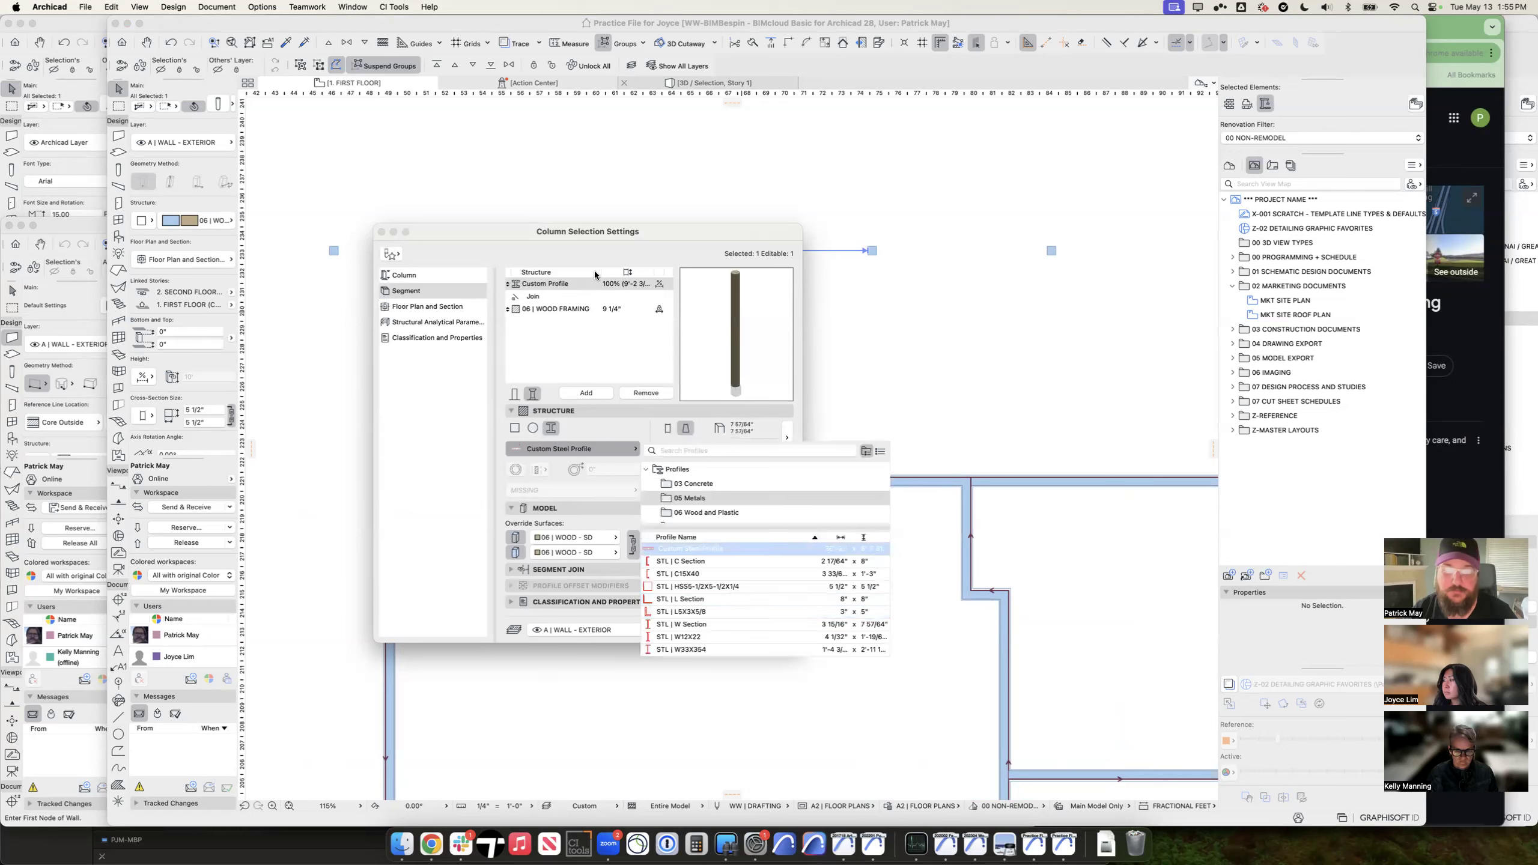
click(429, 305)
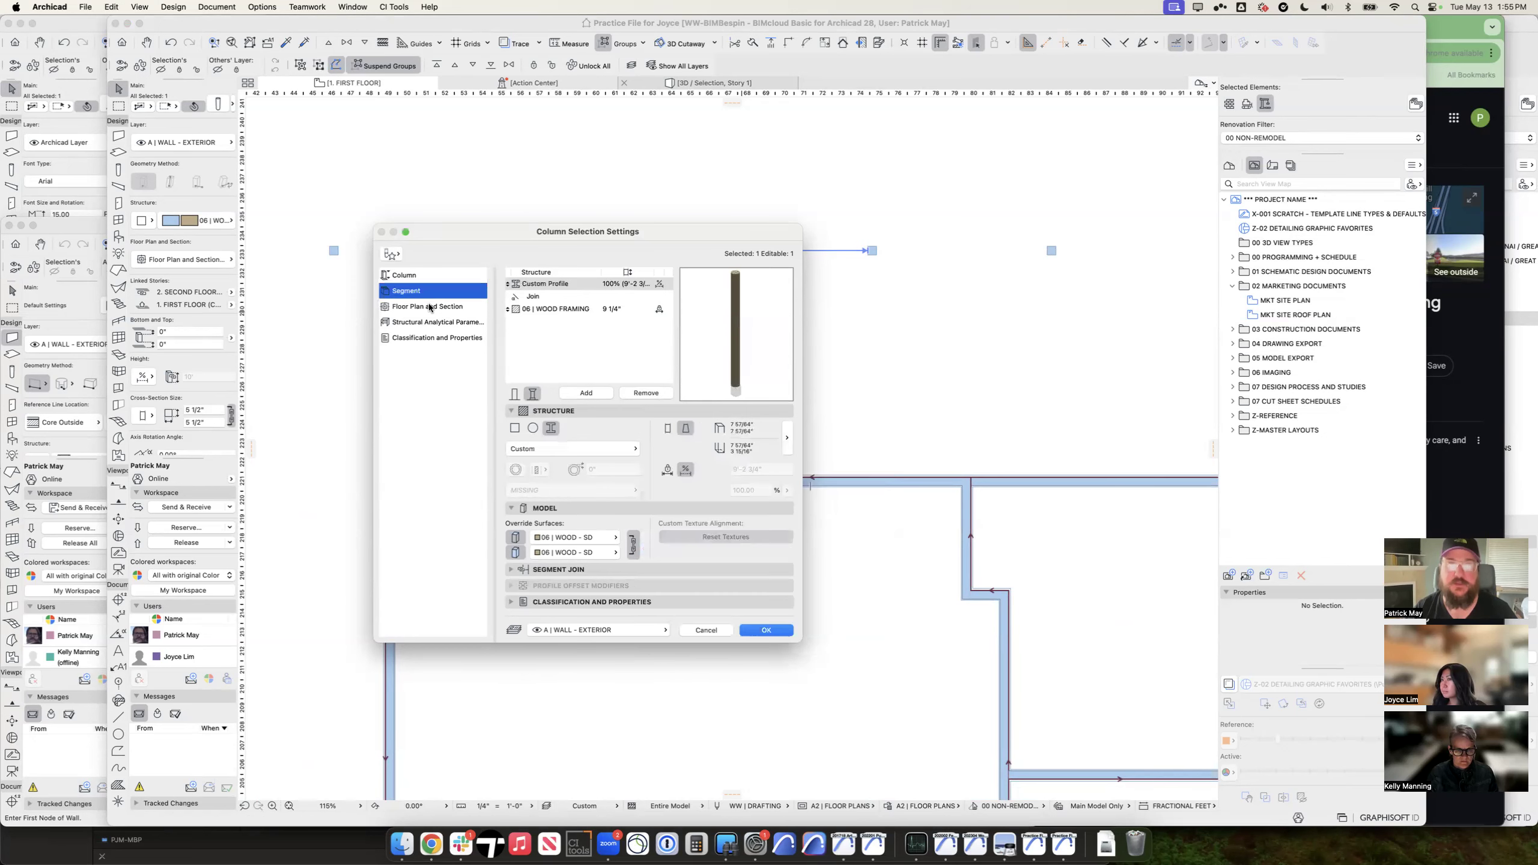
Step: Check the multi-segment column's floor plan preview and discard all changes to its settings
click(457, 307)
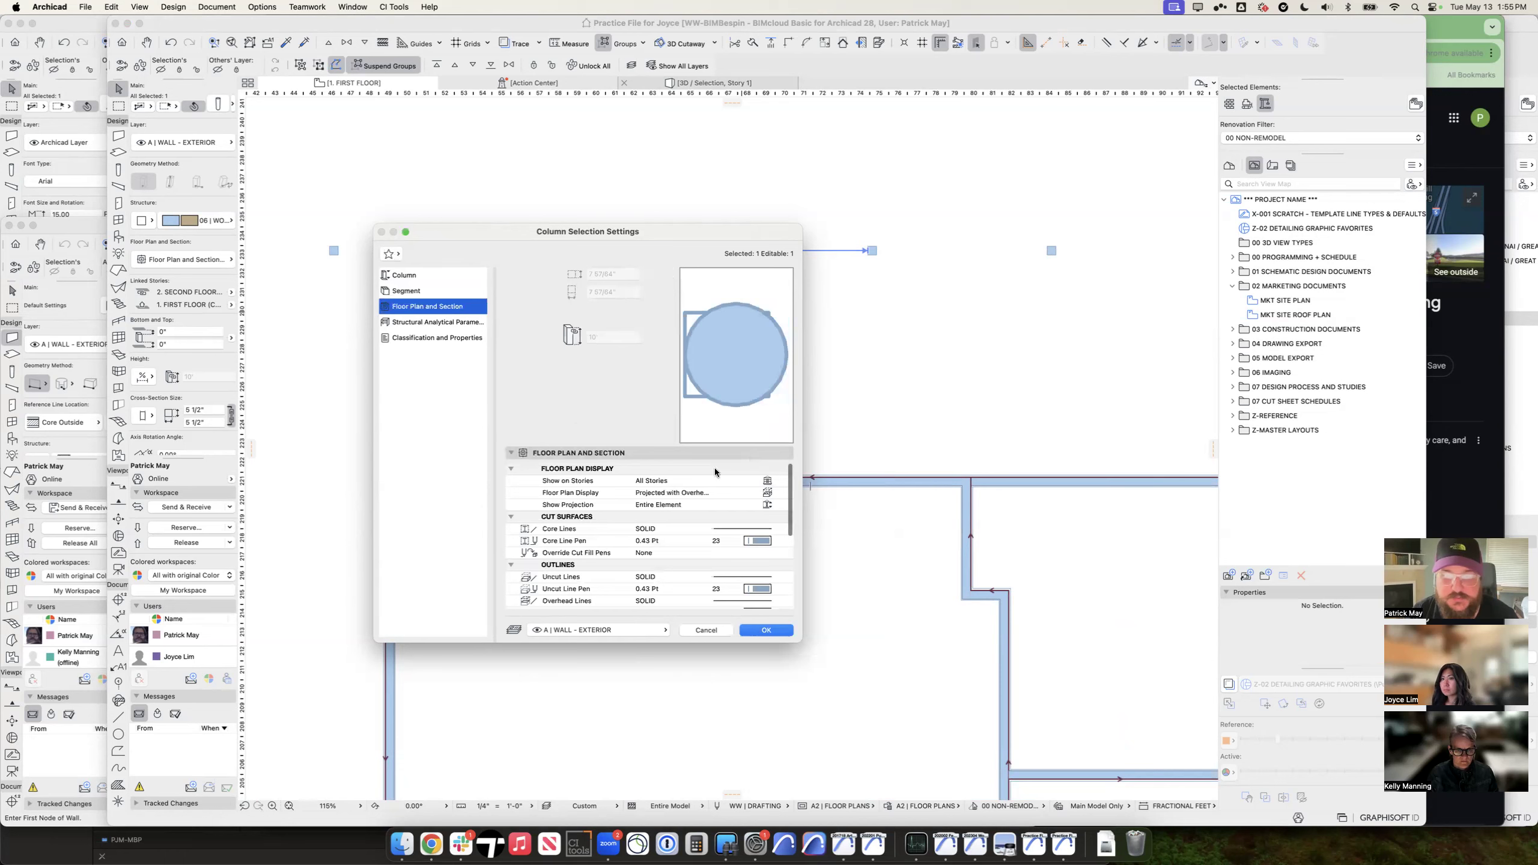
key(Escape)
key(Escape)
Step: Reopen the same column's settings and review its Show on Stories choices and Floor Plan Display option
click(691, 251)
key(super+t)
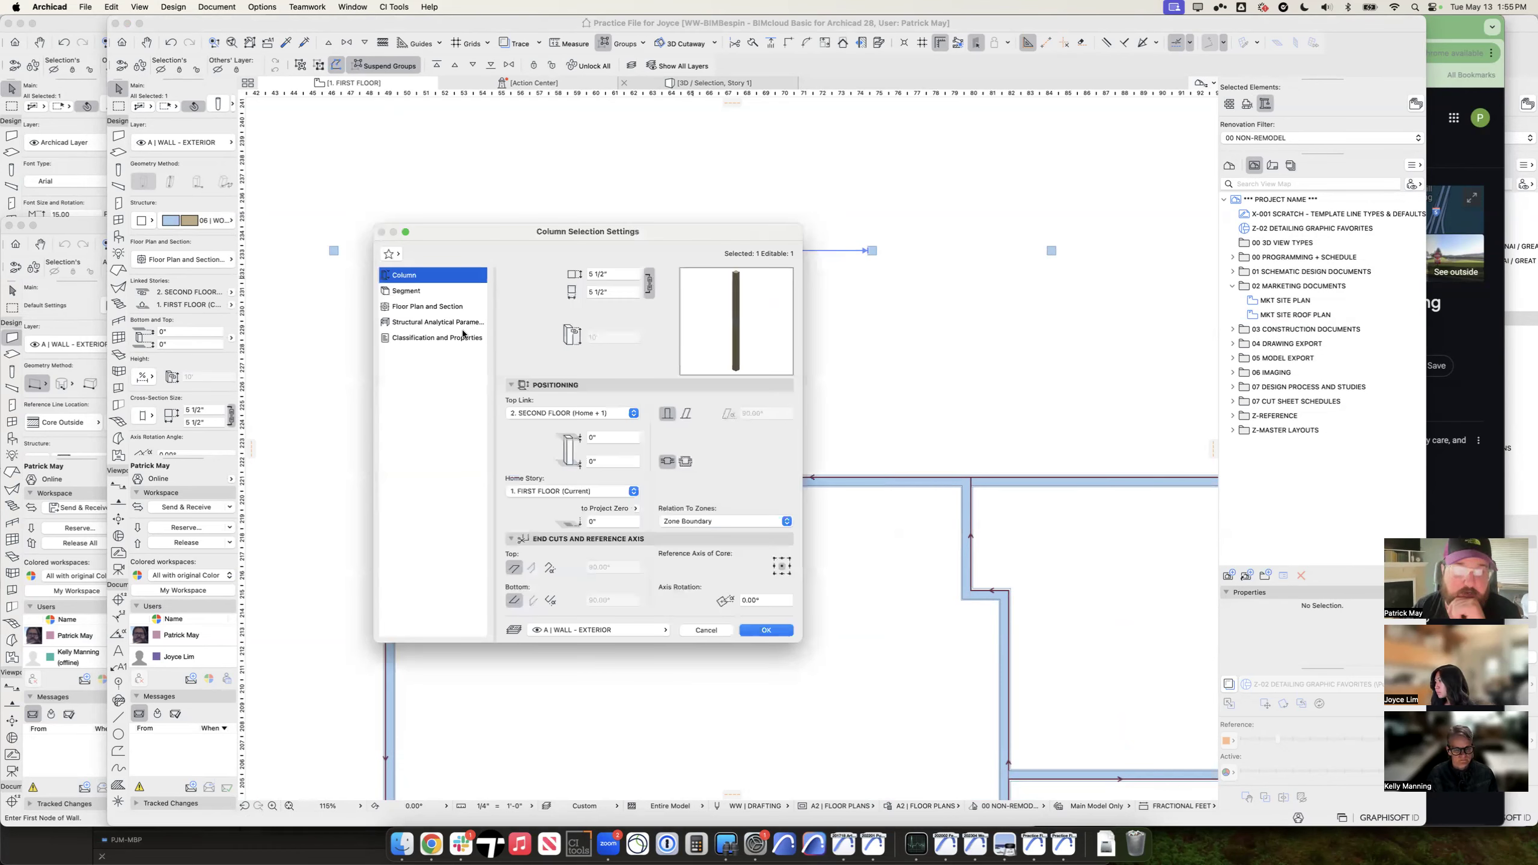
click(434, 313)
click(726, 482)
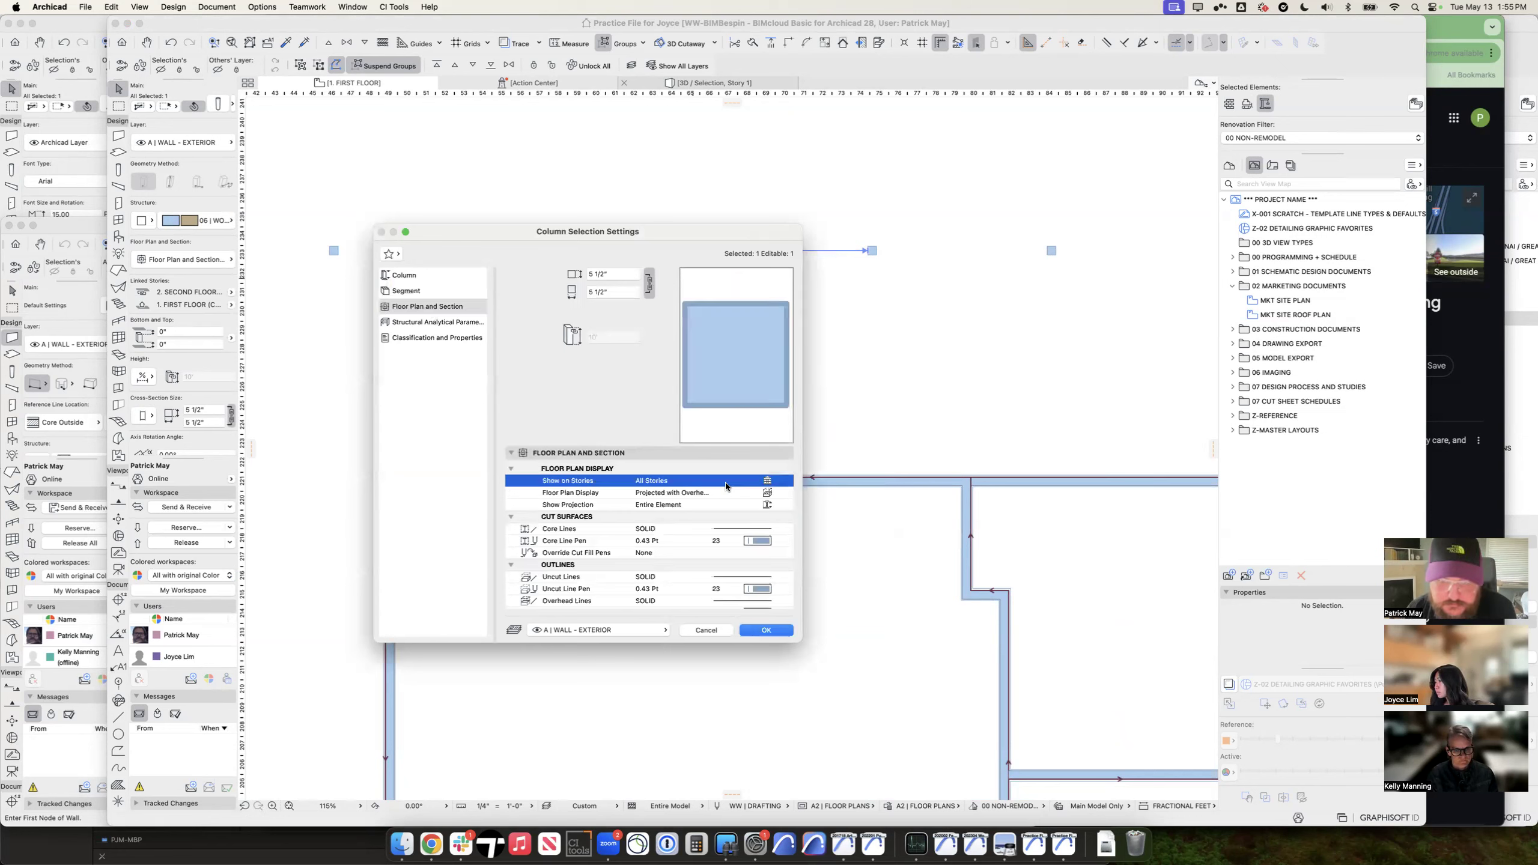
click(779, 481)
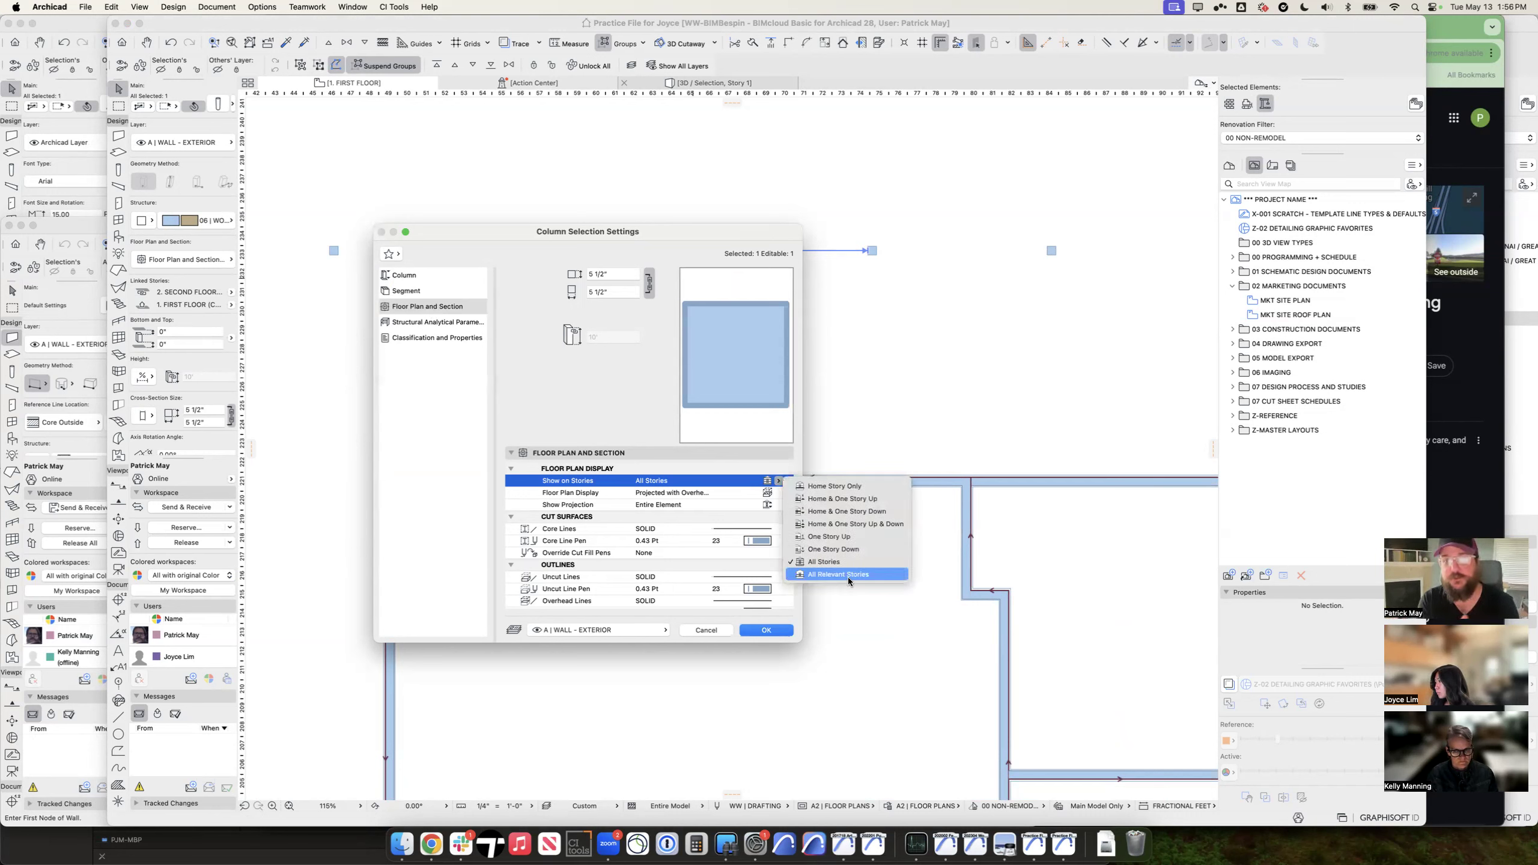
click(692, 498)
click(741, 495)
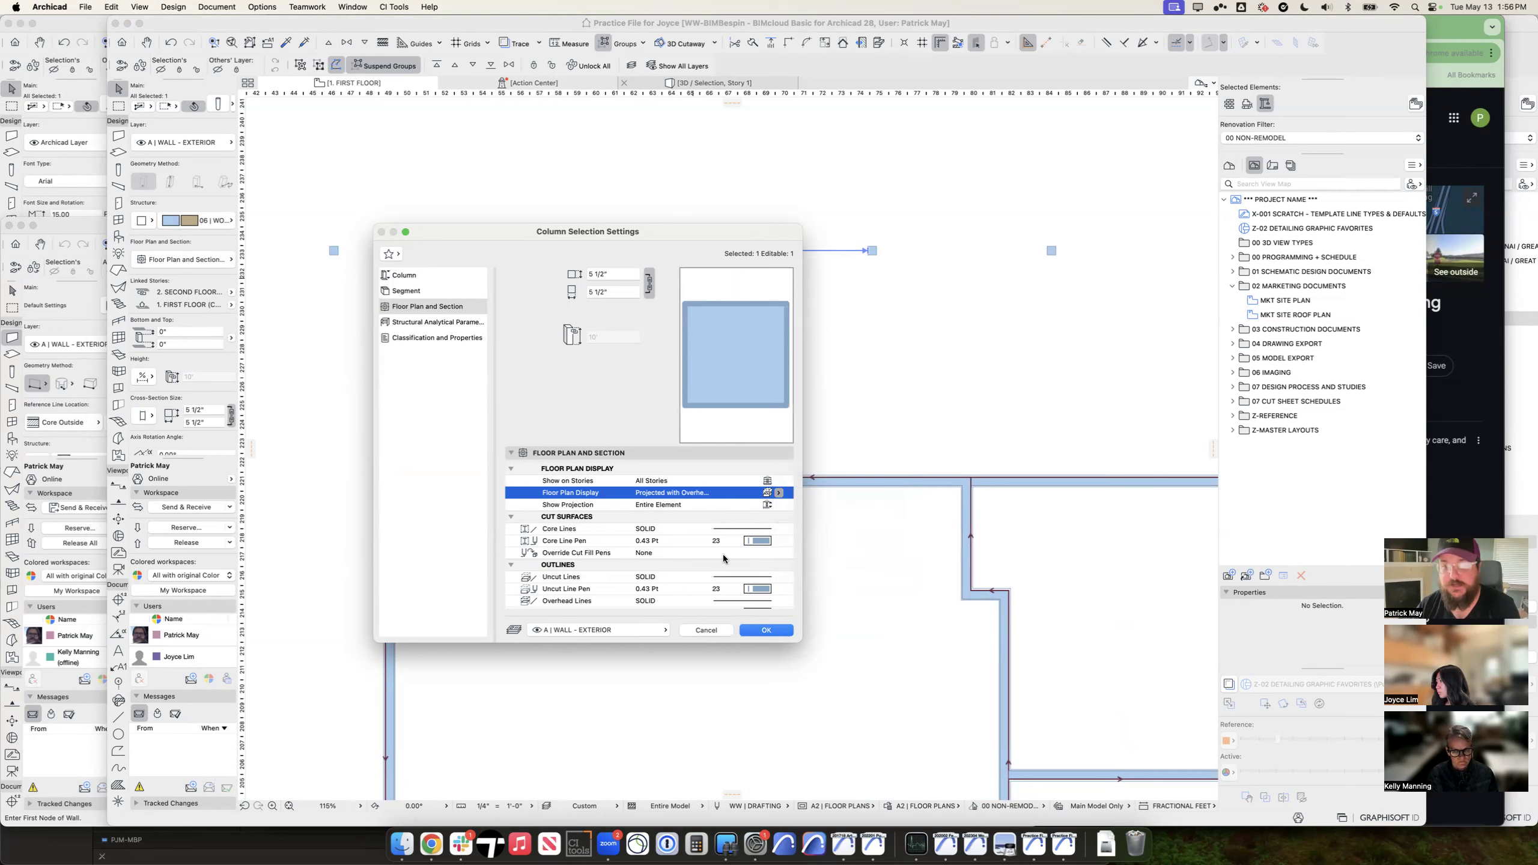
Step: Set the column's floor plan symbol type to X
scroll(751, 548, down, 5)
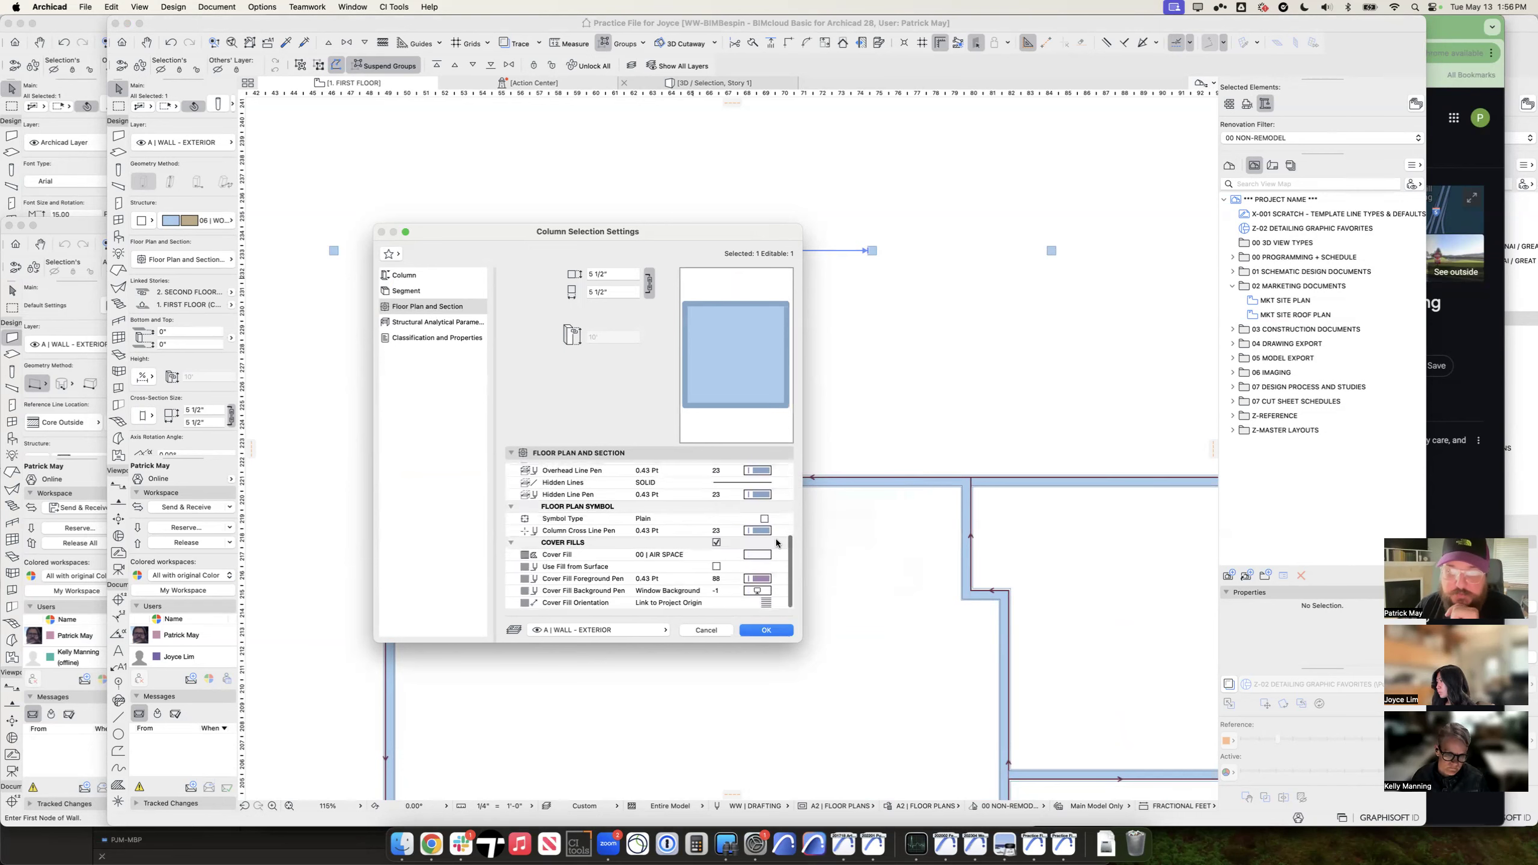
click(726, 518)
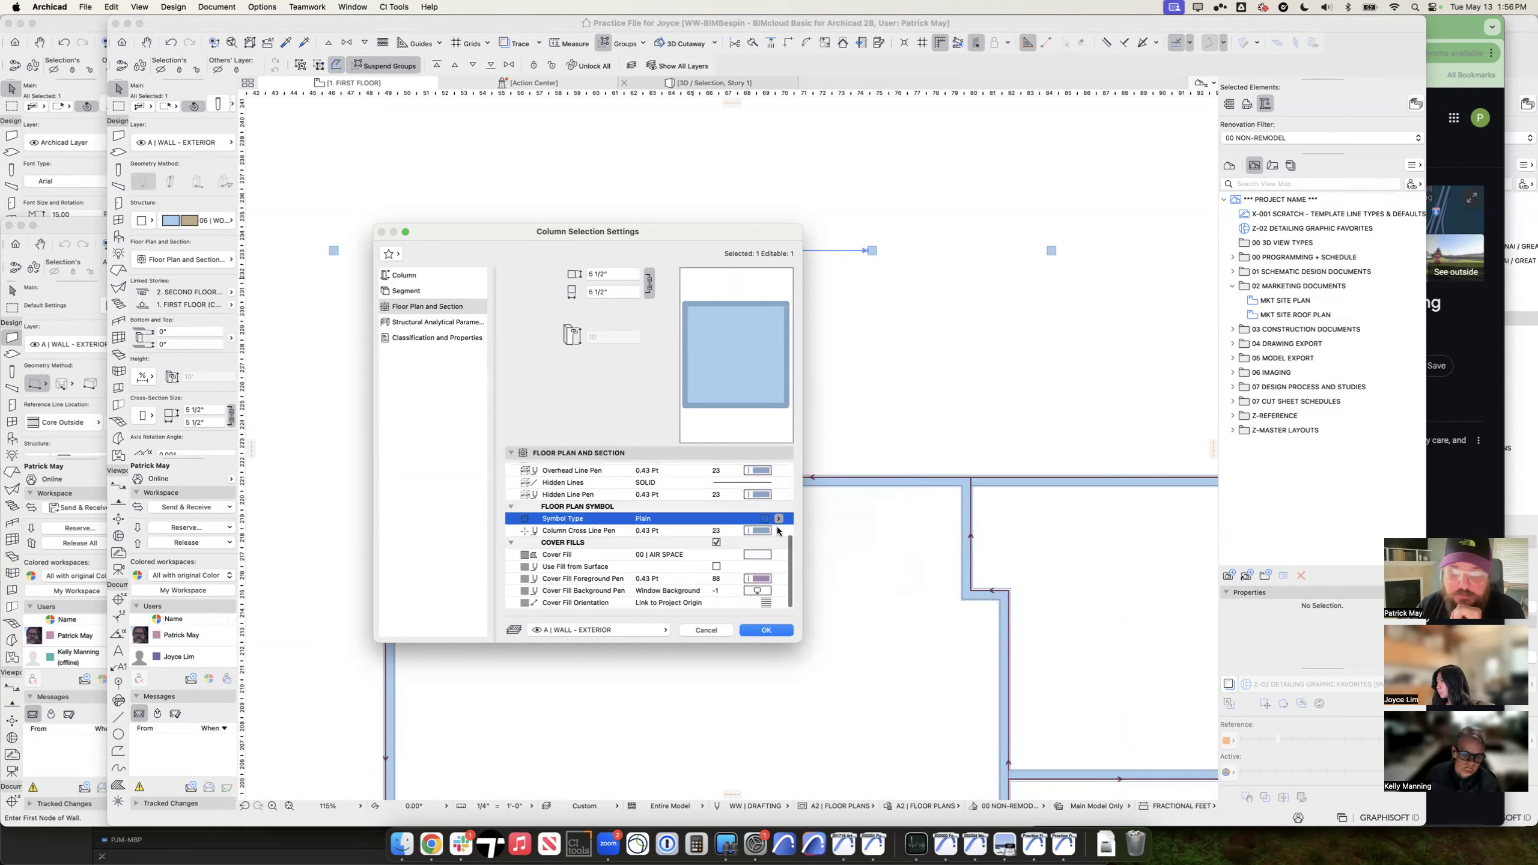
click(814, 557)
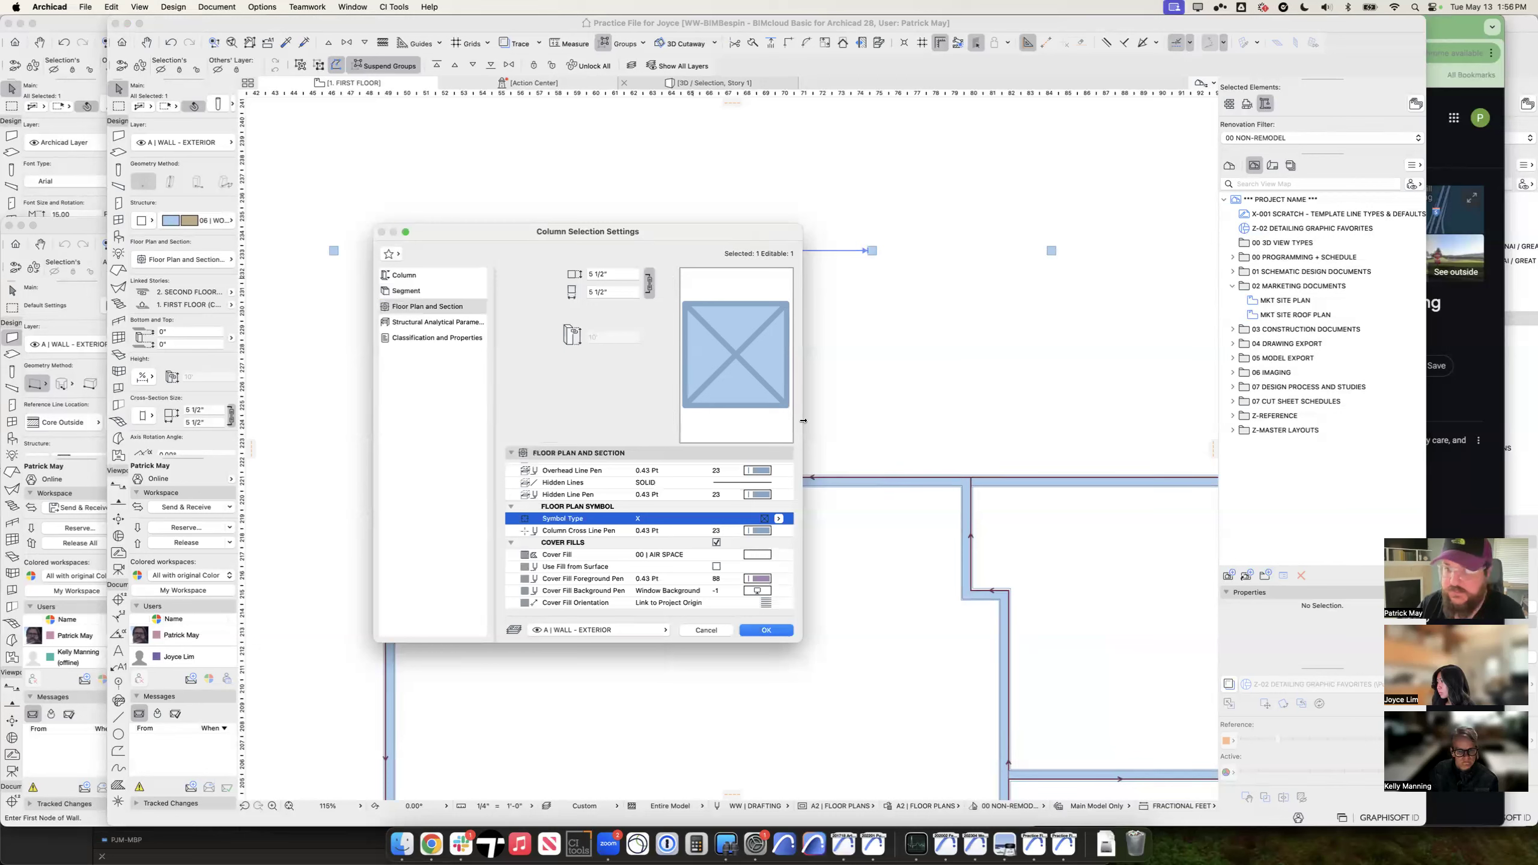
click(779, 519)
click(811, 519)
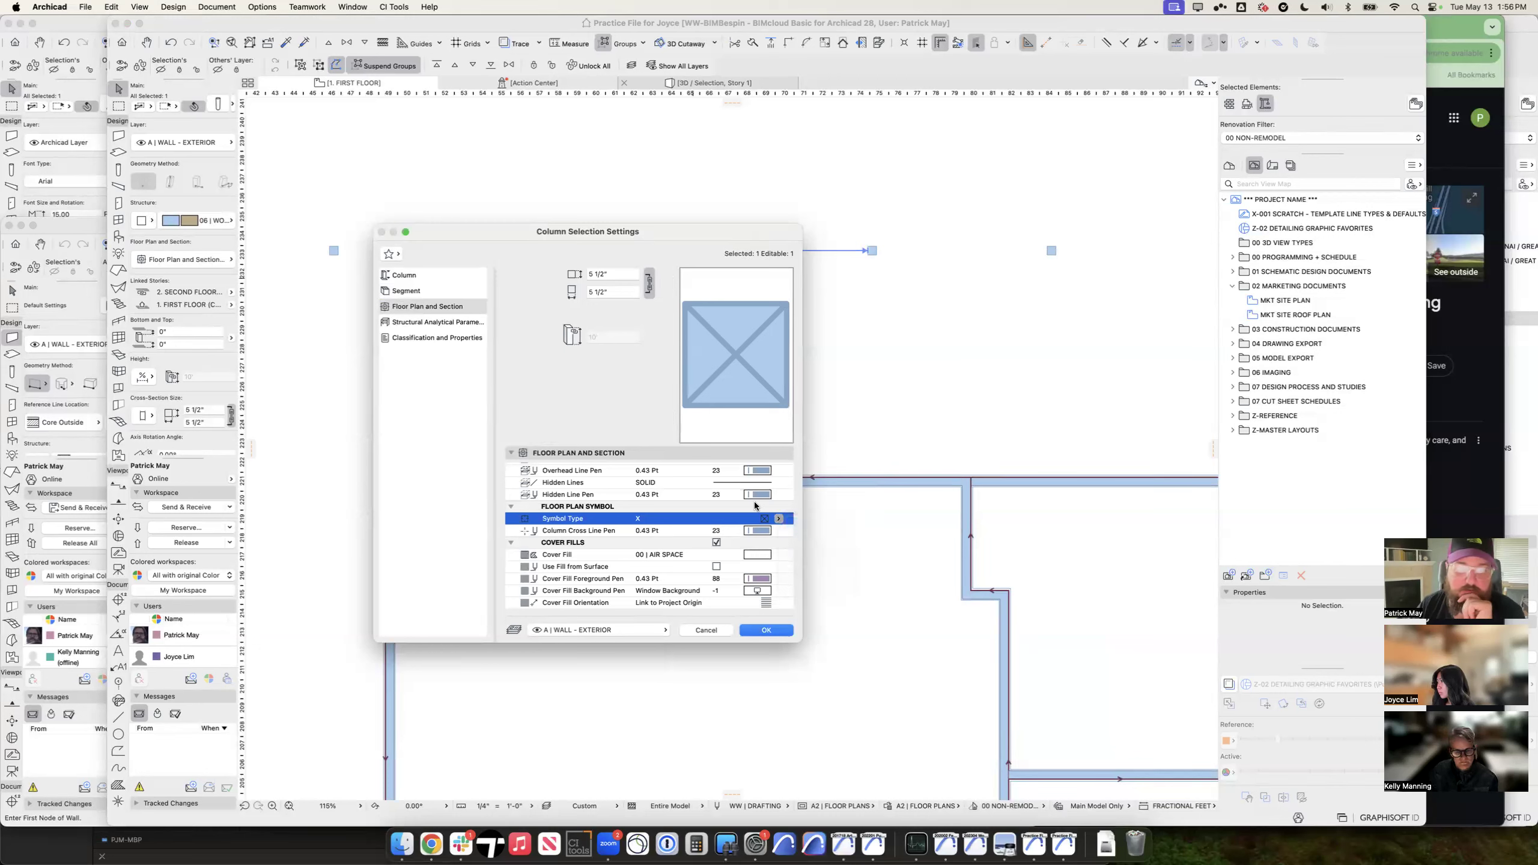
Step: Look through the column's structural and classification settings and set its Archicad Classification to Column
click(451, 322)
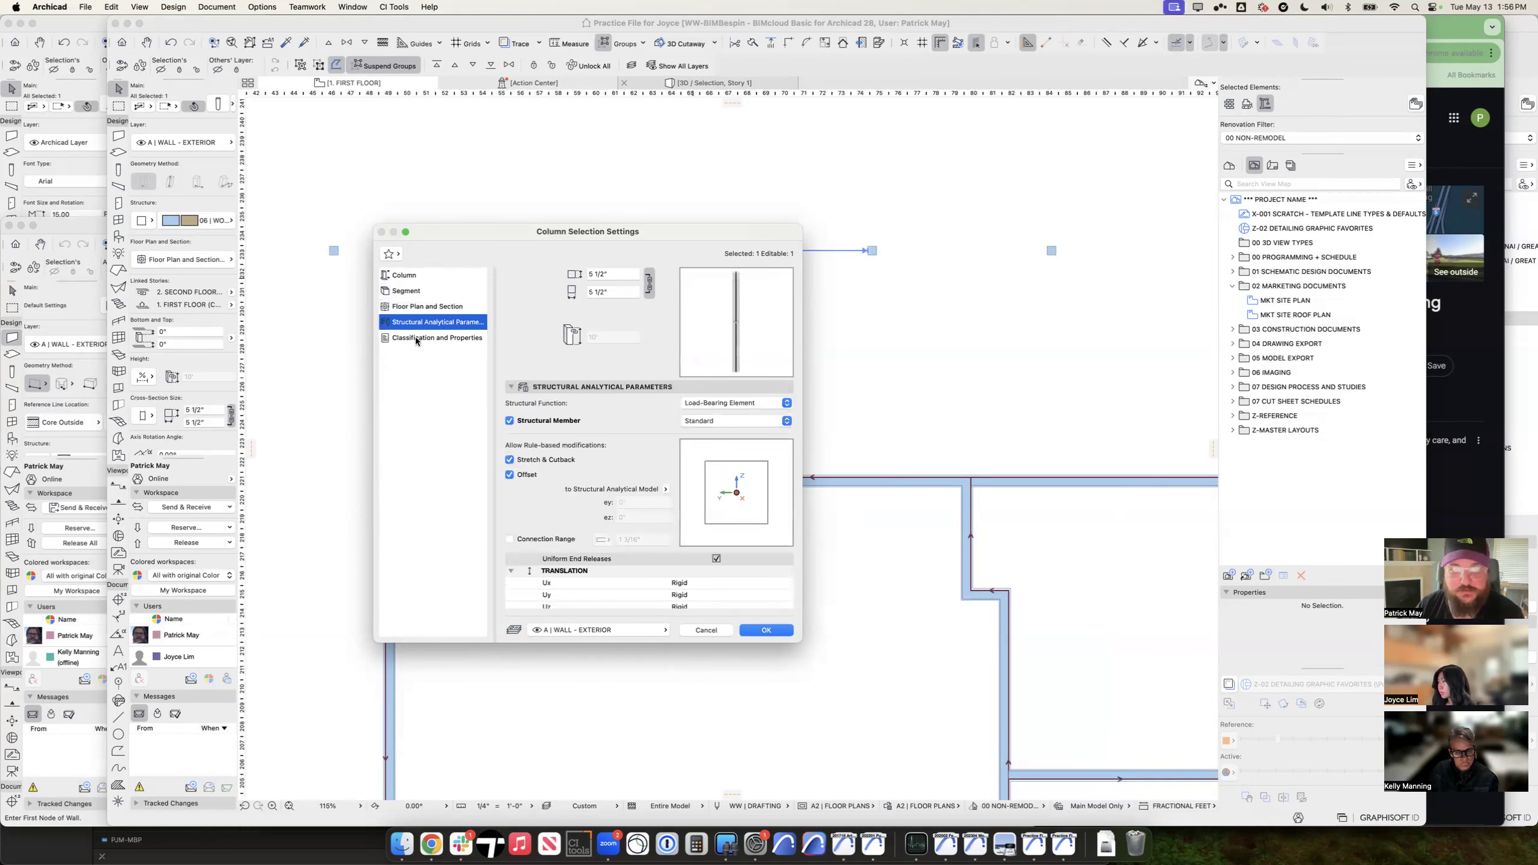
click(418, 338)
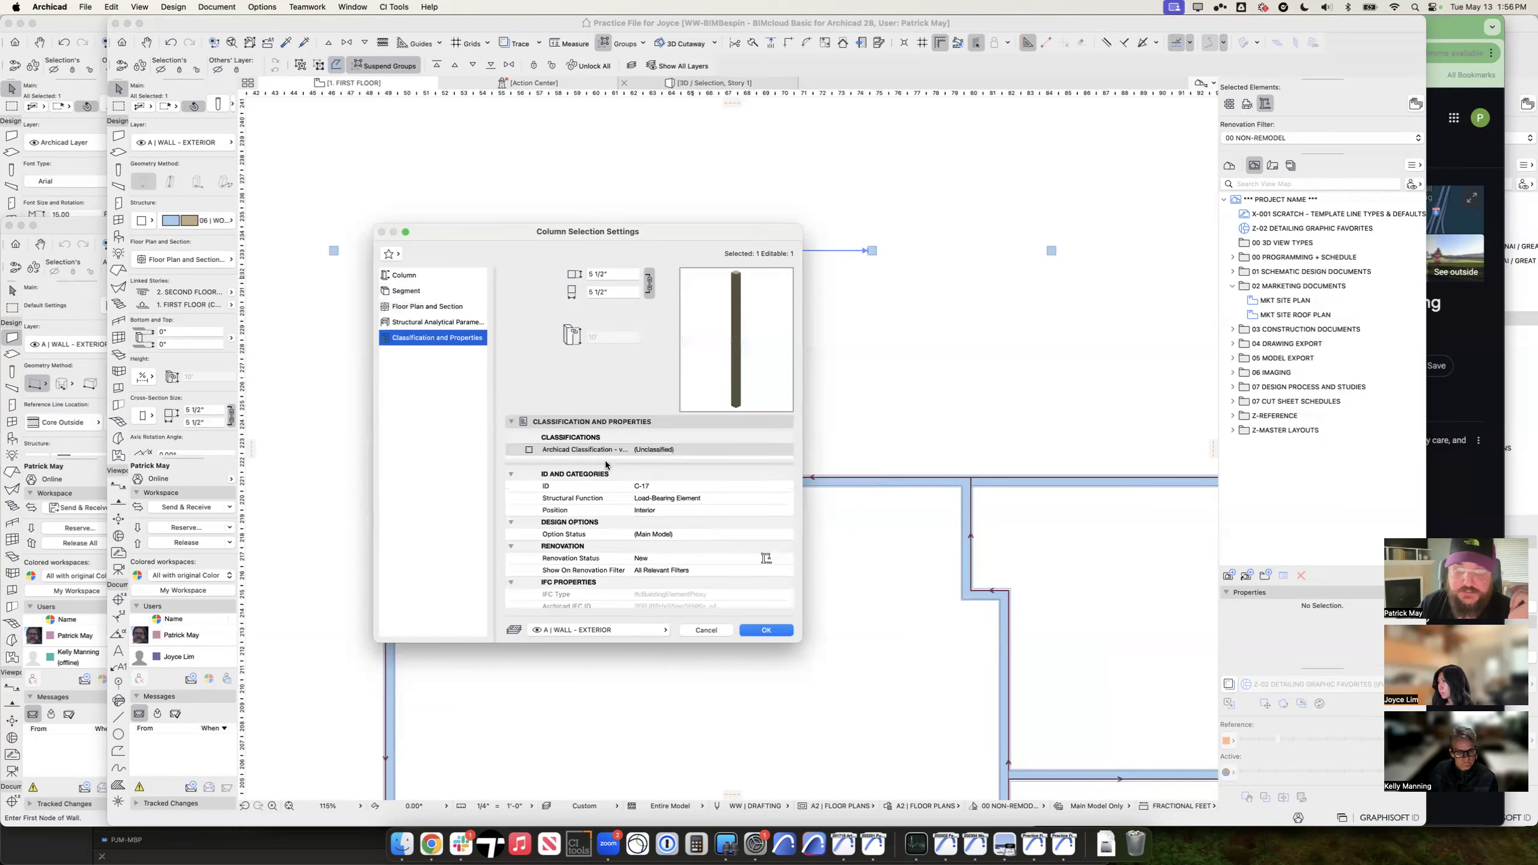
drag(606, 463, 611, 500)
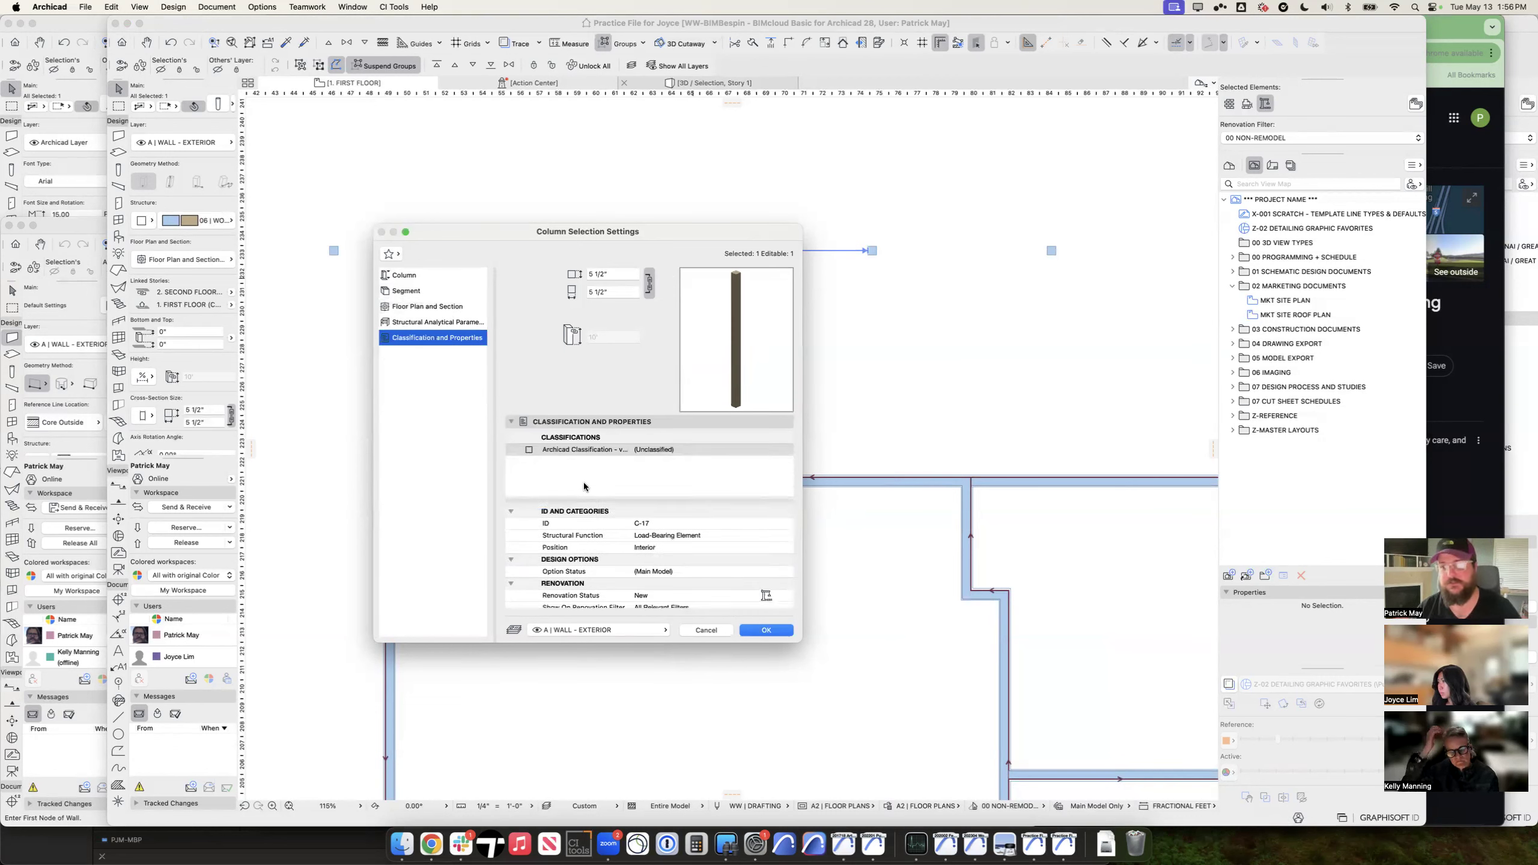
click(531, 450)
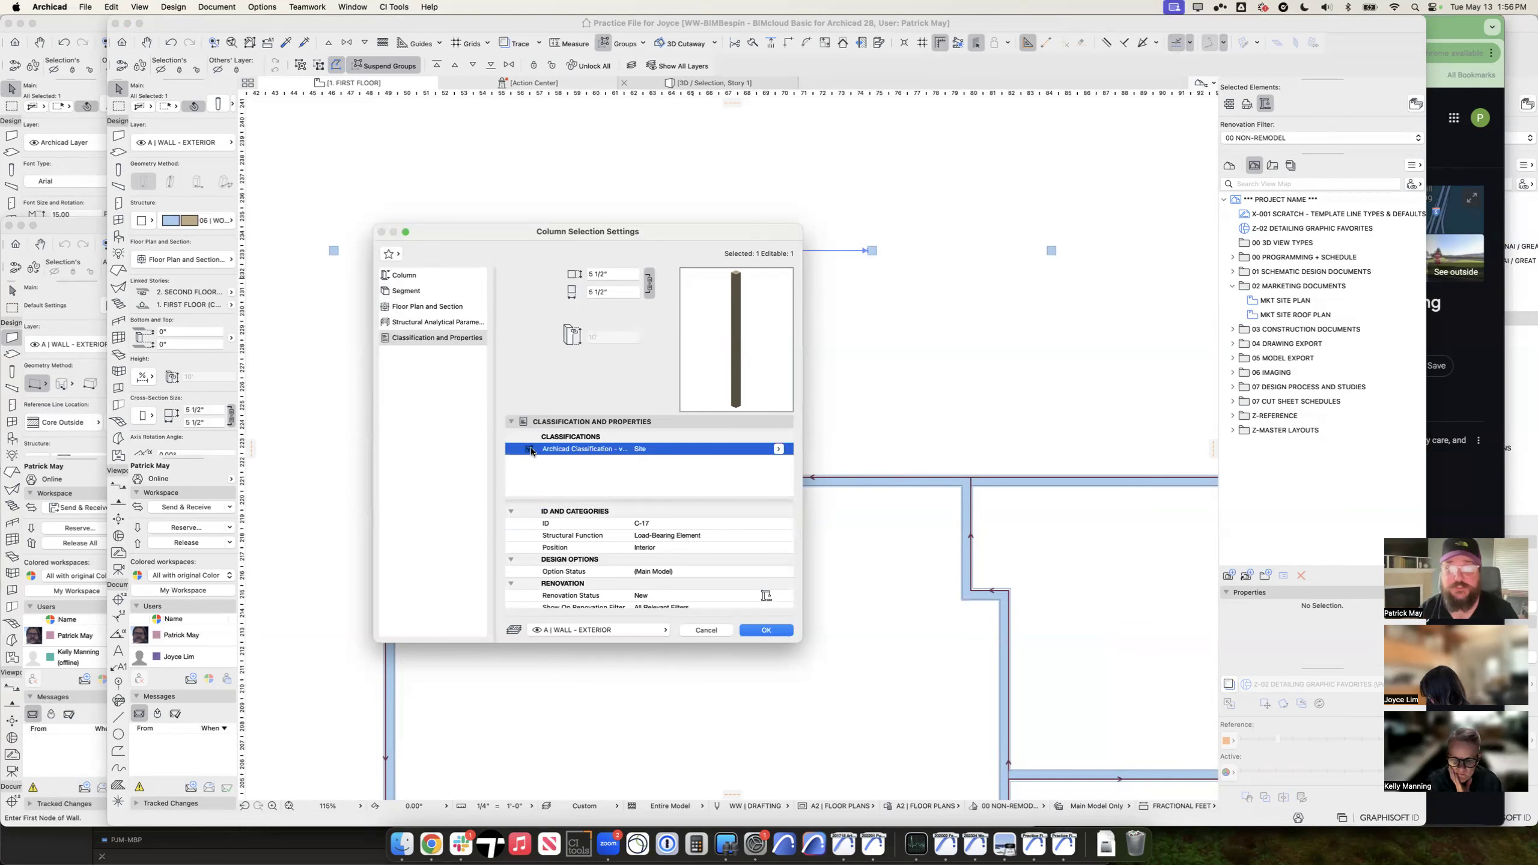
click(778, 449)
text(column)
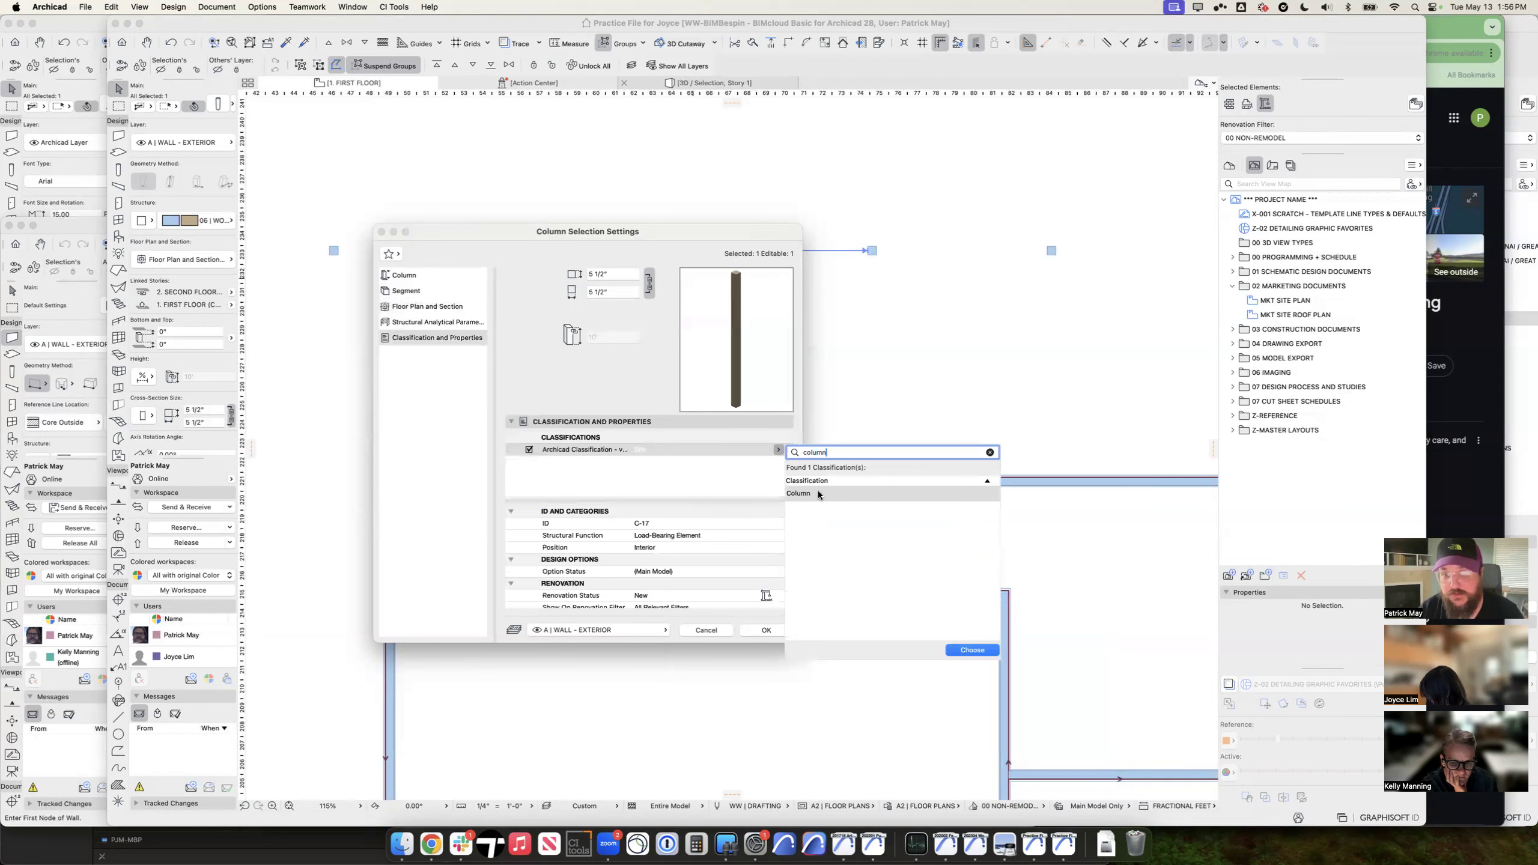
click(817, 491)
click(972, 650)
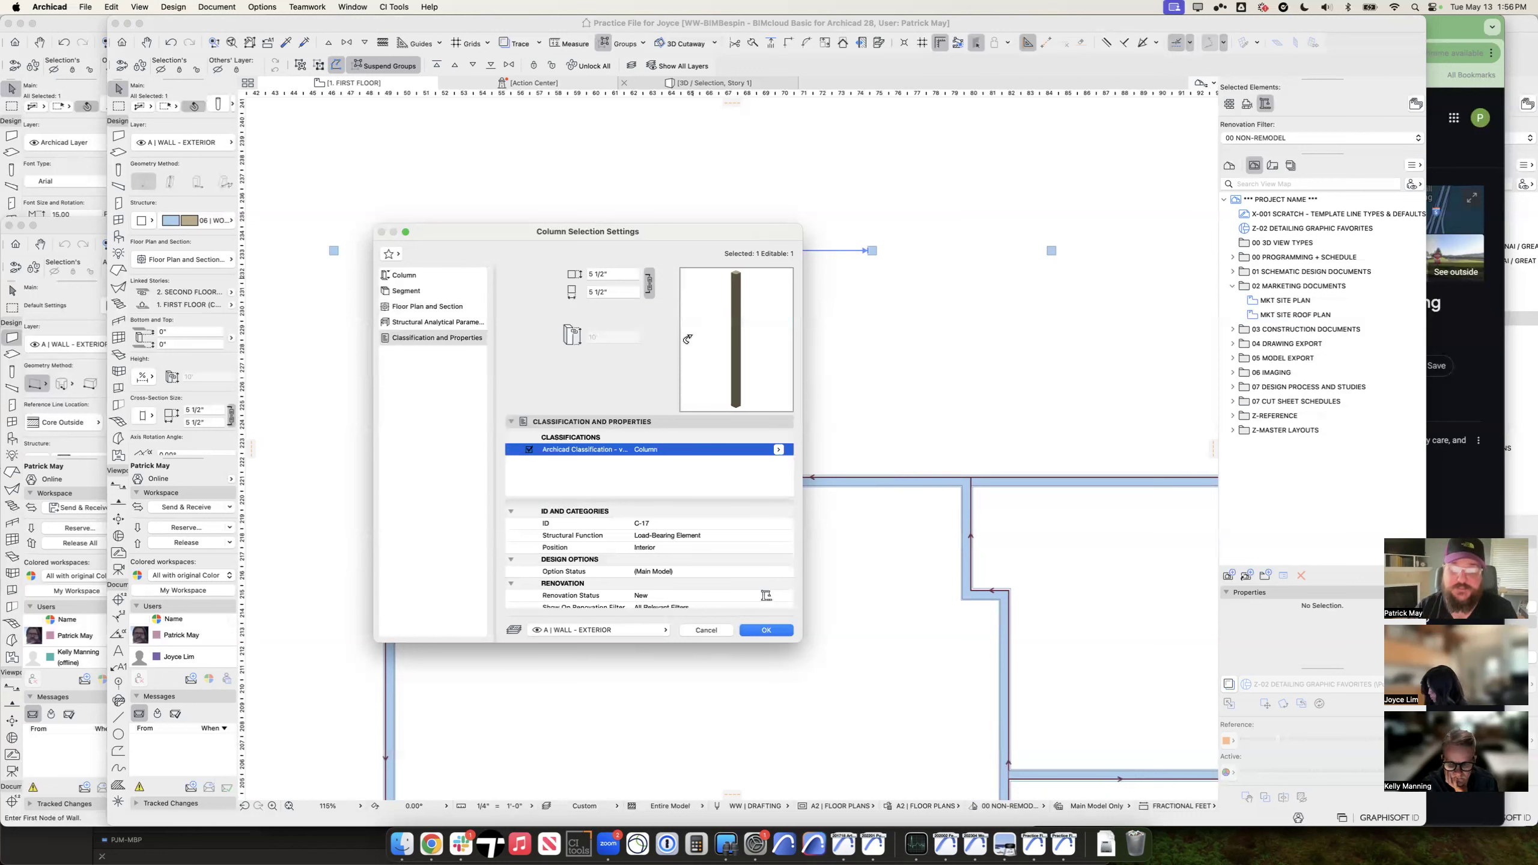
Step: Search the classifications for "covering" and close the column's settings without saving
click(778, 450)
text(covering)
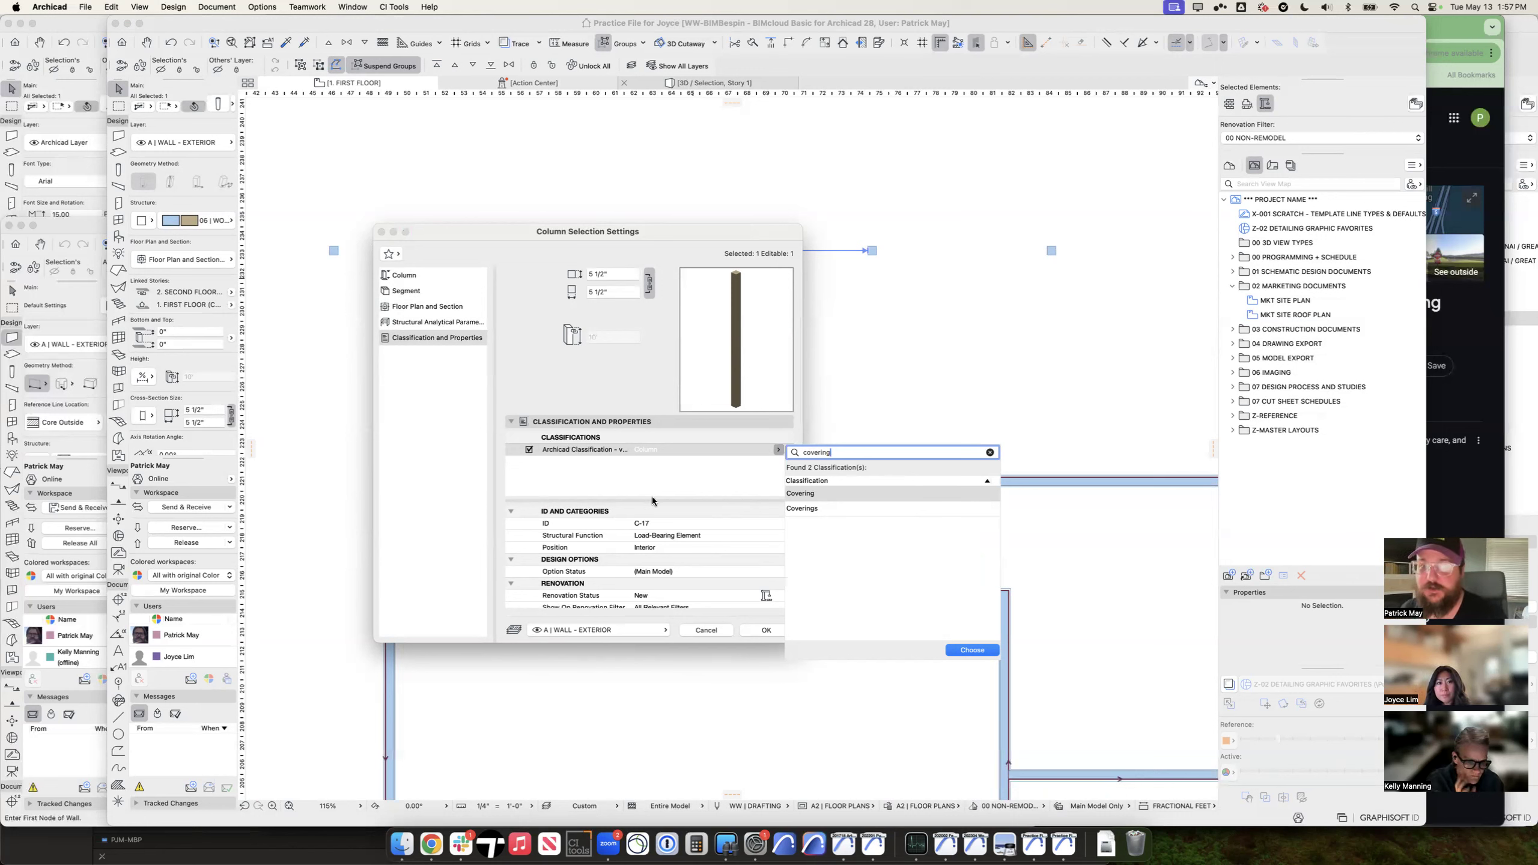
click(683, 462)
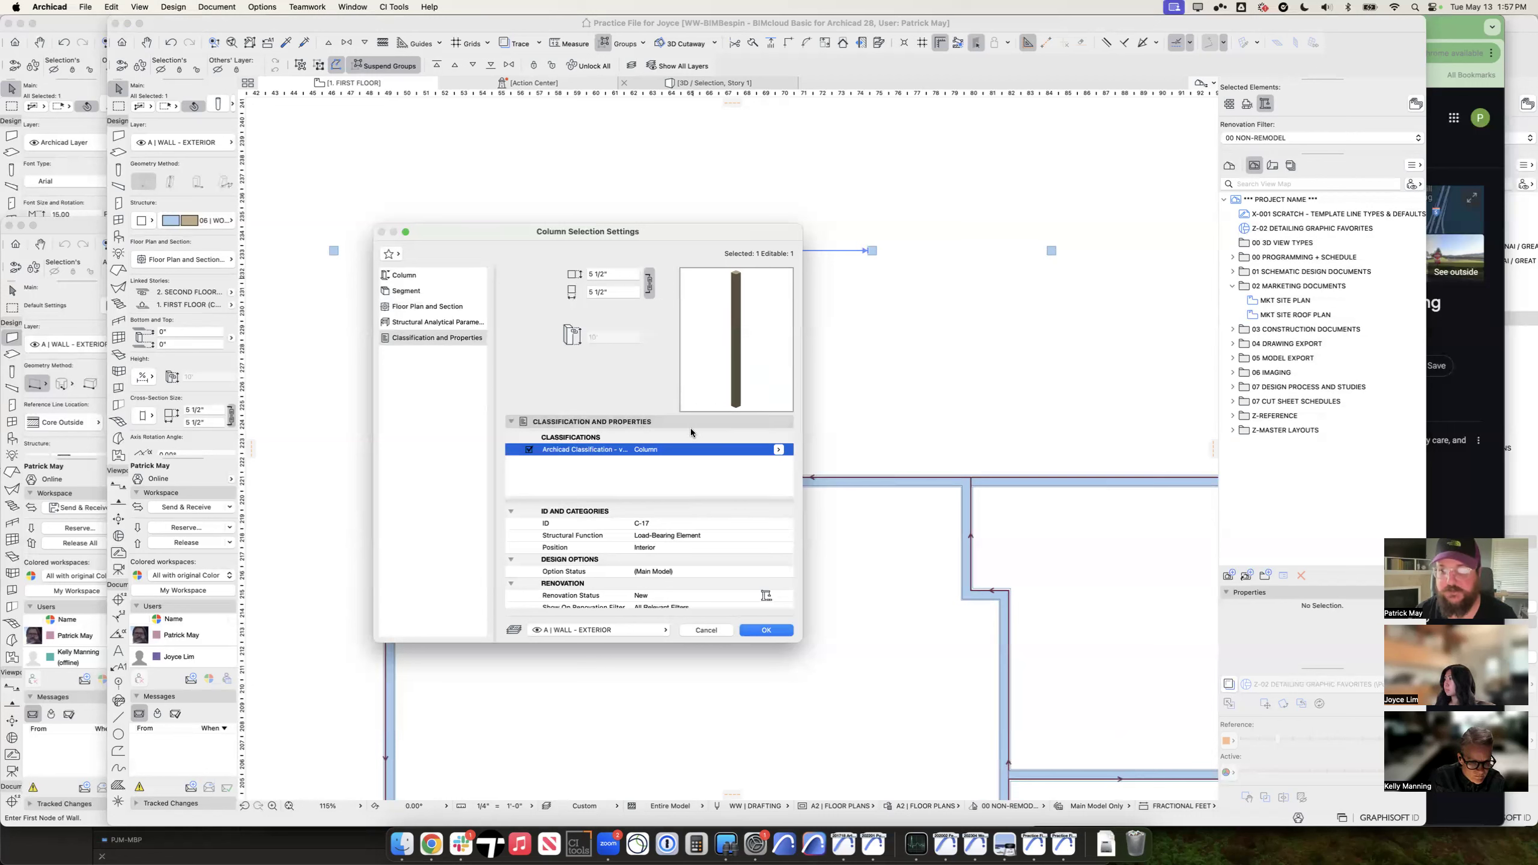
key(Escape)
key(Escape)
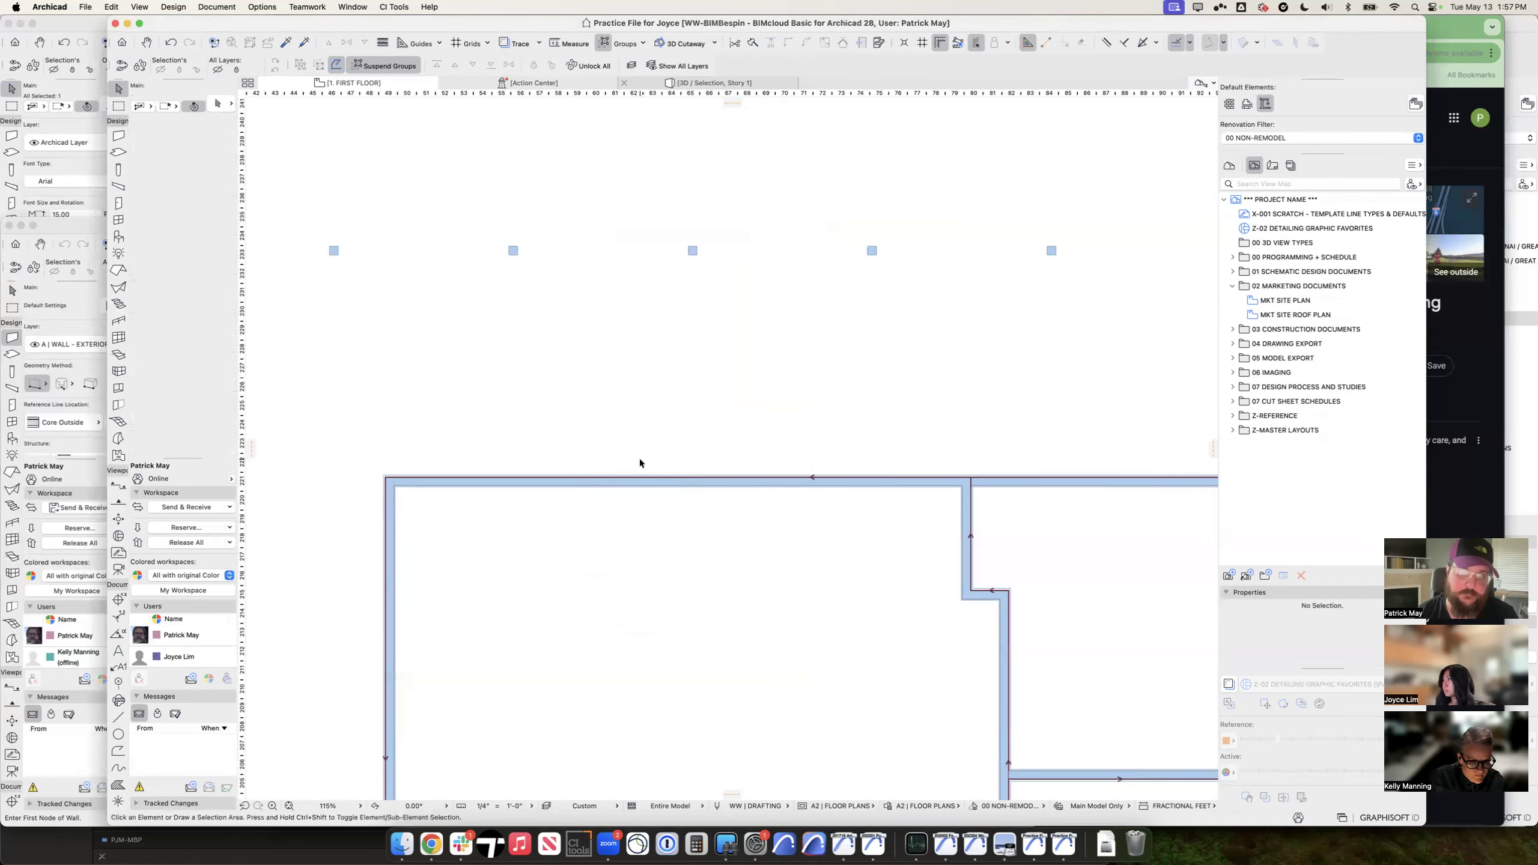
Step: Set the default beam's segment to a rectangular structure made of 06 | WOOD FRAMING
click(118, 186)
scroll(575, 363, down, 1)
scroll(583, 361, down, 5)
scroll(588, 357, left, 3)
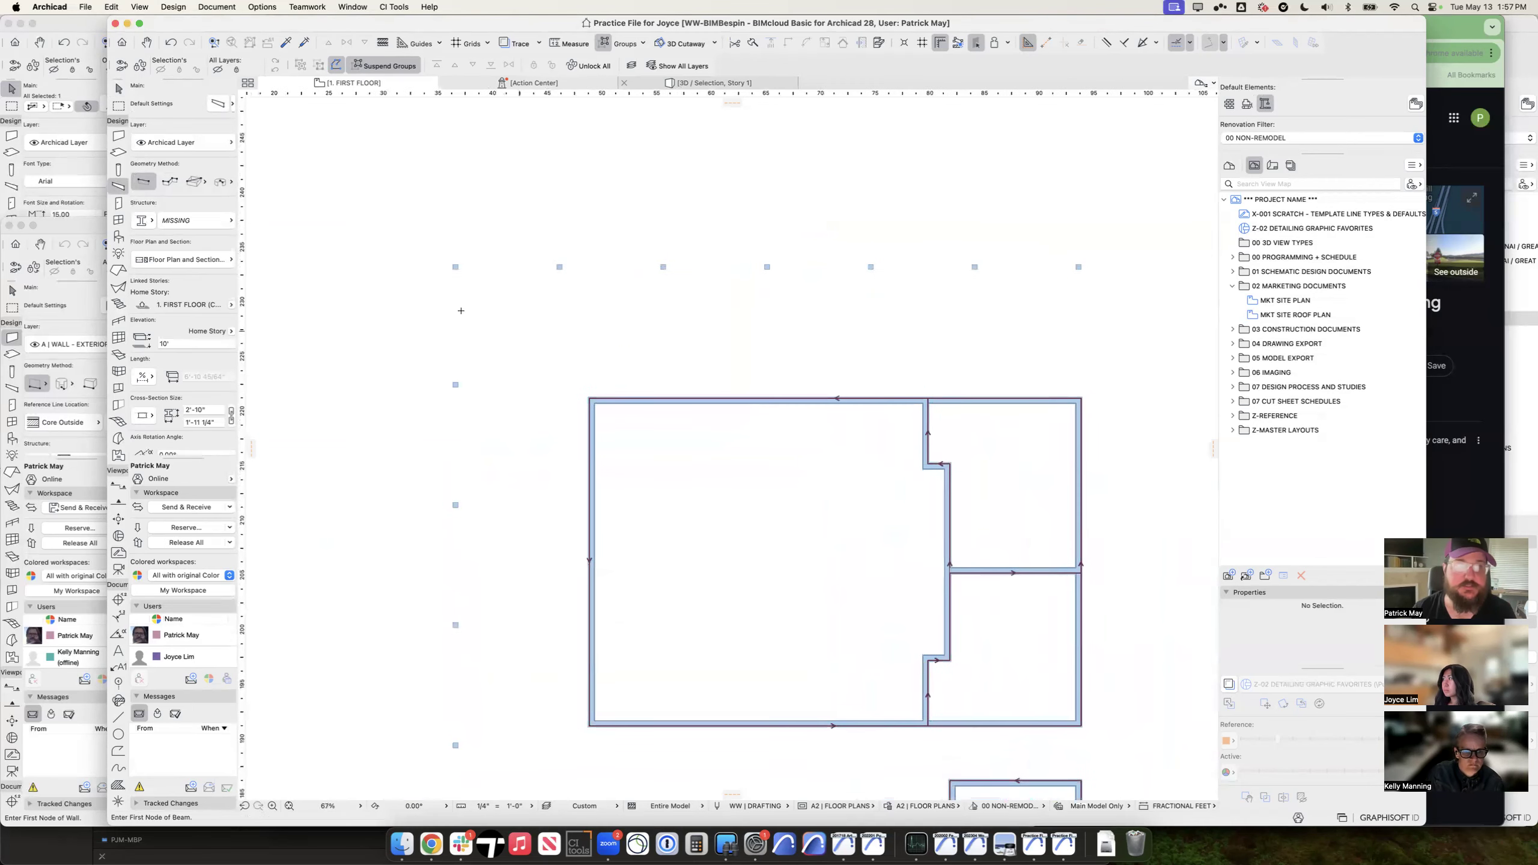
key(super+t)
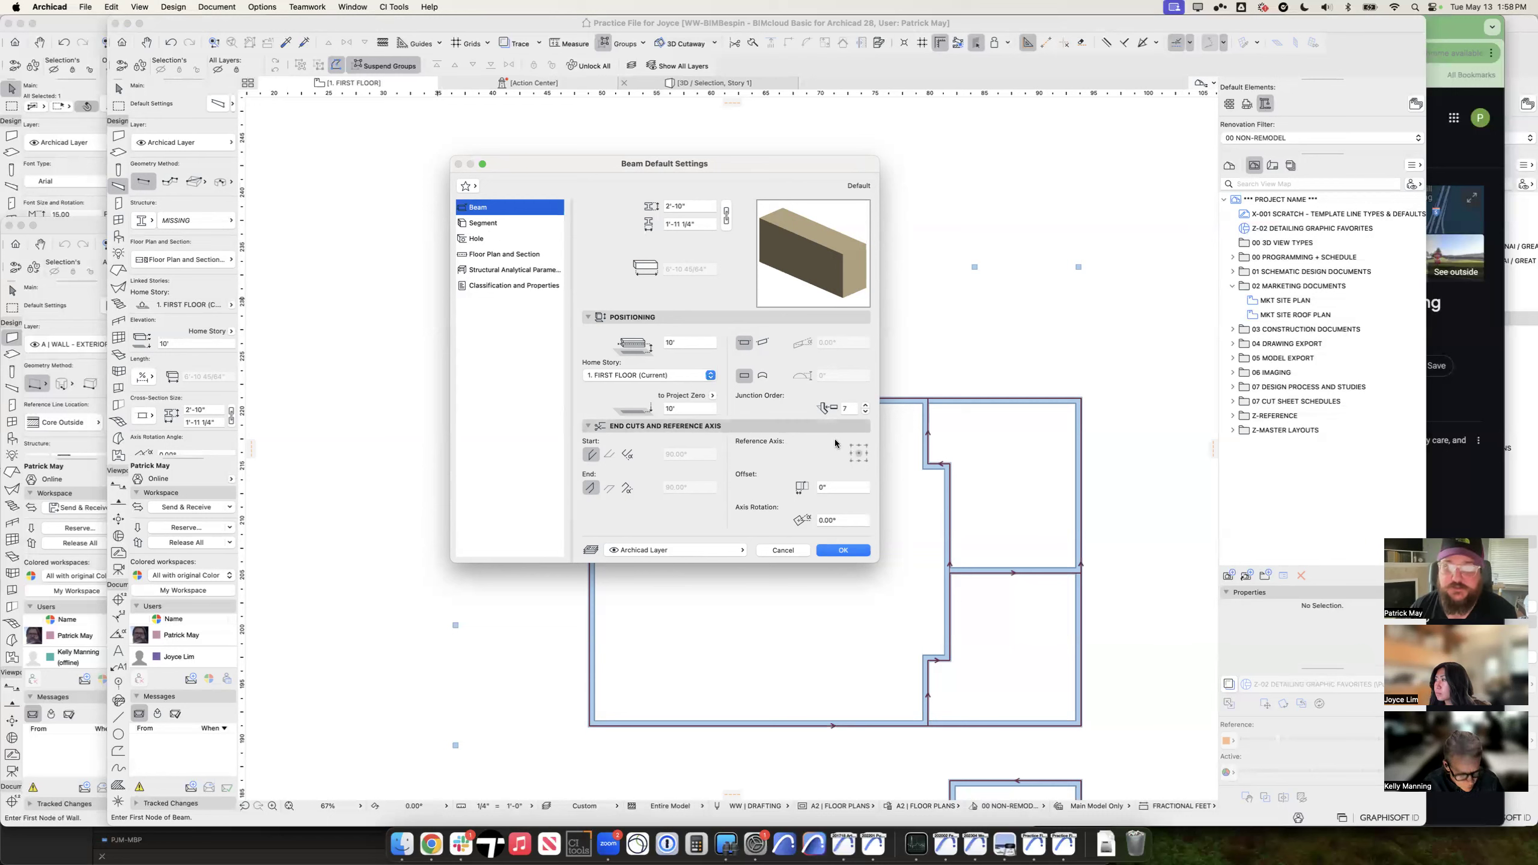
click(518, 229)
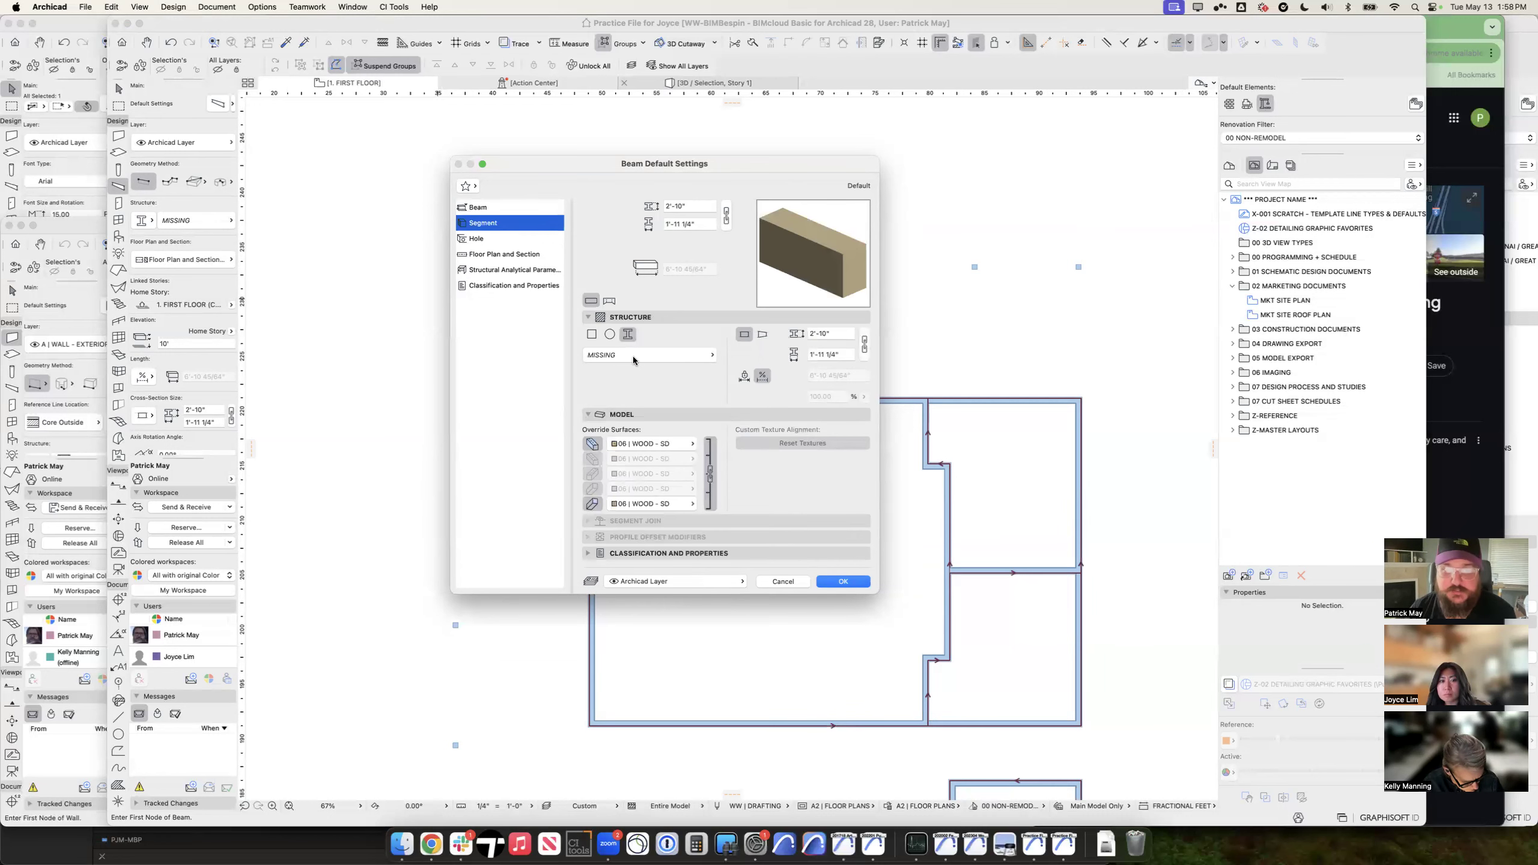
click(648, 355)
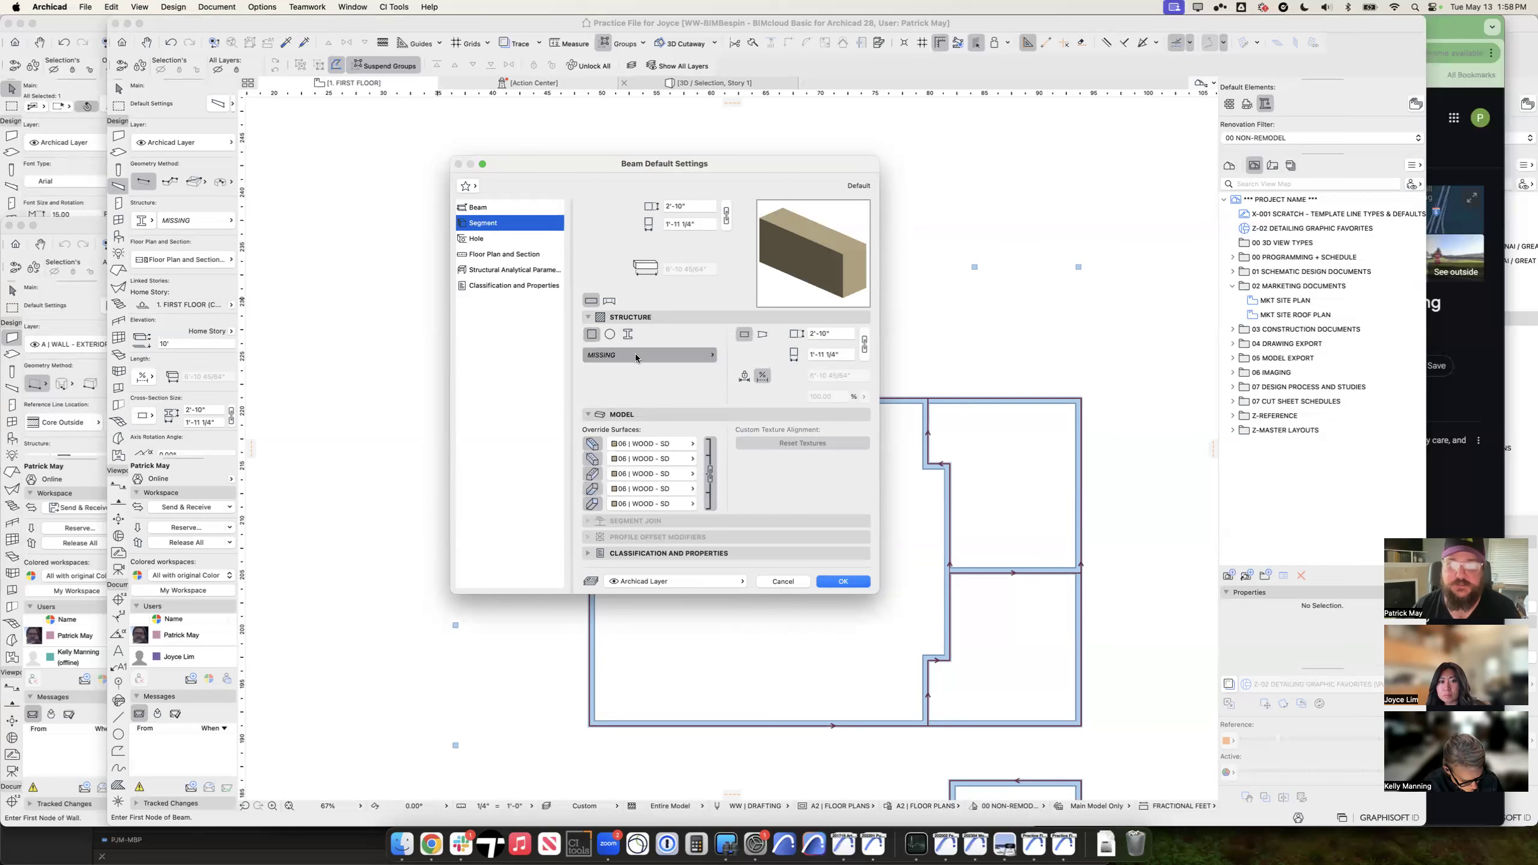
text(wood)
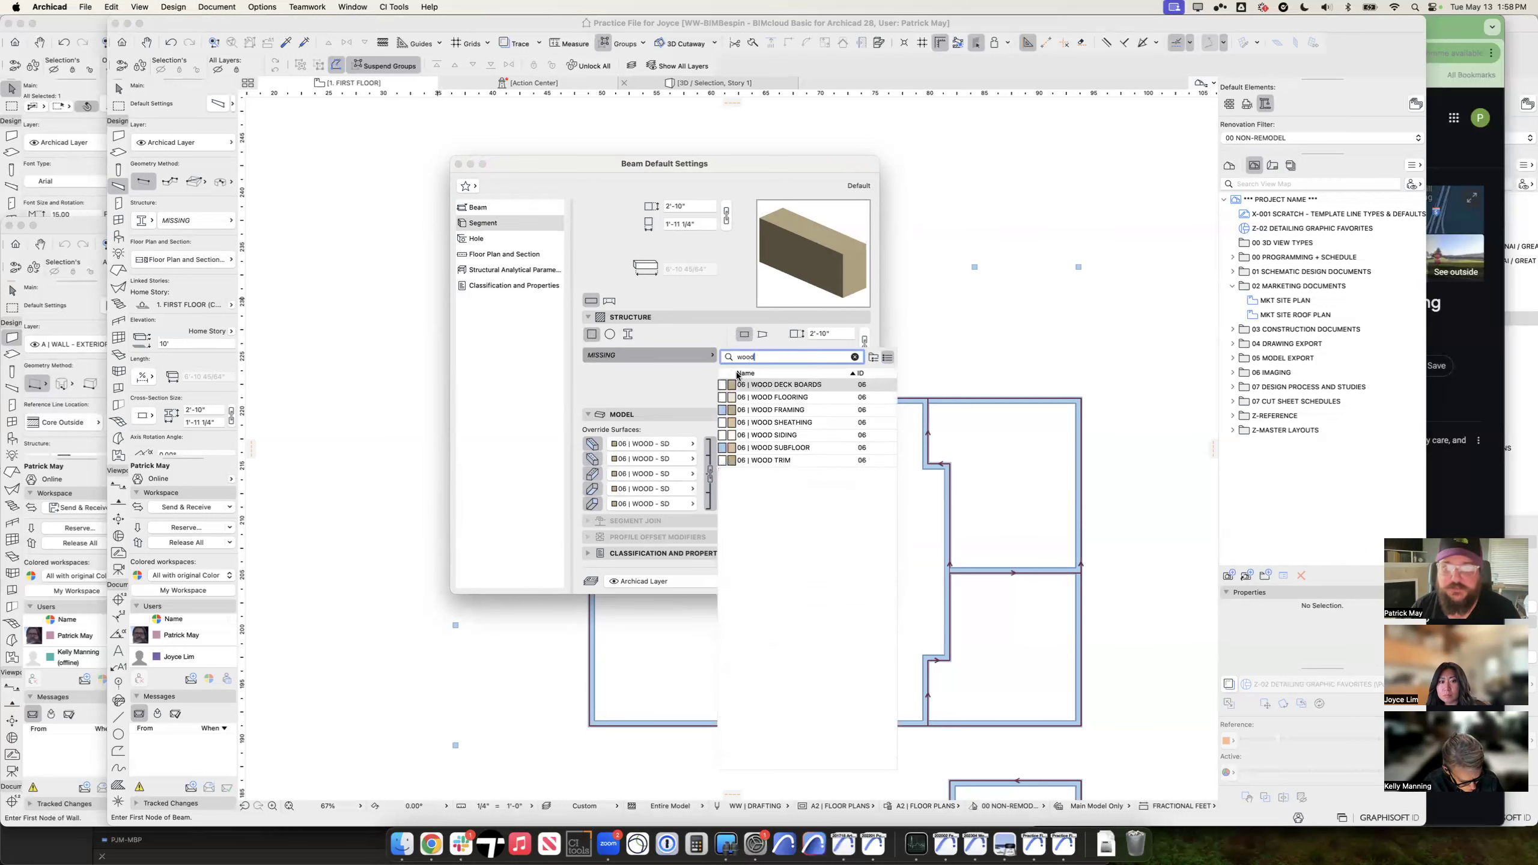
click(798, 410)
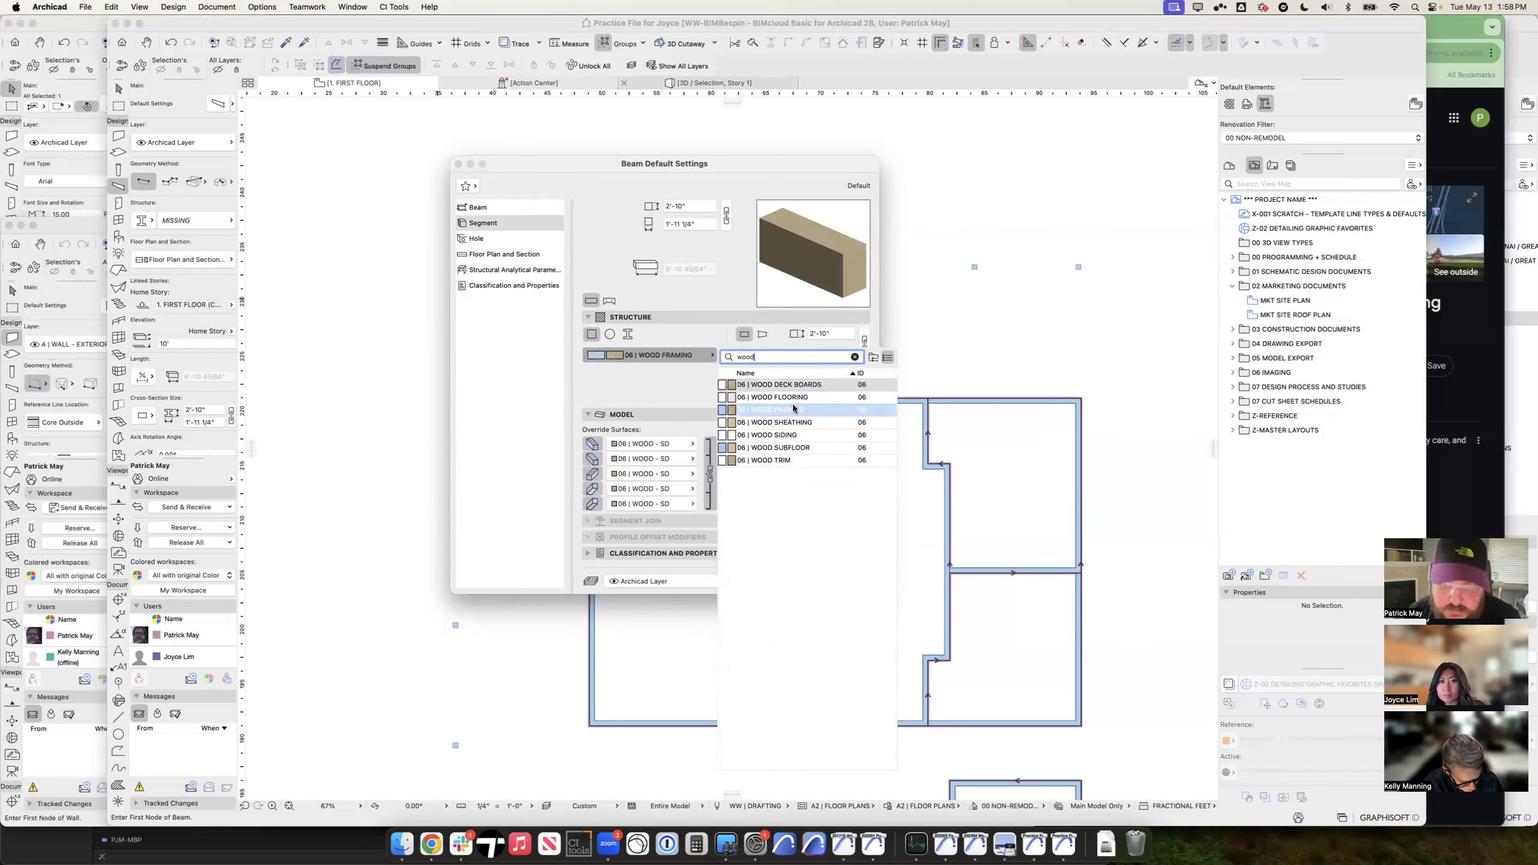
Step: Set the default beam's cross-section to 9 1/4" by 5 1/2", review its positioning options and accept the settings
click(704, 207)
key(BackSpace)
key(BackSpace)
key(BackSpace)
key(BackSpace)
key(BackSpace)
key(BackSpace)
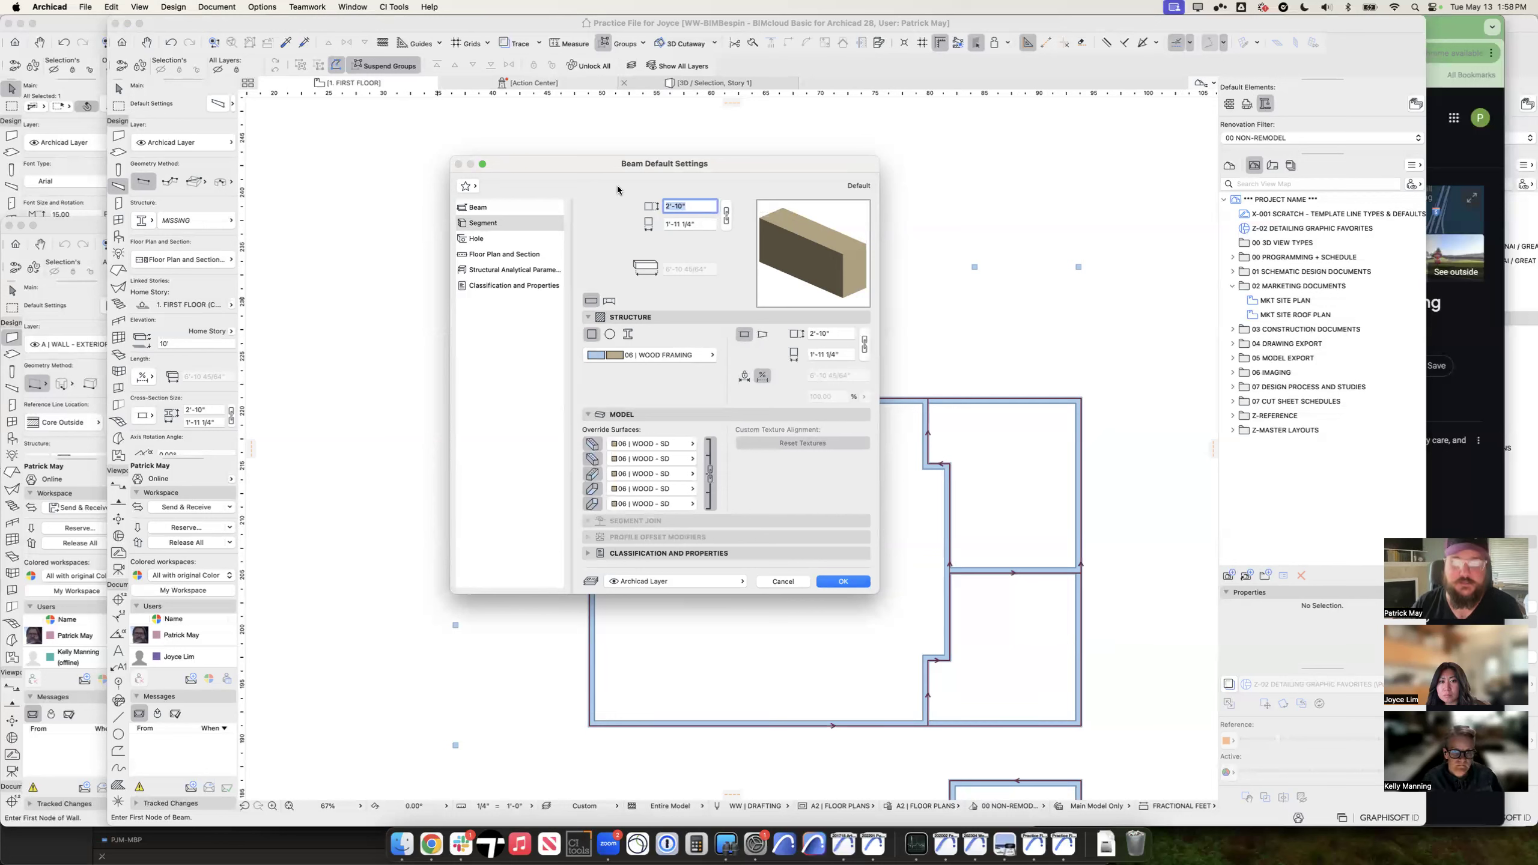
text(9 1/4)
key(Tab)
key(BackSpace)
text(5.5)
key(Tab)
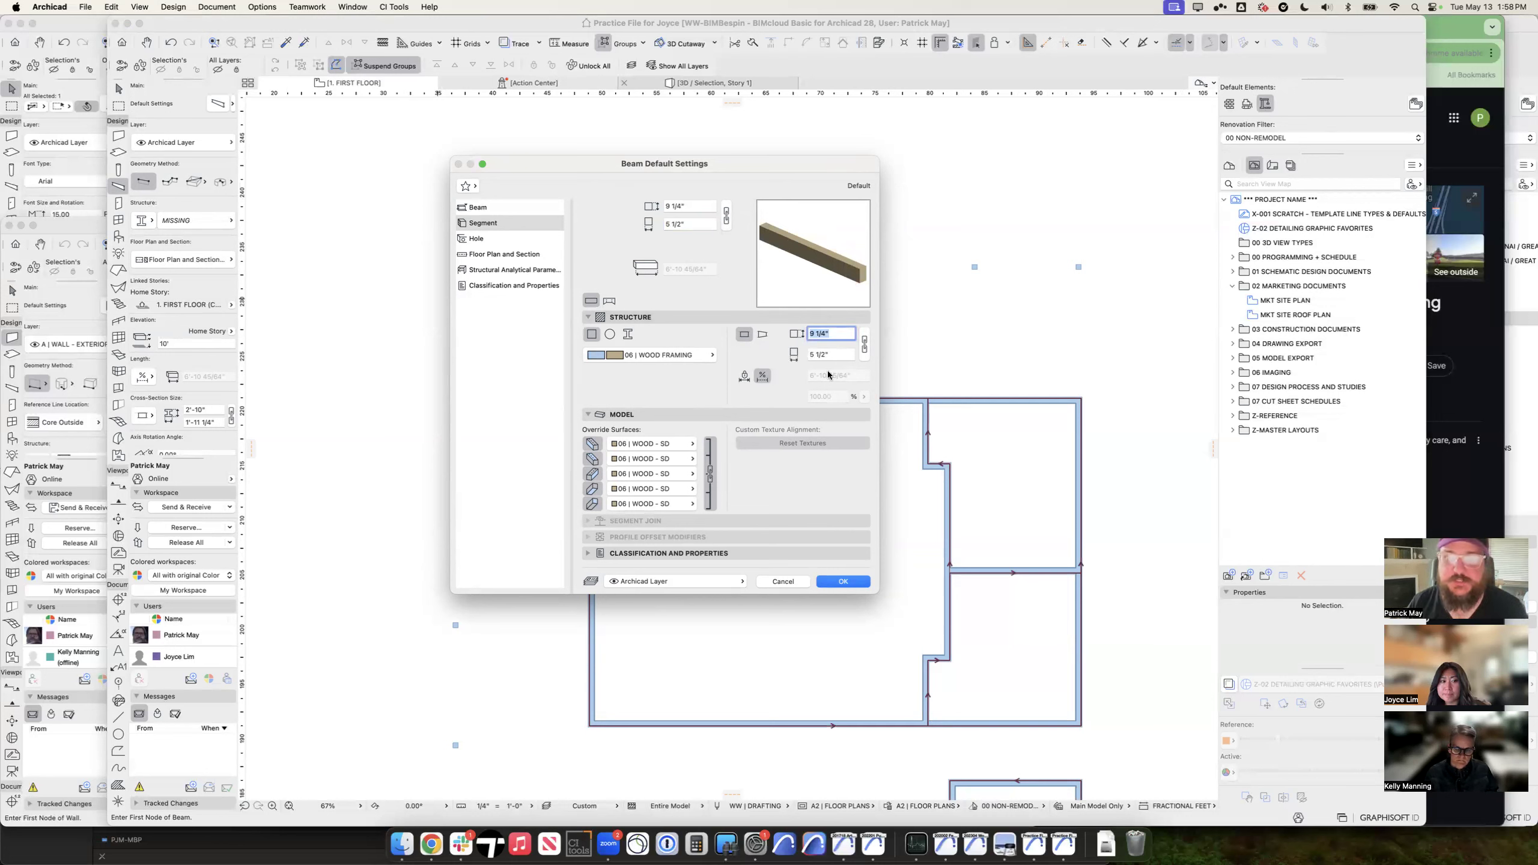
click(514, 208)
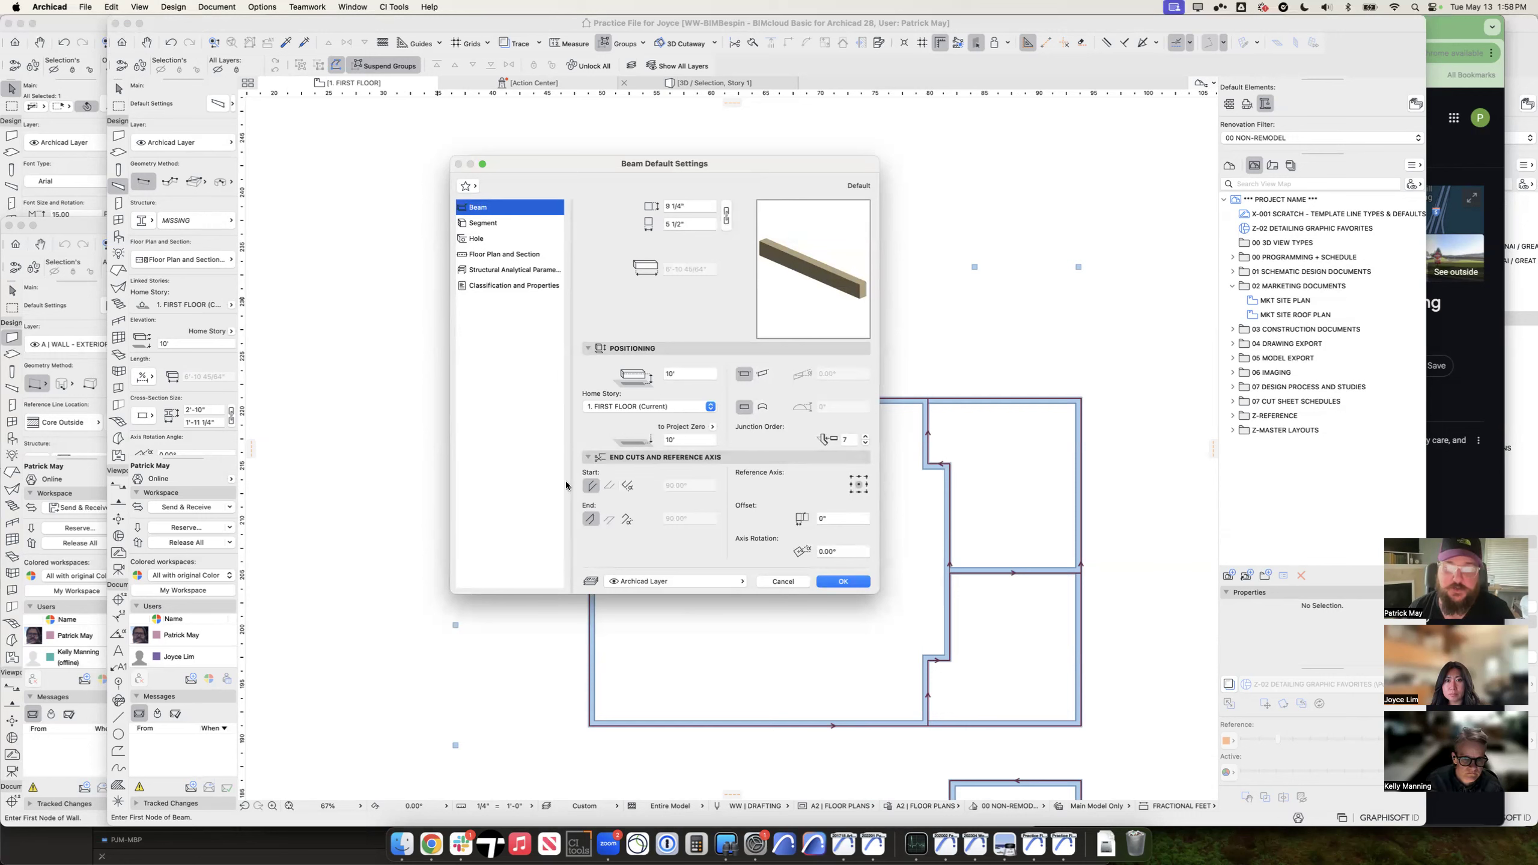
click(505, 226)
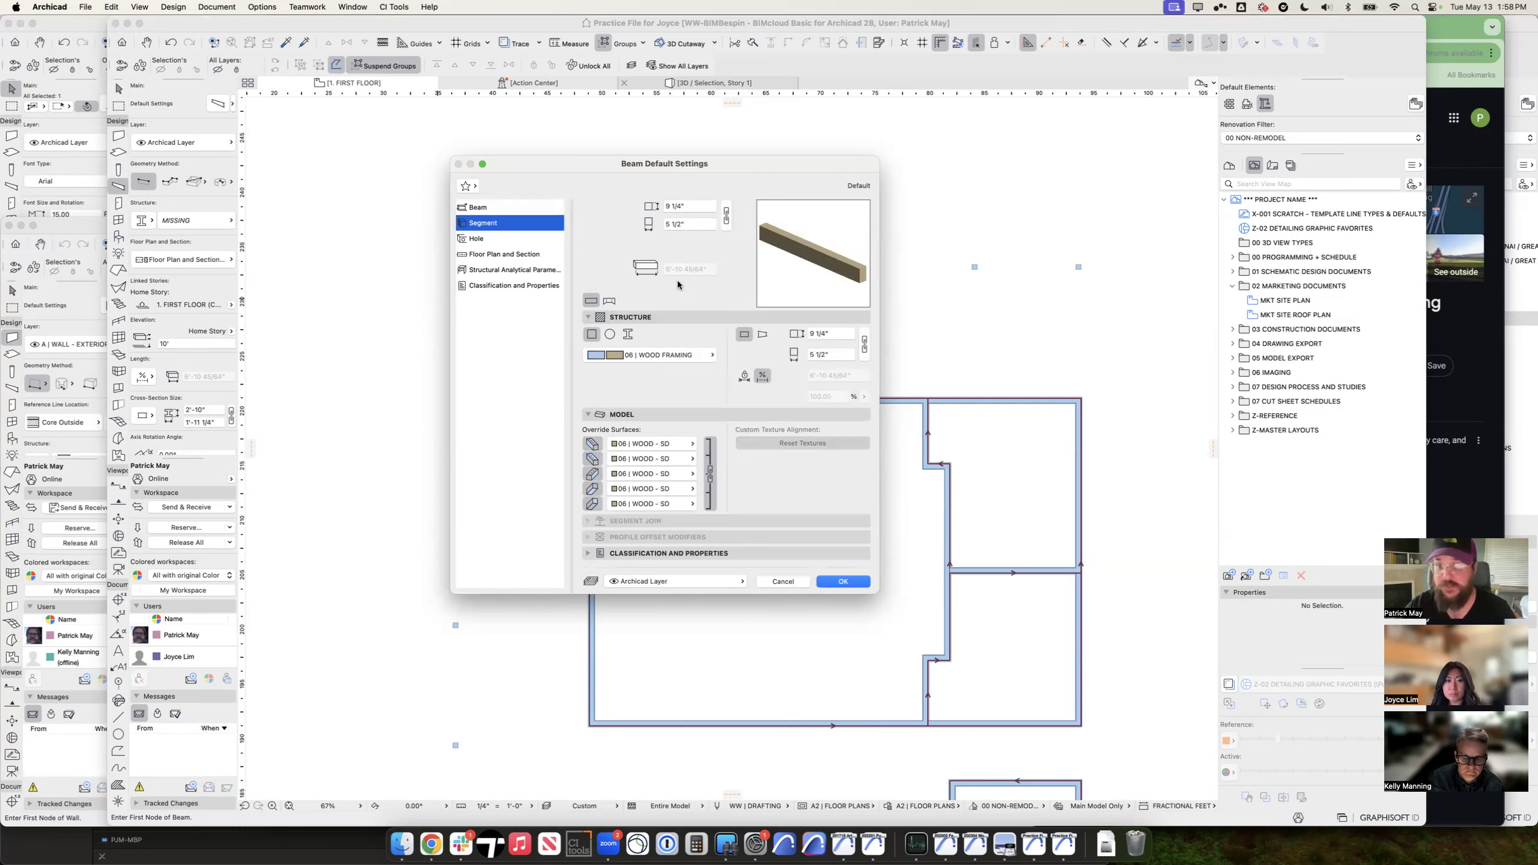
key(Return)
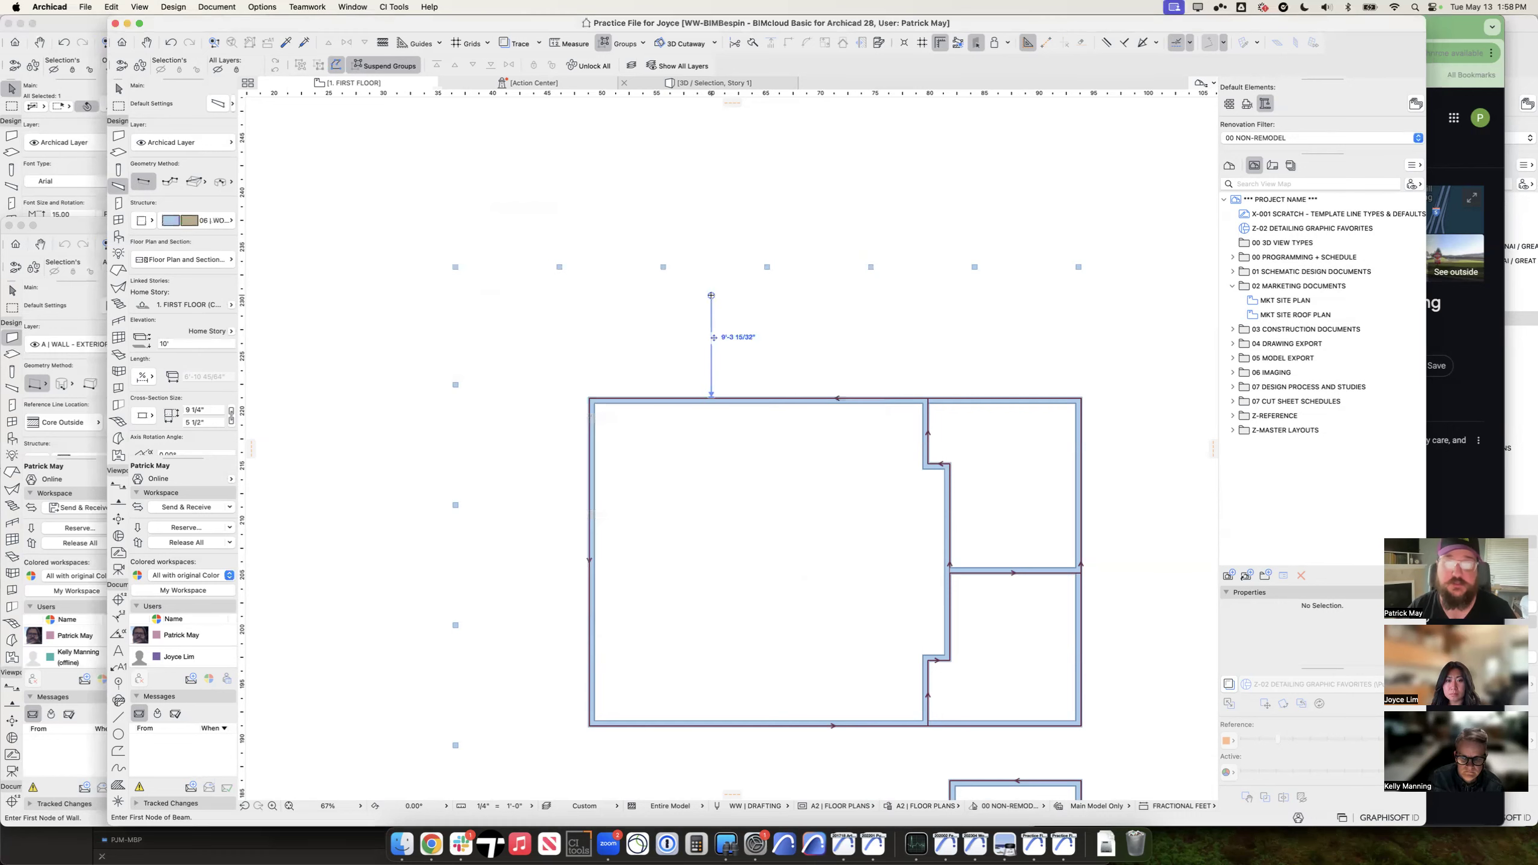
Step: Draw a chained beam from the upper-right column along the column rows to the lower-left corner of the small separate room
click(1078, 266)
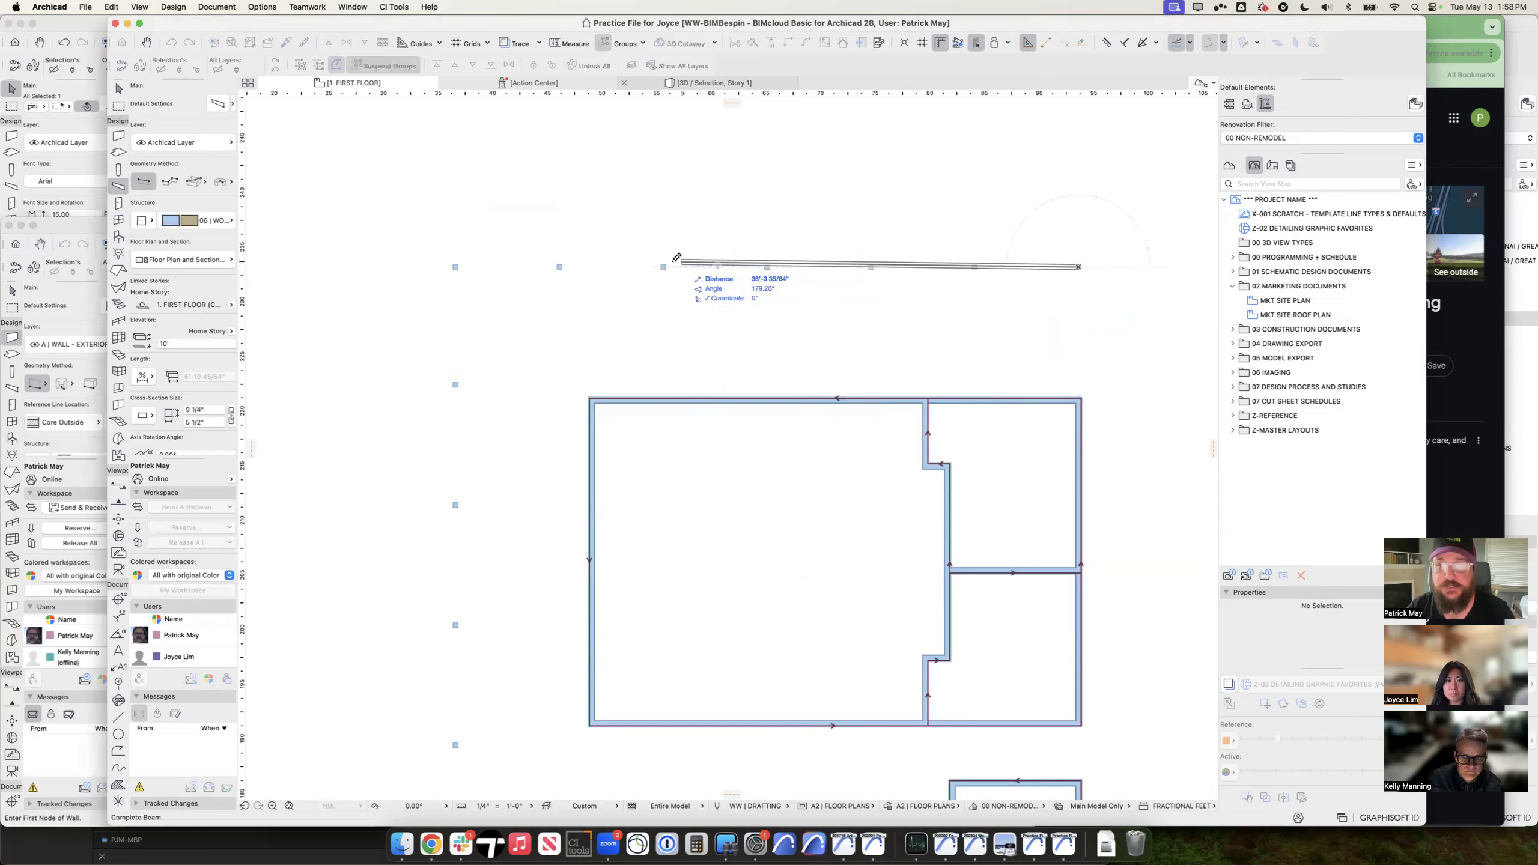
click(169, 180)
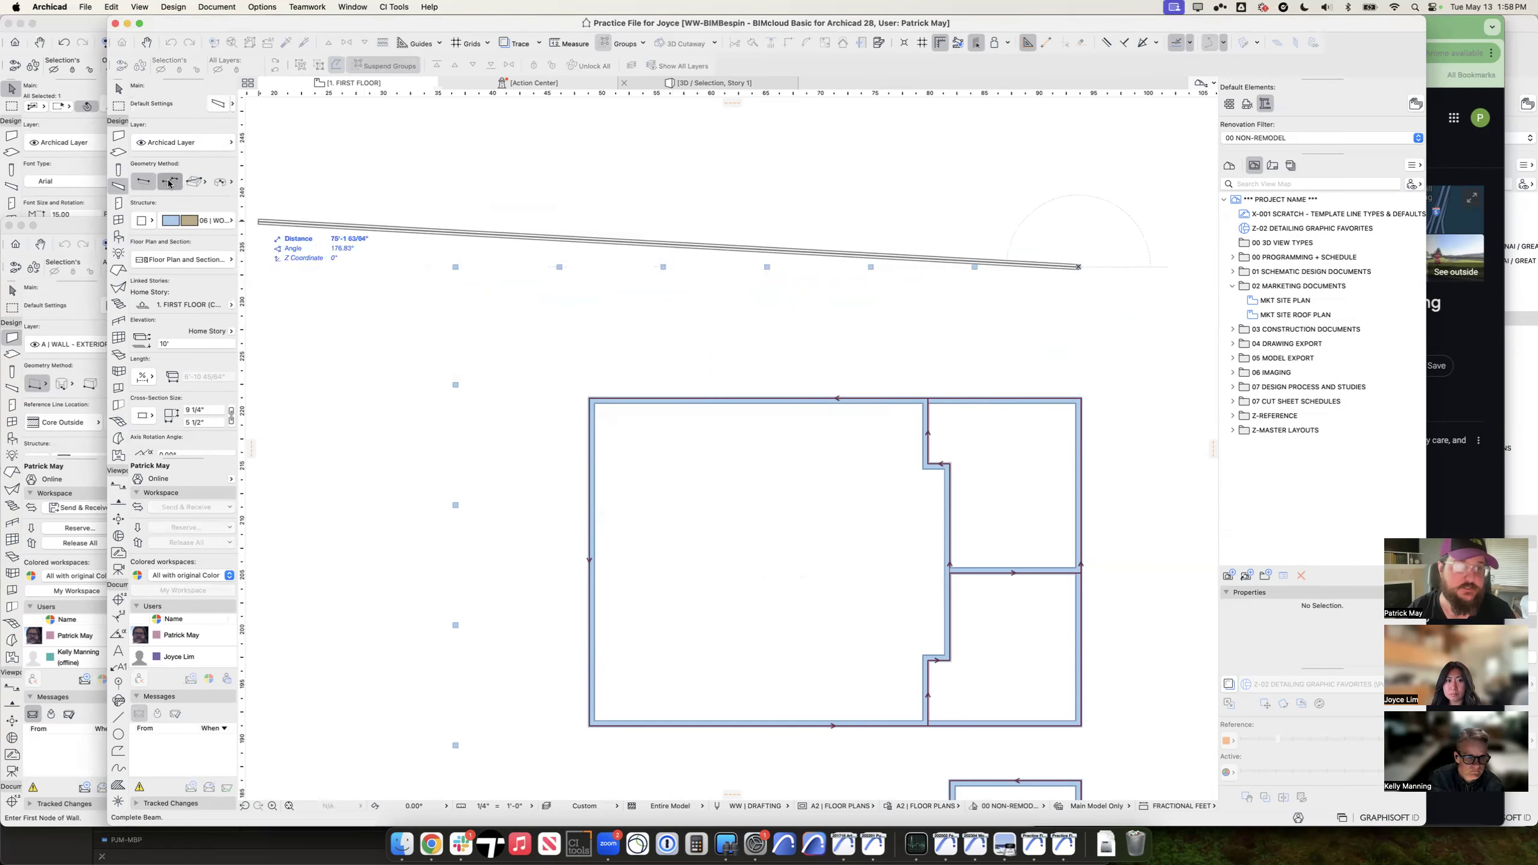
scroll(448, 267, up, 5)
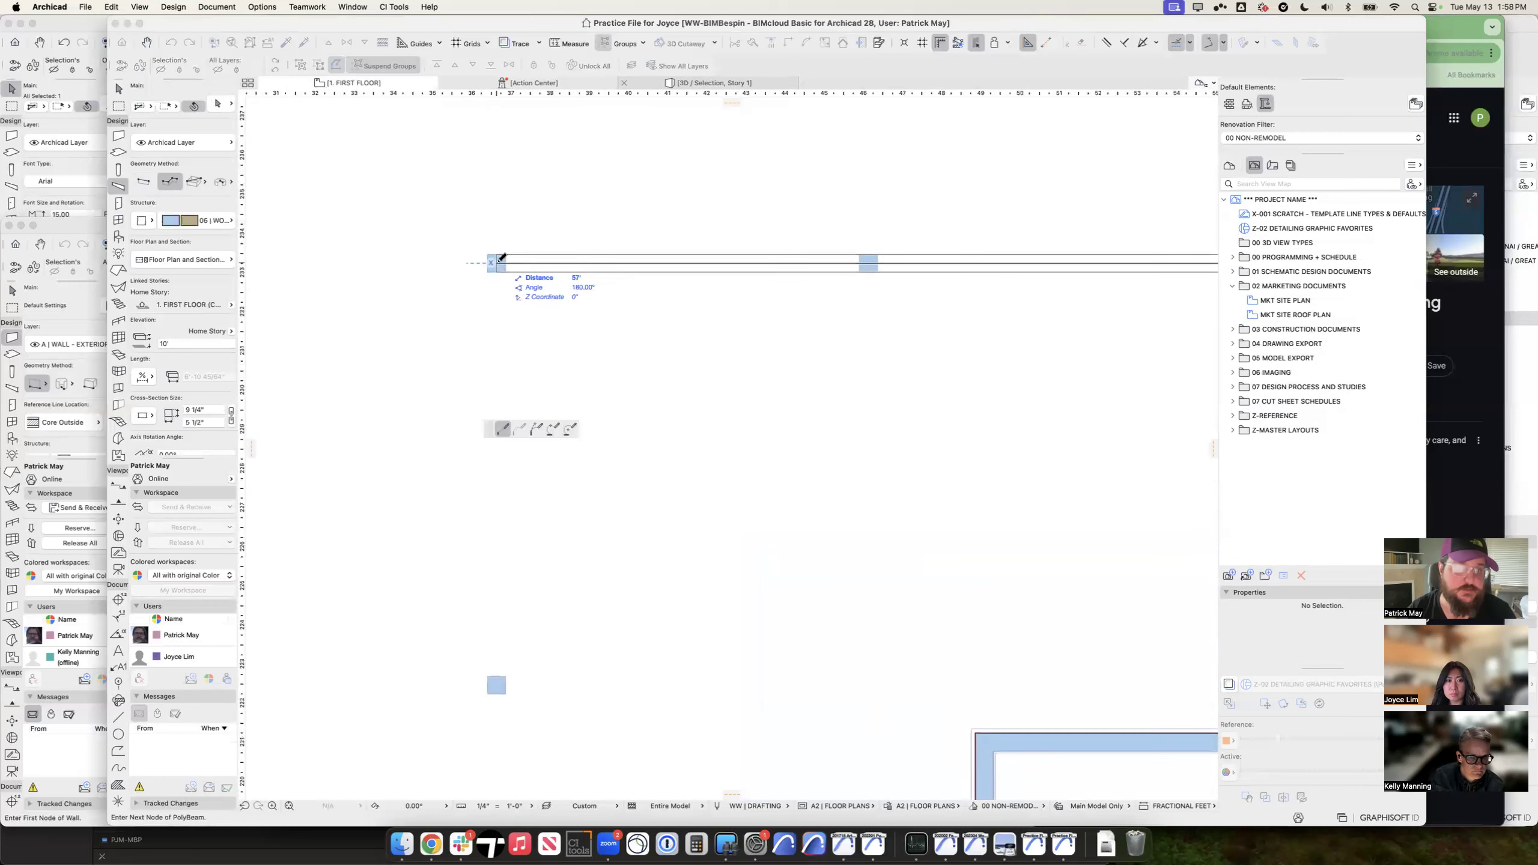
scroll(518, 368, down, 8)
mouse_move(555, 466)
middle_down()
mouse_move(577, 197)
mouse_move(570, 433)
mouse_move(704, 267)
mouse_move(691, 344)
middle_up()
middle_drag(659, 548, 674, 278)
scroll(667, 475, up, 5)
click(666, 475)
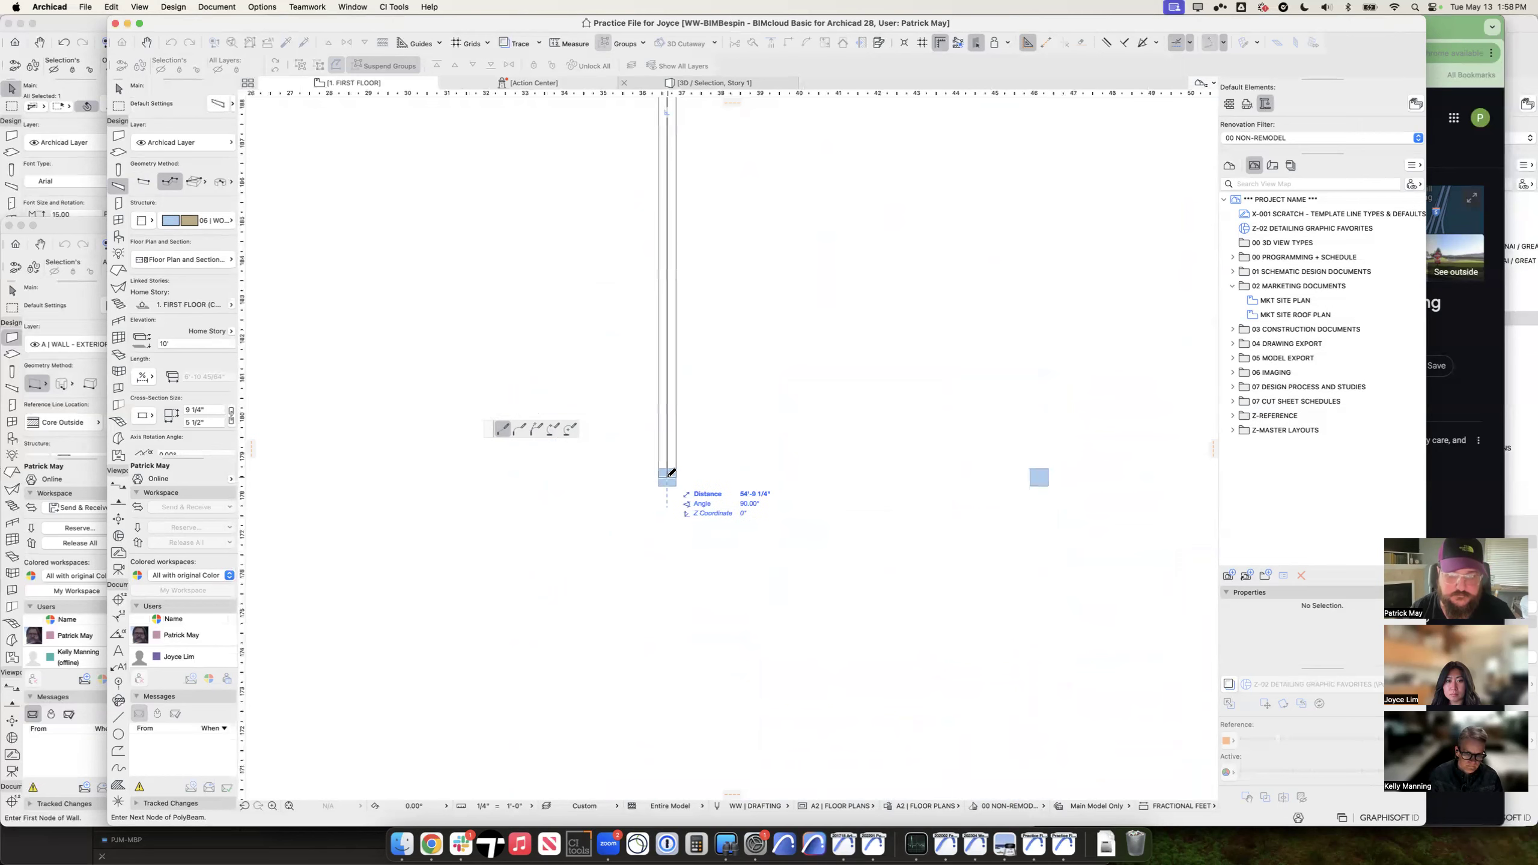
scroll(748, 442, down, 2)
middle_drag(1182, 456, 948, 454)
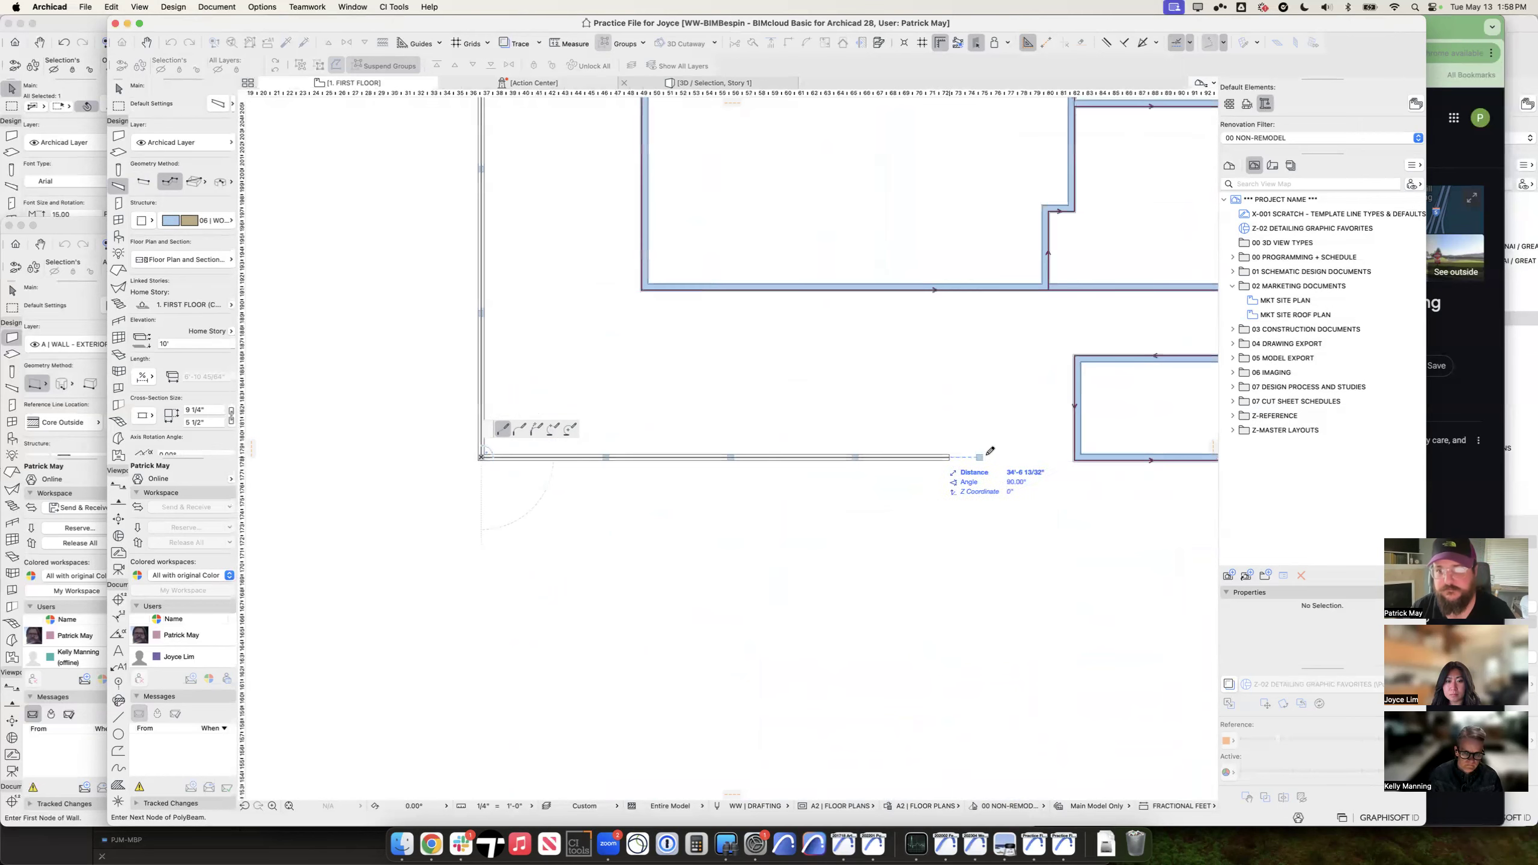
double_click(1075, 460)
Step: Add a beam from the upper-right column down to the main building's upper-right wall corner
middle_drag(1071, 329, 948, 333)
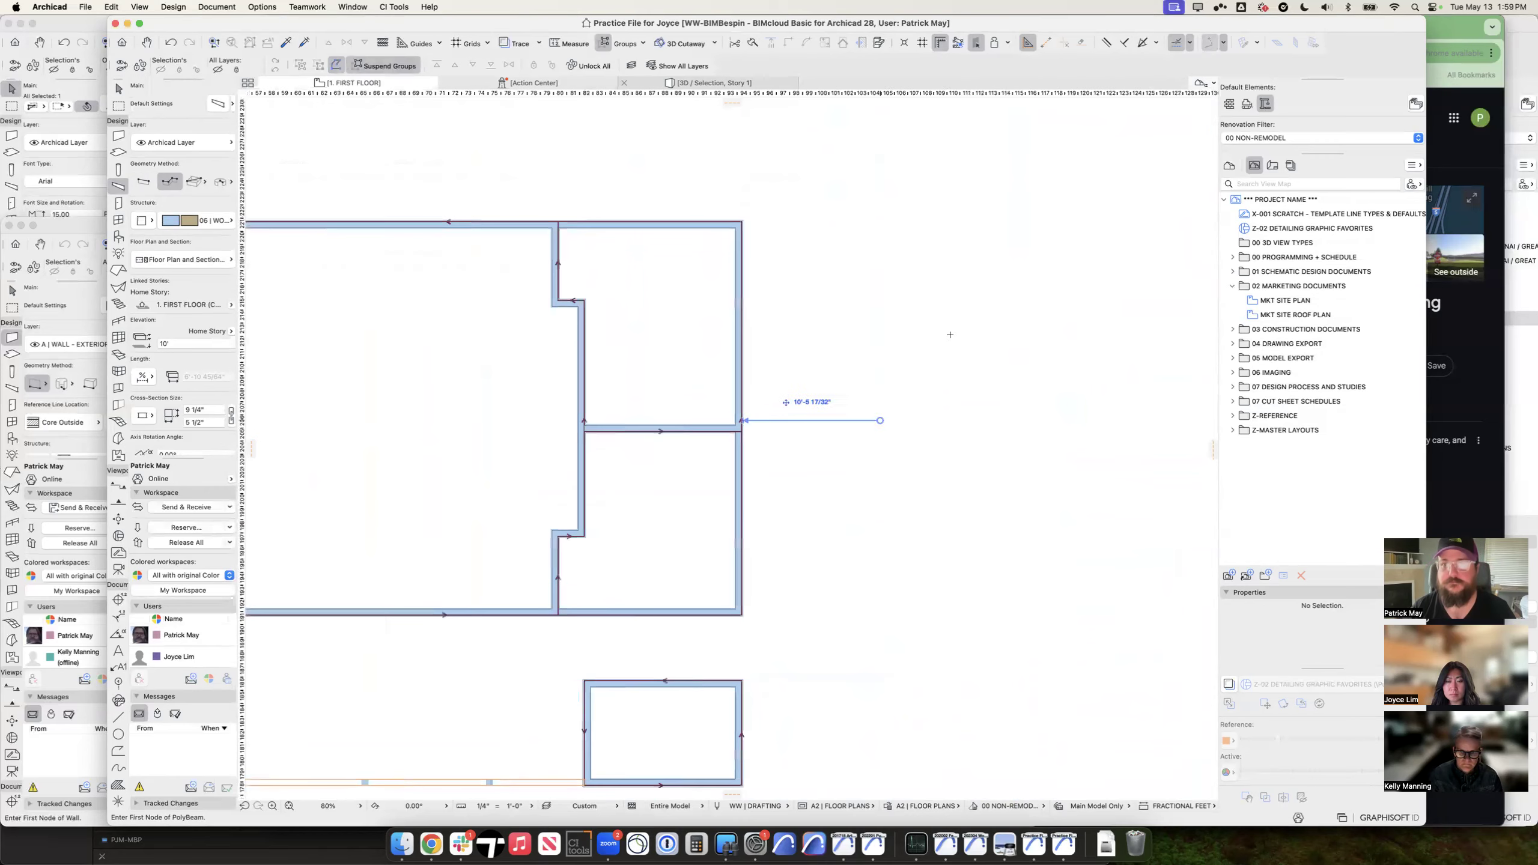
middle_drag(854, 206, 706, 288)
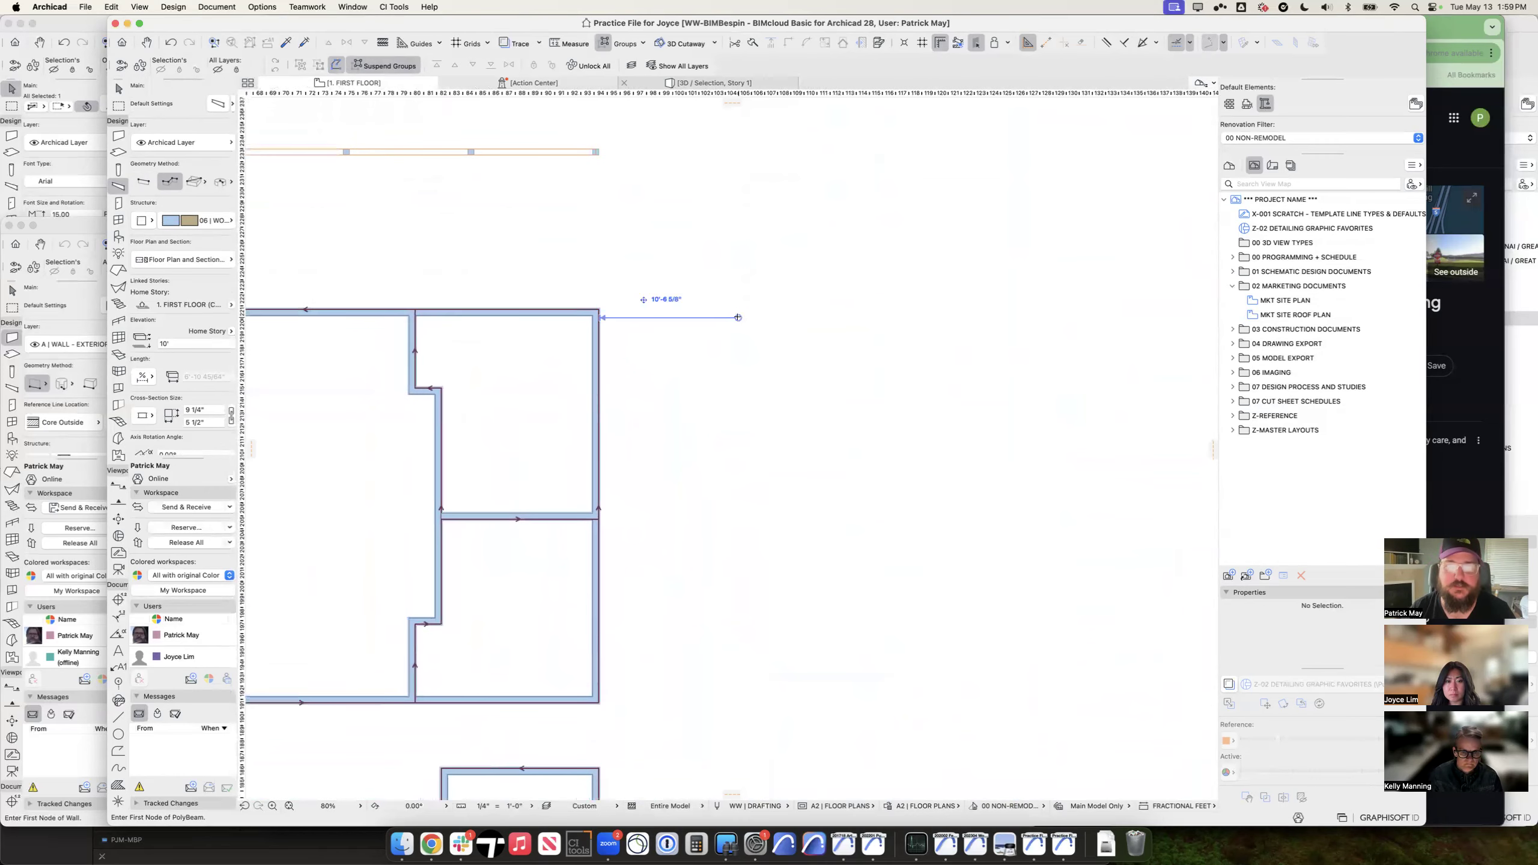
click(597, 152)
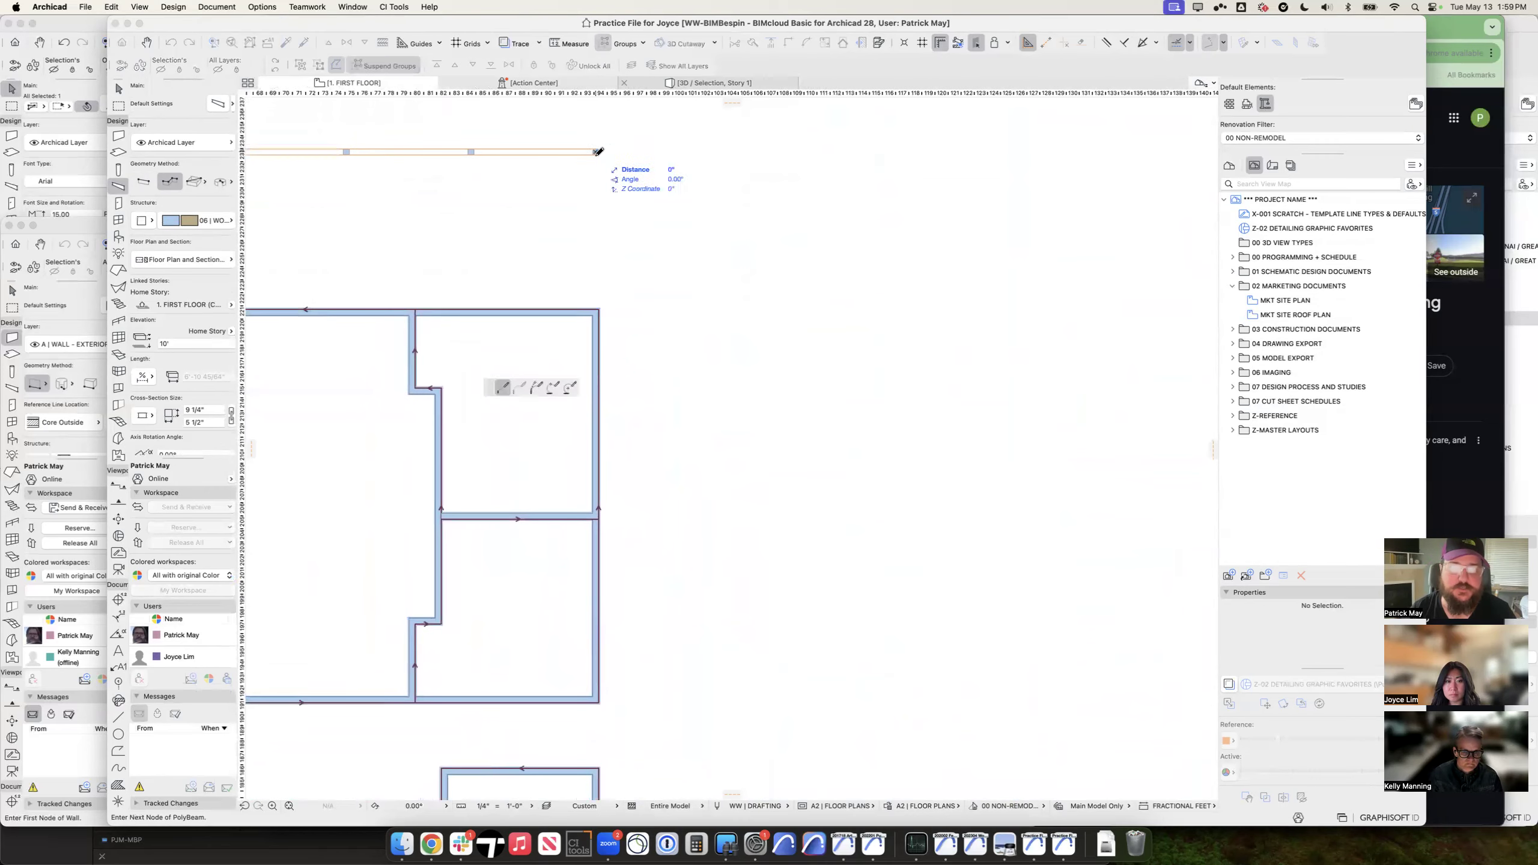
double_click(599, 310)
Step: Select all walls, columns and beams on the floor plan and show them in 3D
scroll(721, 321, down, 5)
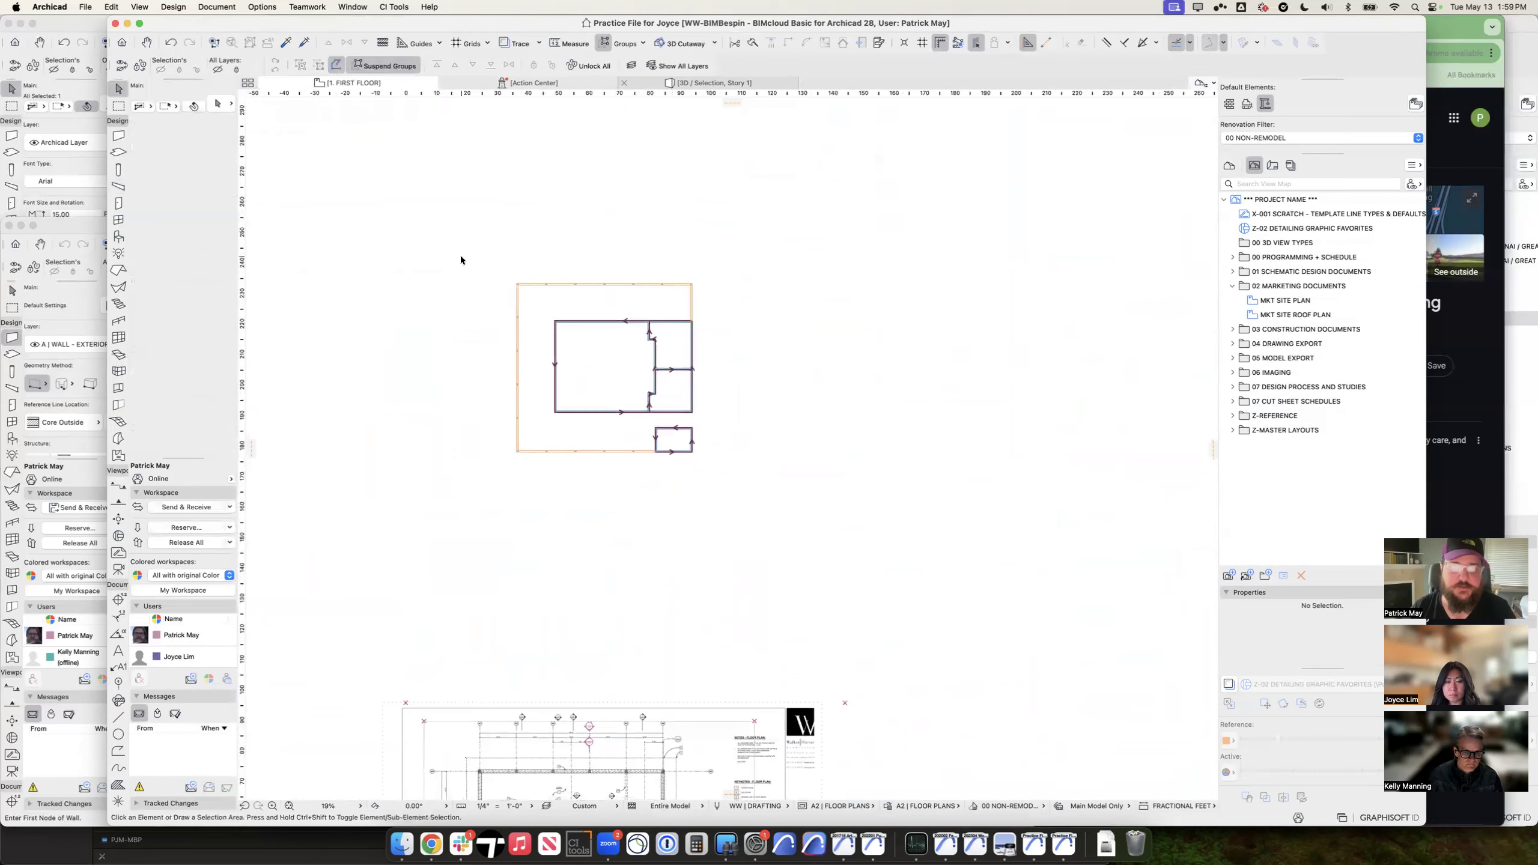
drag(461, 258, 736, 485)
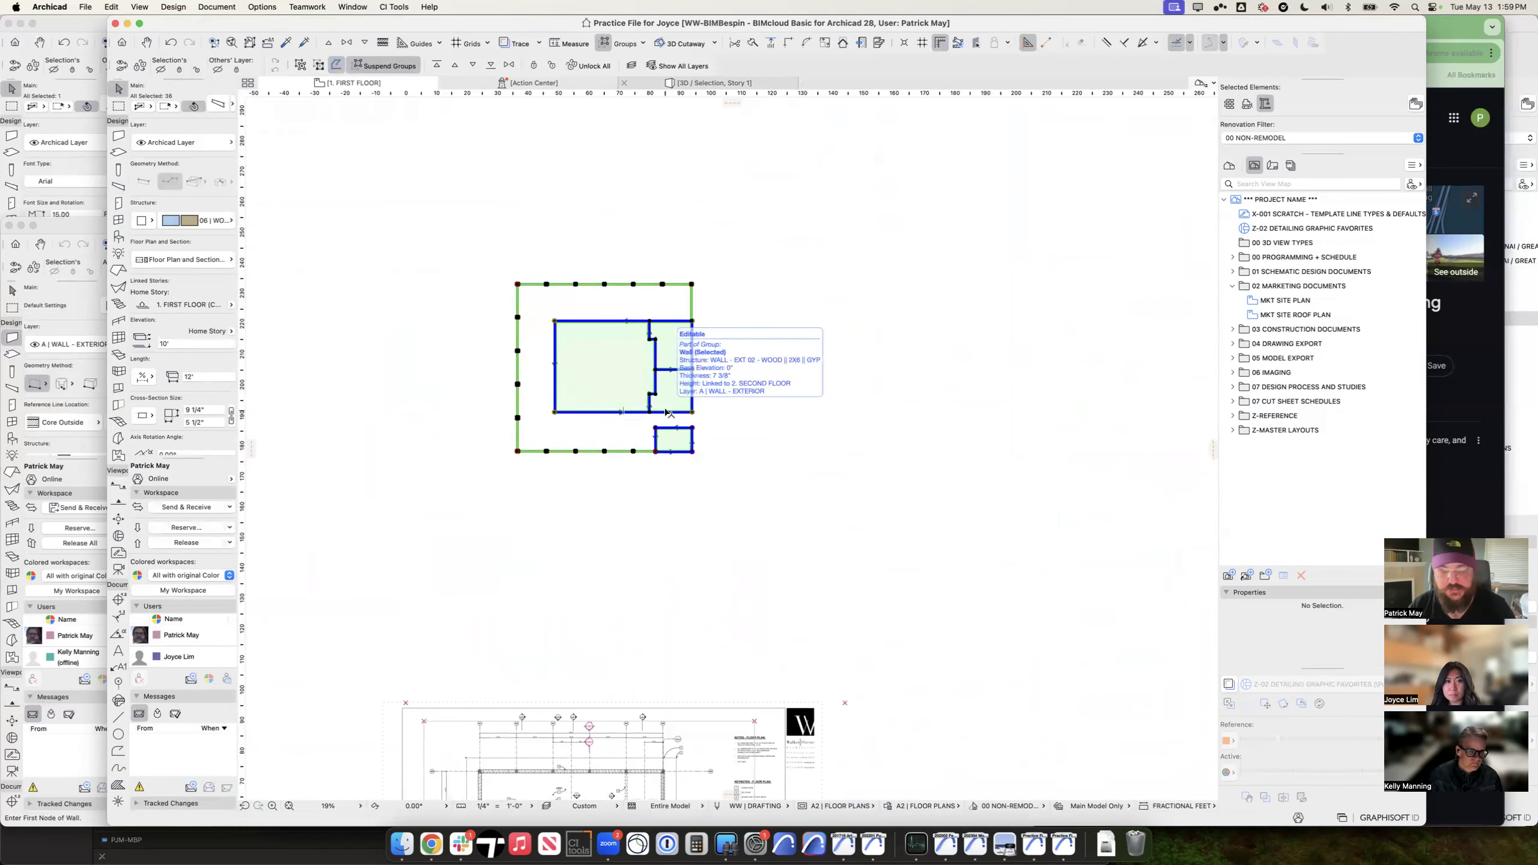
key(F5)
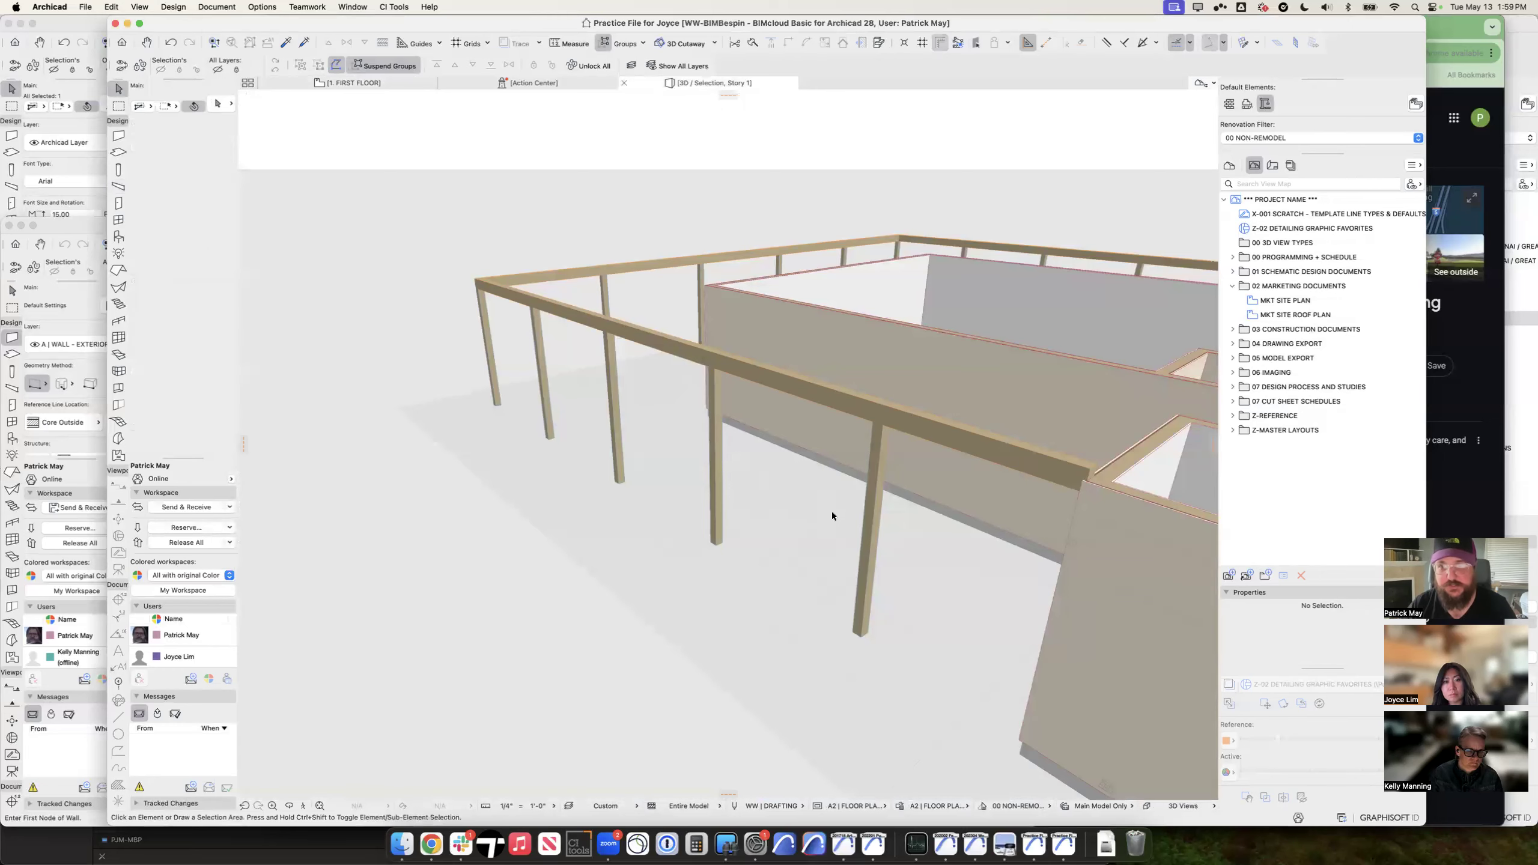
scroll(832, 512, down, 2)
shift+middle_drag(851, 498, 1008, 471)
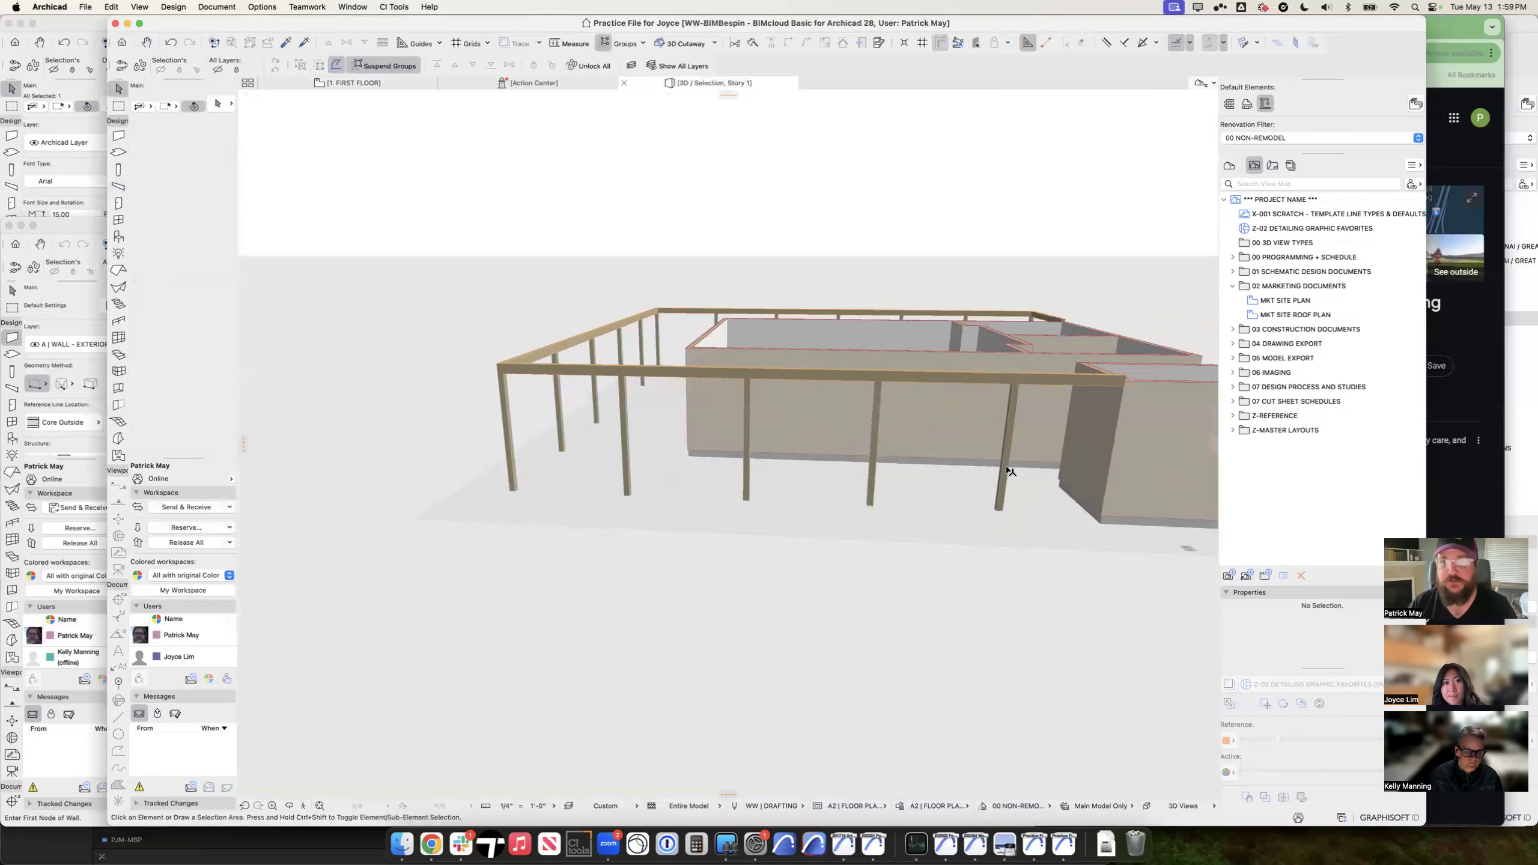
Step: Select all the perimeter beams in 3D and lower them to align with the top of the exterior wall
click(975, 380)
shift+click(581, 335)
shift+click(908, 312)
shift+click(1056, 318)
key(super+d)
click(1126, 374)
click(1079, 365)
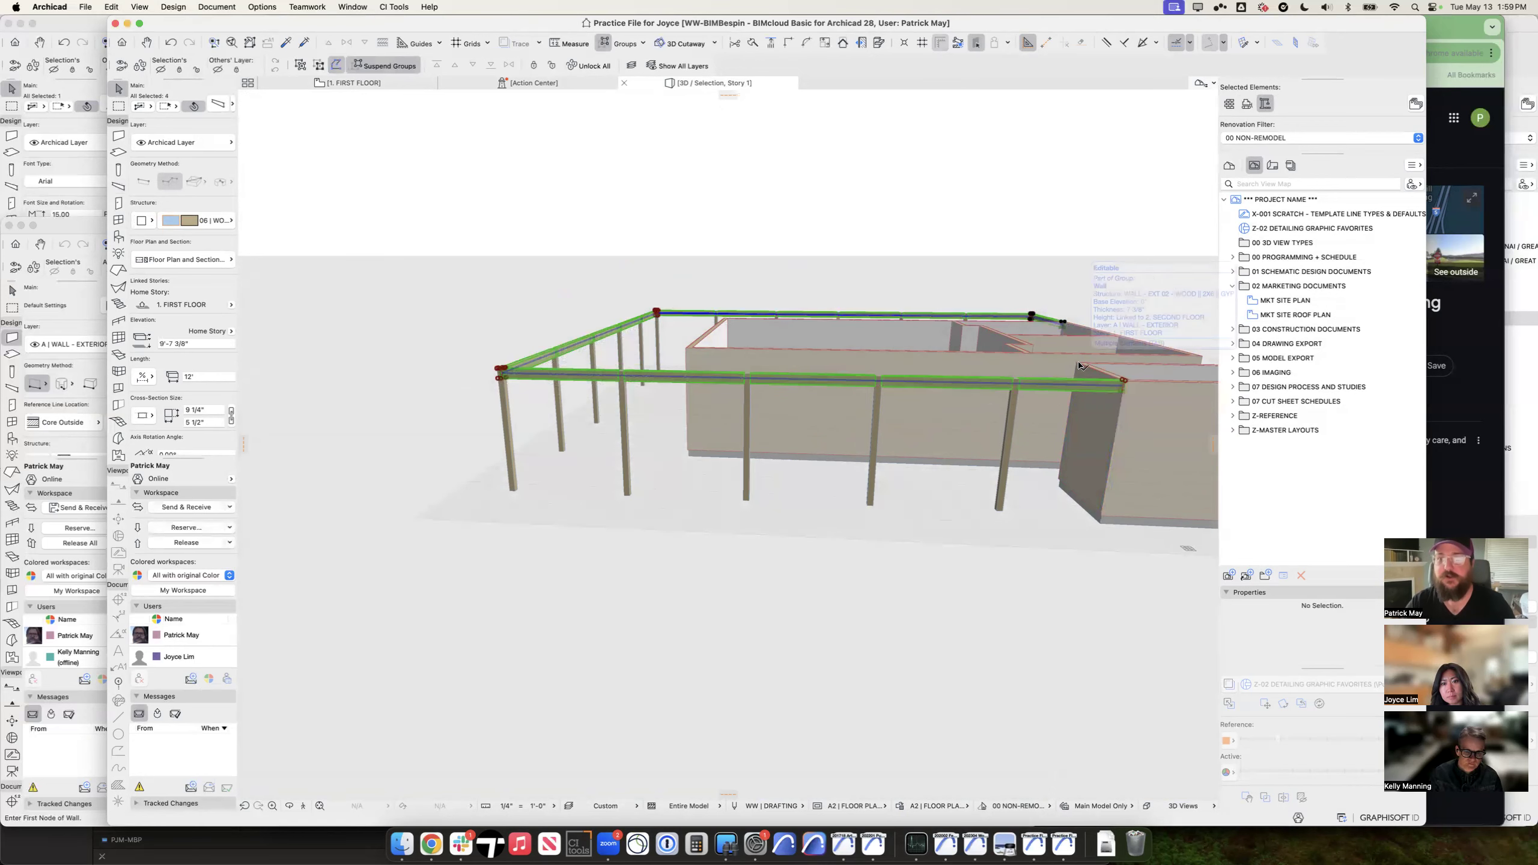
Step: Select all the perimeter columns in 3D and lower their tops to the underside of the beams
key(Escape)
click(1013, 448)
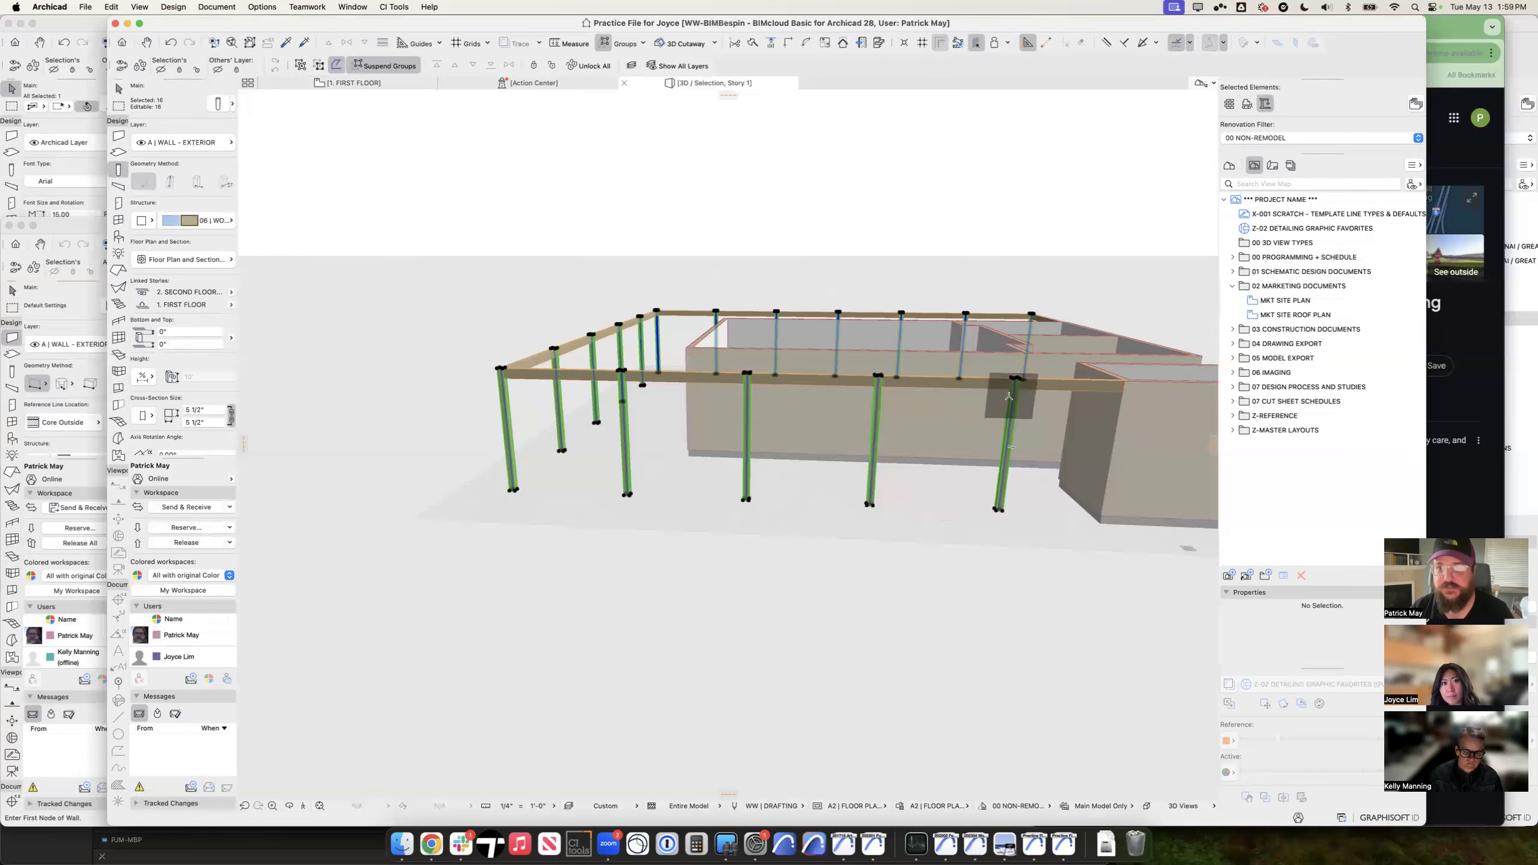
click(1017, 379)
click(503, 429)
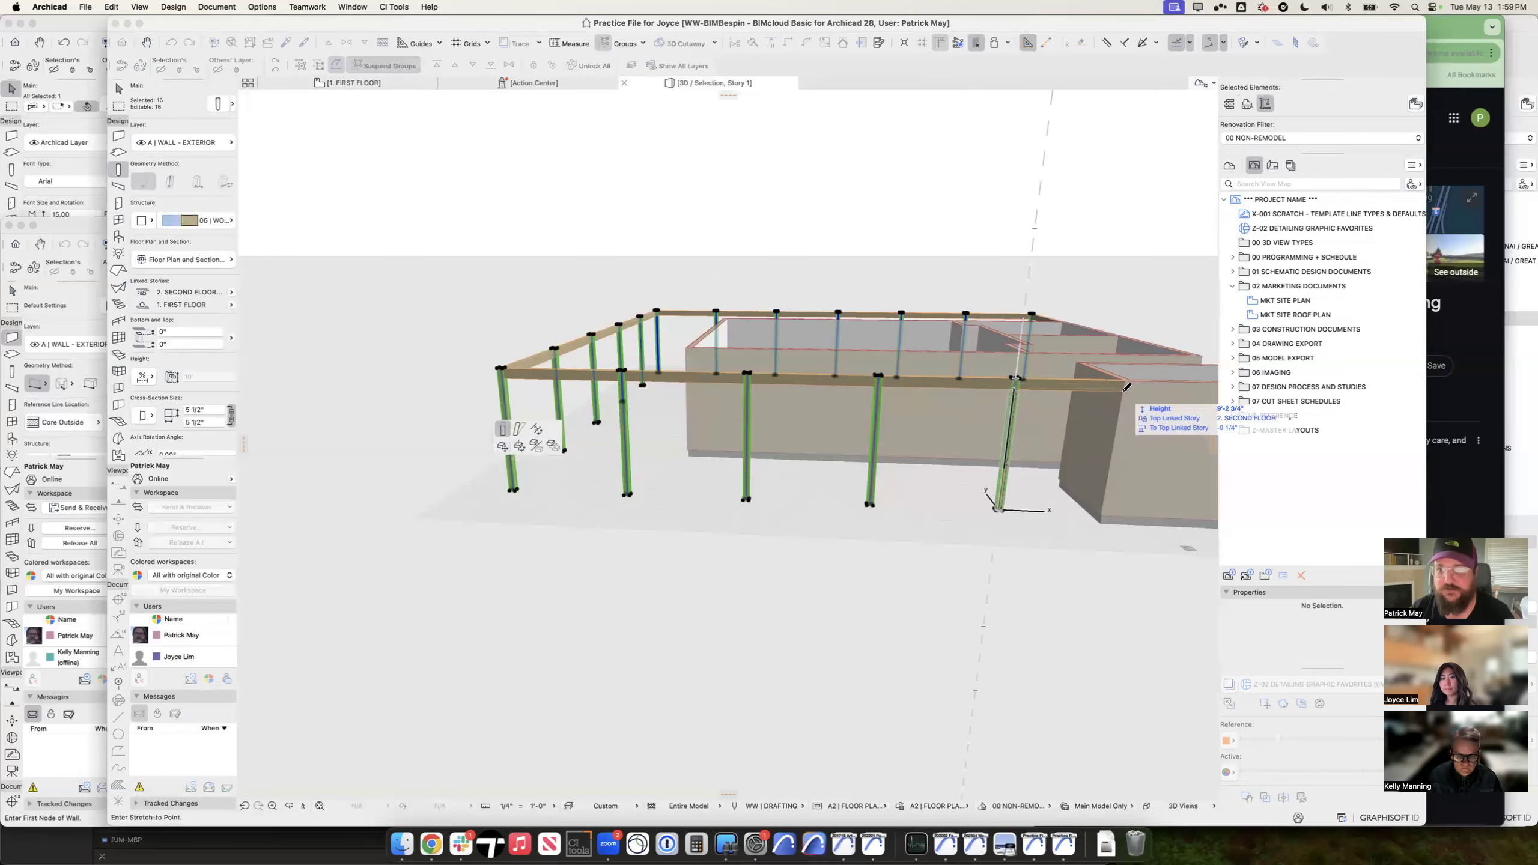
click(1071, 379)
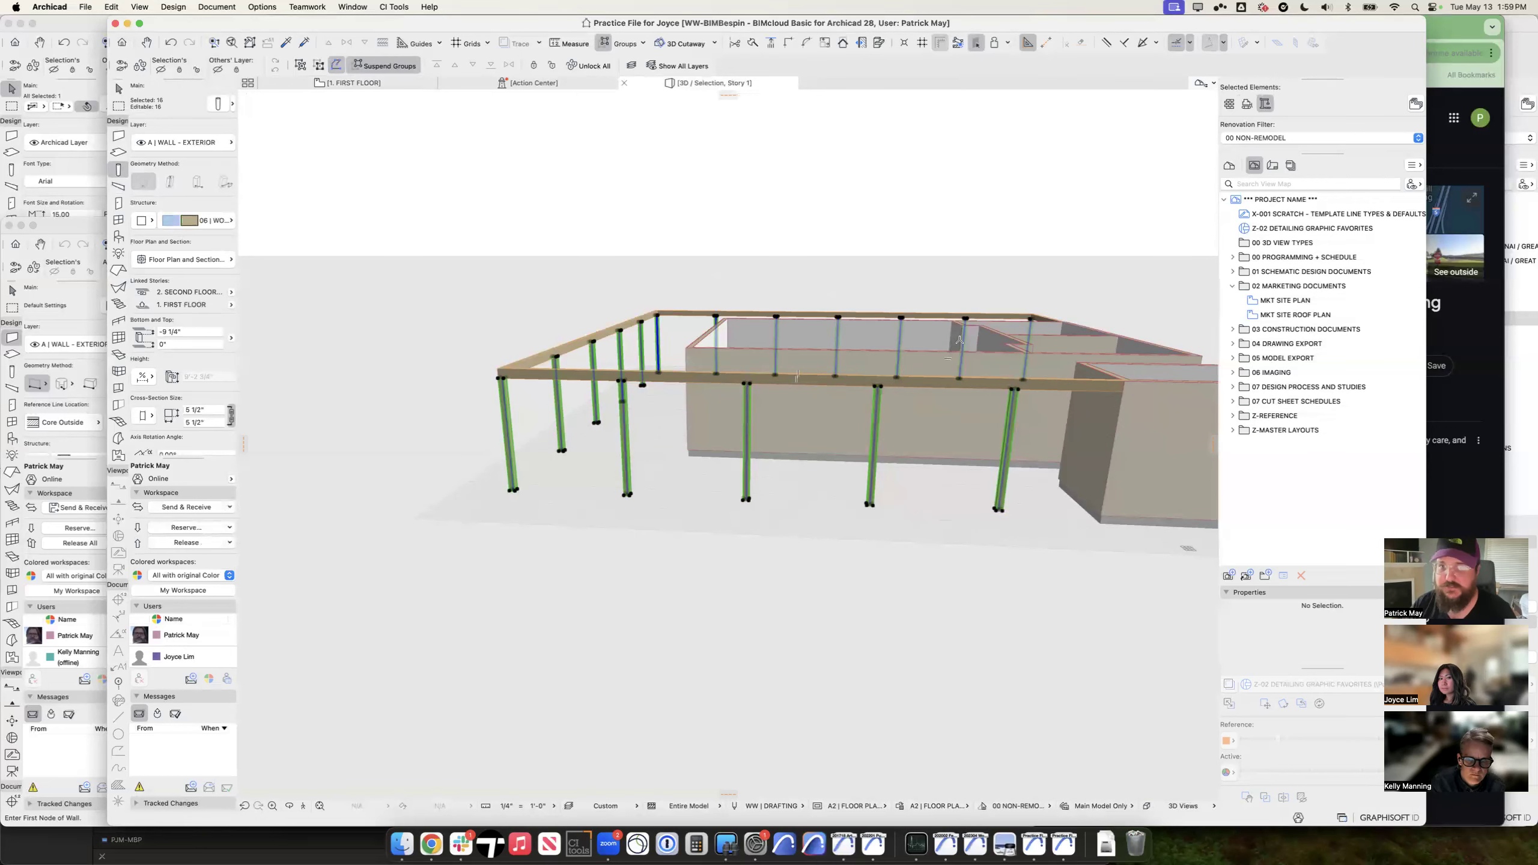
key(Escape)
key(Escape)
Step: Set the floor plan display of the perimeter beam that ends at the small separate room to Projected with Overhead
shift+middle_drag(970, 343, 666, 381)
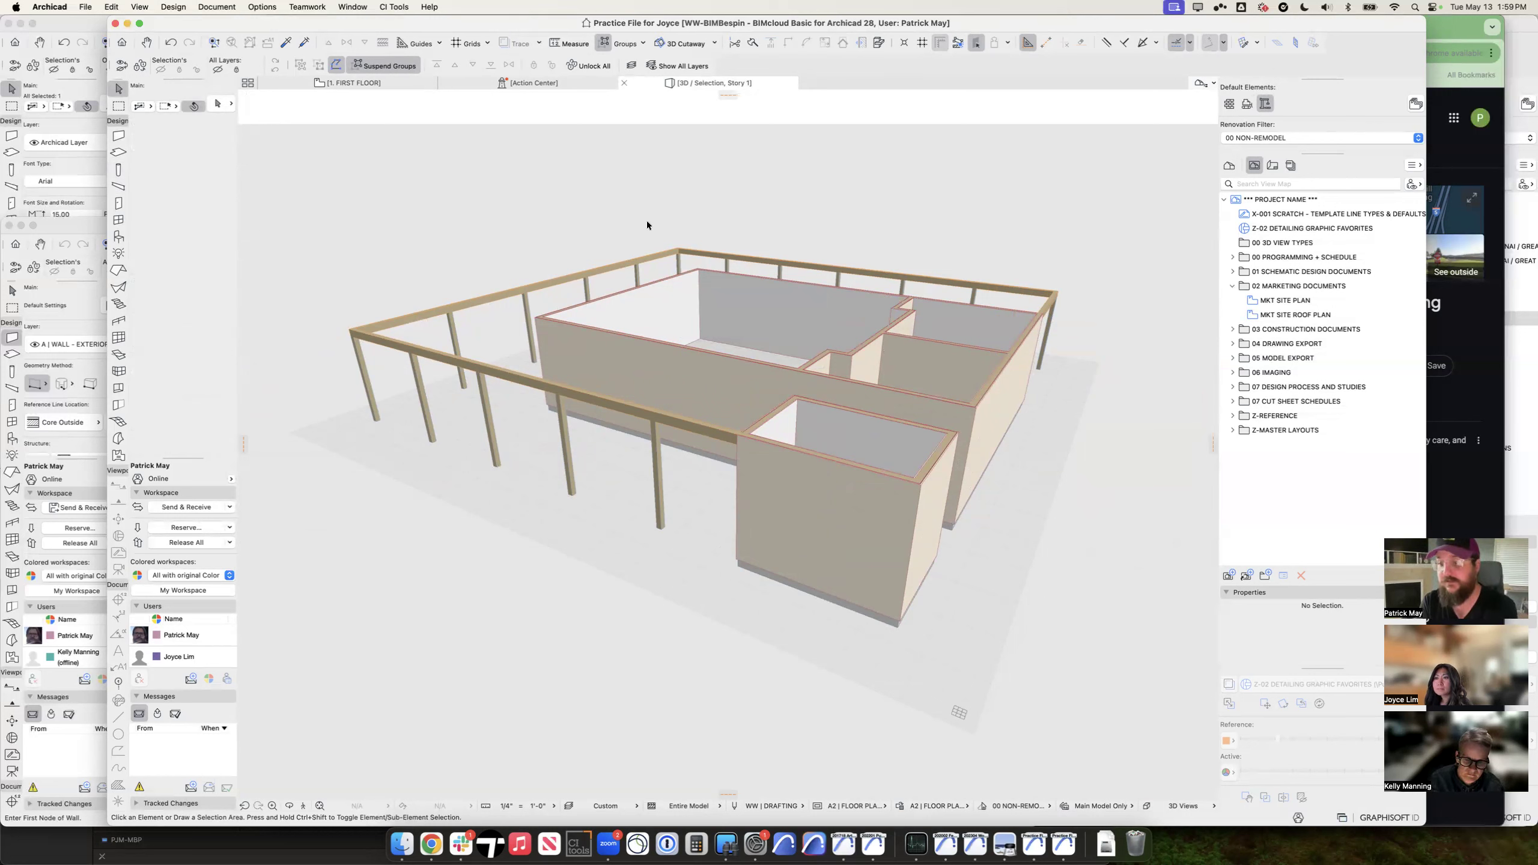
shift+middle_drag(735, 302, 804, 328)
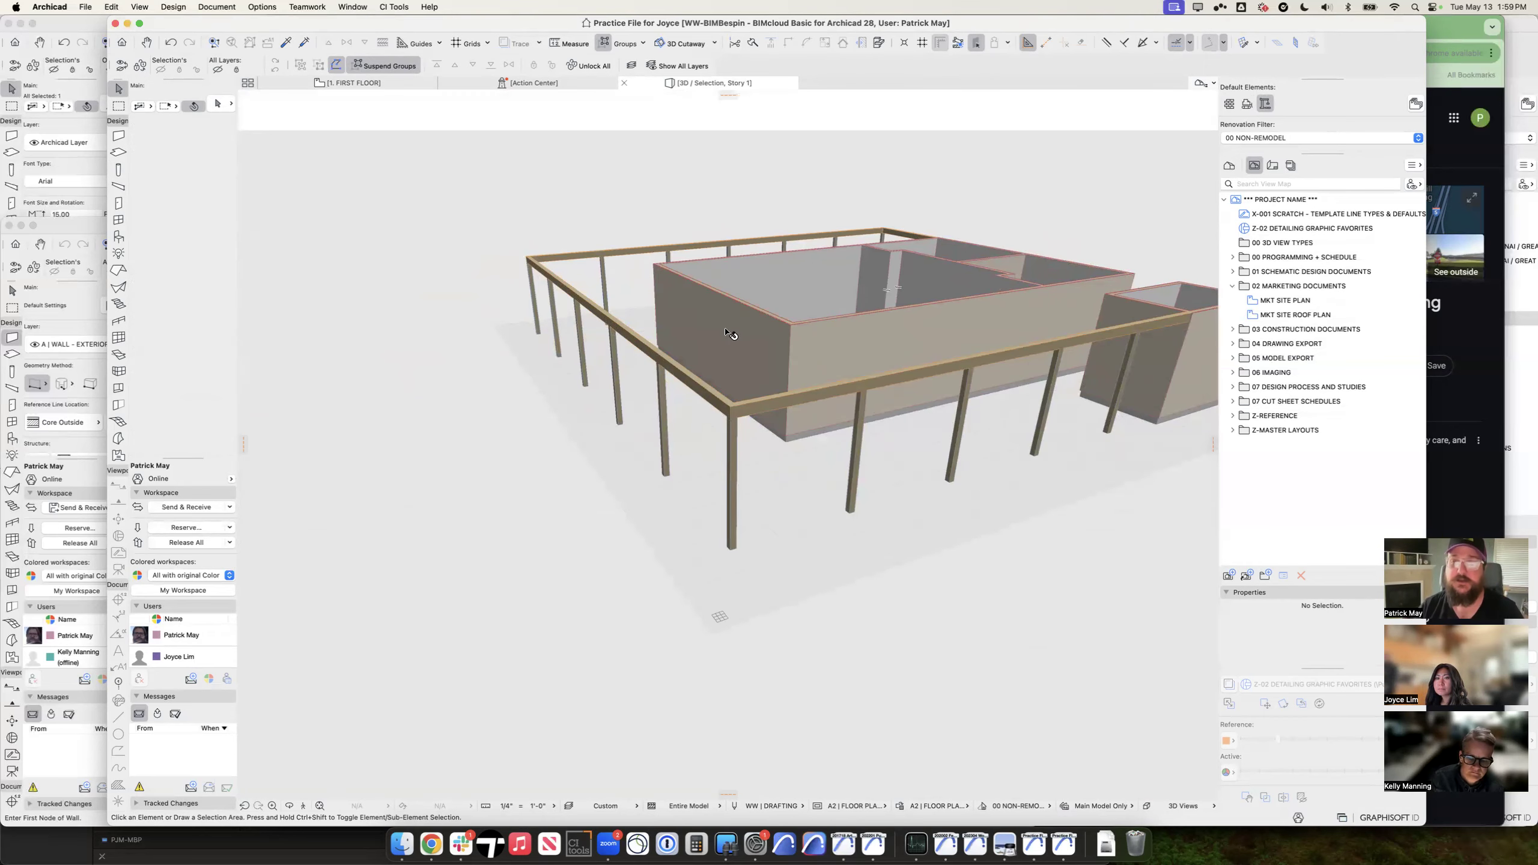
shift+middle_drag(902, 330, 847, 340)
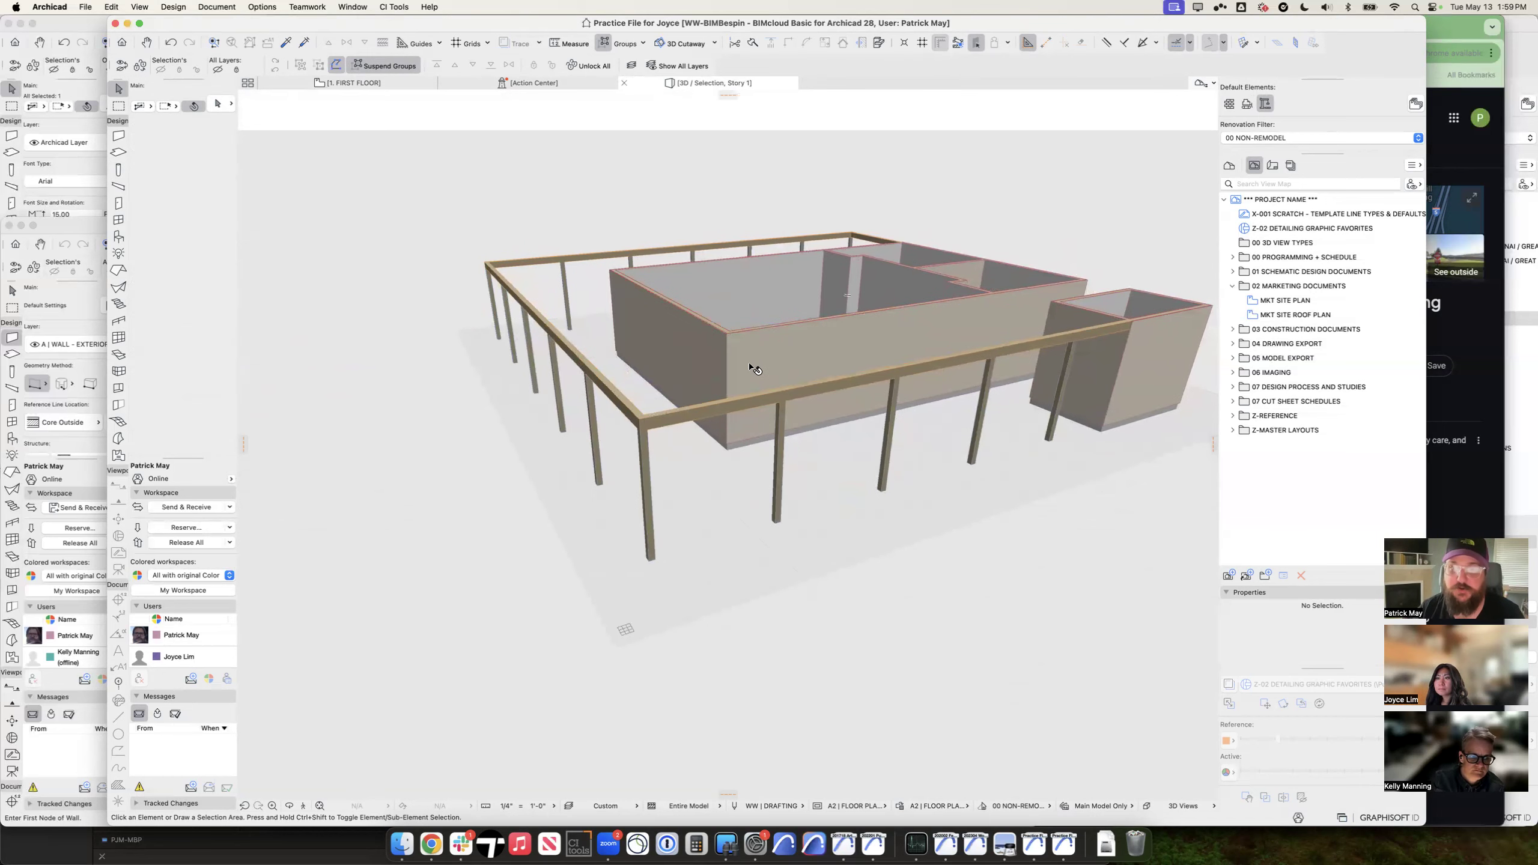
click(725, 409)
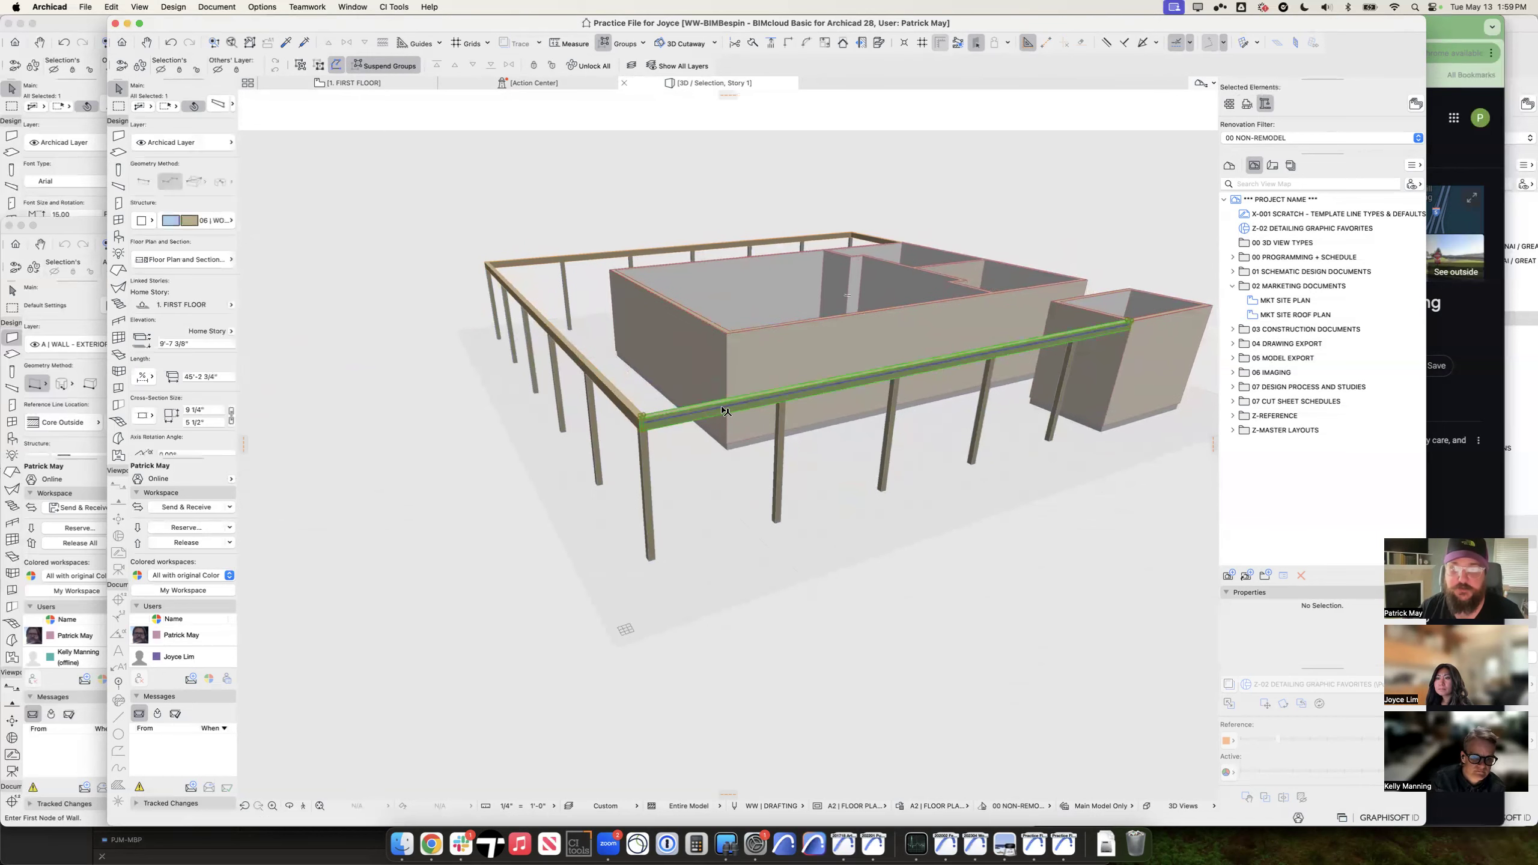
double_click(795, 377)
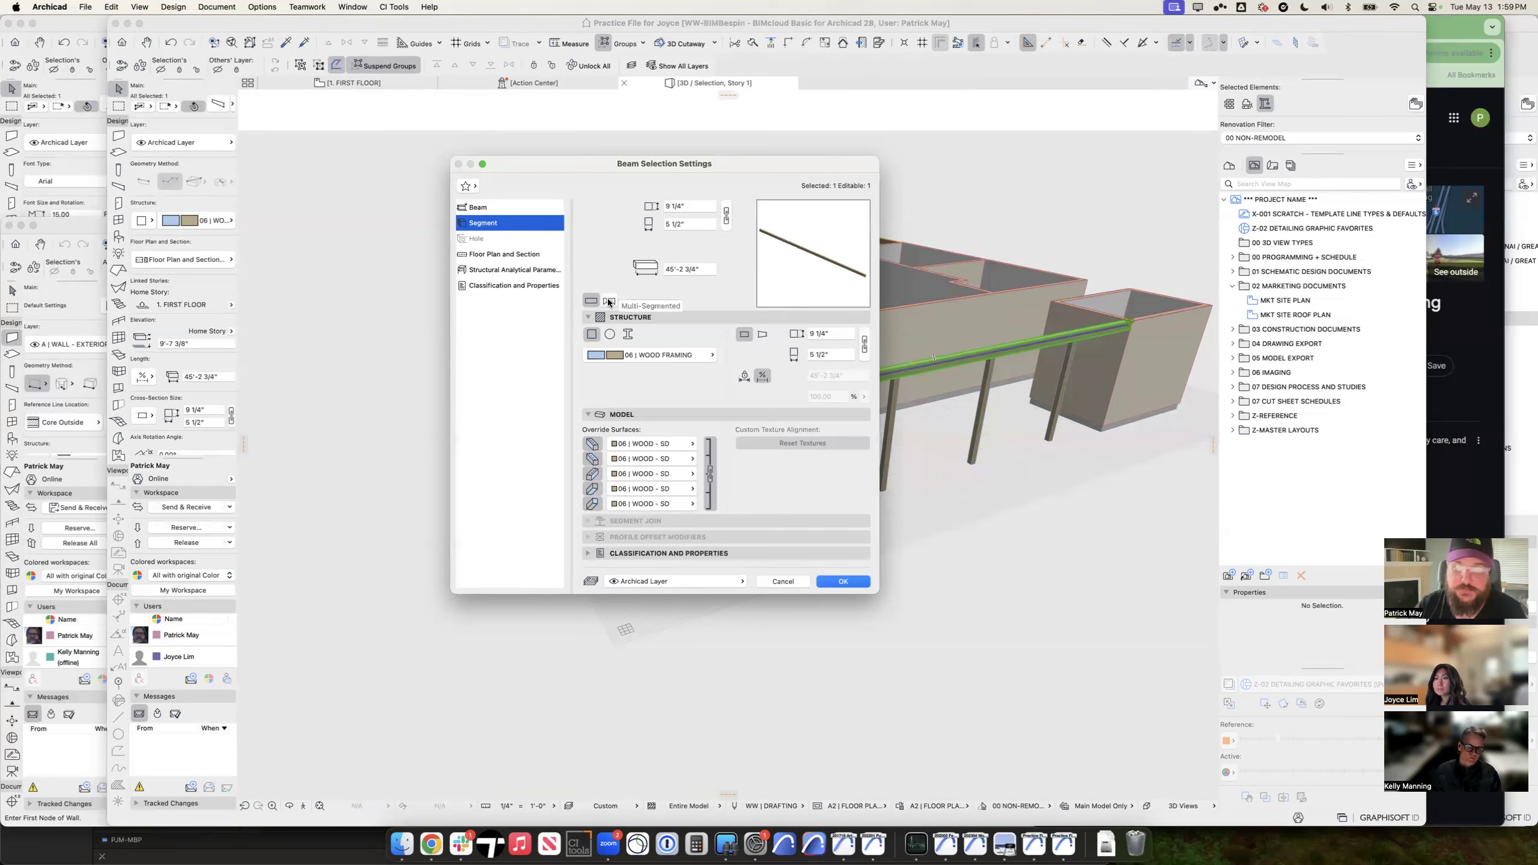
click(519, 257)
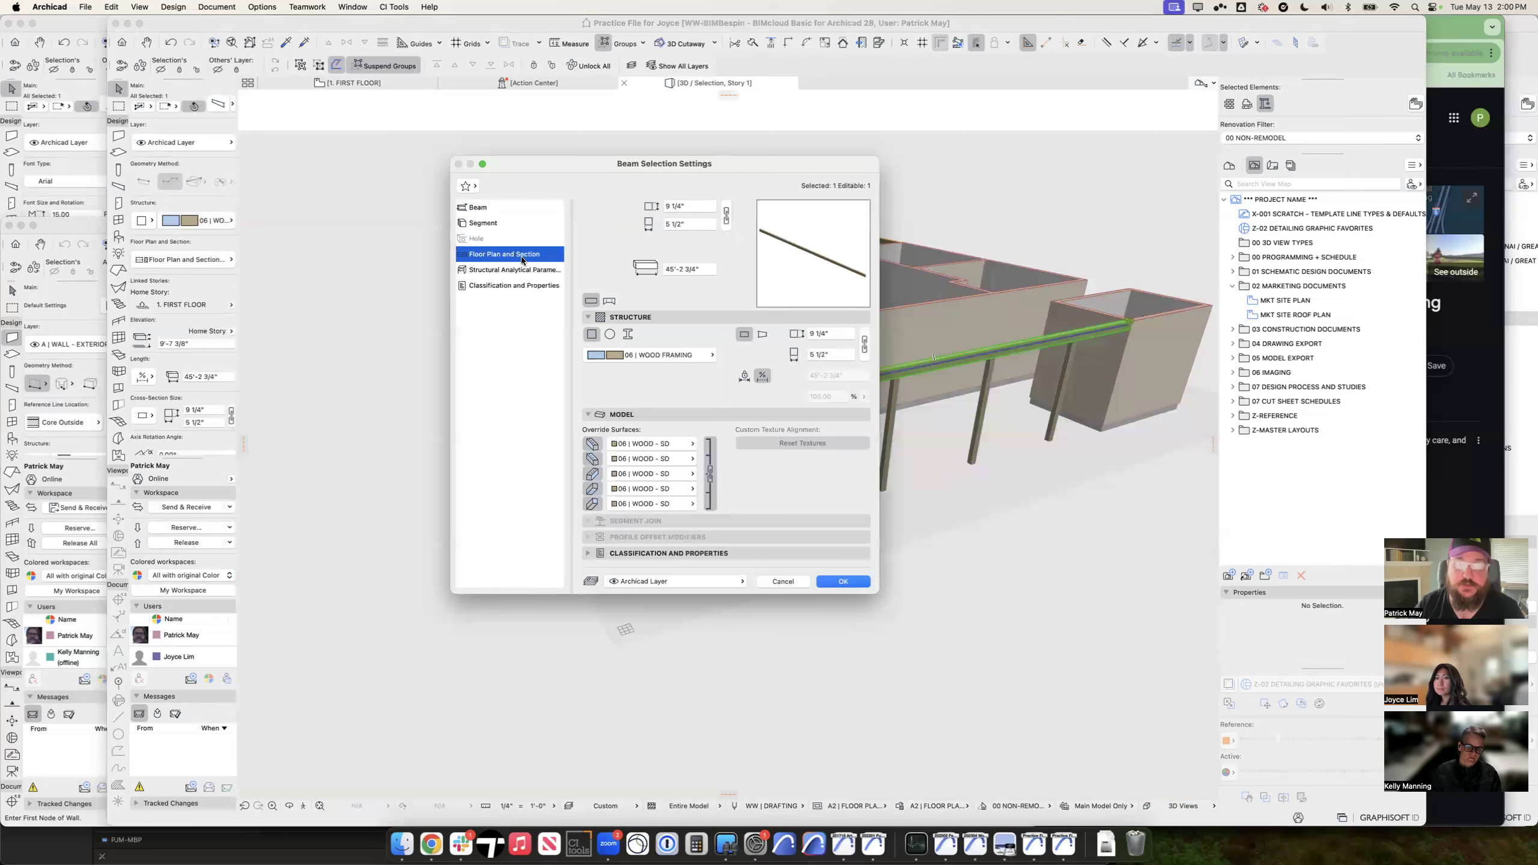
scroll(771, 452, up, 1)
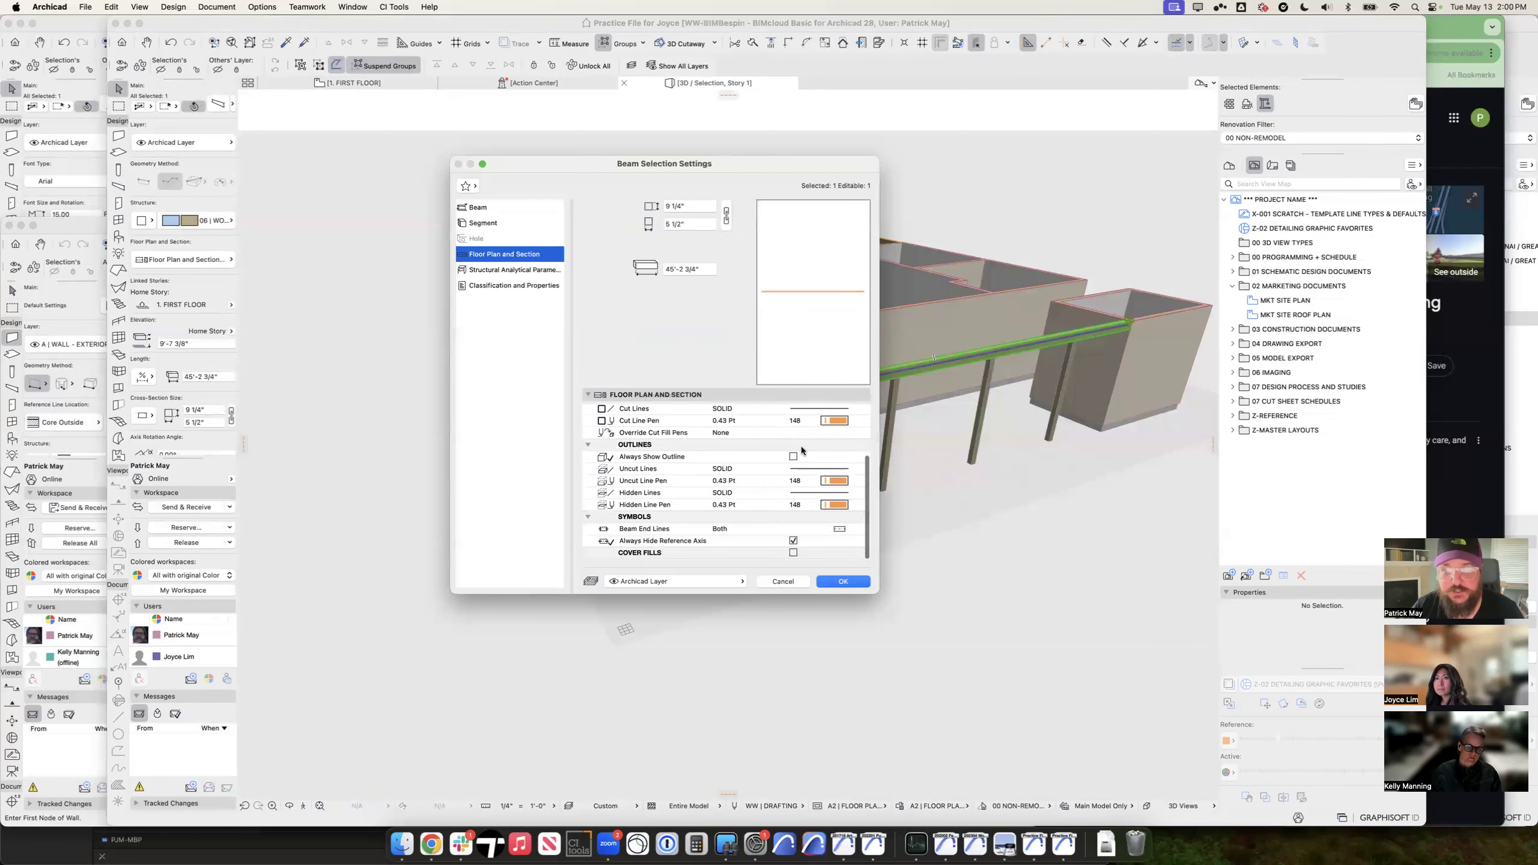
click(843, 424)
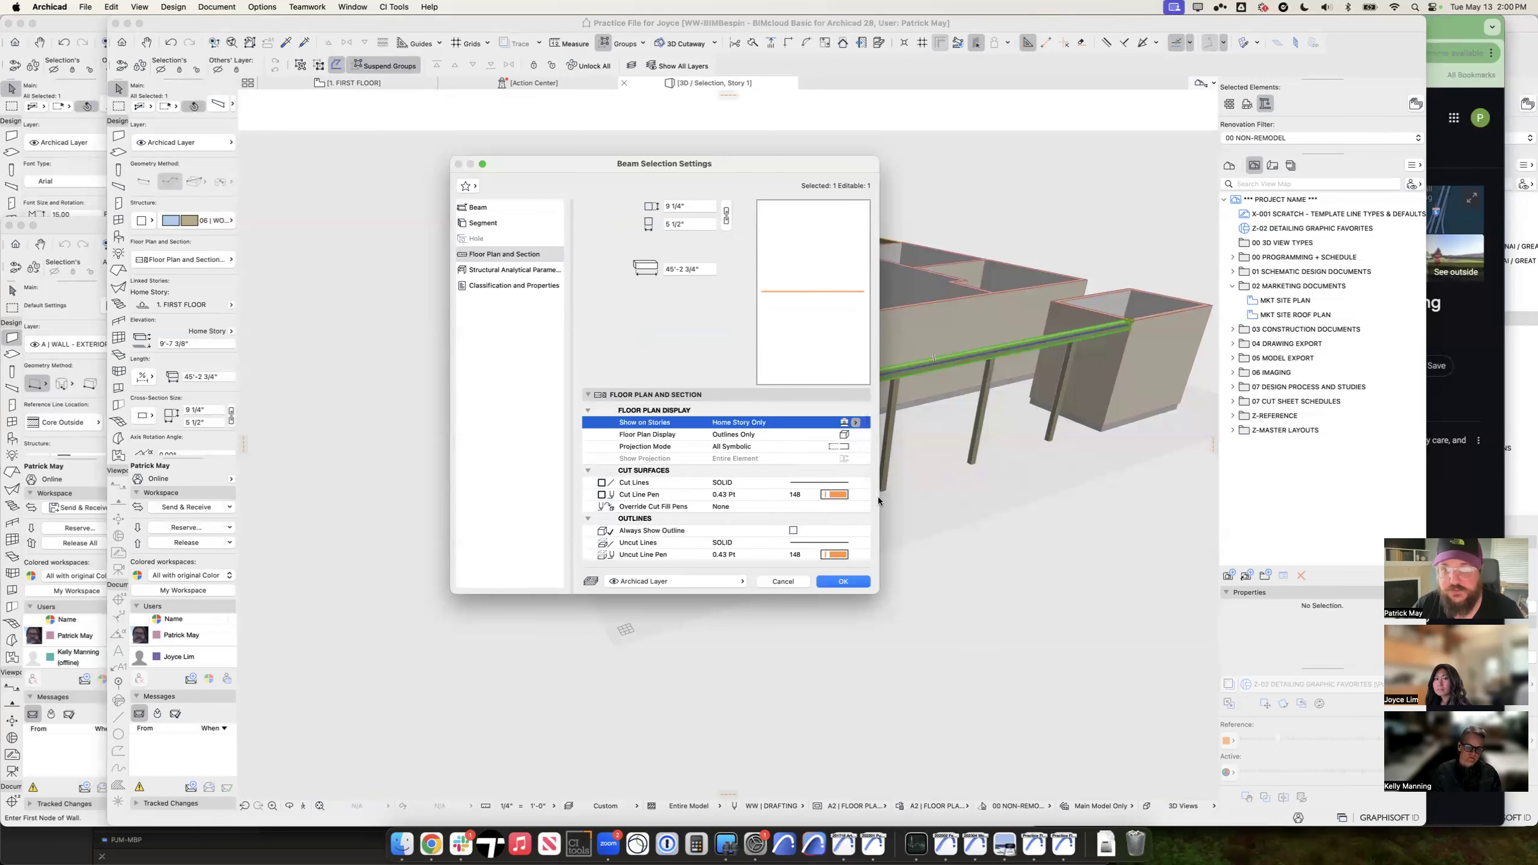
click(834, 434)
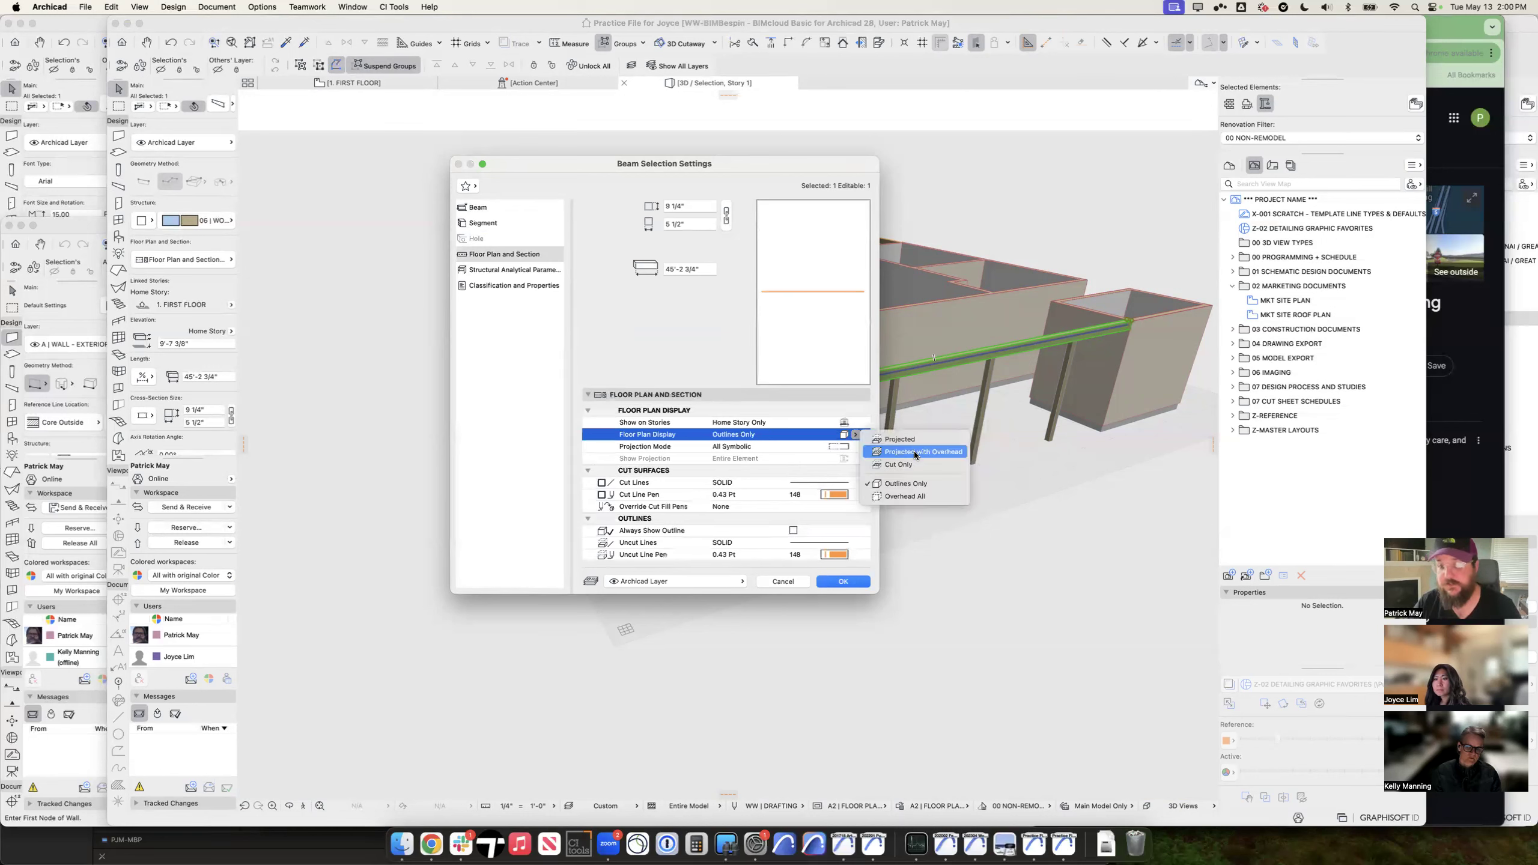
click(915, 451)
key(Return)
key(Escape)
Step: On the first-floor plan, copy the lower perimeter beam's settings to the other perimeter beams
key(F2)
click(724, 579)
scroll(549, 446, up, 10)
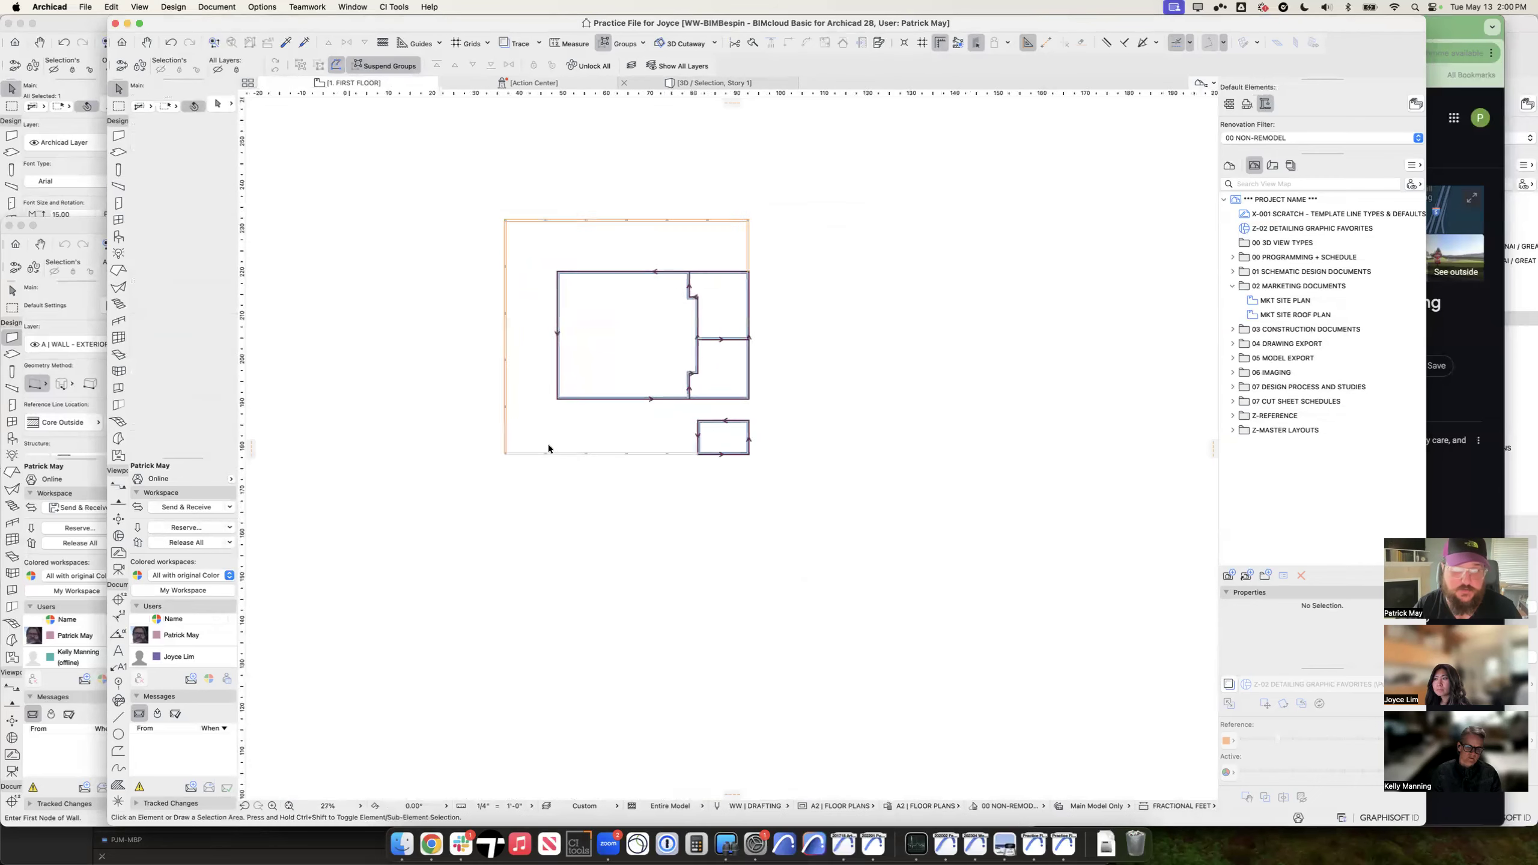
click(399, 502)
scroll(622, 485, left, 10)
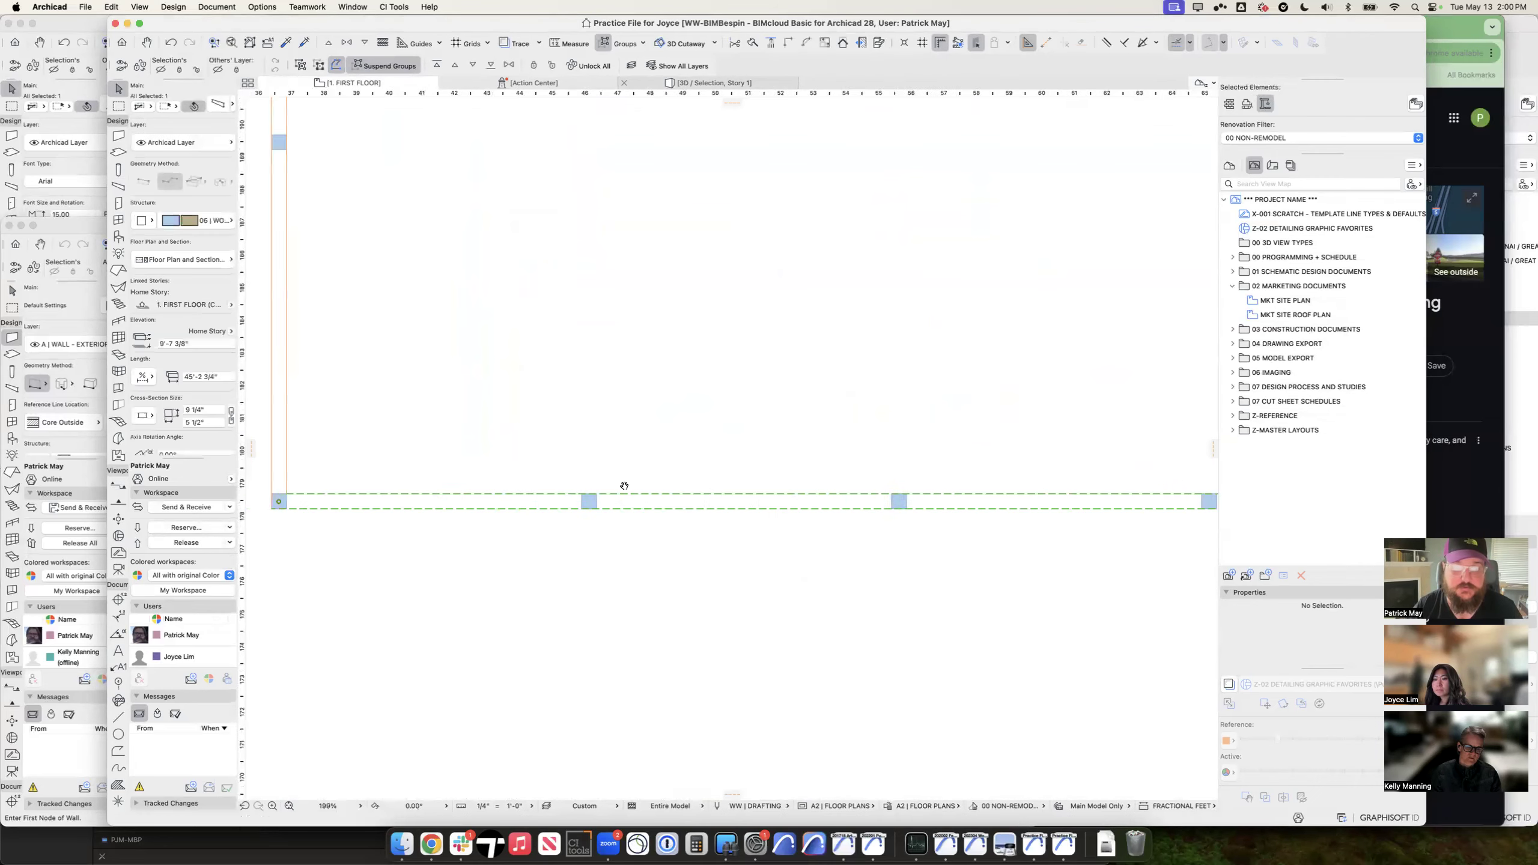
click(705, 419)
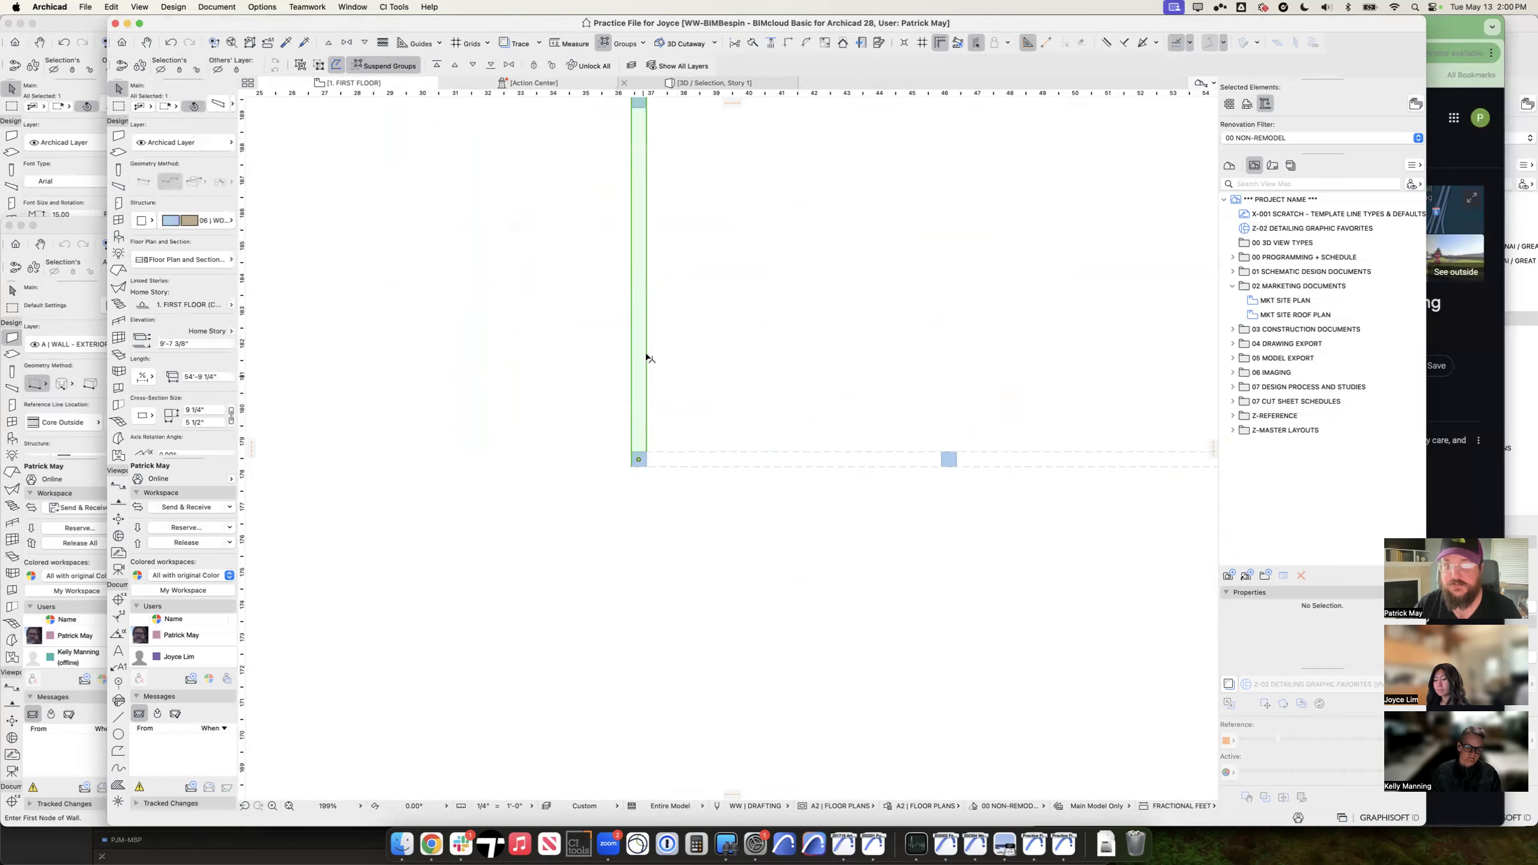
alt+click(709, 454)
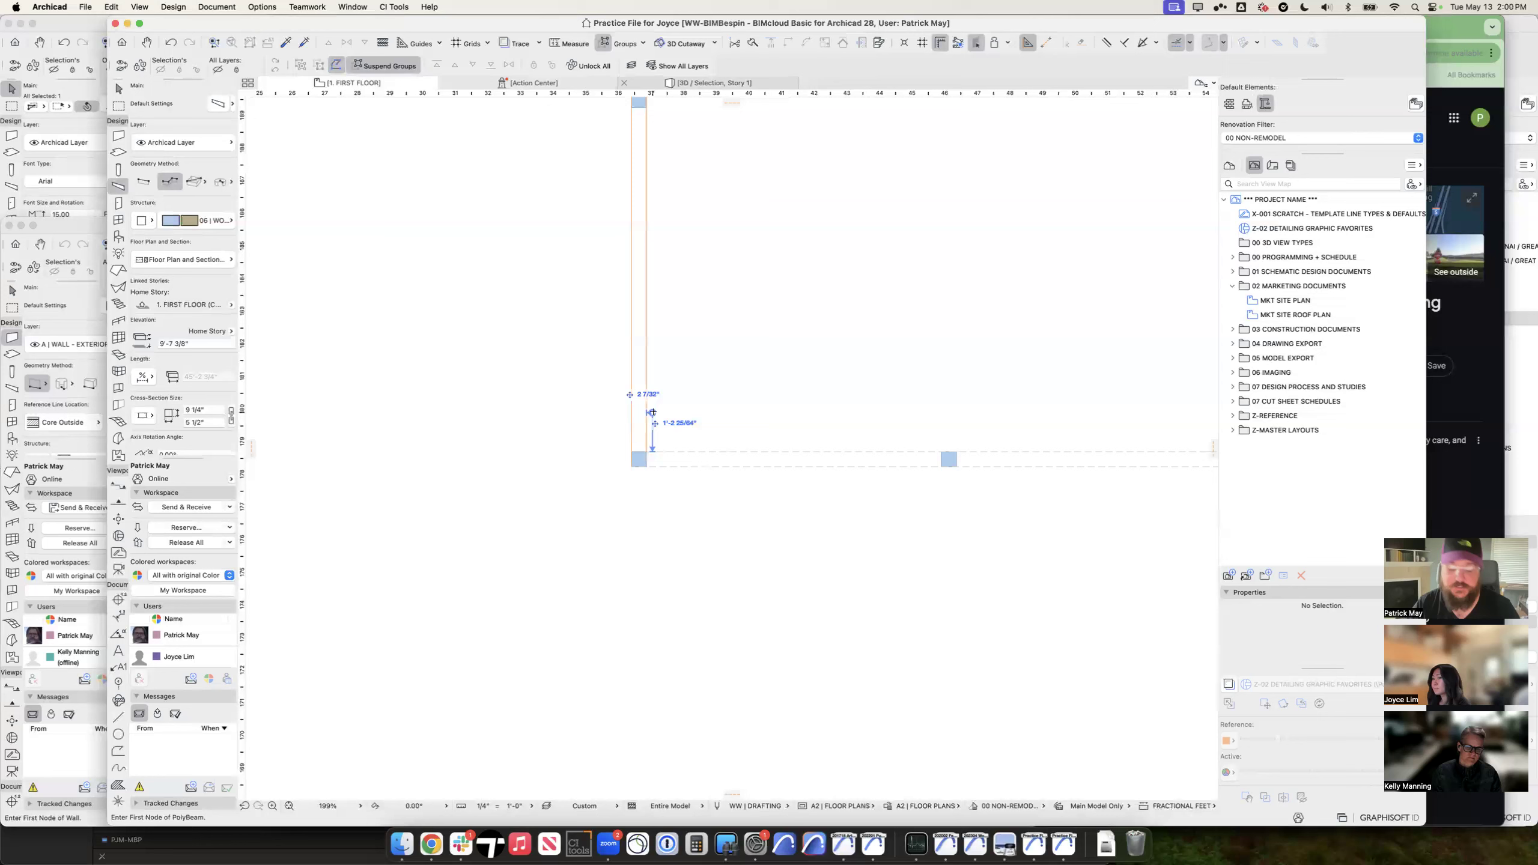
scroll(725, 412, down, 5)
middle_drag(736, 359, 660, 851)
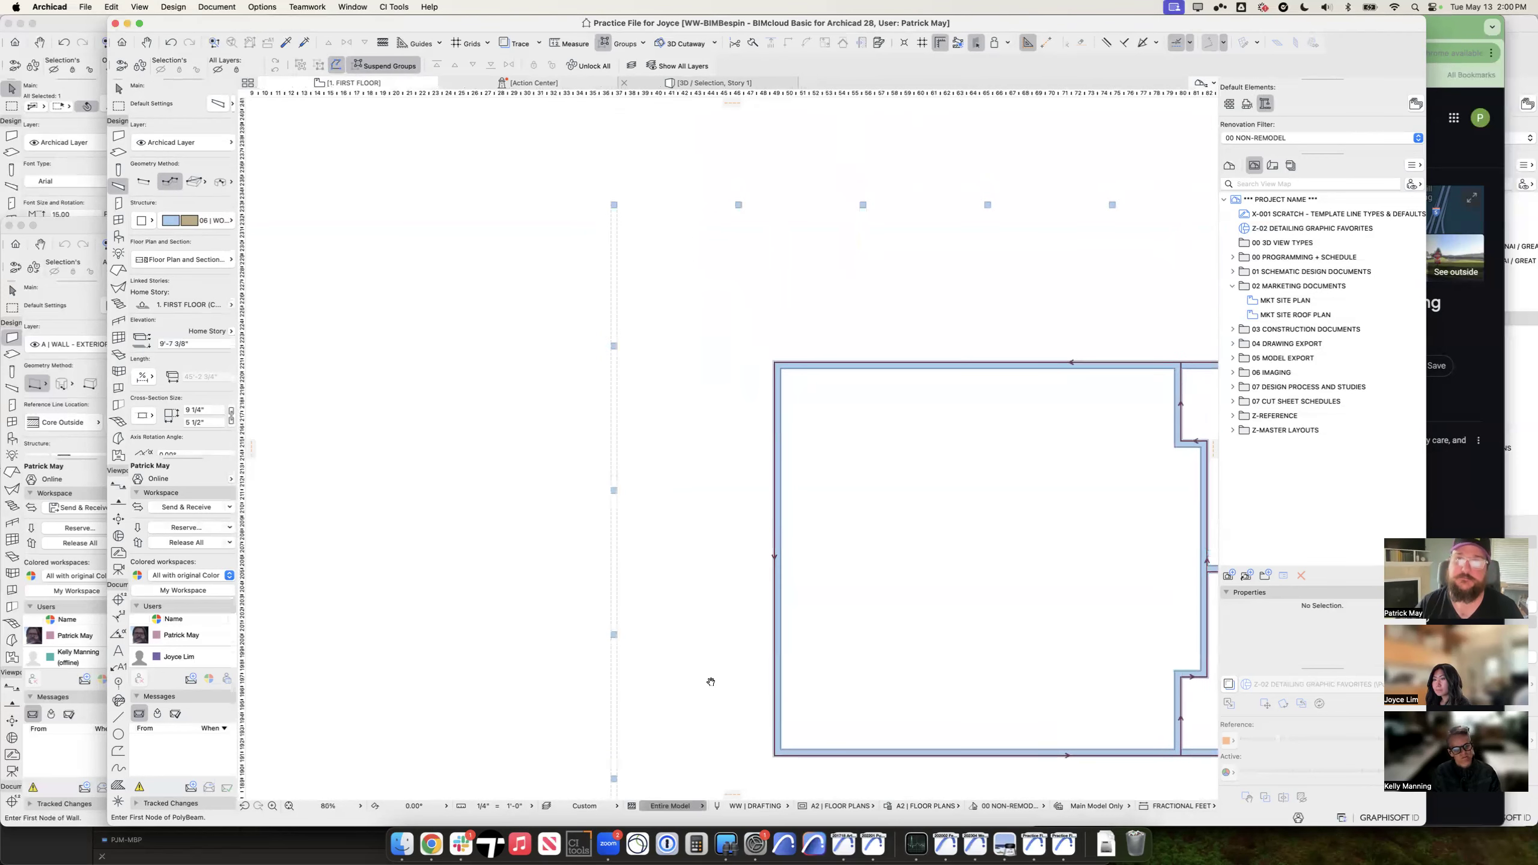
key(Escape)
scroll(866, 259, right, 10)
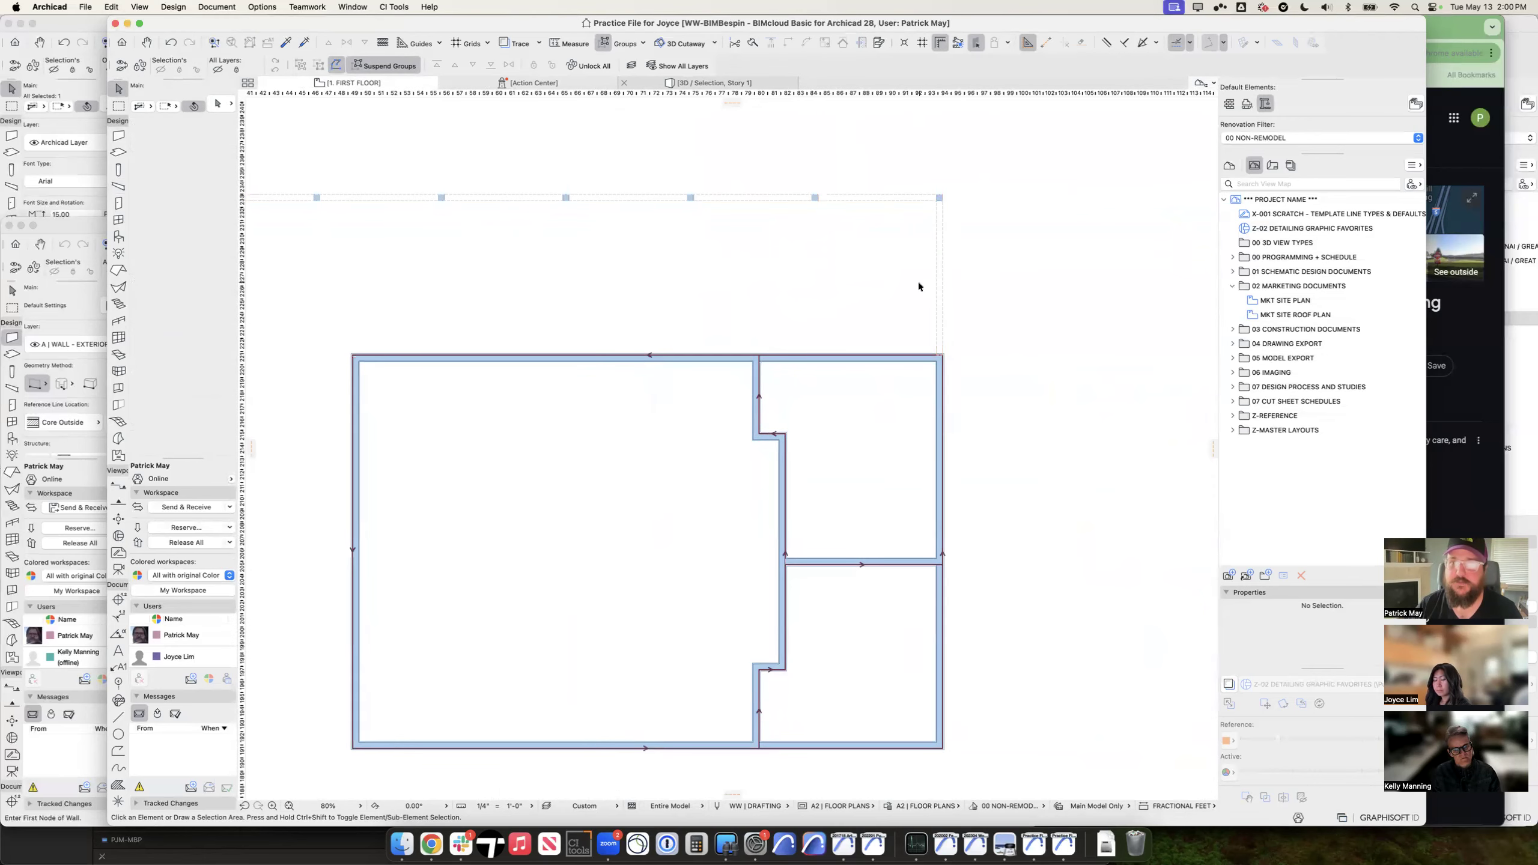
Step: Place a CI Tools Door with two leaves in the main building's upper exterior wall, swinging outward
scroll(919, 287, down, 5)
scroll(748, 292, left, 2)
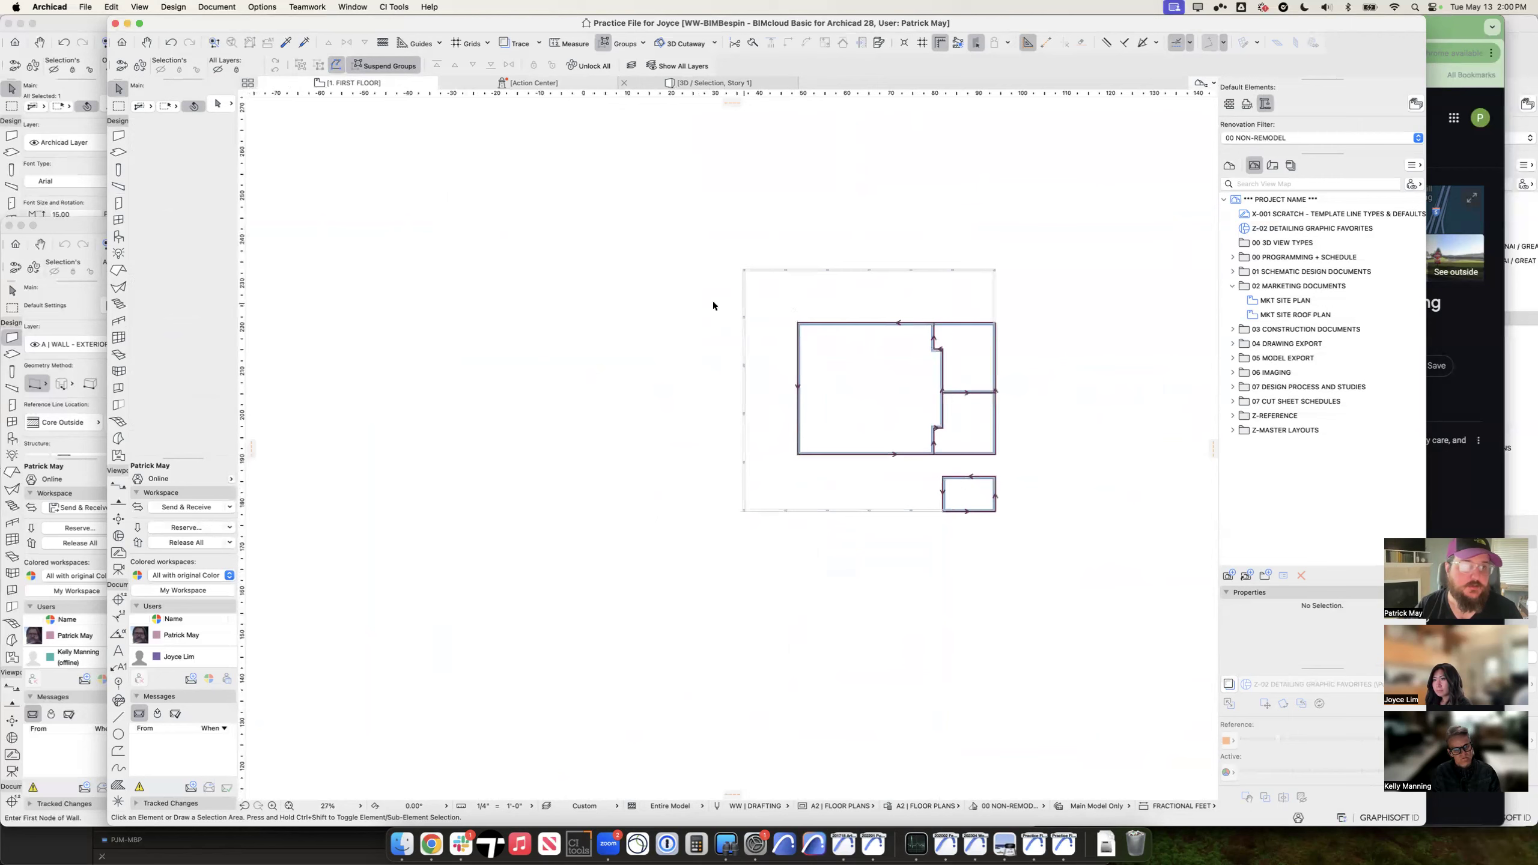
click(118, 204)
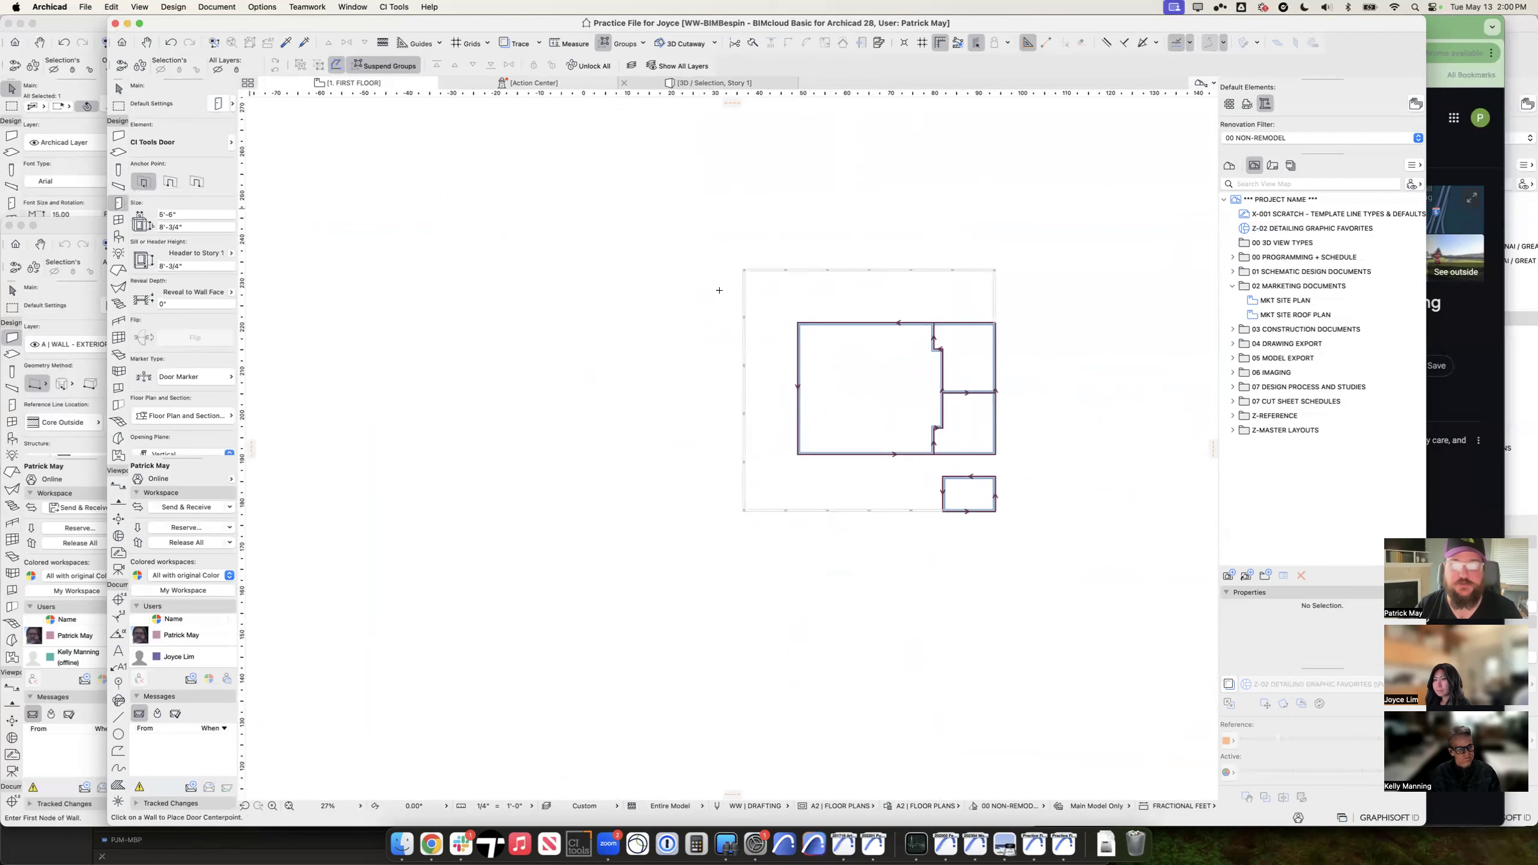
scroll(890, 321, up, 5)
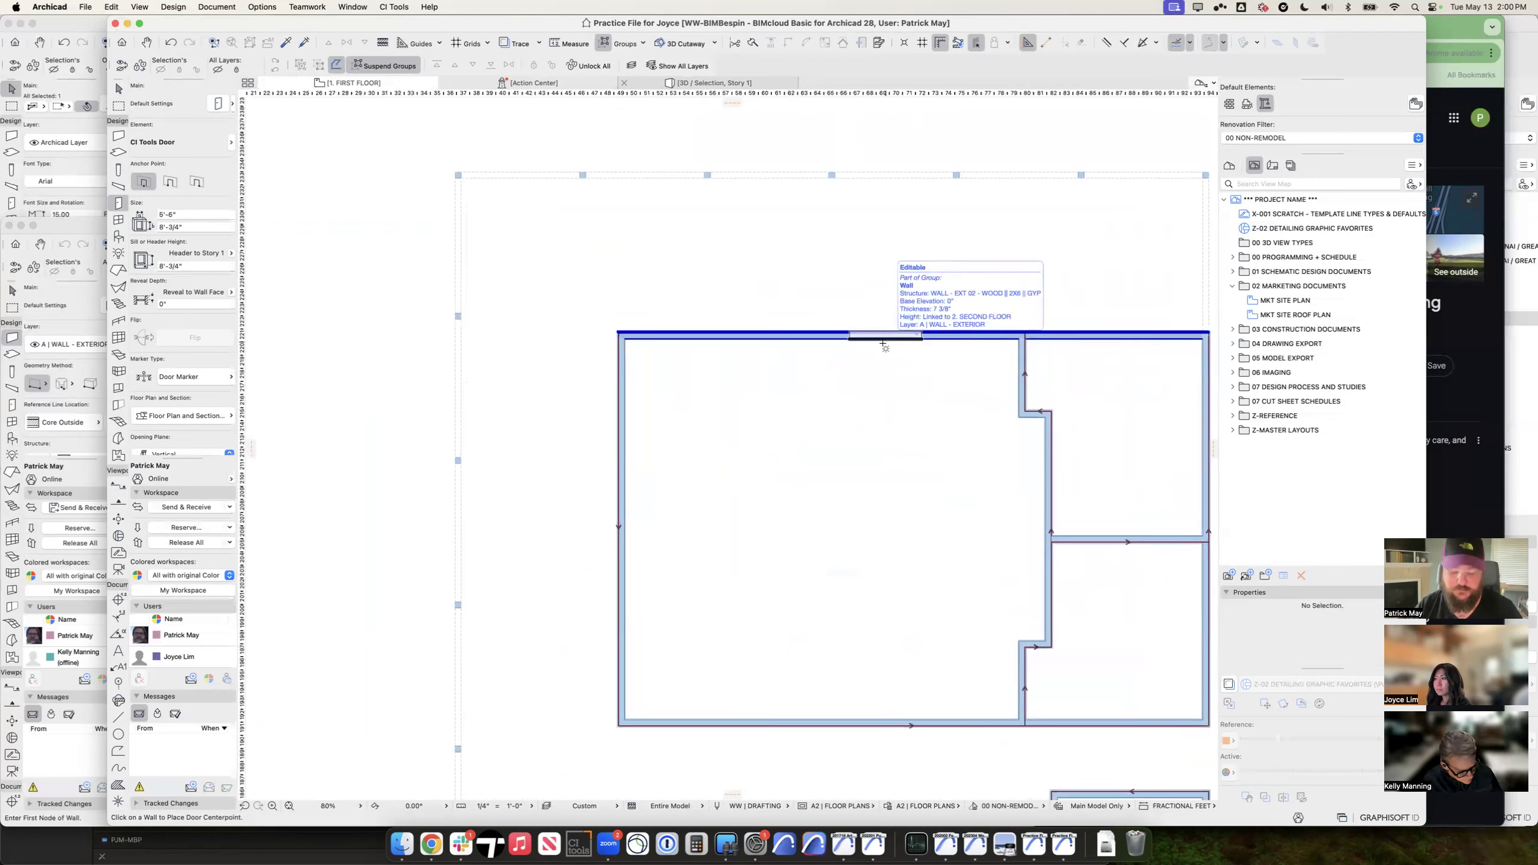
click(843, 334)
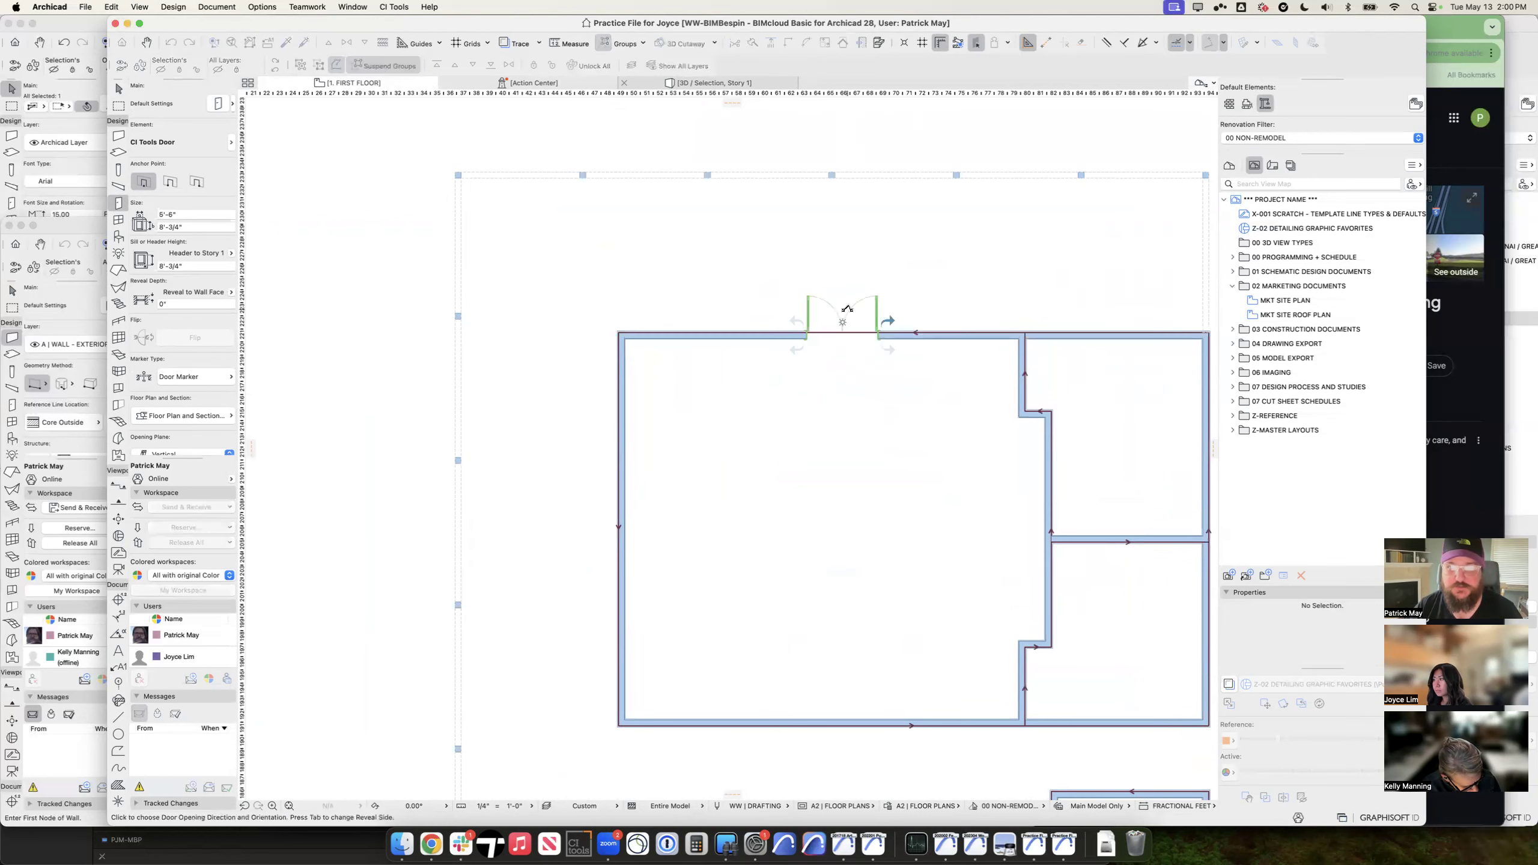
click(881, 296)
key(Escape)
Step: Apply the Double Door favorite from the 08 Openings folder to the placed door
click(878, 297)
key(super+t)
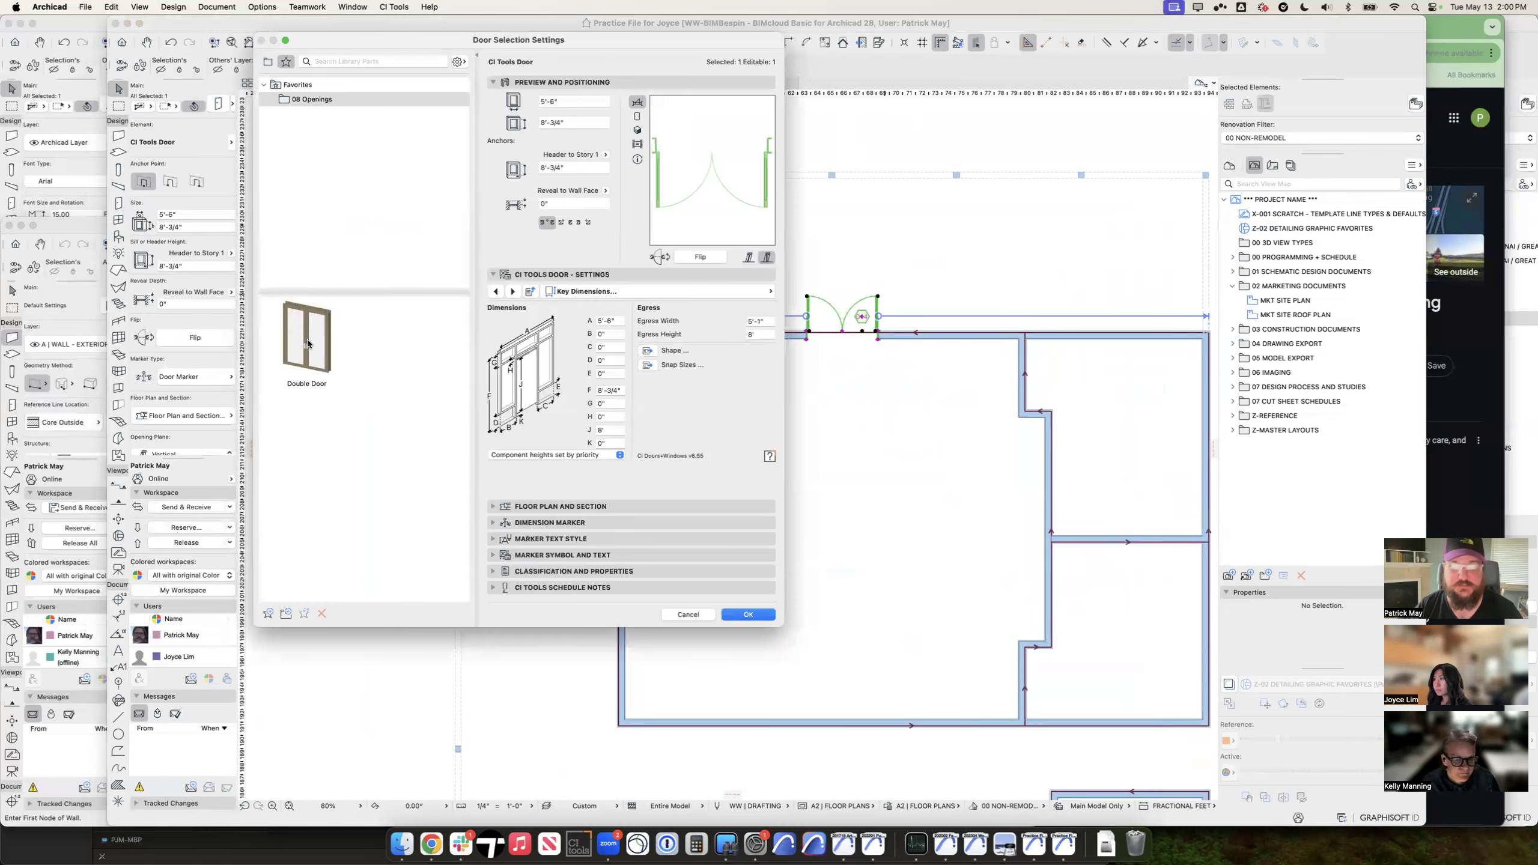
click(308, 339)
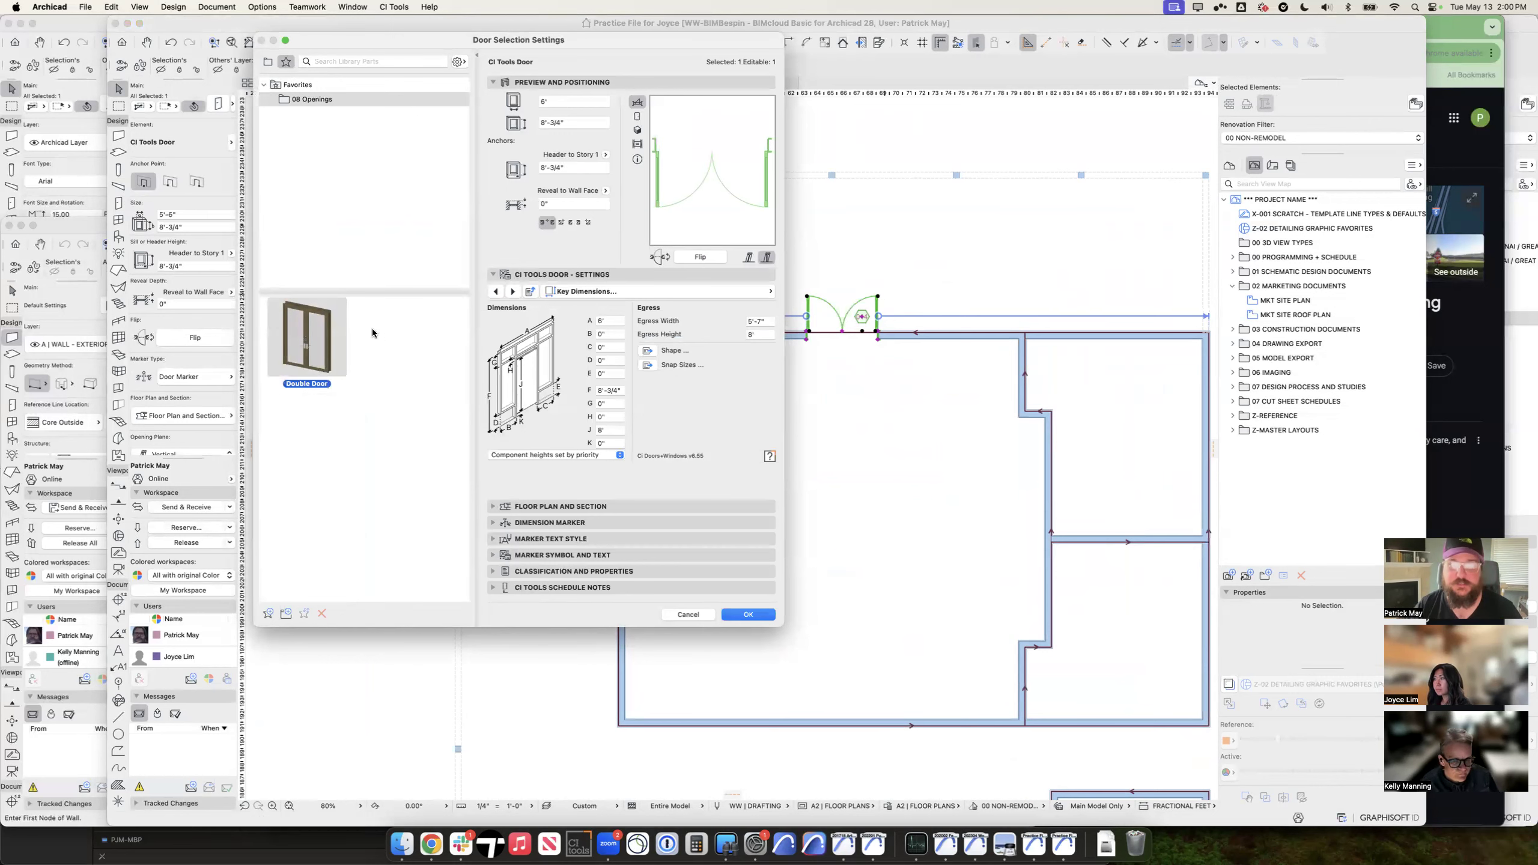
key(Return)
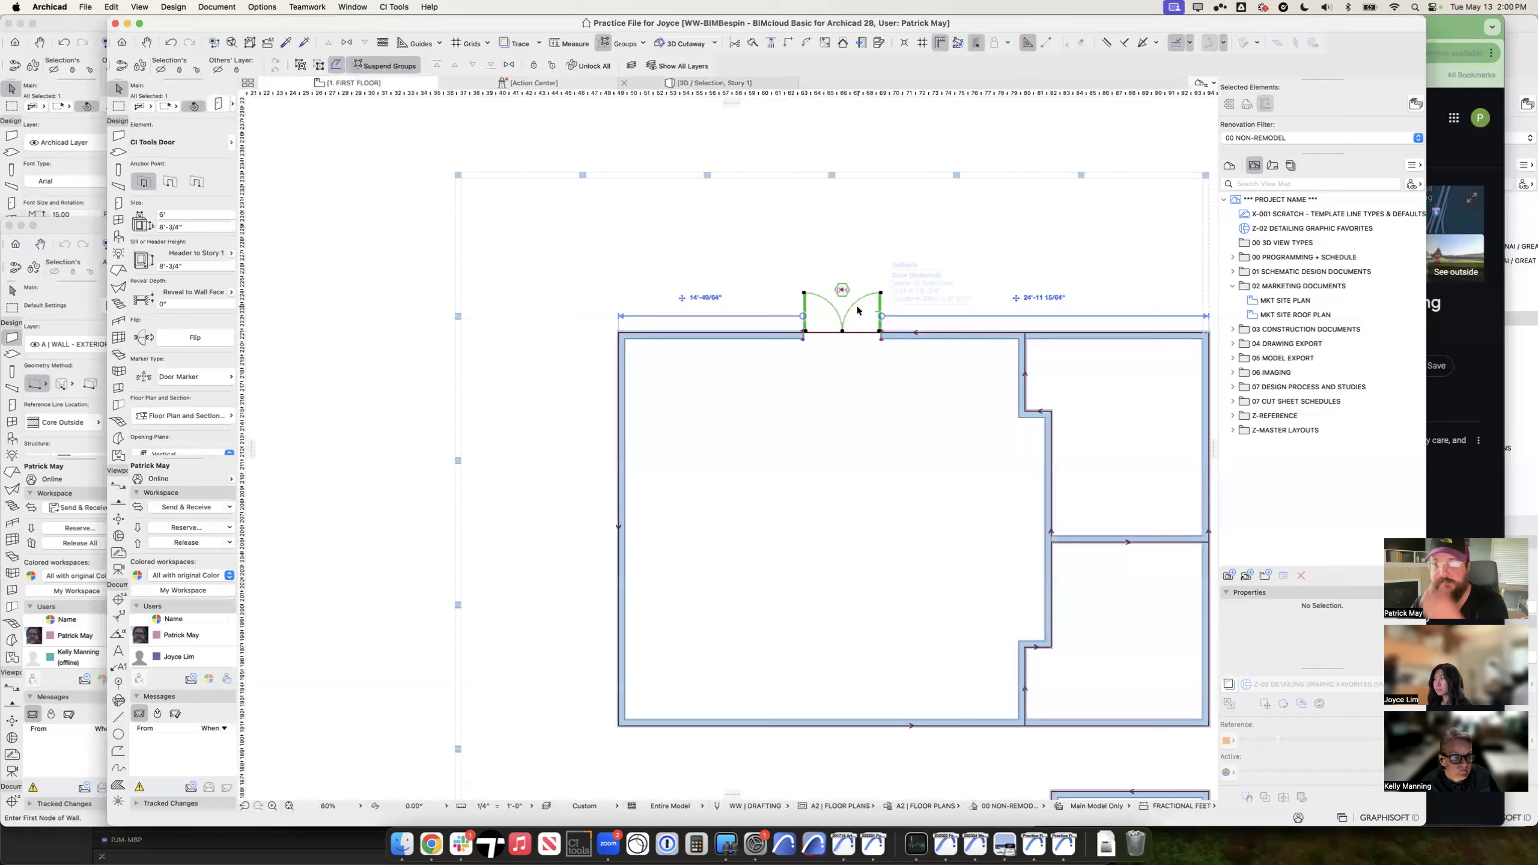
Step: Reopen the door's settings and browse the loaded Object Library to the Commercial Doors in 1.2 Doors USA
scroll(921, 309, up, 3)
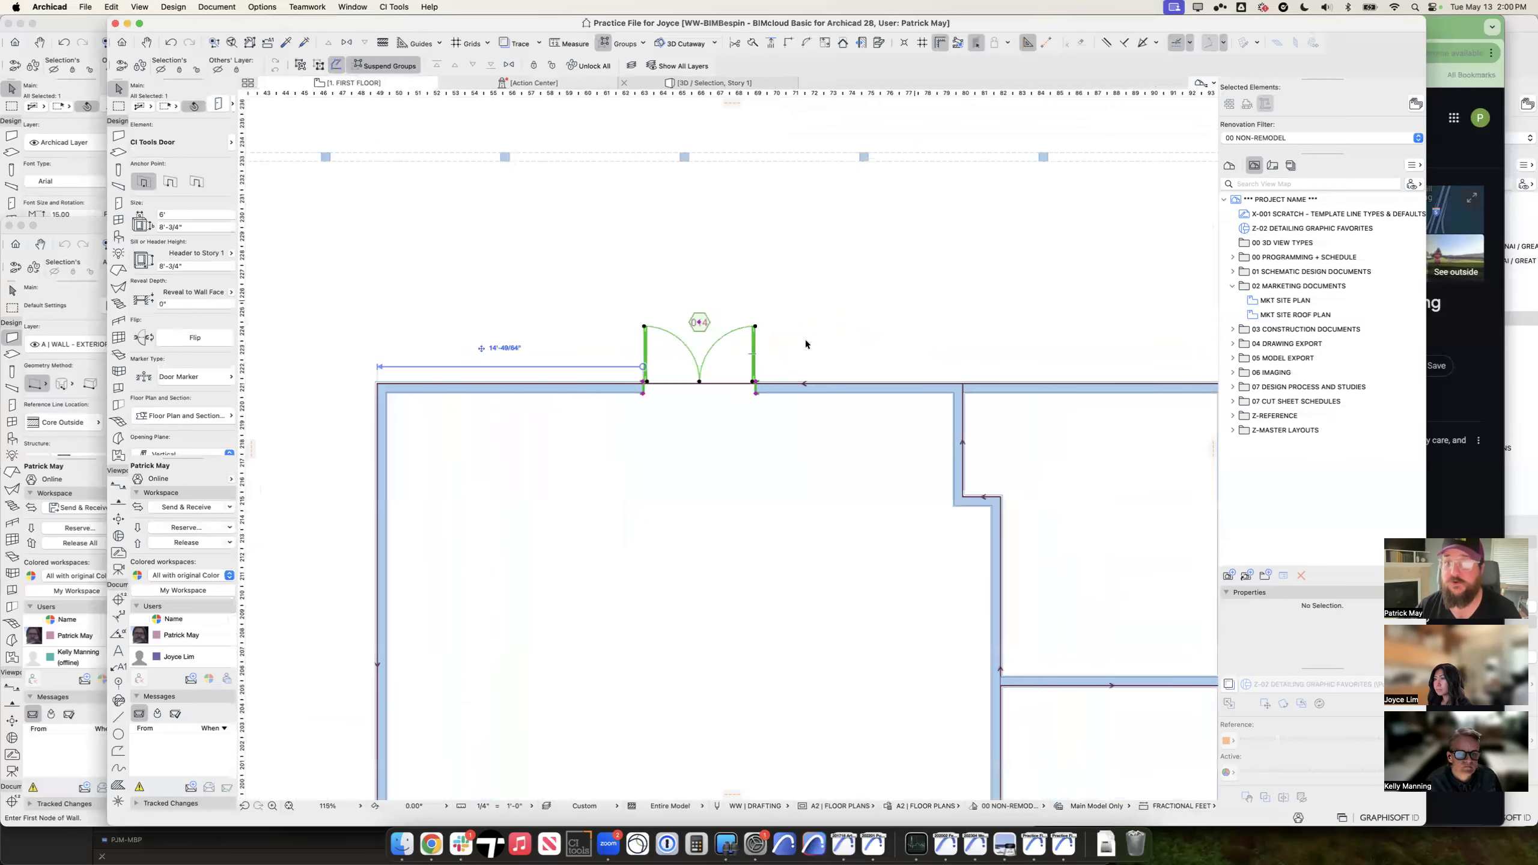
key(super+t)
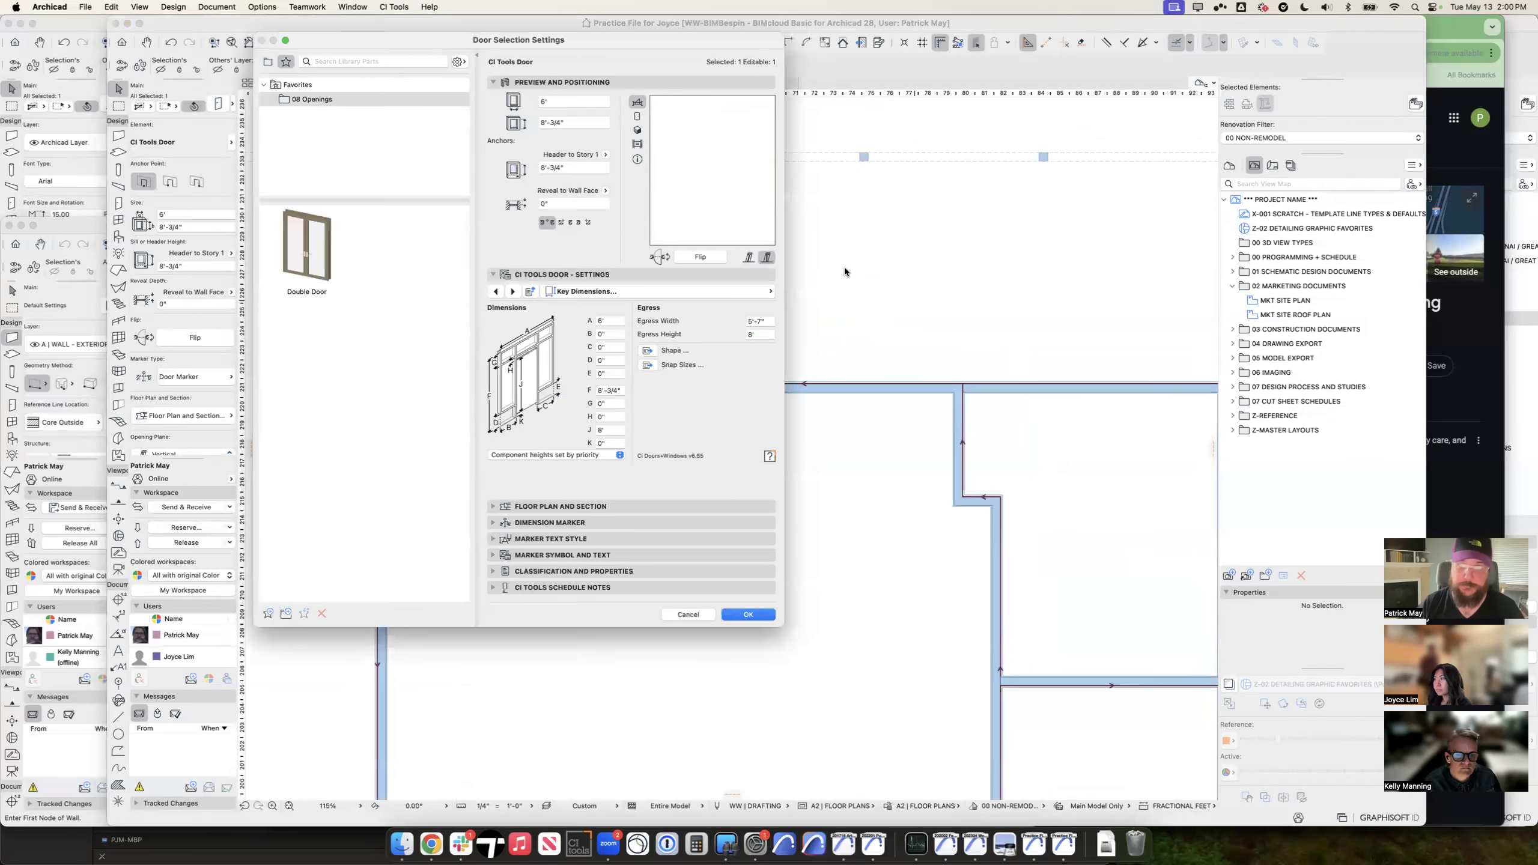
drag(529, 38, 698, 83)
click(437, 107)
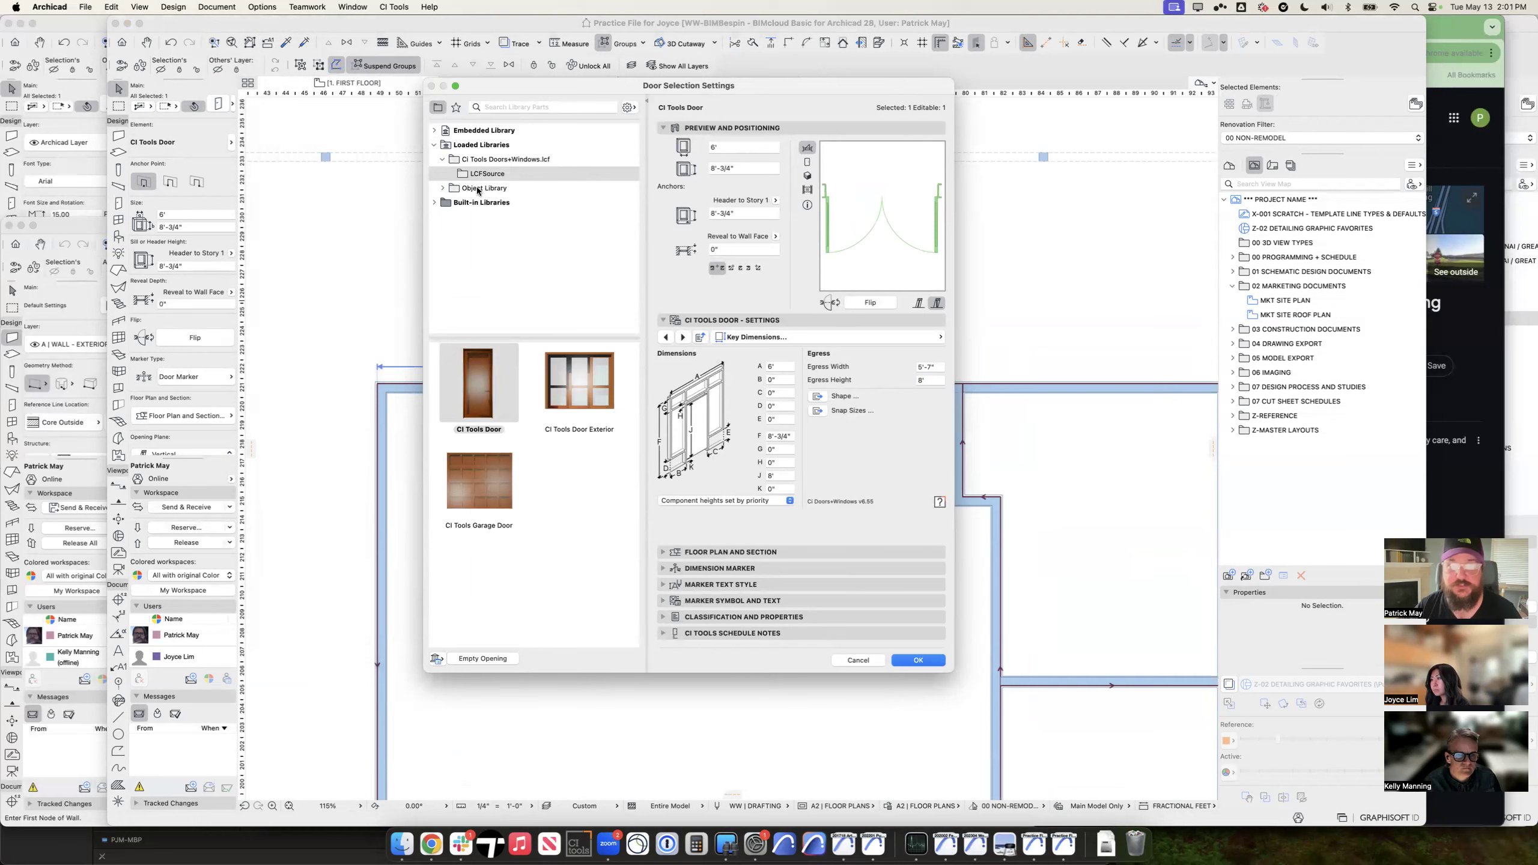
click(478, 190)
double_click(488, 402)
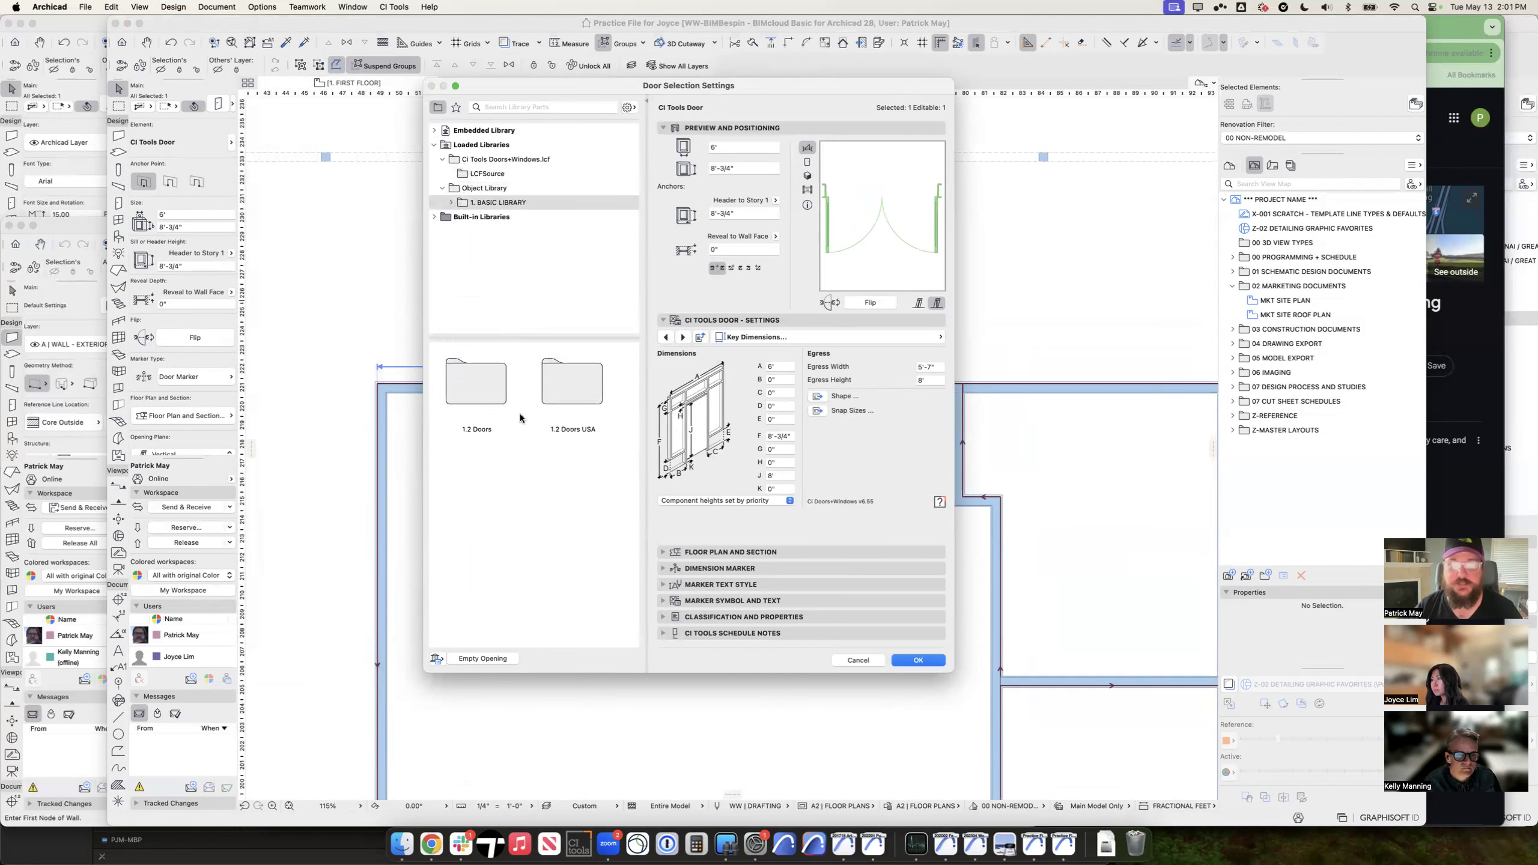
double_click(575, 393)
double_click(470, 402)
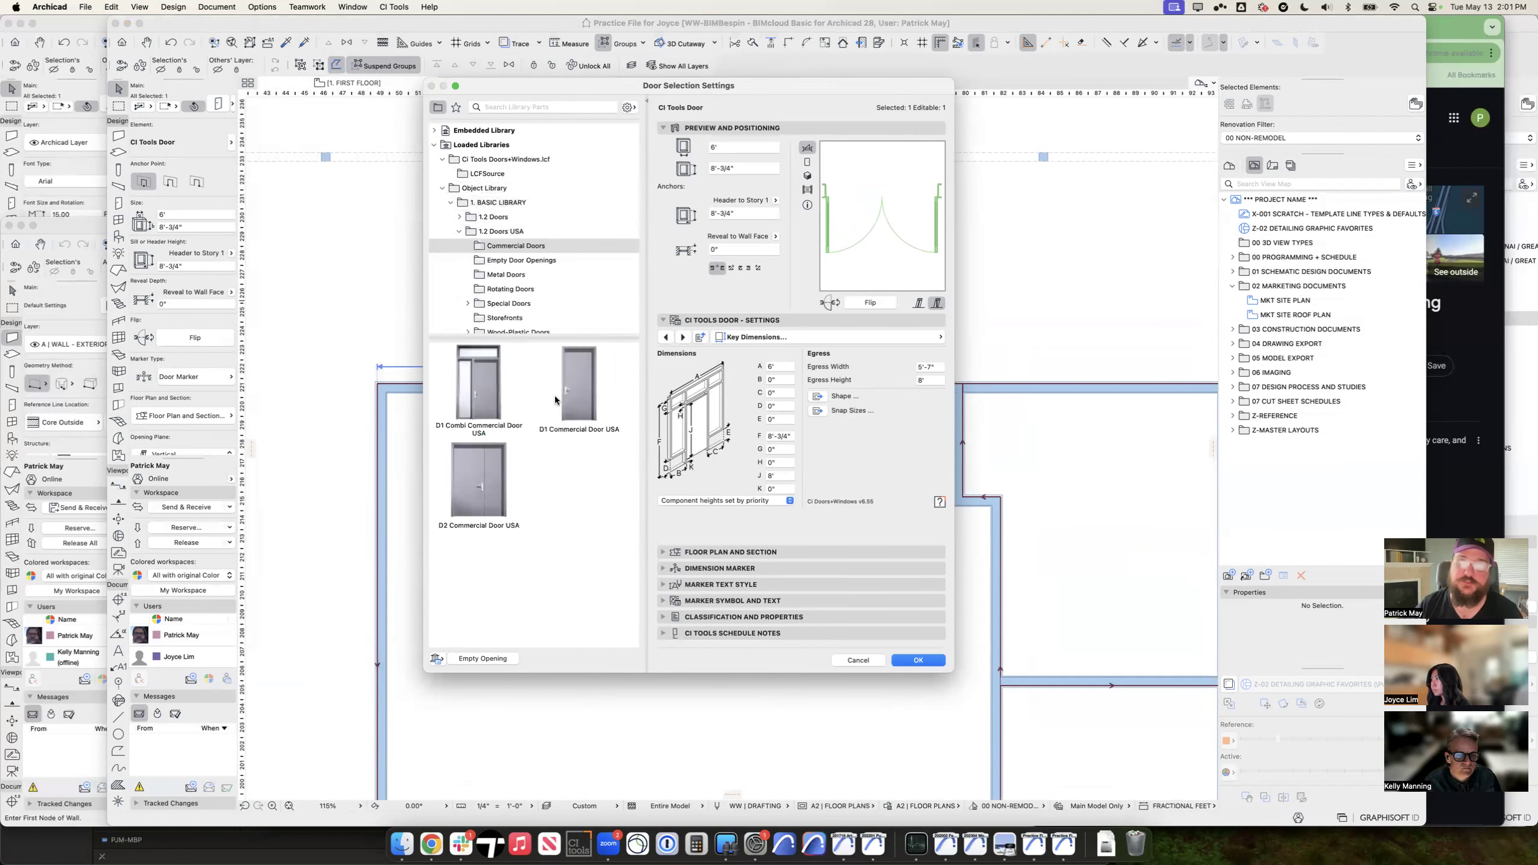
Step: Browse the door categories in 1.2 Doors USA, including Storefronts and Wood-Plastic Doors, ending with the Sliding Doors under Special Doors
click(516, 276)
click(515, 290)
click(515, 304)
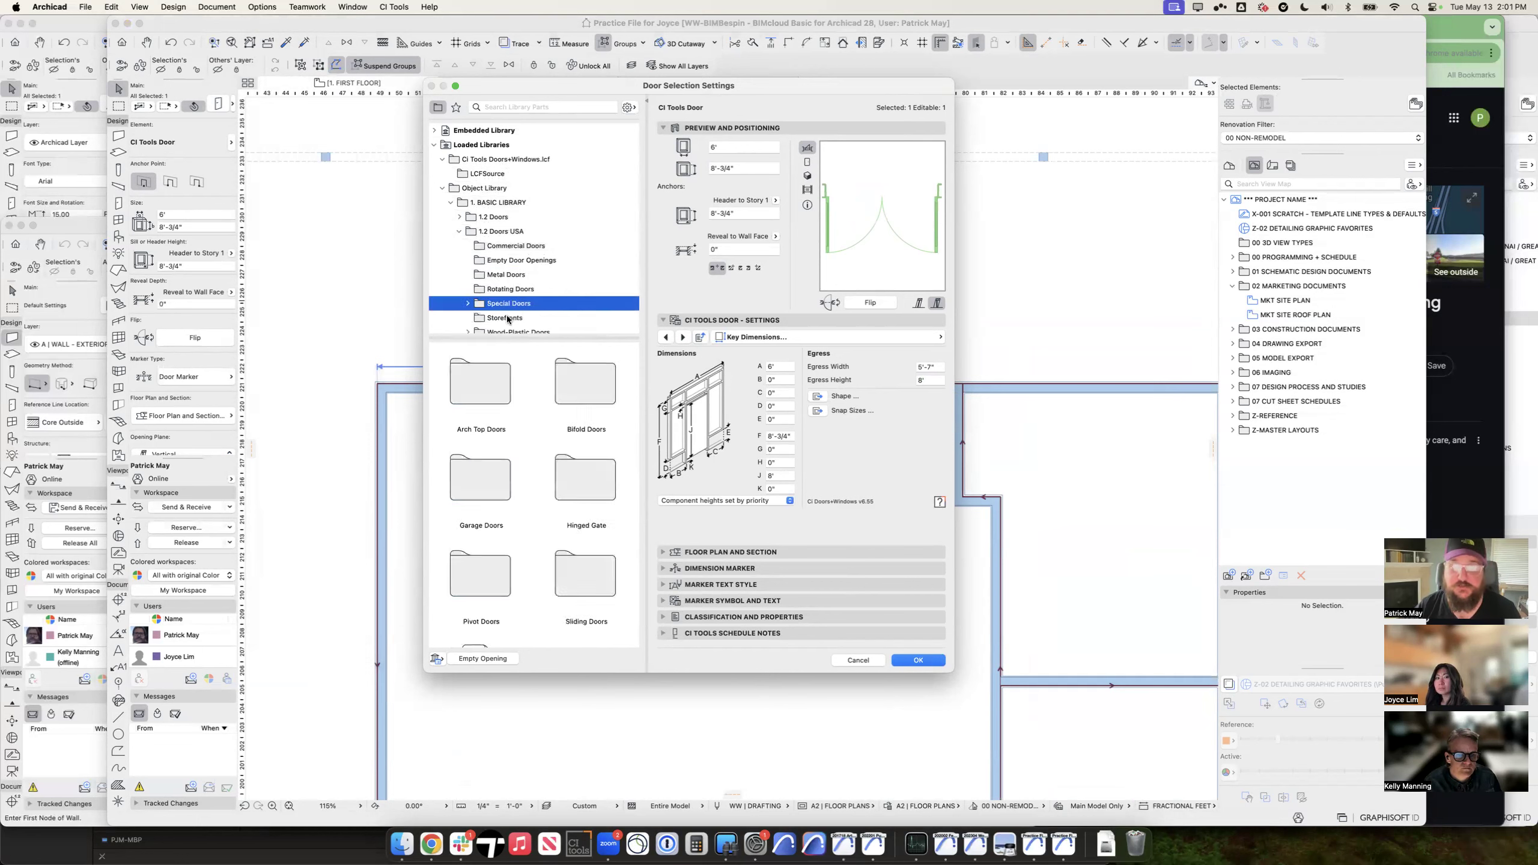
click(517, 318)
scroll(517, 321, down, 2)
click(518, 312)
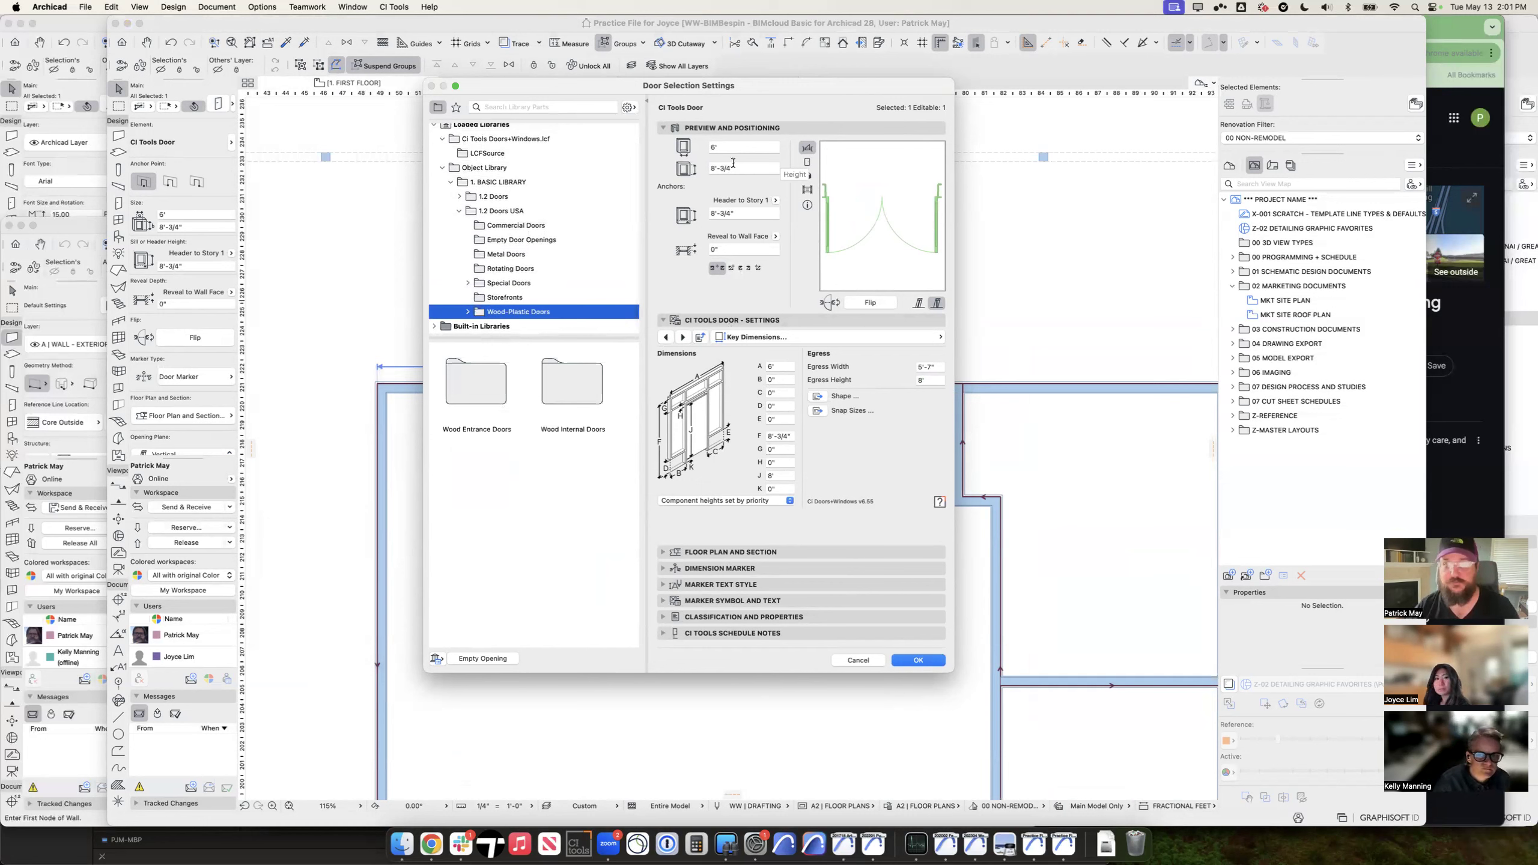
click(548, 280)
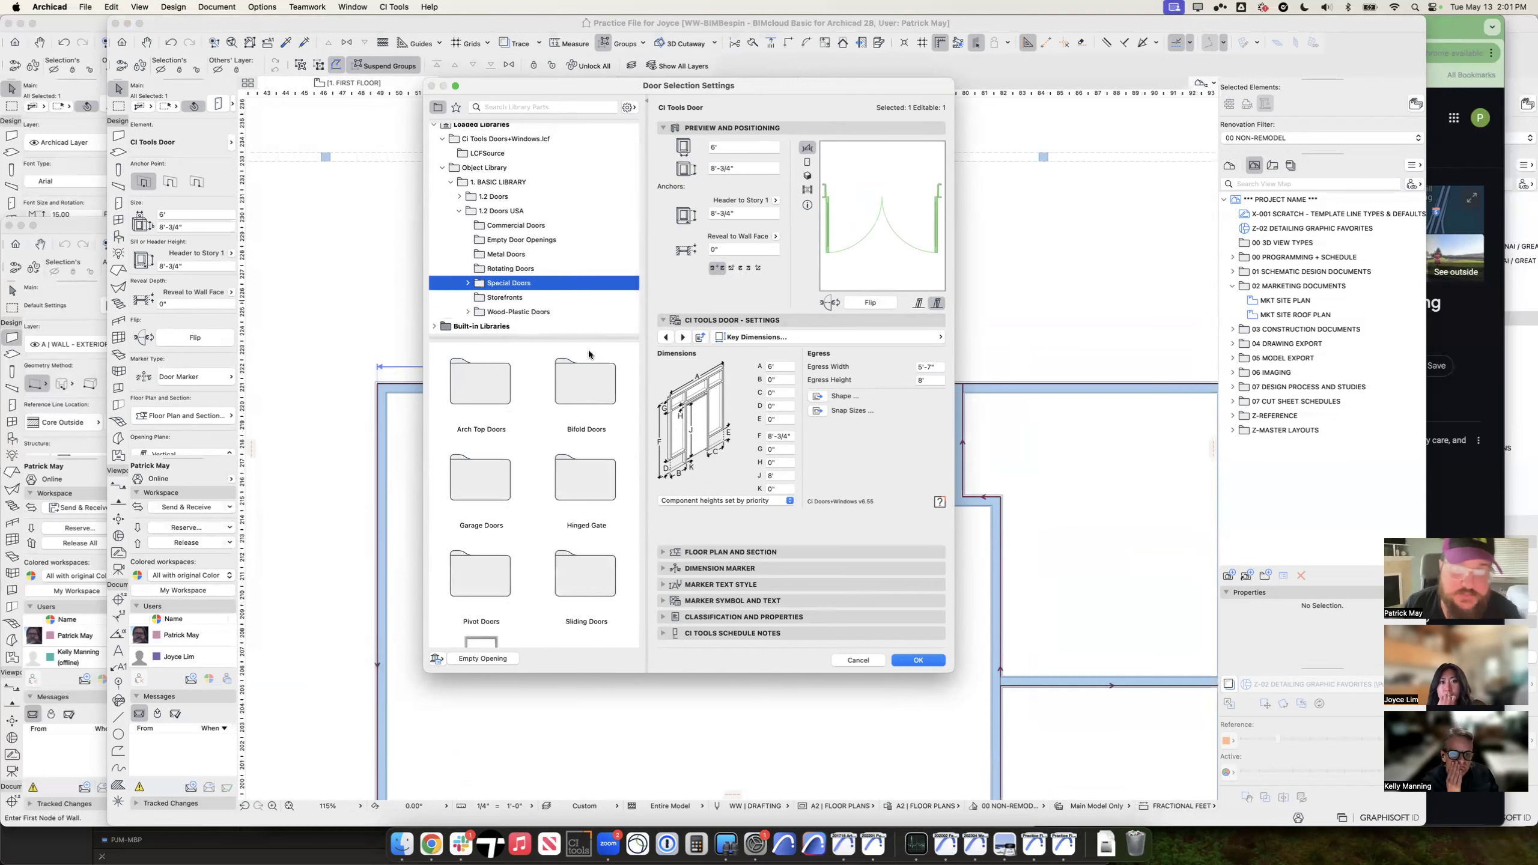
double_click(586, 493)
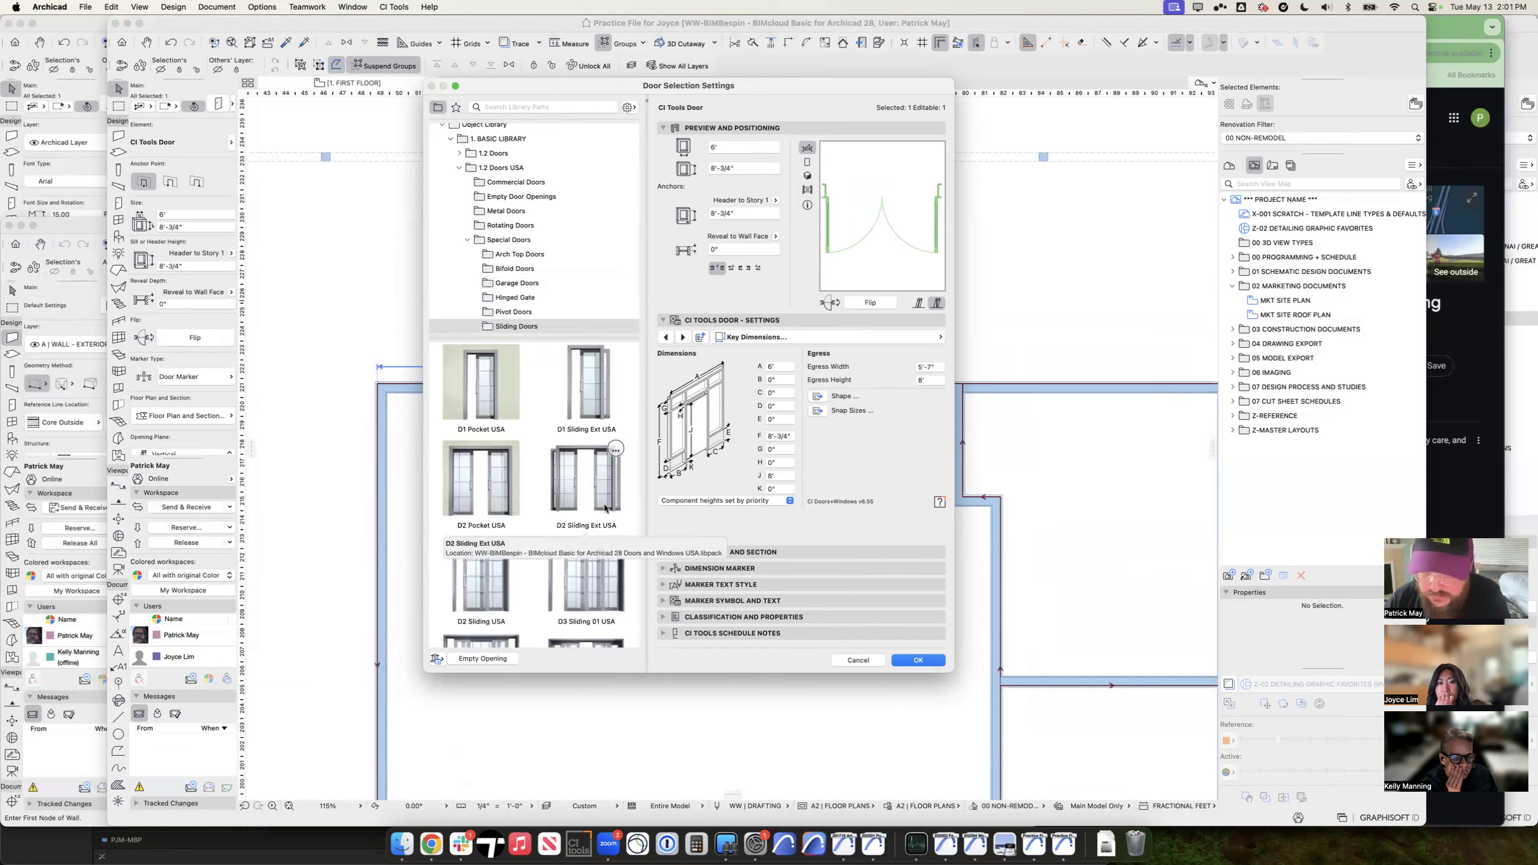
scroll(590, 485, down, 3)
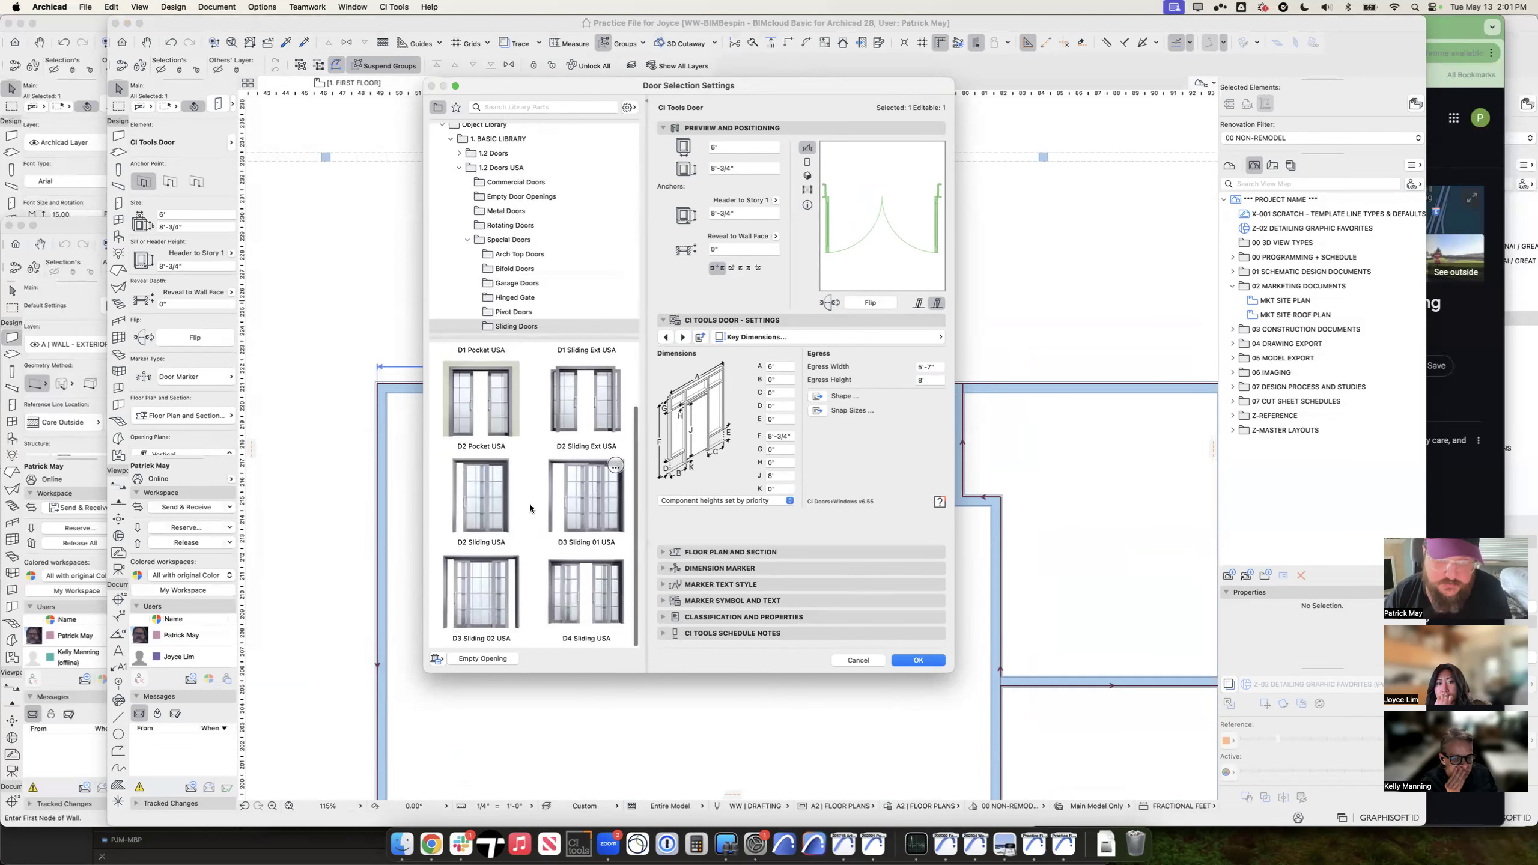
scroll(514, 398, up, 3)
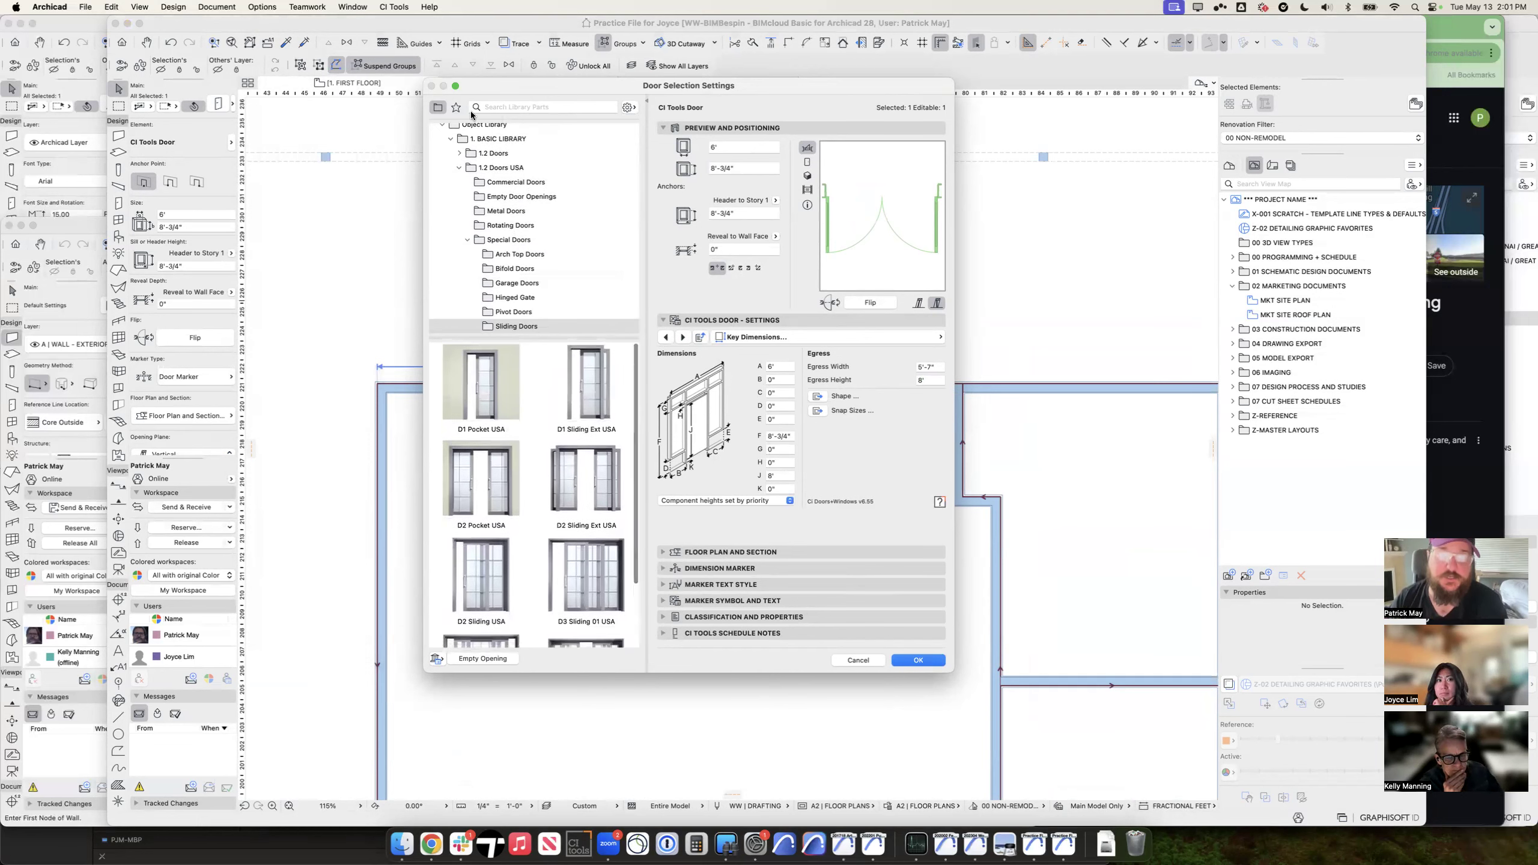
Step: Try the CI Tools Garage Door from the LCFSource folder as a replacement for the placed door and cancel the change
scroll(474, 135, up, 3)
click(506, 174)
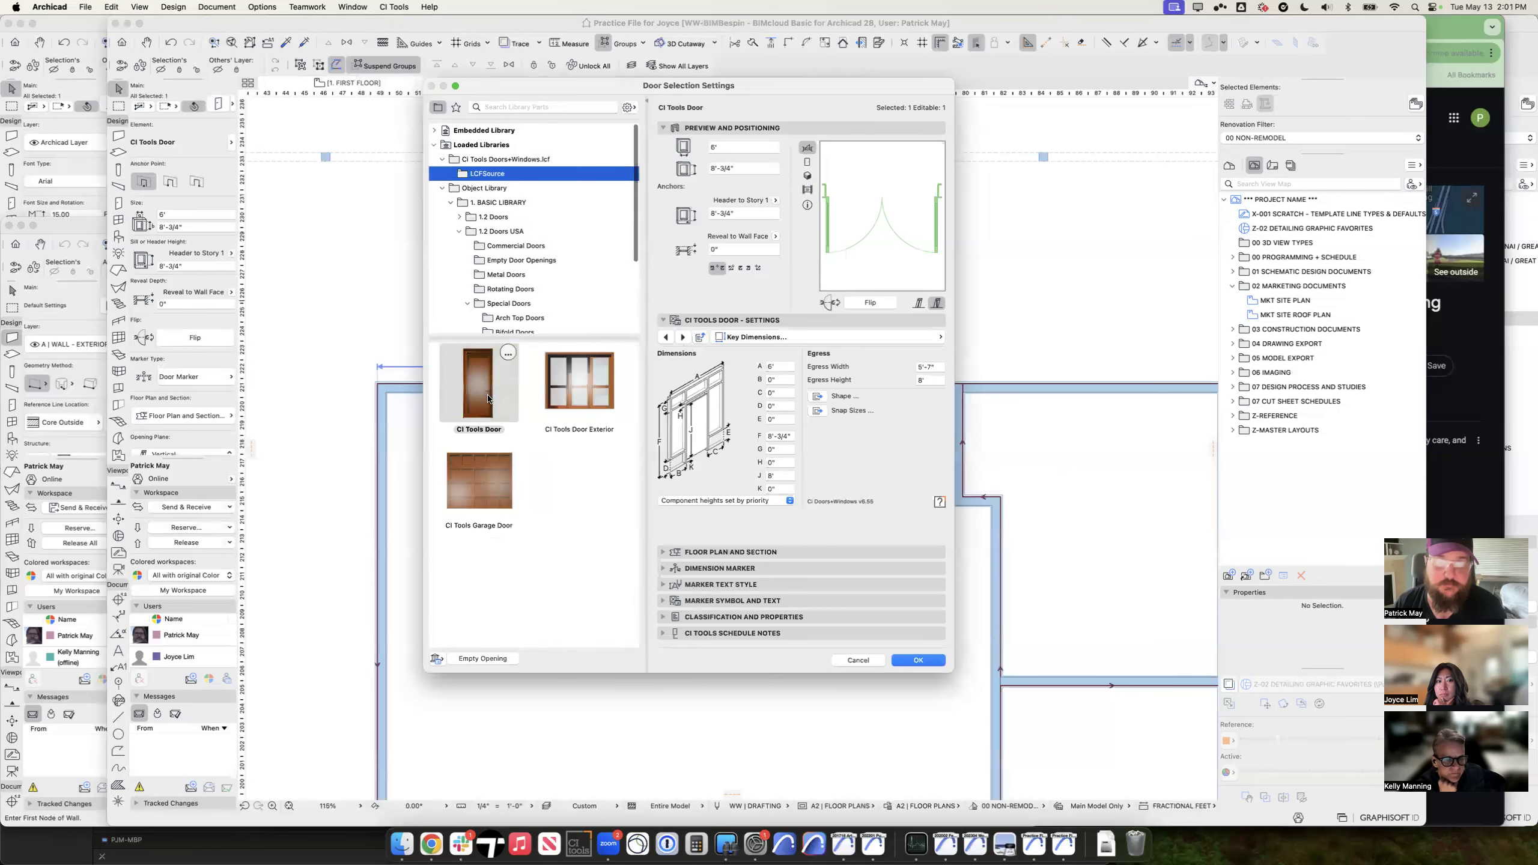
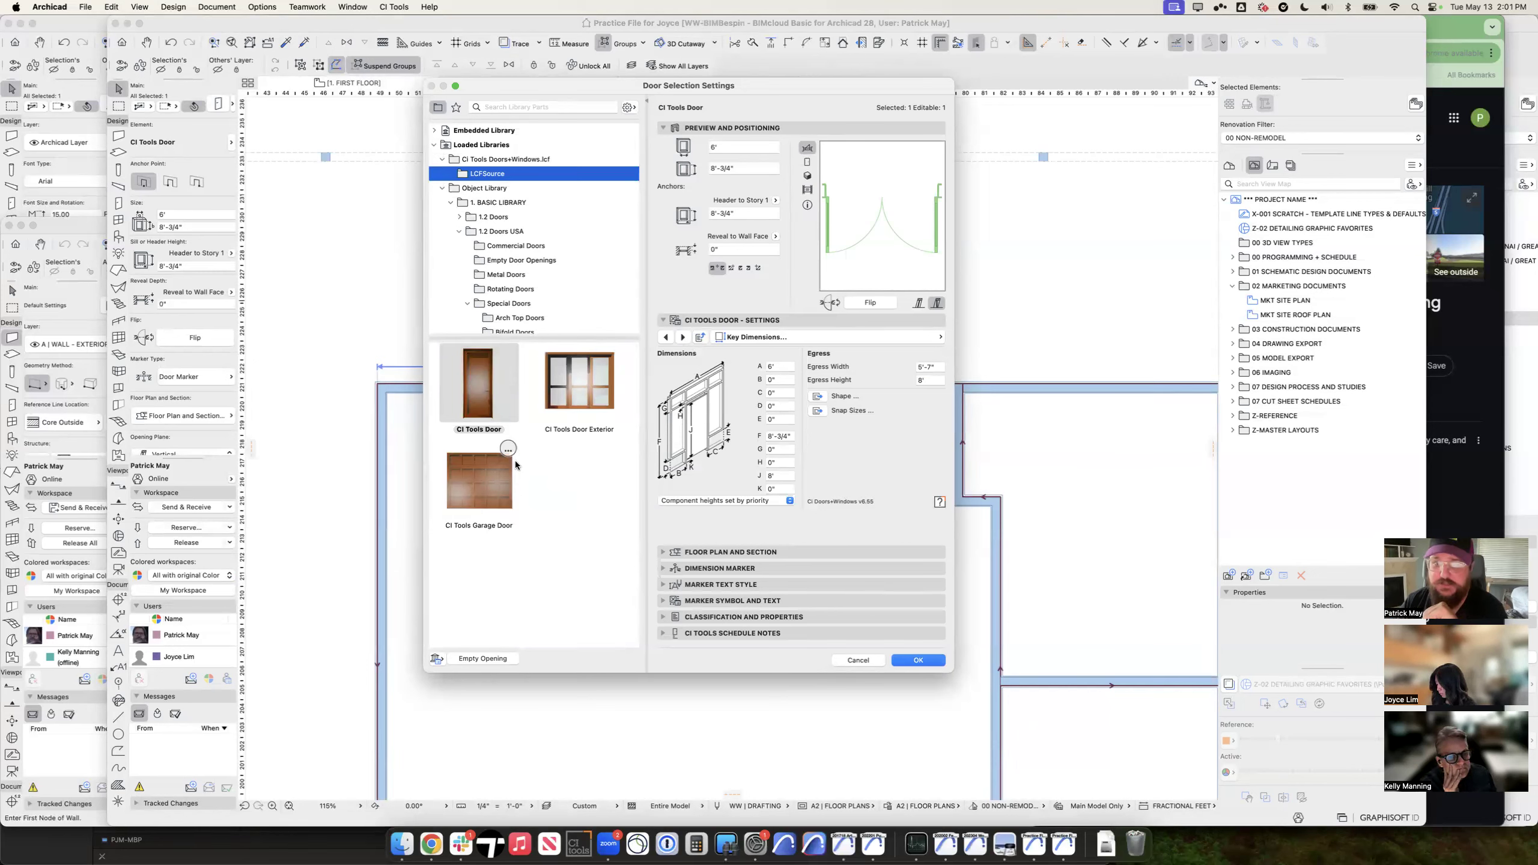
click(483, 486)
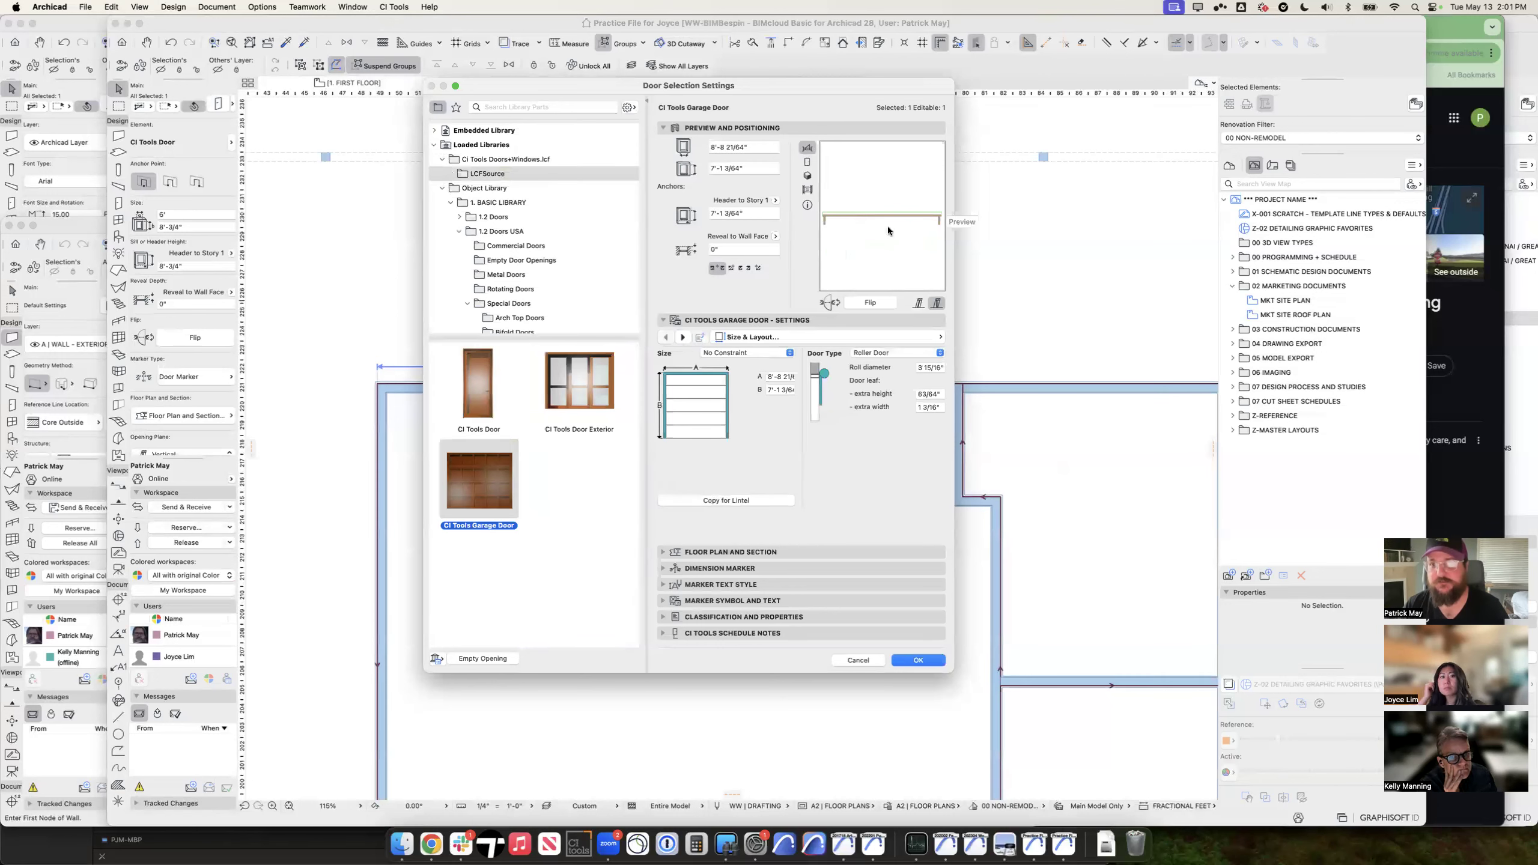
click(857, 660)
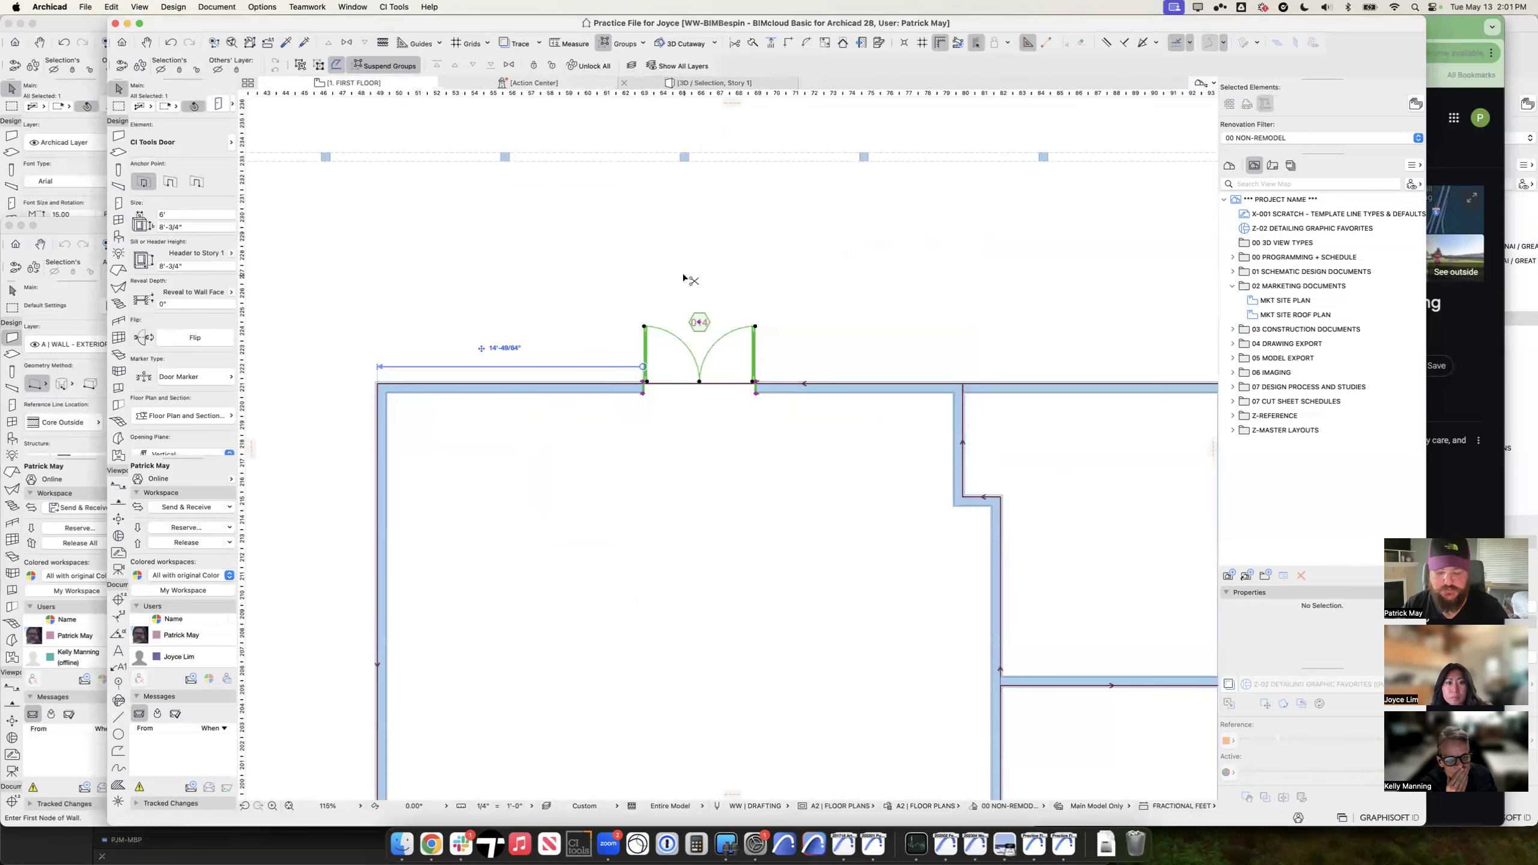
key(super+t)
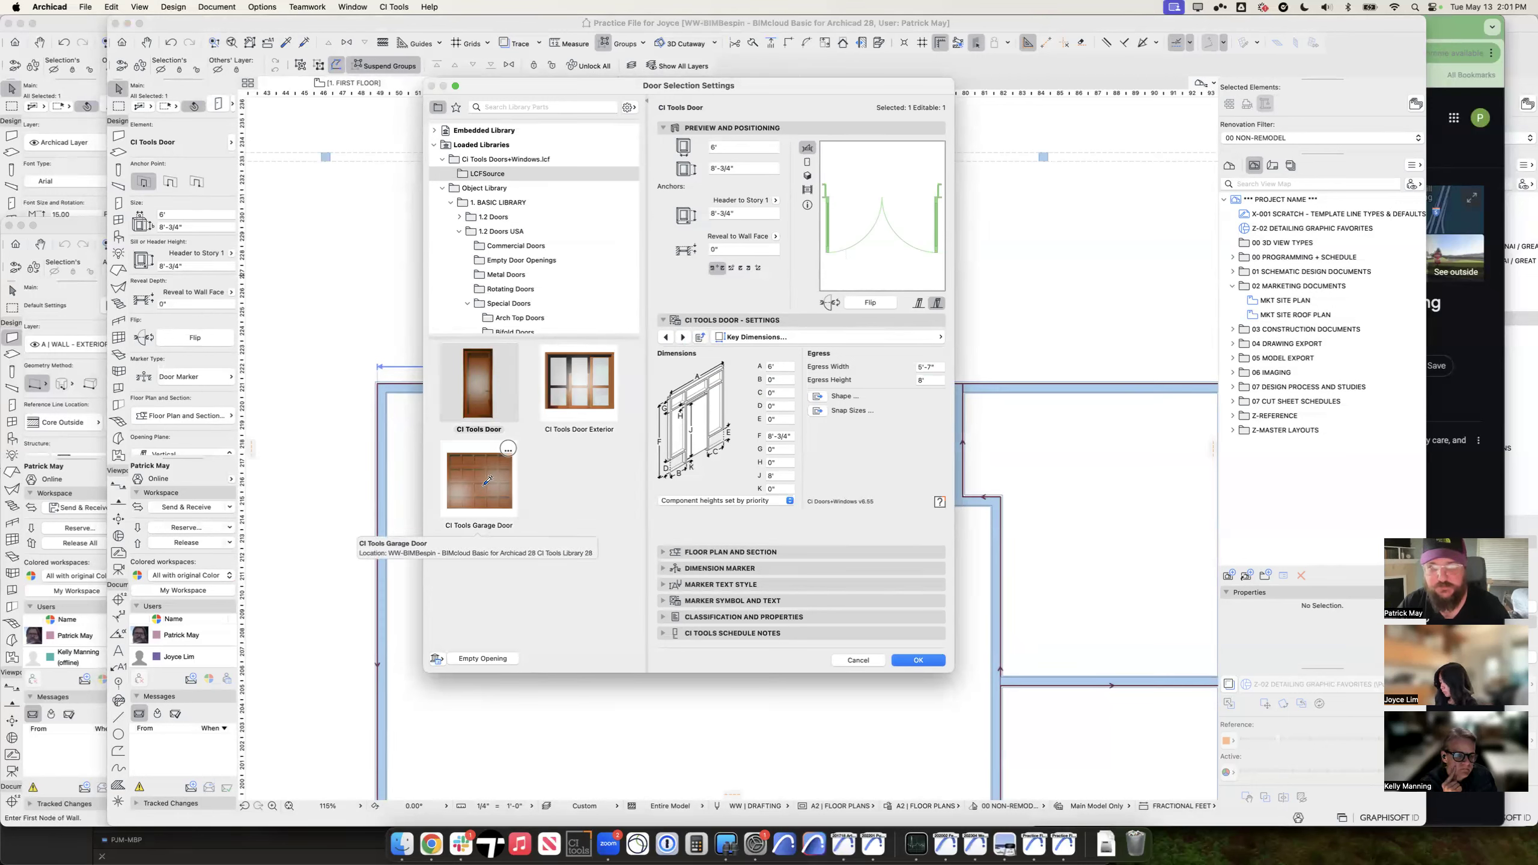
click(486, 481)
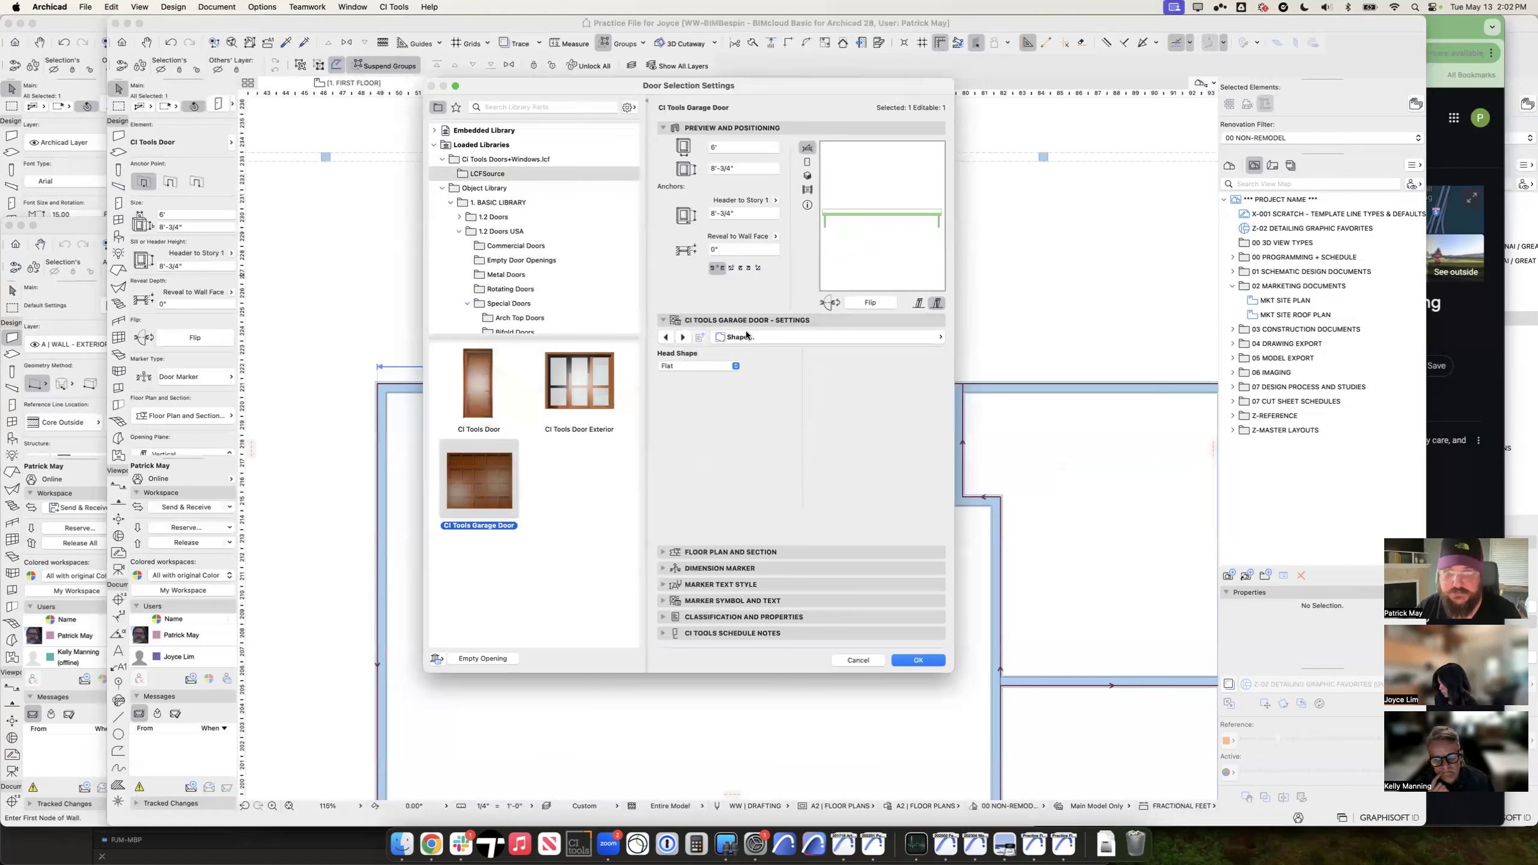
click(858, 659)
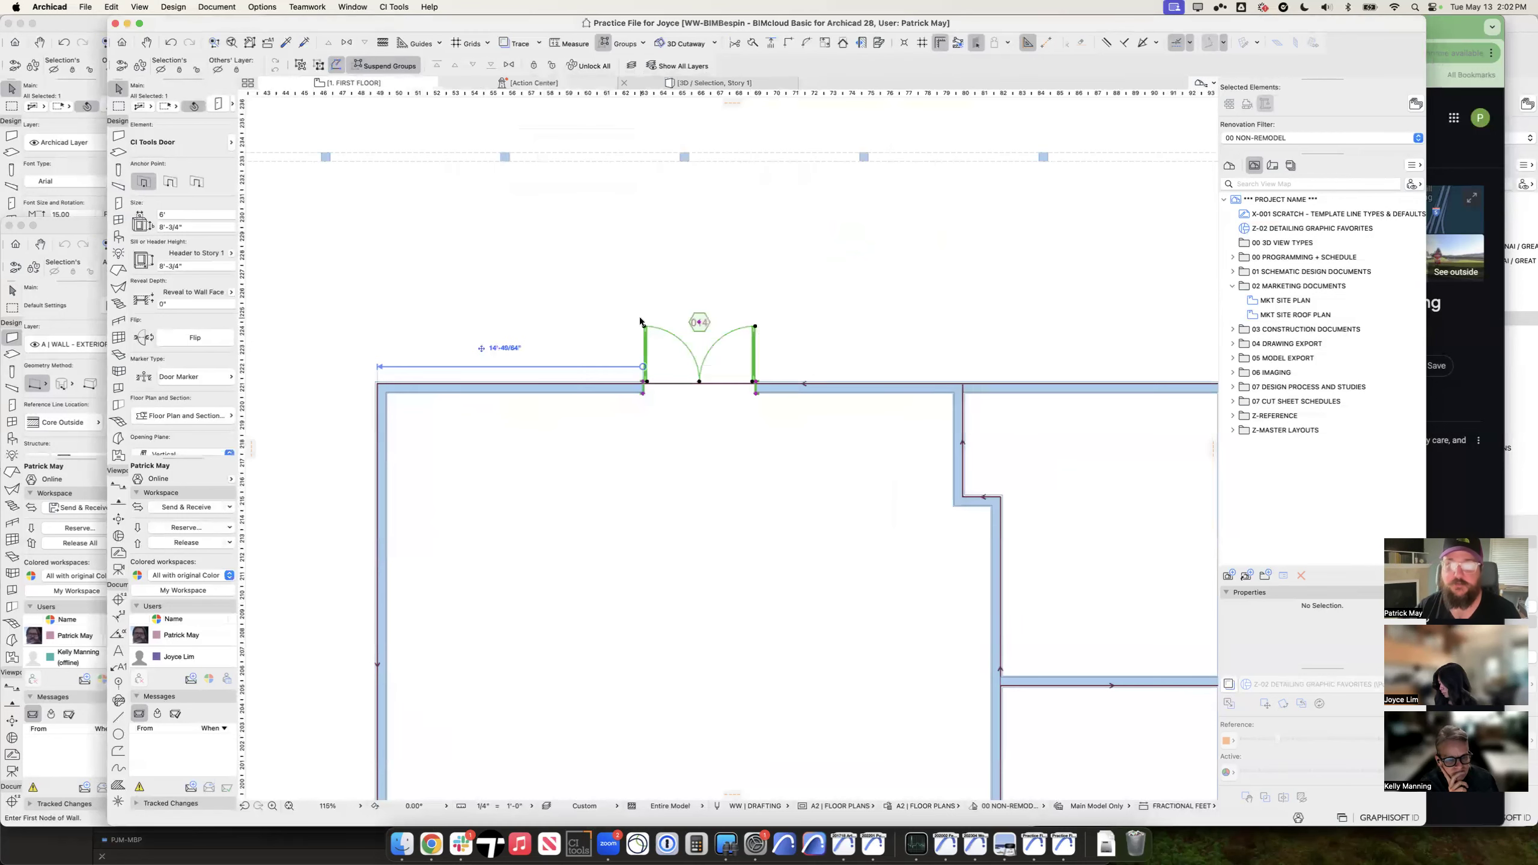
Step: Reopen the placed double door's settings, review the available CI Tools Door settings pages and open the Door Type page
scroll(742, 375, up, 2)
scroll(743, 375, right, 2)
double_click(727, 366)
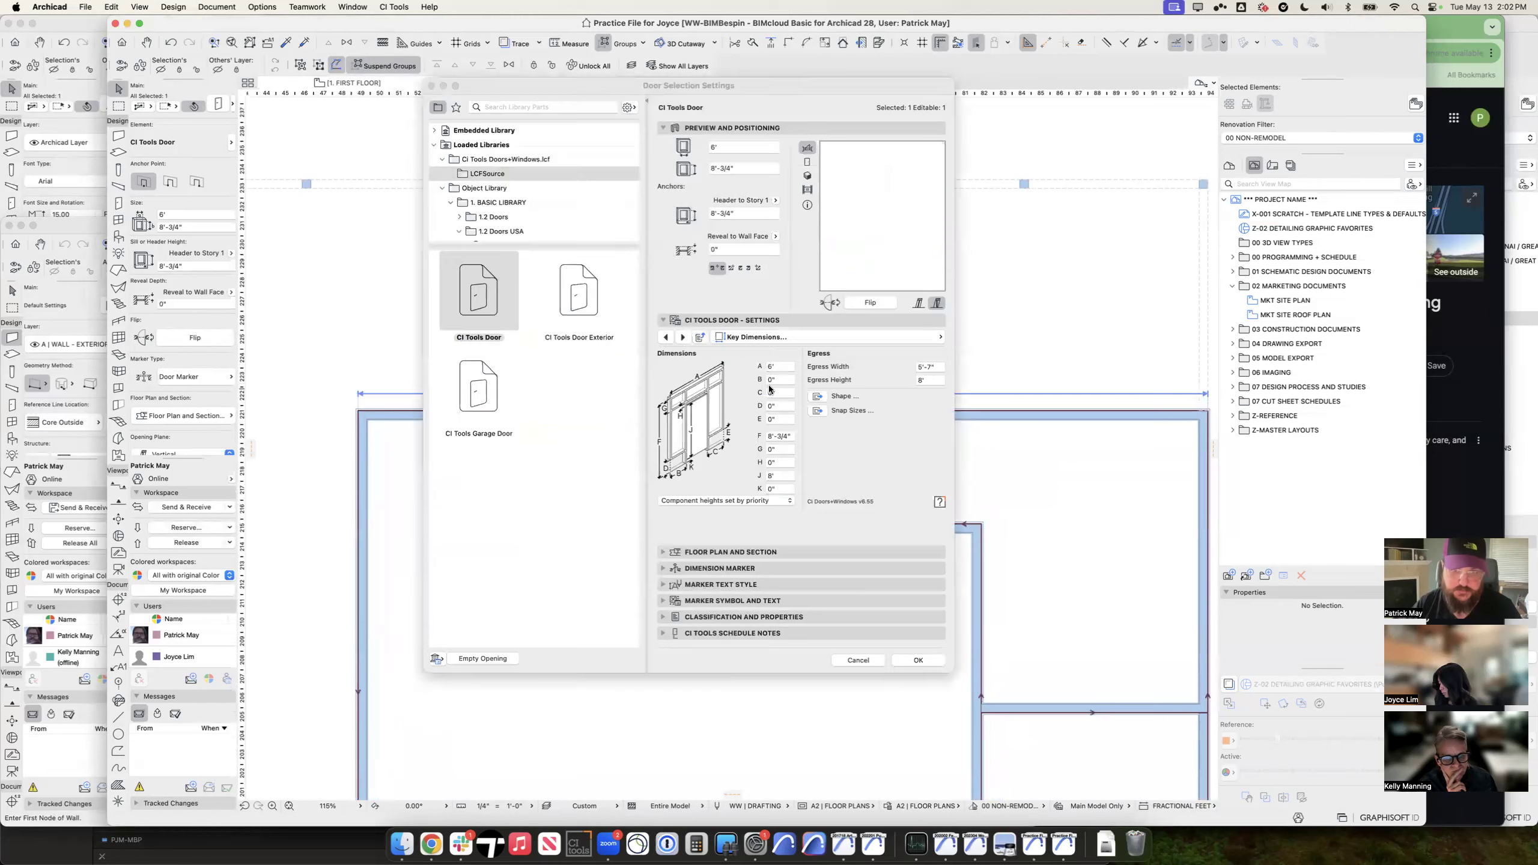
click(757, 338)
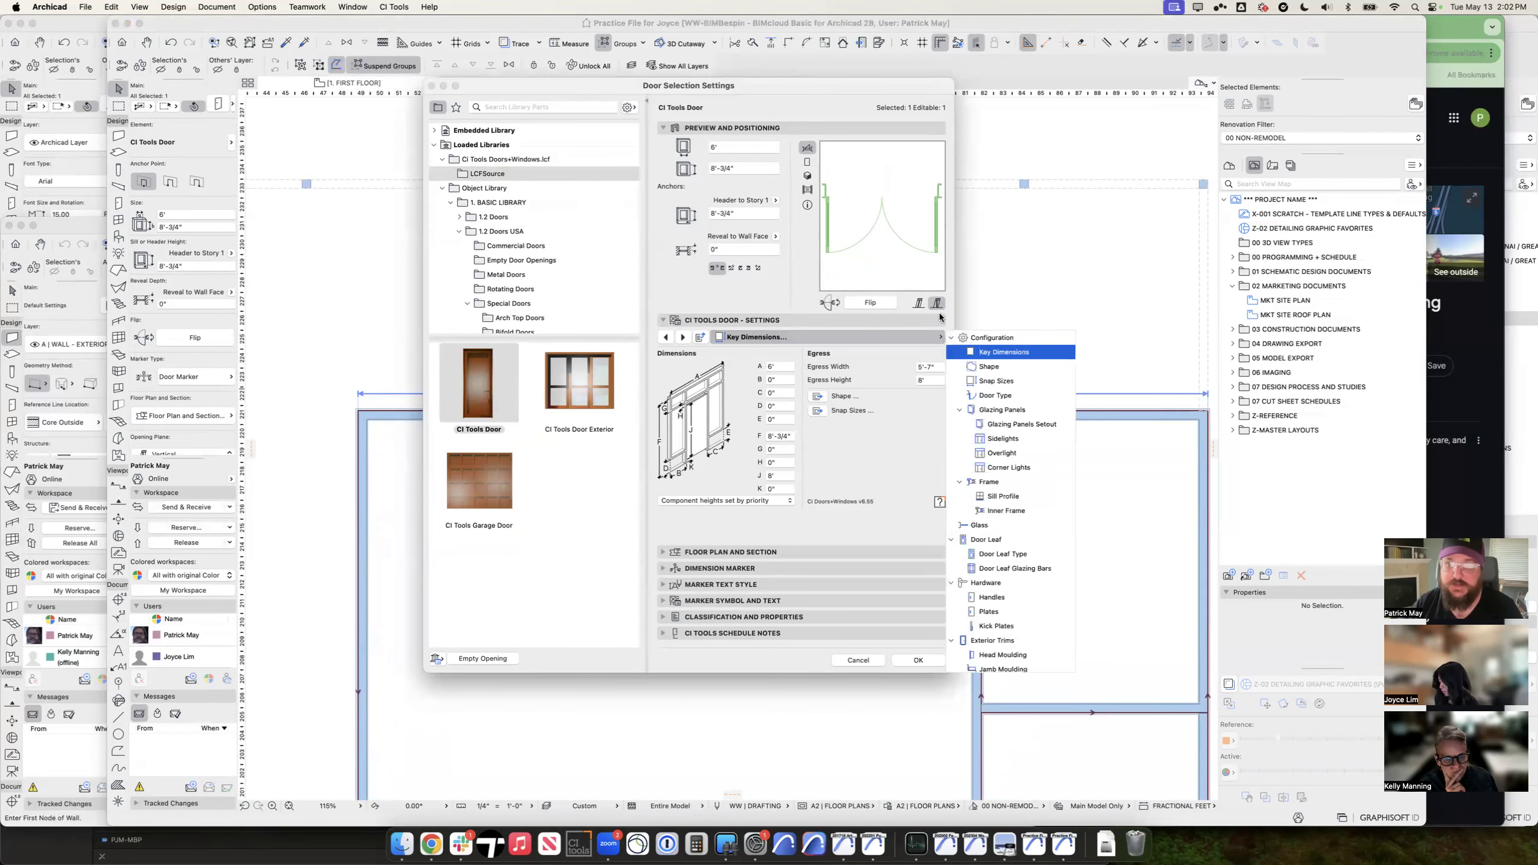
scroll(1010, 406, down, 5)
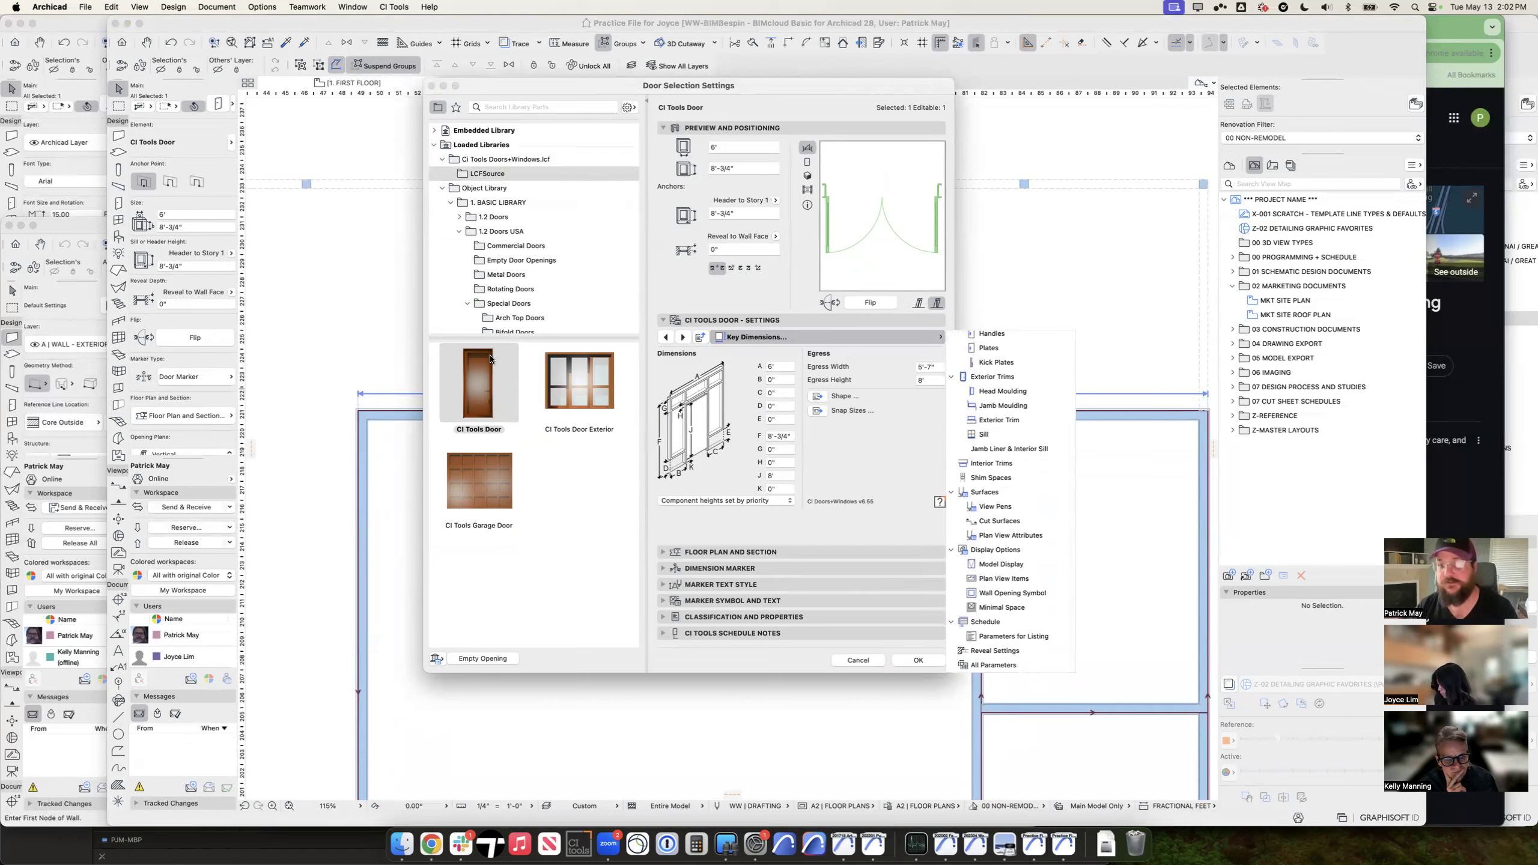
scroll(975, 455, up, 5)
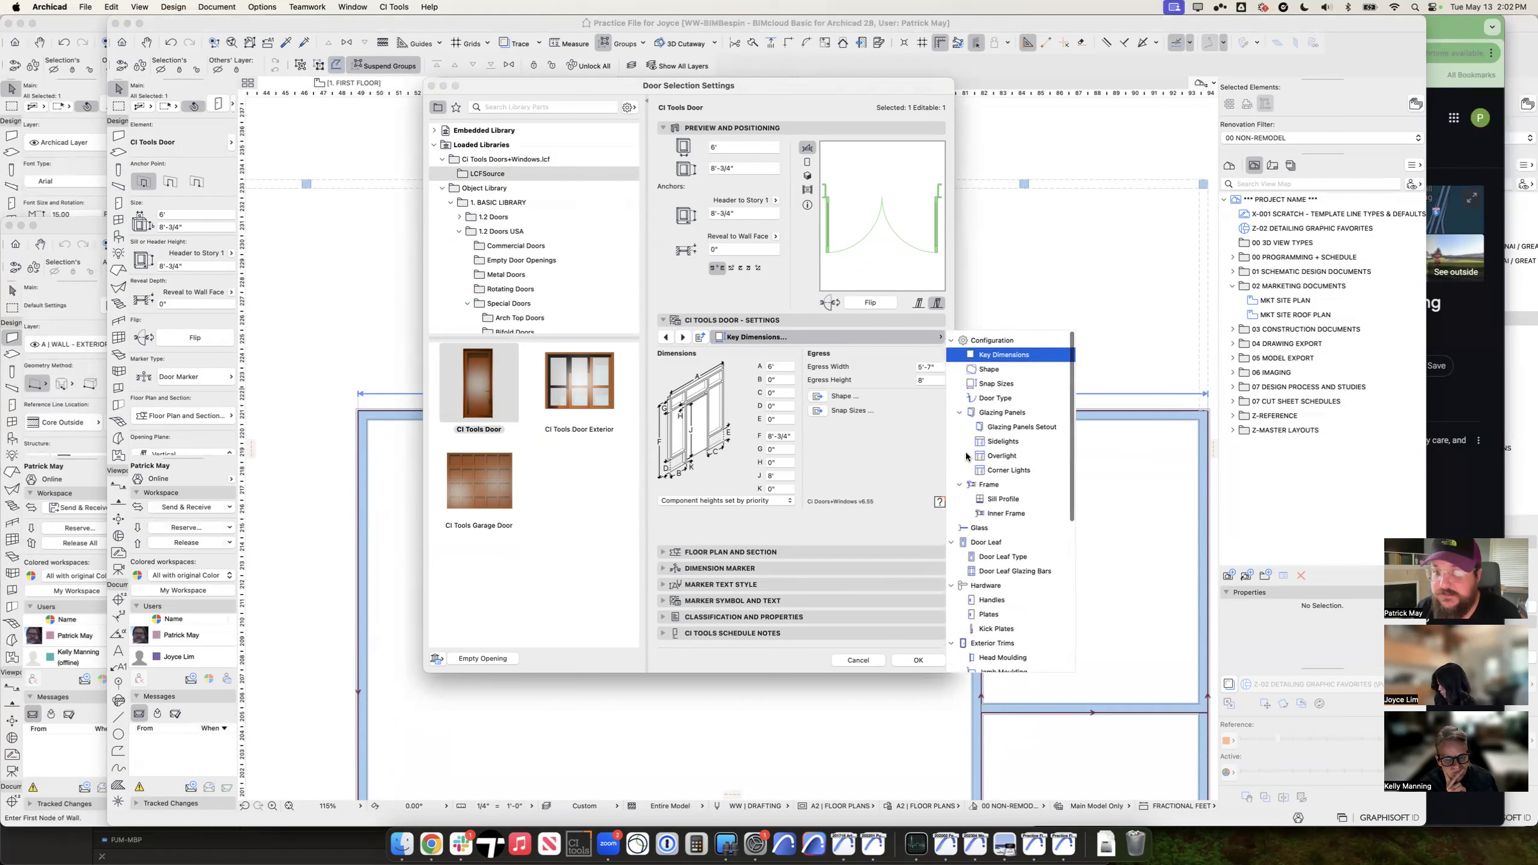
click(990, 397)
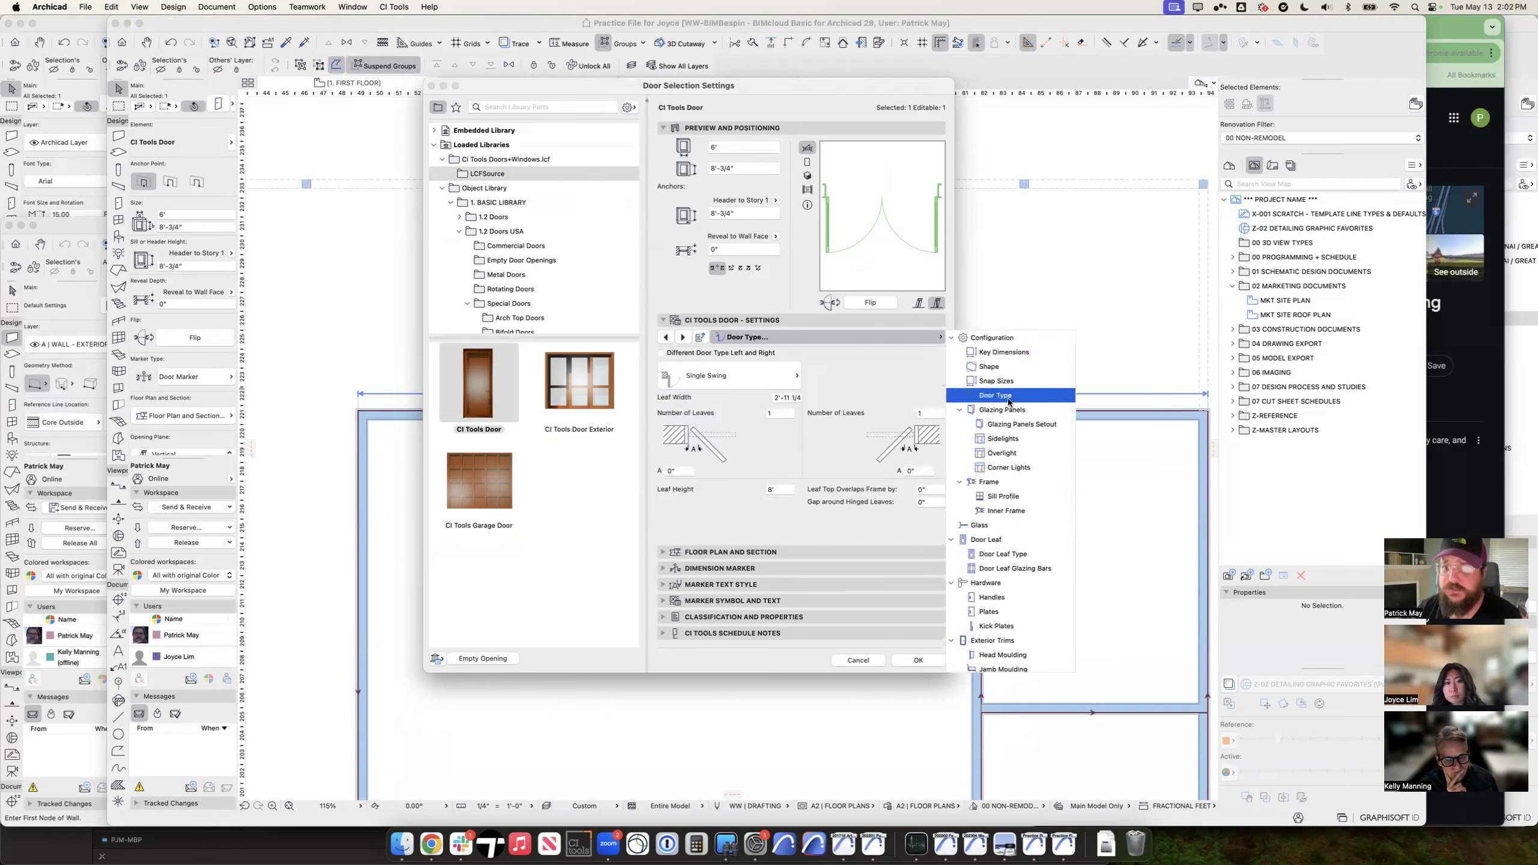
scroll(1024, 474, down, 2)
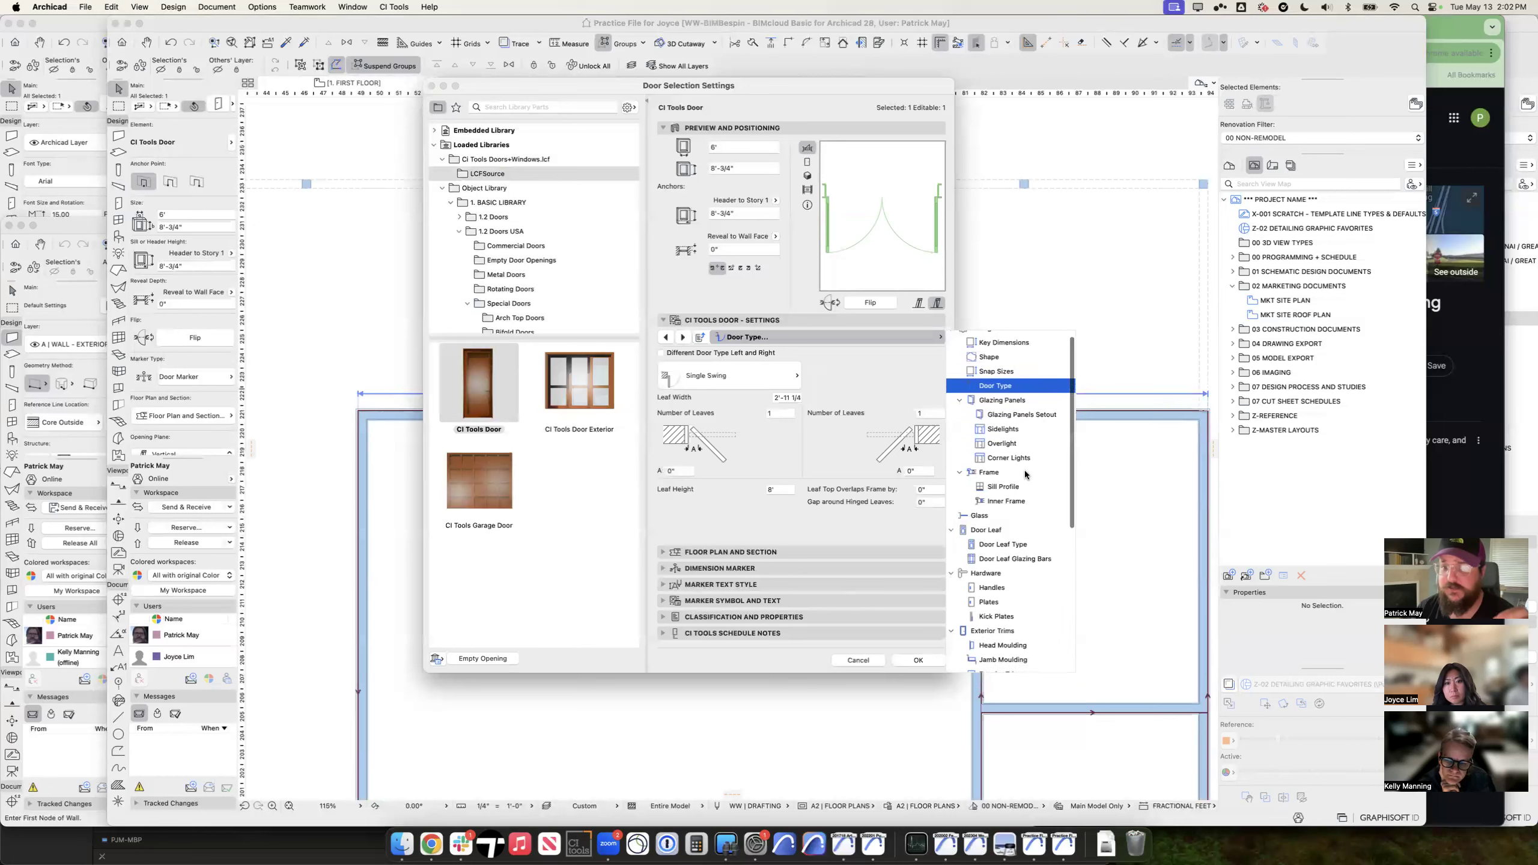
scroll(1004, 528, up, 2)
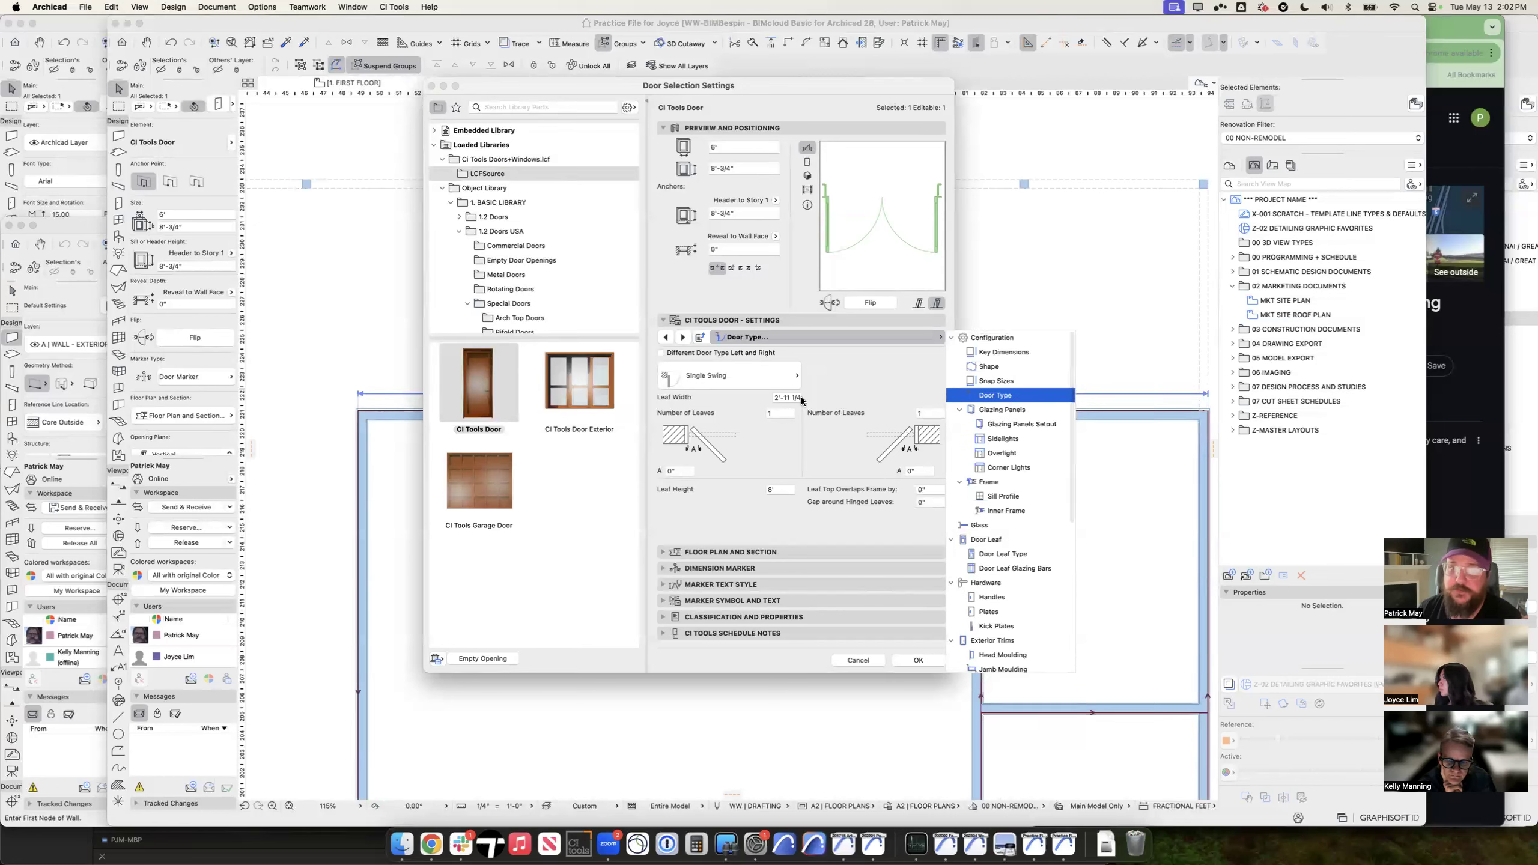
Step: Try different door types for the two sides, with a Bi-fold of 5 leaves on the left, and turn the differing types off again
click(745, 376)
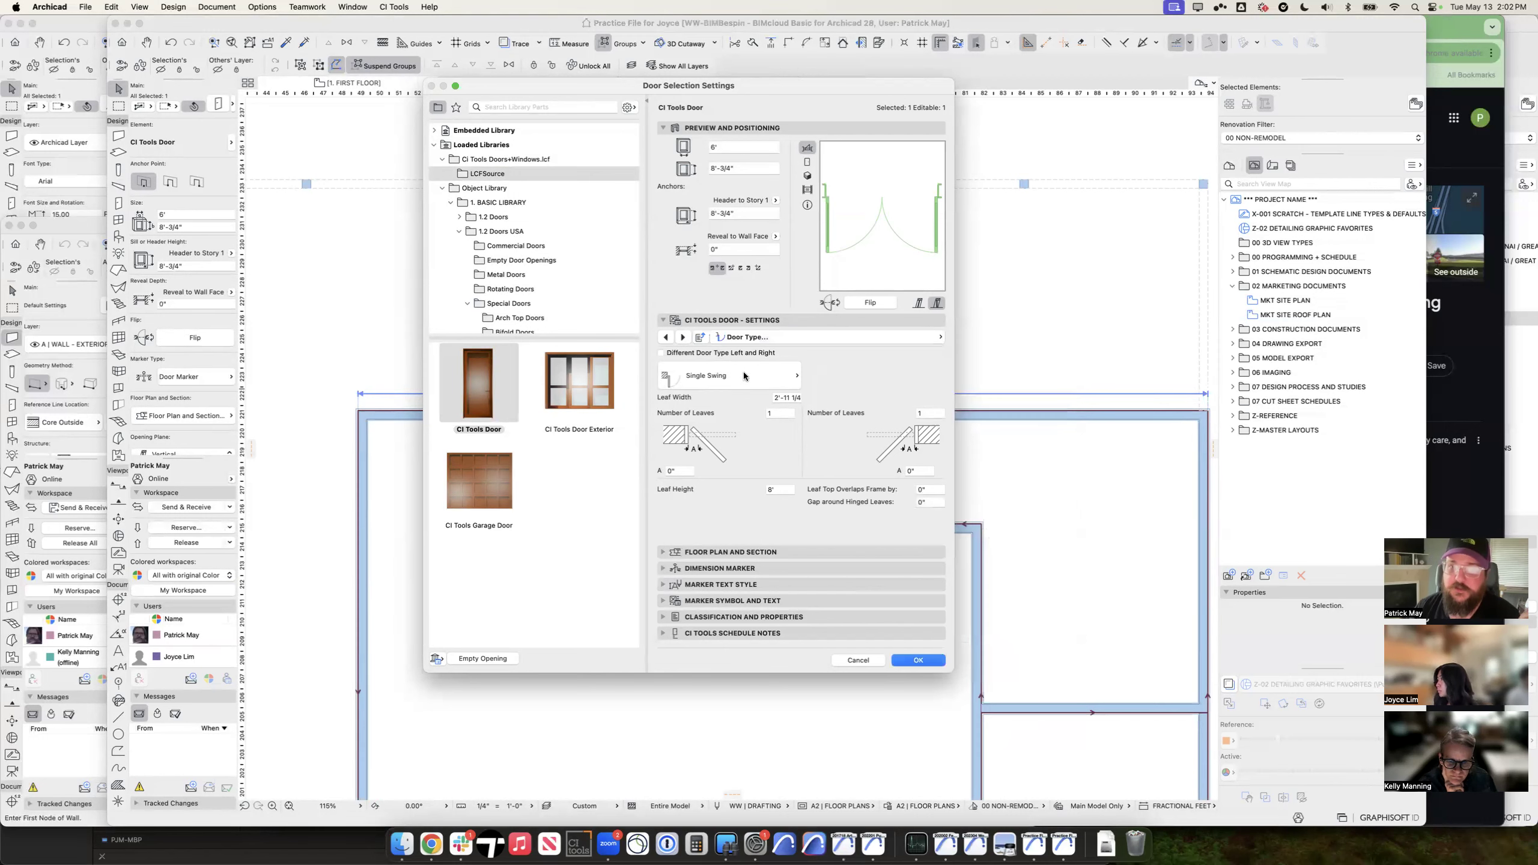
click(699, 357)
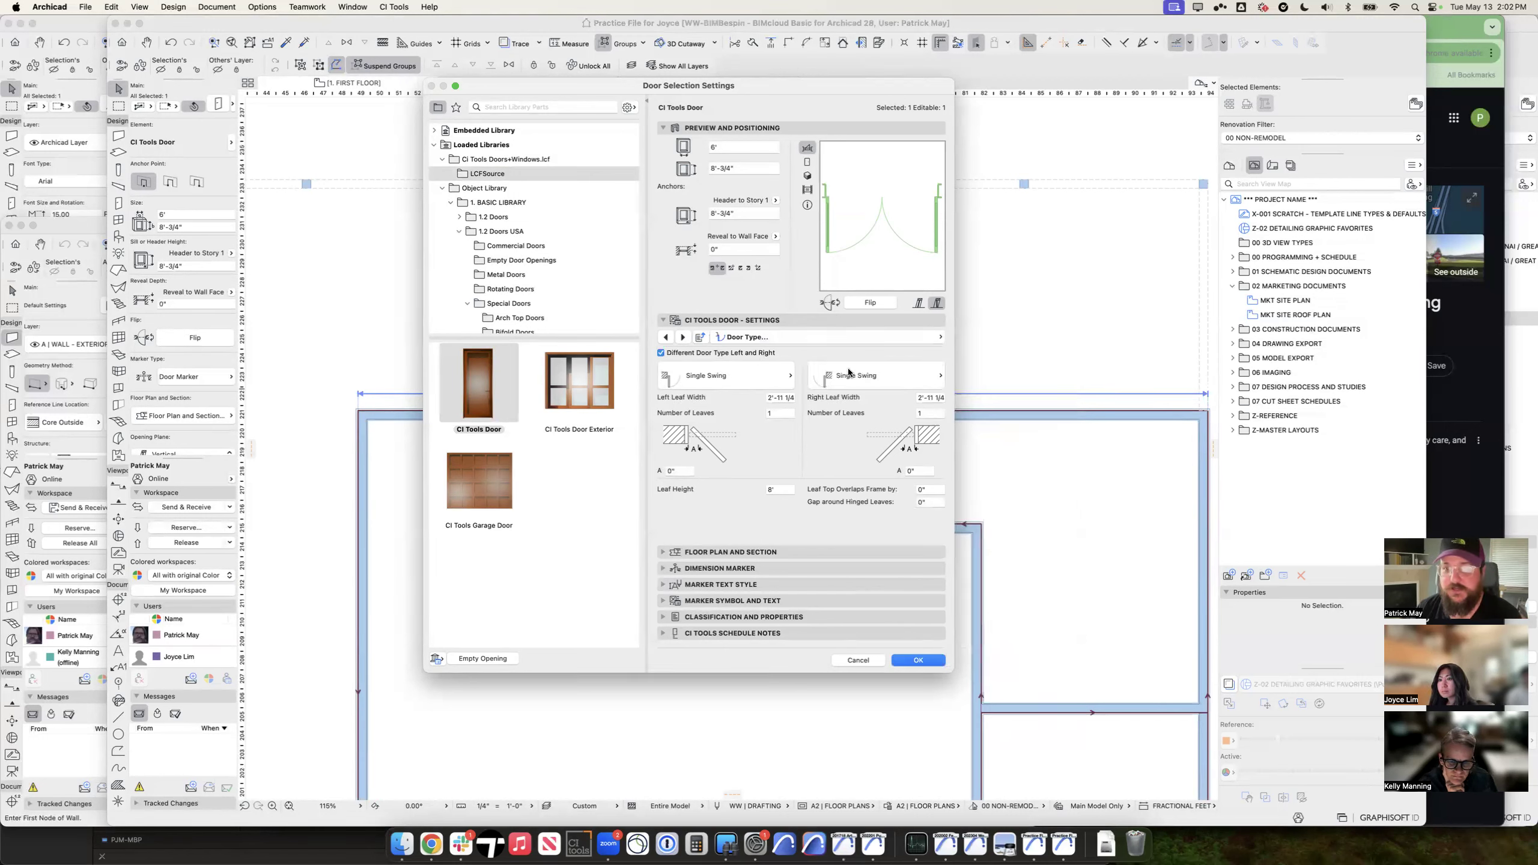
click(737, 372)
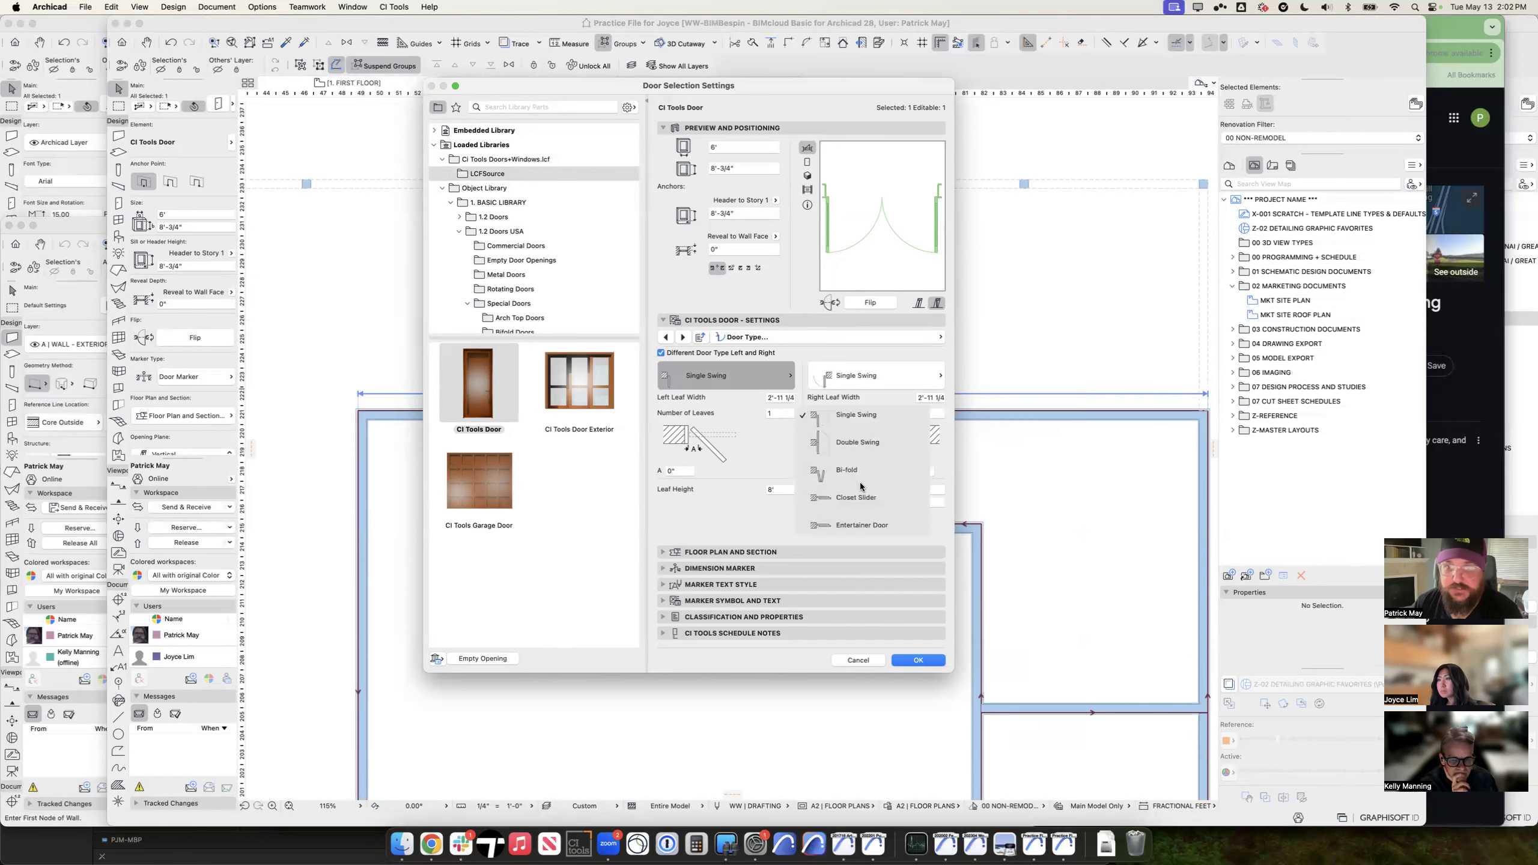
click(859, 474)
double_click(778, 413)
text(5)
key(Tab)
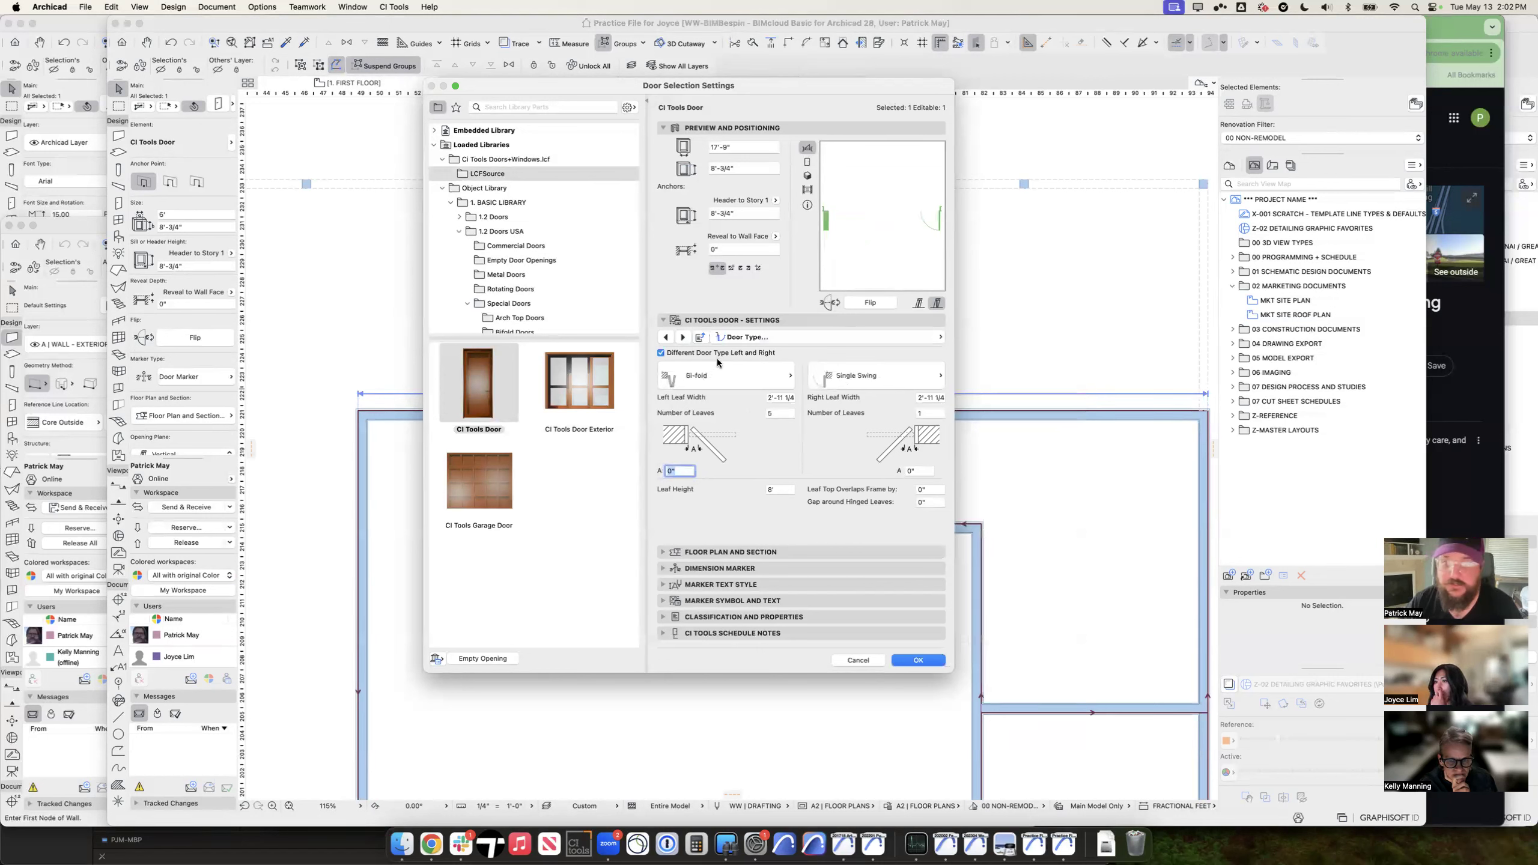
click(677, 353)
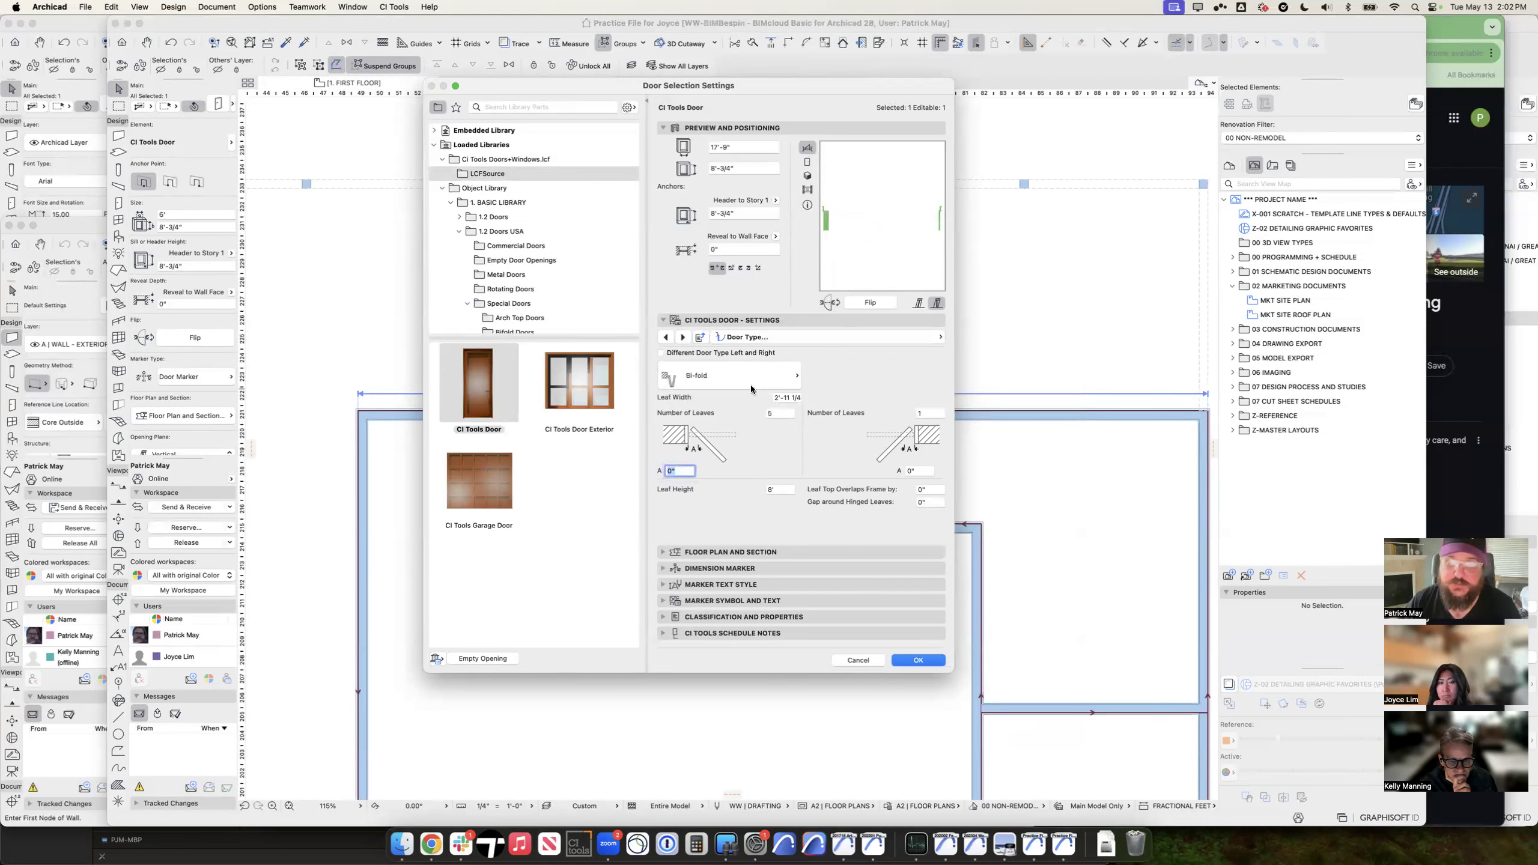
Step: Set the number of leaves to 2 on both sides and change the door type to Surface Slider
double_click(781, 414)
text(2)
key(Tab)
double_click(934, 416)
text(2)
key(Tab)
click(712, 379)
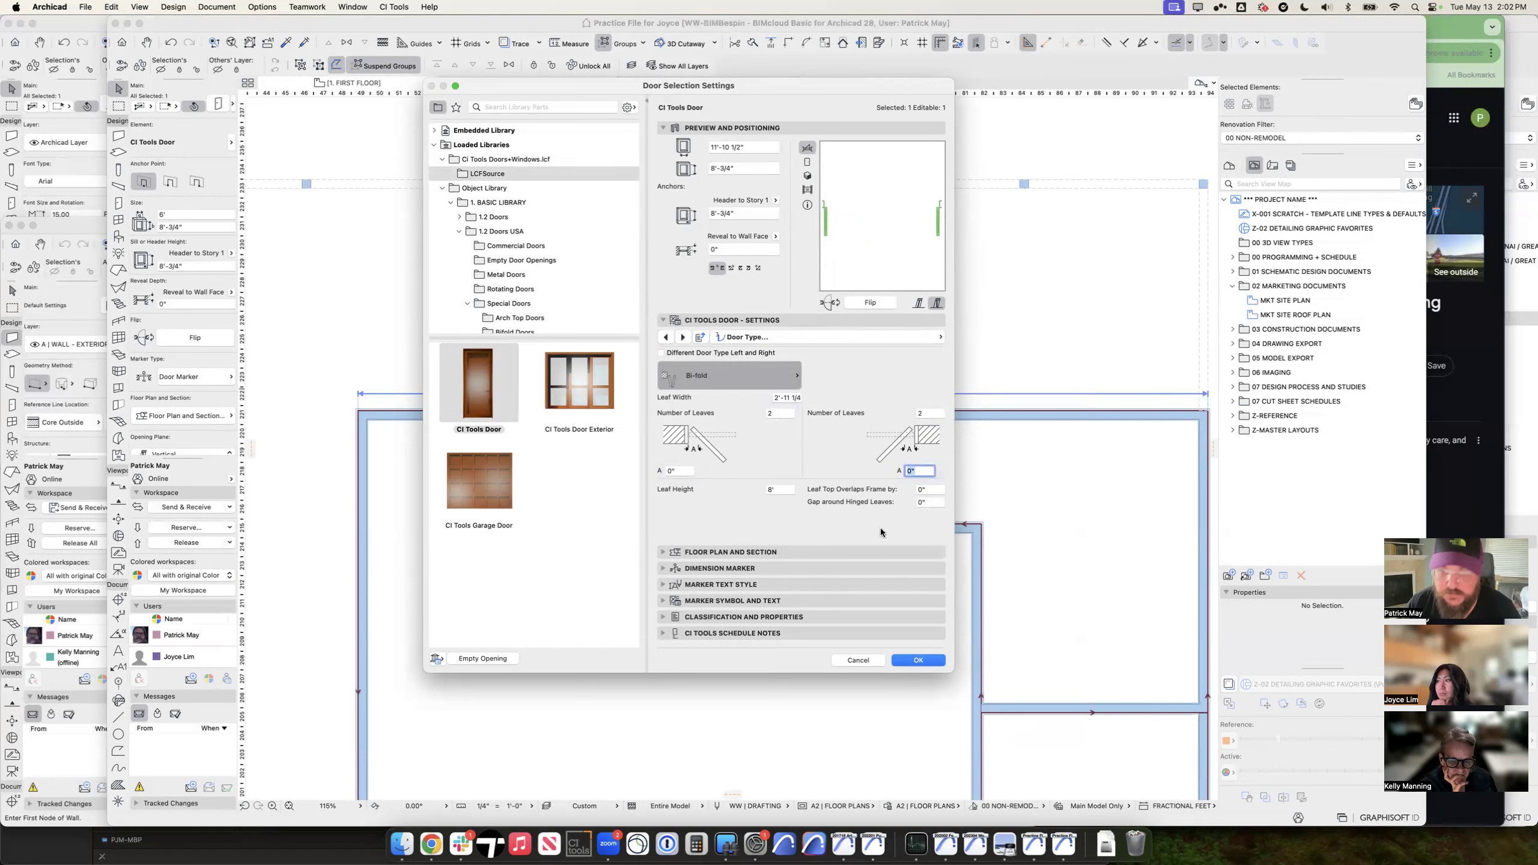
click(875, 555)
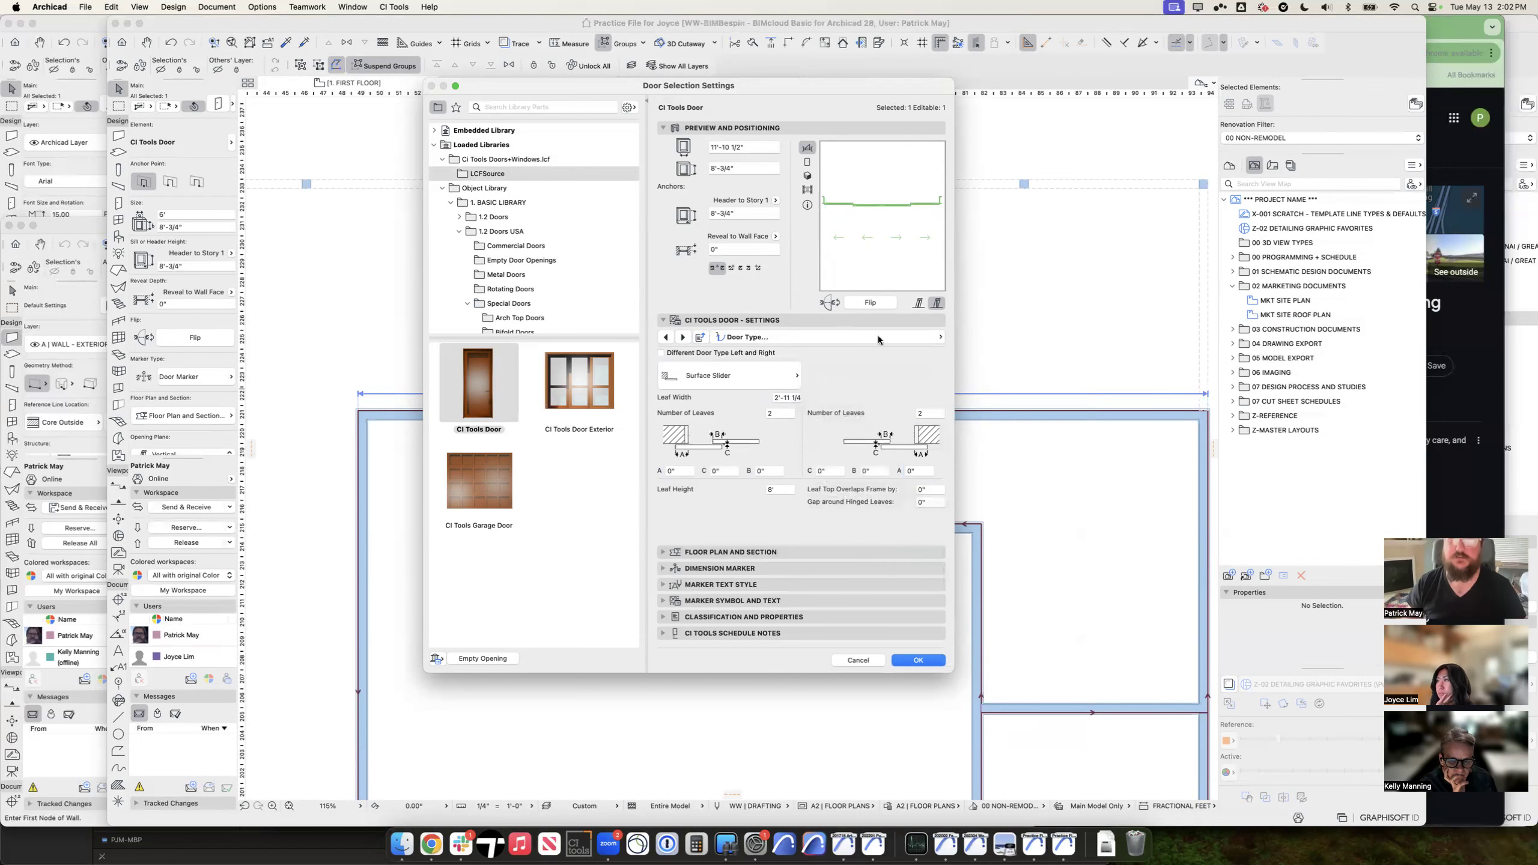
Step: Set the sliding door's overall width to 22'-1 1/2"
click(744, 146)
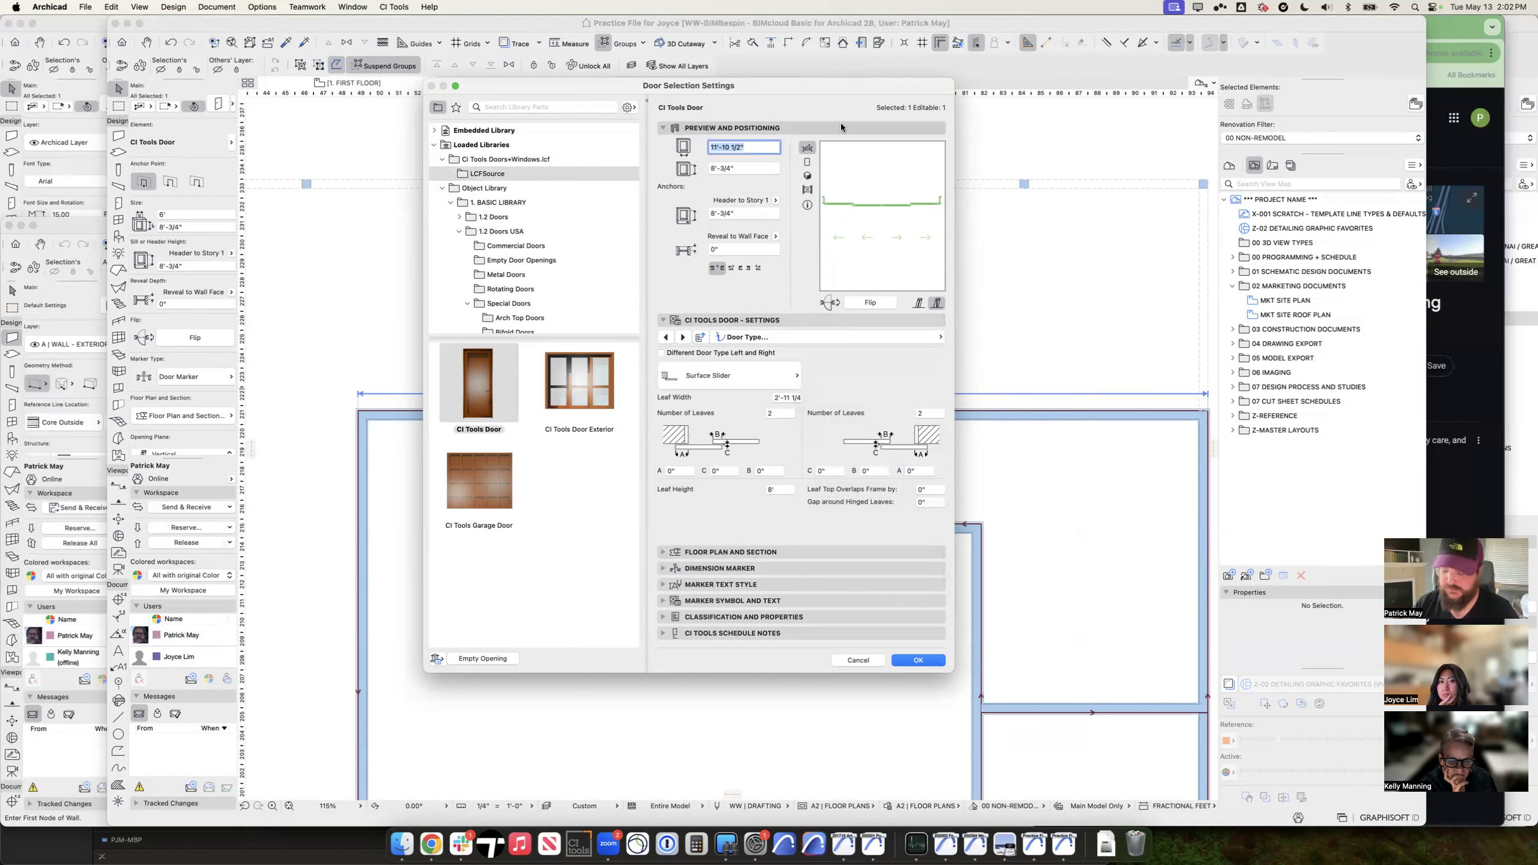
text(22)
key(Tab)
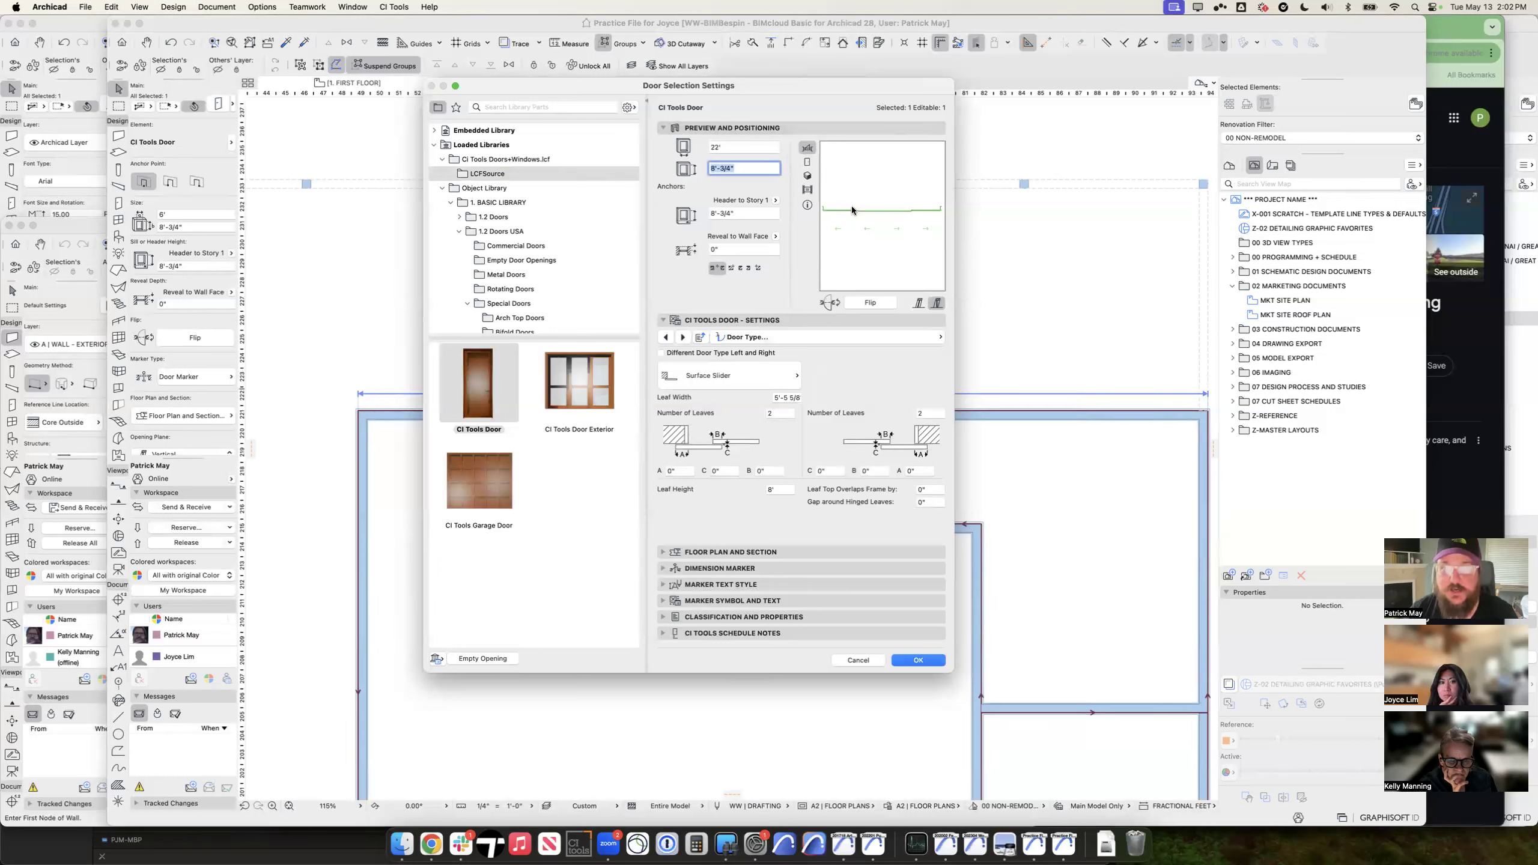
click(740, 146)
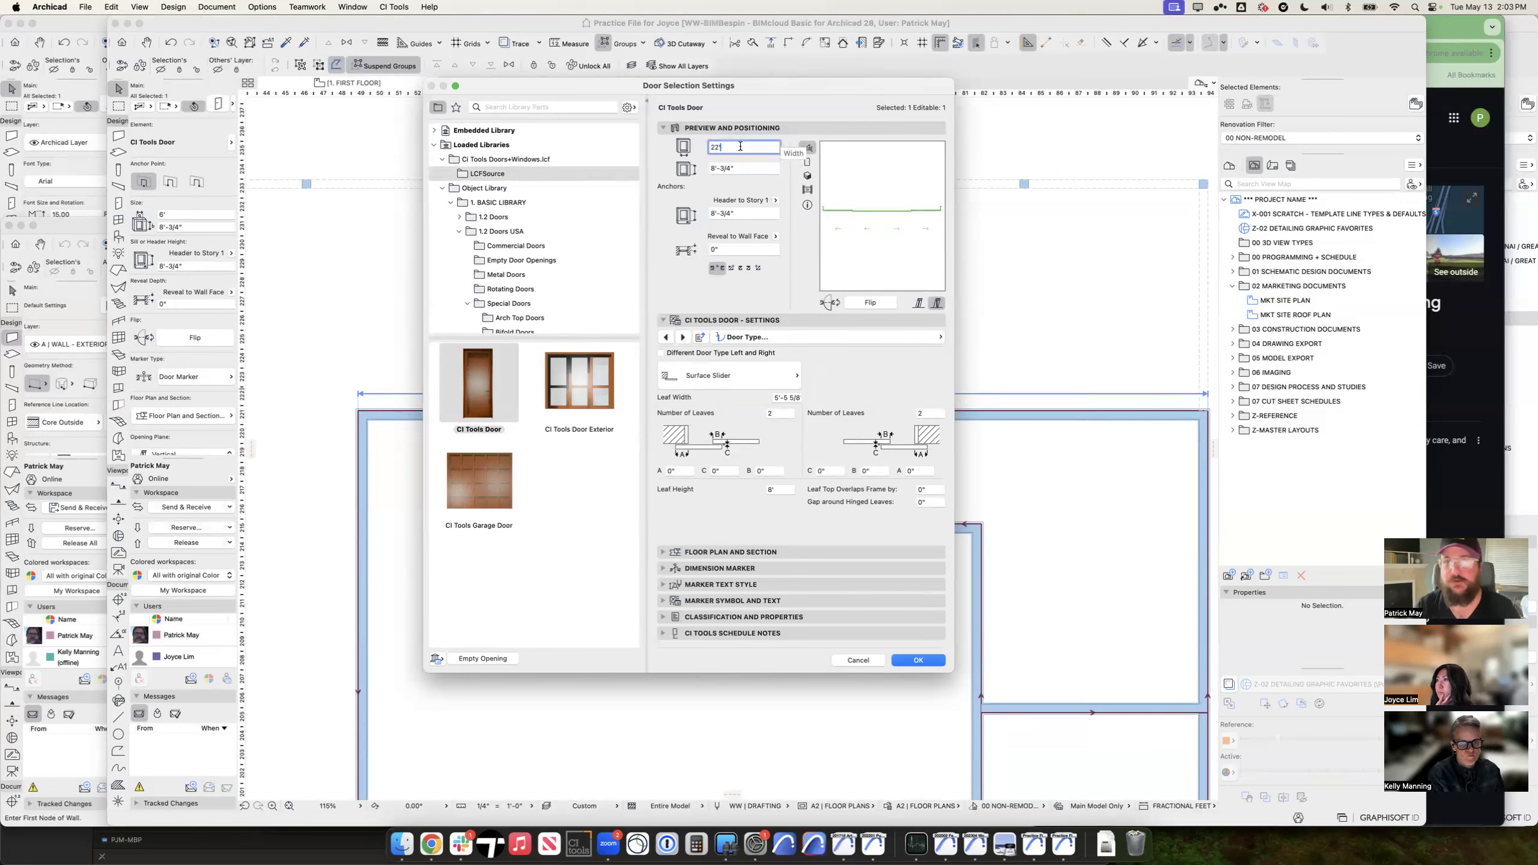
text(1'5")
key(Tab)
click(753, 149)
key(BackSpace)
key(BackSpace)
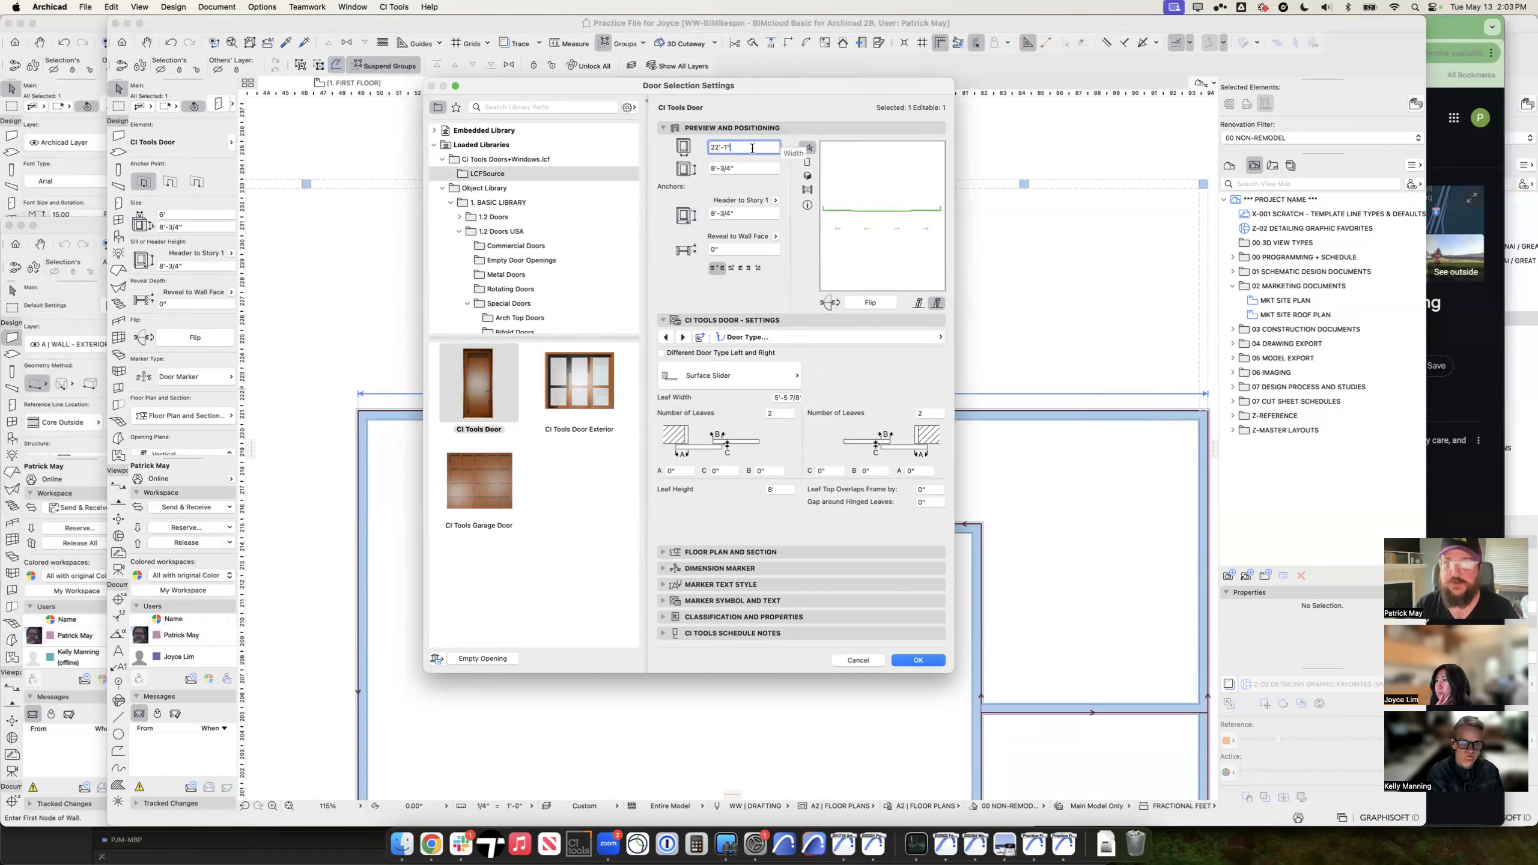
text(1 1/2)
key(Tab)
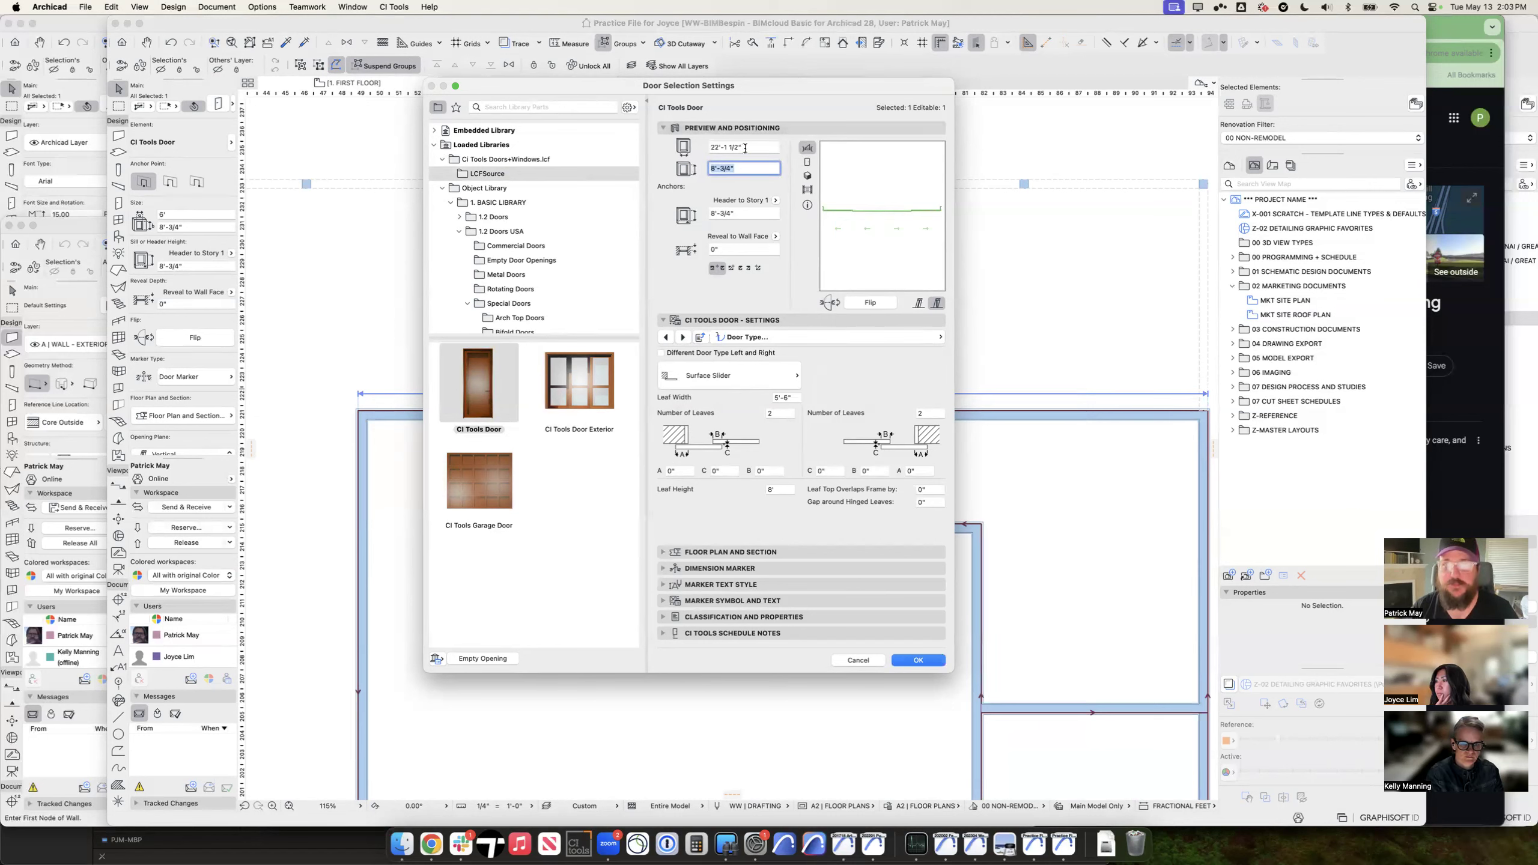
Step: Set the sliding door's Door Setback from Frame to -1/2" in the frame settings and apply the change
click(769, 338)
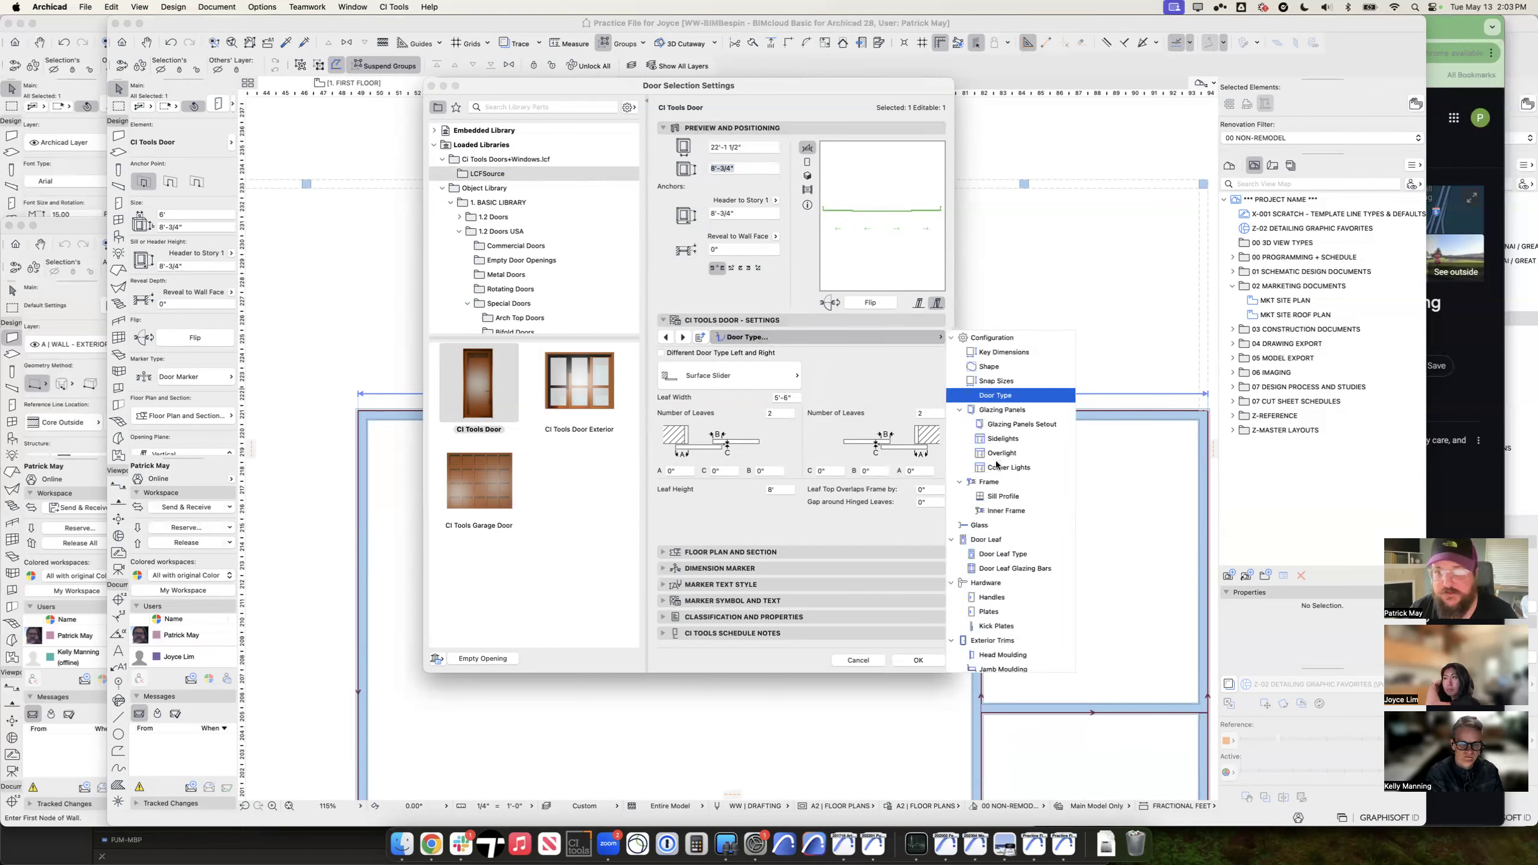
click(990, 482)
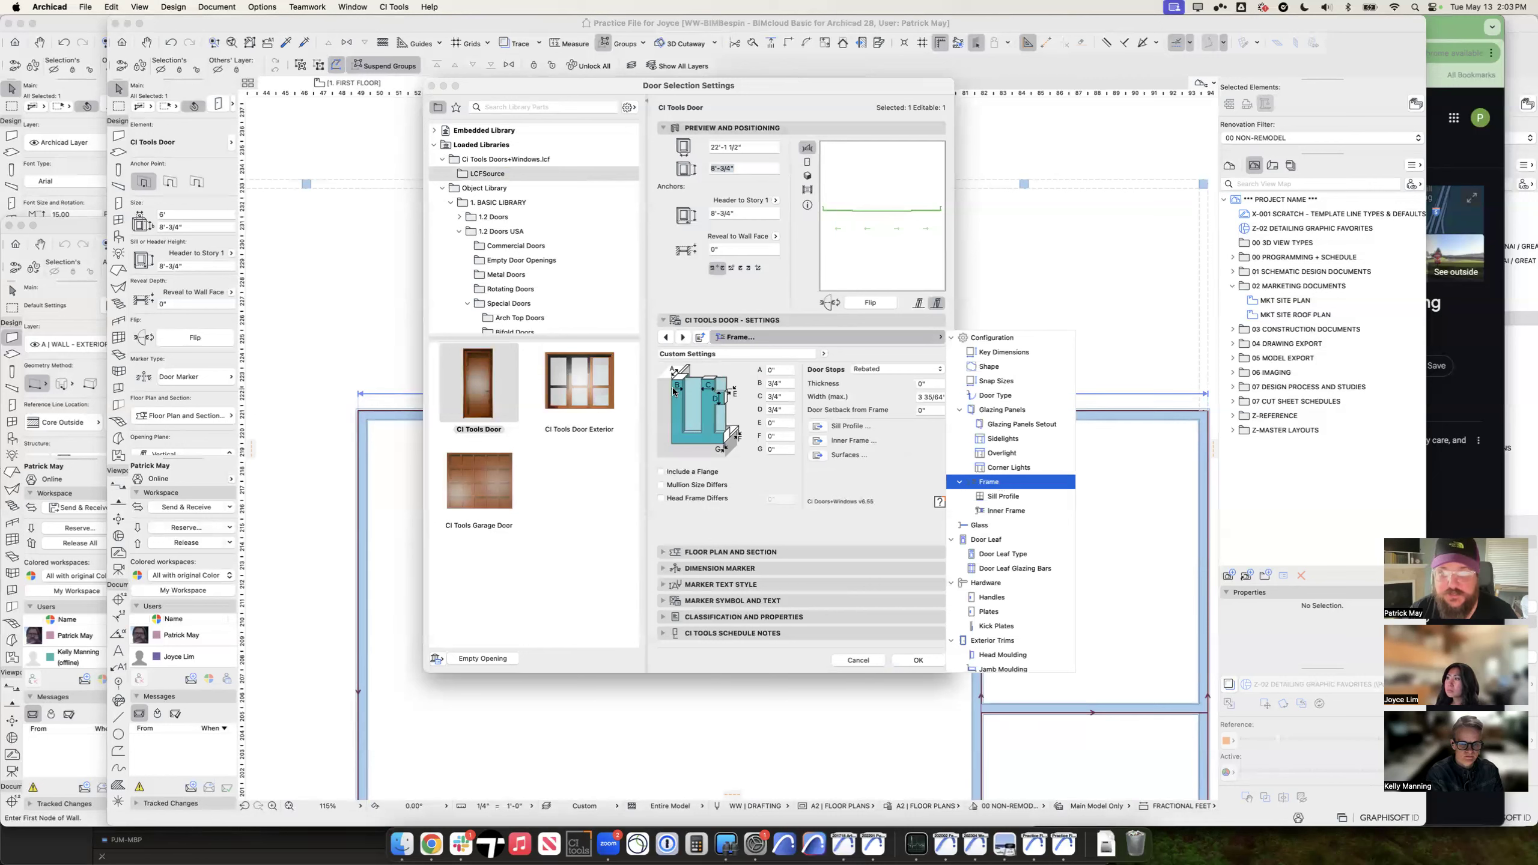
click(781, 384)
click(781, 384)
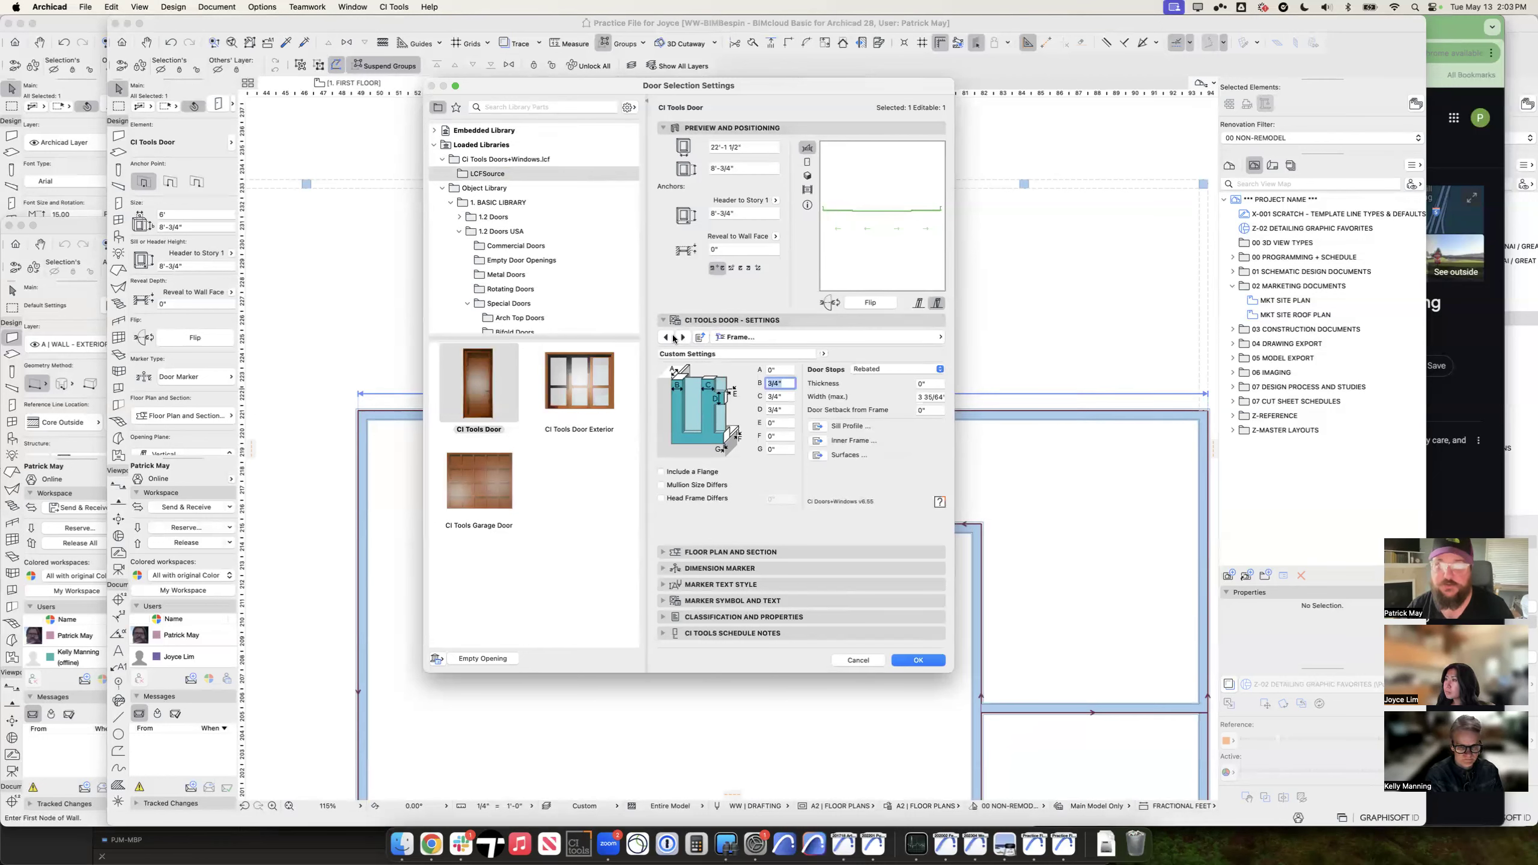
click(781, 369)
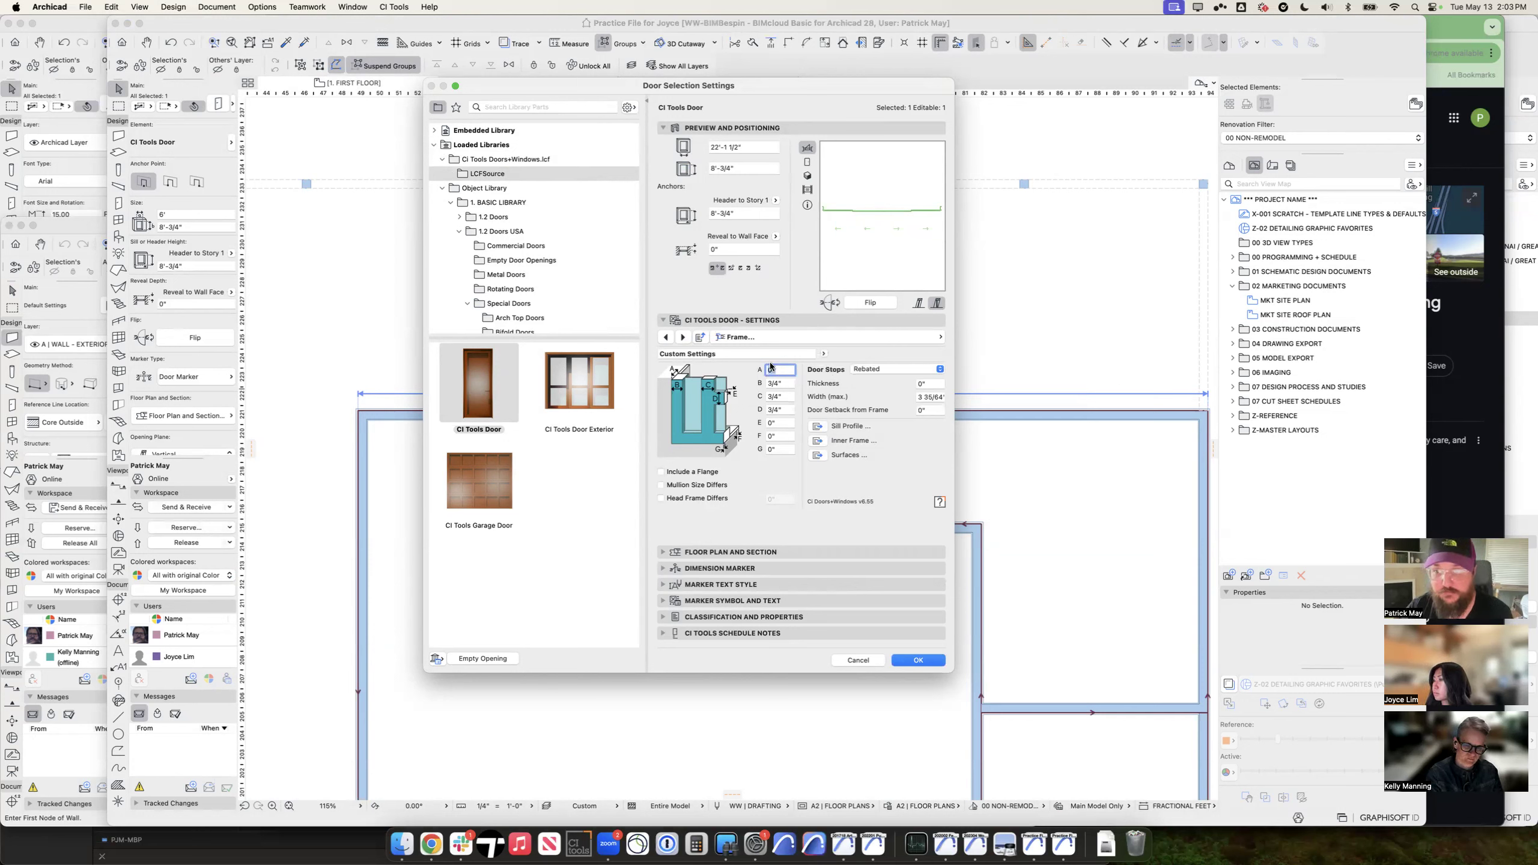
click(933, 411)
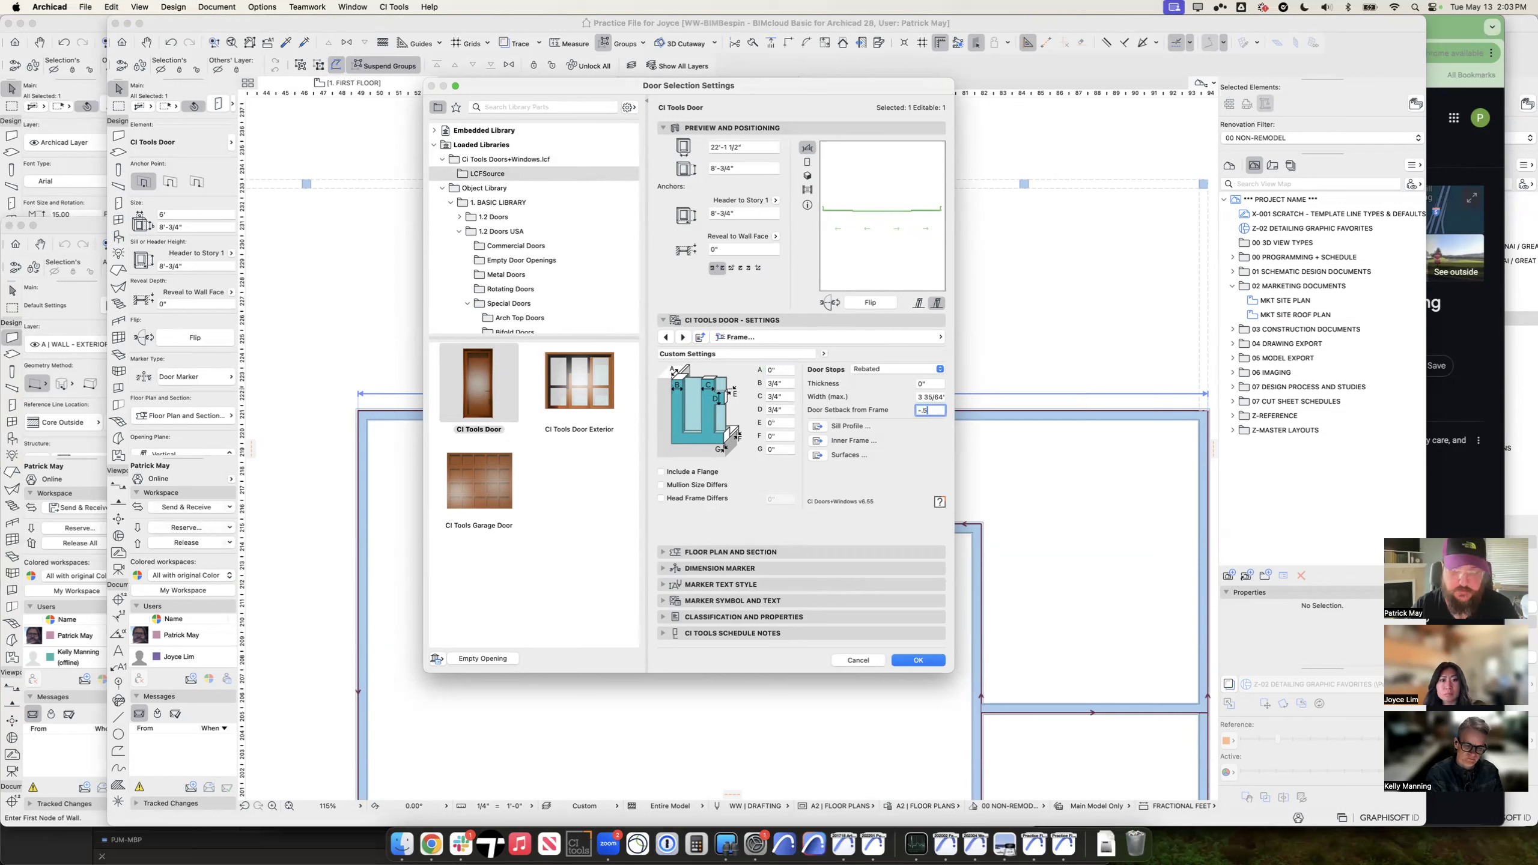
key(Tab)
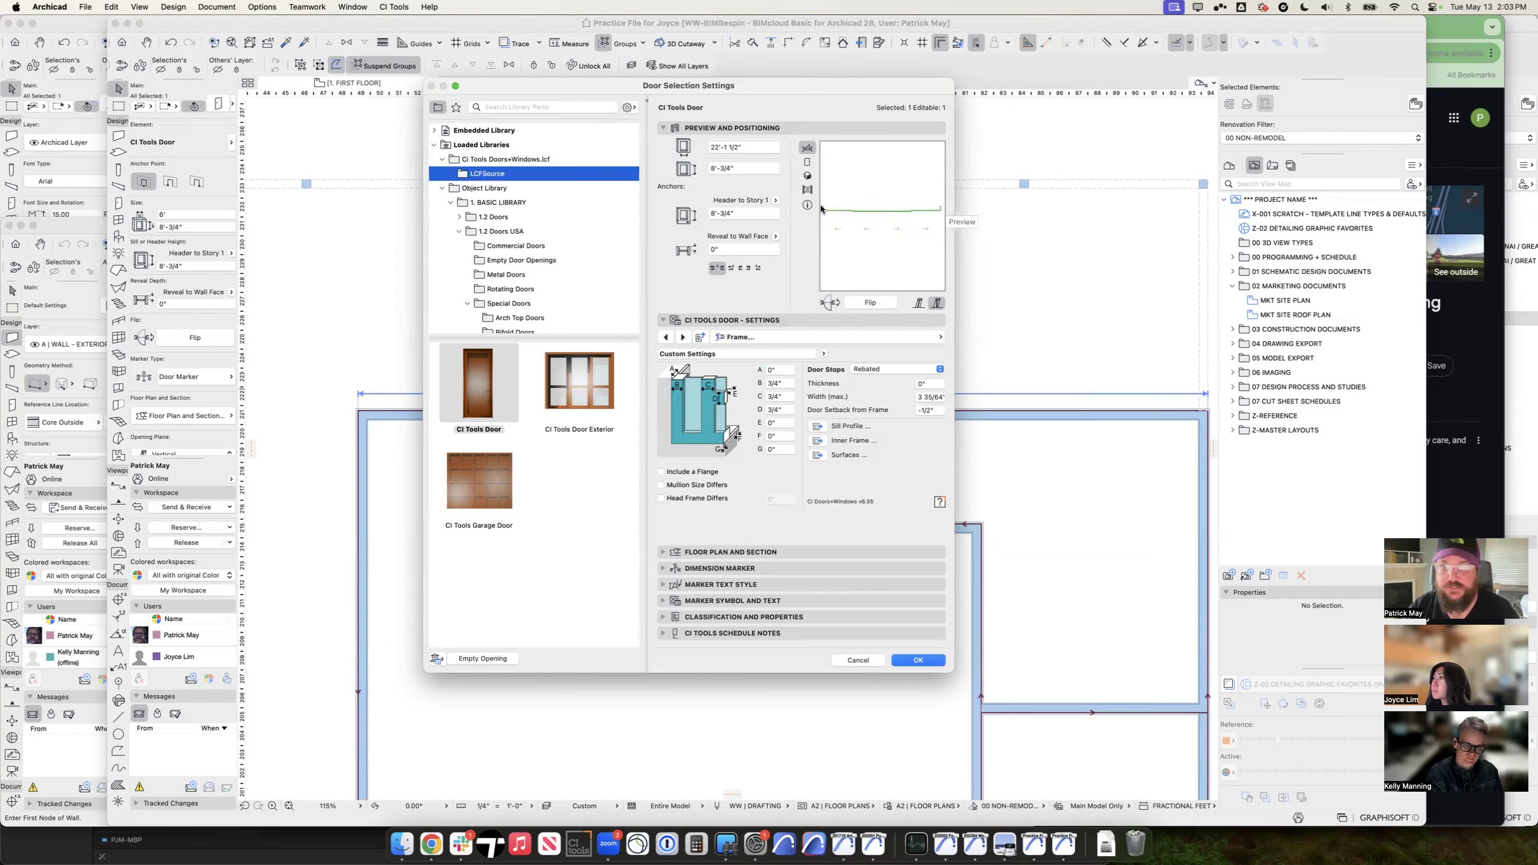
click(918, 660)
Step: Inspect both ends of the placed sliding door in plan, then reopen its settings and remove the exterior trim profile
scroll(886, 423, up, 3)
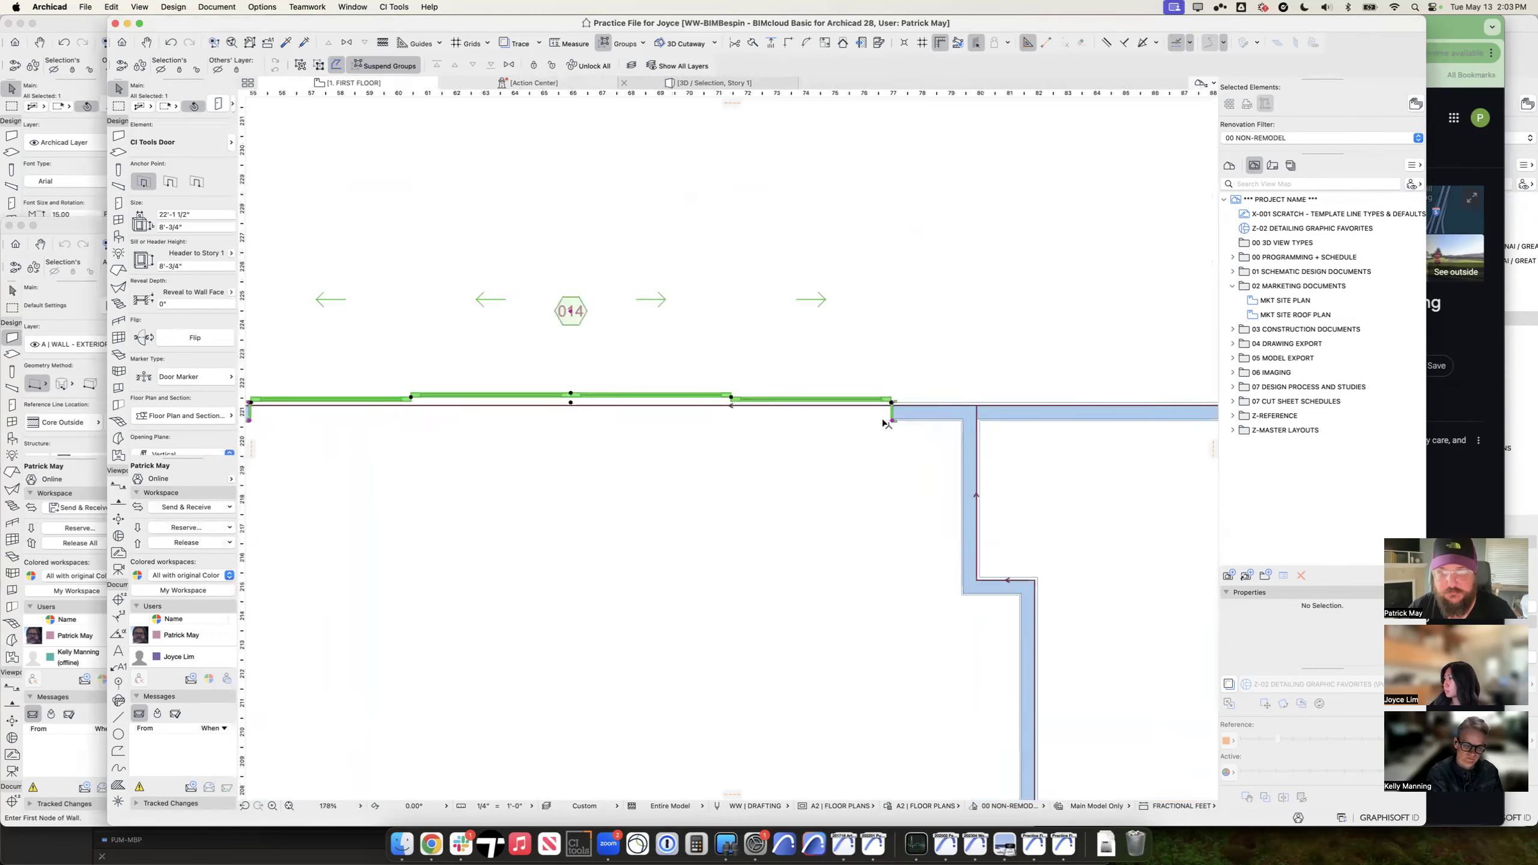
scroll(886, 423, up, 3)
scroll(855, 419, up, 3)
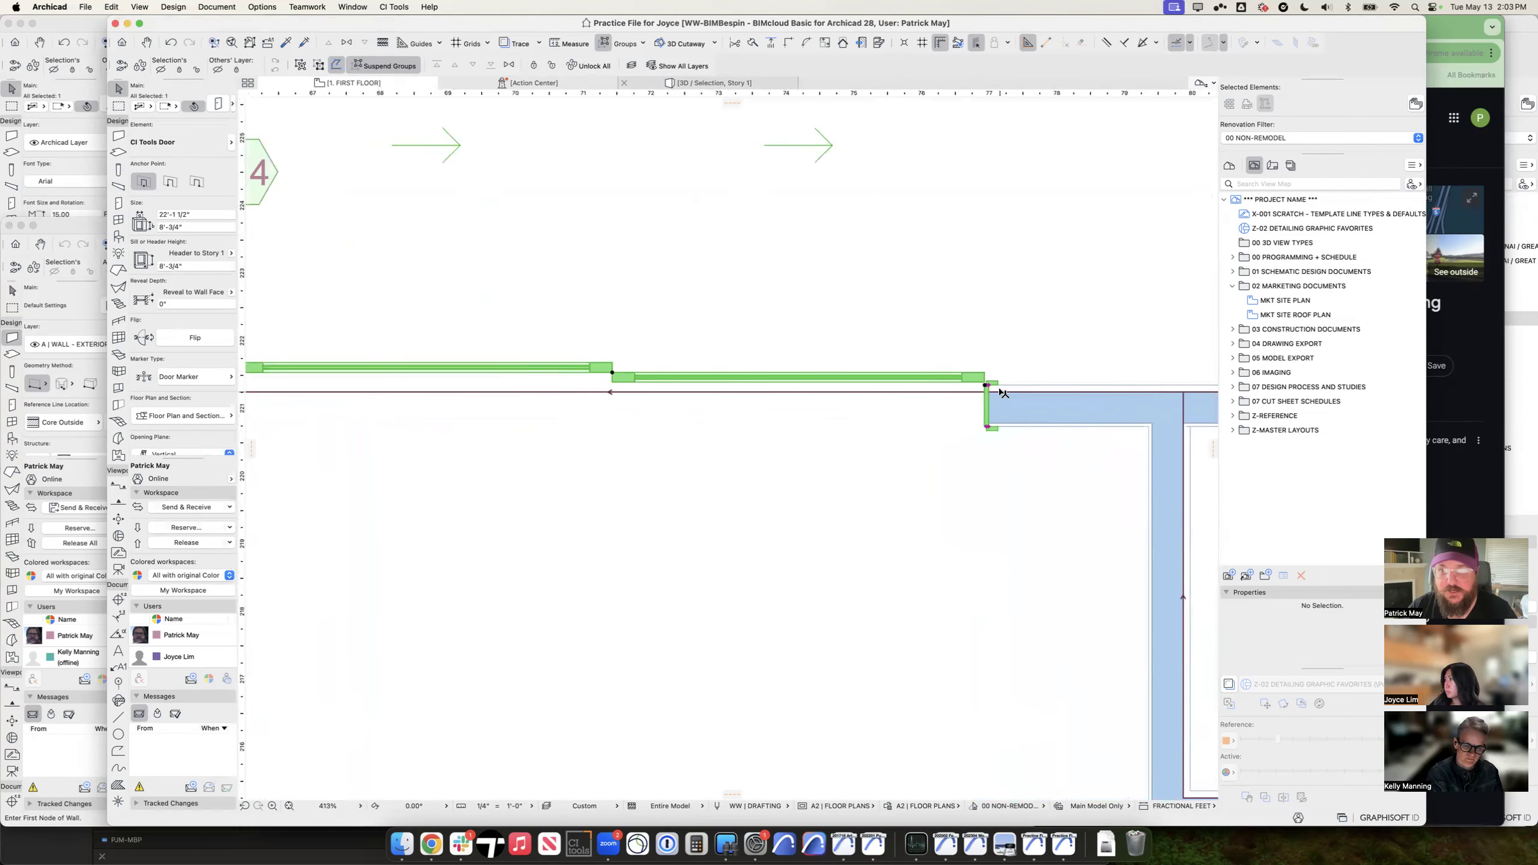
scroll(754, 431, down, 2)
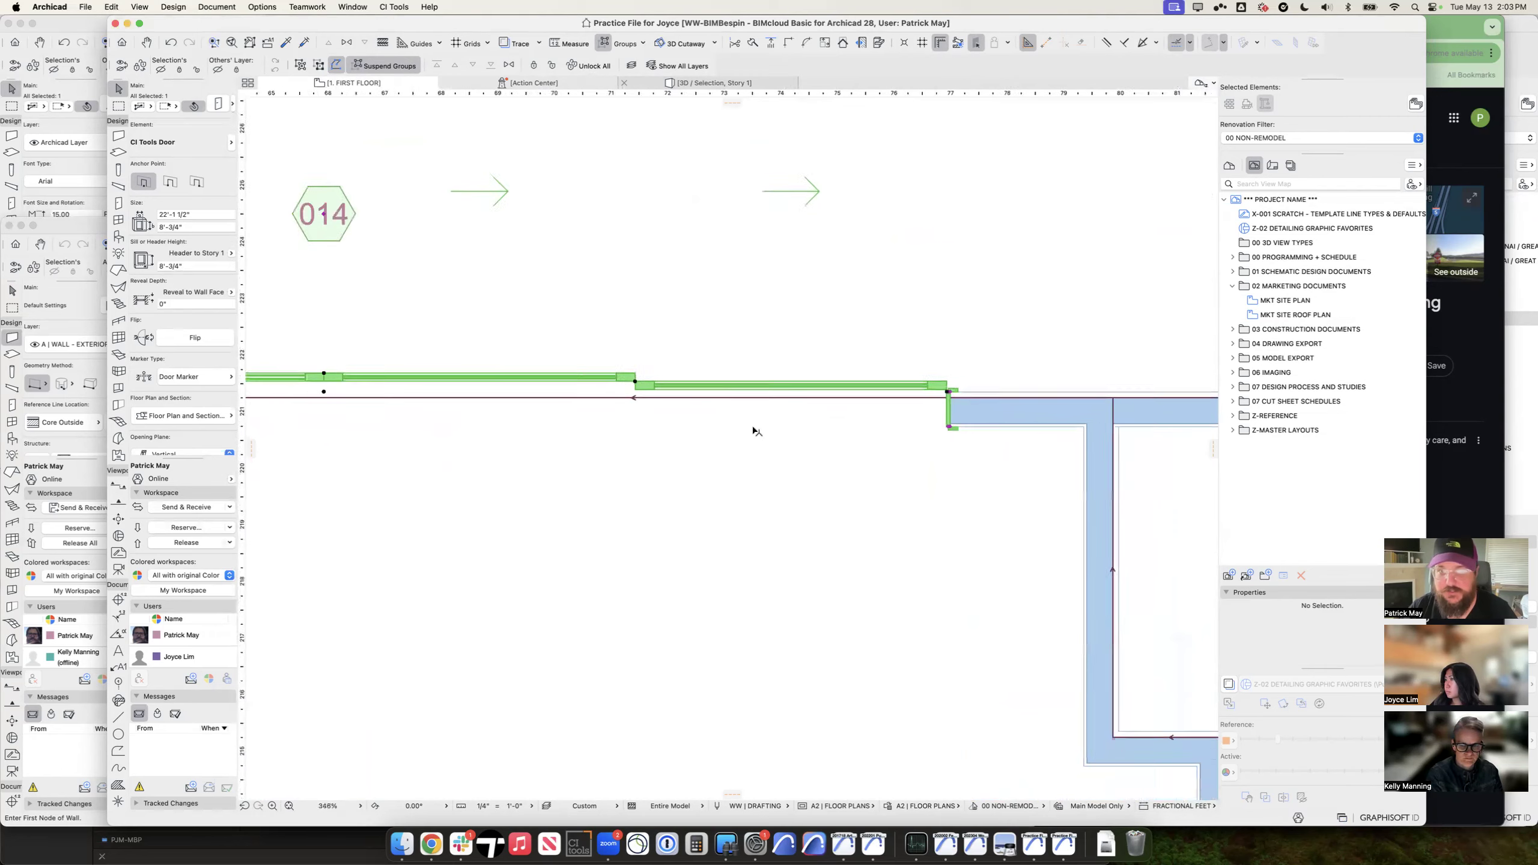
scroll(754, 429, down, 1)
middle_drag(488, 443, 1012, 409)
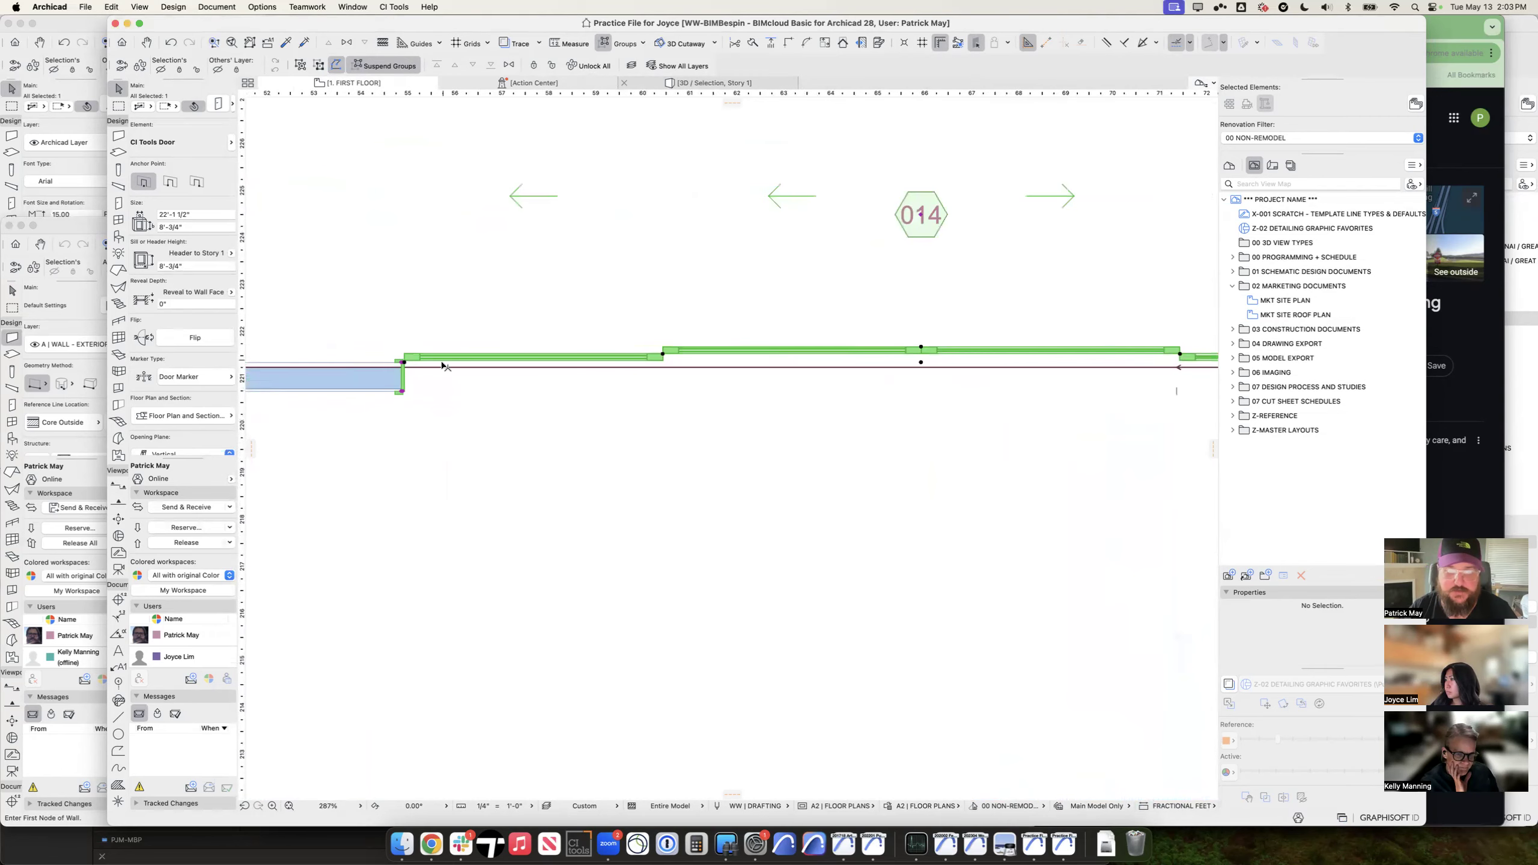
double_click(506, 362)
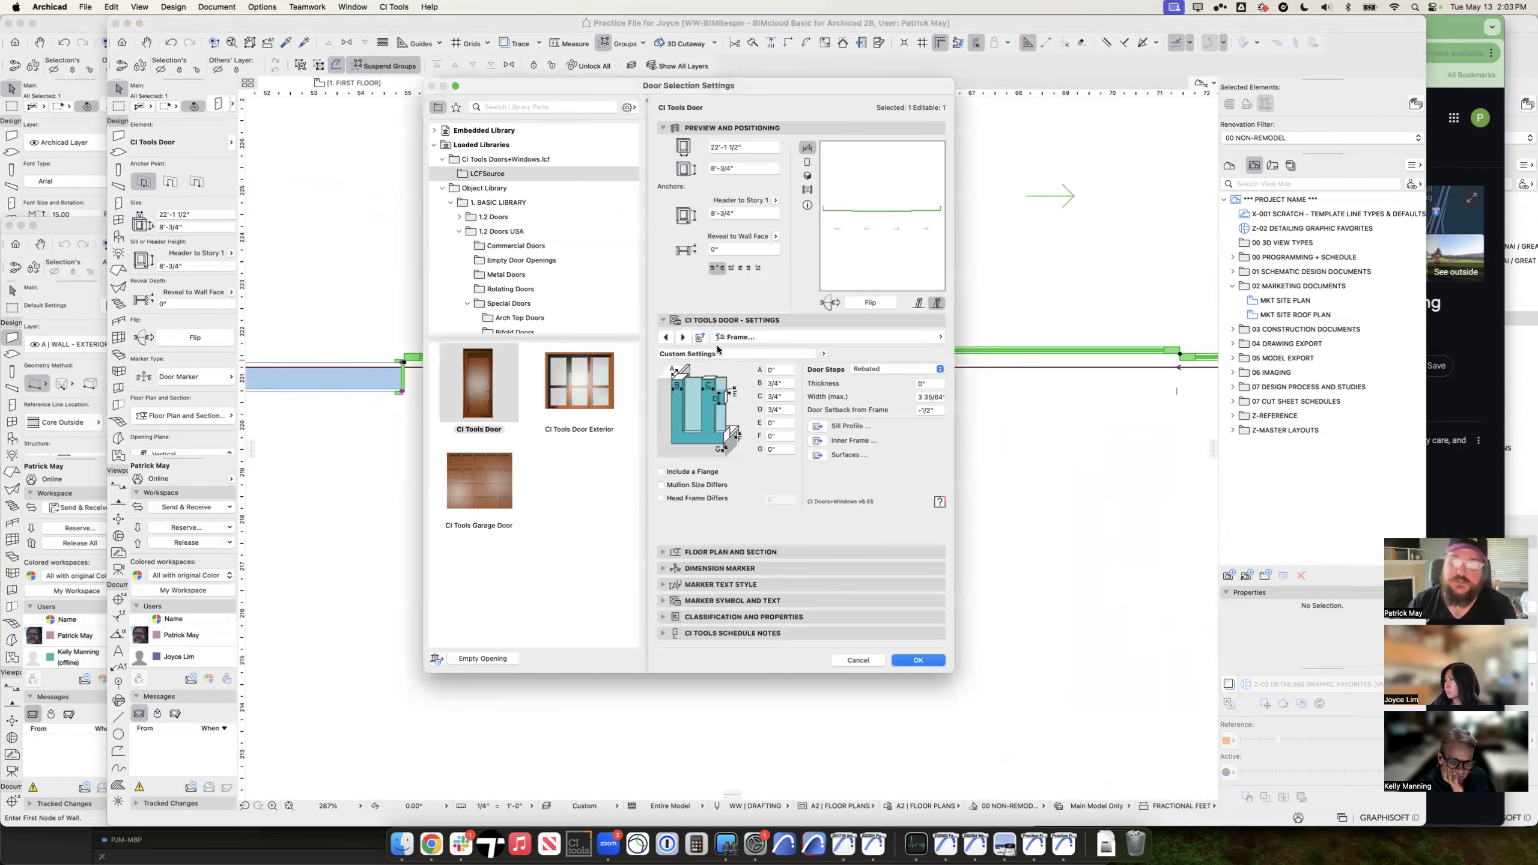
click(781, 337)
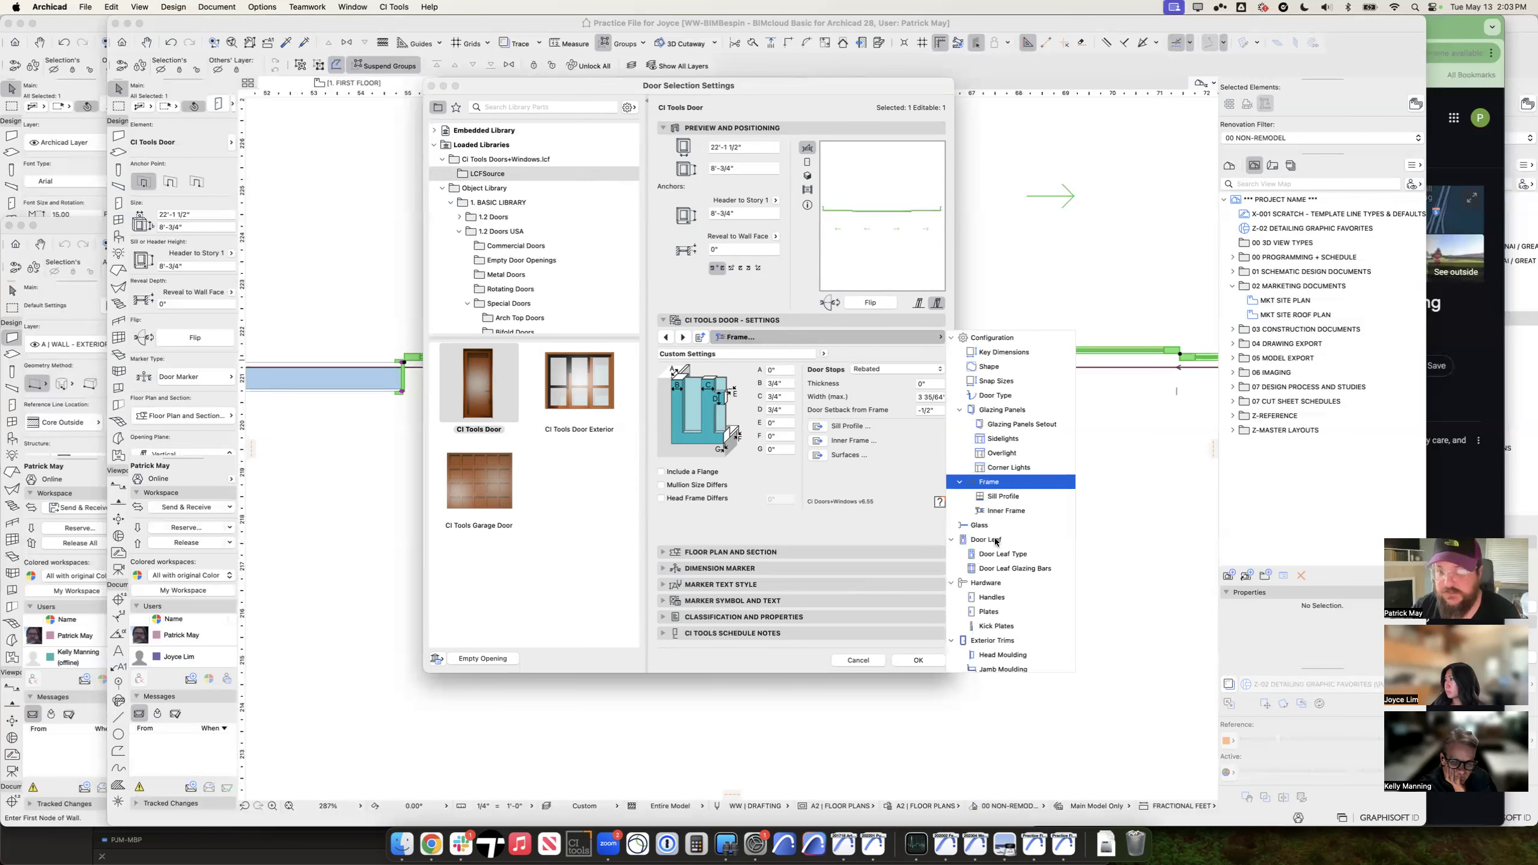
scroll(993, 533, down, 5)
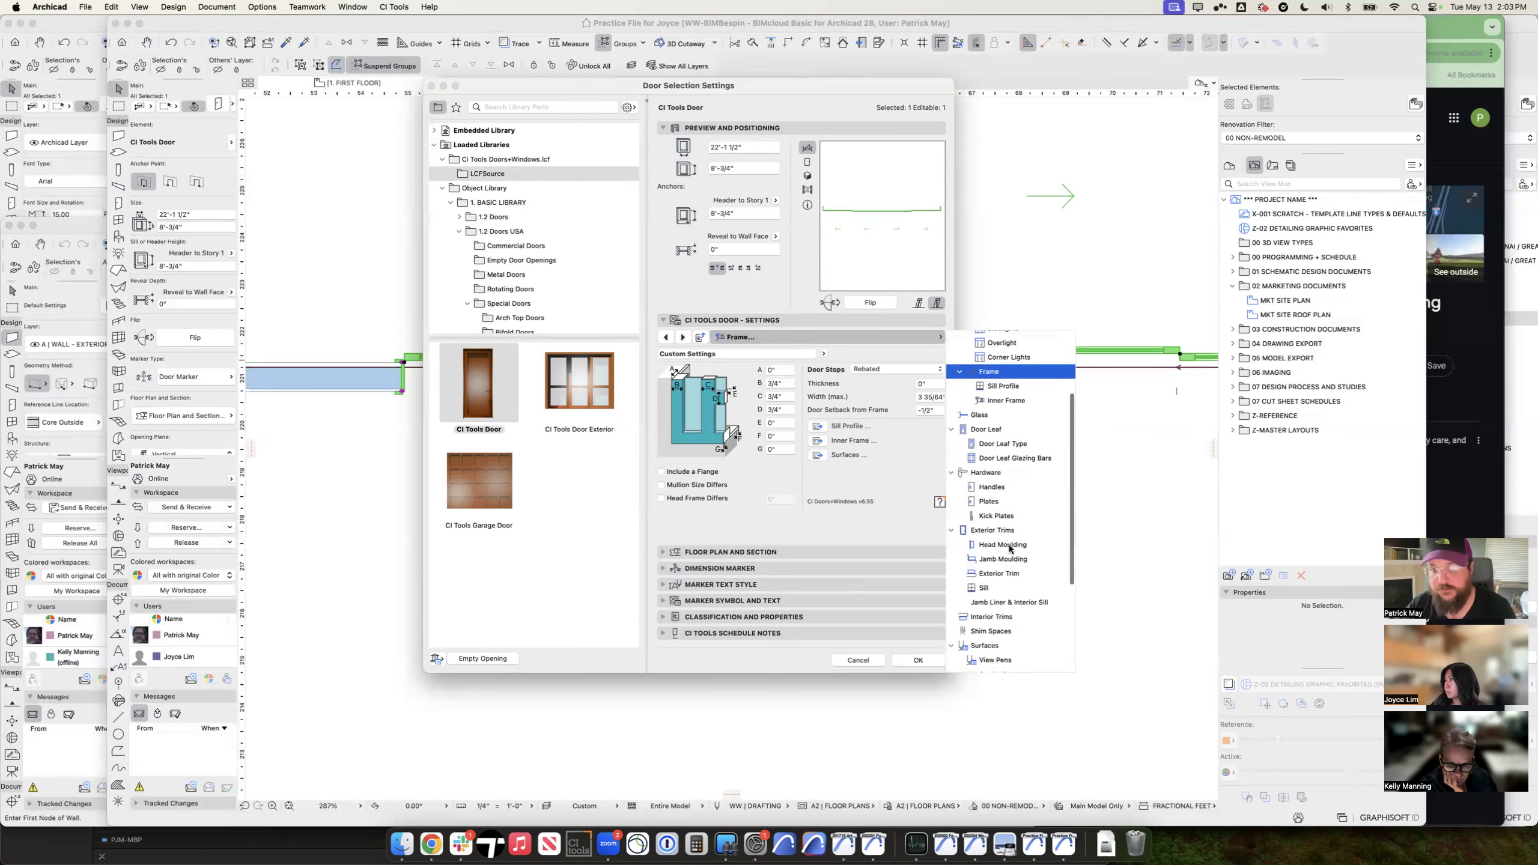
click(999, 573)
click(756, 358)
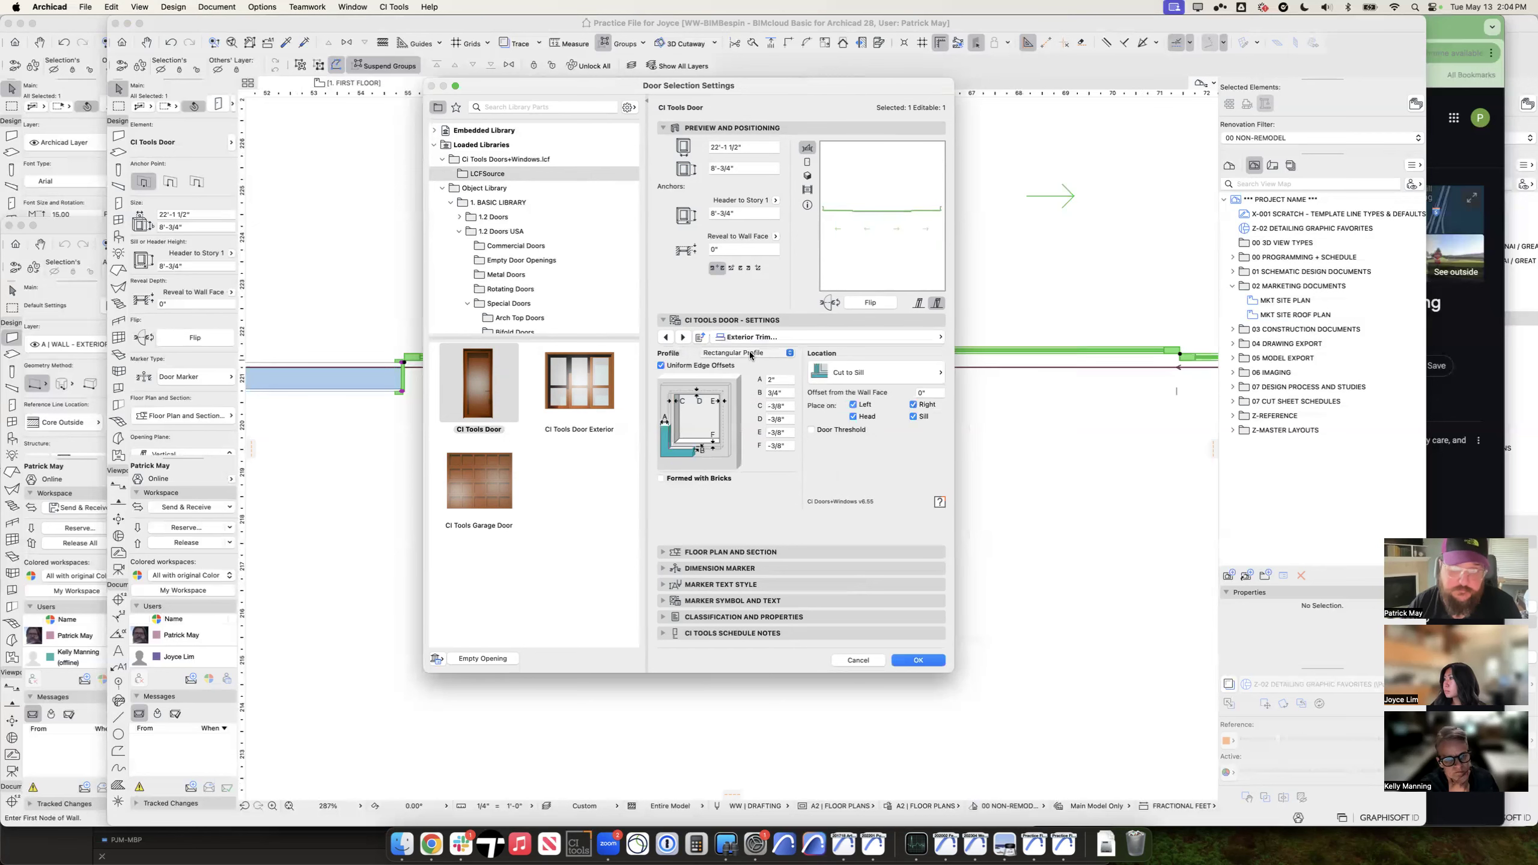
click(751, 338)
Step: Set the sliding door's interior trim profile to No Interior Trim
click(802, 339)
scroll(990, 545, down, 5)
click(991, 549)
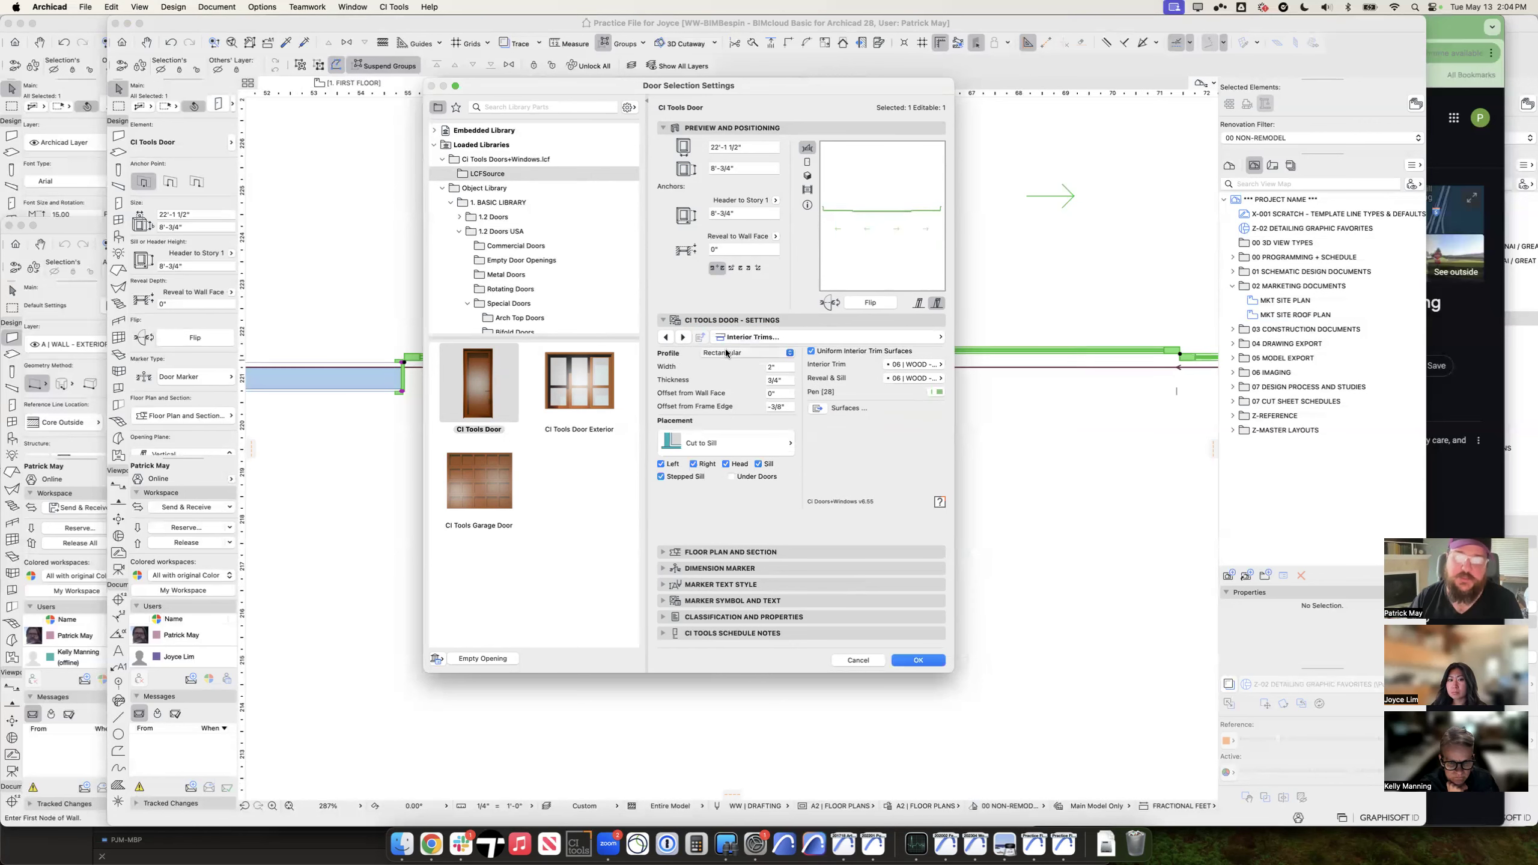
click(738, 347)
click(766, 338)
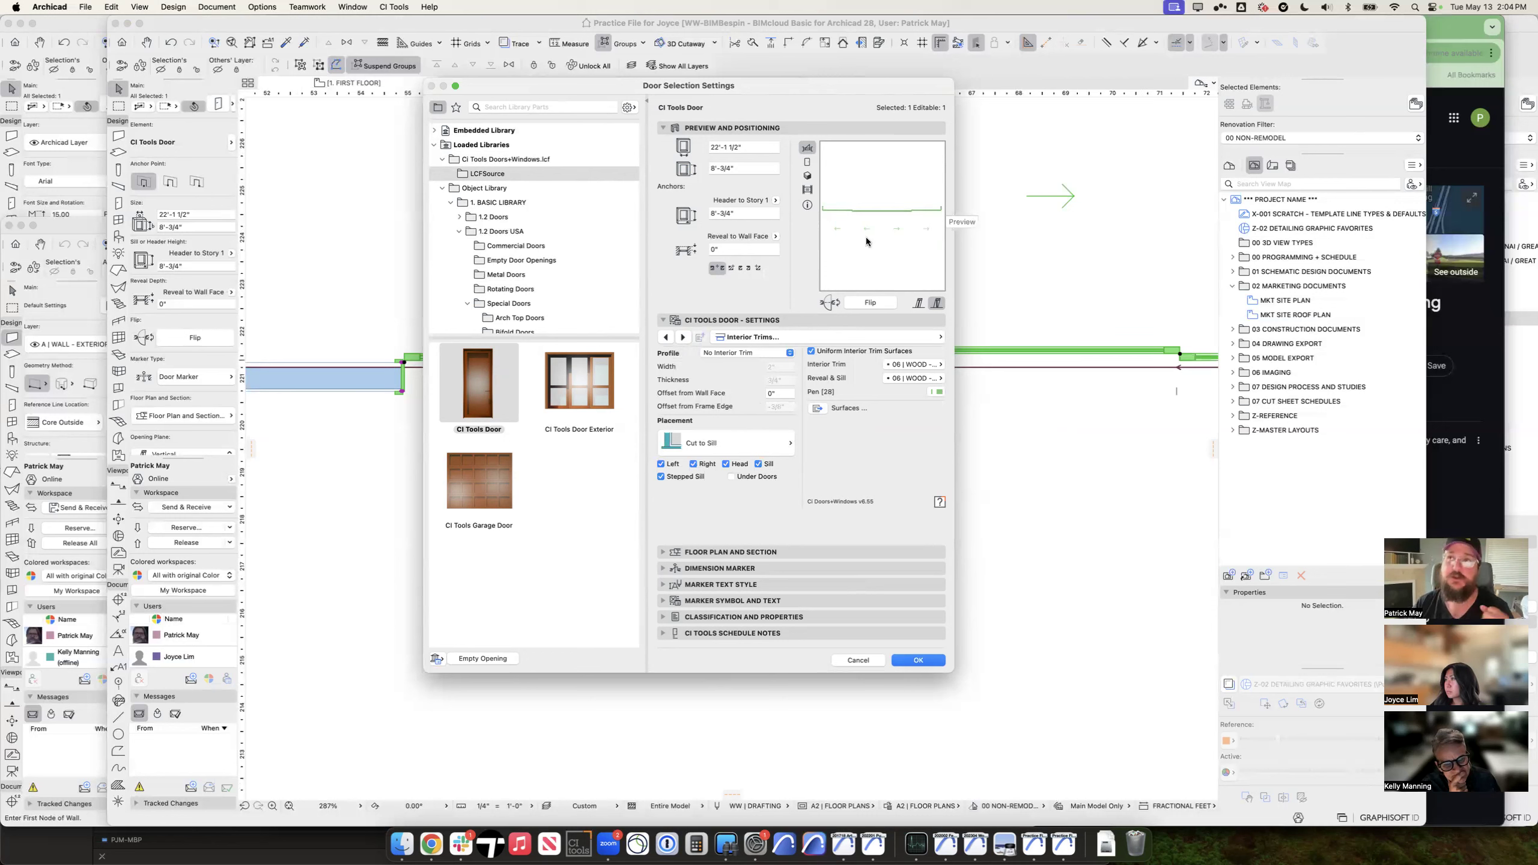
Step: Review the Door Type settings and browse the leaf designs available under Door Leaf Type
click(808, 338)
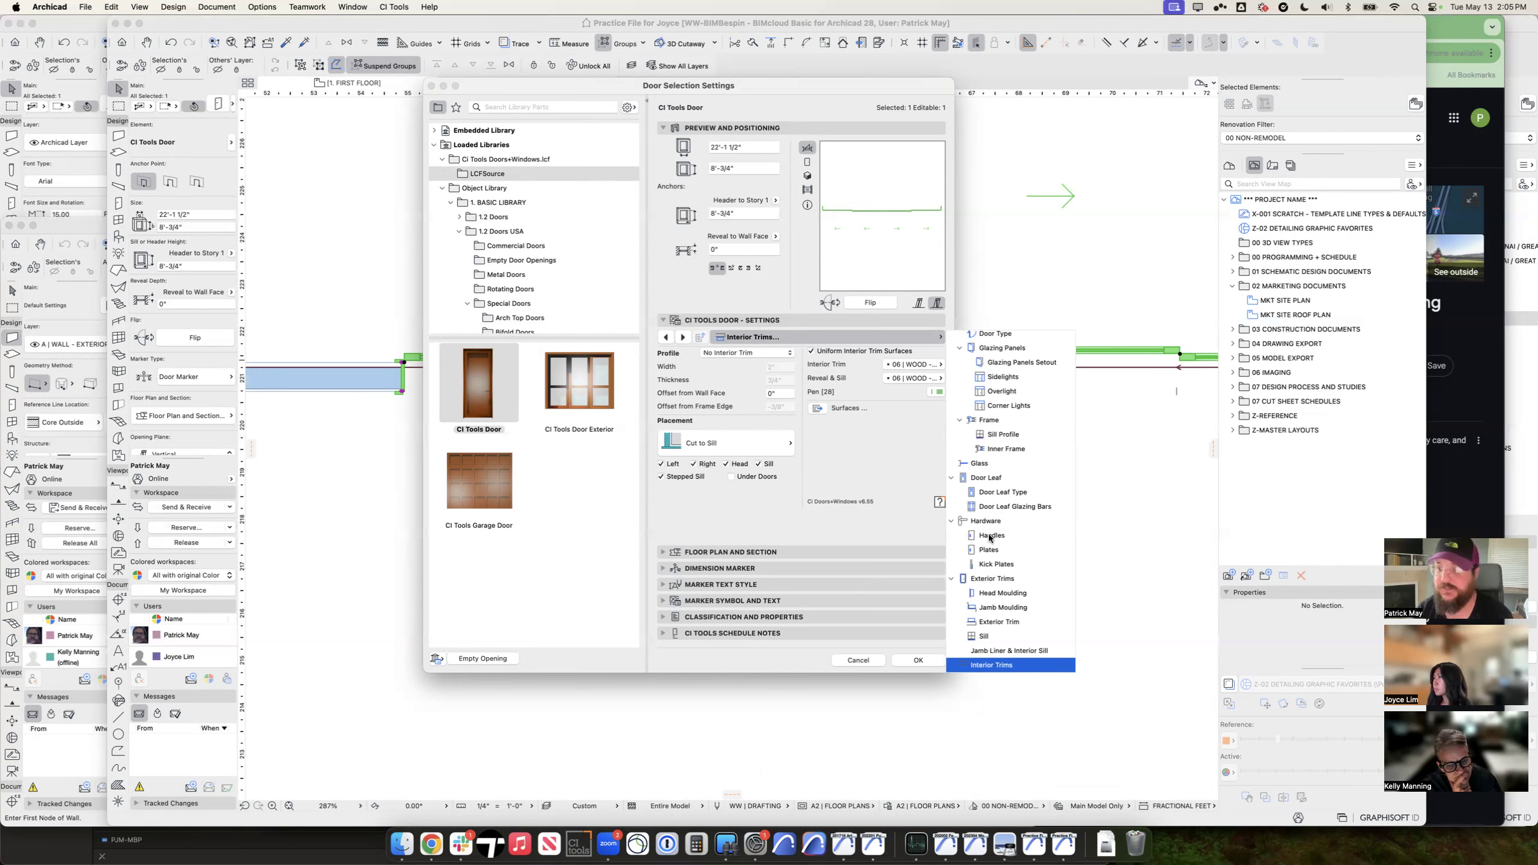
scroll(1011, 393, up, 3)
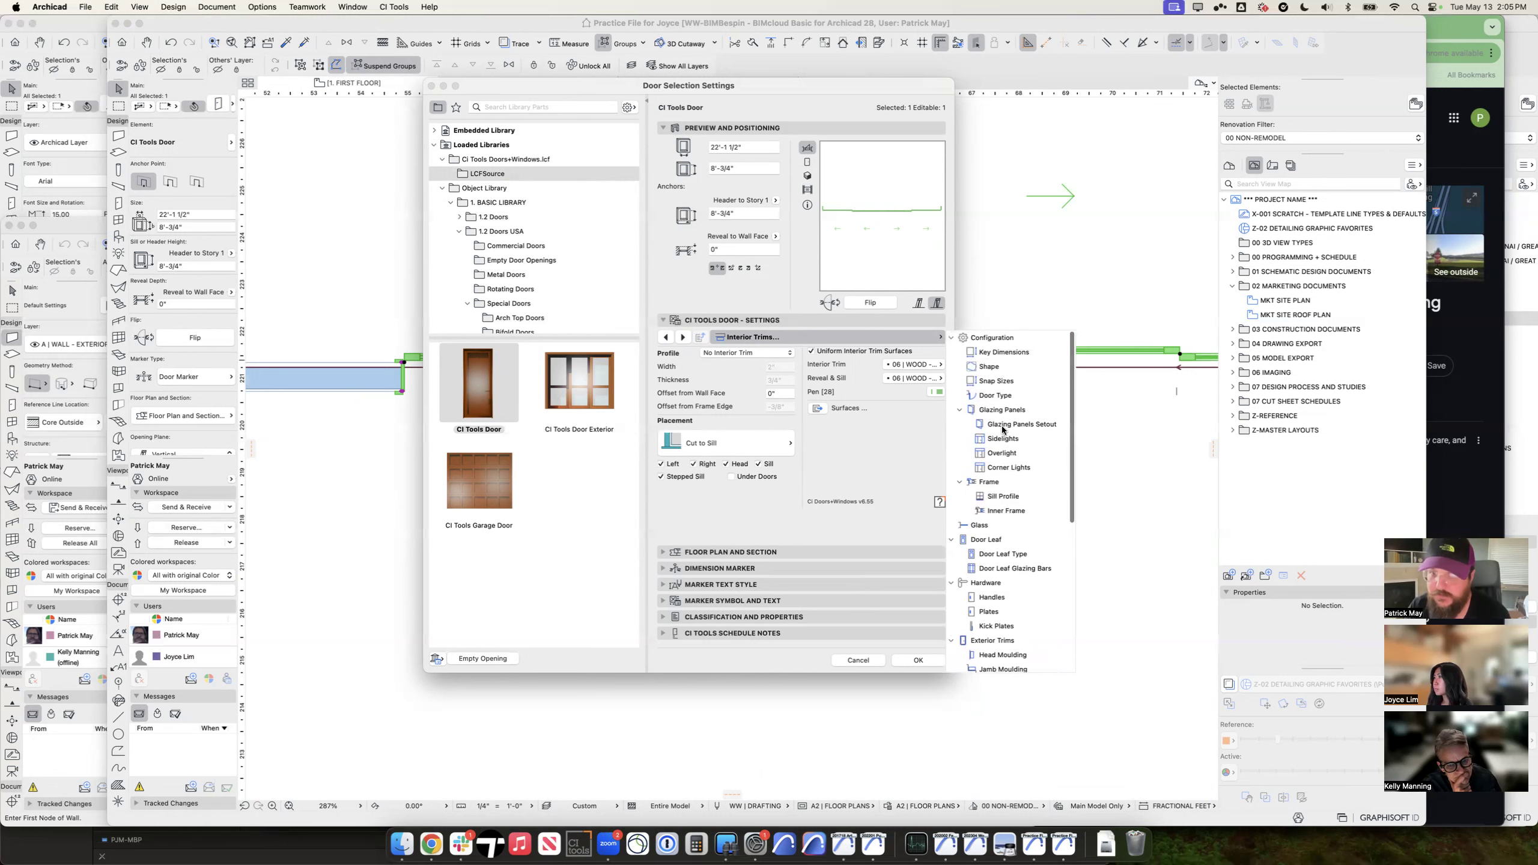
click(999, 395)
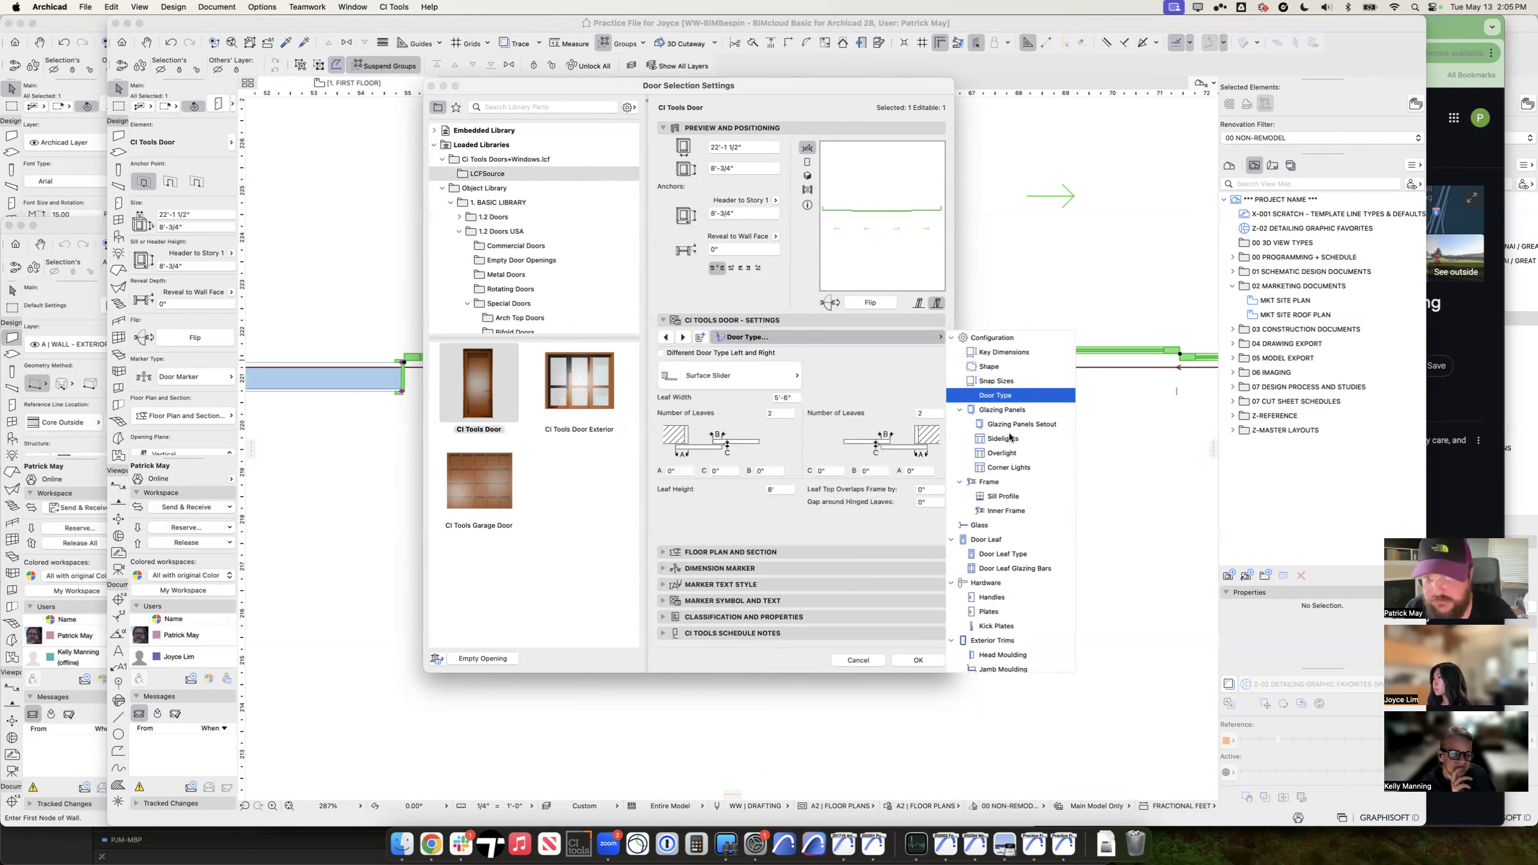
scroll(1002, 438, down, 3)
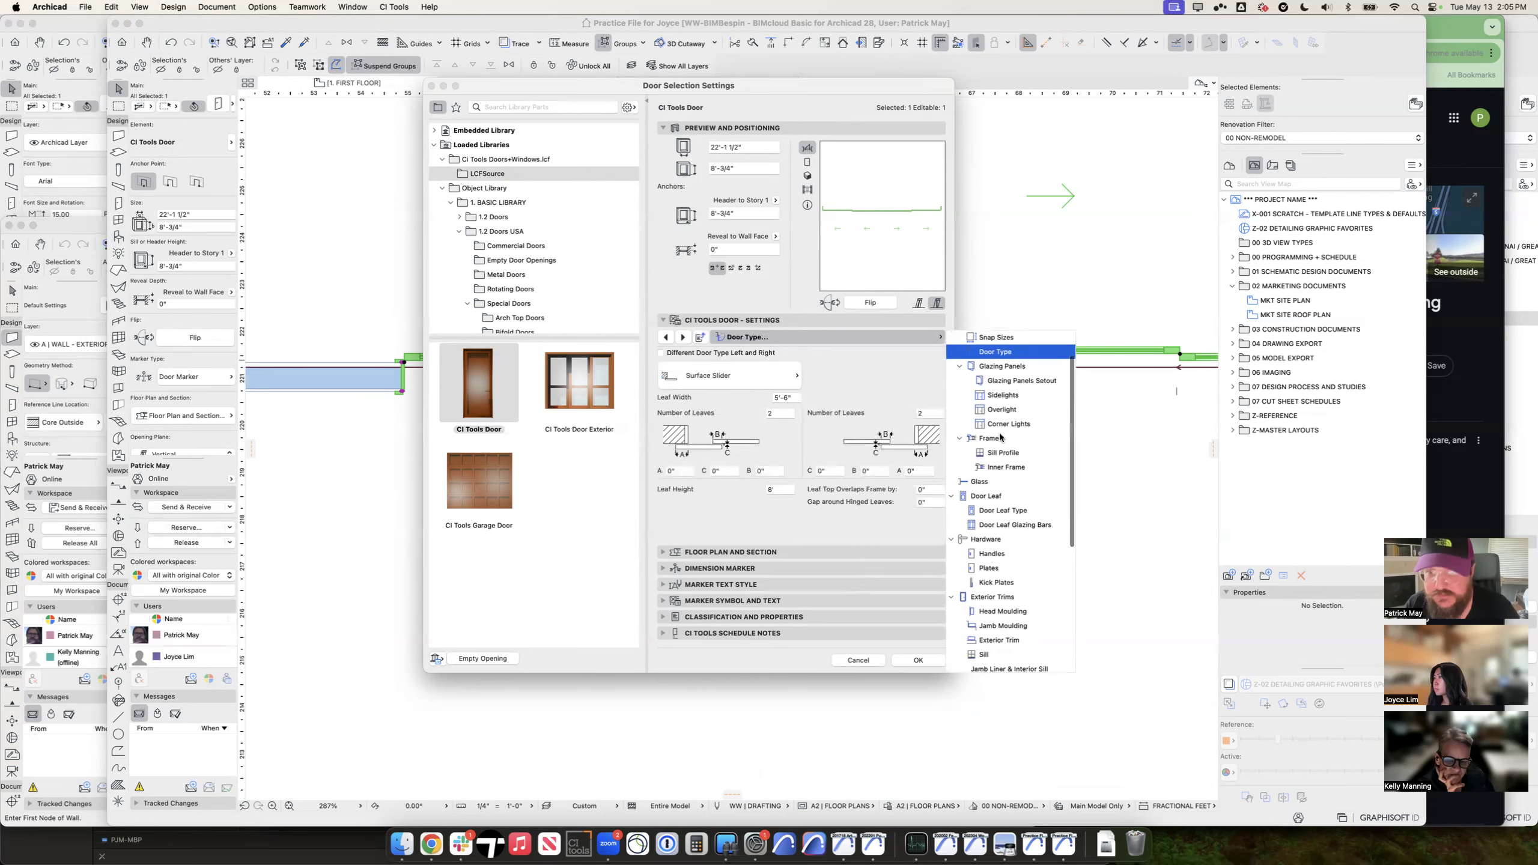
click(996, 509)
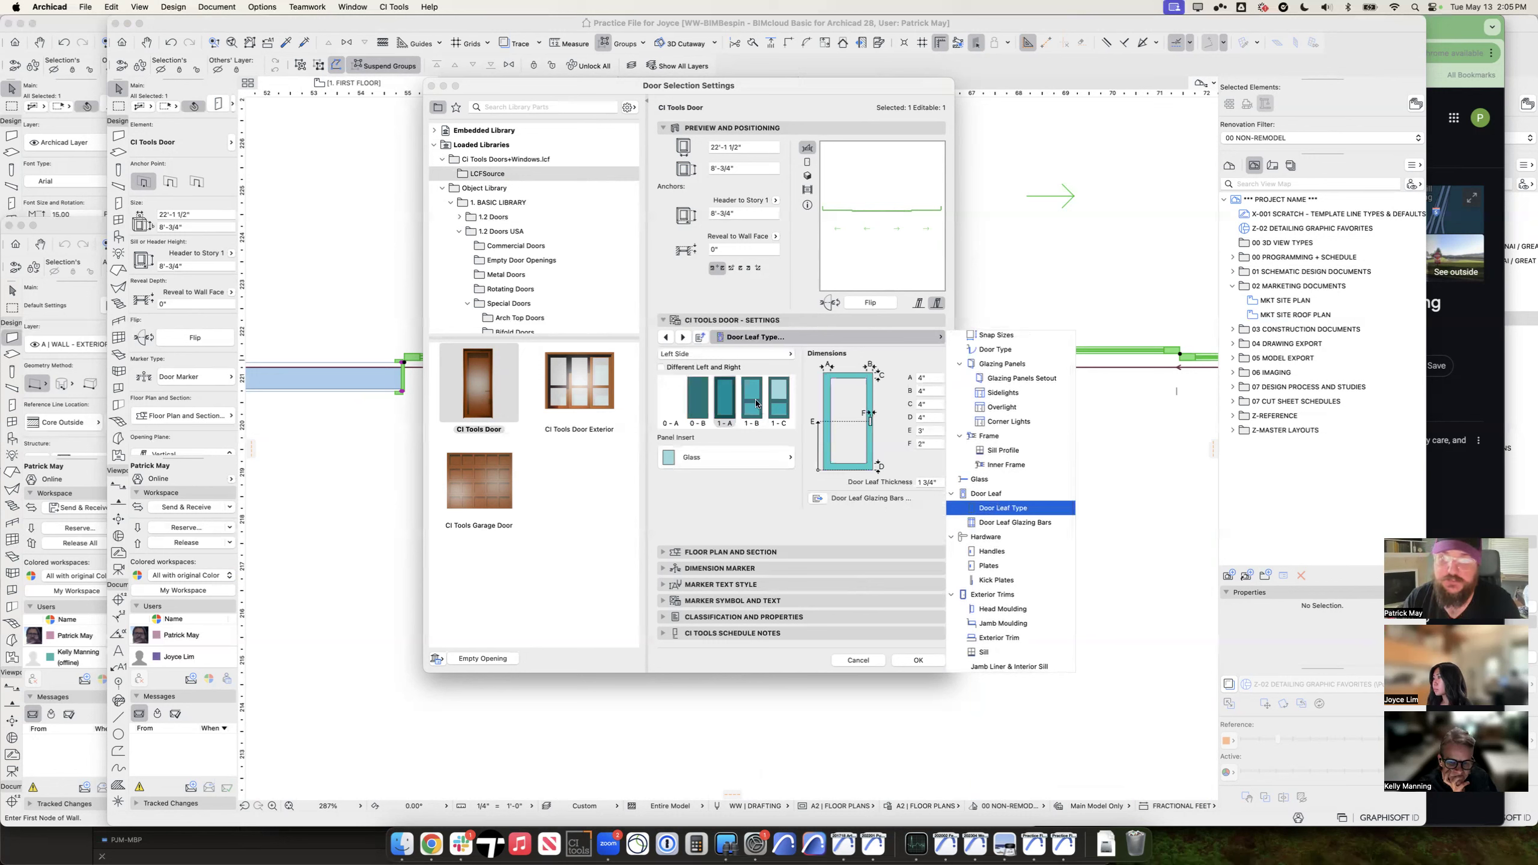
click(747, 431)
scroll(749, 427, down, 5)
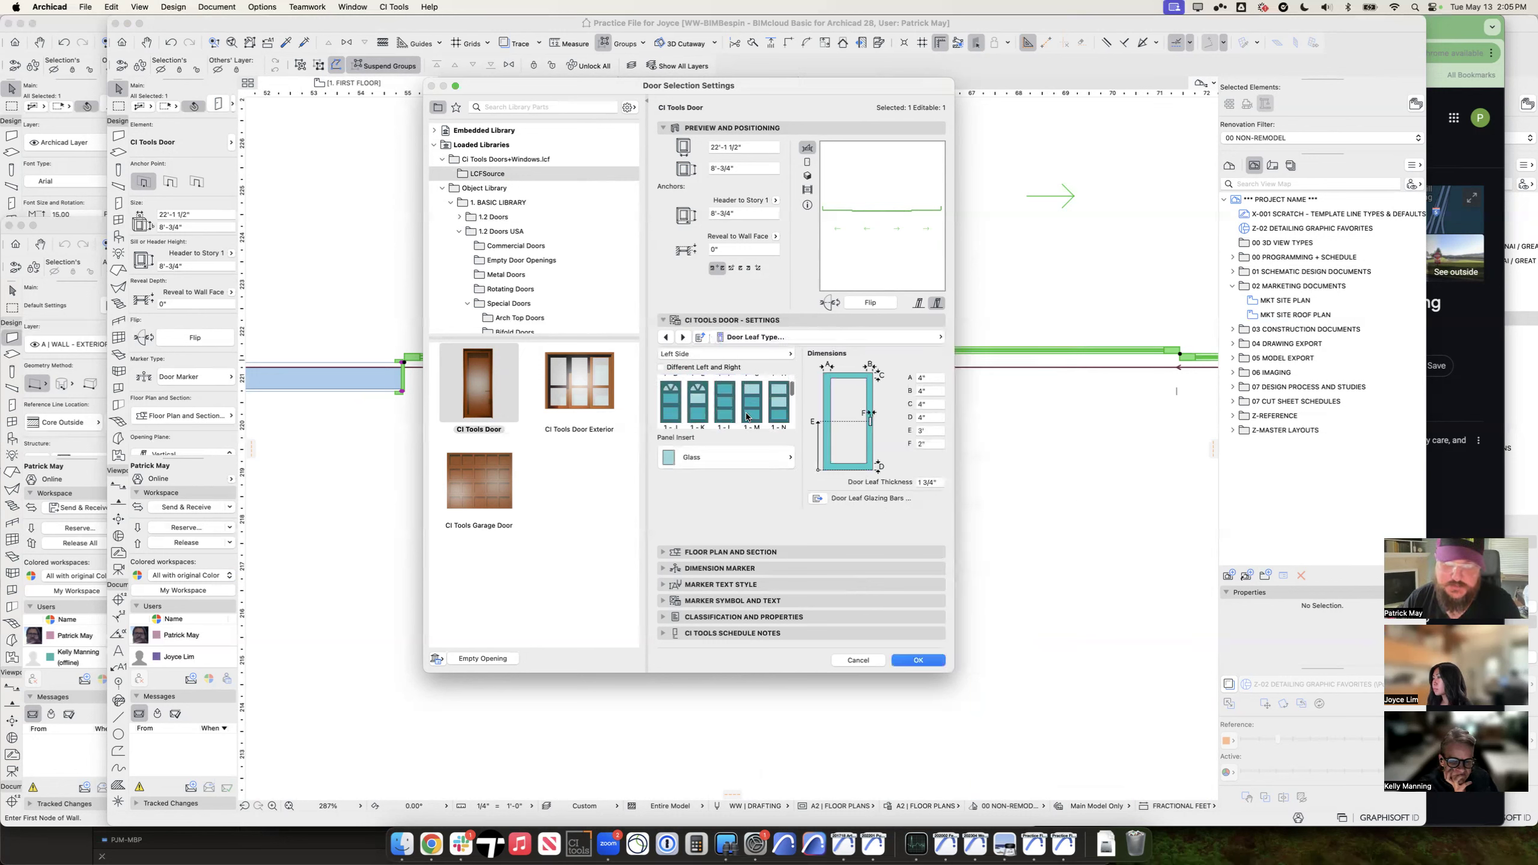
scroll(751, 418, down, 5)
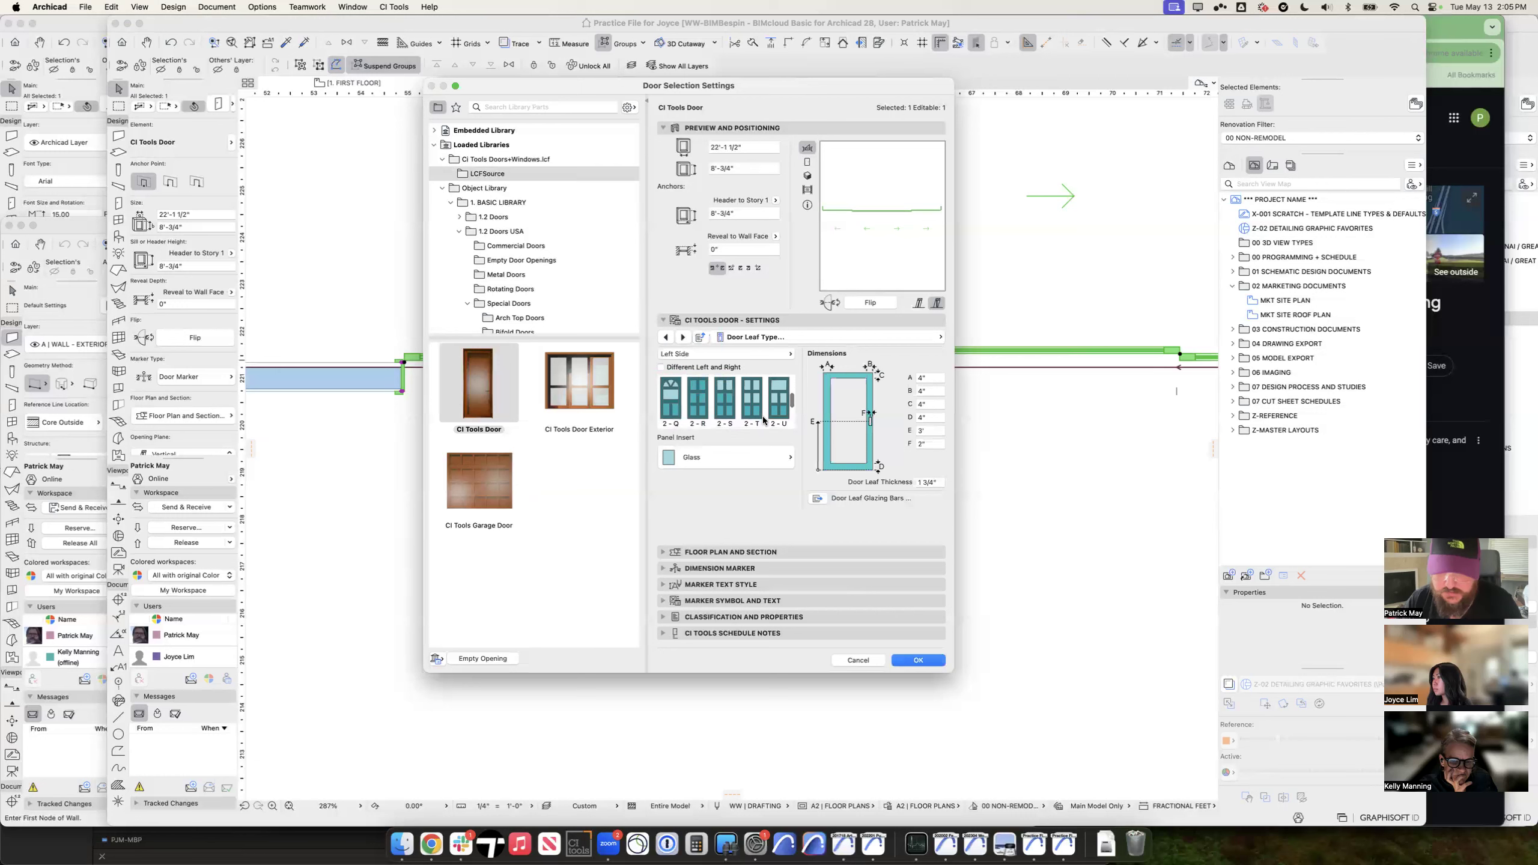
scroll(757, 413, up, 10)
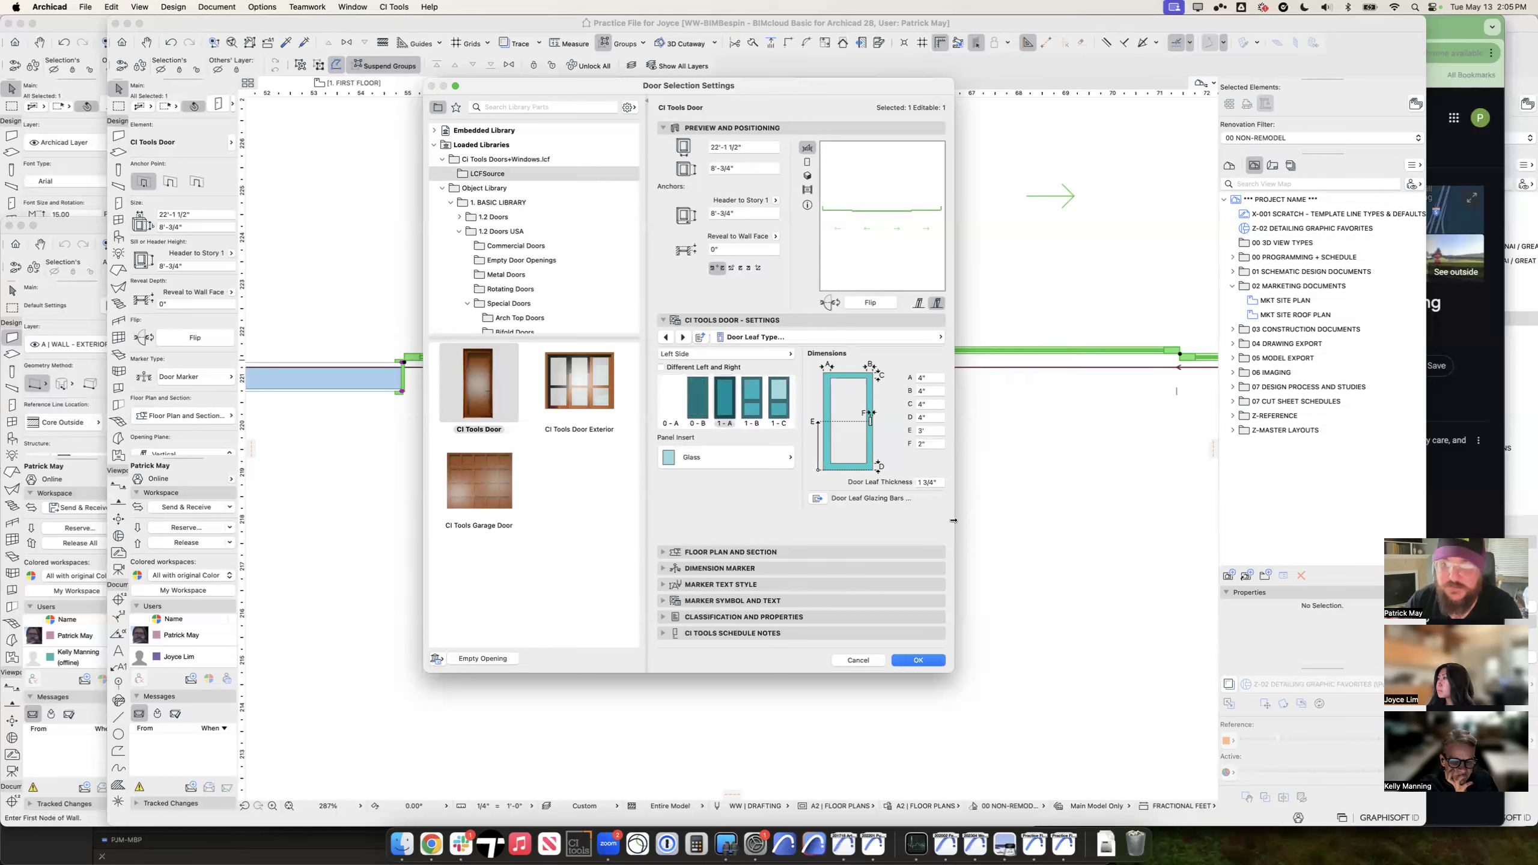
Step: Widen the door settings dialog and switch the door preview to a 3D view
drag(952, 519, 1100, 498)
scroll(789, 400, down, 10)
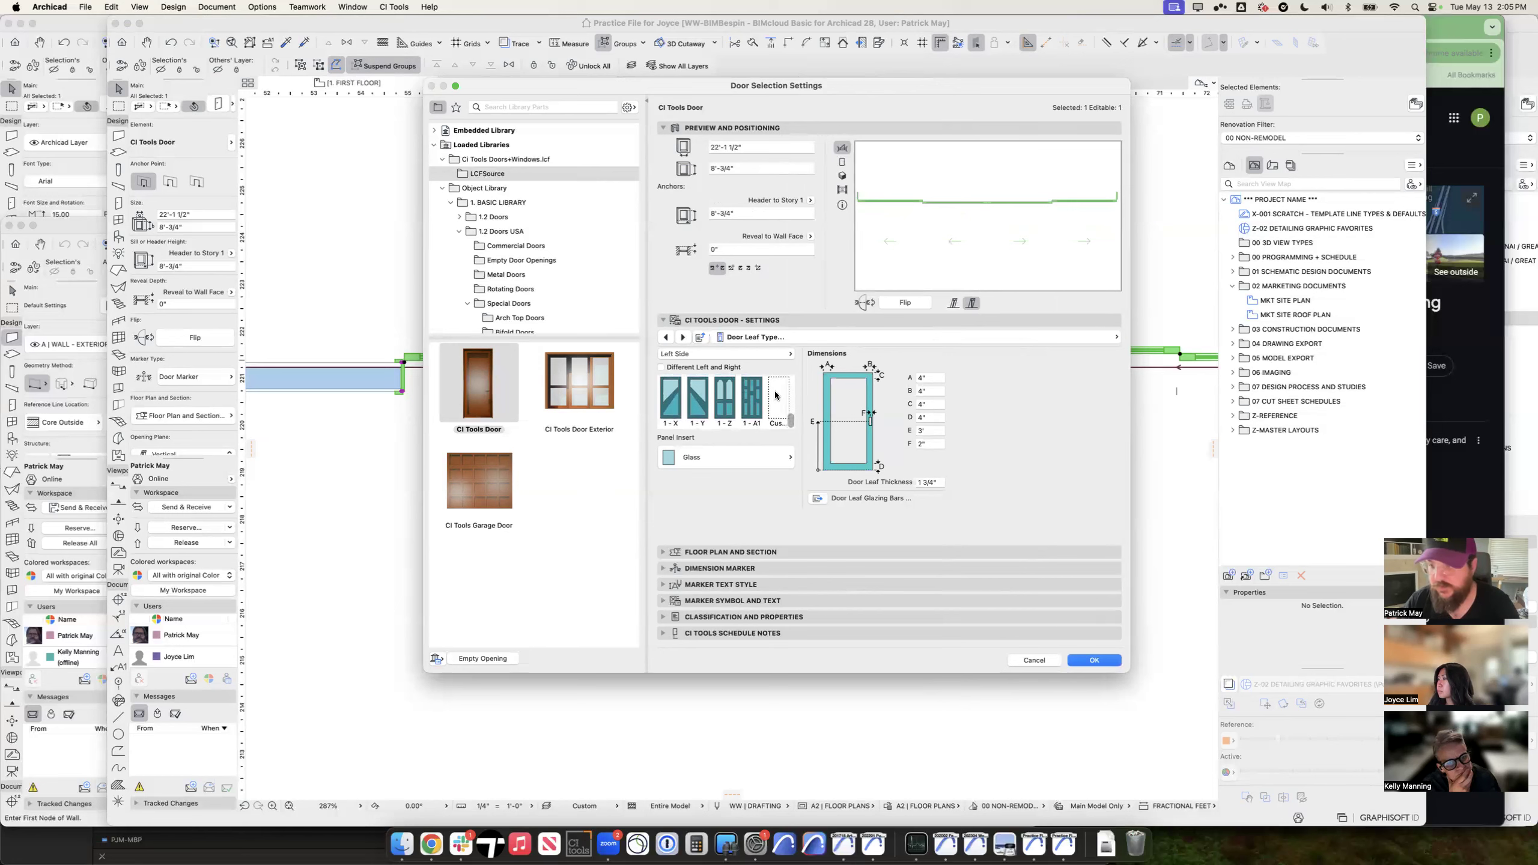
scroll(754, 396, up, 5)
scroll(754, 396, up, 6)
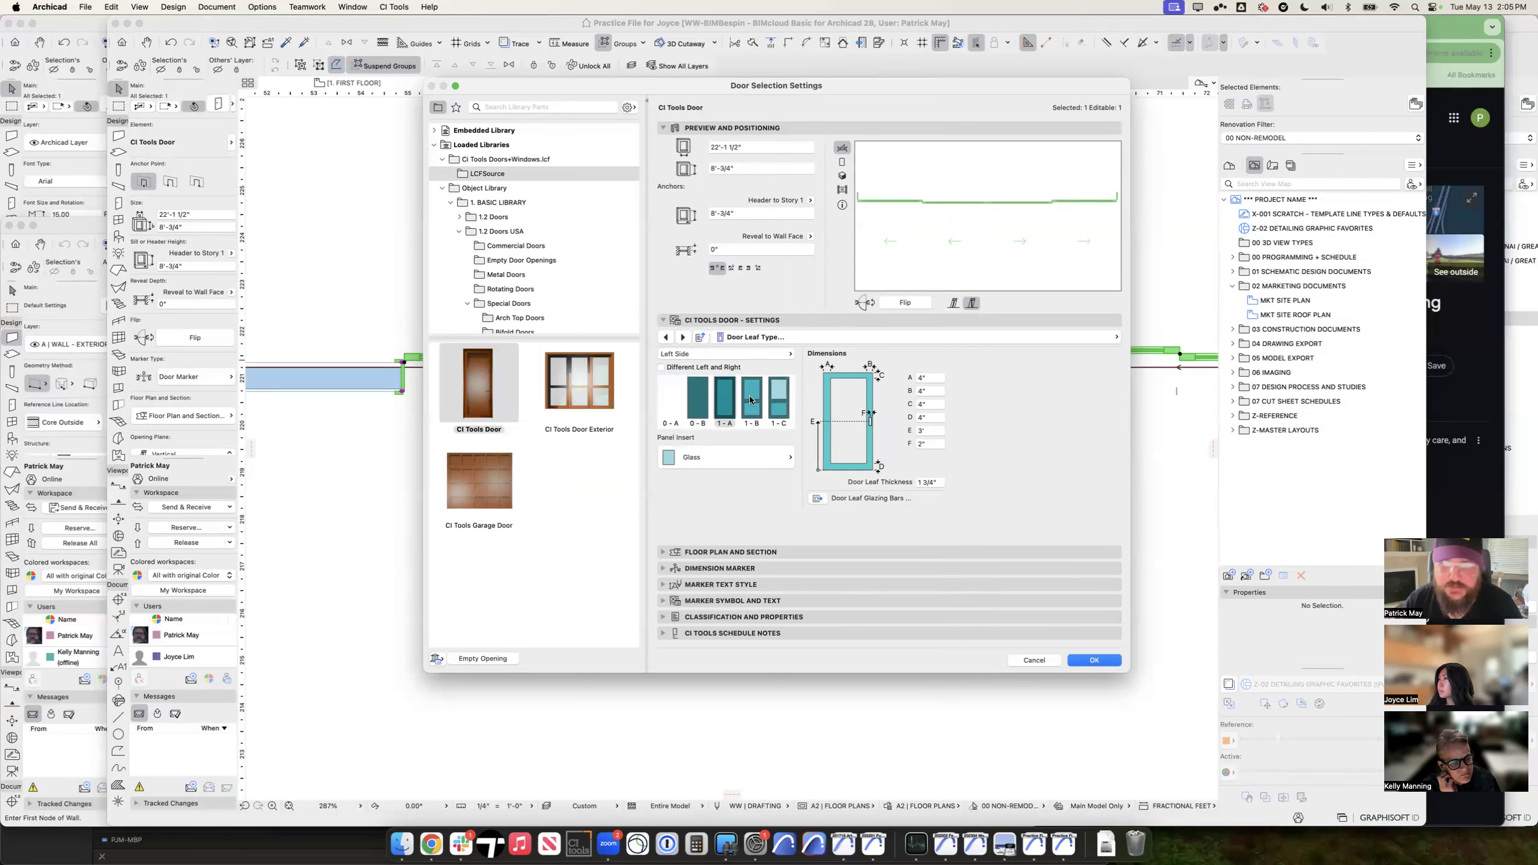
click(842, 174)
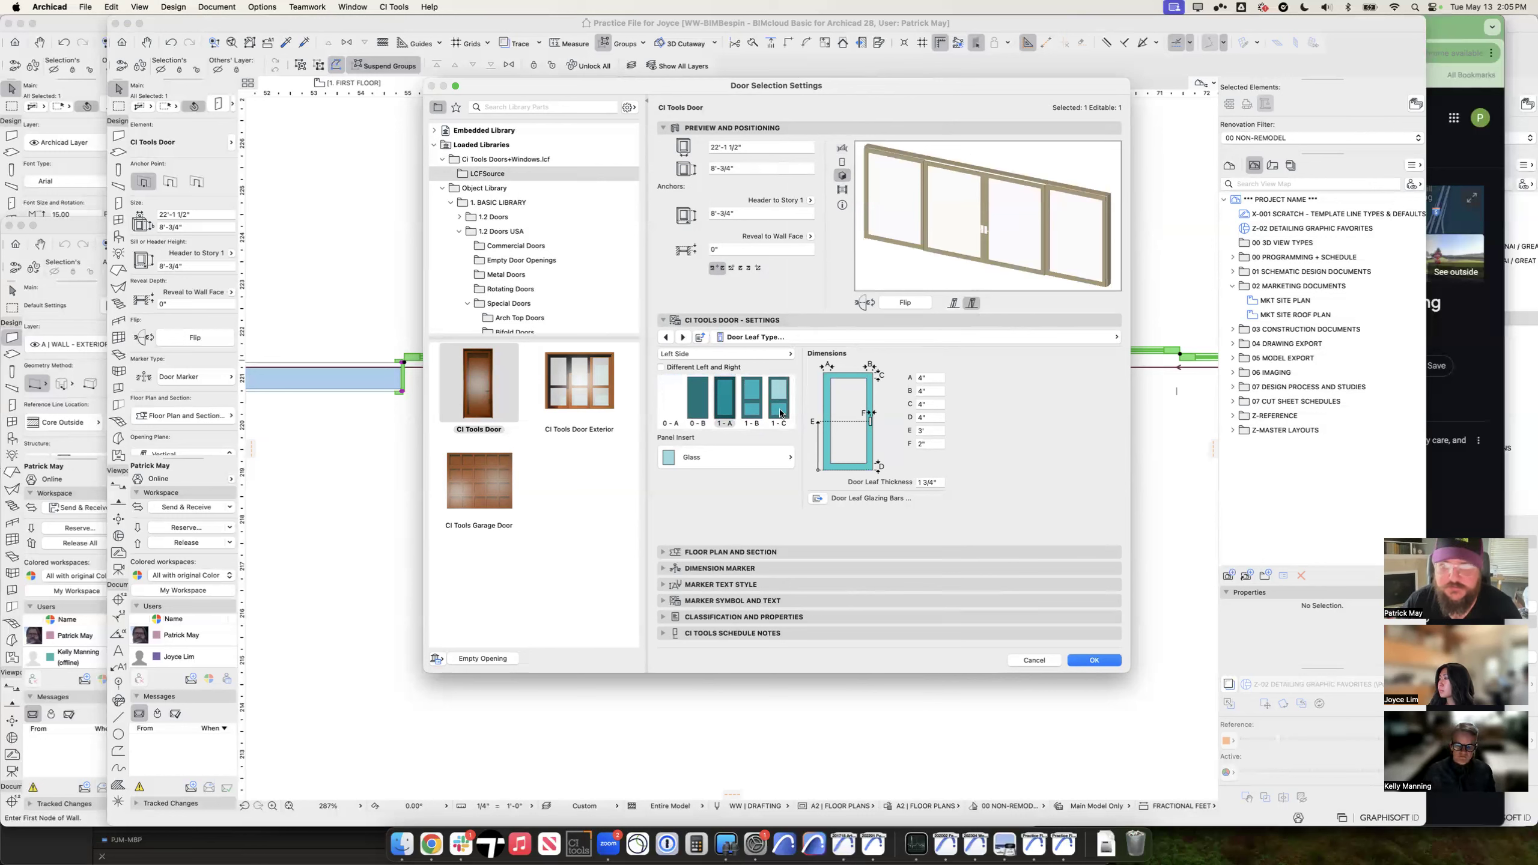
click(751, 338)
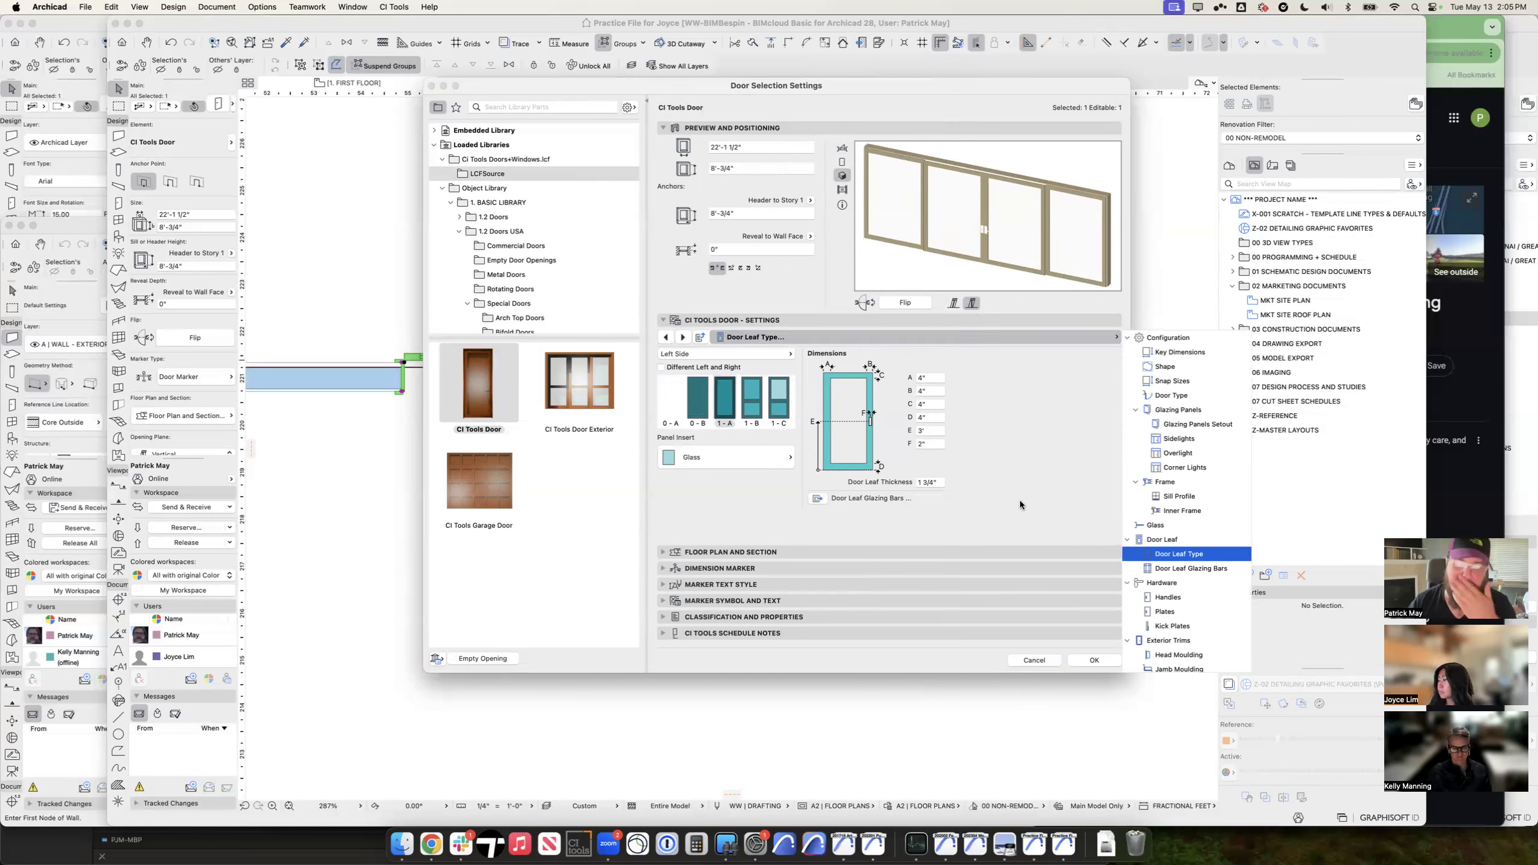
Step: Set the door leaf's panel insert to Flat and choose leaf design 1-C
click(687, 459)
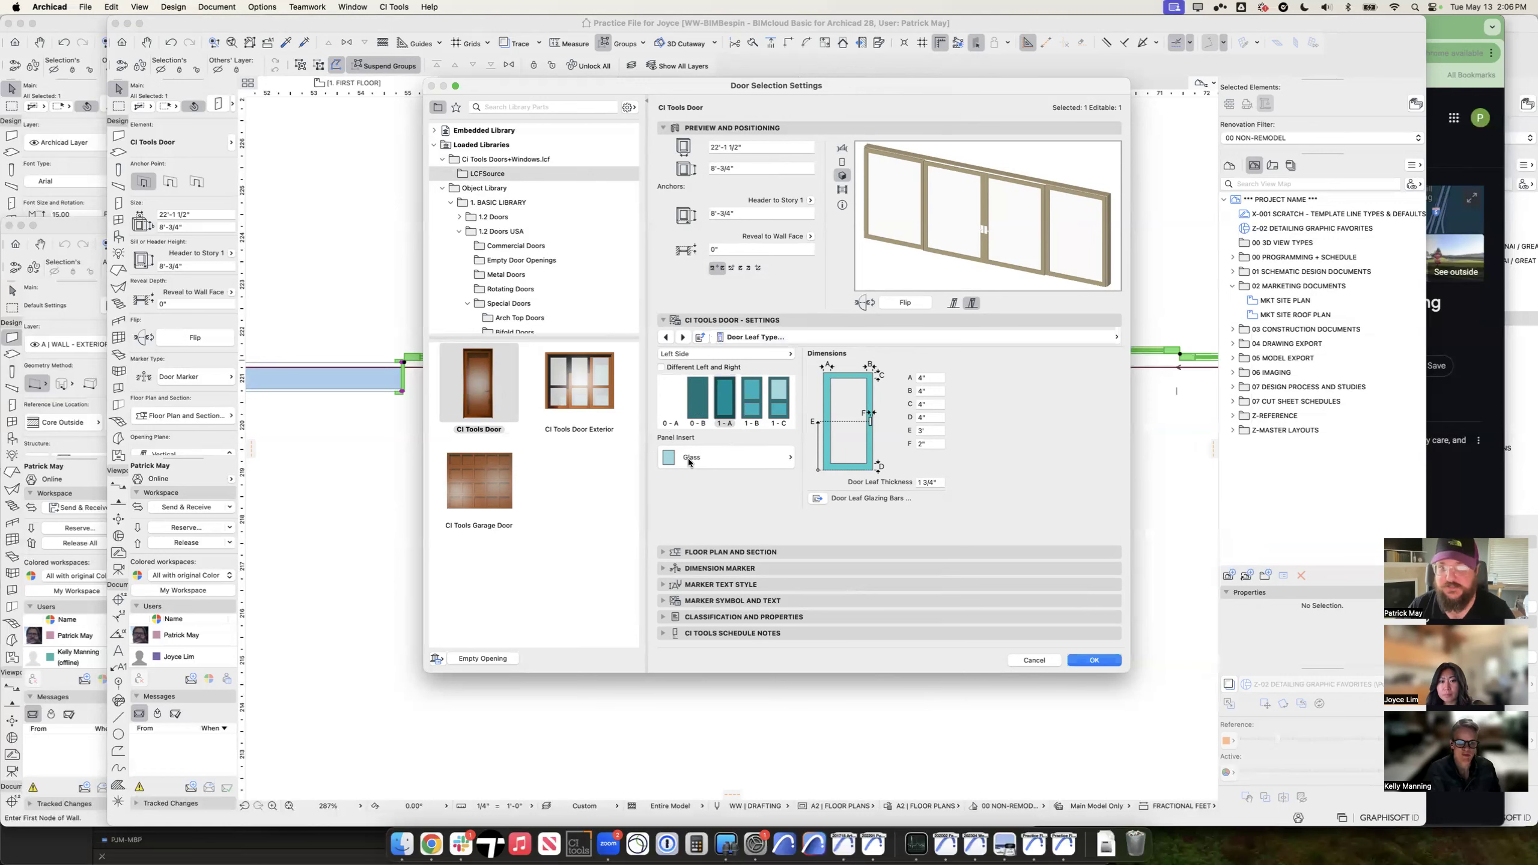
click(818, 470)
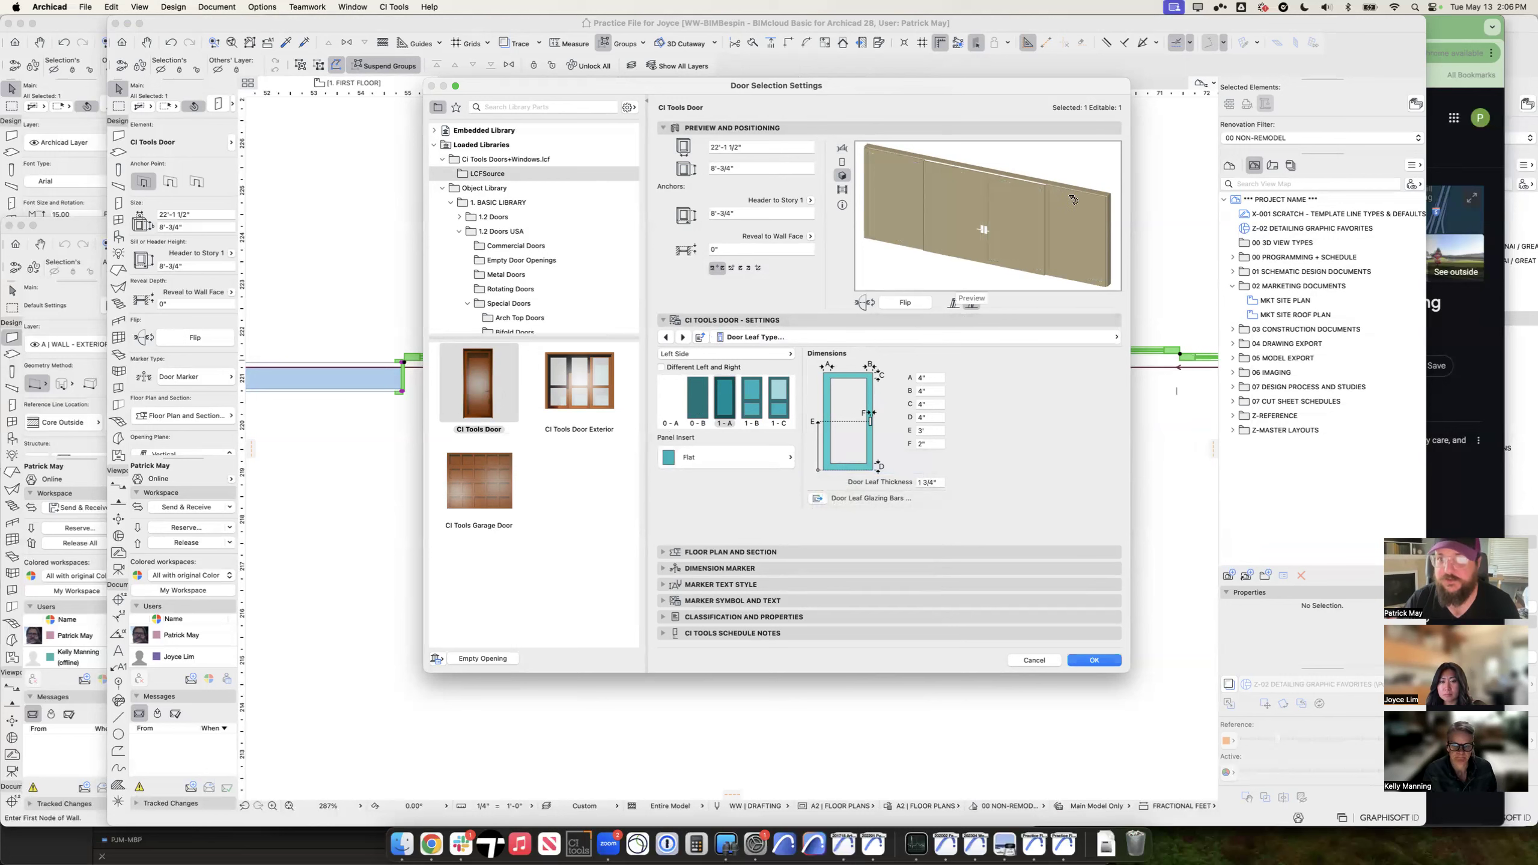
click(780, 400)
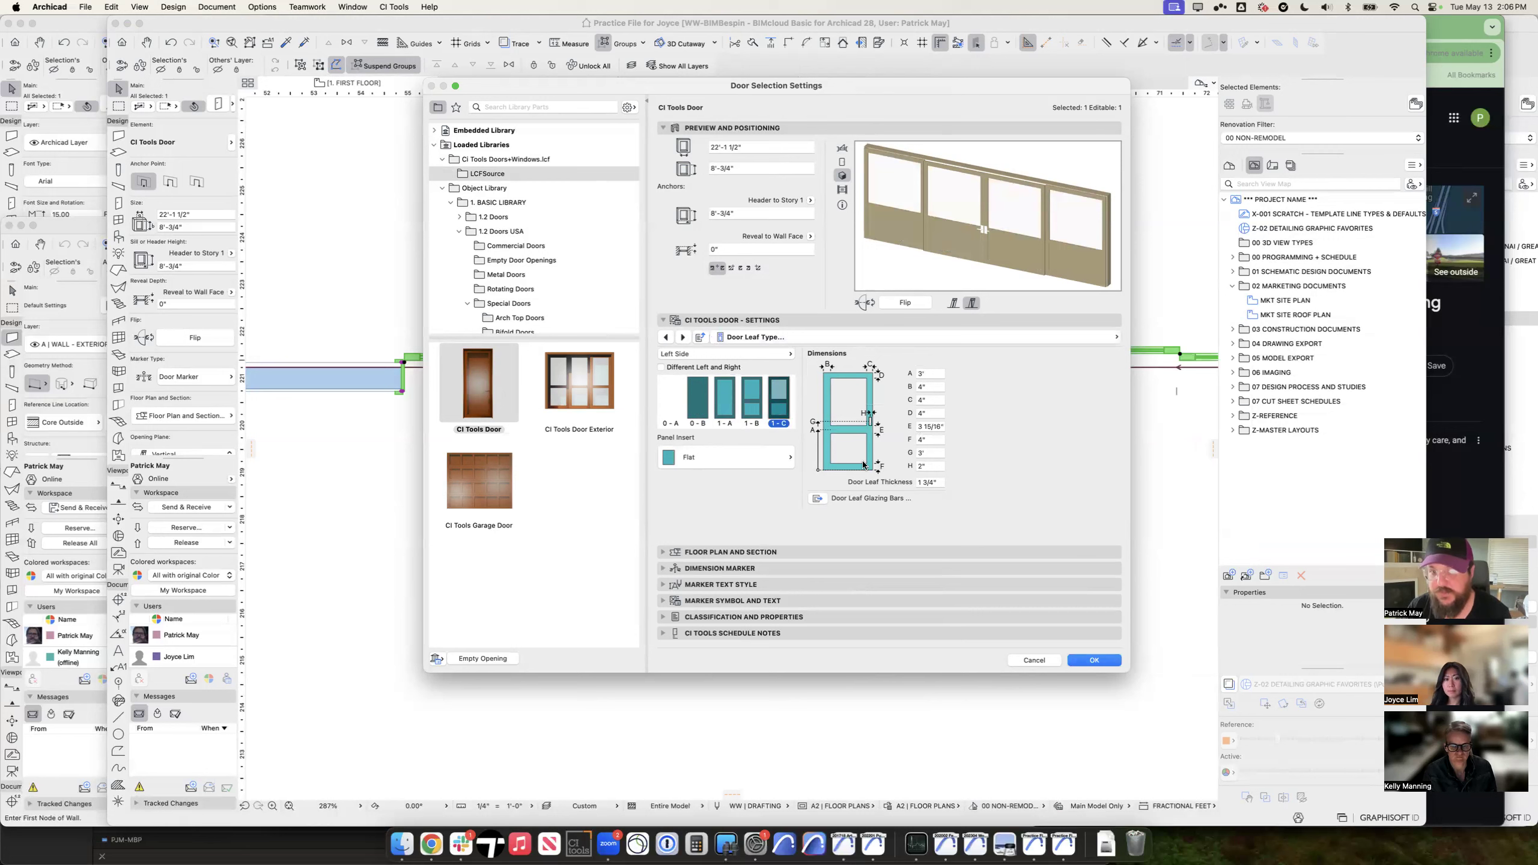
Step: Set dimension A of the door leaf to 2'-6"
click(921, 374)
text(2'-6)
key(Tab)
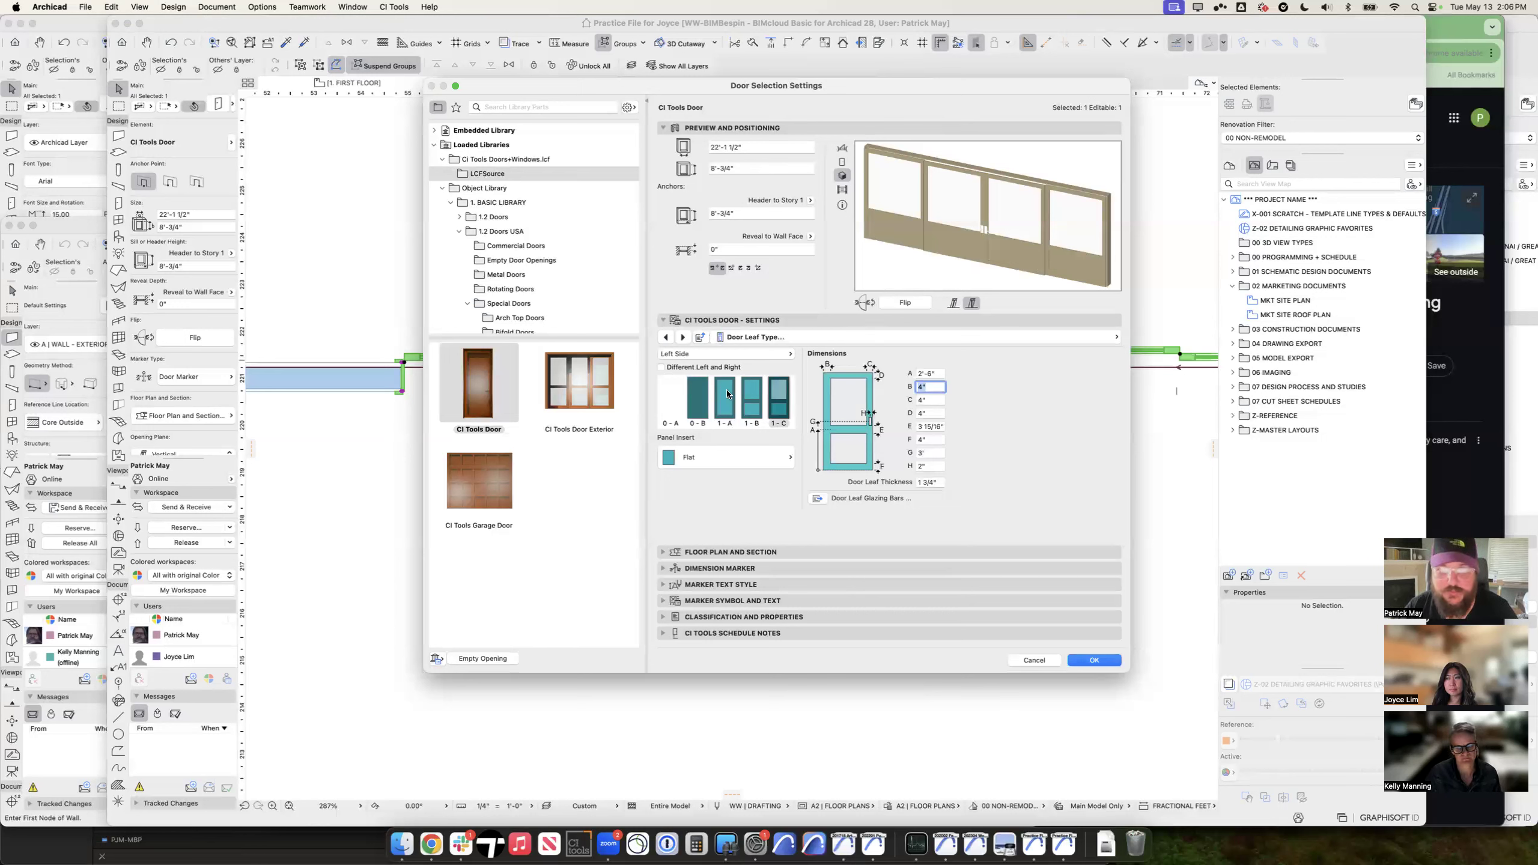
Step: Set the door leaf glazing bars to Basic Grid
scroll(726, 394, down, 3)
scroll(716, 422, up, 3)
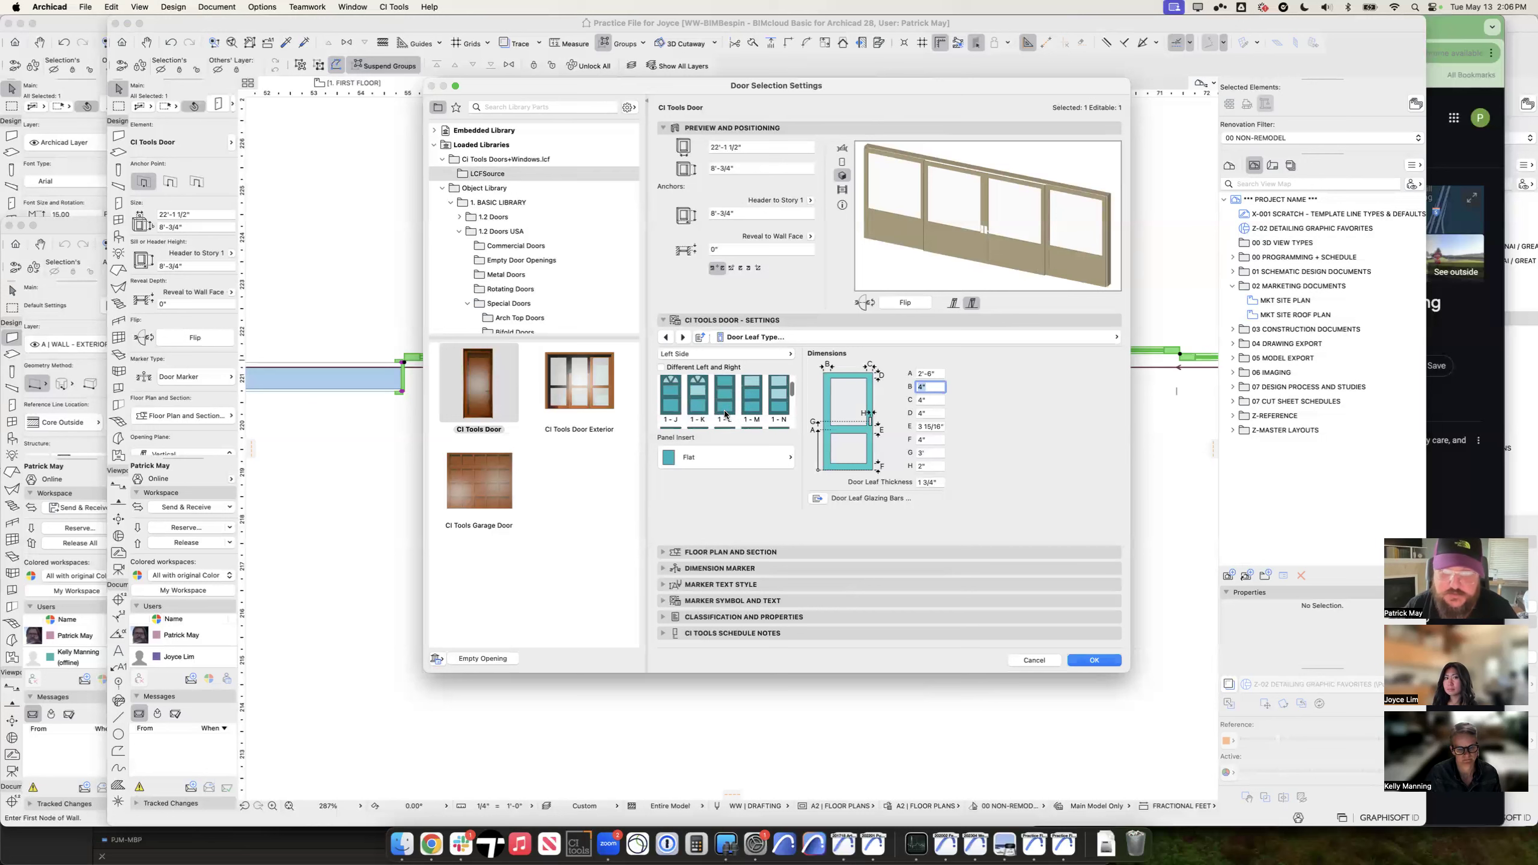
click(857, 338)
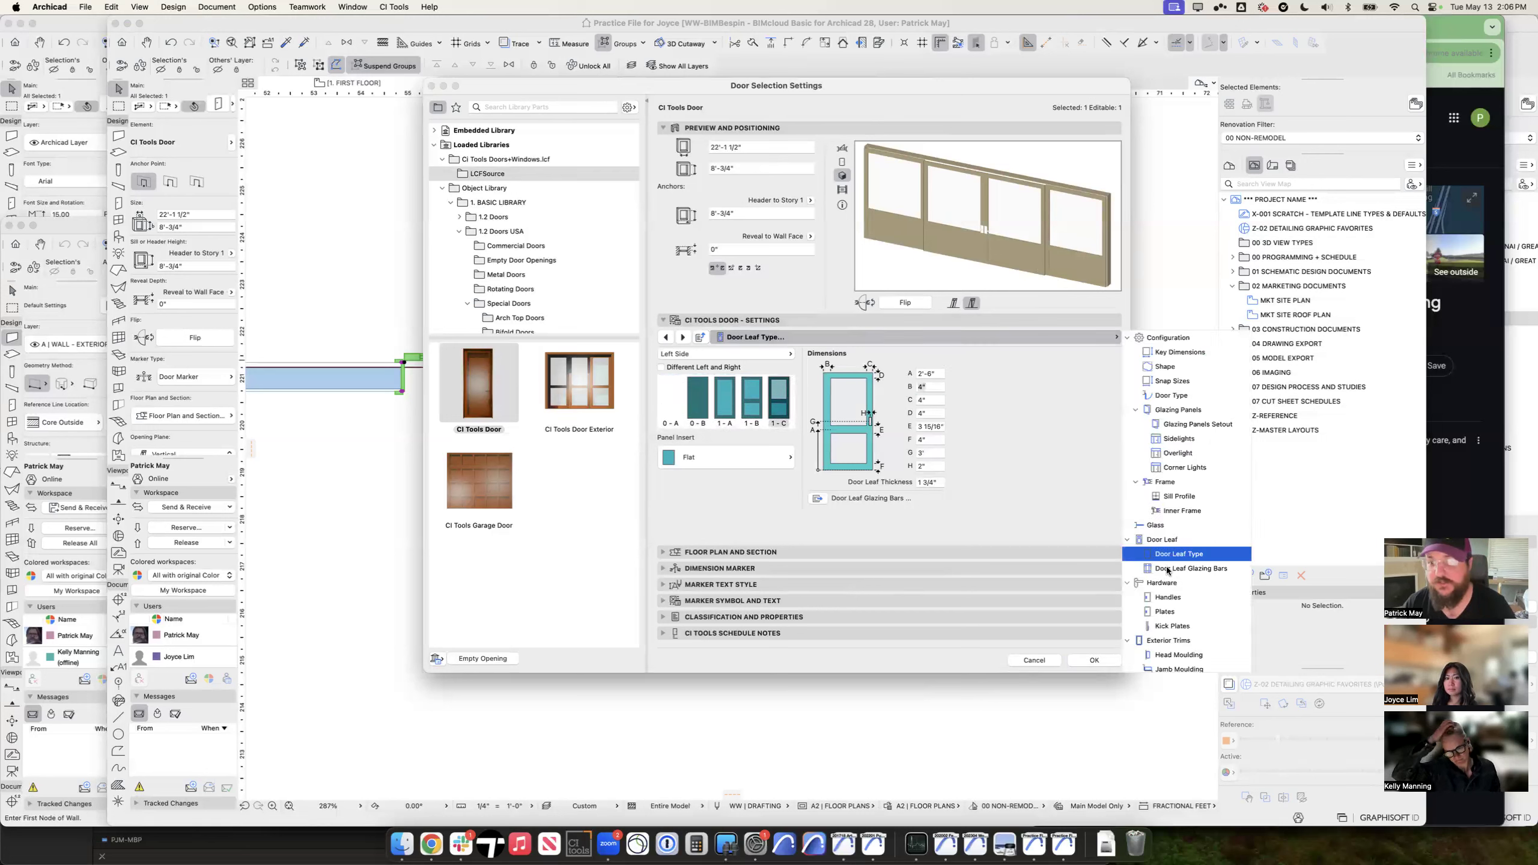
click(1190, 568)
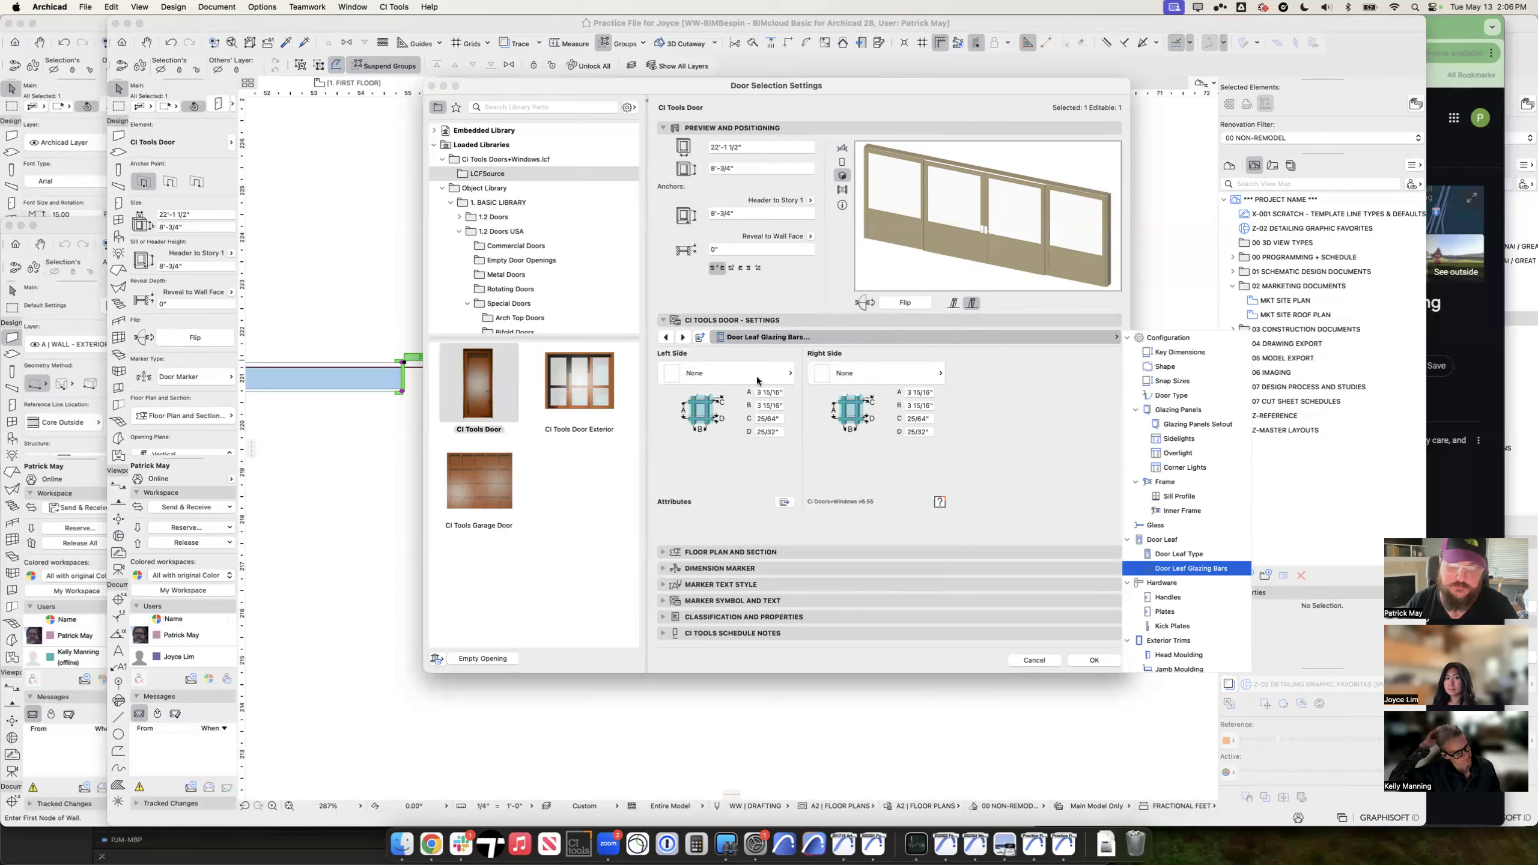
click(863, 378)
click(985, 411)
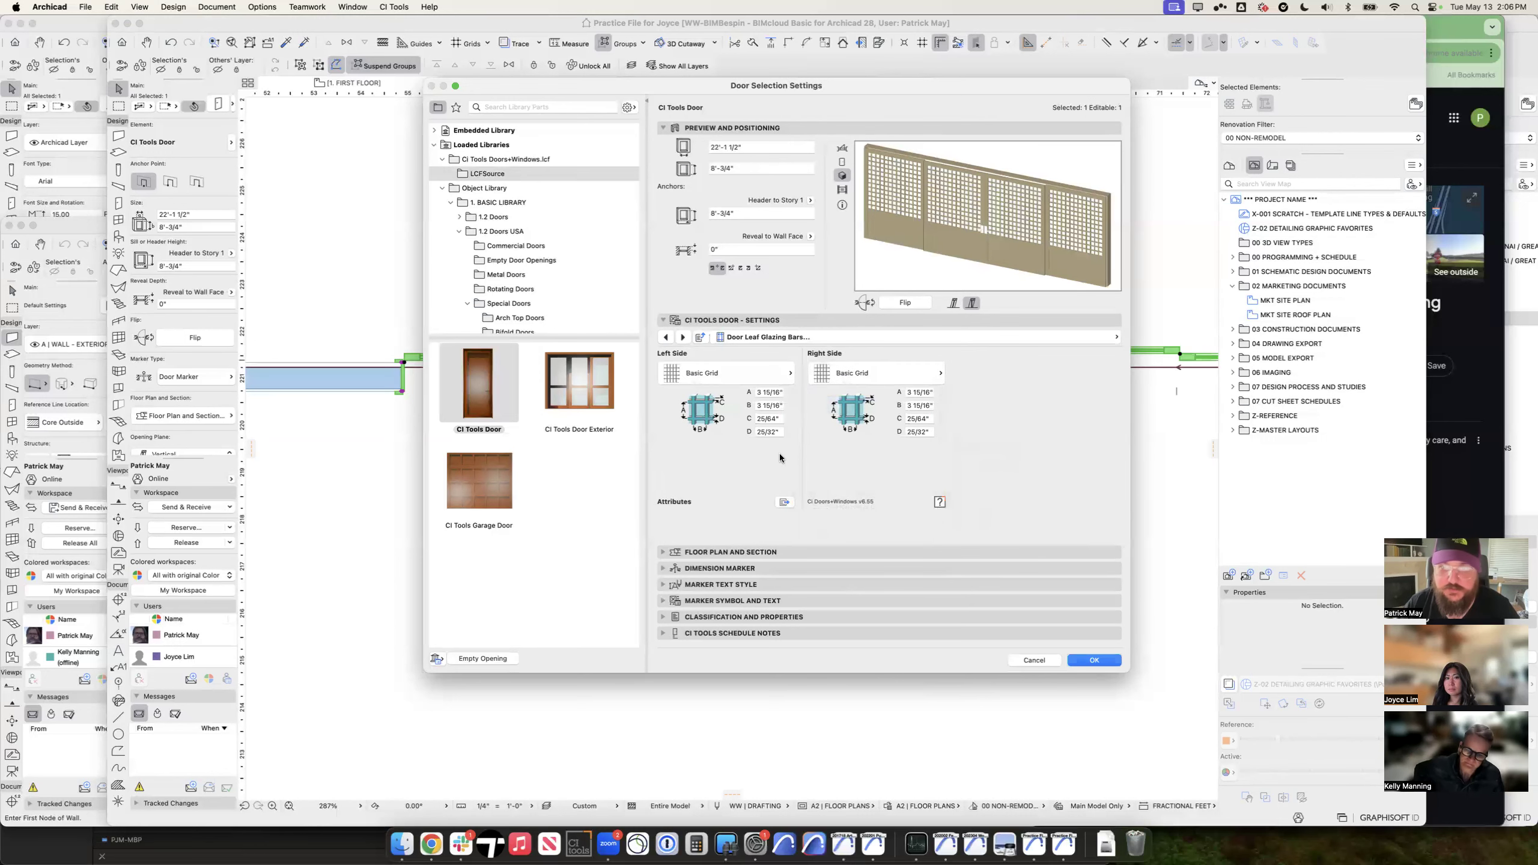
Step: Set dimension A of the door leaf's glazing bar grid to 2'-6"
click(769, 392)
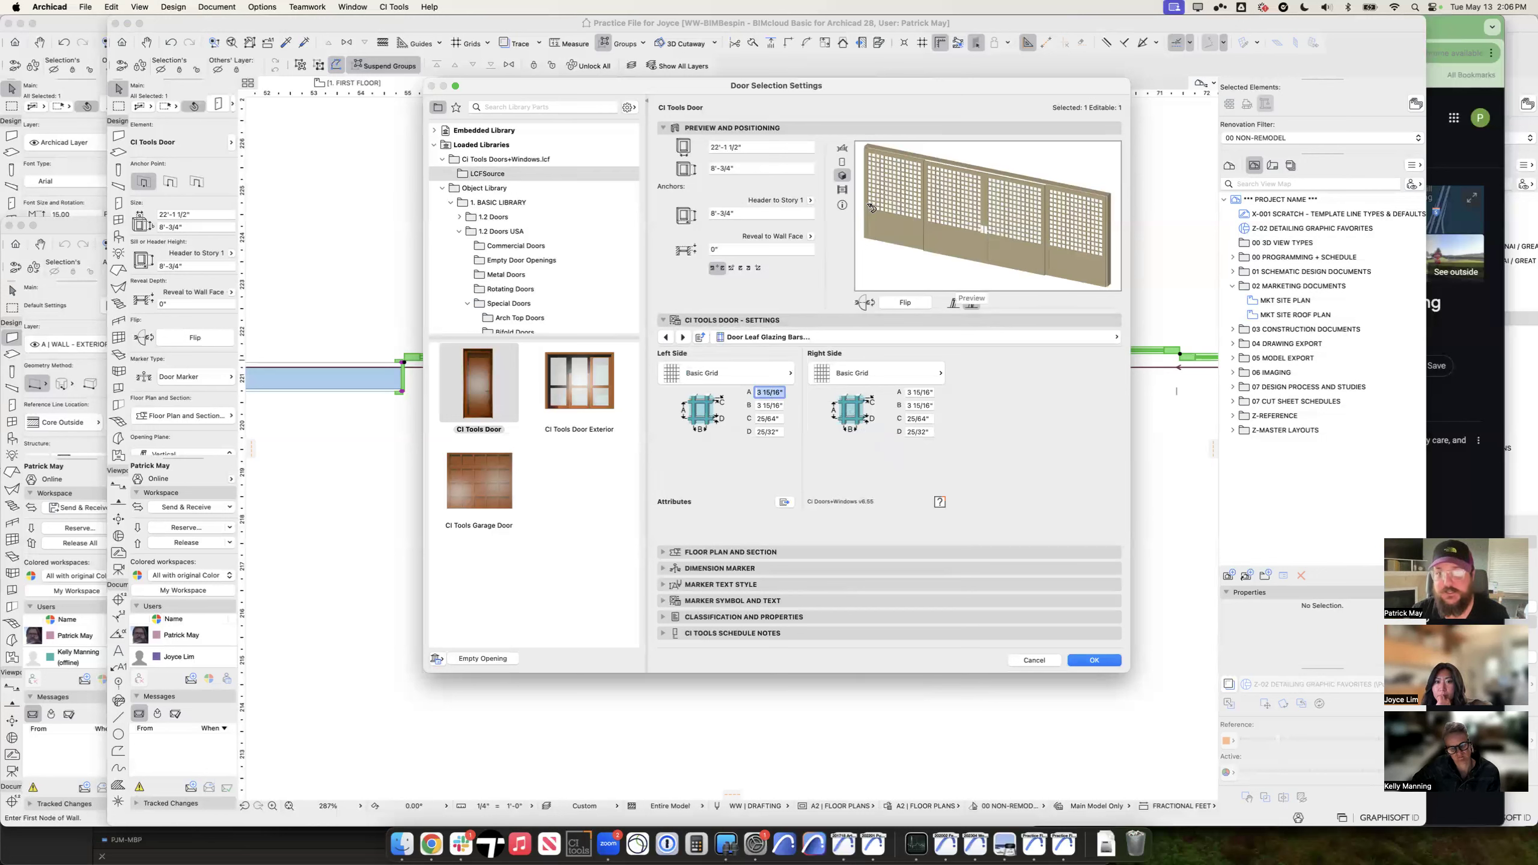
text(30)
key(Tab)
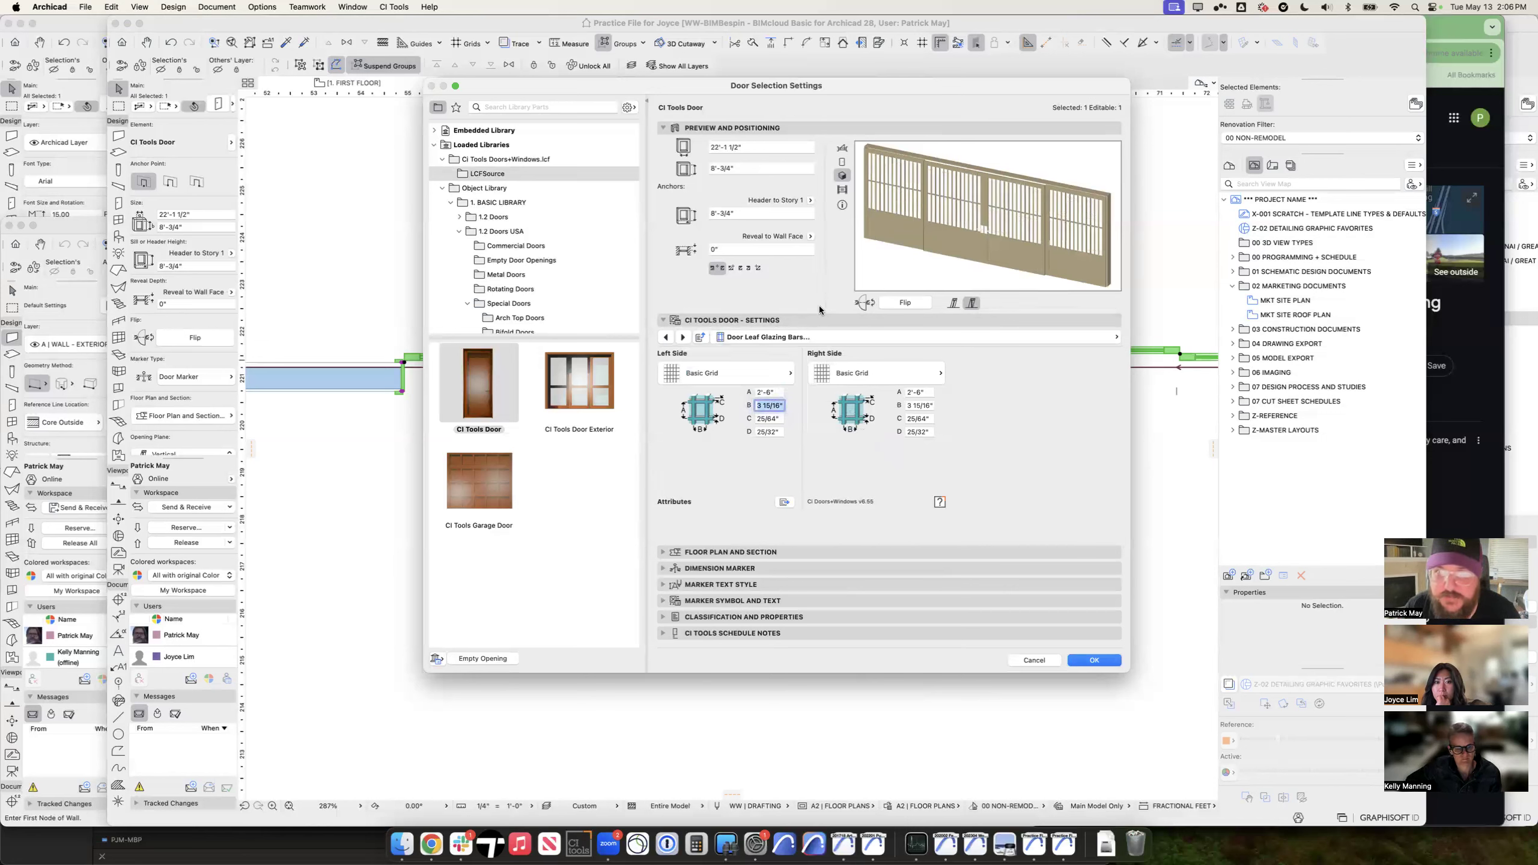
Step: Set dimensions A and B of the door leaf's glazing bar grid to 2' each and apply the door settings
drag(759, 393, 817, 391)
text(24)
key(Tab)
text(24)
key(Tab)
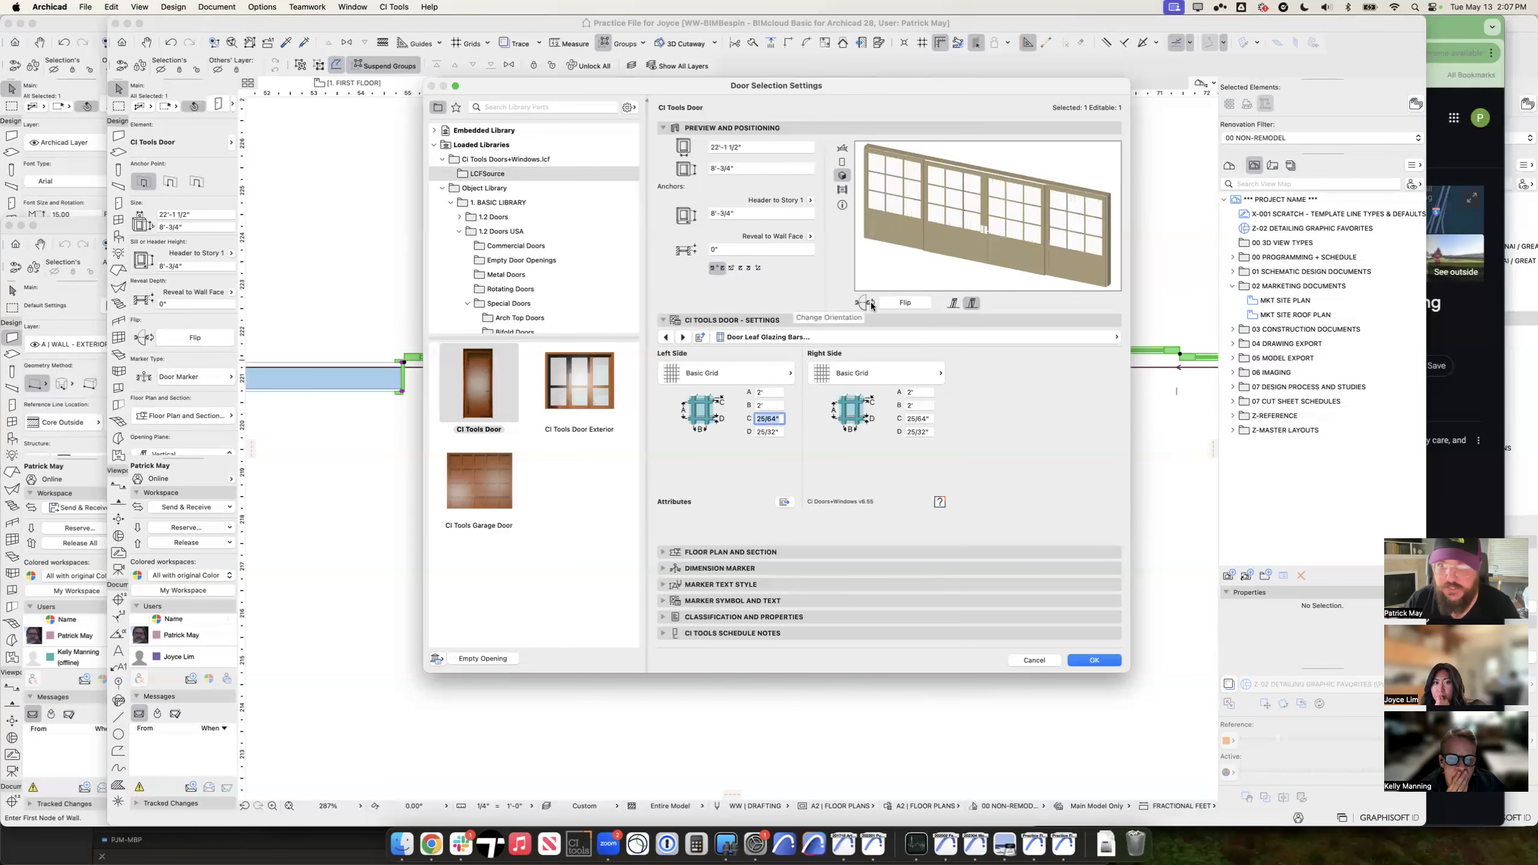
key(Return)
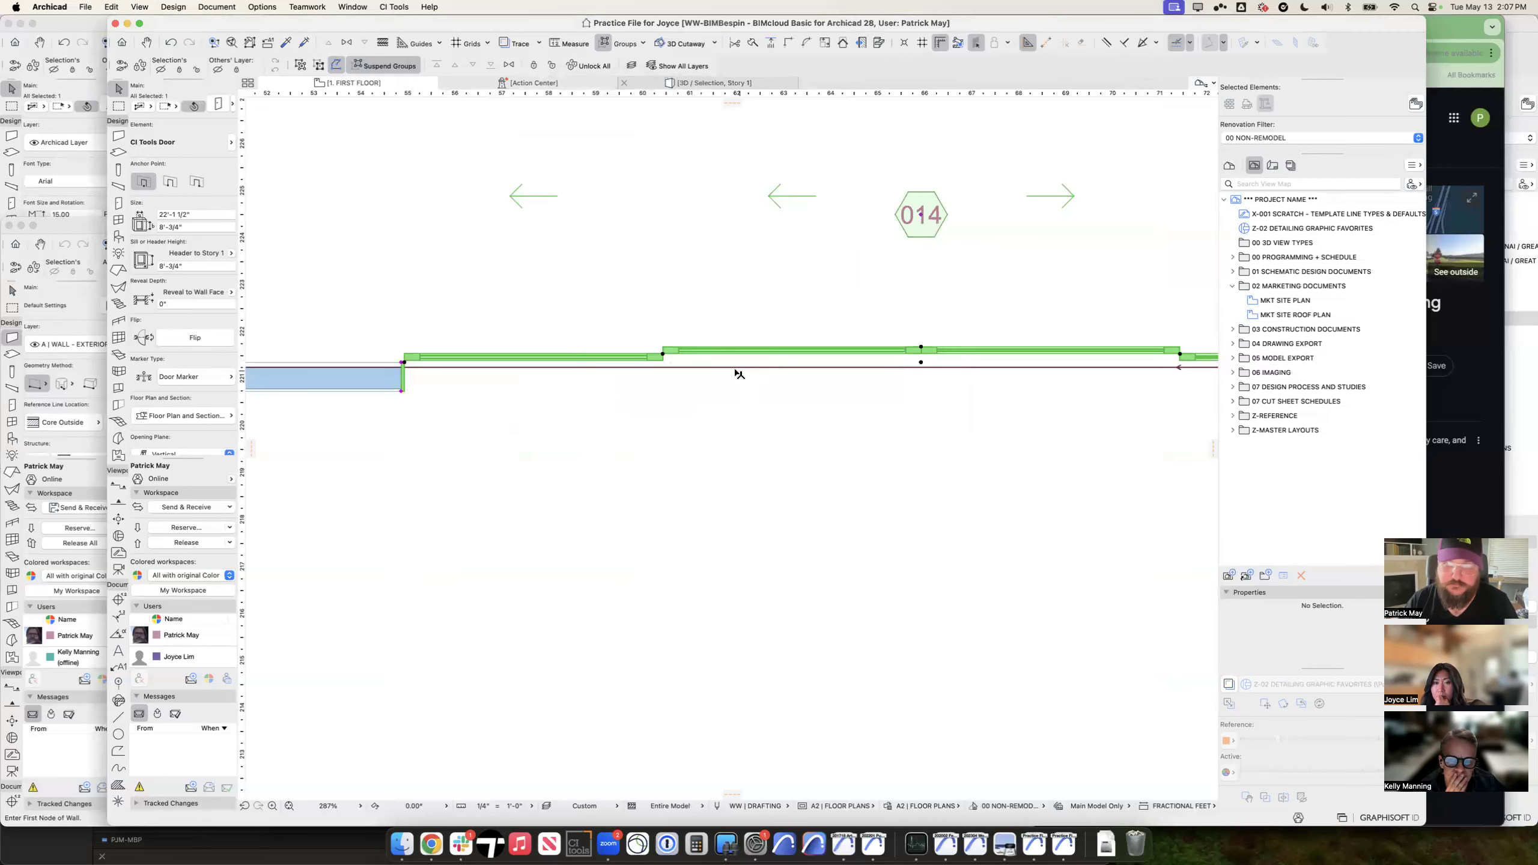
Step: Reopen the selected door's settings and set both plan-view slider opening margins to 6' in the Display Options
scroll(735, 371, down, 3)
middle_drag(853, 376, 696, 377)
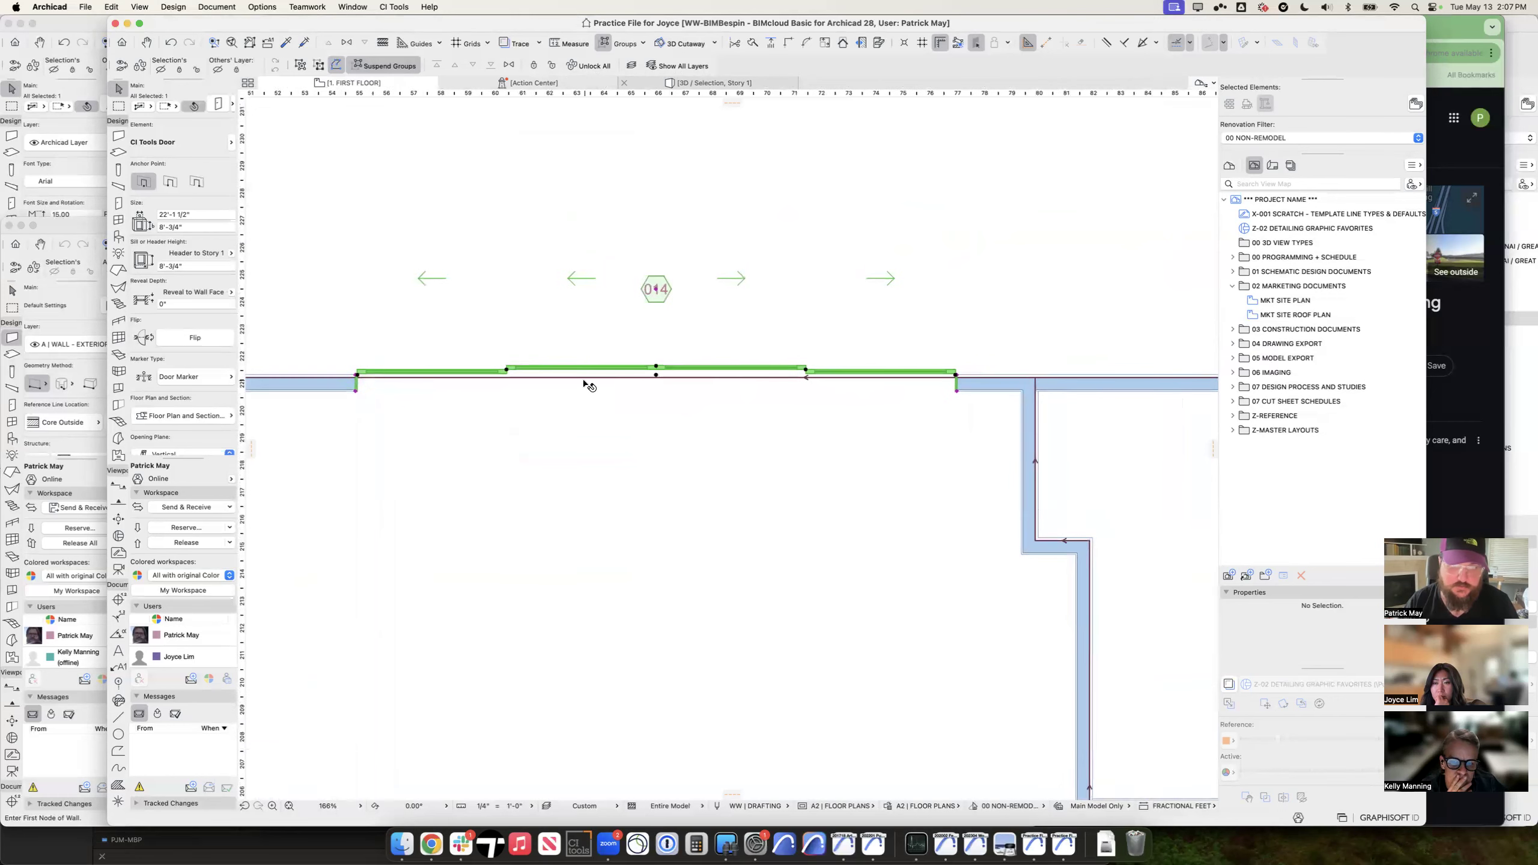
key(super+t)
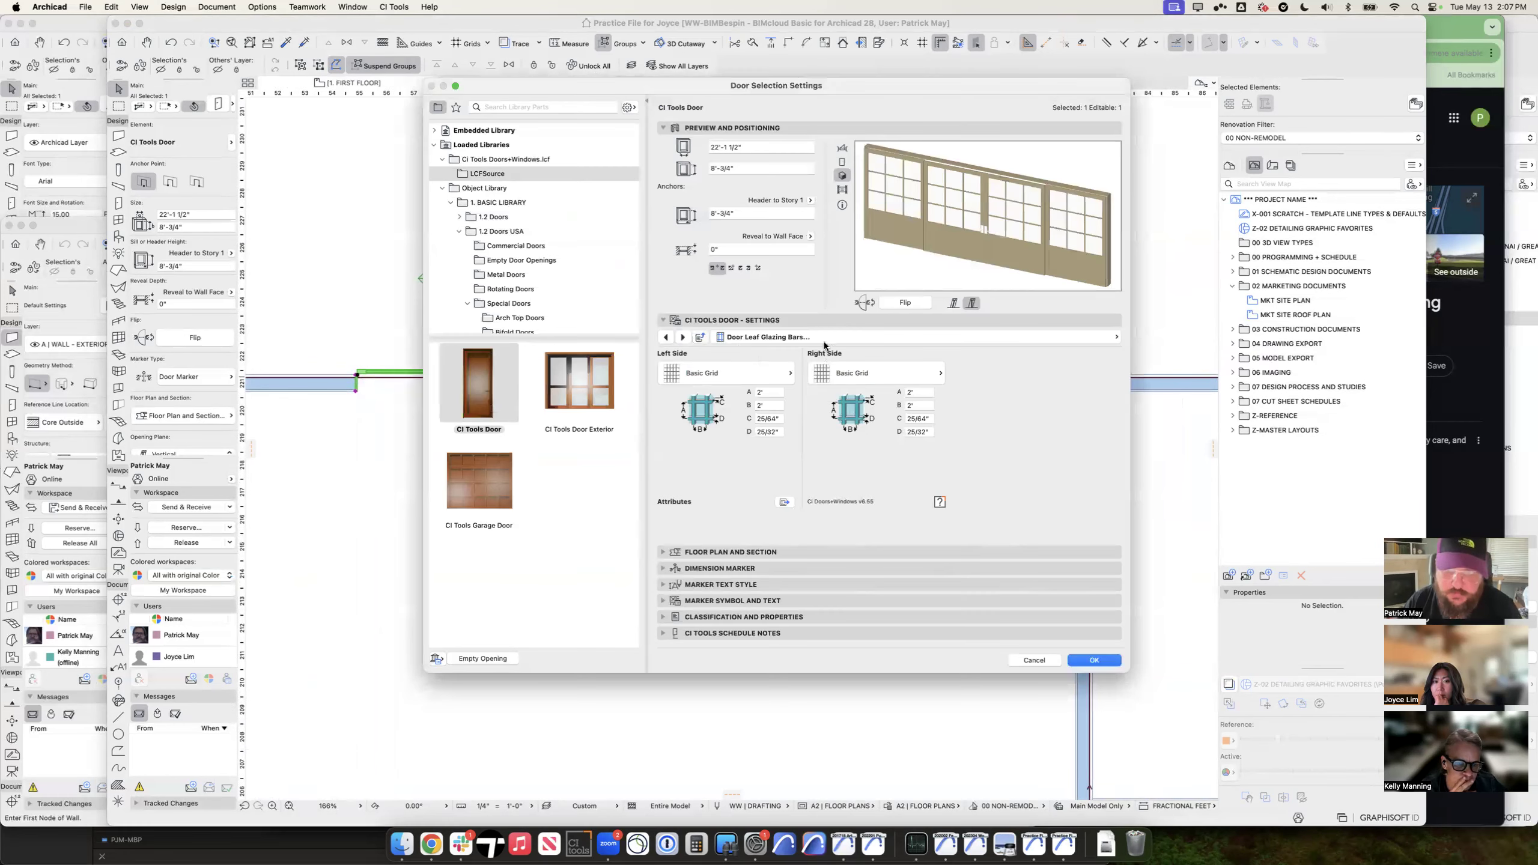
click(868, 343)
scroll(1165, 533, down, 8)
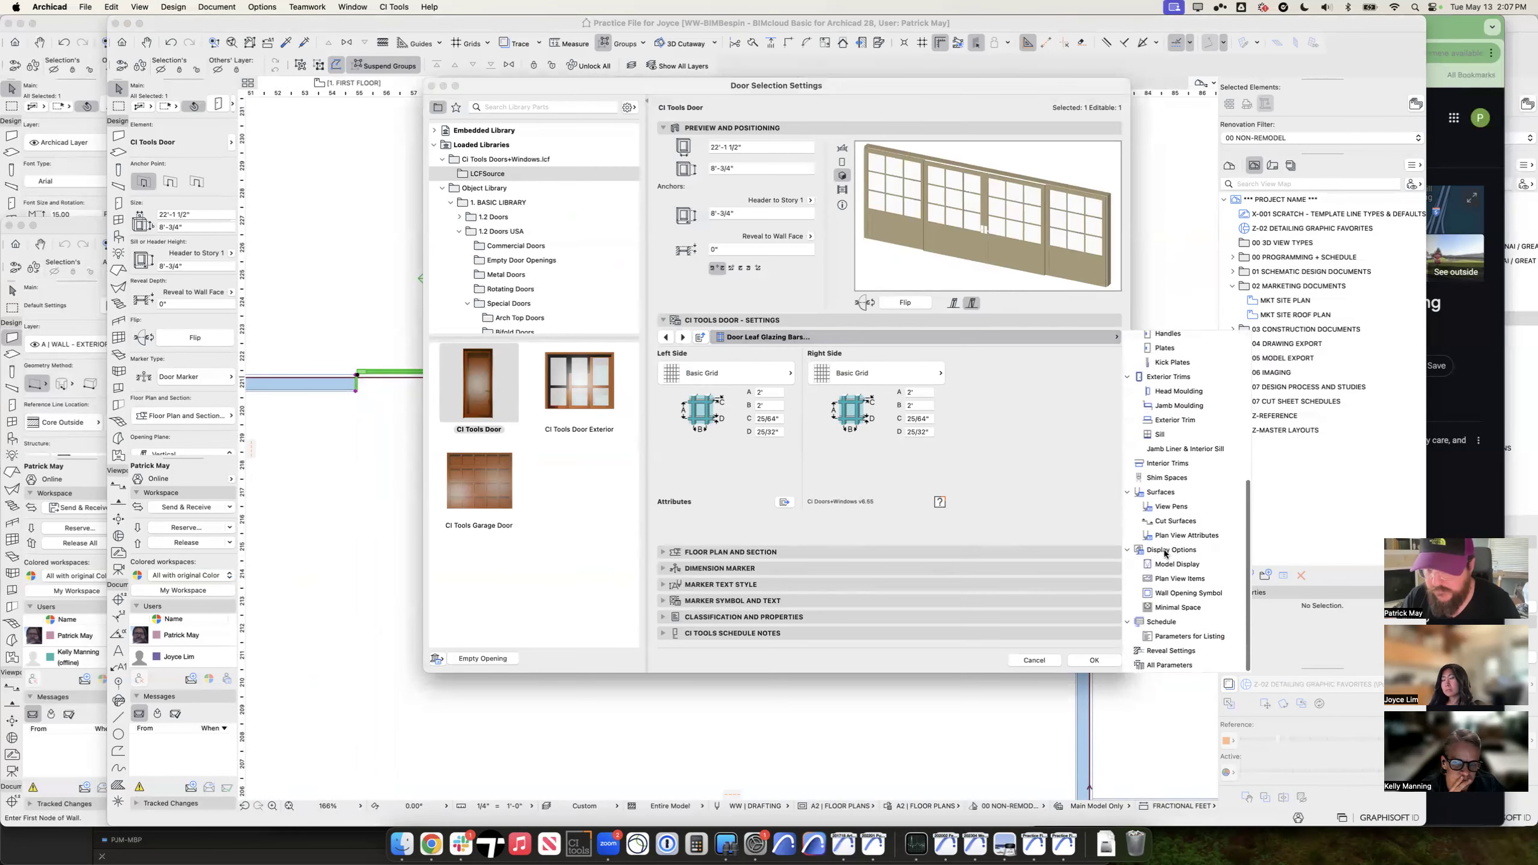
click(1166, 550)
click(905, 380)
drag(900, 379, 868, 377)
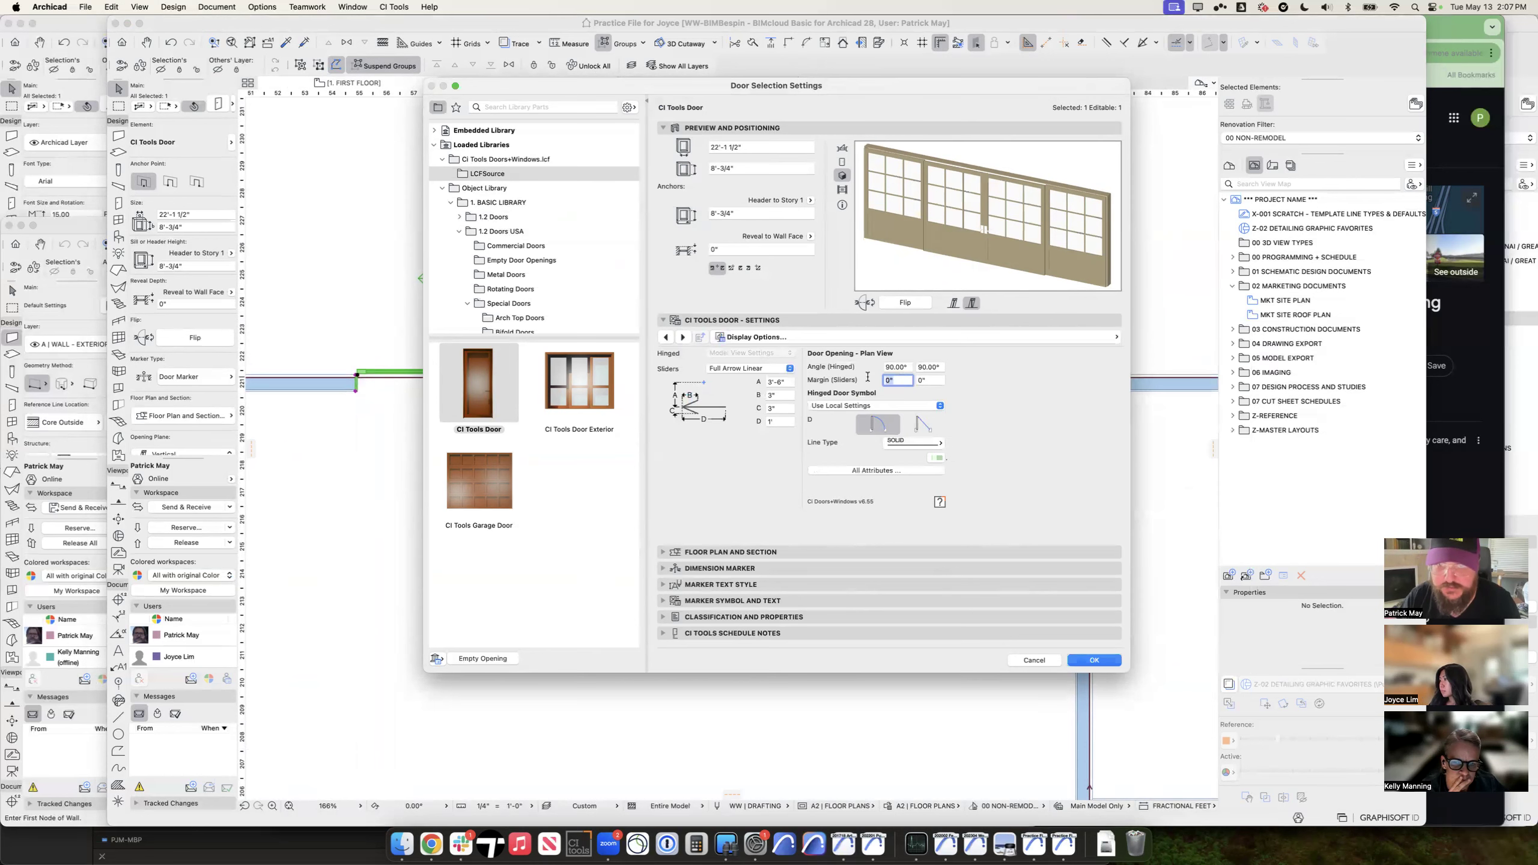
text(6)
key(Tab)
text(6)
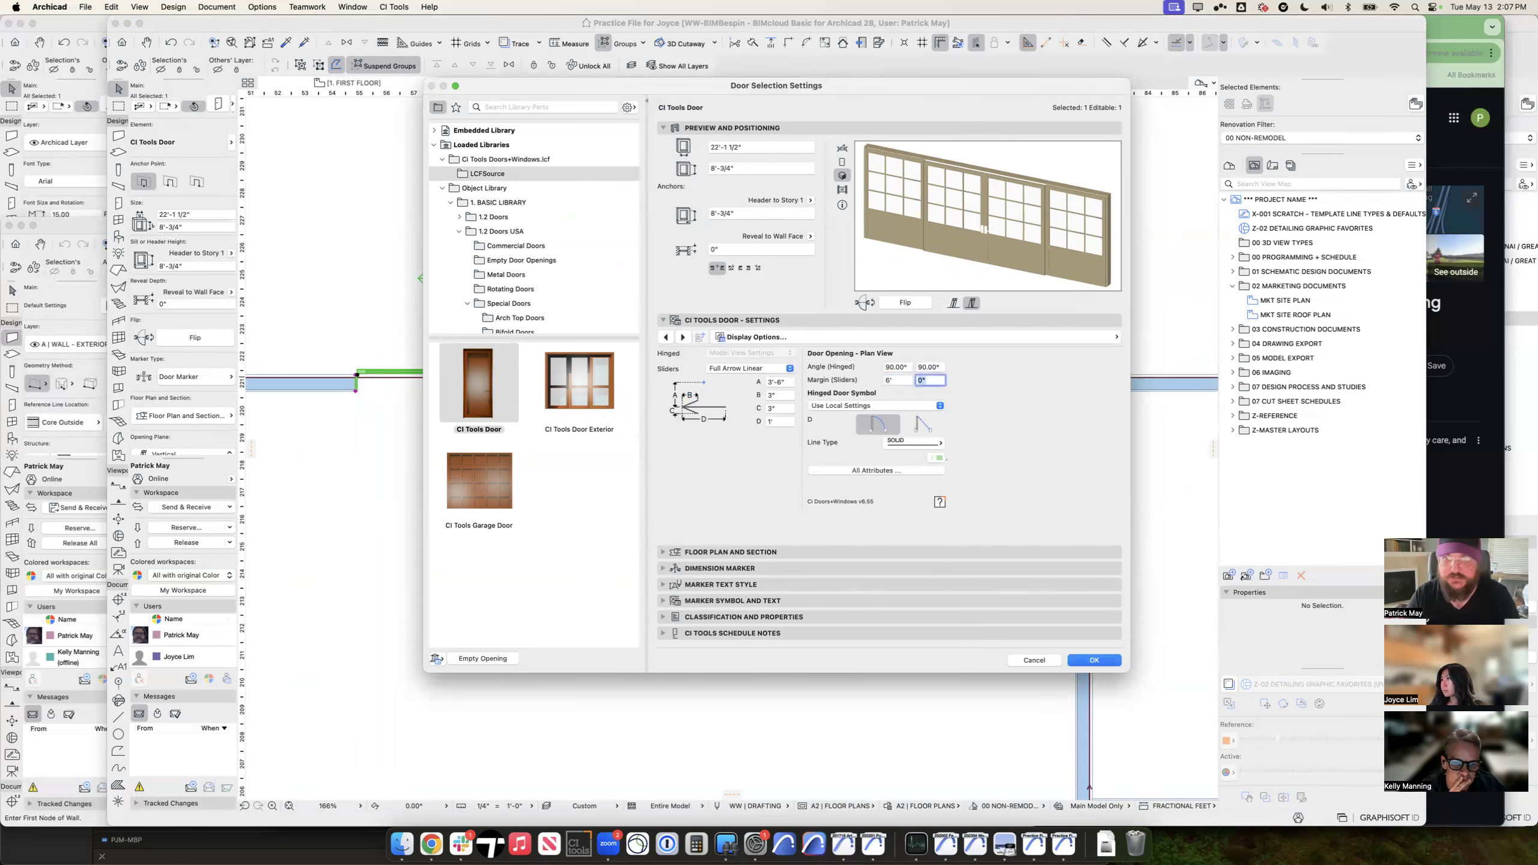
key(Tab)
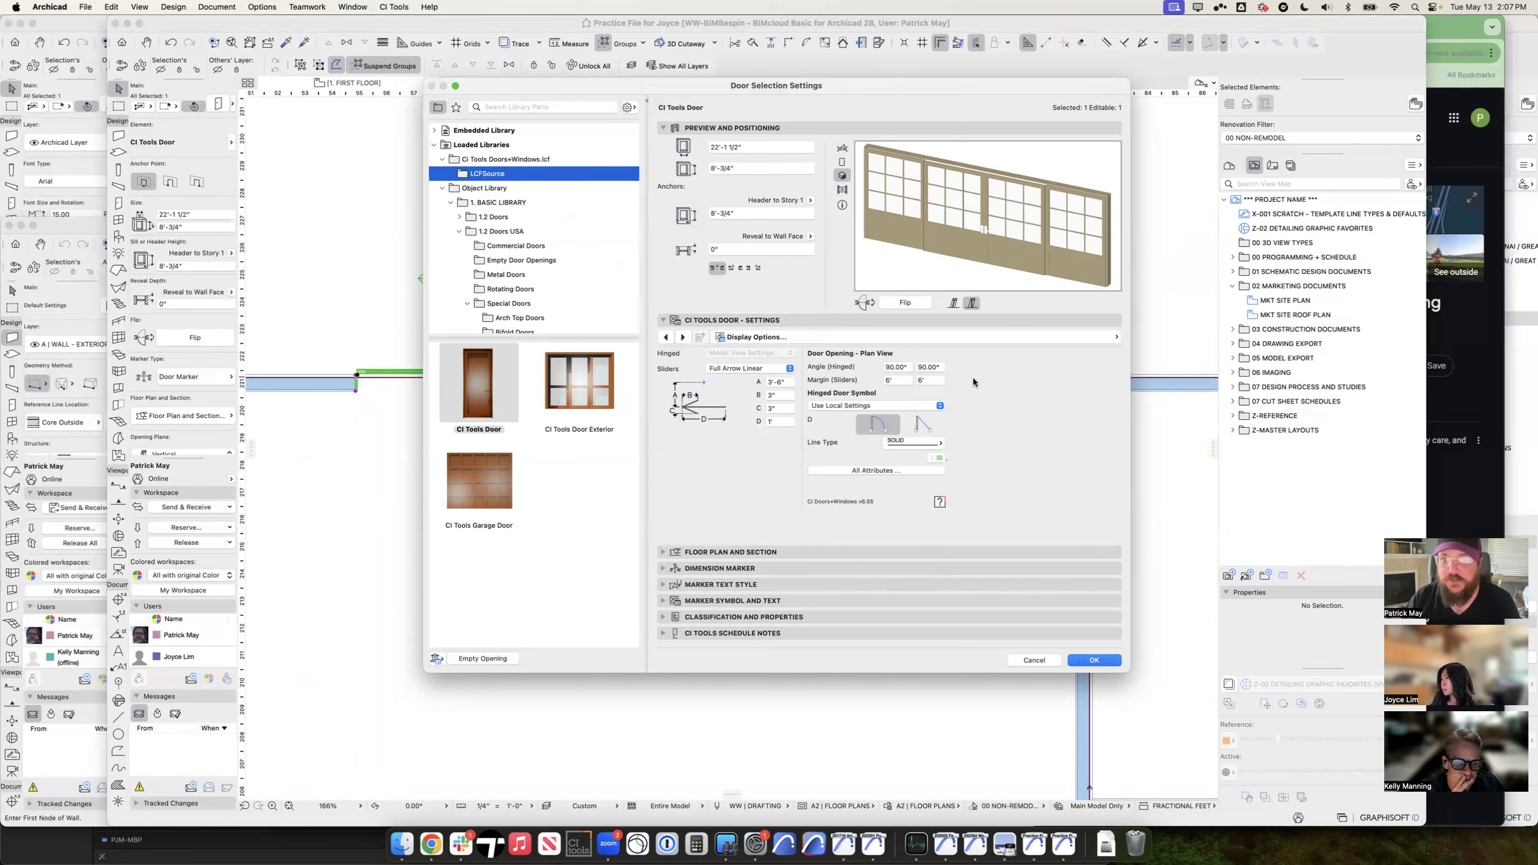
Step: Review the door's Model Display settings, apply the door changes and deselect the door in the plan
click(905, 337)
scroll(1196, 629, down, 3)
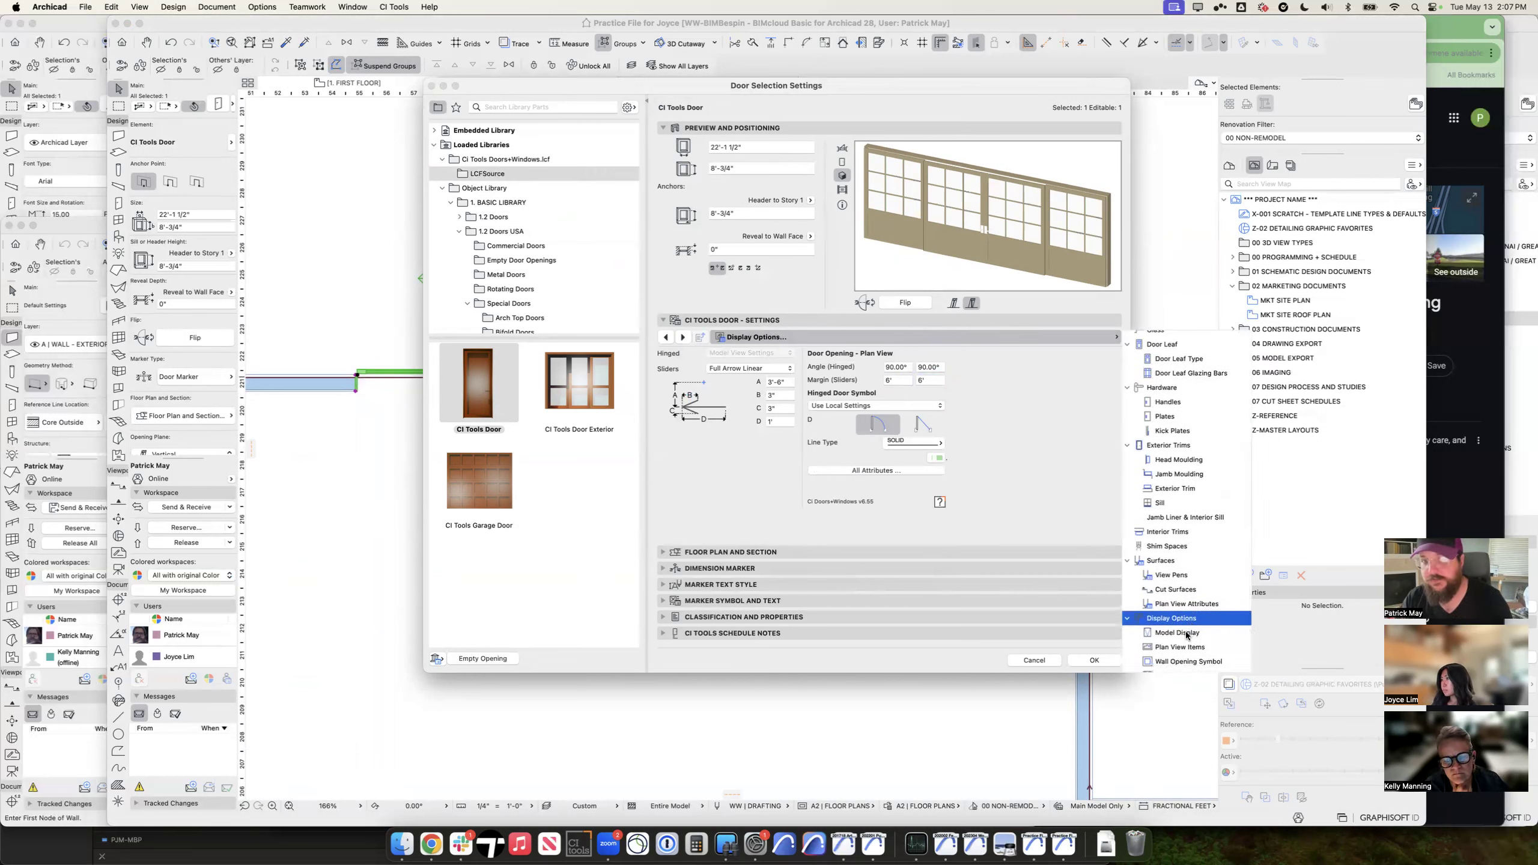
click(1186, 632)
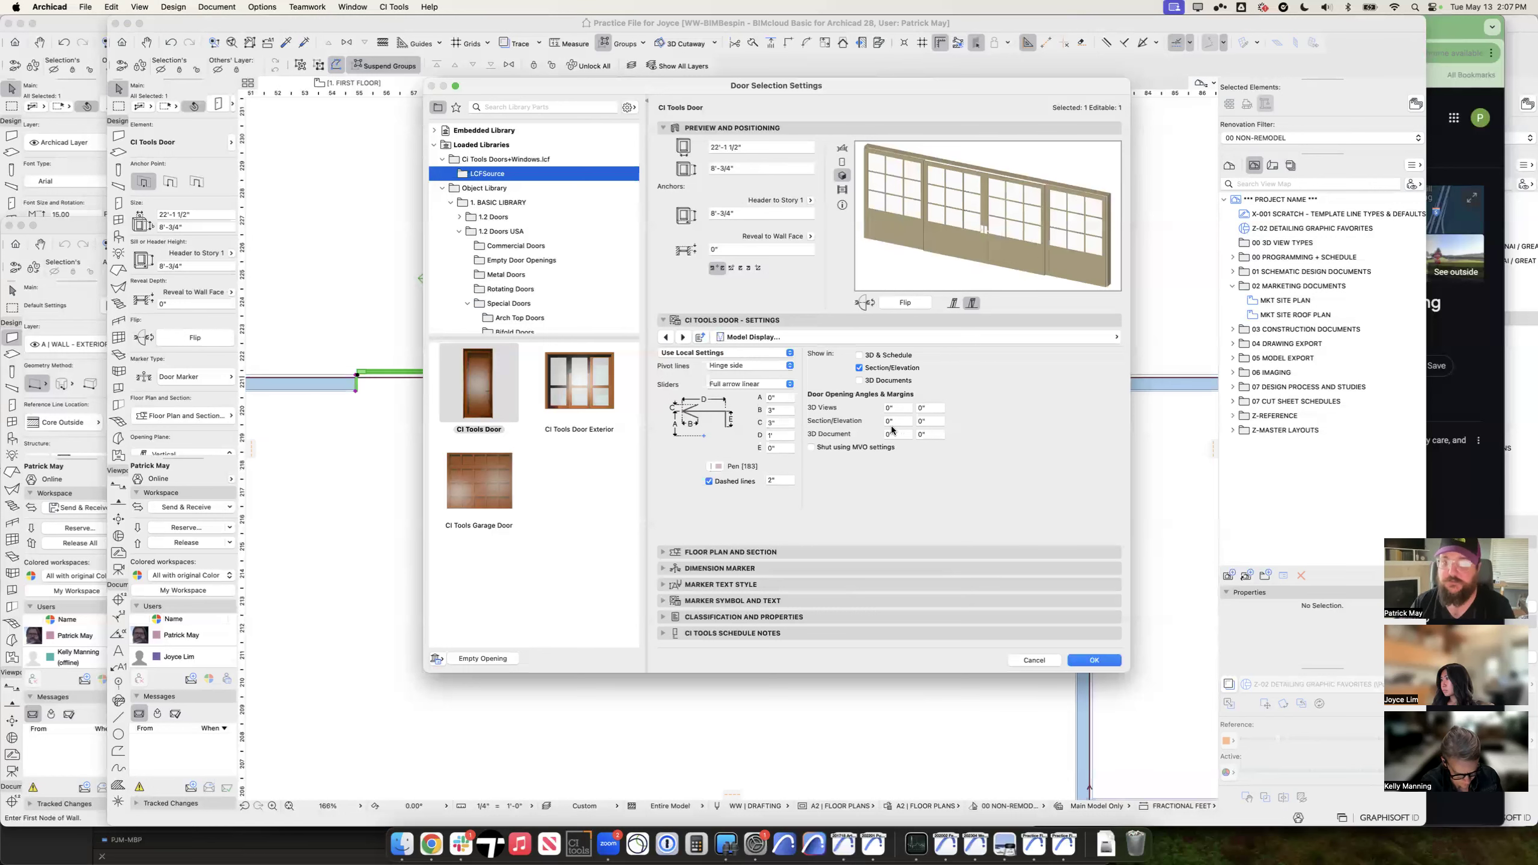
key(Return)
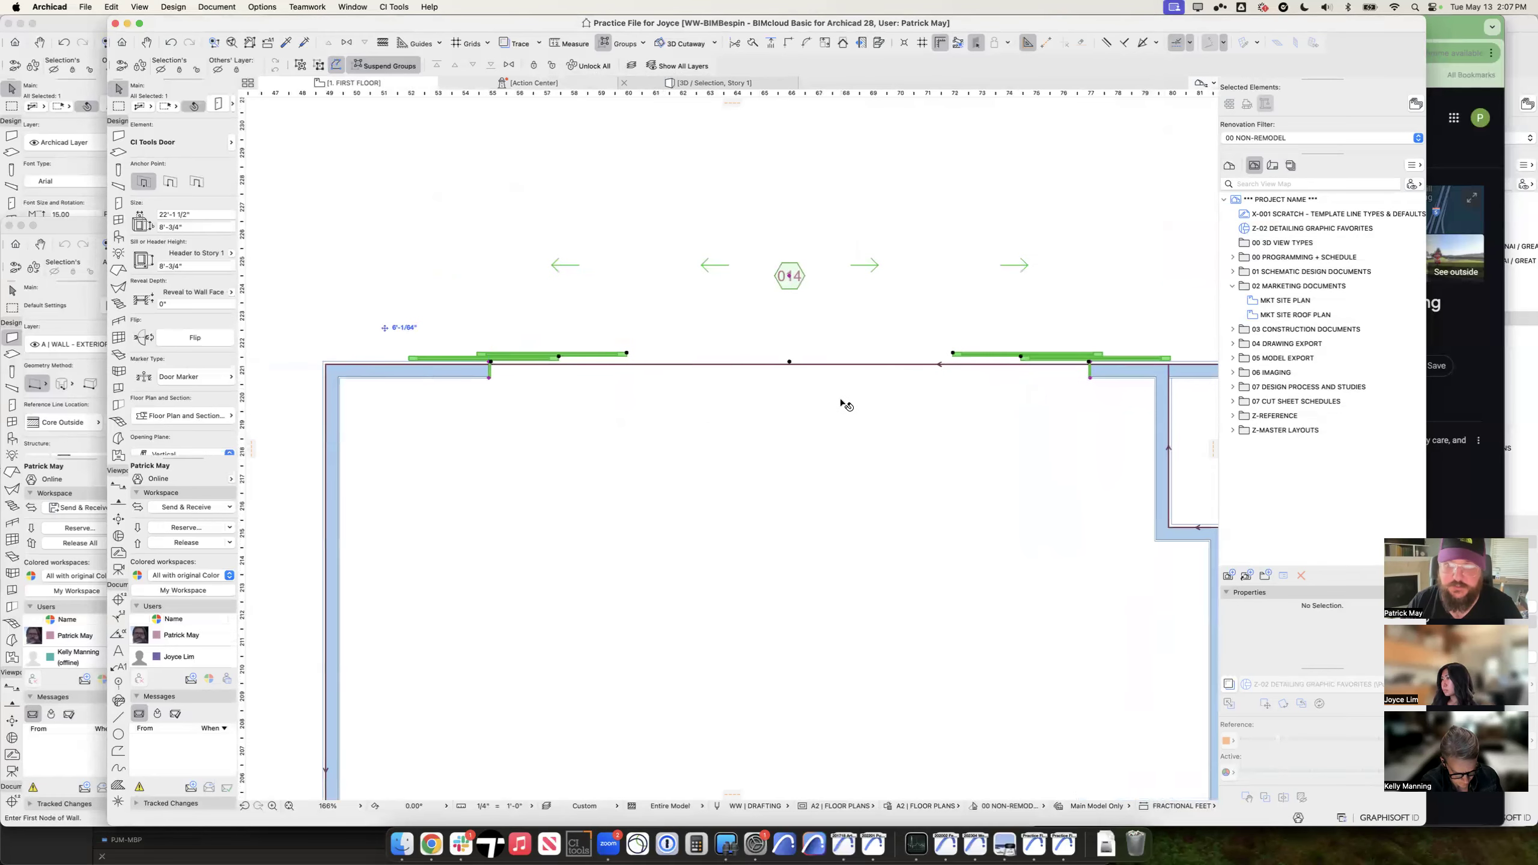
scroll(872, 415, down, 4)
middle_drag(767, 421, 897, 406)
click(767, 401)
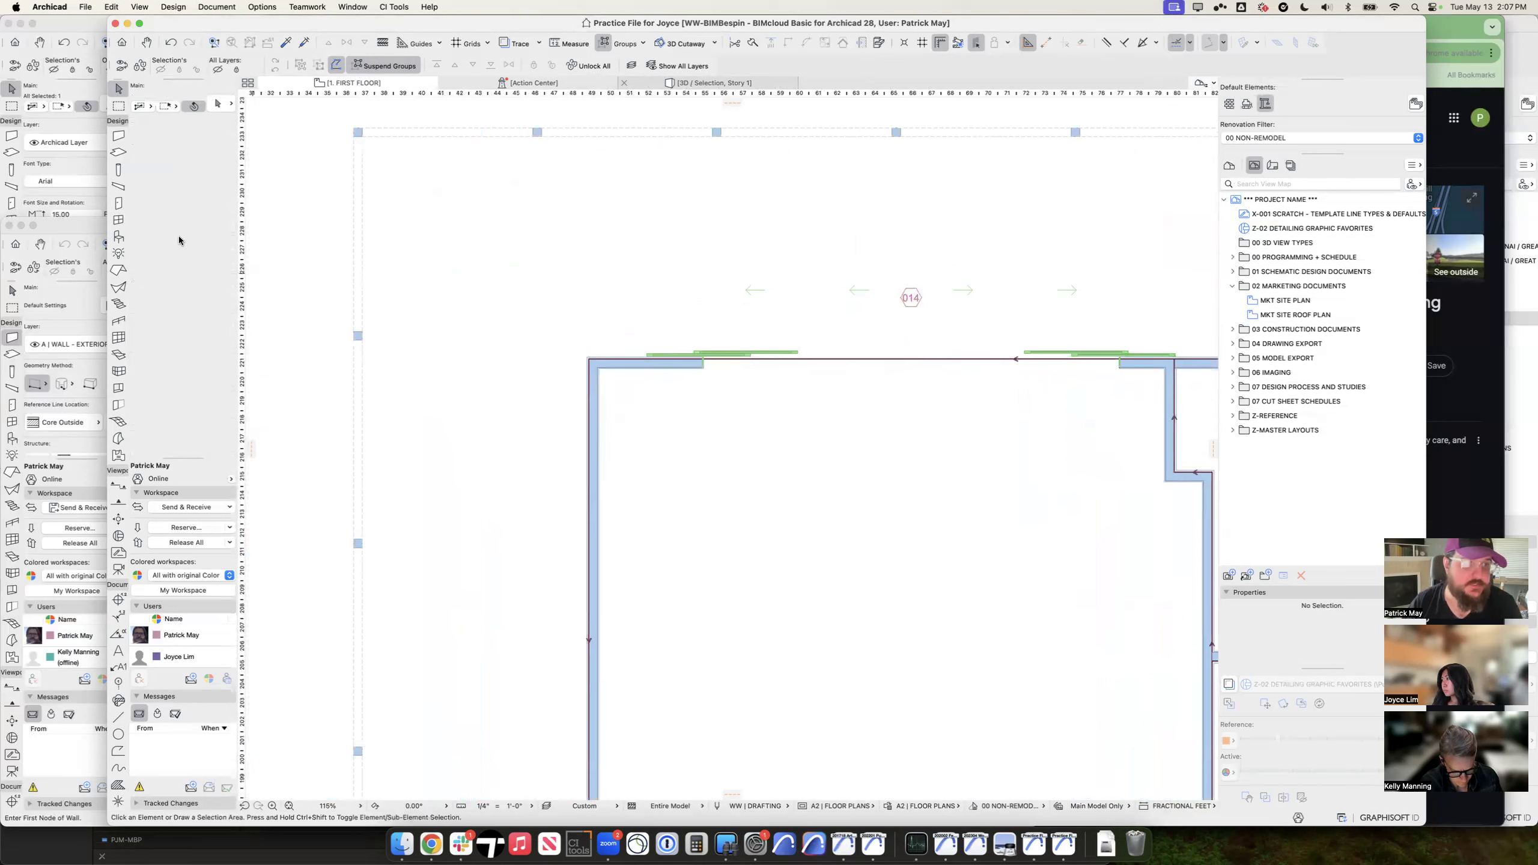
Step: Open the window default settings and load the Fixed Window favorite from the 08 Openings folder
double_click(119, 220)
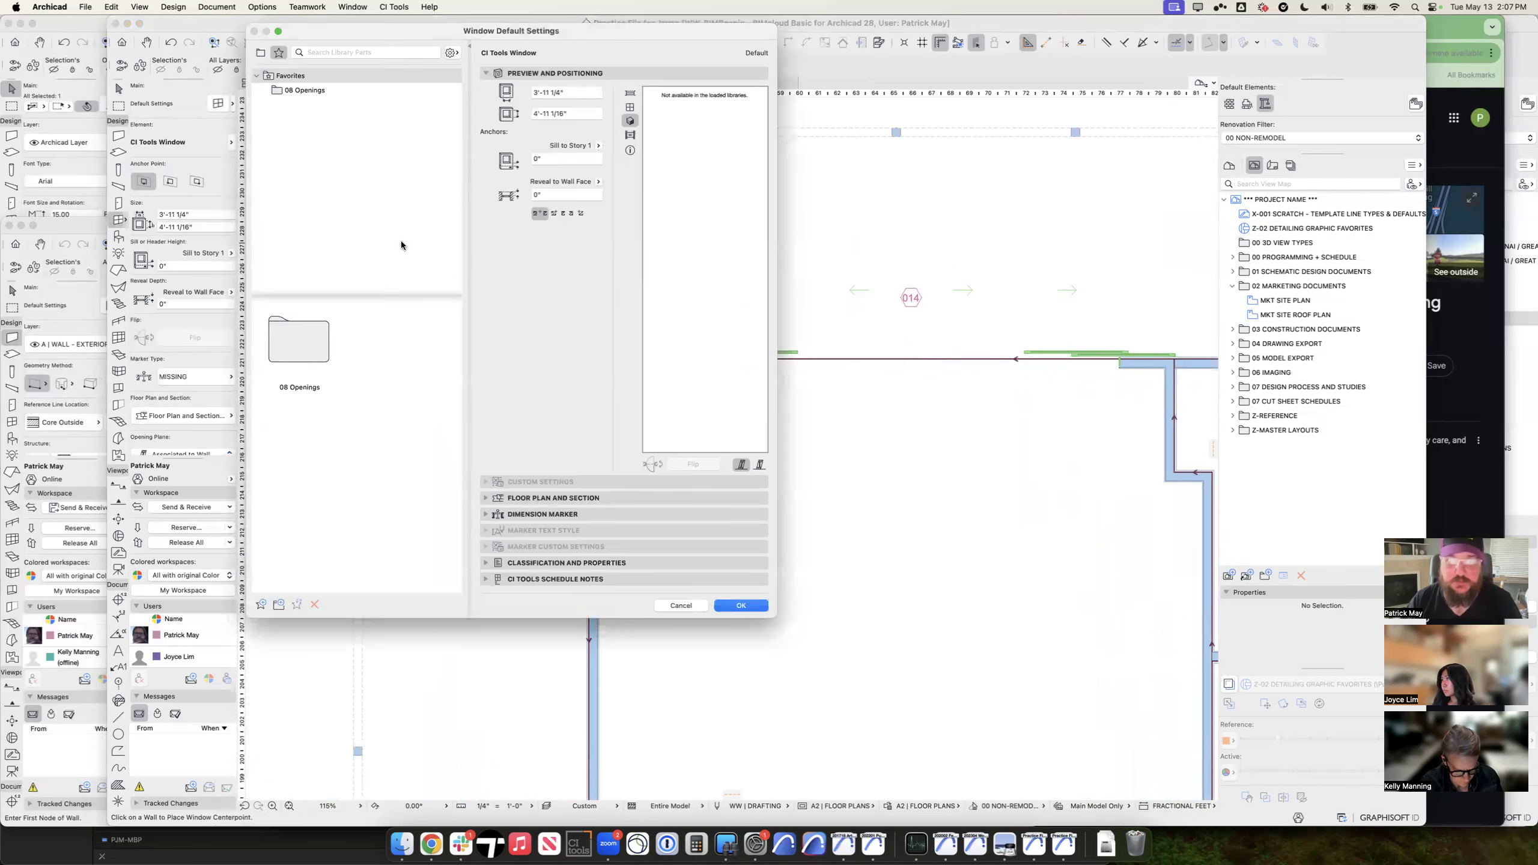
double_click(315, 363)
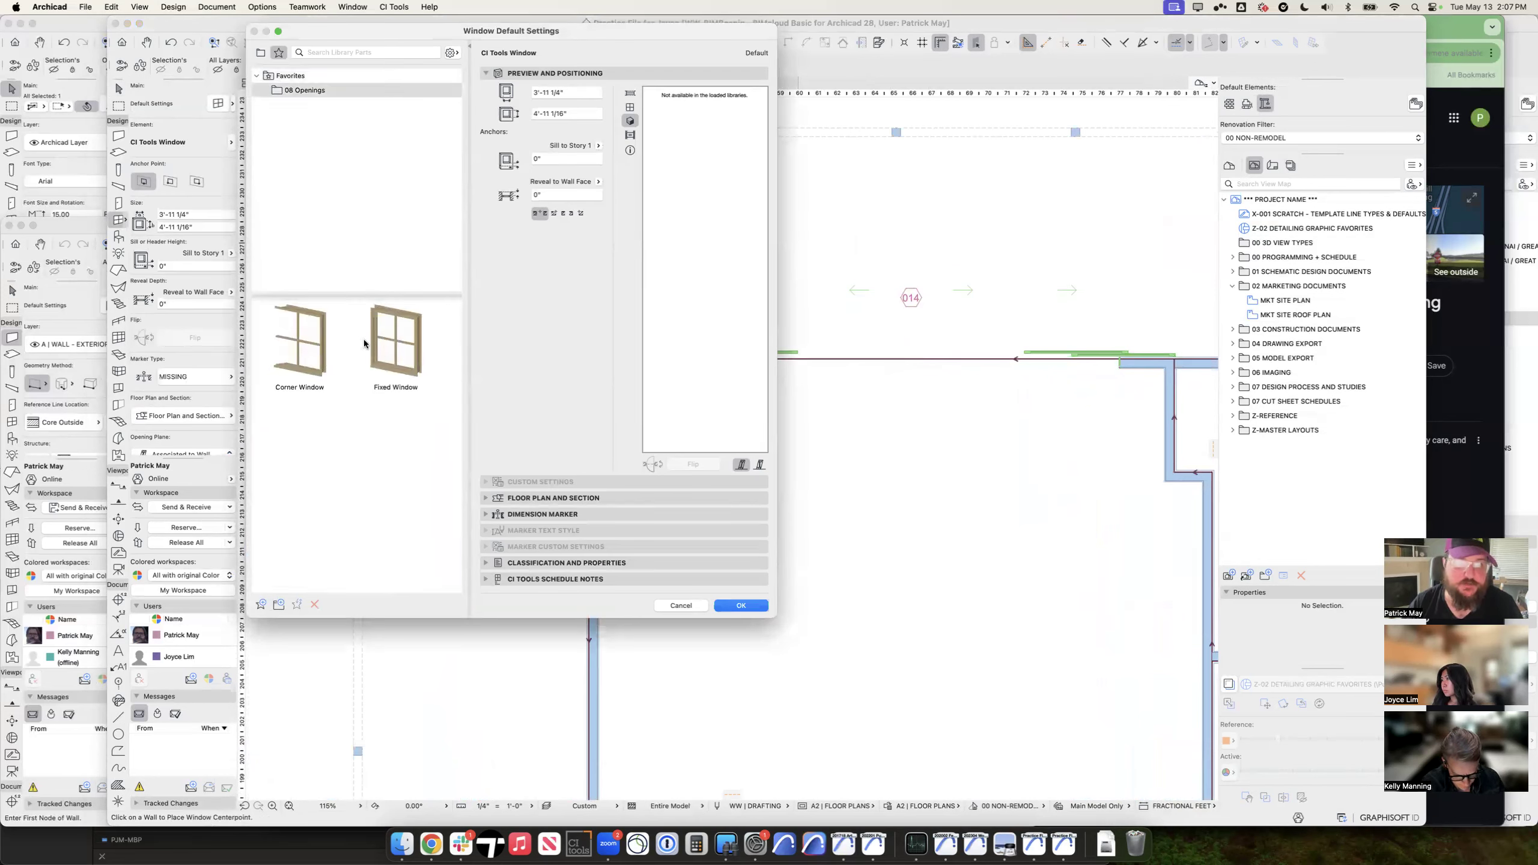
click(404, 339)
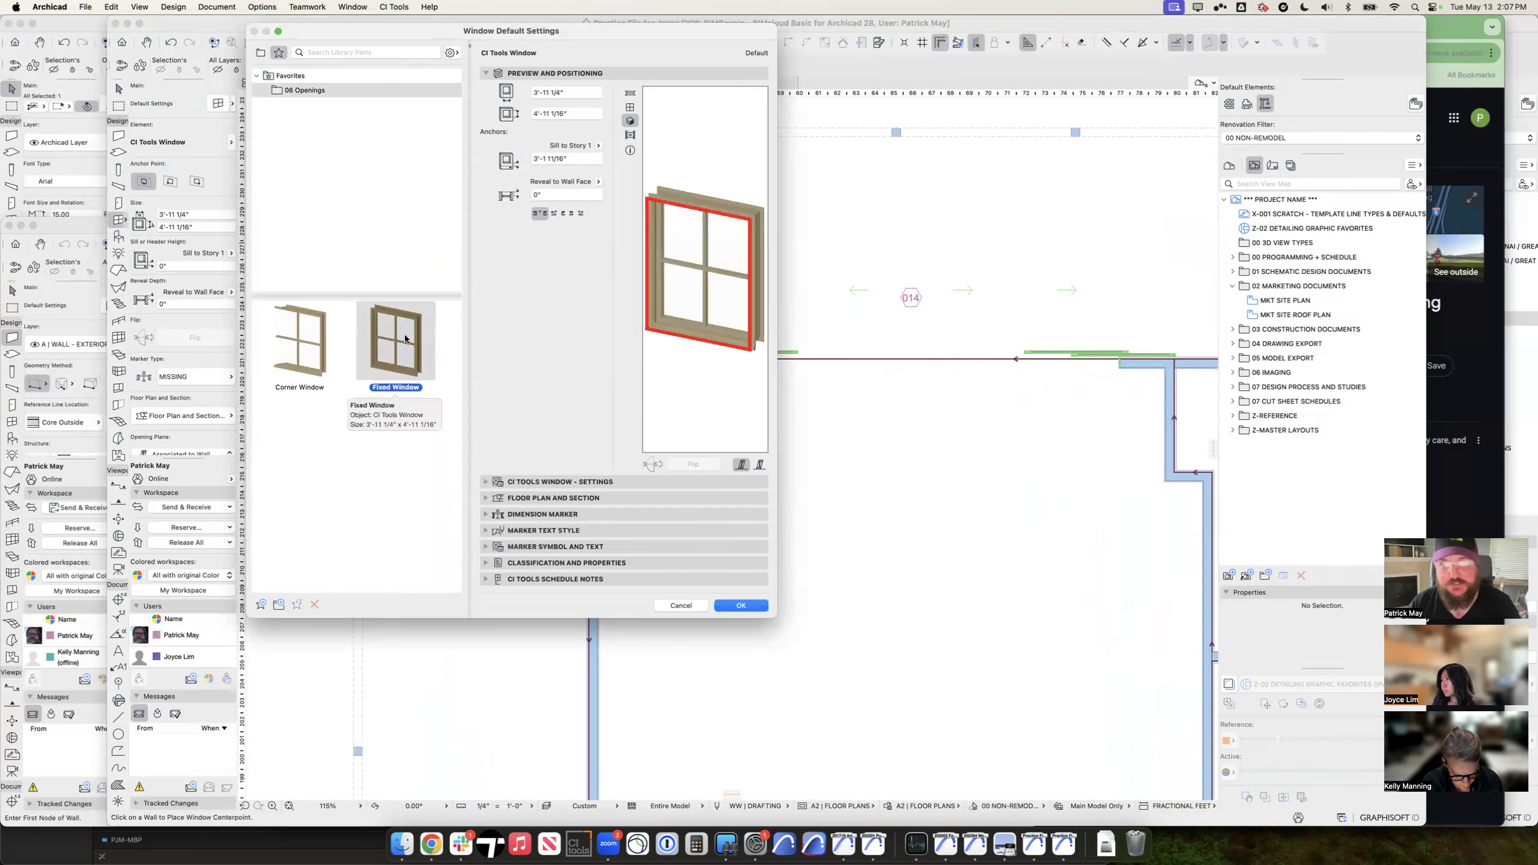
Step: Expand the CI Tools Window settings, show the loaded libraries and browse the list of available settings pages
click(560, 482)
click(261, 52)
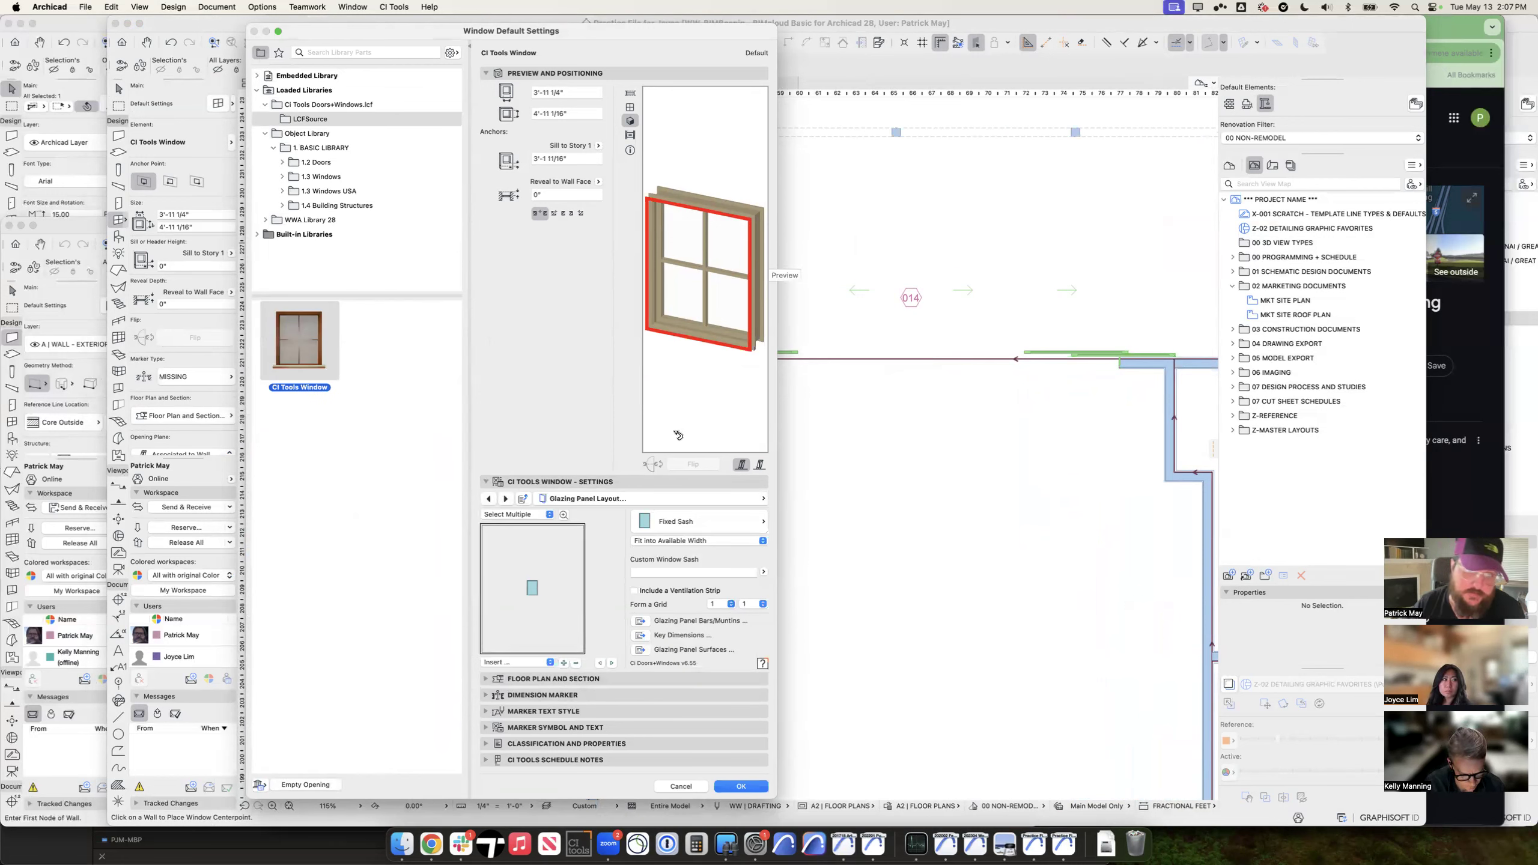
click(675, 498)
scroll(847, 574, down, 3)
scroll(823, 623, up, 3)
scroll(834, 608, up, 5)
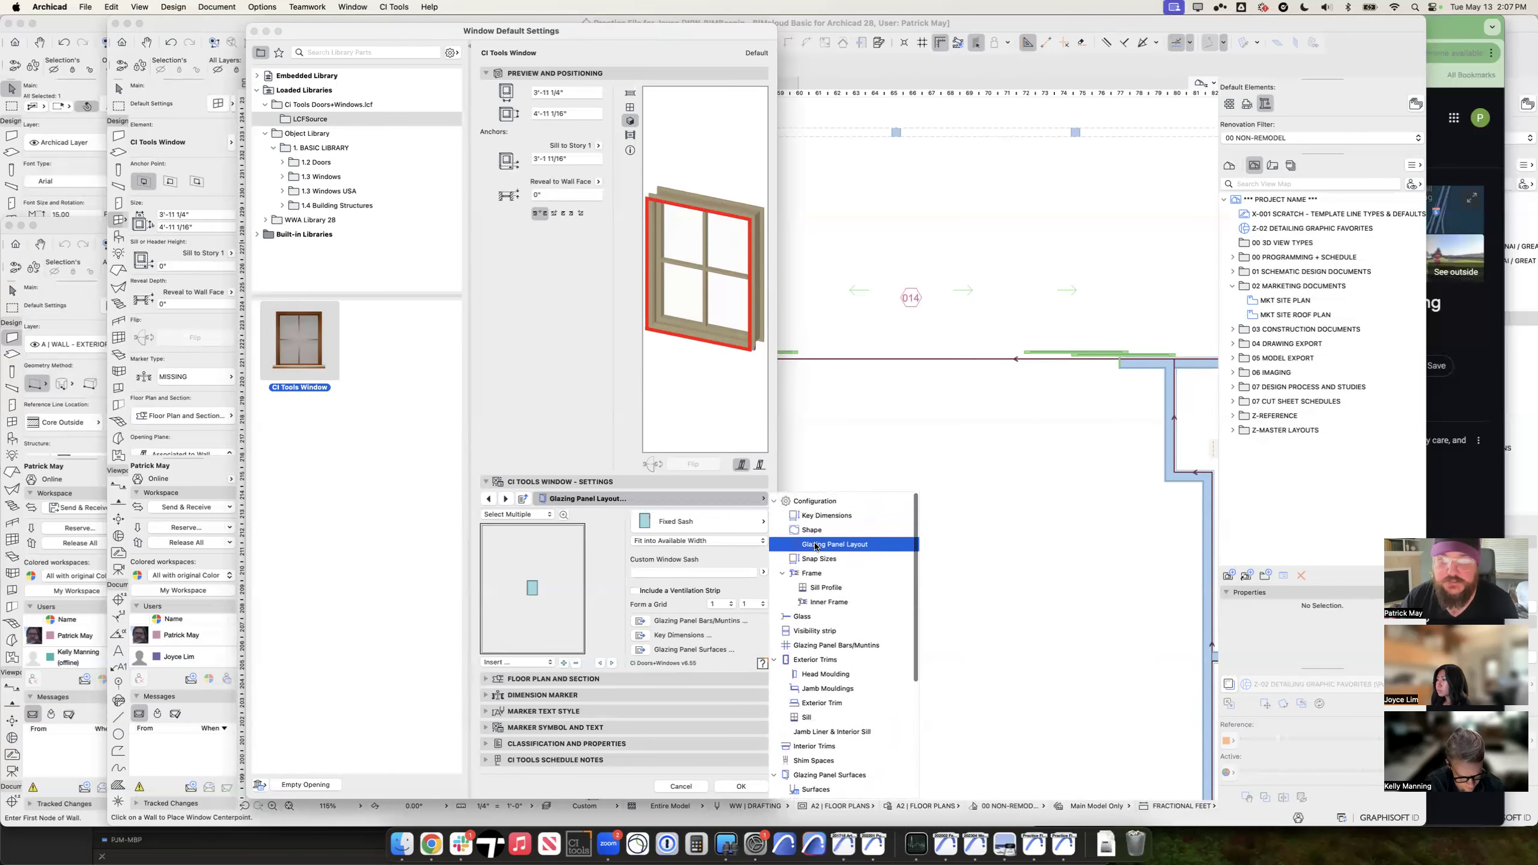
click(612, 570)
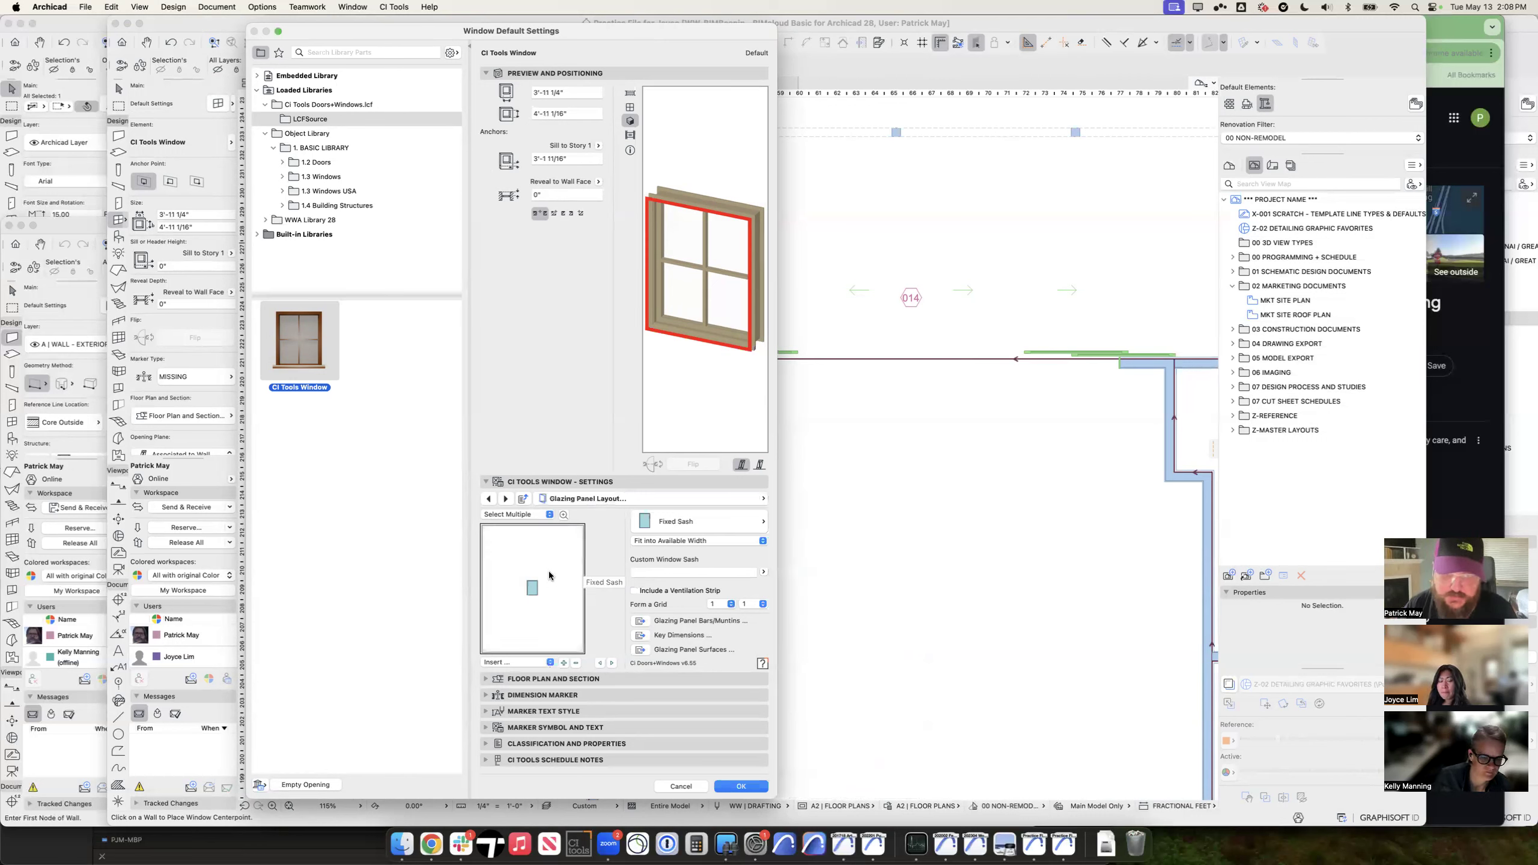
Step: Split the window's glazing layout into two side-by-side panels and set the left panel to Top/Left Hung
click(563, 663)
click(564, 662)
click(564, 662)
click(575, 662)
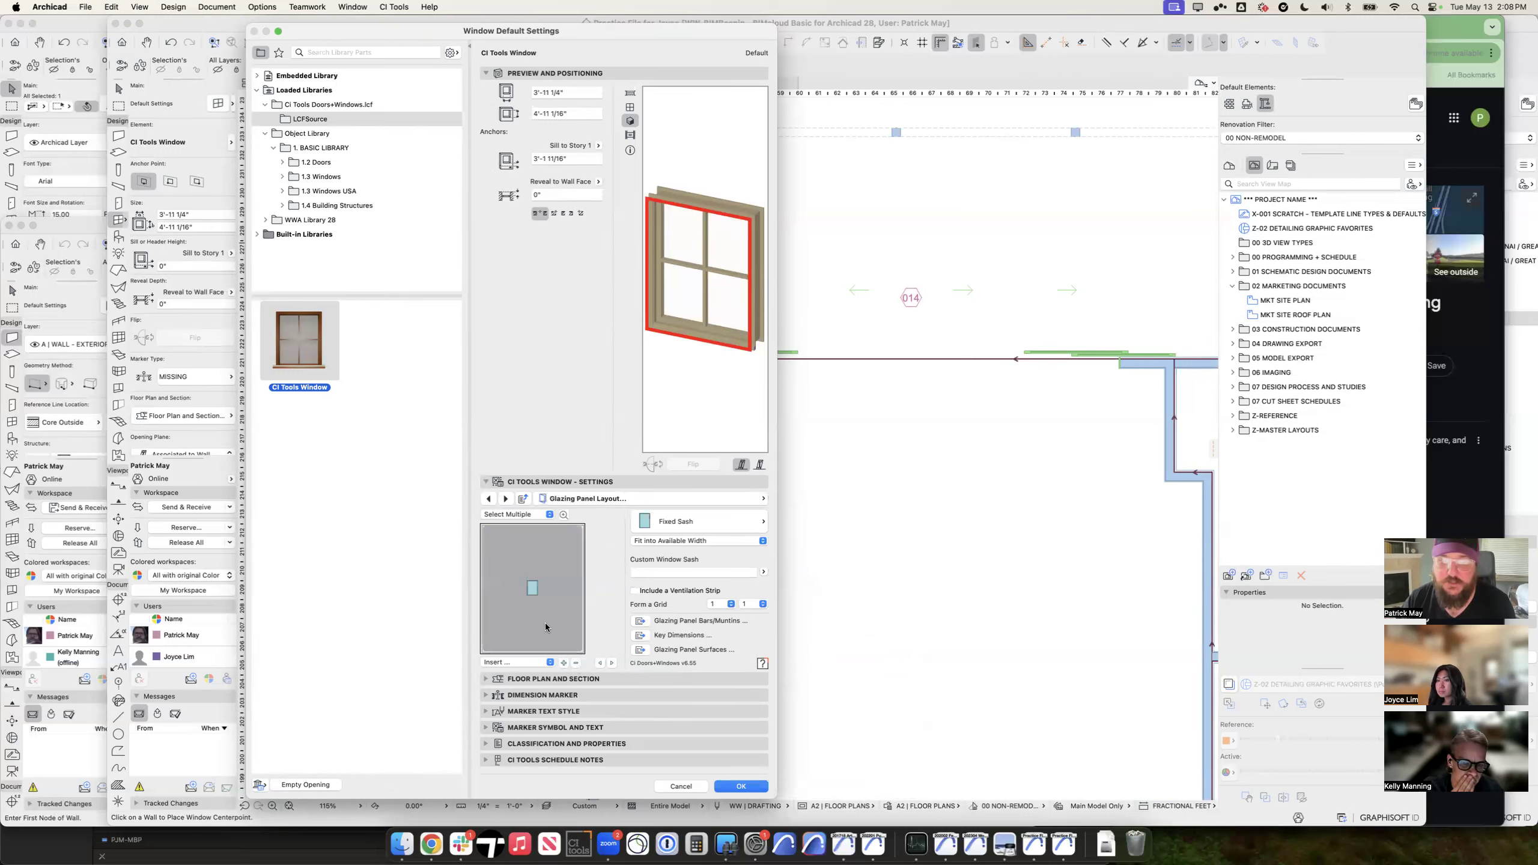
click(564, 662)
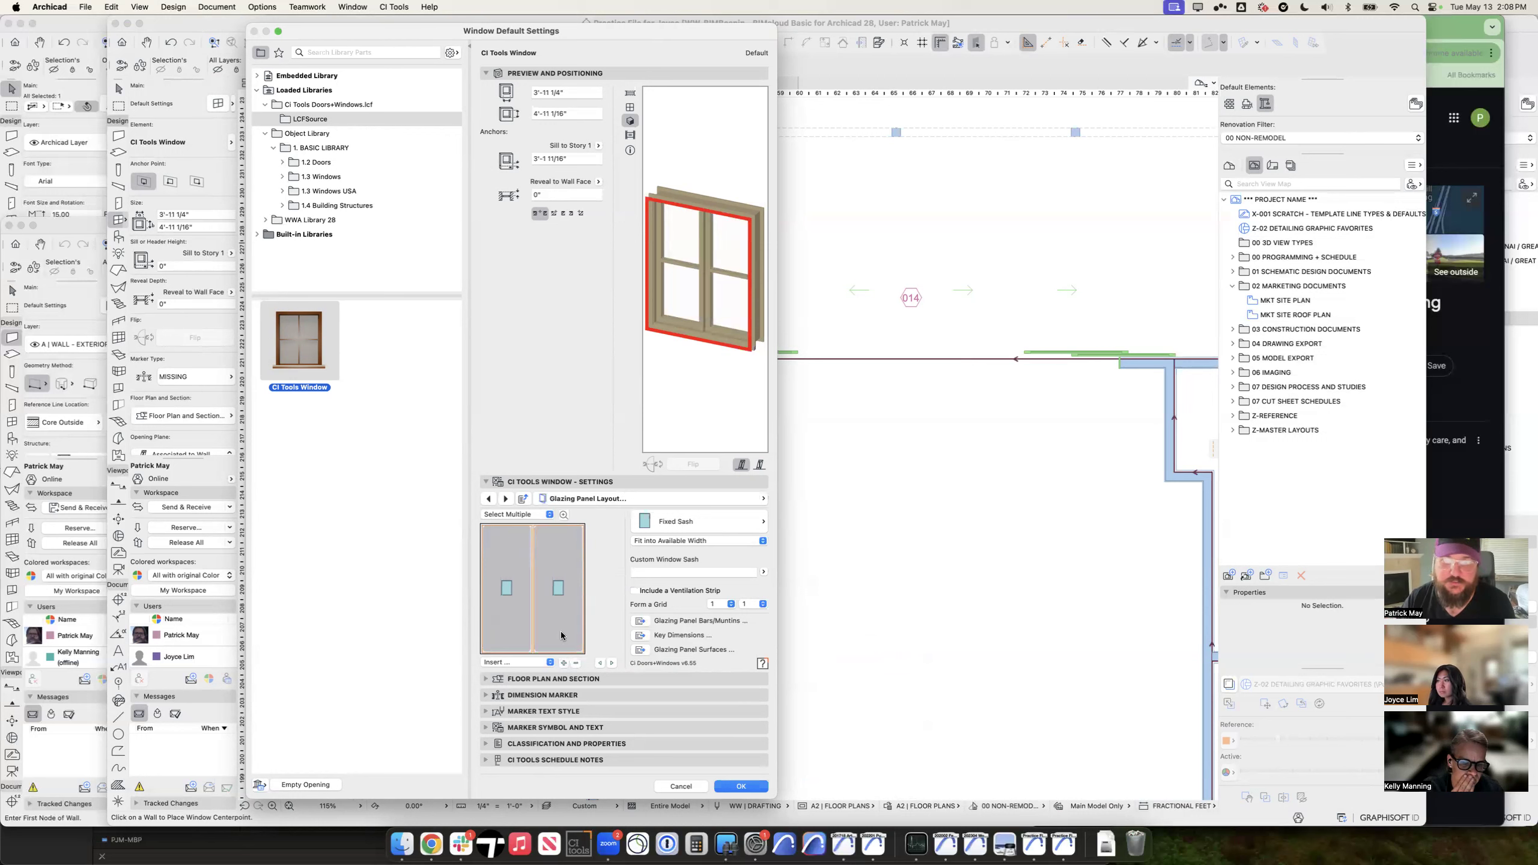
click(699, 524)
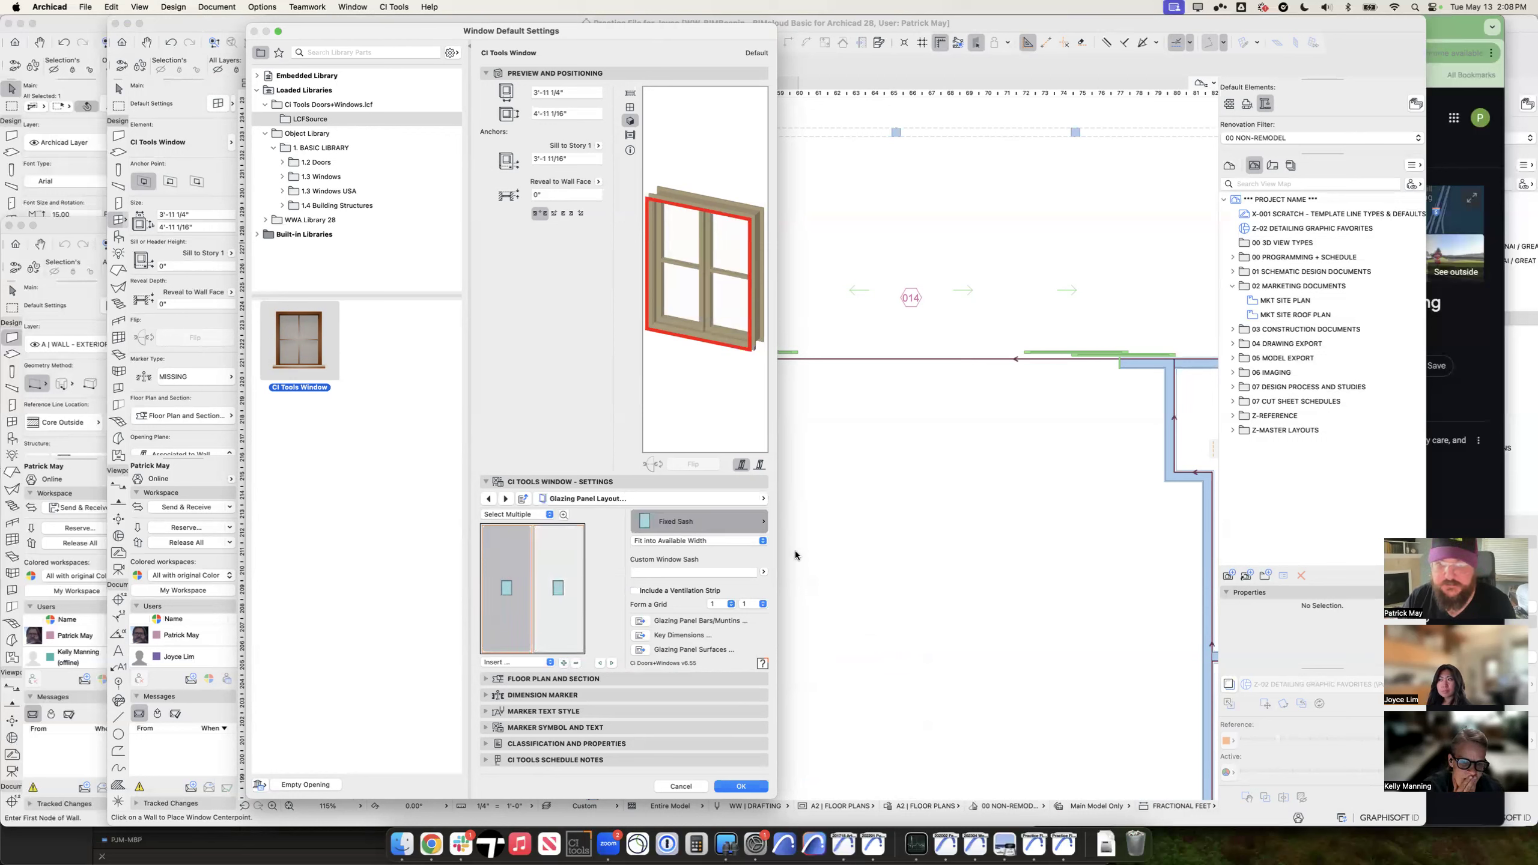
click(836, 732)
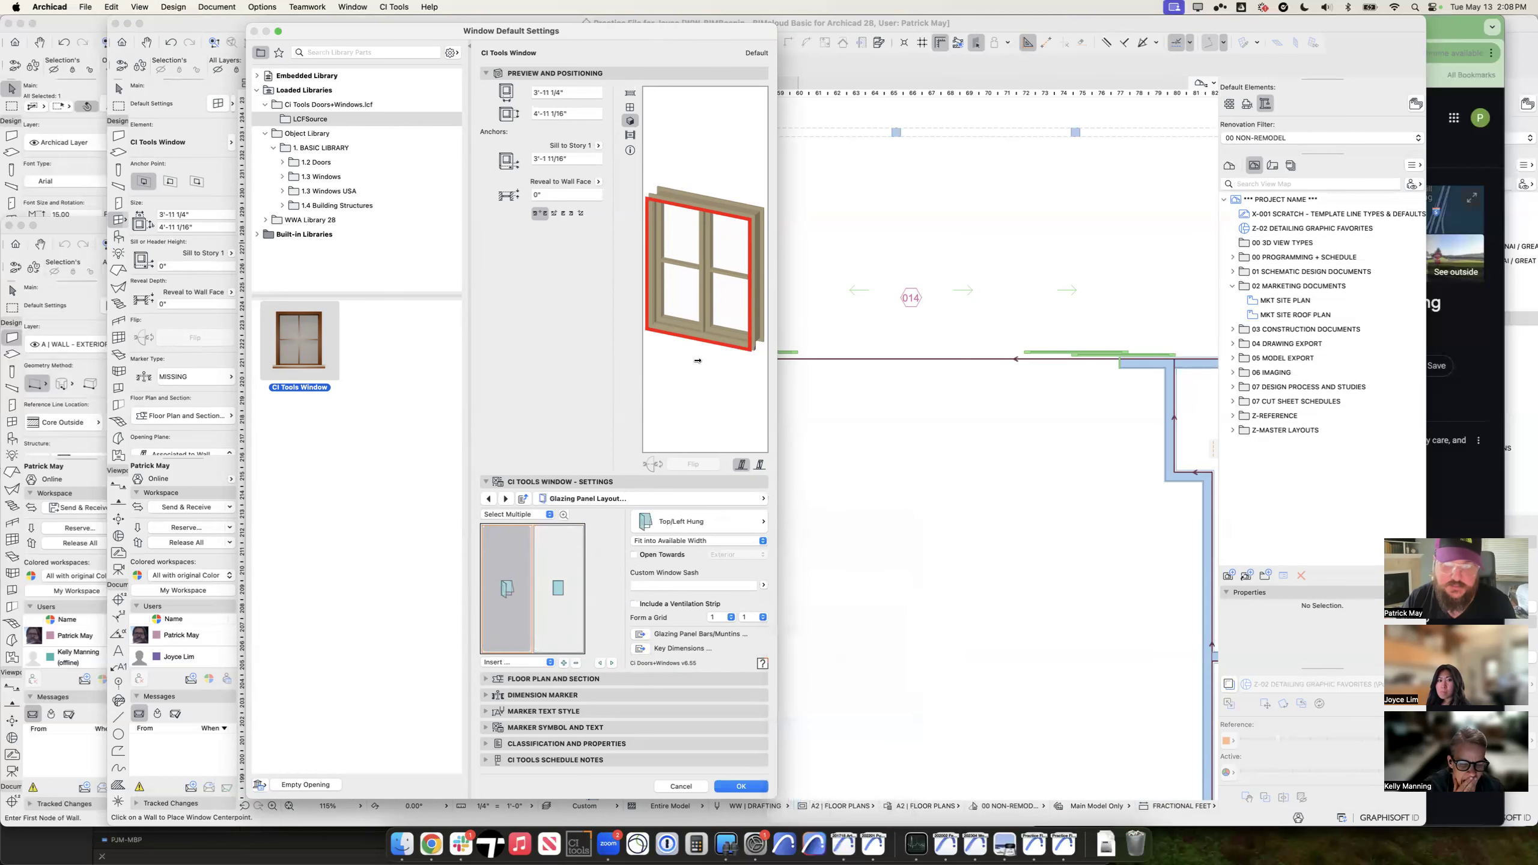
Step: Replace the side-by-side glazing panels with two stacked ones by removing the left panel and inserting a panel below the remaining one
click(679, 523)
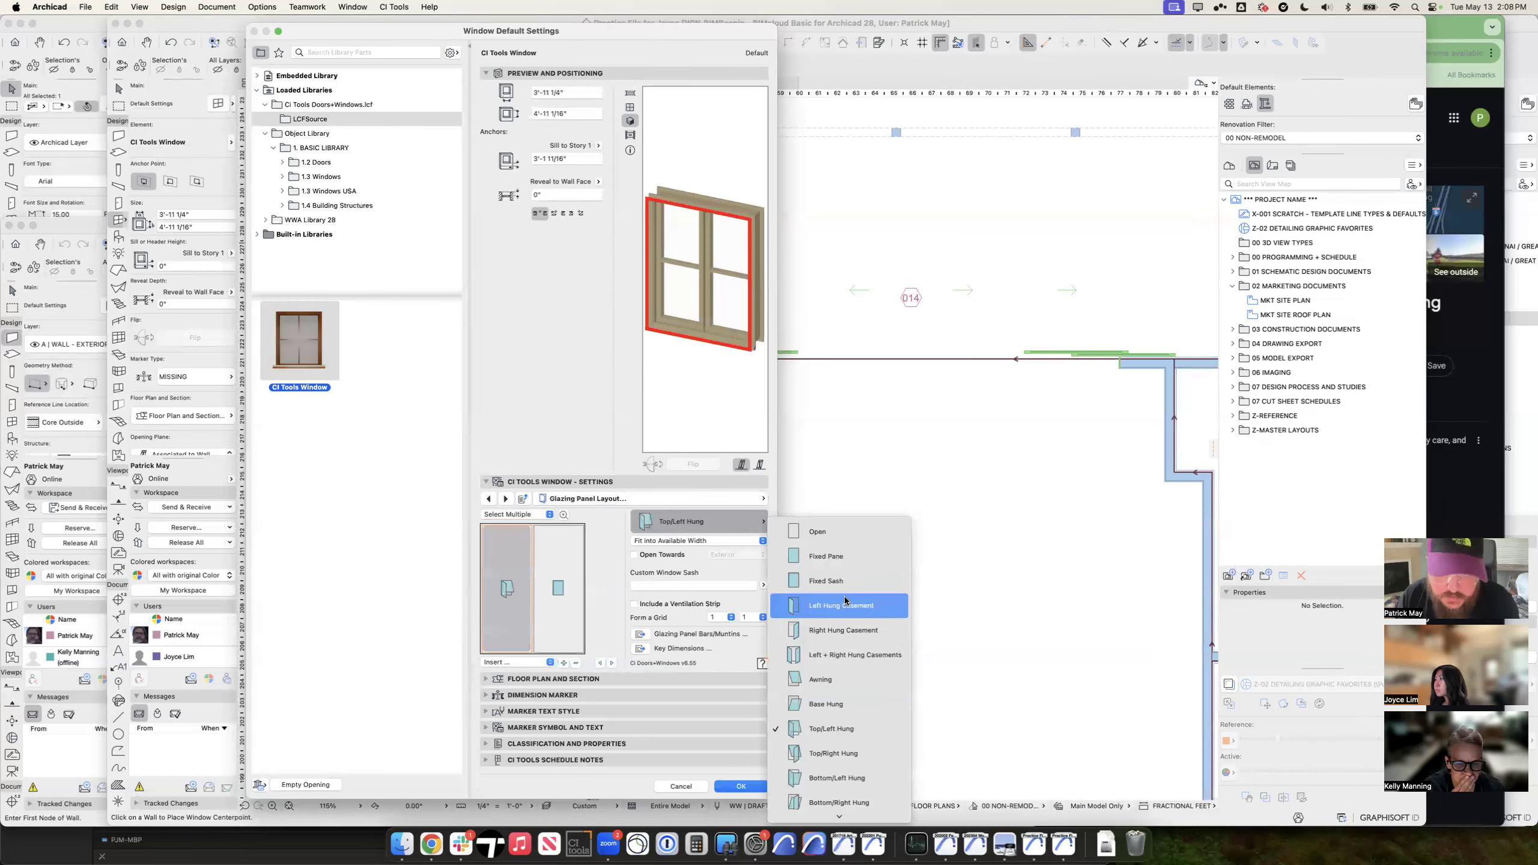
click(836, 561)
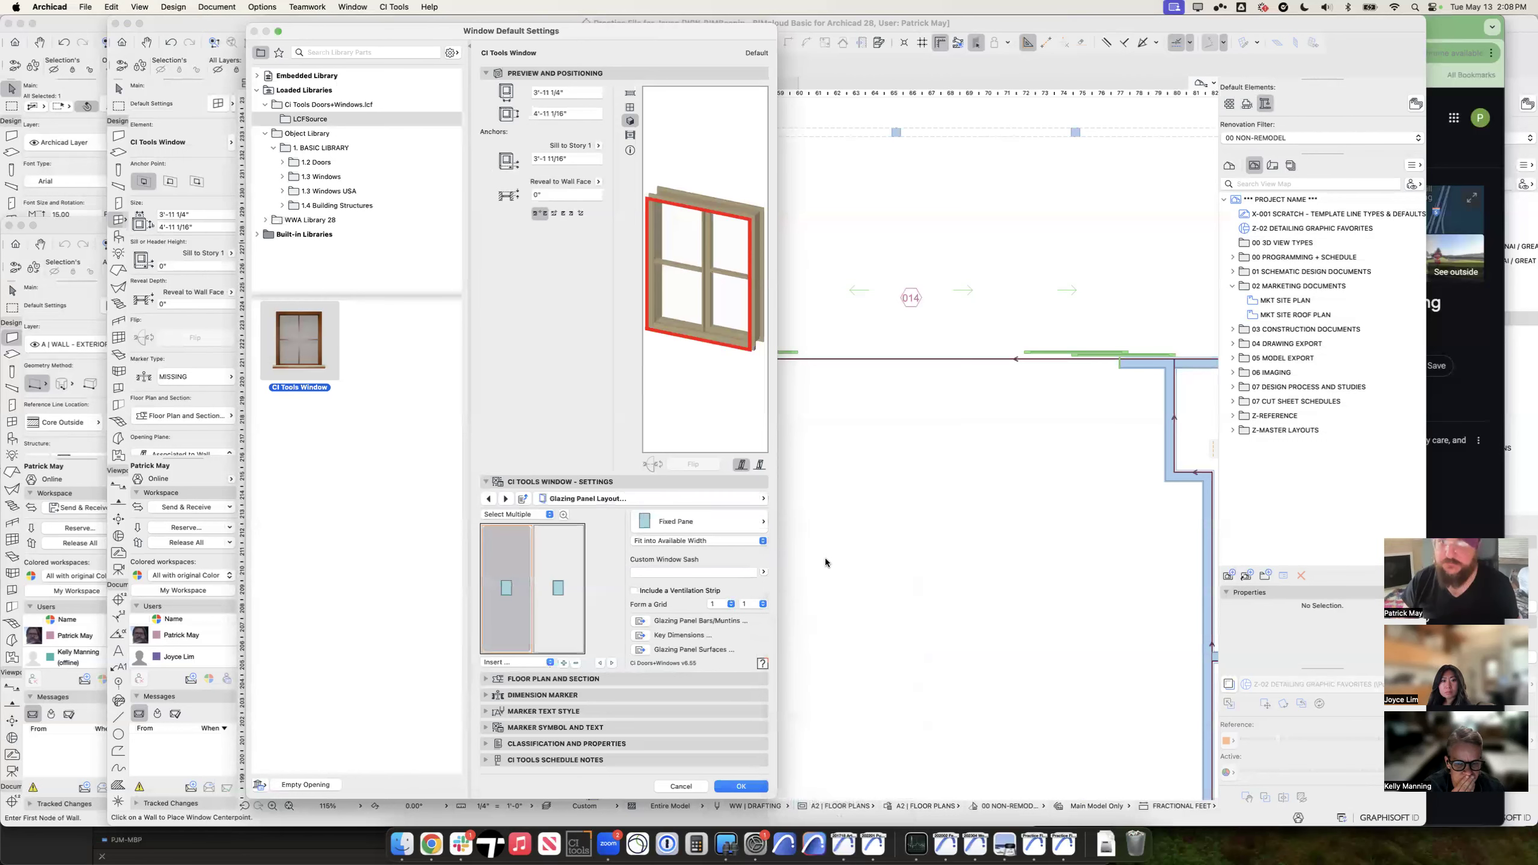
click(577, 663)
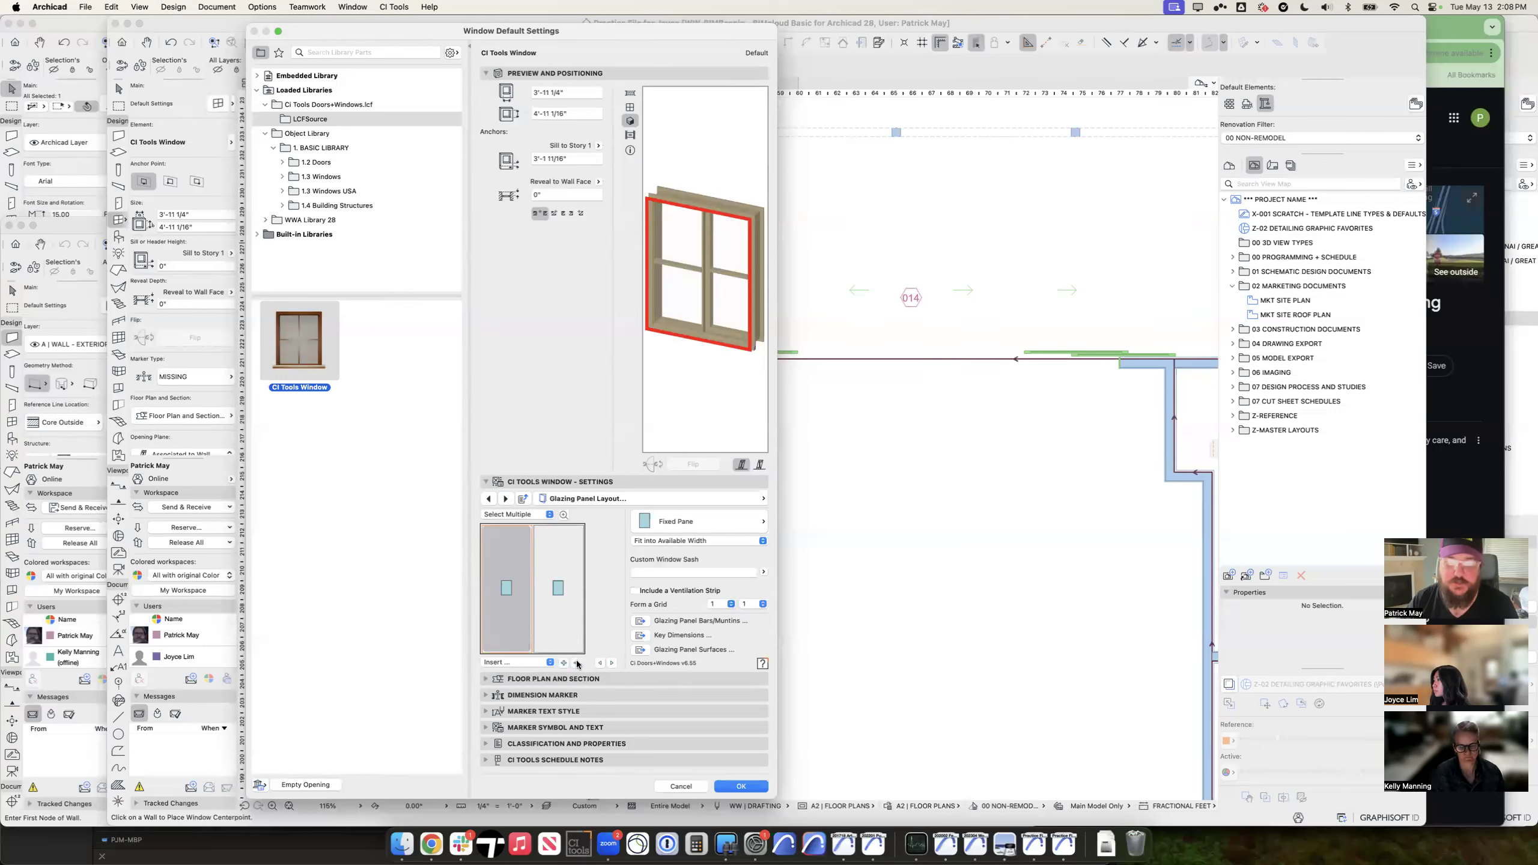
click(548, 661)
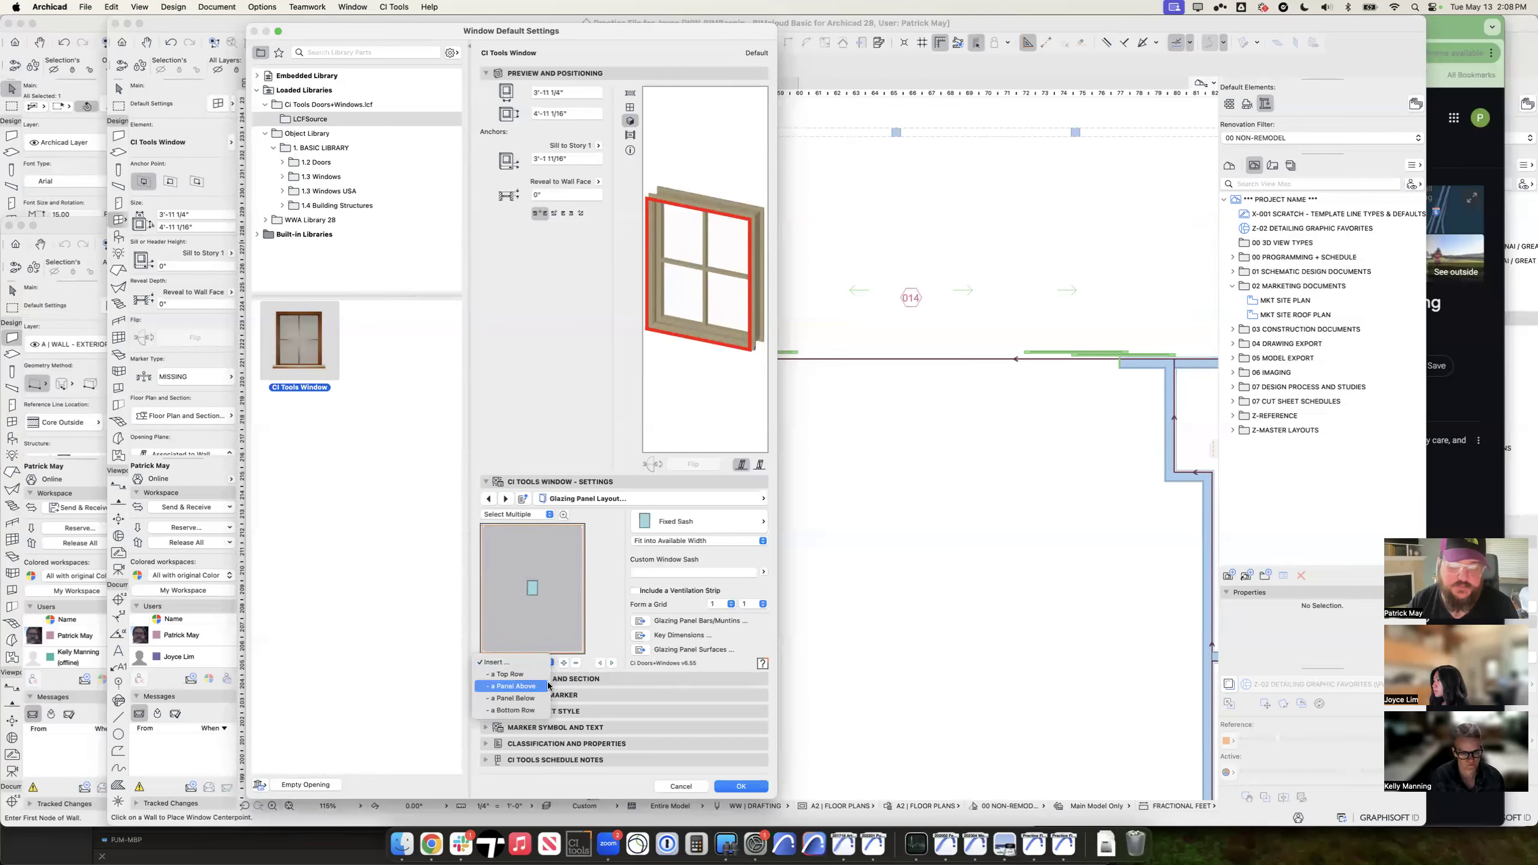
click(512, 698)
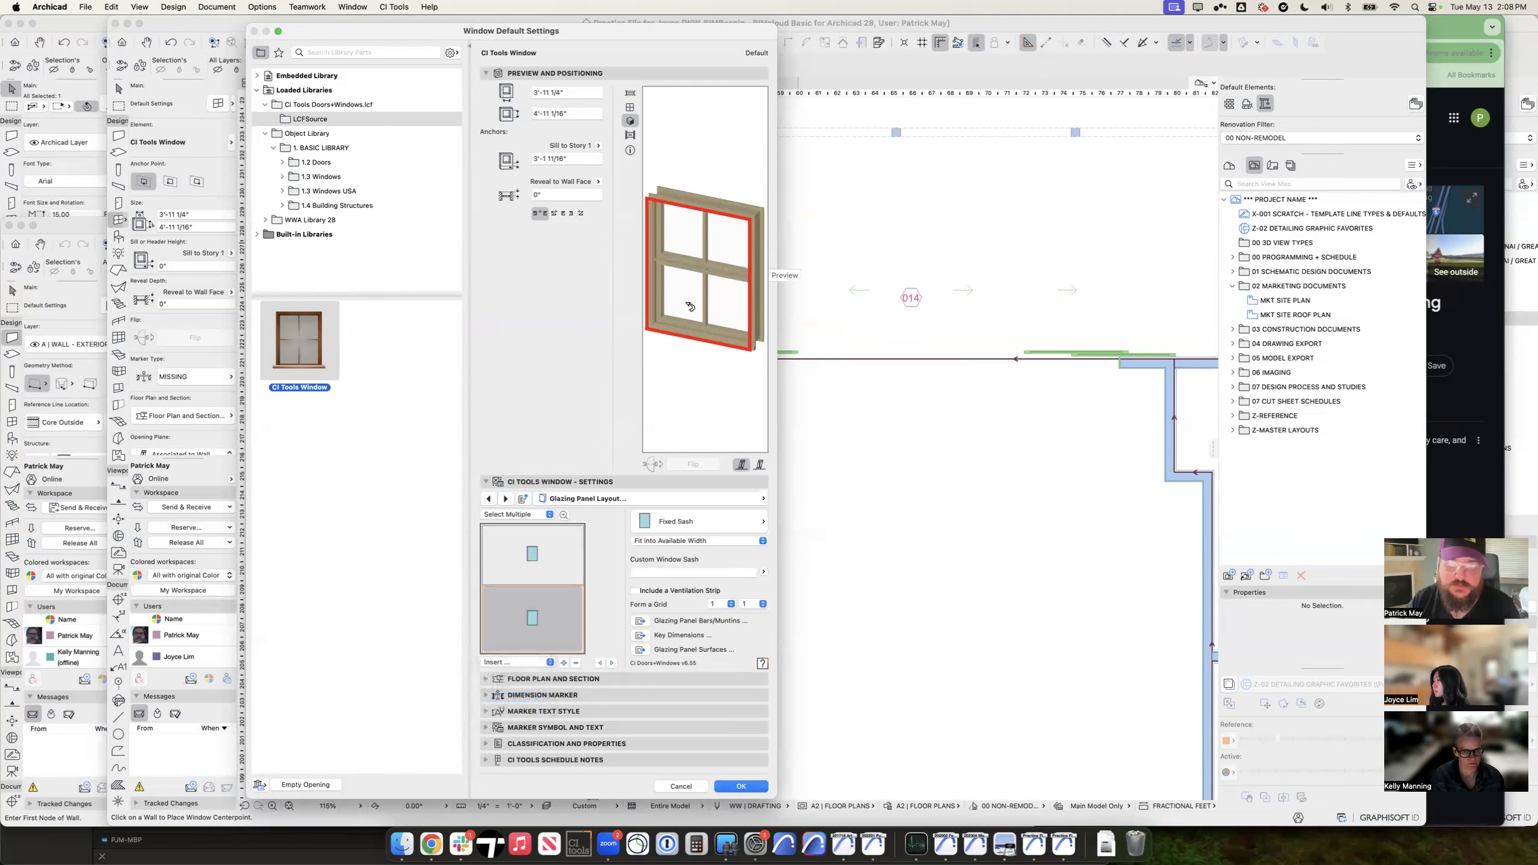
Step: Bring up the window's Key Dimensions settings and set the overall window height to 8'
click(603, 495)
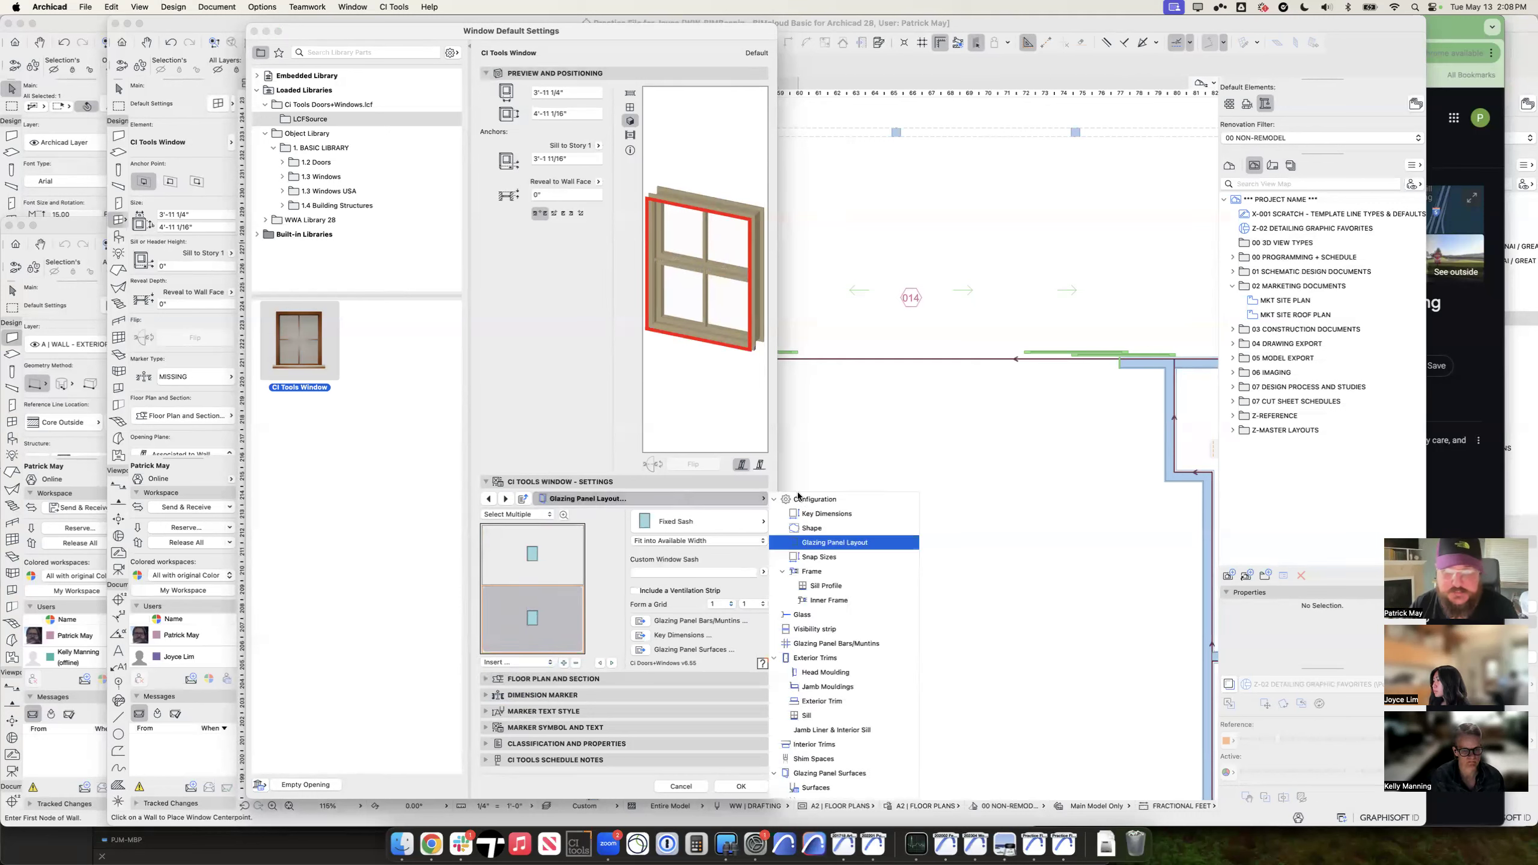
click(823, 514)
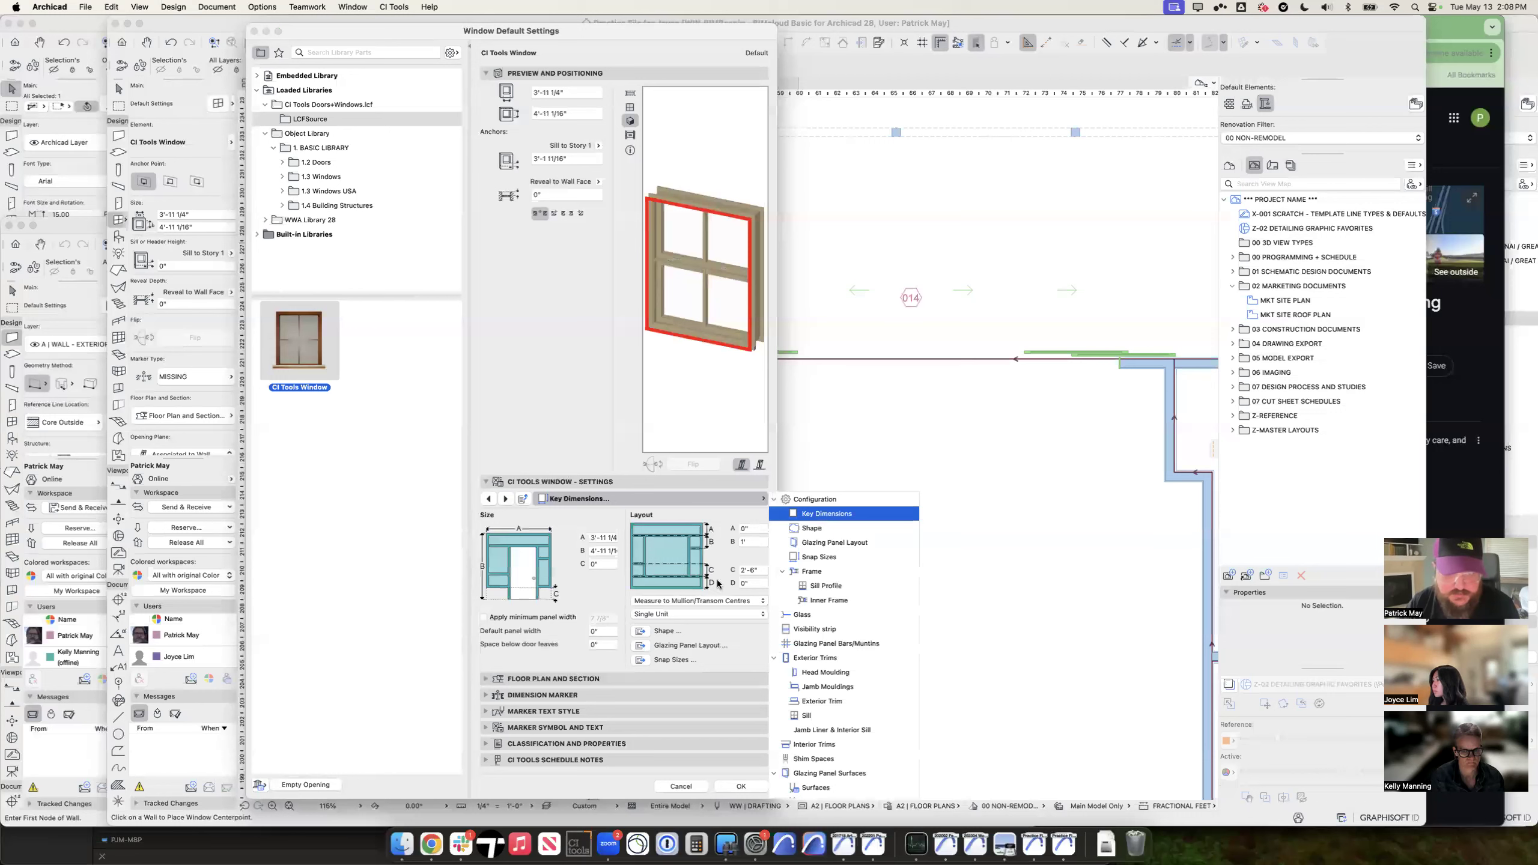
click(744, 569)
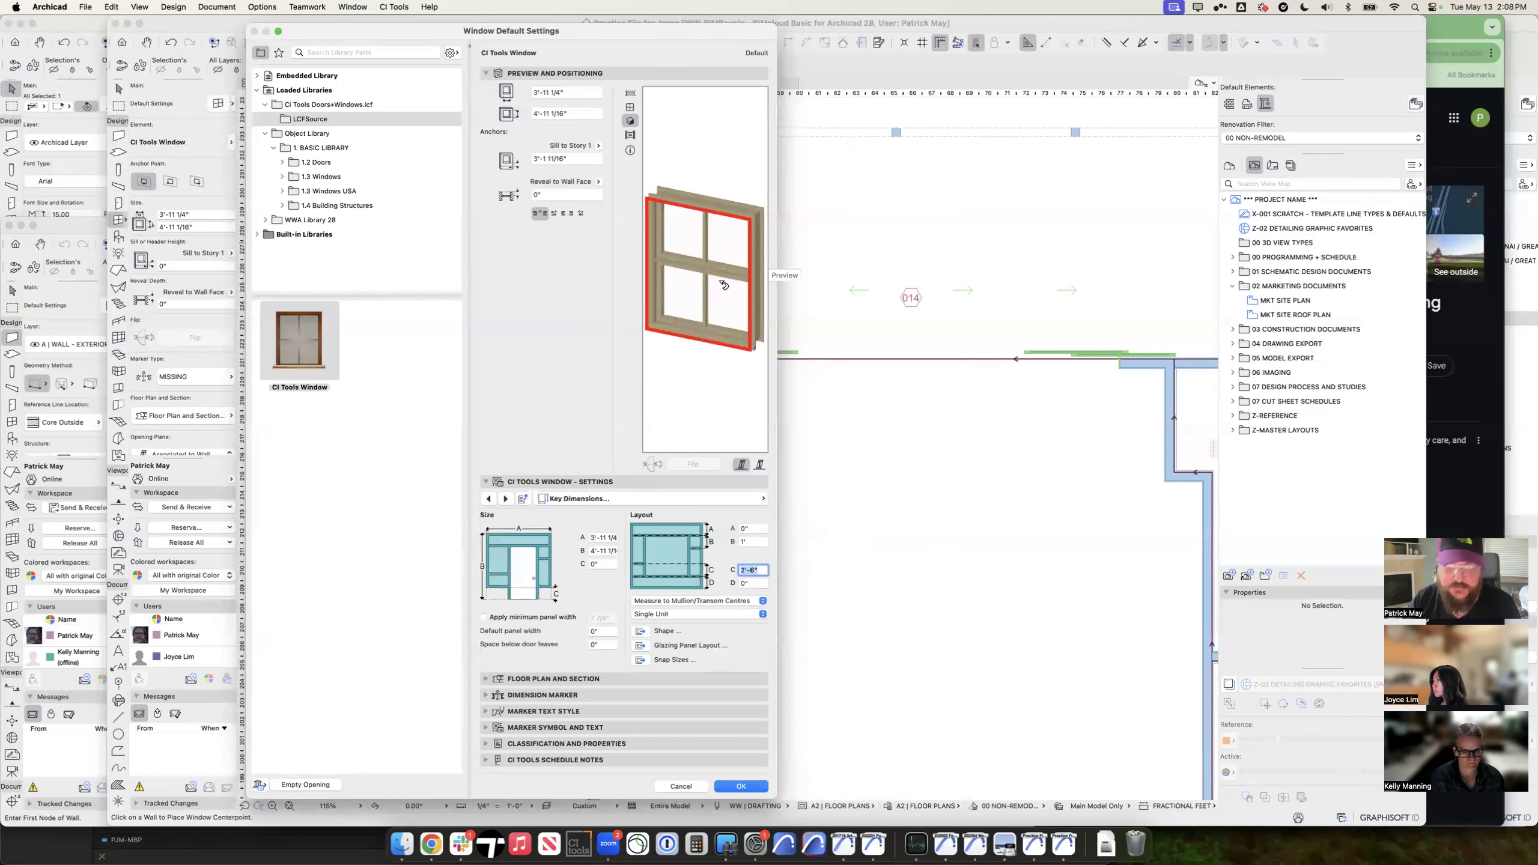
click(562, 111)
text(8')
key(Tab)
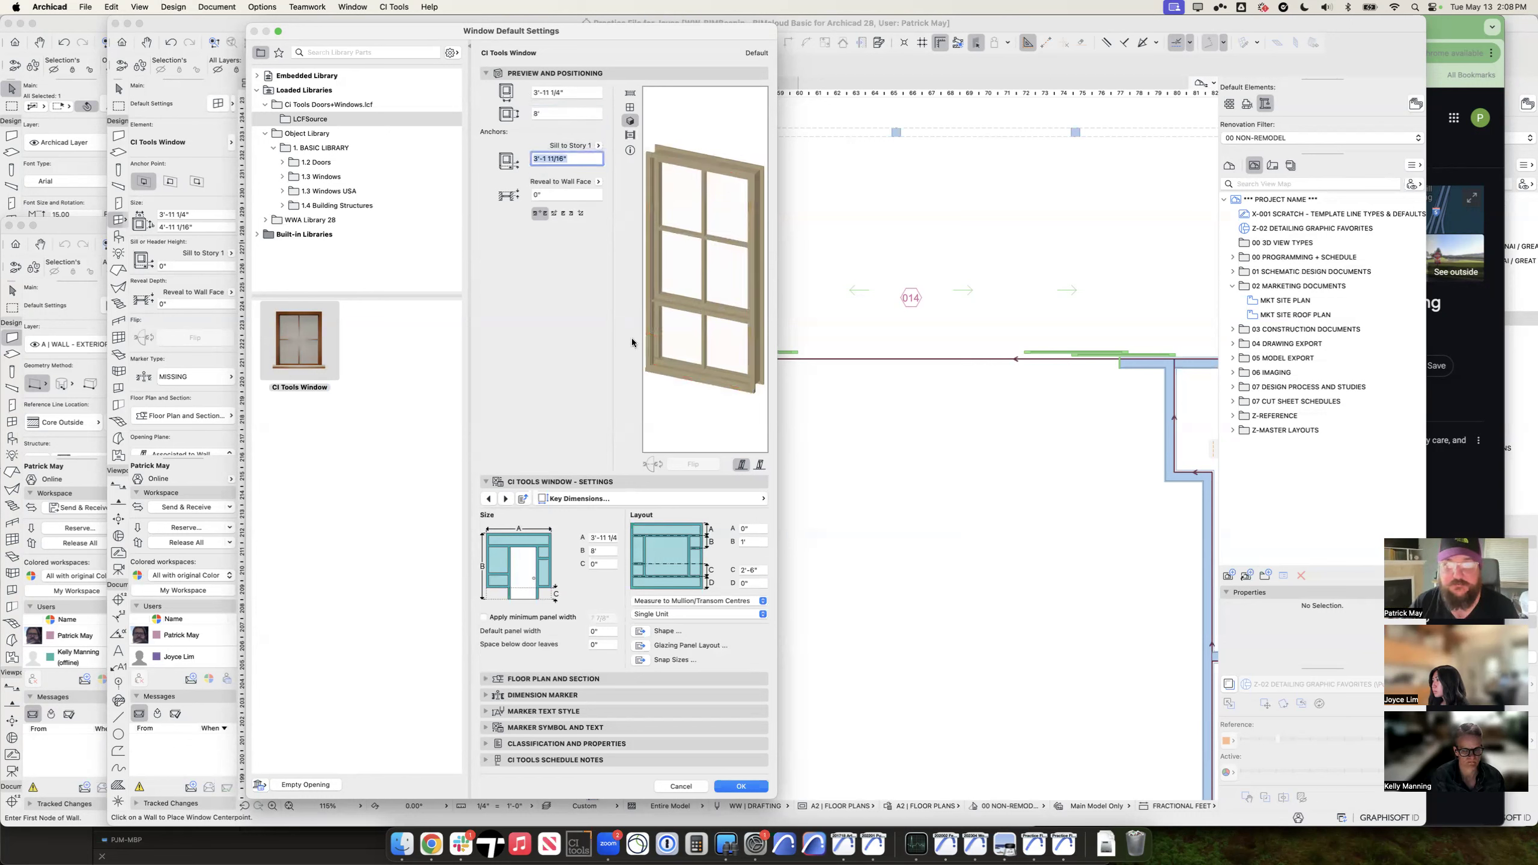
Step: In the Glazing Panel Layout settings, change the lower glazing panel's type to Panel
click(694, 498)
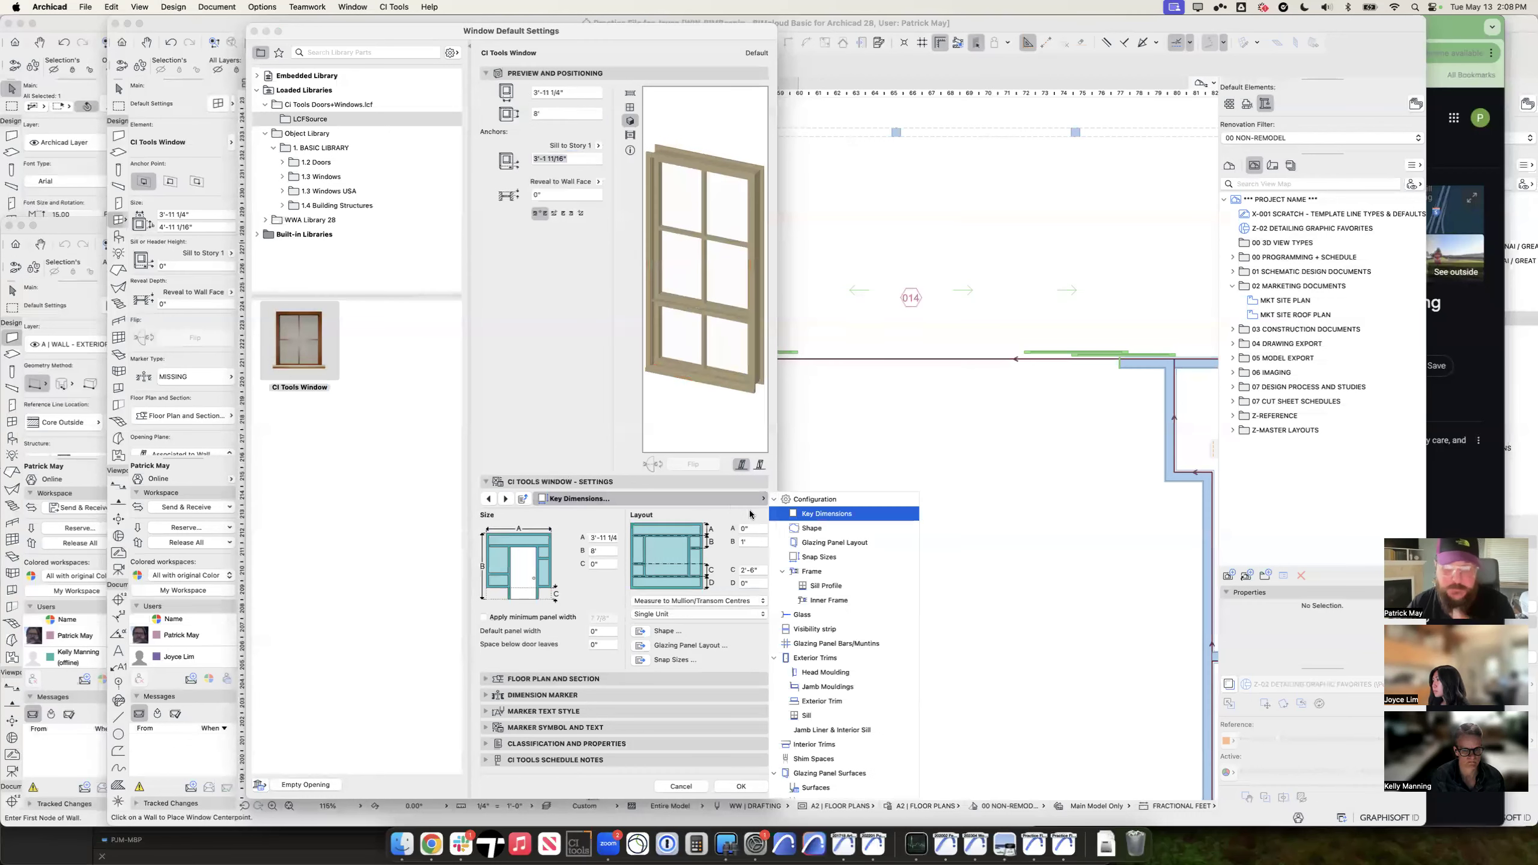
click(822, 544)
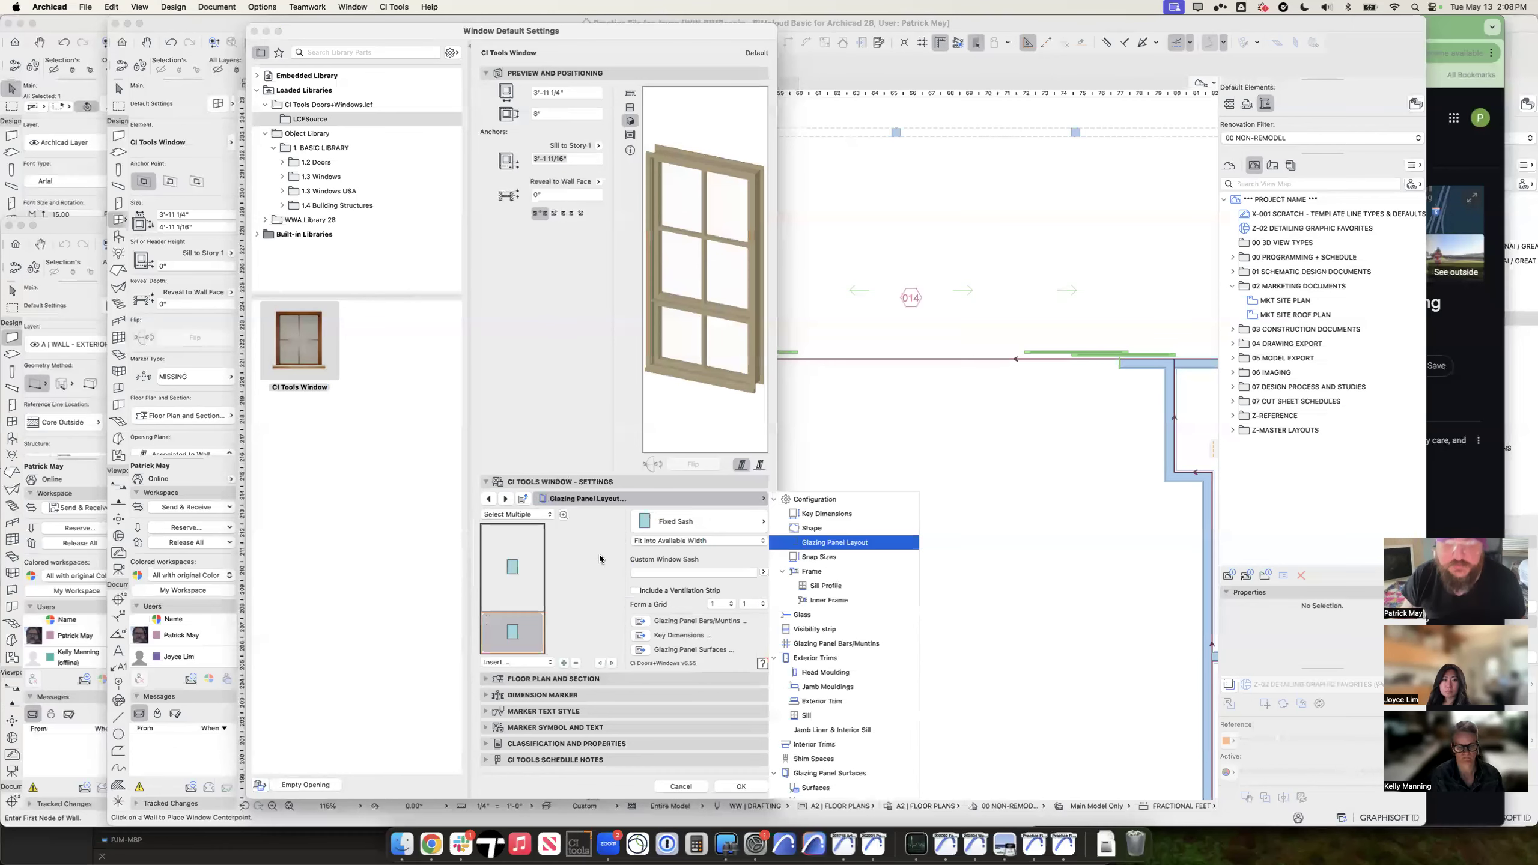
click(677, 524)
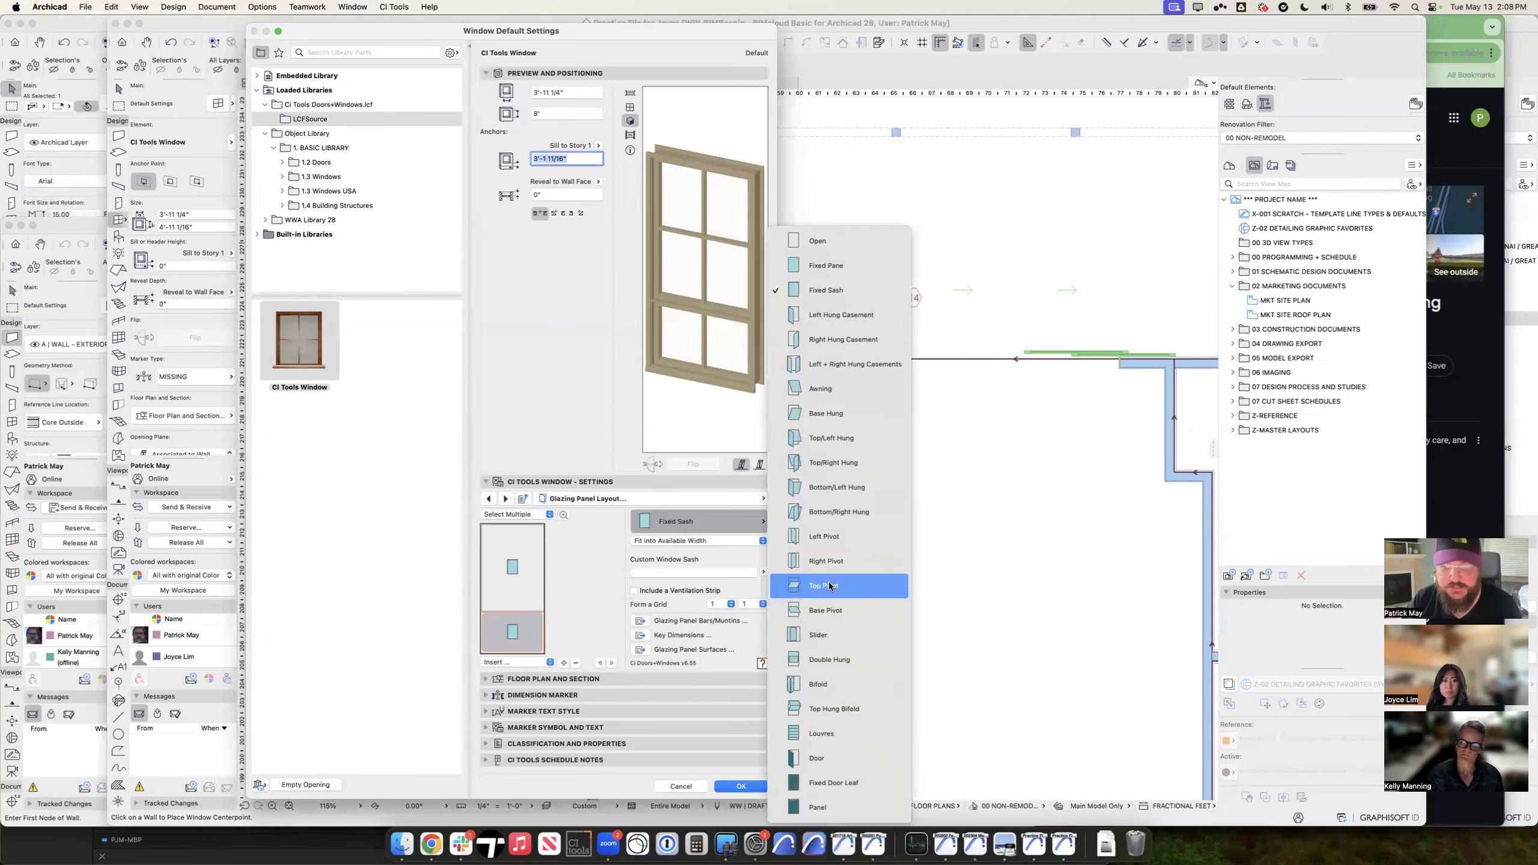
click(839, 804)
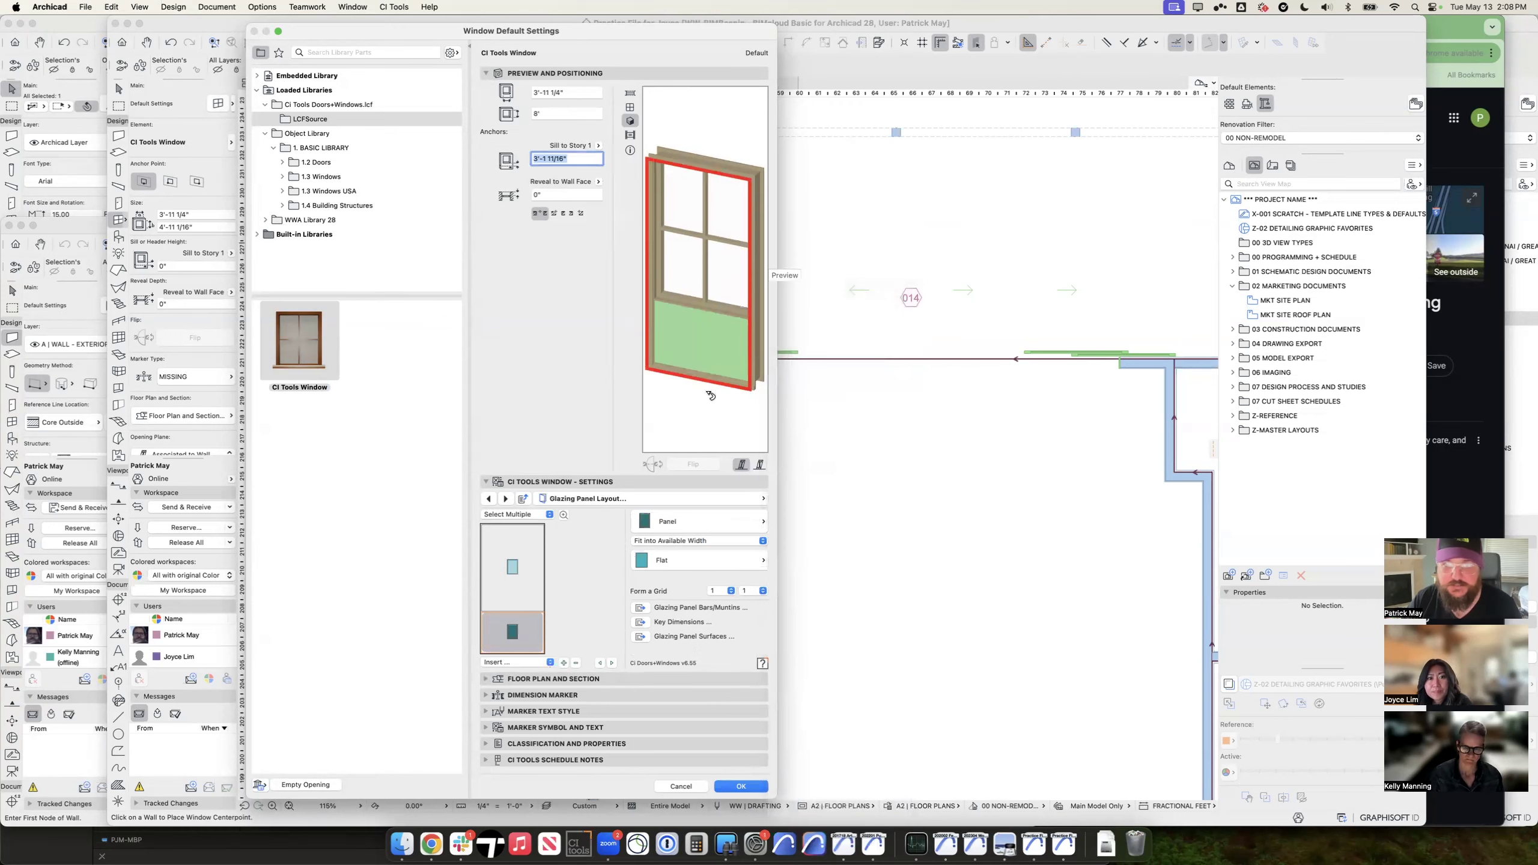
Step: Select the upper glazing panel in the layout and change its type to Double Hung
click(700, 523)
click(826, 580)
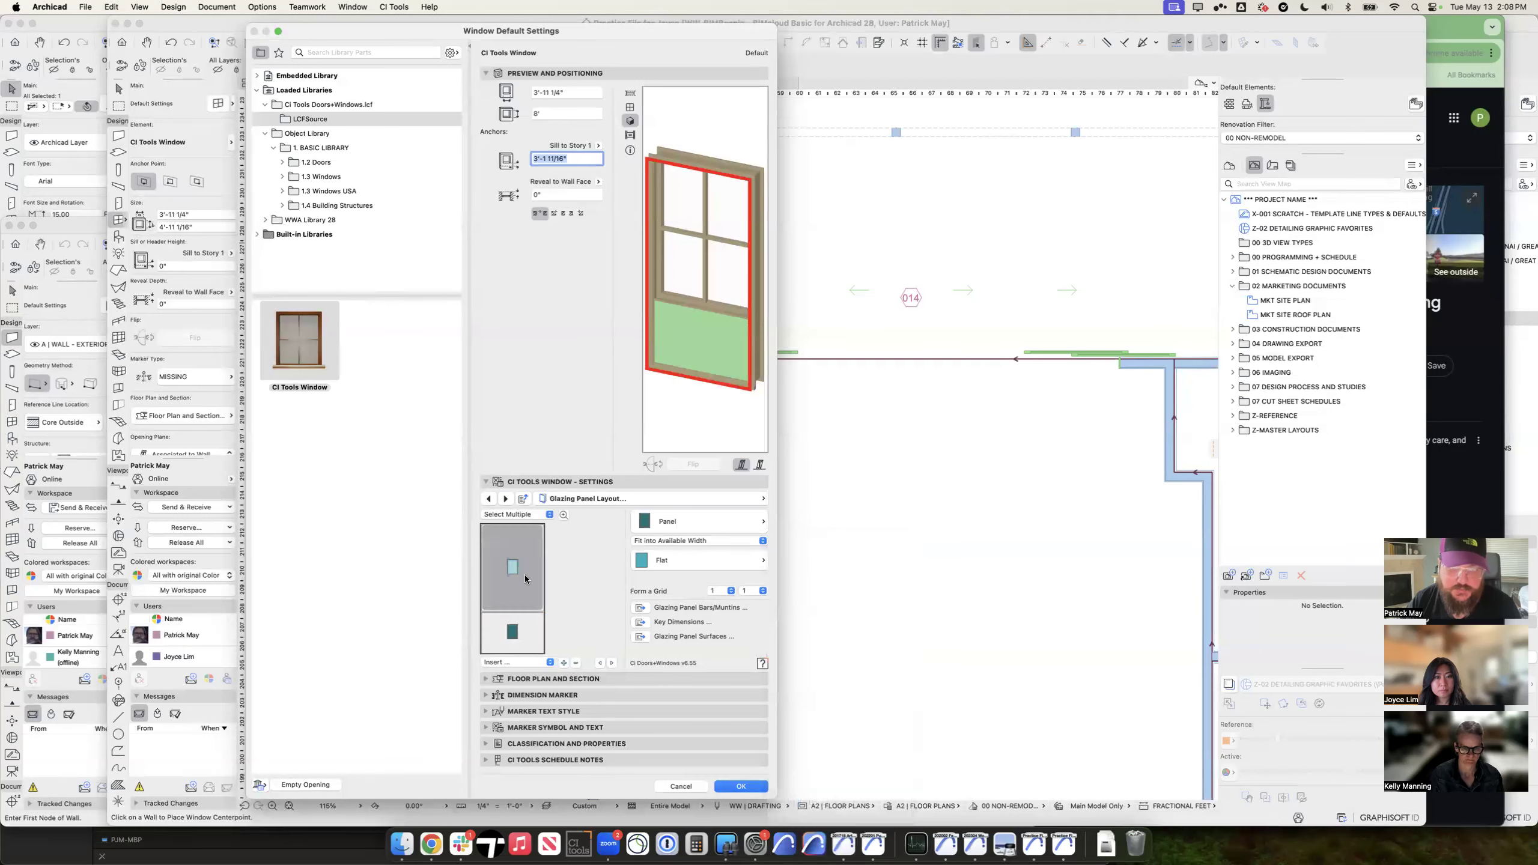
click(725, 520)
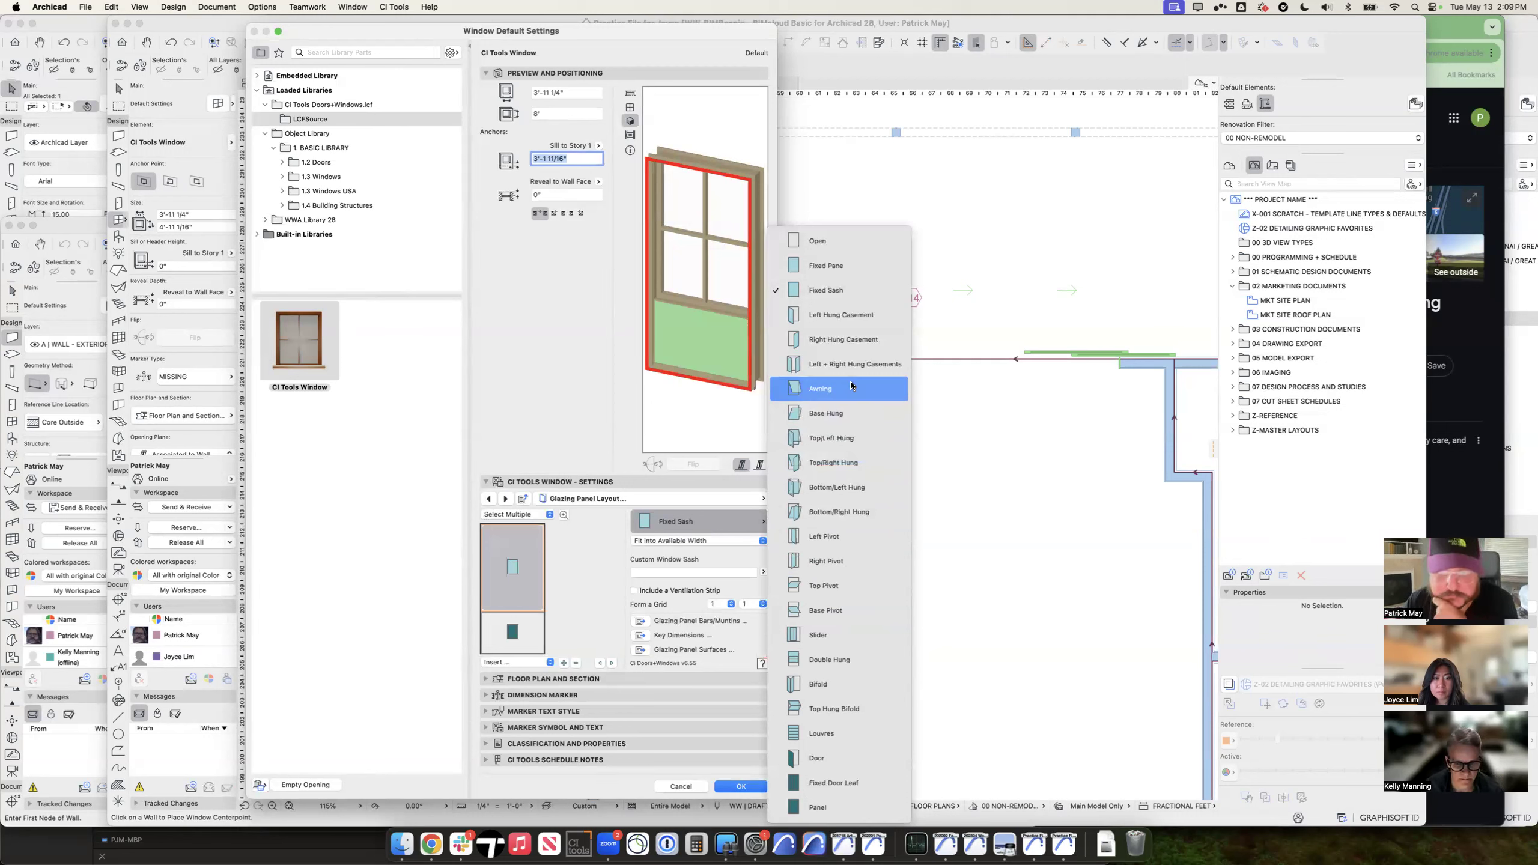
click(858, 664)
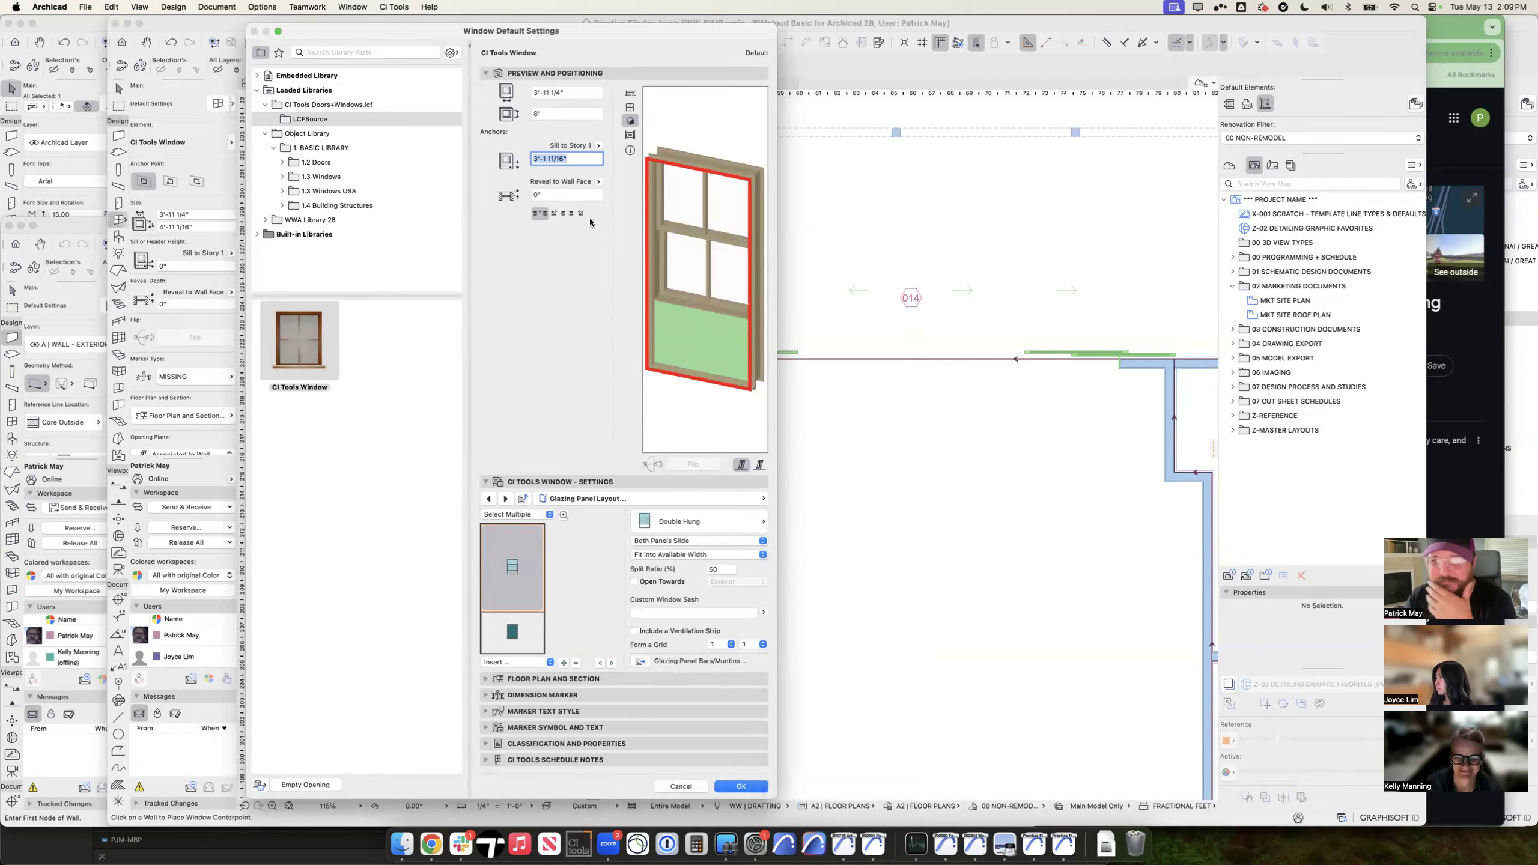
click(668, 522)
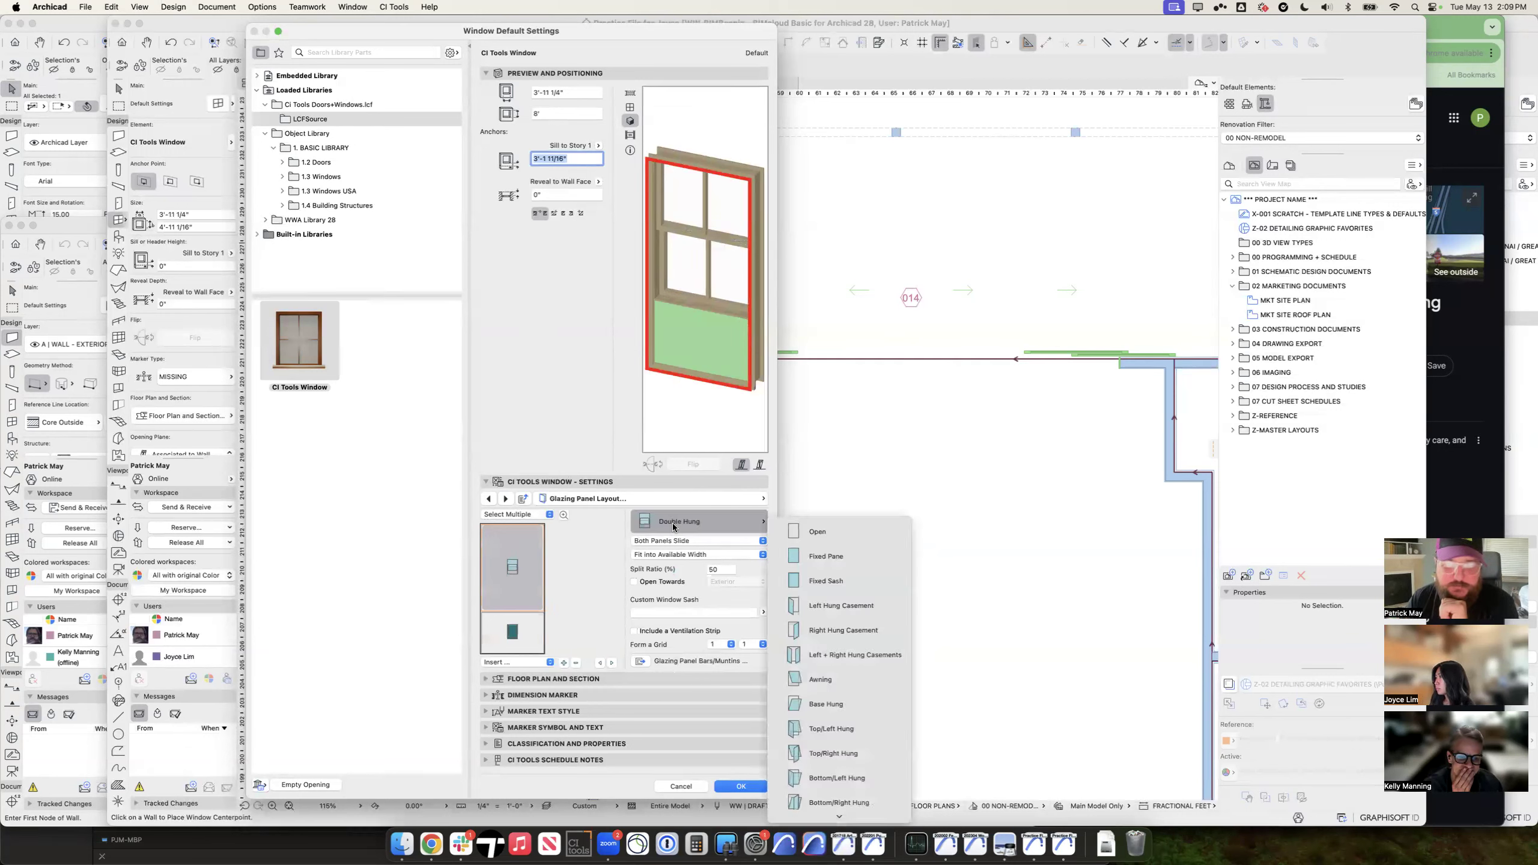
key(Escape)
Step: Display the upper panel's Glazing Panel Bars/Muntins settings and accept the window defaults
click(619, 498)
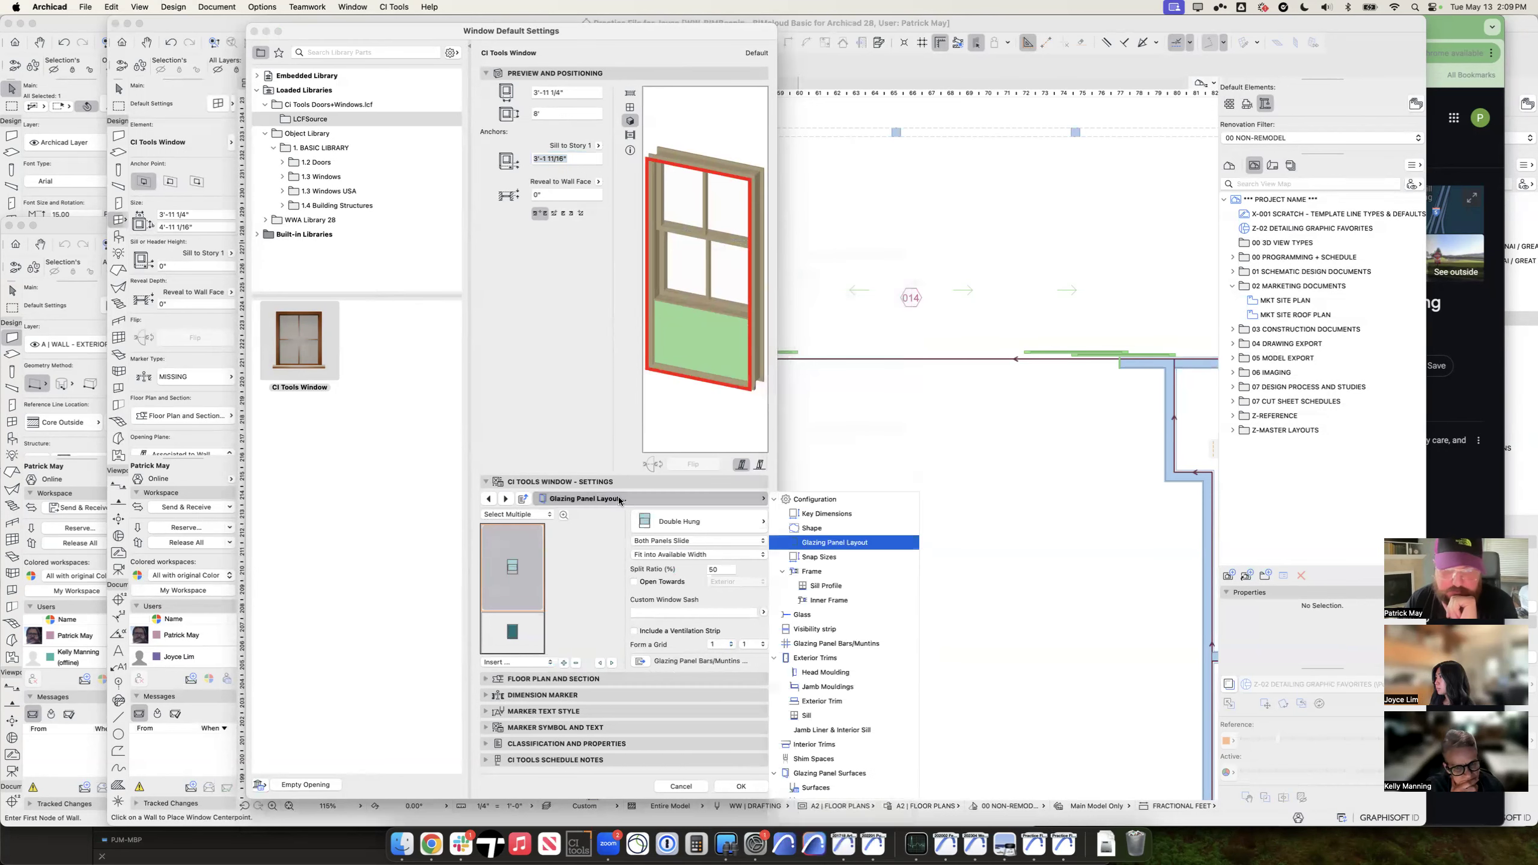
click(823, 642)
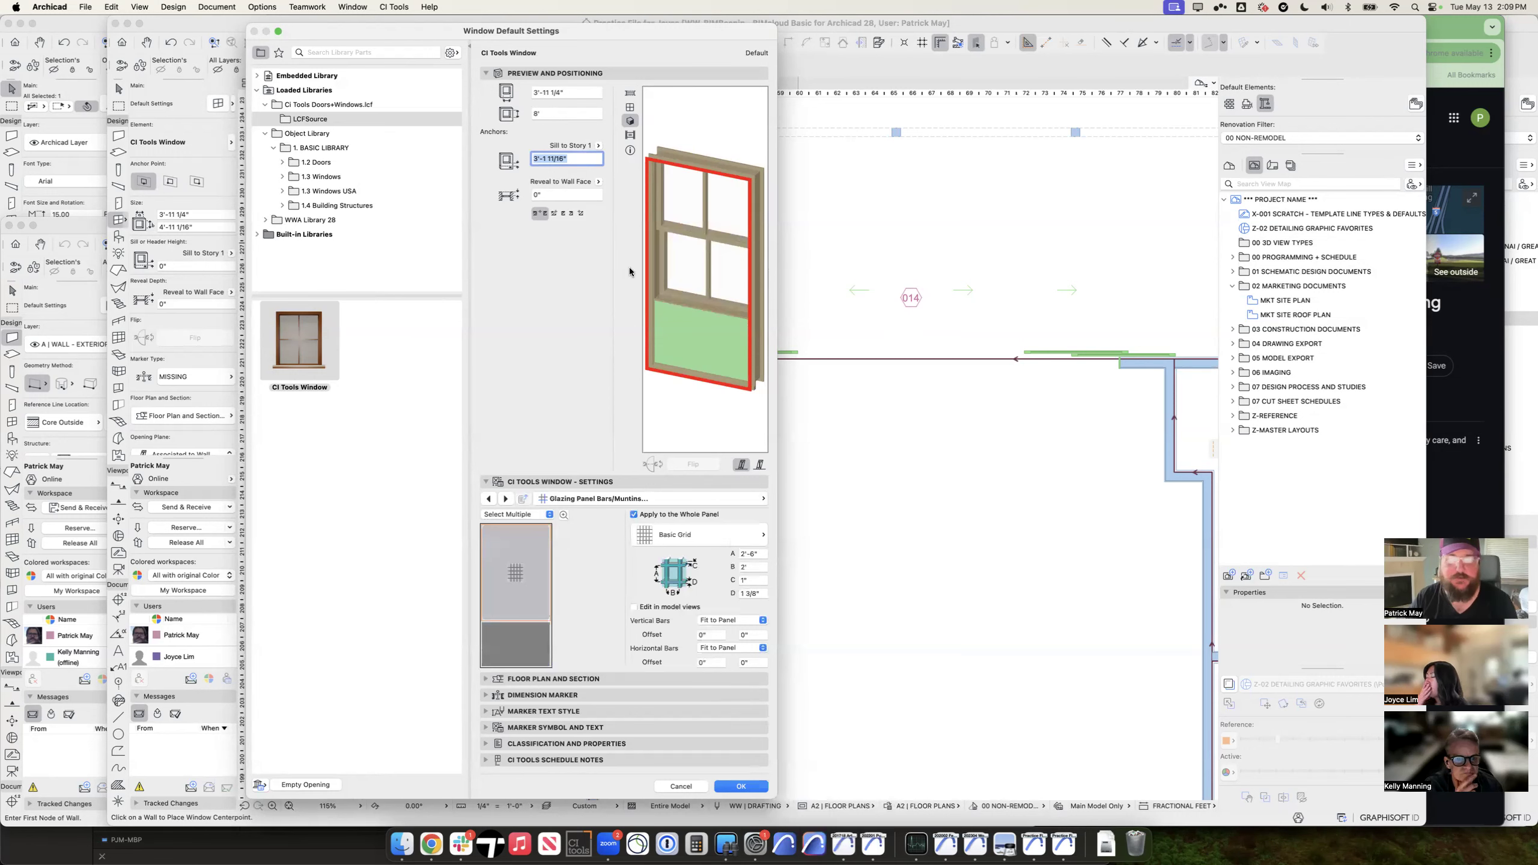
key(Return)
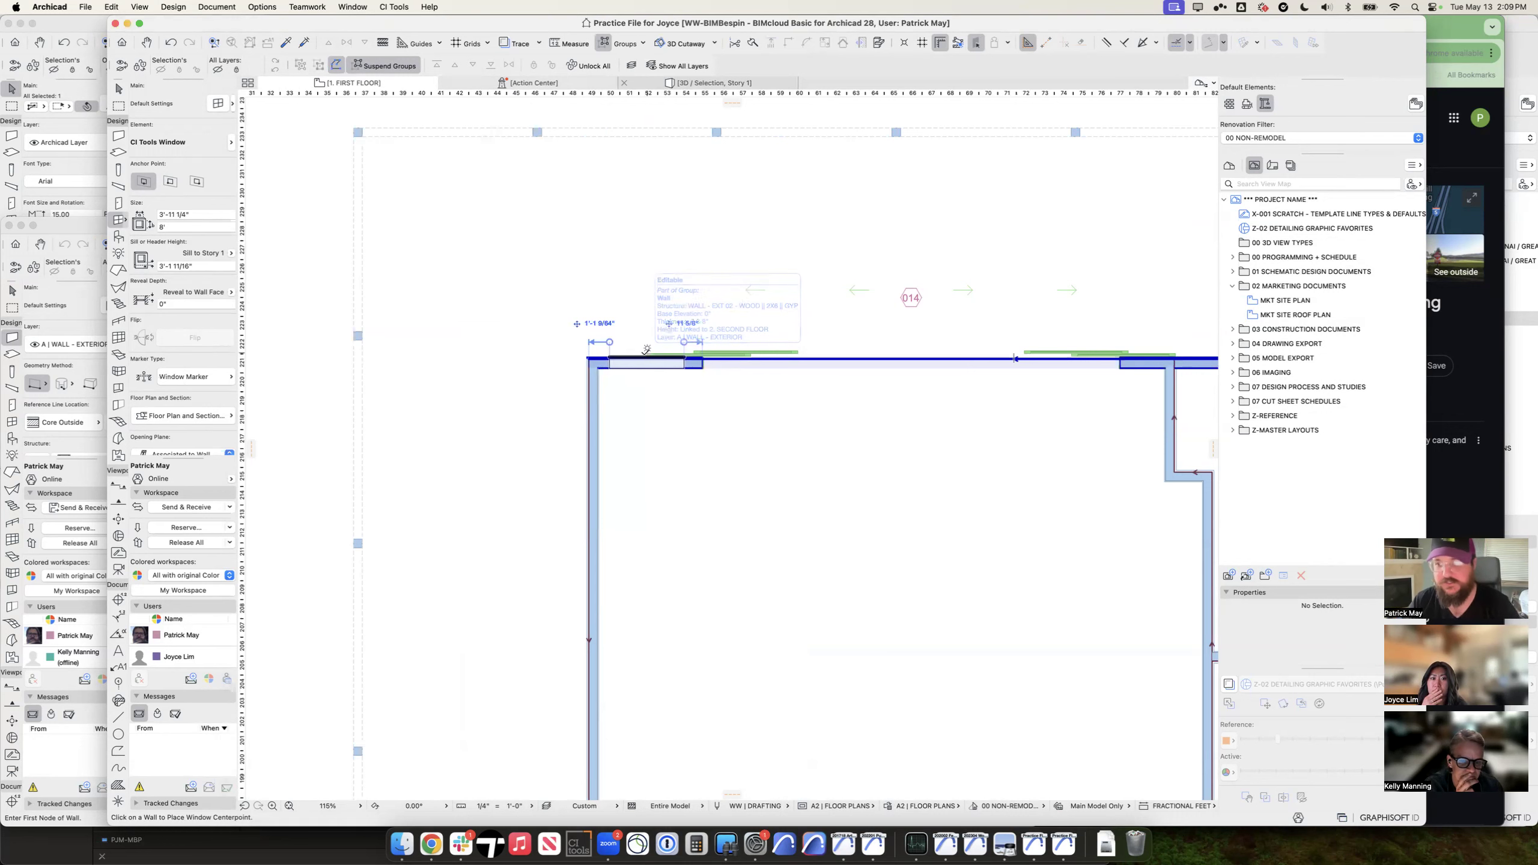
scroll(646, 356, down, 2)
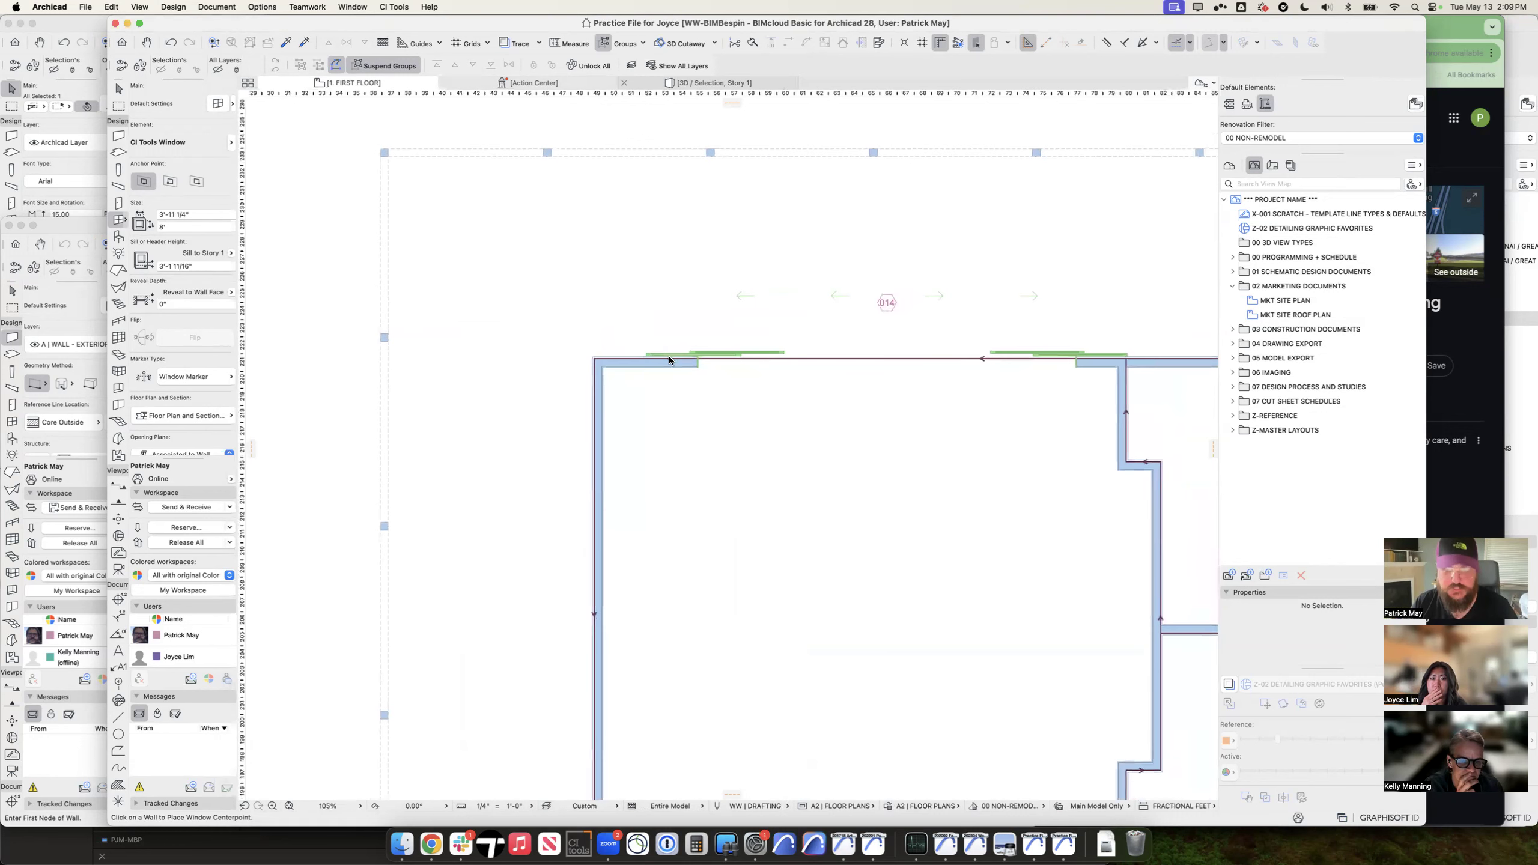
key(super+t)
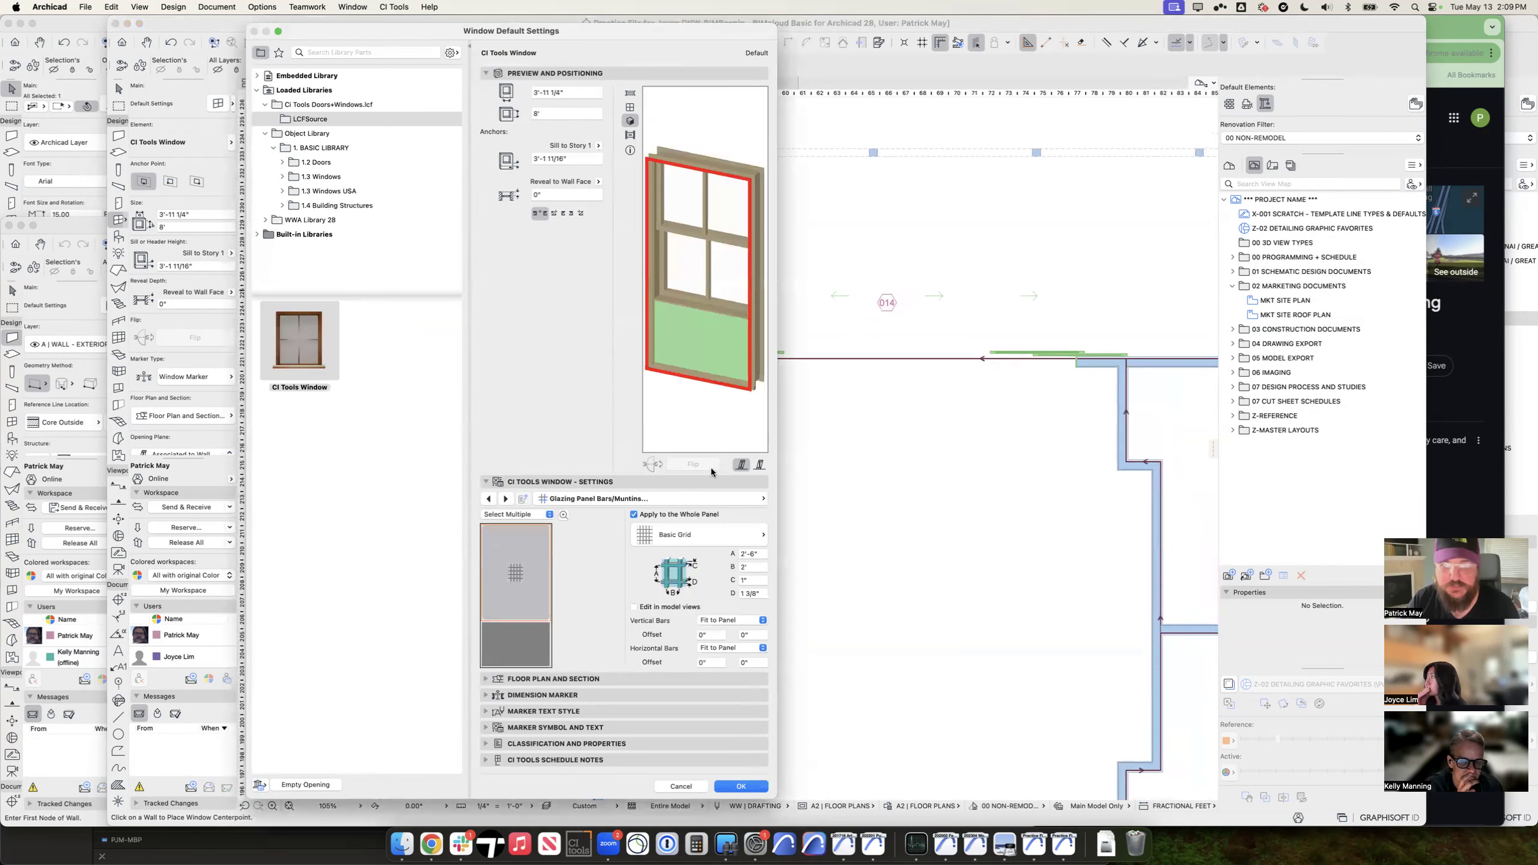
click(685, 498)
scroll(812, 618, down, 5)
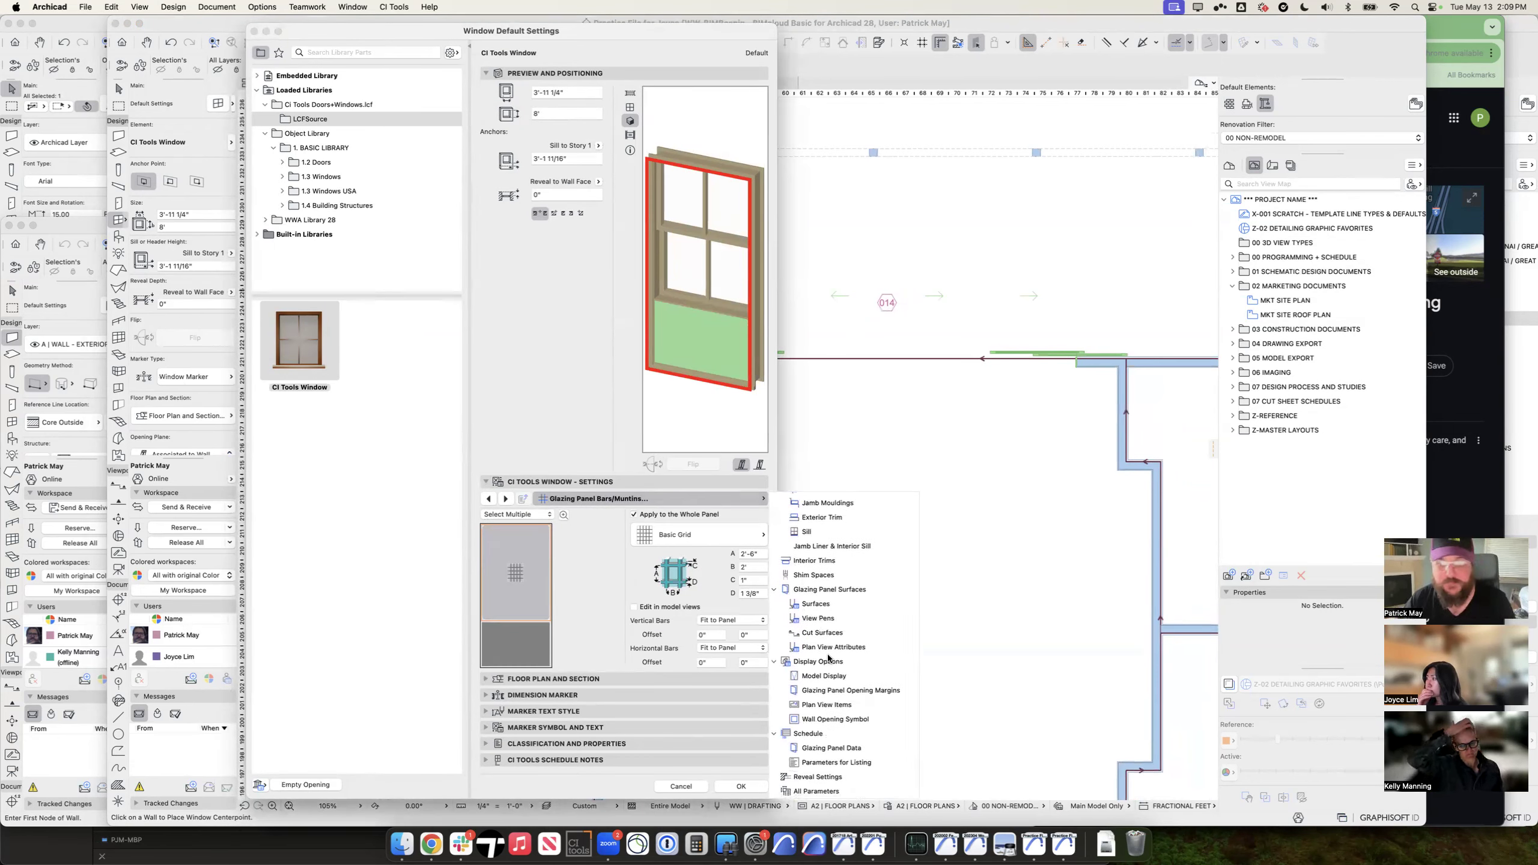
key(Escape)
key(Escape)
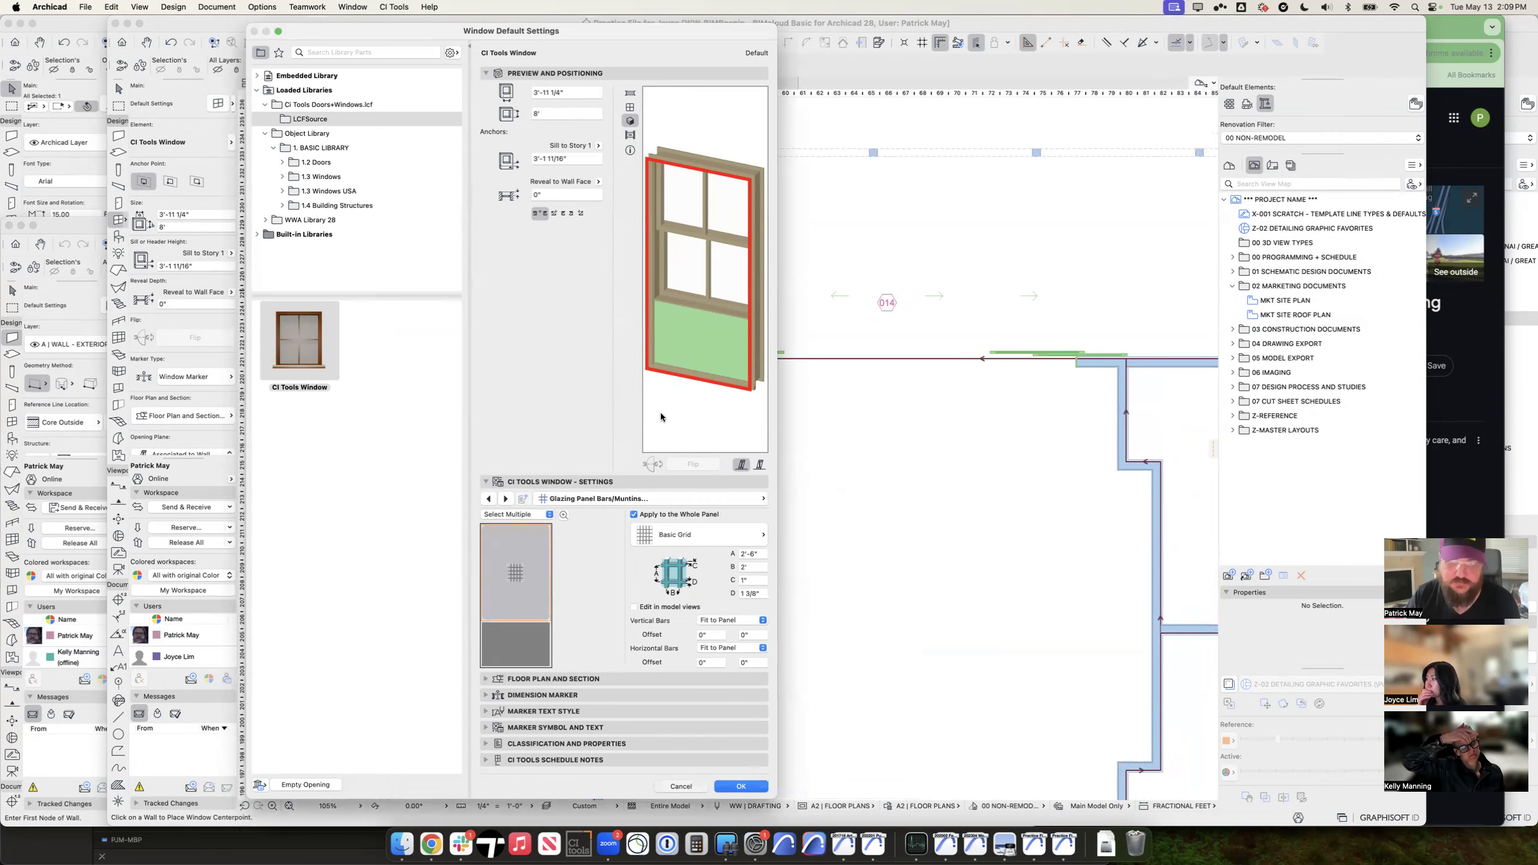
Step: Place the configured window in the short wall segment at the plan's upper-left corner, oriented toward the outside
click(646, 362)
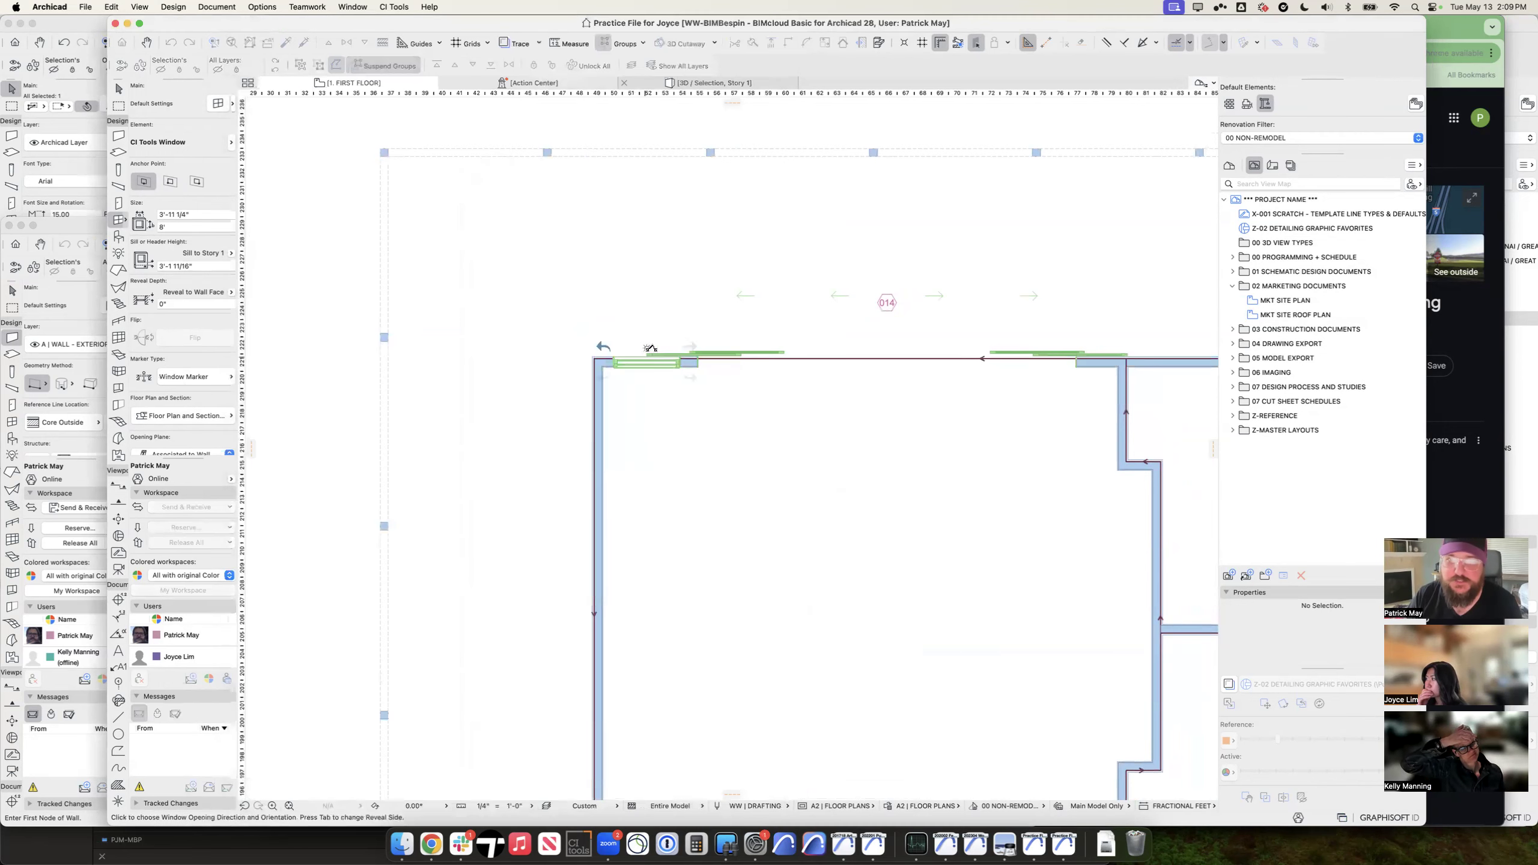
click(599, 291)
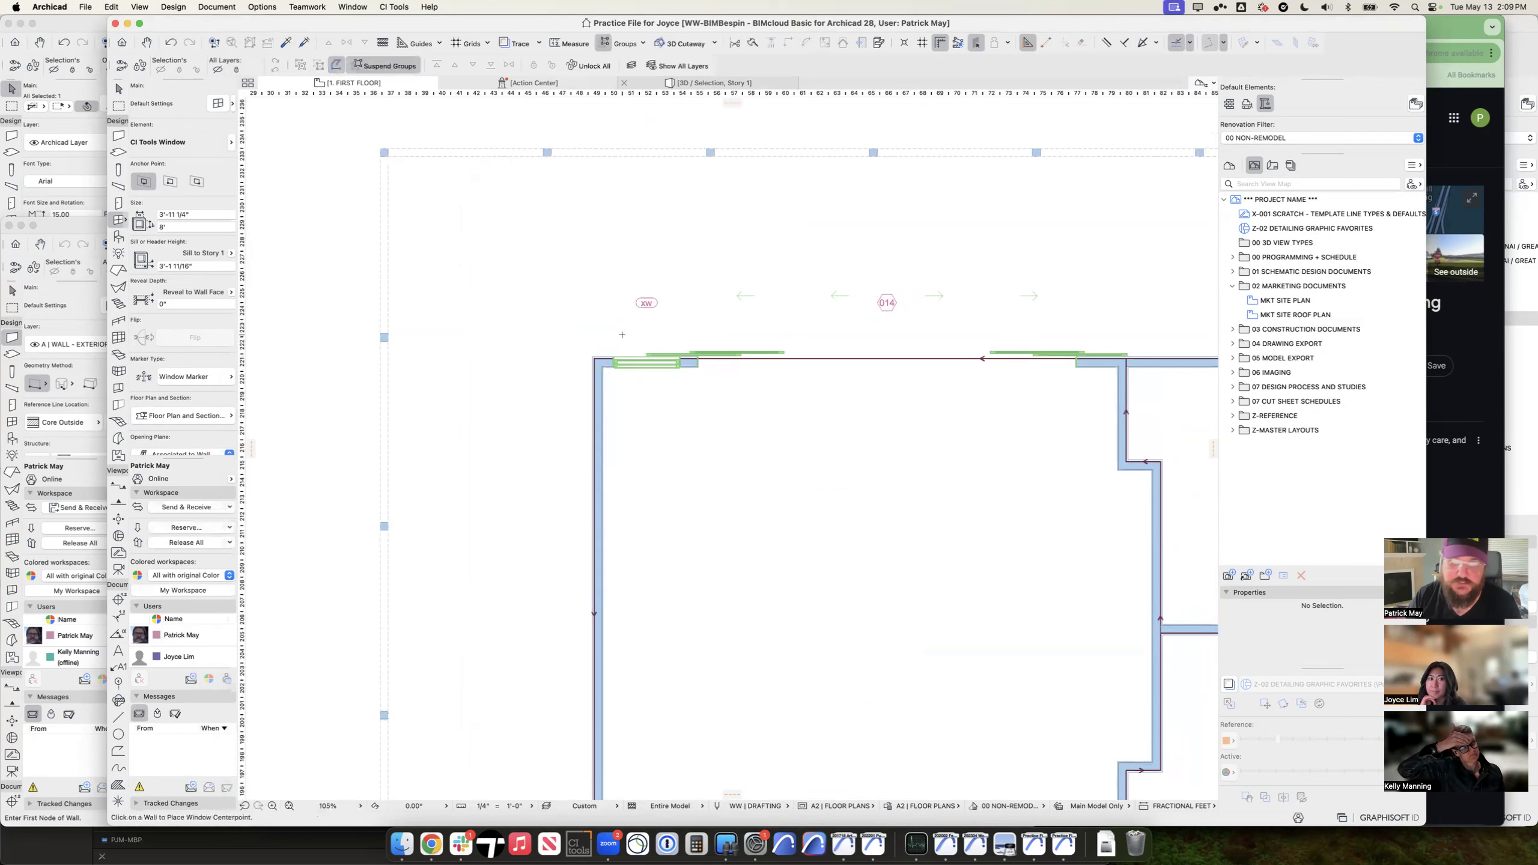
key(Escape)
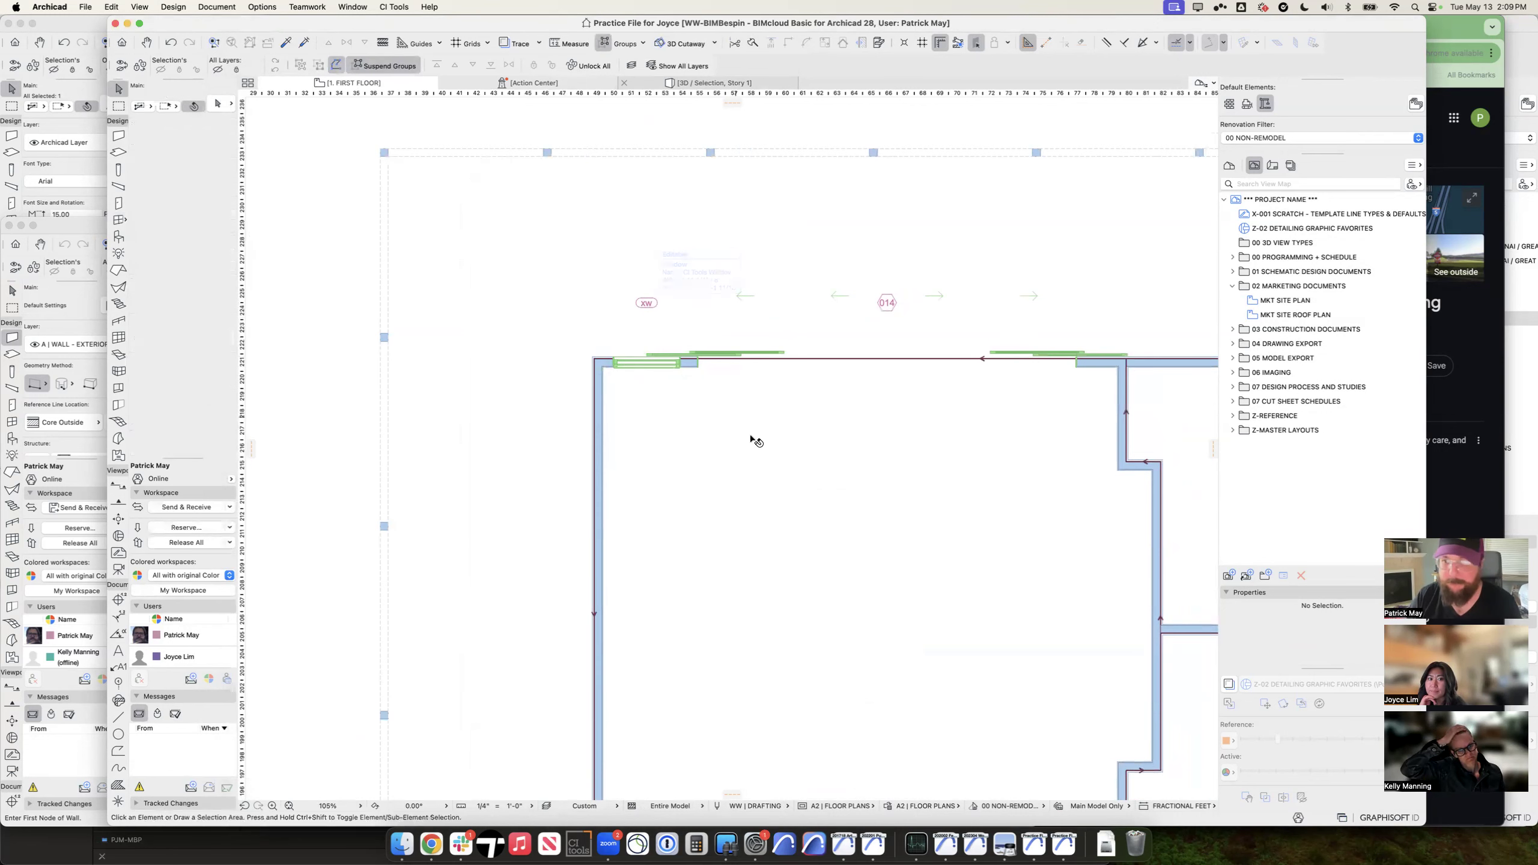
Step: Open the settings of the window placed in the upper-left wall segment and display its Shape options
middle_drag(756, 441, 775, 419)
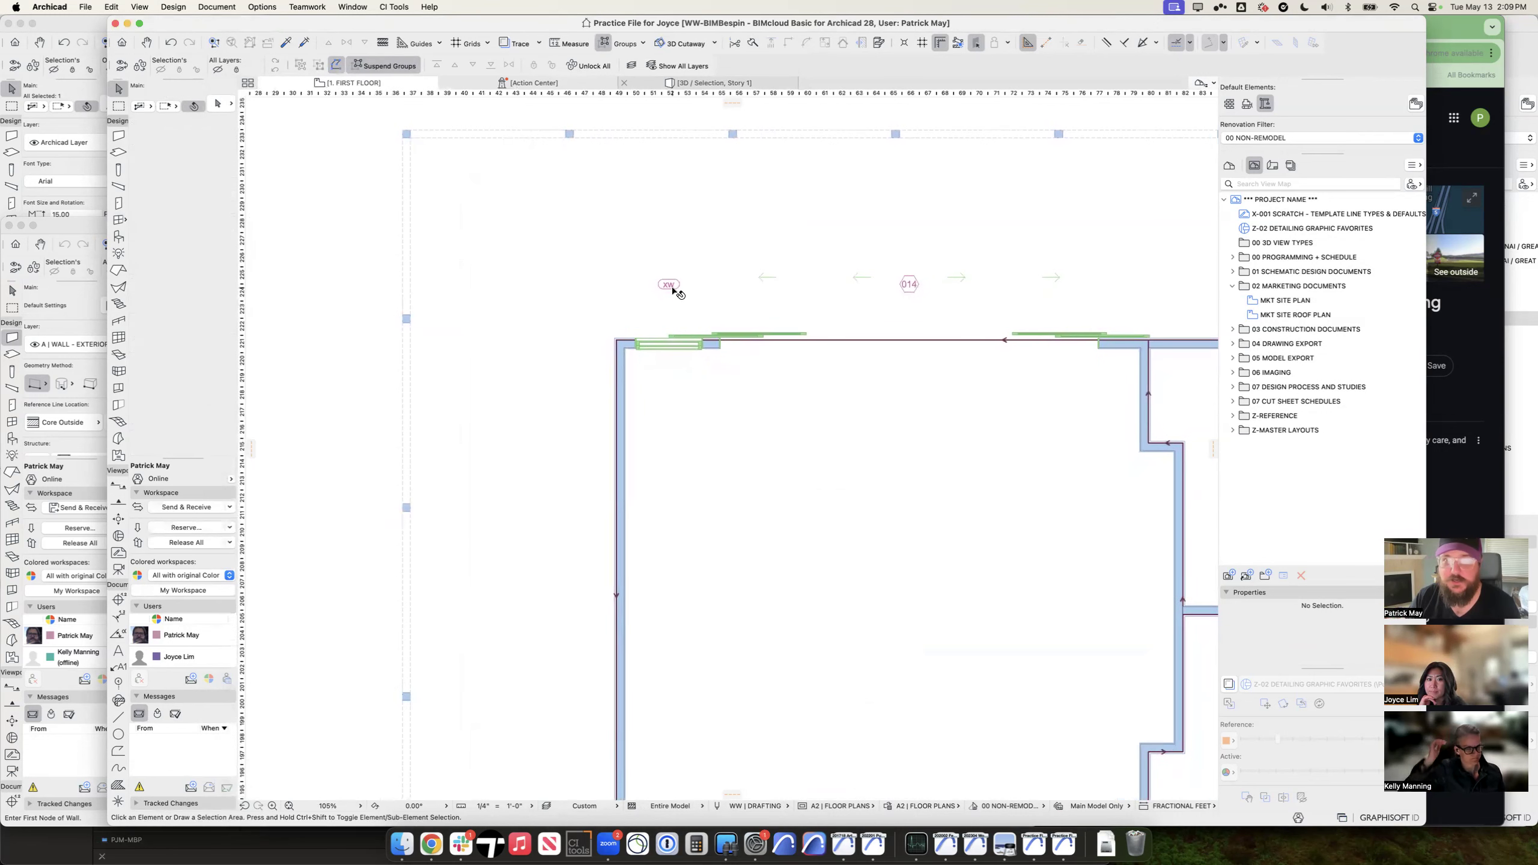
middle_drag(925, 387, 935, 375)
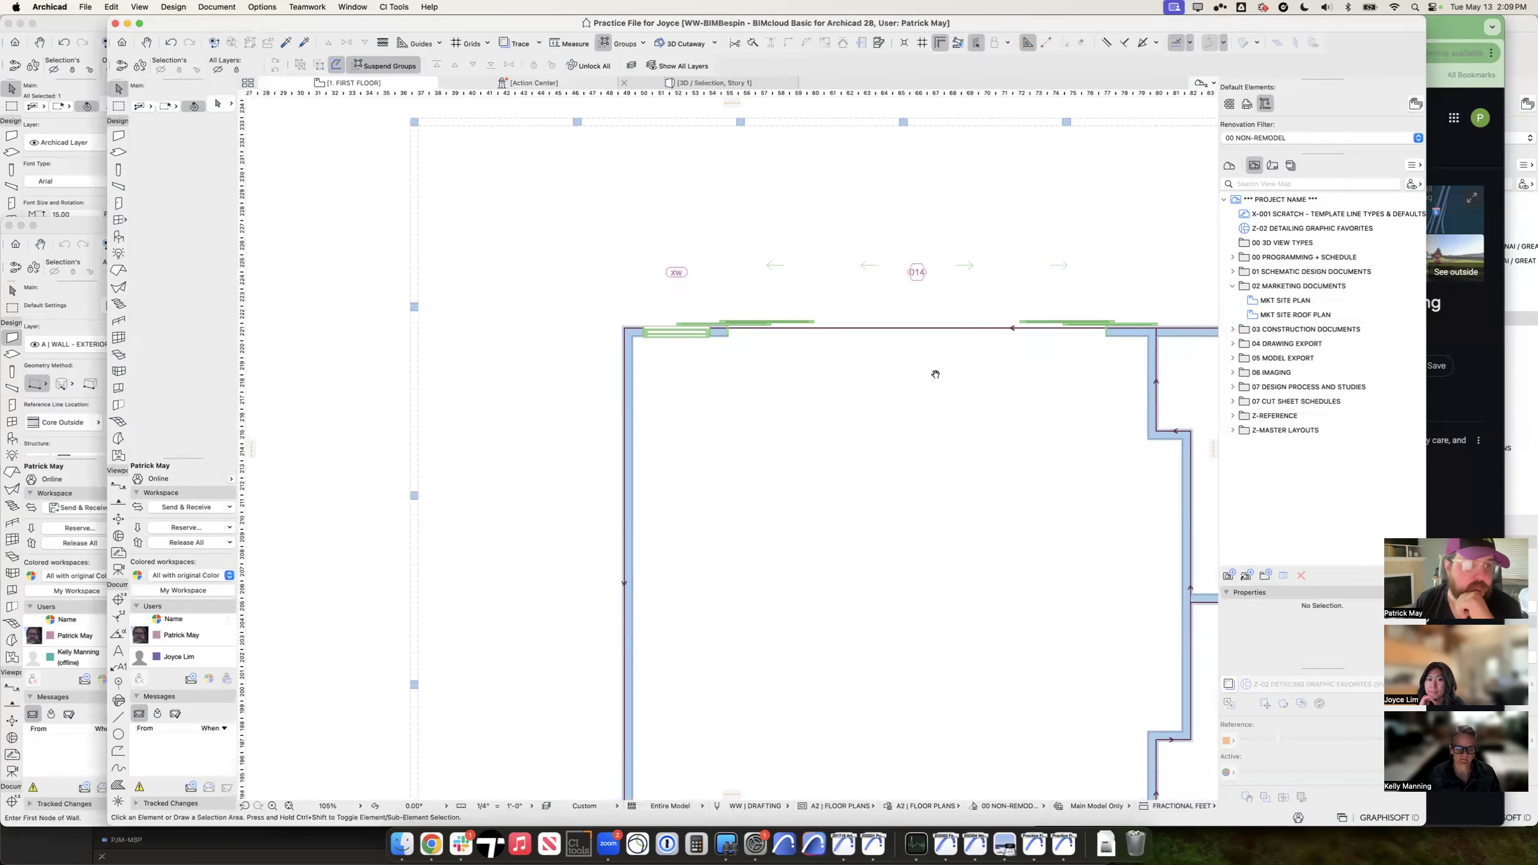
click(677, 273)
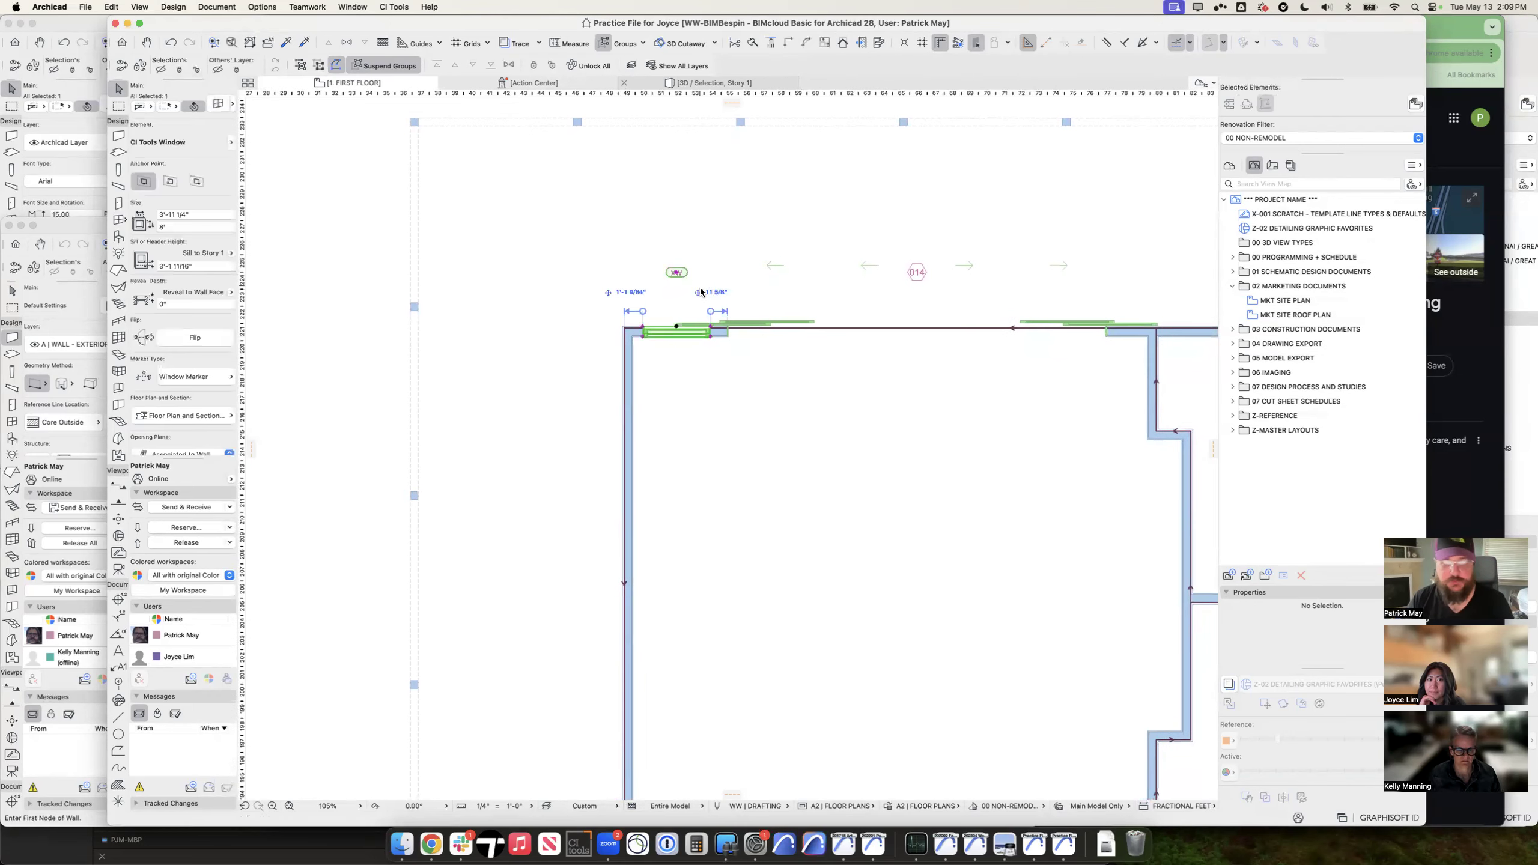
key(super+t)
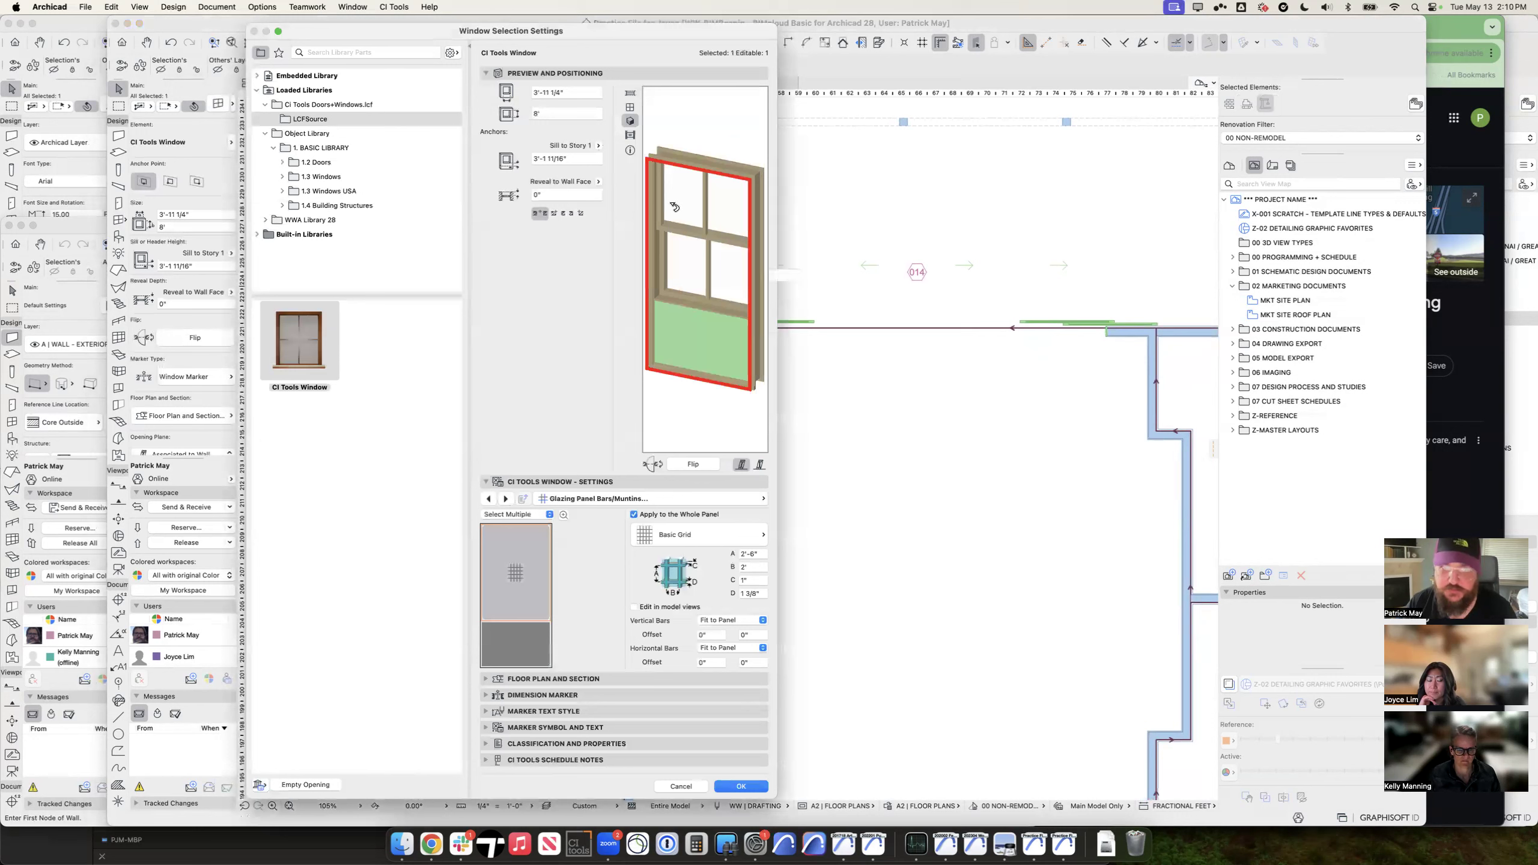
click(647, 498)
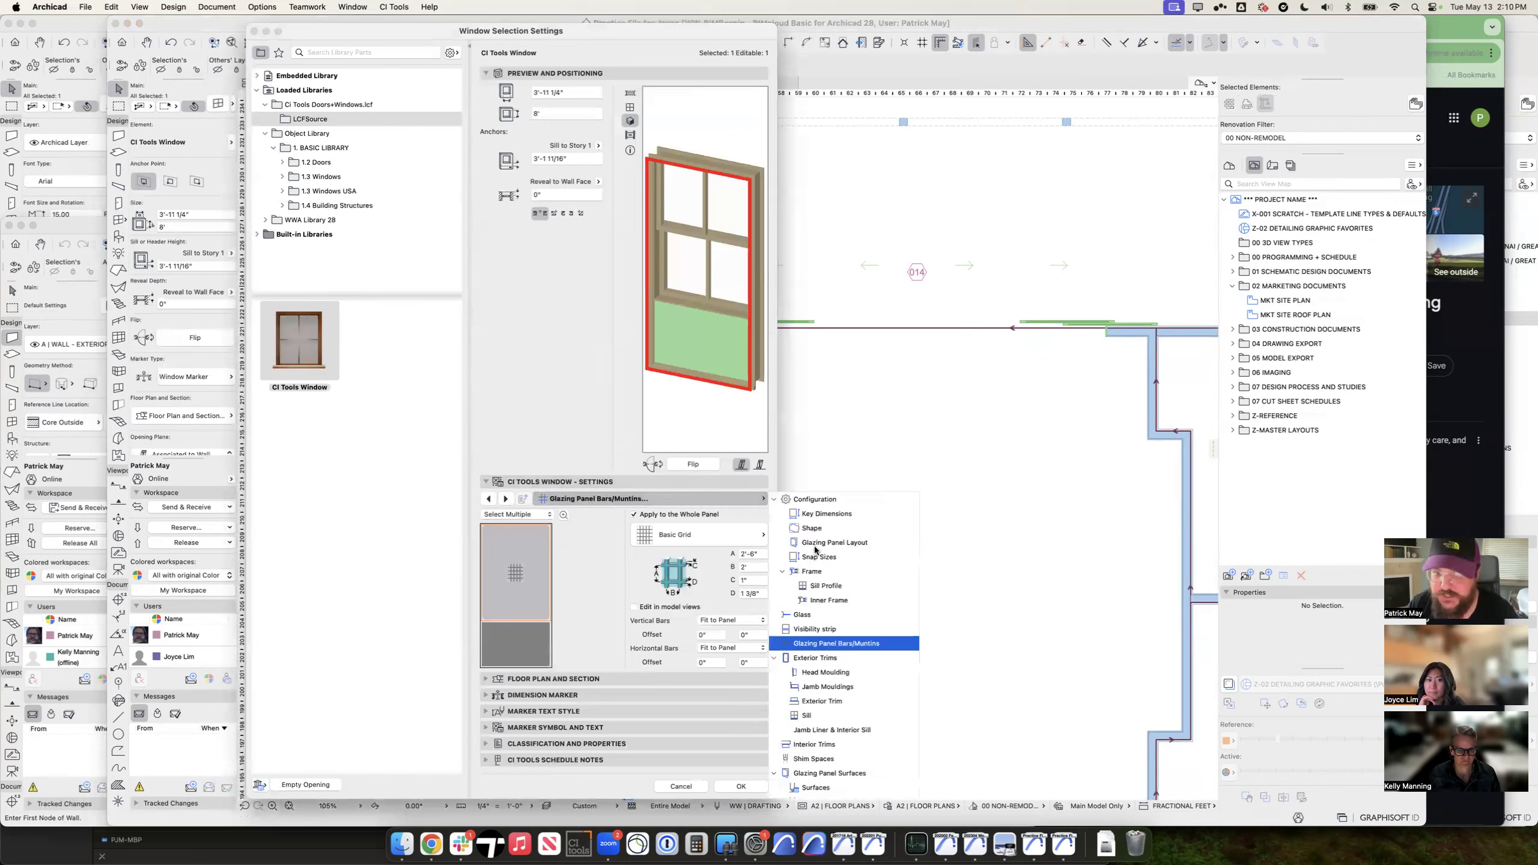
click(809, 543)
click(812, 527)
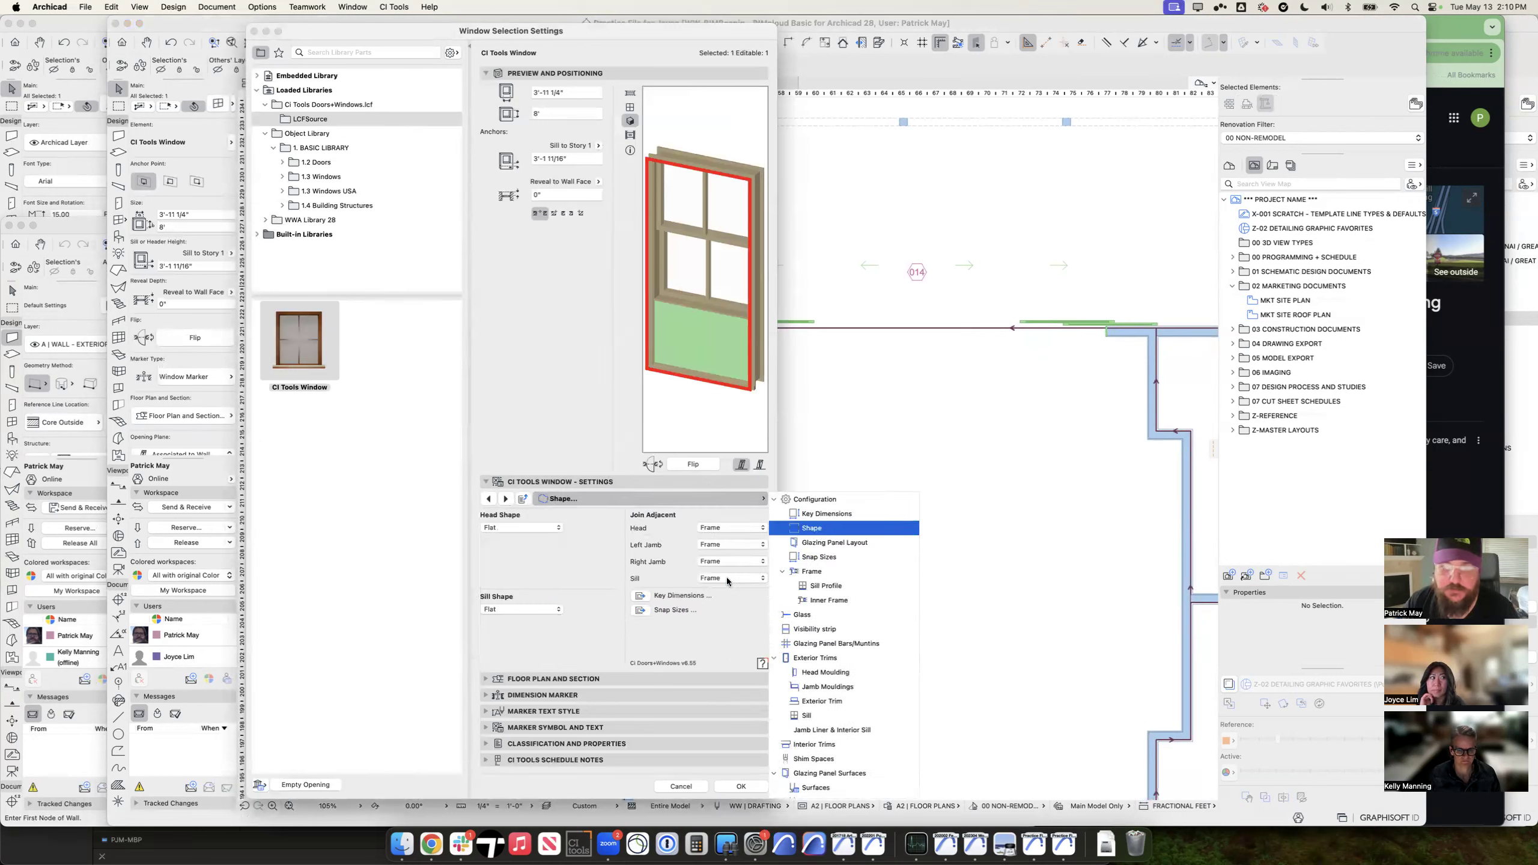
Step: Try the Gable head shape on the window and leave its settings without applying the change
click(500, 527)
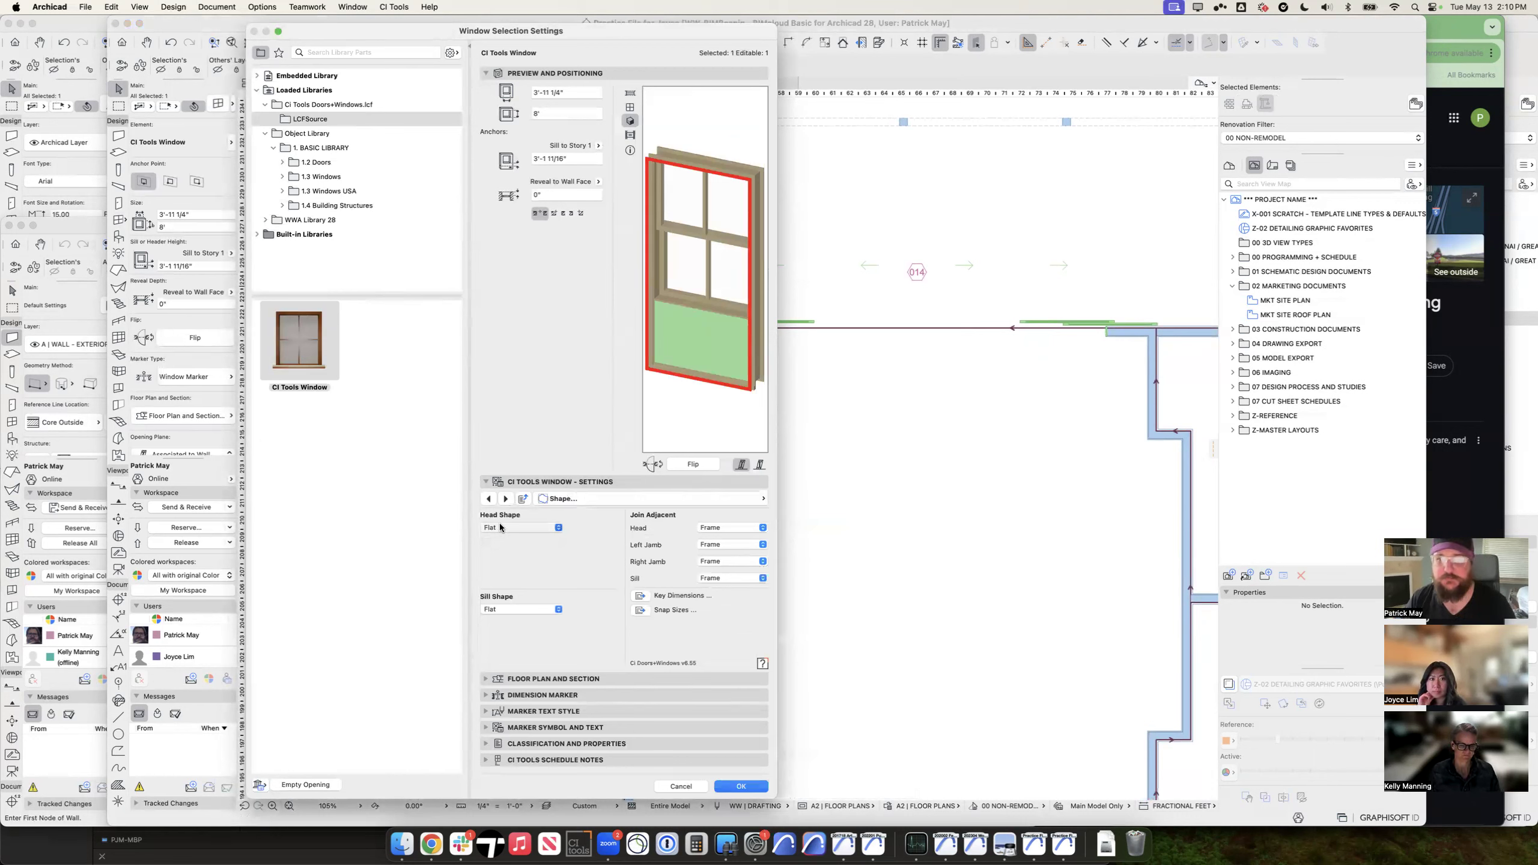
click(500, 527)
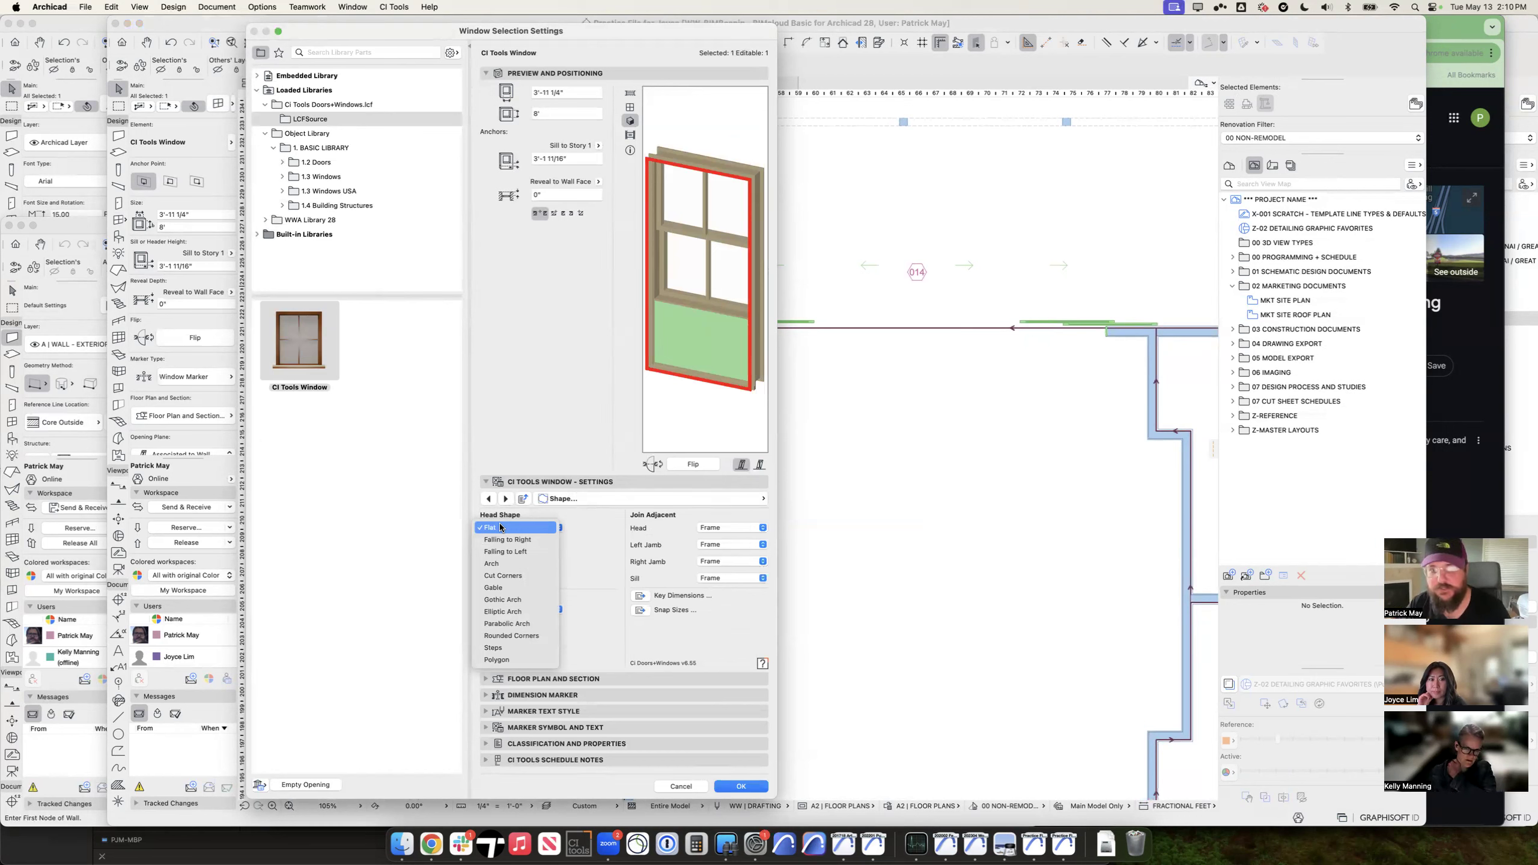
click(521, 589)
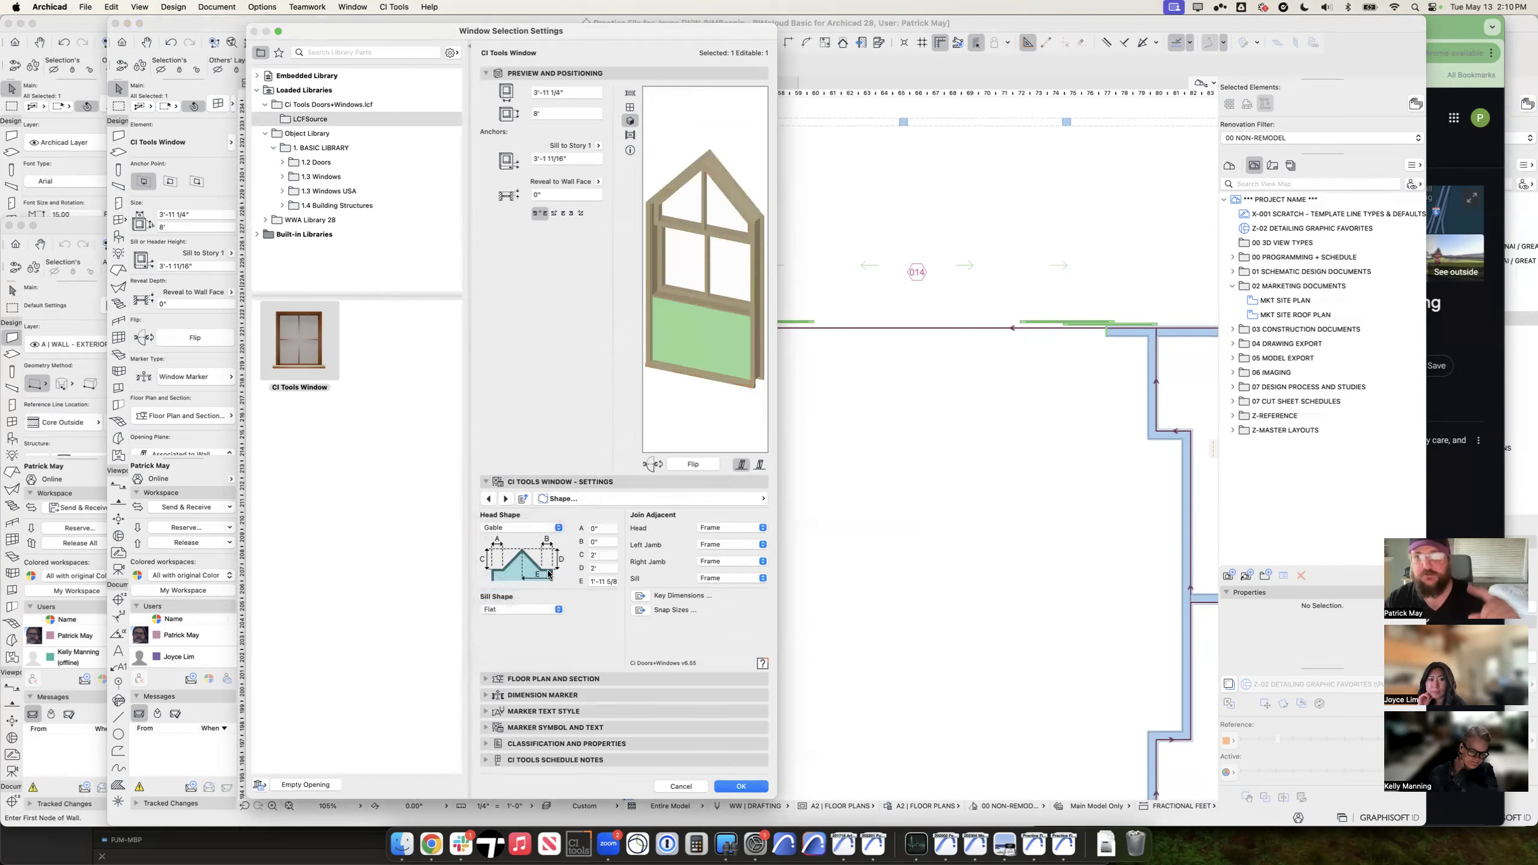
key(Escape)
key(Escape)
Step: Activate the Roof tool and set its geometry method to Single-Plane
middle_drag(856, 485, 669, 418)
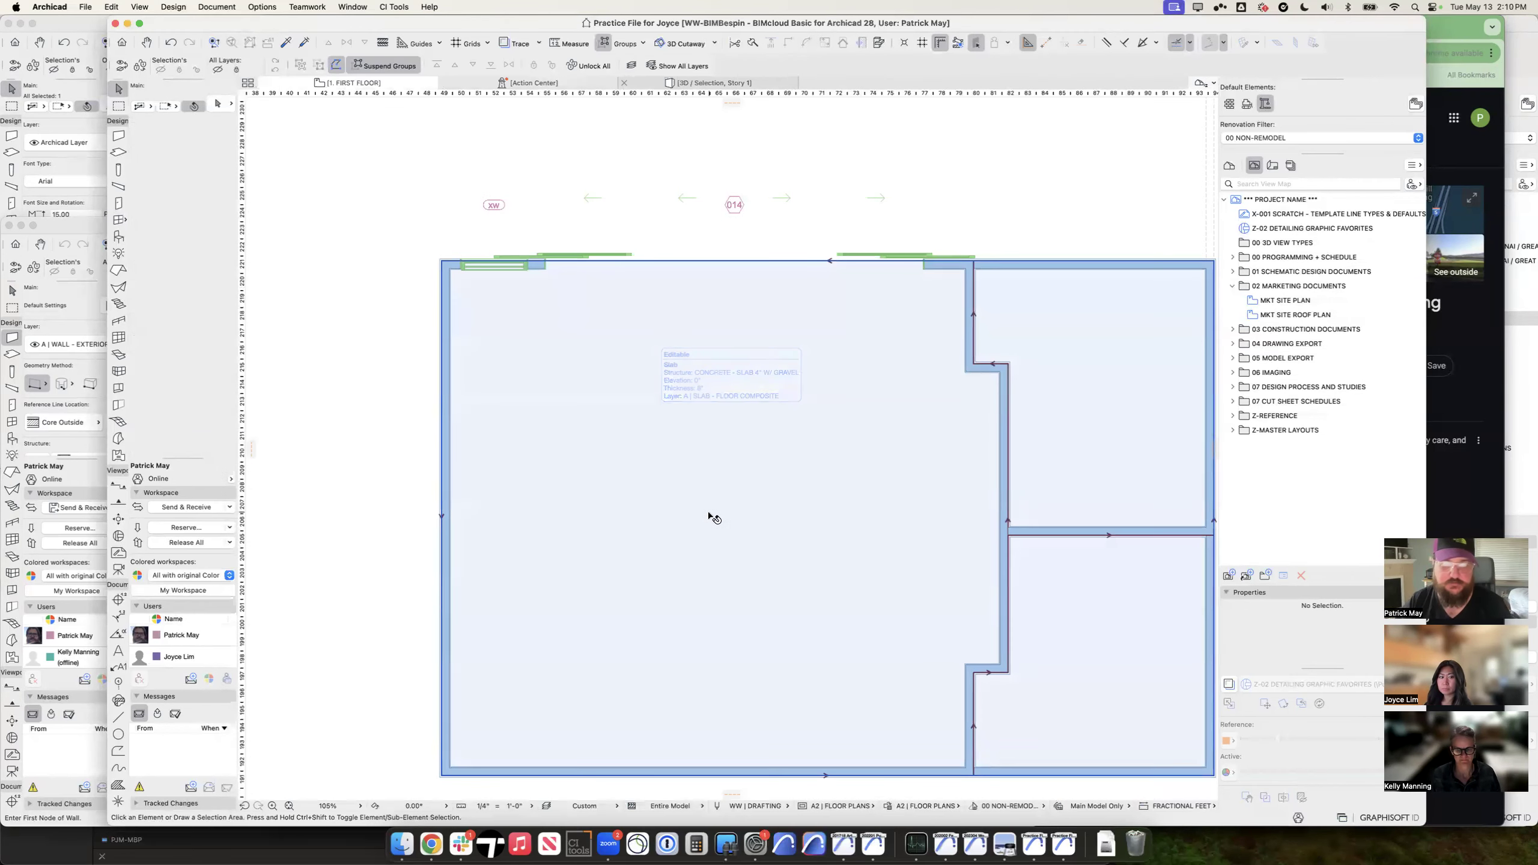
scroll(712, 517, down, 2)
middle_drag(720, 498, 769, 491)
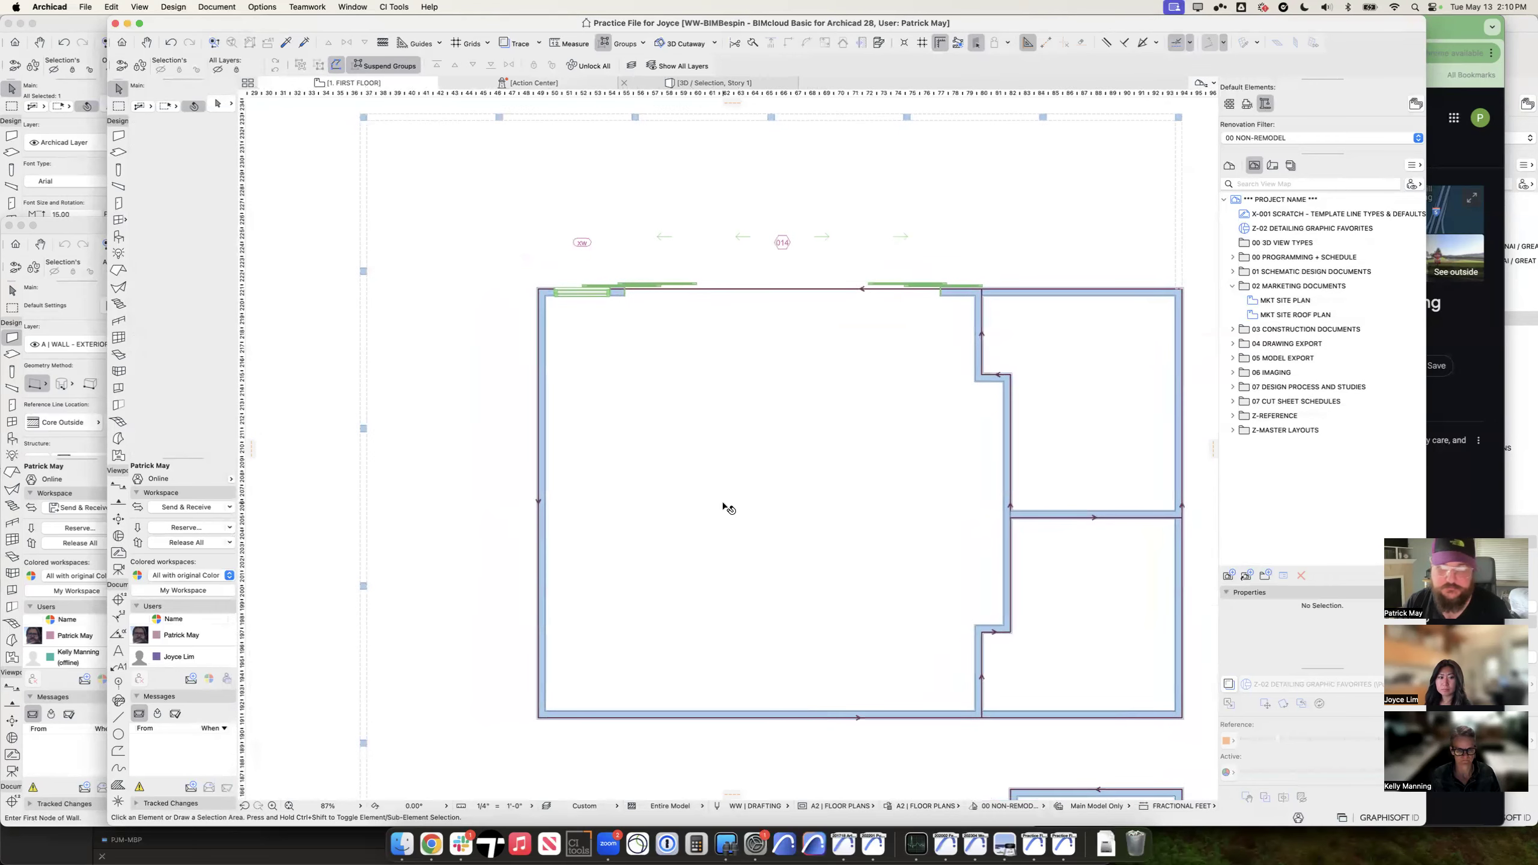
scroll(730, 506, down, 4)
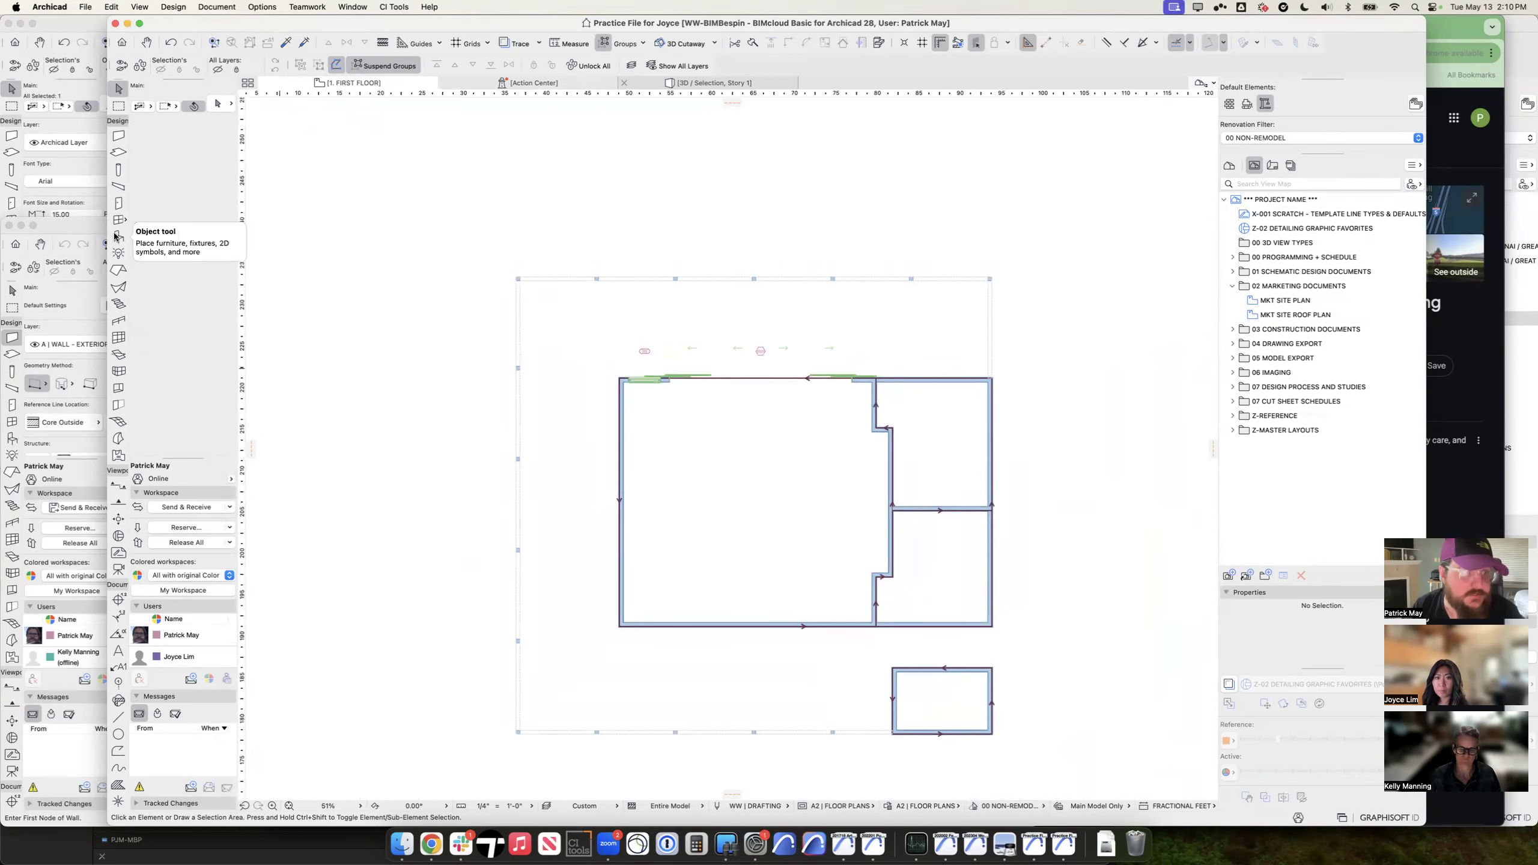
click(118, 272)
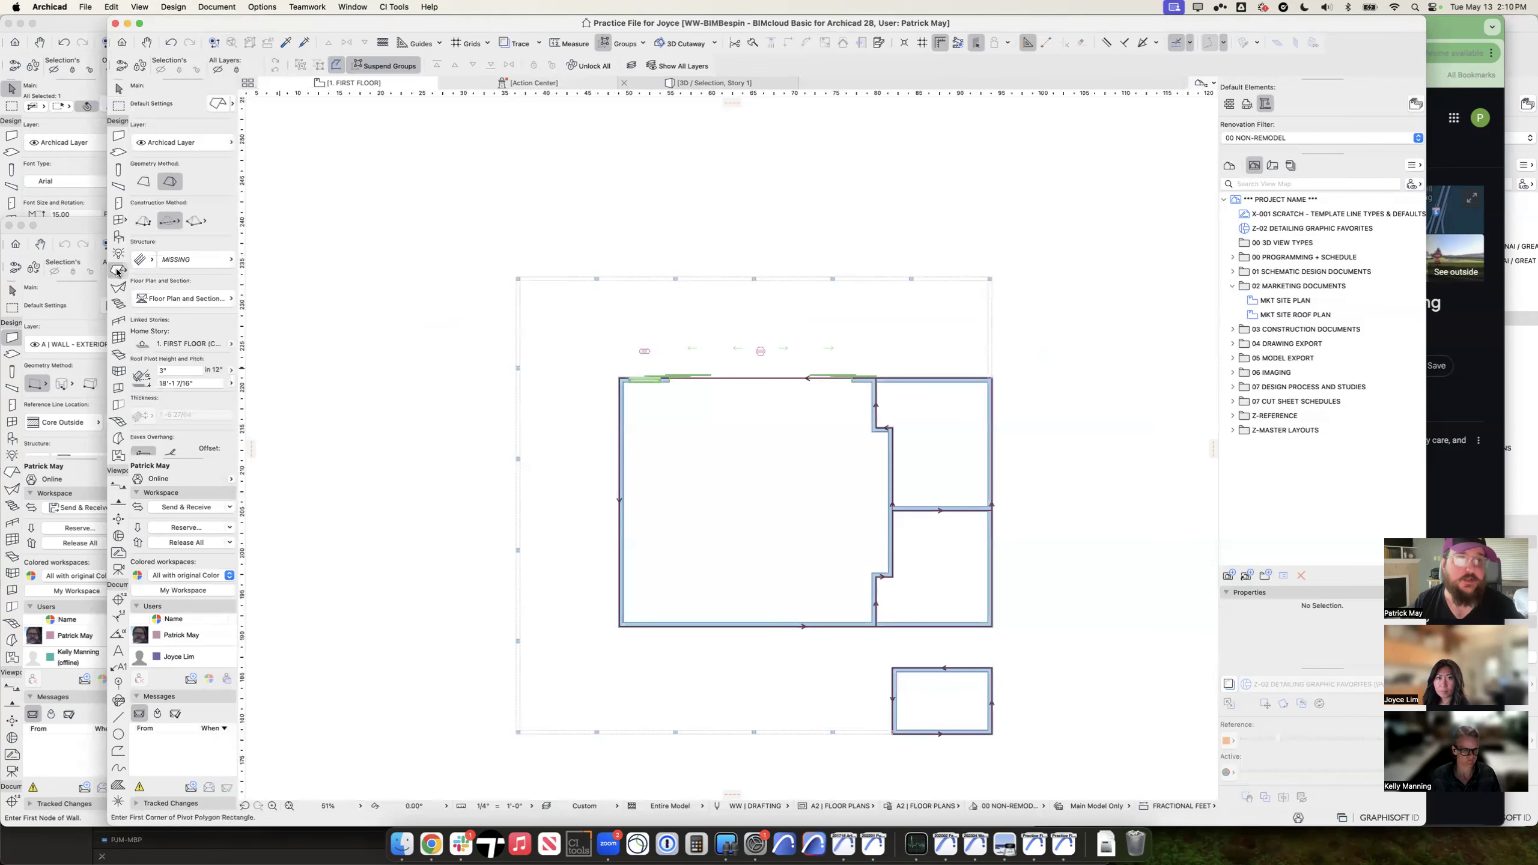
click(145, 183)
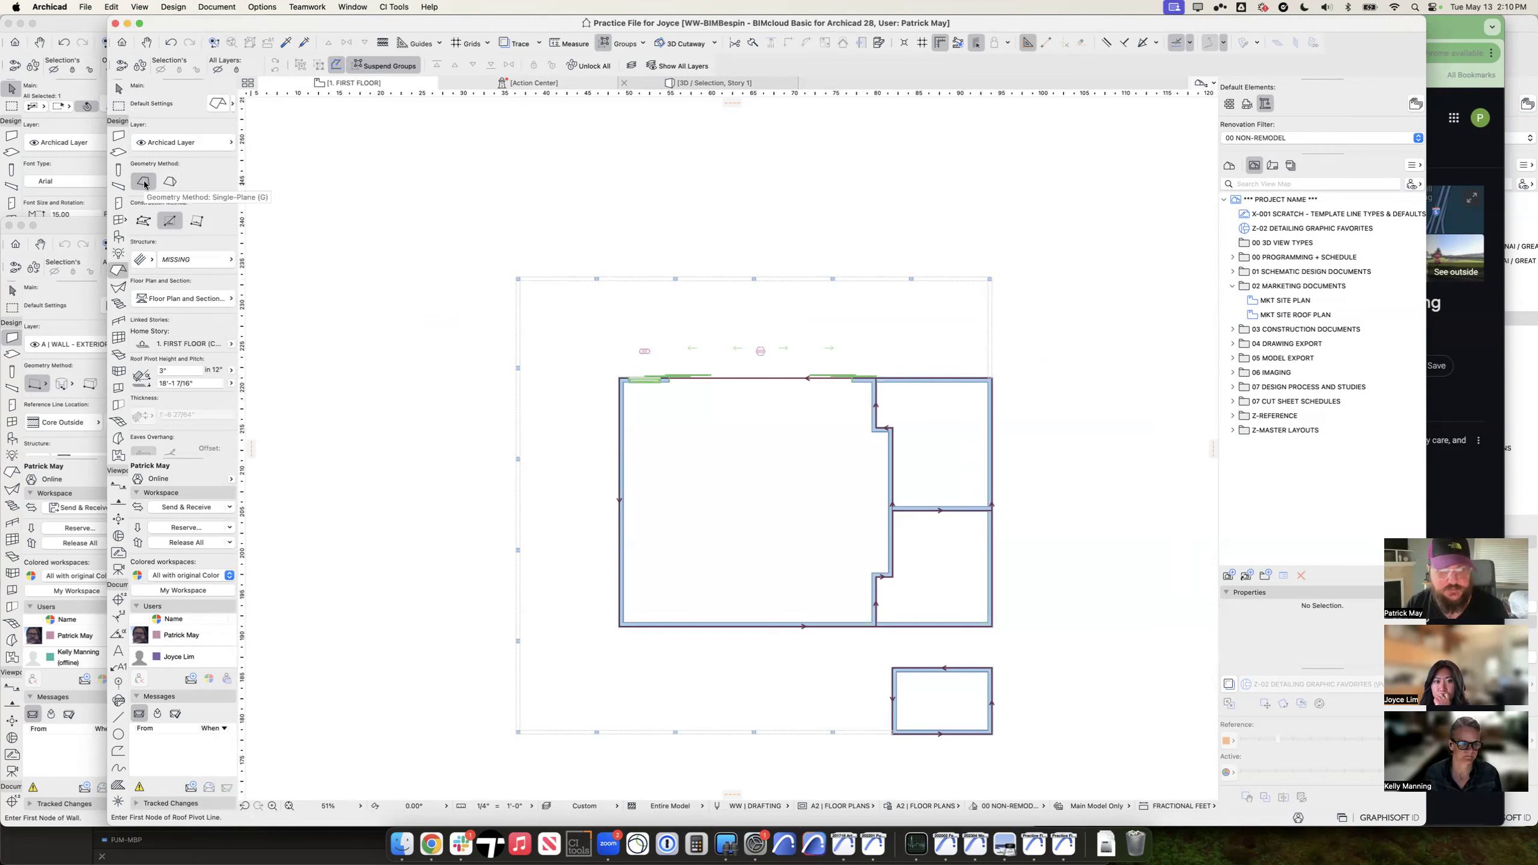
Step: In the roof default settings, set the composite structure to CONCRETE - SLAB 4" W/ GRAVEL
key(super+t)
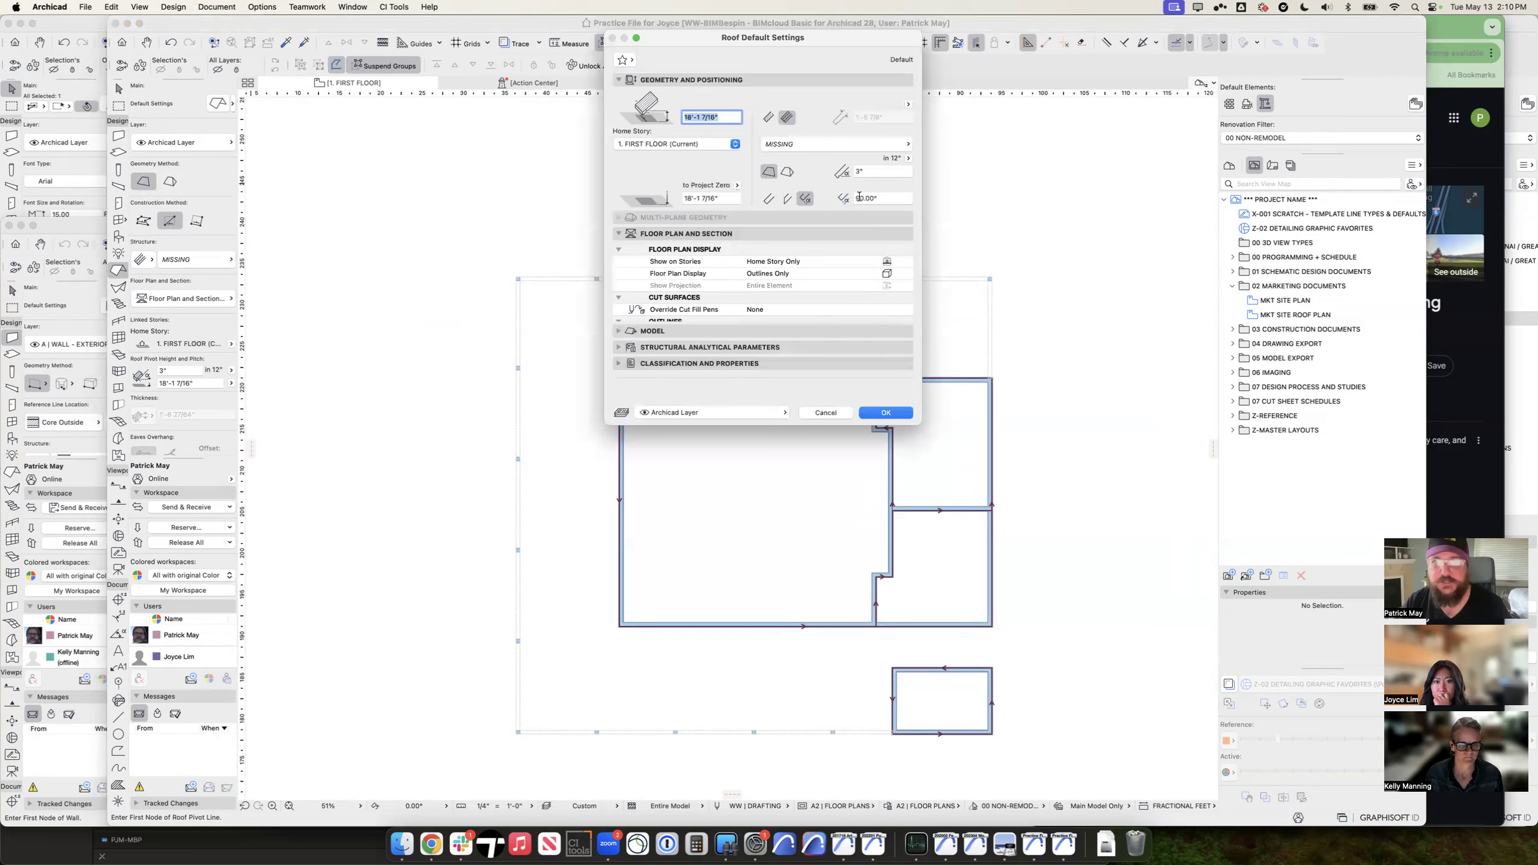
click(805, 145)
text(conc)
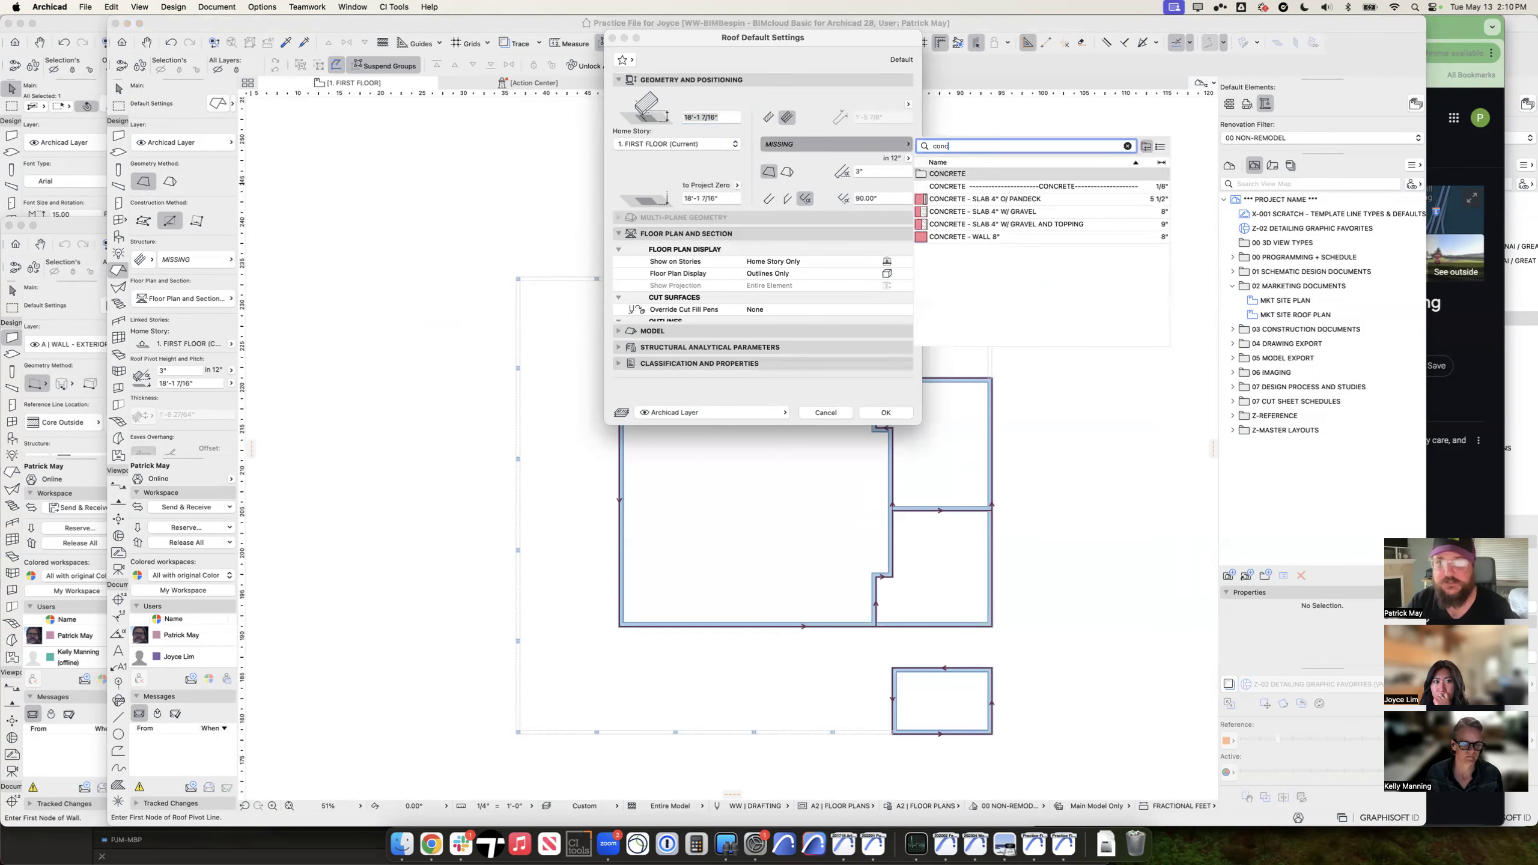
click(1004, 209)
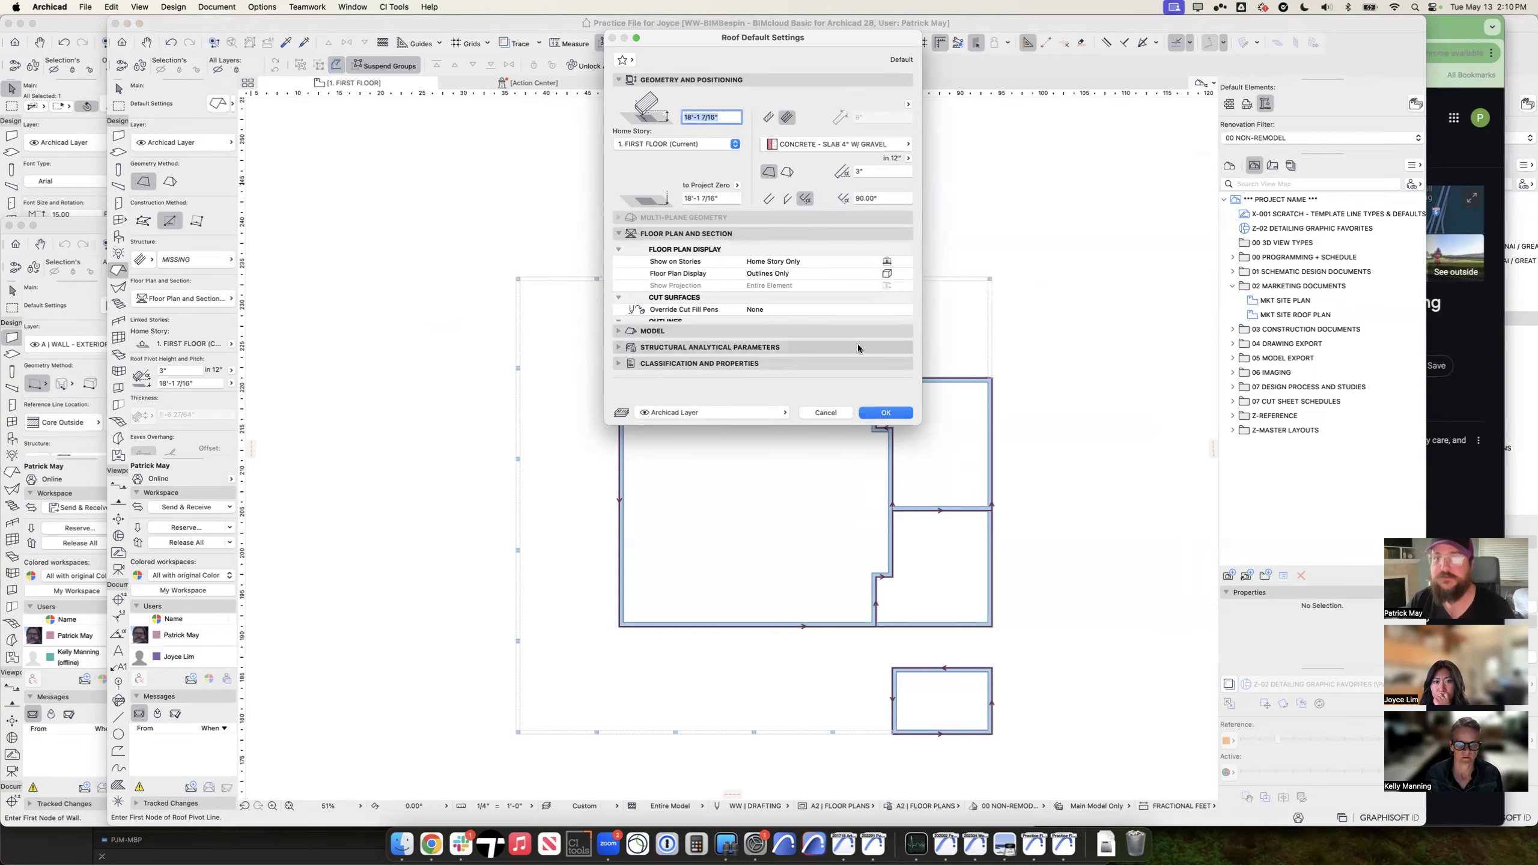
Step: Set the default roof pitch to 1/8" in 12"
click(877, 175)
text(1/4)
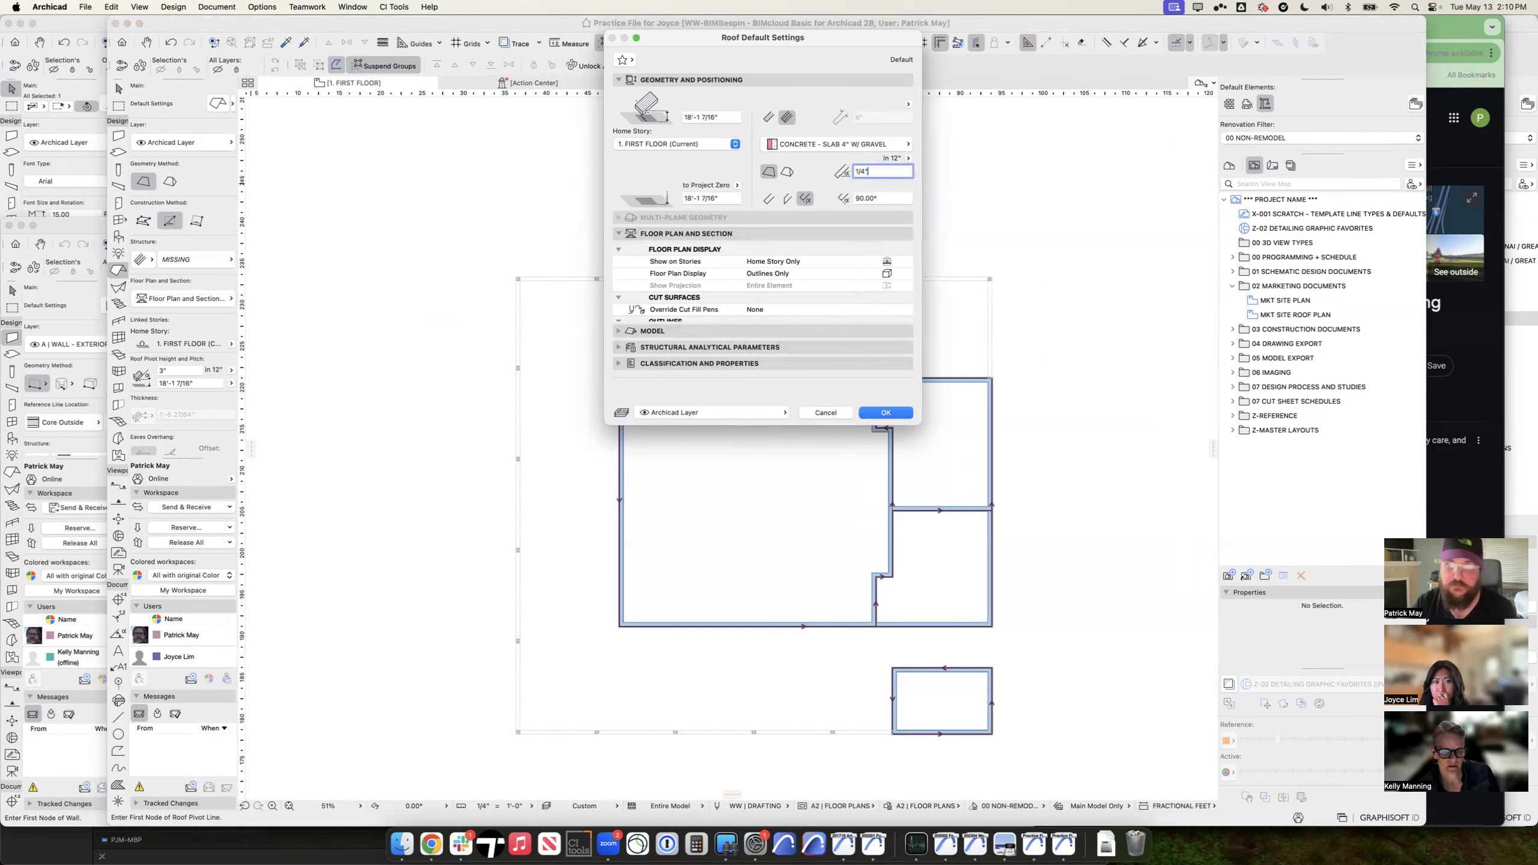
key(Tab)
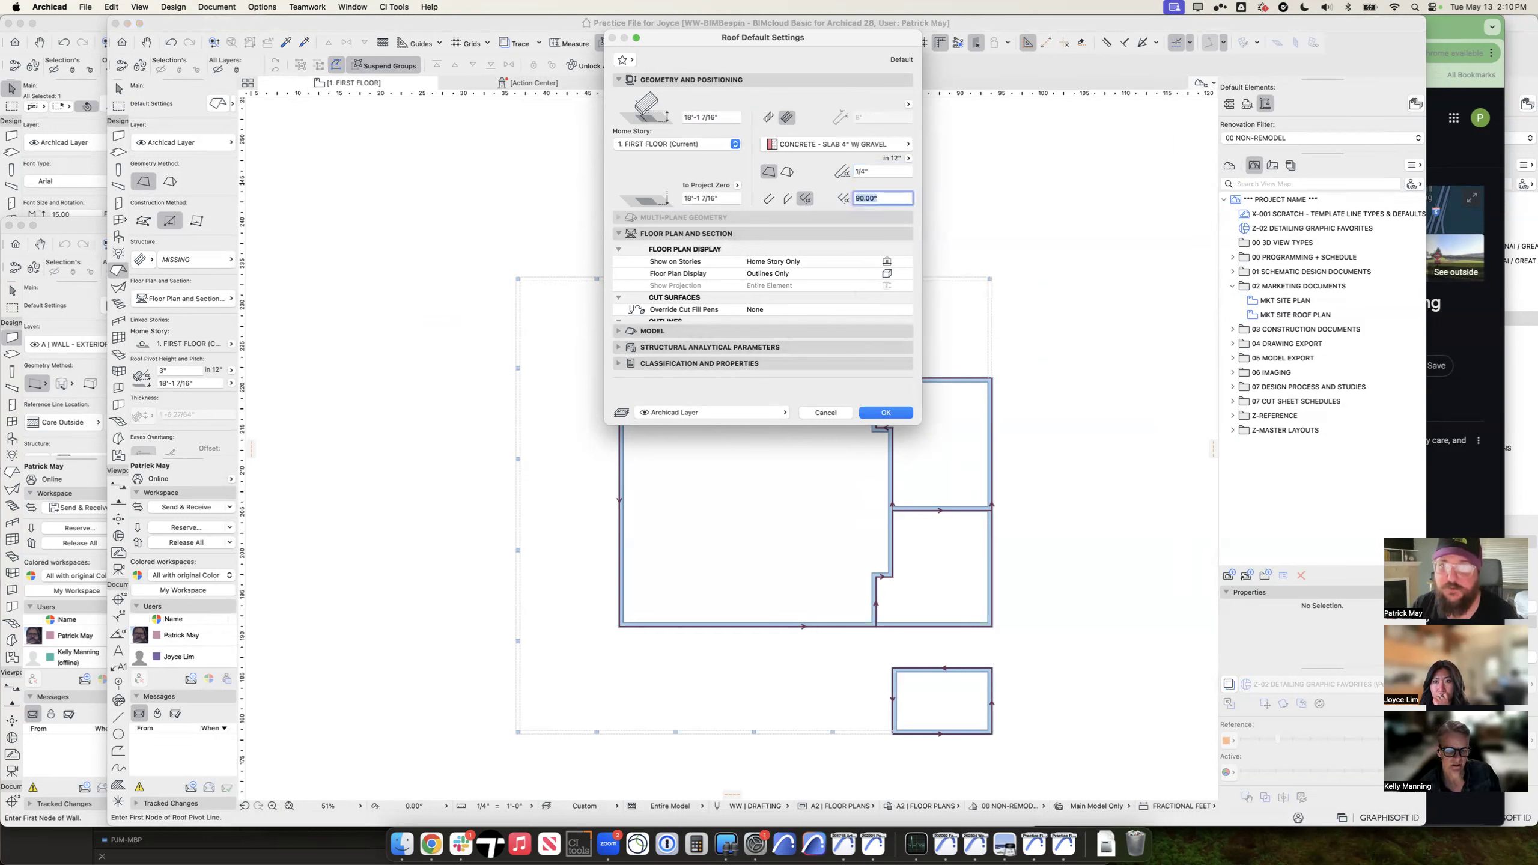
double_click(880, 169)
text(1/8)
key(Tab)
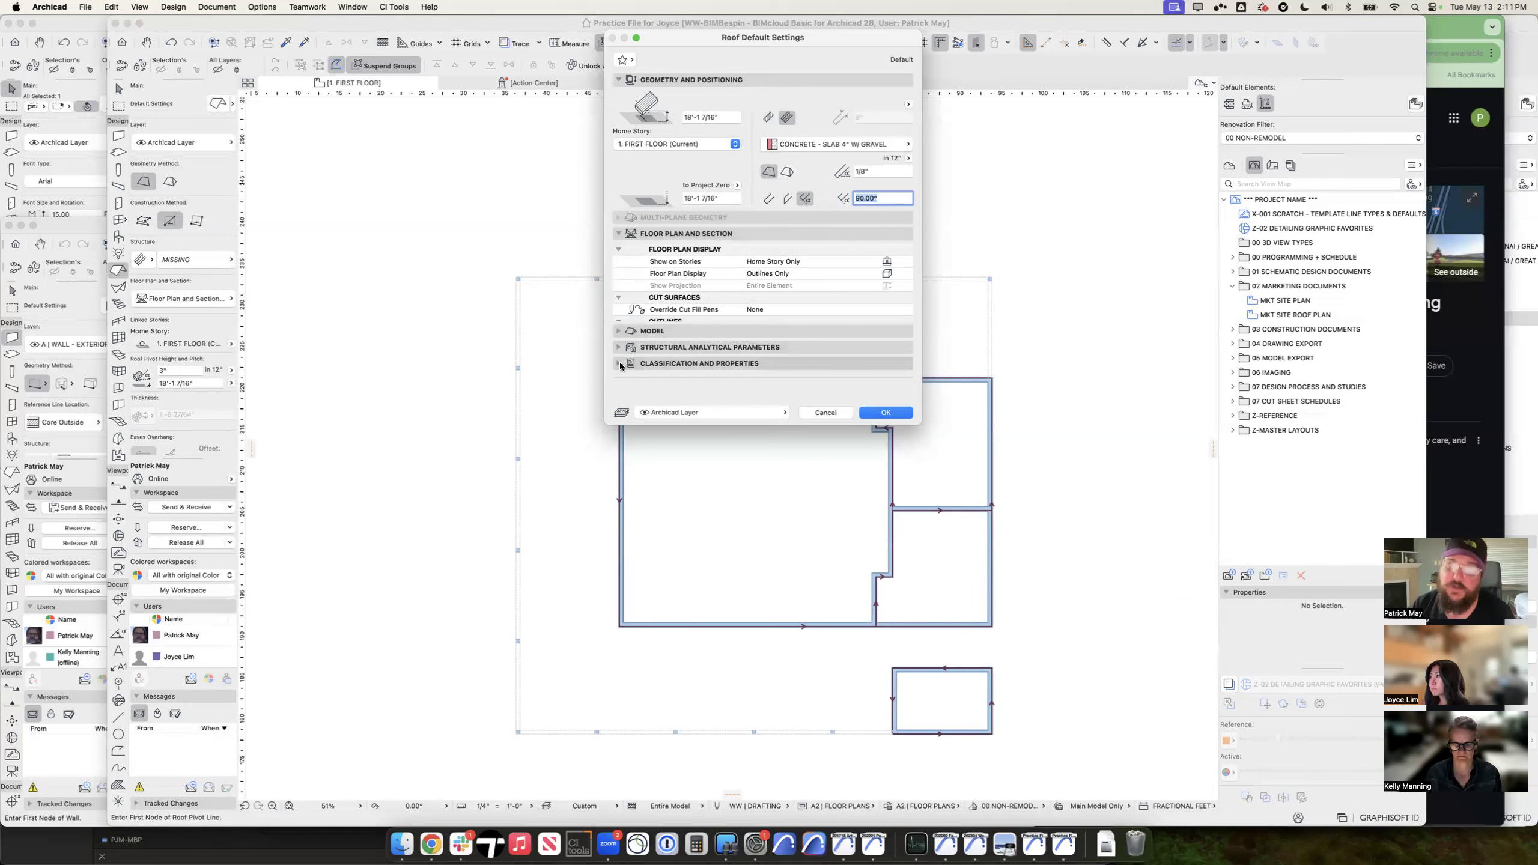
Step: Classify the default roof element as Slab and set its ID to "porch slab"
click(700, 363)
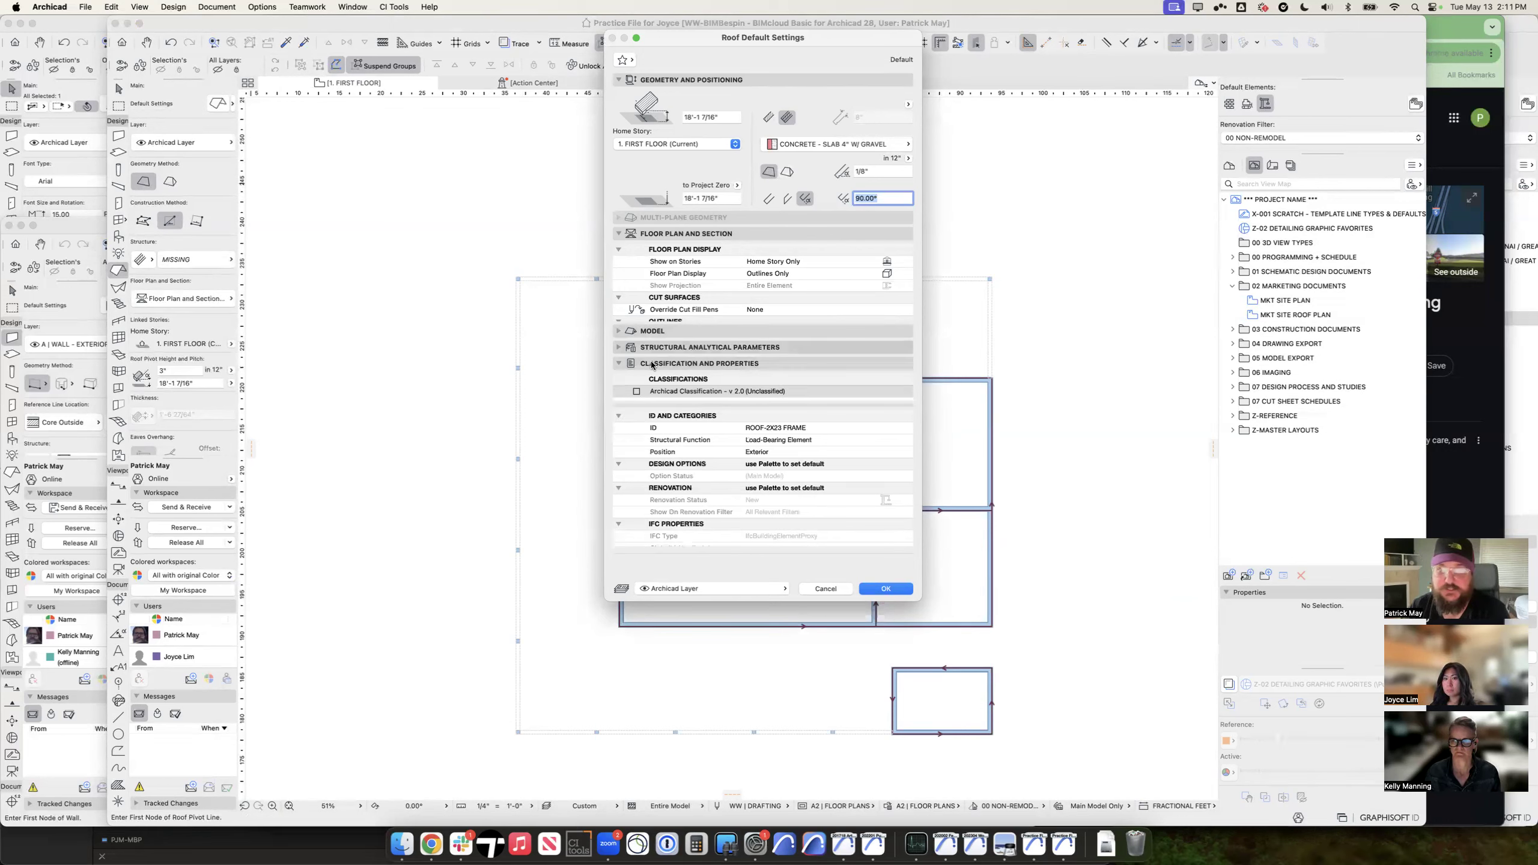
click(636, 392)
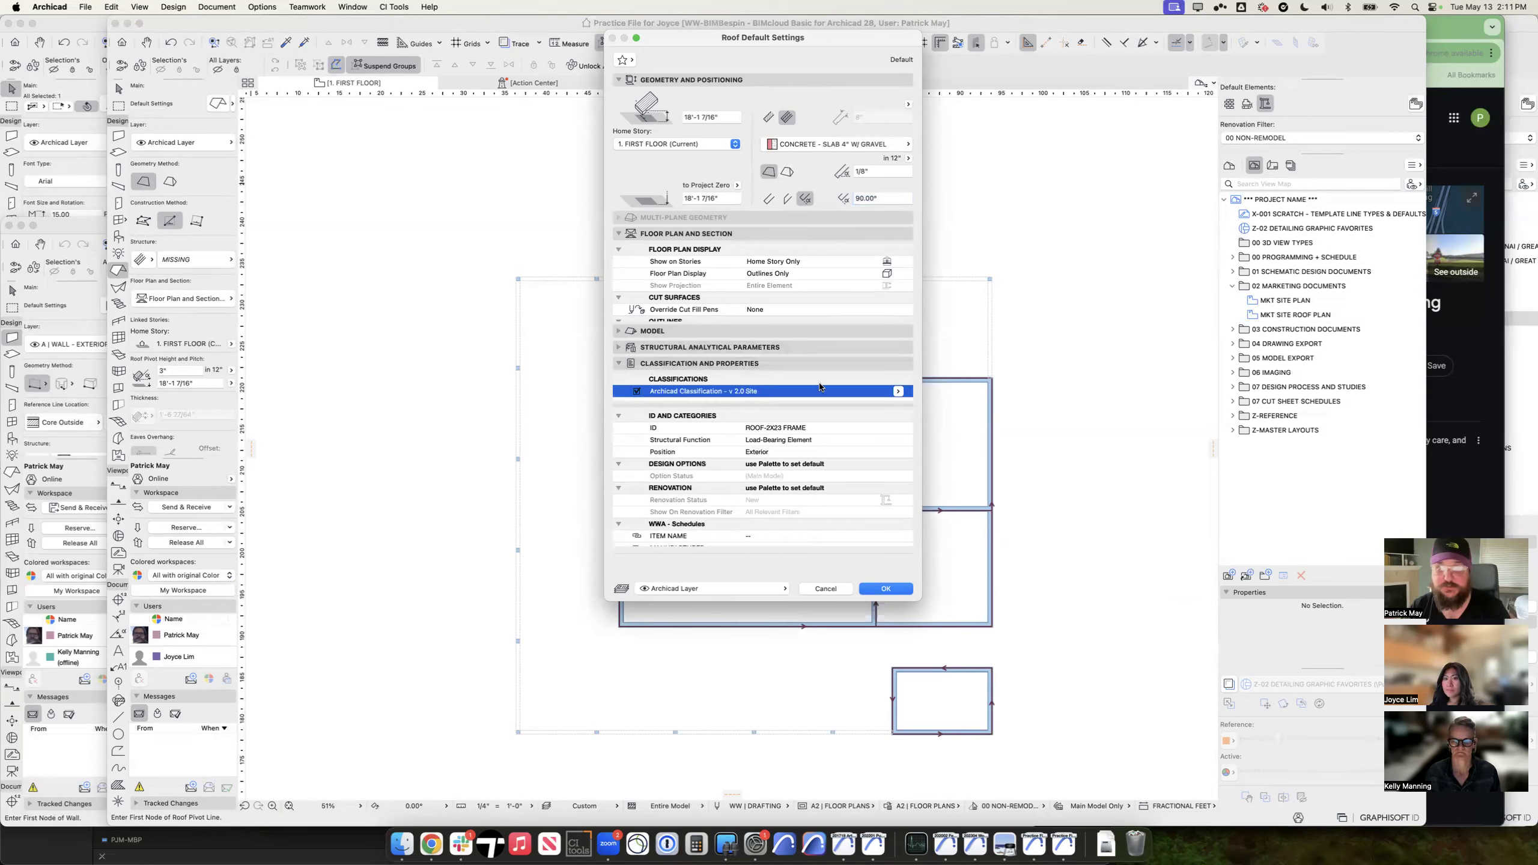
click(900, 391)
text(slab)
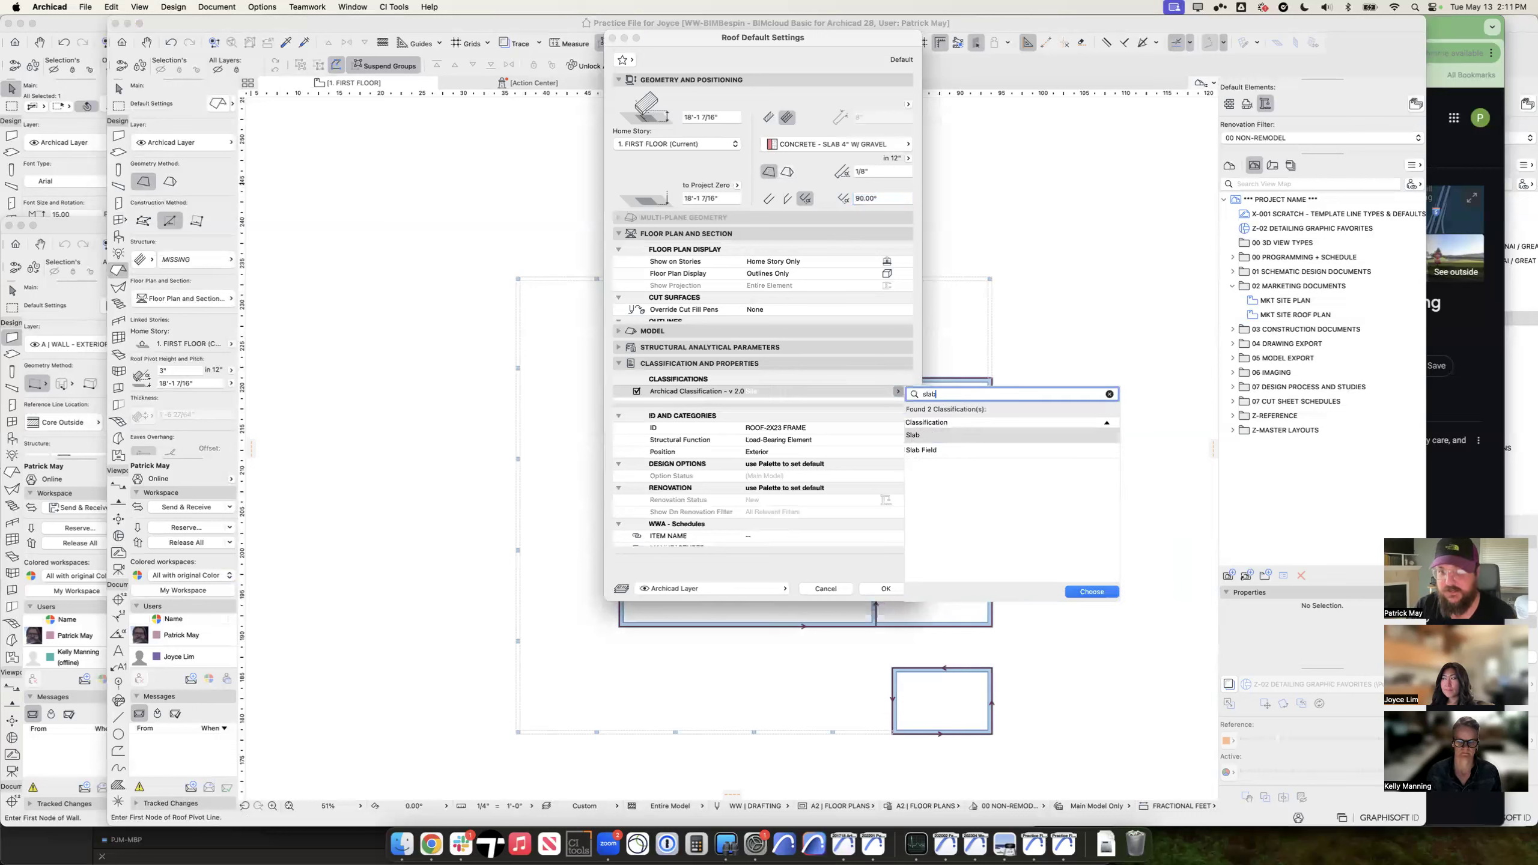
double_click(939, 437)
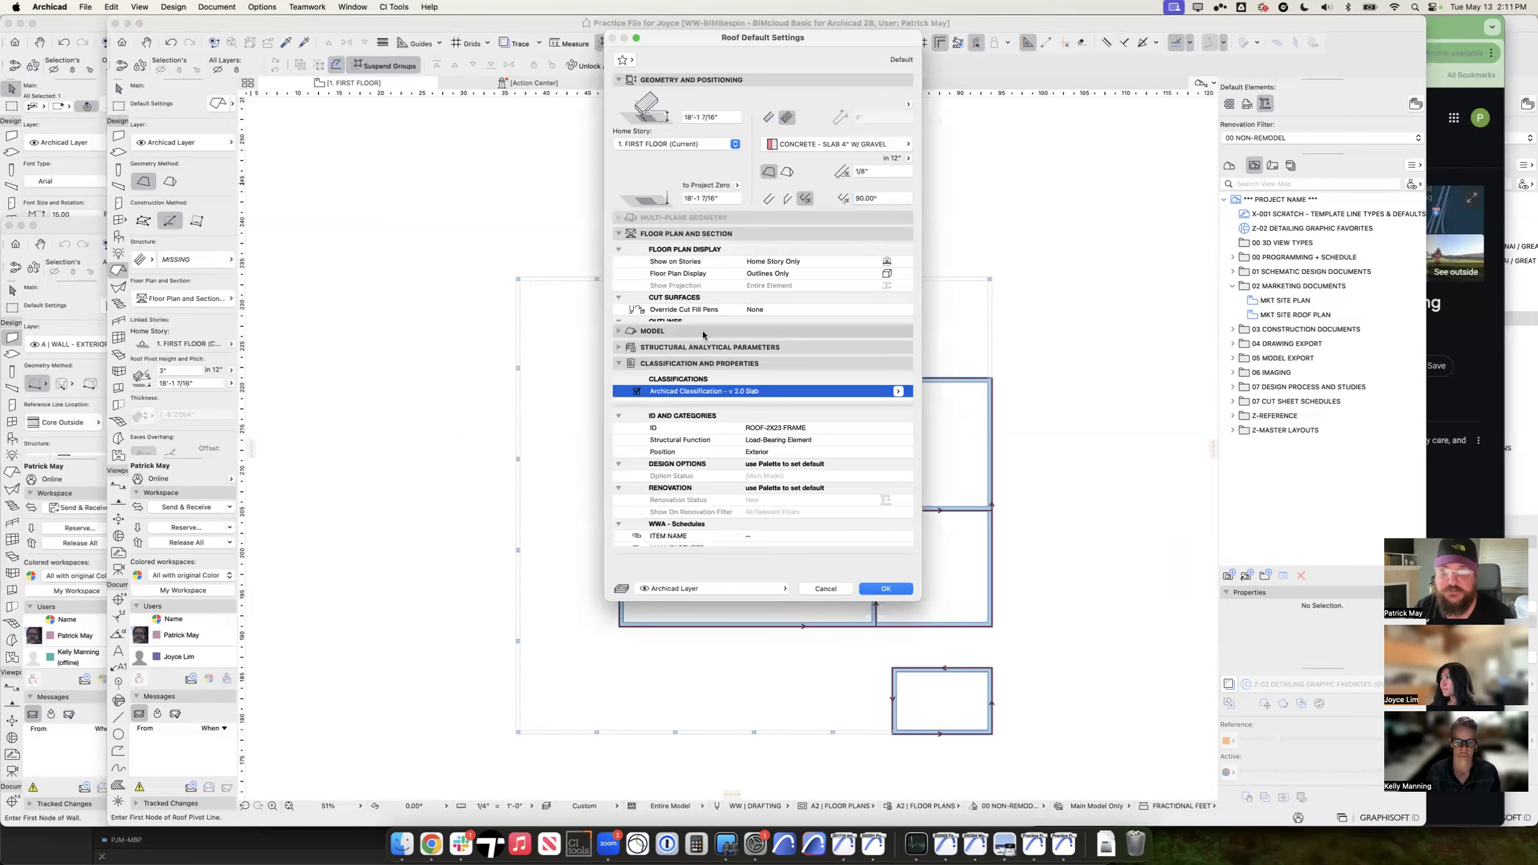
click(786, 432)
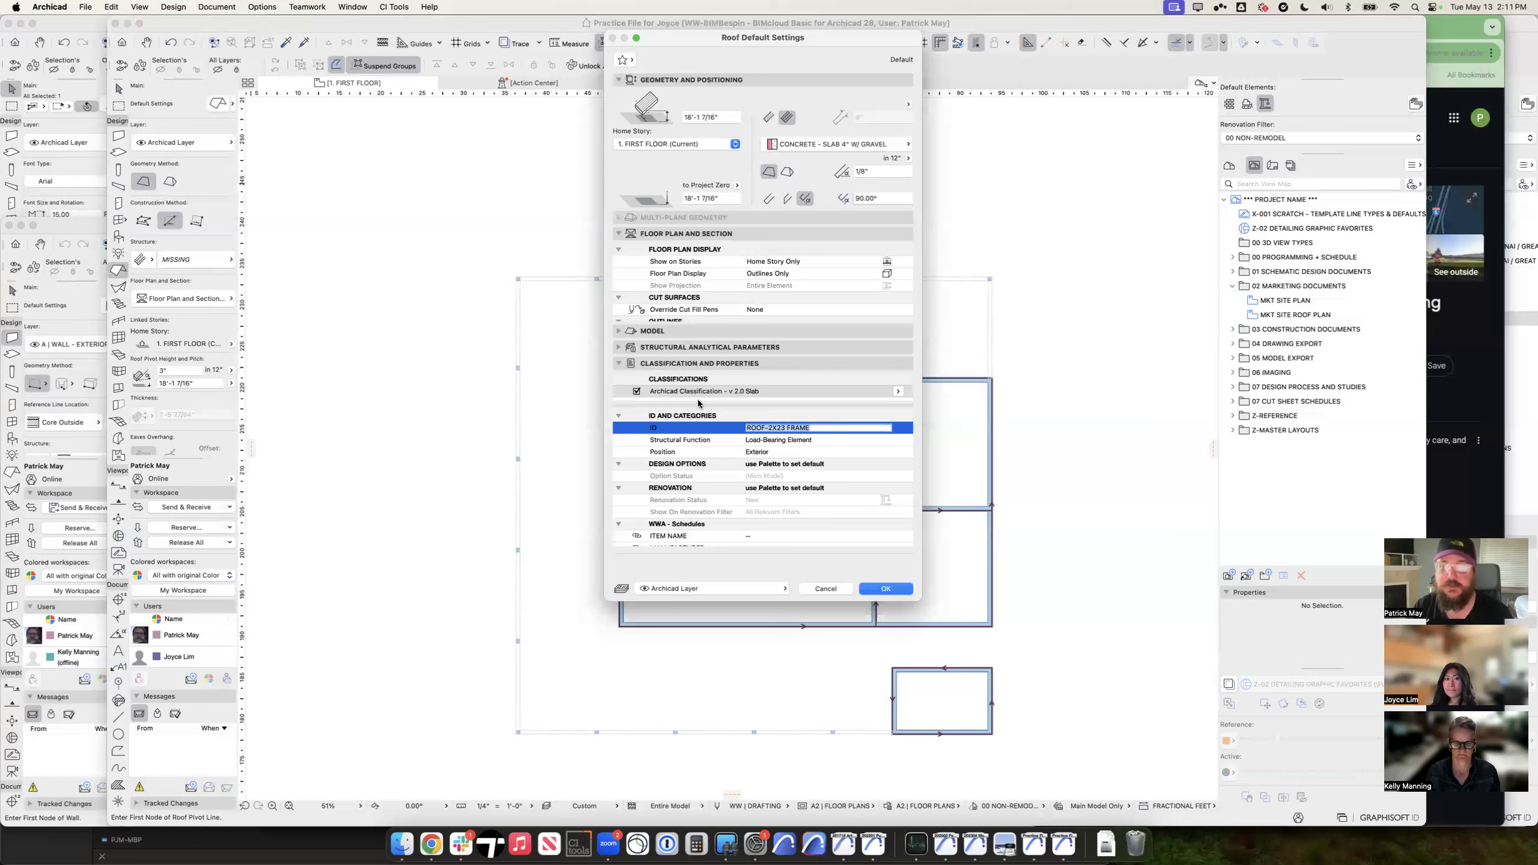
text(ch slab)
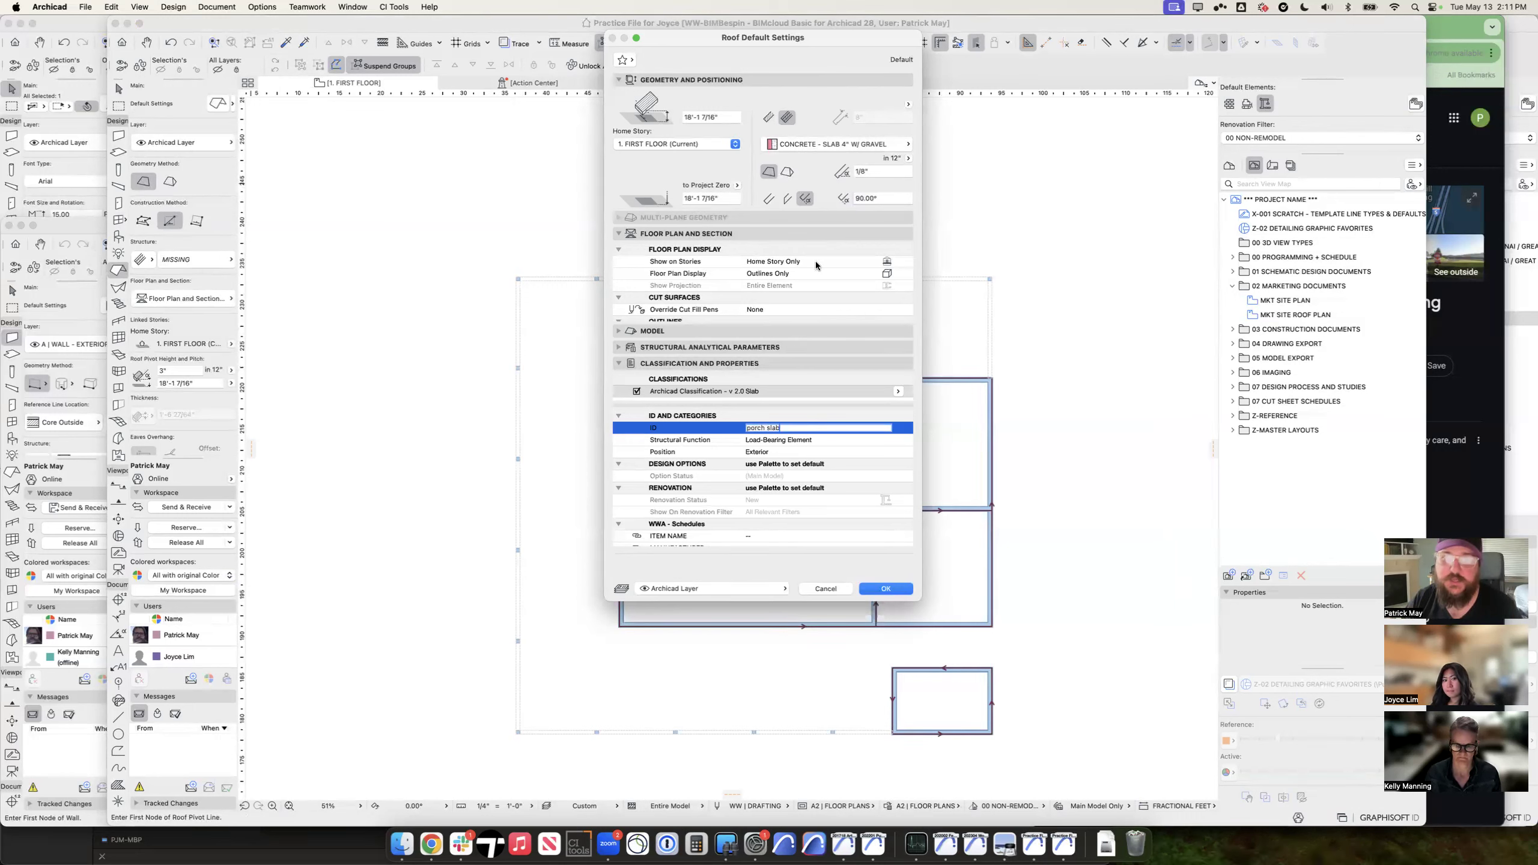
Step: Review the Show on Stories and Floor Plan Display options, keep them as they are, and accept the roof default settings
click(889, 264)
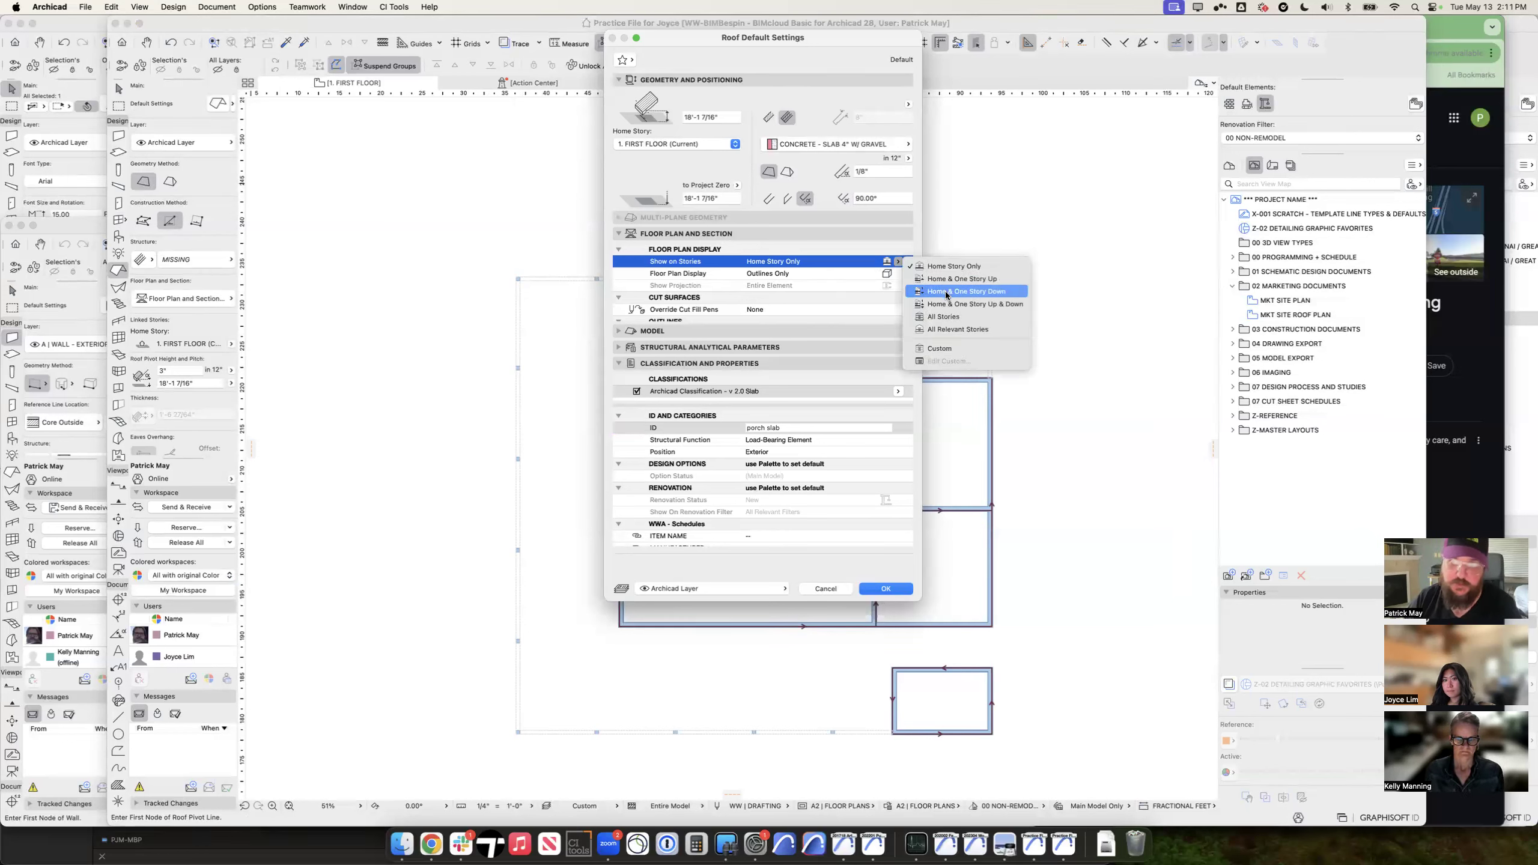
click(811, 273)
scroll(862, 274, down, 1)
click(886, 274)
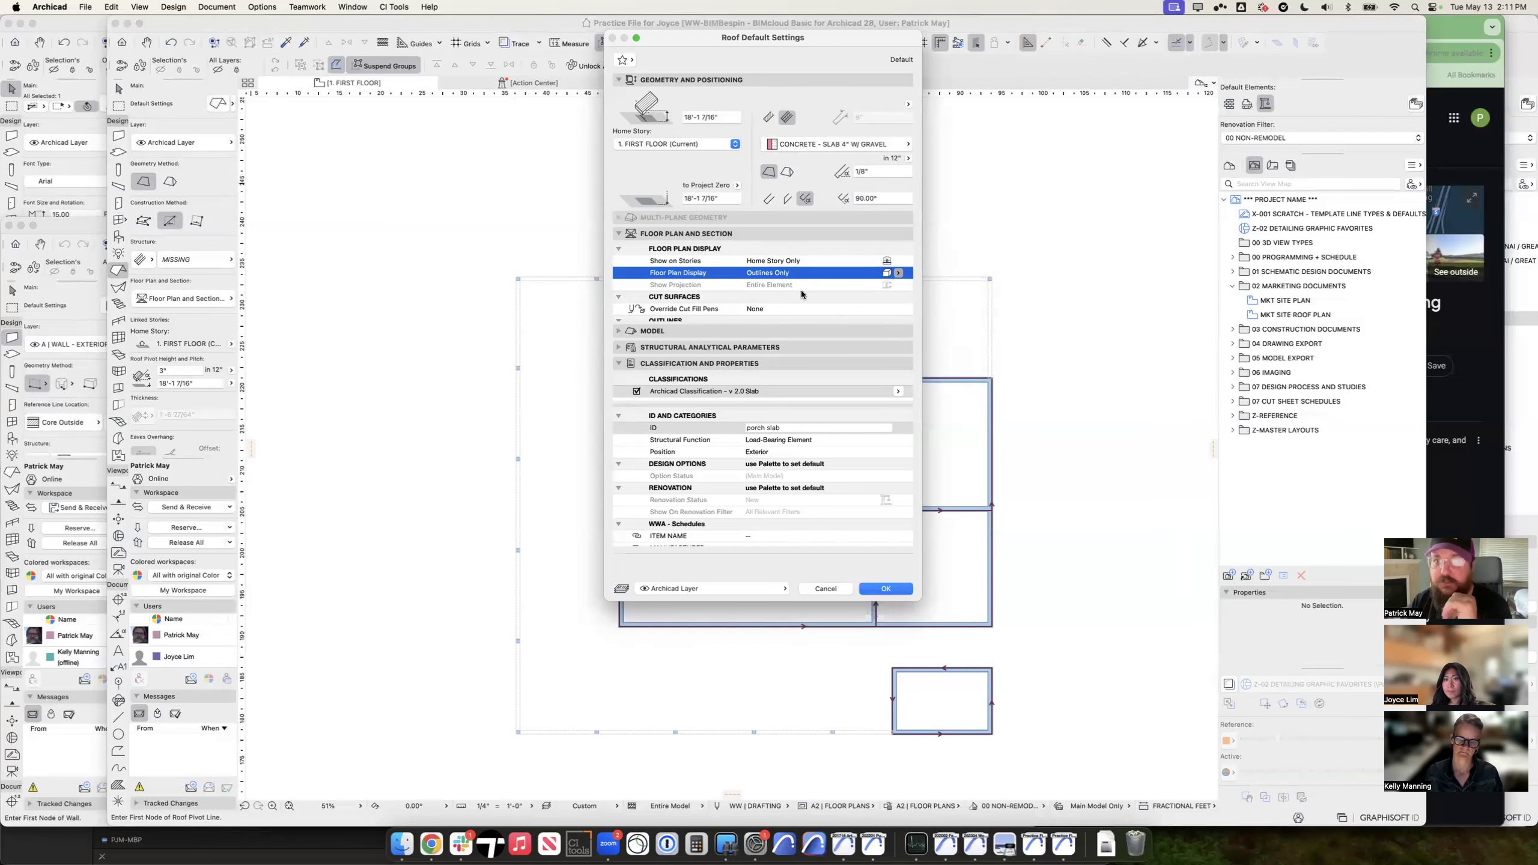
key(Return)
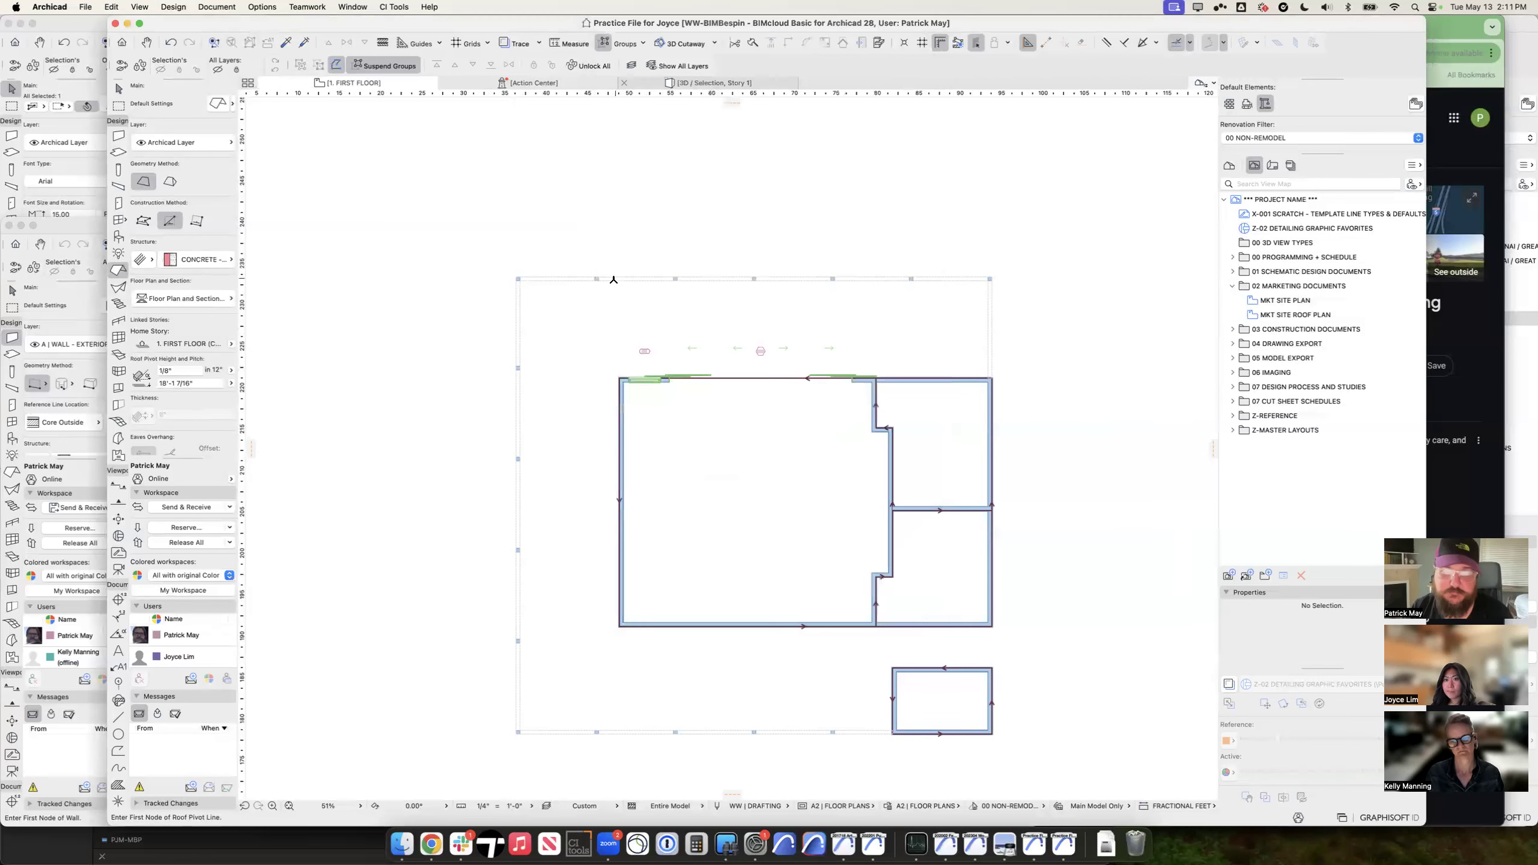
Step: Draw the single-plane roof's pivot line along the upper edge of the outer boundary, from its left corner to its right corner
scroll(613, 280, up, 5)
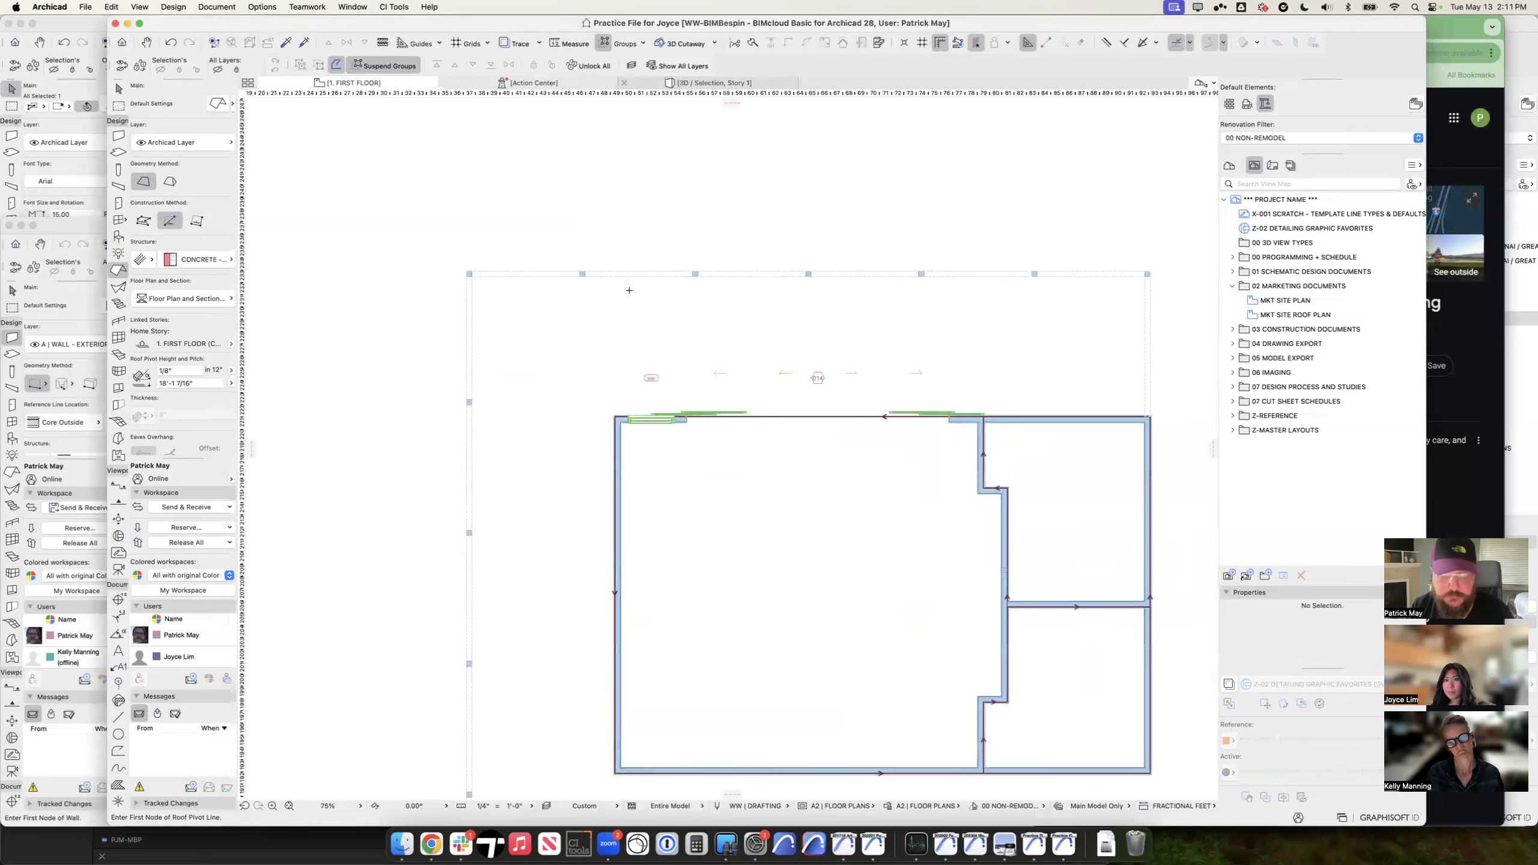
click(144, 181)
click(398, 266)
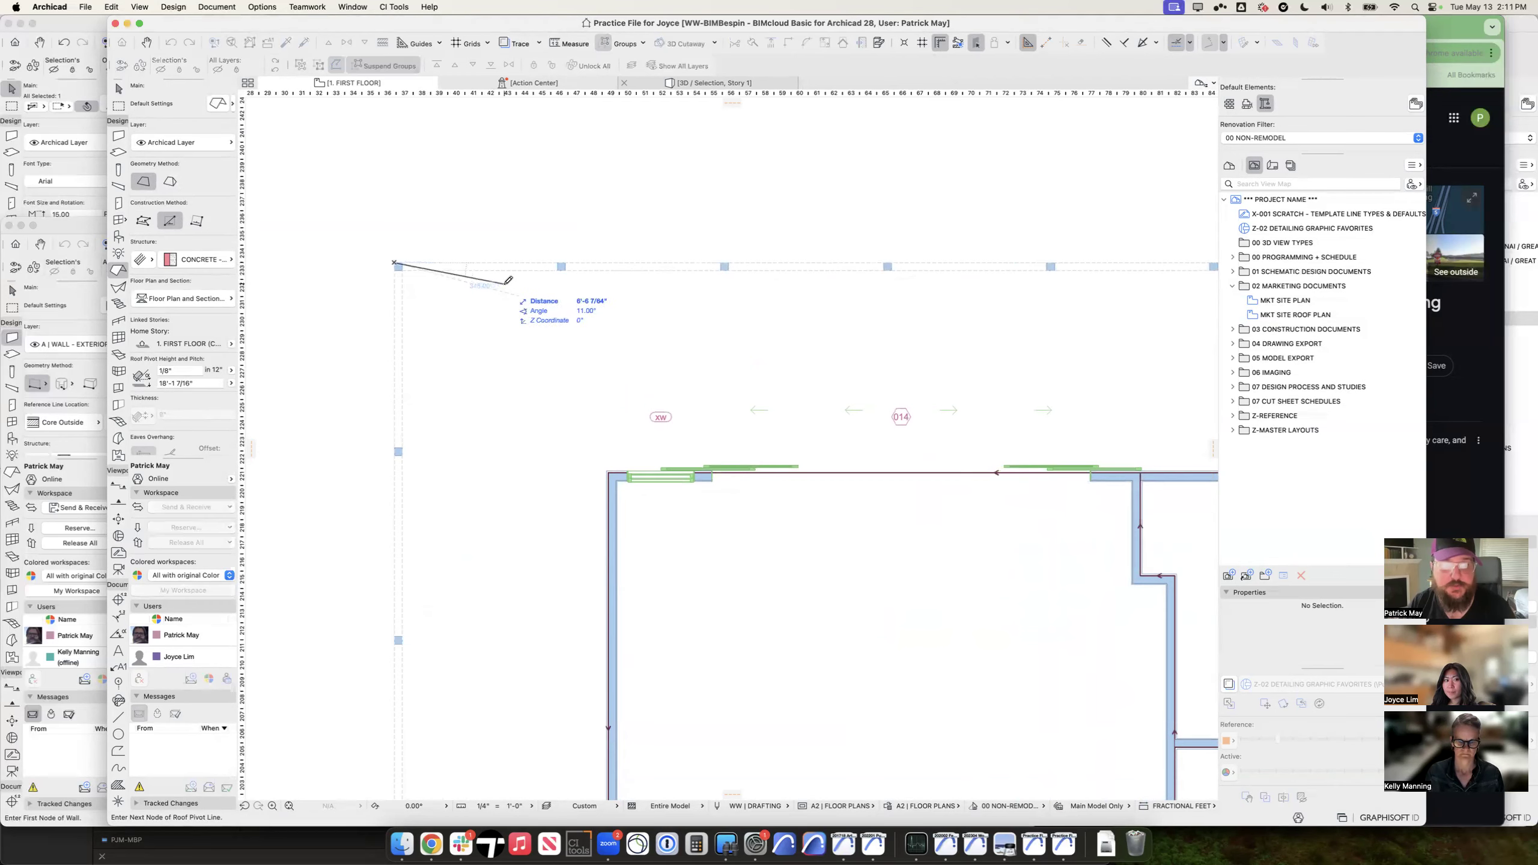
scroll(521, 277, down, 2)
middle_drag(952, 277, 812, 238)
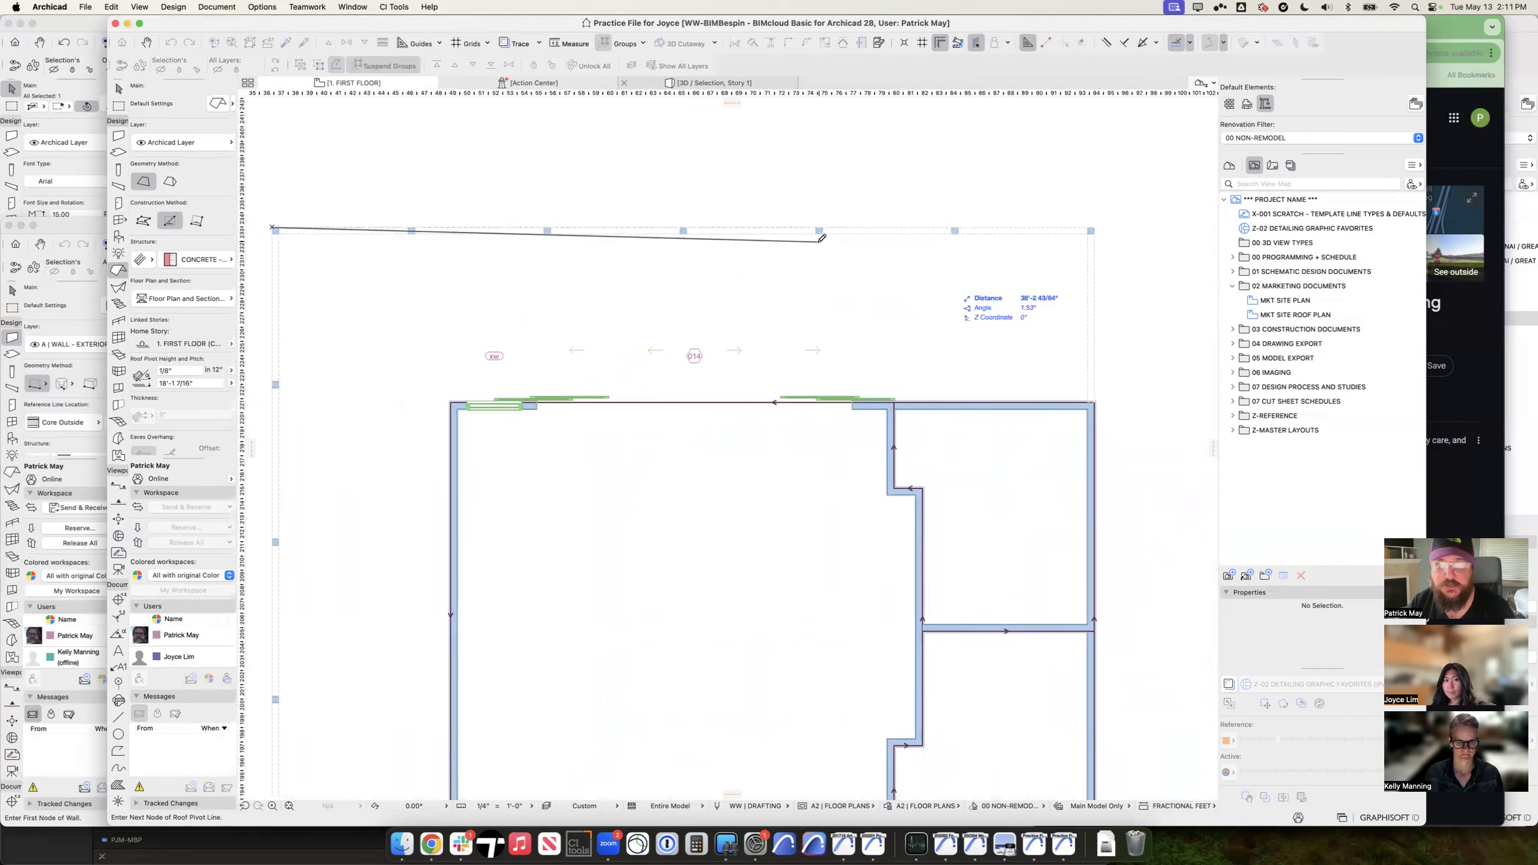
scroll(1099, 219, down, 2)
click(1096, 224)
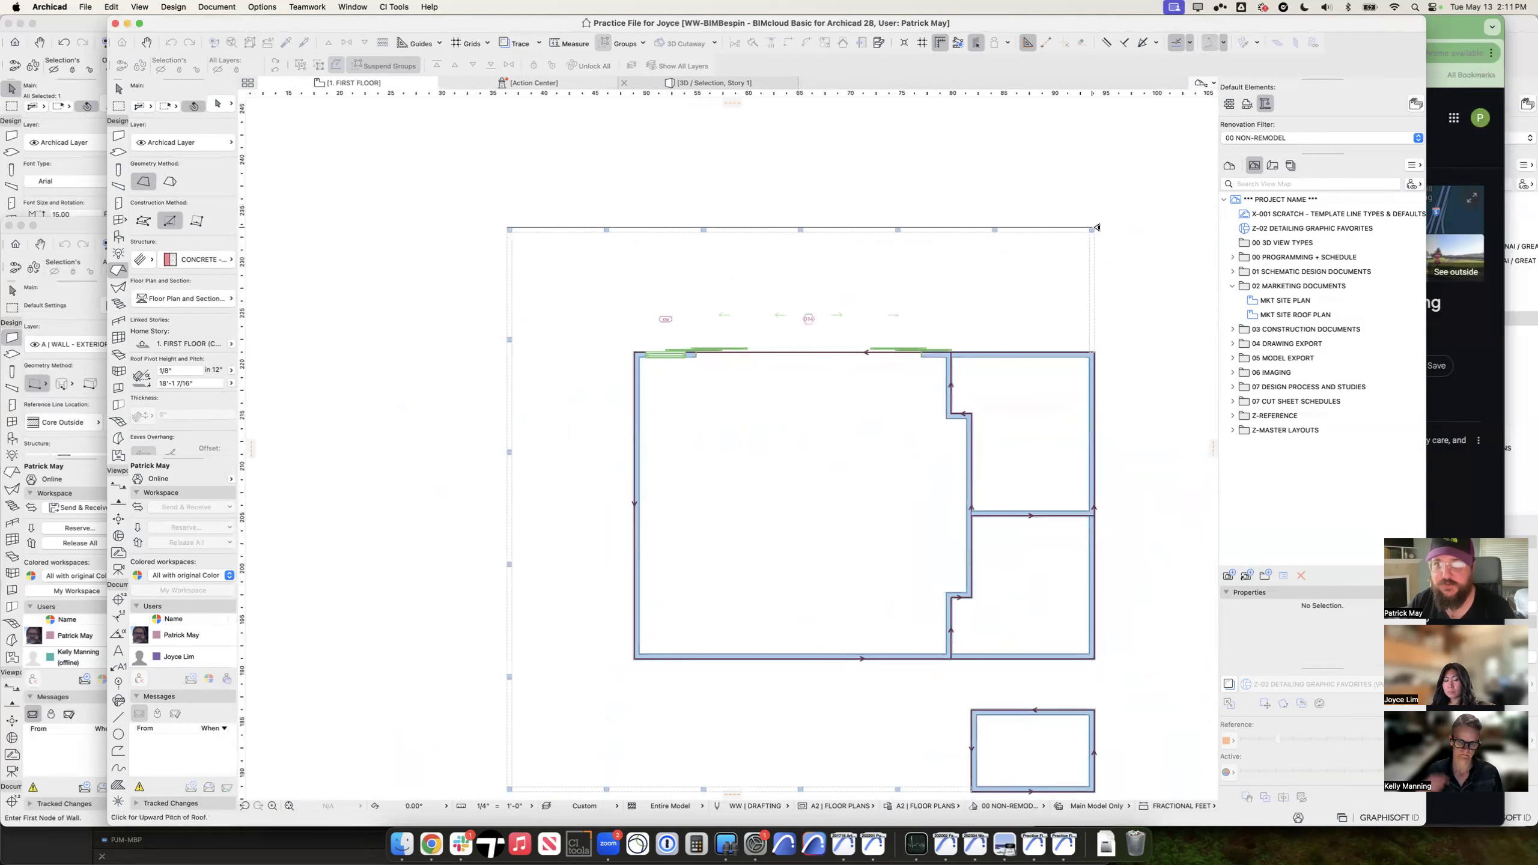
Step: Set the upward pitch toward the building and draw the roof rectangle from the outer upper-right corner to the building's upper-left wall corner
click(975, 286)
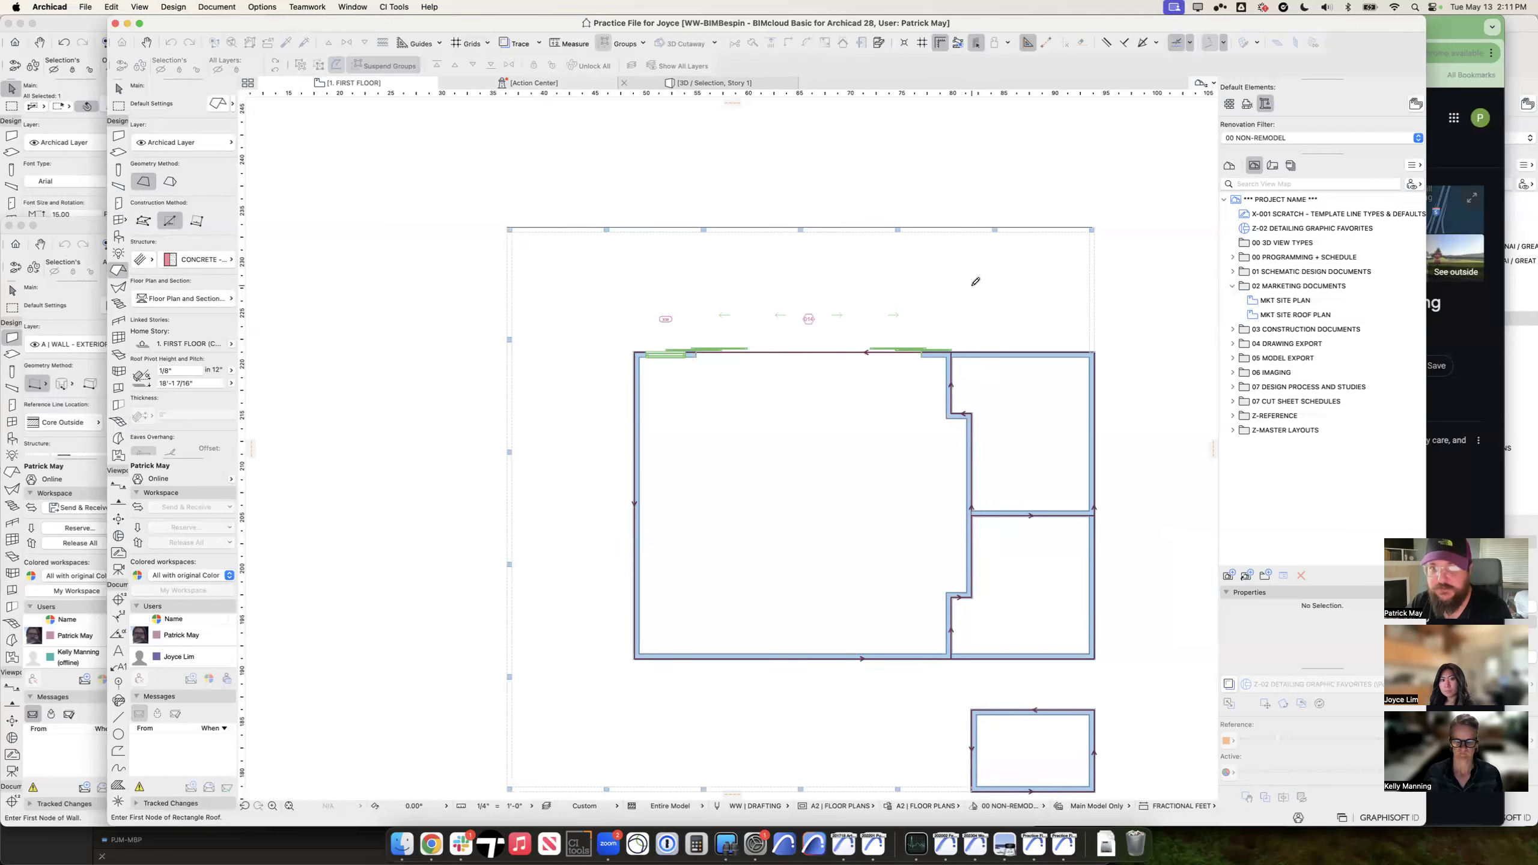
click(1093, 227)
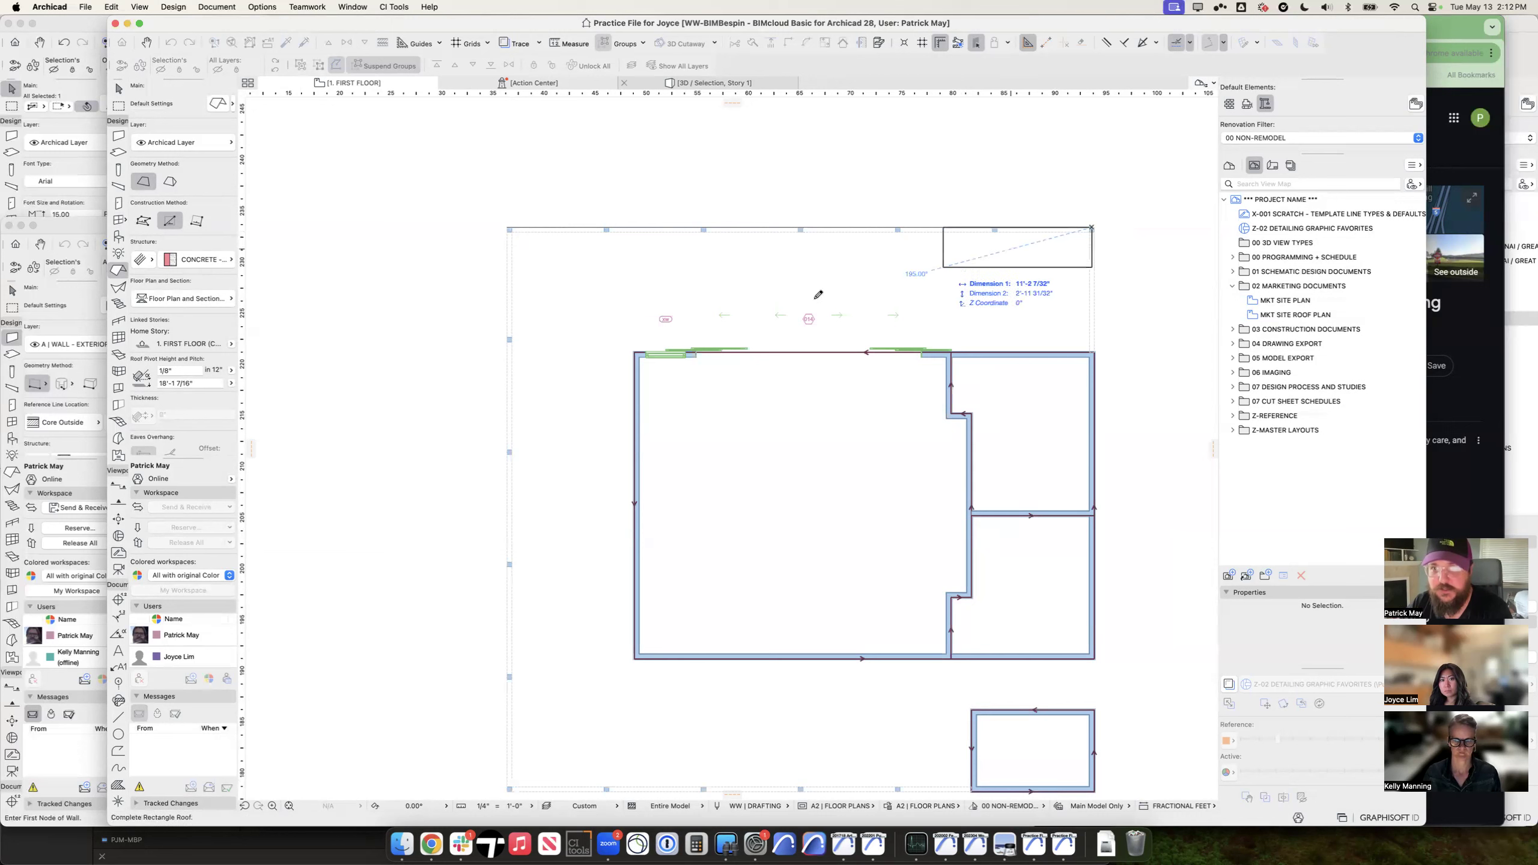
click(634, 352)
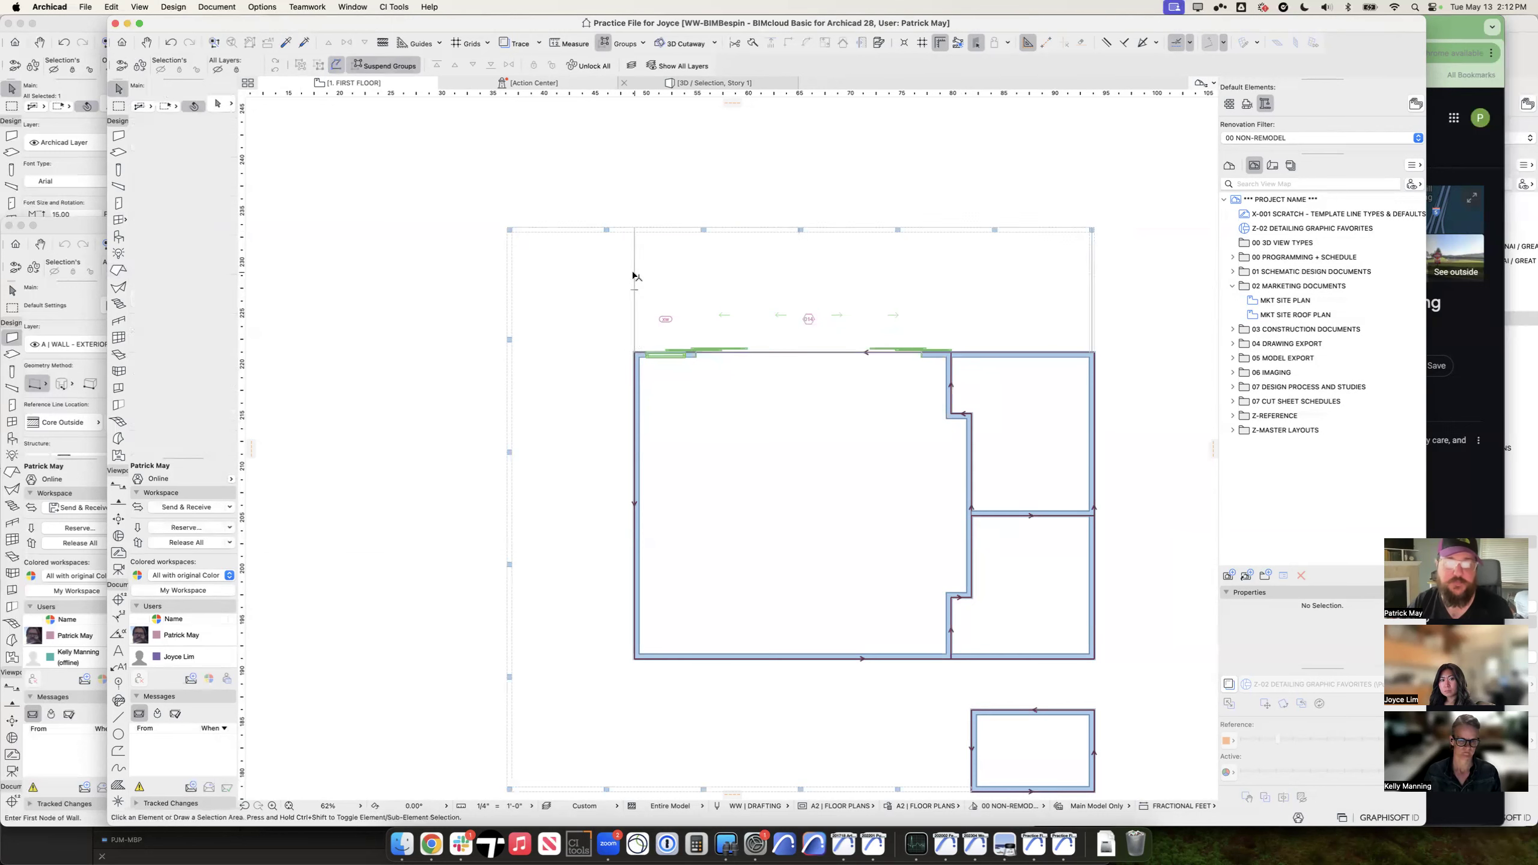
Step: Mirror a copy of the upper sloped slab about a 45° axis through the outer upper-left corner to cover the left porch strip
key(super+alt+m)
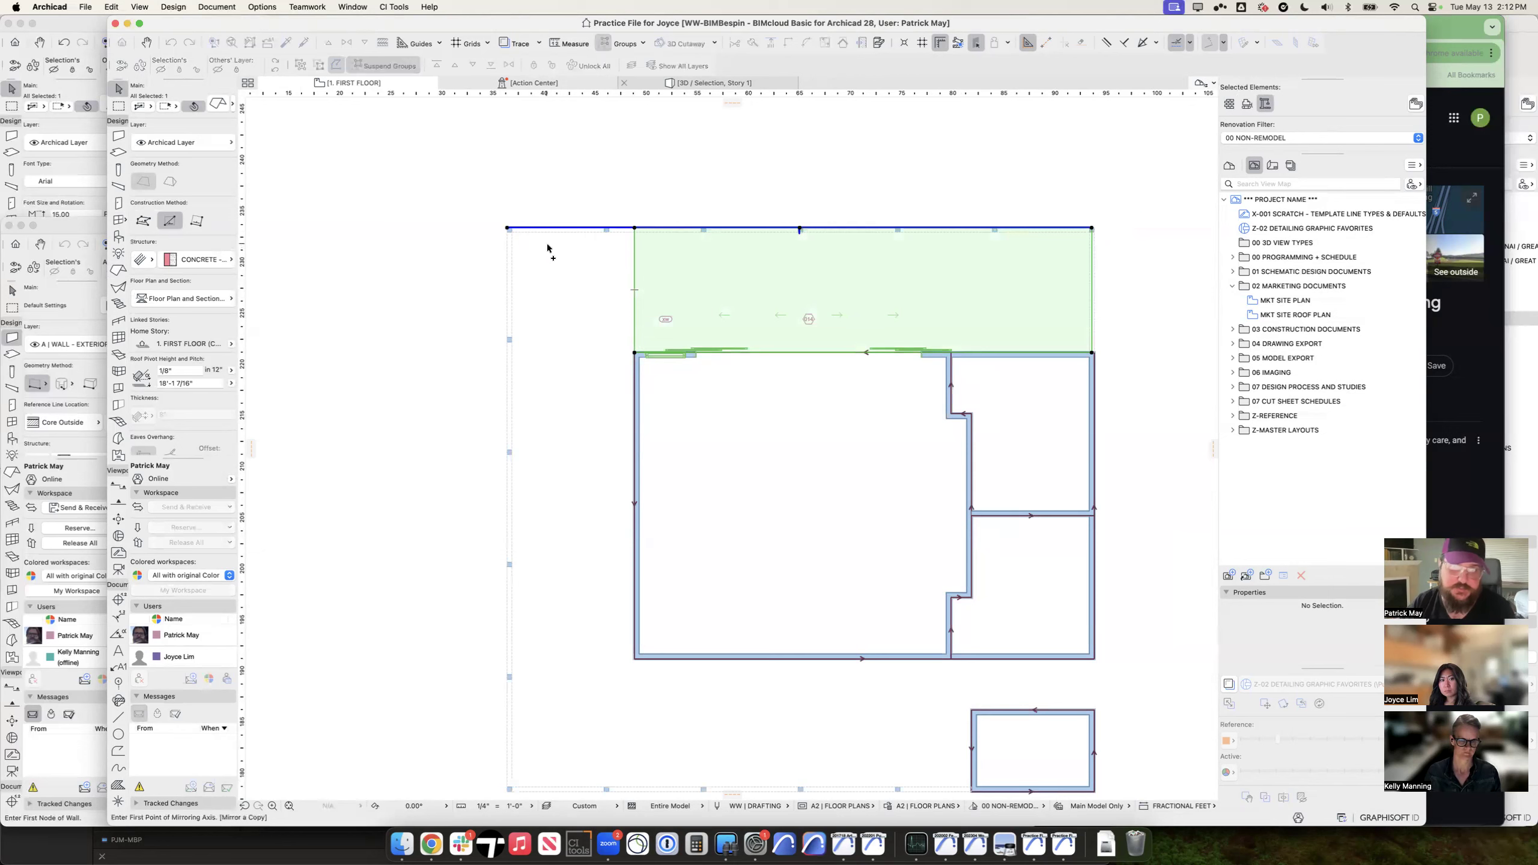
click(505, 228)
click(624, 342)
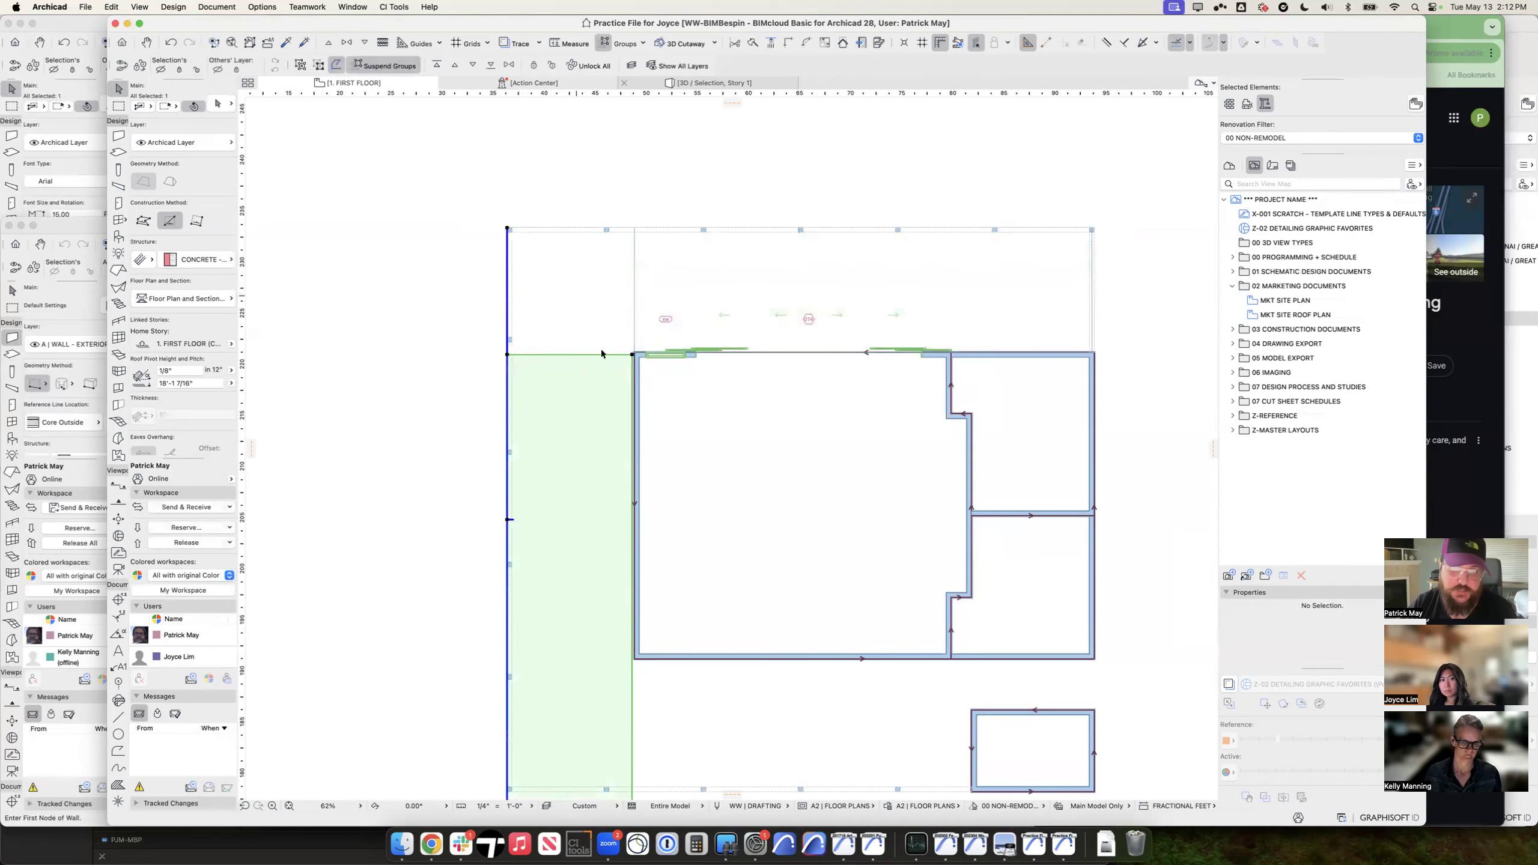
Step: Mirror a copy of the left sloped slab about a 45° axis through the outer lower-left corner to cover the lower porch strip
scroll(649, 115, down, 5)
key(super+alt+m)
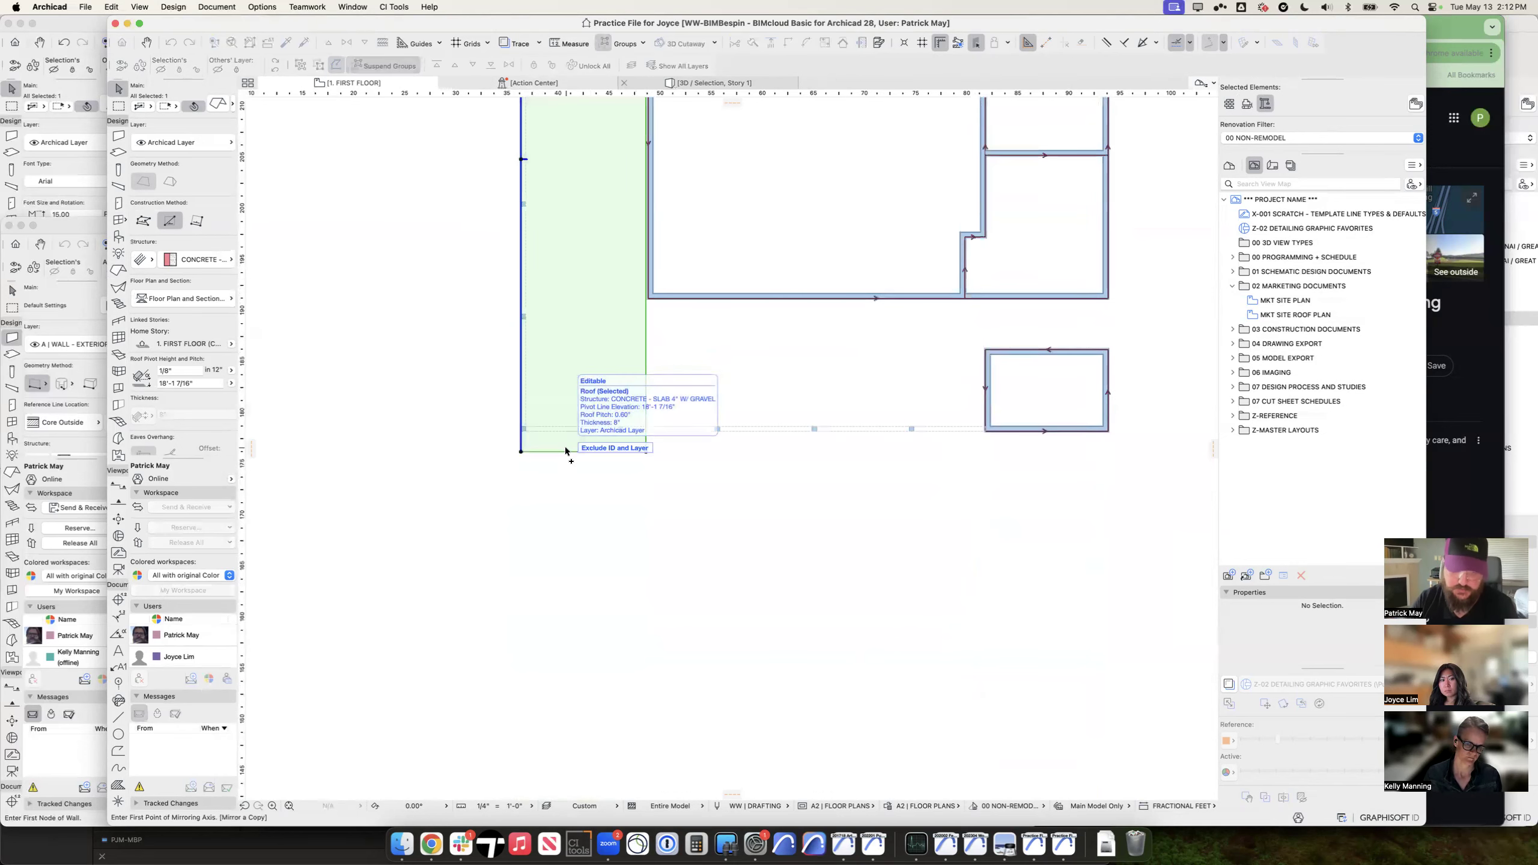
click(521, 434)
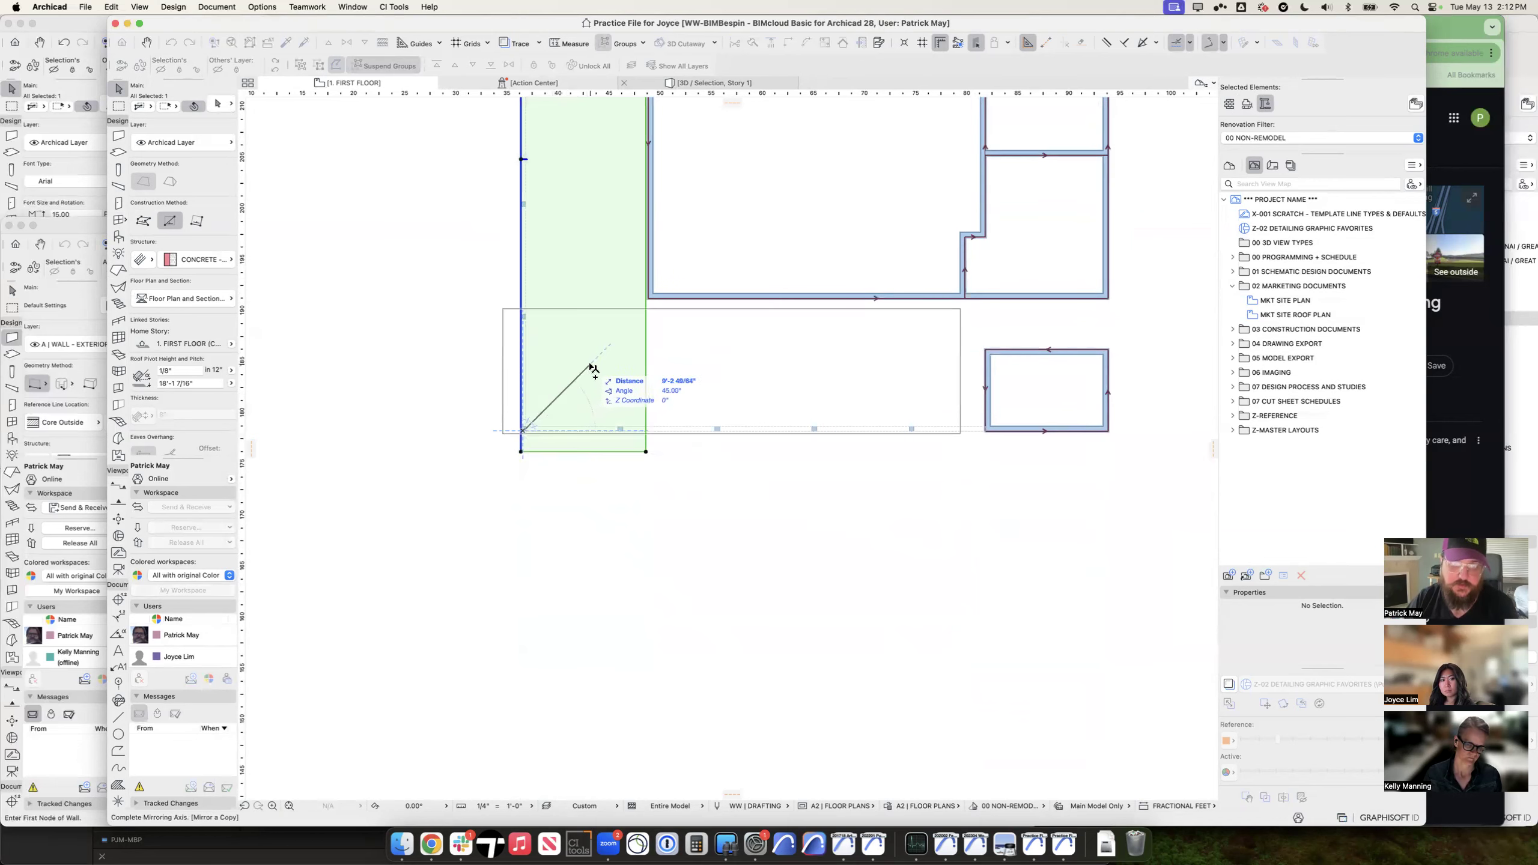
click(636, 372)
Step: Move the lower sloped slab horizontally so its lower-right corner meets the left wall of the small detached room
scroll(968, 443, up, 10)
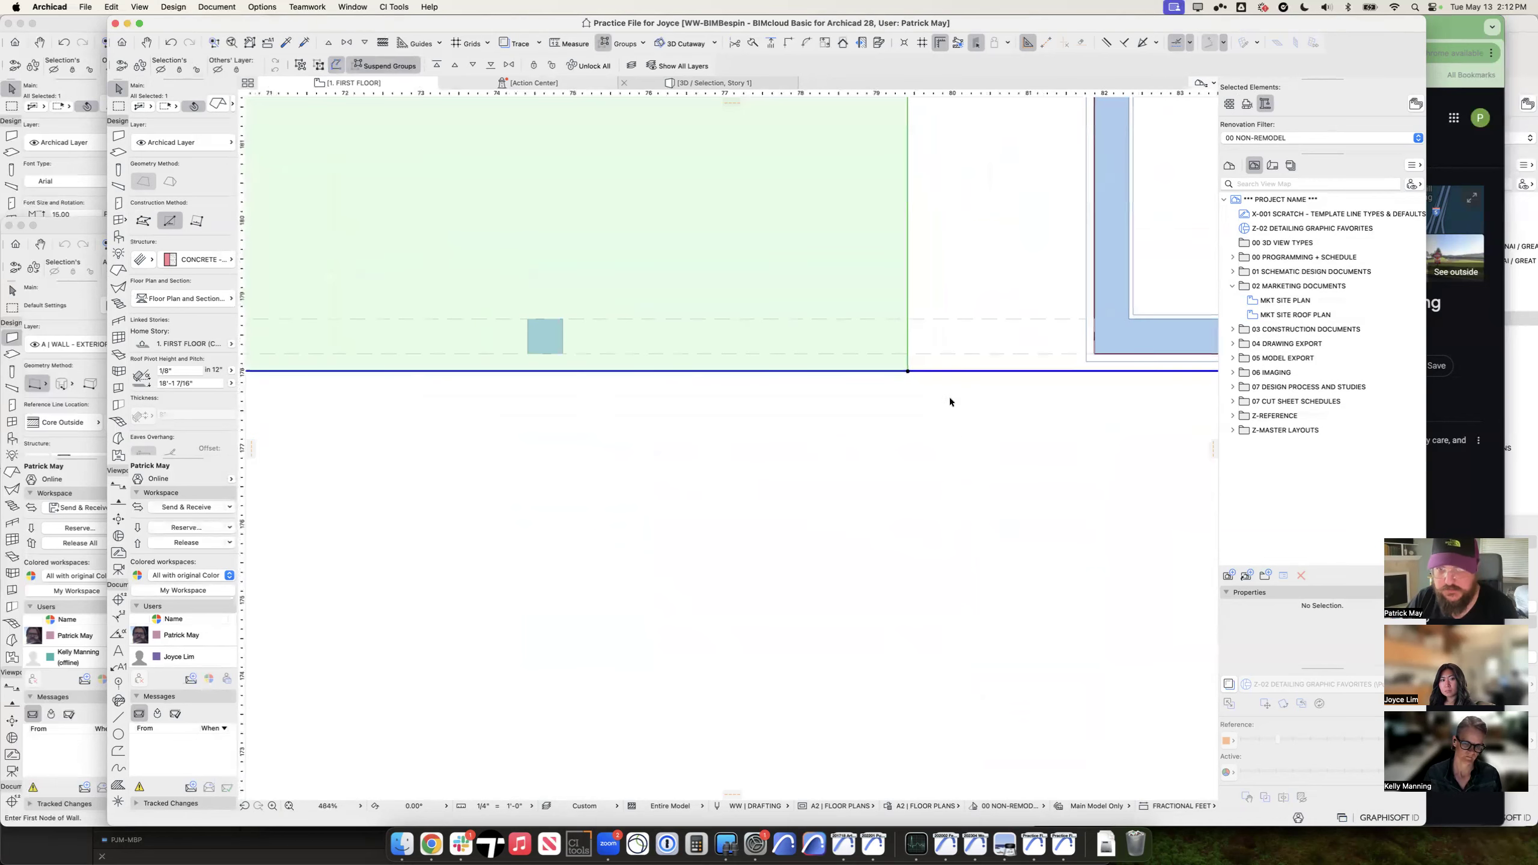
key(super+d)
click(907, 371)
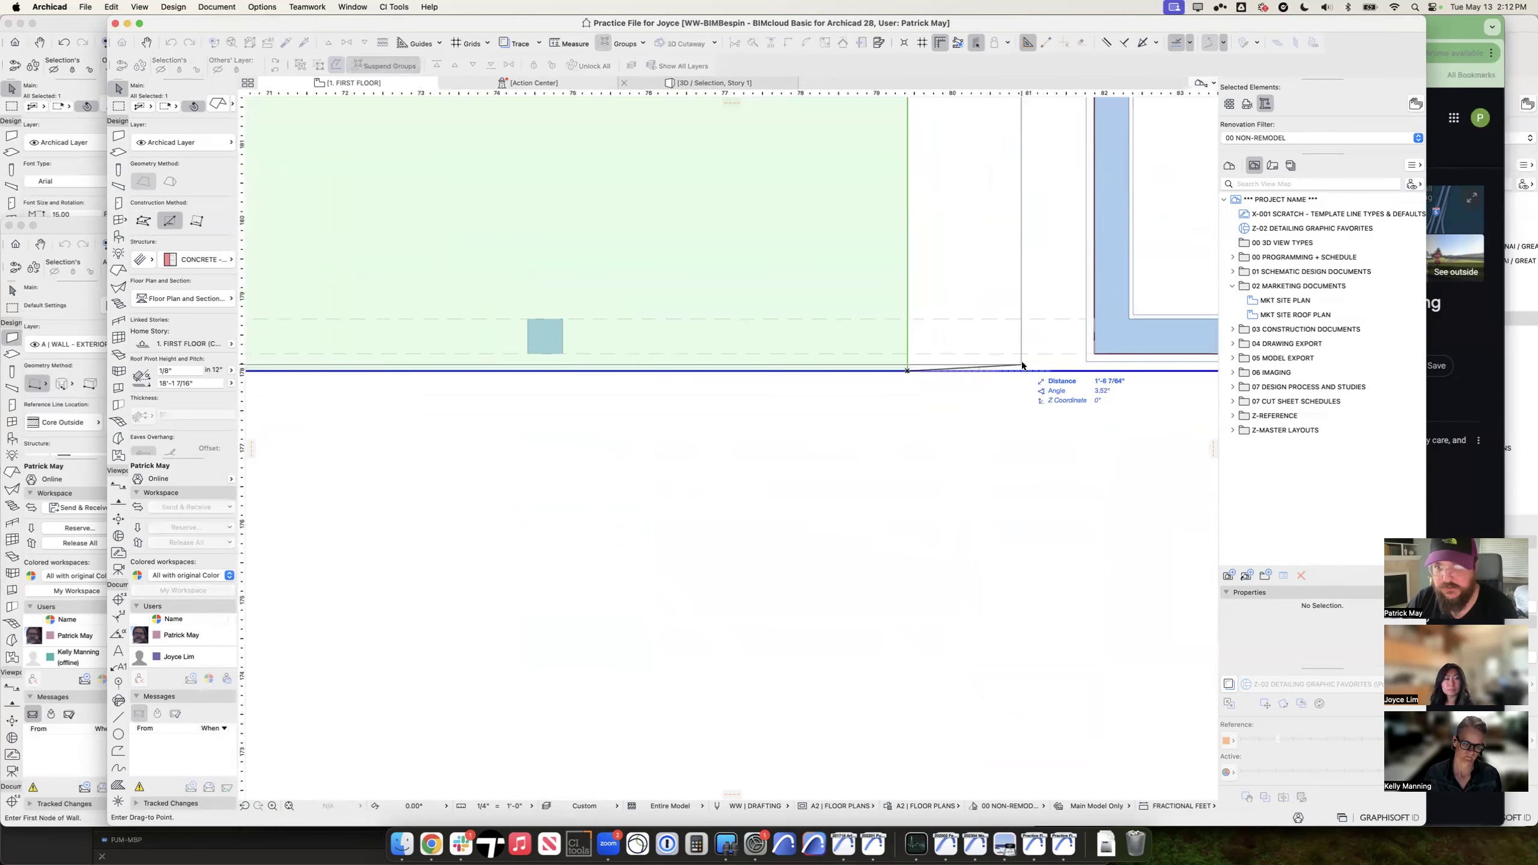
click(1094, 369)
scroll(963, 362, down, 10)
middle_drag(920, 240, 931, 459)
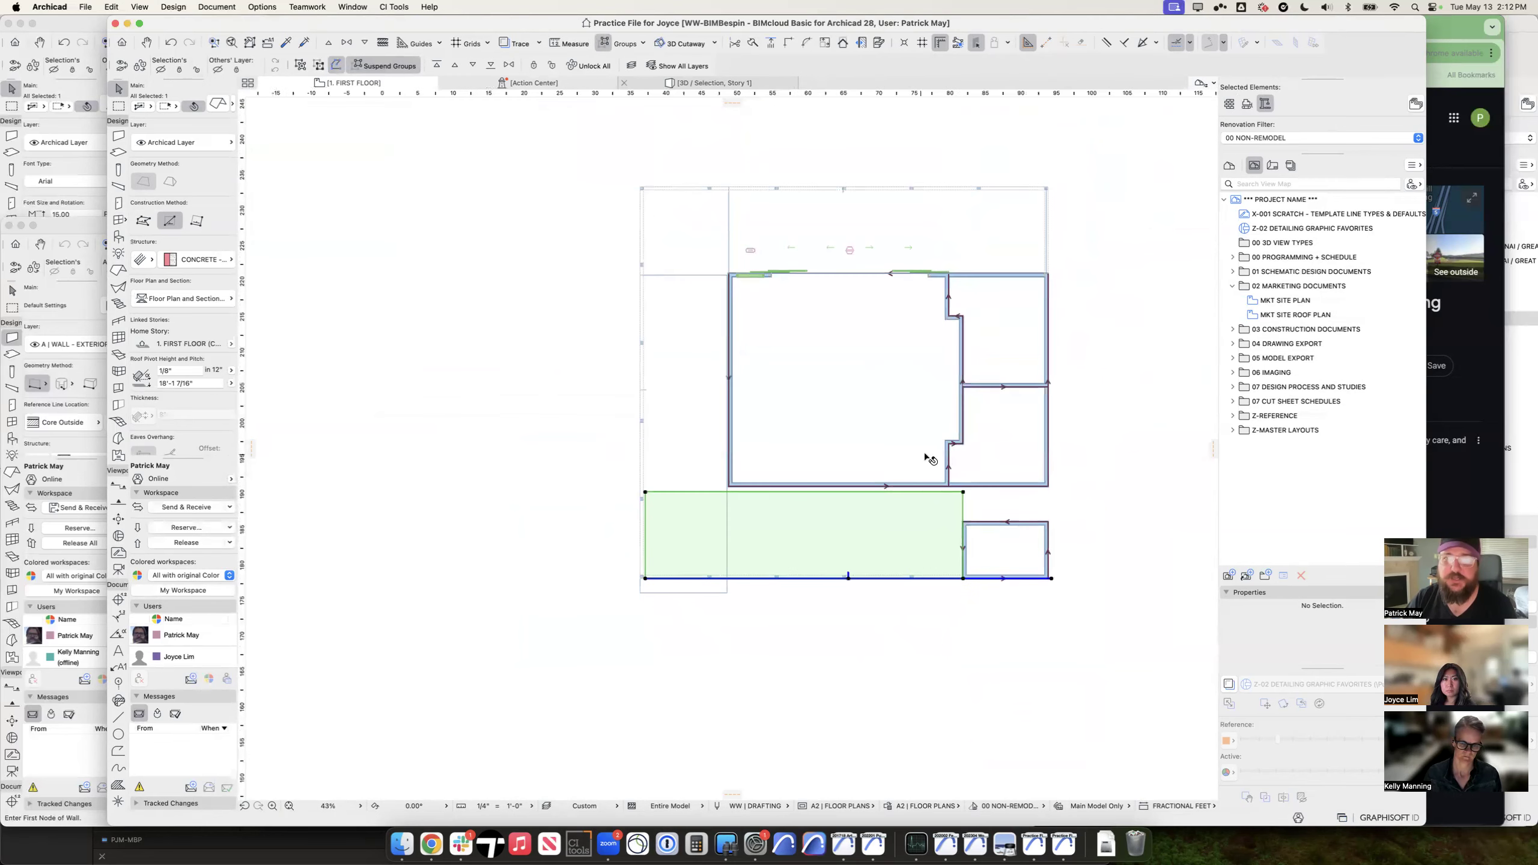
Step: Offset the lower sloped slab's upper edge to the main building's lower exterior wall line
click(857, 492)
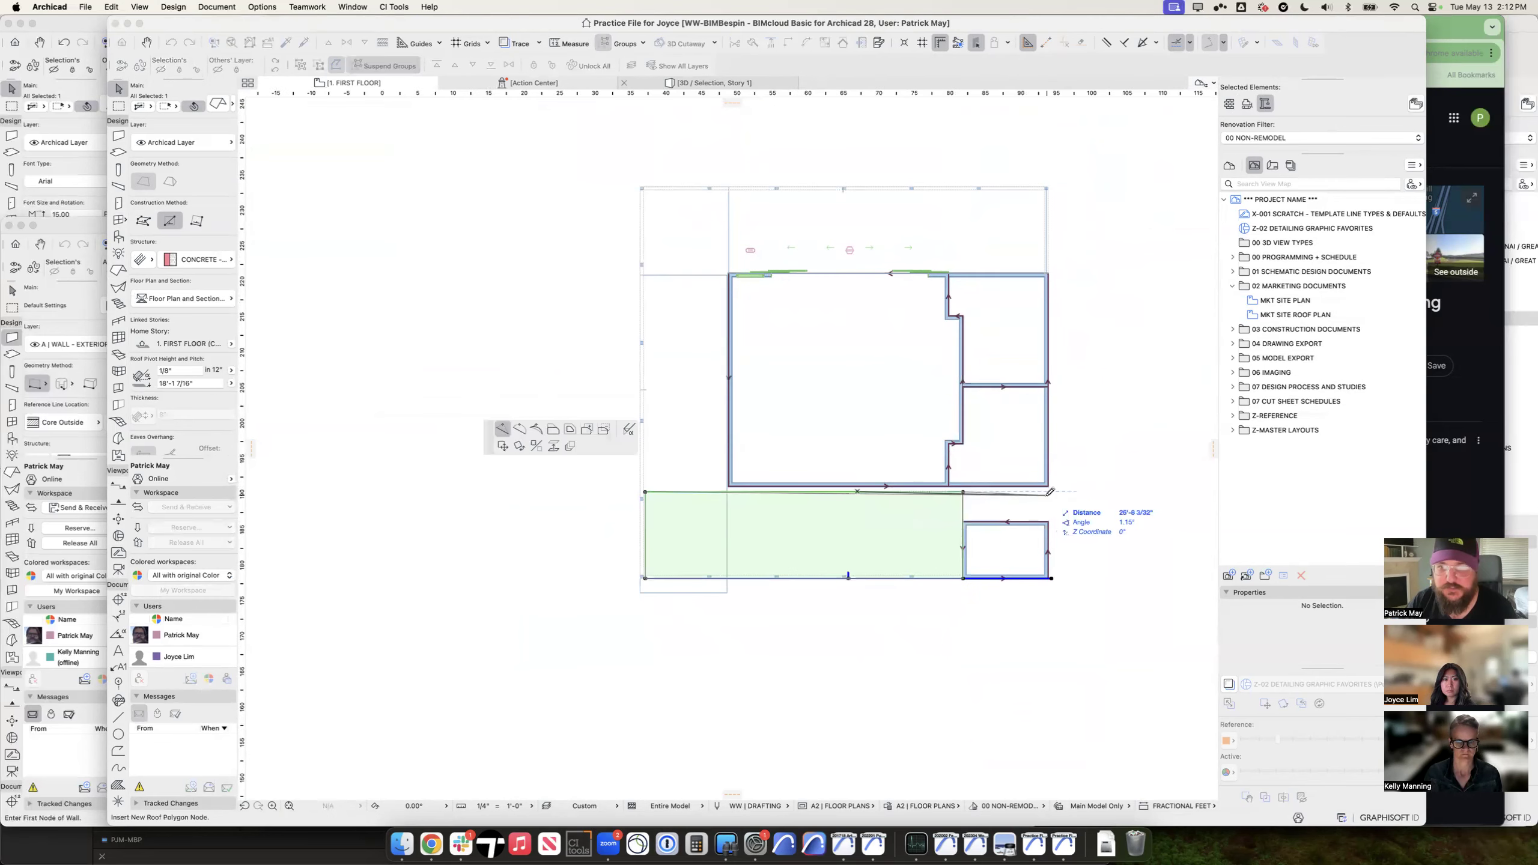
click(553, 429)
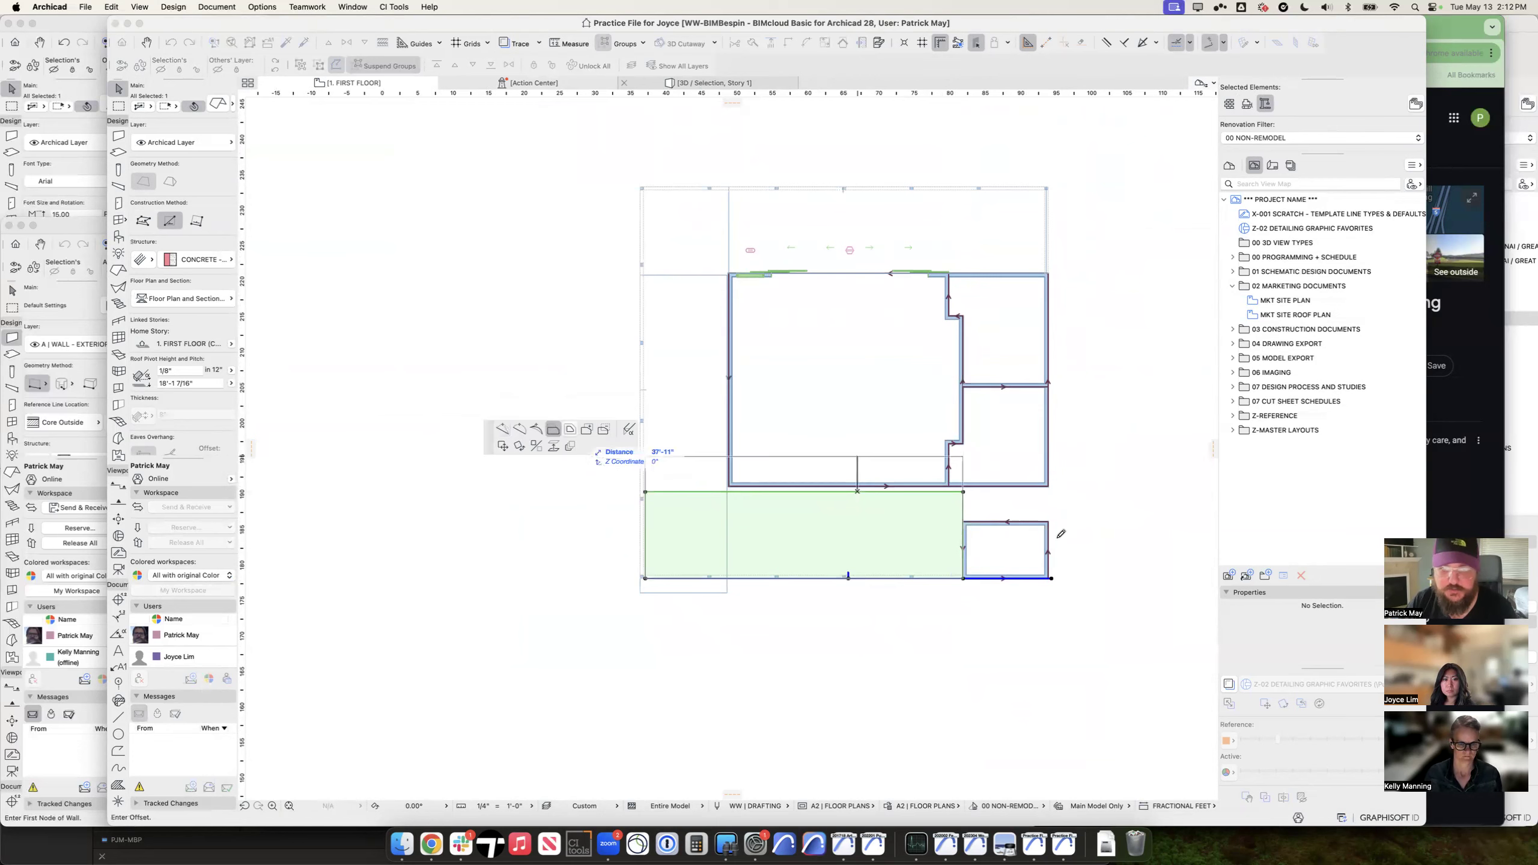
click(1051, 488)
key(Escape)
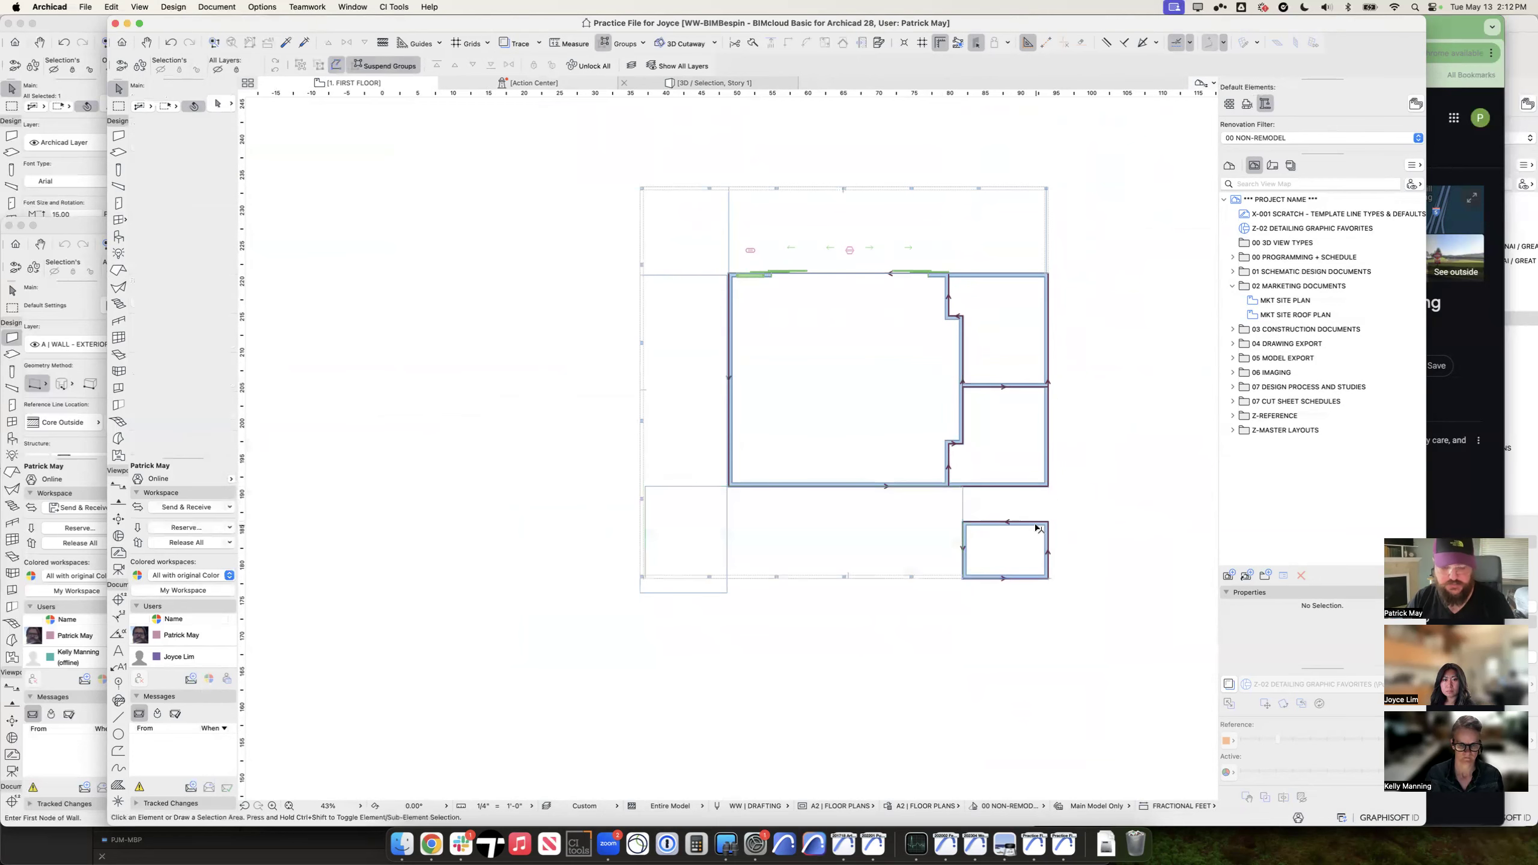
Step: In the 3D view, override all linked surfaces of the three sloped slabs with 03 | CONCRETE-SLAB
key(F3)
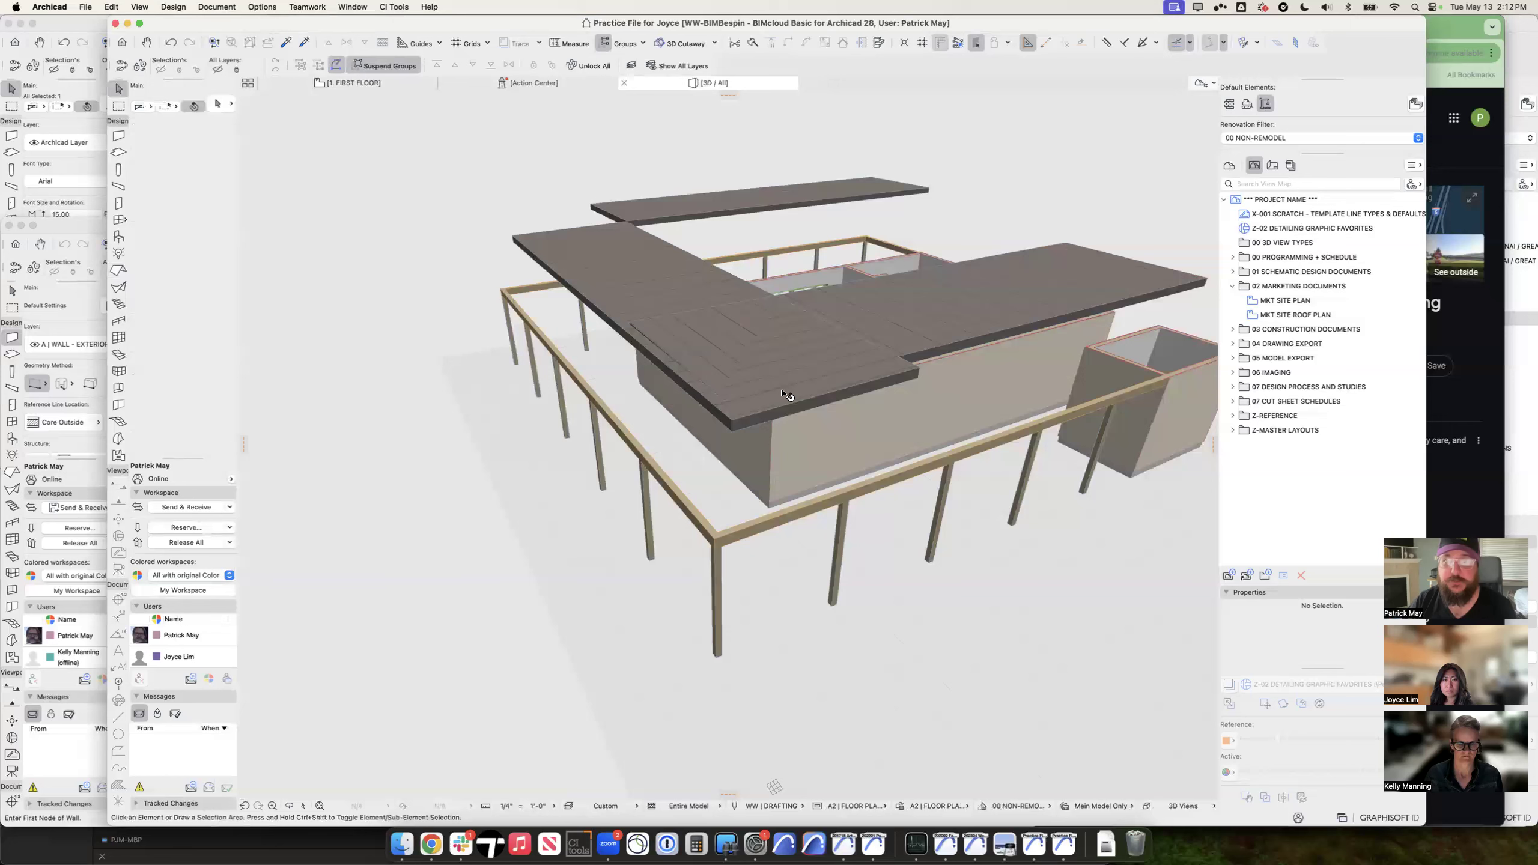
click(702, 256)
shift+click(721, 198)
shift+click(999, 284)
double_click(980, 285)
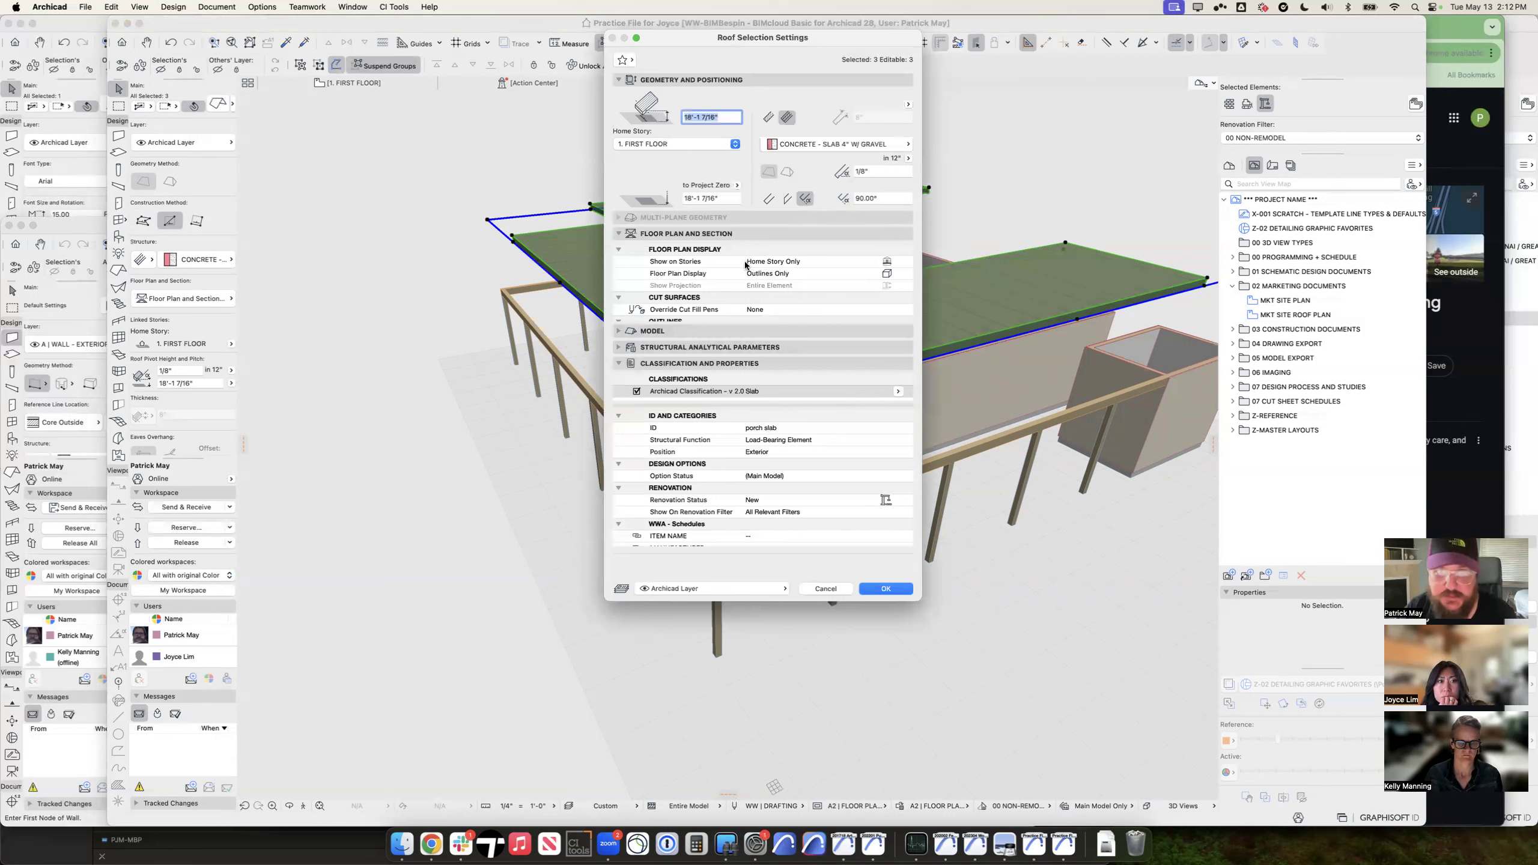
click(622, 331)
click(806, 378)
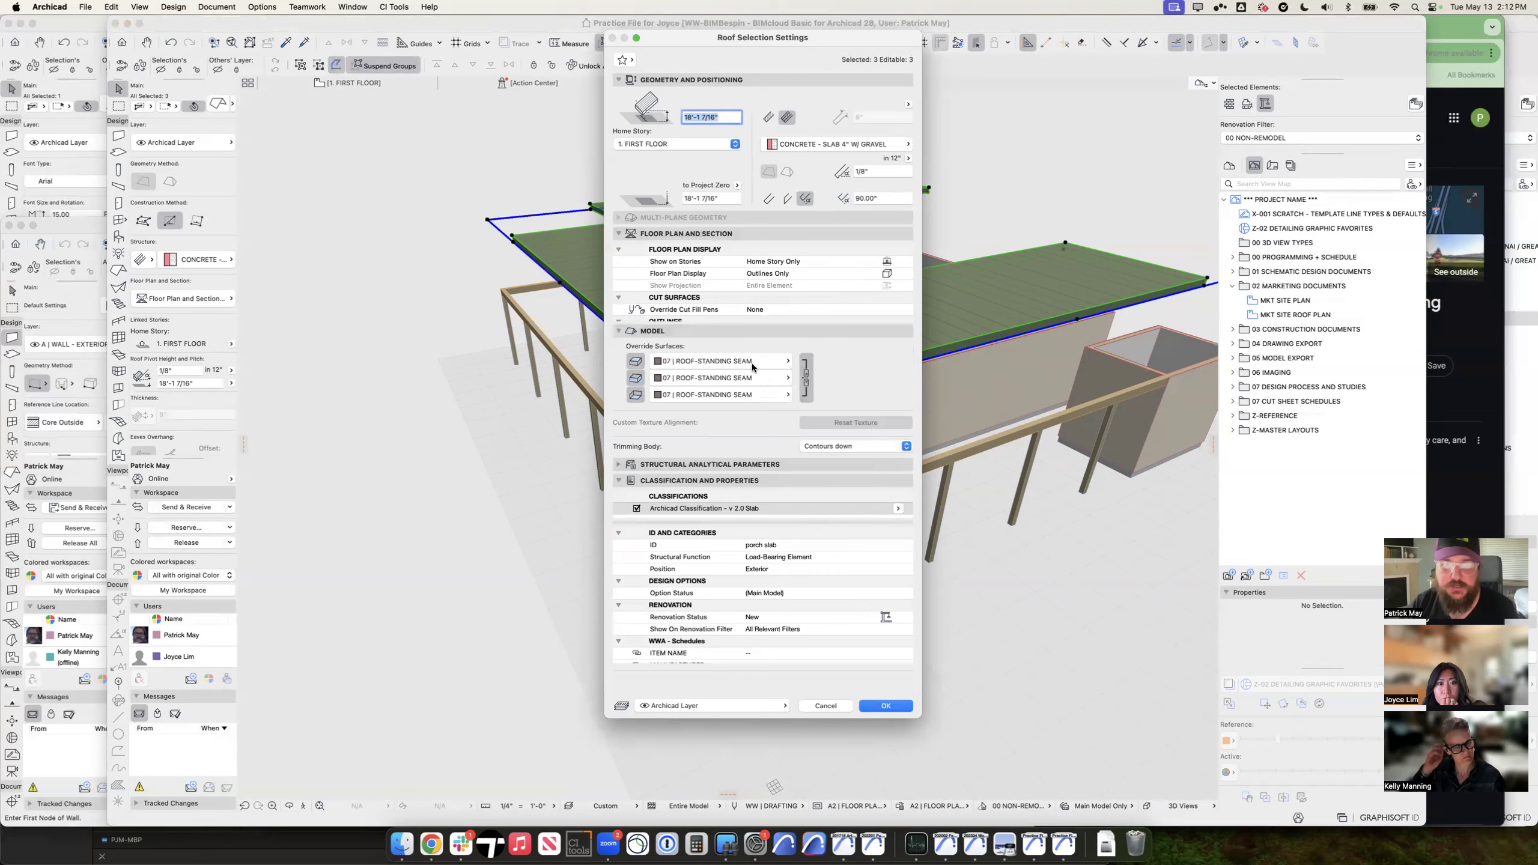
click(753, 362)
text(concre)
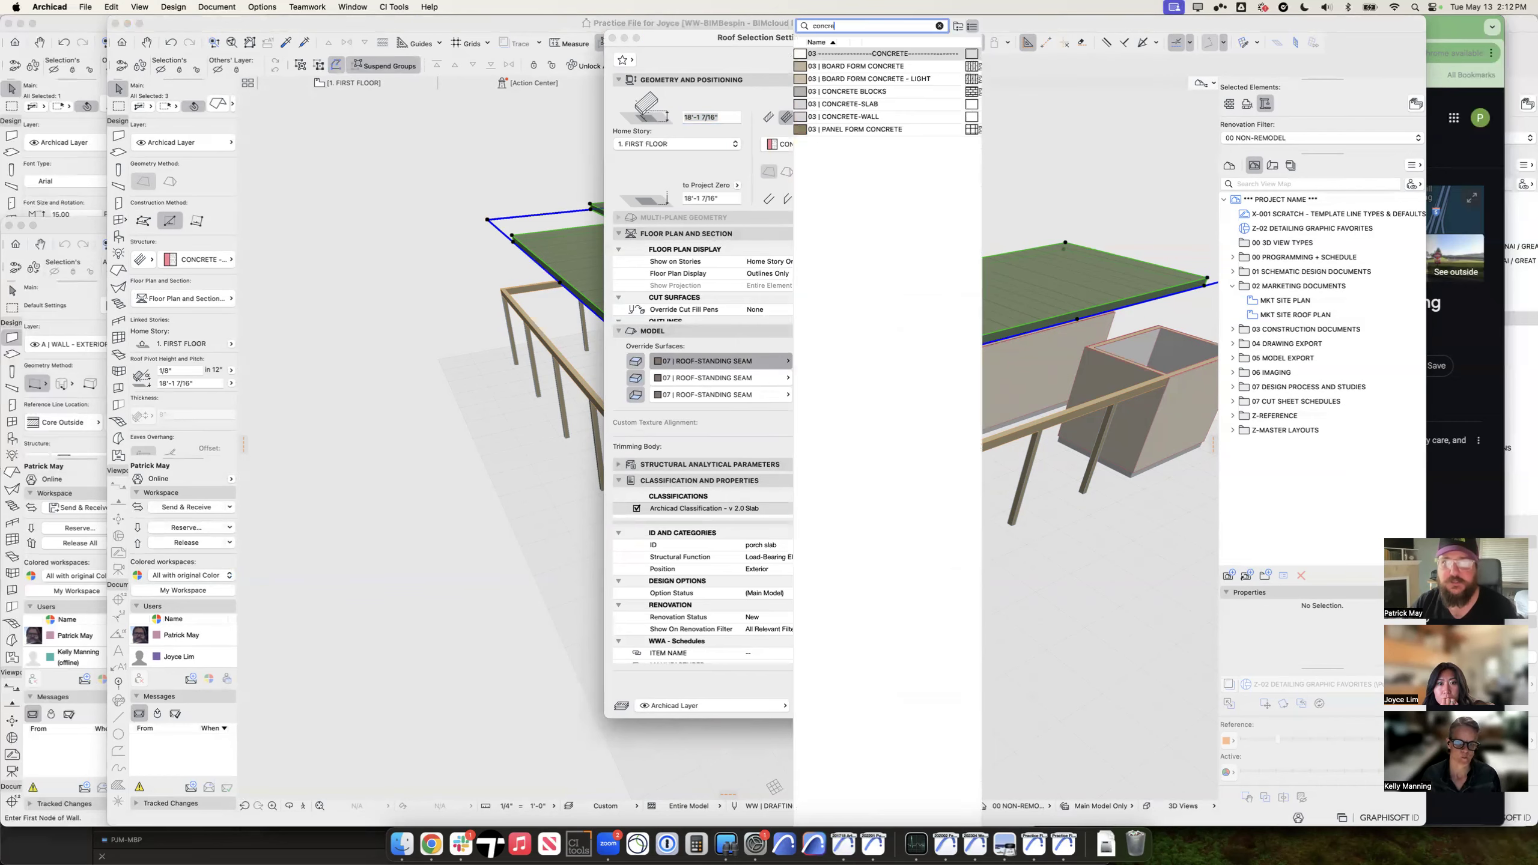
text(t)
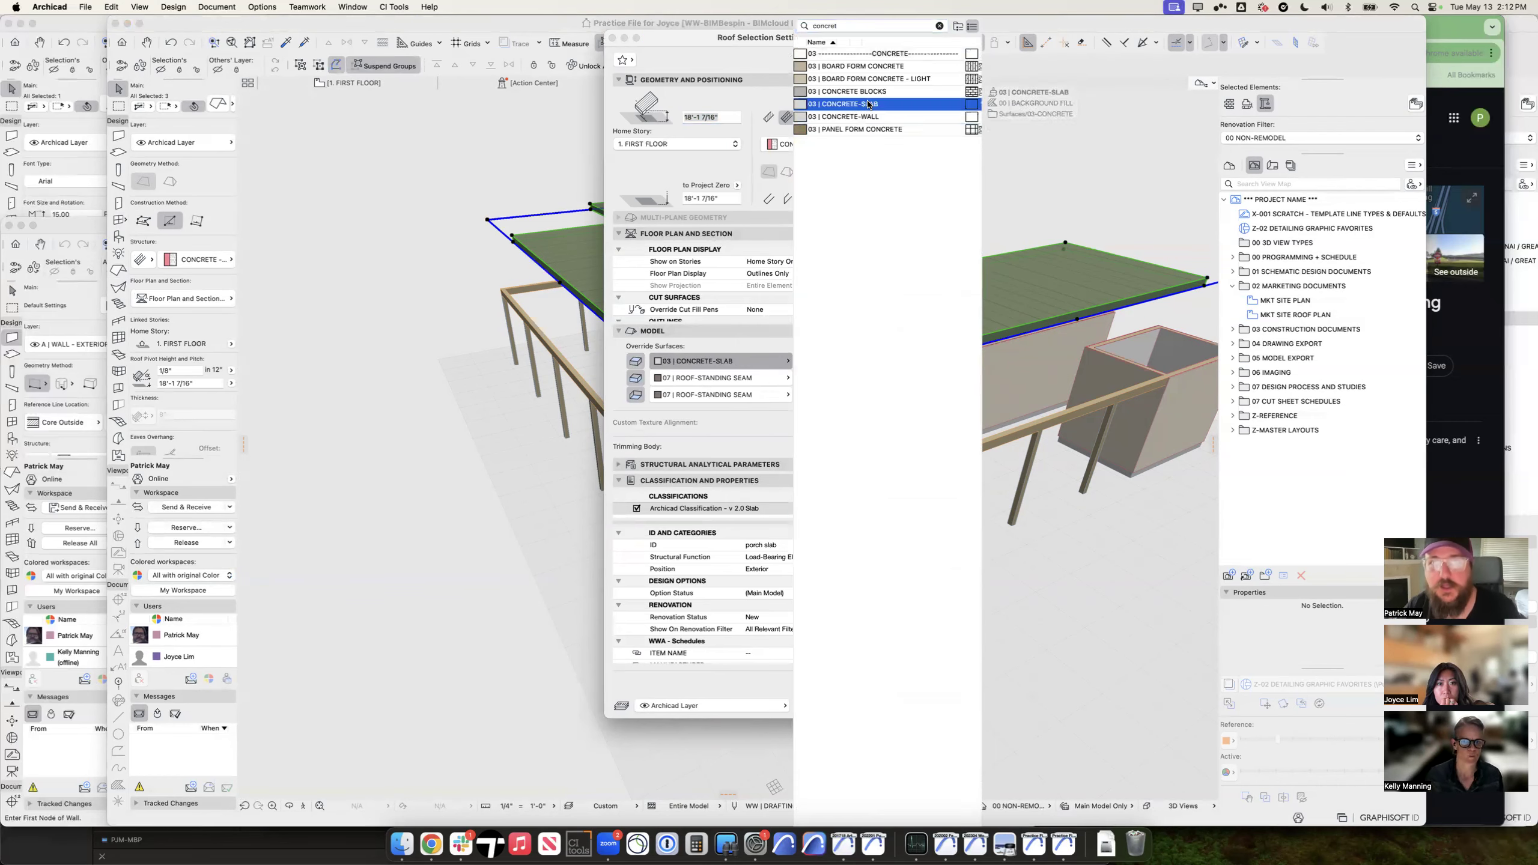
click(854, 104)
key(Return)
Step: Join the upper and left sloped slabs to each other's edges so they meet in a mitred corner
click(897, 331)
shift+middle_drag(867, 334, 969, 424)
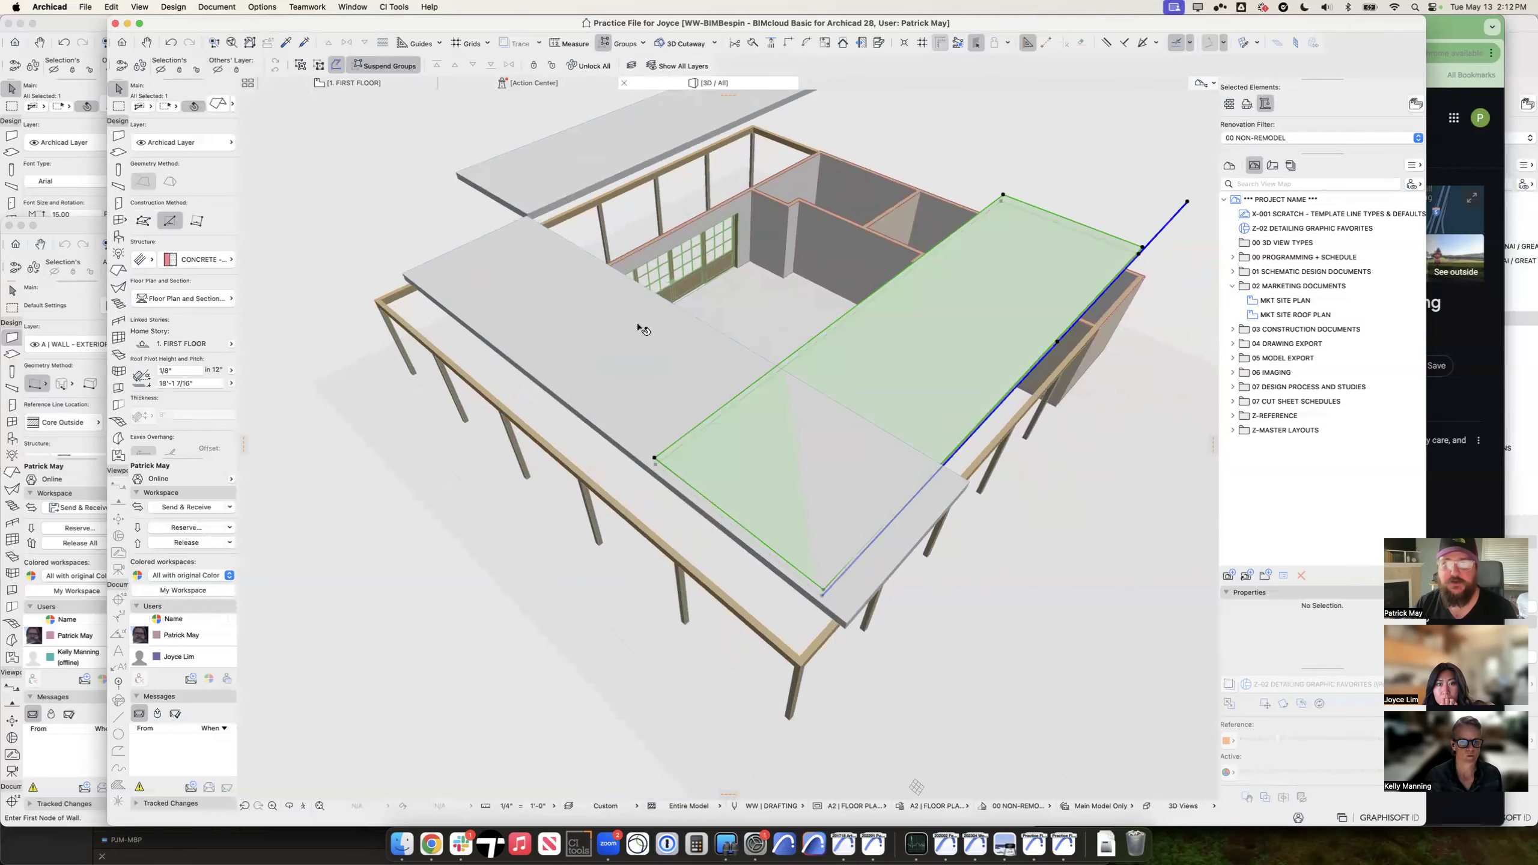
click(561, 139)
click(523, 227)
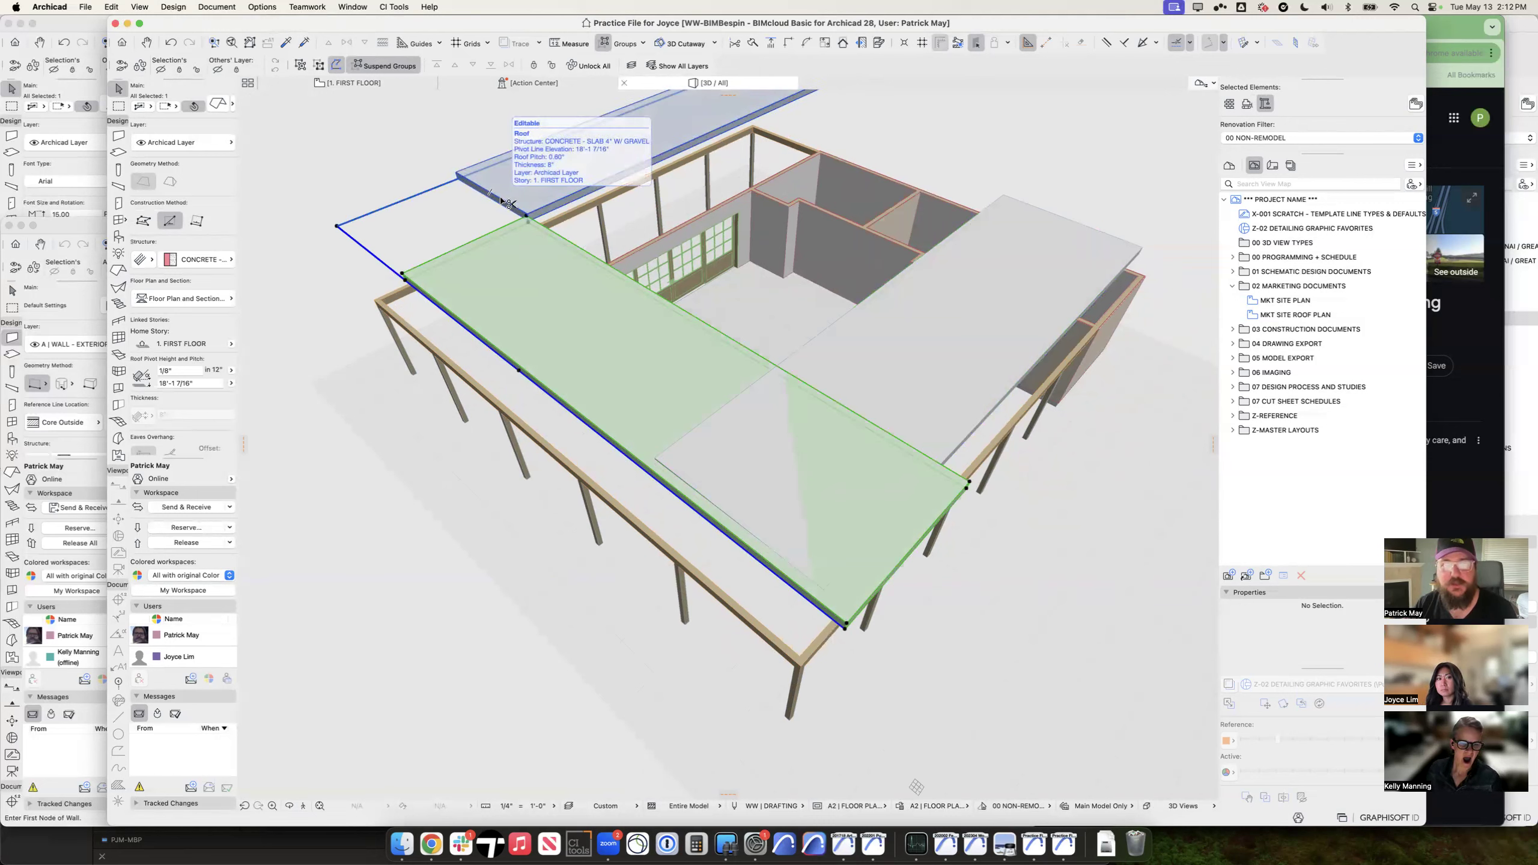
scroll(527, 294, down, 1)
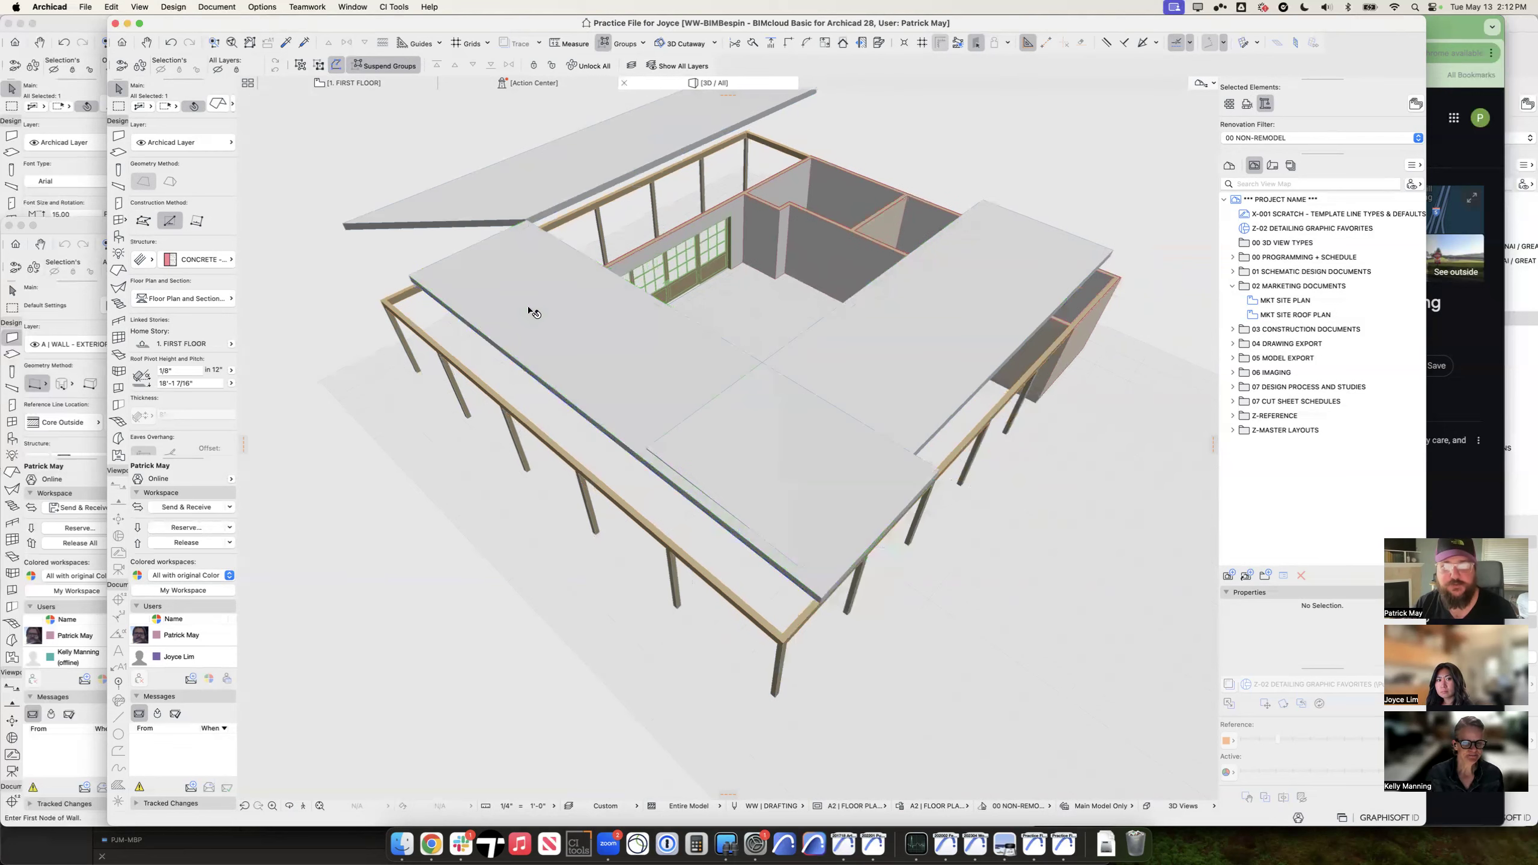
click(523, 202)
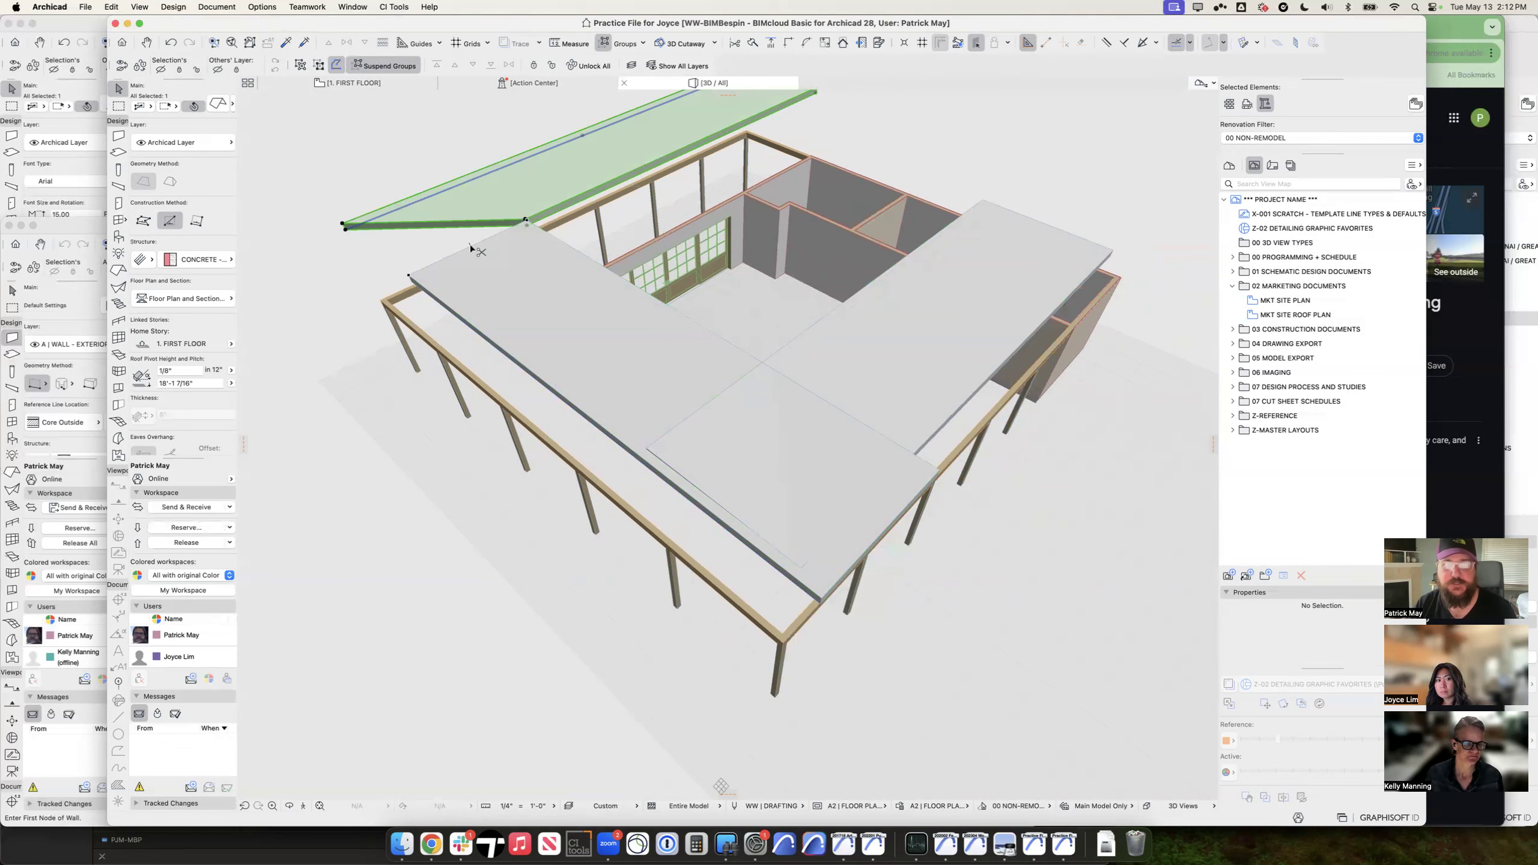
click(463, 249)
Step: Join the lower and left sloped slabs to each other's edges so they meet in a mitred corner
shift+middle_drag(639, 286, 764, 259)
click(883, 219)
super+click(995, 263)
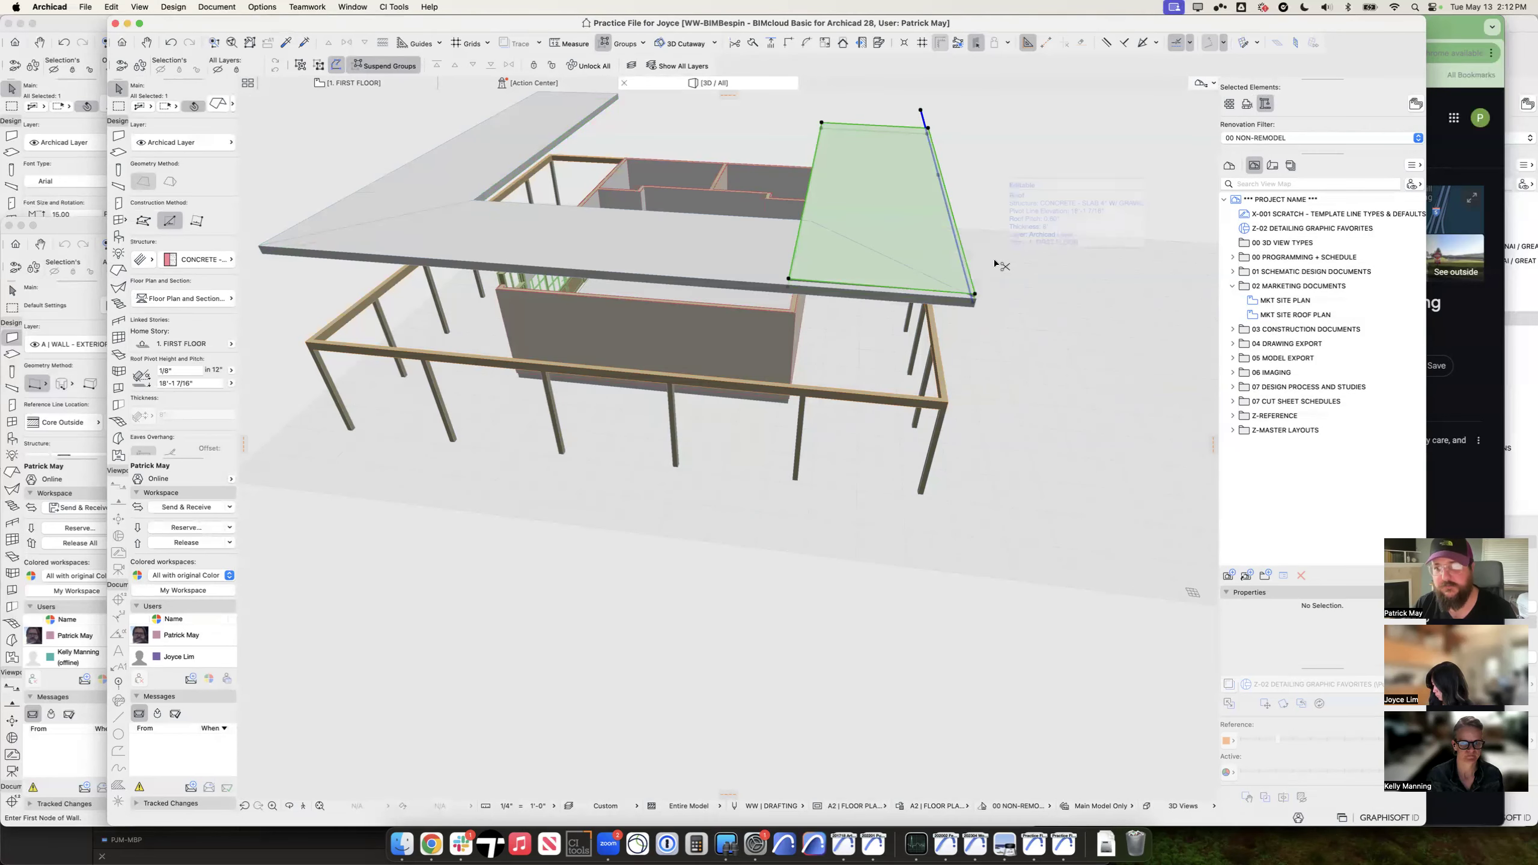
shift+middle_drag(1037, 253, 951, 273)
click(680, 244)
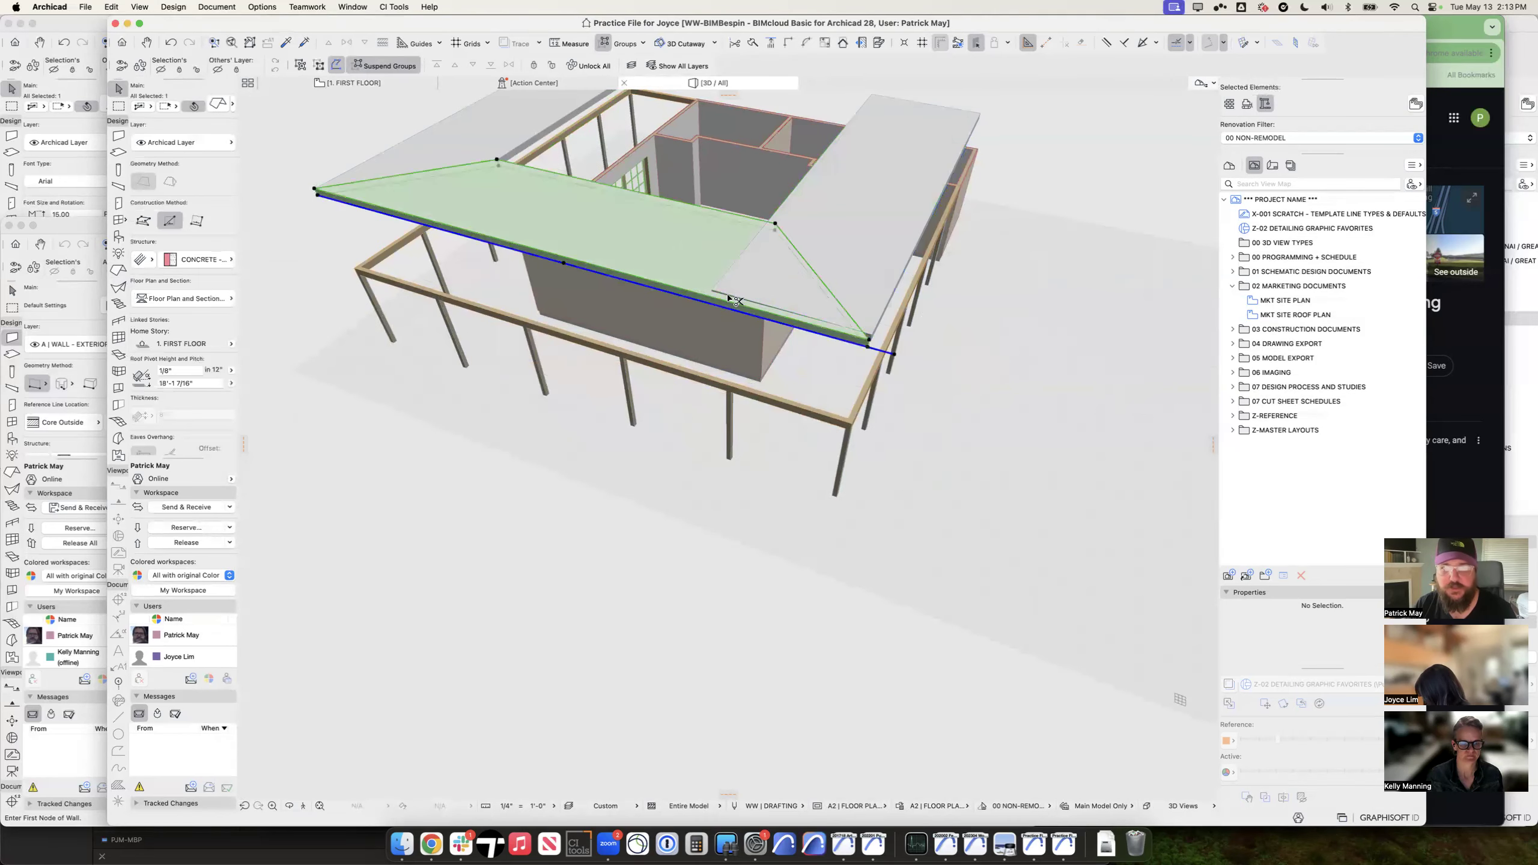
Step: Move all three sloped slabs down from their inner corner to the base of the building's wall corner on the first floor
shift+click(820, 243)
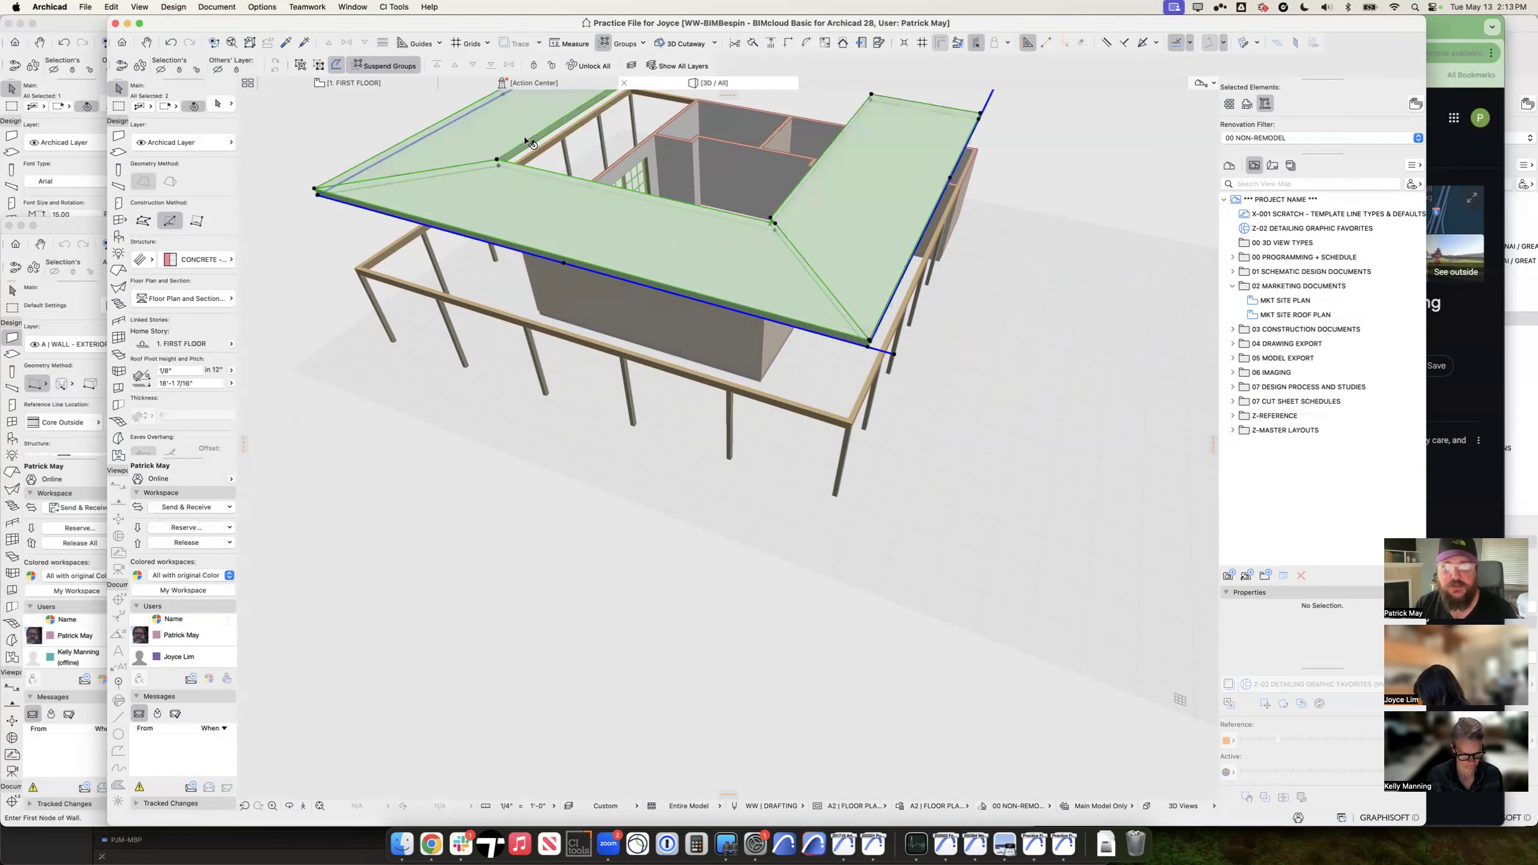
key(super+d)
click(774, 223)
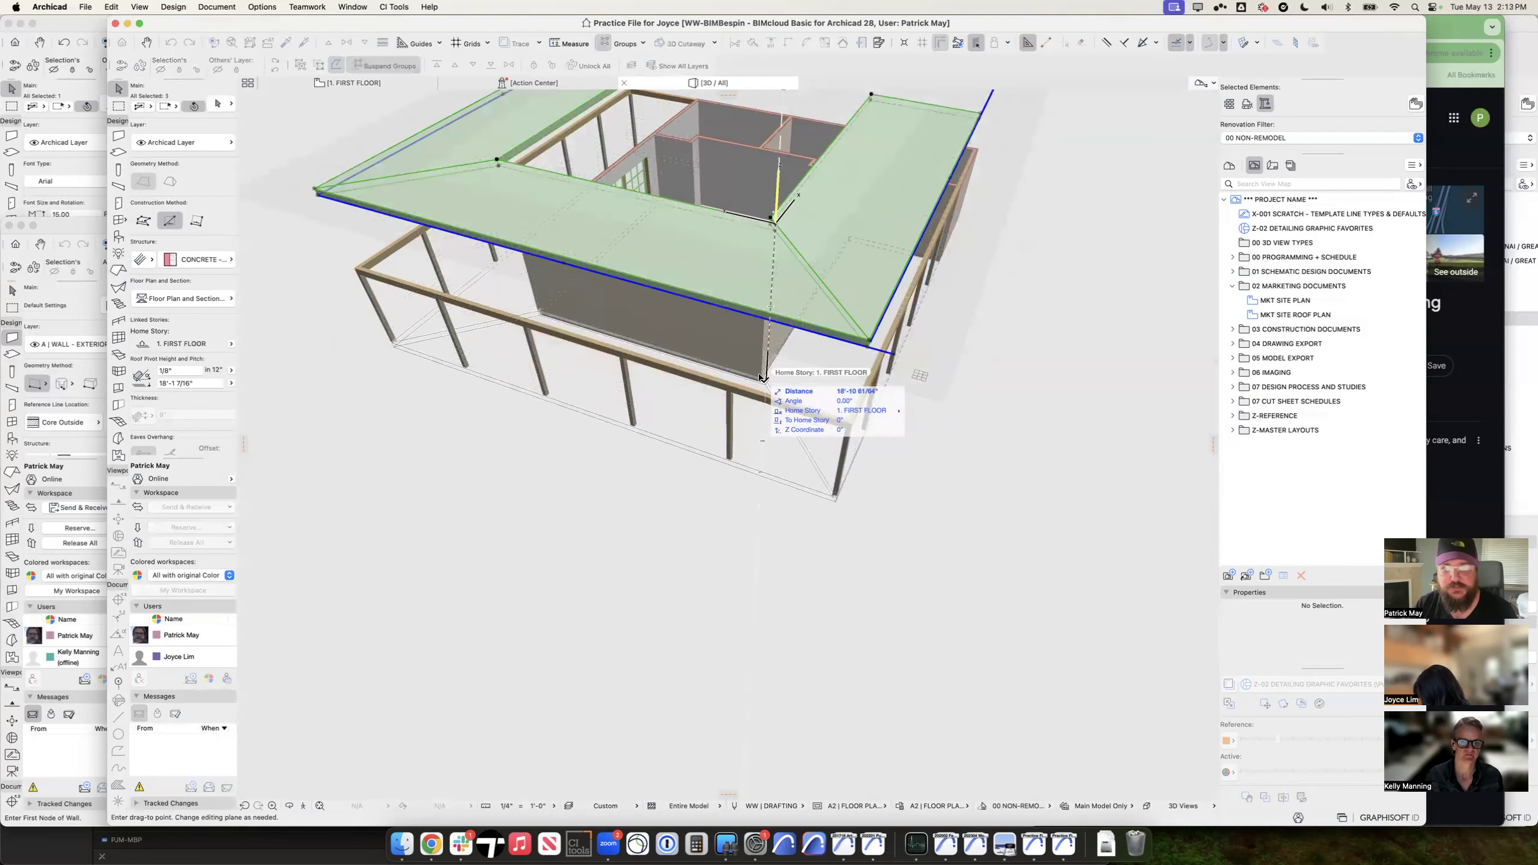
click(764, 377)
shift+middle_drag(763, 354, 560, 326)
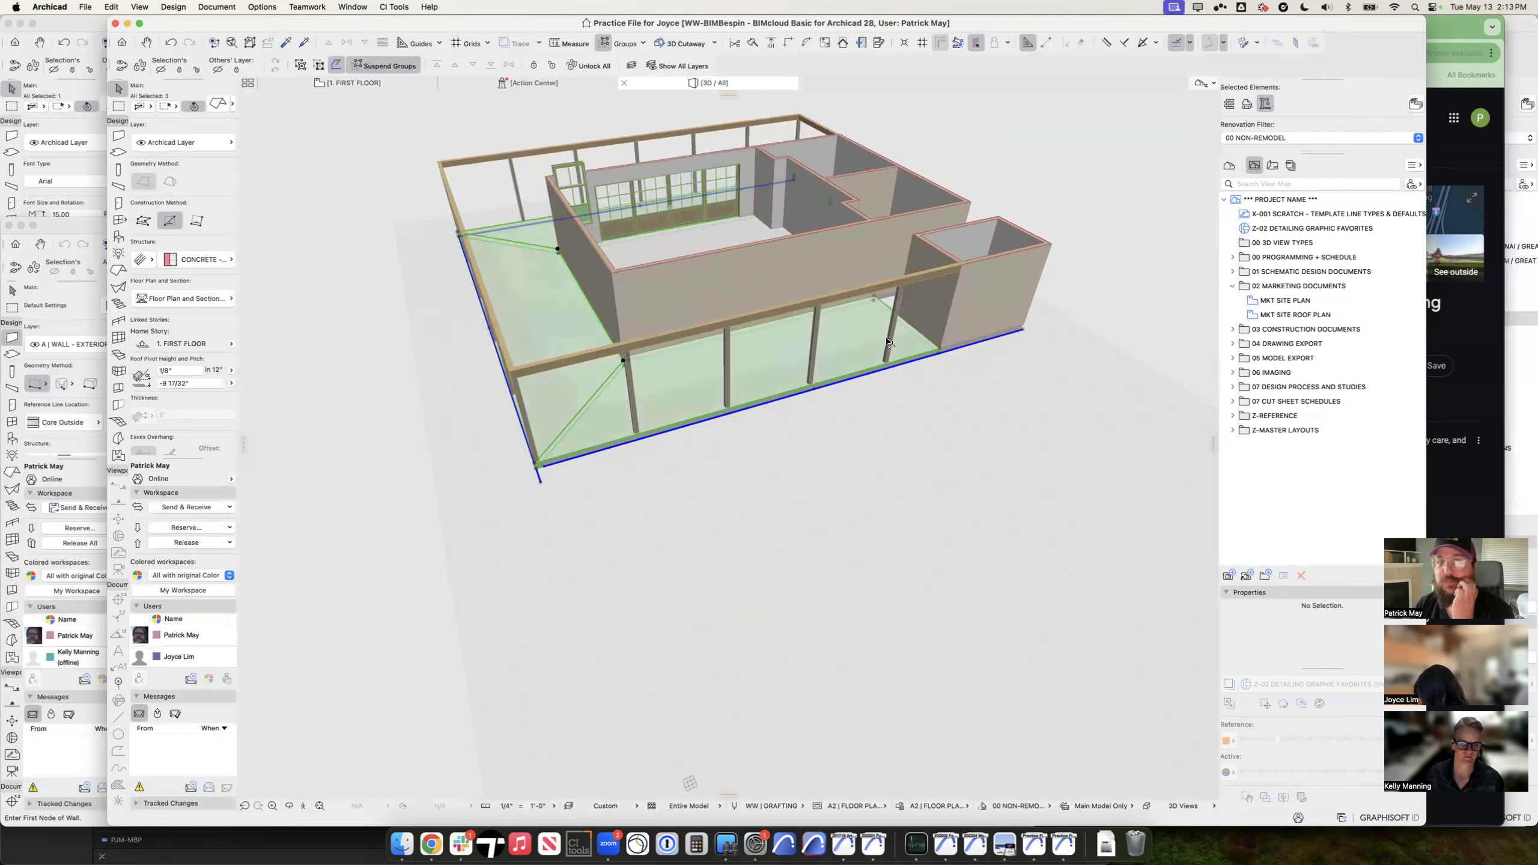
shift+middle_drag(724, 295, 660, 350)
key(Escape)
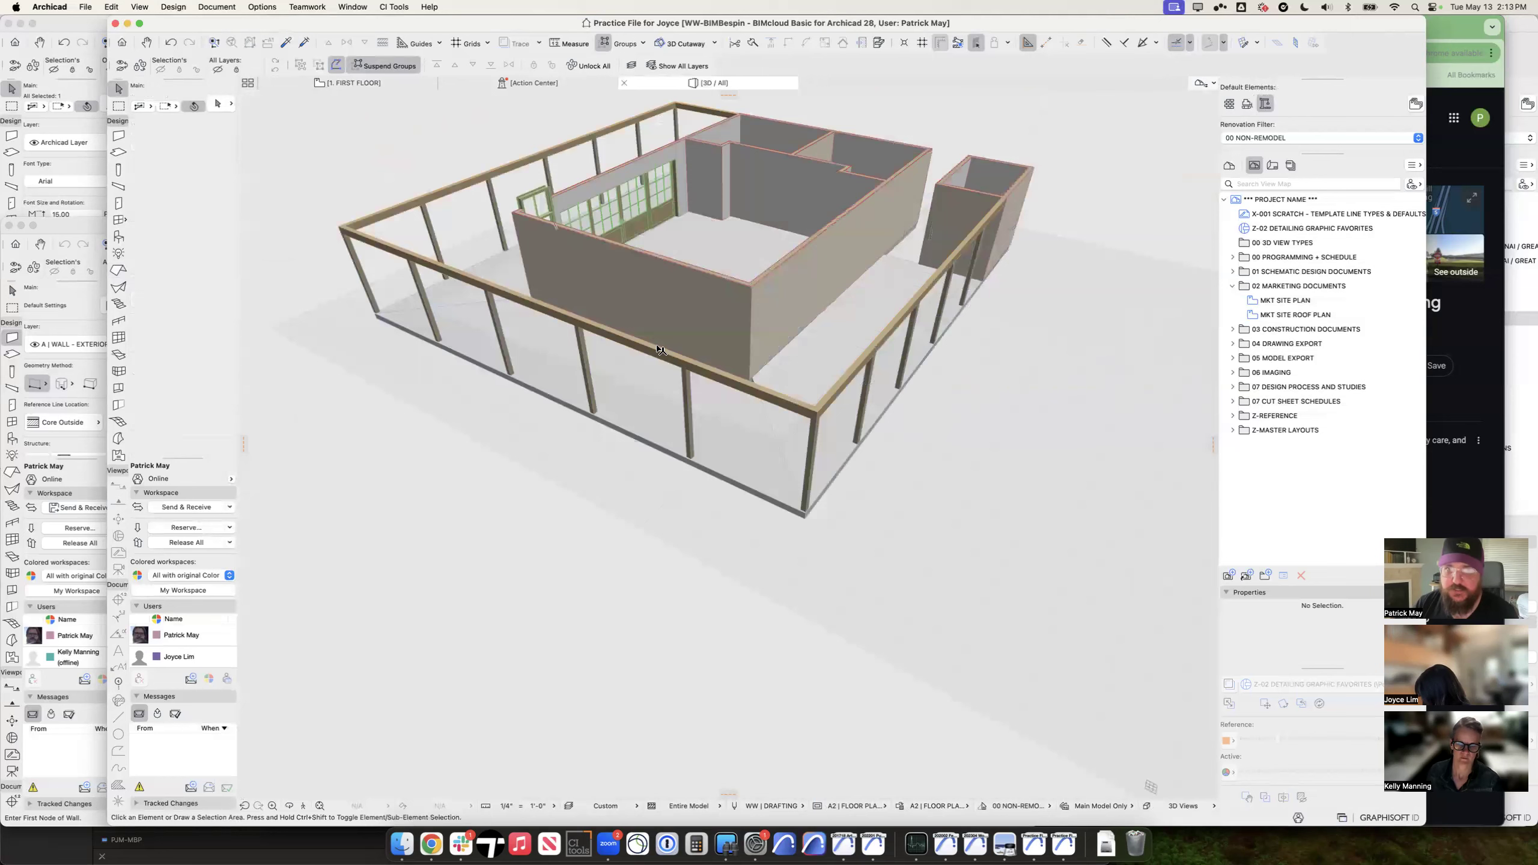
Step: Return to the first-floor plan and pick up the interior floor slab's settings for the Slab tool
click(714, 243)
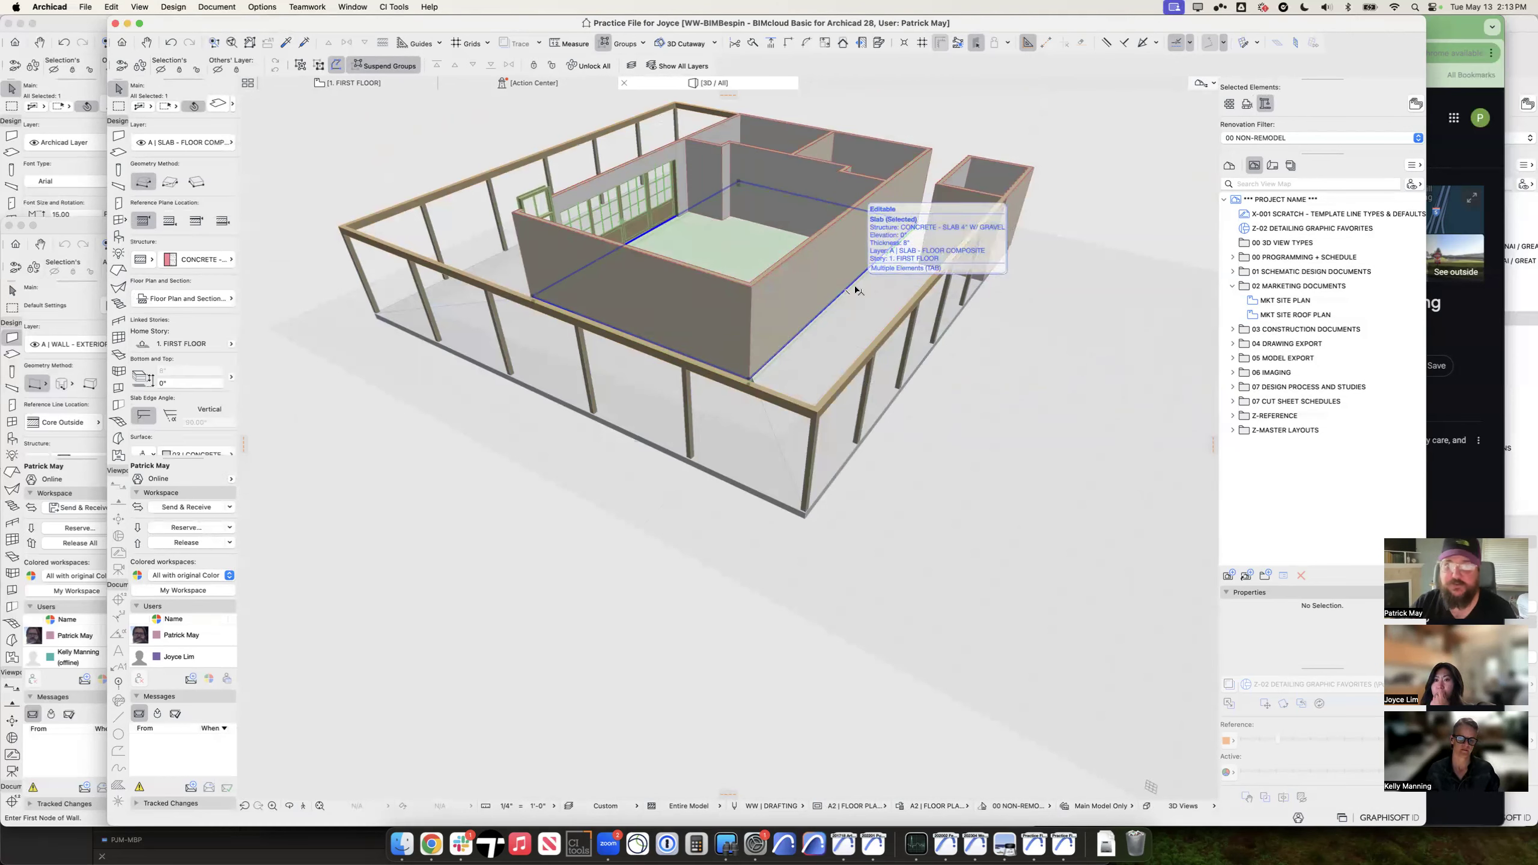
key(Escape)
key(F2)
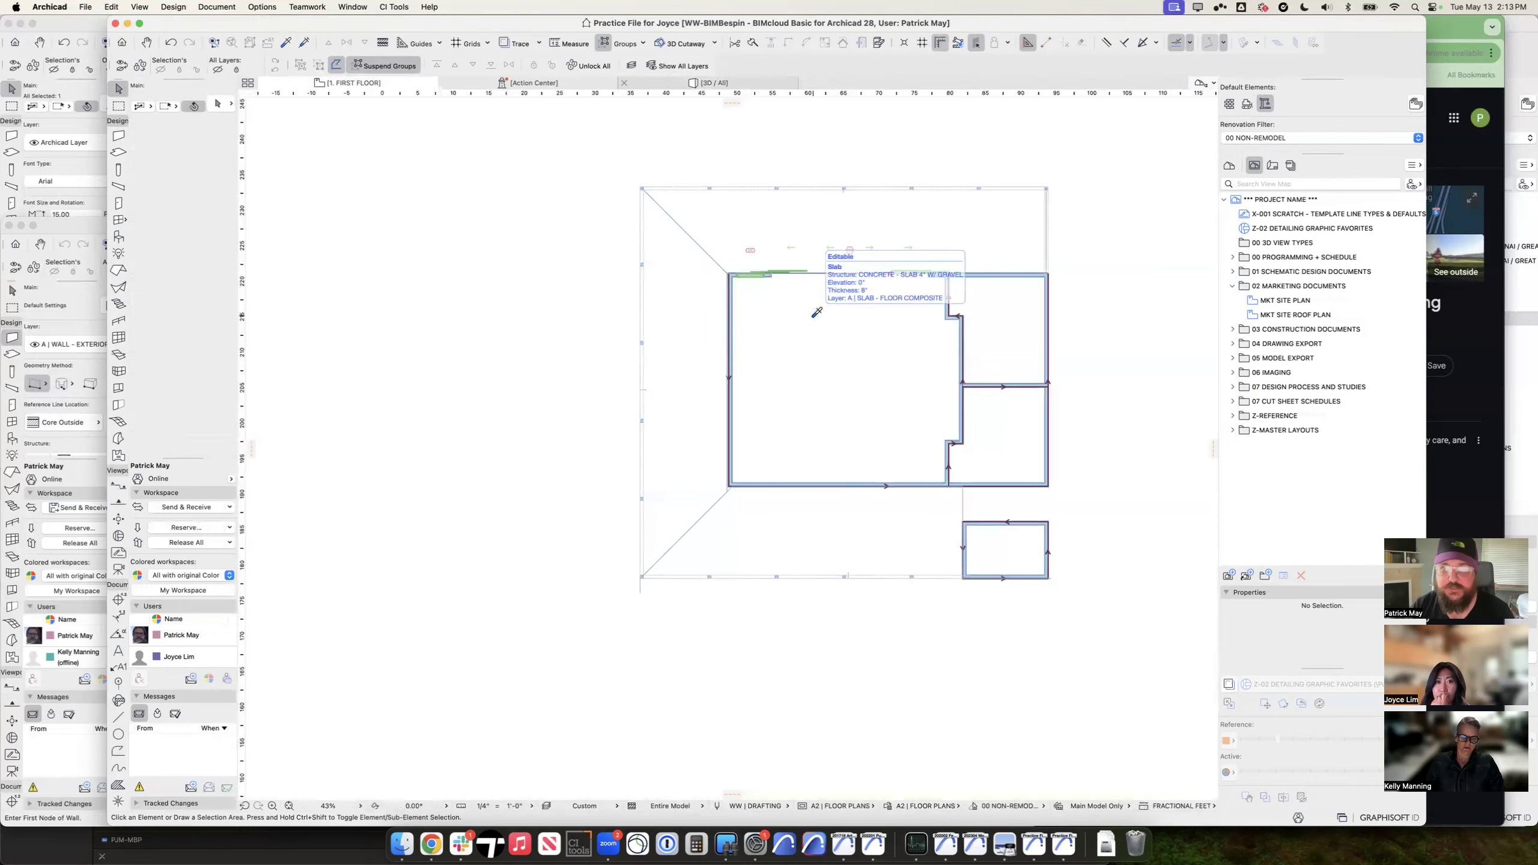
alt+click(817, 334)
Step: Go down to the basement story and turn on the trace reference set to Above Current Story
key(super+Down)
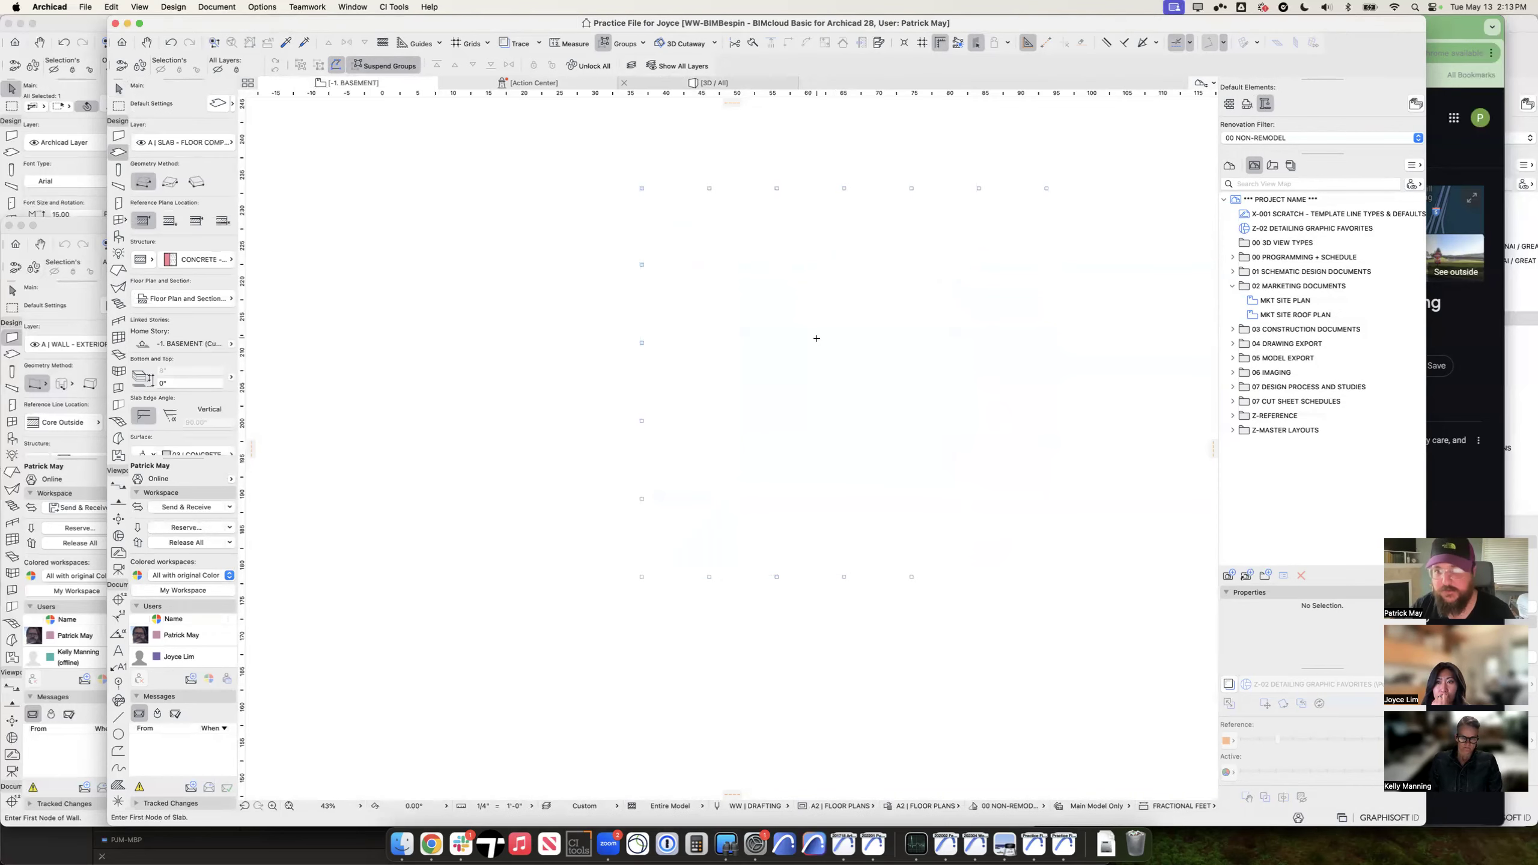
click(1228, 685)
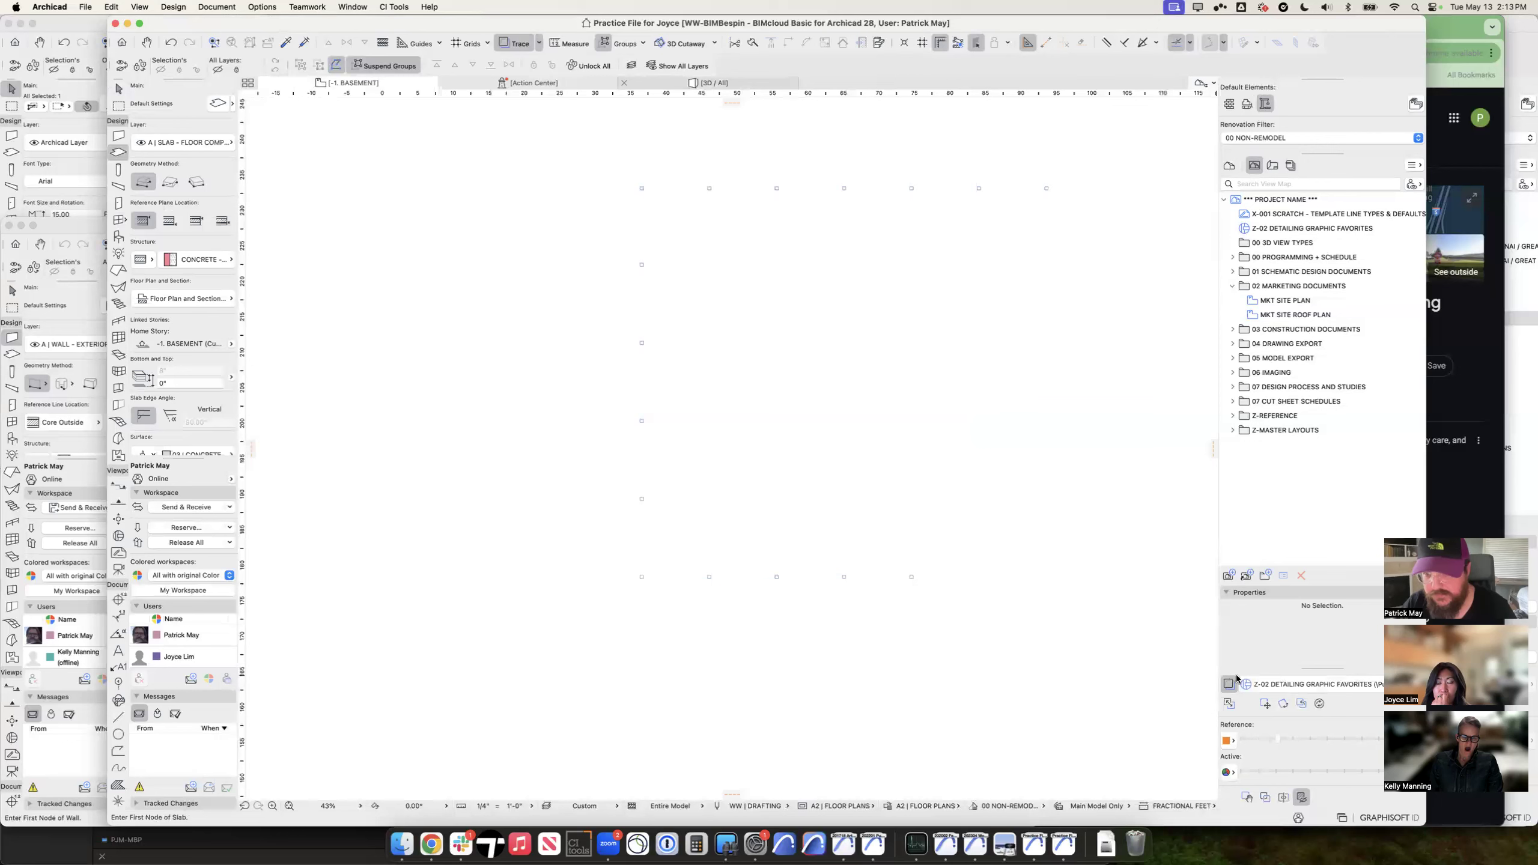
click(1255, 685)
click(1200, 745)
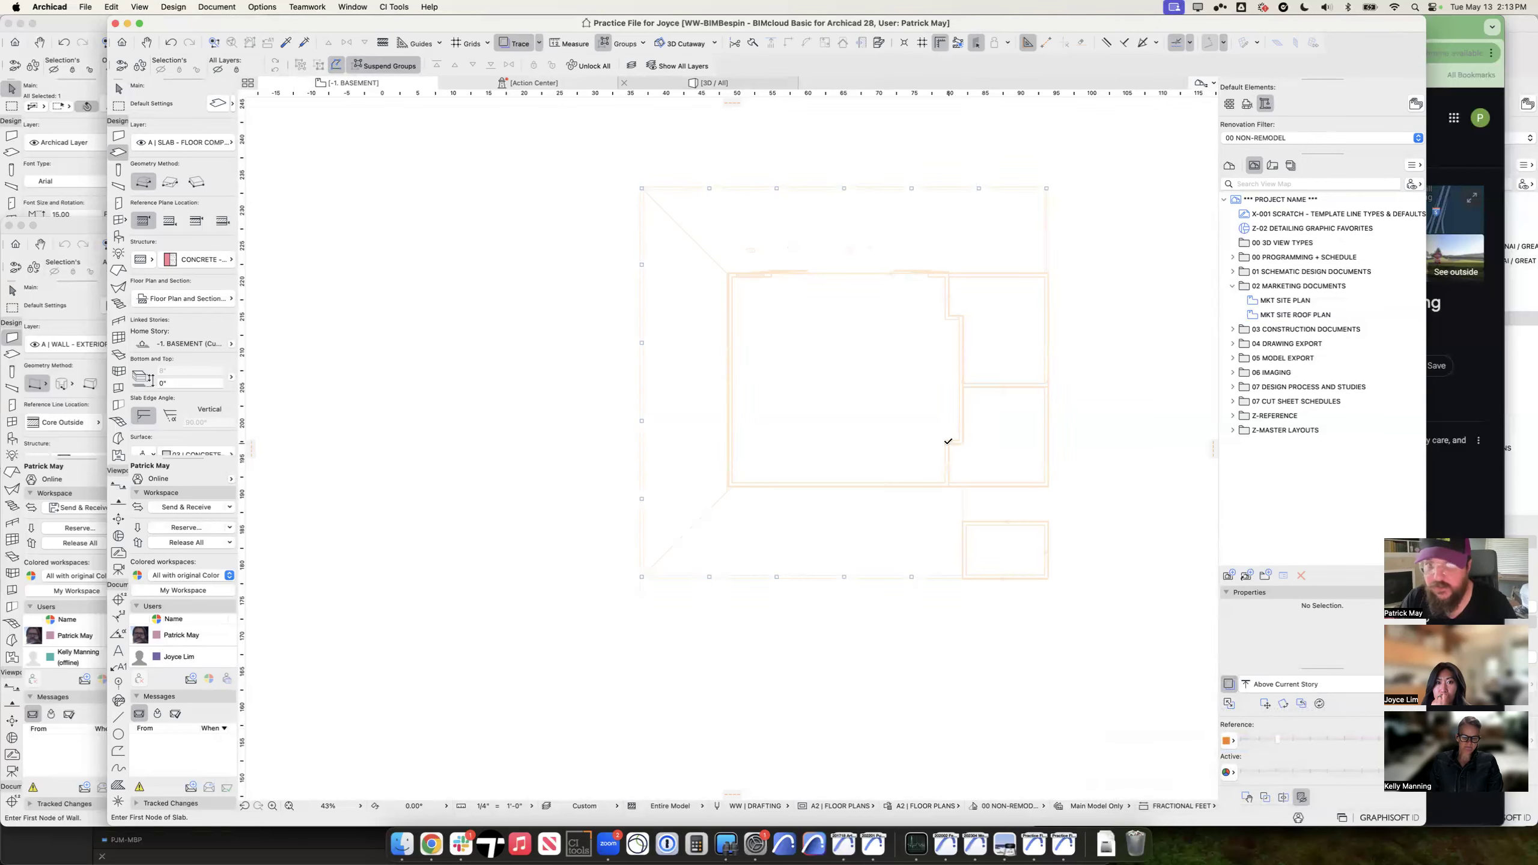
Step: Set the slab defaults to rectangular geometry and a basic 03 | CONCRETE structure with a thickness of 18 inches
click(170, 183)
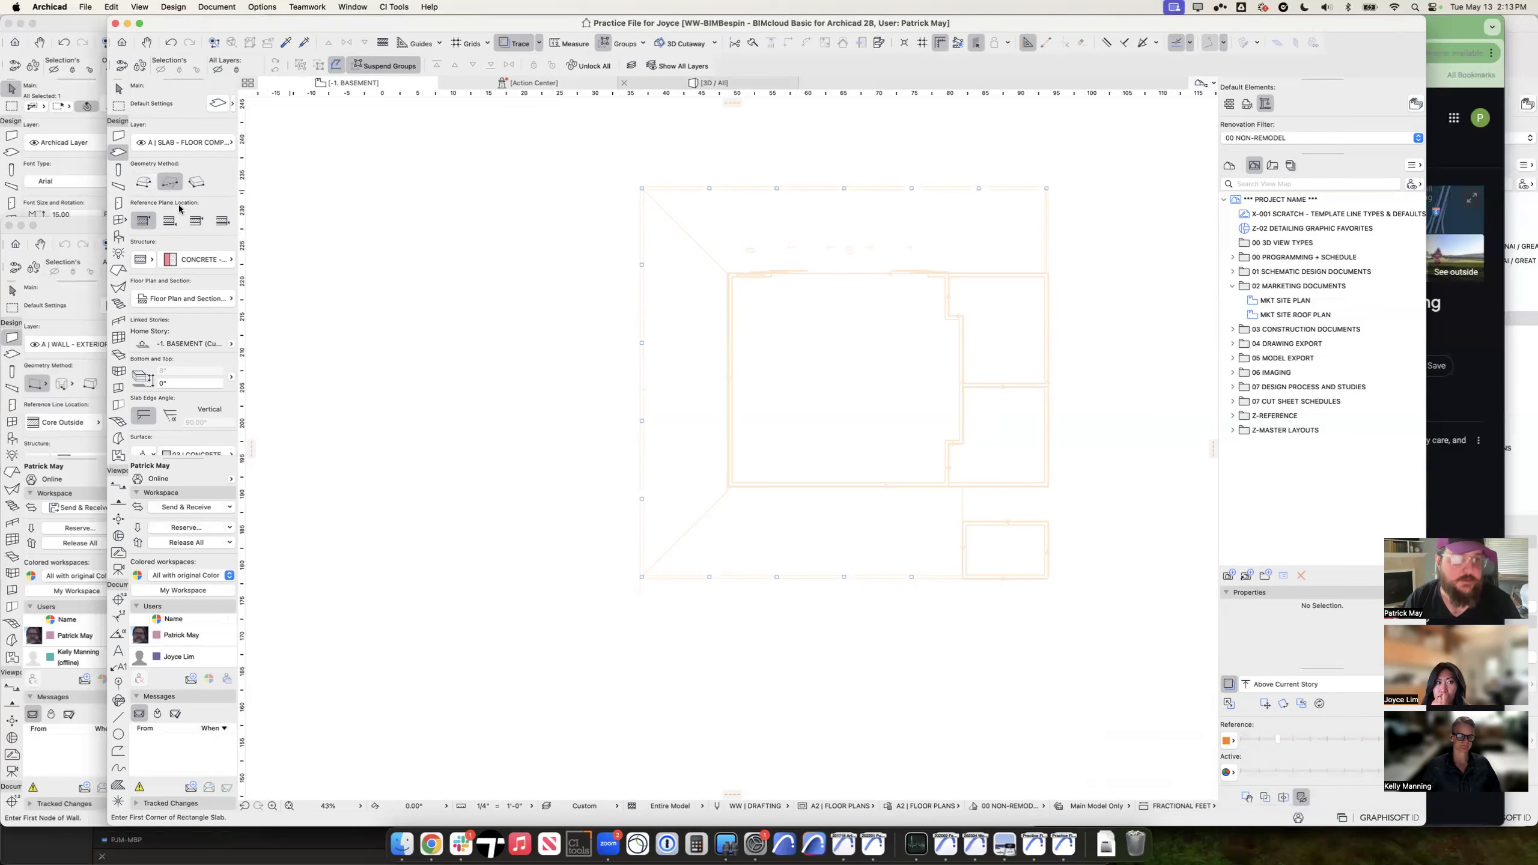
key(super+t)
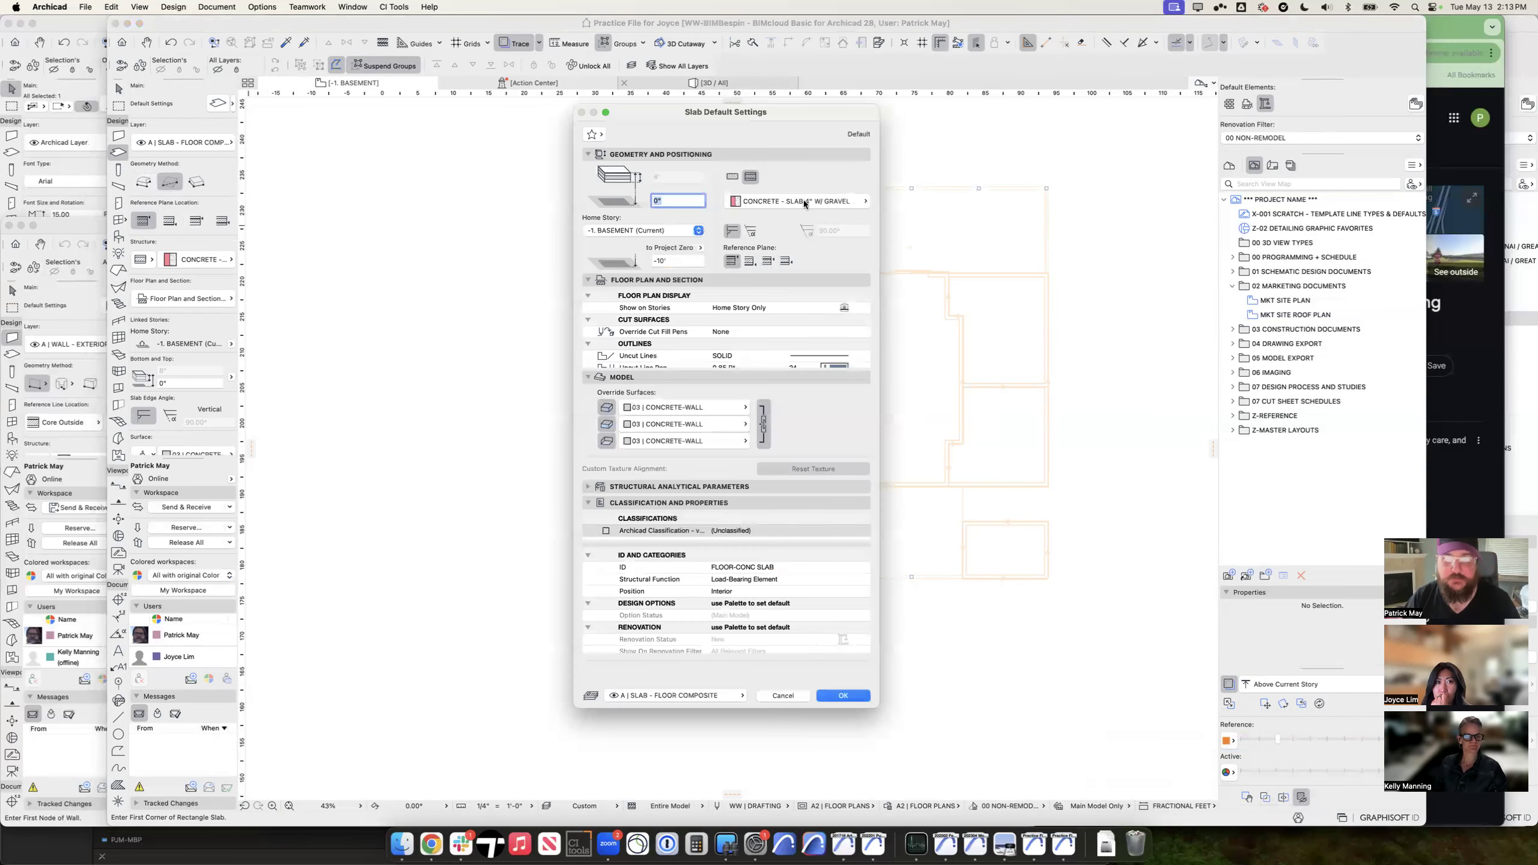
click(732, 176)
click(778, 200)
text(conc)
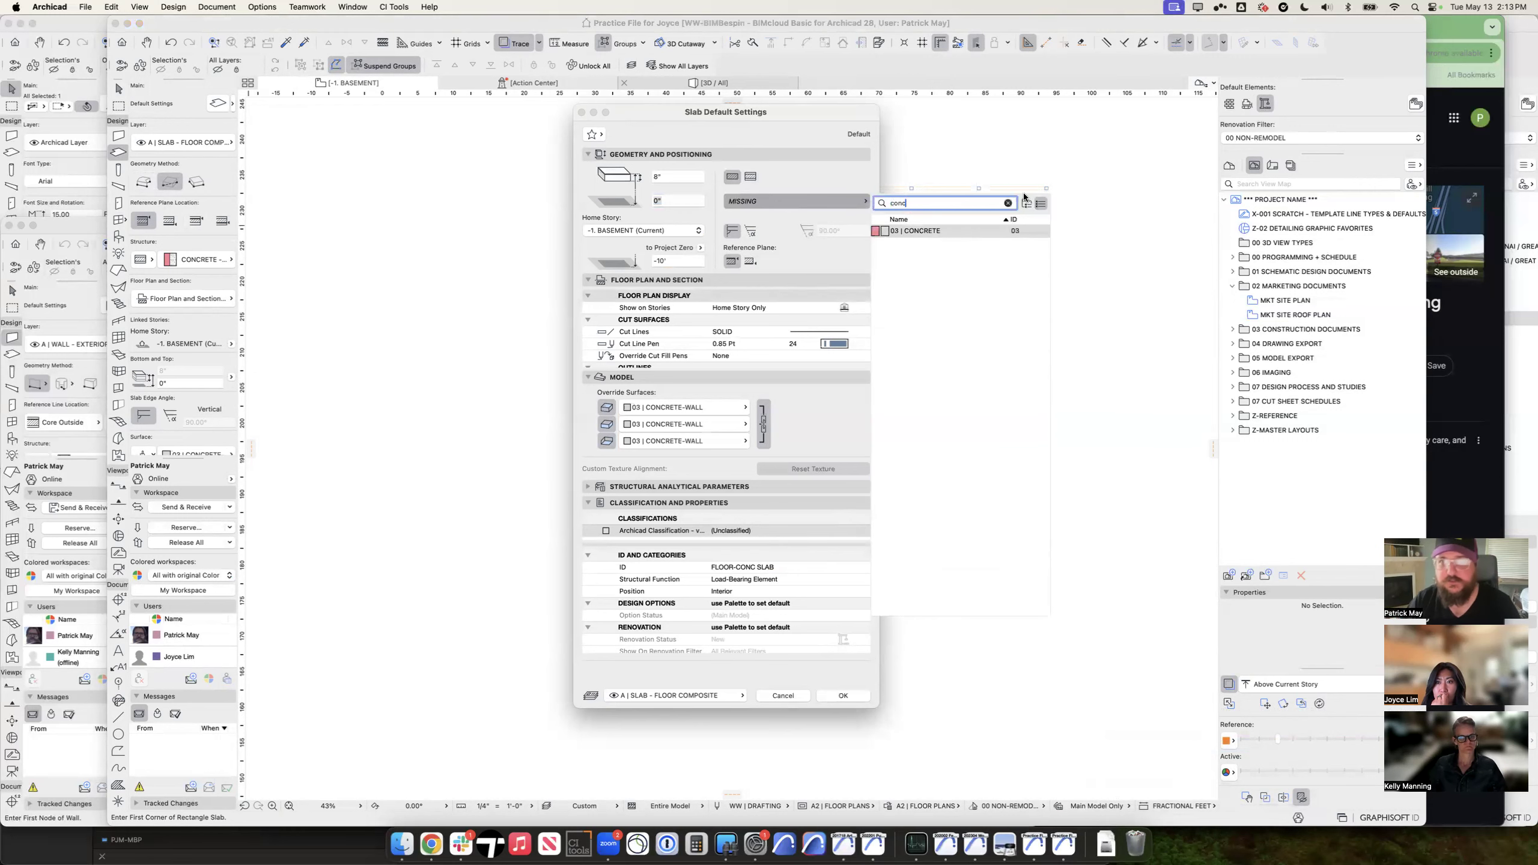
click(962, 233)
click(673, 177)
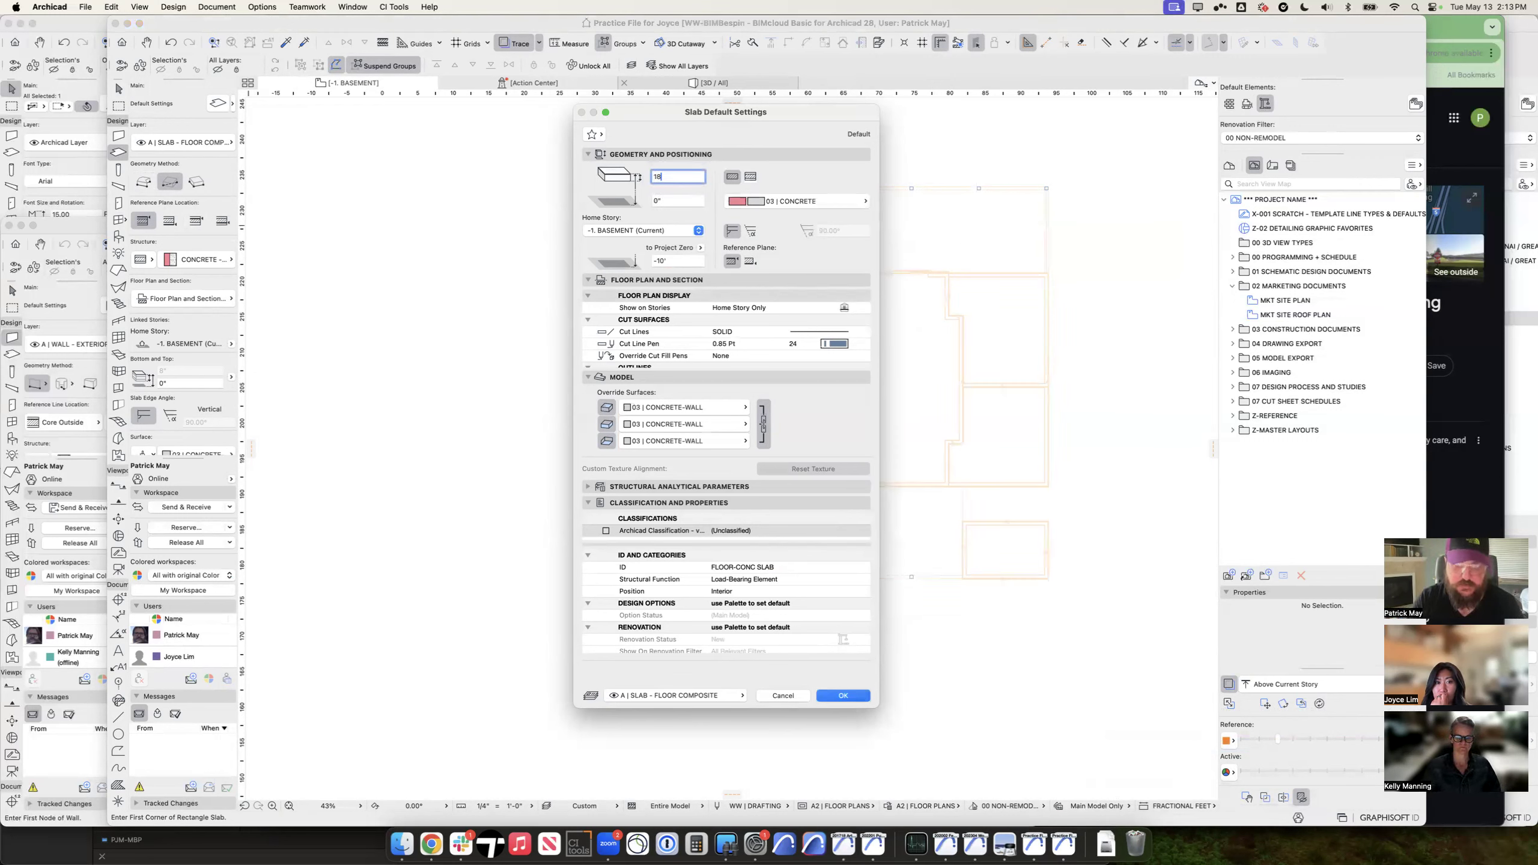
text(18)
key(Tab)
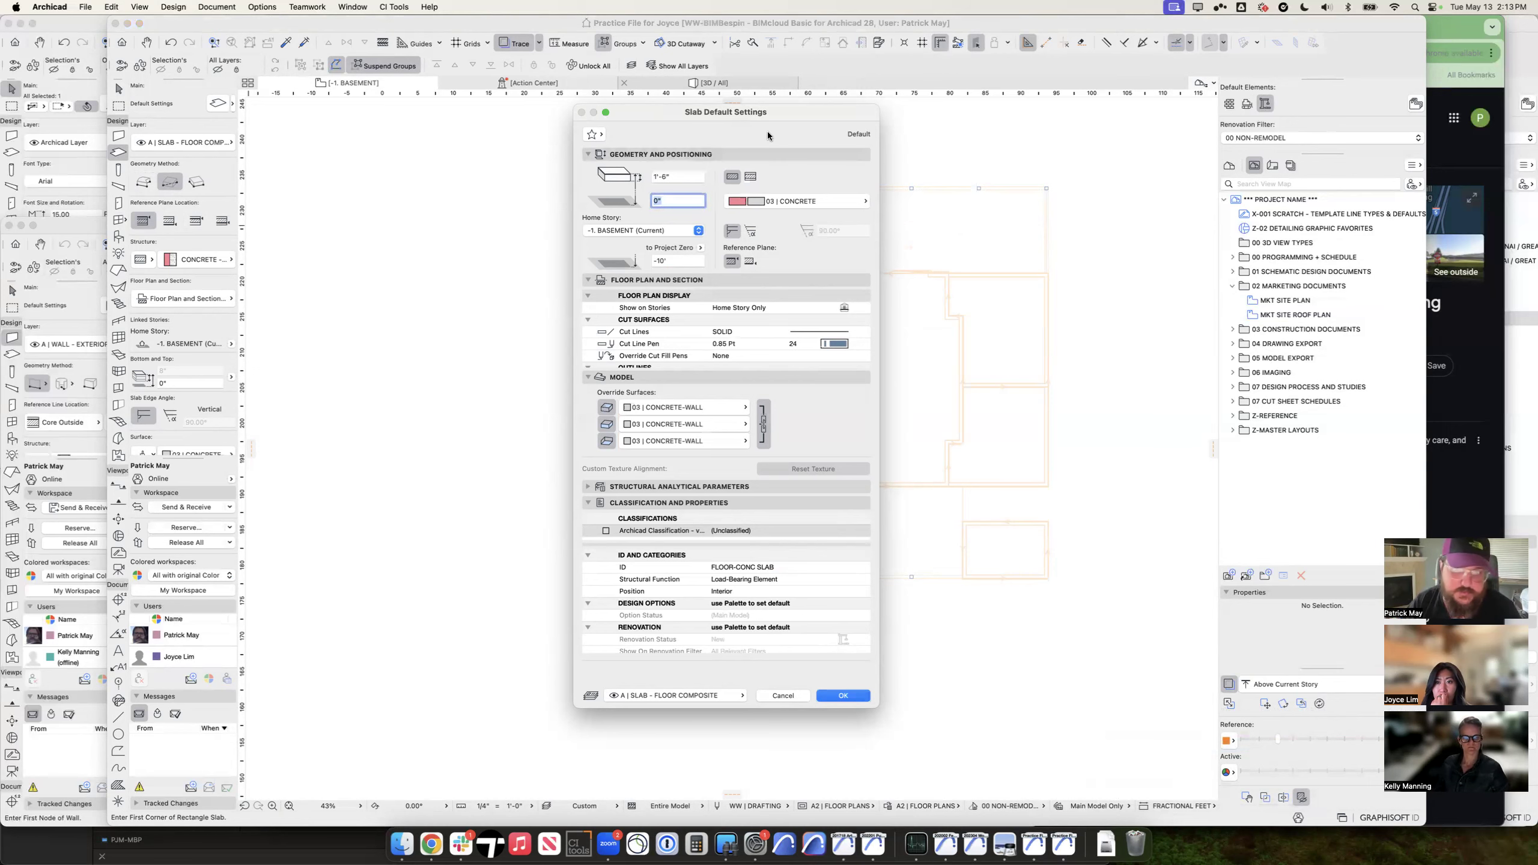
key(Return)
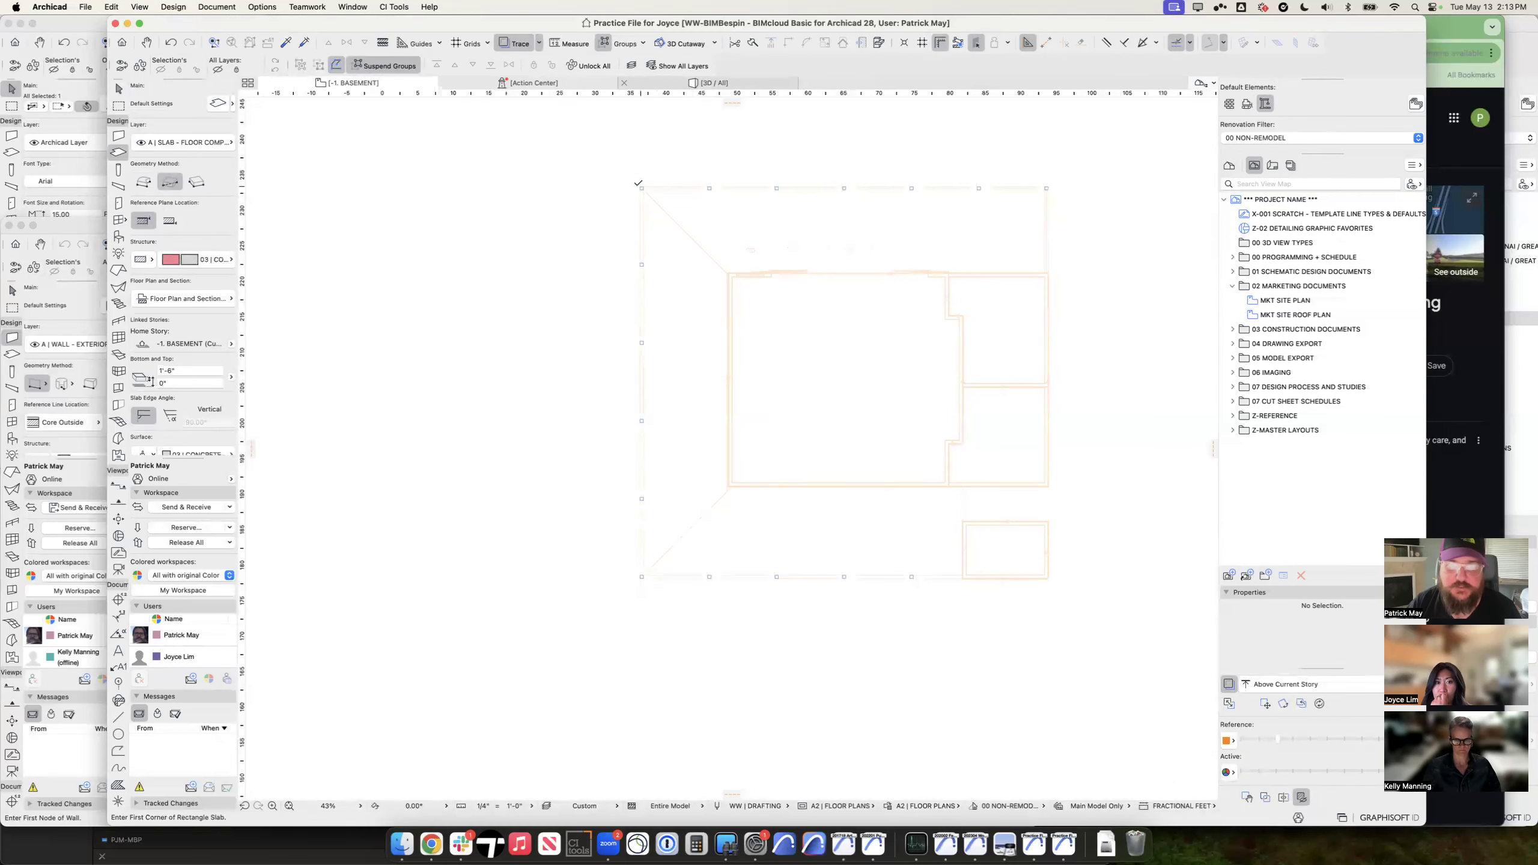
Step: Draw a rectangular slab over the traced outer porch outline and offset all its edges inward by 2 feet
click(640, 187)
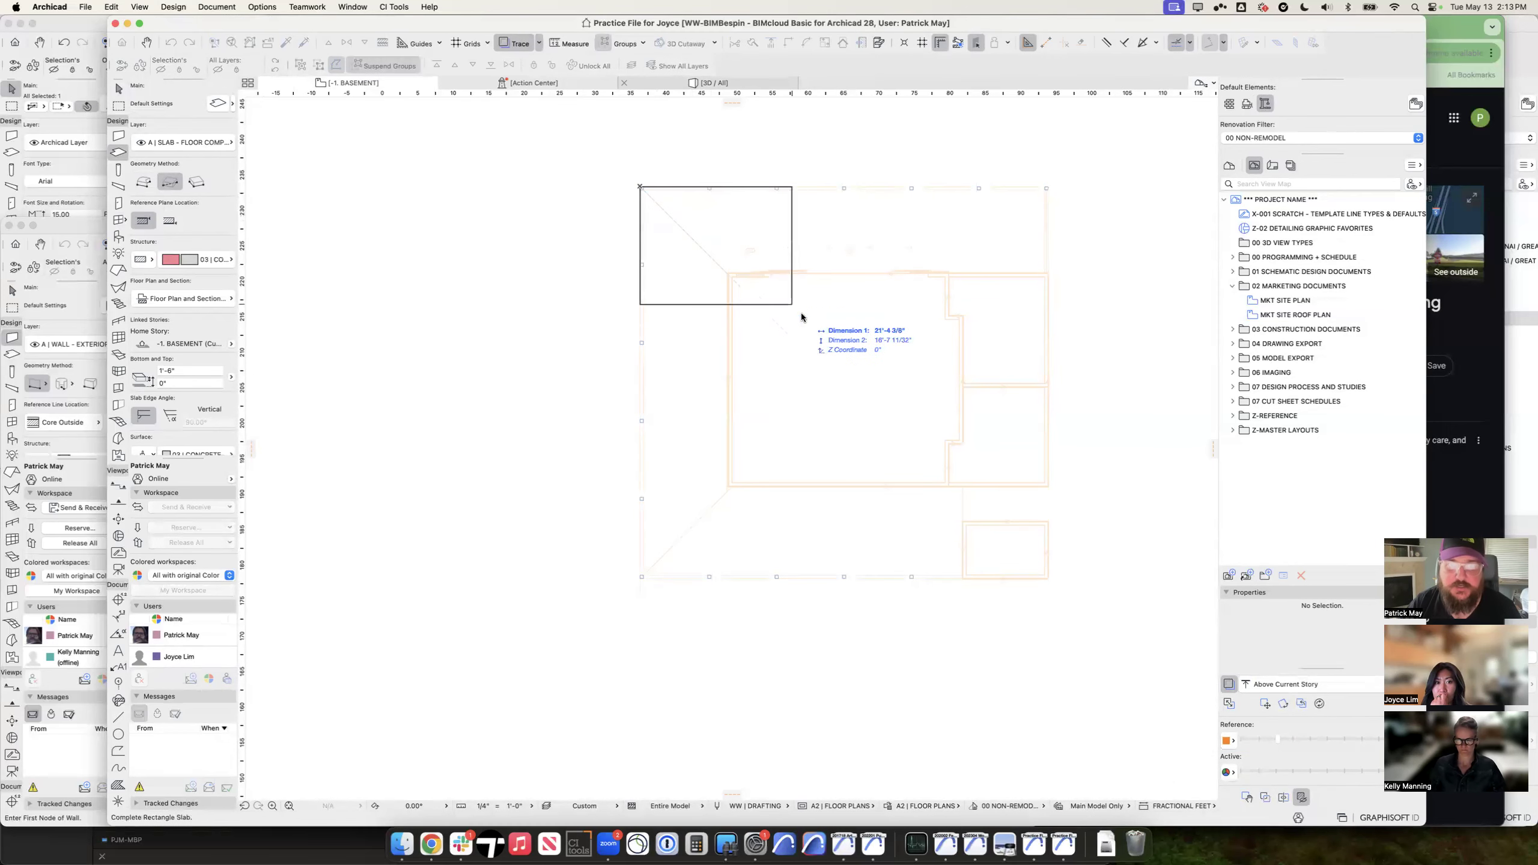
click(1049, 577)
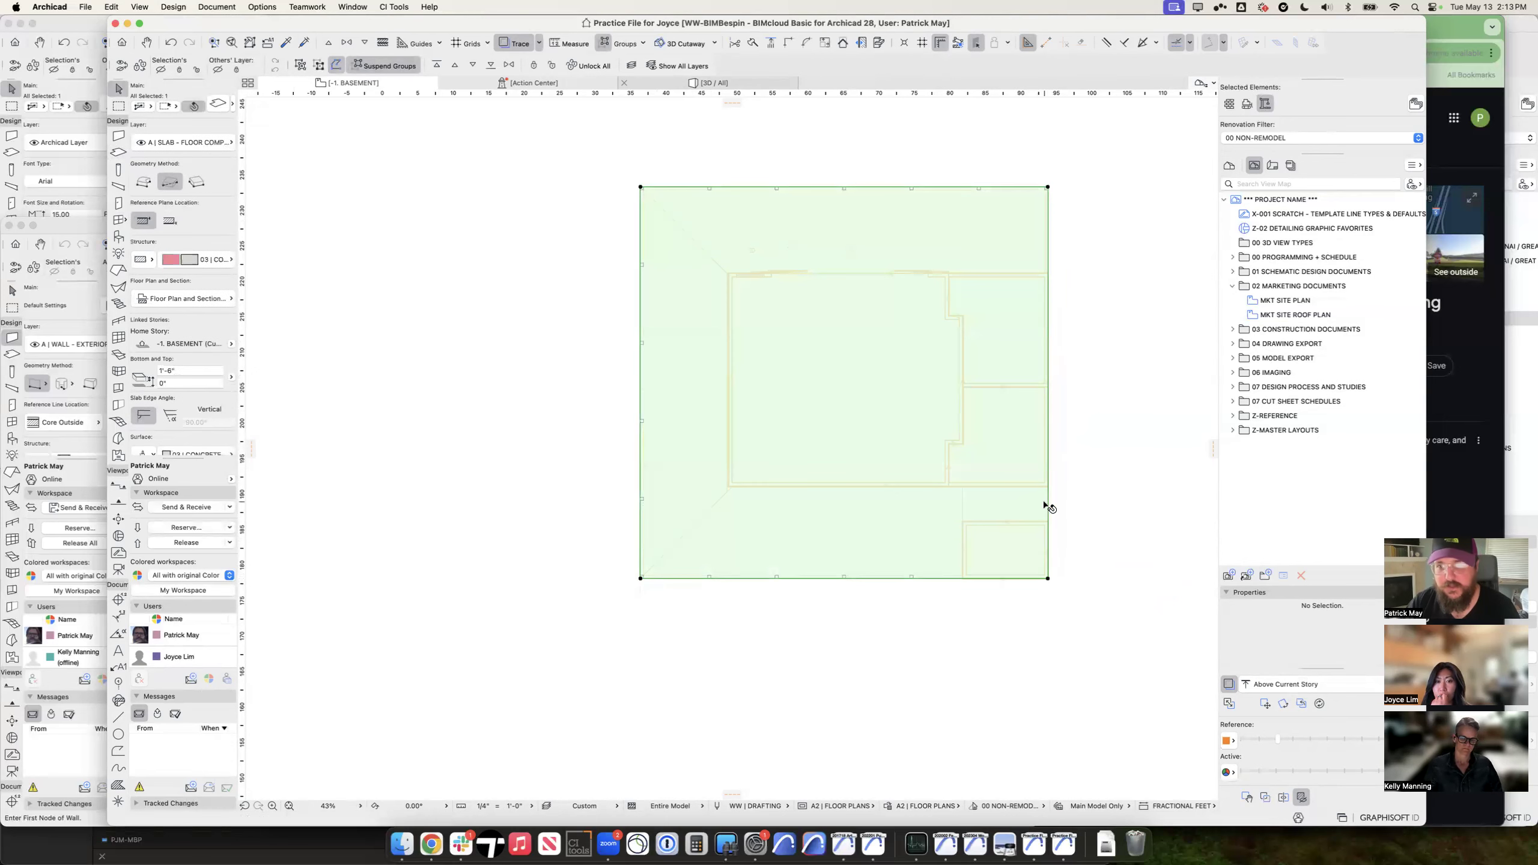
click(1049, 505)
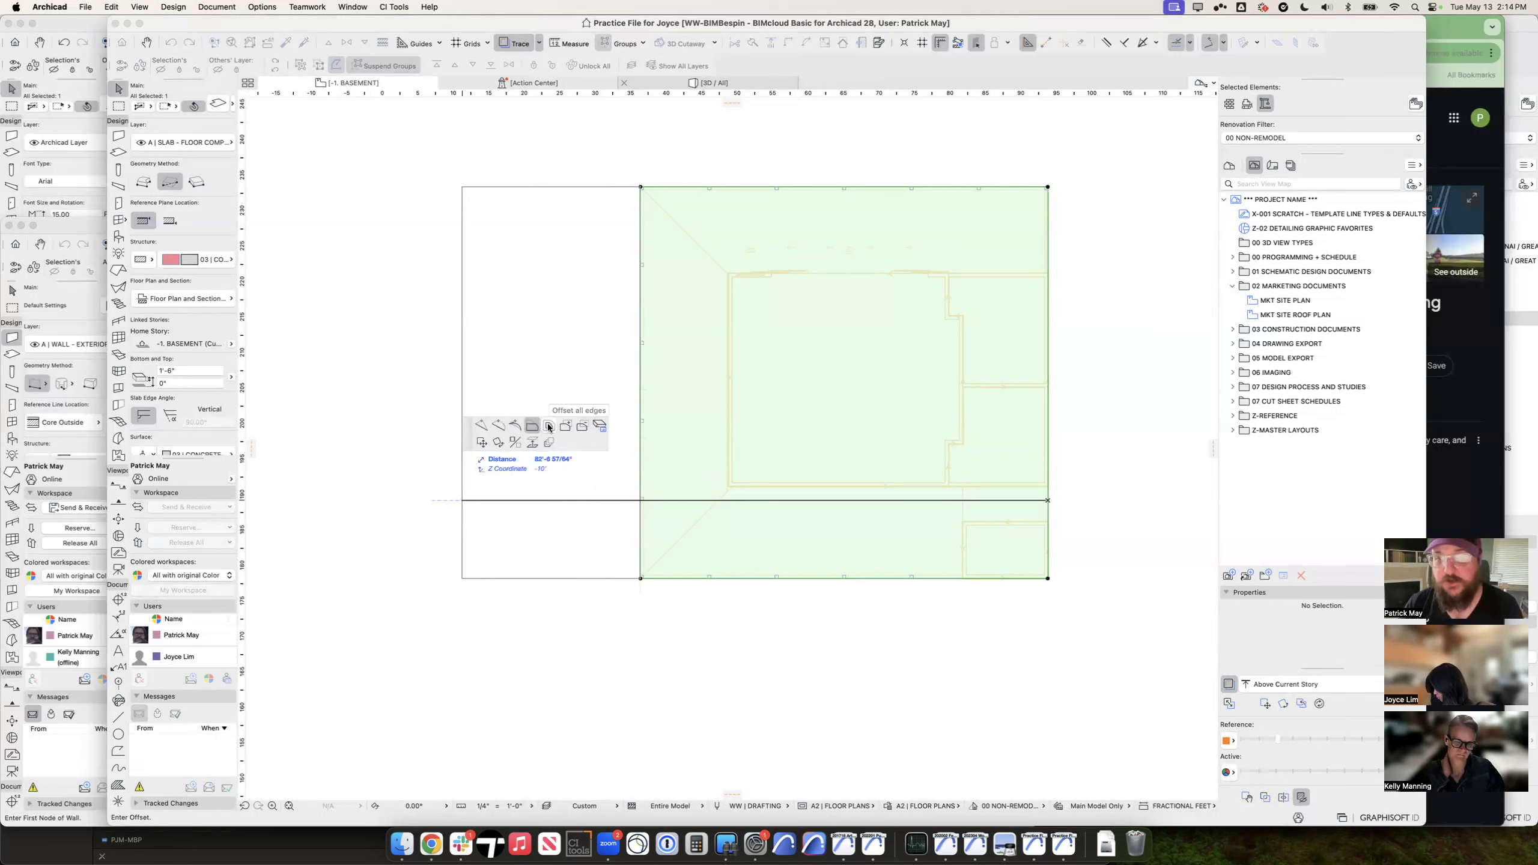
click(549, 426)
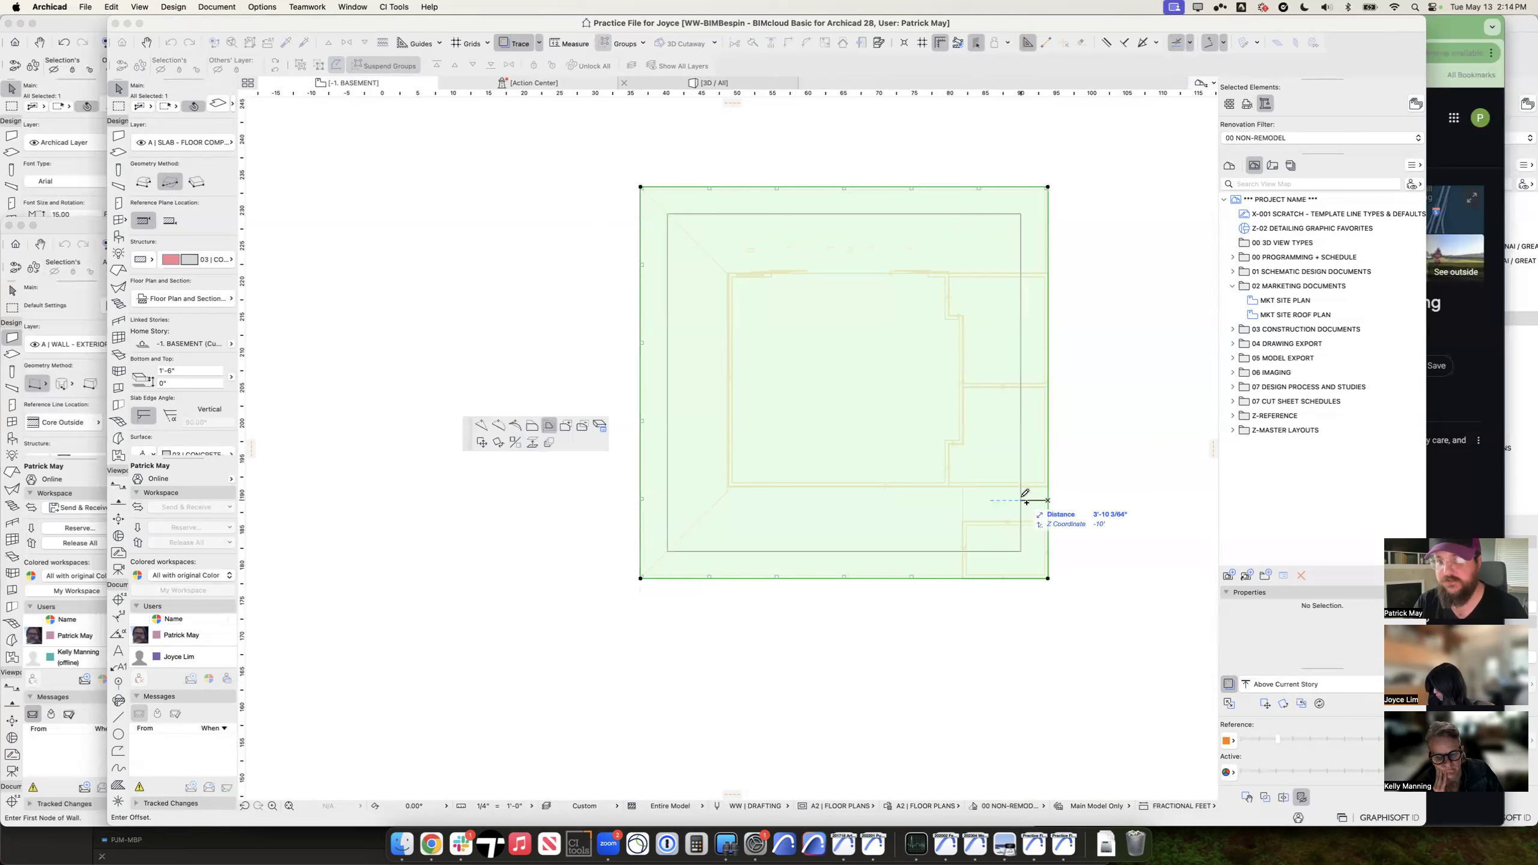
text(2)
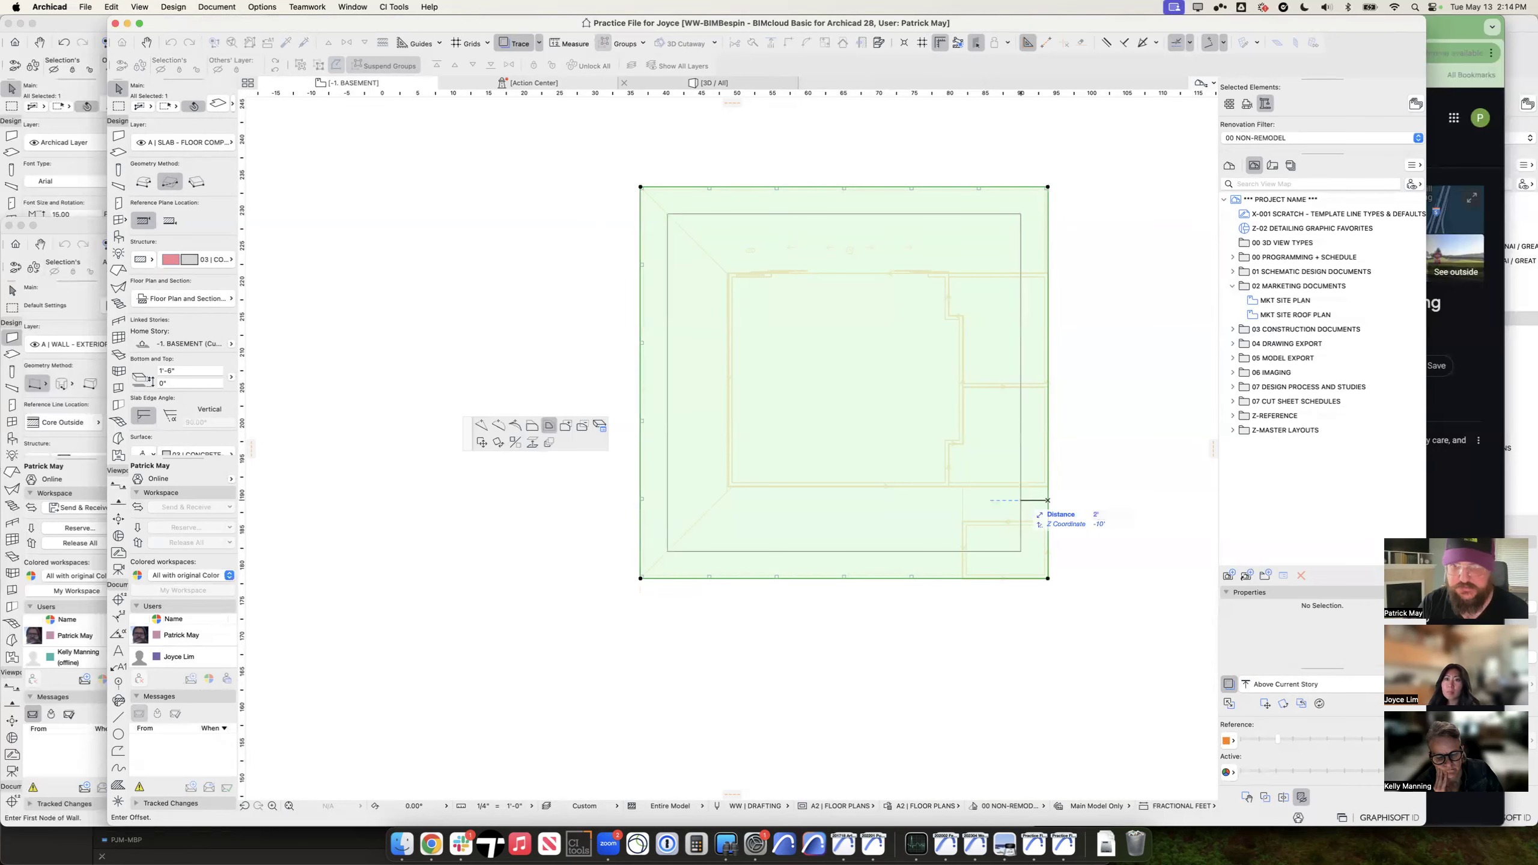
key(Return)
key(Escape)
Step: Cut a rectangular hole in the basement slab along the inner offset outline, leaving a perimeter footing strip
scroll(1033, 501, down, 3)
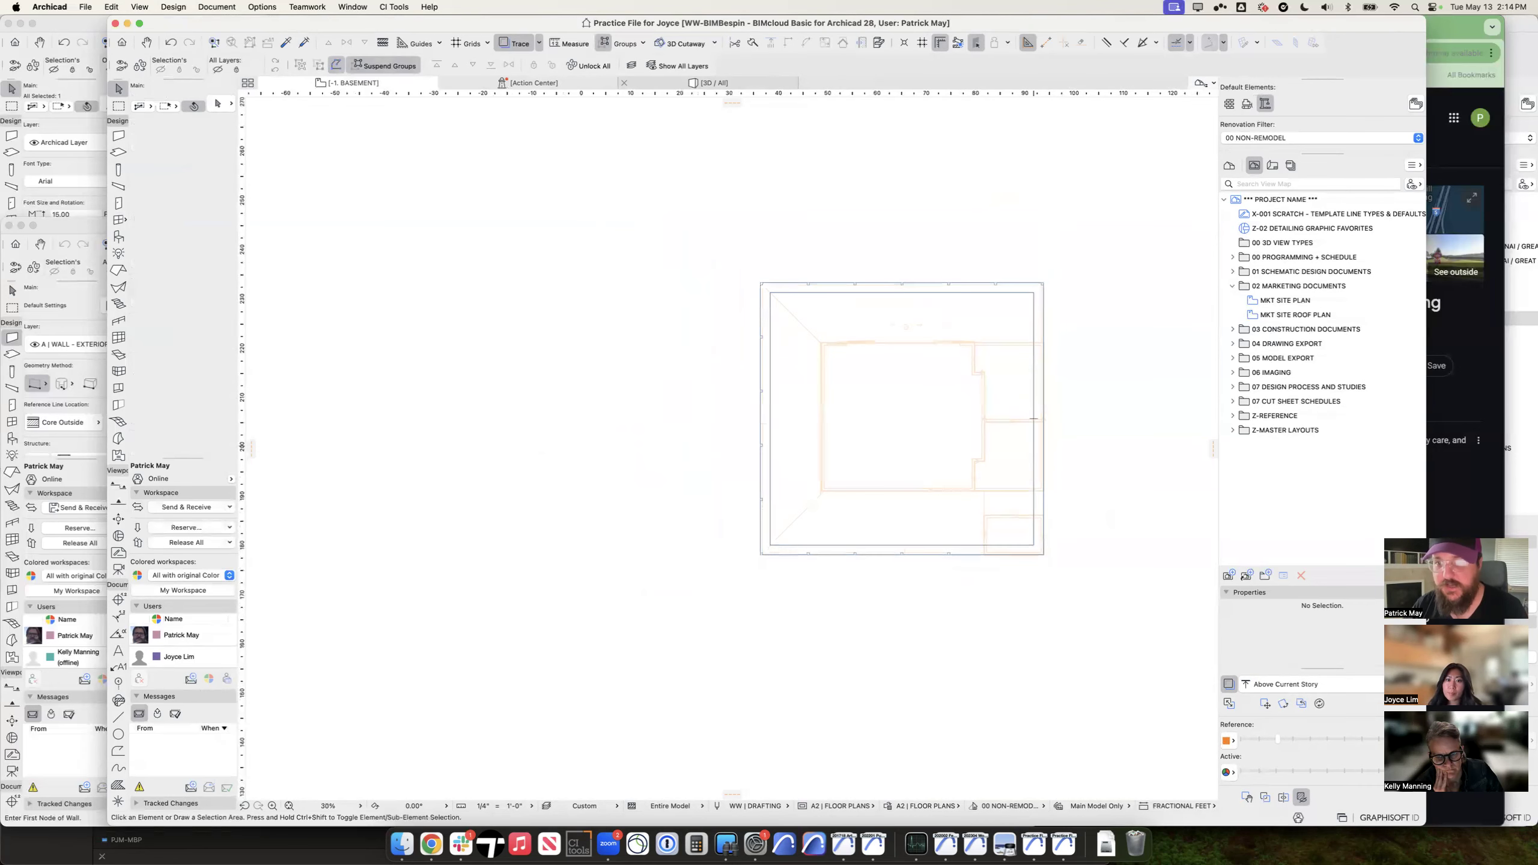
click(1034, 419)
click(1039, 418)
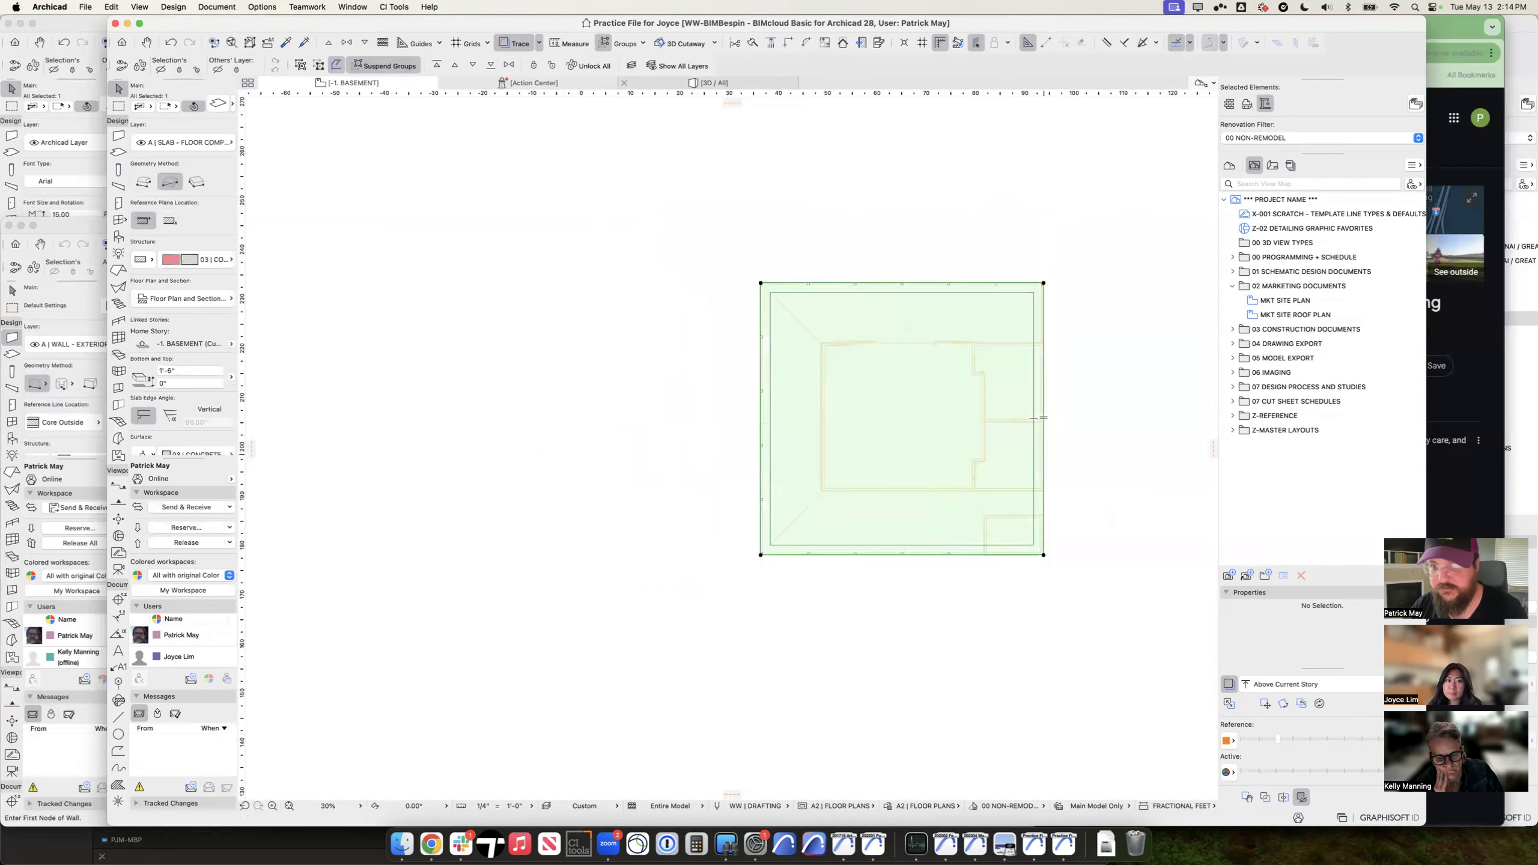
click(1040, 418)
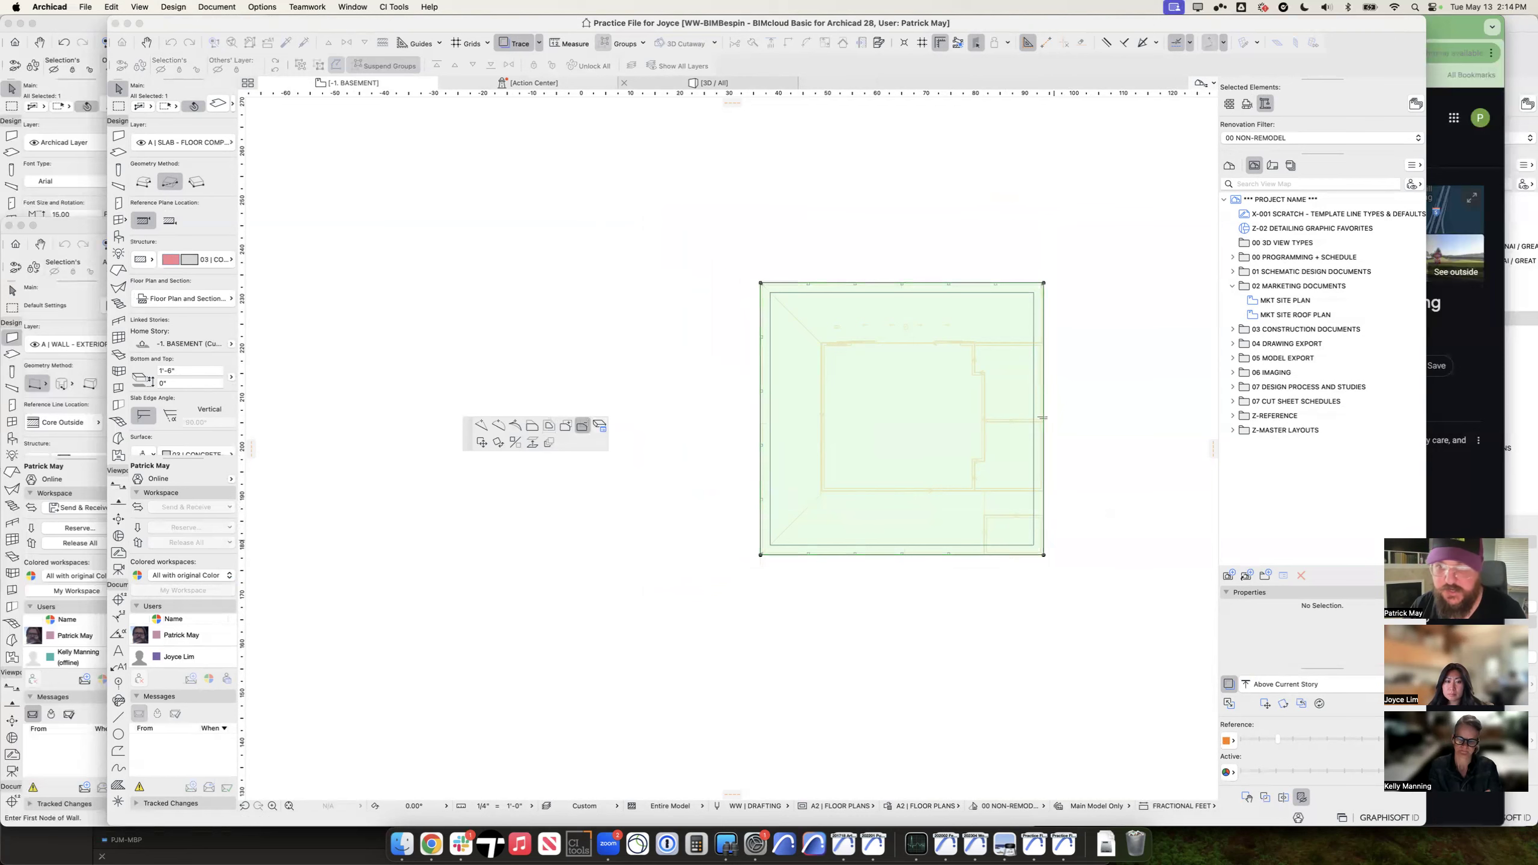
click(1033, 545)
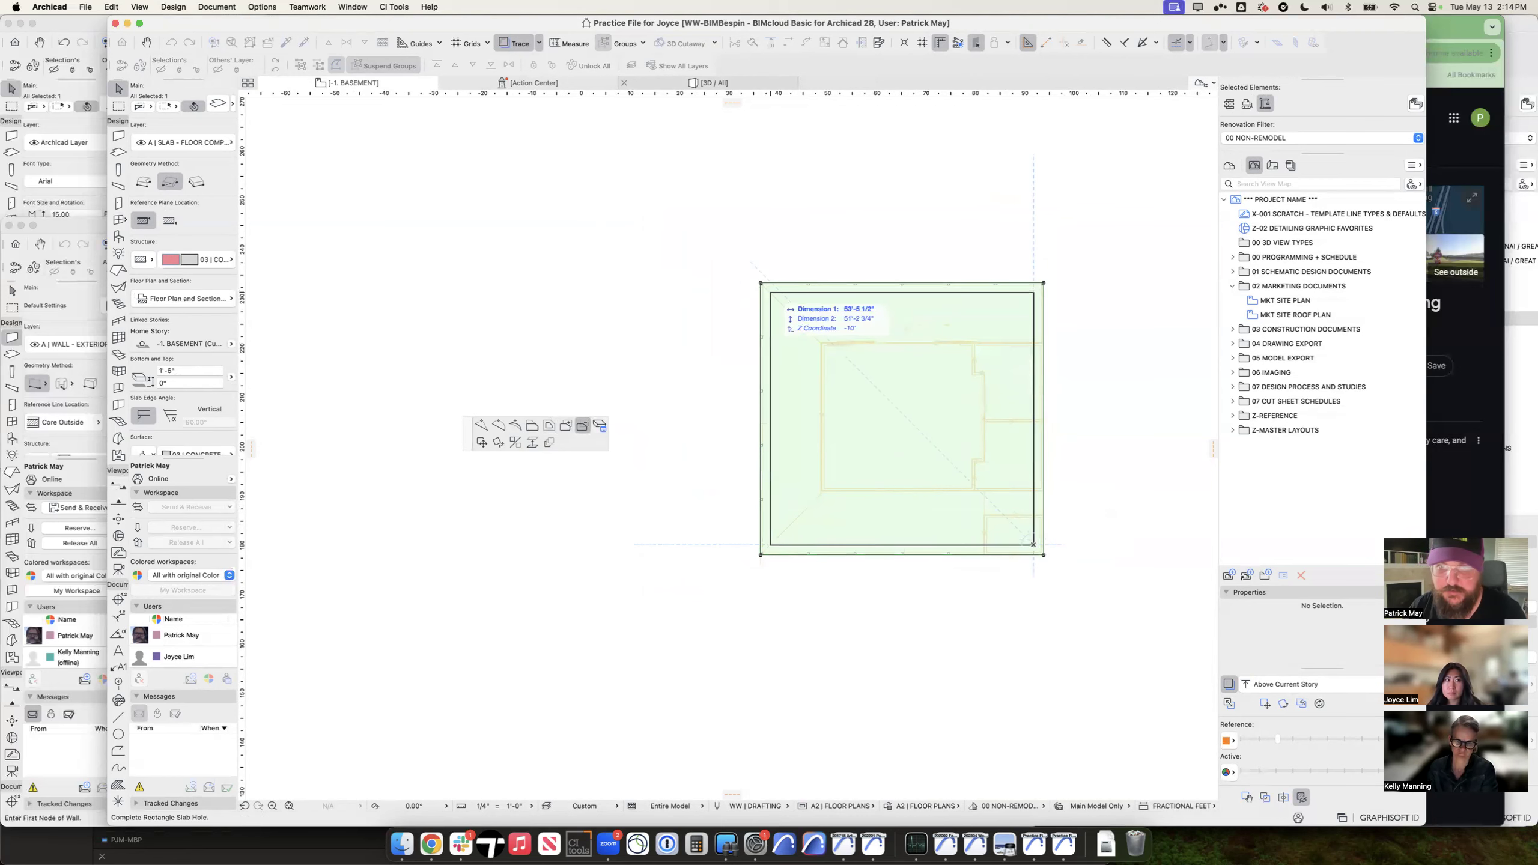
click(770, 292)
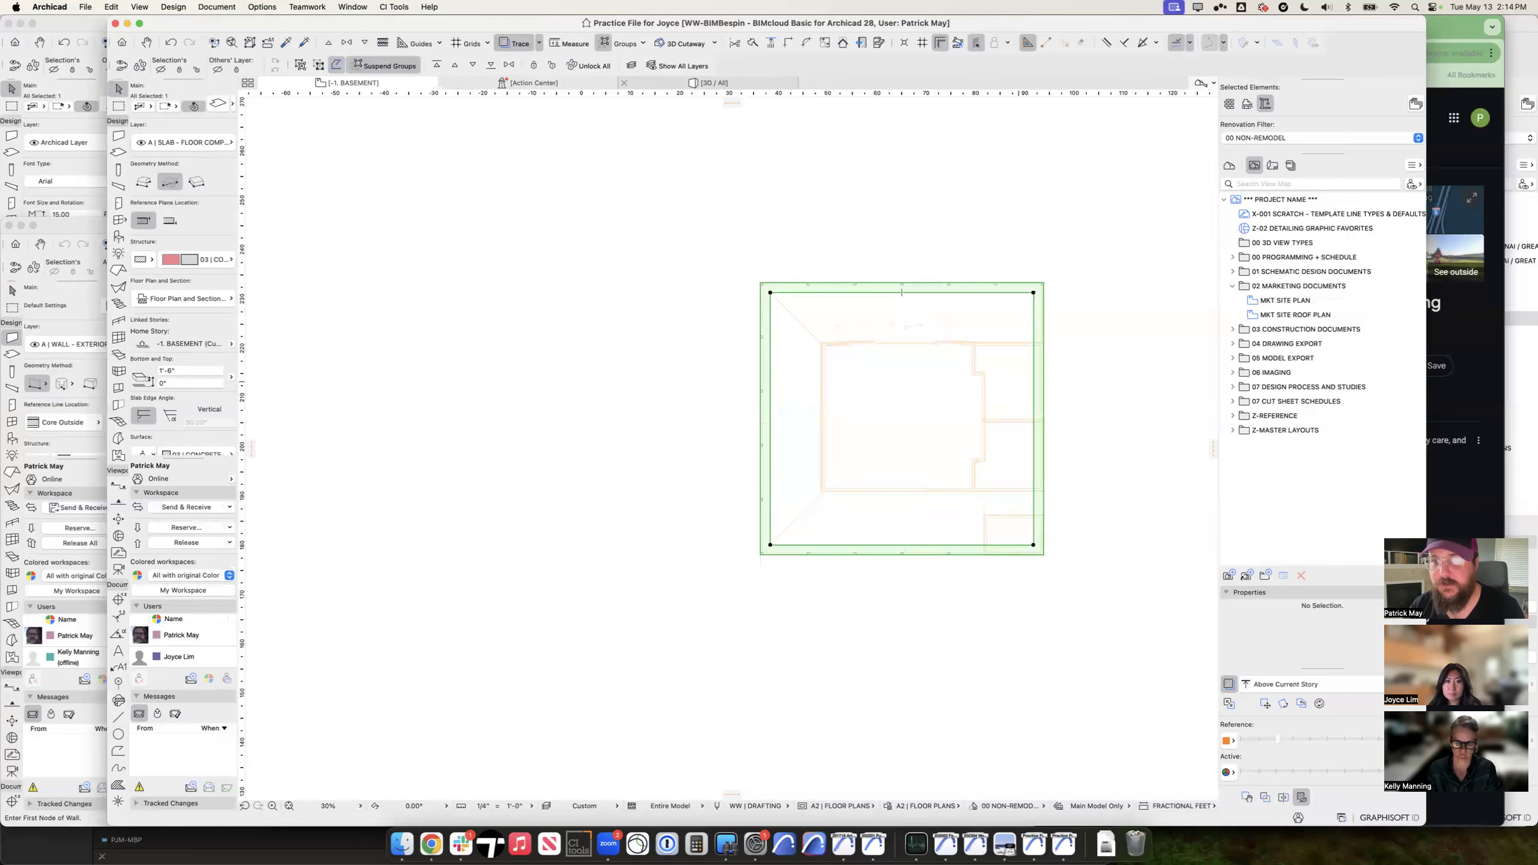
Step: Add a 43' by 30' rectangle to the footing slab over the traced building footprint, reaching the right perimeter strip
scroll(1017, 382, up, 3)
click(1044, 445)
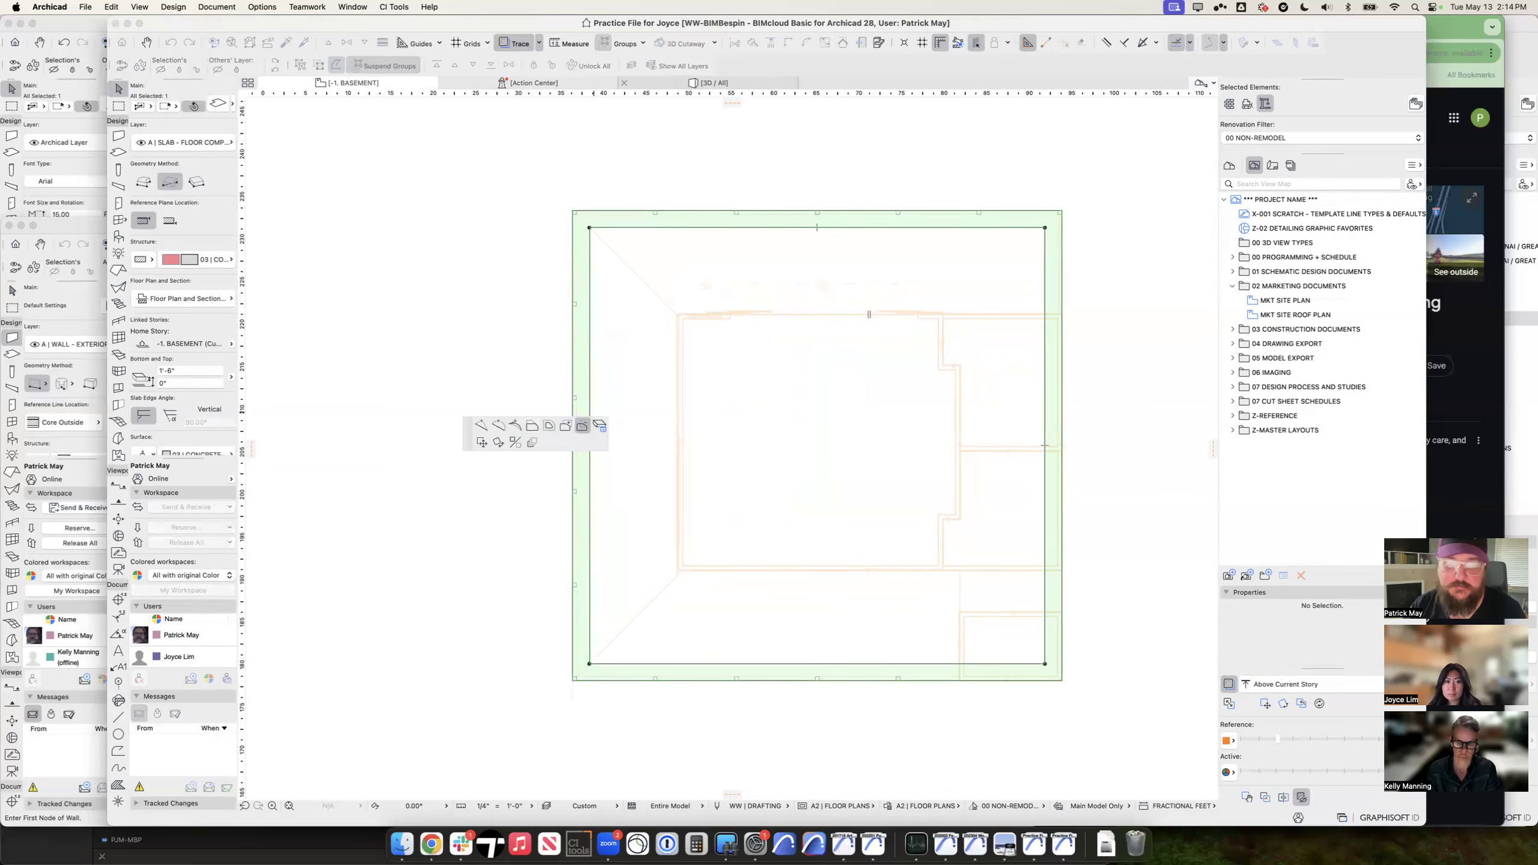
click(565, 426)
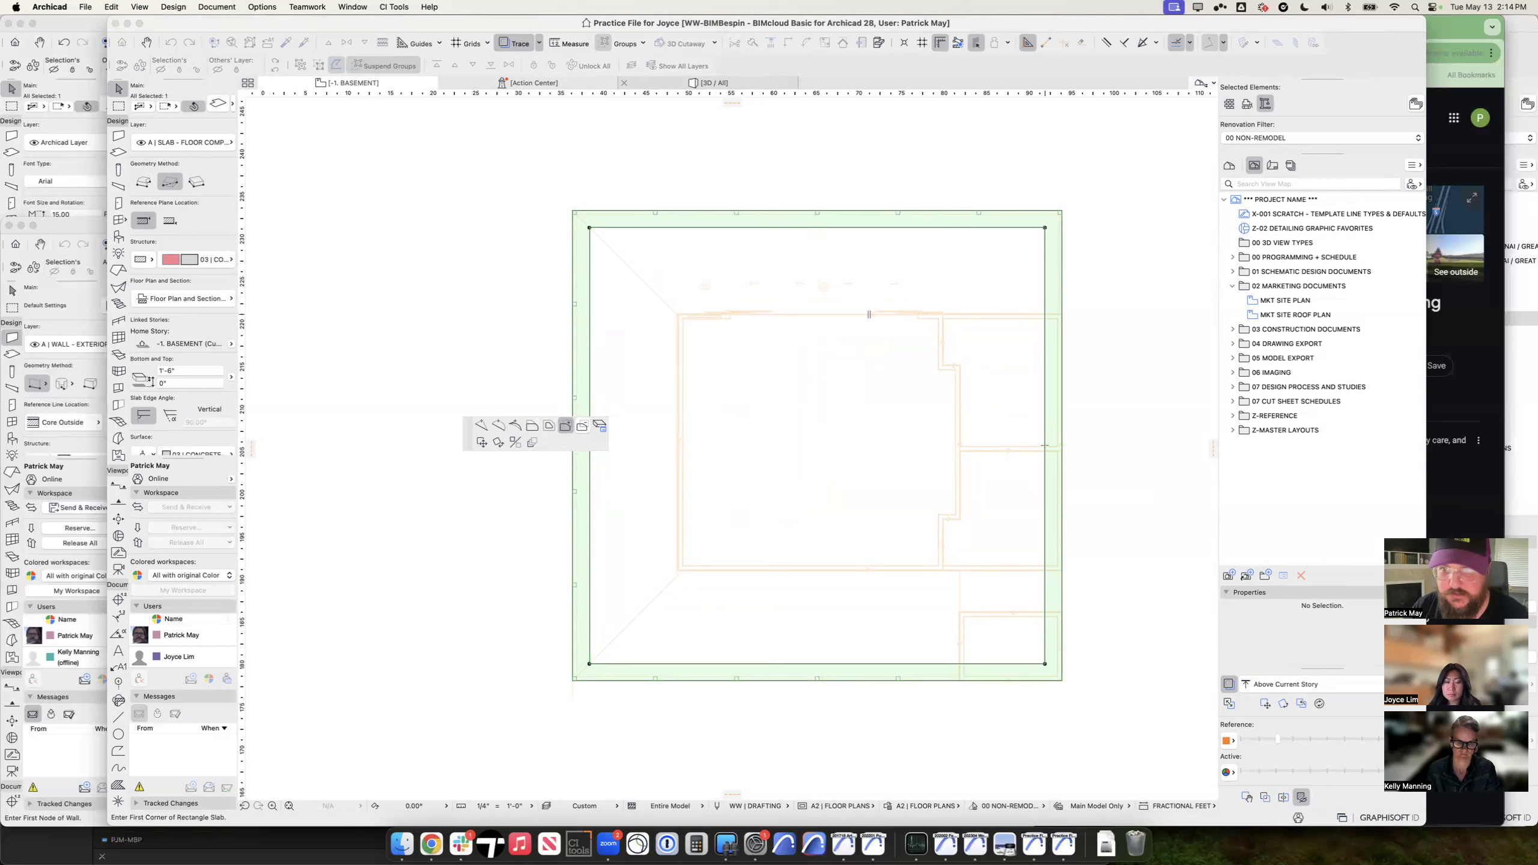
click(1045, 314)
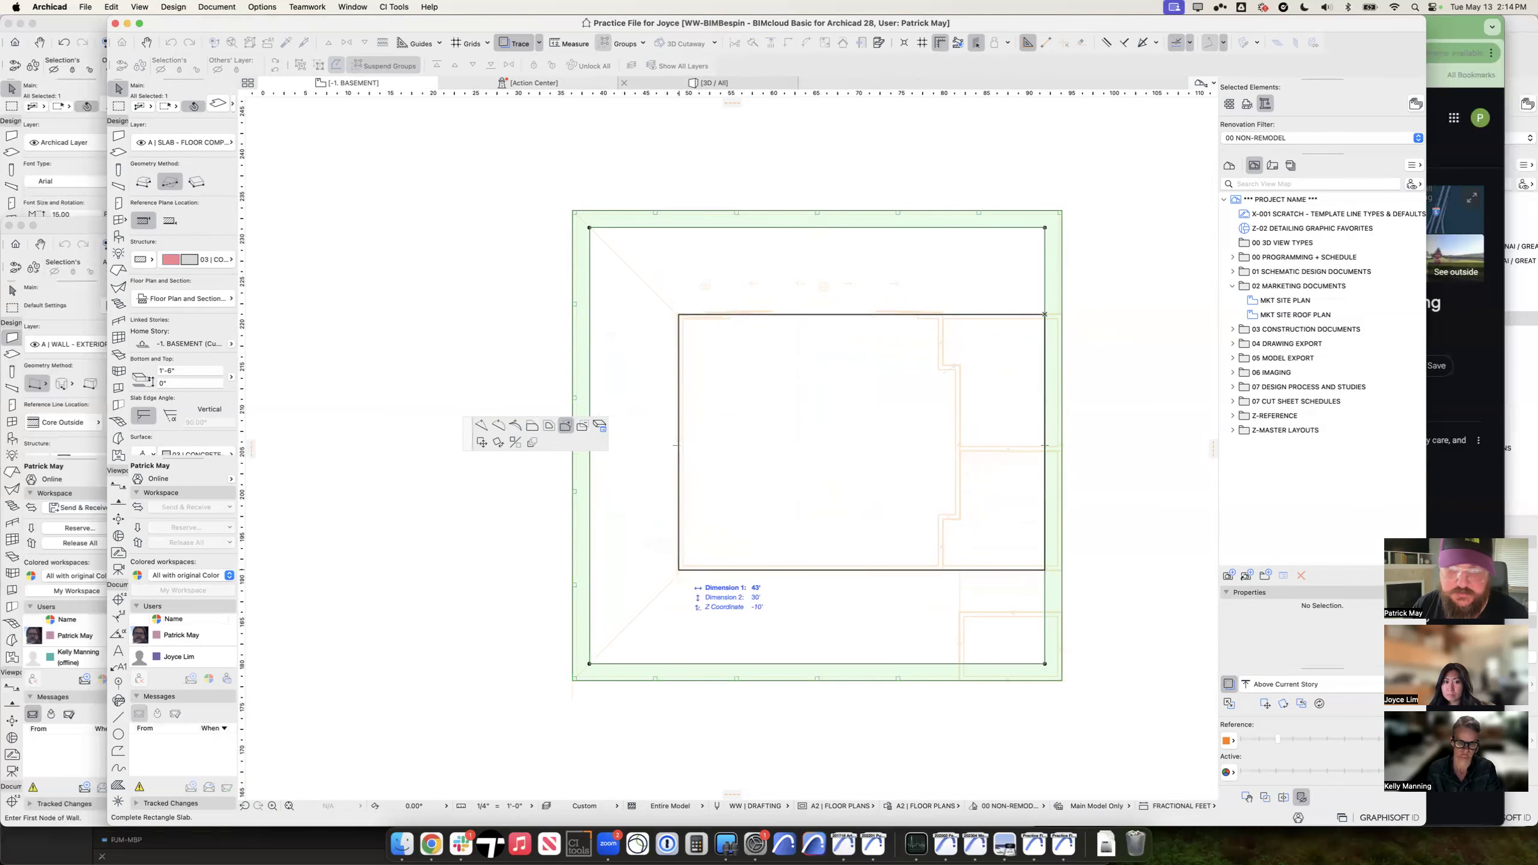
click(679, 570)
Step: Subtract a rectangular hole from the added footprint area, just inside the building's outline
click(679, 314)
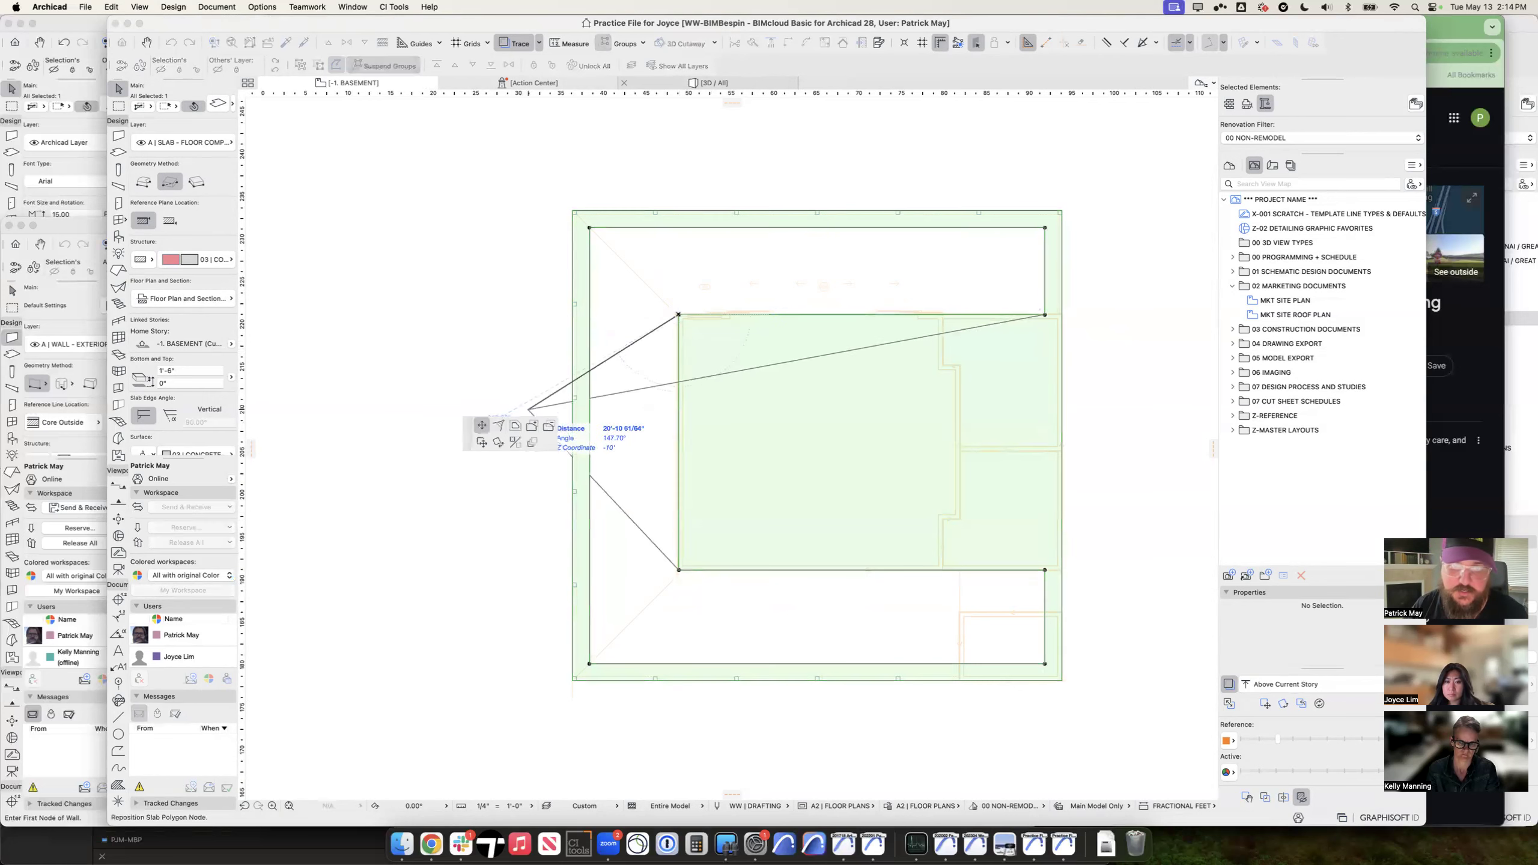
click(548, 426)
click(682, 317)
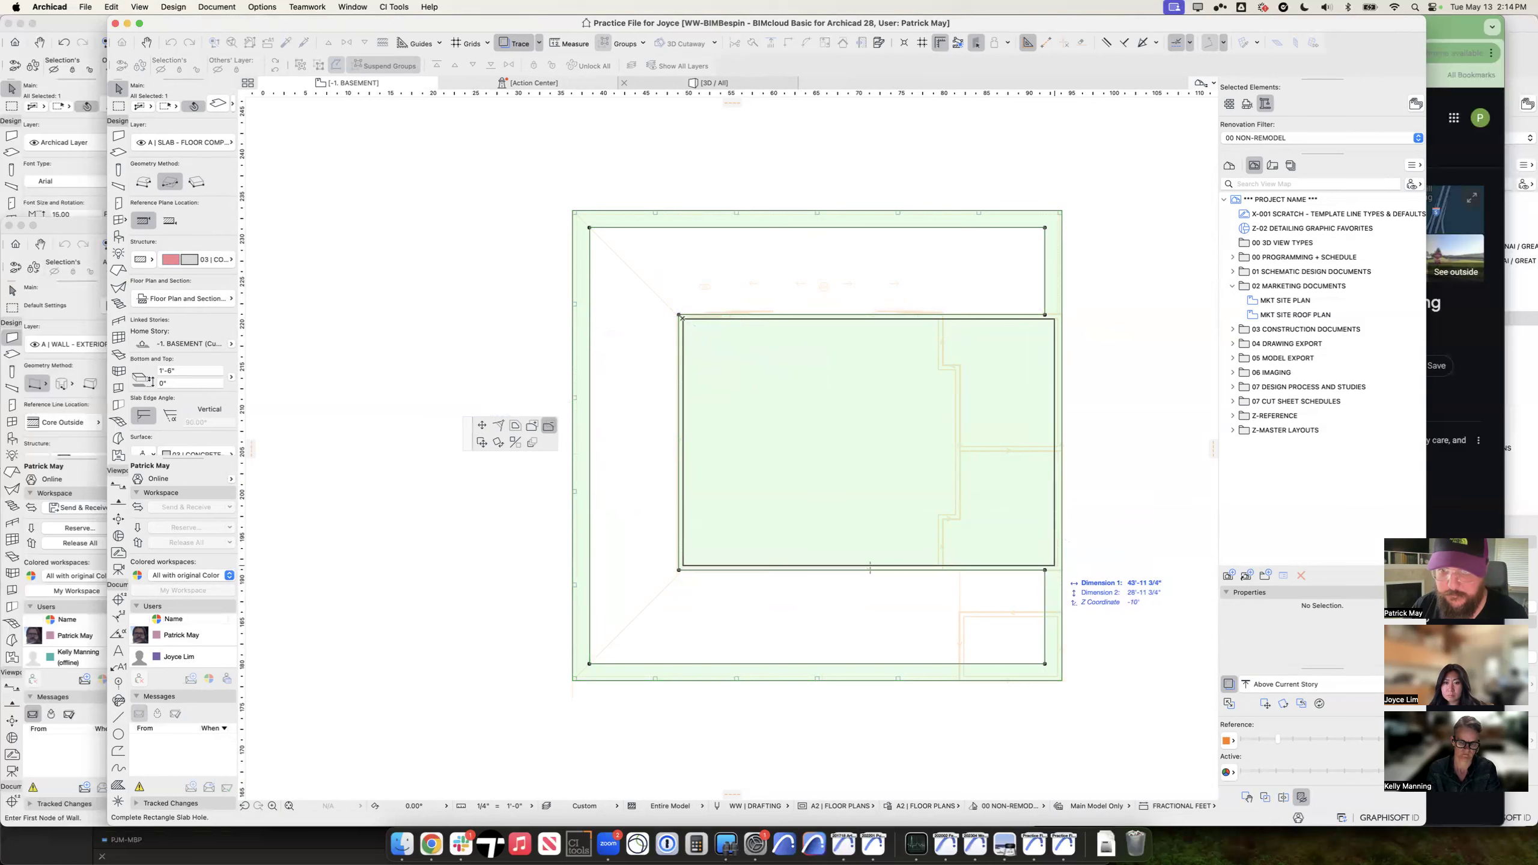
click(1058, 566)
key(Escape)
Step: Offset all edges of the footprint hole inward until its right side aligns with the perimeter footing's inner edge
click(1058, 535)
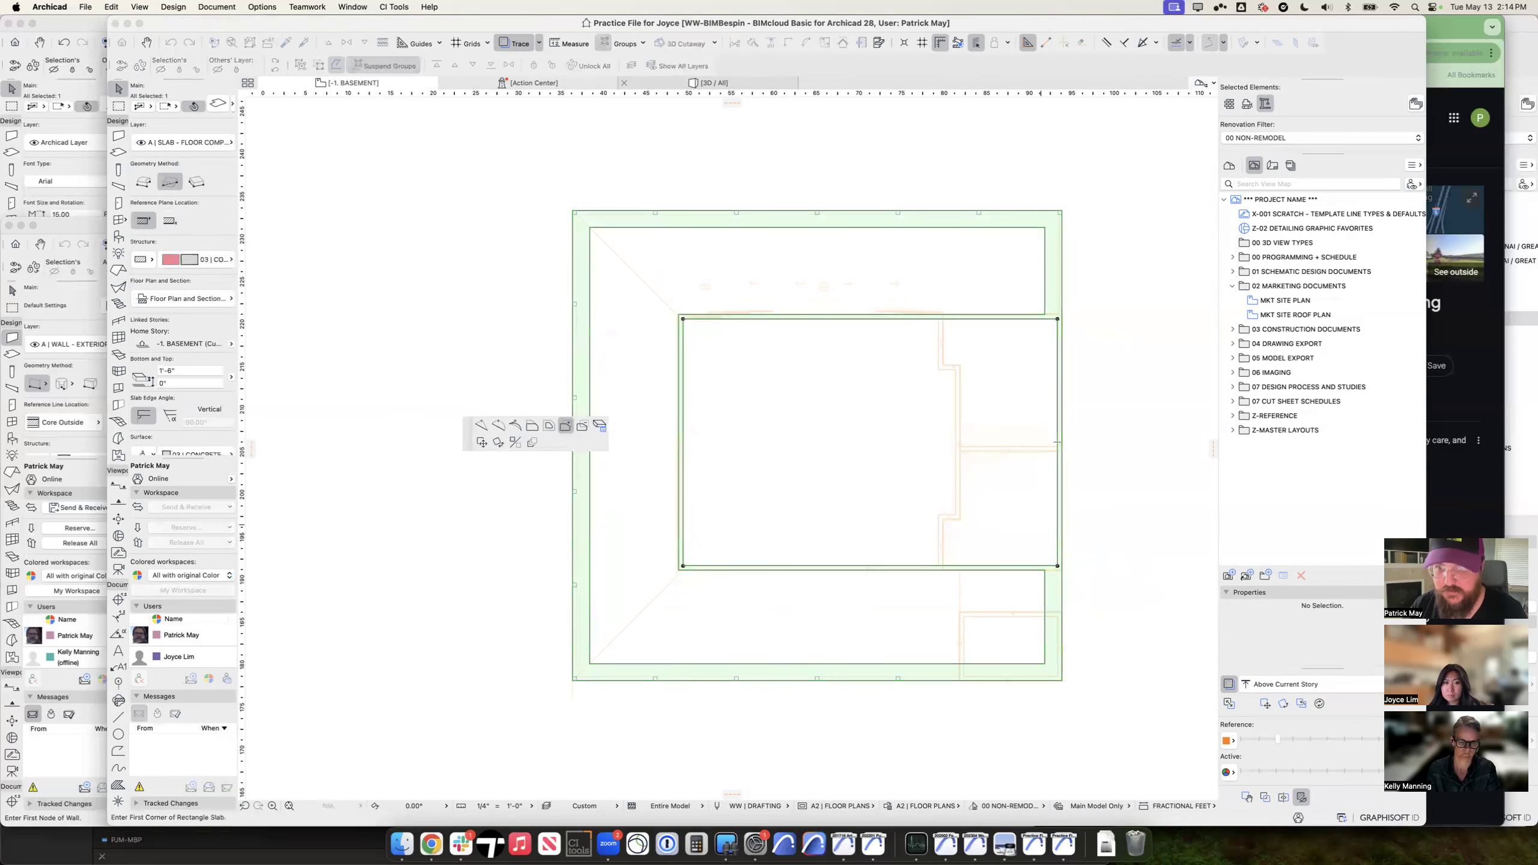
click(532, 425)
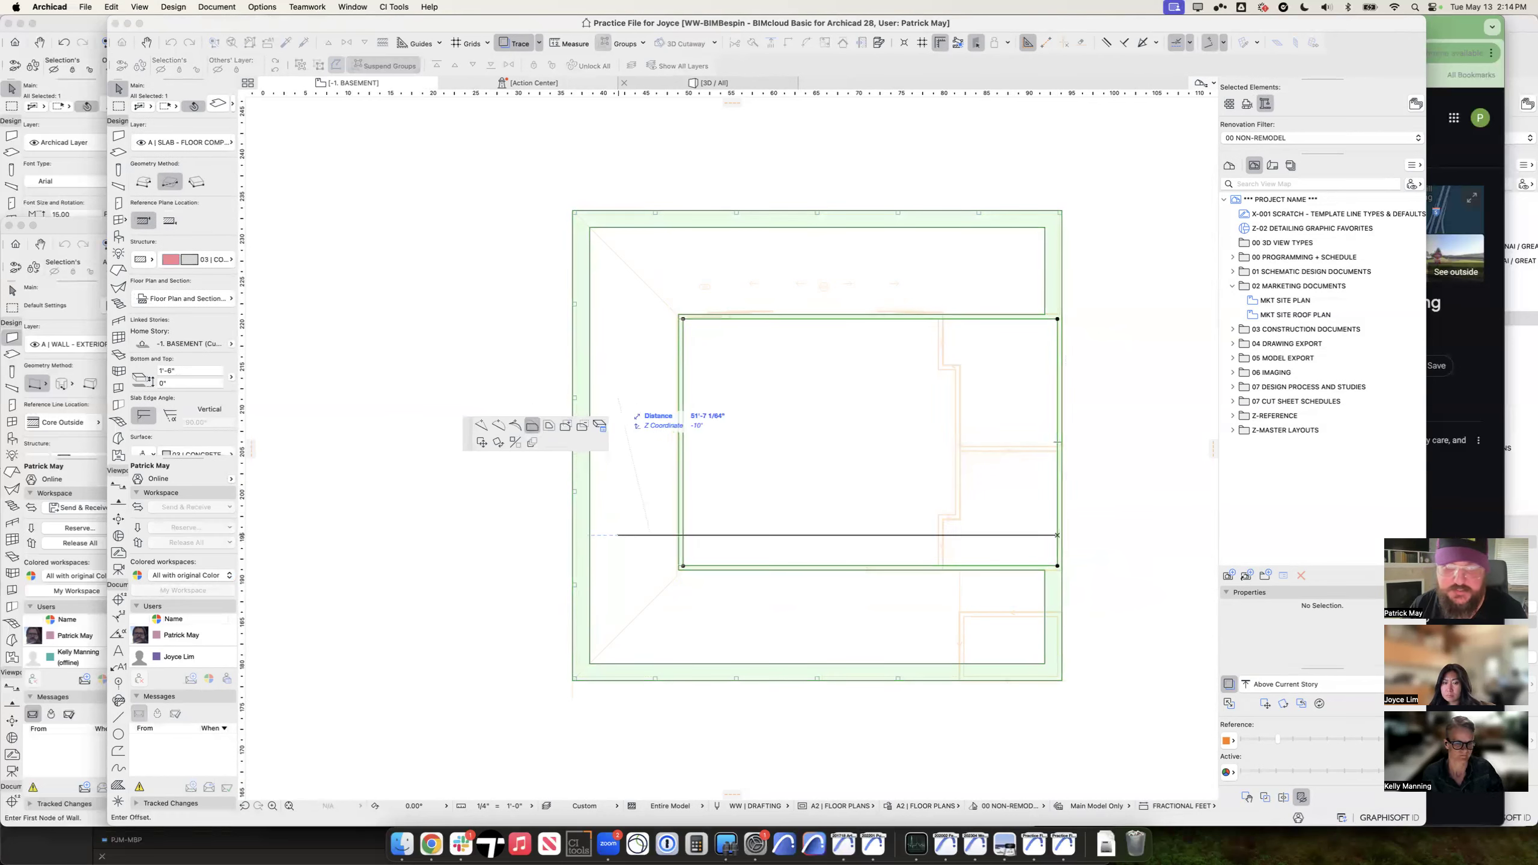
click(549, 426)
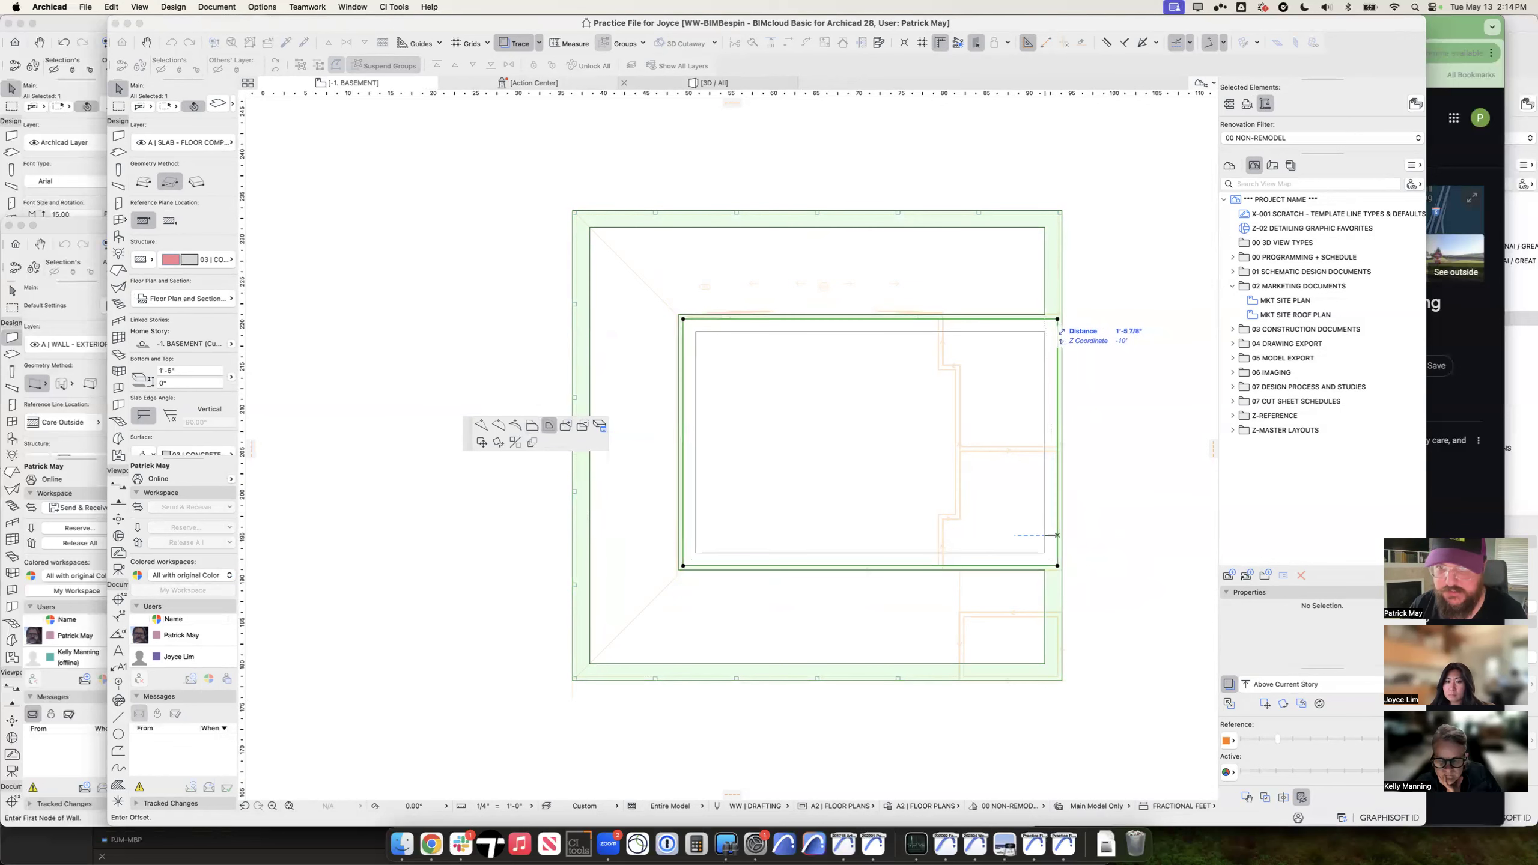
click(1045, 314)
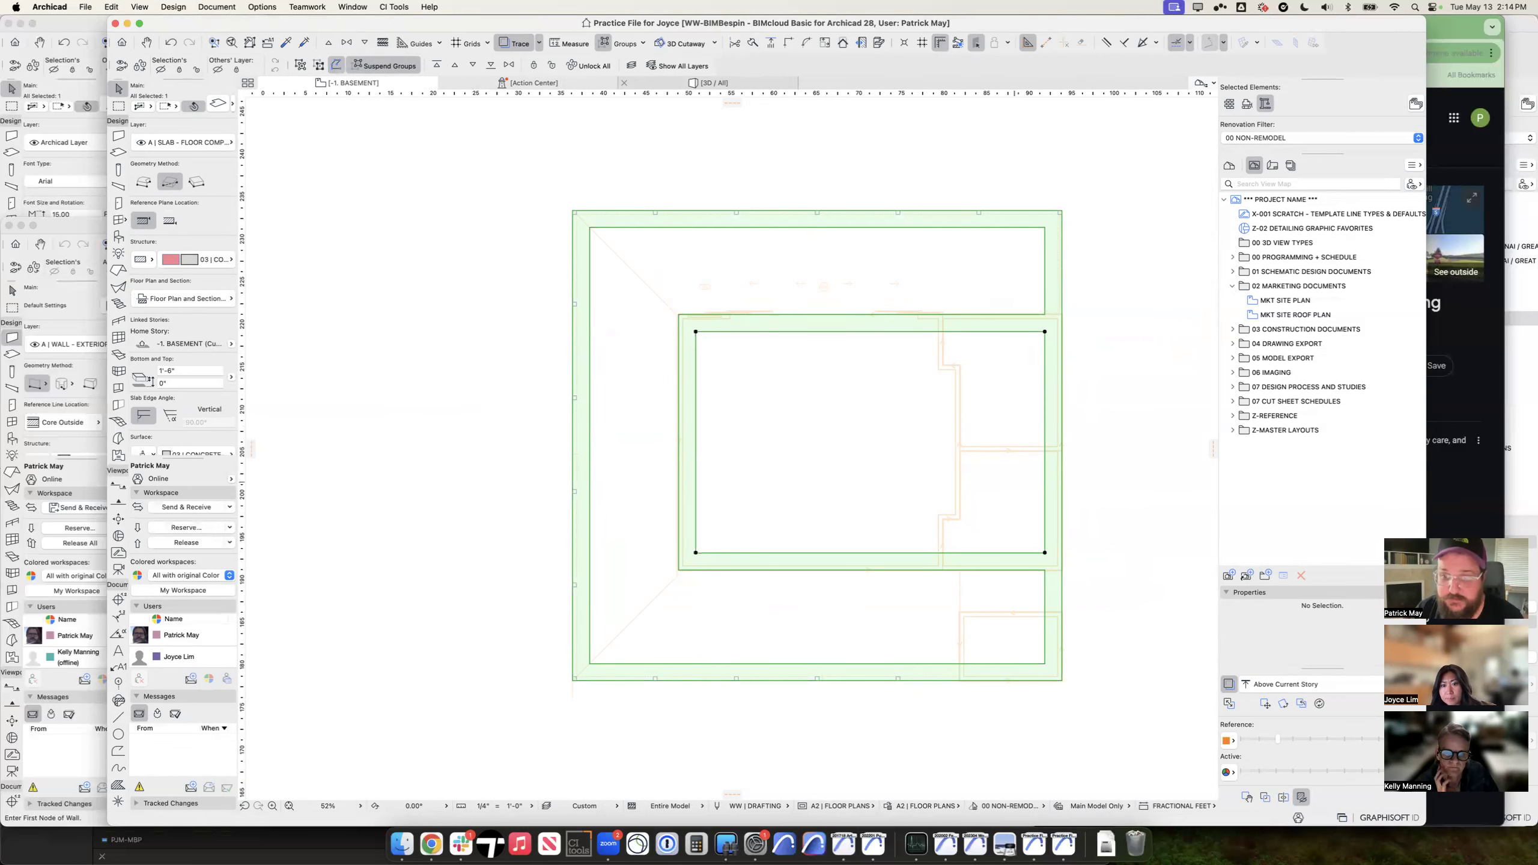
Step: Show the footing slab in 3D and inspect the perimeter and inner footing strips from several angles
key(F5)
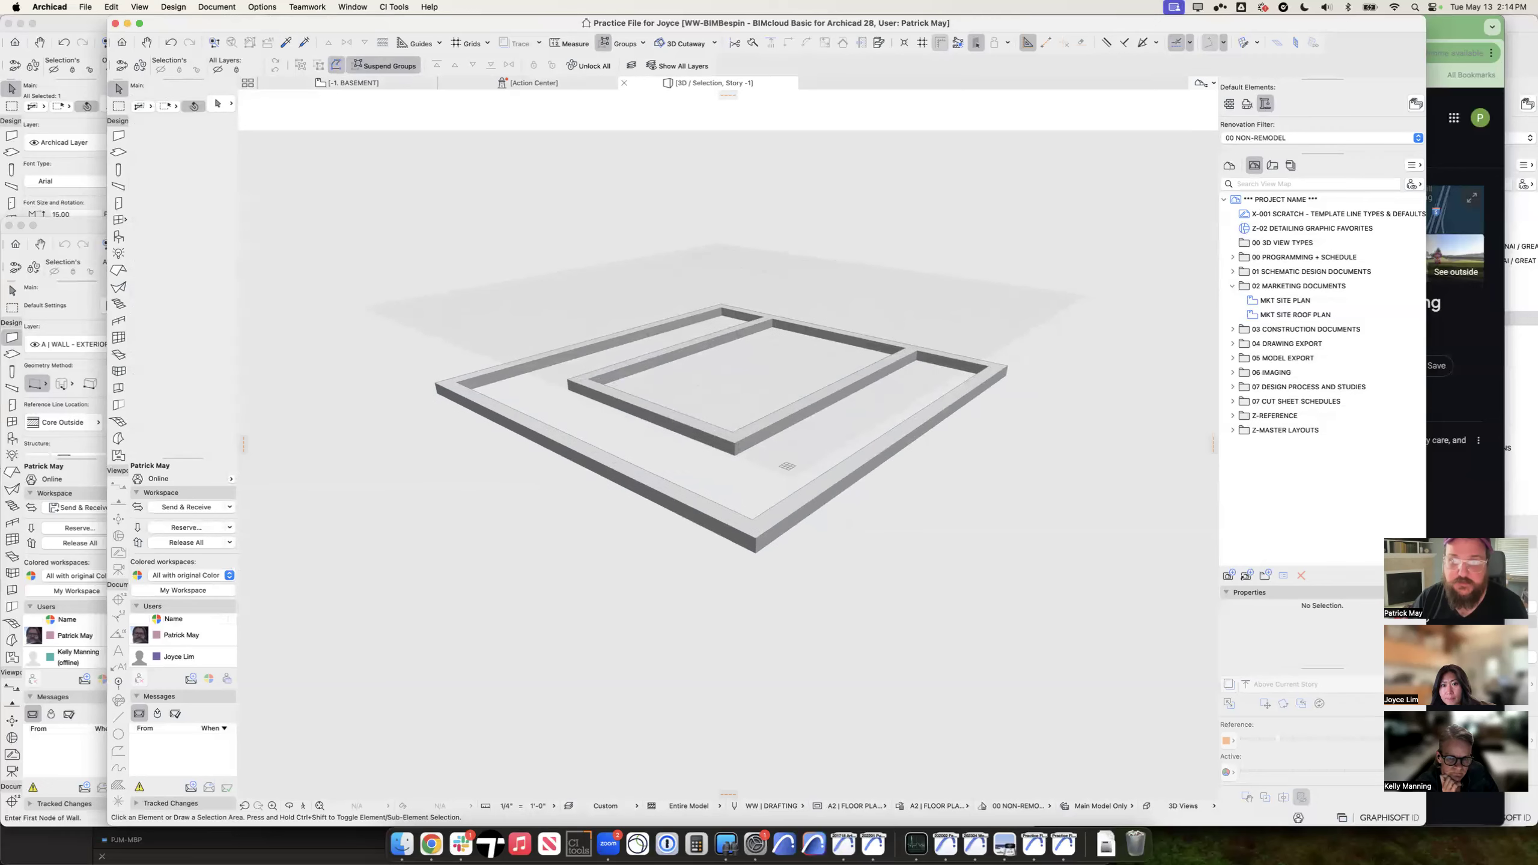
scroll(836, 400, up, 5)
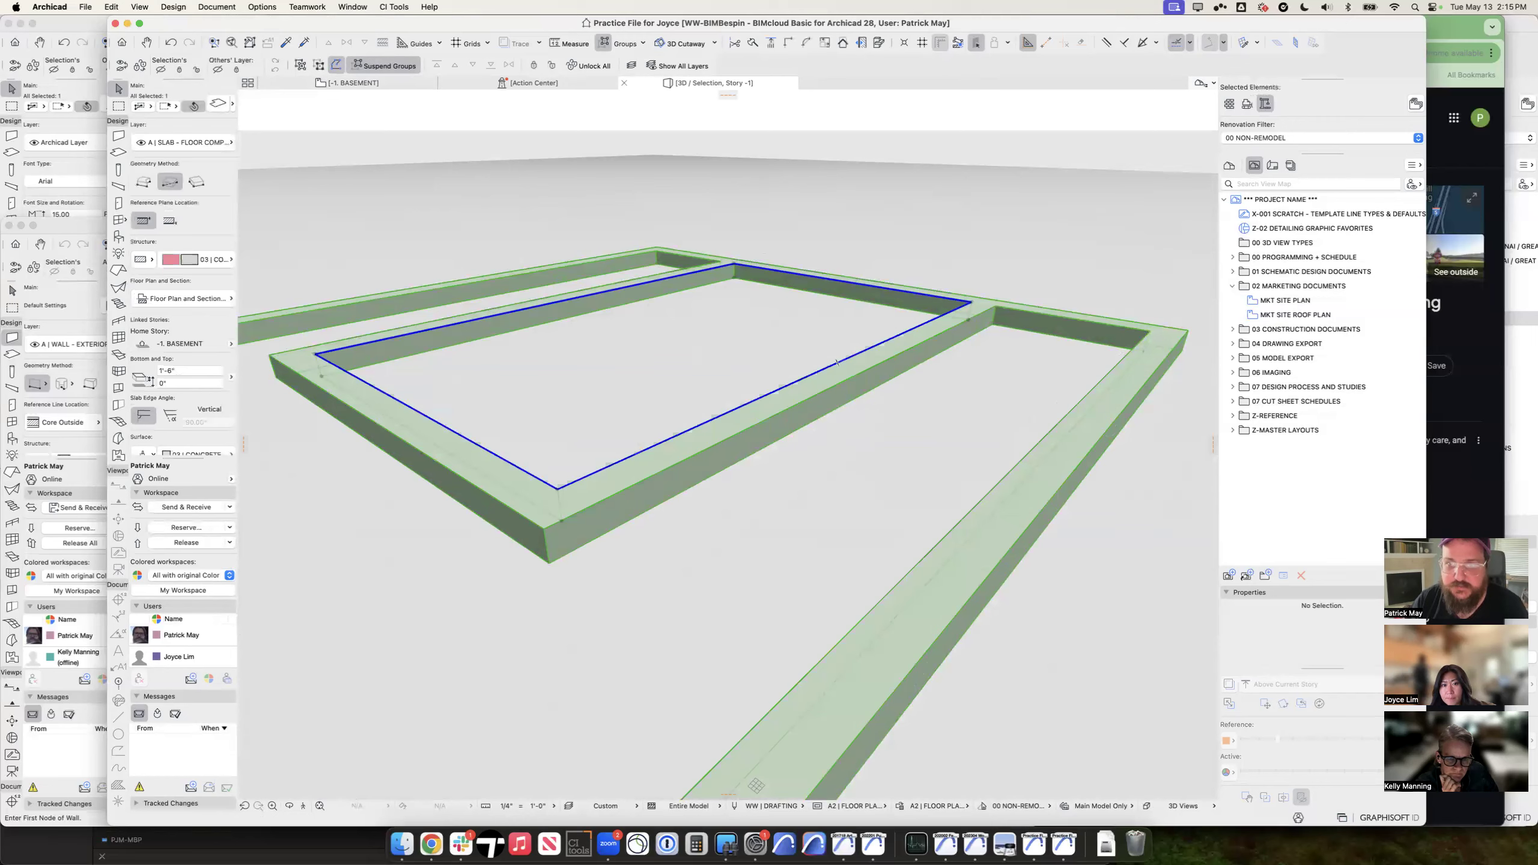
click(888, 338)
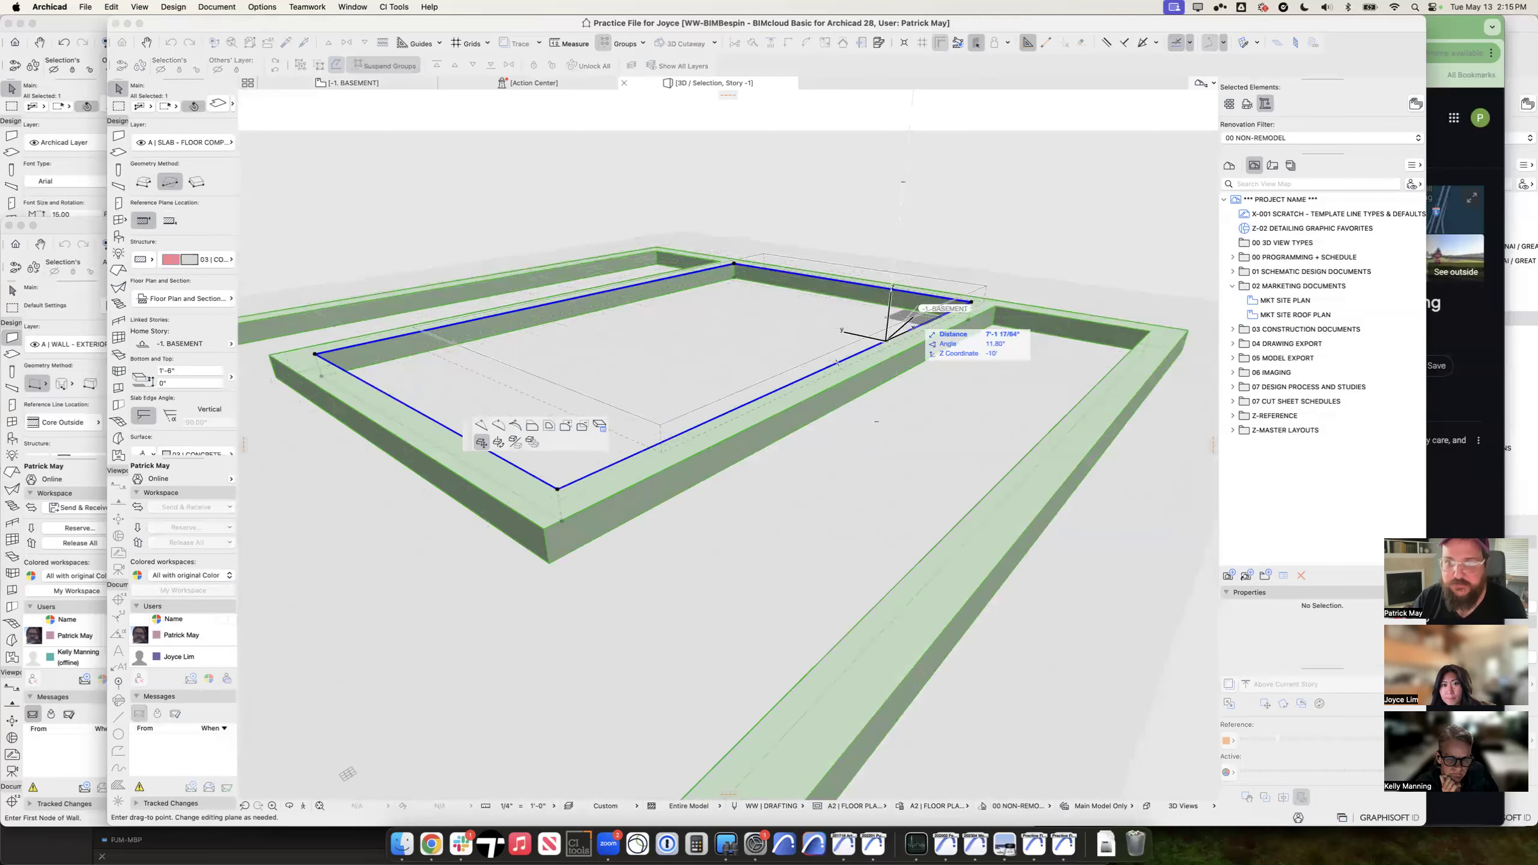
click(969, 301)
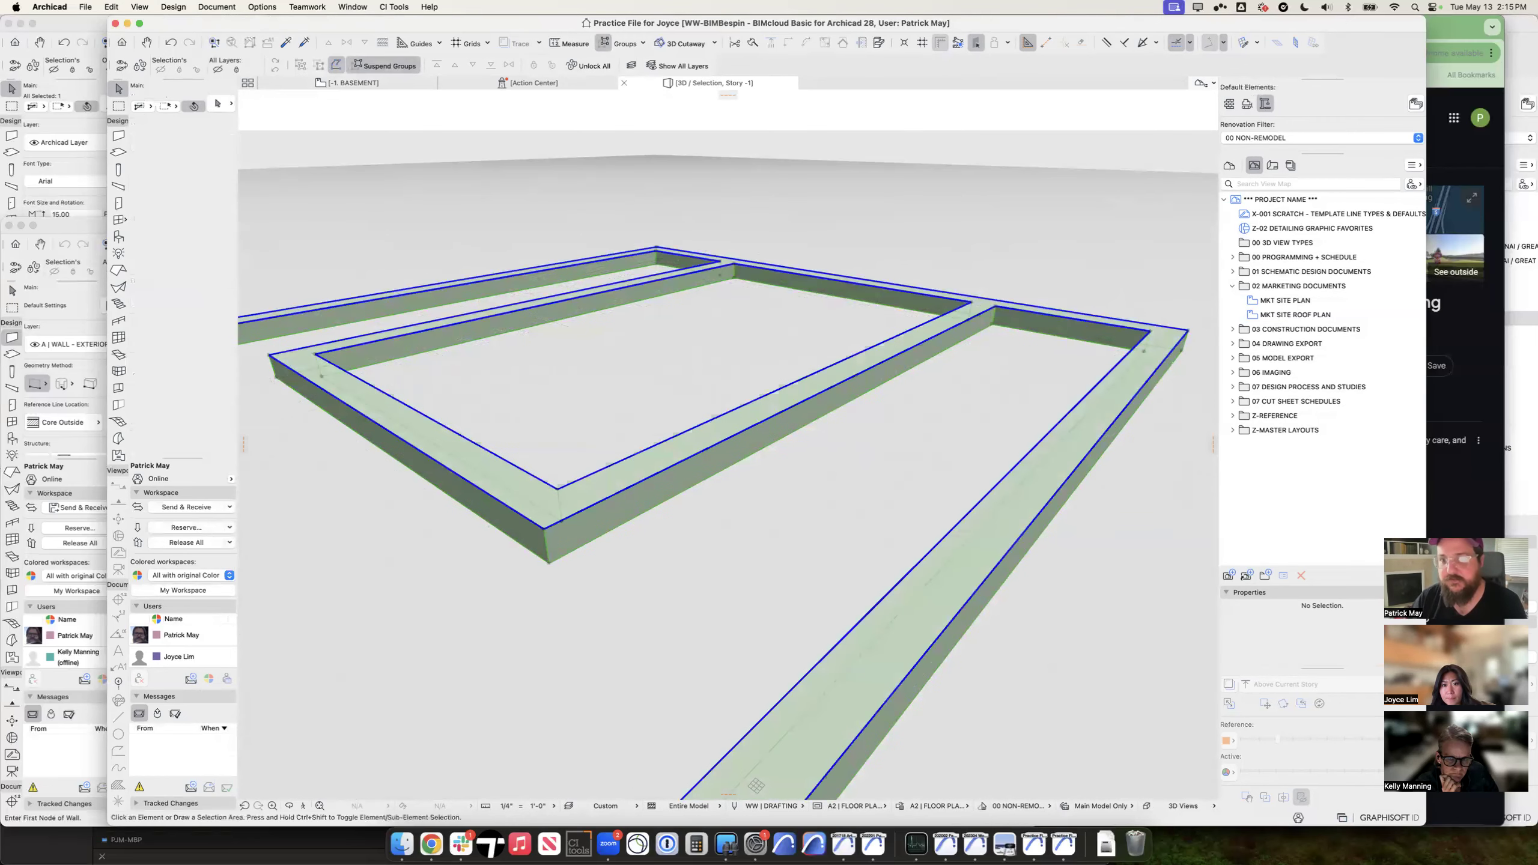
shift+middle_drag(757, 442, 1302, 745)
click(988, 594)
scroll(989, 595, down, 3)
shift+middle_drag(990, 596, 985, 722)
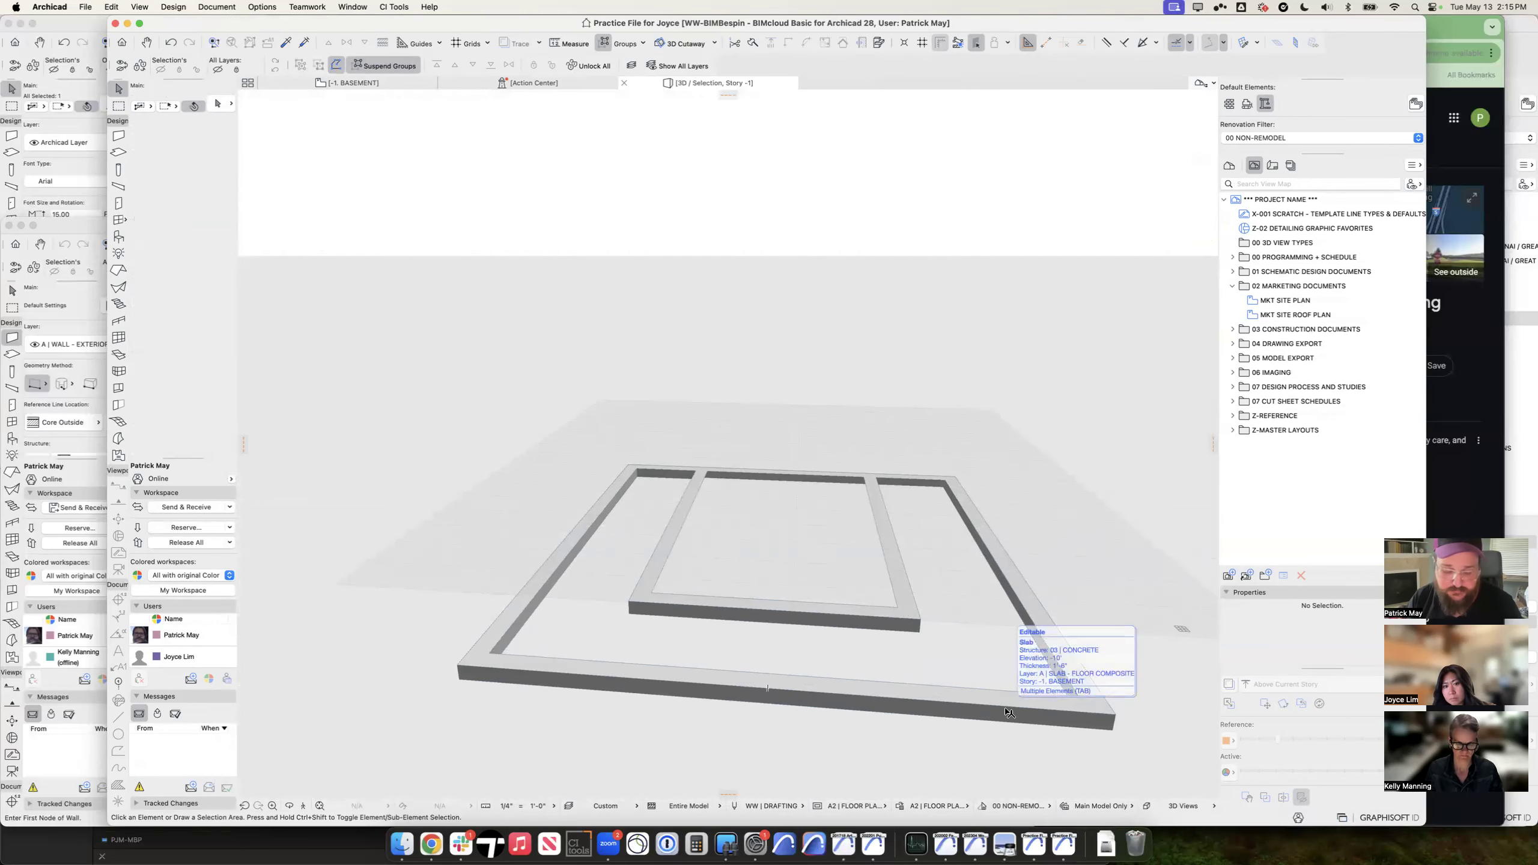
Step: Return to the basement plan, draw a limited-depth section line vertically through the whole building facing right, and open that section
key(F2)
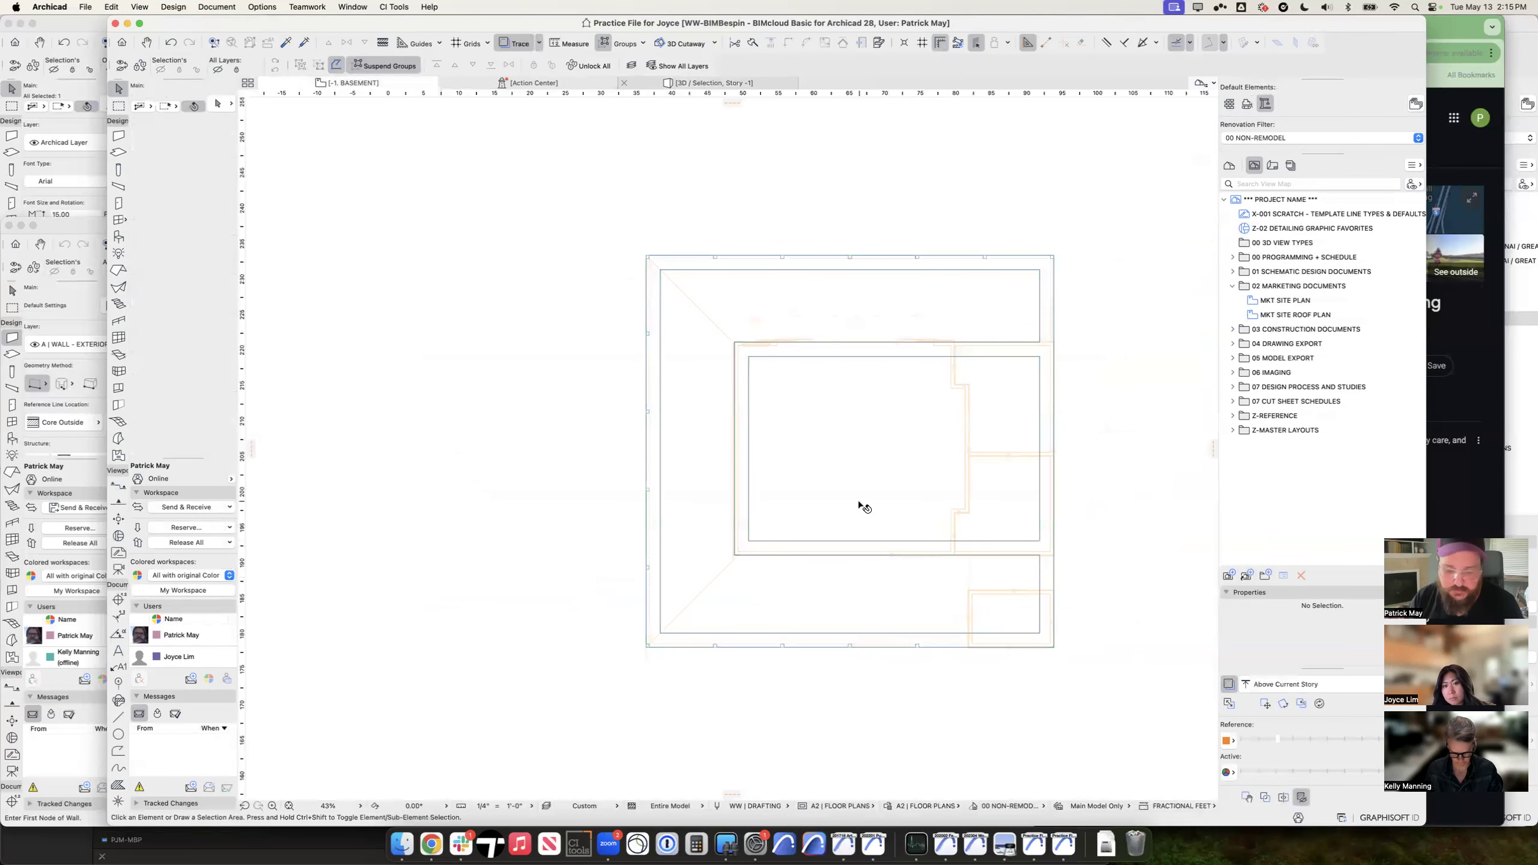
click(118, 485)
click(830, 212)
click(830, 758)
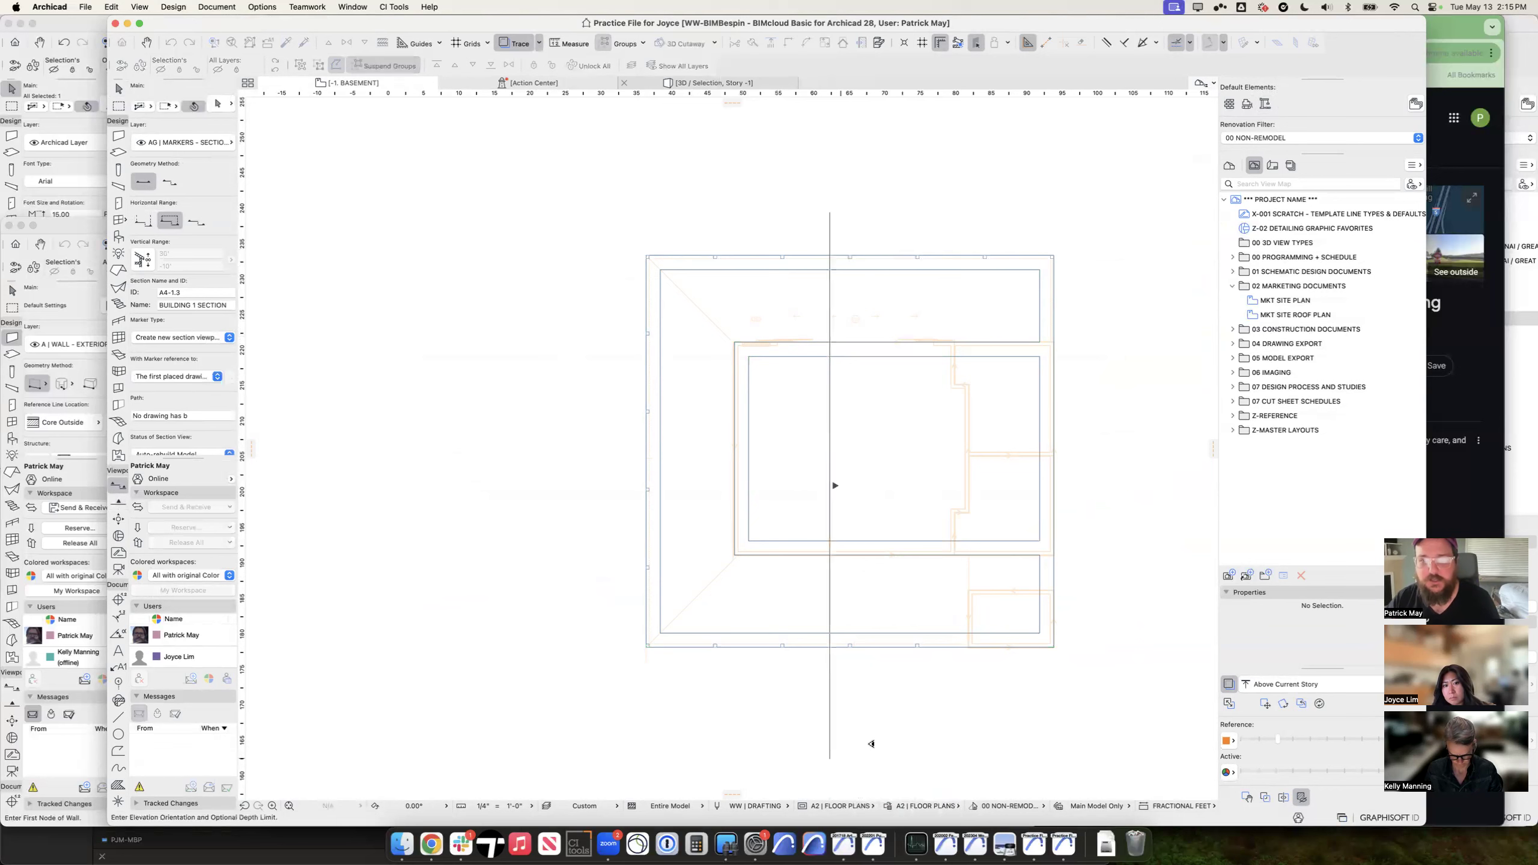
click(864, 722)
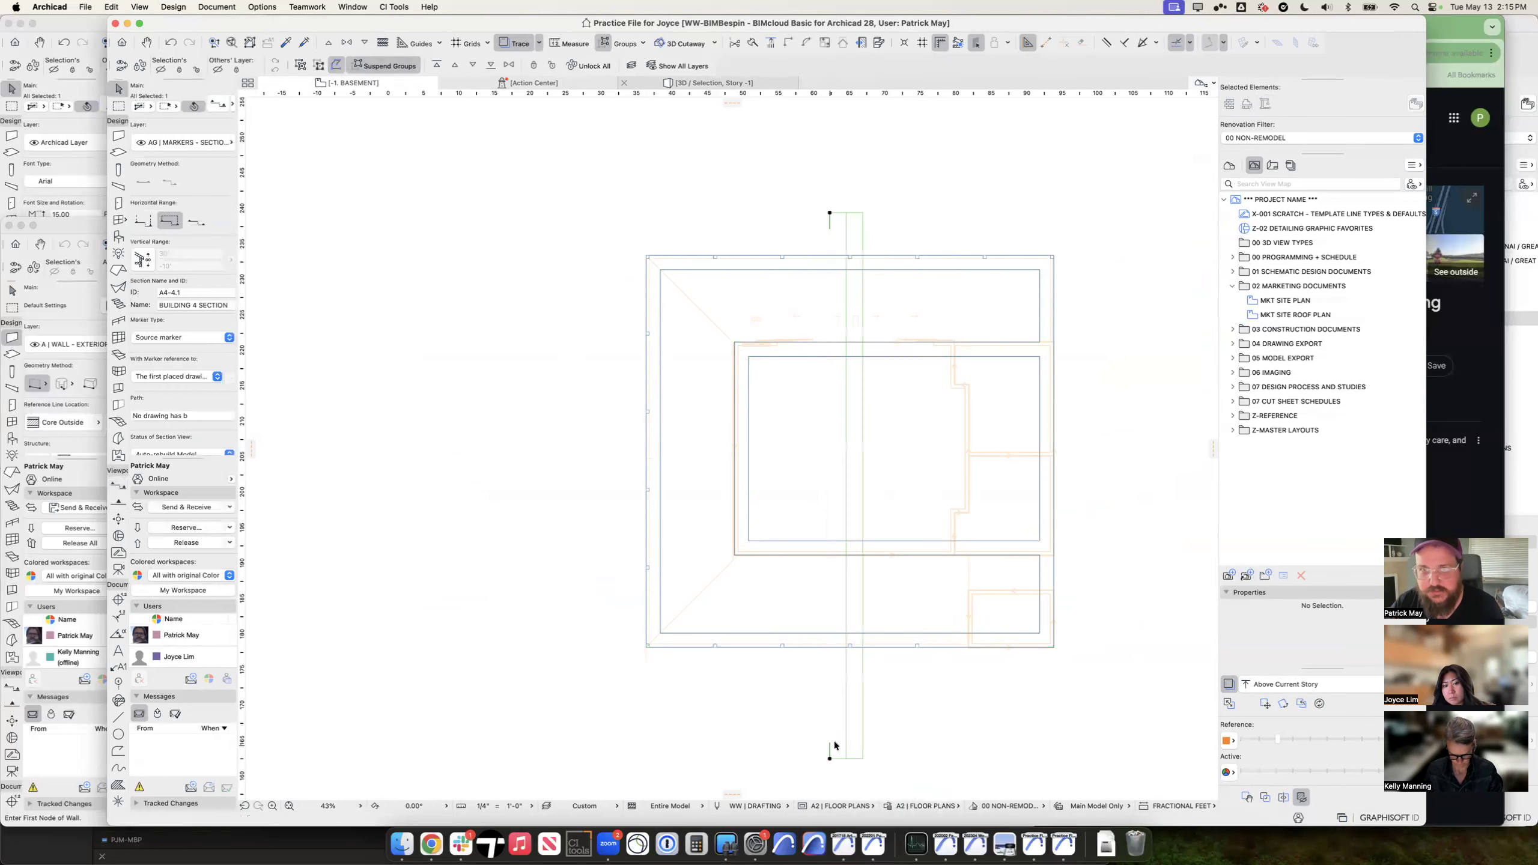
right_click(862, 710)
click(914, 753)
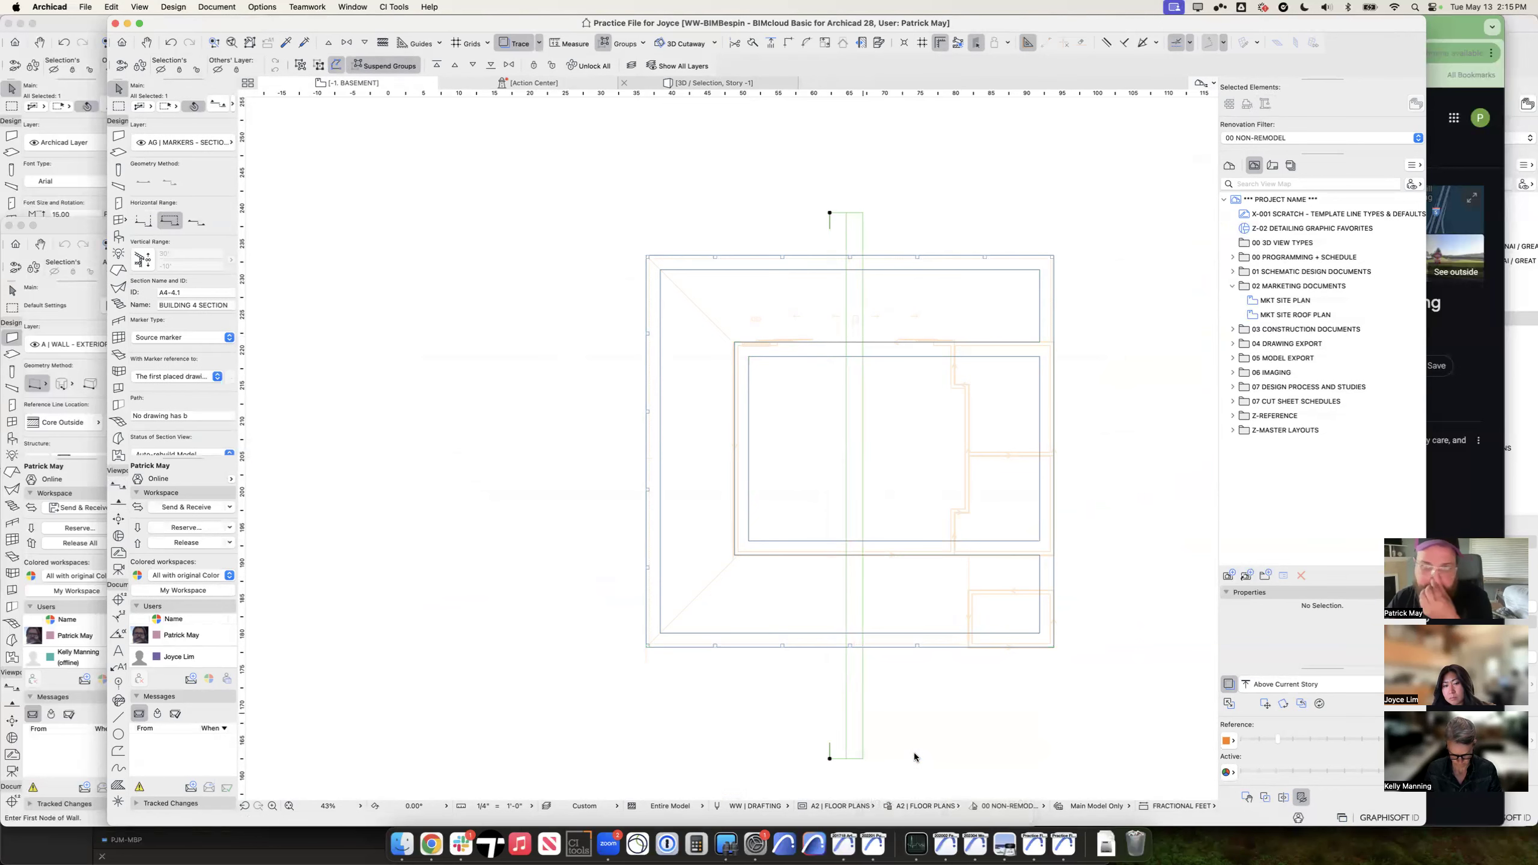
Step: Move the footings up in the section so their tops meet the underside of the interior floor slab's concrete
click(512, 613)
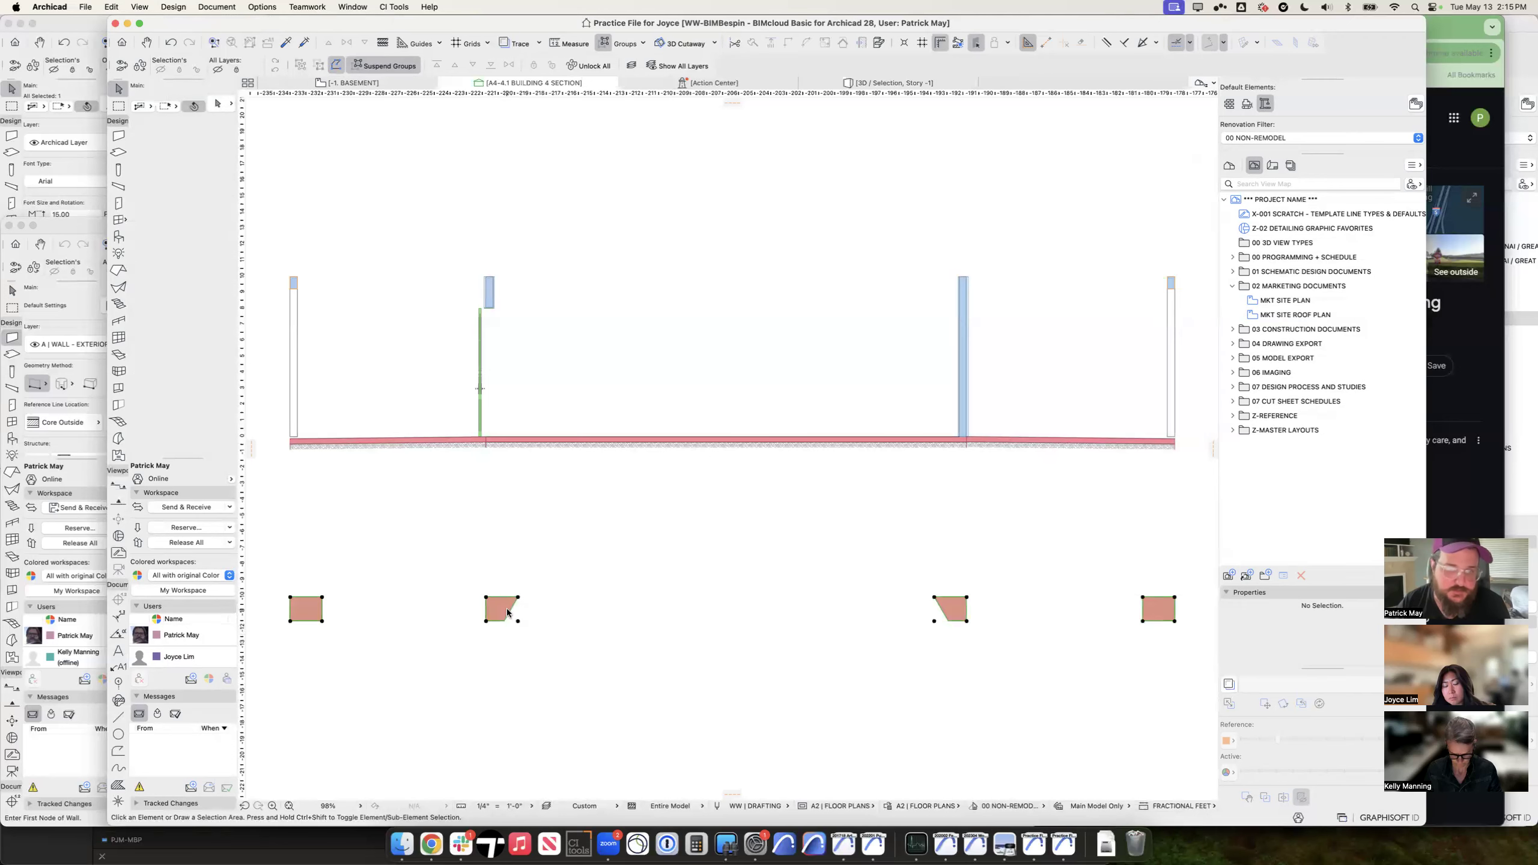
click(486, 596)
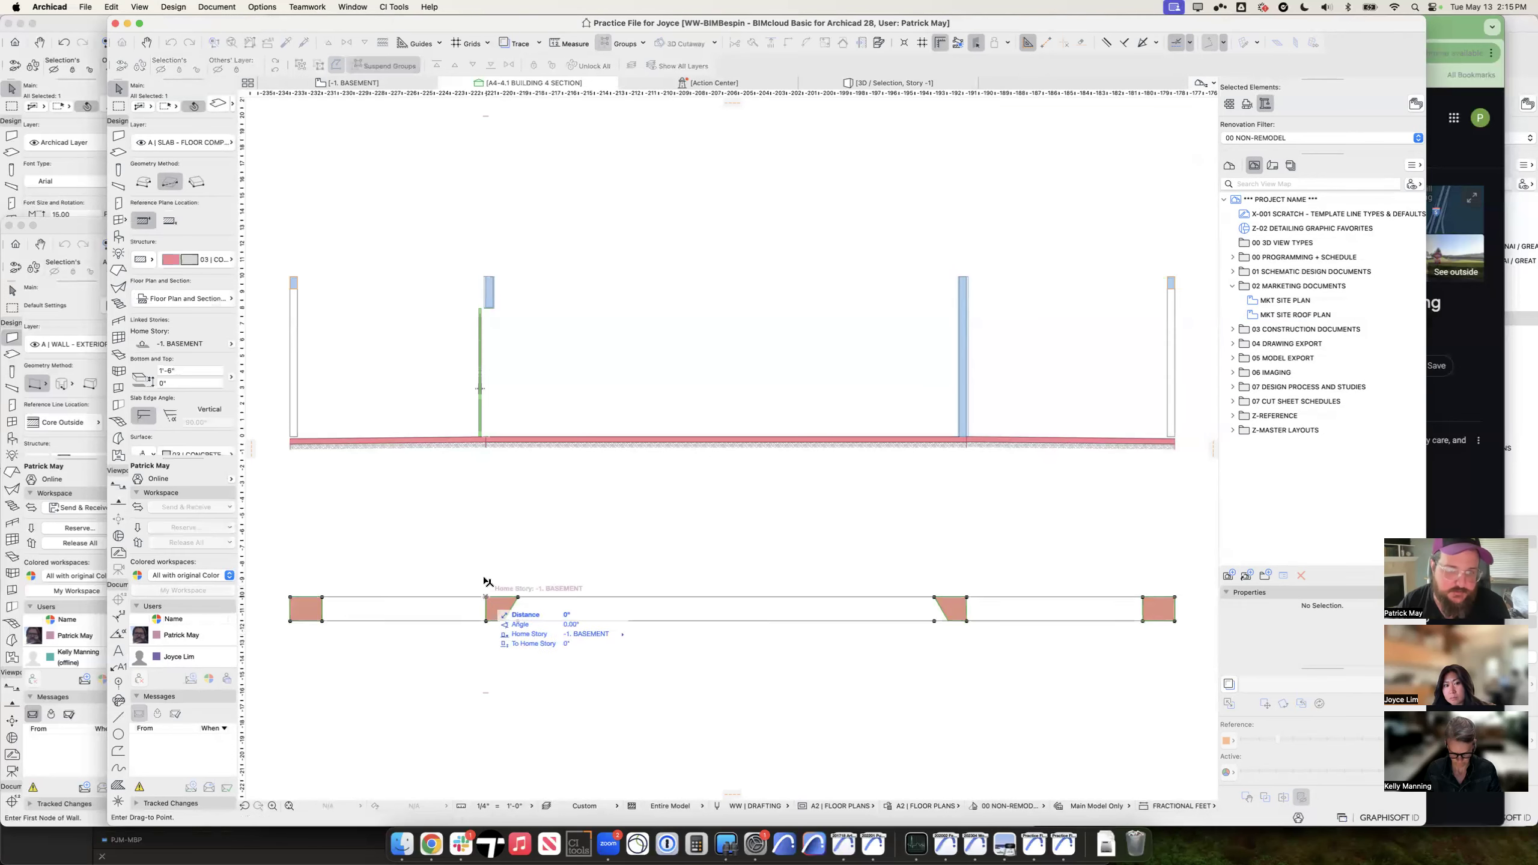
click(485, 442)
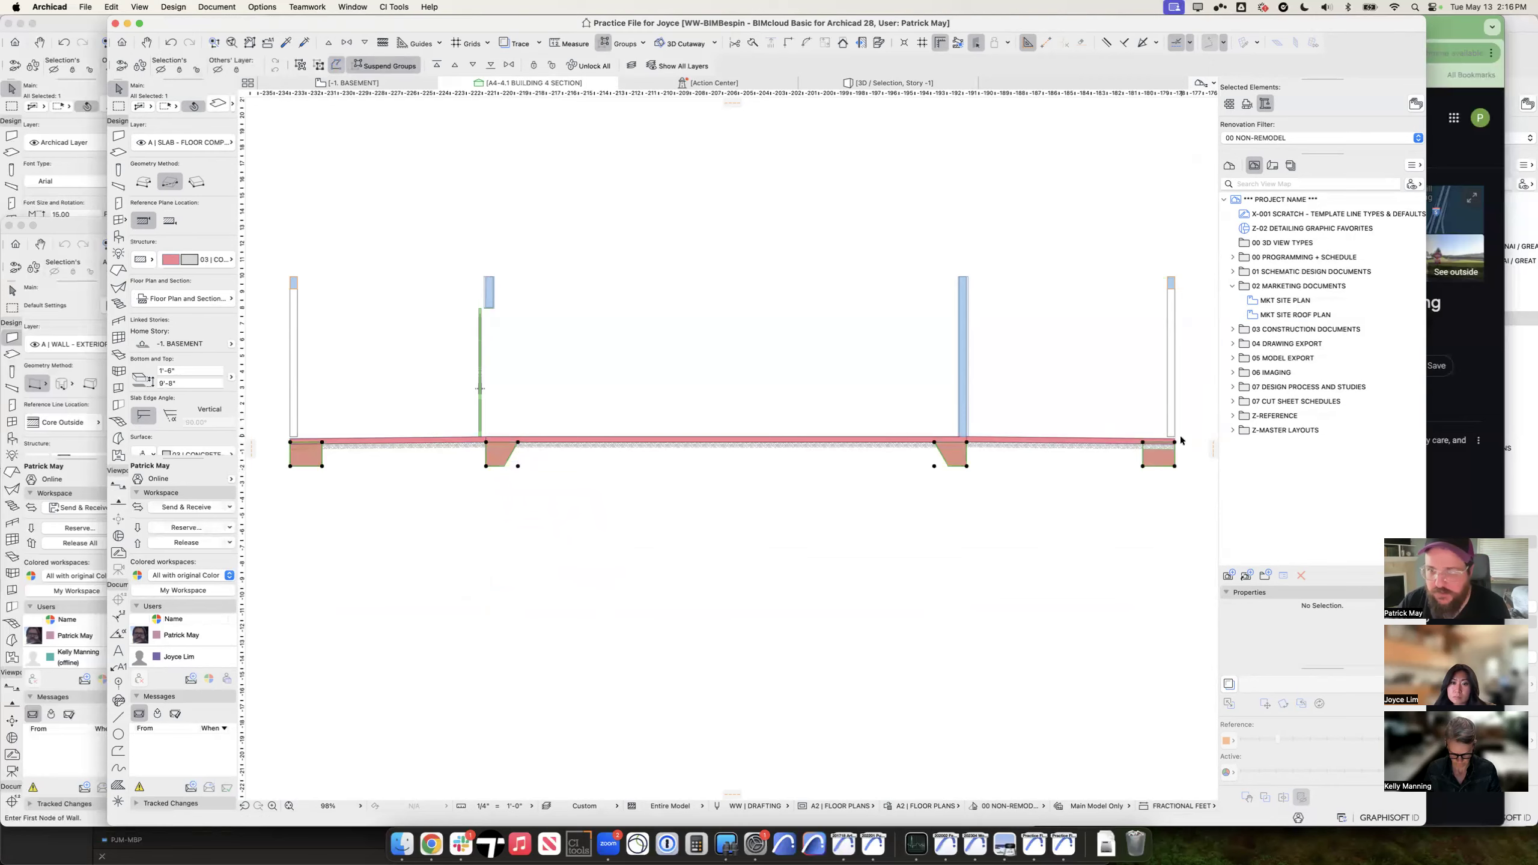
Step: Subtract the footings from the two sloped porch slabs with a solid element operation, using the slabs as targets and the footings as operator
scroll(1180, 440, up, 5)
click(1047, 474)
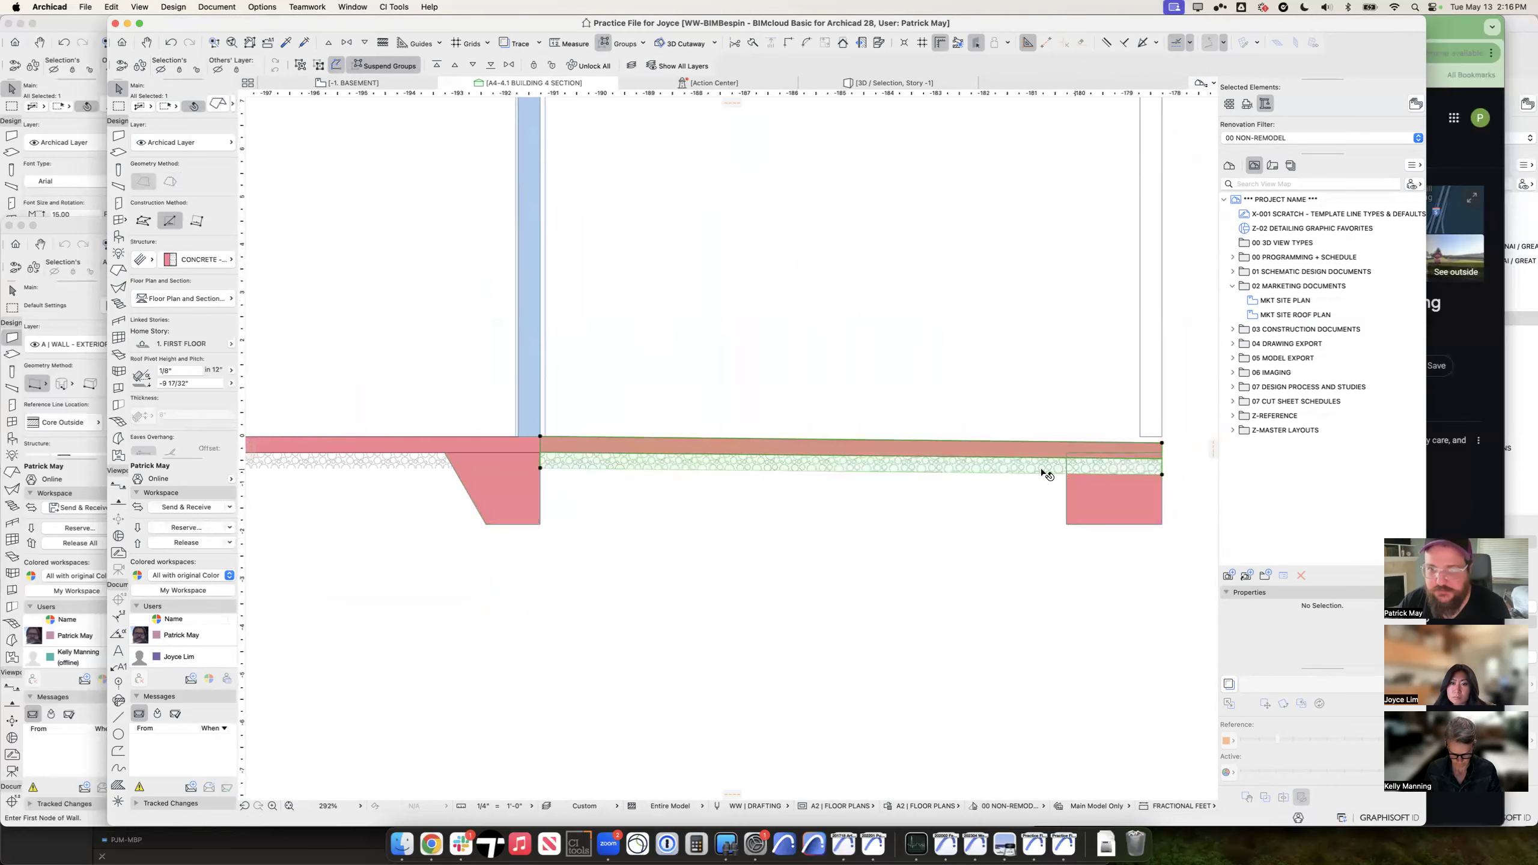
scroll(1106, 497, down, 8)
shift+click(718, 486)
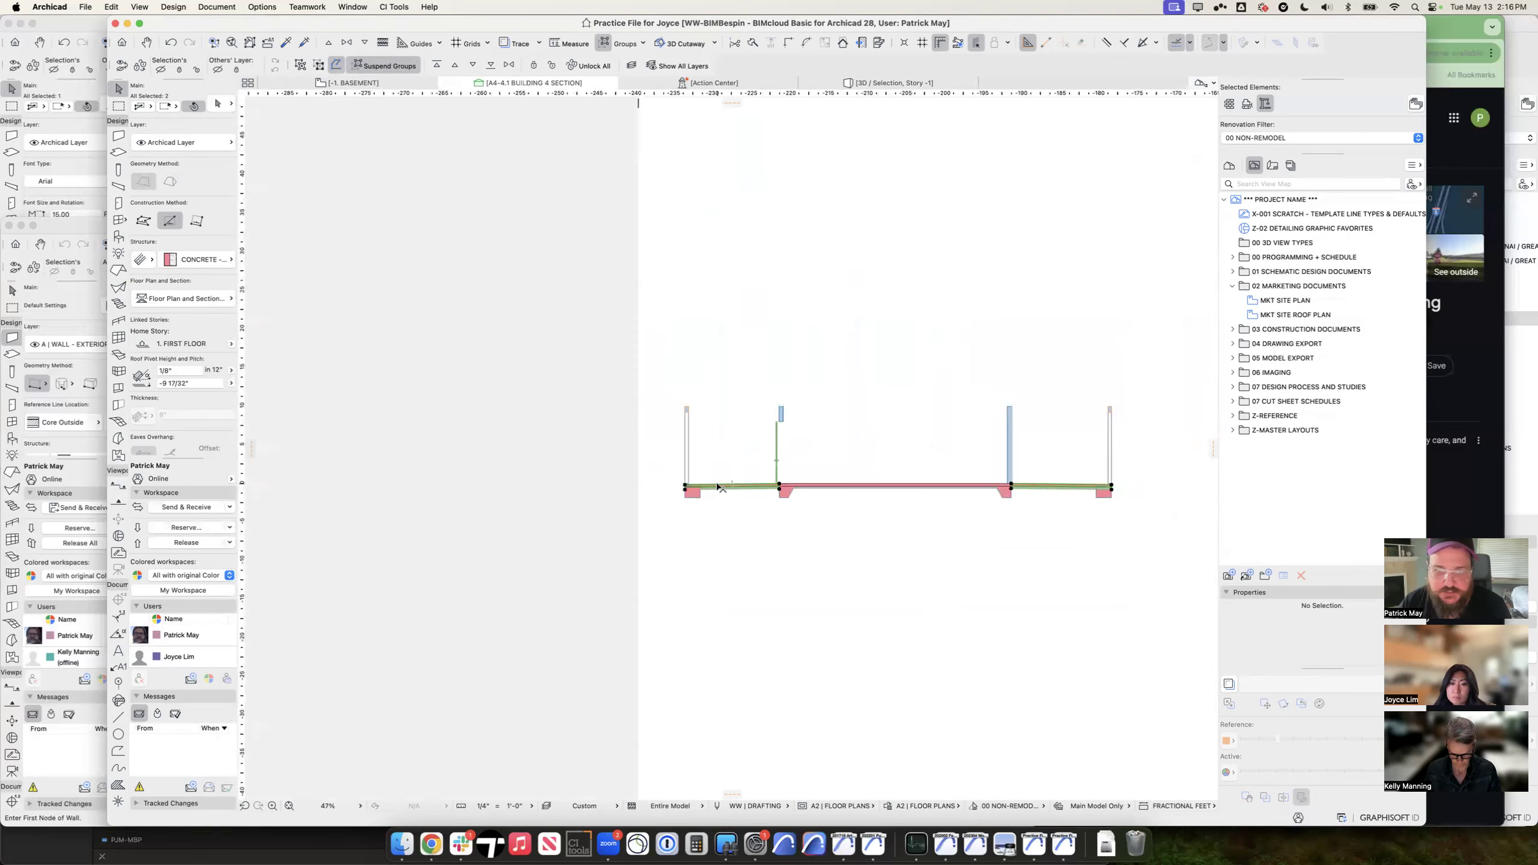
scroll(728, 480, up, 3)
middle_drag(827, 471, 613, 486)
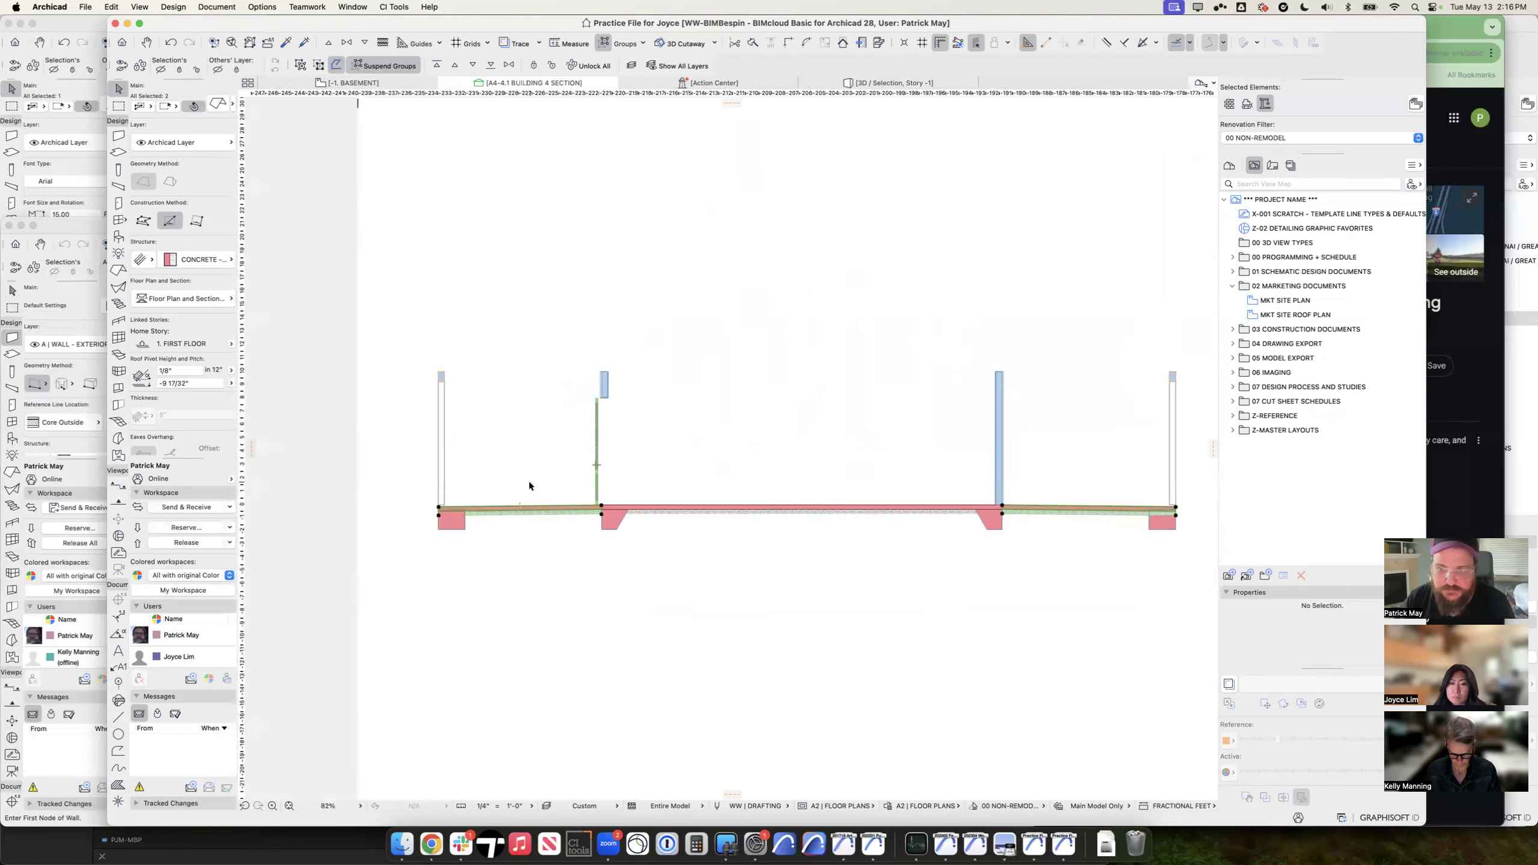
key(super+alt+o)
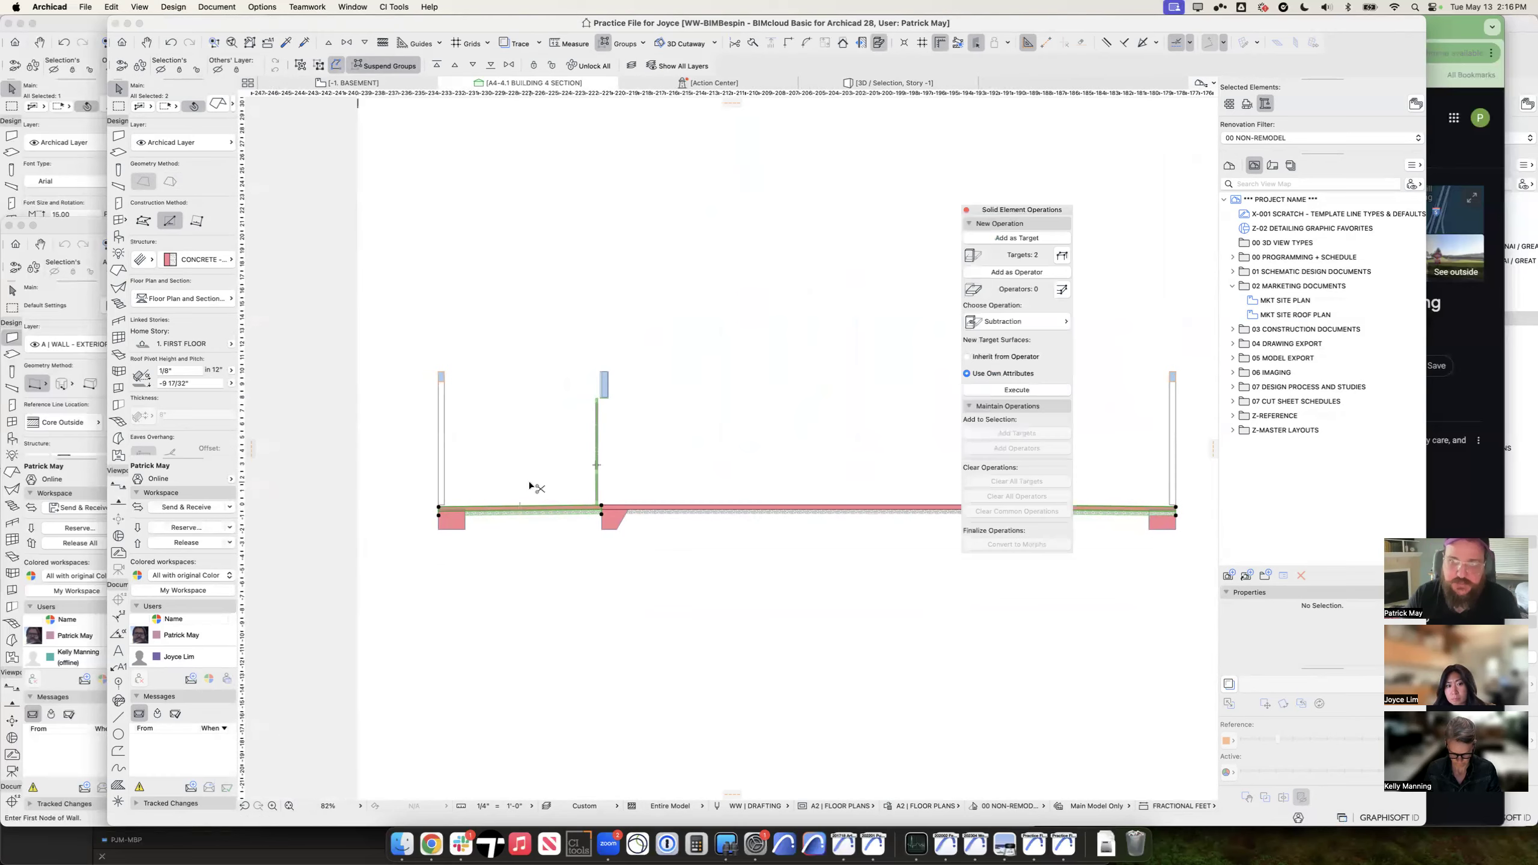
drag(1020, 211, 811, 150)
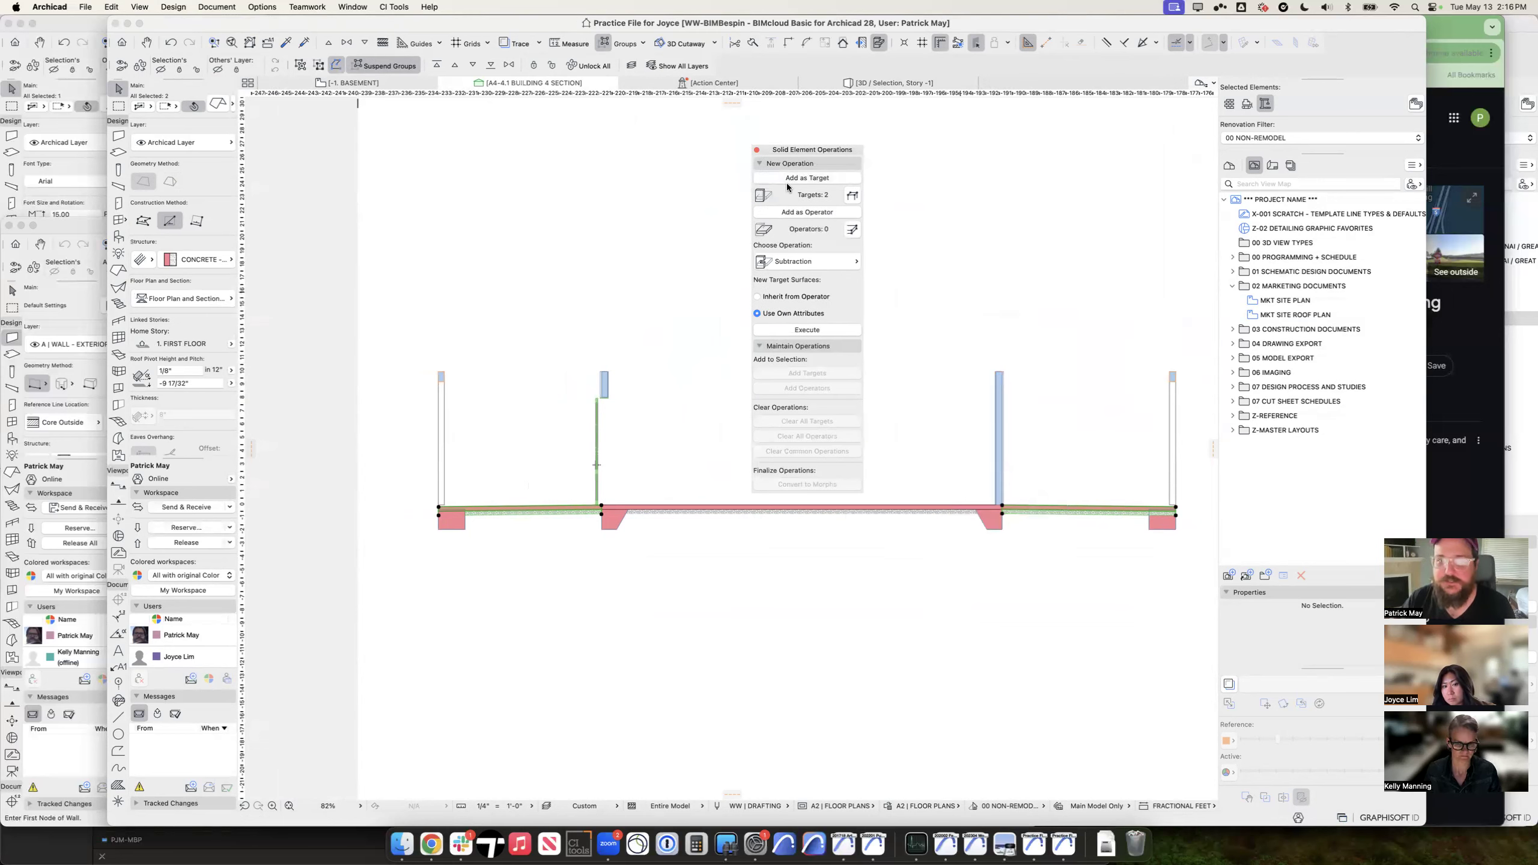
click(456, 527)
click(813, 215)
click(790, 334)
click(547, 488)
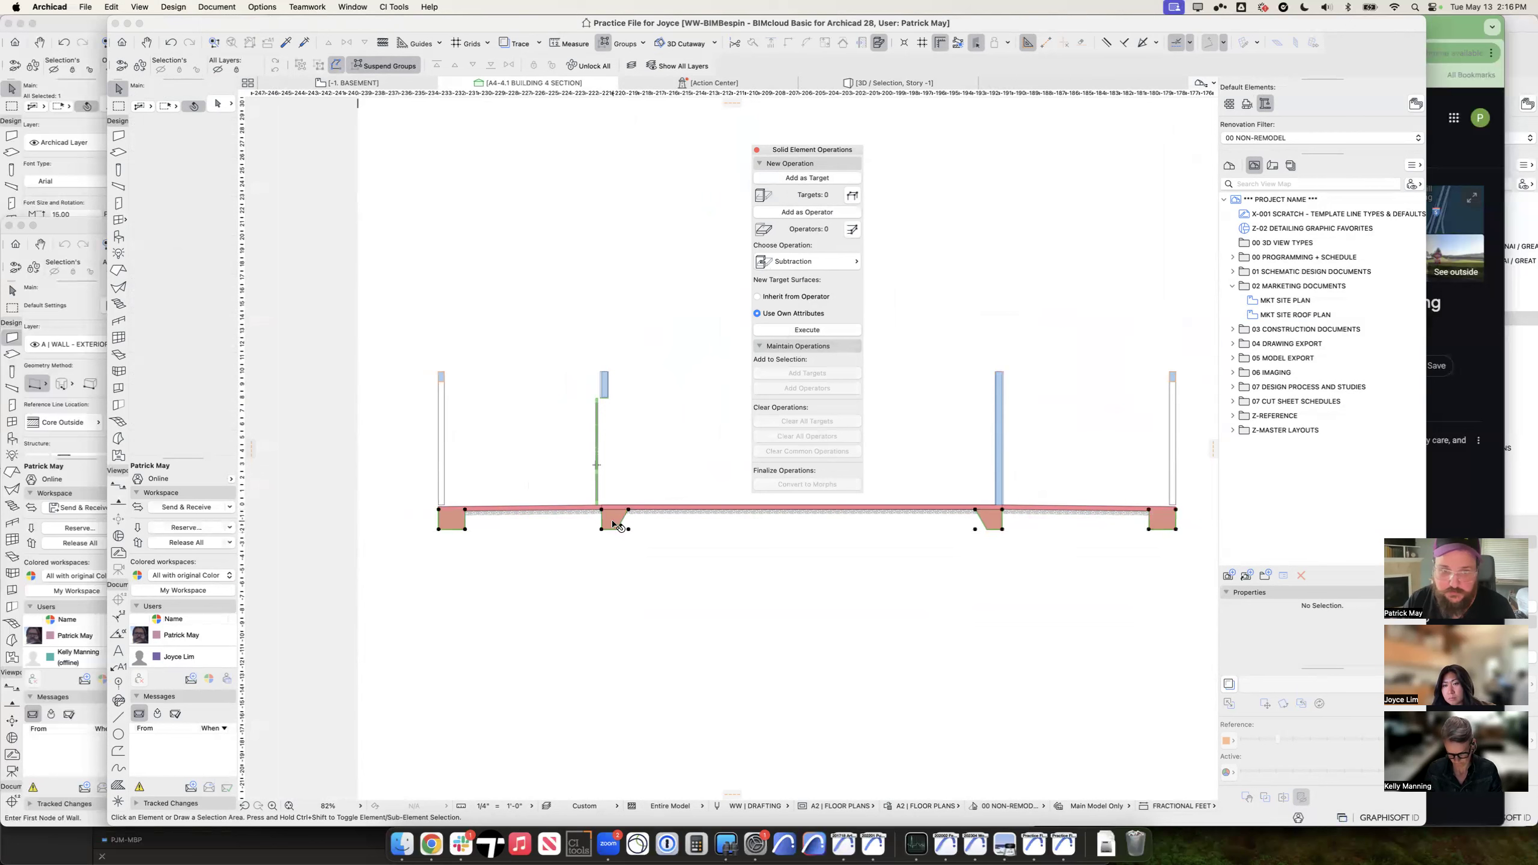
Step: Subtract the footings from the interior floor slab with a solid element operation, using the floor slab as target
click(627, 509)
click(807, 211)
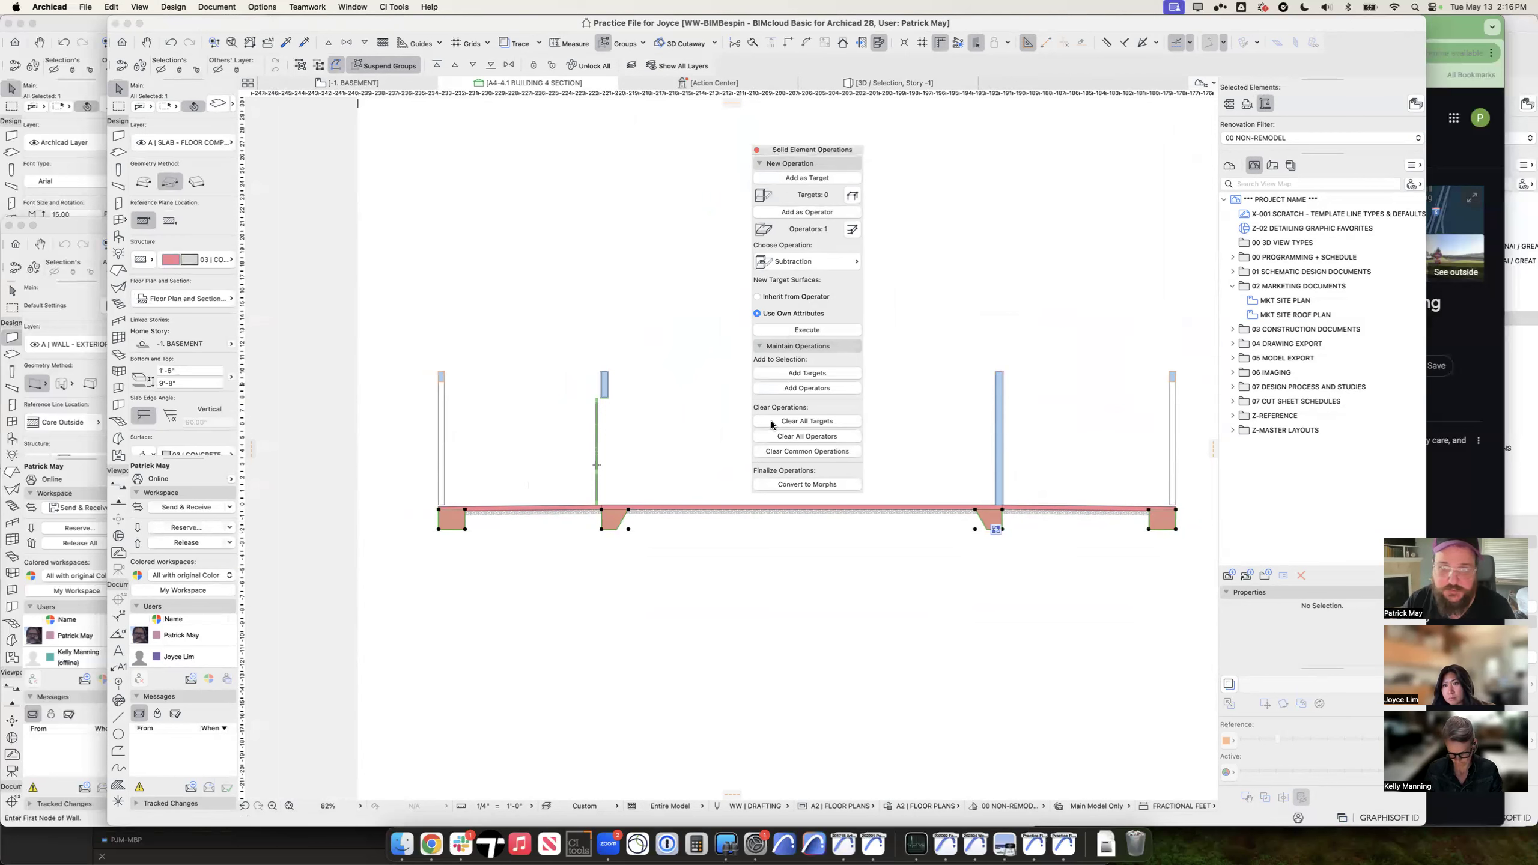
click(750, 508)
click(810, 178)
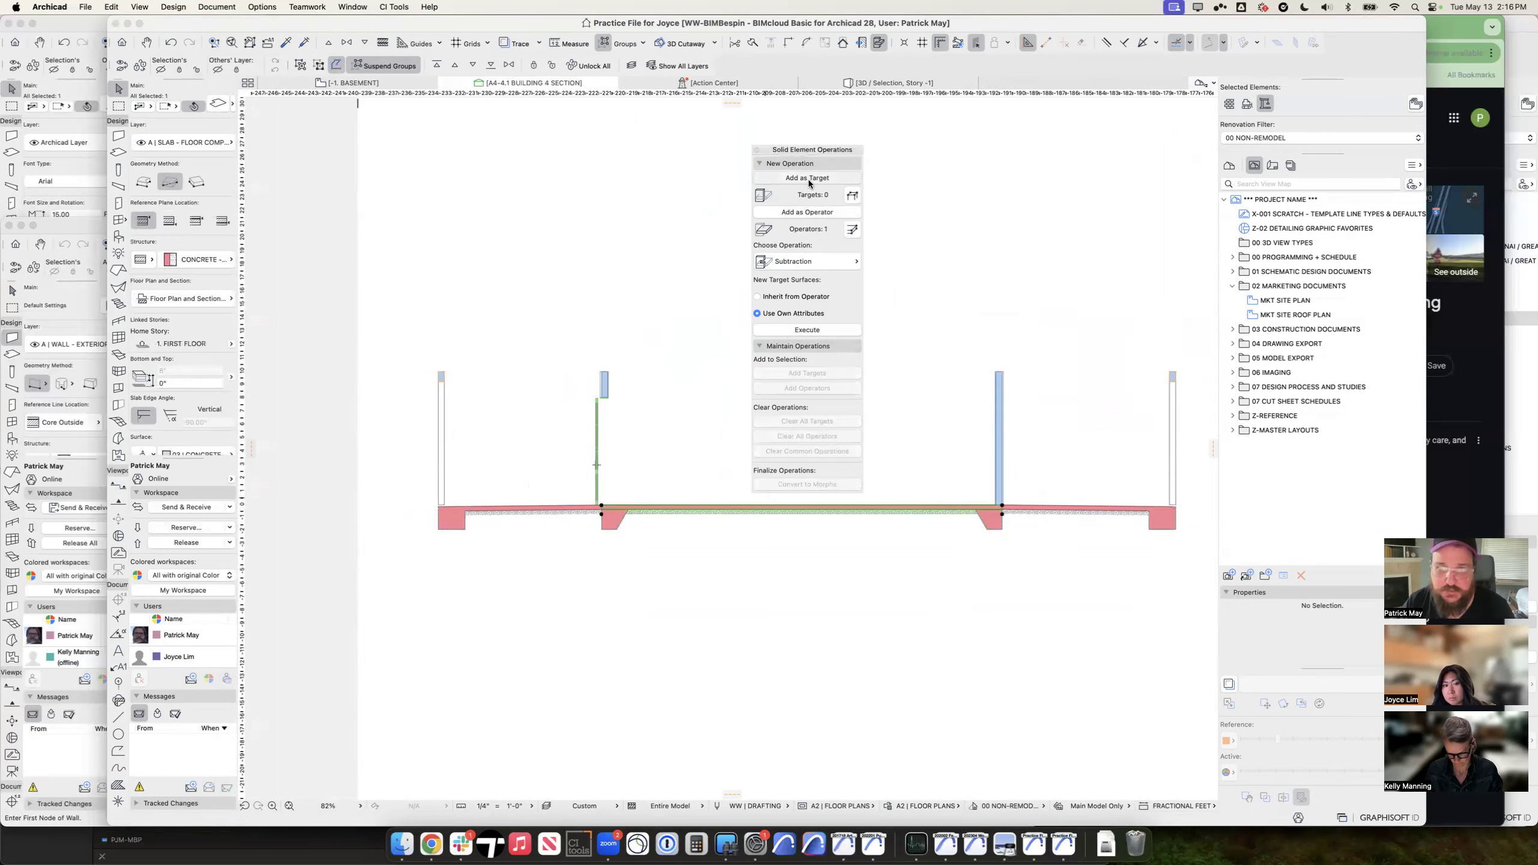
click(813, 331)
click(628, 522)
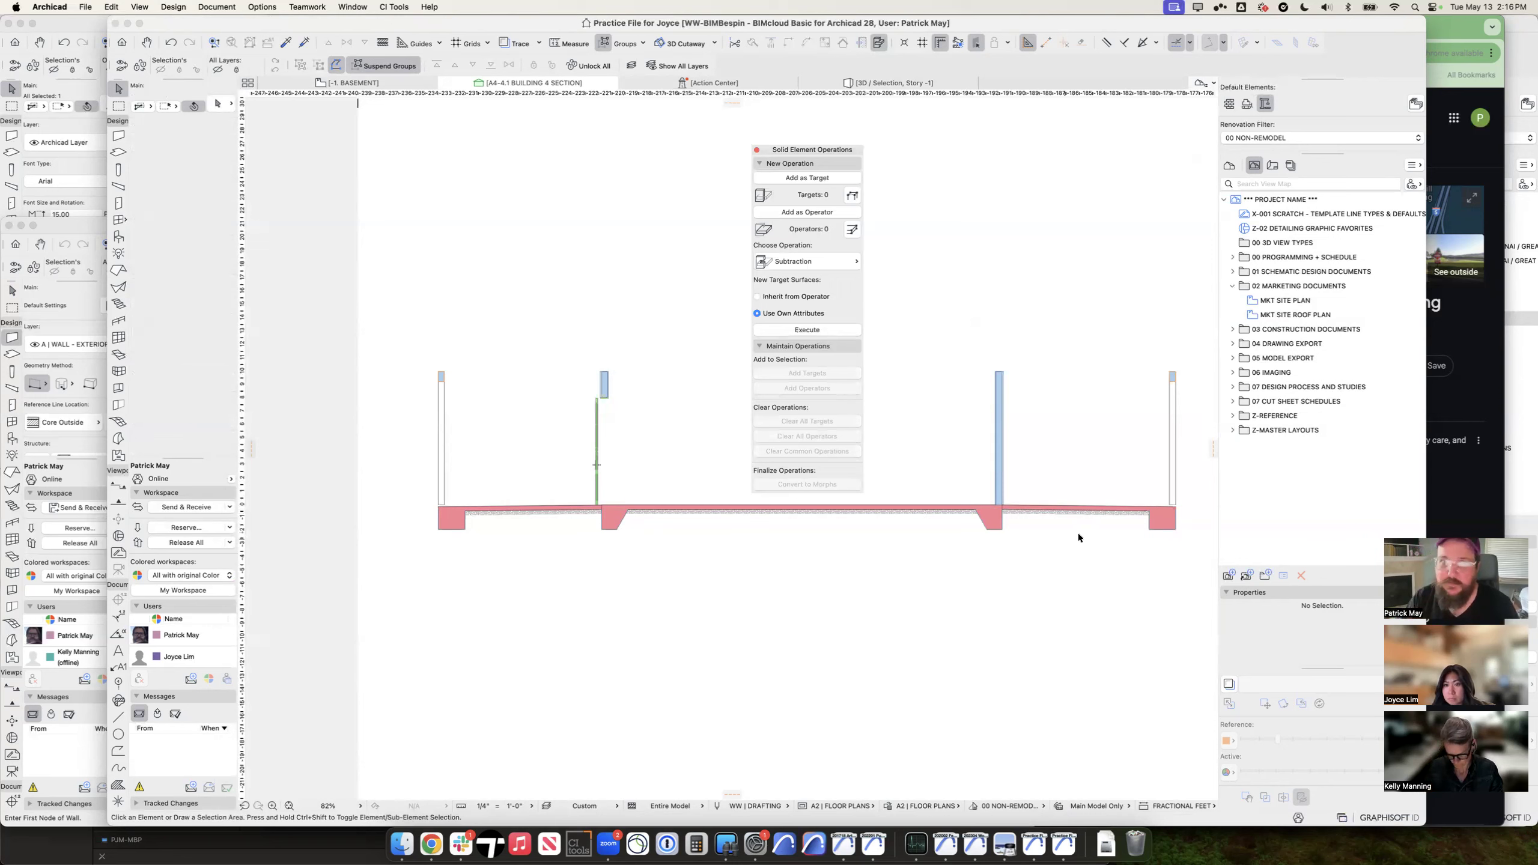
Step: Go to the second floor plan and set the trace reference to Below Current Story
drag(814, 154, 340, 159)
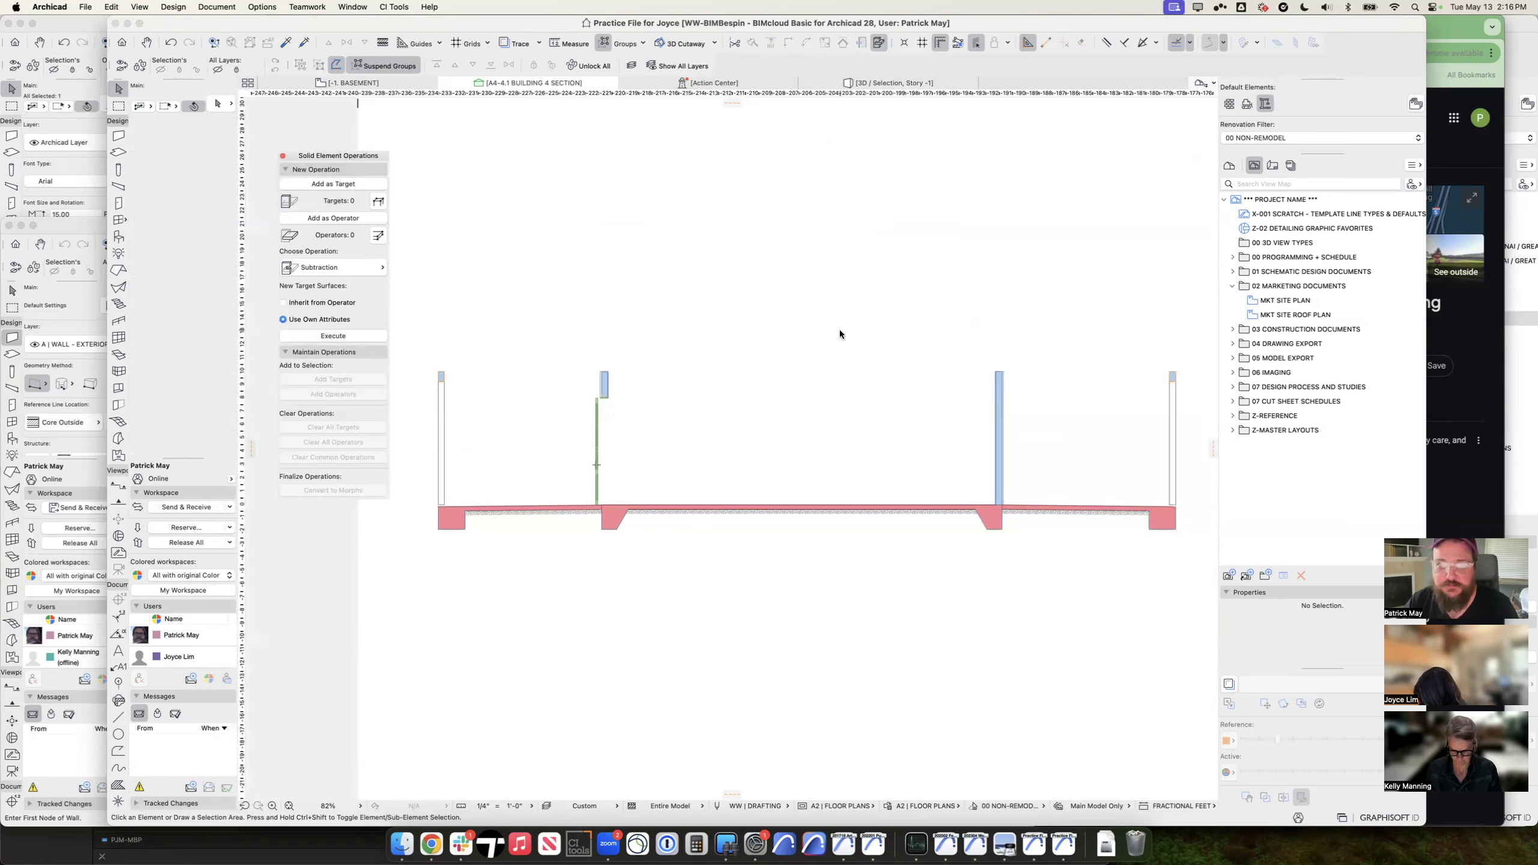
key(F2)
click(872, 299)
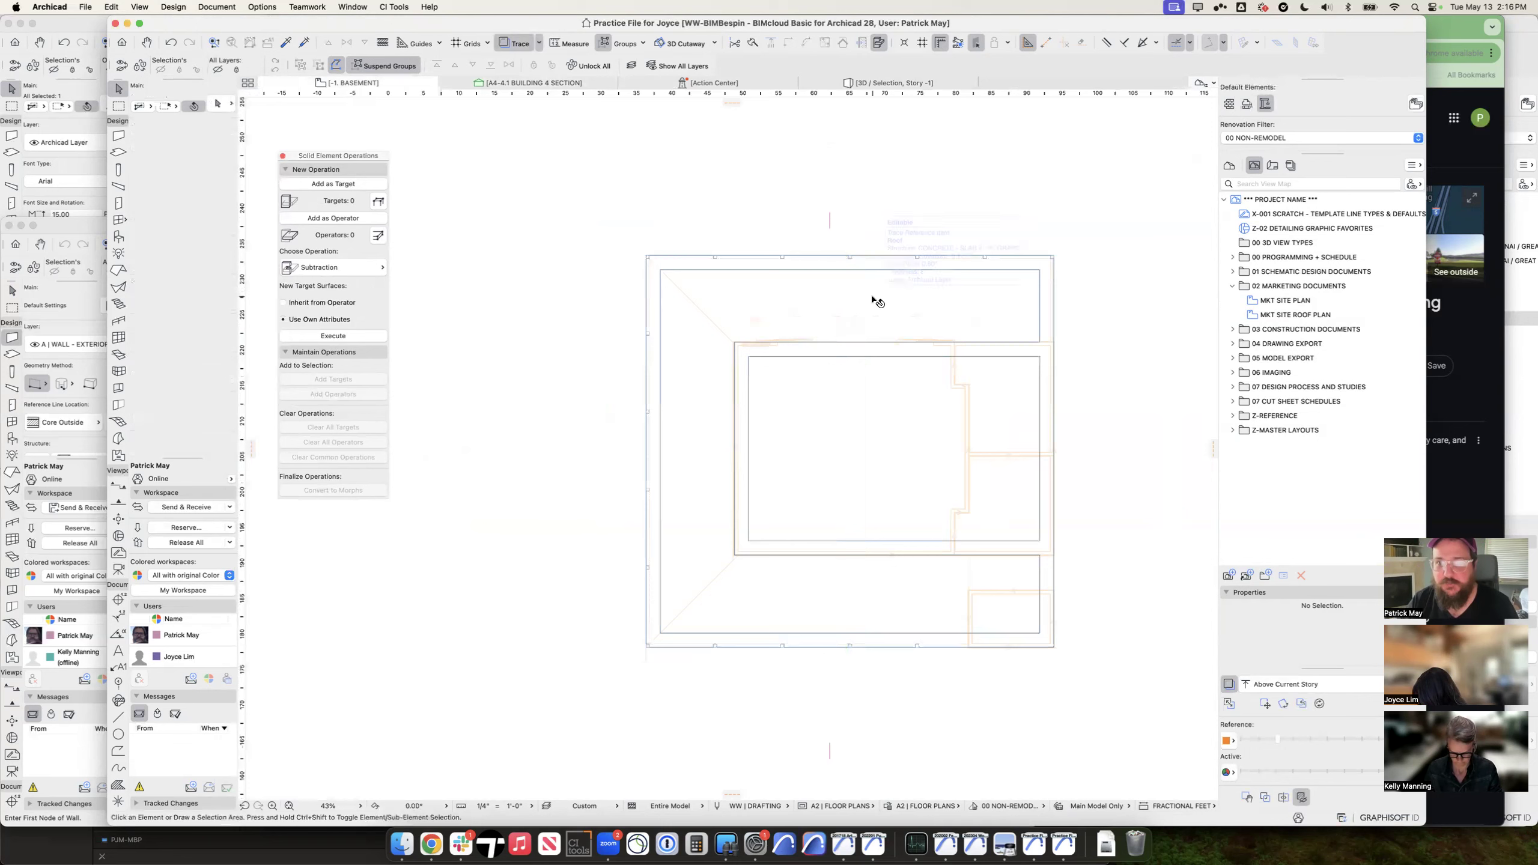
key(super+Up)
key(super+Up)
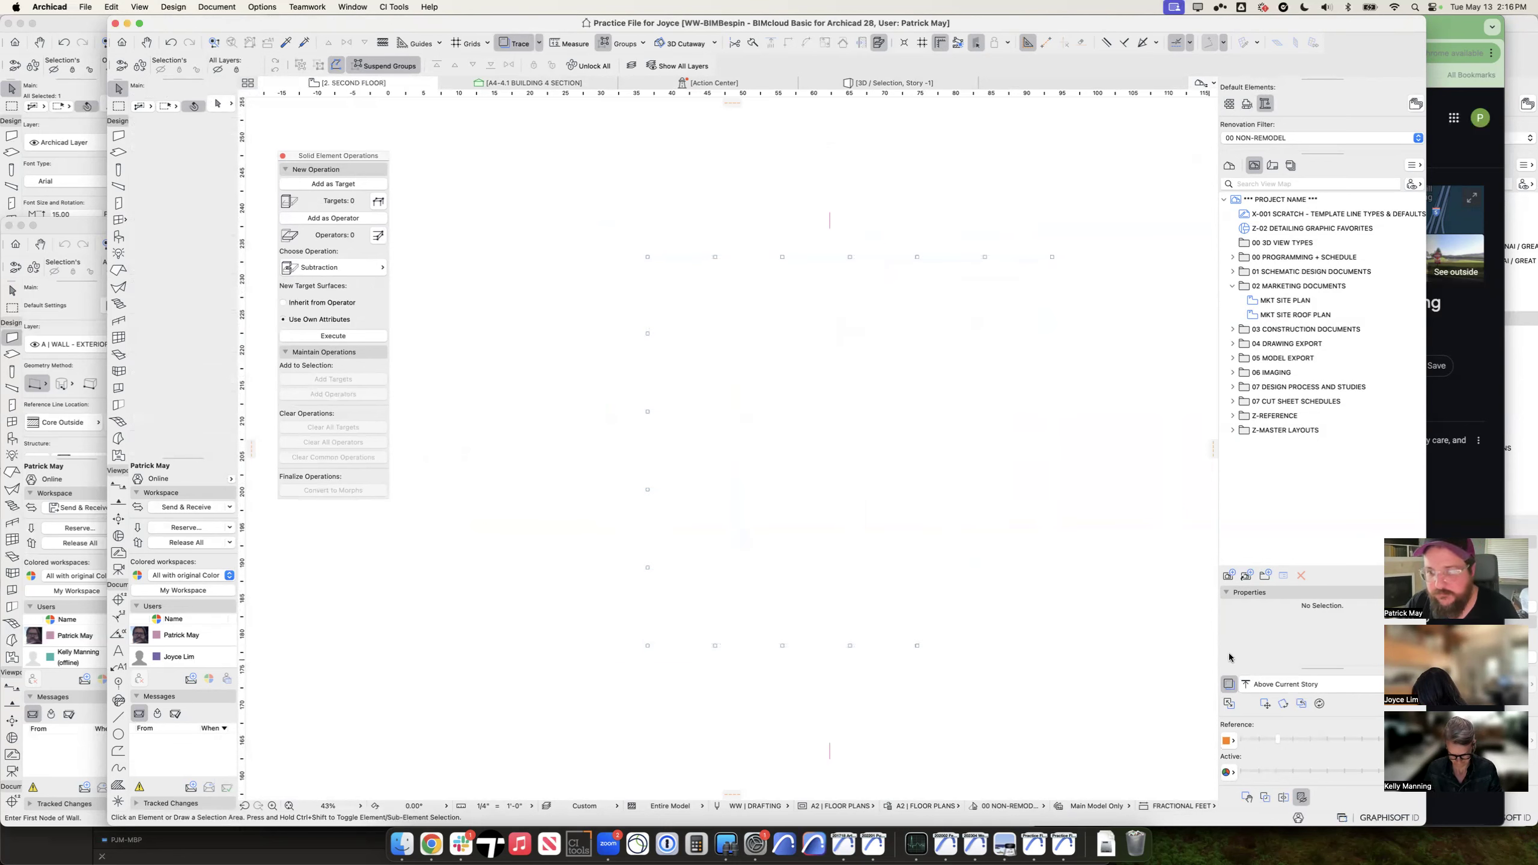
click(1270, 689)
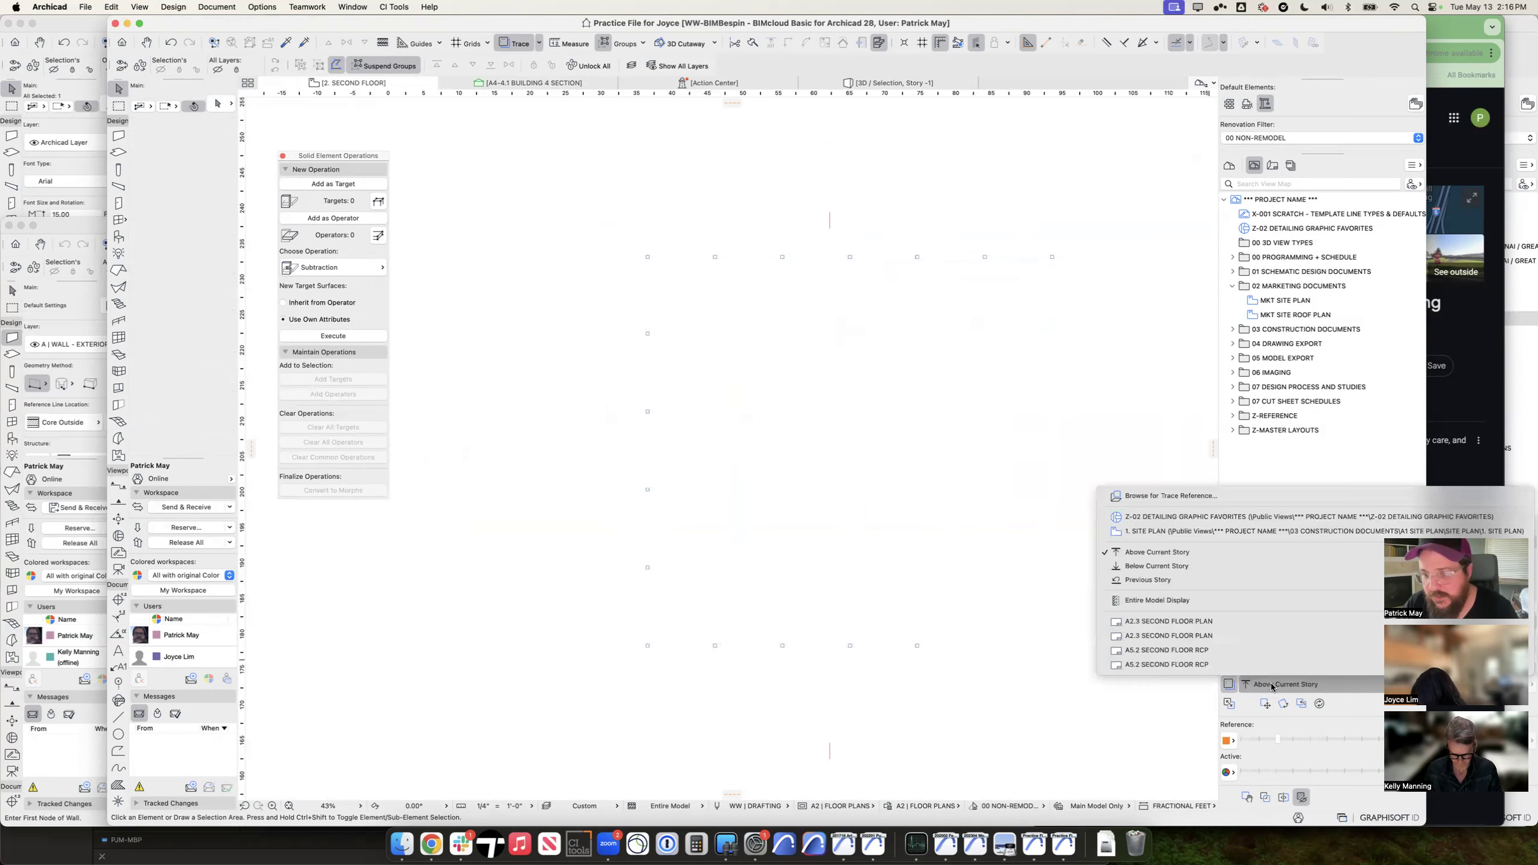
click(1196, 565)
middle_drag(1069, 525, 972, 522)
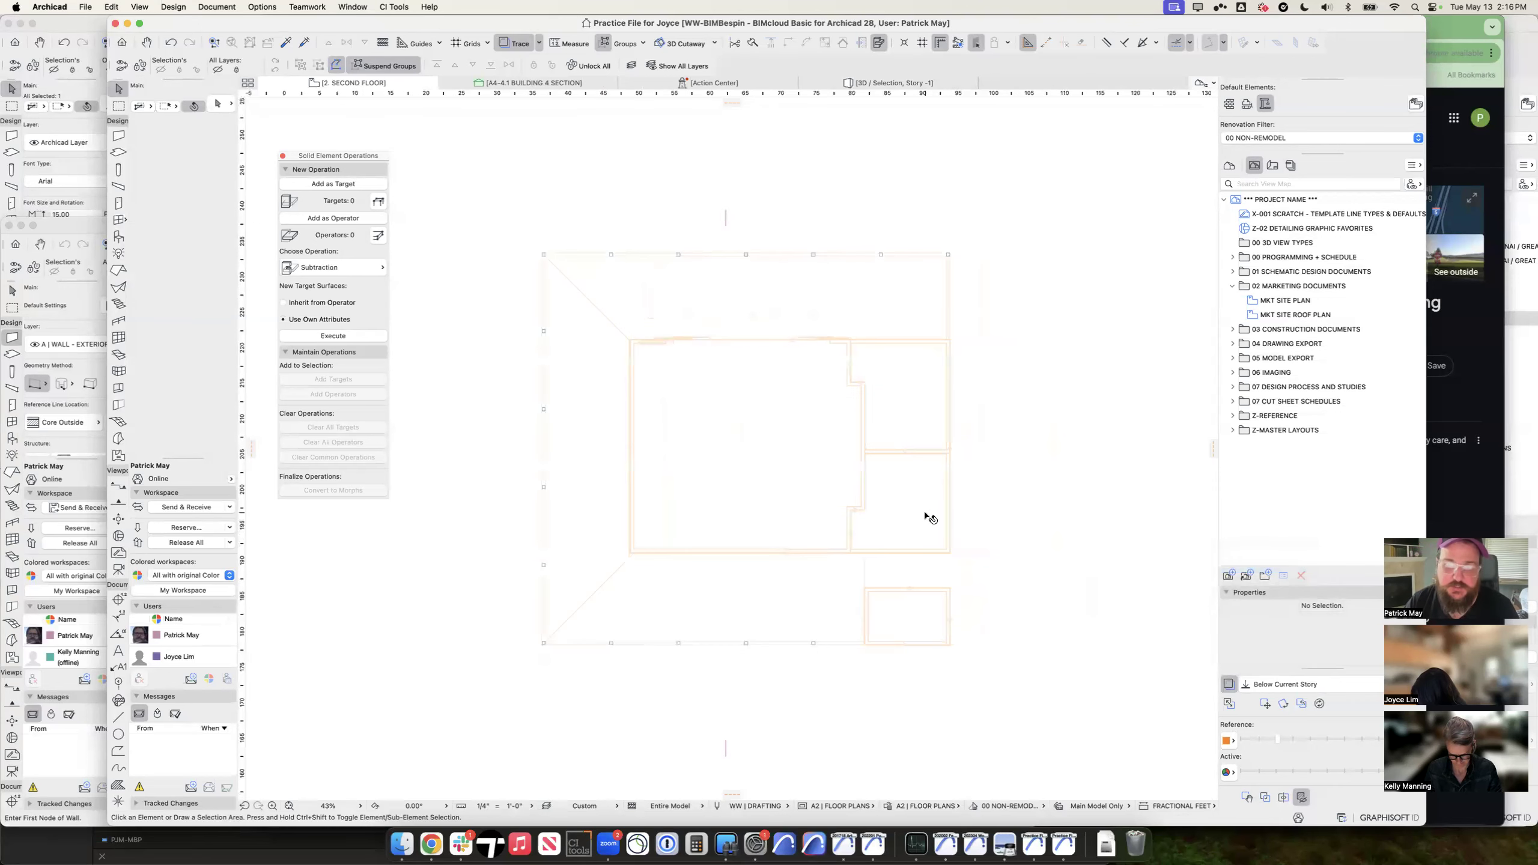
Step: Set the Roof tool defaults to multi-plane geometry with the composite ROOF - MTL ROOF || WP || PLY || 2X6
click(124, 268)
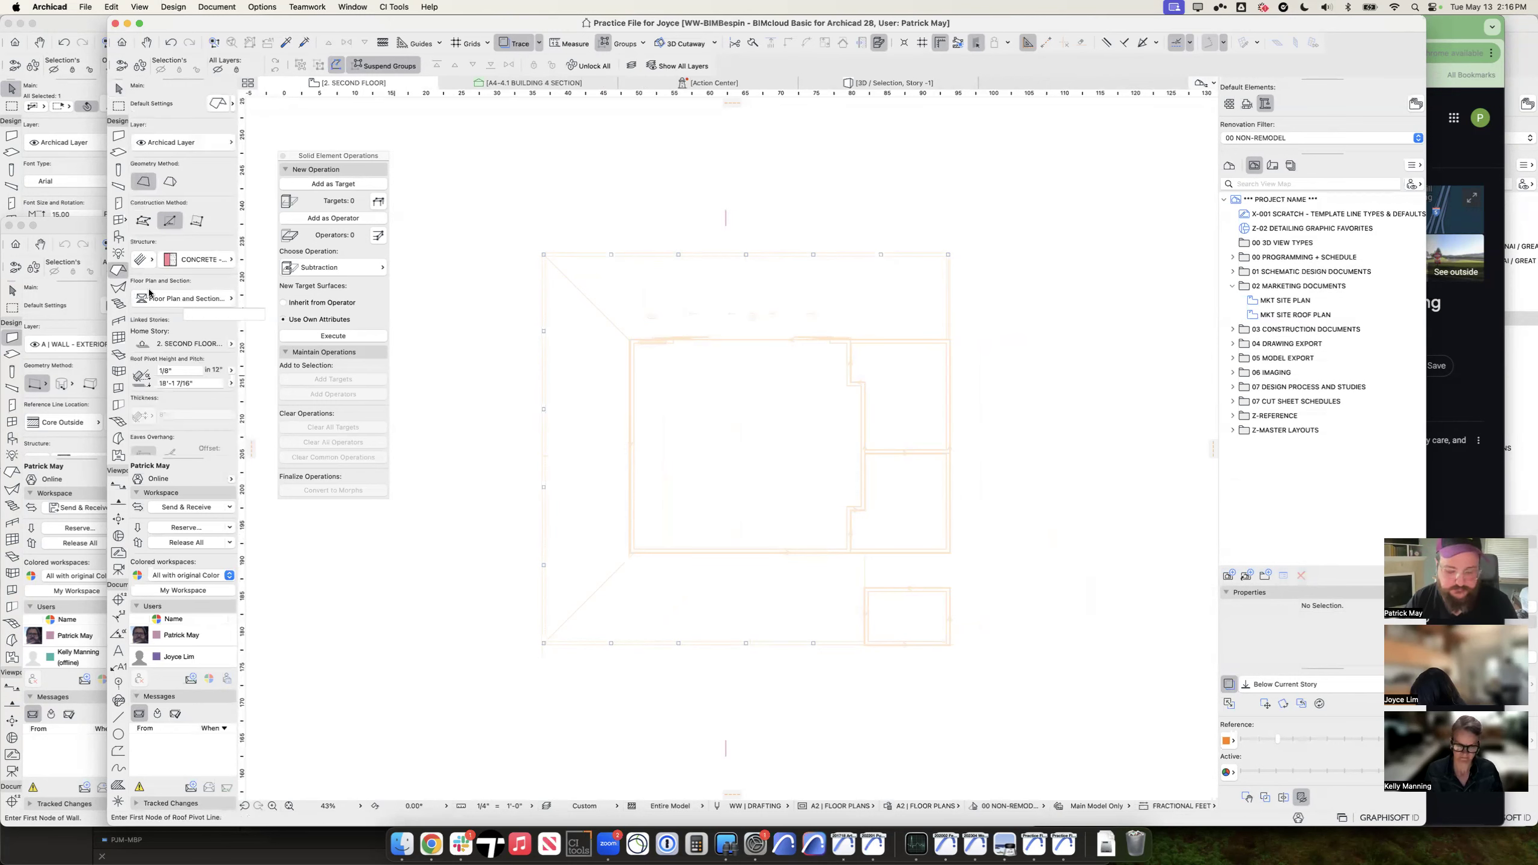
key(super+t)
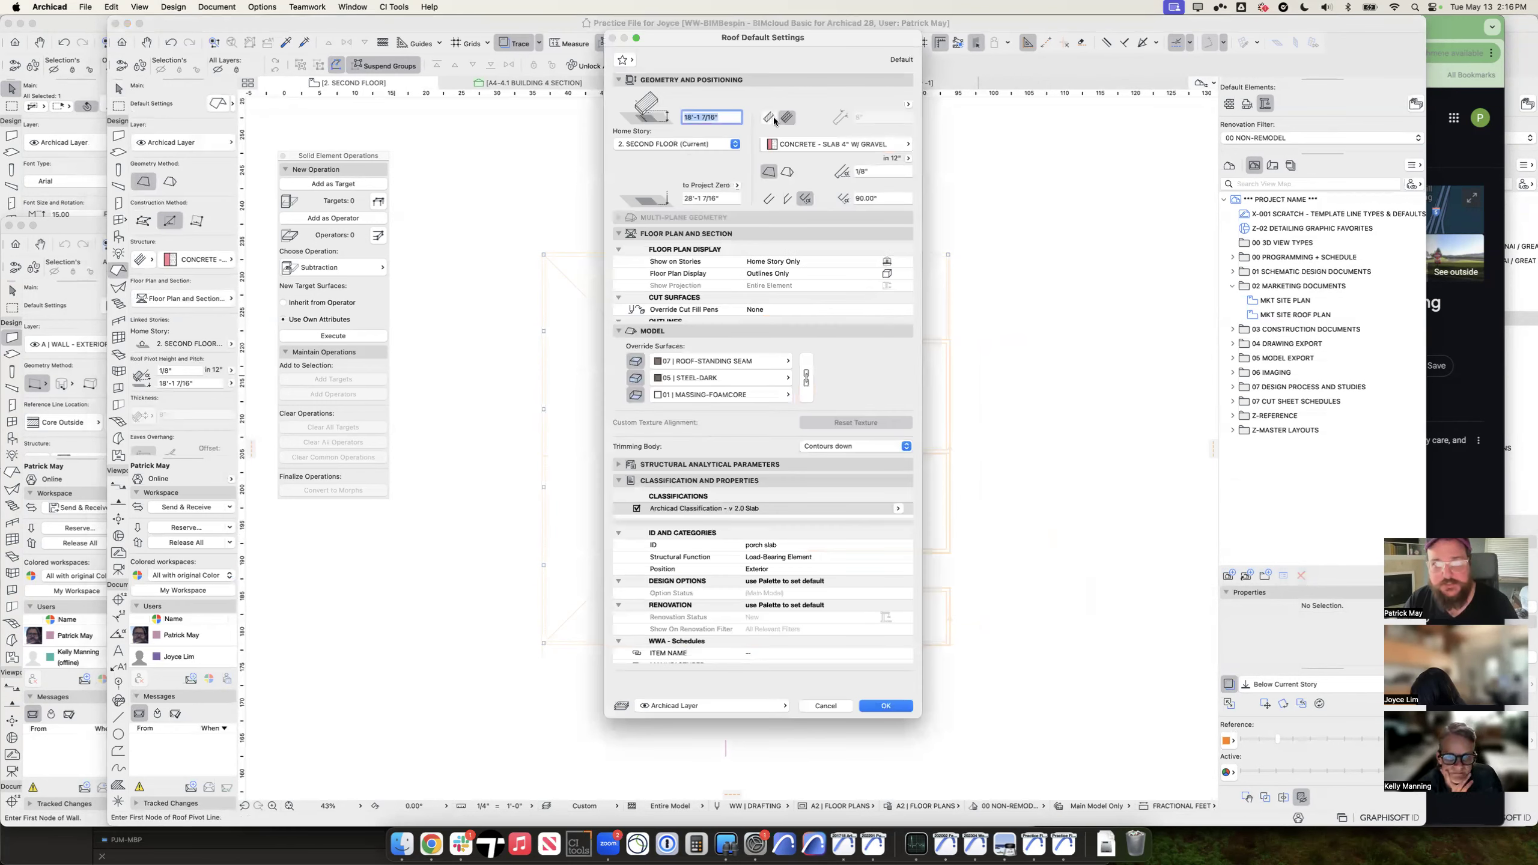
key(Escape)
click(174, 180)
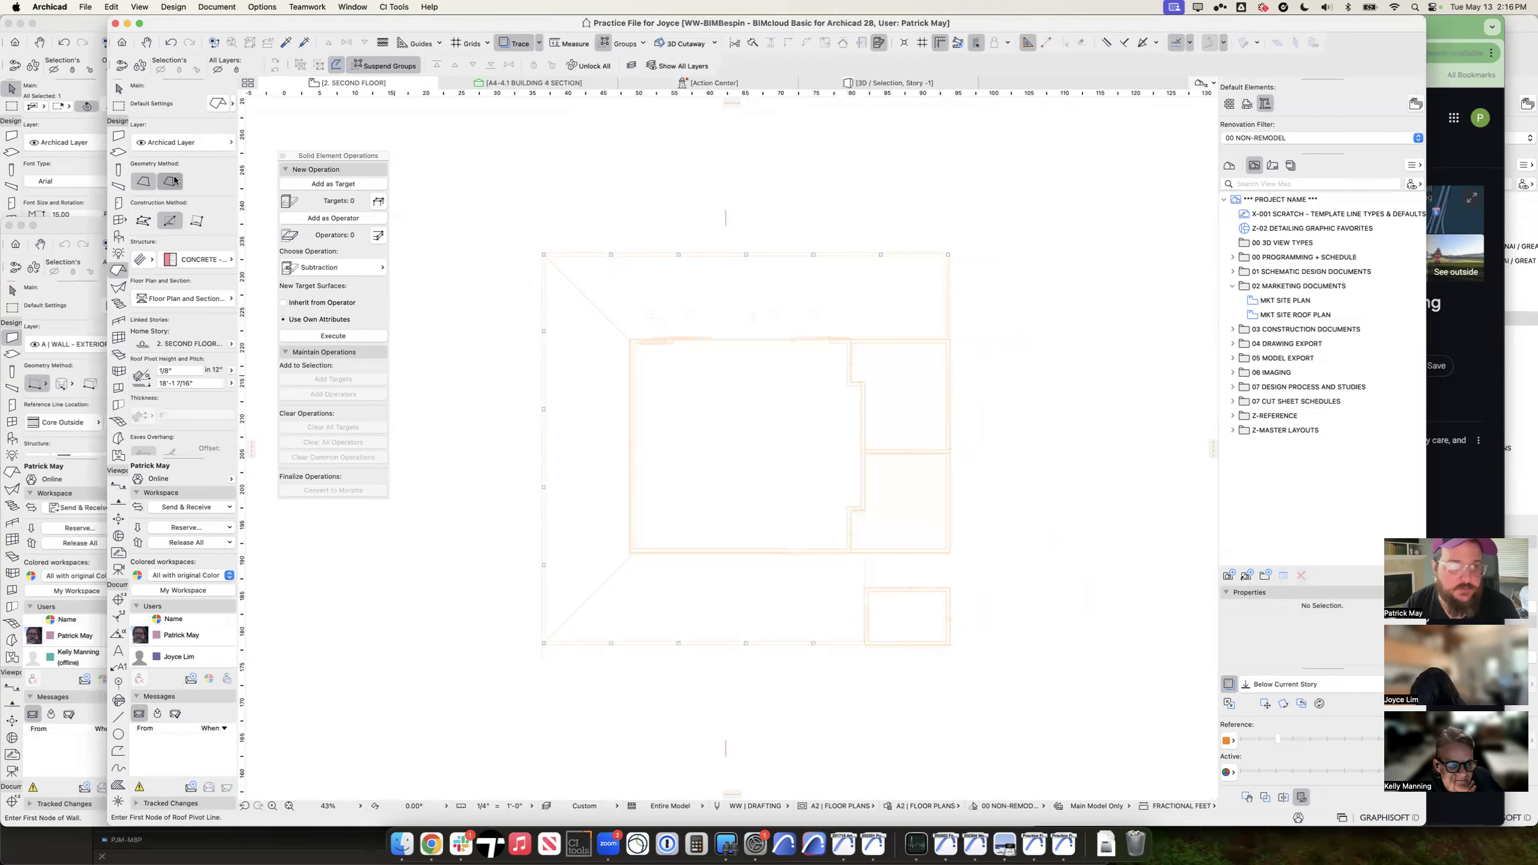
key(super+t)
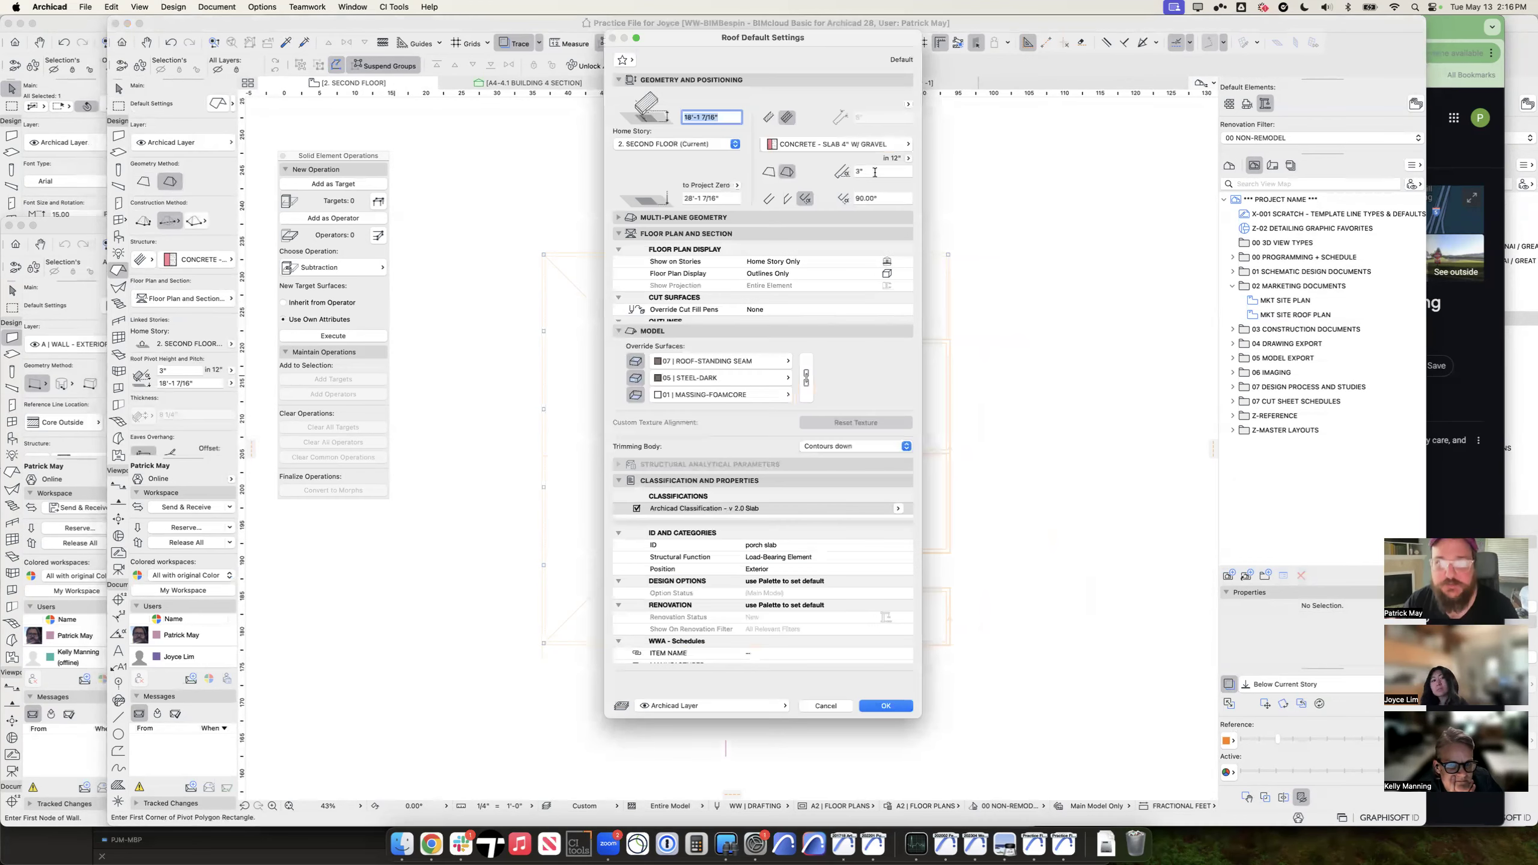
click(802, 143)
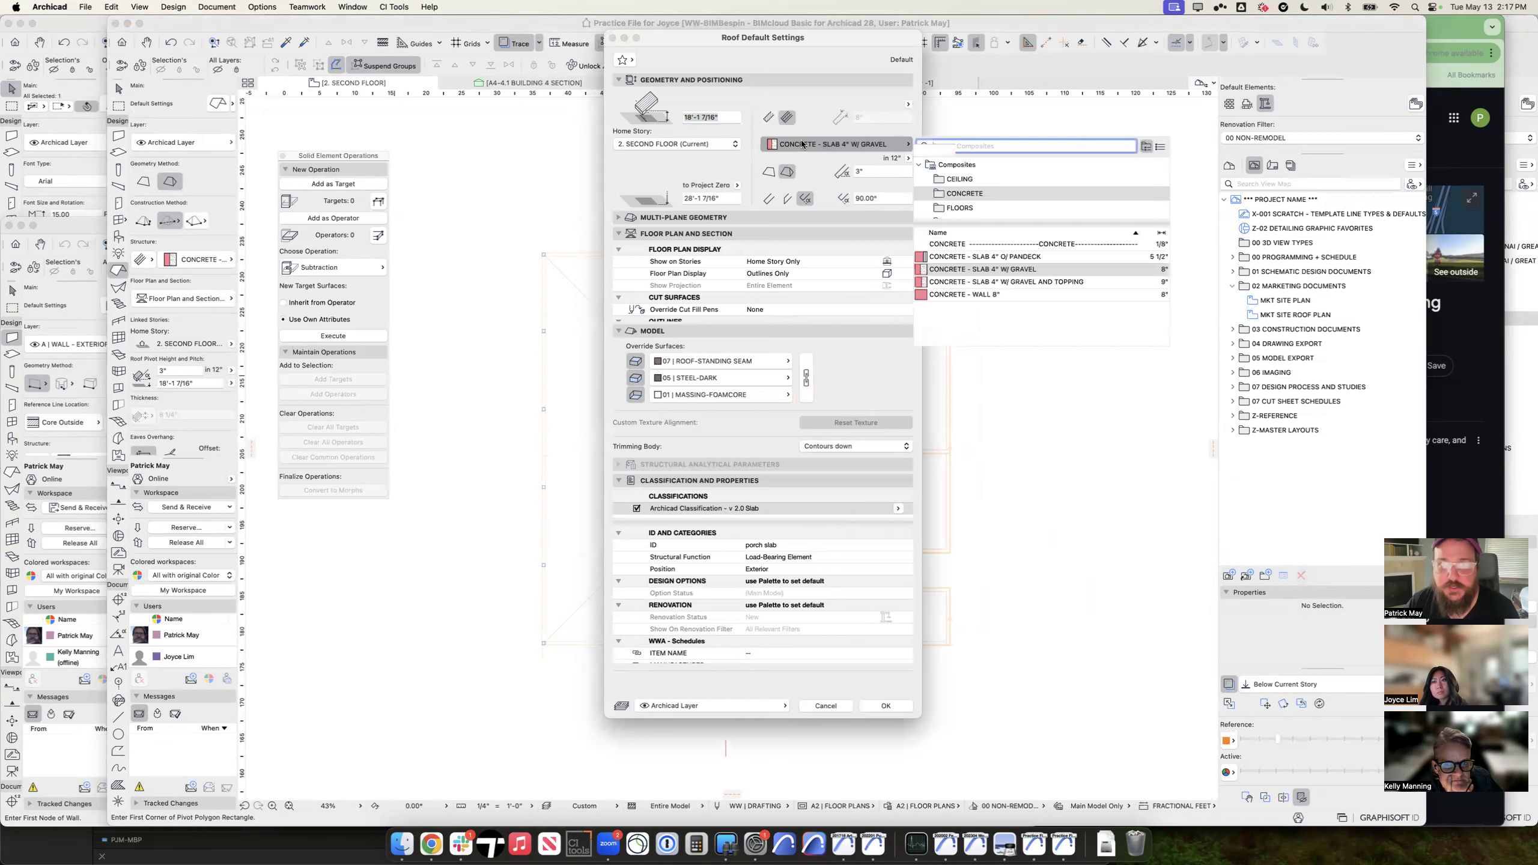
text(2x)
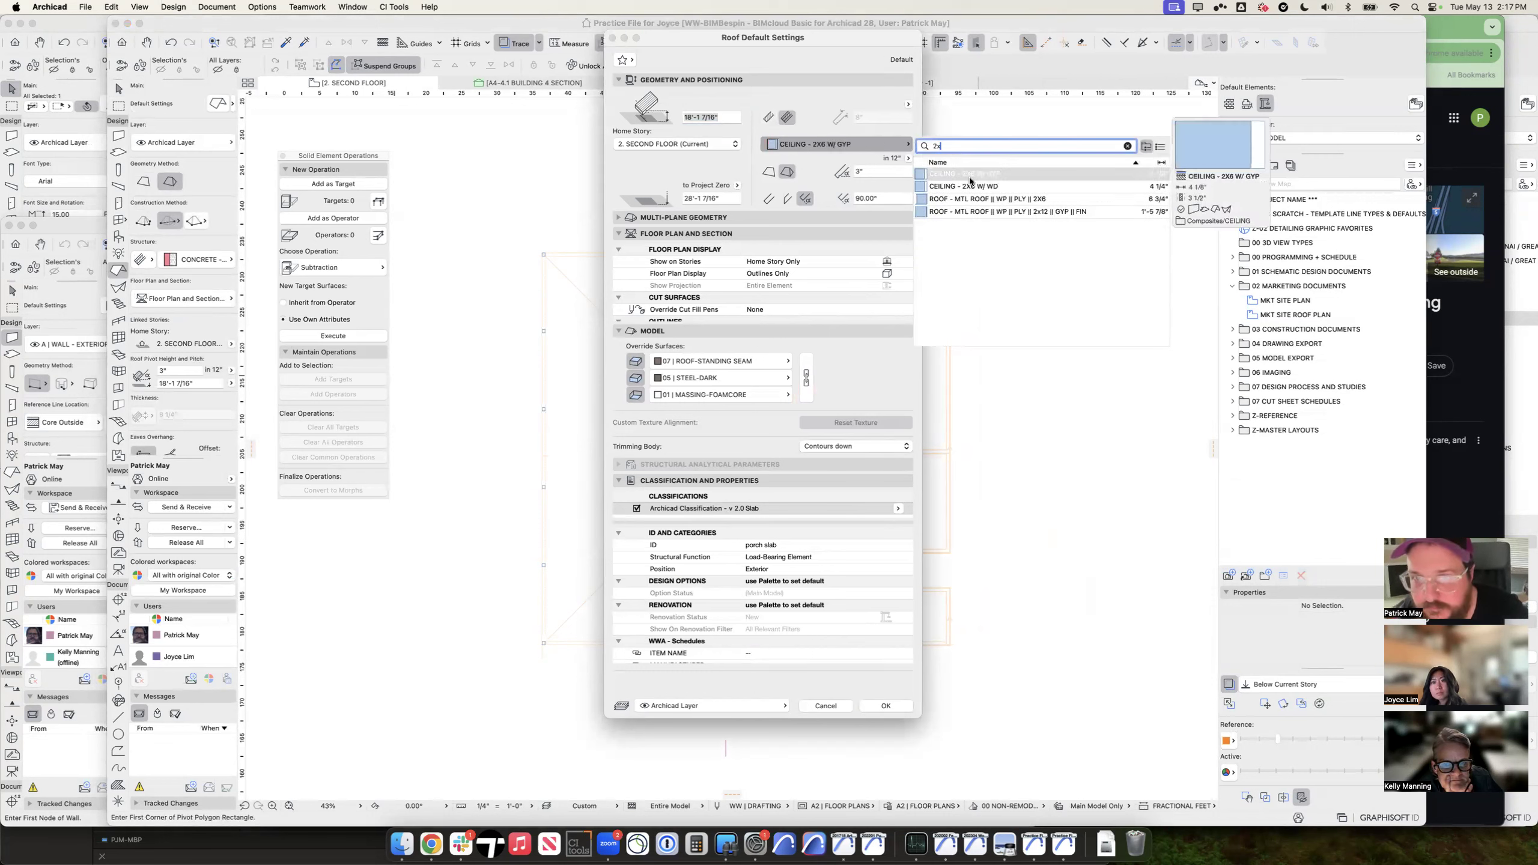
click(1044, 200)
click(1044, 202)
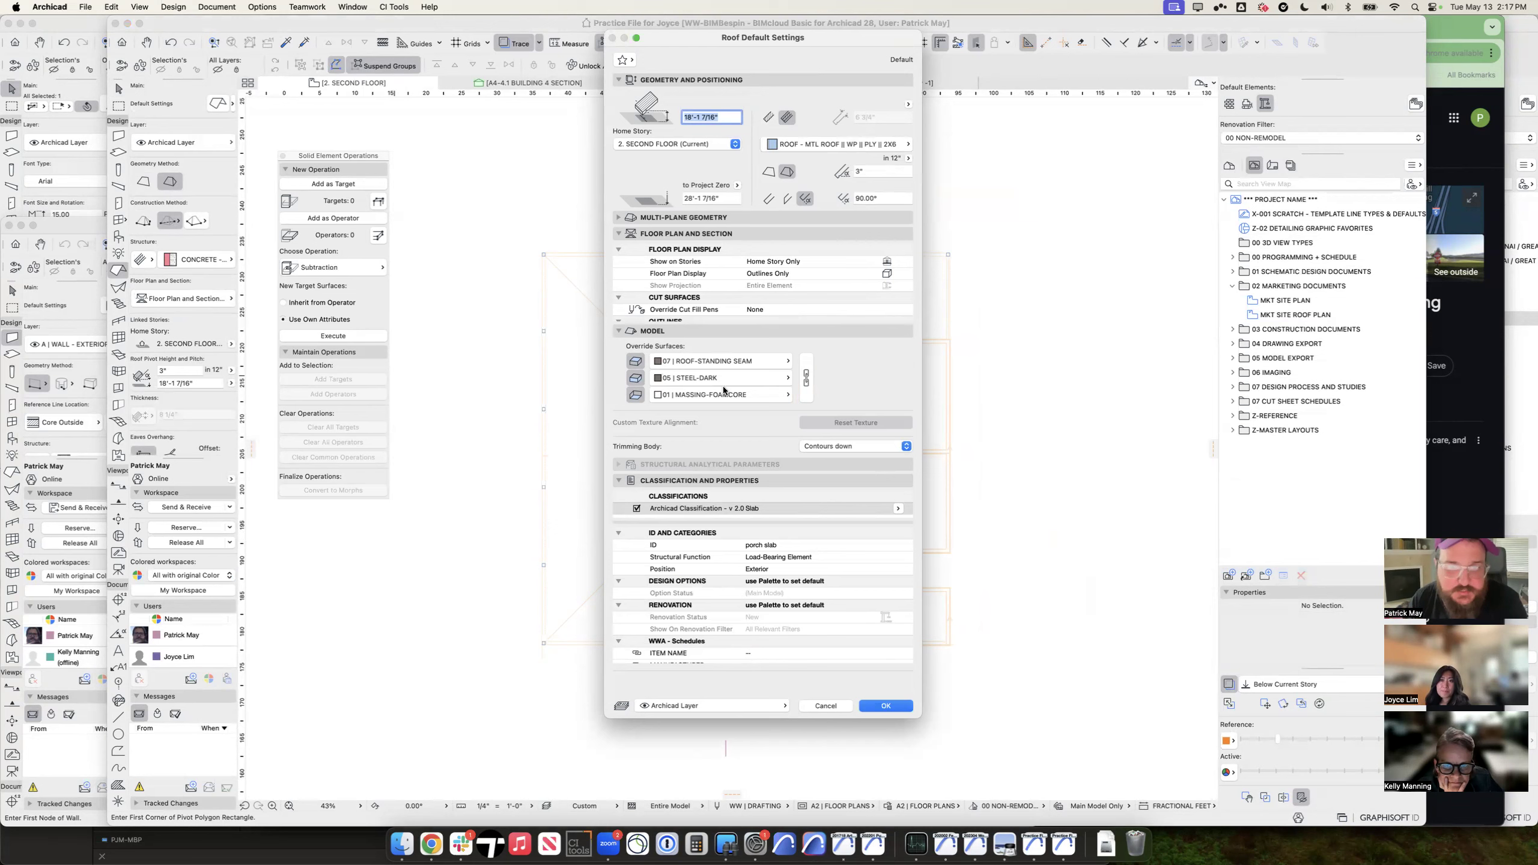
key(Return)
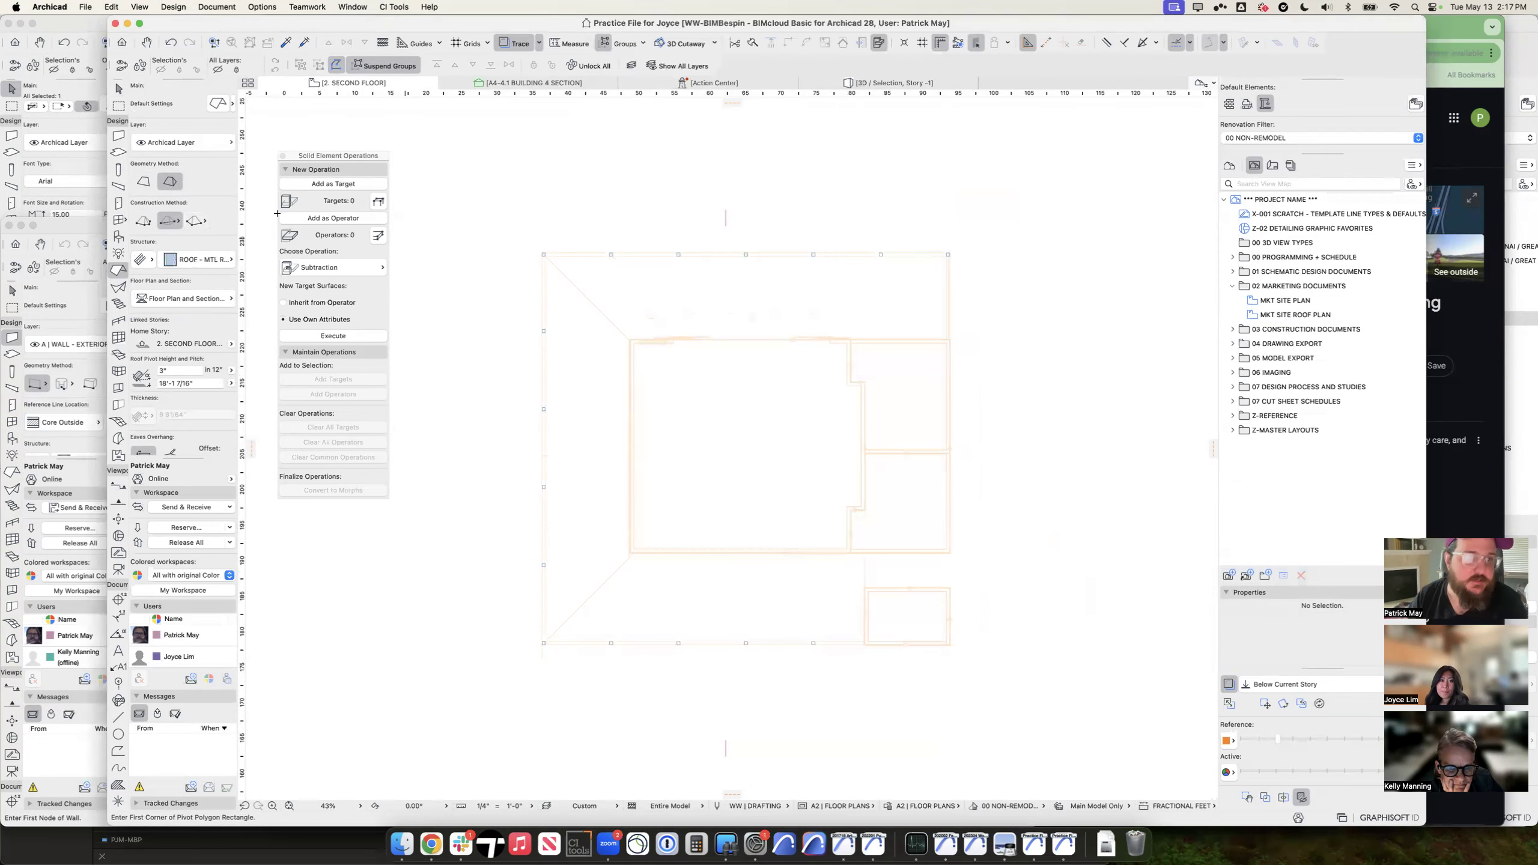
Step: Draw a rectangular multi-plane roof between opposite outer corners of the traced porch footprint and select it
click(542, 254)
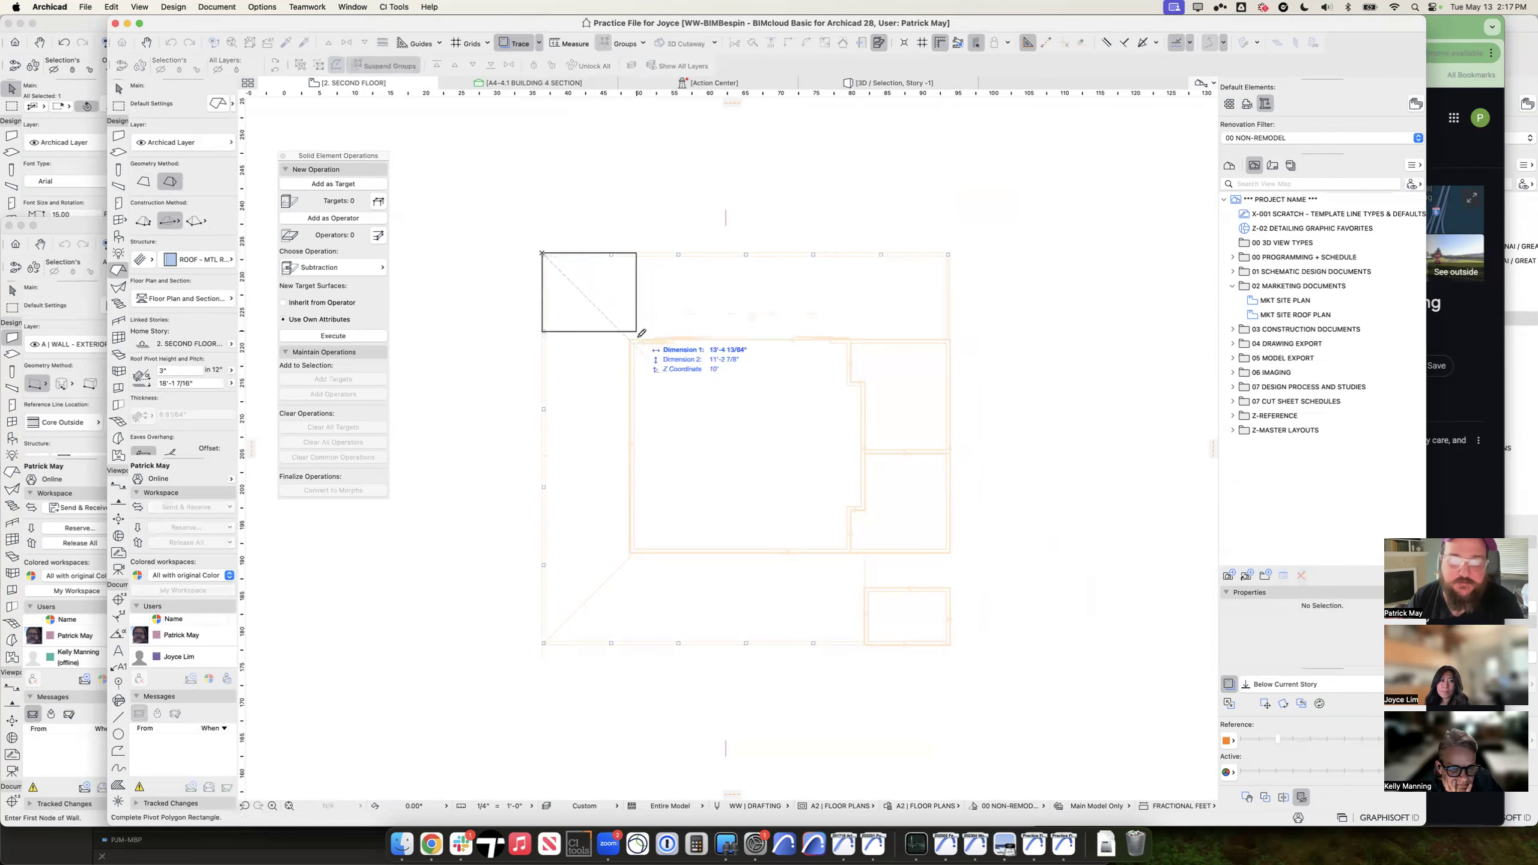
click(950, 643)
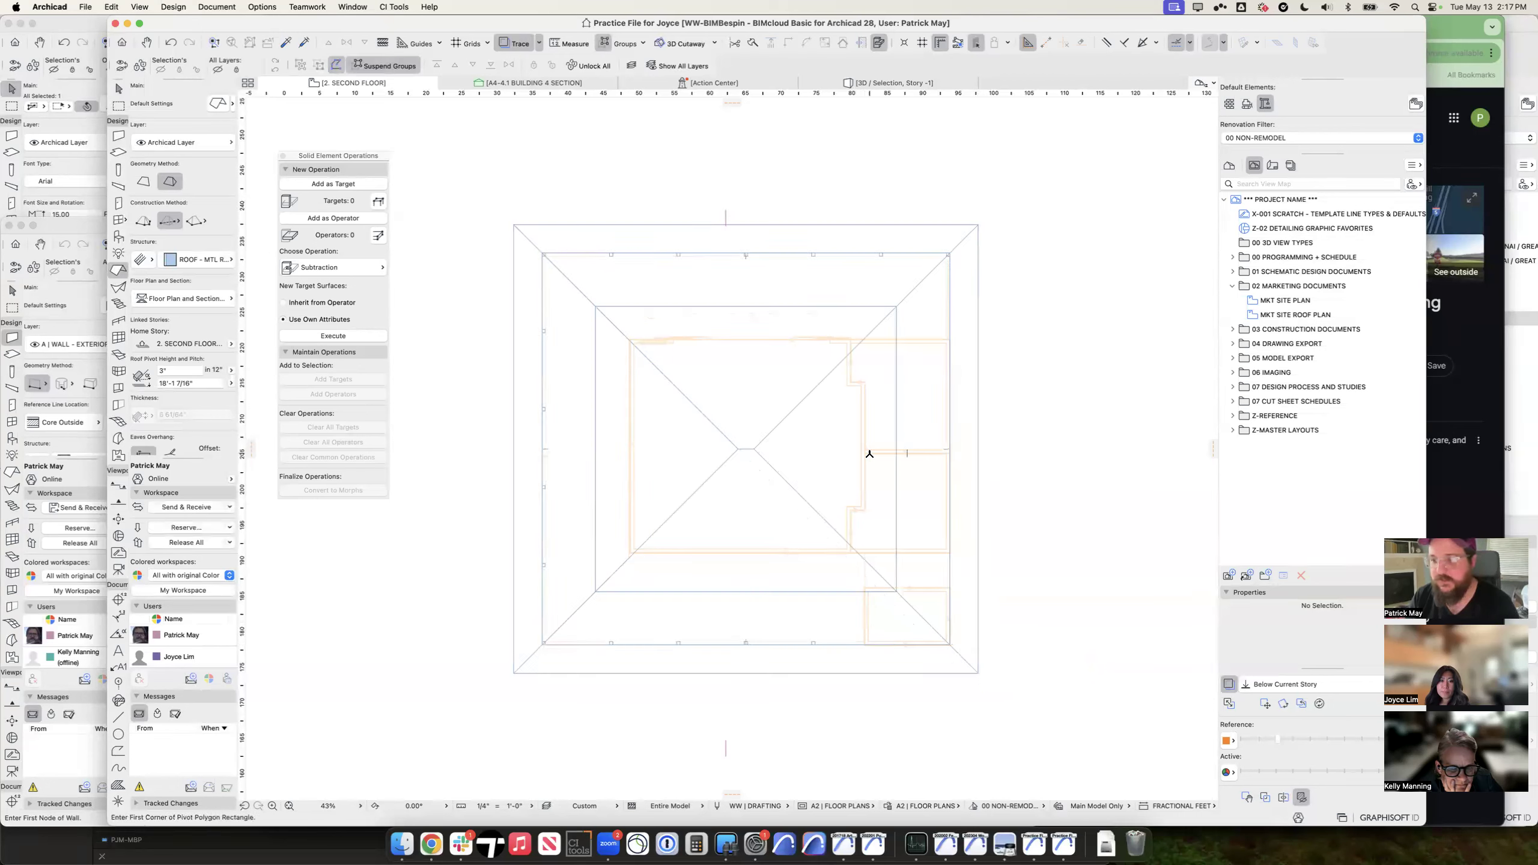
key(Escape)
click(786, 417)
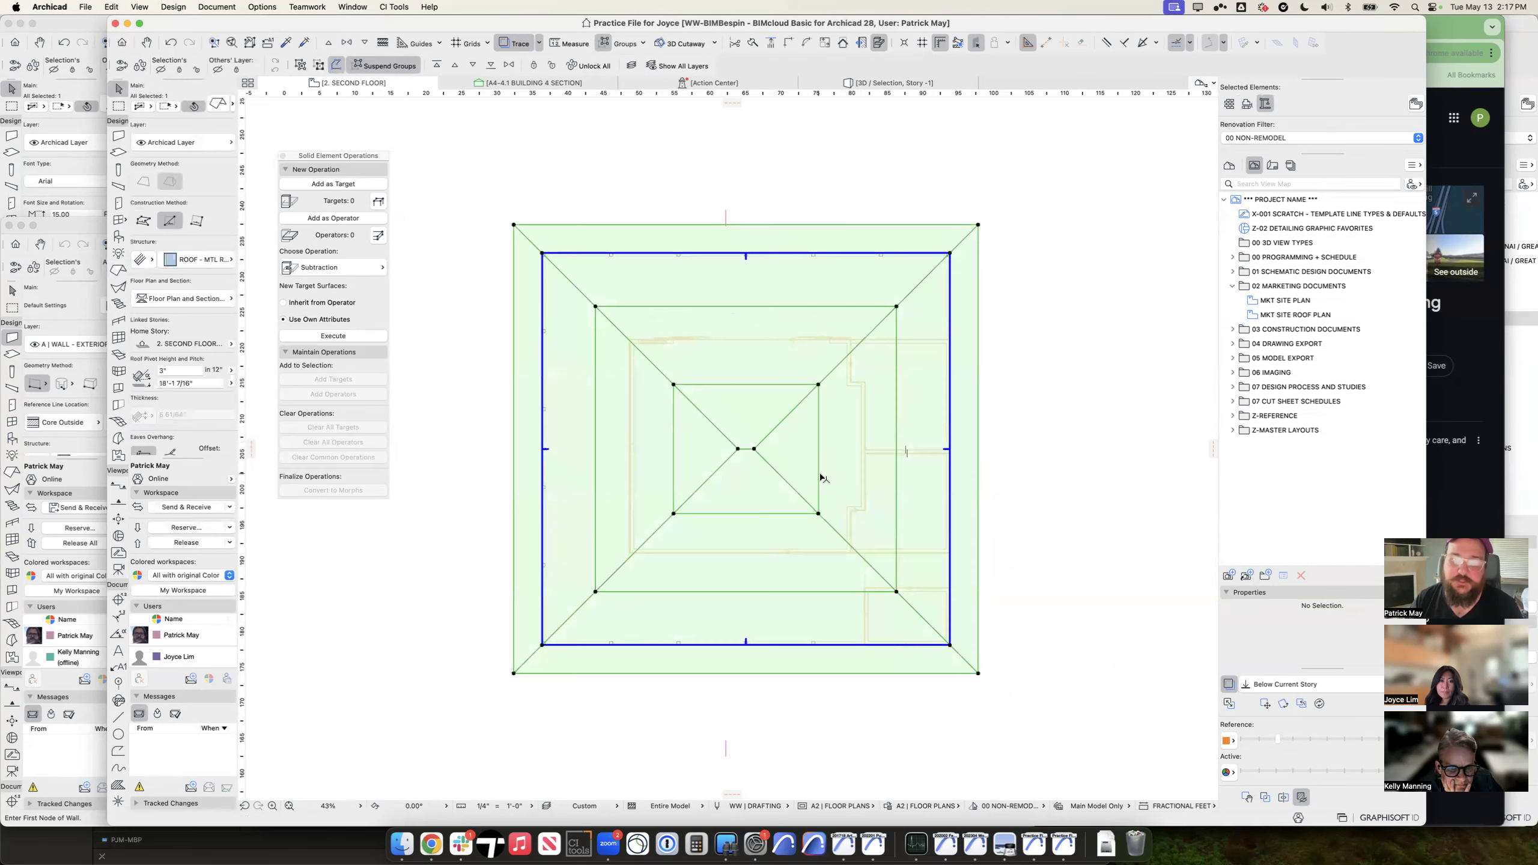
Step: Try a larger eaves overhang offset in the roof's multi-plane geometry settings, and undo the change
double_click(776, 405)
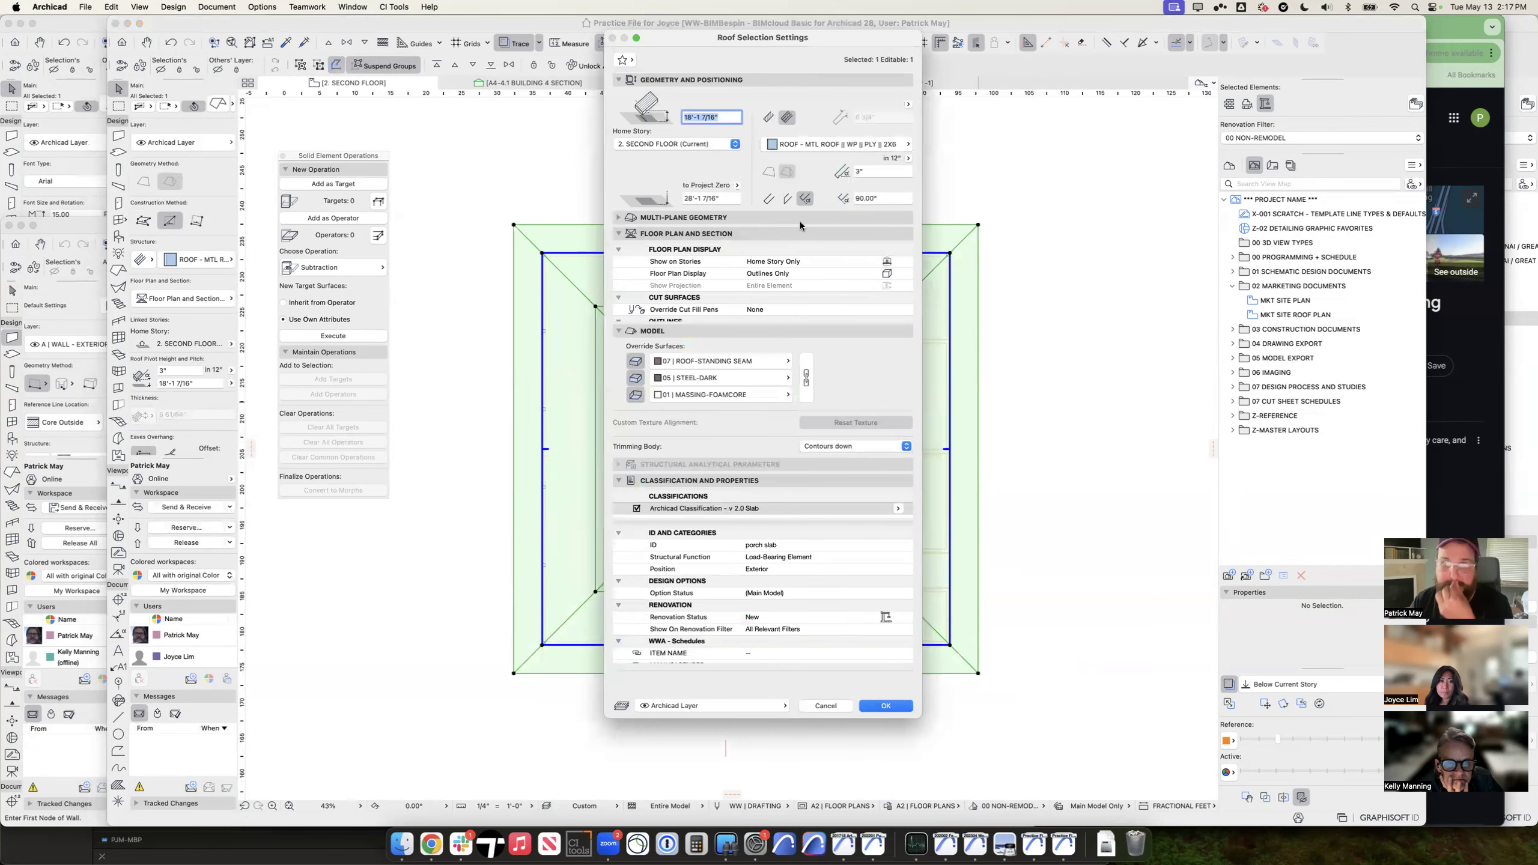
drag(802, 38, 1031, 38)
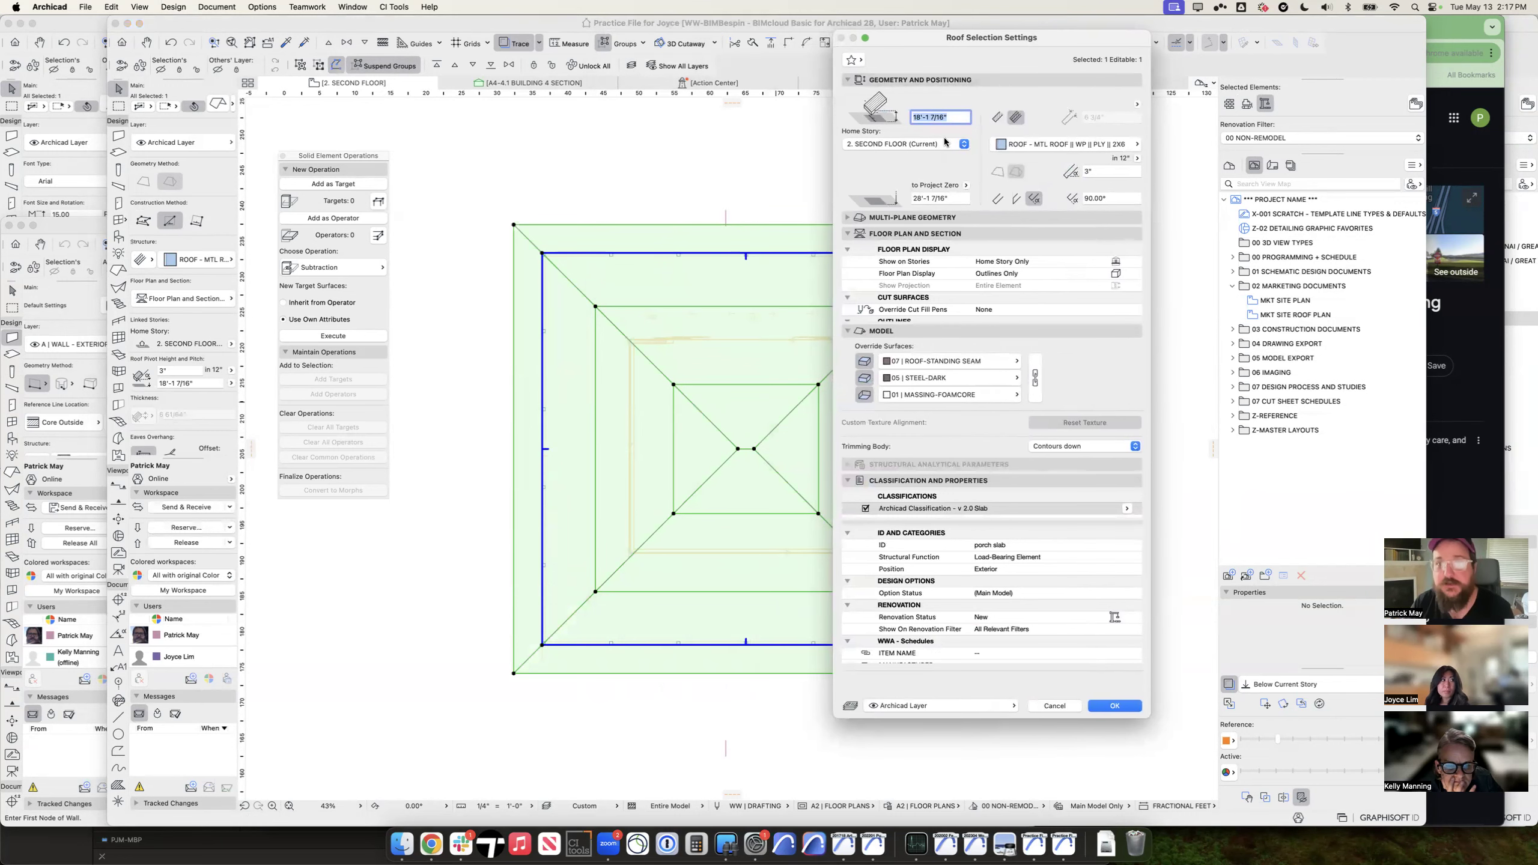
click(872, 217)
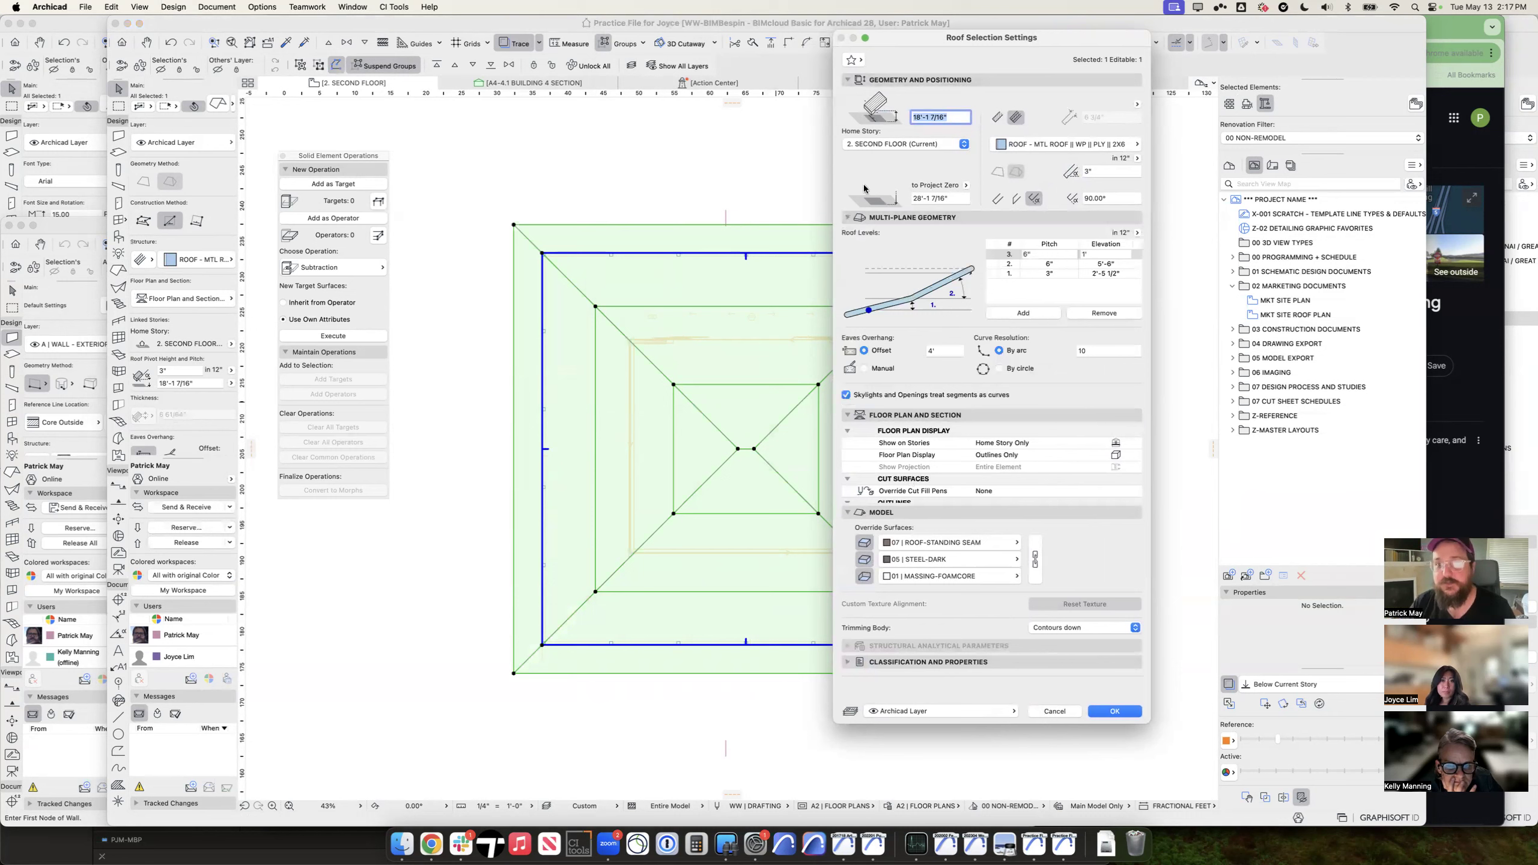
click(935, 350)
key(Tab)
key(Return)
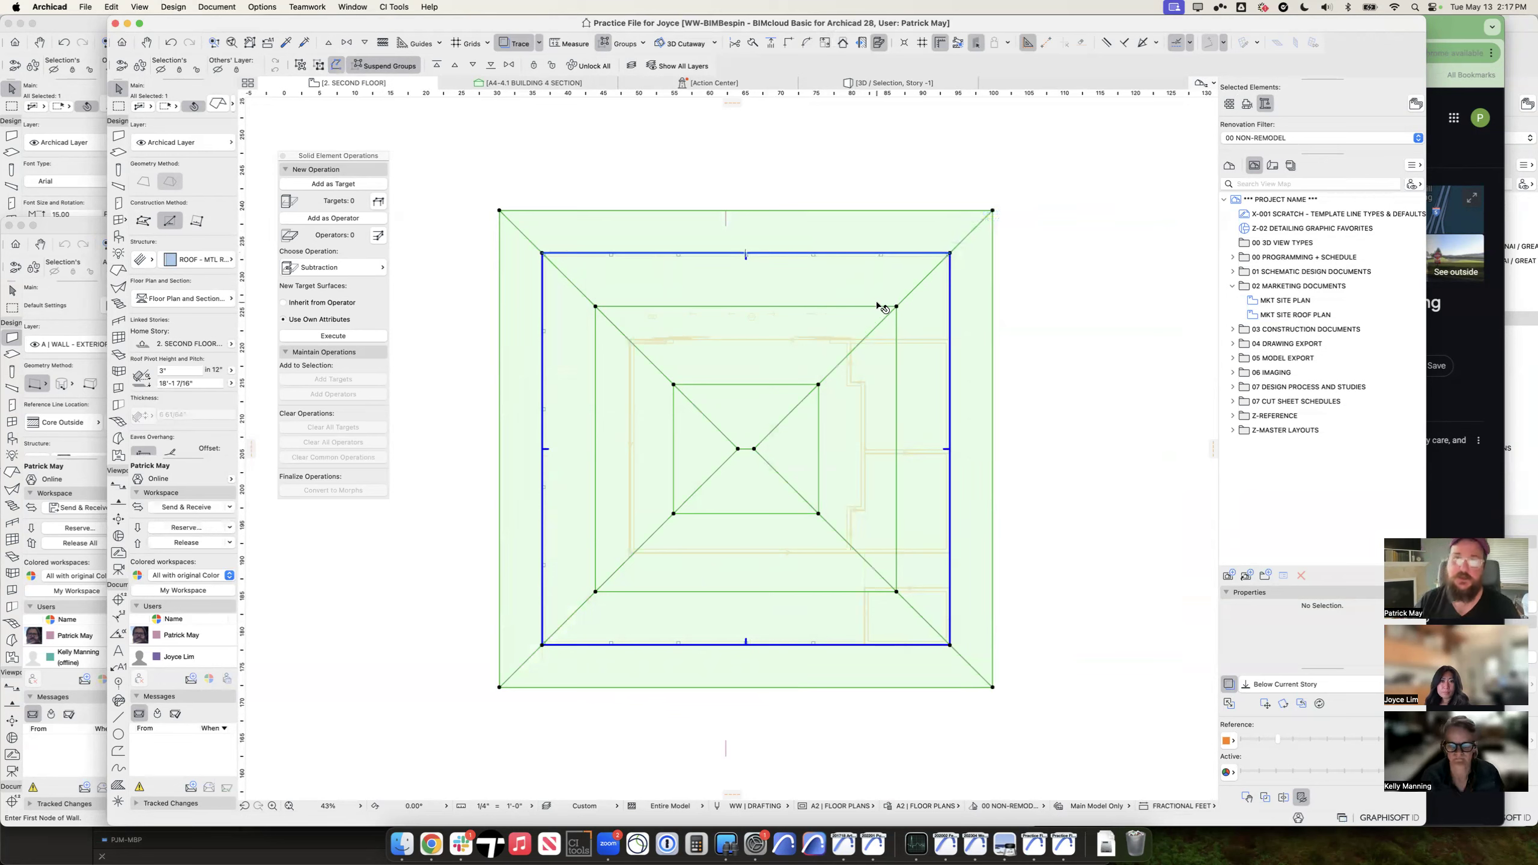
key(super+z)
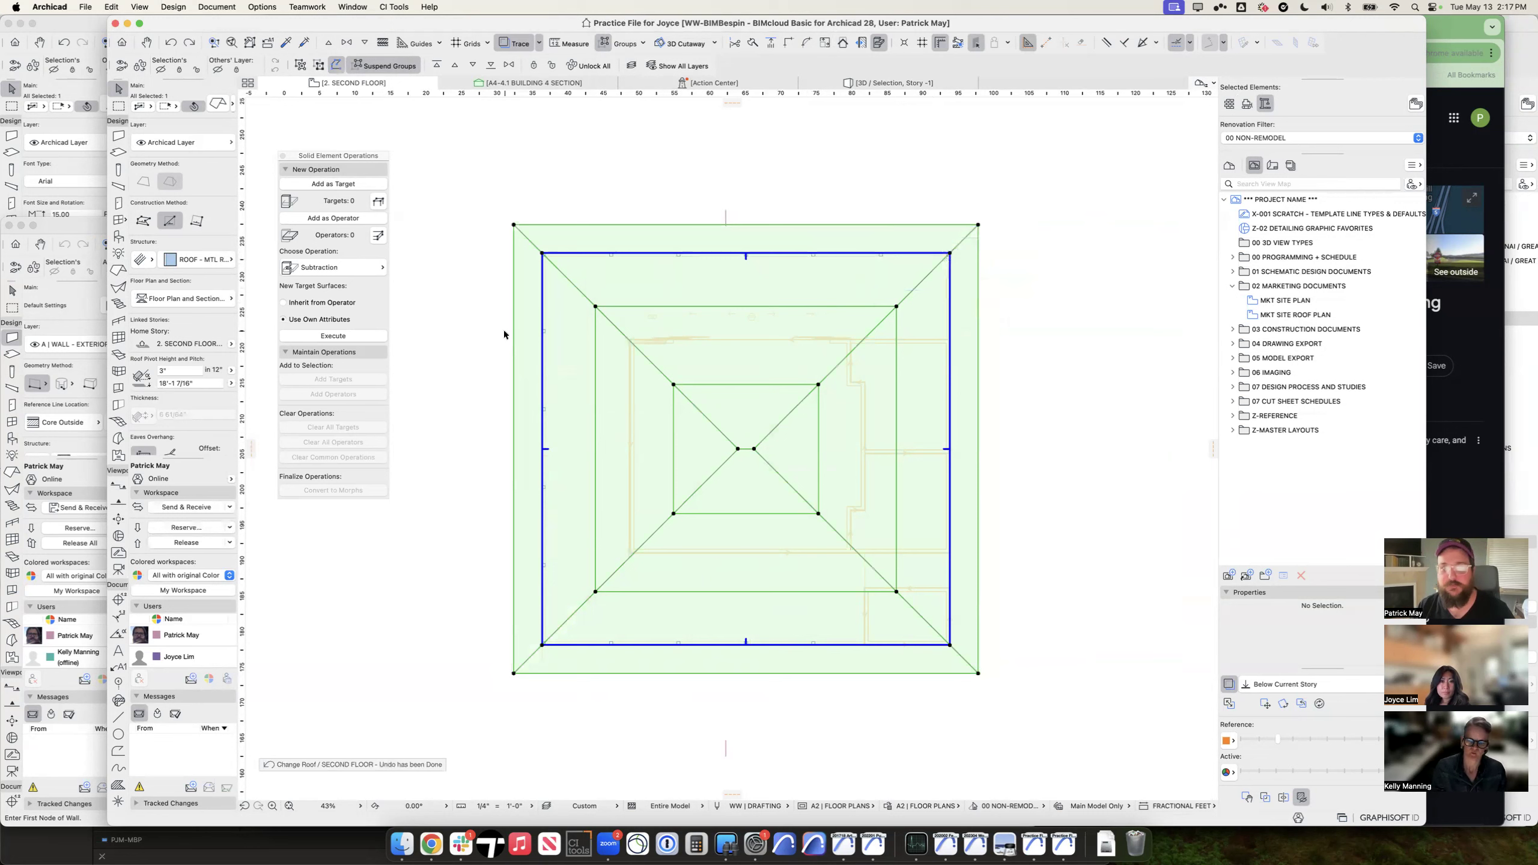
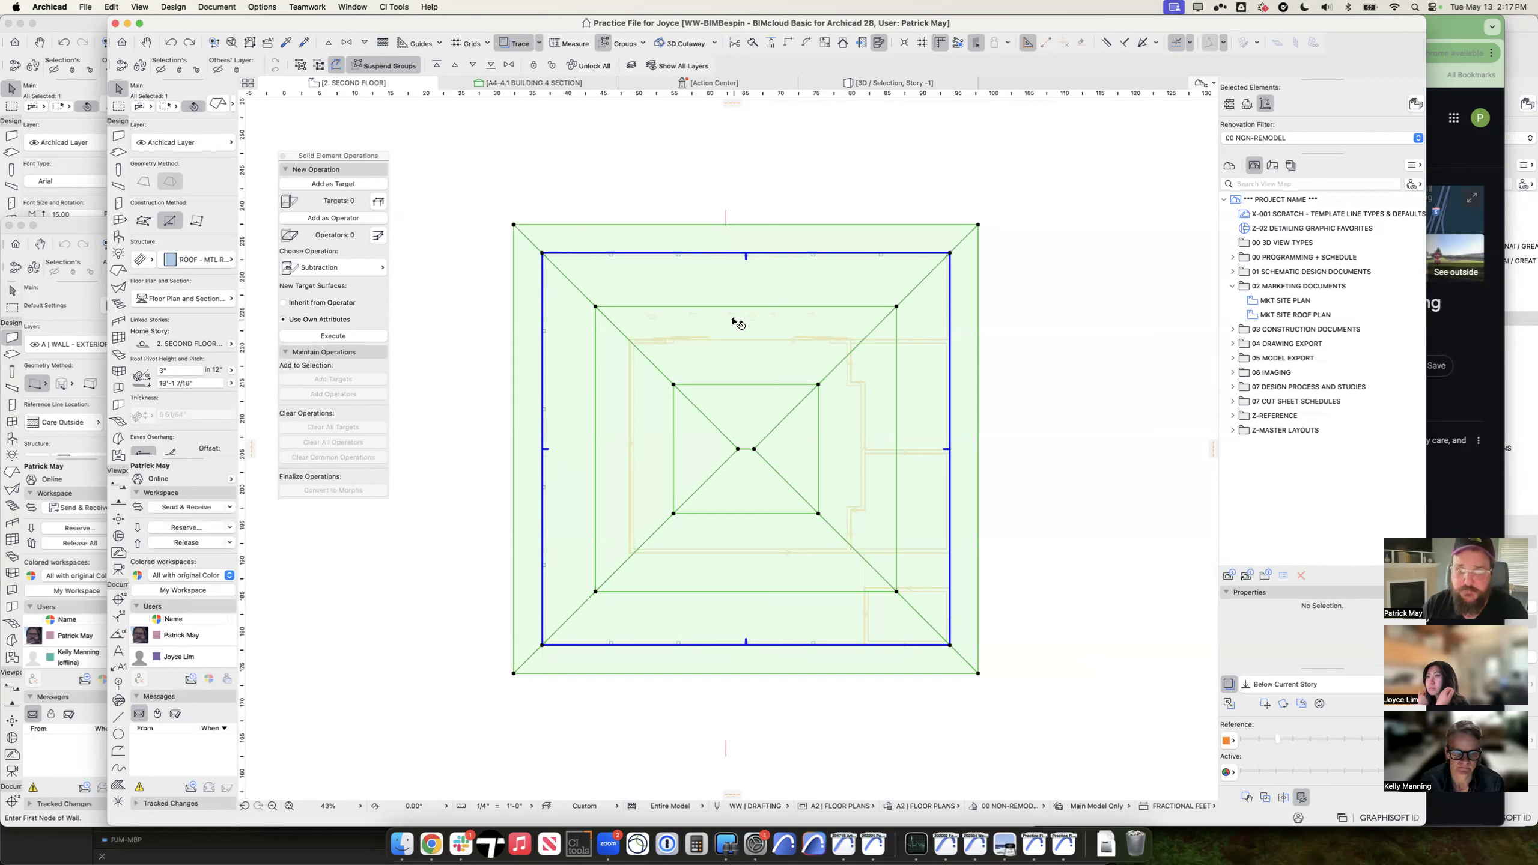
right_click(746, 299)
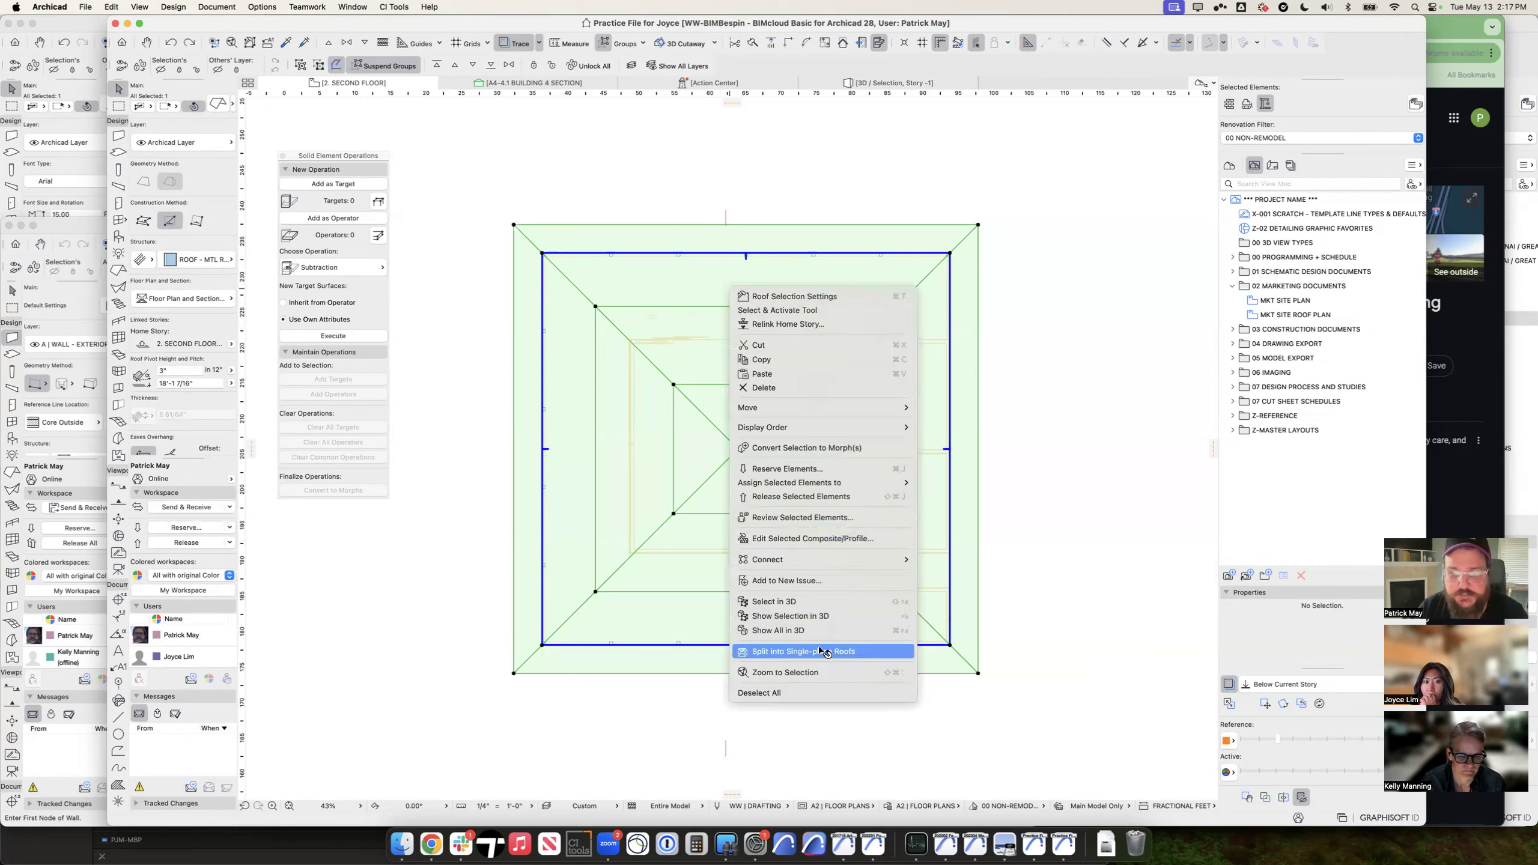
click(836, 652)
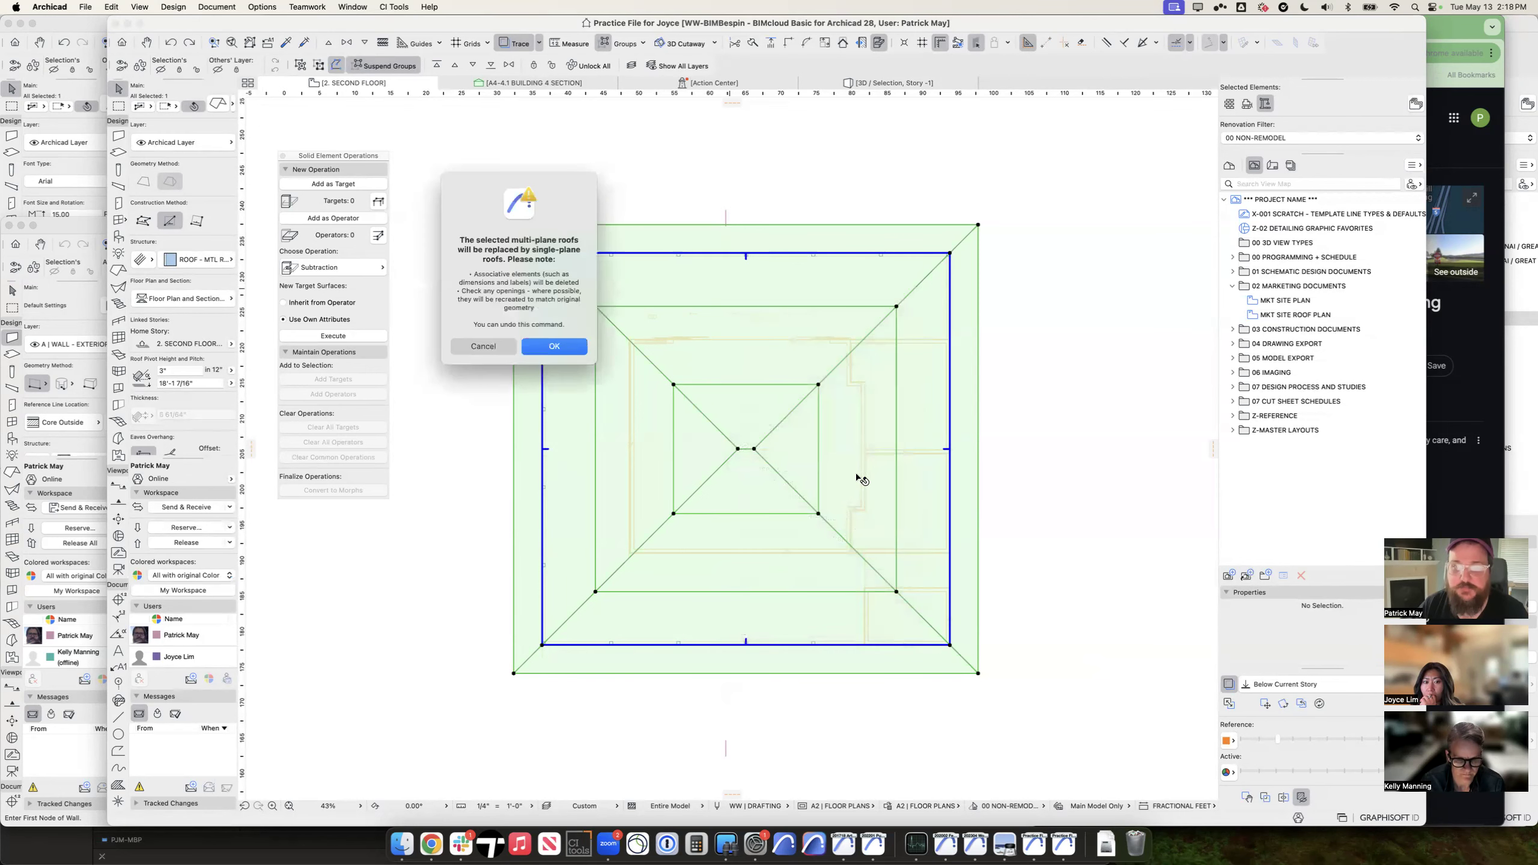
click(482, 346)
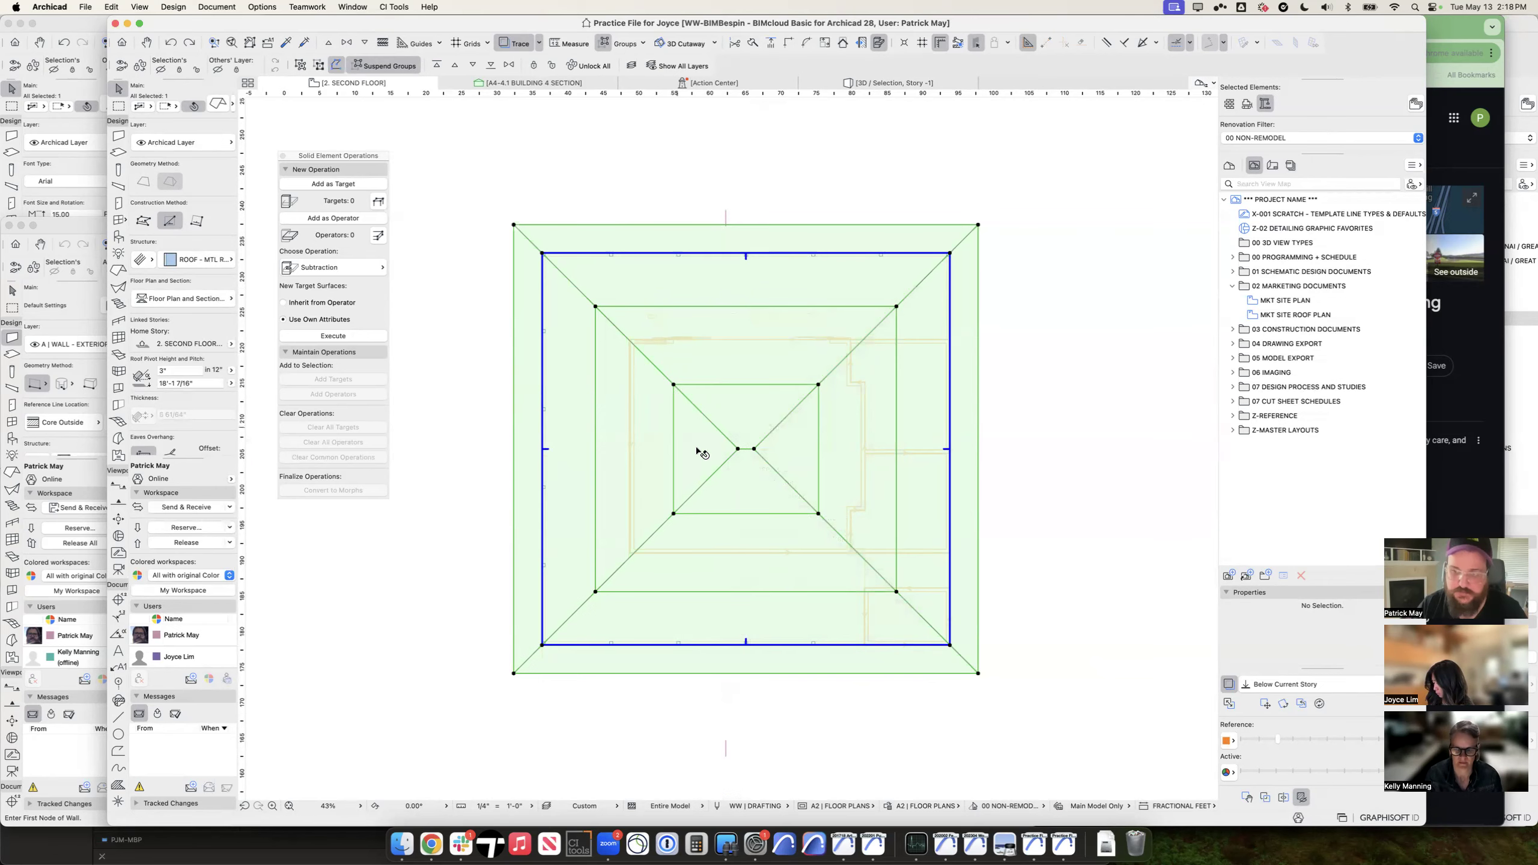
Step: Show the whole model in 3D and lower the roof vertically to 0" at the second floor level, over the porch framing
key(F5)
scroll(714, 404, down, 5)
mouse_move(720, 405)
shift+middle_down()
mouse_move(642, 448)
mouse_move(702, 426)
shift+middle_up()
key(super+F5)
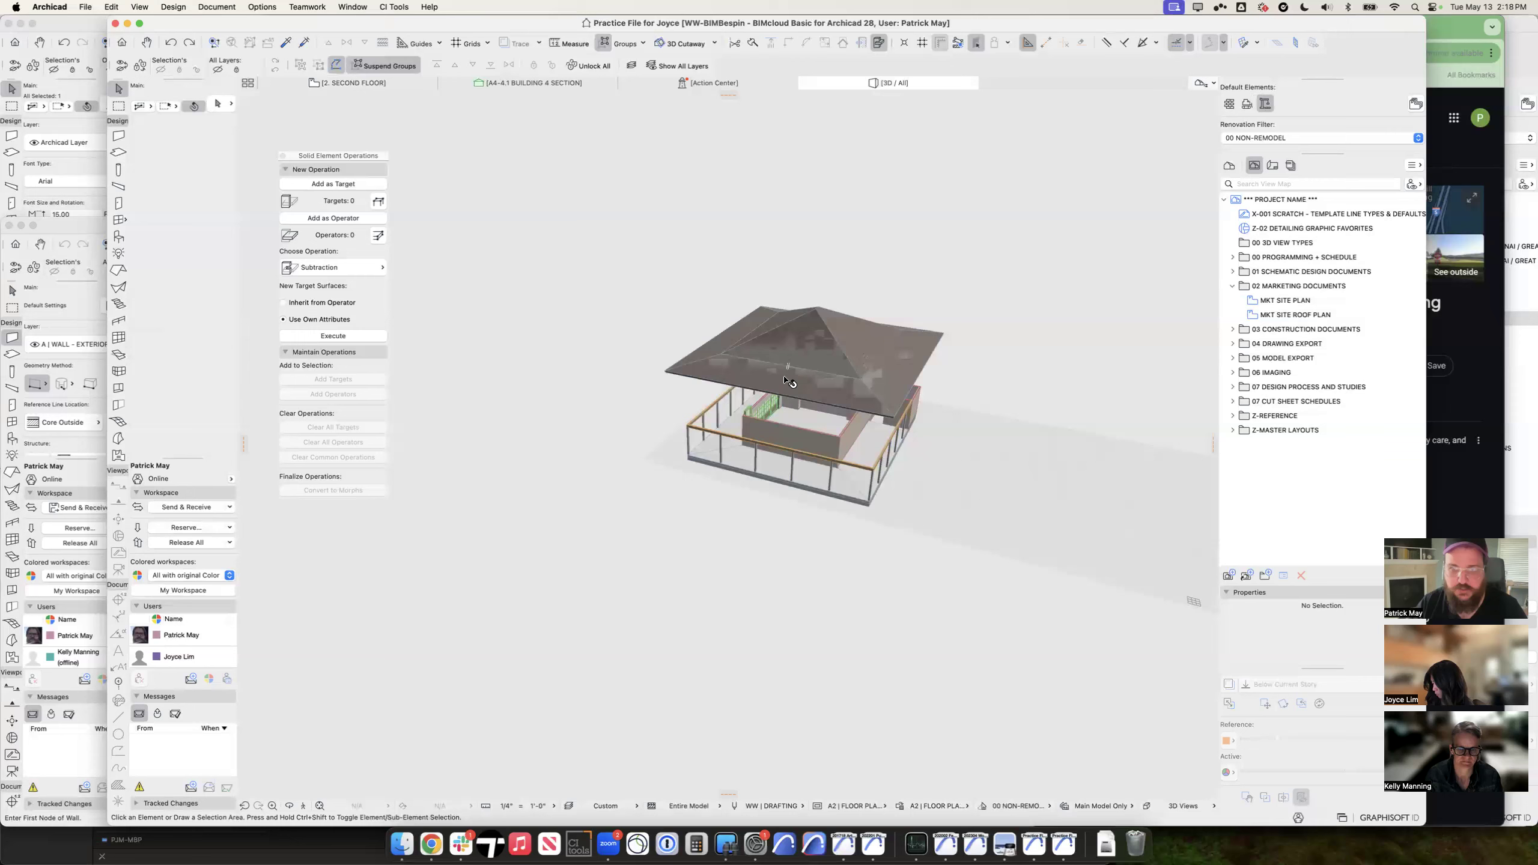
click(823, 365)
key(super+d)
click(882, 407)
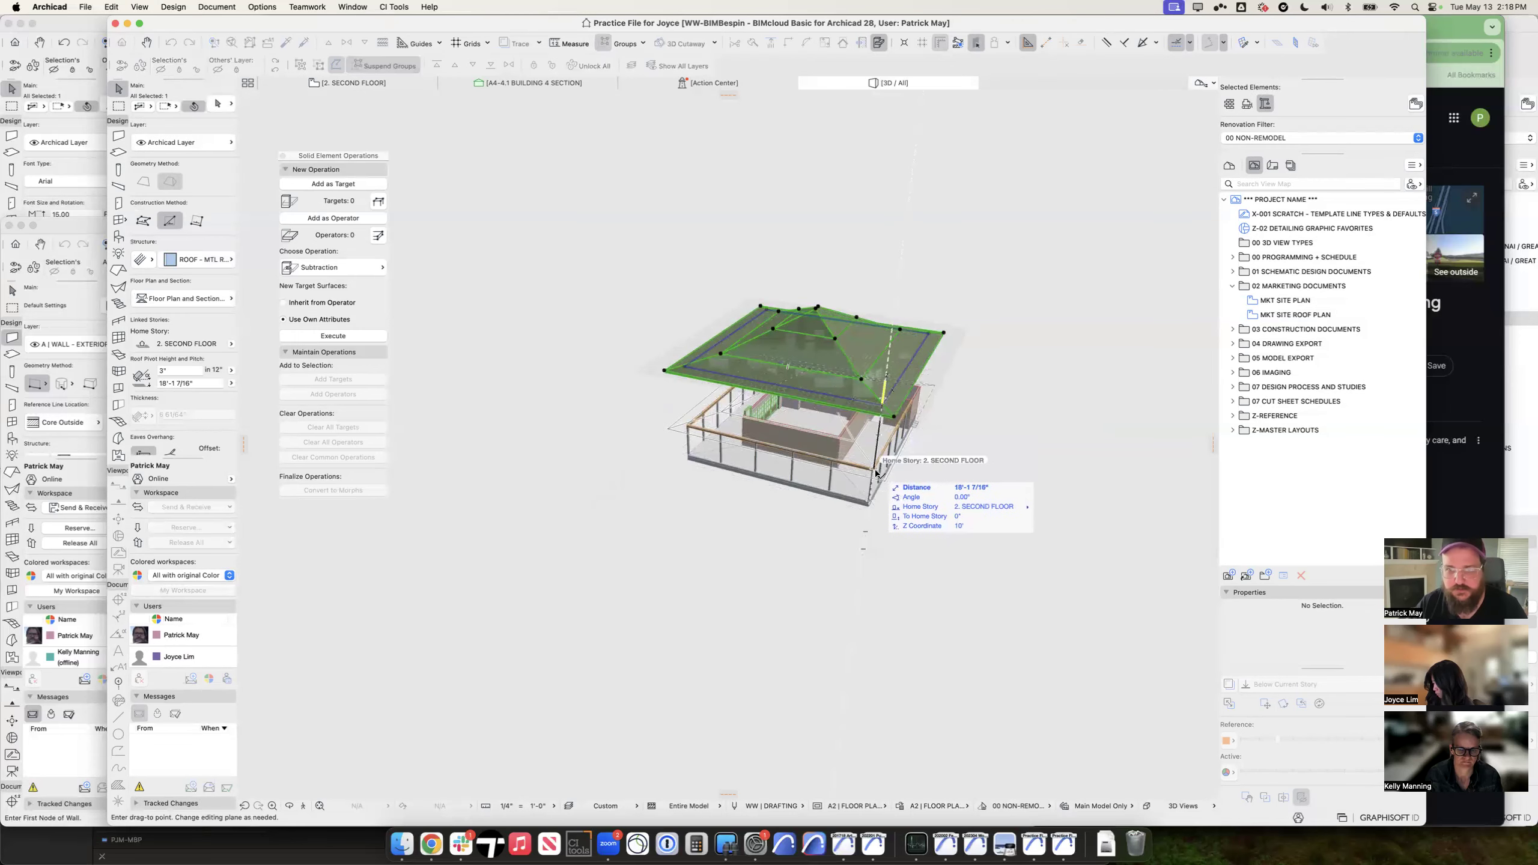
click(874, 469)
Step: Remove the two upper roof levels from the roof's multi-plane geometry, keeping only the level with the 3" pitch
scroll(869, 450, up, 3)
scroll(848, 436, up, 5)
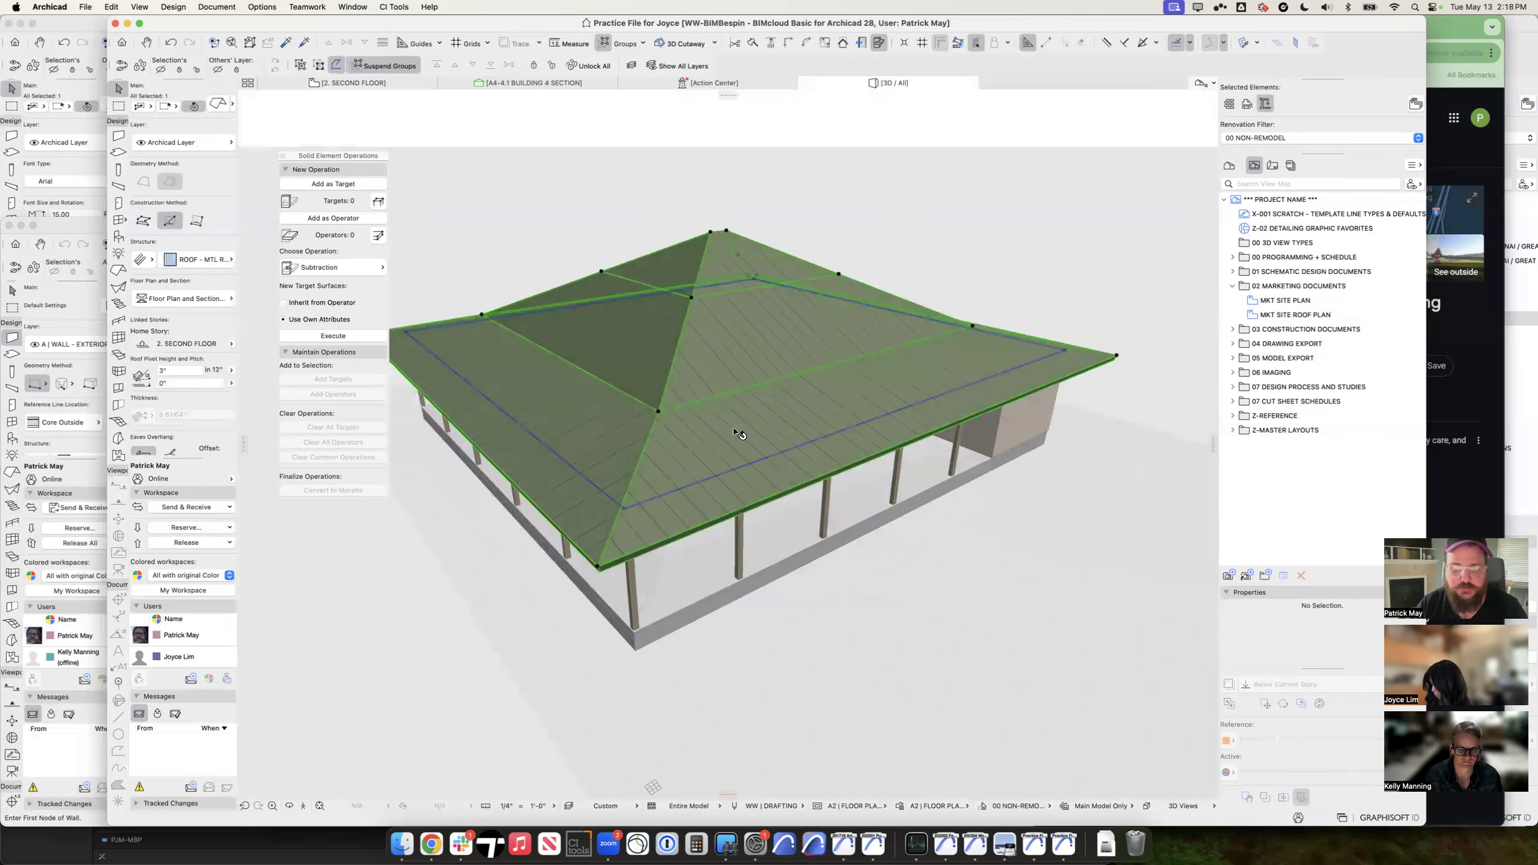
shift+middle_drag(787, 357, 780, 453)
key(super+t)
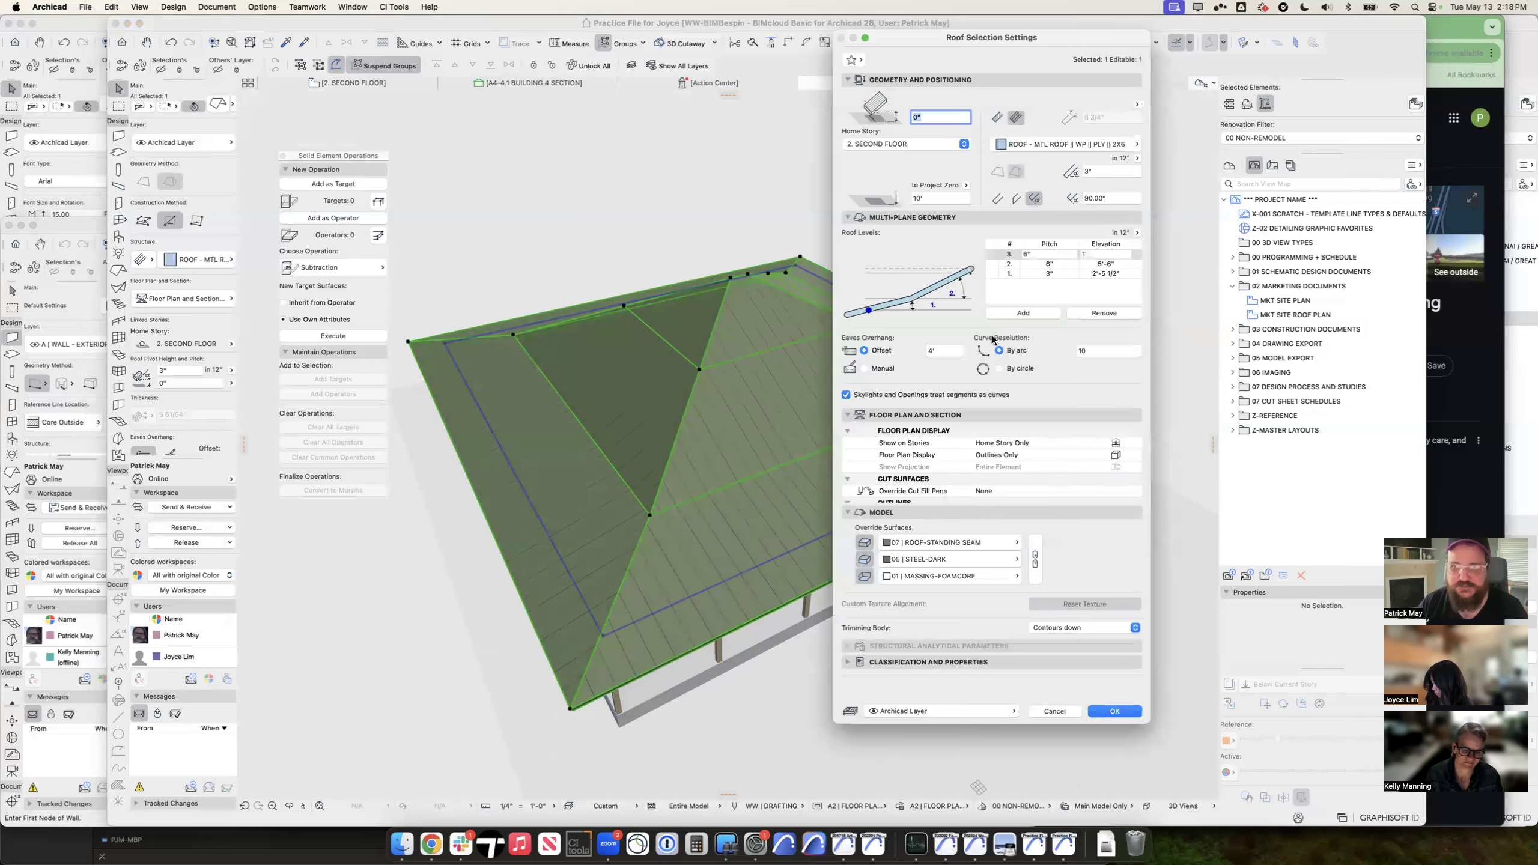
click(1099, 311)
click(1098, 311)
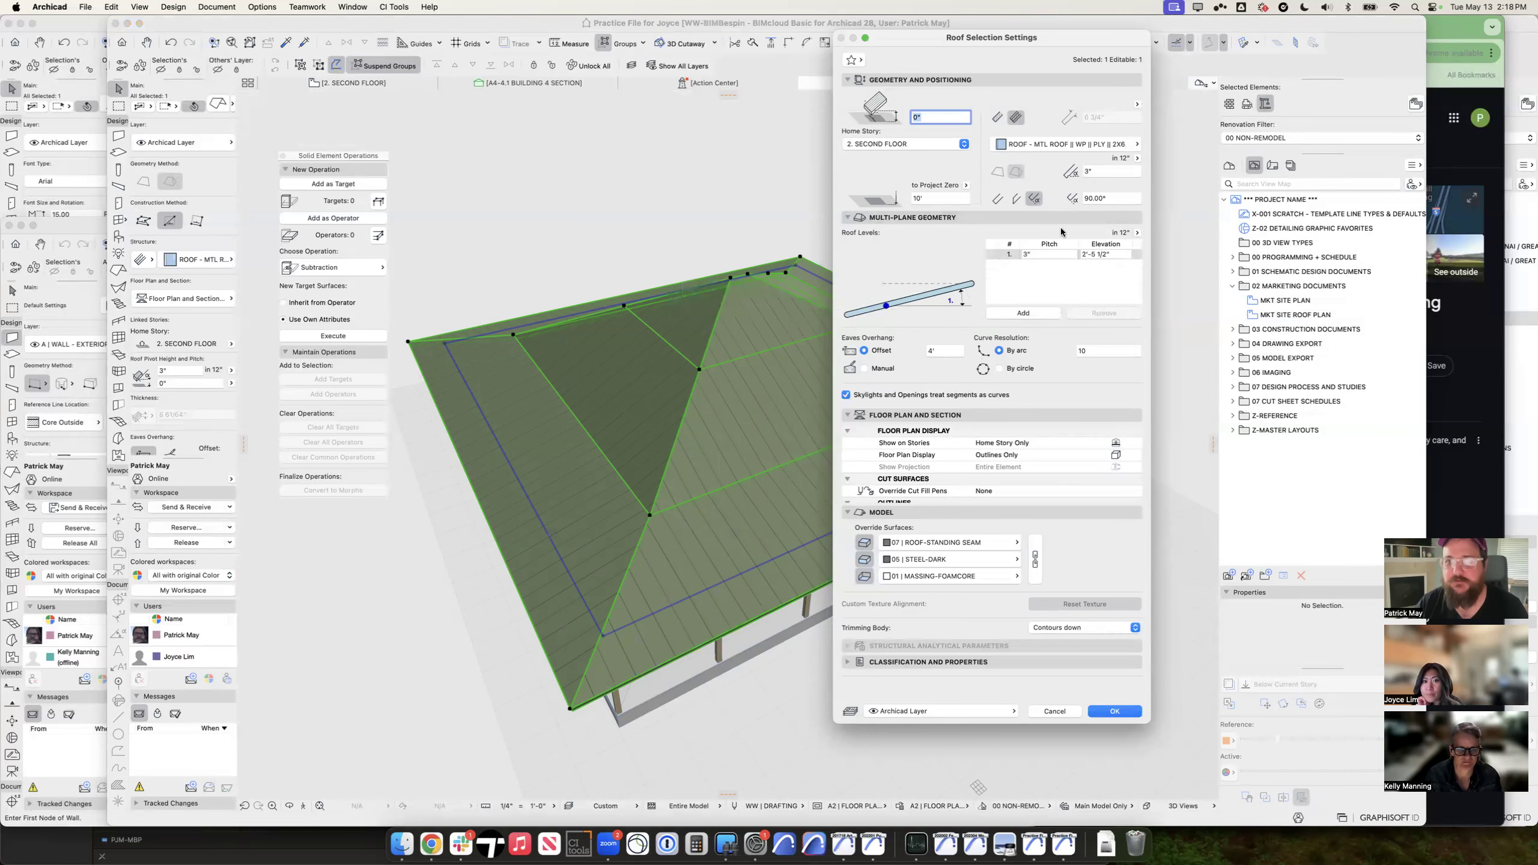
key(Return)
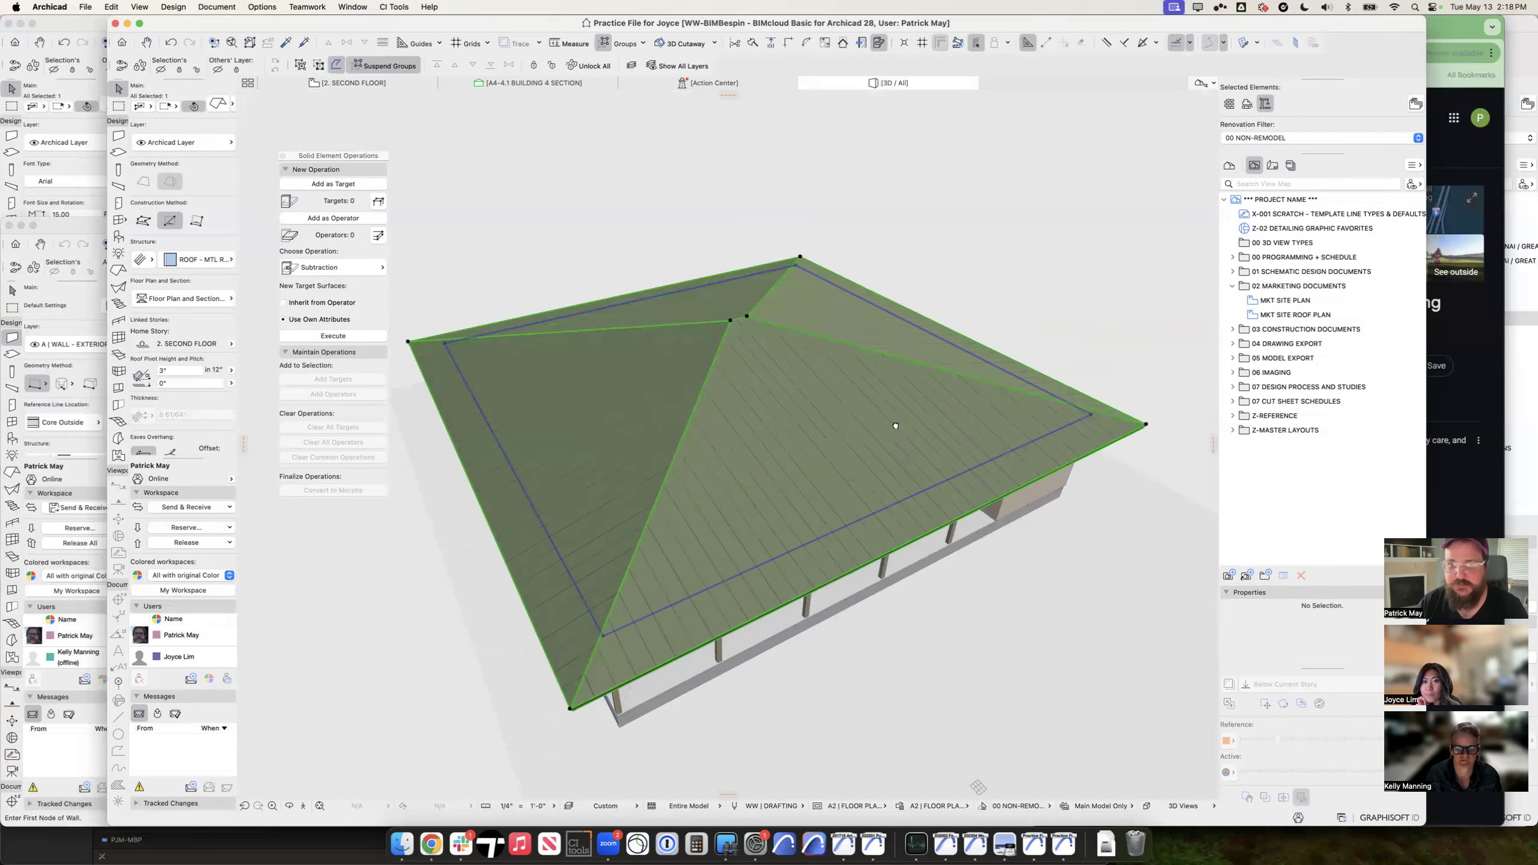
Step: Add a second roof level to the multi-plane roof with a 6" pitch and a 1'-6" elevation
click(920, 319)
click(922, 325)
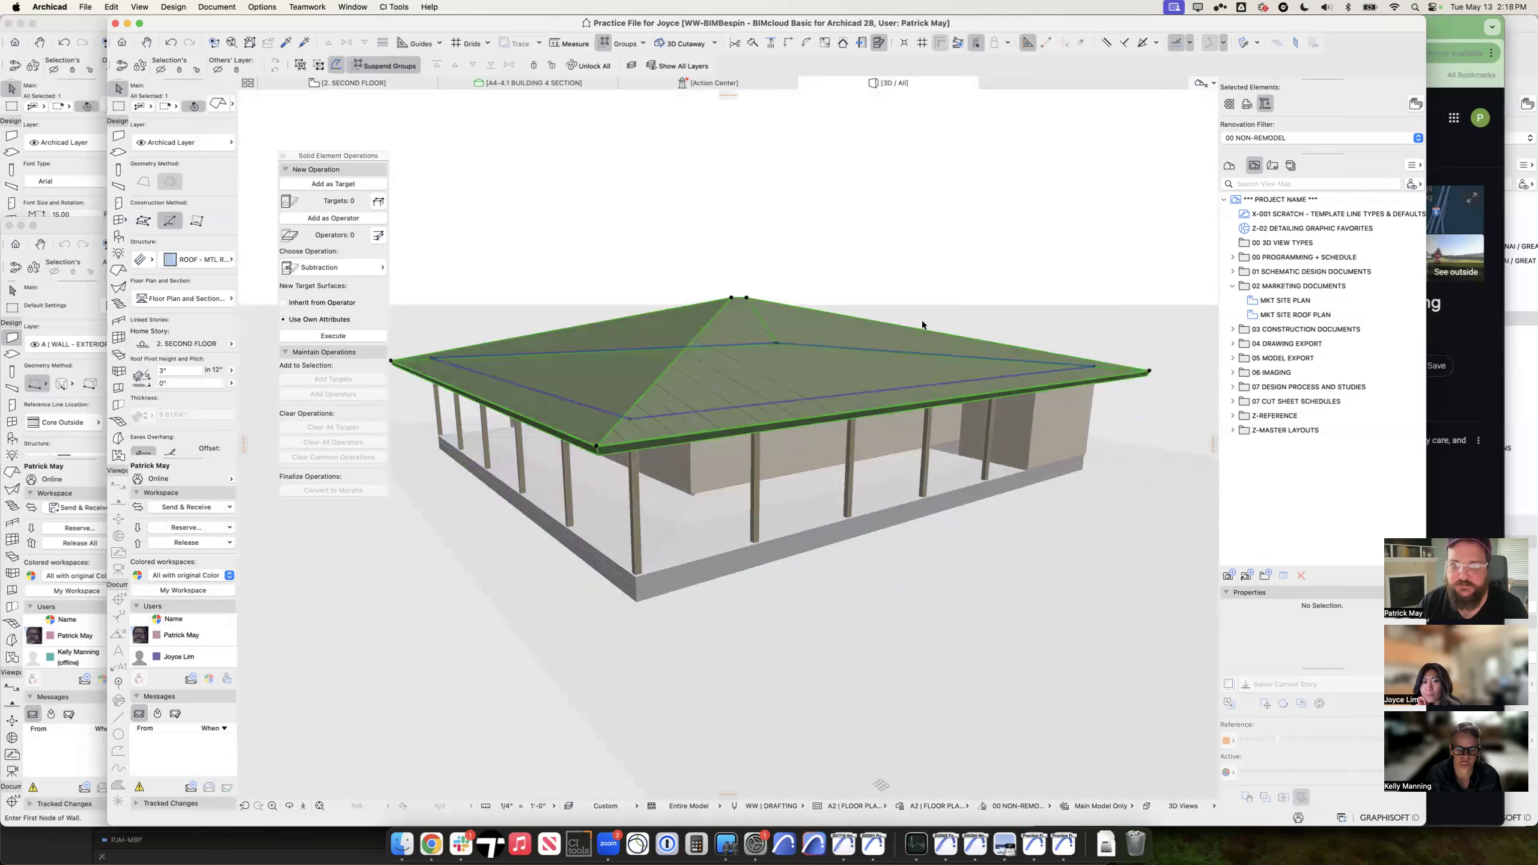
double_click(784, 364)
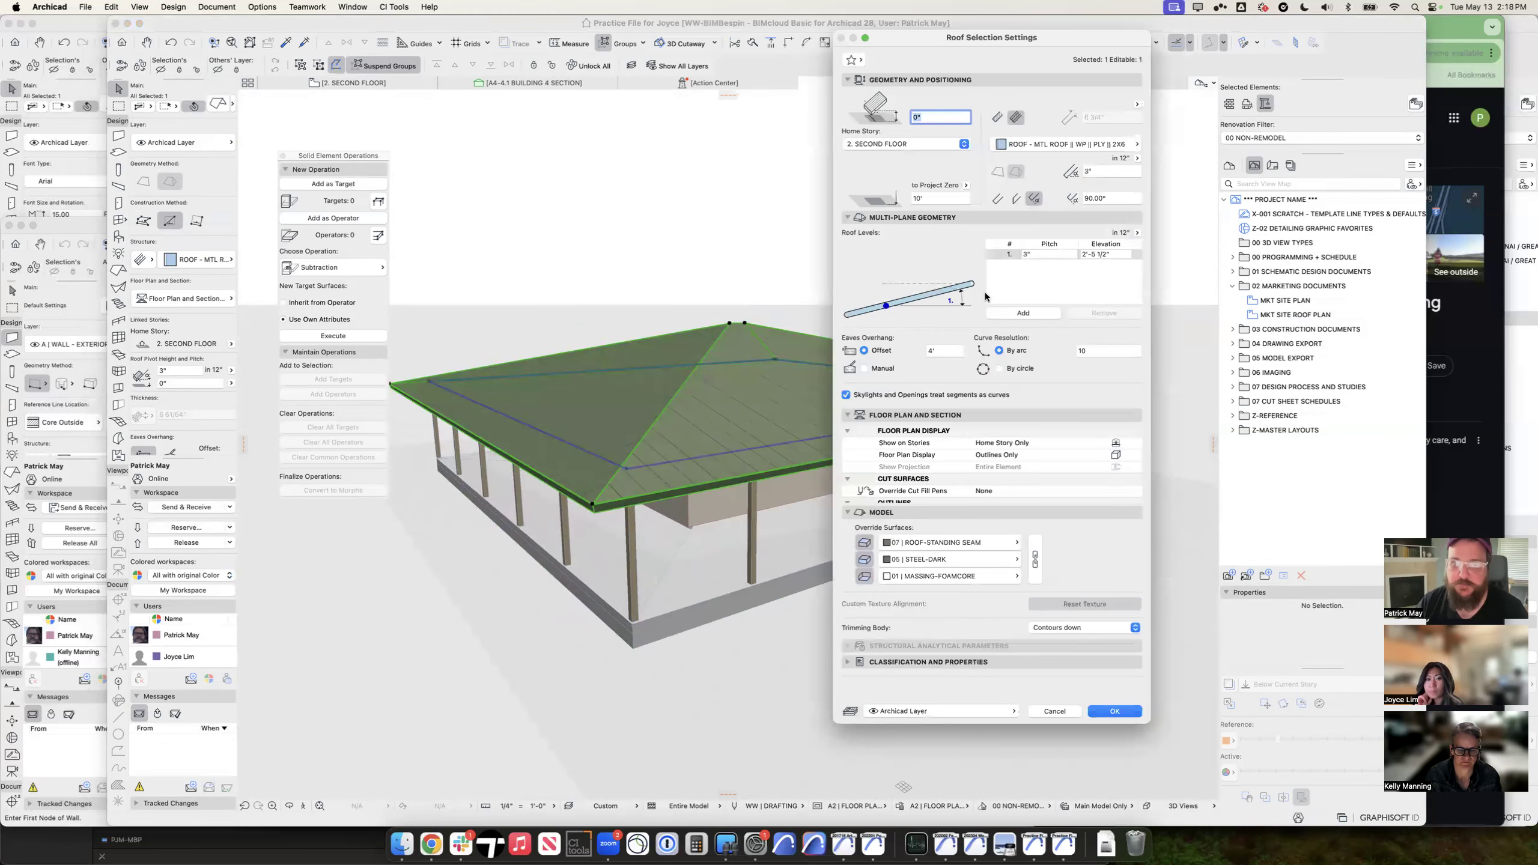
click(1023, 312)
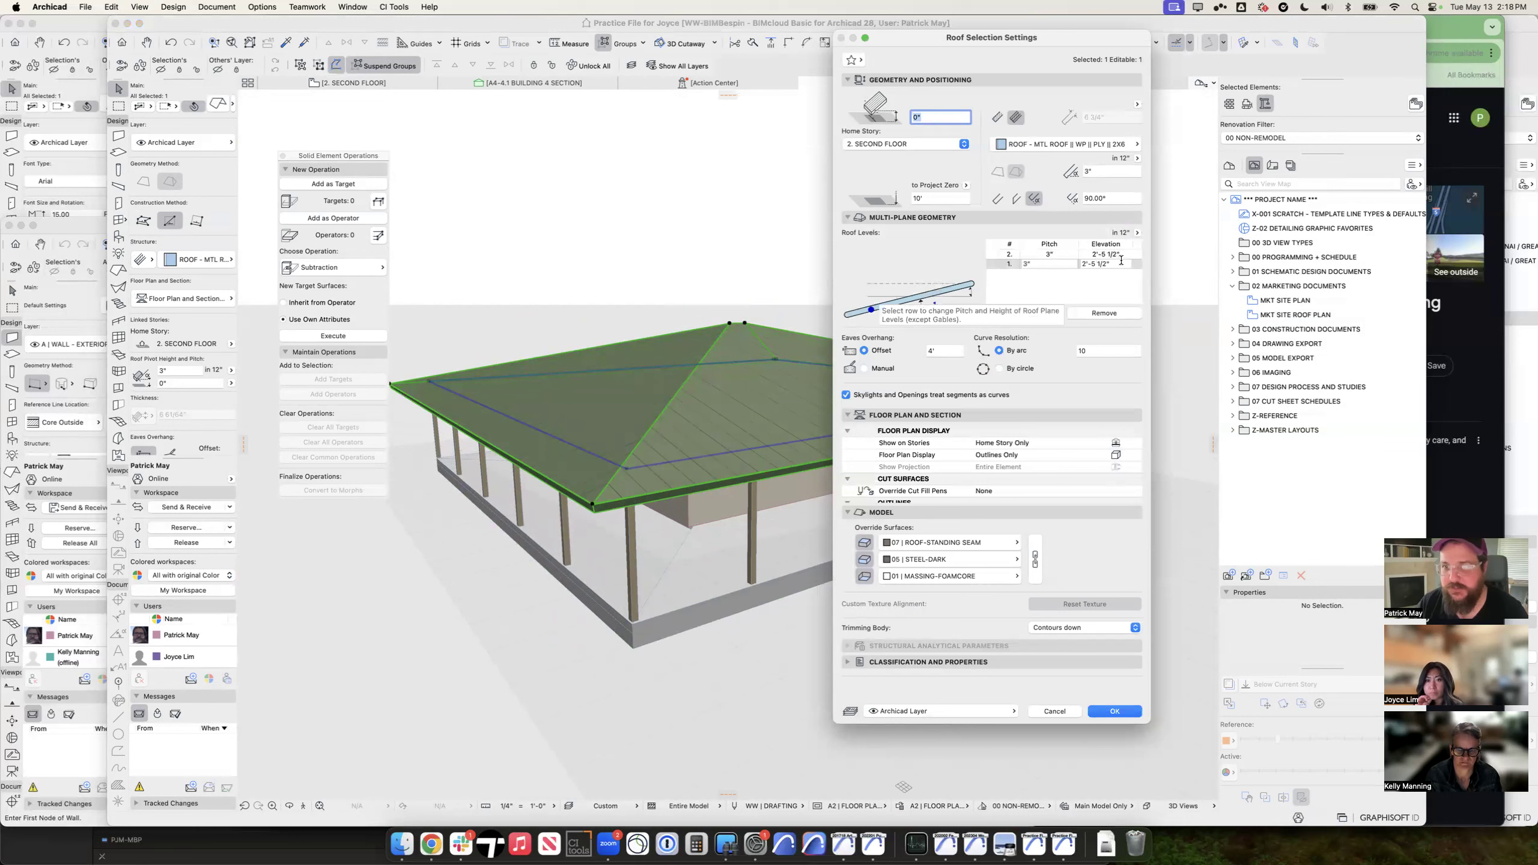
text(1'6)
key(Tab)
click(1019, 257)
drag(1037, 255, 975, 245)
text(6)
key(Return)
key(Return)
shift+middle_drag(666, 470, 643, 496)
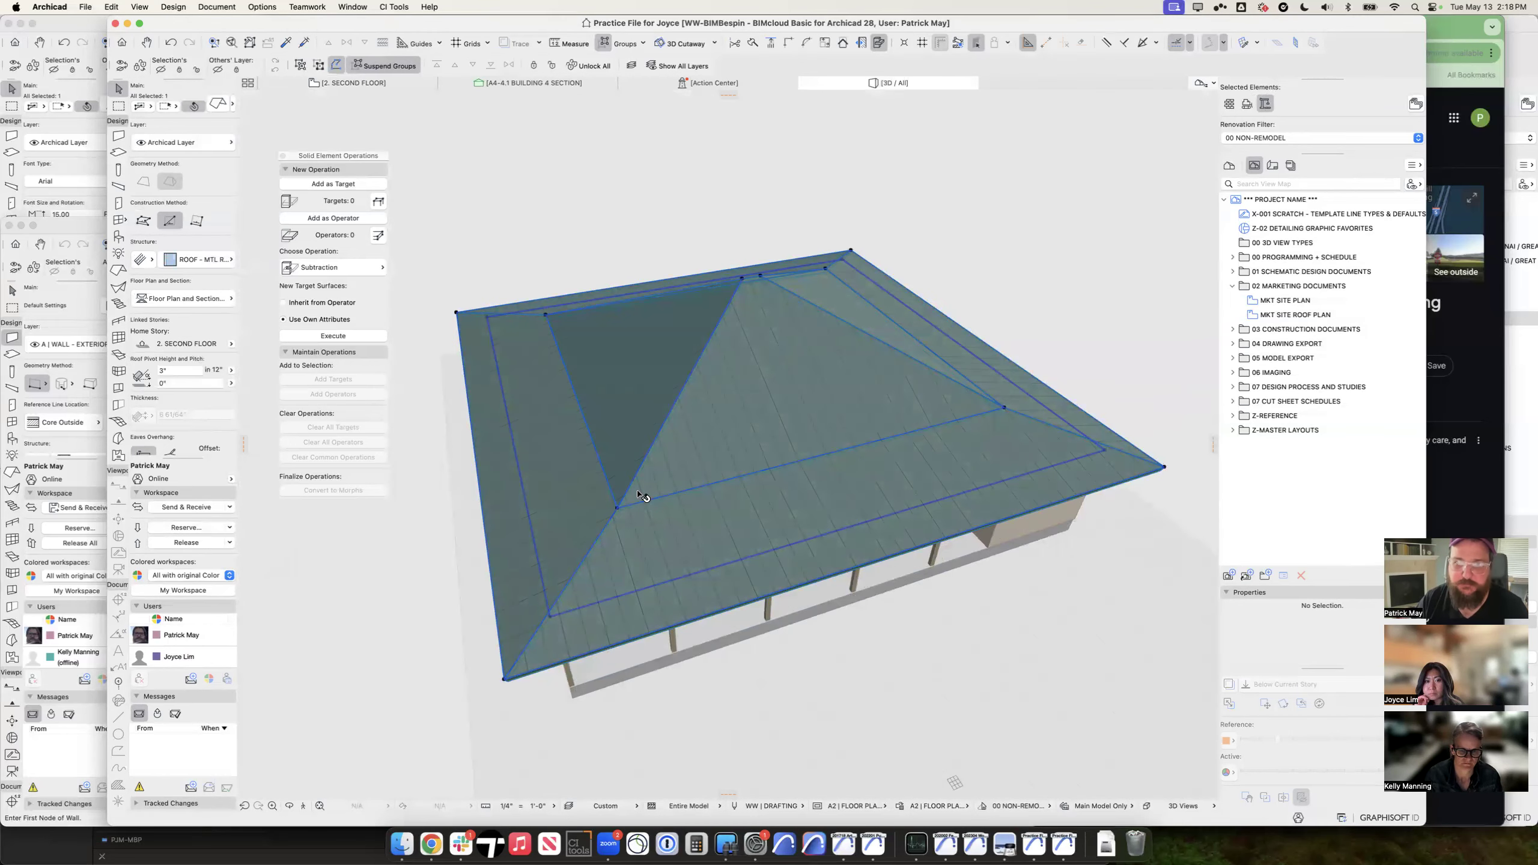
Step: On the second floor plan, elevate the roof's pitch-change line inward to align with the traced building wall below
key(Escape)
key(F2)
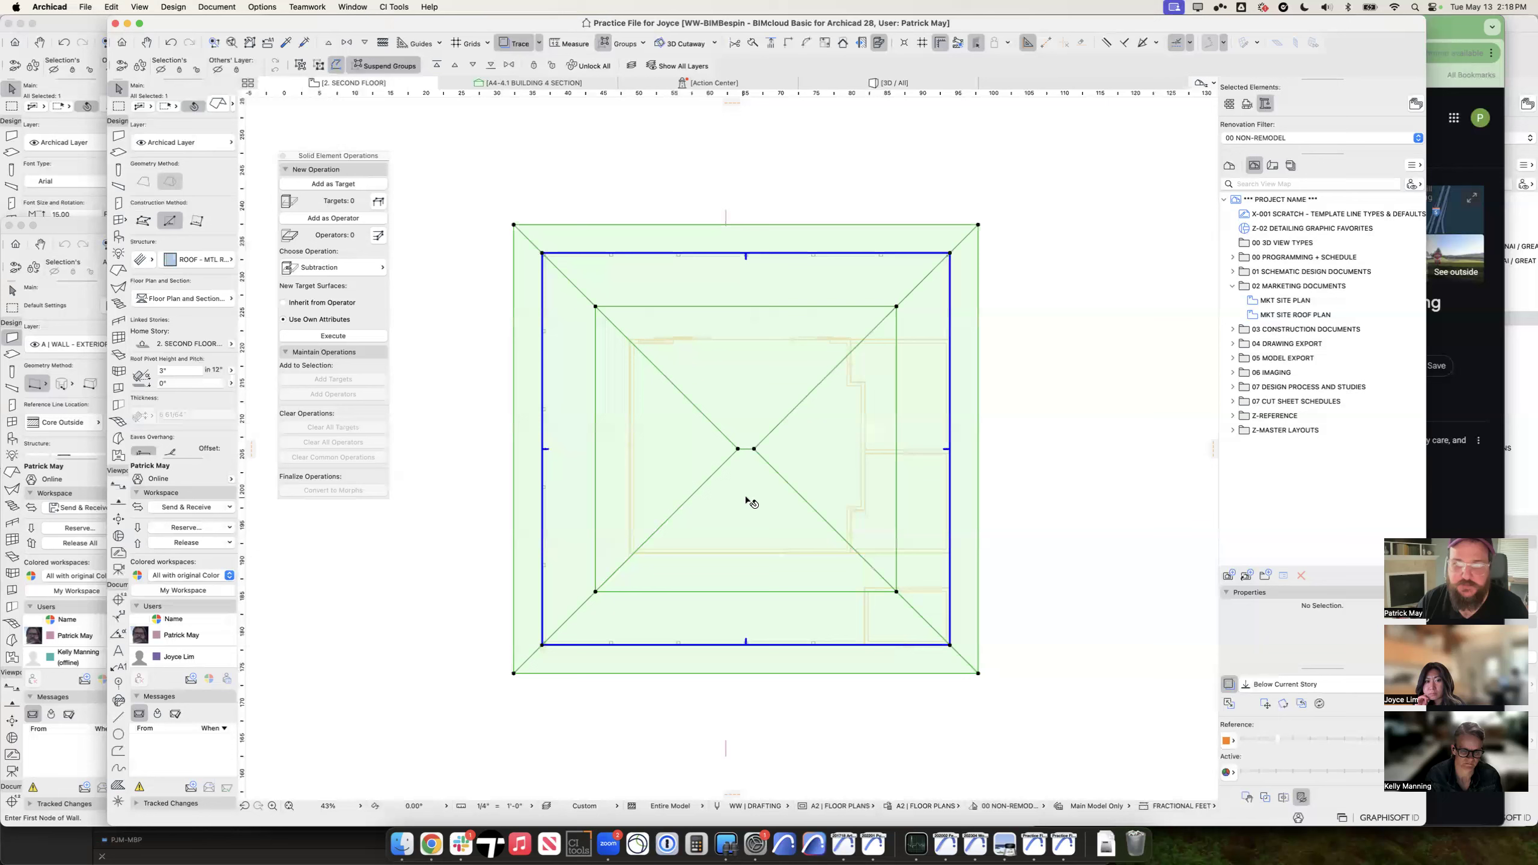
click(596, 390)
click(498, 425)
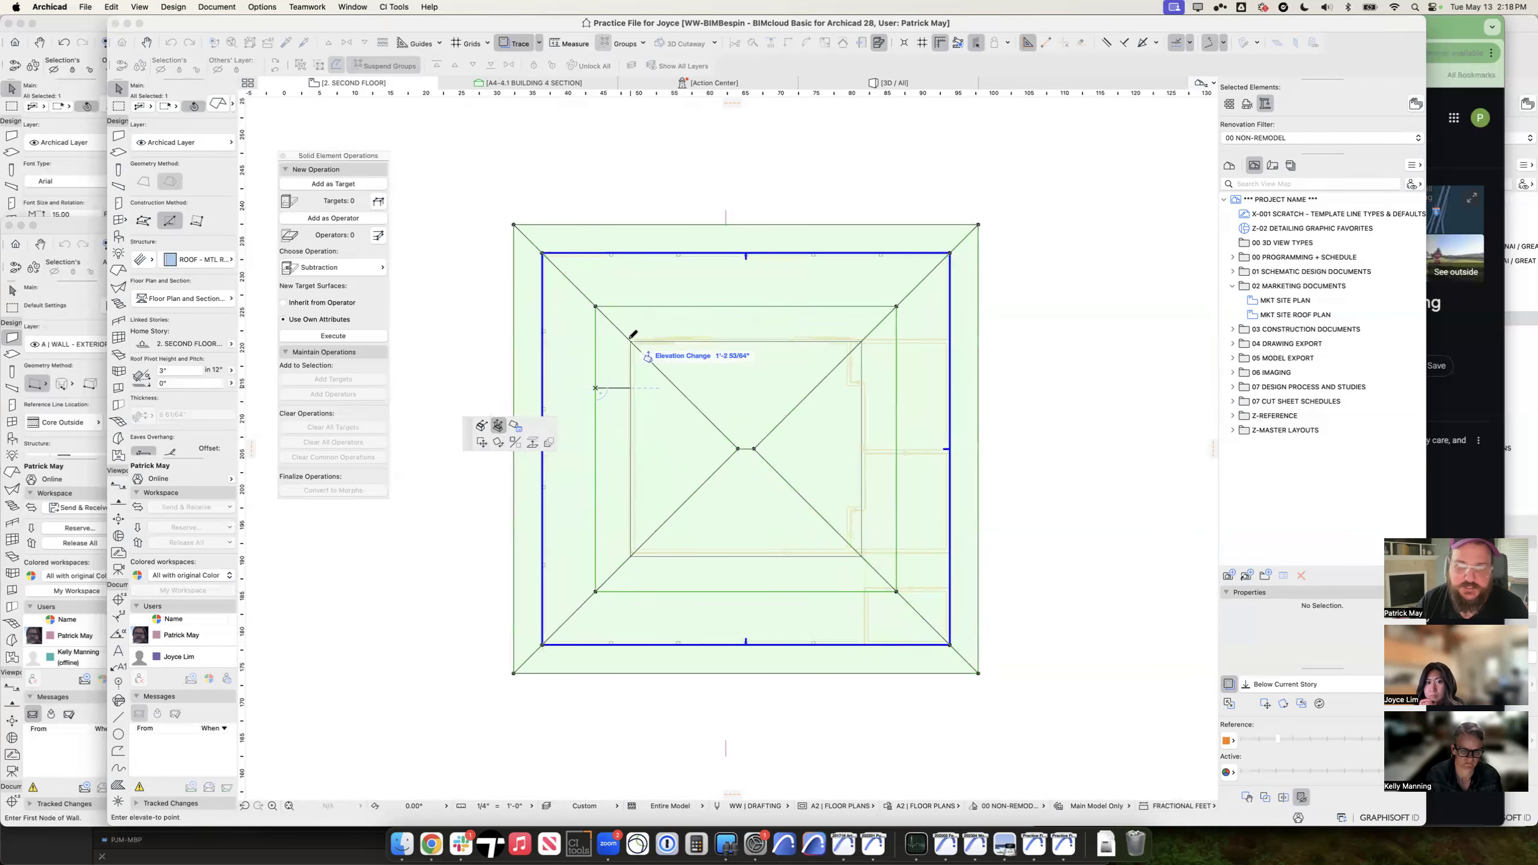
scroll(634, 335, up, 10)
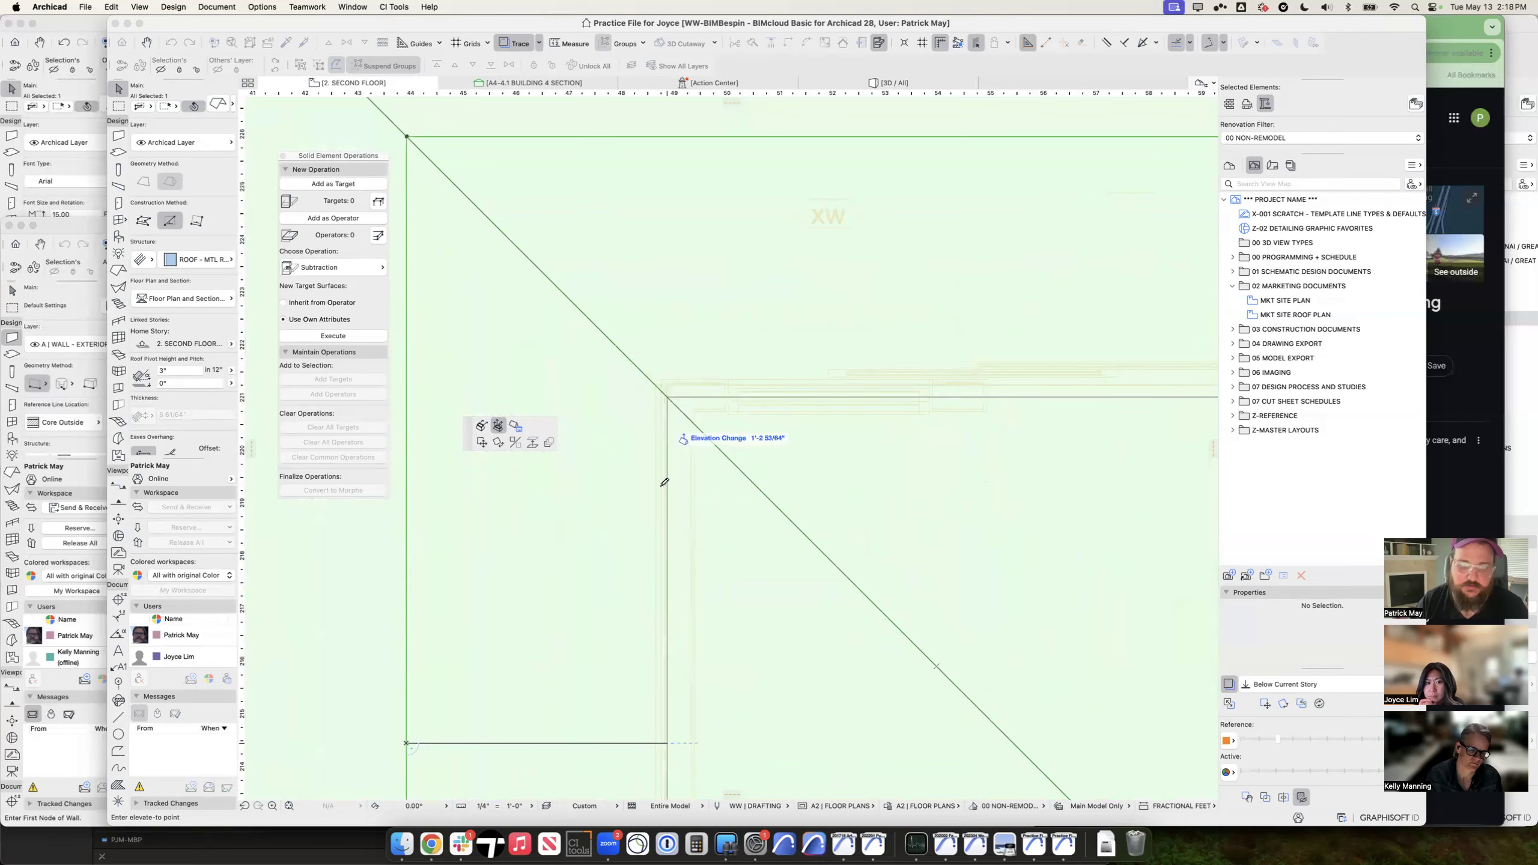
click(667, 742)
Step: Shift the pitch-change line outward from the building wall, lowering its elevation by about 8 3/4"
middle_drag(656, 669, 754, 389)
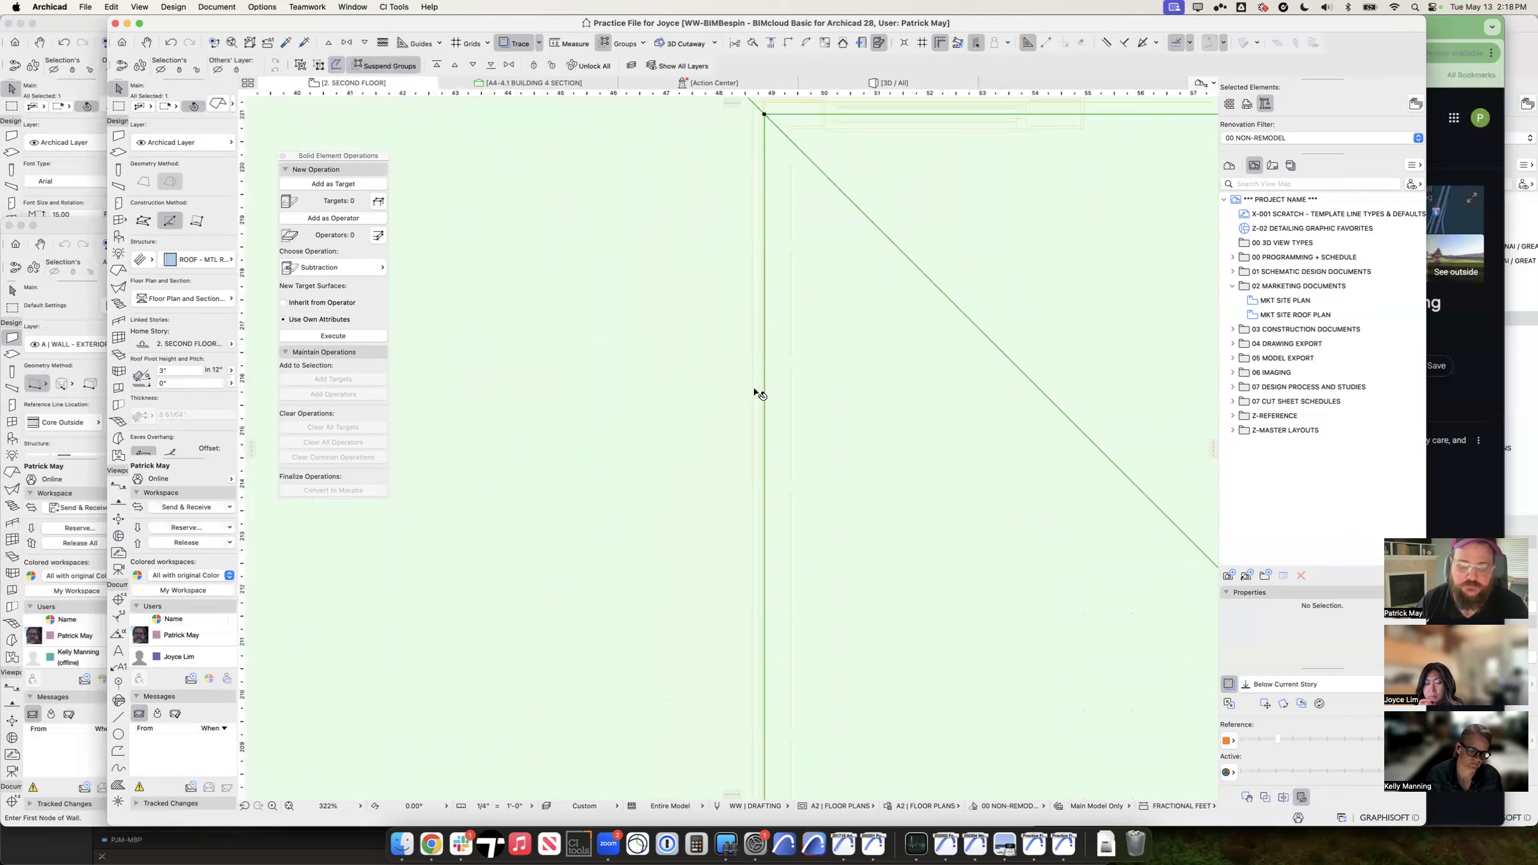
click(764, 464)
click(820, 388)
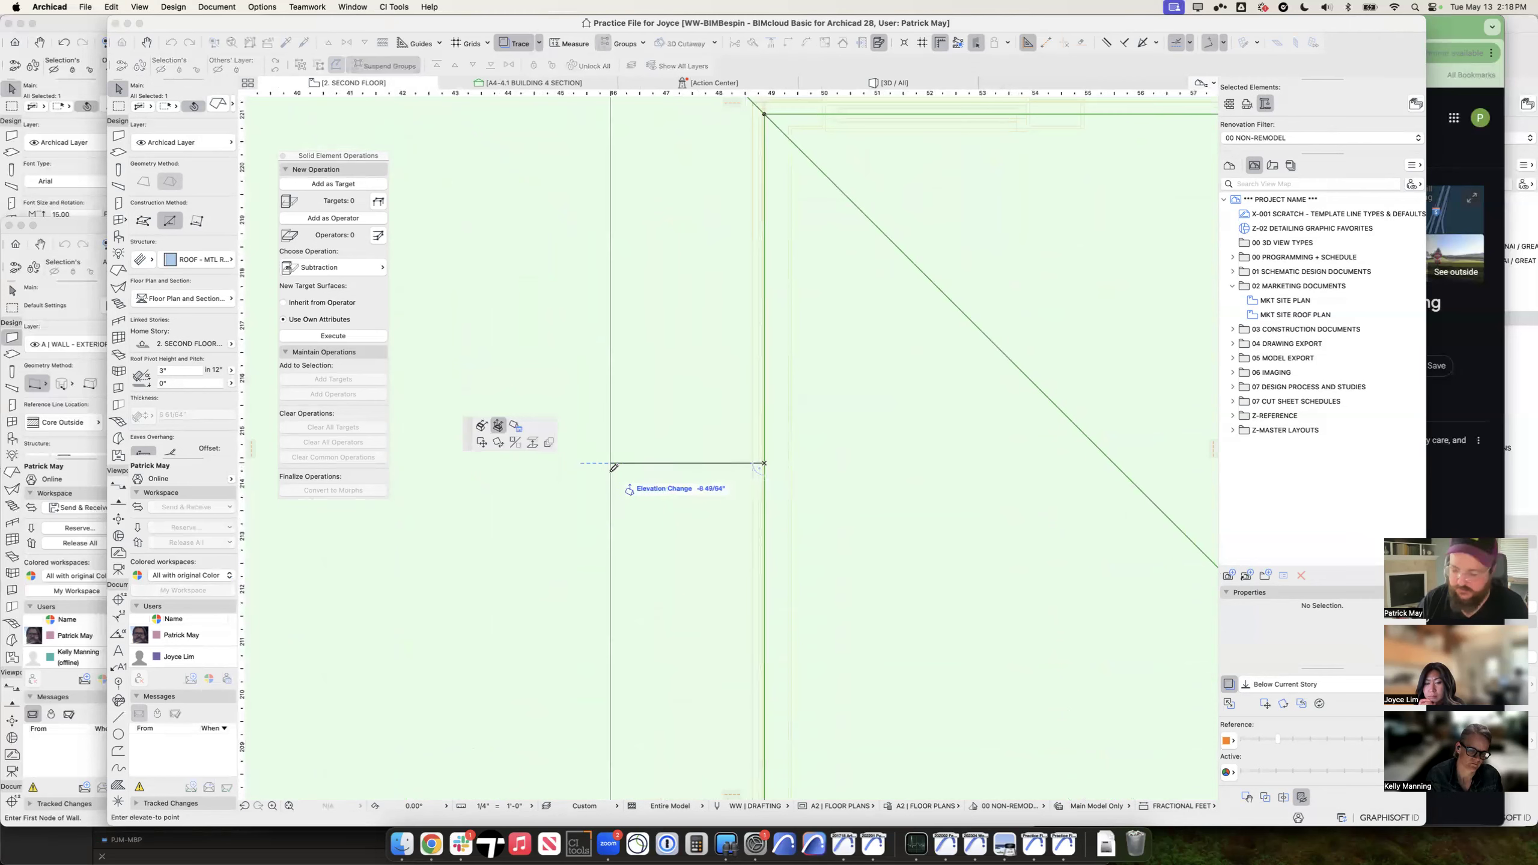
click(616, 463)
scroll(893, 495, down, 10)
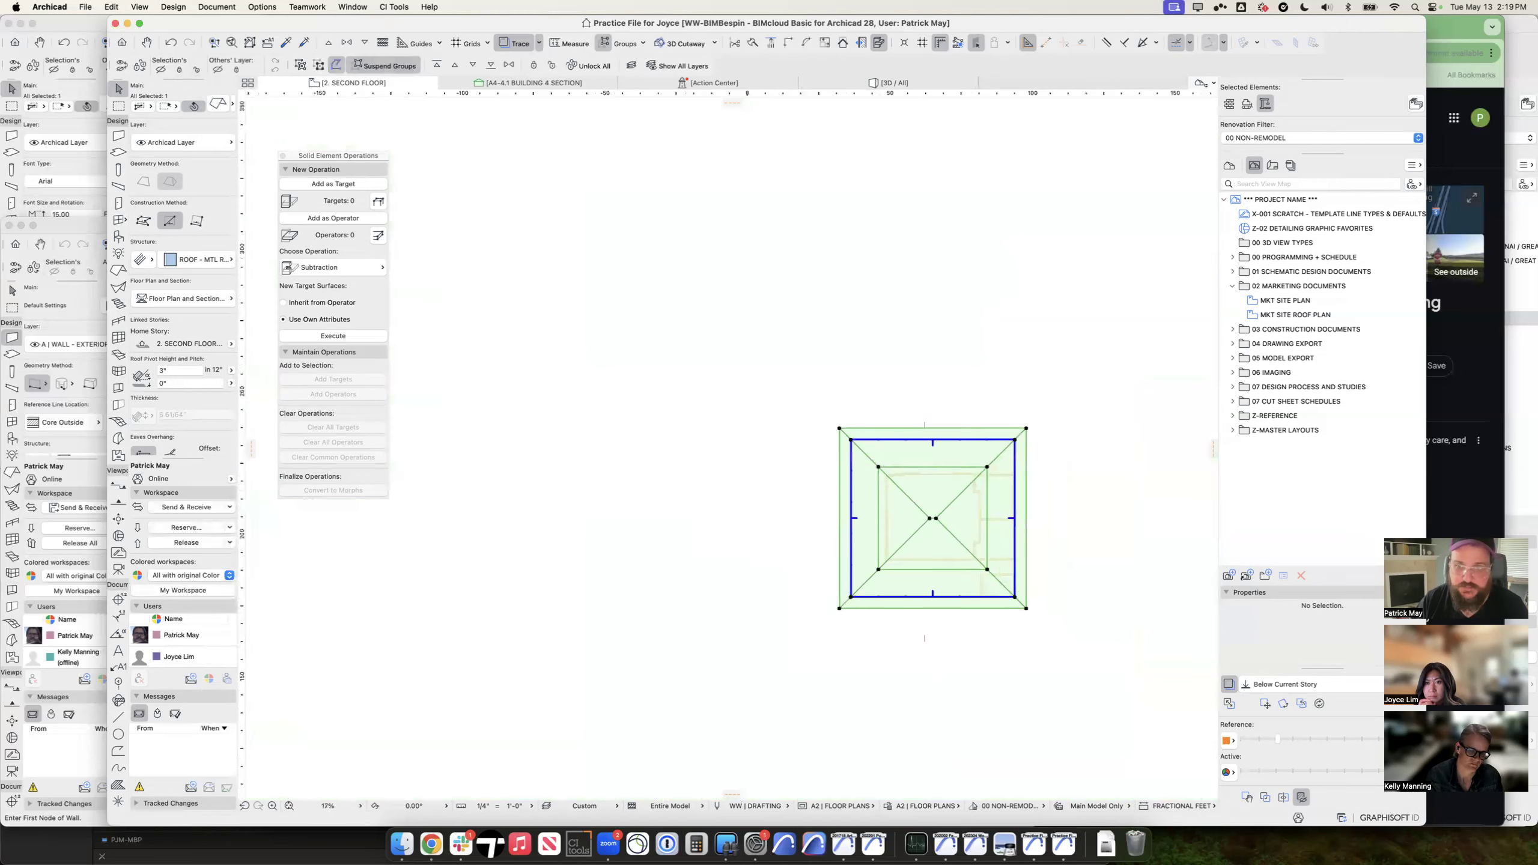
middle_drag(963, 491, 854, 495)
scroll(828, 515, up, 10)
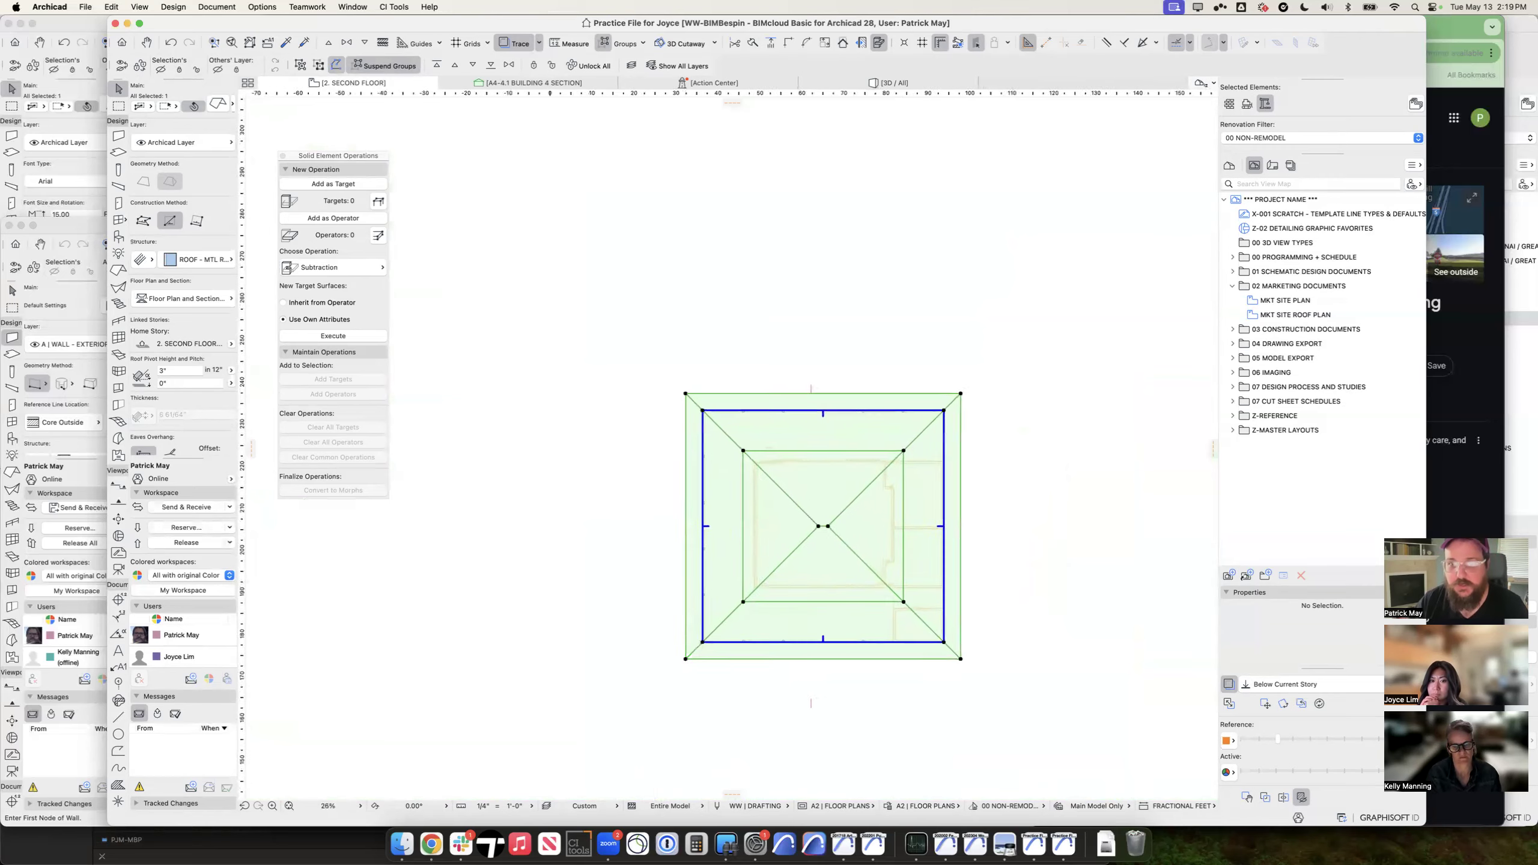
scroll(683, 489, down, 8)
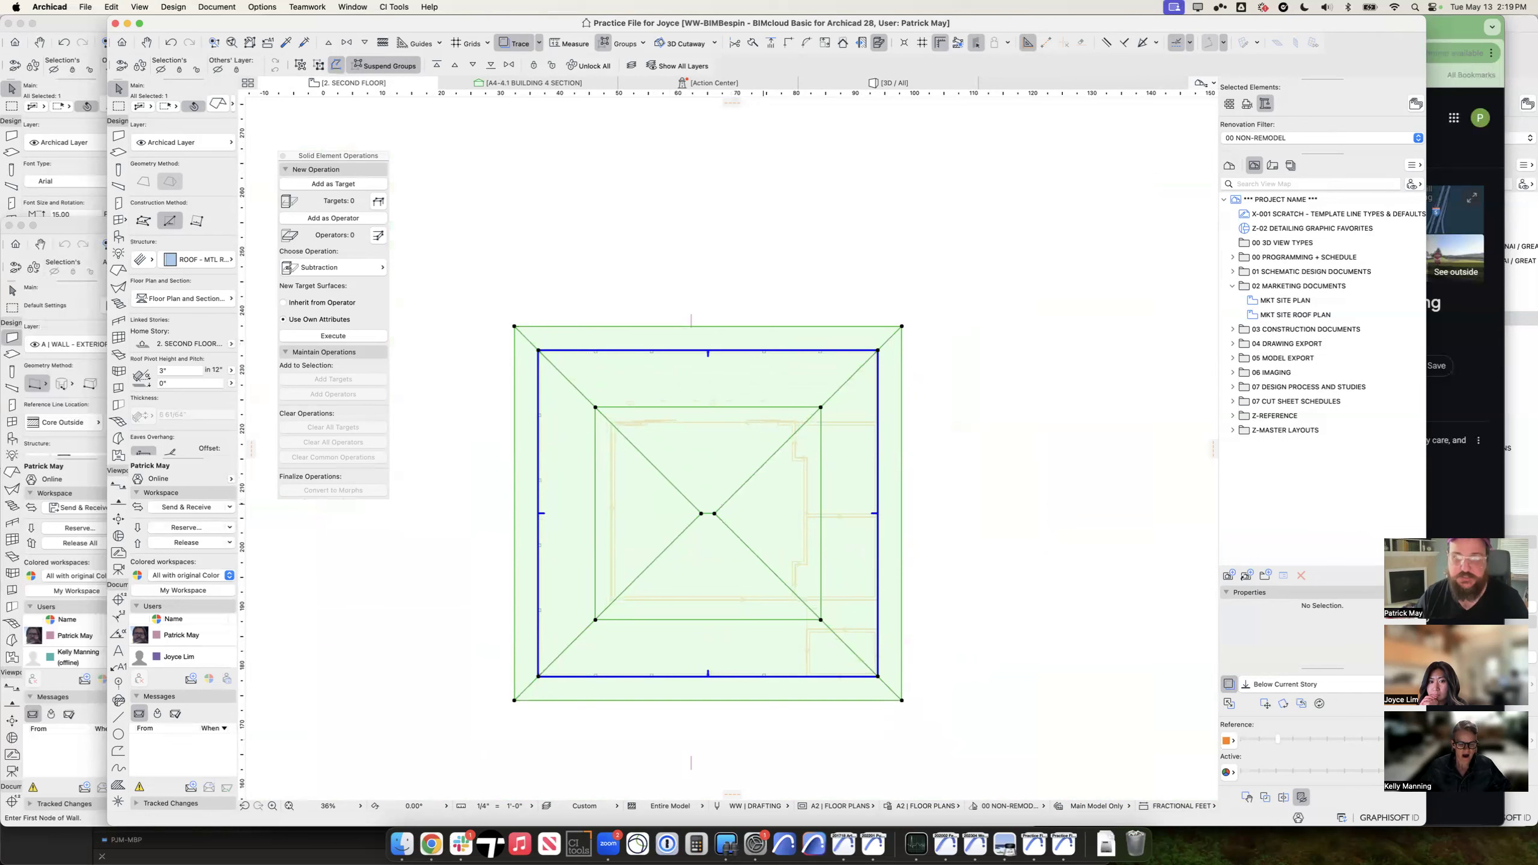
Step: Add a third roof level with a 6" pitch and 1' elevation, and raise its lower line by about 2'-10"
key(super+t)
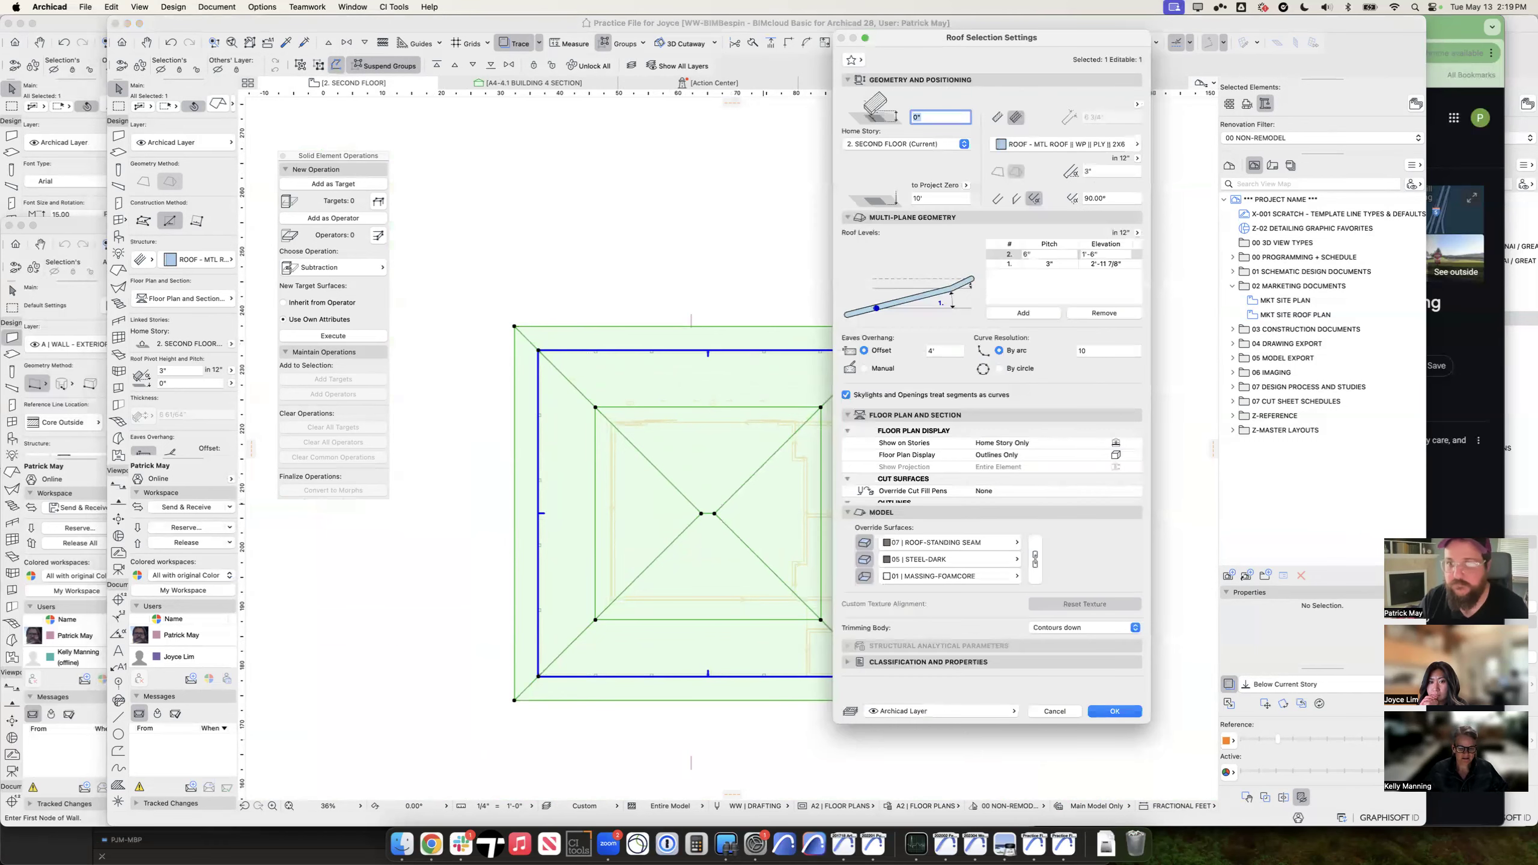
click(1022, 312)
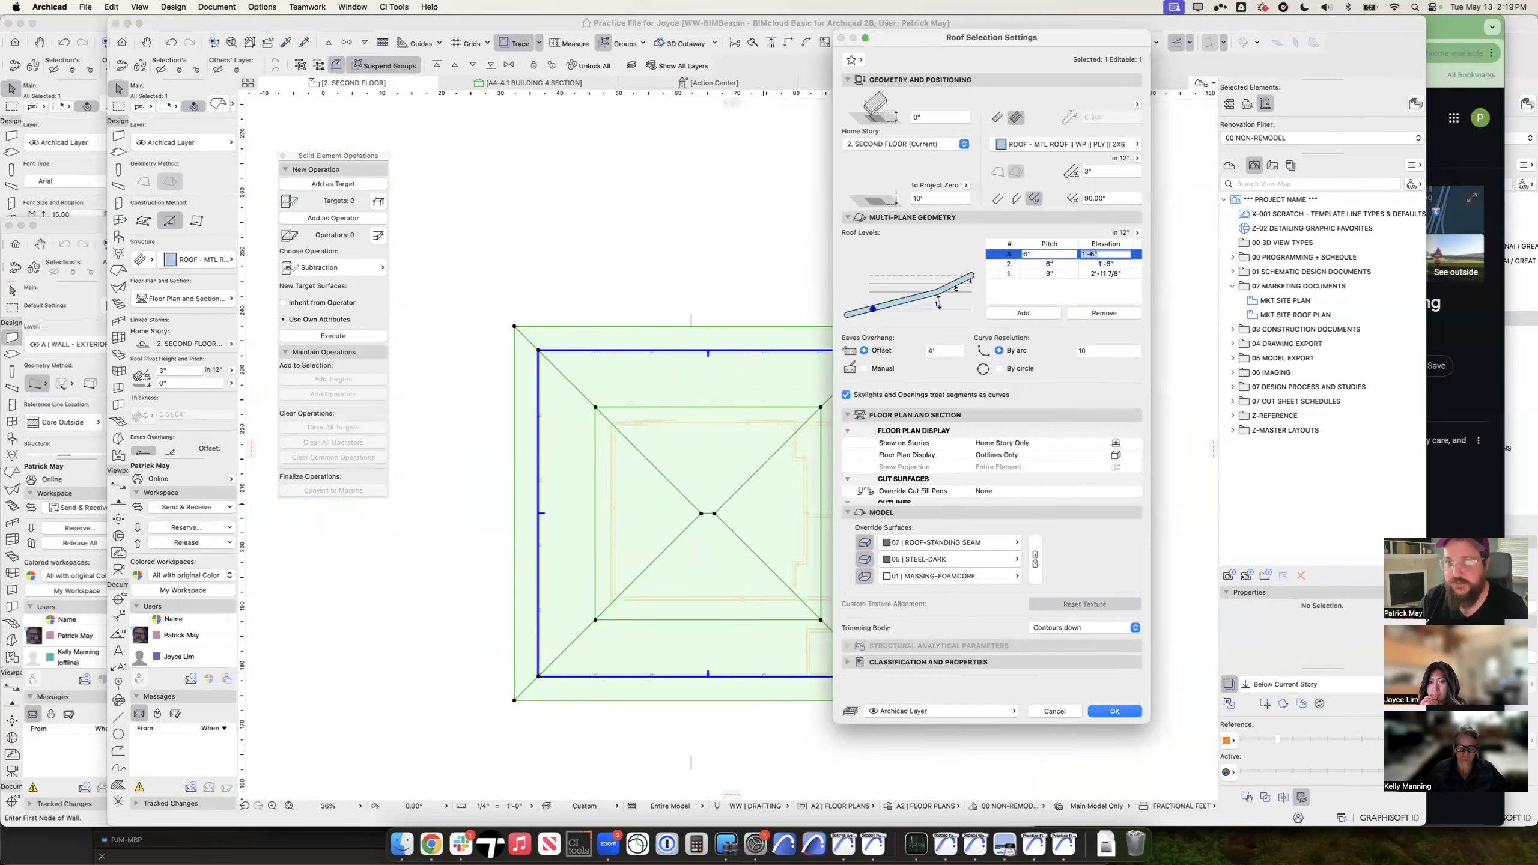
key(Tab)
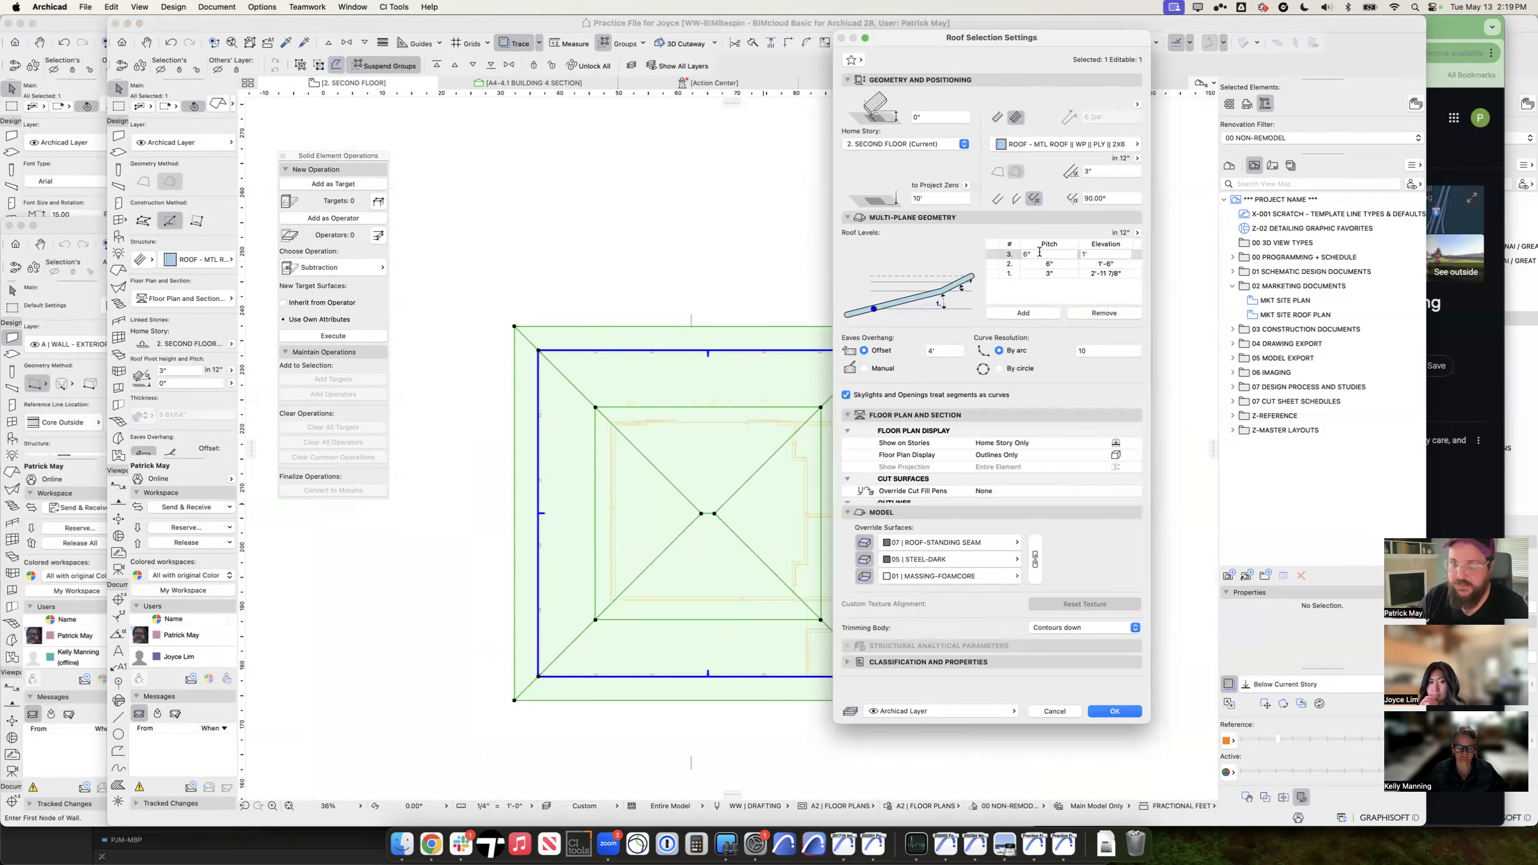
key(Return)
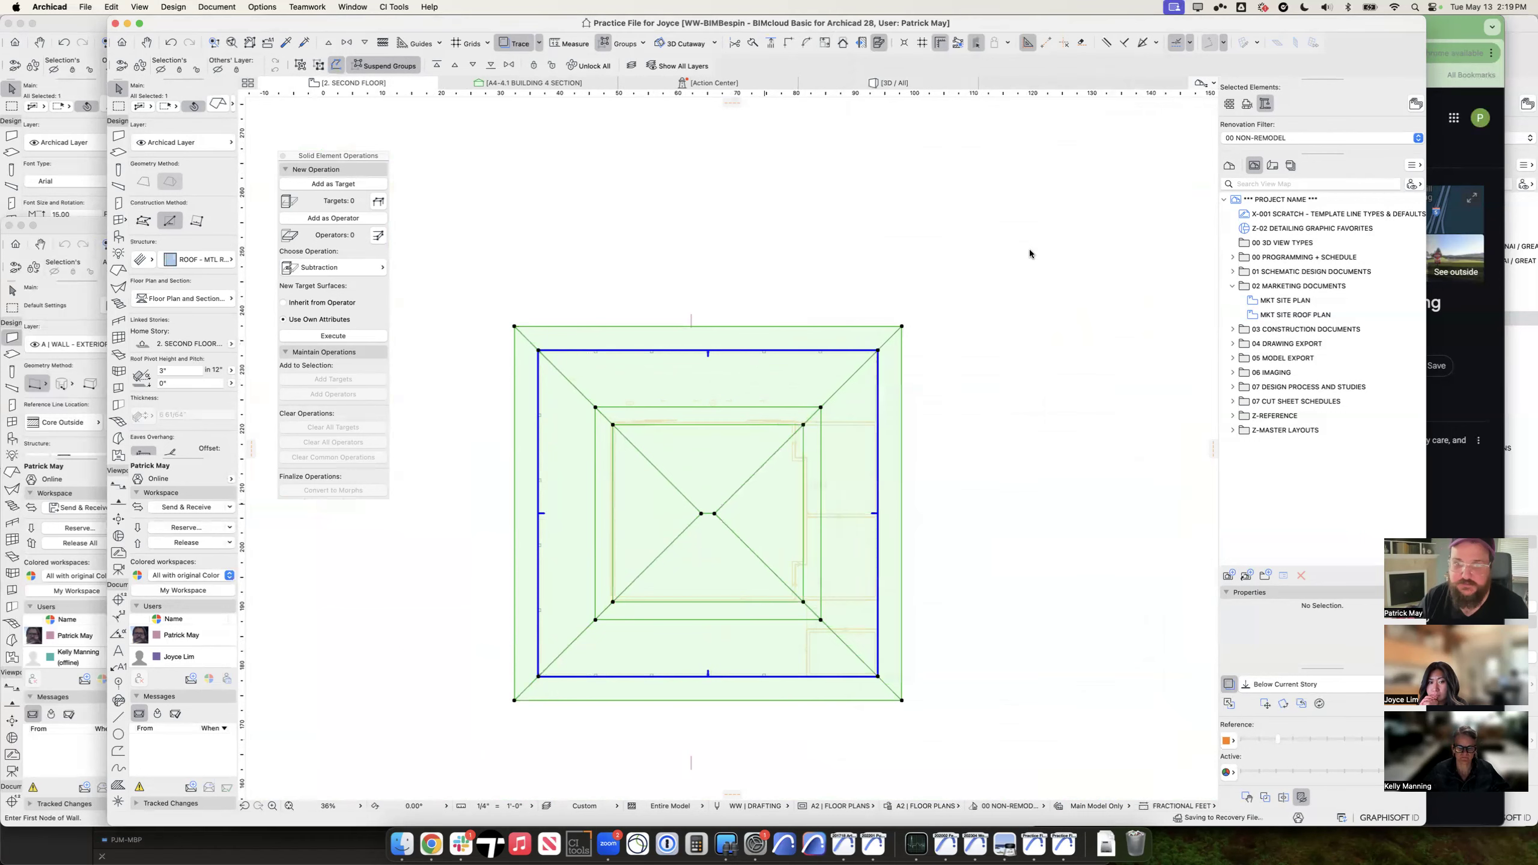
click(615, 494)
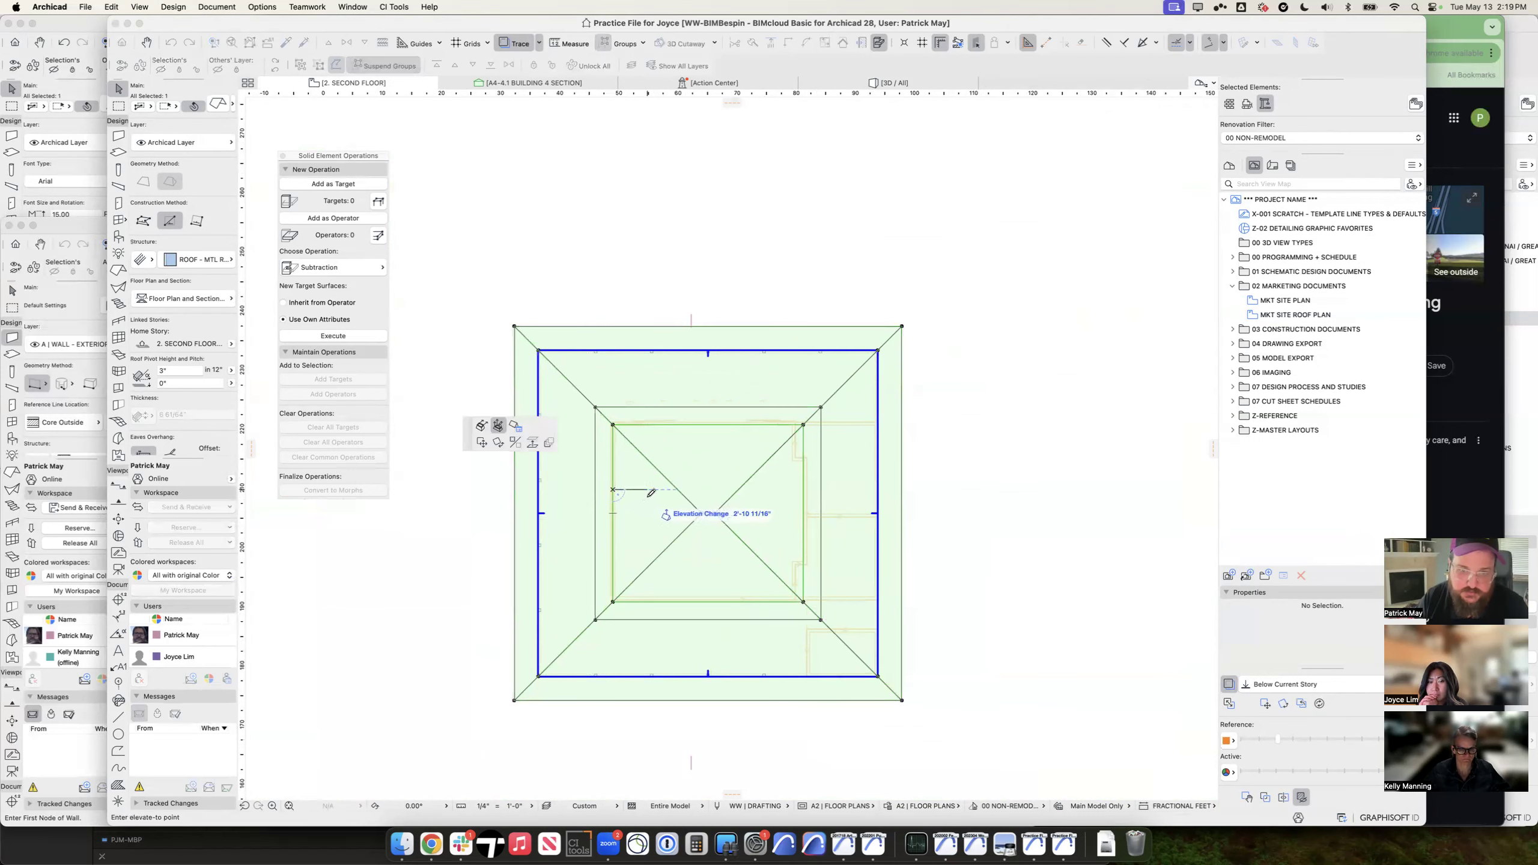
key(Return)
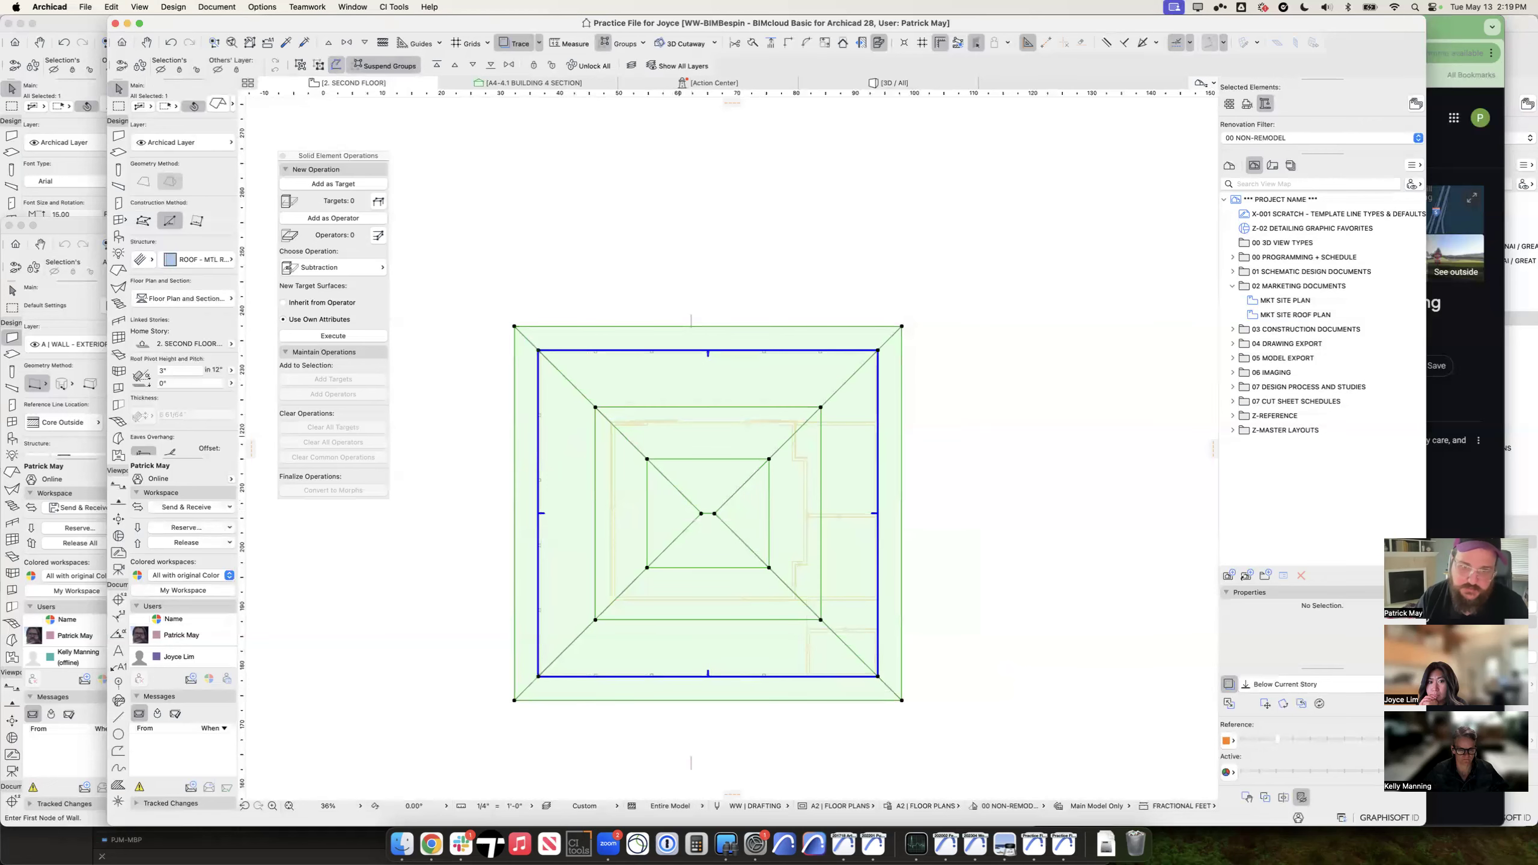
Step: In 3D, stretch one ridge end of the roof out to the top tier's lower hip corner, giving a 90° gable
key(Escape)
key(F3)
click(682, 512)
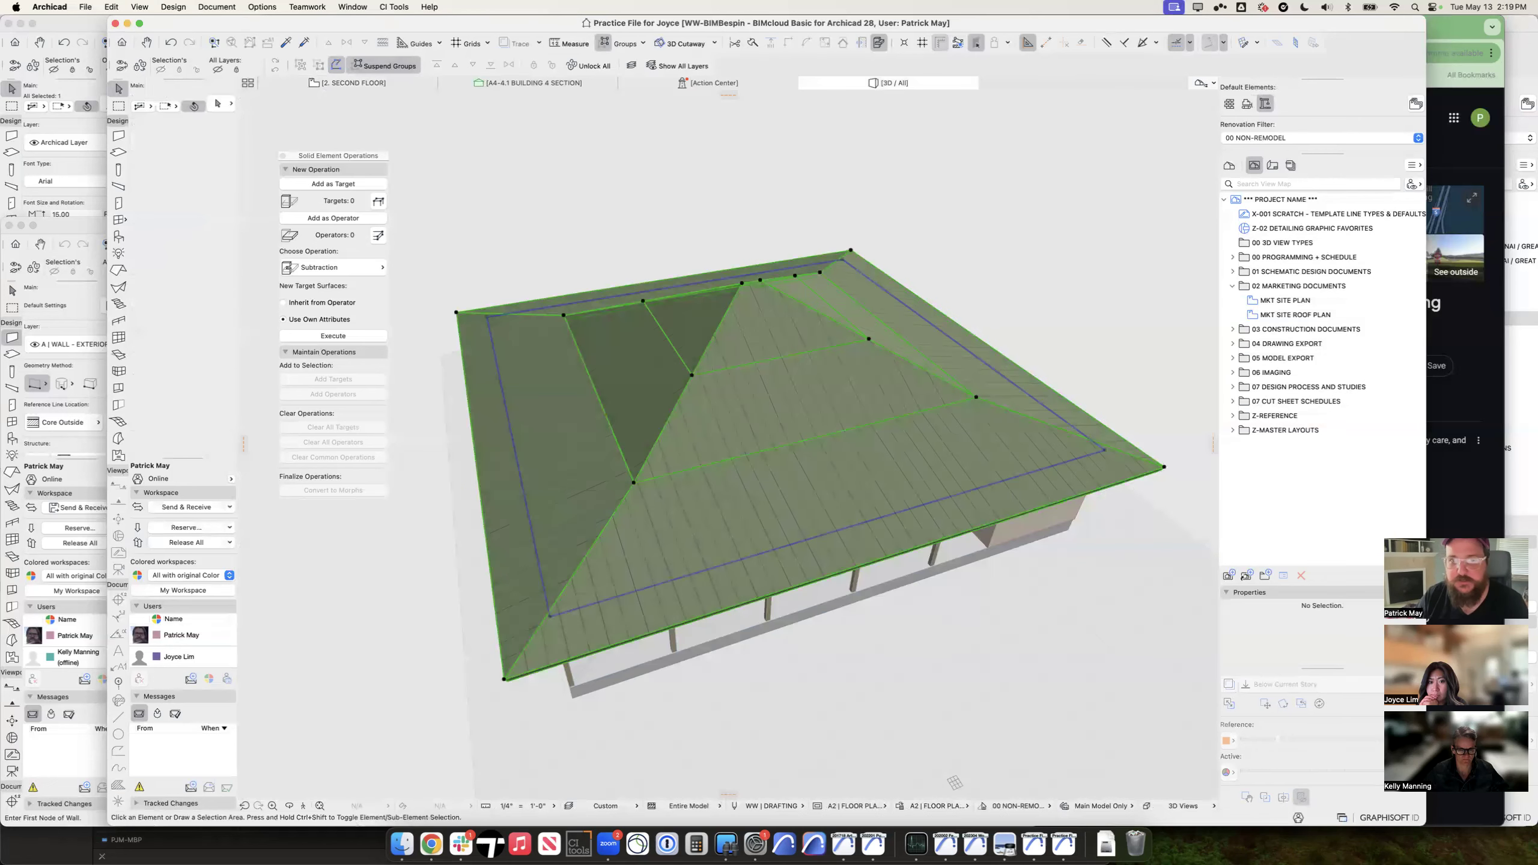
shift+middle_drag(681, 512, 769, 508)
scroll(667, 533, up, 5)
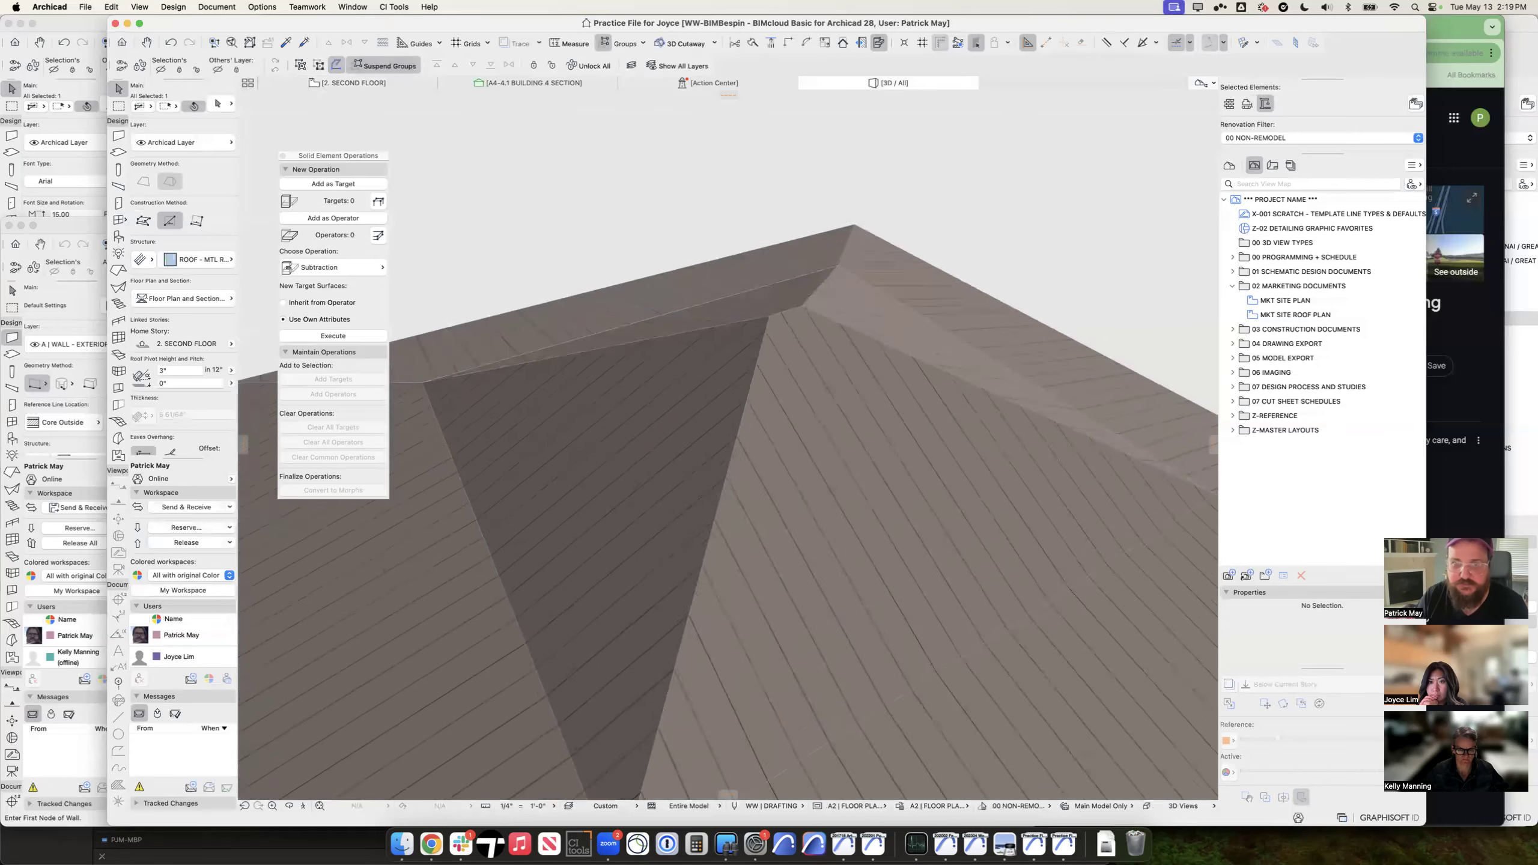
click(769, 323)
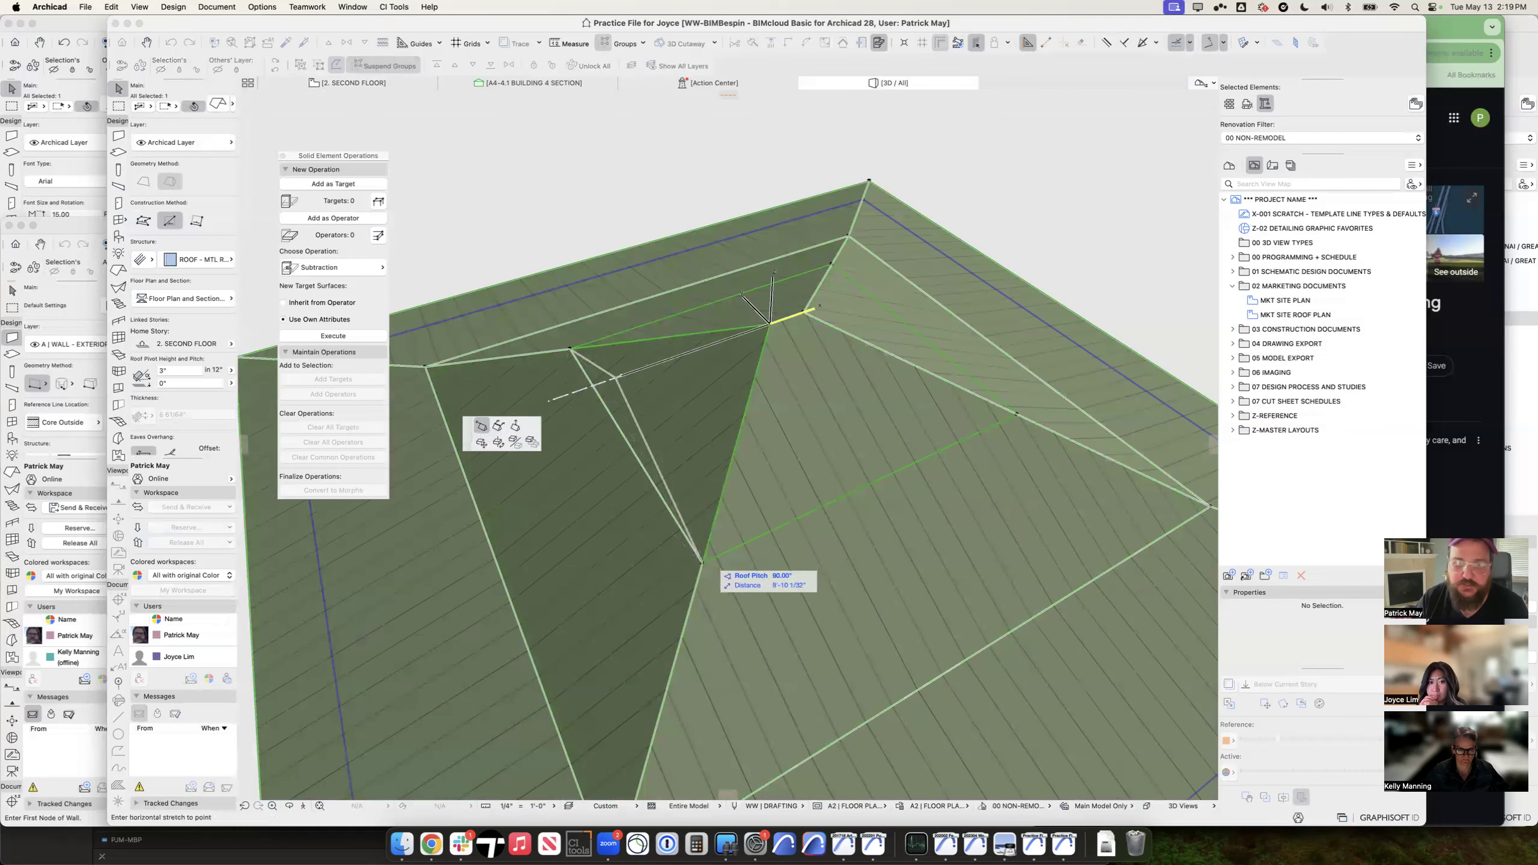
click(702, 563)
Step: Stretch the opposite ridge end out to its top tier hip corner to form the second gable, and deselect the roof
click(802, 312)
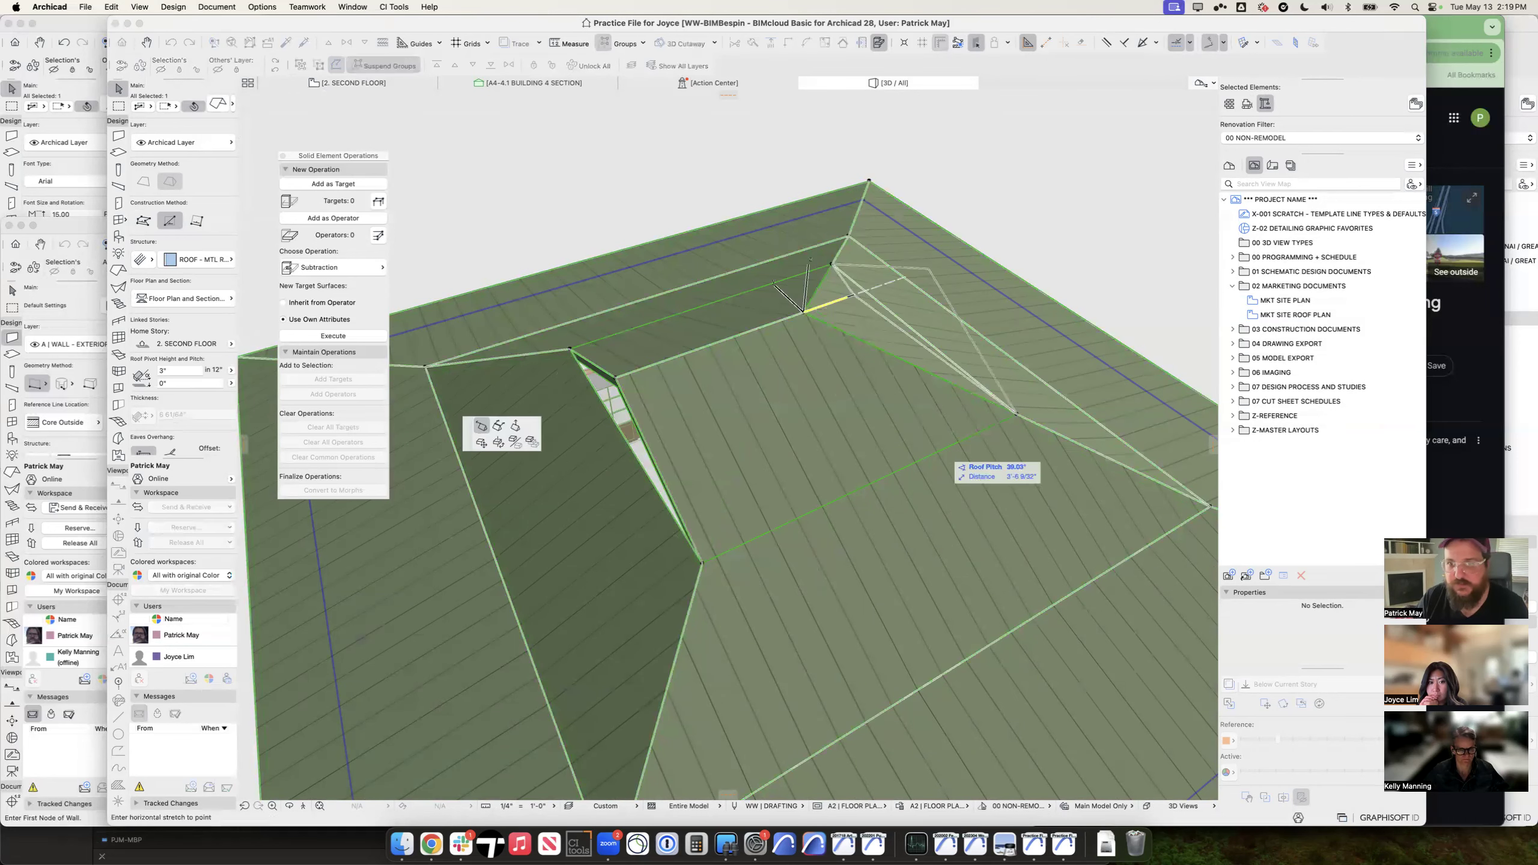
click(1016, 414)
scroll(938, 438, down, 2)
scroll(787, 418, down, 4)
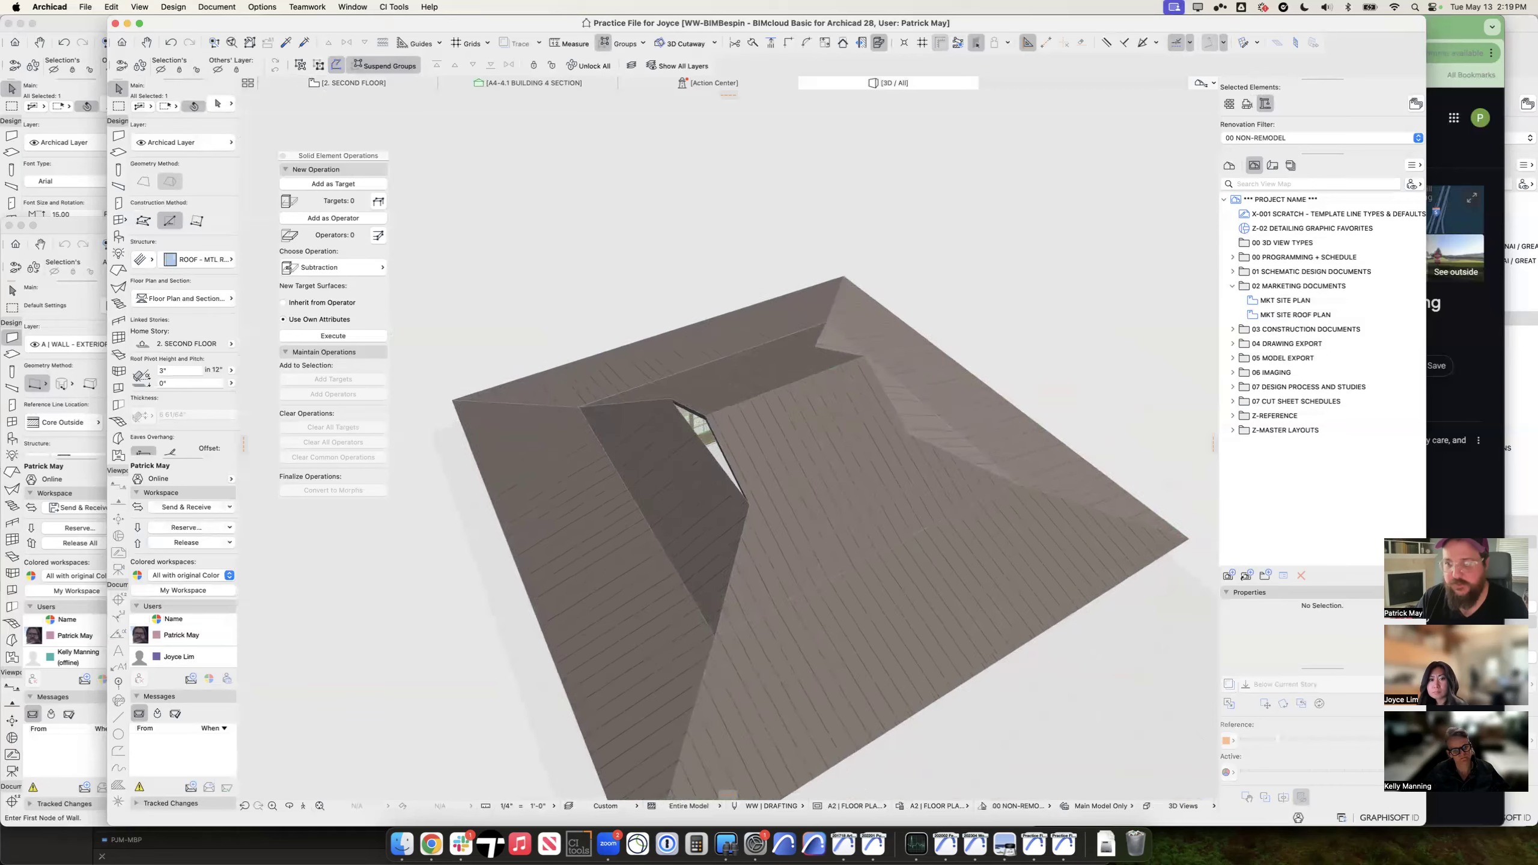
shift+middle_drag(787, 418, 878, 364)
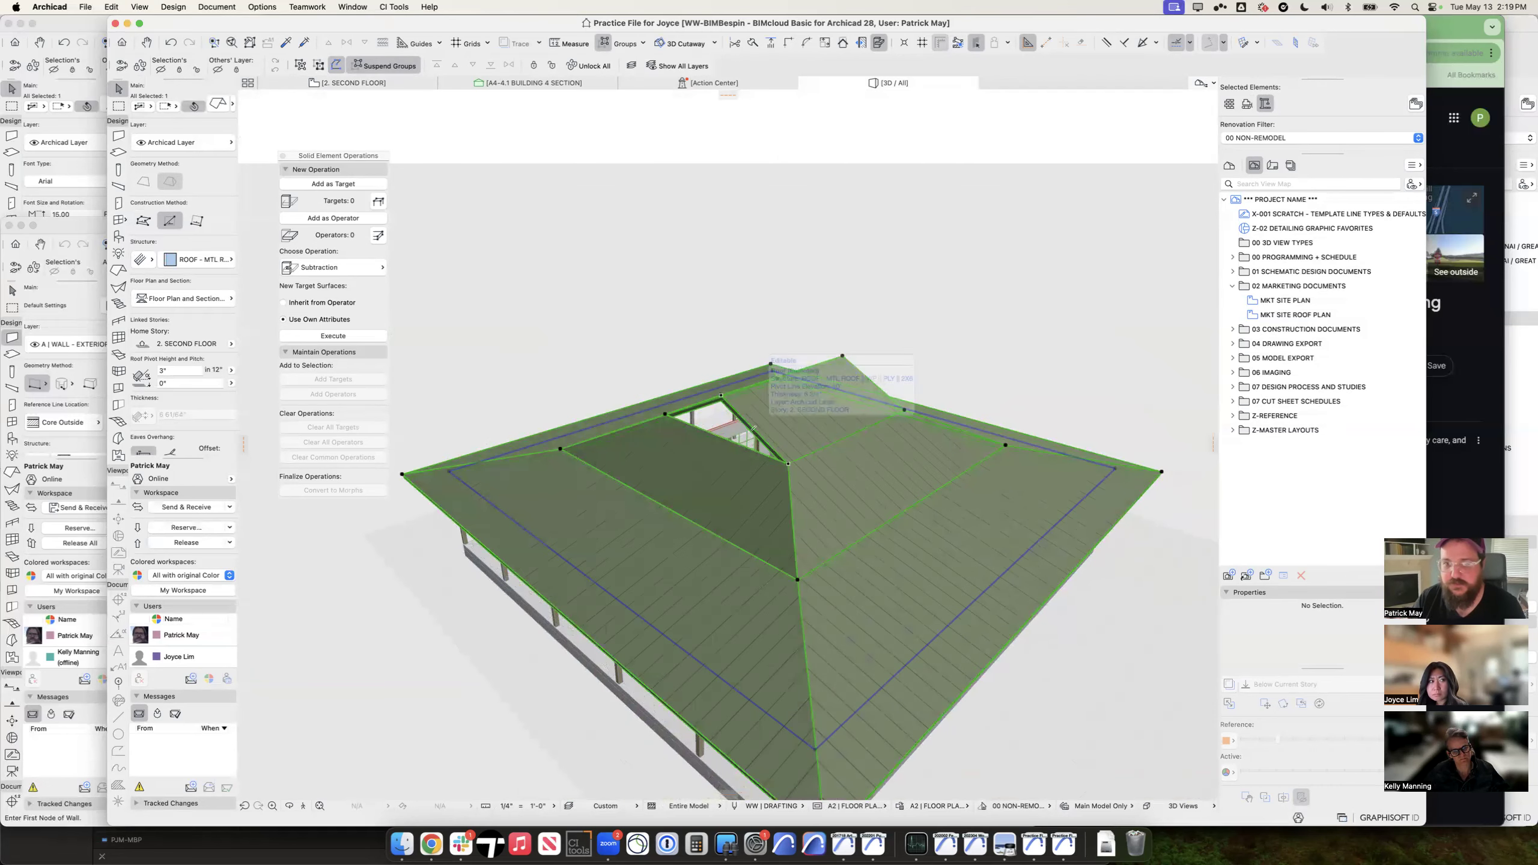
shift+middle_drag(761, 364, 774, 440)
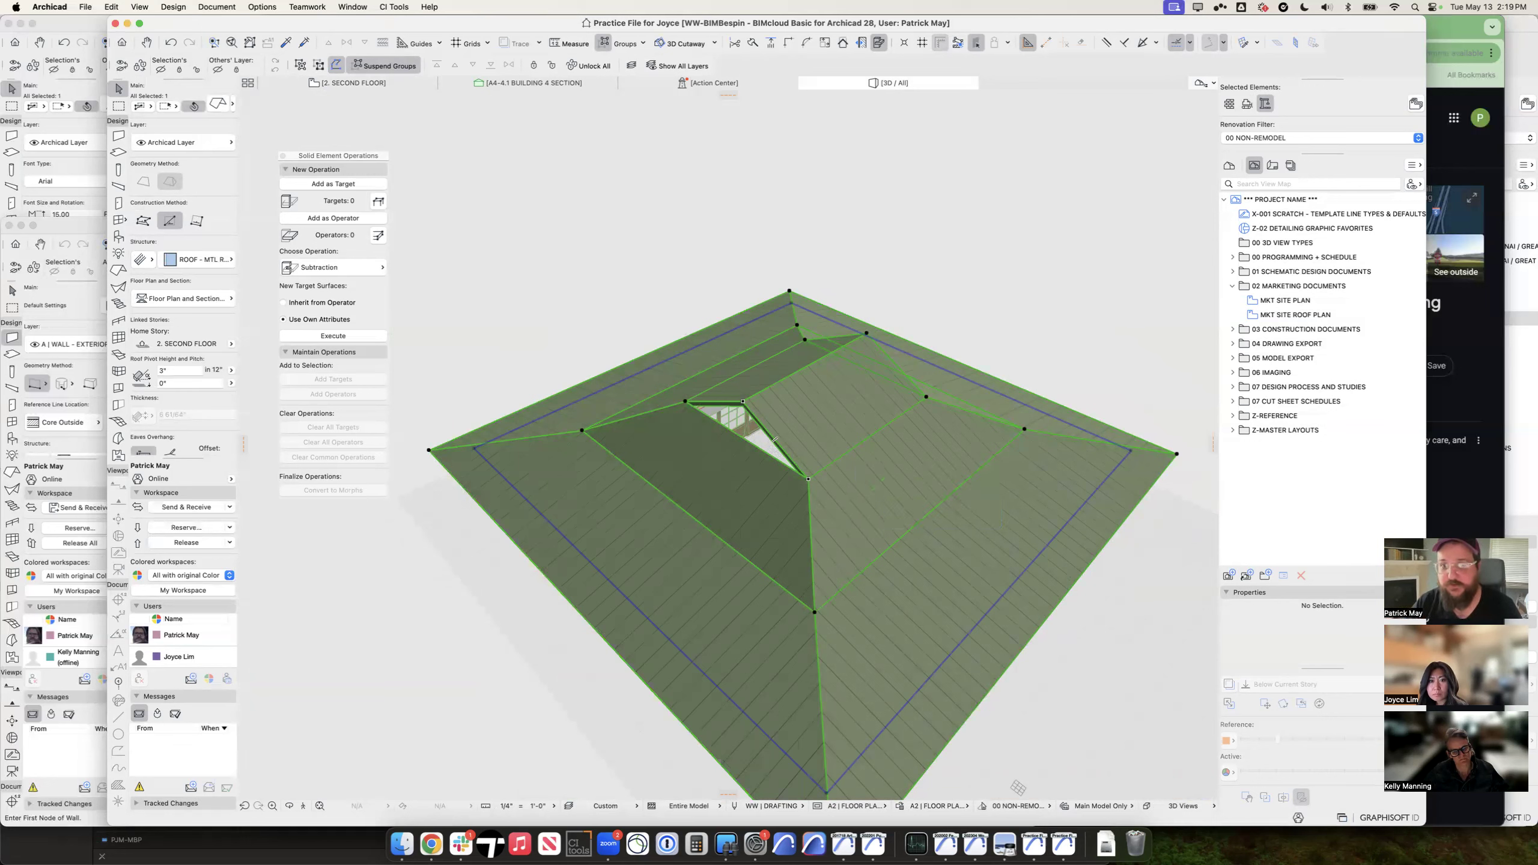
key(Escape)
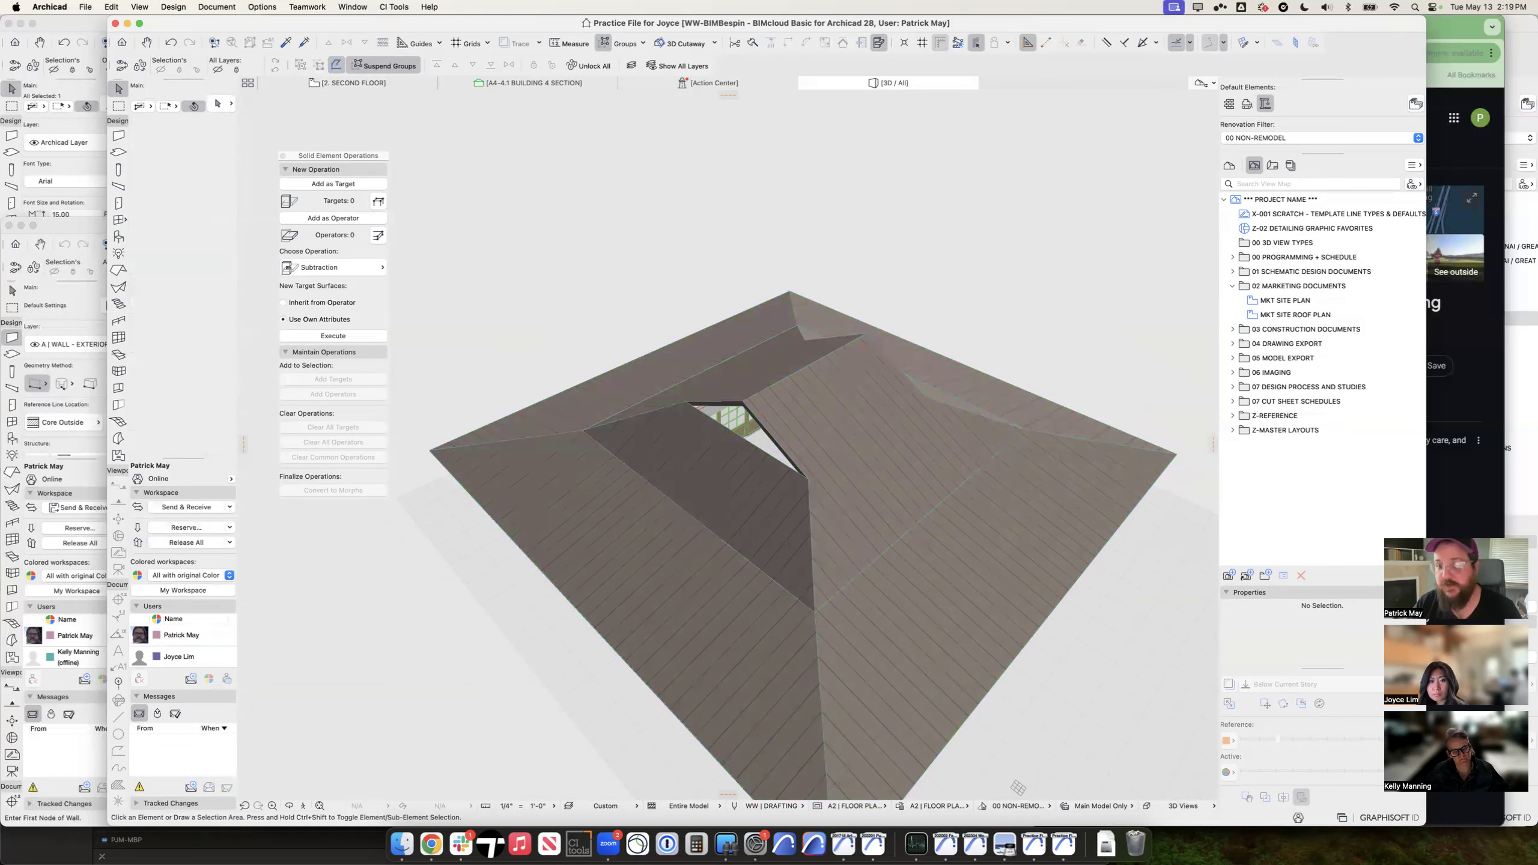
Step: Offset both gable end edges of the top roof tier outward by 1'
click(774, 440)
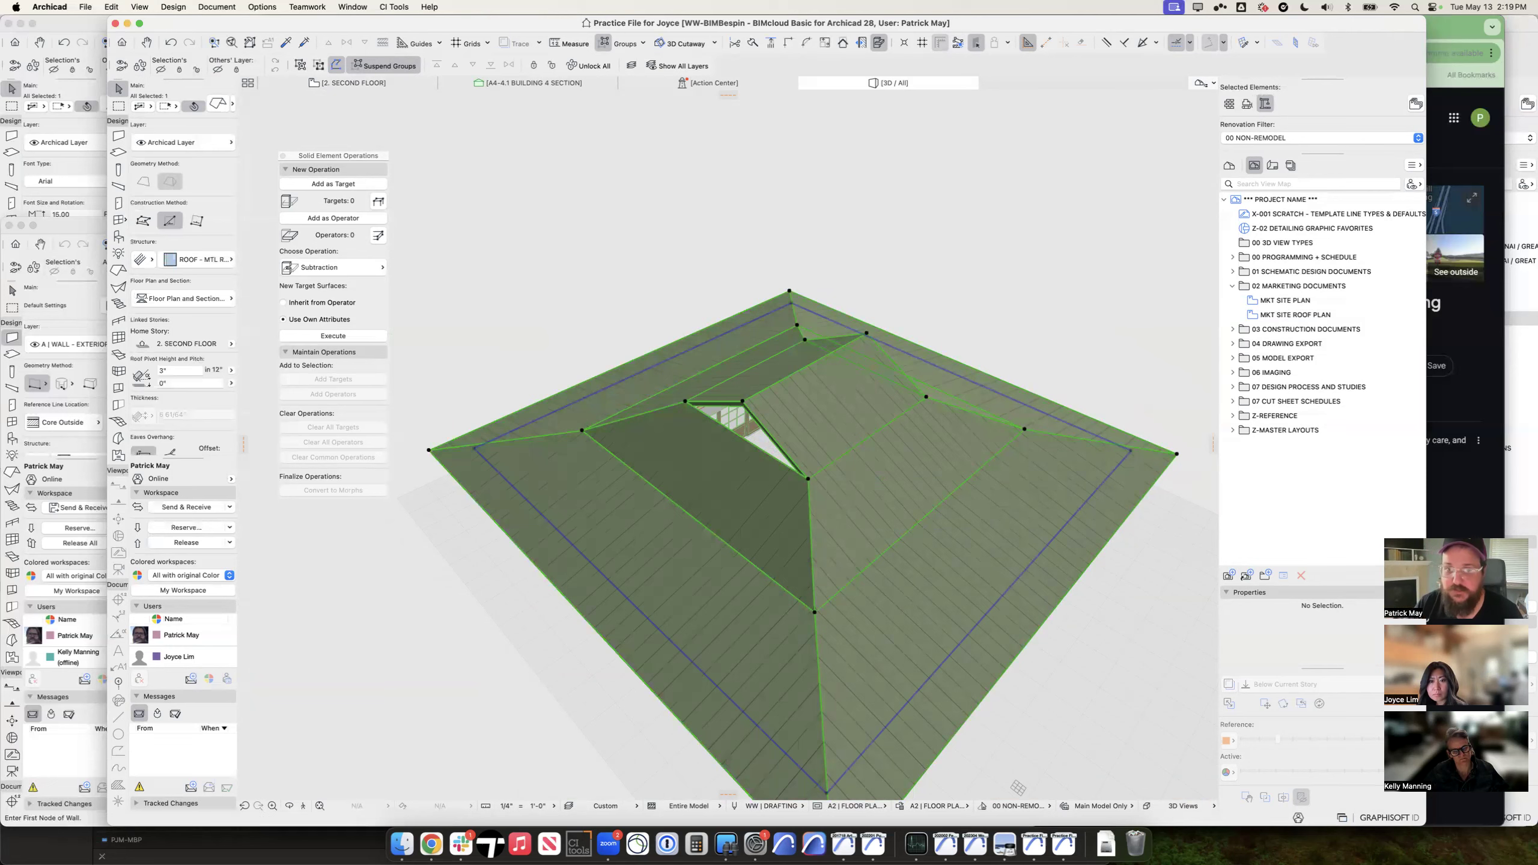
click(787, 455)
click(481, 425)
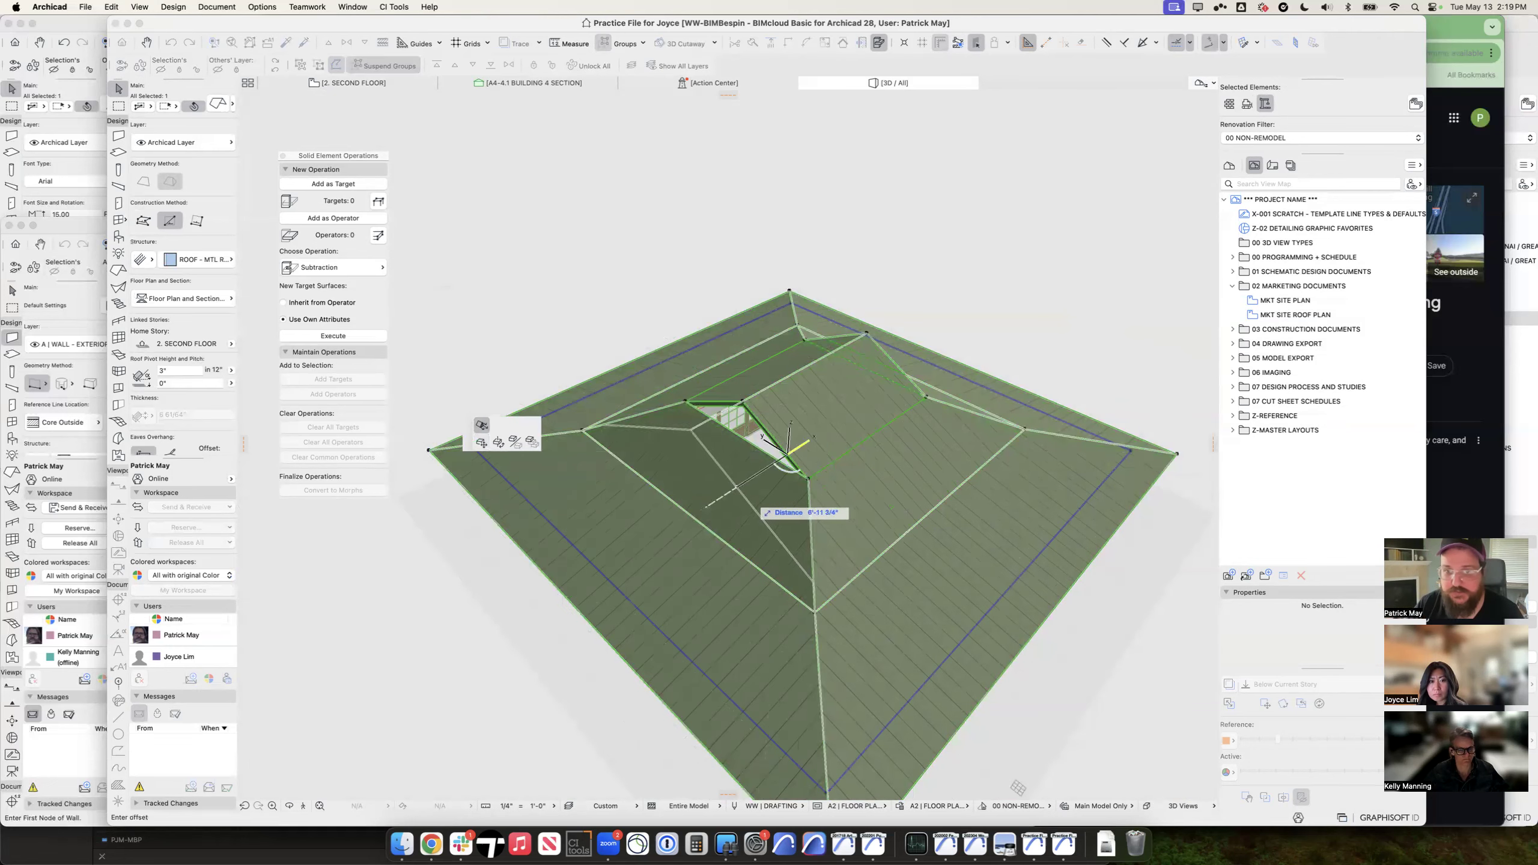
key(Return)
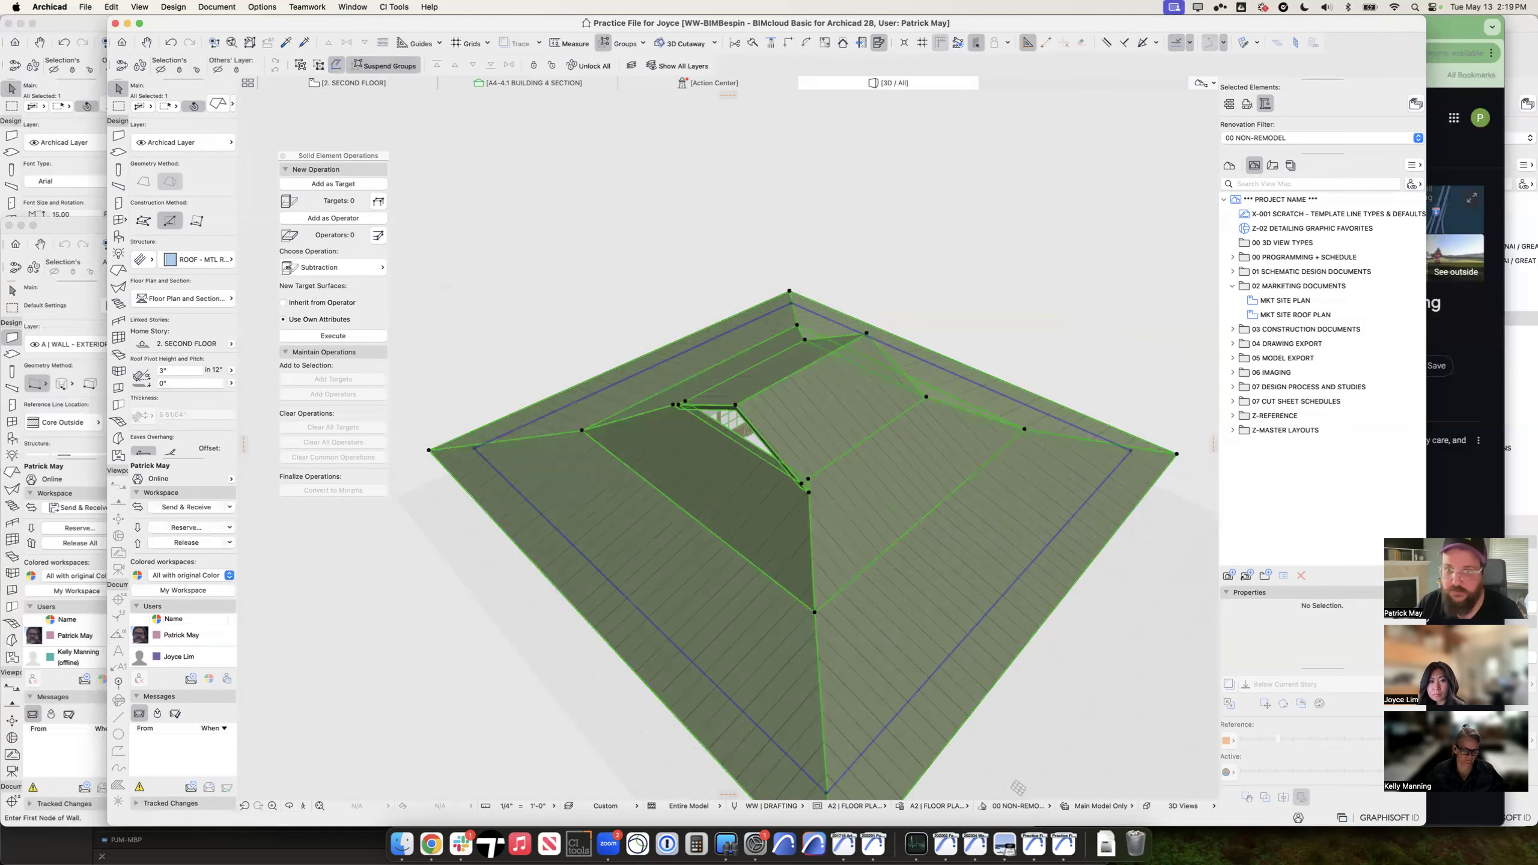
click(887, 352)
key(Return)
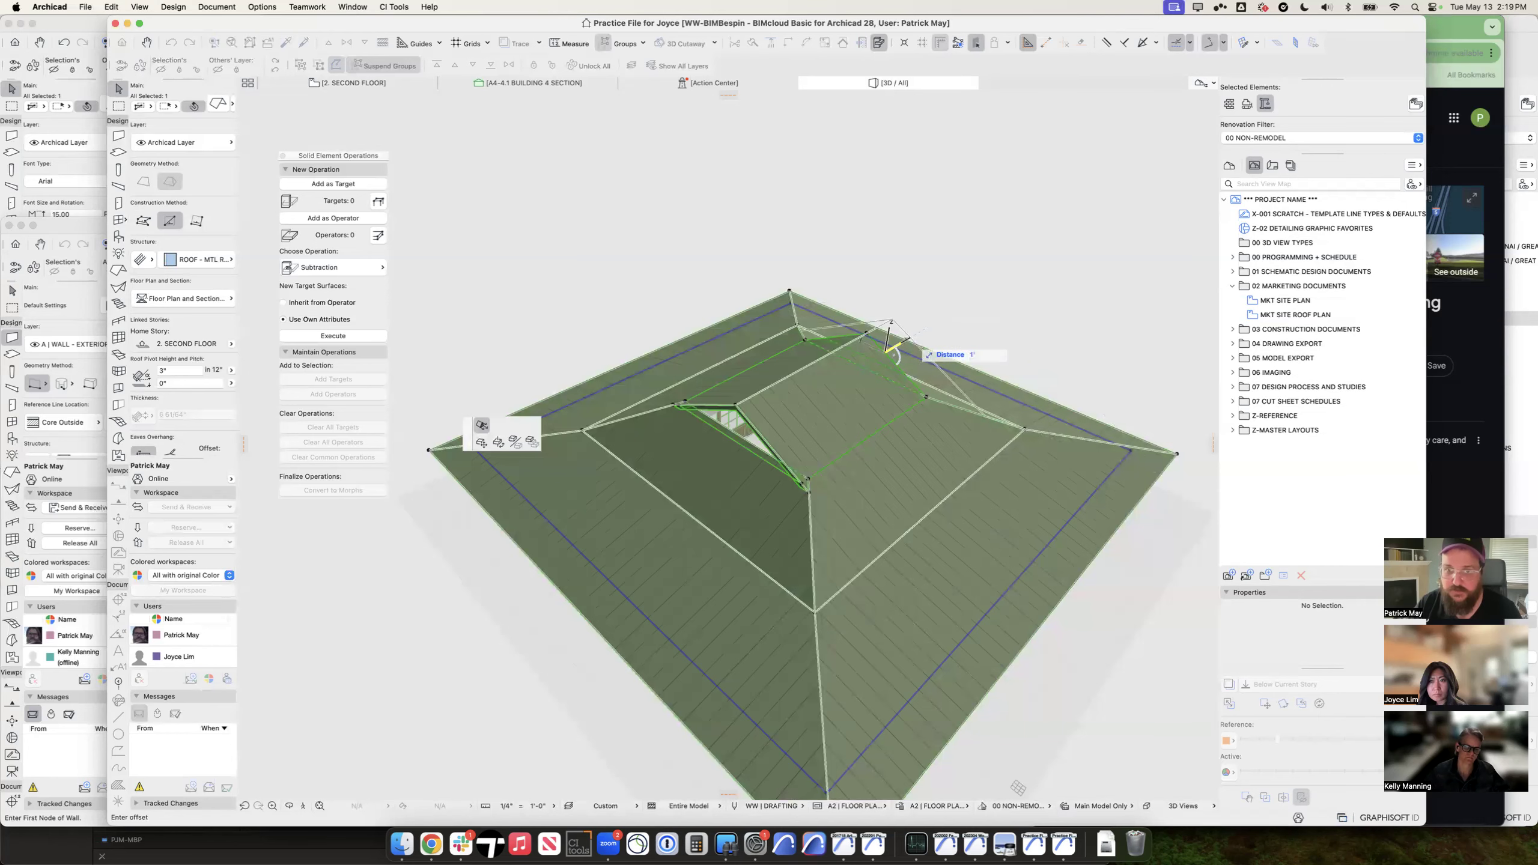
shift+middle_drag(909, 341, 1017, 195)
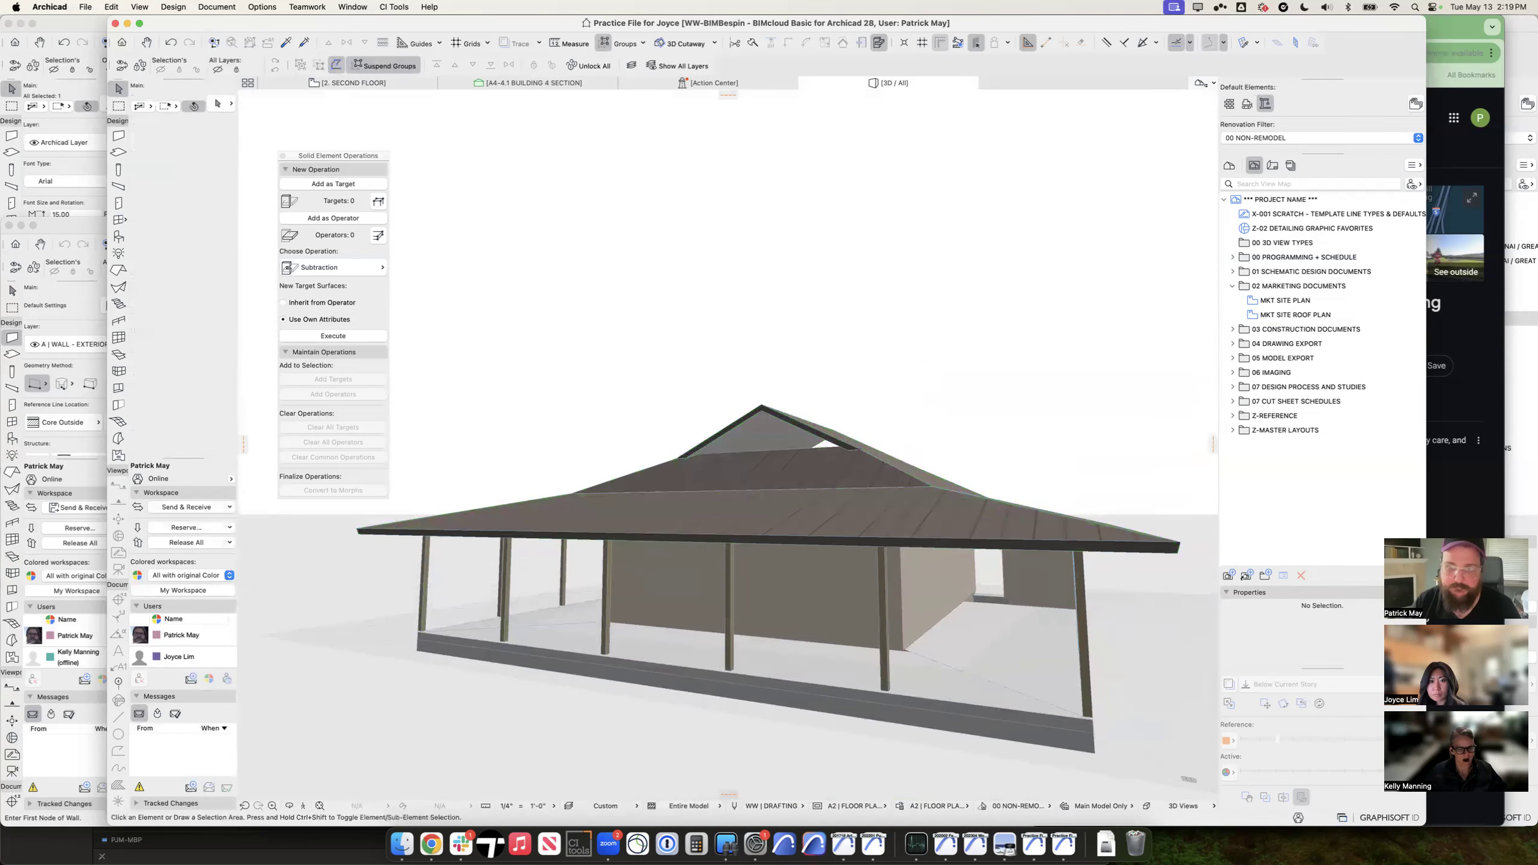
Step: On the second floor plan, draw an exterior wall just inside one gable edge, spanning the top tier between its two hip corners
key(F2)
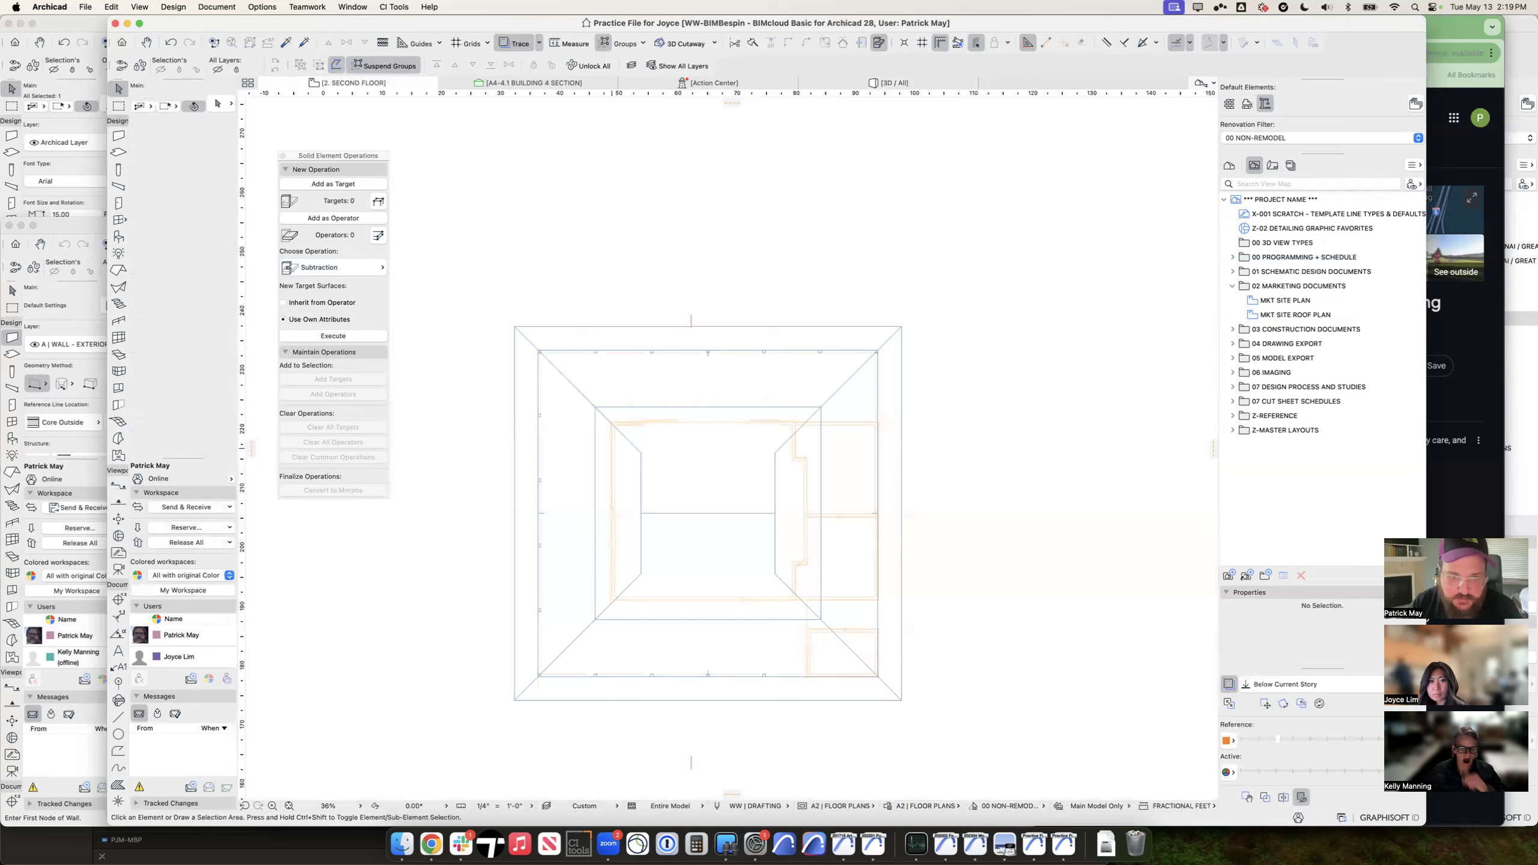
key(w)
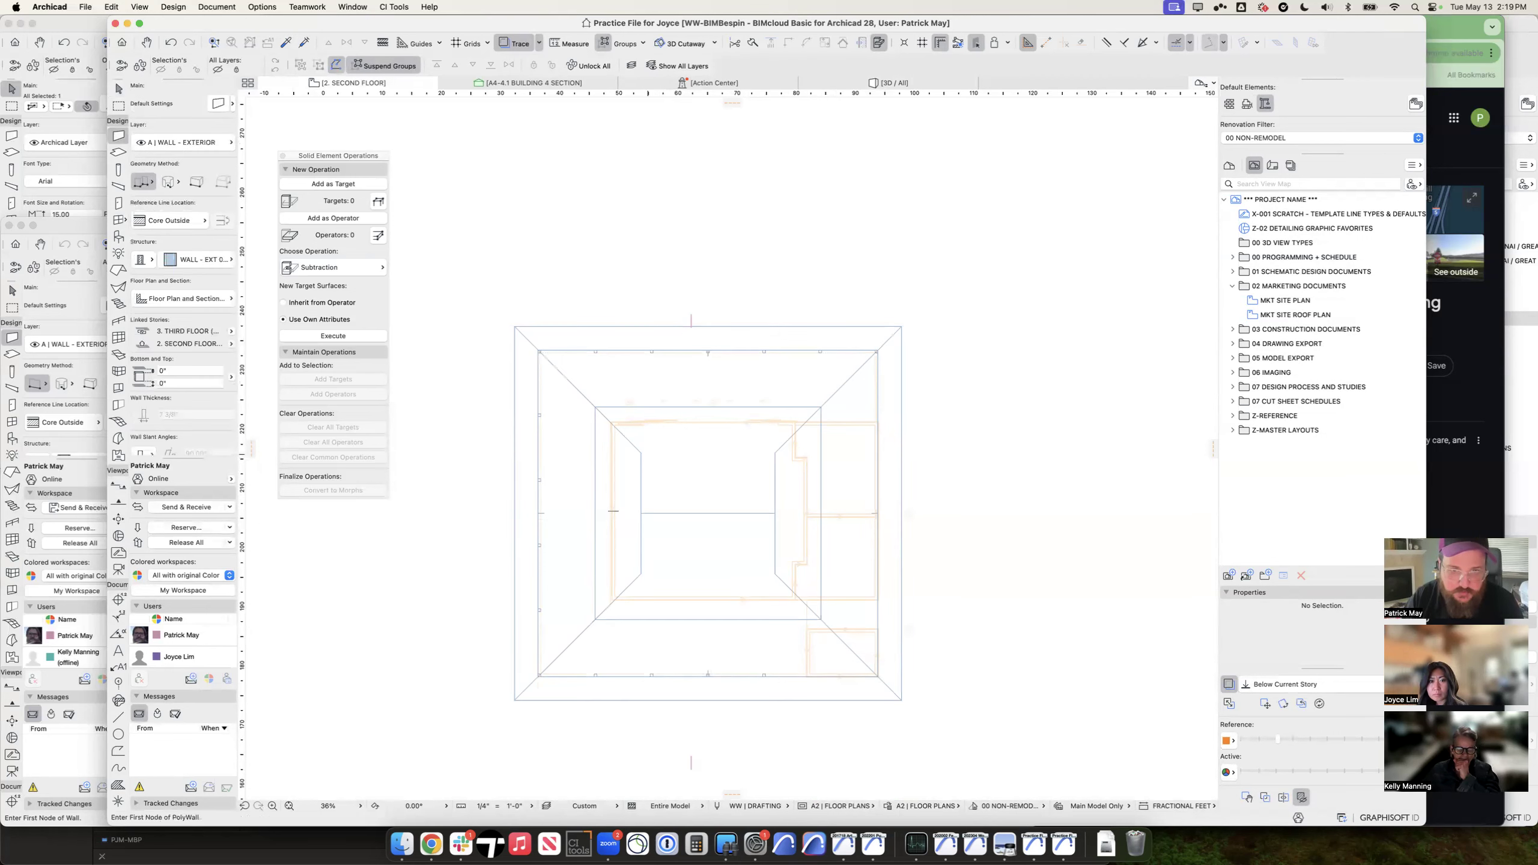
click(649, 454)
click(649, 572)
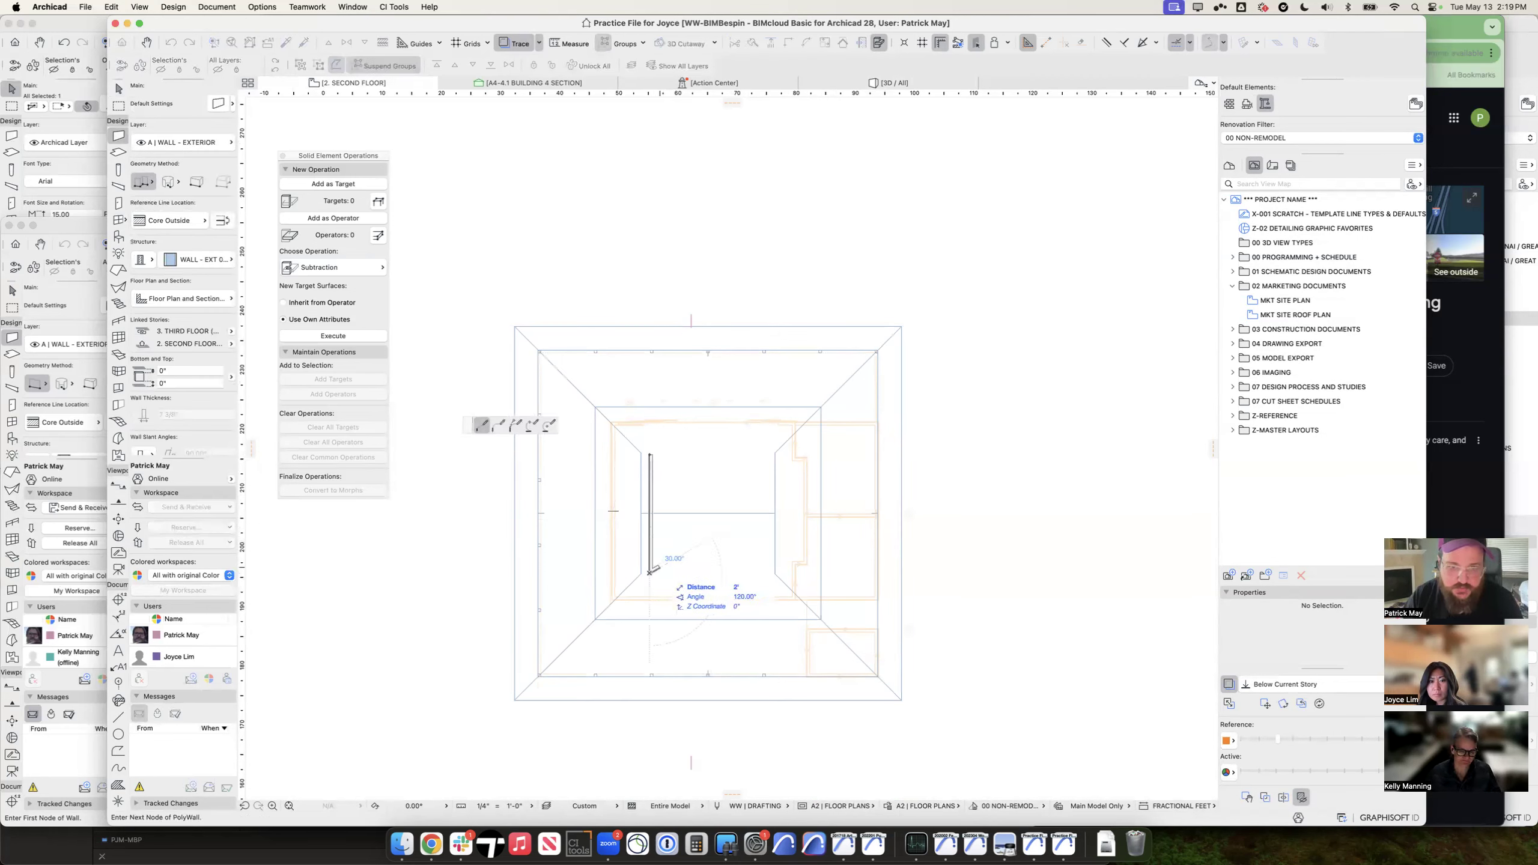
click(649, 572)
key(w)
click(649, 571)
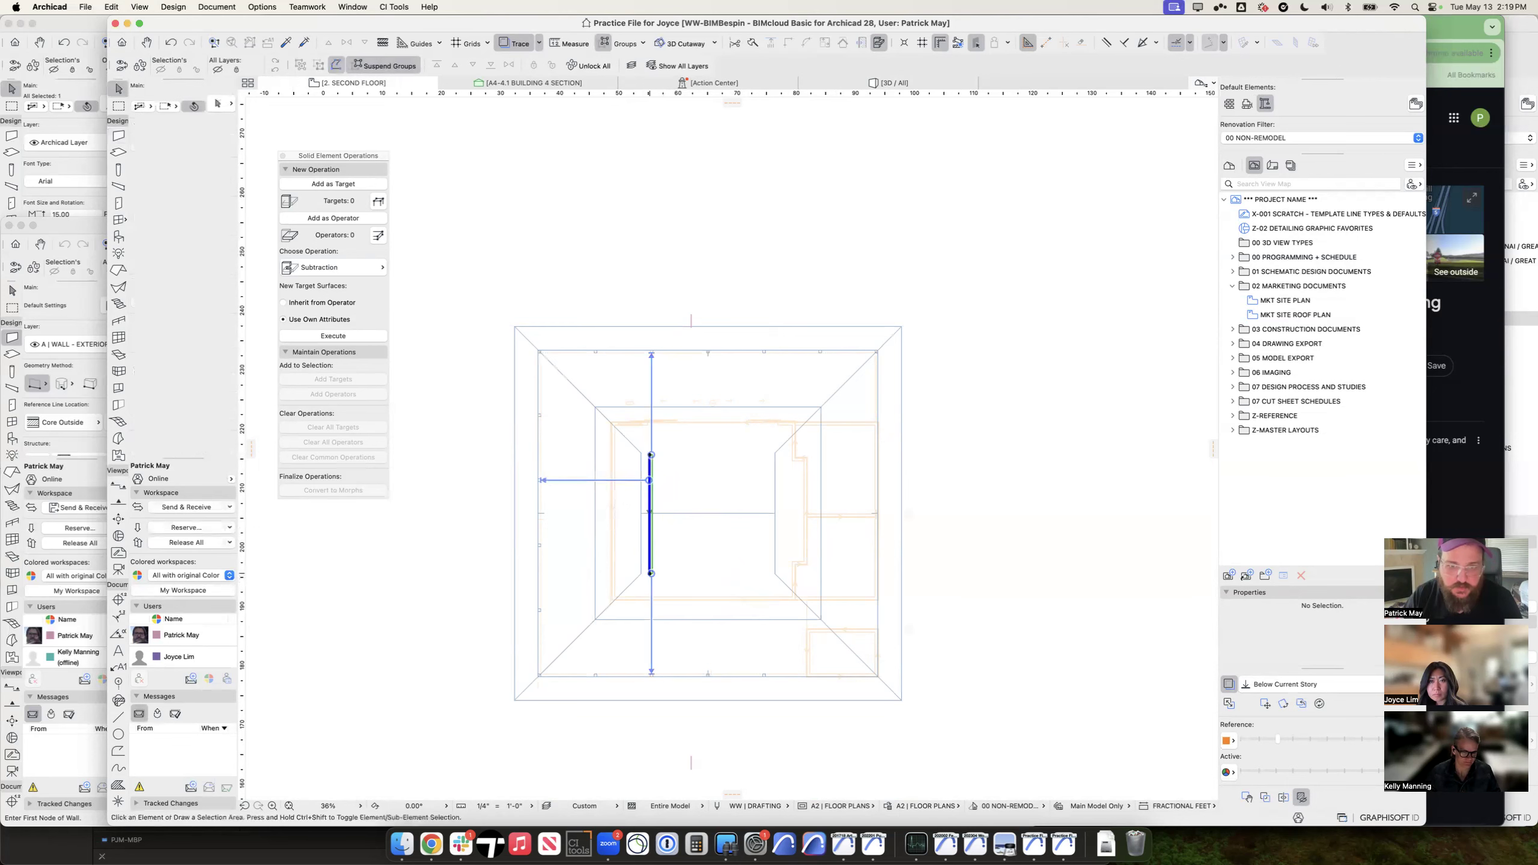
Step: Copy the gable wall along the ridge to the opposite gable end and mirror it there so it sits inside the edge
key(super+shift+d)
click(641, 513)
click(774, 513)
key(super+m)
click(775, 514)
click(774, 447)
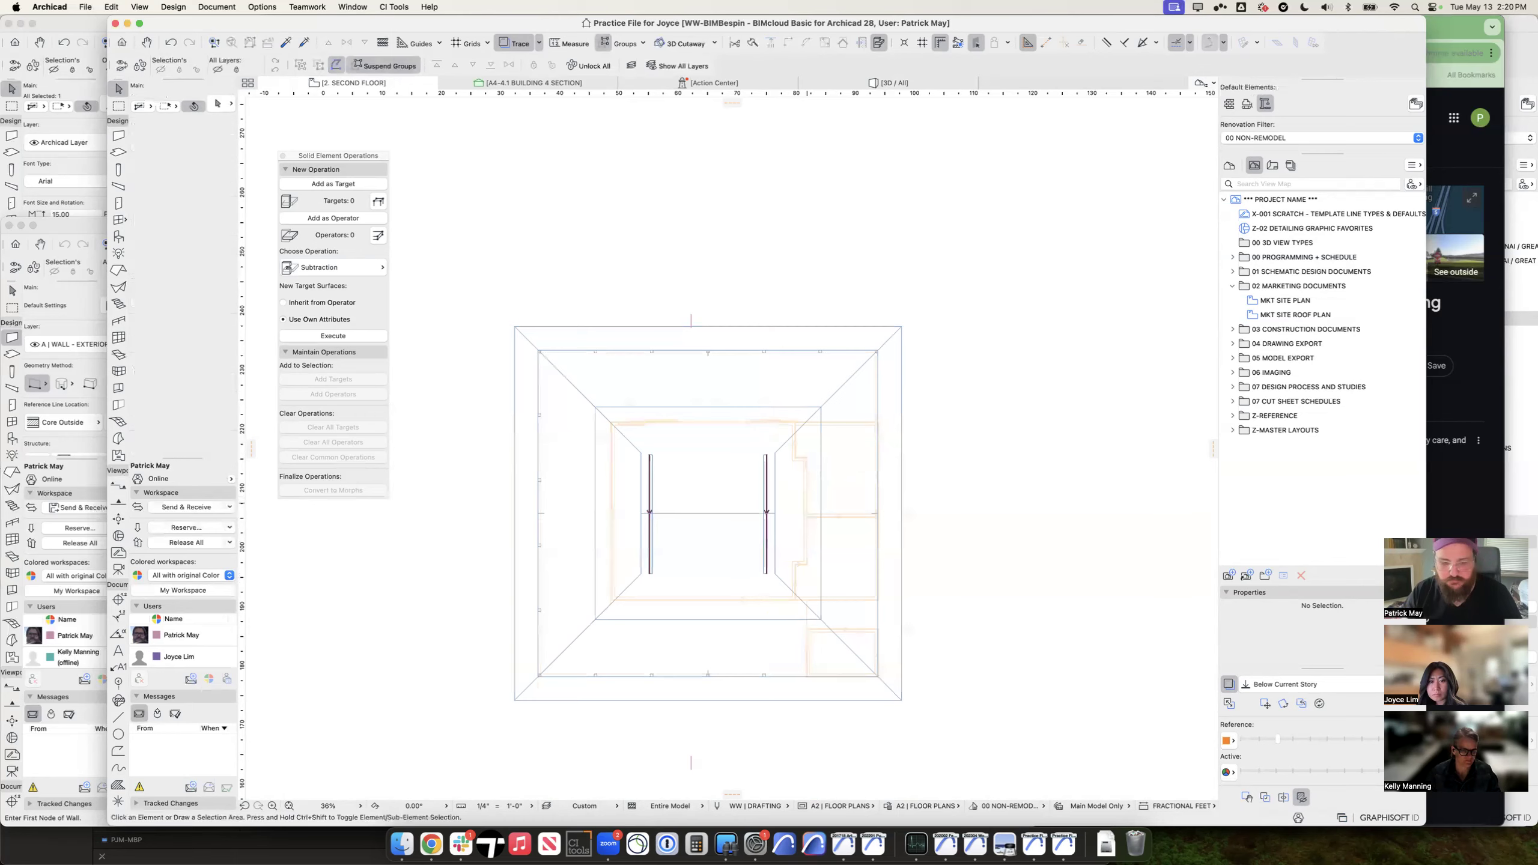
Step: In 3D, raise both gable walls vertically by 1'-4 3/16"
key(F3)
shift+middle_drag(775, 447, 745, 536)
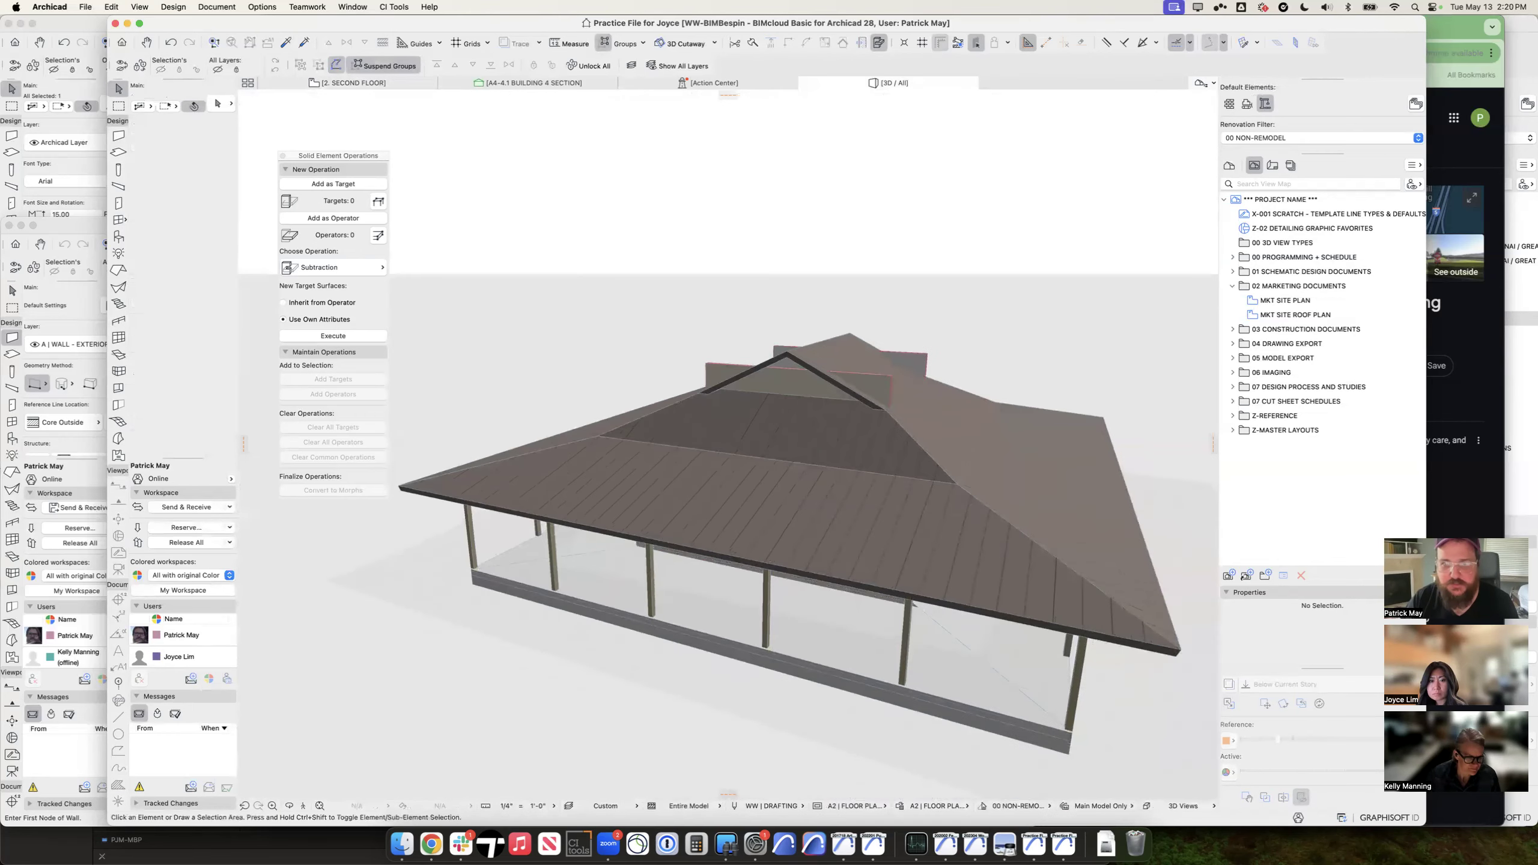
click(866, 382)
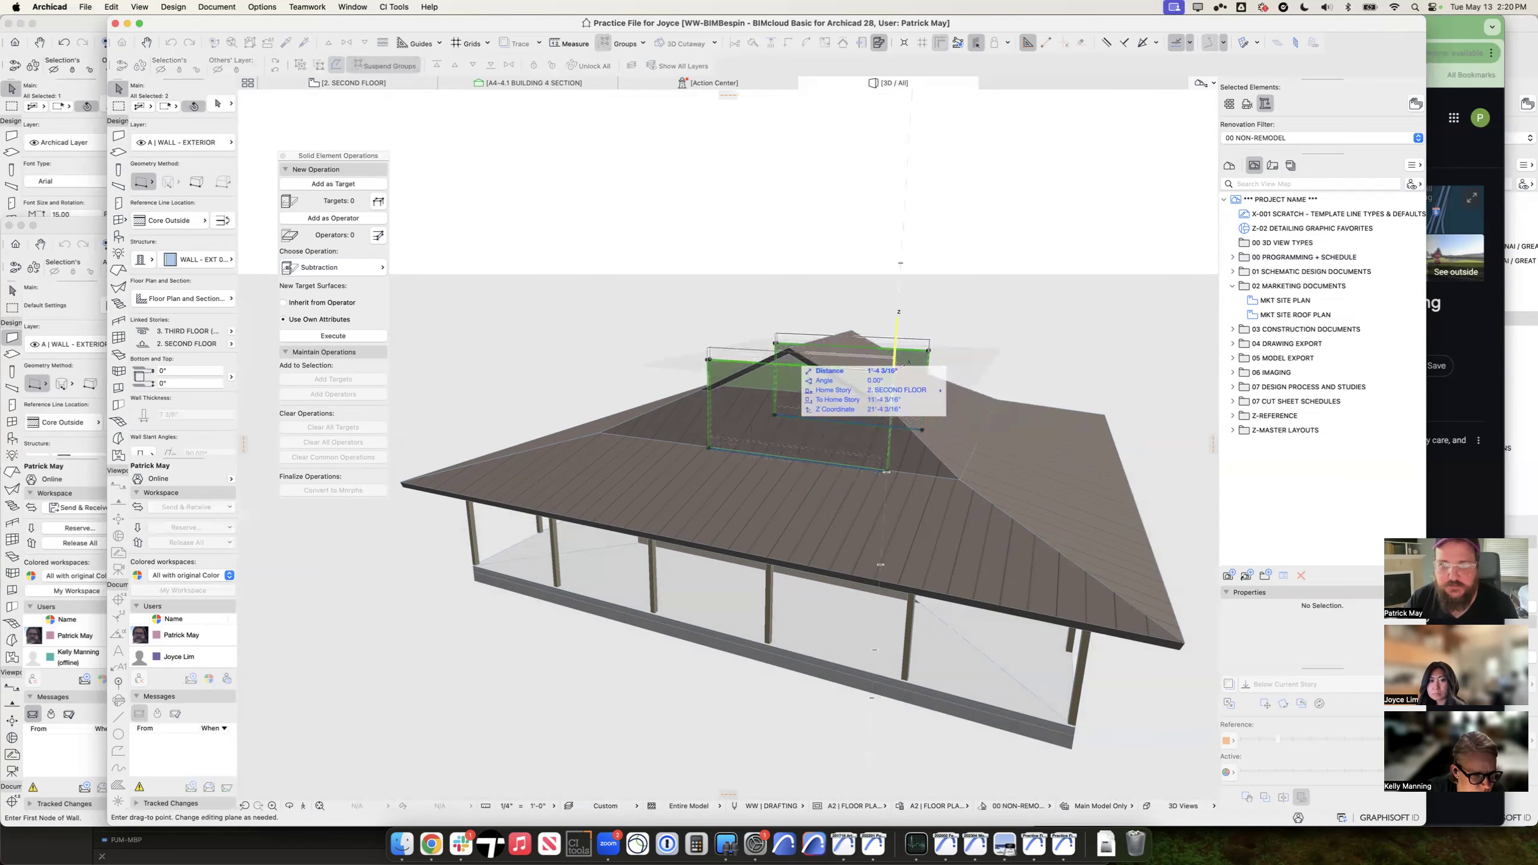
scroll(839, 358, up, 3)
shift+middle_drag(839, 357, 678, 460)
key(Escape)
Step: Set the two gable walls as the targets of a solid element operation
click(678, 479)
key(Escape)
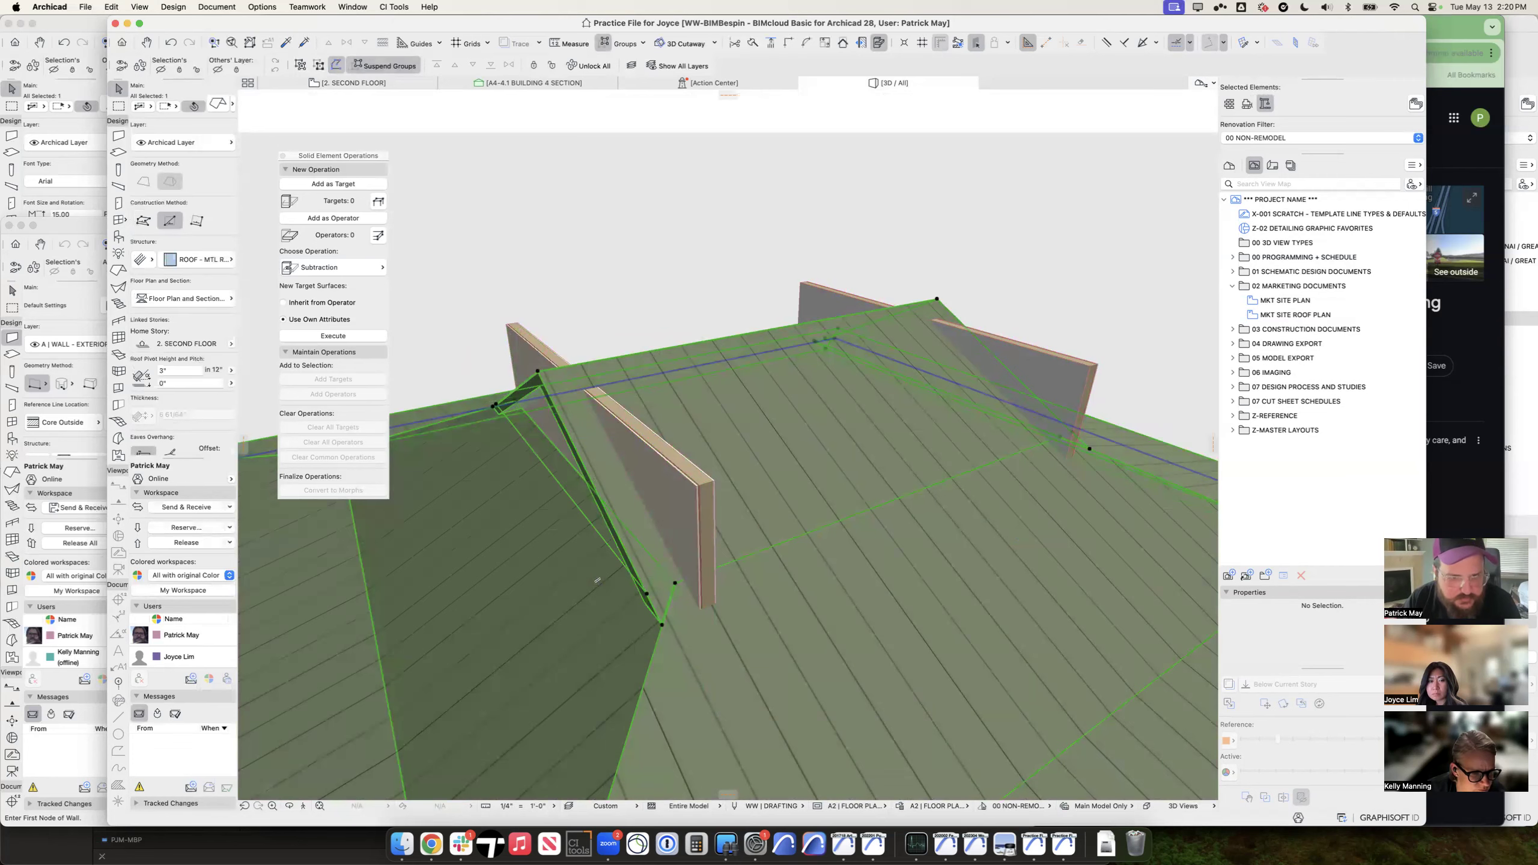
click(678, 485)
shift+click(1029, 388)
click(333, 185)
Step: Add the main roof as operator, trim the gable walls using Subtraction with upwards extrusion, and clear the selection
click(597, 580)
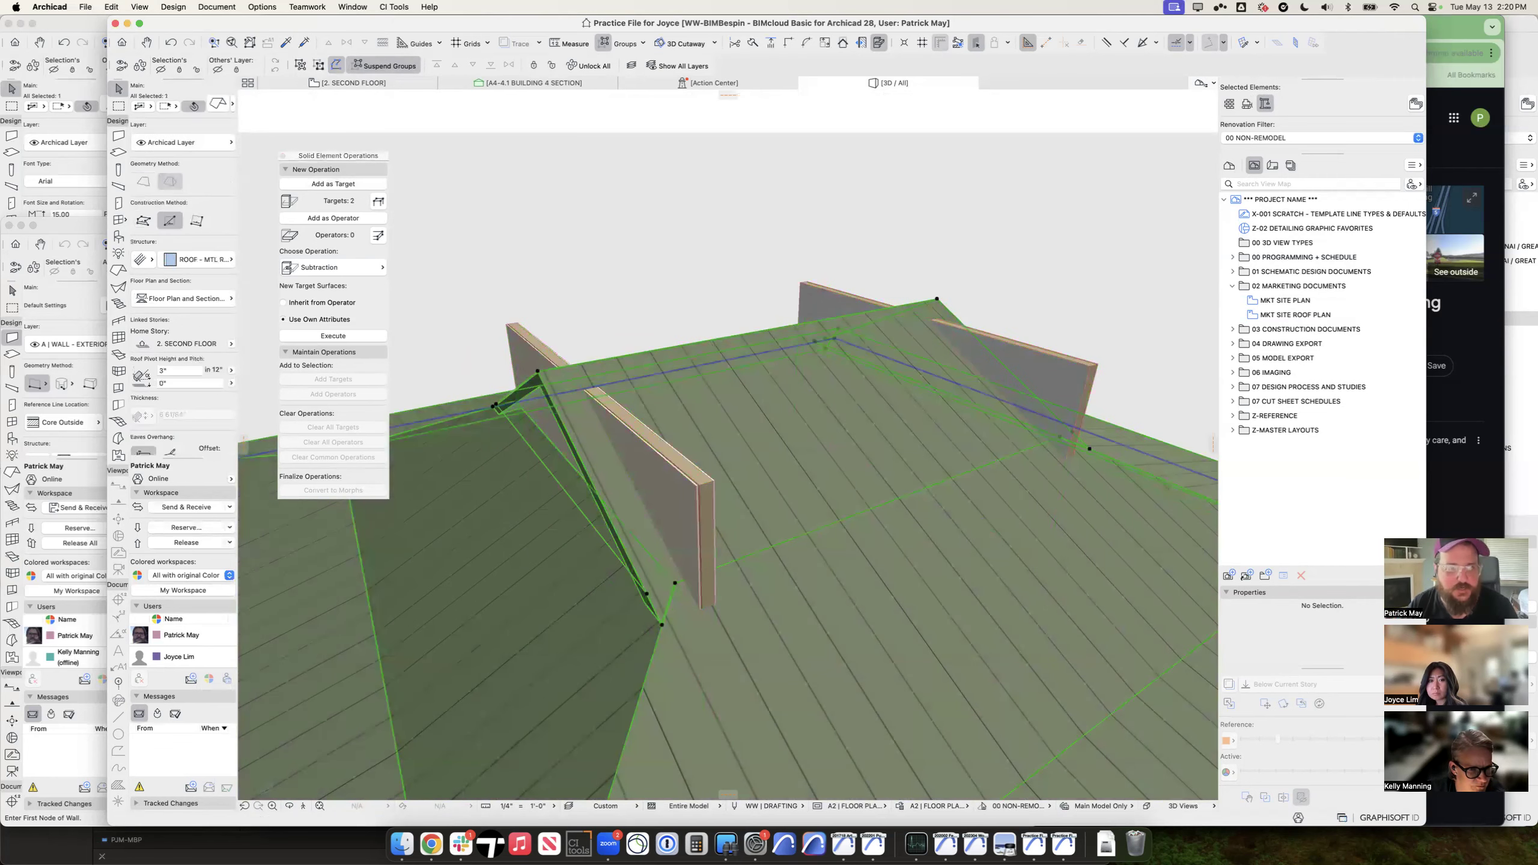
click(333, 217)
click(332, 267)
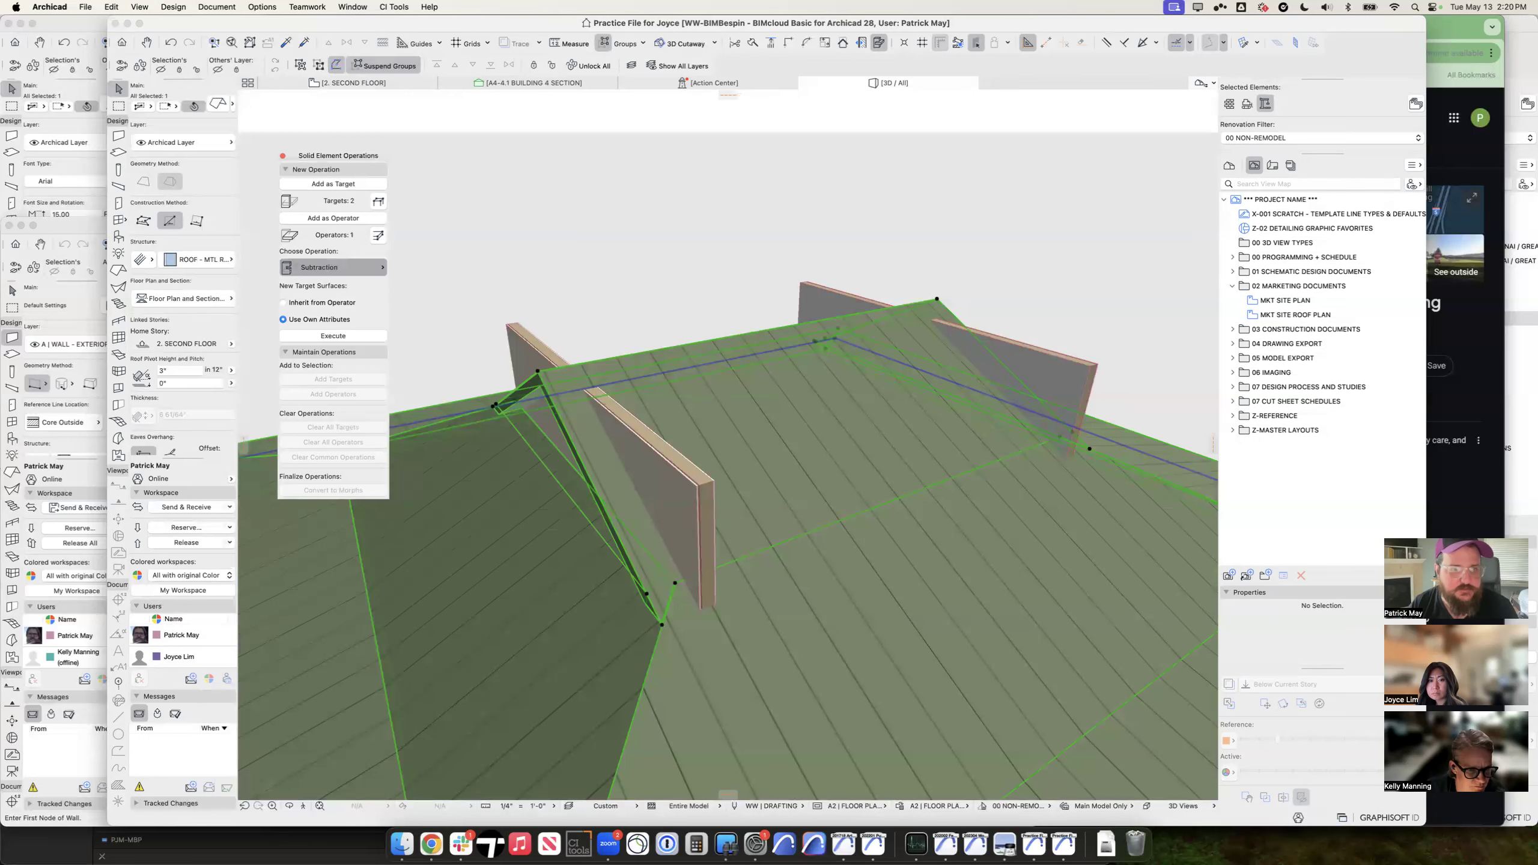
click(460, 328)
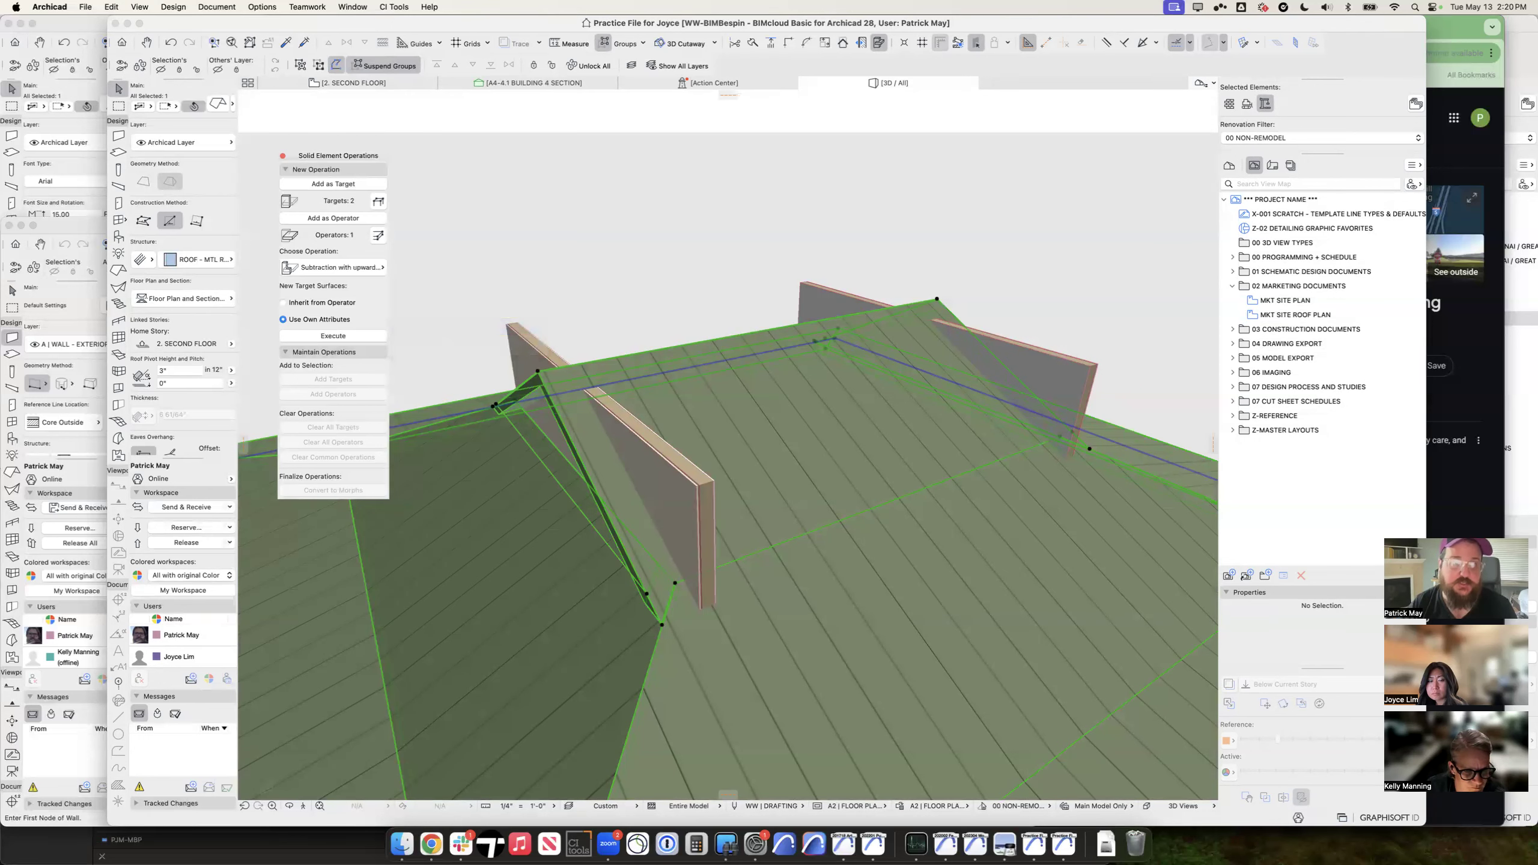
click(333, 336)
click(855, 582)
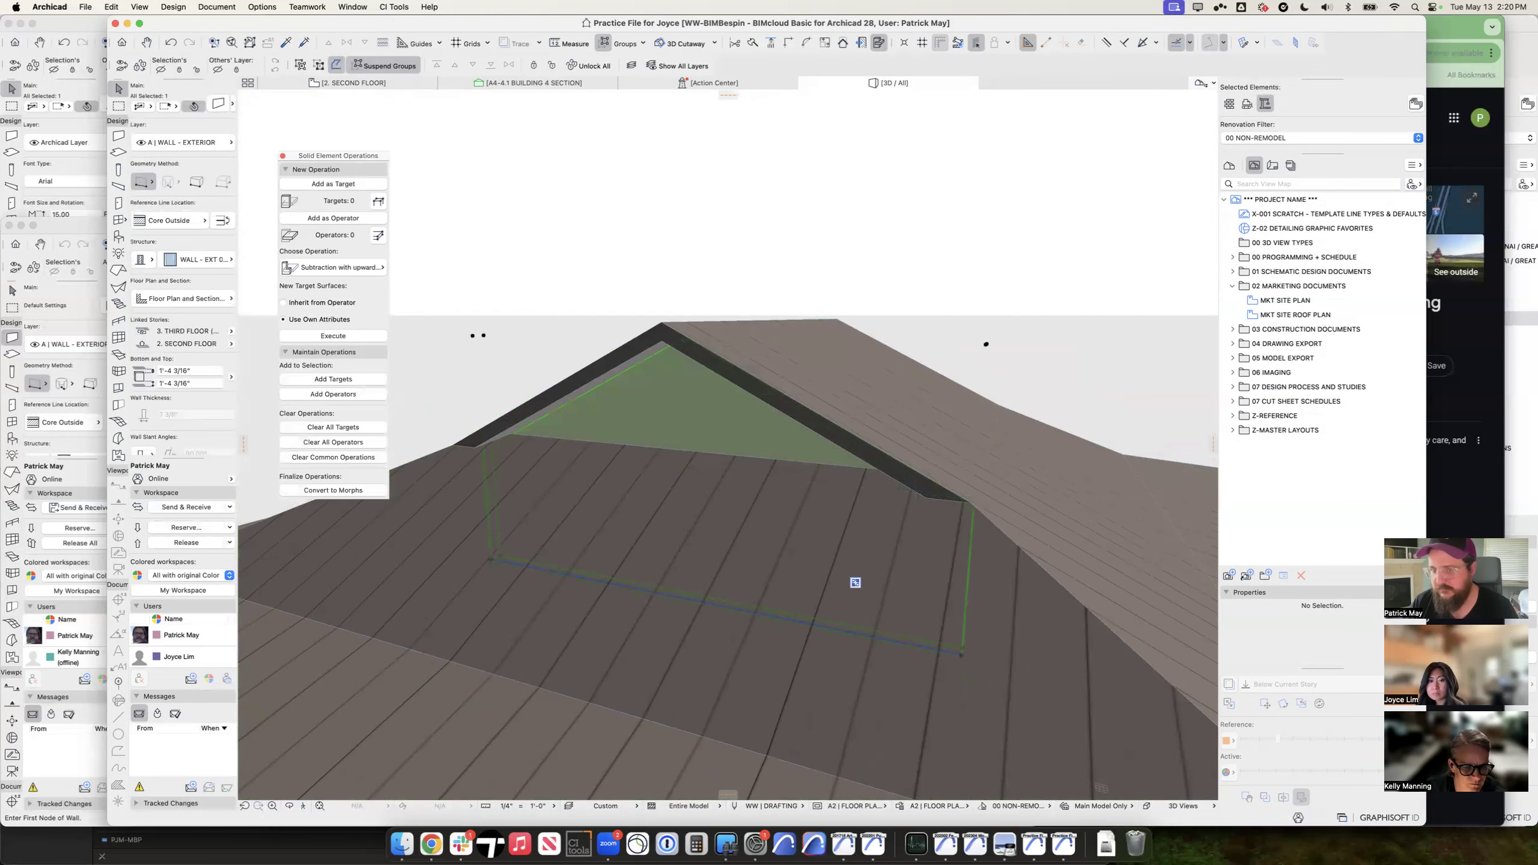
scroll(872, 424, down, 6)
shift+middle_drag(871, 424, 636, 533)
key(Escape)
click(993, 684)
key(Escape)
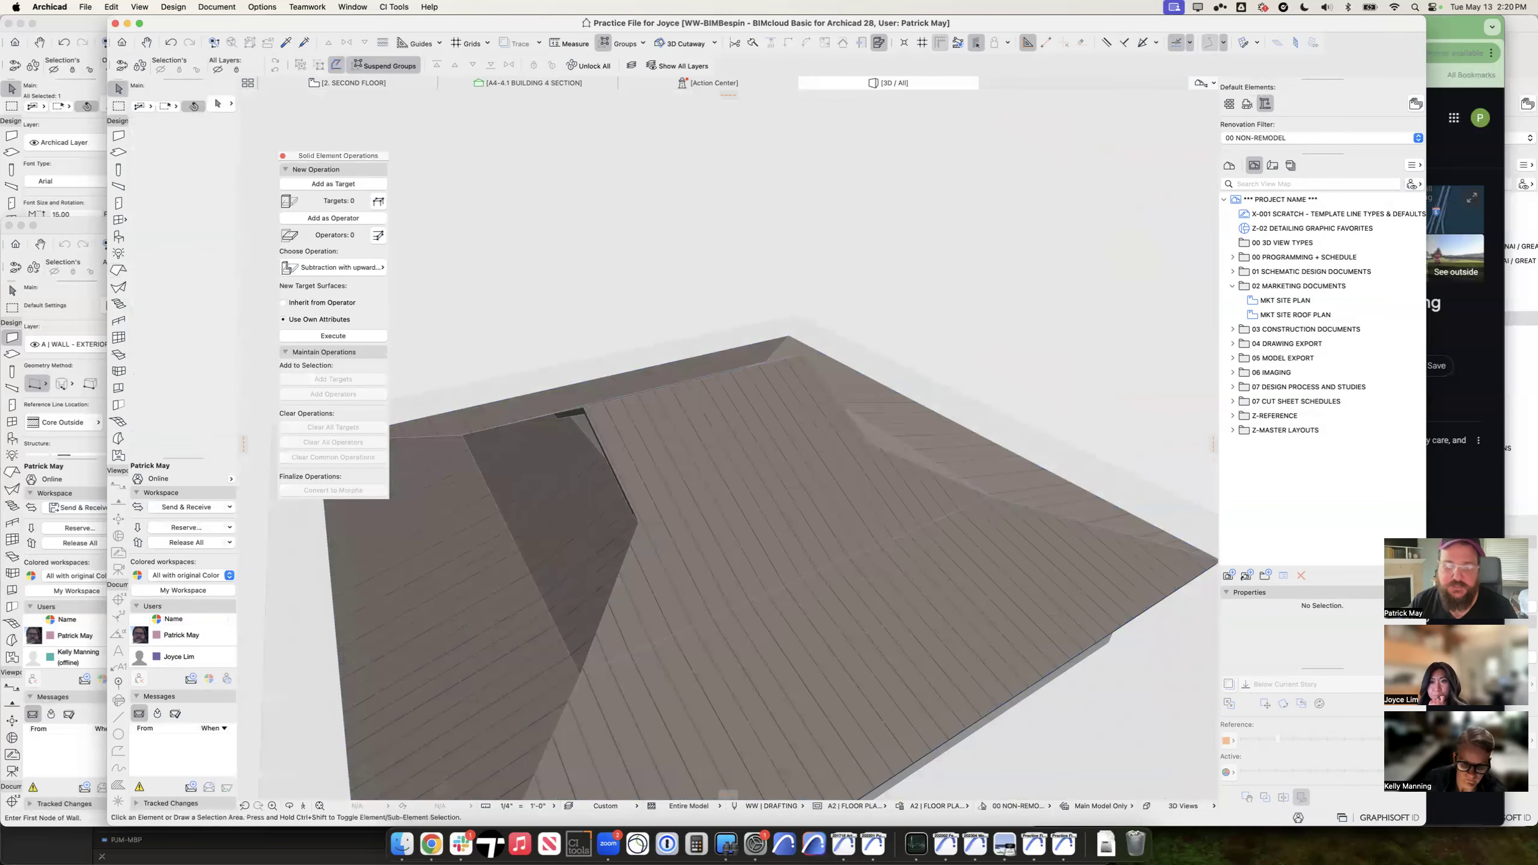
Step: On the second floor plan, draw a rectangular single-plane roof pivoting on the ridge between the gable walls, about 14'-11" by 17'-11"
key(F2)
alt+click(705, 383)
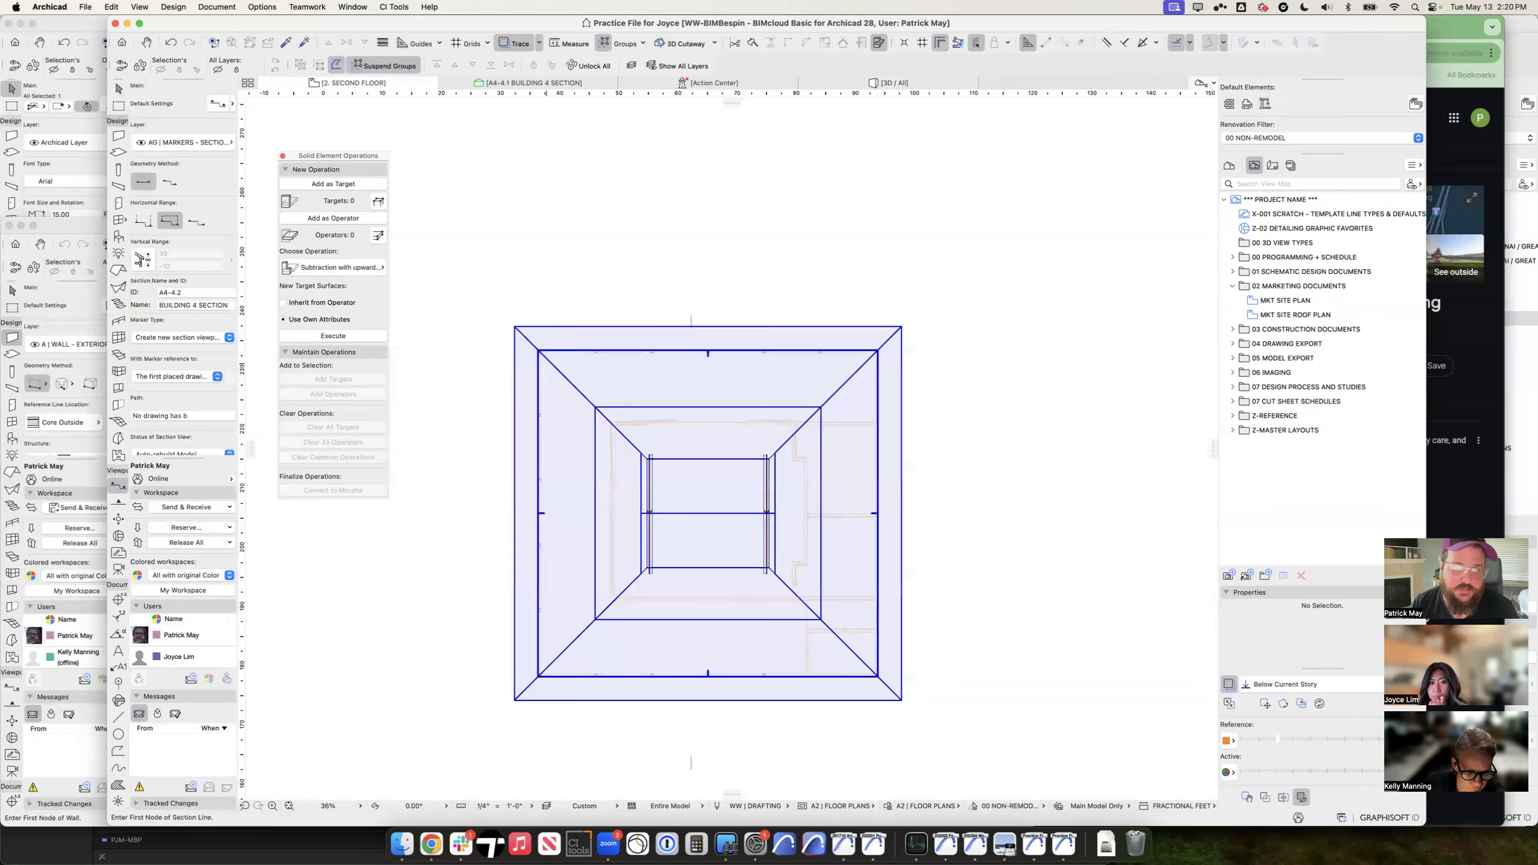
click(143, 182)
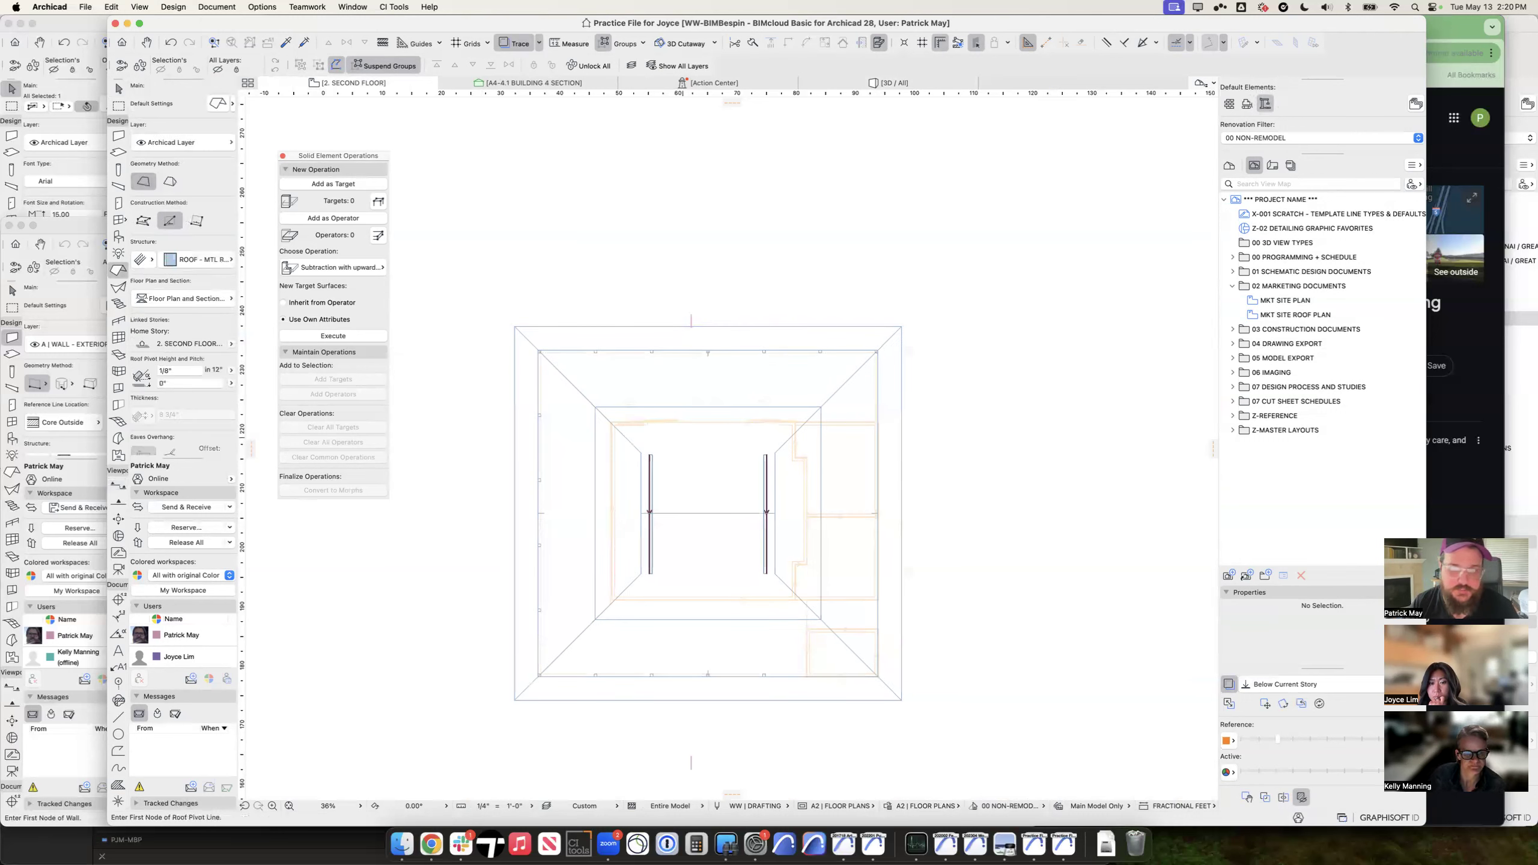
click(665, 513)
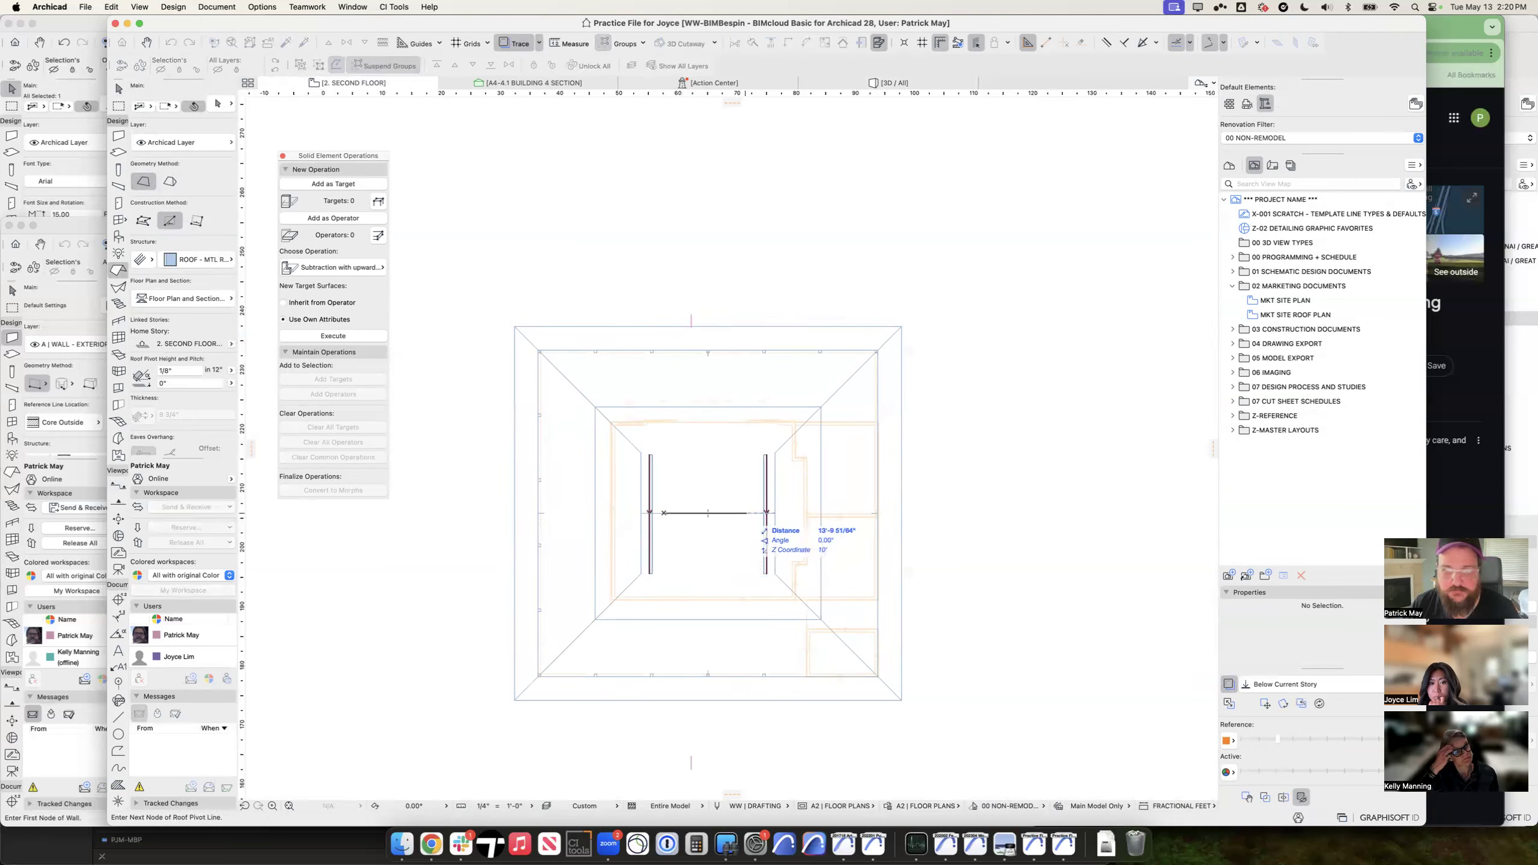
click(766, 513)
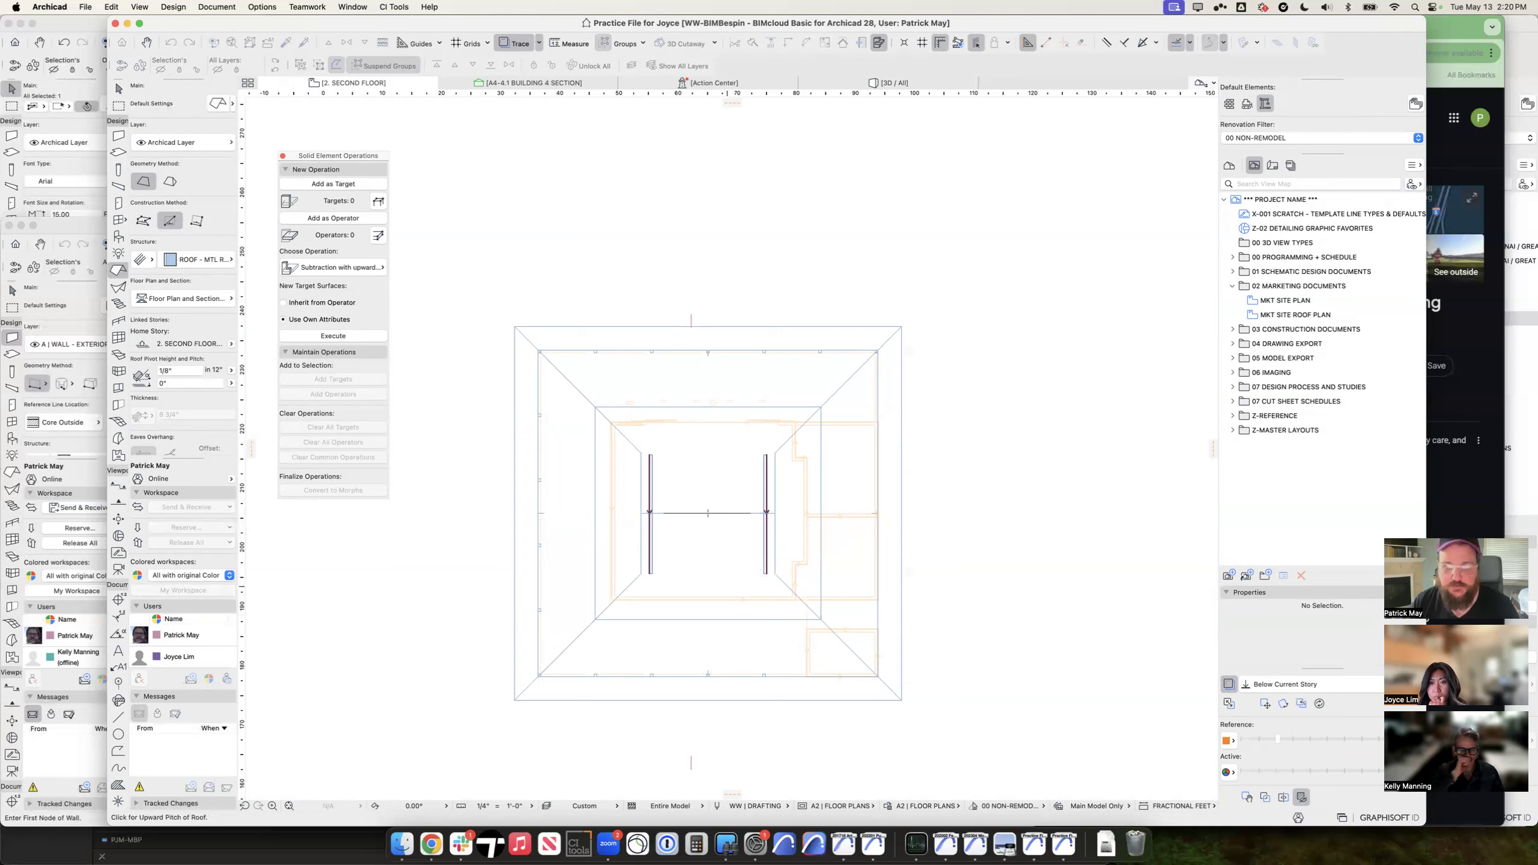
click(665, 513)
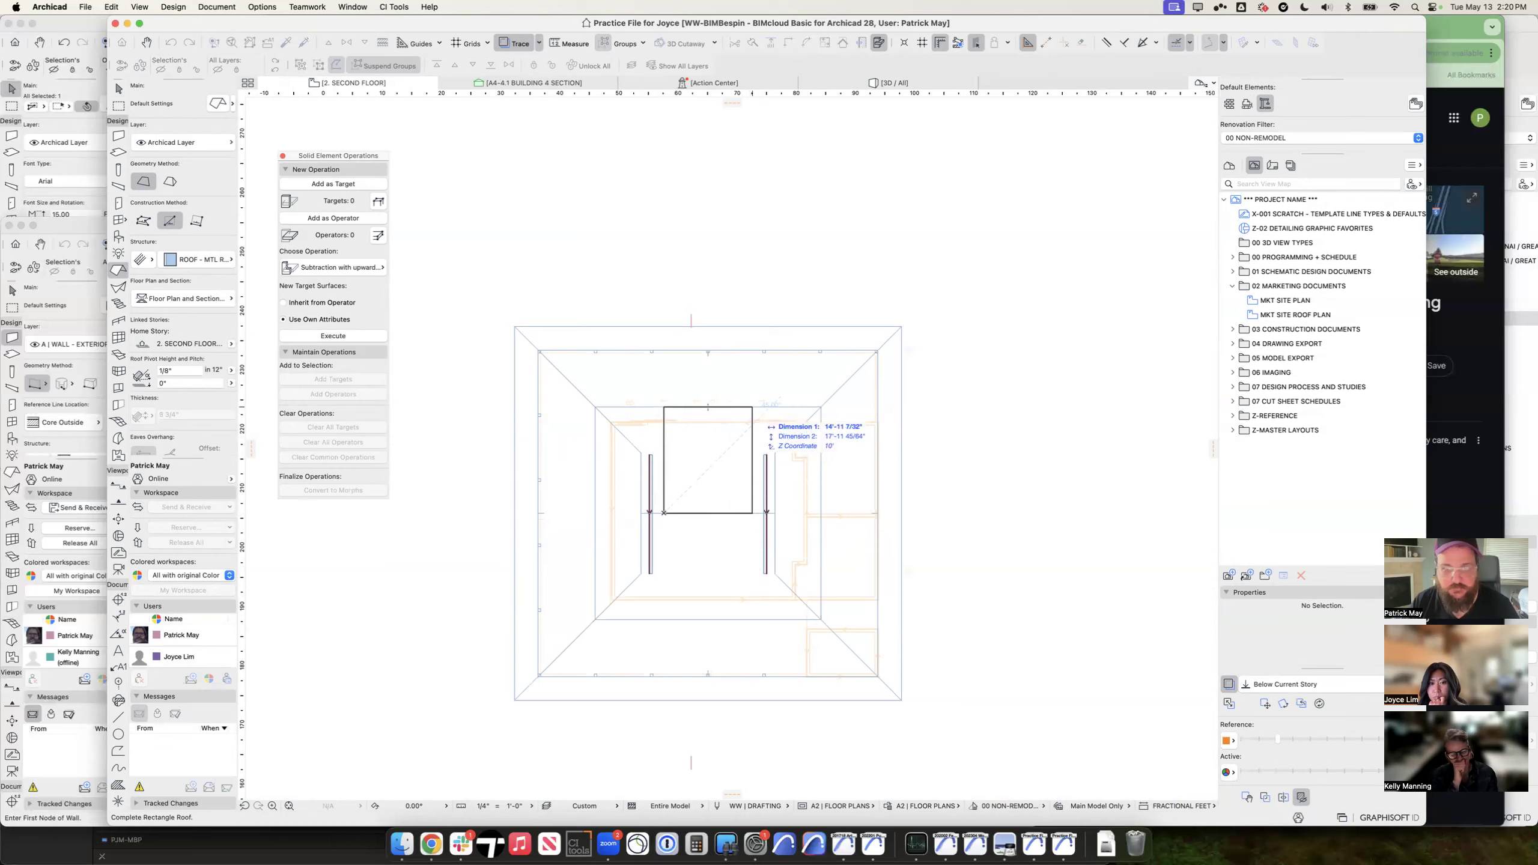
click(752, 407)
Step: Show only the roofs in the 3D view and clear the selection
key(F3)
shift+middle_drag(714, 448, 878, 445)
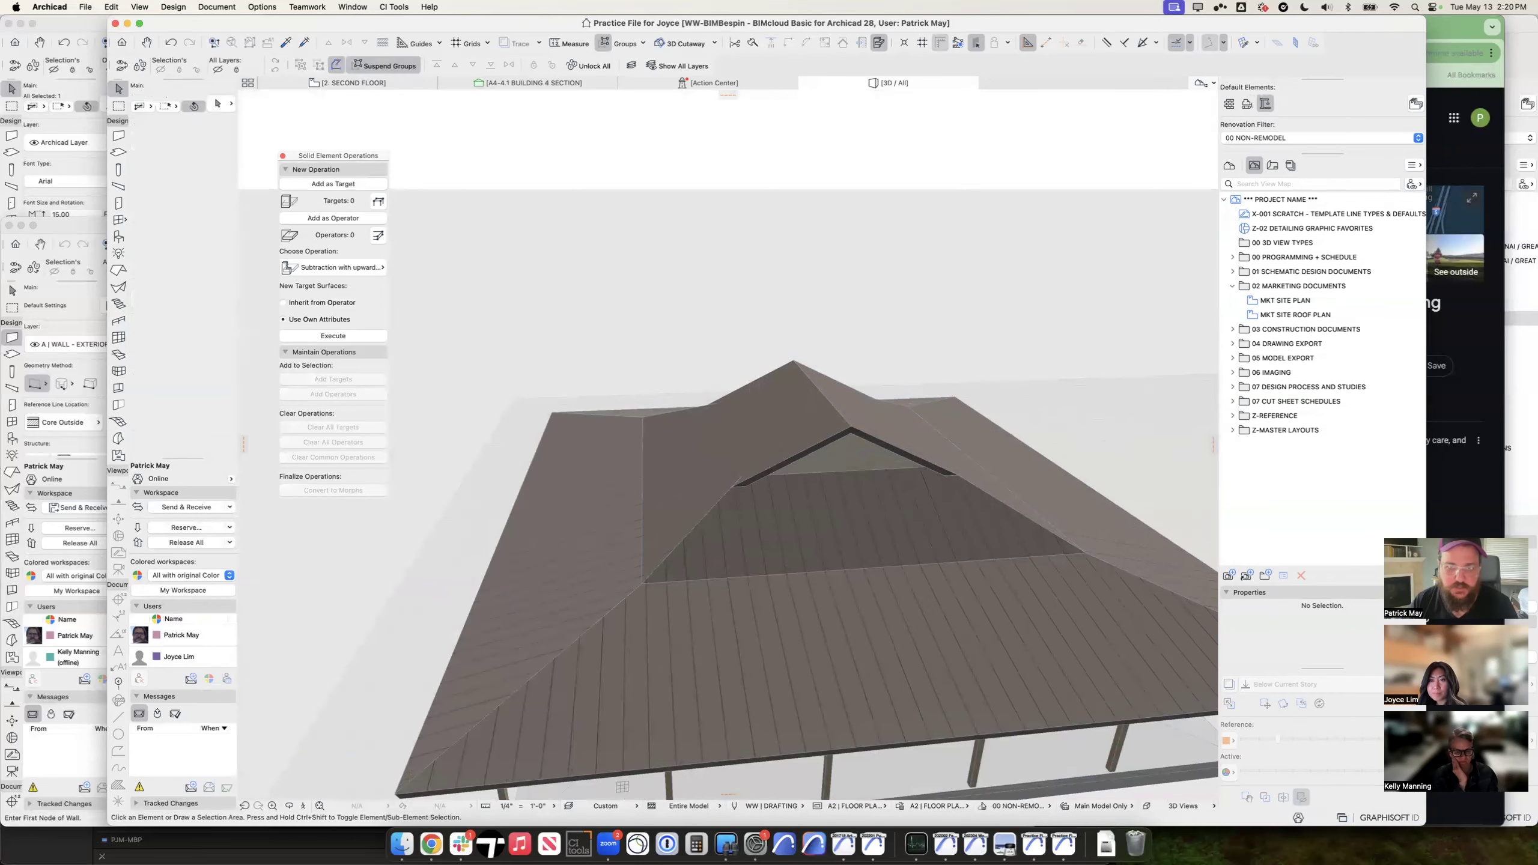
alt+click(753, 527)
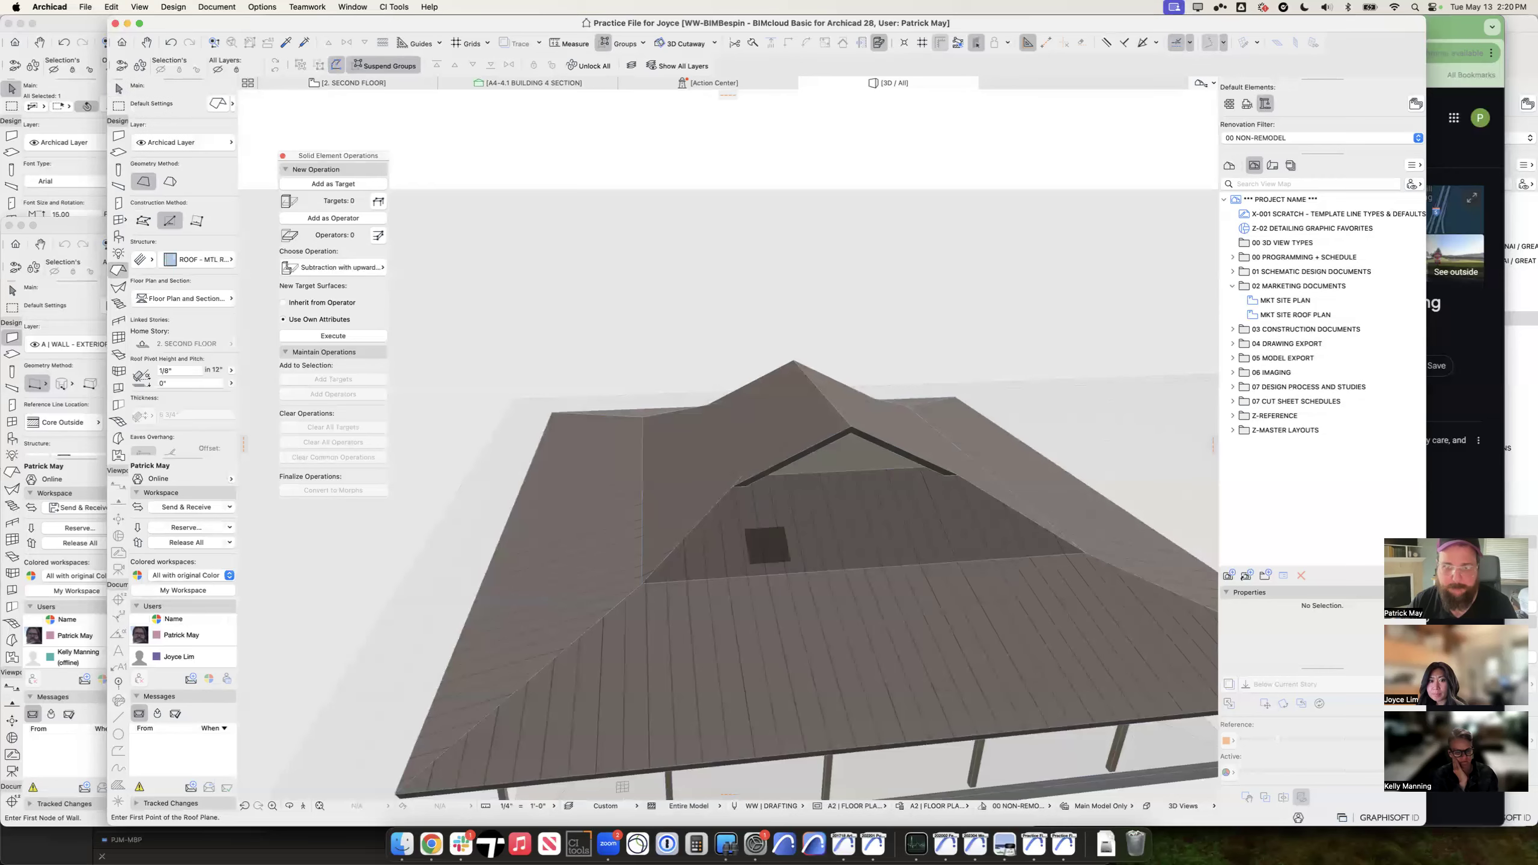
key(super+a)
key(F5)
key(Escape)
key(Escape)
Step: Raise the new single-plane roof vertically by 11'-4 31/32" to the top of the ridge
click(830, 525)
key(super+d)
click(830, 525)
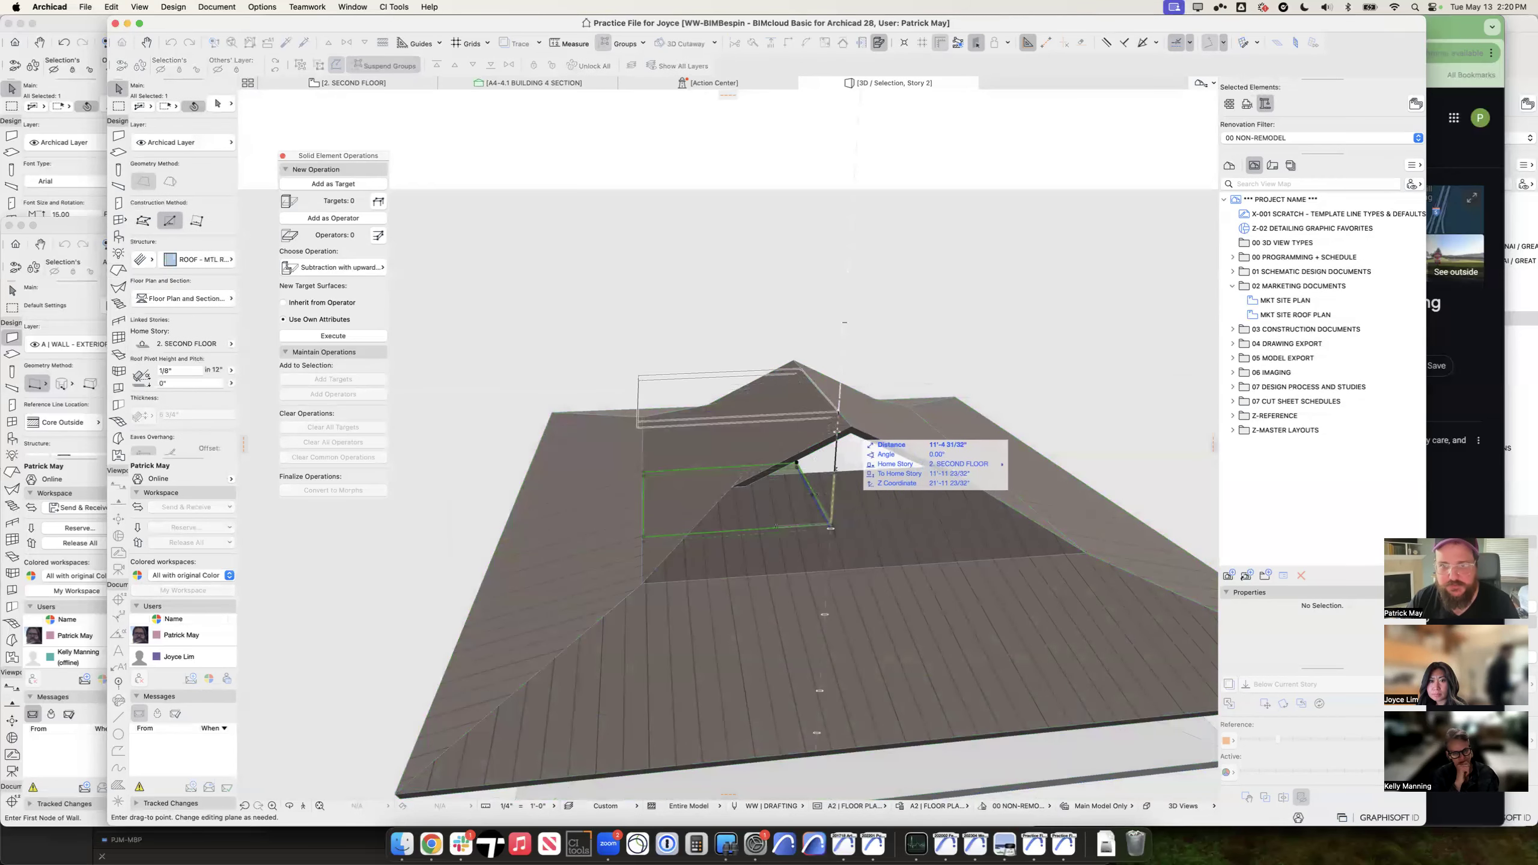
click(851, 427)
scroll(853, 425, up, 5)
shift+middle_drag(853, 425, 860, 369)
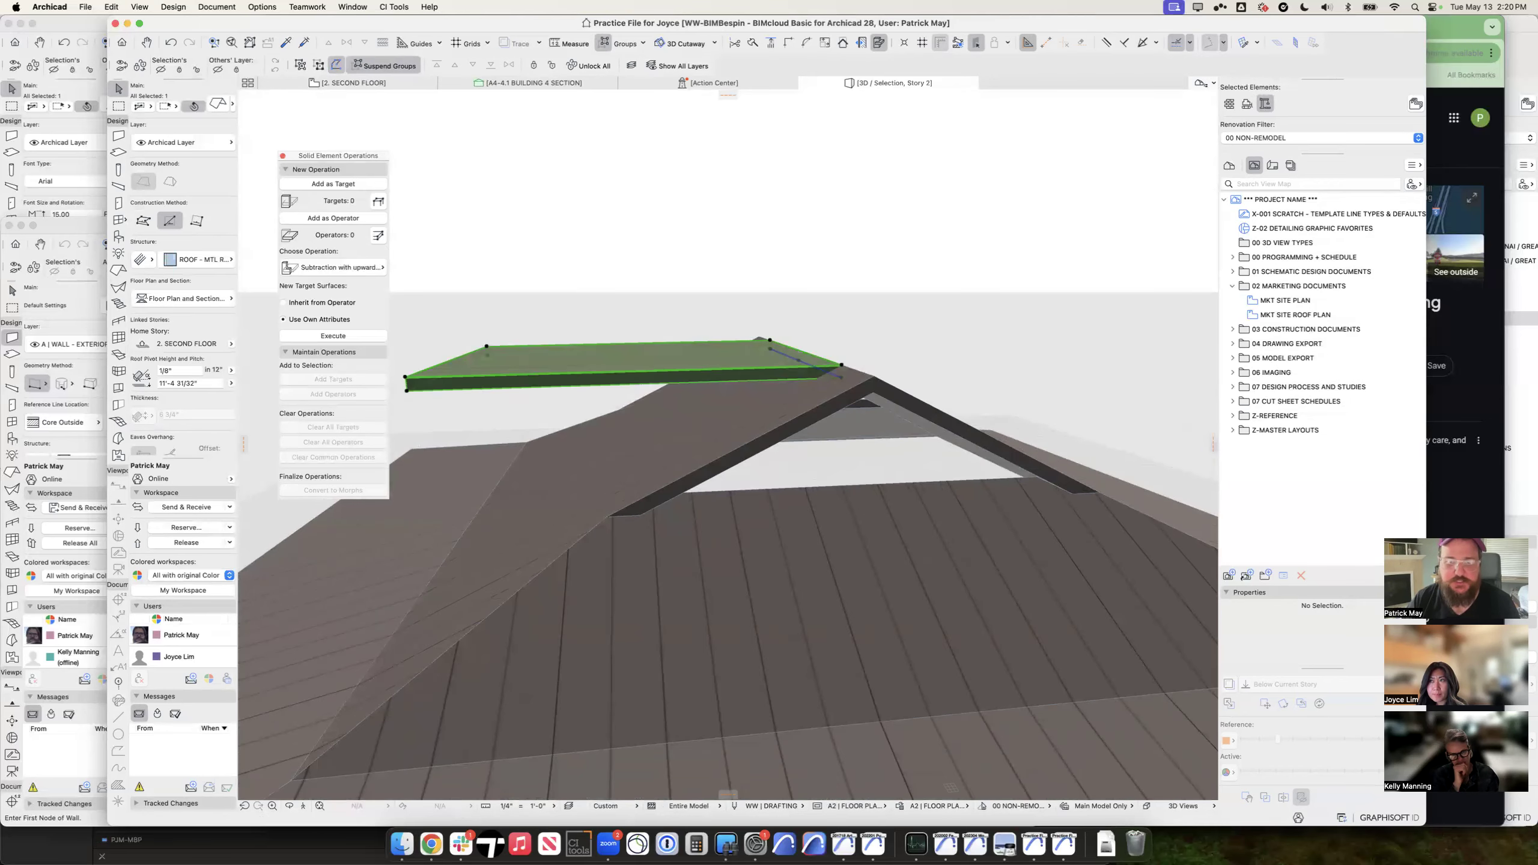
Step: Set the single-plane roof's pitch to 2" in 12" in its settings and deselect it
key(super+t)
key(Escape)
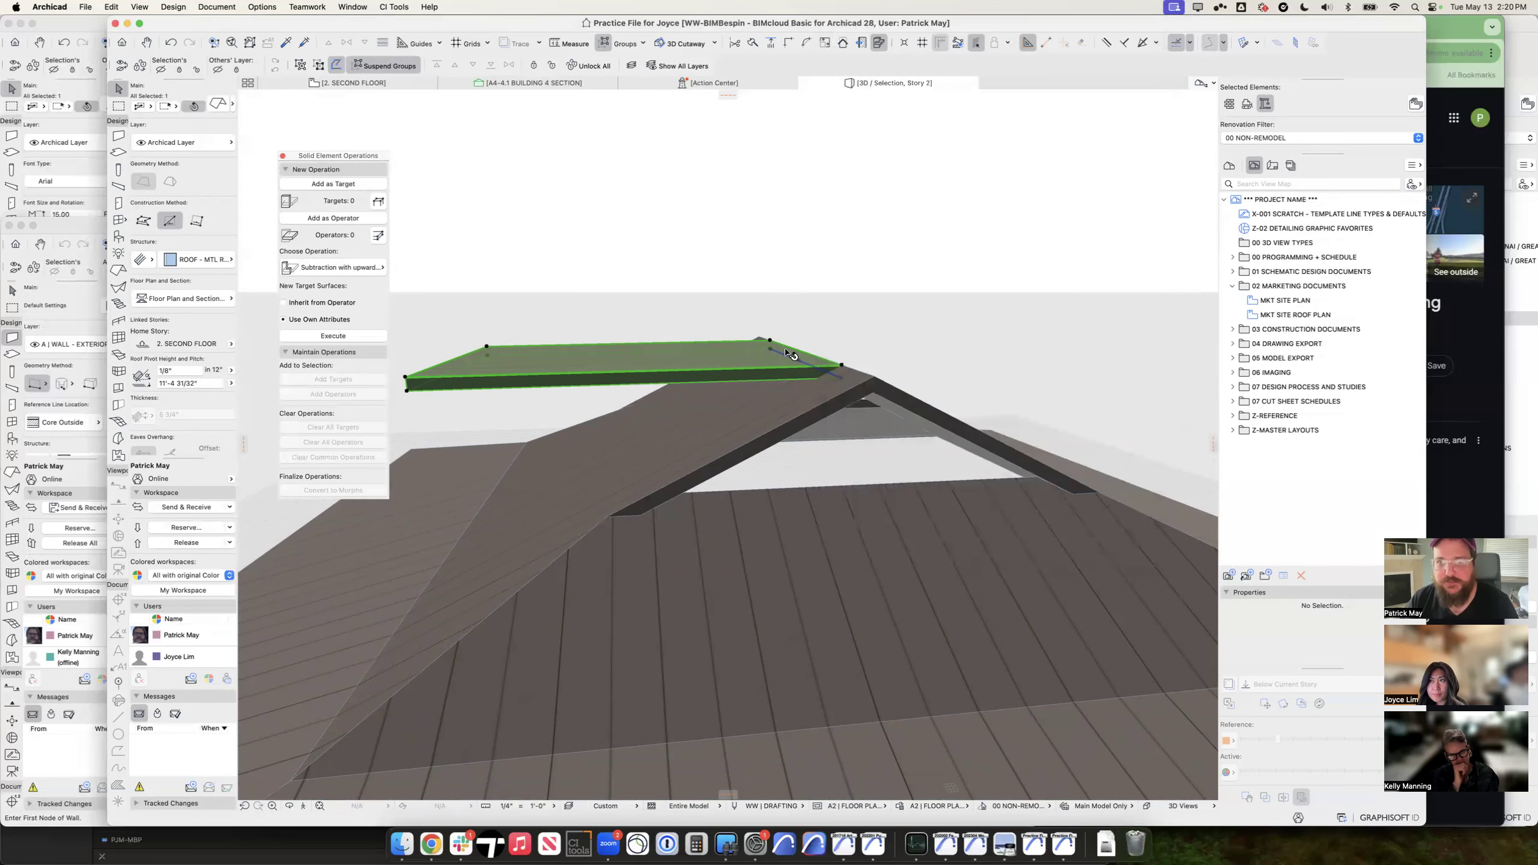
key(super+t)
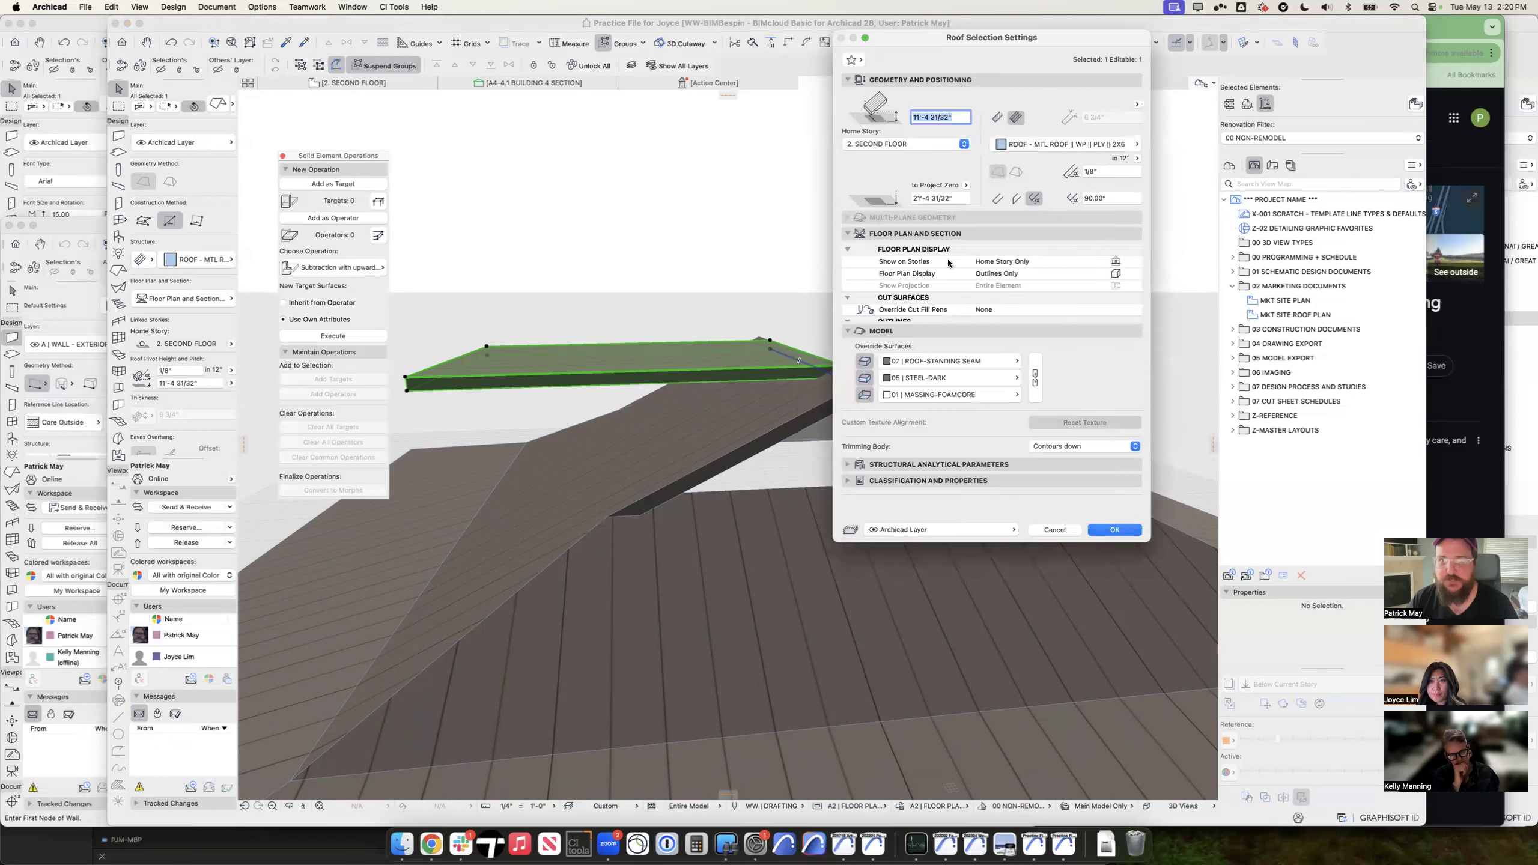
click(1109, 172)
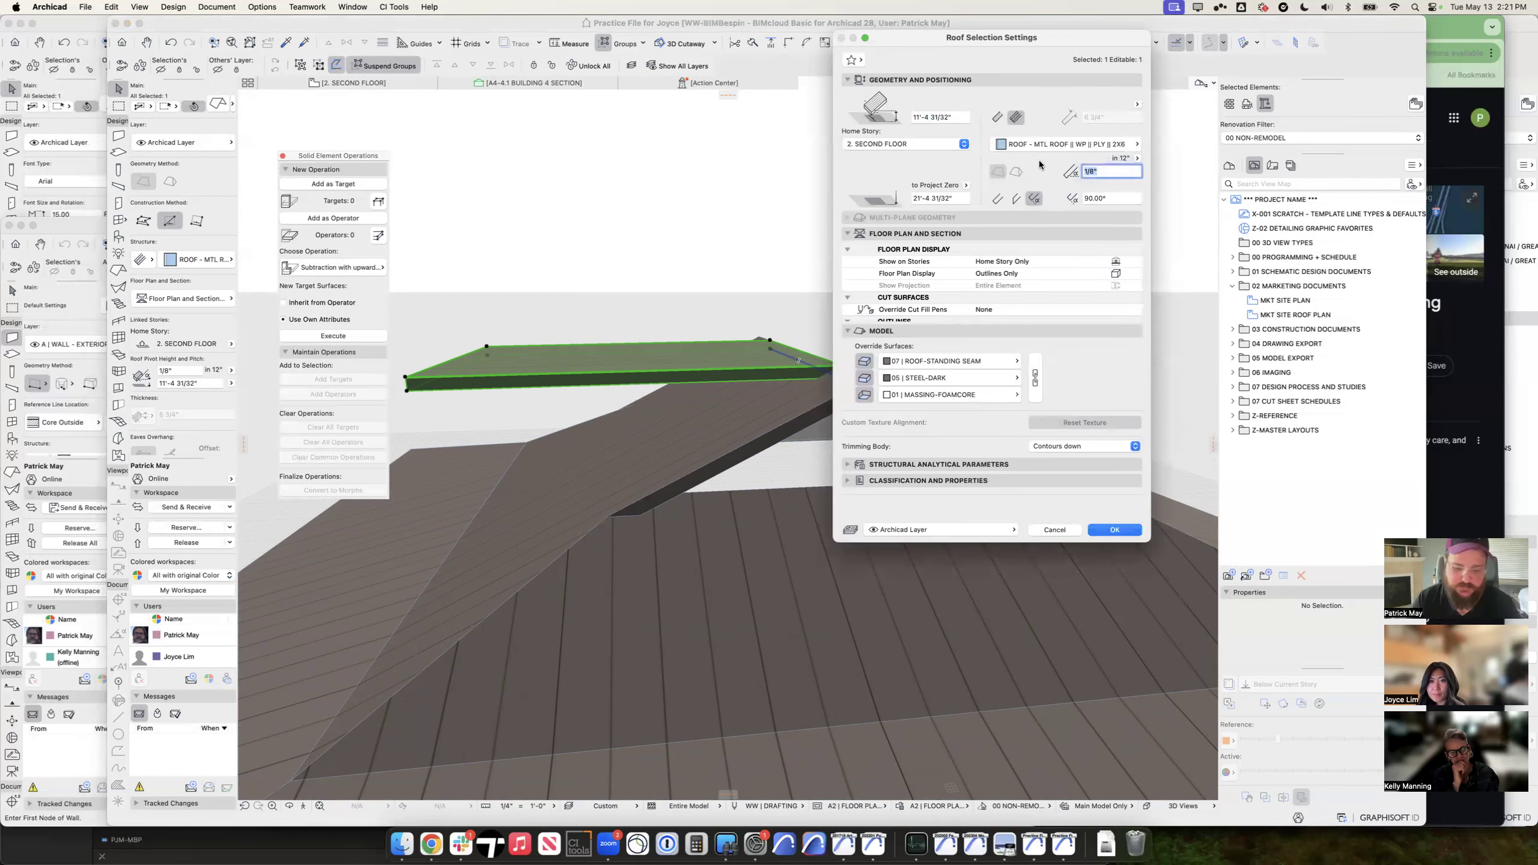
text(2)
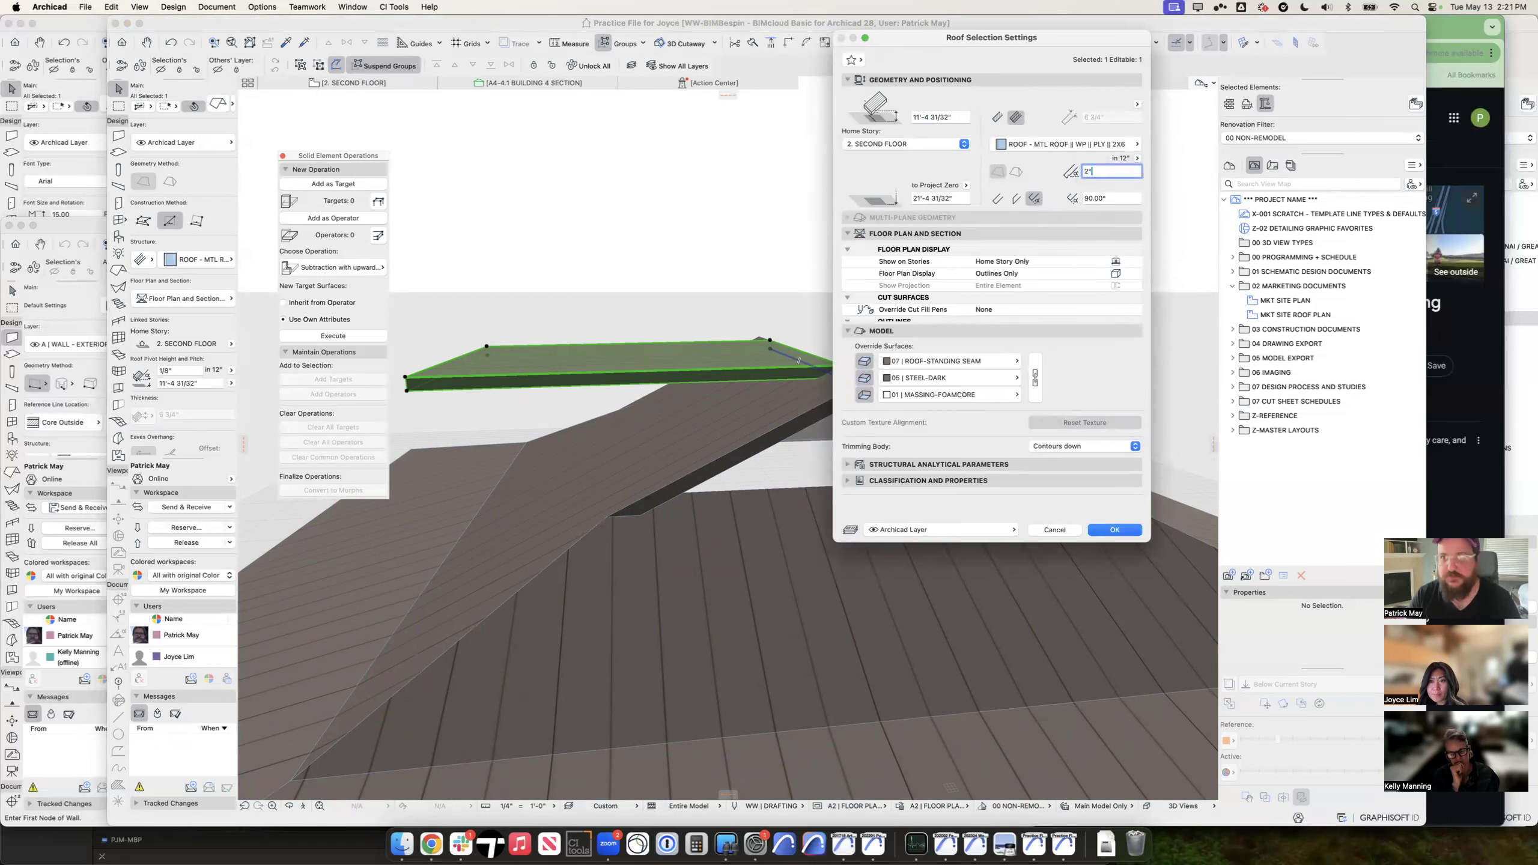
key(Return)
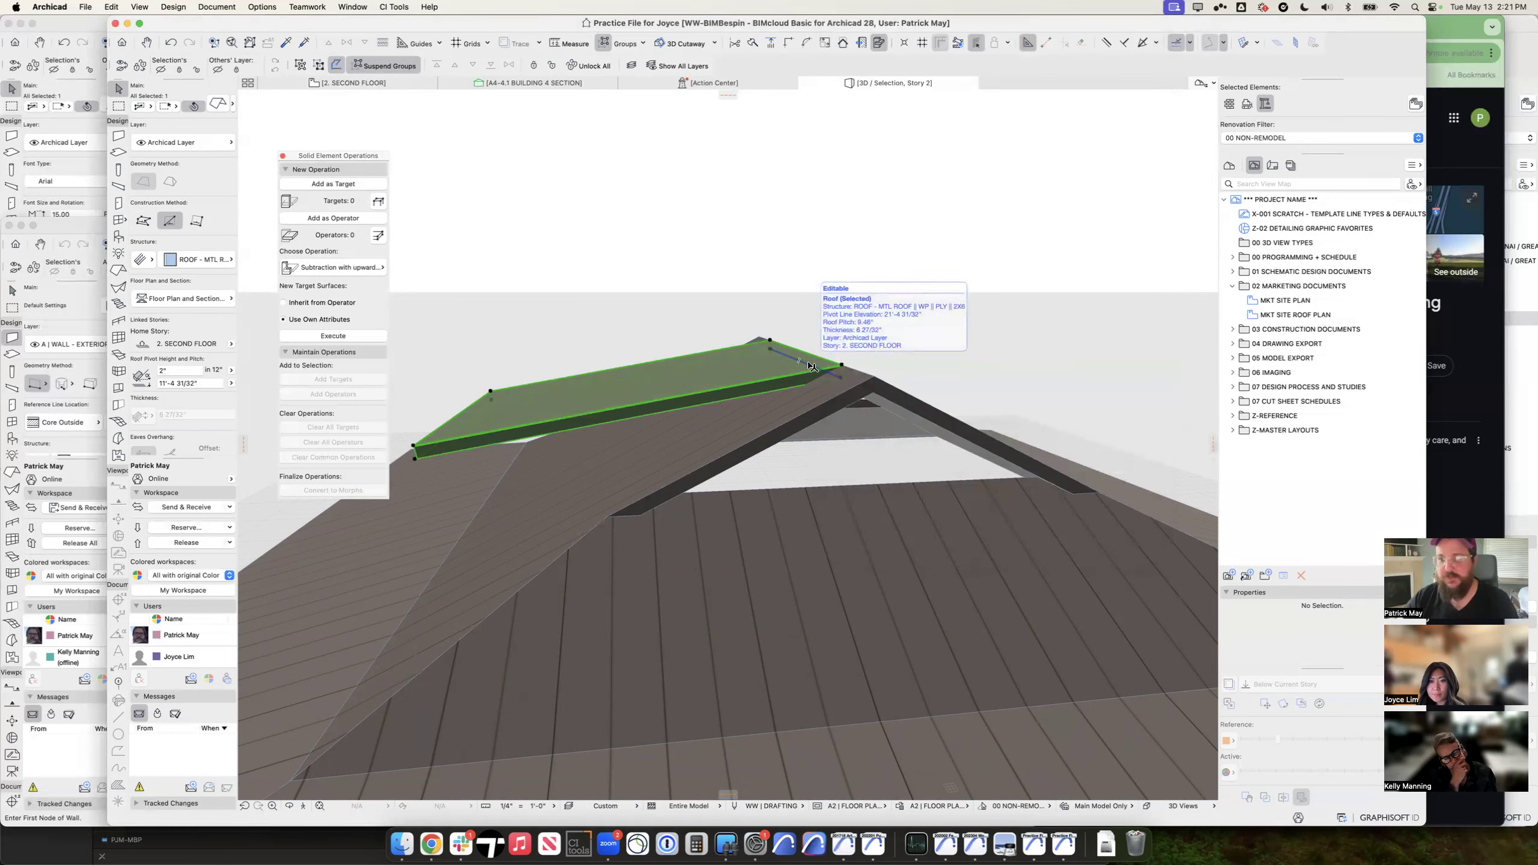
key(Escape)
Step: Restore the full model in the 3D view and pick up the gable wall's settings for a new wall
scroll(810, 398, down, 4)
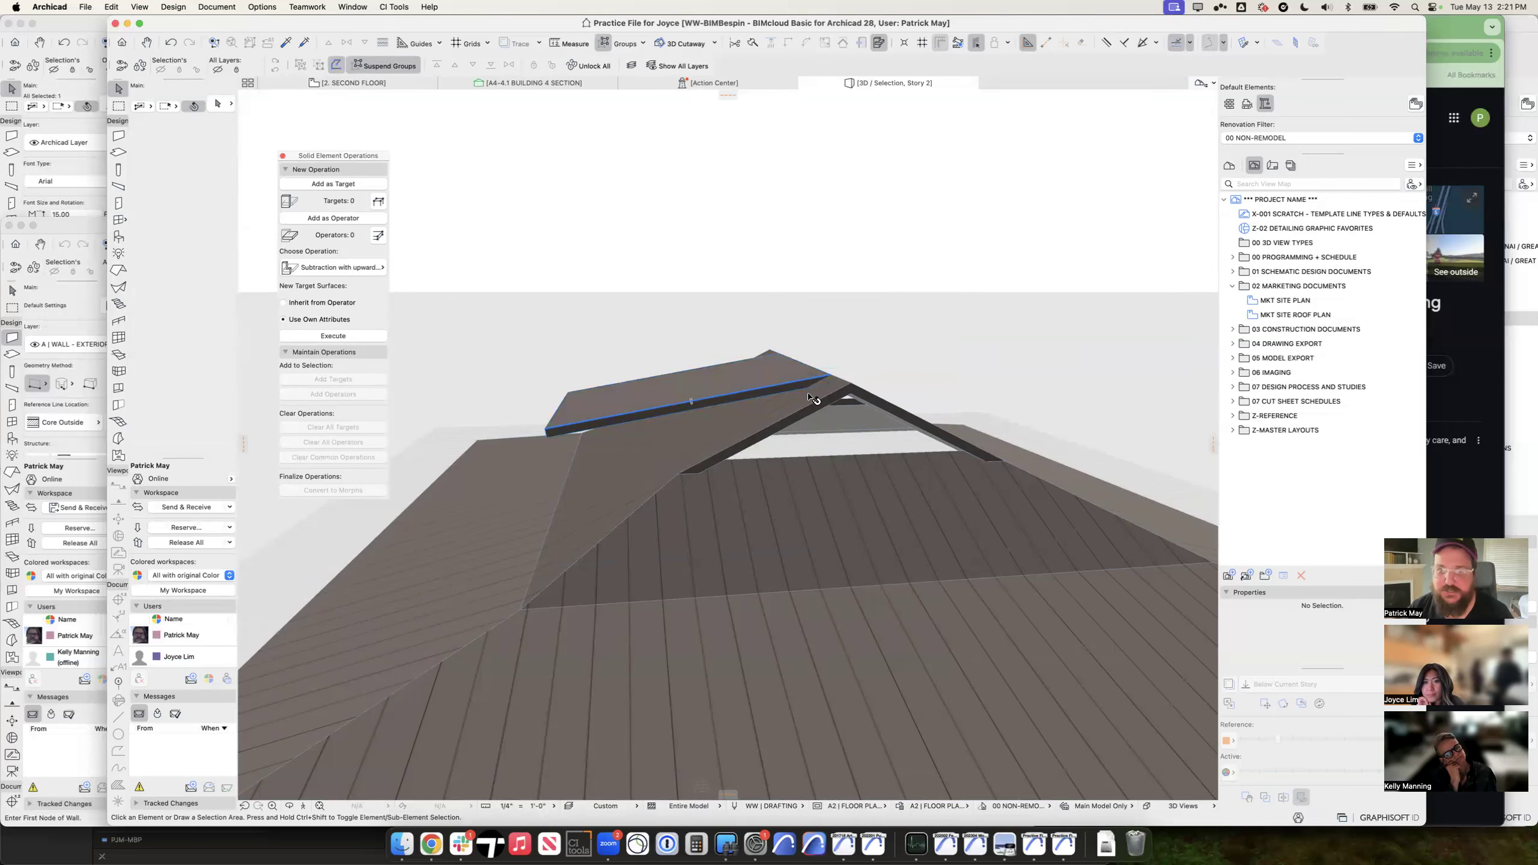
shift+middle_drag(869, 392, 727, 421)
key(super+F5)
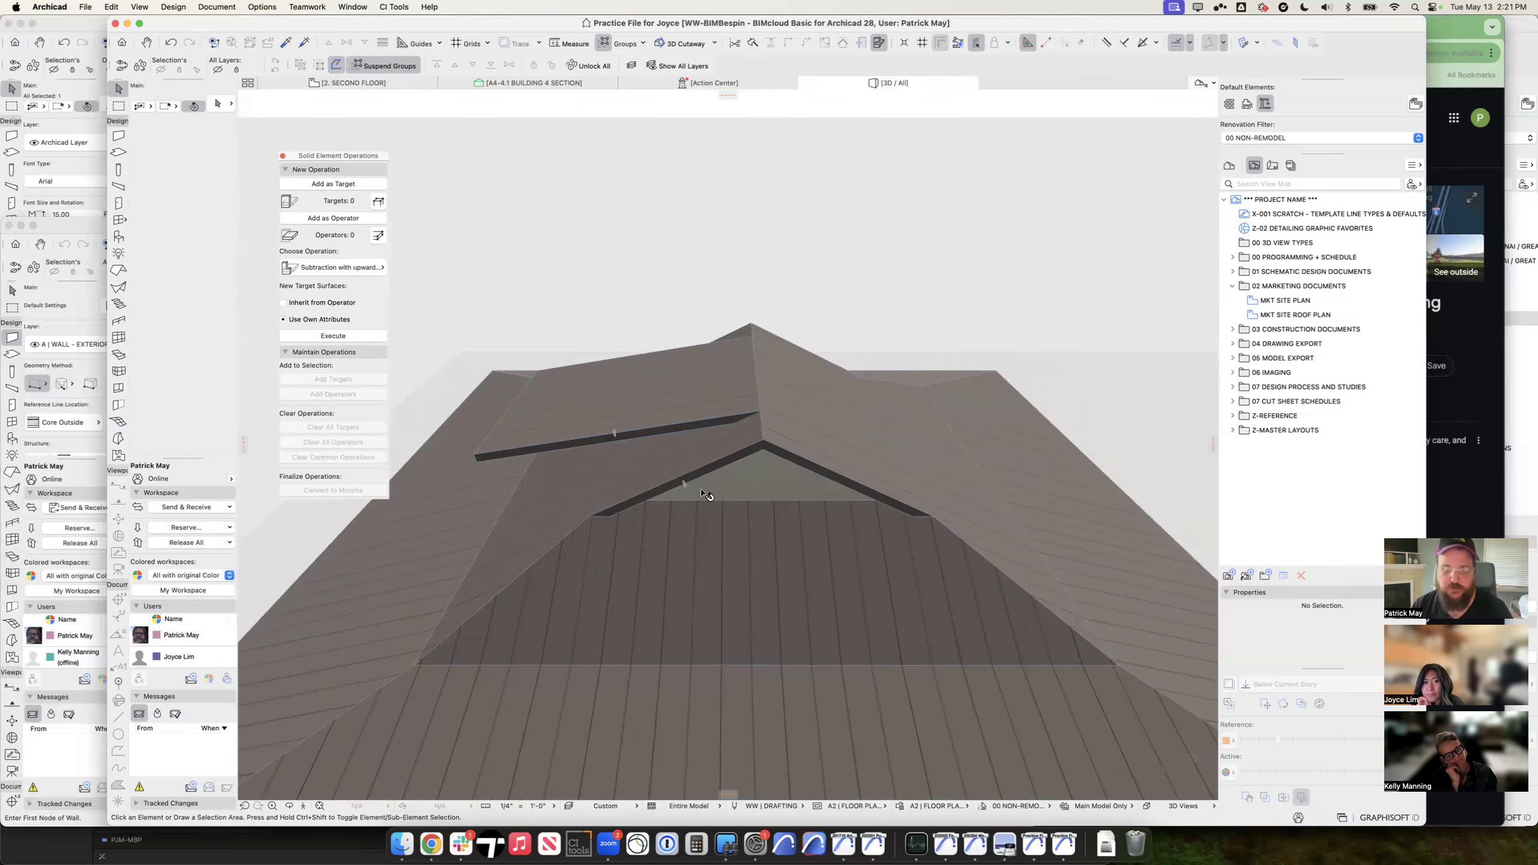
alt+click(752, 479)
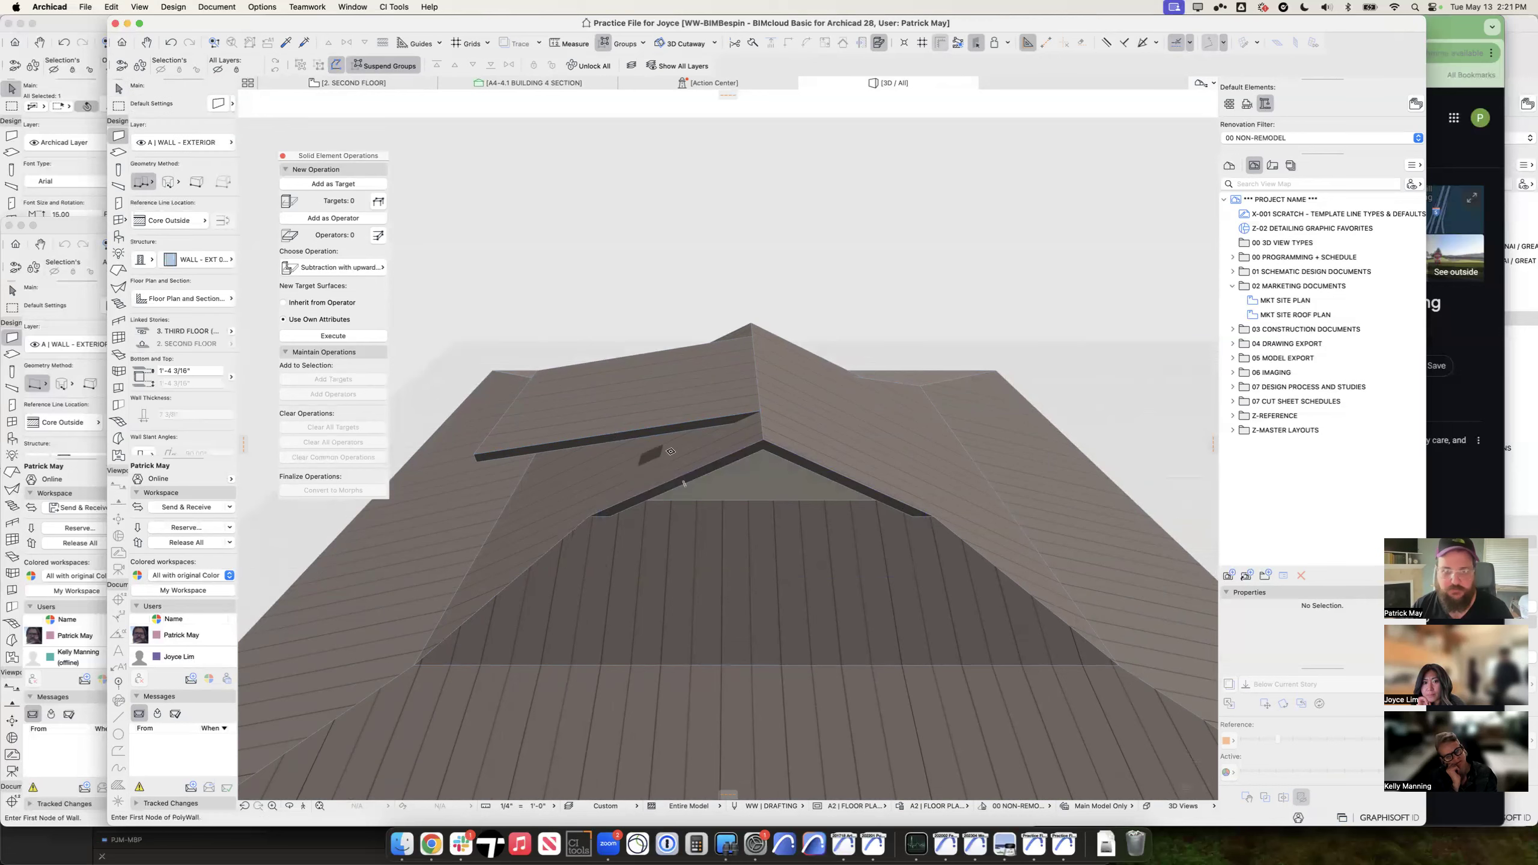
Step: Draw three chained exterior wall segments in a U shape from the ridge over the low-pitch roof, the first about 14'-6" long
click(761, 409)
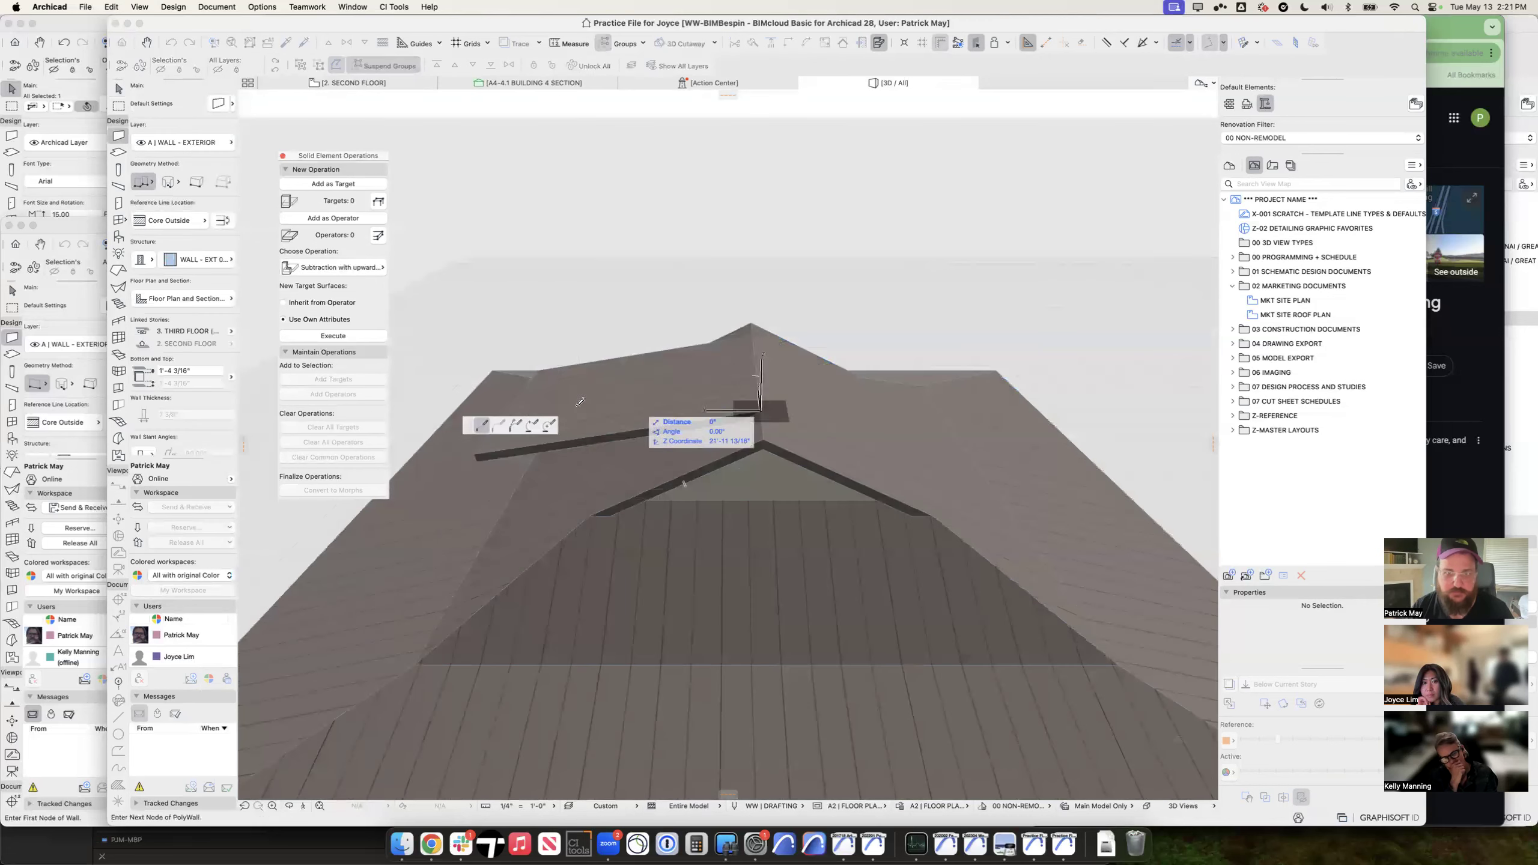
click(519, 410)
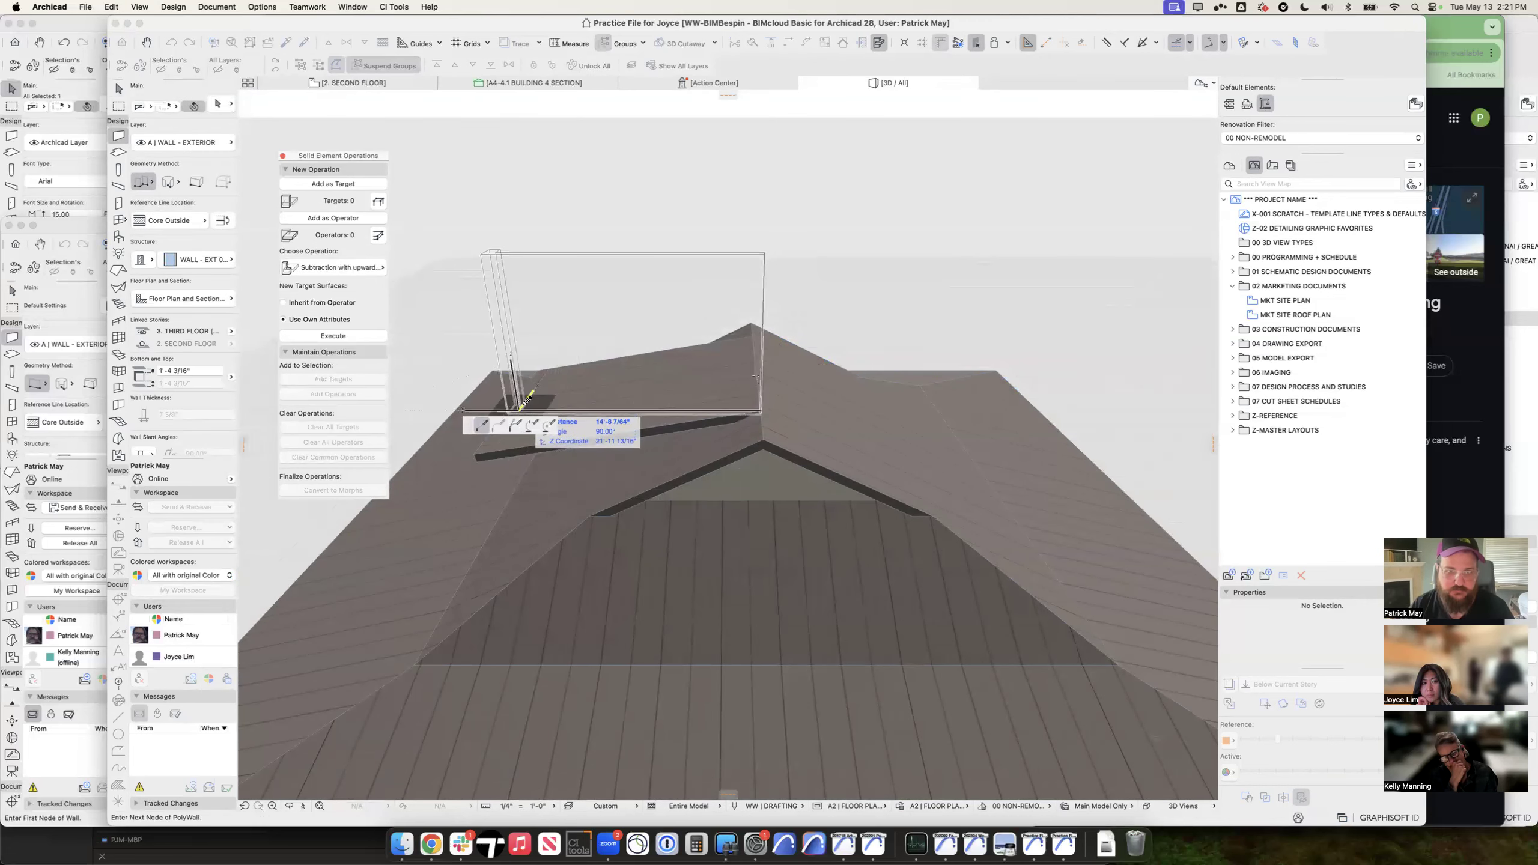
click(547, 372)
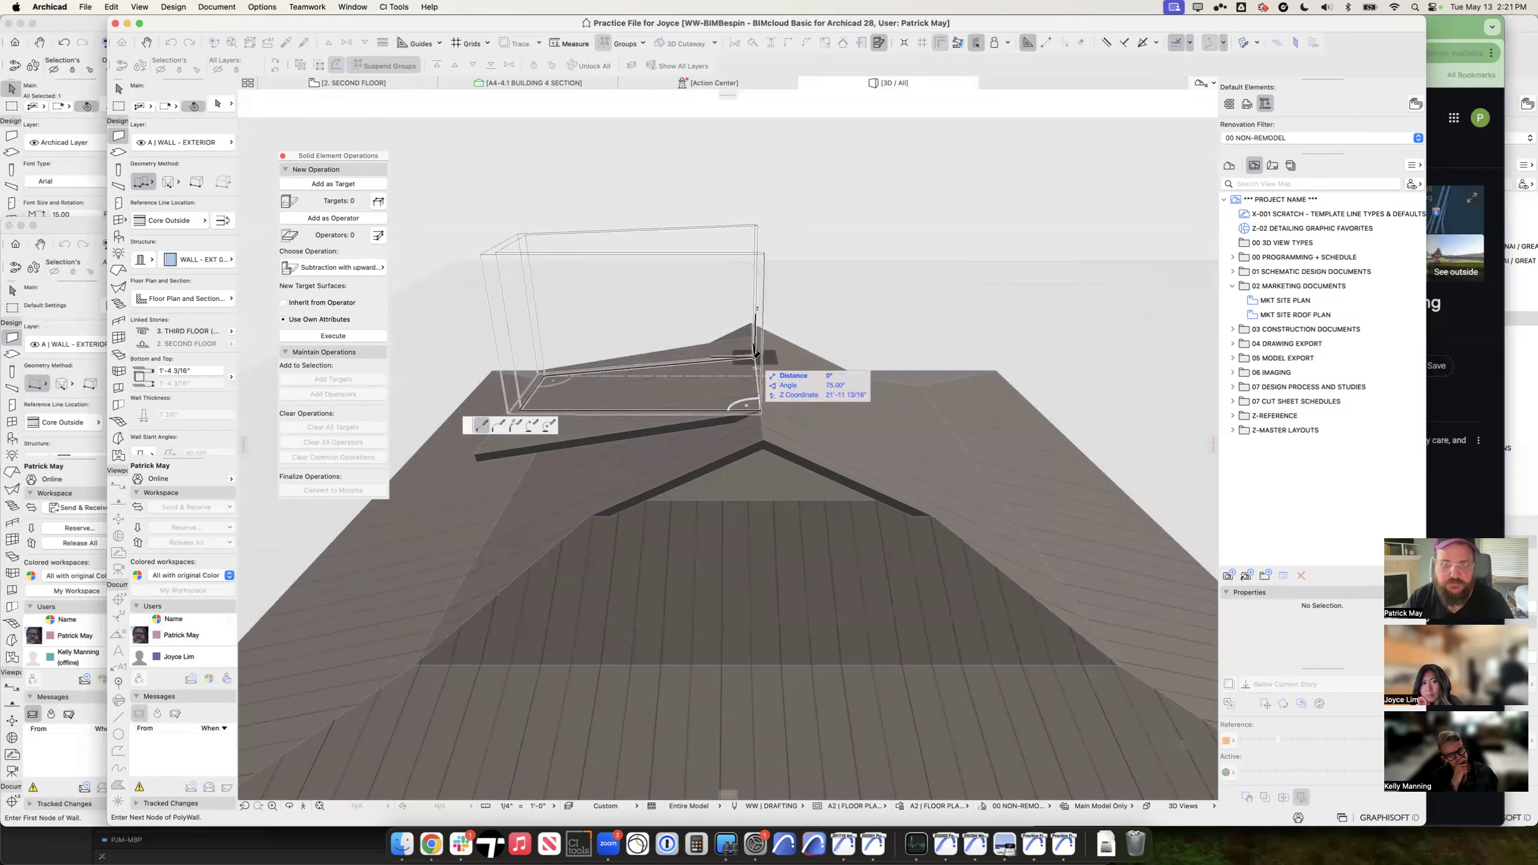
double_click(756, 357)
key(super+z)
key(super+shift+z)
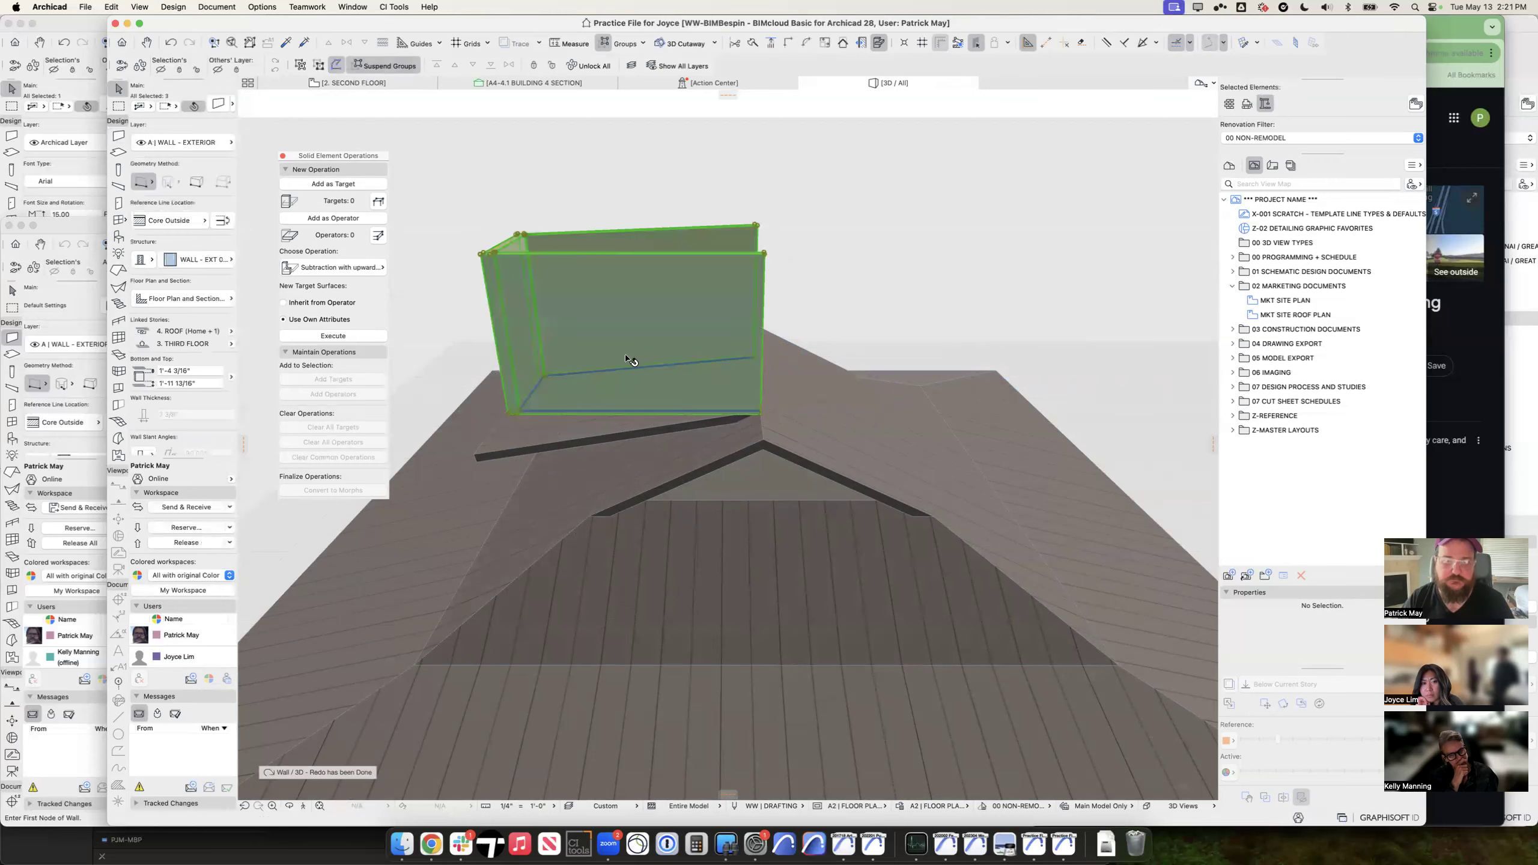
Step: Lower the U-shaped walls by about 9'-4" so they pass down through the low-pitch roof
key(super+d)
click(490, 254)
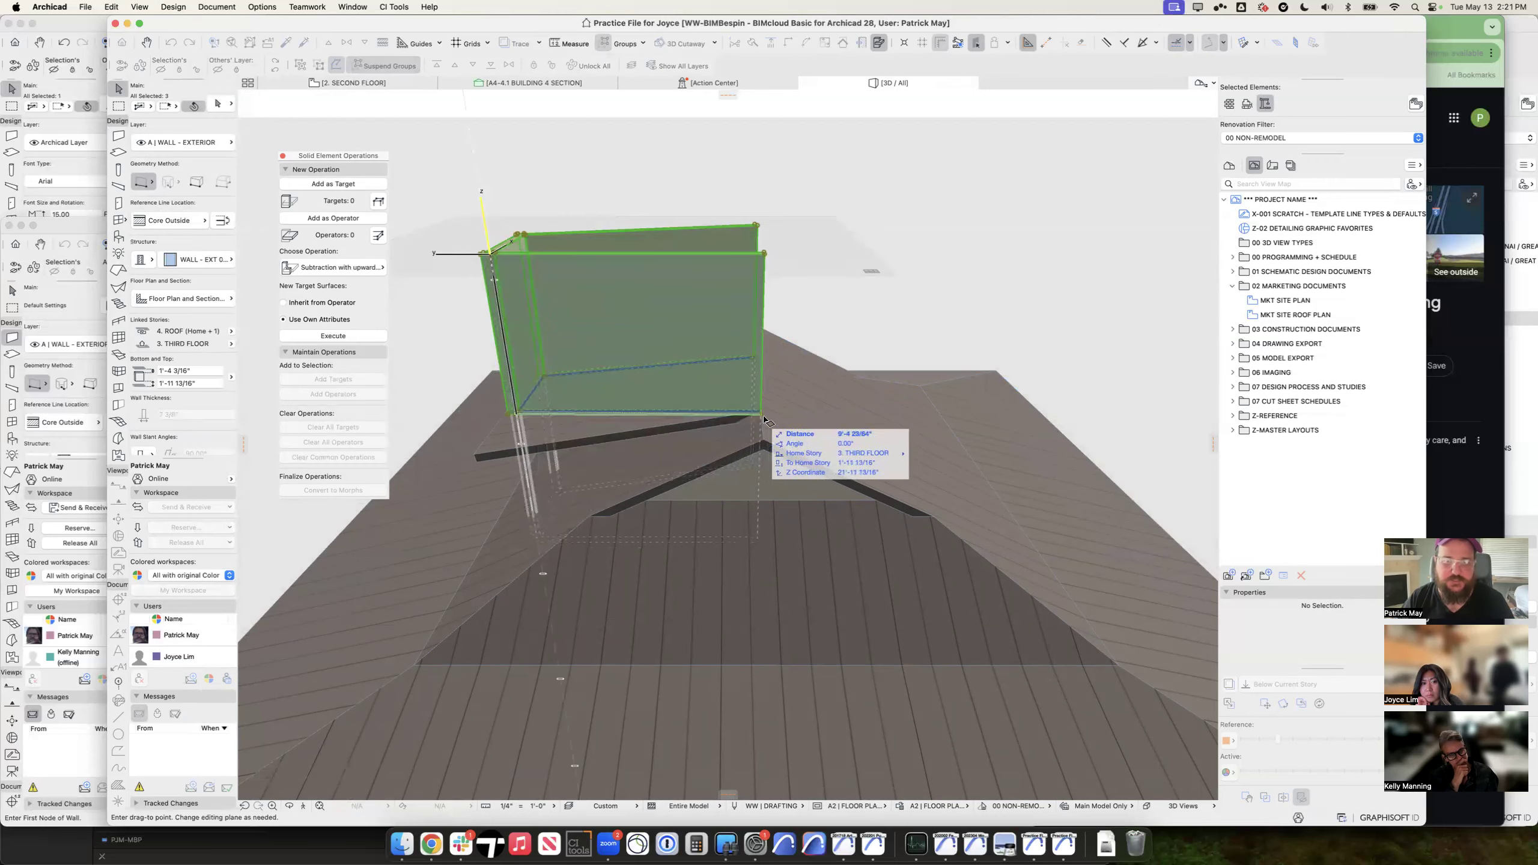
click(651, 446)
shift+middle_drag(652, 446, 811, 515)
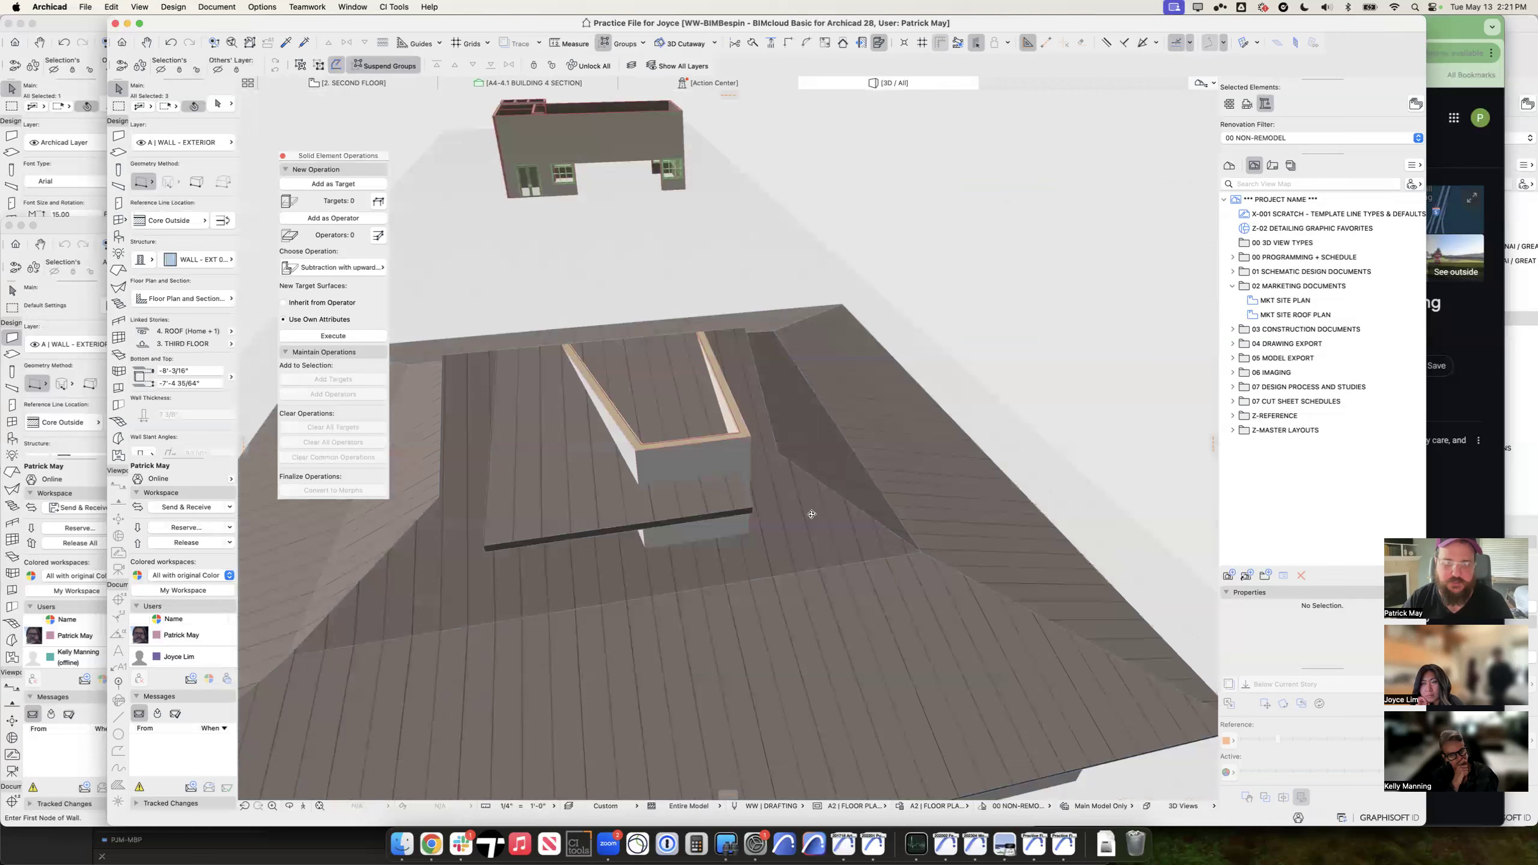
Step: Try to reposition the U-shaped walls using the low-pitch roof's eave corner as the reference point
key(super+d)
click(759, 510)
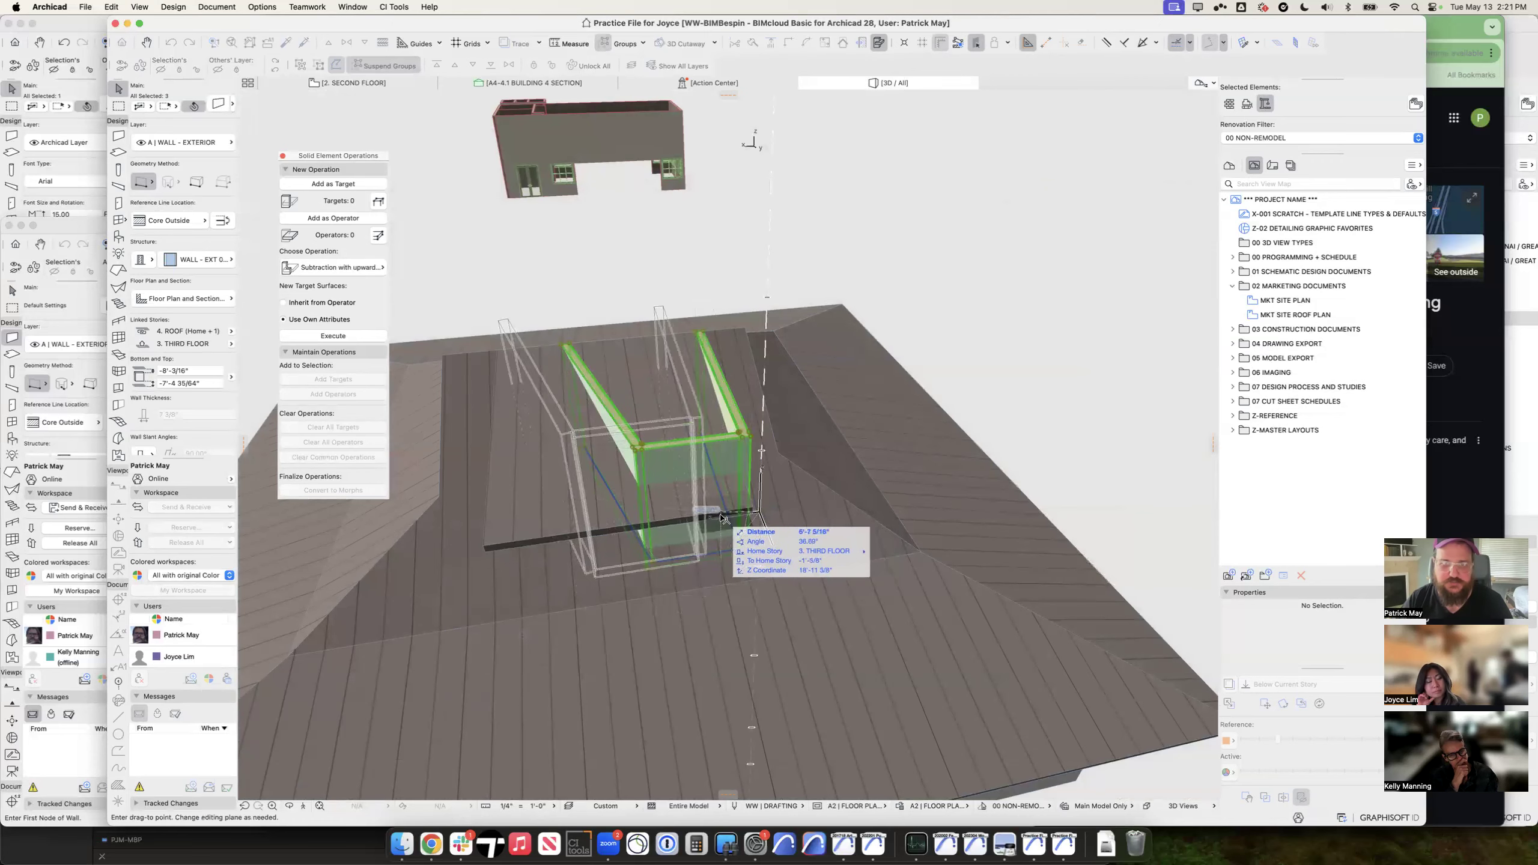
key(Escape)
key(super+d)
click(747, 512)
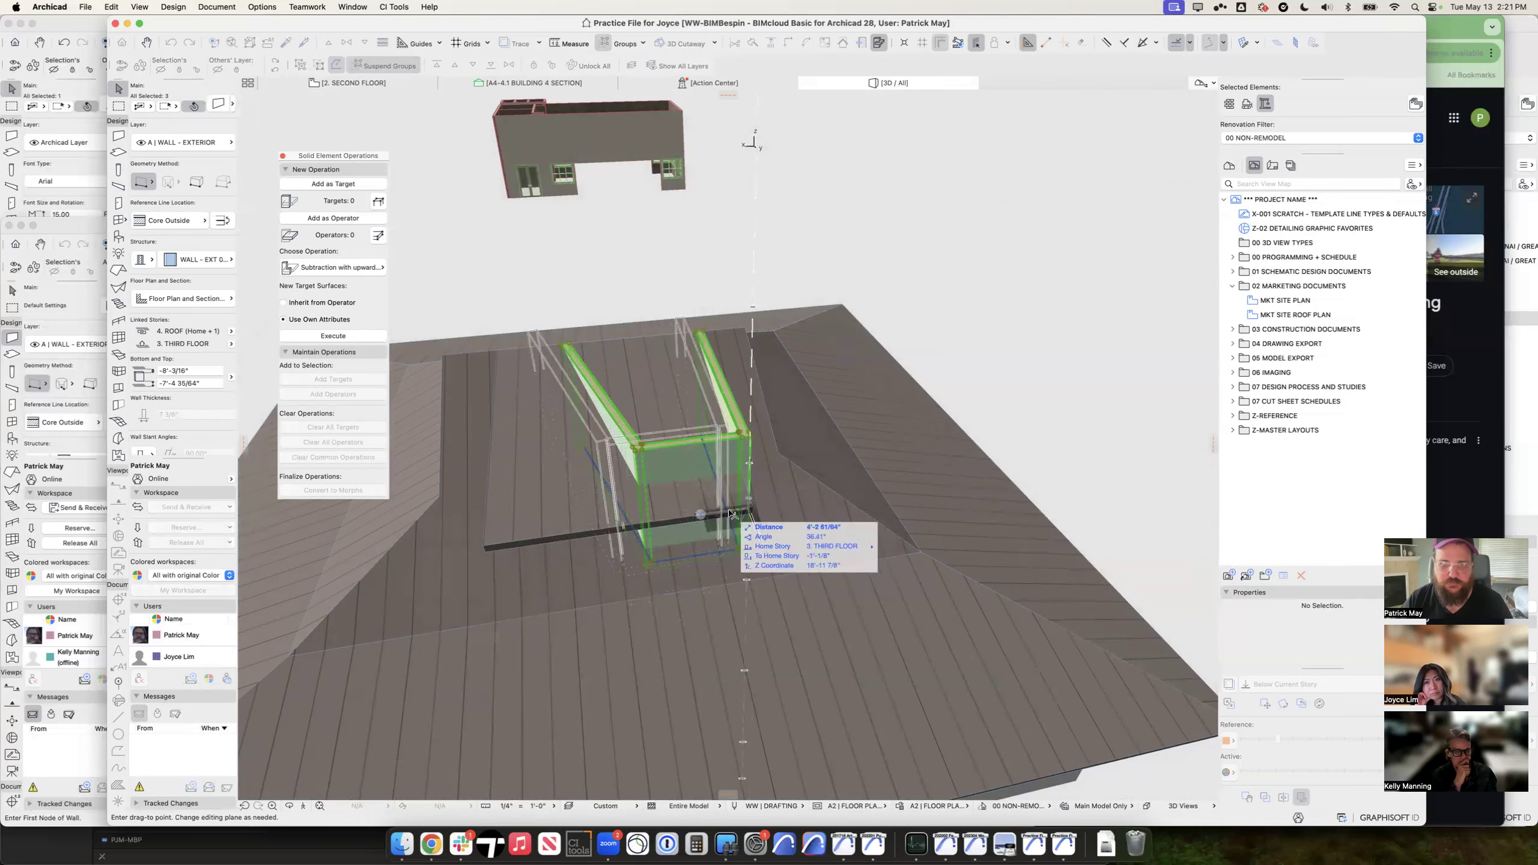
click(817, 506)
shift+middle_drag(699, 485, 869, 354)
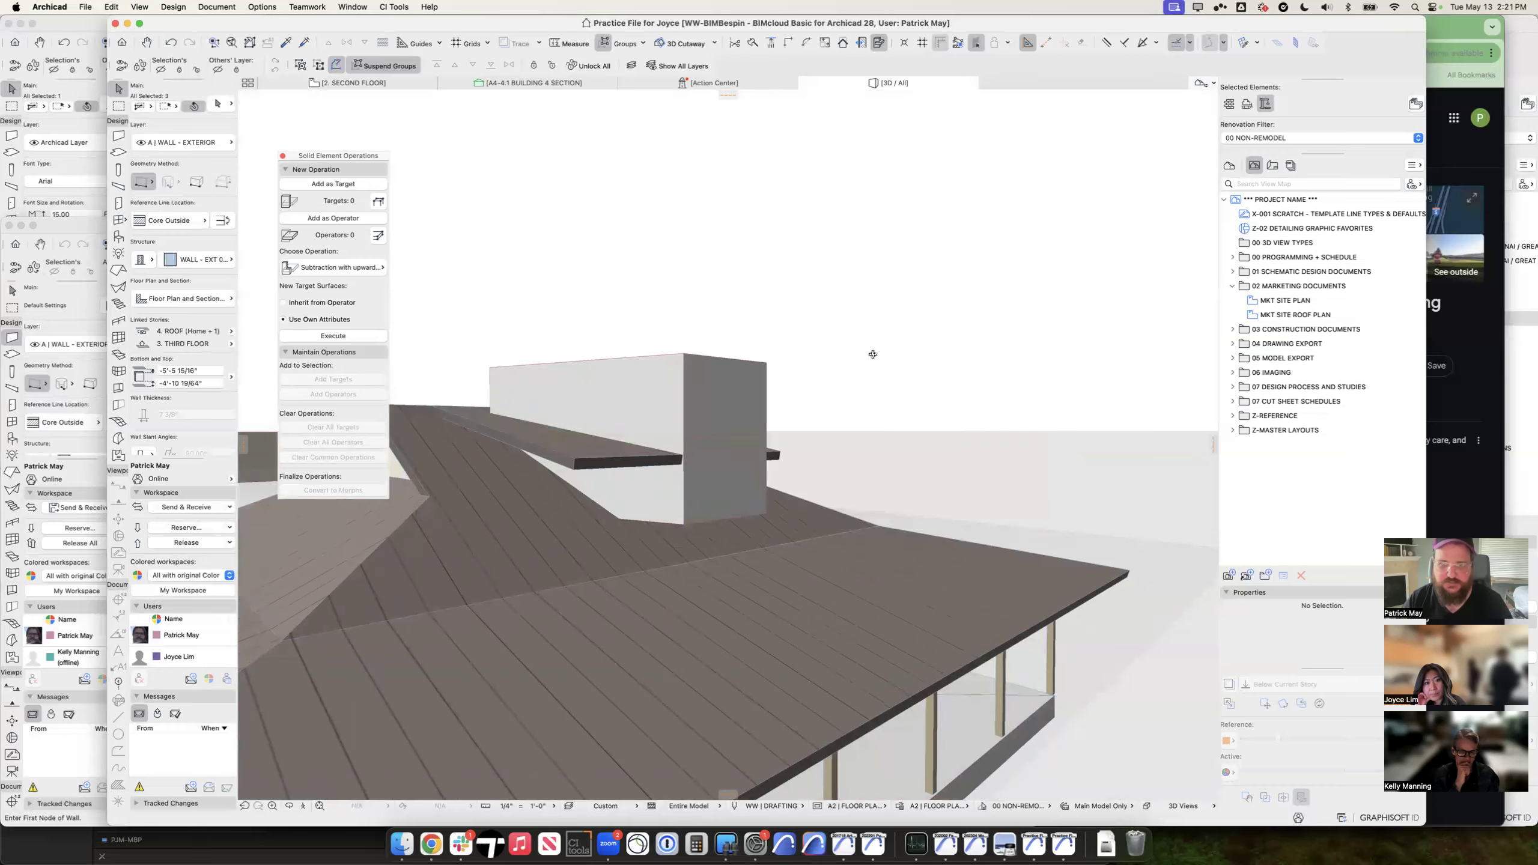
Step: Check the U-shaped walls against the low-pitch roof and delete them
shift+middle_drag(743, 411, 434, 474)
shift+middle_drag(736, 466, 584, 463)
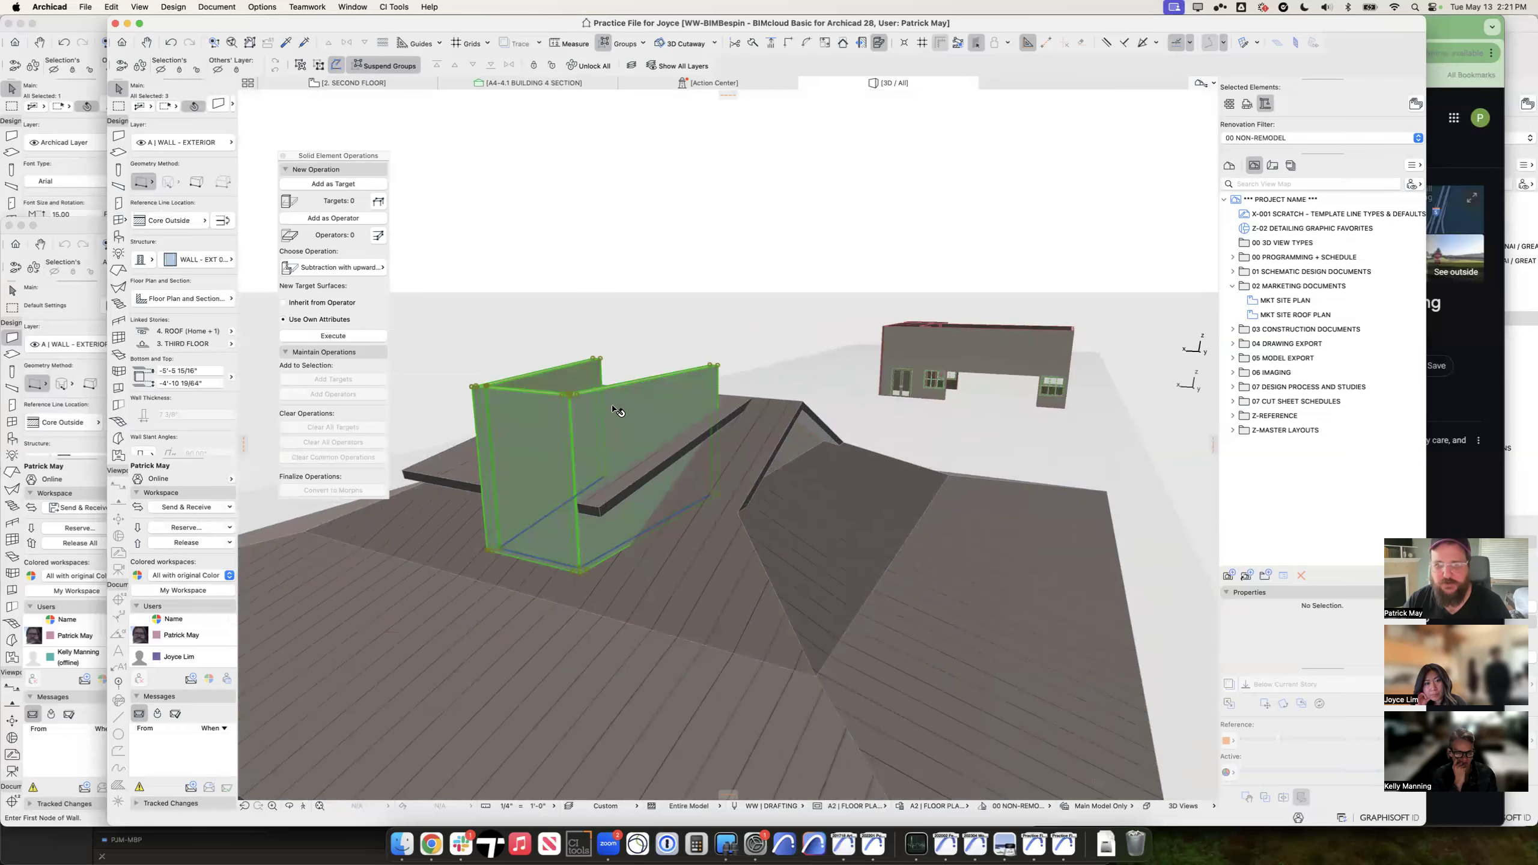
key(Delete)
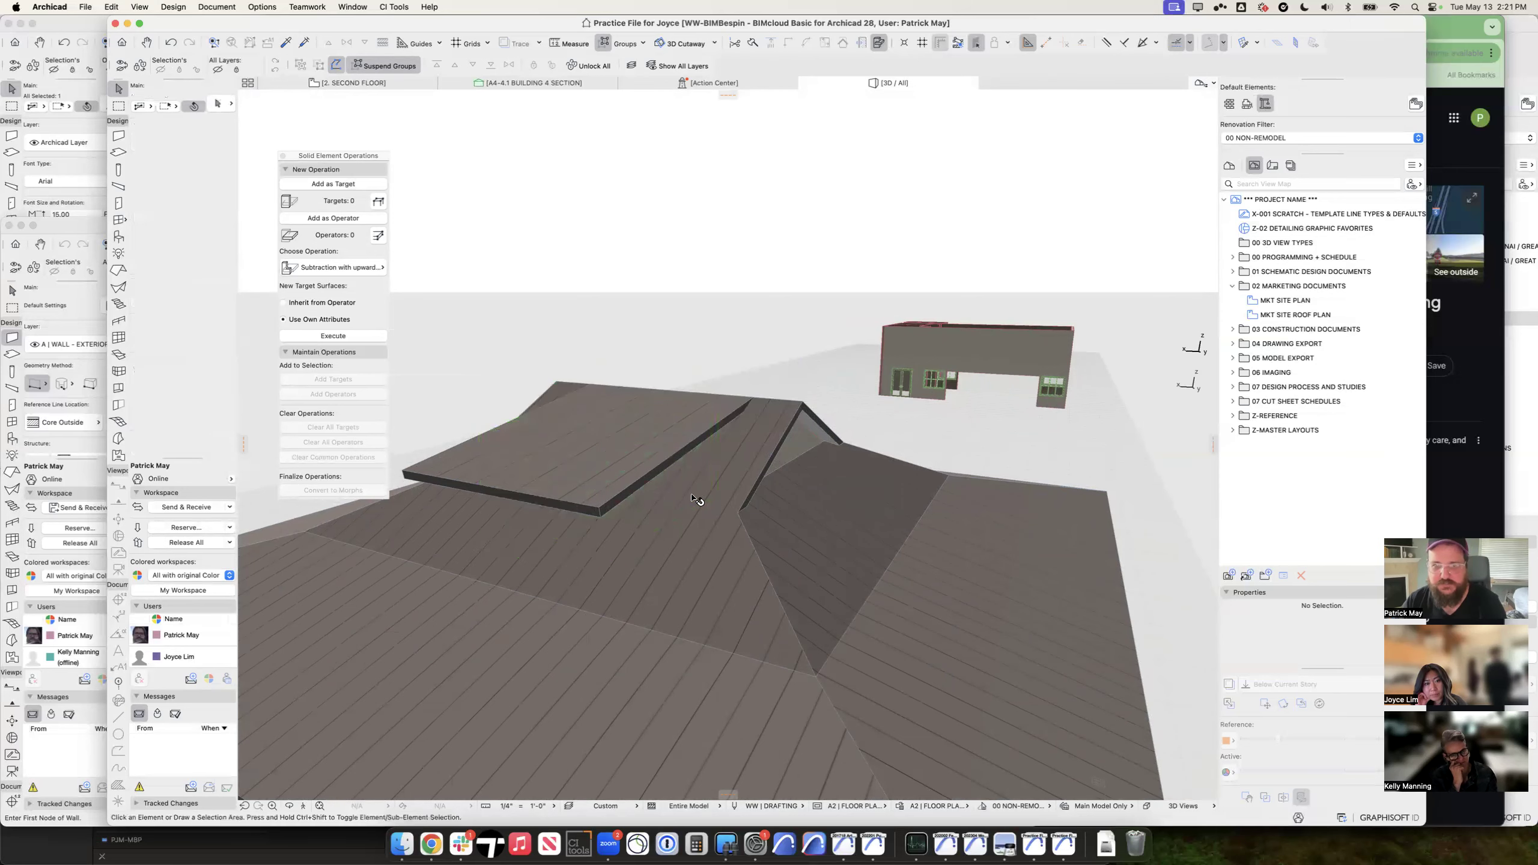
Step: Try to subtract a rectangular opening from the main multi-plane roof beneath the low-pitch roof
scroll(700, 506, down, 3)
shift+middle_drag(693, 502, 692, 476)
click(692, 477)
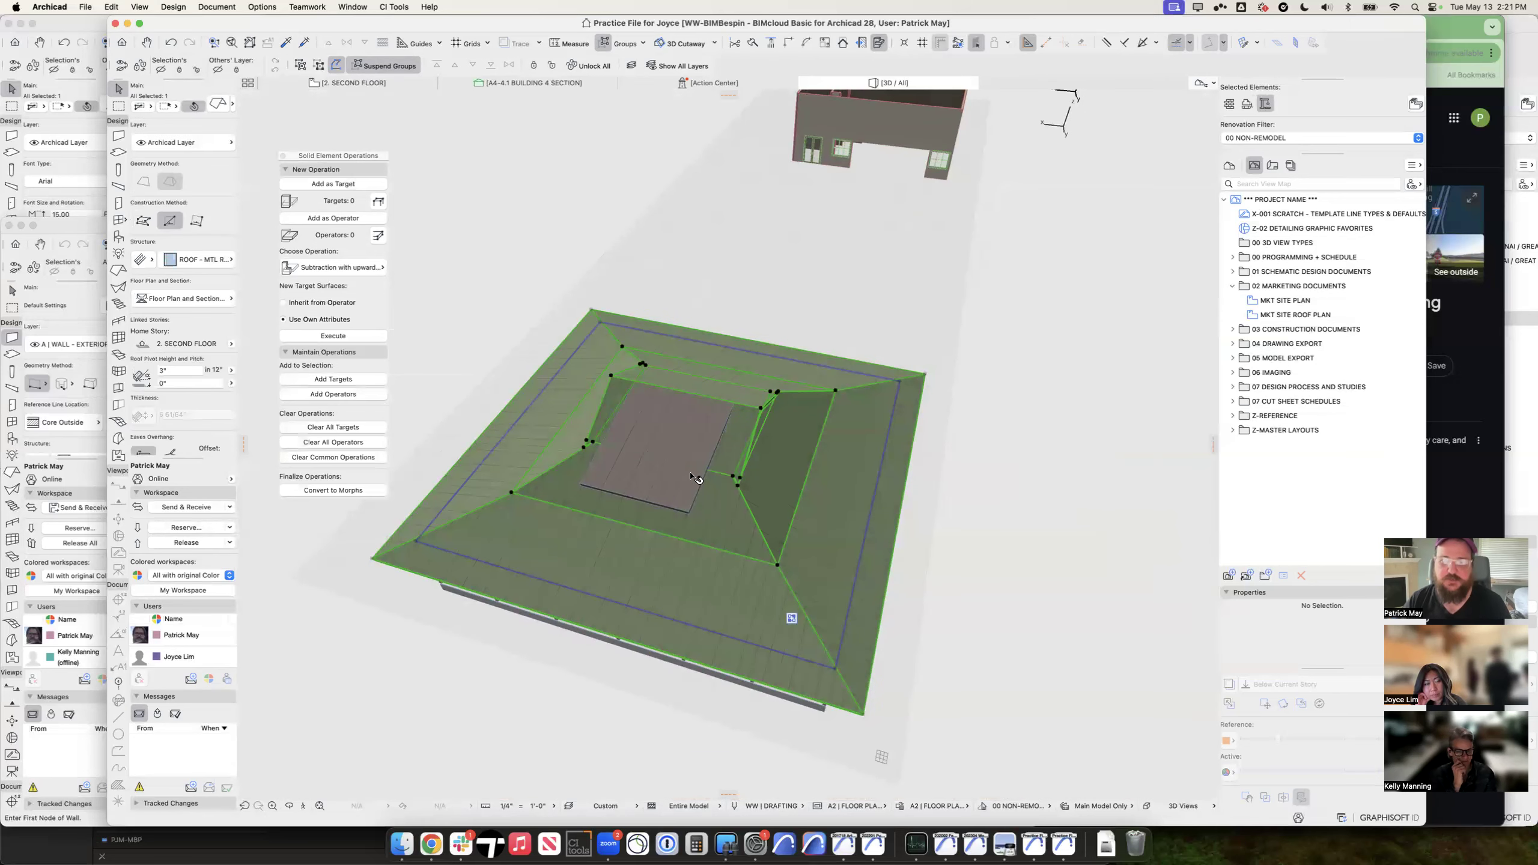
click(699, 397)
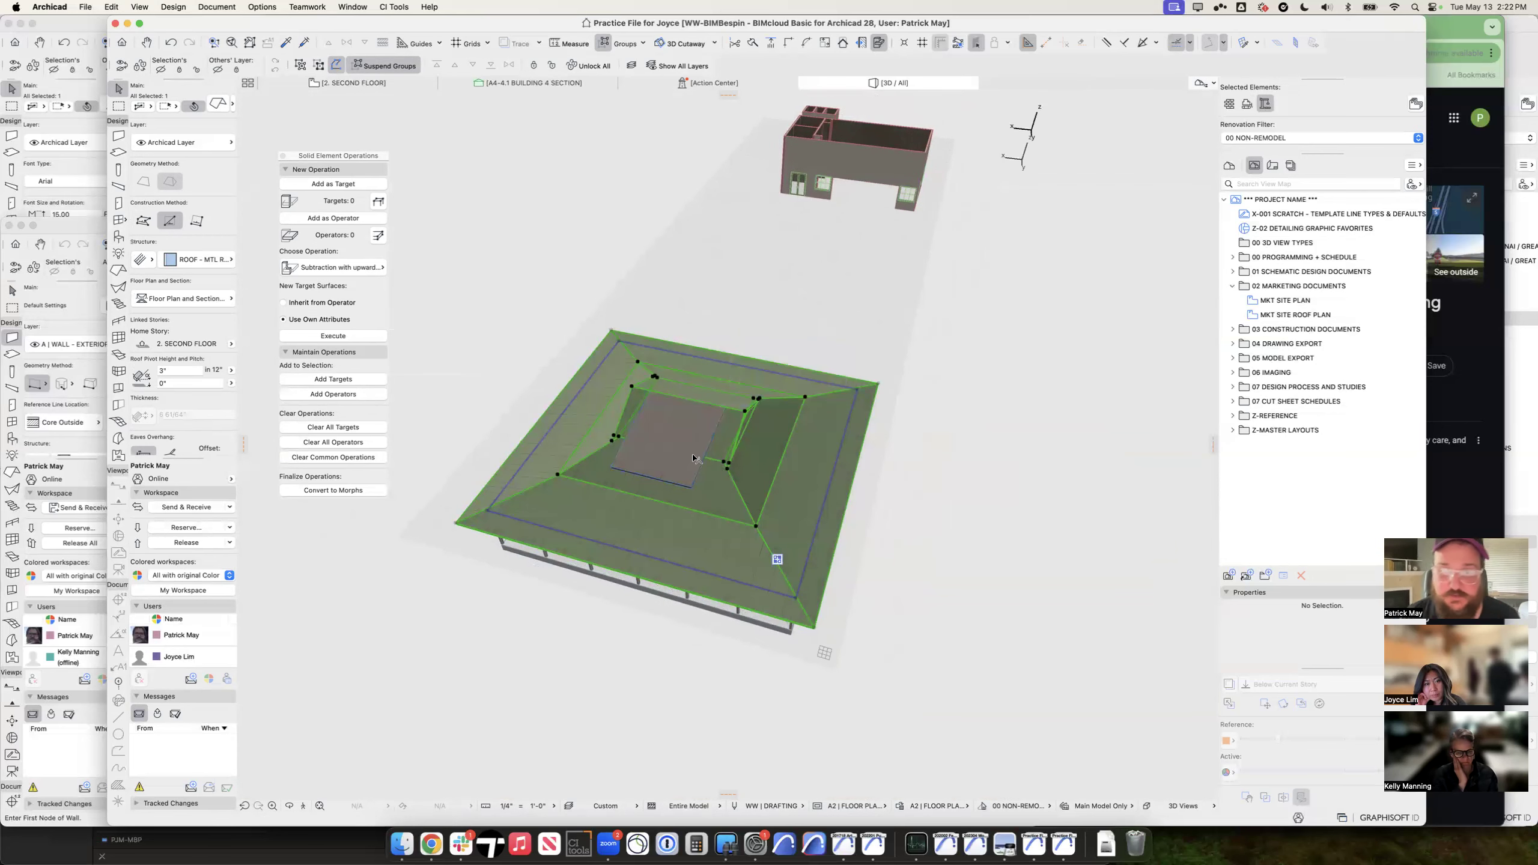
click(668, 580)
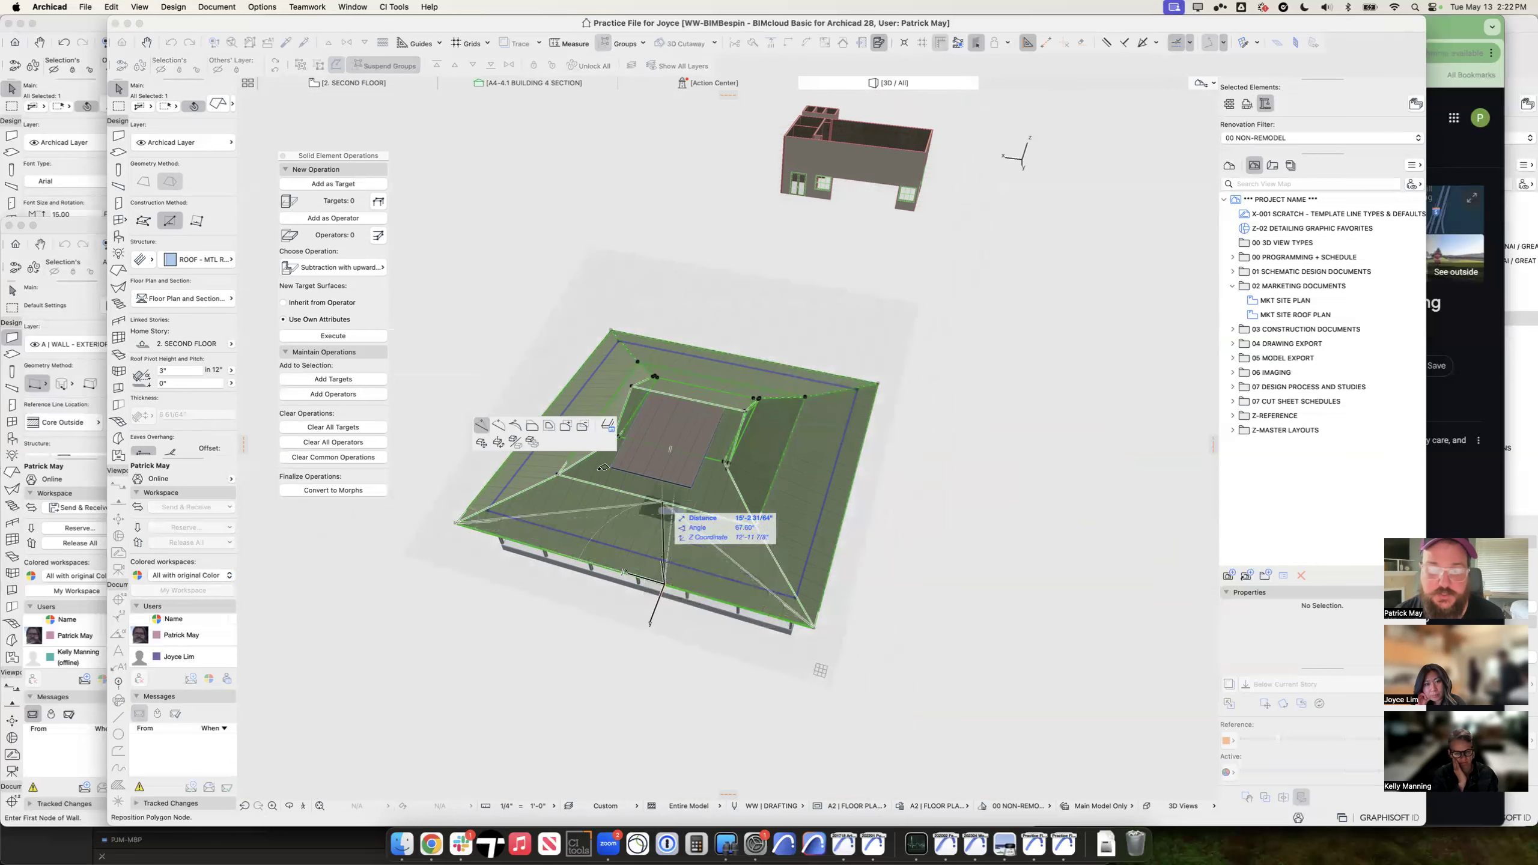
click(581, 426)
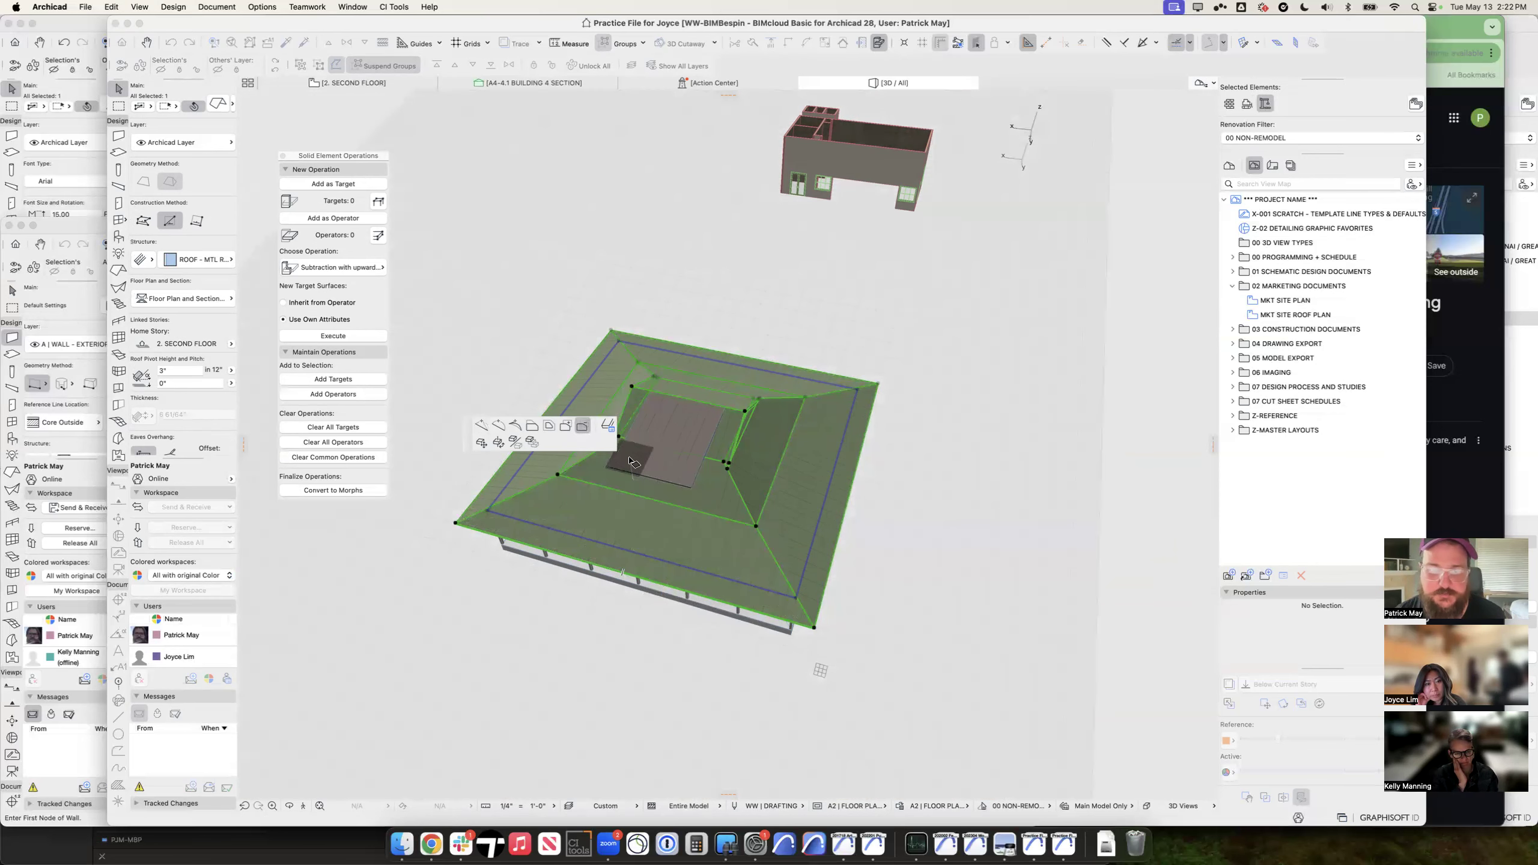
click(629, 453)
click(717, 394)
Step: Inspect the rectangular opening in the main roof and undo the cut
shift+middle_drag(694, 482, 796, 398)
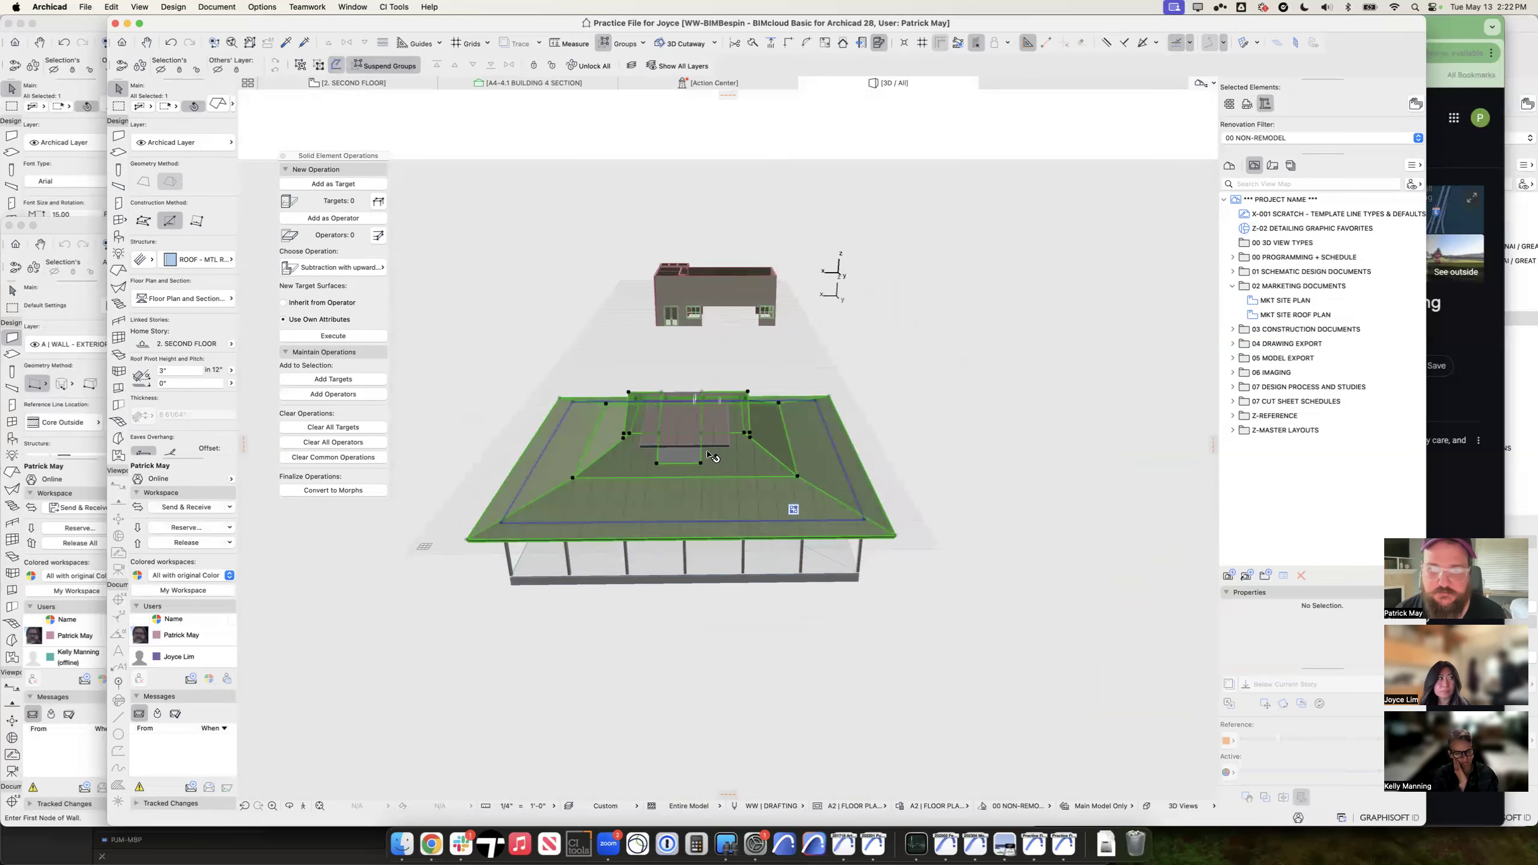
scroll(717, 451, up, 6)
shift+middle_drag(719, 453, 696, 497)
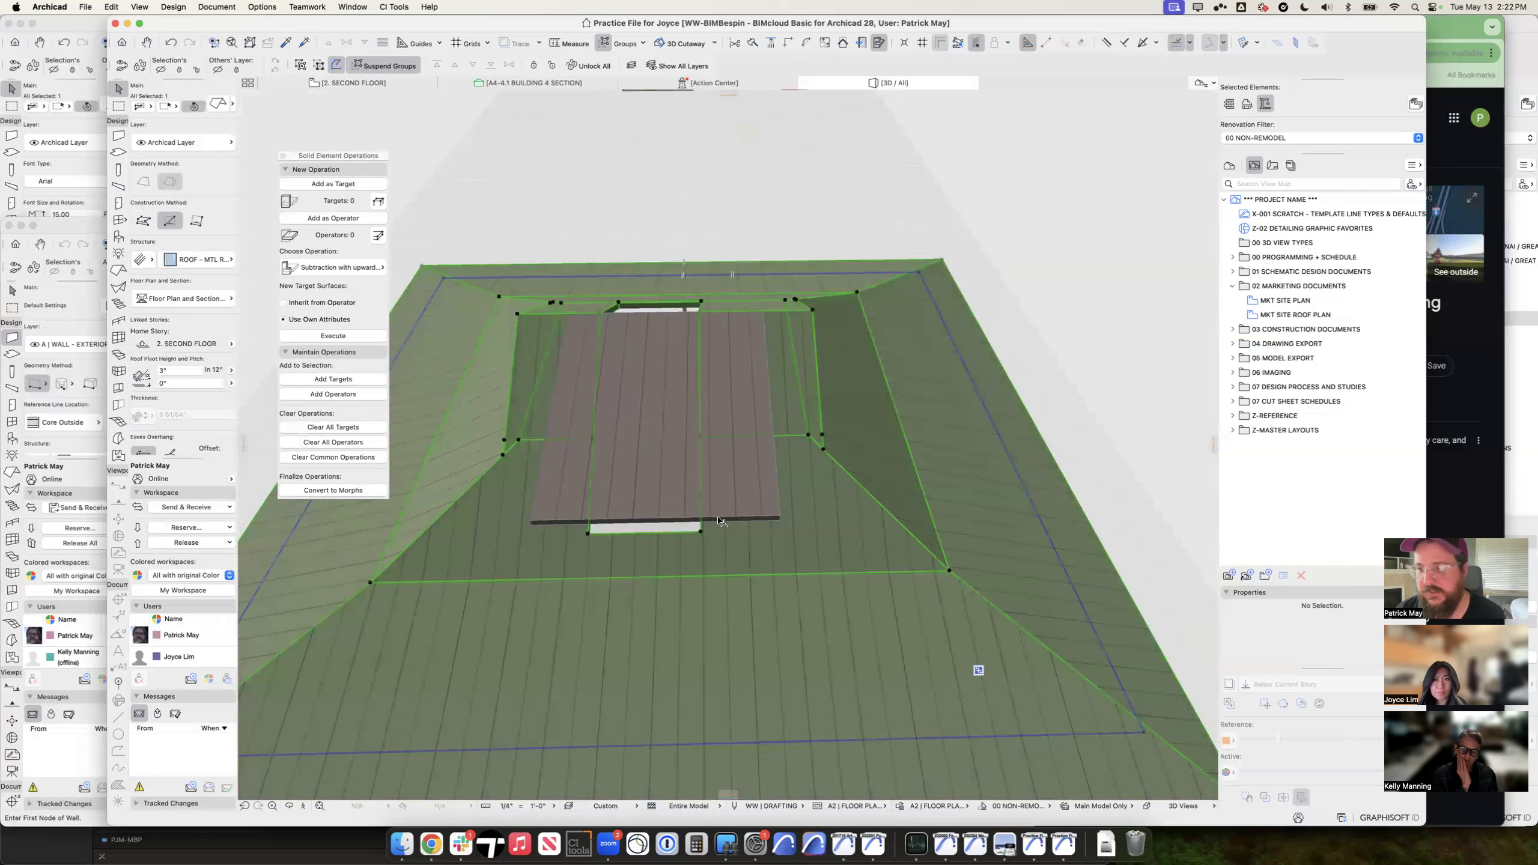
key(super+z)
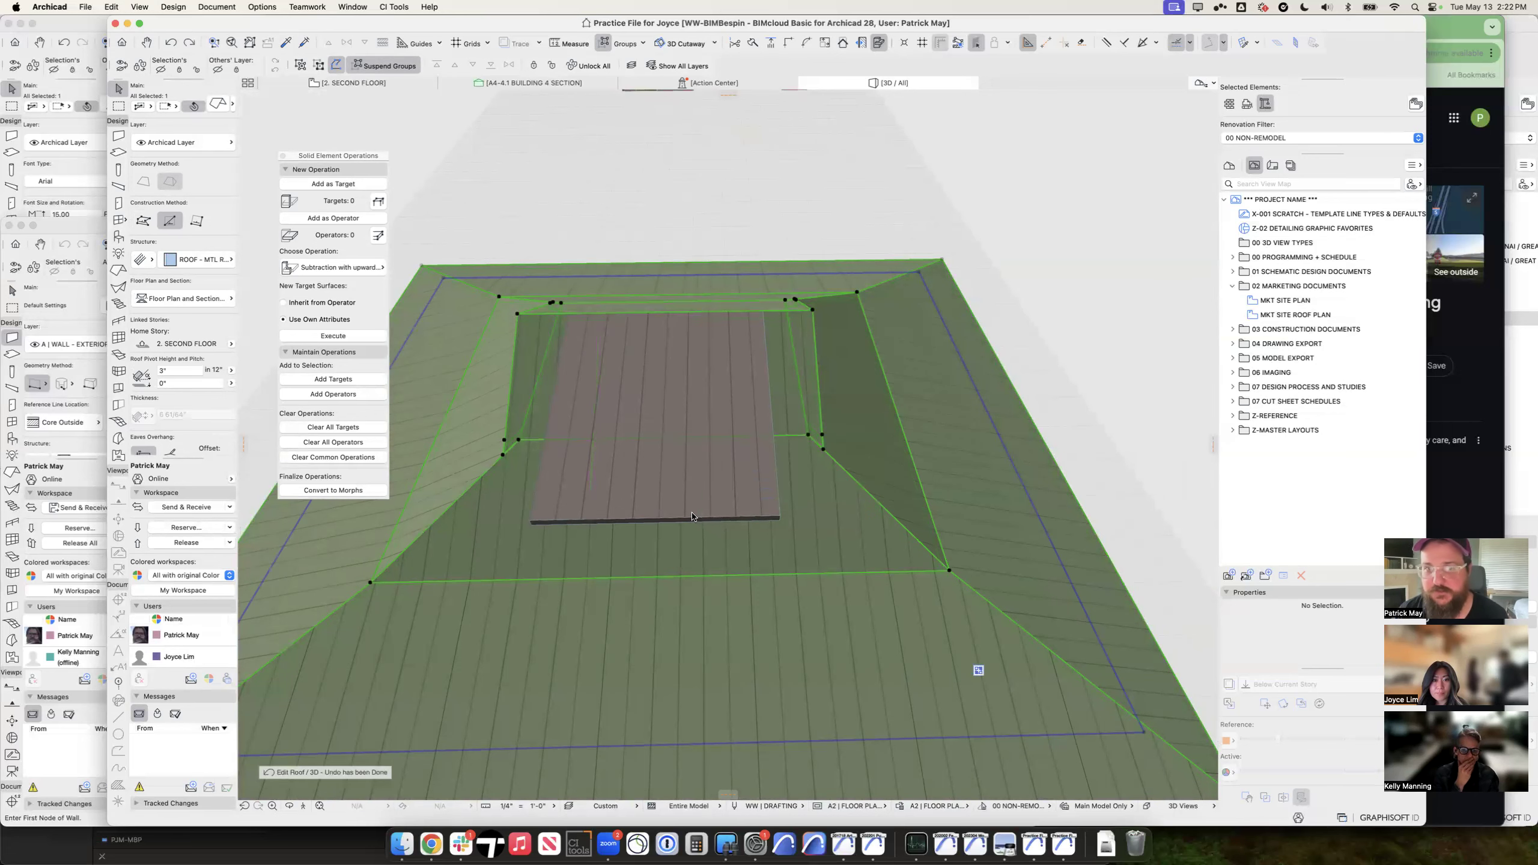
Step: Try a larger rectangular subtraction on the main roof around the low-pitch roof and undo it
scroll(702, 514, down, 3)
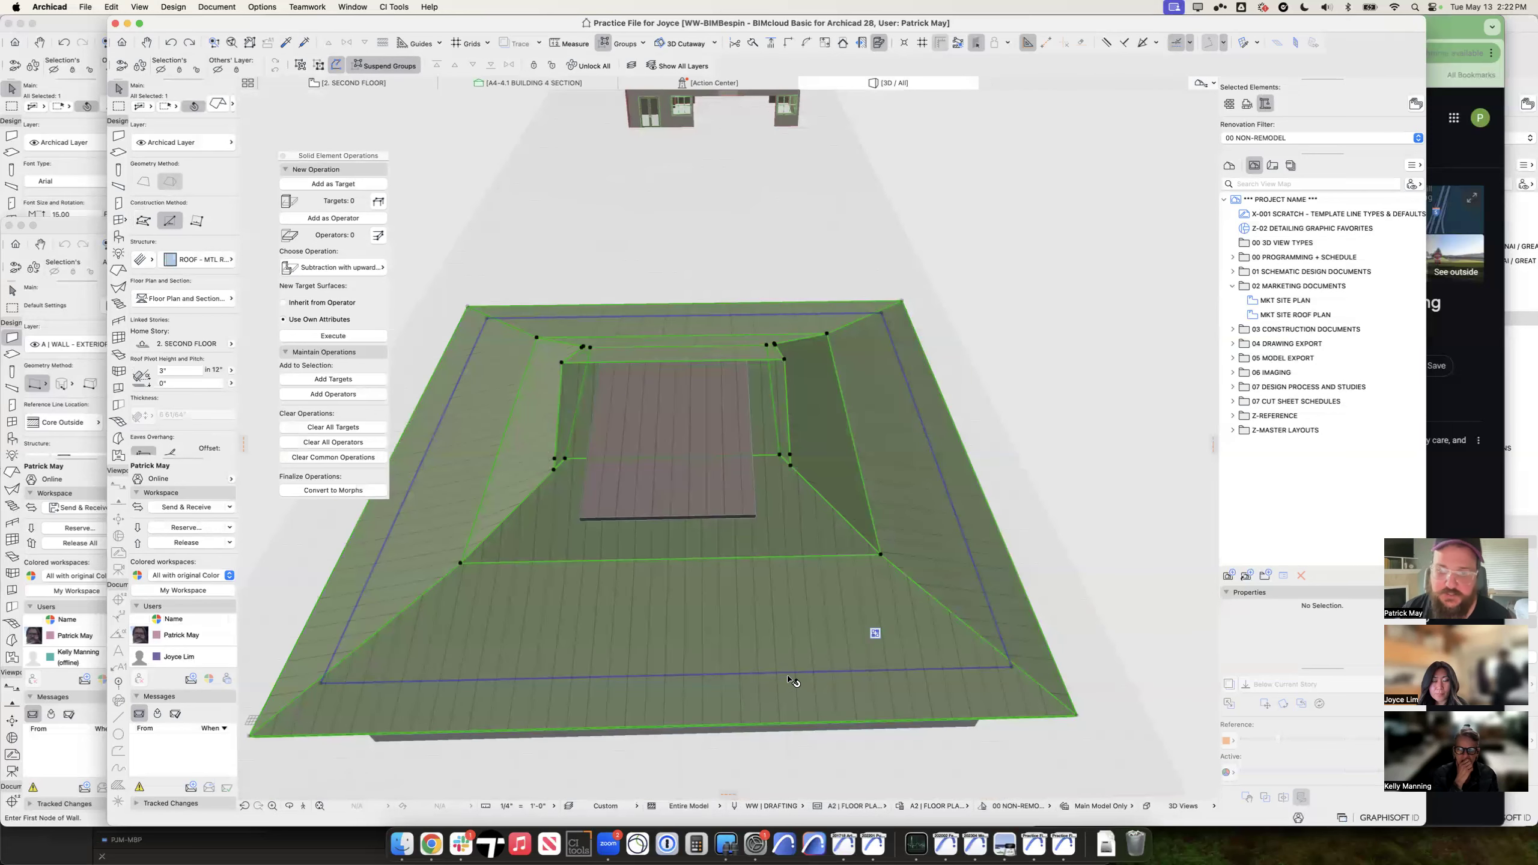
click(597, 457)
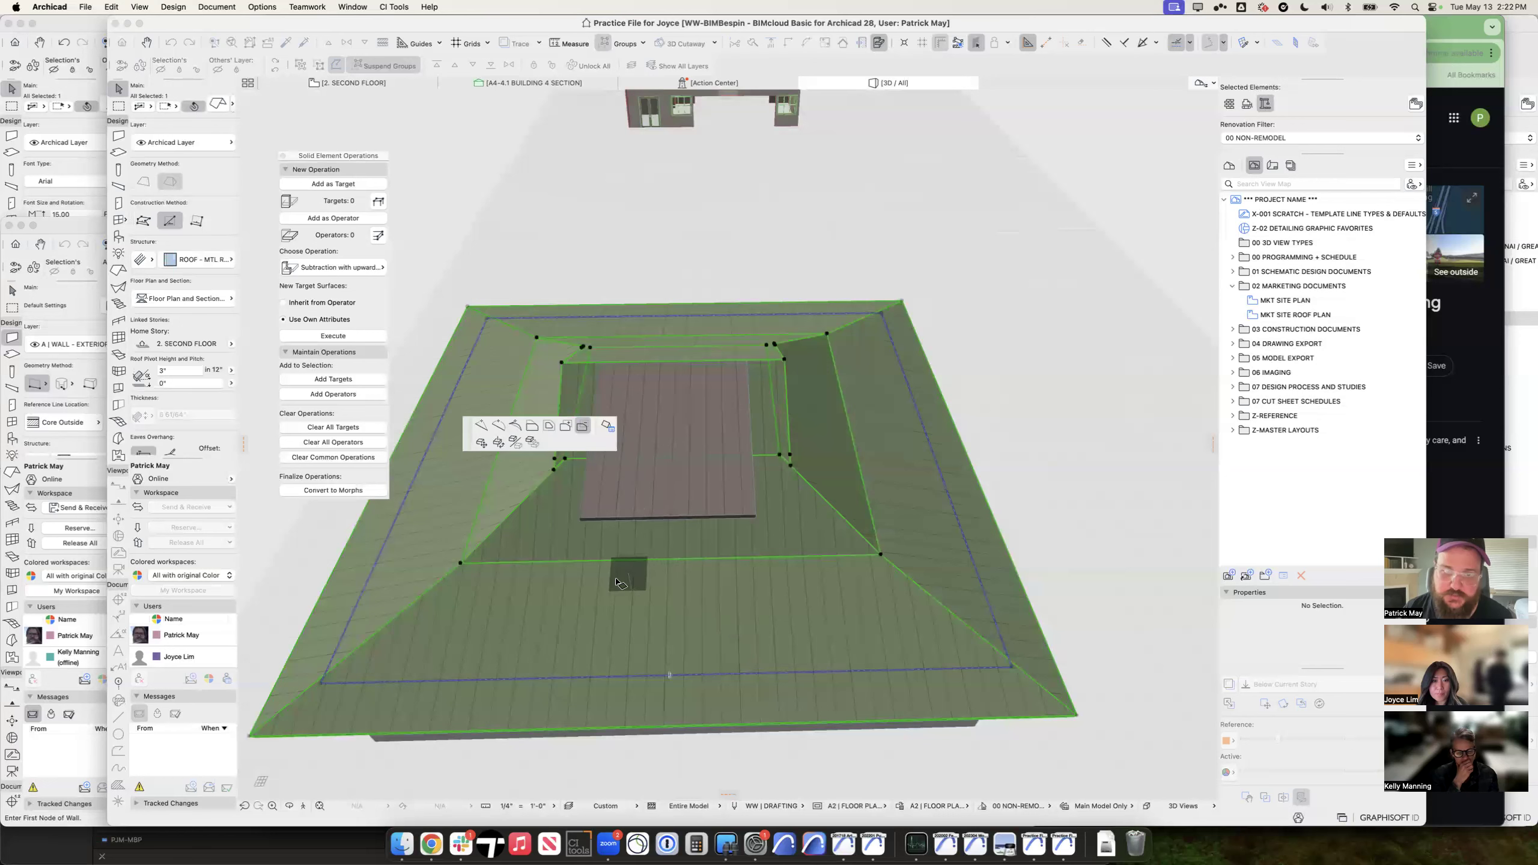
click(758, 337)
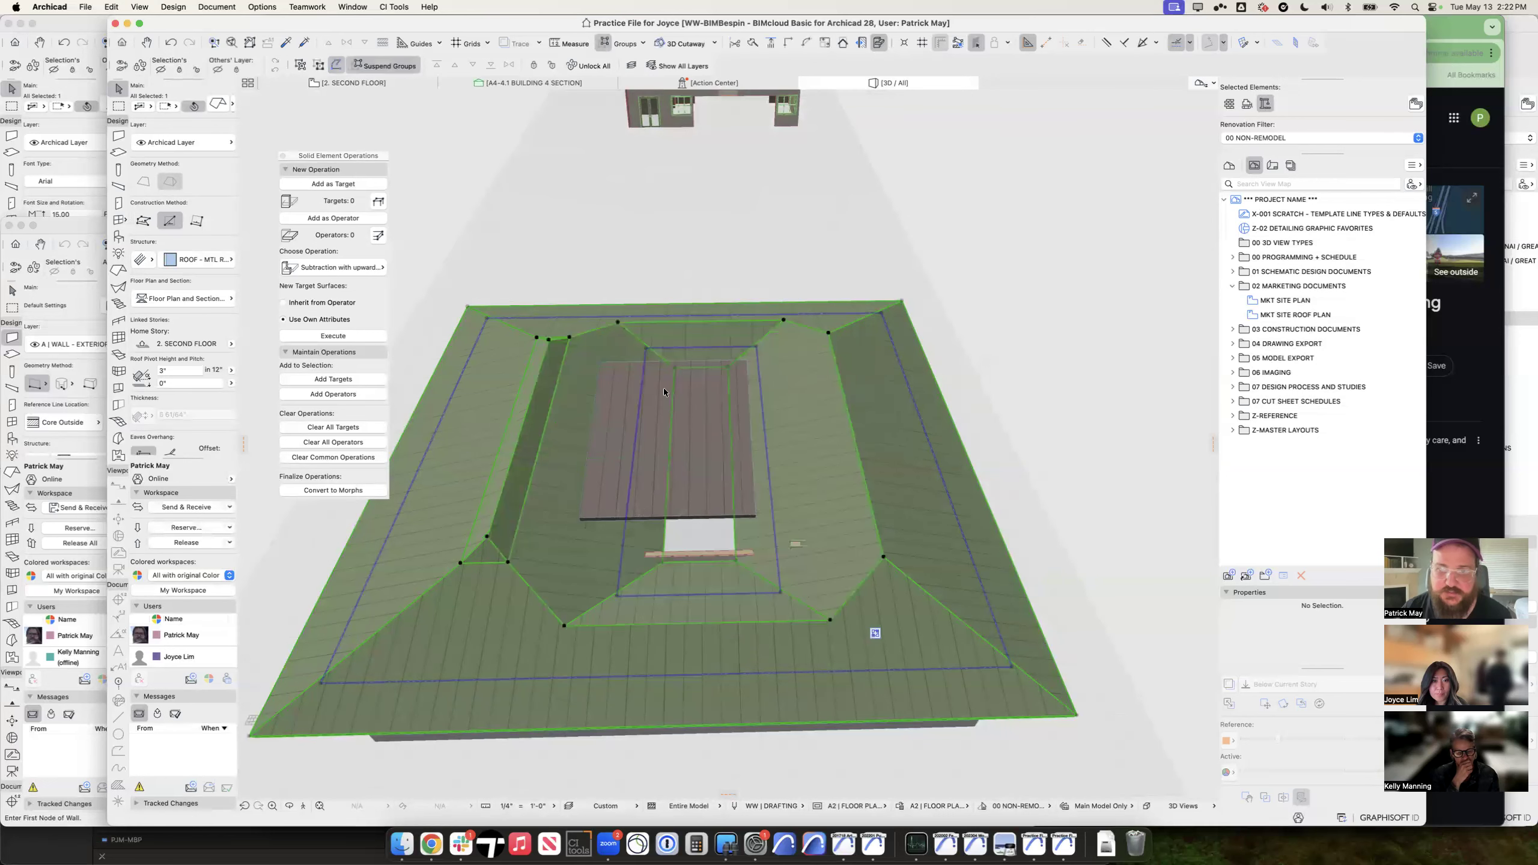
mouse_move(607, 373)
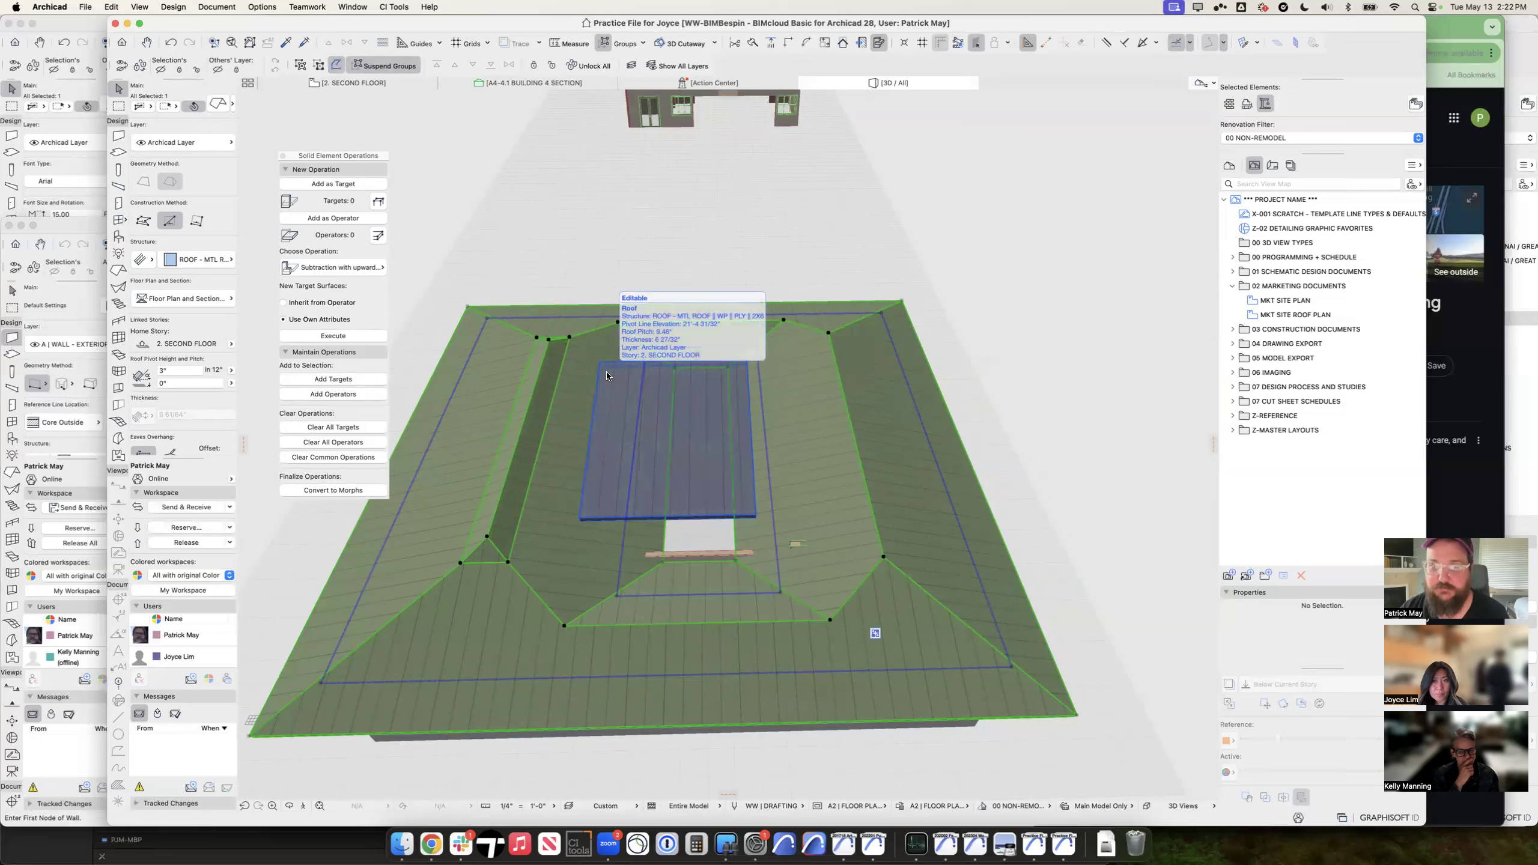
key(super+z)
click(641, 732)
click(536, 732)
key(Escape)
click(324, 727)
click(324, 727)
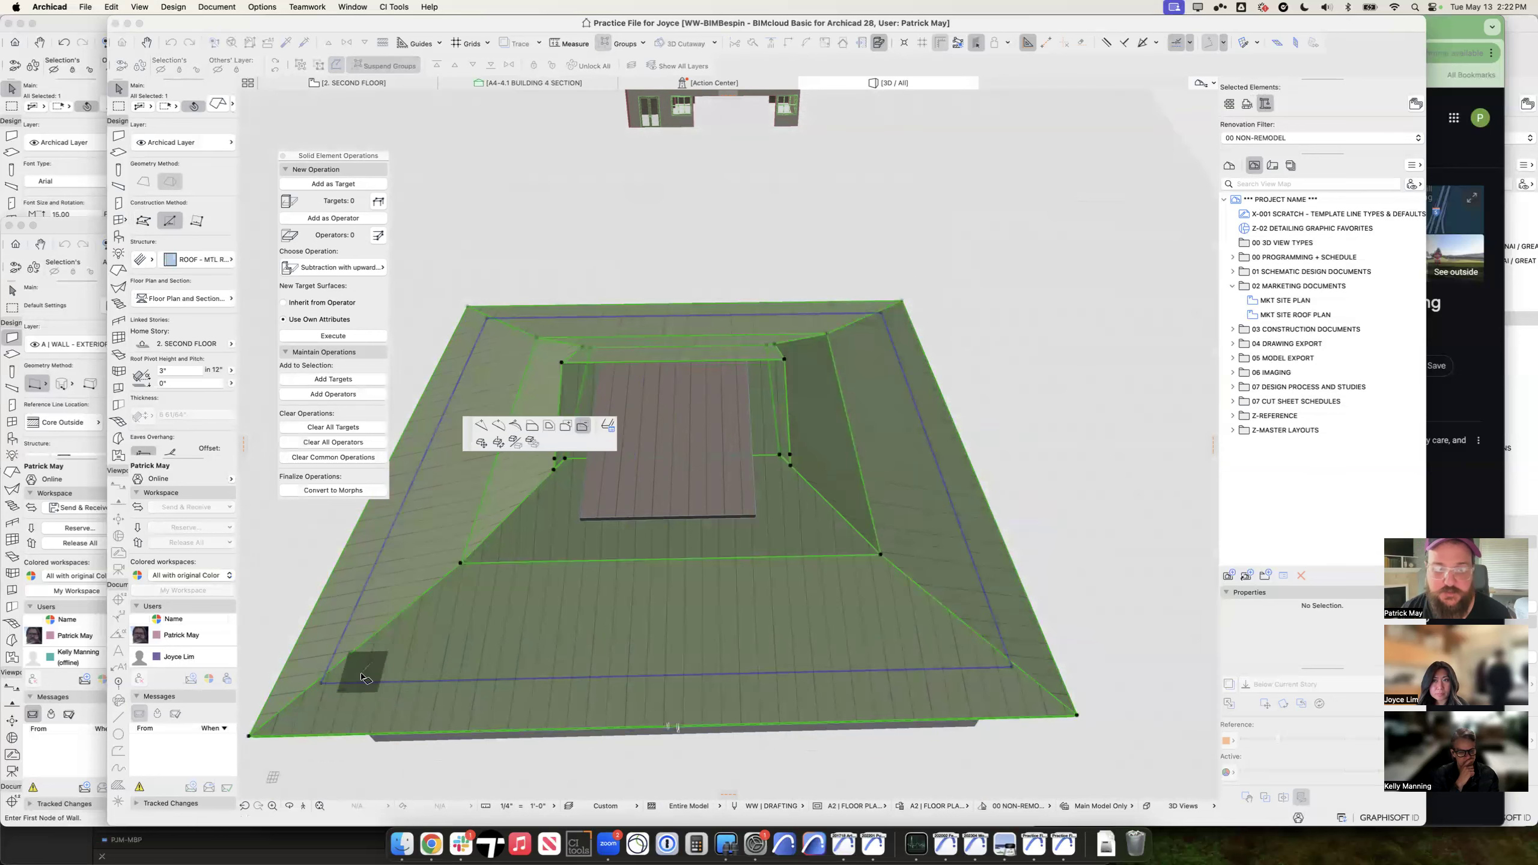
key(Escape)
key(Escape)
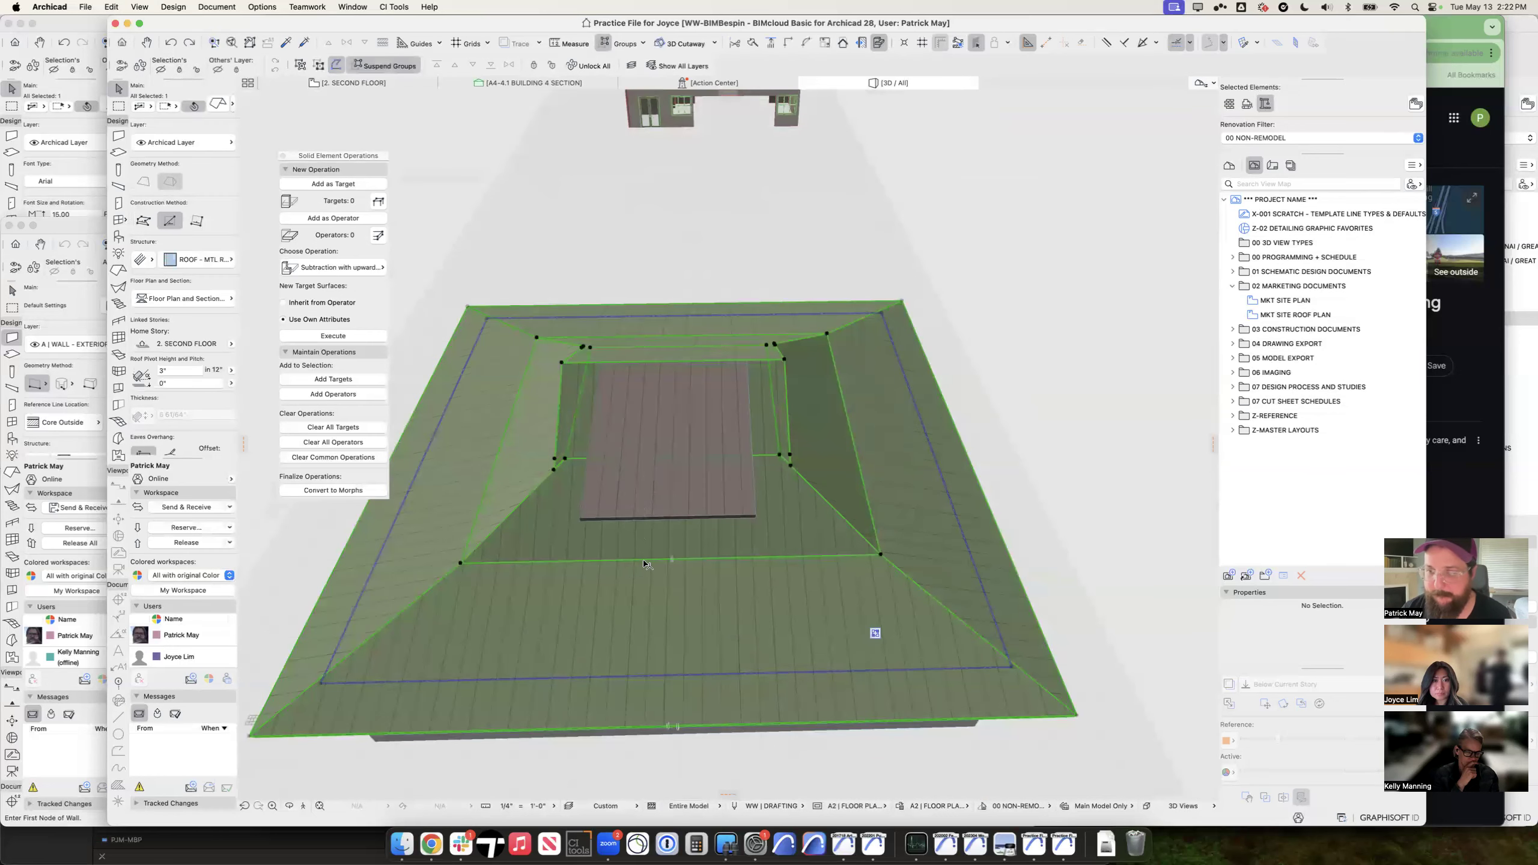
click(646, 563)
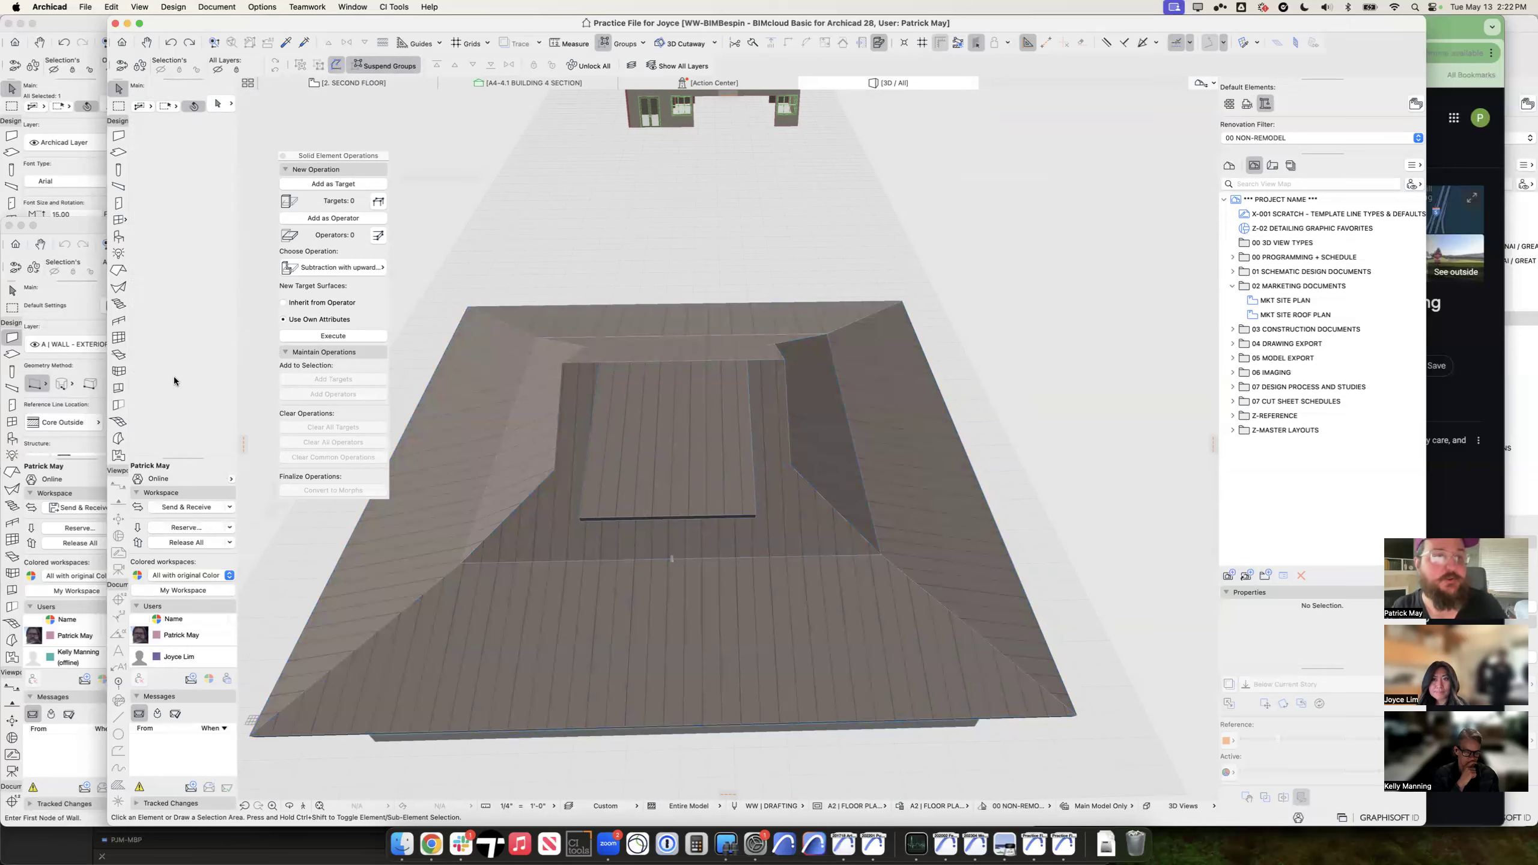
Step: Open the Skylight default settings and go to the Dormers and Skylights folder under 1. BASIC LIBRARY, 1.3 Windows in the loaded Object Library
click(119, 355)
key(super+t)
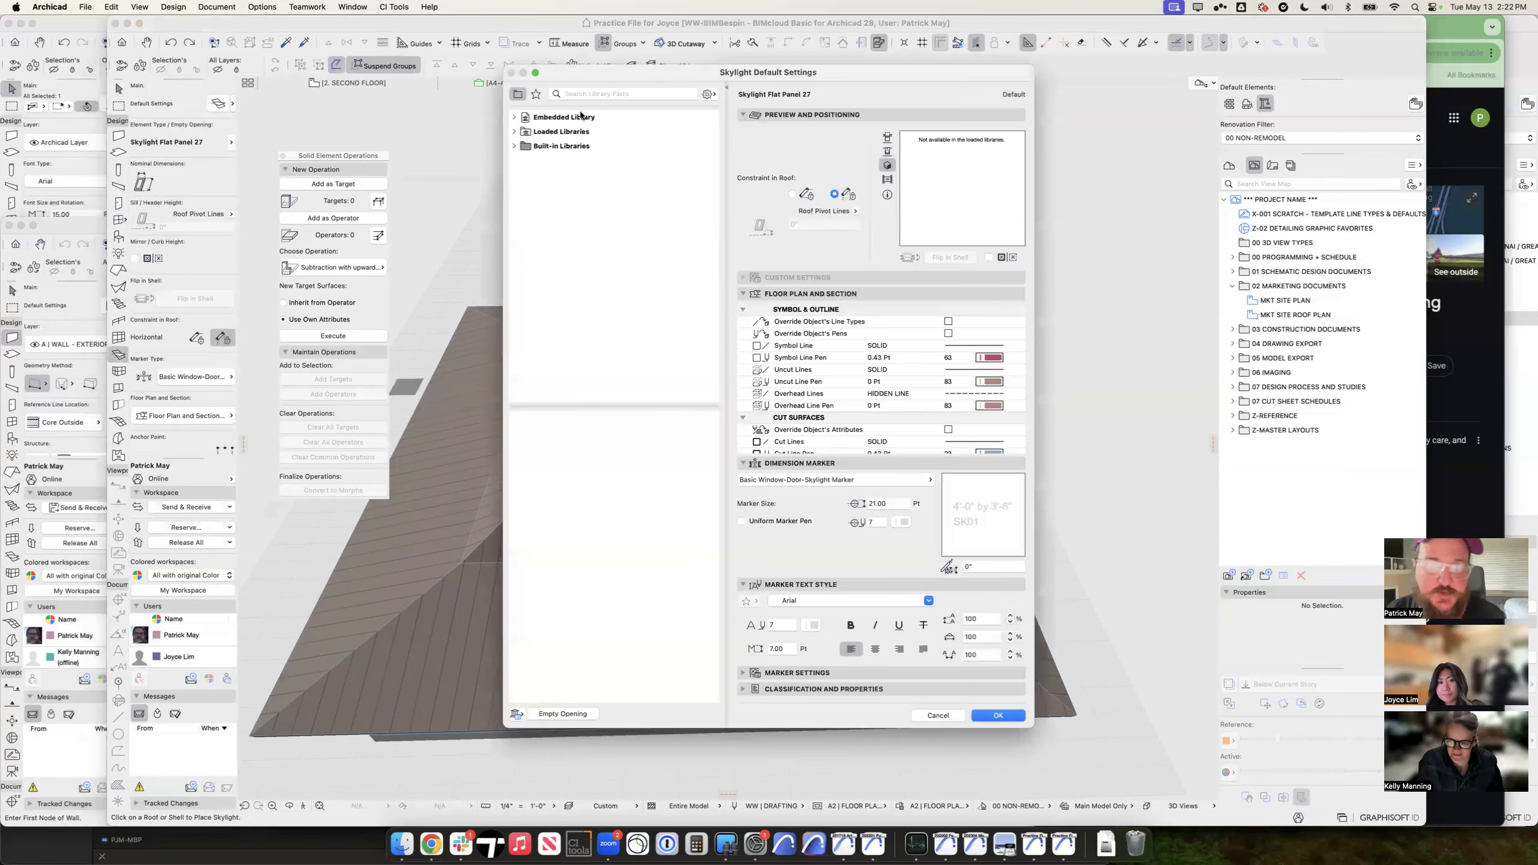
click(535, 94)
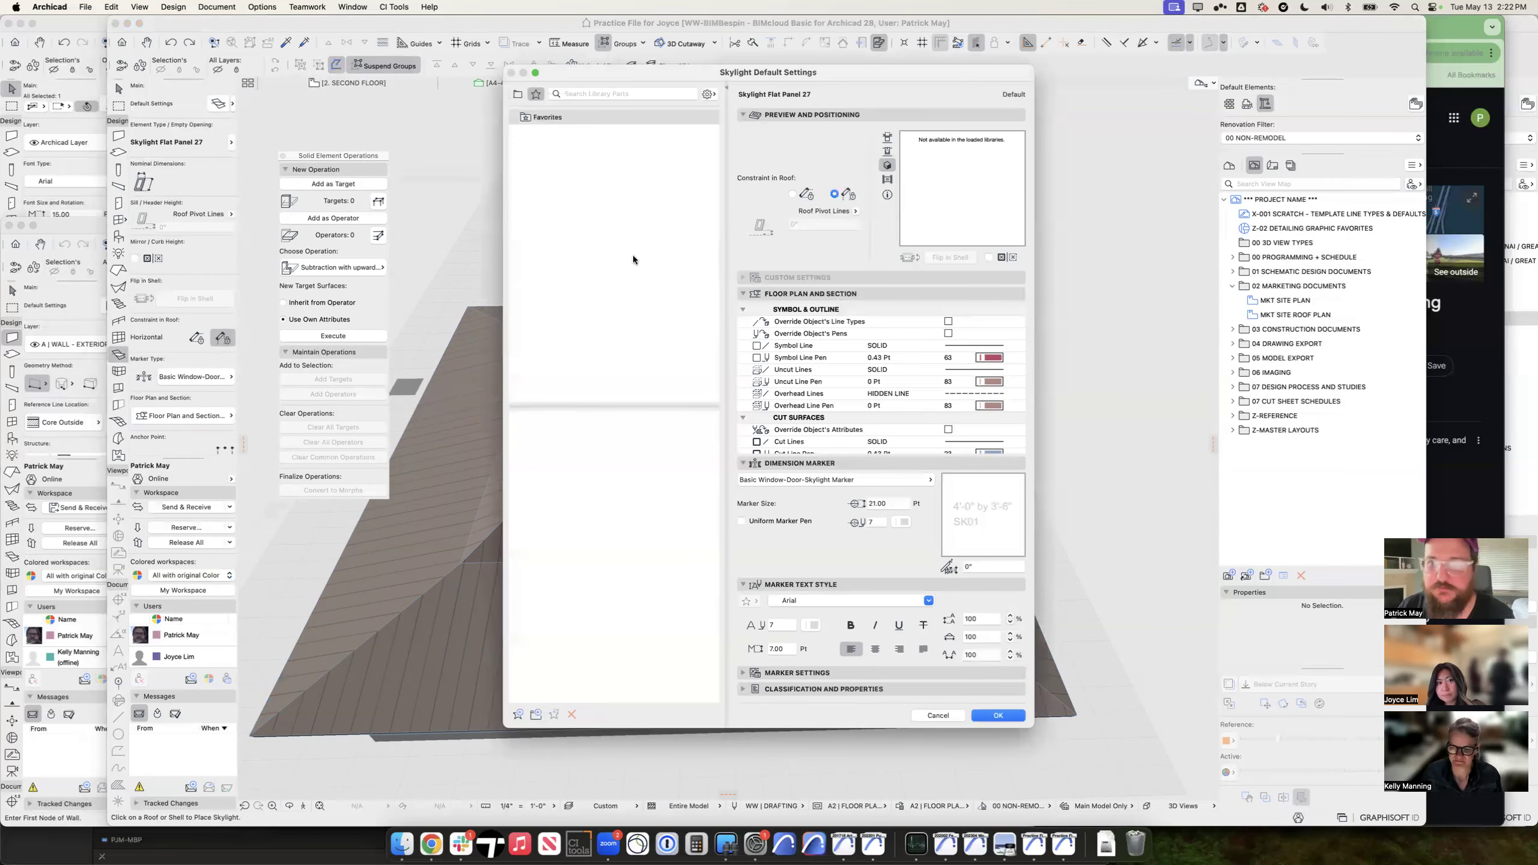
click(518, 95)
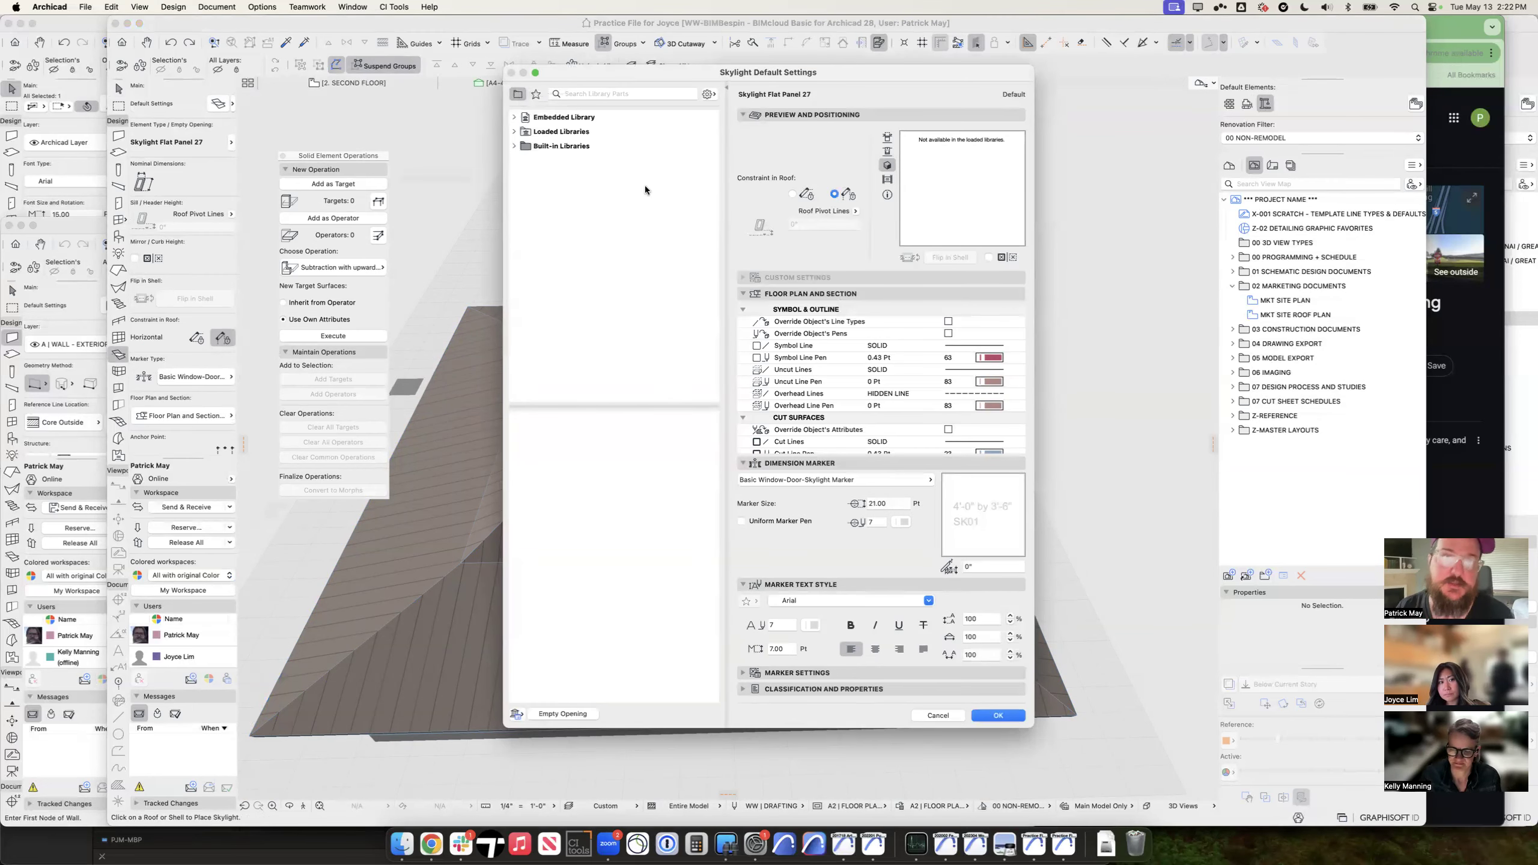
click(551, 133)
double_click(649, 463)
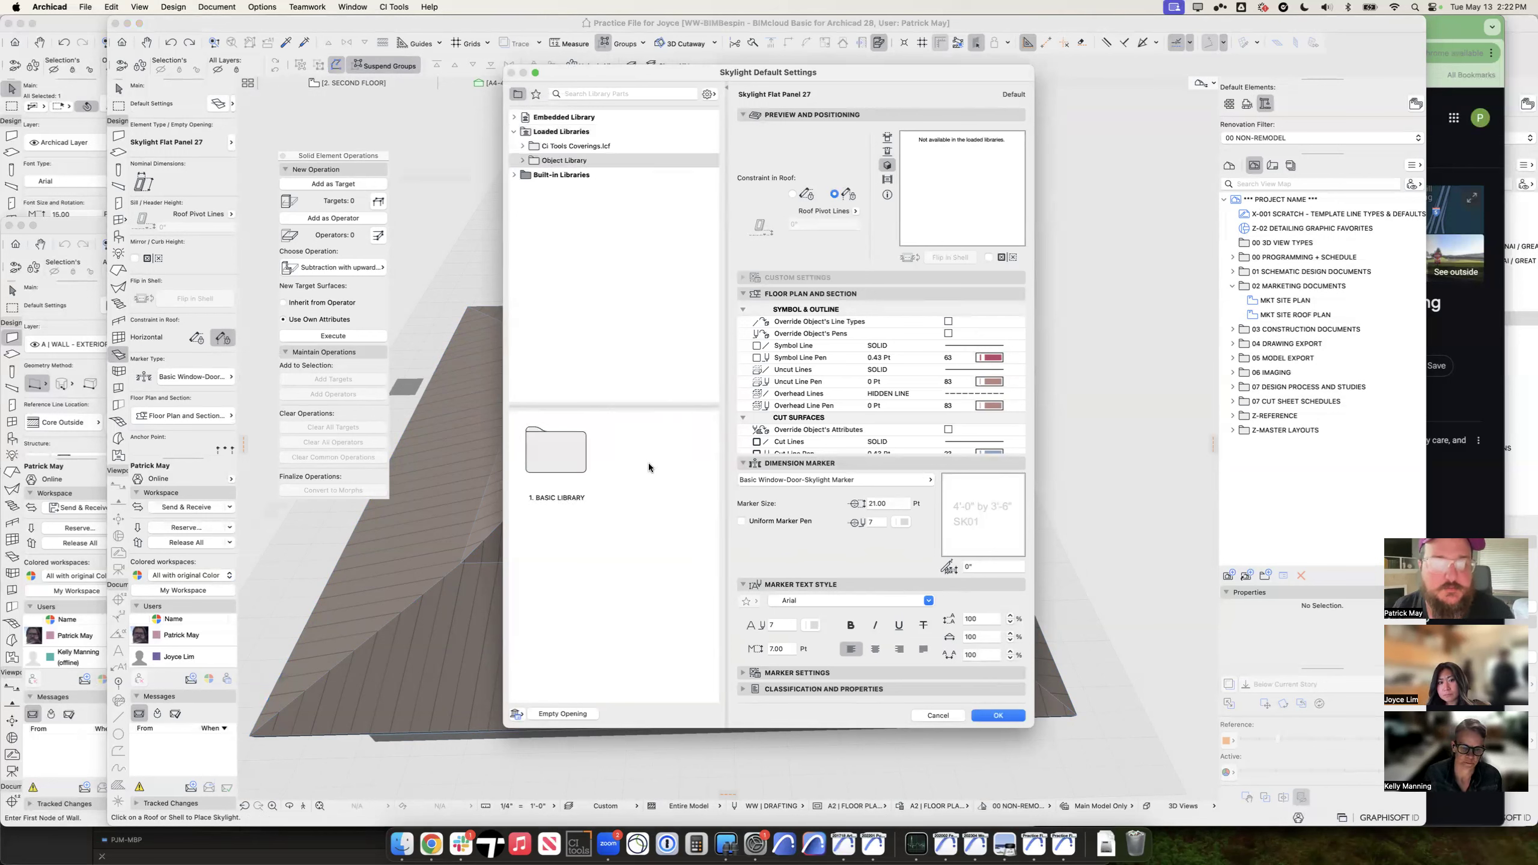
double_click(569, 466)
double_click(569, 465)
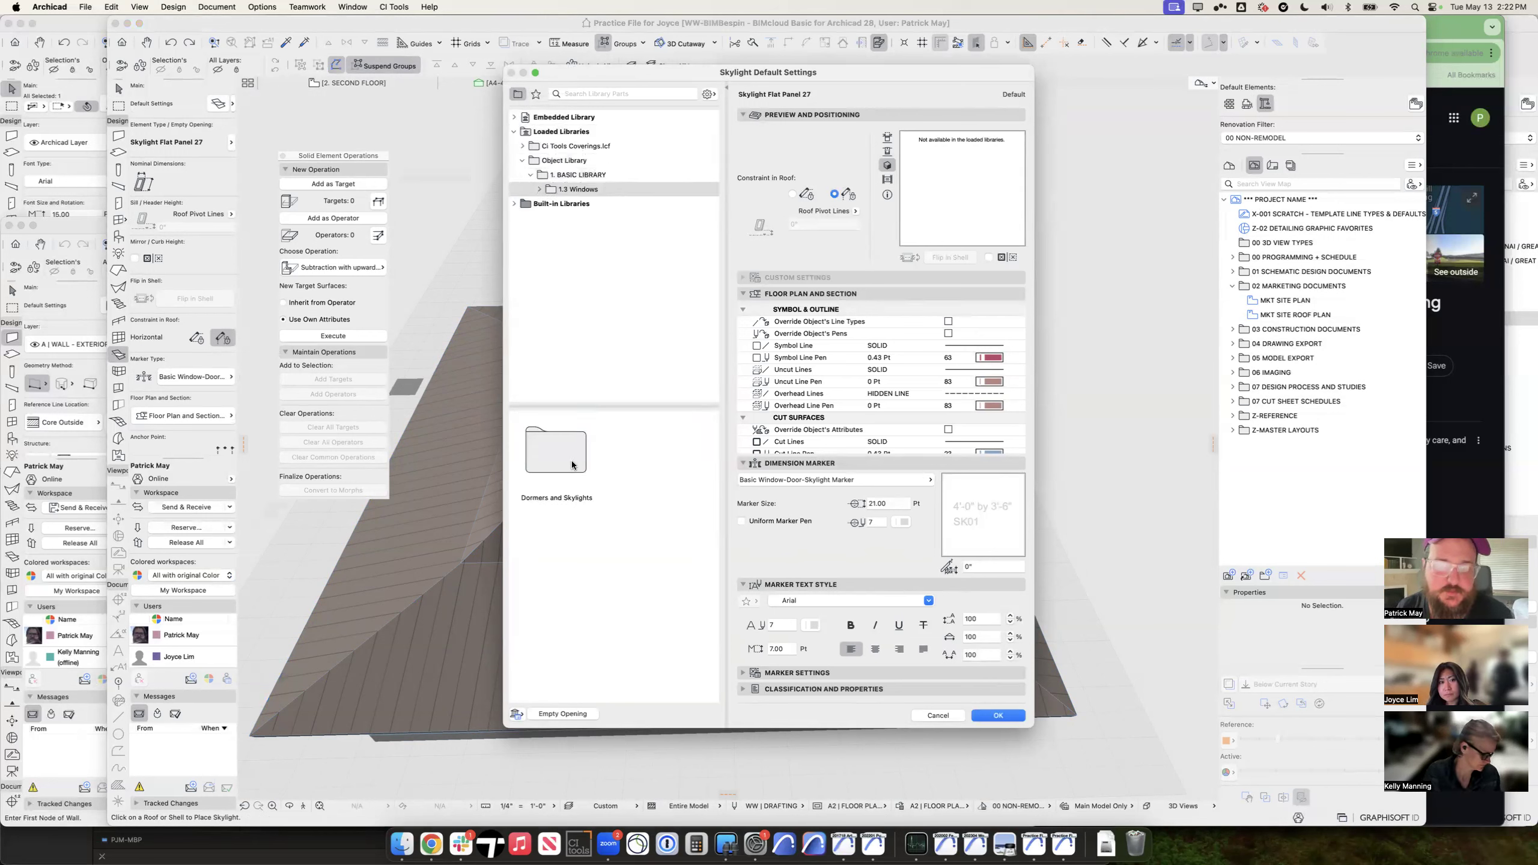
double_click(569, 465)
Step: Set the default skylight to Skylight Pivot Hung from the Dormers and Skylights library parts
scroll(644, 537, down, 5)
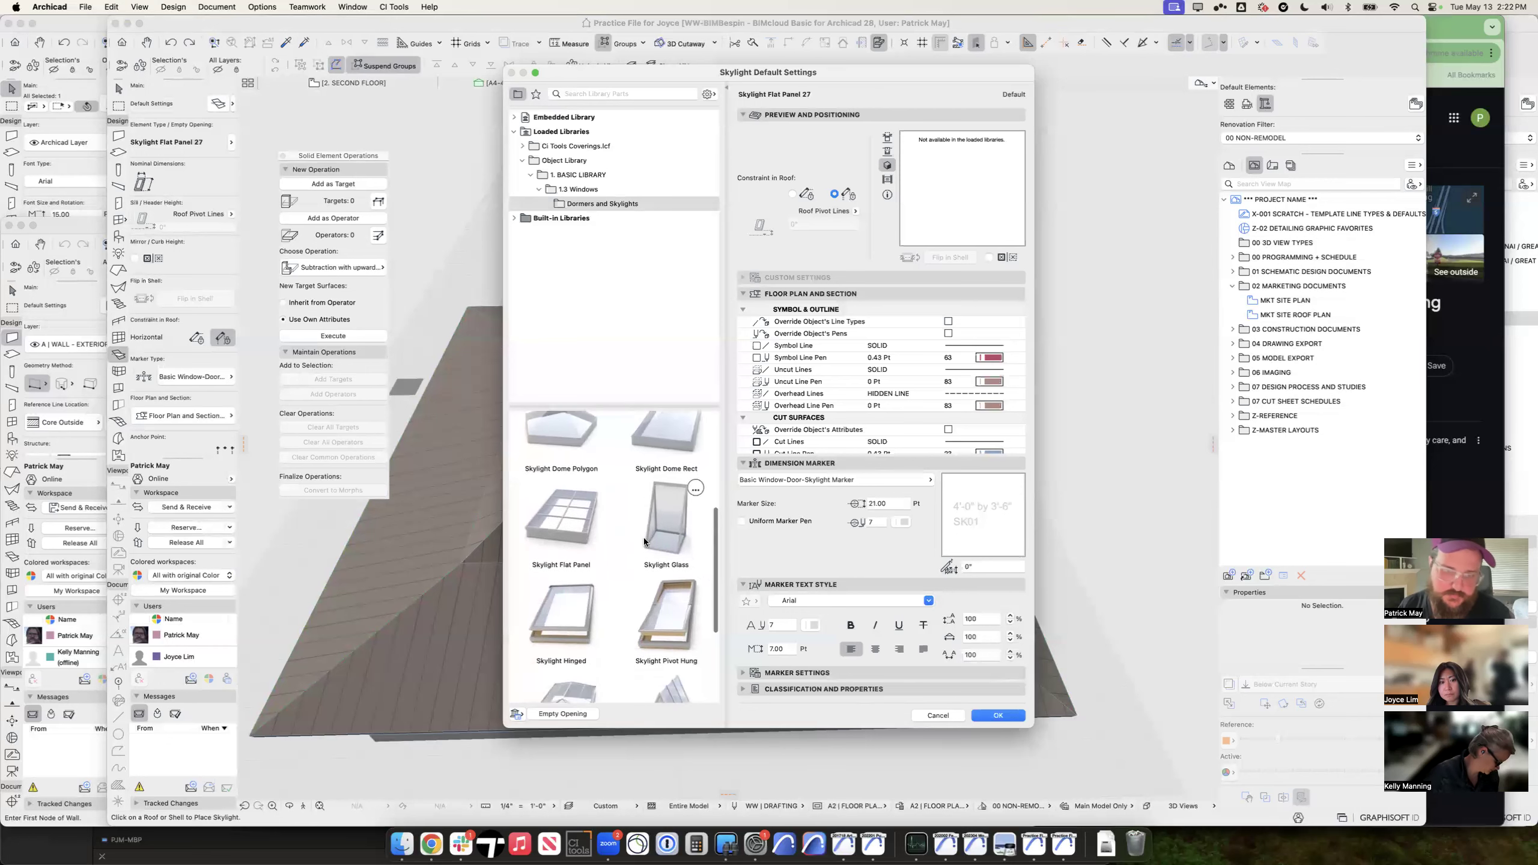
click(549, 461)
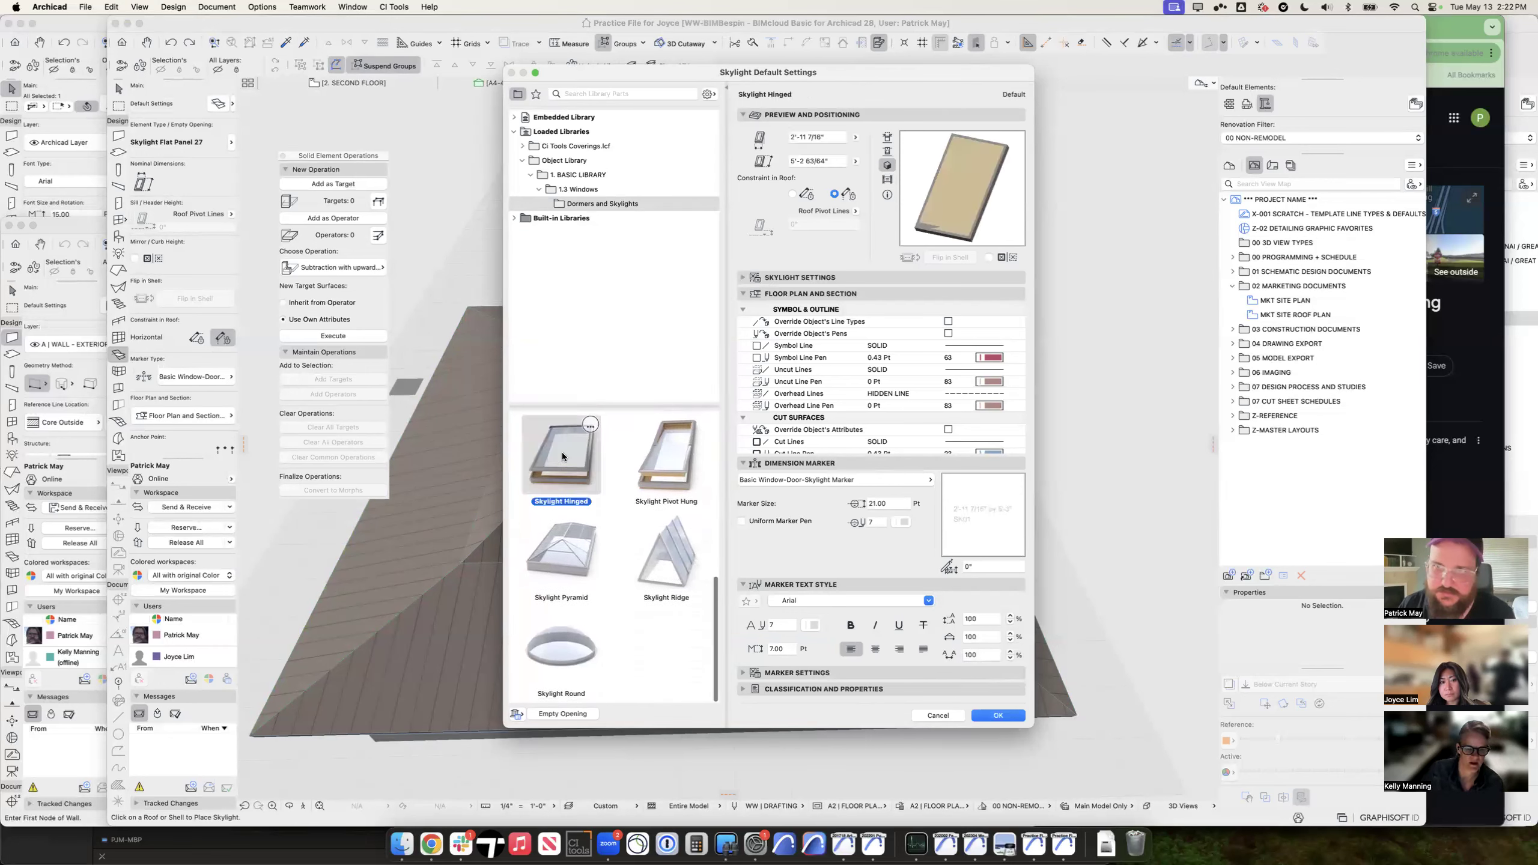
click(671, 458)
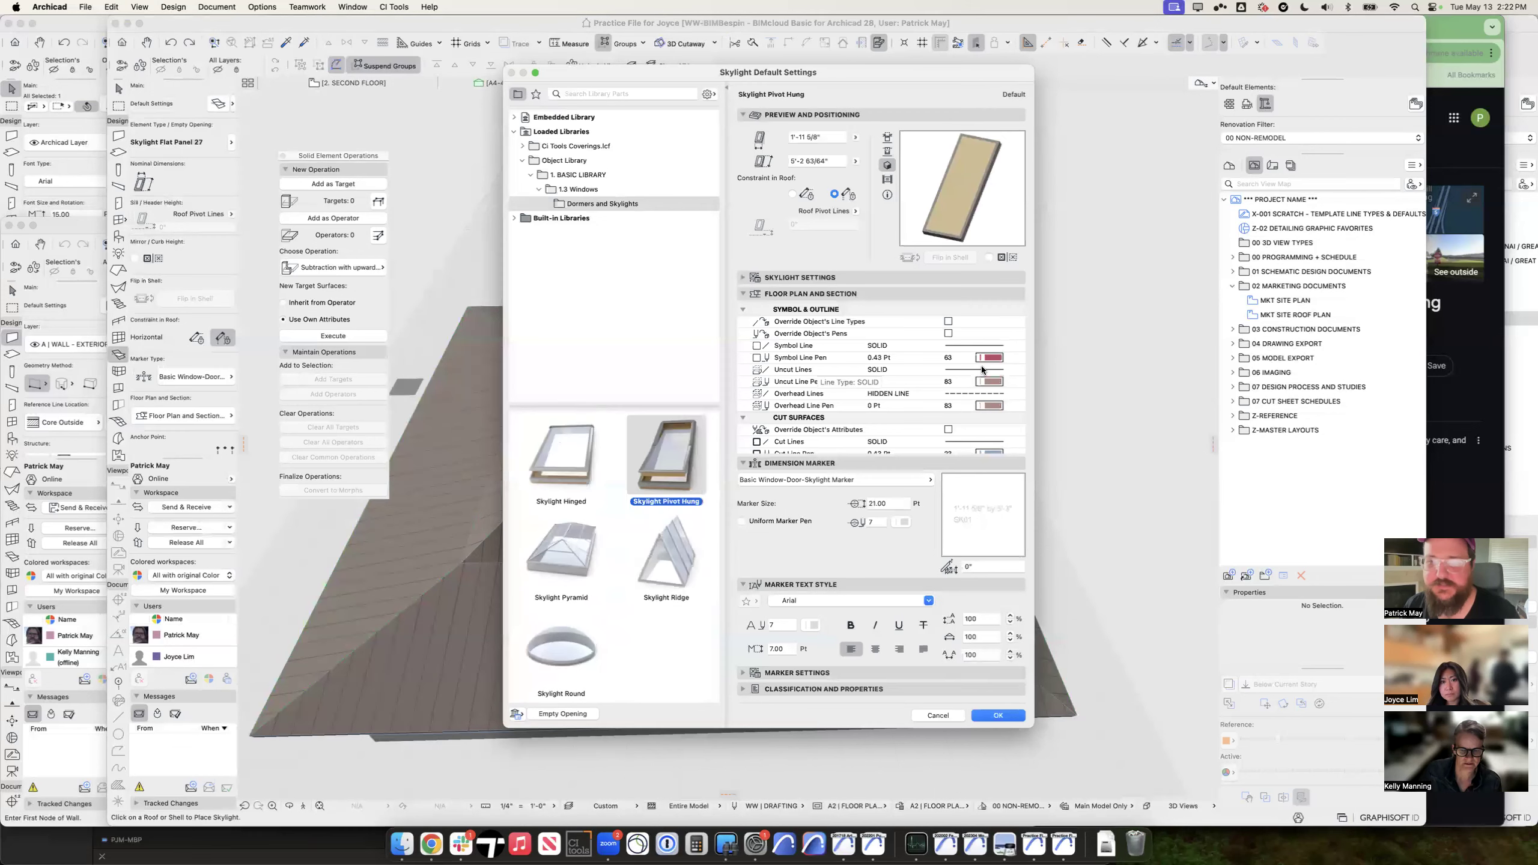
scroll(967, 382, down, 5)
scroll(967, 382, up, 5)
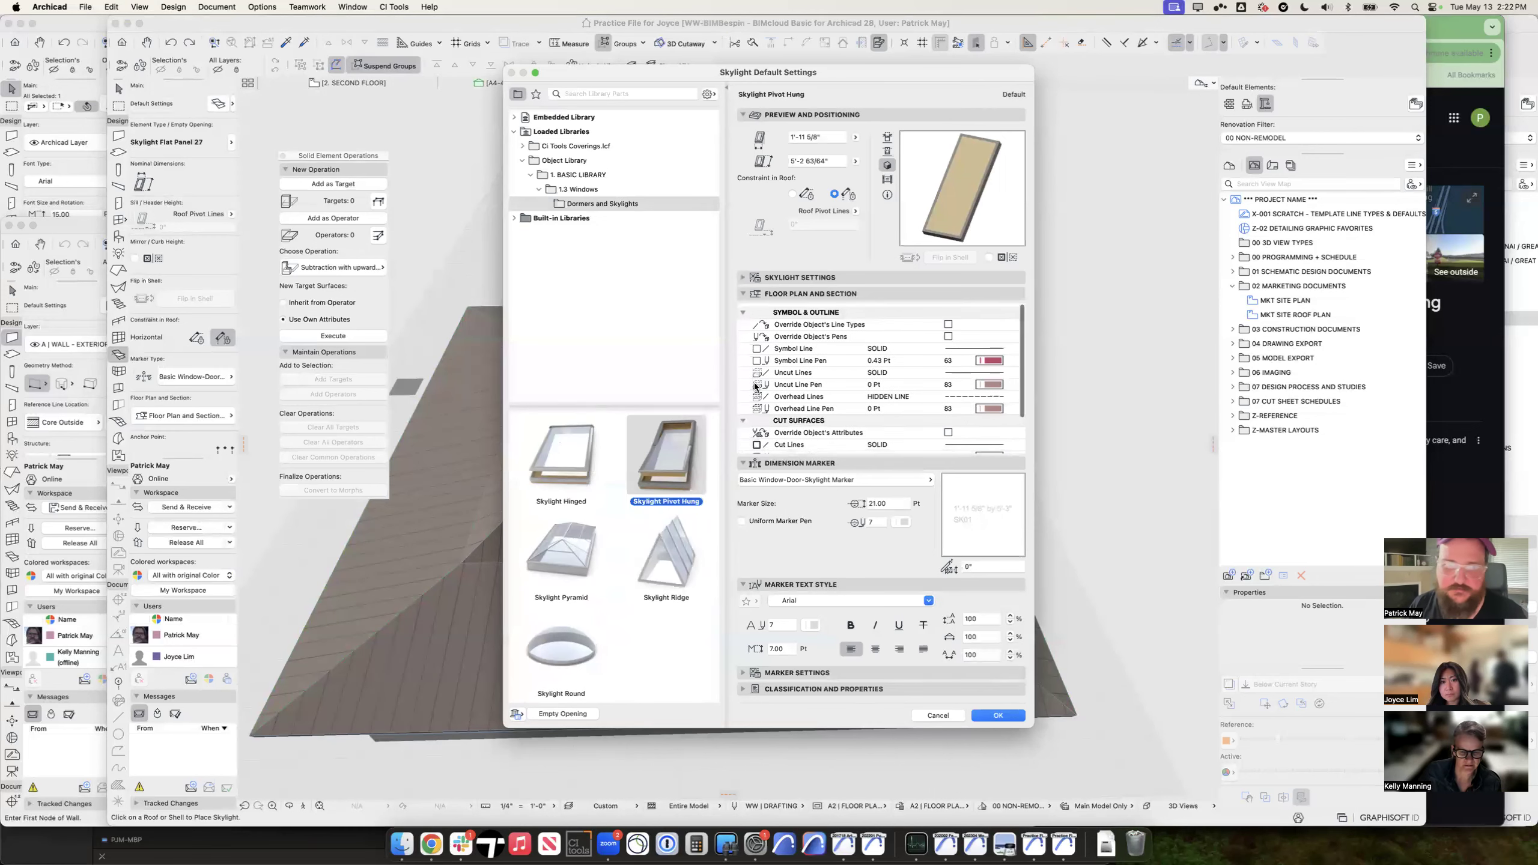
scroll(600, 448, up, 5)
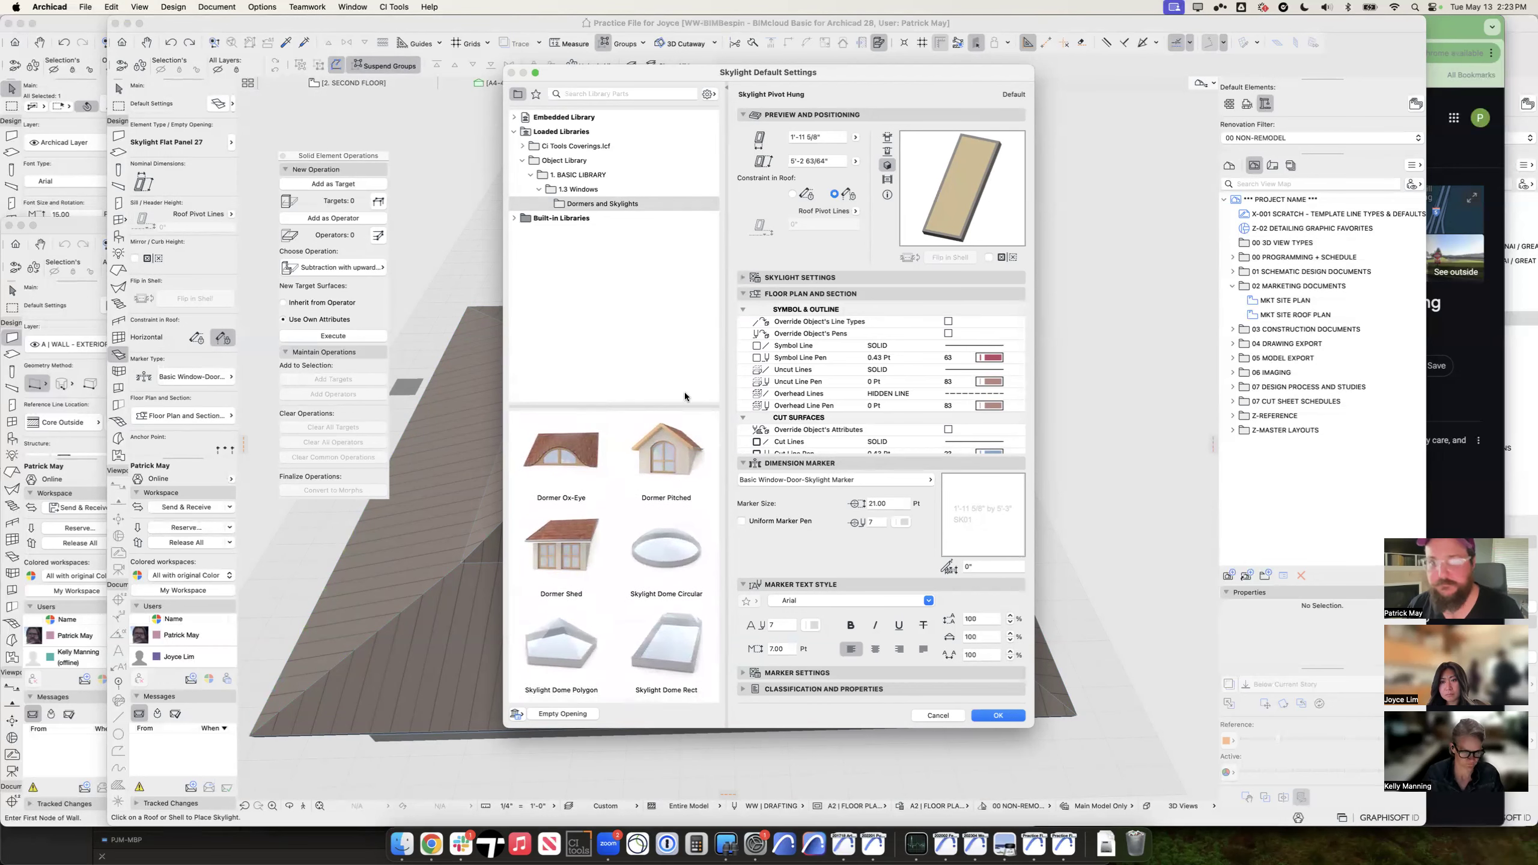
key(Return)
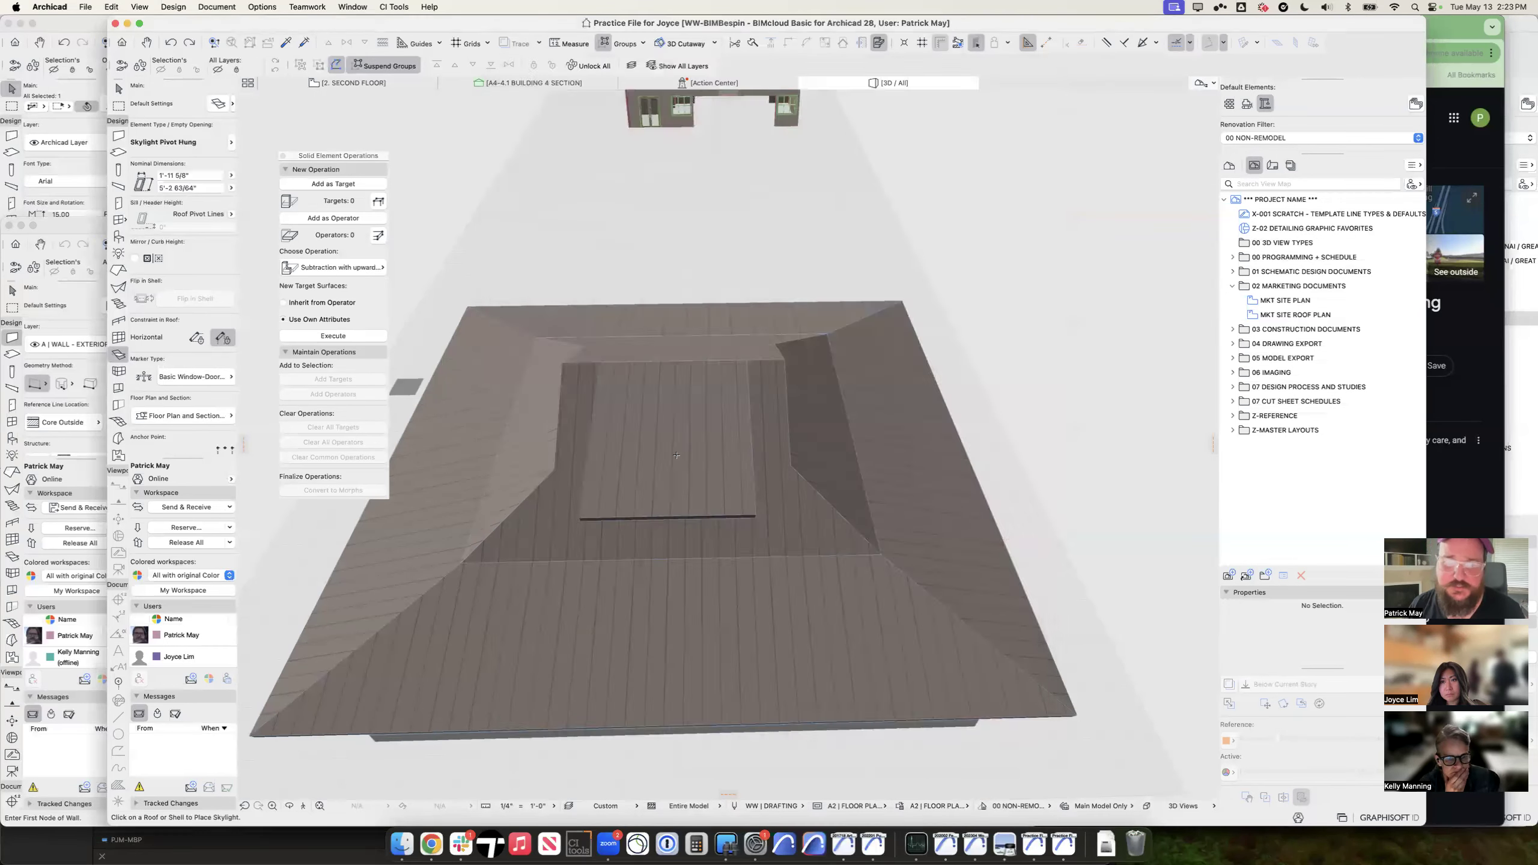
Step: Place the pivot-hung skylight on the front slope of the main roof and try moving it along the slope
click(706, 626)
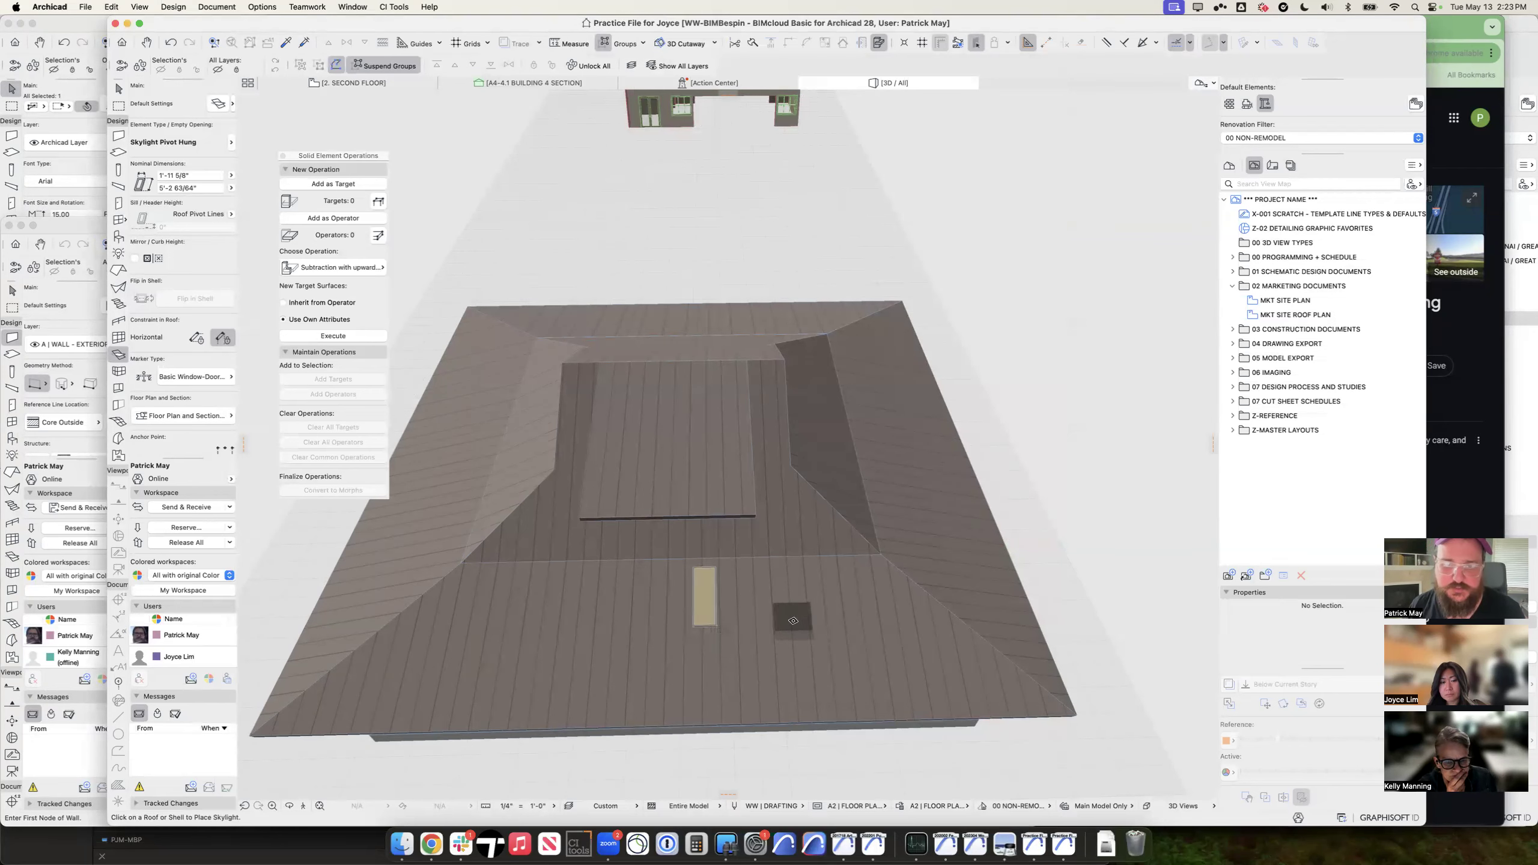
scroll(721, 587, up, 5)
shift+middle_drag(724, 578, 880, 465)
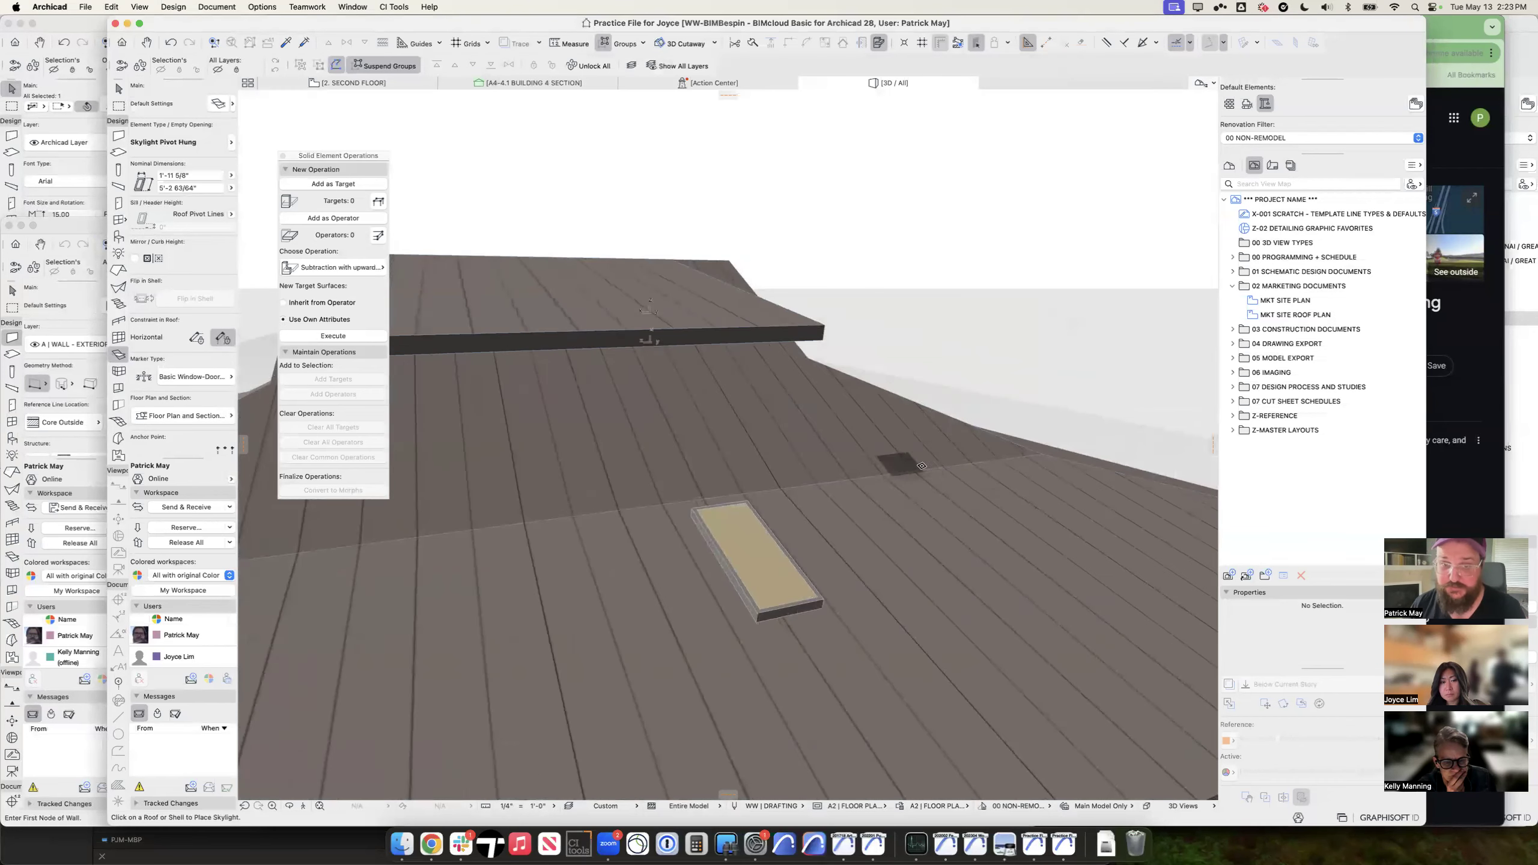
key(Escape)
click(921, 543)
drag(863, 572, 979, 544)
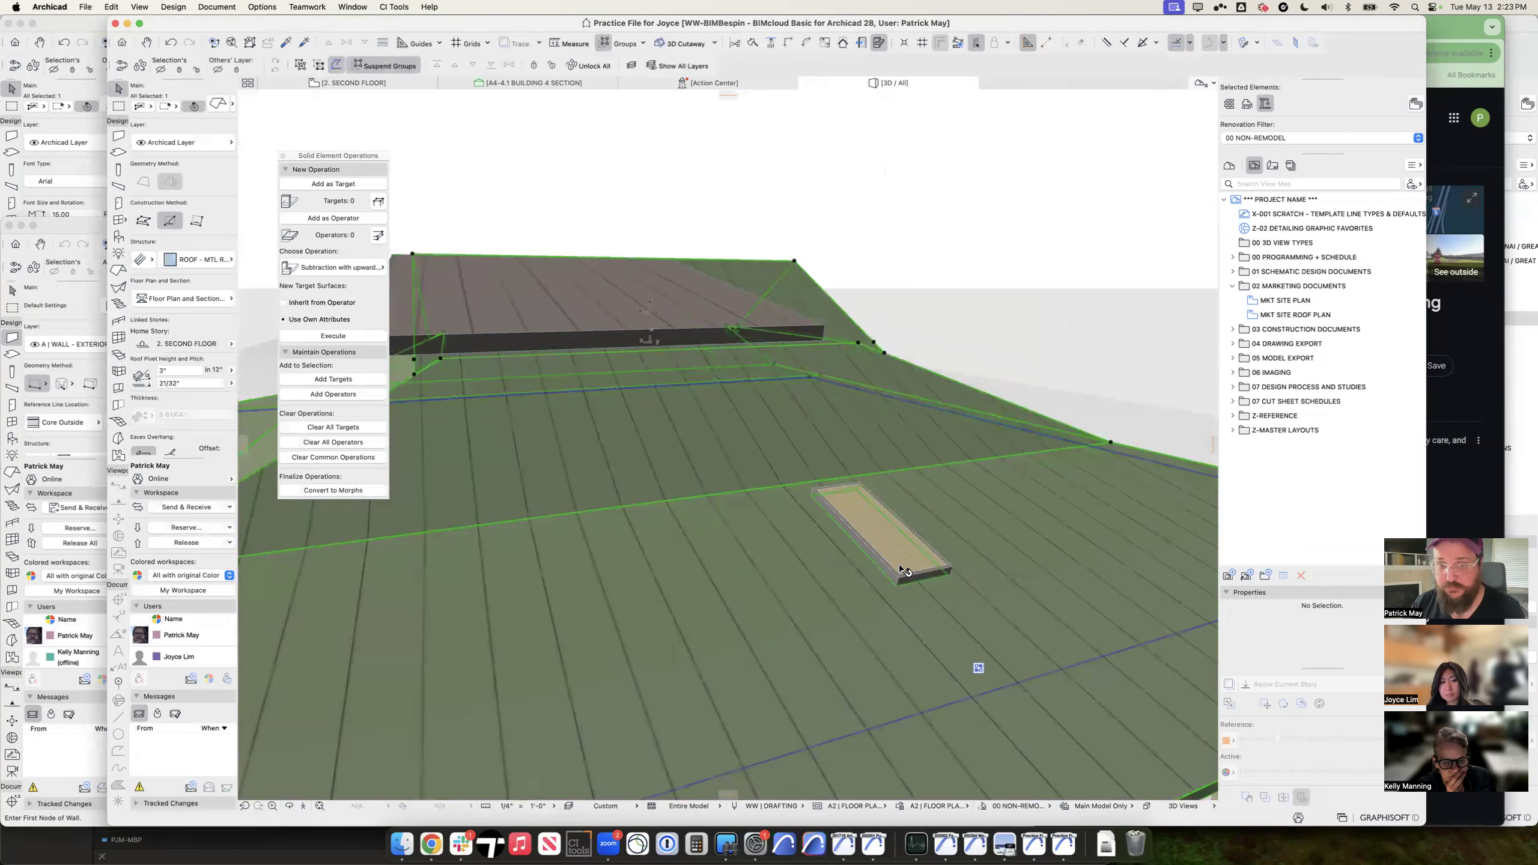
Step: Undo the last move and delete the skylight from the main roof
key(super+z)
key(Escape)
click(775, 588)
key(BackSpace)
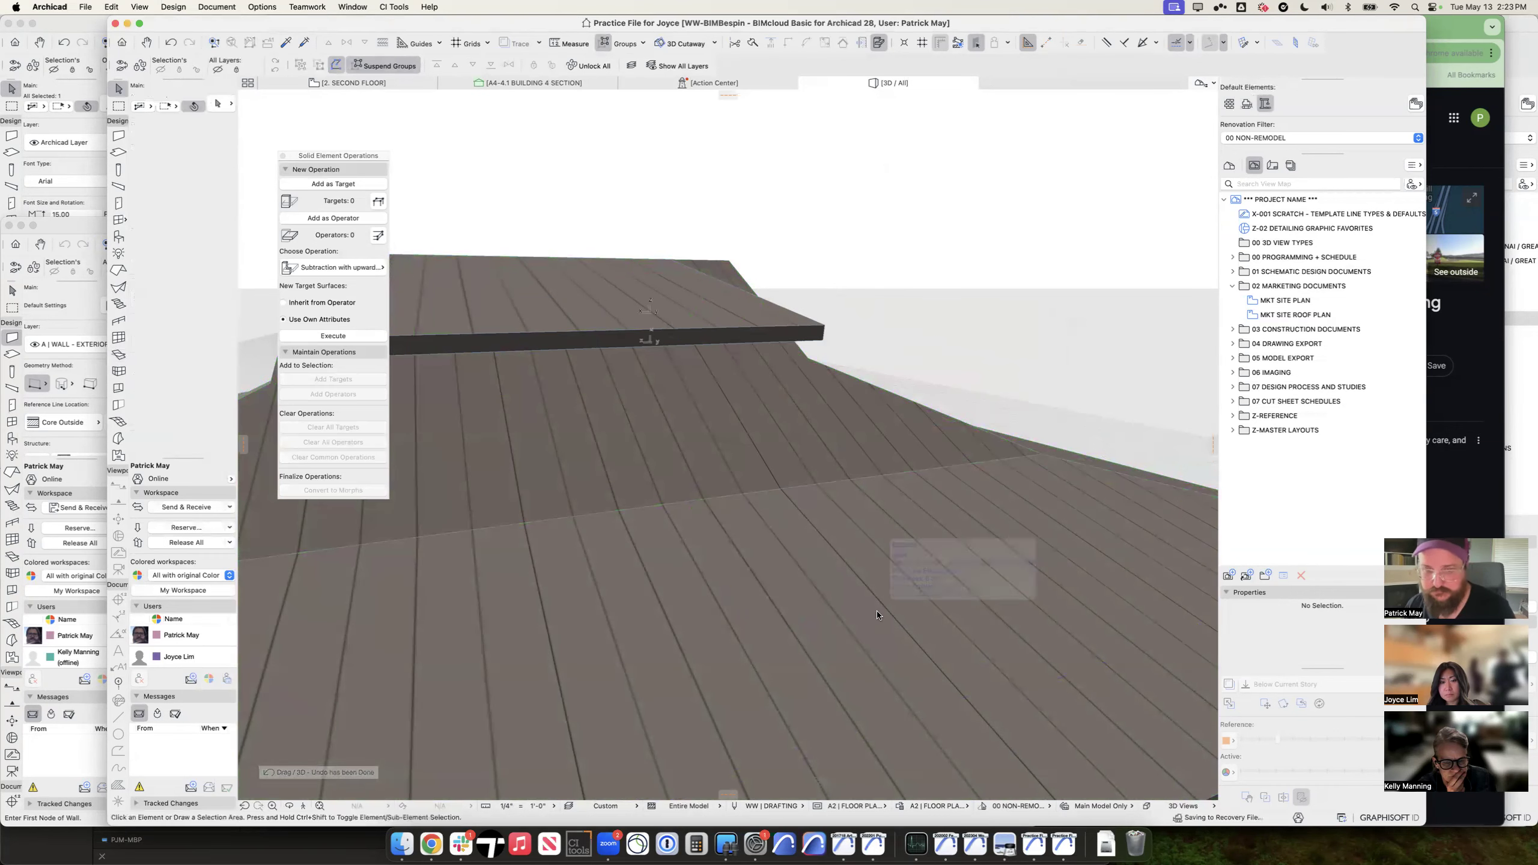
Step: On the second floor plan, draw a beam about 15'-9" long from the roof eave to the building wall, using the porch beam's settings
shift+middle_drag(773, 550, 883, 375)
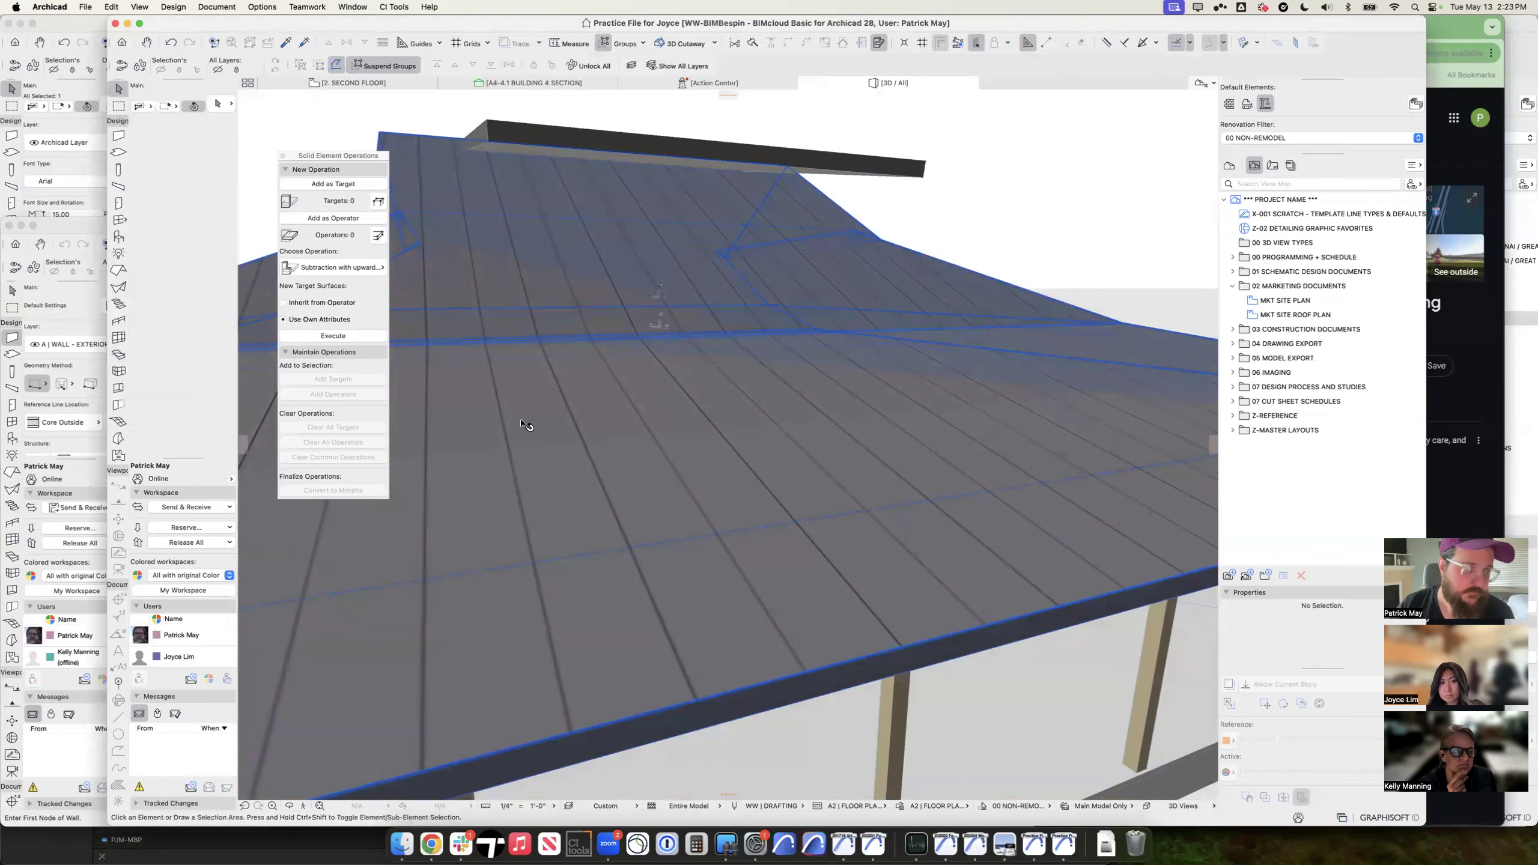
key(F2)
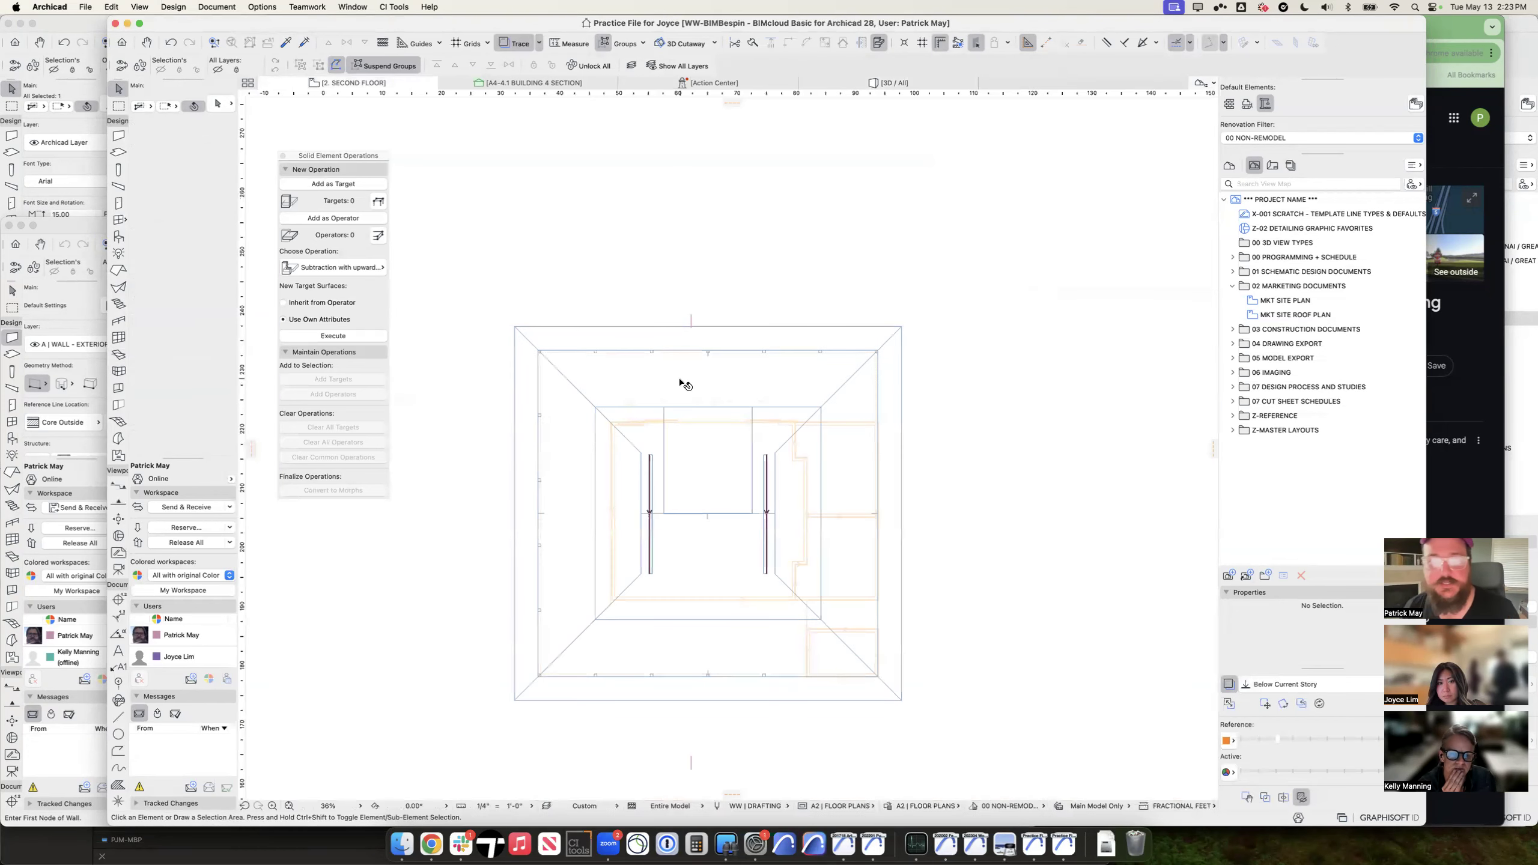
scroll(785, 359, up, 5)
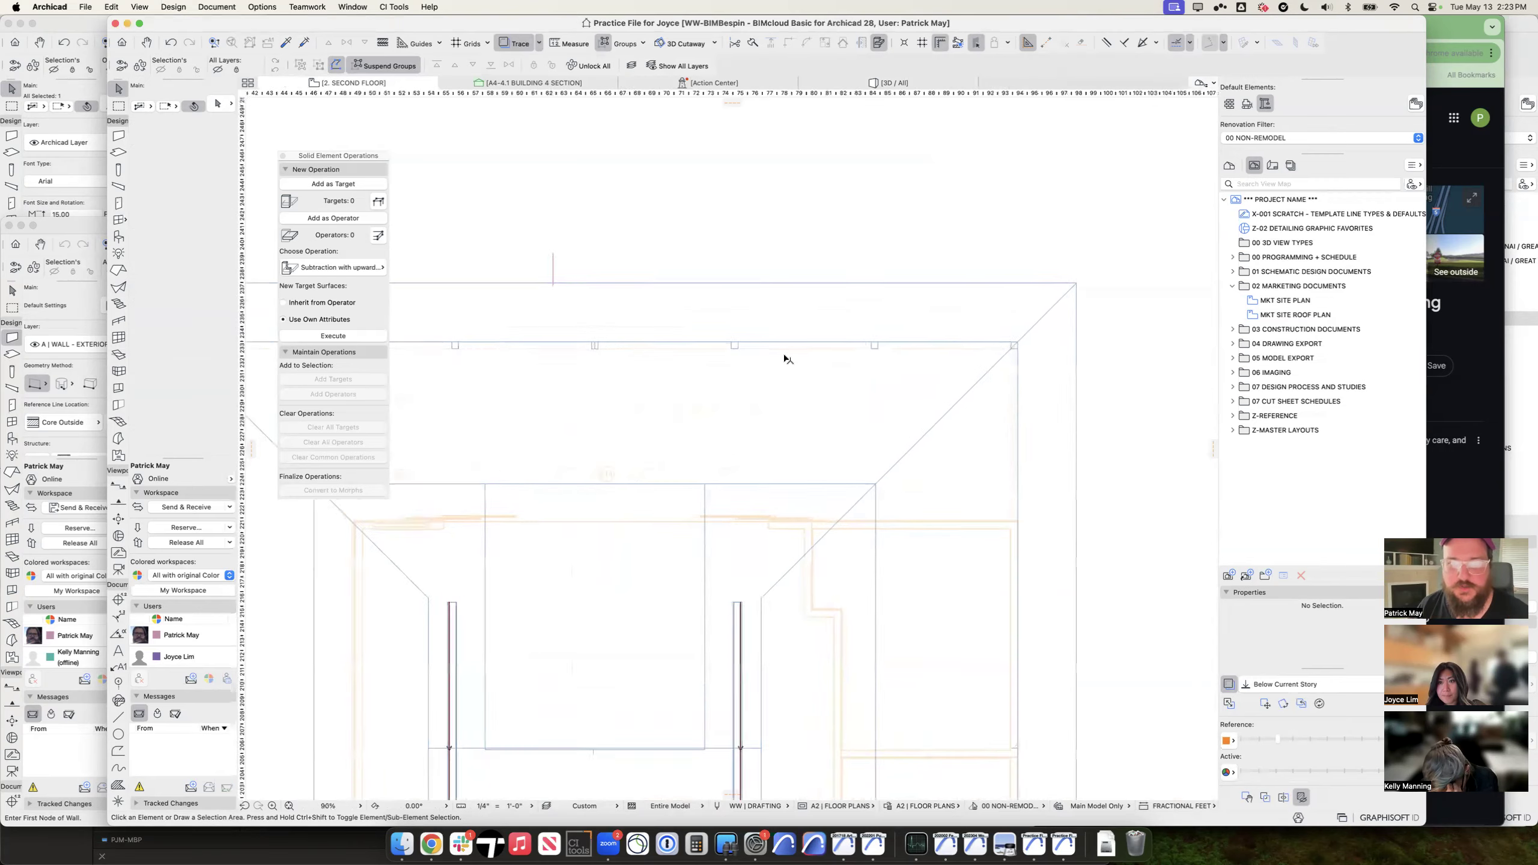
alt+click(773, 345)
middle_drag(560, 424, 863, 417)
click(687, 222)
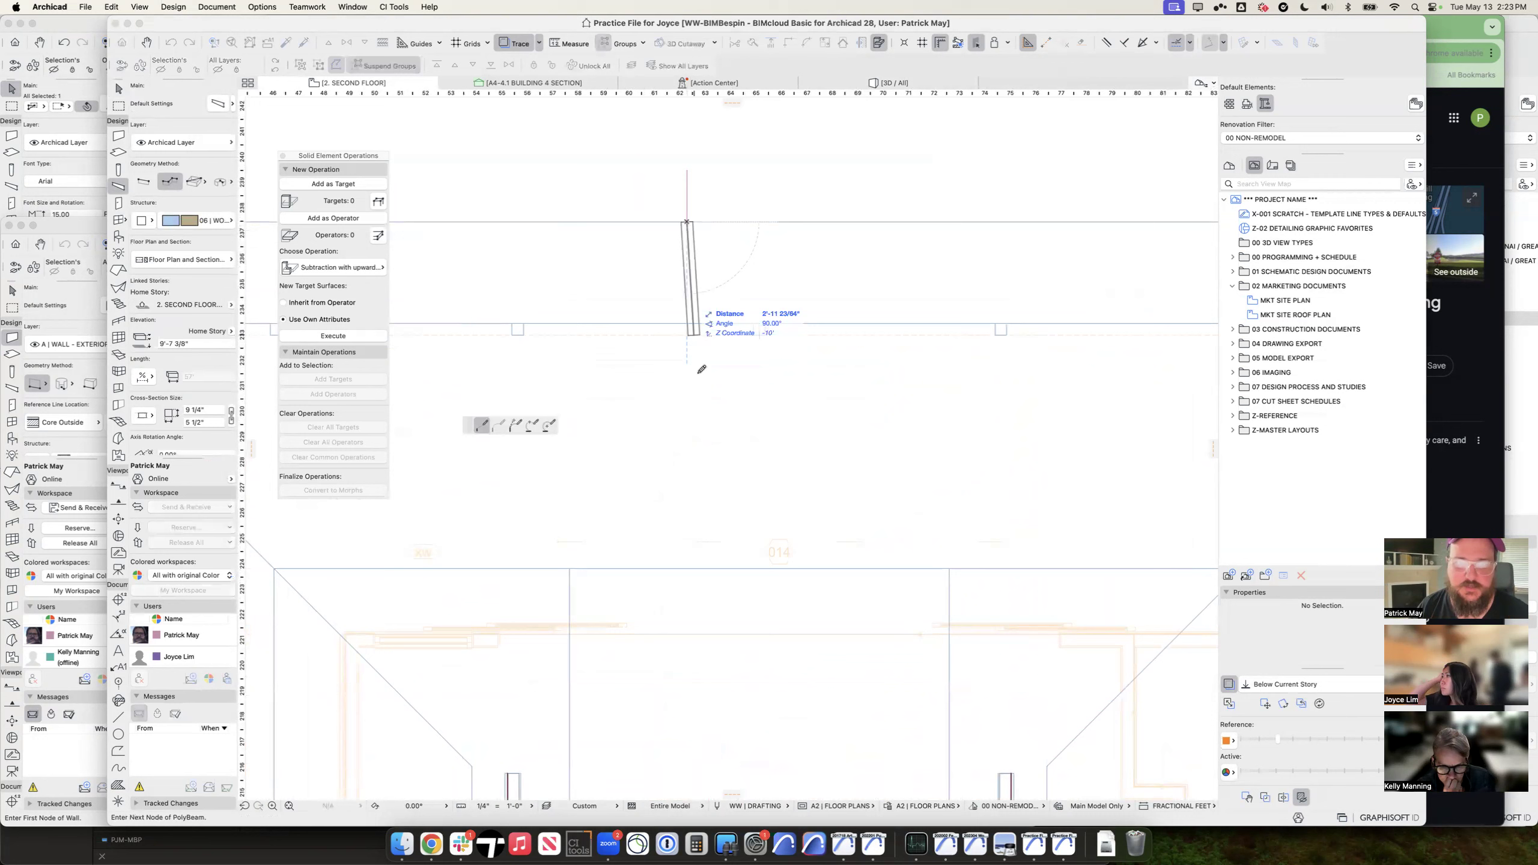
click(687, 623)
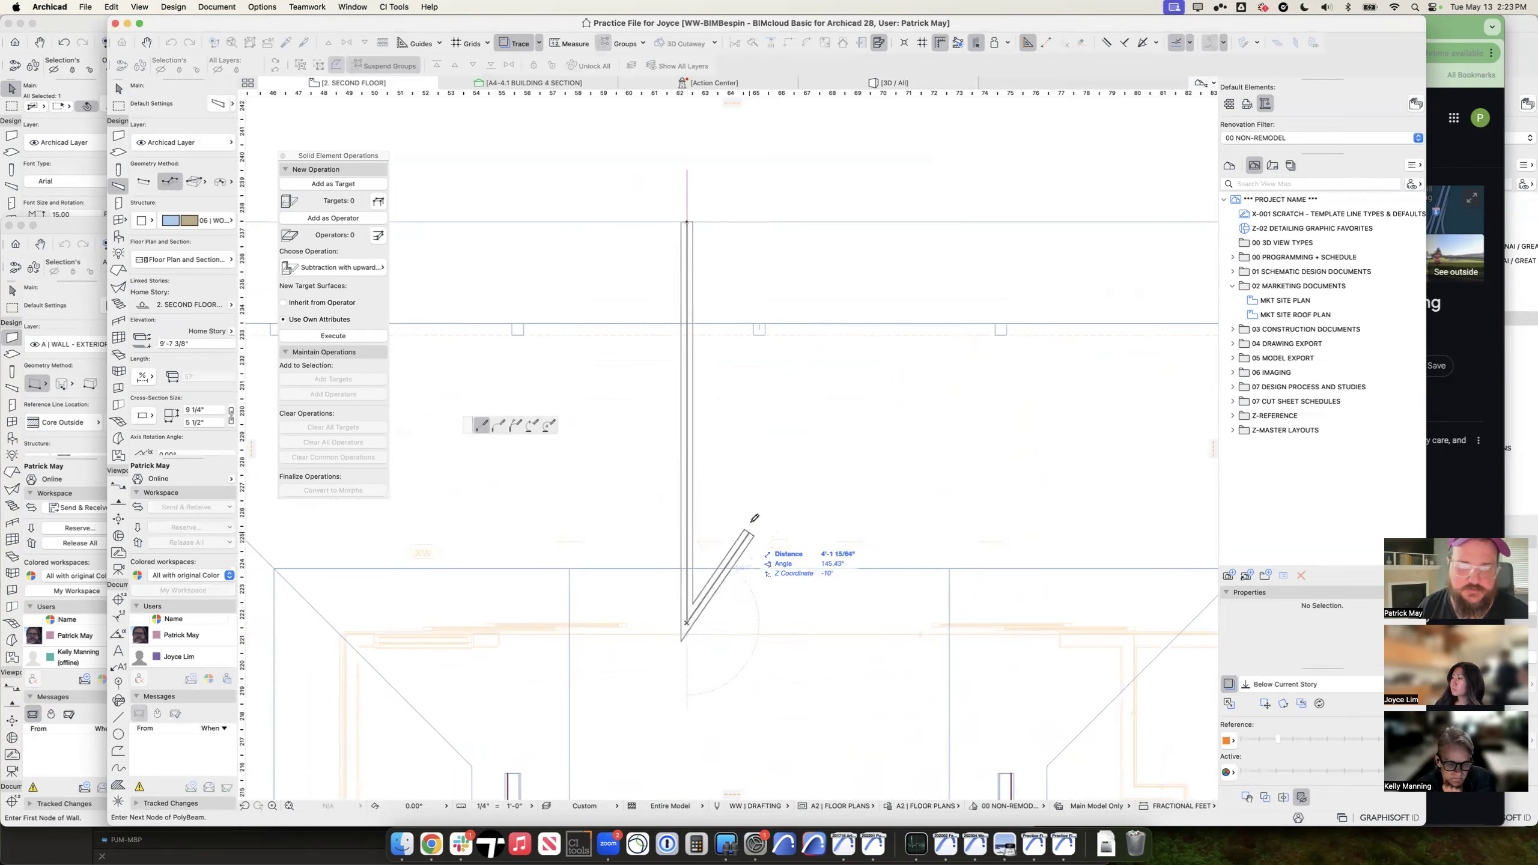
click(686, 623)
key(Escape)
Step: Open the A4-4.1 Building 4 Section and frame the porch end of the roof
click(690, 195)
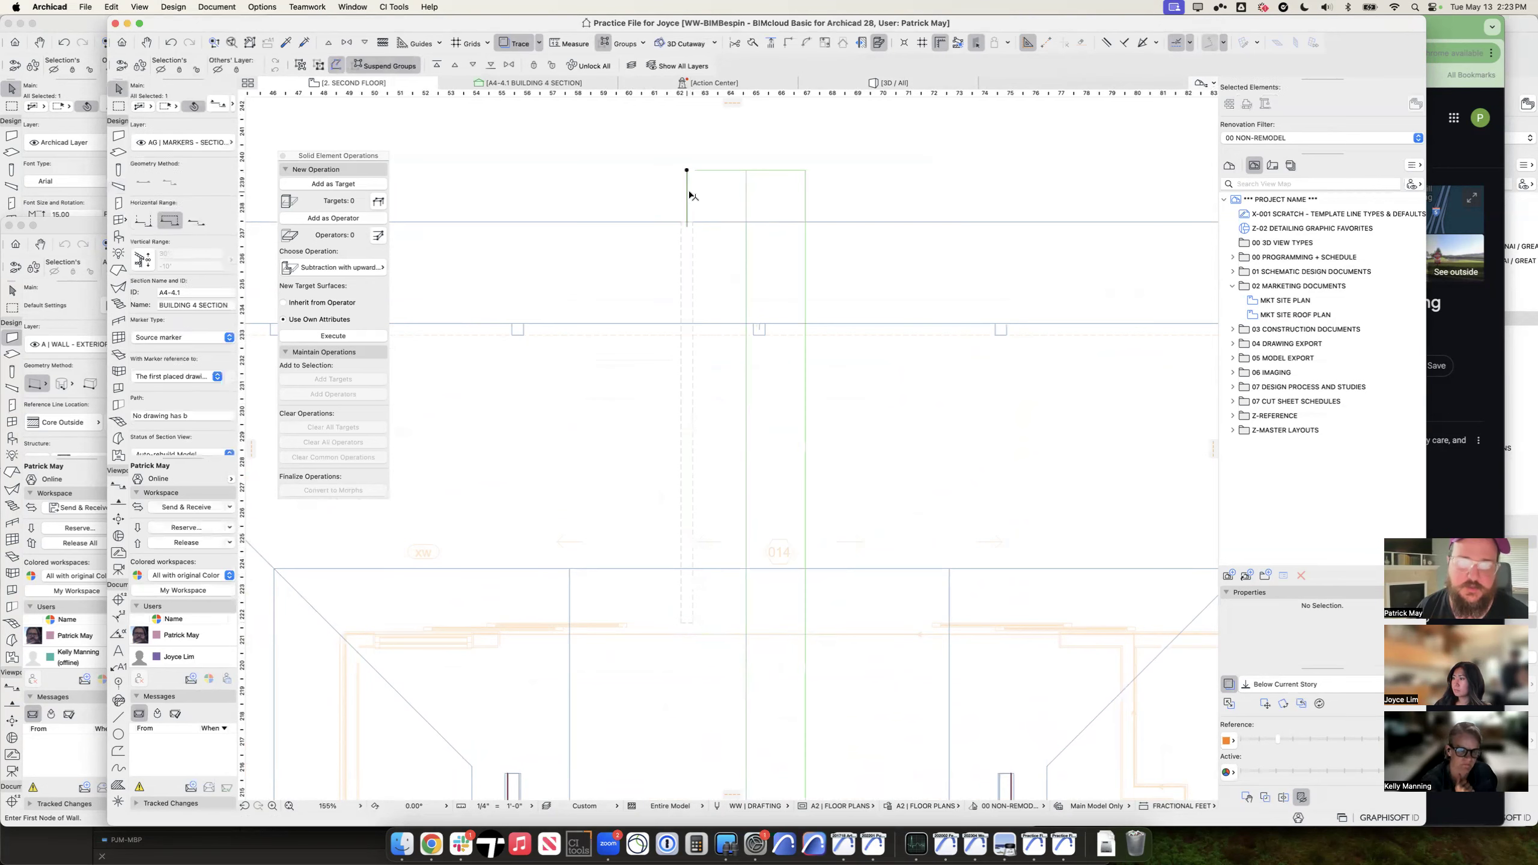
key(Escape)
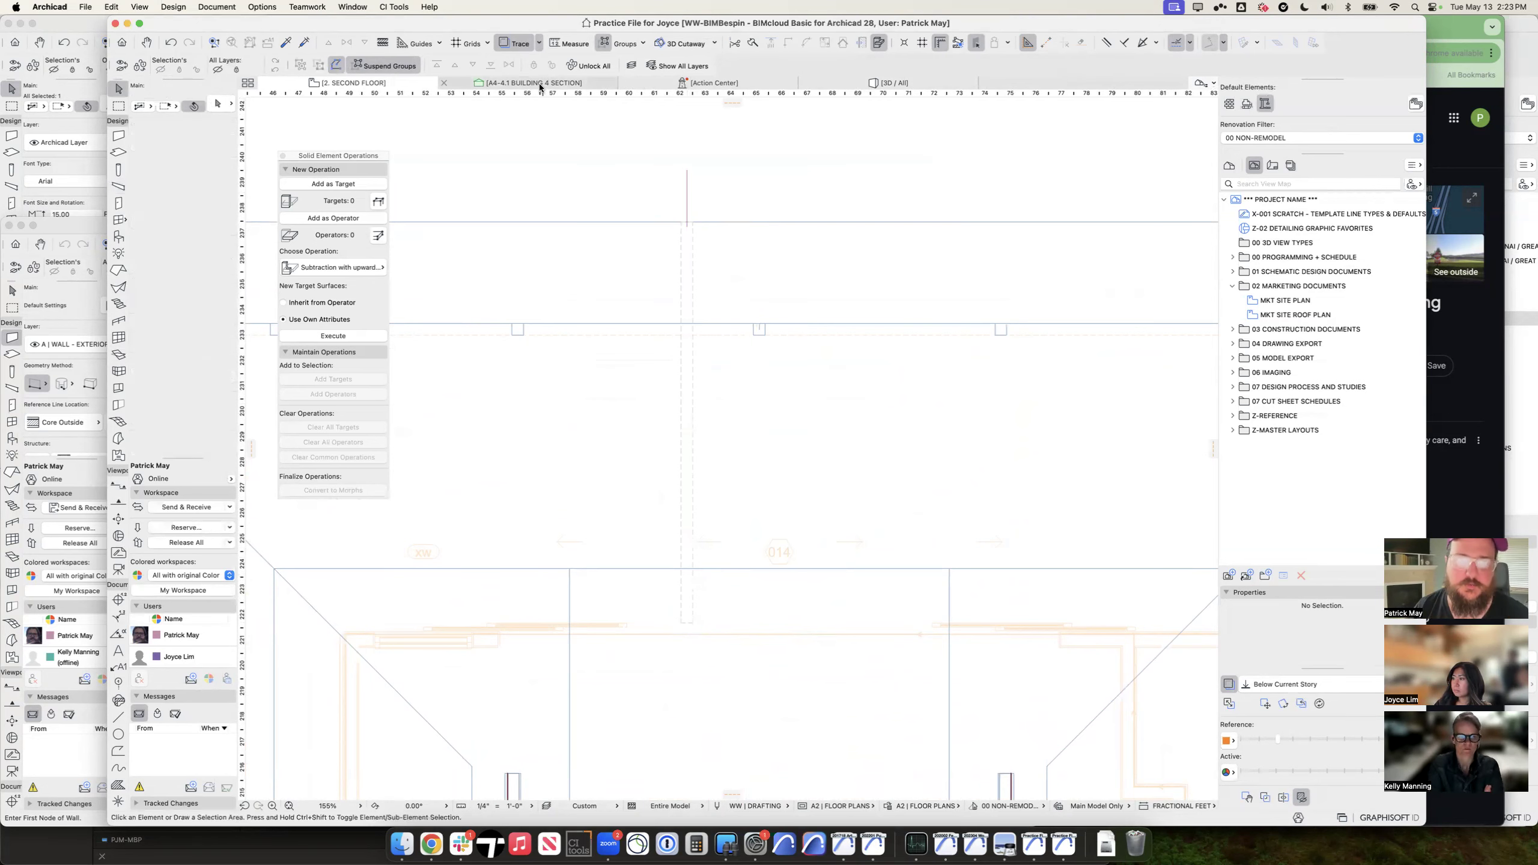
click(541, 84)
middle_drag(518, 389, 679, 398)
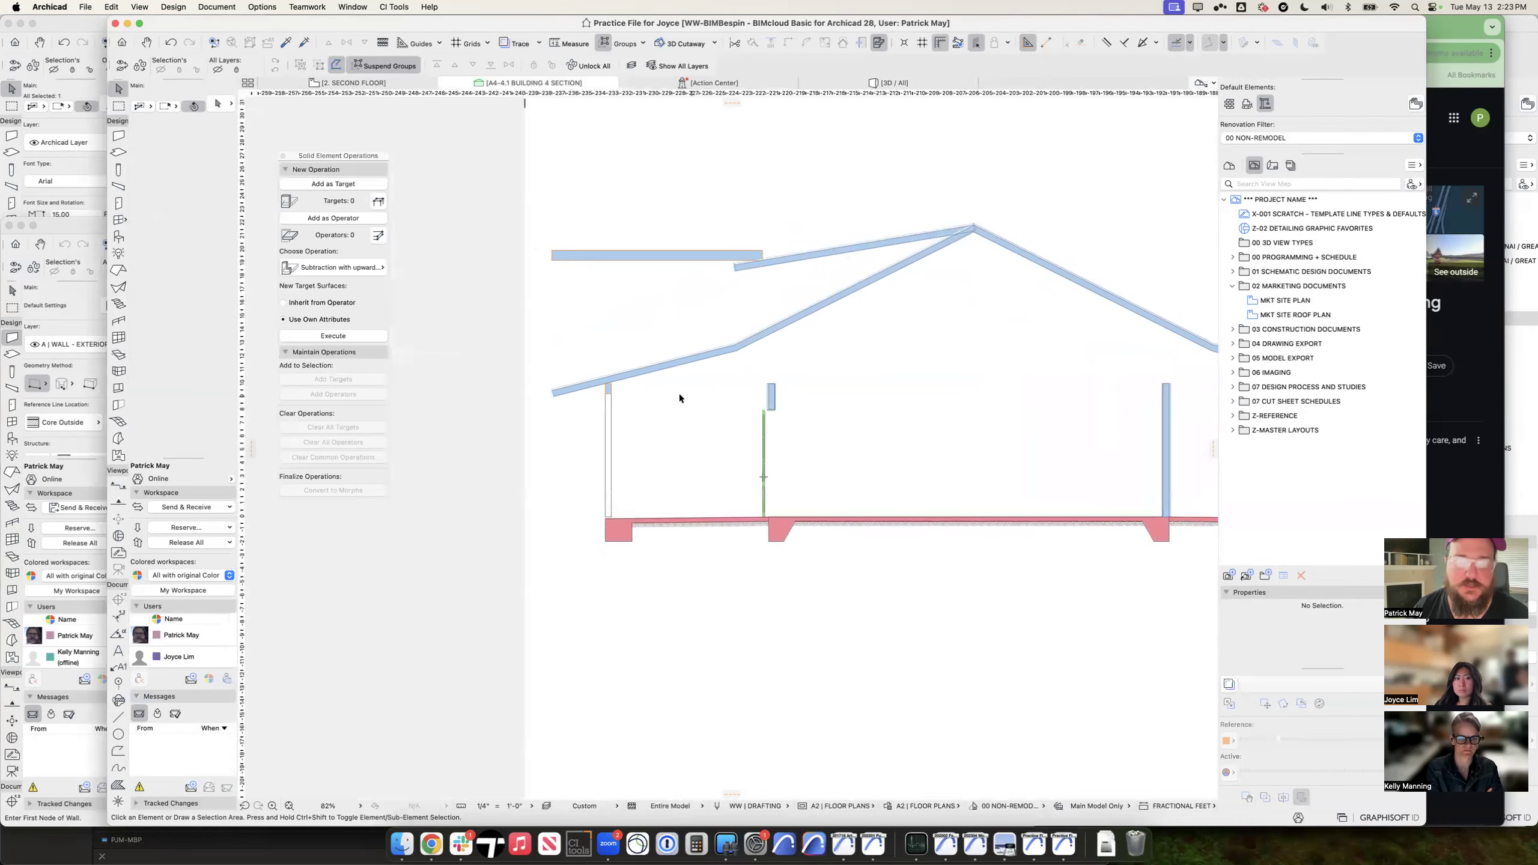
Step: Set the new beam's reference axis to its top edge in the beam's settings
click(606, 262)
scroll(554, 255, up, 4)
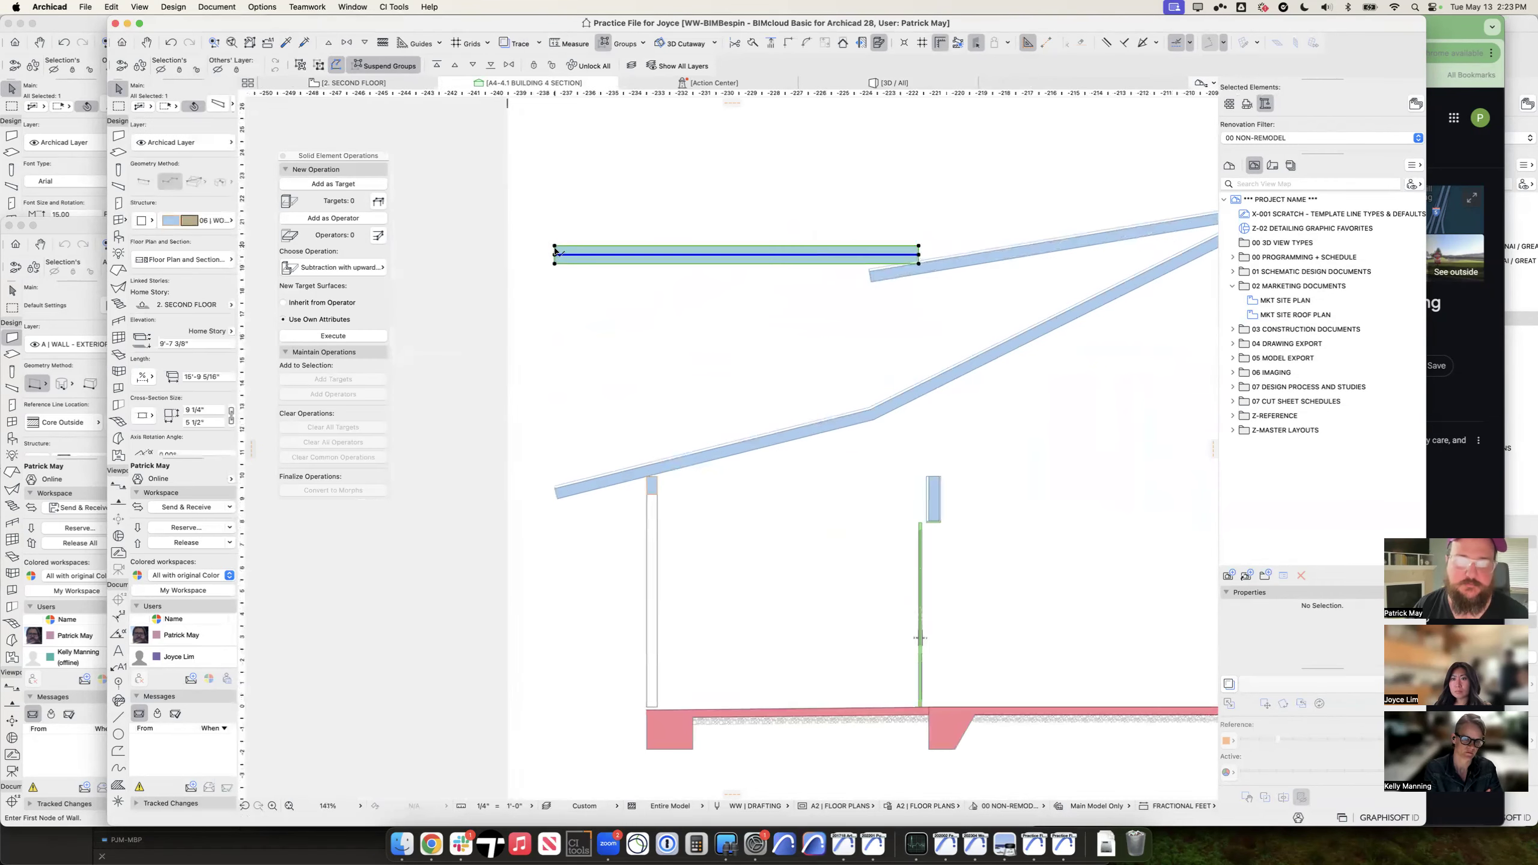
key(super+t)
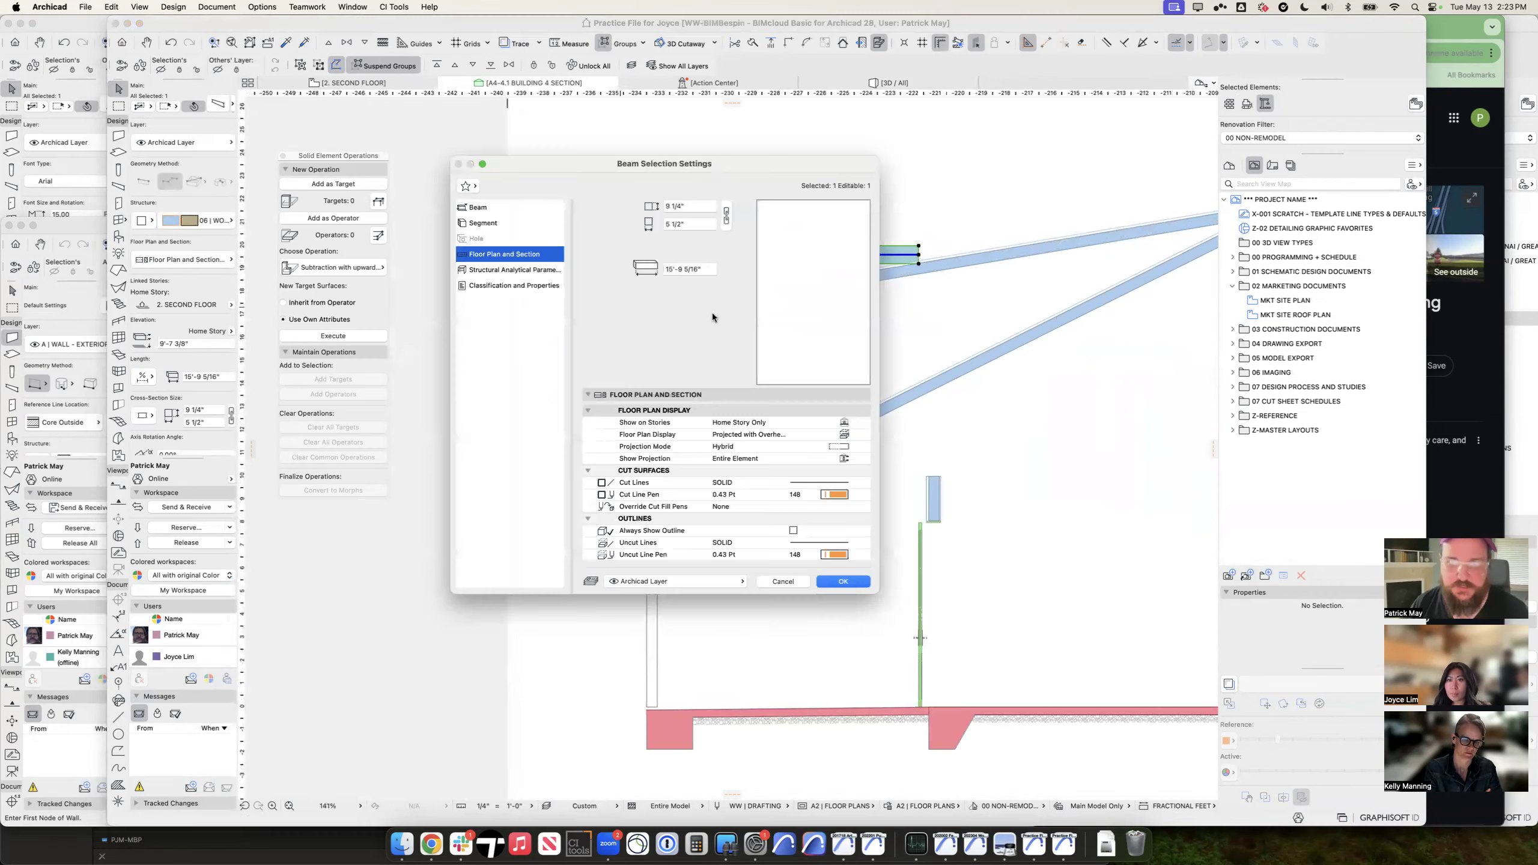
click(498, 224)
click(493, 207)
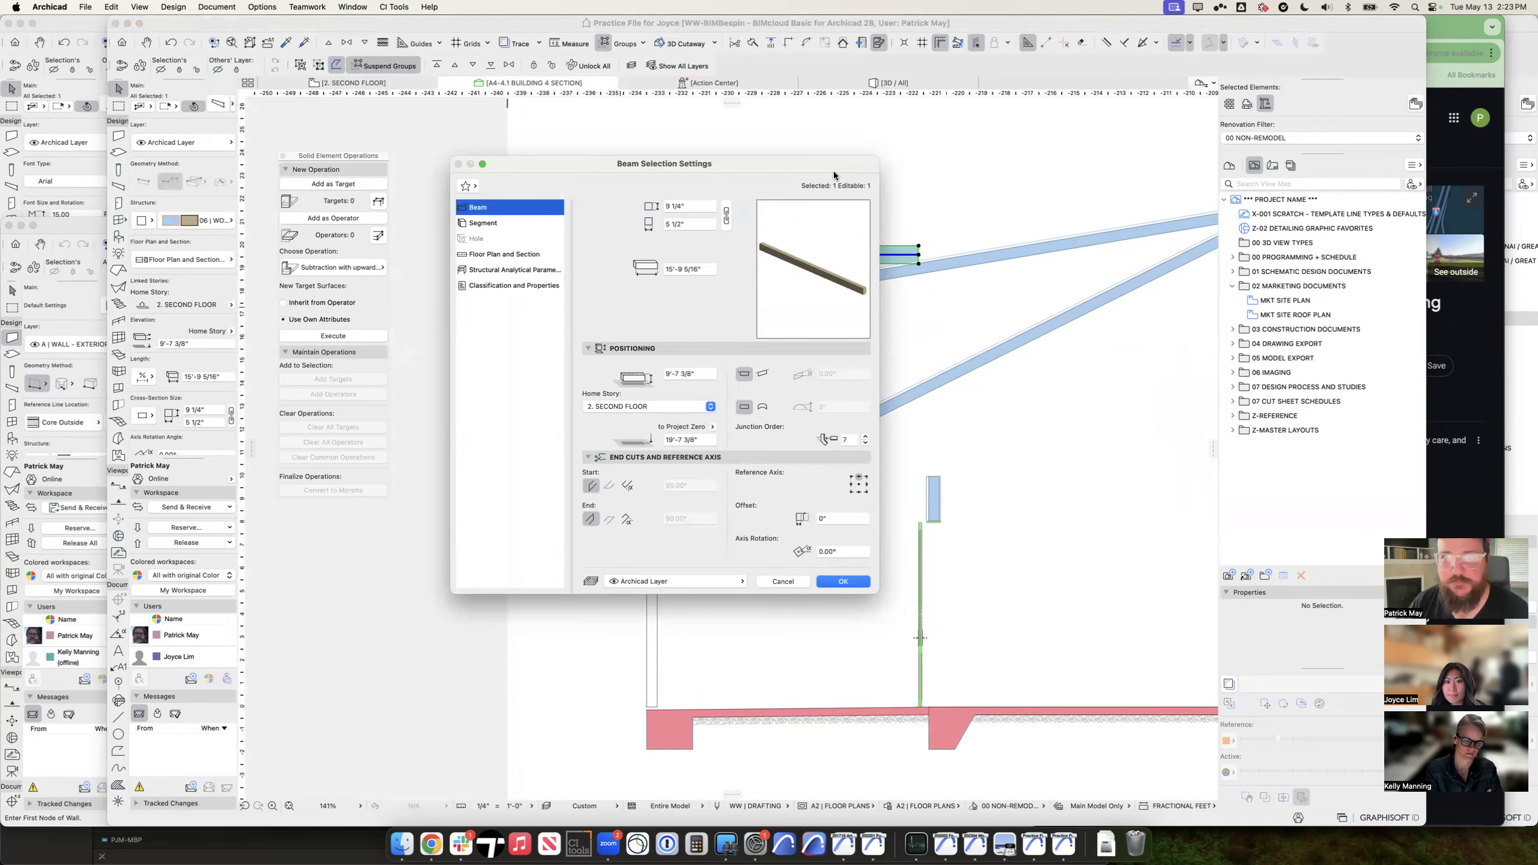
drag(825, 169, 530, 243)
key(Return)
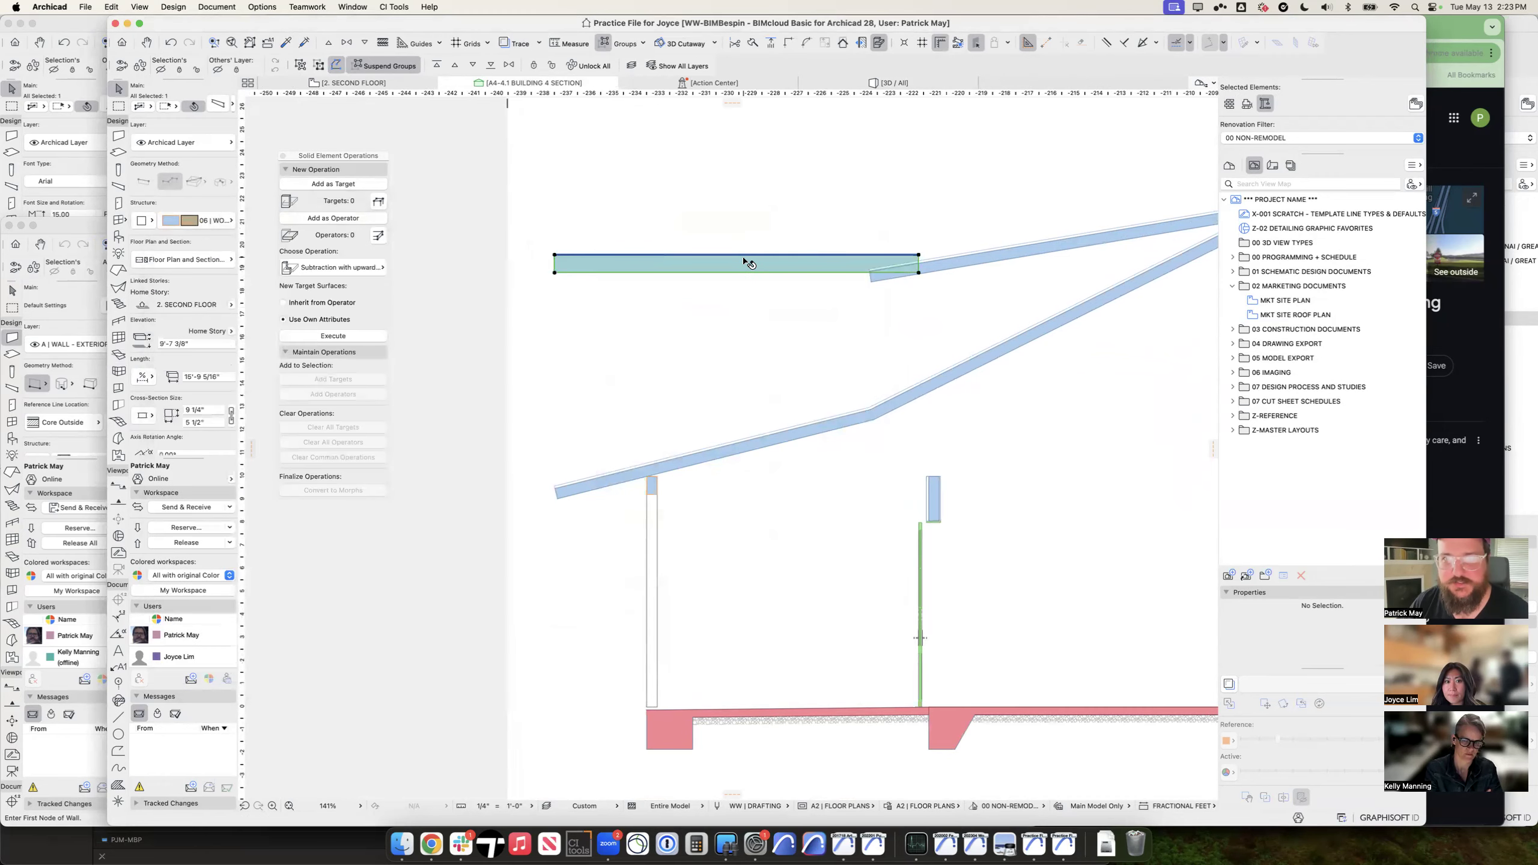
Step: Move the beam down to the lower roof's eave and slope it along a guide line on the roof's underside
drag(557, 264, 557, 501)
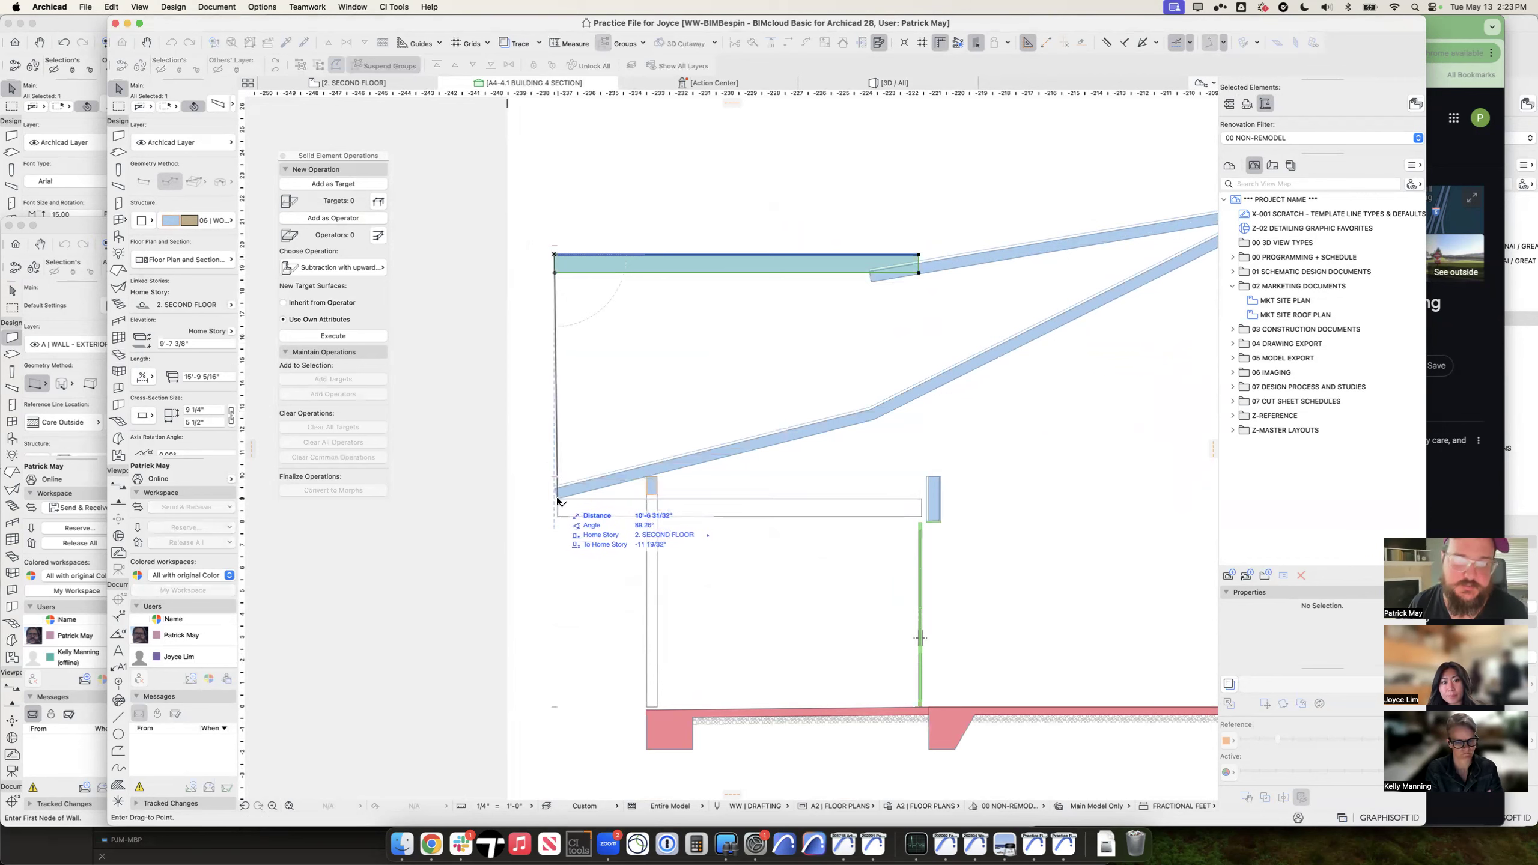
click(557, 501)
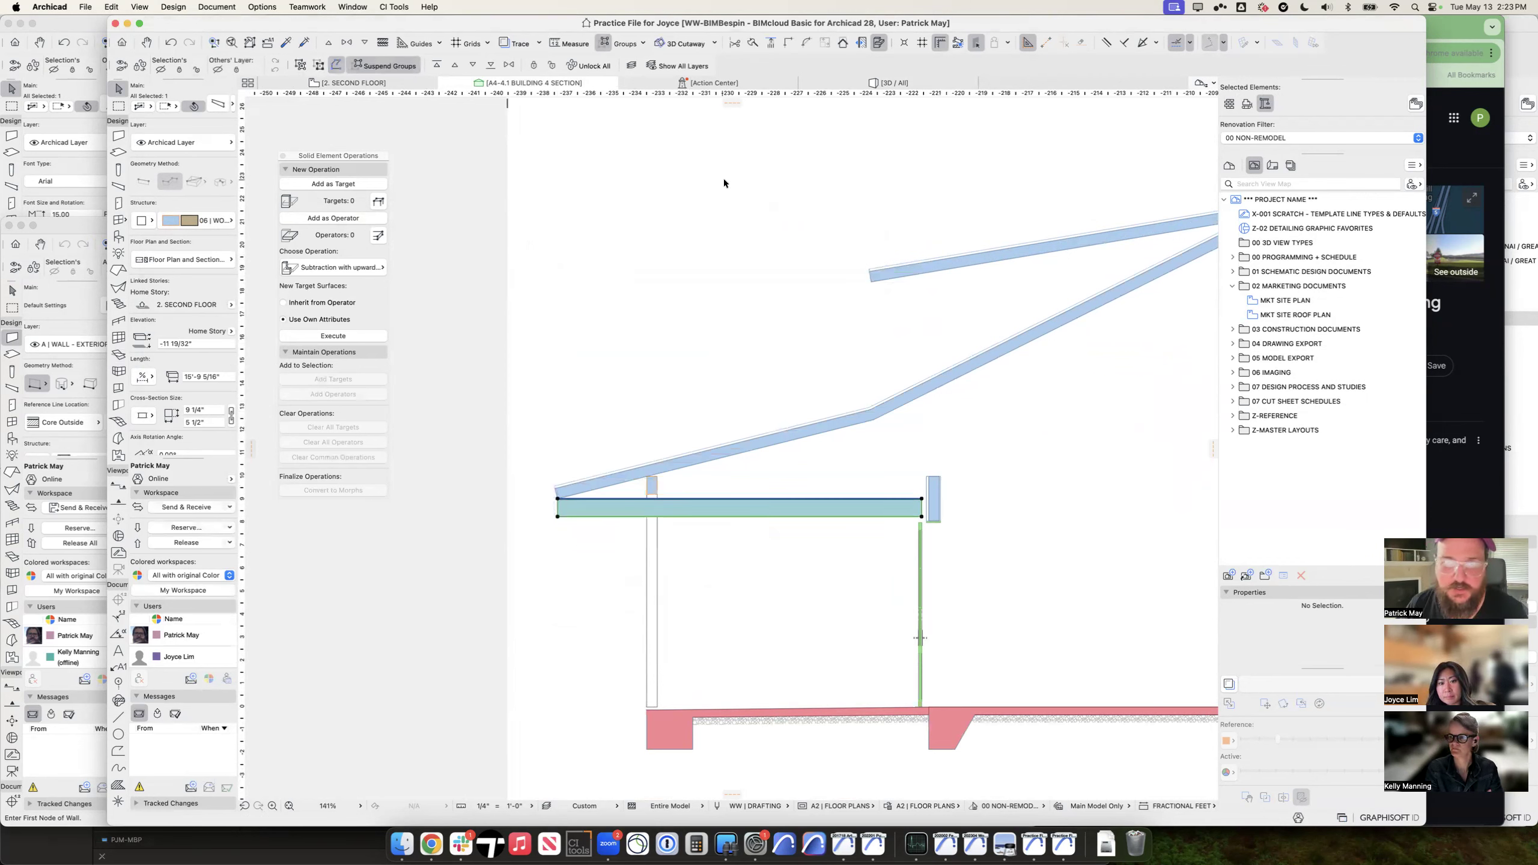
drag(731, 102, 777, 461)
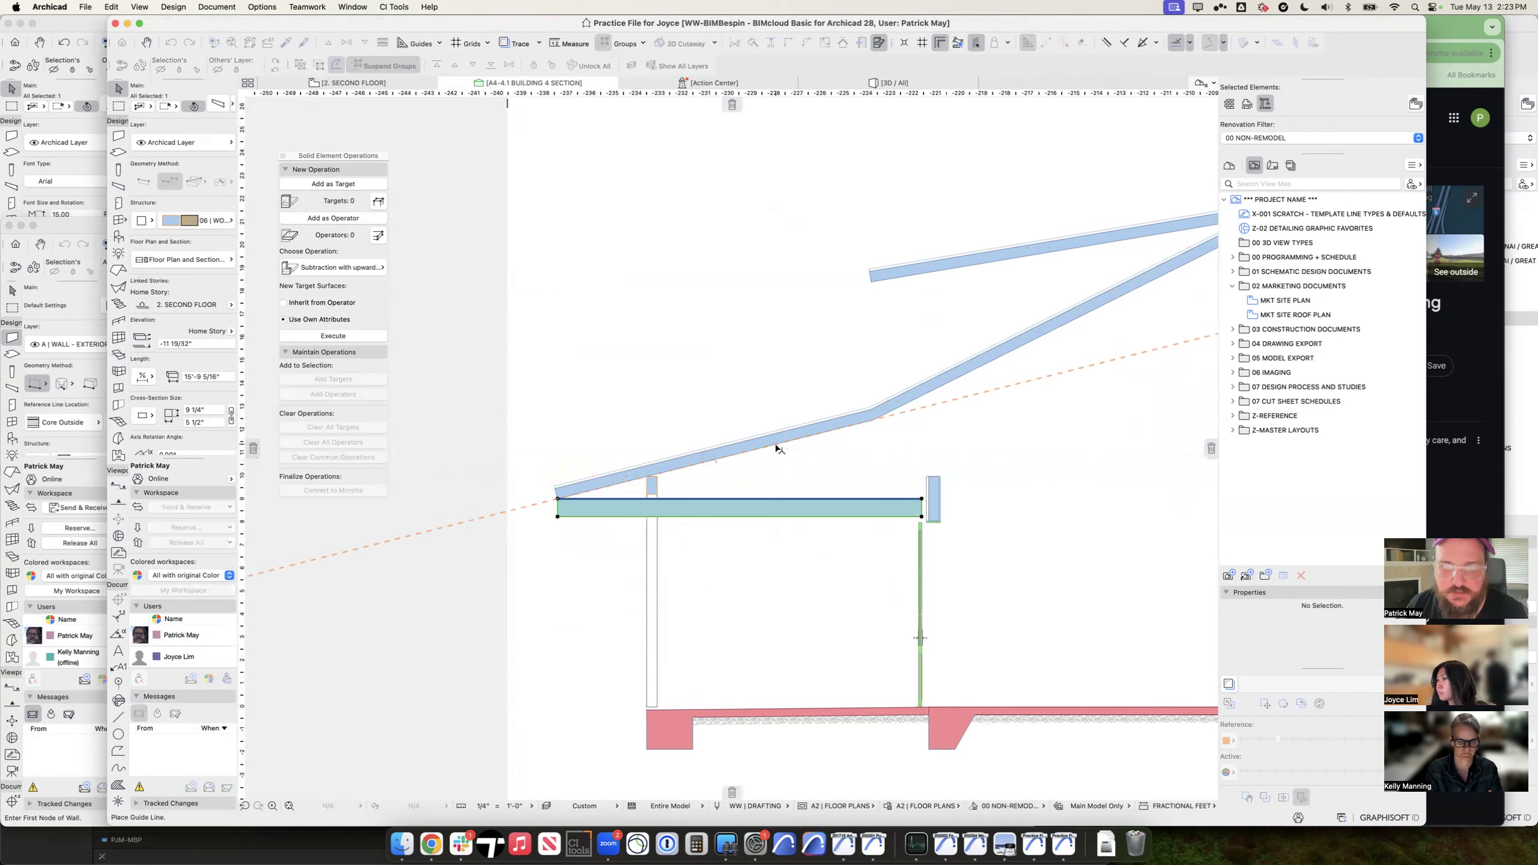
click(777, 448)
click(921, 499)
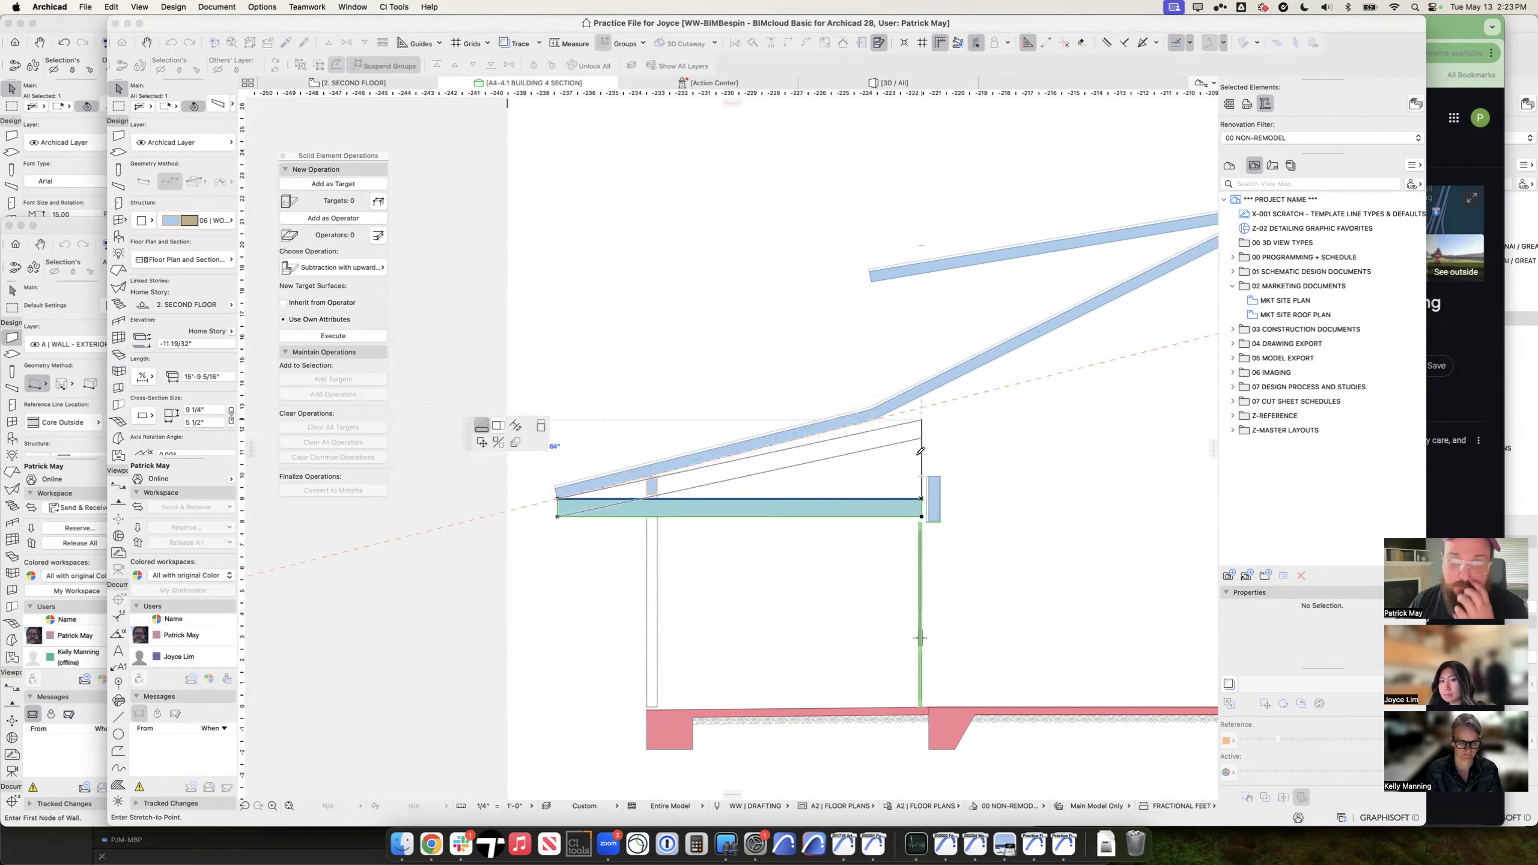
click(921, 403)
Step: Add the main roof to the selection and shift it vertically with the sloped beam until the beam's underside meets the porch beam's outer top corner
scroll(657, 479, up, 2)
scroll(654, 478, up, 5)
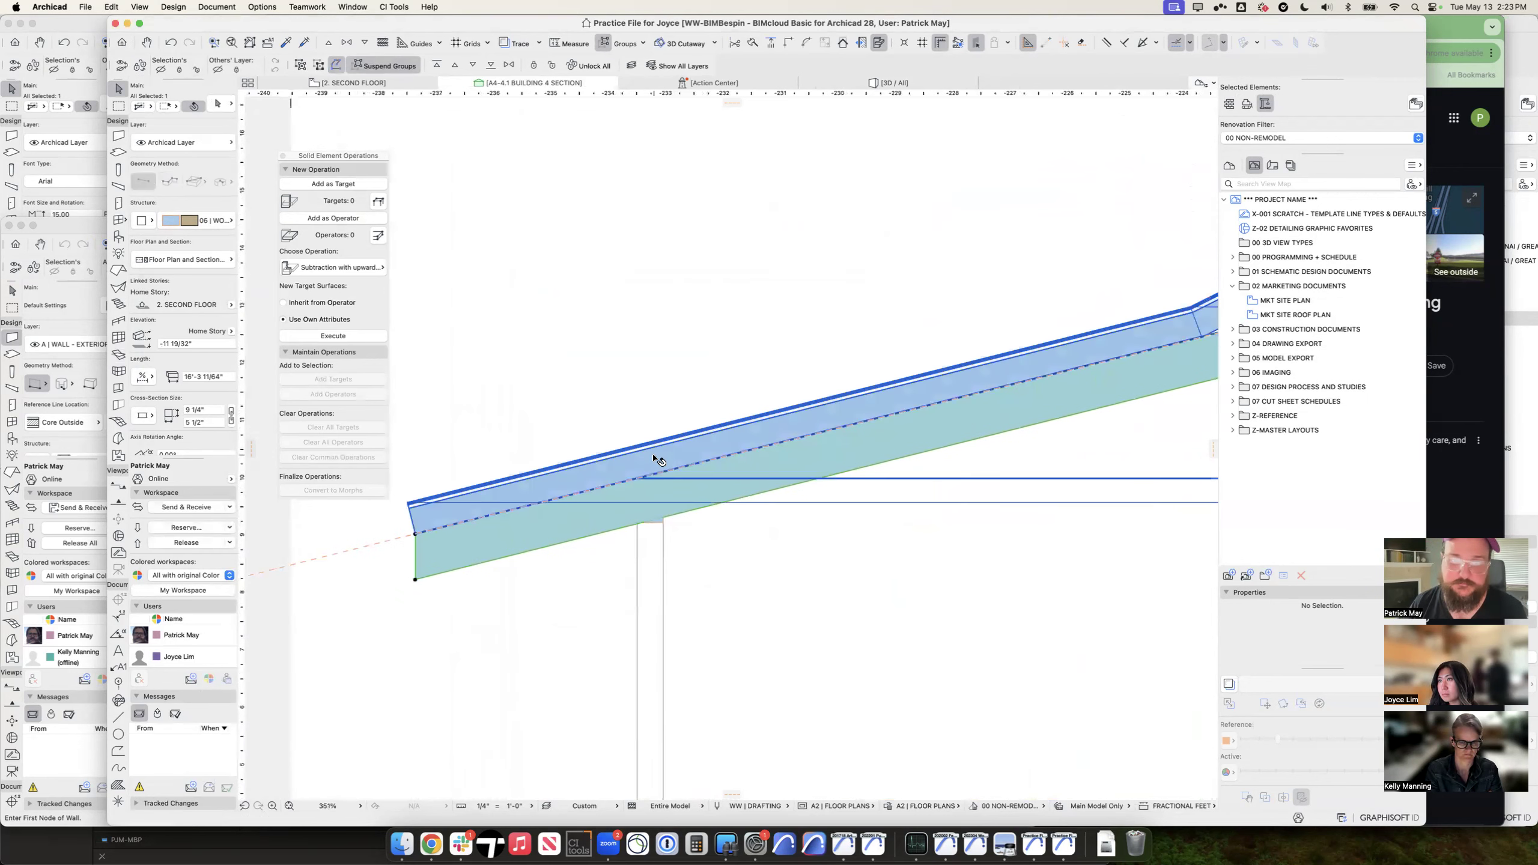
shift+click(656, 459)
key(super+d)
click(669, 515)
click(669, 415)
key(super+d)
click(650, 424)
click(652, 492)
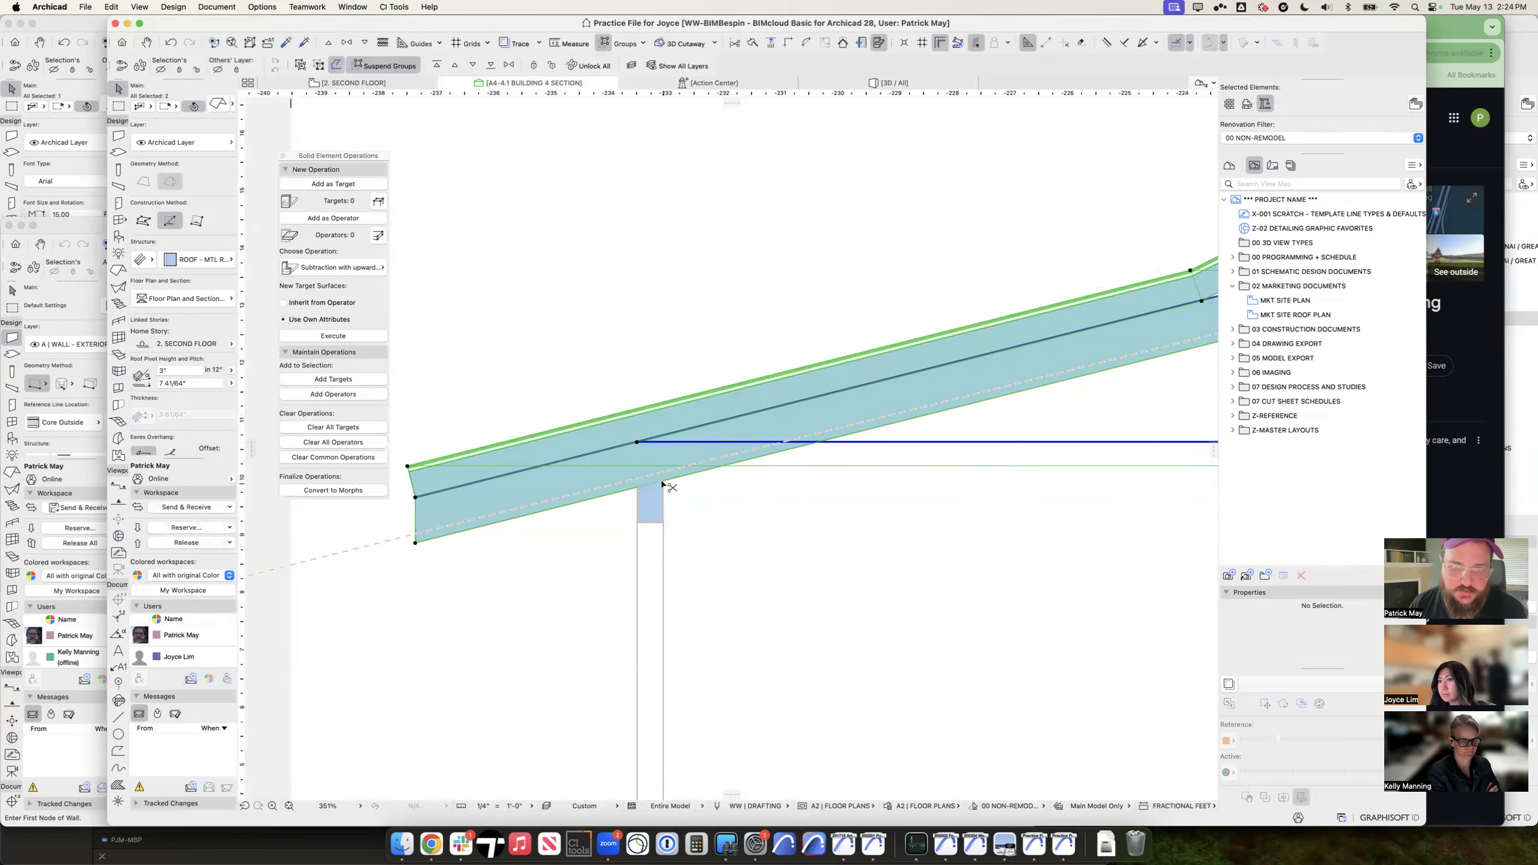
key(super+d)
click(663, 481)
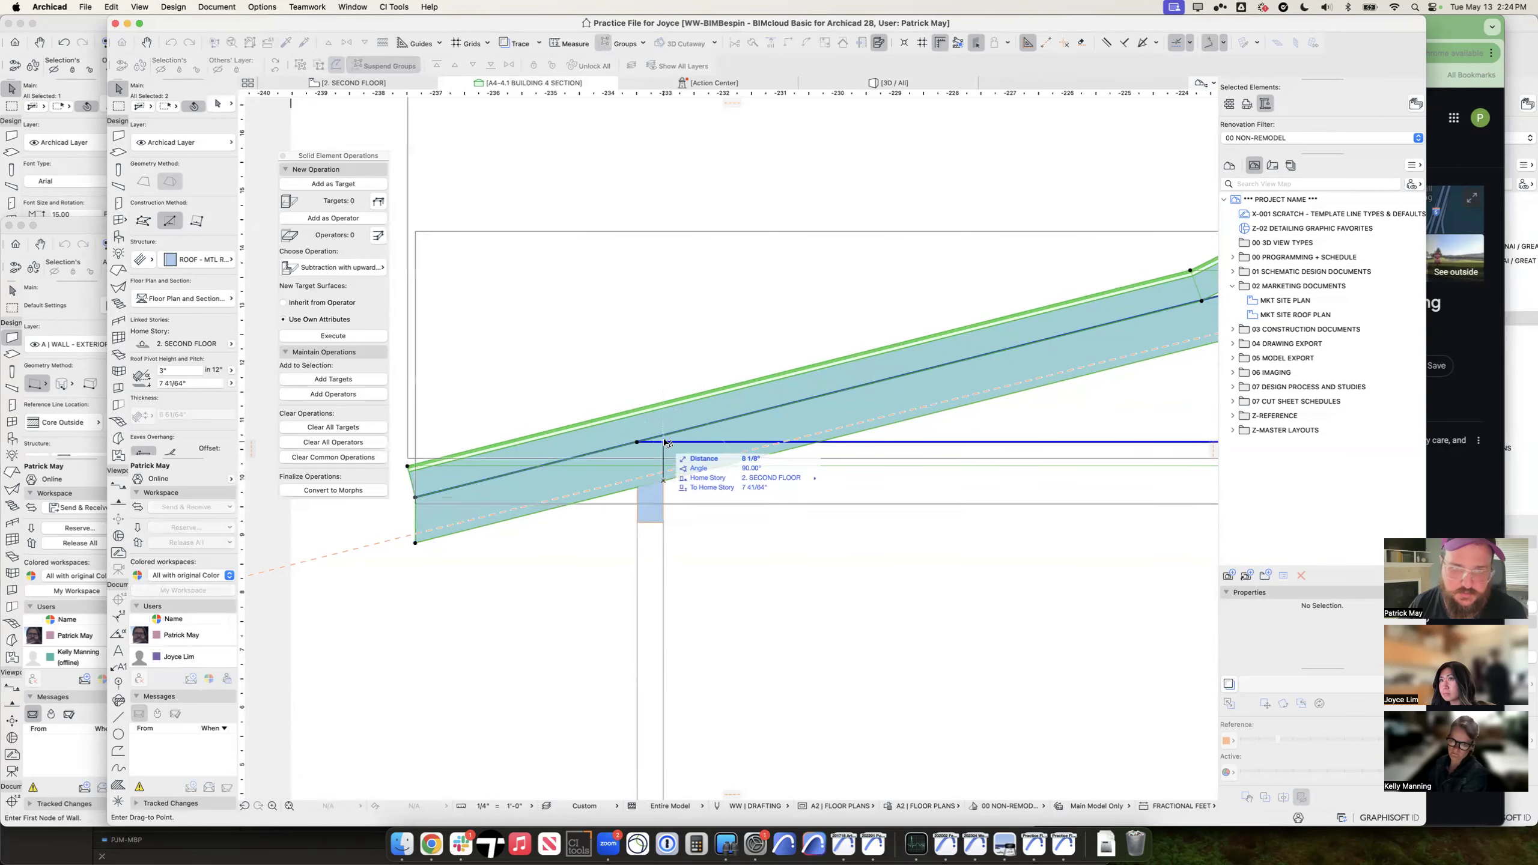
click(665, 477)
Step: Place a vertical guide line on the porch beam's inner face and lower the roof and sloped beam to its inner top corner
scroll(663, 474, up, 10)
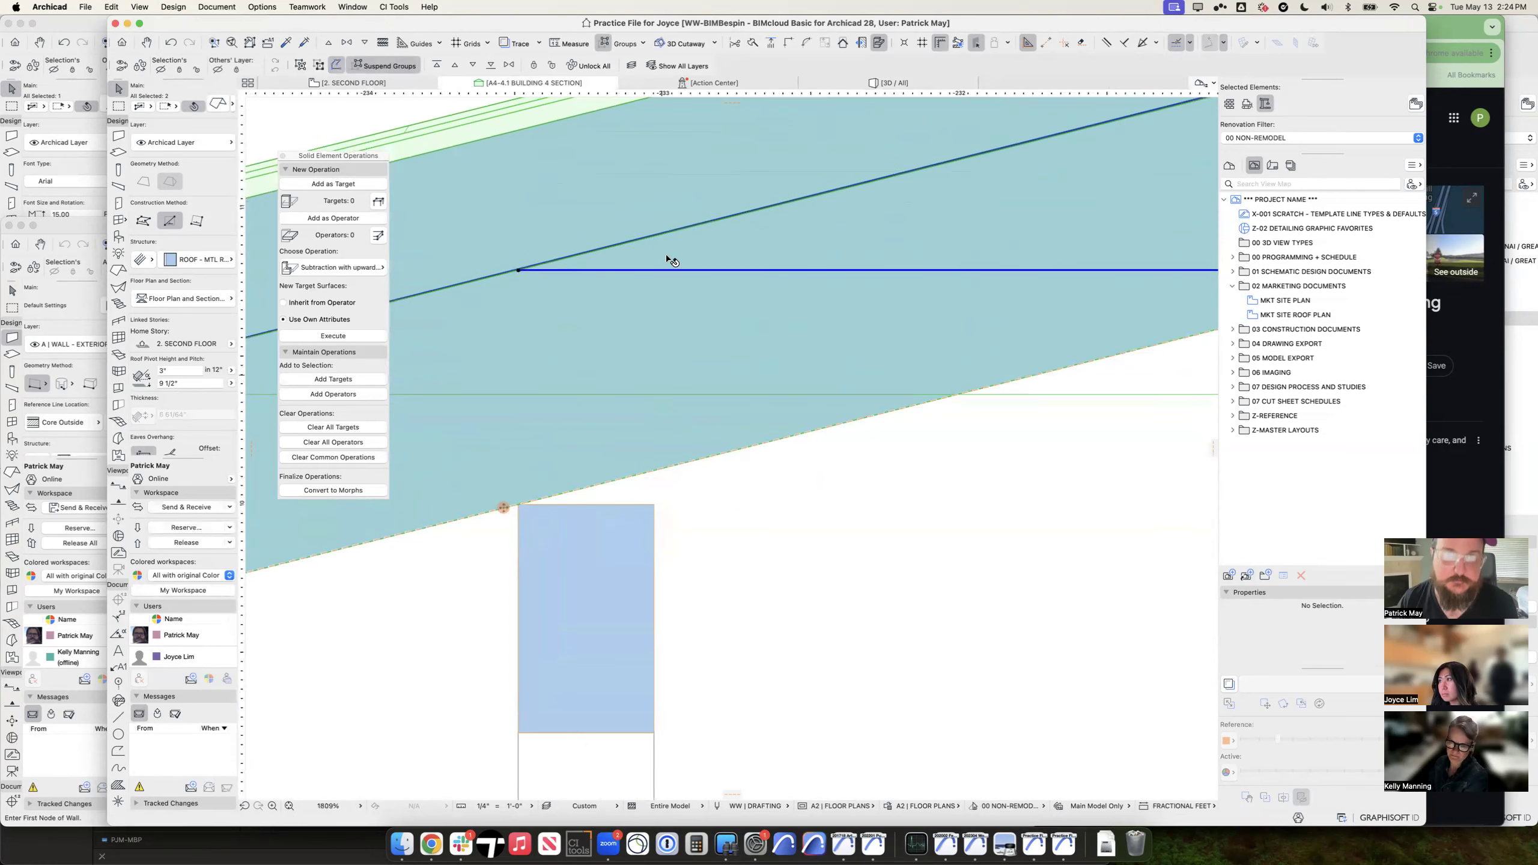
drag(251, 449, 654, 552)
key(super+d)
click(654, 471)
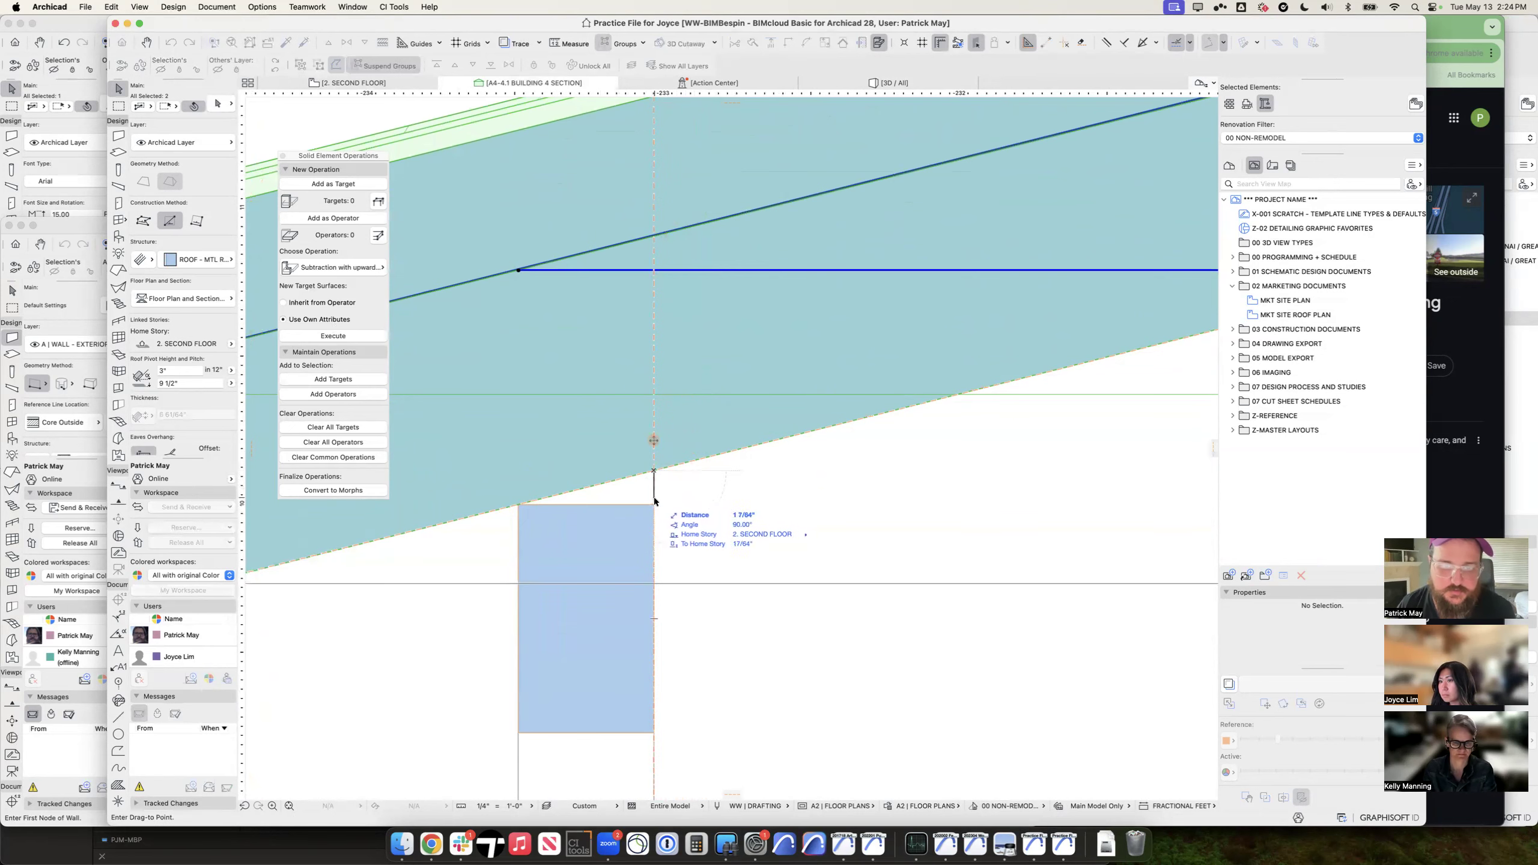
click(656, 508)
scroll(603, 509, down, 8)
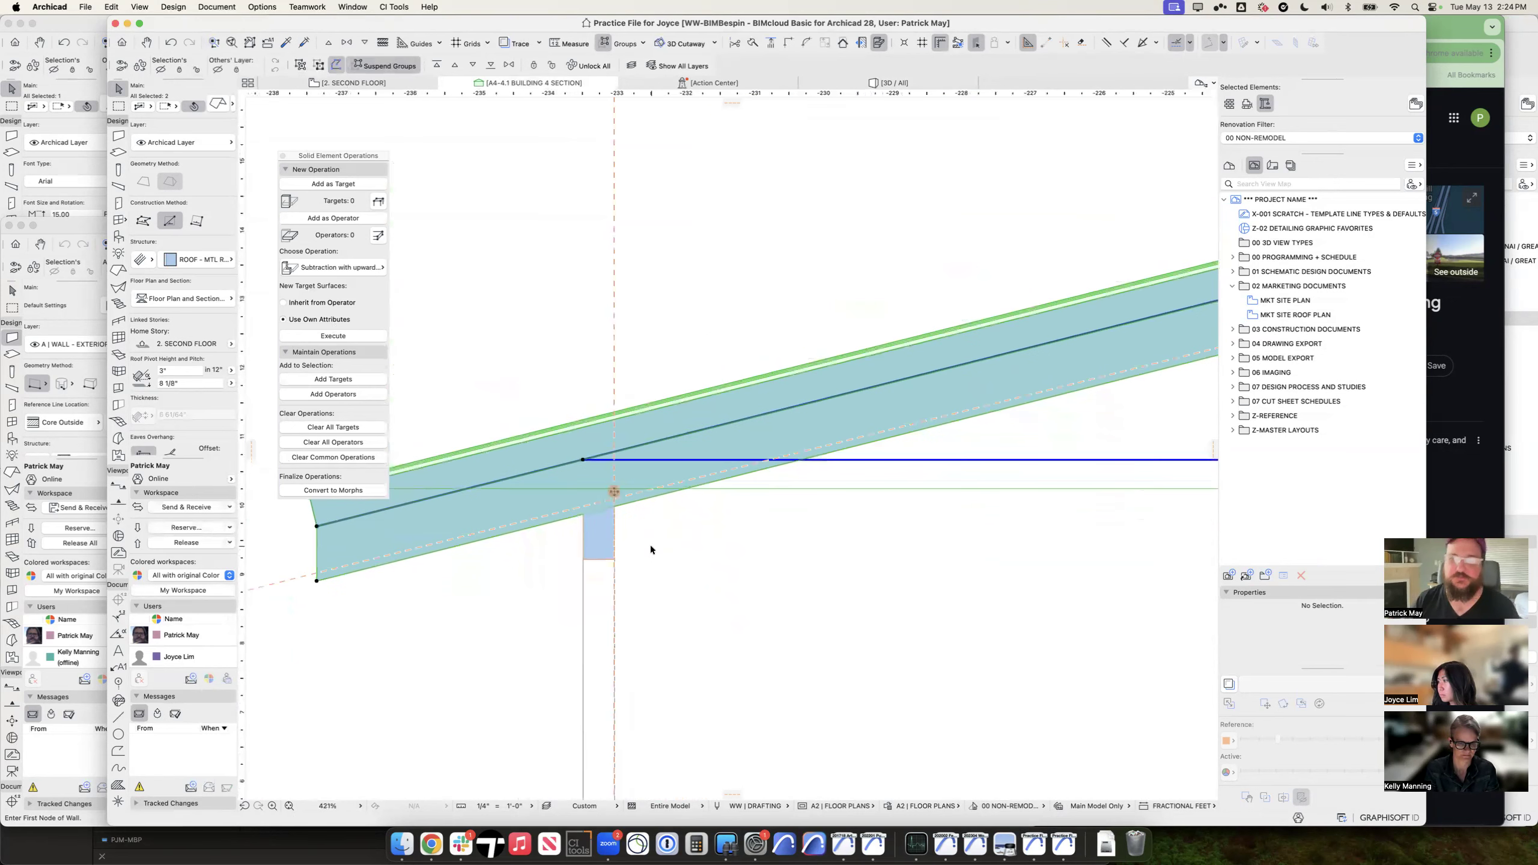
scroll(648, 545, down, 2)
click(455, 572)
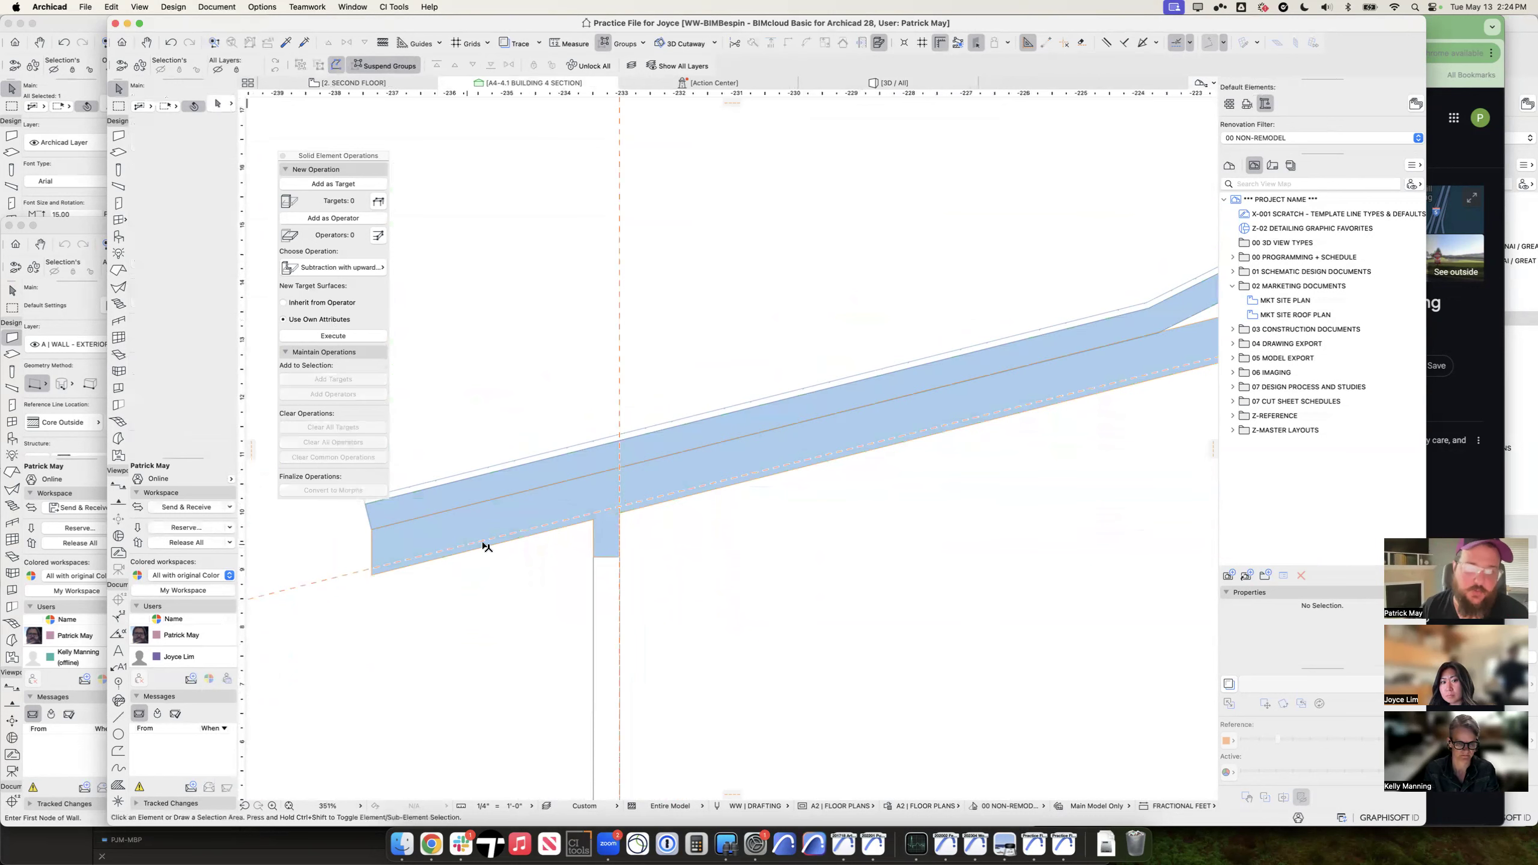
Step: Measure the eave end of the sloped beam, starting from its upper outer corner
key(m)
click(371, 528)
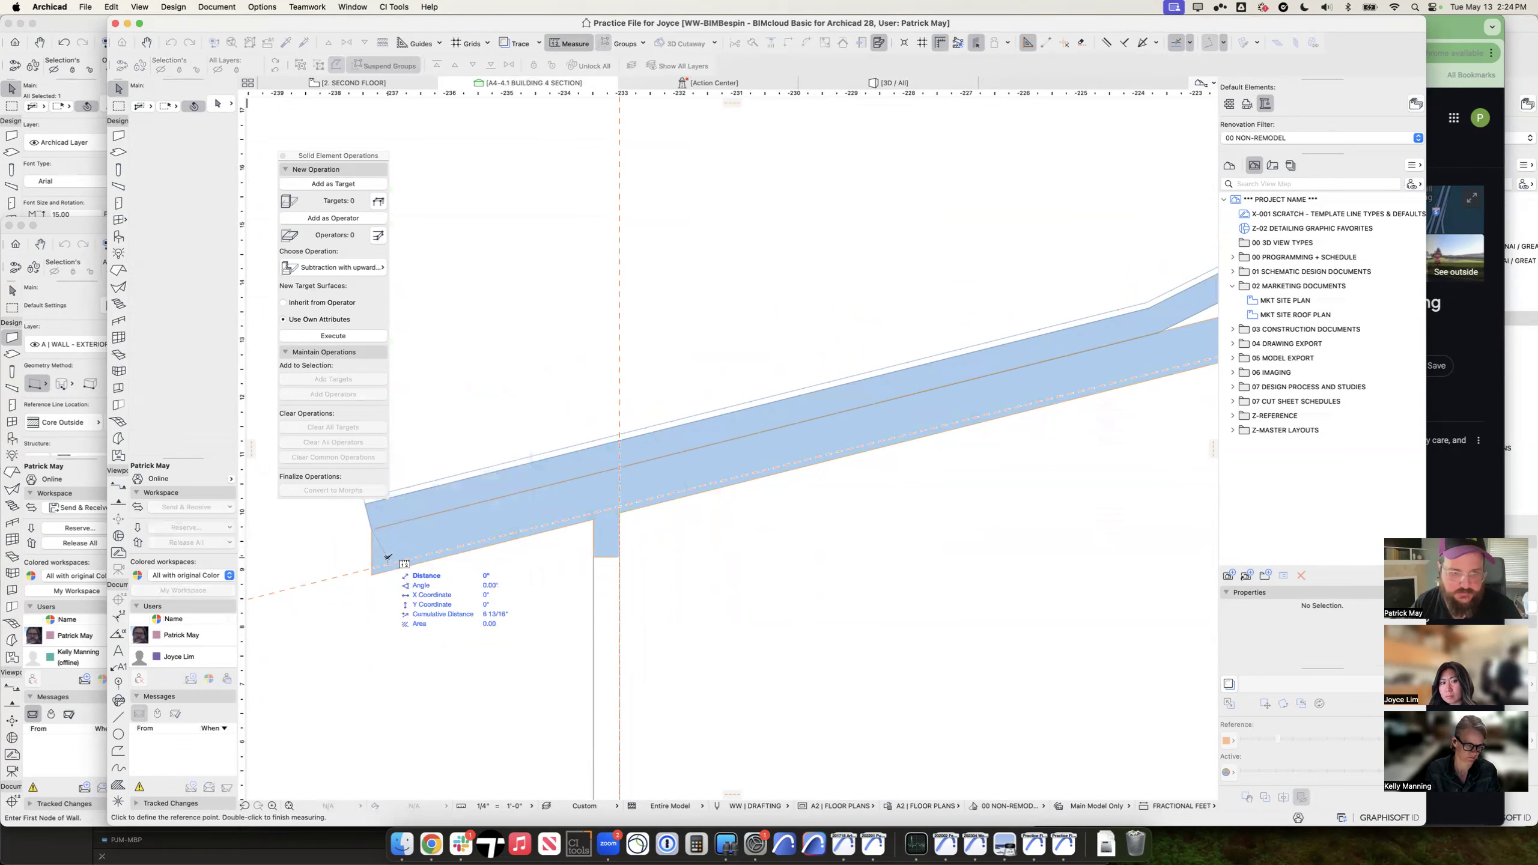
key(Escape)
key(m)
click(373, 531)
click(384, 553)
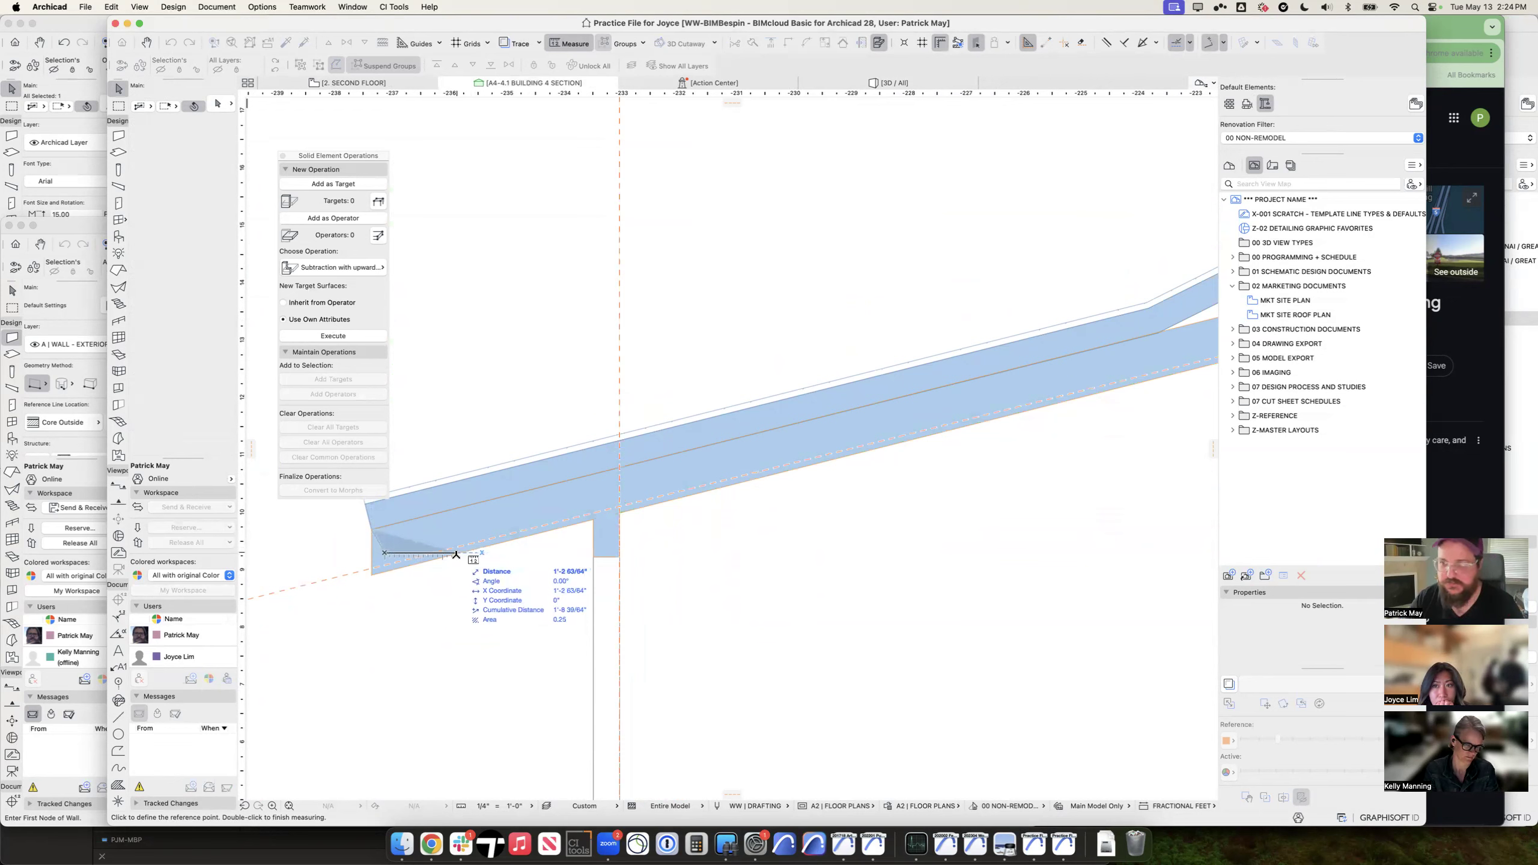
key(Escape)
Step: Open the sloped beam's settings and divide it into two segments
click(407, 565)
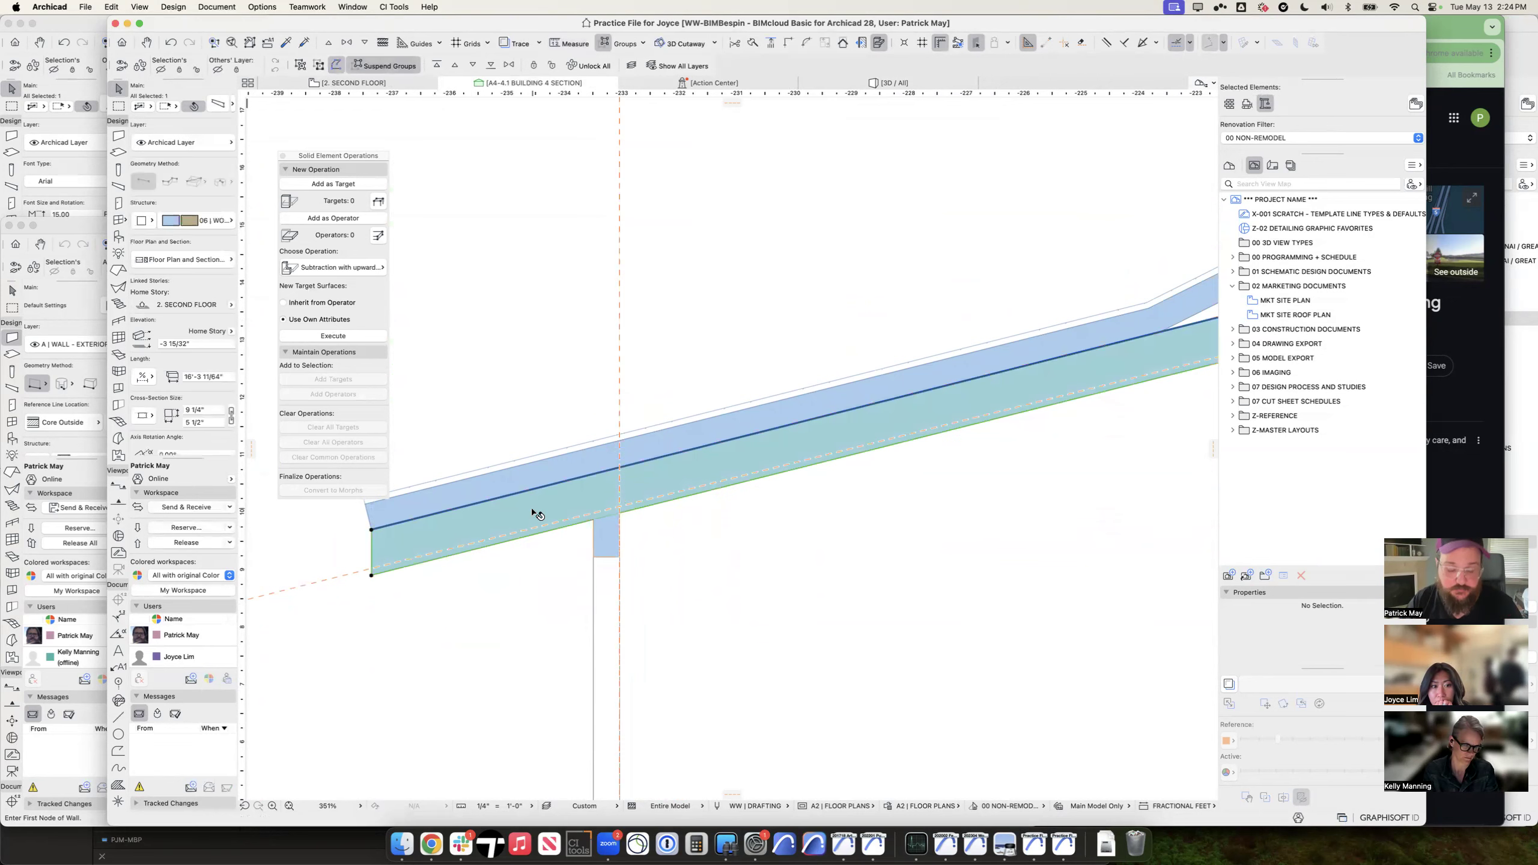
key(super+t)
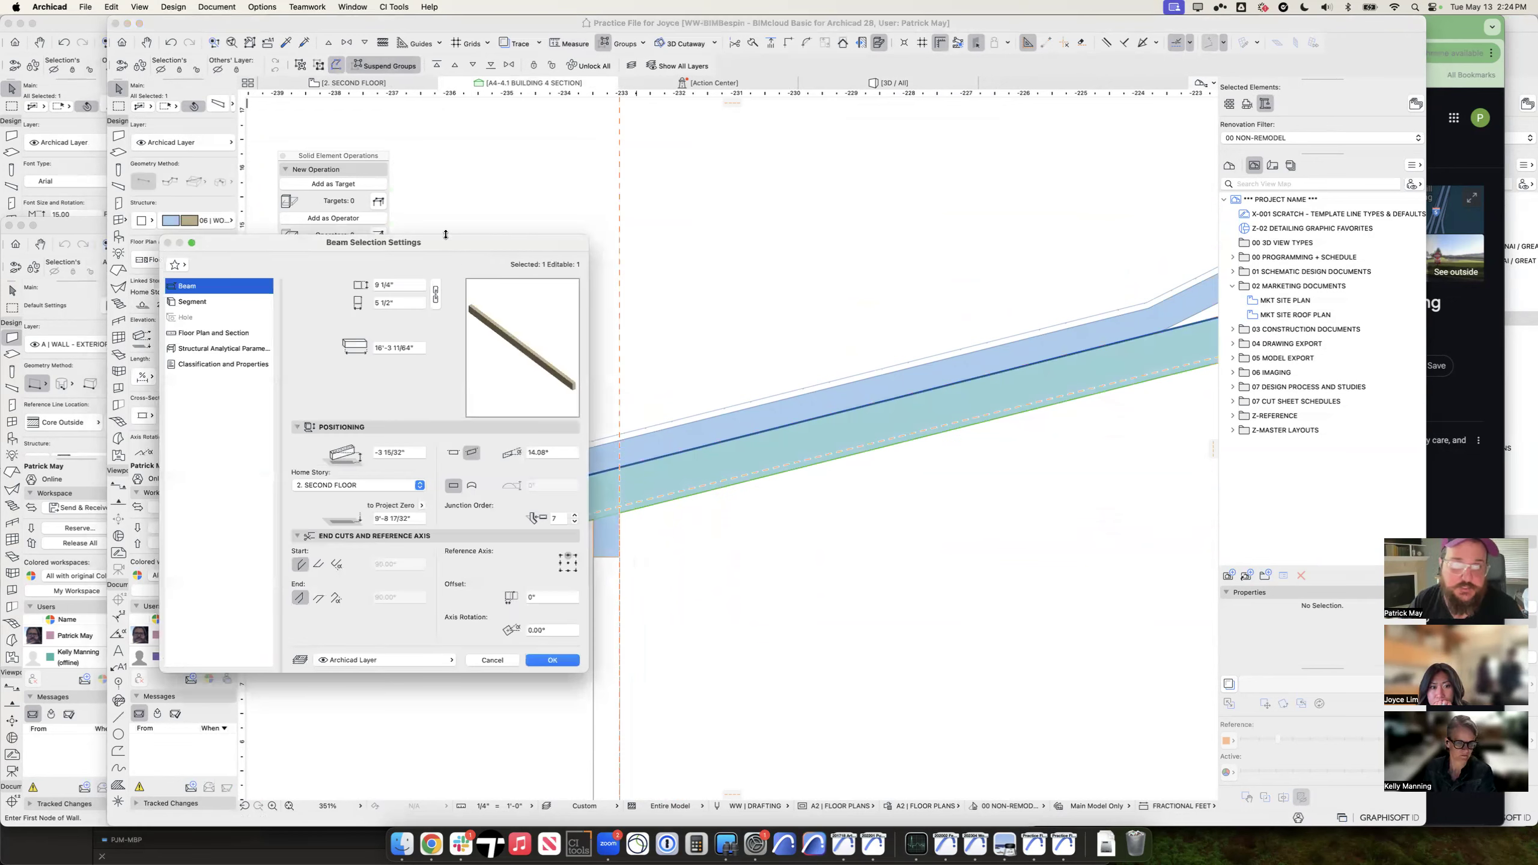
drag(446, 241, 719, 232)
click(487, 295)
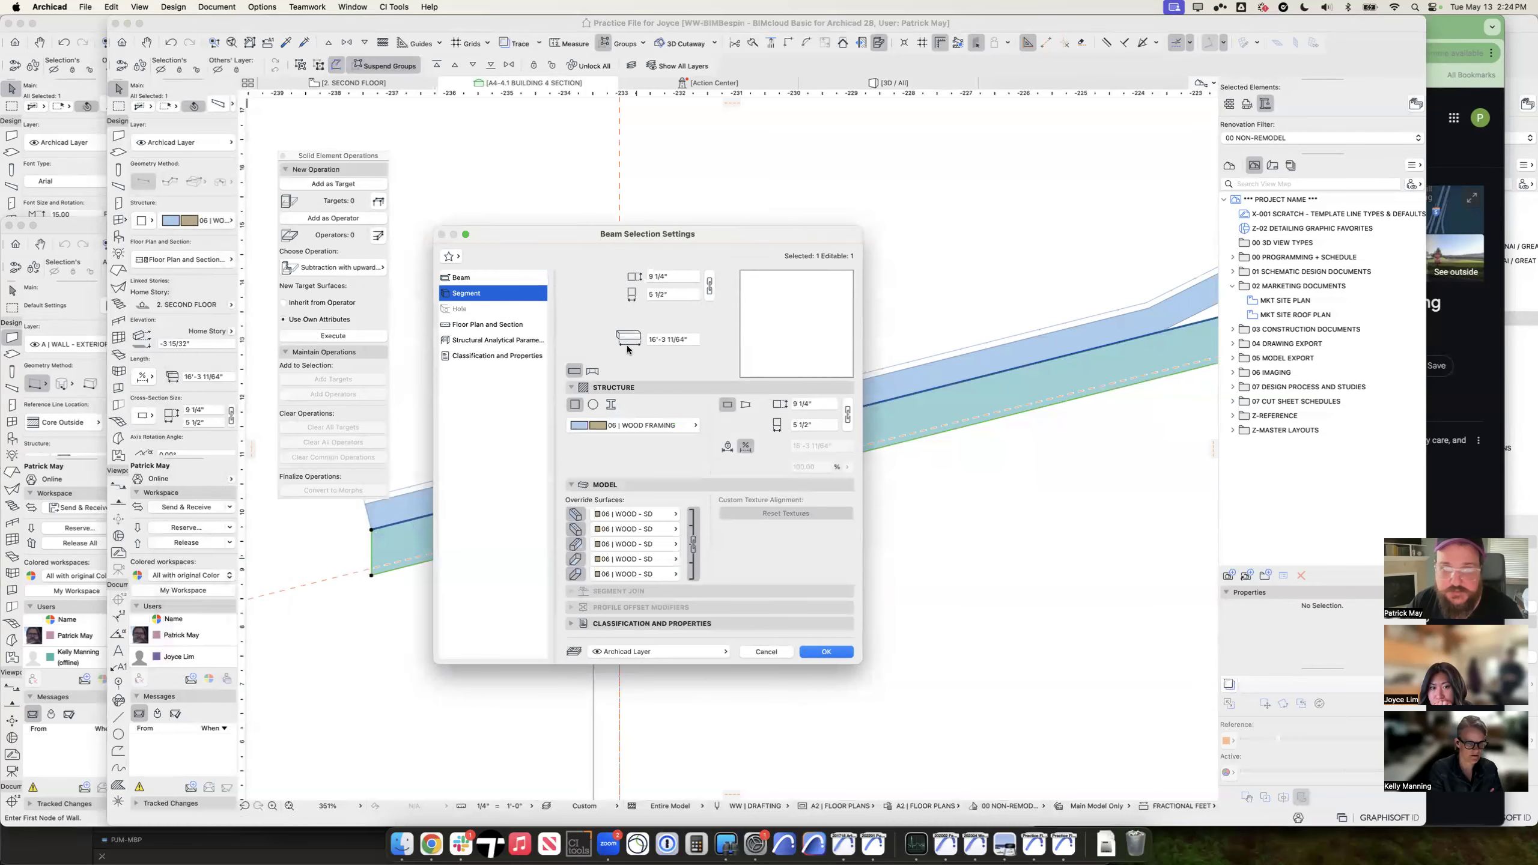
click(593, 370)
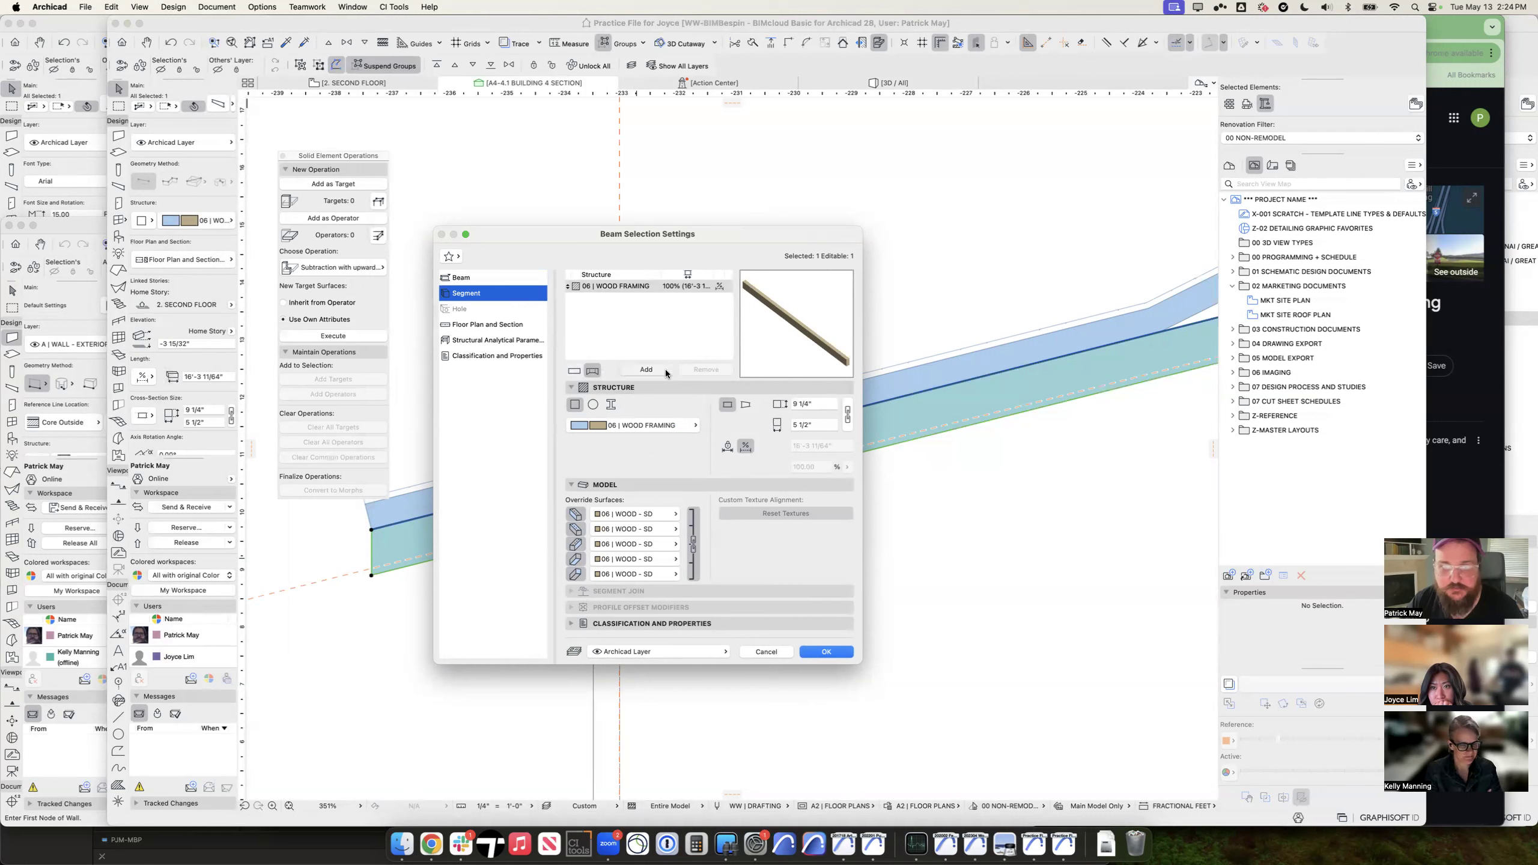
click(665, 370)
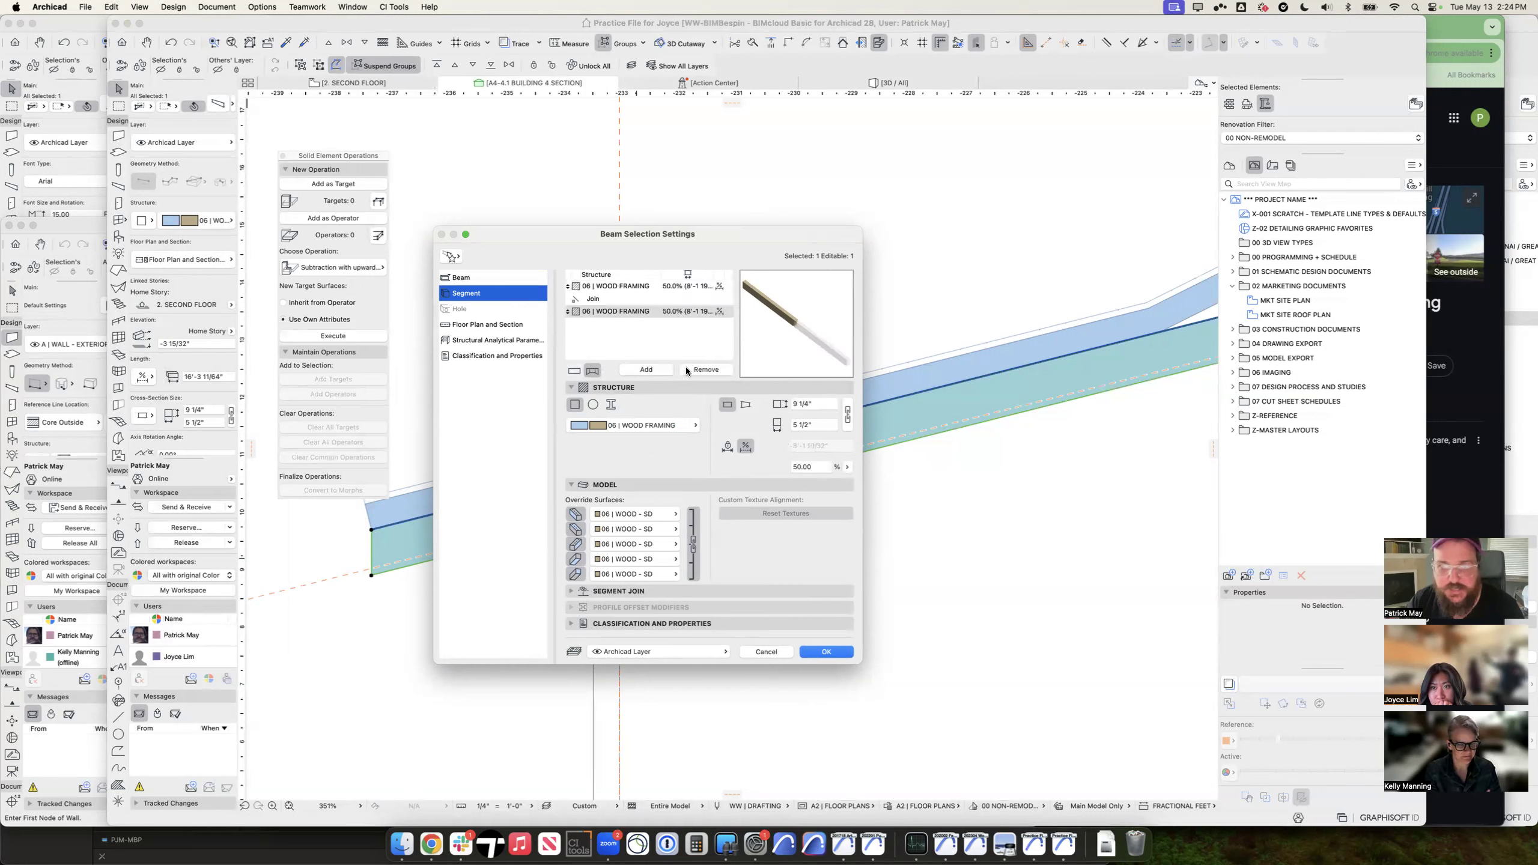
Step: Give the eave-end segment of the beam a fixed length of 2'
click(677, 287)
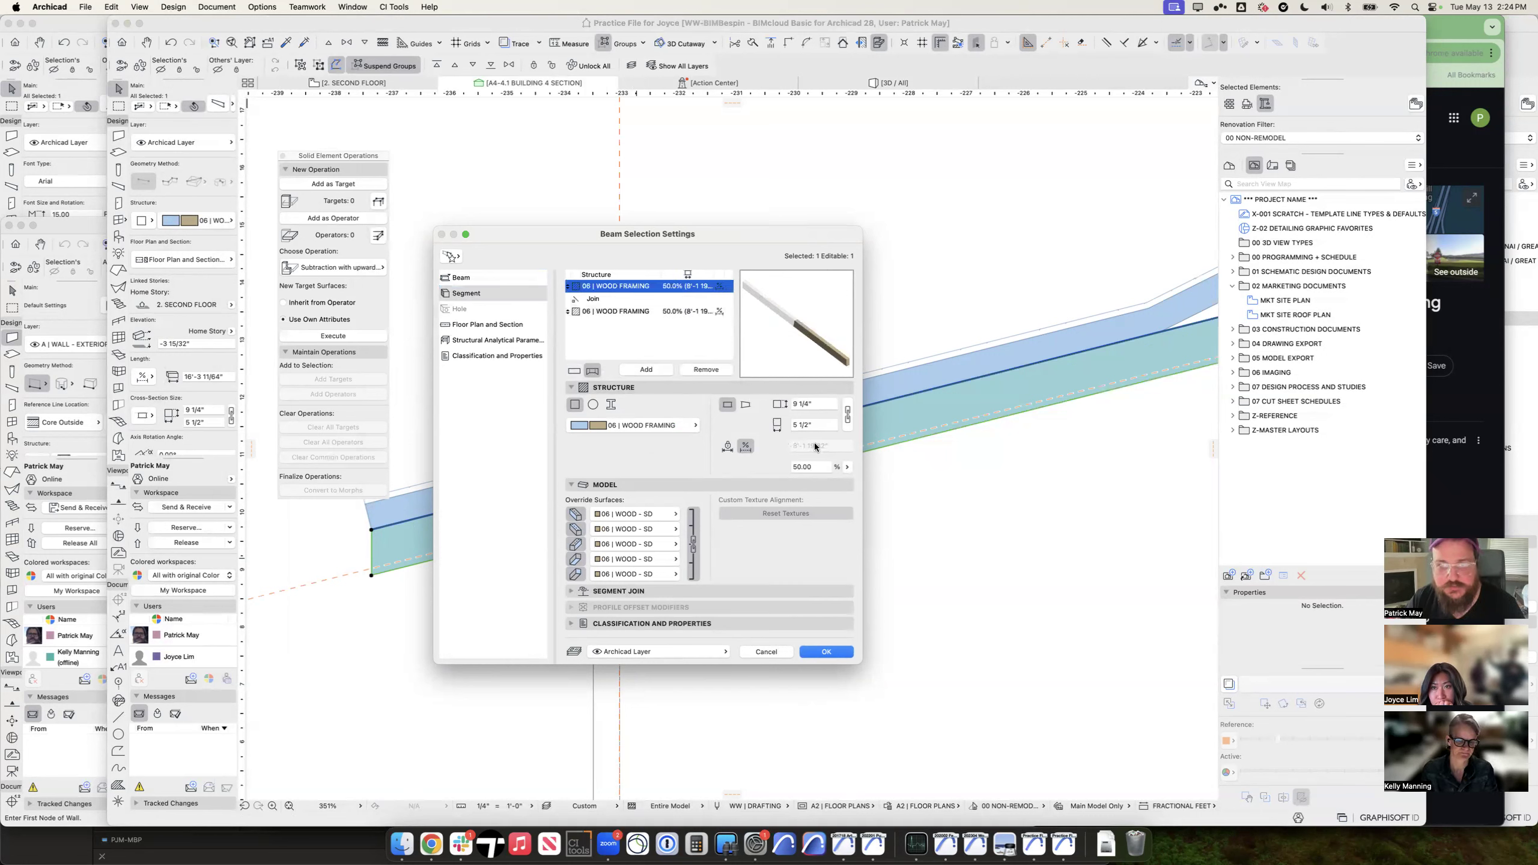
click(727, 449)
click(838, 447)
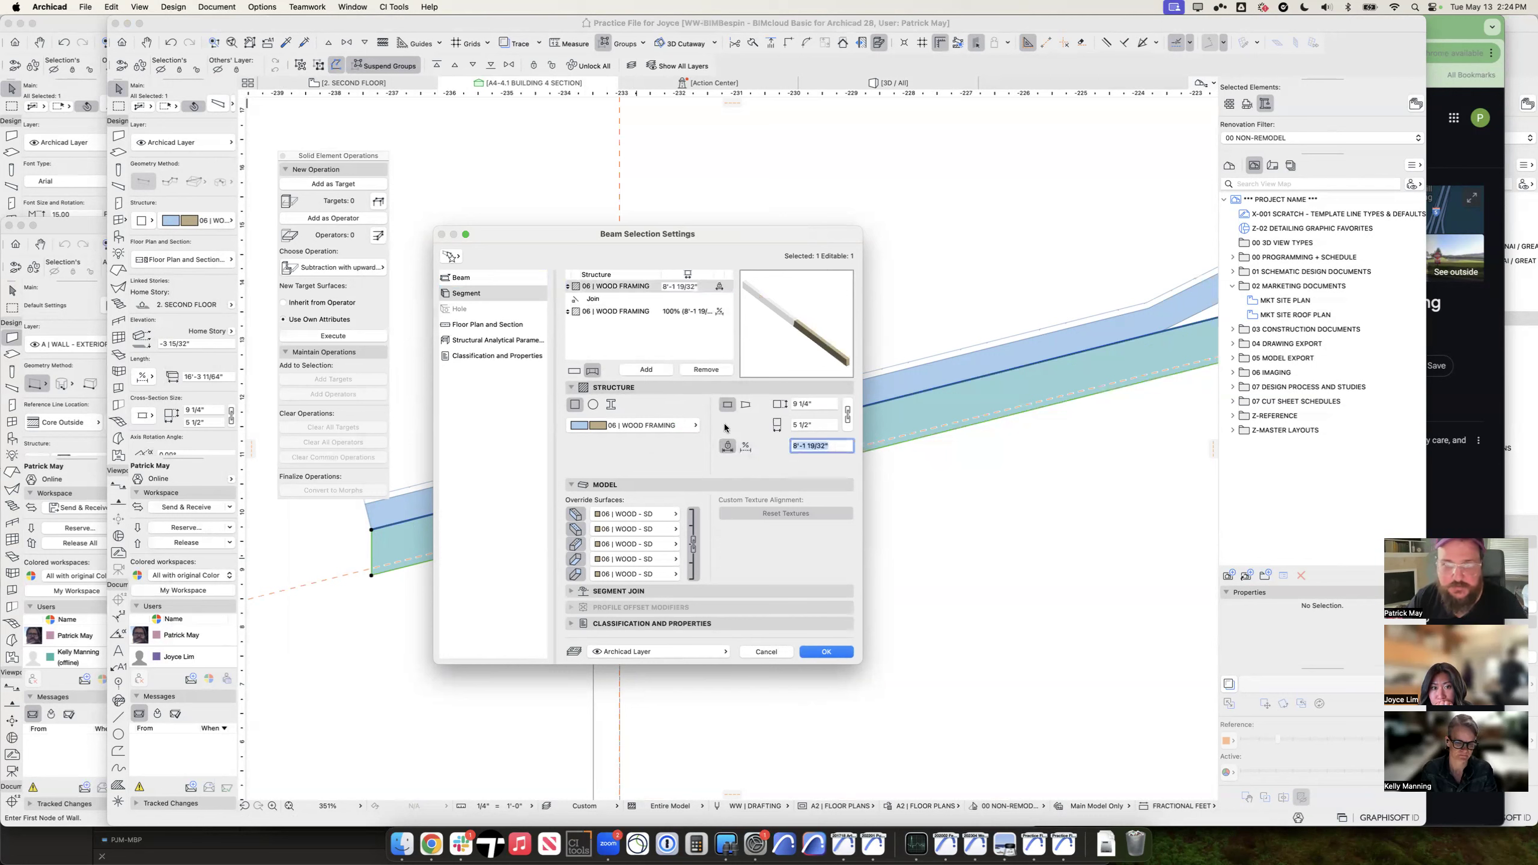
text(2)
key(Tab)
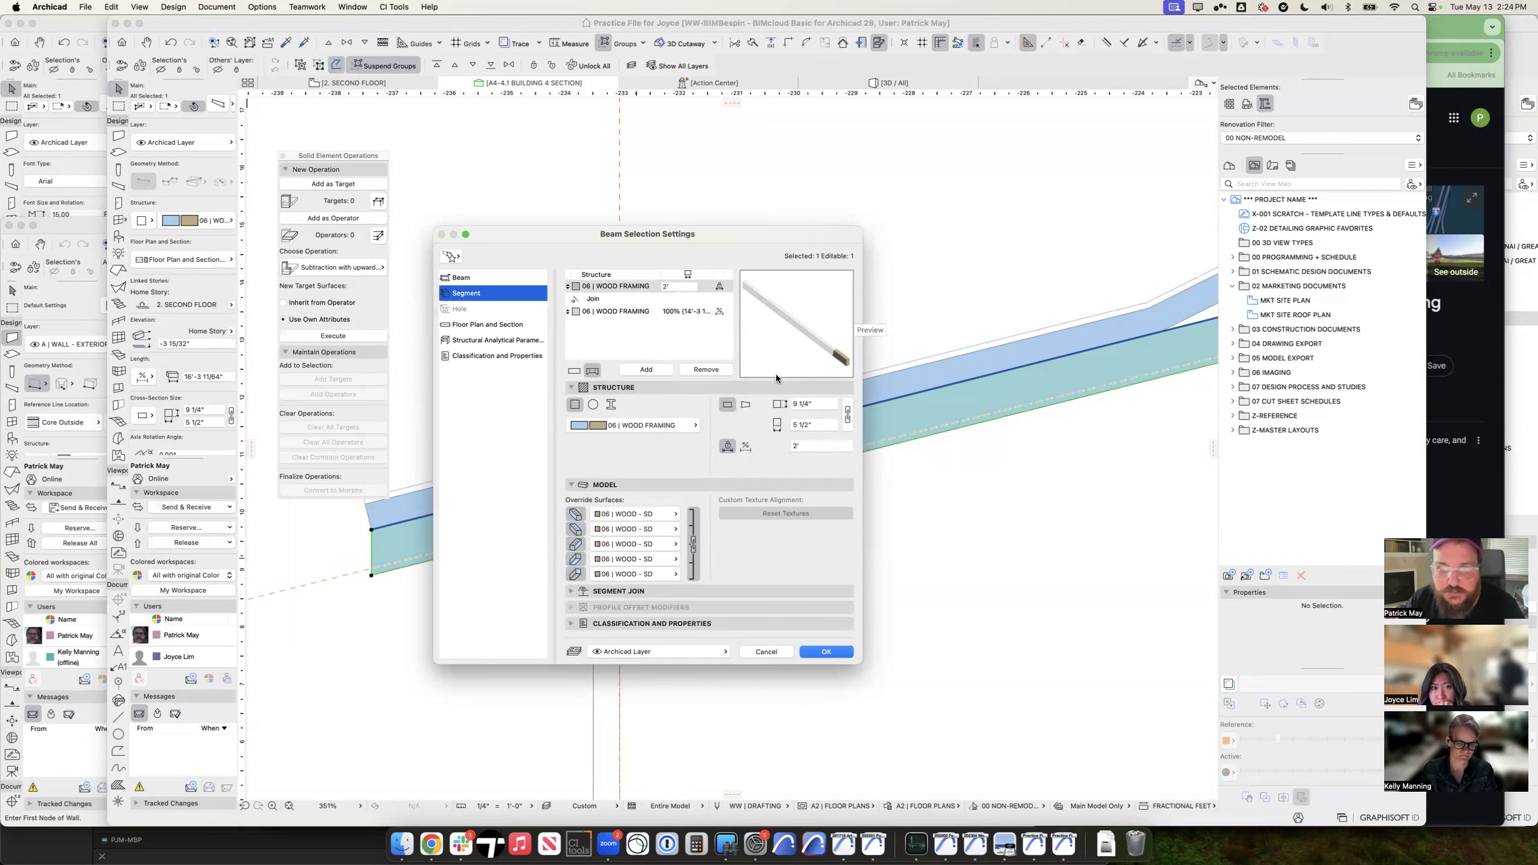
Step: Make the eave-end segment tapered with a start height of 3" and apply the beam settings
click(746, 406)
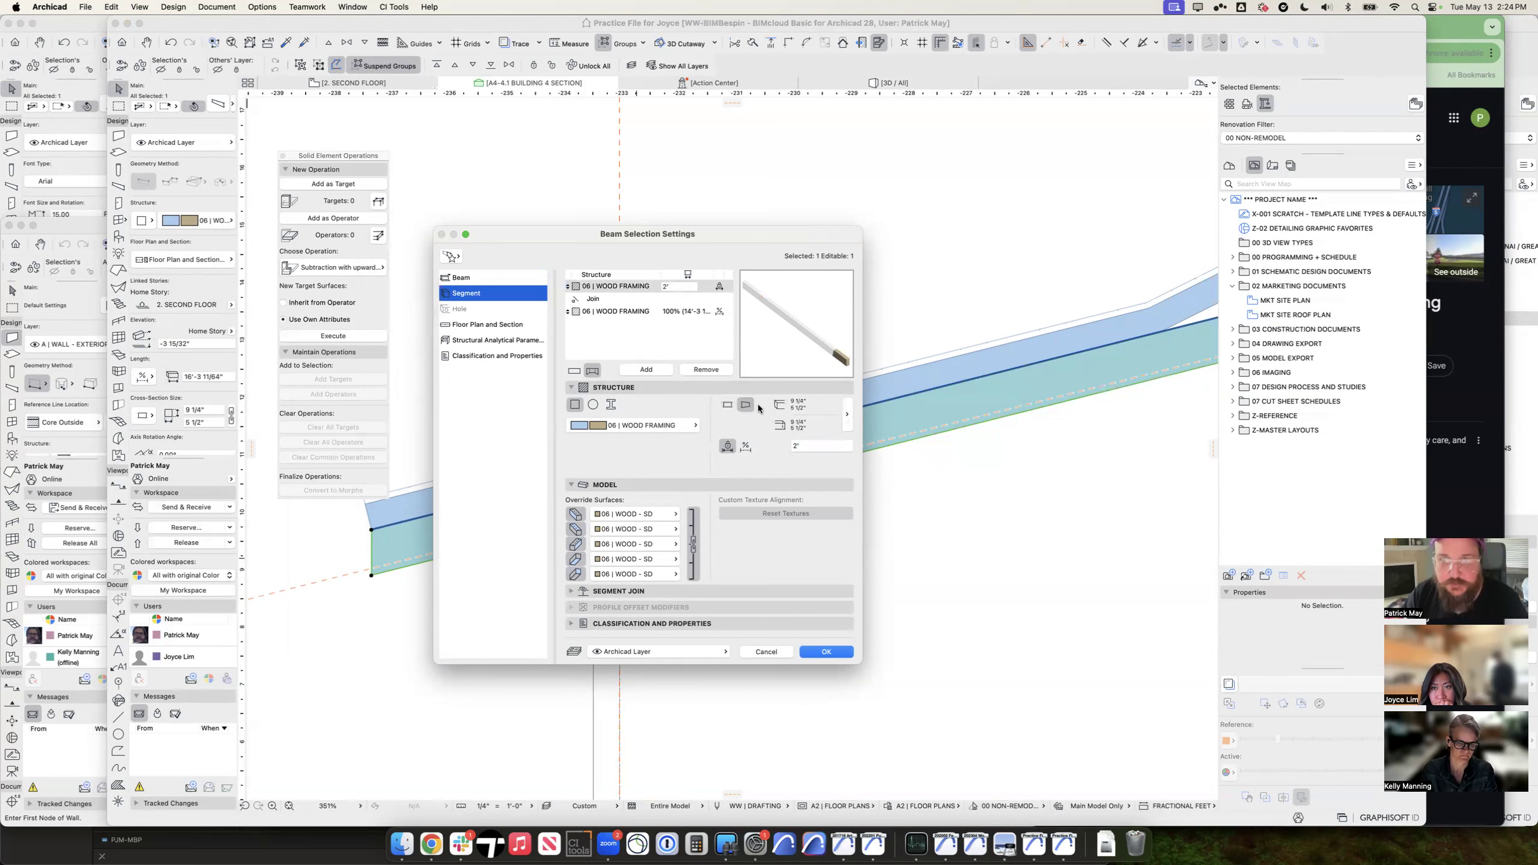
click(846, 411)
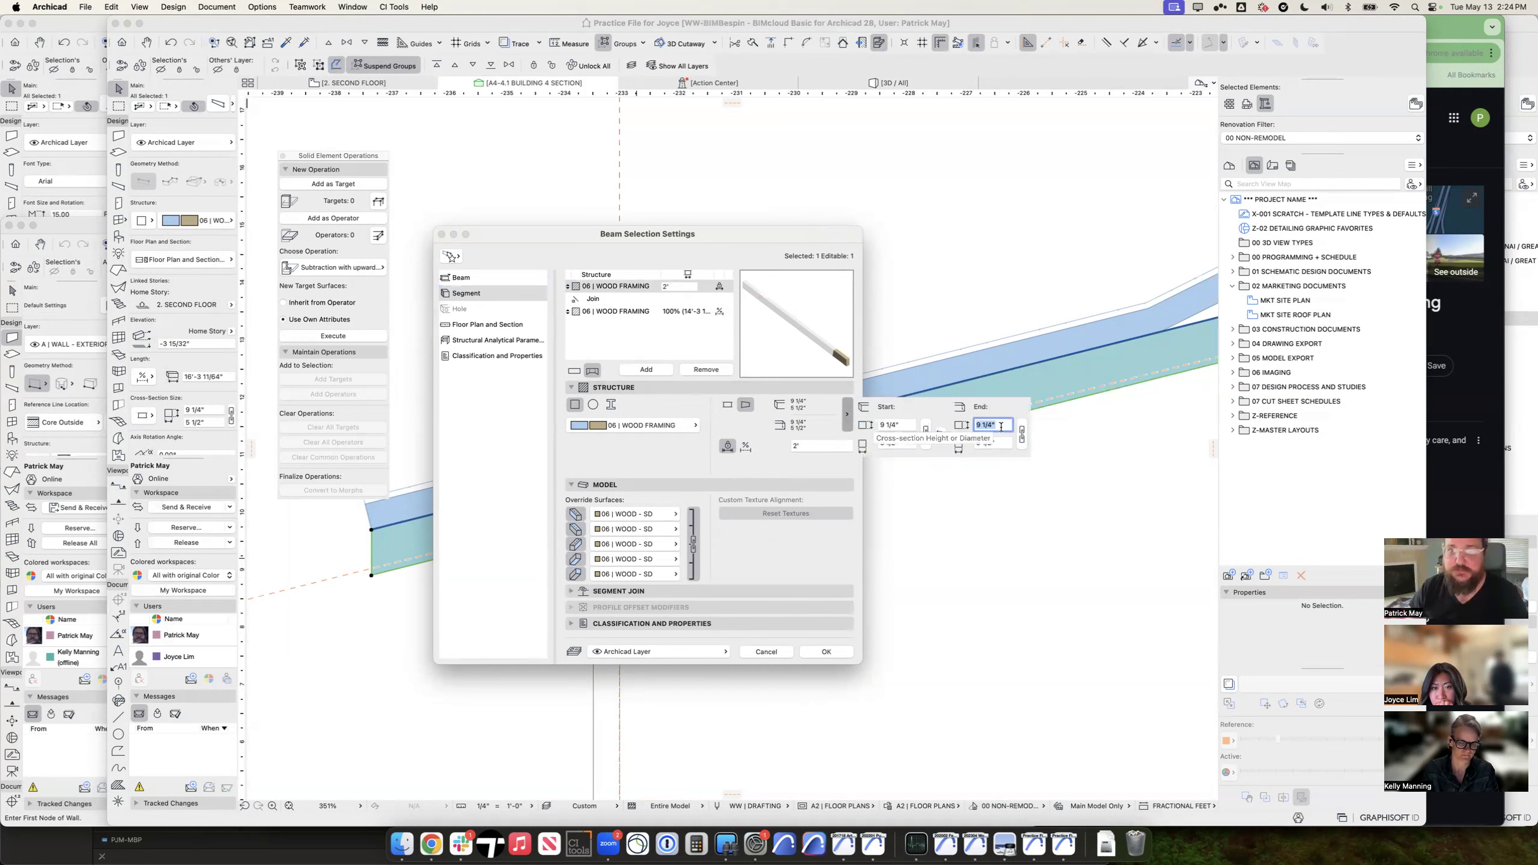
click(895, 425)
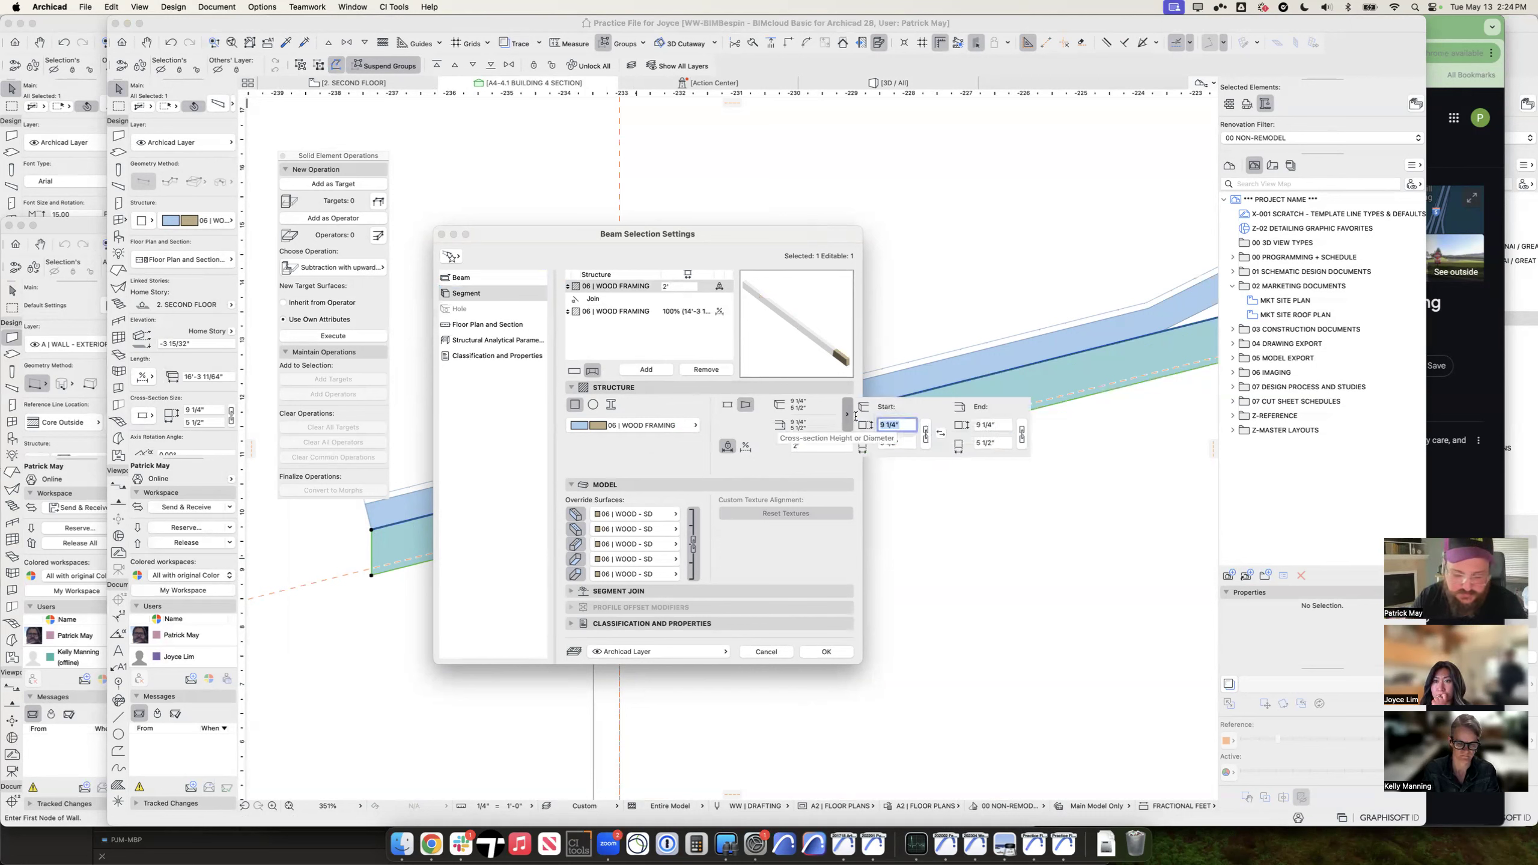
text(3)
key(Tab)
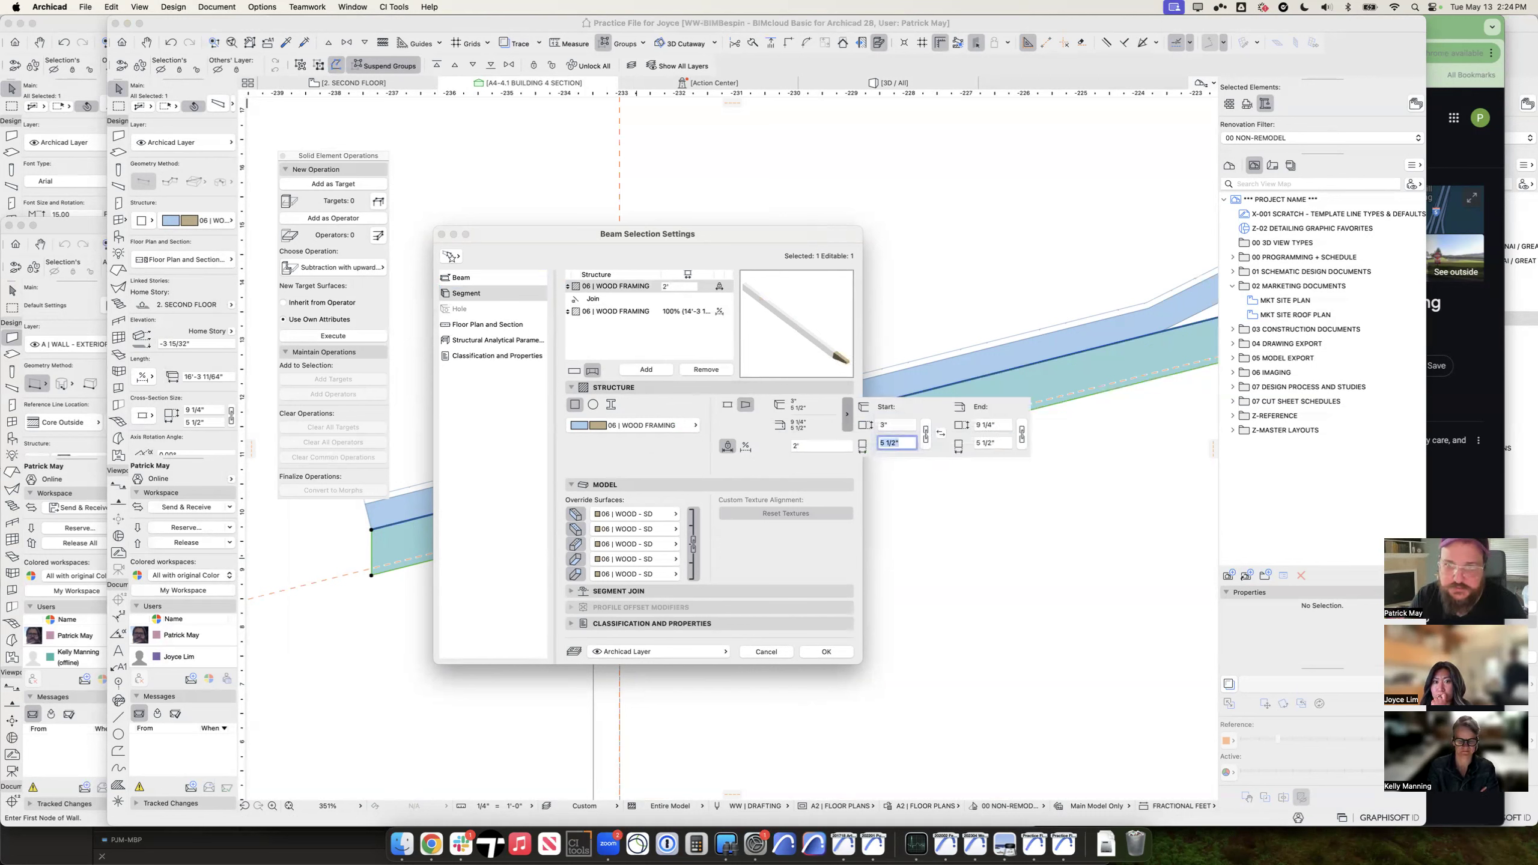
key(Return)
click(827, 652)
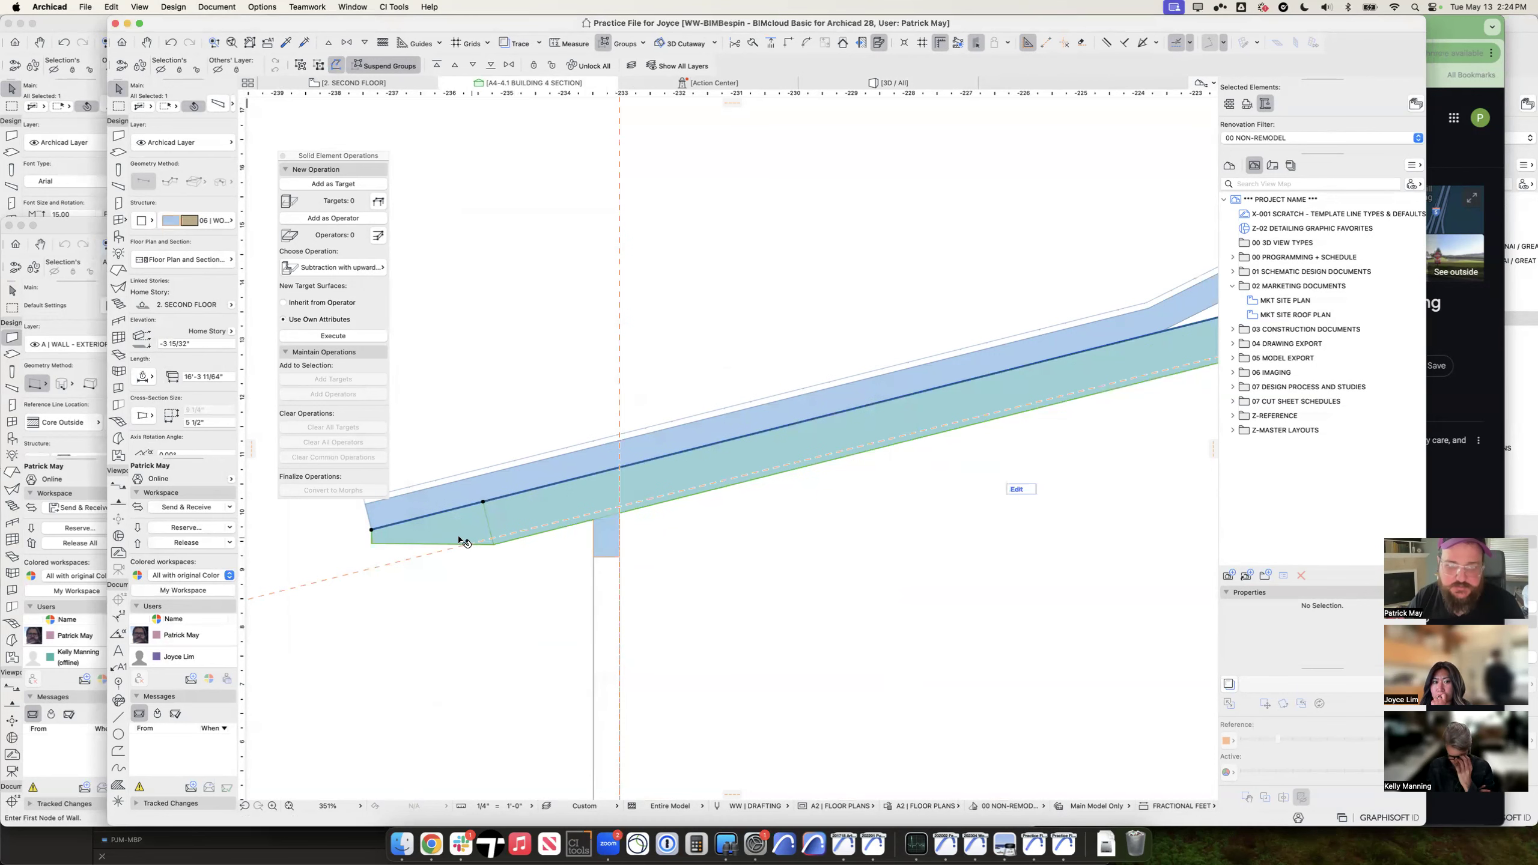
Step: Rotate the beam's eave-end cut in line with the roof's edge and turn the joint between its two segments vertical
click(371, 530)
click(515, 426)
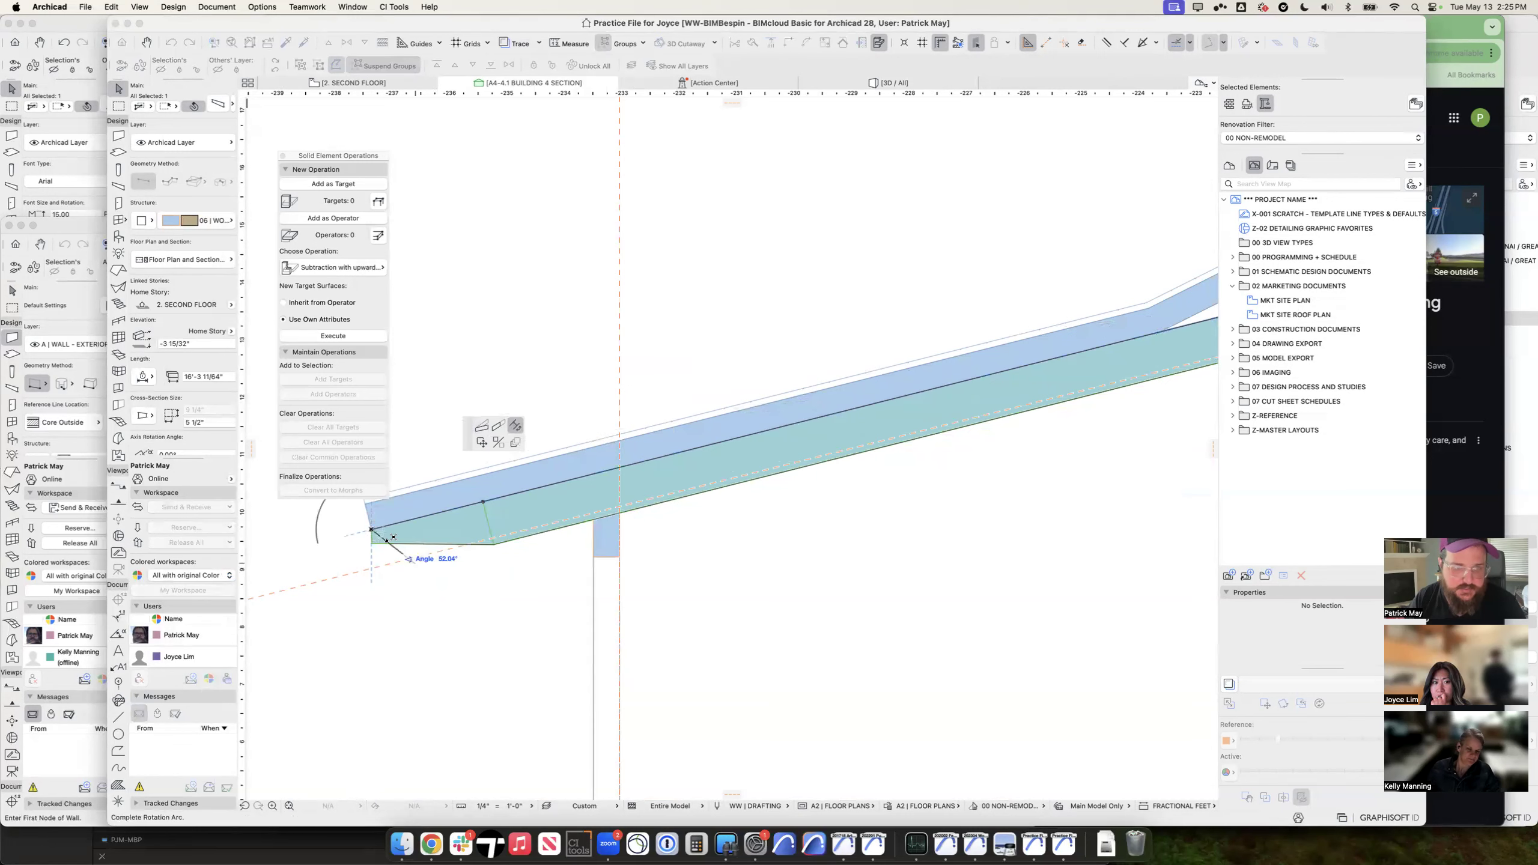
click(376, 543)
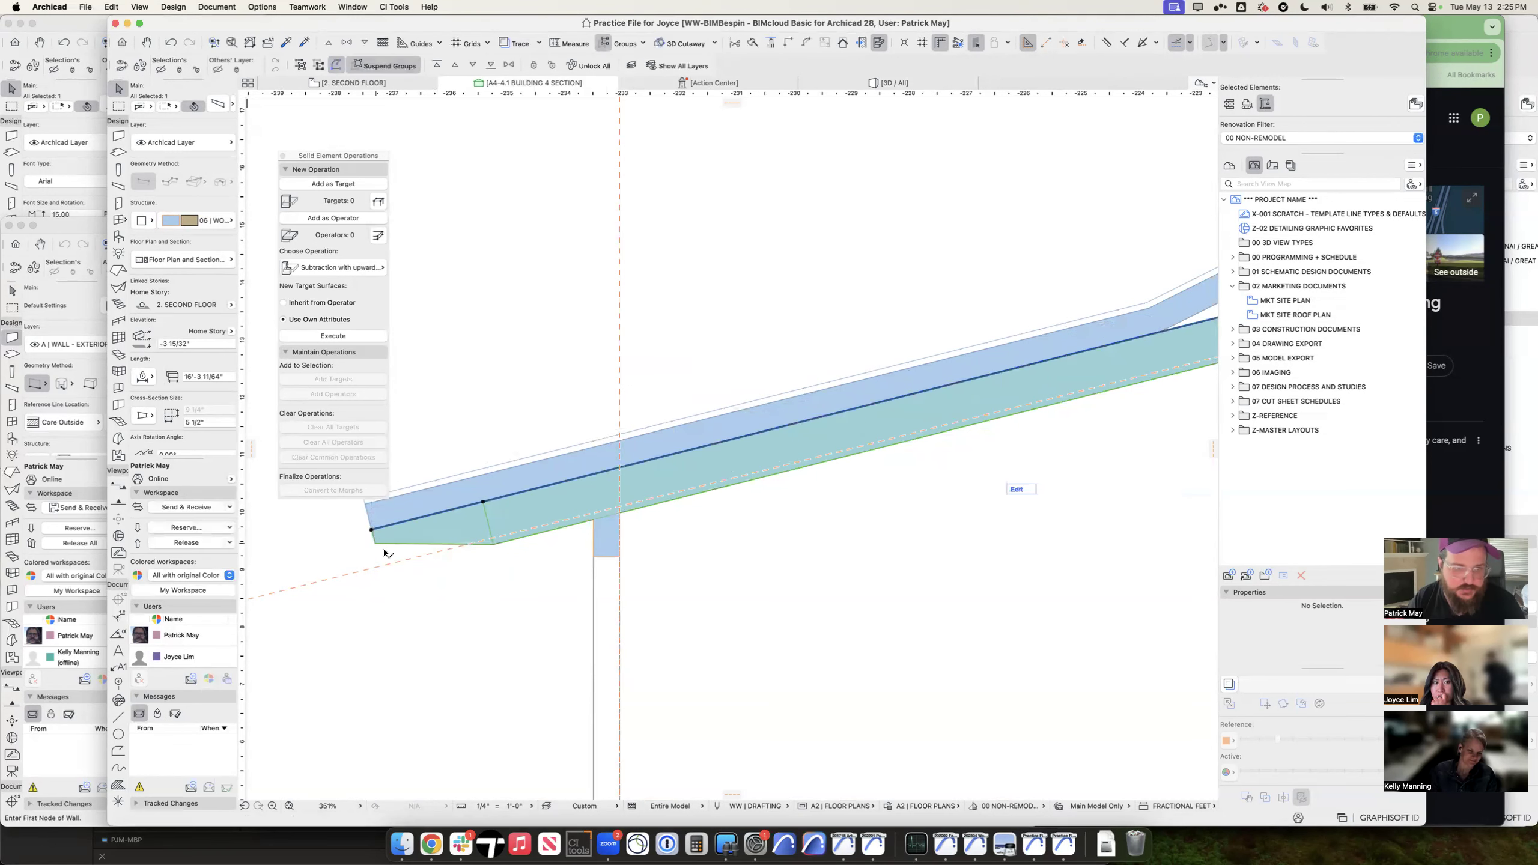
click(481, 503)
click(533, 426)
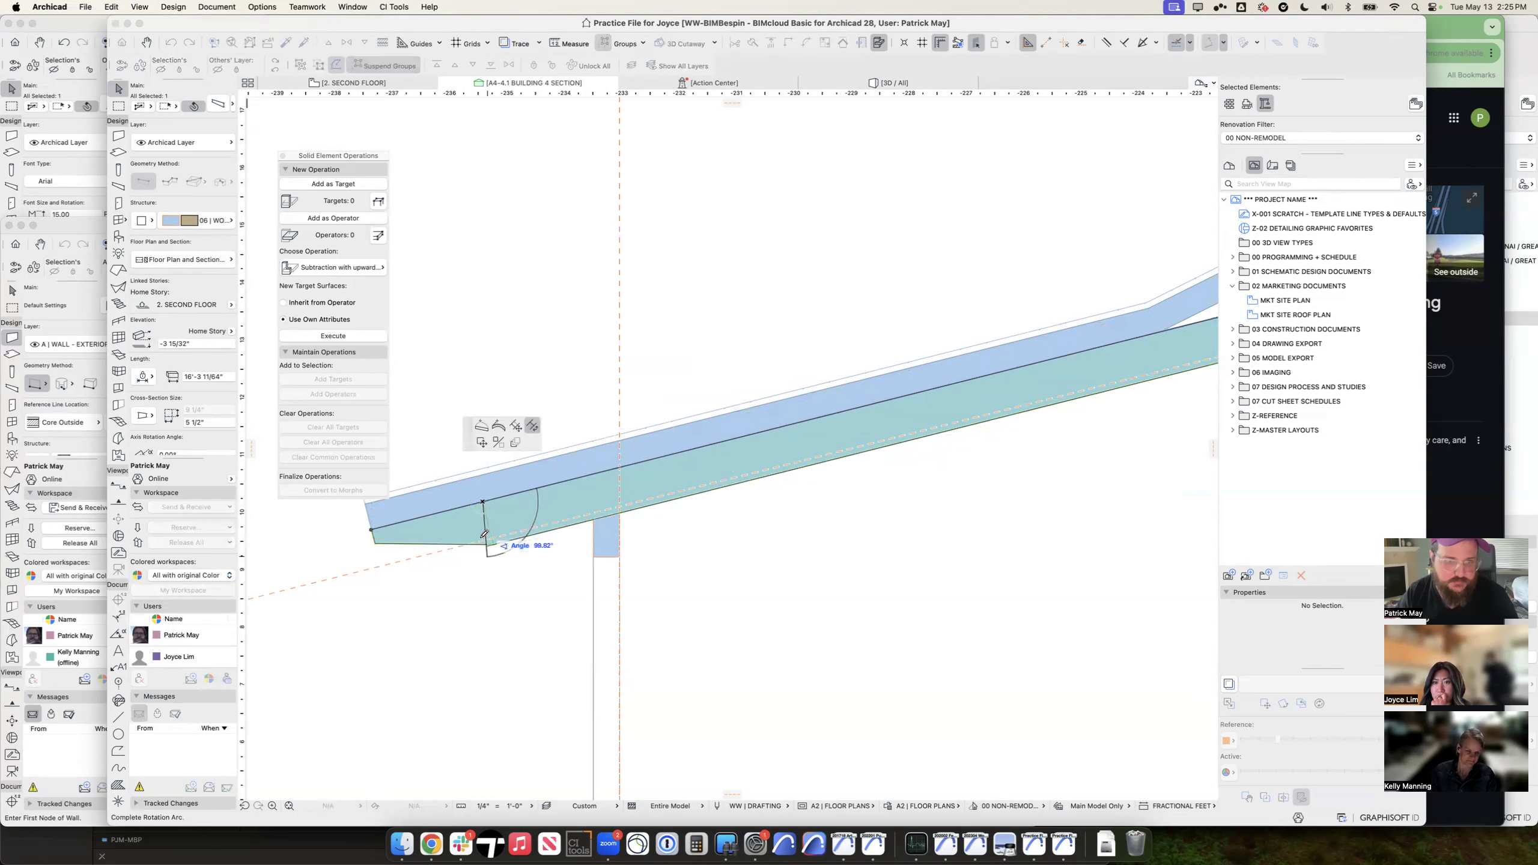
click(493, 558)
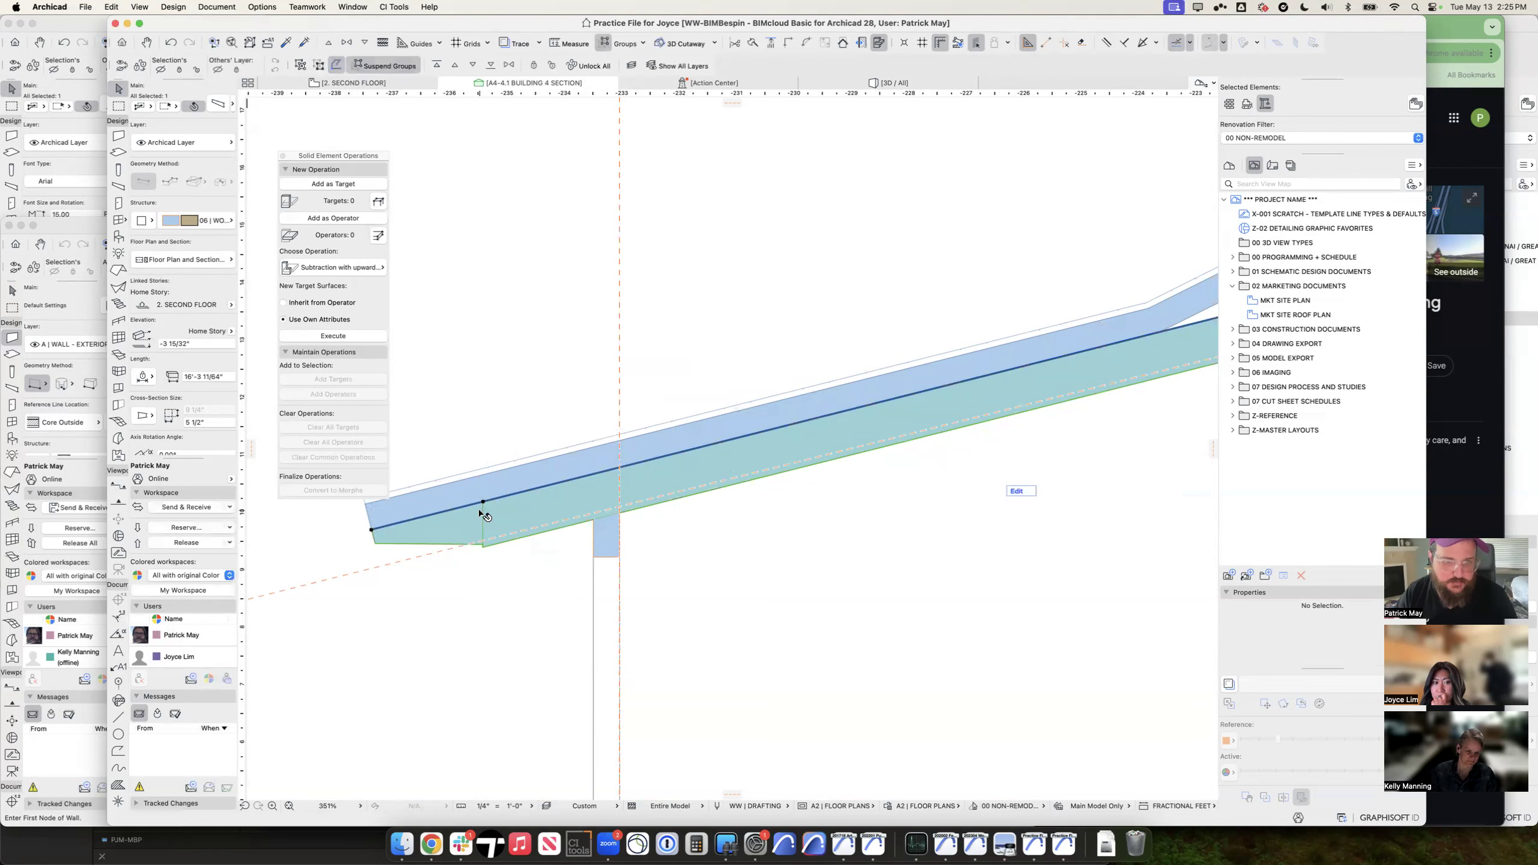
scroll(495, 539, up, 6)
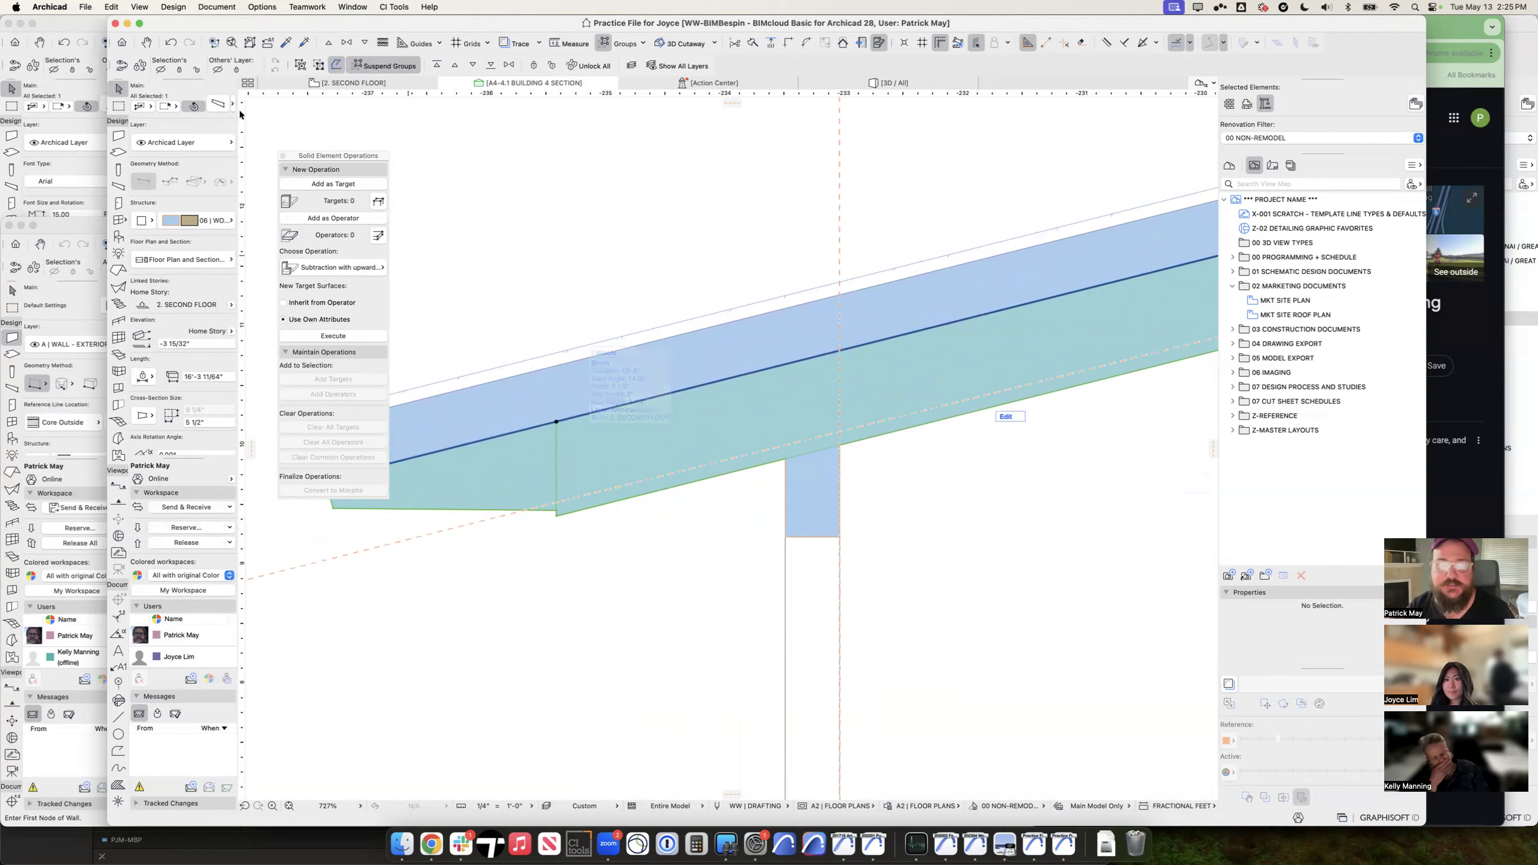
drag(322, 155, 181, 140)
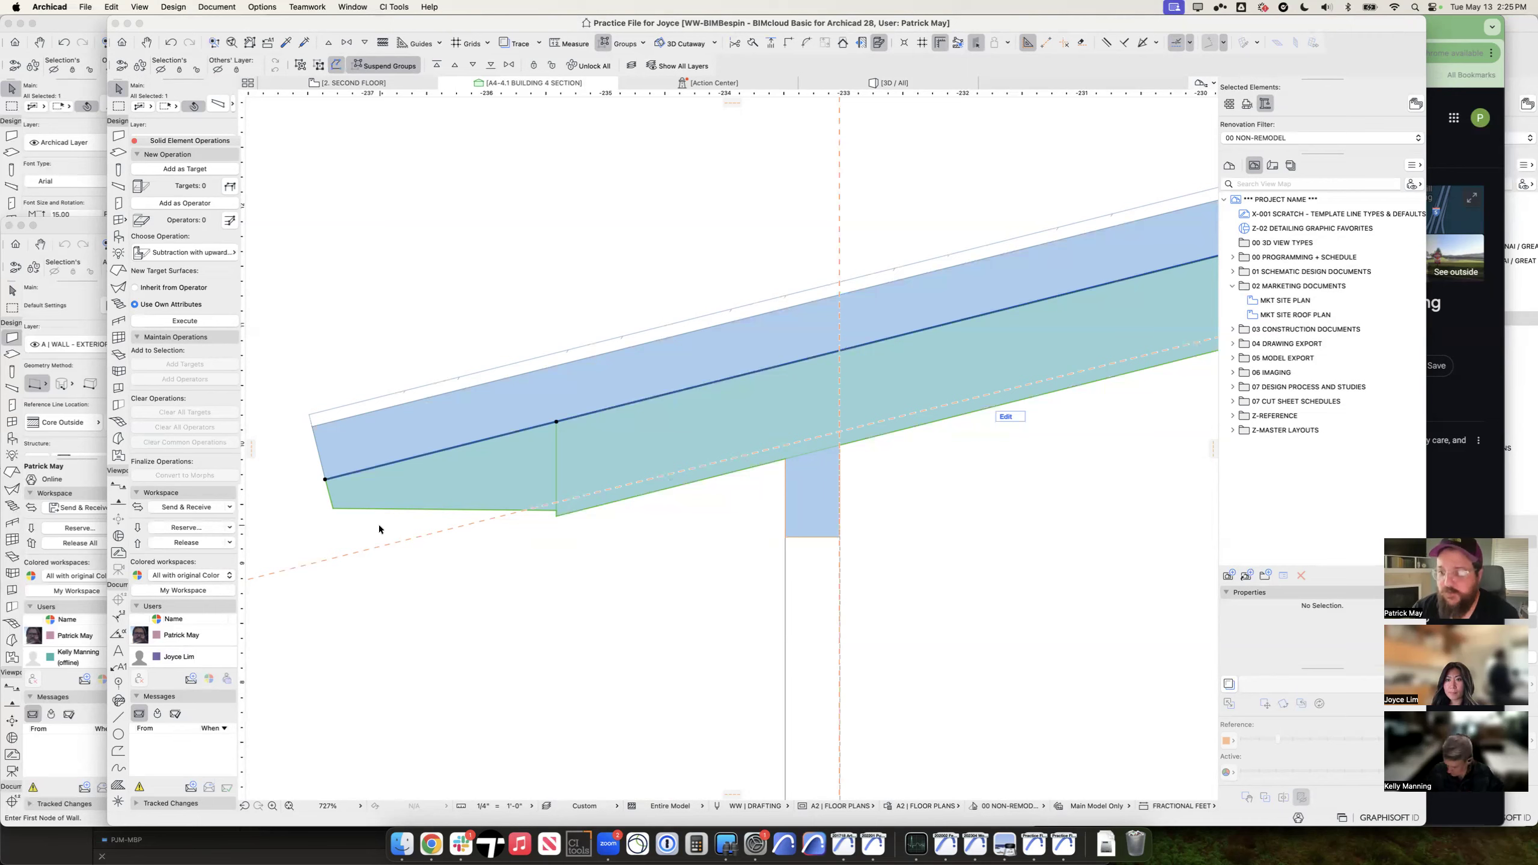
key(Escape)
Step: In the 3D view, select the tapered beam and move it along the eave into line with the middle porch post
key(F3)
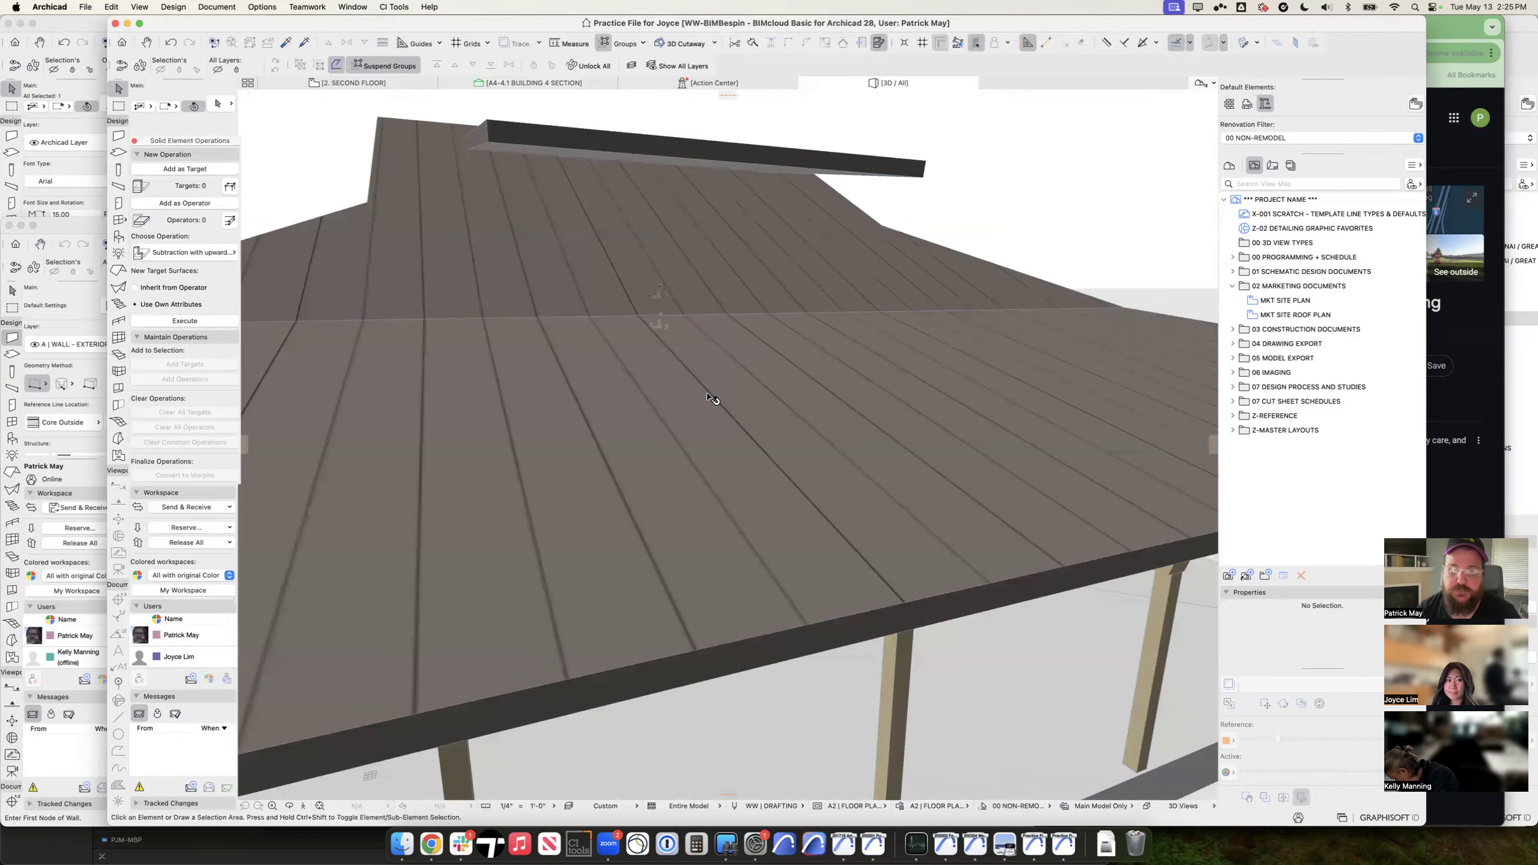
scroll(699, 400, down, 5)
shift+middle_drag(699, 400, 709, 313)
click(775, 356)
shift+middle_drag(775, 357, 769, 462)
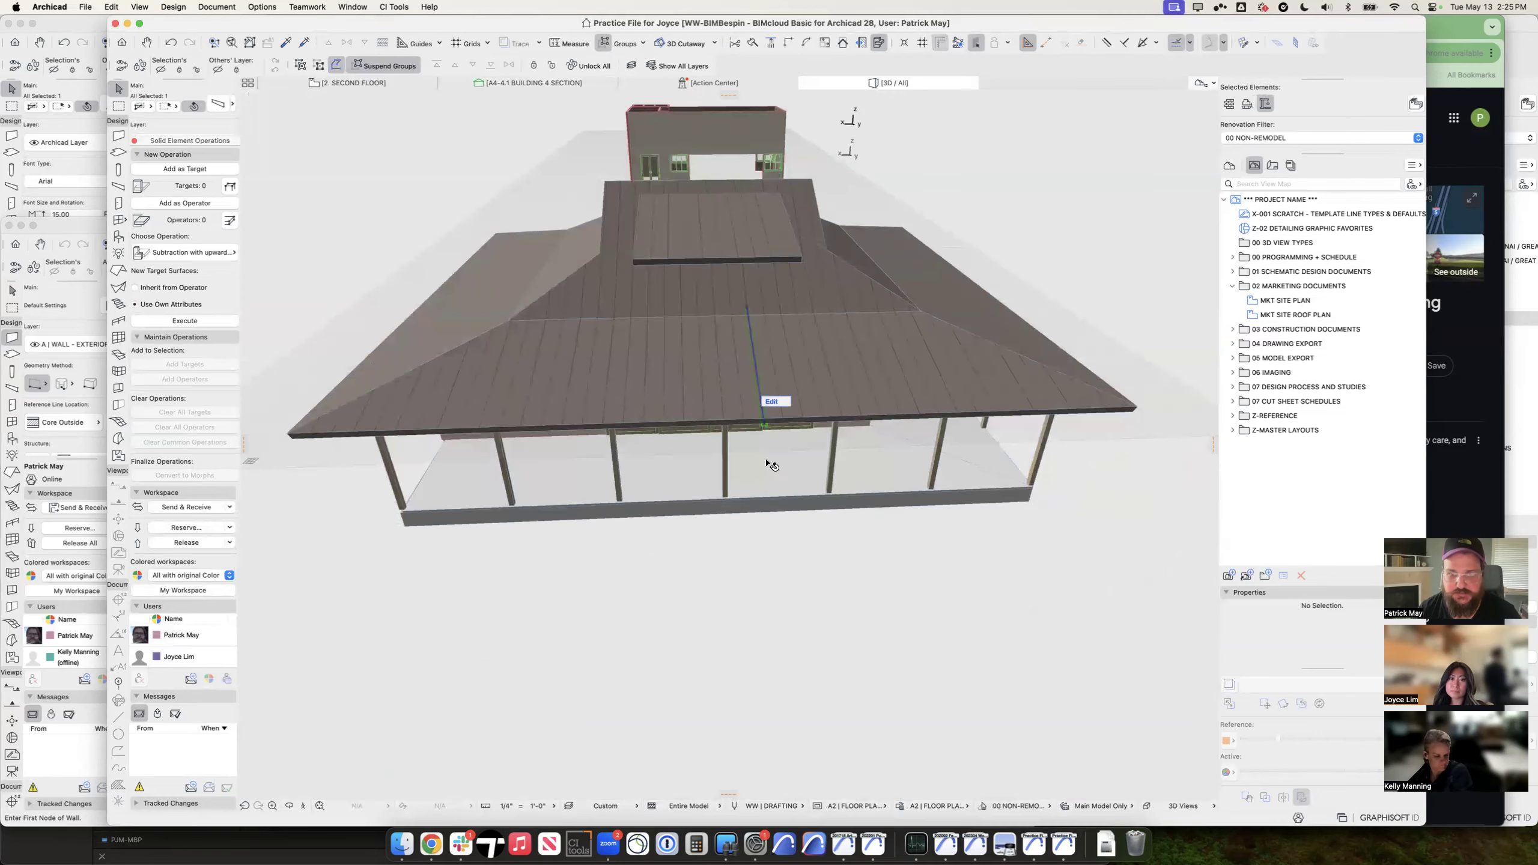
key(super+d)
click(764, 410)
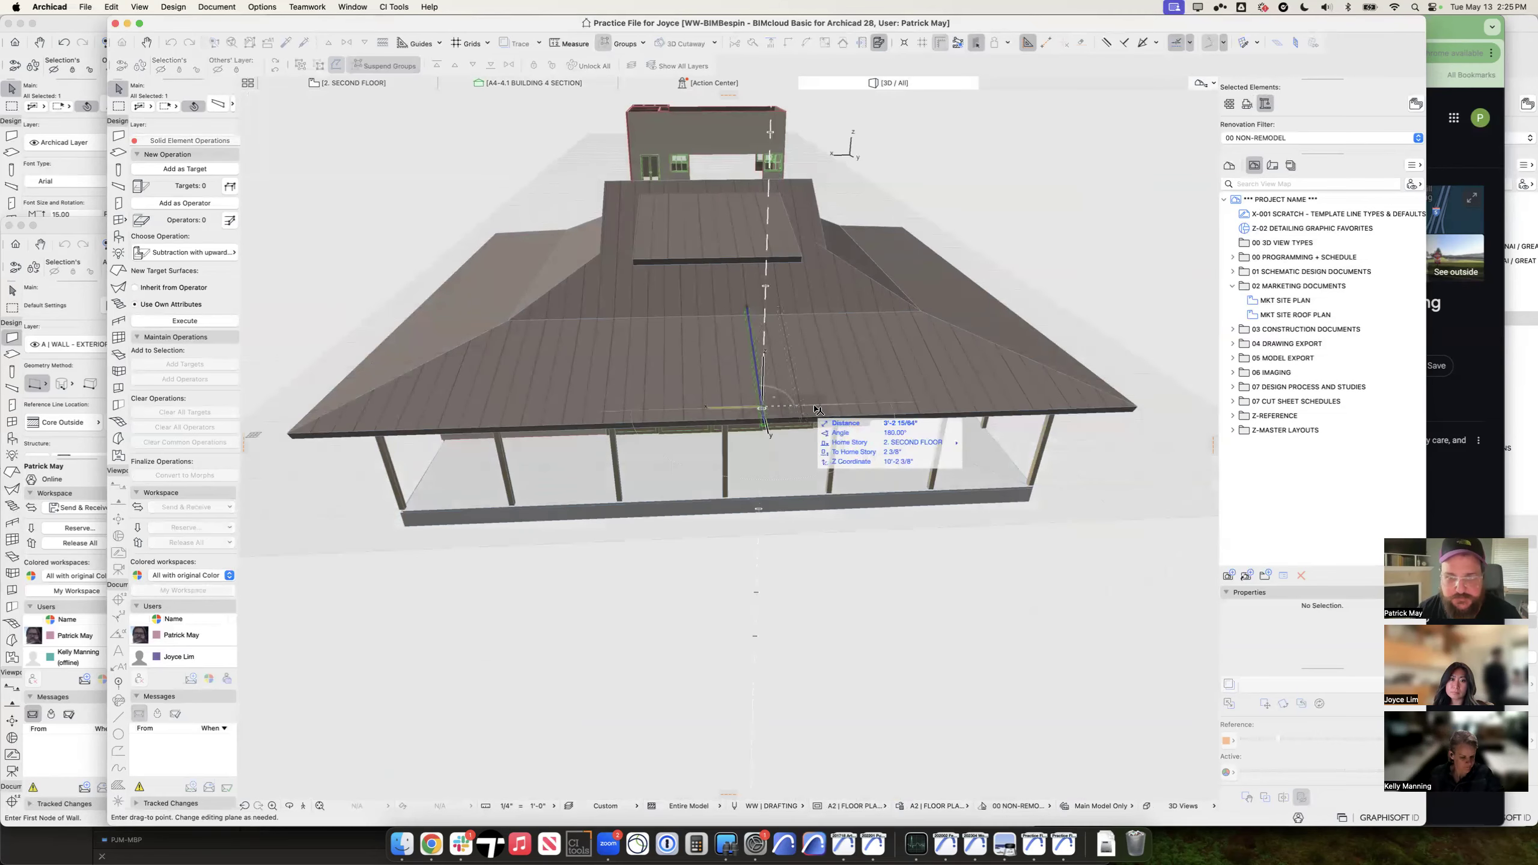
click(726, 497)
Step: Multiply the tapered beam along the eave to the roof corner, spreading the copies at 32" spacing
key(super+u)
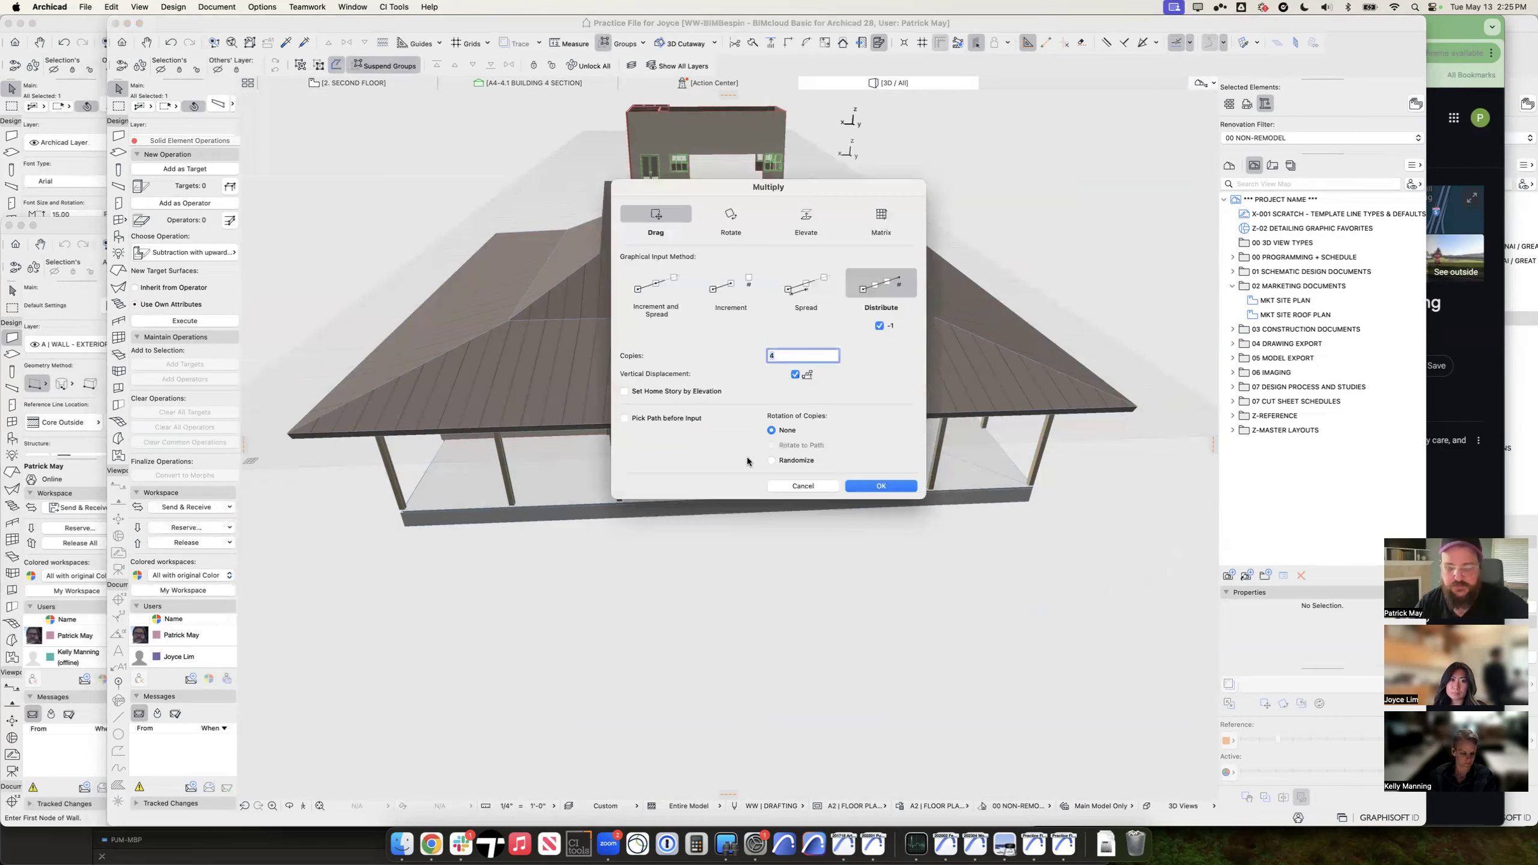
click(794, 297)
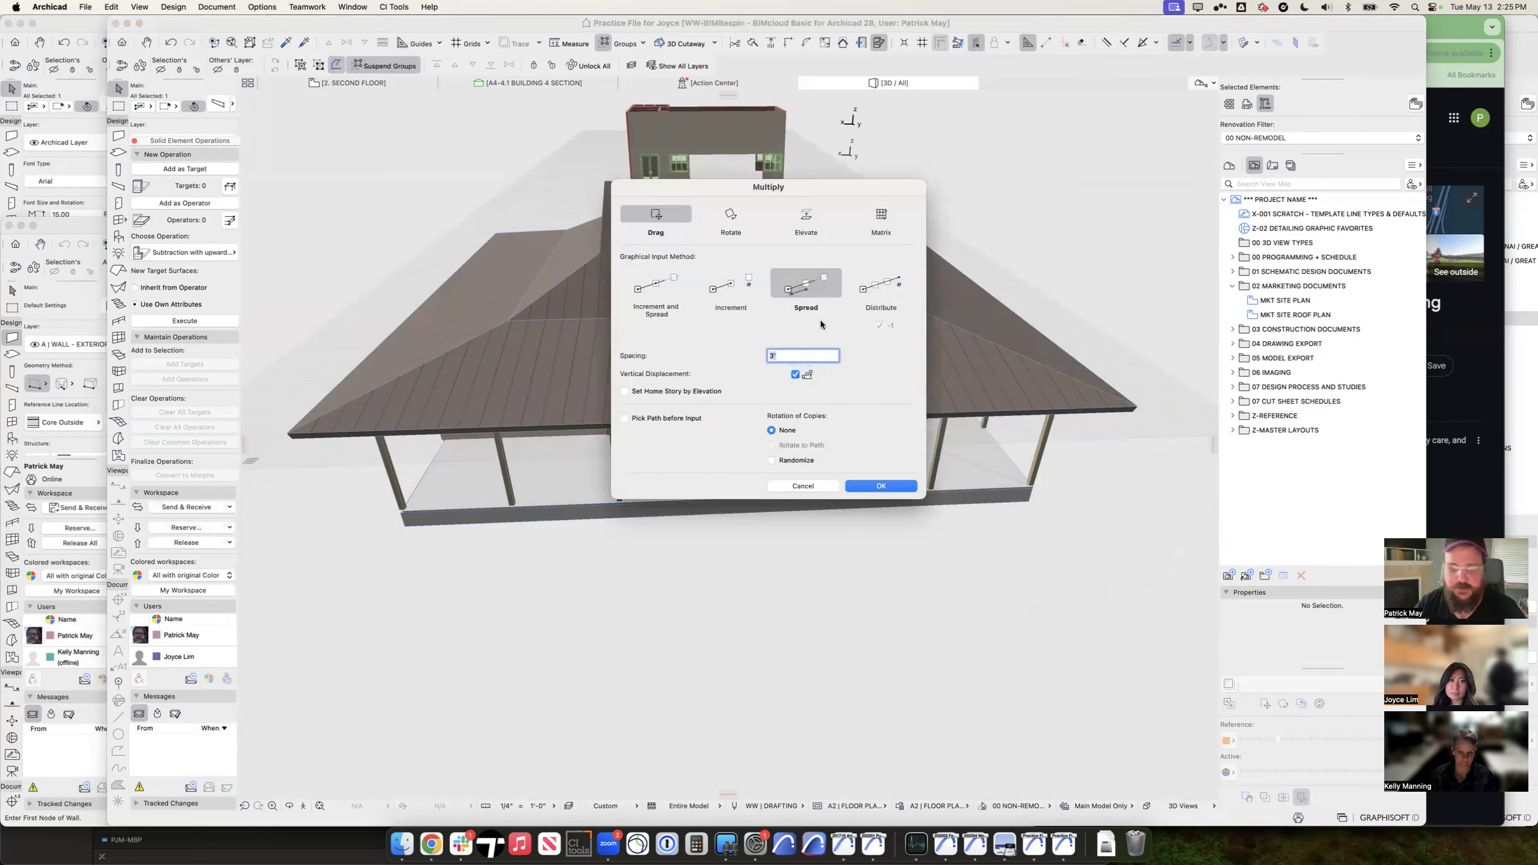
text(32")
key(Tab)
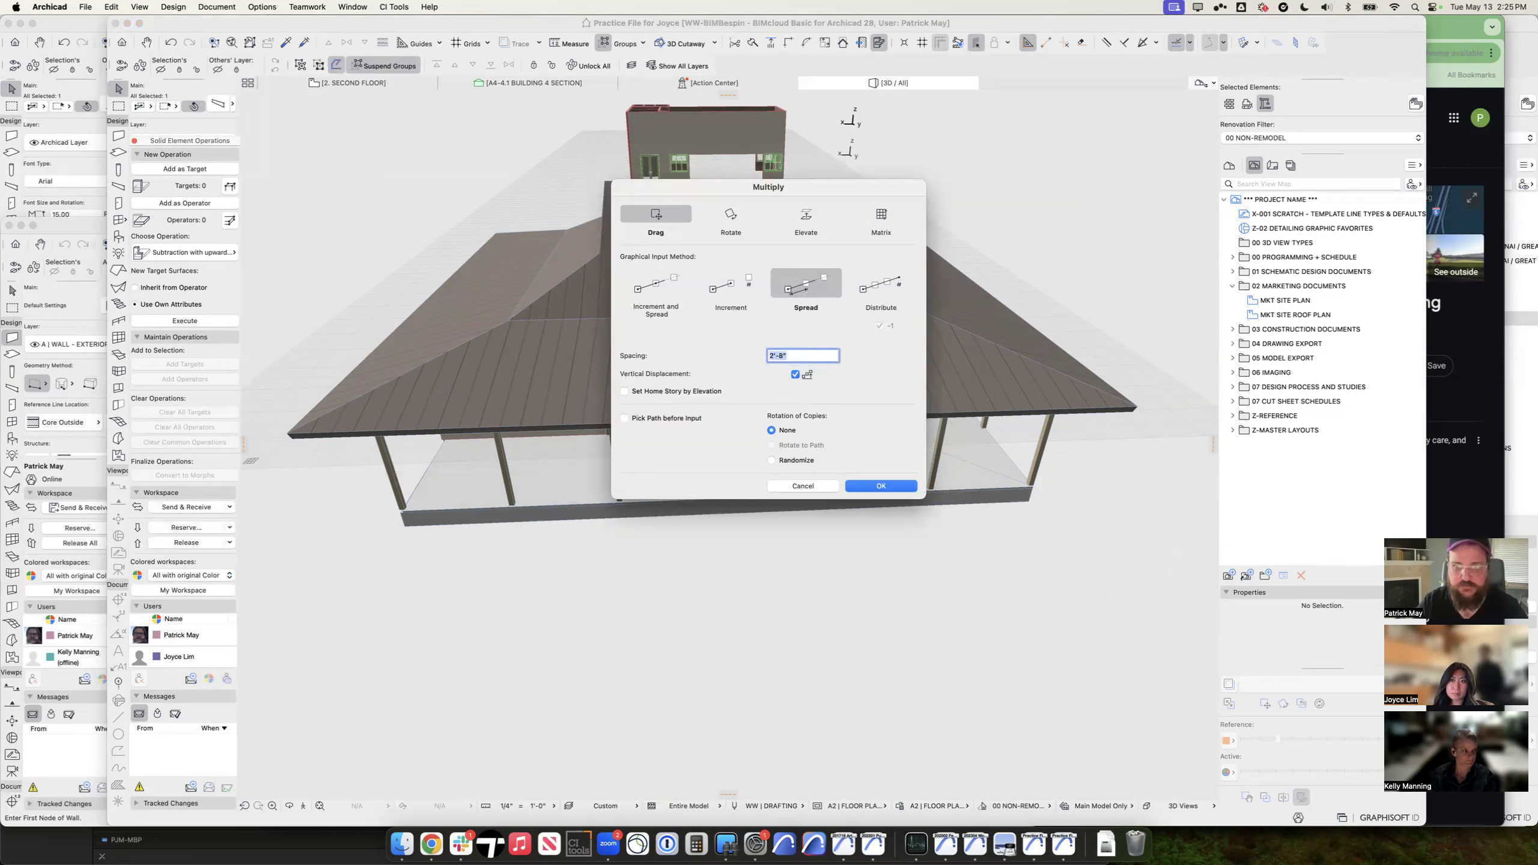
key(Return)
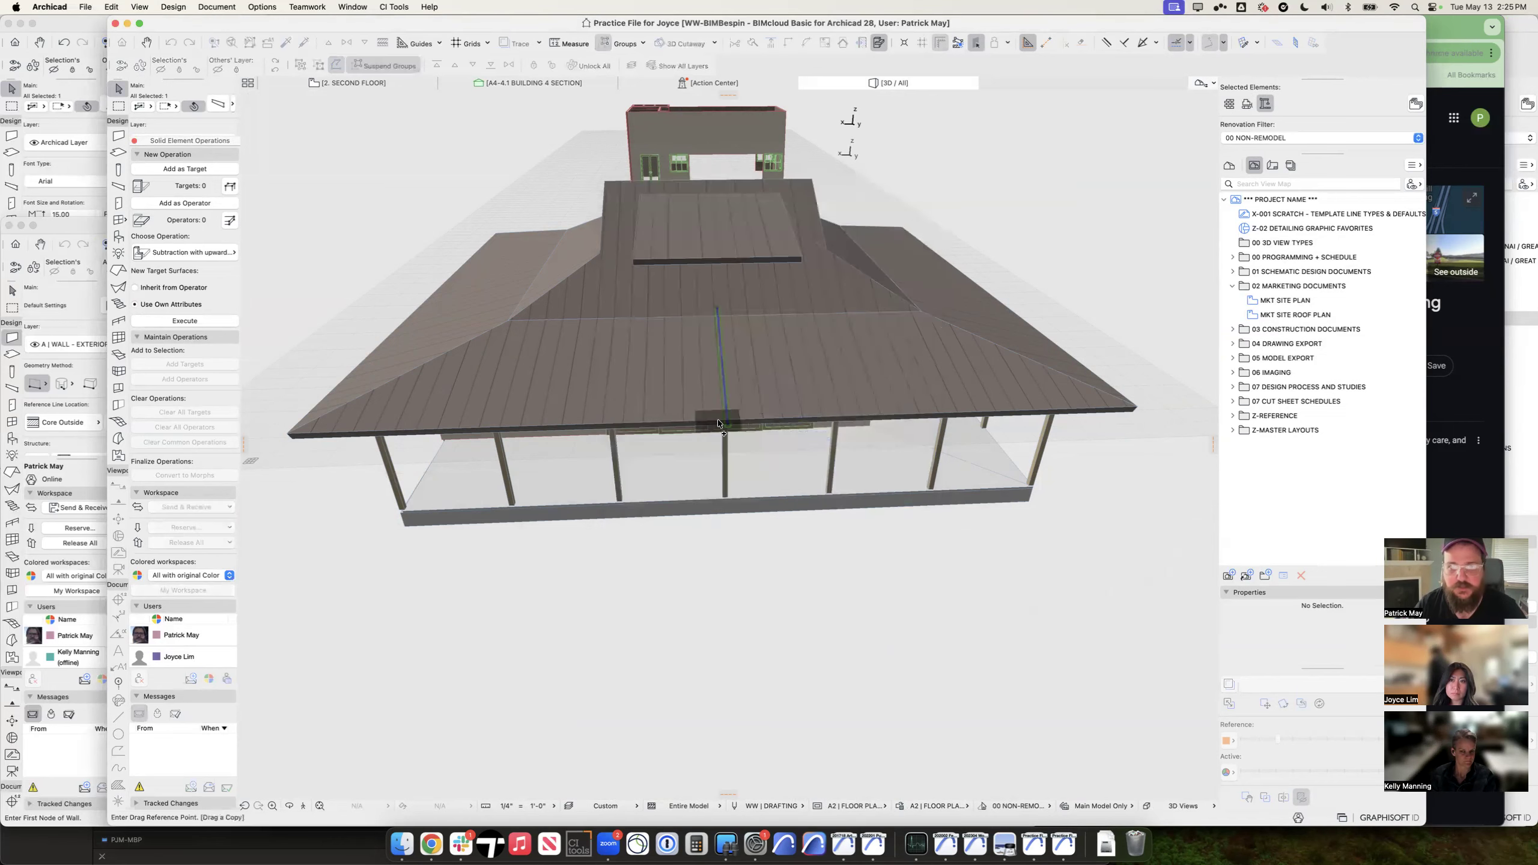
click(1125, 400)
Step: Mirror a copy of the row of beams across the corner hip line onto the adjacent roof side
shift+middle_drag(1116, 368, 800, 409)
right_click(814, 321)
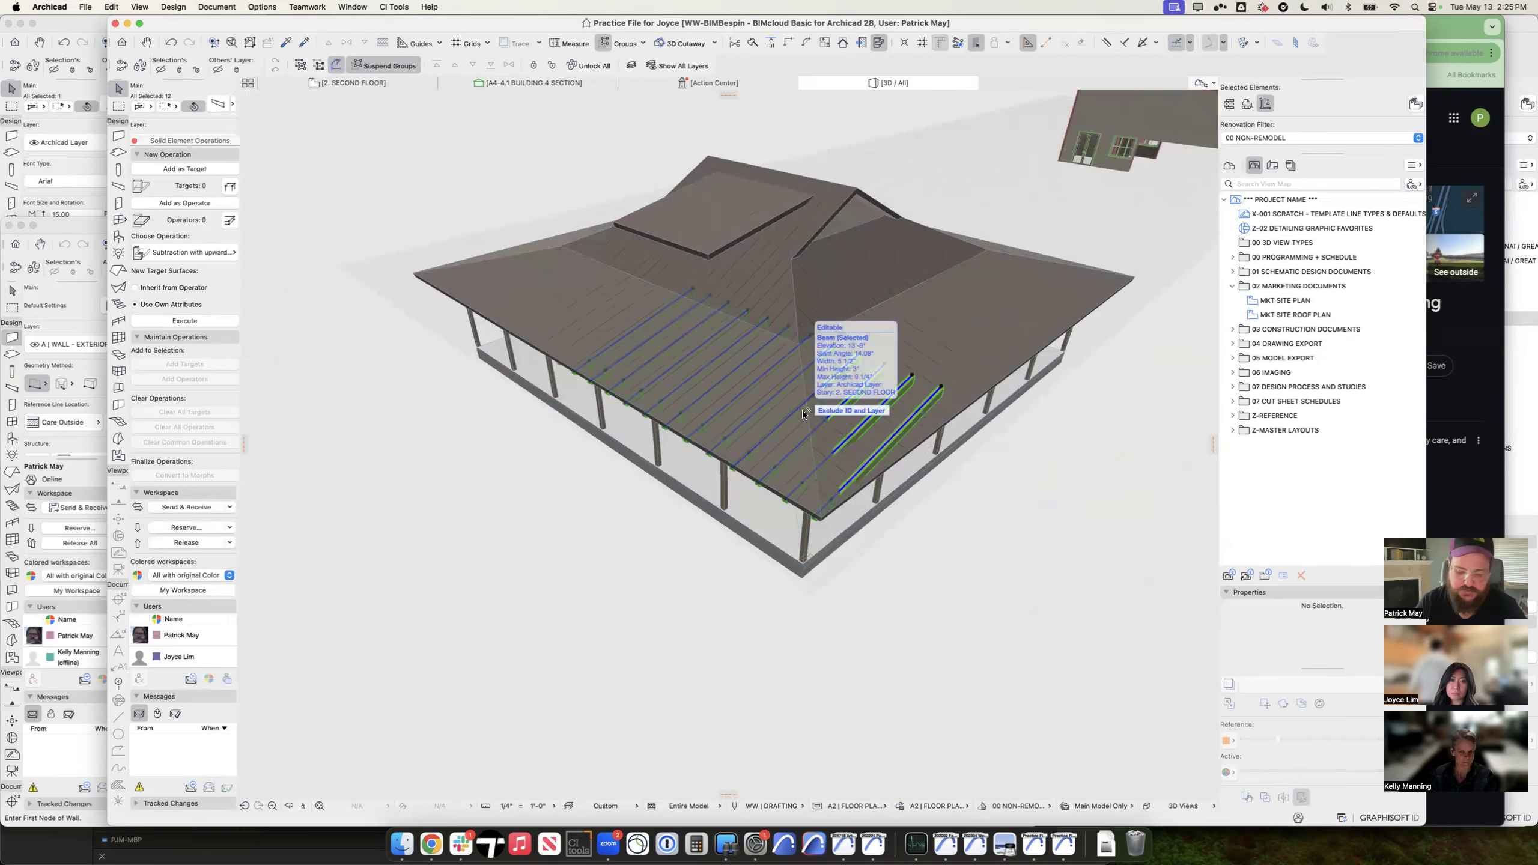
click(841, 410)
click(823, 520)
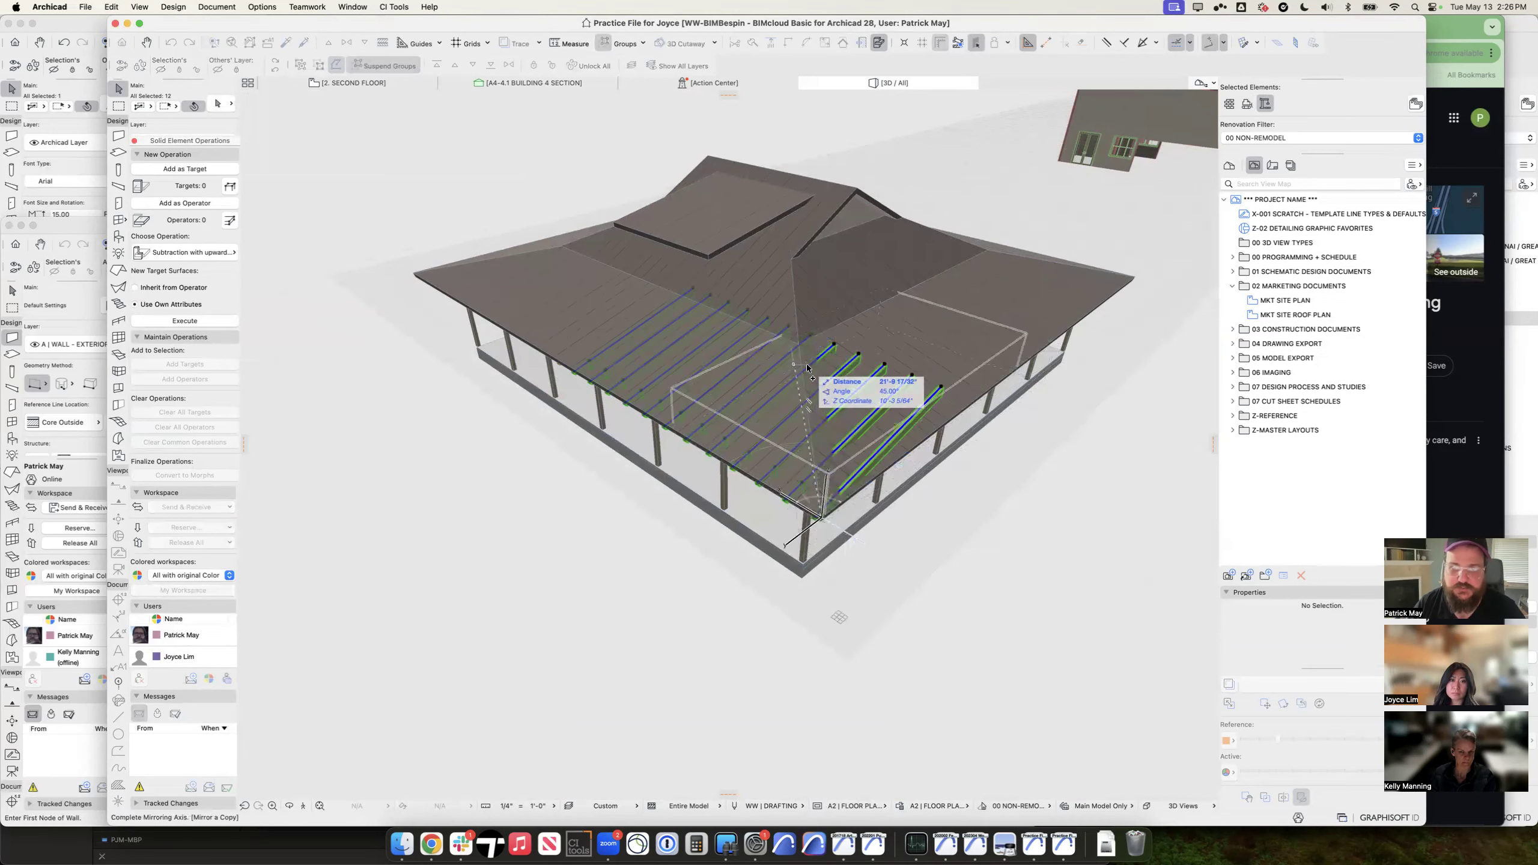
click(937, 379)
Step: Delete the two outermost pairs of beams protruding through the roof on both sides of the corner hip
shift+middle_drag(937, 380, 774, 440)
click(642, 441)
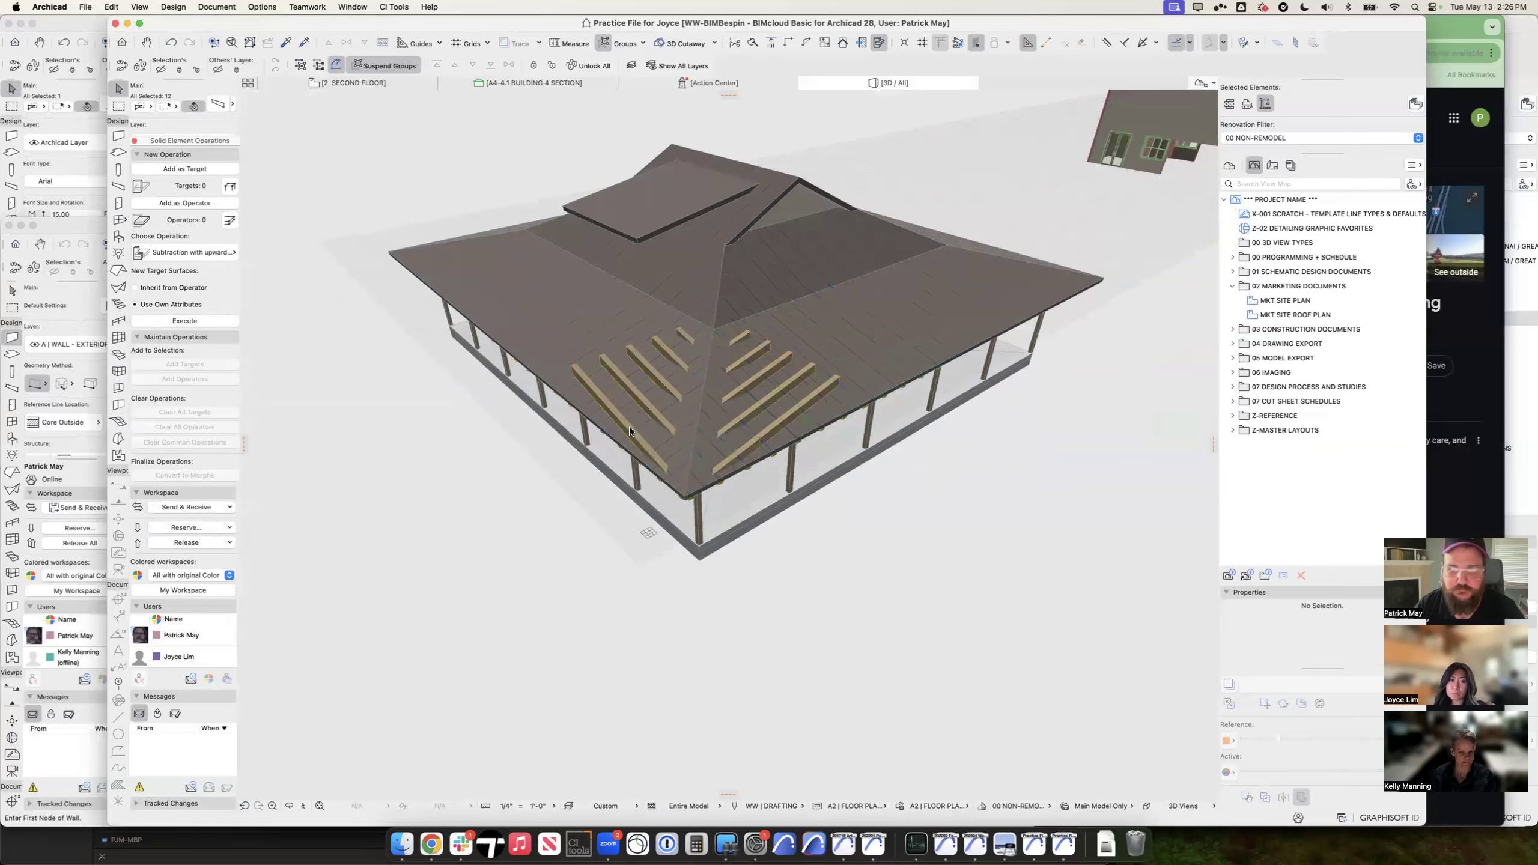
shift+click(775, 427)
key(Delete)
click(656, 416)
shift+click(754, 417)
super+click(759, 412)
super+click(655, 414)
click(653, 414)
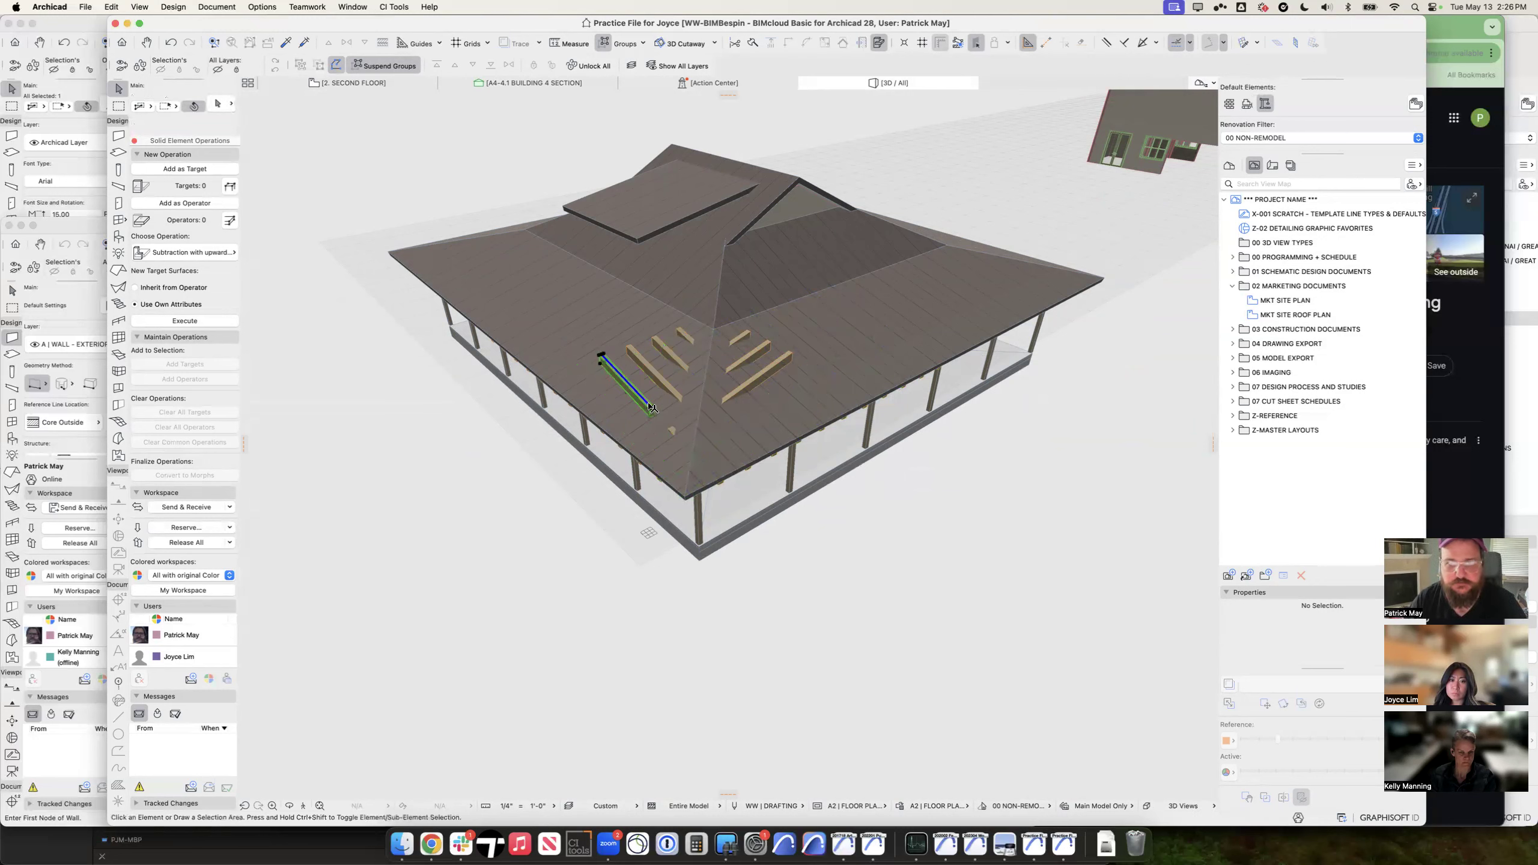
key(Delete)
Step: Inspect the beams under the porch roof from below in 3D and switch to the second floor plan
mouse_move(788, 436)
shift+middle_down()
mouse_move(778, 177)
mouse_move(776, 248)
shift+middle_up()
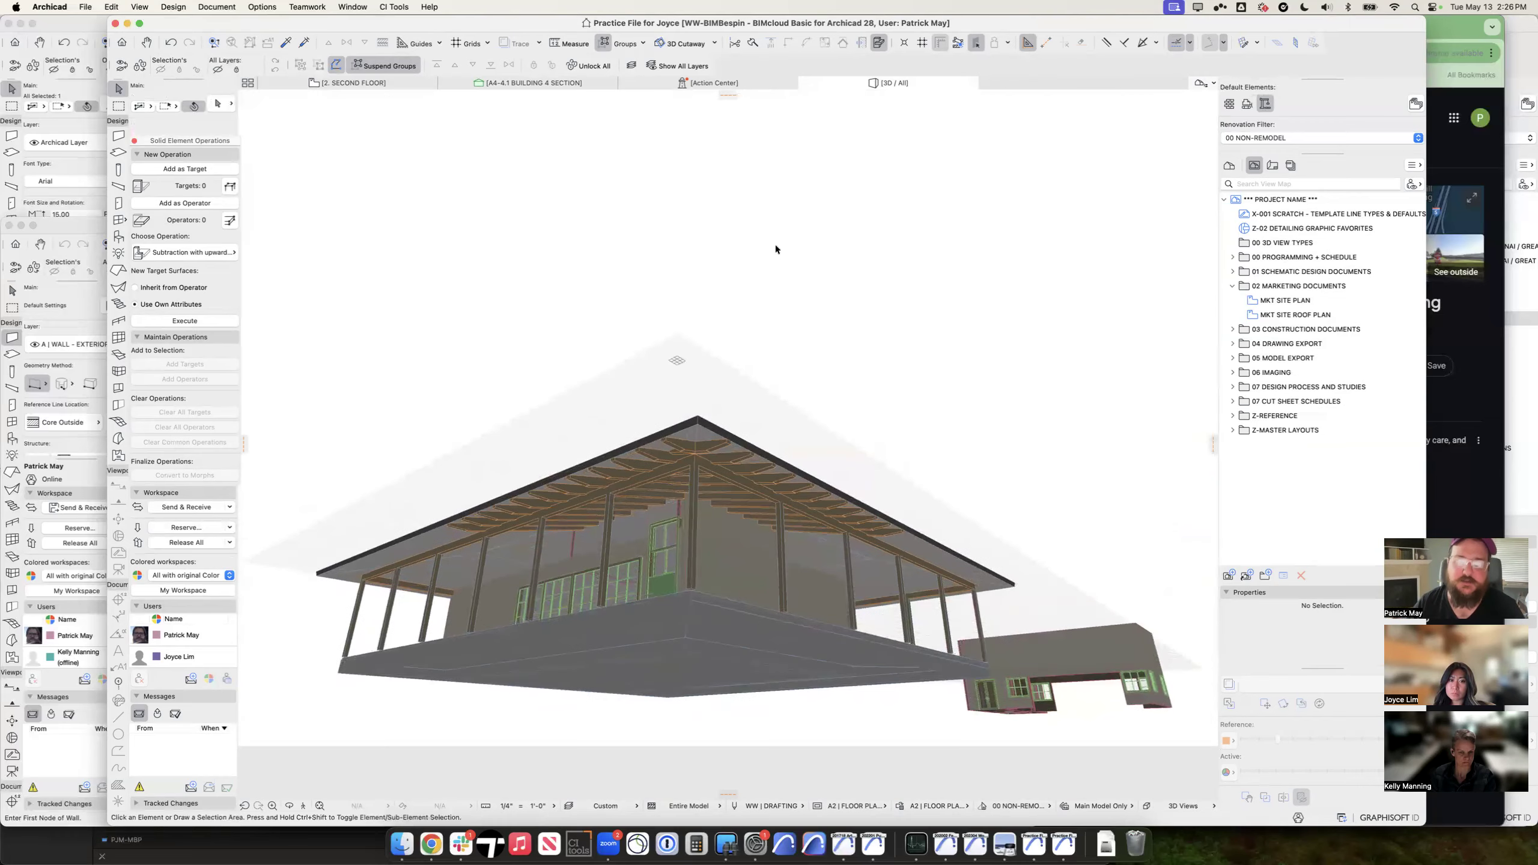
shift+middle_drag(715, 477, 783, 497)
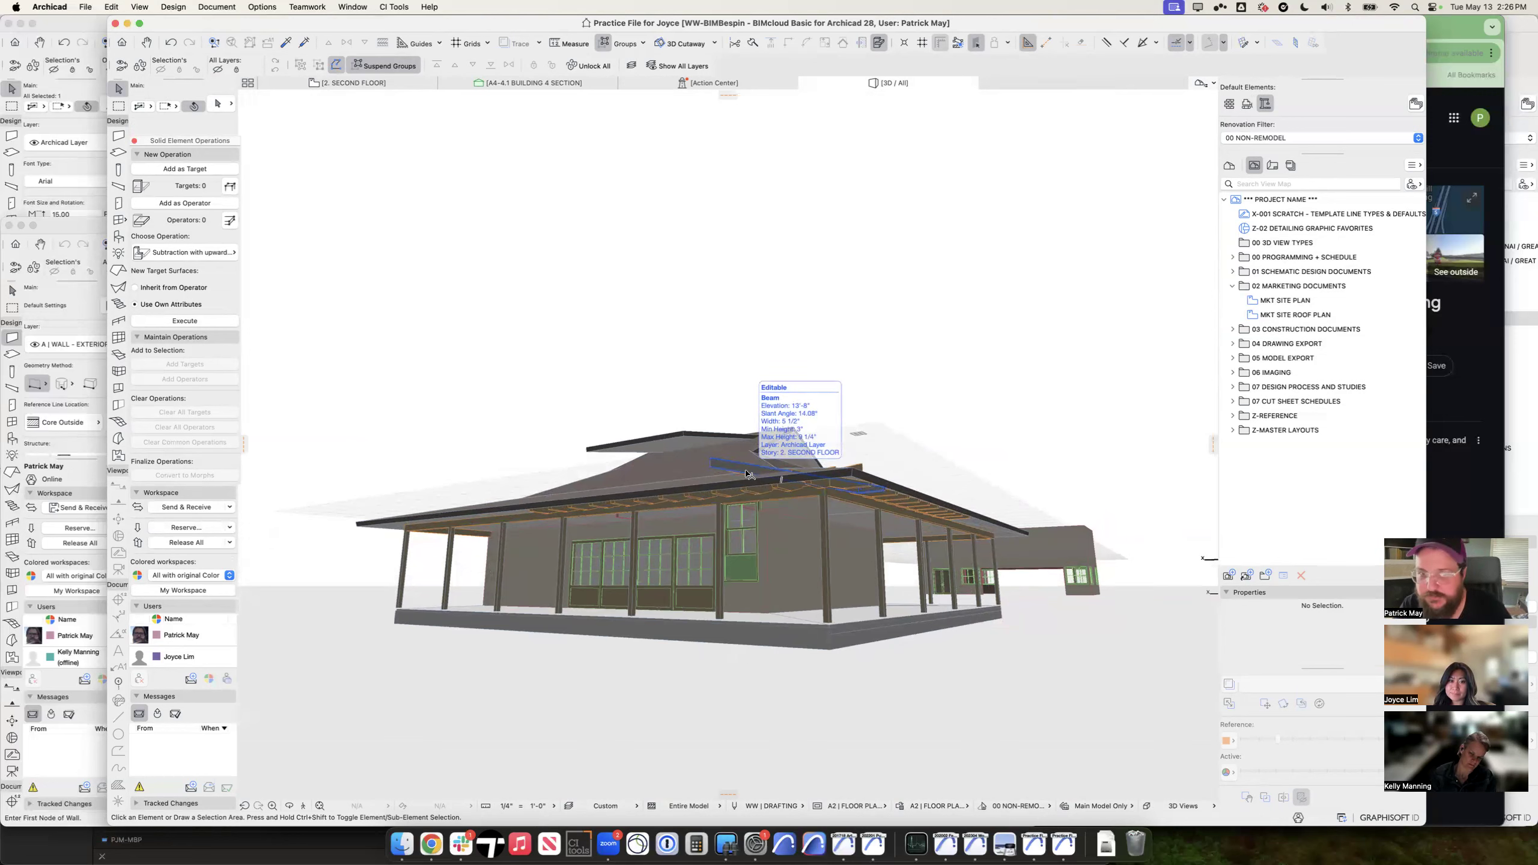
shift+middle_drag(752, 577, 704, 574)
key(F2)
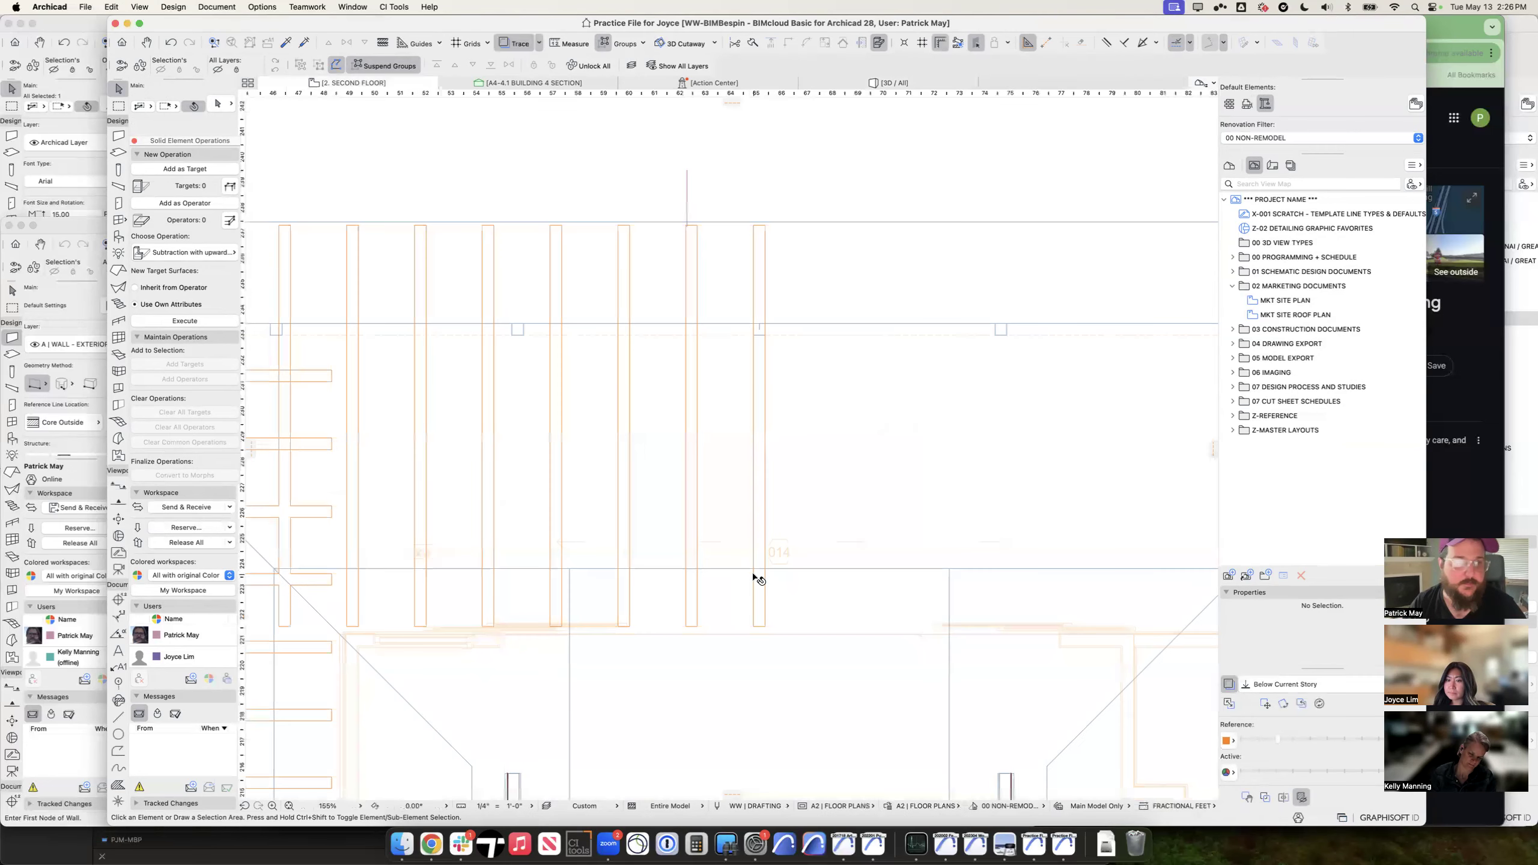
Step: Turn off the trace reference and go down to the first floor plan, showing the building's interior
click(1229, 683)
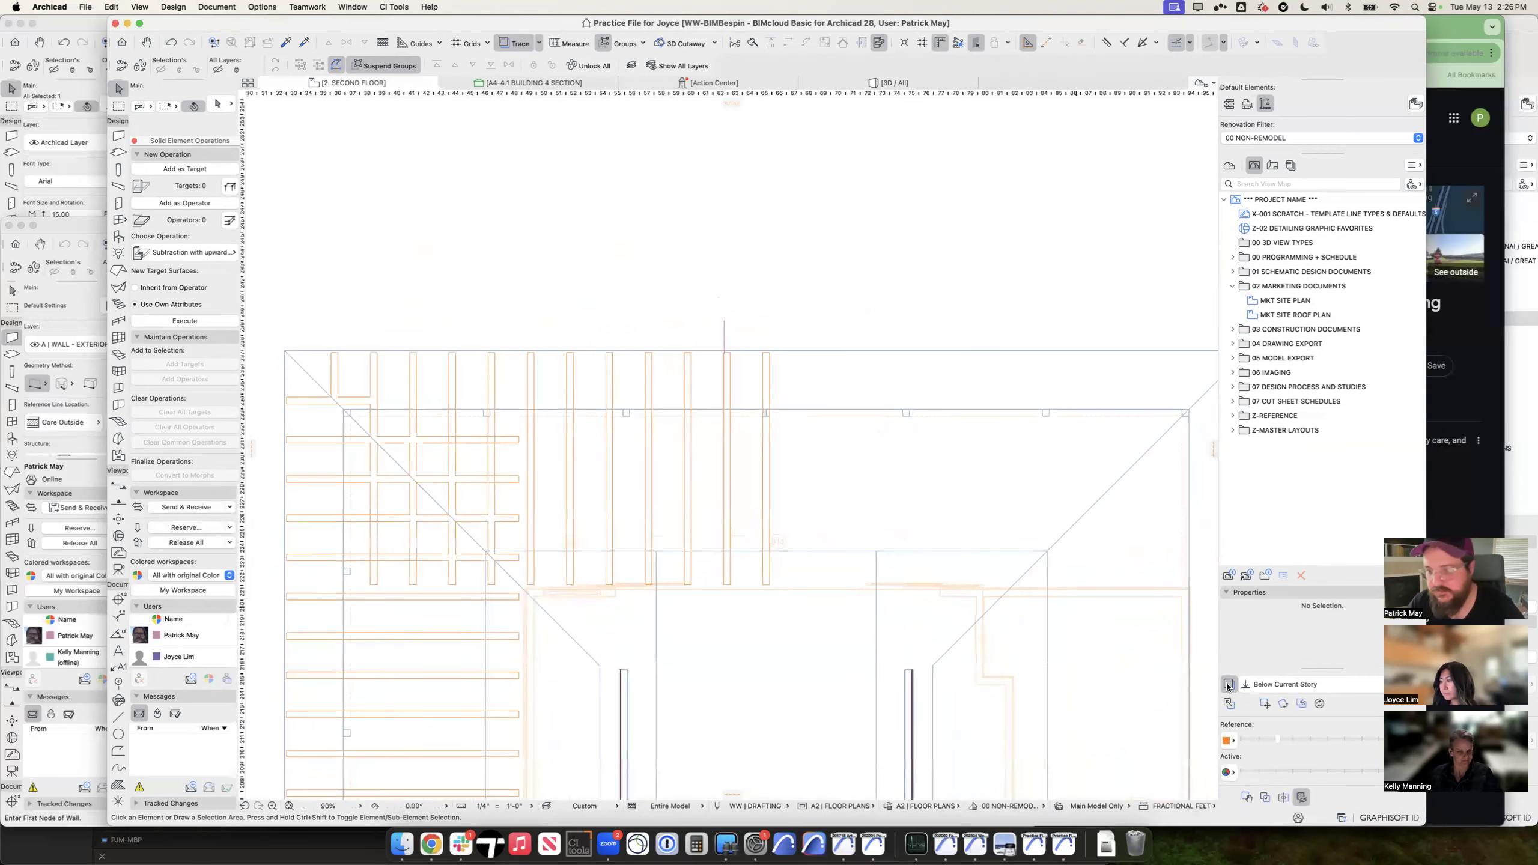
key(super+Down)
middle_drag(934, 599, 929, 313)
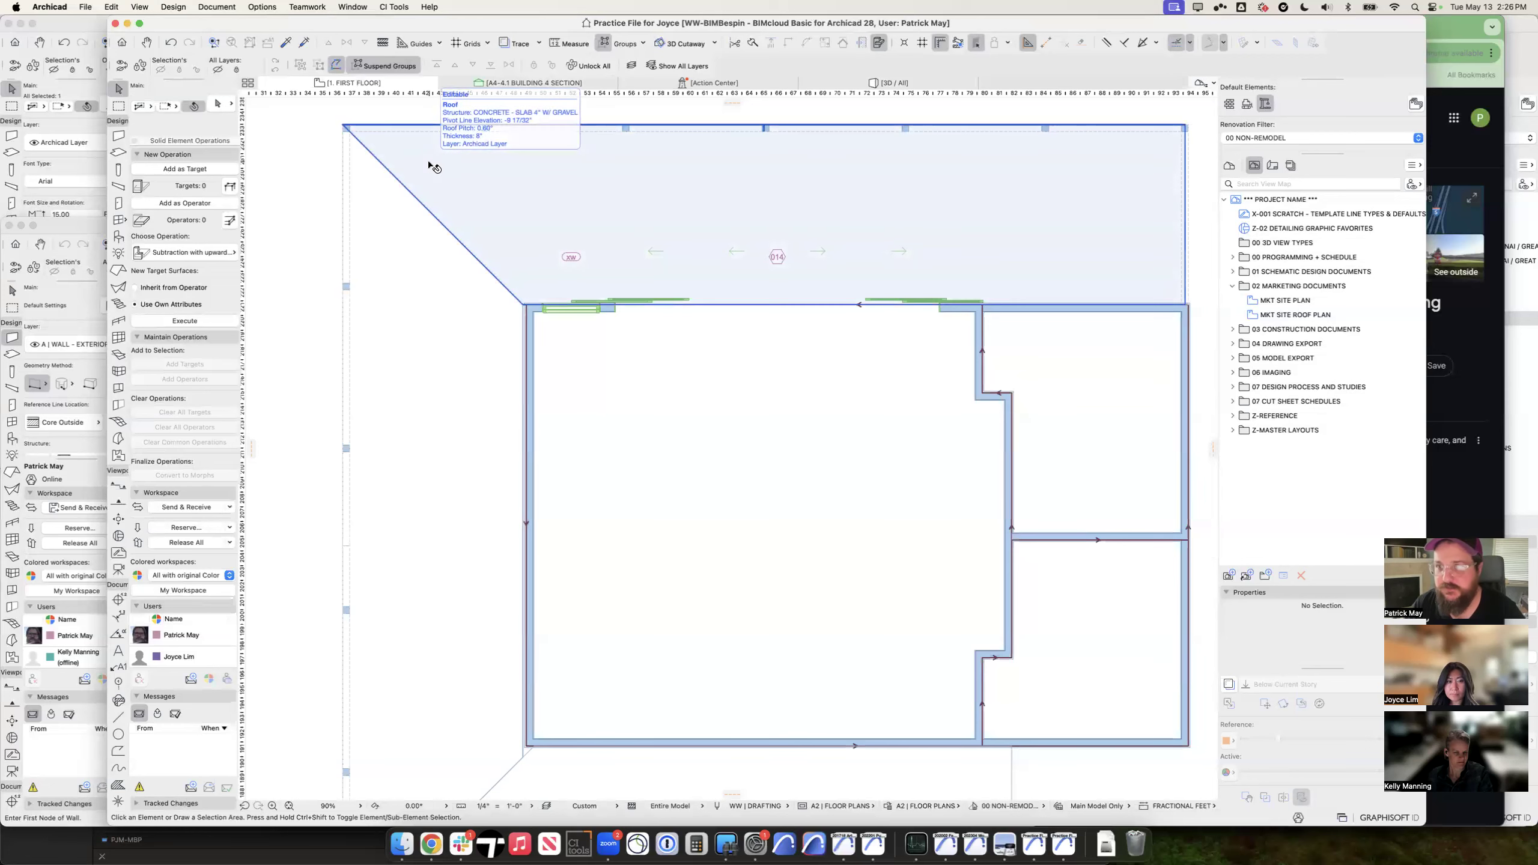
Step: Open the Object tool's default settings and enlarge the dialog and its library folder list
click(119, 236)
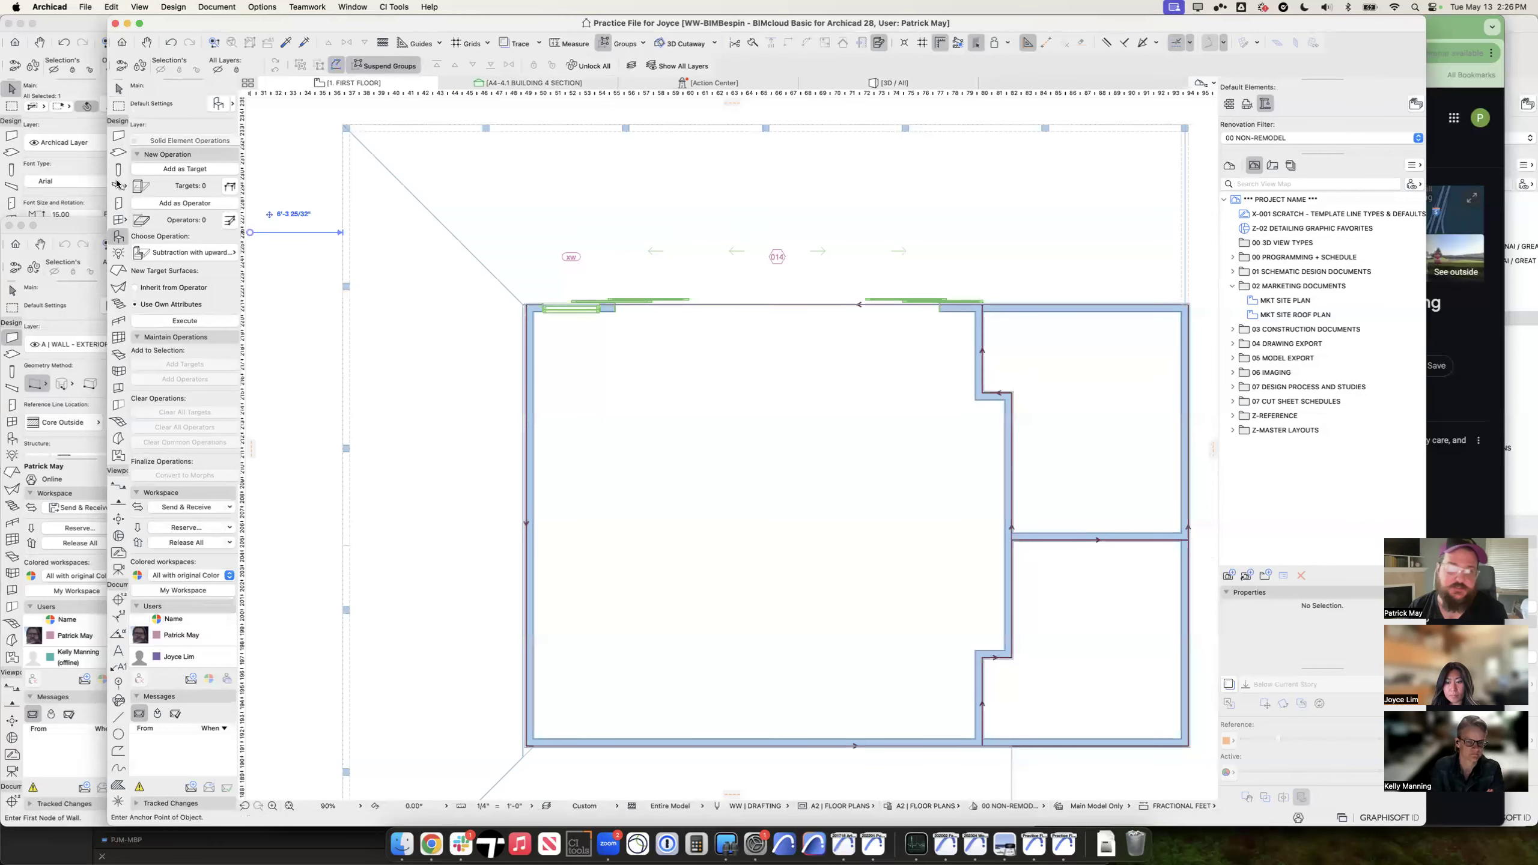
key(super+t)
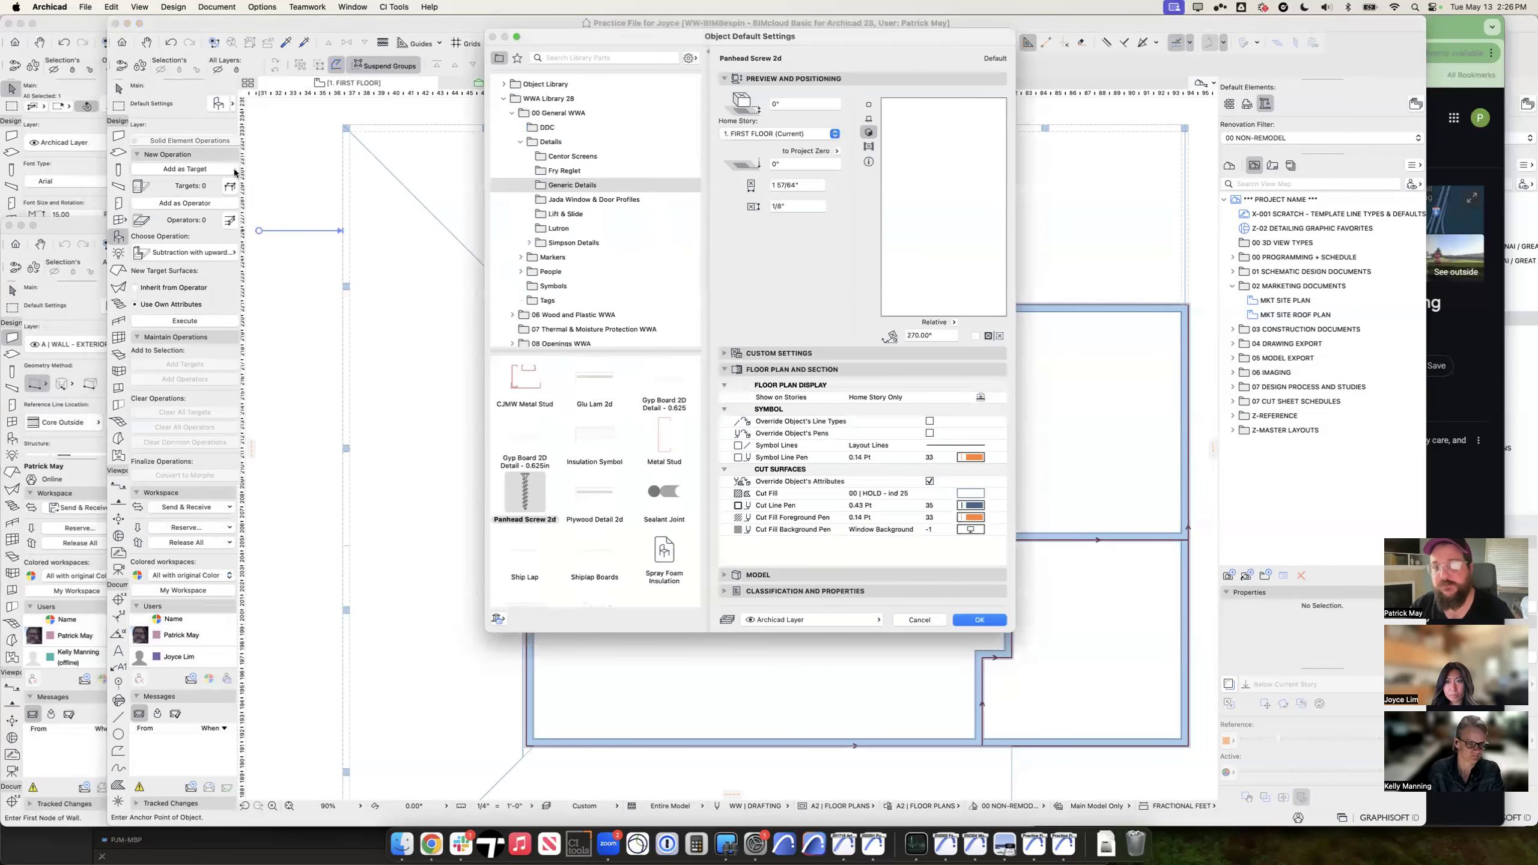
drag(601, 632, 601, 801)
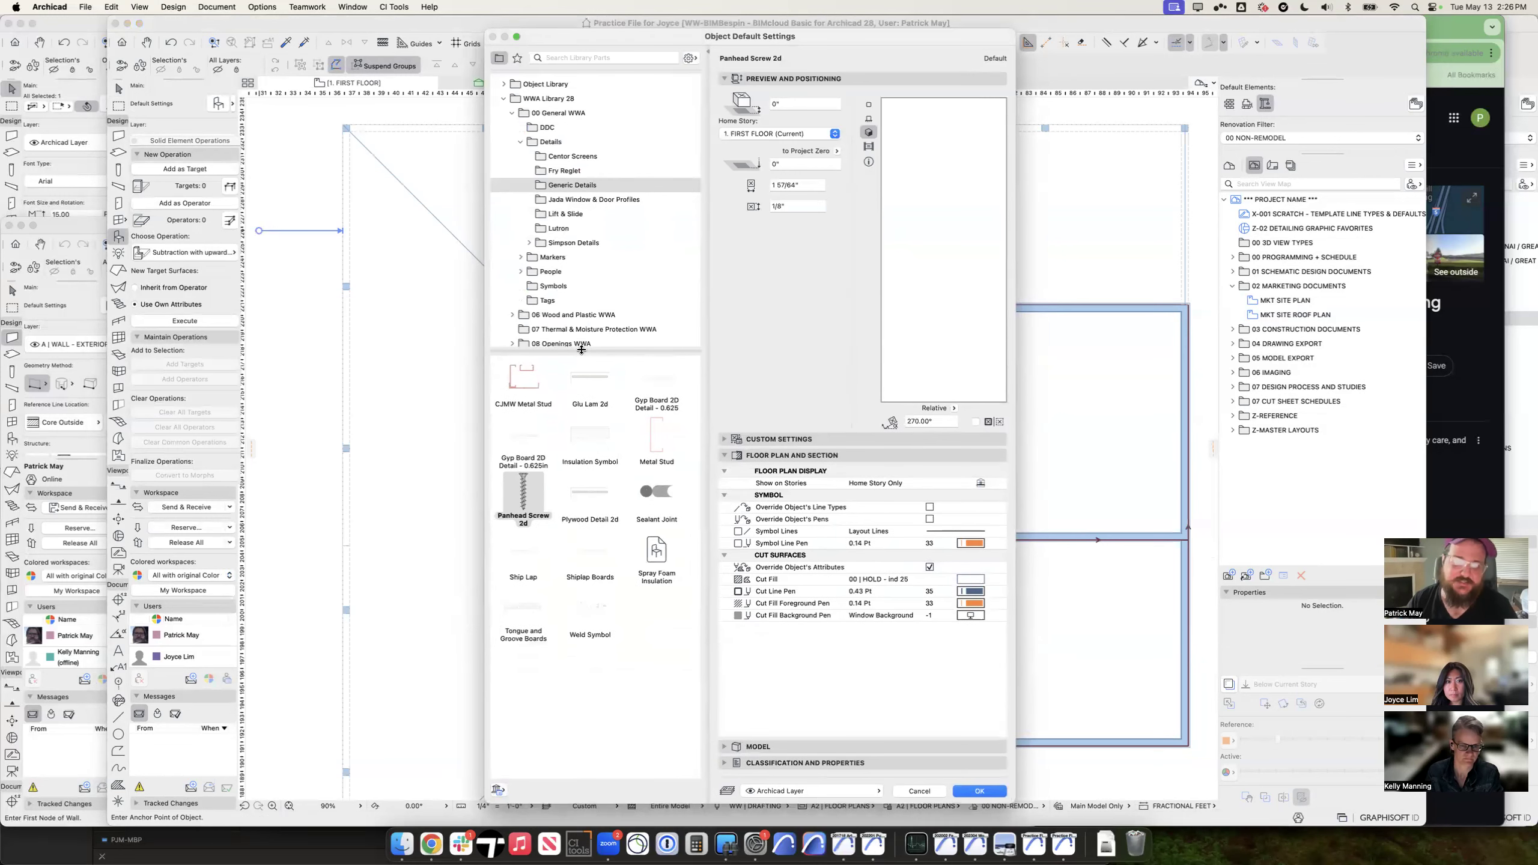
drag(582, 349, 577, 462)
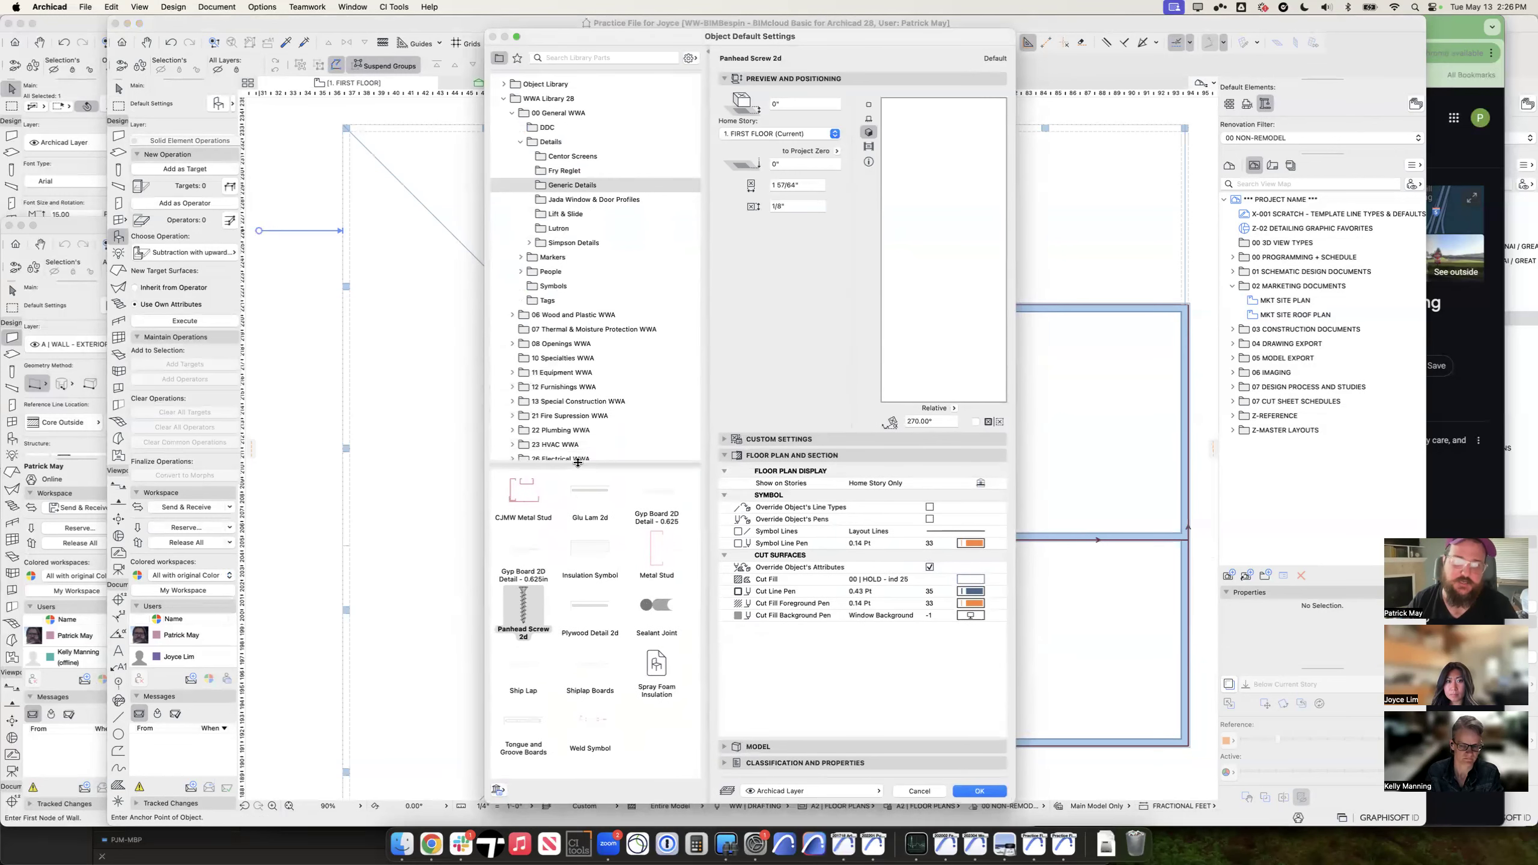
Step: Browse the loaded libraries, examining WWA Library 28 and the Object Library's Basic Library folders, including Mechanical, Basin Cabinets and Special Constructions
click(504, 98)
click(505, 138)
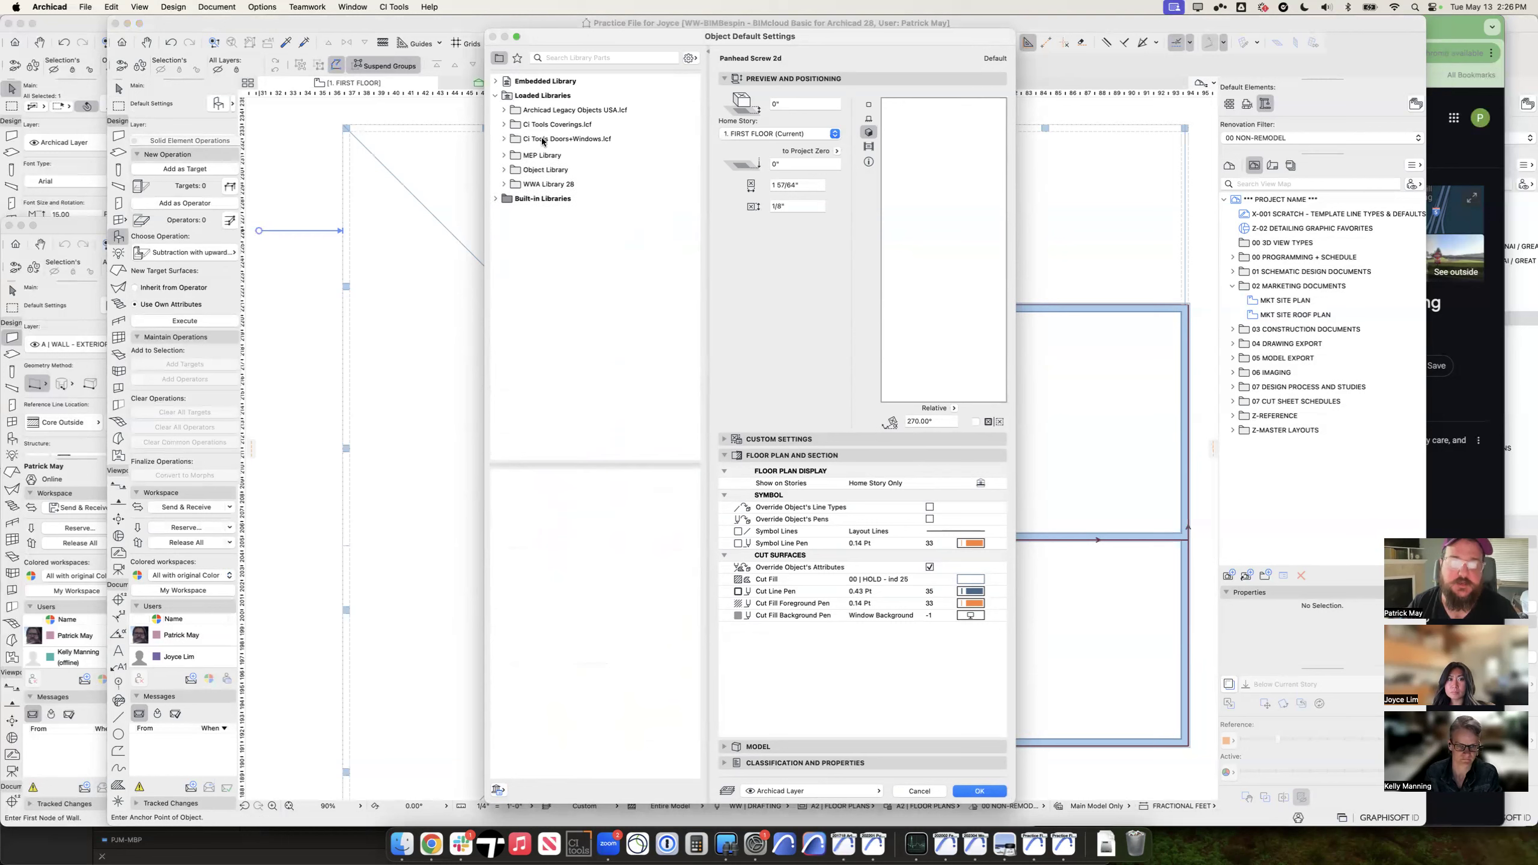
click(533, 168)
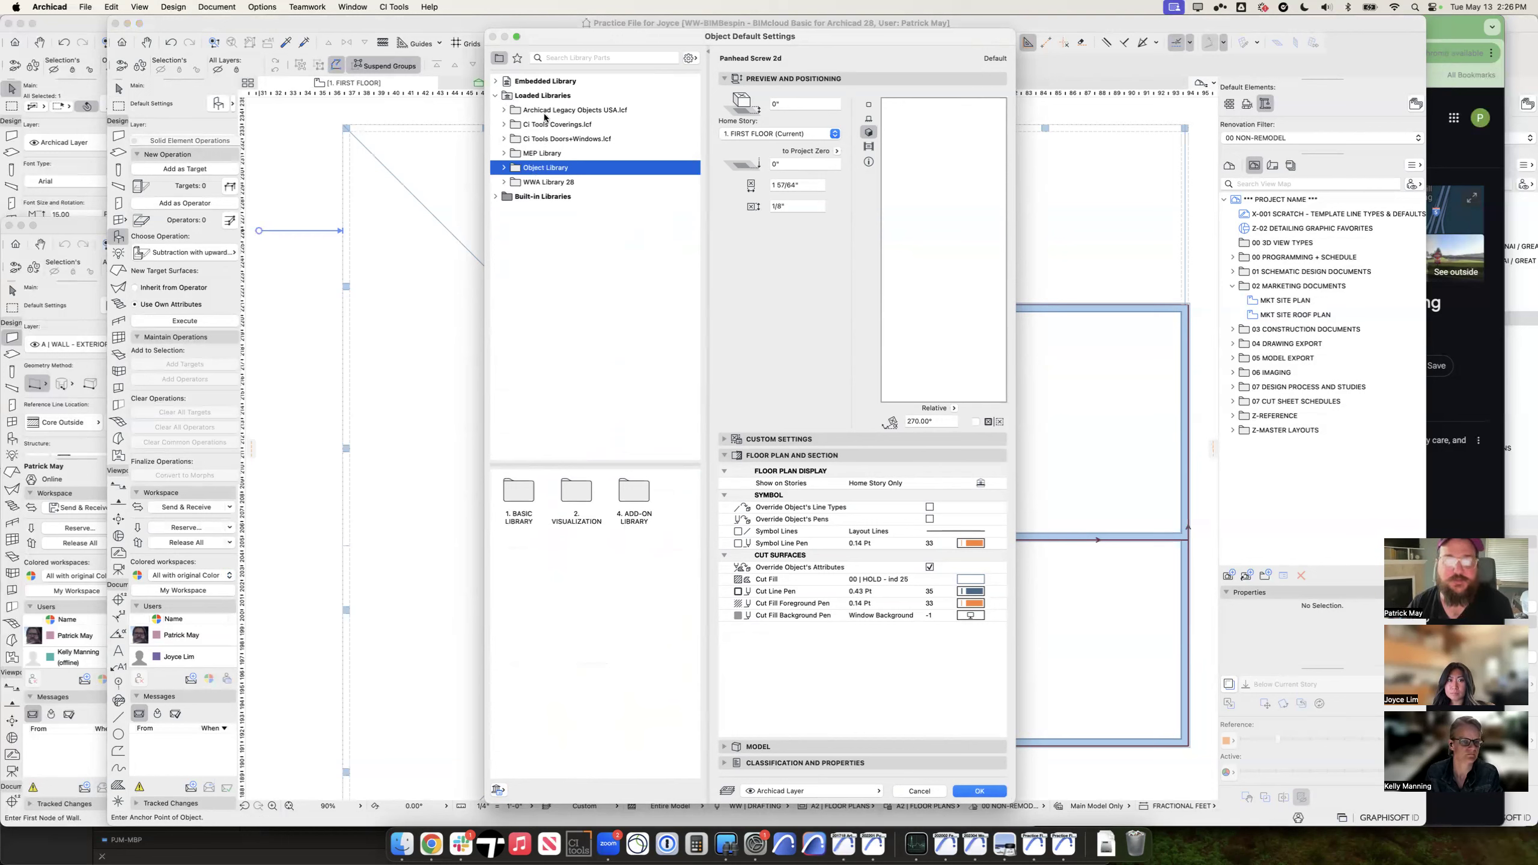
click(582, 183)
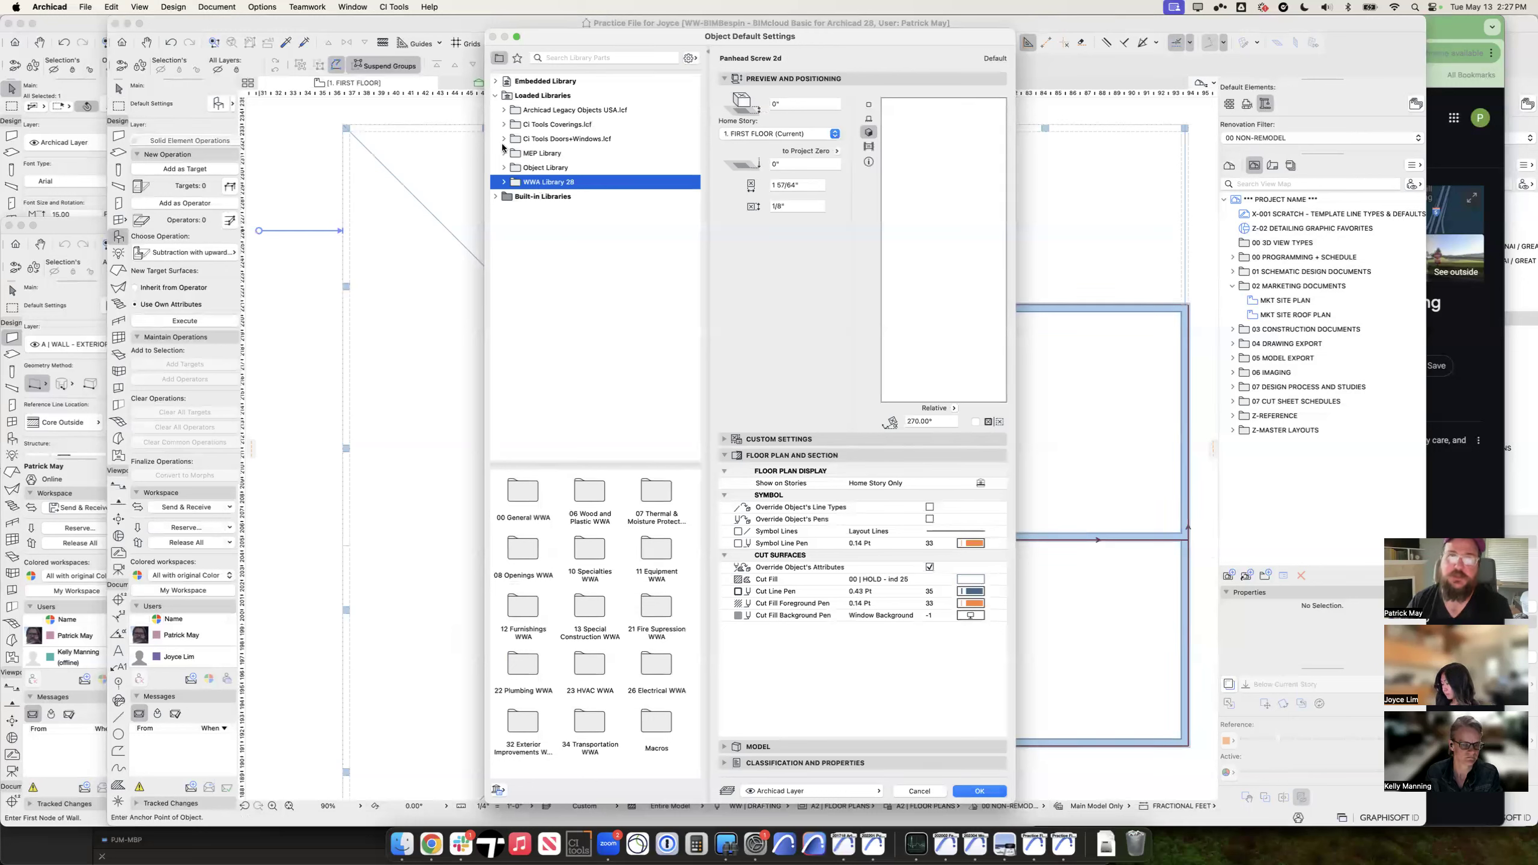
double_click(535, 169)
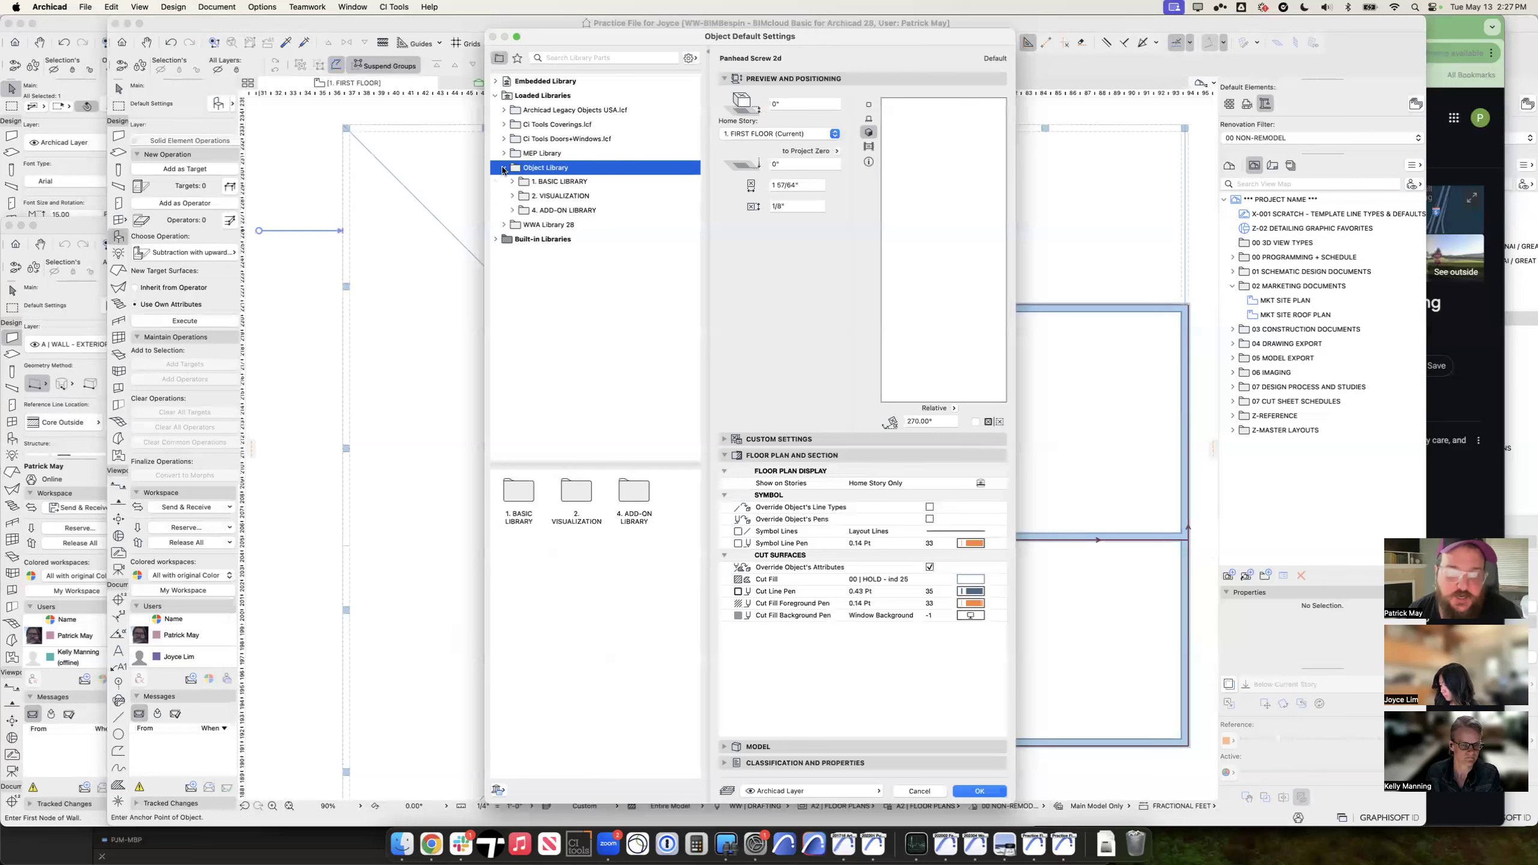
click(513, 183)
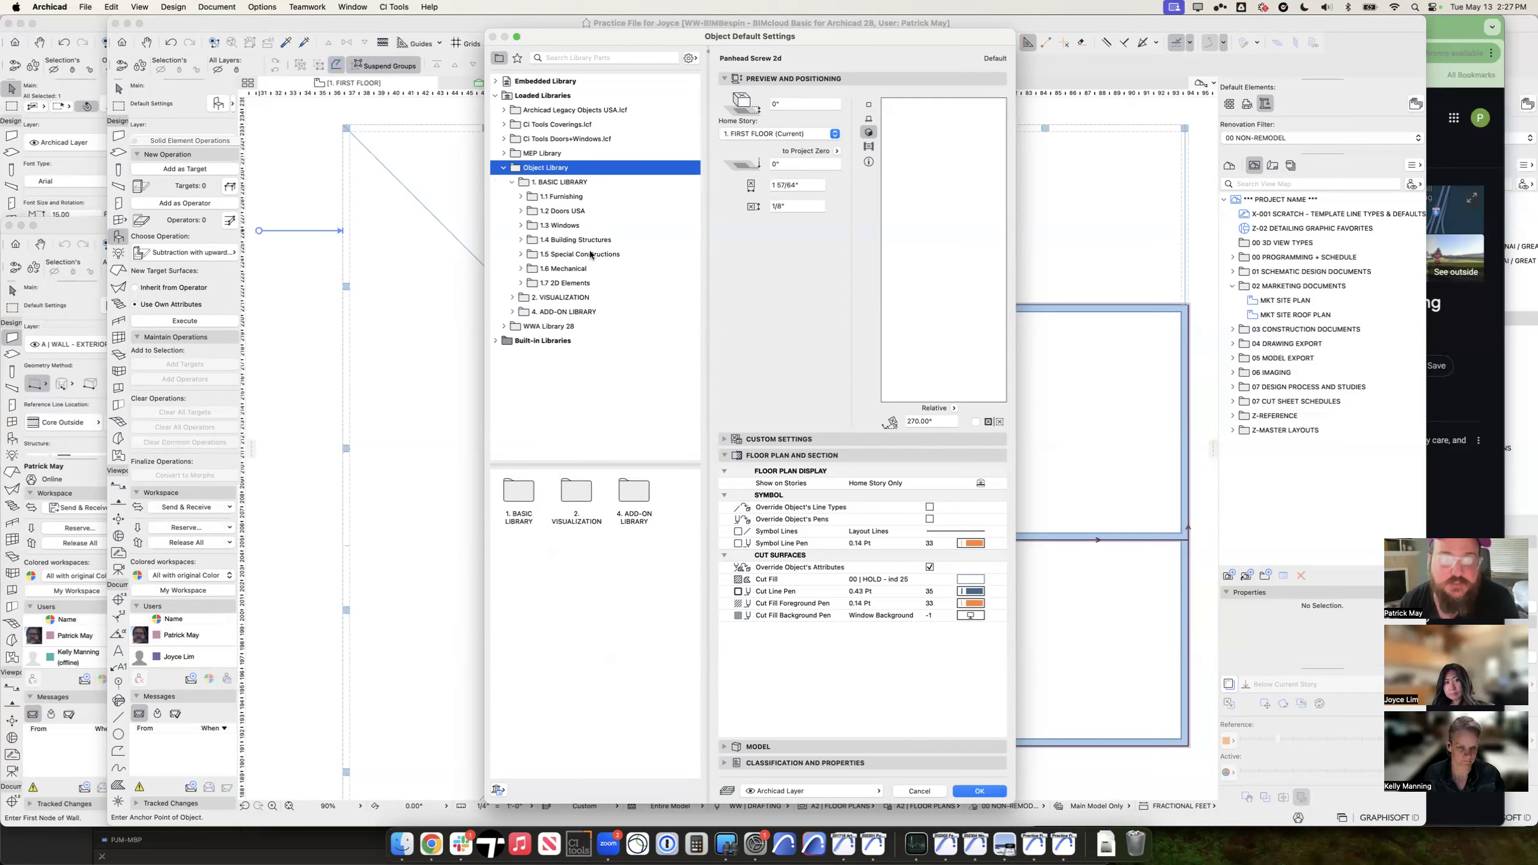
click(575, 269)
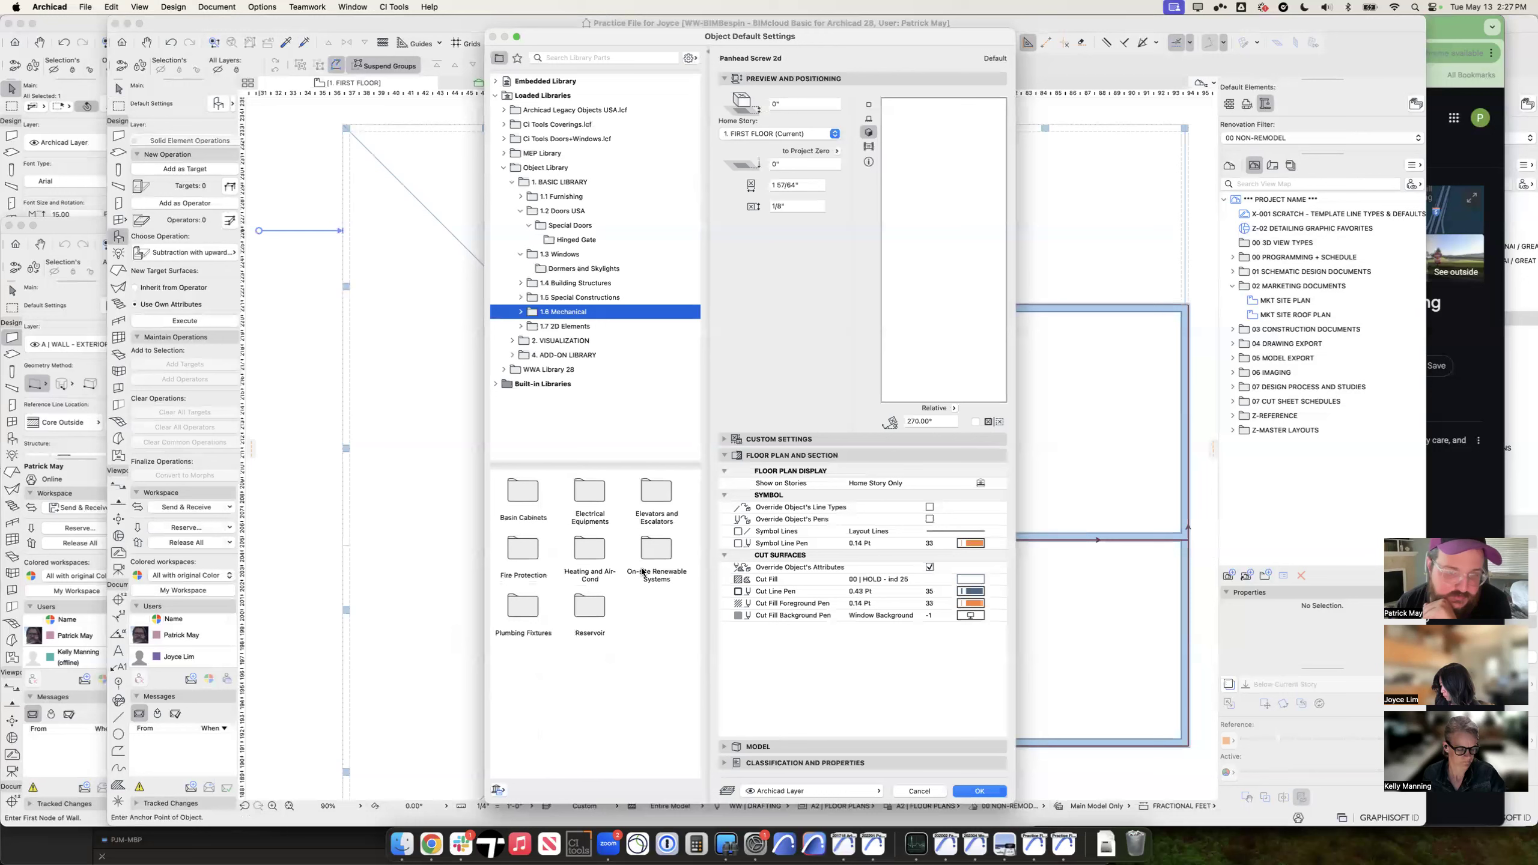
double_click(522, 501)
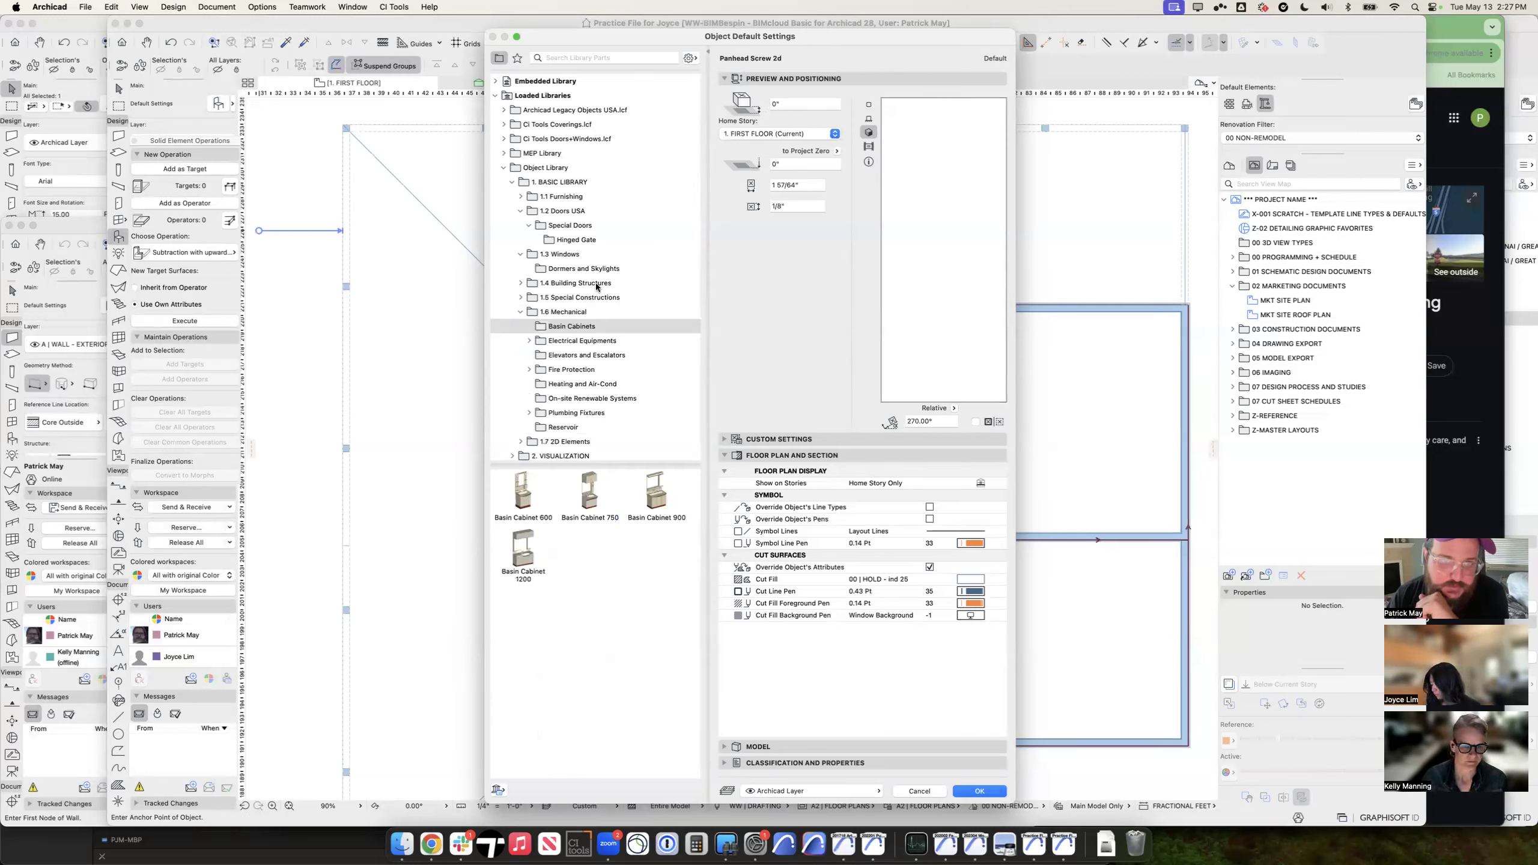
click(586, 299)
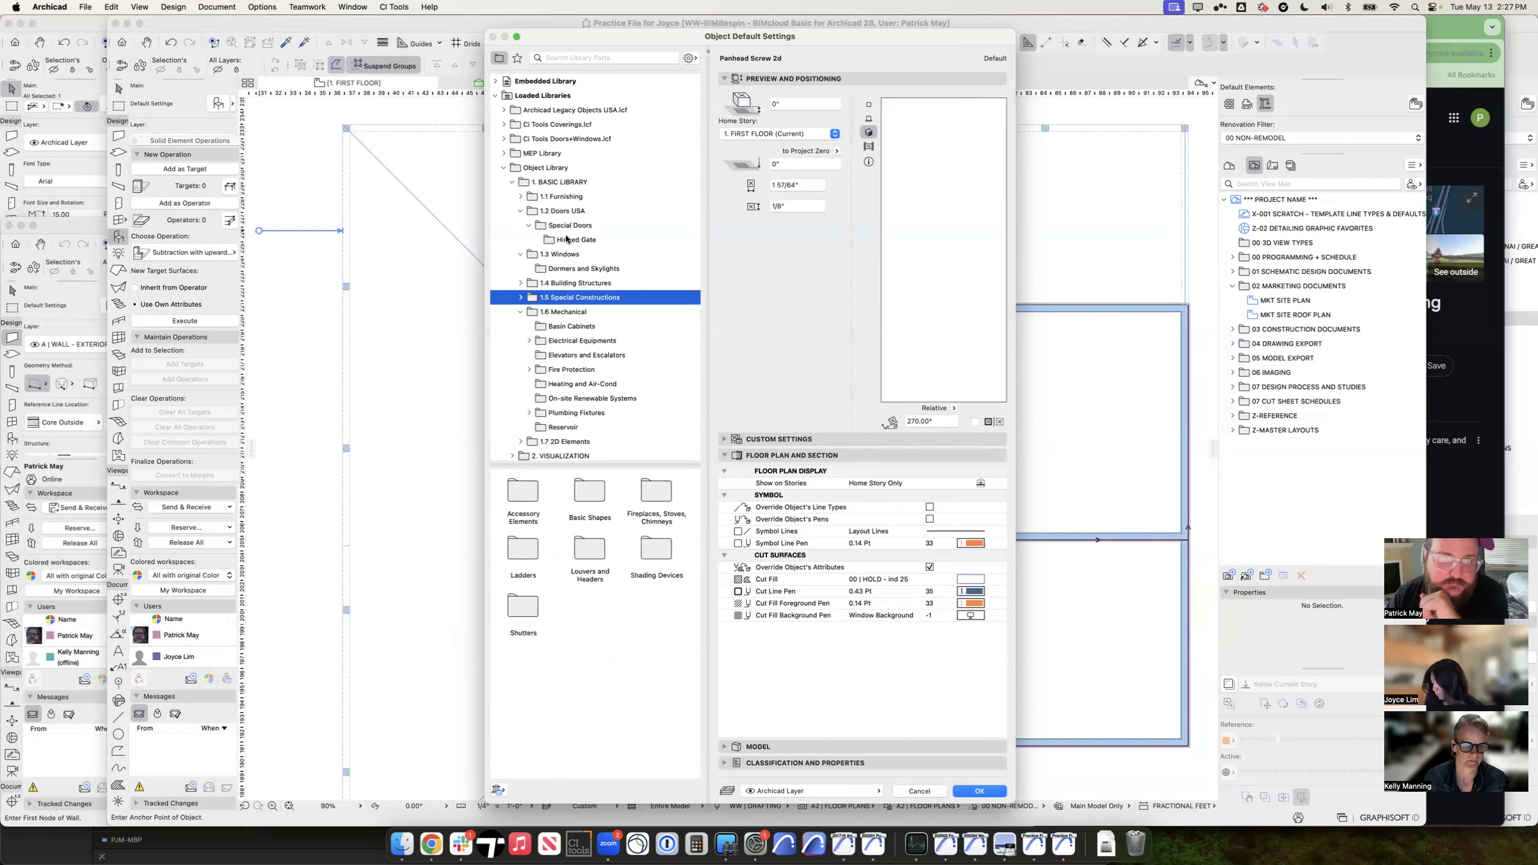
Step: Choose the Cupboard from the Basic Library's Furnishing, Cabinets and Shelves folder and preview its 2D plan symbol
click(560, 196)
scroll(583, 525, down, 2)
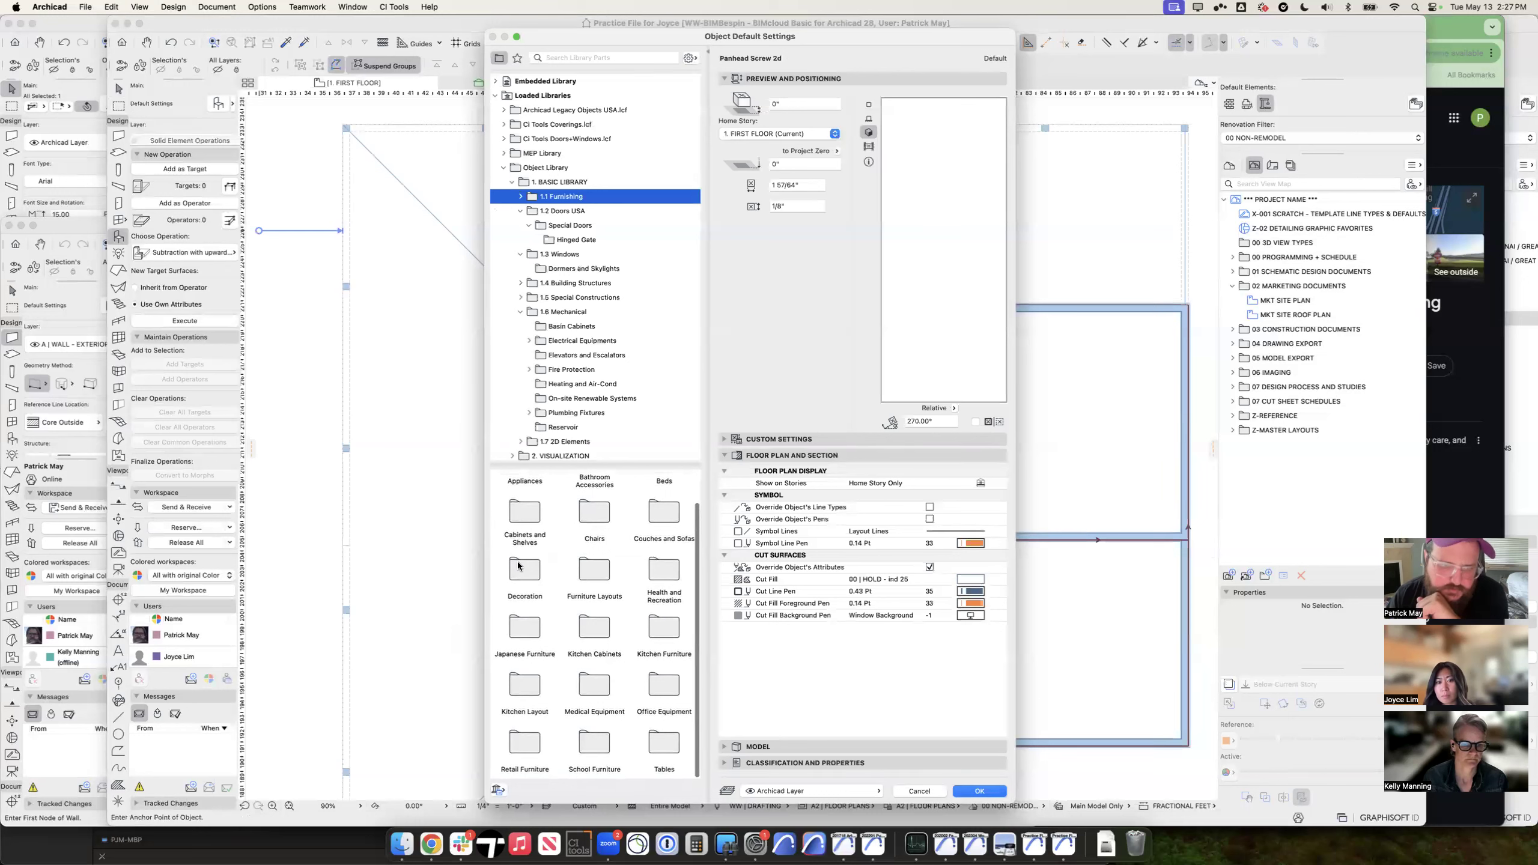
double_click(523, 513)
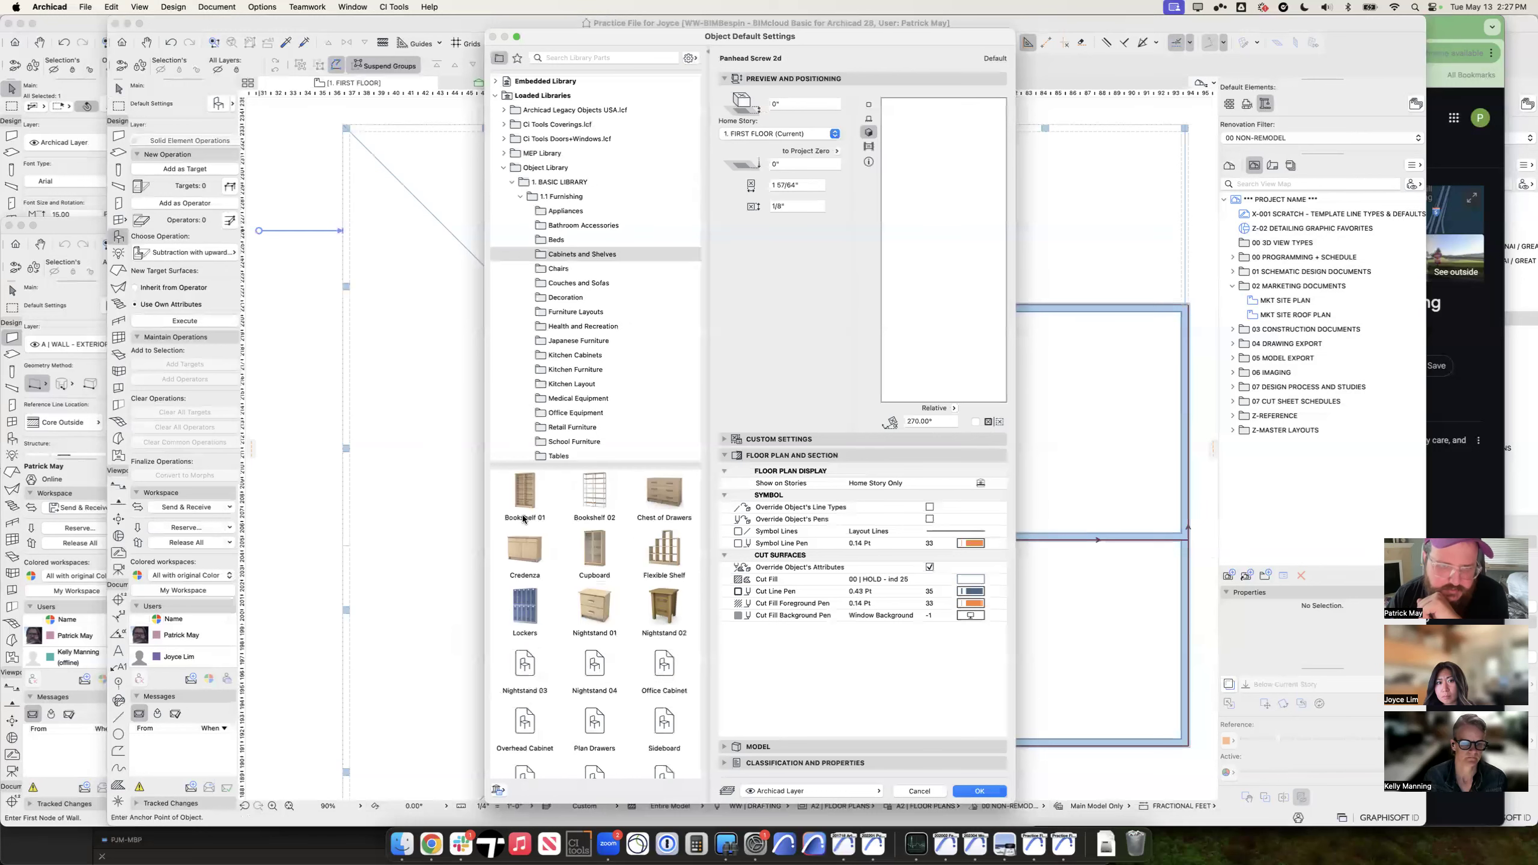
click(587, 549)
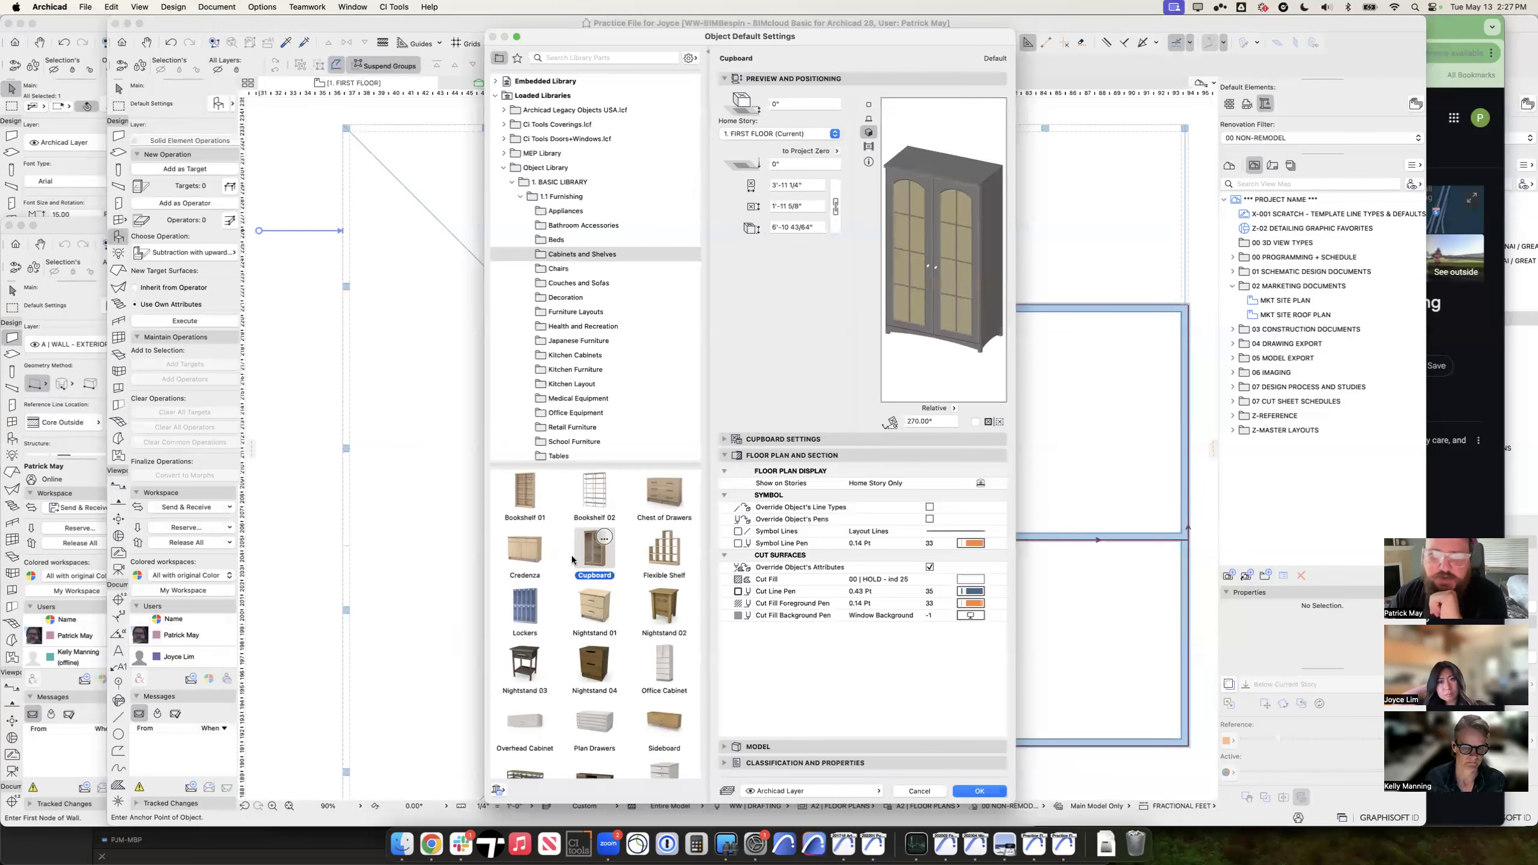
click(868, 105)
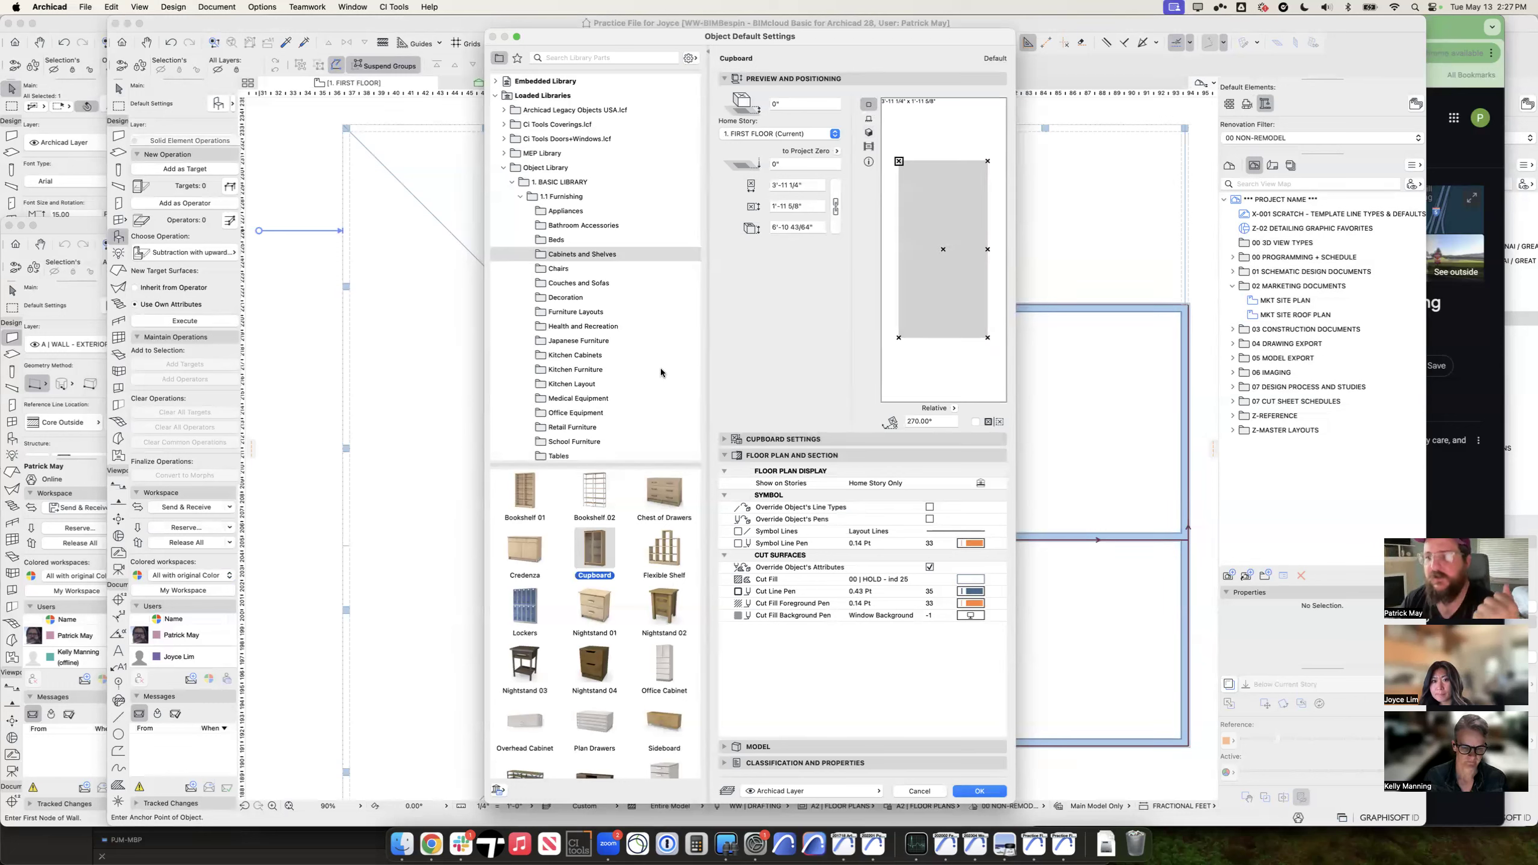
Step: Set Wolf Cooktop 36 from WWA Library 28's Equipment appliances, under Wolf Gas Cooktops, as the default object
click(499, 171)
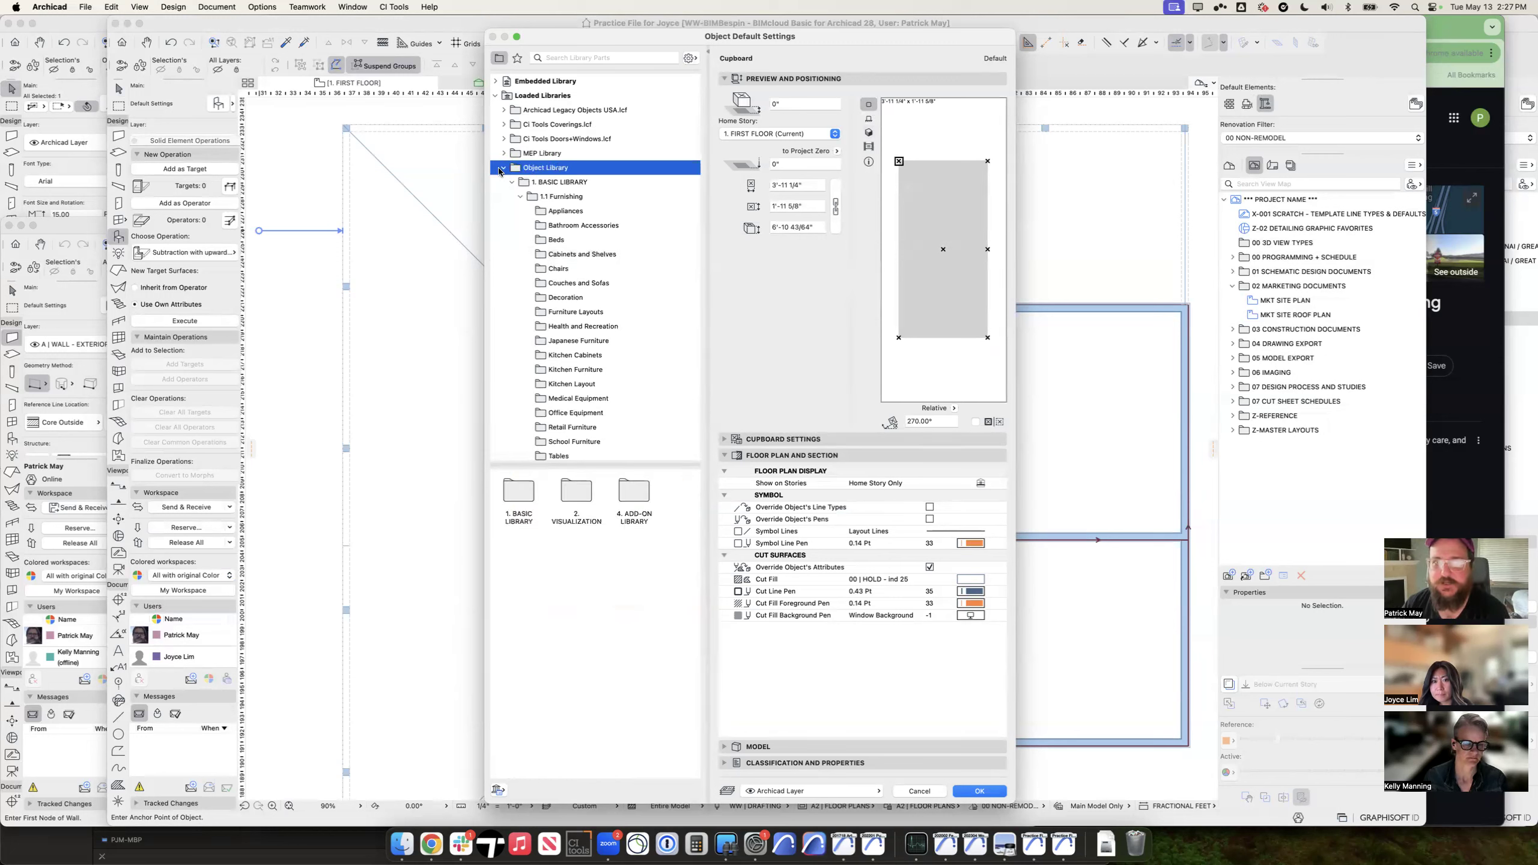
click(501, 169)
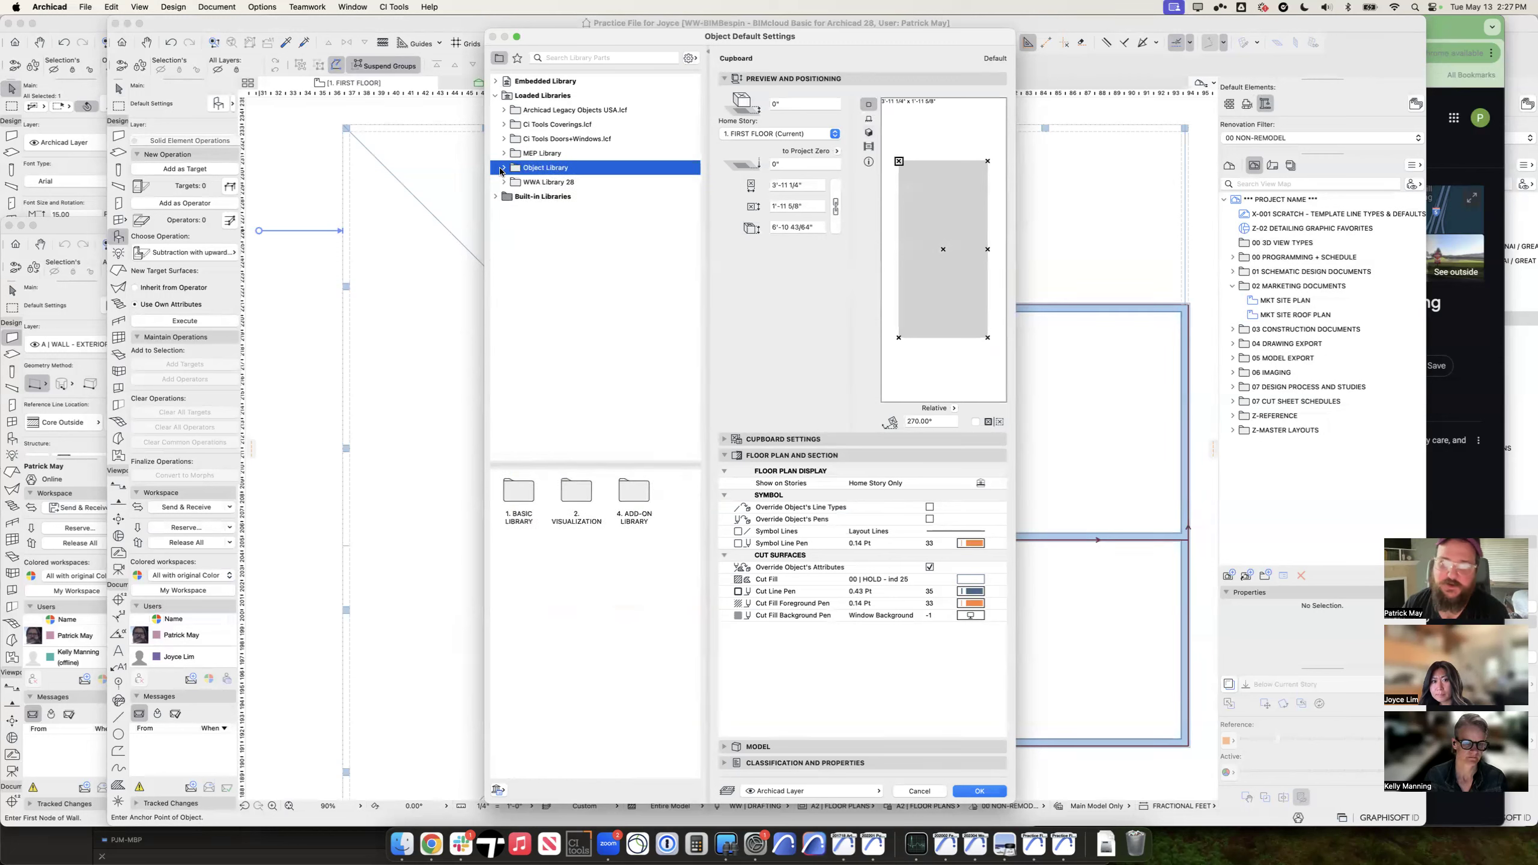
click(544, 183)
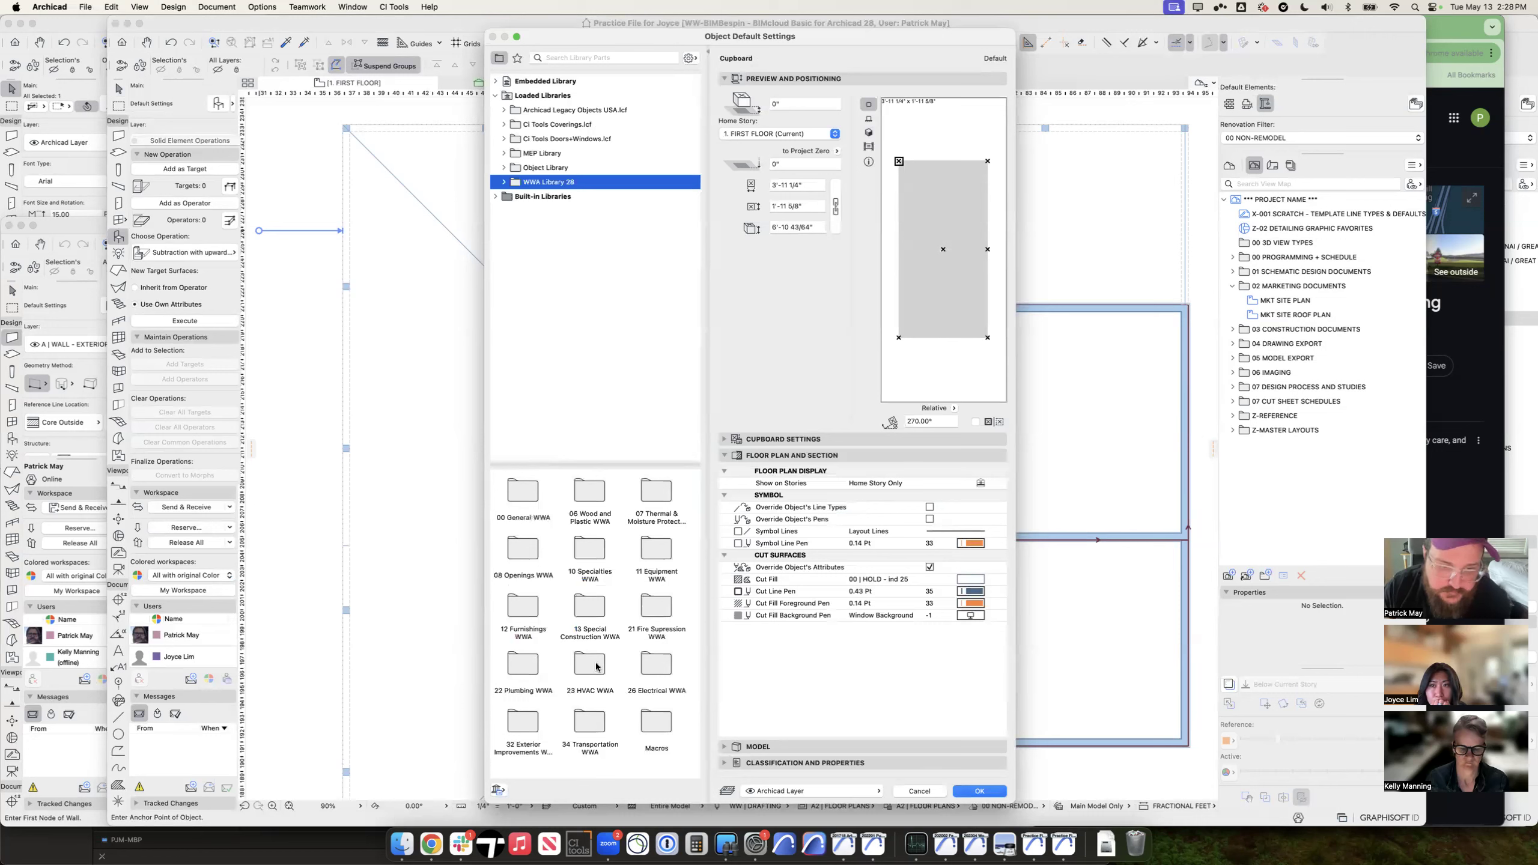
double_click(651, 560)
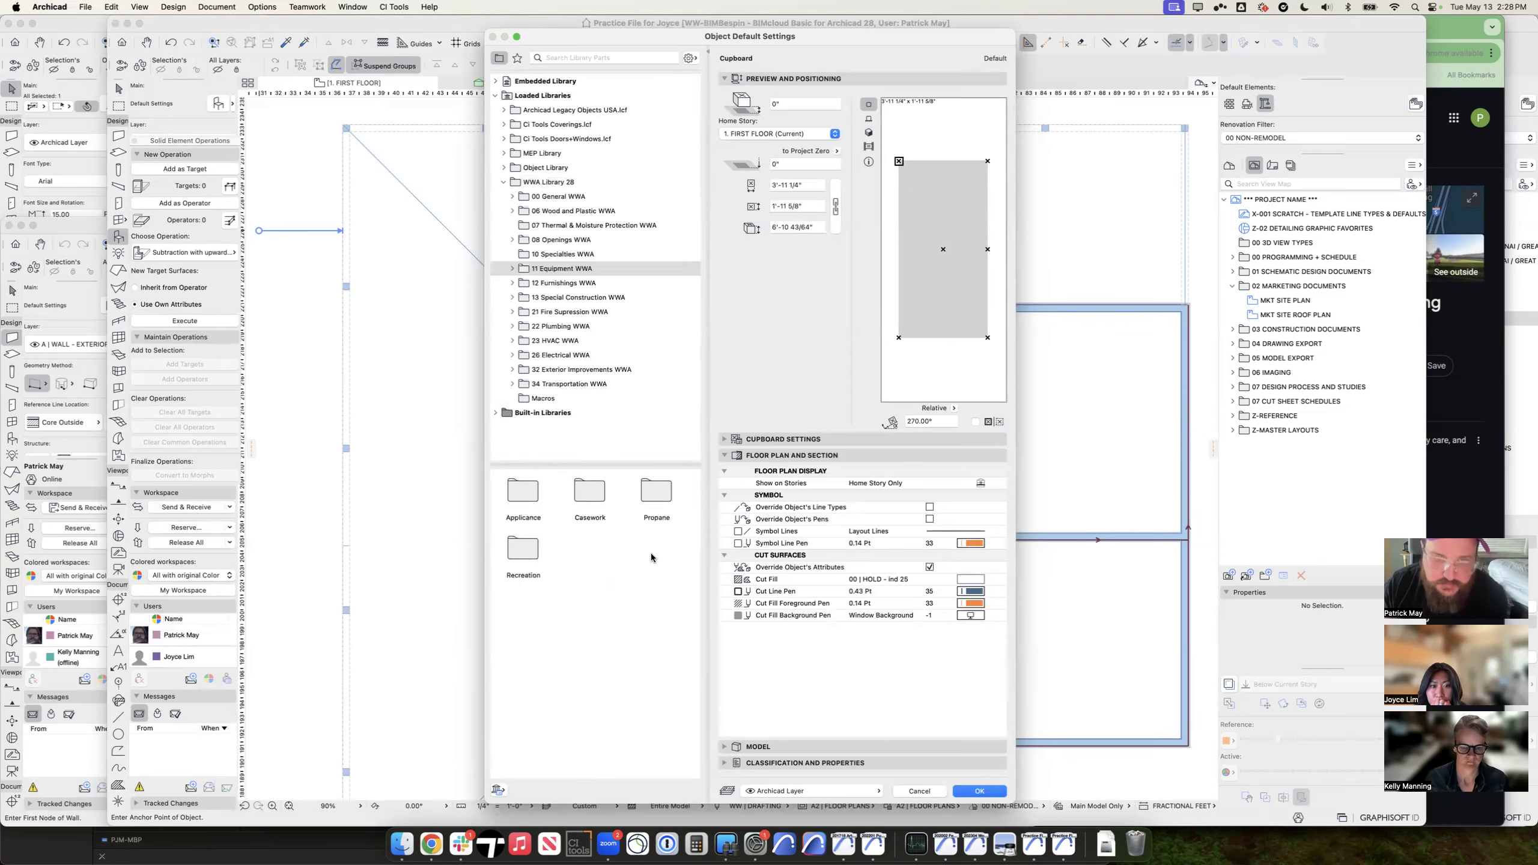
double_click(522, 492)
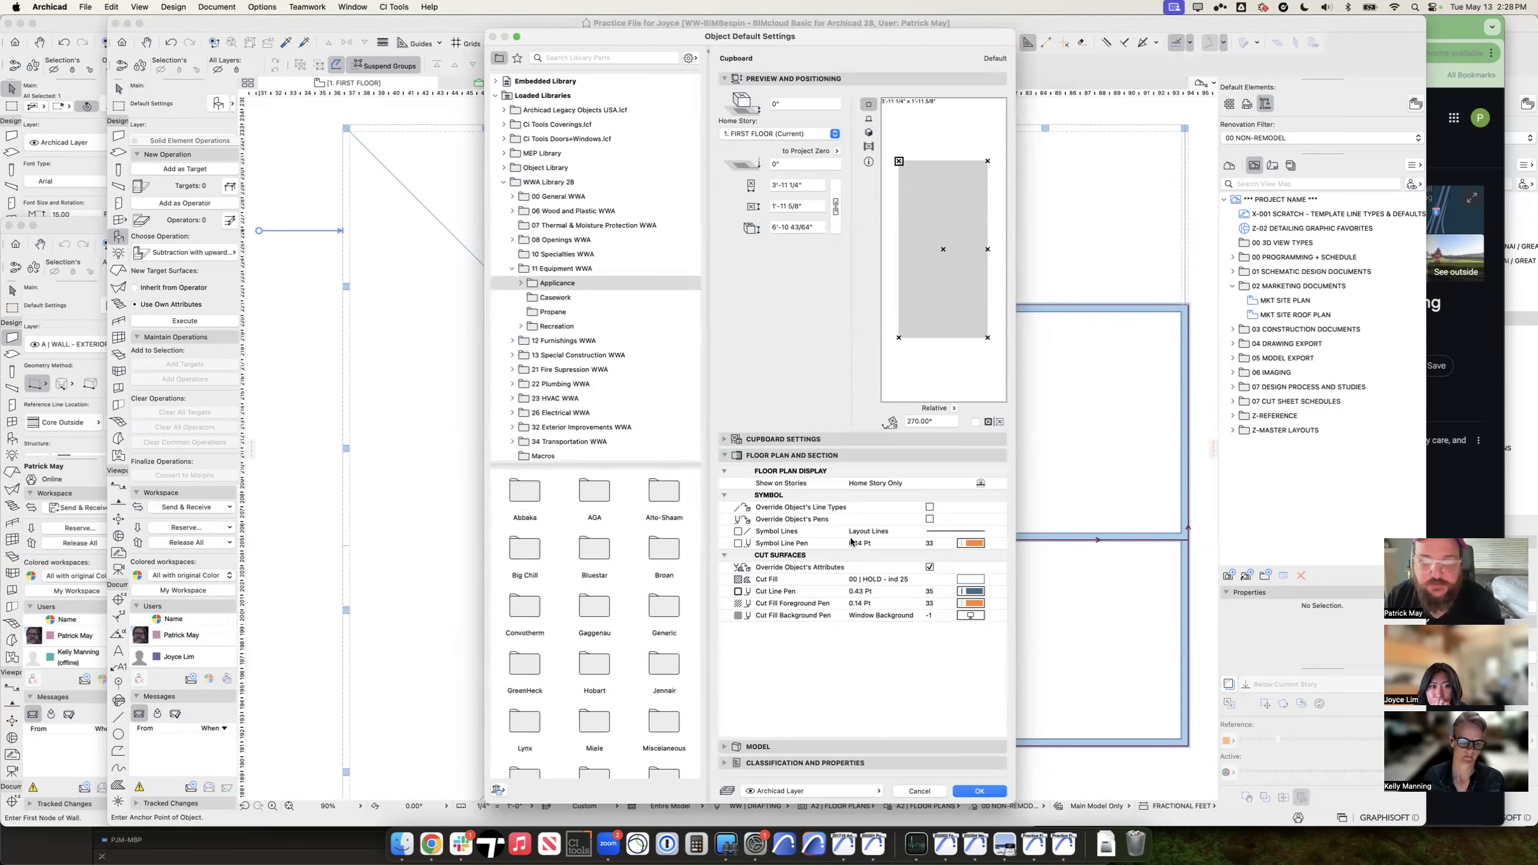
scroll(654, 583, down, 3)
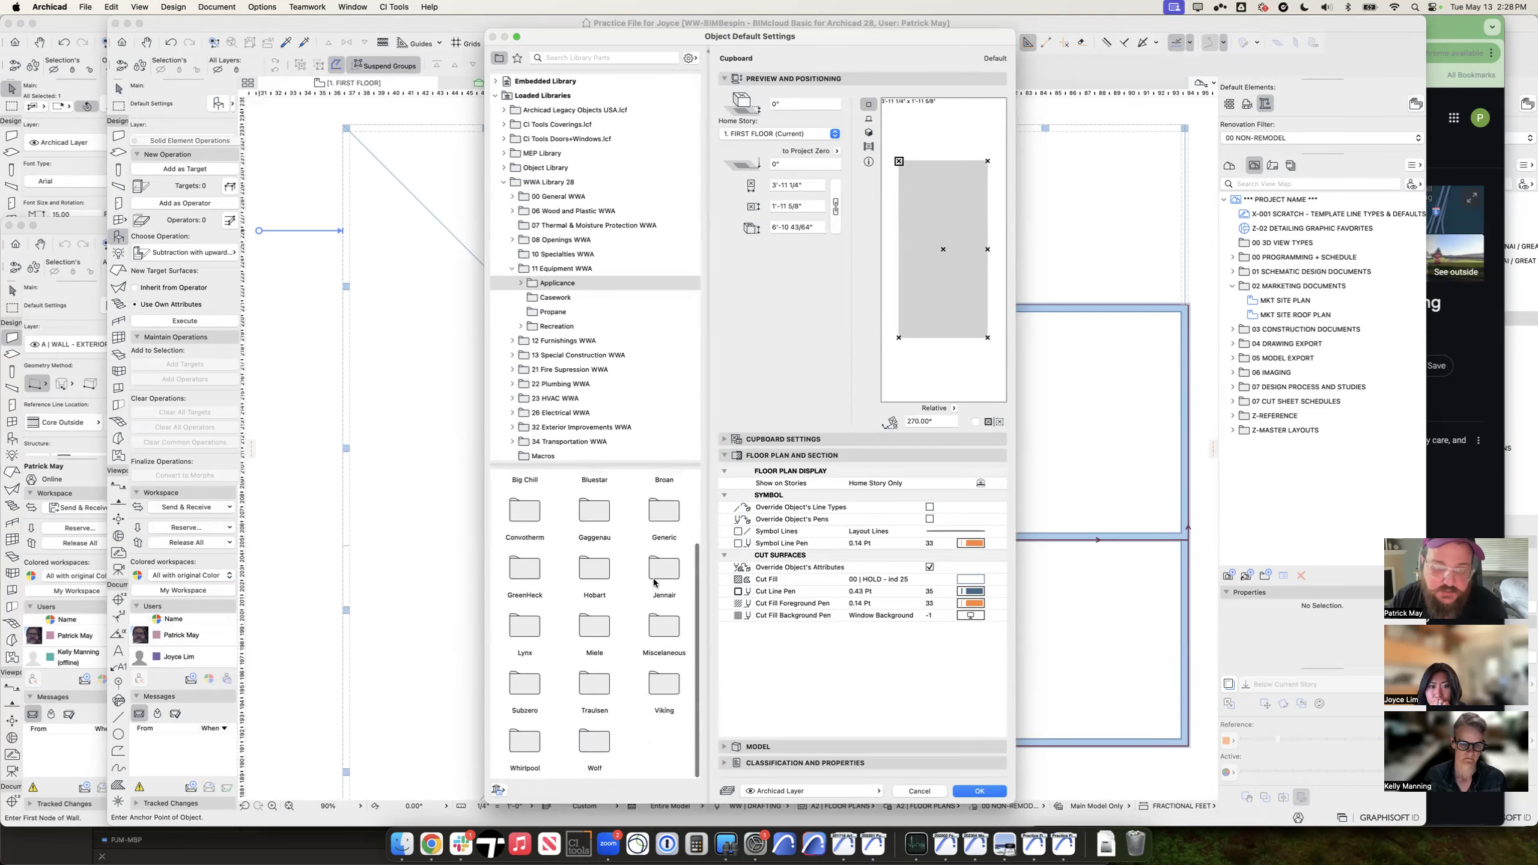
double_click(595, 741)
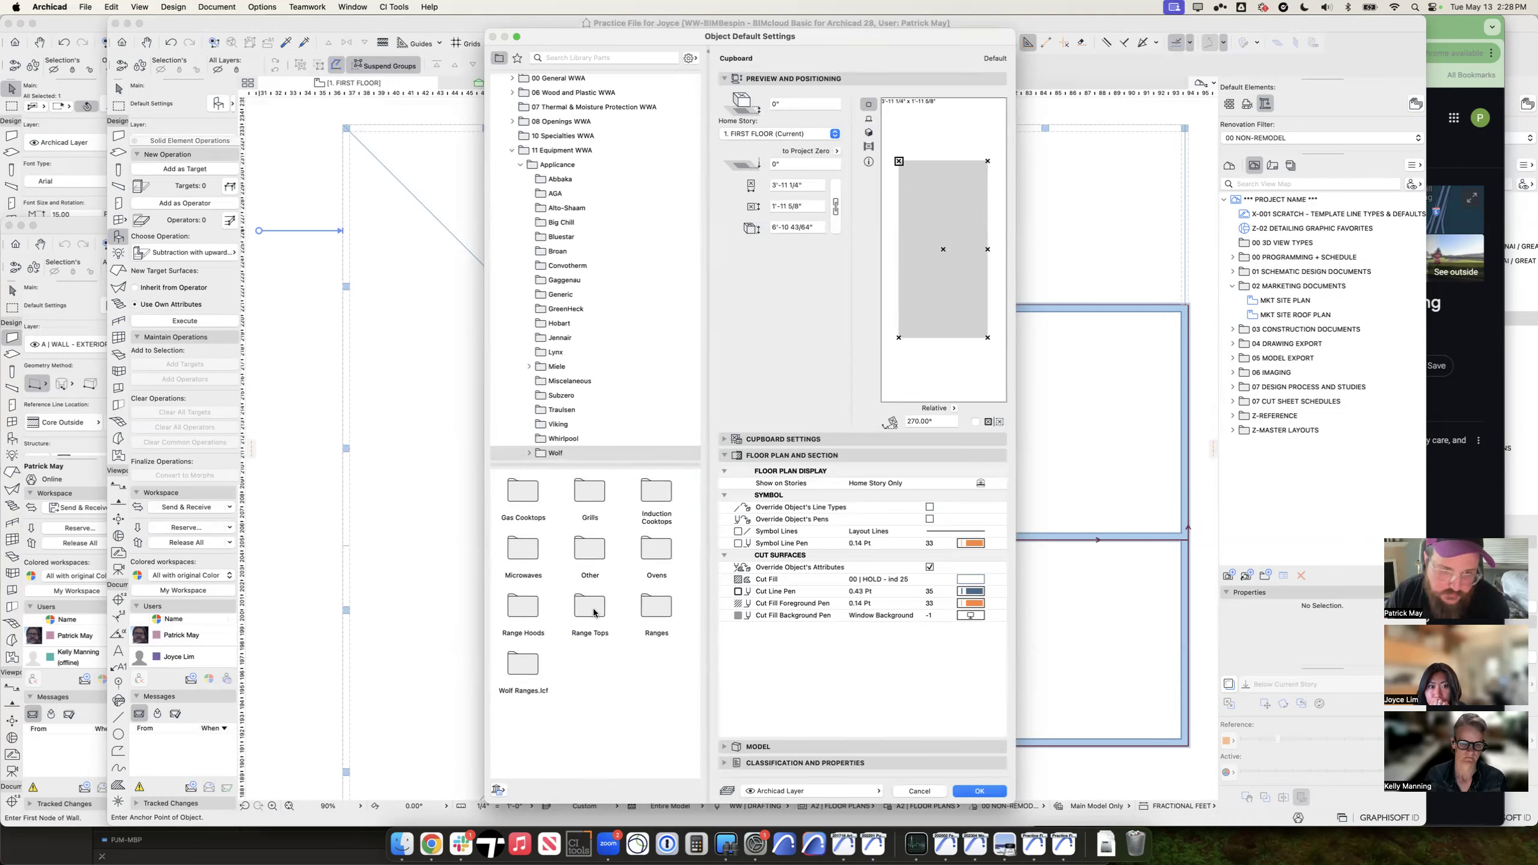
double_click(523, 496)
click(589, 488)
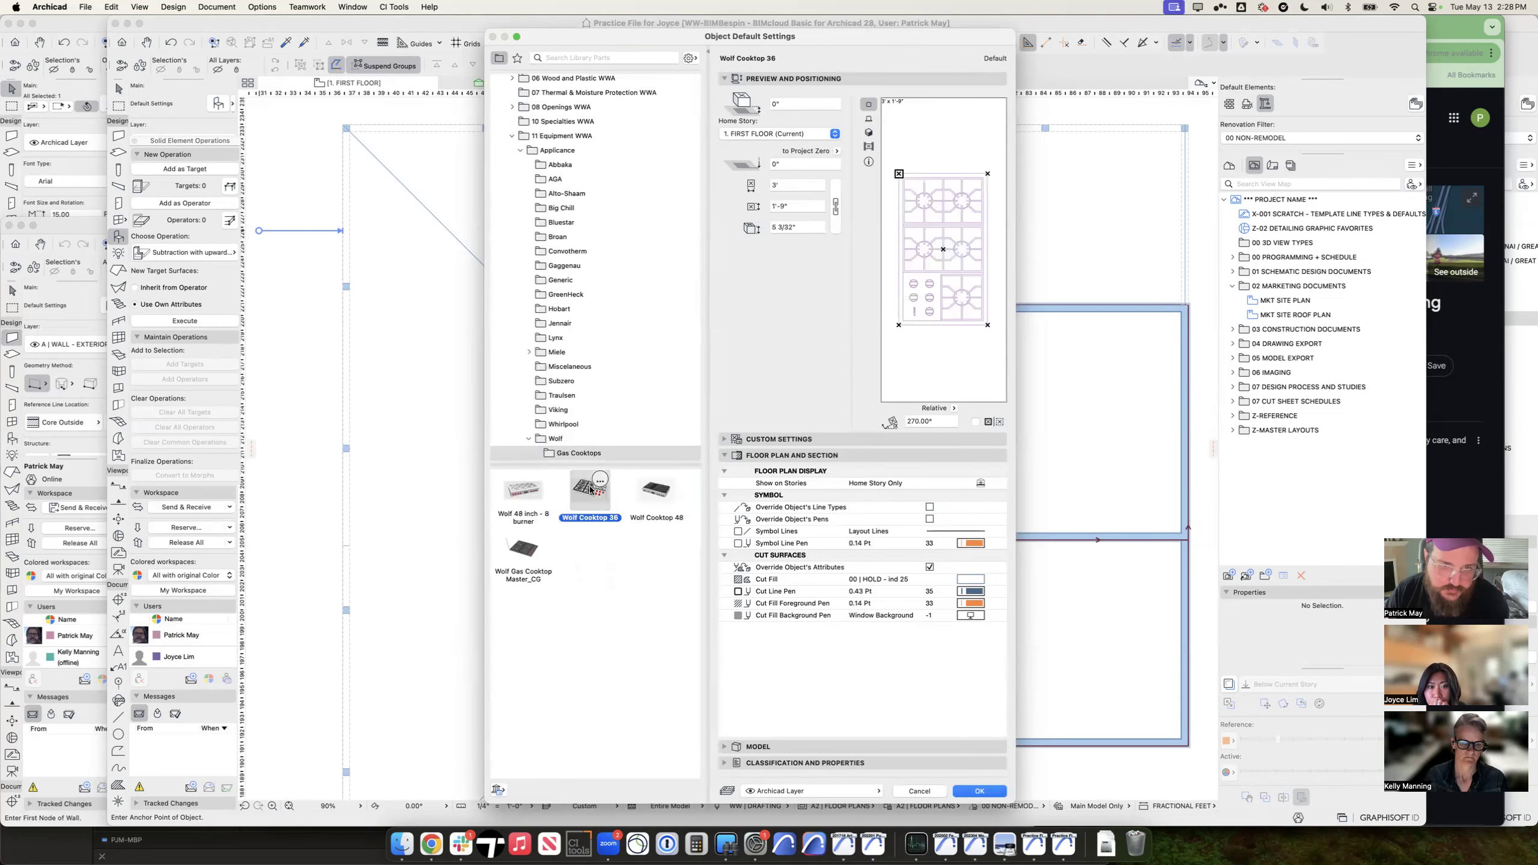
click(980, 791)
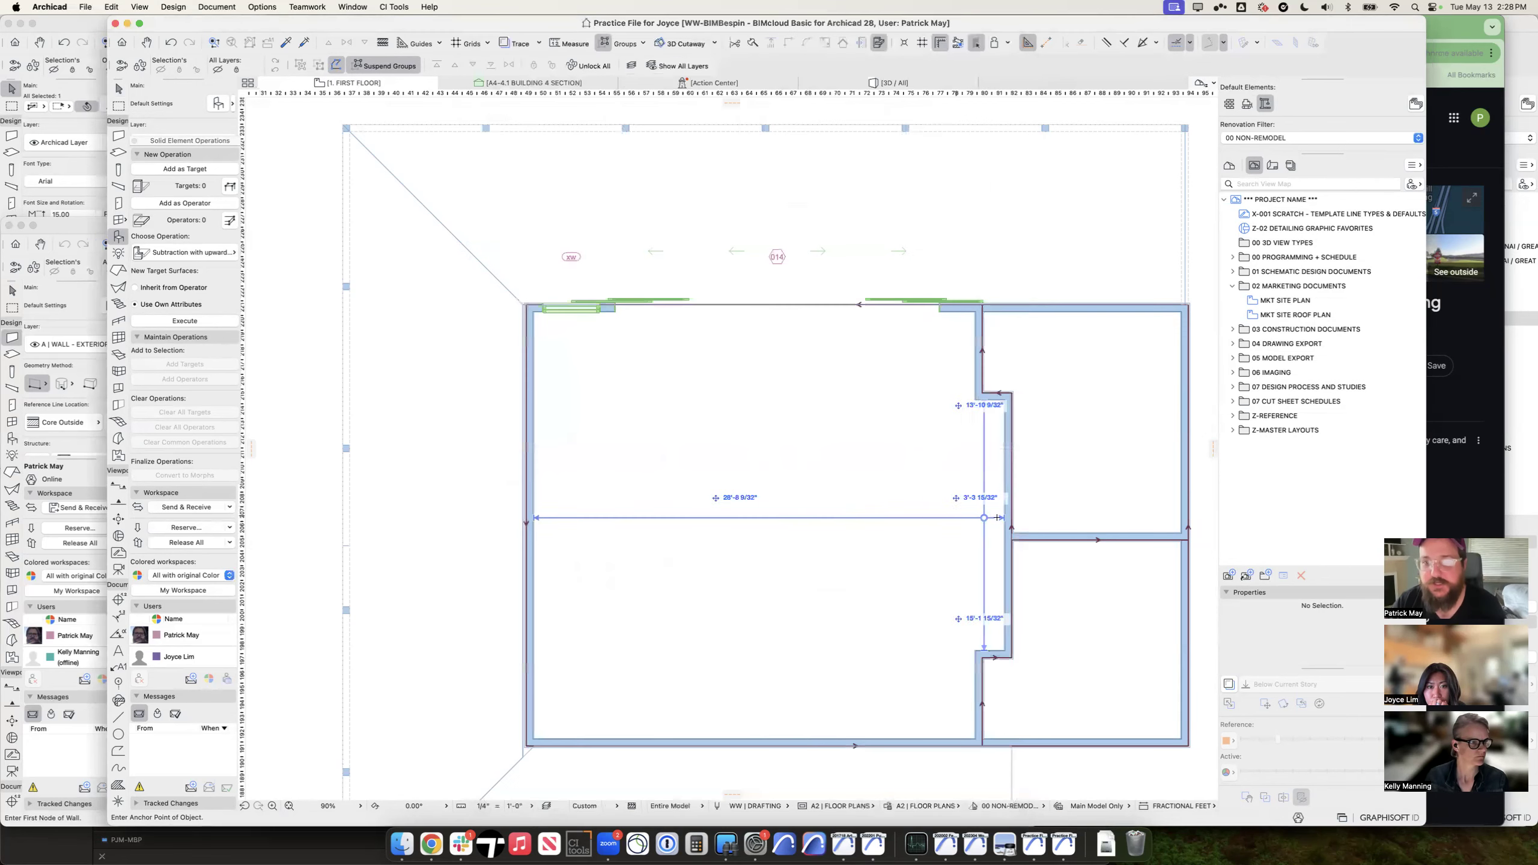
Step: Move the gas cooktop against the recessed interior wall between the large room and the adjoining rooms
key(Escape)
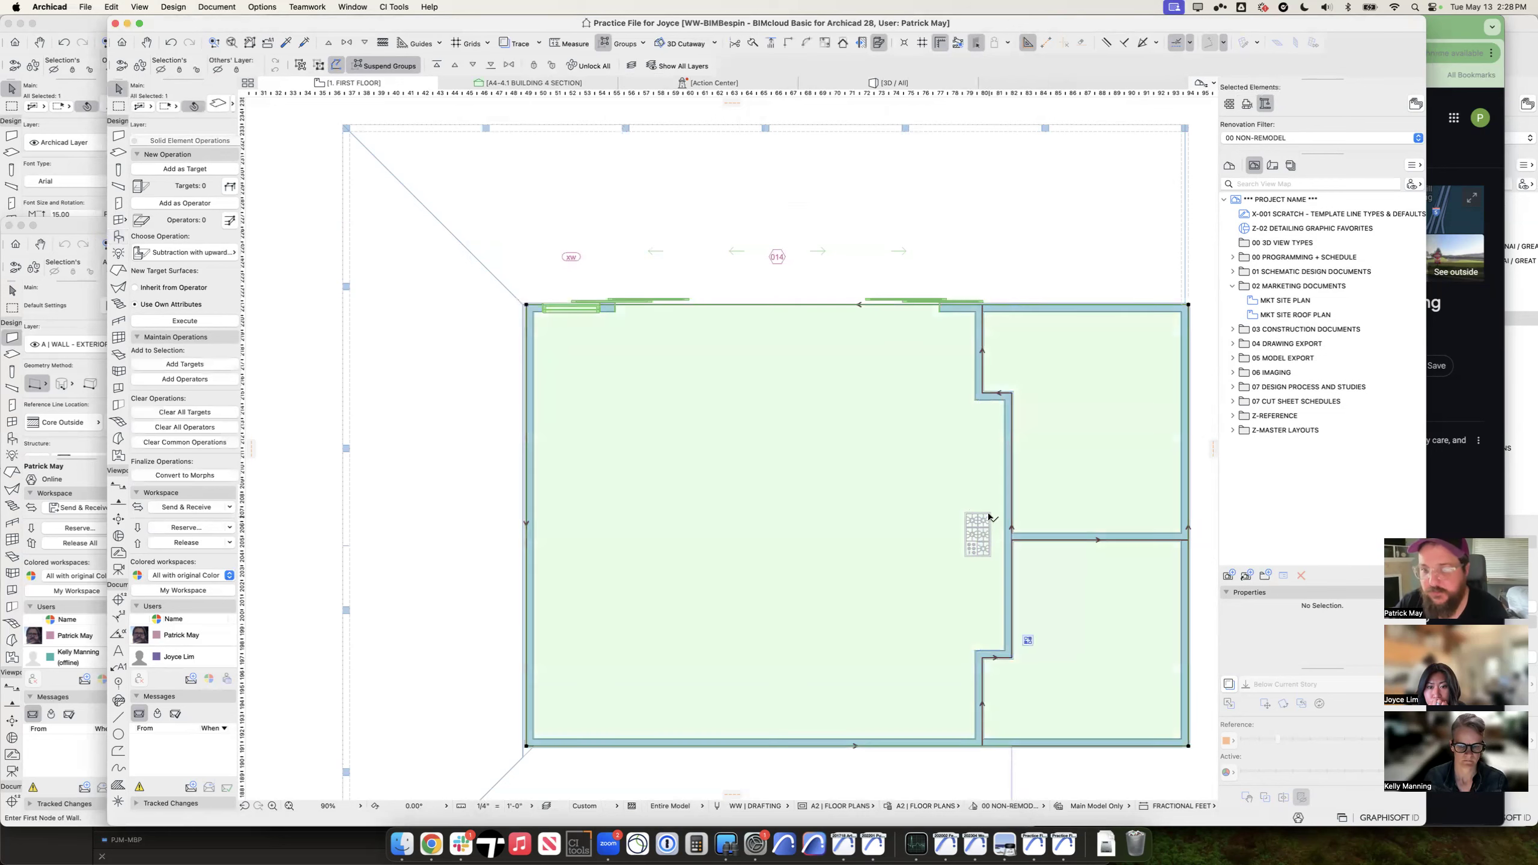
click(990, 513)
key(super+d)
click(990, 512)
click(1002, 501)
key(super+d)
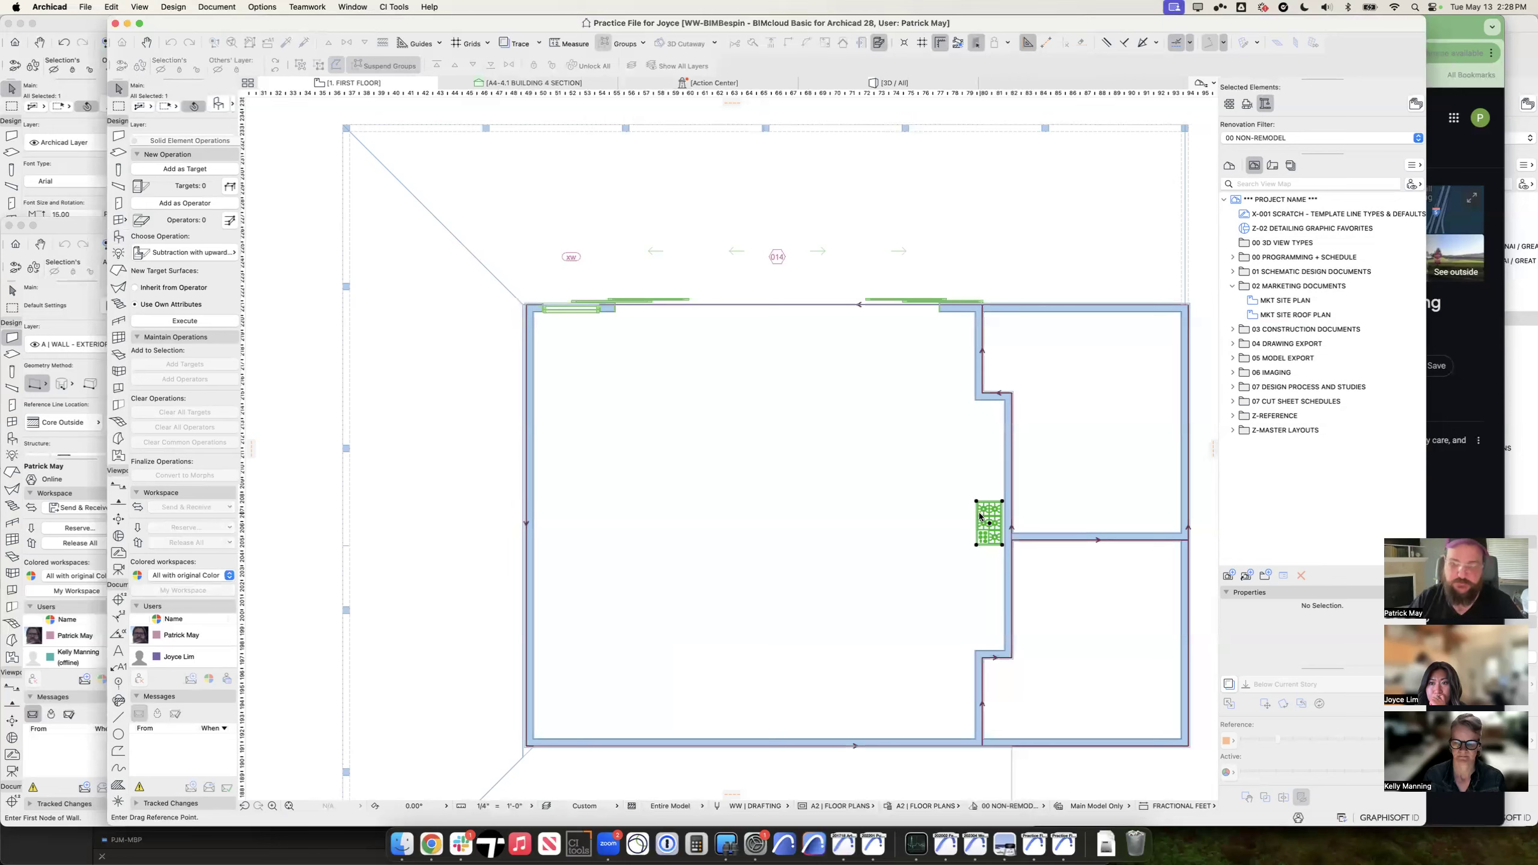
Step: Open the cooktop's object settings and browse the 26 Electrical WWA lighting fixtures down to the Miscellaneous folder
click(987, 524)
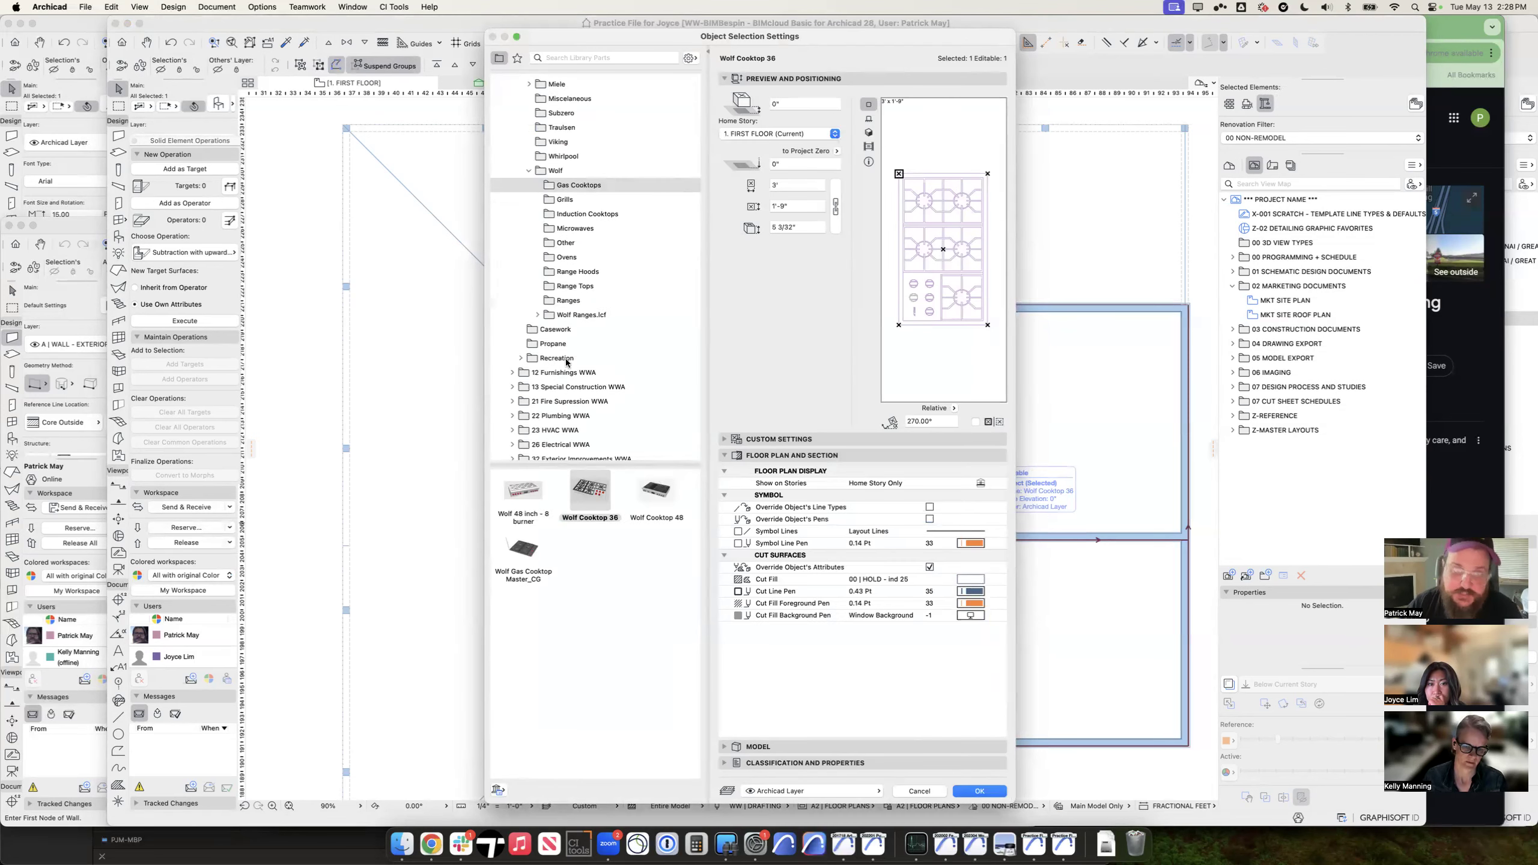
scroll(566, 354, down, 3)
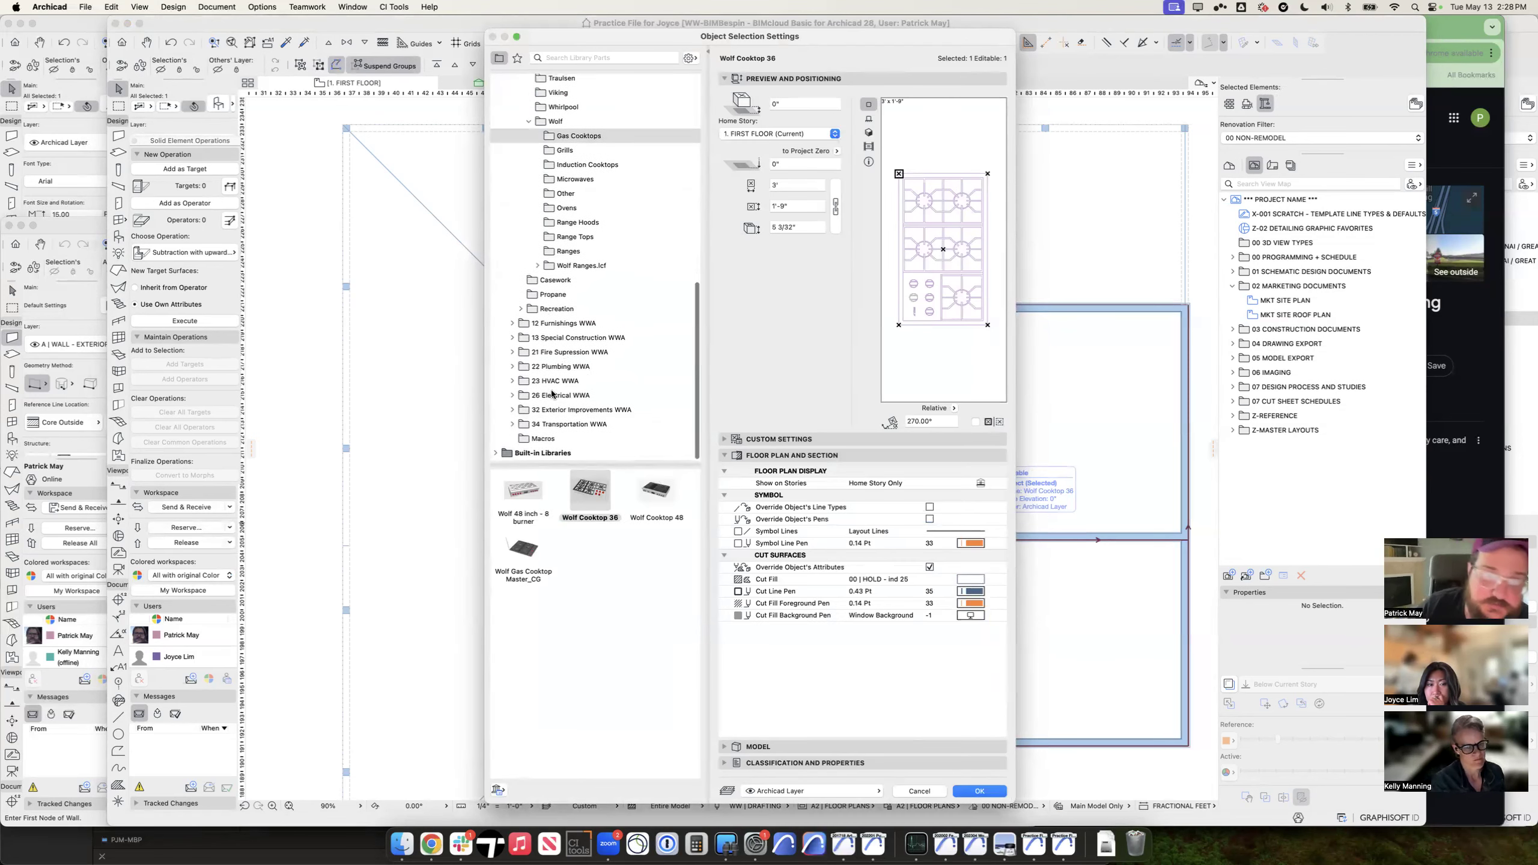
click(524, 395)
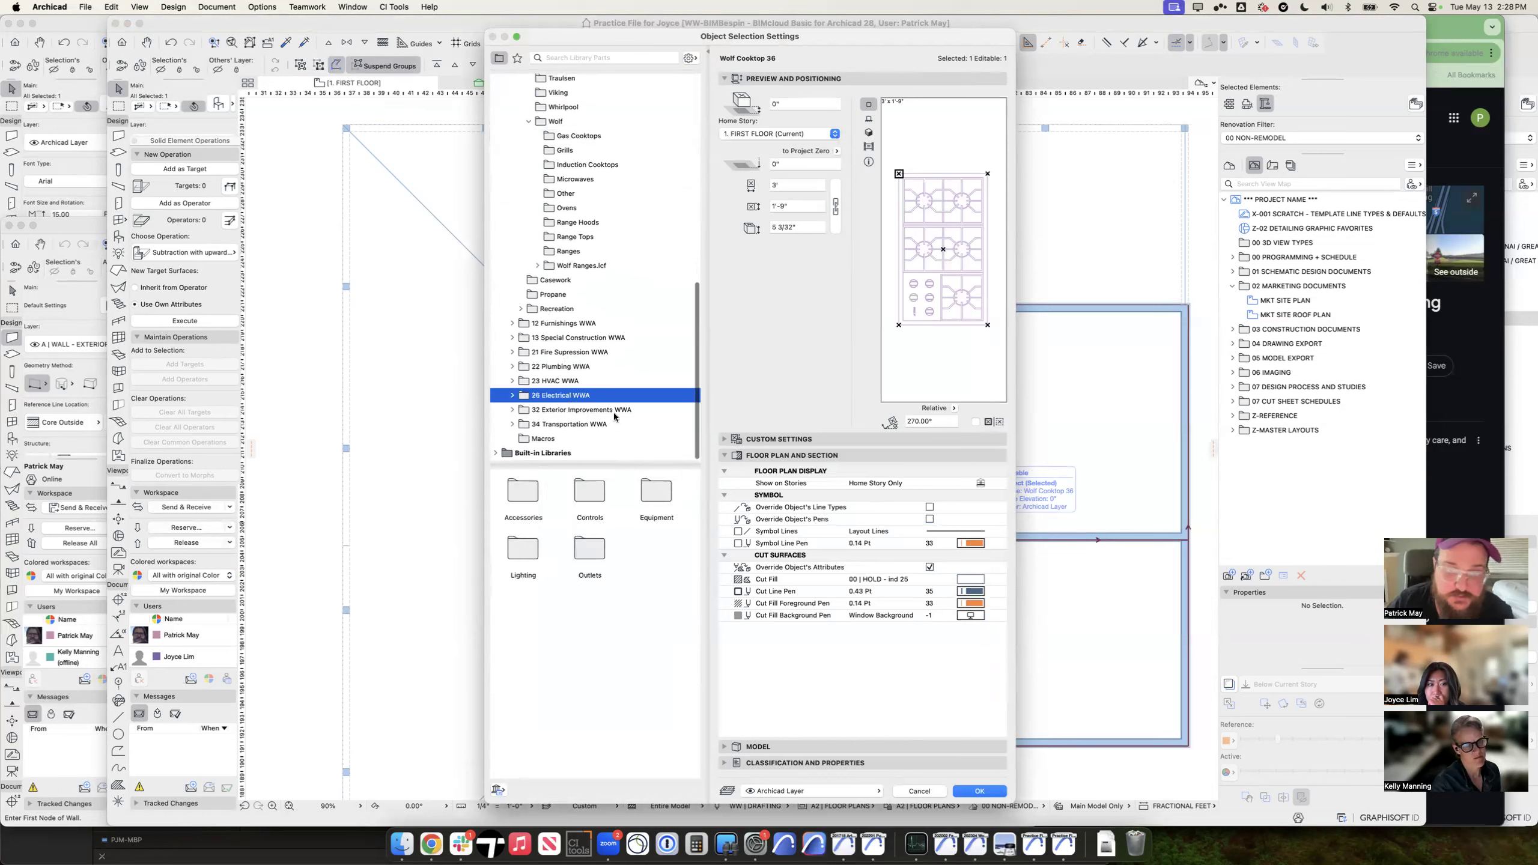
double_click(523, 552)
double_click(522, 492)
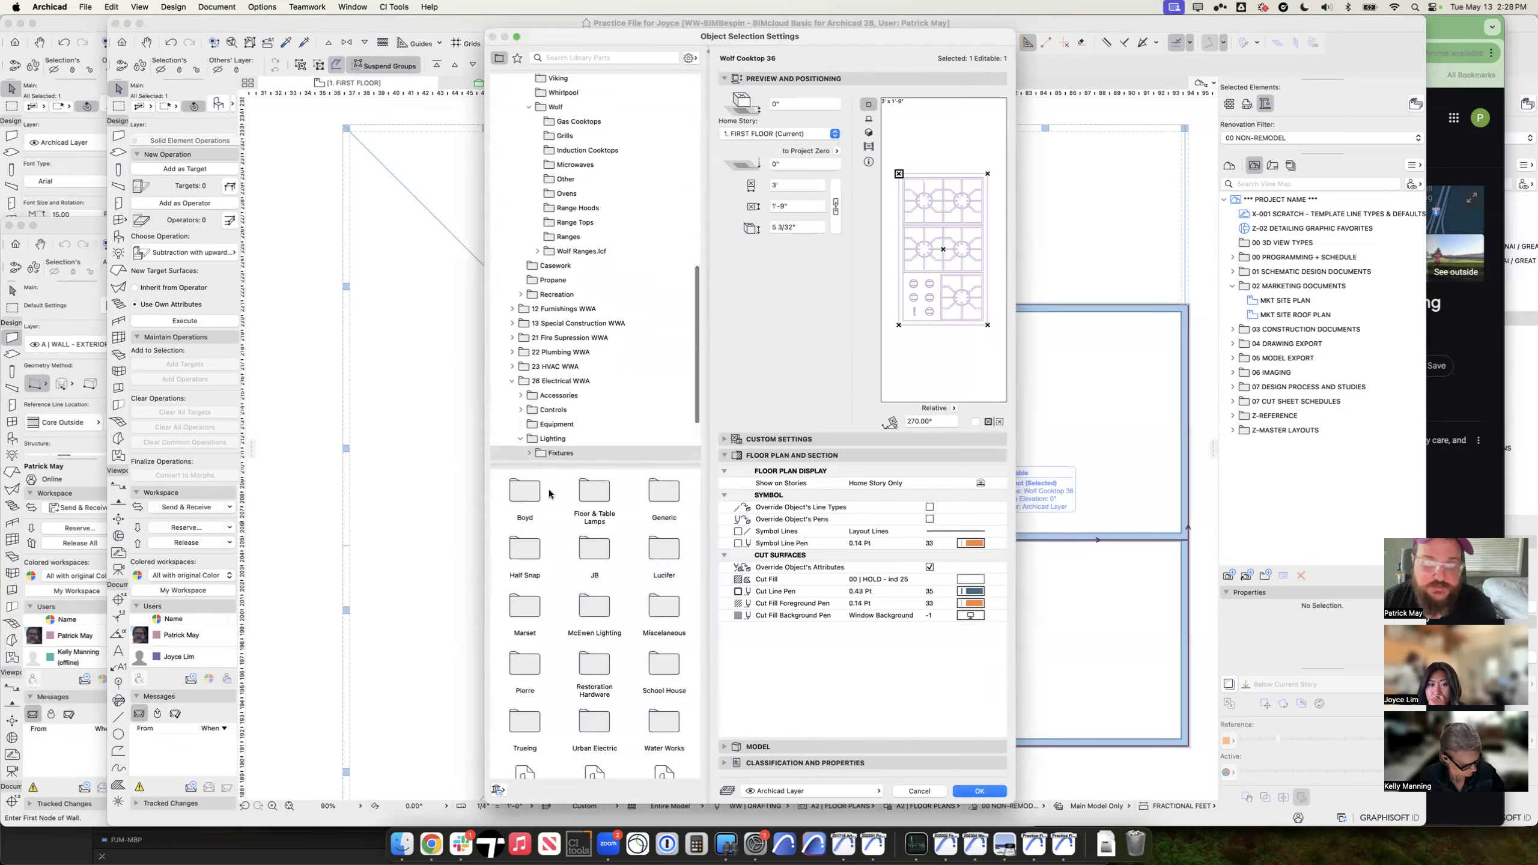
scroll(576, 617, down, 5)
scroll(571, 672, up, 4)
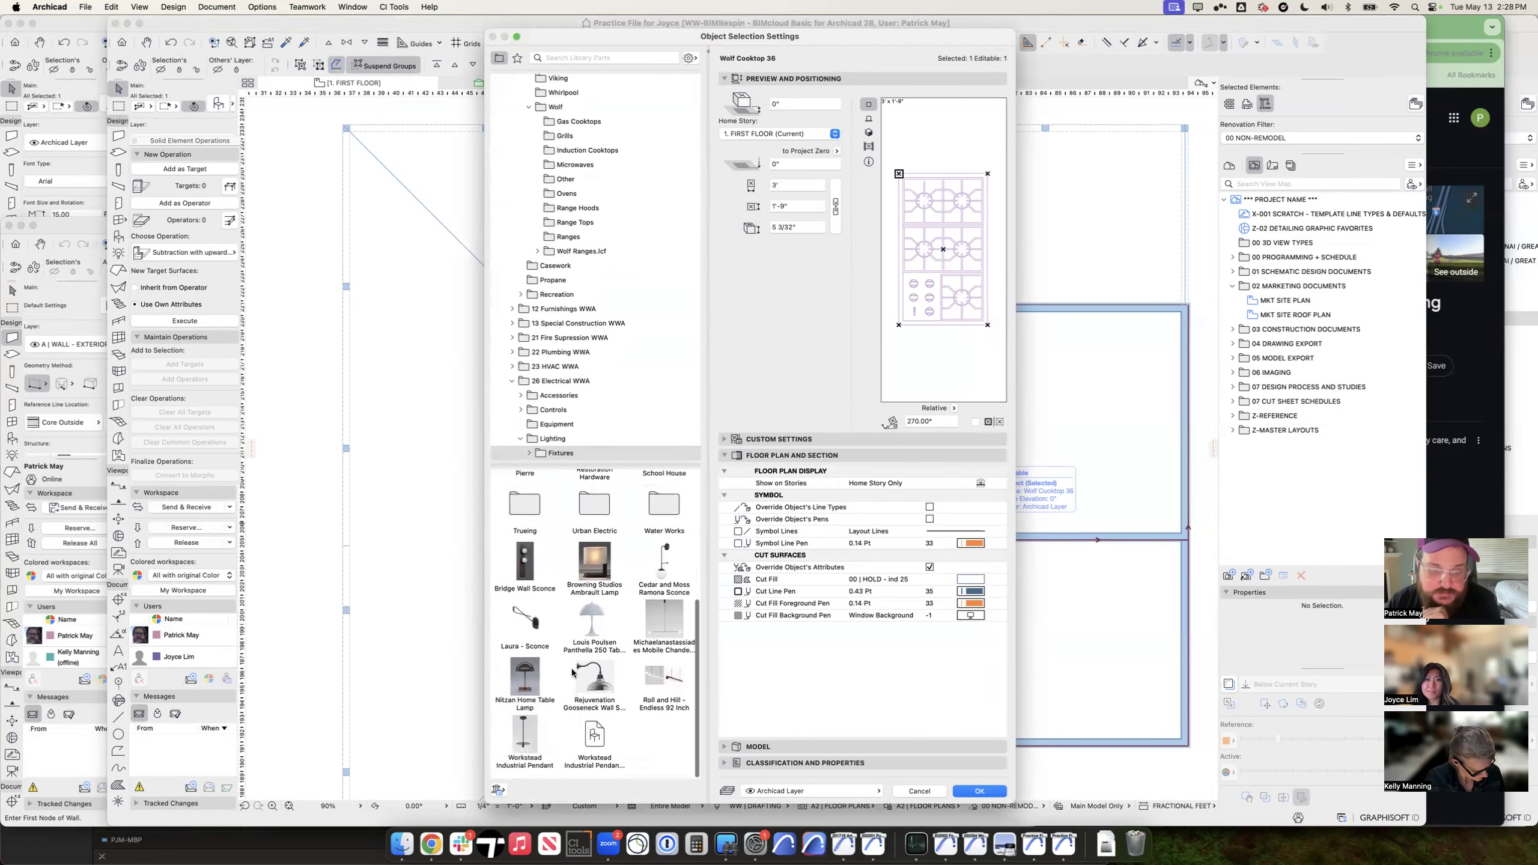
double_click(662, 539)
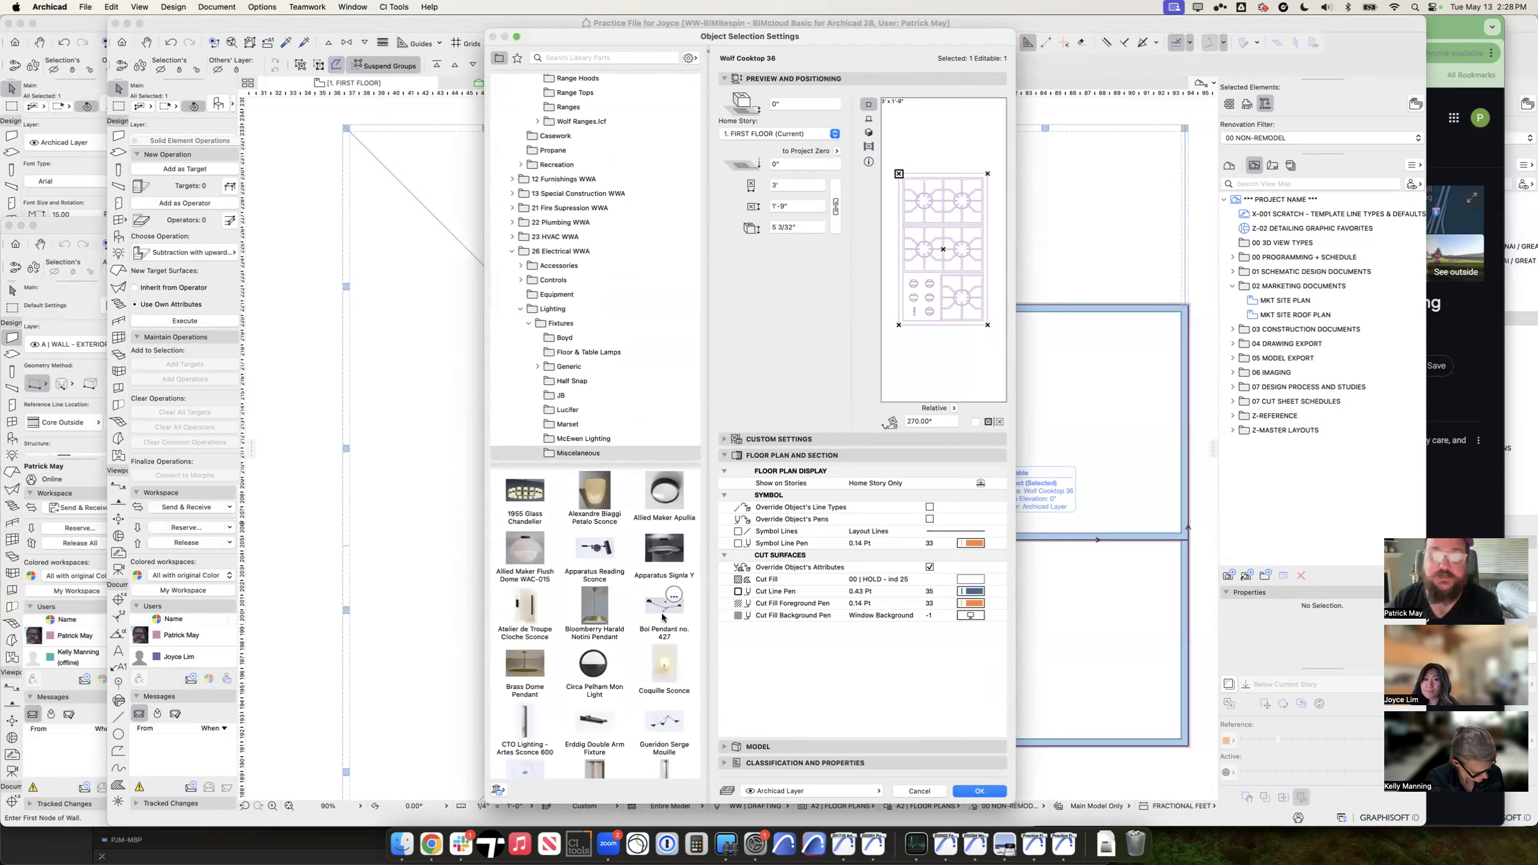
Step: Preview the Wing Suspension Mod 4220_36 and Suspension 4020_30 opt1 fixtures in the McEwen Lighting folder
scroll(554, 372, down, 3)
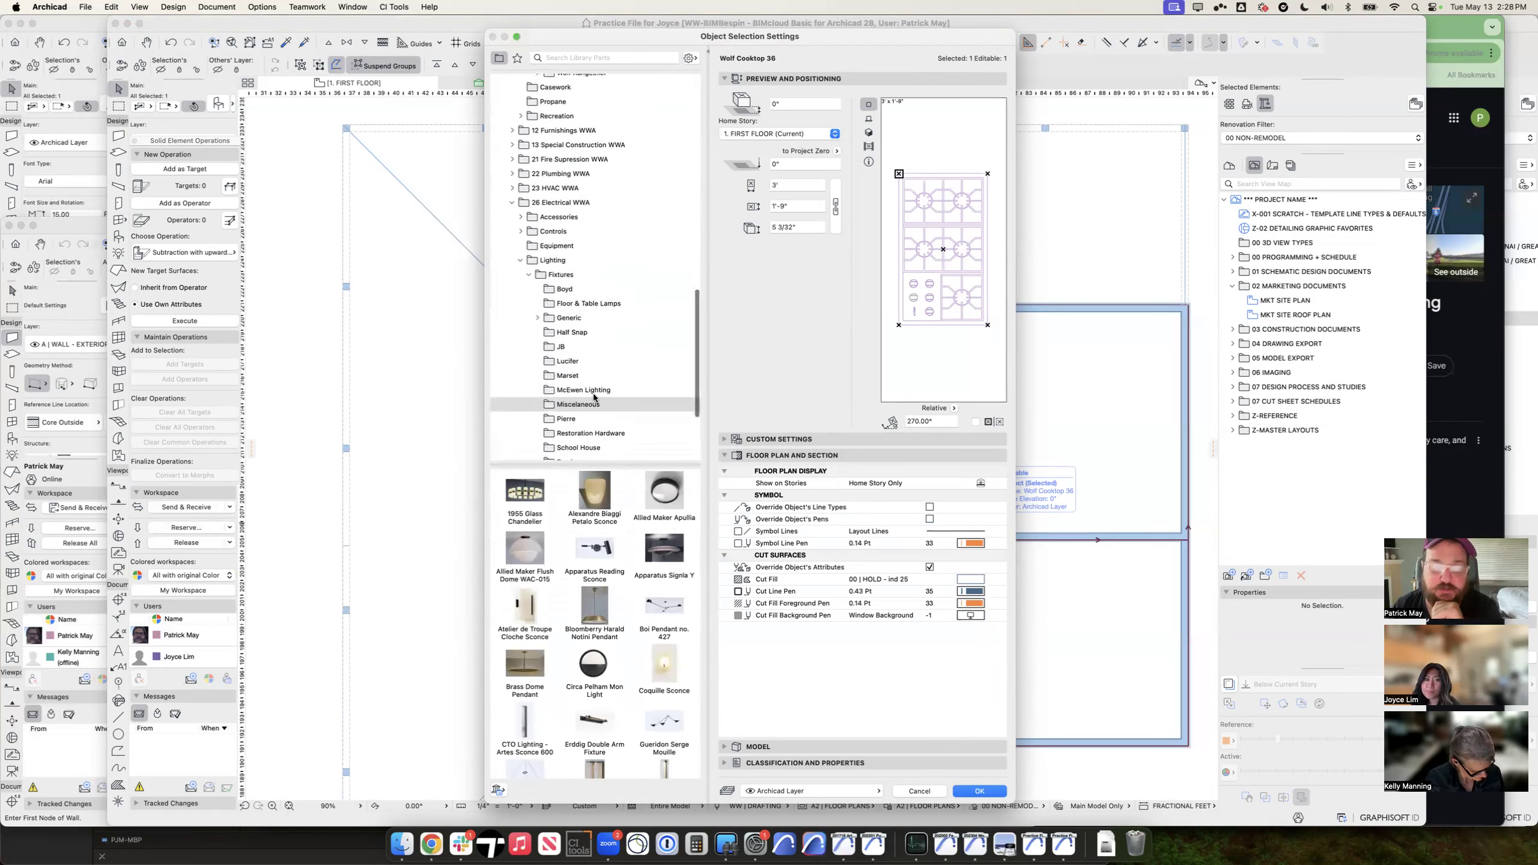
click(586, 391)
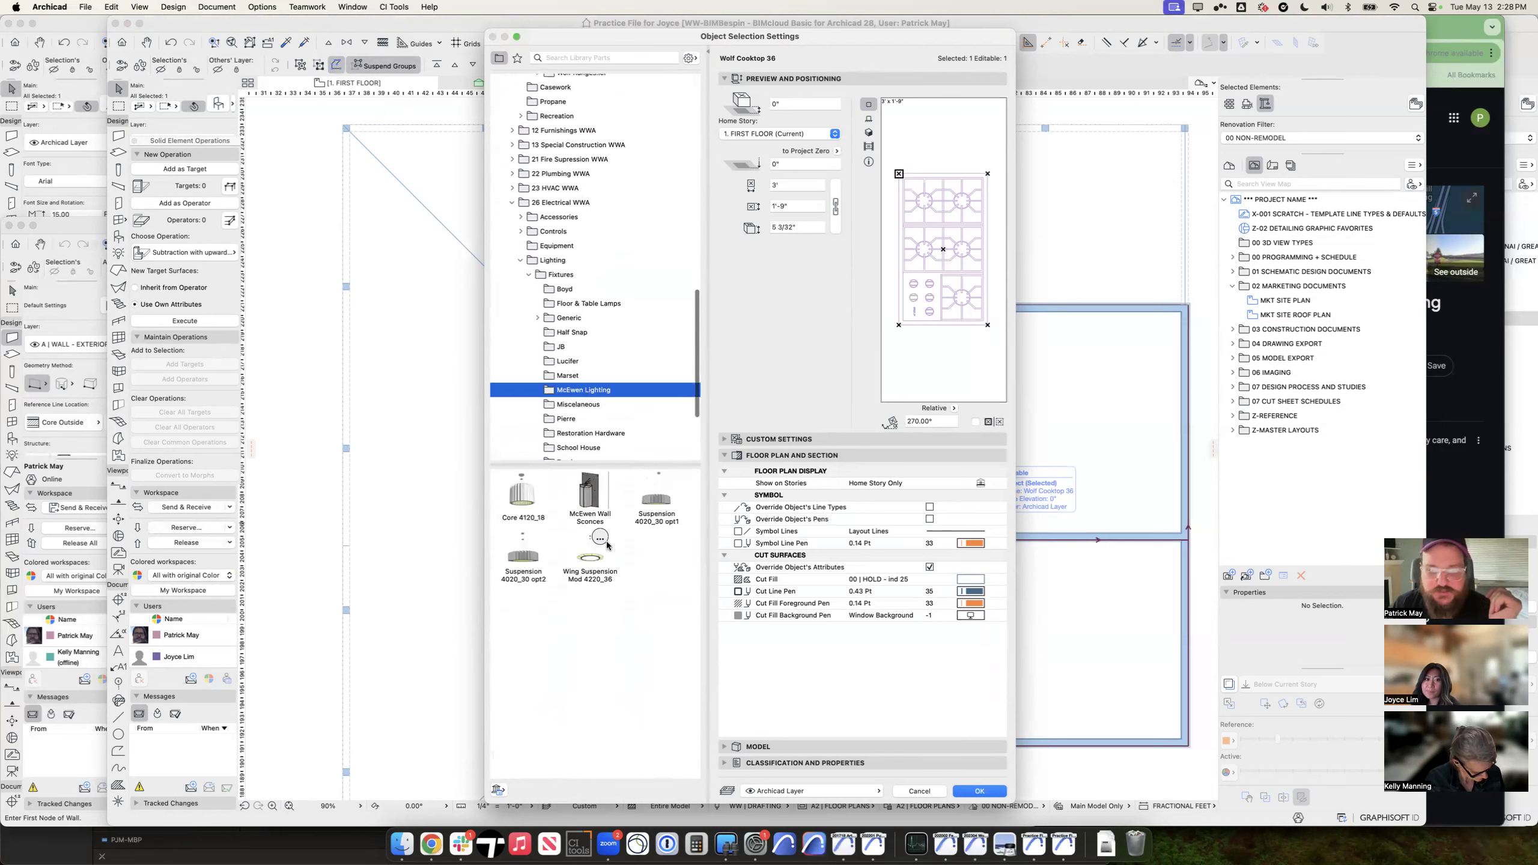
click(591, 556)
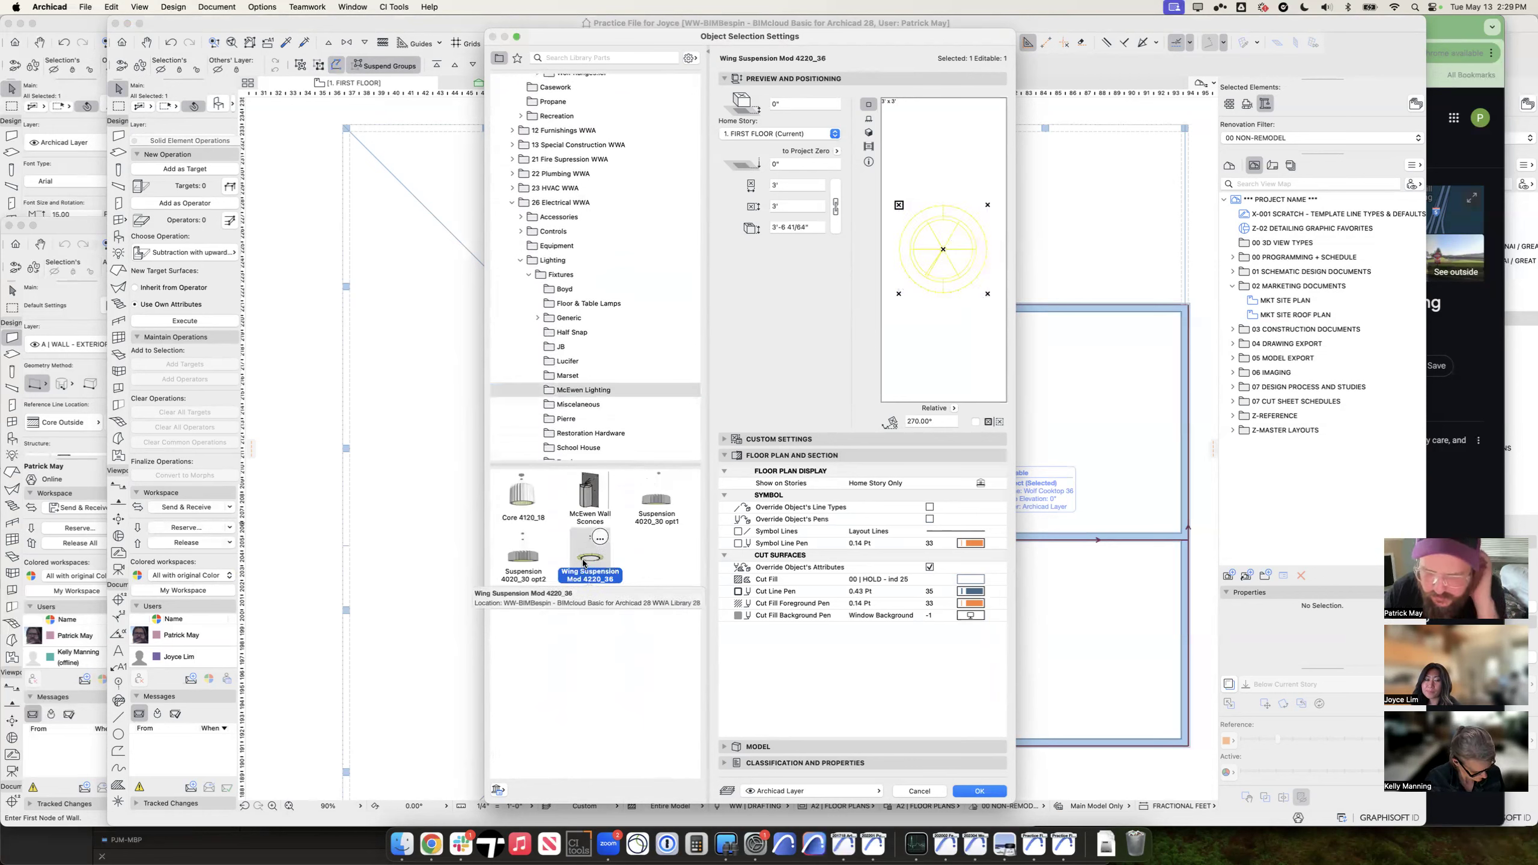
click(659, 503)
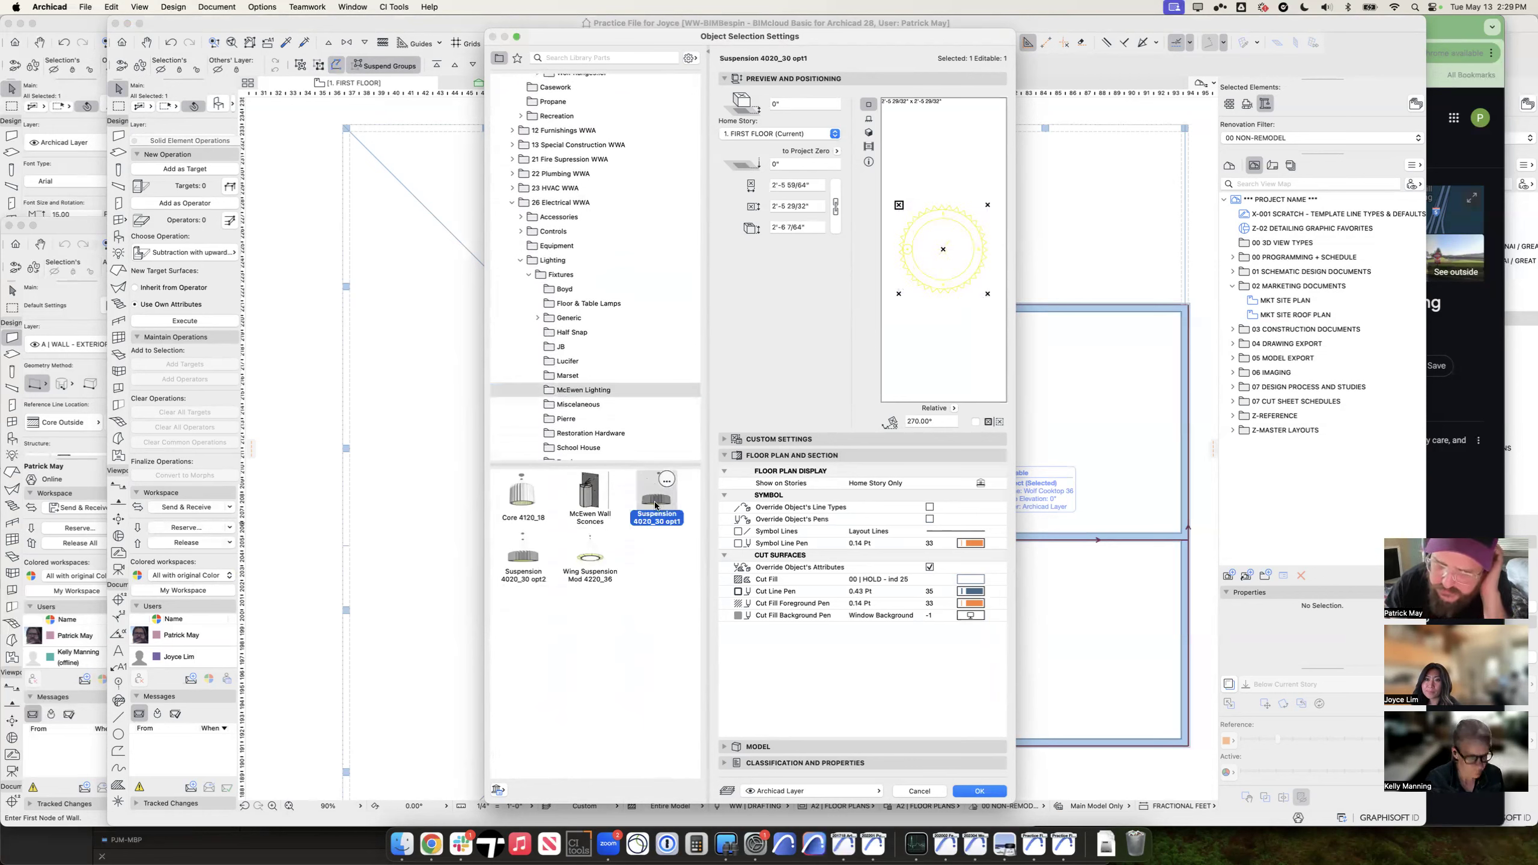
Step: Look through the Pierre, Restoration Hardware and School House fixtures, previewing RH Bistro Globe 16 Light, and close the settings without applying
click(565, 419)
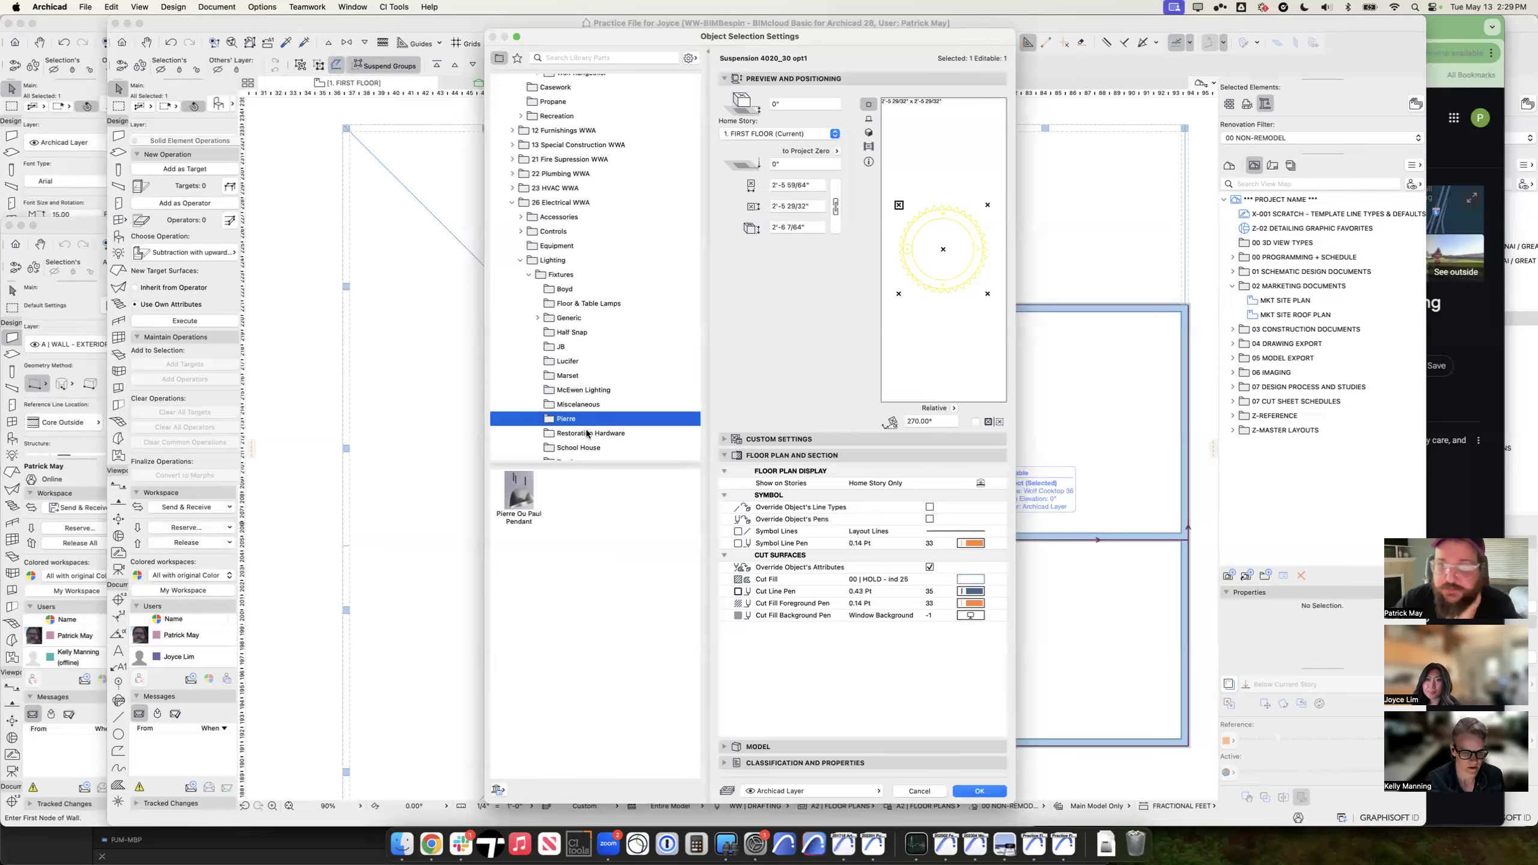
click(587, 434)
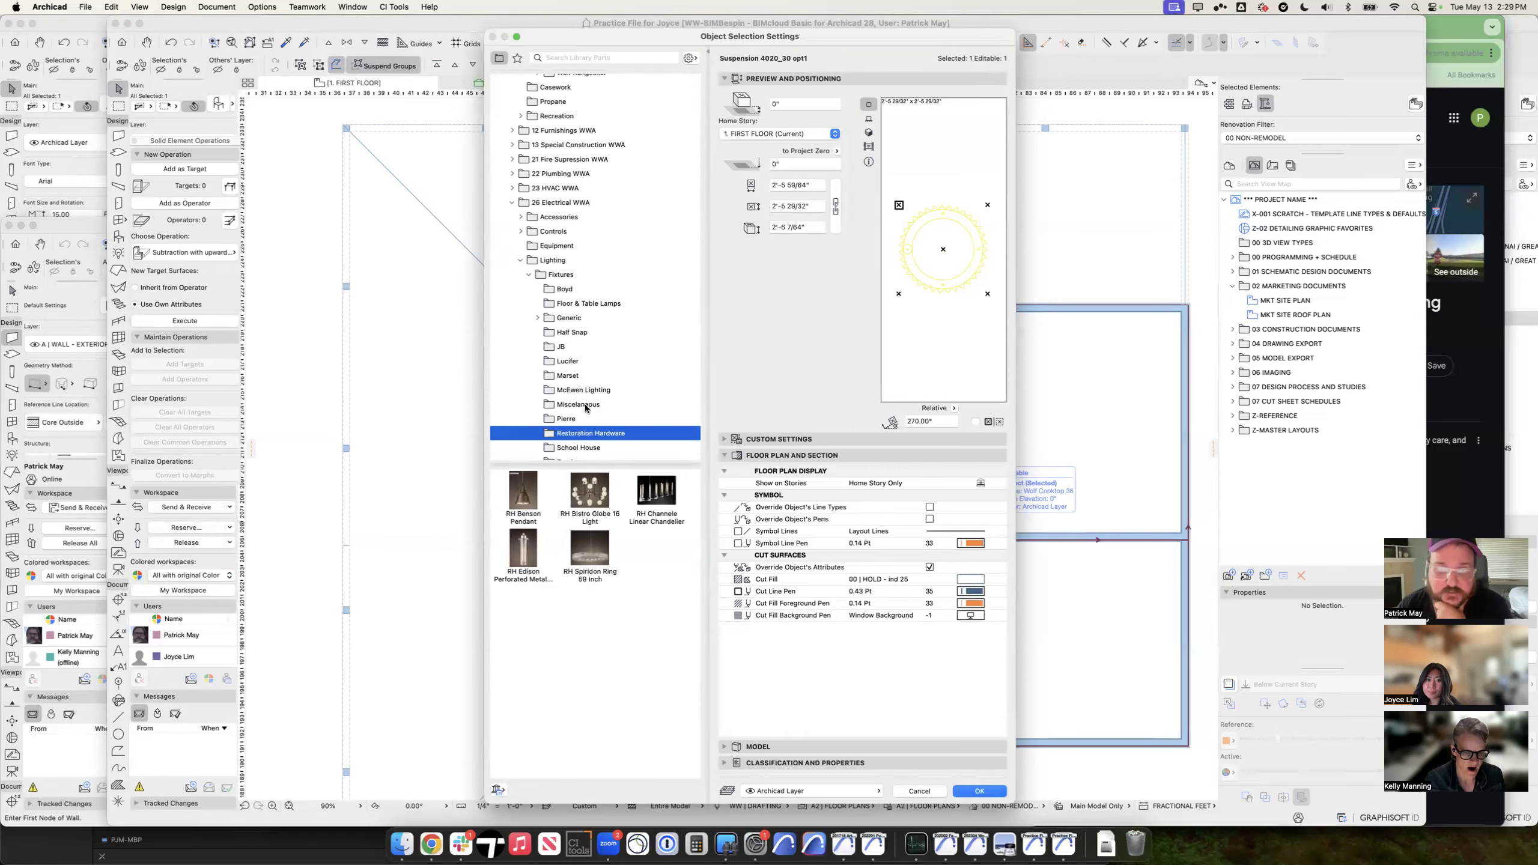
scroll(605, 364, down, 2)
click(589, 492)
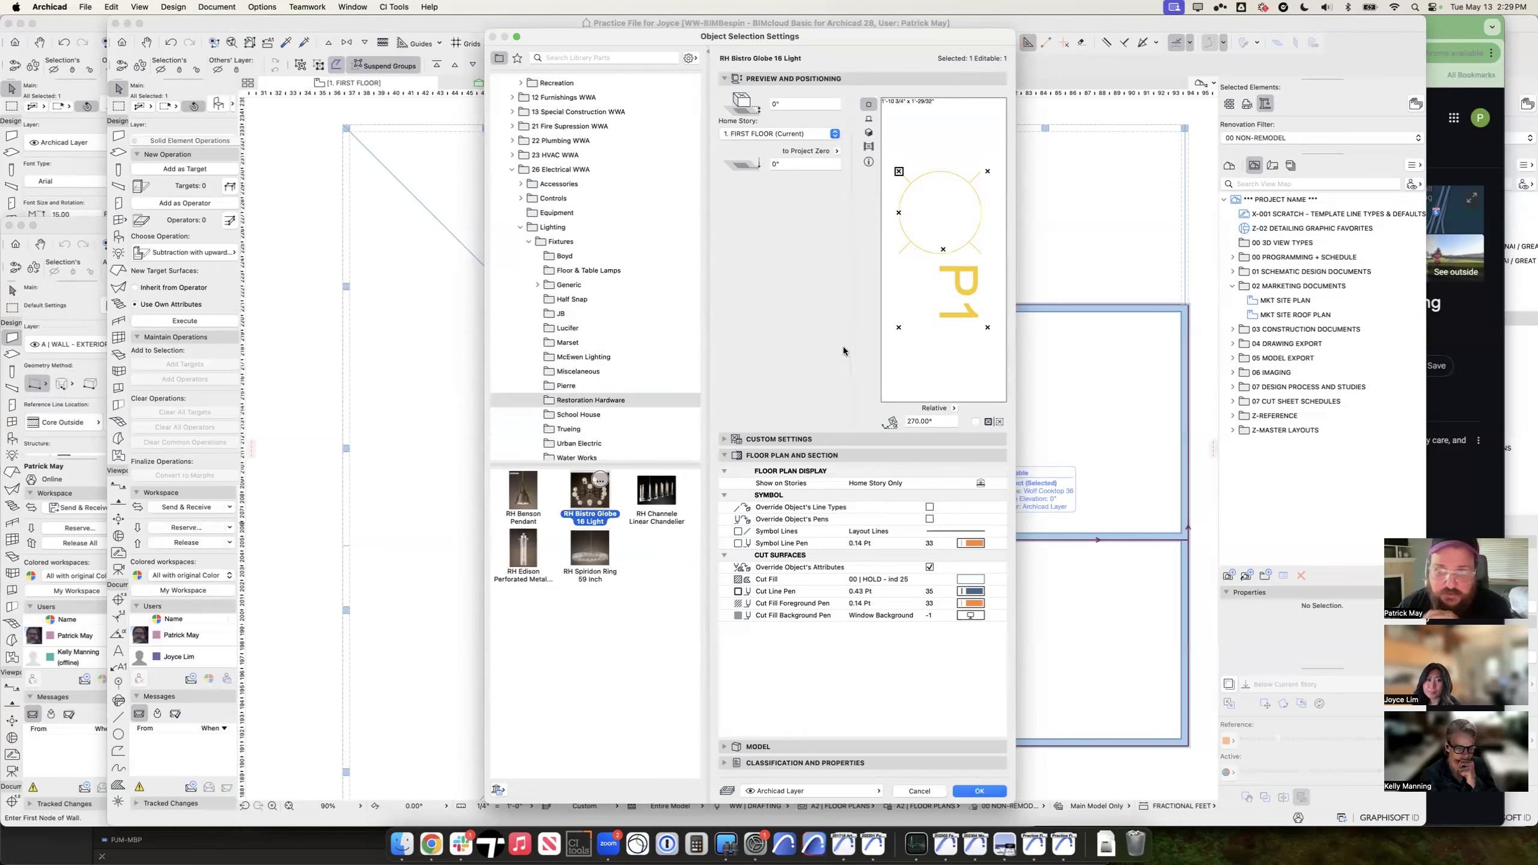
click(615, 415)
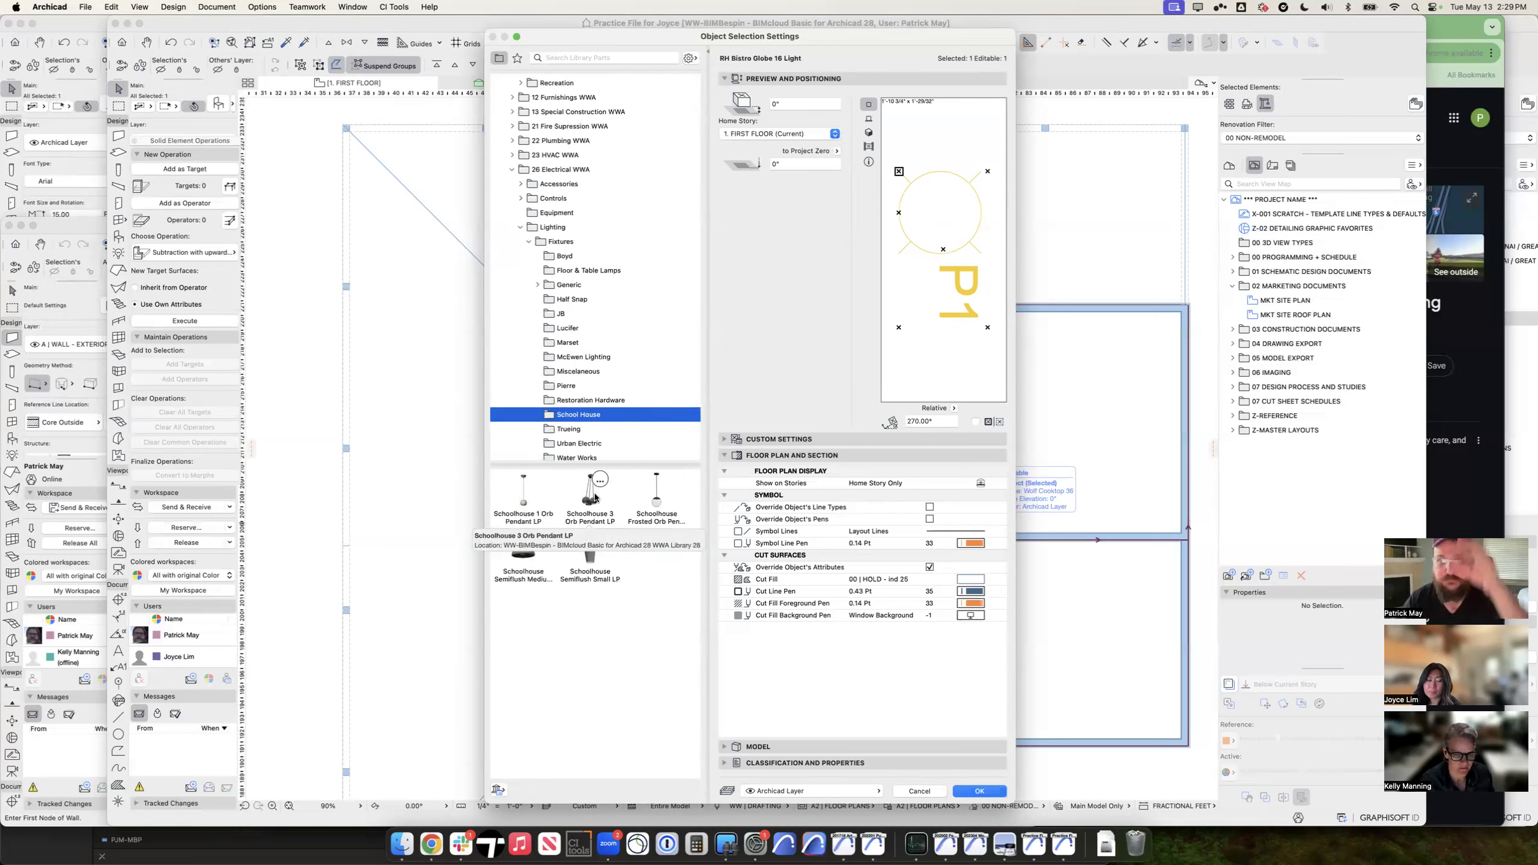
key(Escape)
Step: Open the Lamp tool's default settings and examine the Interior Lamps under Object Library, 2. VISUALIZATION, 2.1 Light Sources
click(121, 255)
click(120, 254)
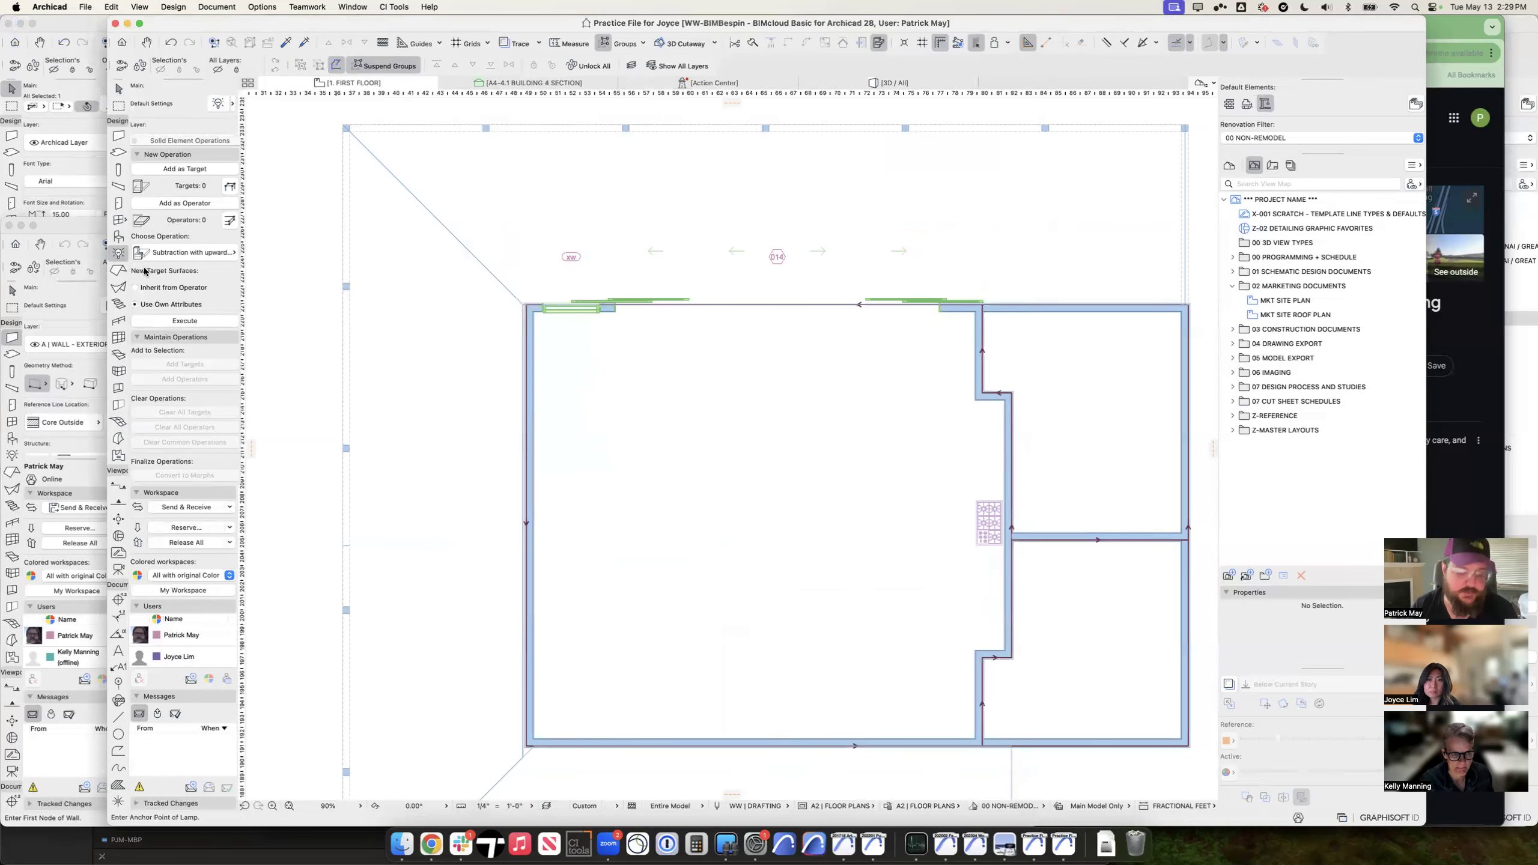
click(296, 102)
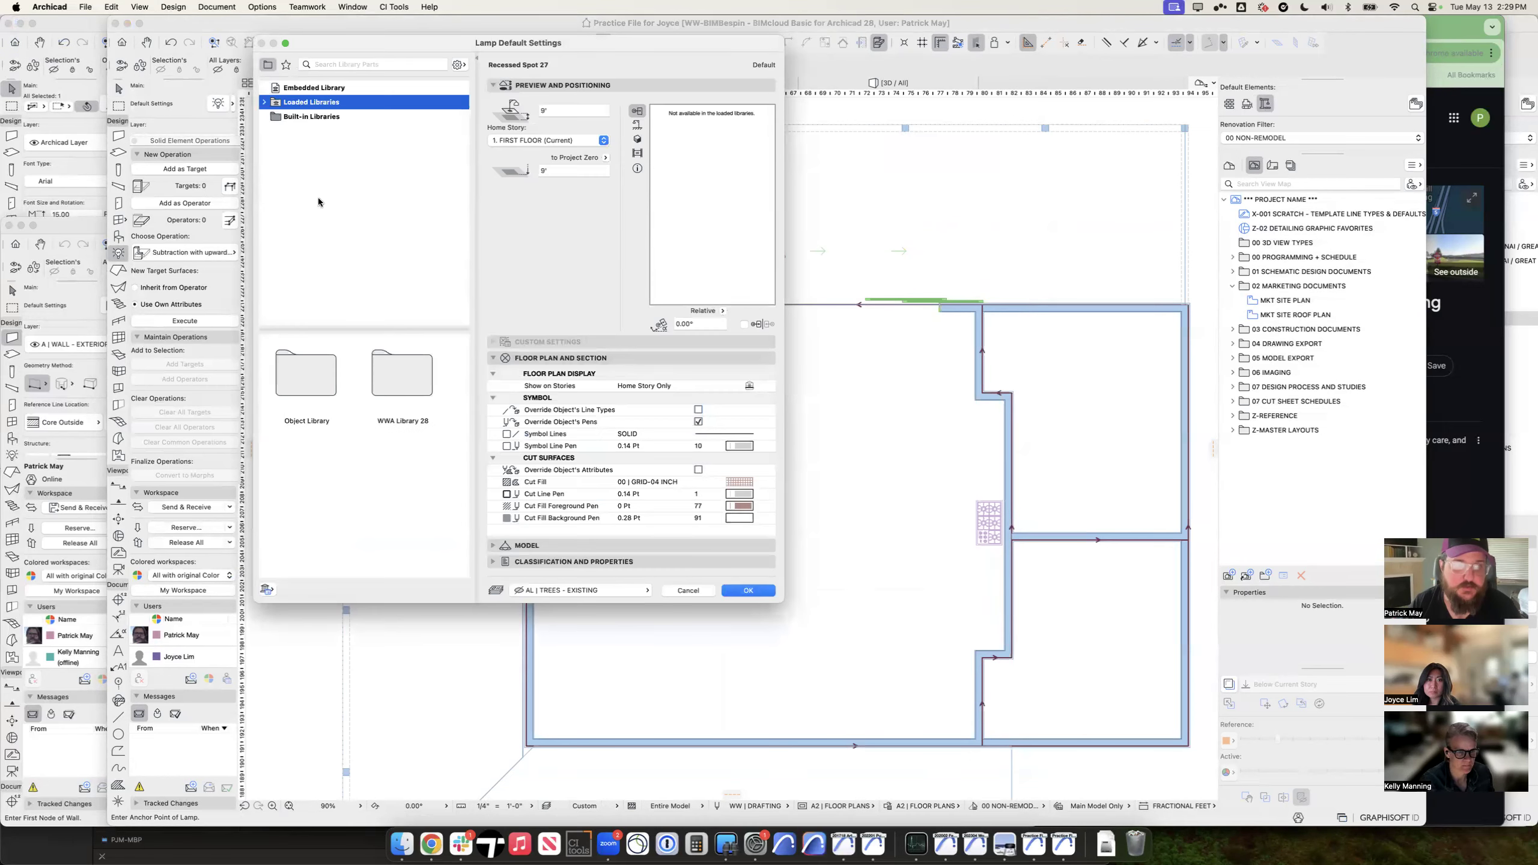
double_click(334, 386)
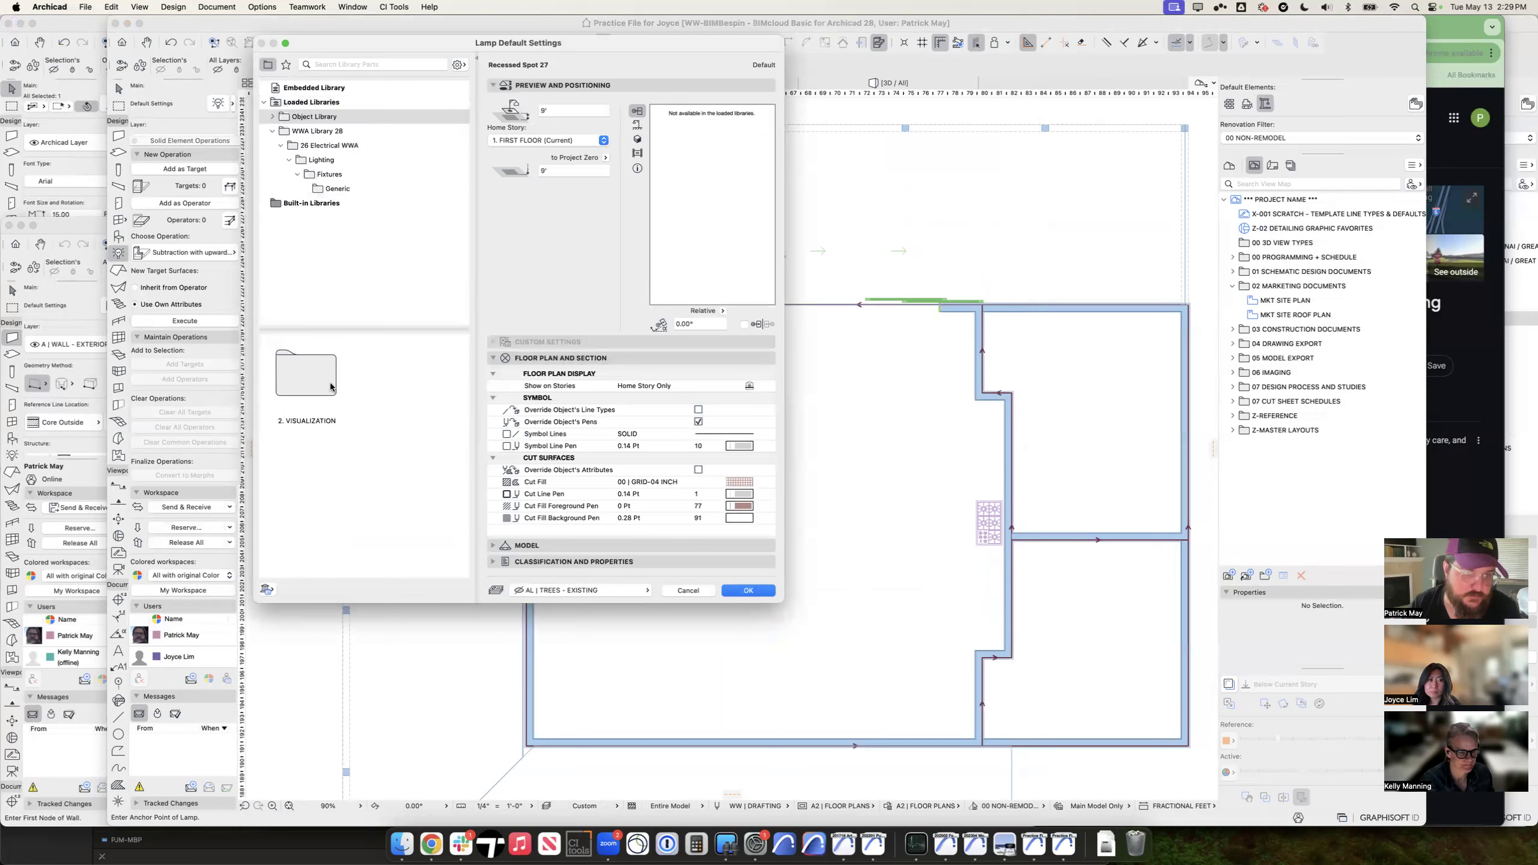
double_click(315, 380)
double_click(314, 381)
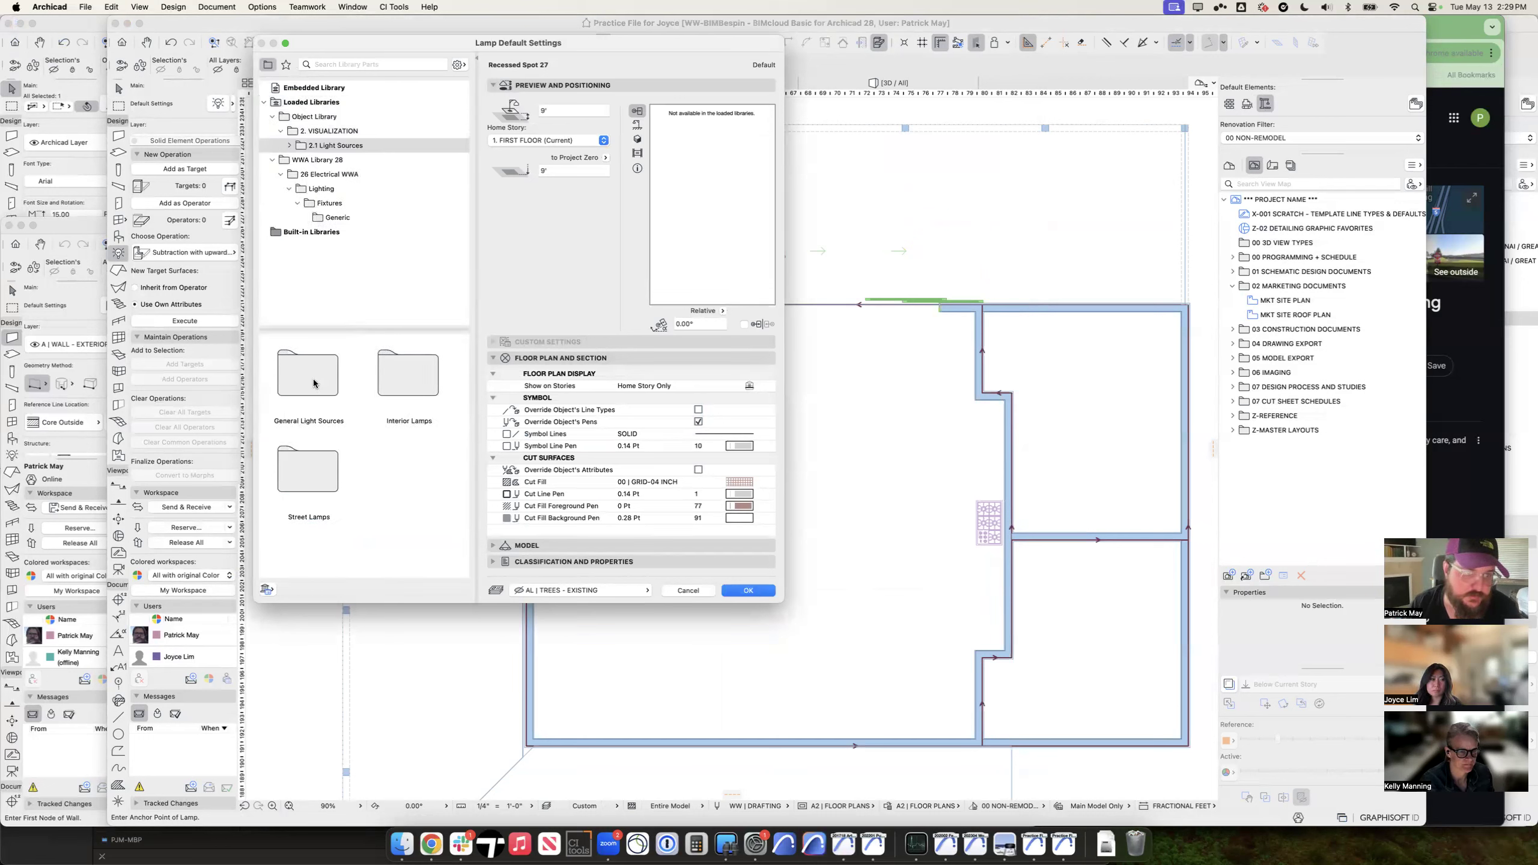
double_click(403, 378)
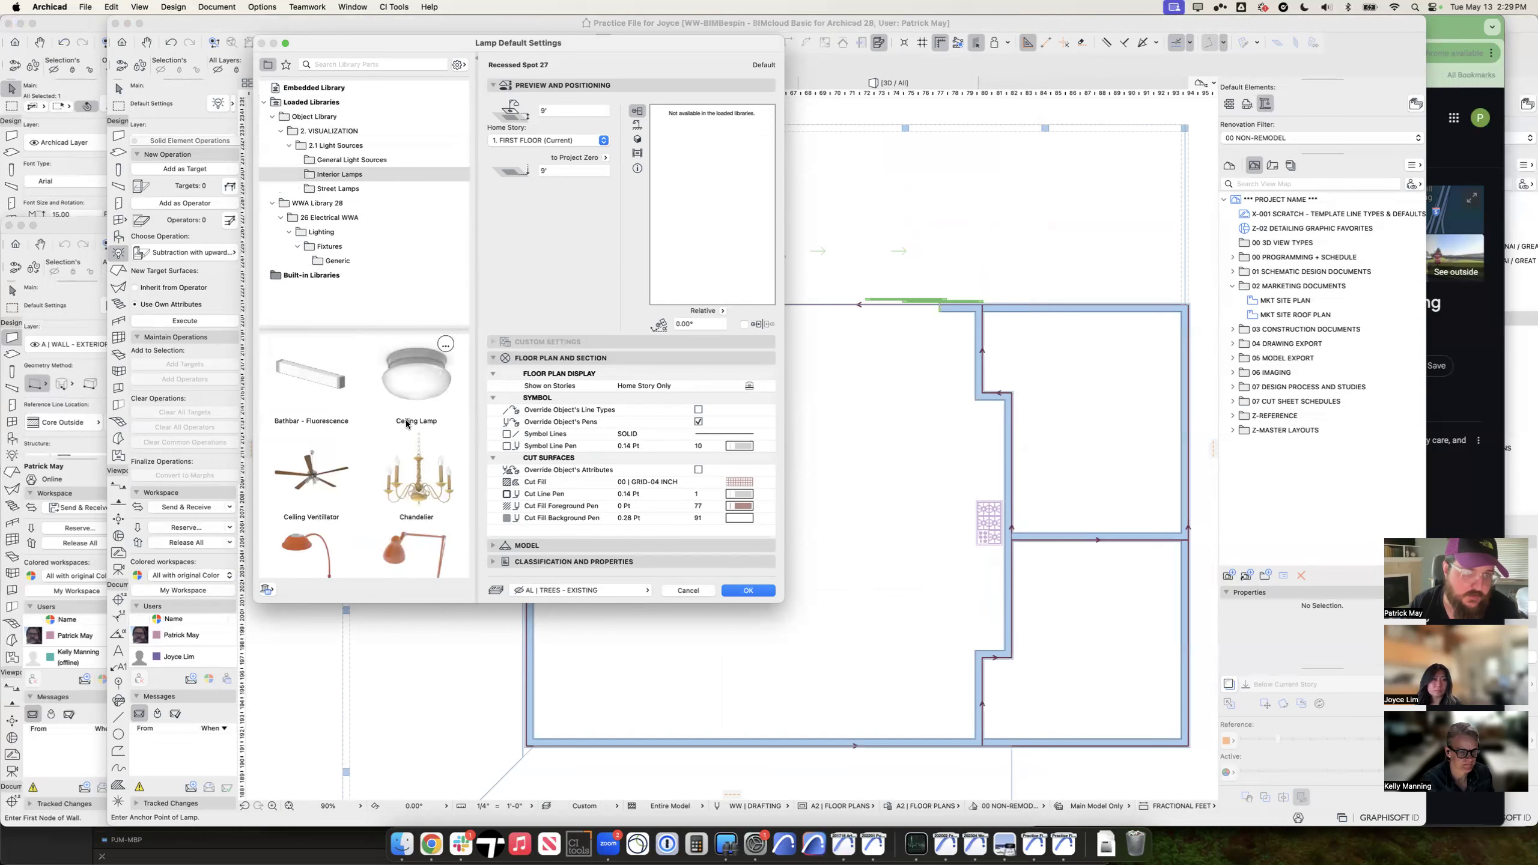
drag(467, 604, 487, 826)
scroll(378, 590, down, 10)
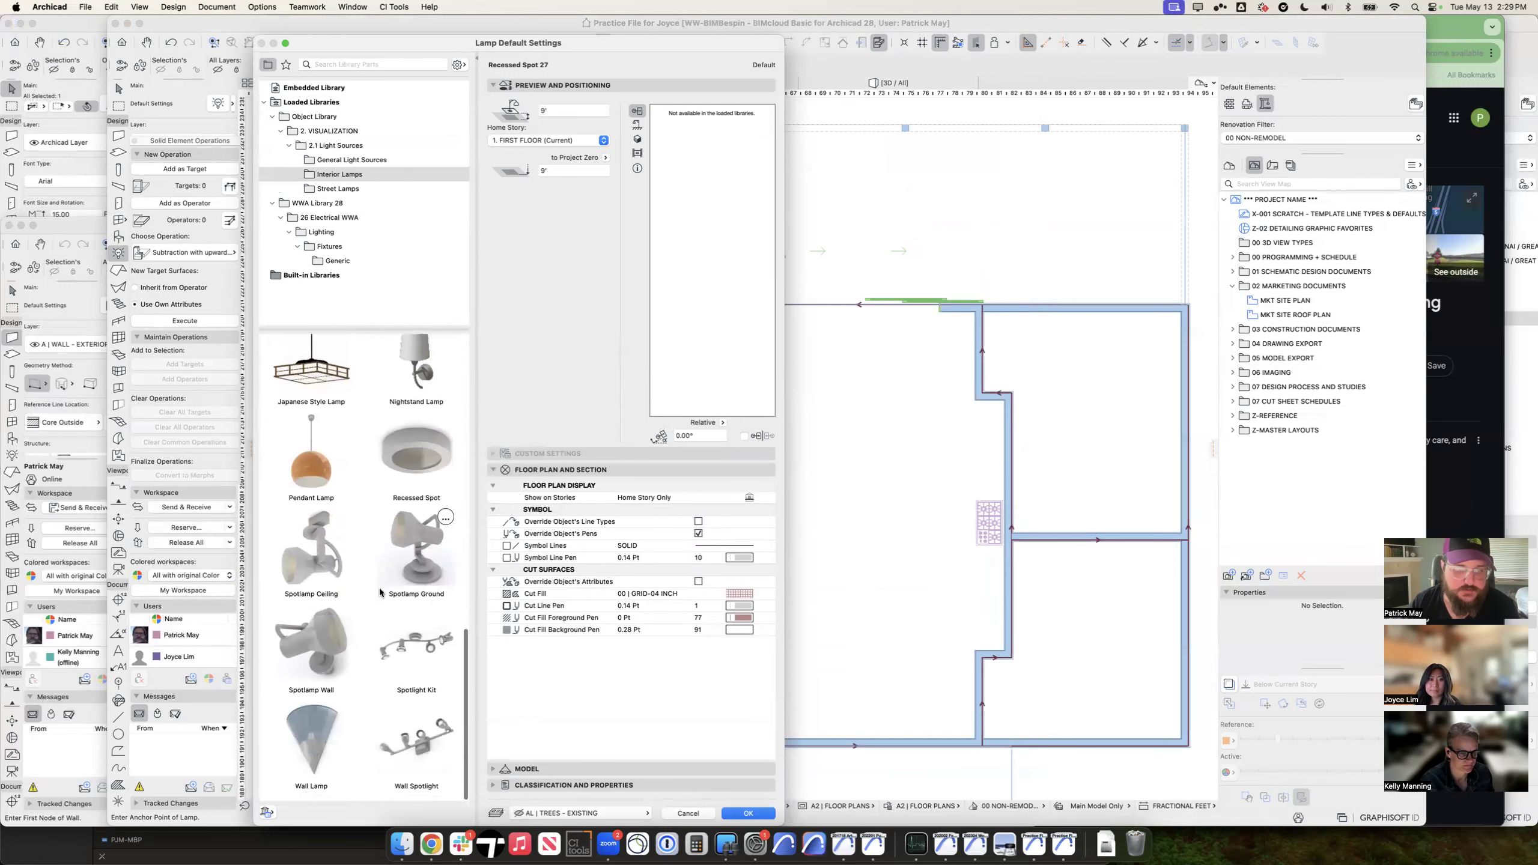
Step: Preview the Wall Lamp and examine its lamp style options, and close the lamp settings without applying
click(312, 745)
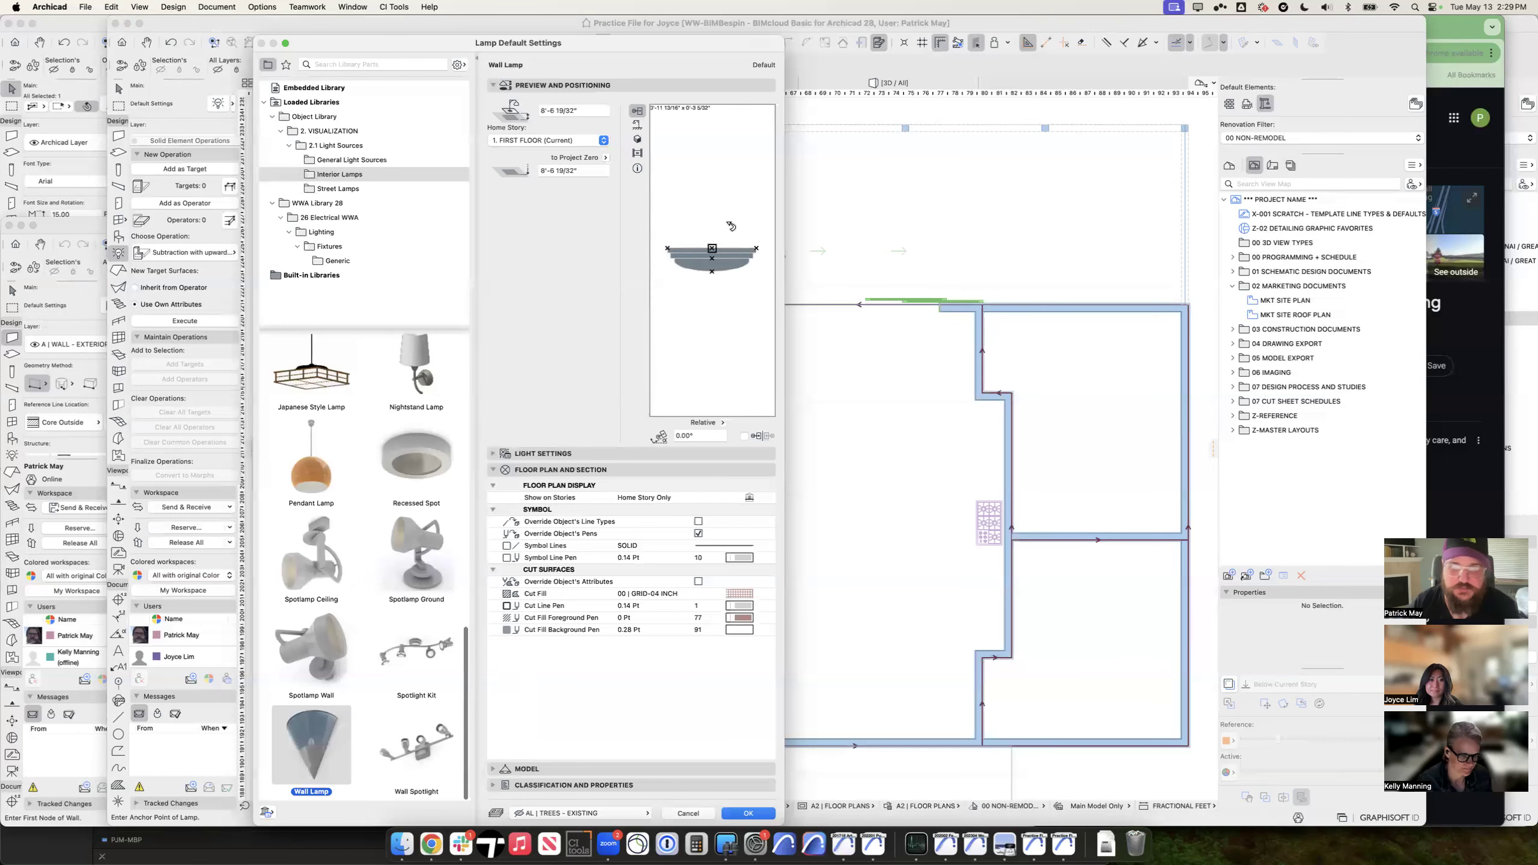
click(493, 457)
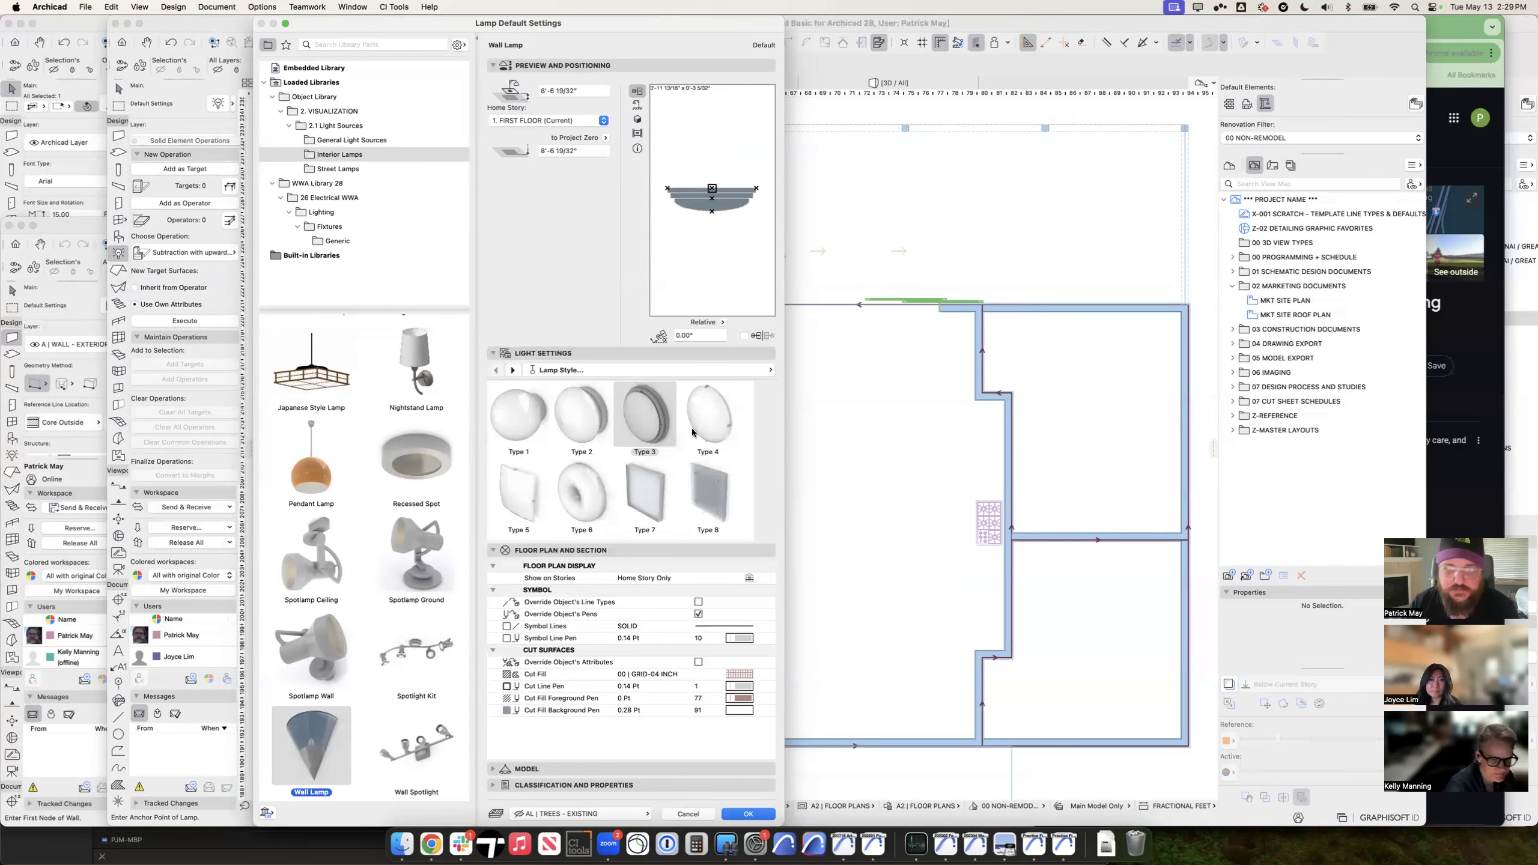
scroll(656, 448, down, 5)
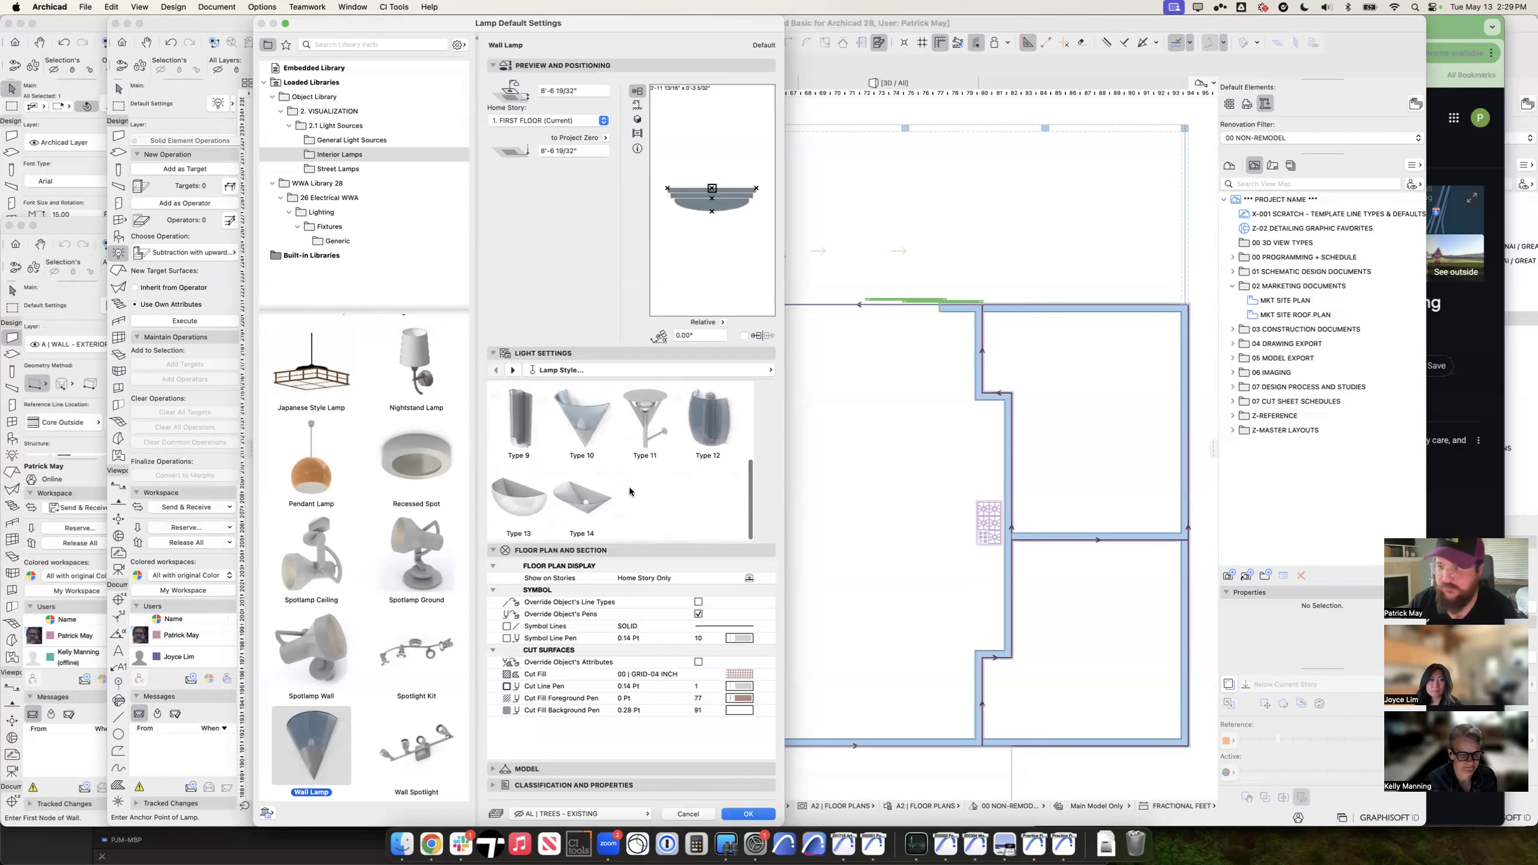
scroll(630, 492, up, 5)
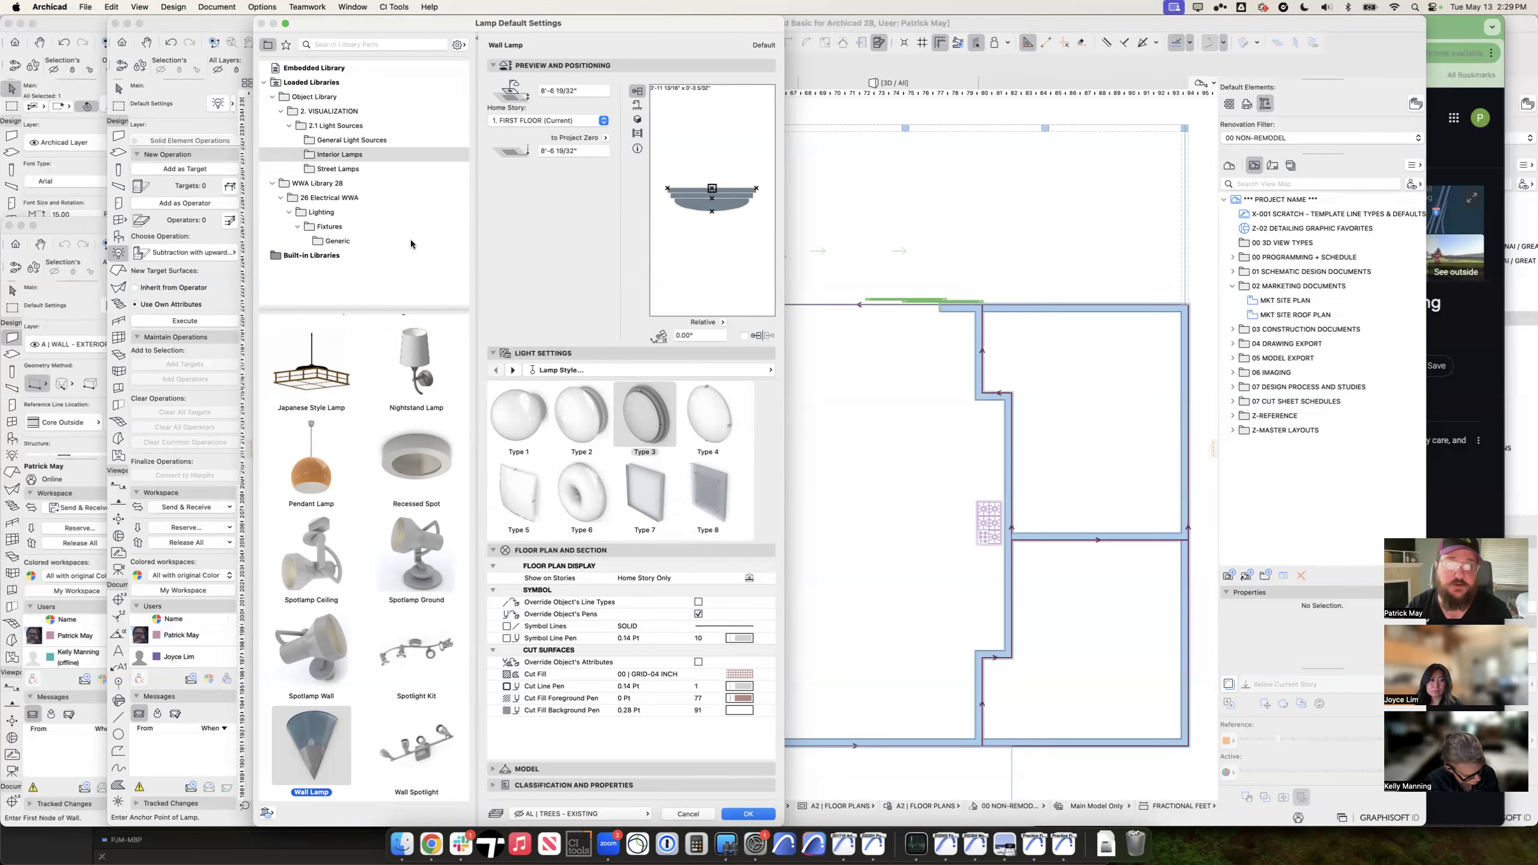
key(Escape)
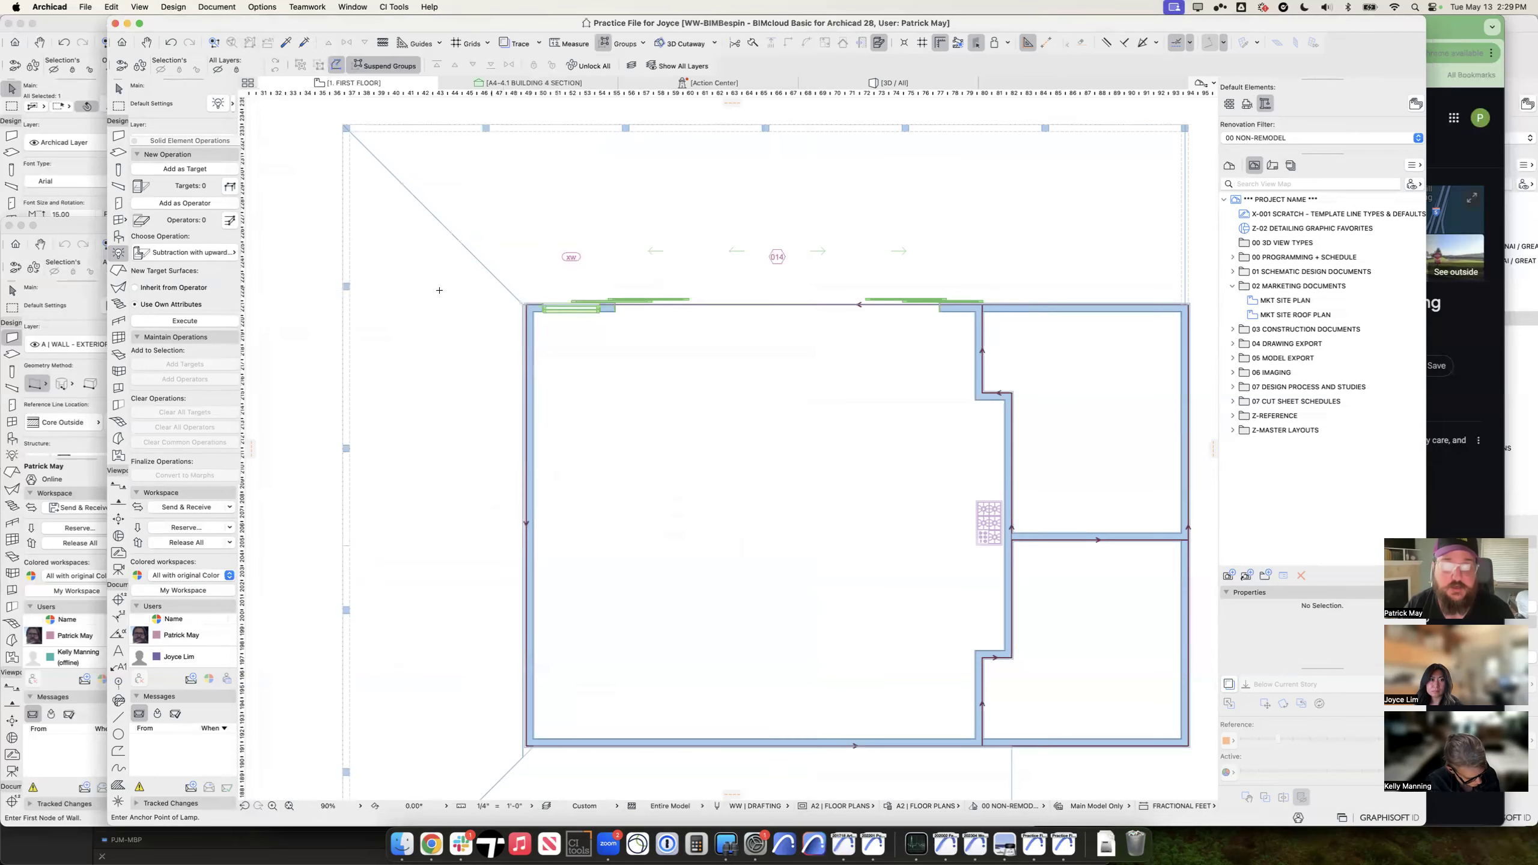
Step: Open the Object tool's default settings and view the contents of WWA Library 28 and Object Library
click(119, 238)
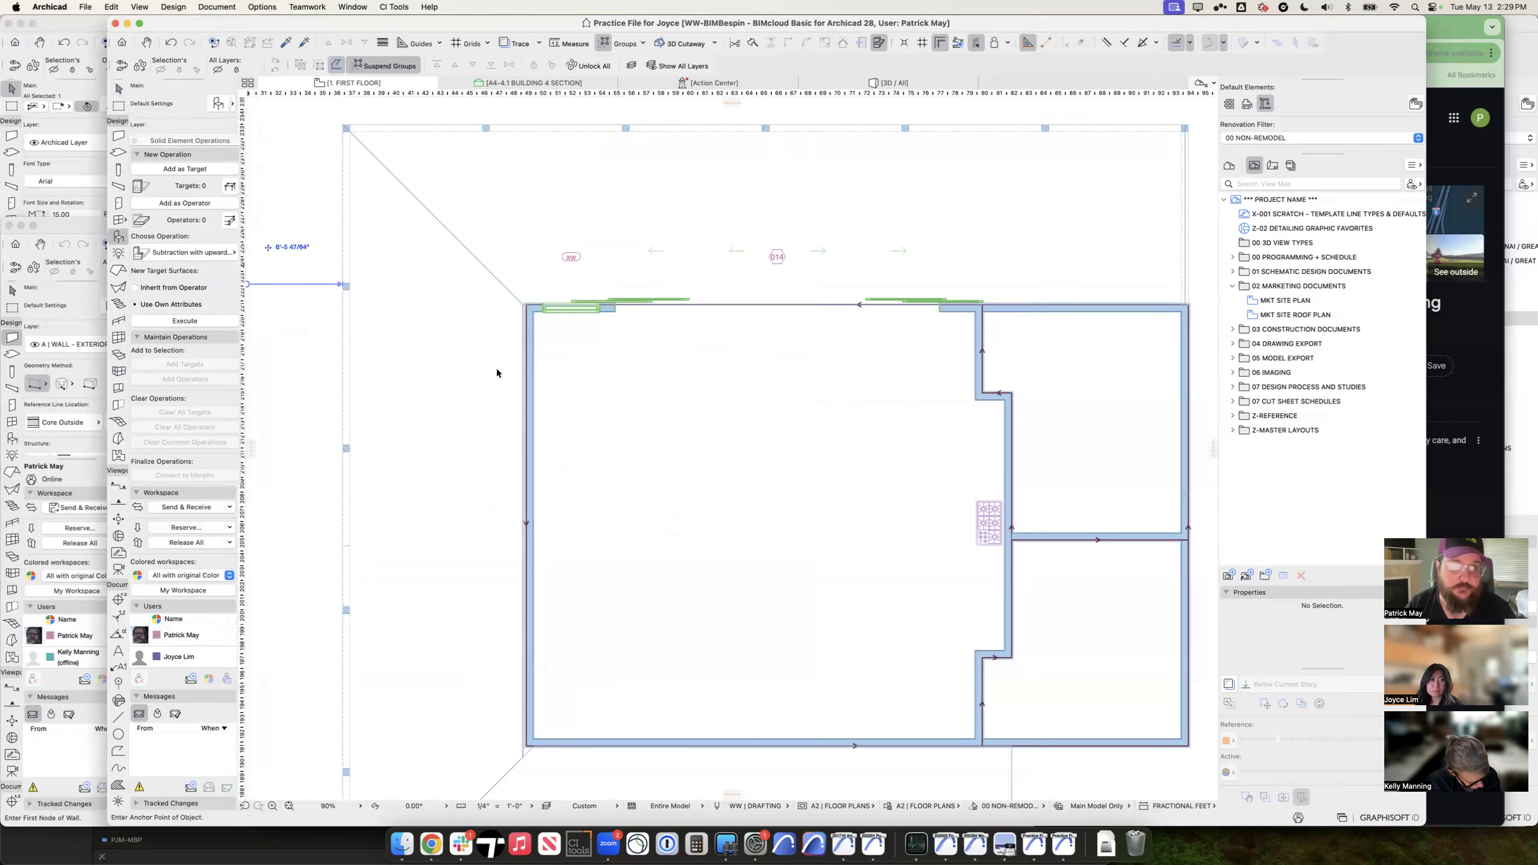
key(super+t)
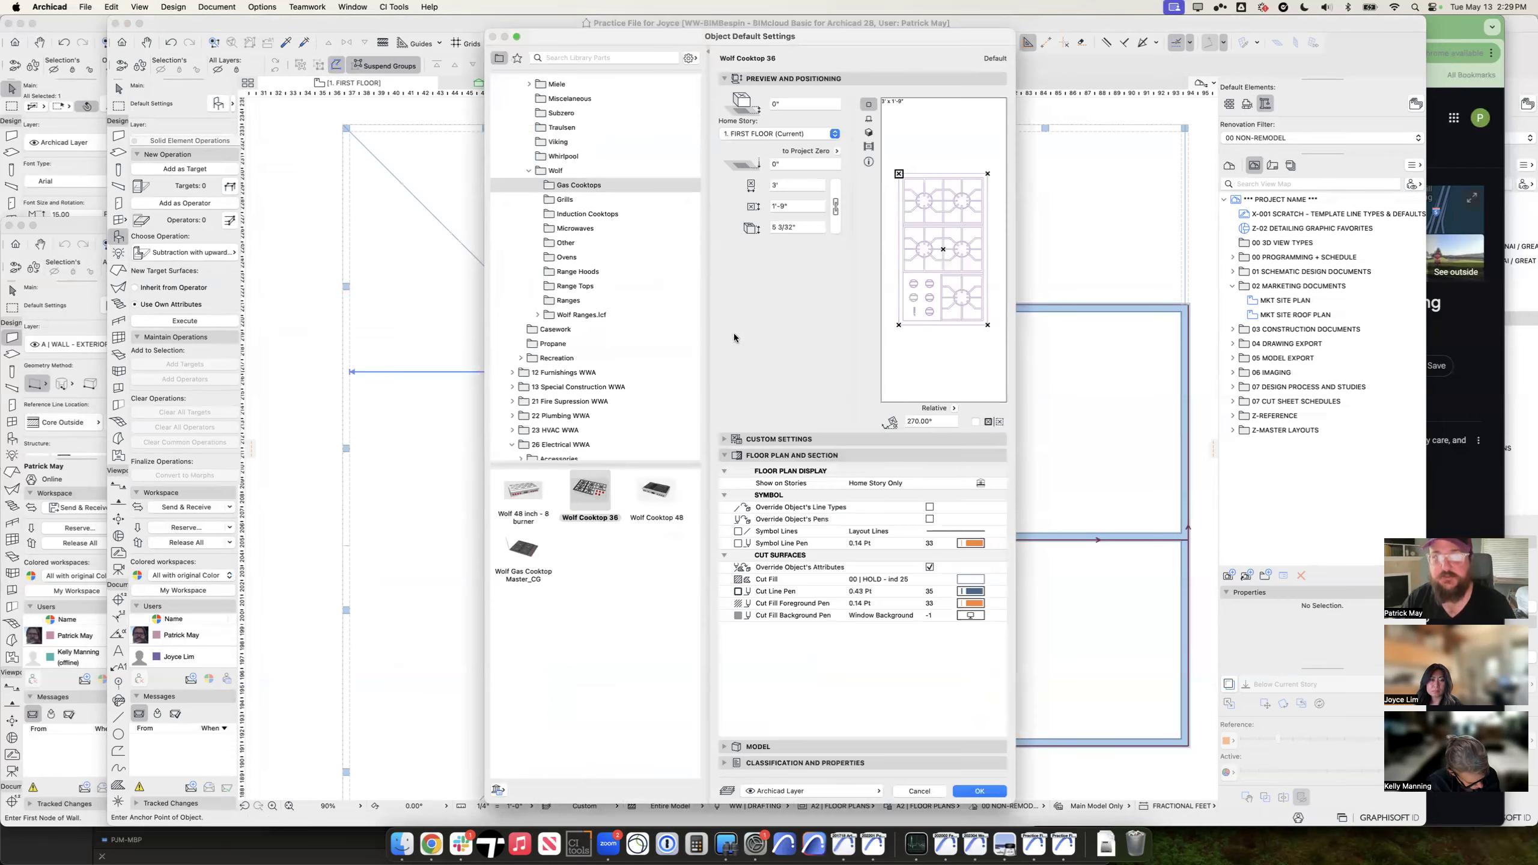
scroll(596, 338, up, 10)
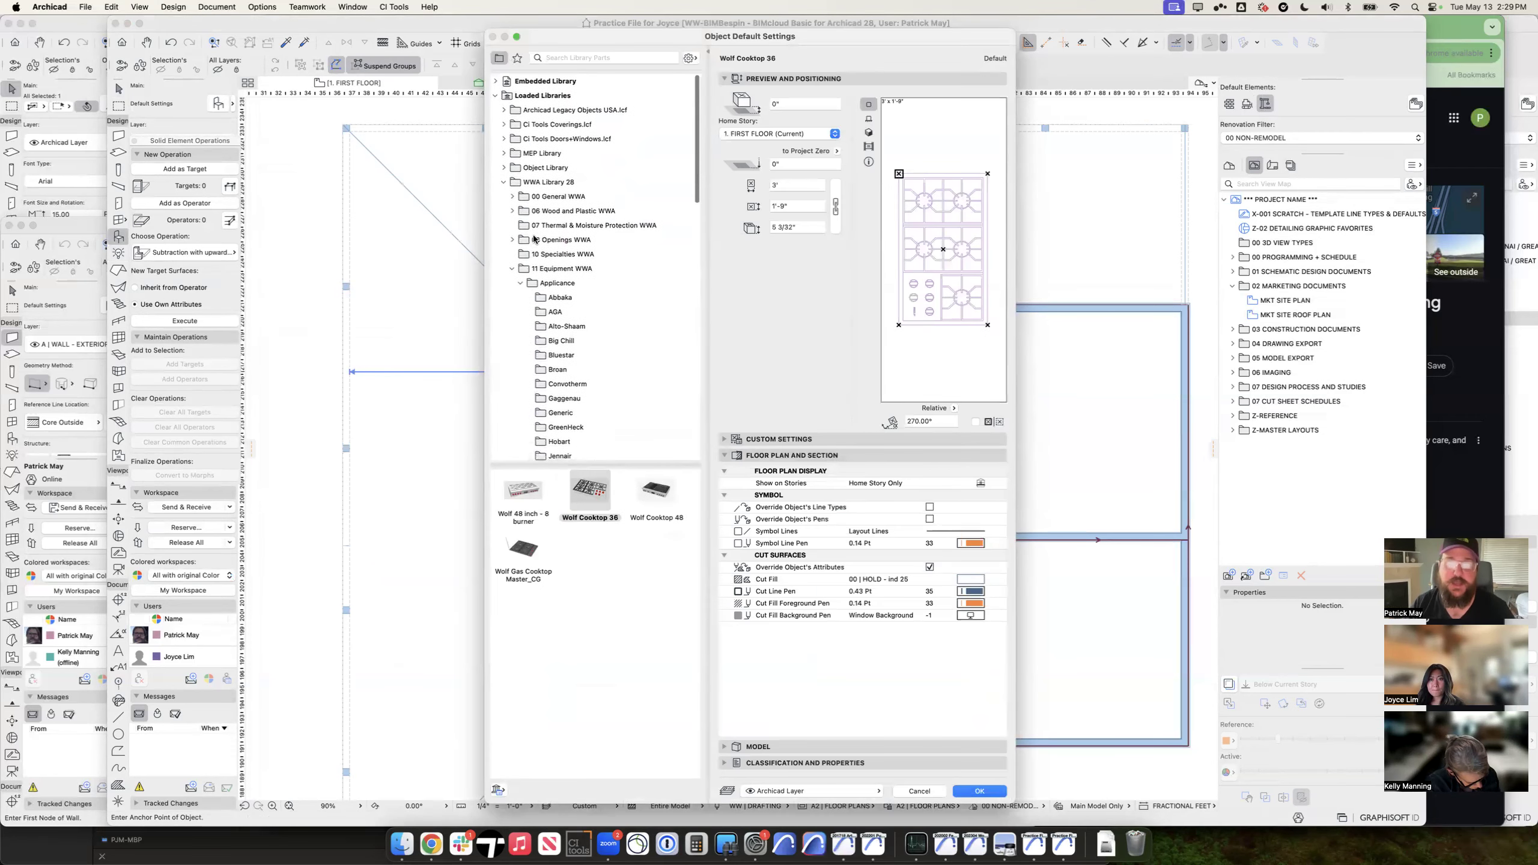
click(541, 184)
scroll(503, 185, down, 1)
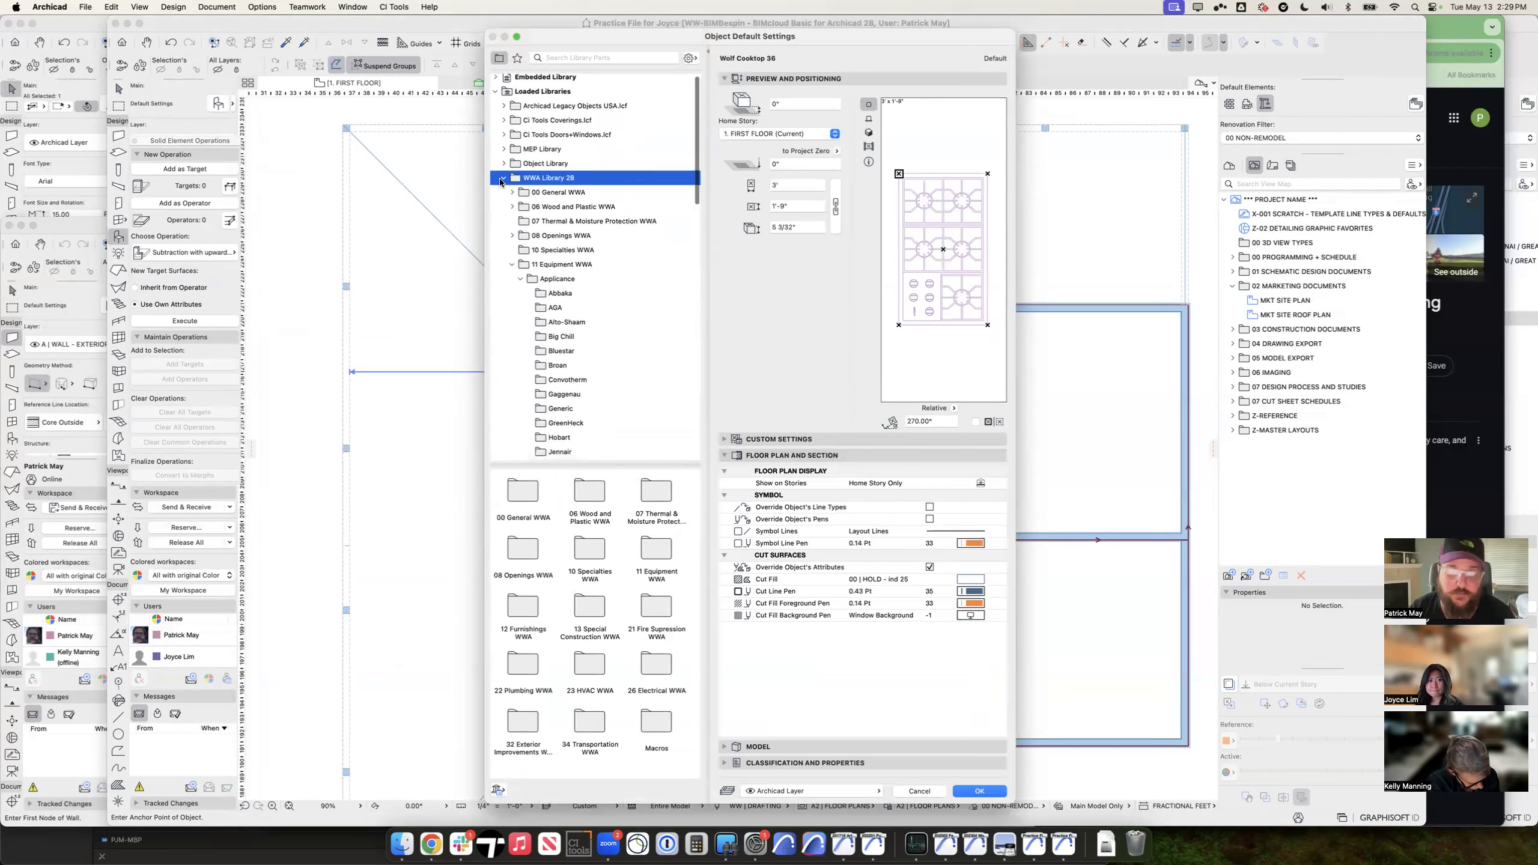
click(551, 163)
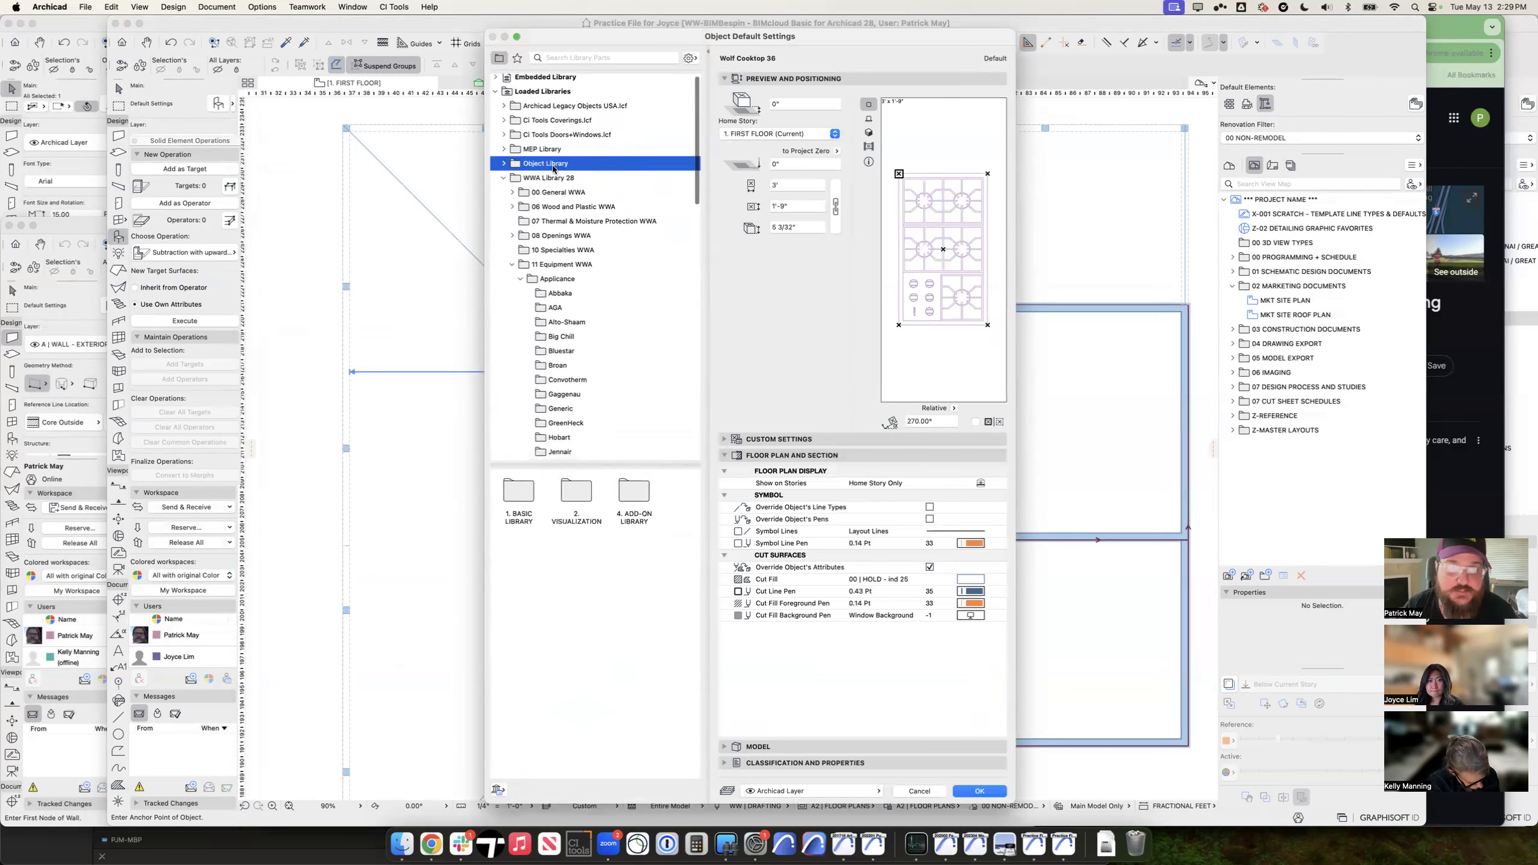
Step: Switch the object browser to Favorites and open the Toilets folder under 22 Plumbing
click(519, 59)
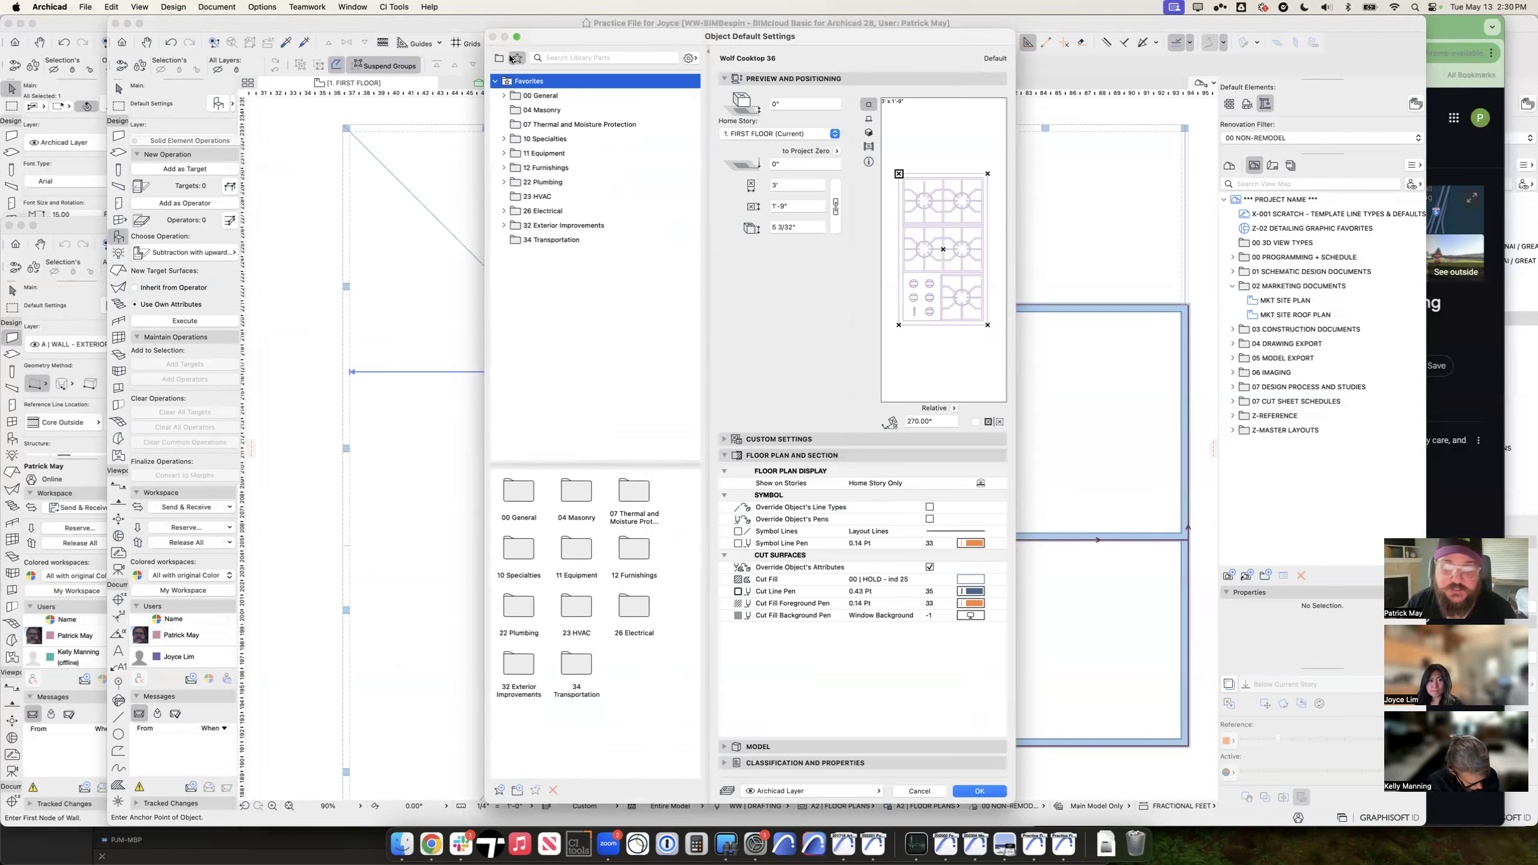
double_click(525, 601)
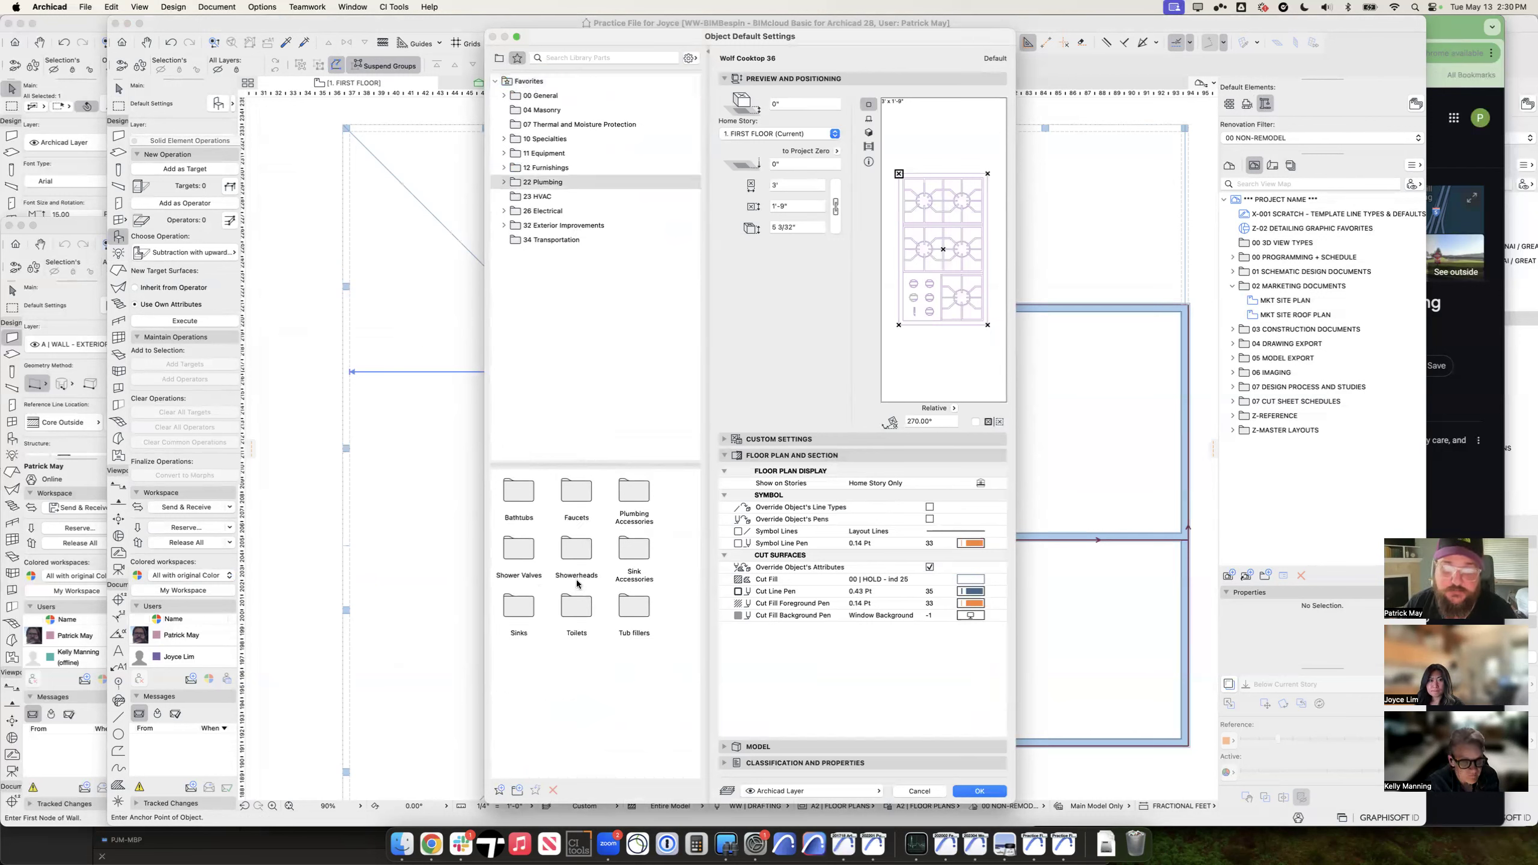
double_click(575, 612)
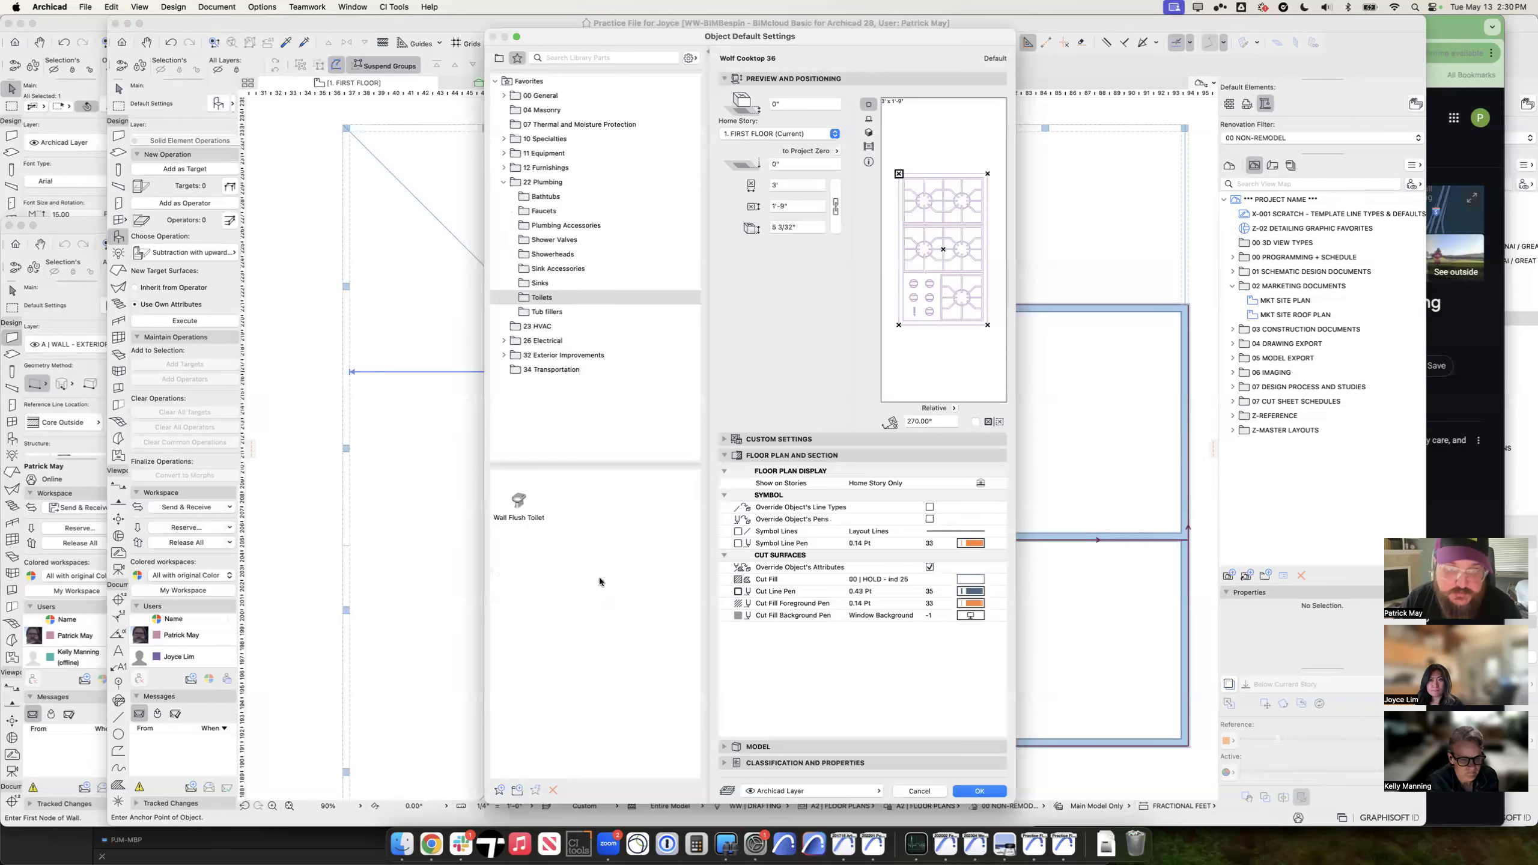
Step: Load the Wall Flush Toilet favorite as the object default, view its location in the object libraries, and accept the settings
click(518, 505)
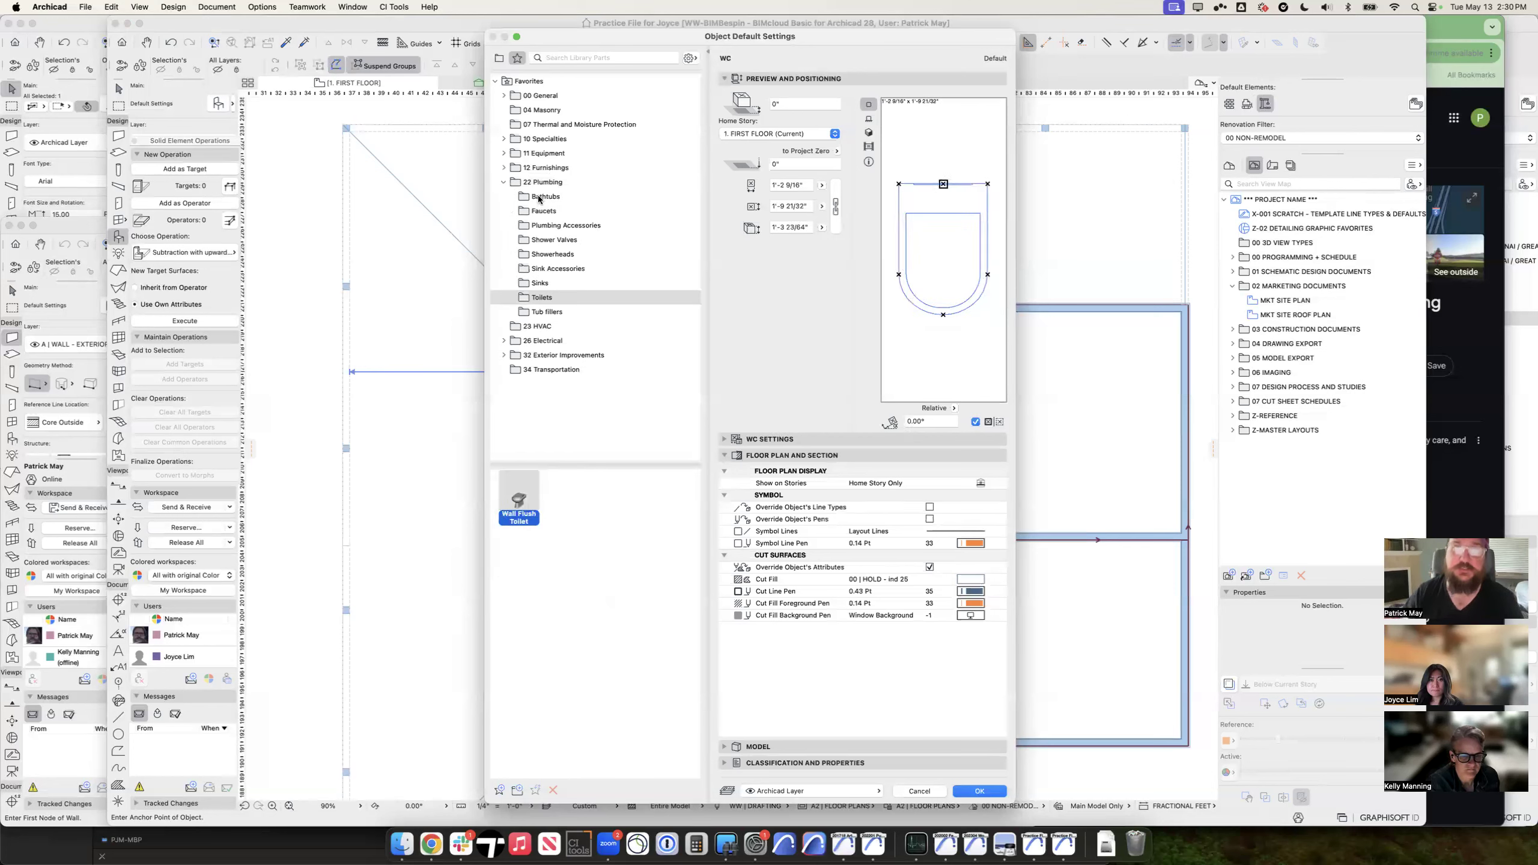
click(498, 57)
scroll(591, 299, down, 2)
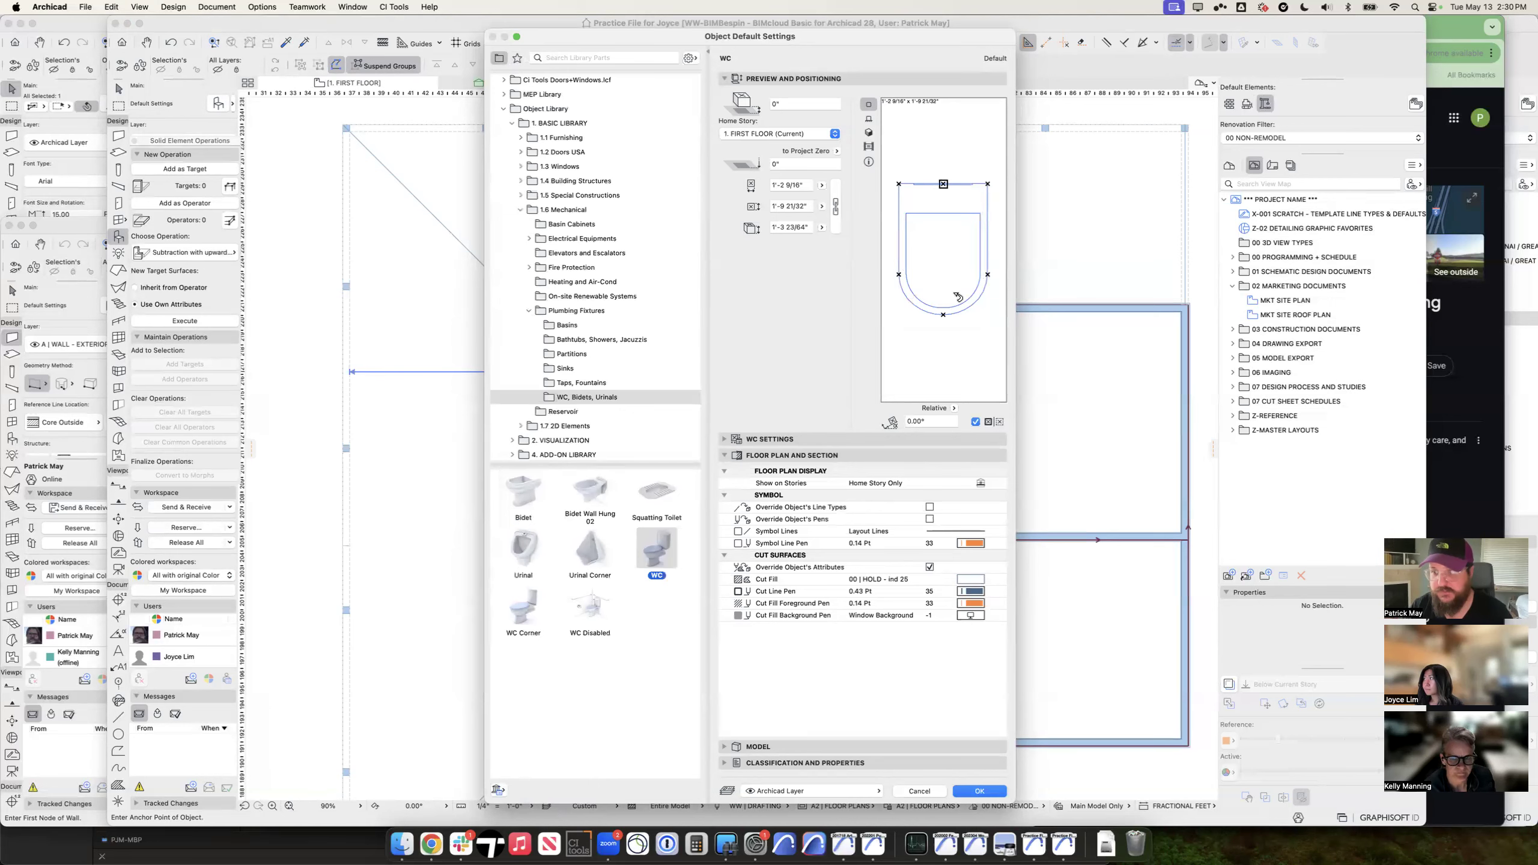
key(Return)
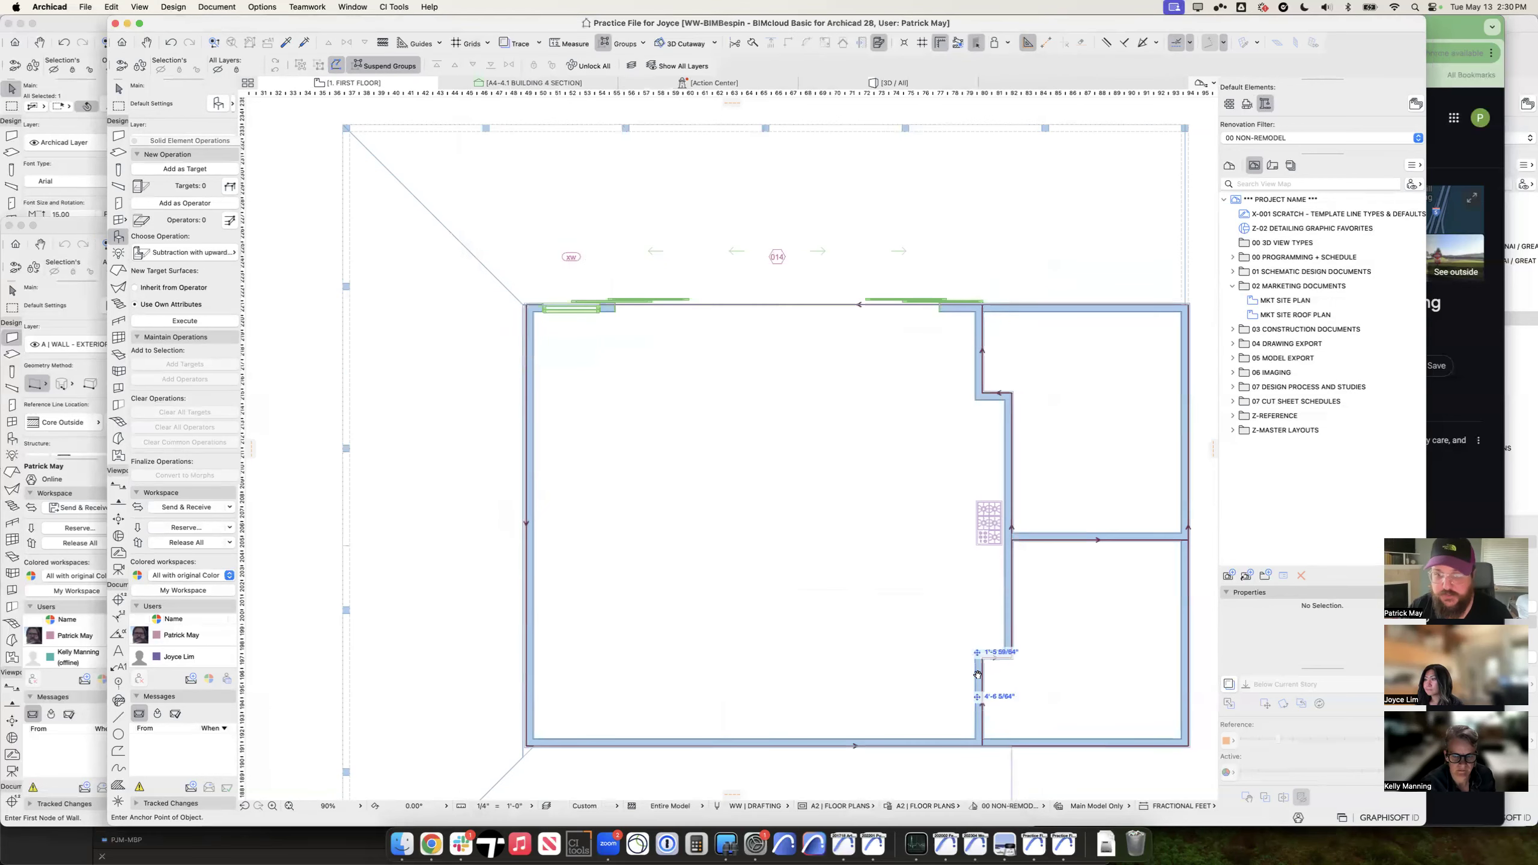
Step: Place the toilet in the small separate room below the main plan, rotated 180 degrees, and select it
middle_drag(976, 671, 883, 330)
click(972, 565)
key(Escape)
click(974, 571)
key(super+e)
click(972, 566)
click(973, 599)
click(973, 445)
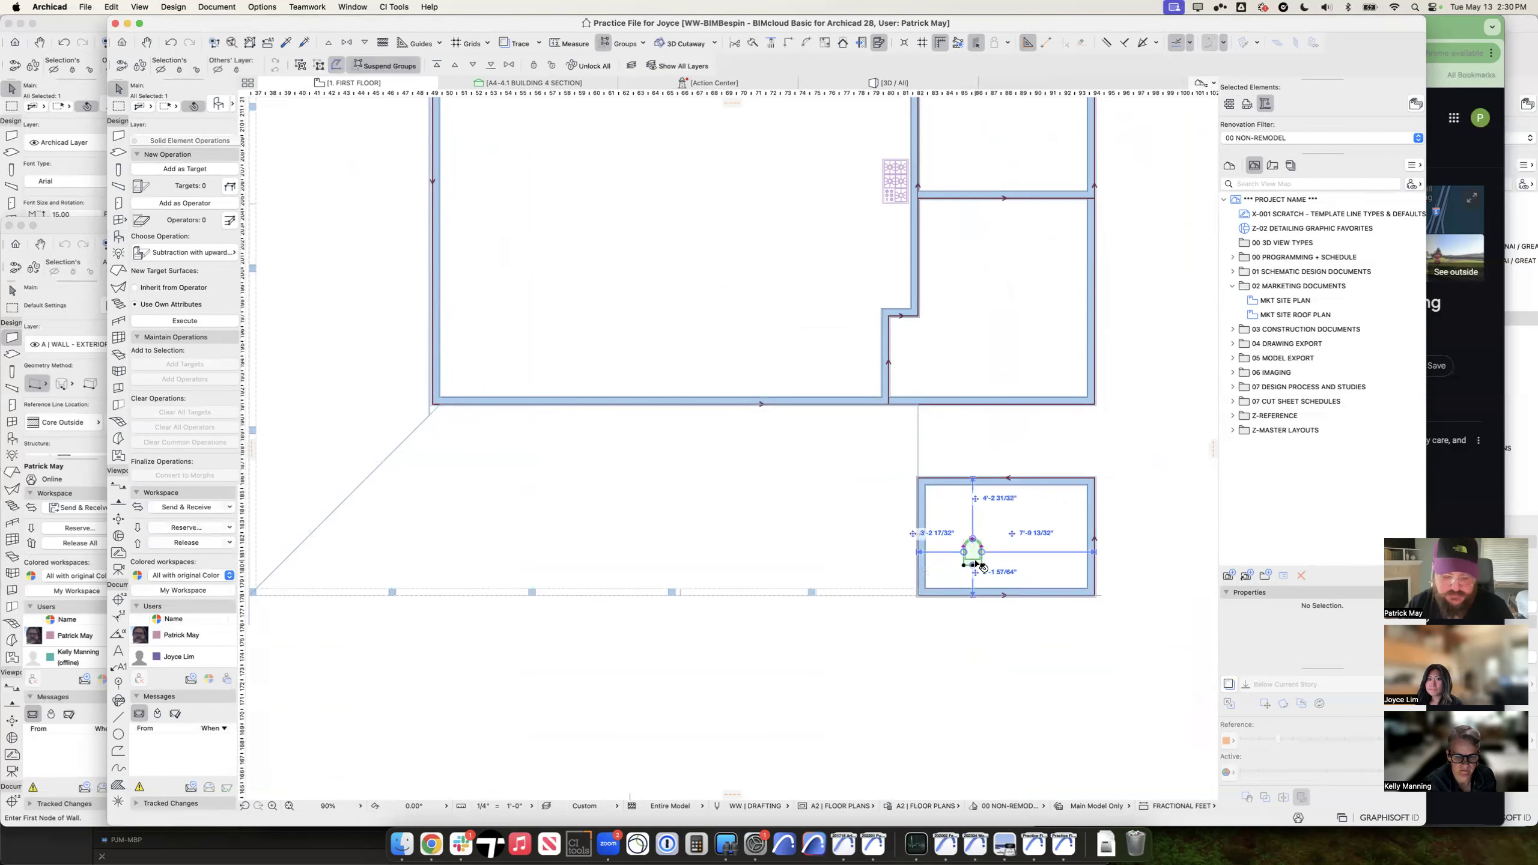
Step: Open the placed toilet's settings, examine its Bowl, Flush options and available bowl types, and close without applying
double_click(971, 546)
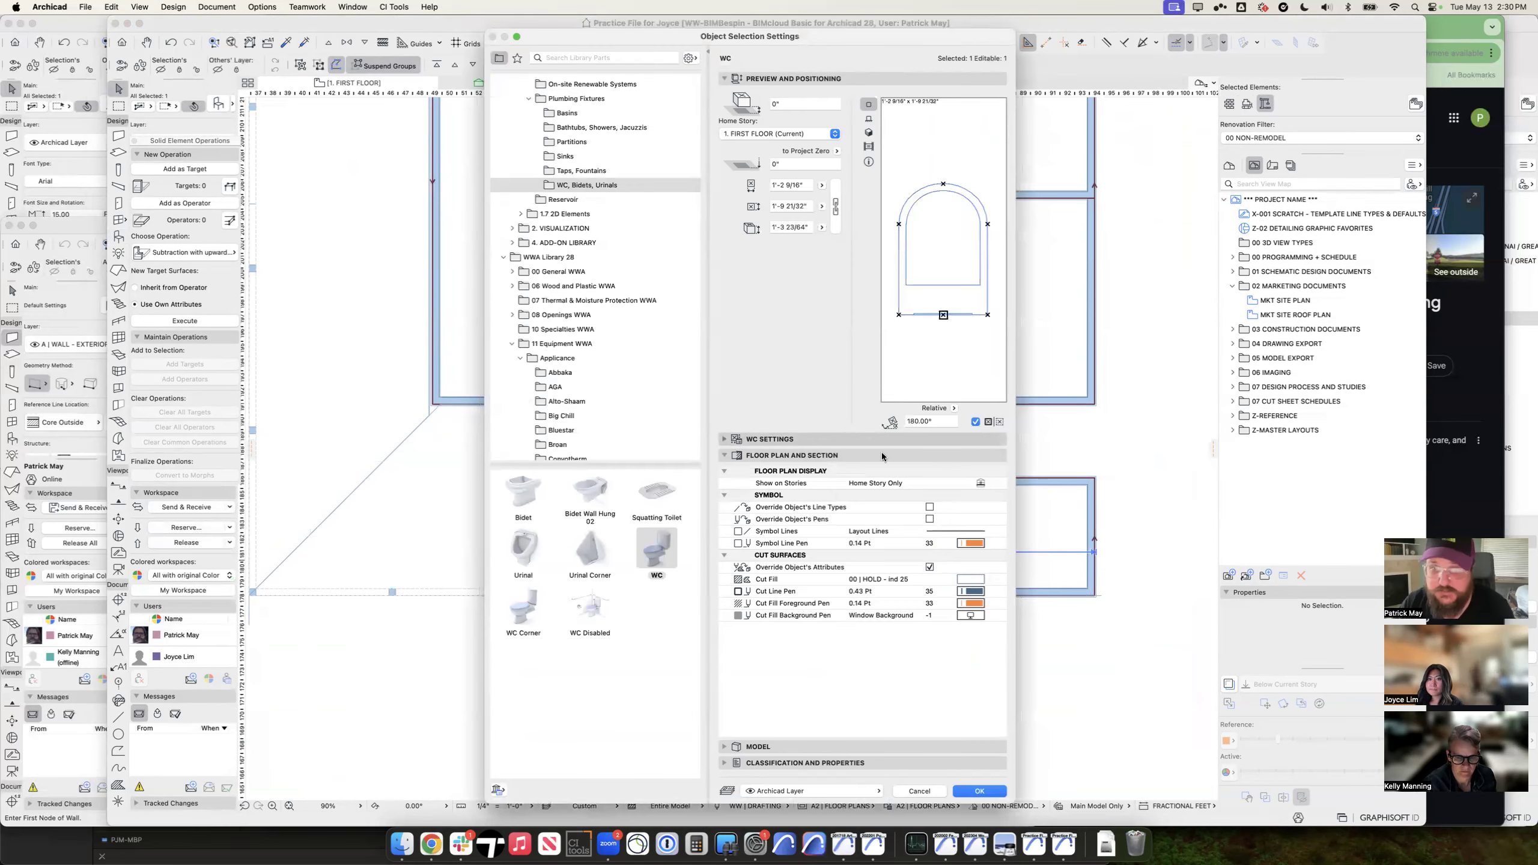
click(728, 440)
click(993, 370)
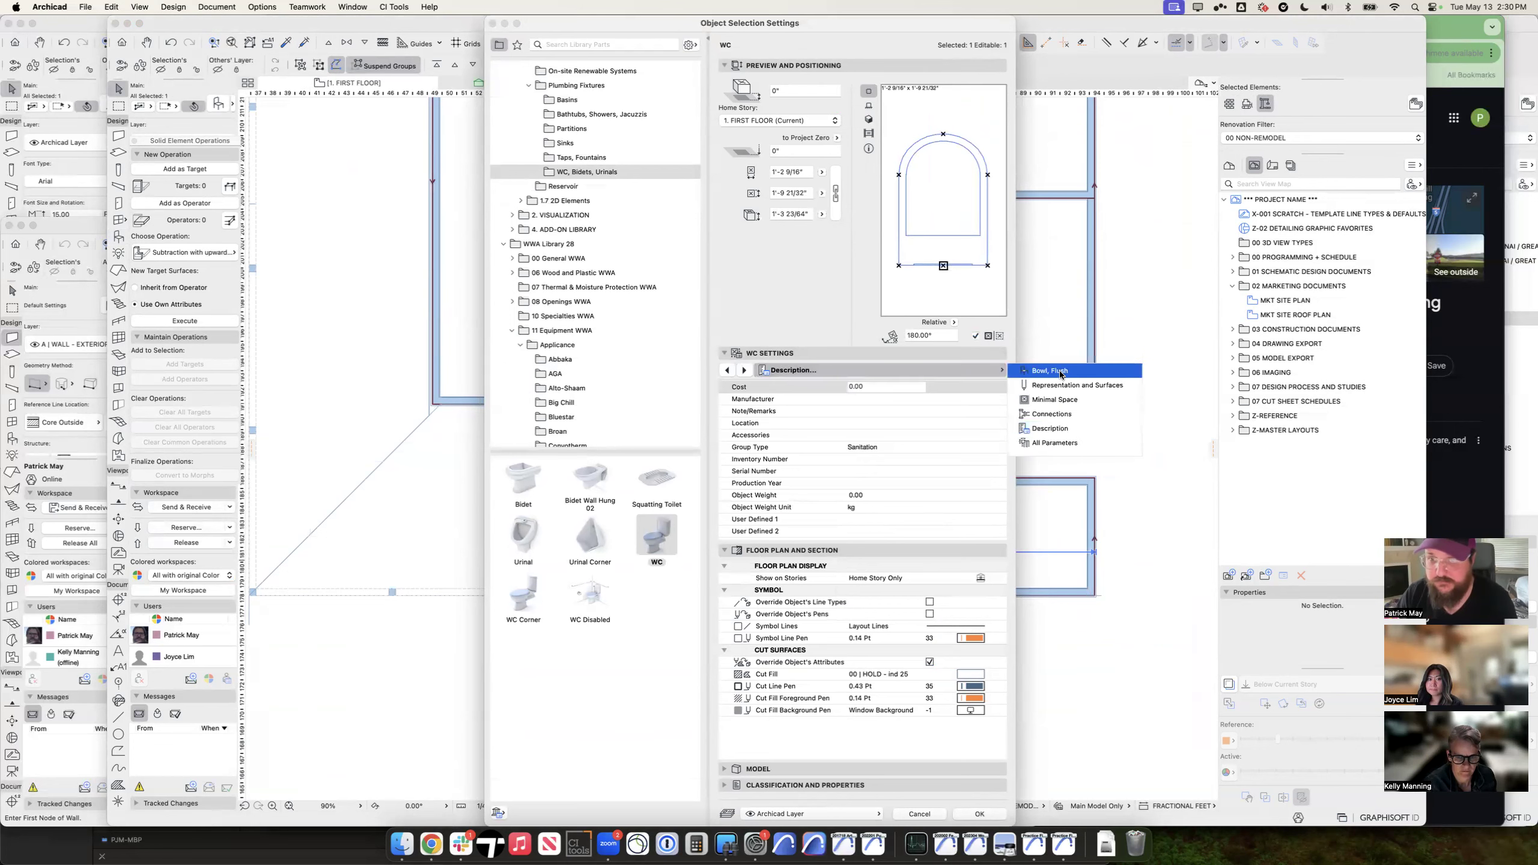
click(1065, 371)
click(820, 432)
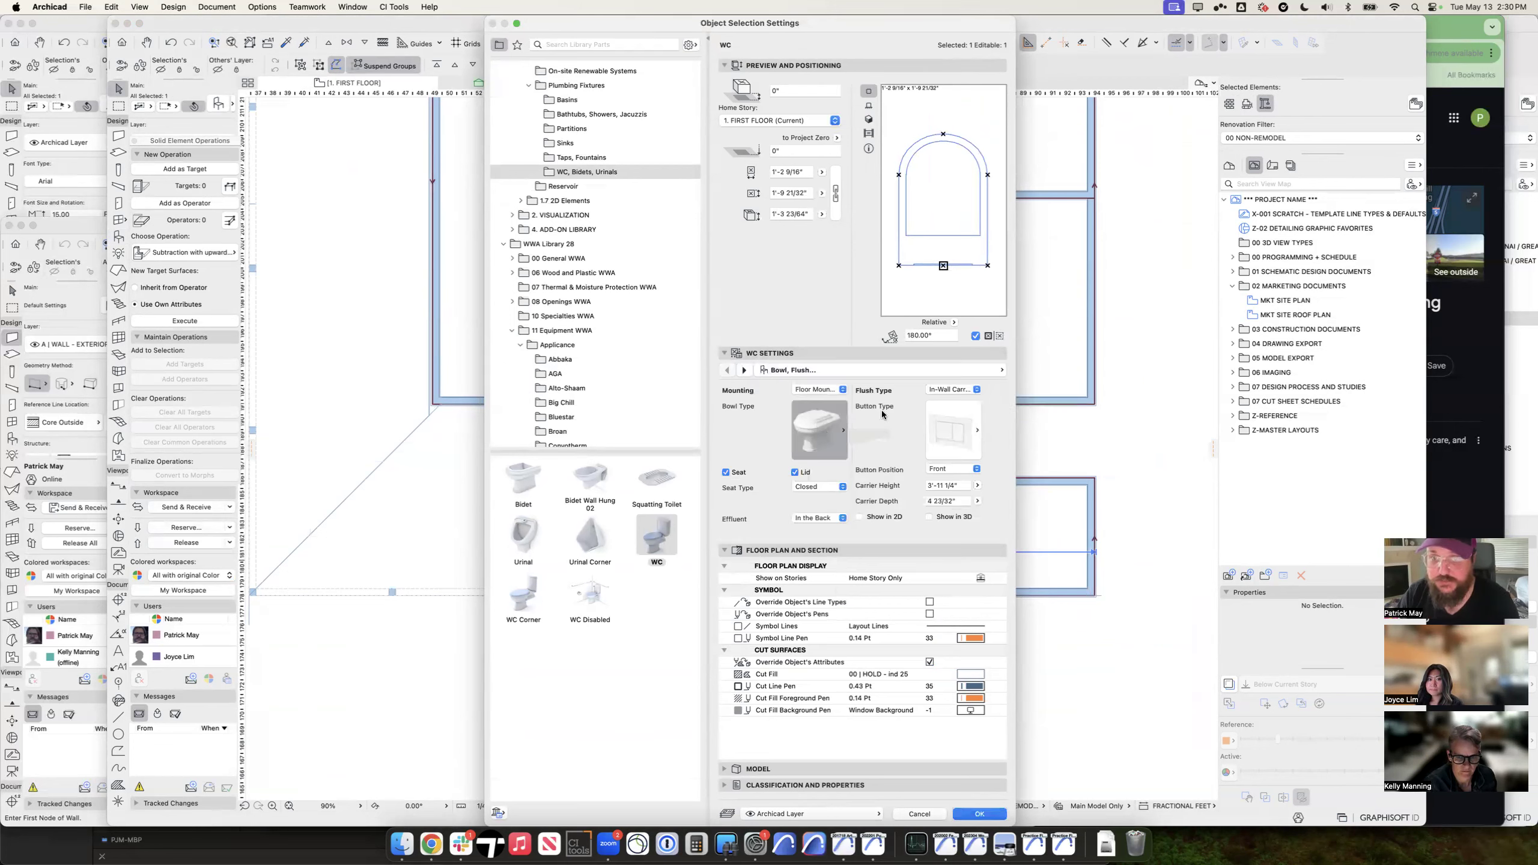
click(758, 396)
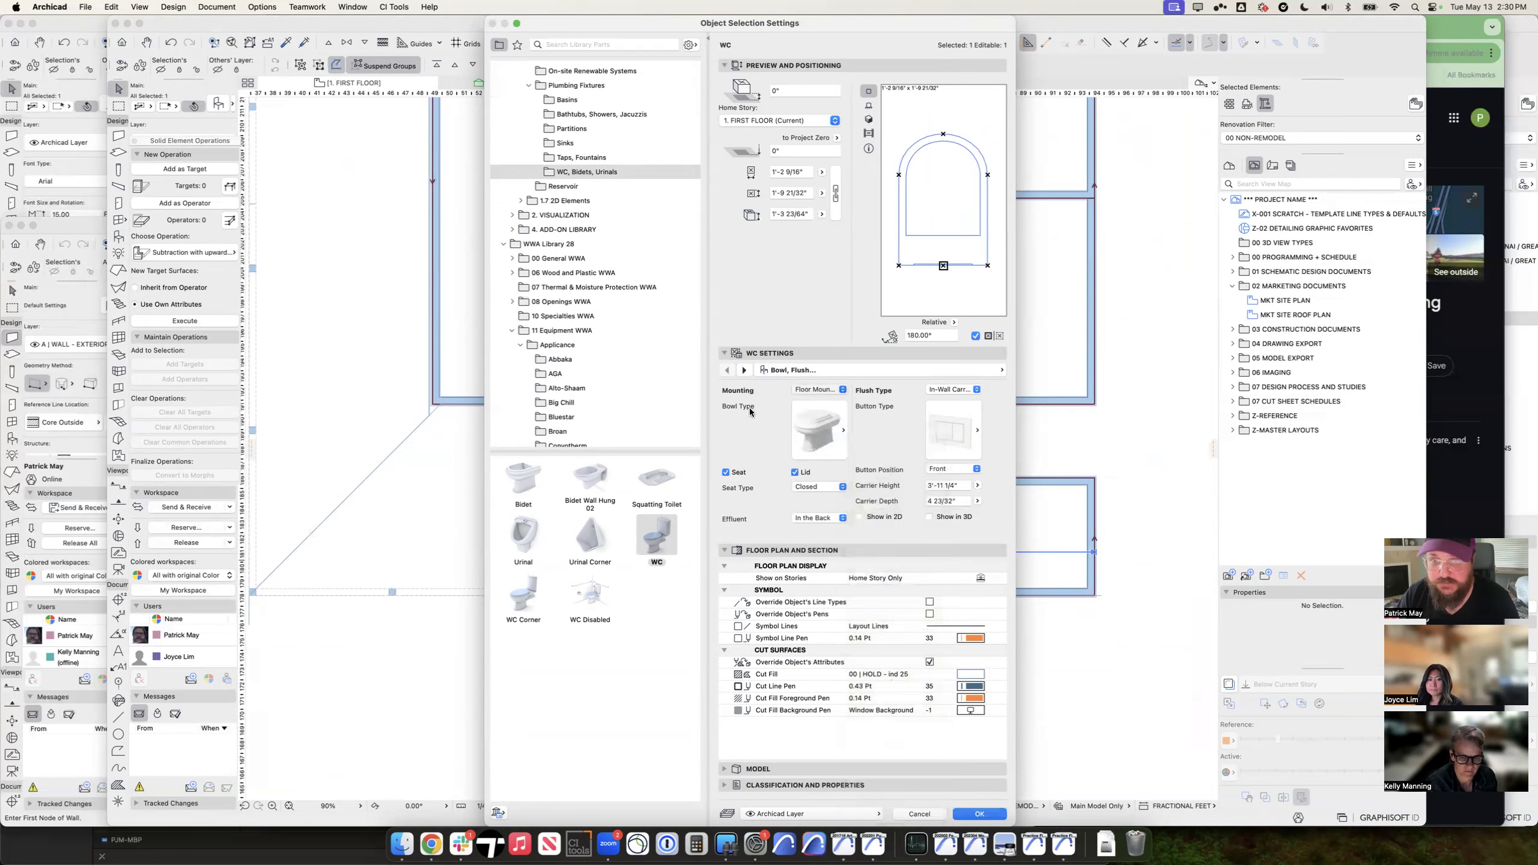
click(799, 474)
click(799, 474)
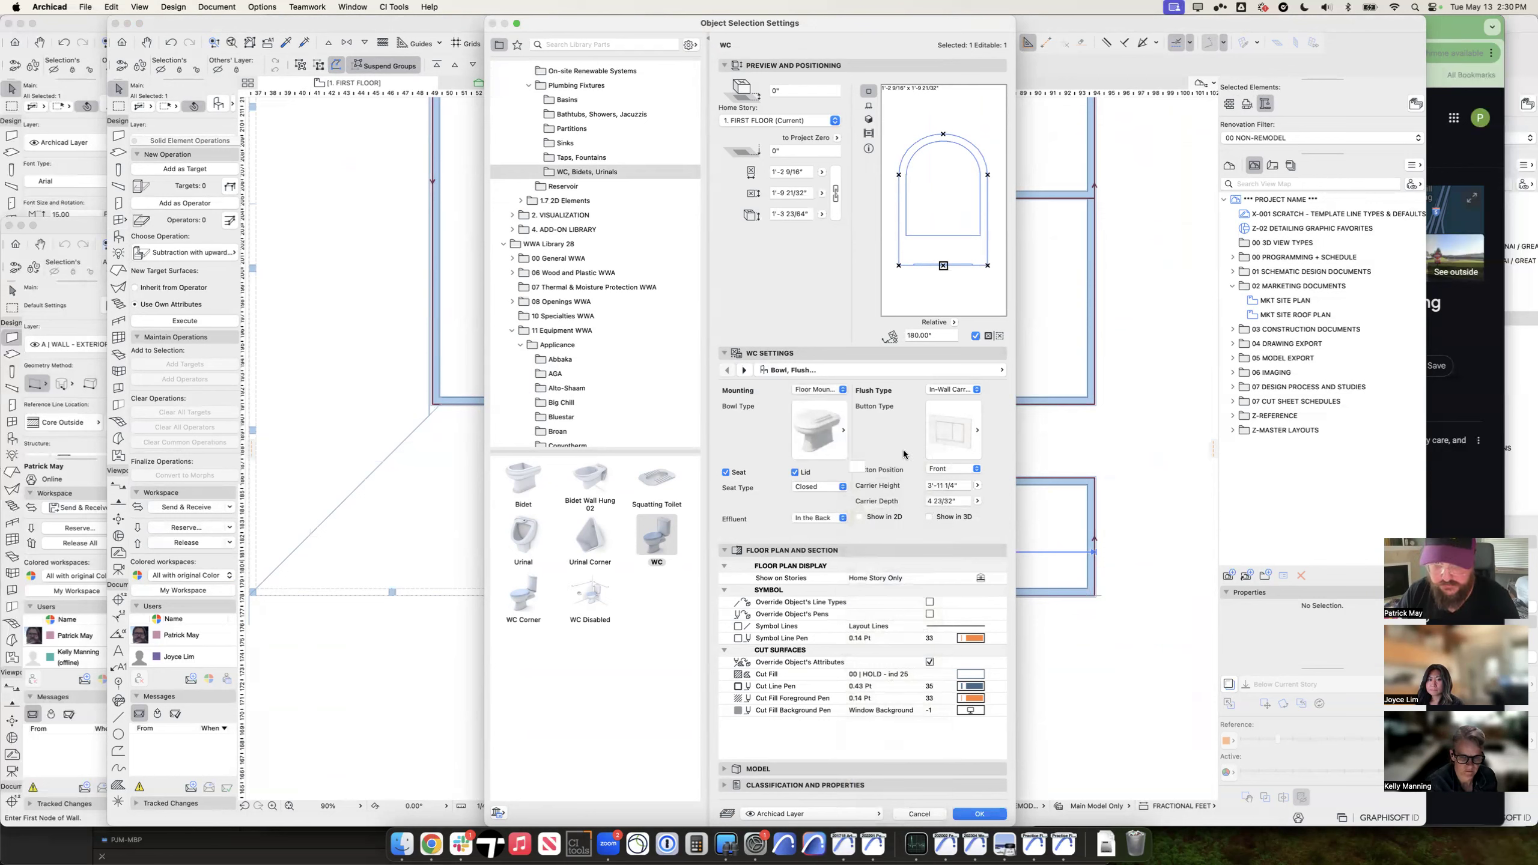
click(955, 389)
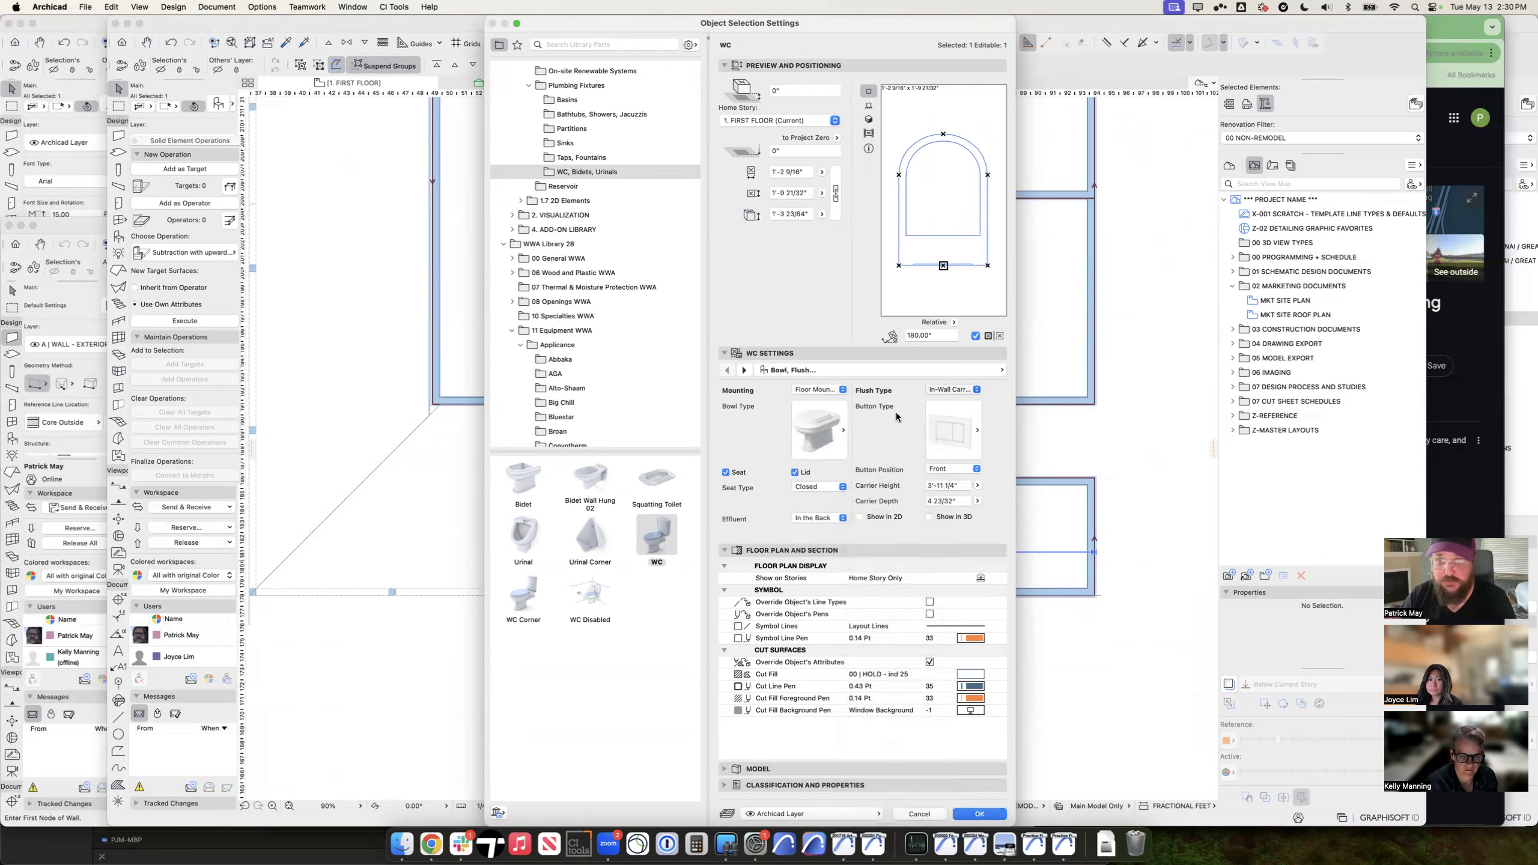
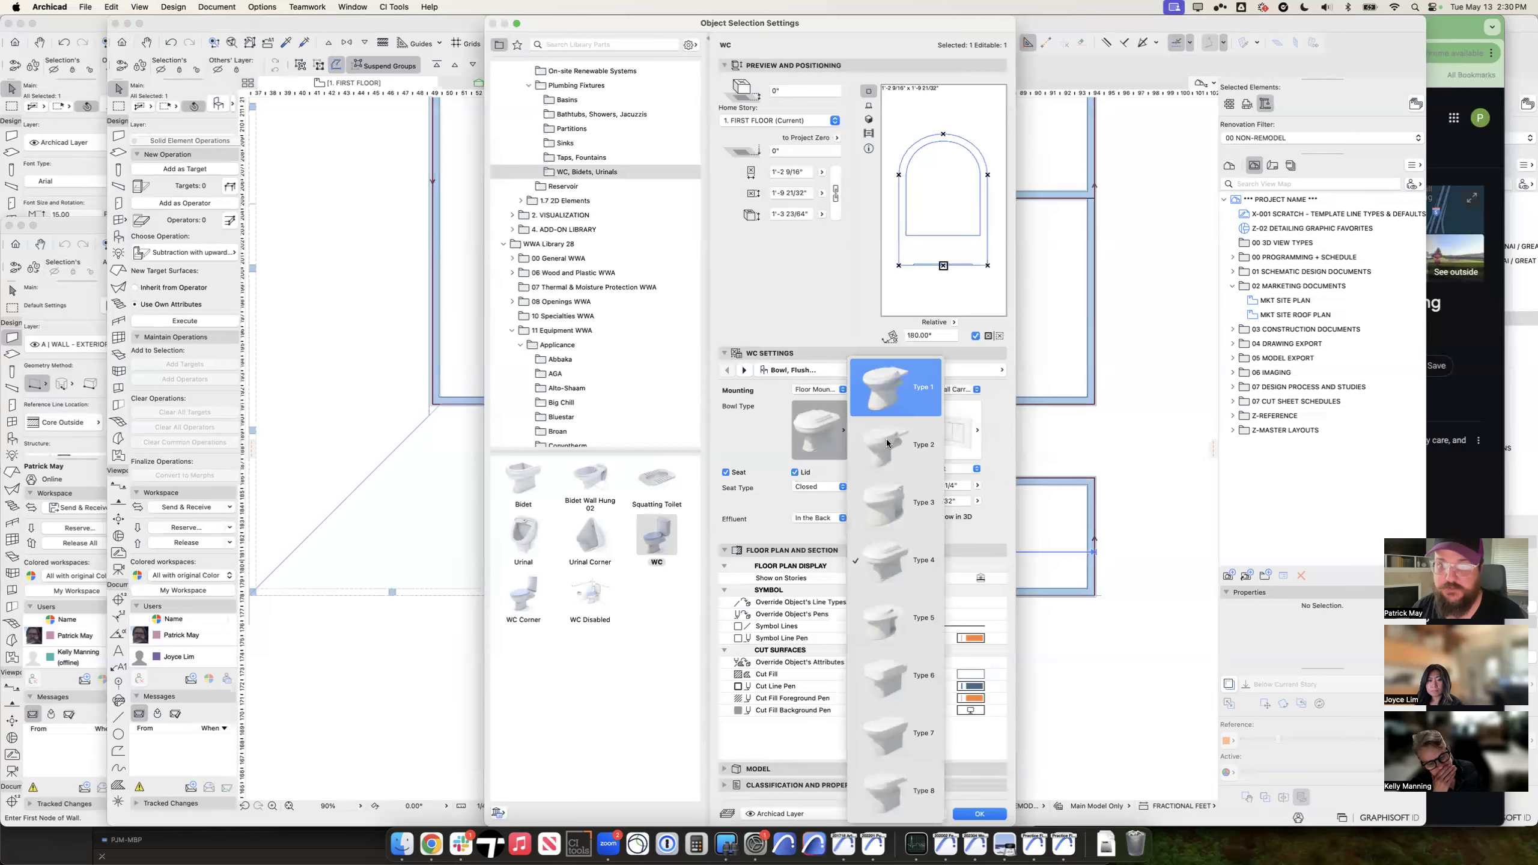
key(Escape)
key(Escape)
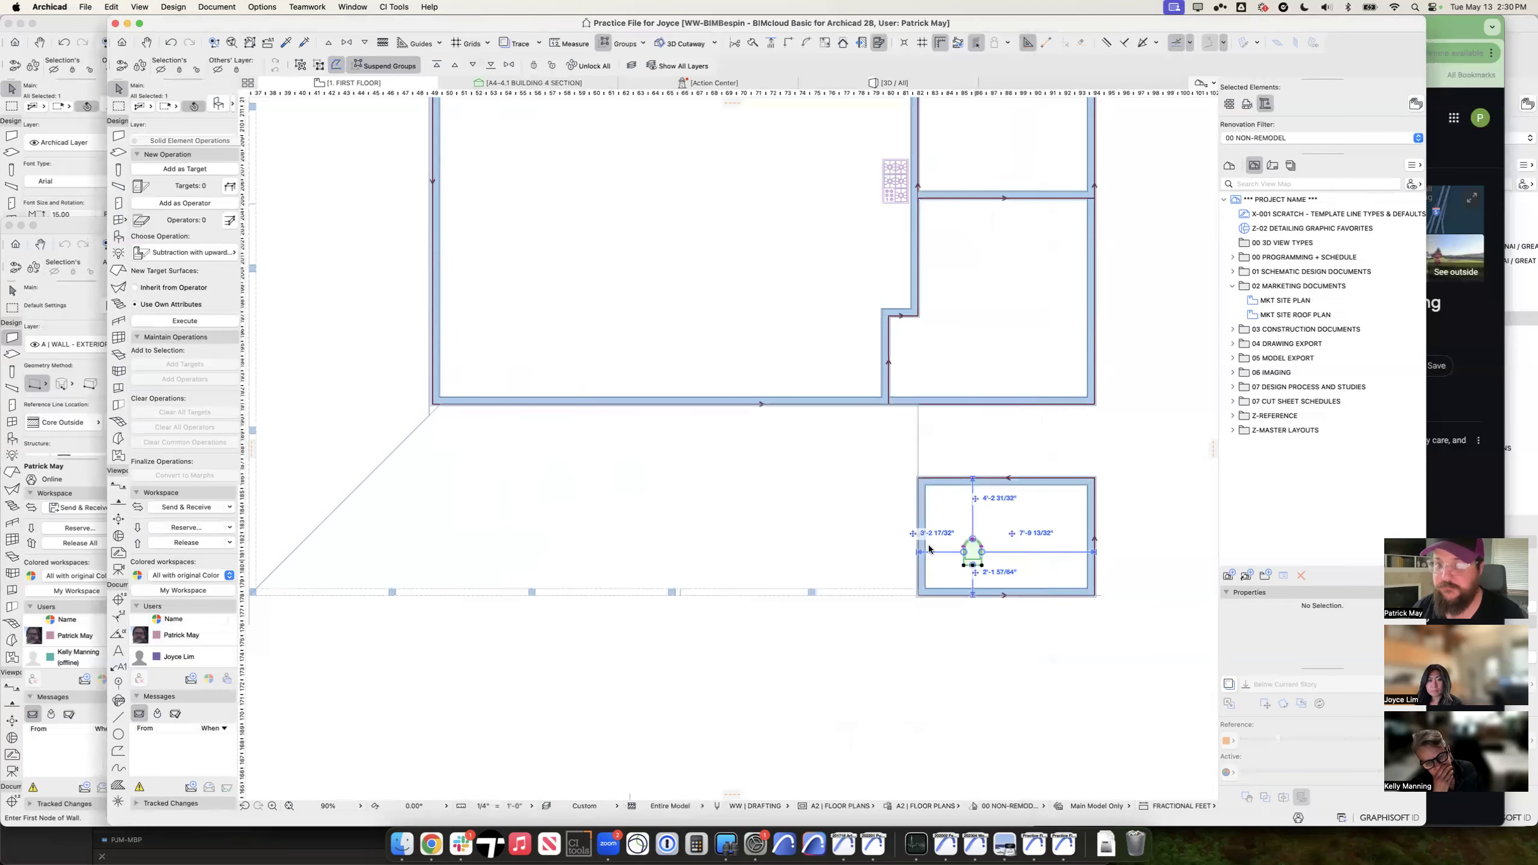
Step: Deselect the toilet and widen the project window to the full width of the screen
click(349, 405)
middle_drag(369, 376, 430, 417)
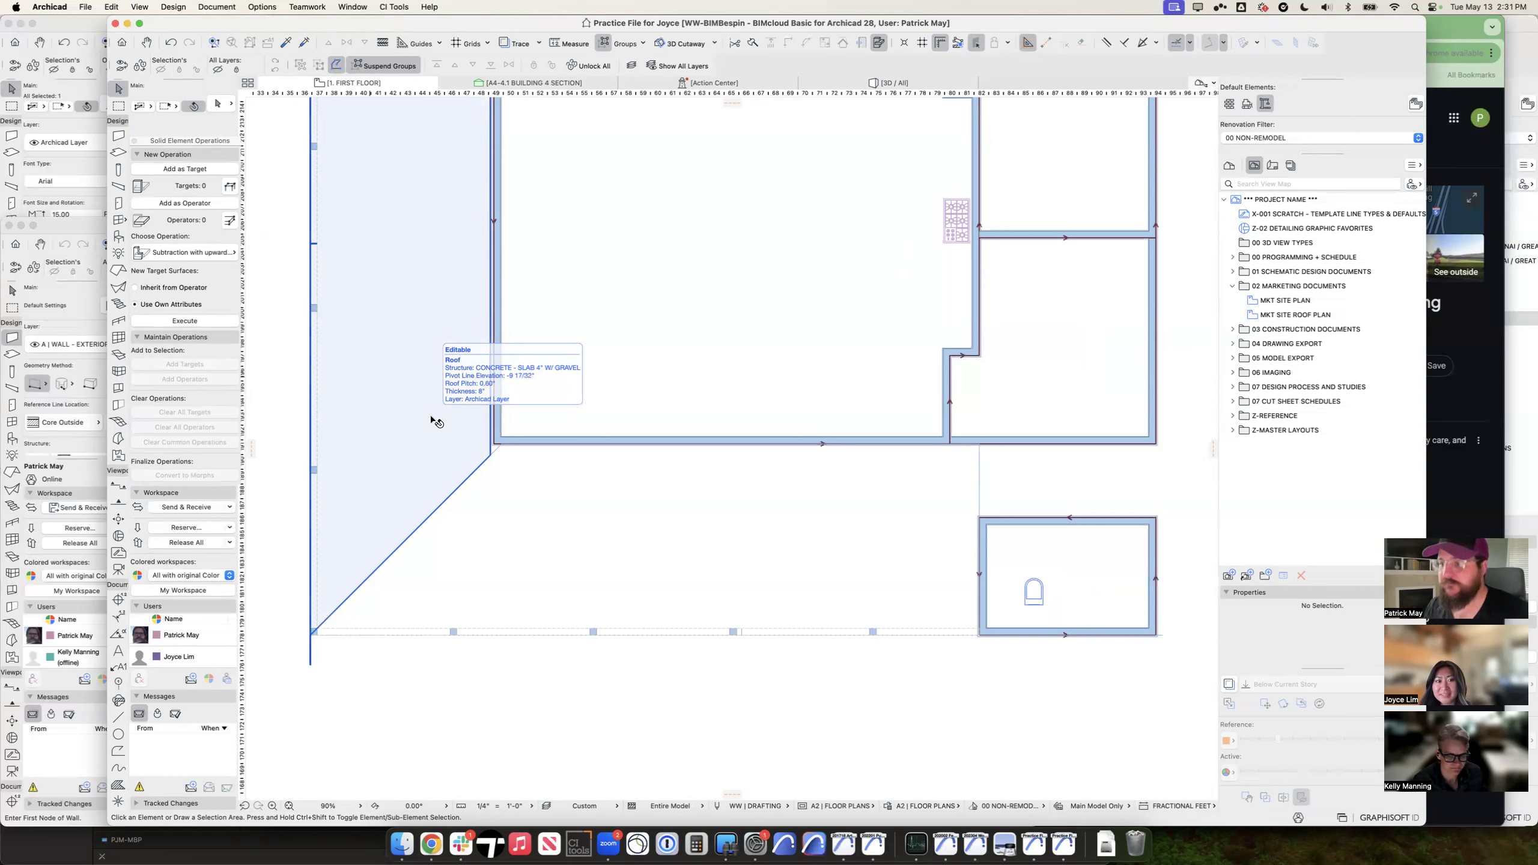
double_click(108, 362)
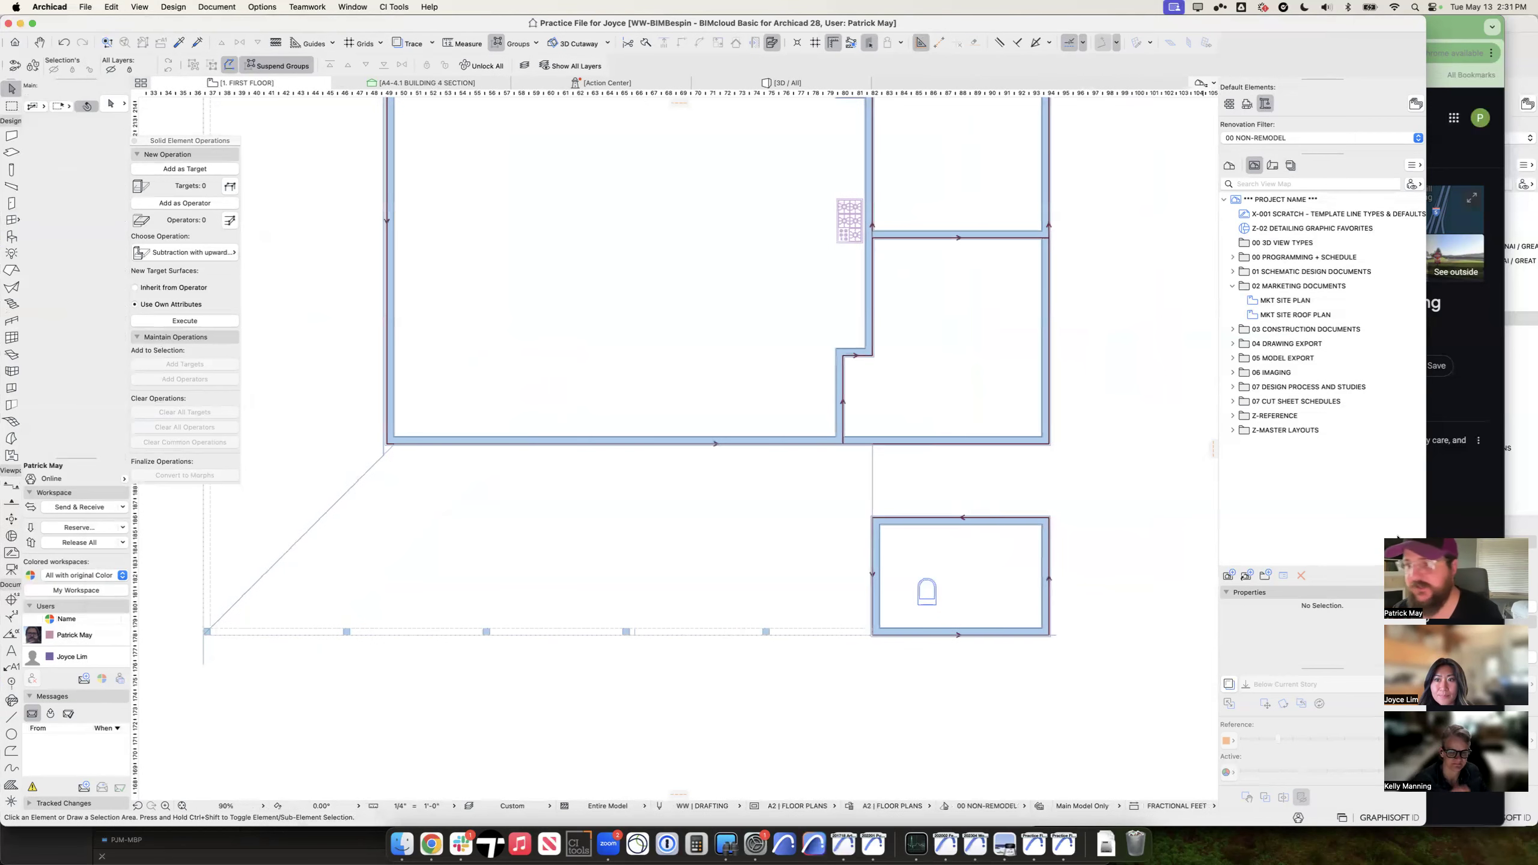
double_click(1426, 449)
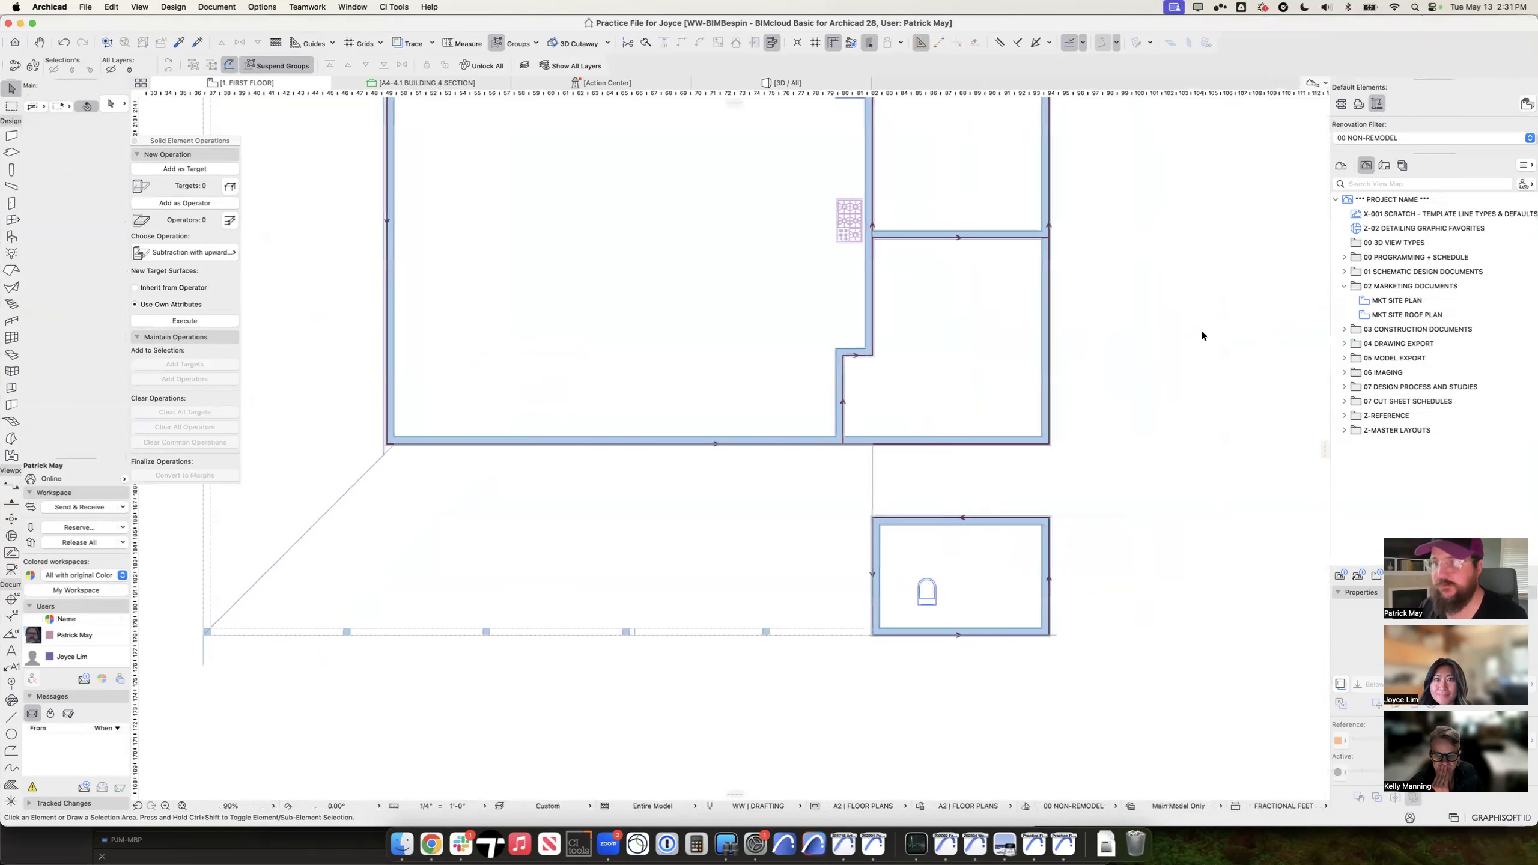
scroll(1160, 384, up, 4)
scroll(1160, 385, right, 2)
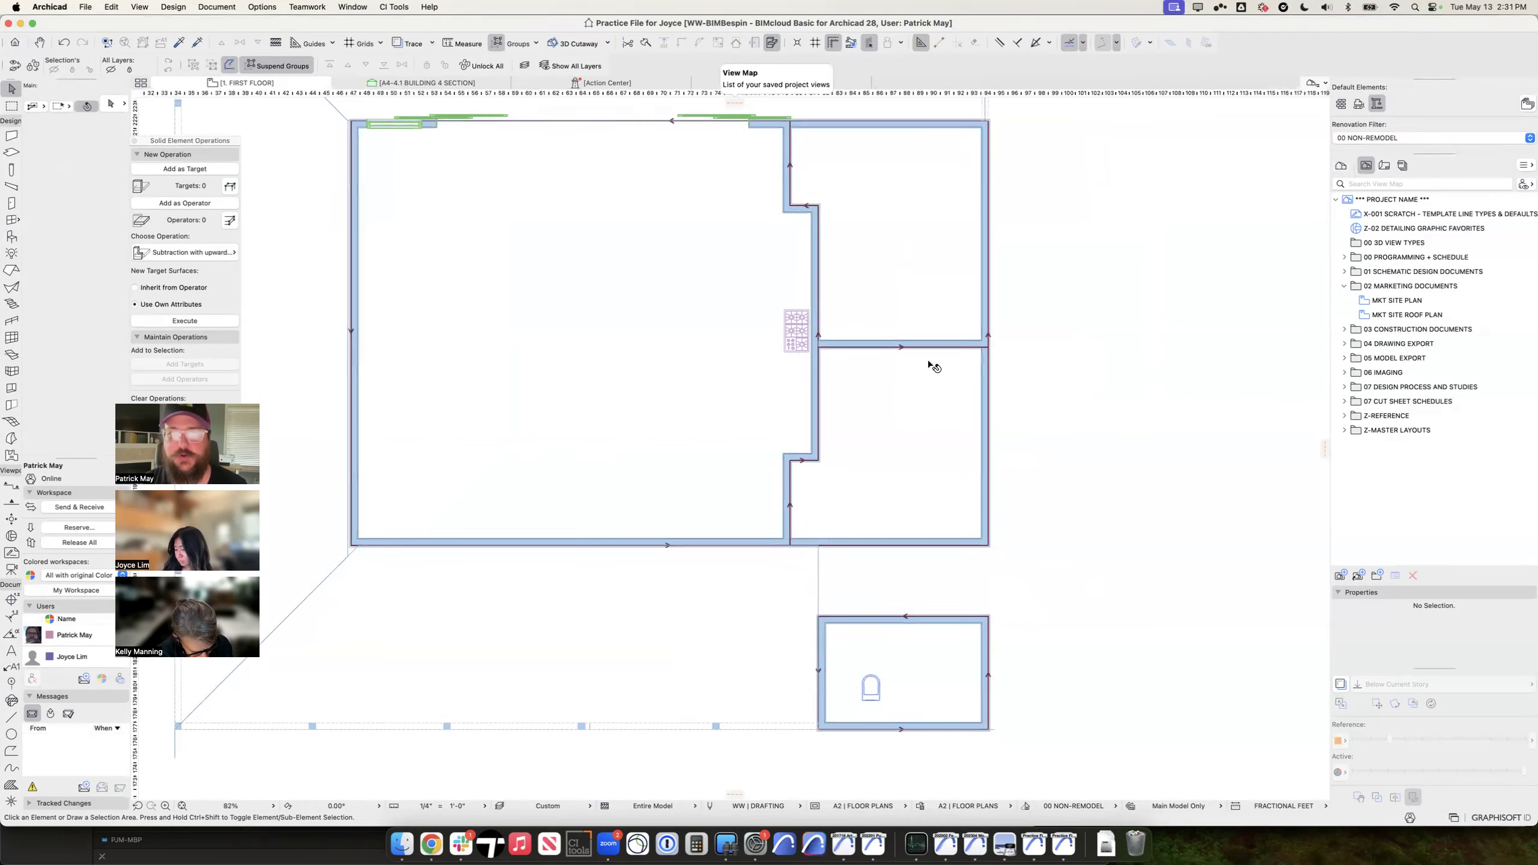
Step: Rename the A4-4.1 section crossing the first floor plan to the owner's first name followed by WORKING SECTIONS
scroll(927, 367, down, 5)
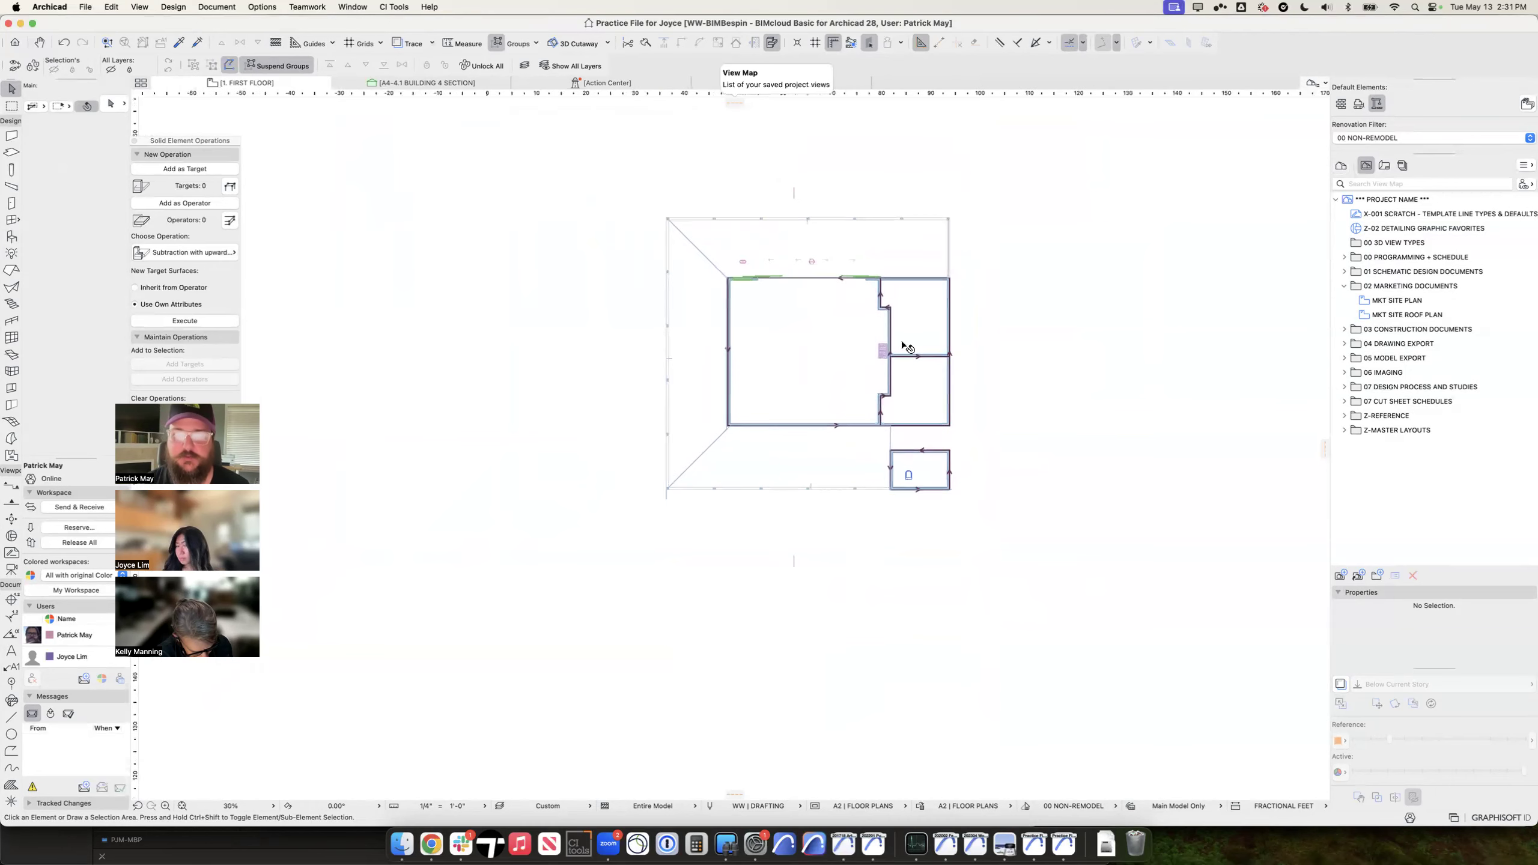
click(794, 200)
key(super+t)
key(Caps_Lock)
key(Tab)
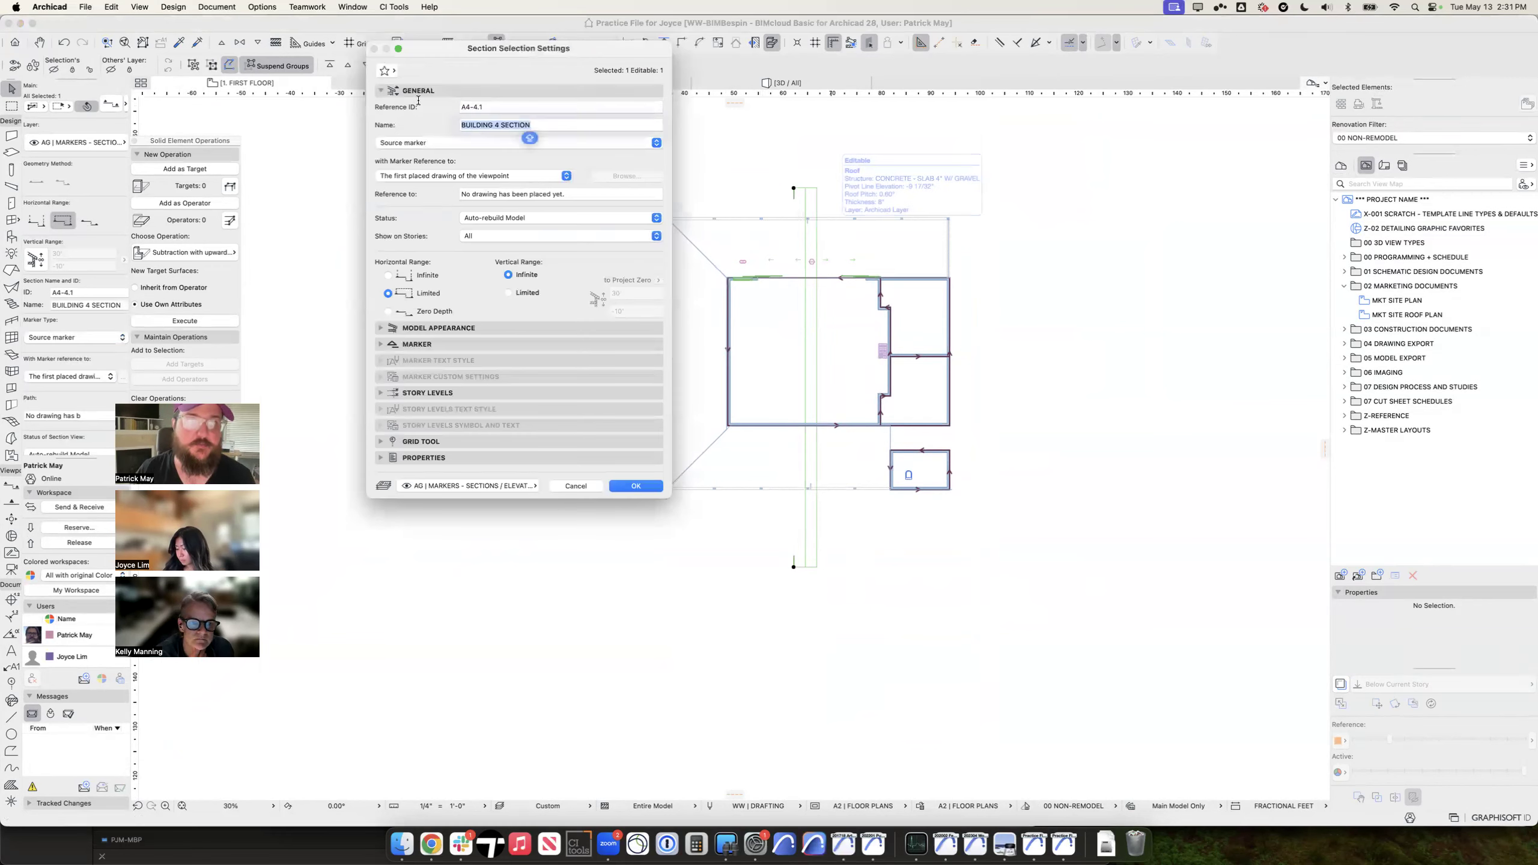
text(PATS WORK)
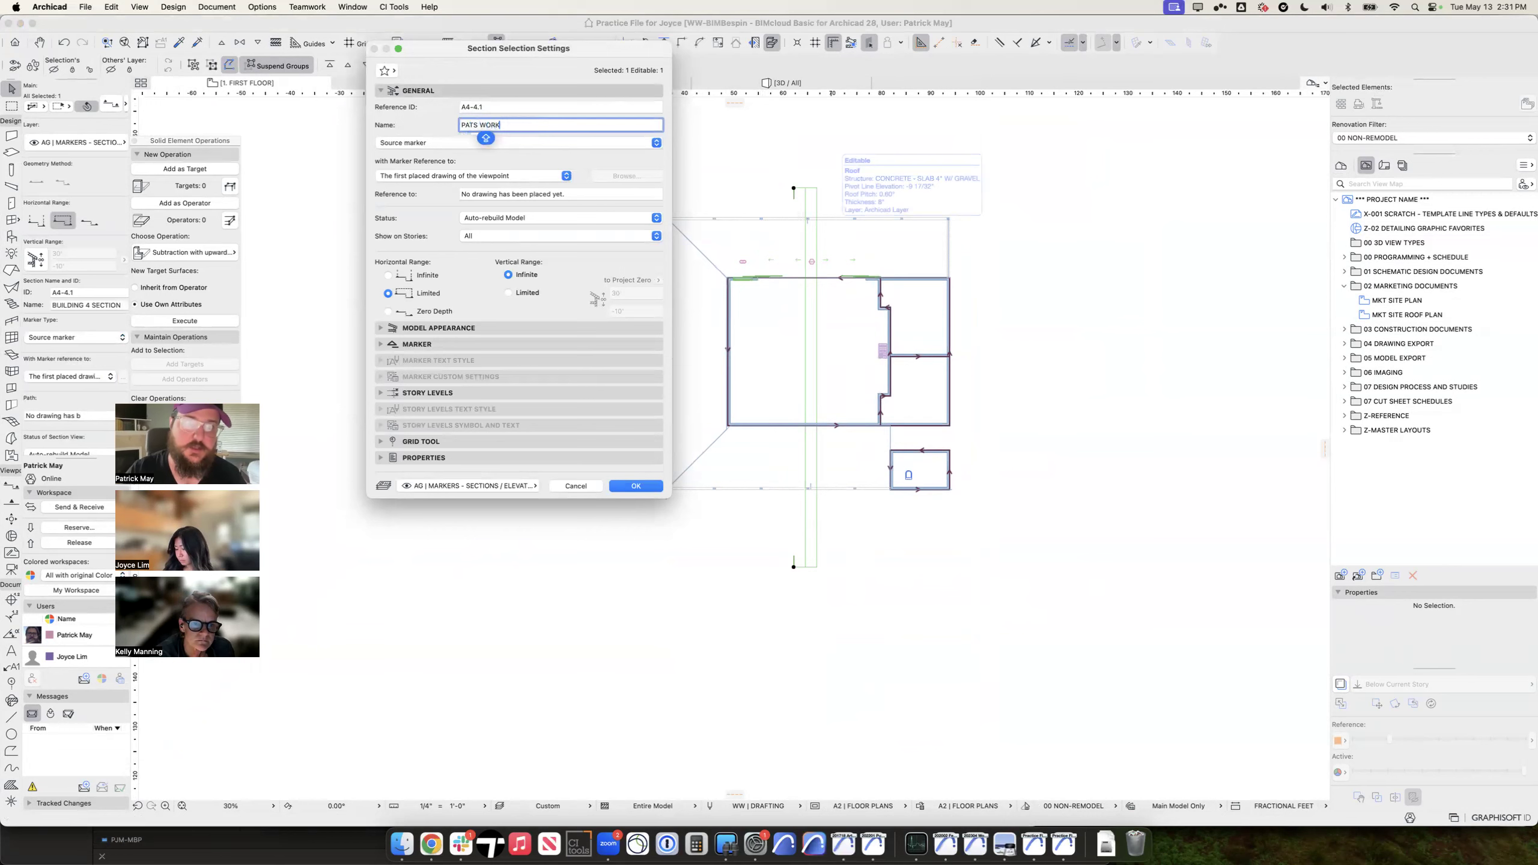
text(ING SECTIONS)
key(Return)
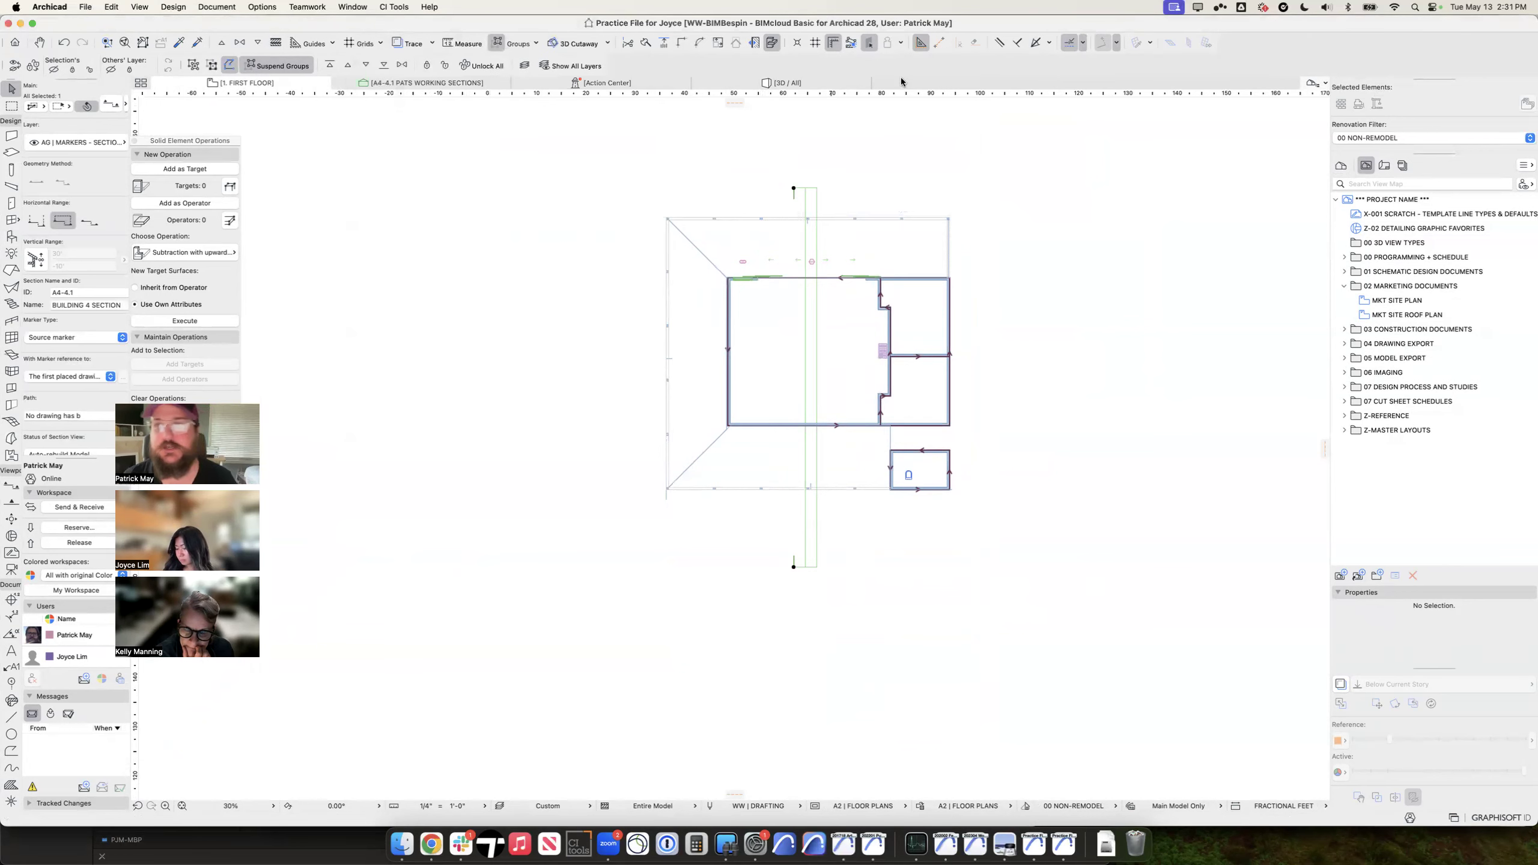
Step: Locate the renamed A4-4.1 section in the Project Map, then open its section settings and close them without changes
click(1341, 166)
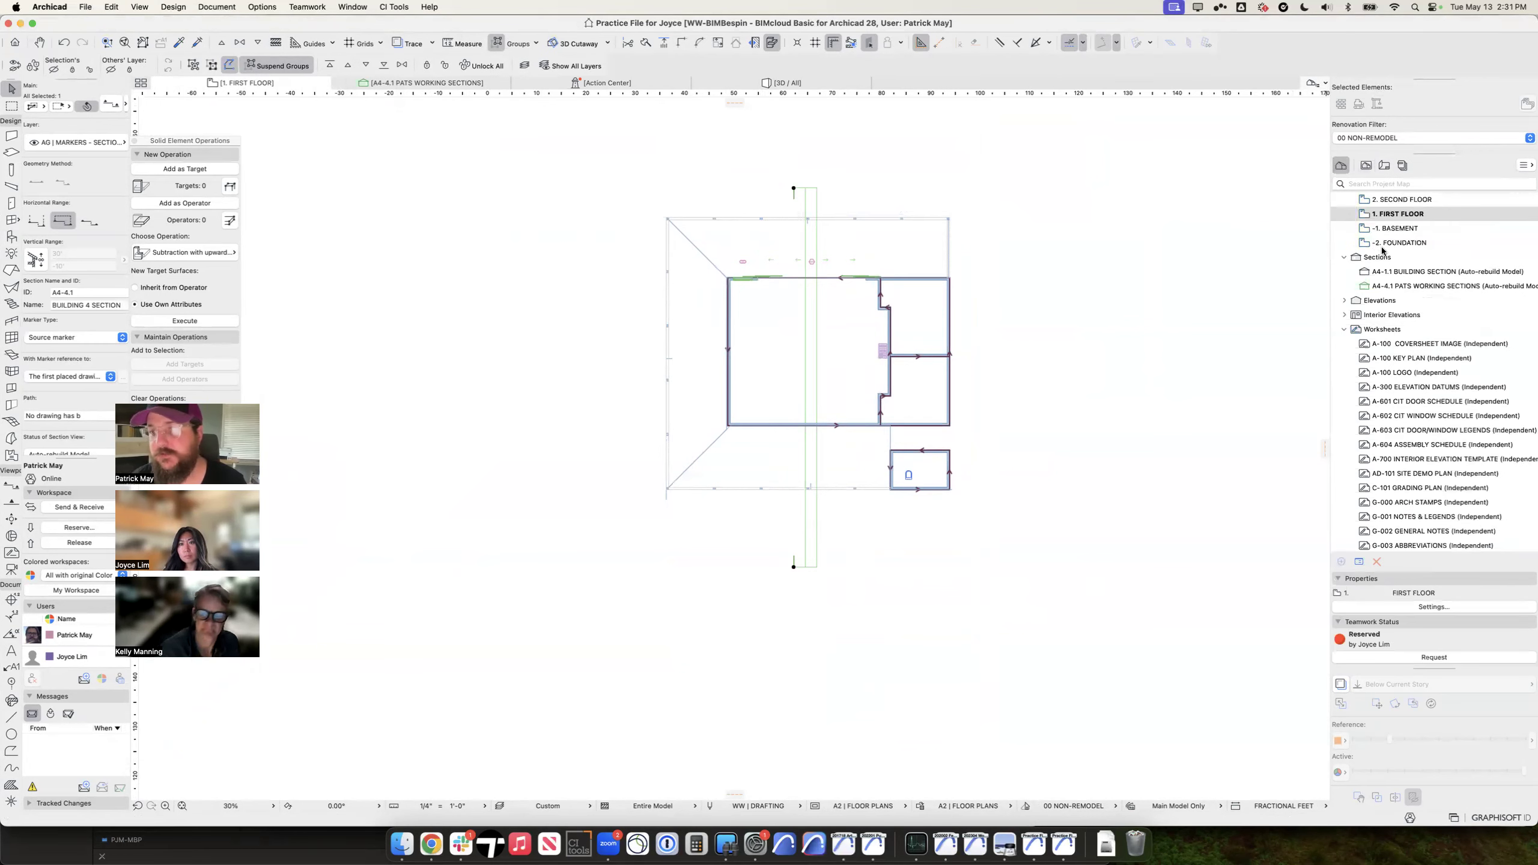
click(1338, 290)
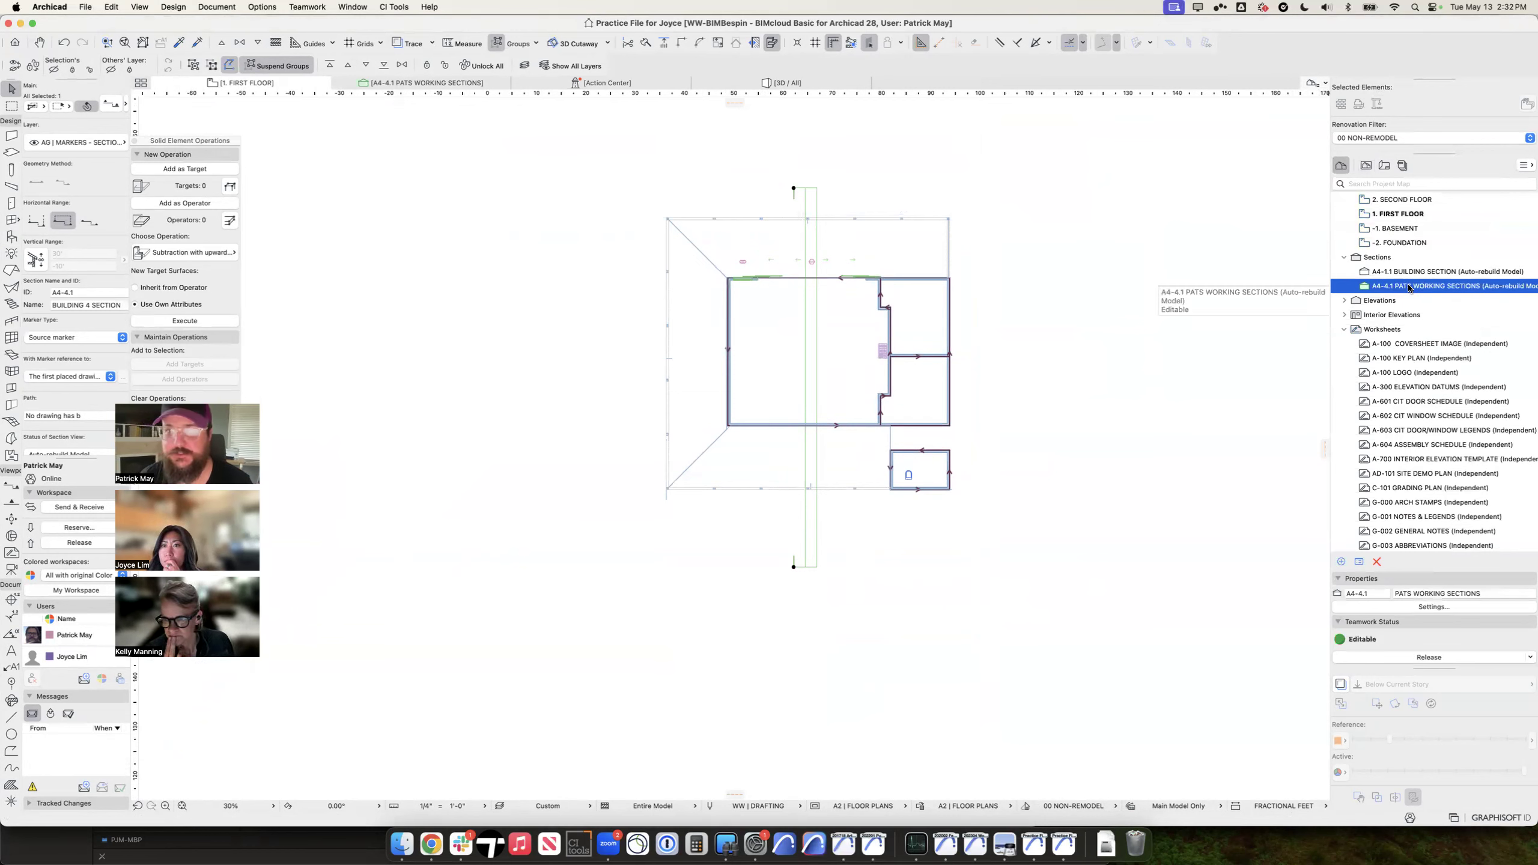
scroll(1408, 289, right, 1)
double_click(819, 286)
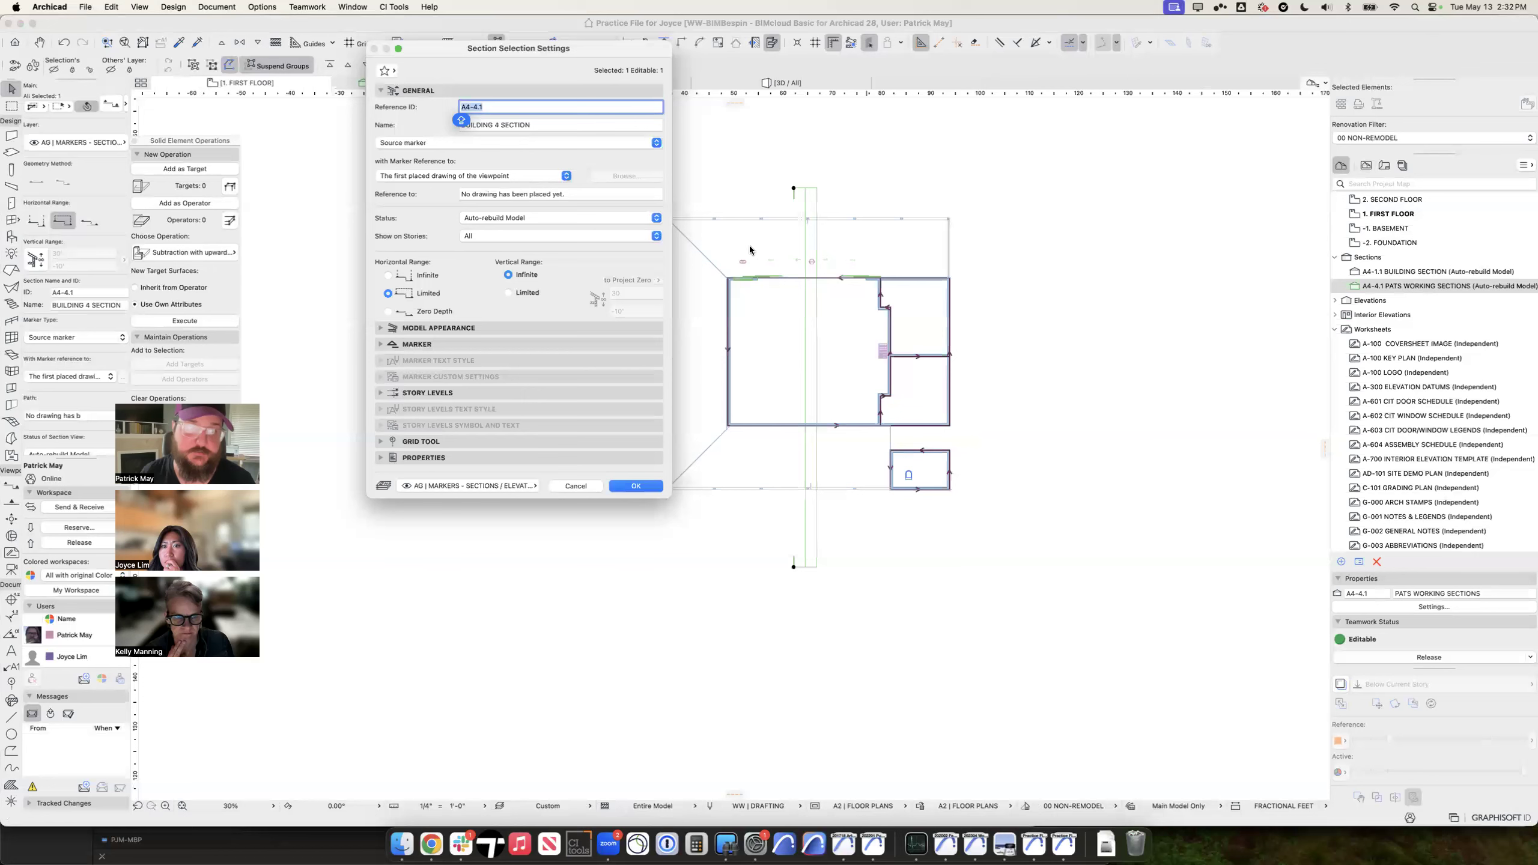
key(Escape)
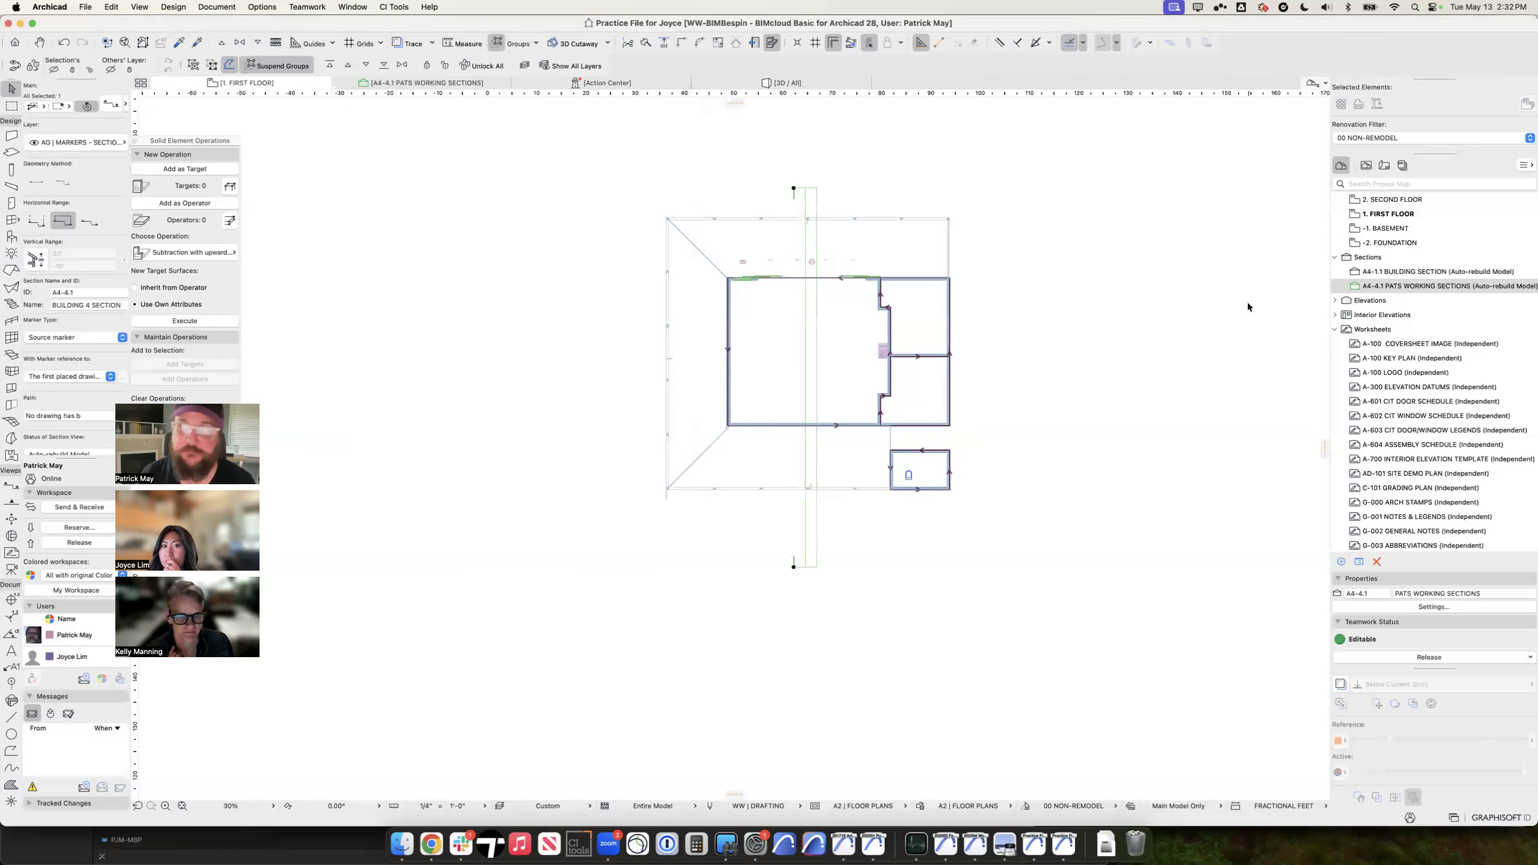
Step: Expand Elevations and Interior Elevations in the Project Map and look through the list of independent worksheets
click(1334, 301)
click(1335, 387)
scroll(1387, 397, down, 3)
scroll(1375, 347, down, 1)
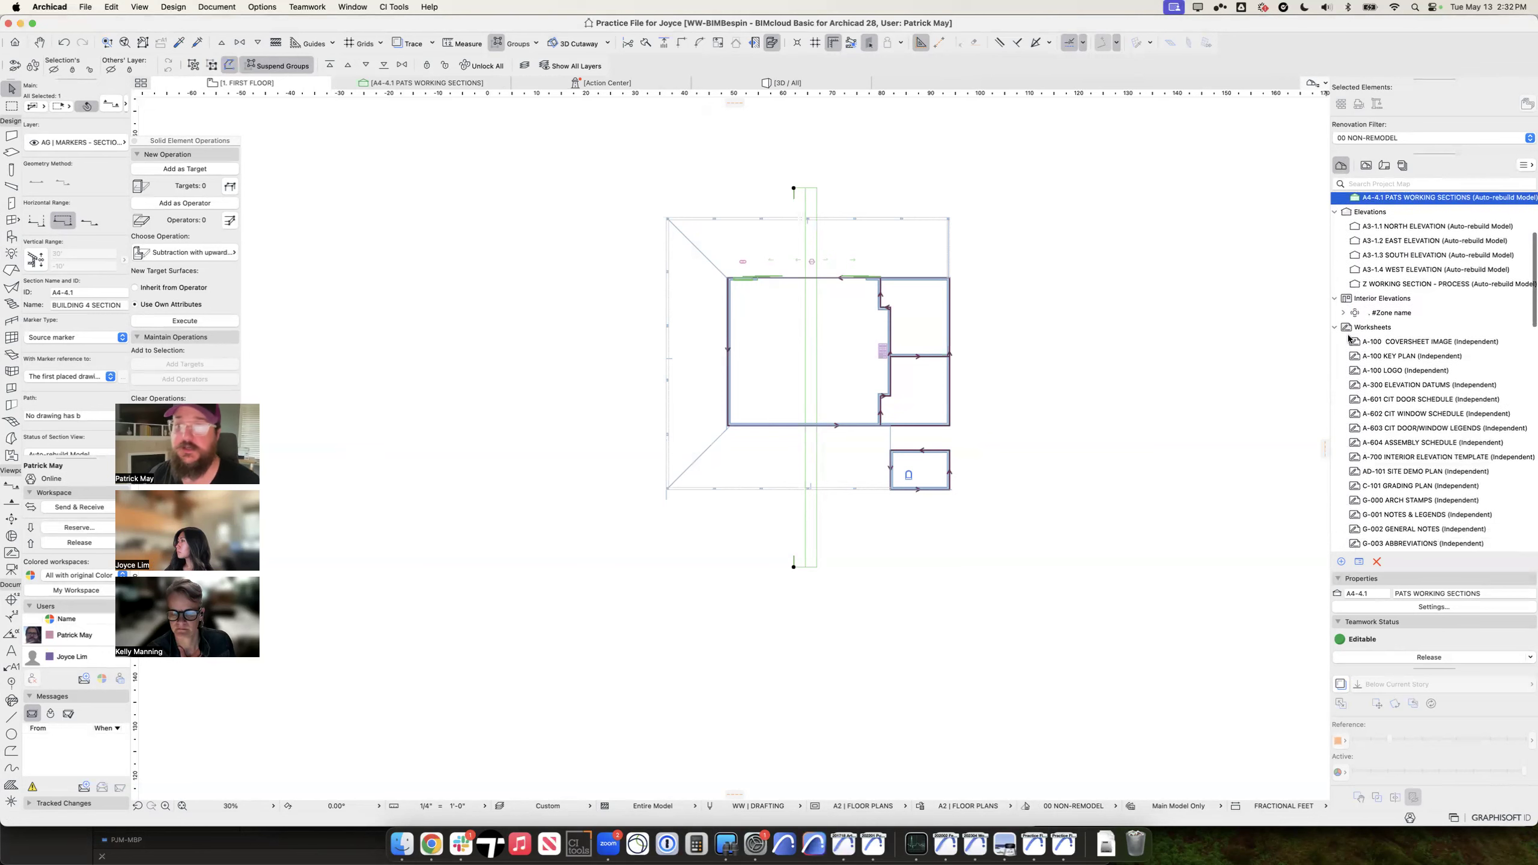
click(1358, 329)
scroll(1369, 345, down, 8)
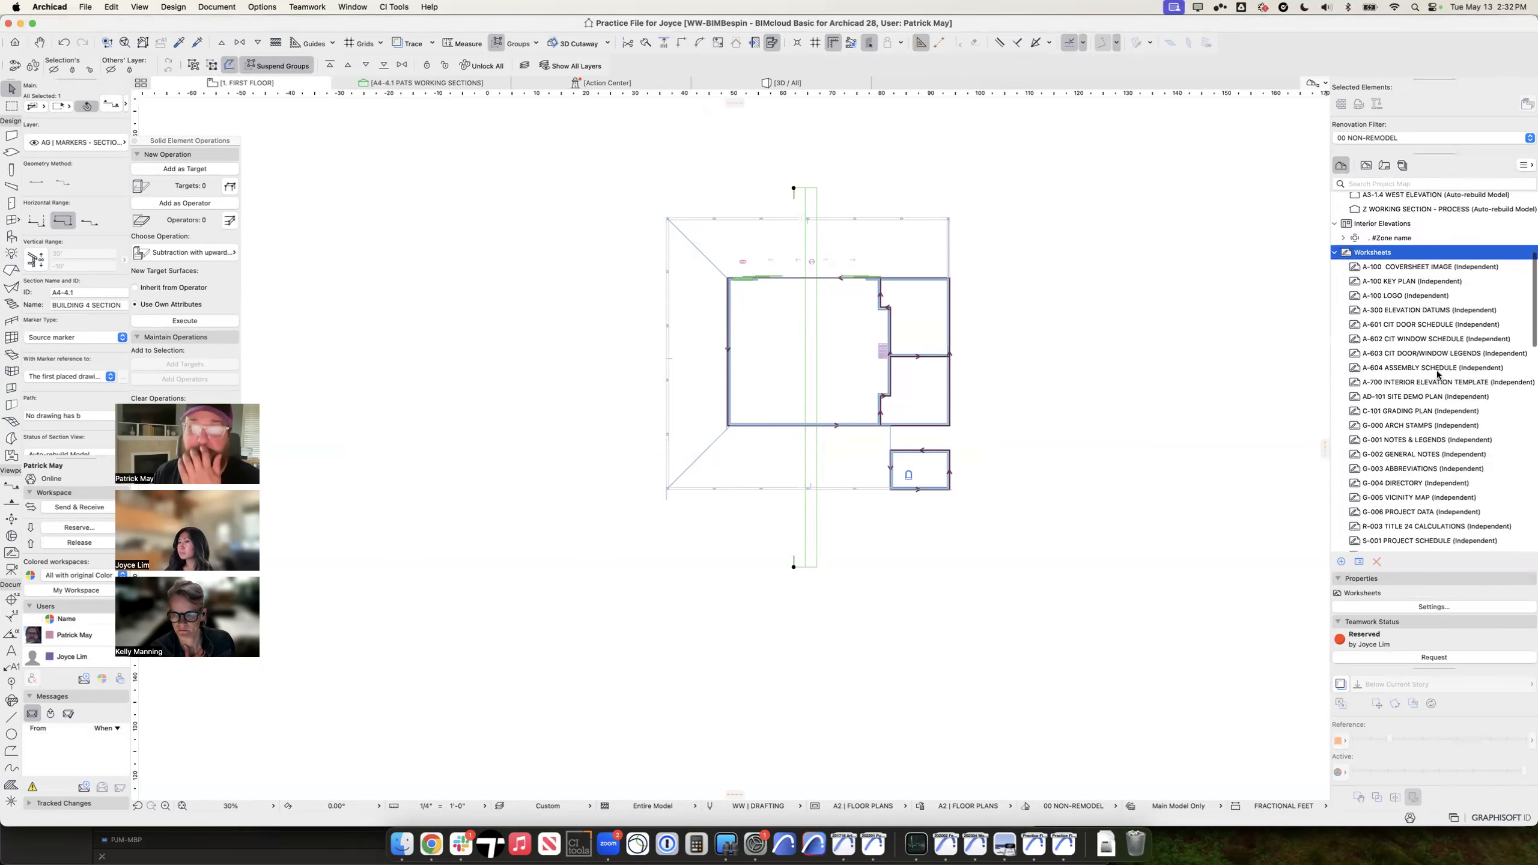
Step: Open the G-002 GENERAL NOTES and G-001 NOTES & LEGENDS worksheets and examine the legends, plan notes, schedule tags and schedule notes
double_click(1403, 410)
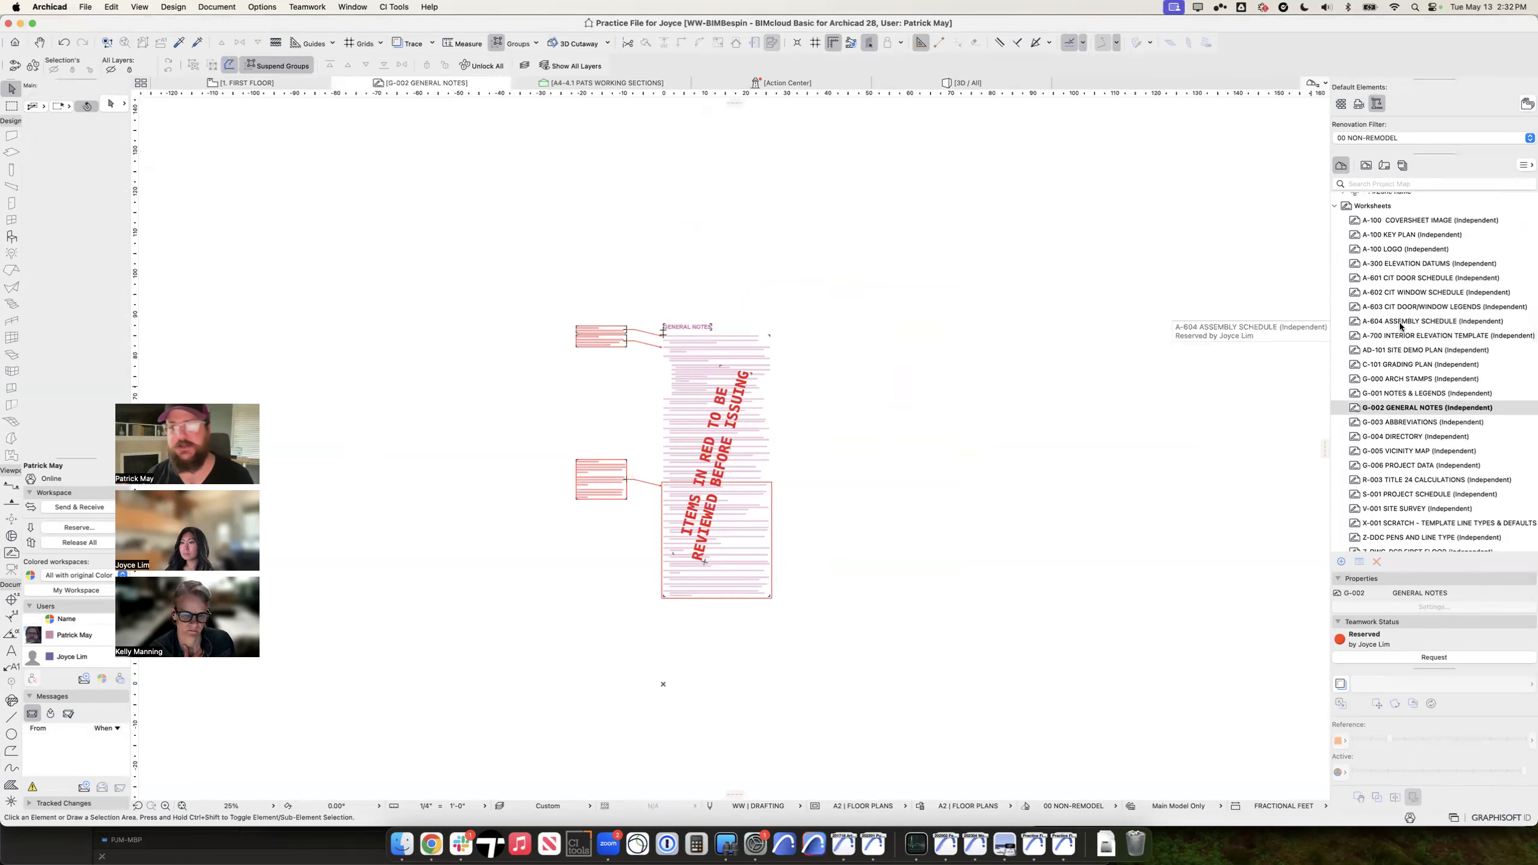
double_click(1408, 395)
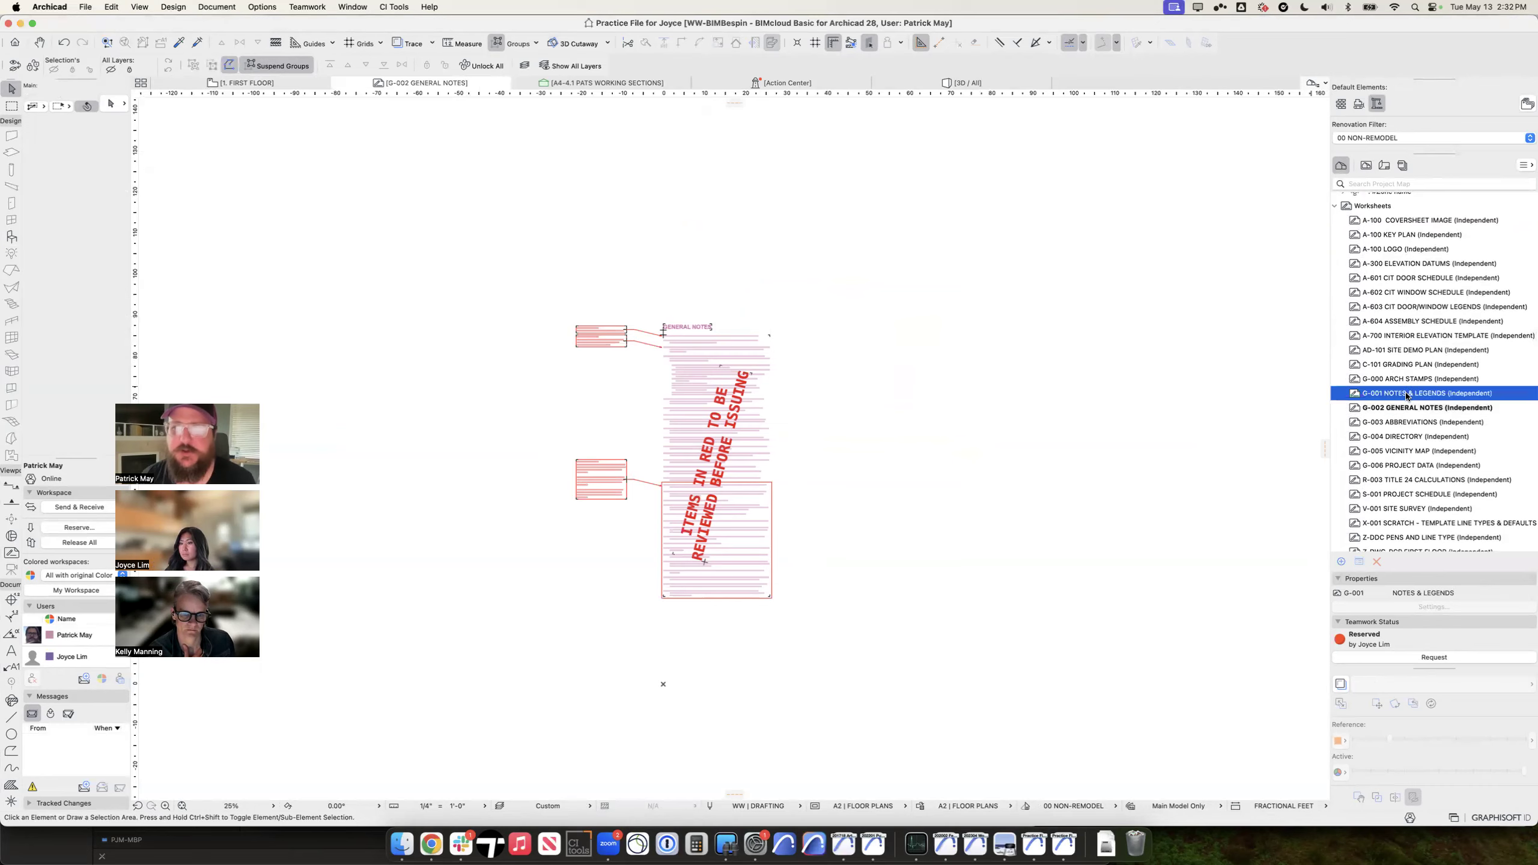
scroll(798, 475, down, 5)
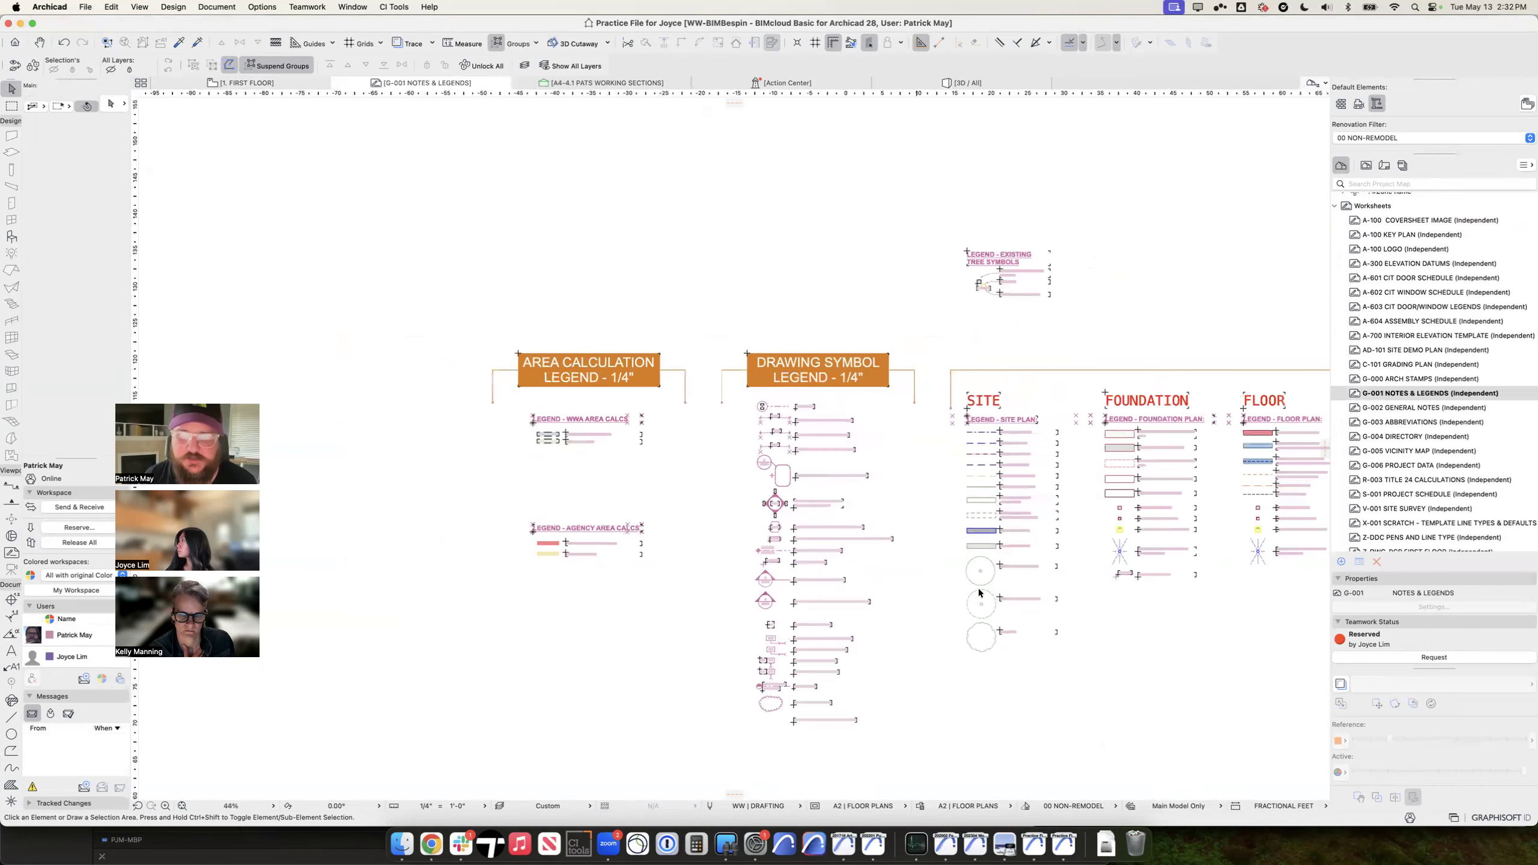
scroll(919, 448, right, 5)
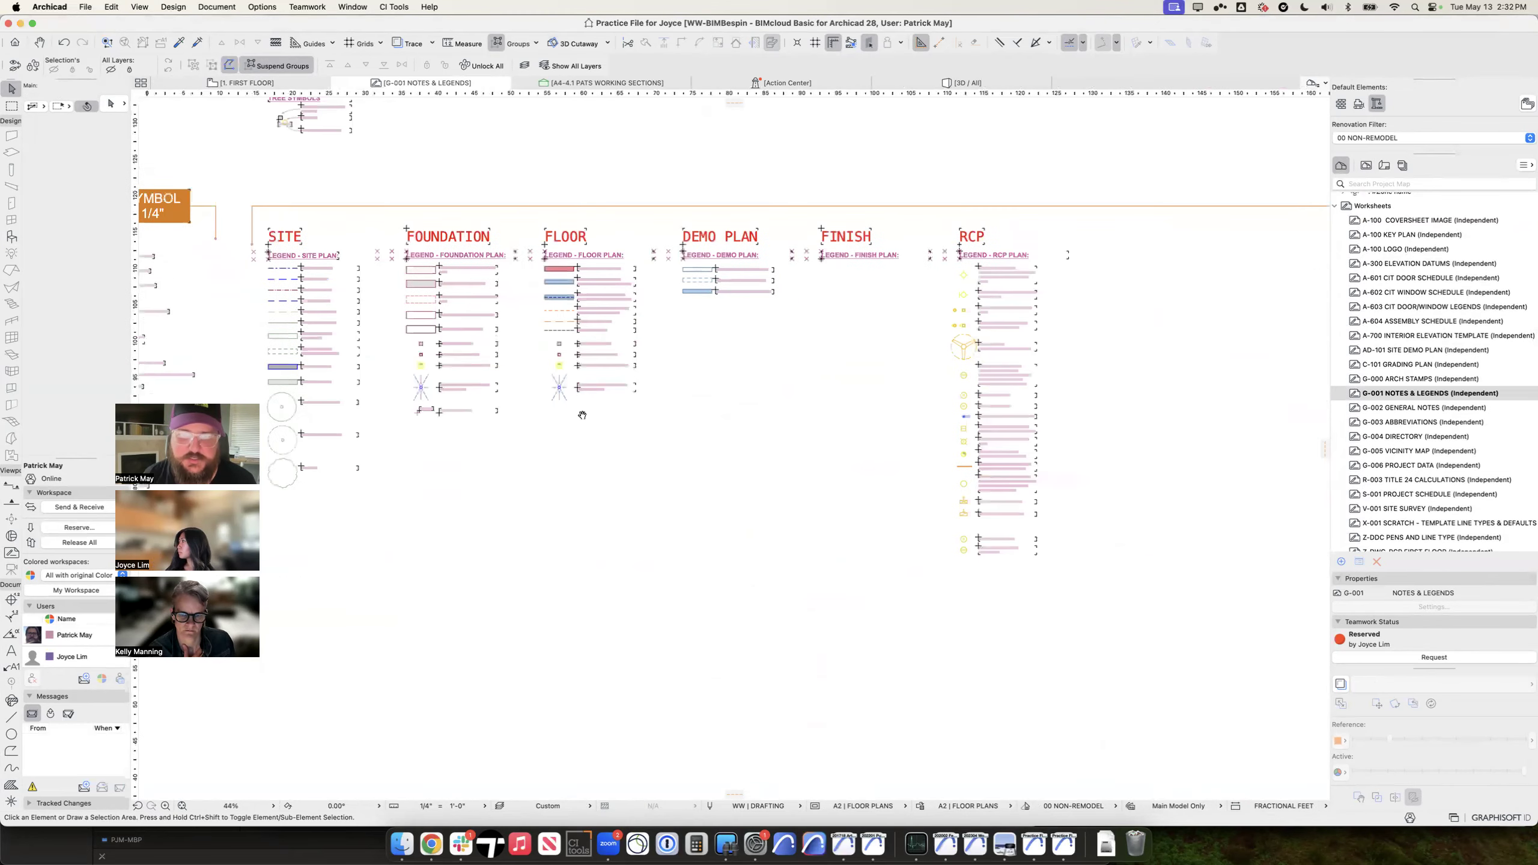
scroll(1033, 368, down, 10)
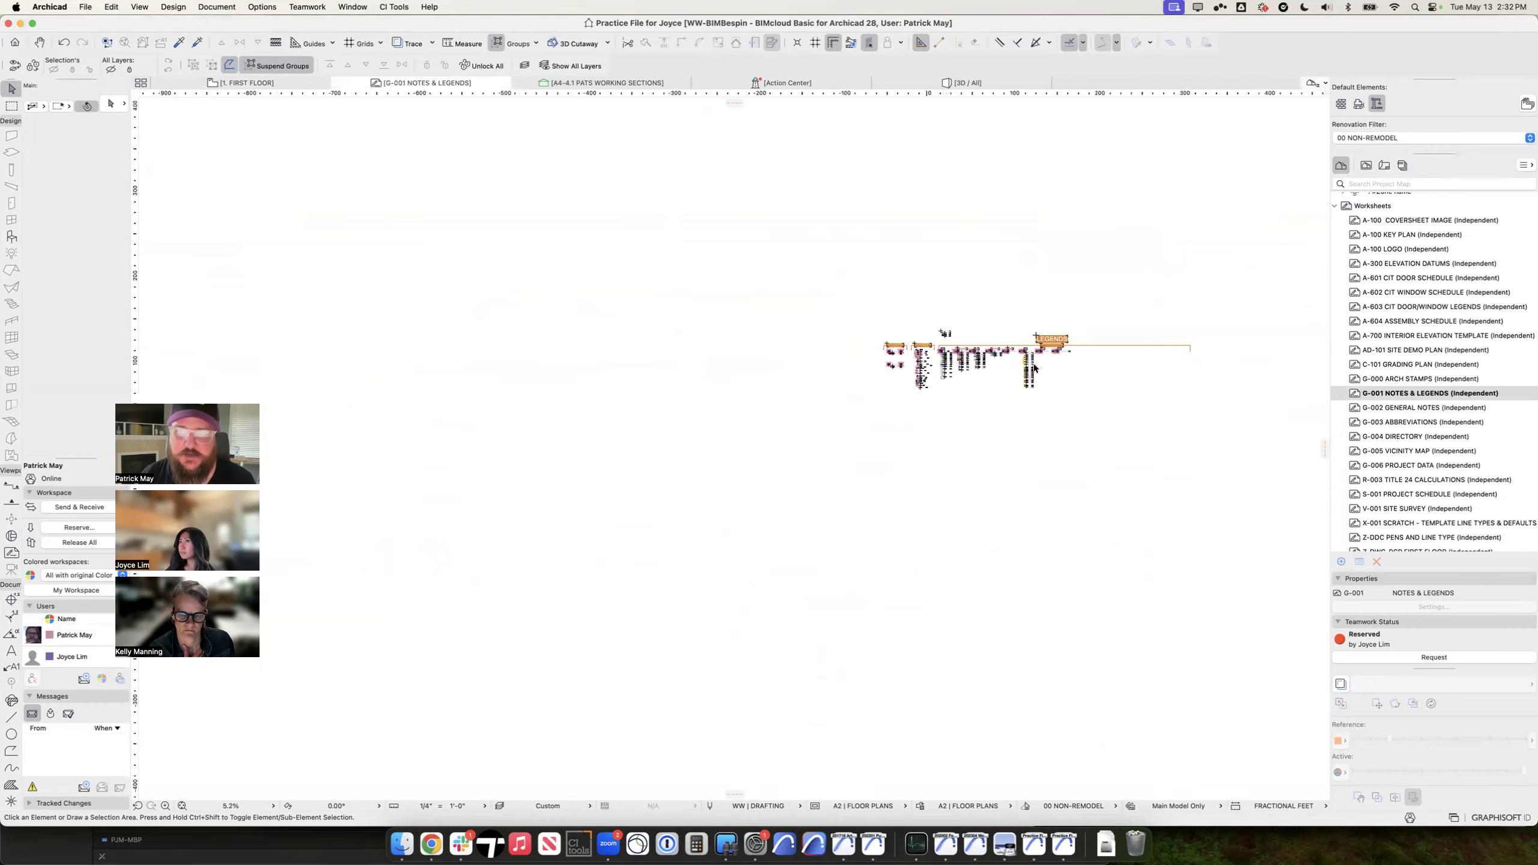
scroll(899, 449, up, 10)
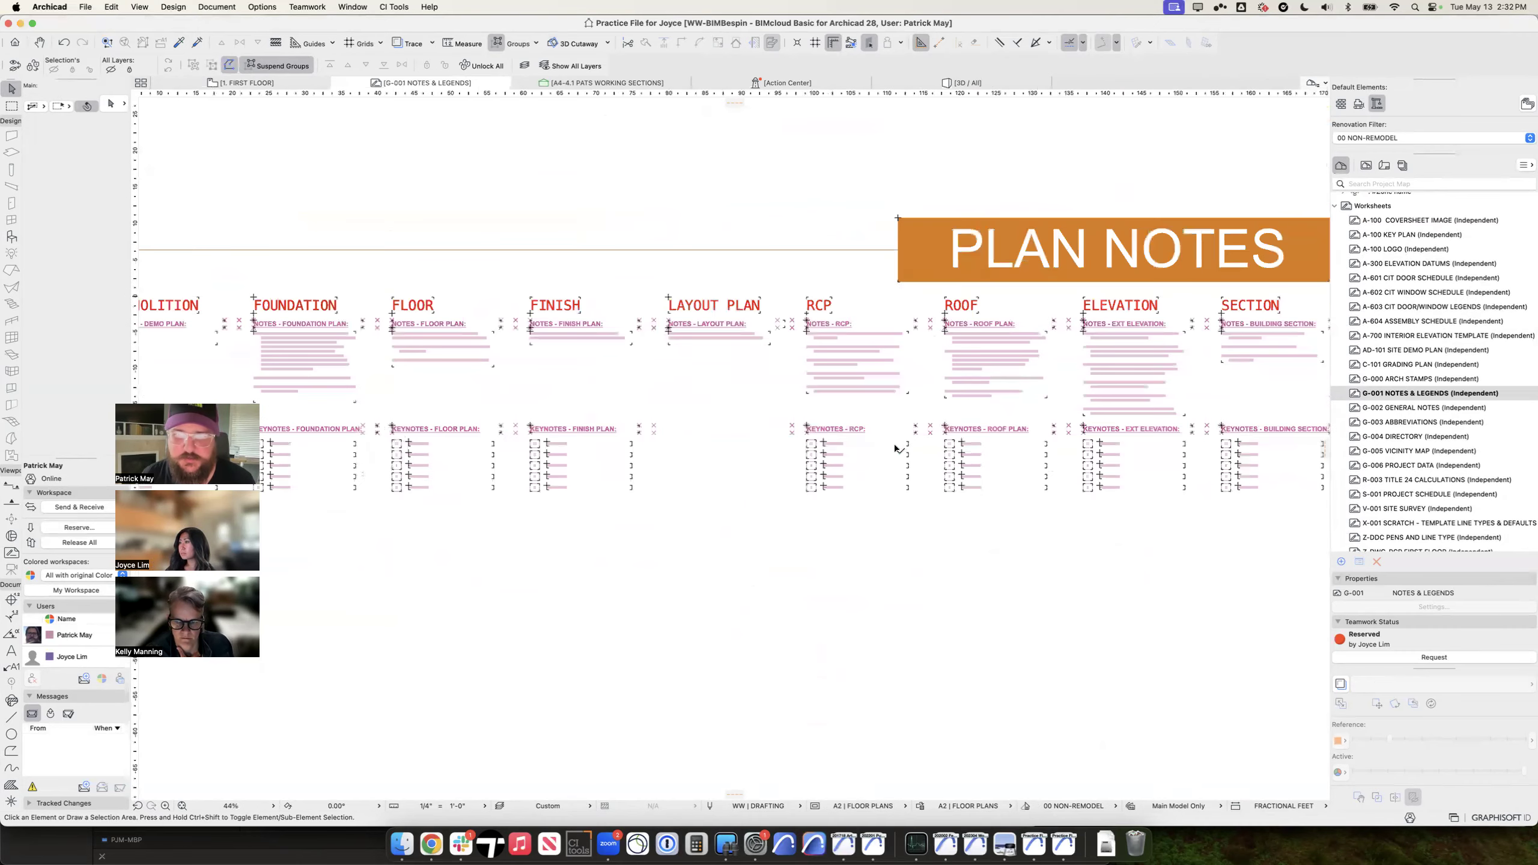
scroll(1020, 395, down, 8)
scroll(1100, 395, right, 3)
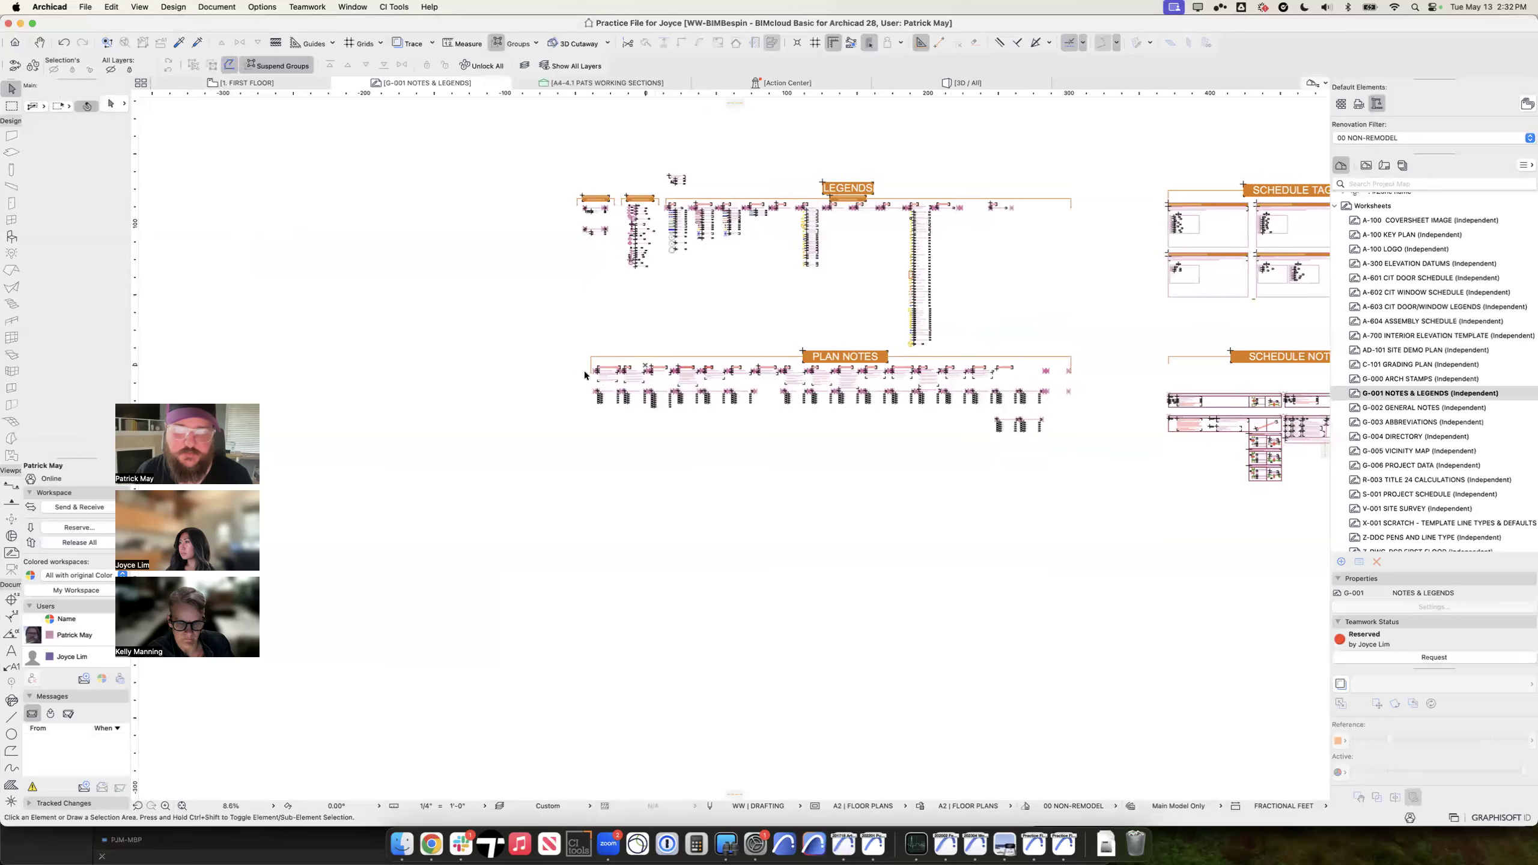
scroll(993, 391, right, 5)
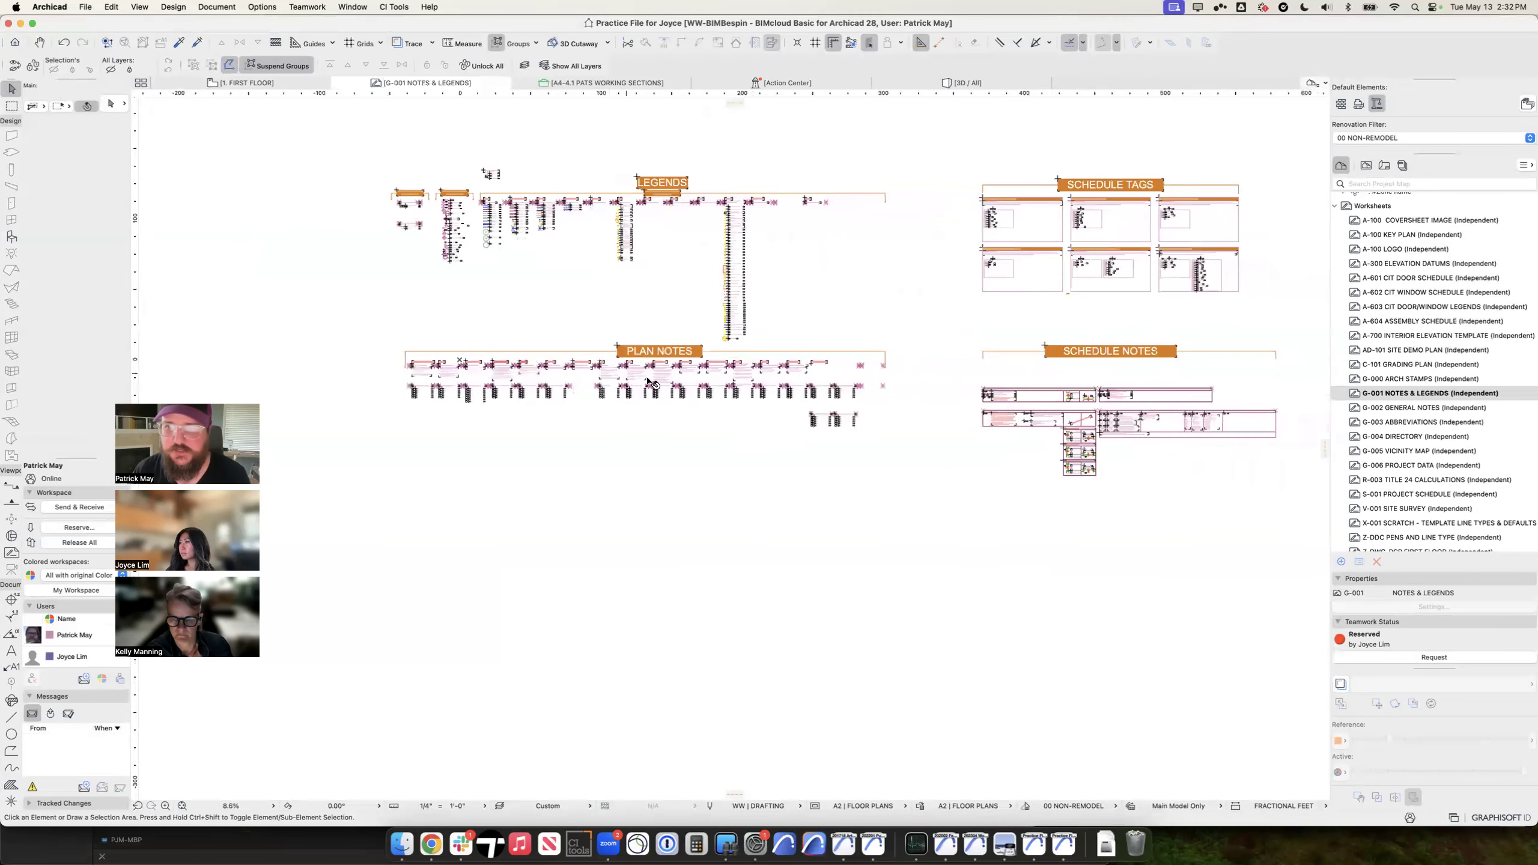
scroll(967, 453, up, 8)
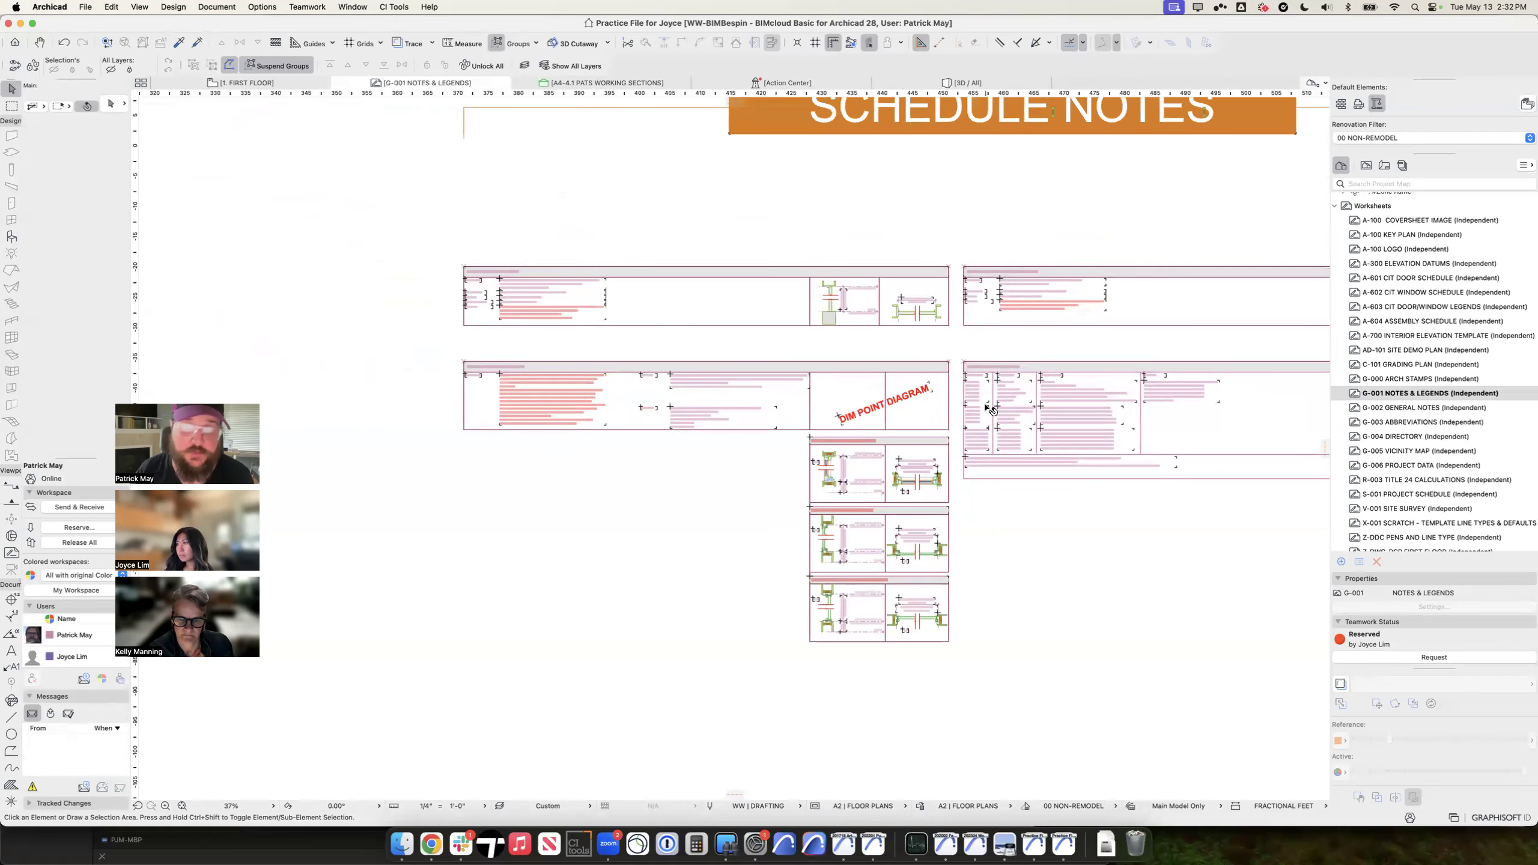
Step: Open the G-002 GENERAL NOTES worksheet and then the G-004 DIRECTORY worksheet and examine their text content
scroll(946, 387, down, 8)
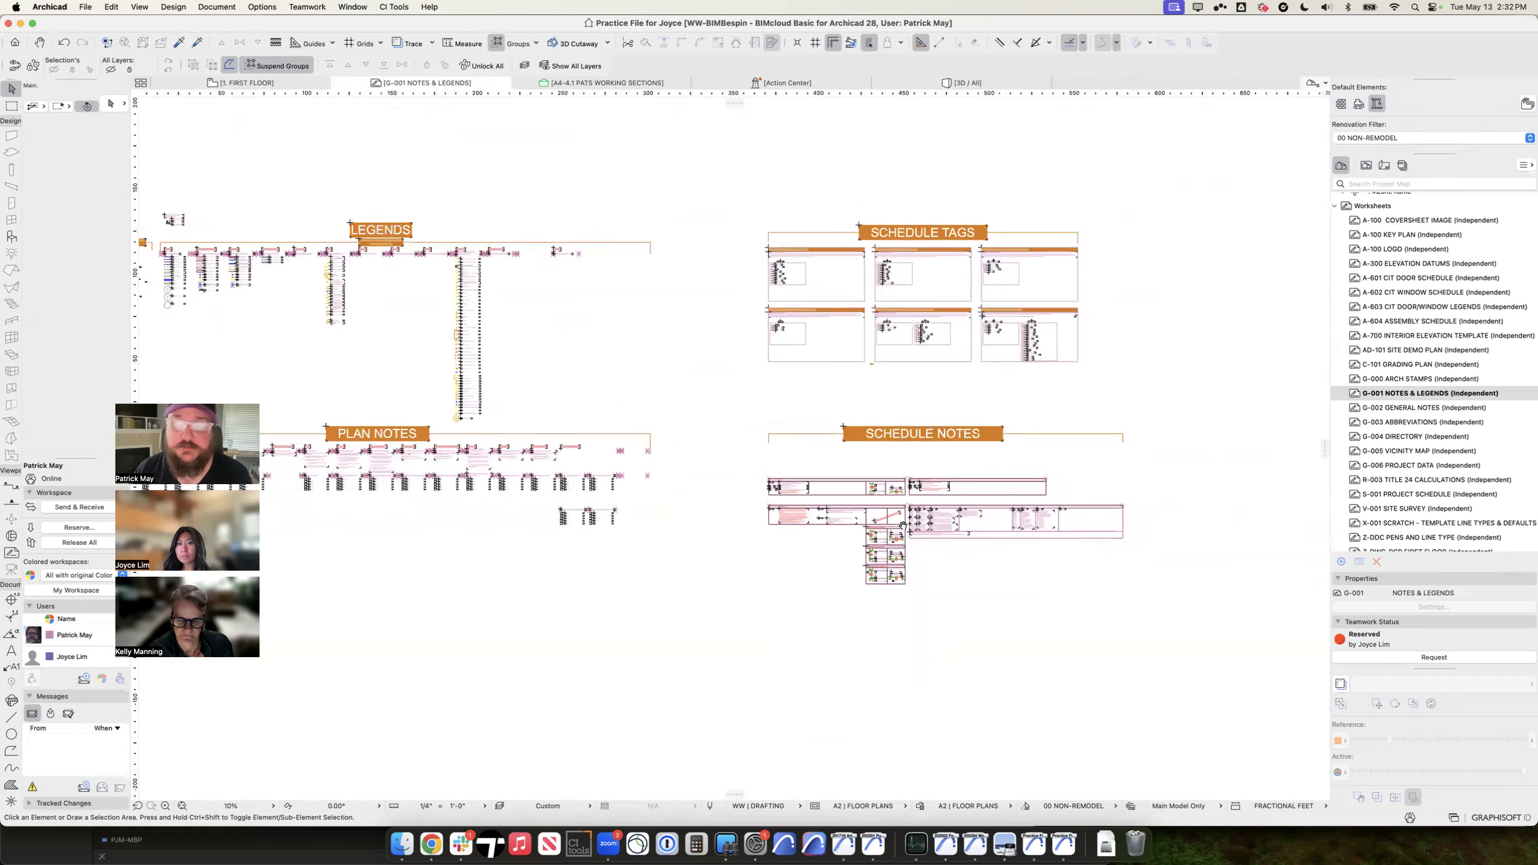
double_click(1422, 410)
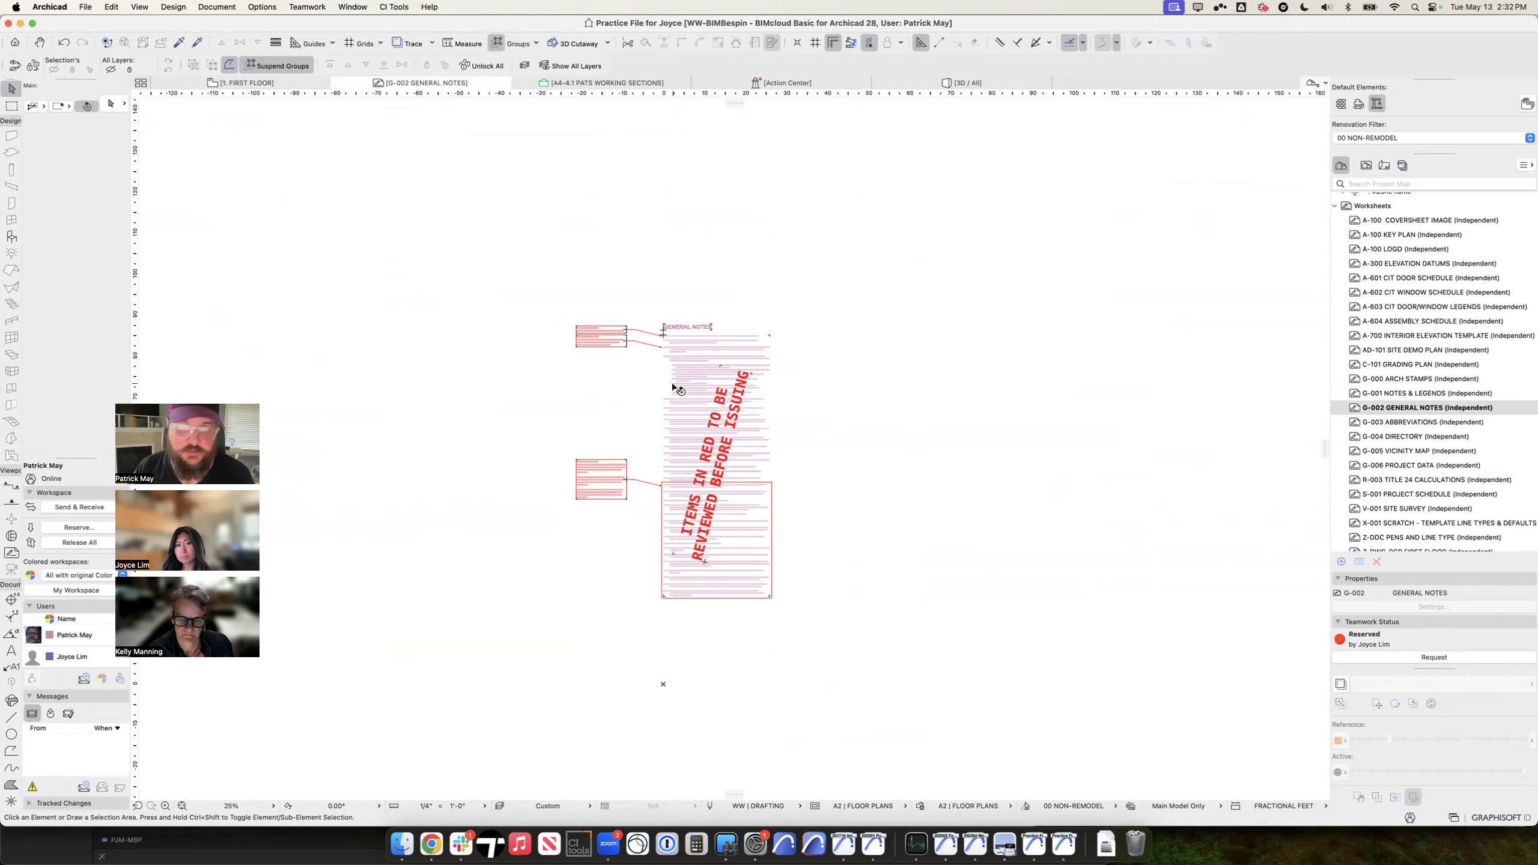
scroll(675, 387, up, 4)
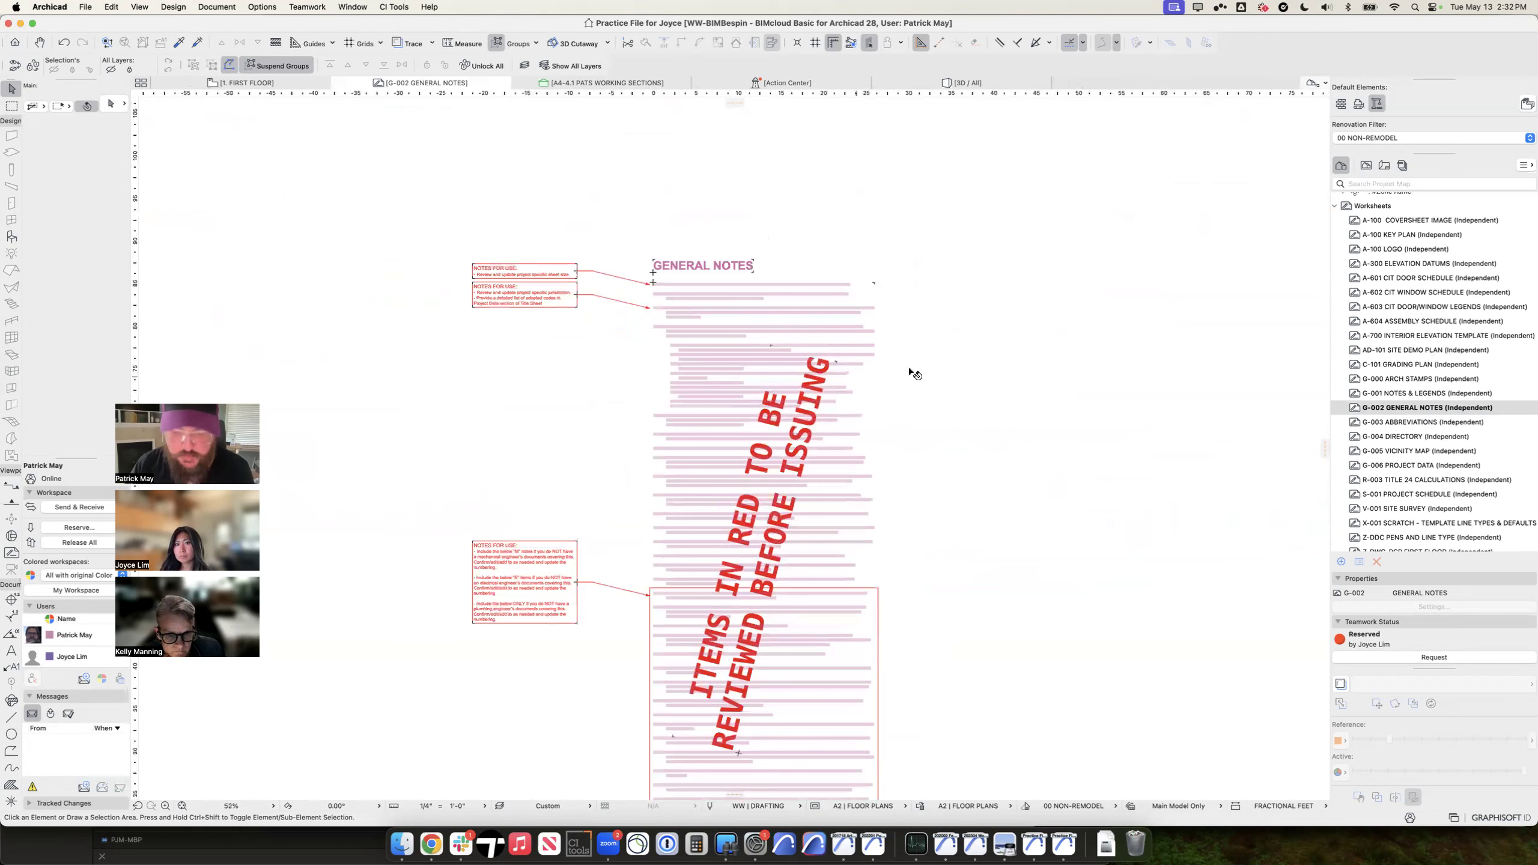
double_click(1417, 436)
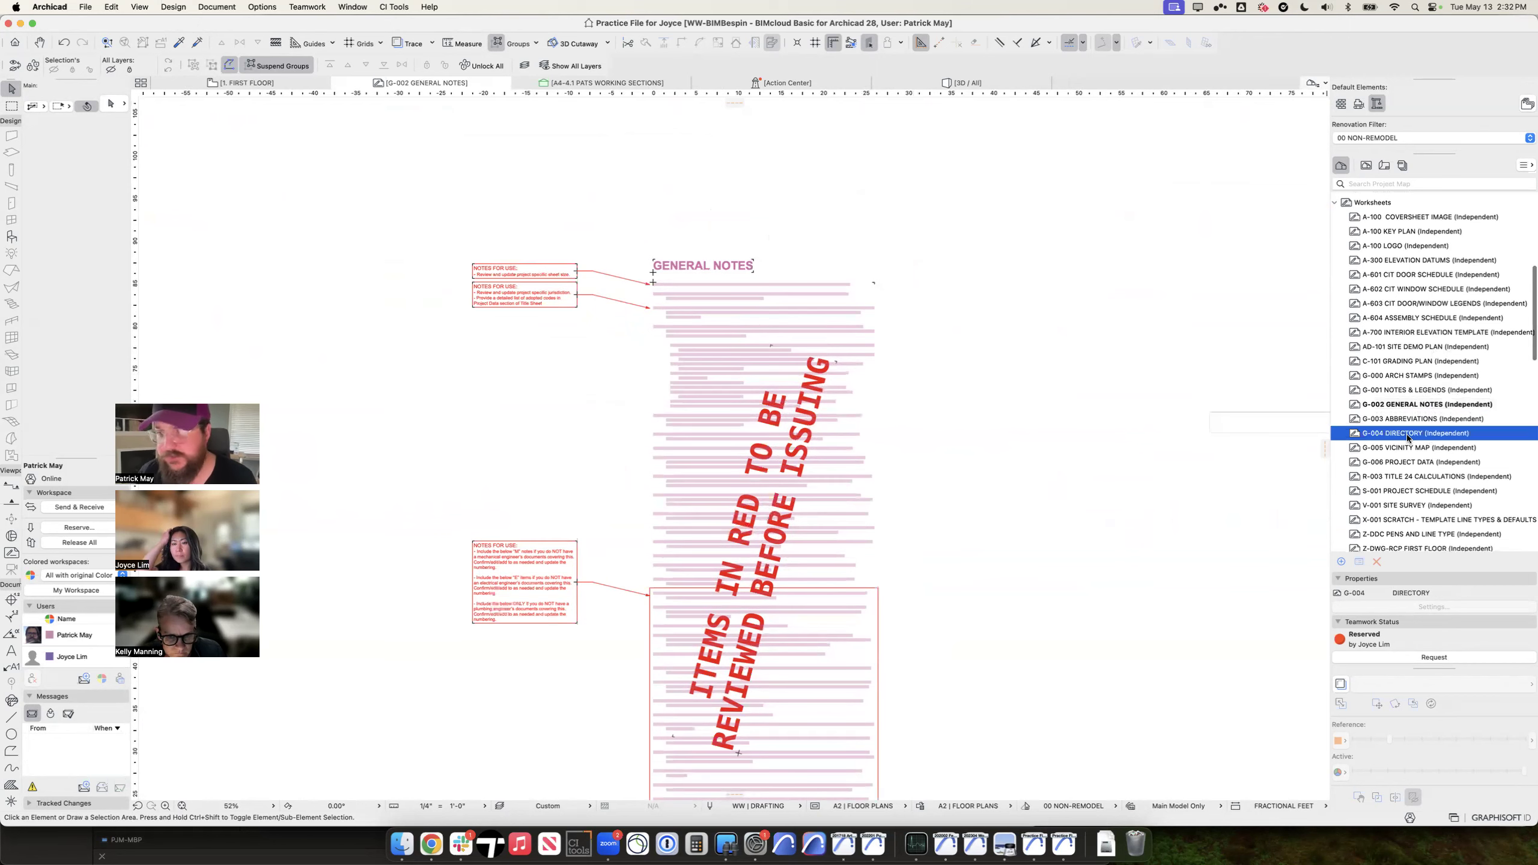
scroll(855, 427, down, 3)
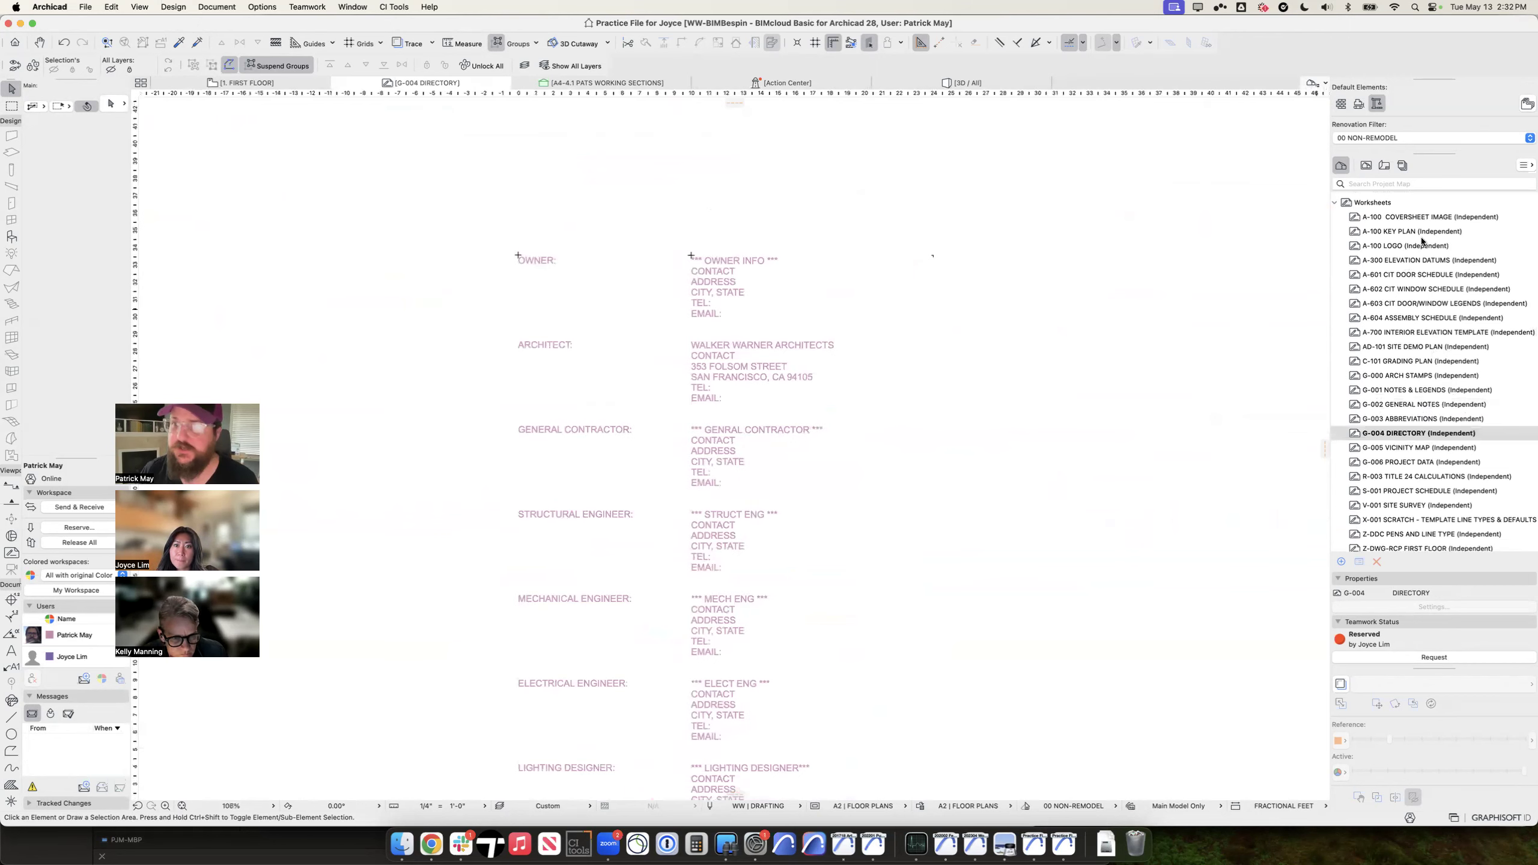
Step: Collapse the Worksheets group, then open C-01 CONCRETE DETAILS and examine its grid of detail frames
click(1334, 202)
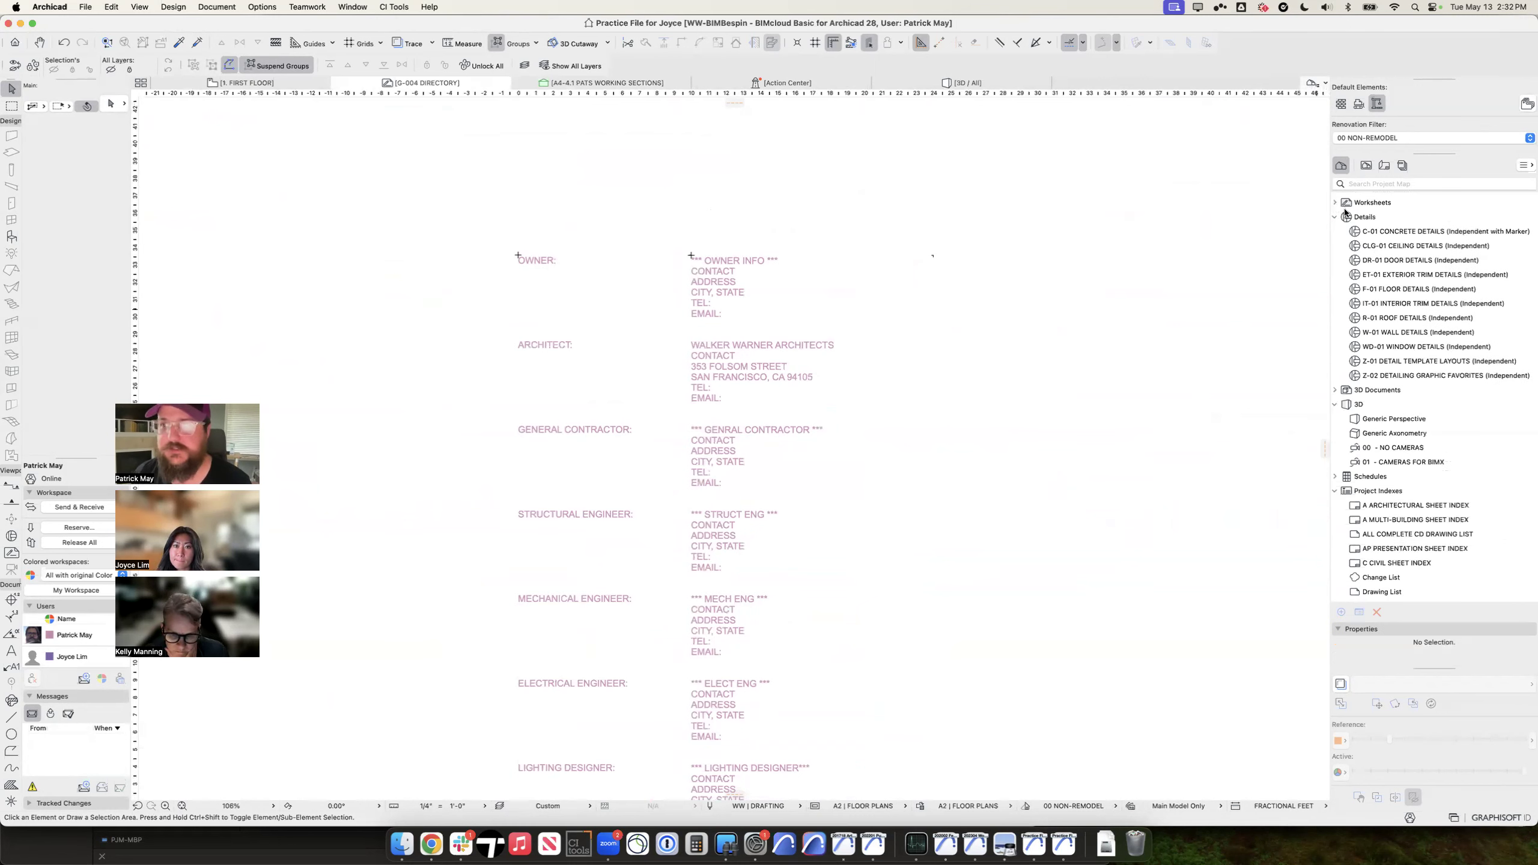
click(1396, 231)
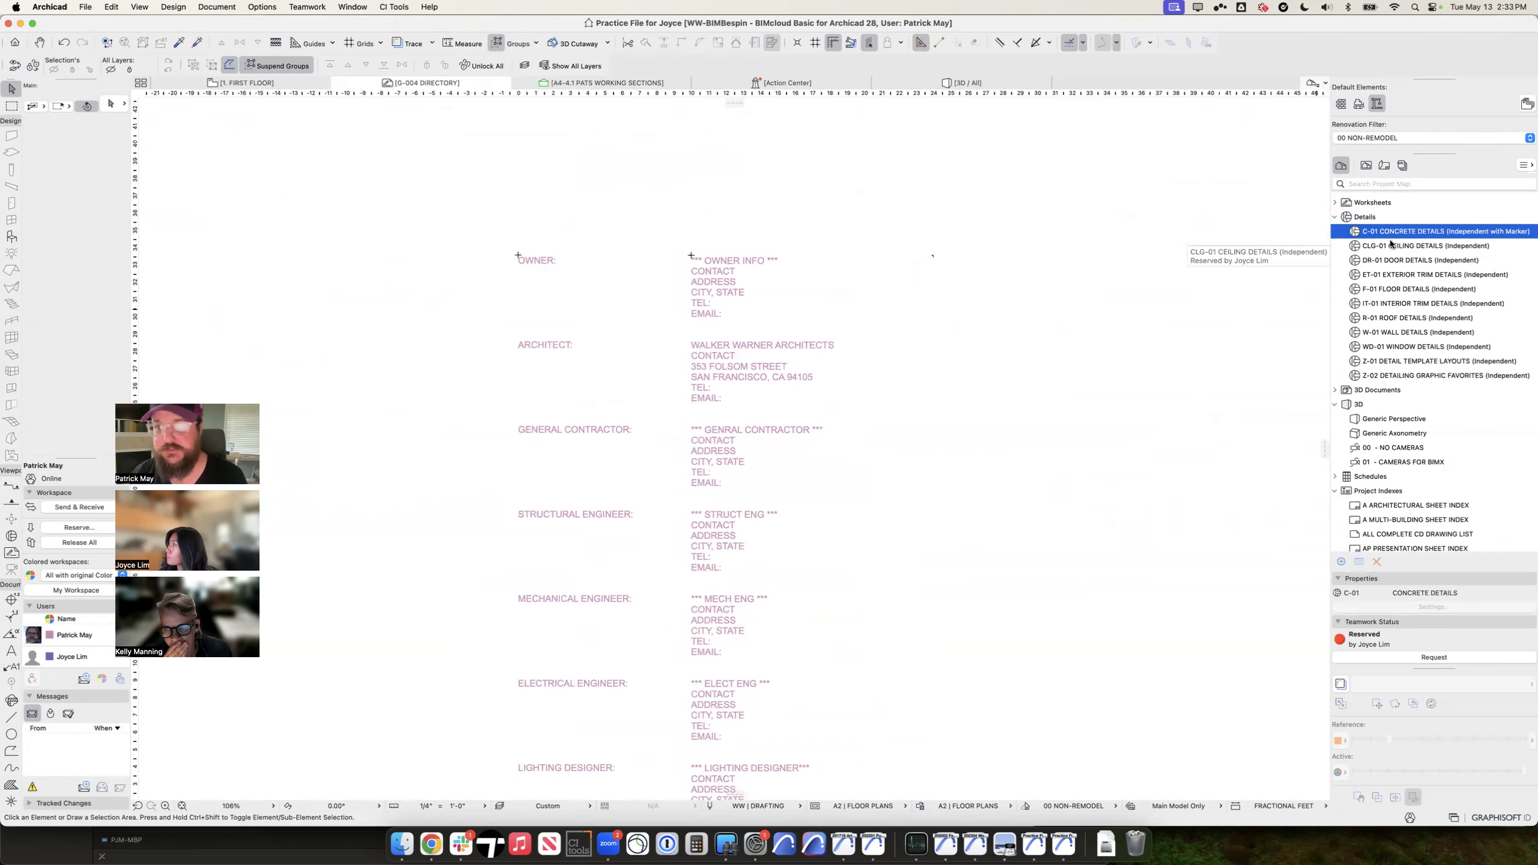
double_click(1386, 232)
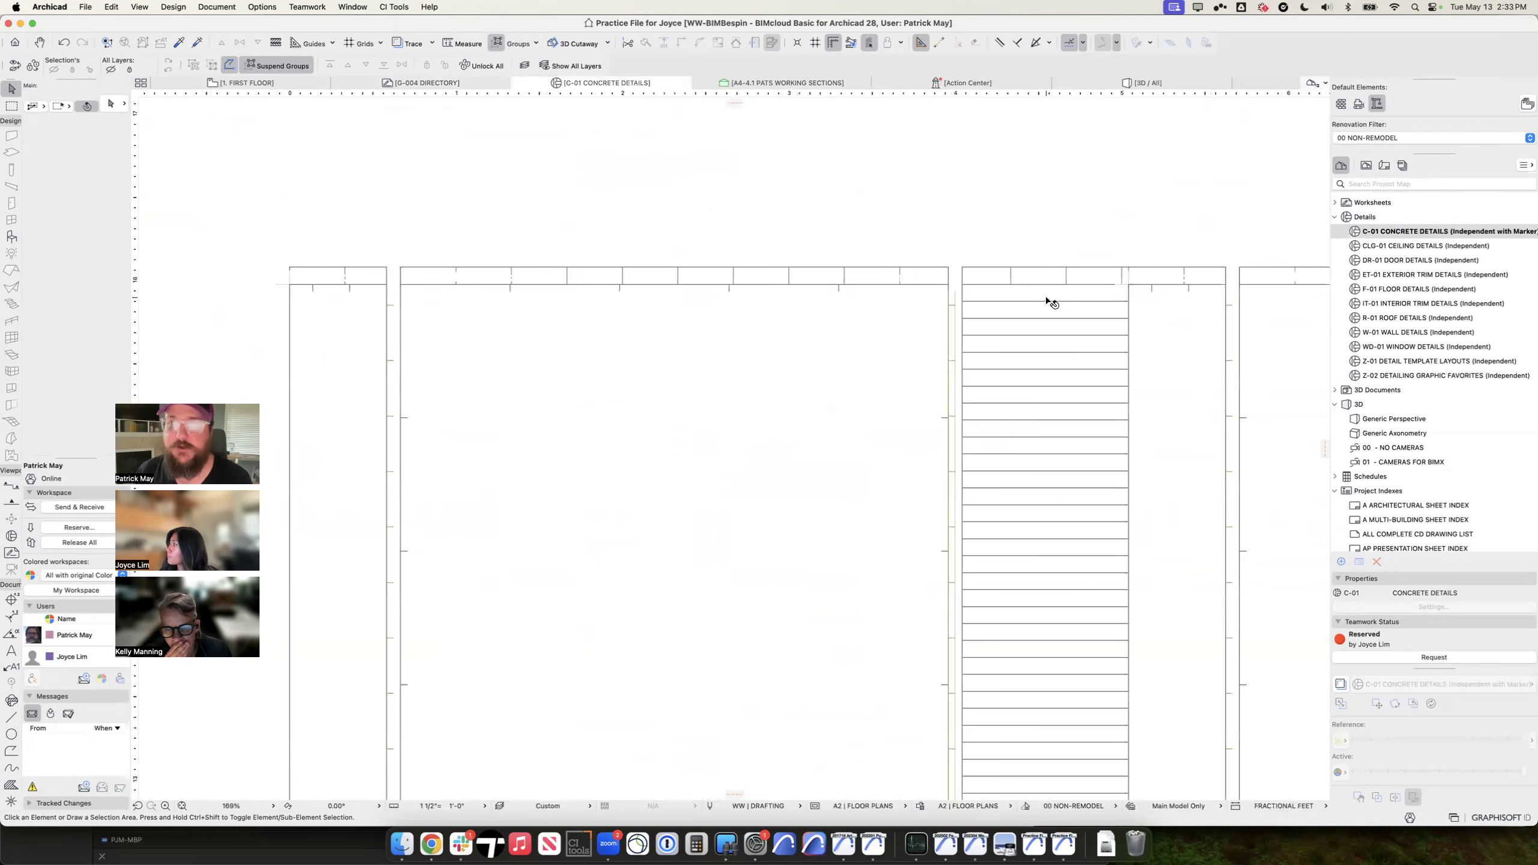
scroll(1101, 317, right, 10)
scroll(906, 344, down, 3)
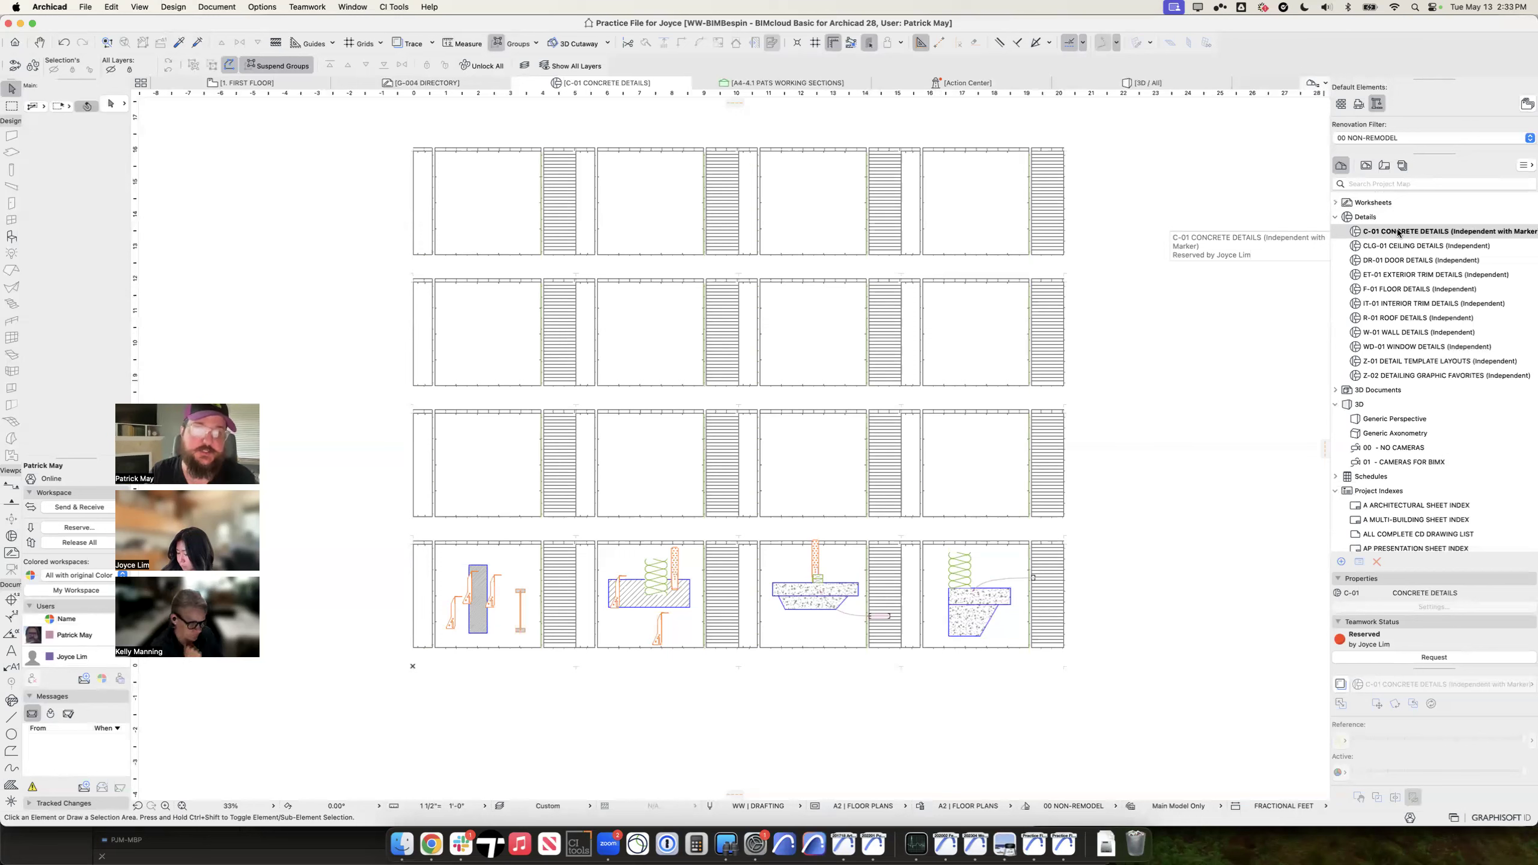
Step: Create a new independent detail with reference ID C-02 and the name ENLARGED CONCRETE DETAILS
right_click(1361, 218)
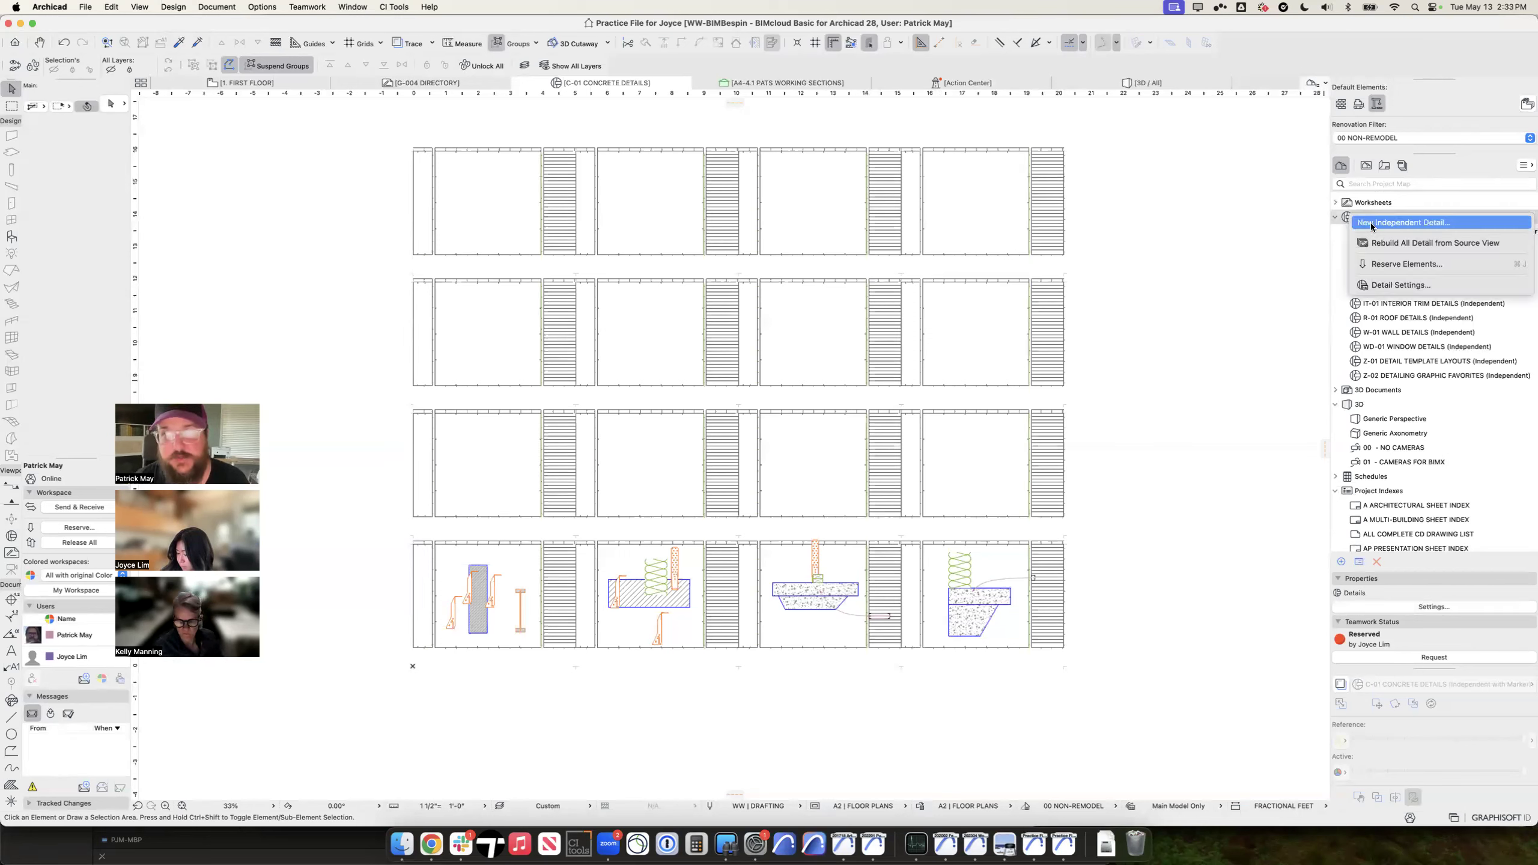
click(1369, 222)
text(C-02)
key(Tab)
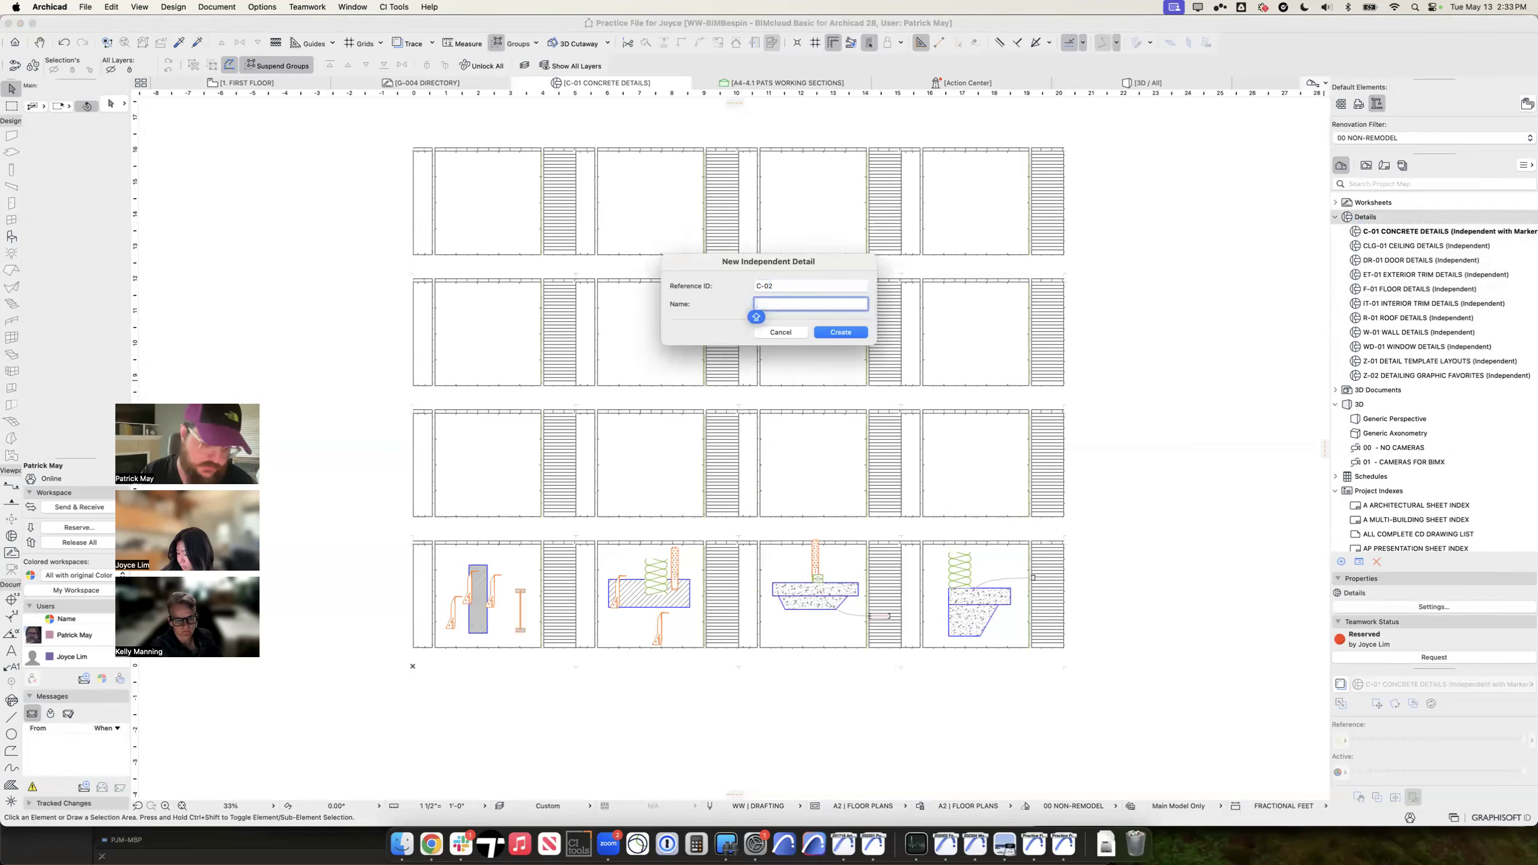
text(ENLARGE)
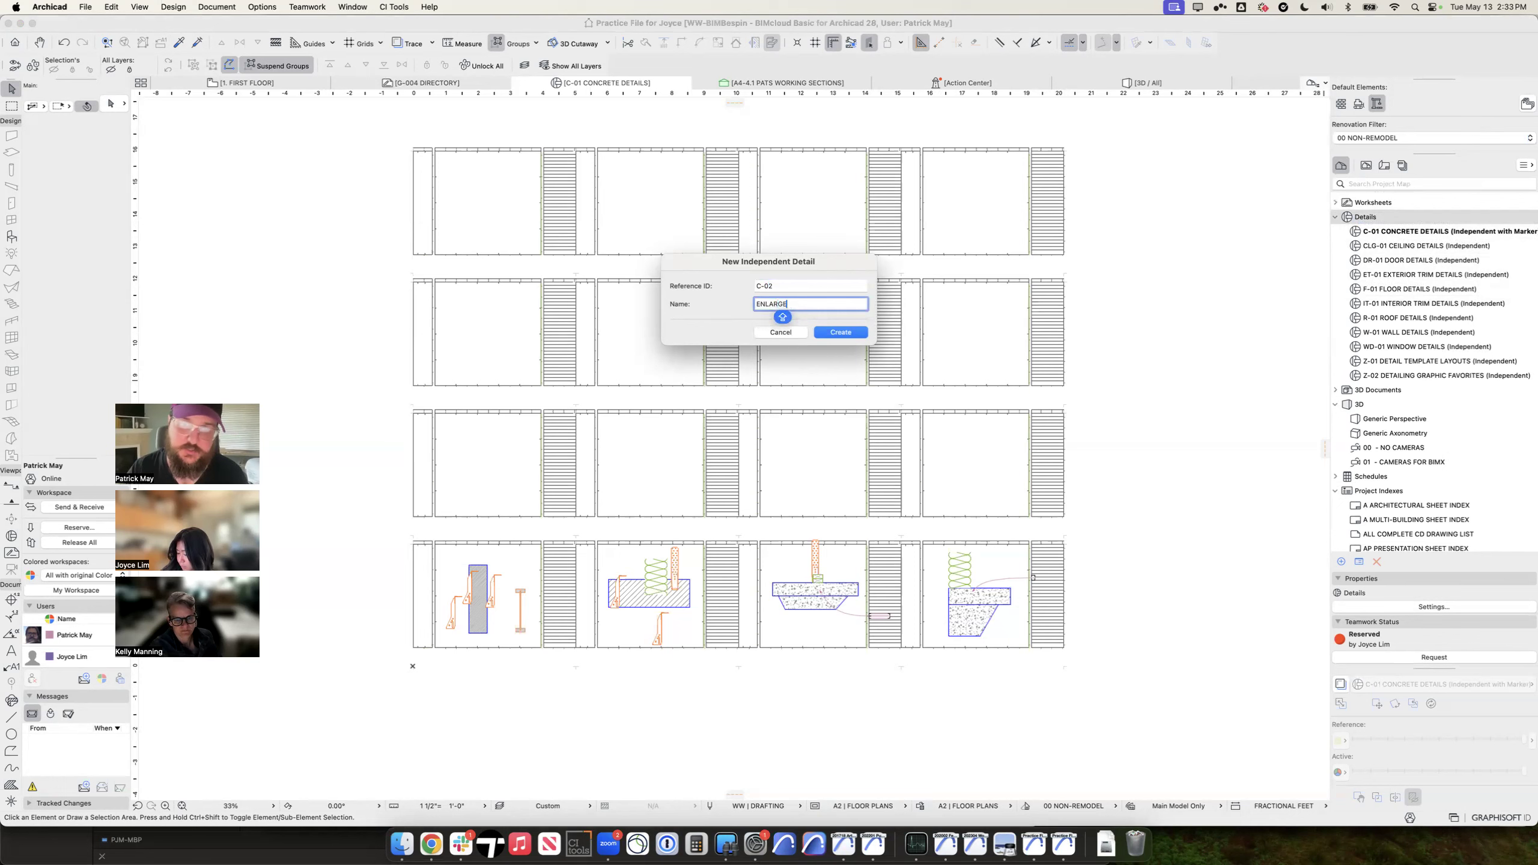
text(D CONCRETE DETAILS)
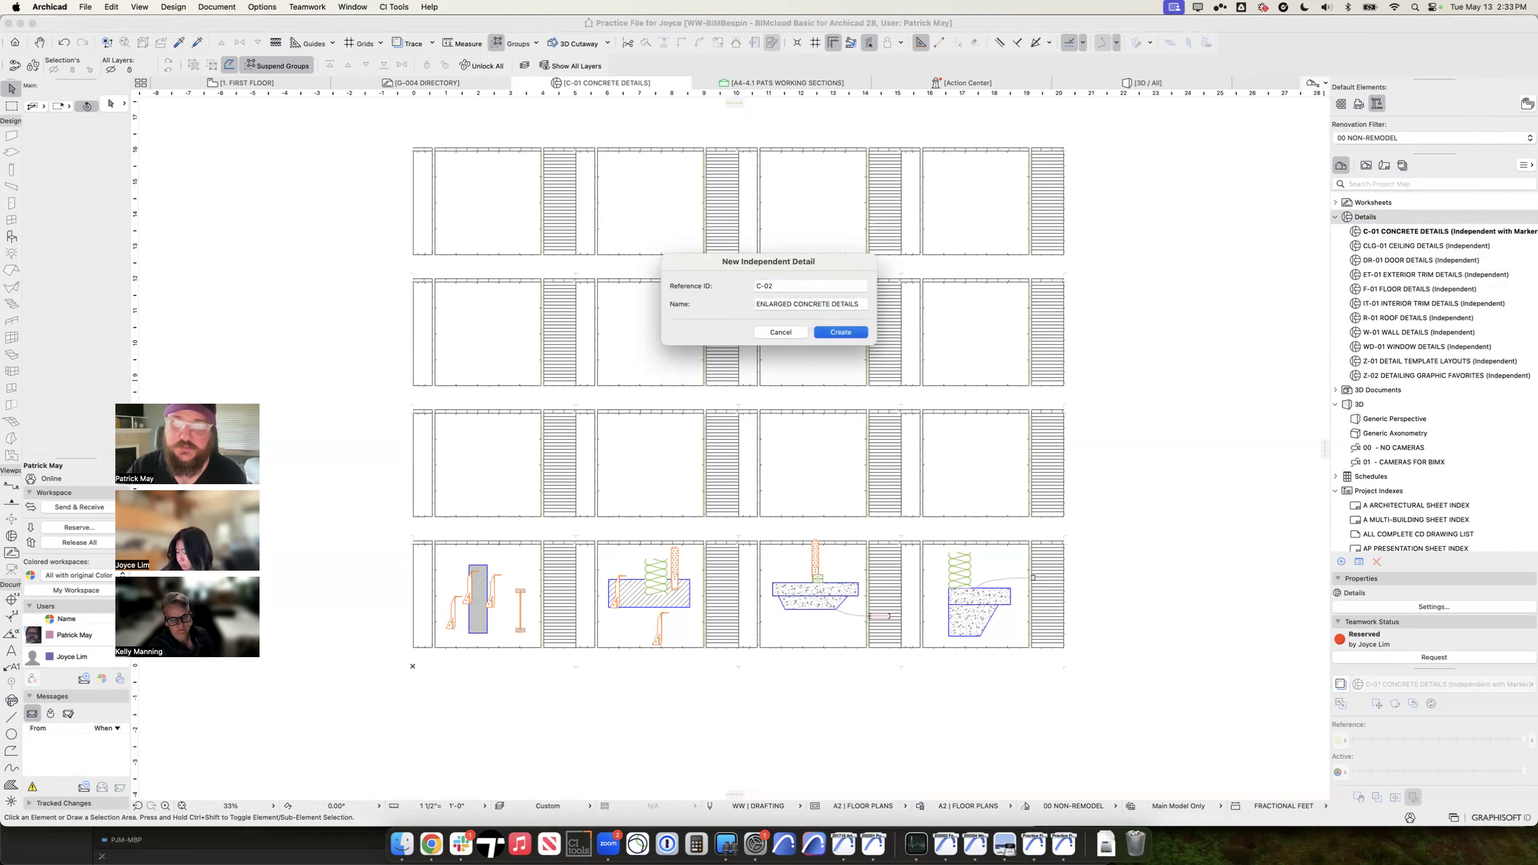
key(Return)
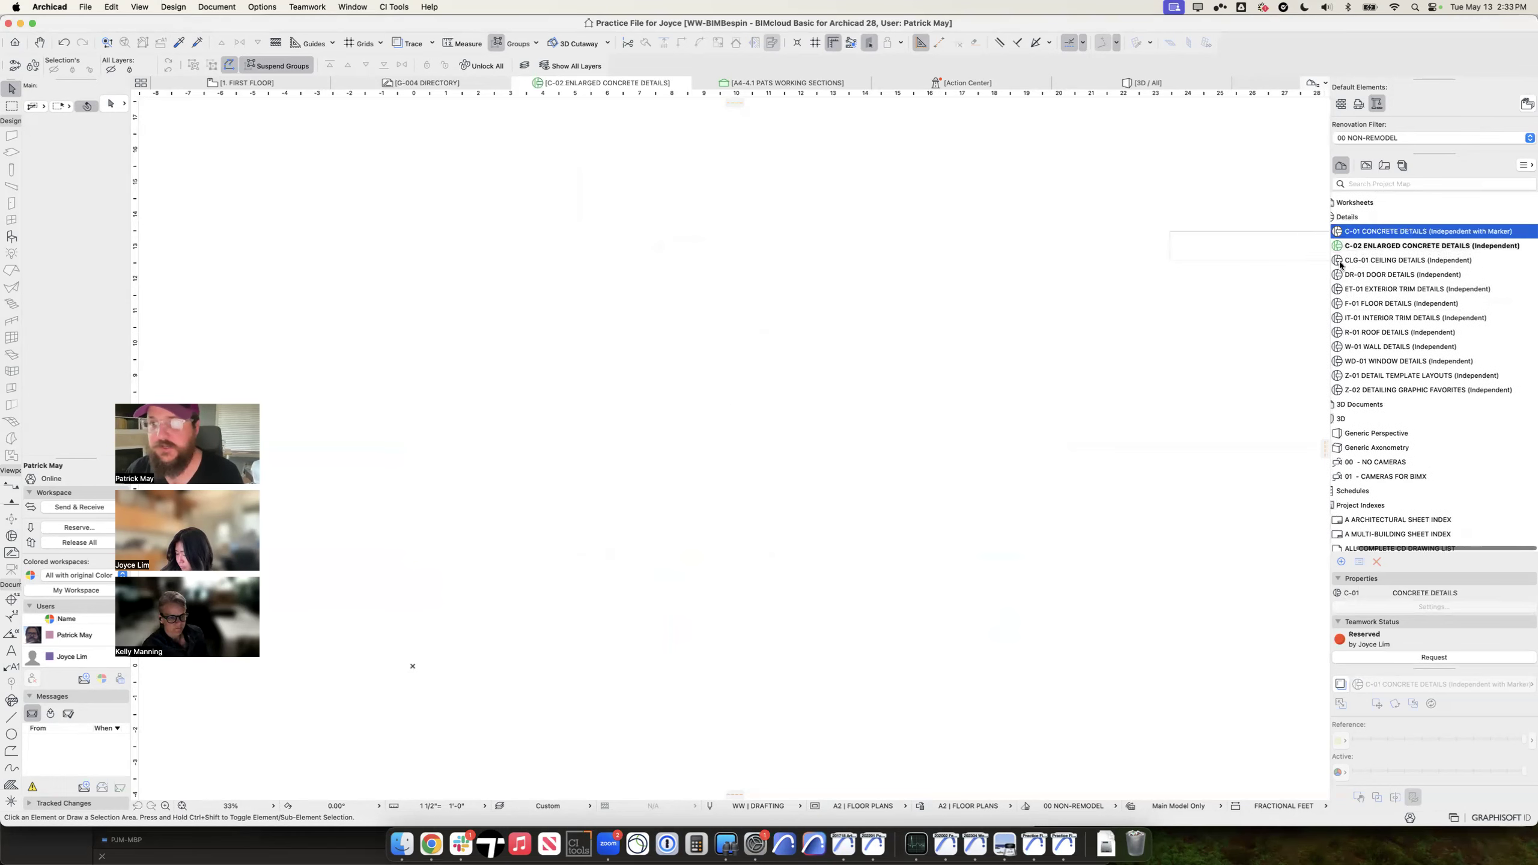
Step: Pick up the settings of a detail template frame in C-01 CONCRETE DETAILS and place one frame in C-02 ENLARGED CONCRETE DETAILS
click(1054, 432)
shift+click(1046, 320)
shift+click(1044, 231)
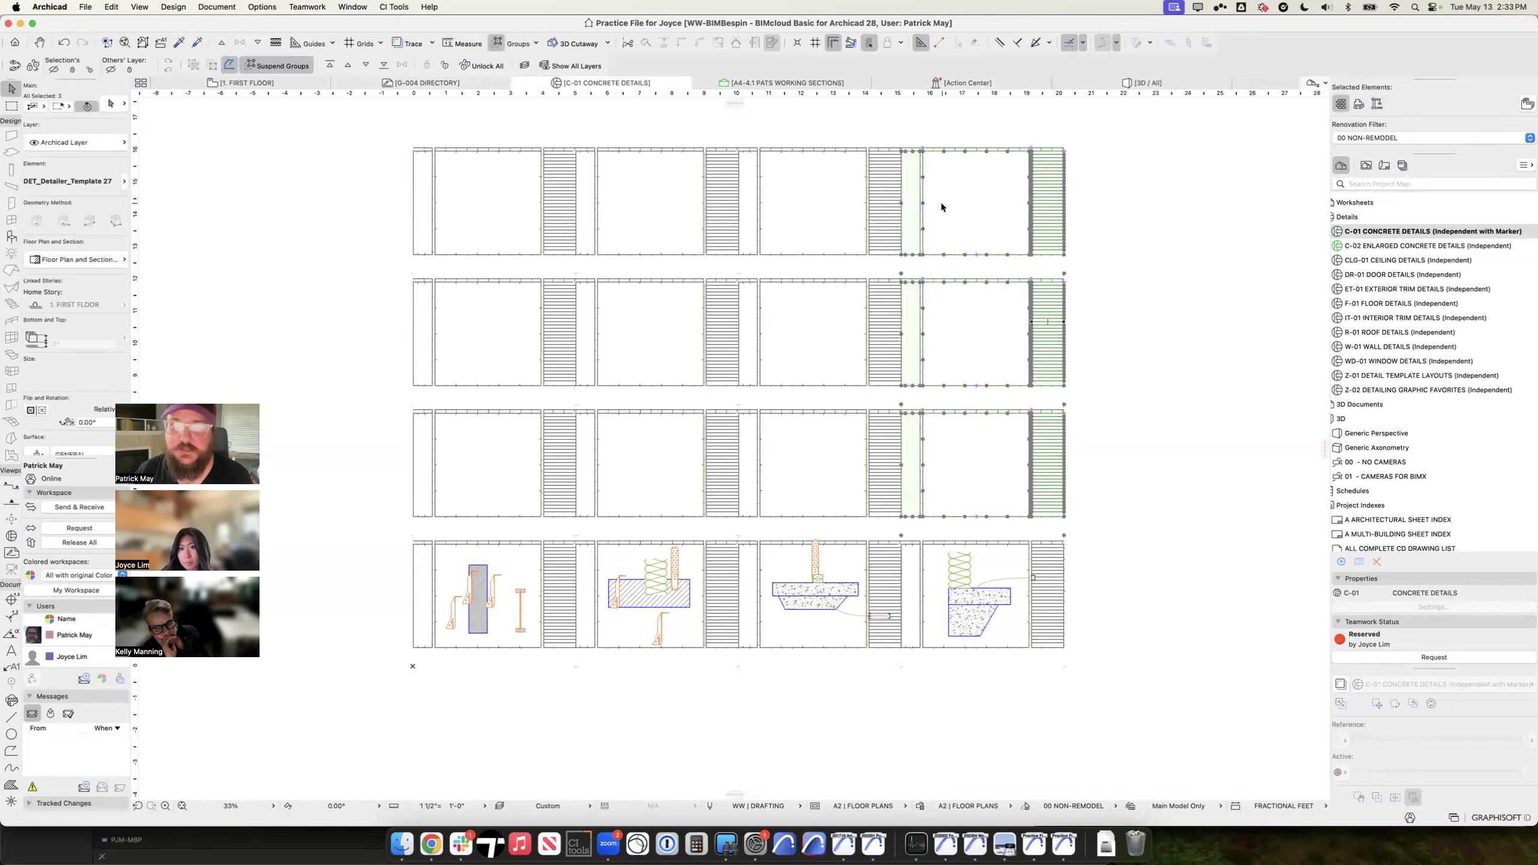
click(889, 174)
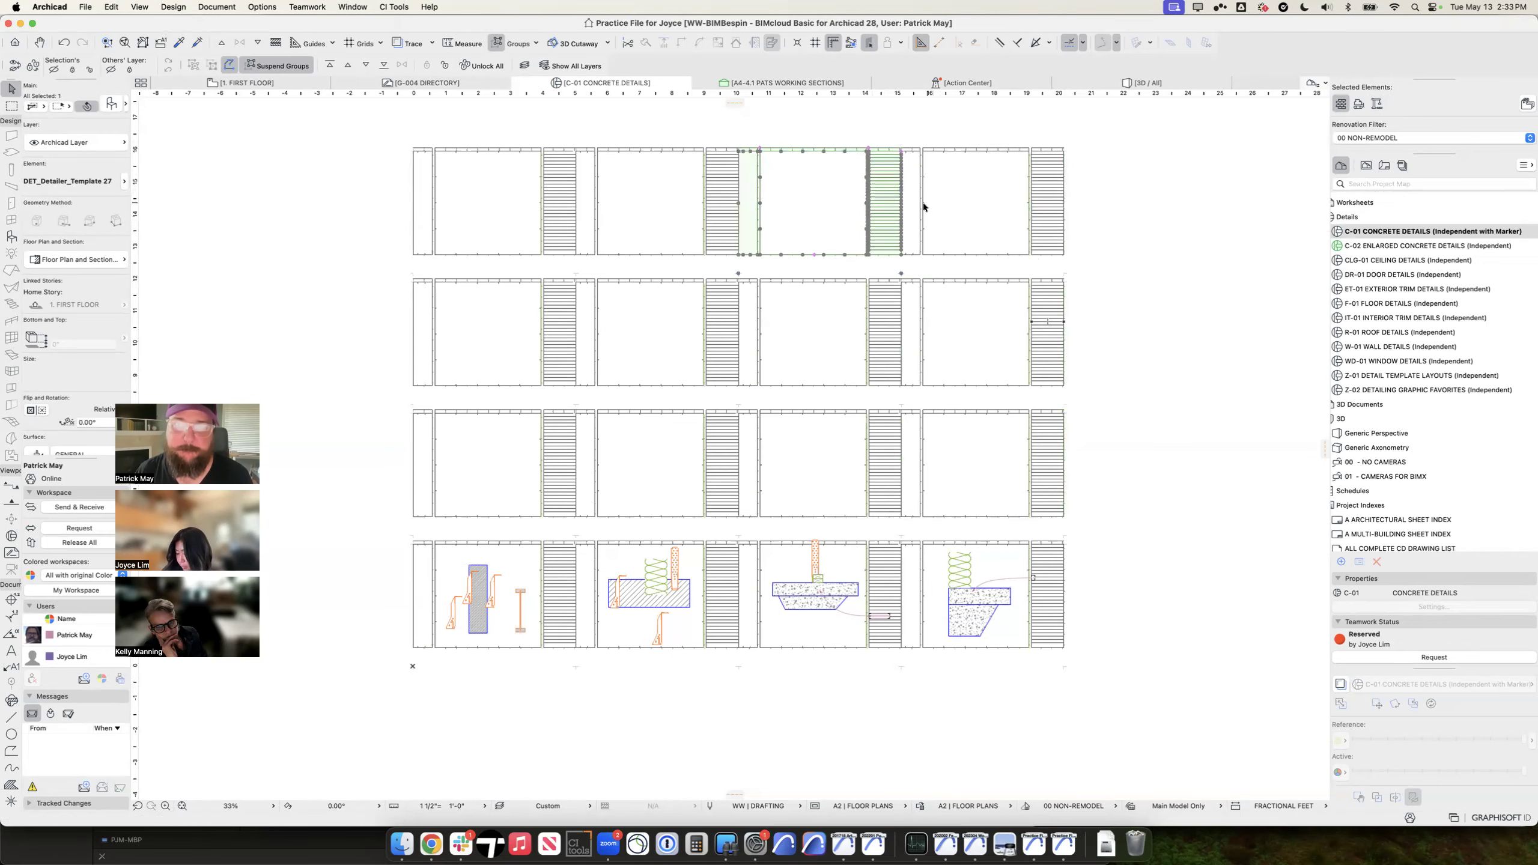
alt+click(883, 200)
click(1372, 249)
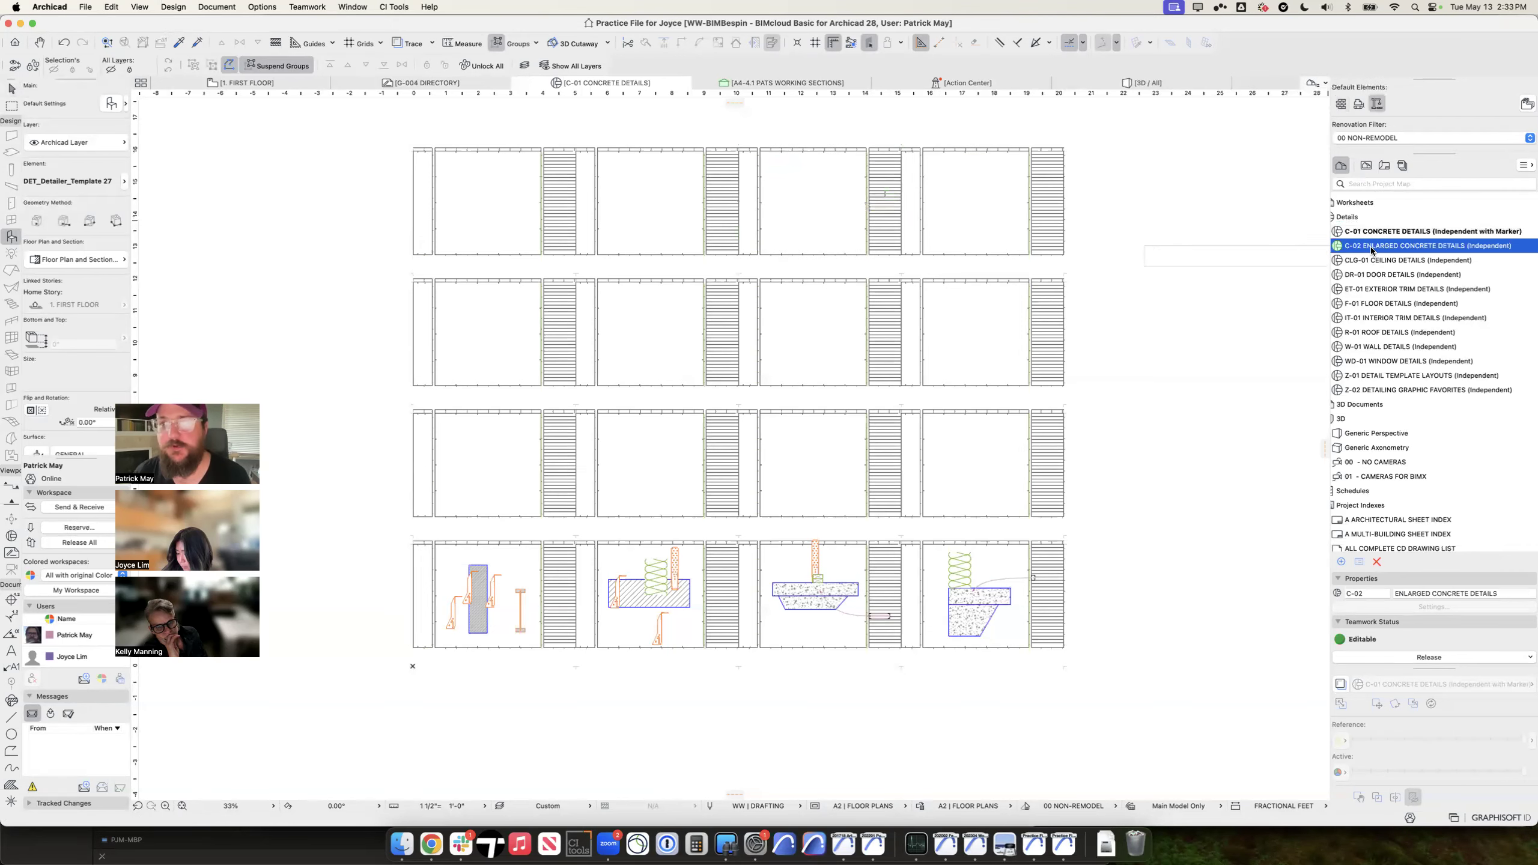
double_click(1372, 249)
click(915, 443)
key(Escape)
Step: Move the placed template frame by its lower-left corner point onto the project origin
click(915, 466)
key(super+d)
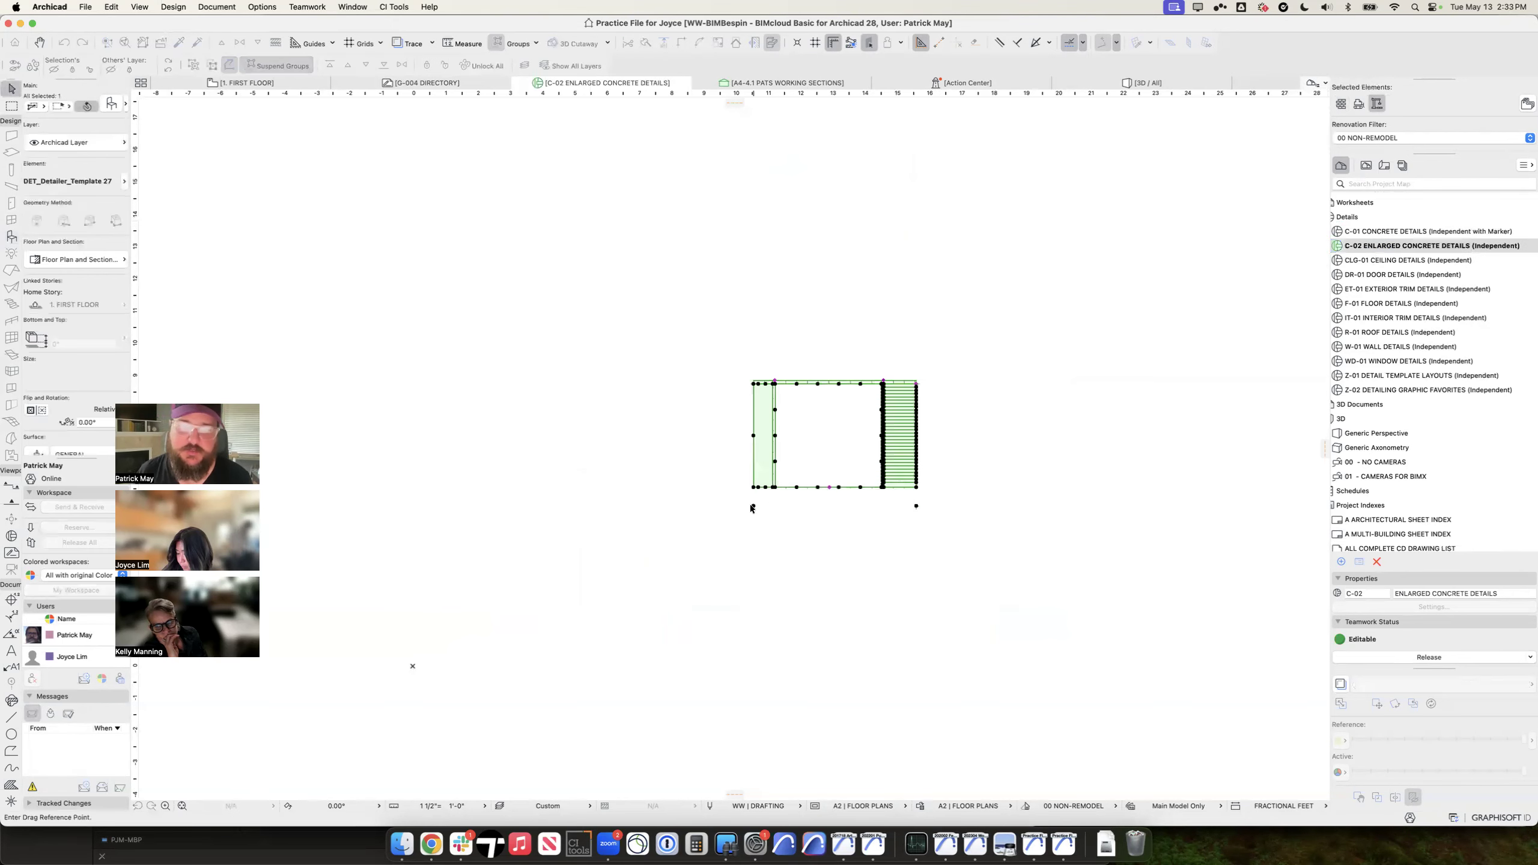
click(753, 505)
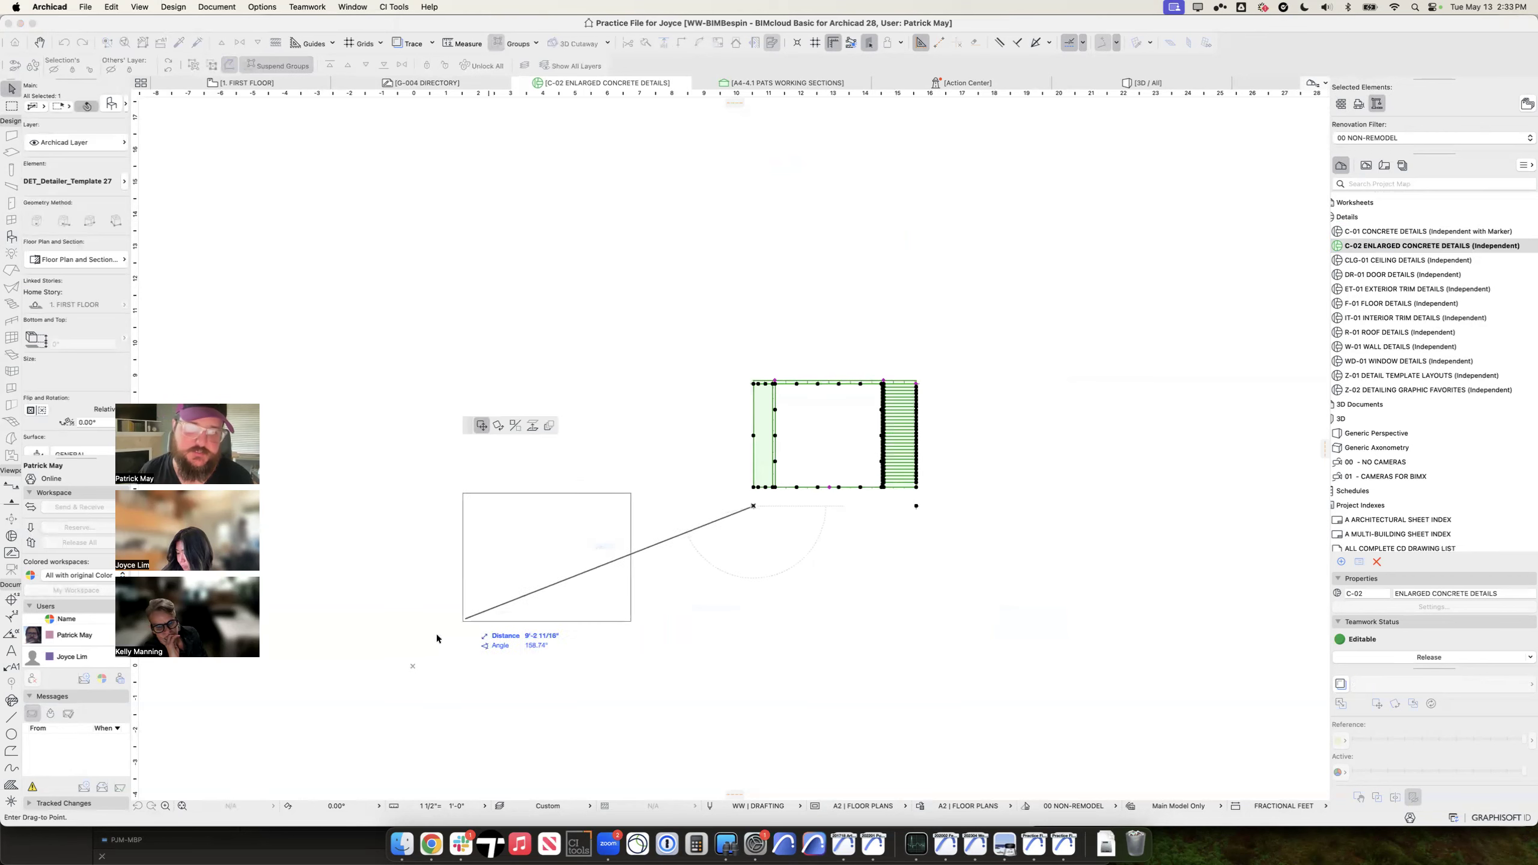
click(413, 667)
Step: Set the C-02 detail's scale to 3" = 1'-0" and fit the template frame in the view
middle_drag(468, 606, 607, 696)
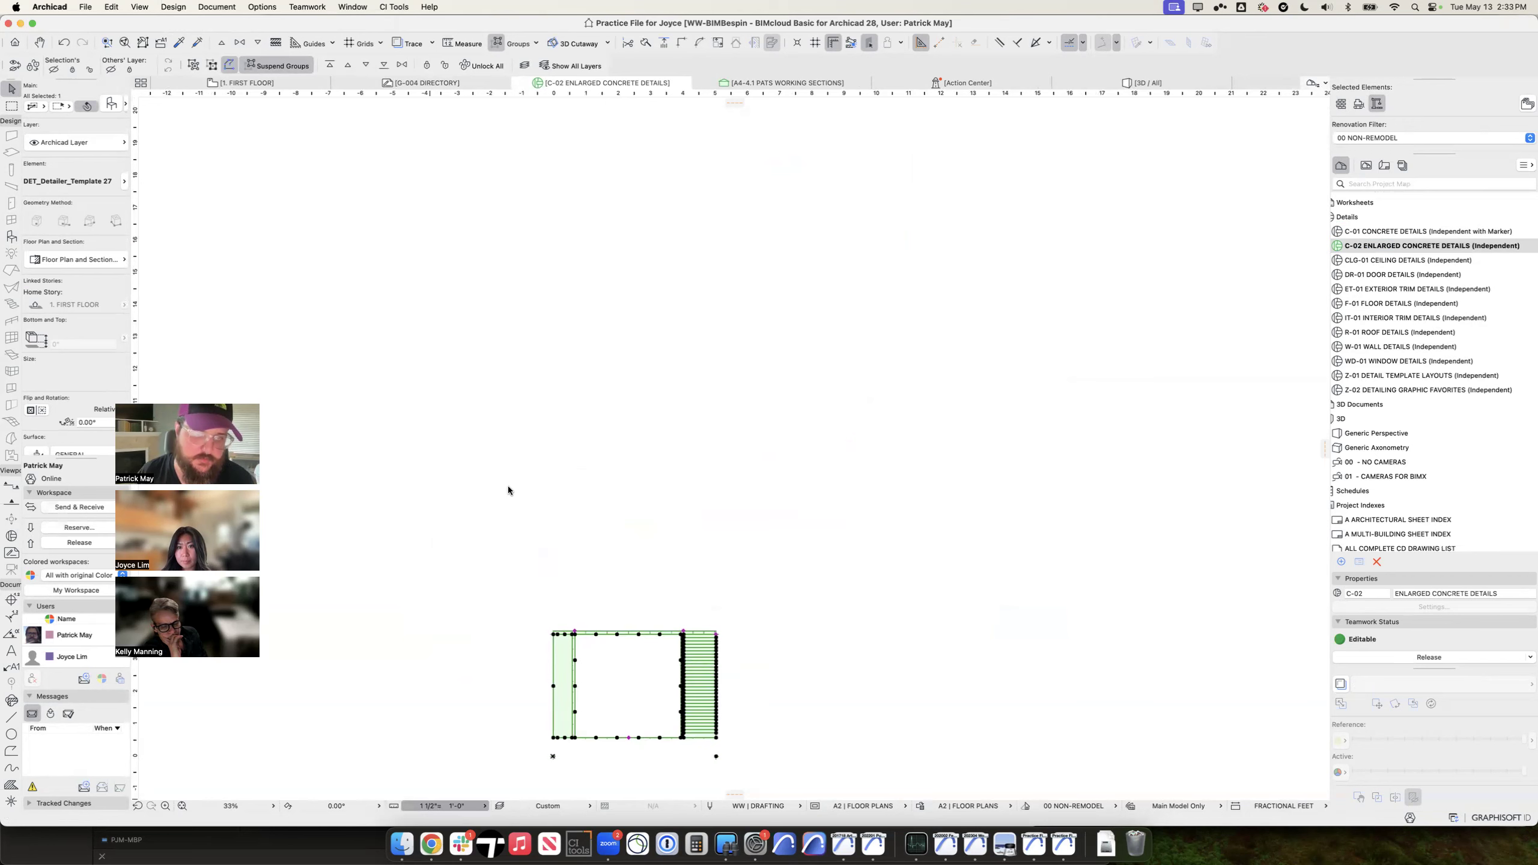
click(506, 466)
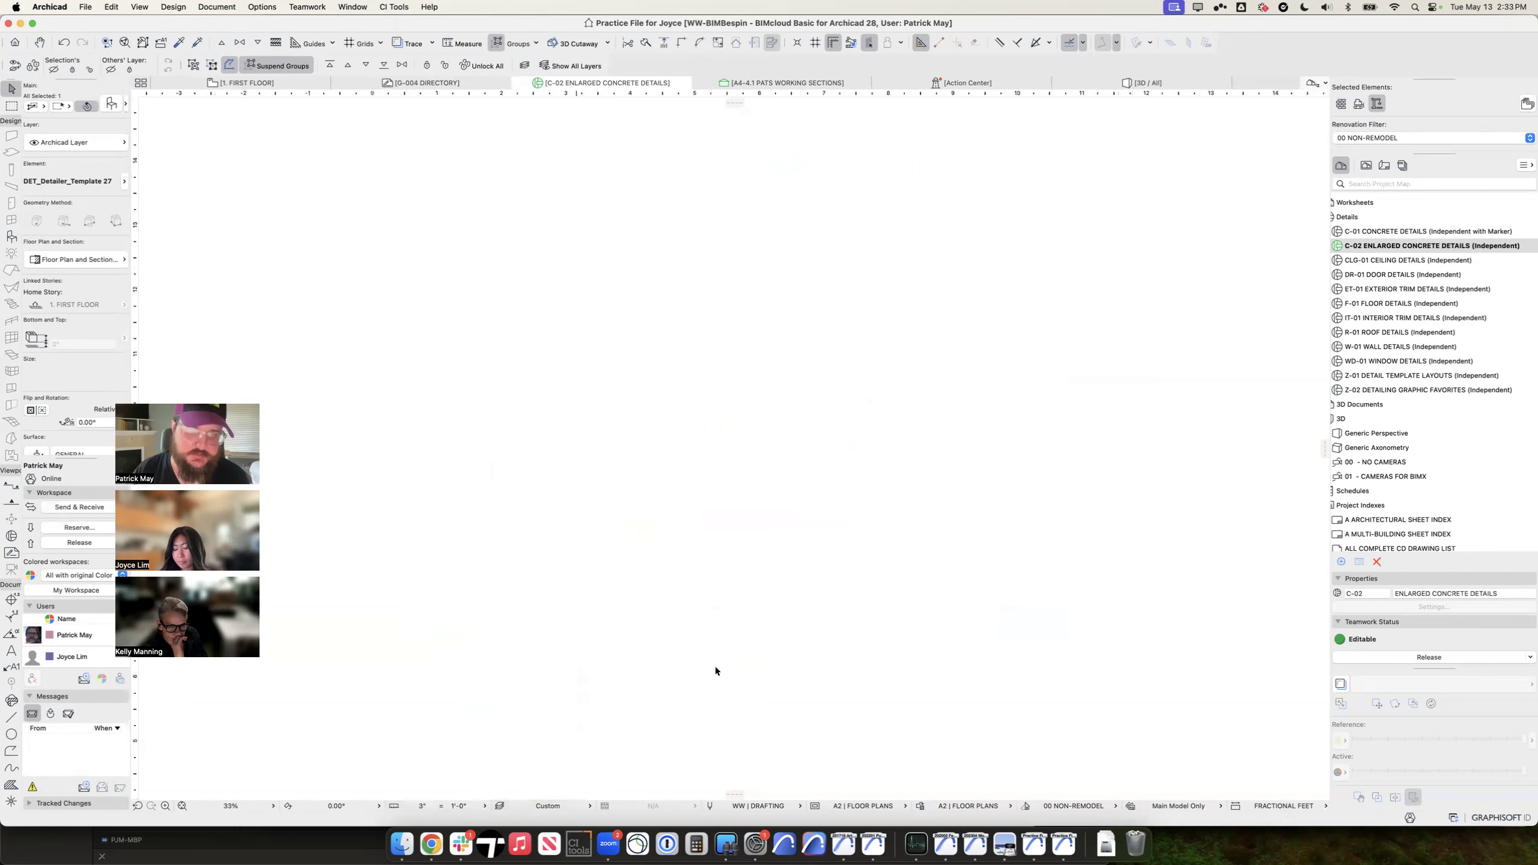
middle_click(789, 478)
middle_click(789, 478)
click(939, 496)
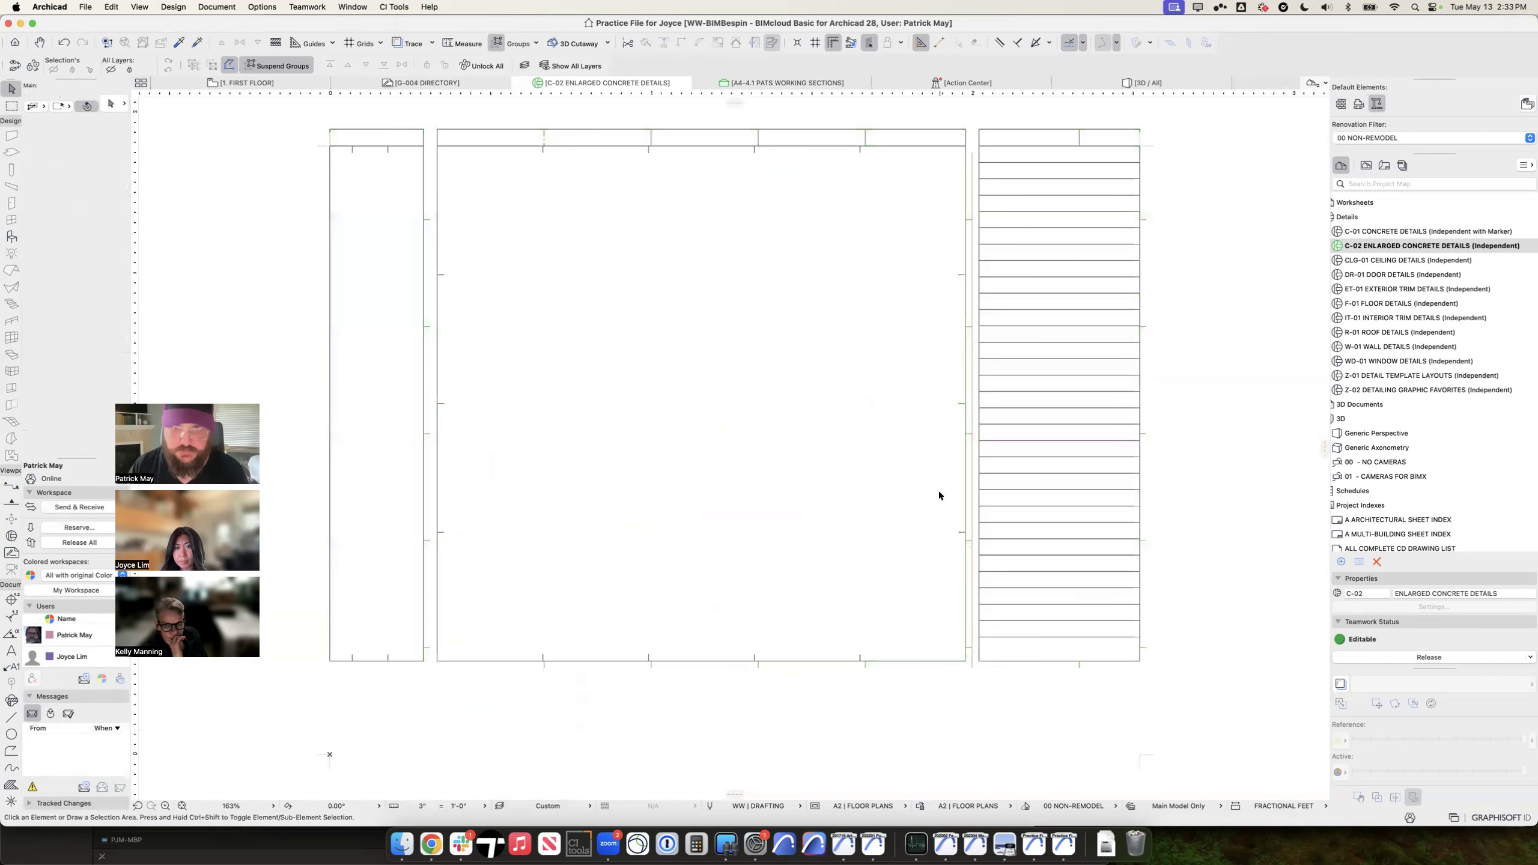
Step: Draw four rectangular drafting fills inside the detail frame as sample linework, the first about 4 3/8" by 6 7/8"
key(f)
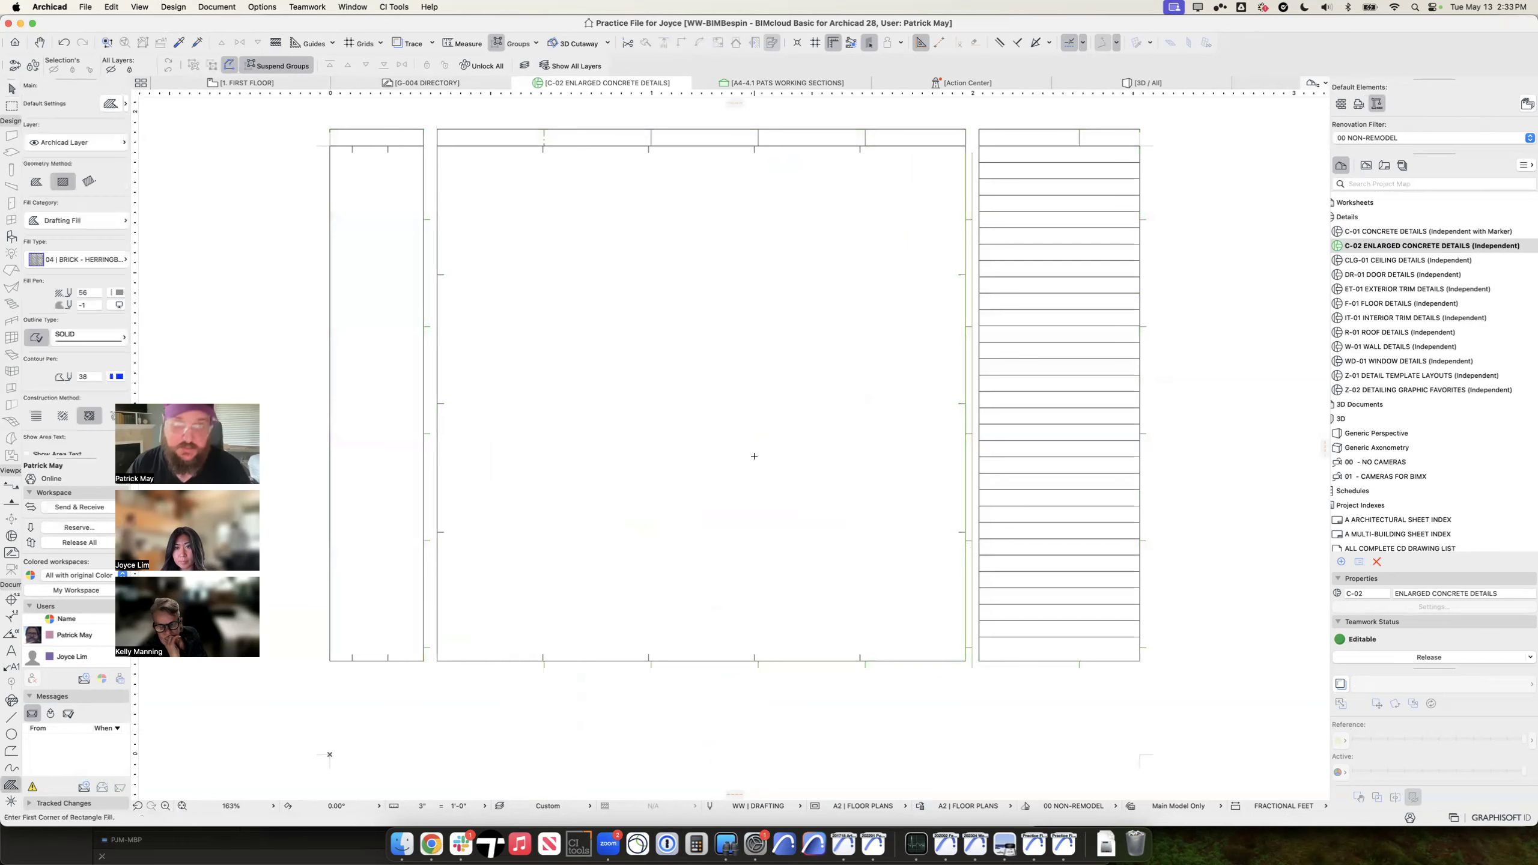
click(595, 360)
click(712, 543)
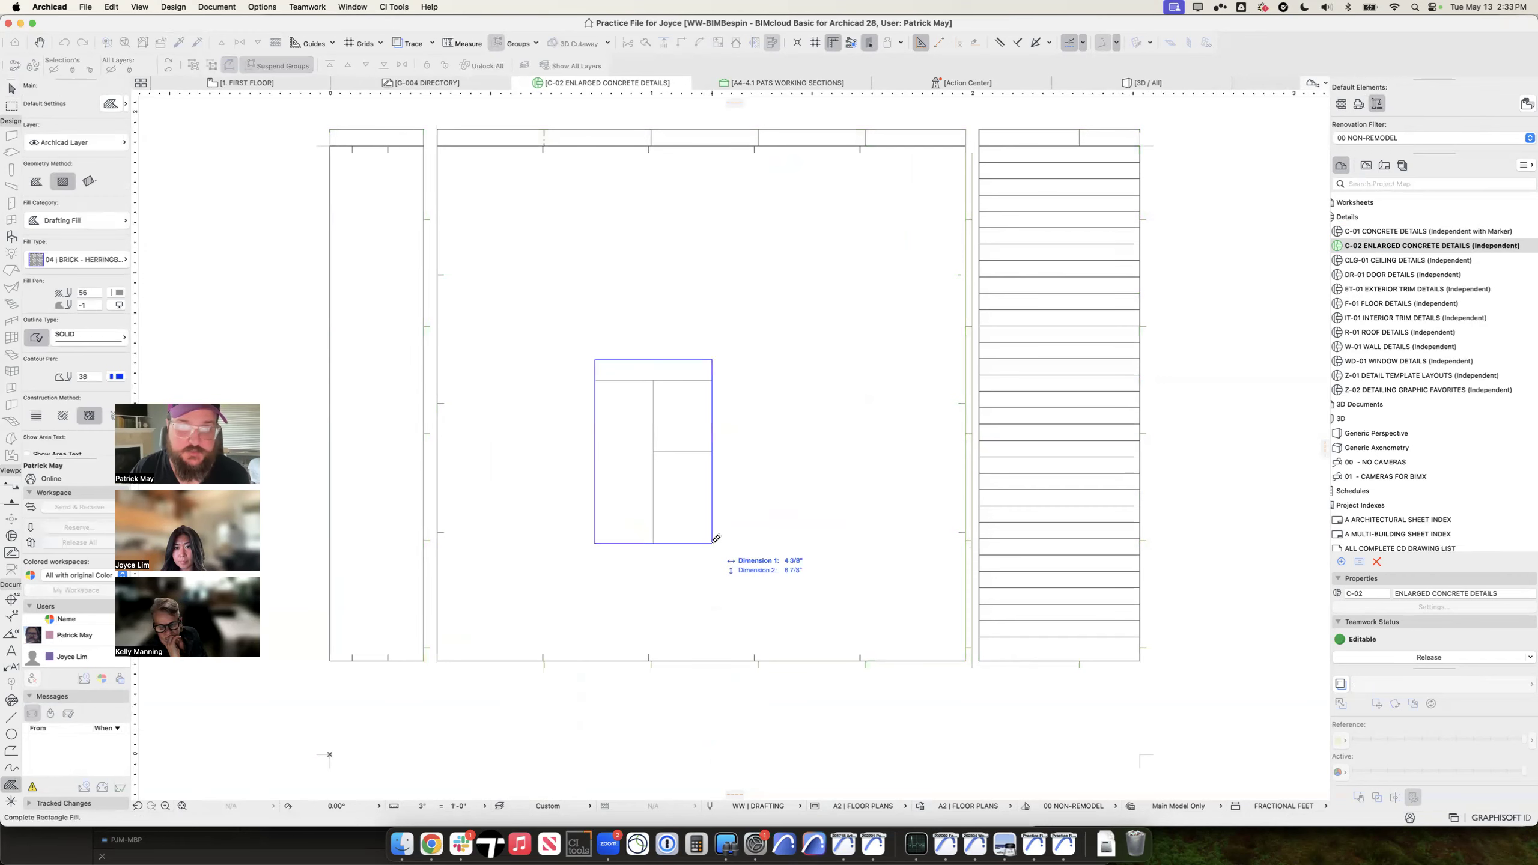
click(635, 360)
click(789, 216)
click(567, 352)
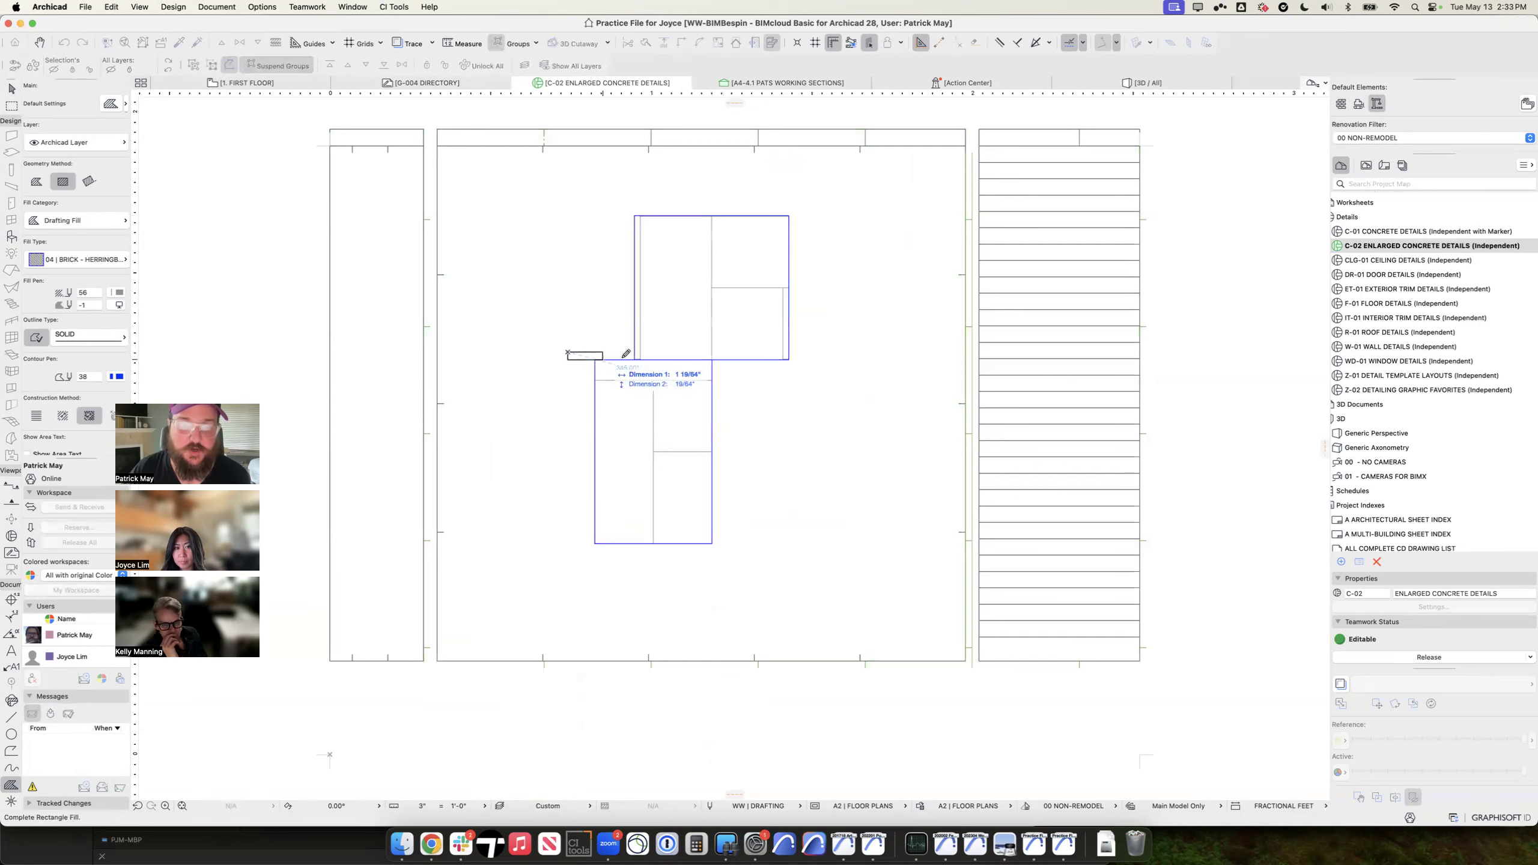
click(660, 366)
click(567, 366)
click(578, 405)
scroll(686, 374, up, 3)
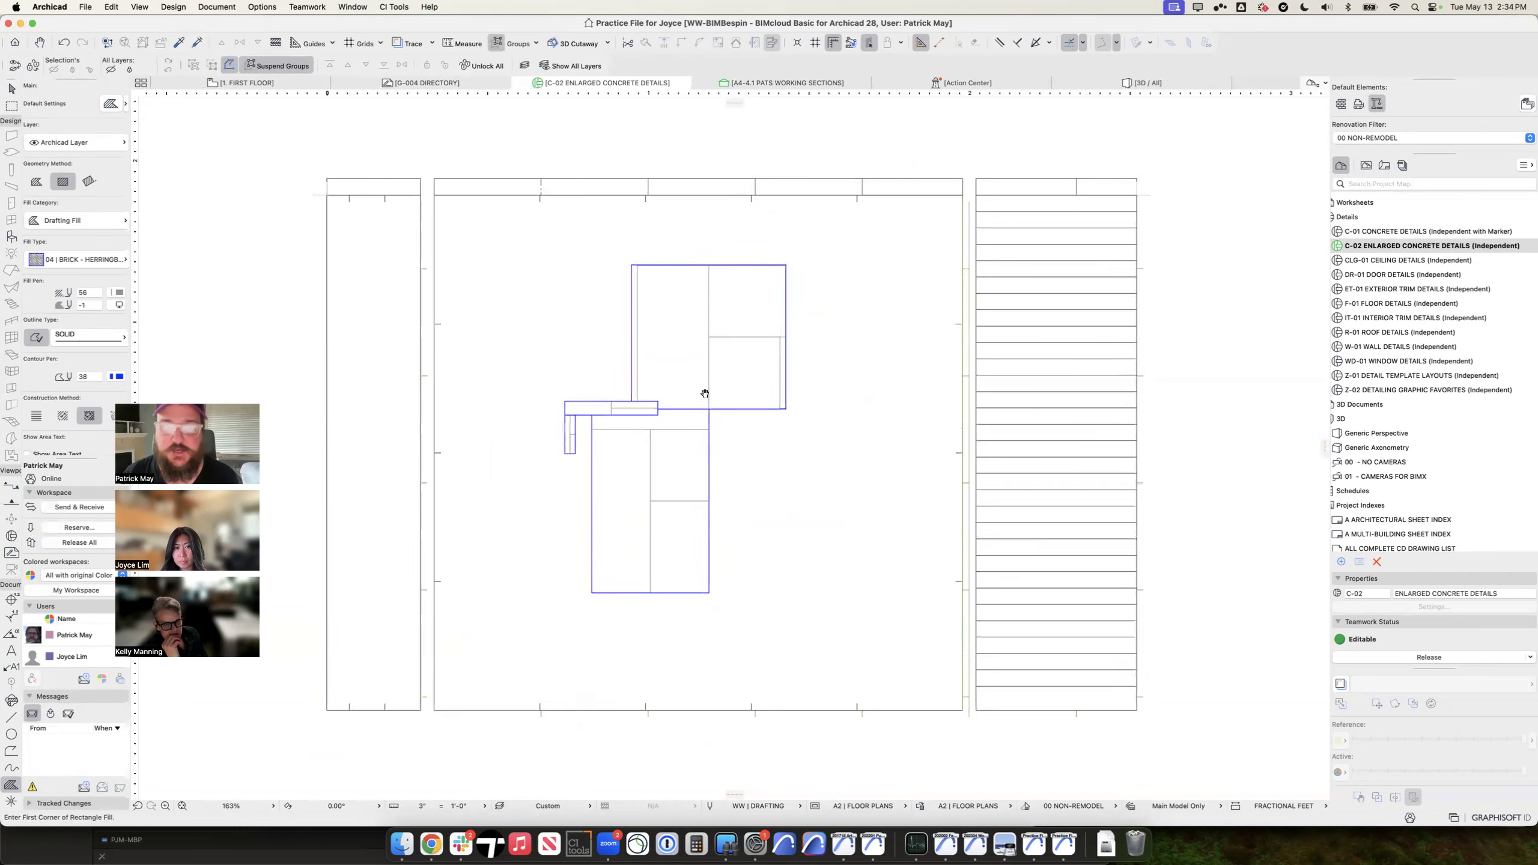
Step: Find the FOUNDATION DETAILS folder under 03 CONSTRUCTION DOCUMENTS, A8 EXTERIOR DETAILS in the View Map and request ownership of it
click(1366, 165)
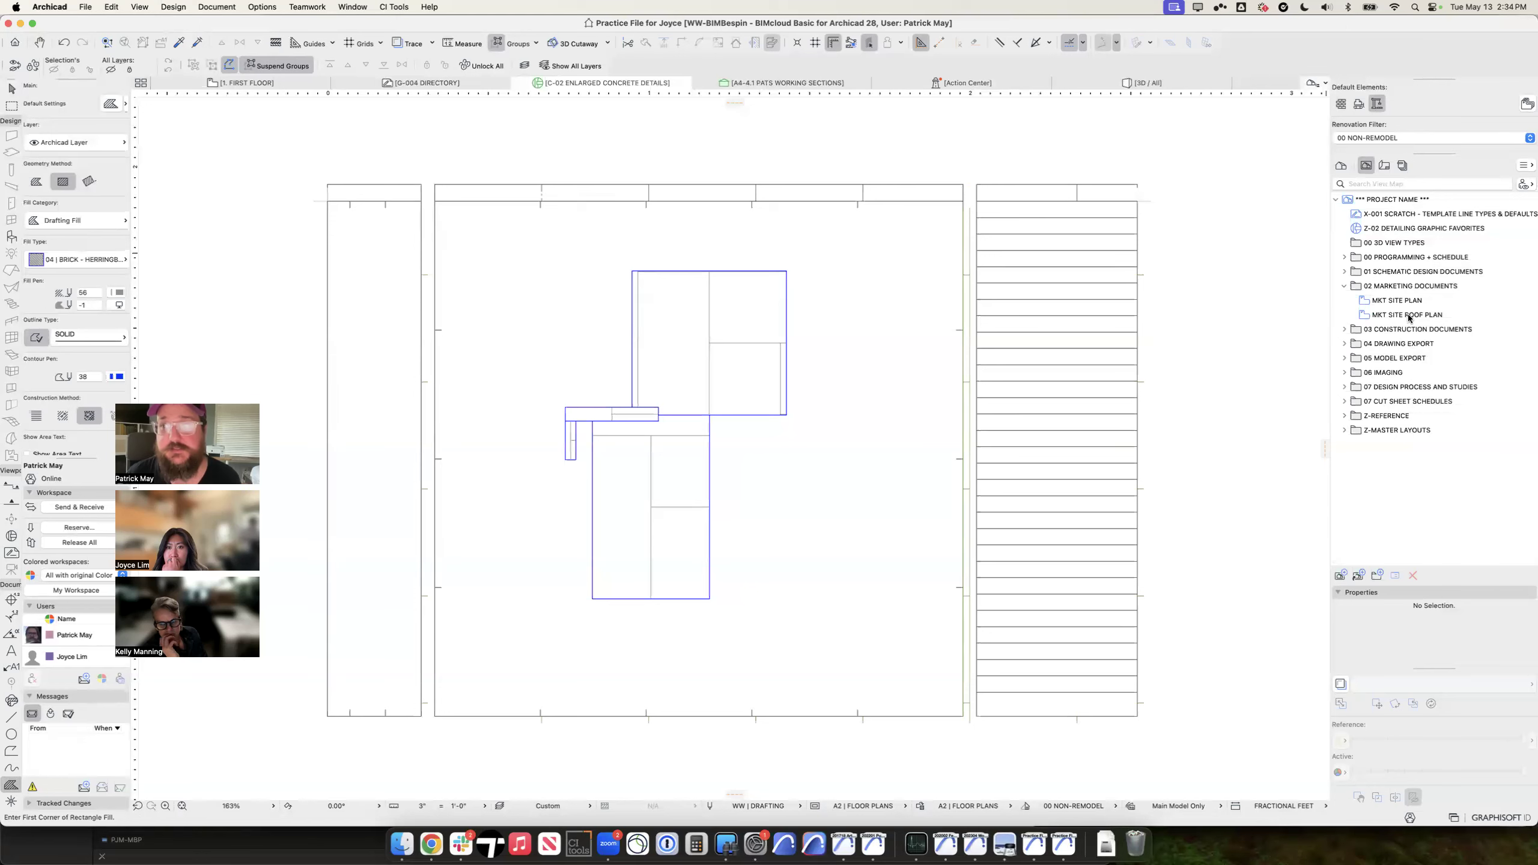
click(1346, 331)
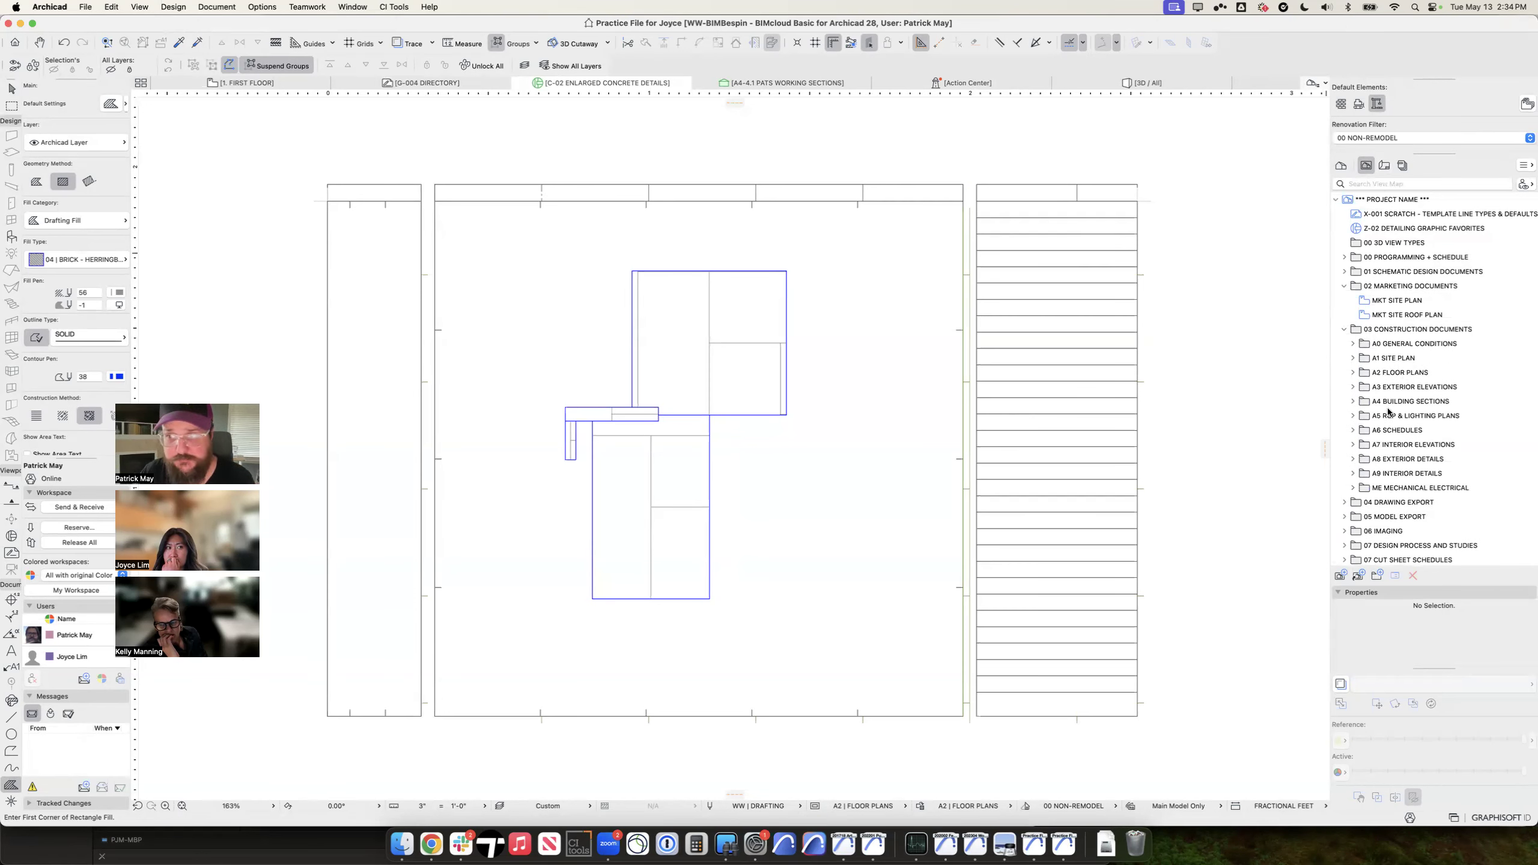
click(1353, 459)
scroll(1393, 457, down, 5)
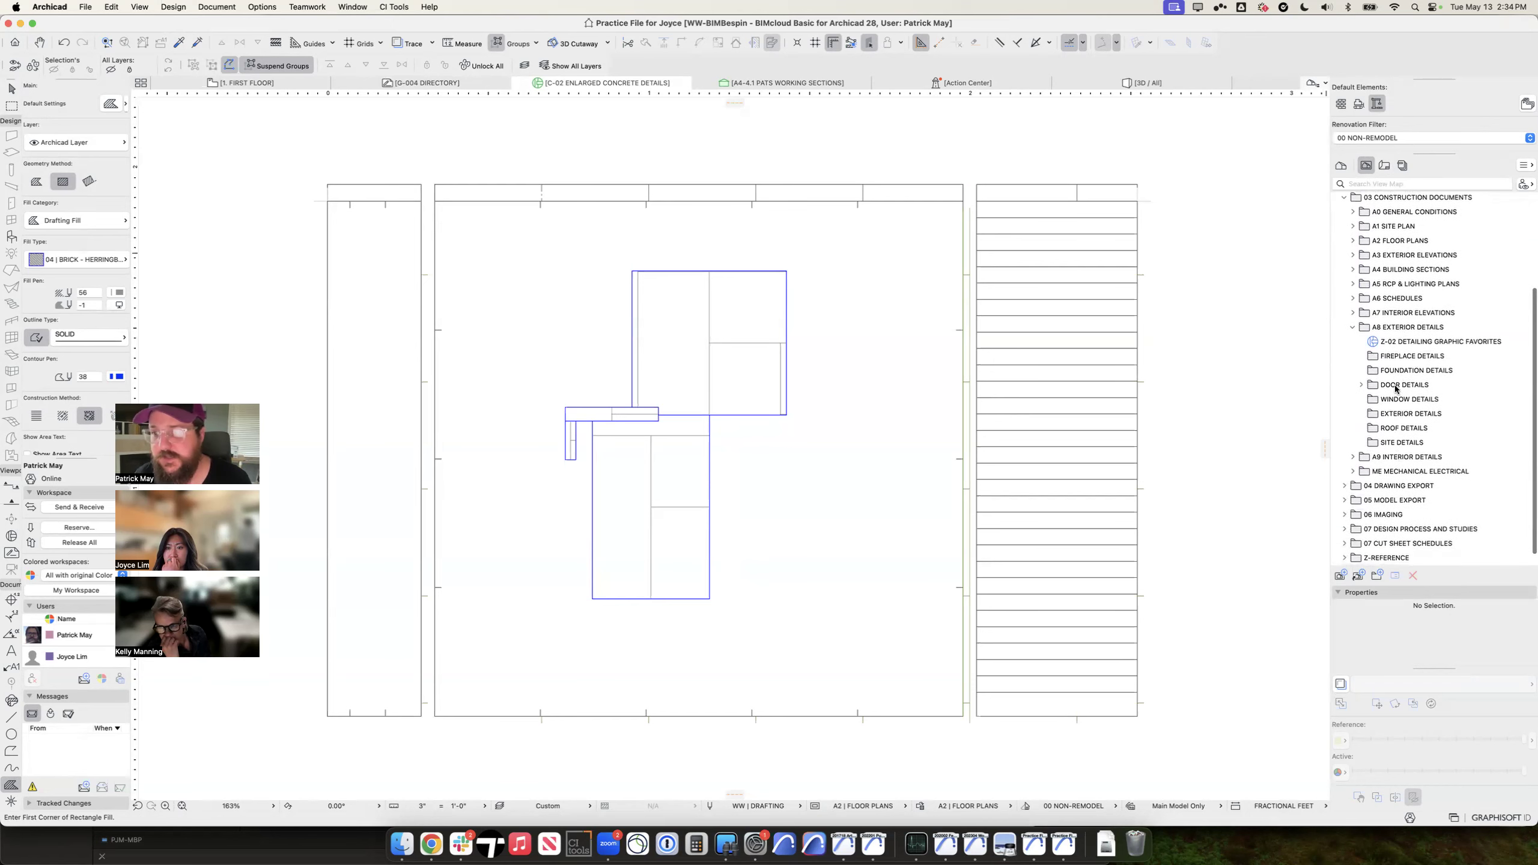
click(1388, 371)
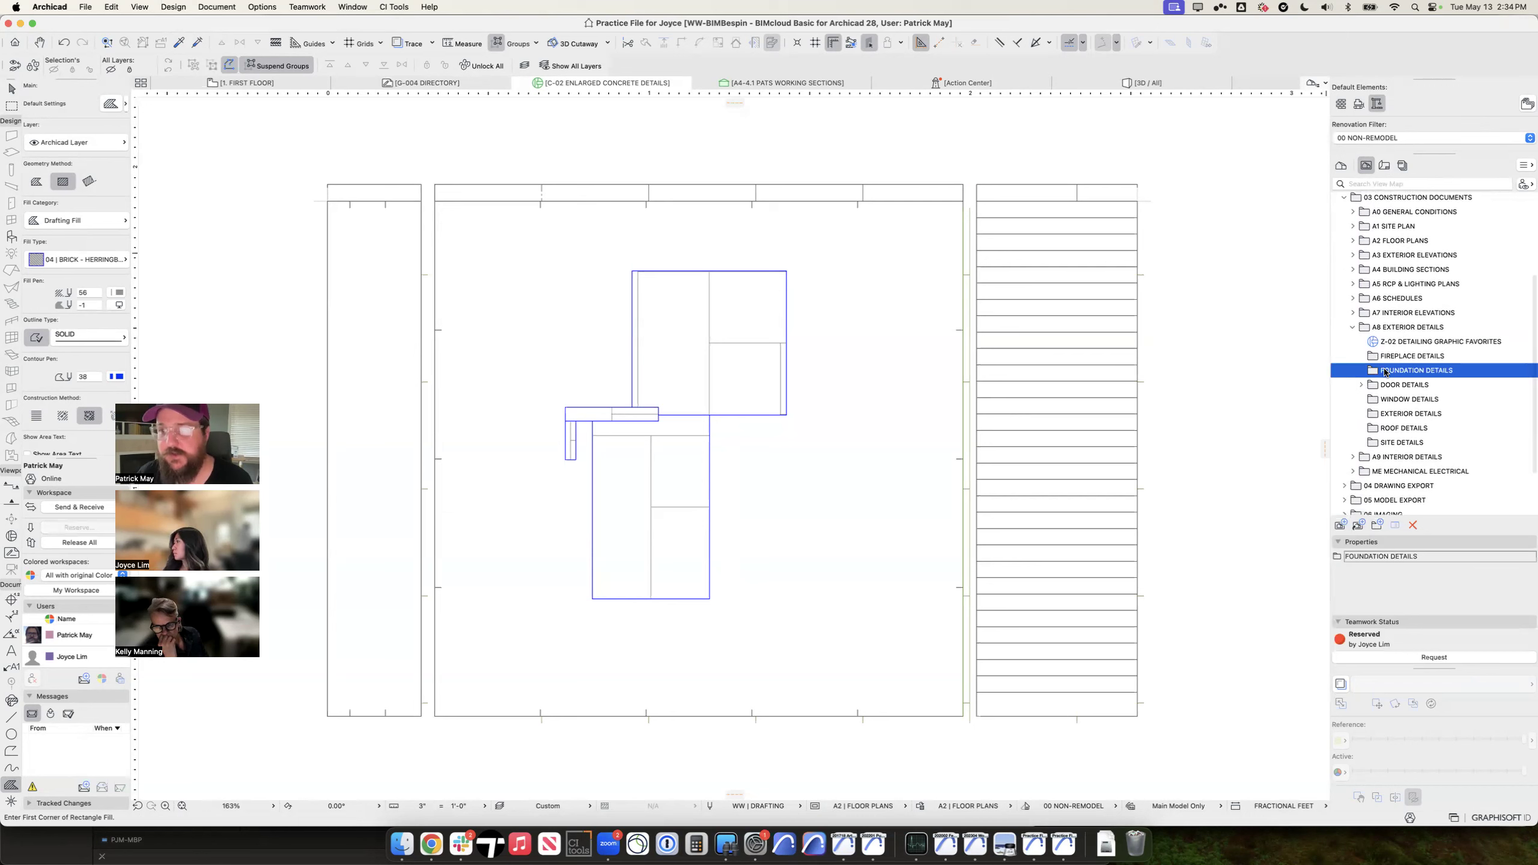
click(1422, 659)
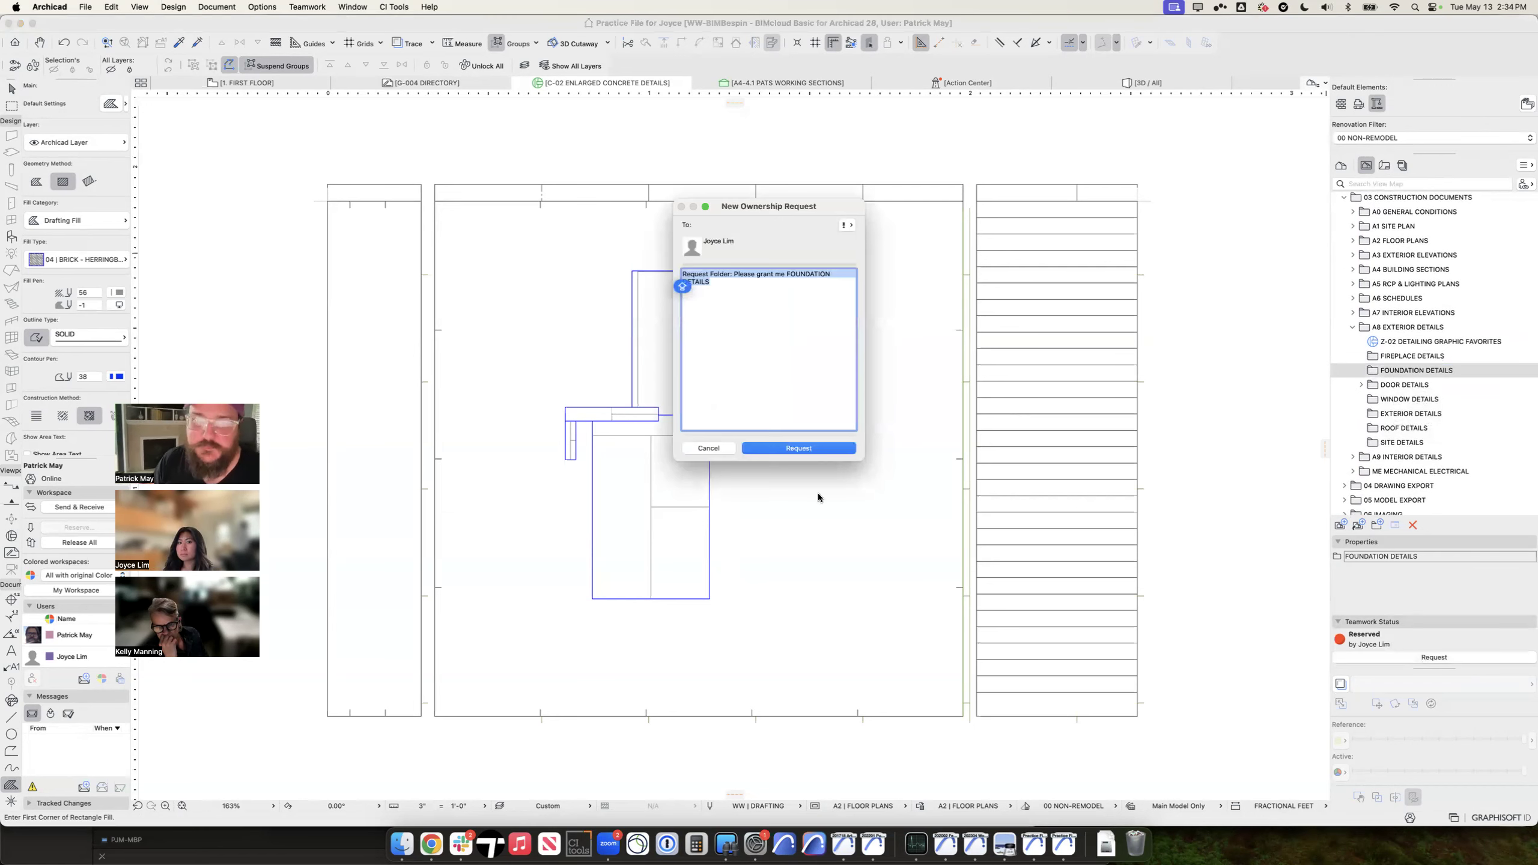
click(793, 451)
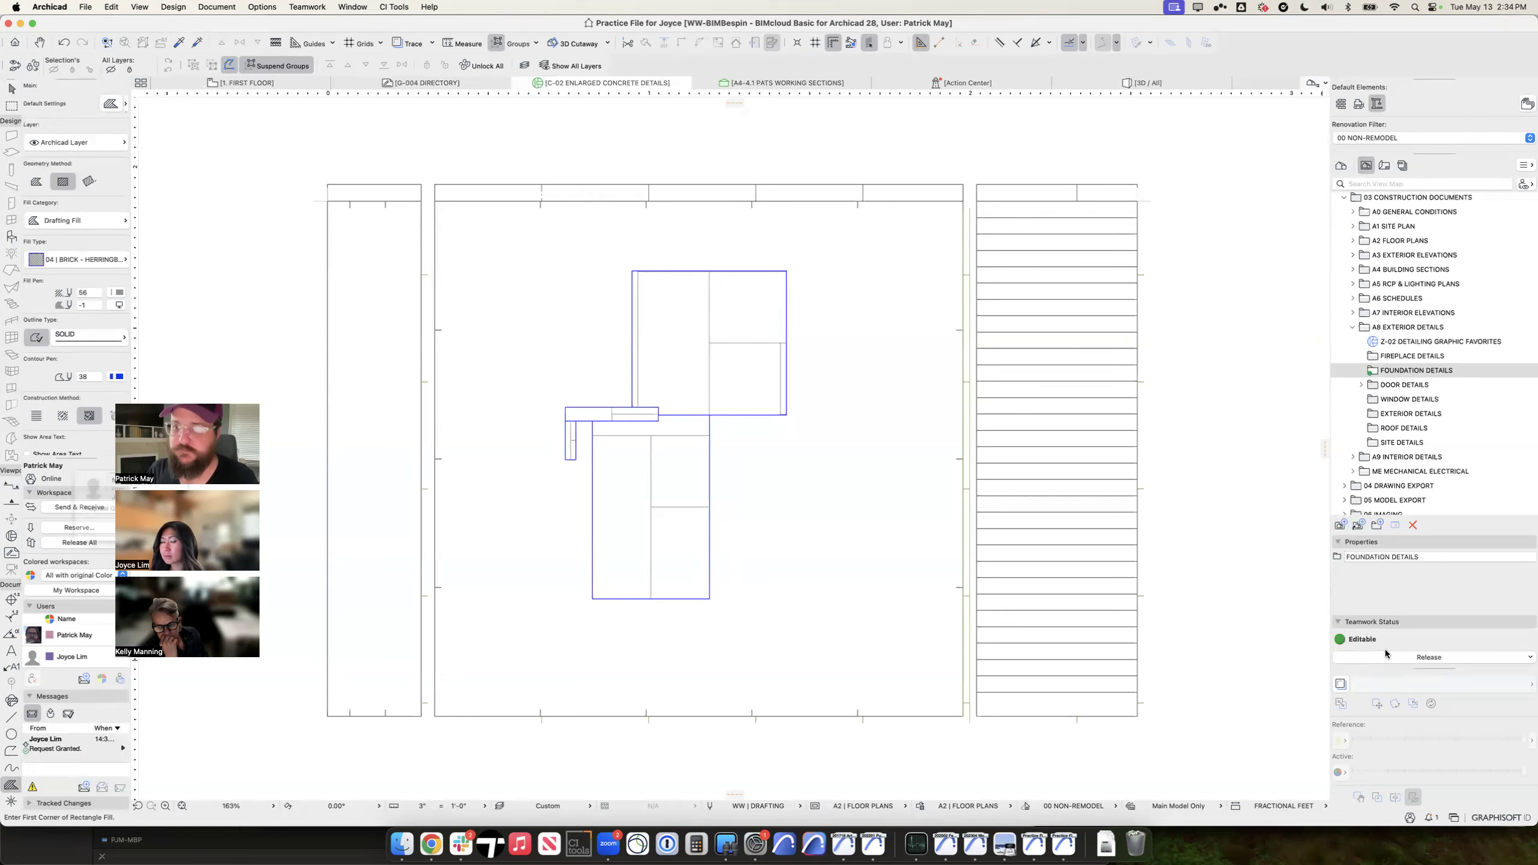
Step: Start saving the current view in the FOUNDATION DETAILS folder with the A8 | EXTERIOR DETAILS layer combination
right_click(1385, 371)
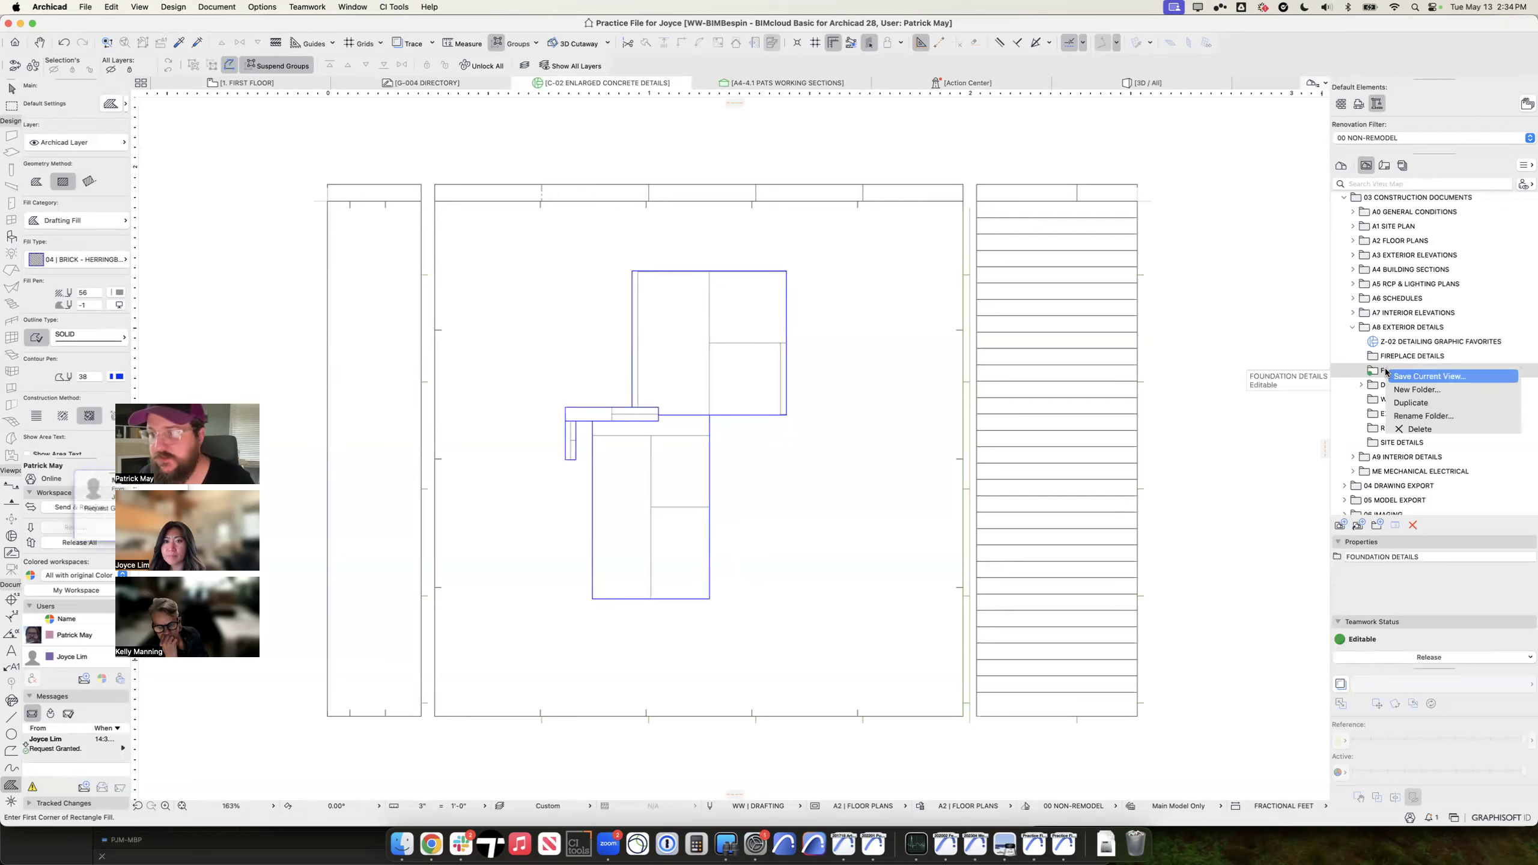
click(1428, 376)
drag(832, 123, 872, 224)
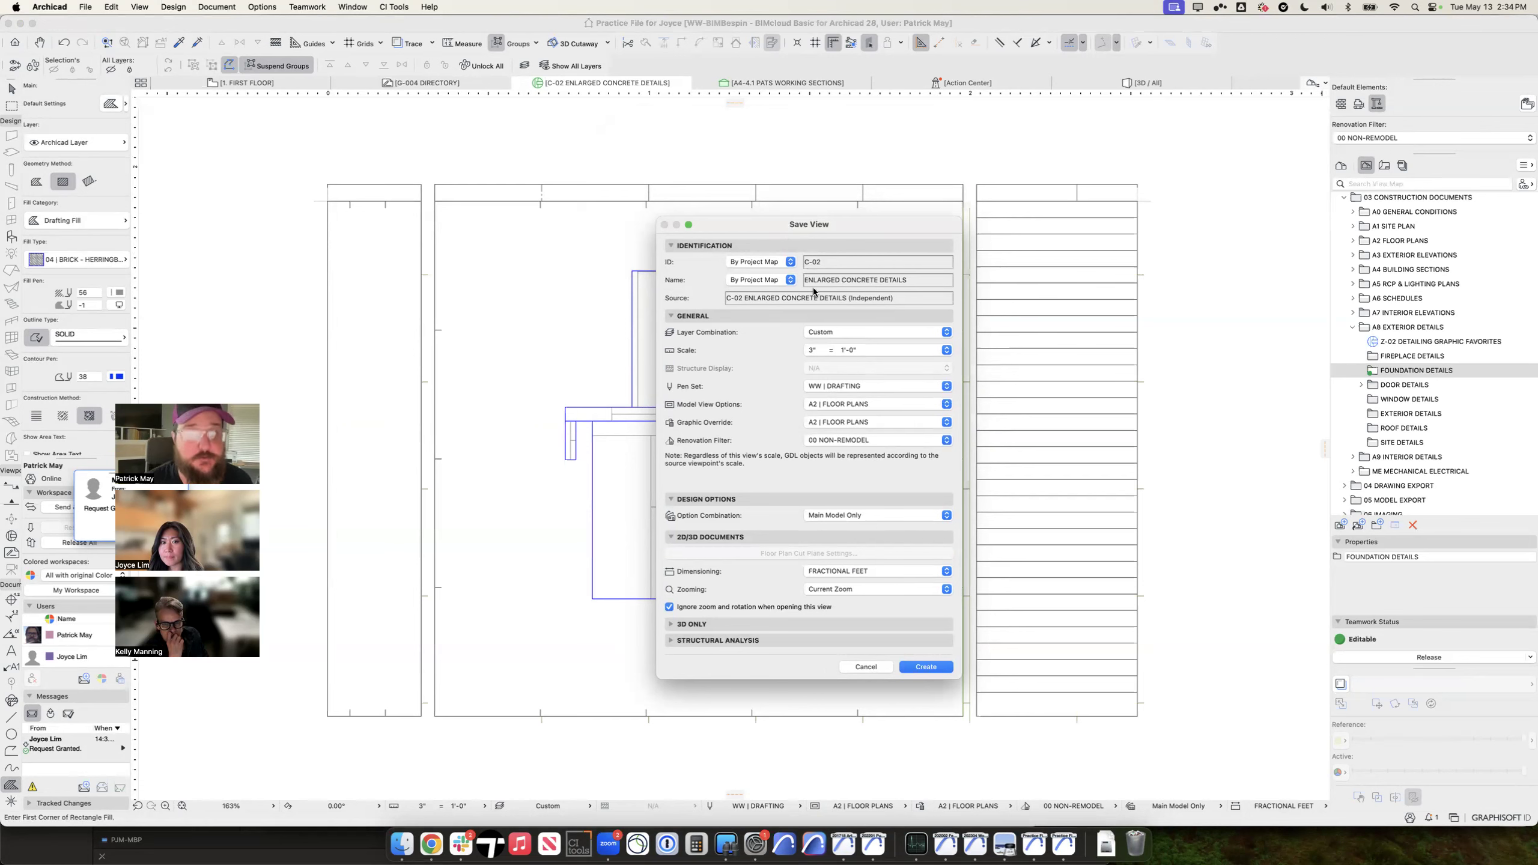
click(824, 332)
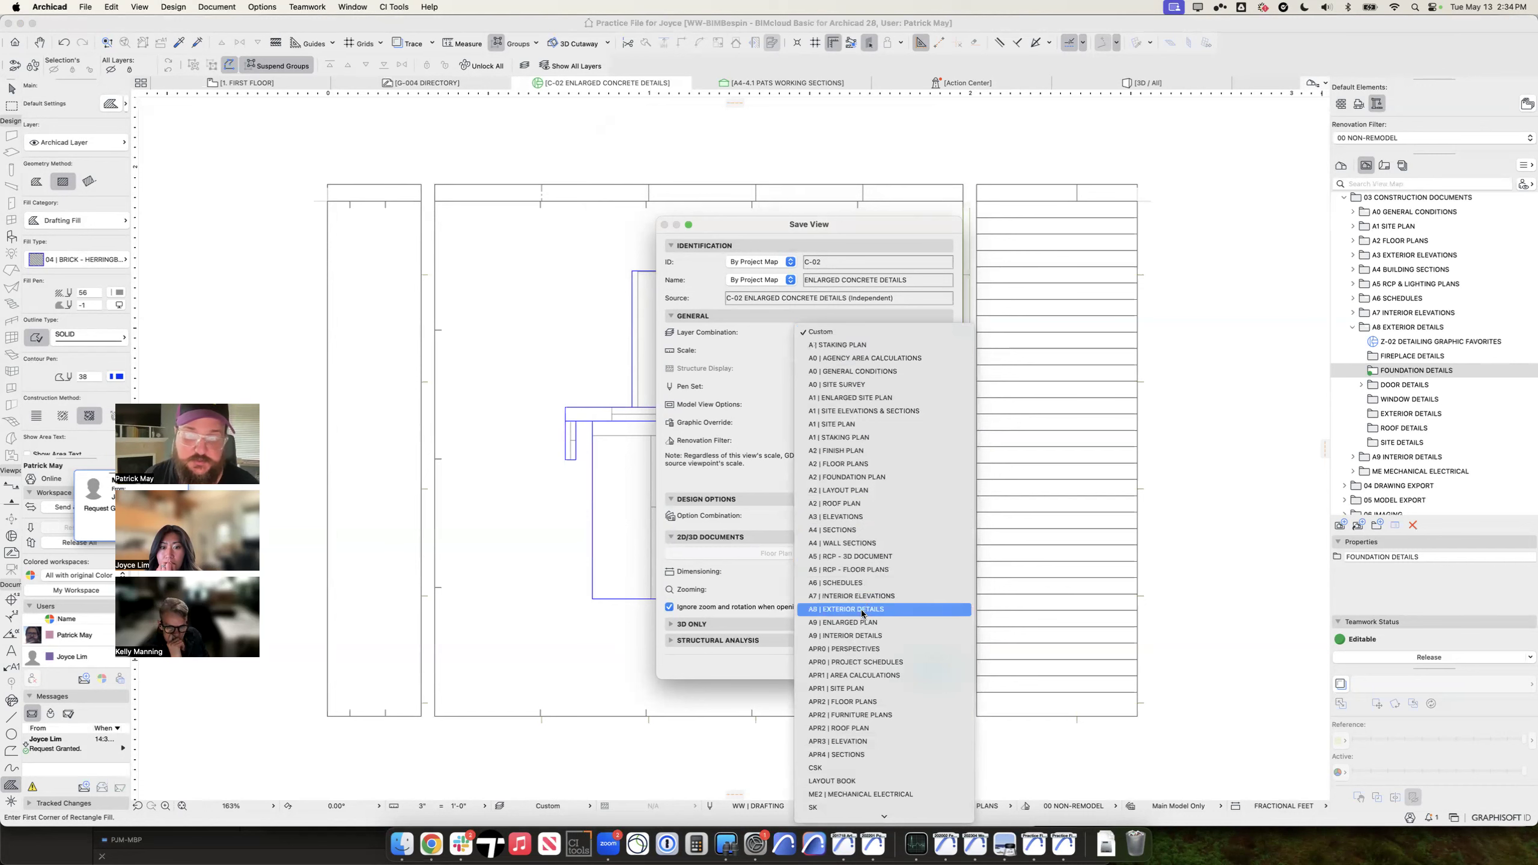
click(863, 609)
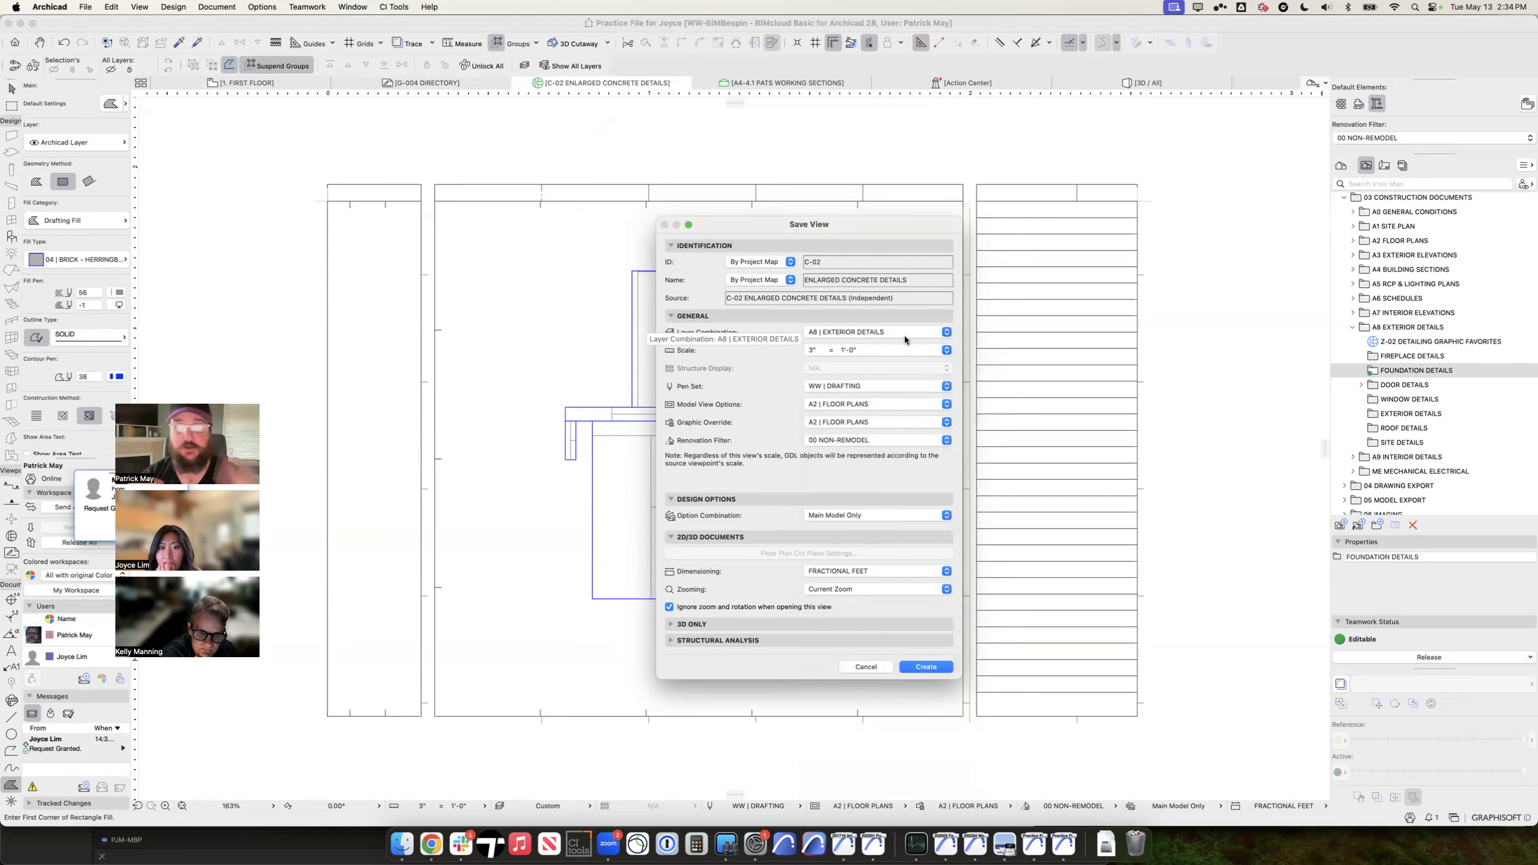
click(825, 333)
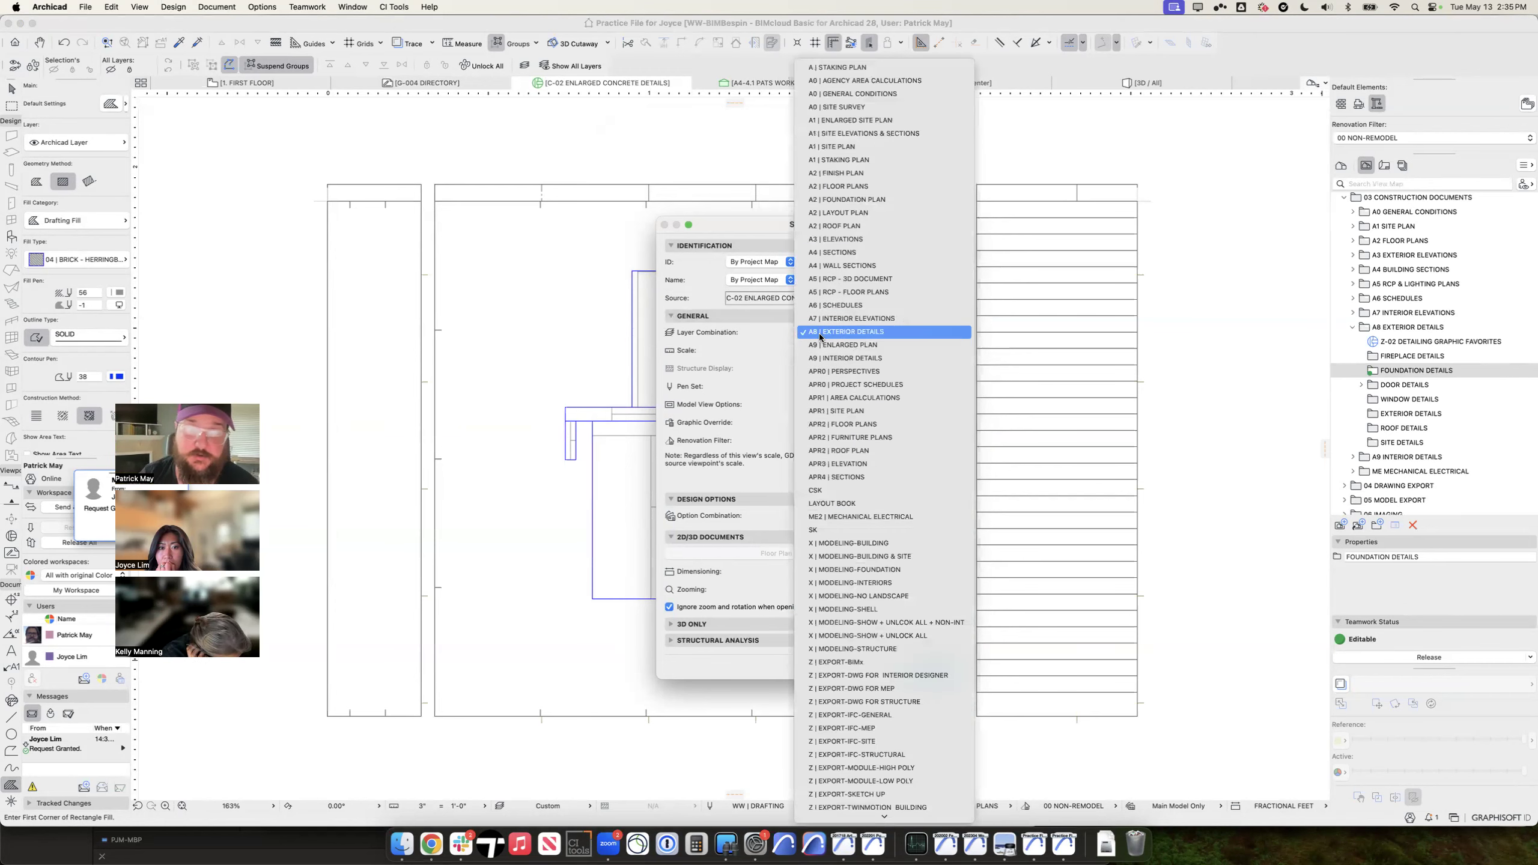
click(821, 333)
Step: Keep the WW | DRAFTING pen set and set the view's model view options and graphic override to A8 | EXTERIOR DETAILS
click(827, 387)
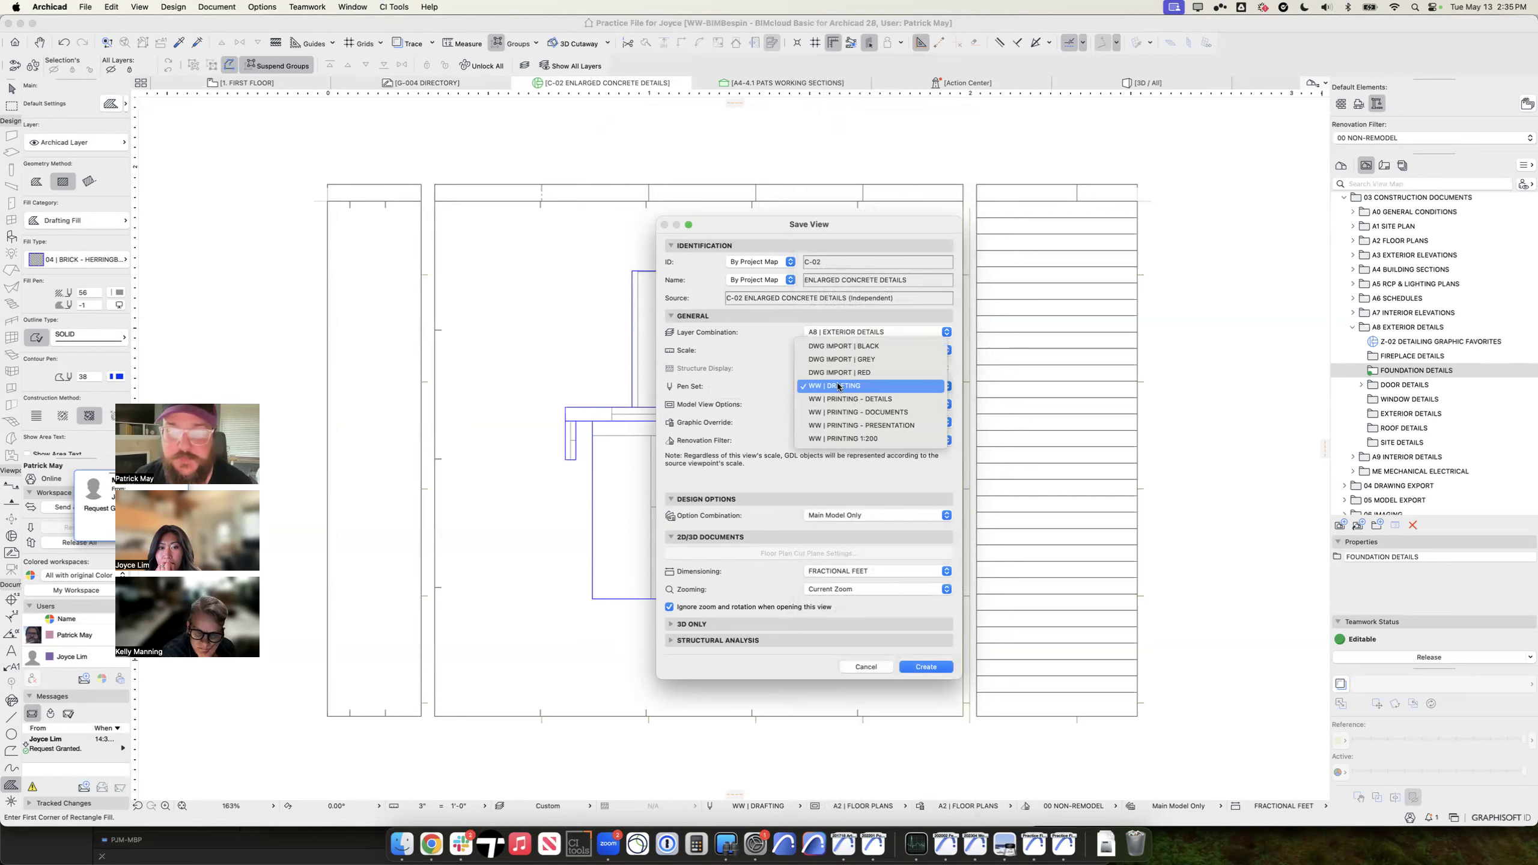
click(837, 387)
click(820, 405)
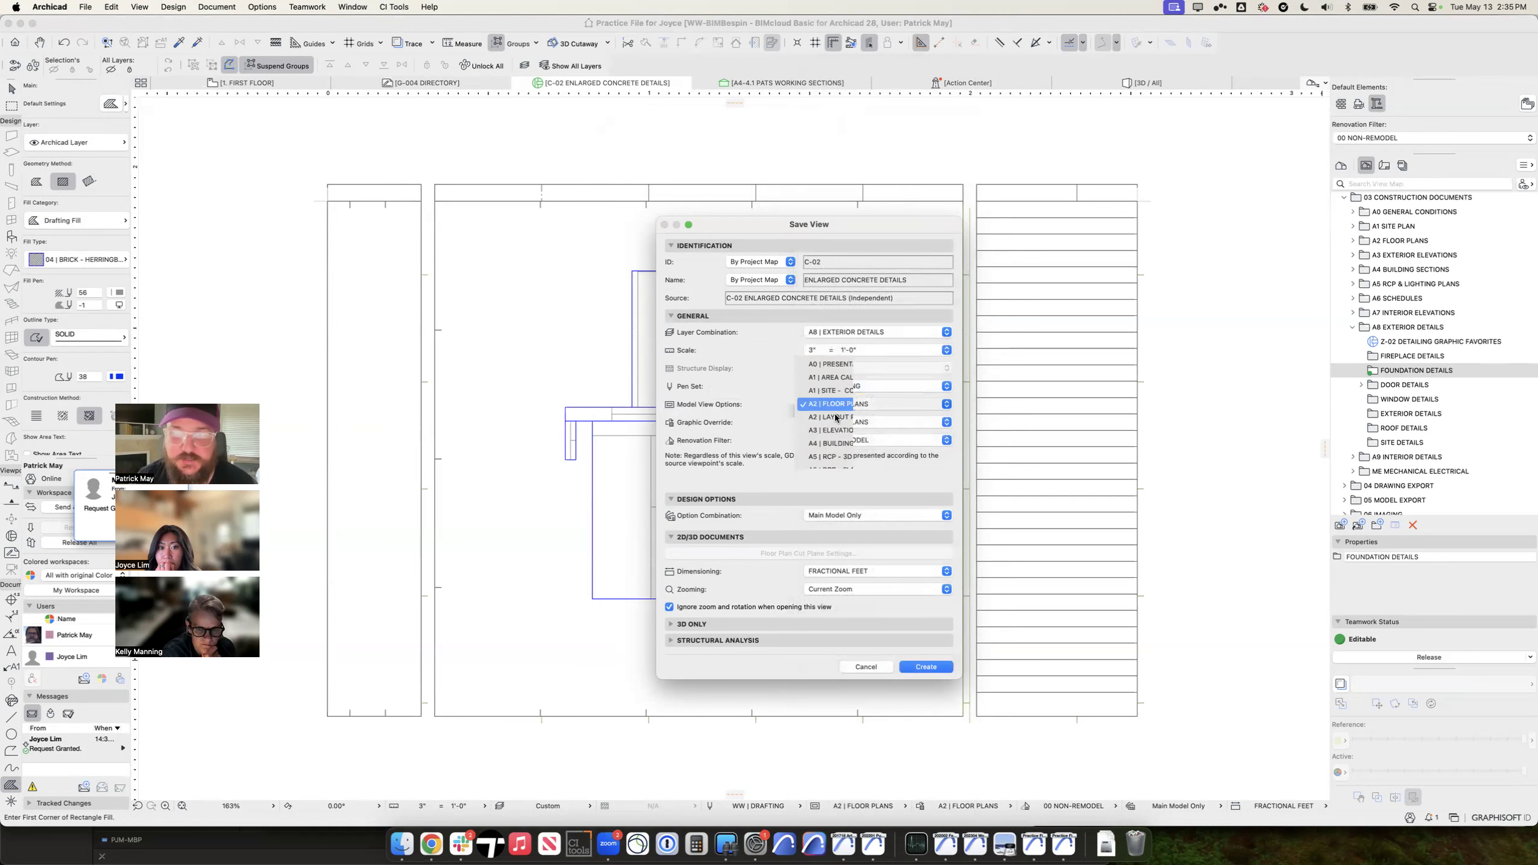
click(835, 498)
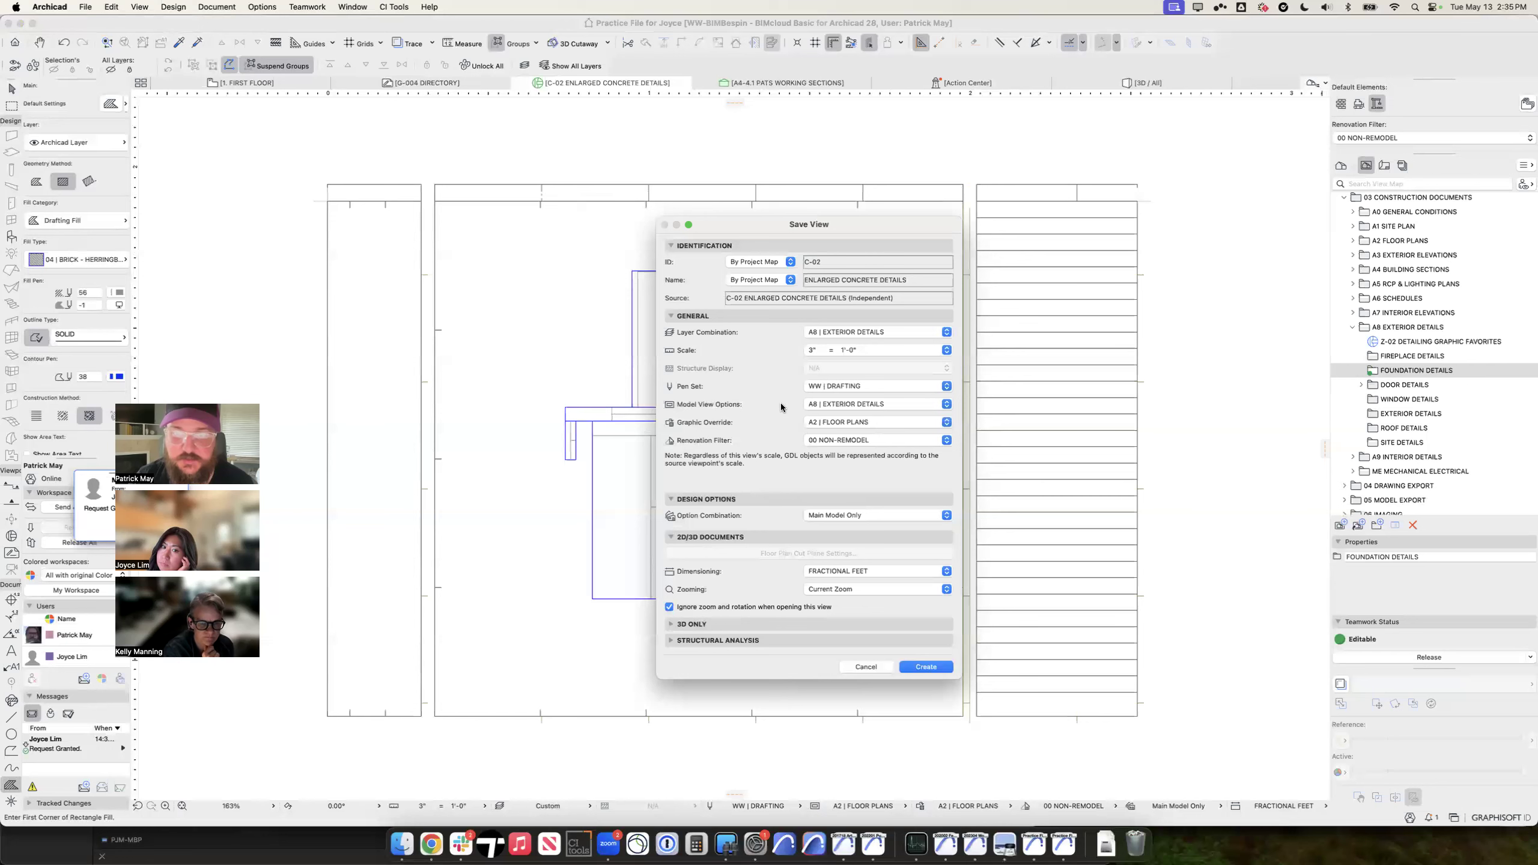
click(830, 422)
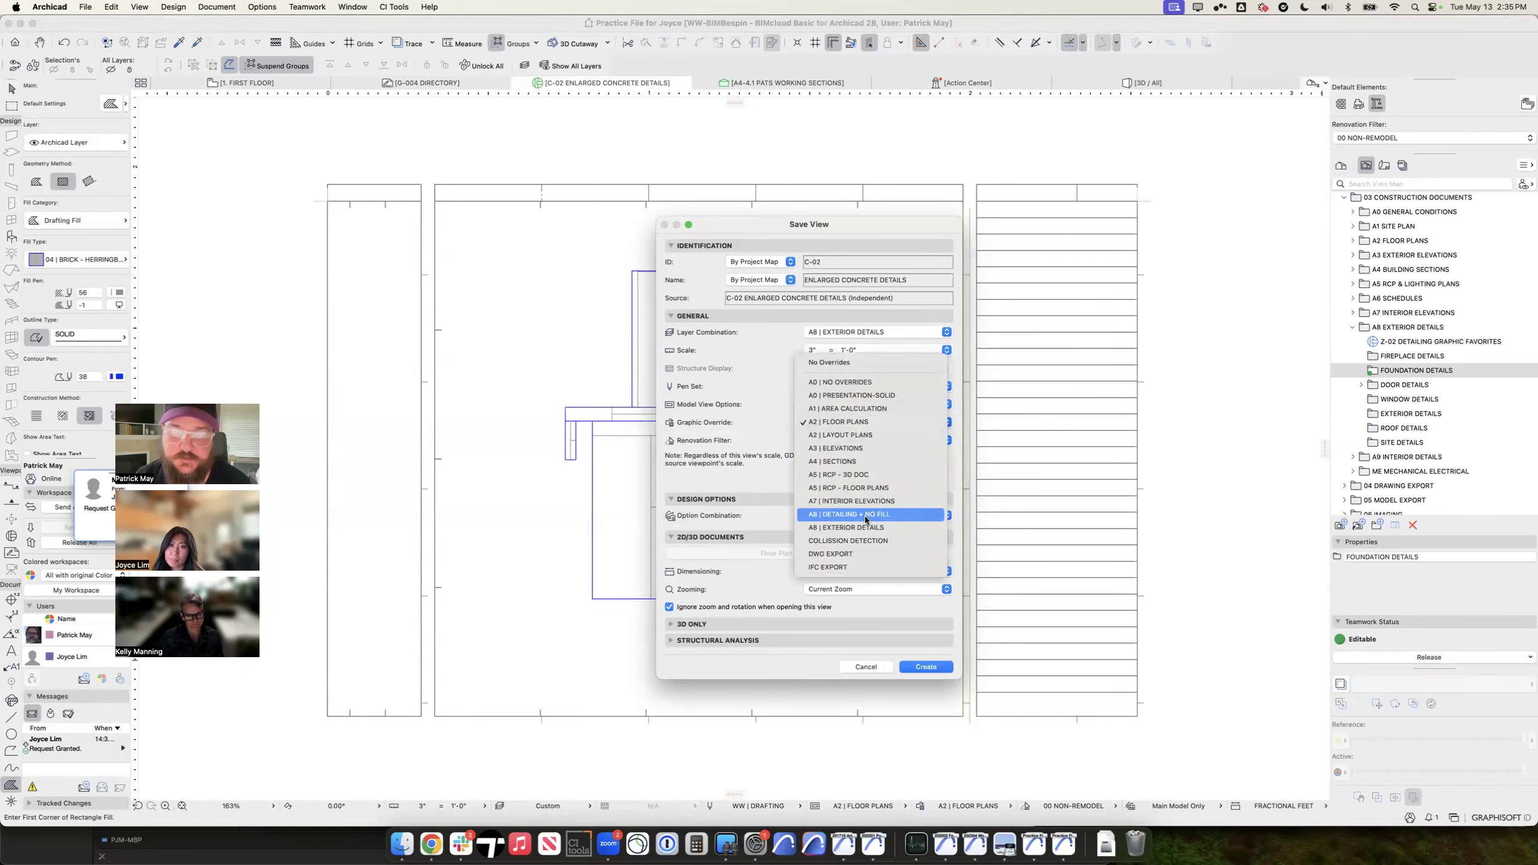
click(863, 528)
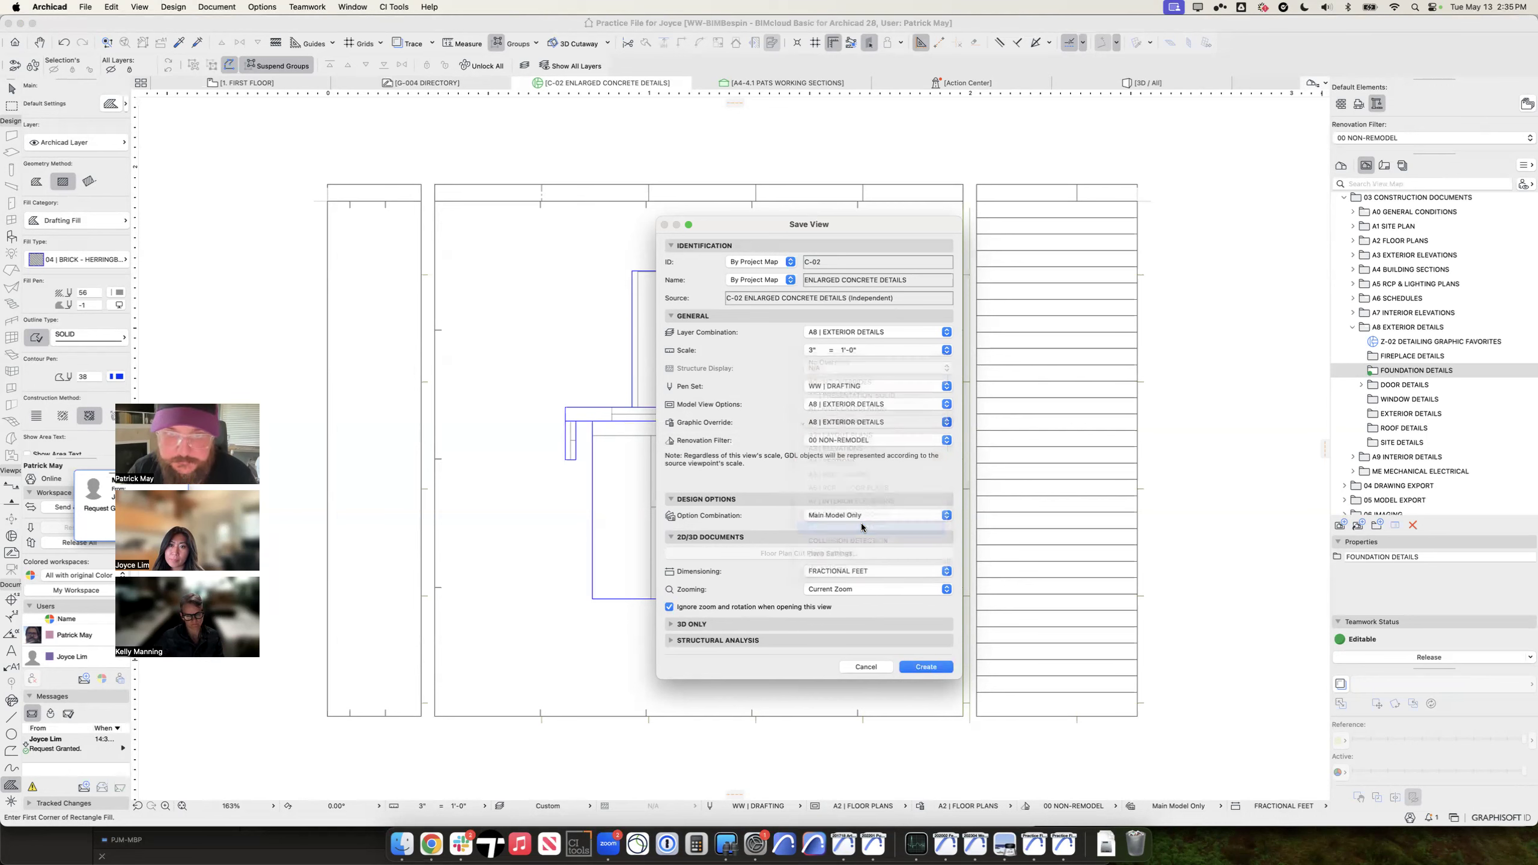
Step: Keep the 00 NON-REMODEL filter and FRACTIONAL FEET dimensioning, and turn off ignoring zoom and rotation when opening the view
click(827, 441)
click(828, 441)
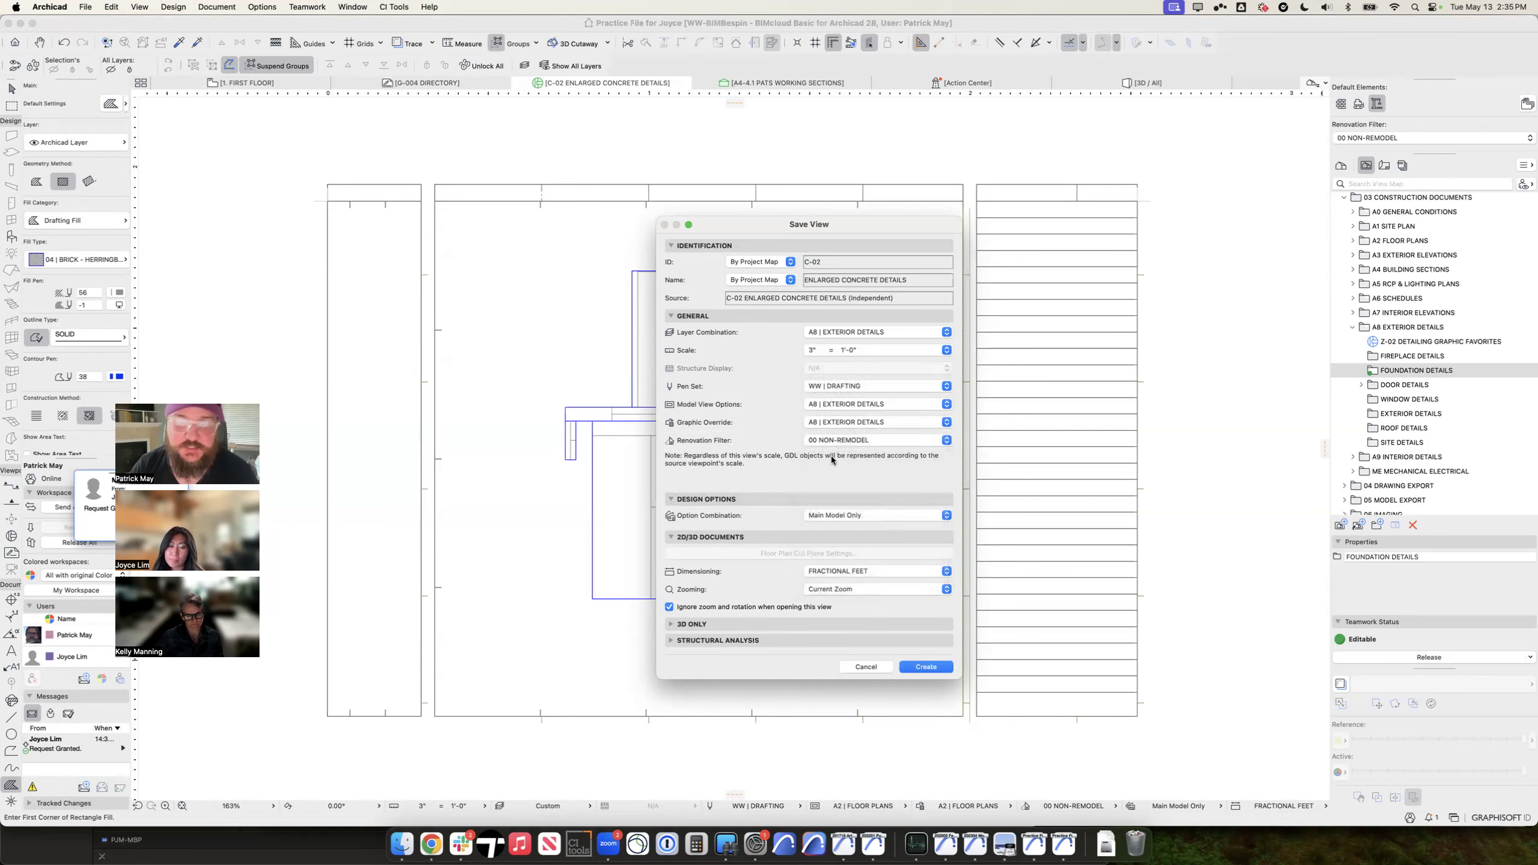
click(857, 572)
click(816, 572)
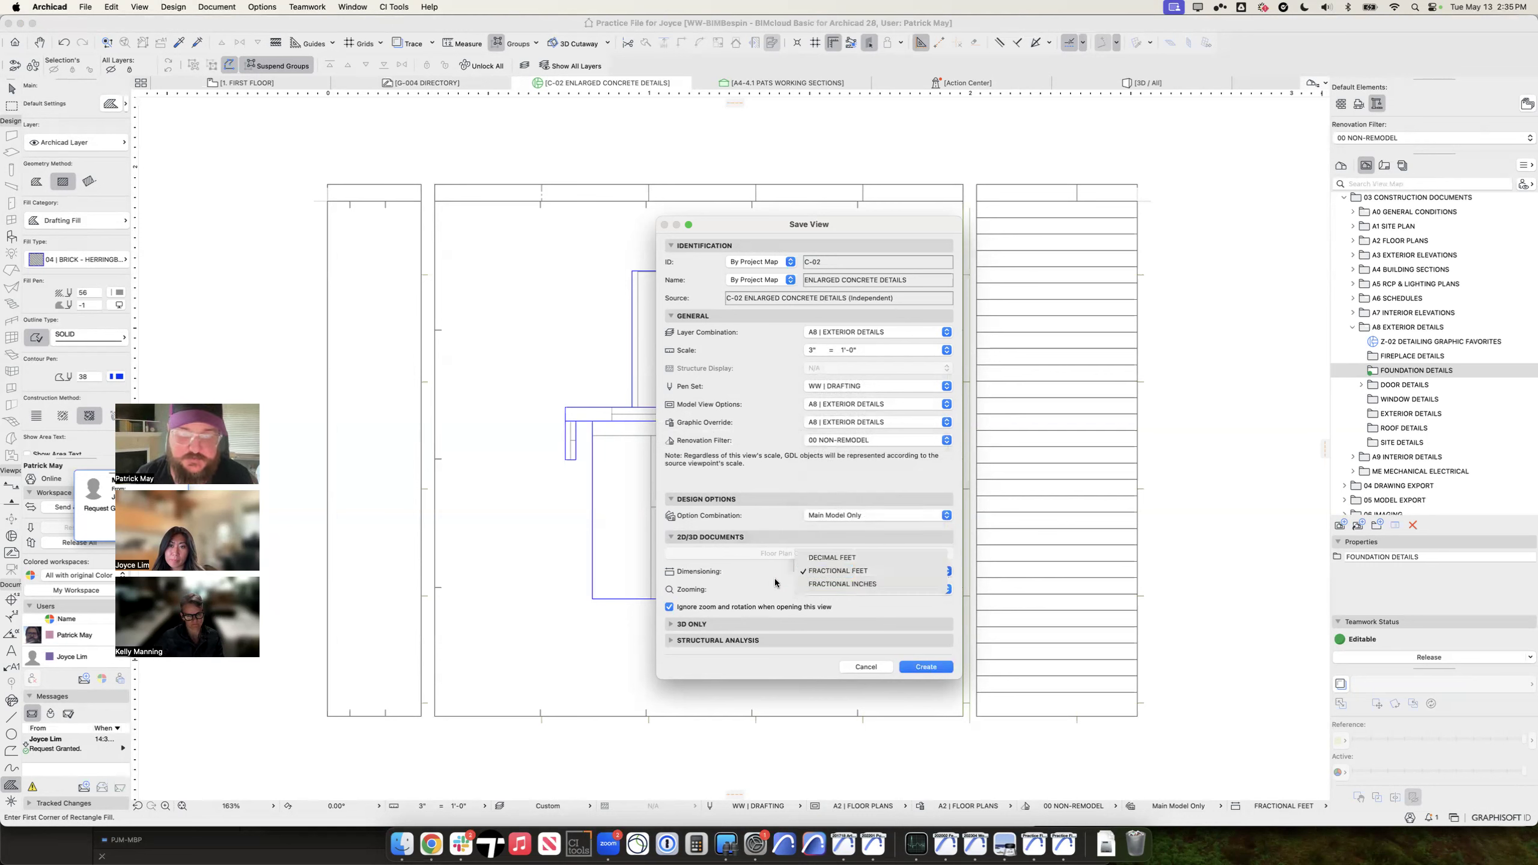
click(670, 608)
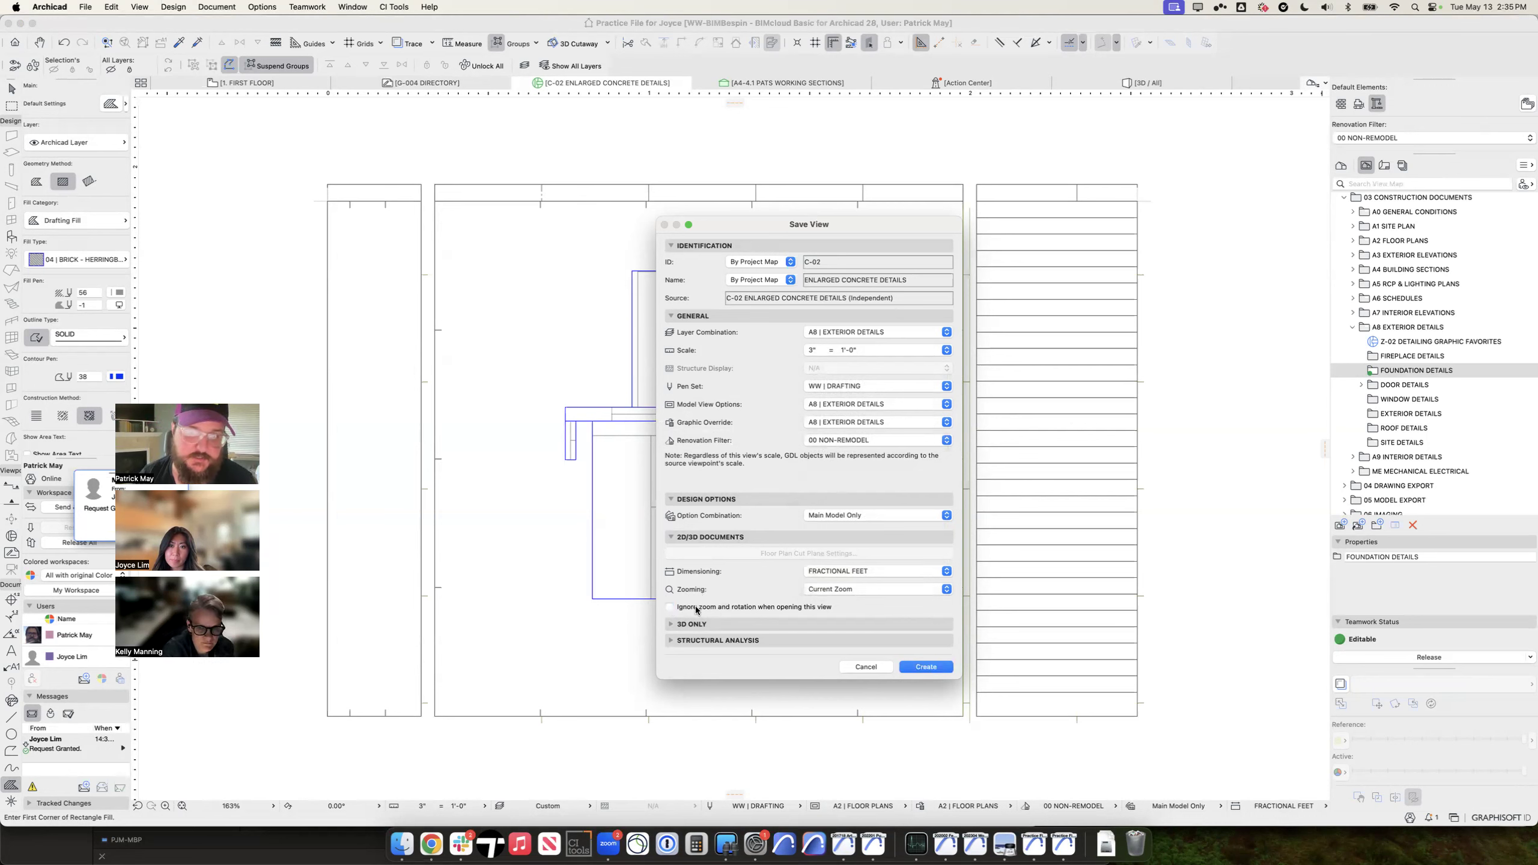
Step: Give the view the custom name COLD JOINT FLASHING and create it
click(762, 280)
click(762, 292)
text(COLD JOINT DETAI)
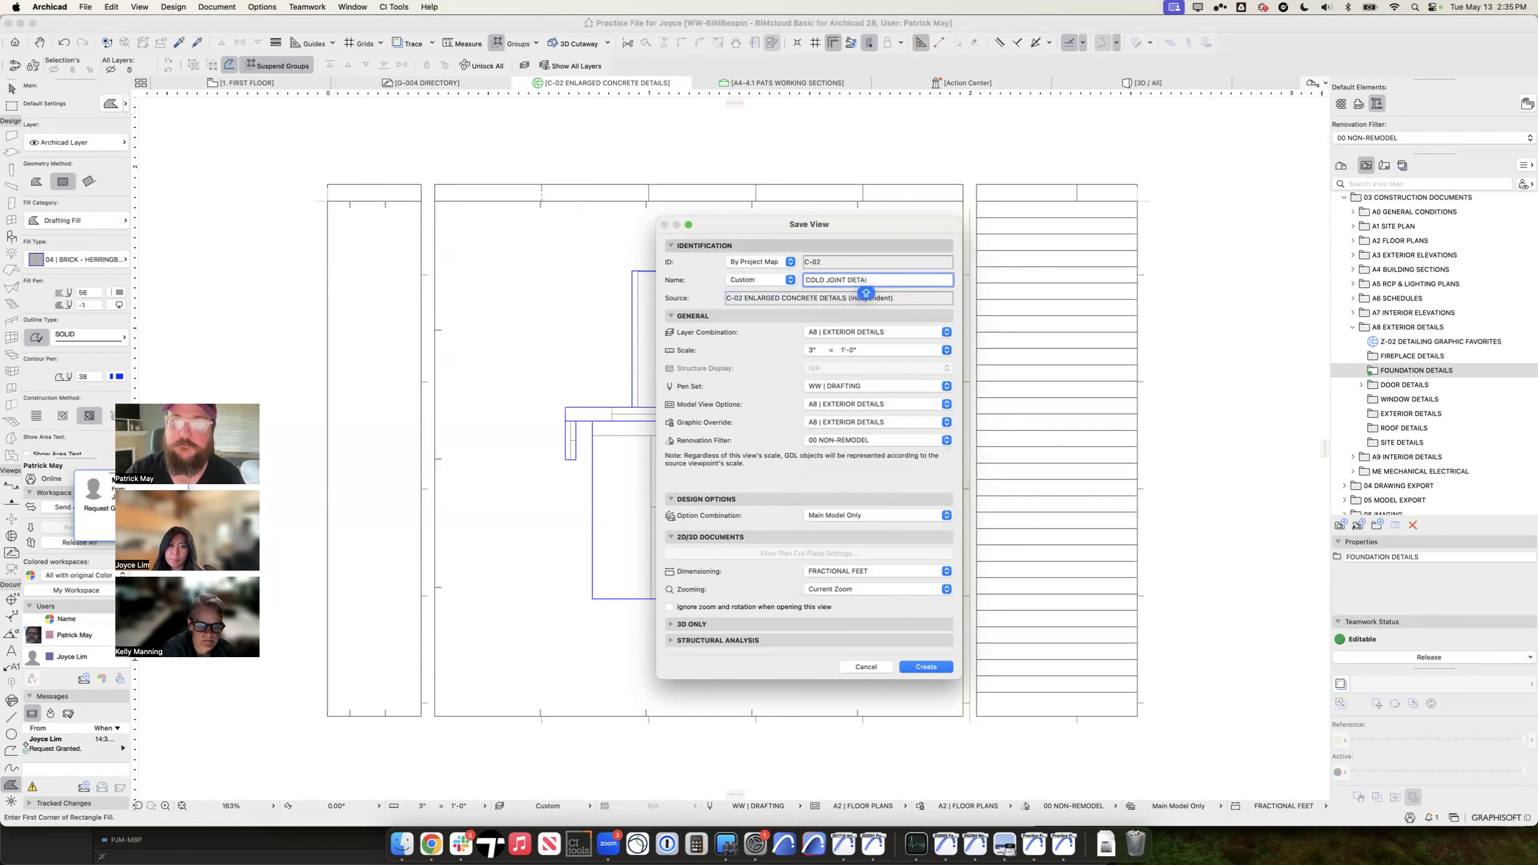
text(FLASHING)
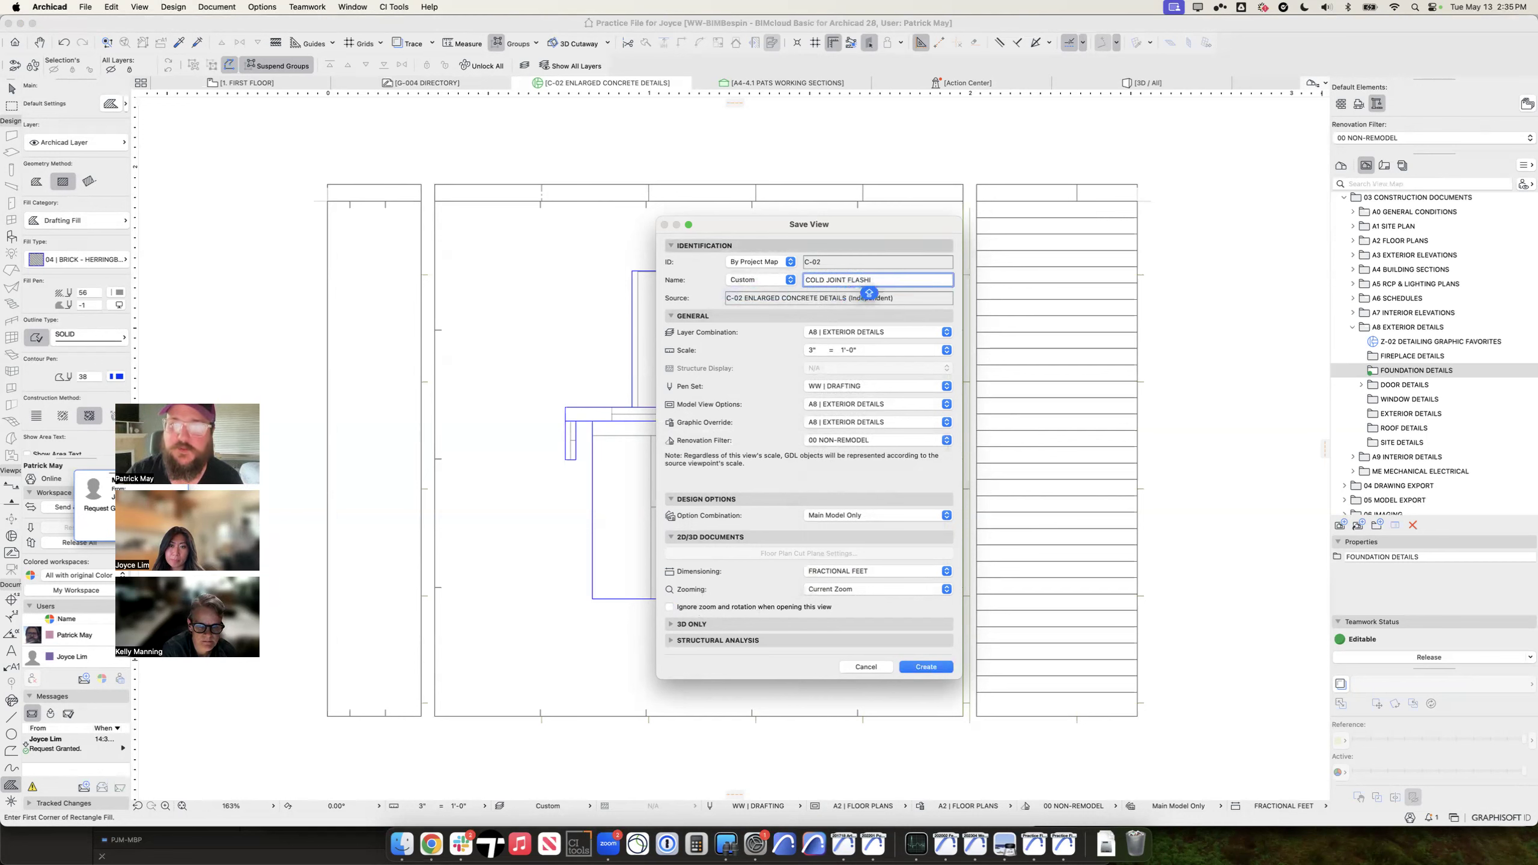
key(Return)
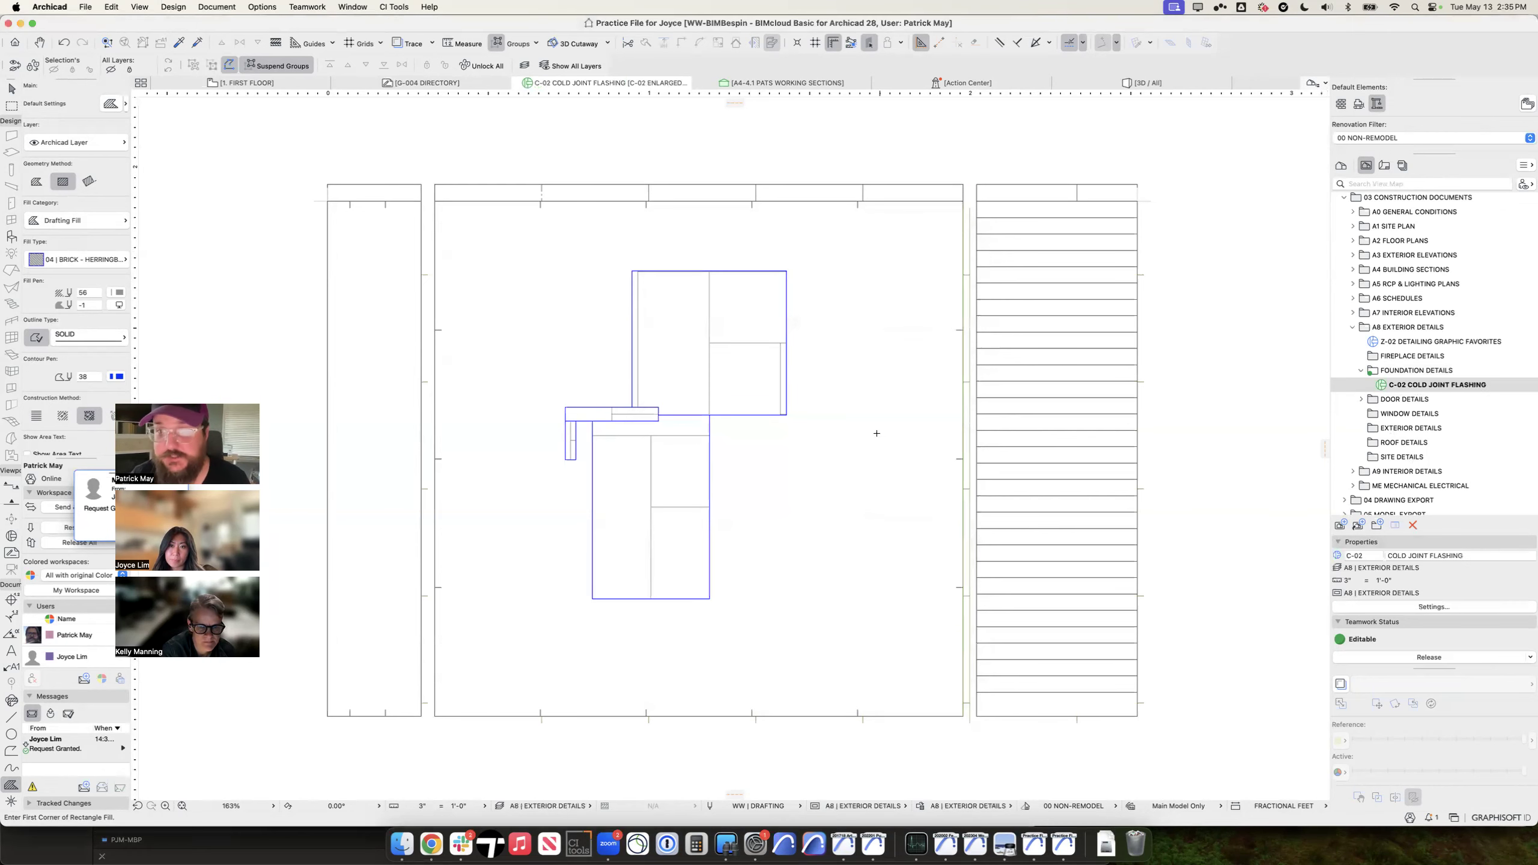
Step: Place a copy of the detail template frame directly beside the original, from its lower-left corner point to its lower-right corner
key(Escape)
click(1009, 447)
key(alt+shift+d)
click(327, 717)
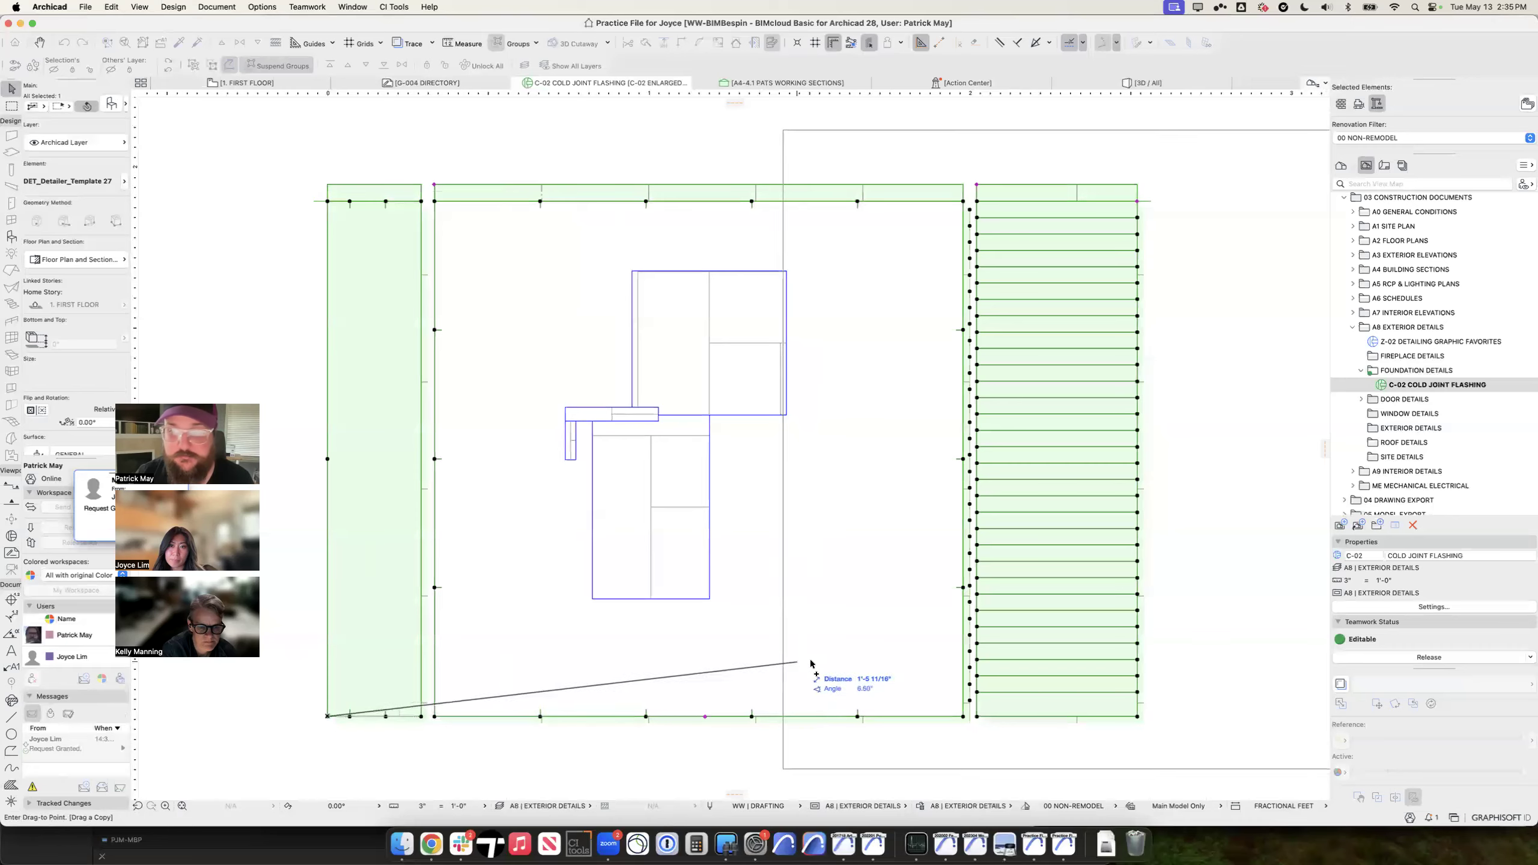
middle_drag(886, 622, 653, 584)
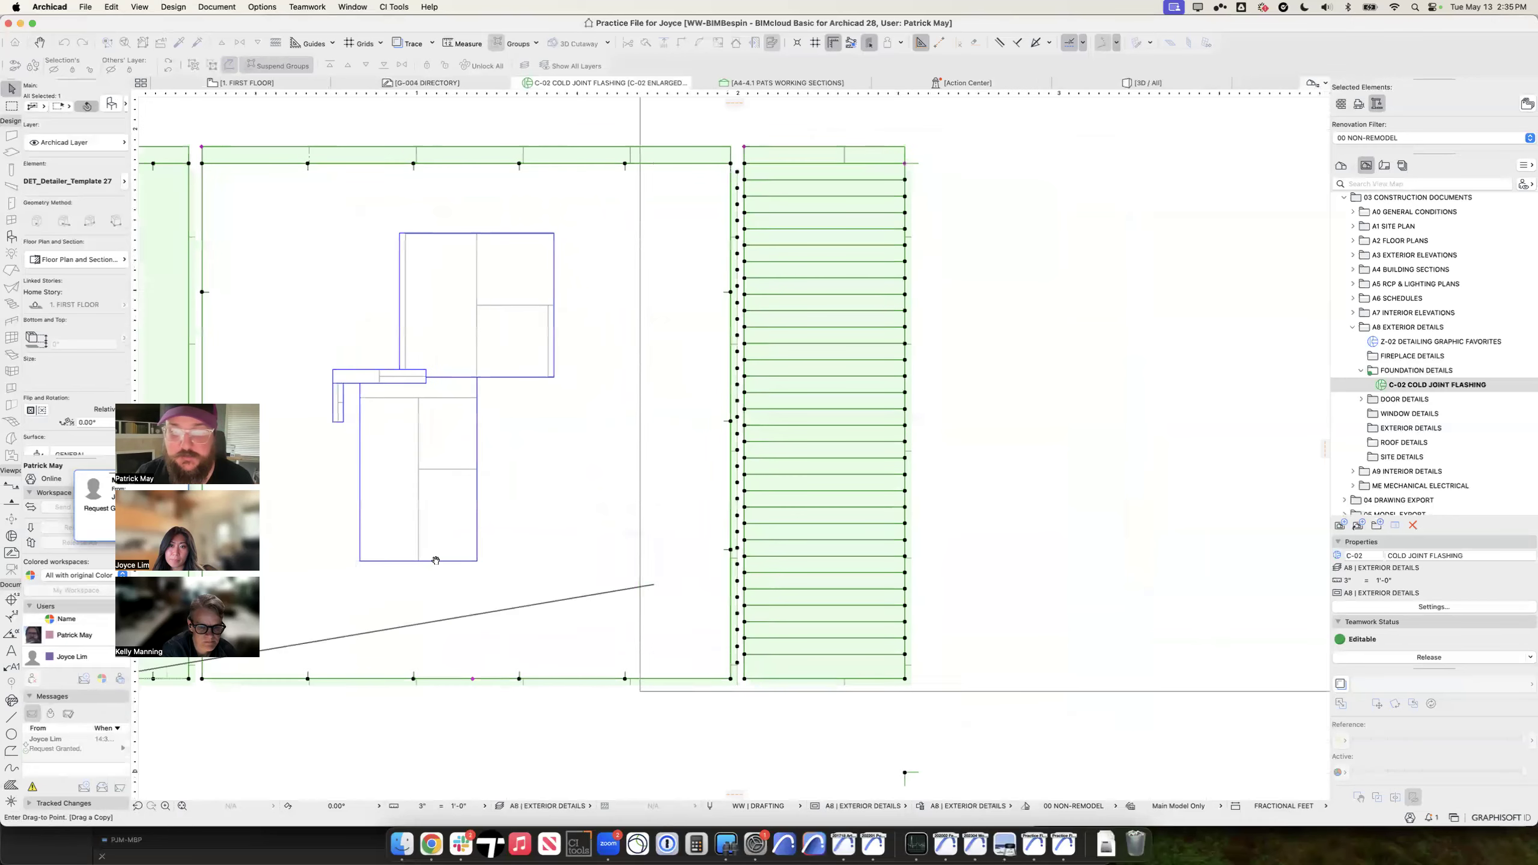
click(905, 678)
scroll(509, 571, right, 5)
key(Escape)
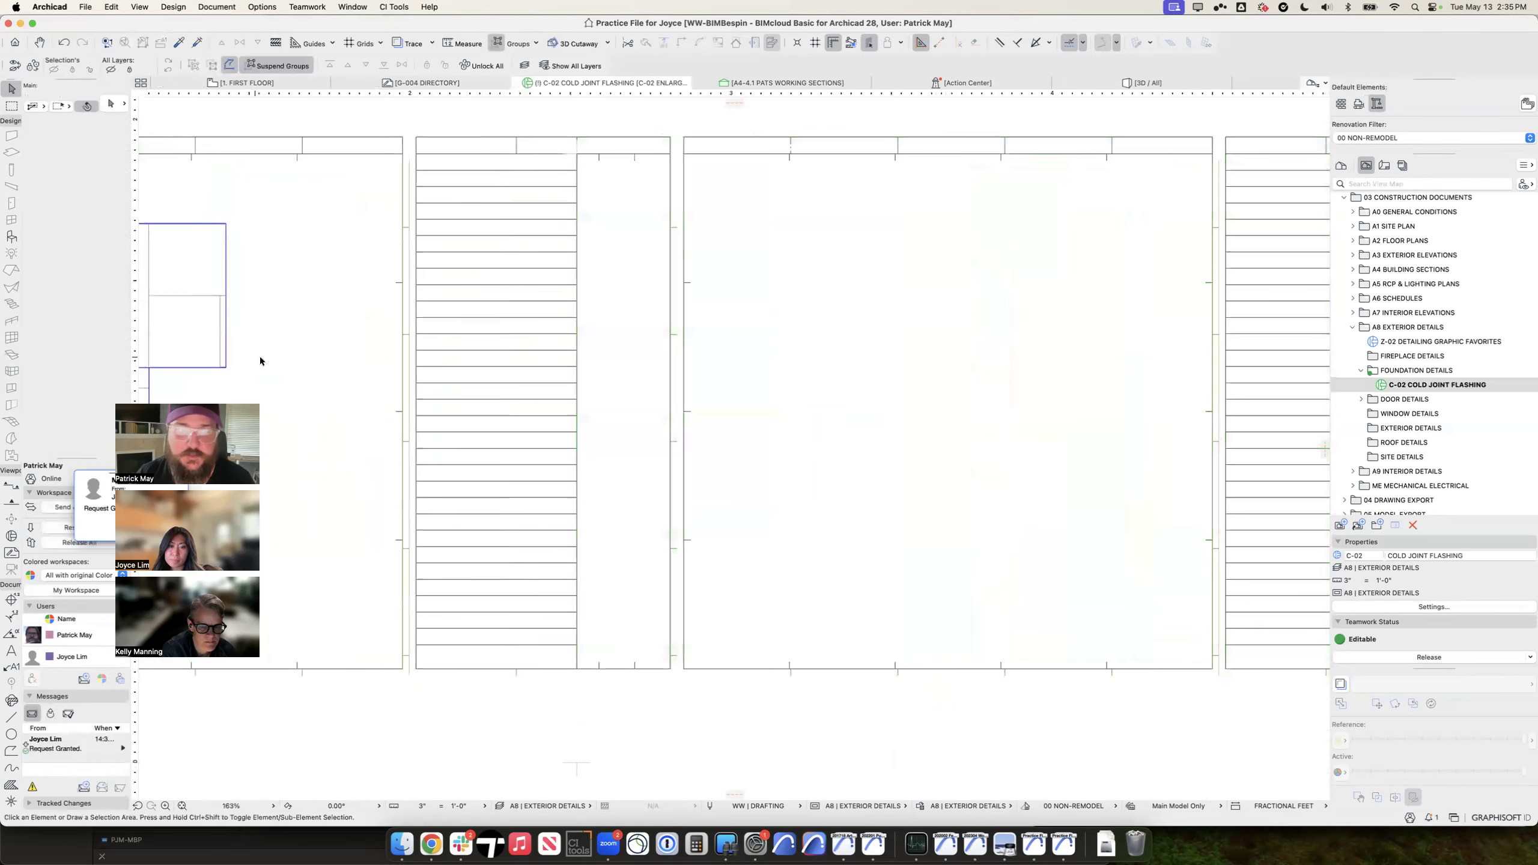
Step: Draw a tall rectangular drafting fill and a smaller circular one to its left inside the copied template frame
alt+click(200, 313)
click(881, 328)
click(1010, 569)
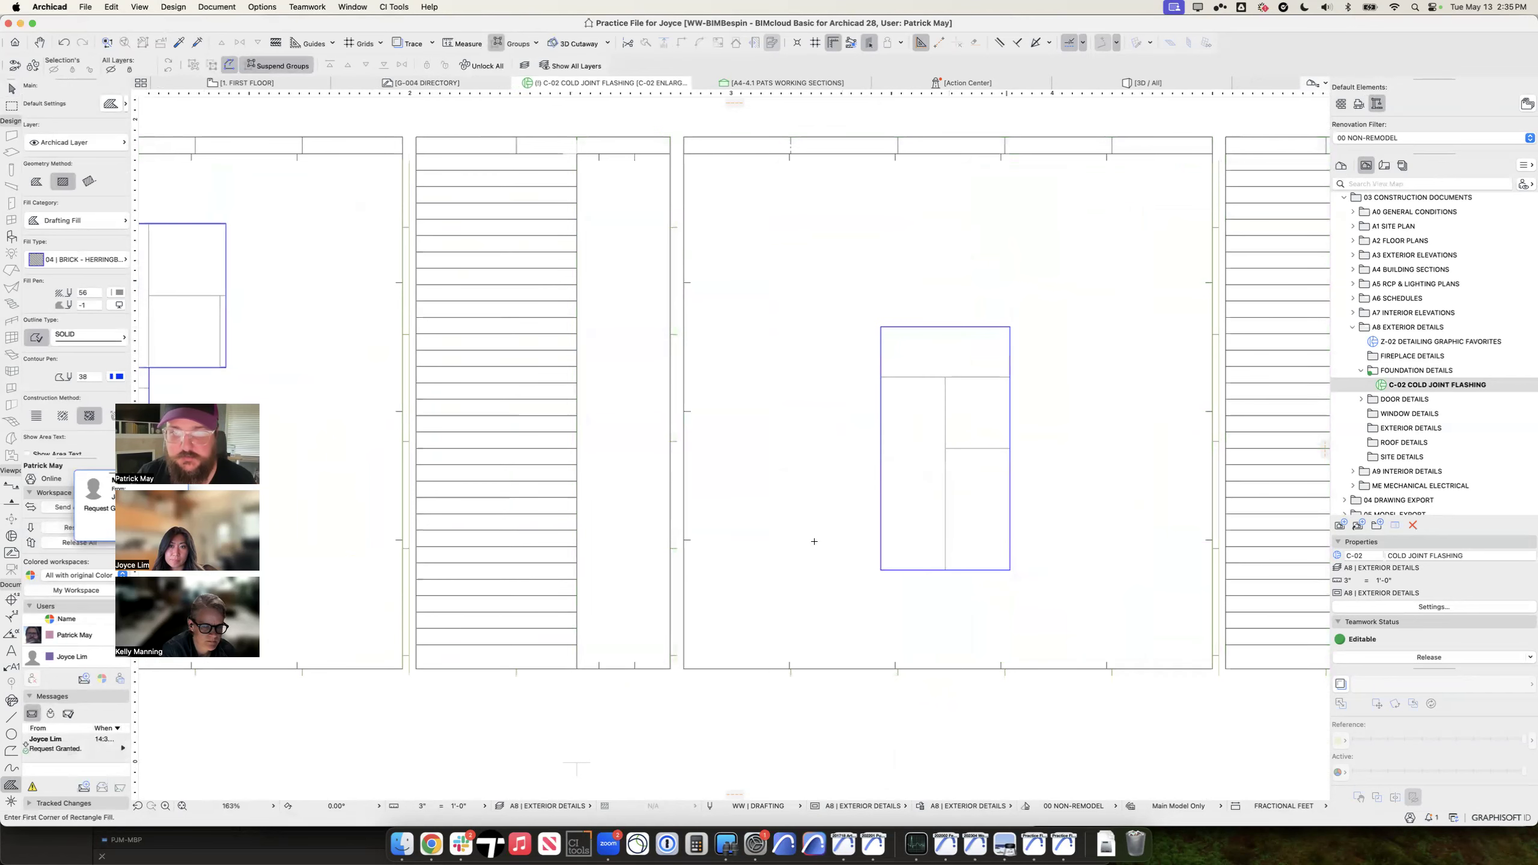
click(790, 472)
click(36, 182)
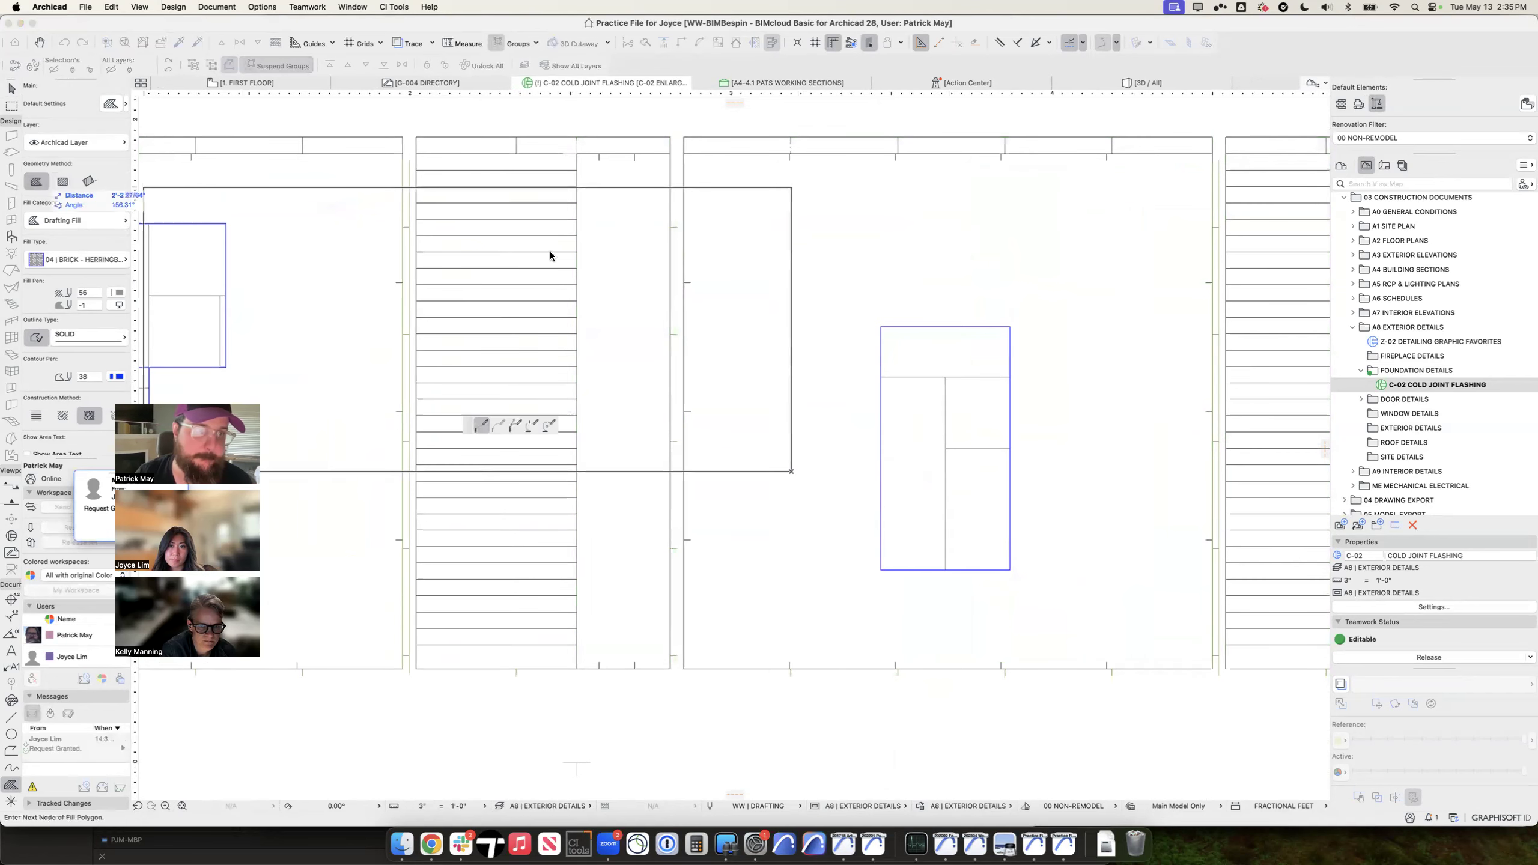
click(550, 426)
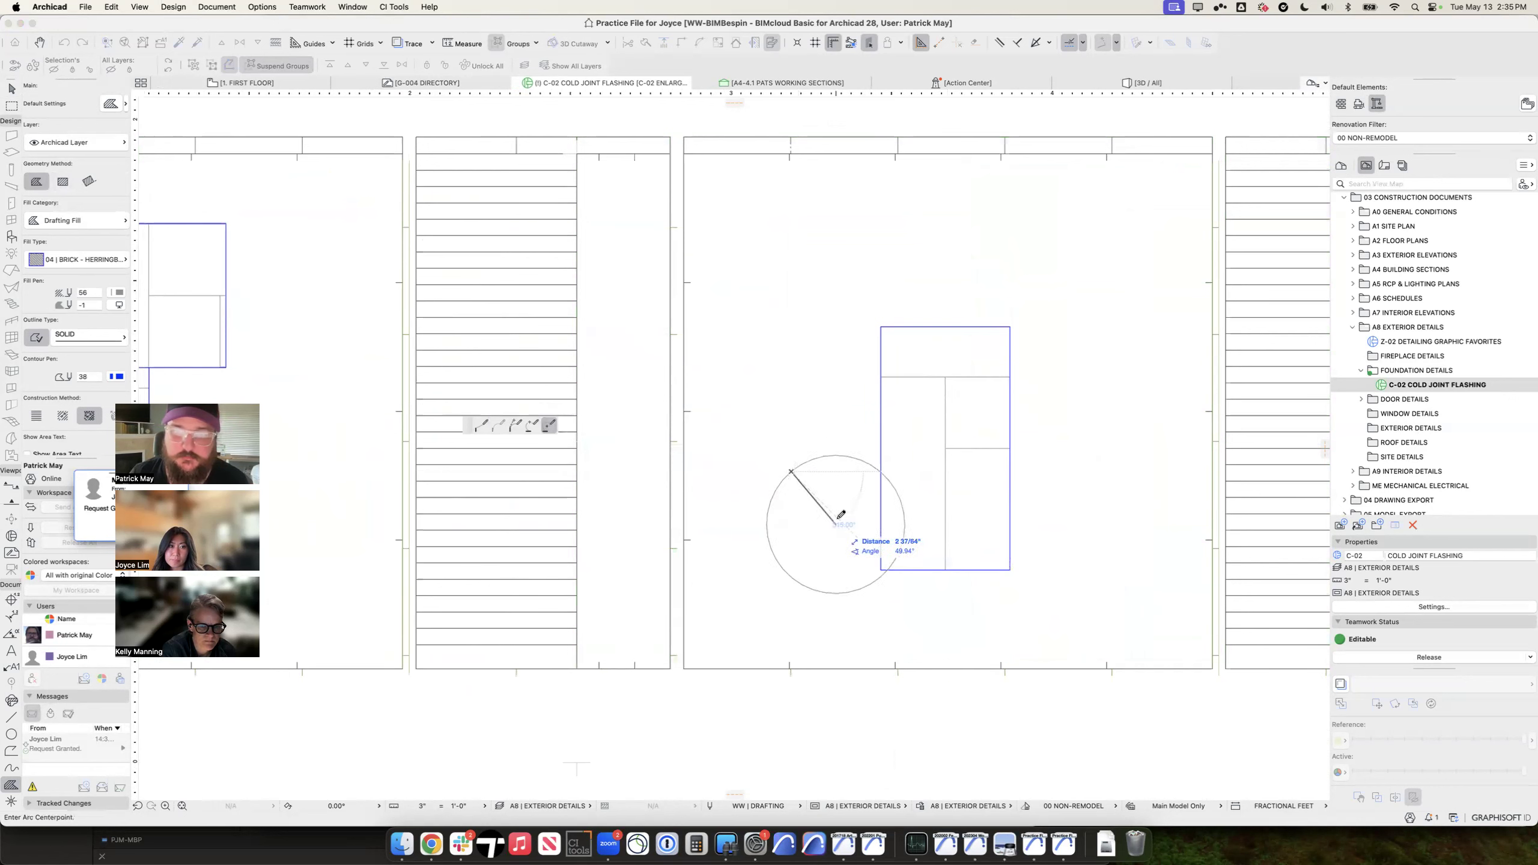
click(805, 522)
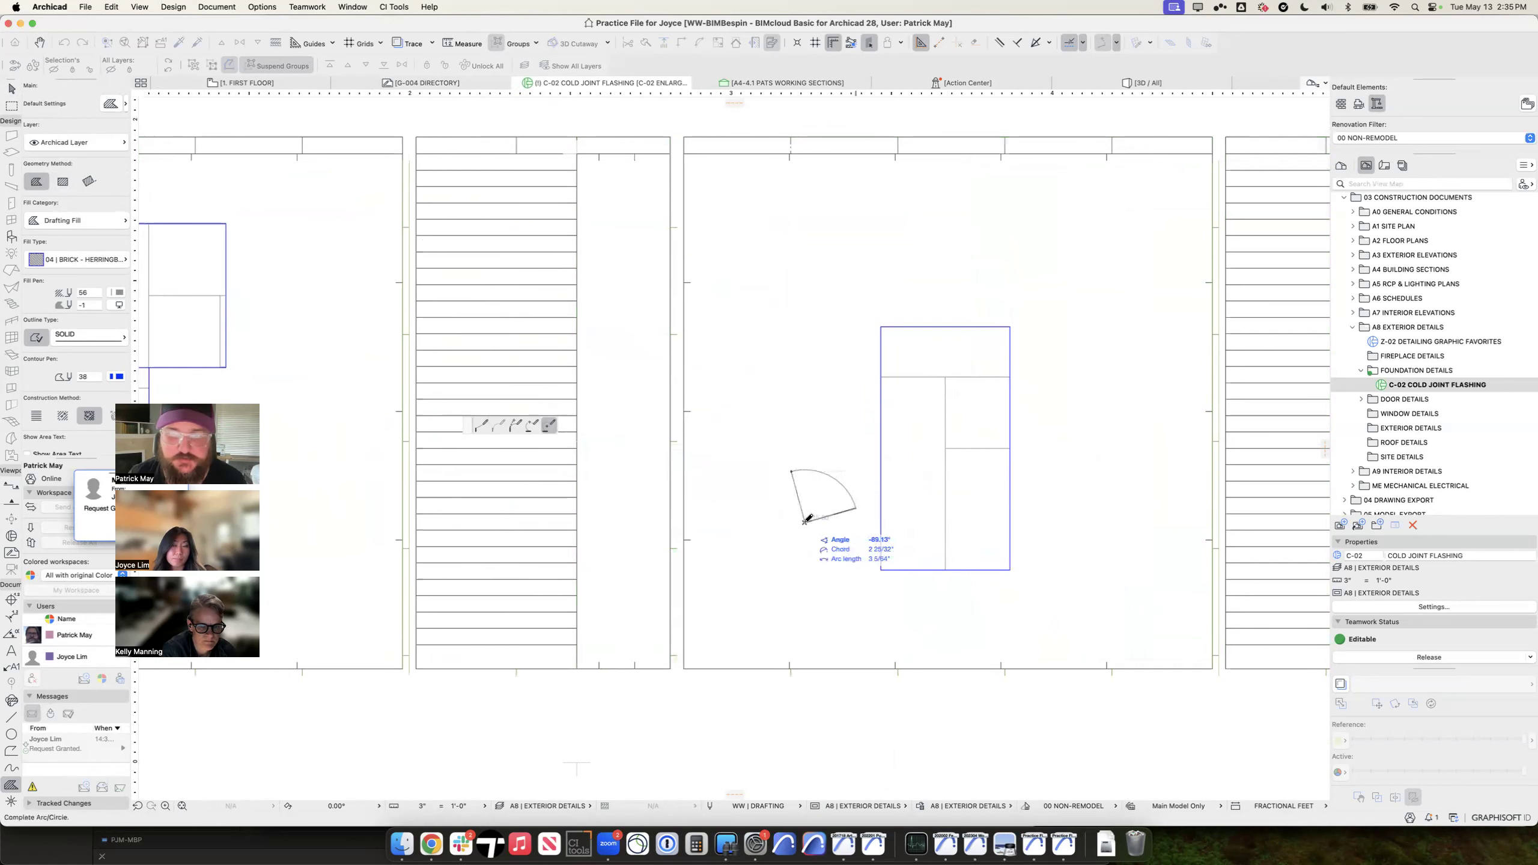
click(791, 472)
key(Escape)
Step: Save the current view as FOUNDATION DRAIN in the FOUNDATION DETAILS folder and open both saved C-02 views to compare them
right_click(1401, 371)
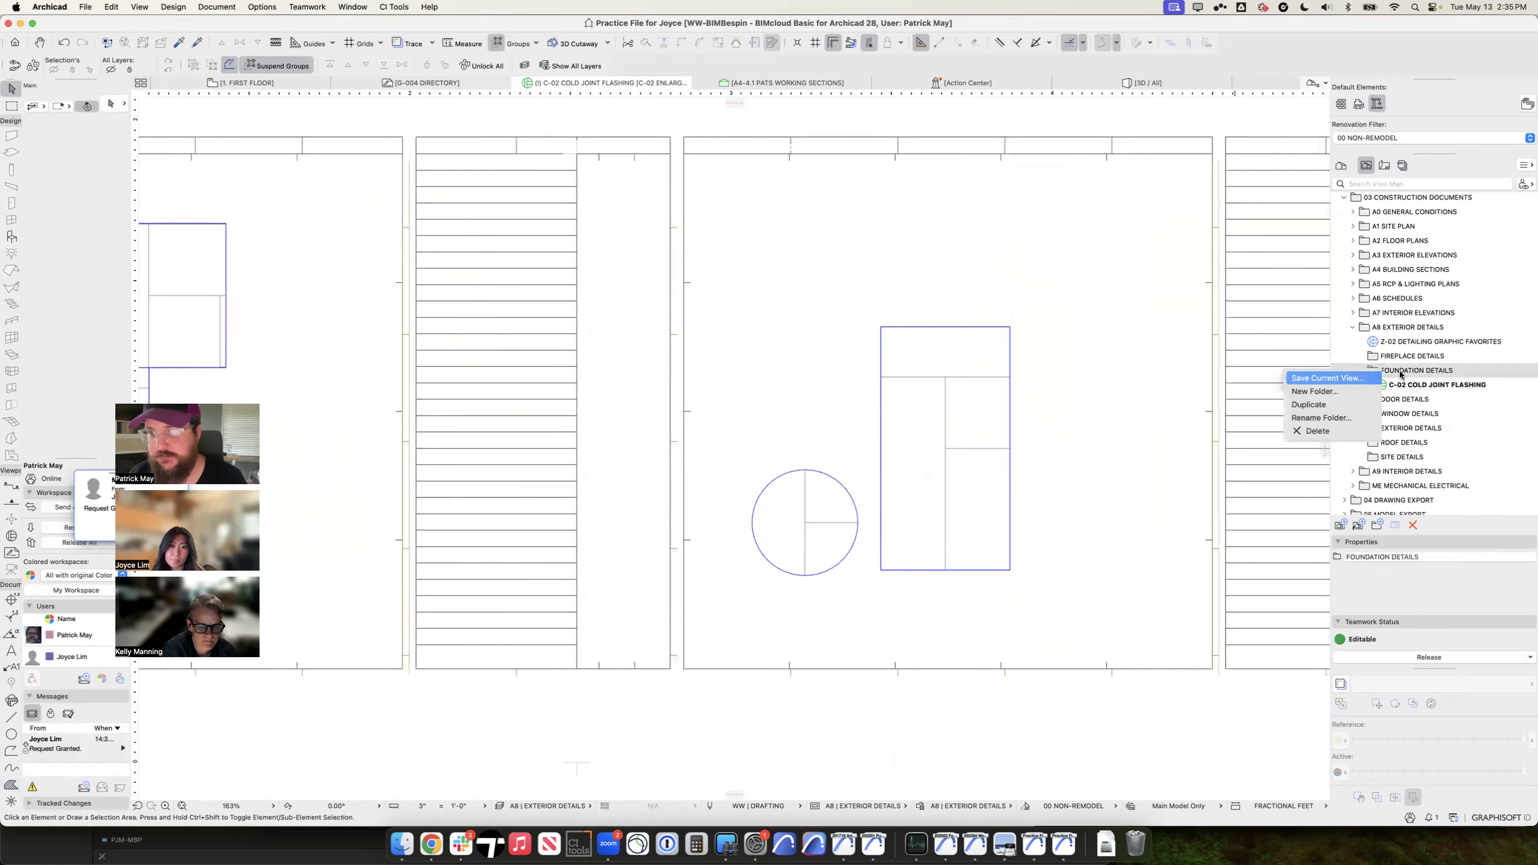
click(1397, 380)
text(FOUNDATION DRAIN)
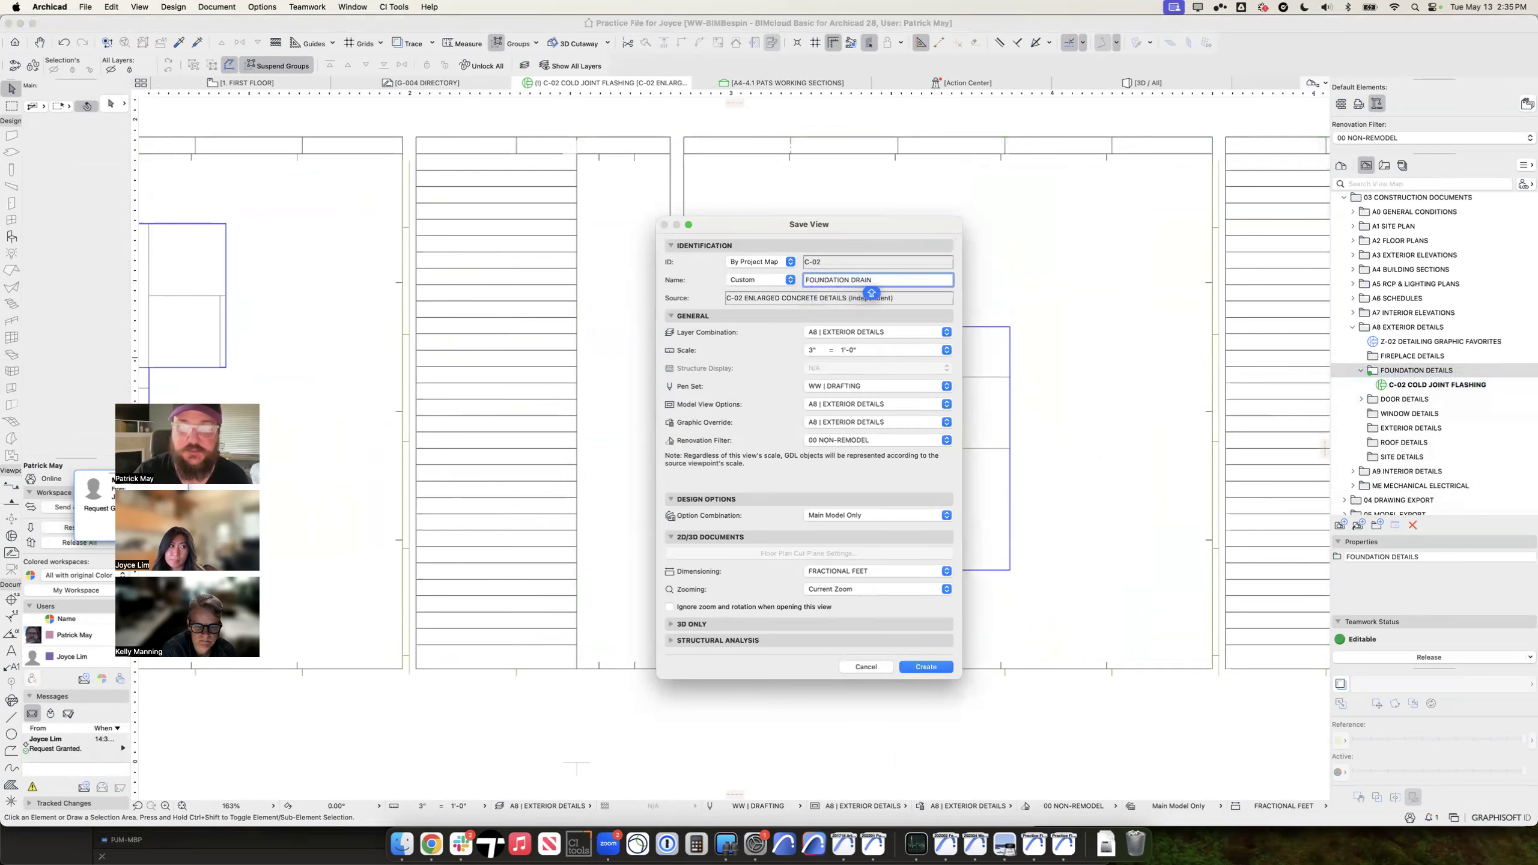
key(Return)
double_click(1435, 385)
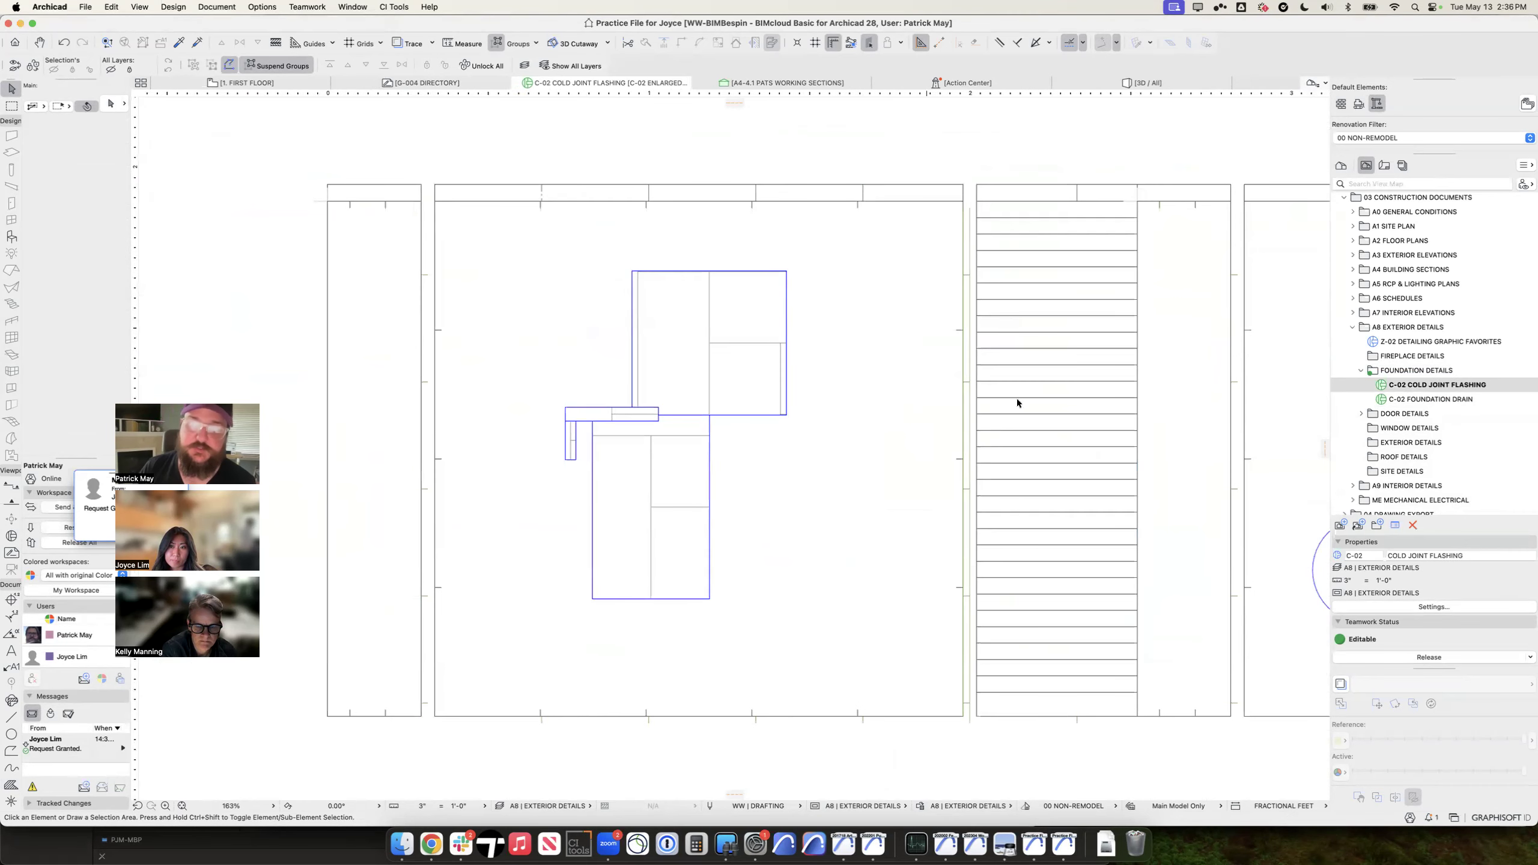
double_click(1400, 401)
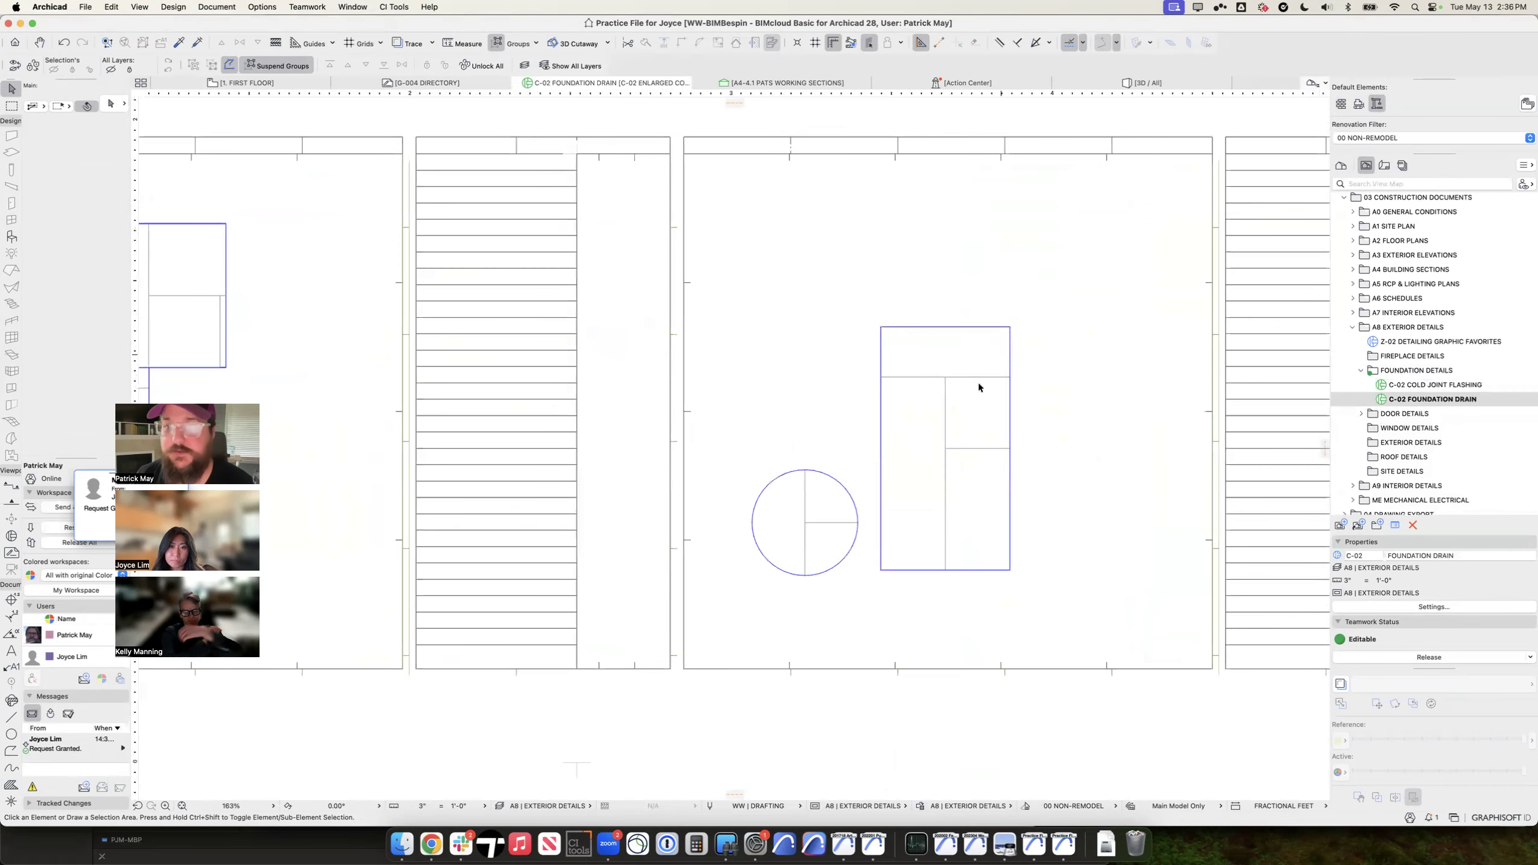
Step: Open C-01 CONCRETE DETAILS from the Project Map and highlight the linework in the last three bottom-row frames
click(1341, 166)
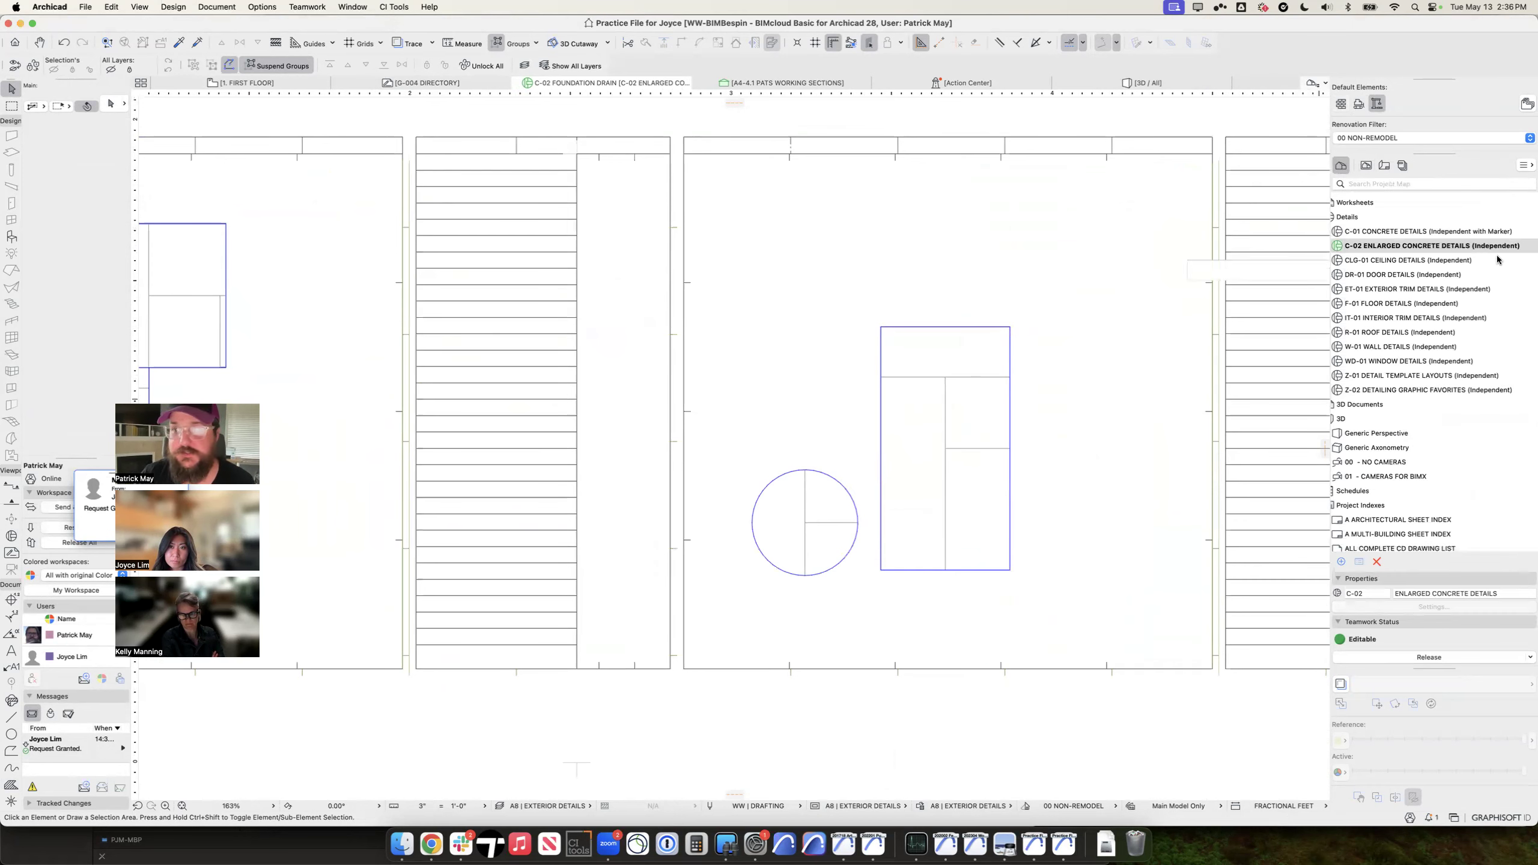
double_click(1429, 231)
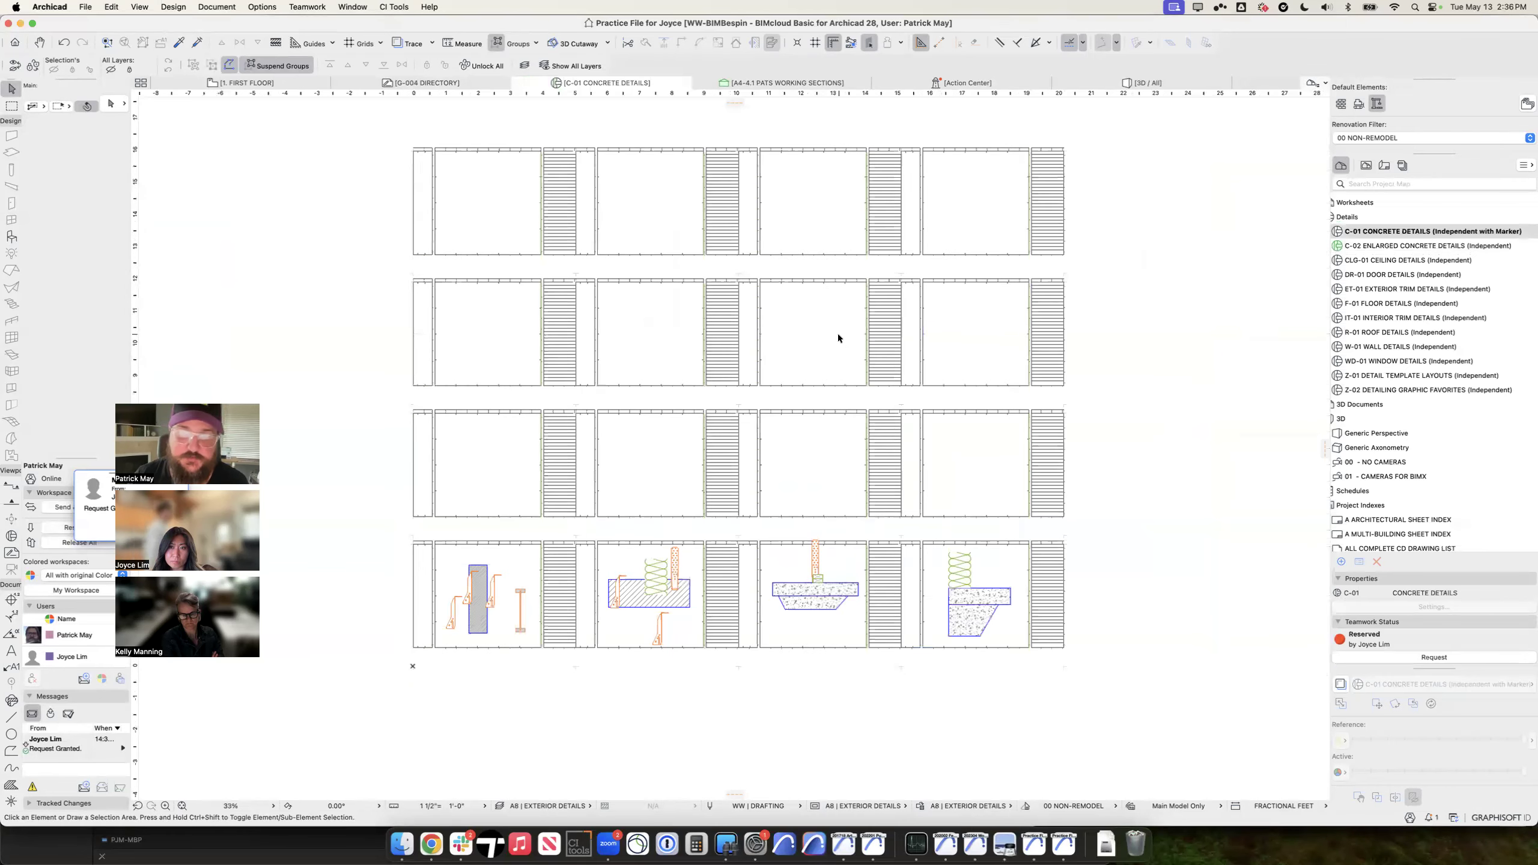
drag(845, 619, 816, 575)
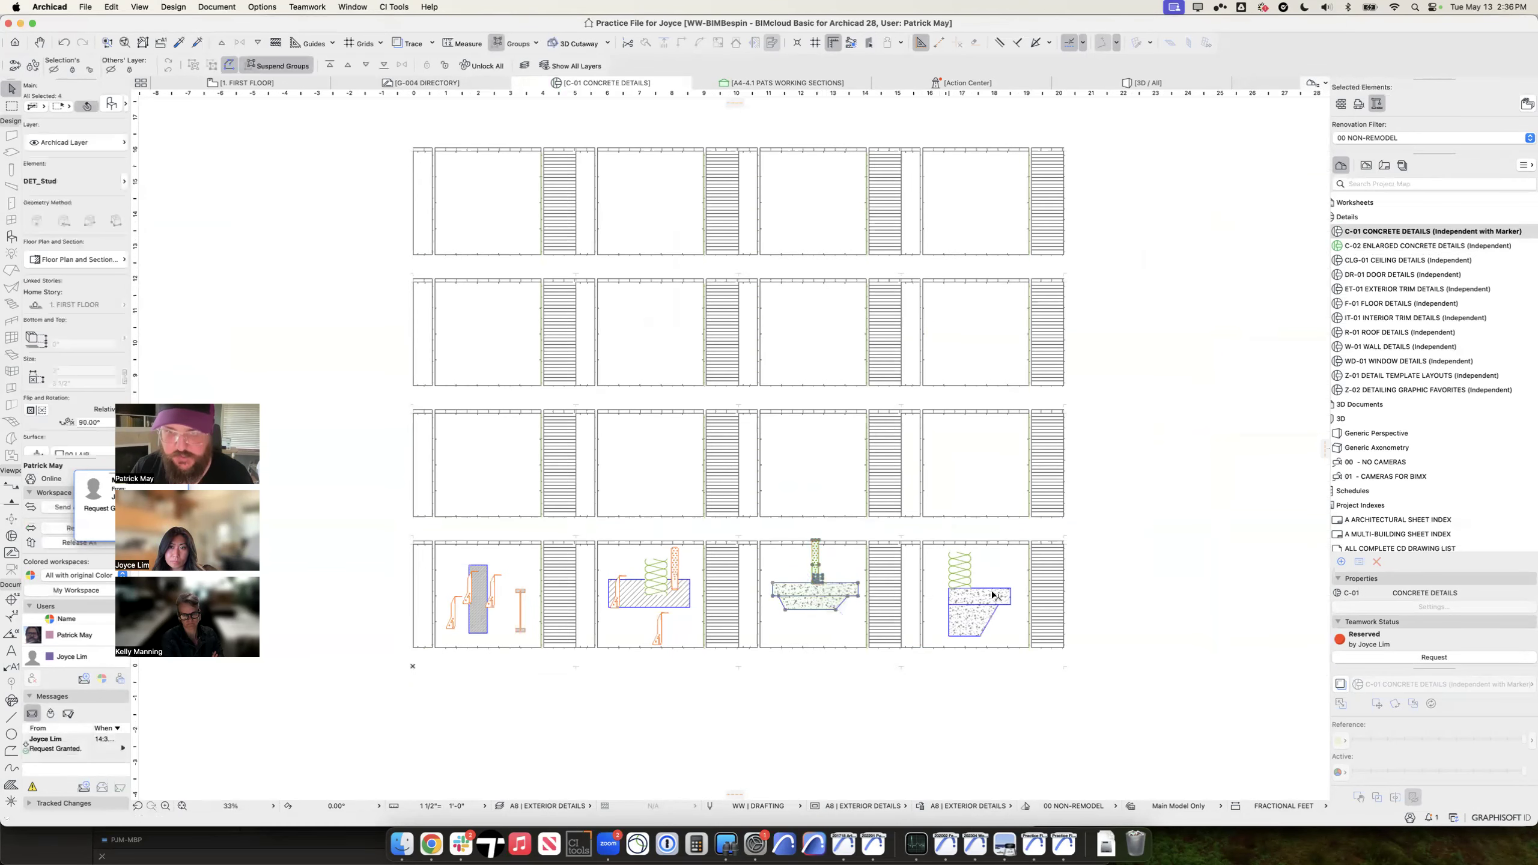
shift+drag(1005, 623, 947, 576)
shift+drag(681, 638, 604, 575)
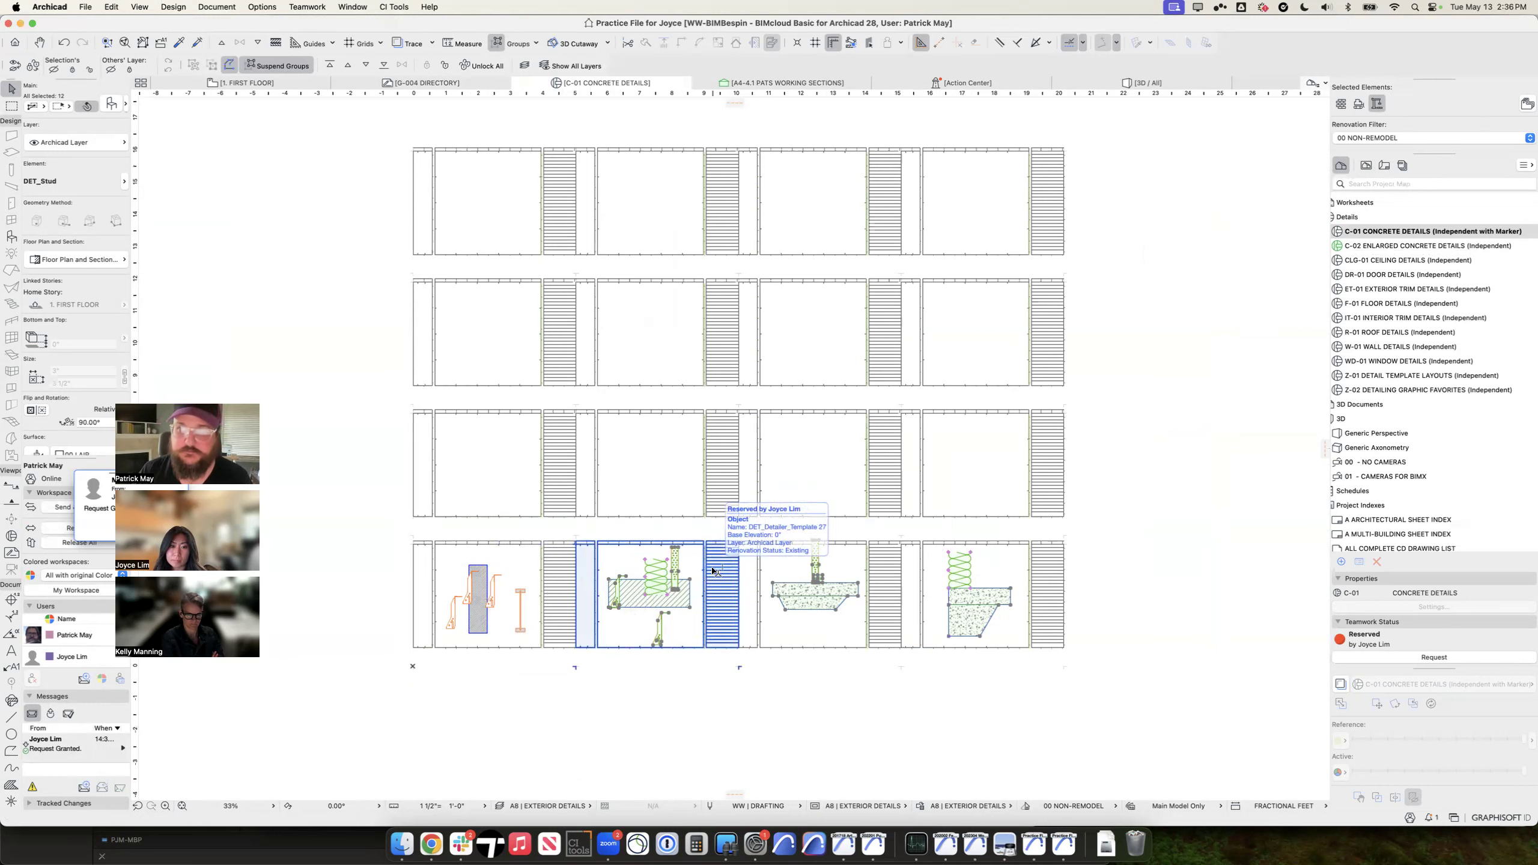
key(Escape)
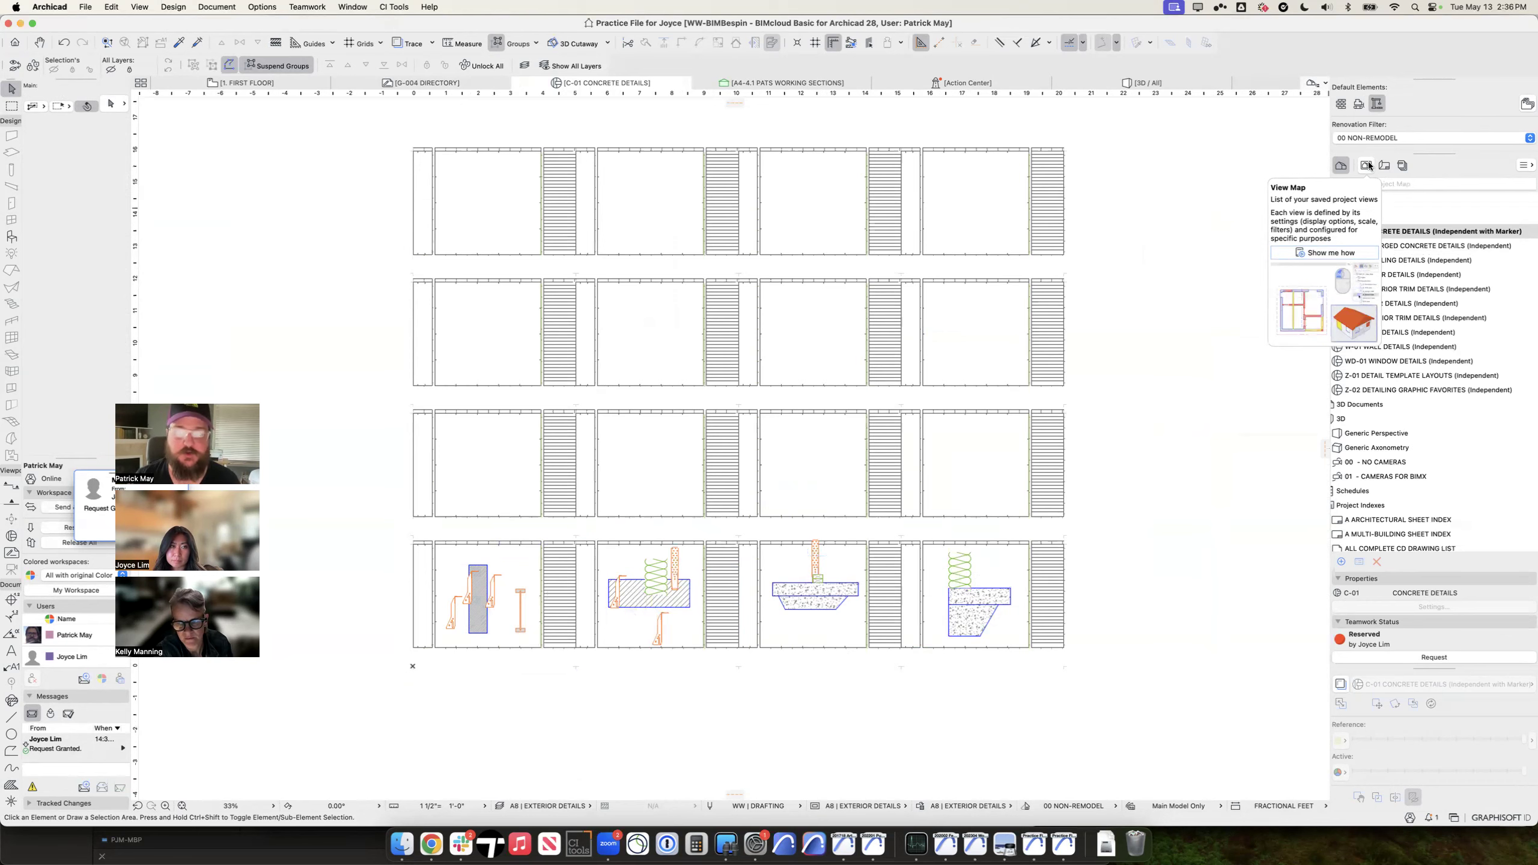
Step: Reopen the C-02 ENLARGED CONCRETE DETAILS detail, and switch to the A4-4.1 working section to view its foundation
click(1384, 247)
double_click(1384, 247)
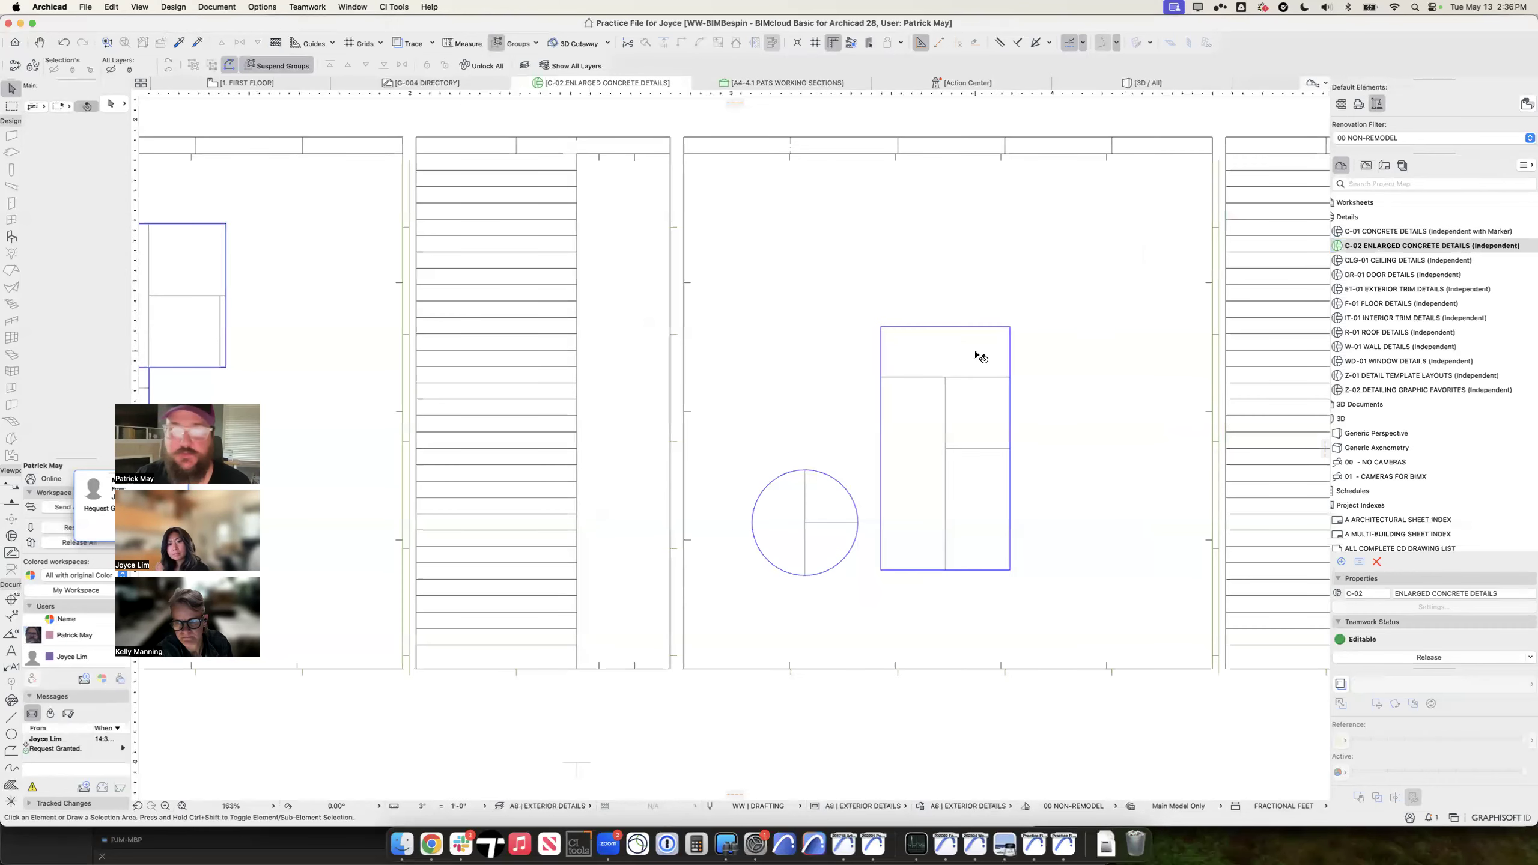
click(813, 79)
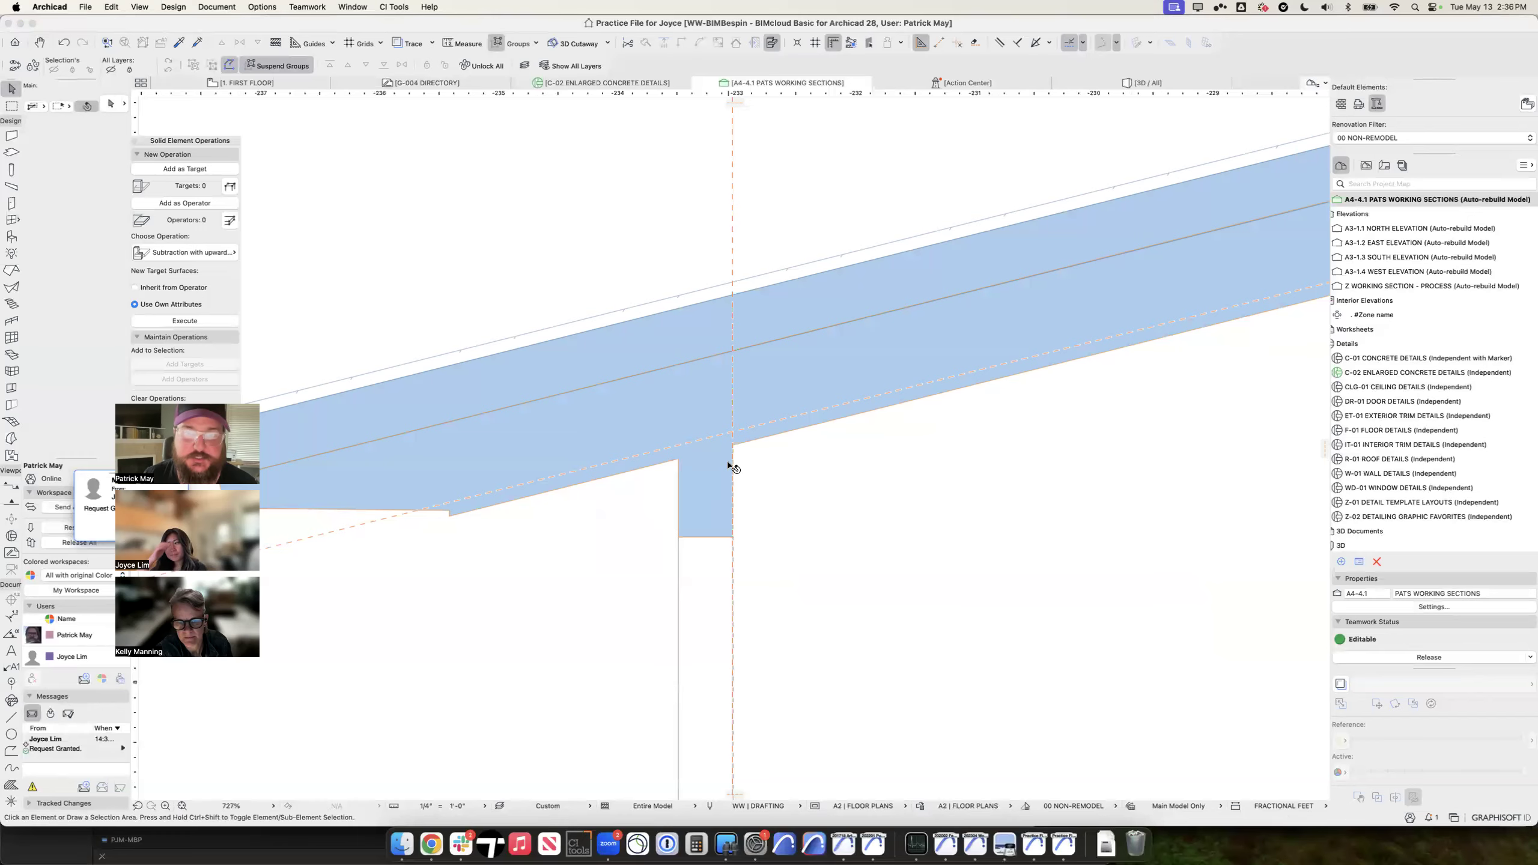
scroll(728, 462, down, 10)
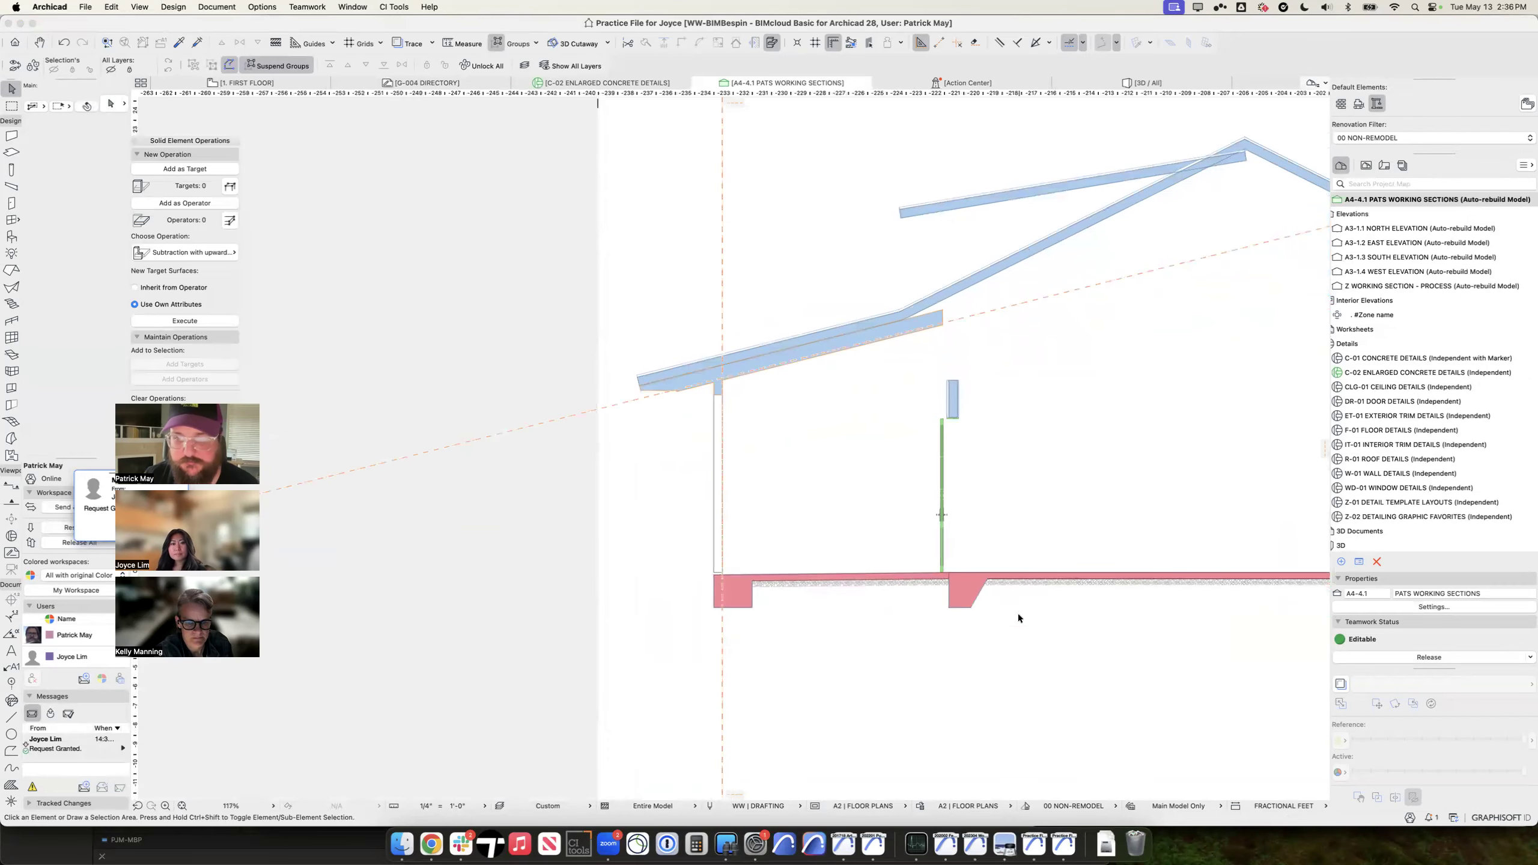
Step: Copy the foundation slab, footings and wall elements from the A4-4.1 working section, and paste them above the template frames in C-02 ENLARGED CONCRETE DETAILS
drag(1051, 630, 911, 566)
click(911, 566)
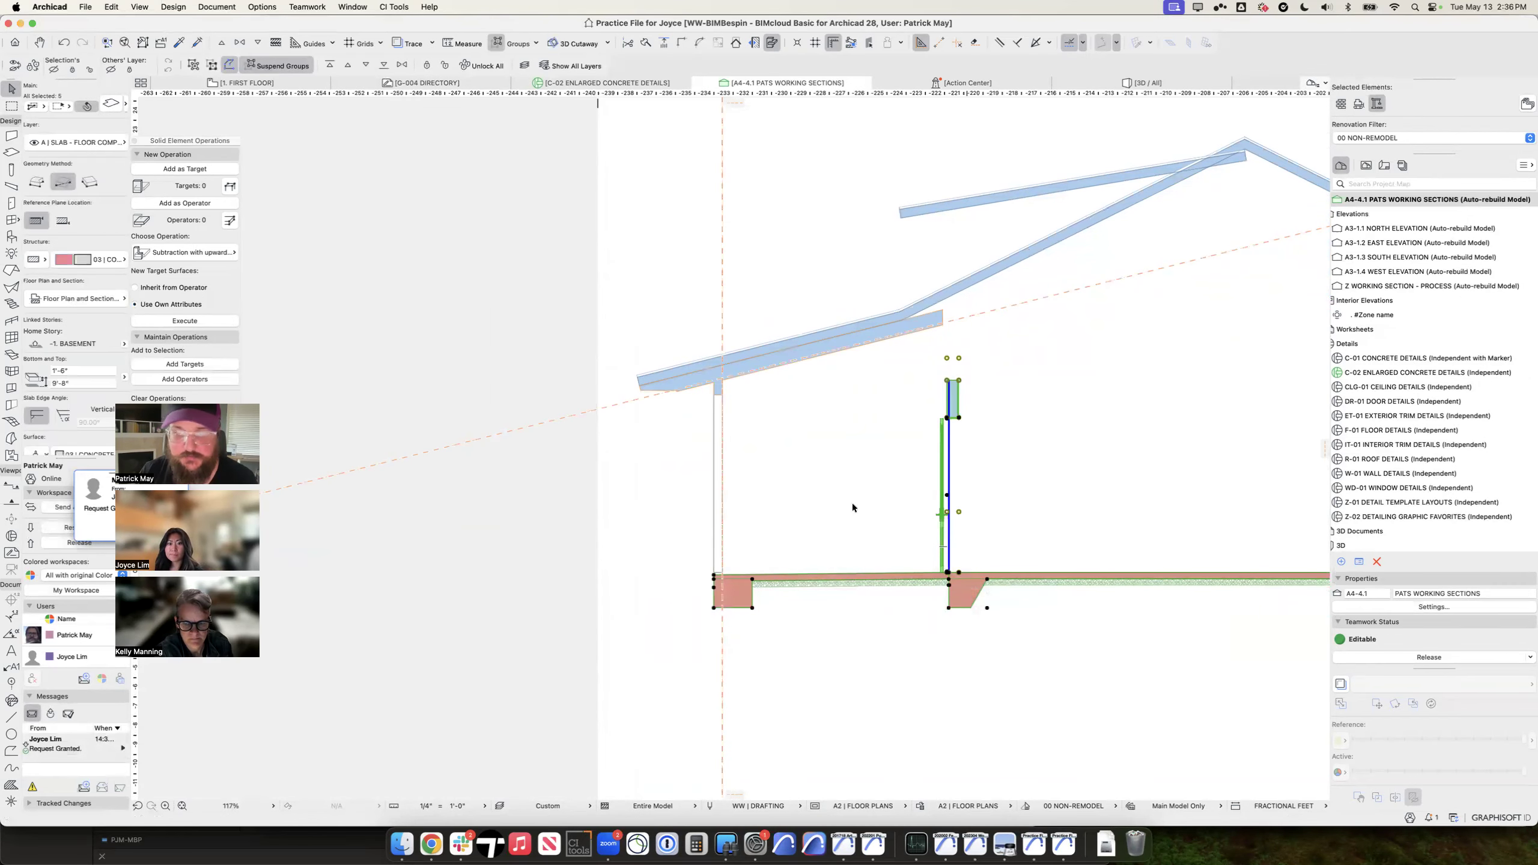
double_click(1389, 374)
scroll(976, 528, down, 5)
middle_drag(1123, 502, 618, 468)
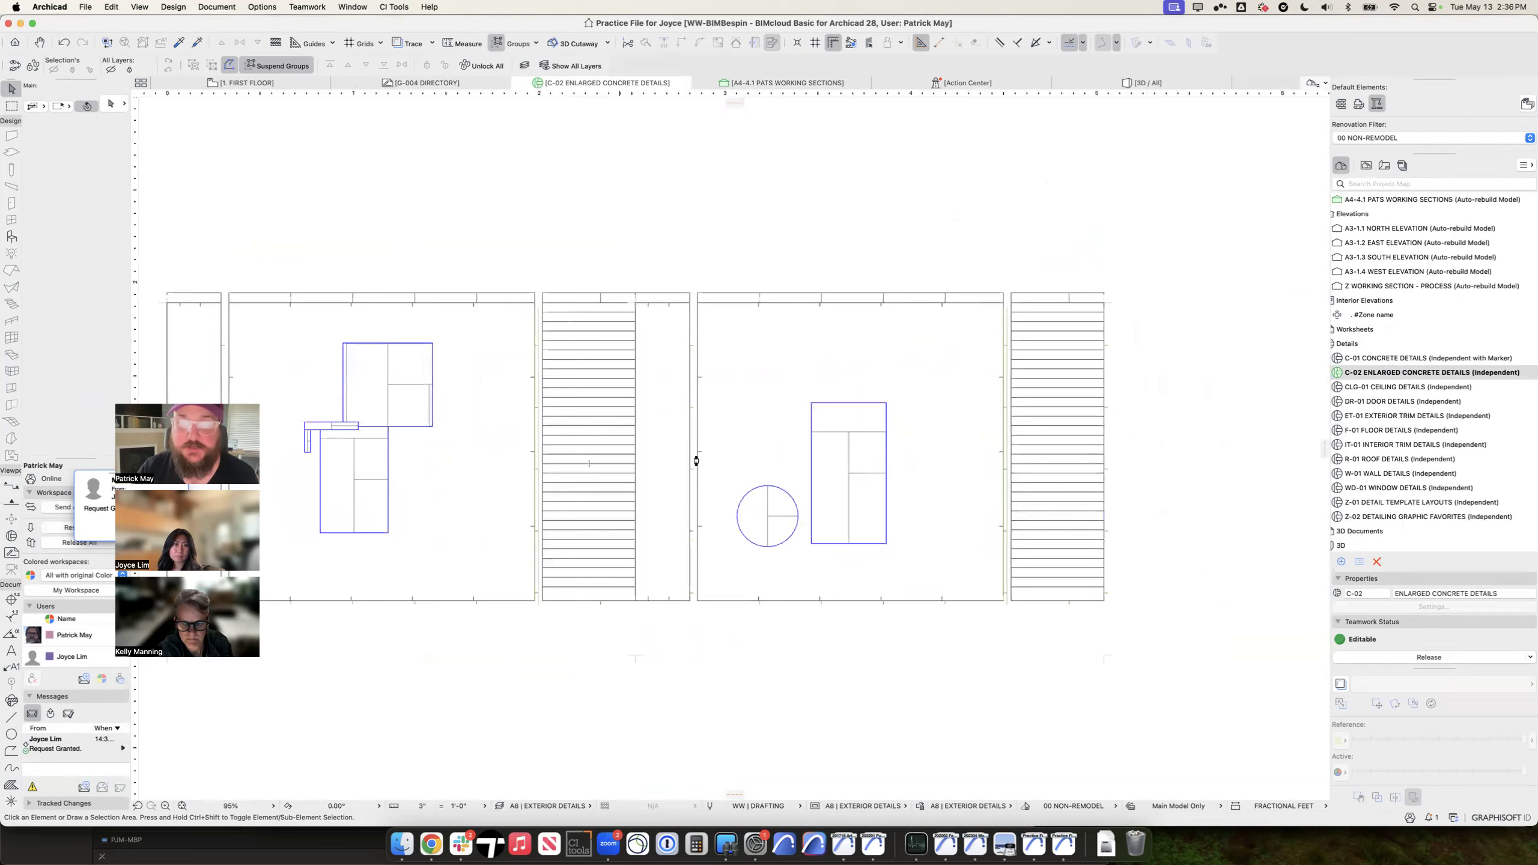
key(super+v)
click(516, 512)
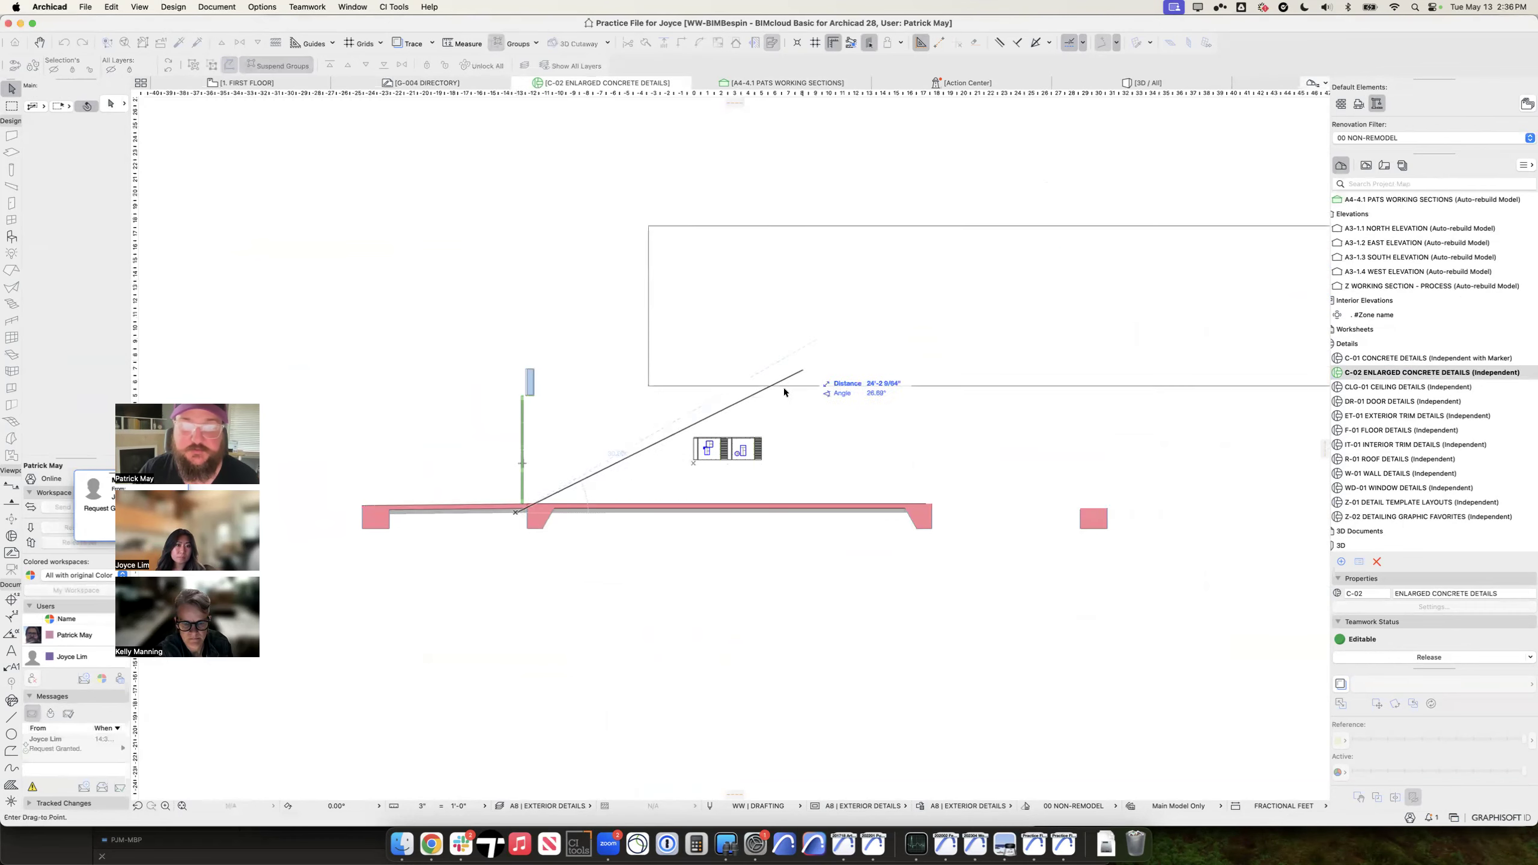
click(799, 382)
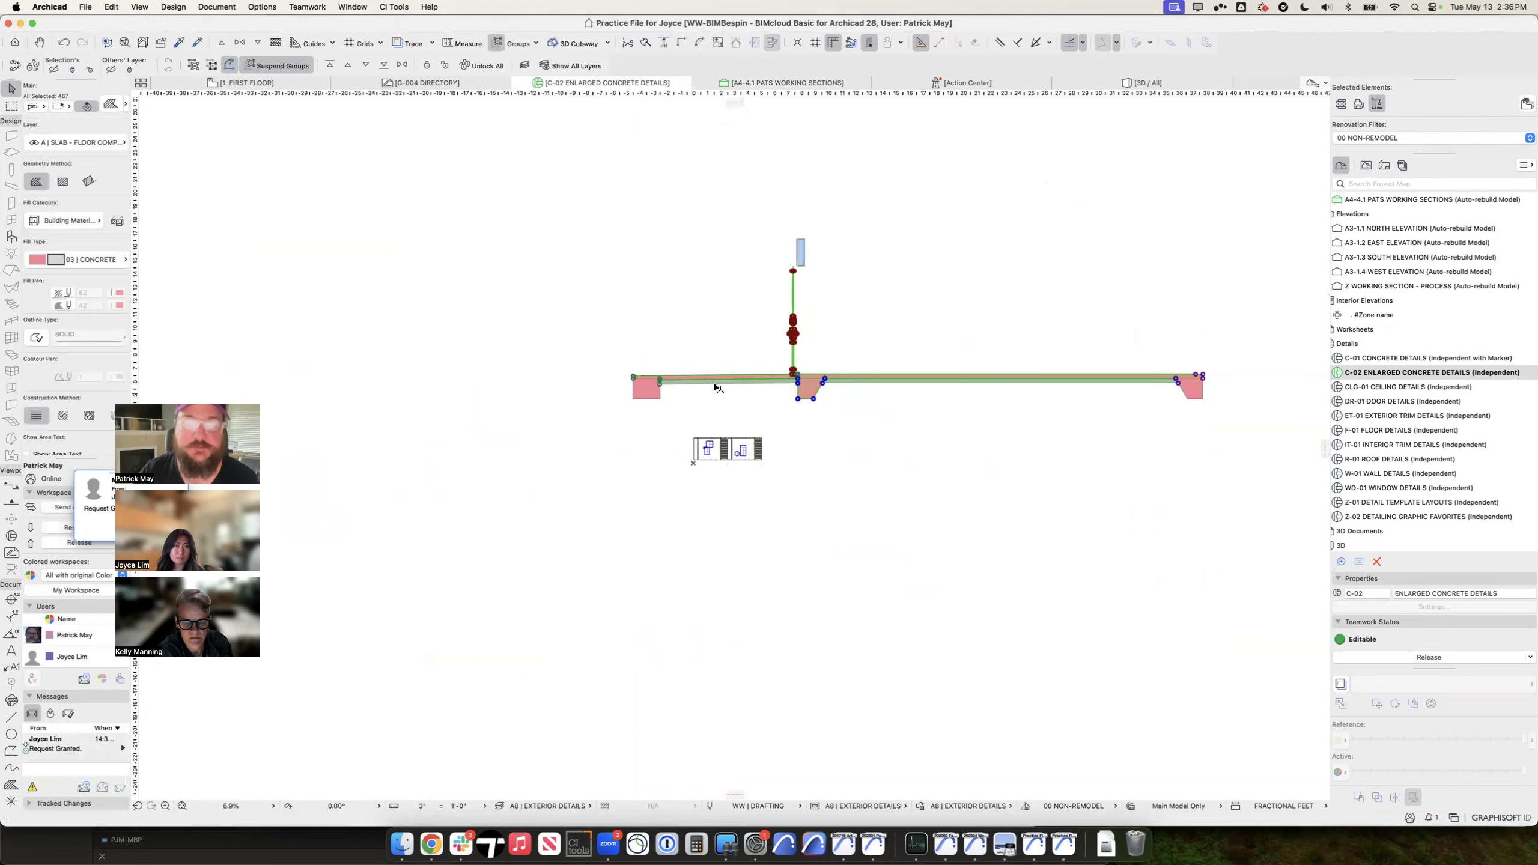
key(super+t)
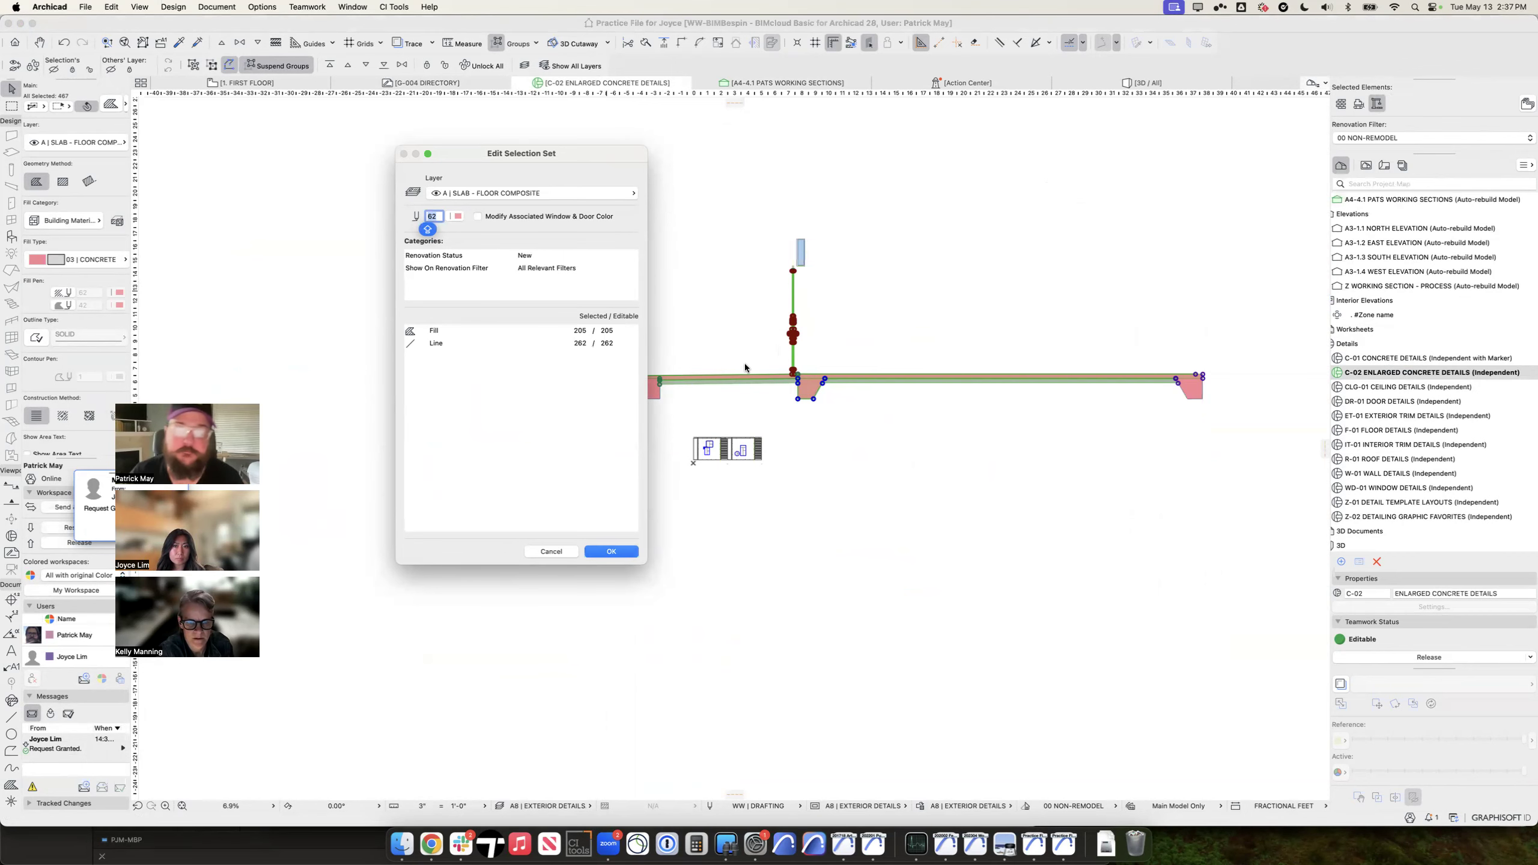
key(Escape)
key(Escape)
Step: Show the A4-4.1 PATS WORKING SECTIONS viewpoint as a trace reference in the C-02 detail, and locate the traced building
scroll(750, 453, up, 1)
scroll(750, 453, up, 10)
click(625, 404)
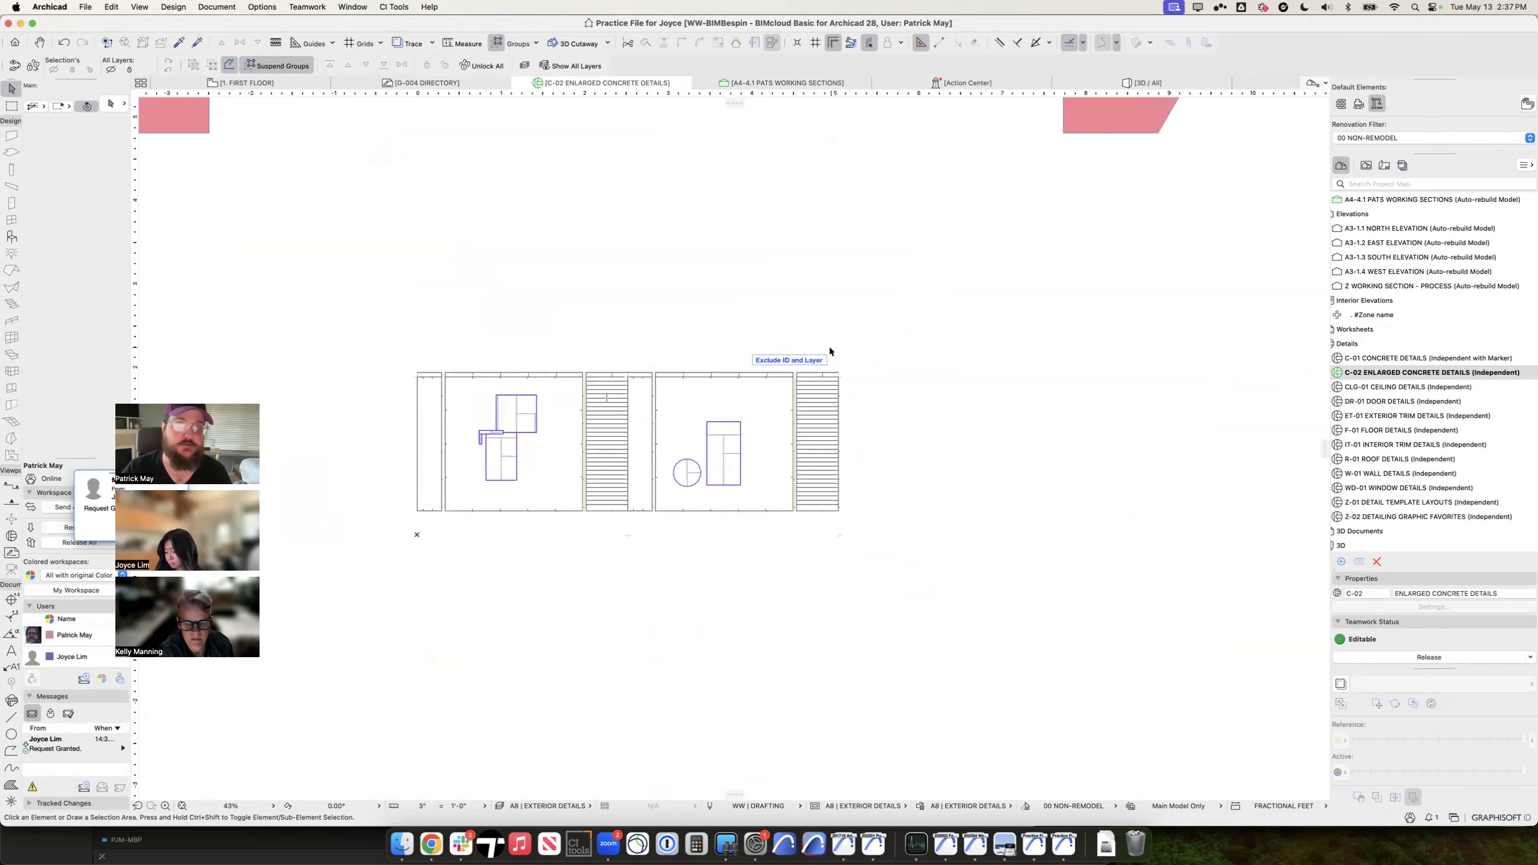
scroll(831, 352, down, 6)
scroll(830, 352, up, 7)
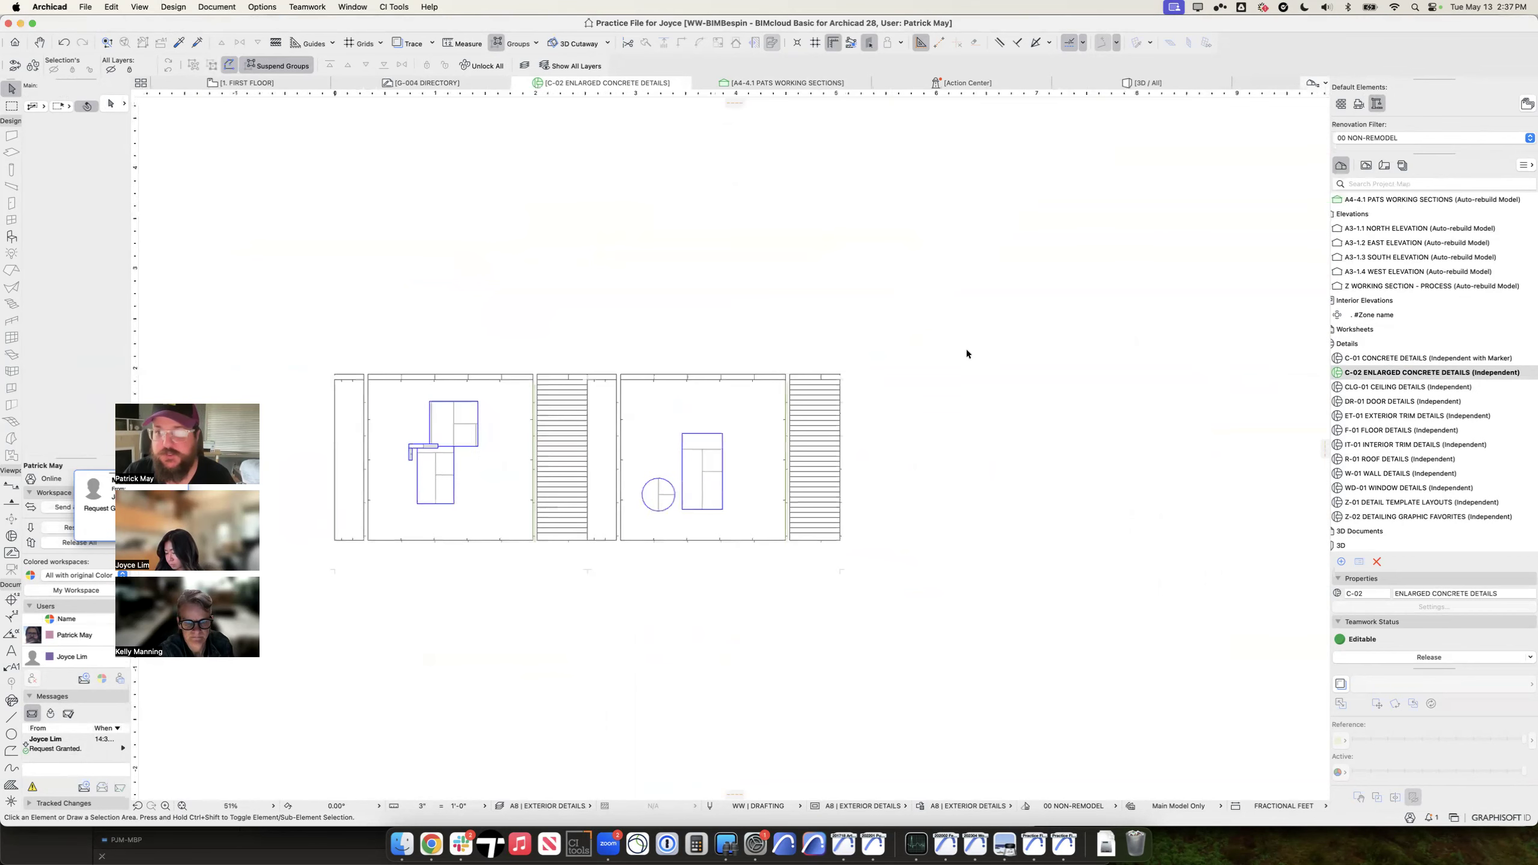
right_click(801, 73)
click(842, 135)
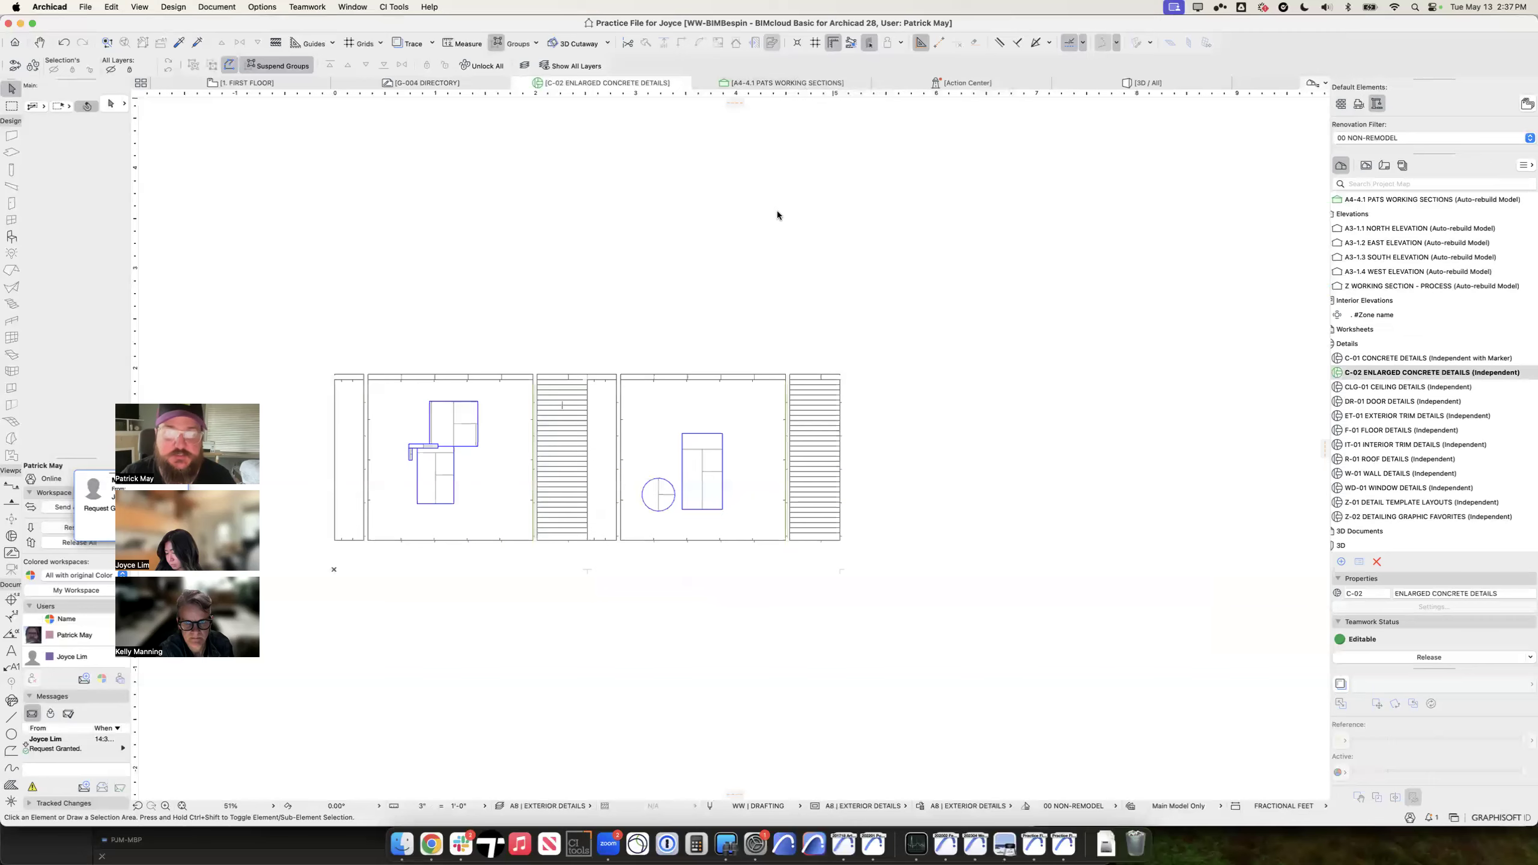
scroll(736, 246, down, 8)
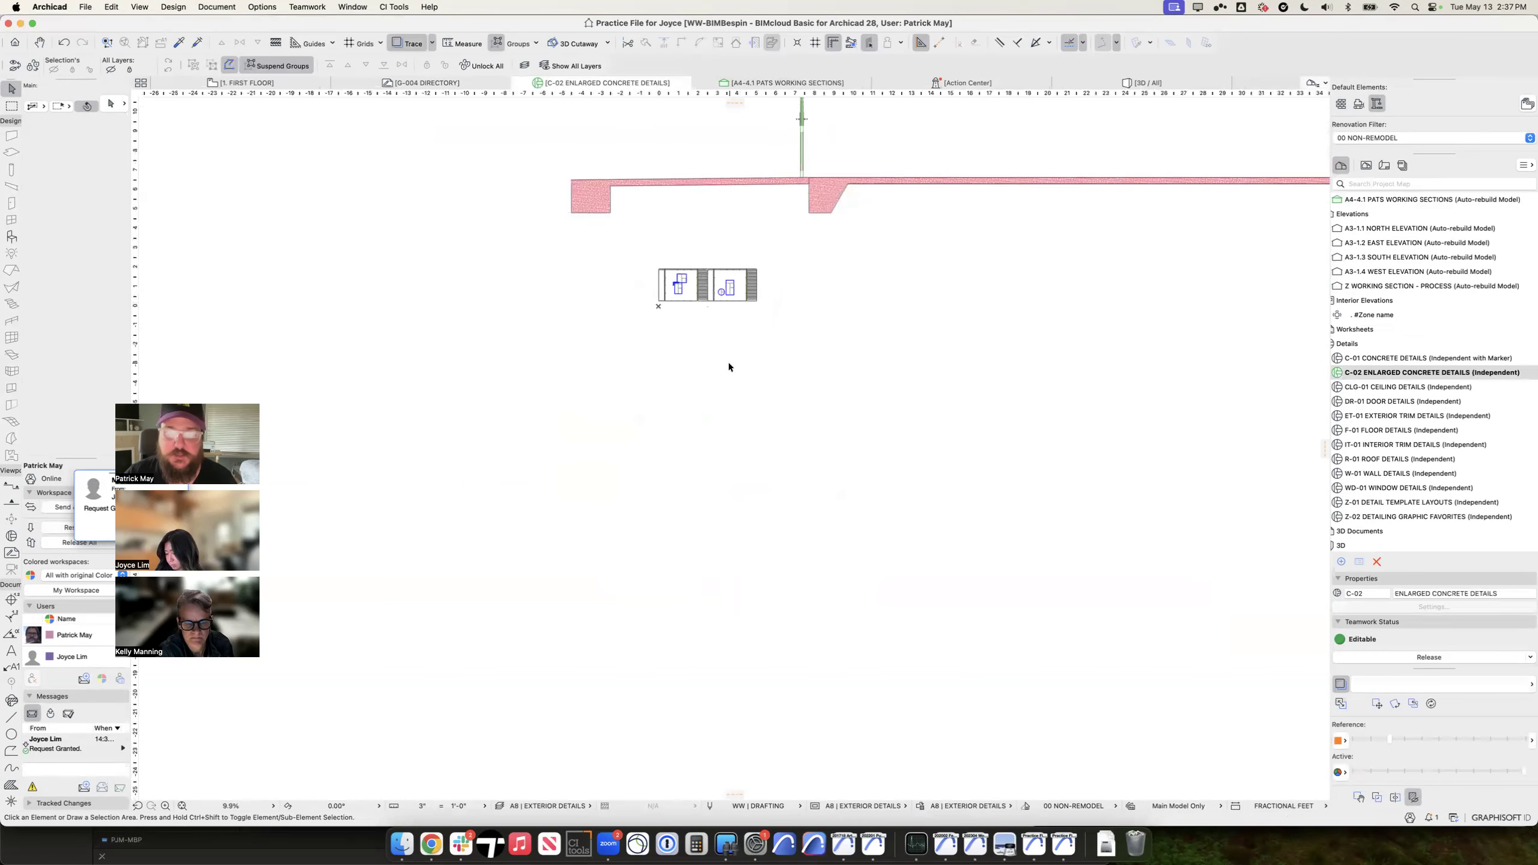
scroll(728, 367, down, 10)
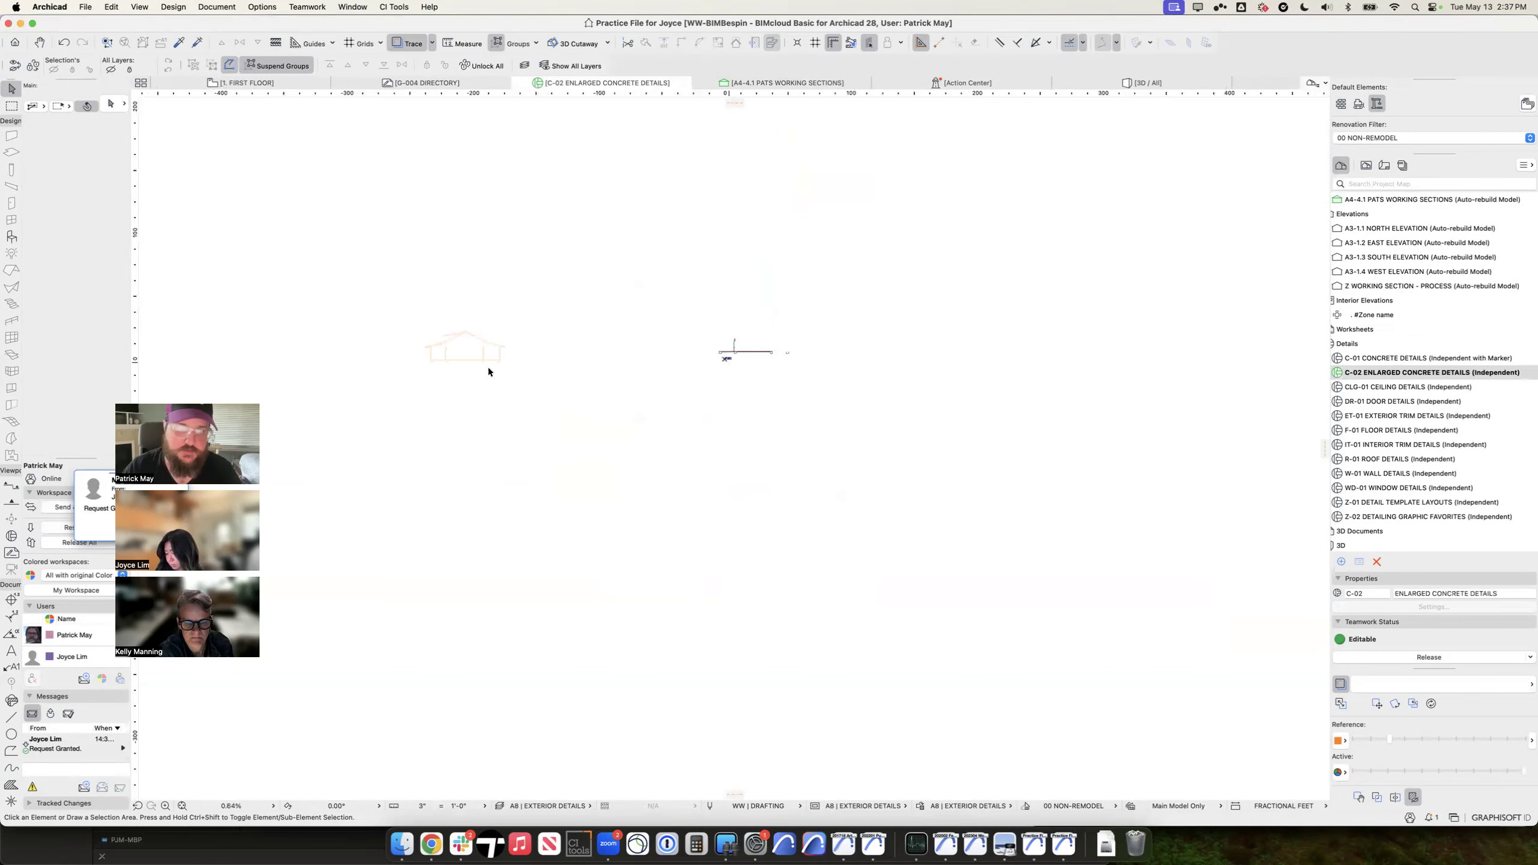
scroll(431, 350, up, 10)
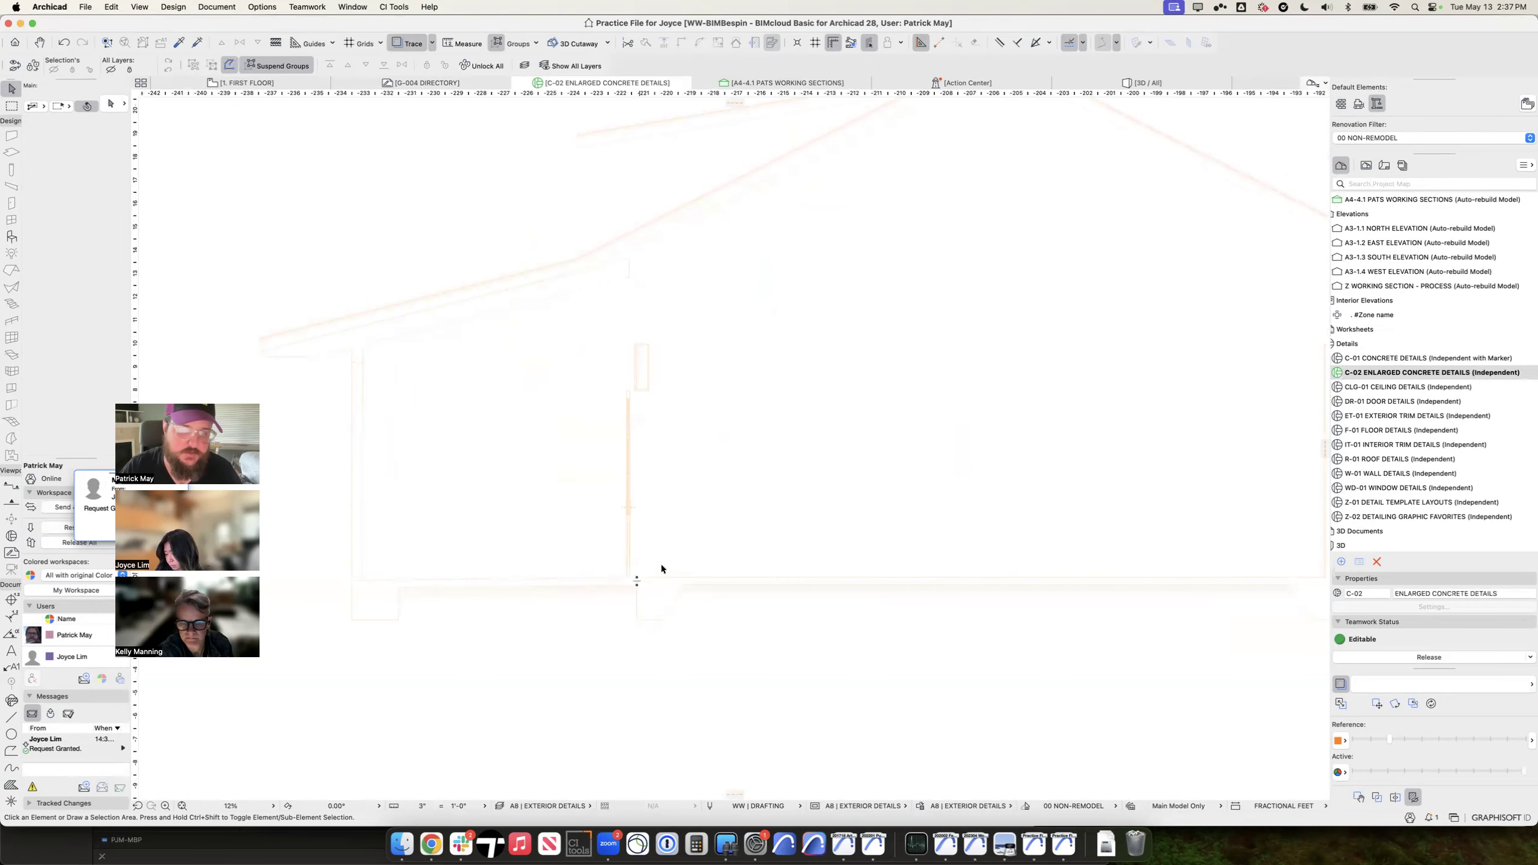
scroll(621, 509, up, 4)
scroll(633, 372, down, 8)
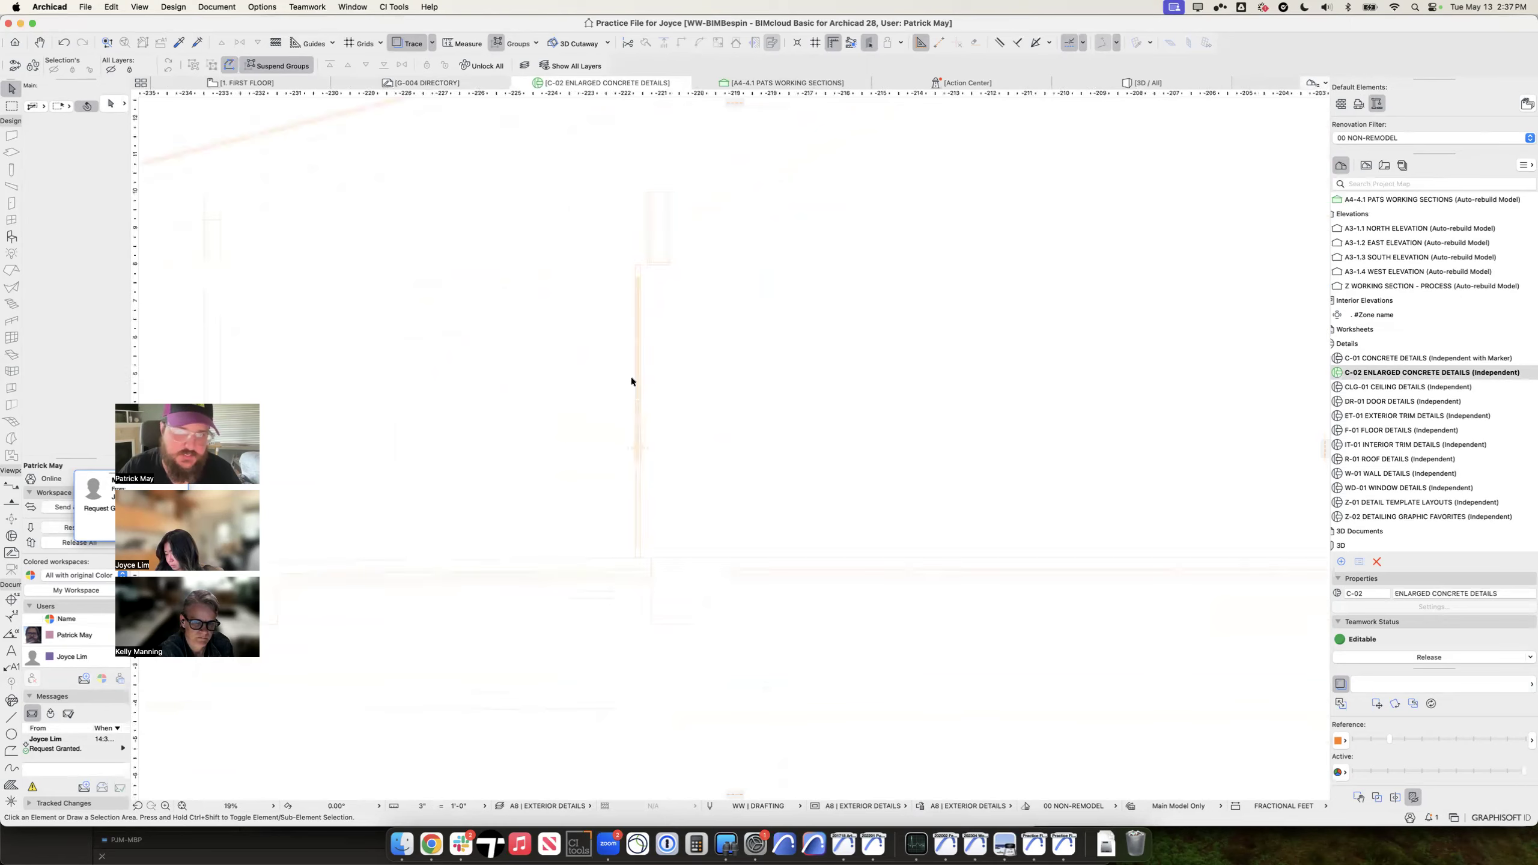
scroll(644, 388, up, 2)
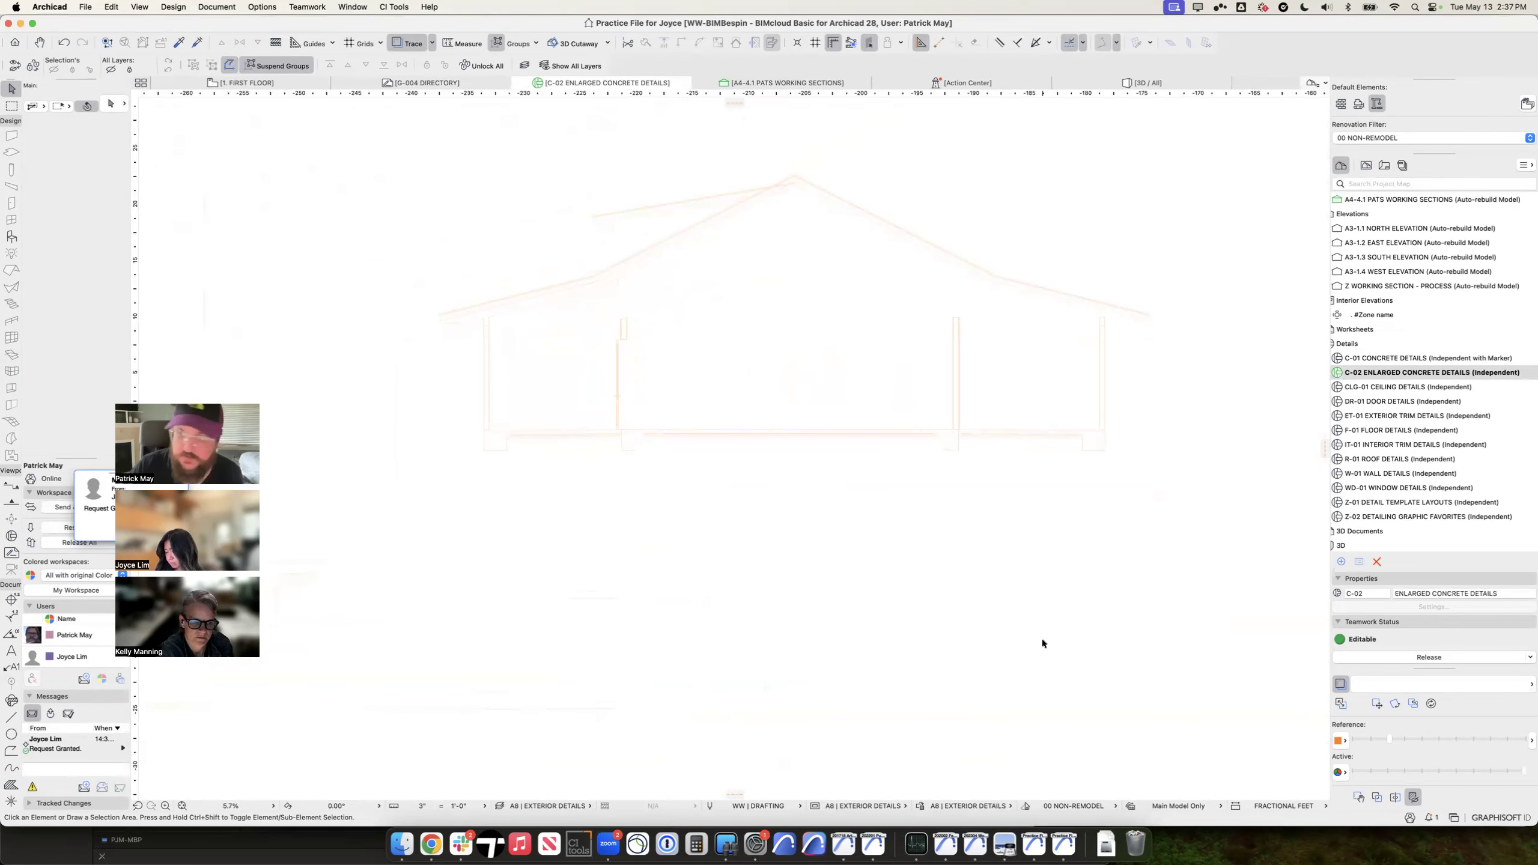
Step: Move the trace reference by its interior footing so it sits behind the C-02 template frames
click(1377, 704)
click(625, 454)
scroll(654, 536, down, 10)
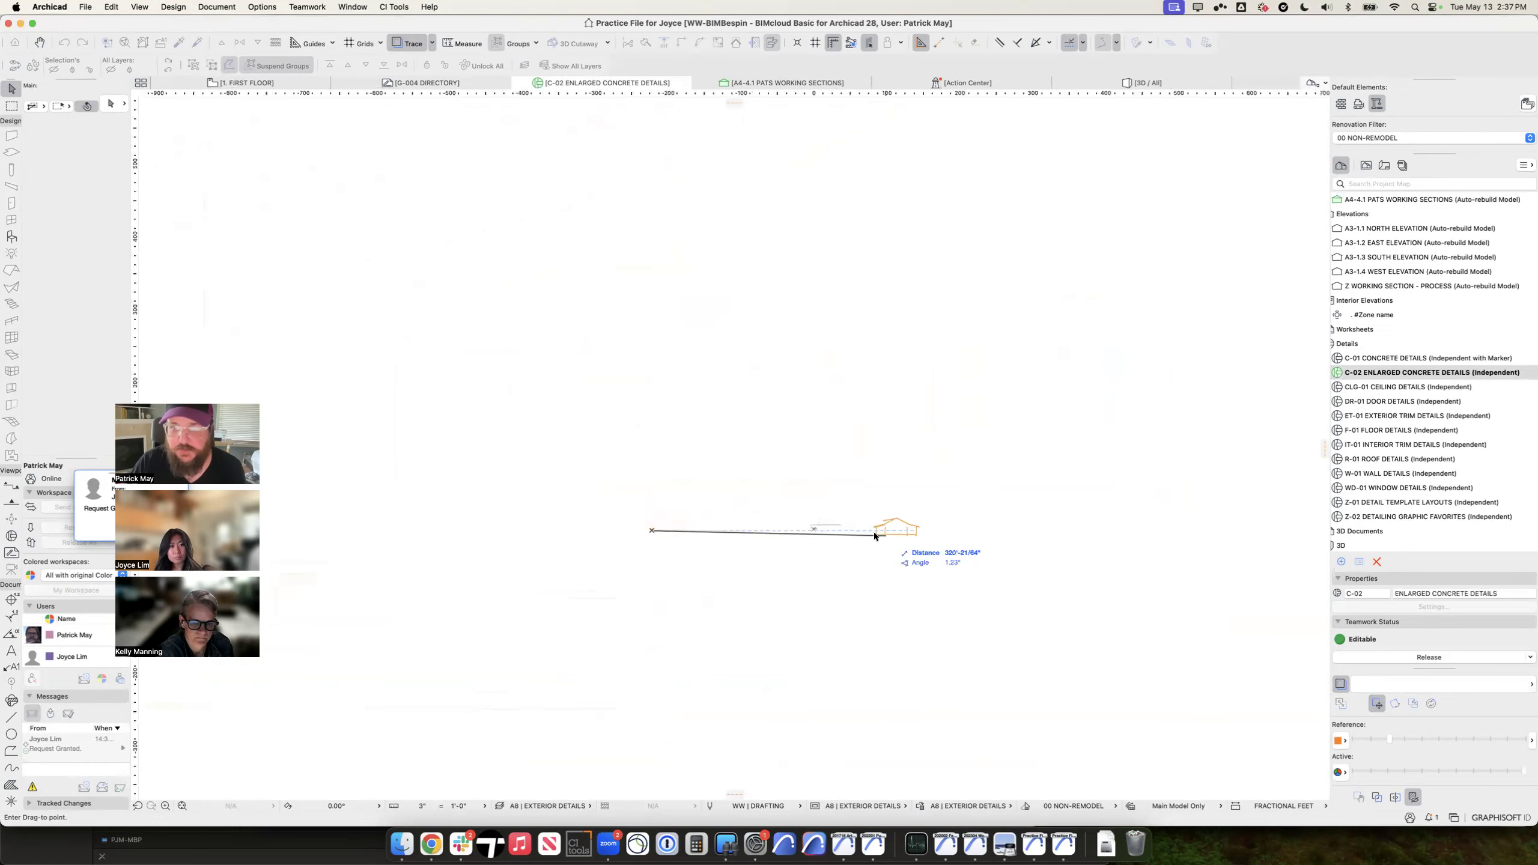
scroll(714, 539, up, 10)
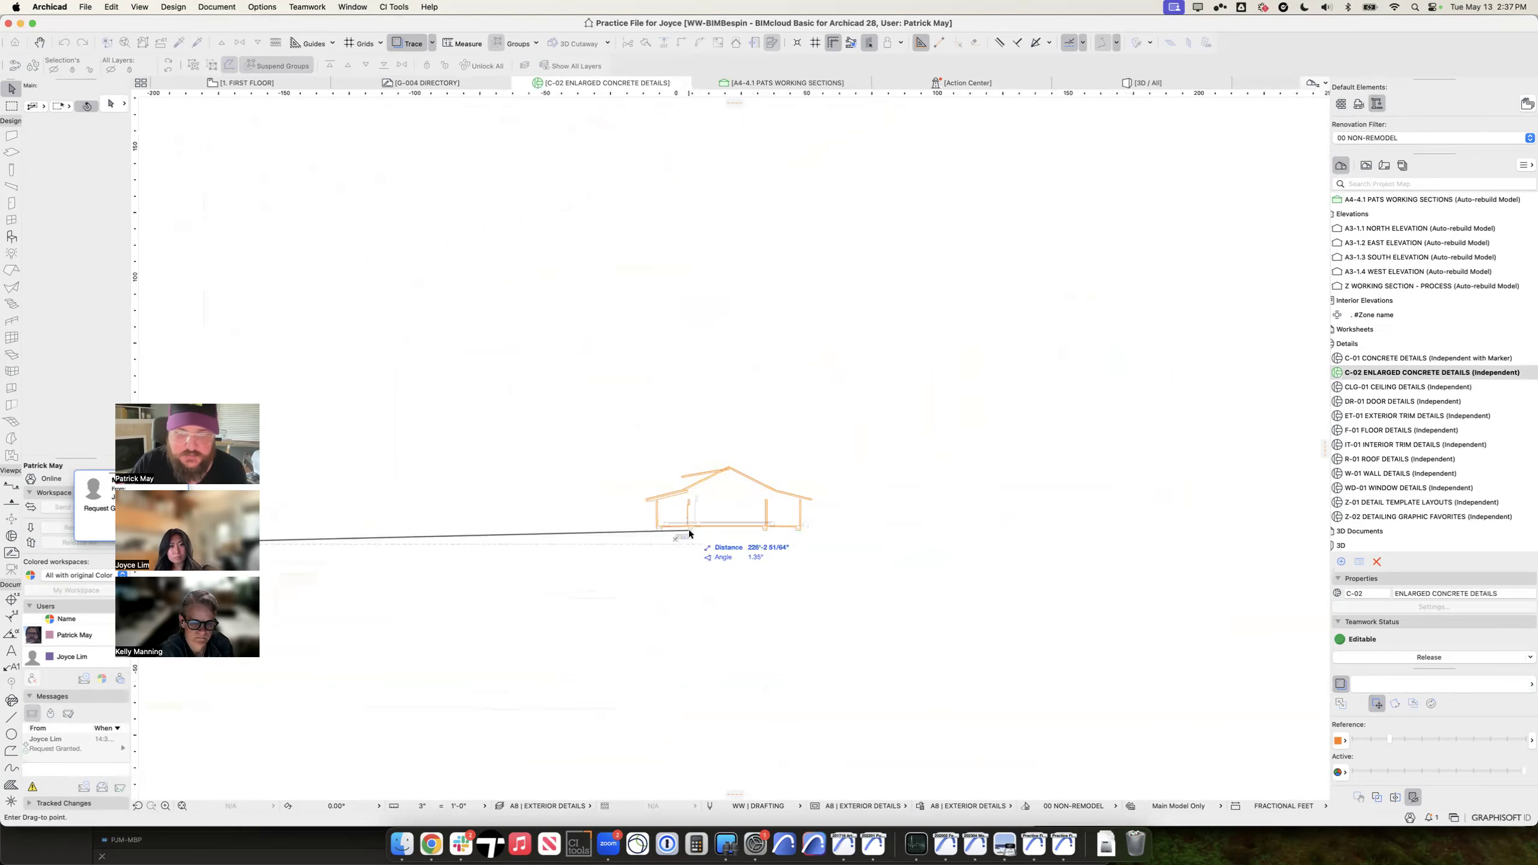
click(663, 593)
scroll(673, 568, up, 3)
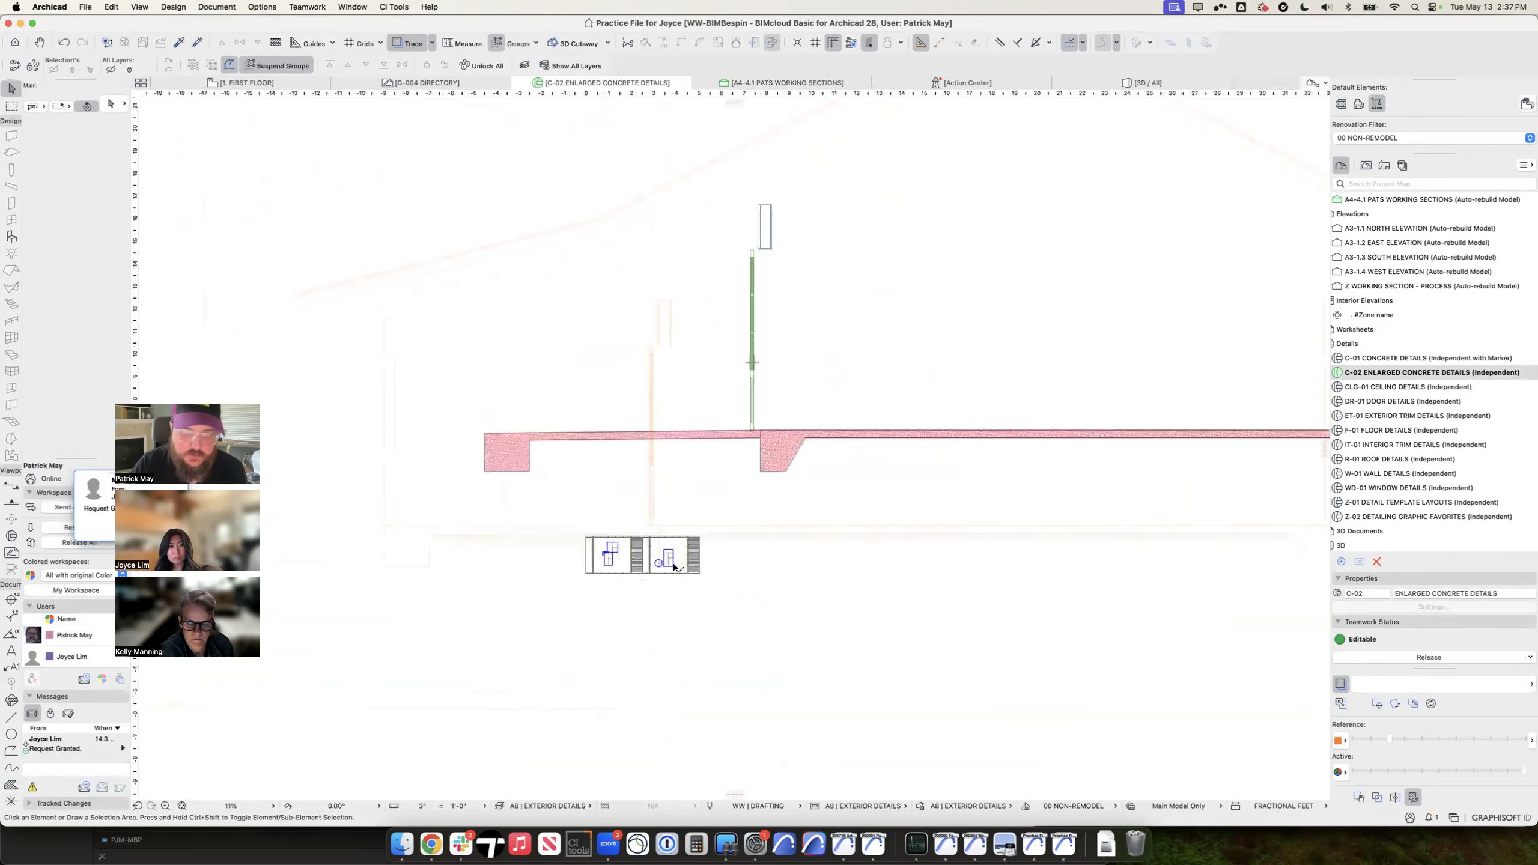
scroll(675, 567, up, 3)
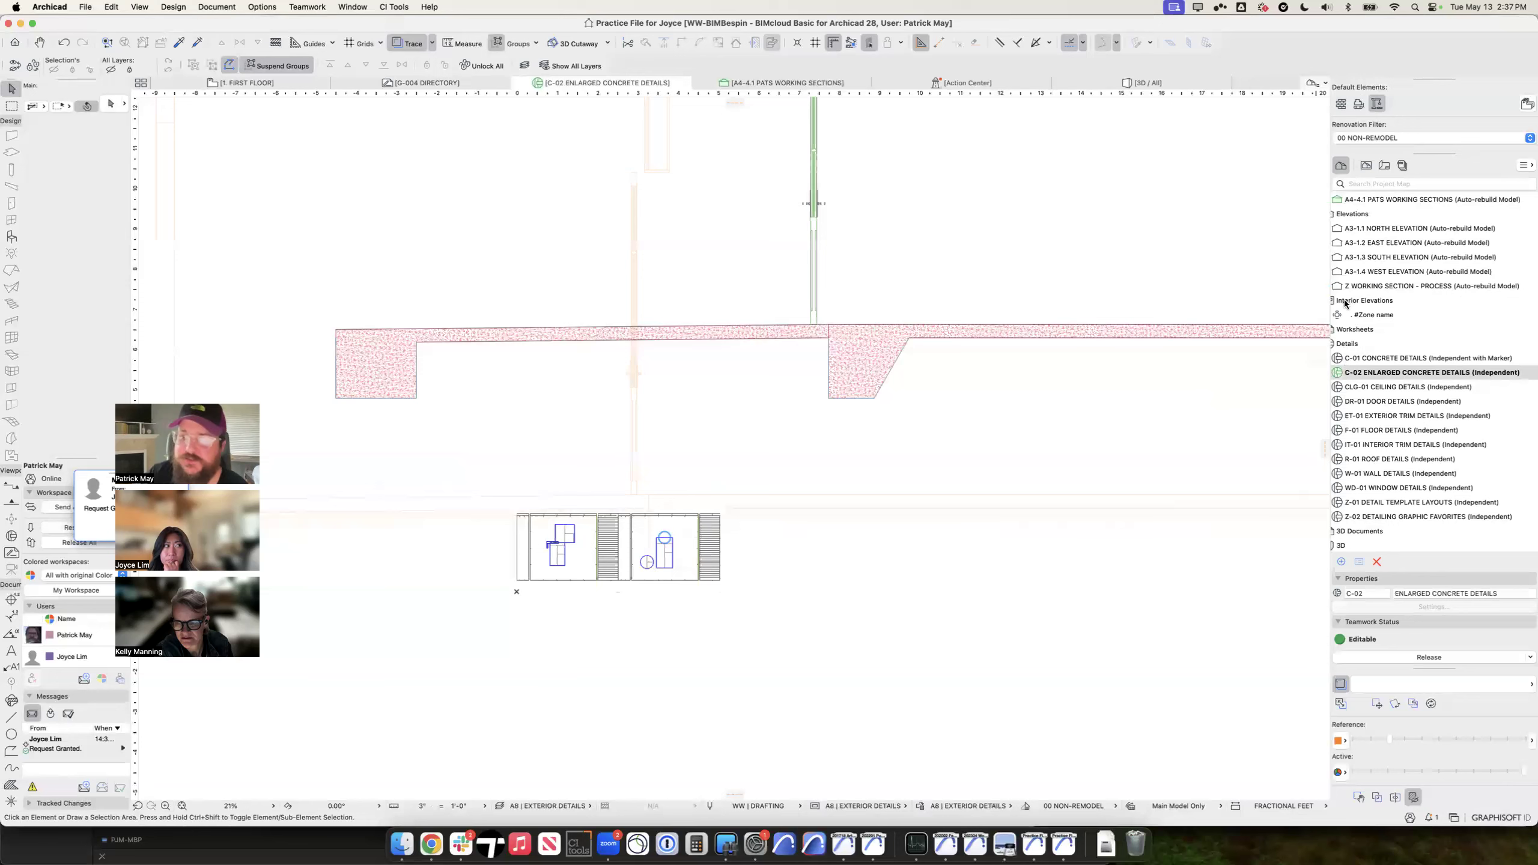
Step: Expand the Worksheets group in the Project Map and browse its entries down to the Details group
scroll(1343, 333, left, 3)
click(1344, 333)
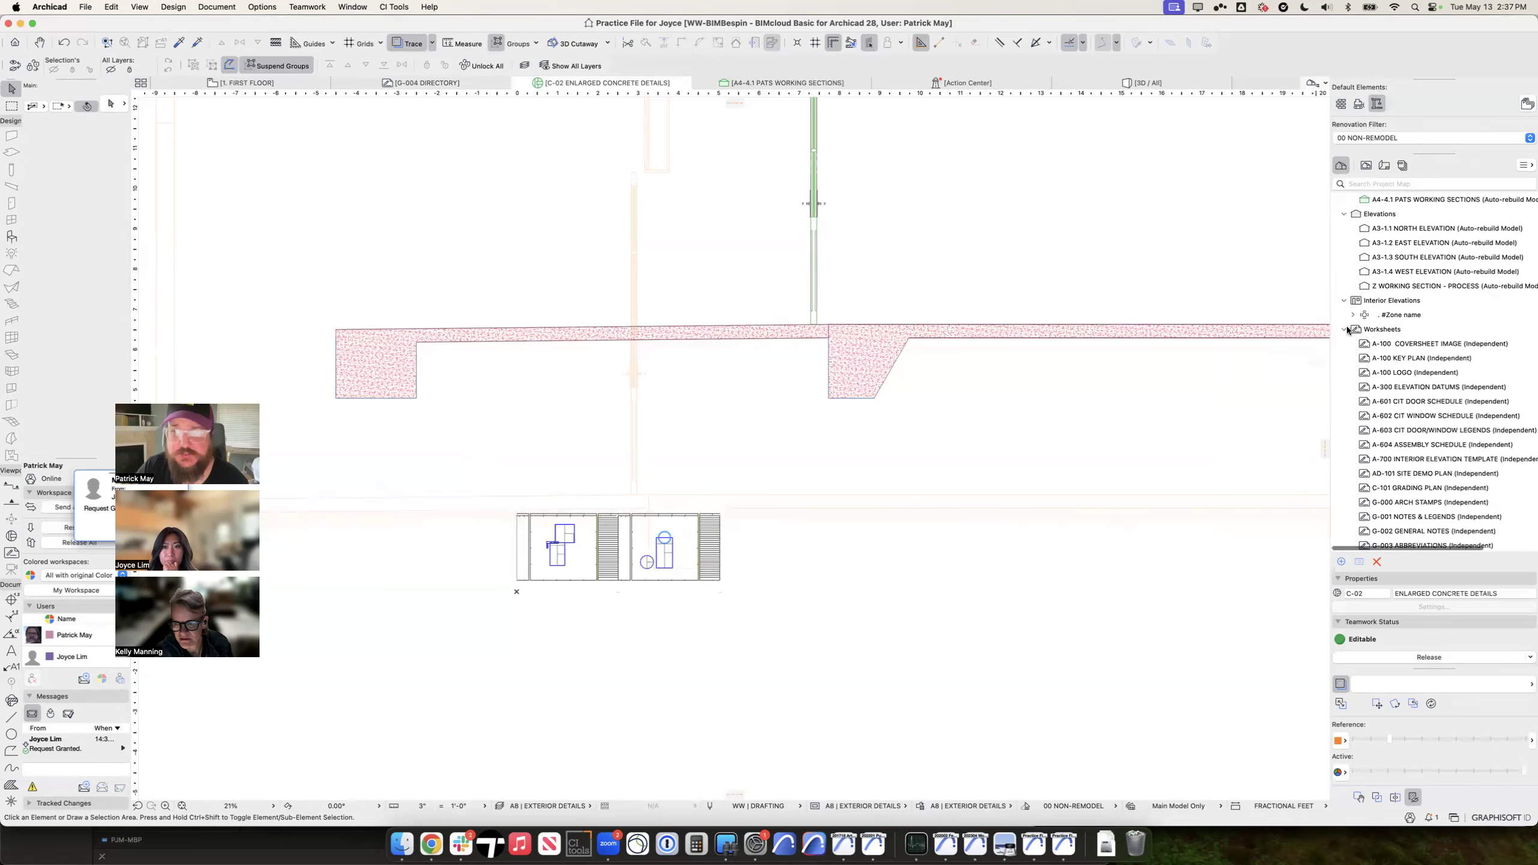
scroll(1385, 371, down, 1)
scroll(1384, 370, down, 1)
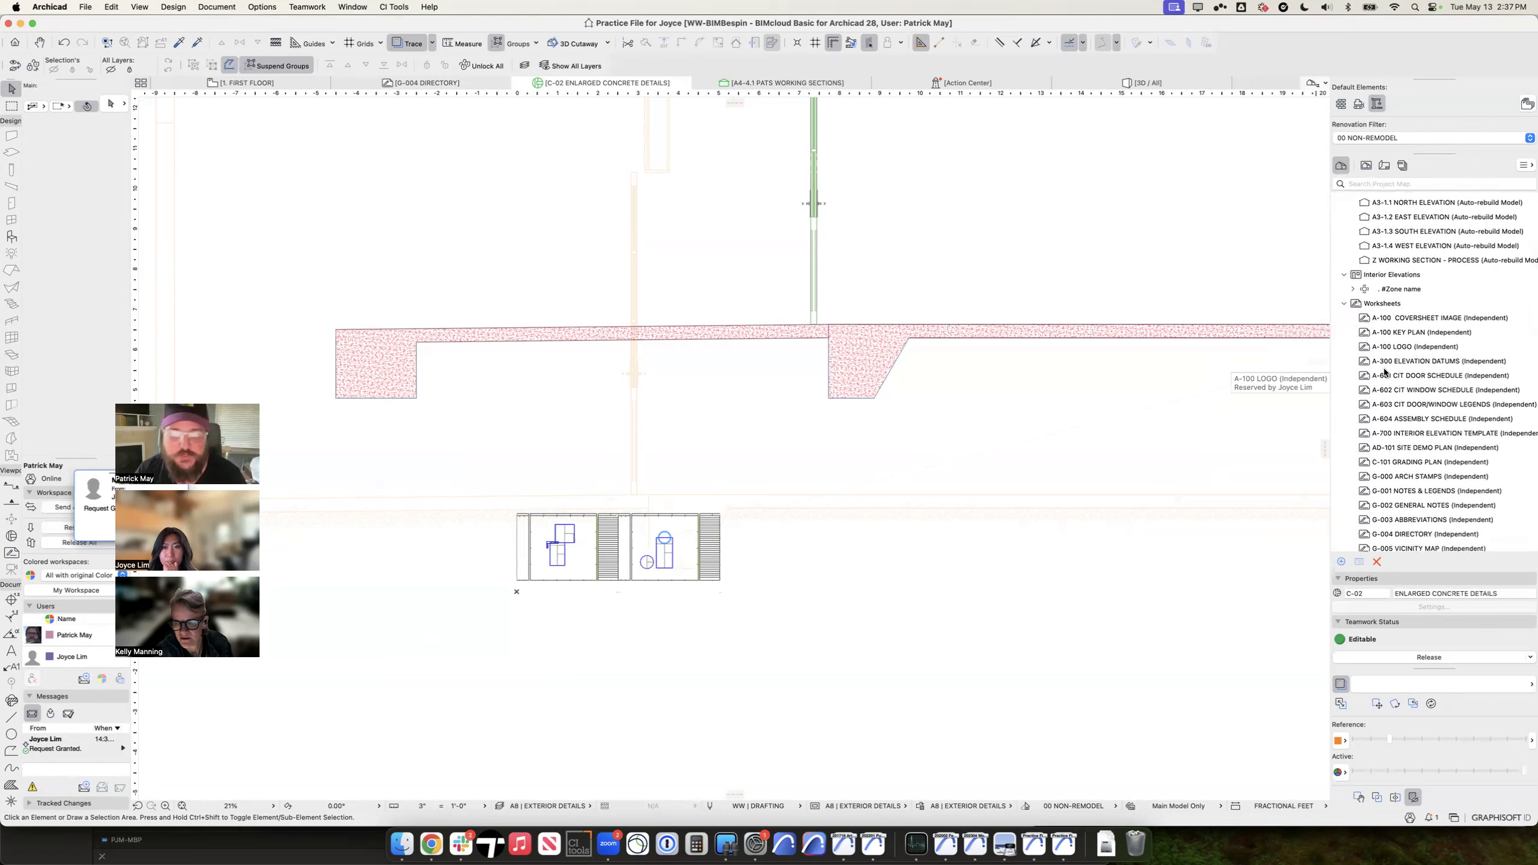
scroll(1398, 385, down, 9)
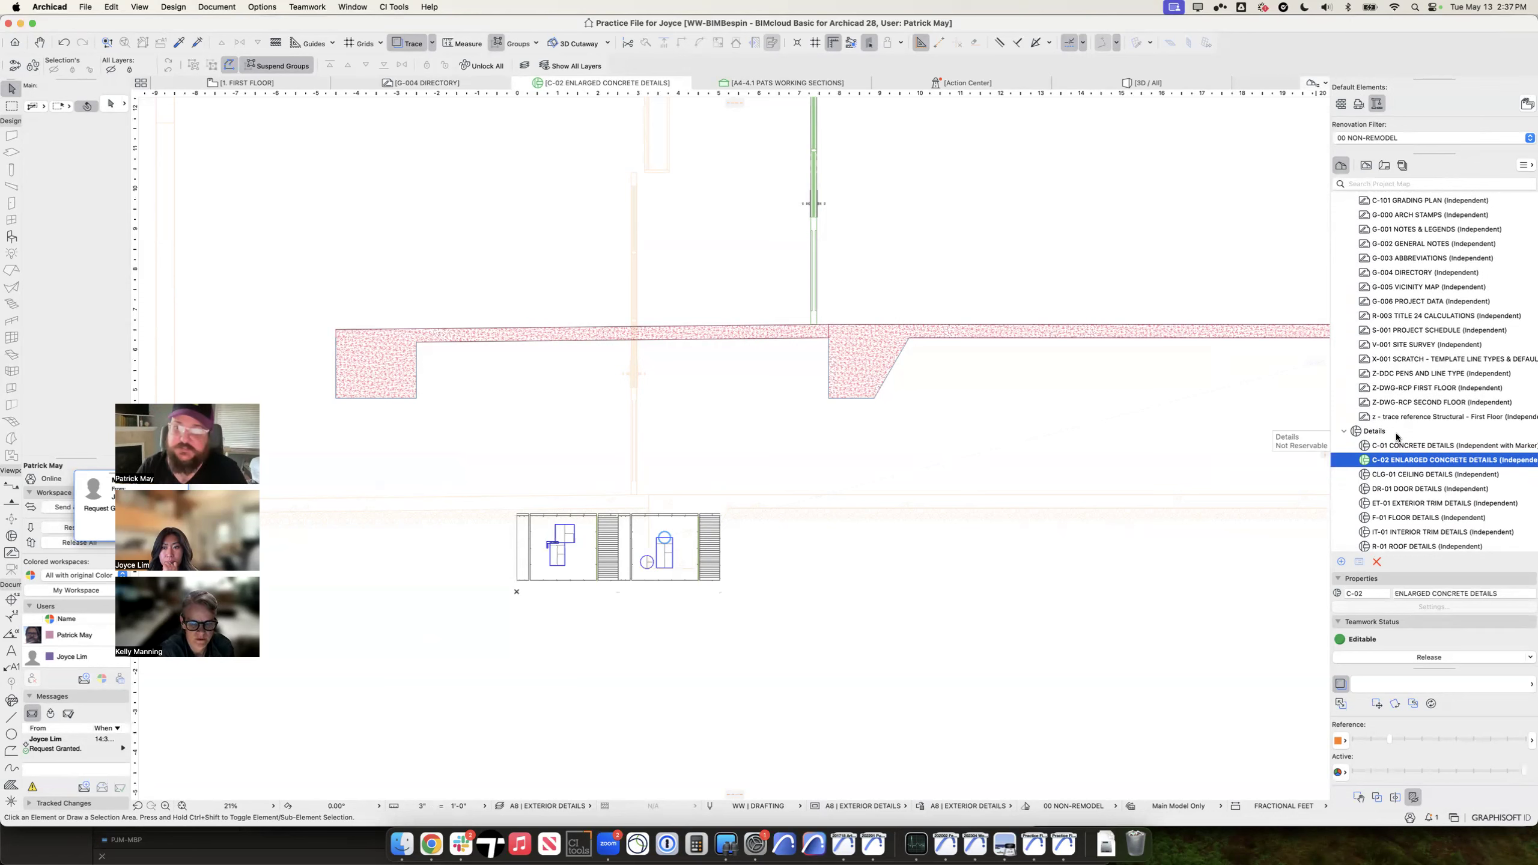
Step: Open the C-01 CONCRETE DETAILS, C-02 ENLARGED CONCRETE DETAILS and CLG-01 CEILING DETAILS viewpoints one after another
double_click(1411, 445)
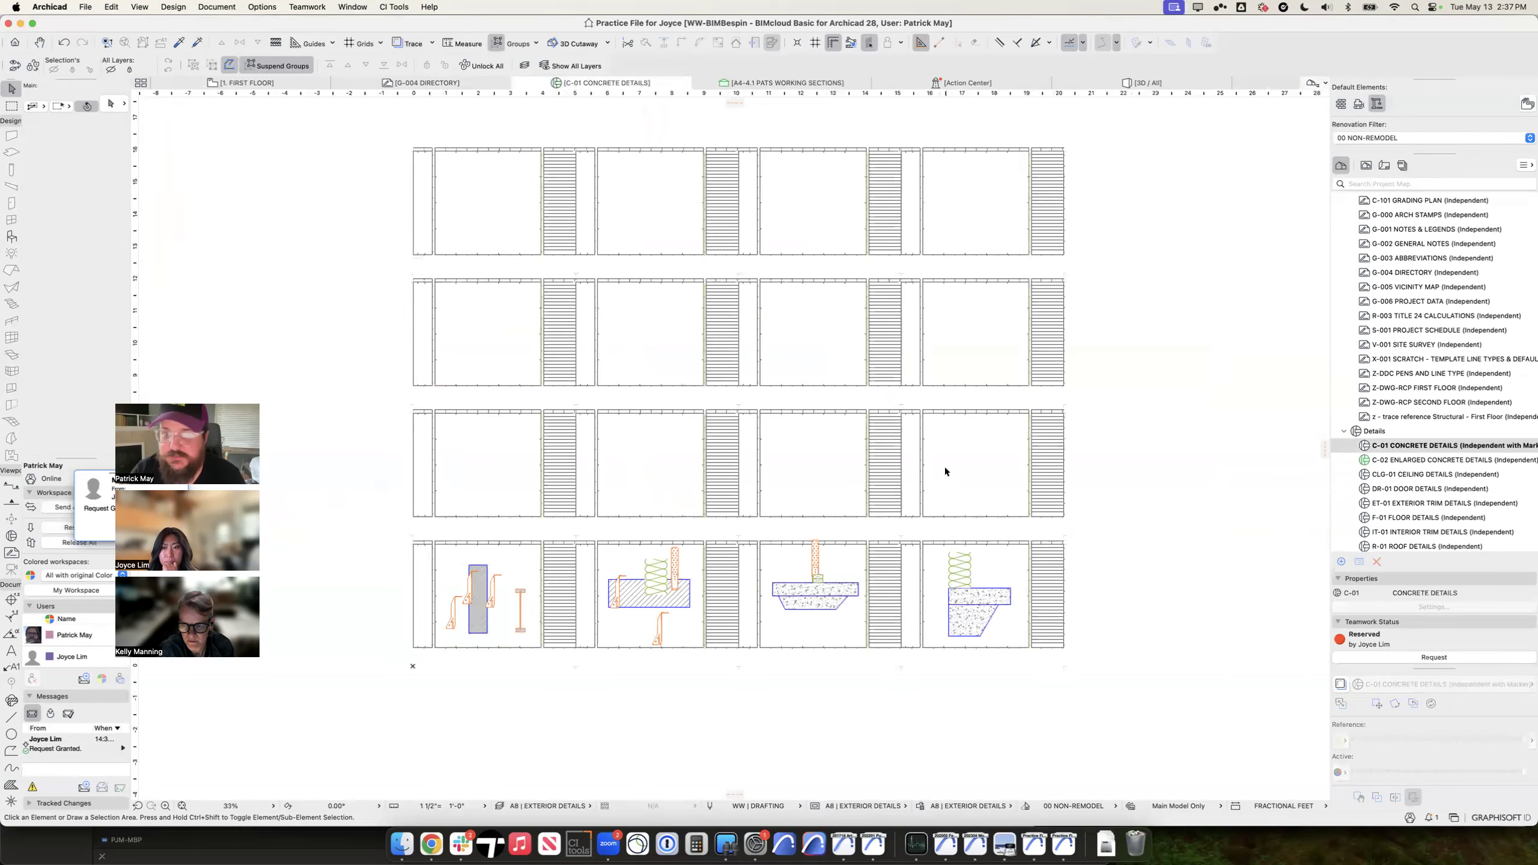
double_click(1384, 460)
double_click(1387, 474)
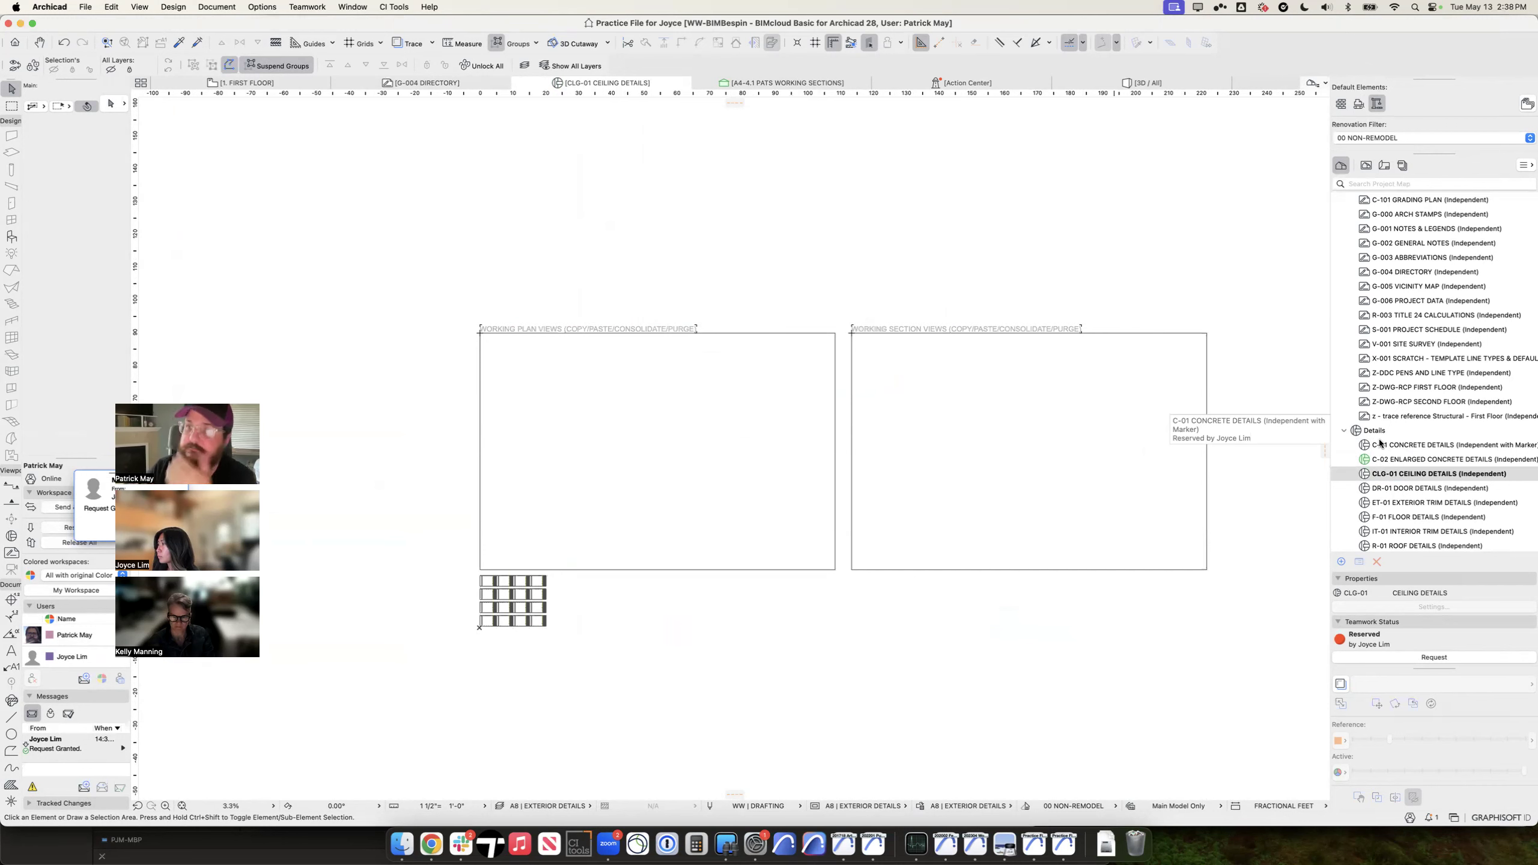
Step: Check the A8 EXTERIOR DETAILS folders in the View Map, and highlight the CLG-01 and ET-01 details in the Project Map
click(1368, 166)
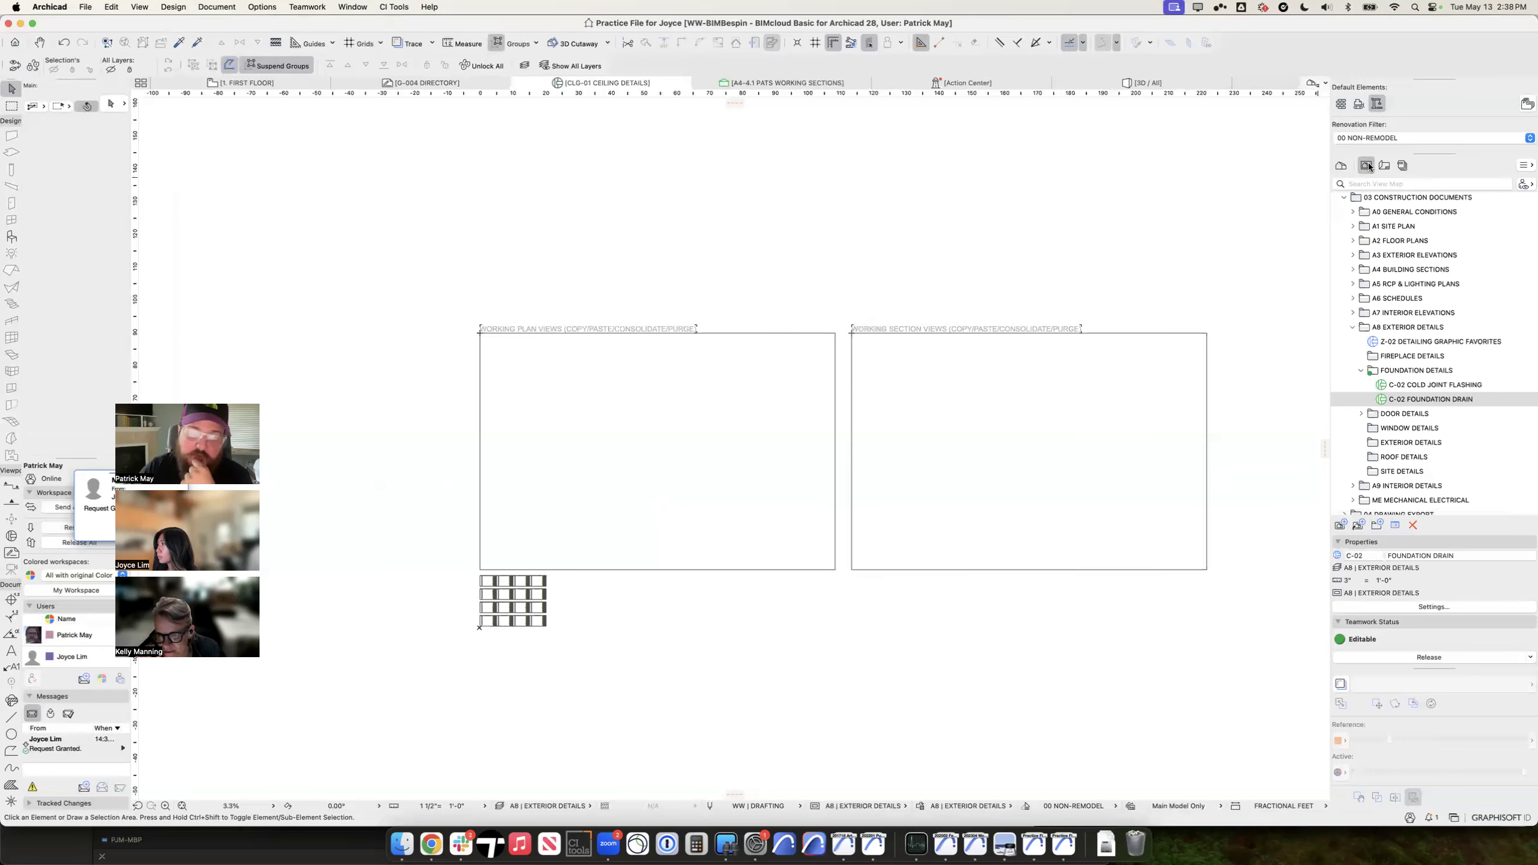
click(1340, 165)
scroll(1403, 381, down, 5)
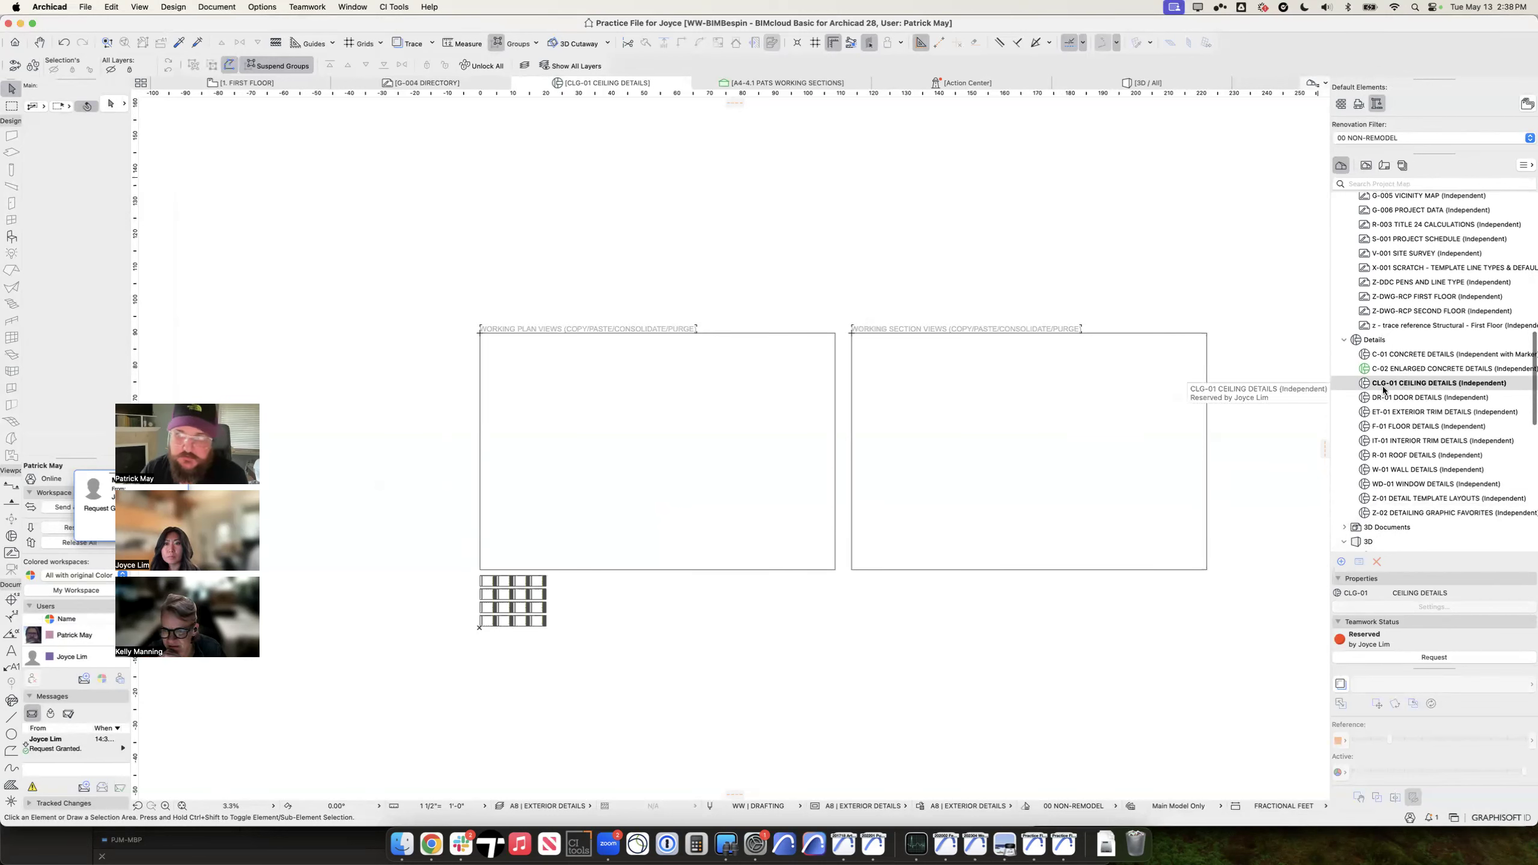
click(1400, 380)
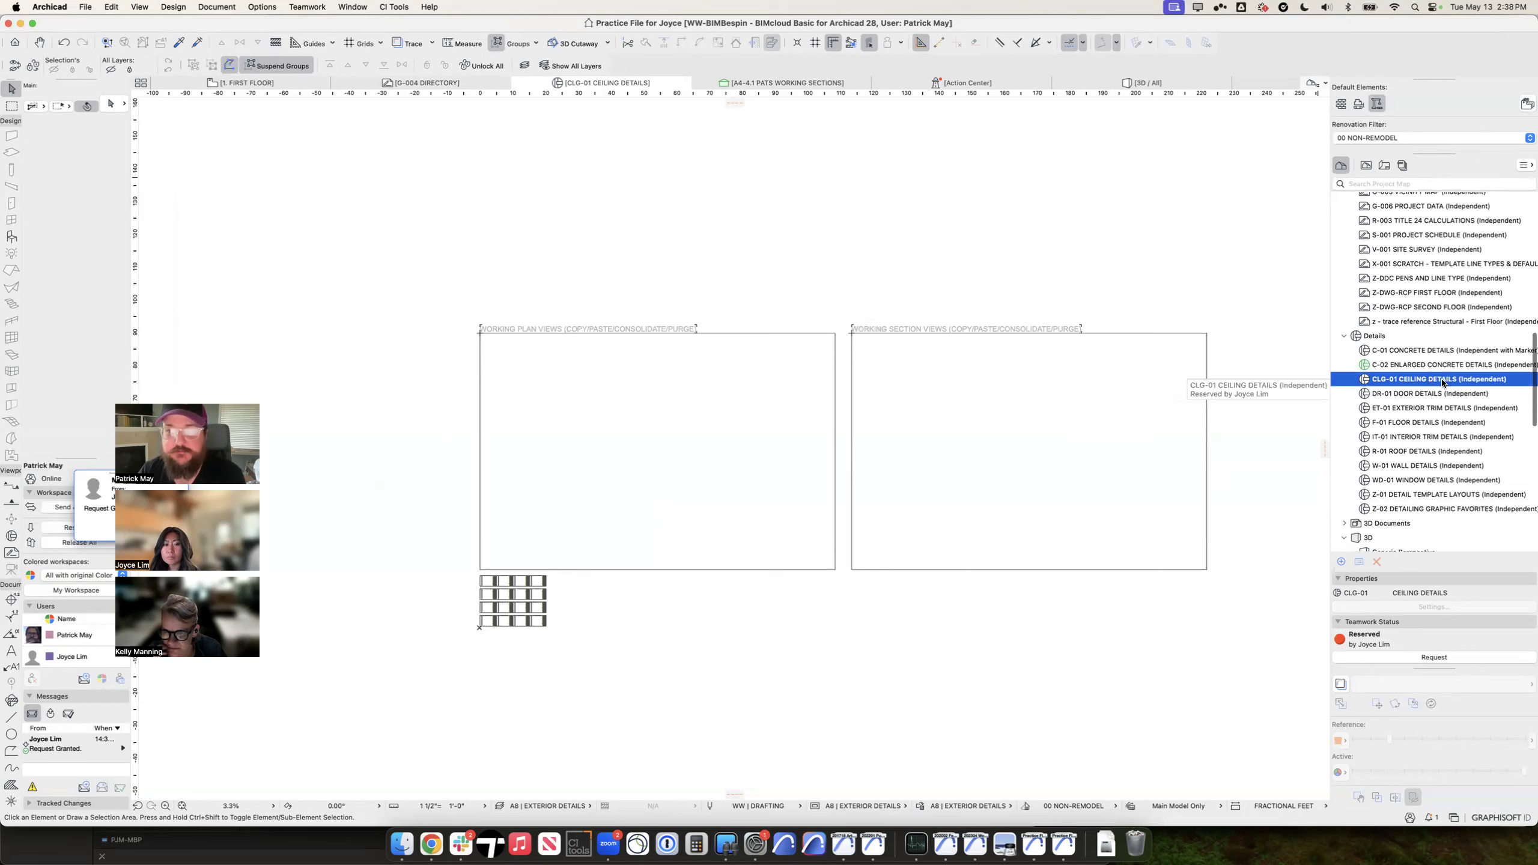
click(1426, 414)
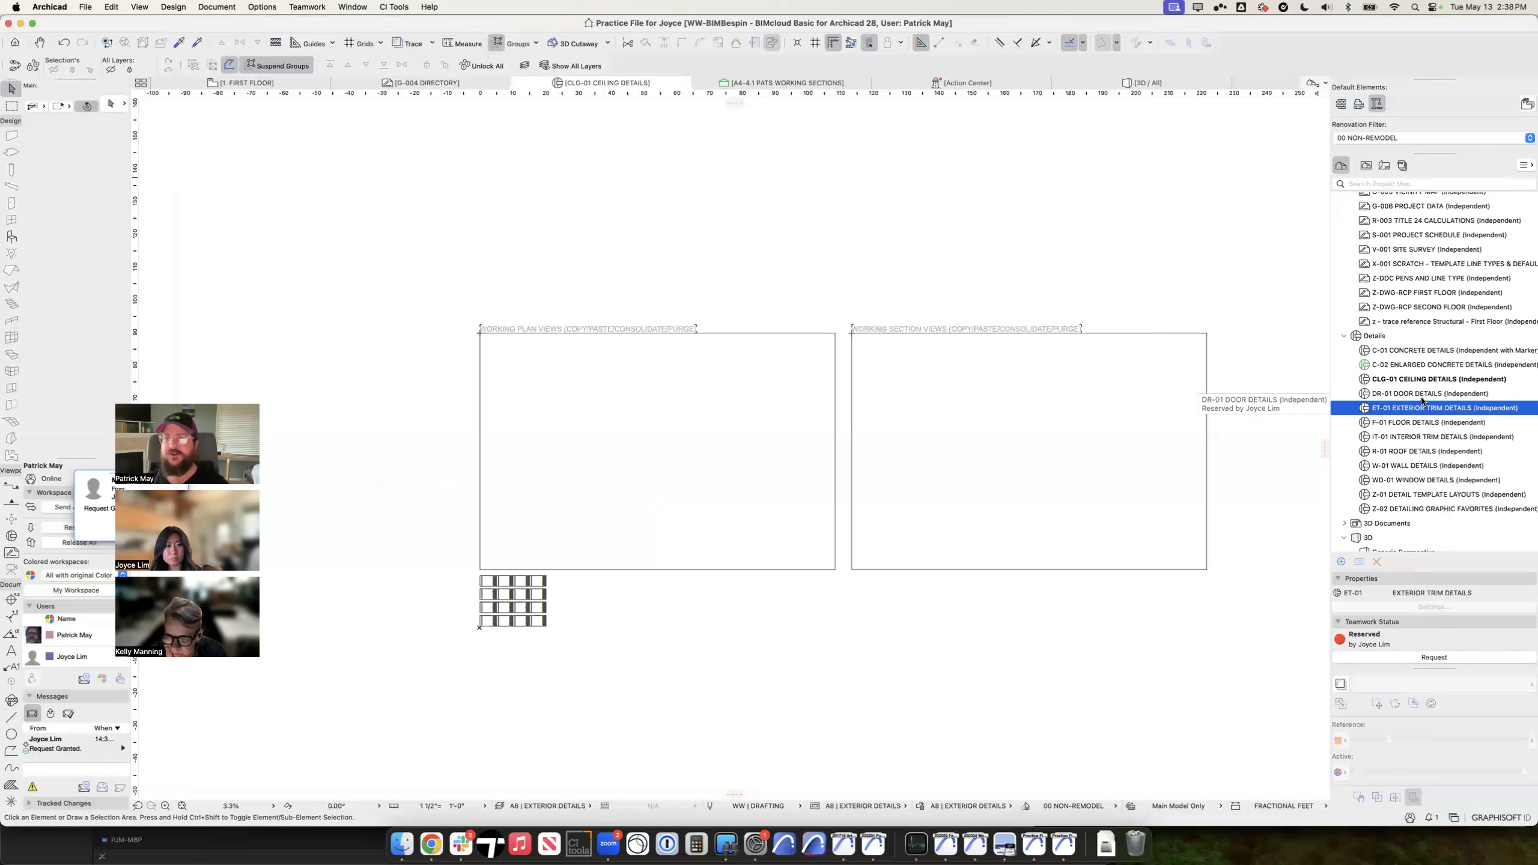
click(1403, 381)
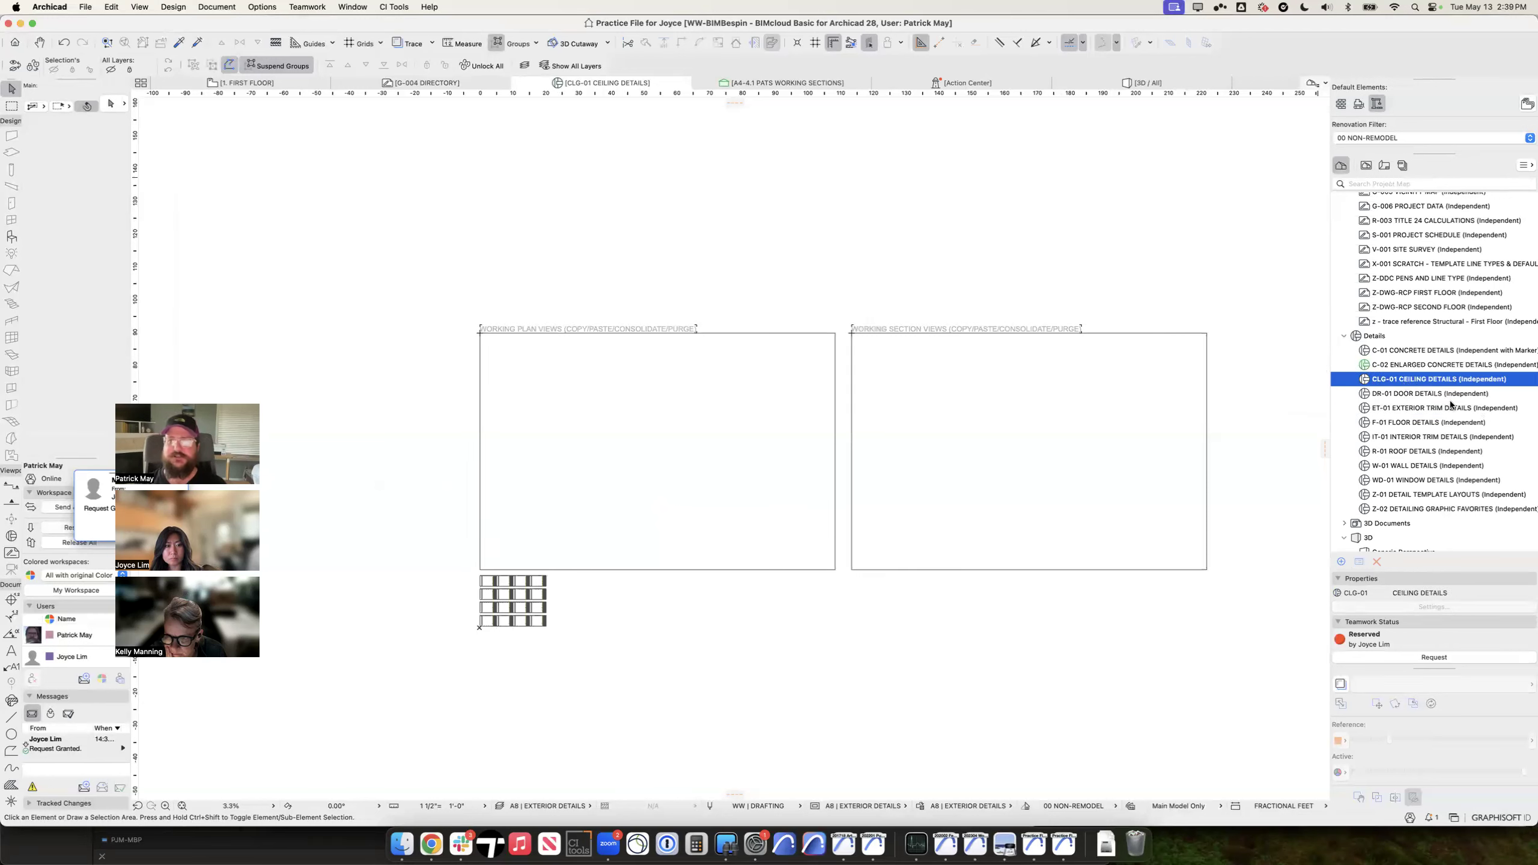
scroll(1421, 421, down, 1)
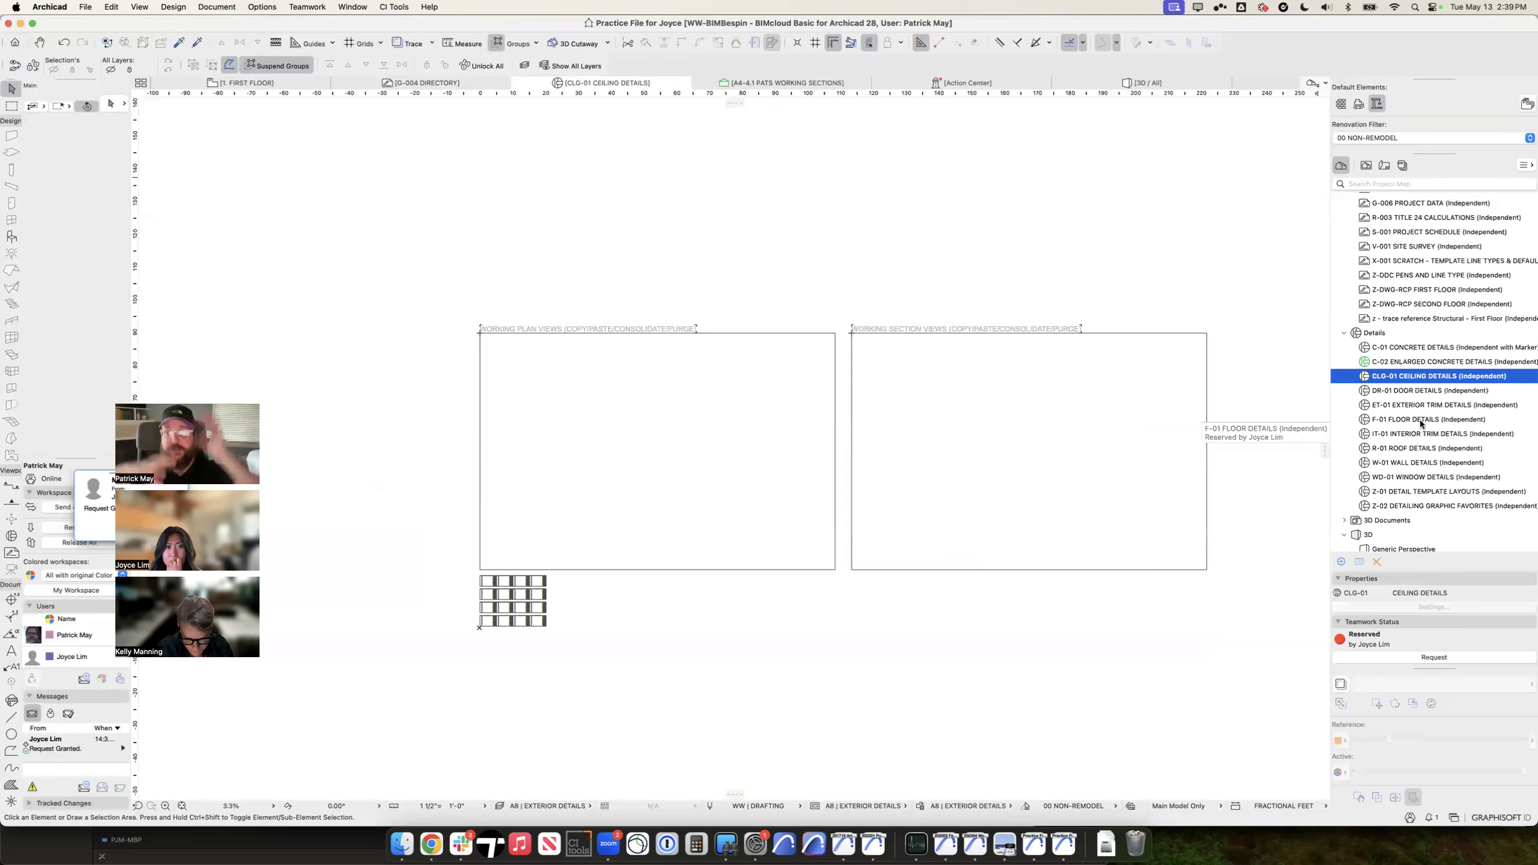
Step: Open the Z-02 DETAILING GRAPHIC FAVORITES detail and view its OBJECTS block up close
double_click(1413, 504)
scroll(1020, 470, down, 12)
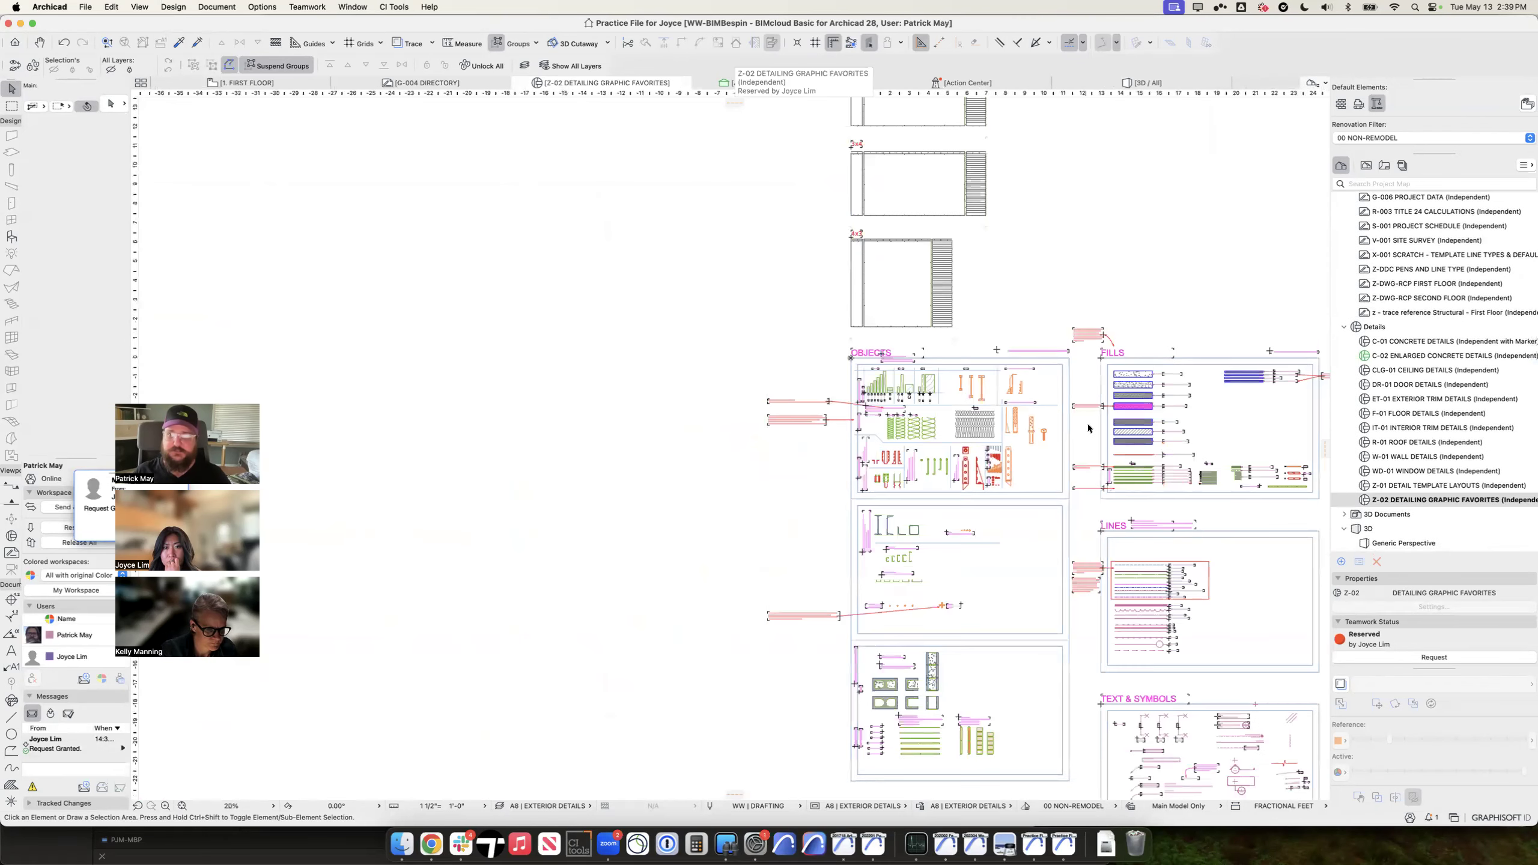
scroll(1088, 427, down, 3)
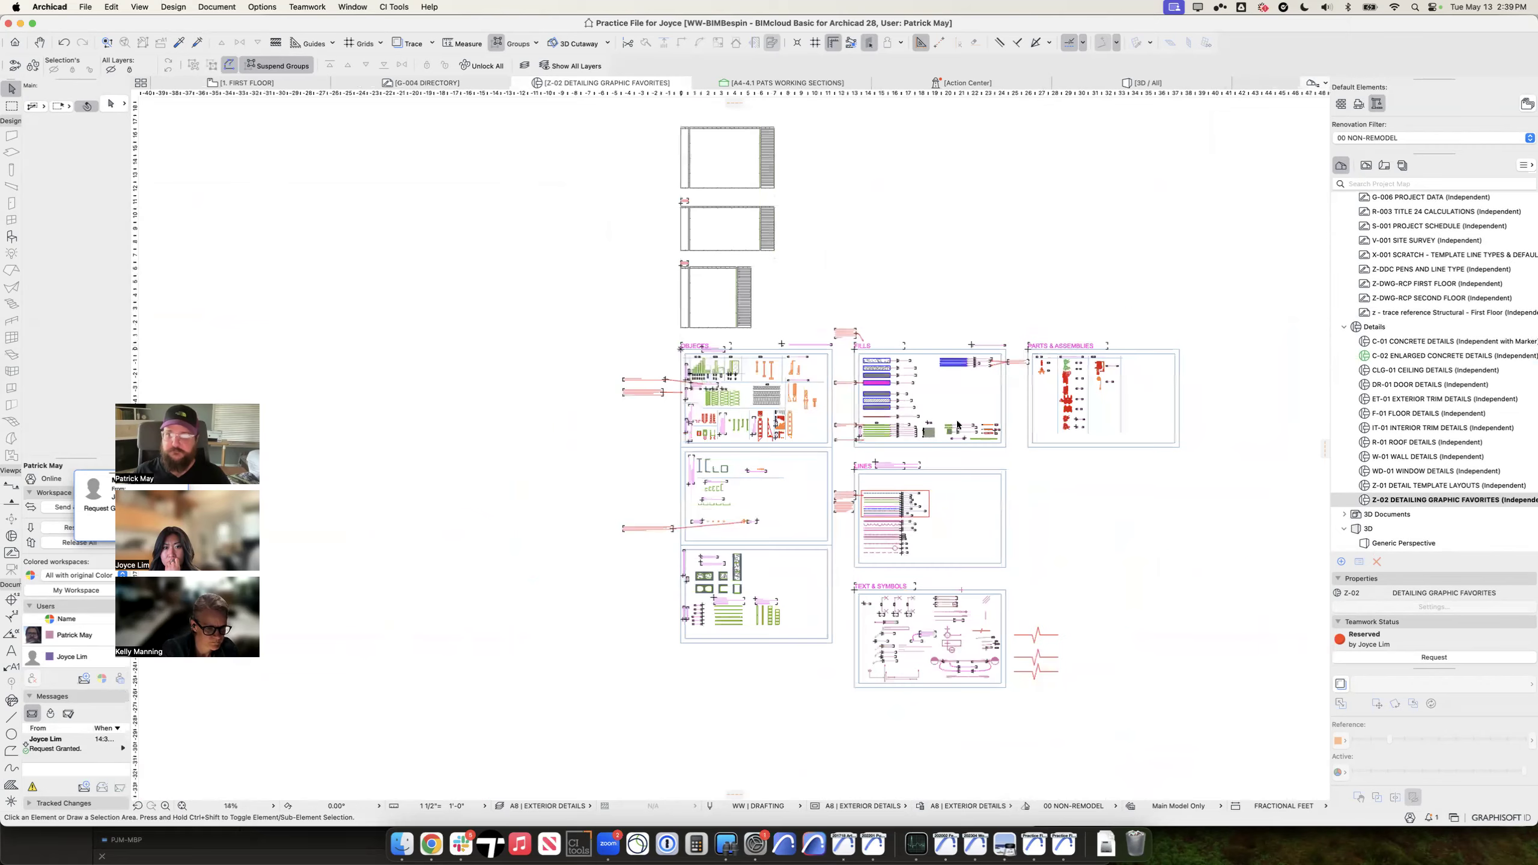
scroll(763, 399, up, 8)
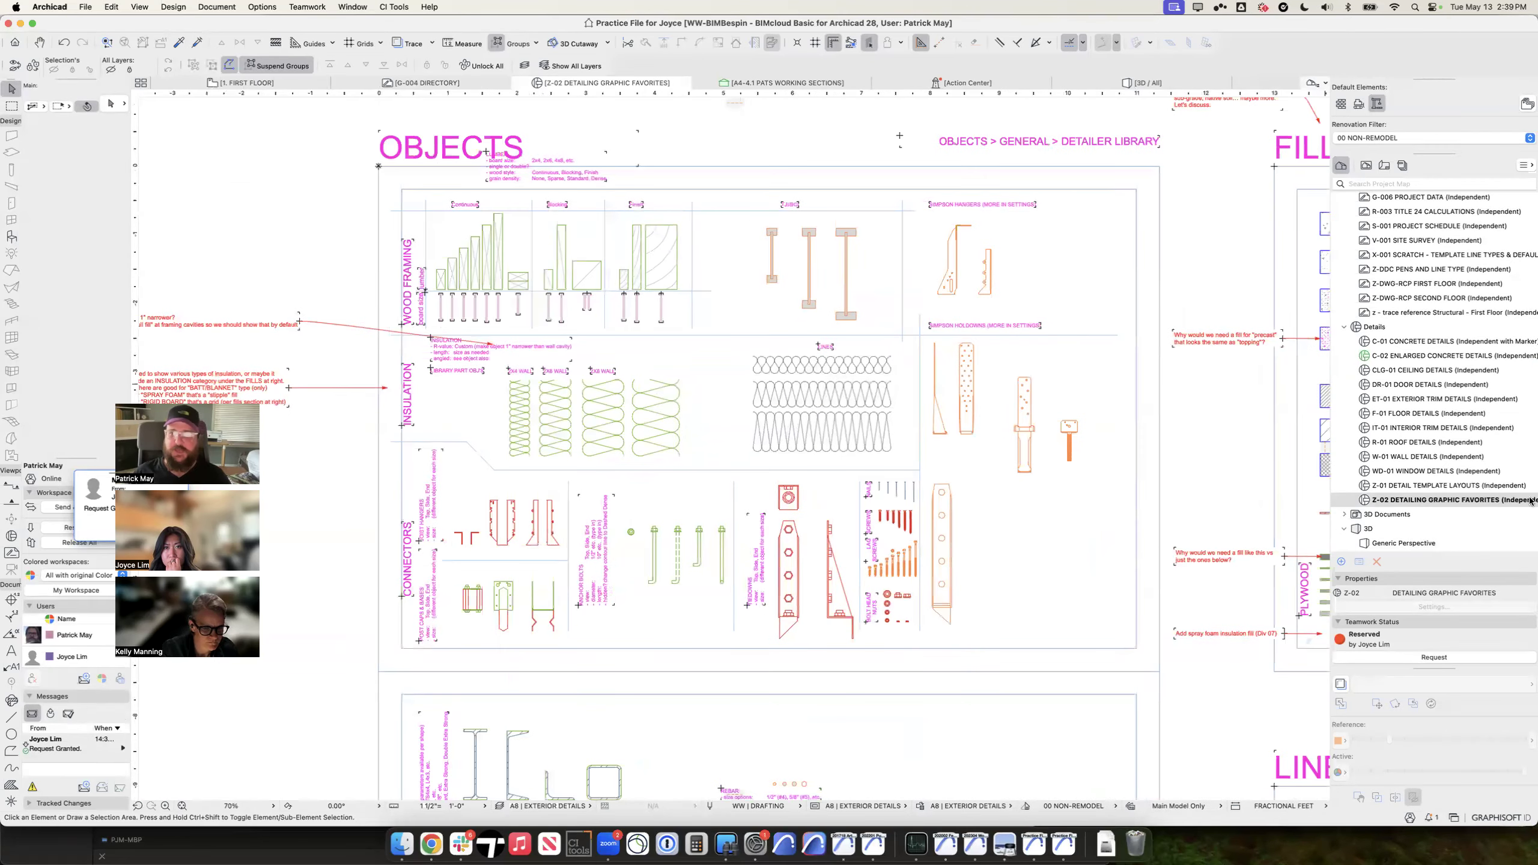
Step: Select sample insulation, wood framing and Simpson post base objects in turn, and look over the neighbouring FILLS and LINES blocks
click(646, 403)
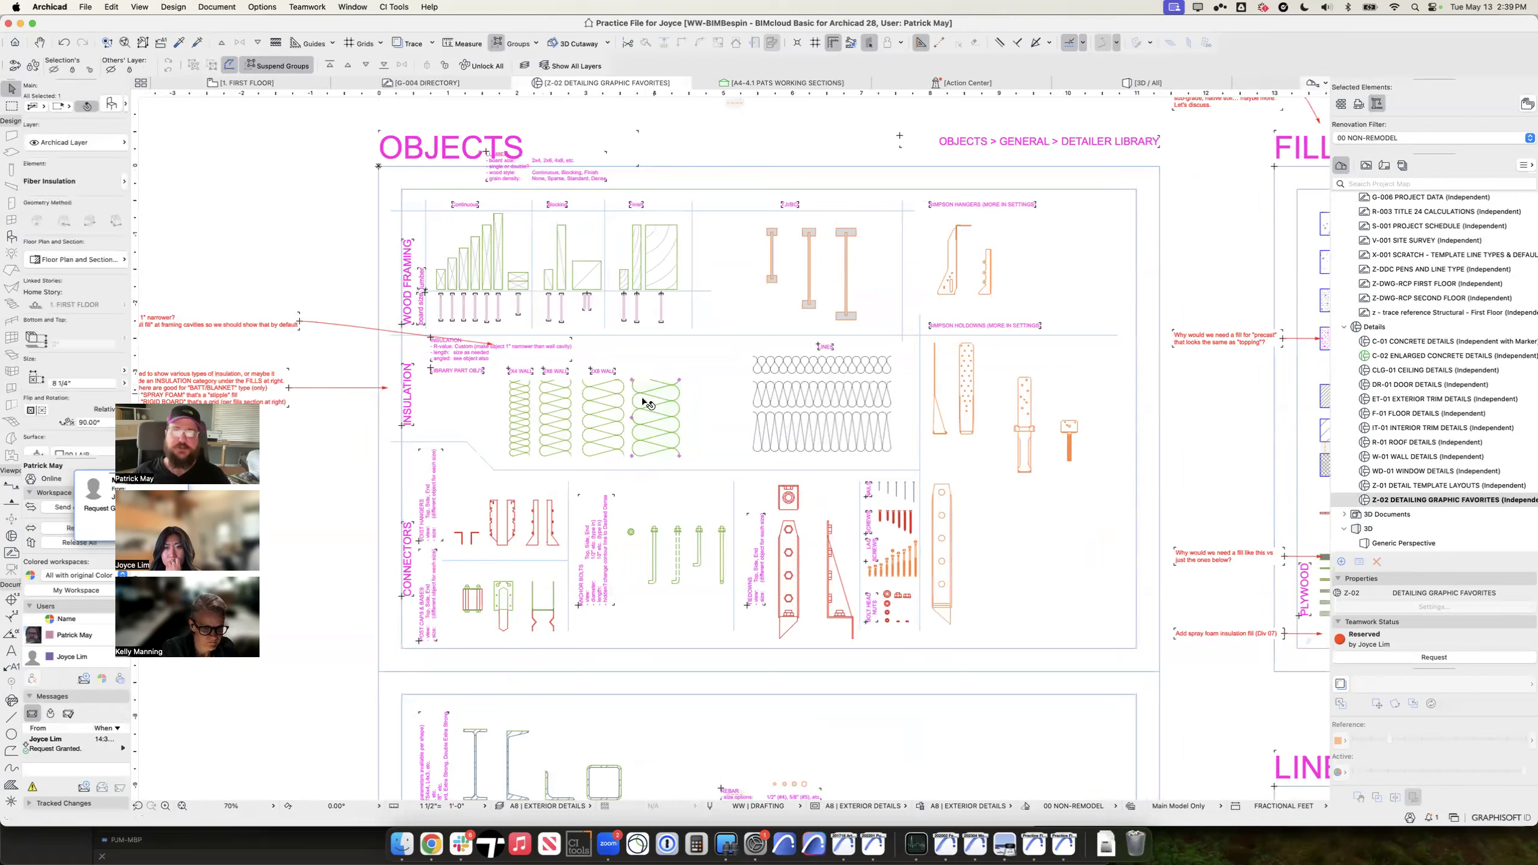
click(659, 270)
click(812, 363)
click(1028, 410)
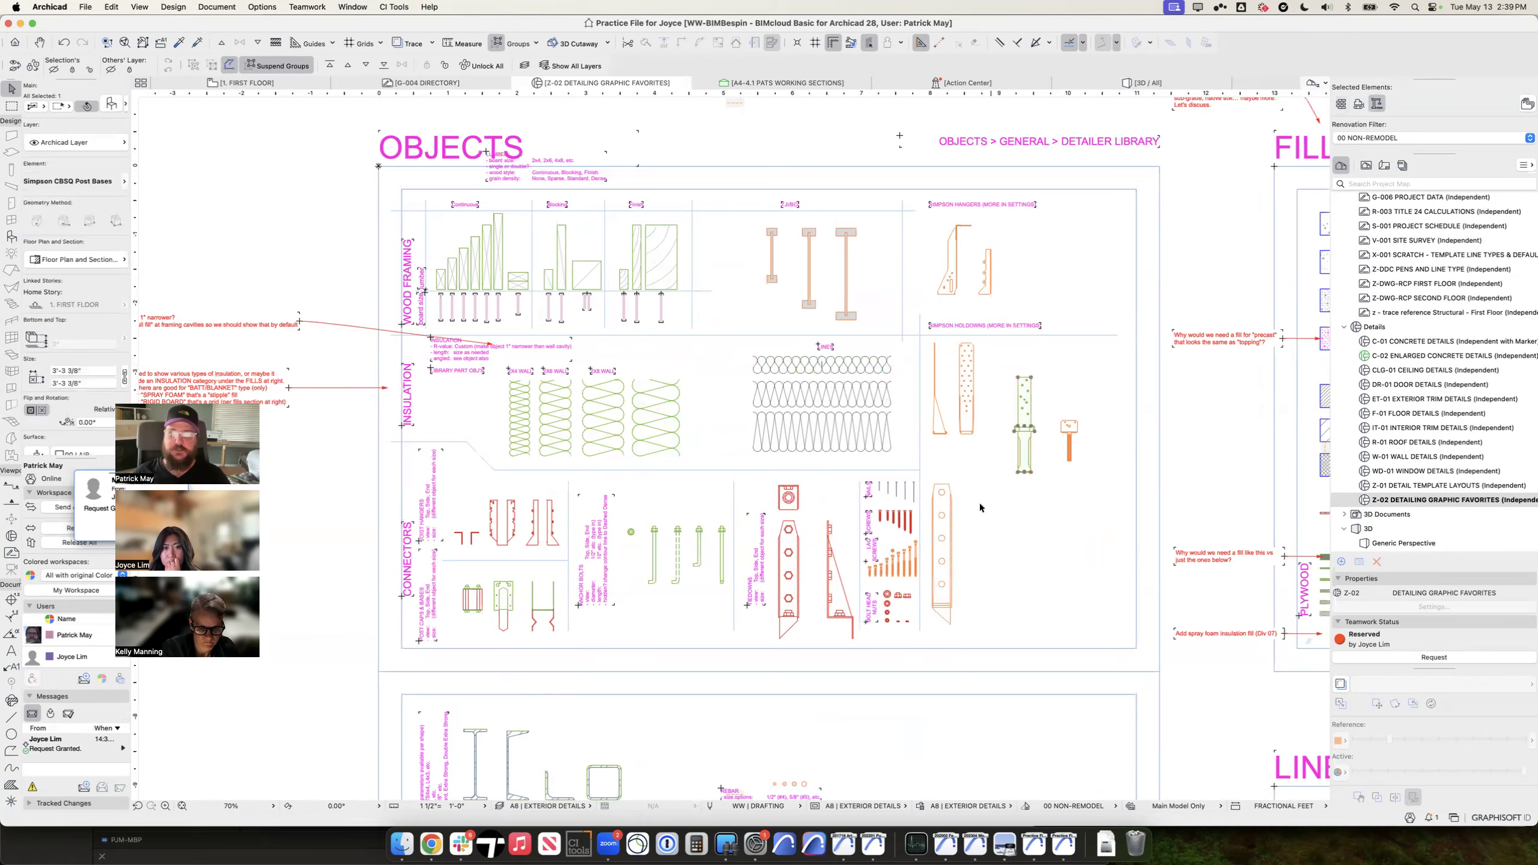
scroll(878, 545, down, 5)
scroll(877, 545, right, 4)
scroll(781, 521, down, 5)
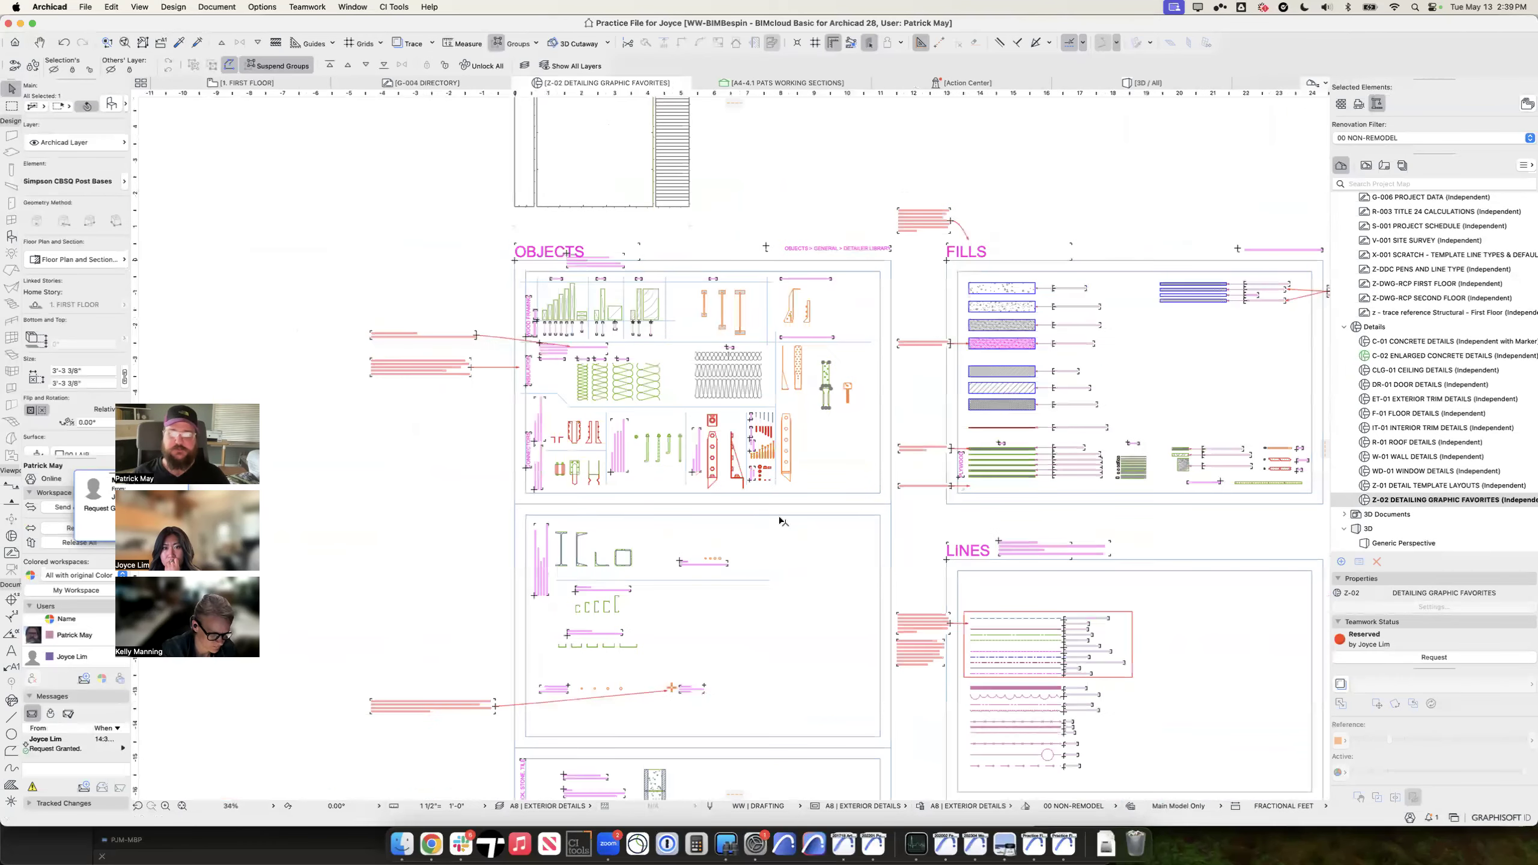
scroll(1084, 611, right, 8)
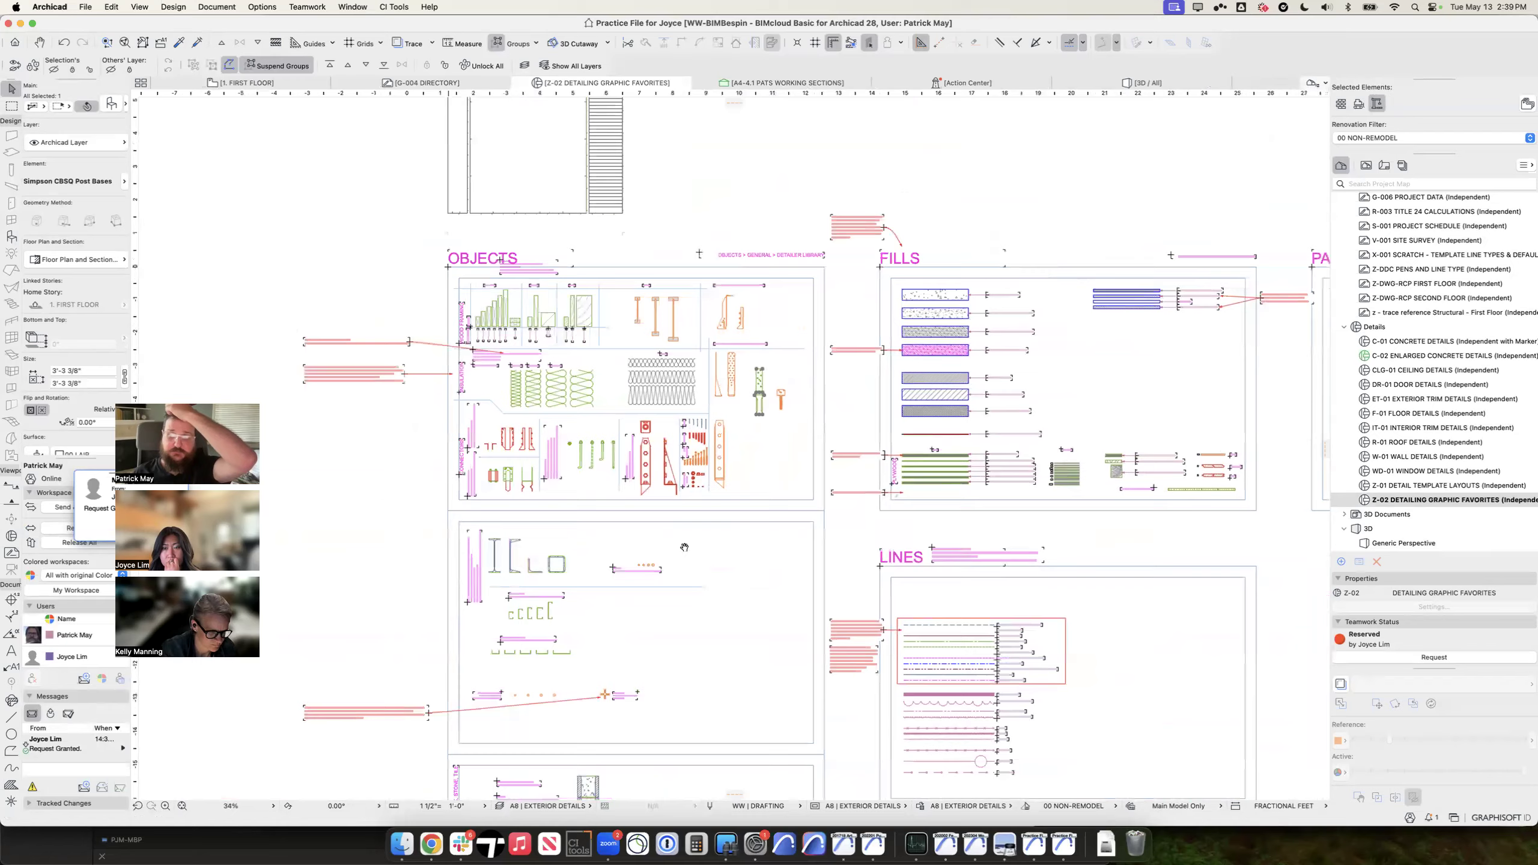
Step: Examine the PARTS & ASSEMBLIES block, selecting the group of Jada window and door profiles and the sliding head profile as samples
scroll(1083, 319, up, 8)
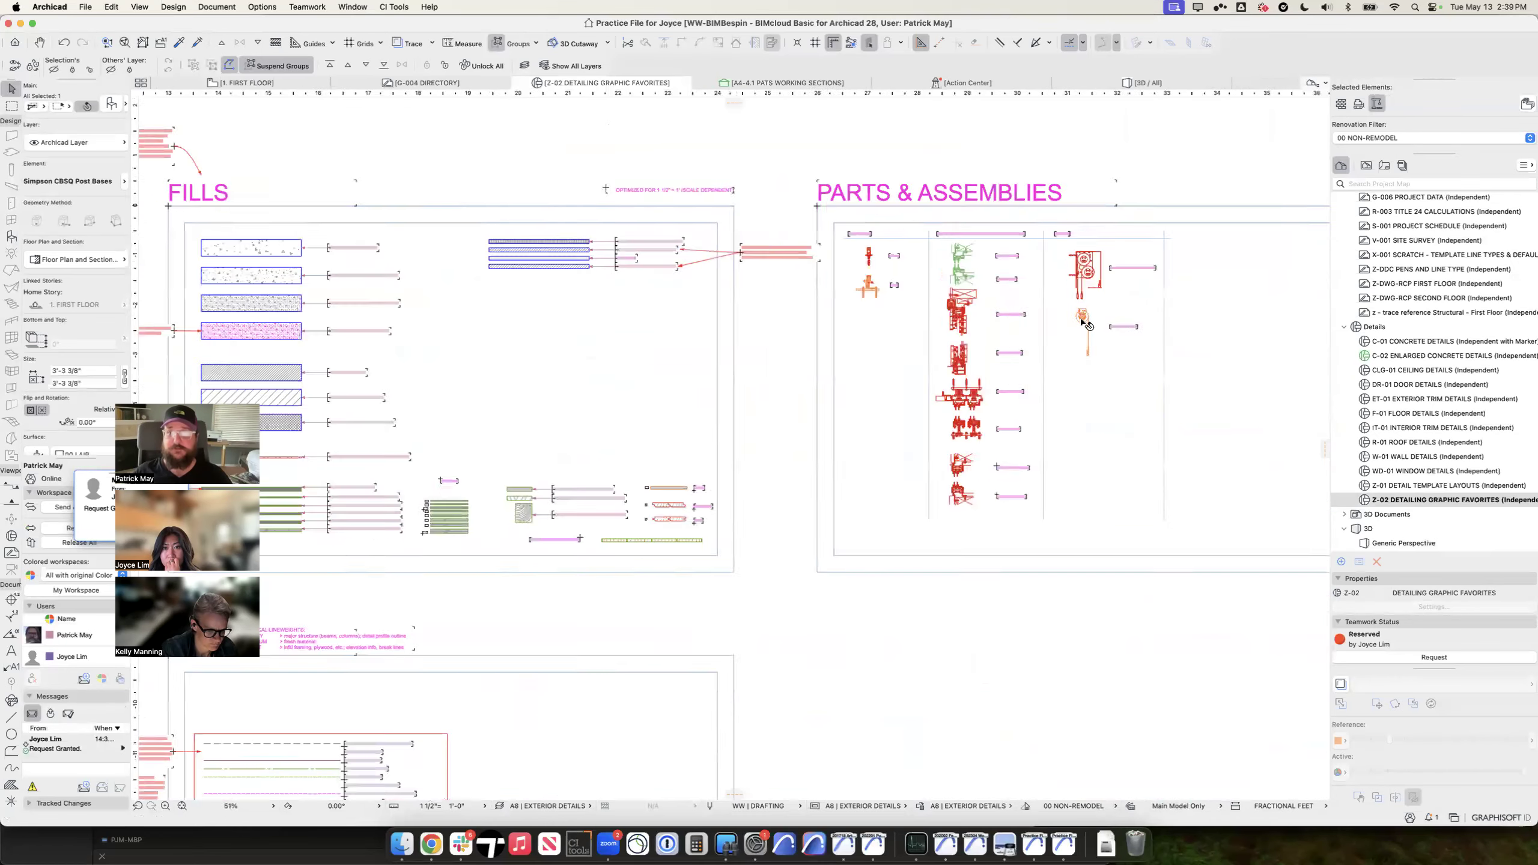
scroll(884, 305, up, 1)
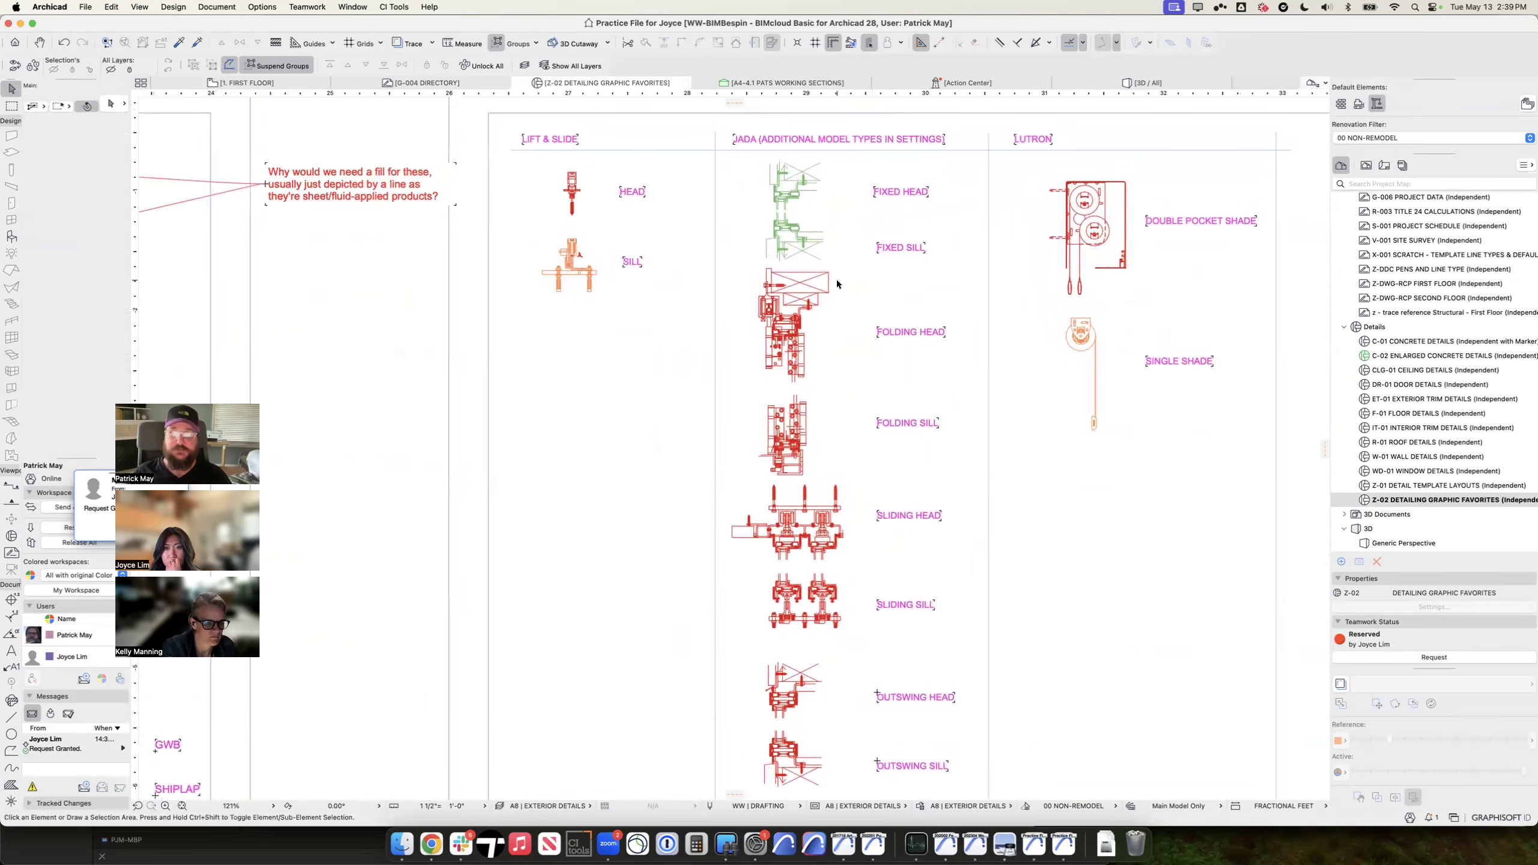
drag(833, 225, 751, 675)
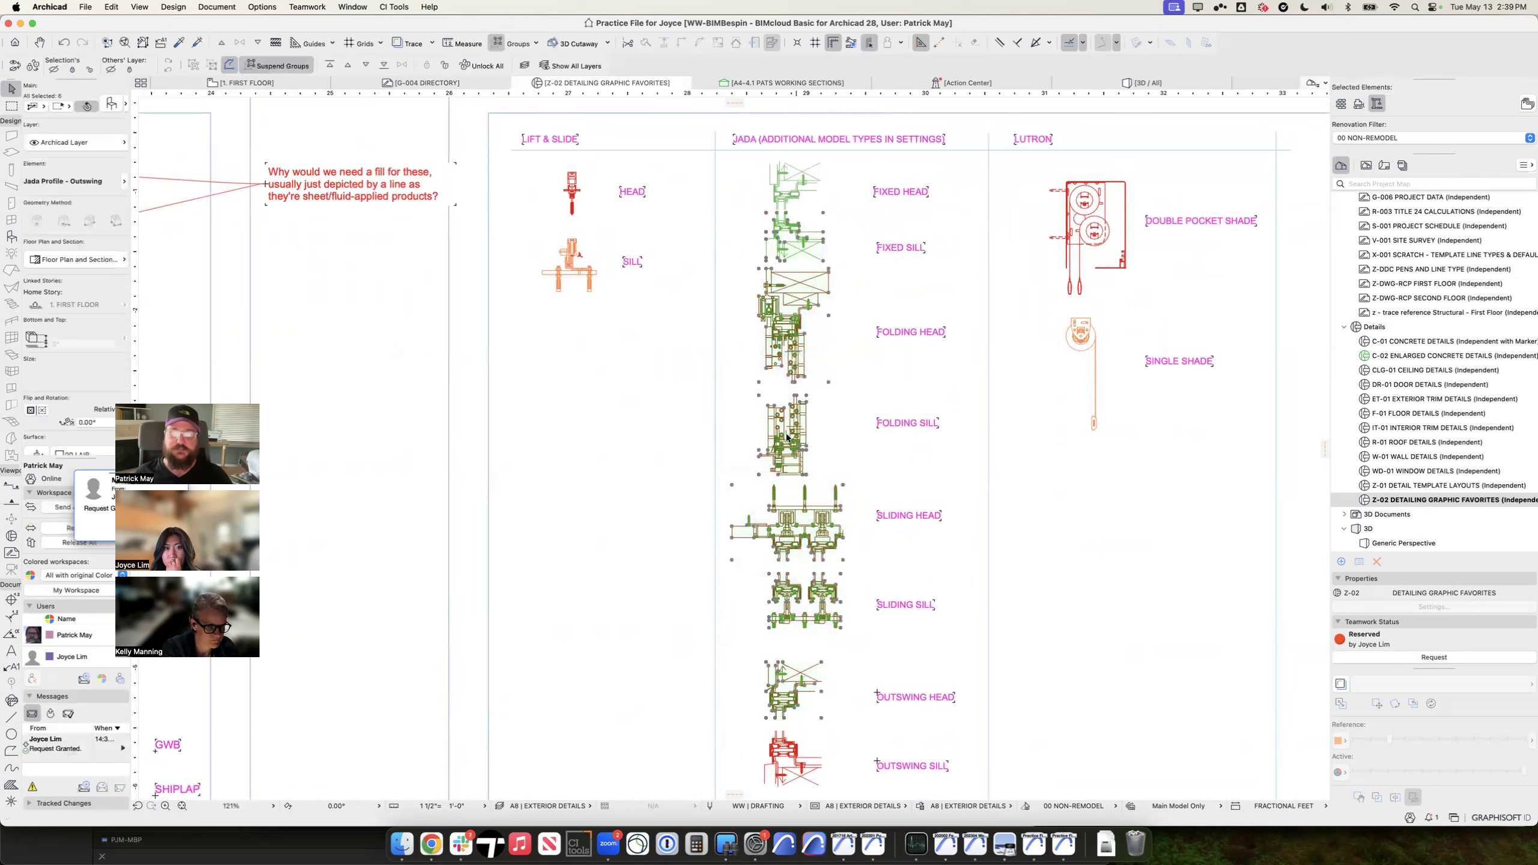
scroll(846, 563, down, 2)
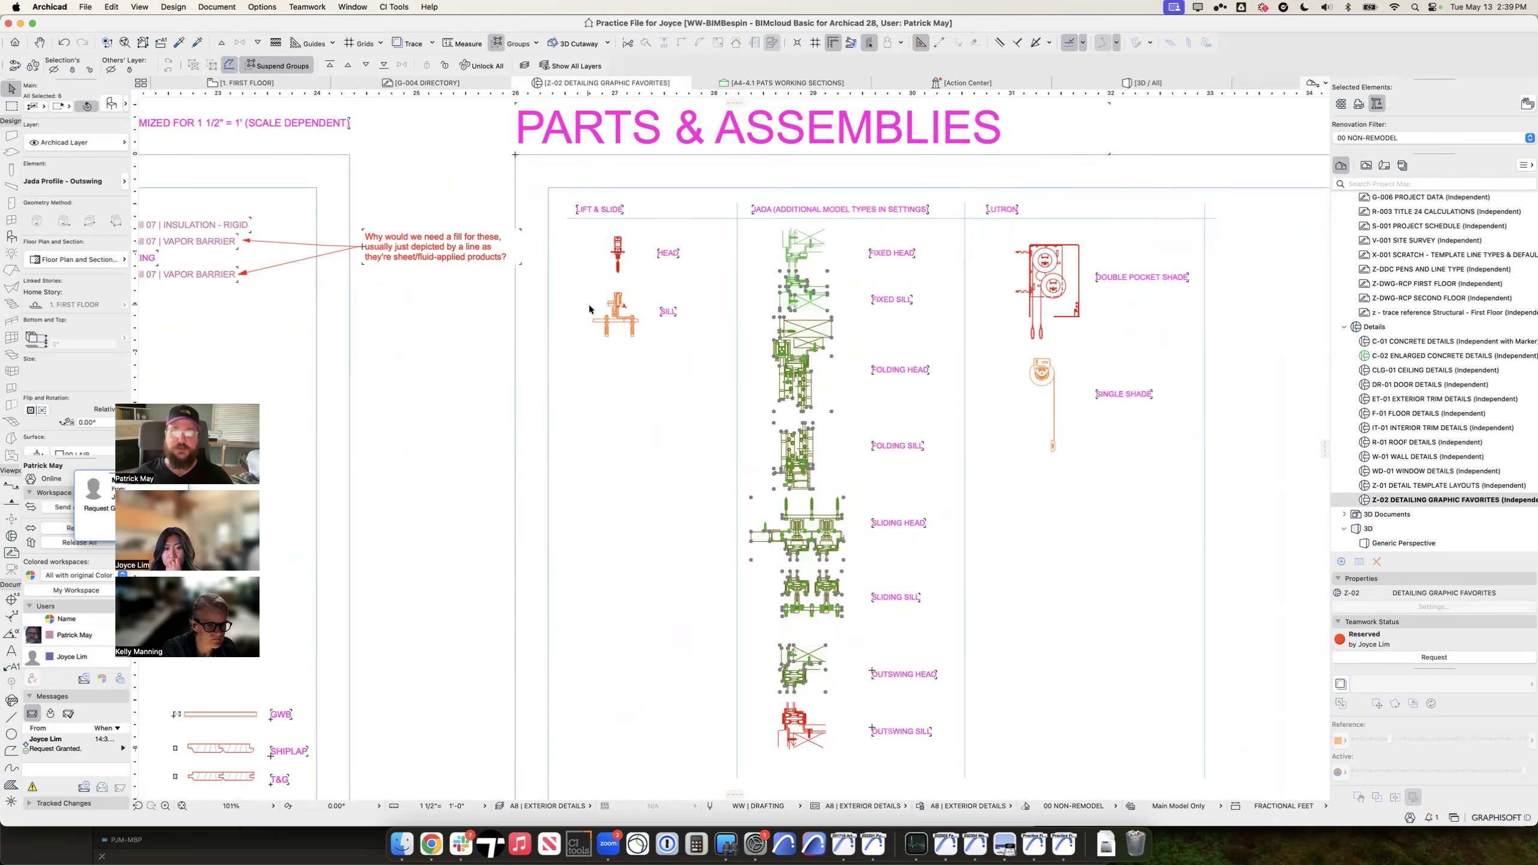
key(Escape)
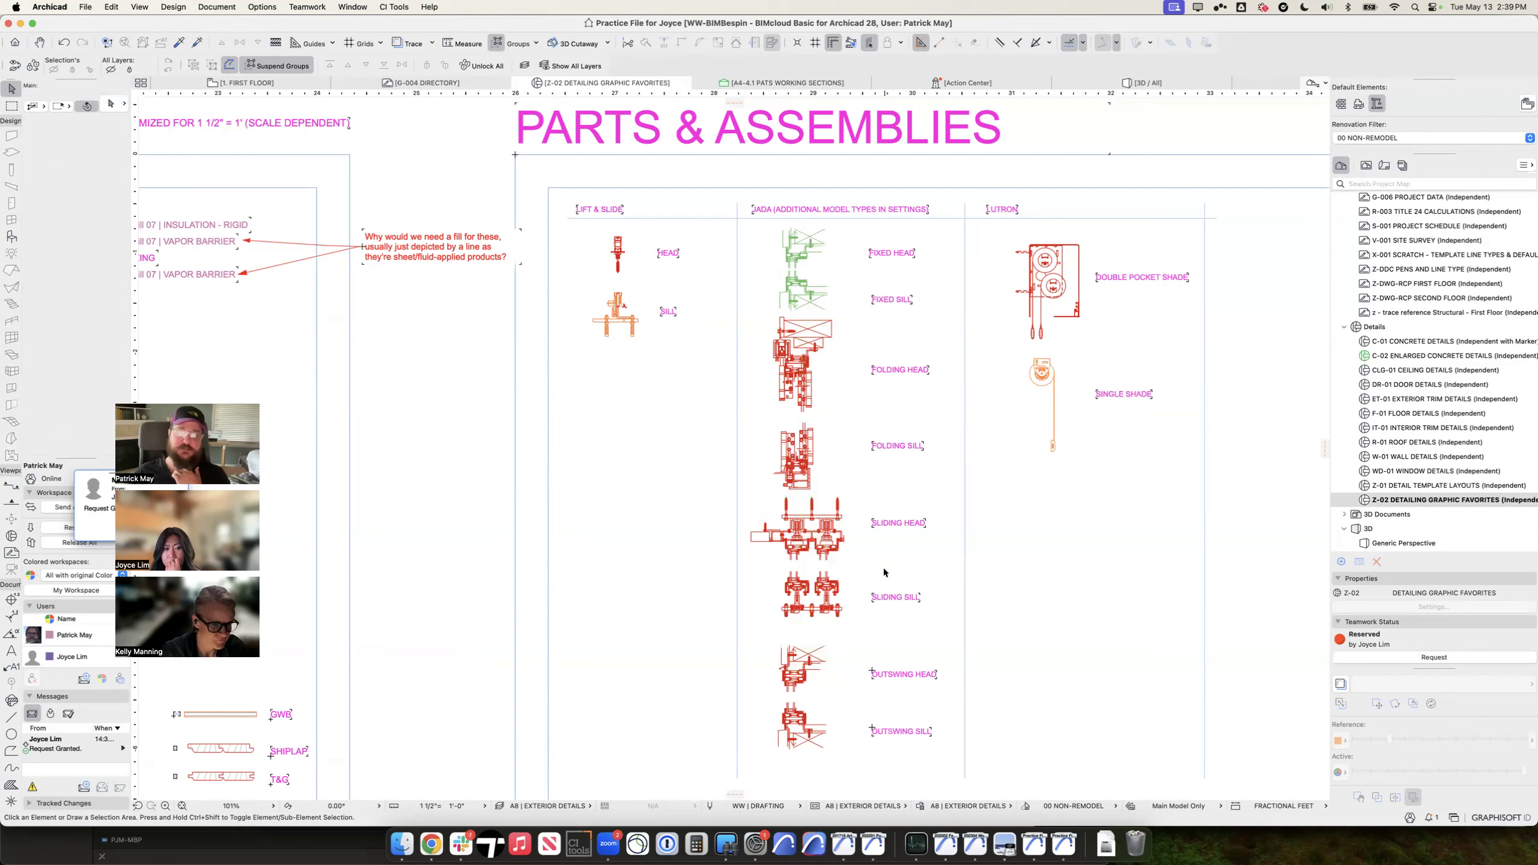
click(787, 515)
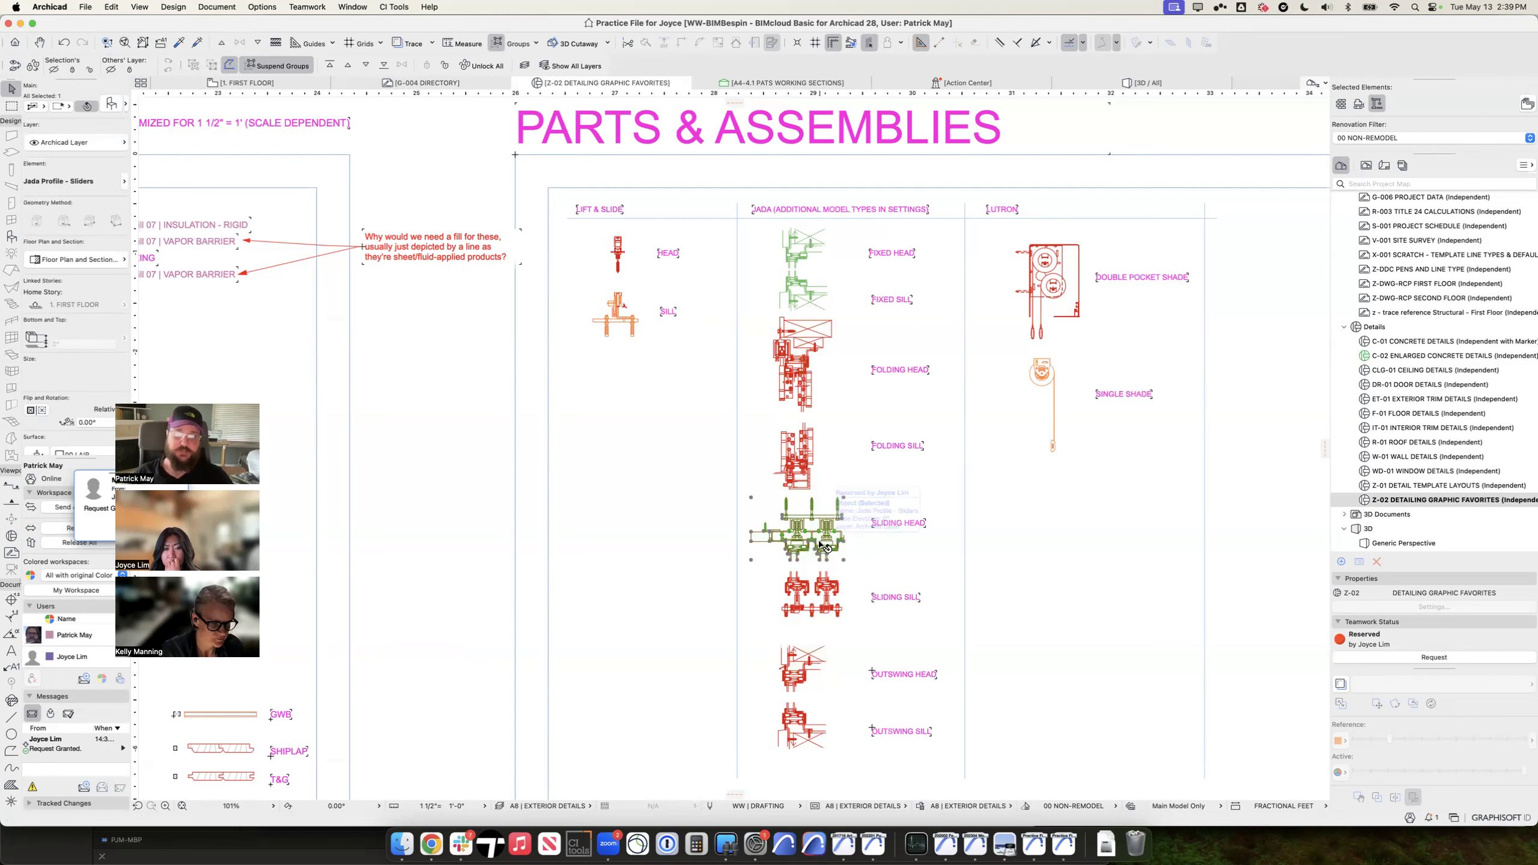
scroll(827, 549, down, 3)
key(Escape)
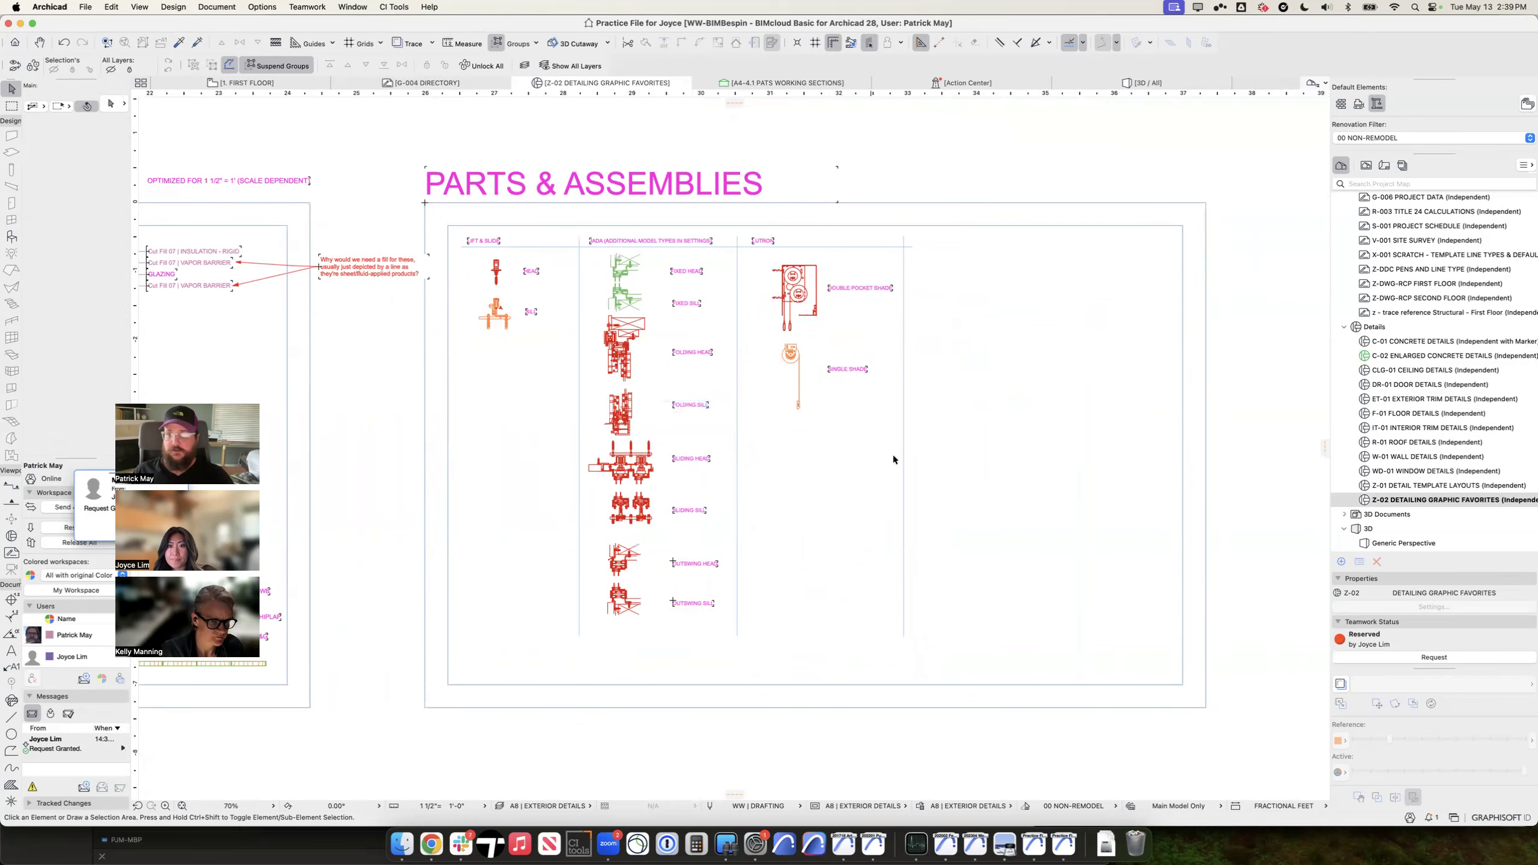
Step: Open the C-02 FOUNDATION DRAIN view from the A8 exterior details, and switch to the A4-4.1 PATS WORKING SECTIONS section
click(1366, 165)
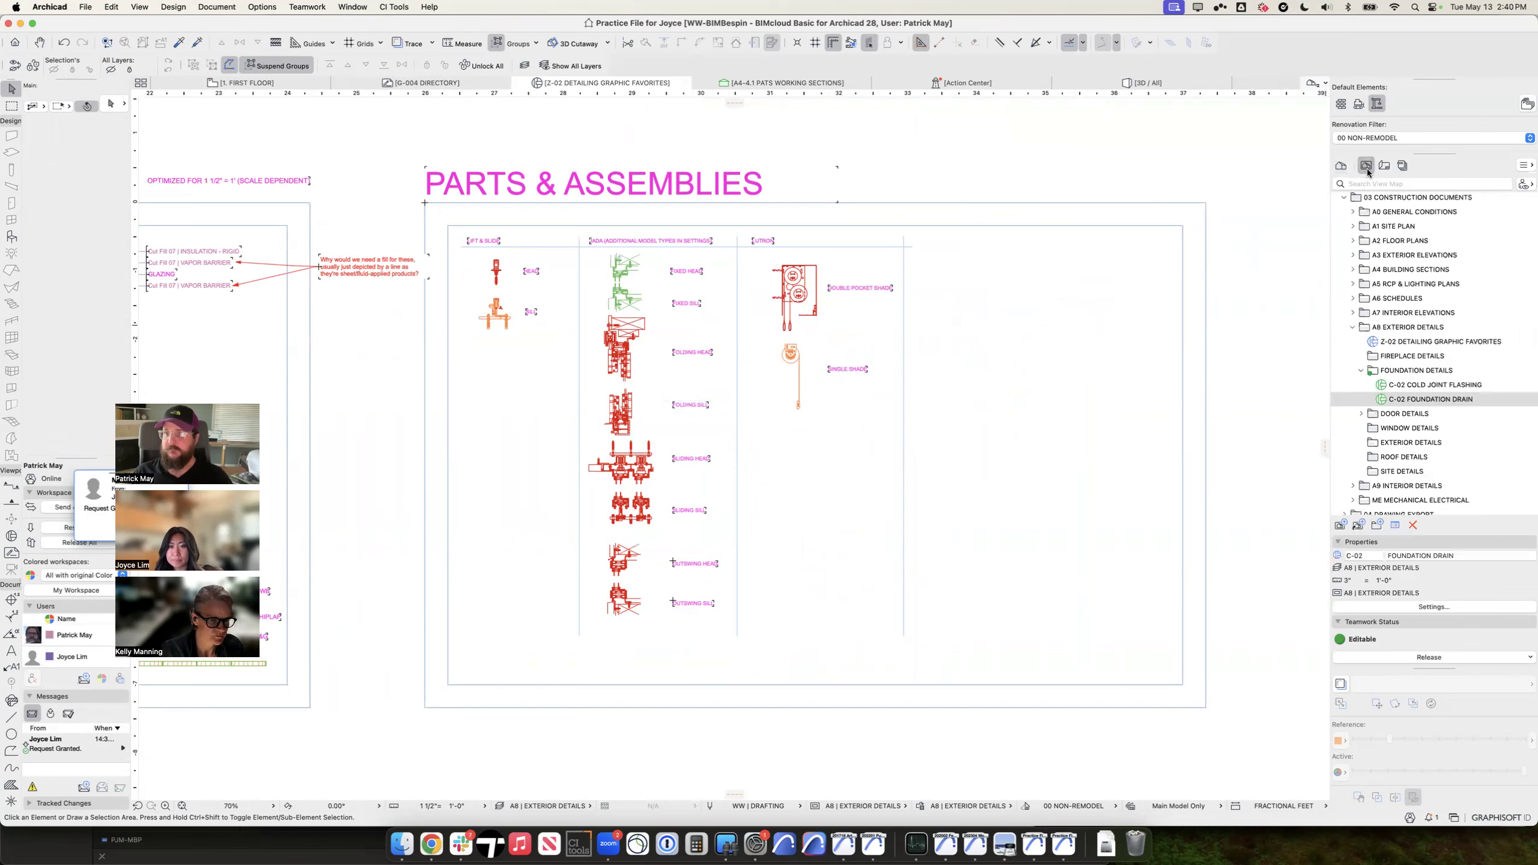
double_click(1416, 399)
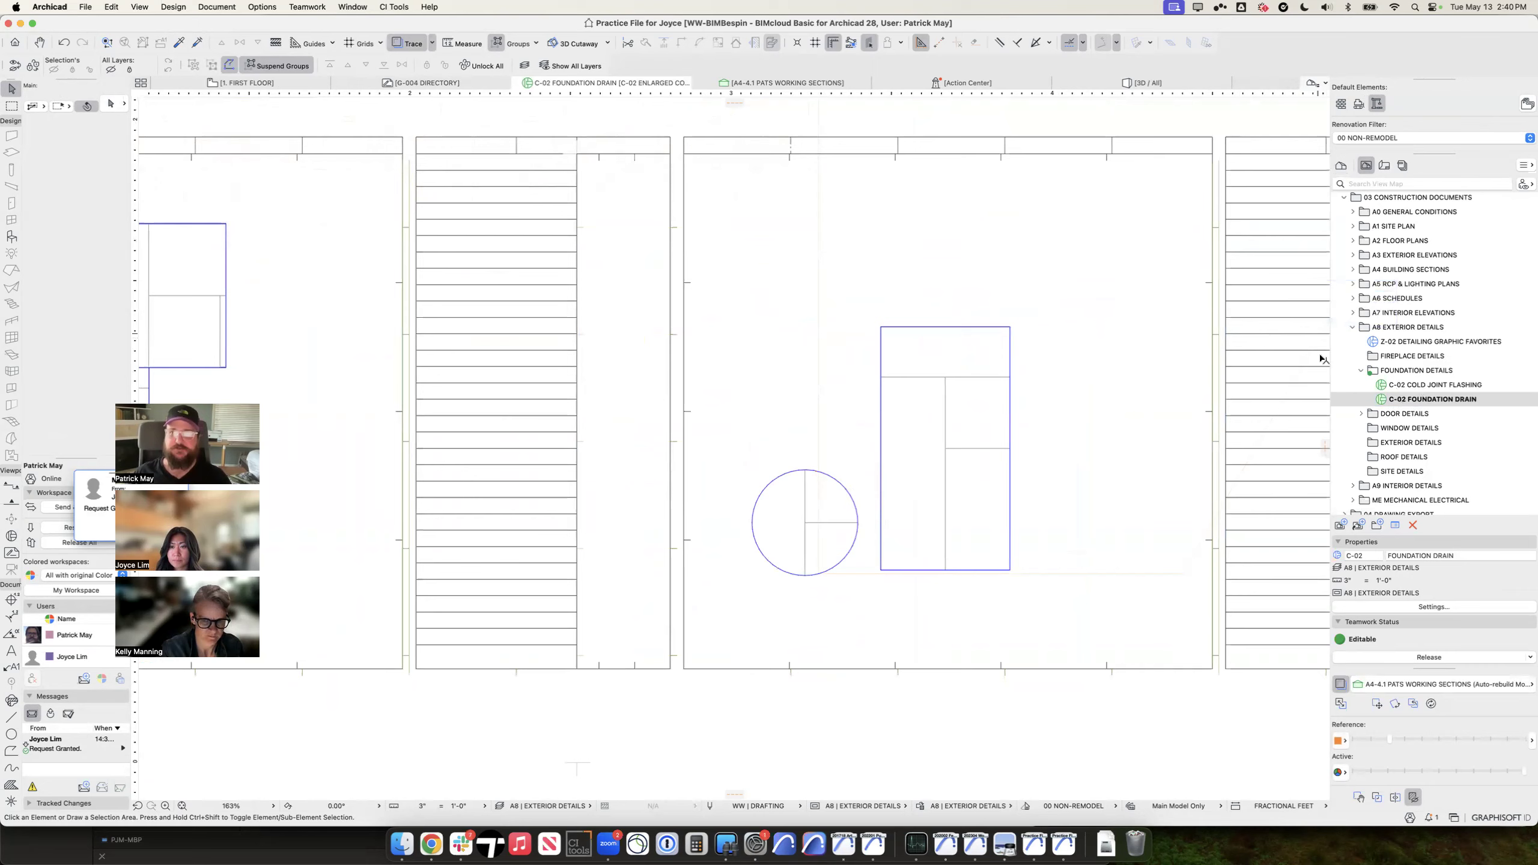
click(757, 84)
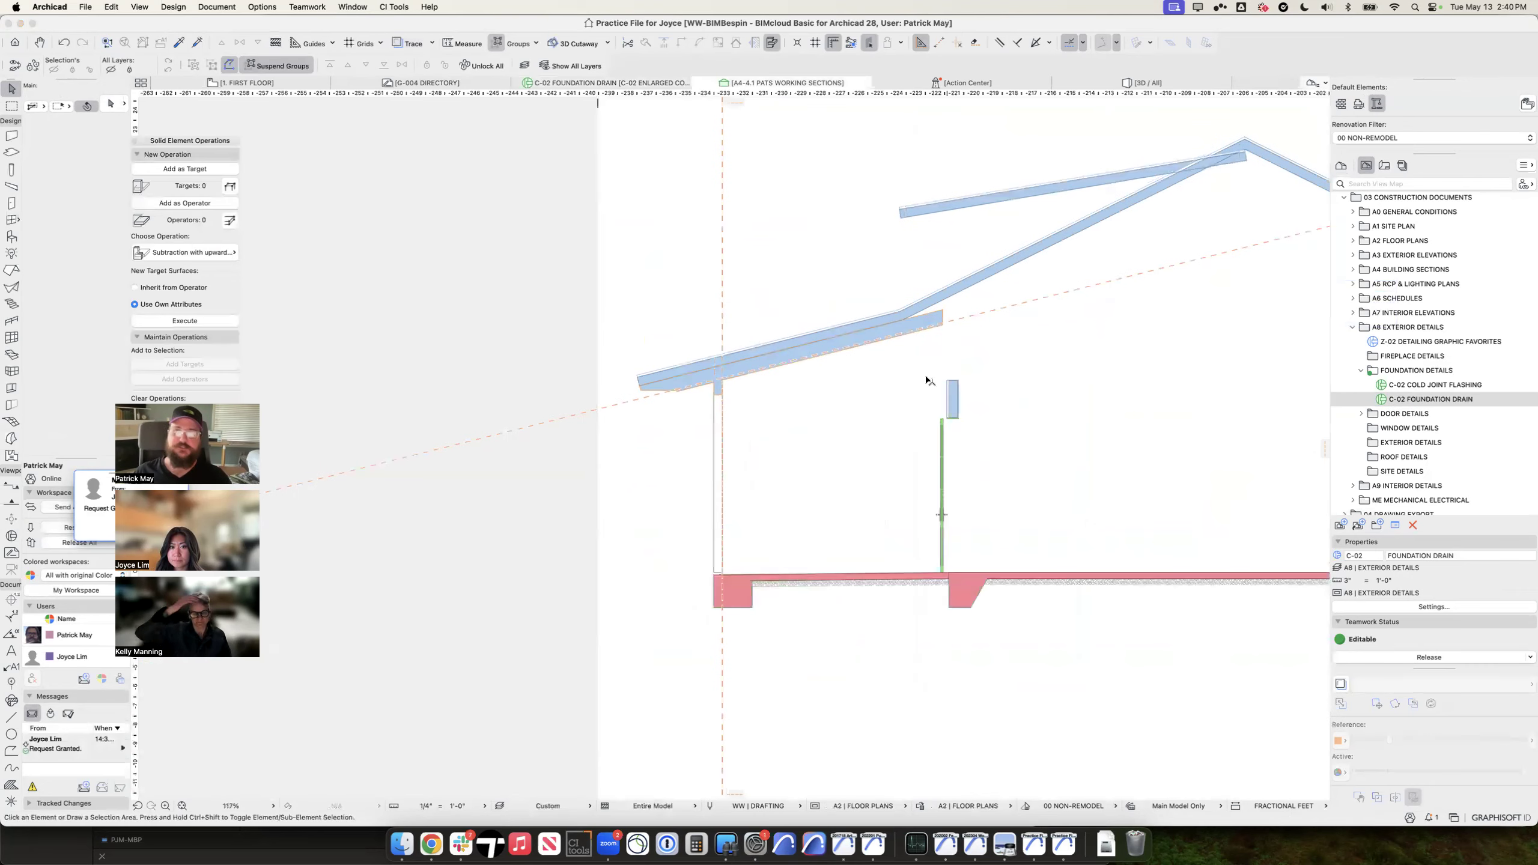
Step: Apply the Det Marker favorite to the Detail tool's default settings, keeping the marker type as Place linked marker
click(11, 535)
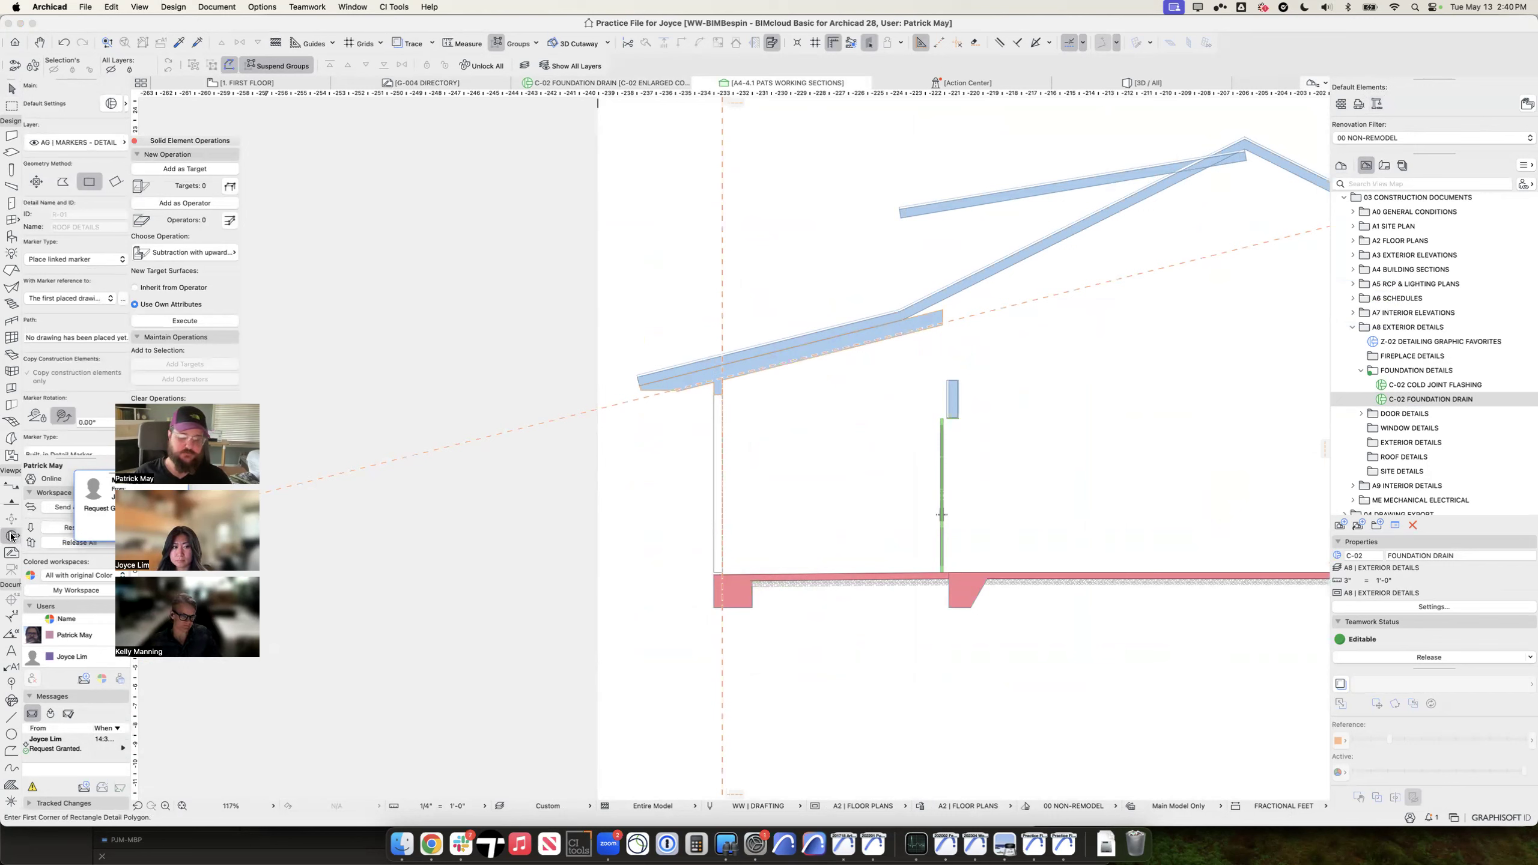
double_click(11, 536)
click(558, 56)
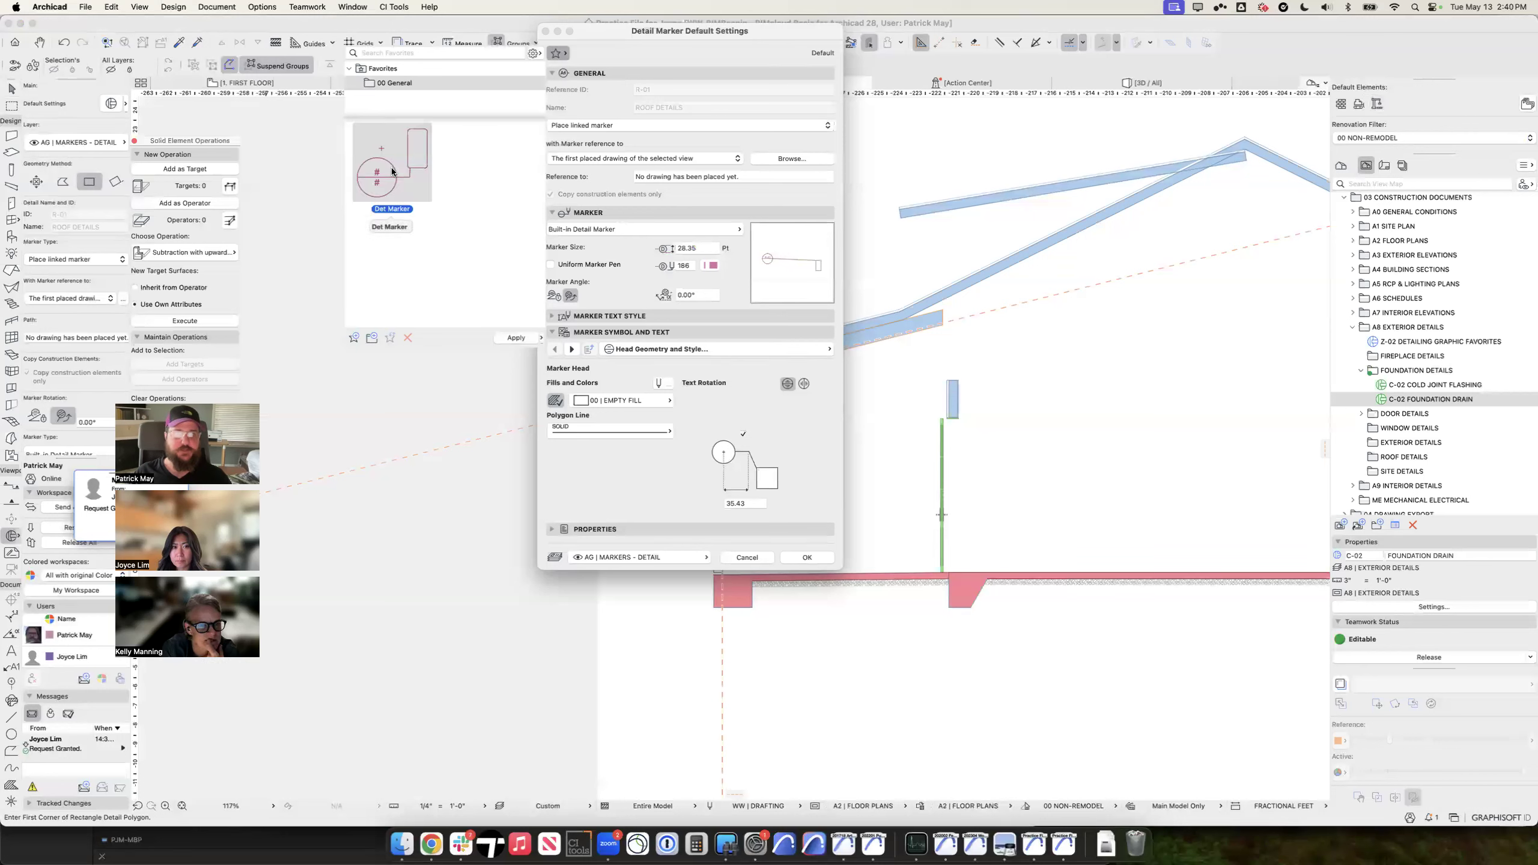
click(511, 339)
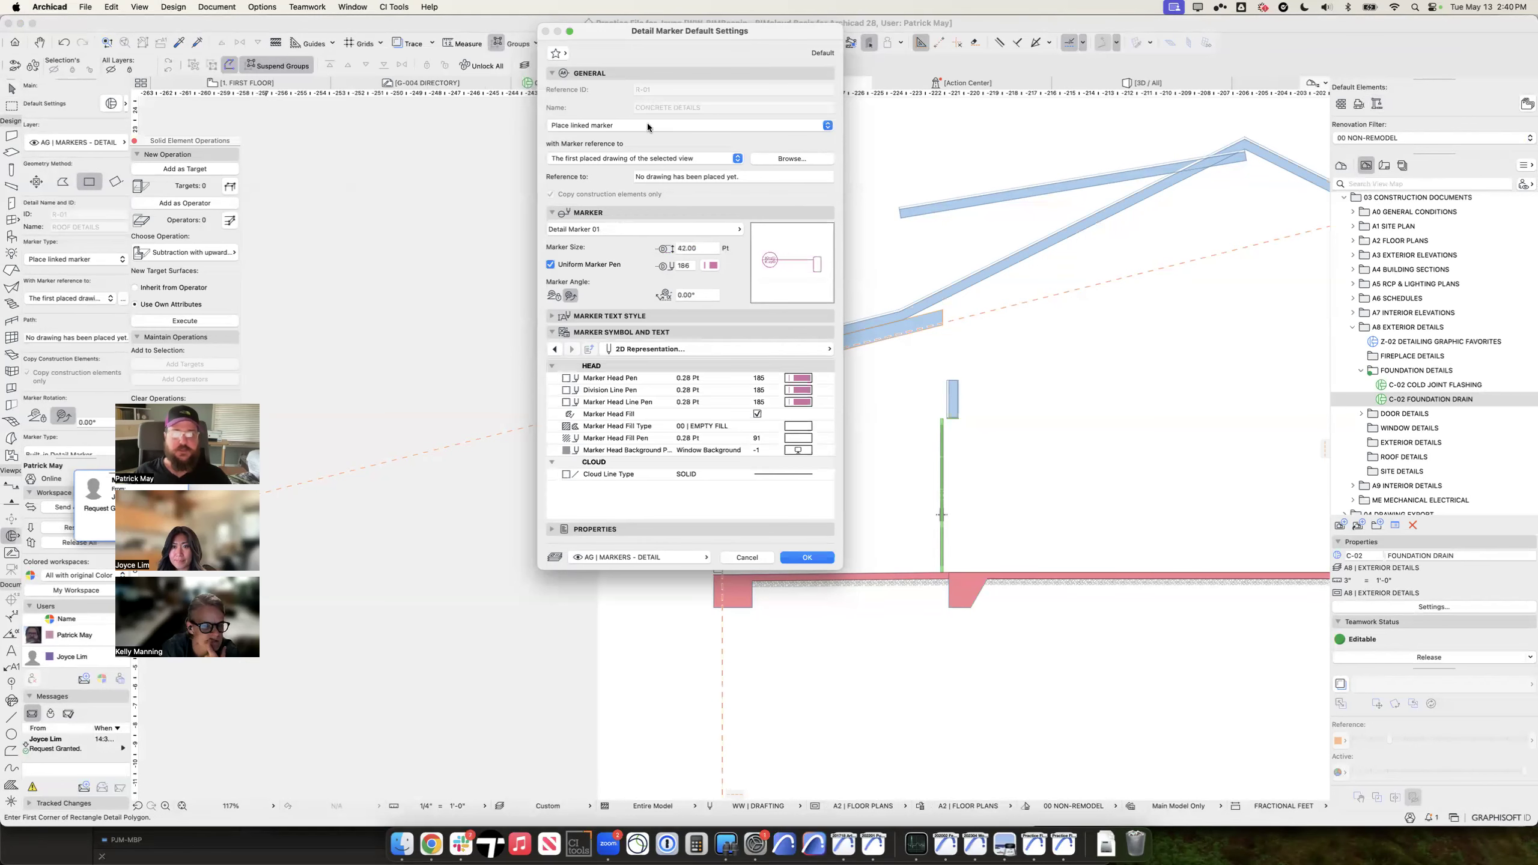
click(605, 122)
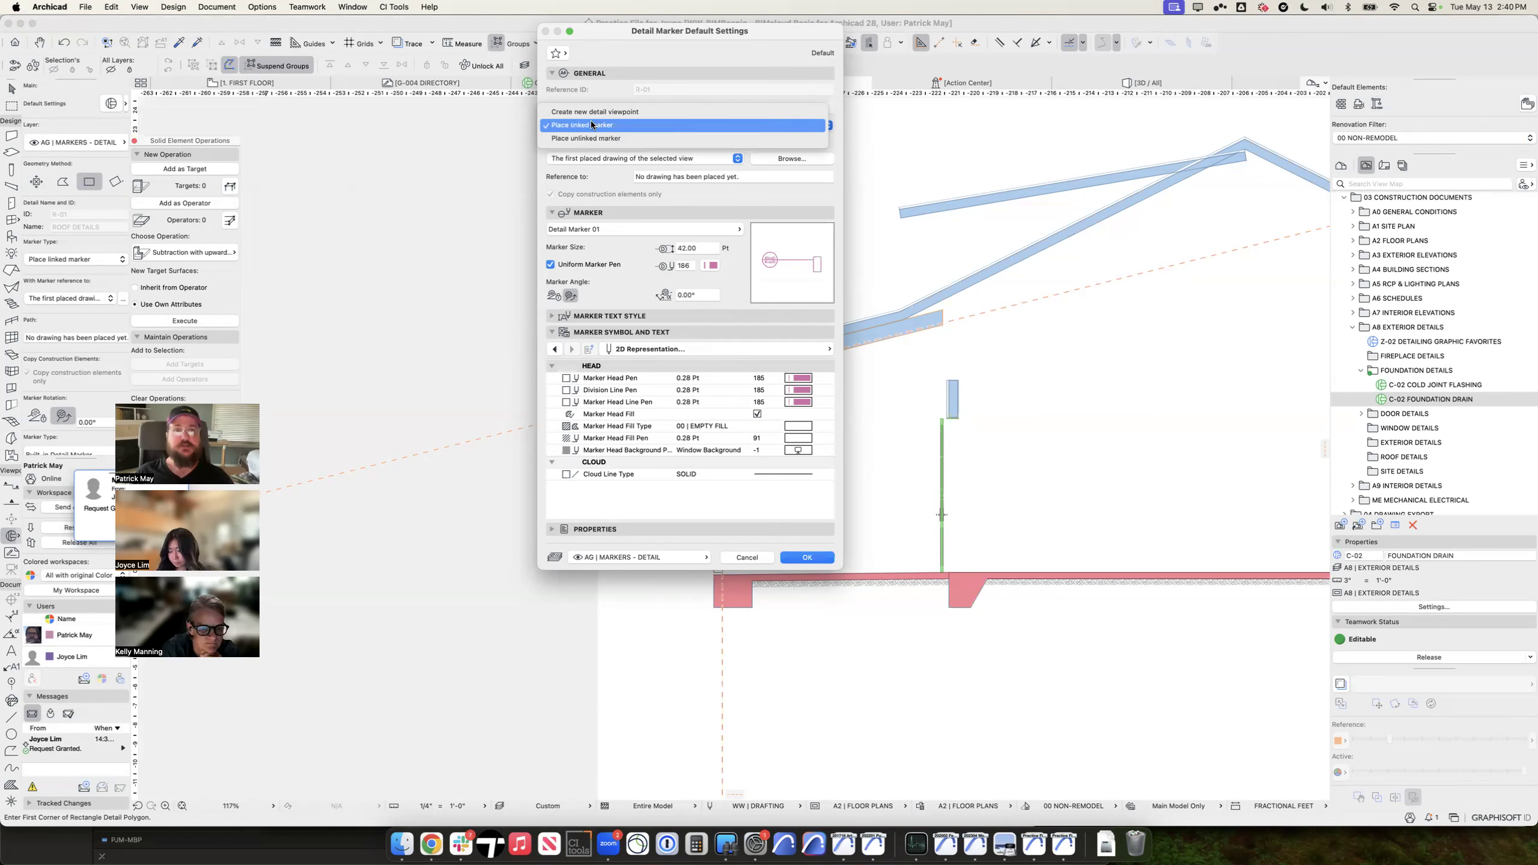
click(592, 125)
Step: Try referencing the marker to the selected viewpoint, choosing C-02 ENLARGED CONCRETE DETAILS from the details list
click(769, 159)
key(Escape)
click(775, 160)
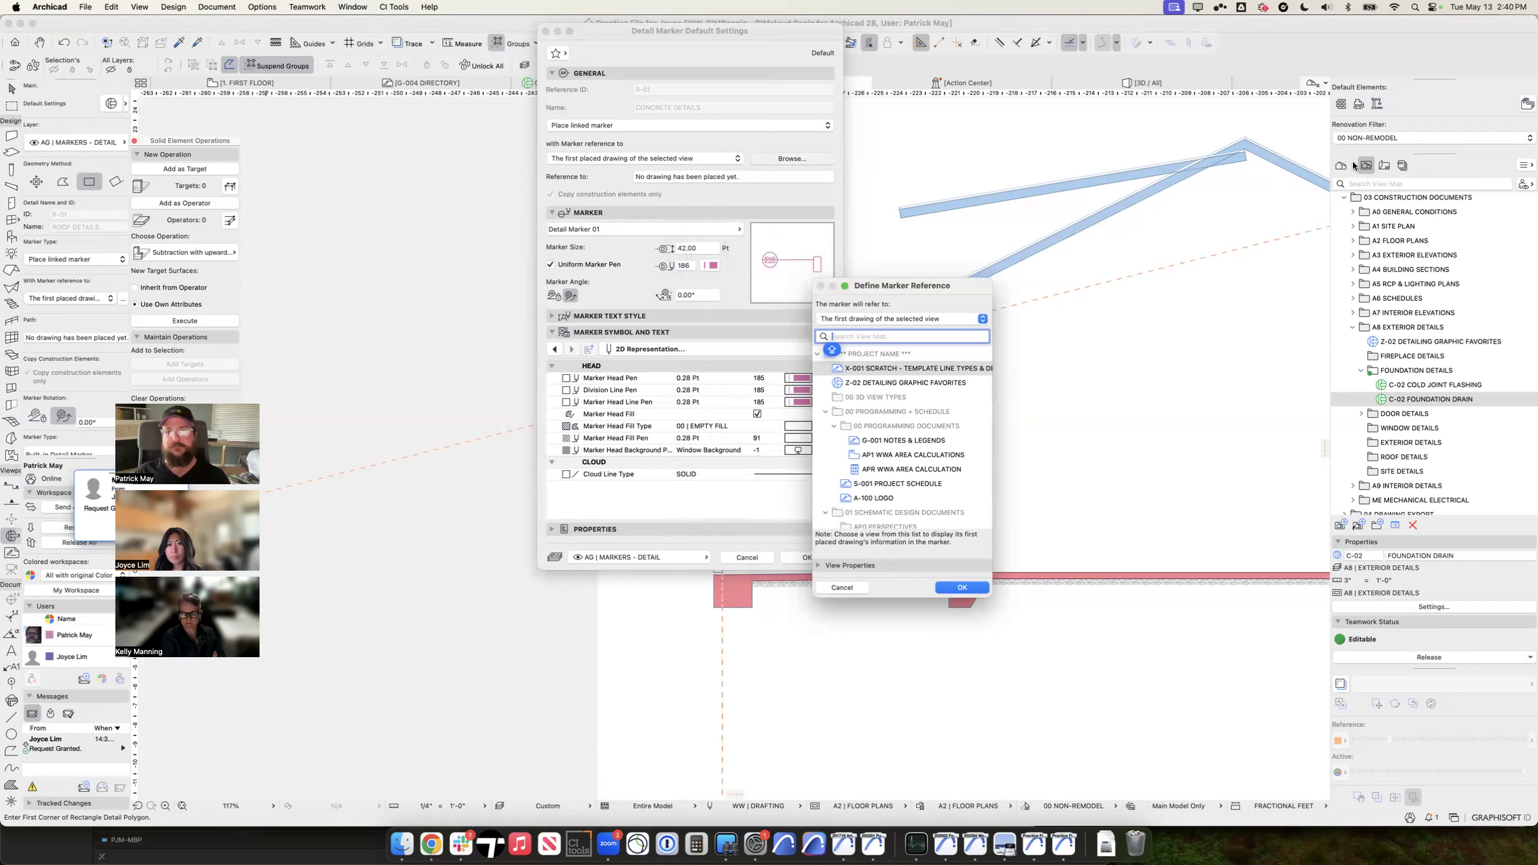
drag(923, 287, 942, 270)
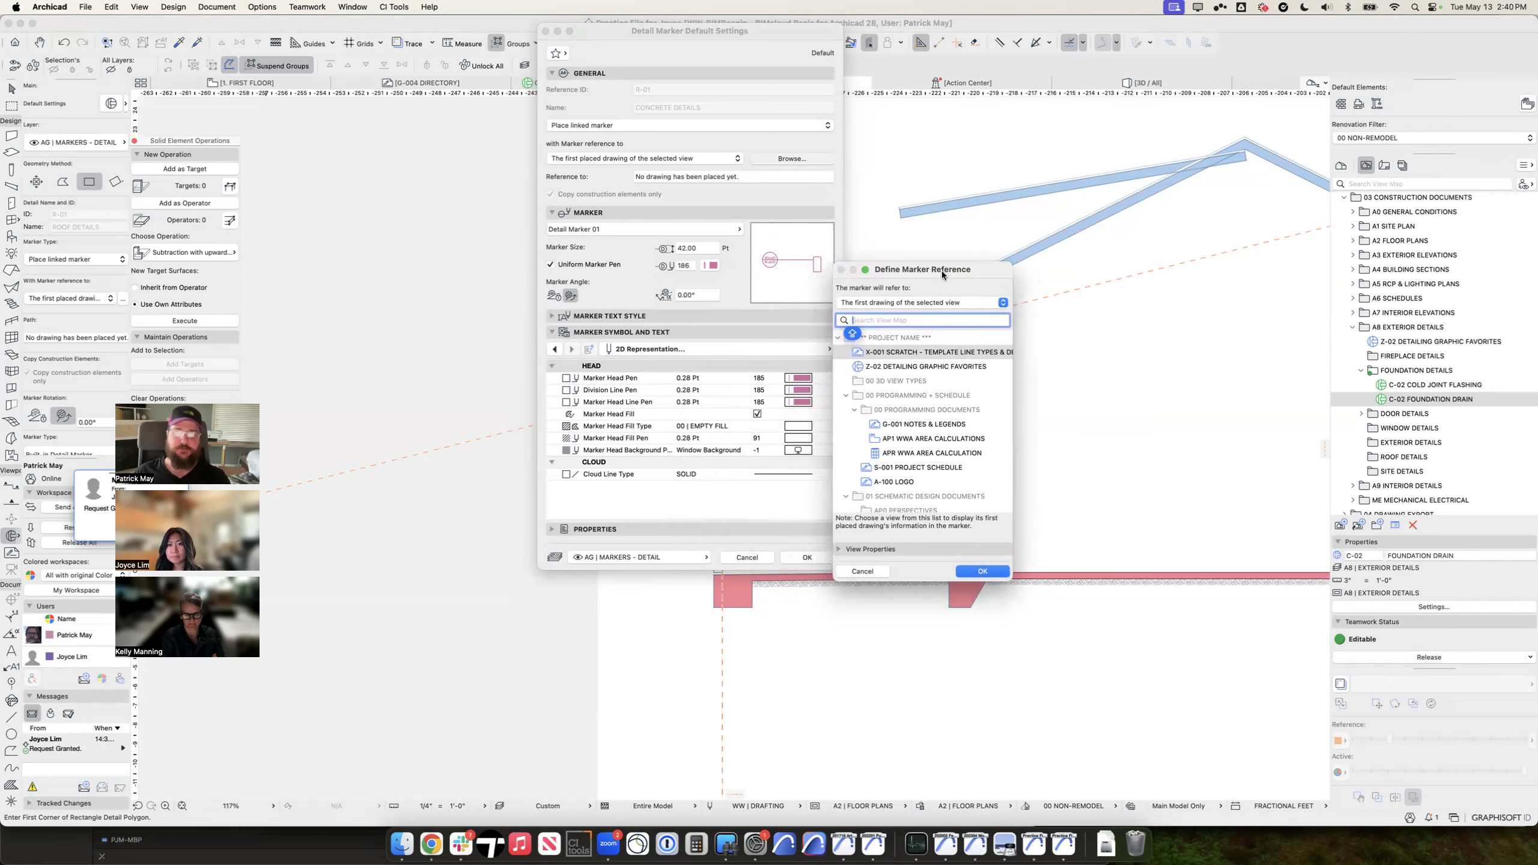
click(916, 303)
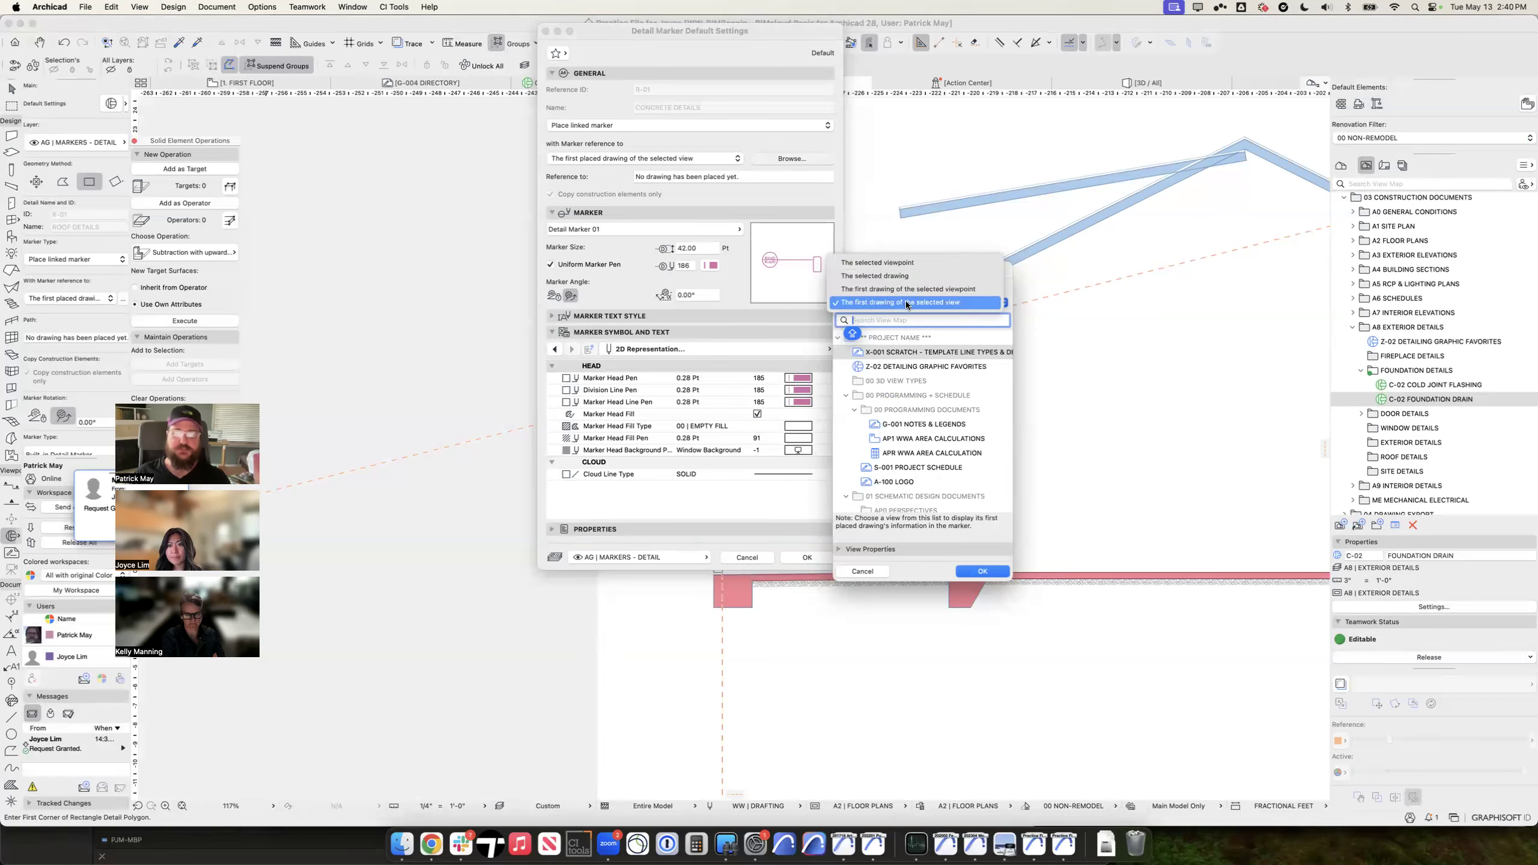
click(899, 263)
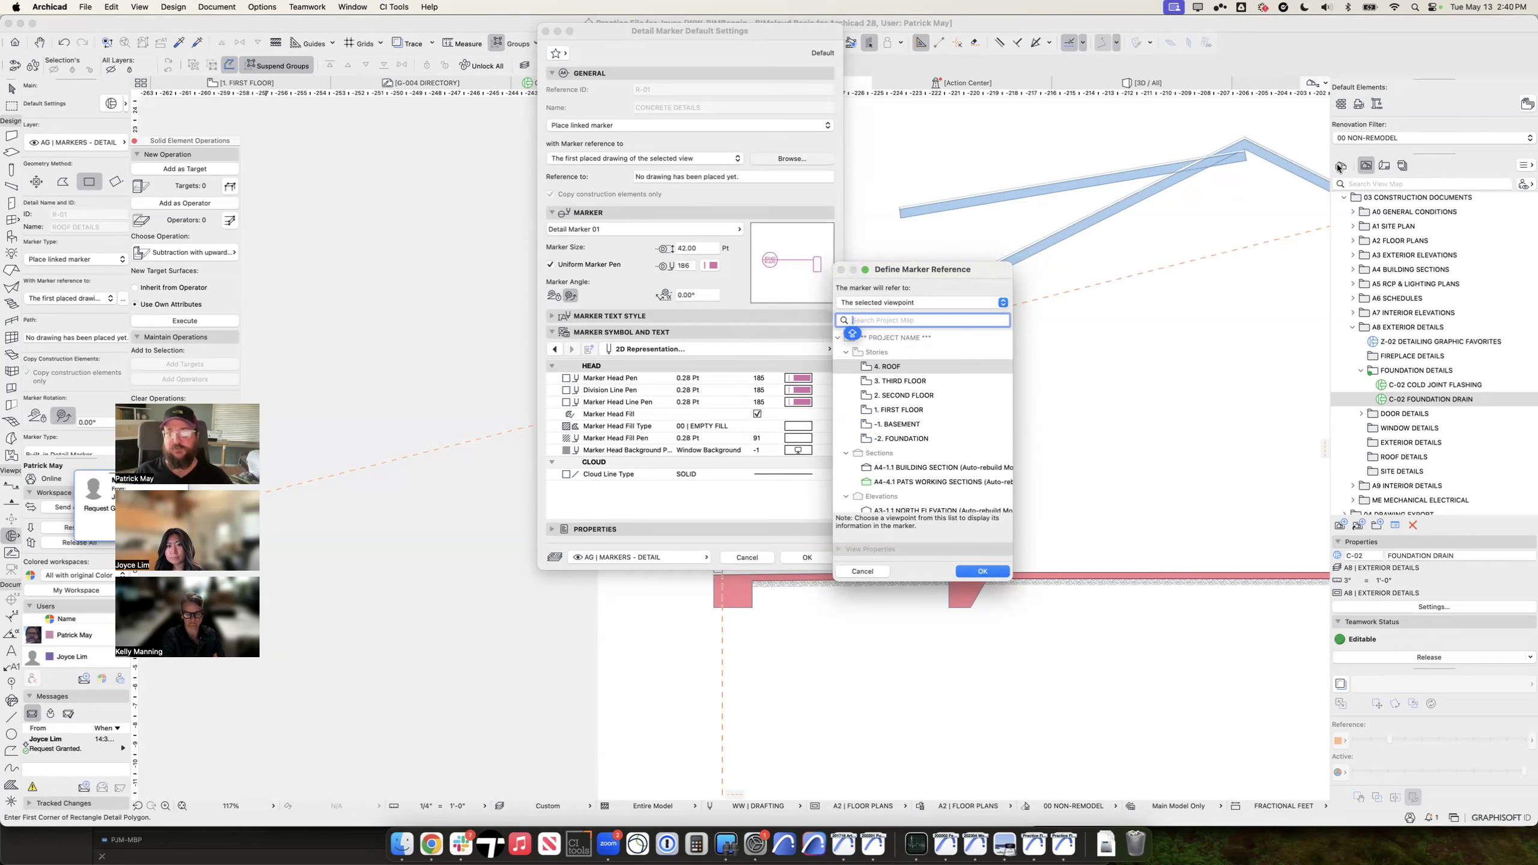
scroll(908, 424, down, 2)
click(912, 436)
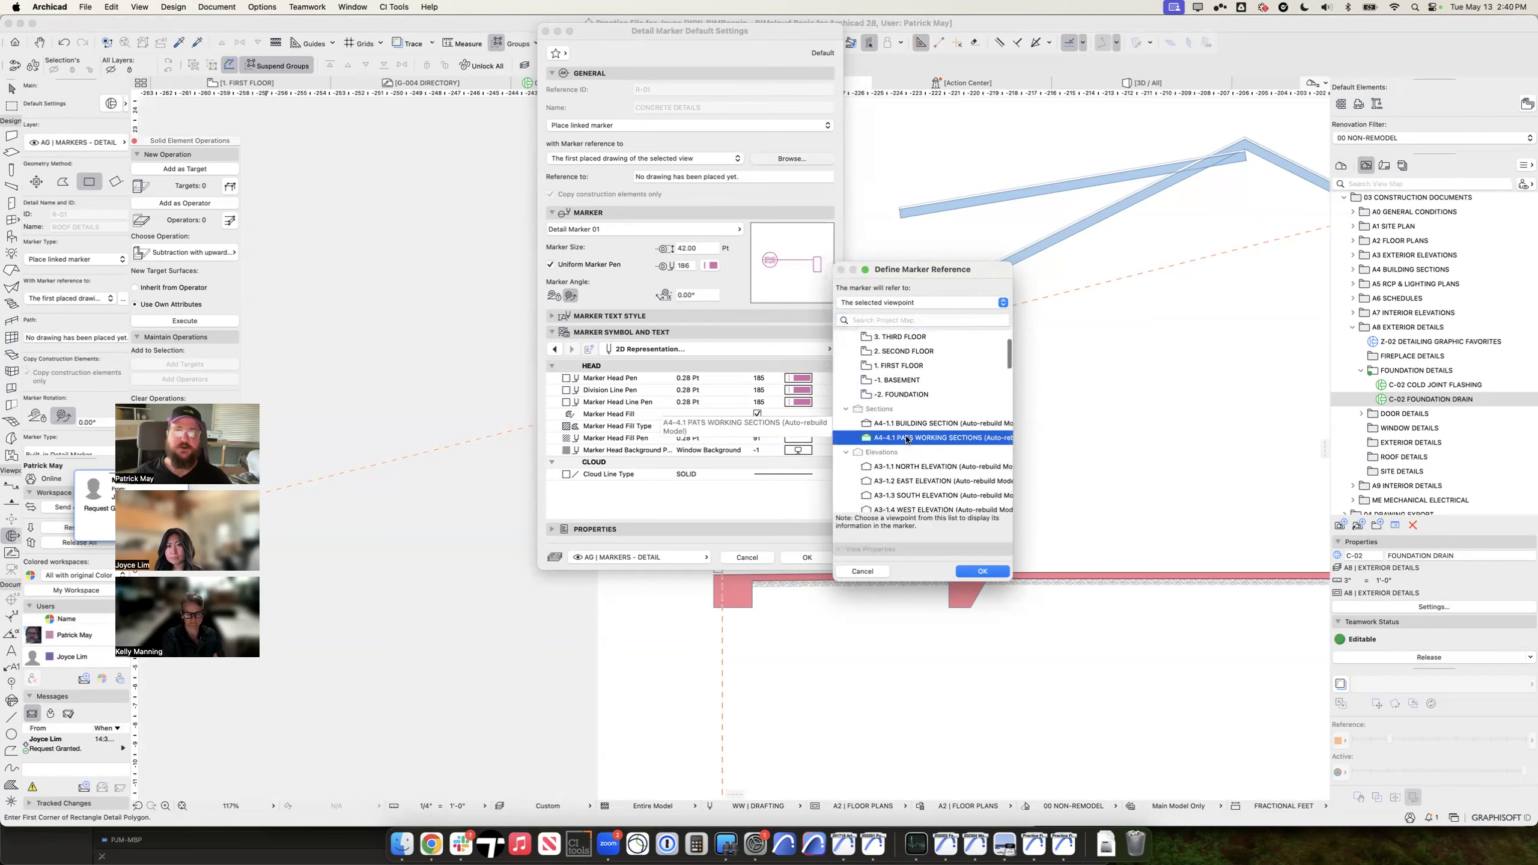
scroll(908, 439, down, 10)
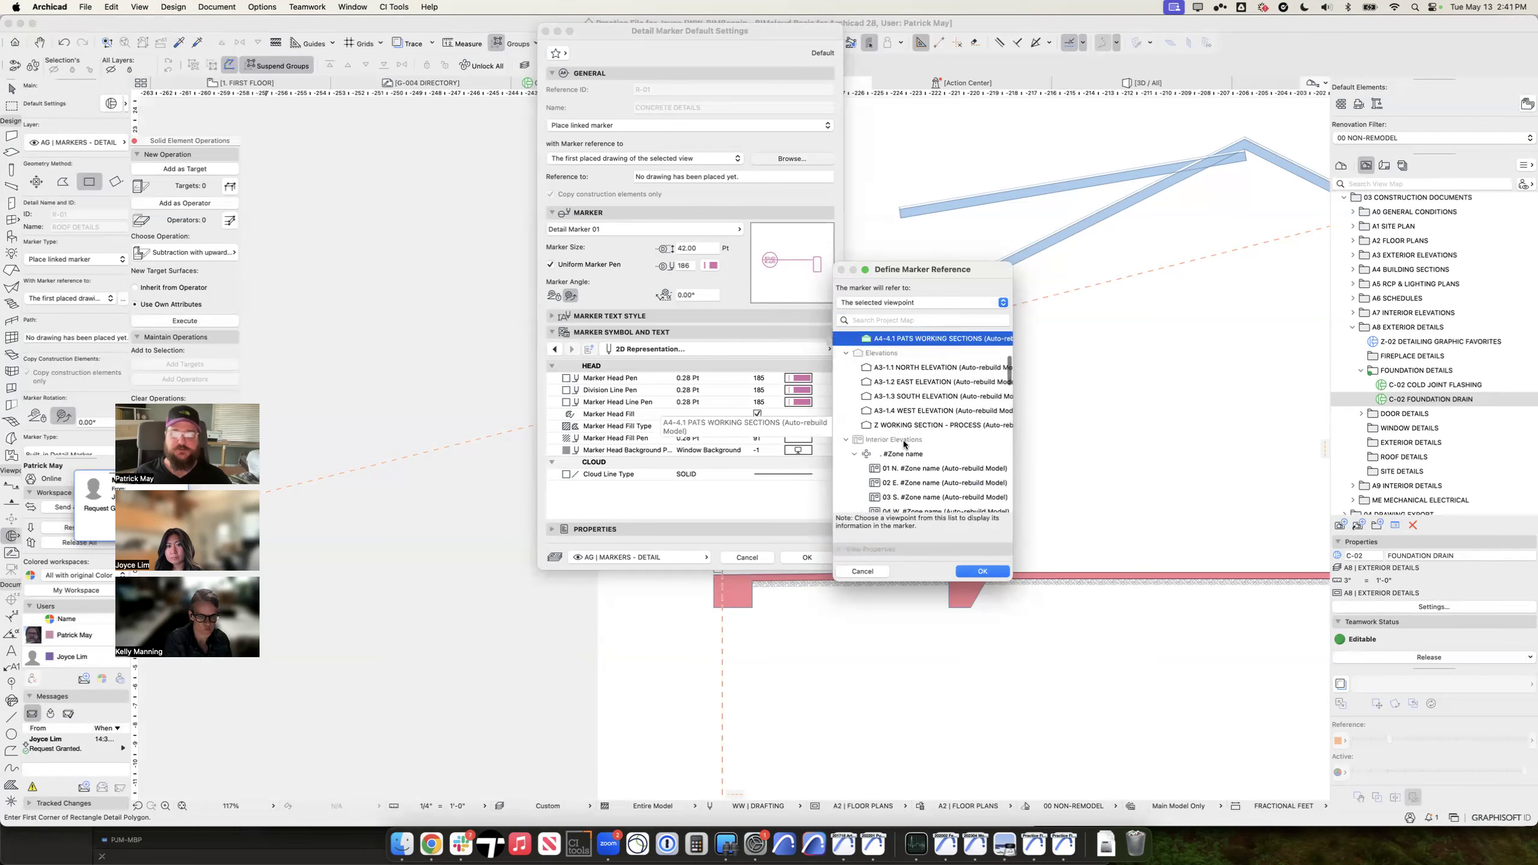
scroll(903, 441, down, 10)
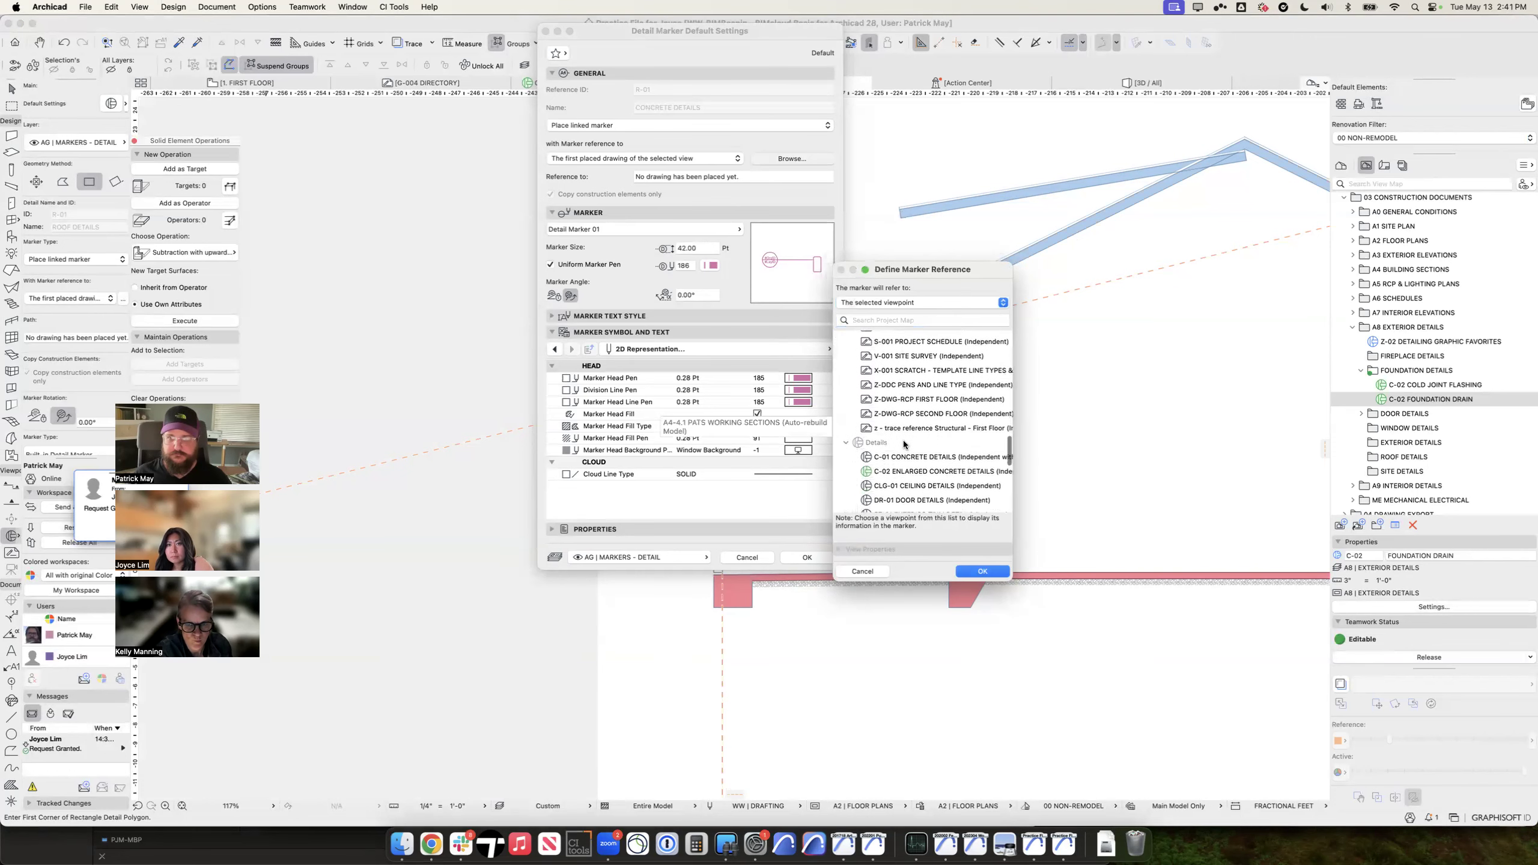
click(967, 467)
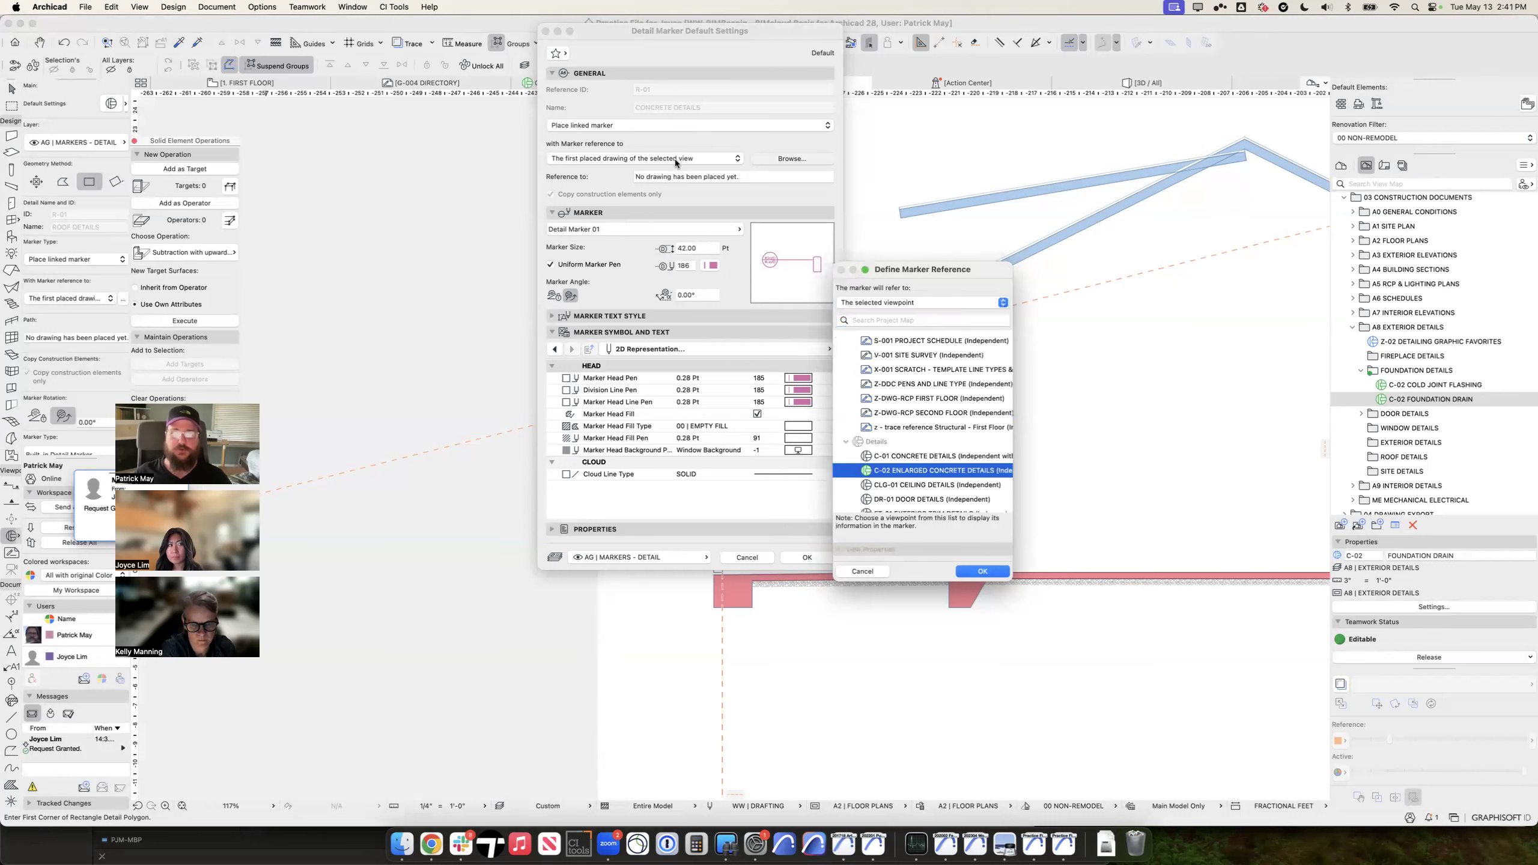
key(Escape)
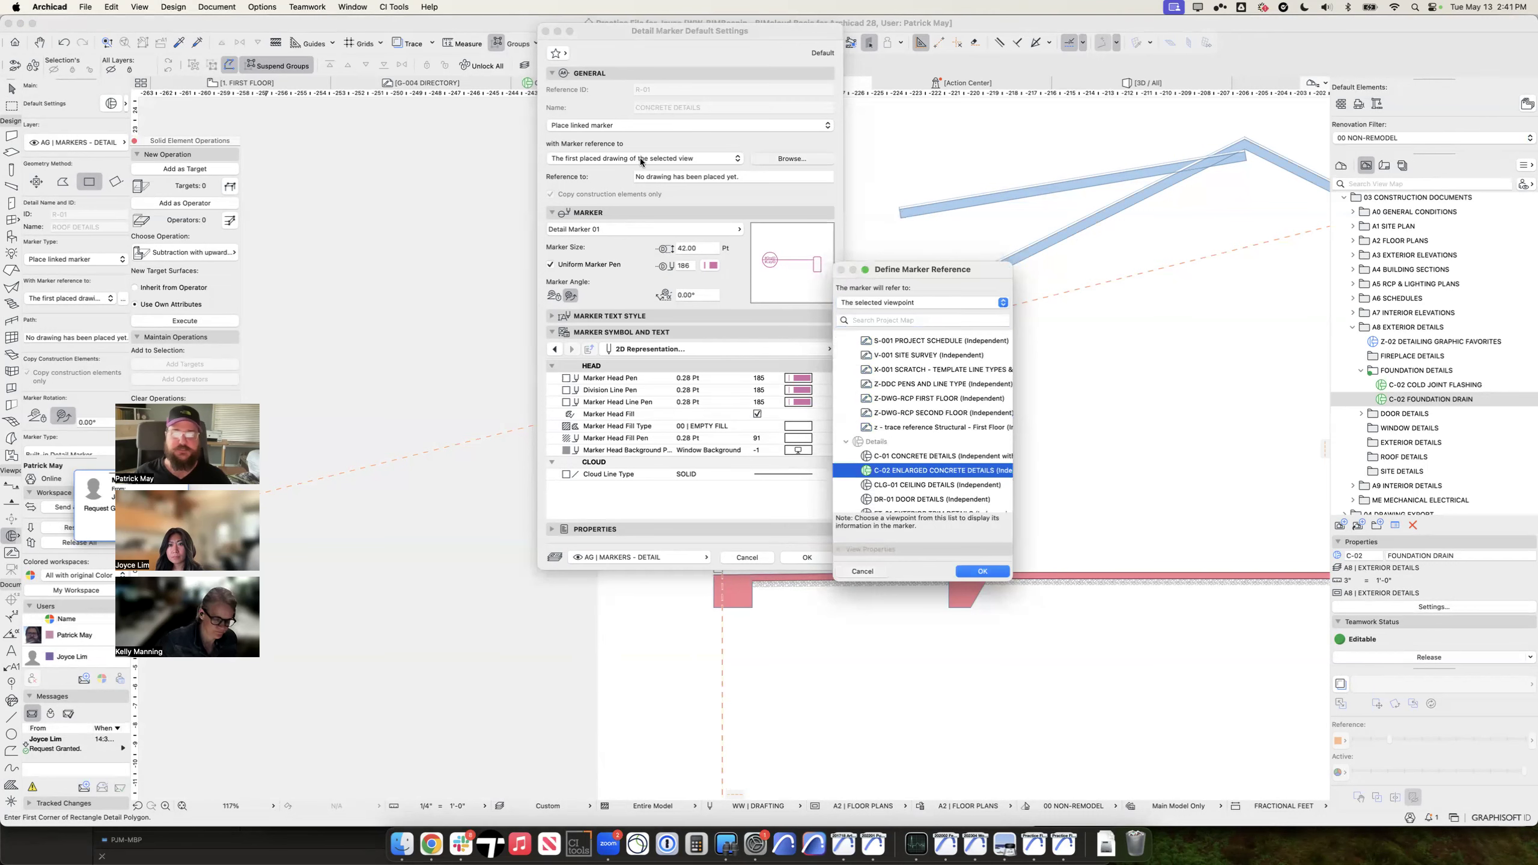
Step: Reference the marker to the first placed drawing of the C-02 COLD JOINT FLASHING view, found by searching for "COLD"
click(585, 158)
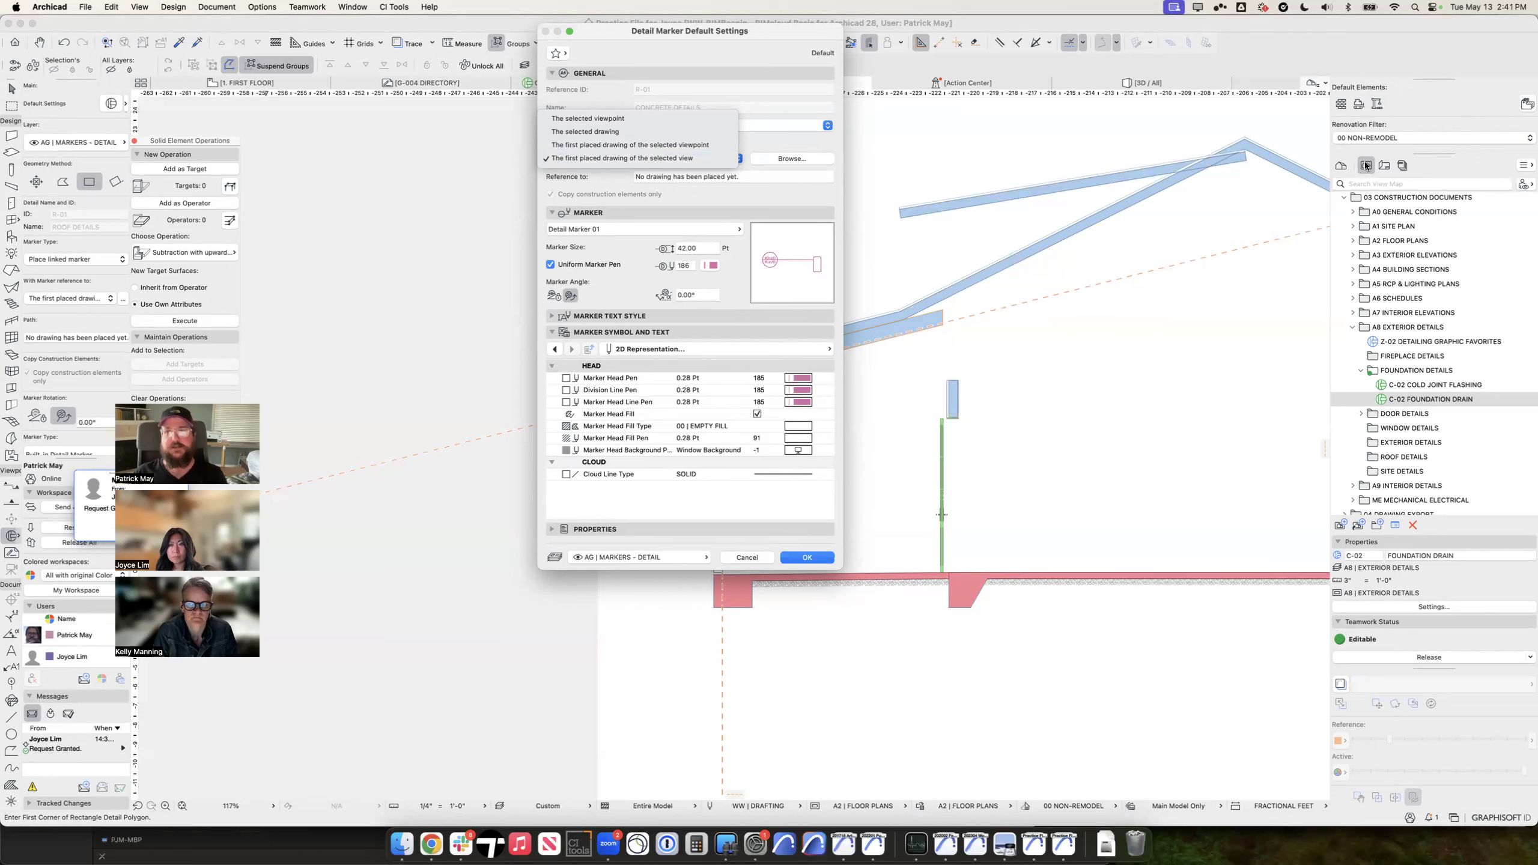
click(624, 158)
click(791, 158)
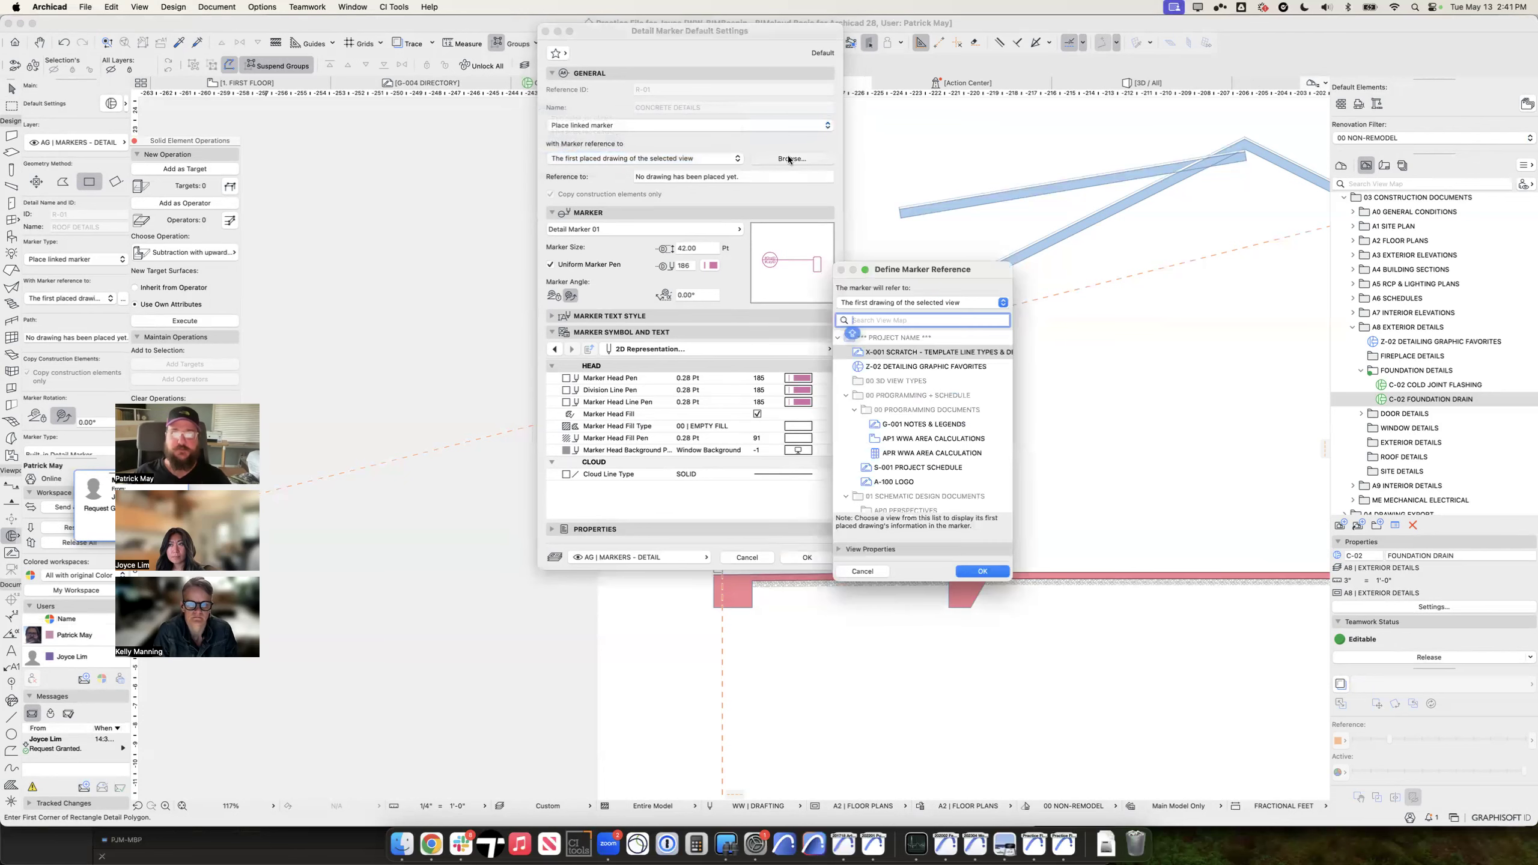
scroll(933, 363, down, 10)
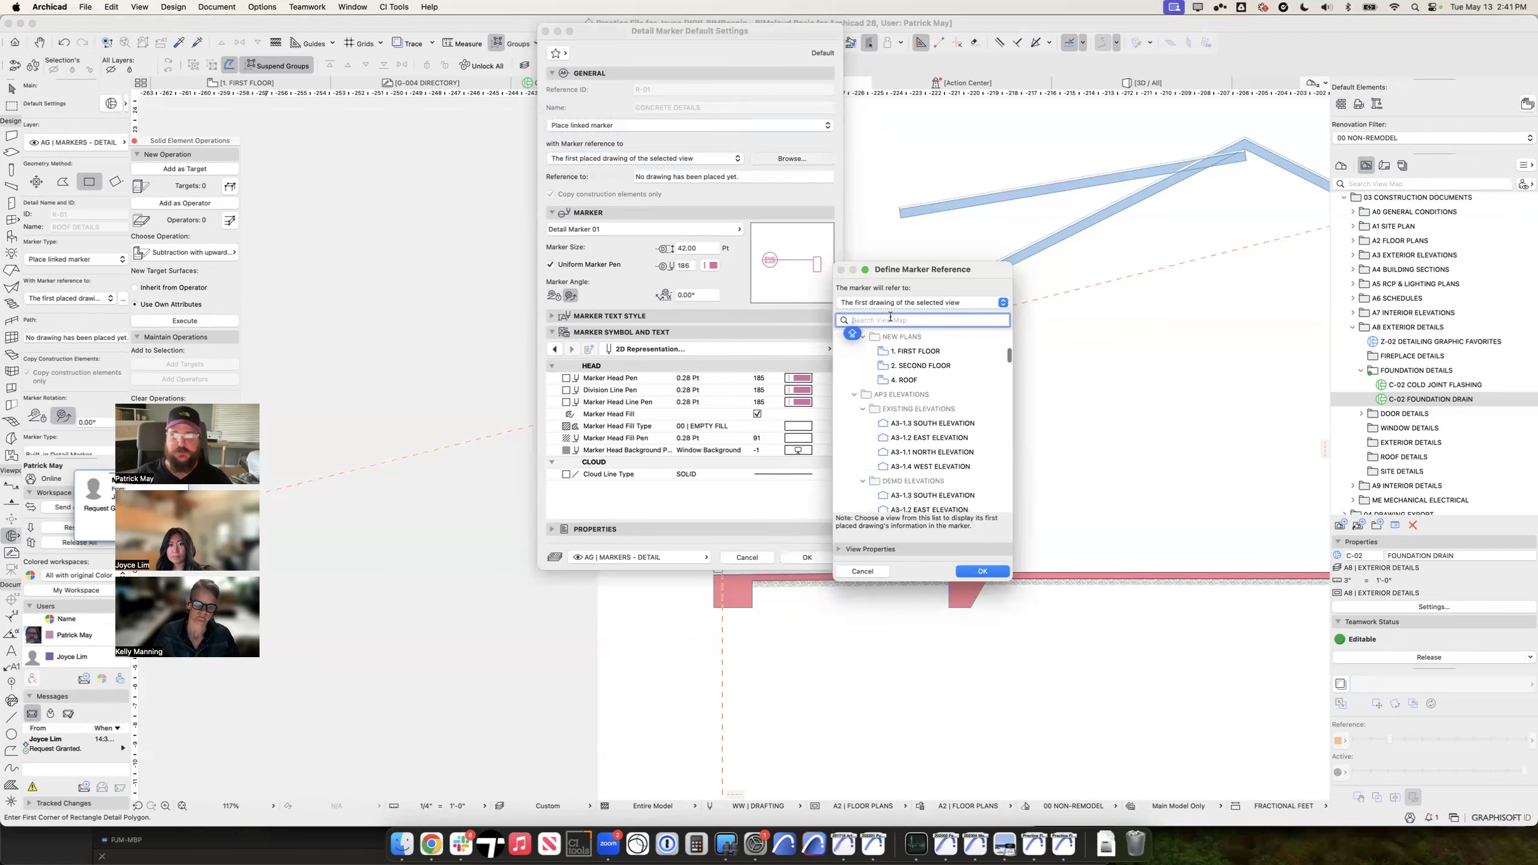
text(COLD)
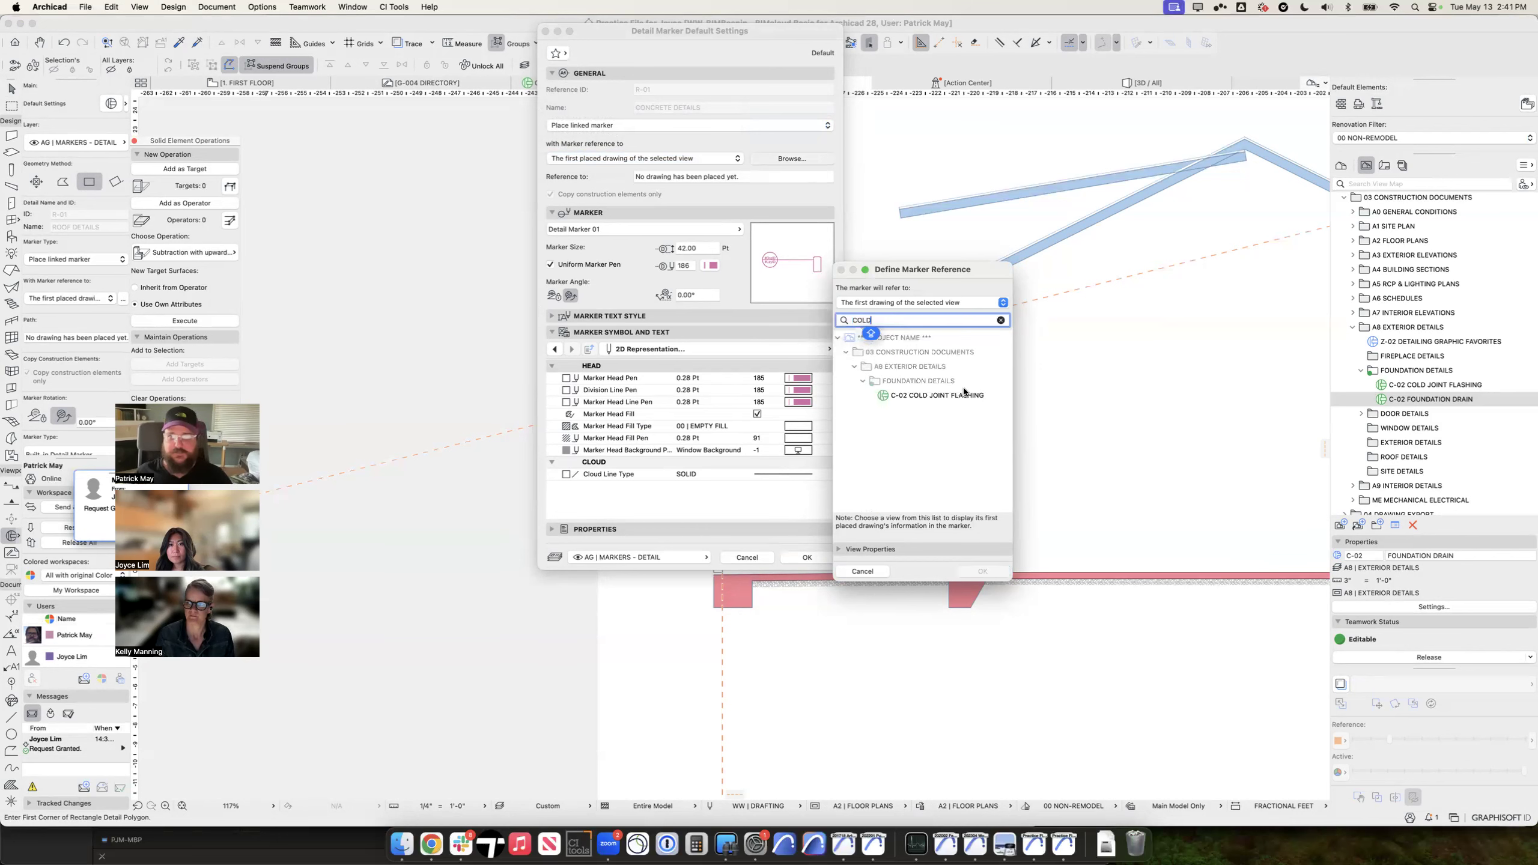
click(950, 395)
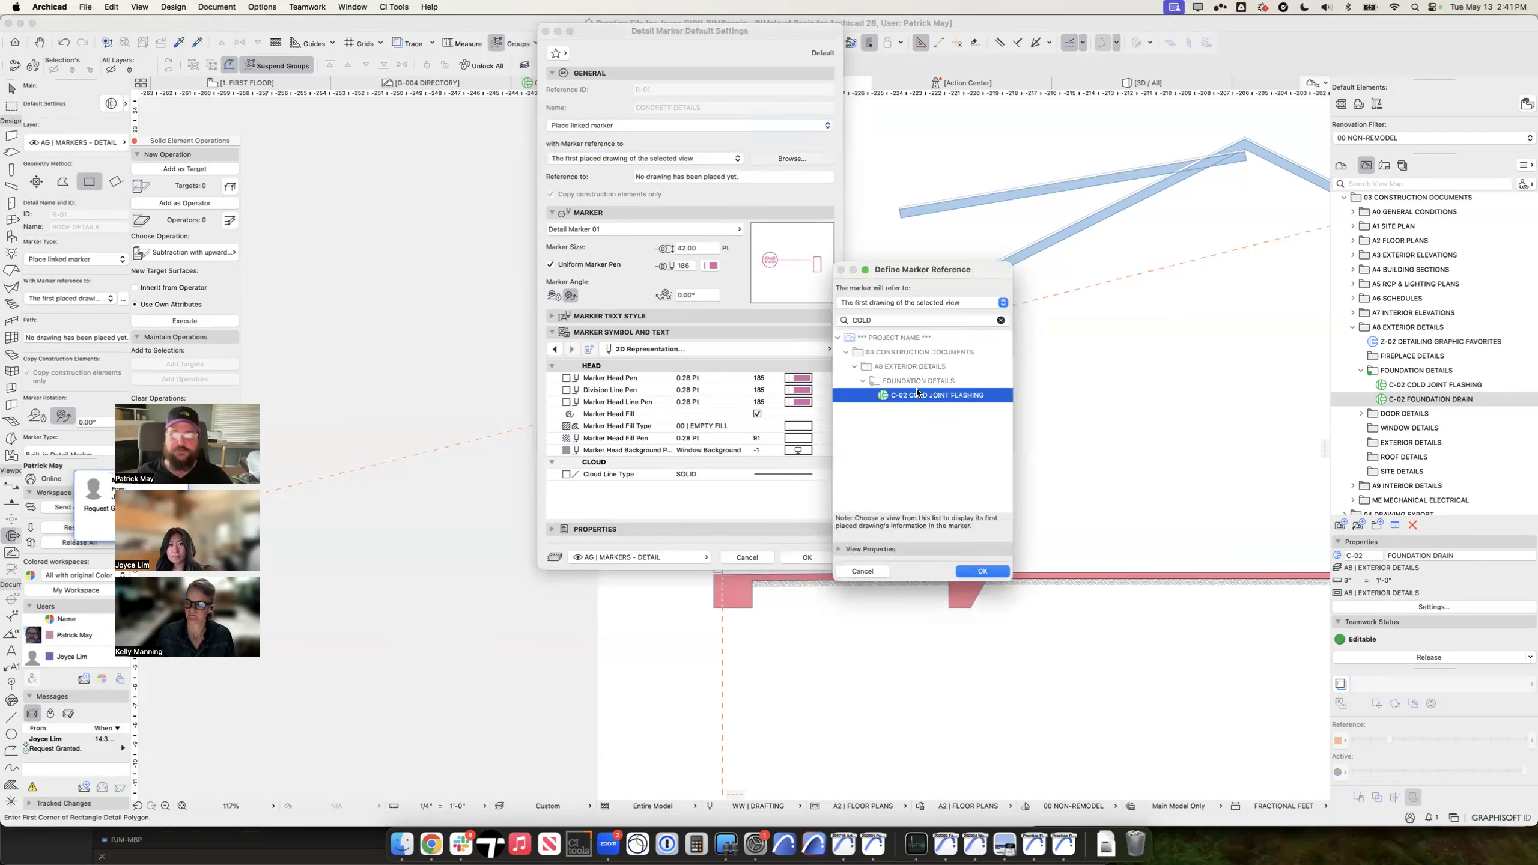
double_click(948, 395)
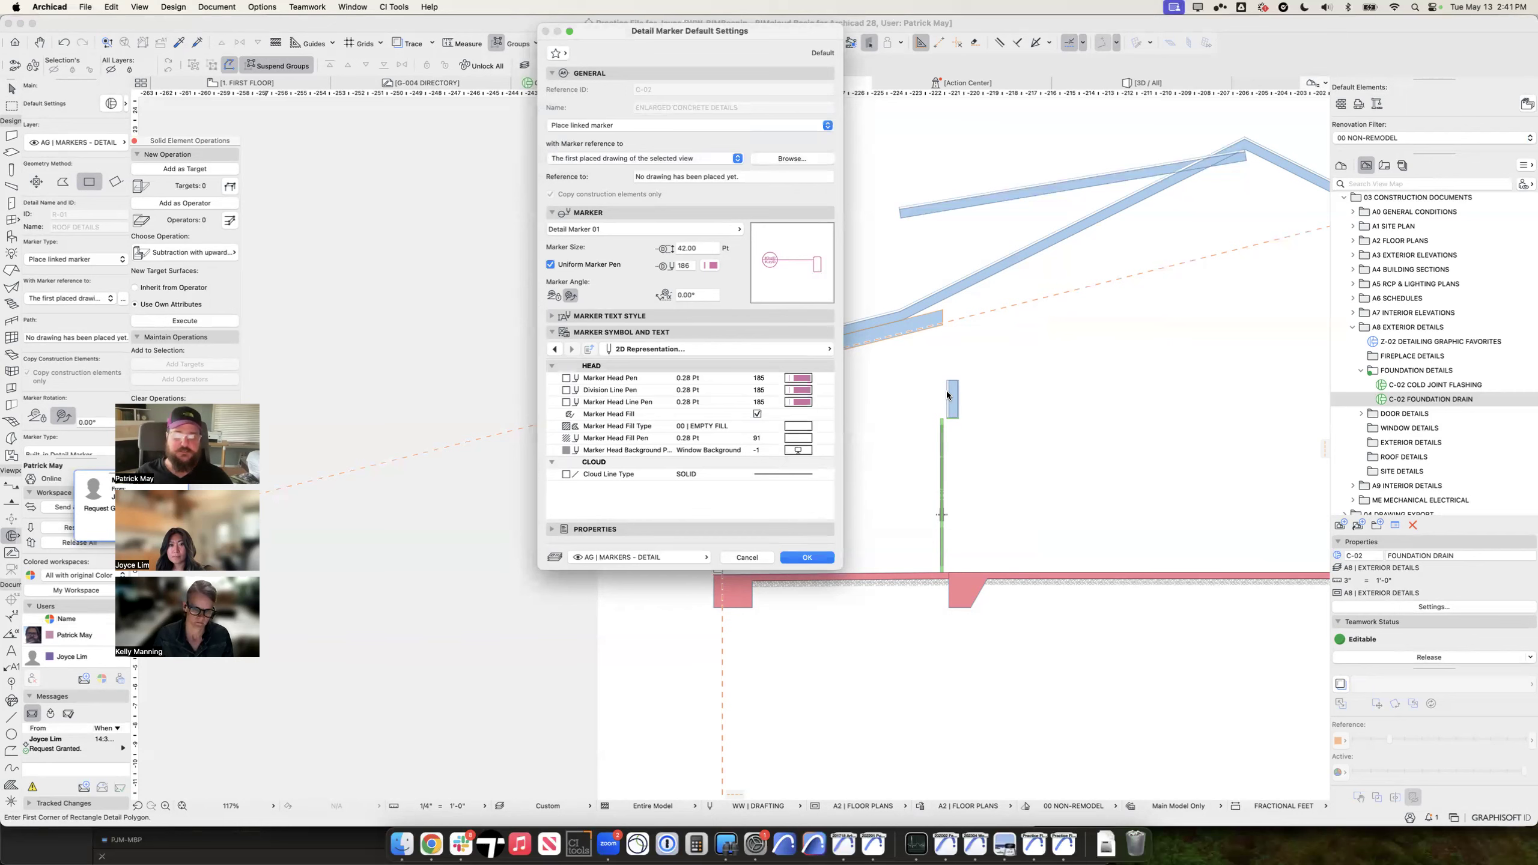
Step: Place the rectangular detail marker around the interior slab footing below the green wall, with its head to the left of the boundary
key(Return)
click(927, 545)
click(1000, 627)
click(888, 526)
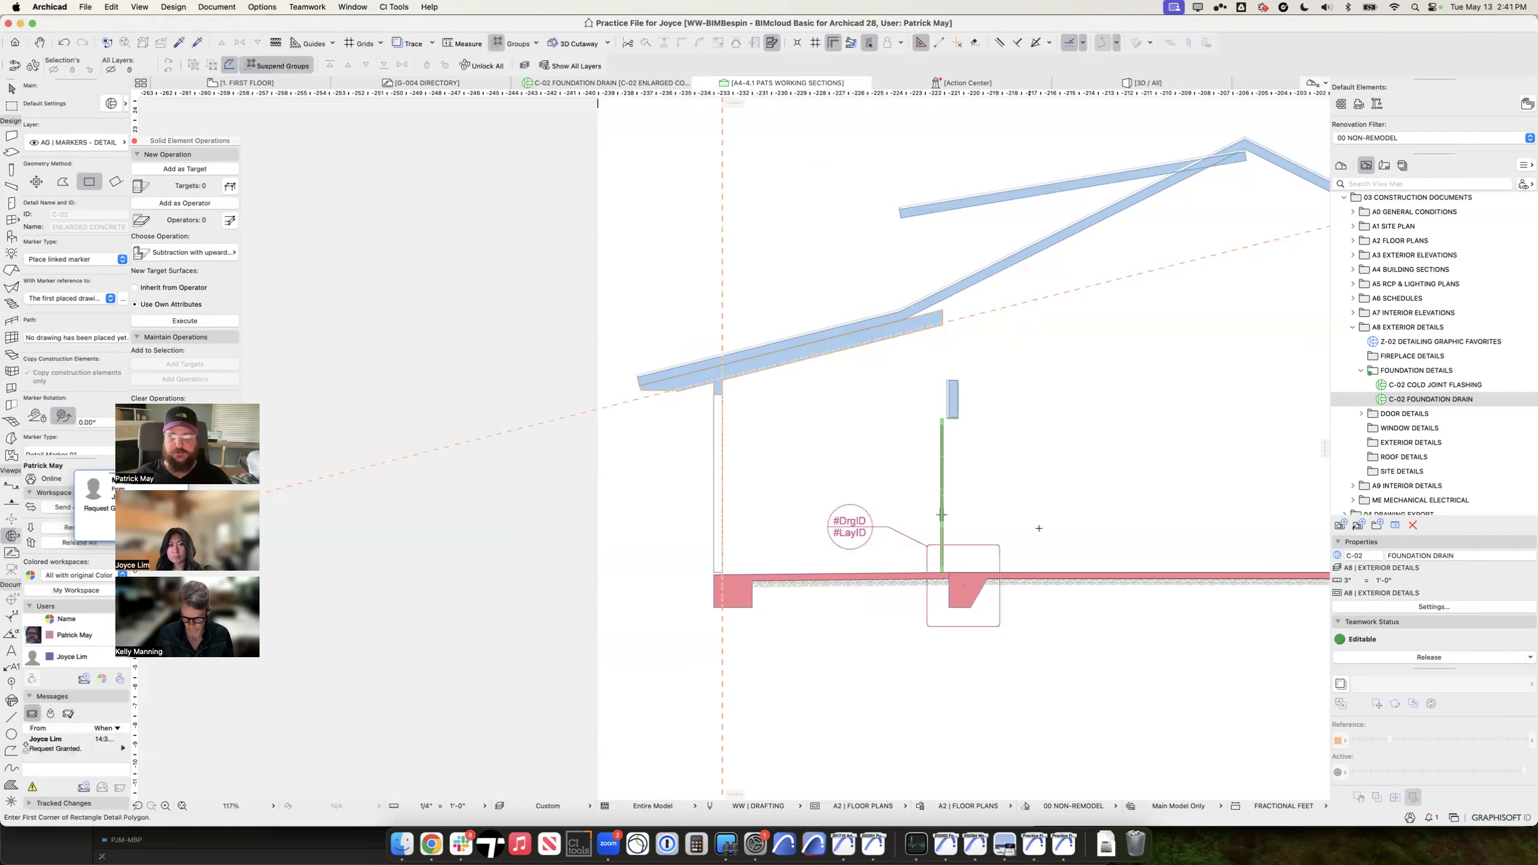
middle_drag(999, 534, 806, 491)
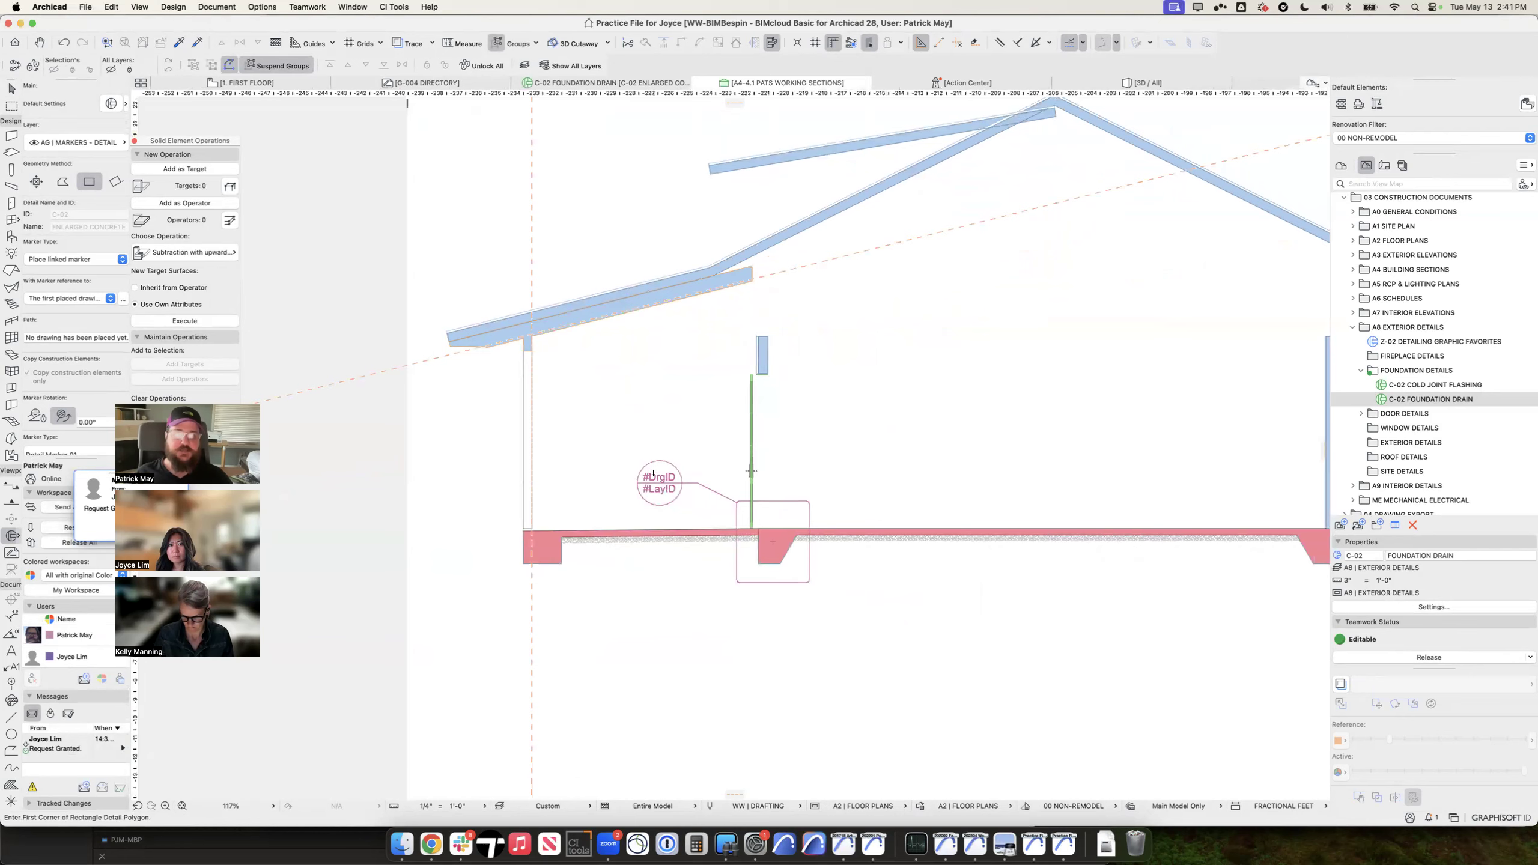
scroll(653, 473, up, 5)
key(Escape)
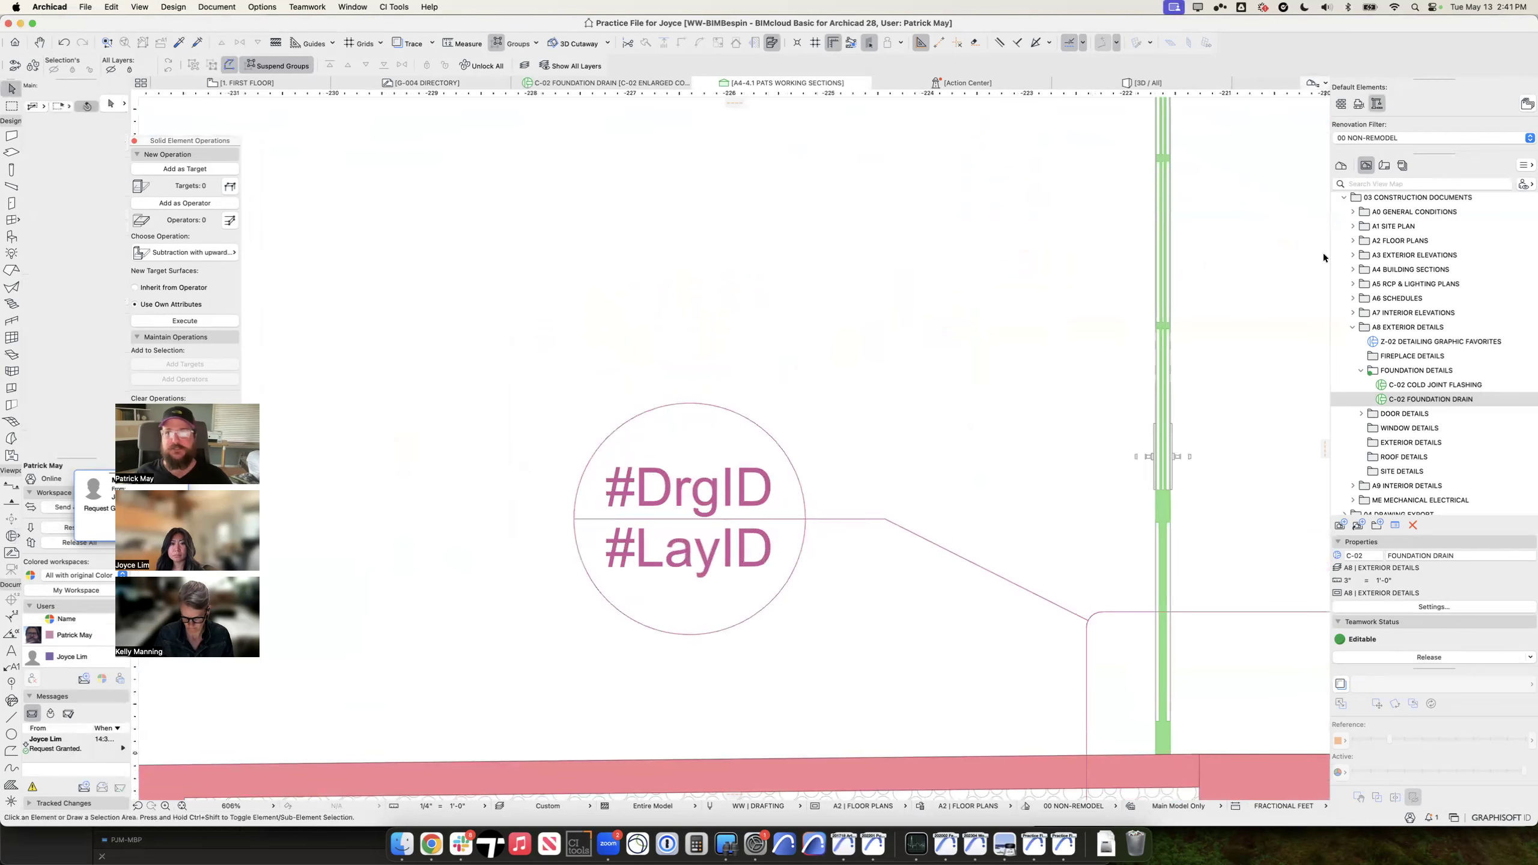
Step: Open the A8.2.1 FOUNDATION DETAILS layout from the A8 Exterior Details of the 24x36 construction documents
click(1393, 385)
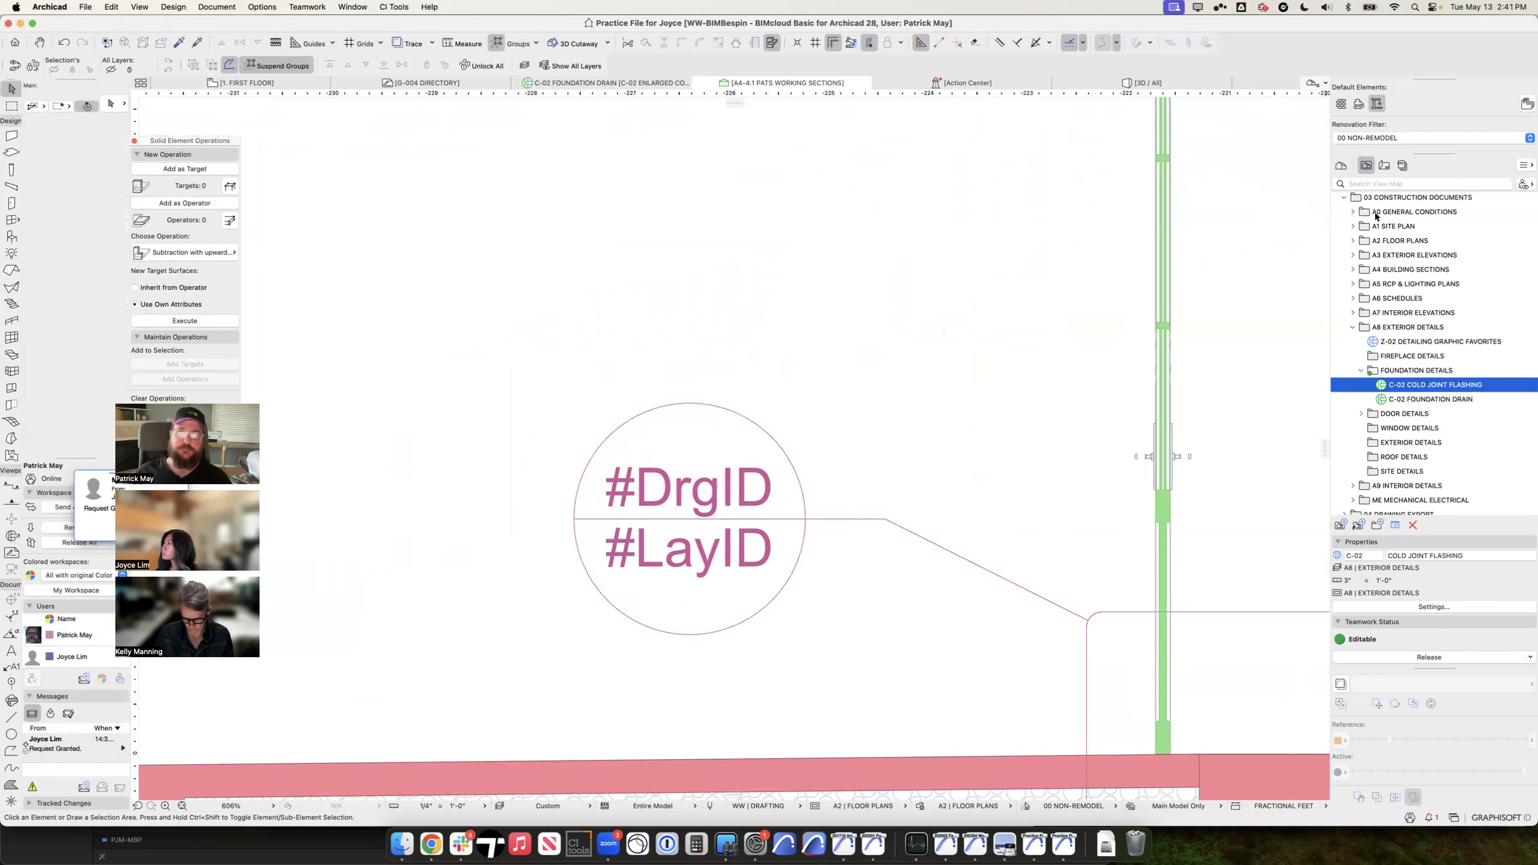
click(1388, 167)
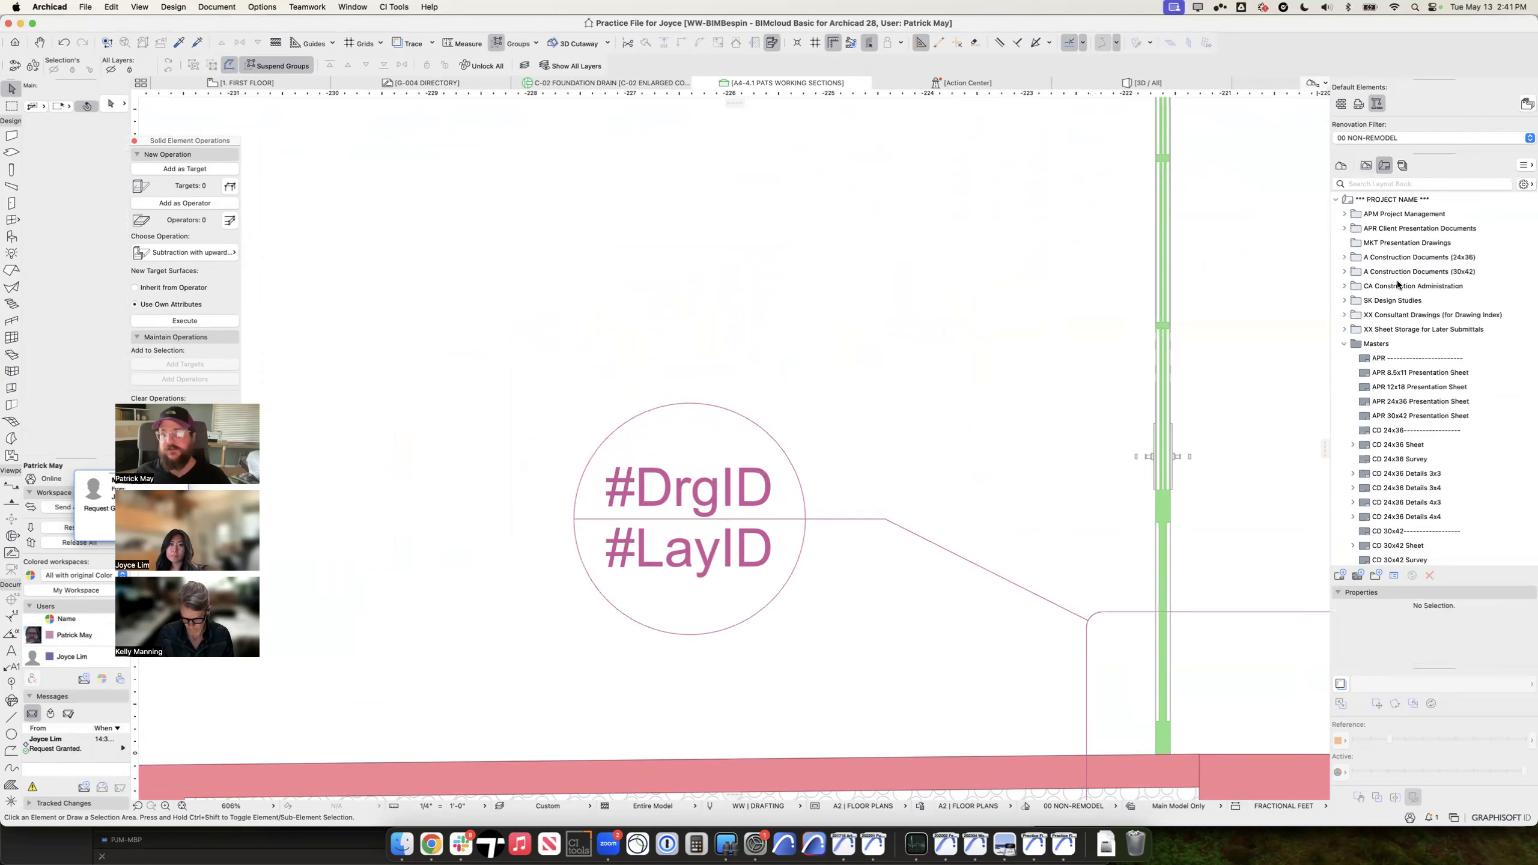
click(1344, 258)
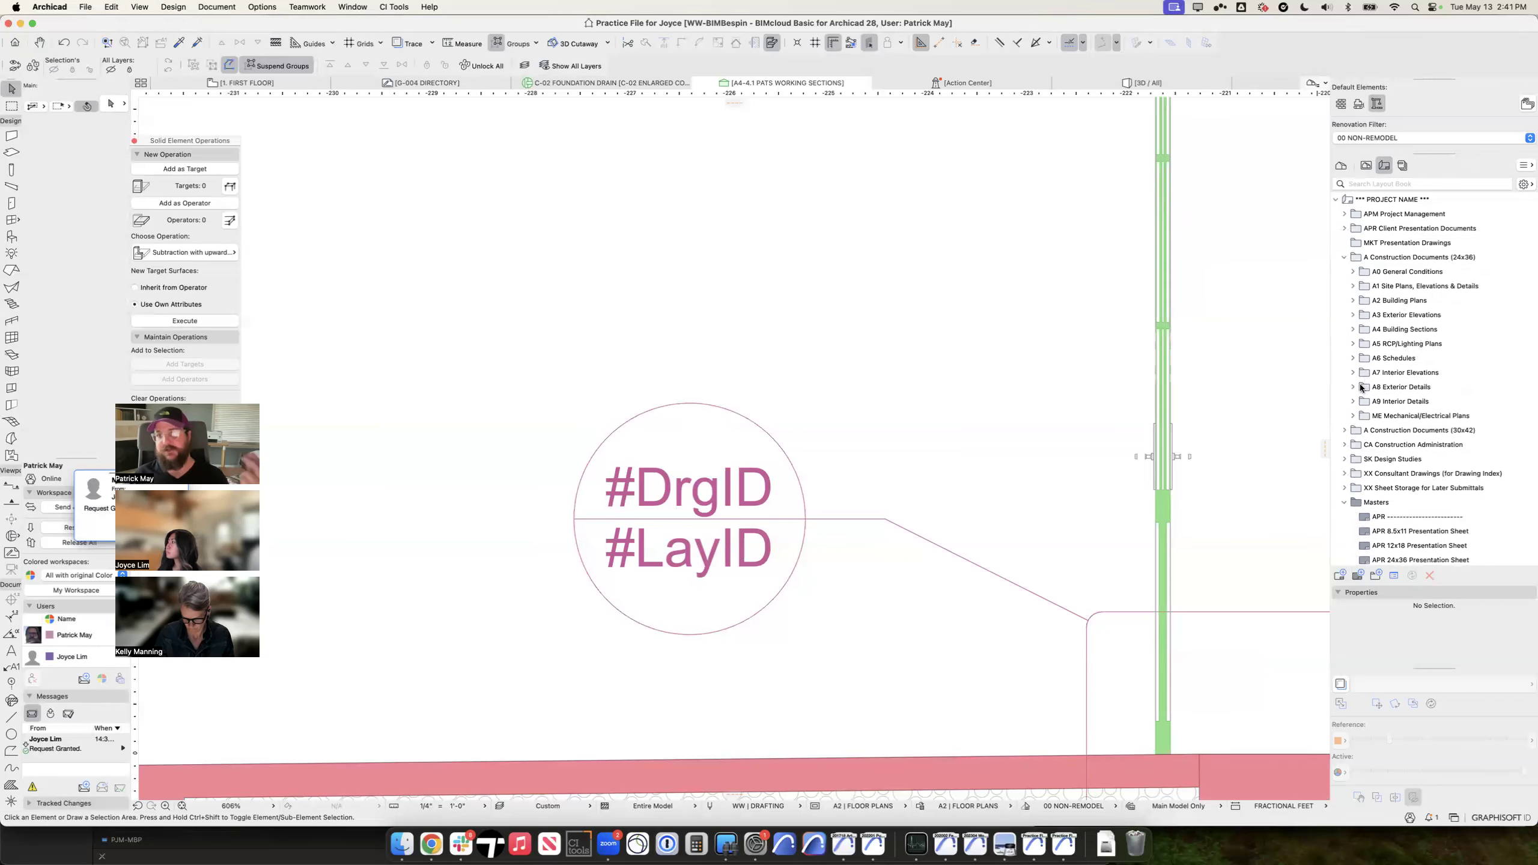
click(1355, 387)
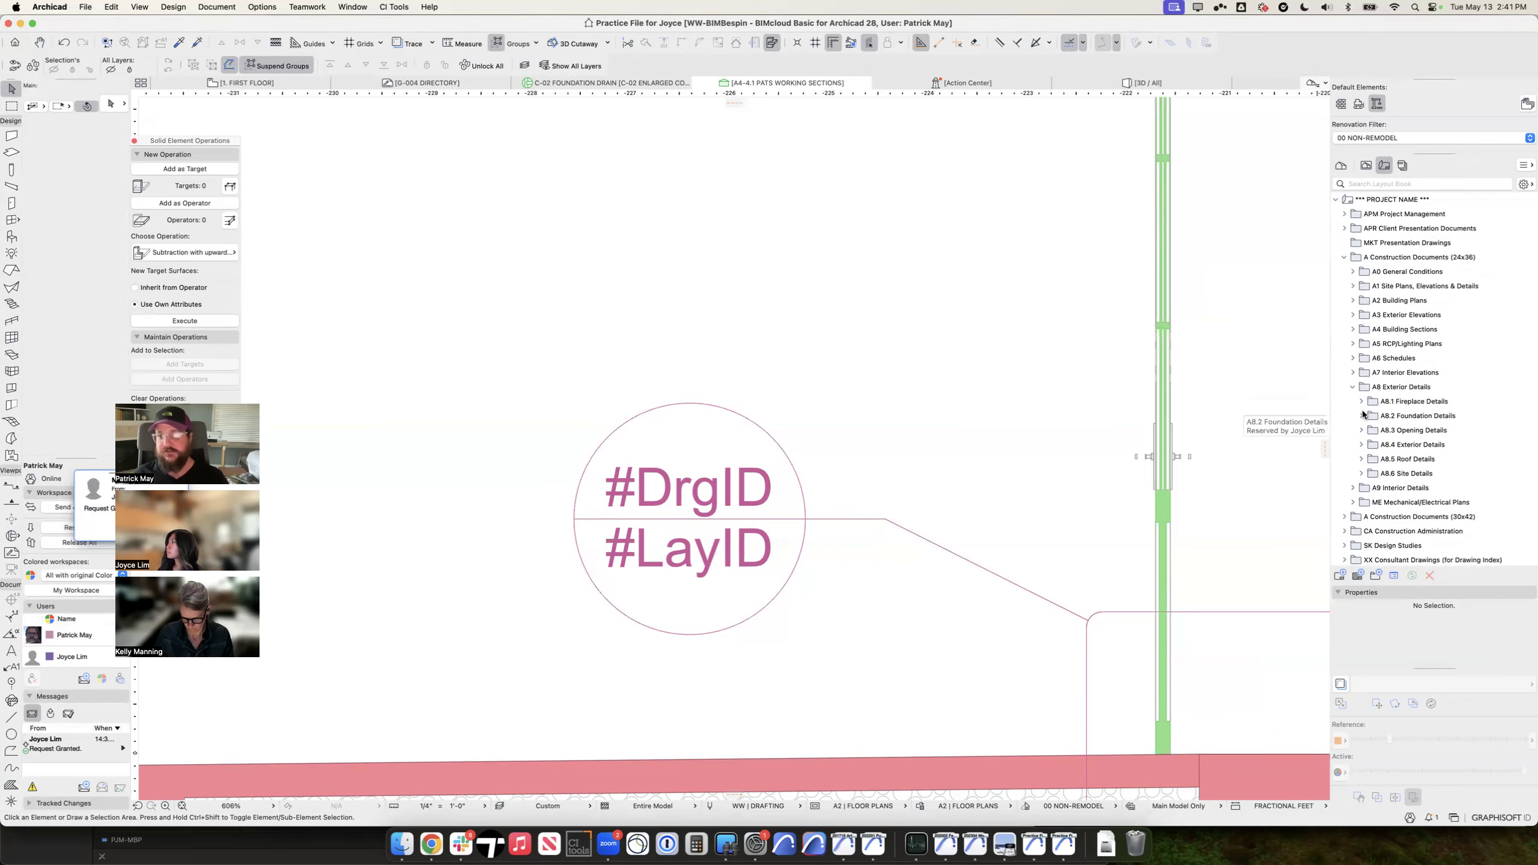
click(1362, 416)
click(1412, 430)
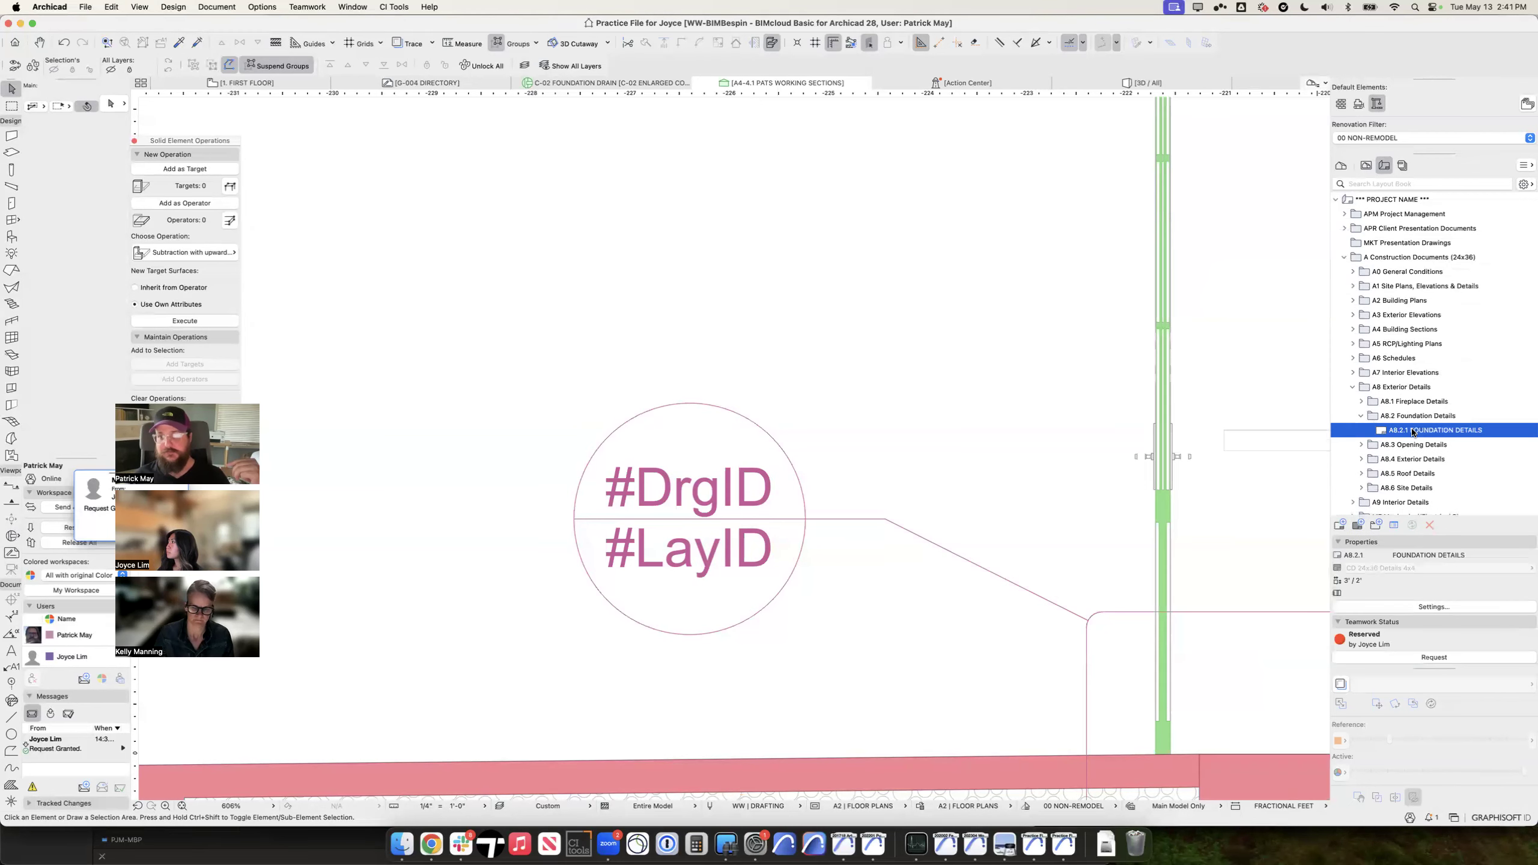
double_click(1413, 431)
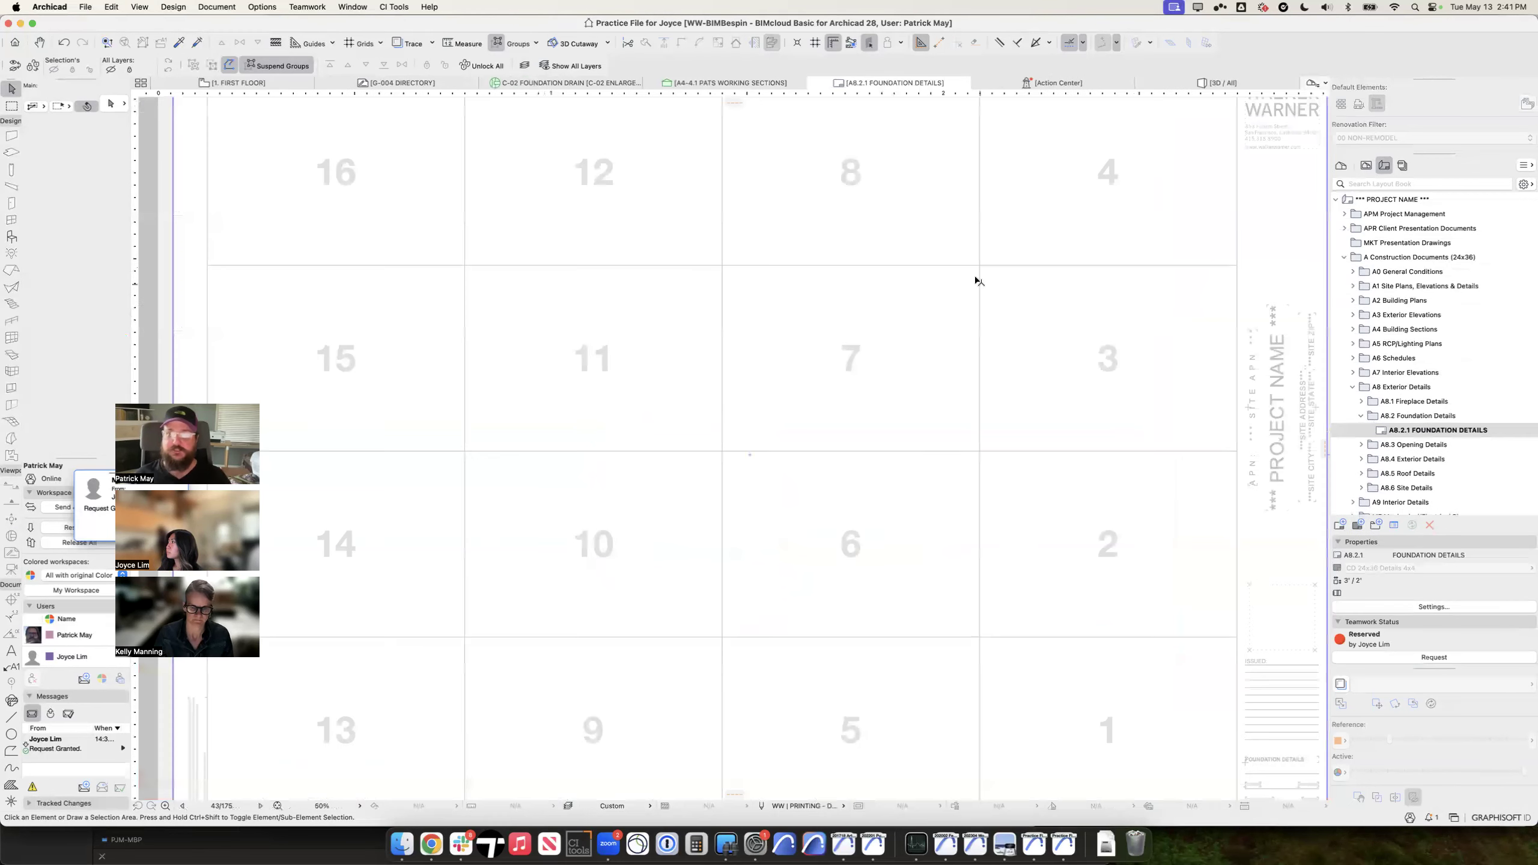
Step: Place the C-02 COLD JOINT FLASHING view on the layout and apply the drawing favorite that uses NCS Drawing Title 2
click(1367, 167)
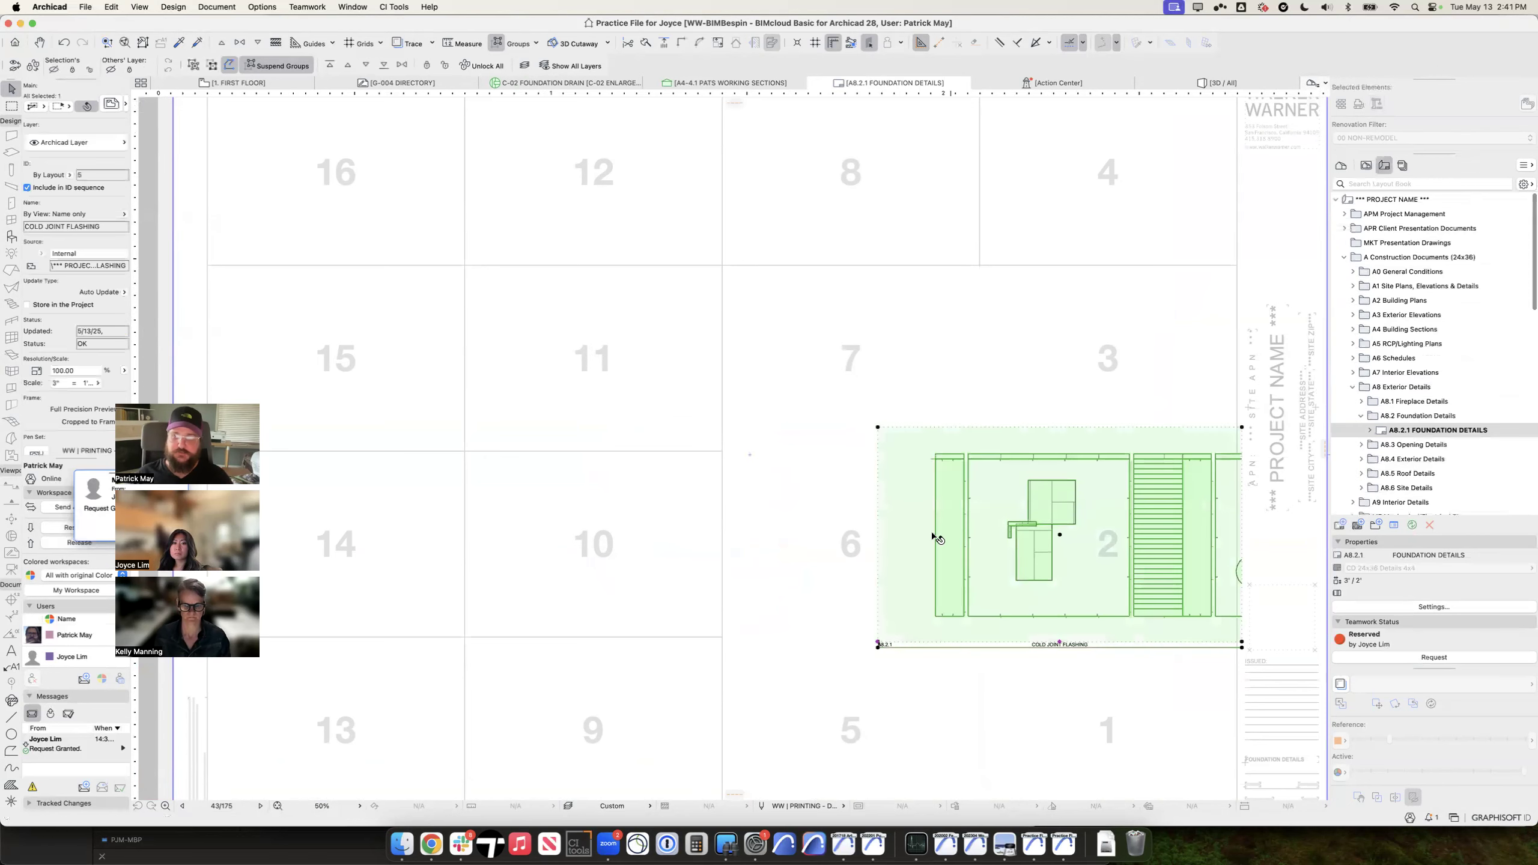
middle_drag(1059, 493, 958, 416)
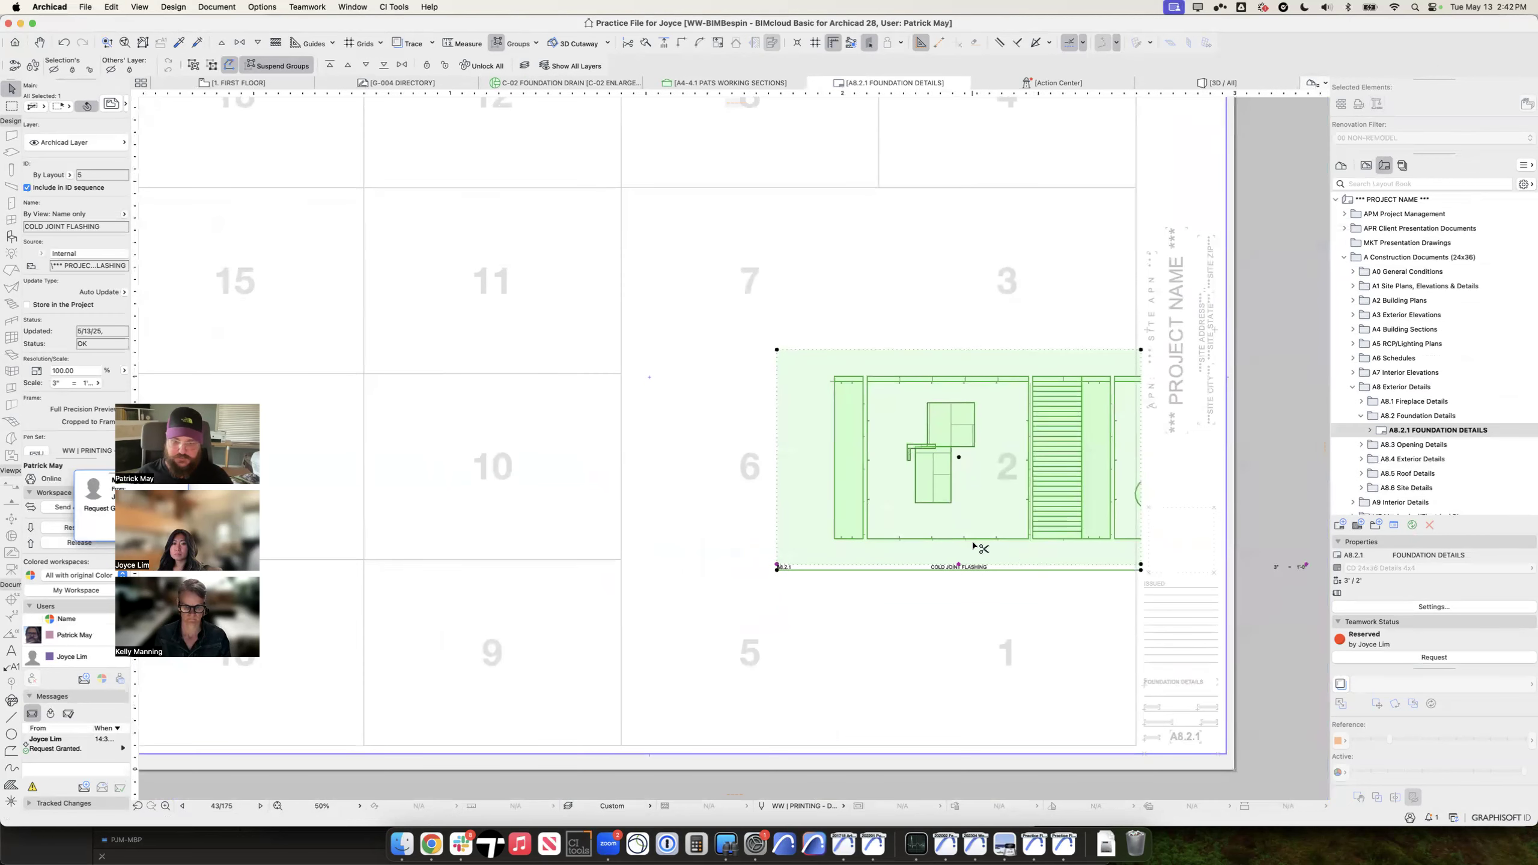
double_click(1016, 514)
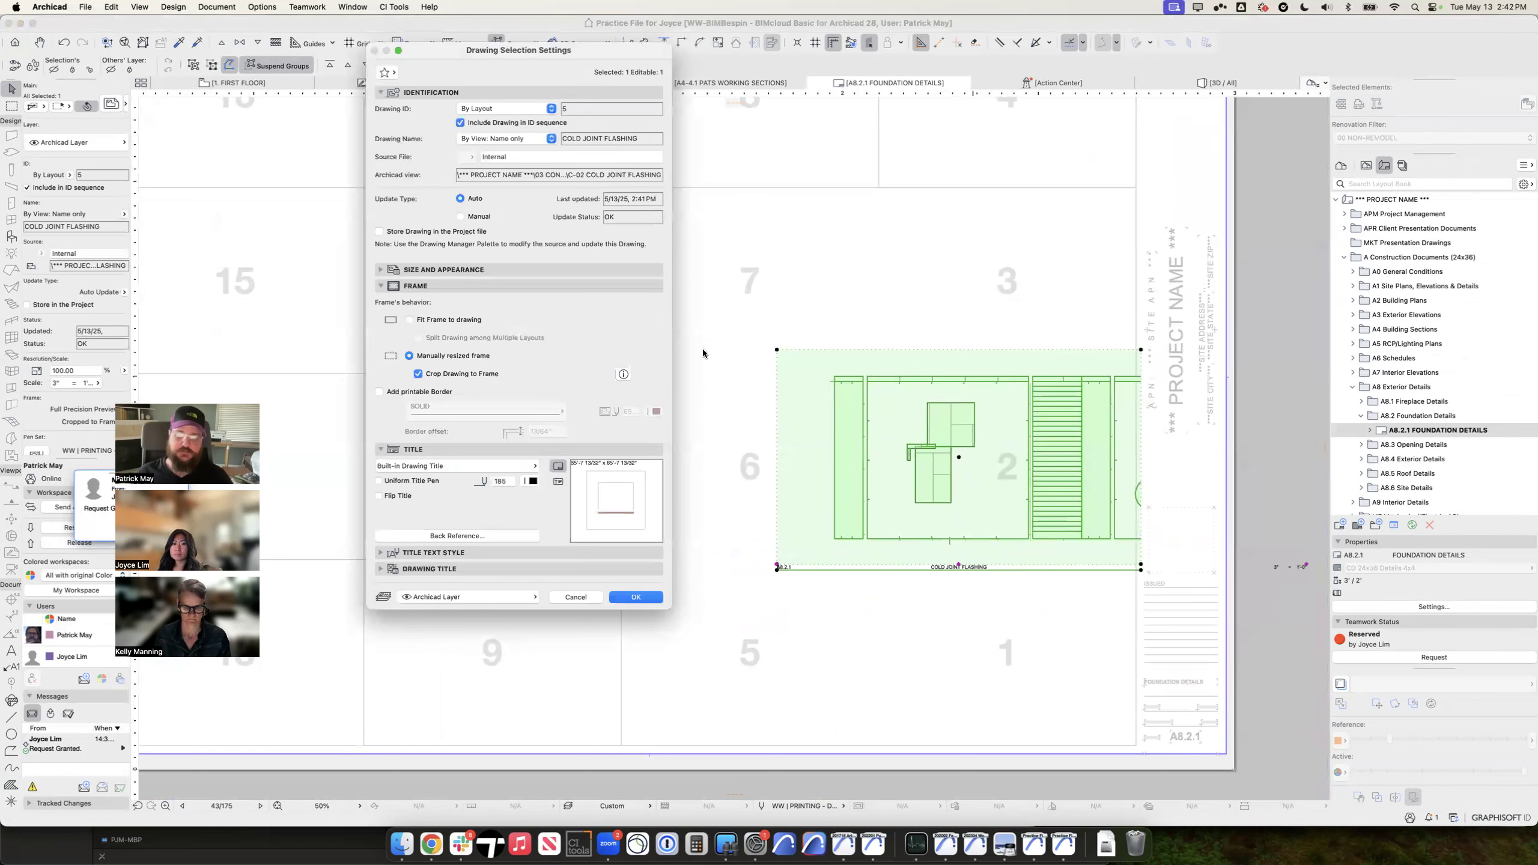
click(388, 72)
double_click(325, 201)
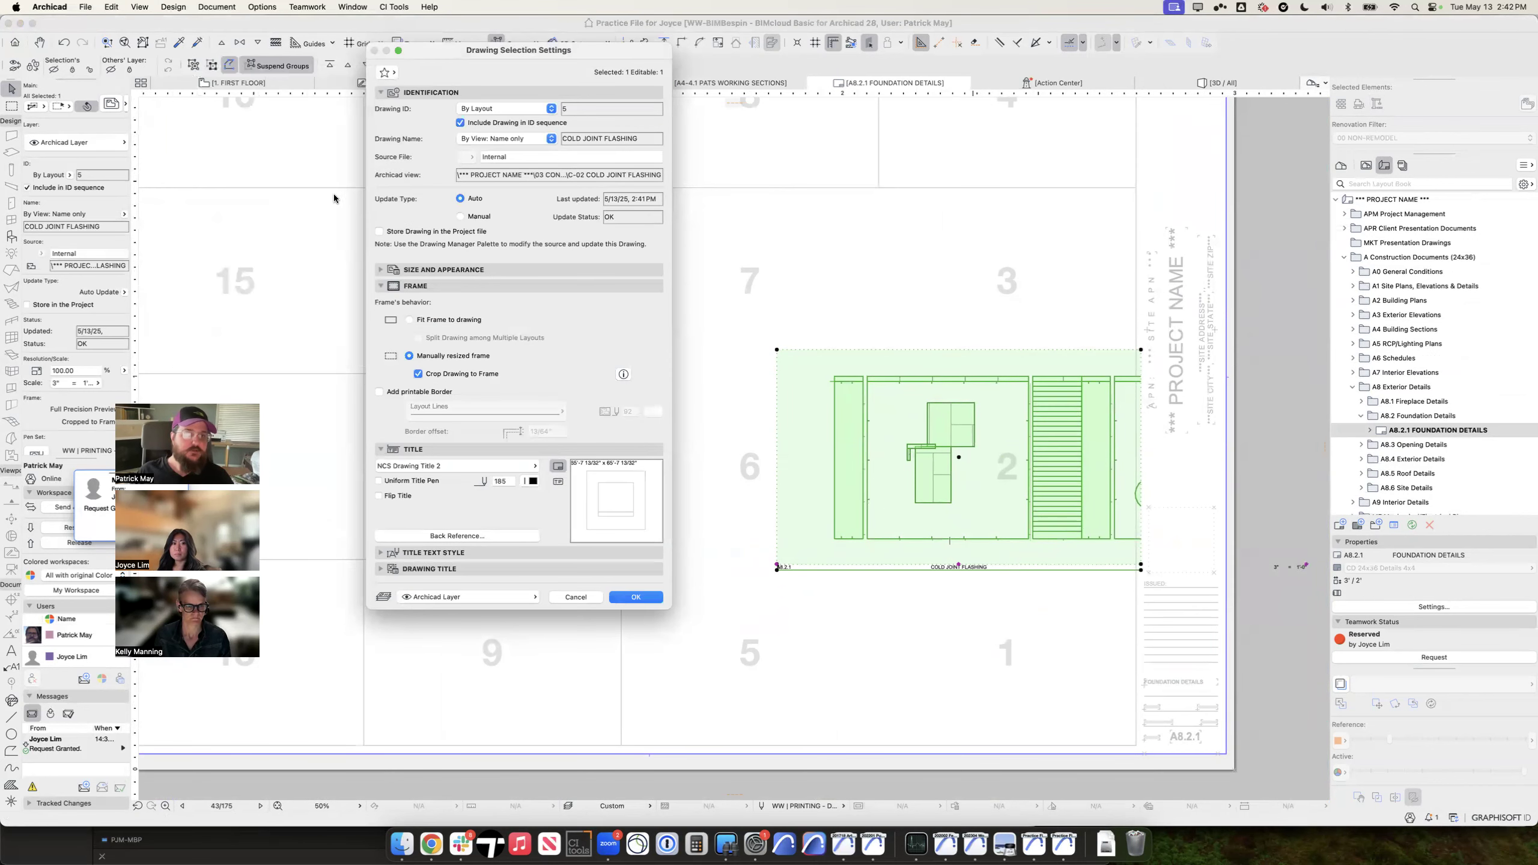
key(Return)
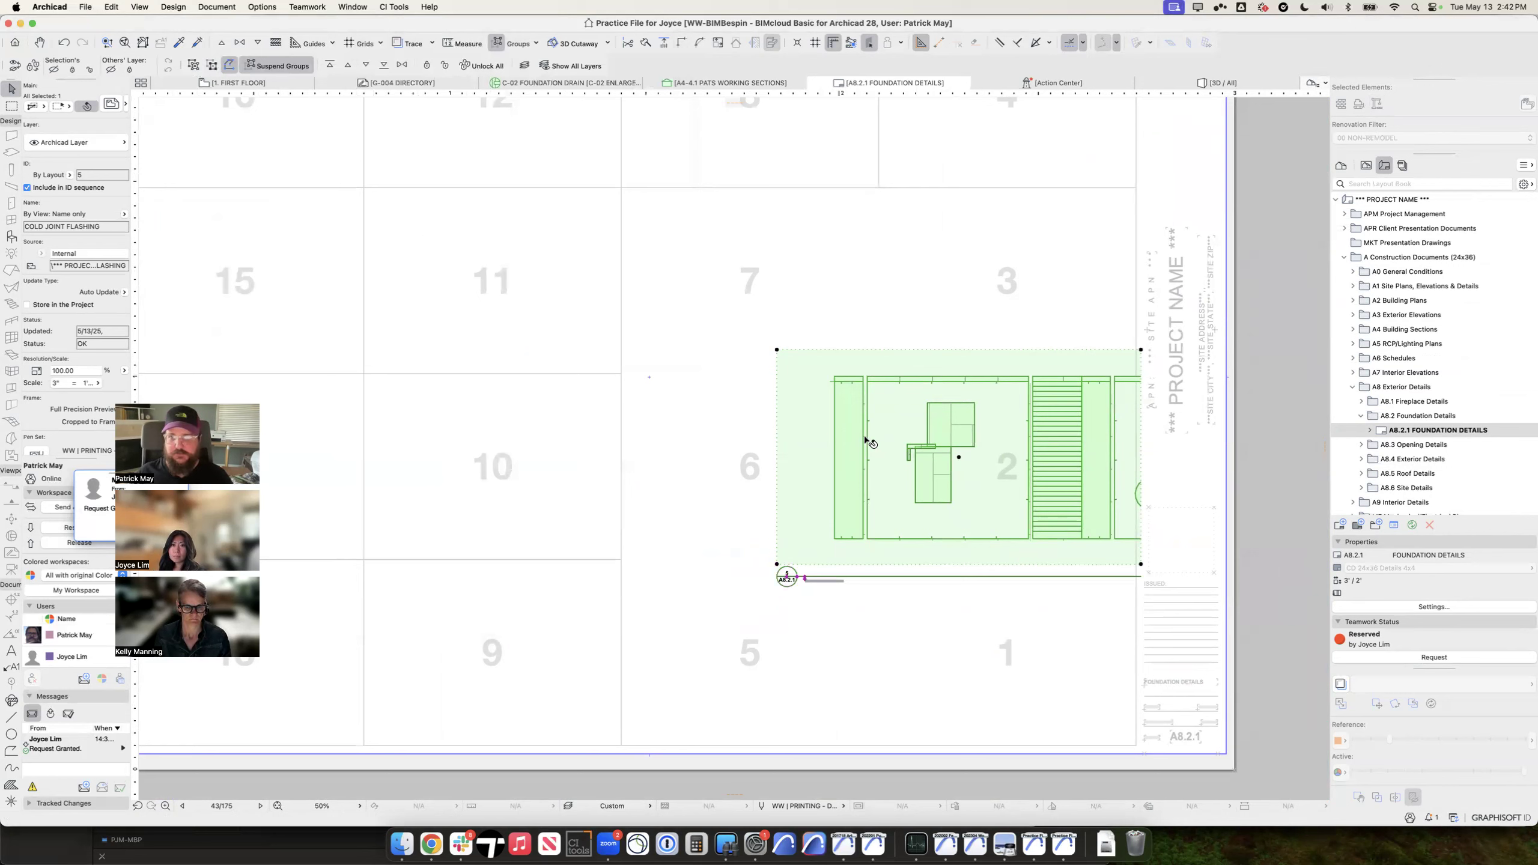
Step: Crop the COLD JOINT FLASHING drawing's frame by offsetting its right, top, left and bottom edges inward around the detail
click(1141, 360)
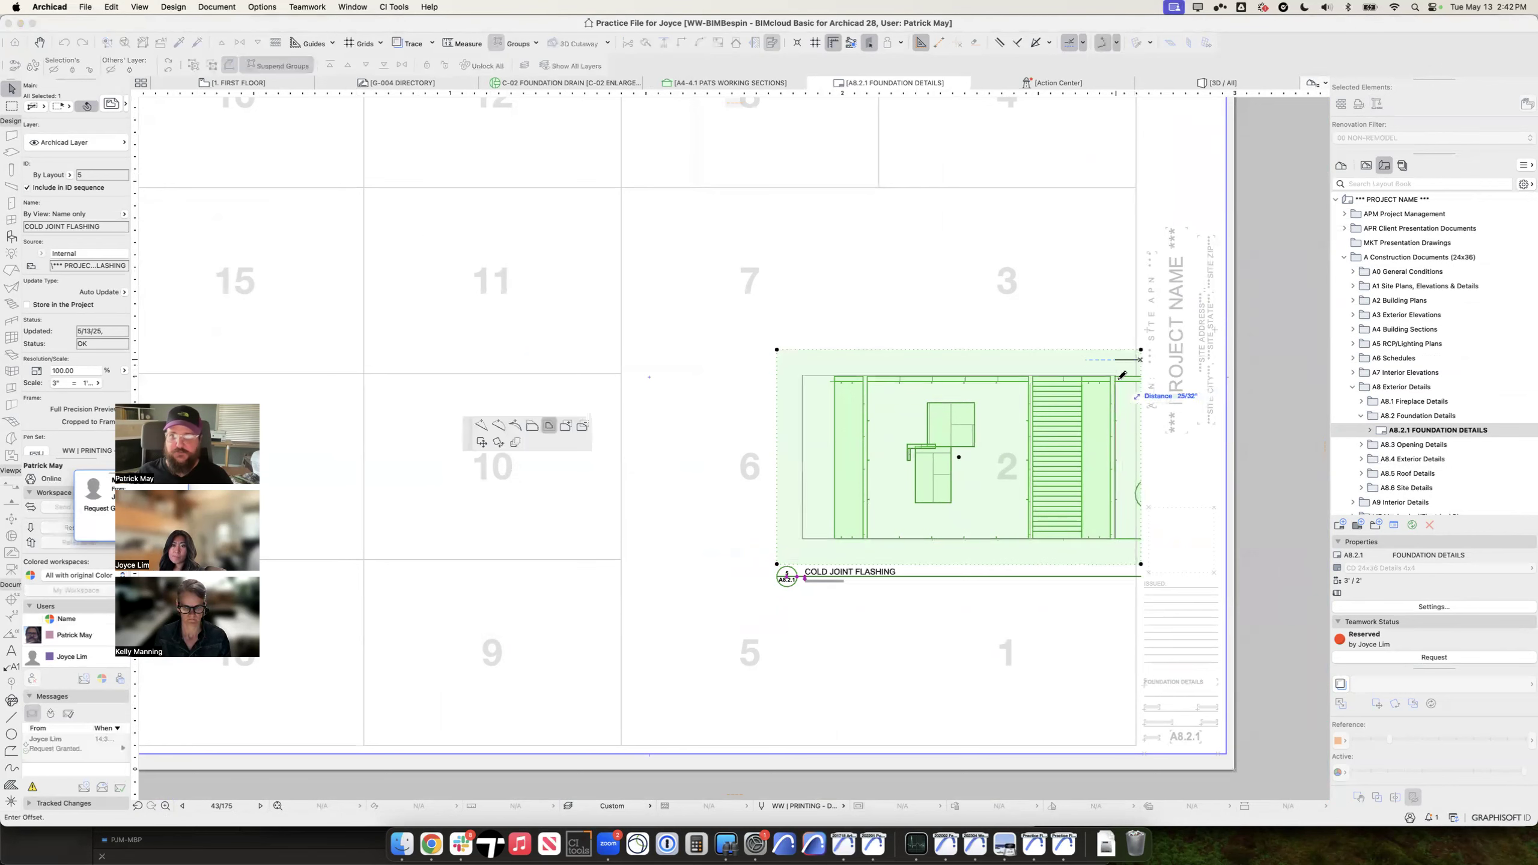
click(532, 426)
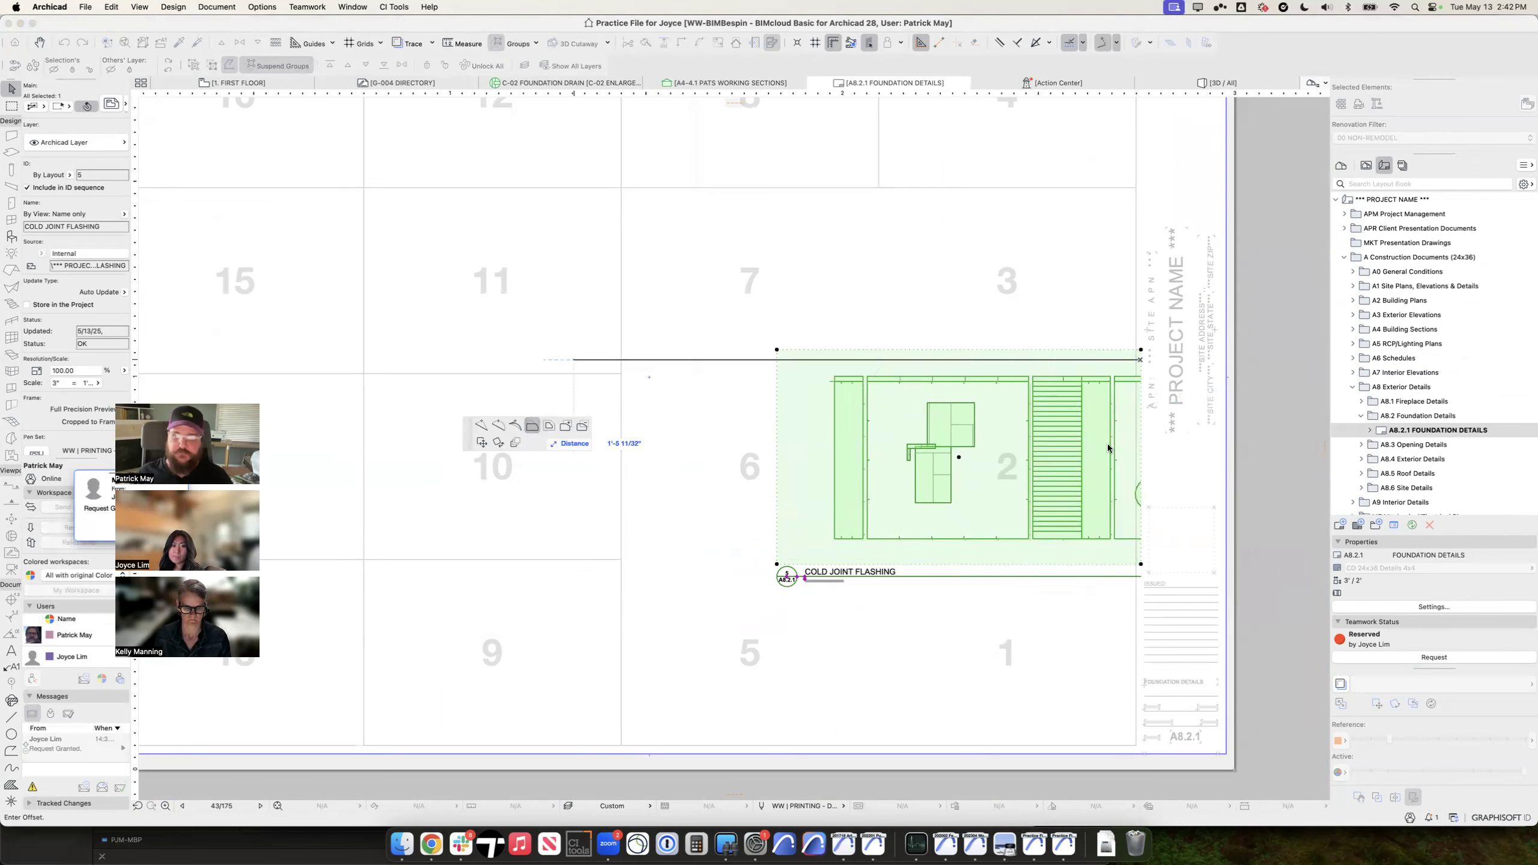
click(1083, 378)
click(1065, 350)
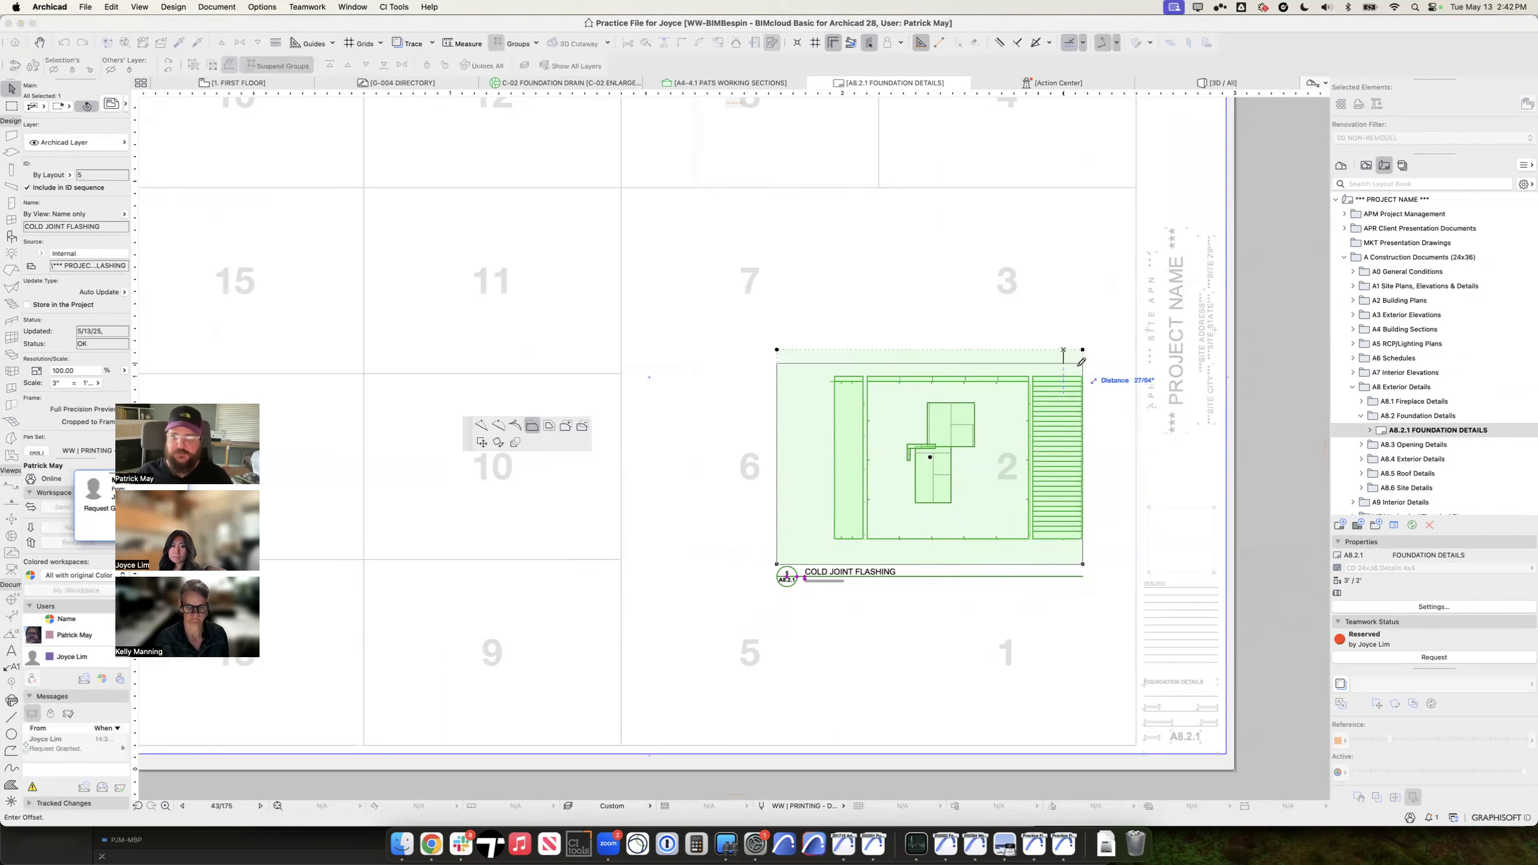
click(1083, 381)
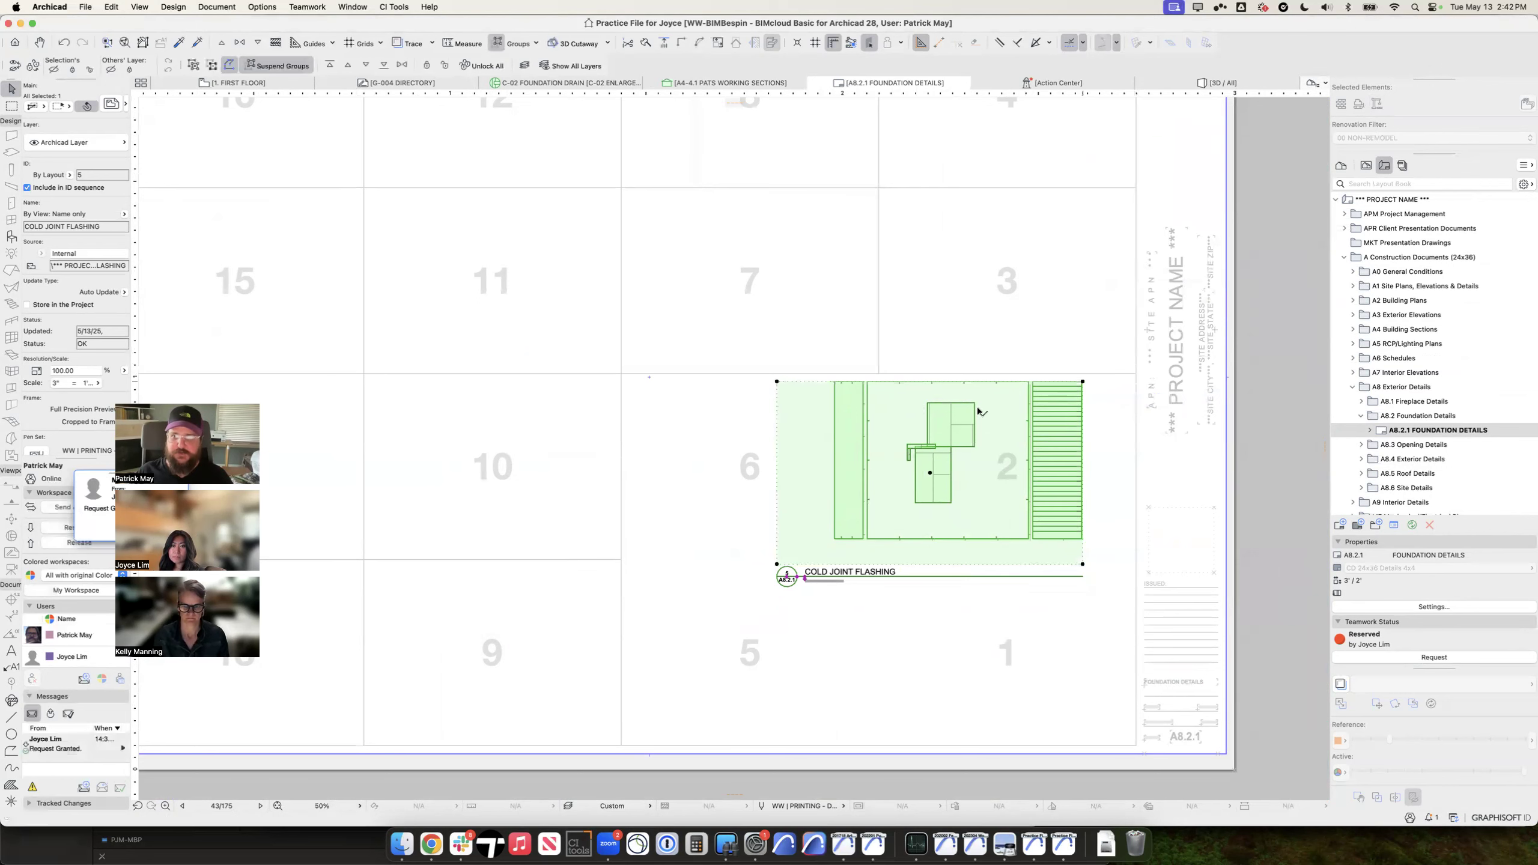
click(777, 434)
click(837, 377)
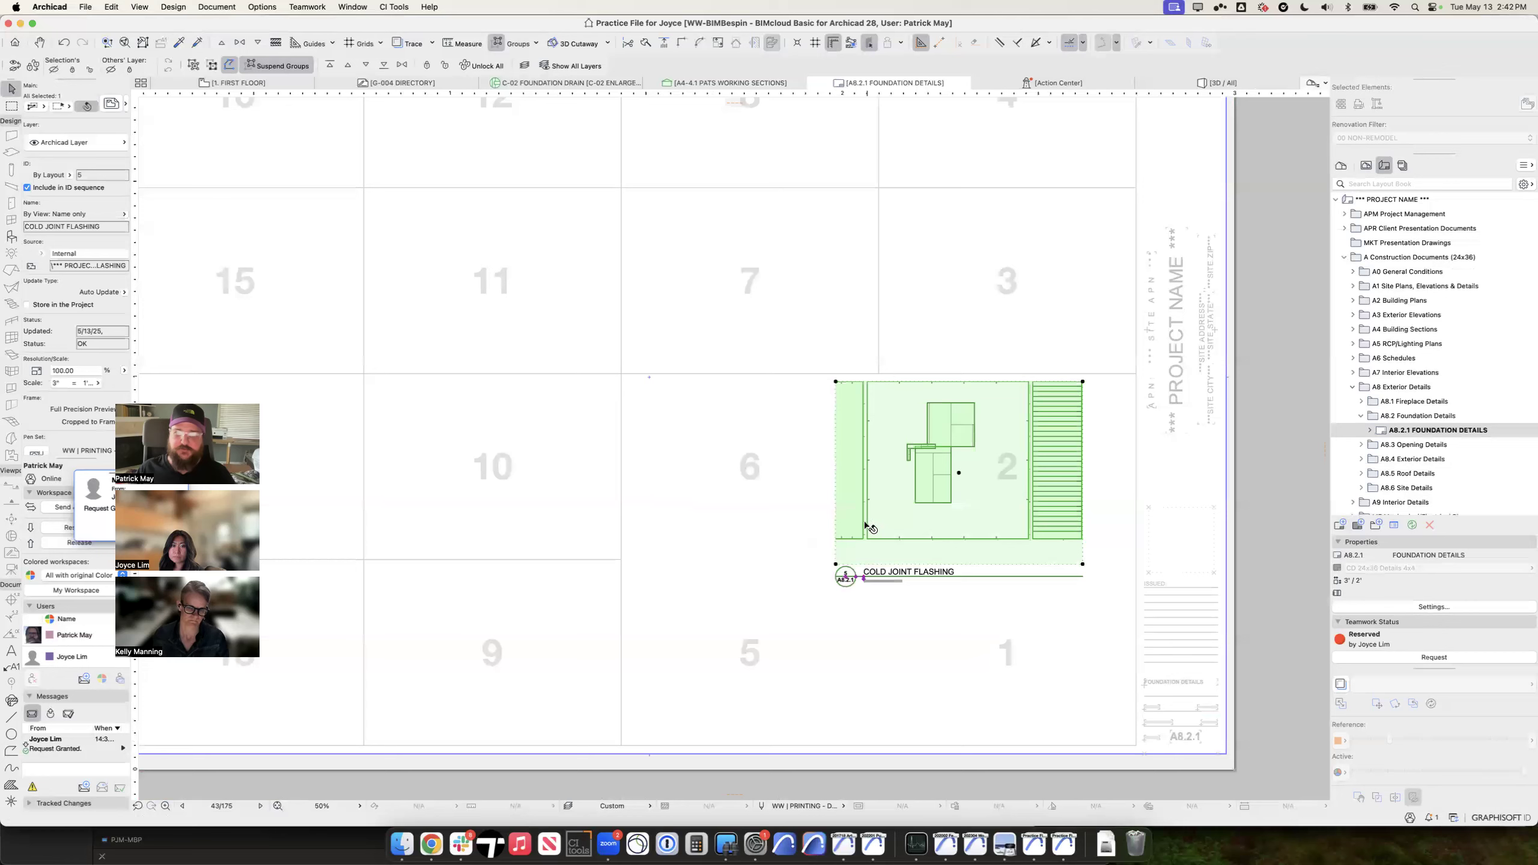
click(895, 563)
click(870, 539)
Step: Move the COLD JOINT FLASHING drawing into grid cell 1, aligning its top-left corner with the cell's corner
key(super+d)
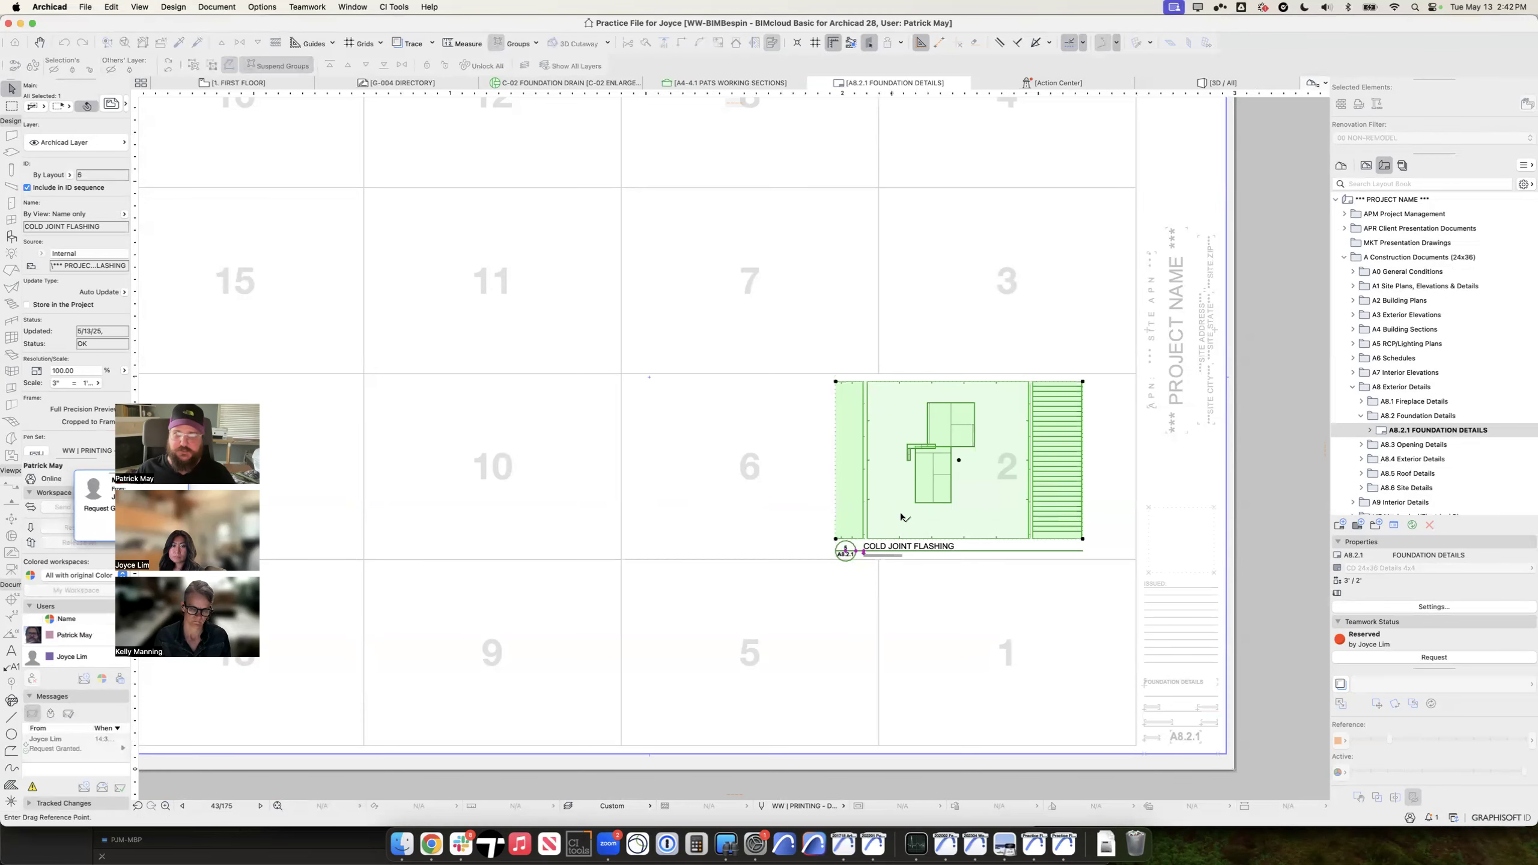
click(898, 519)
click(1013, 399)
key(super+d)
click(951, 262)
click(878, 560)
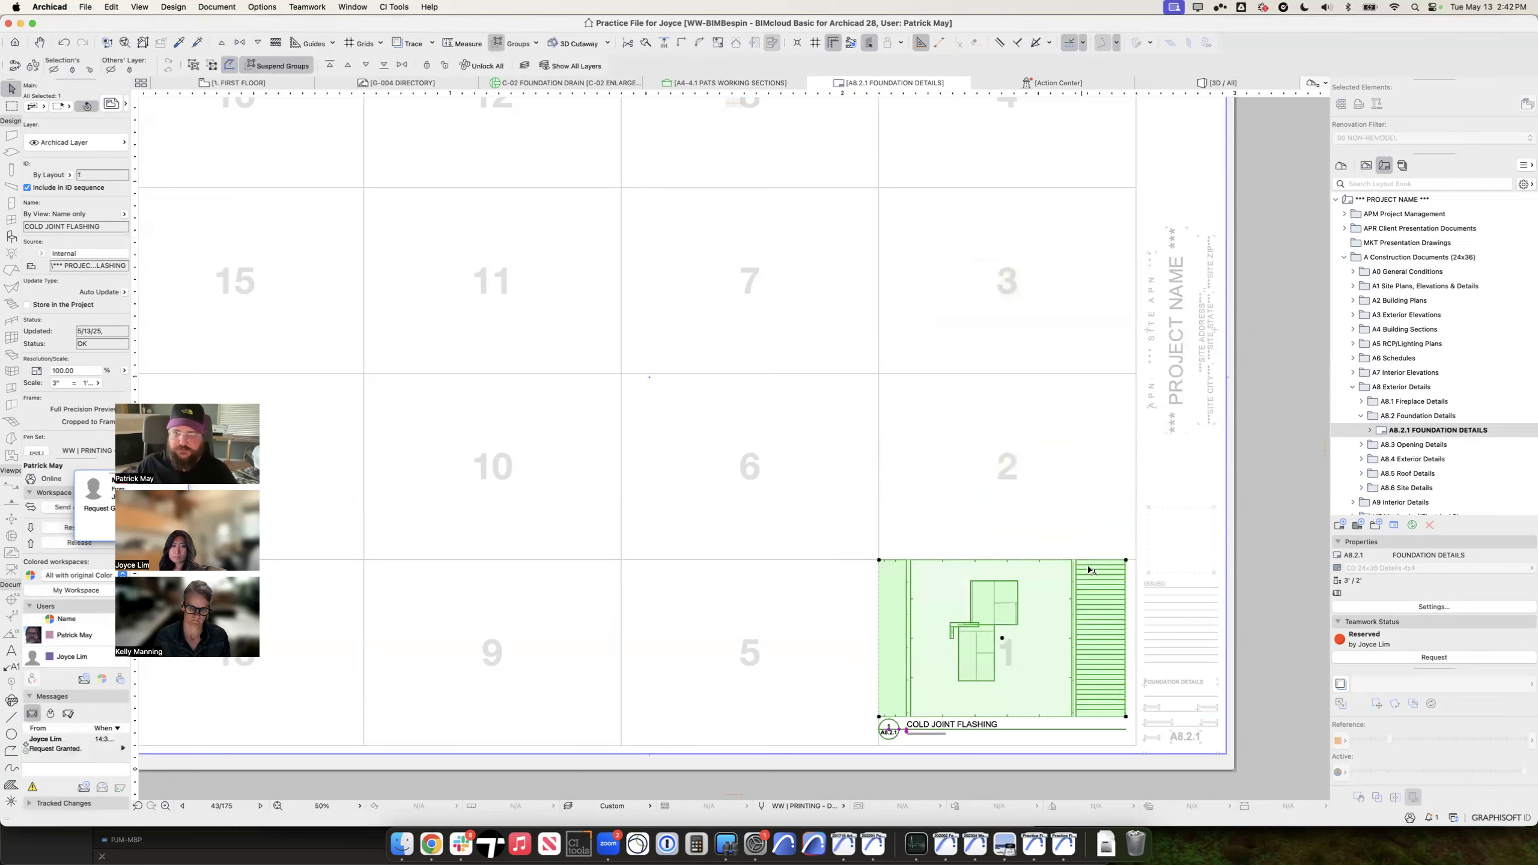
Step: Extend the right edge of the drawing's frame to the right border of grid cell 1 and deselect the drawing
scroll(1127, 585, up, 5)
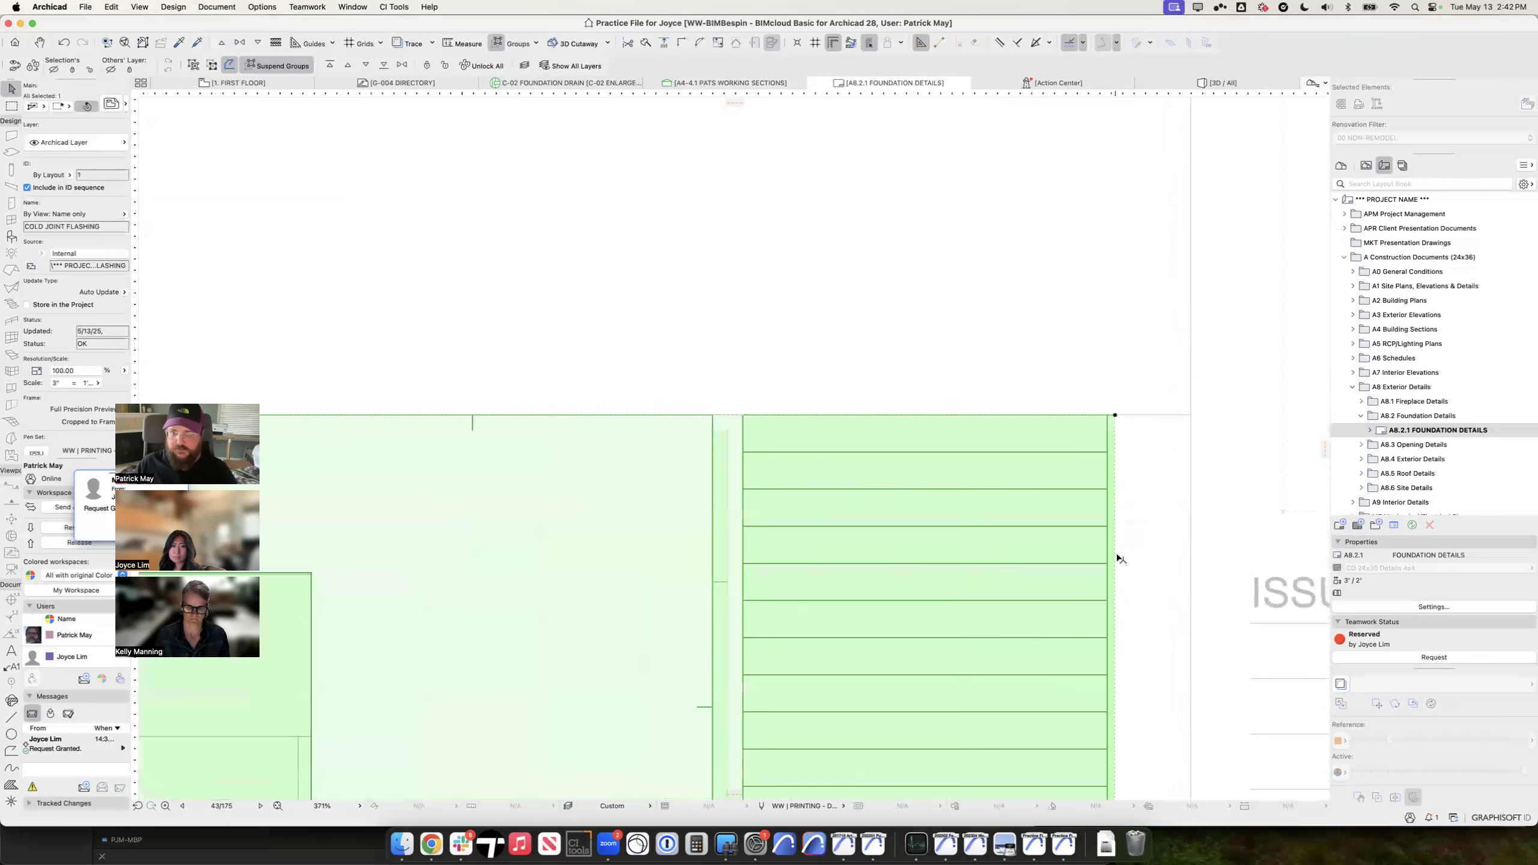
click(1115, 555)
click(1193, 411)
scroll(1030, 522, down, 5)
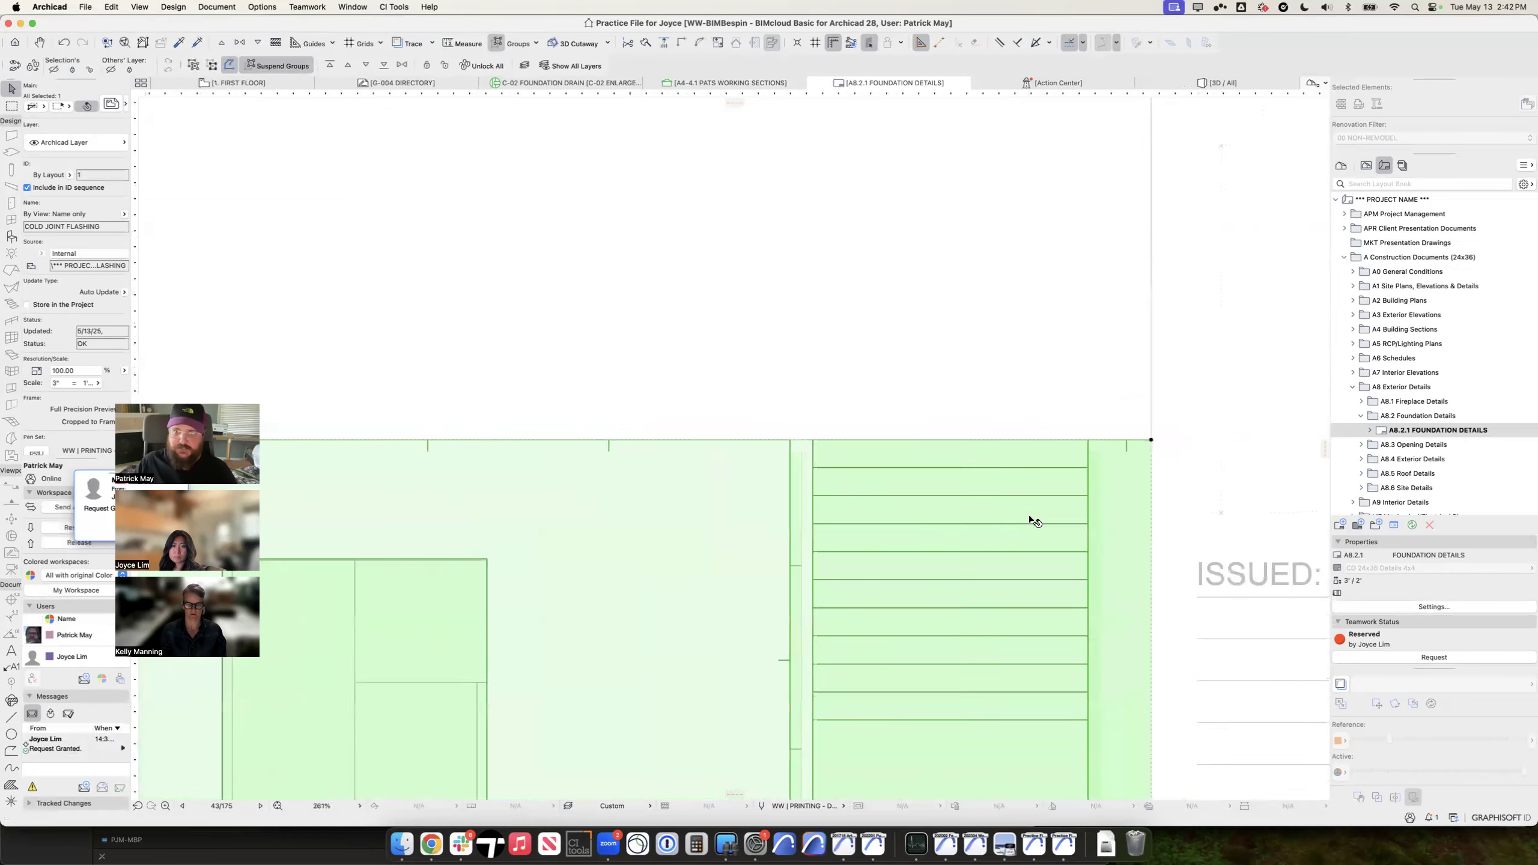
scroll(959, 593, down, 3)
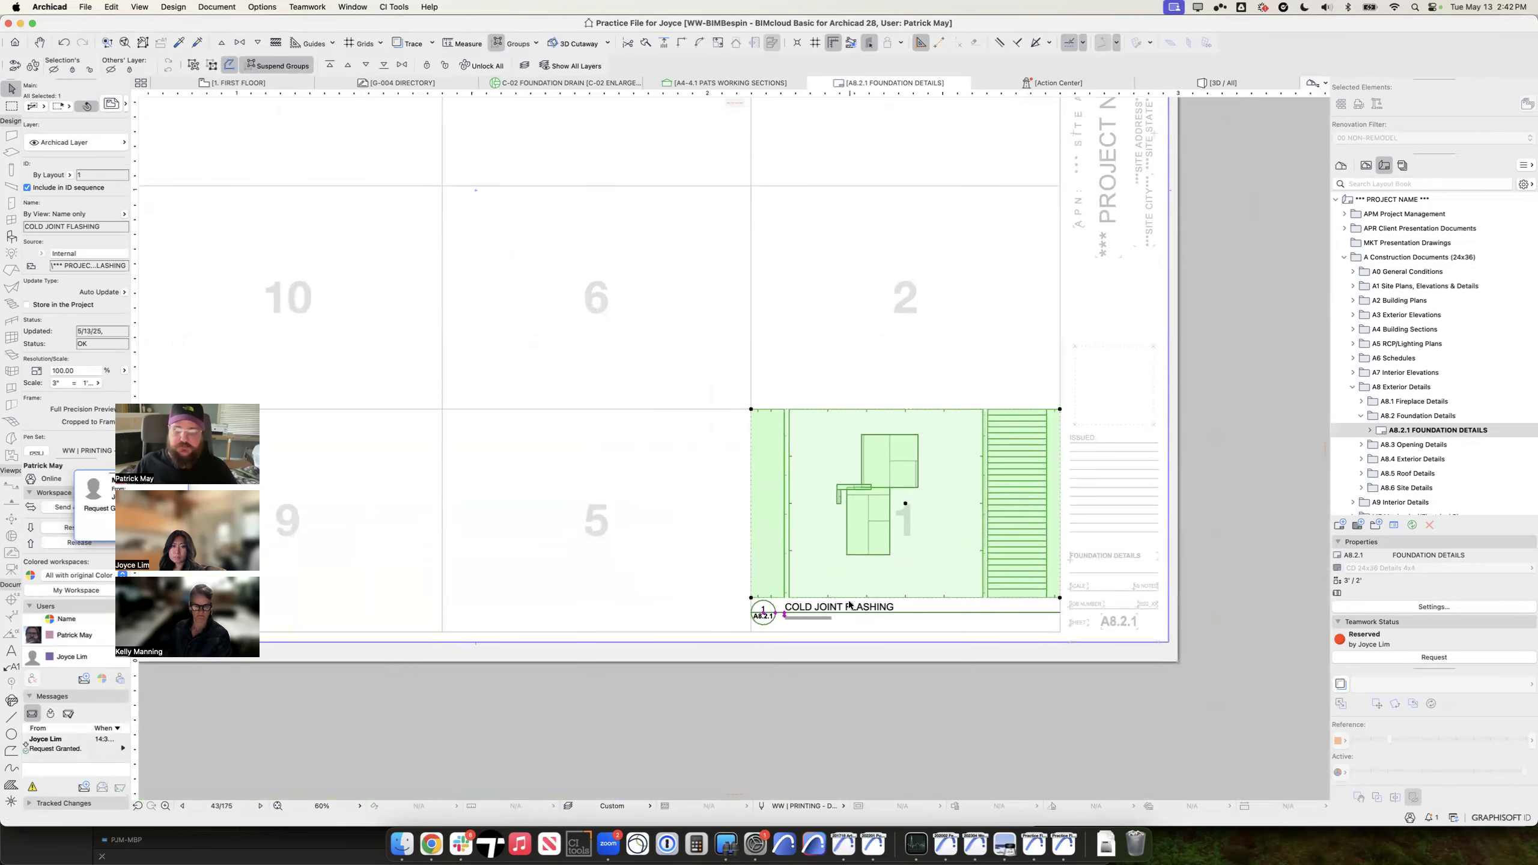
key(Escape)
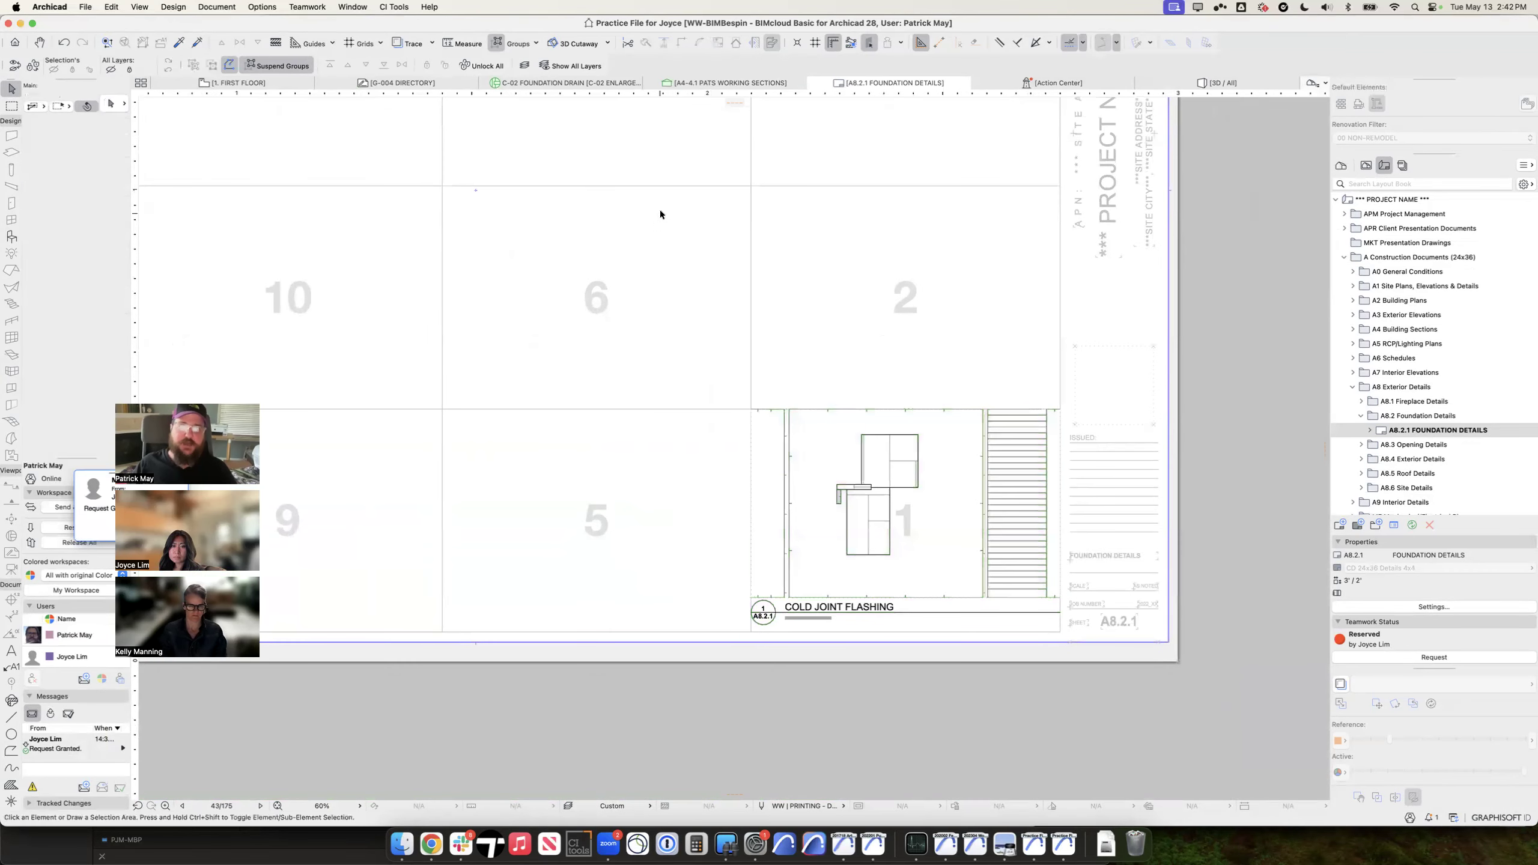
Step: Check the detail marker in the A4-4.1 working section, then compare the C-02 COLD JOINT FLASHING view with its drawing on layout A8.2.1
click(696, 83)
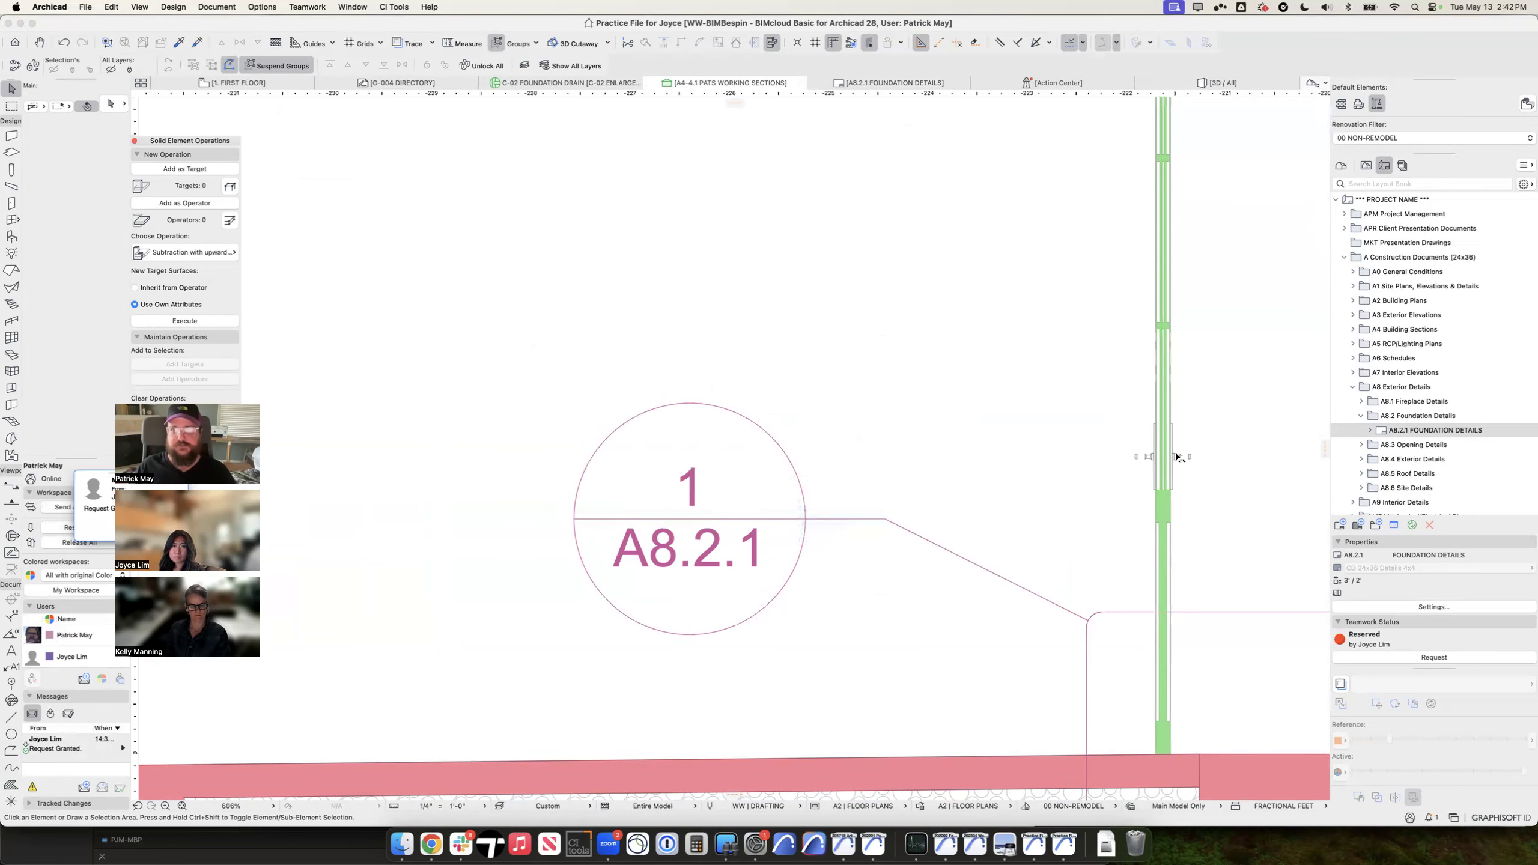
double_click(1395, 431)
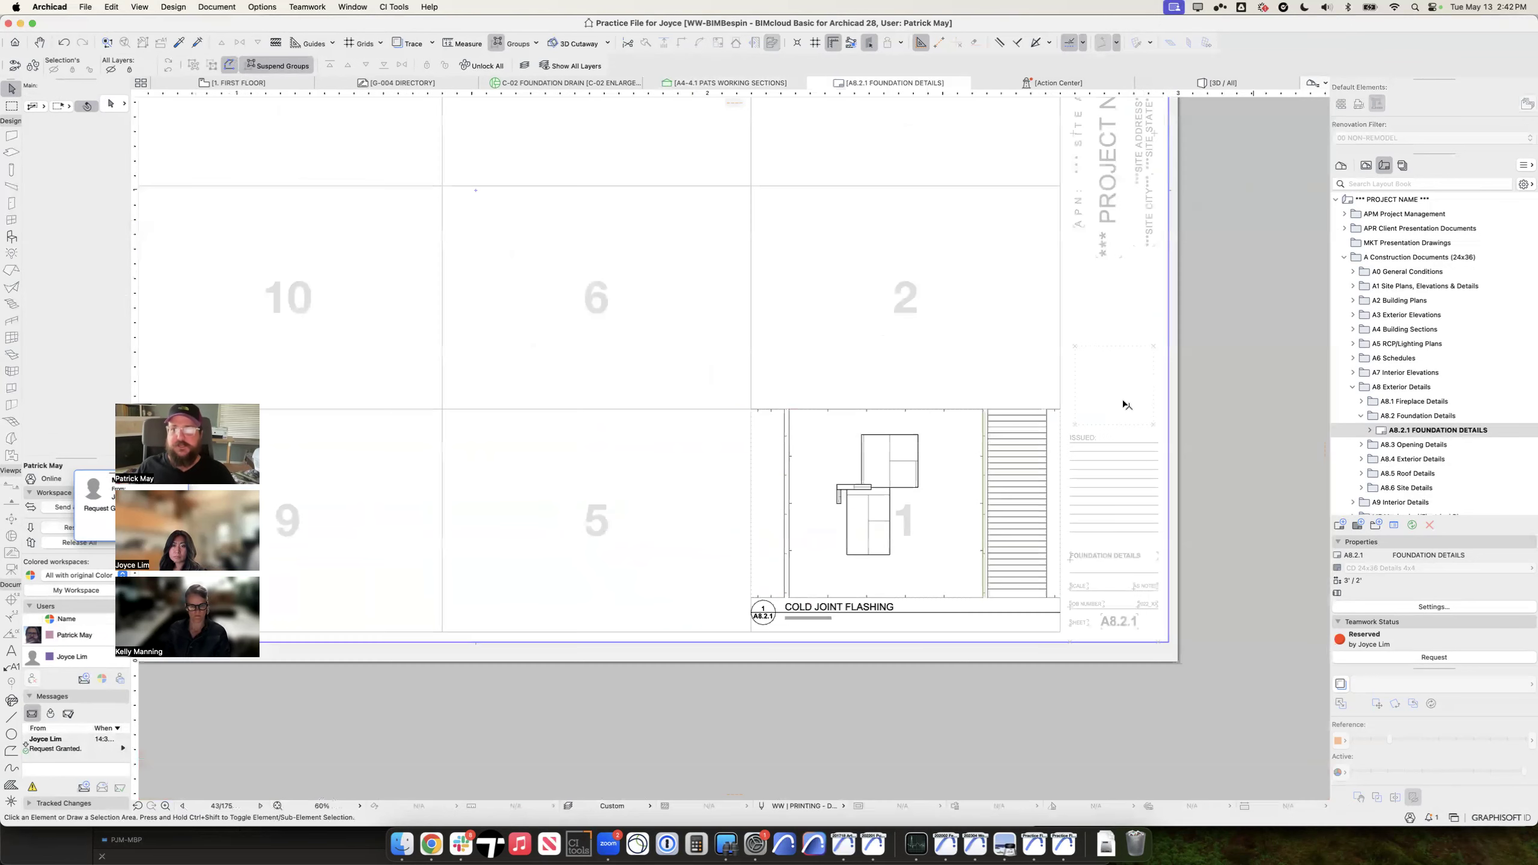
click(1366, 164)
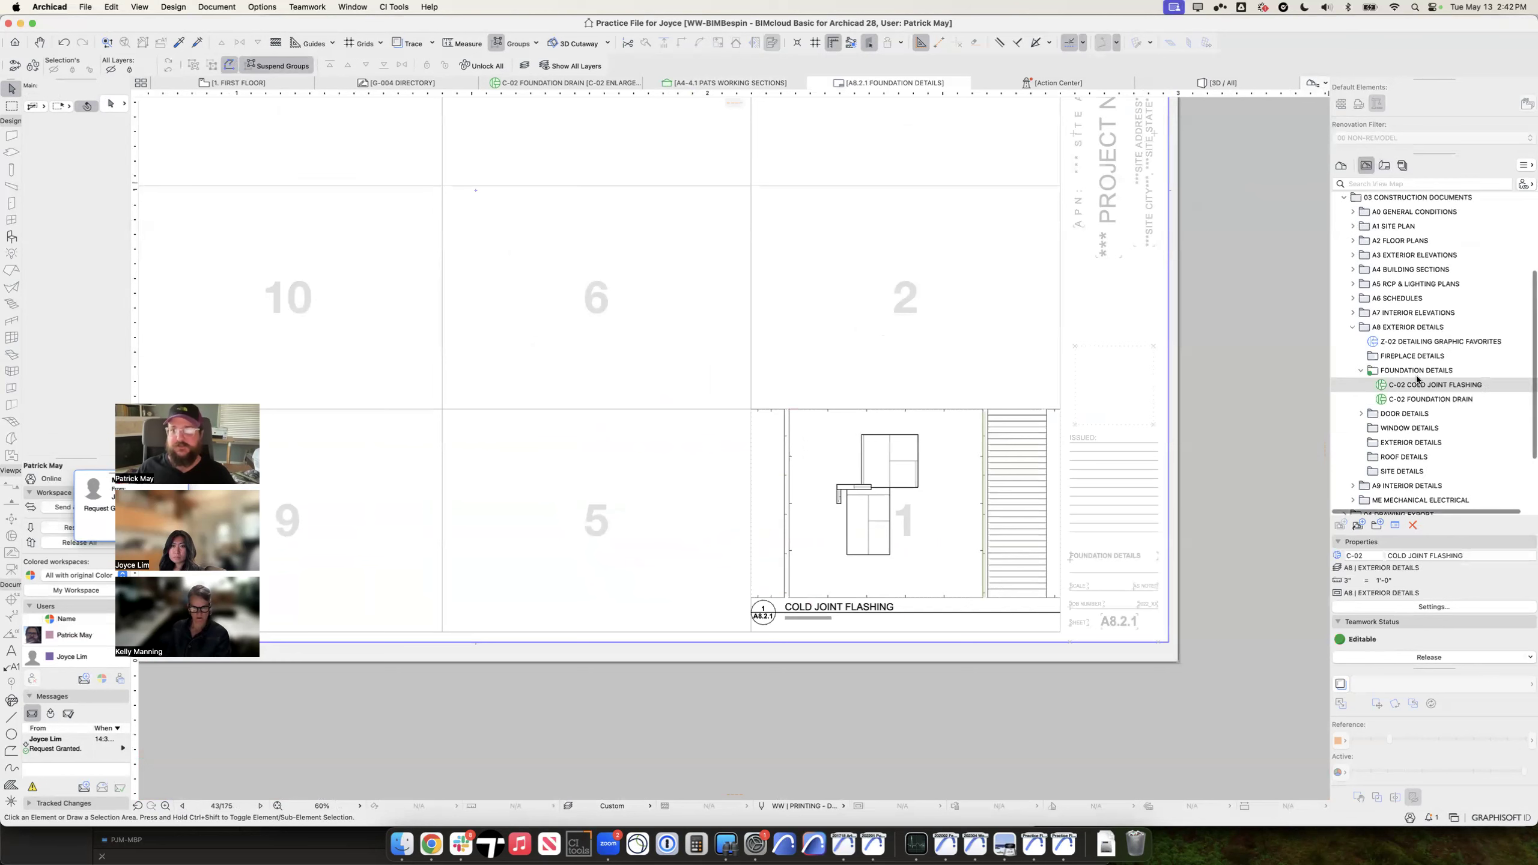
click(1383, 166)
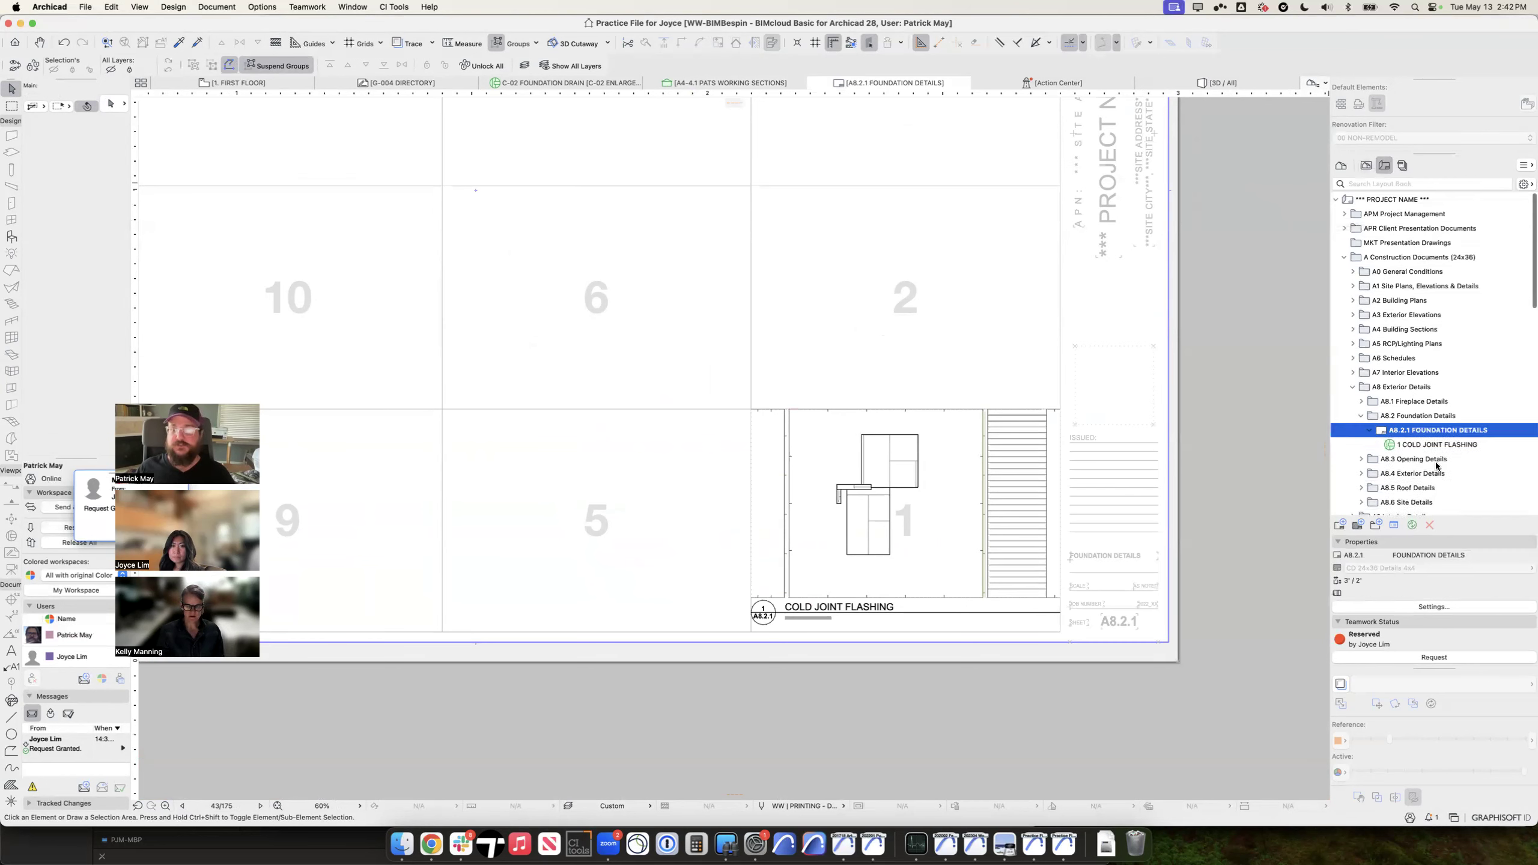
Step: Delete the COLD JOINT FLASHING drawing from the layout and check the linked marker in the working section
click(1022, 459)
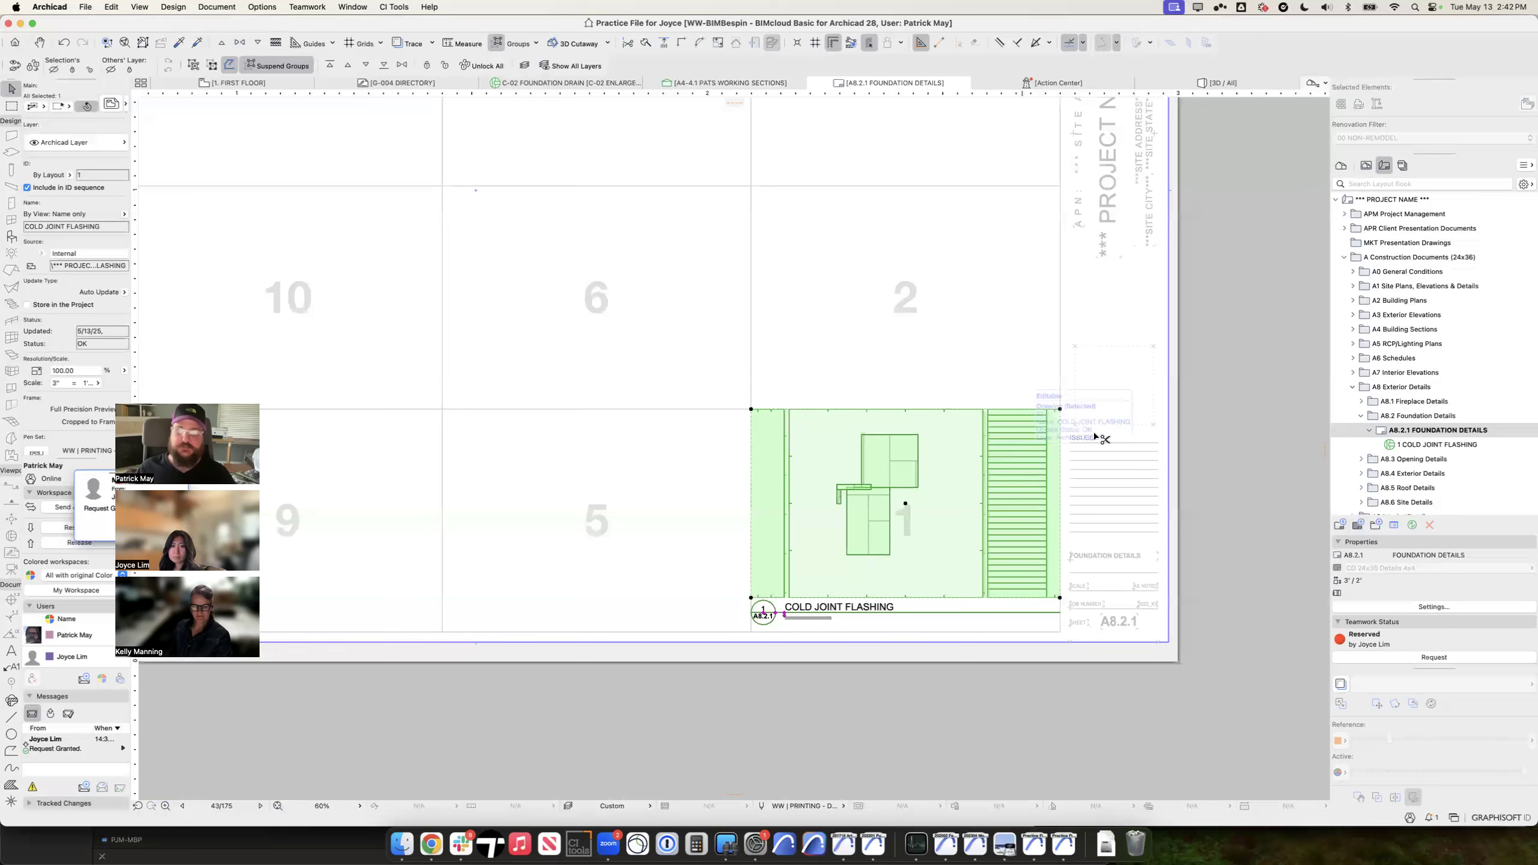
key(Delete)
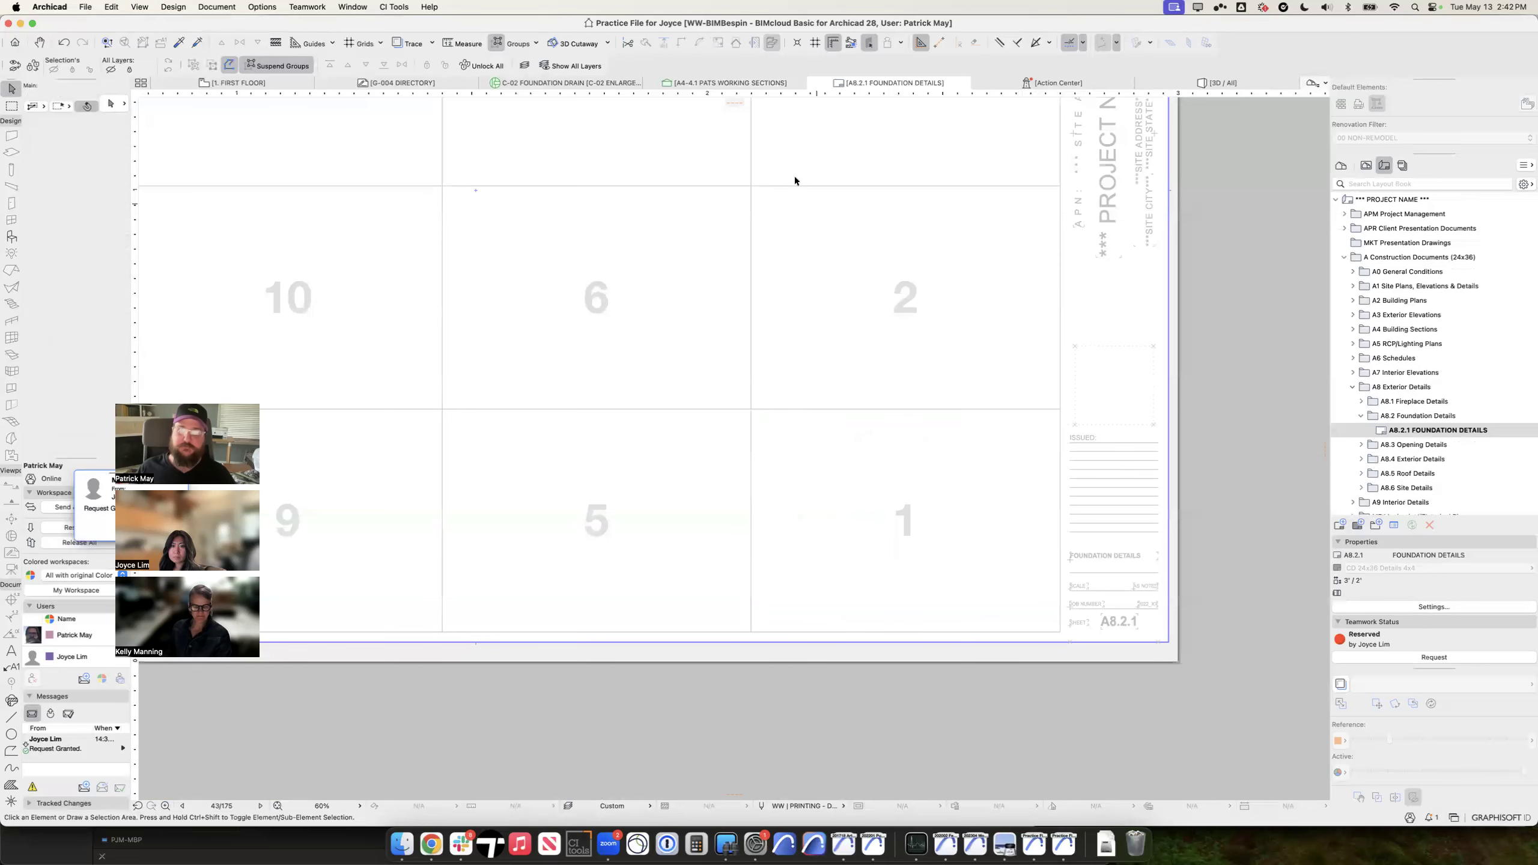
click(698, 83)
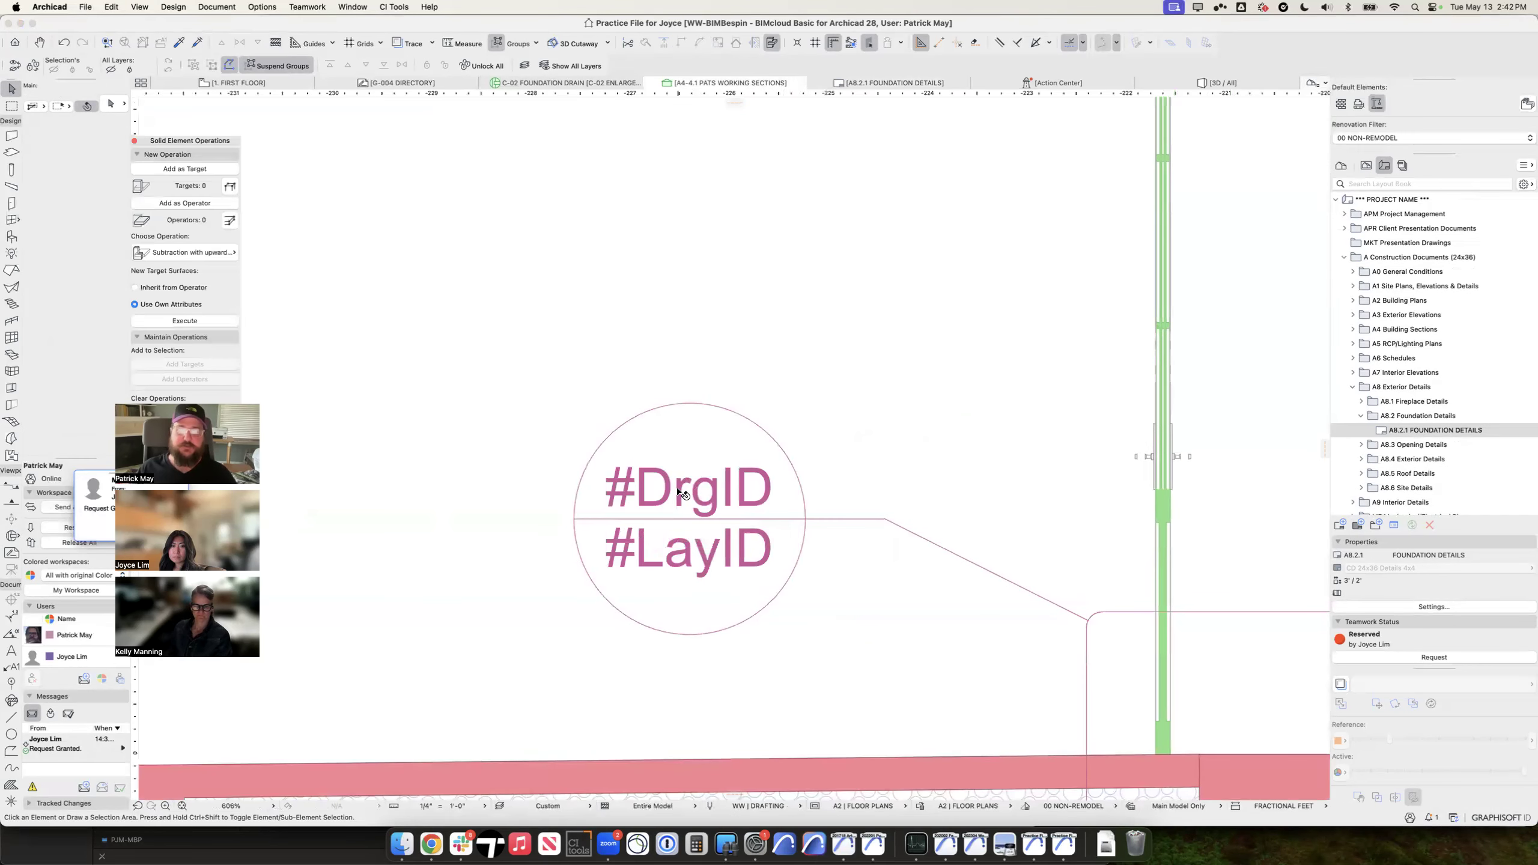
Step: Undo the deletion of the COLD JOINT FLASHING drawing on layout A8.2.1 and recheck the marker in the working section
click(895, 83)
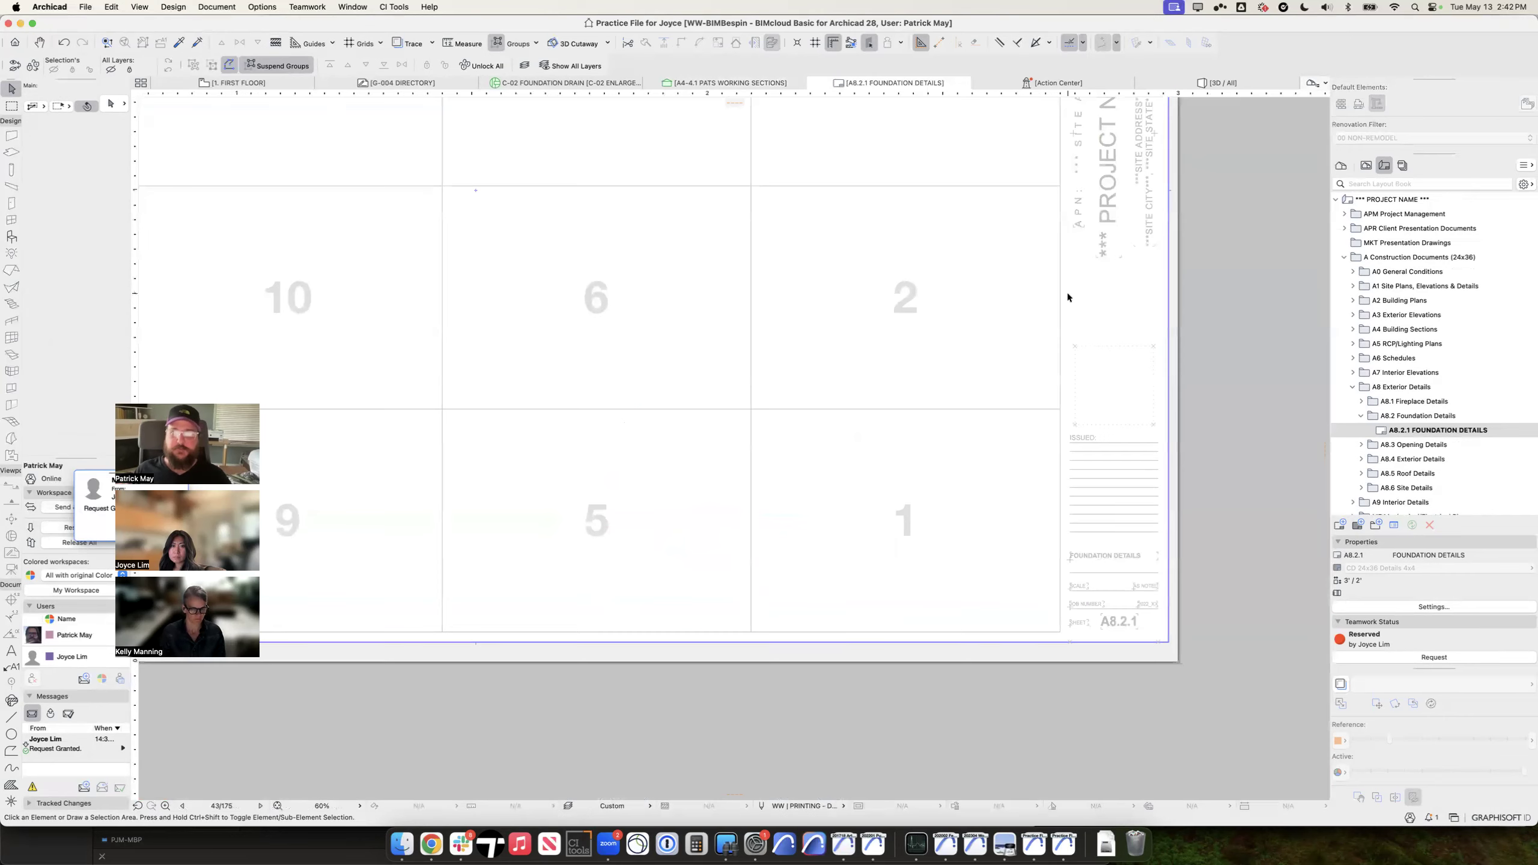
key(super+z)
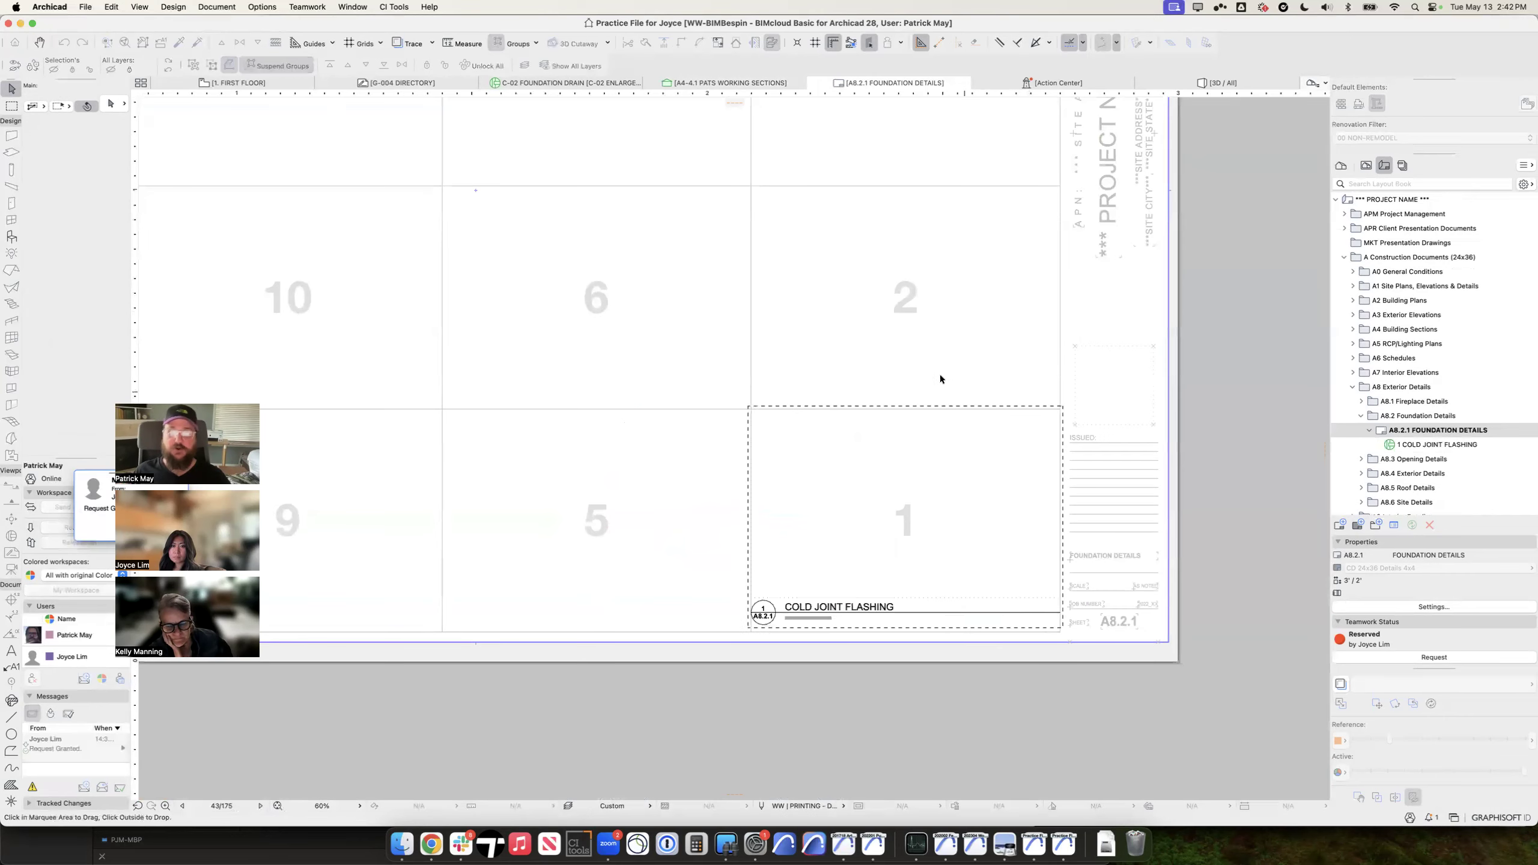
click(701, 84)
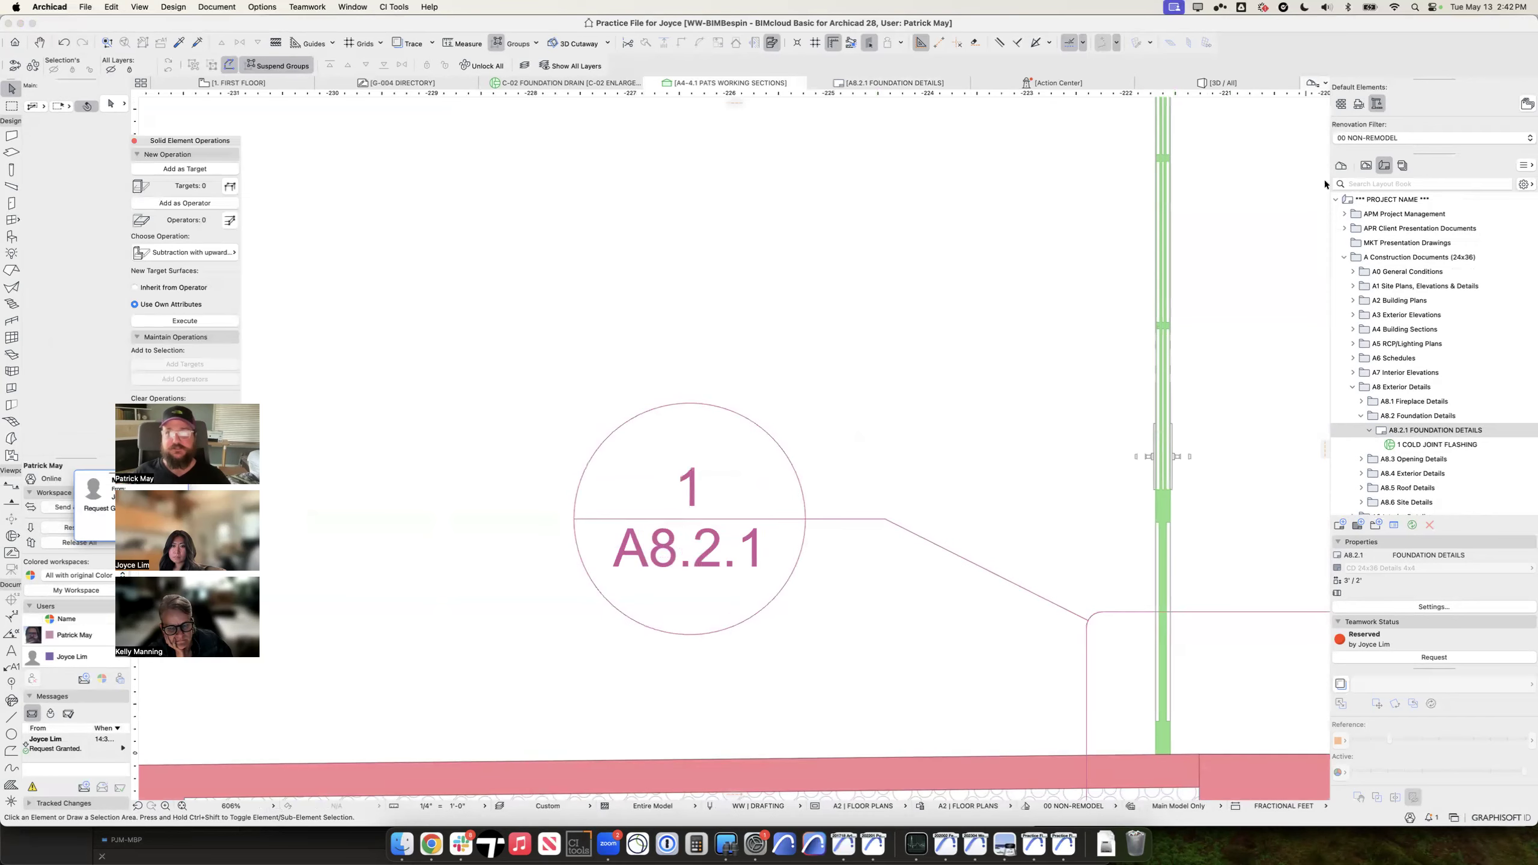
click(1366, 165)
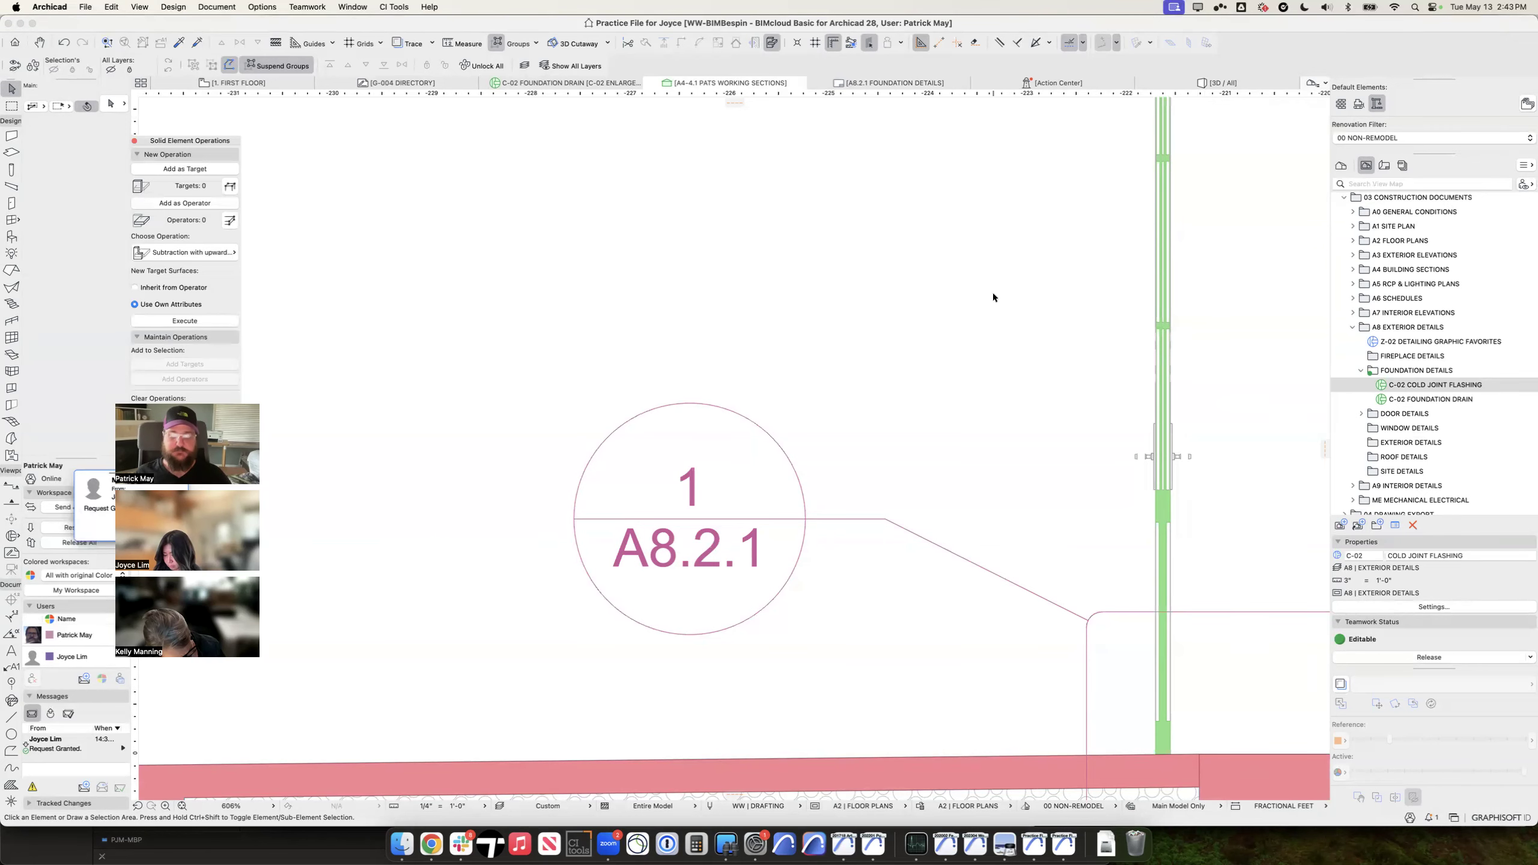
scroll(993, 297, down, 10)
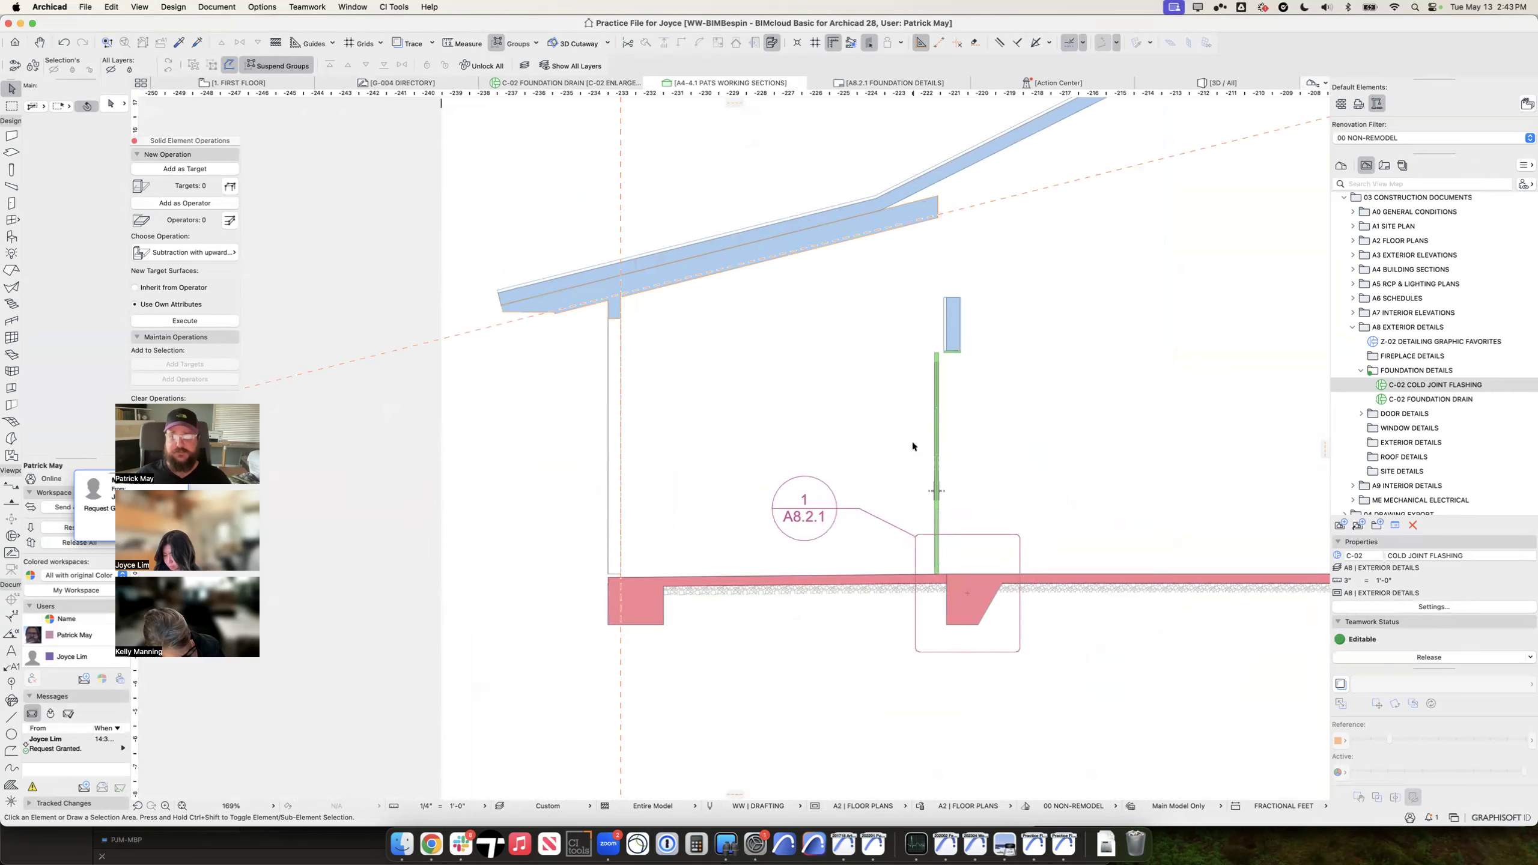
middle_drag(1012, 415, 852, 488)
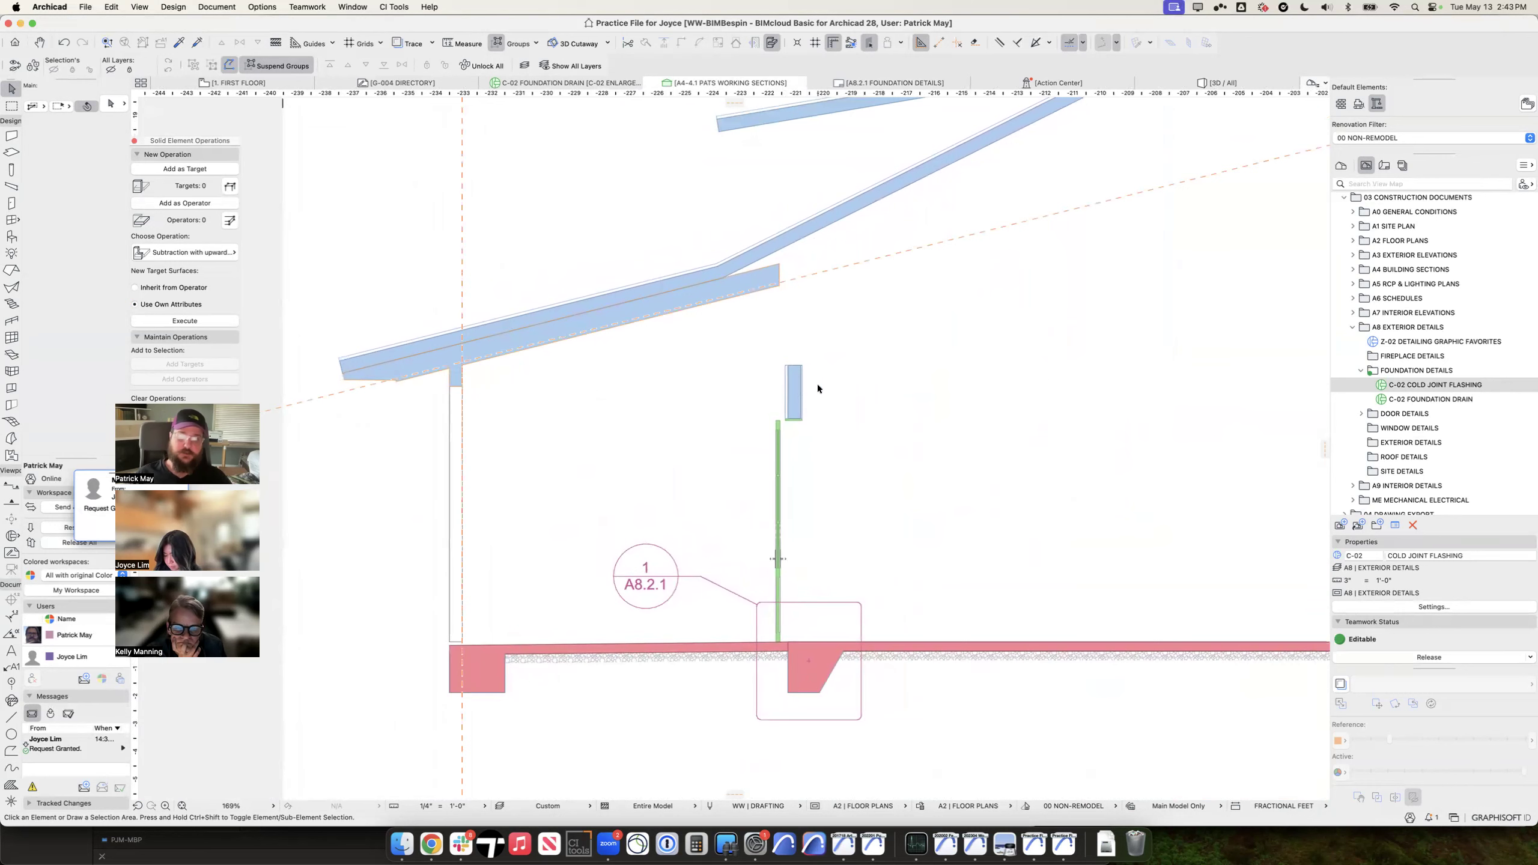
Step: Open the 1. FIRST FLOOR view from the A2 FLOOR PLANS folder and locate the separate building plan with door 014
middle_drag(817, 388, 684, 411)
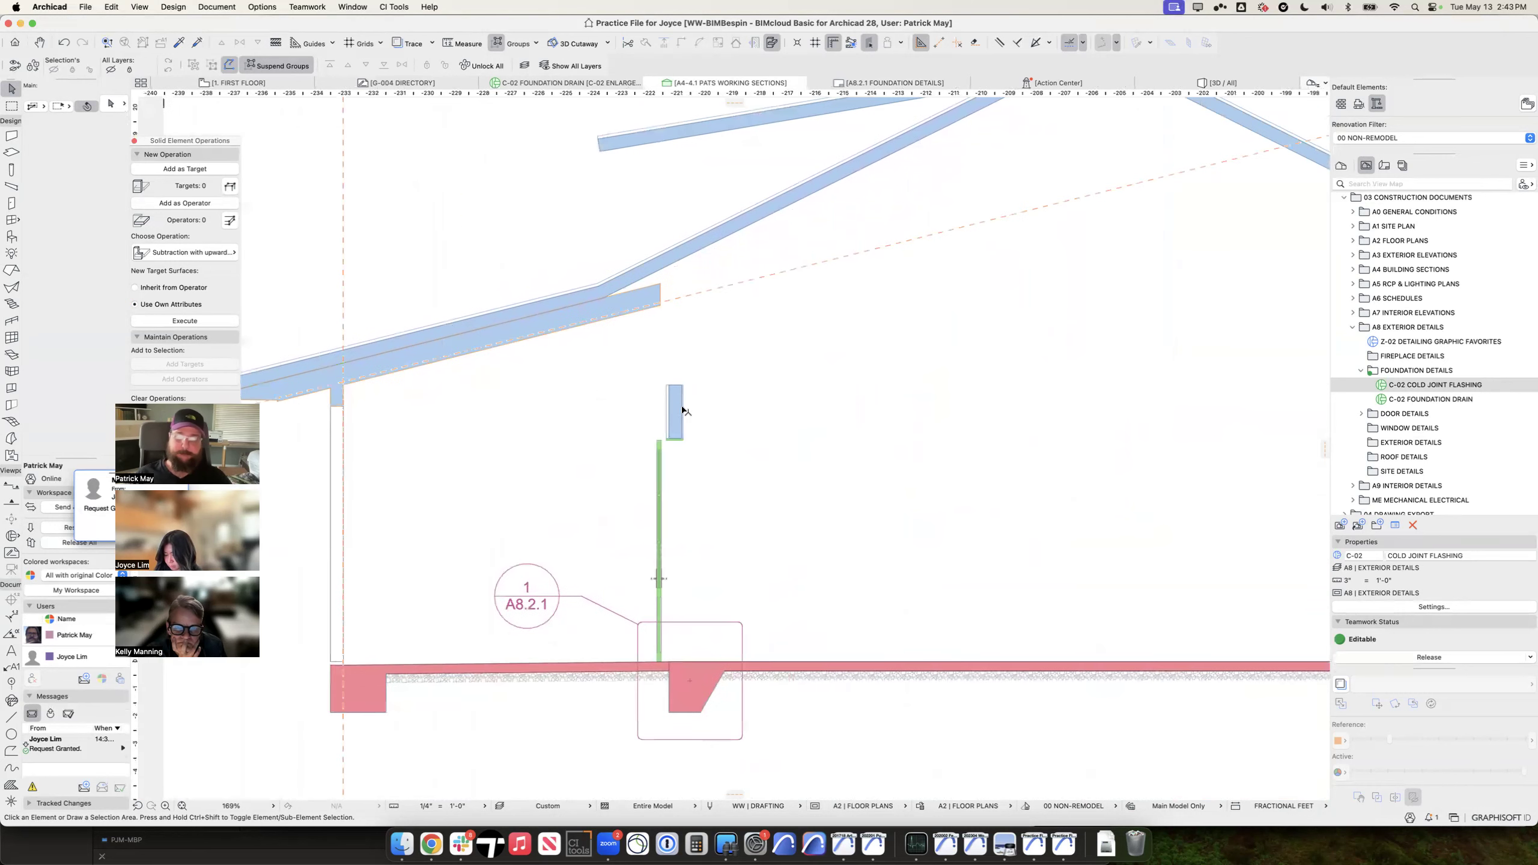
click(1352, 226)
click(1353, 328)
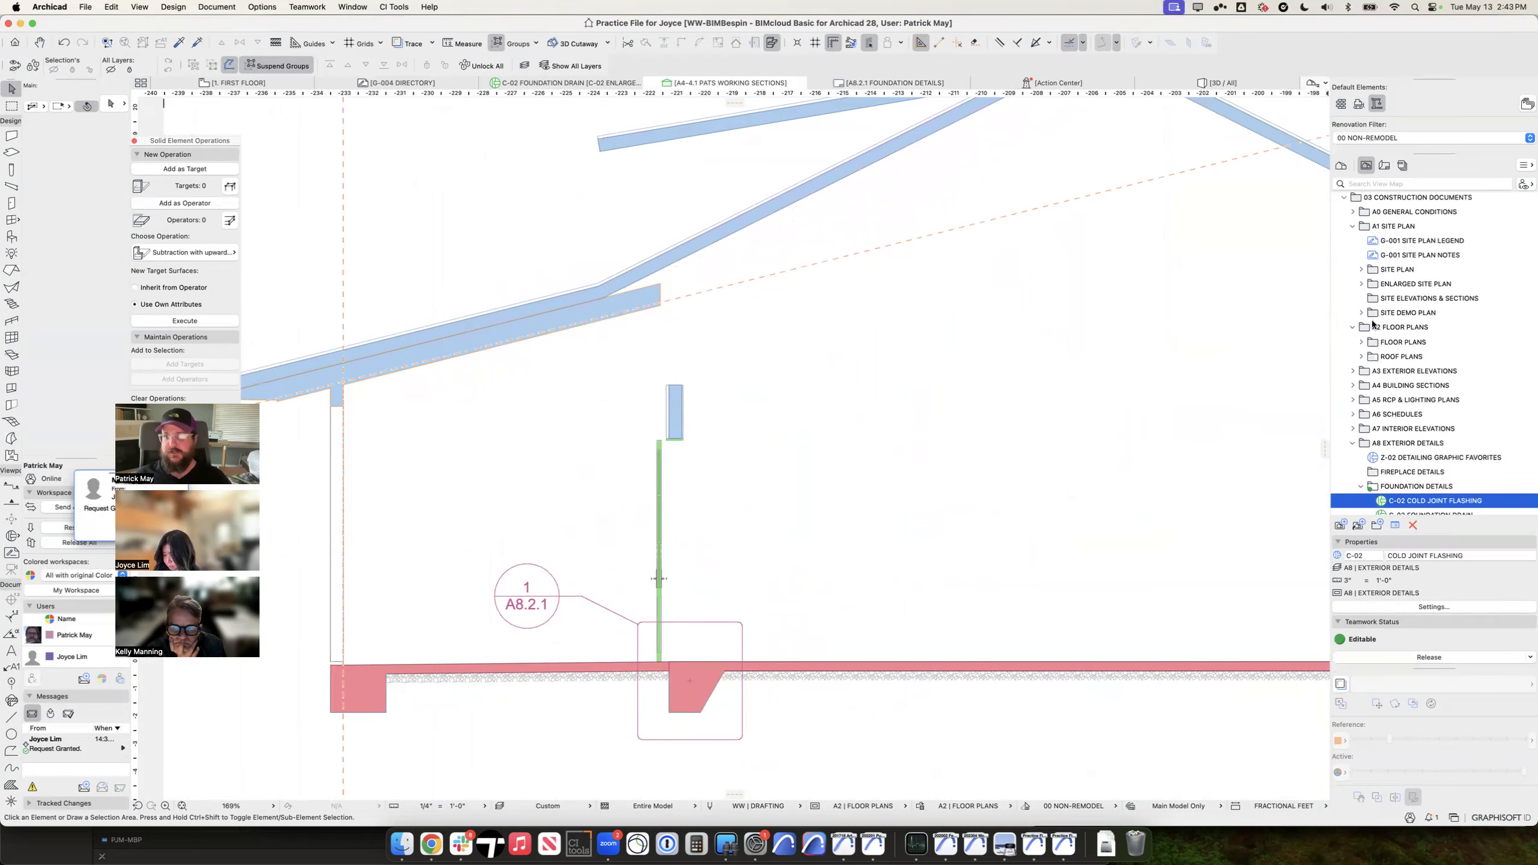
click(1361, 371)
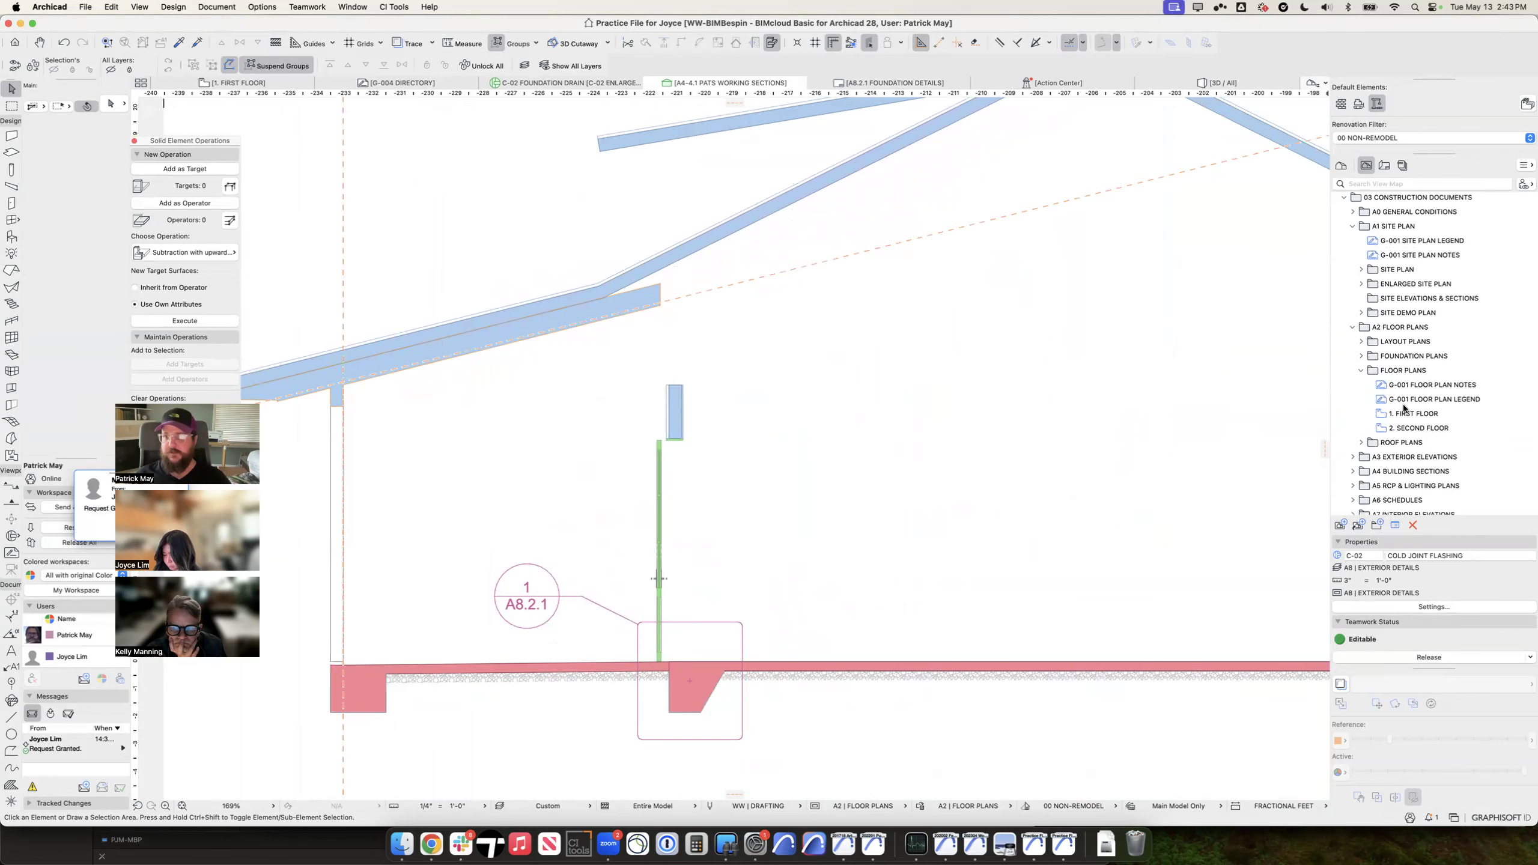
double_click(1397, 414)
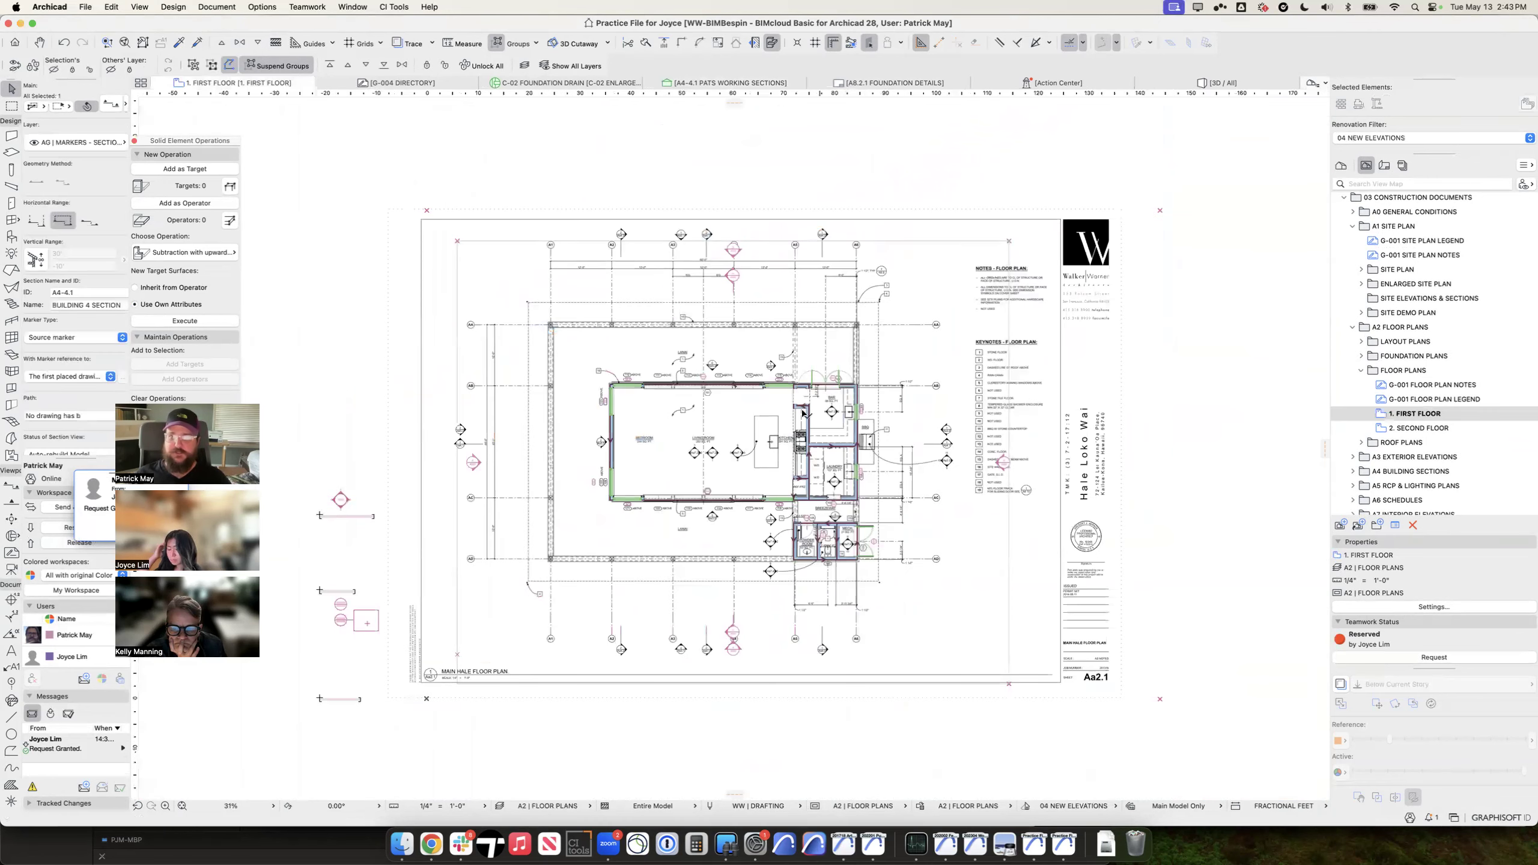
scroll(879, 390, down, 5)
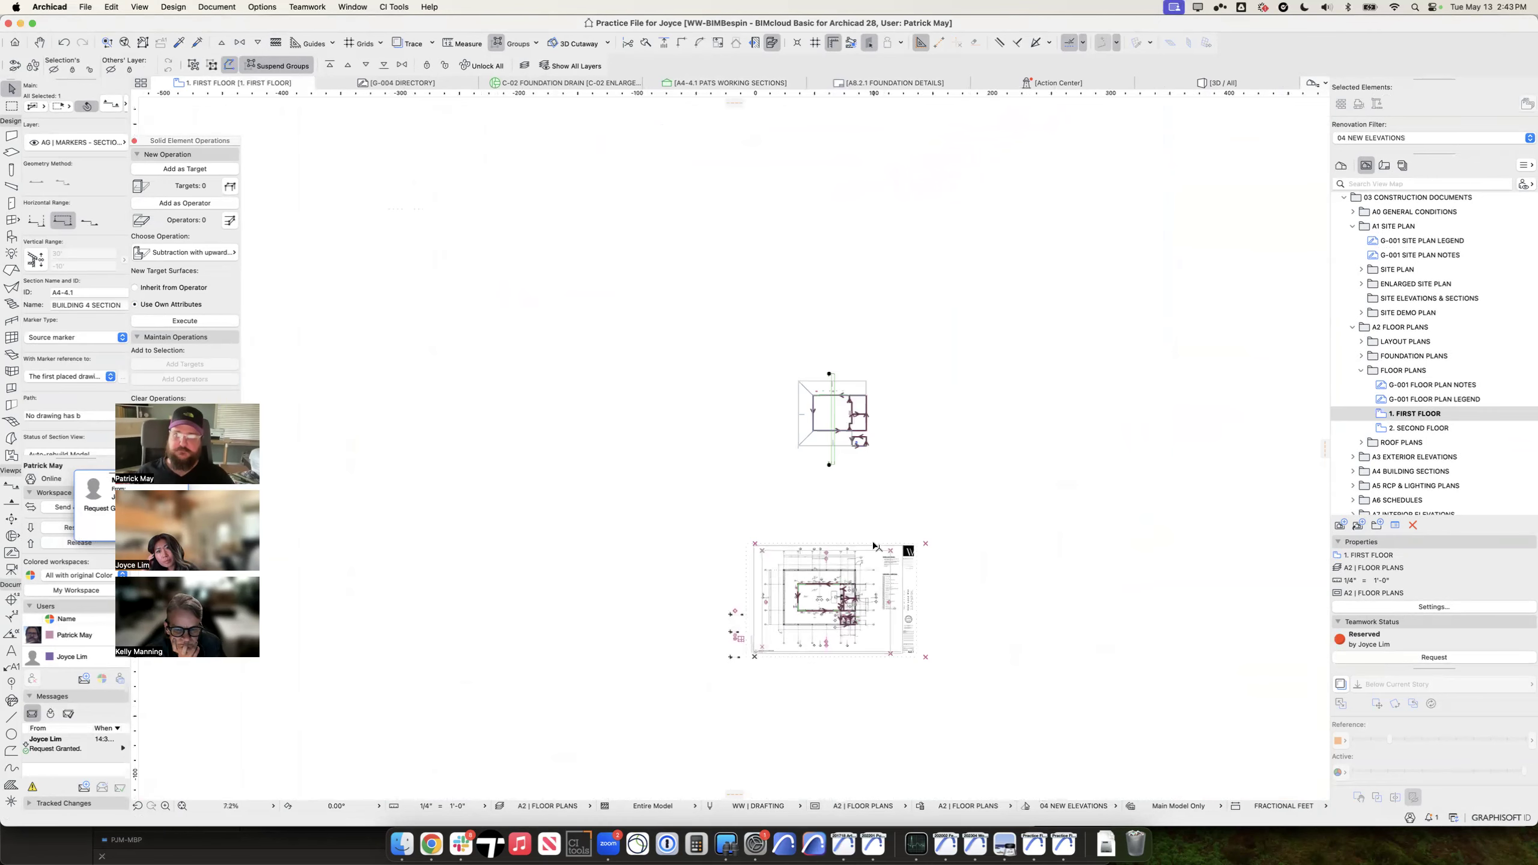
scroll(845, 426, up, 10)
scroll(848, 546, up, 5)
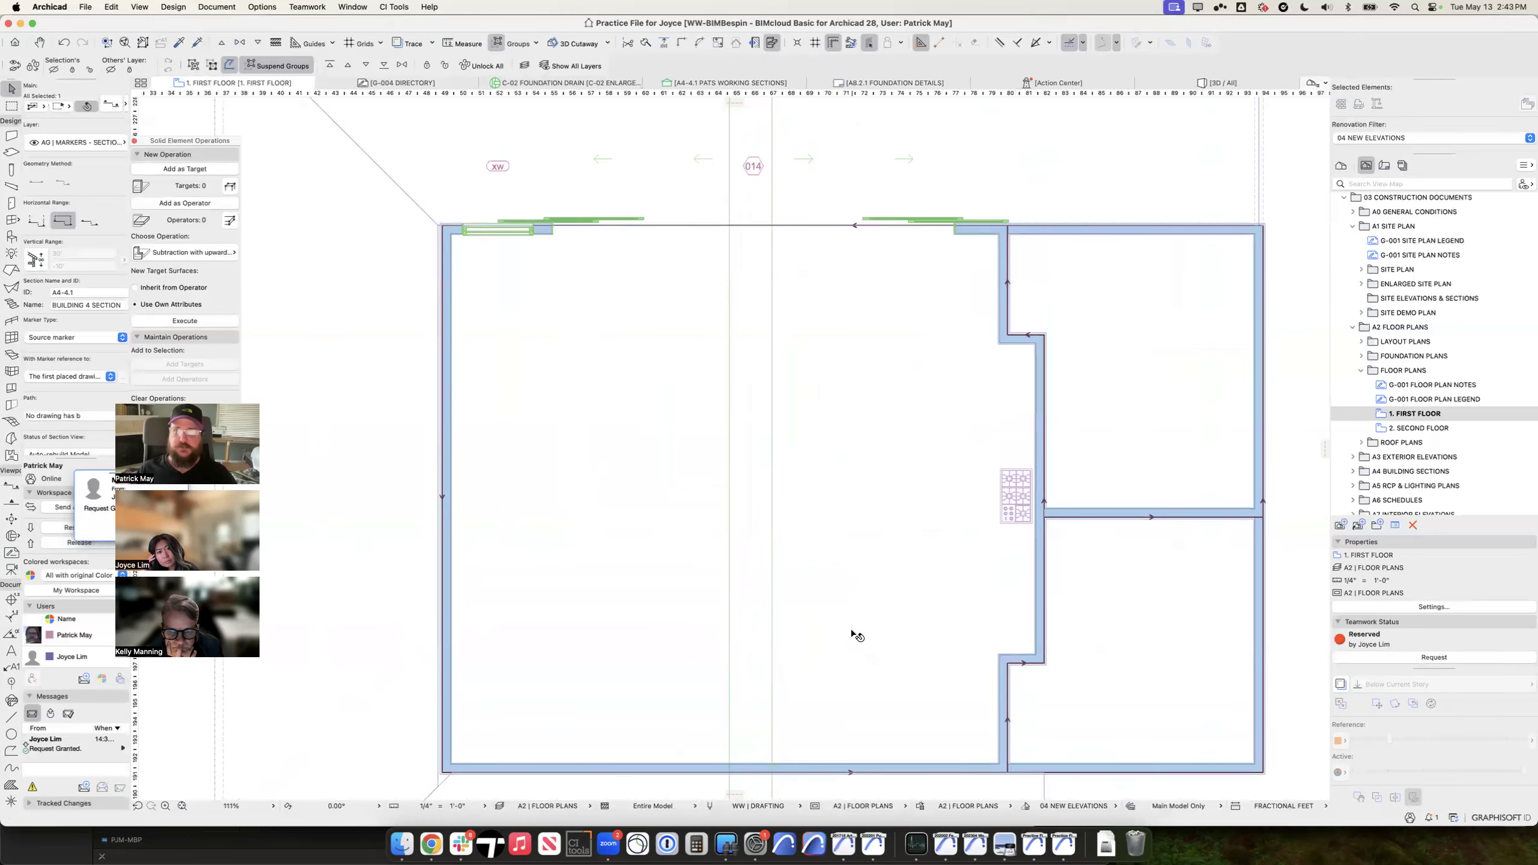
scroll(769, 319, up, 3)
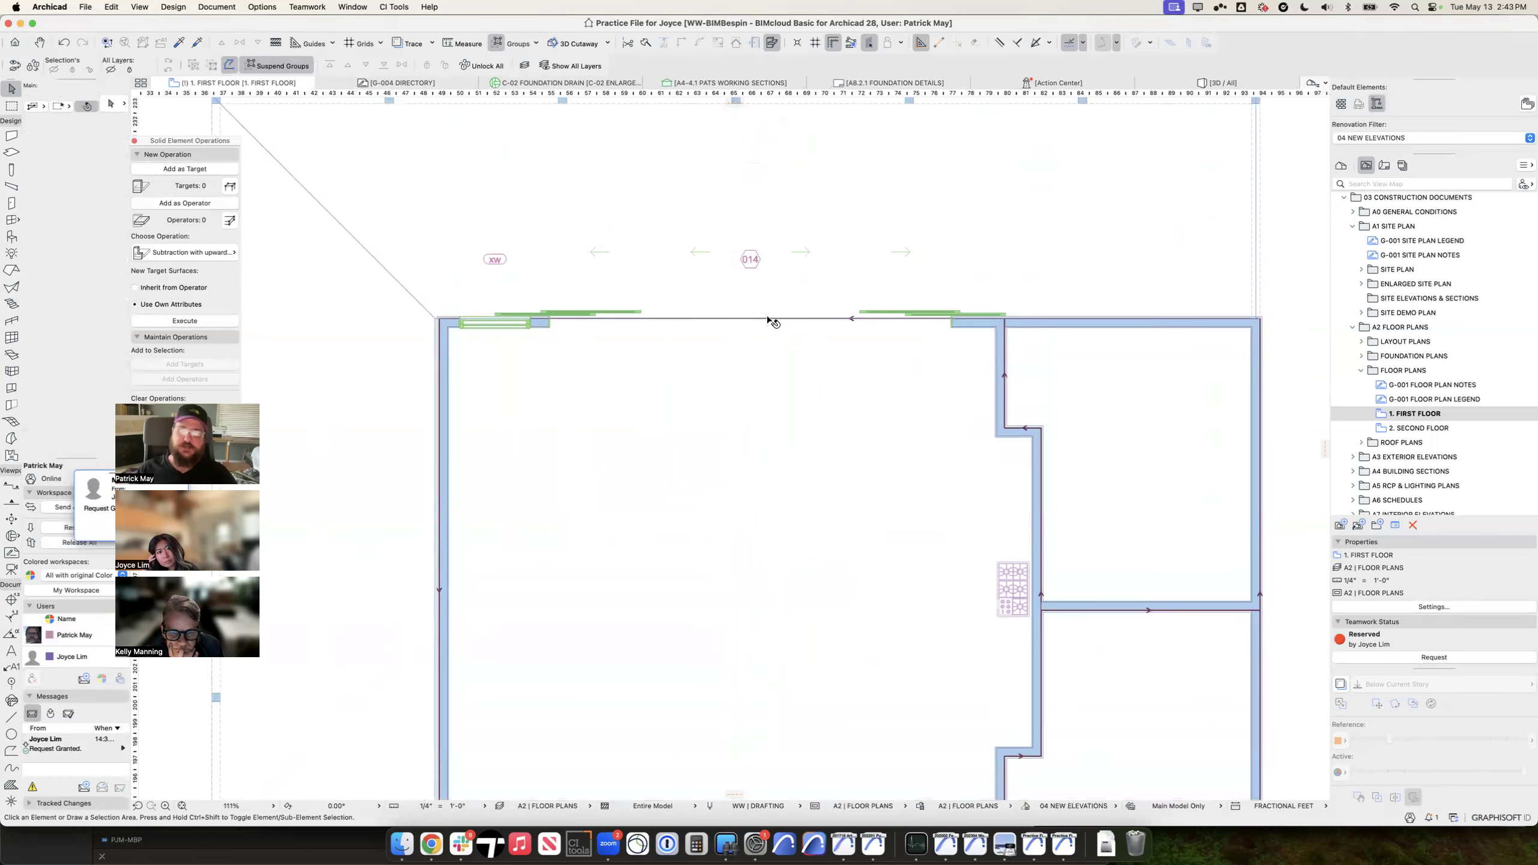
Step: Switch the floor plan's pen set to WW | PRINTING - DOCUMENTS, inspect the walls and door 014, and clear the selection
click(754, 261)
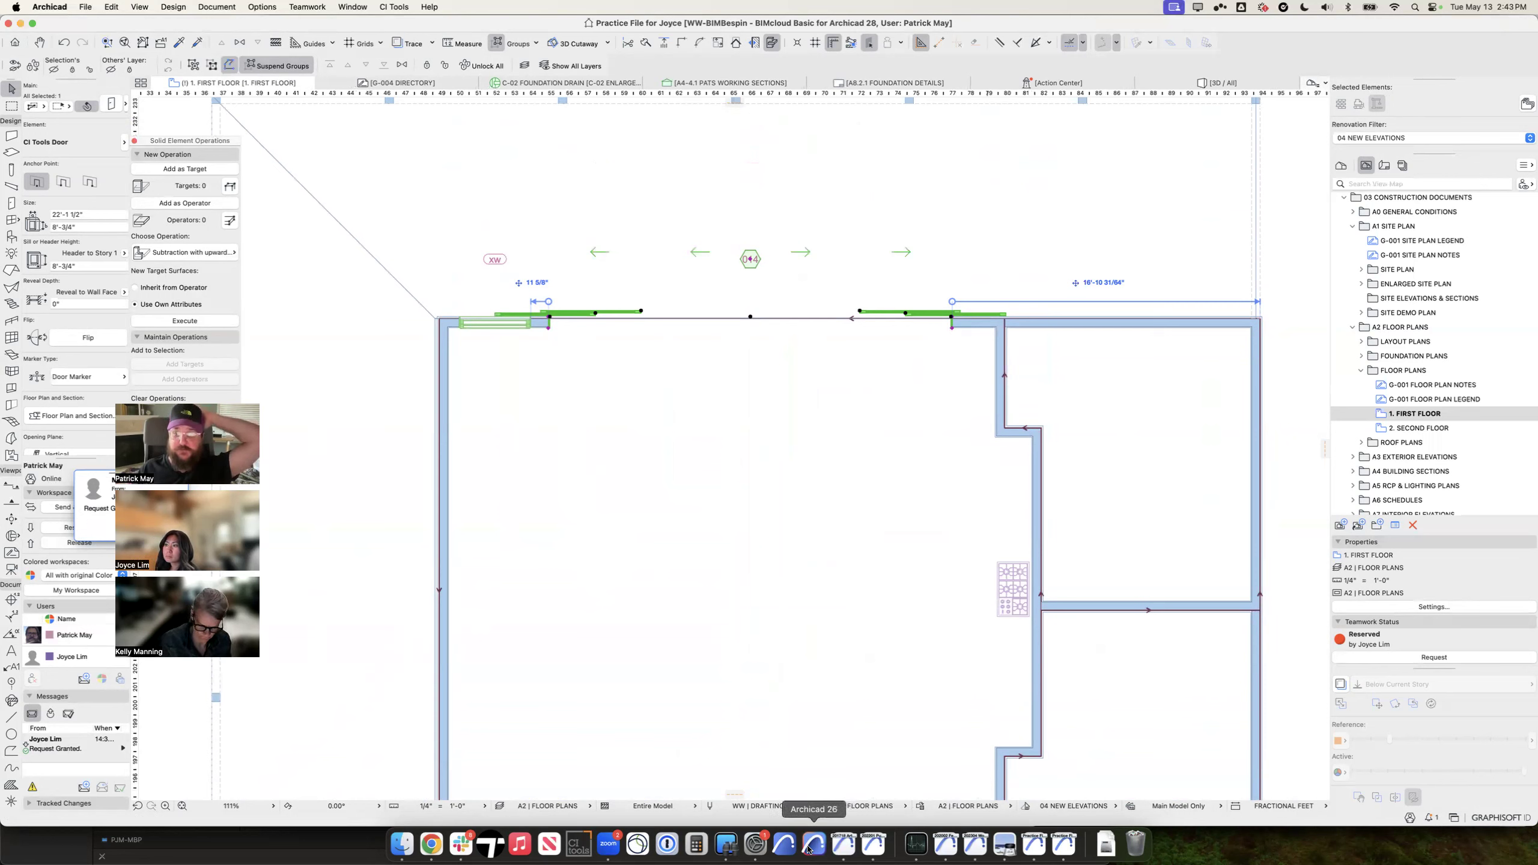
click(777, 806)
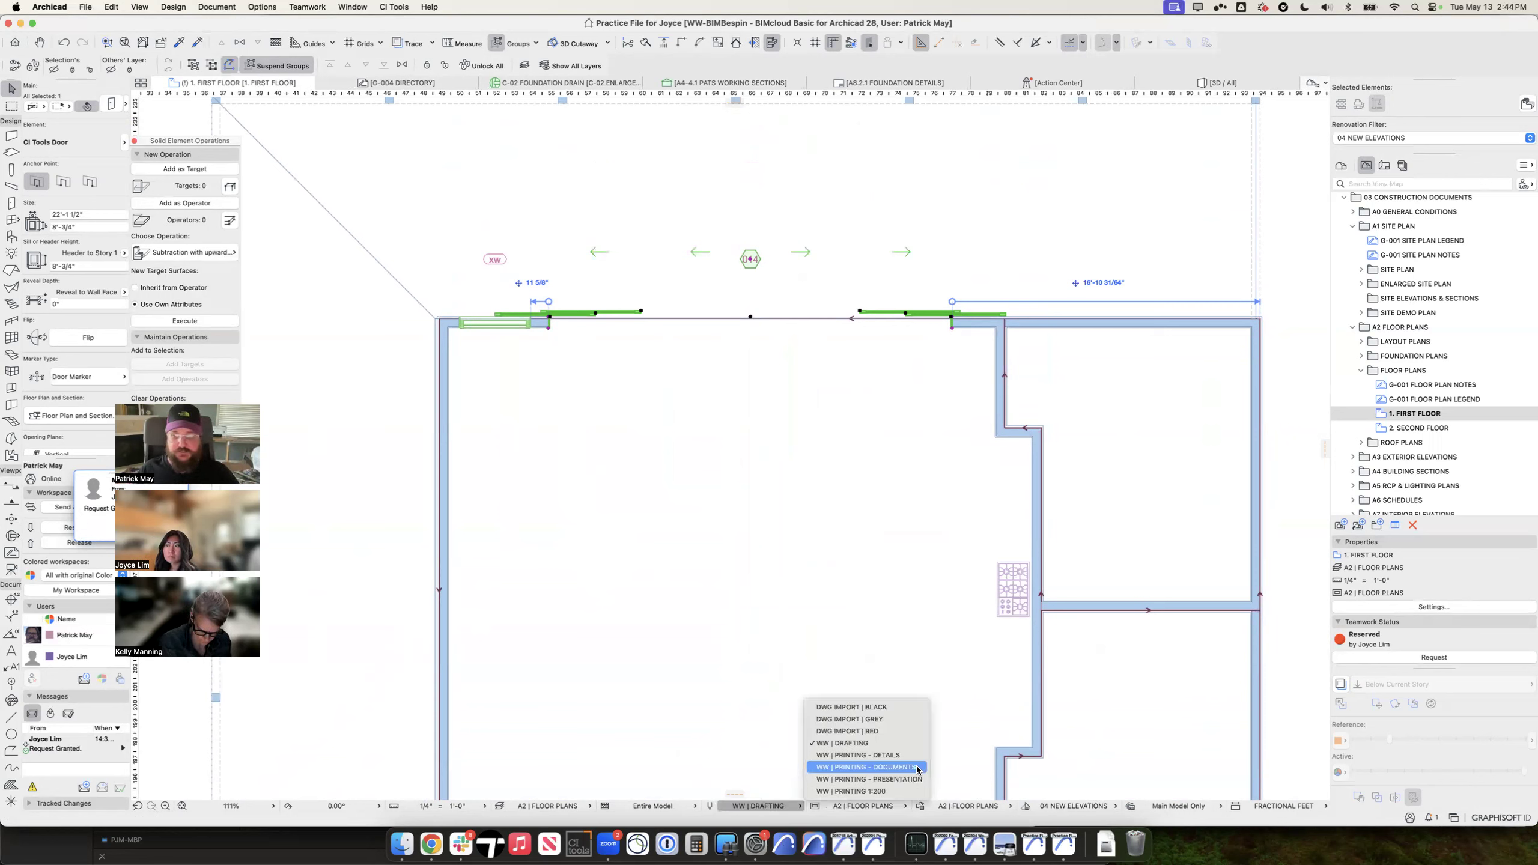
click(908, 767)
scroll(1021, 374, up, 5)
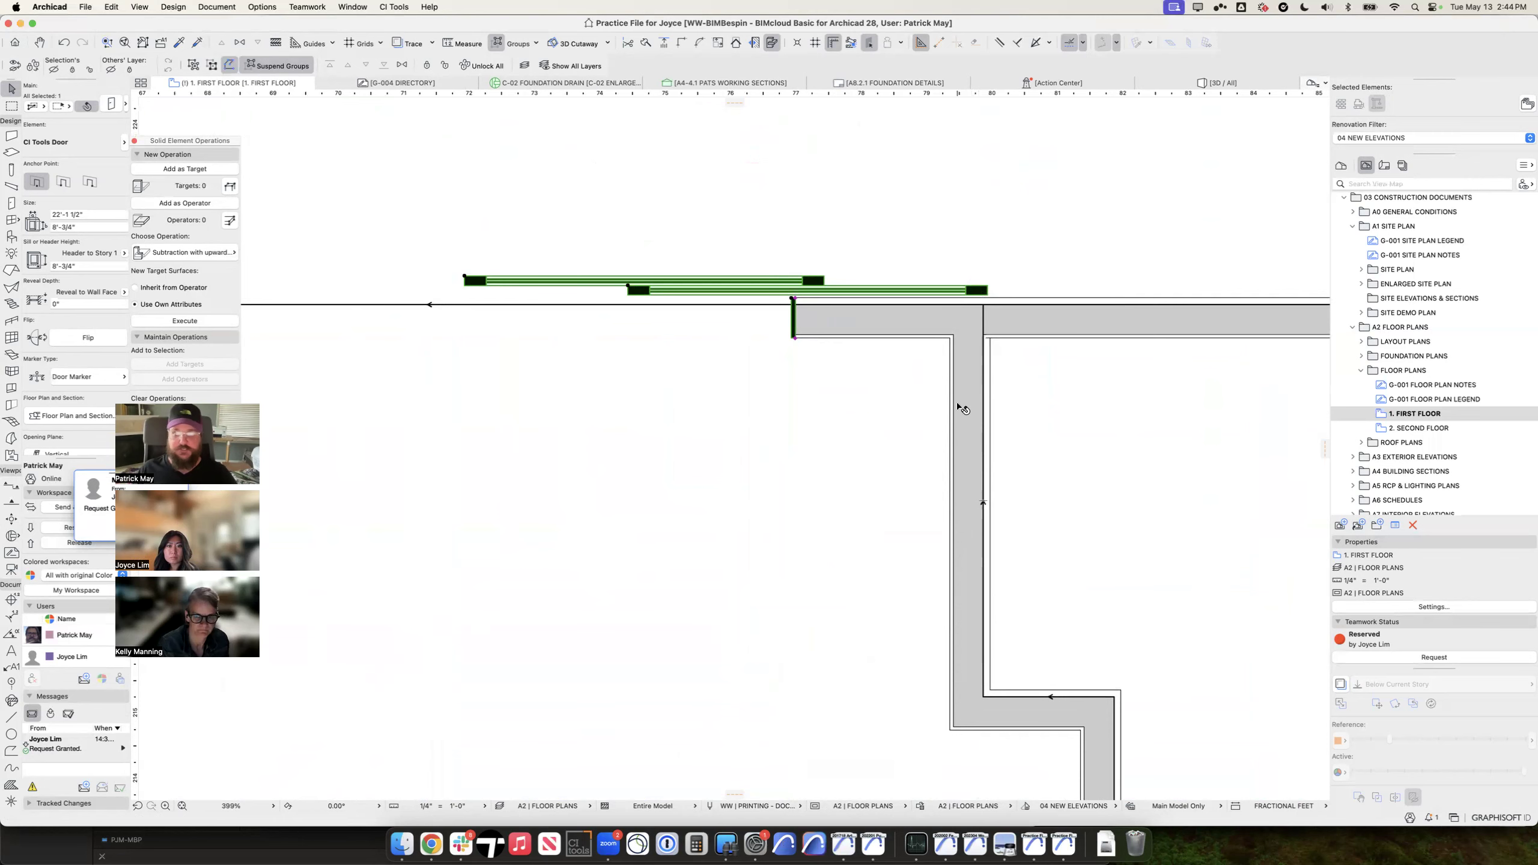
scroll(963, 400, down, 4)
click(1032, 468)
scroll(1032, 468, down, 5)
scroll(1032, 468, right, 5)
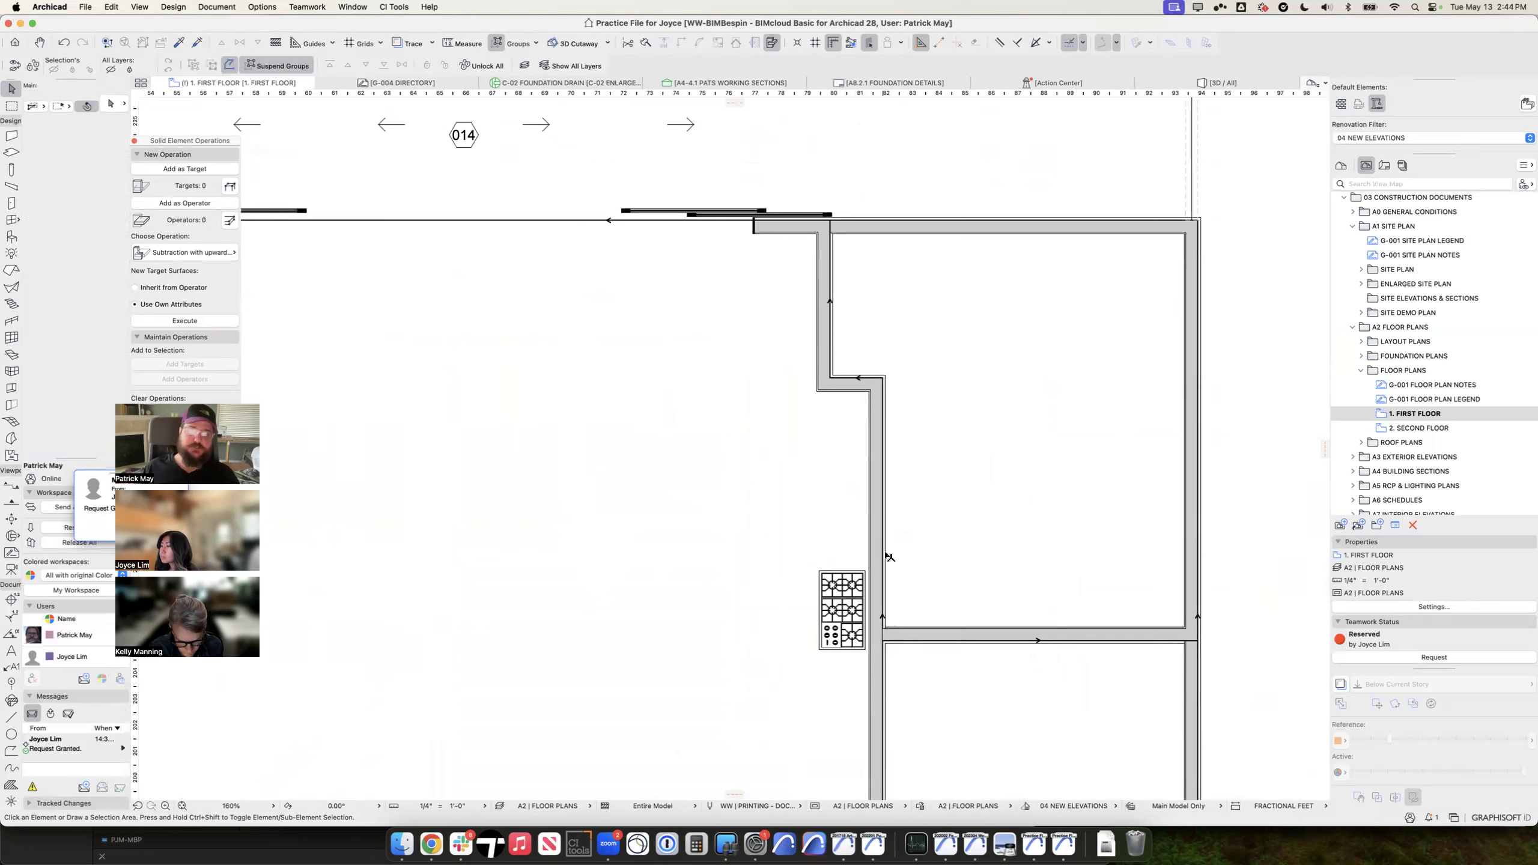
Step: Set the plan's layer combination to APR2 | FLOOR PLANS and its model view options to A0 | PRESENTATION - SOLID
click(547, 806)
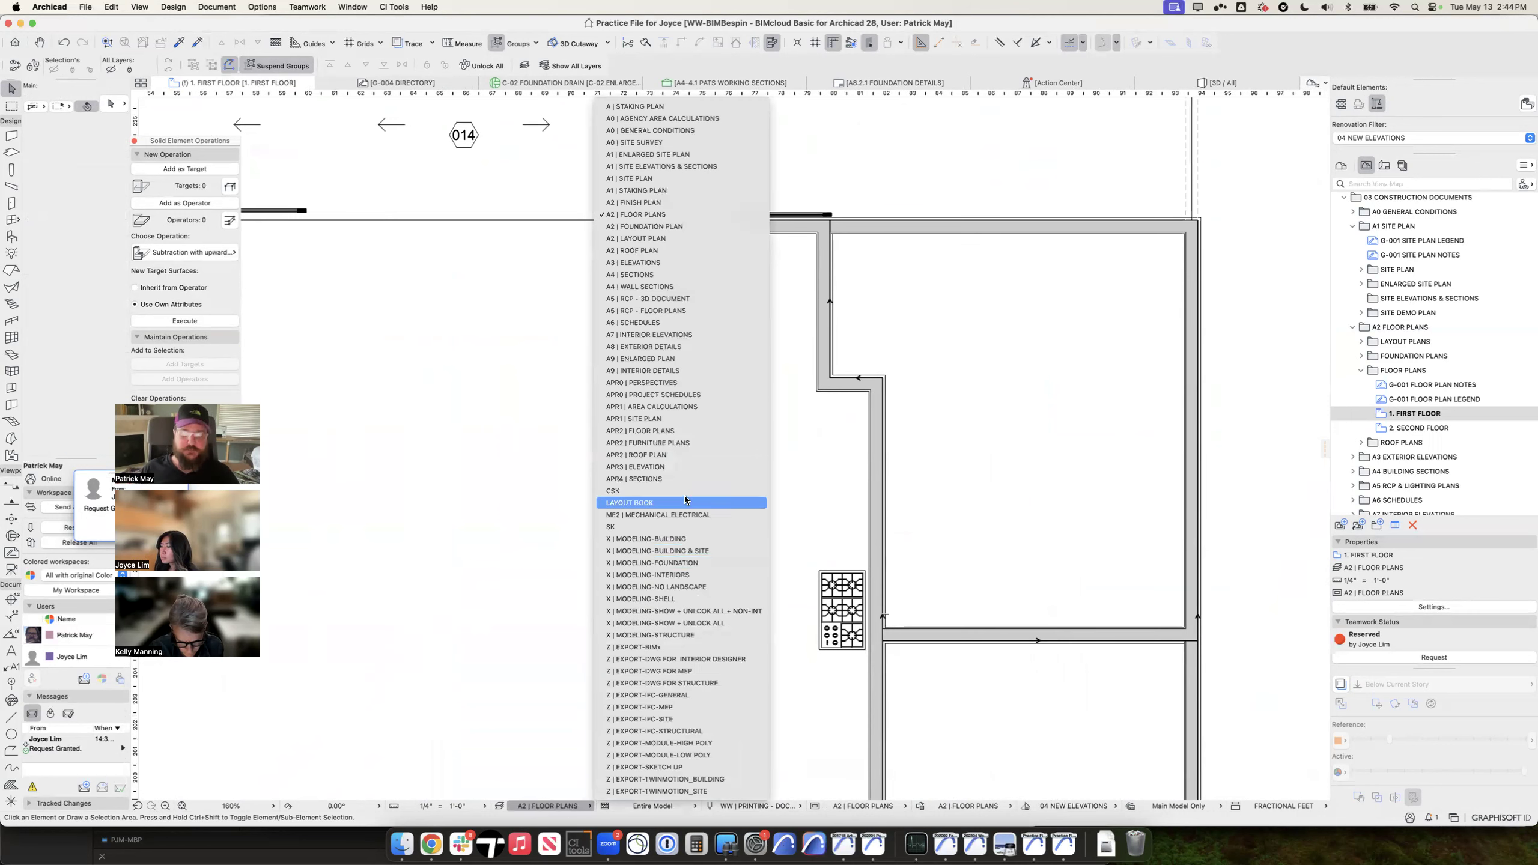
click(694, 430)
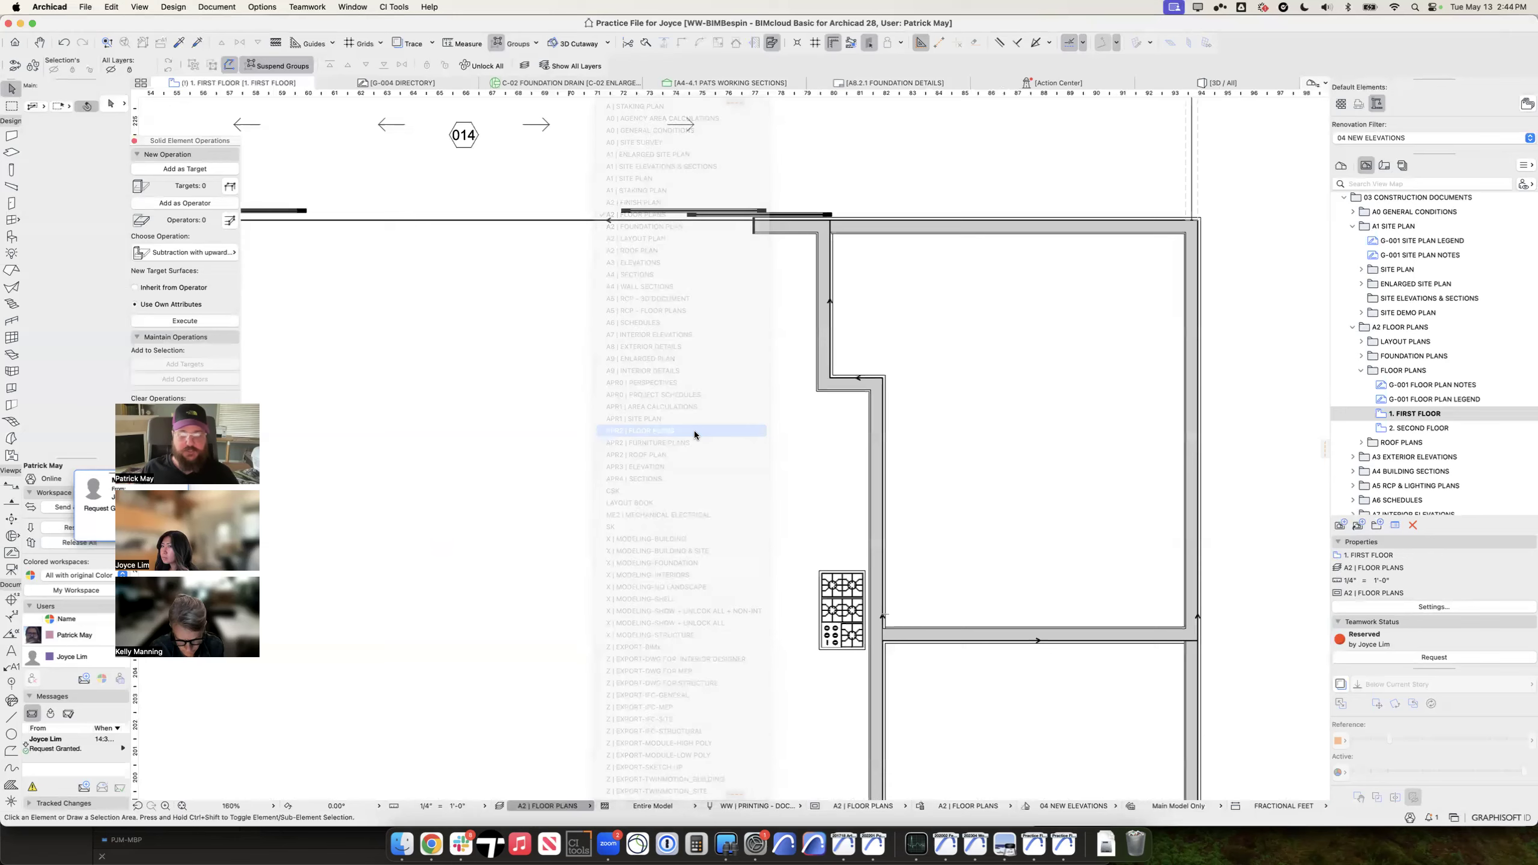
scroll(939, 441, down, 1)
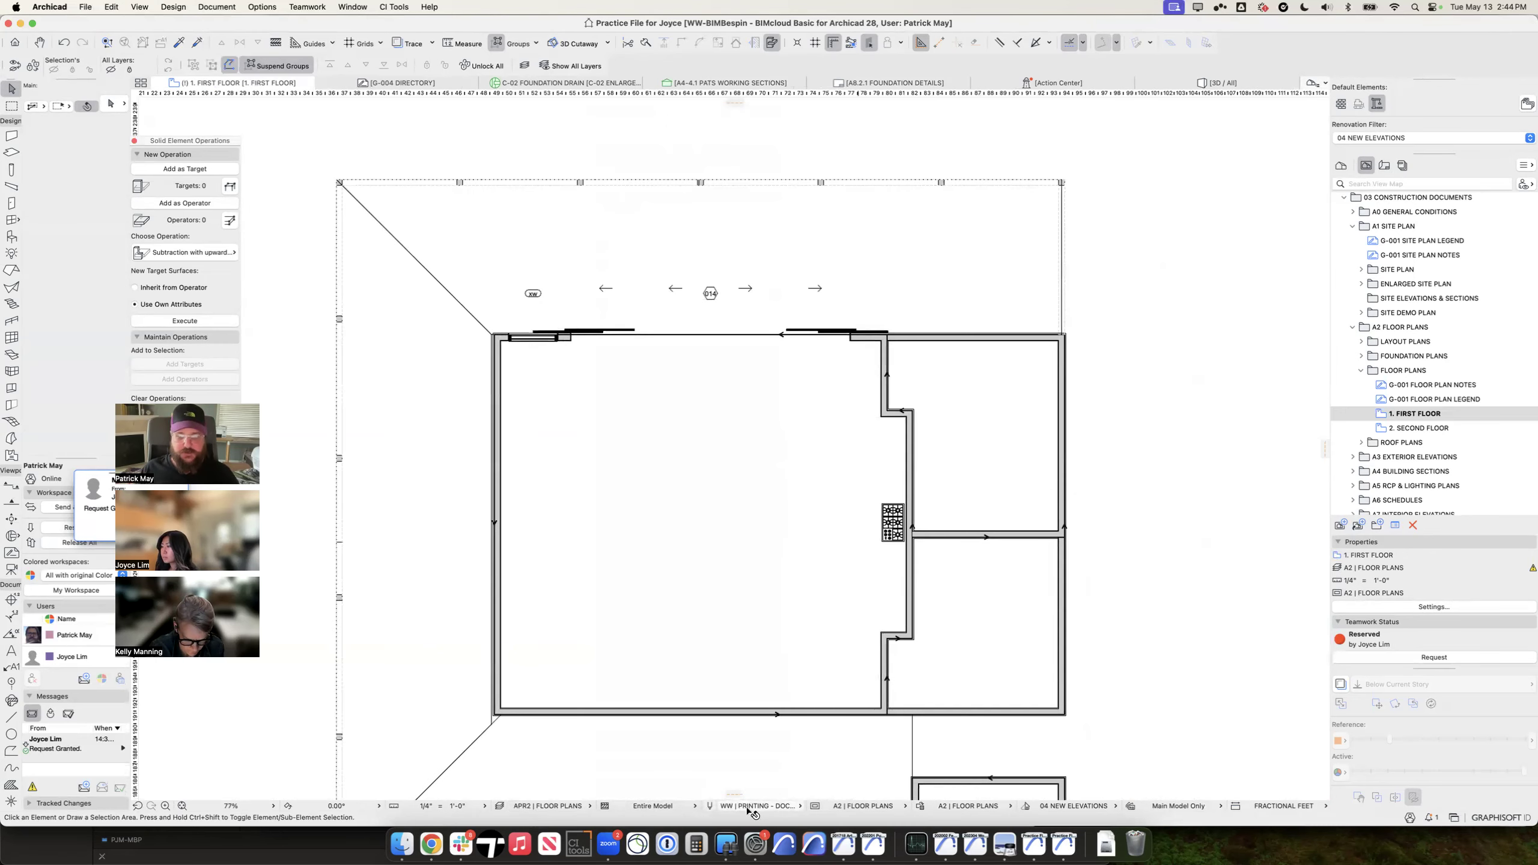
click(865, 805)
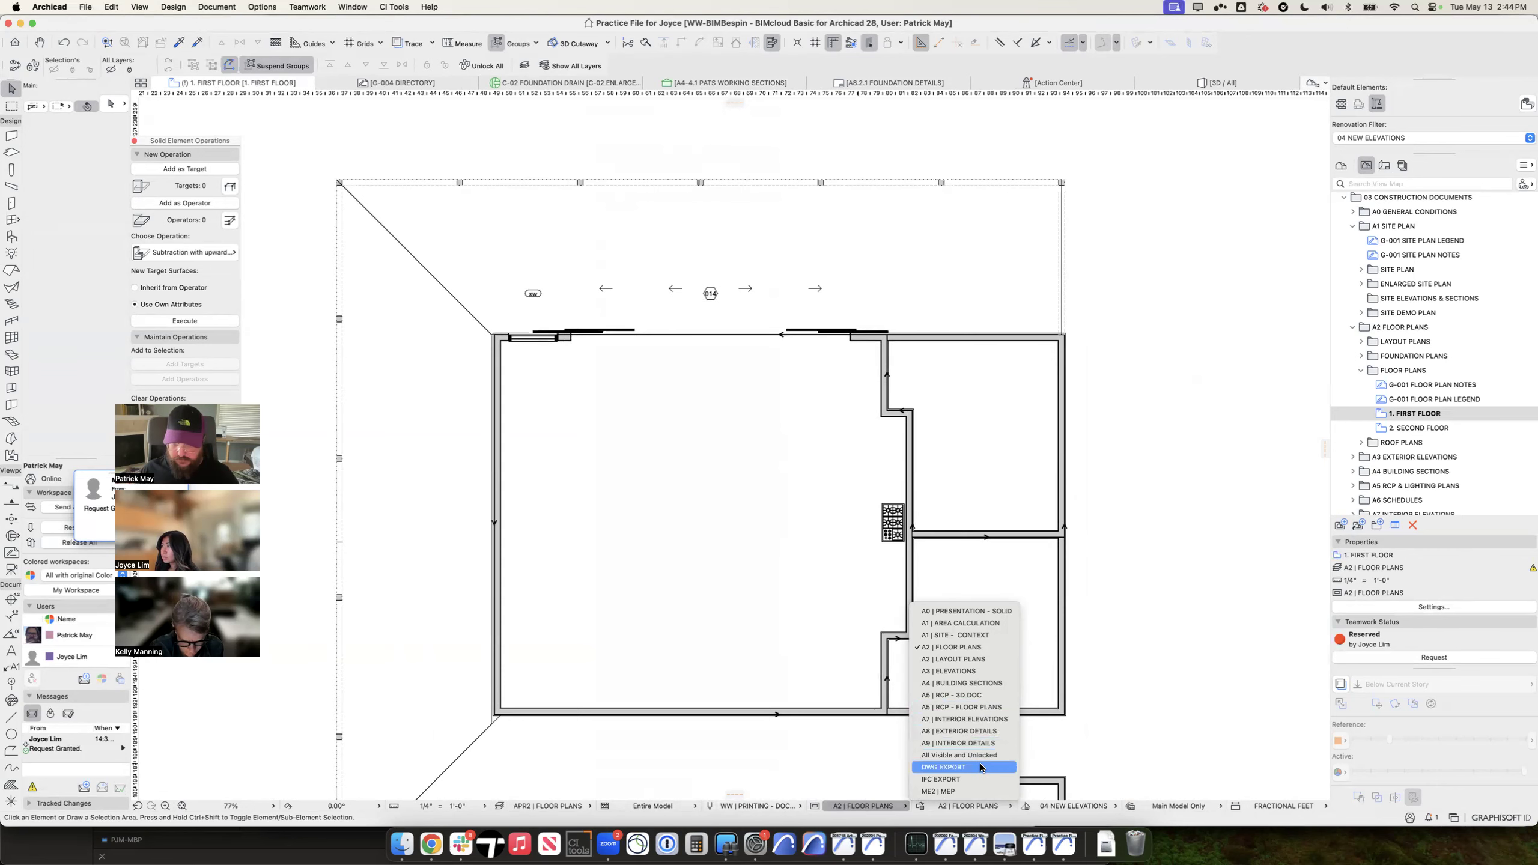
click(975, 611)
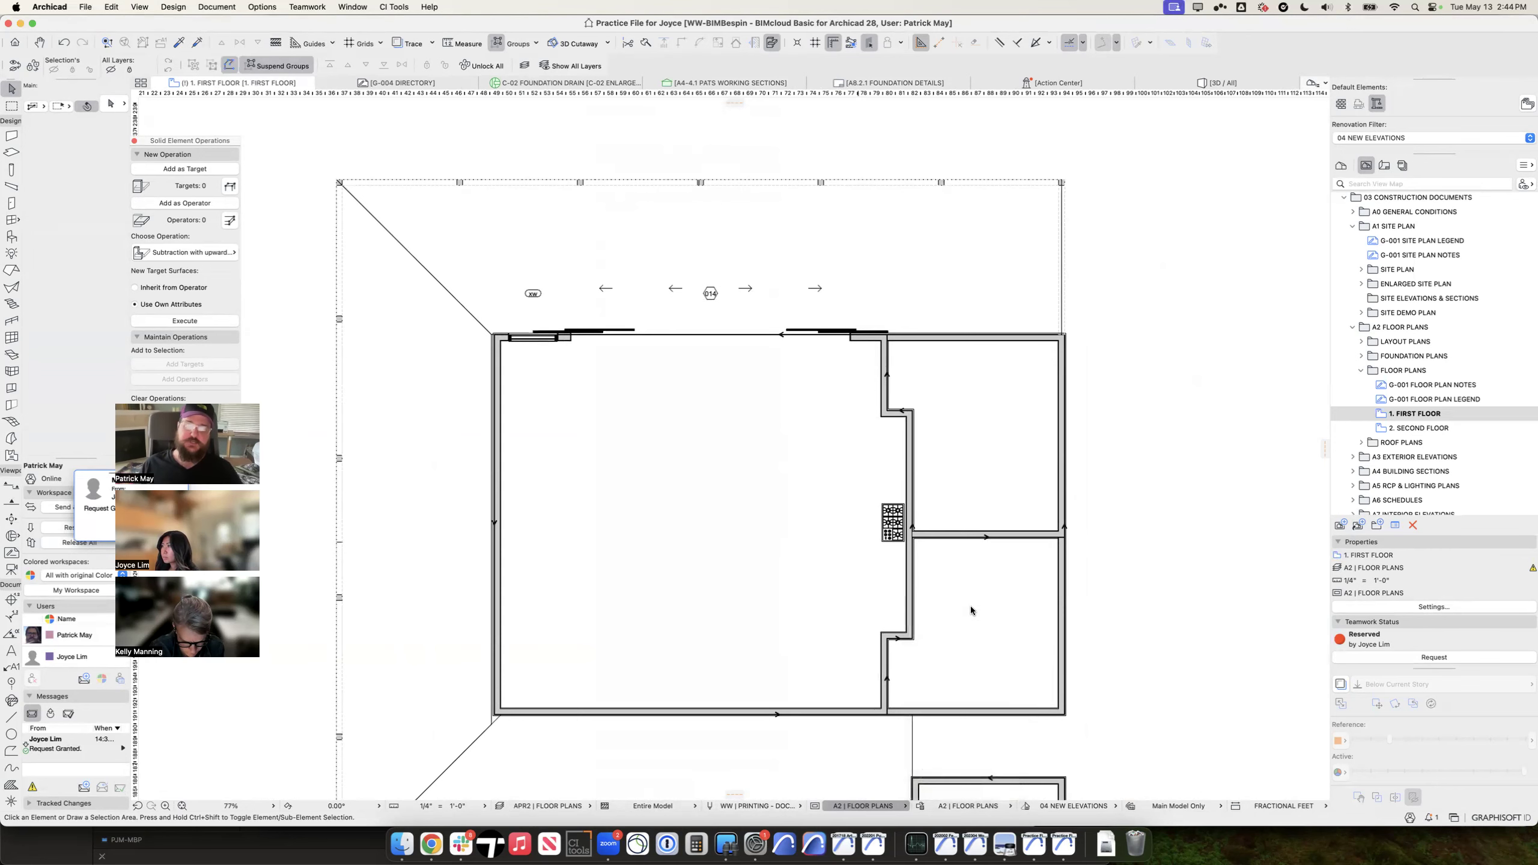
scroll(856, 459, up, 5)
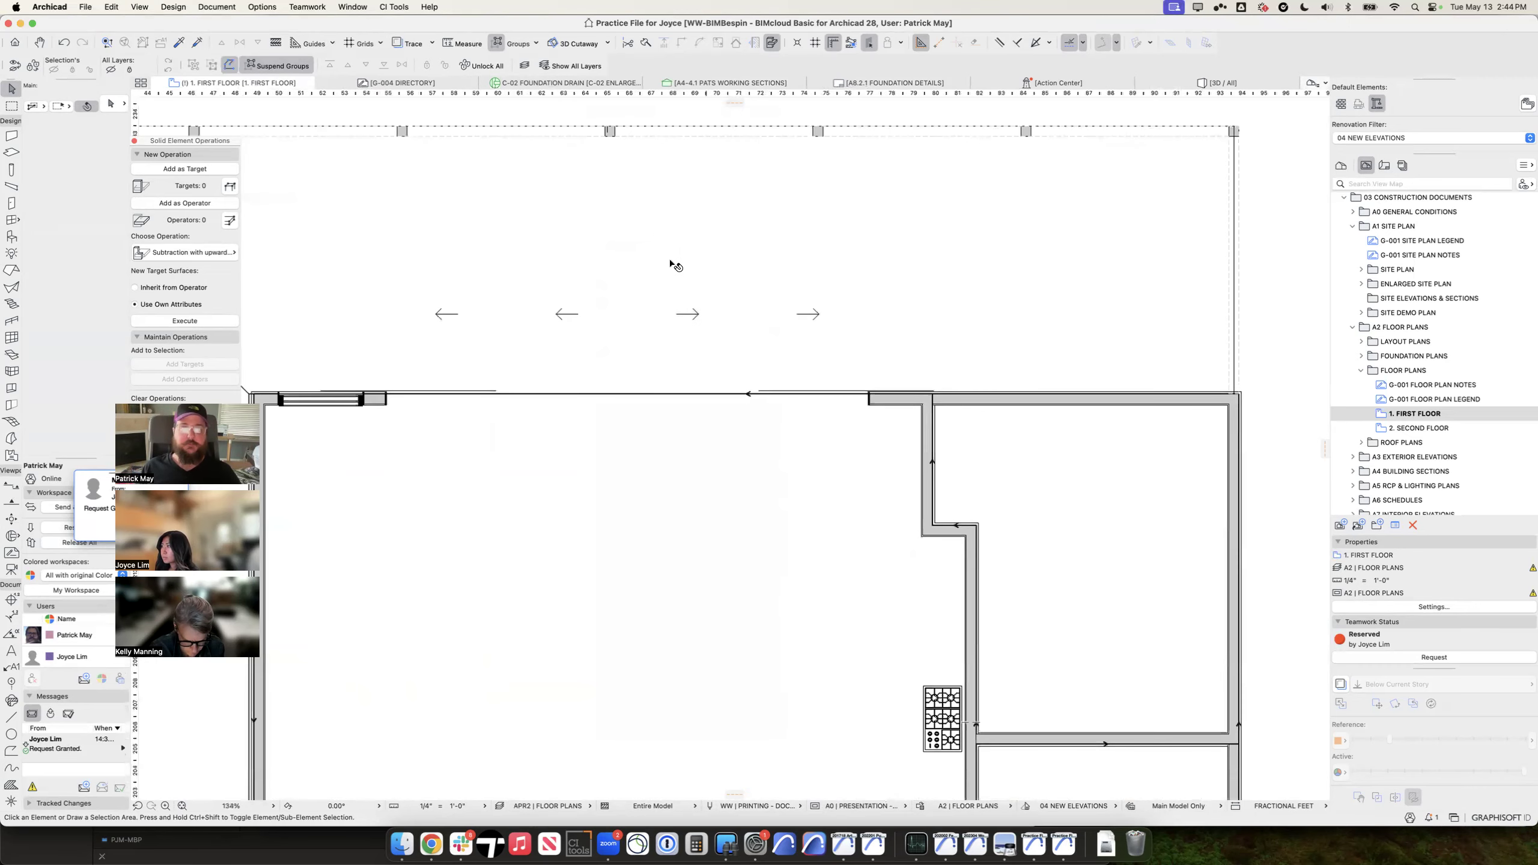
Step: Examine the curtain wall, stair, railing and elevator display options of the DWG EXPORT model view combination
click(815, 805)
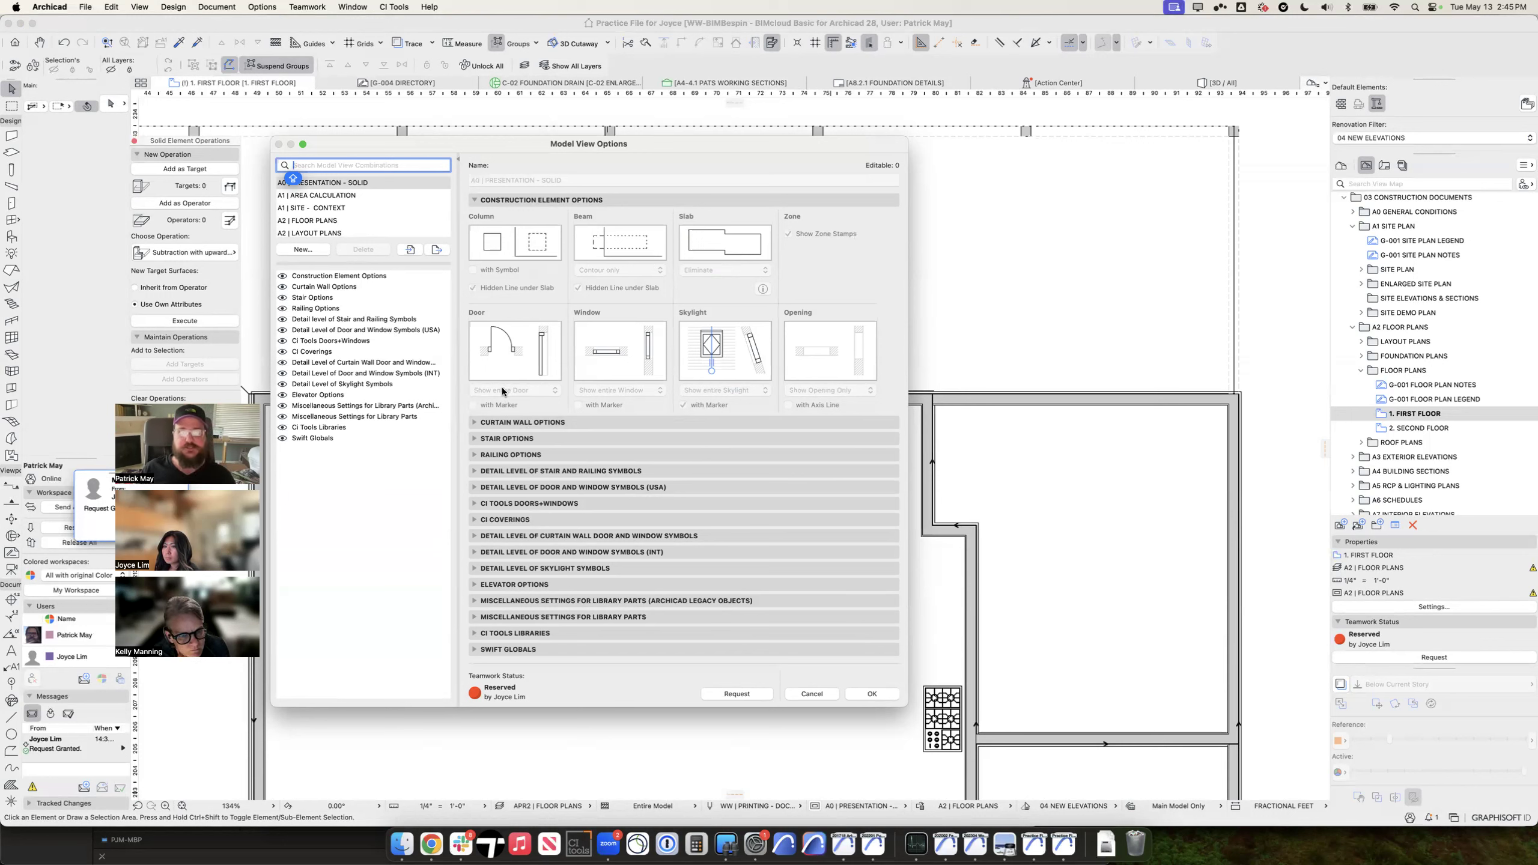
scroll(315, 224, down, 5)
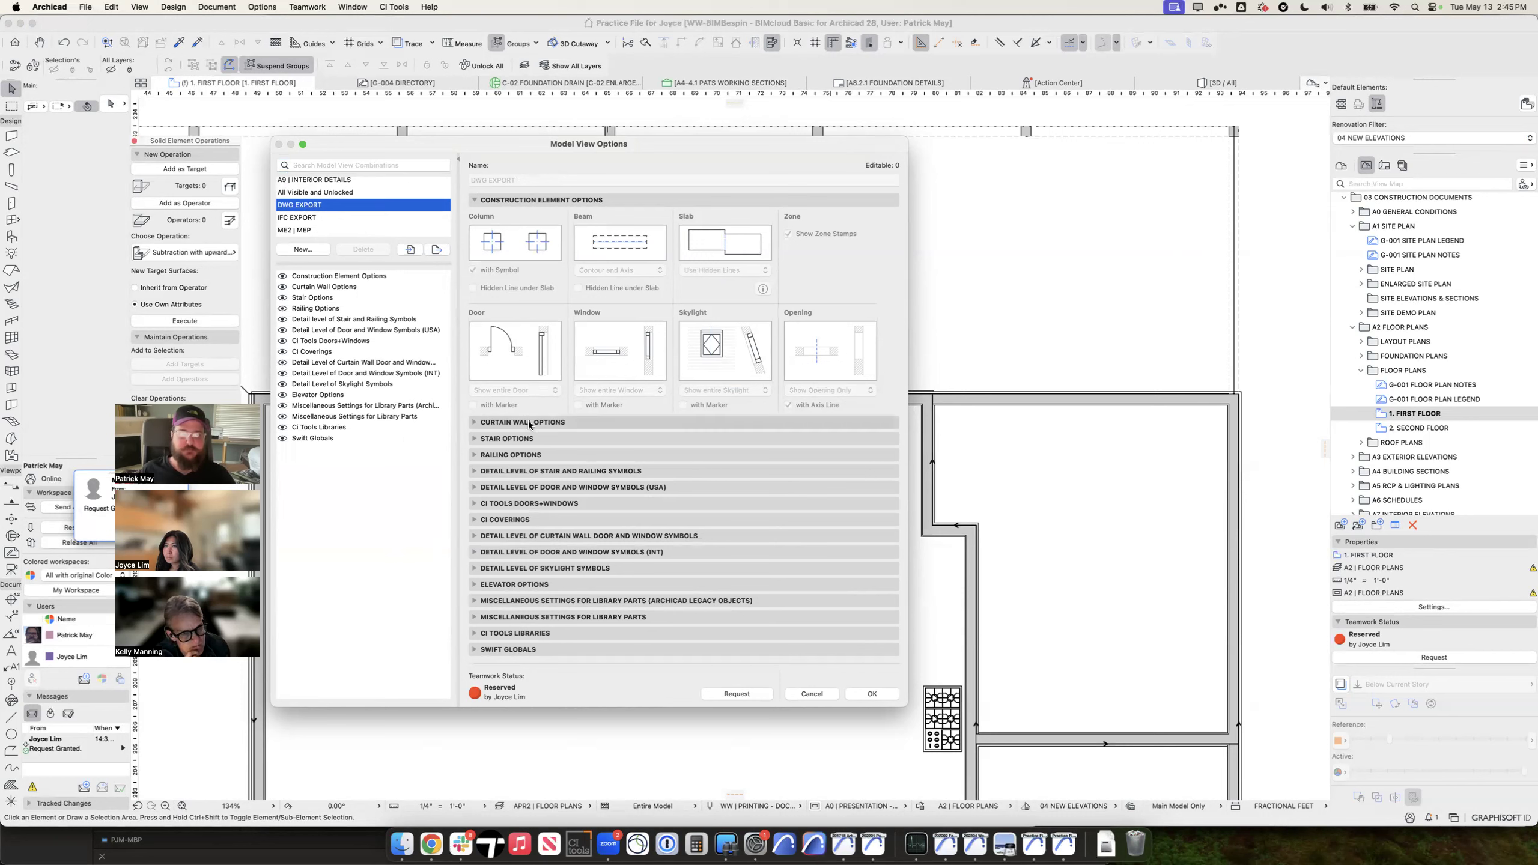
click(474, 422)
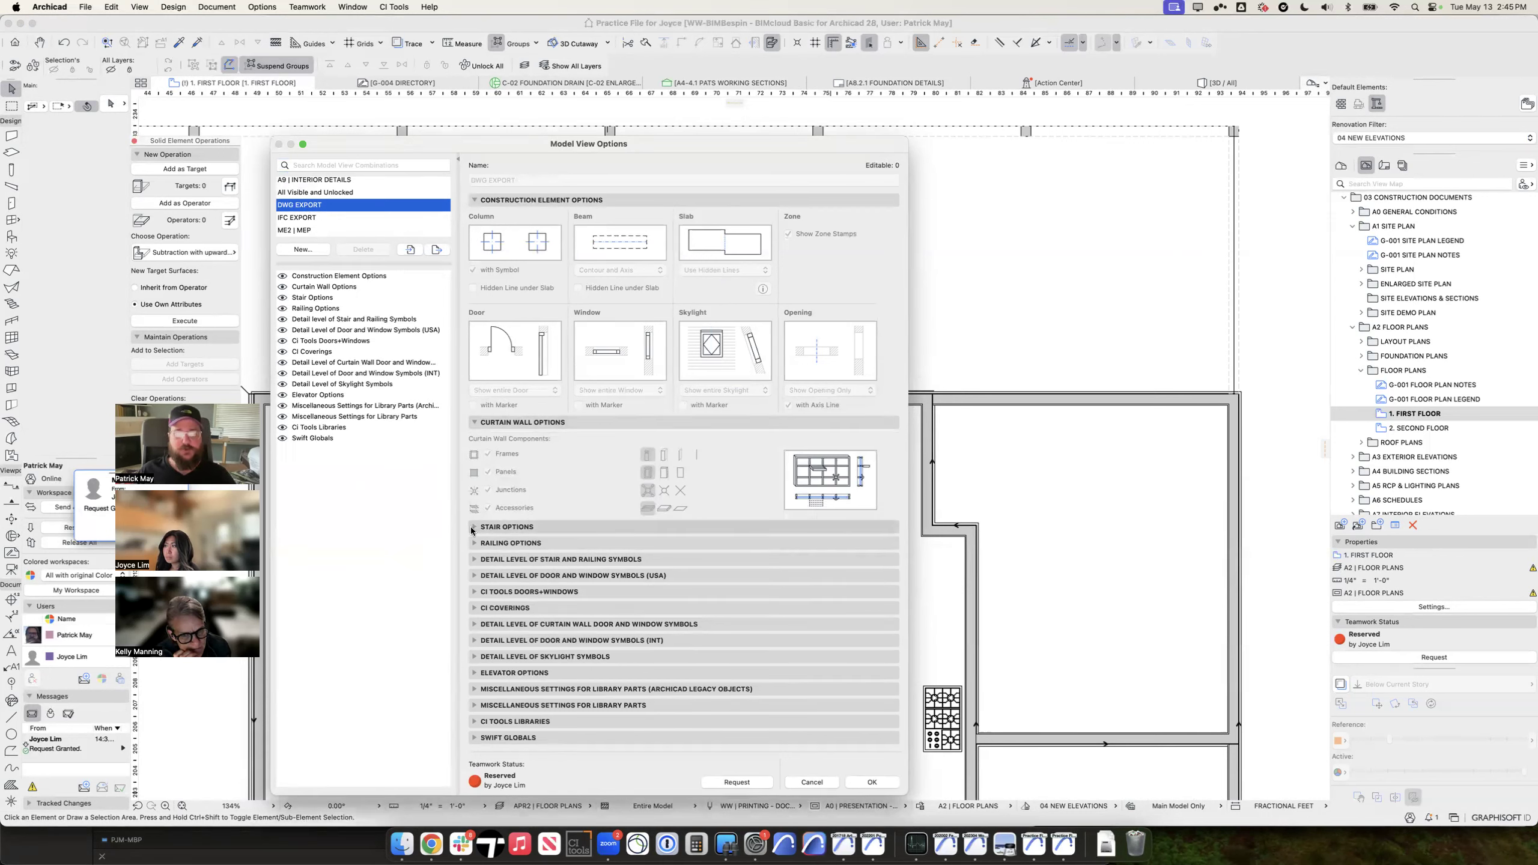
click(532, 526)
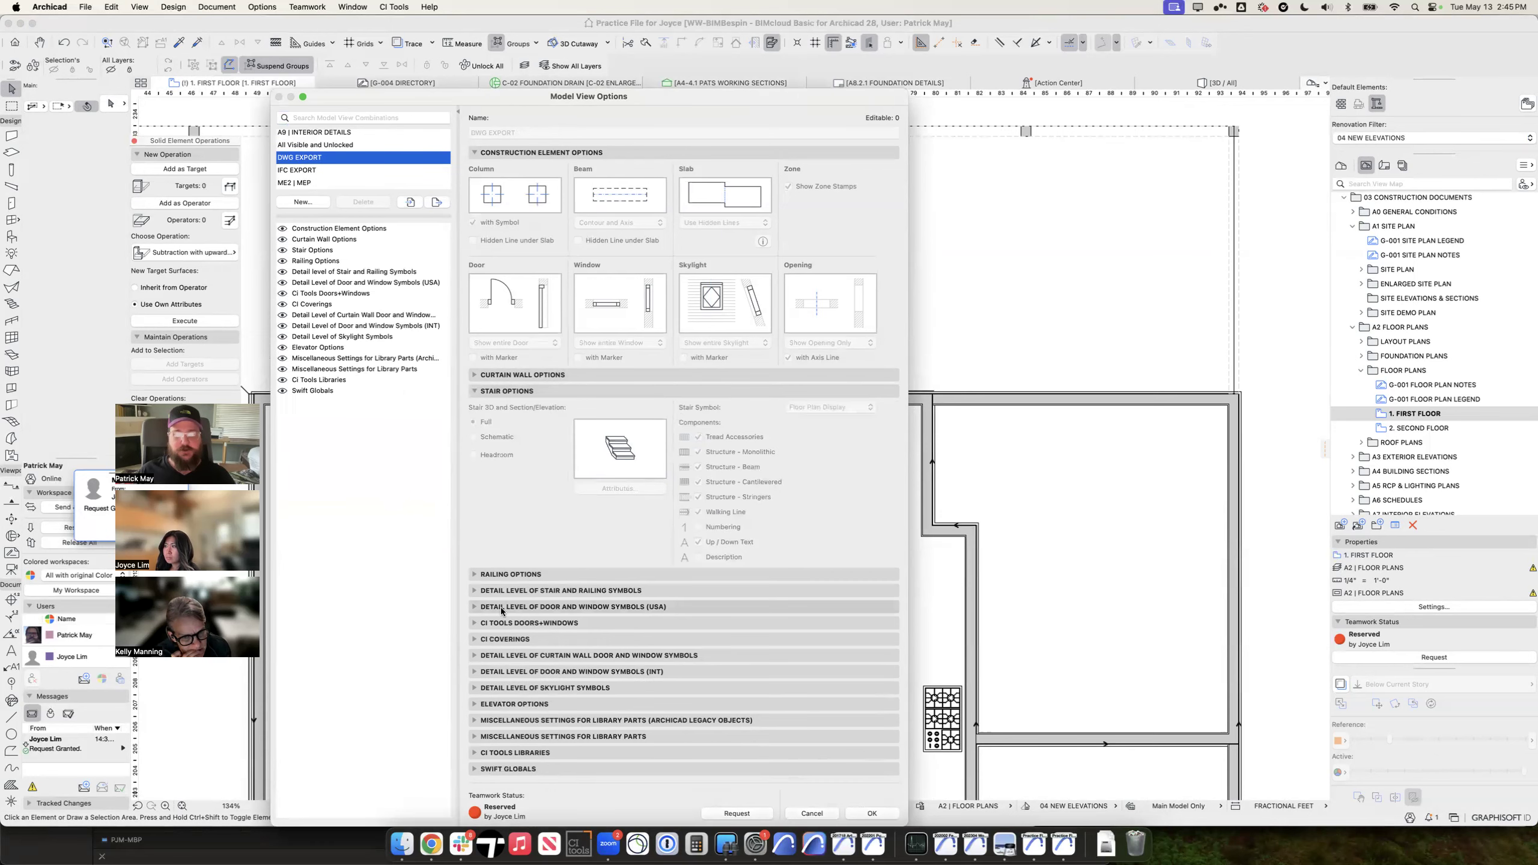
click(521, 573)
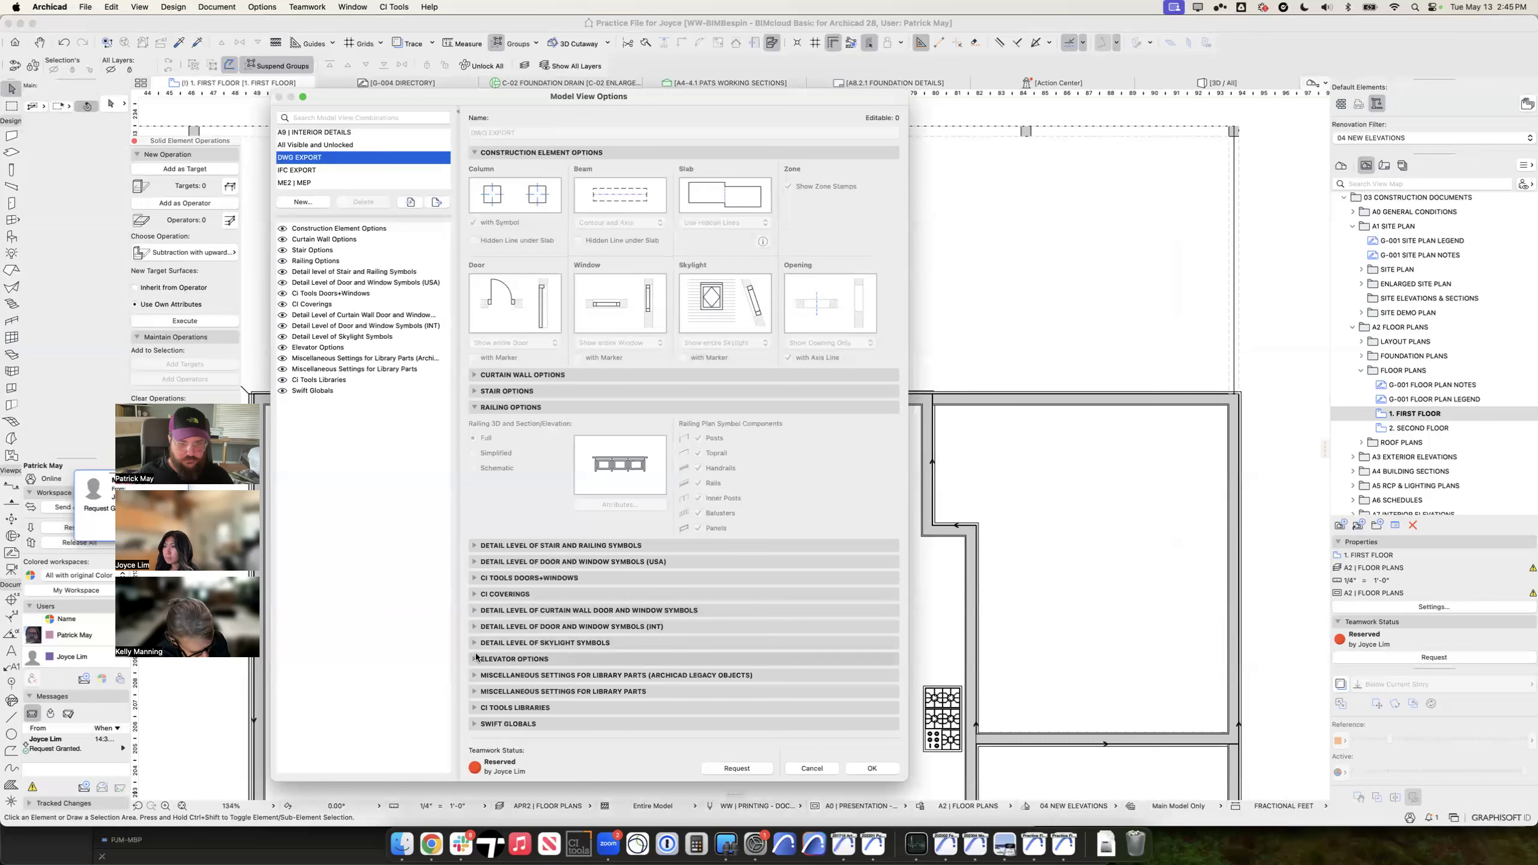
click(597, 658)
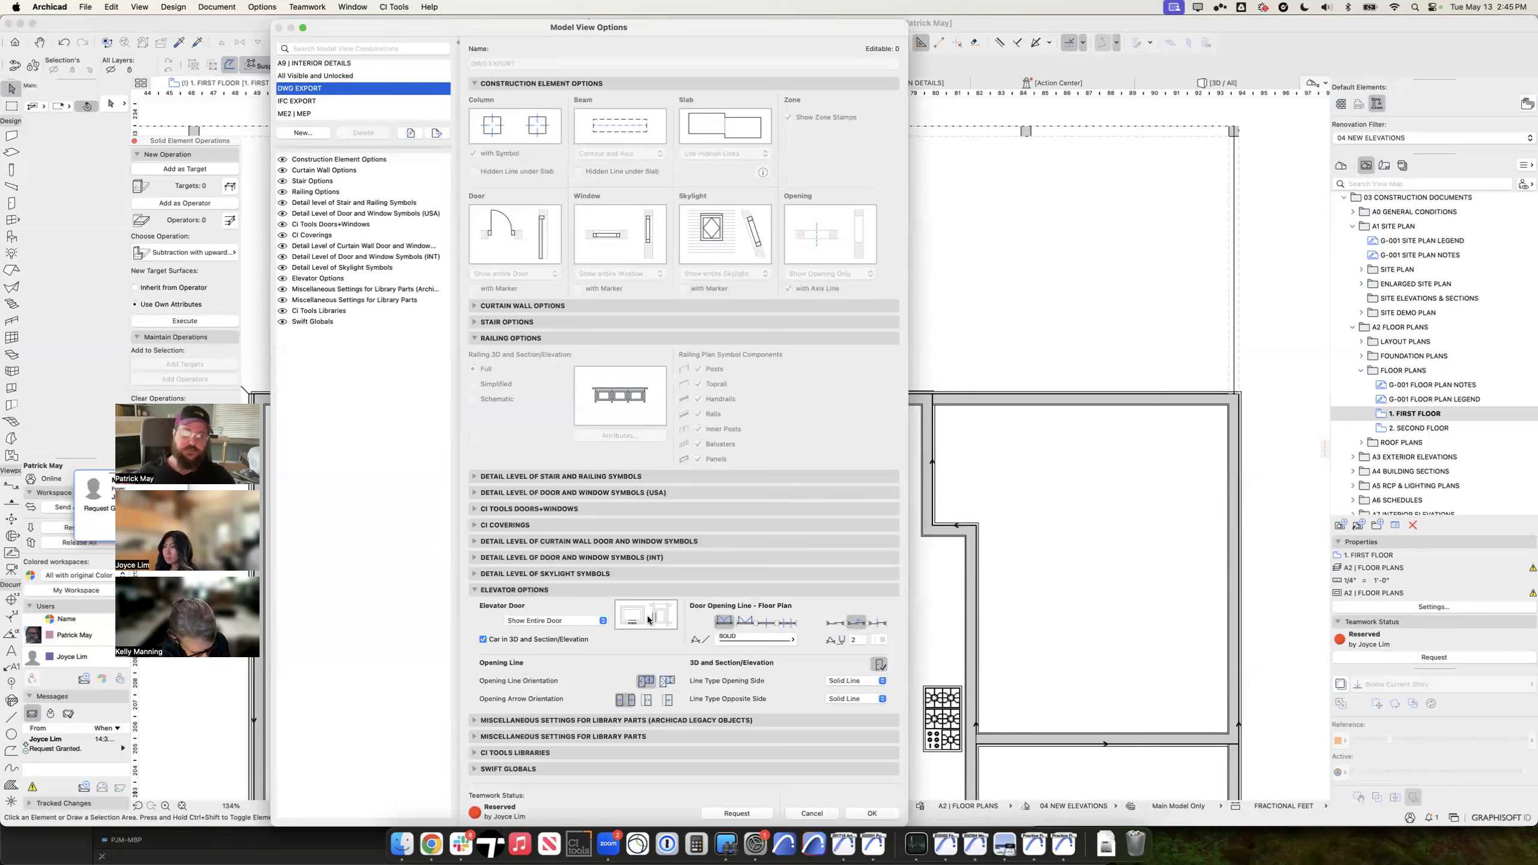
click(589, 621)
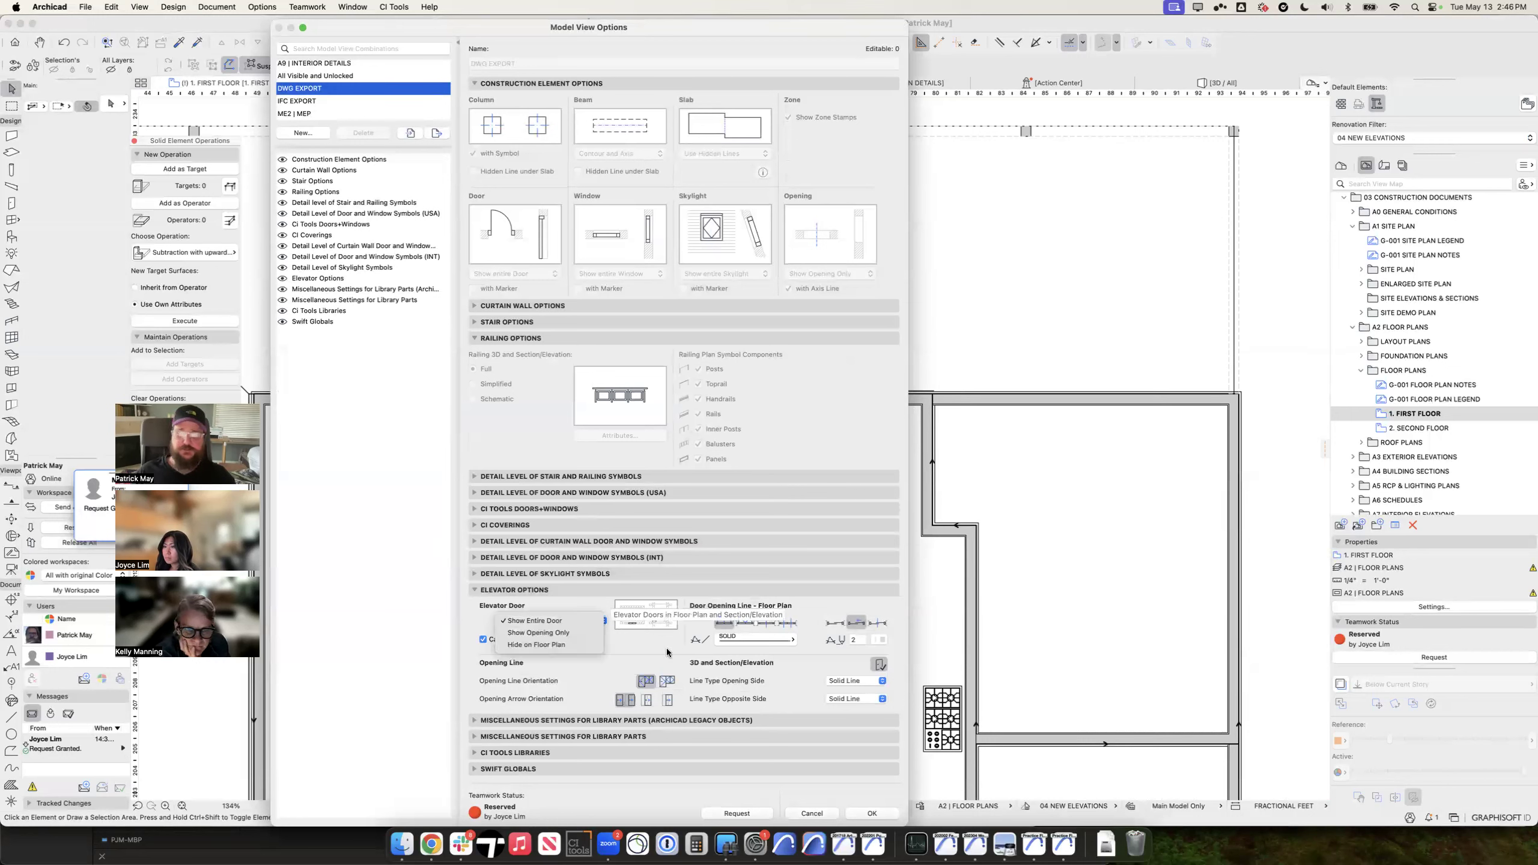
click(778, 633)
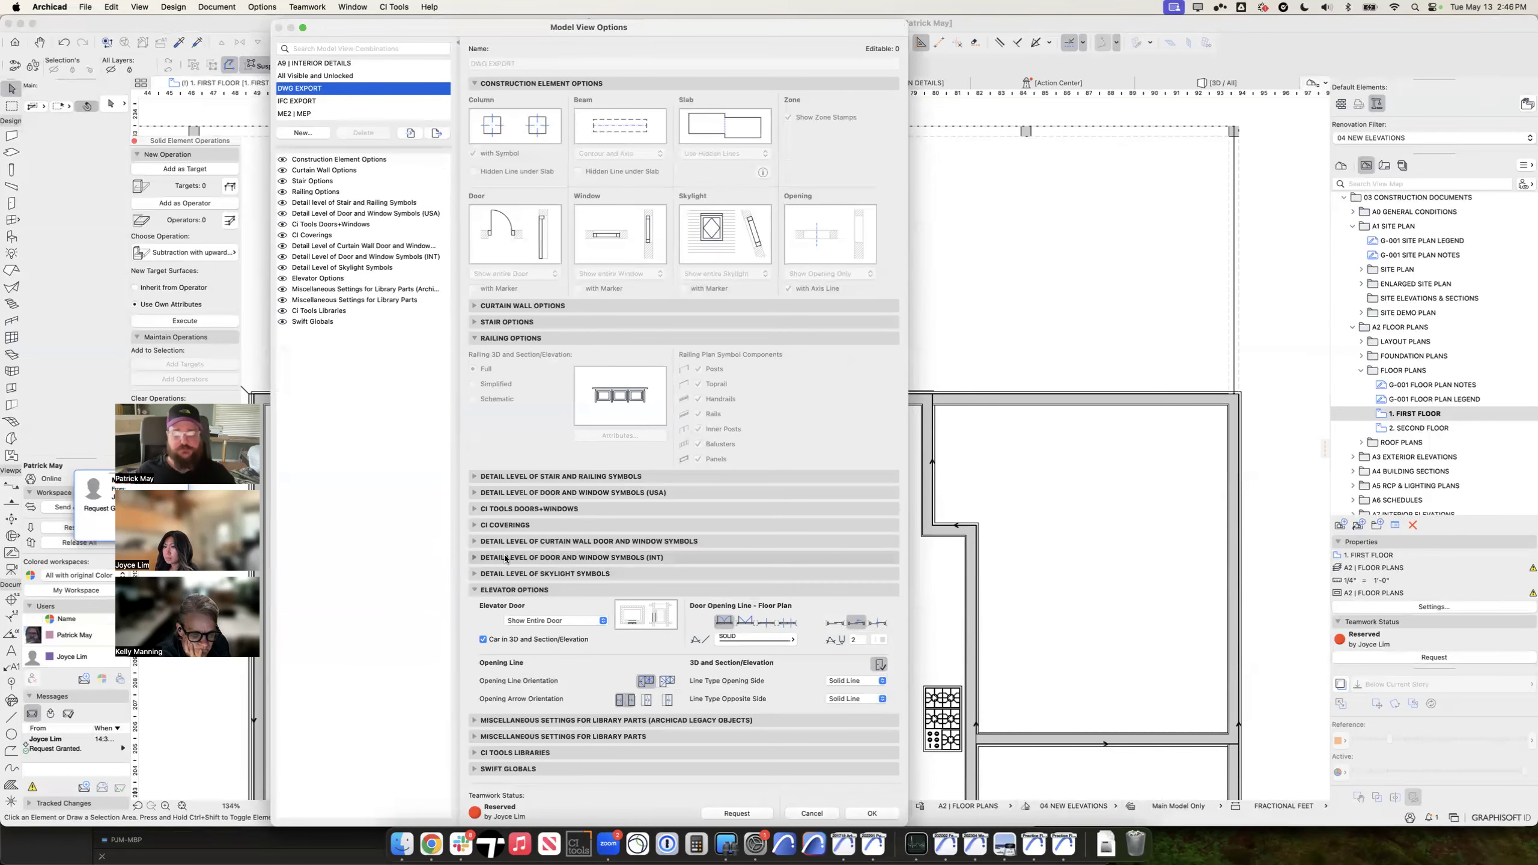
Step: Review the INT door and window symbol detail and the library part display levels, then close the model view options unchanged
click(644, 562)
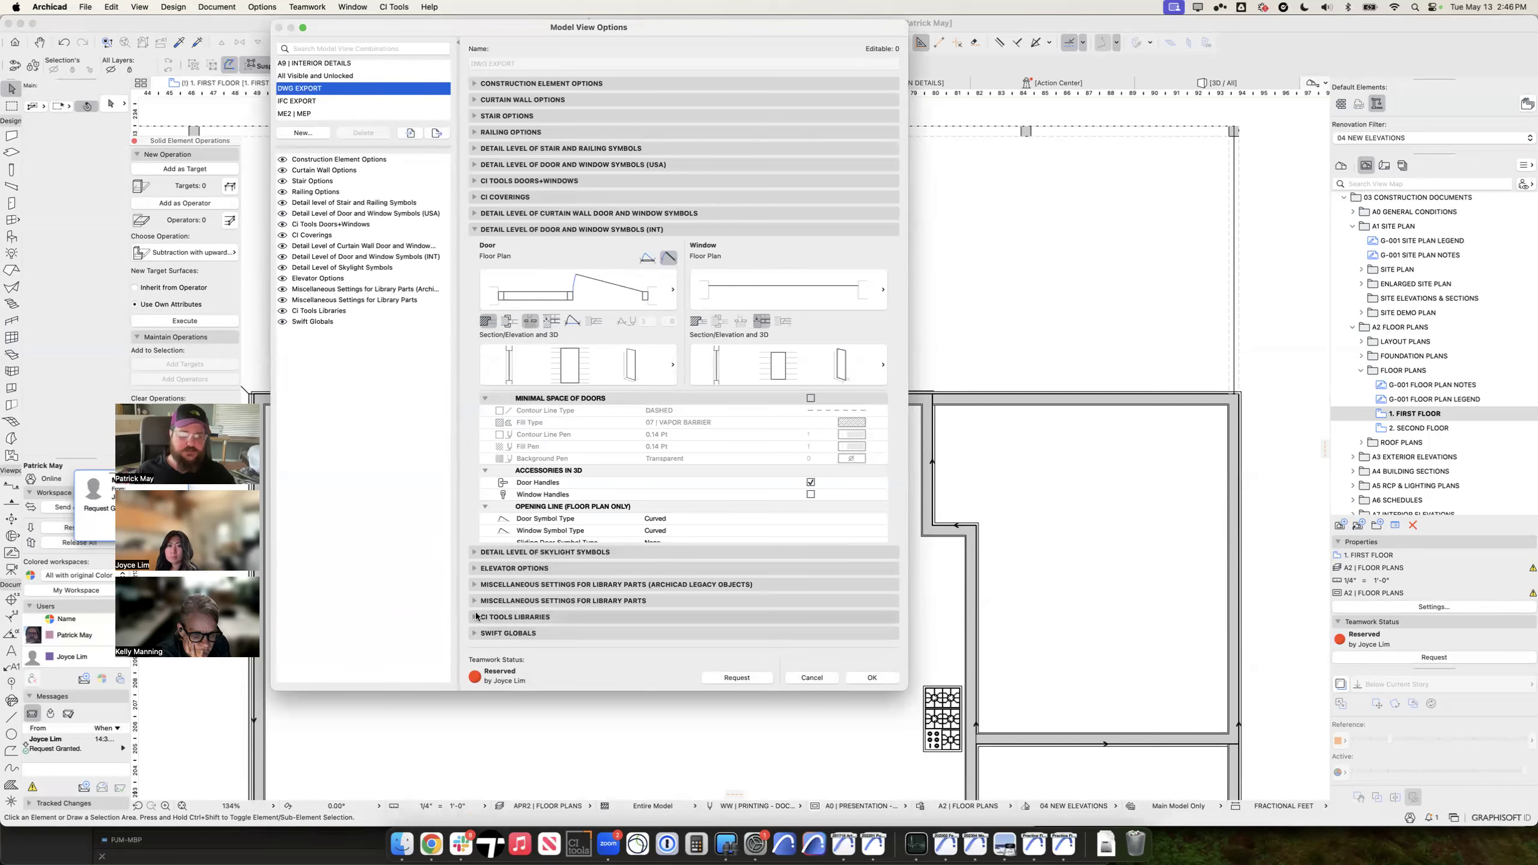
click(559, 599)
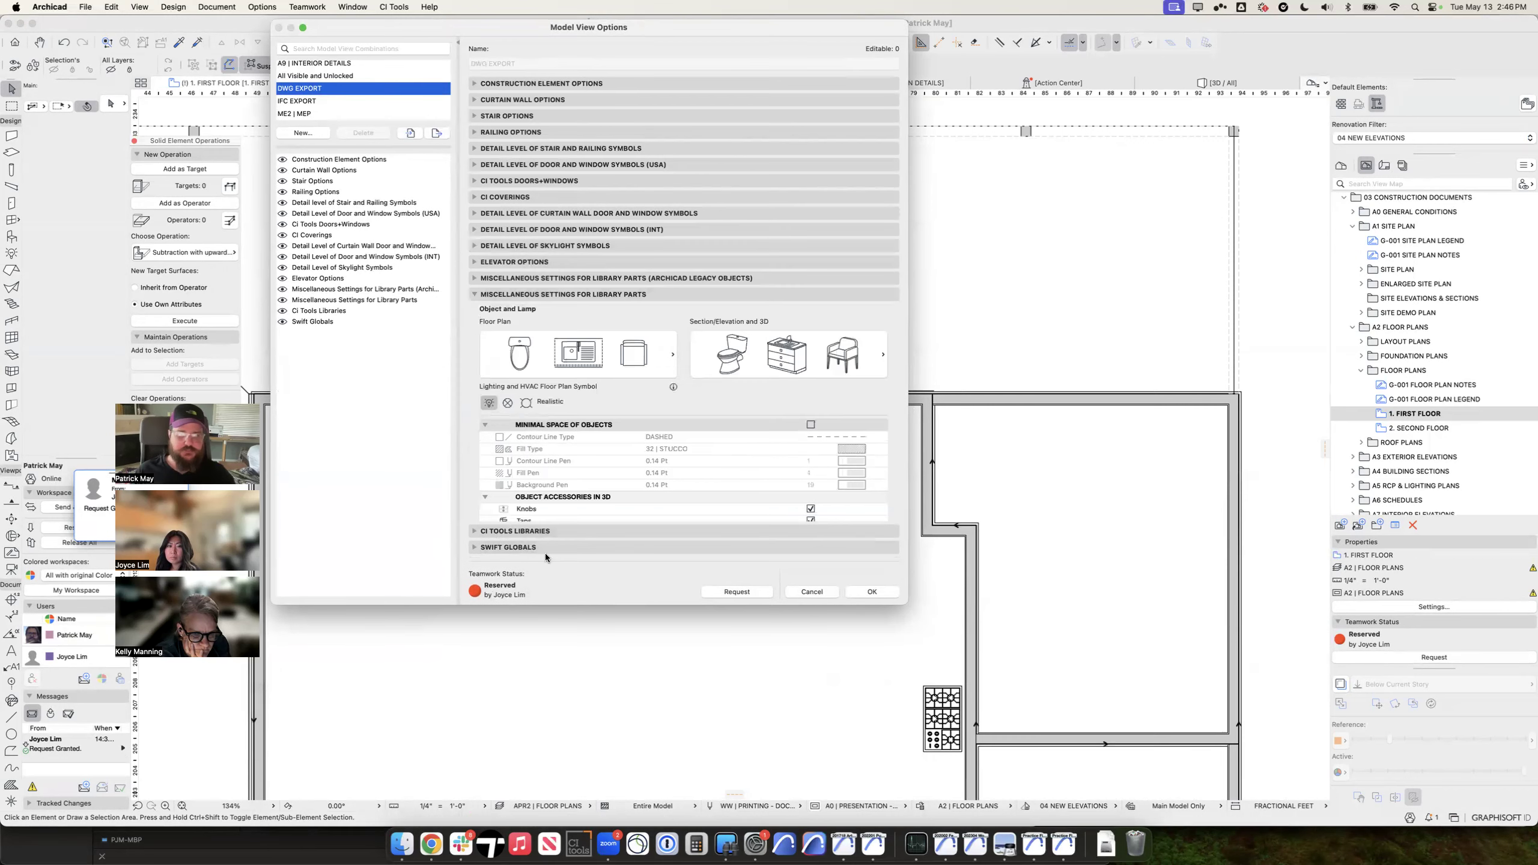
click(602, 360)
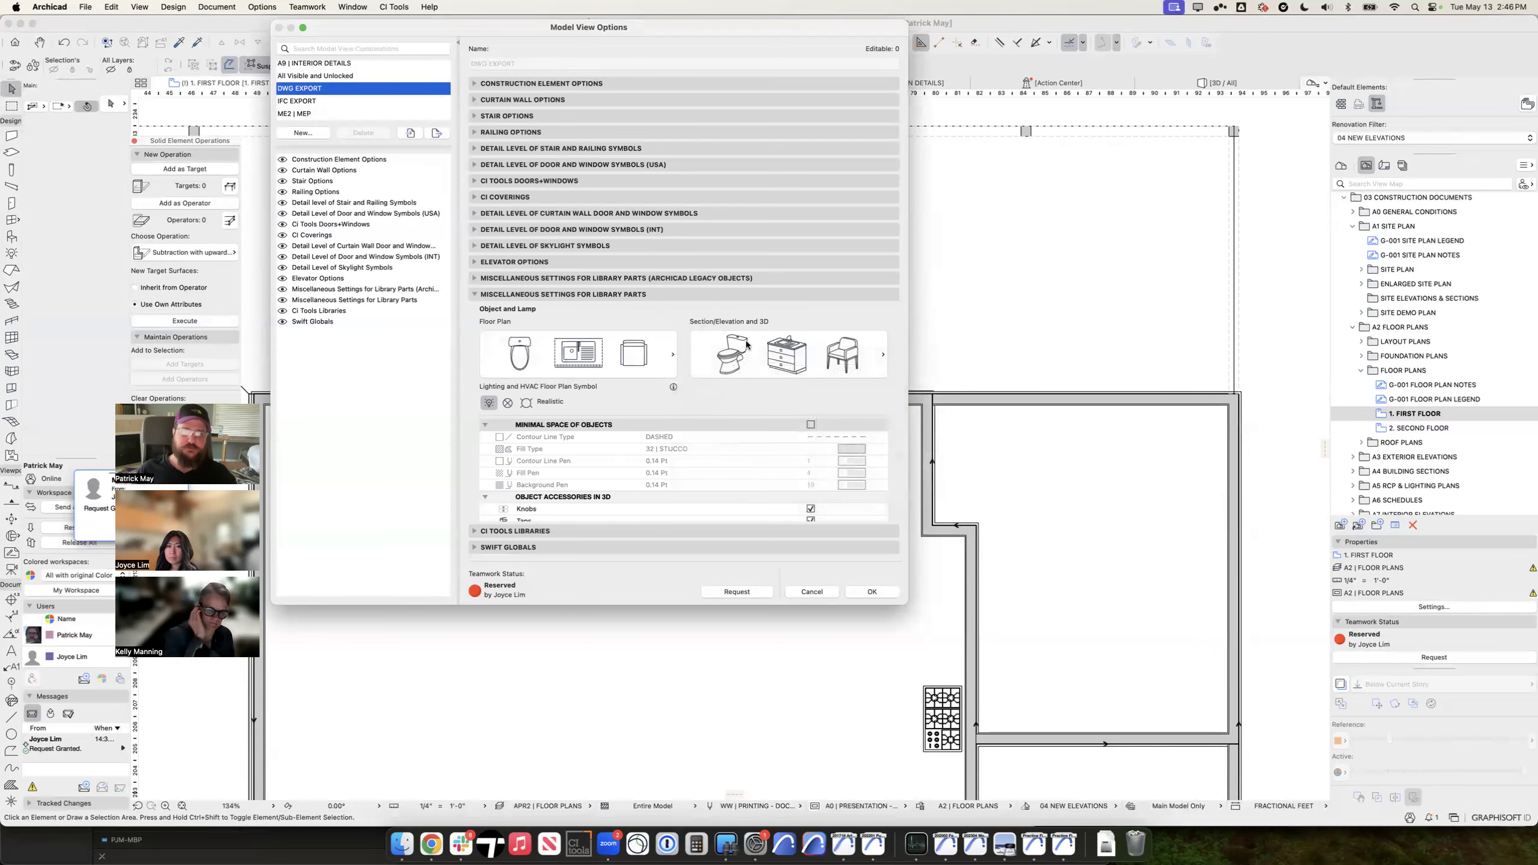
click(880, 361)
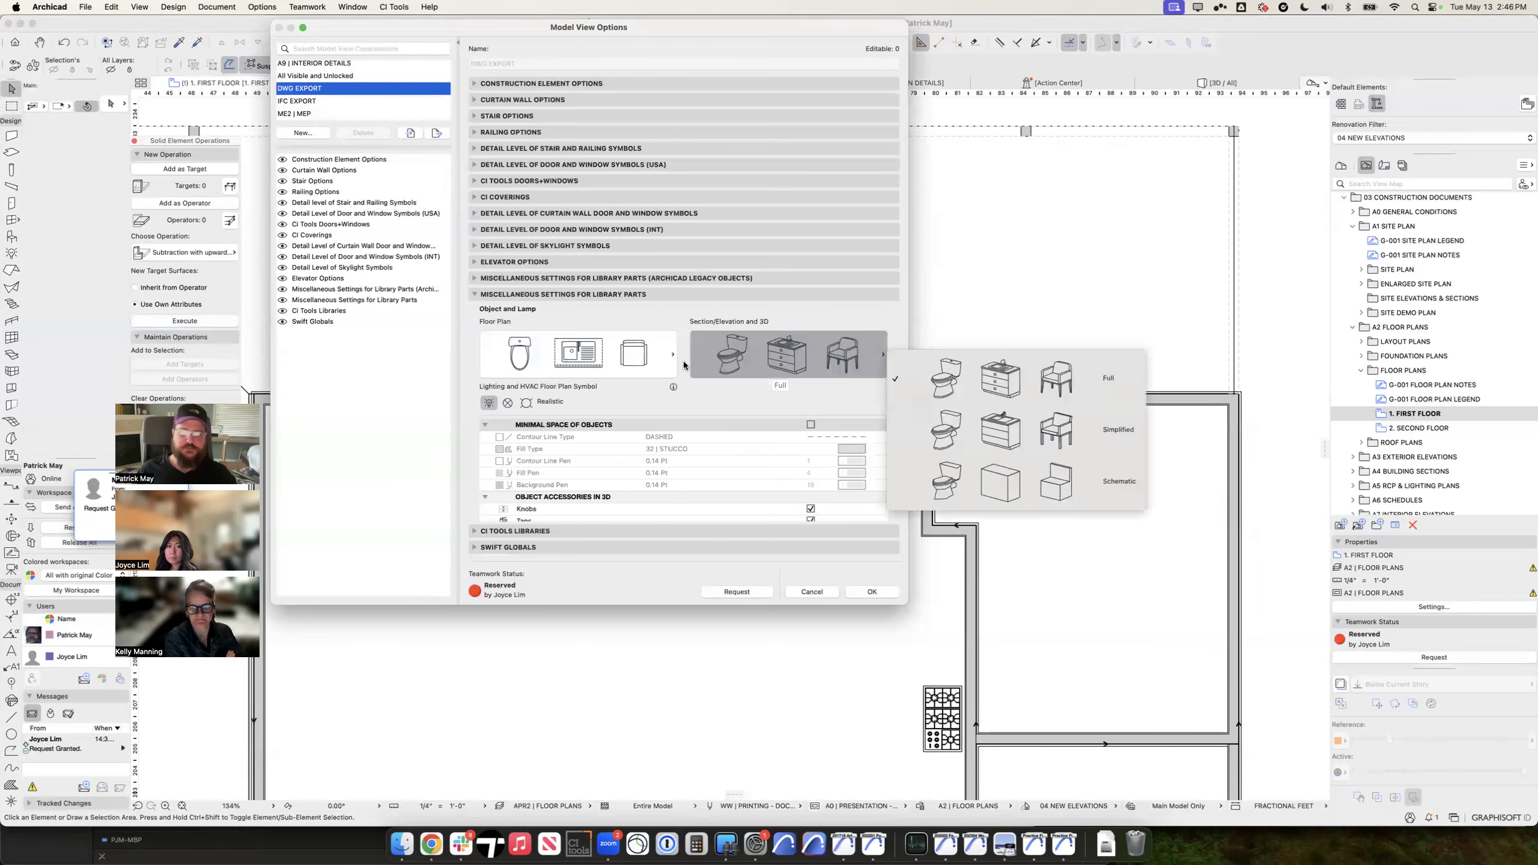
click(651, 370)
key(Escape)
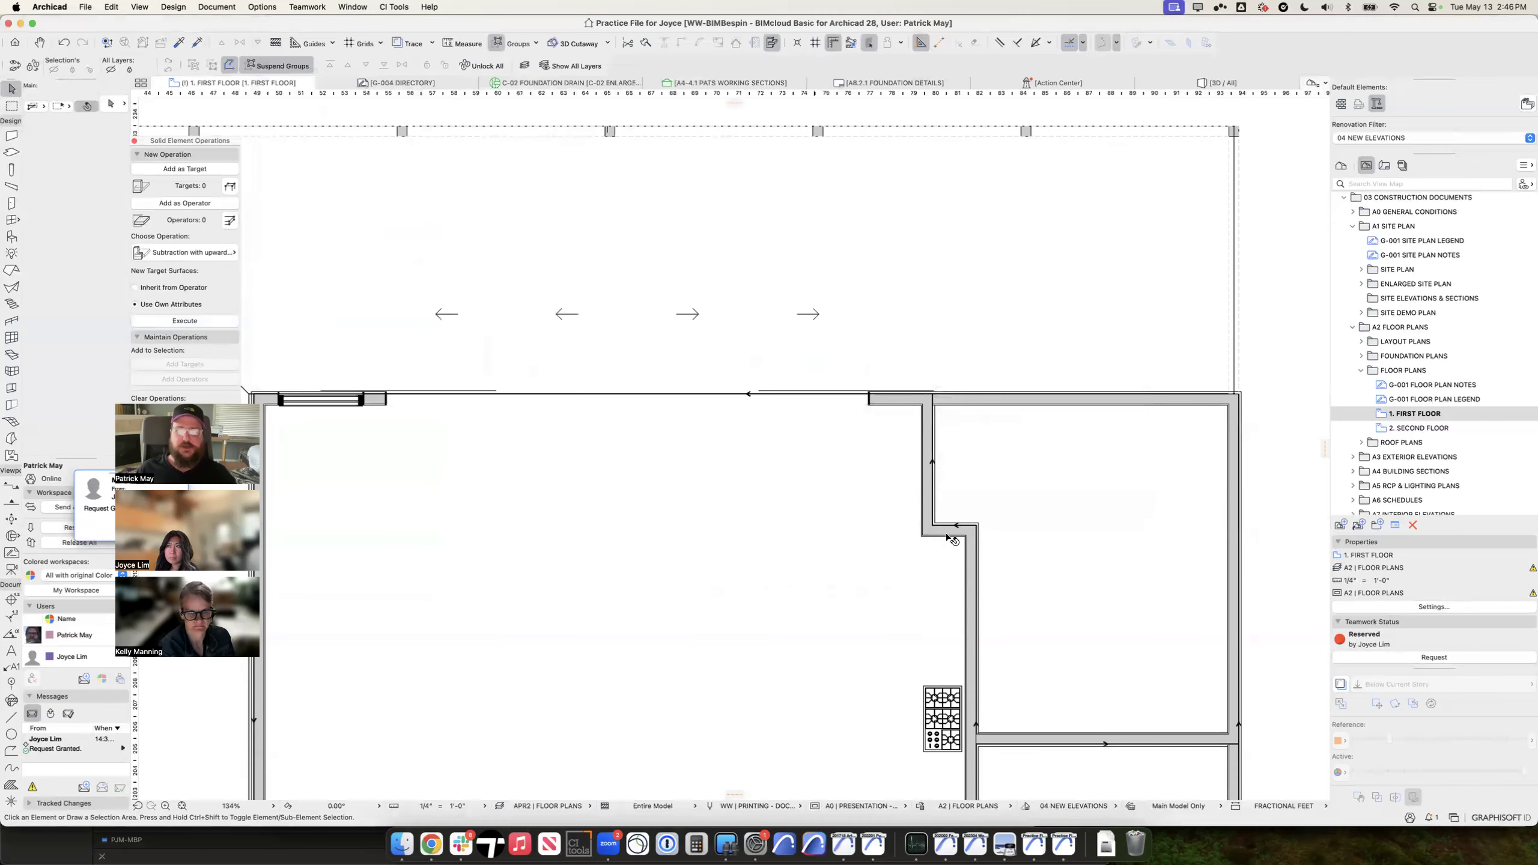
Step: Examine the window's Display Options and Model Display source choices, Use Local Settings versus Use Model View Options, then close its settings unchanged
click(330, 400)
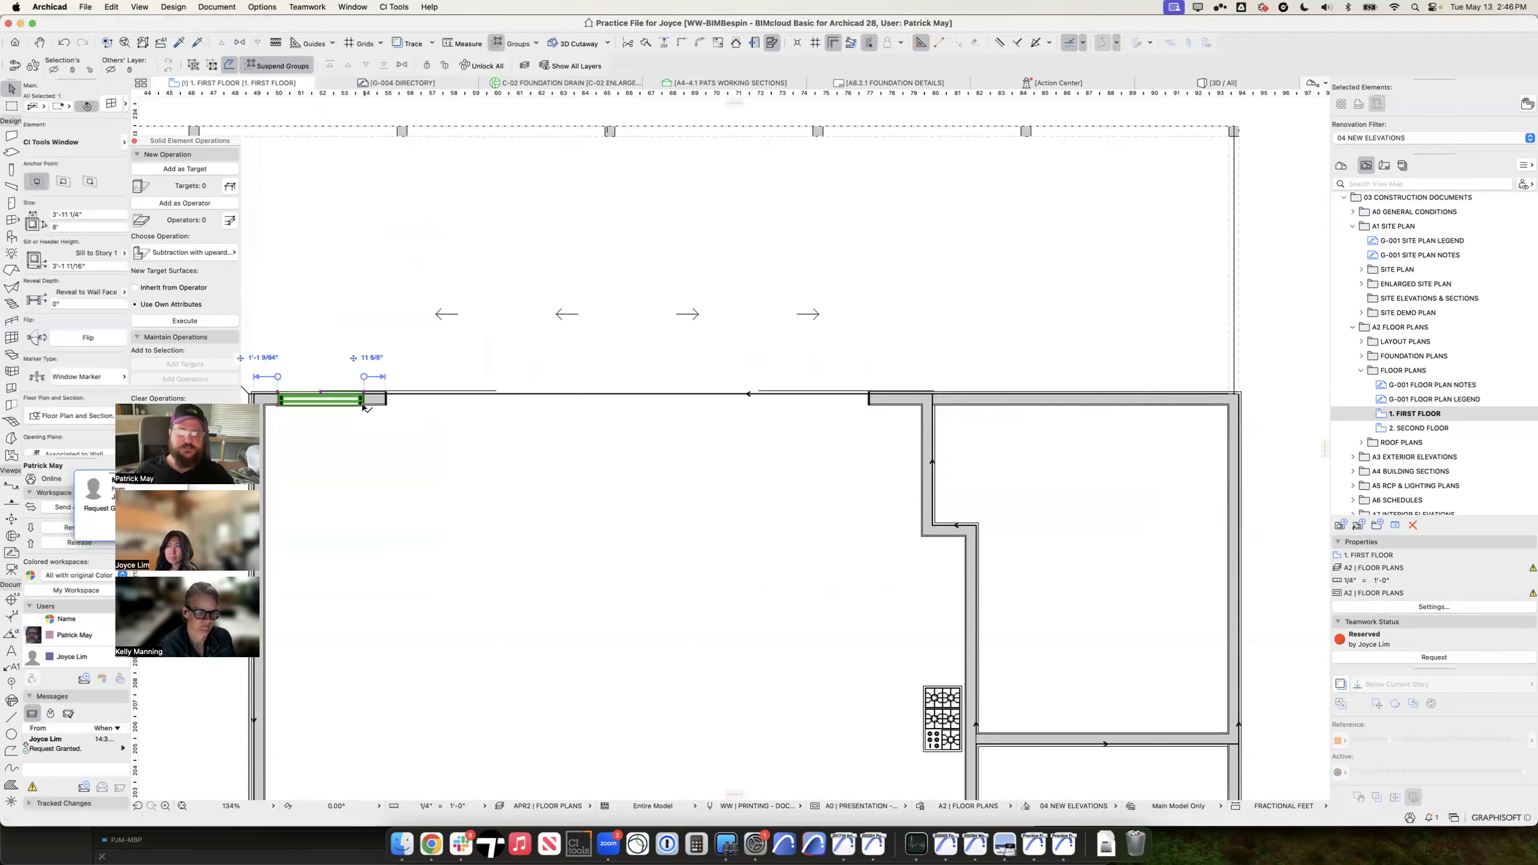
key(super+t)
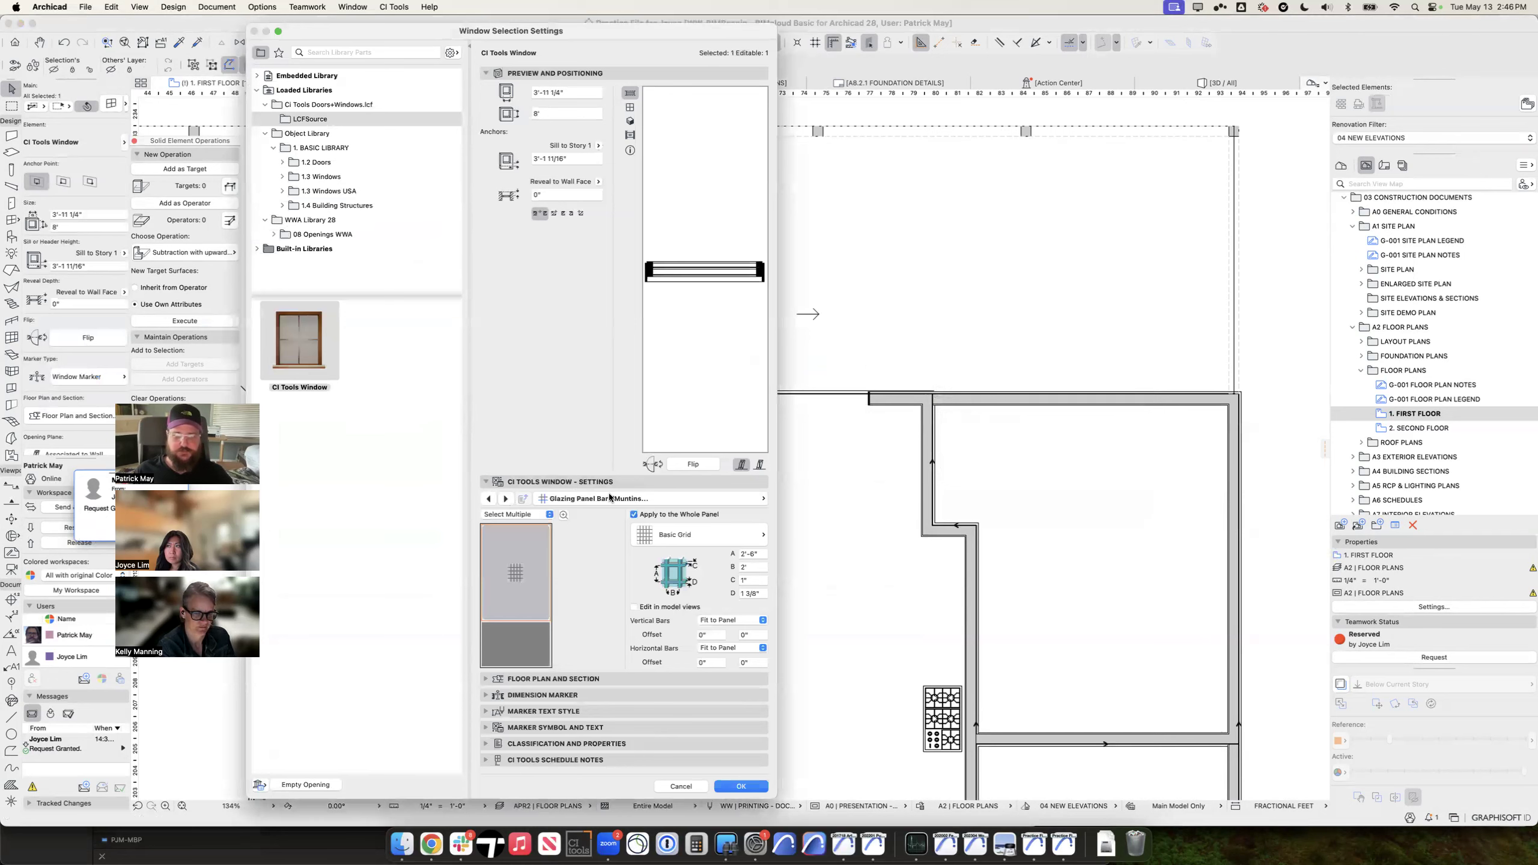
click(606, 499)
scroll(896, 606, down, 5)
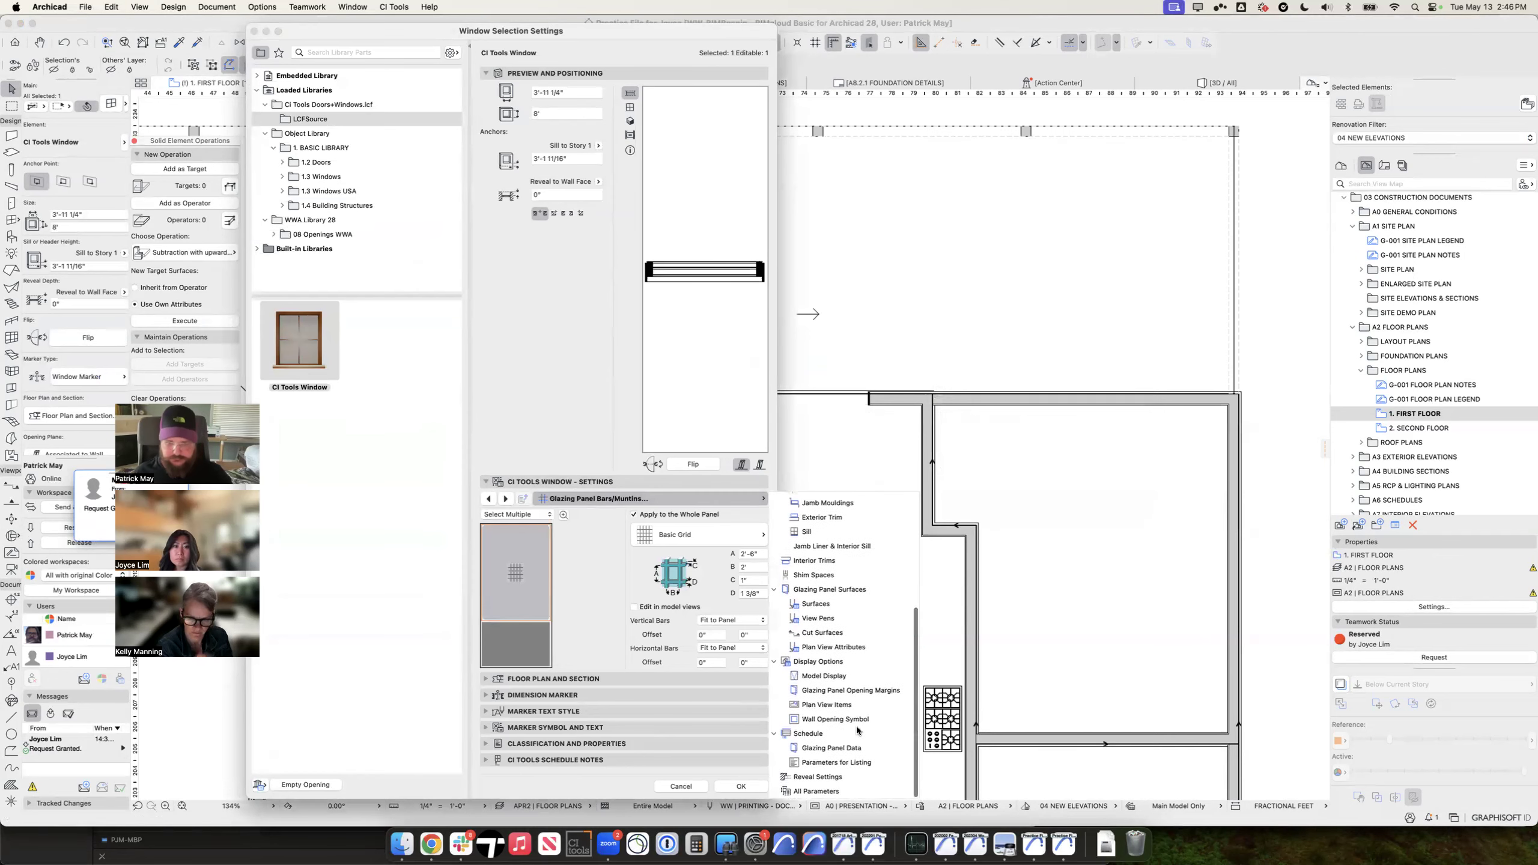
click(830, 662)
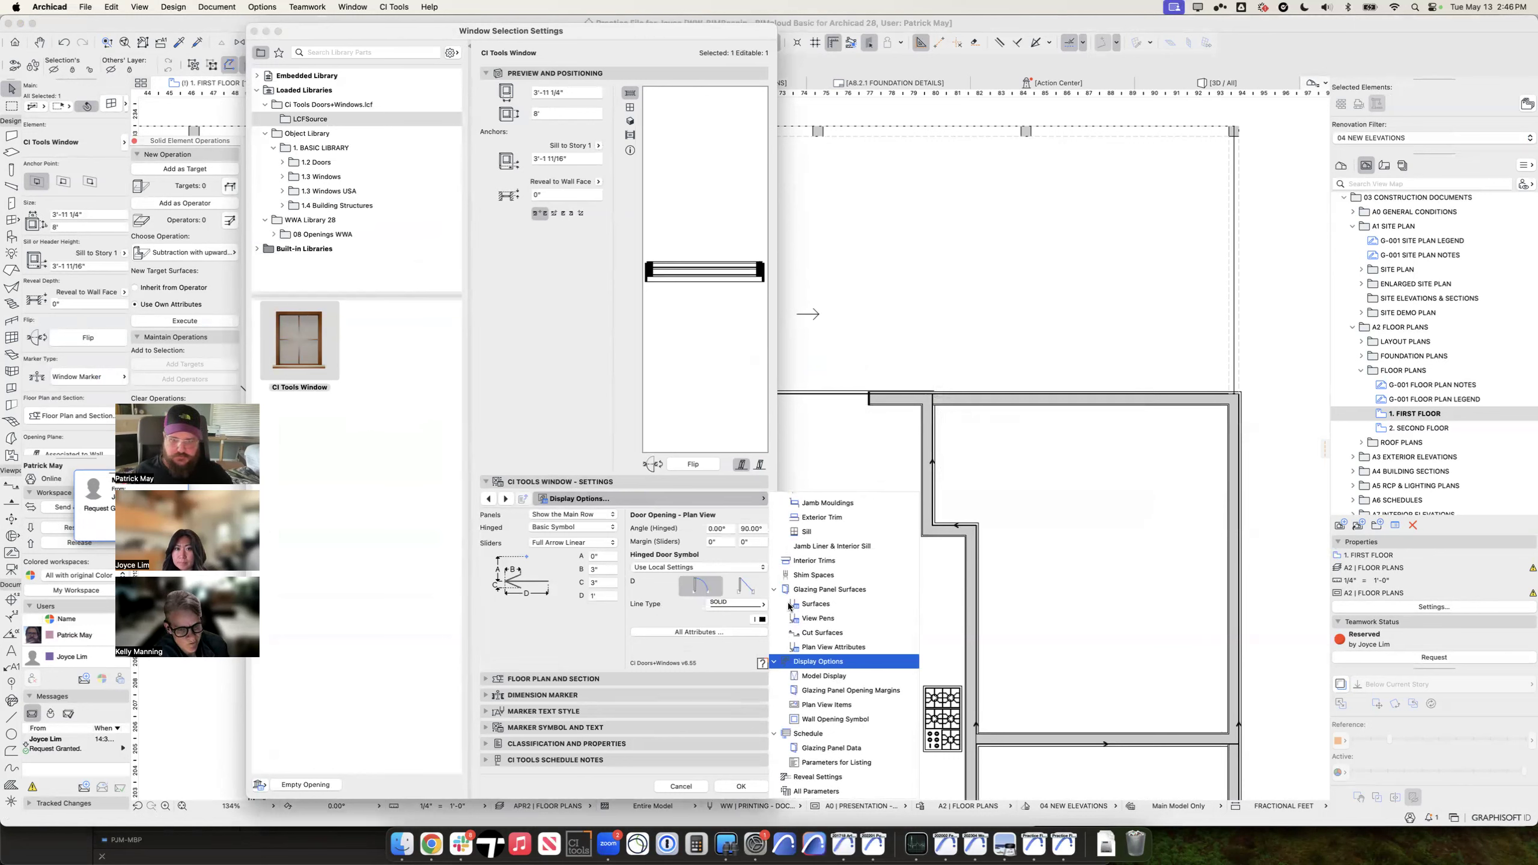
click(819, 676)
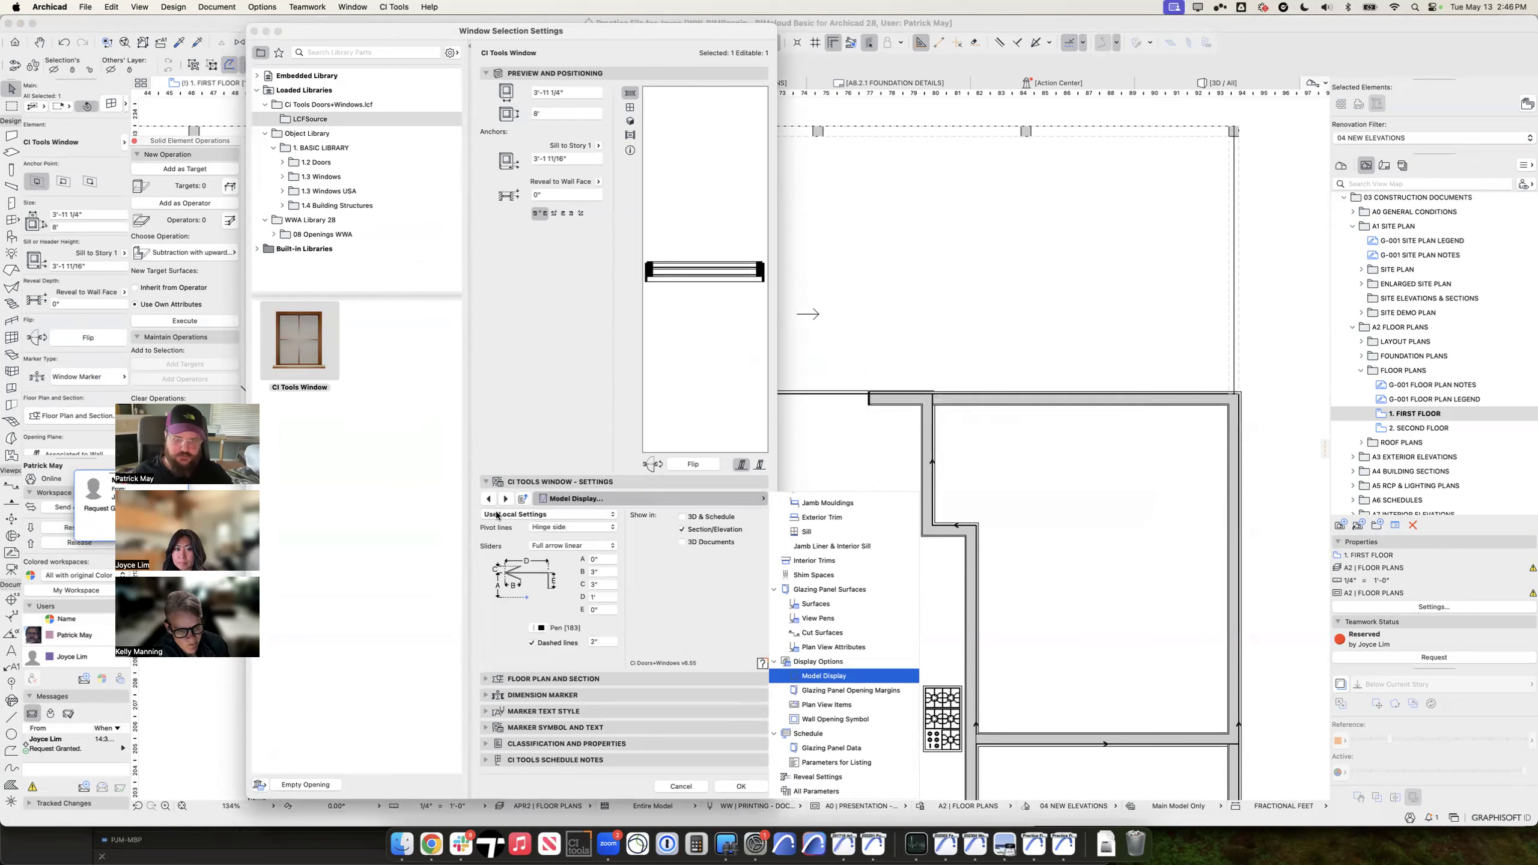
click(533, 514)
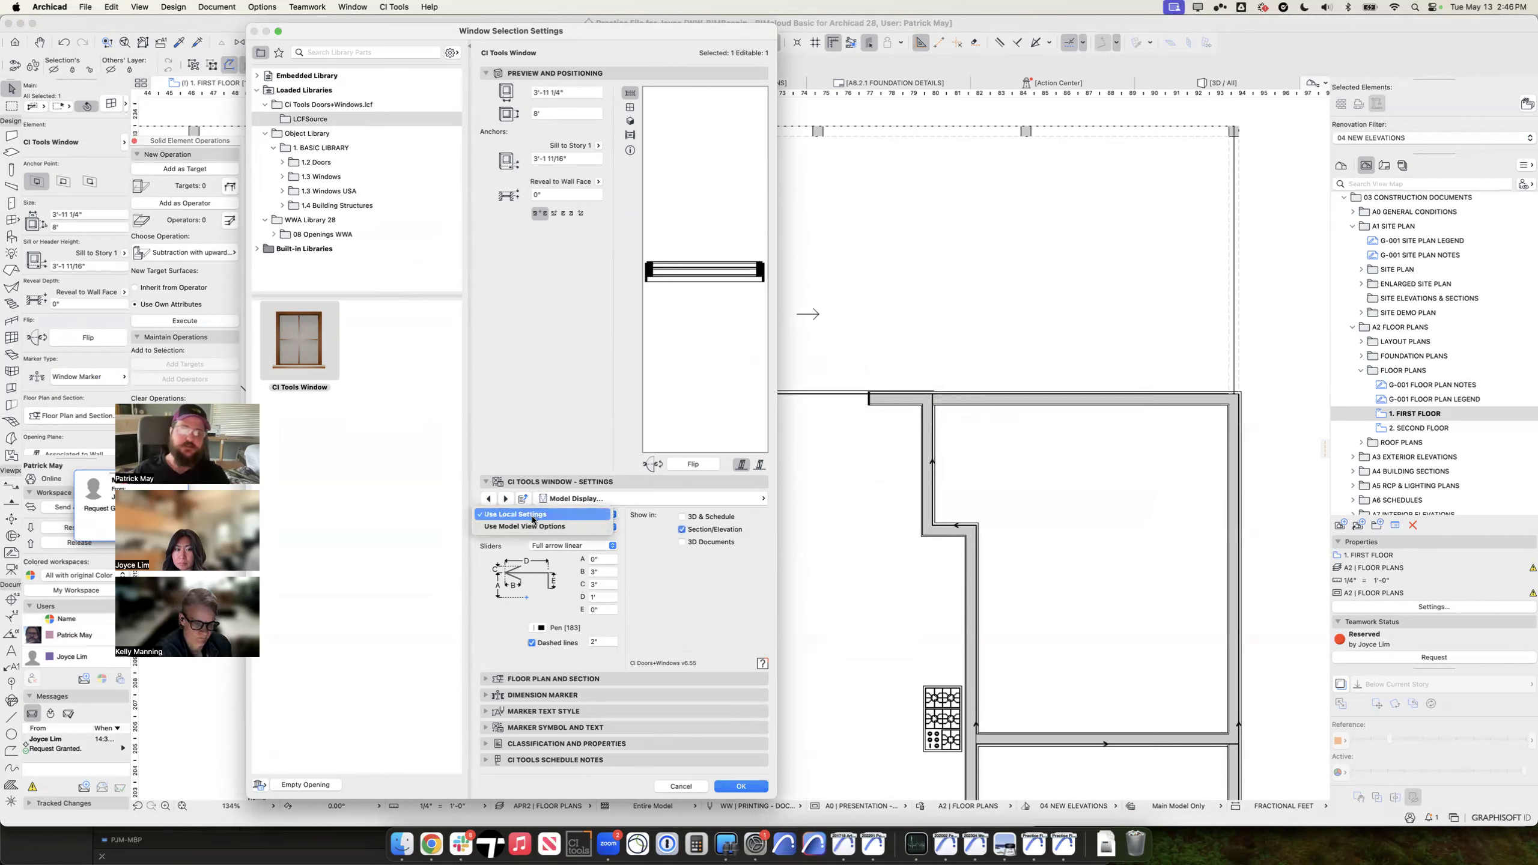
key(Escape)
key(Escape)
key(Escape)
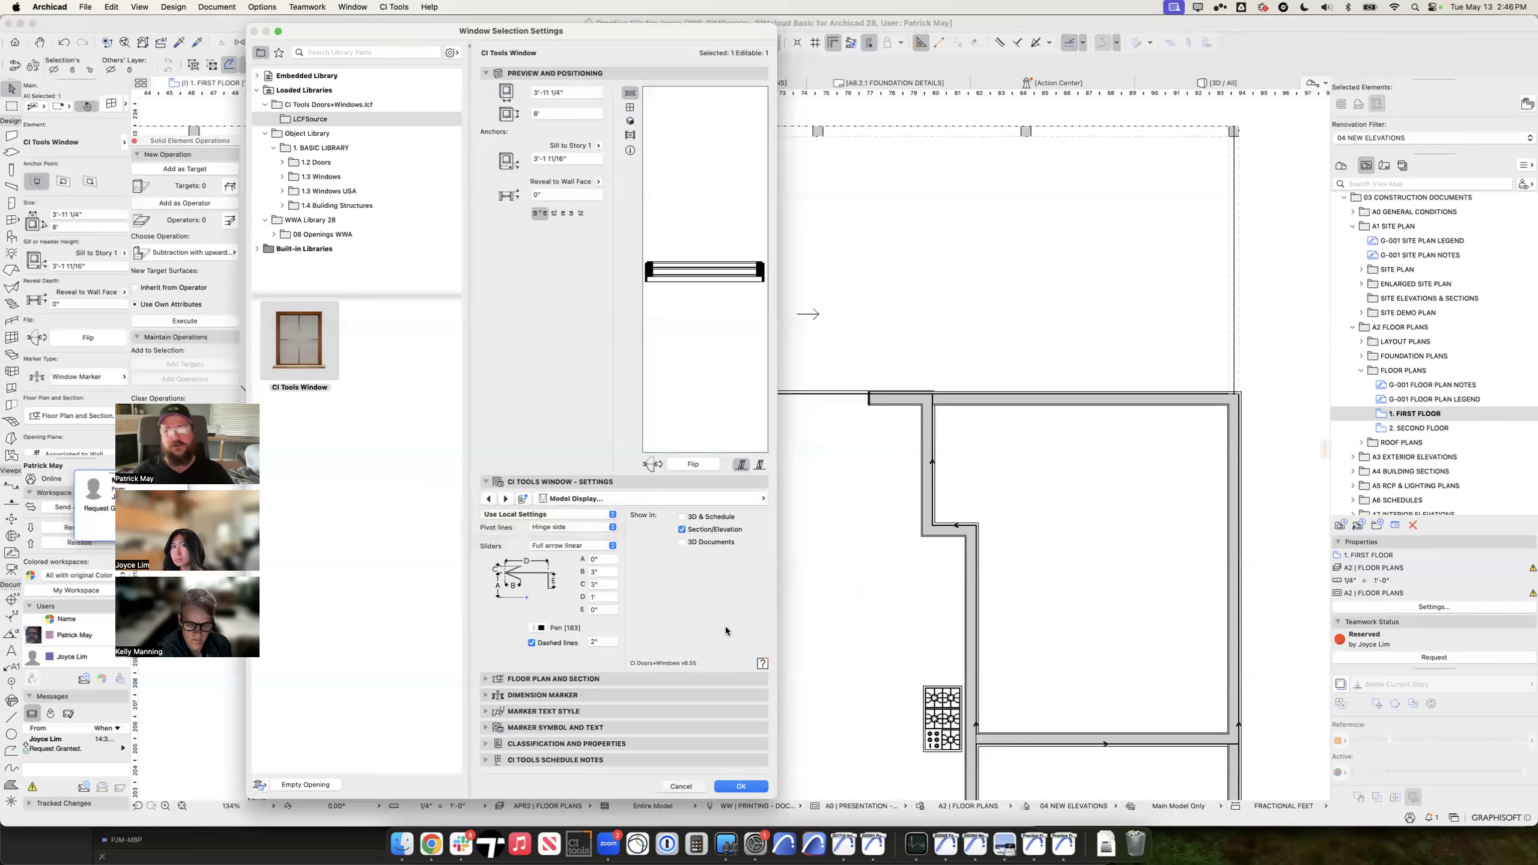
Step: Review the toilet's Minimal Space and Representation and Surfaces settings, including its 2D detail level, then close the object settings
scroll(603, 565, down, 10)
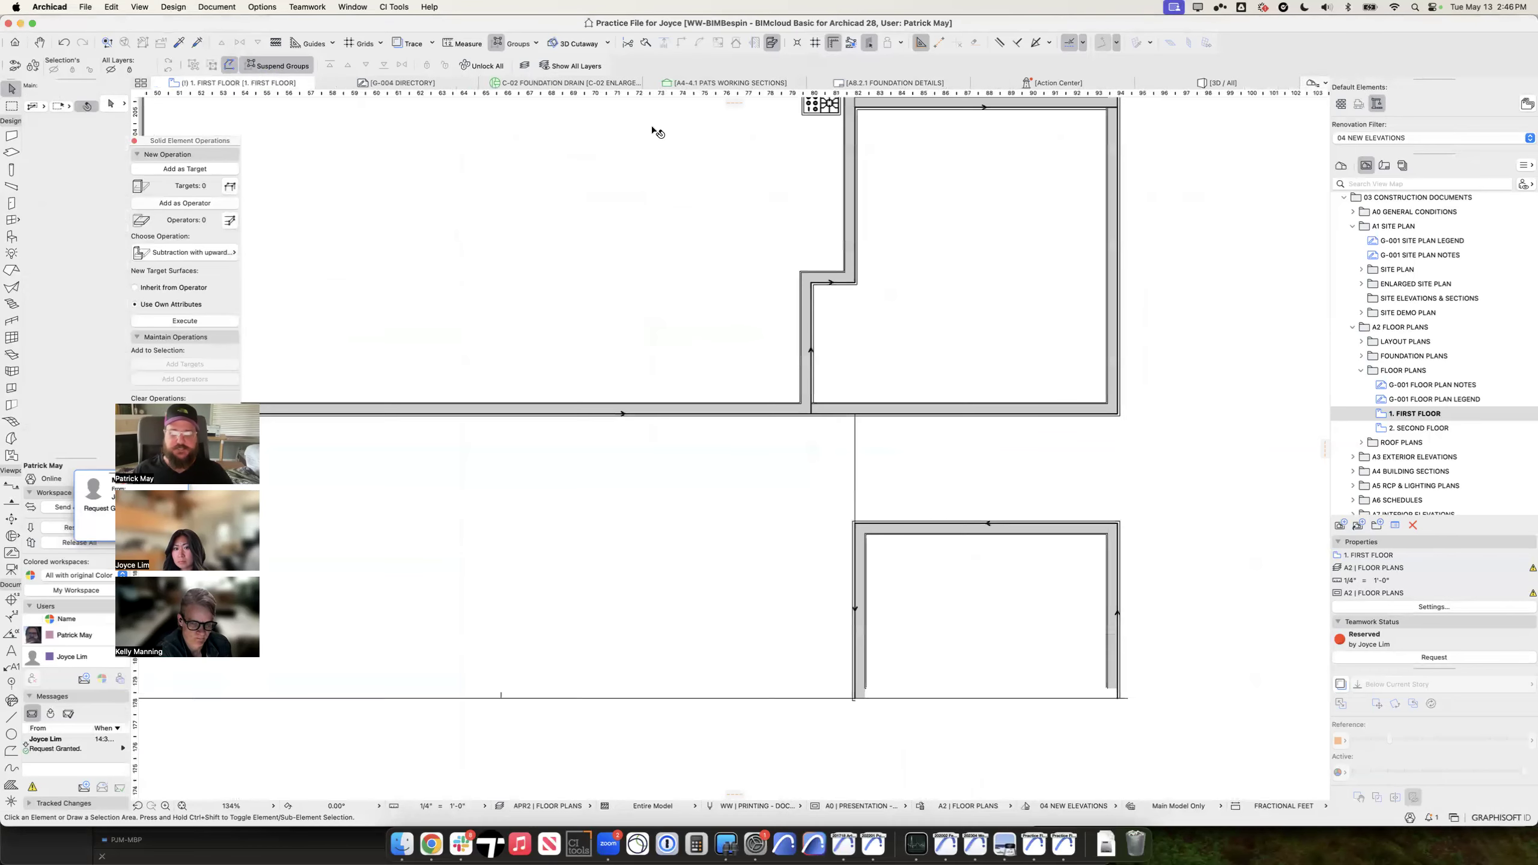
double_click(928, 624)
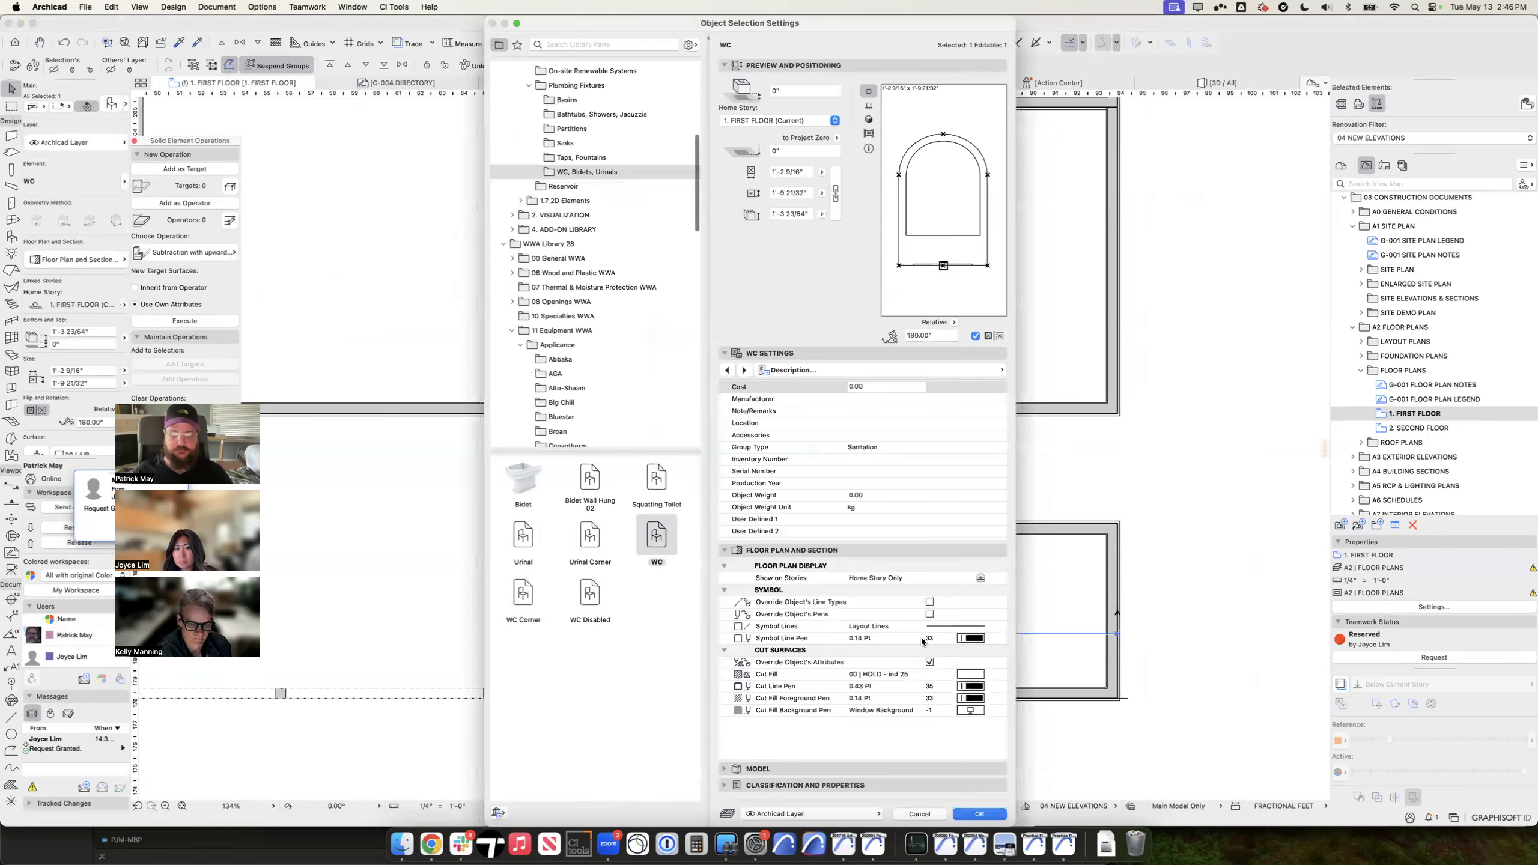
click(822, 370)
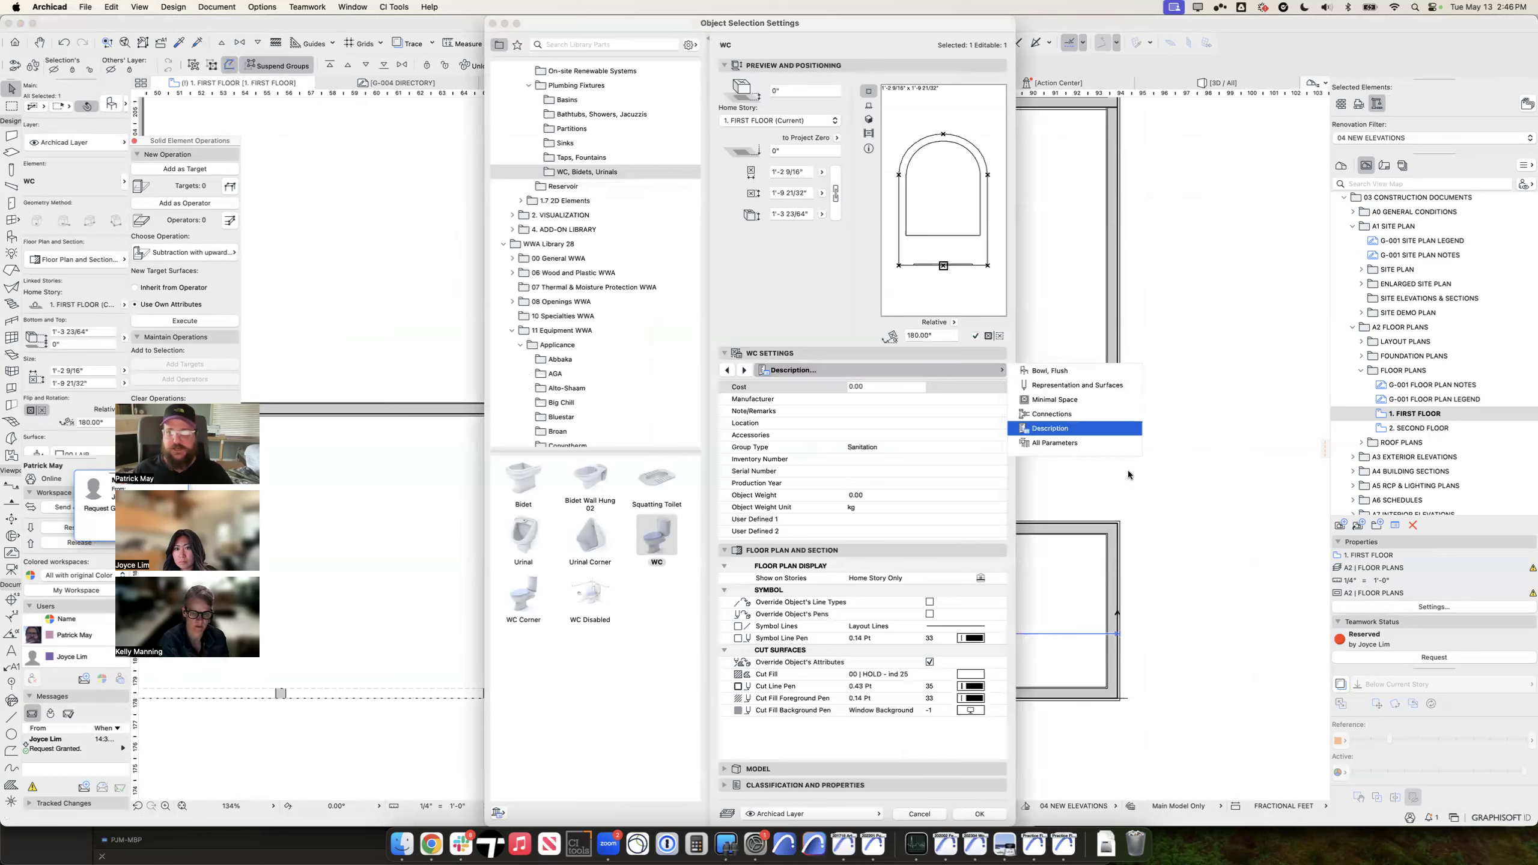
click(1051, 401)
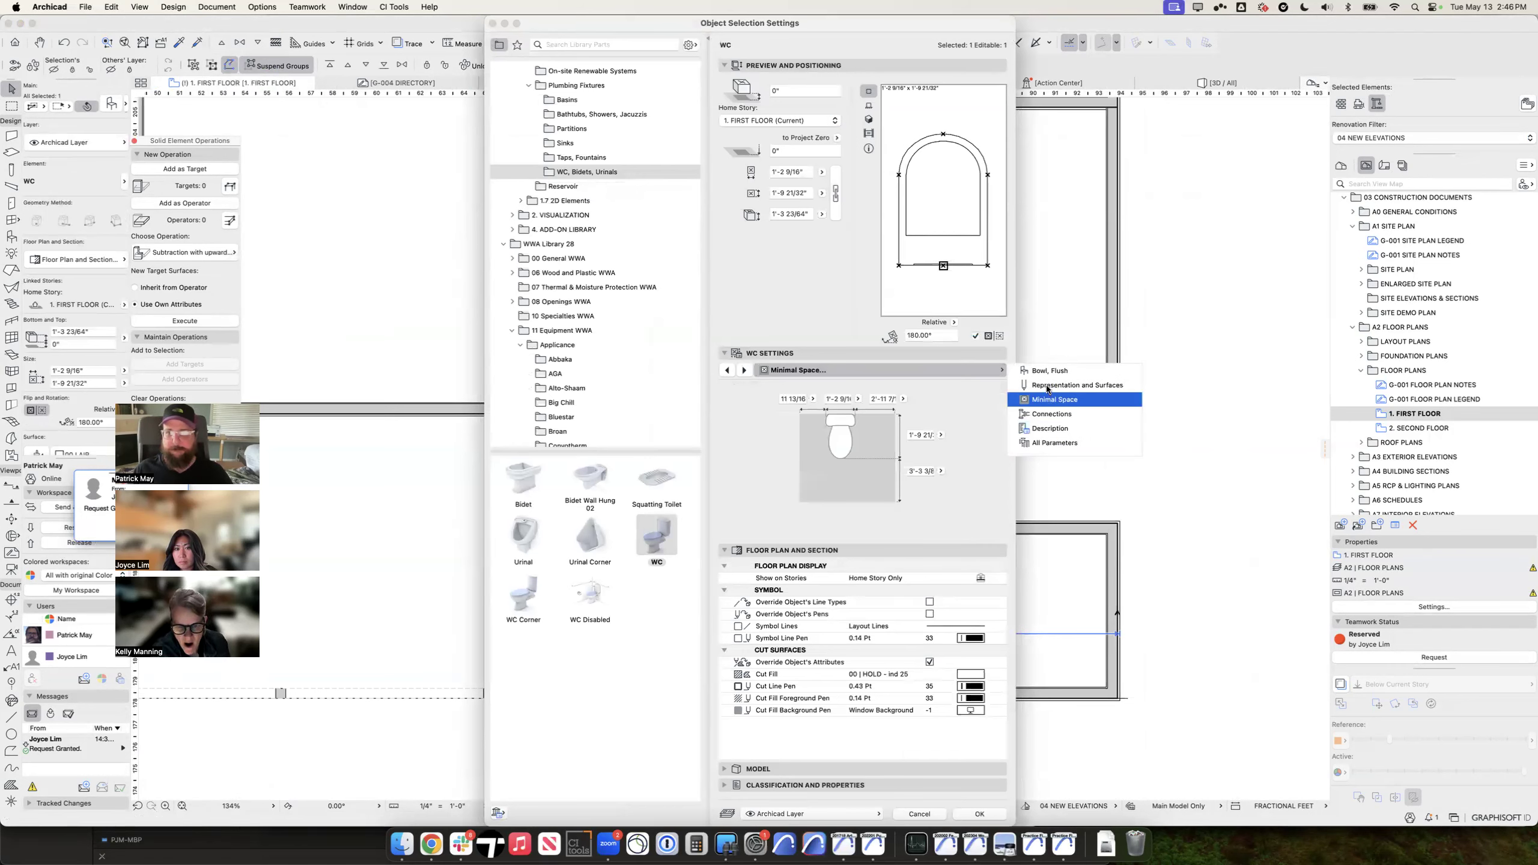
click(1048, 385)
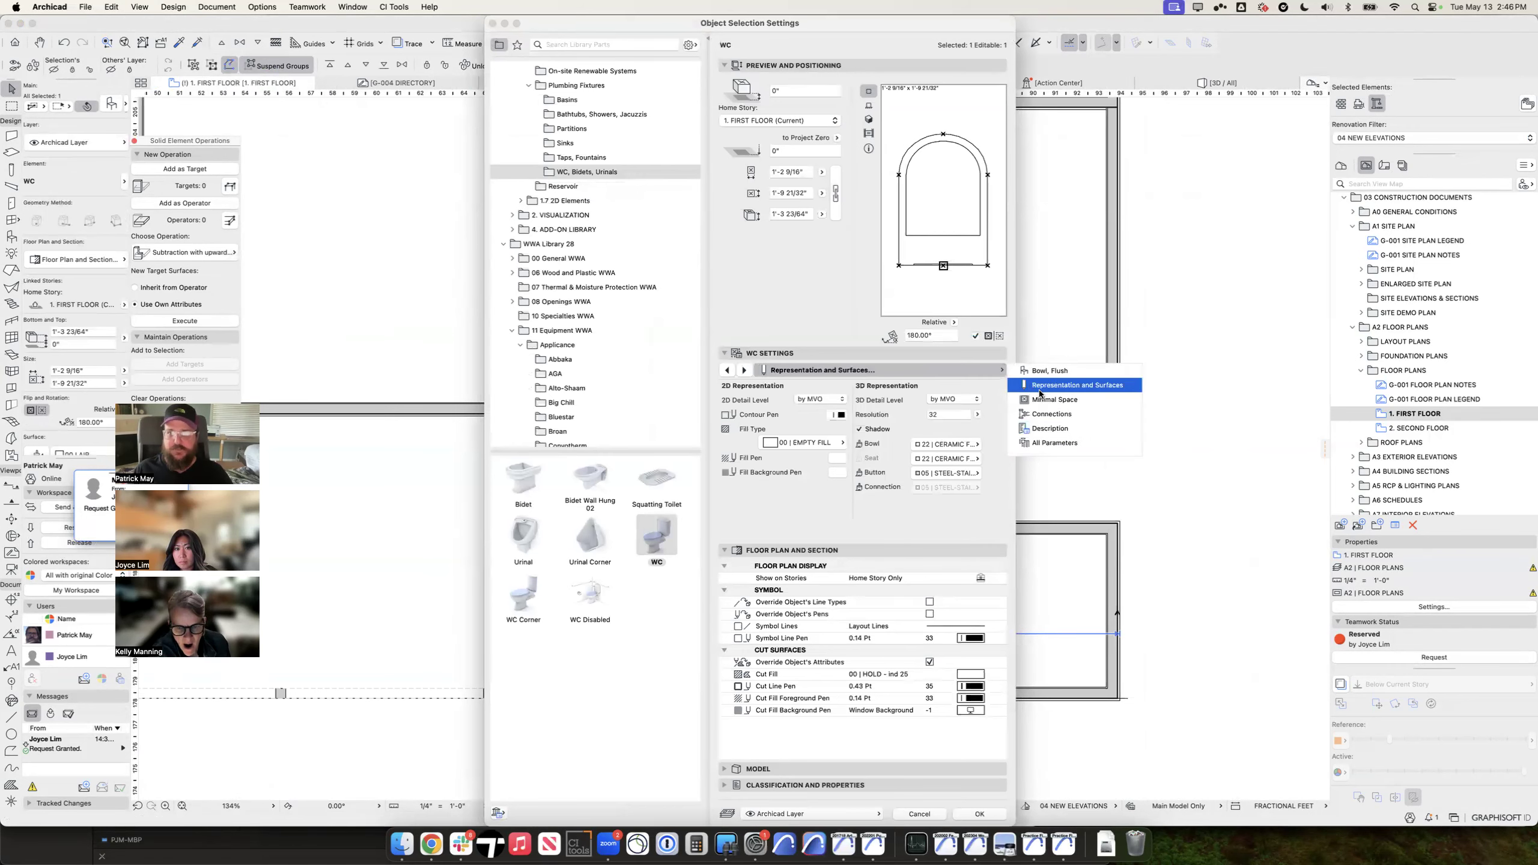
click(807, 400)
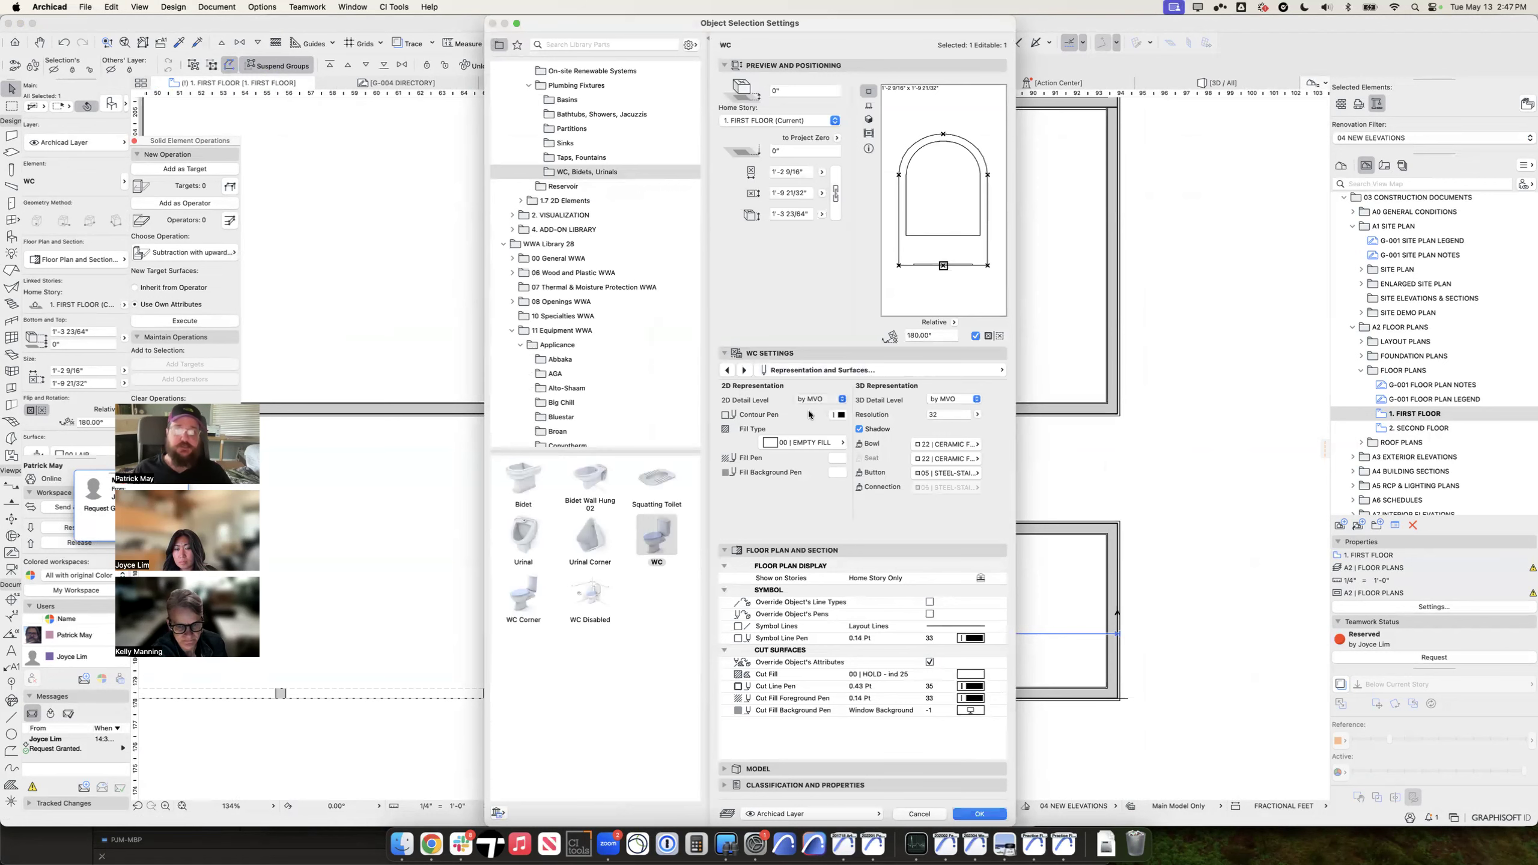
click(980, 813)
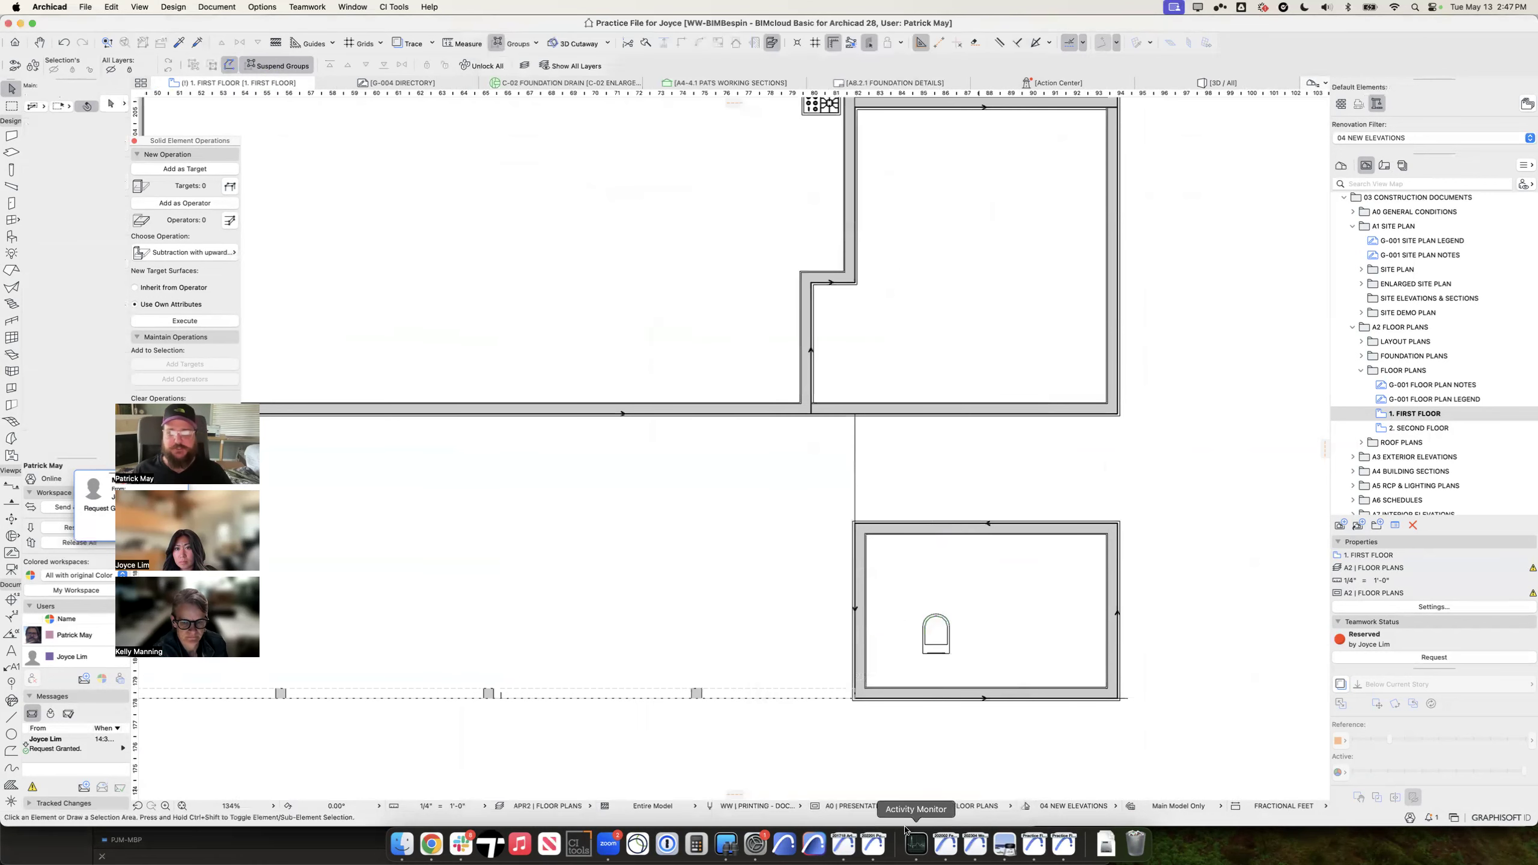
Step: Review the miscellaneous library part settings in the model view options, then inspect the toilet on the floor plan and clear the selection
click(827, 808)
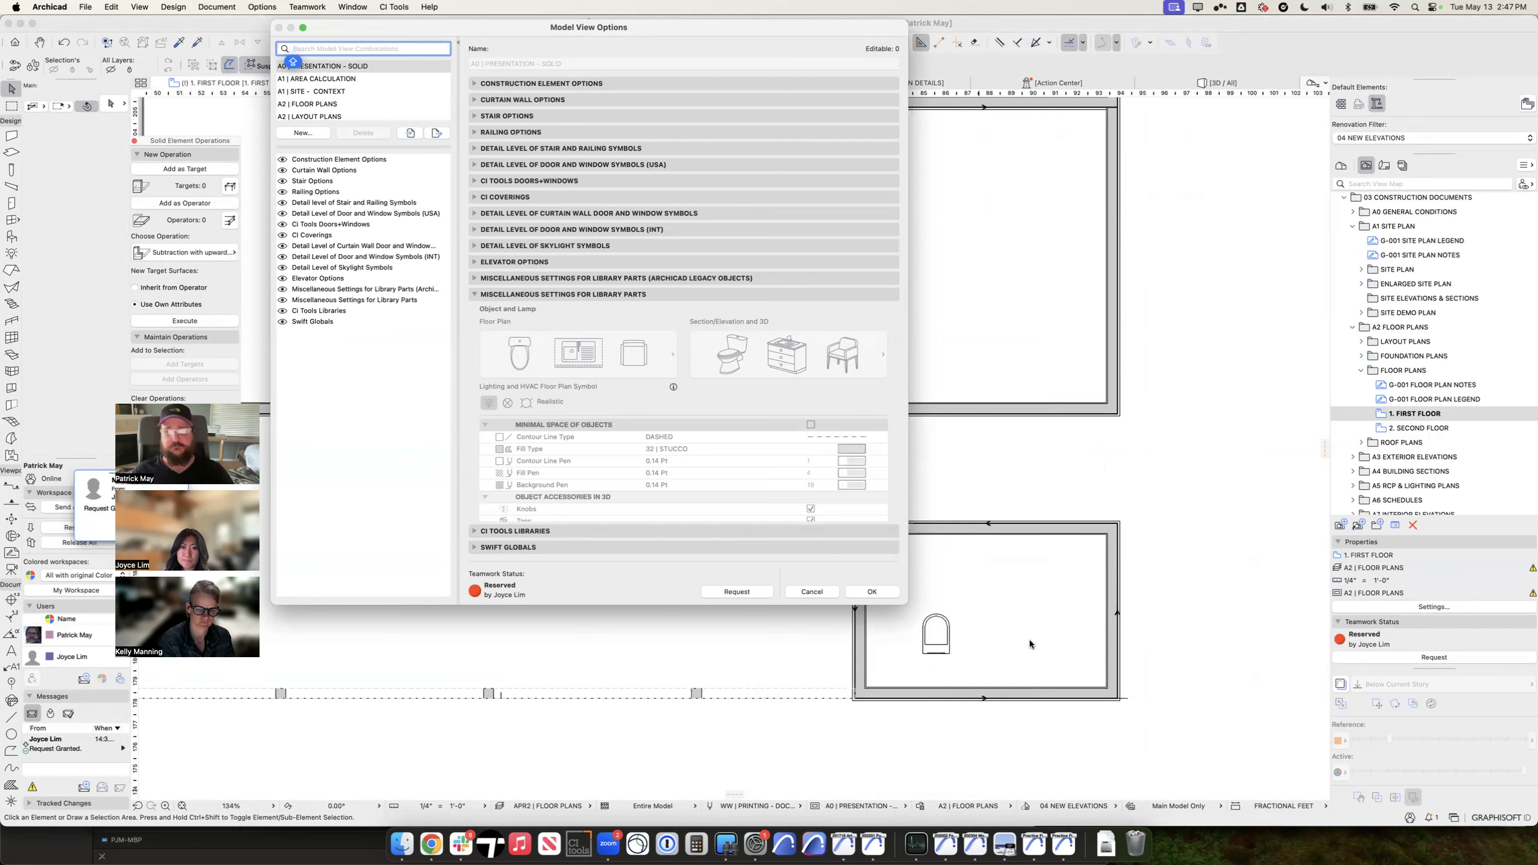
click(811, 591)
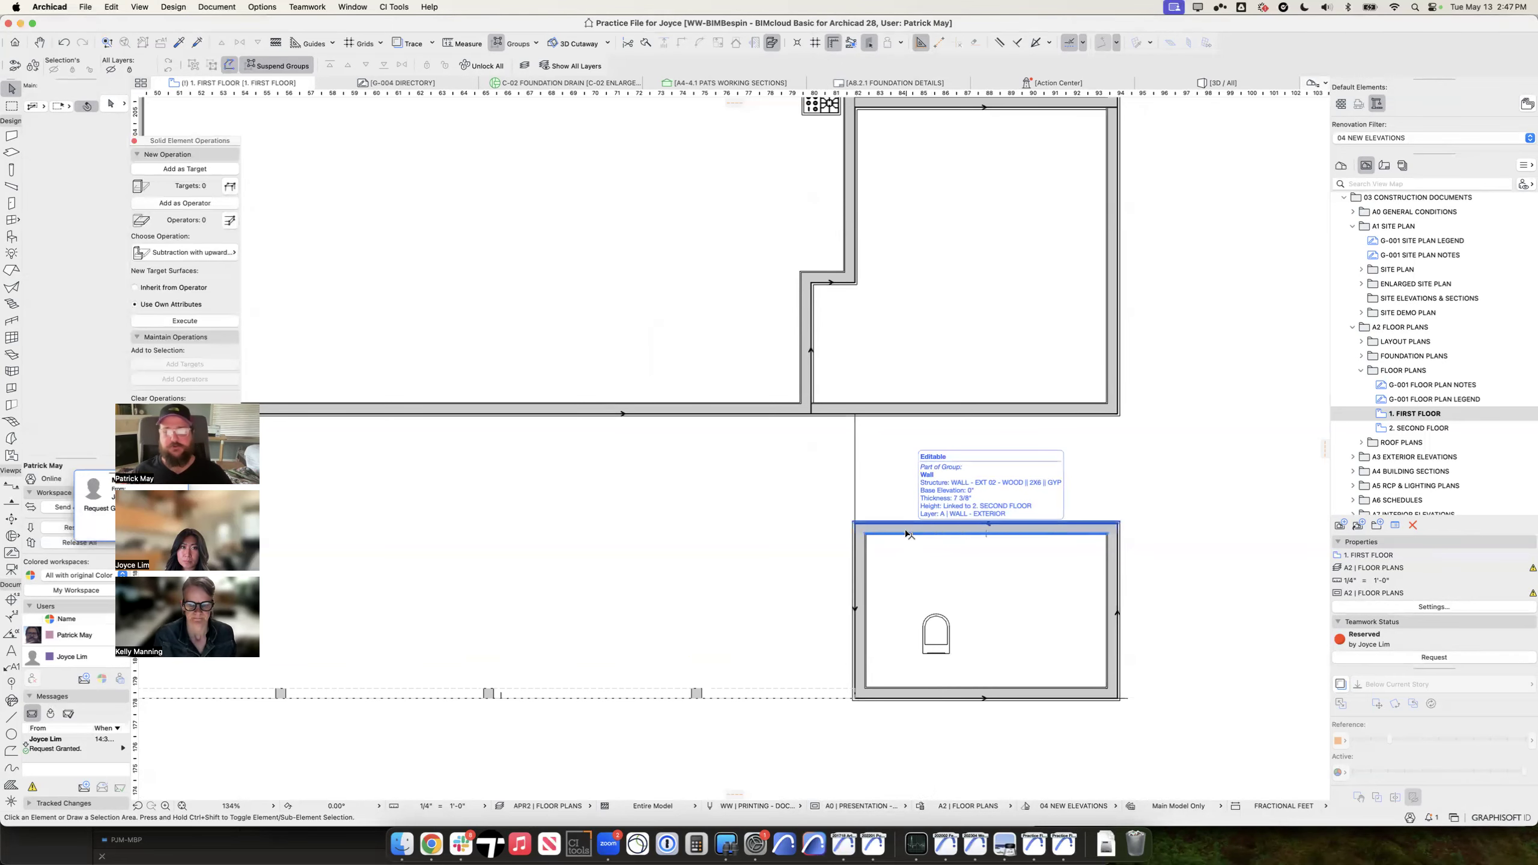
scroll(906, 534, up, 6)
scroll(906, 534, down, 8)
scroll(904, 536, up, 2)
scroll(904, 536, up, 2)
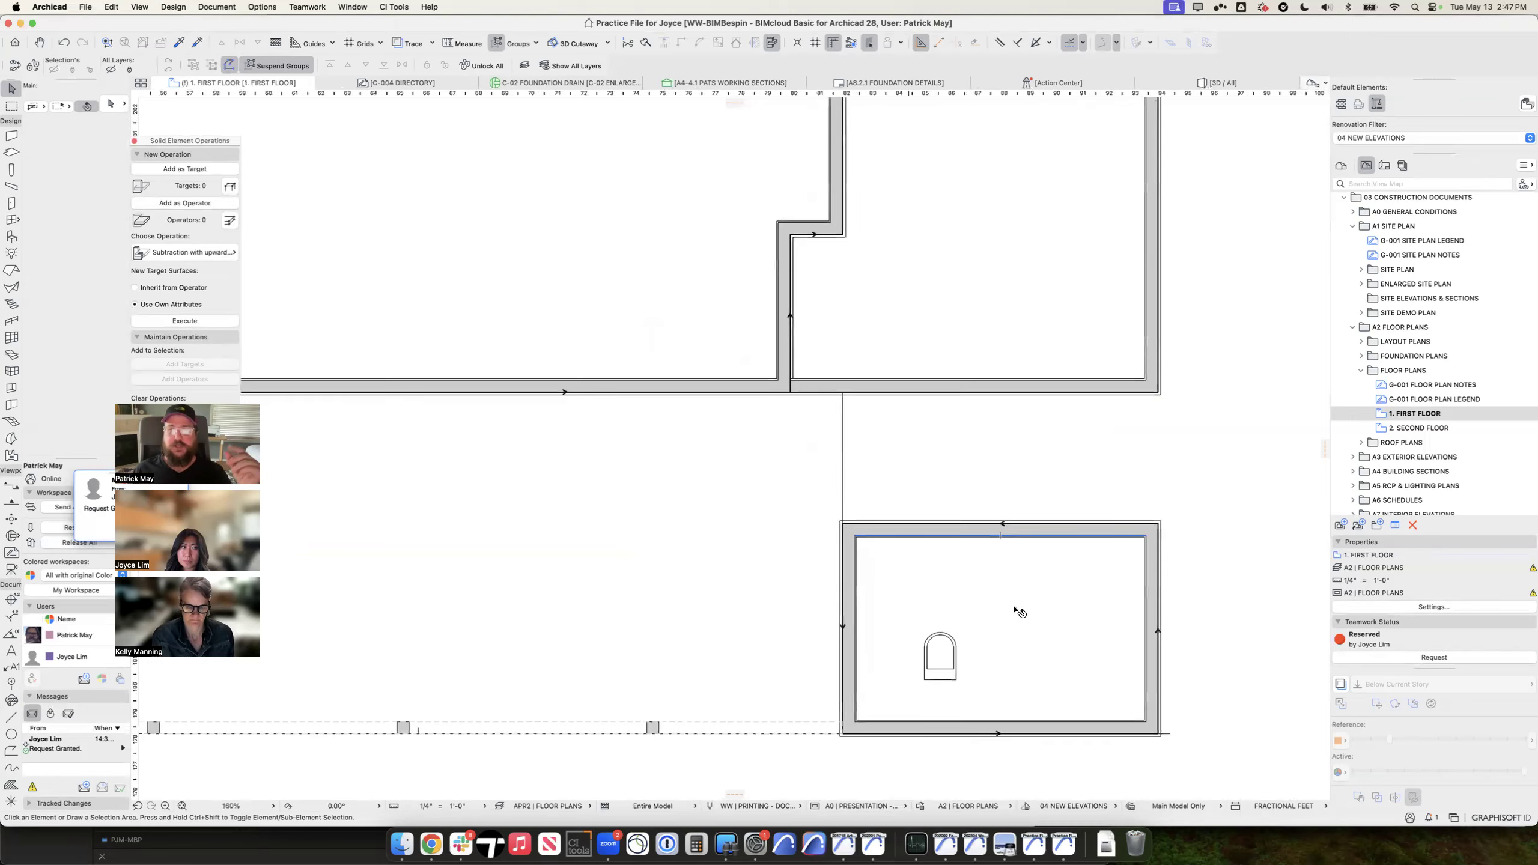
middle_drag(1014, 607, 810, 519)
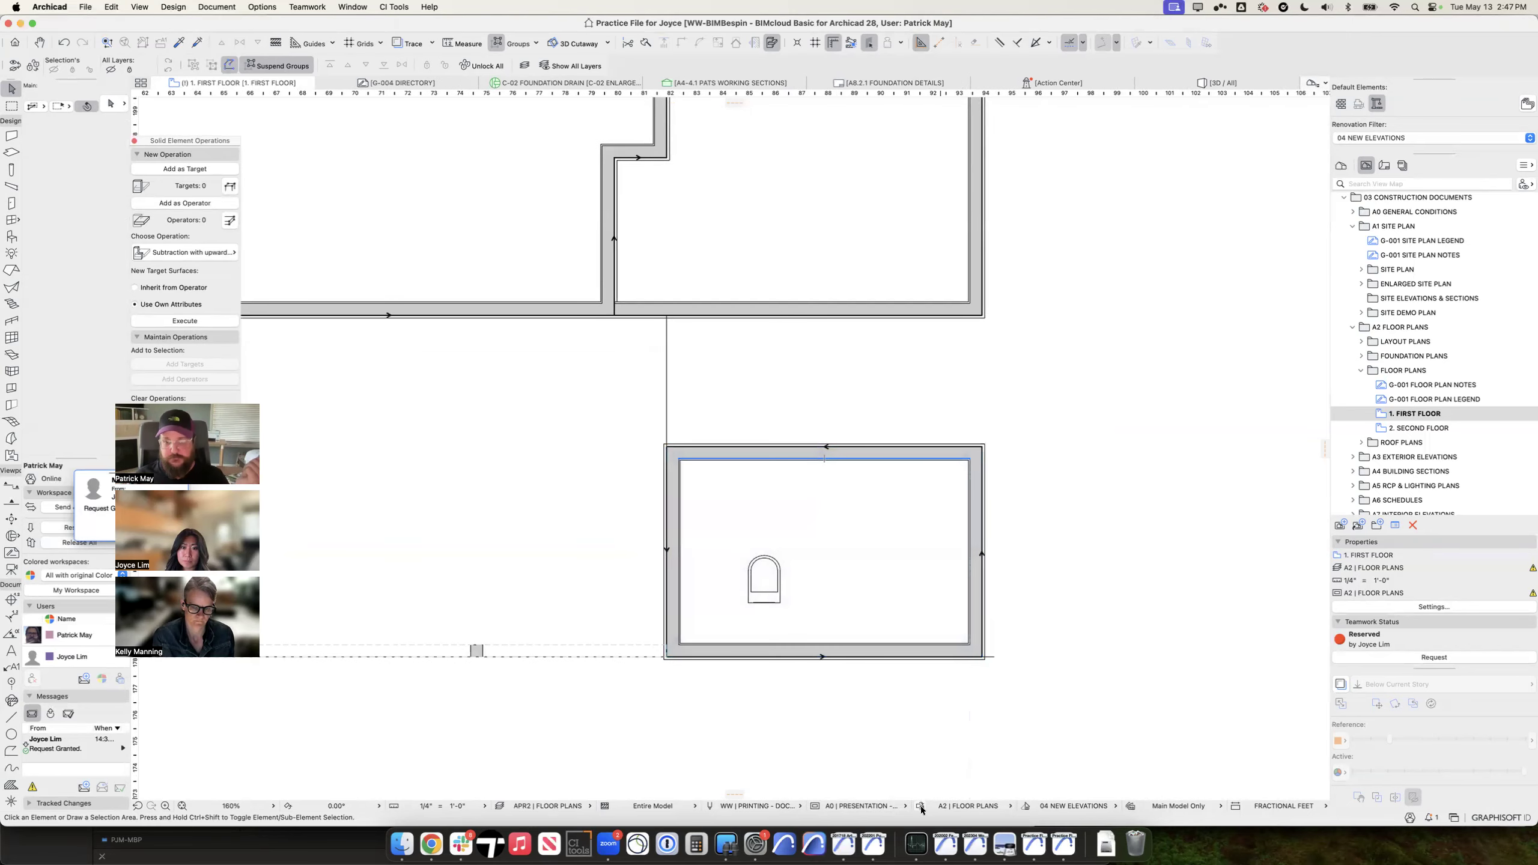
scroll(876, 681, up, 3)
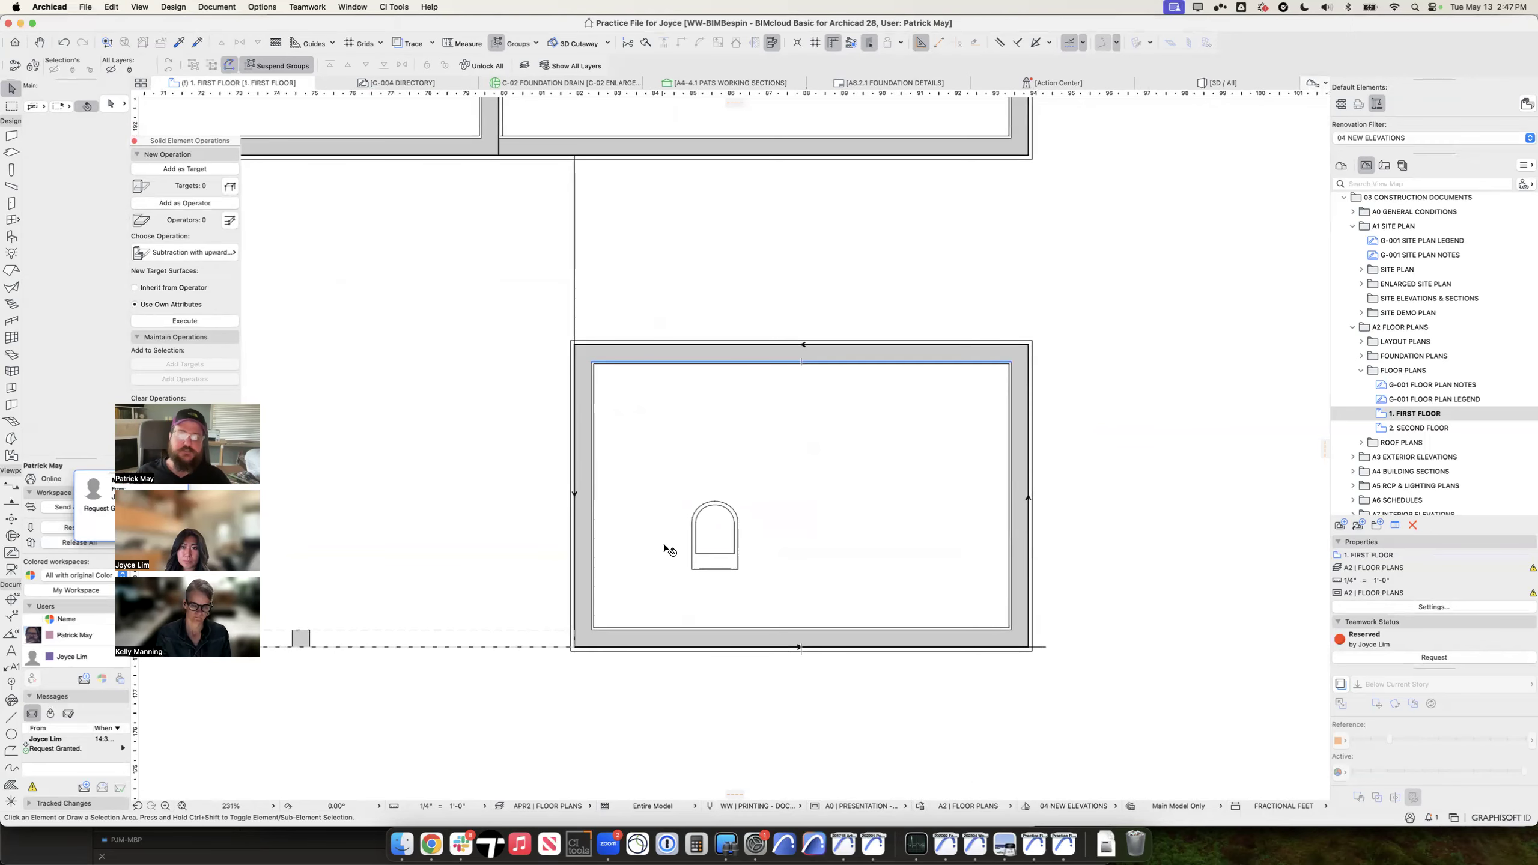
click(720, 527)
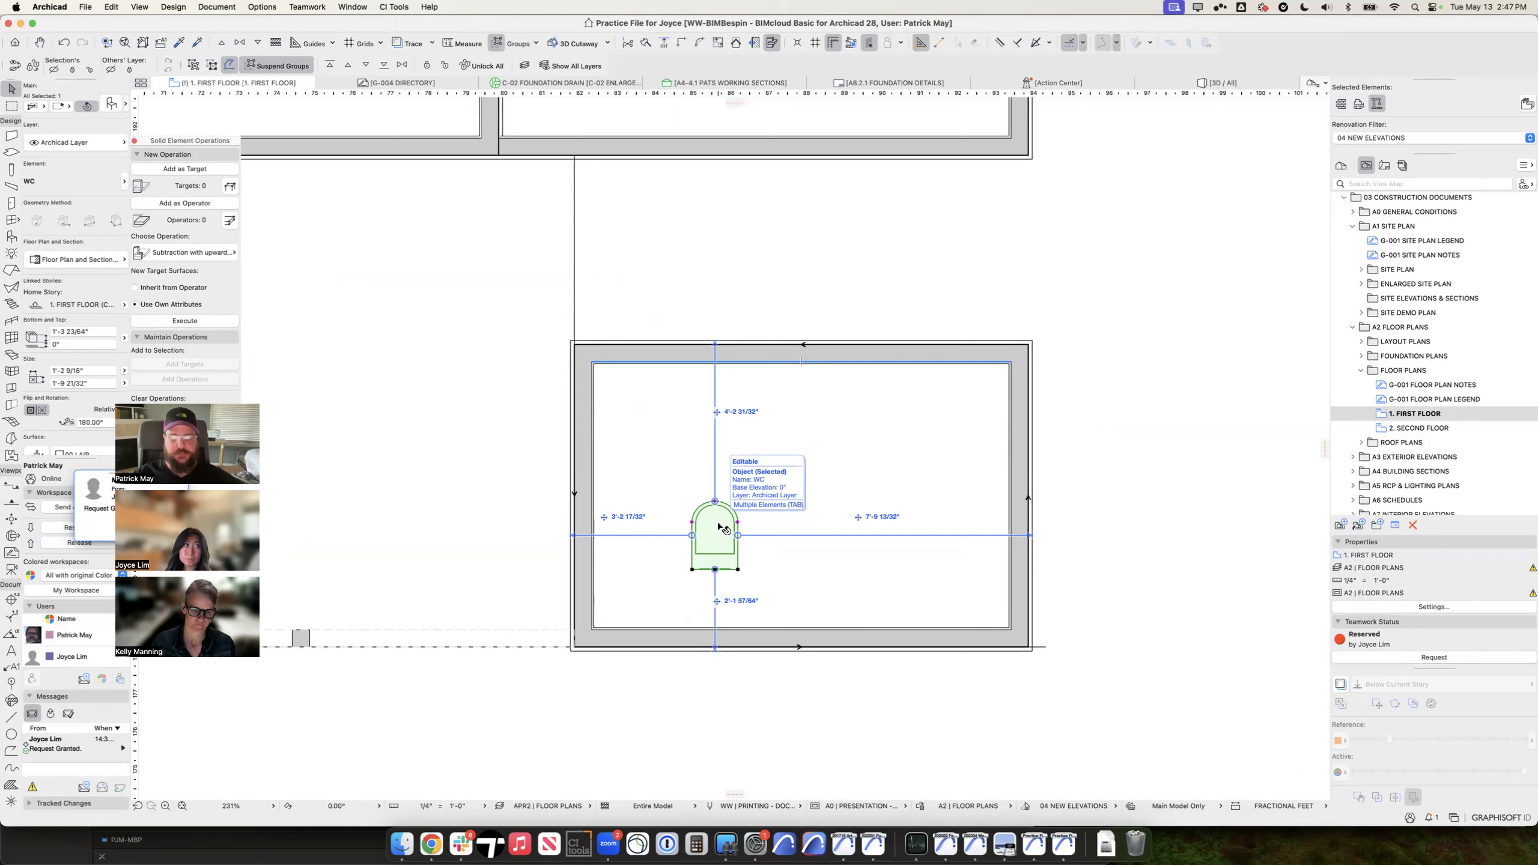
key(Escape)
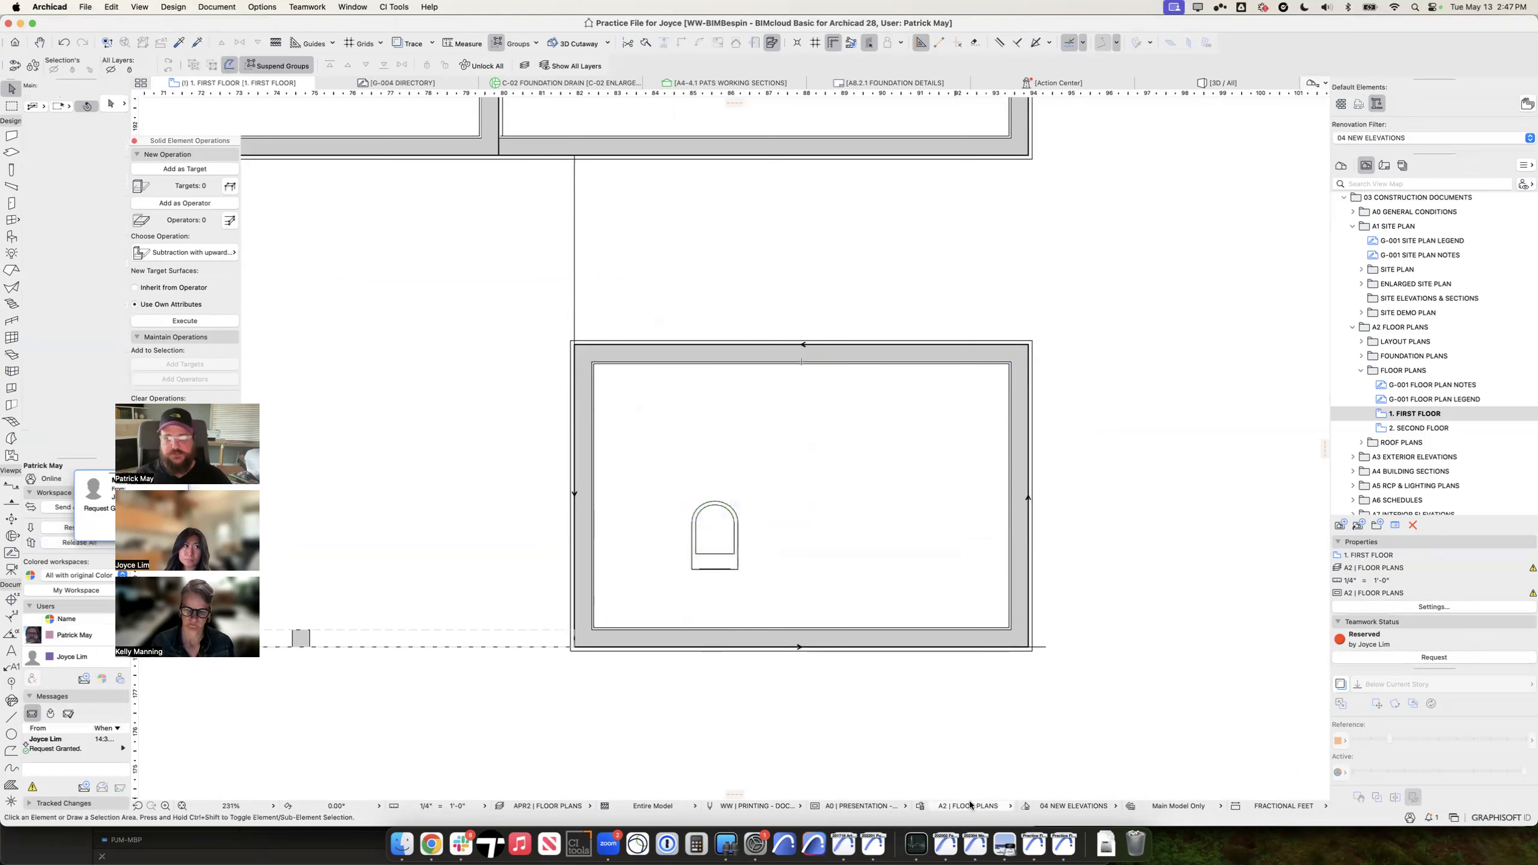
Step: Inspect the FURNITURE AND CABINET FOR RCP override rule and apply the A5 | RCP - FLOOR PLANS graphic override combination
click(920, 806)
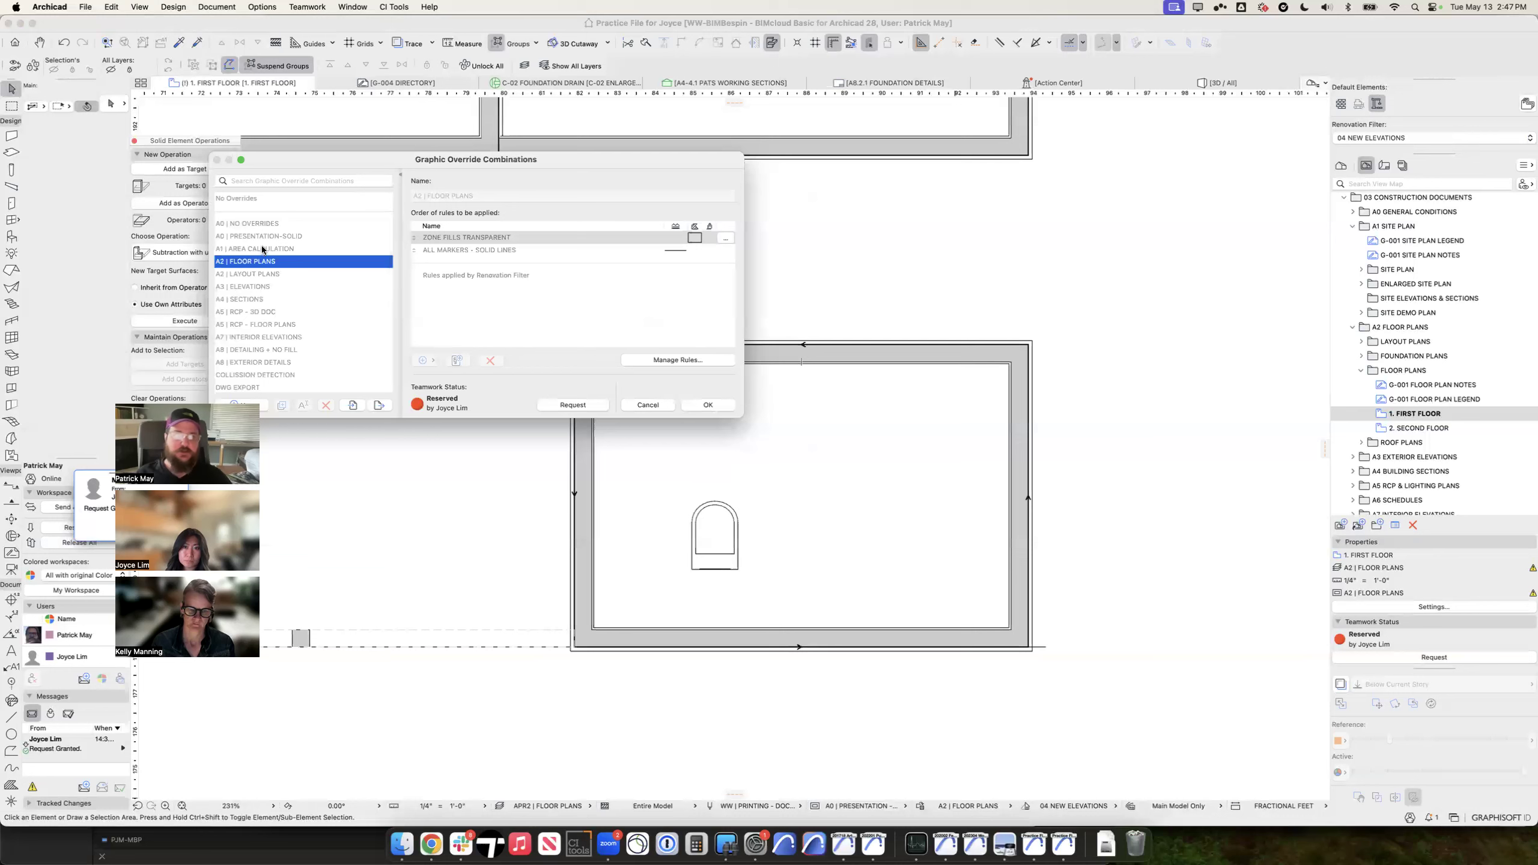
scroll(274, 274, down, 1)
click(303, 312)
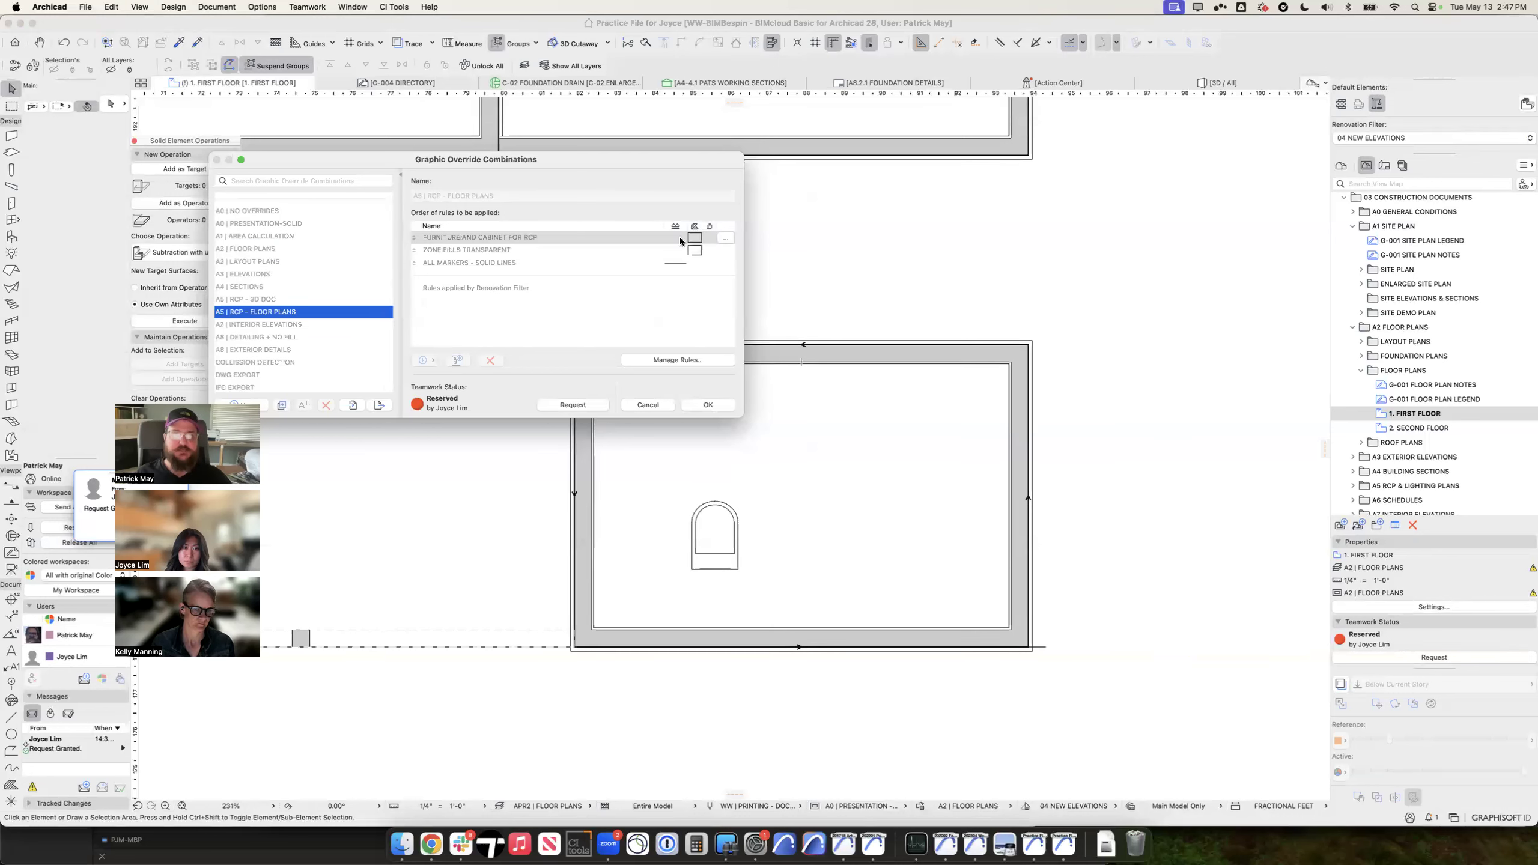
click(644, 237)
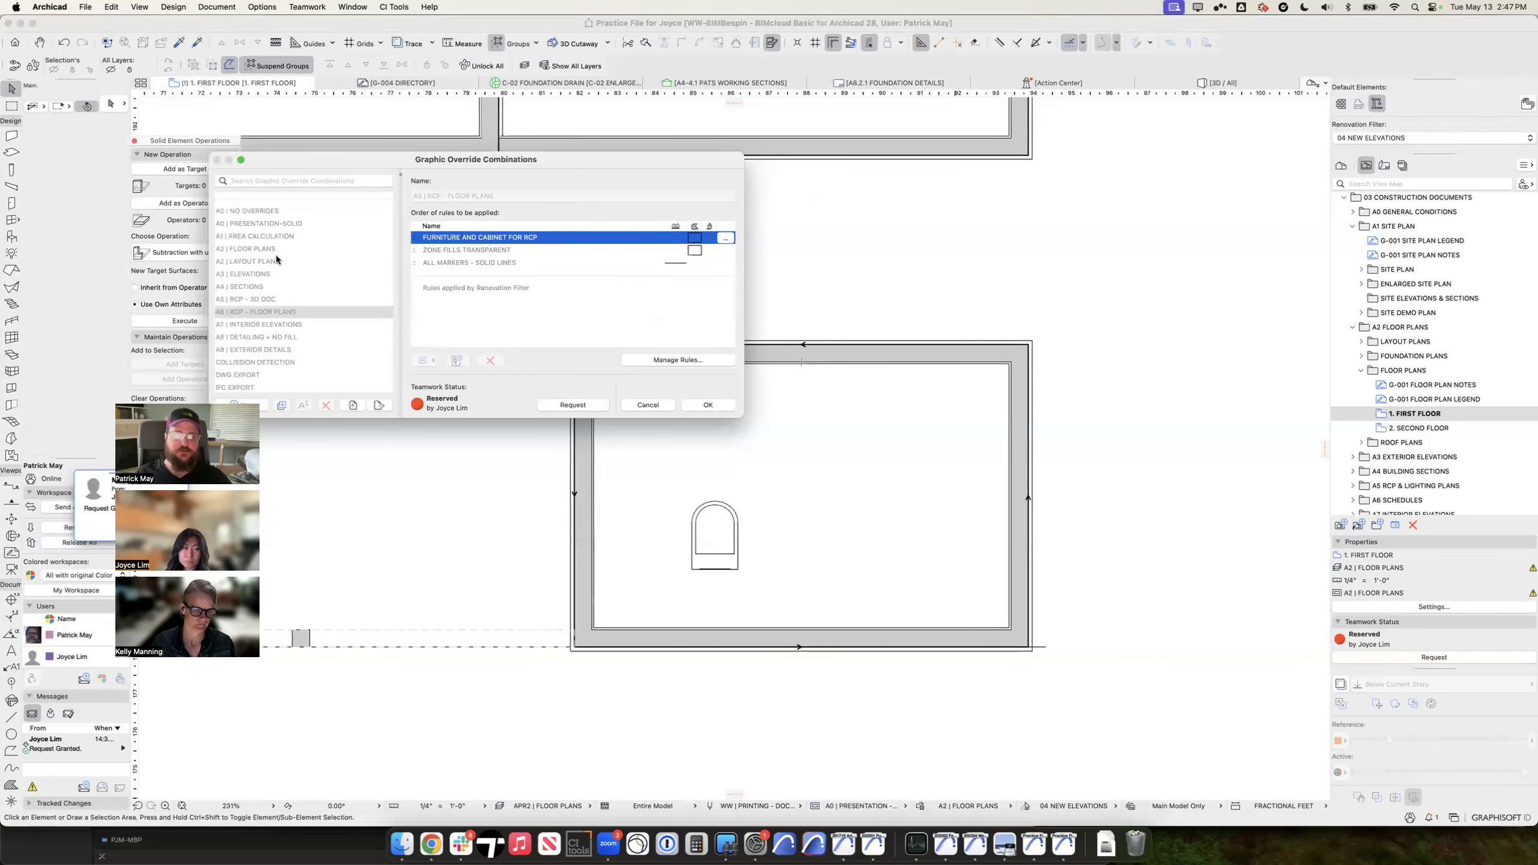
drag(431, 172, 583, 200)
click(883, 271)
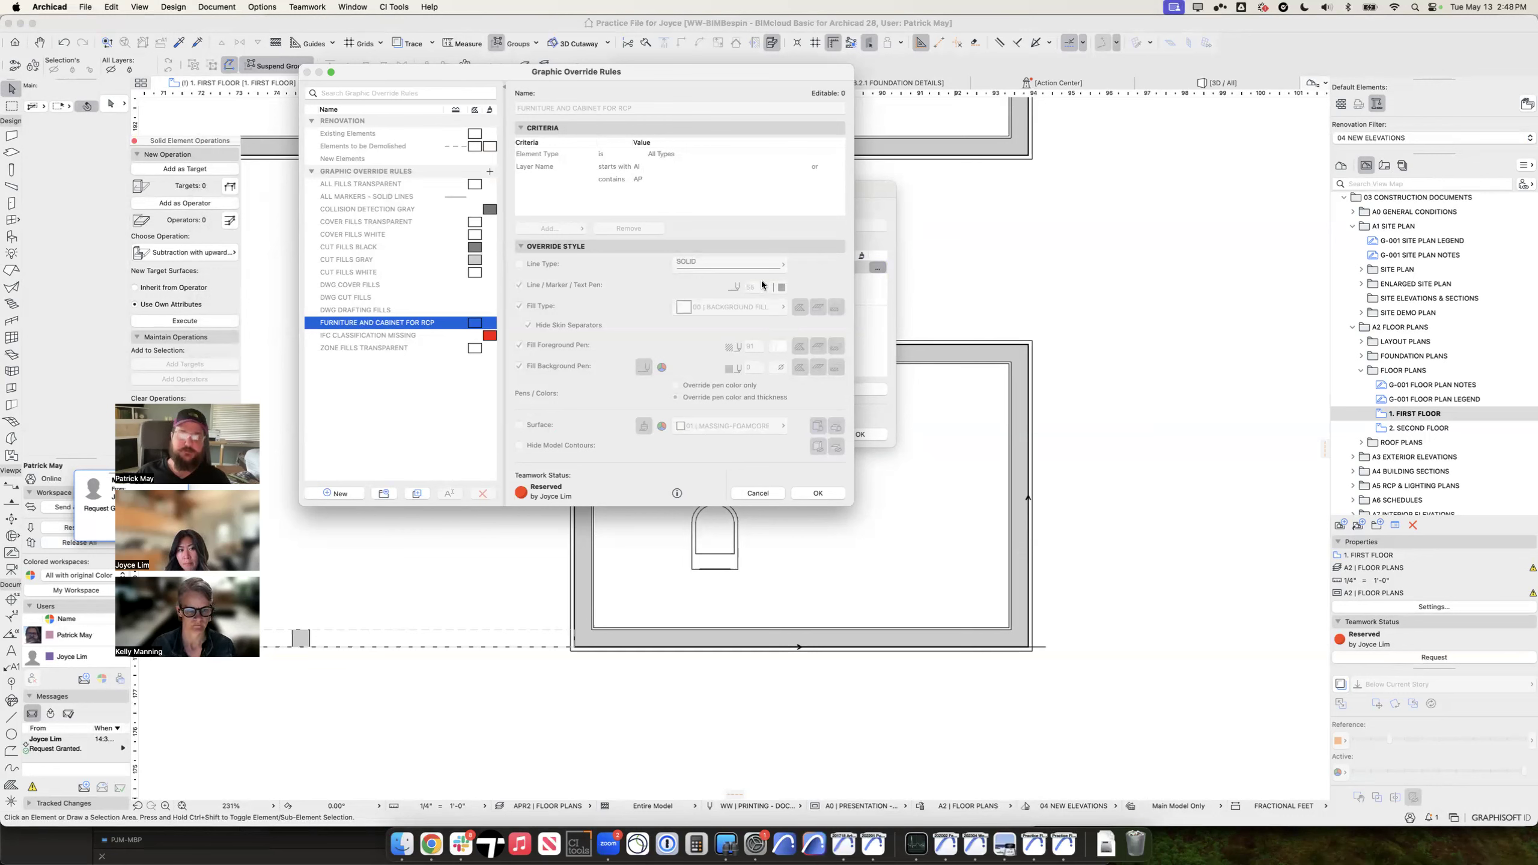
key(Escape)
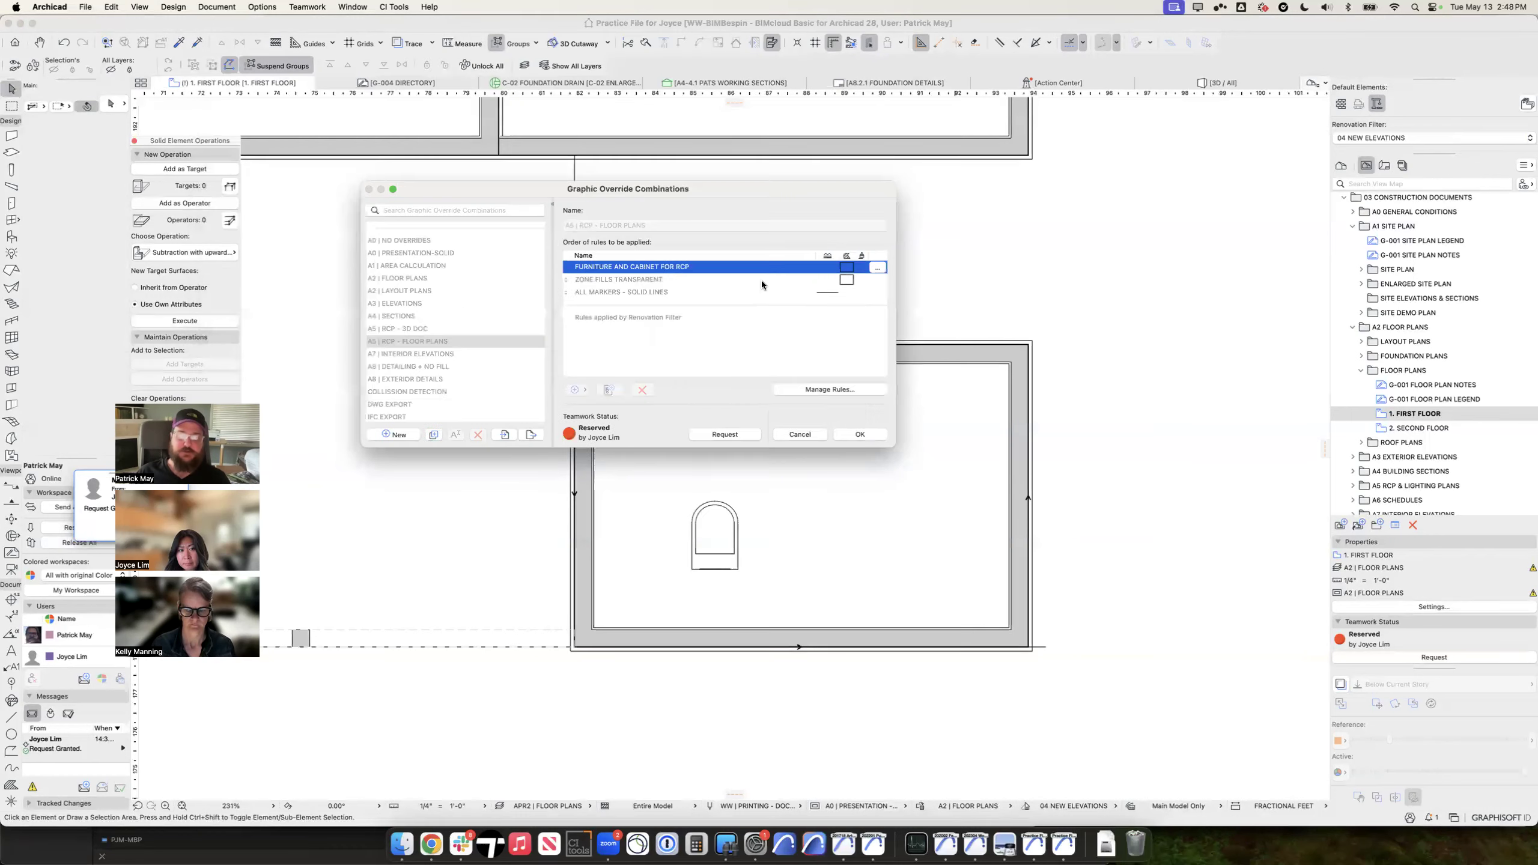
click(870, 434)
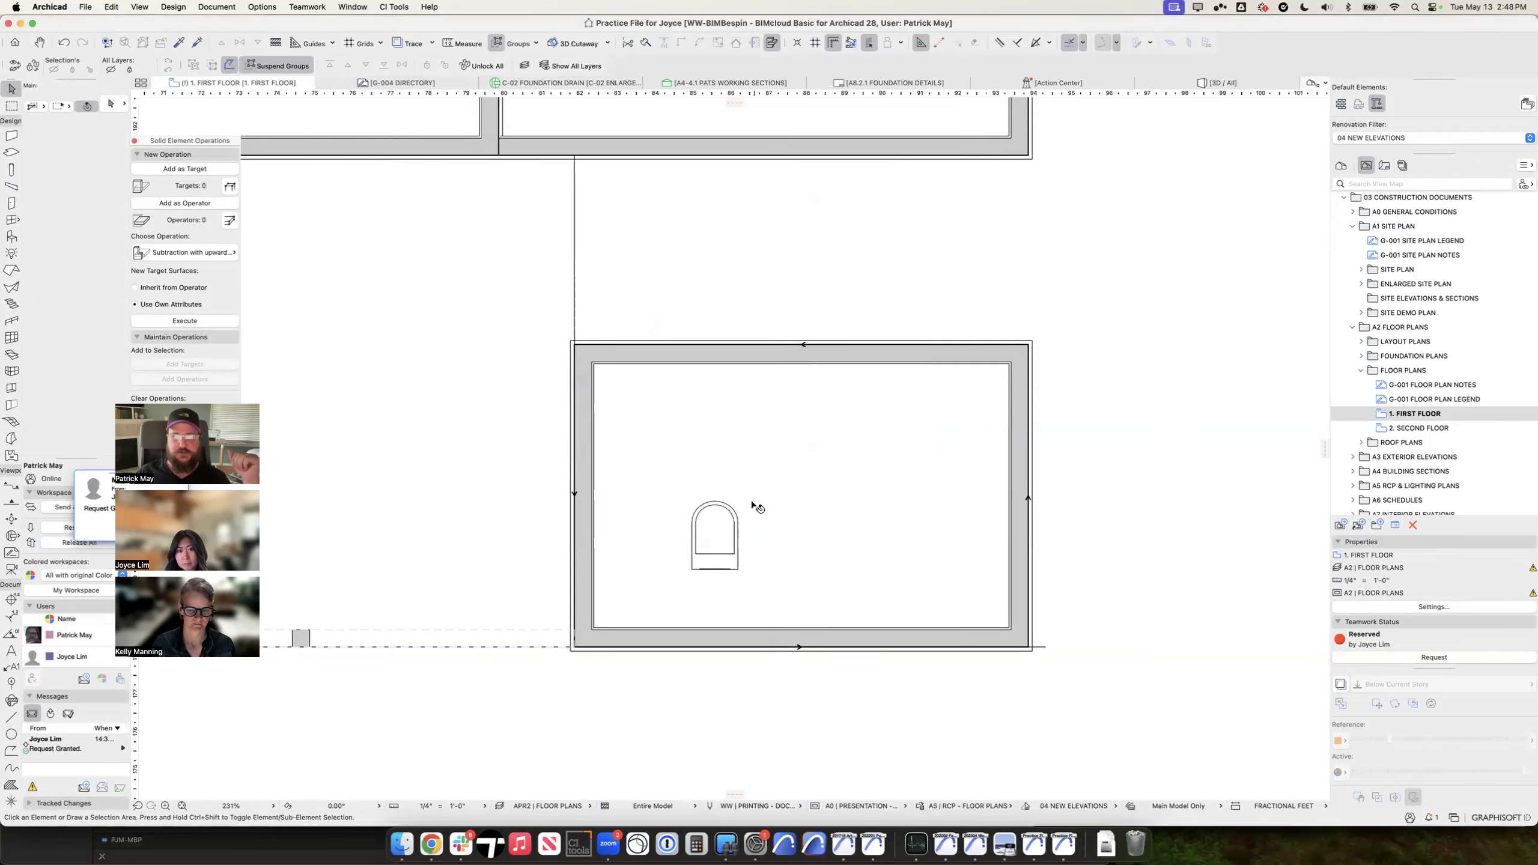
Step: Turn on true line weight display to check the toilet's lines on the floor plan
click(969, 806)
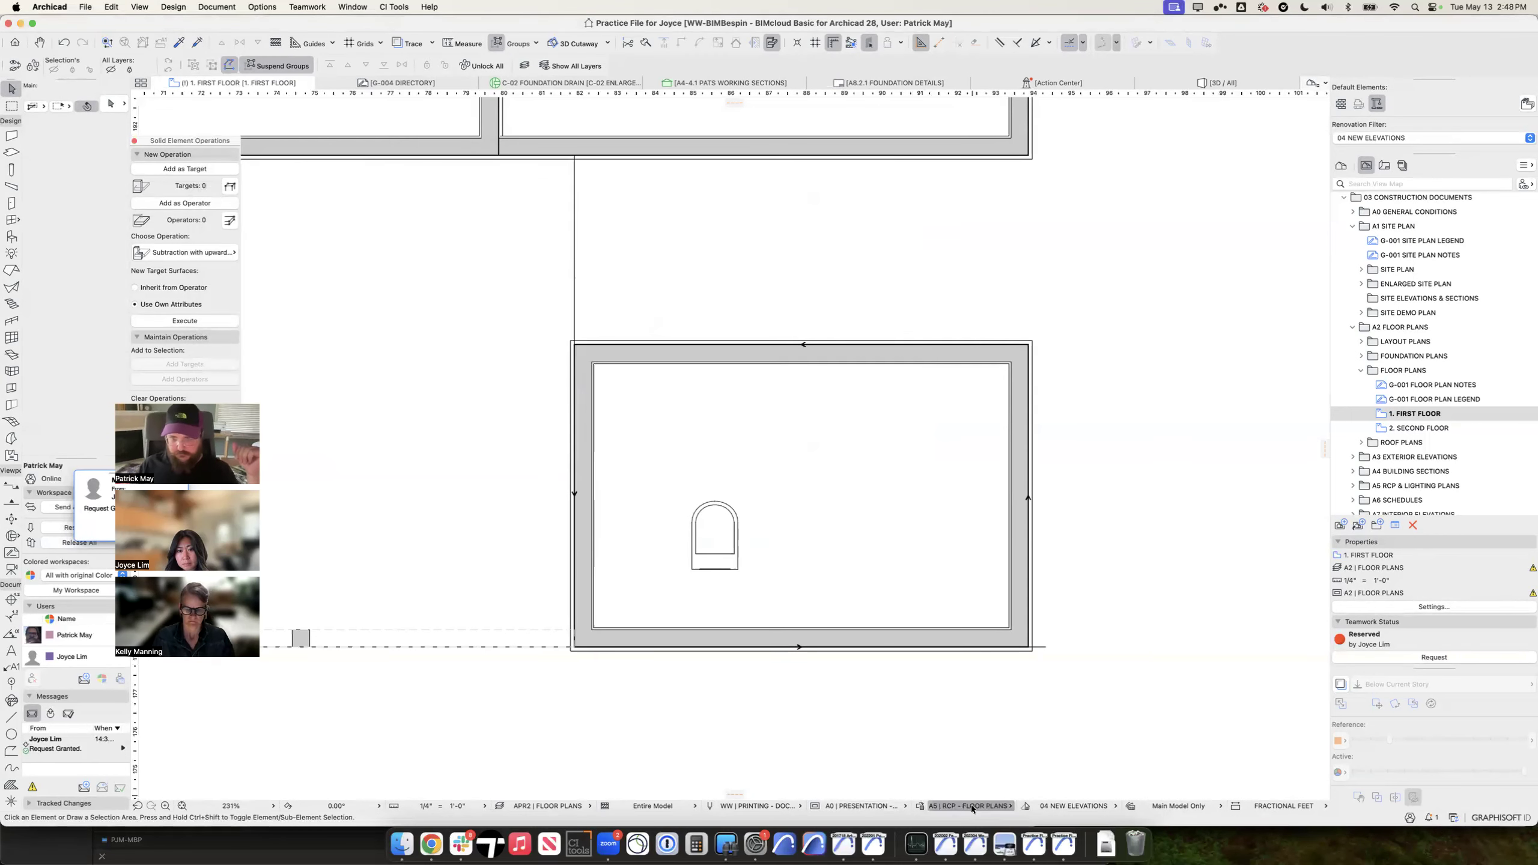
click(714, 574)
scroll(714, 574, up, 6)
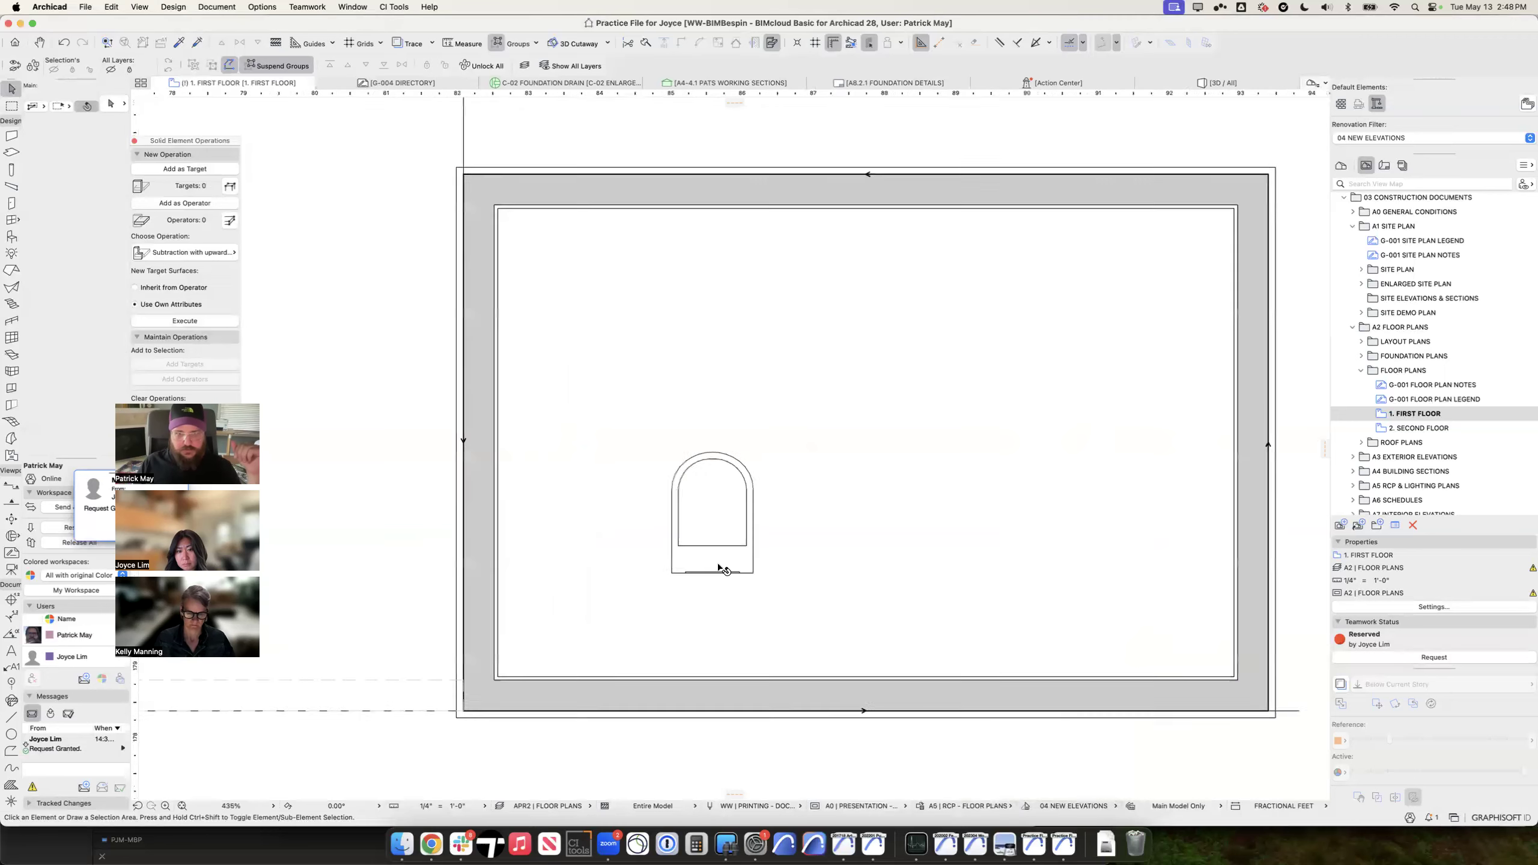
click(275, 42)
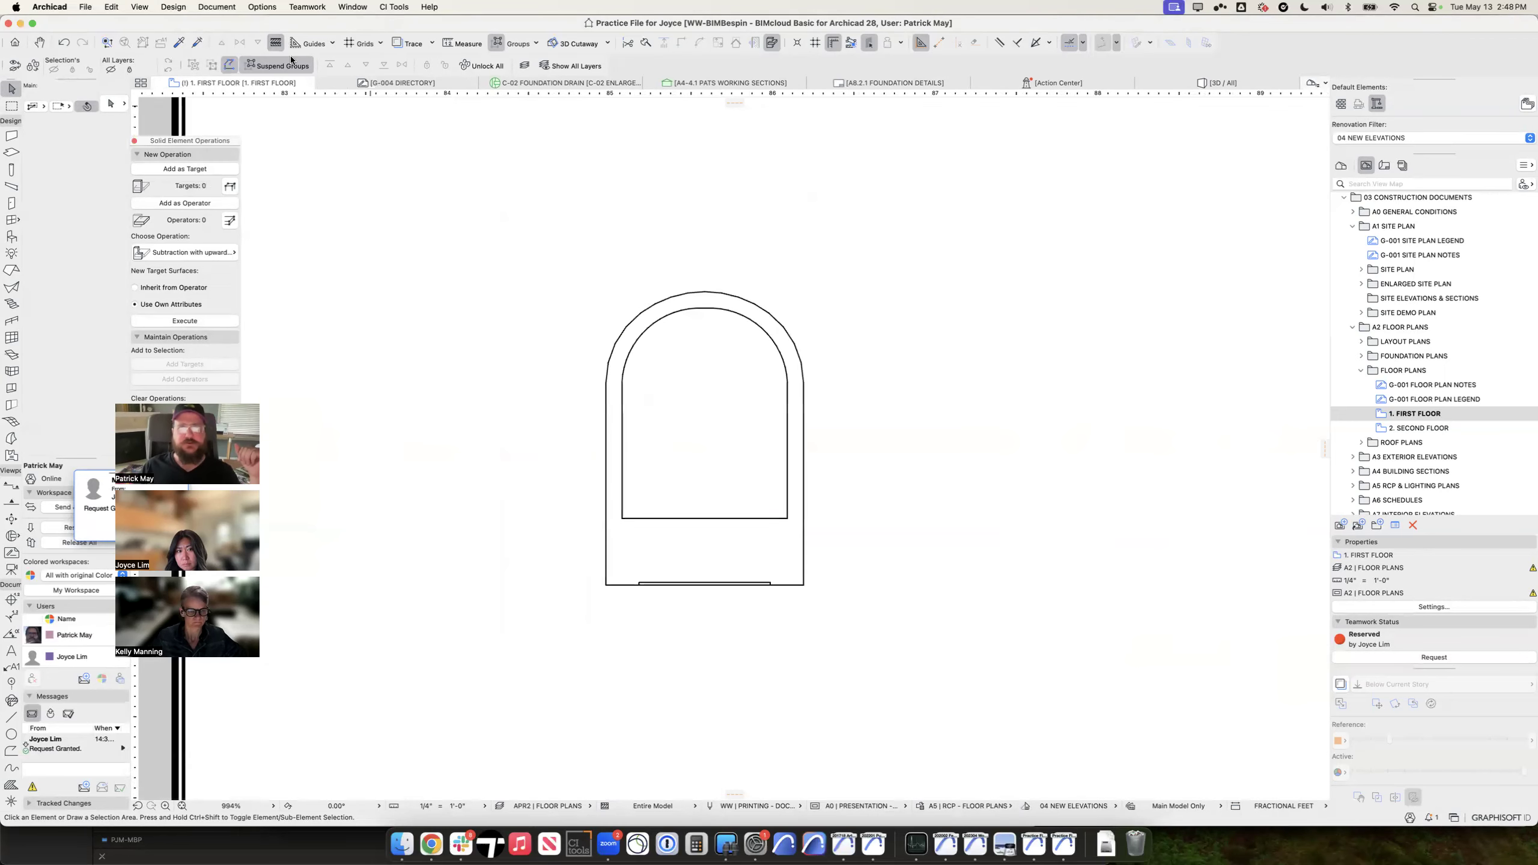
Step: Move the toilet to the AP | PLUMBING - FIXTURES layer and clear the selection
scroll(764, 370, down, 4)
click(761, 386)
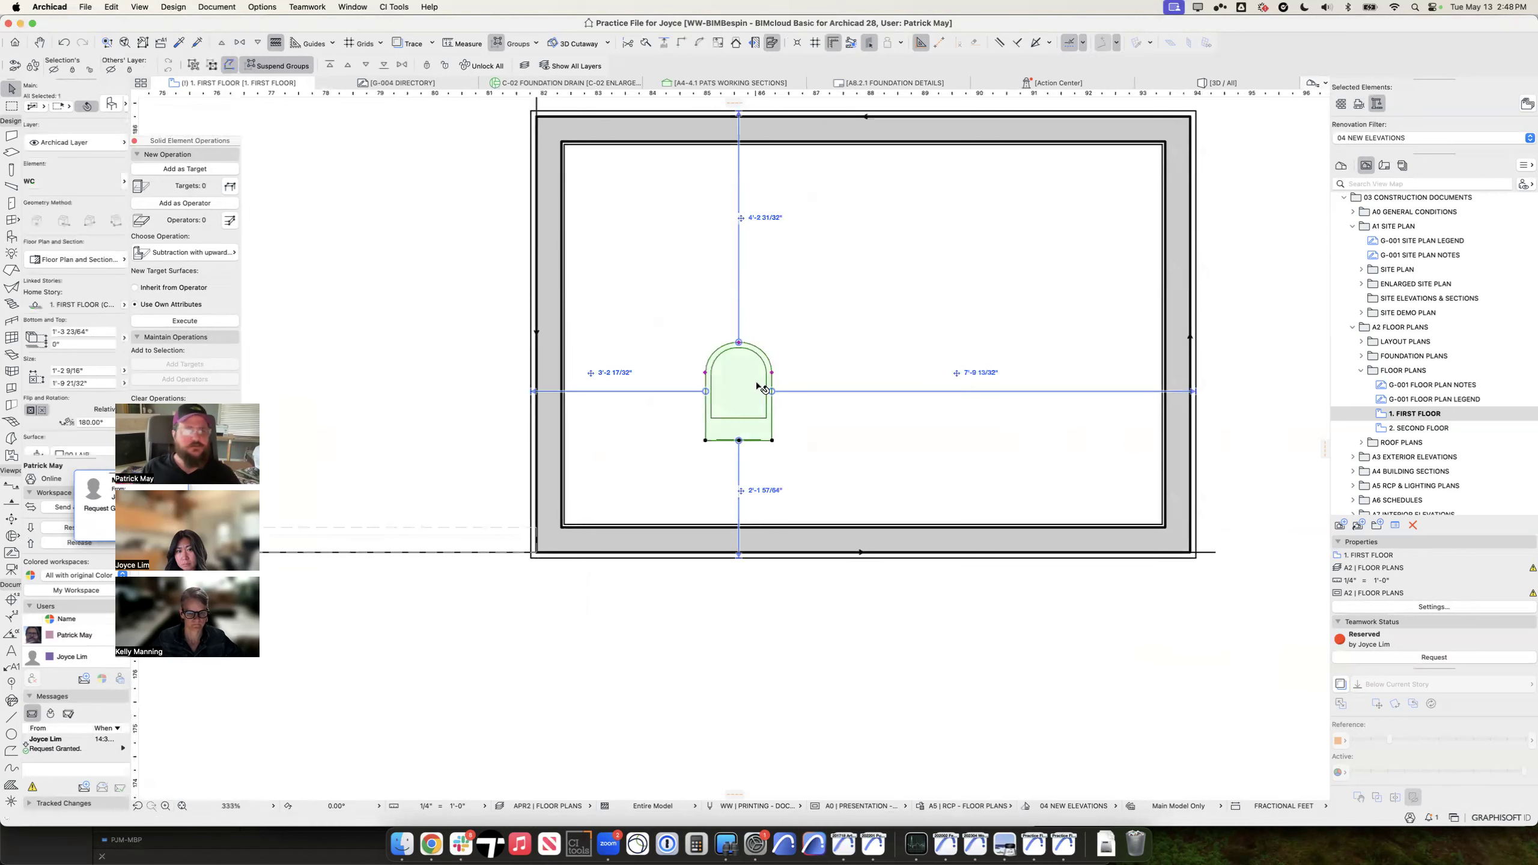
click(77, 141)
text(AP)
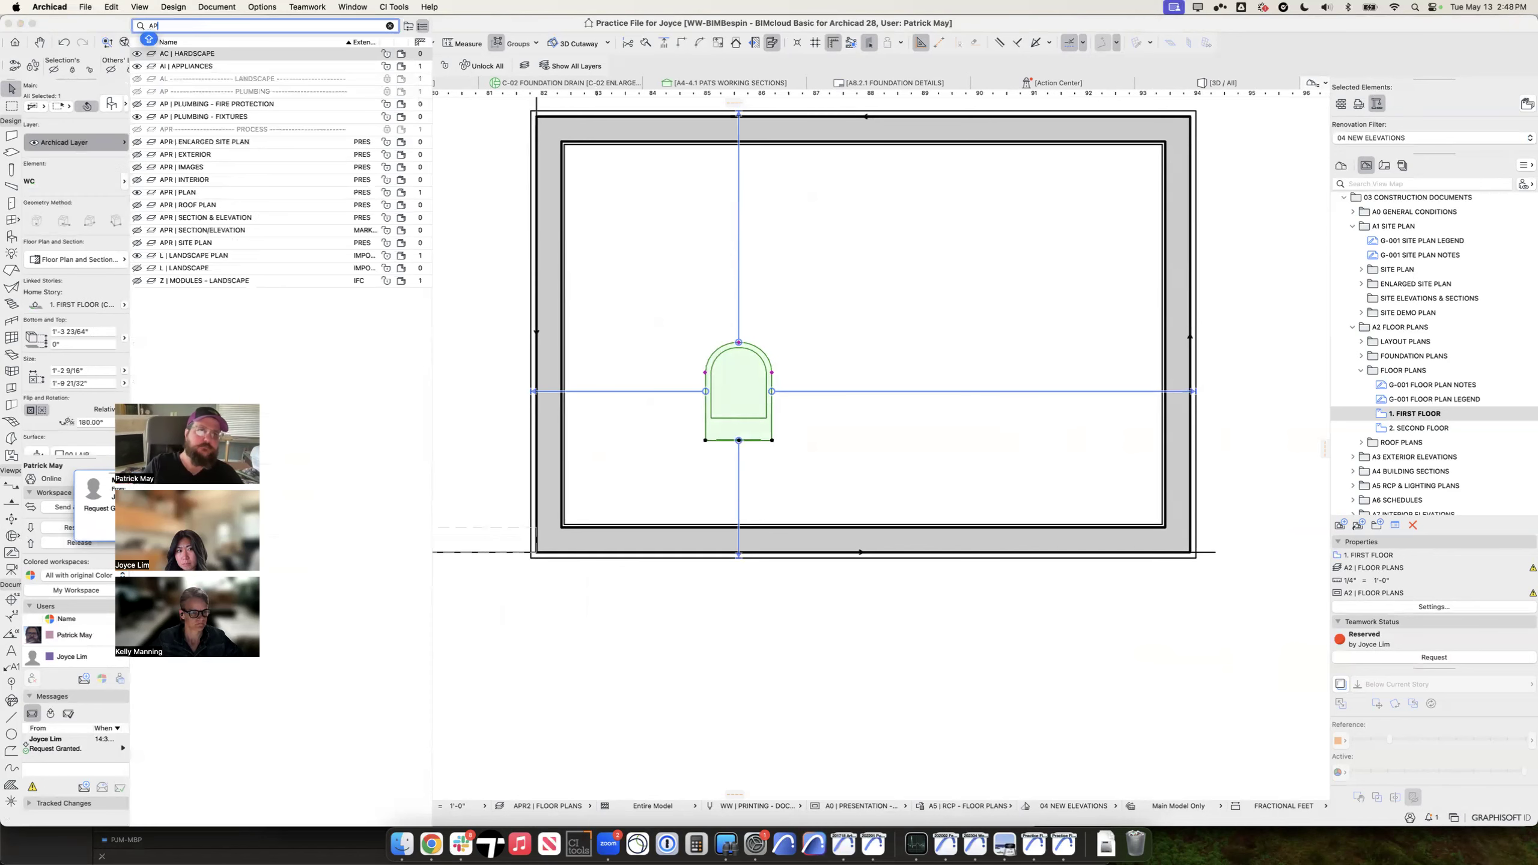
click(242, 116)
click(803, 435)
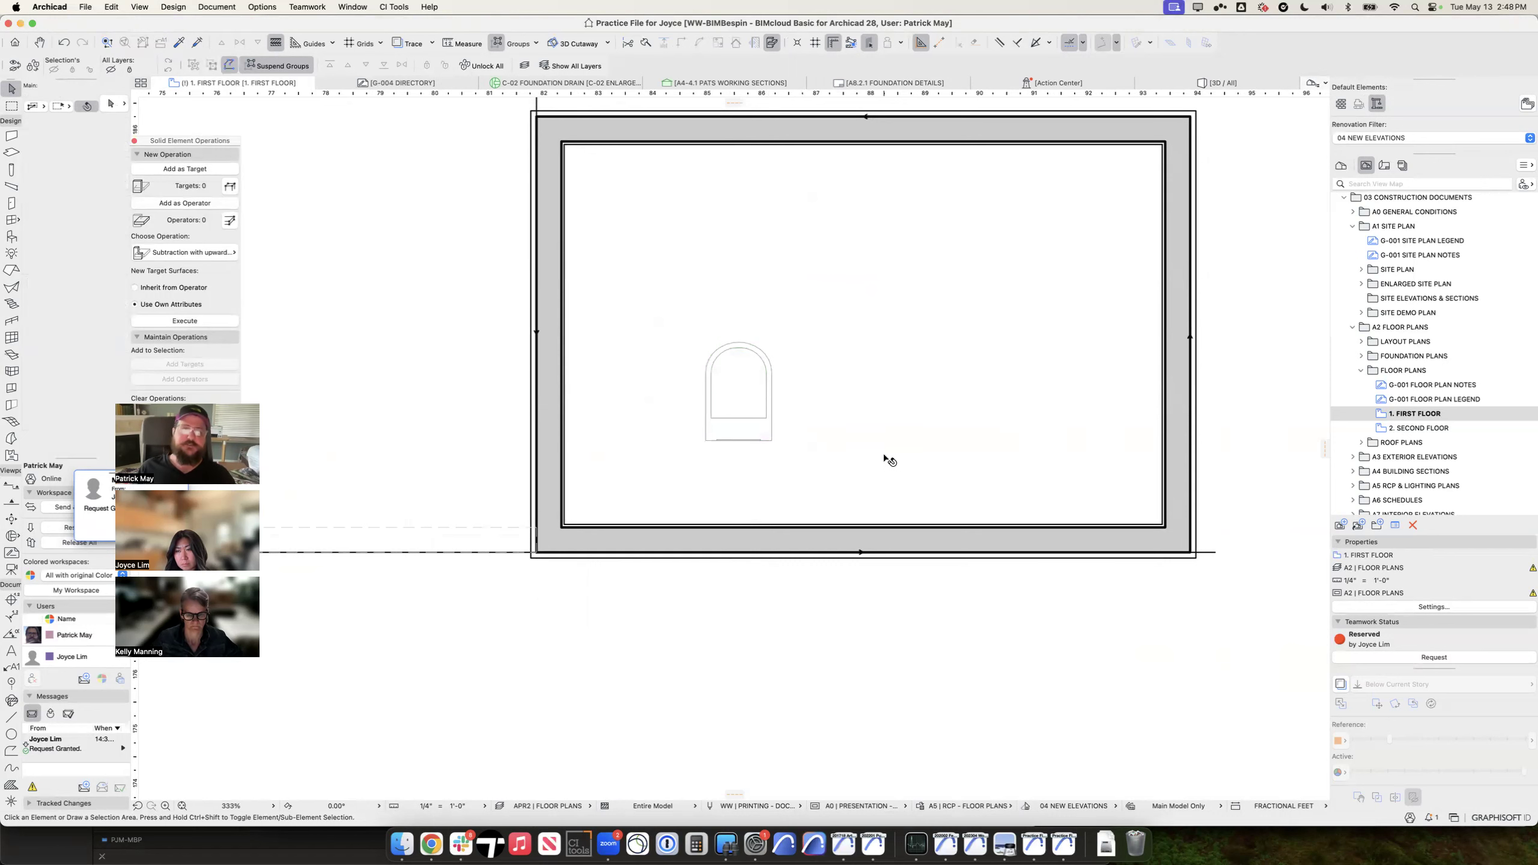
Step: Set the plan's graphic override combination to A0 | PRESENTATION-SOLID
click(991, 807)
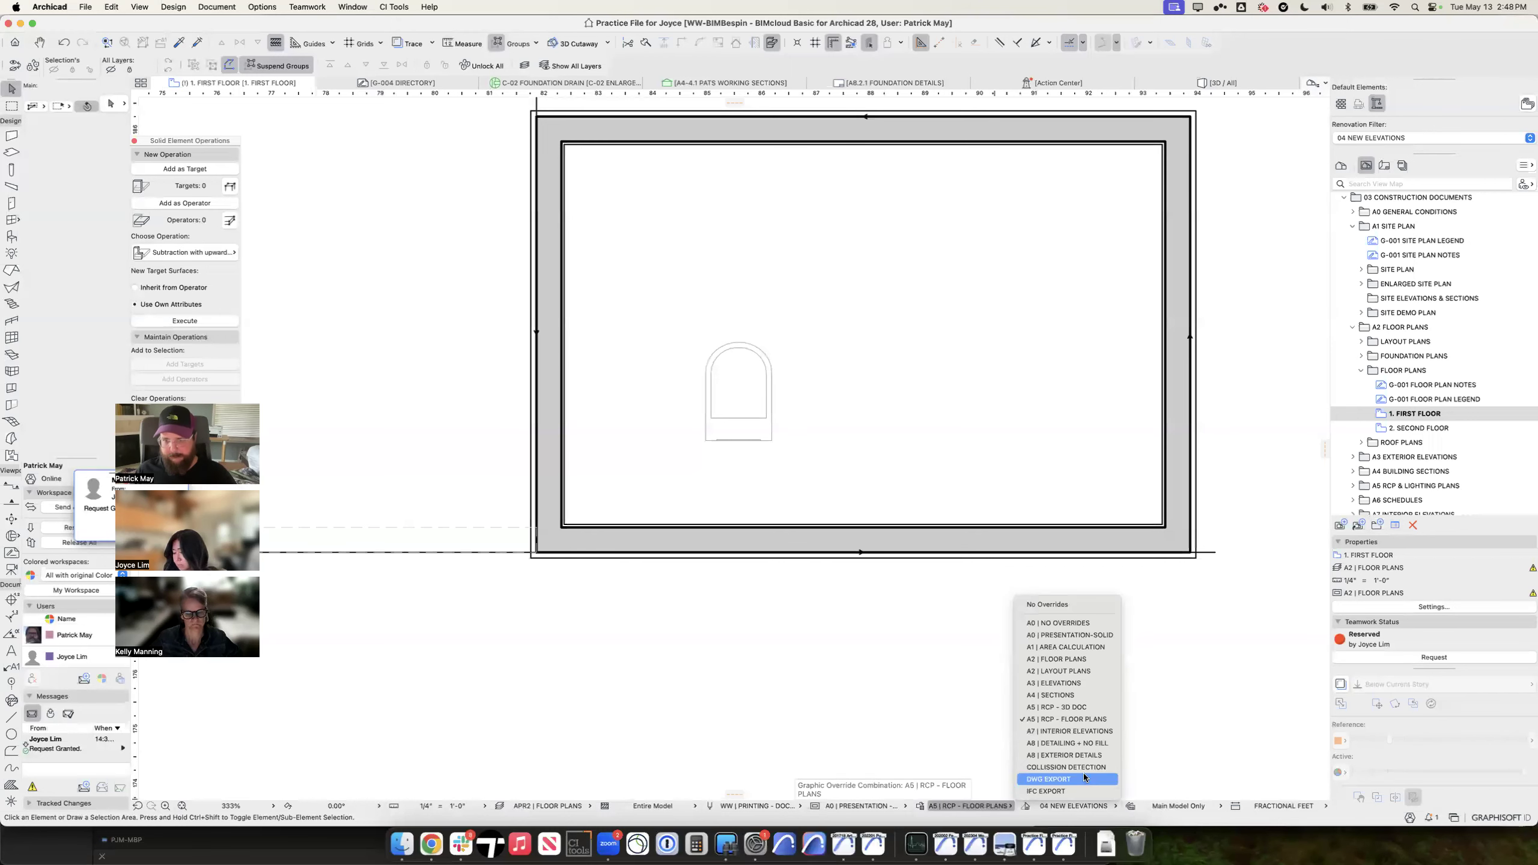
click(1077, 634)
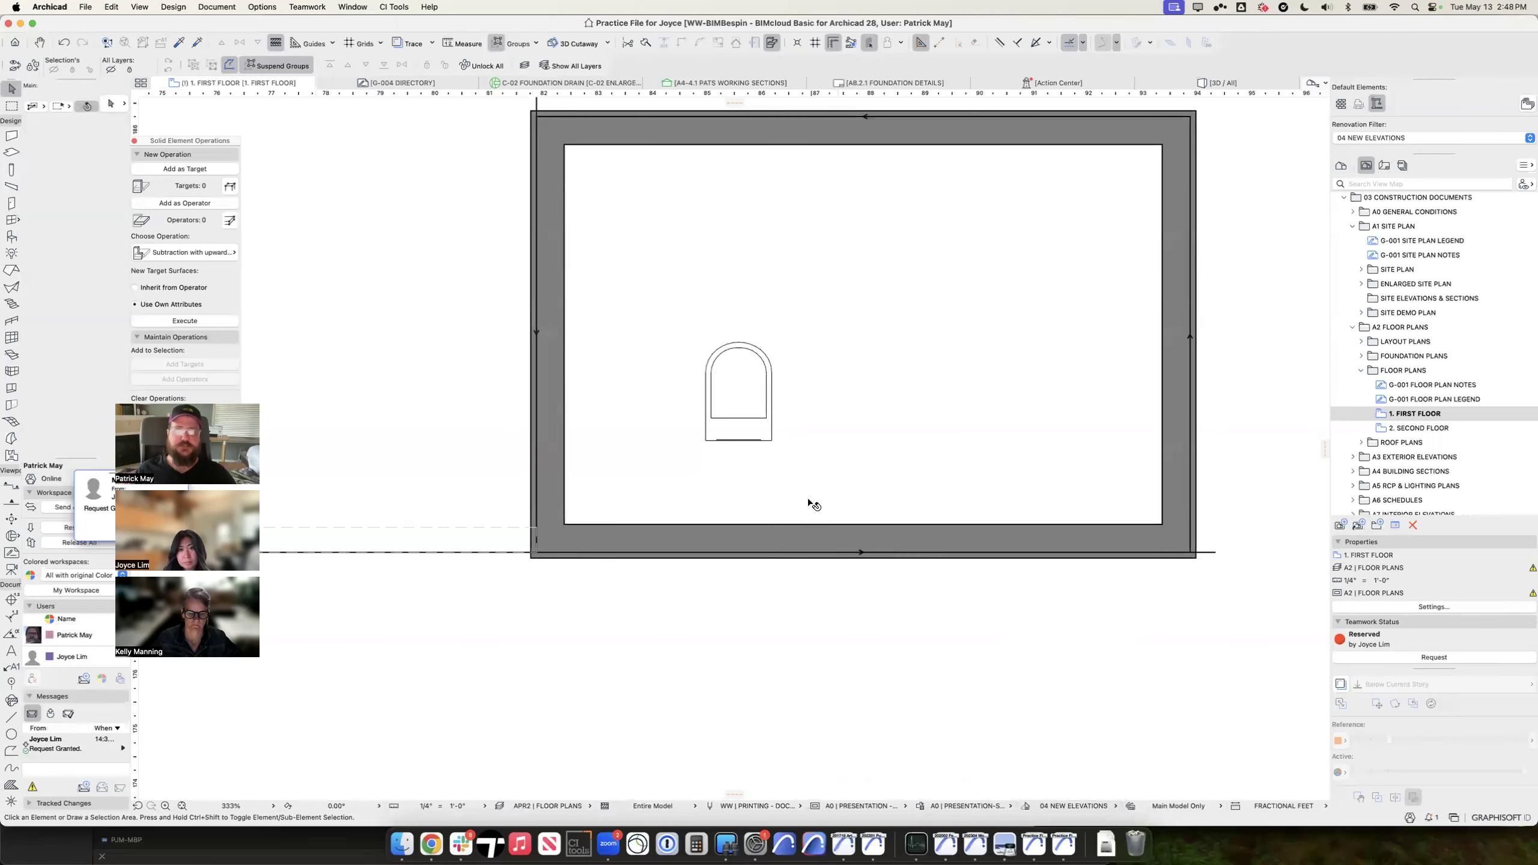
Step: Inspect the CUT FILLS BLACK rule of the A0 | PRESENTATION-SOLID graphic override combination and close its settings
scroll(812, 503, down, 5)
scroll(811, 496, up, 5)
scroll(811, 496, left, 3)
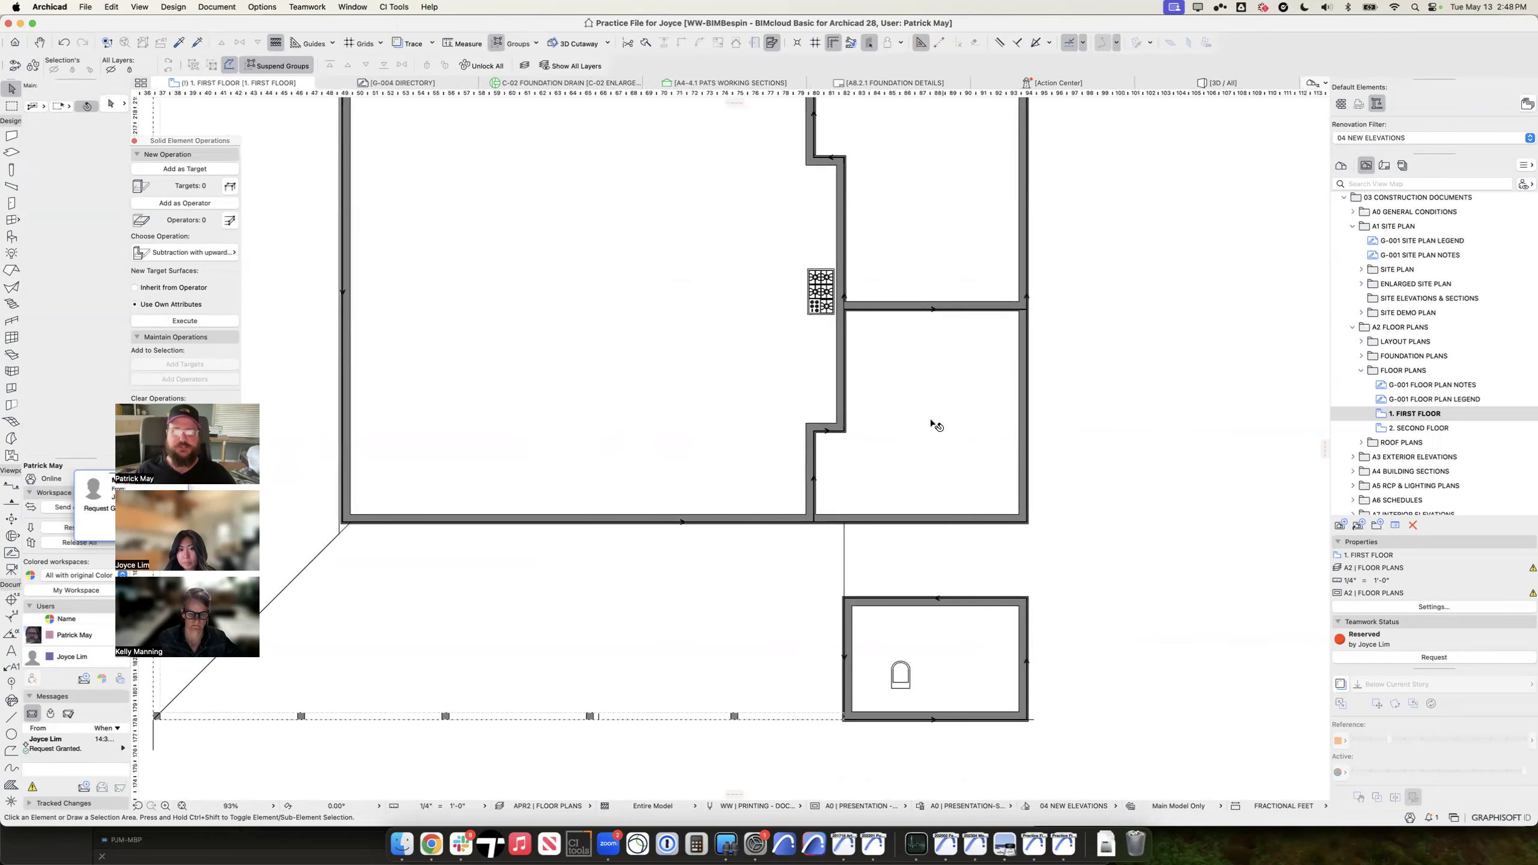
click(920, 806)
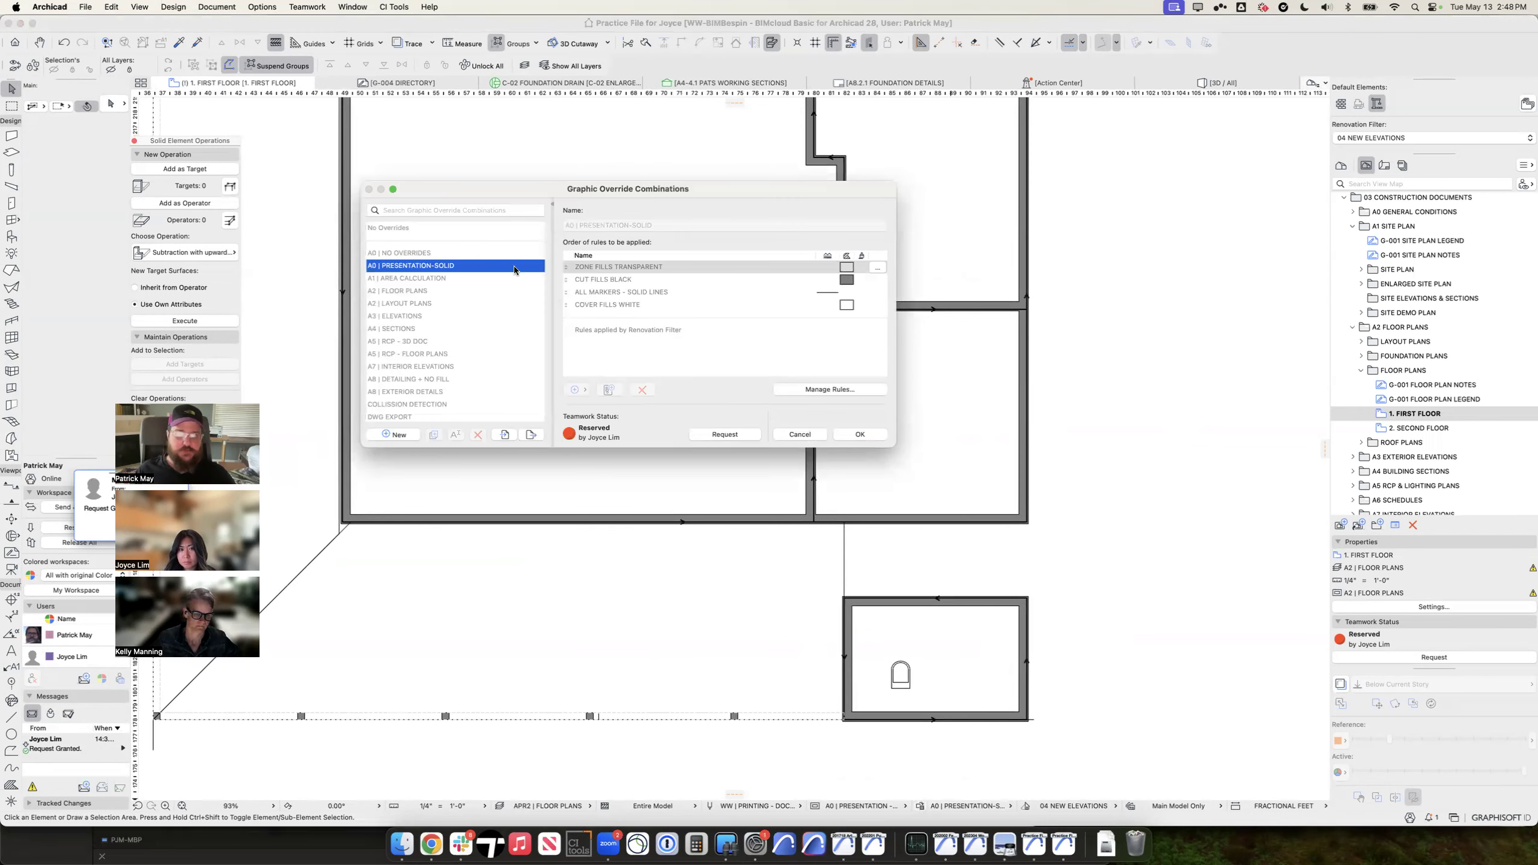
click(650, 278)
click(830, 388)
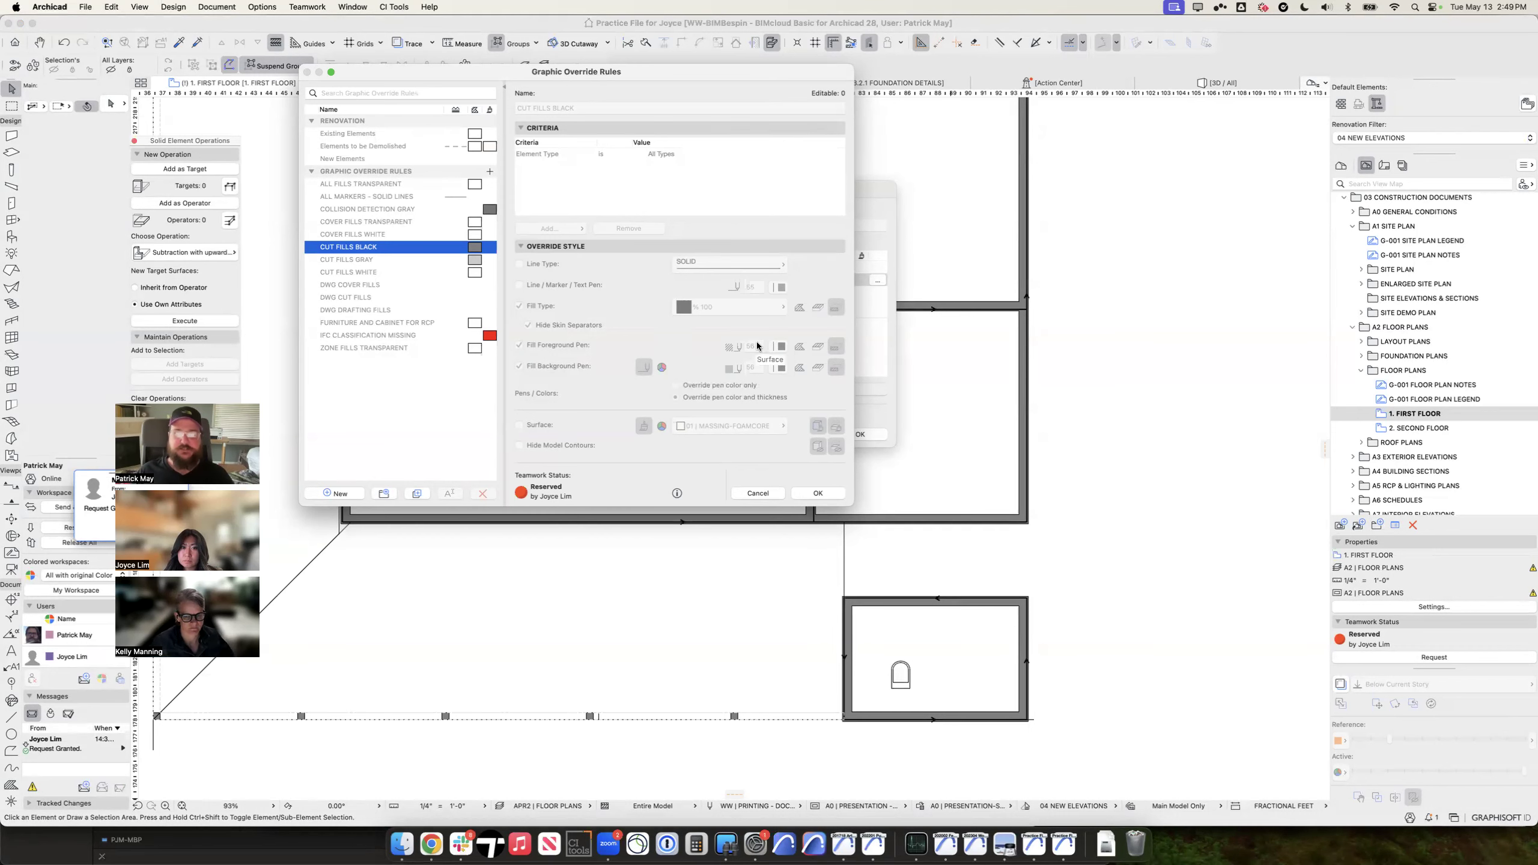
key(Escape)
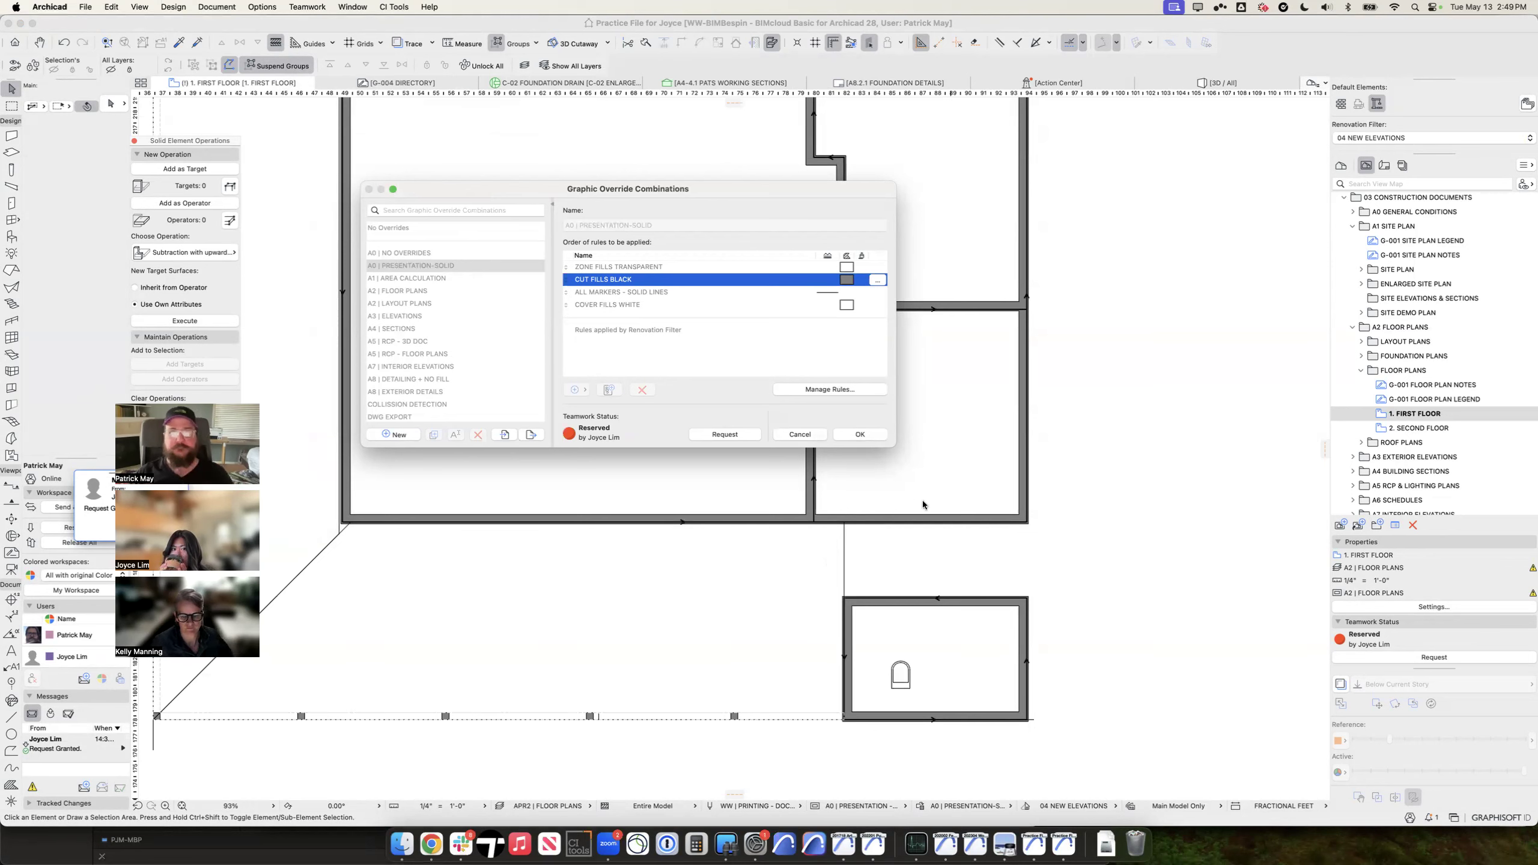
key(Return)
Step: Examine the whole first floor plan and review the list of graphic override combinations
scroll(847, 521, up, 5)
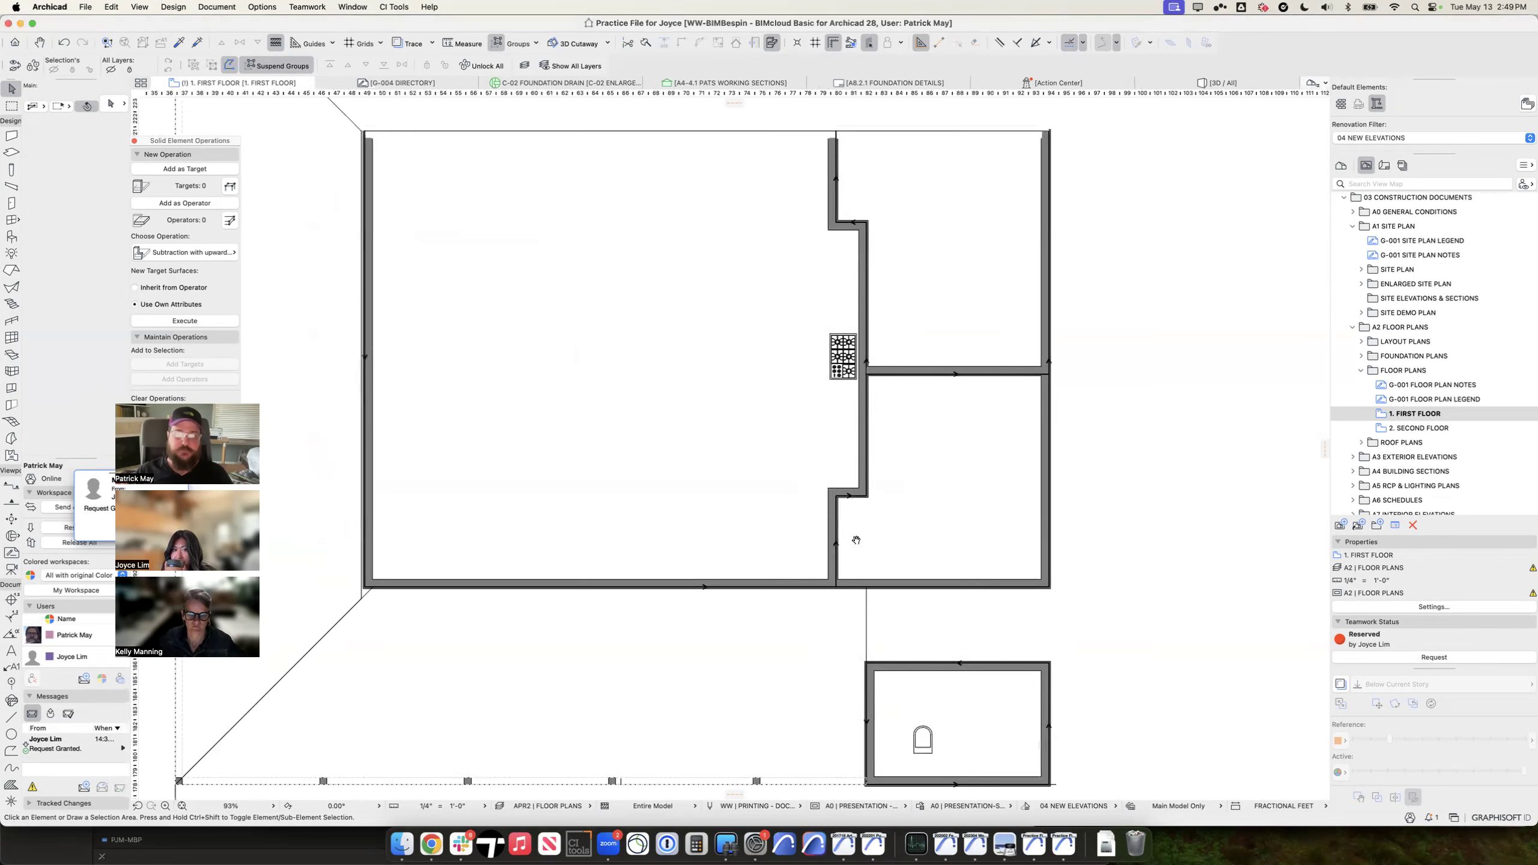
click(814, 401)
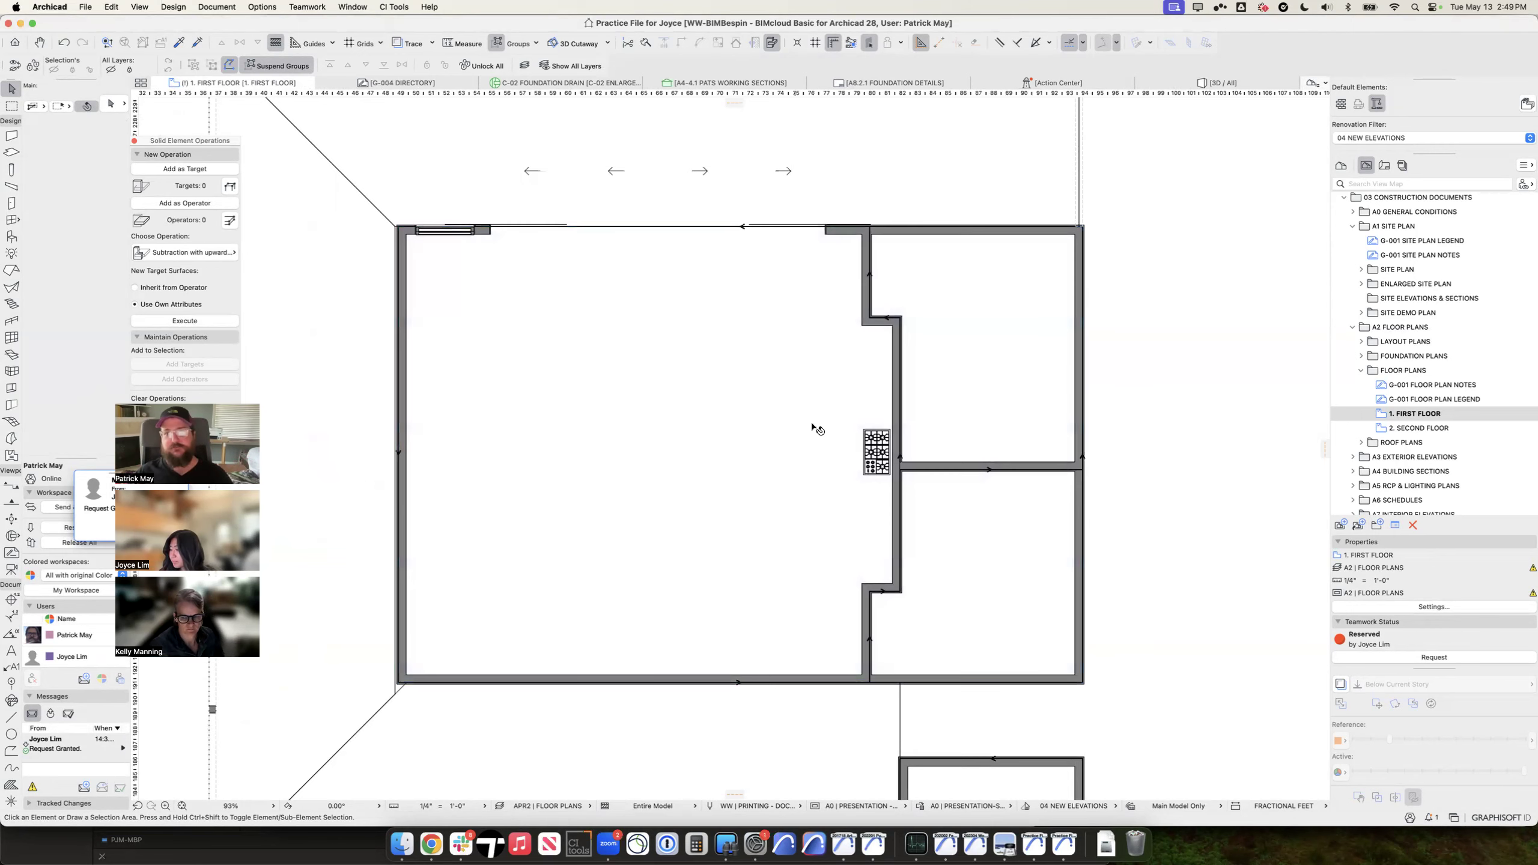
mouse_move(900, 397)
scroll(900, 397, down, 5)
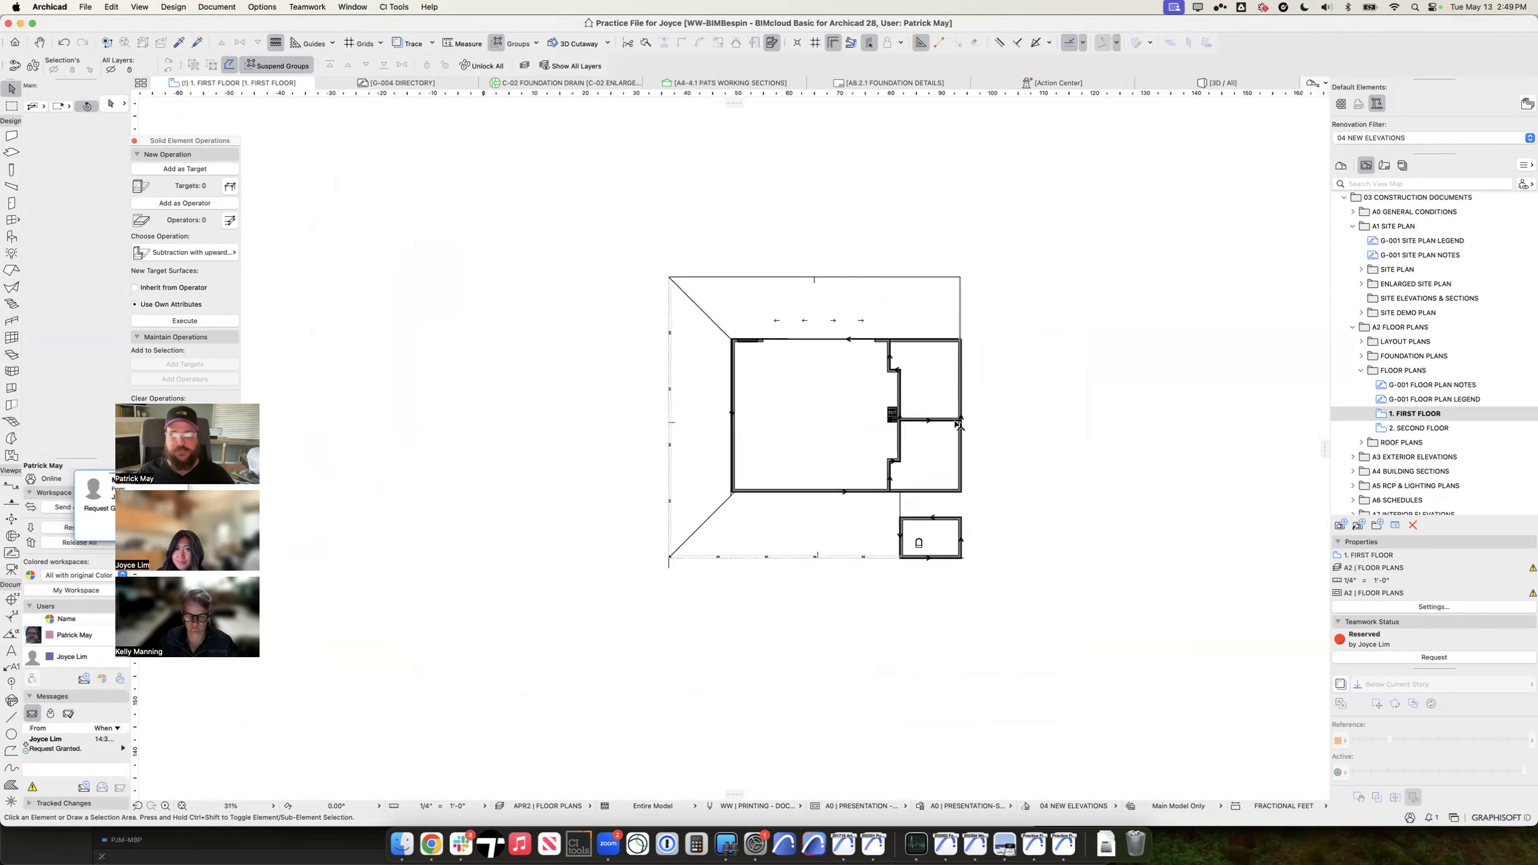
scroll(989, 485, up, 3)
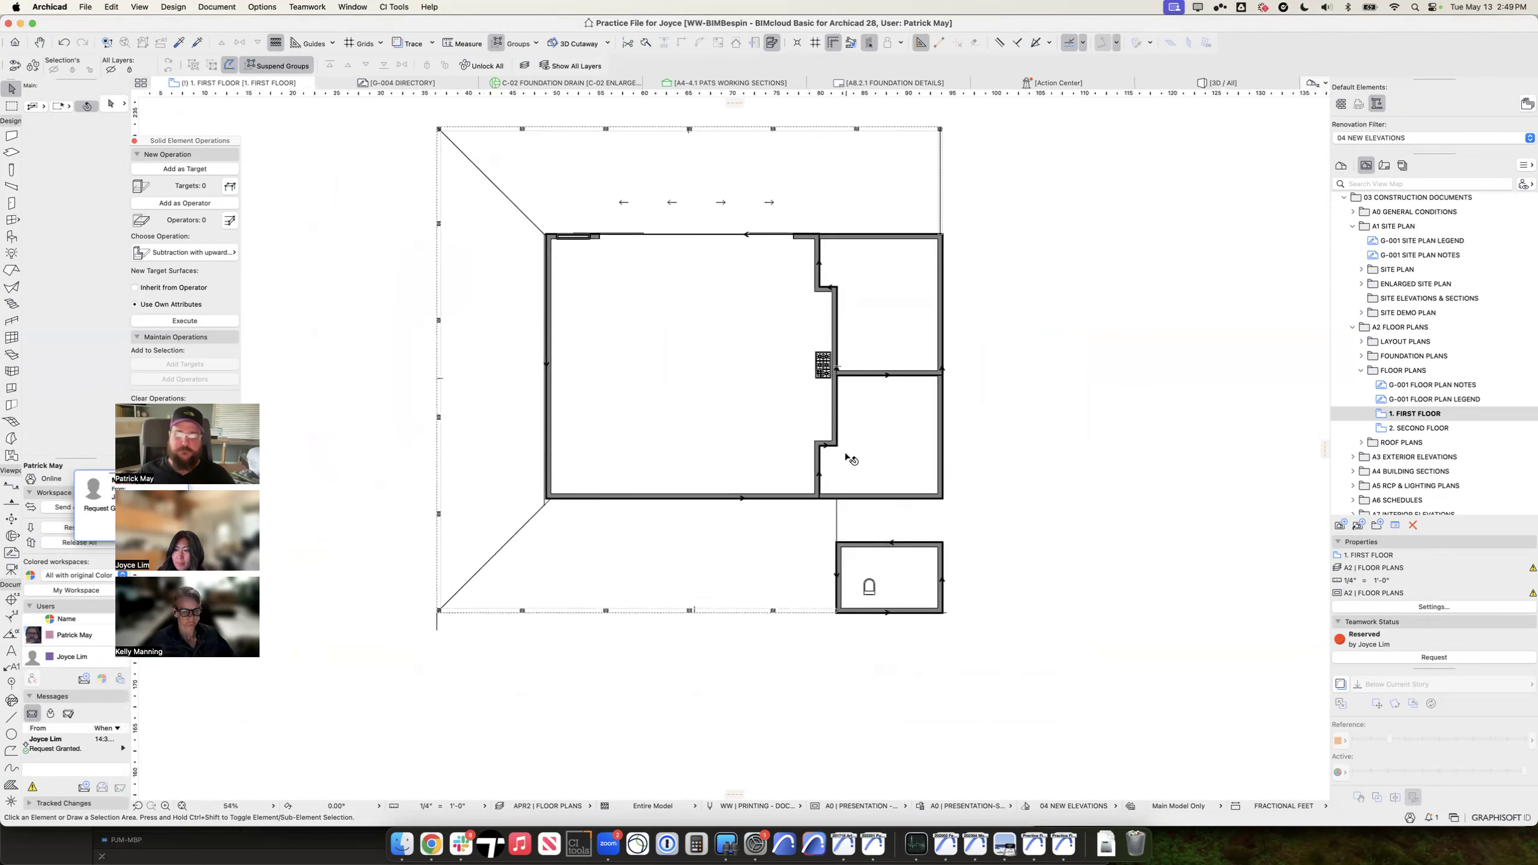
middle_drag(847, 456, 809, 475)
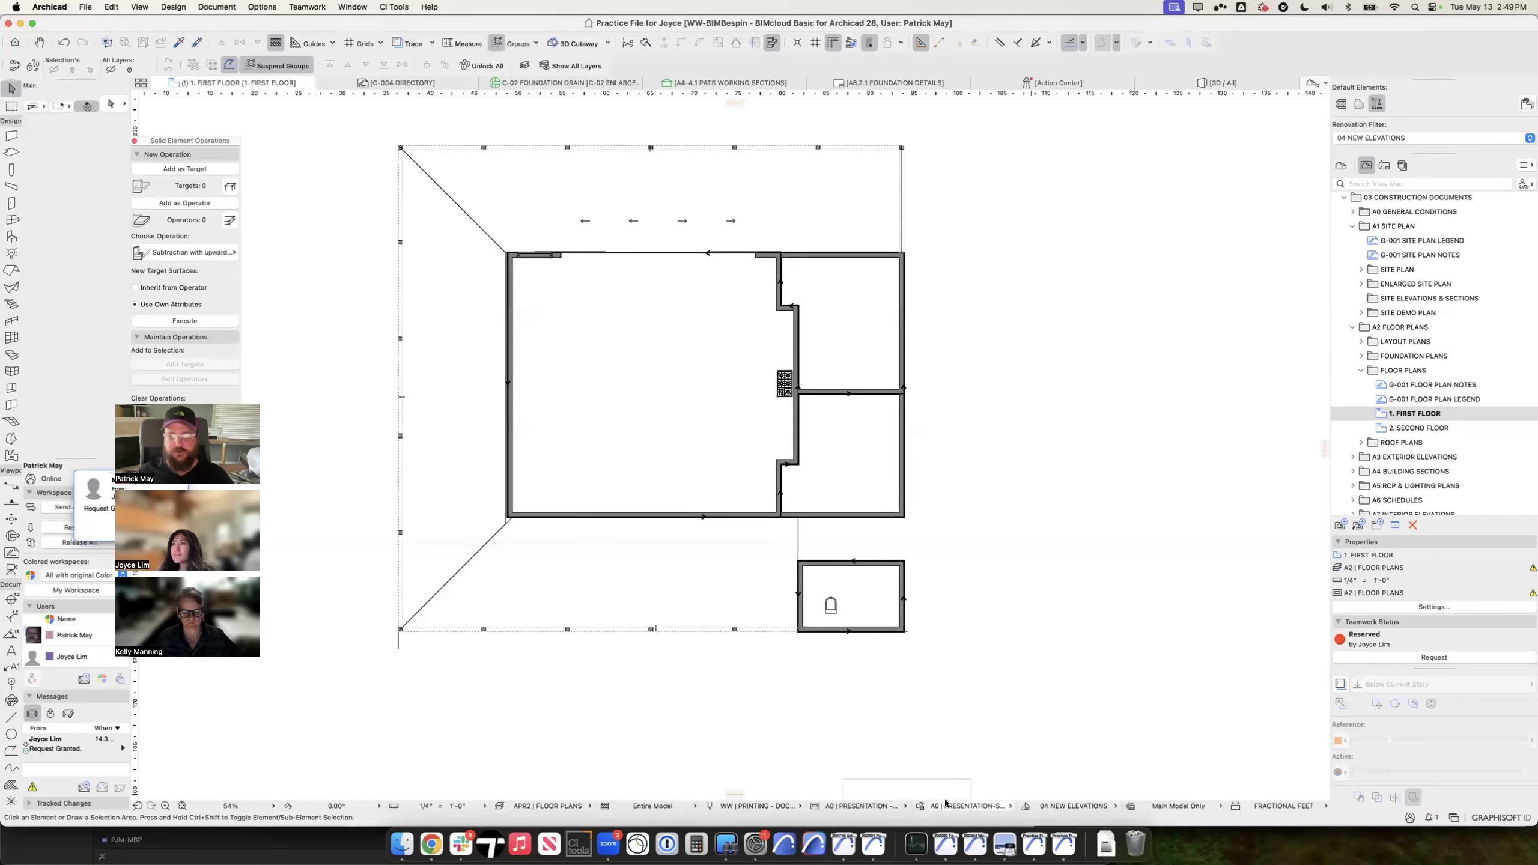
click(920, 806)
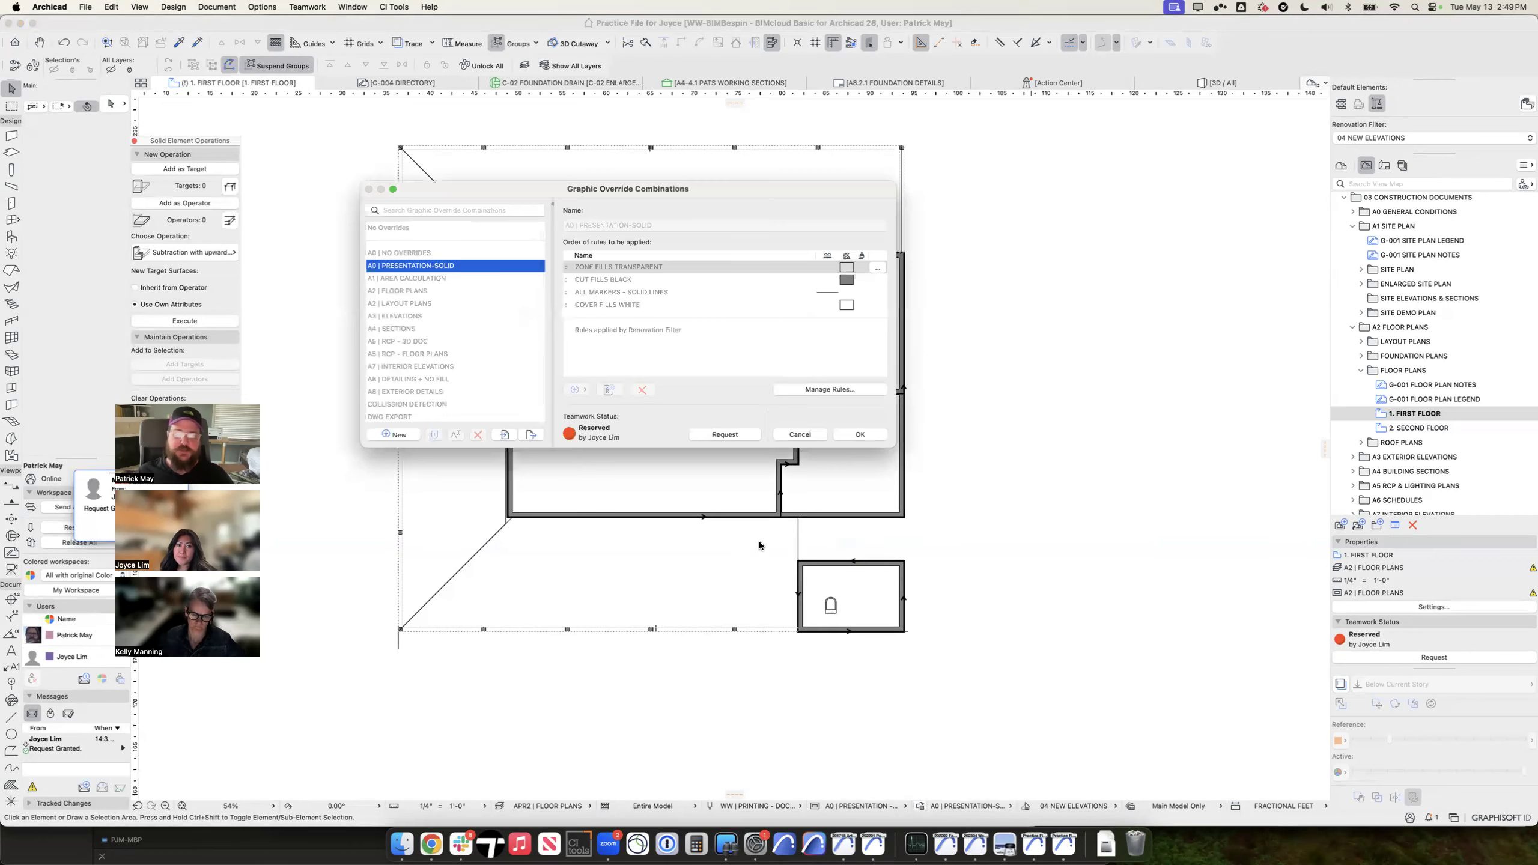
scroll(401, 331, down, 2)
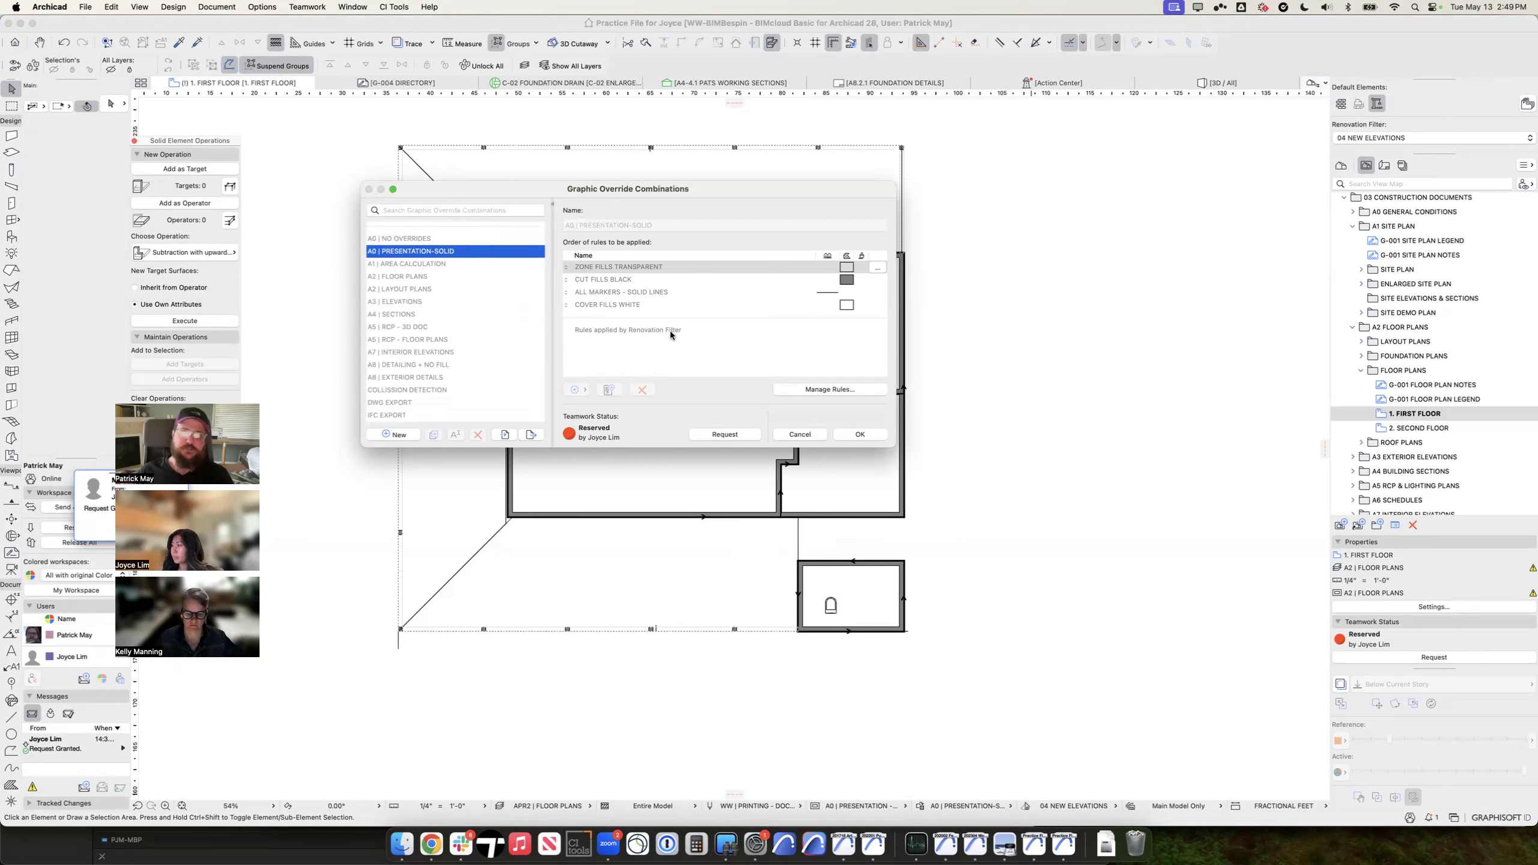
key(Escape)
Step: Give the main room's lower exterior wall a custom Fire Resistance Rating of 45 minutes
click(658, 516)
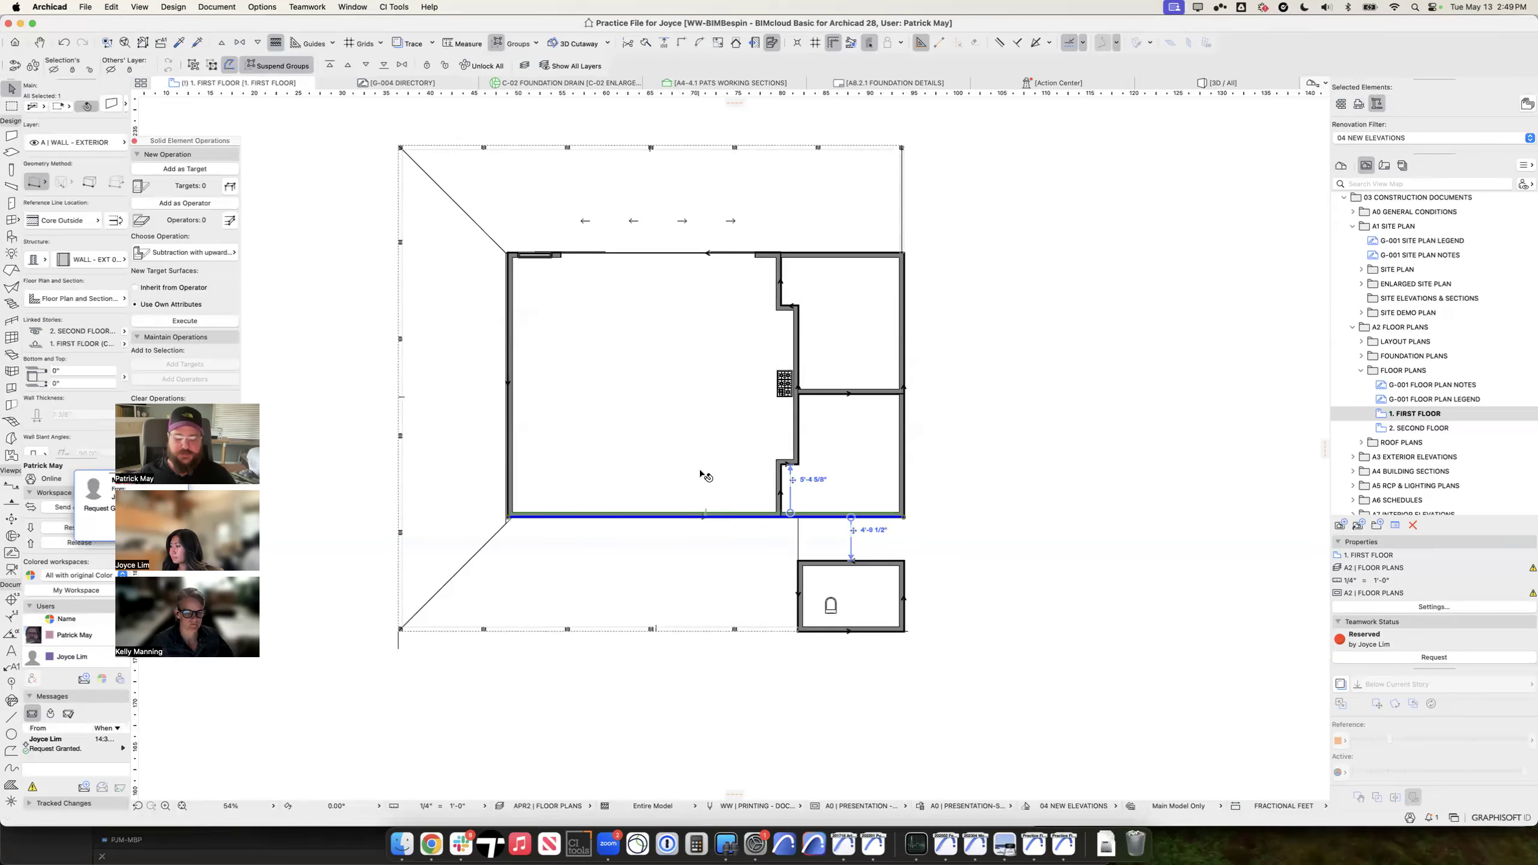
key(super+t)
scroll(673, 720, down, 10)
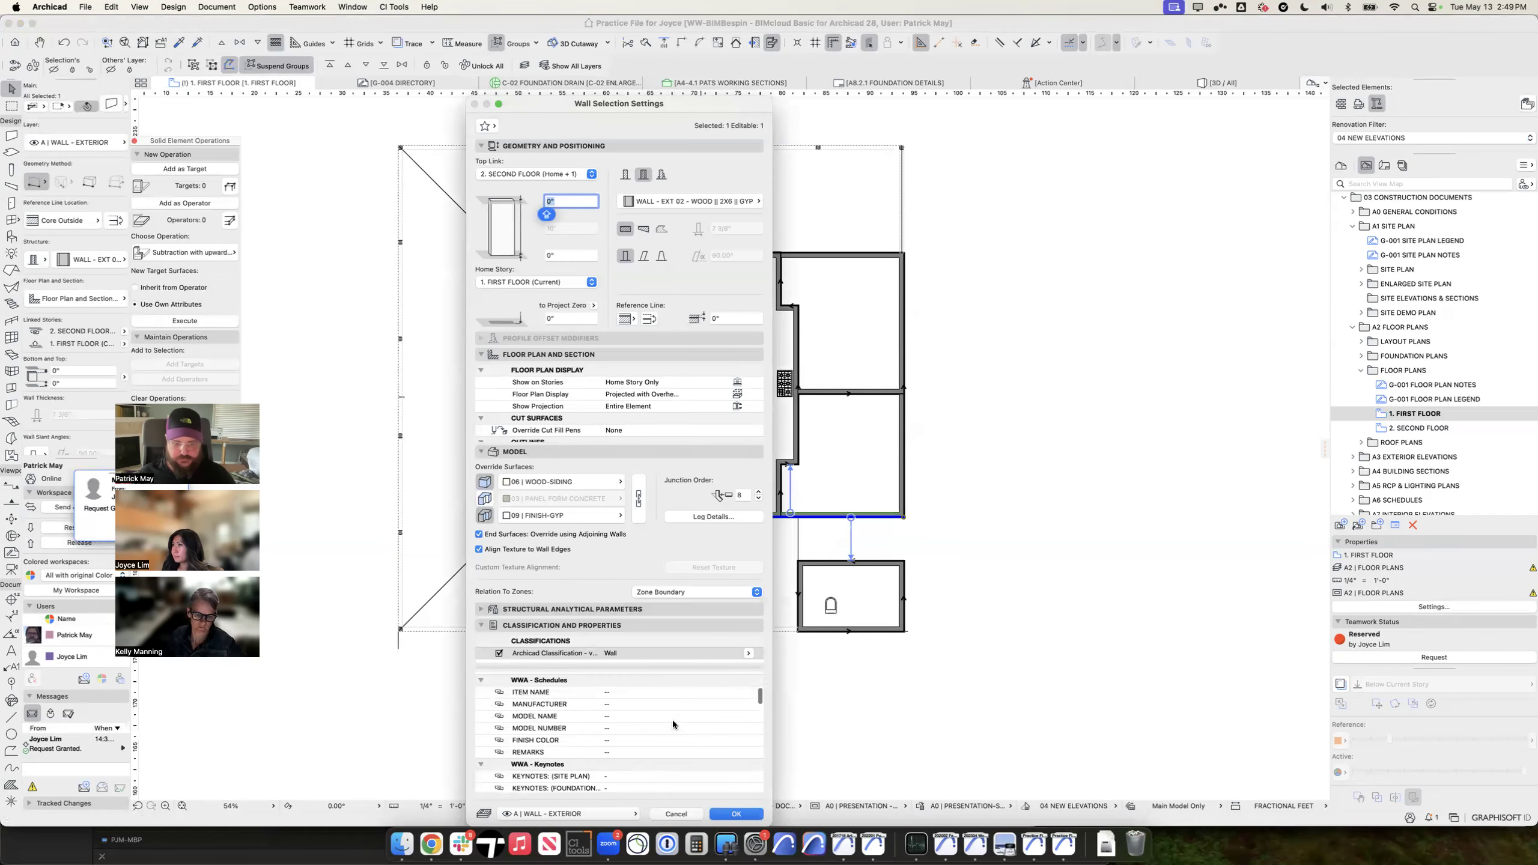
scroll(671, 720, down, 2)
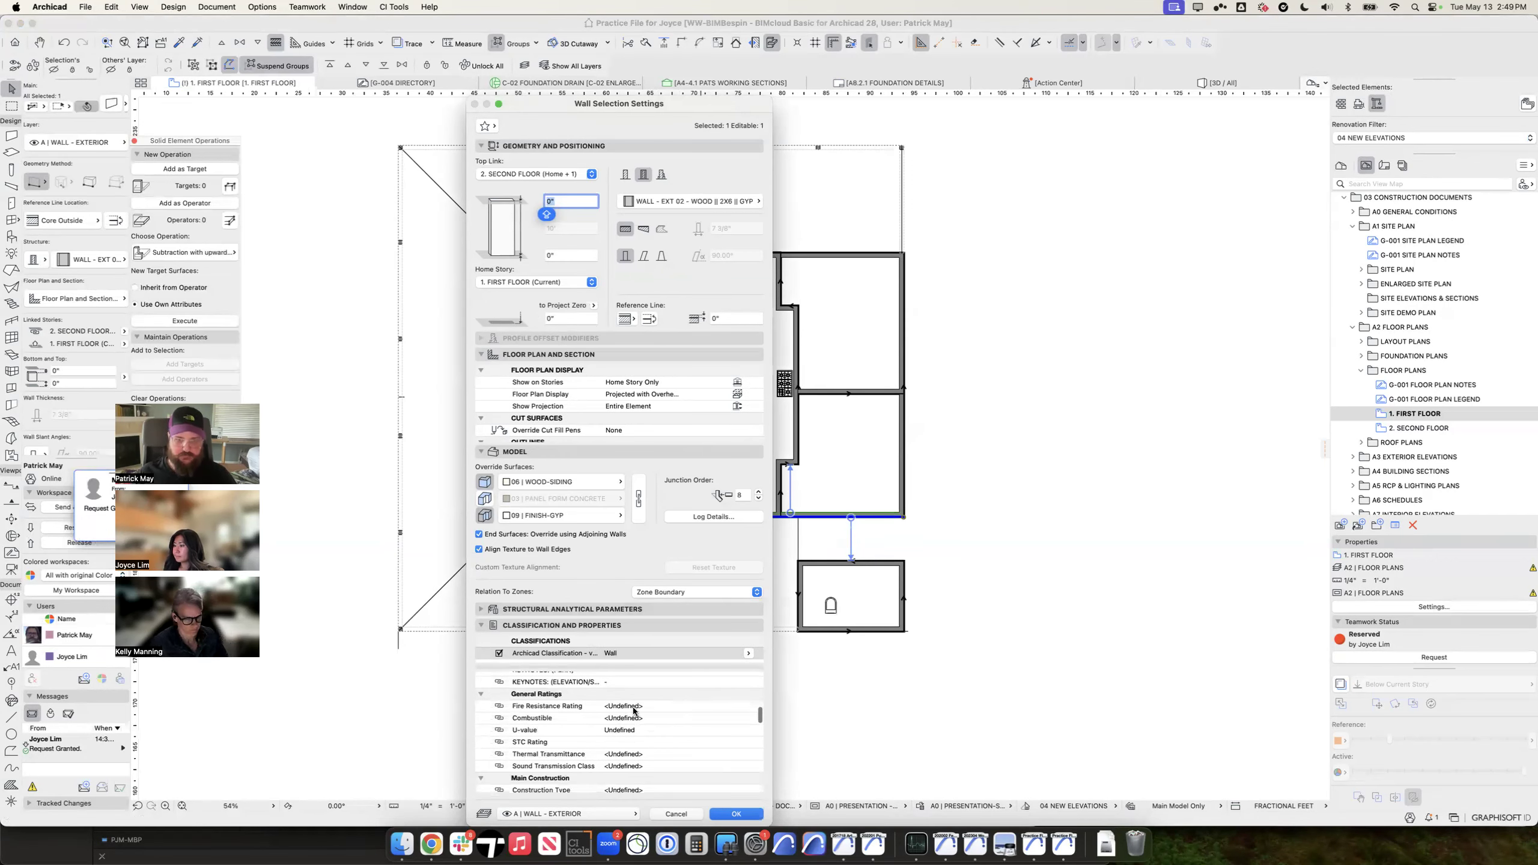
click(633, 709)
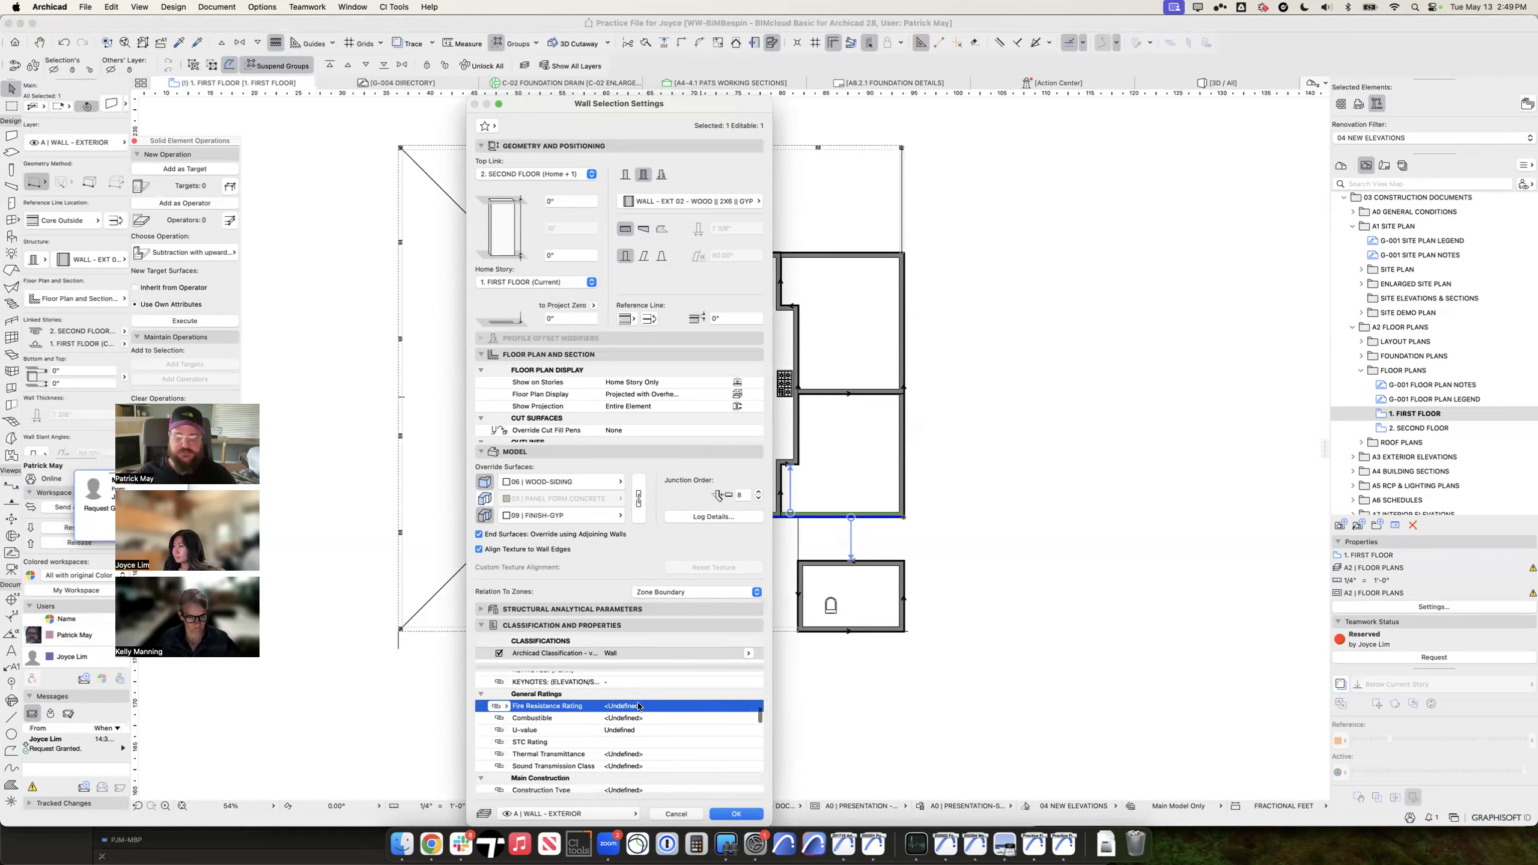
click(501, 707)
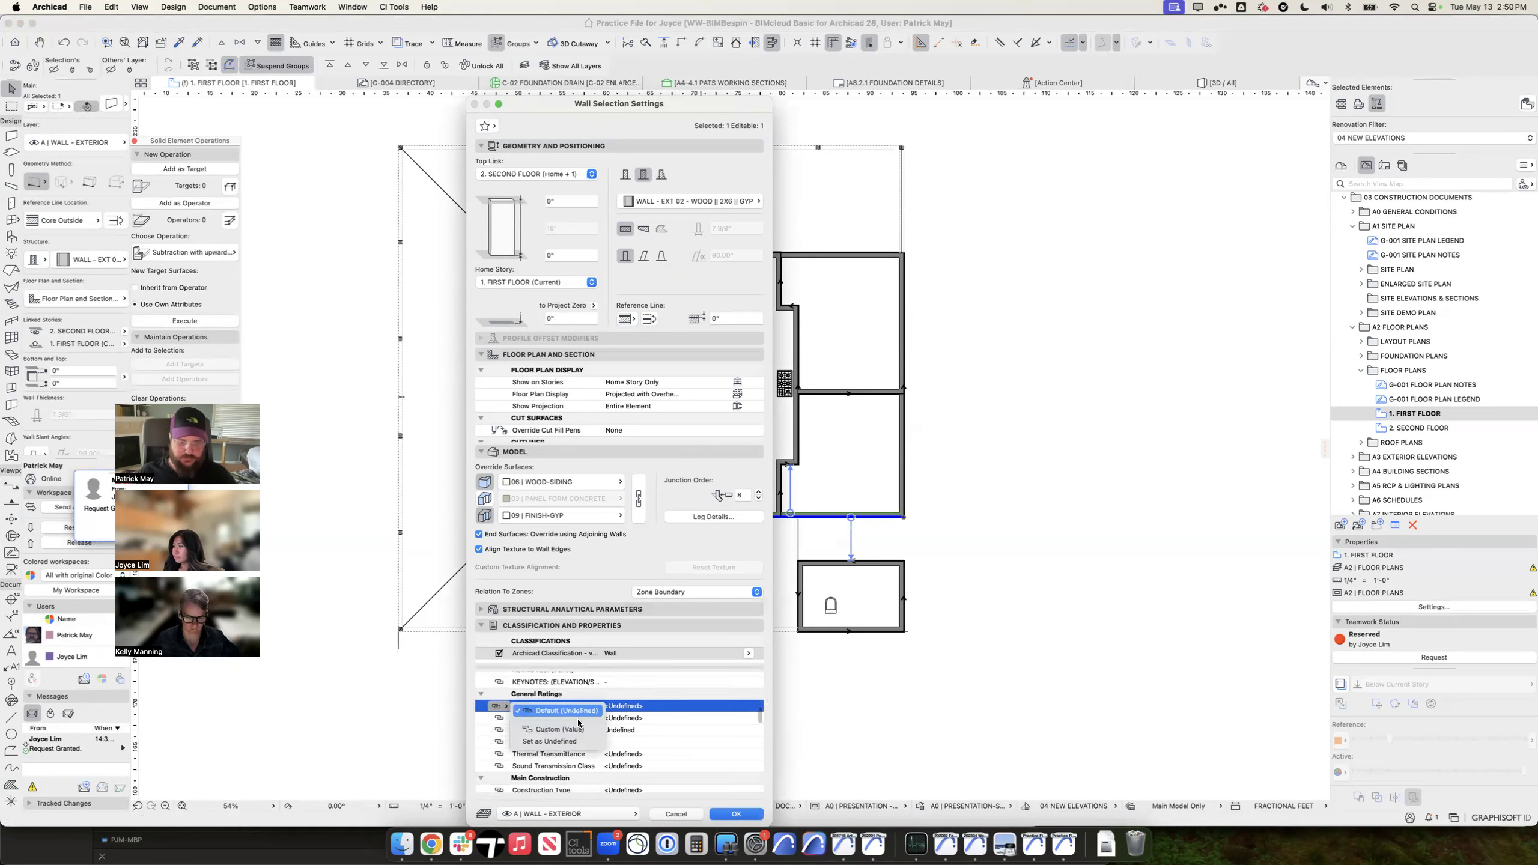
click(573, 733)
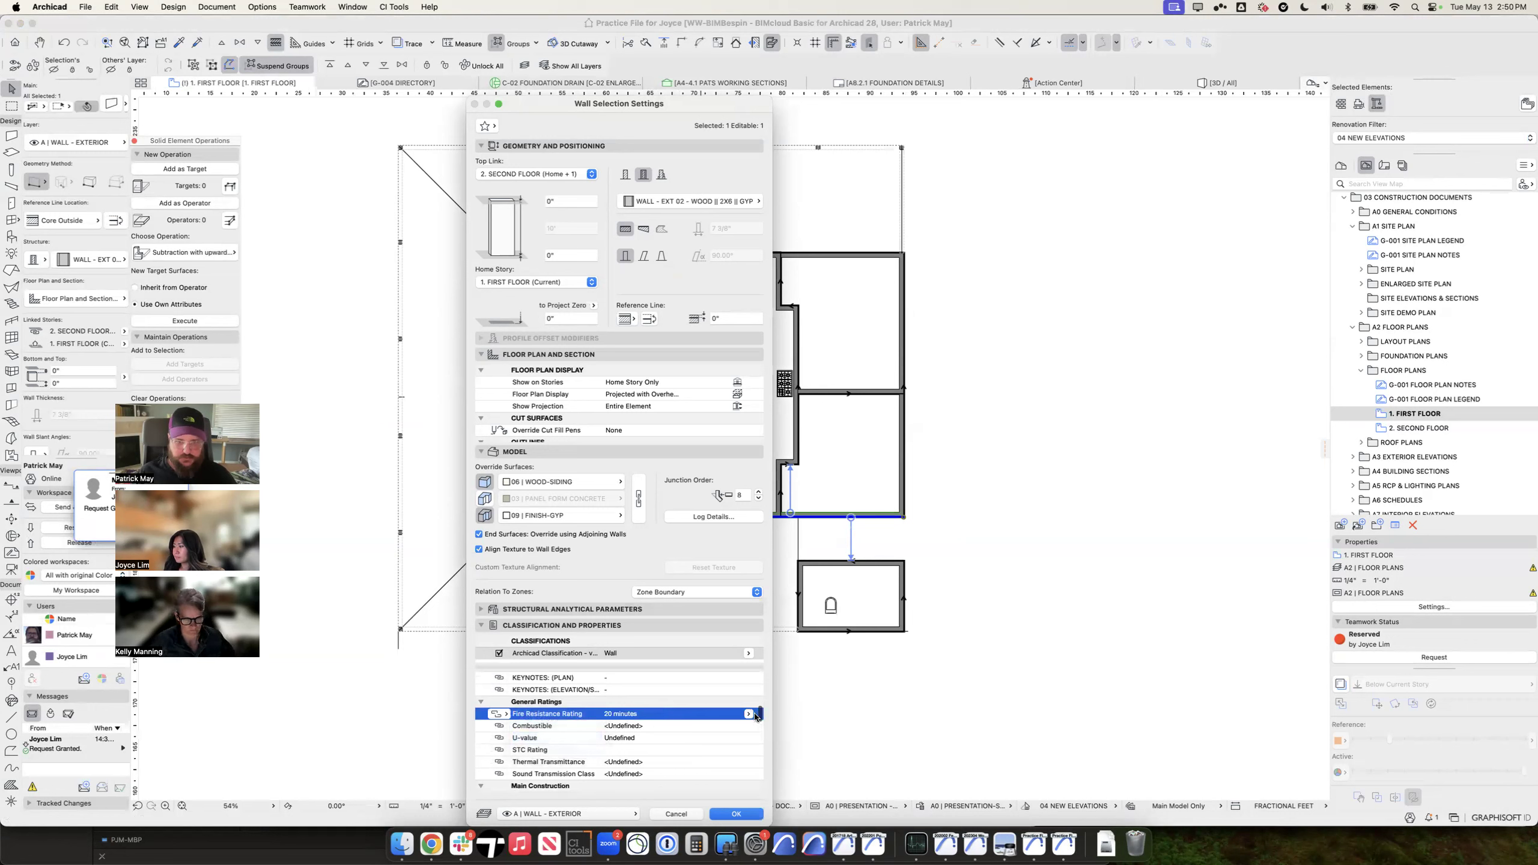
click(787, 749)
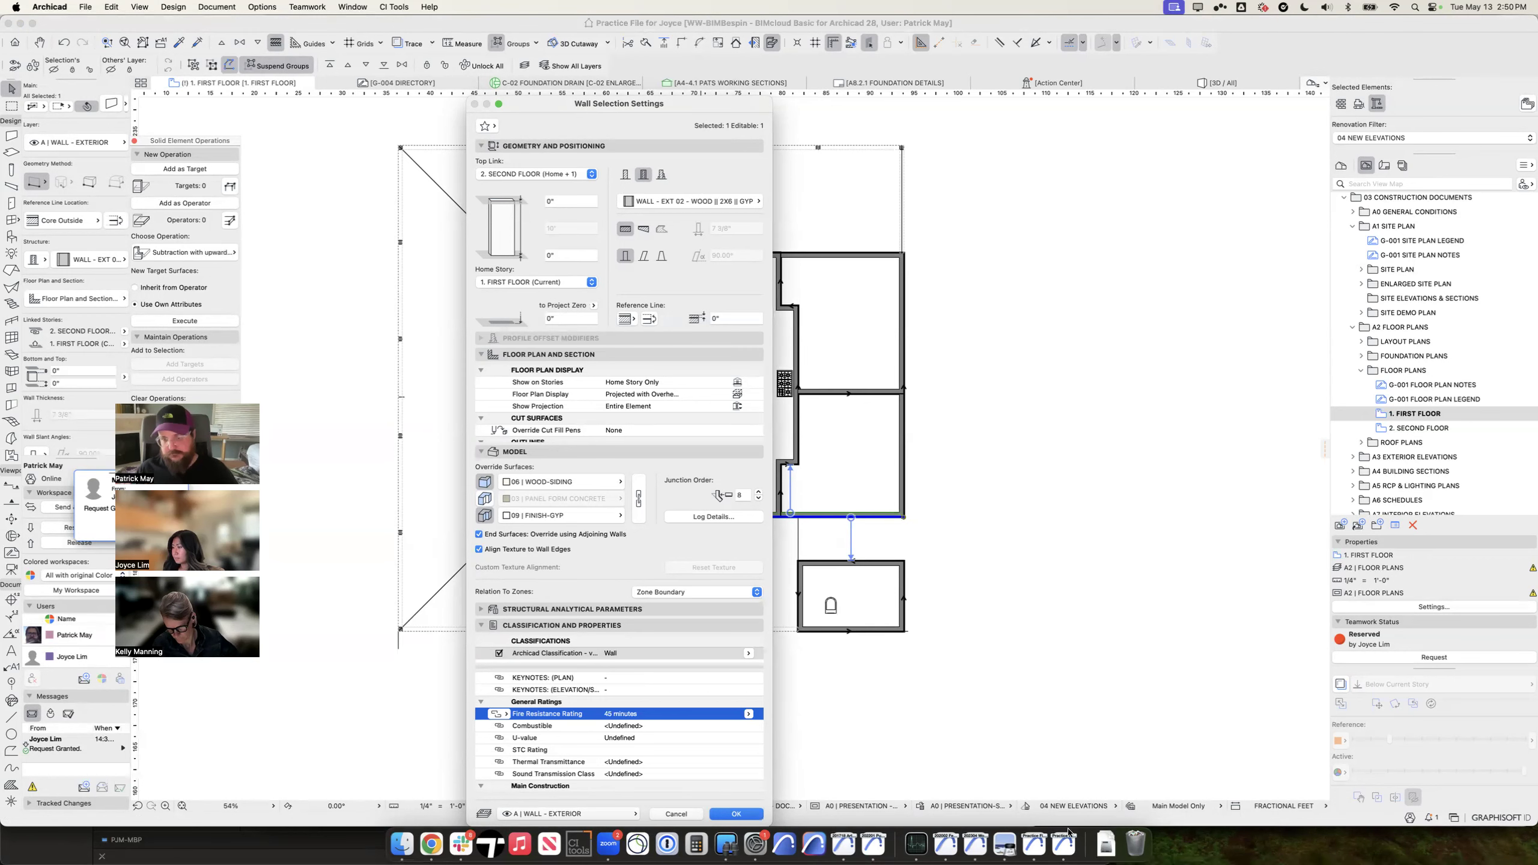
key(Return)
Step: Examine the 02 DEMOLITION PLAN and 04 NEW CONSTRUCTION filter settings in the Renovation Filter Options
click(1026, 807)
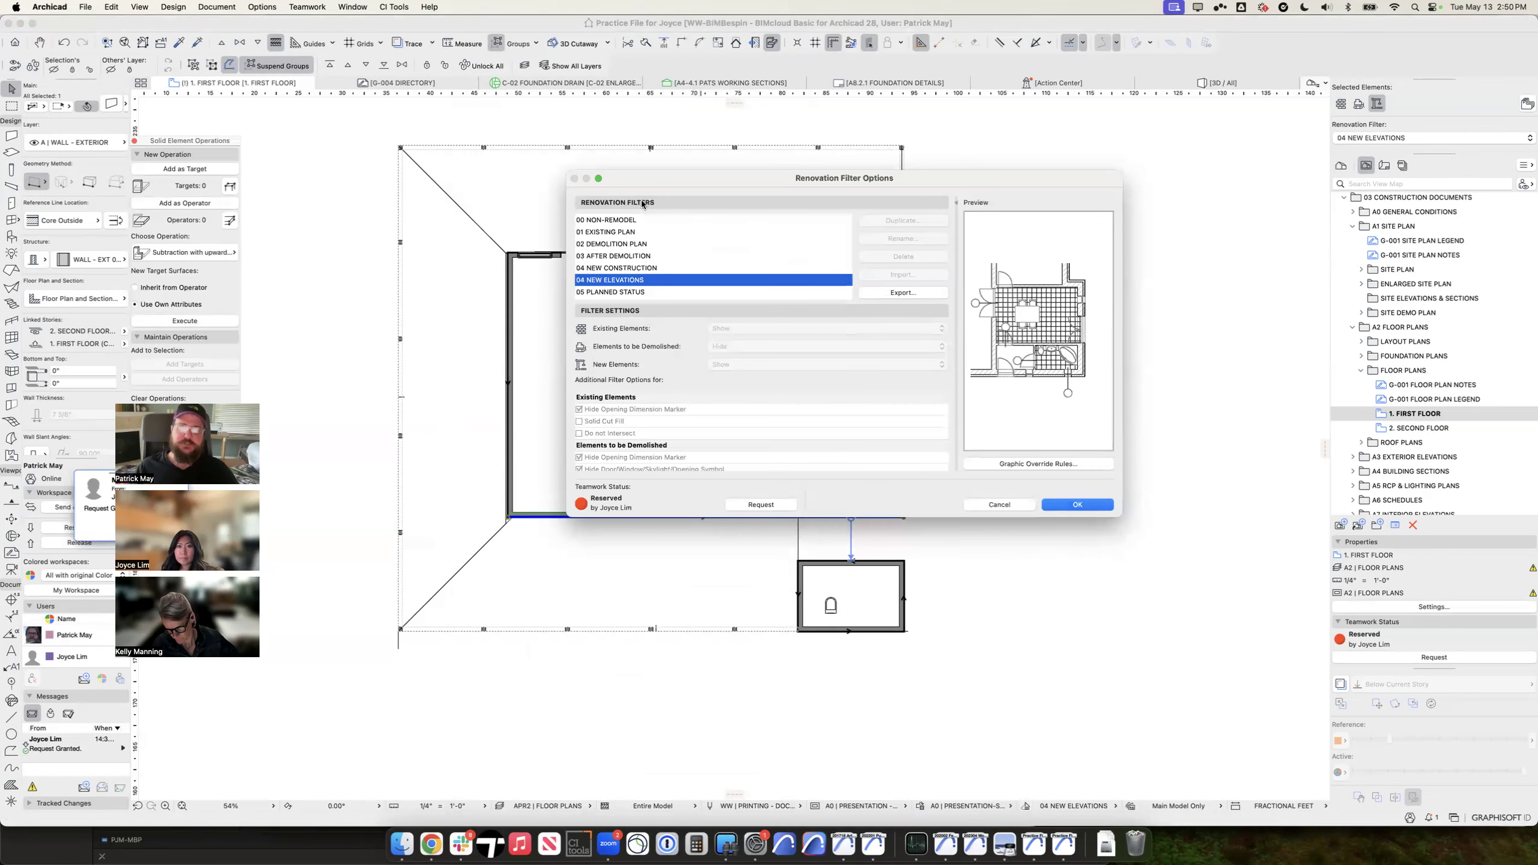
drag(640, 184, 669, 289)
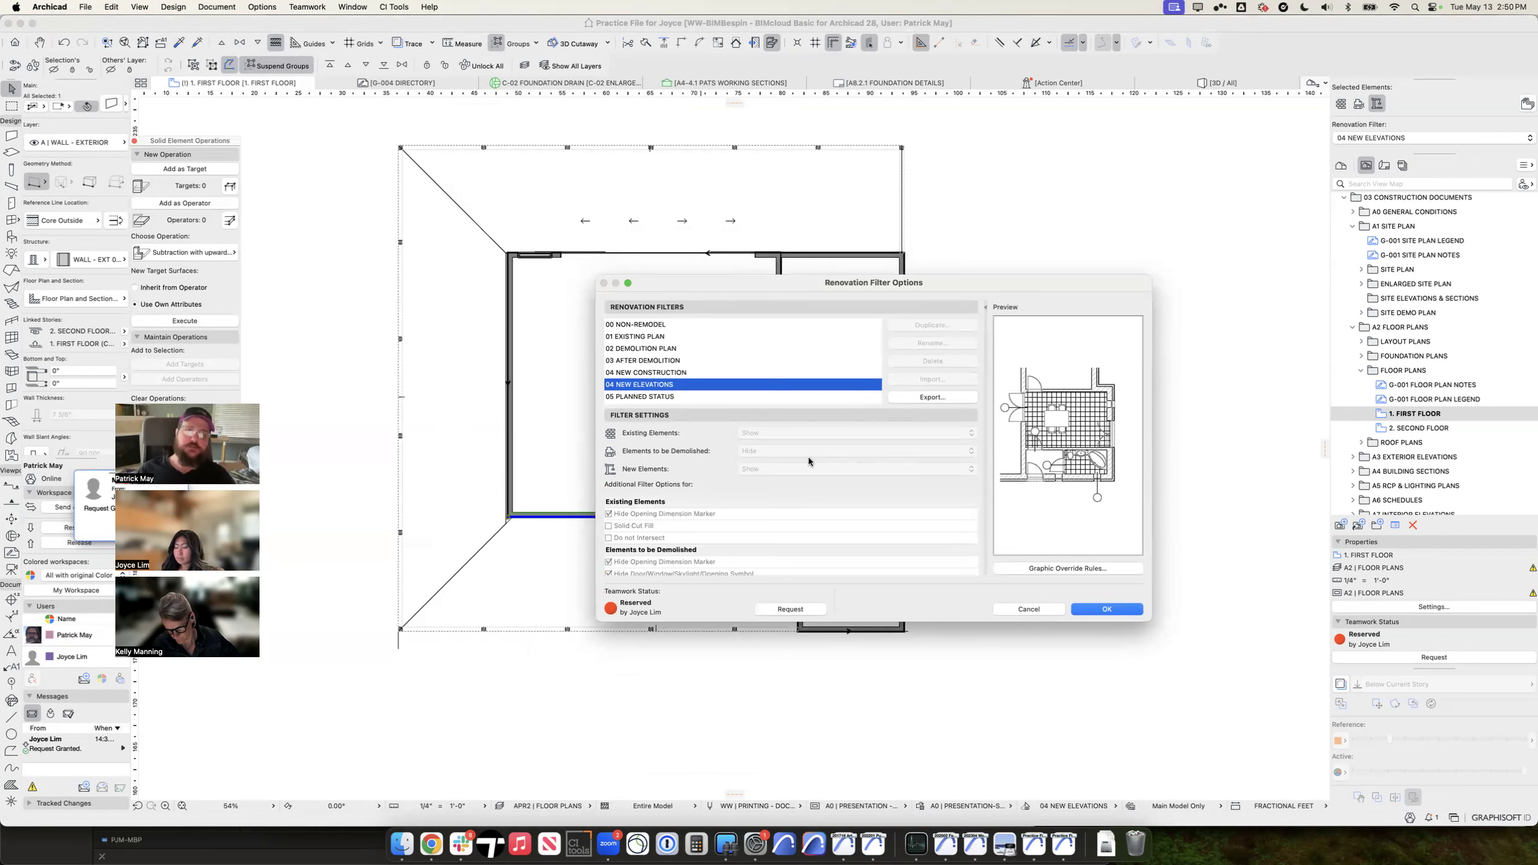
click(649, 350)
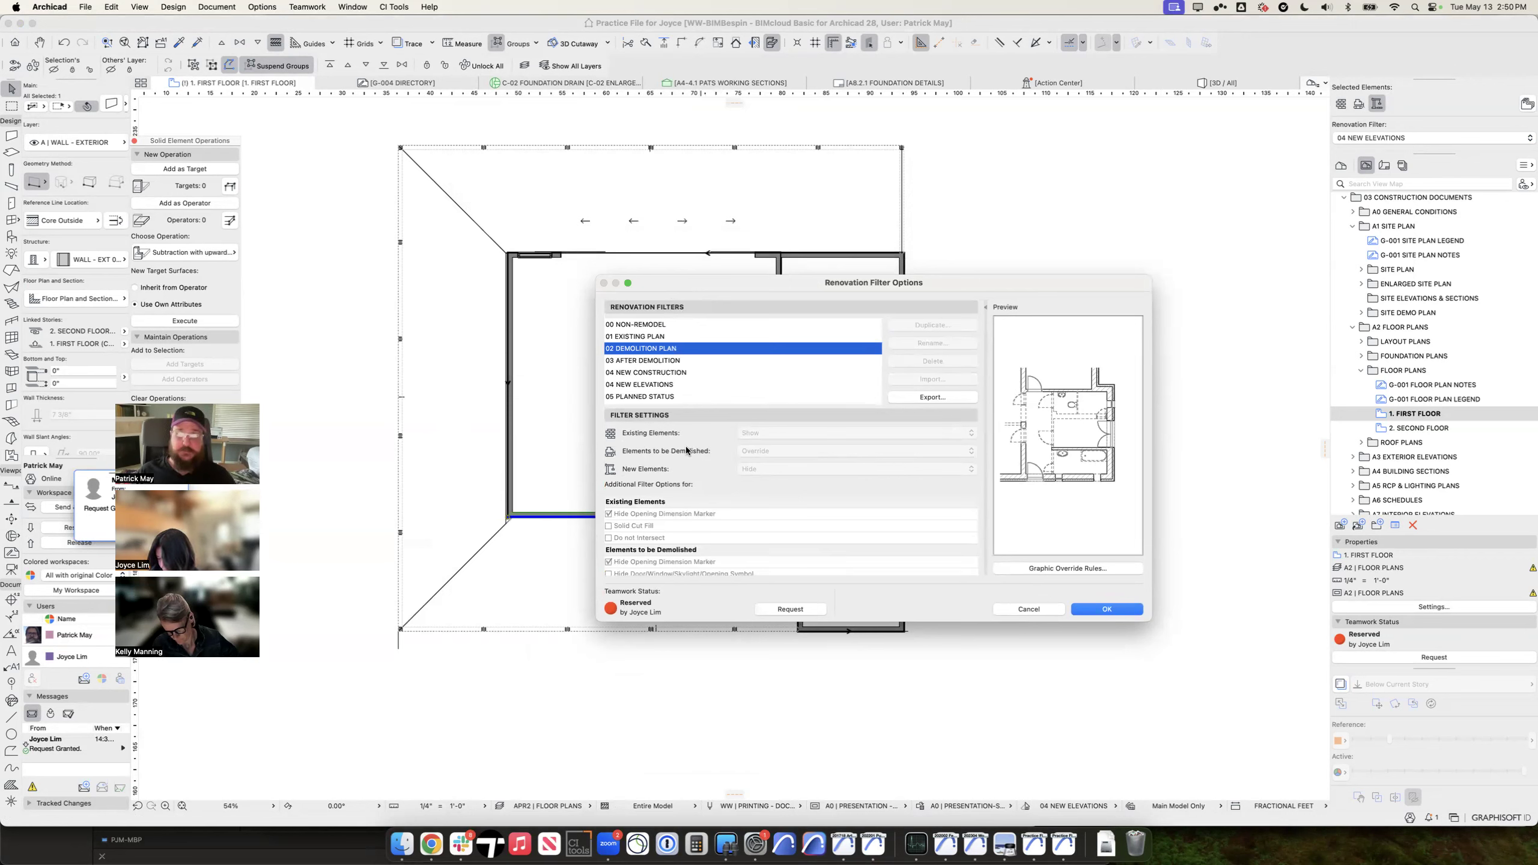
click(648, 374)
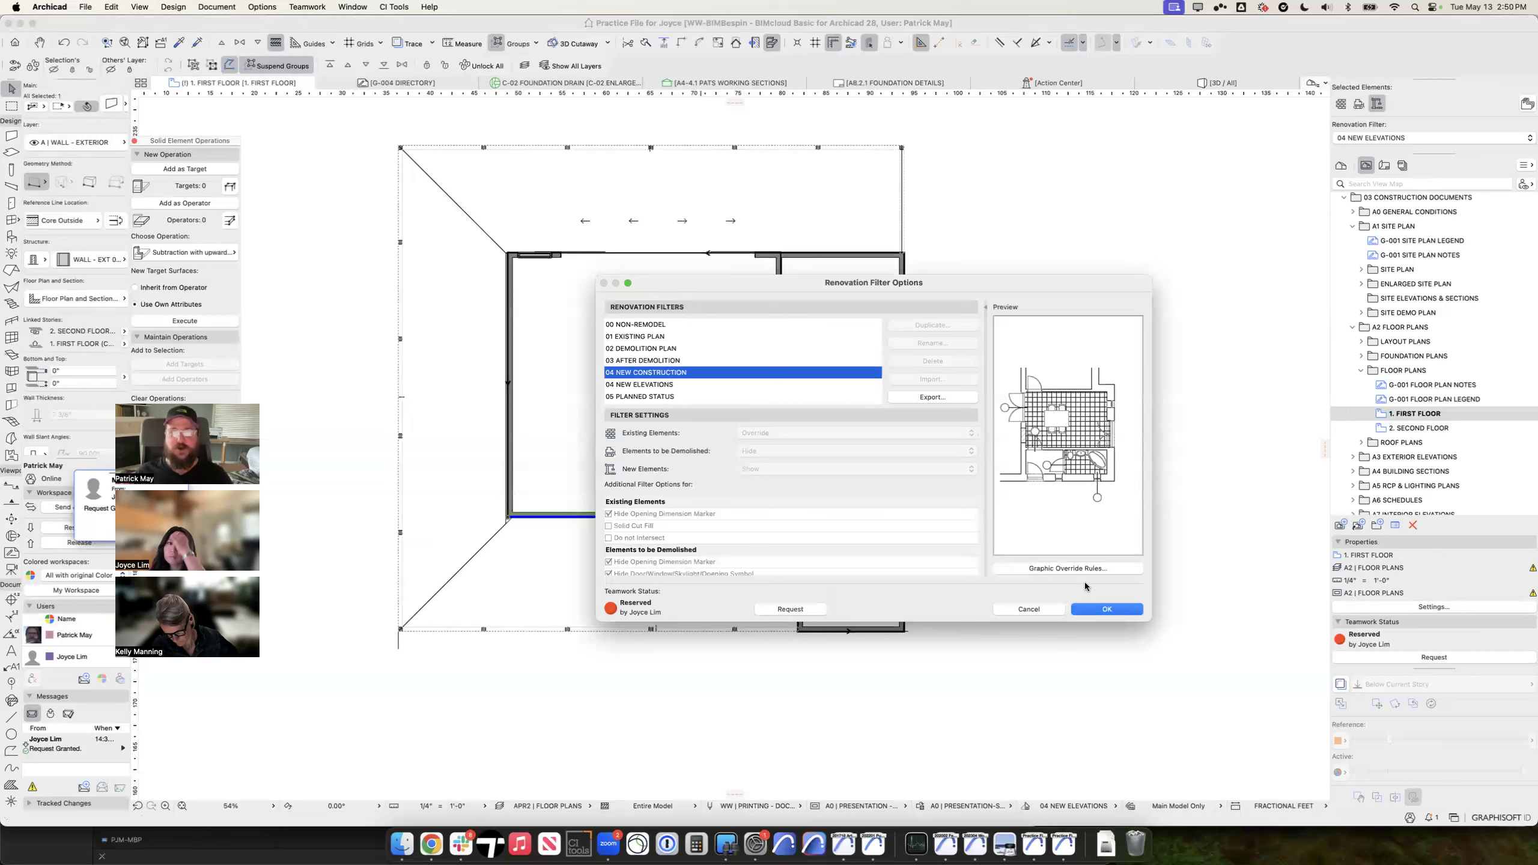
Step: Inspect the renovation override rules for Elements to be Demolished and Existing Elements, discard the dialogs and clear the selection
click(1073, 568)
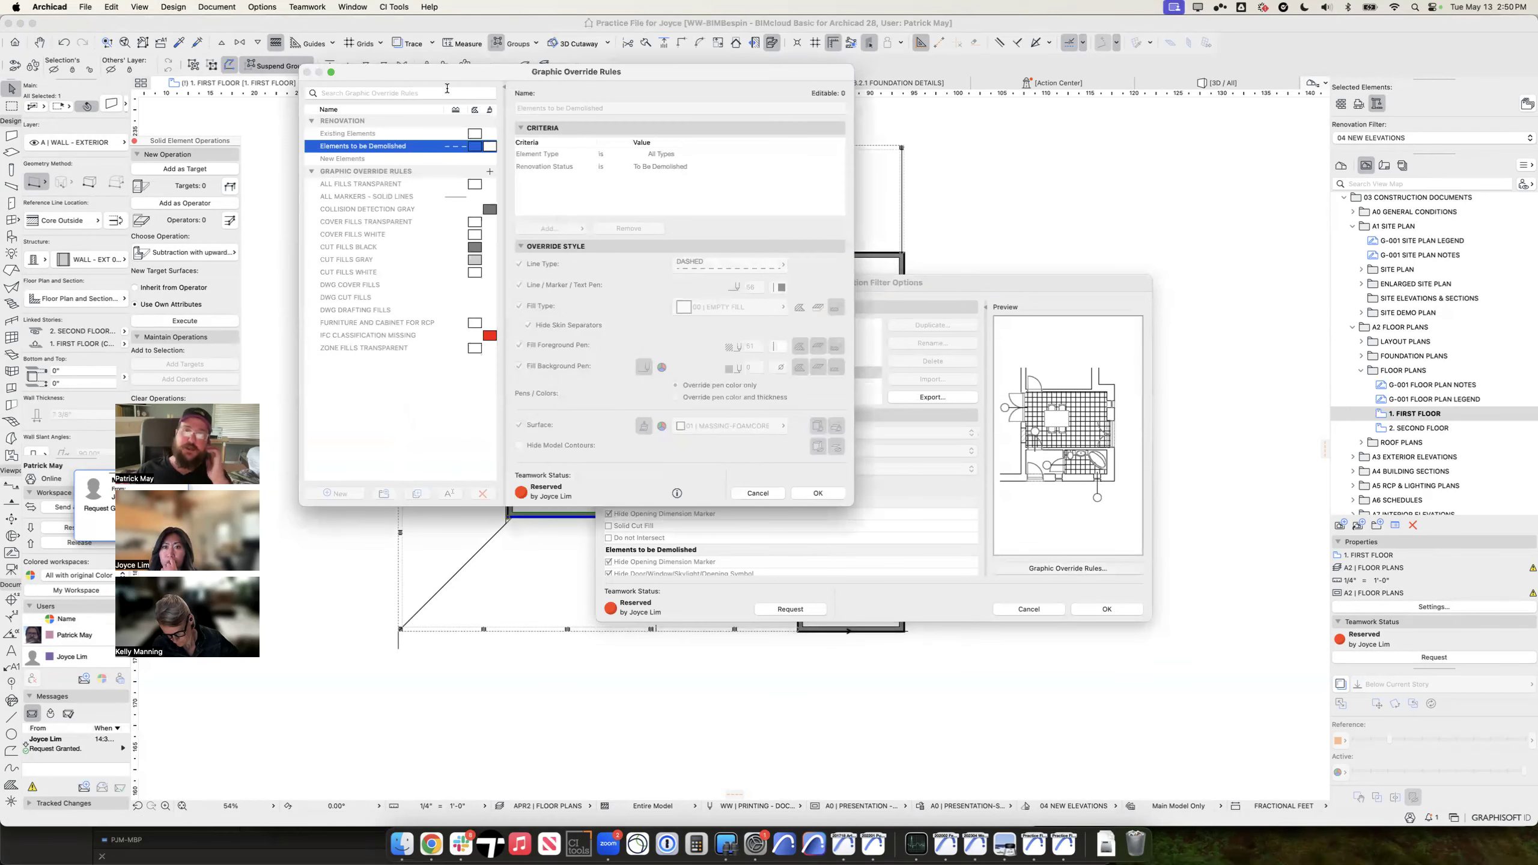
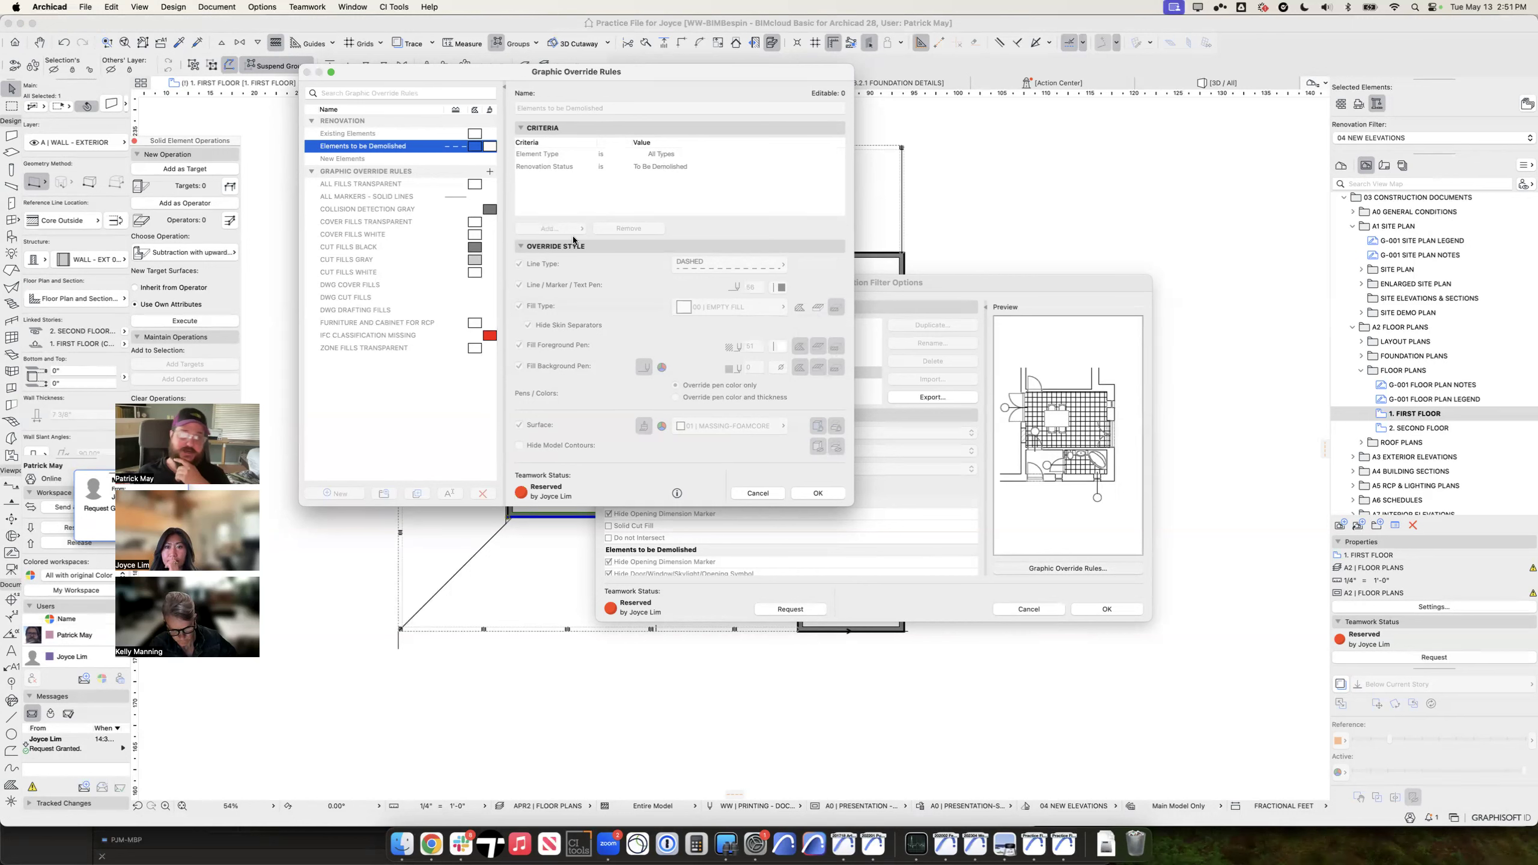
click(358, 135)
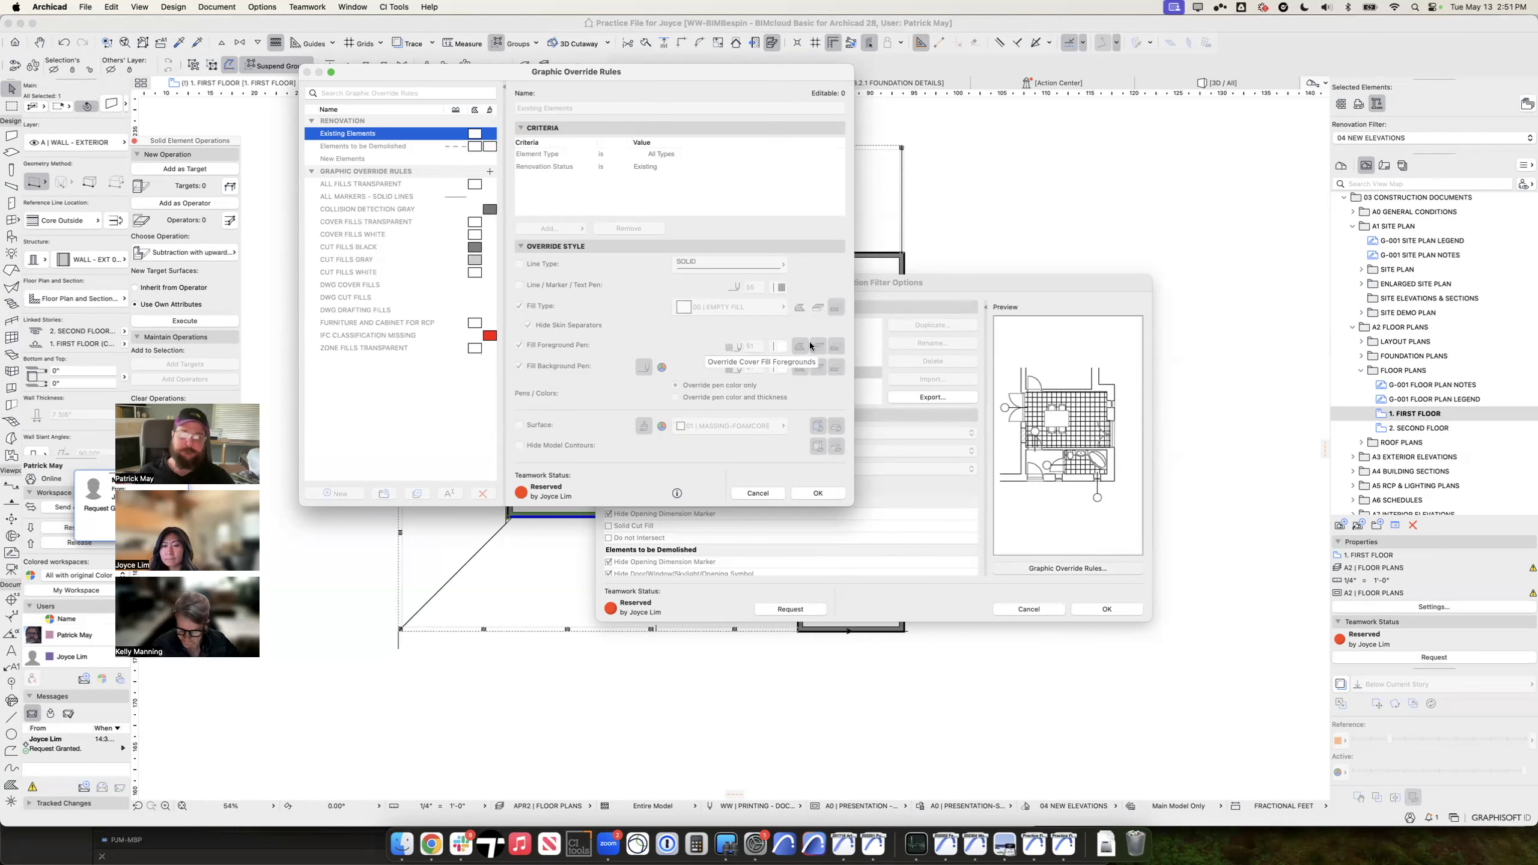
key(Escape)
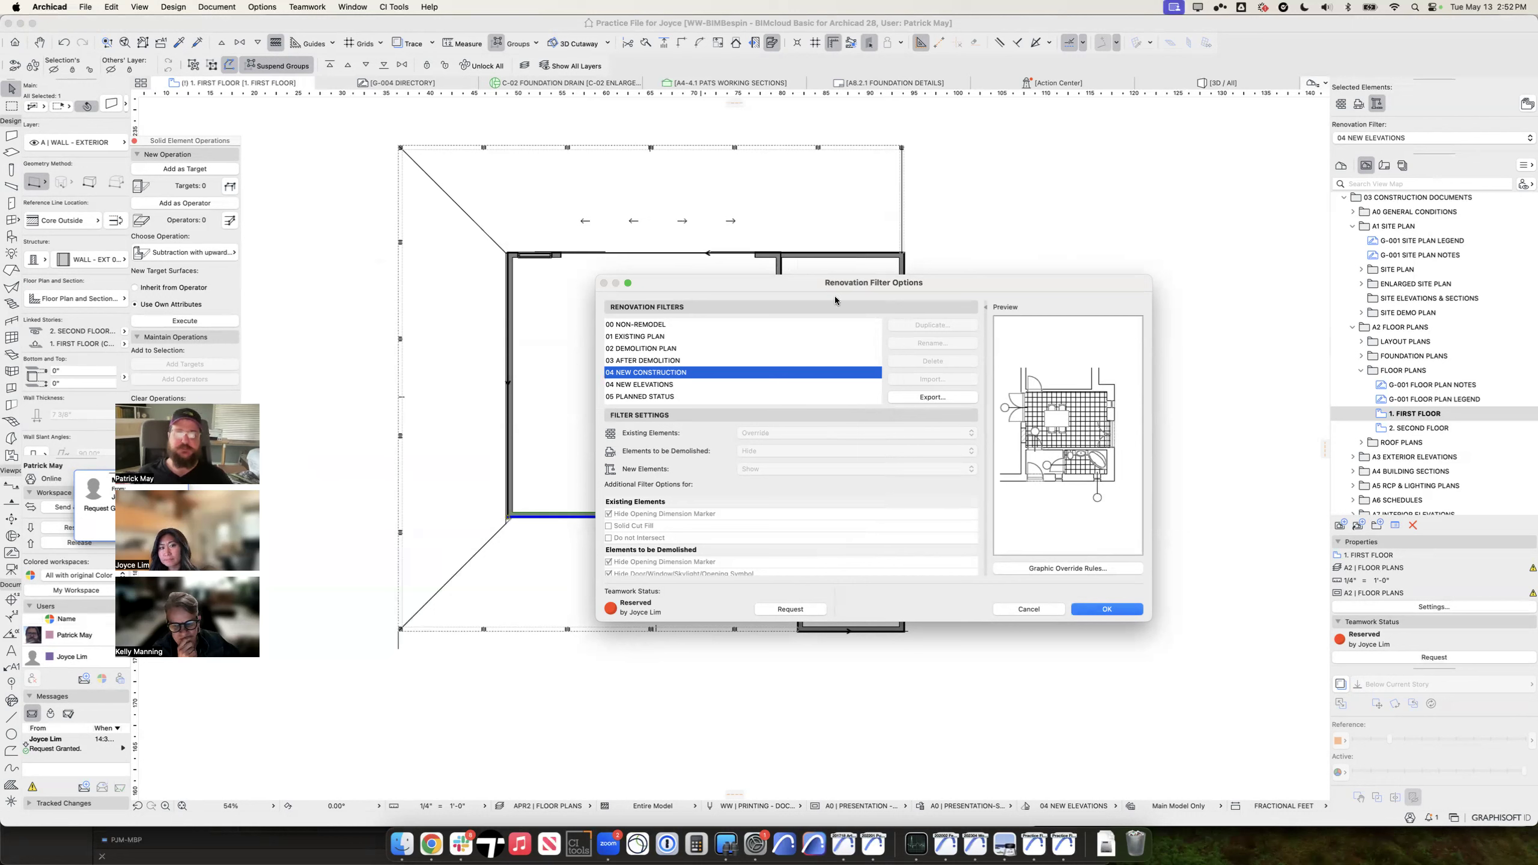
key(Escape)
key(Escape)
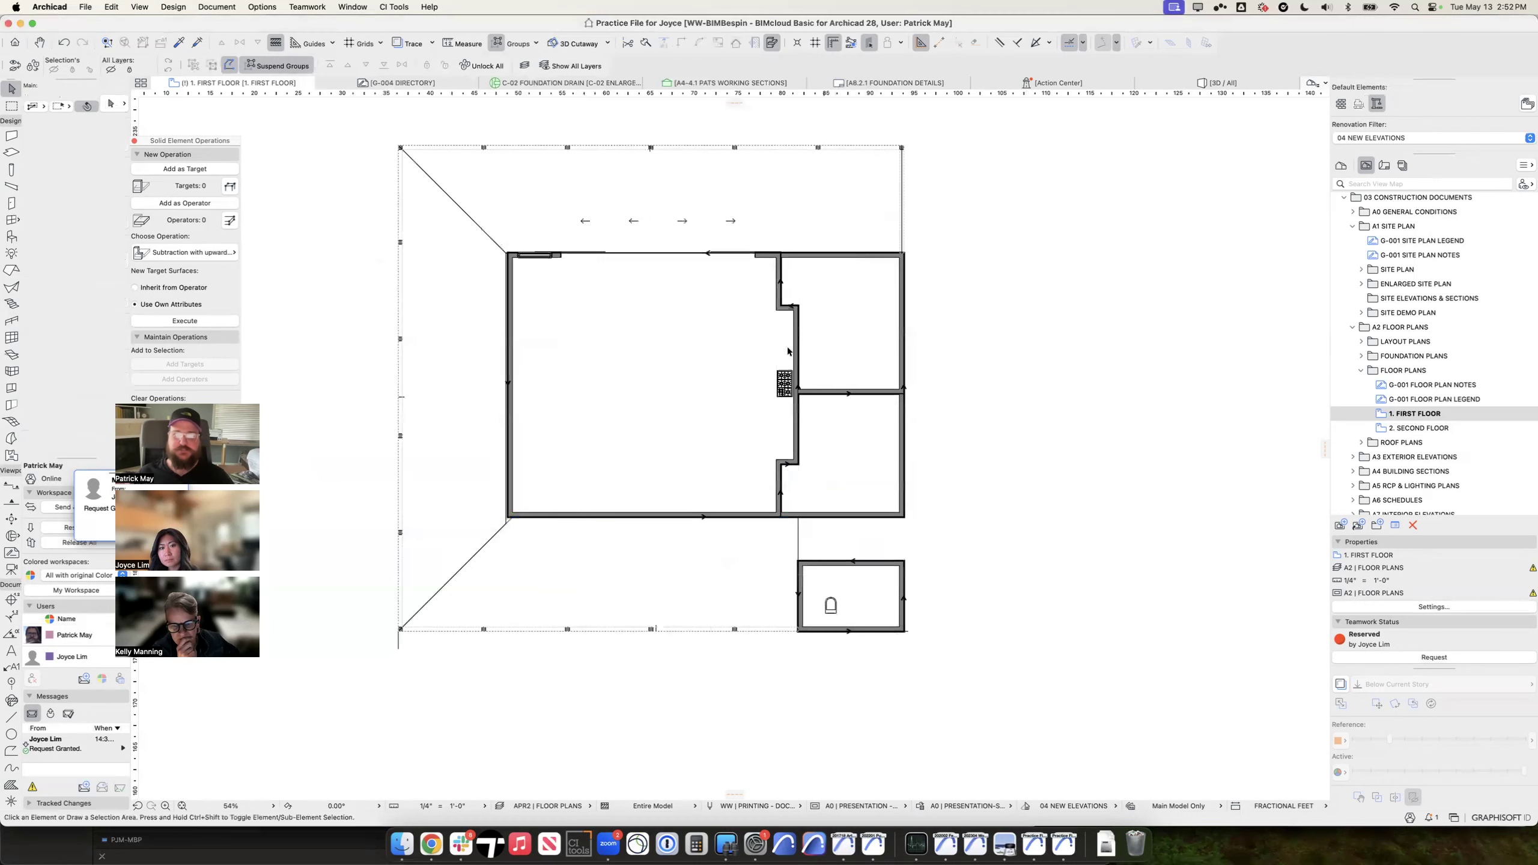
Step: Mark all elements of the first floor plan as existing and set the renovation filter to 01 EXISTING PLAN
drag(1011, 693, 342, 125)
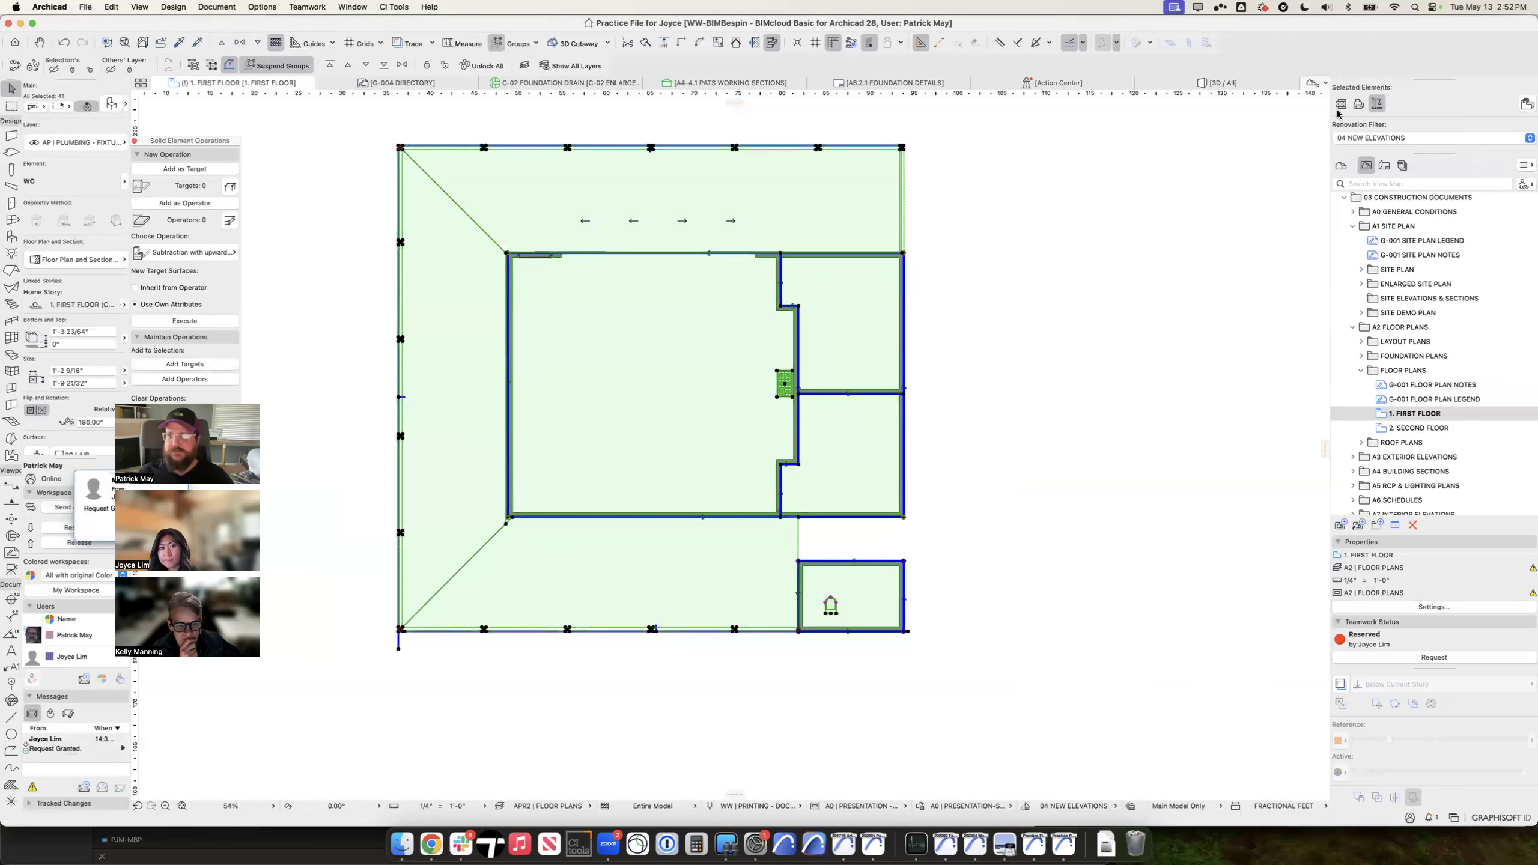
click(1174, 522)
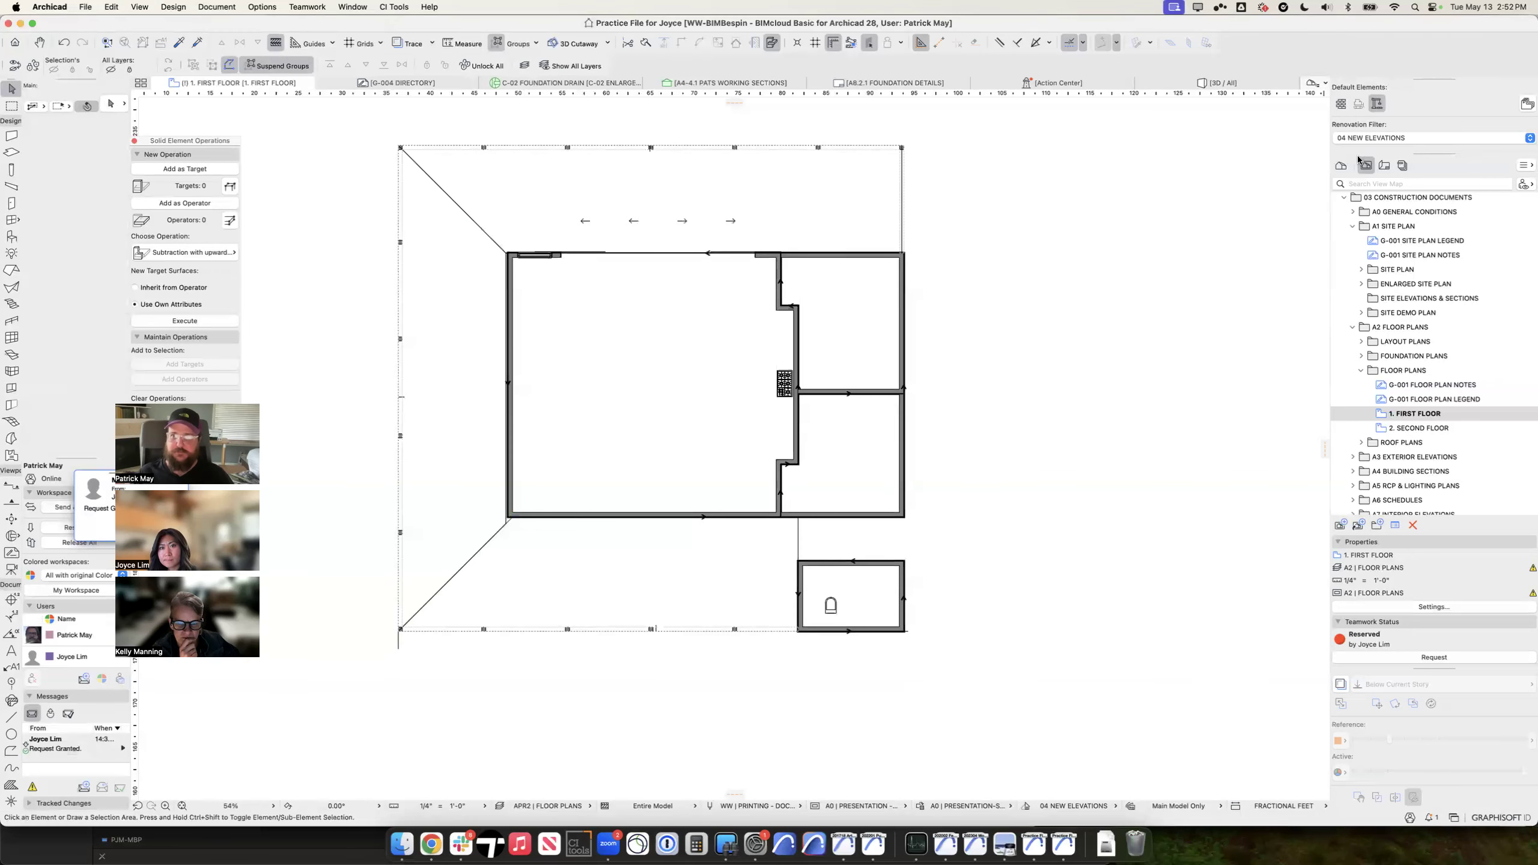
click(1381, 138)
click(1386, 94)
Step: Mark the vertical wall beside the cooktop as to be demolished and clear the selection
click(797, 339)
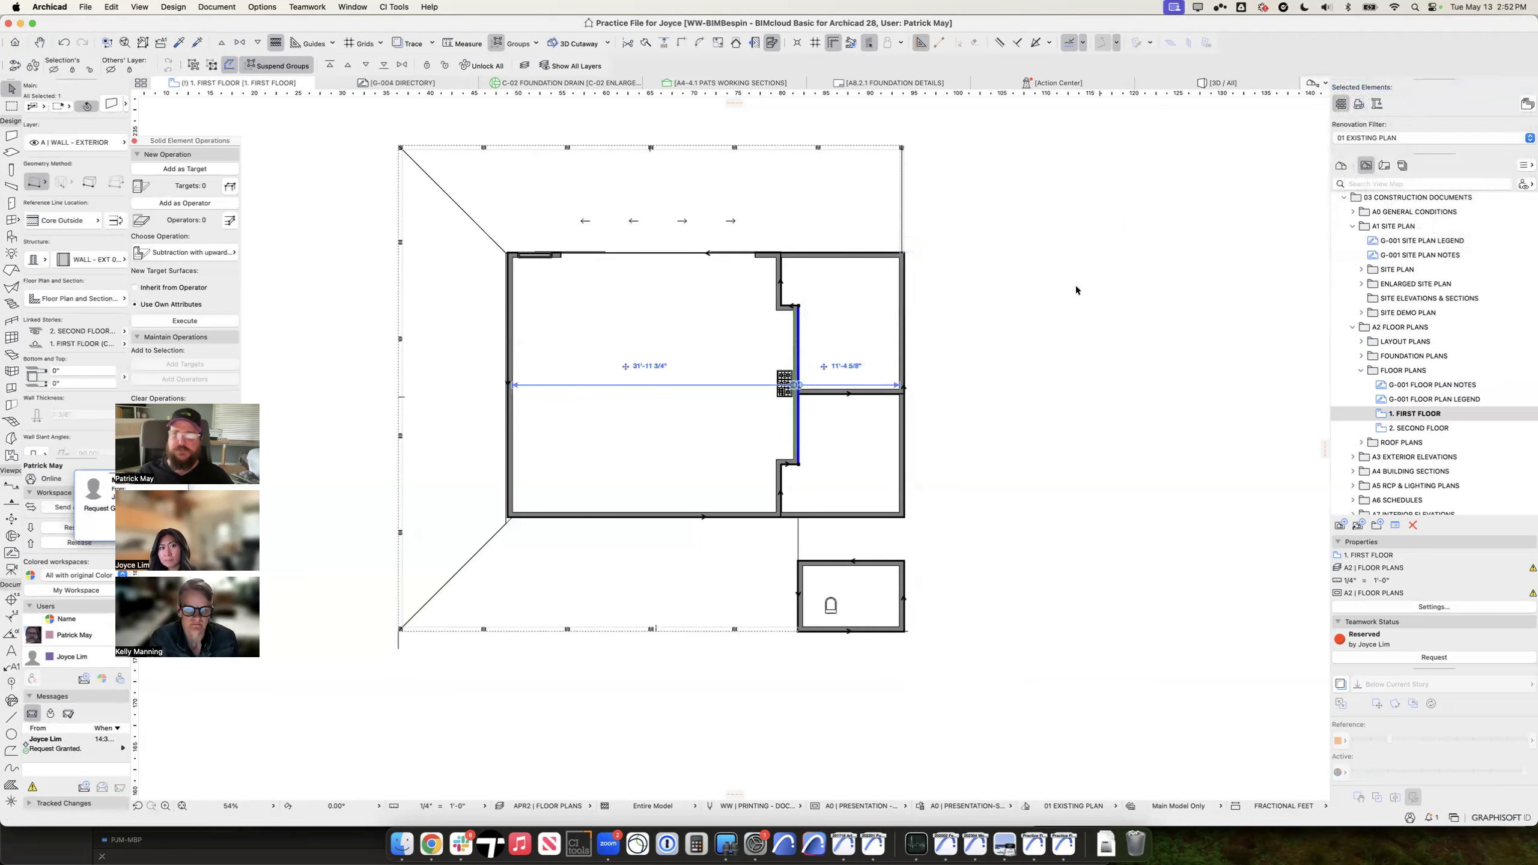
click(1359, 104)
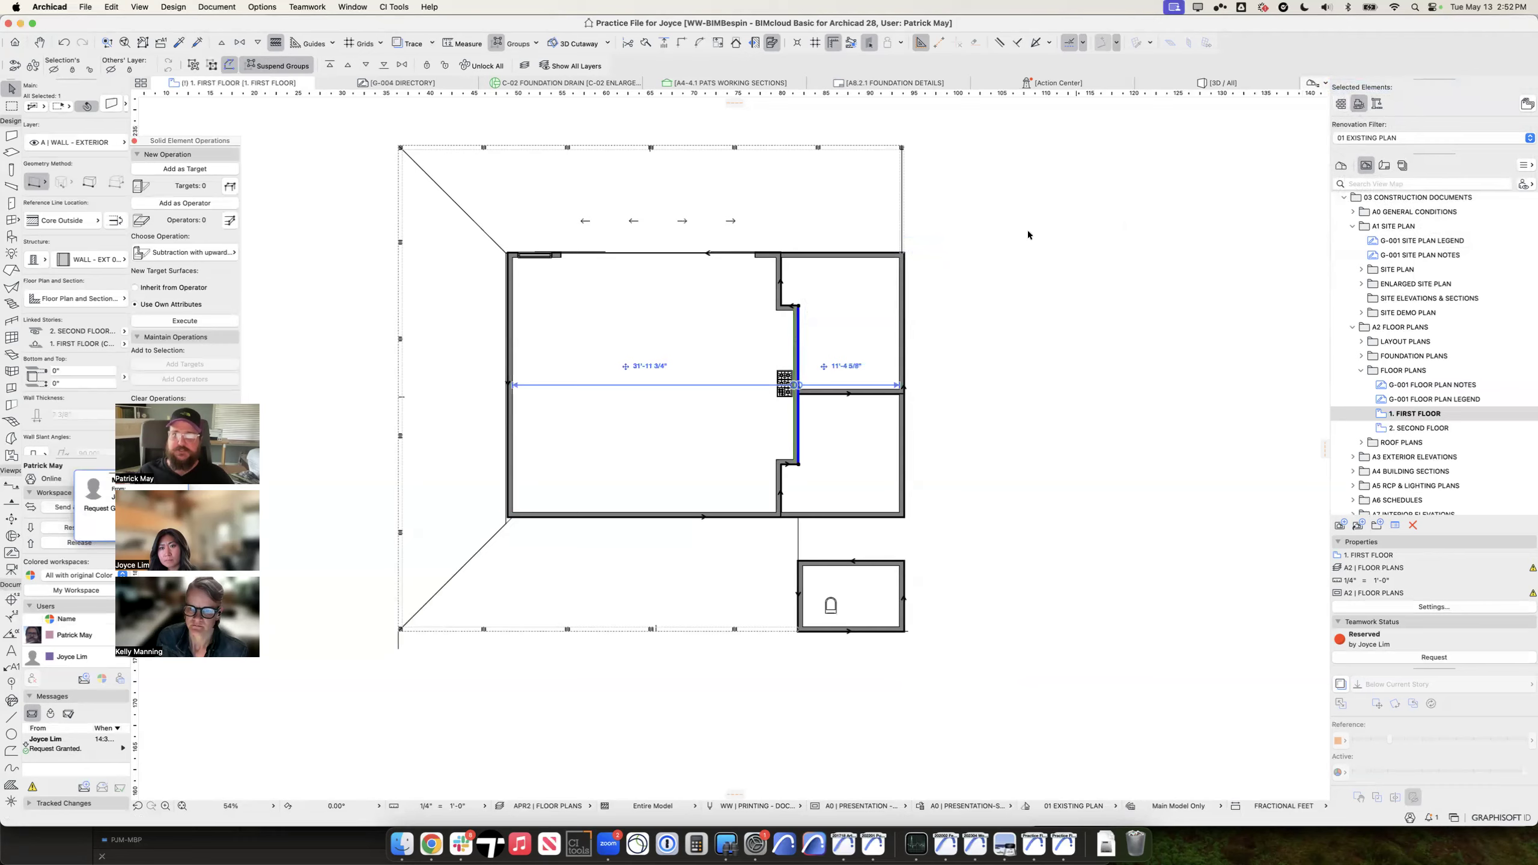
scroll(828, 331, up, 5)
key(Escape)
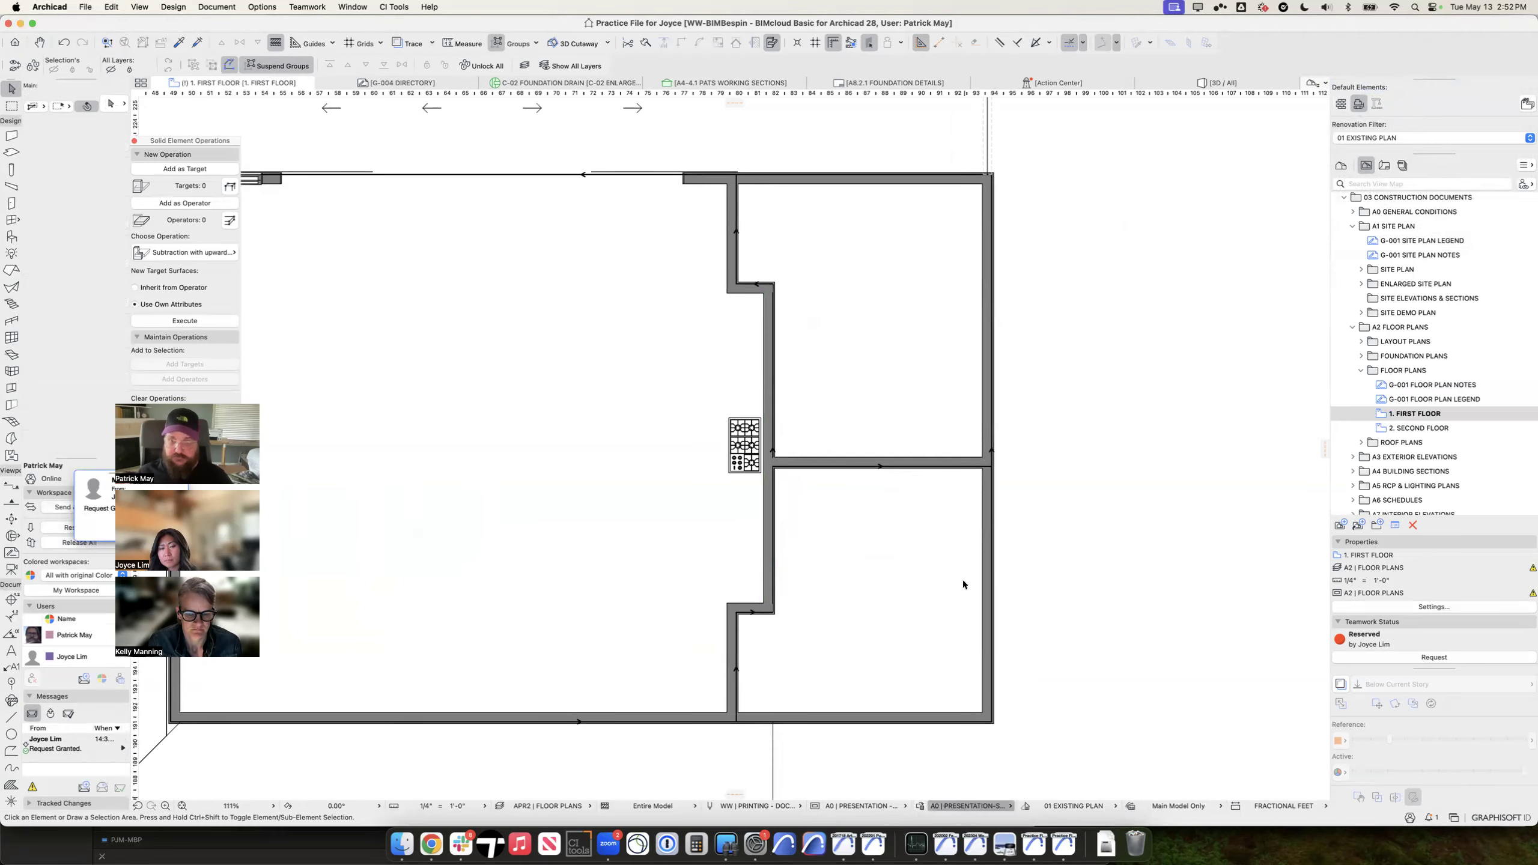
Step: Apply the A2 | FLOOR PLANS graphic override combination and set the renovation filter to 02 DEMOLITION PLAN
scroll(776, 476, down, 3)
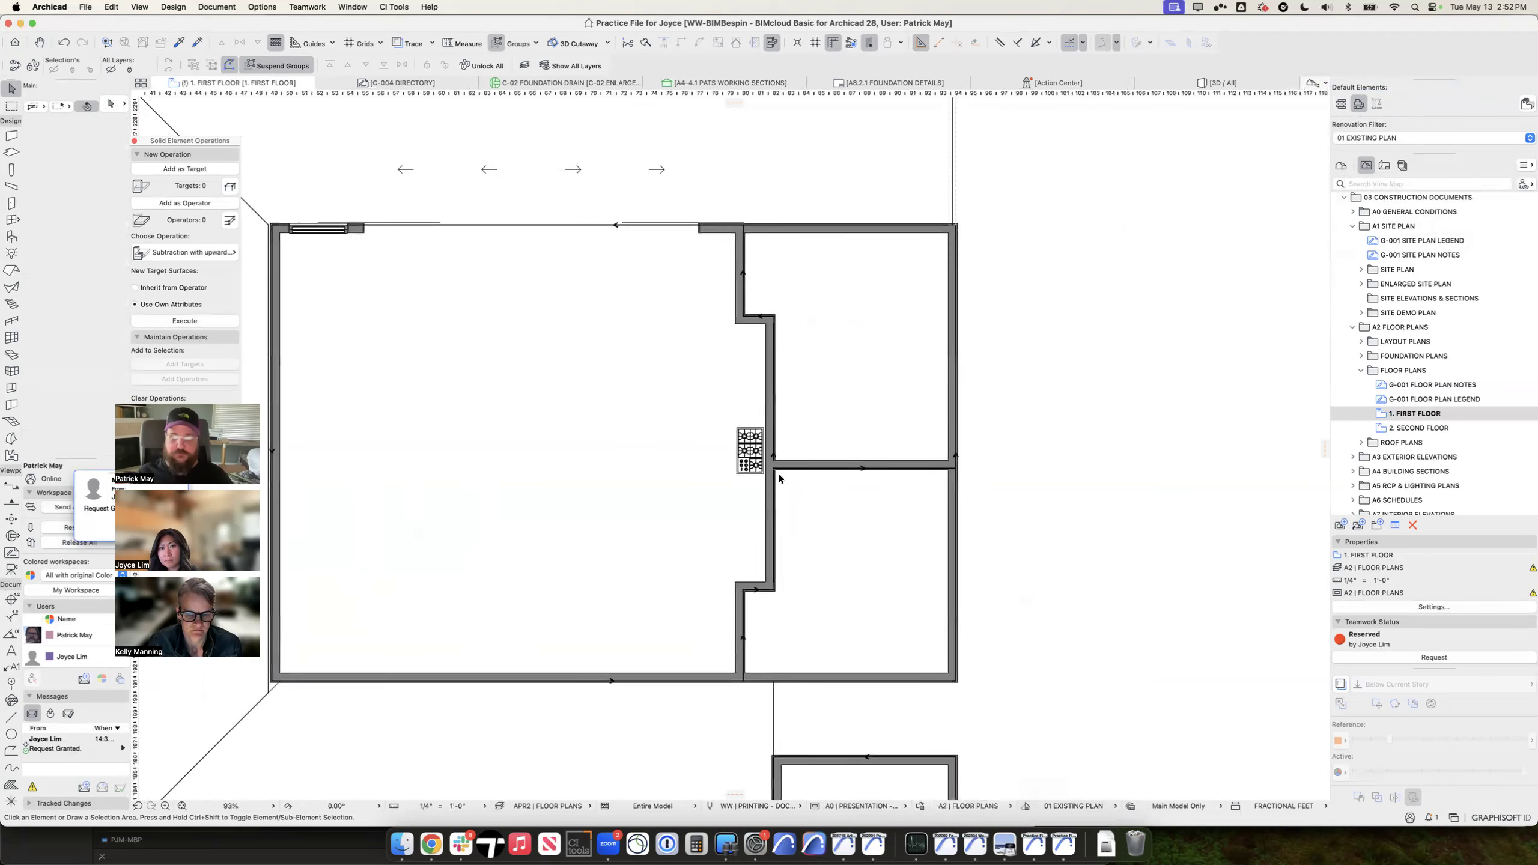
click(773, 310)
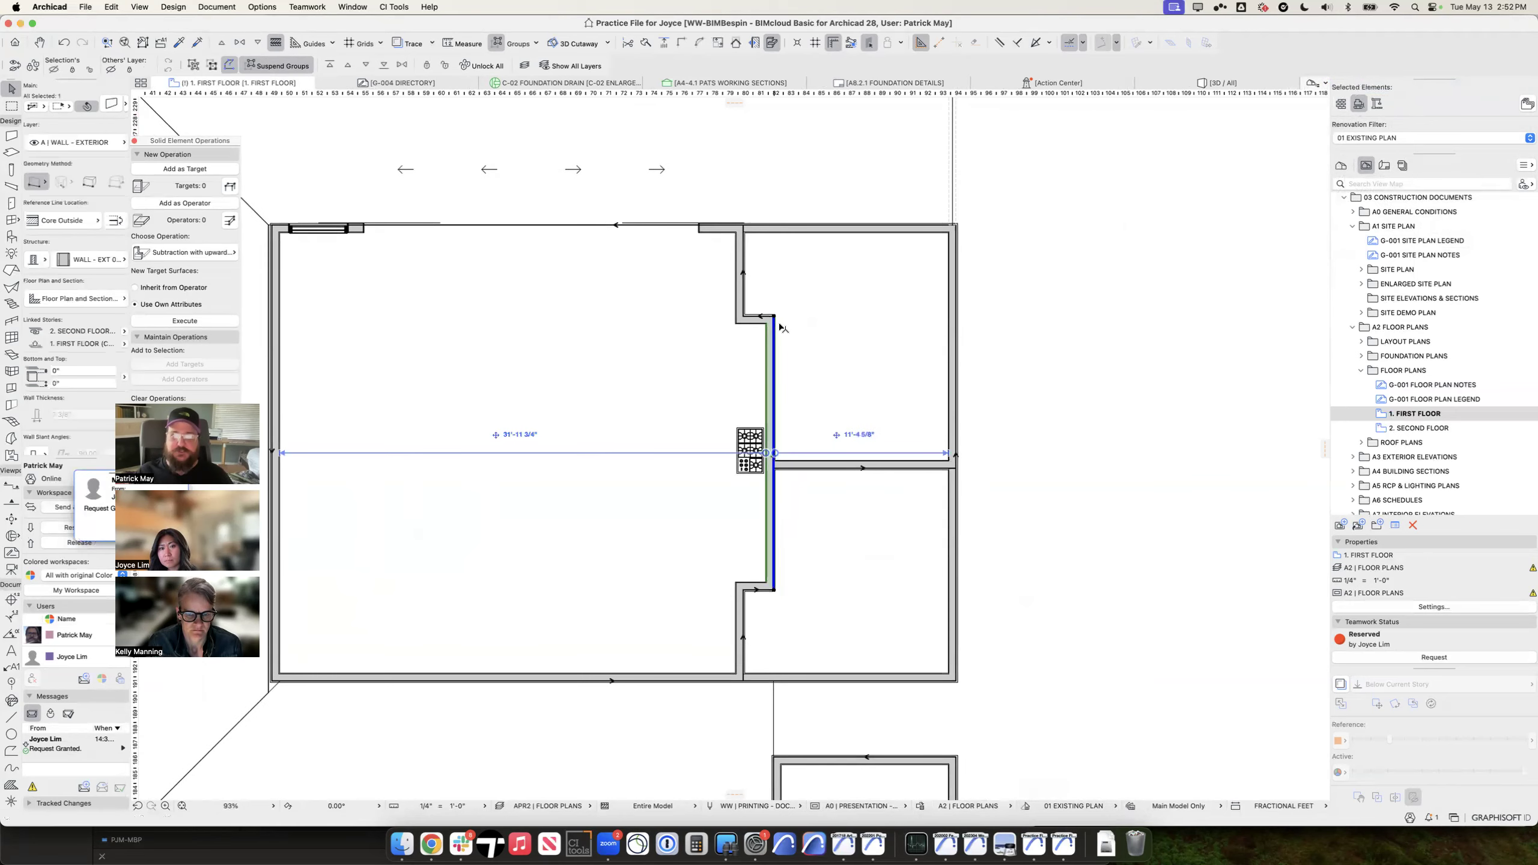
click(1376, 140)
click(1378, 151)
key(Escape)
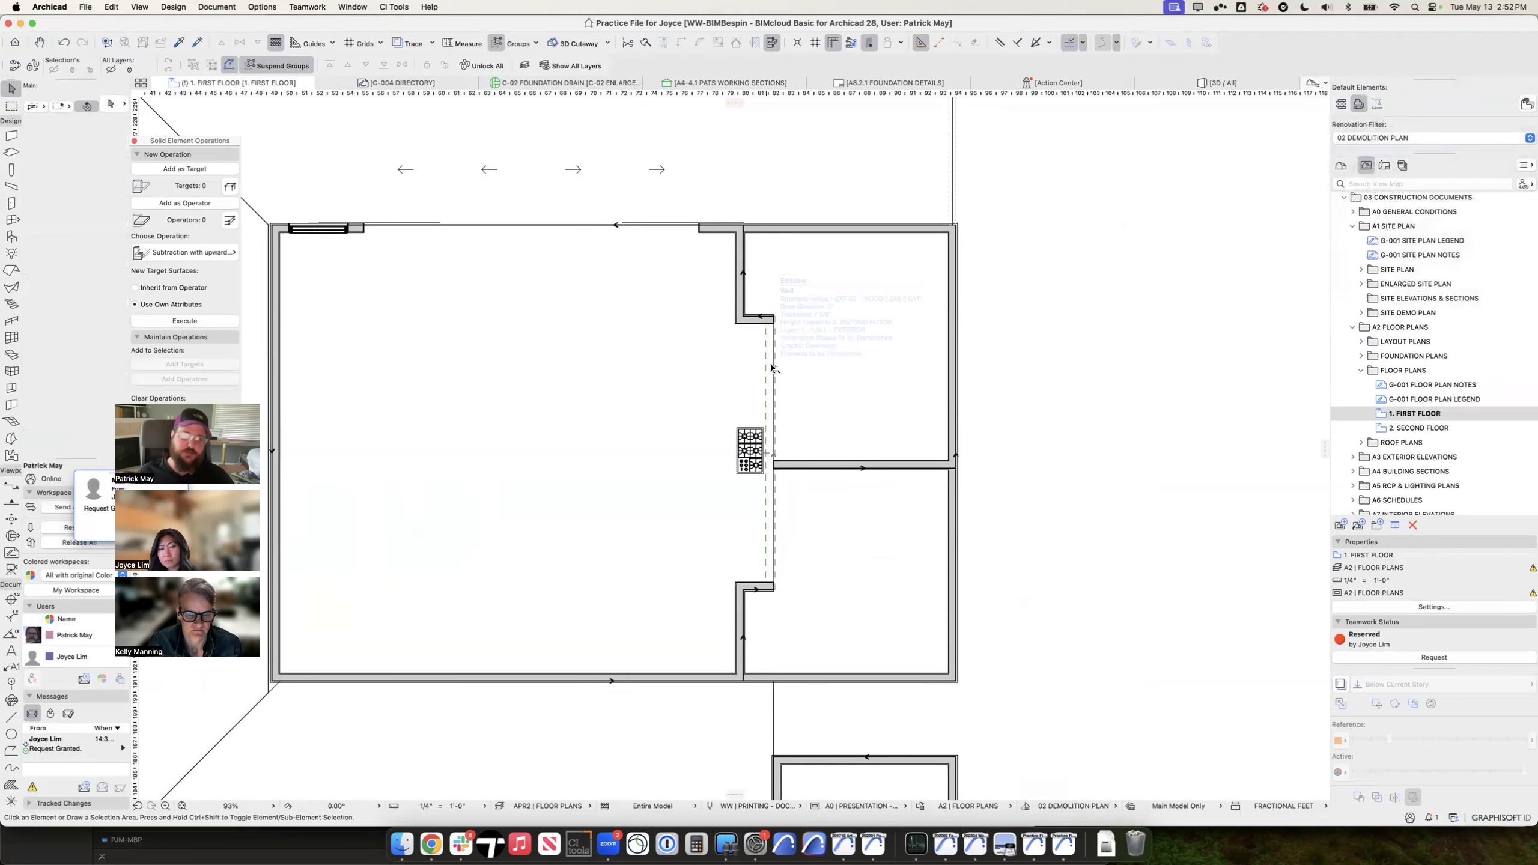
Step: Select the demolished wall beside the cooktop to check its status, and set the renovation filter to 04 NEW CONSTRUCTION
click(773, 364)
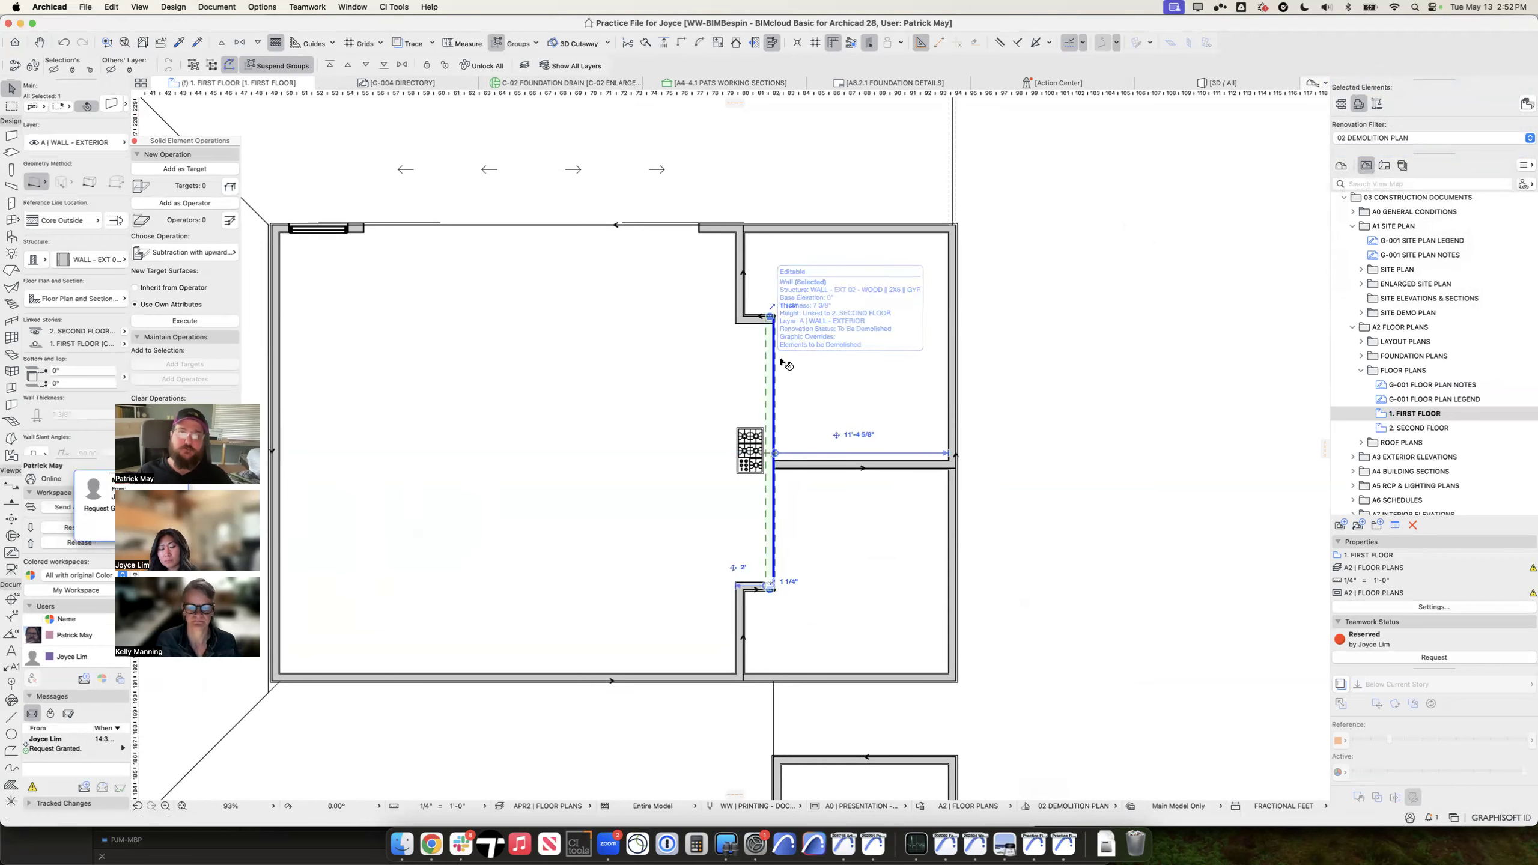
click(1370, 138)
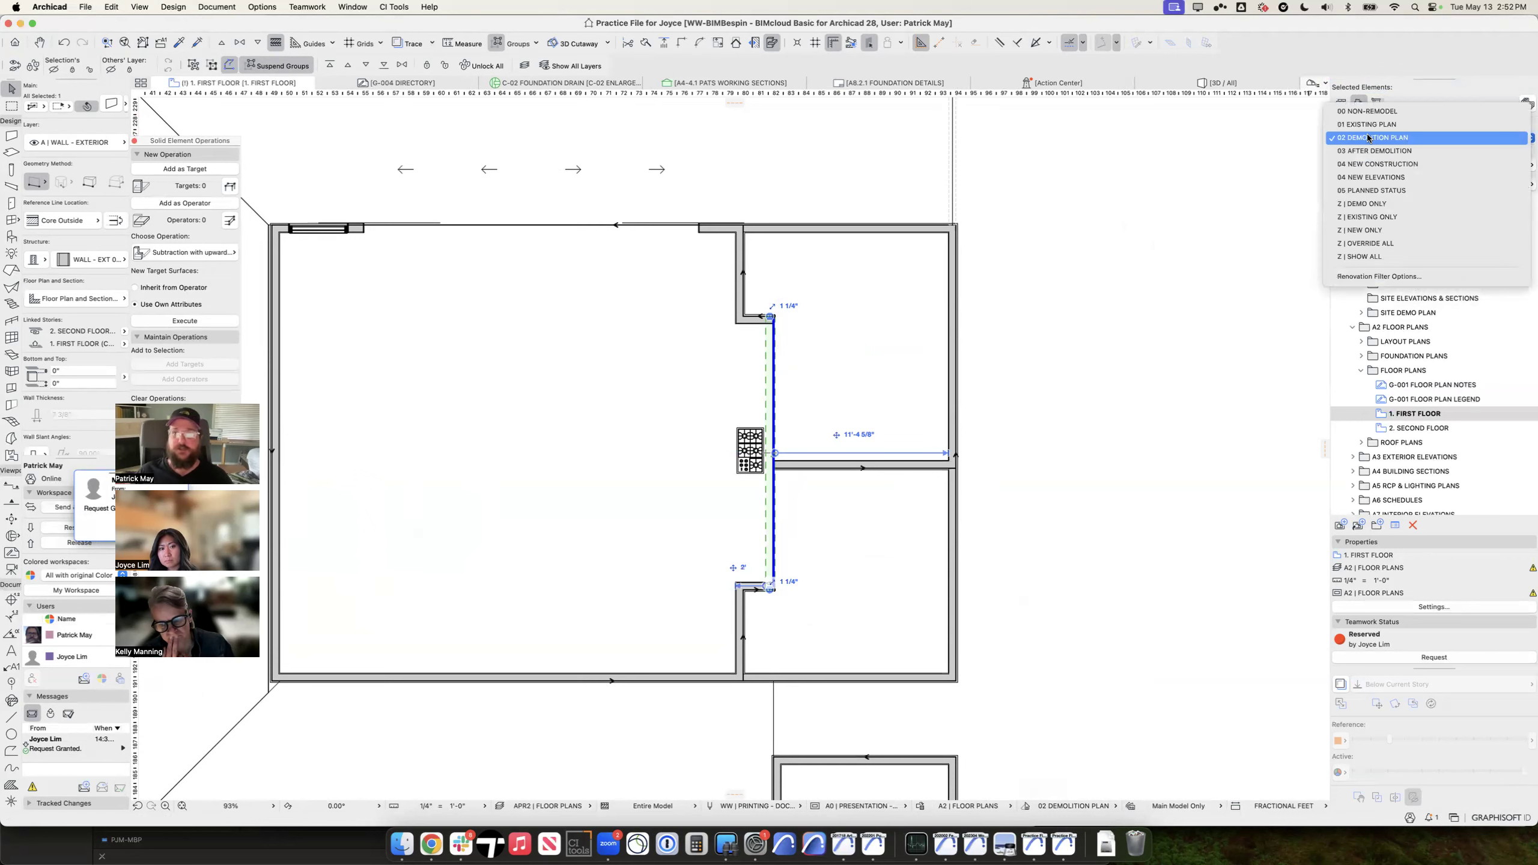
click(1369, 138)
click(1371, 138)
click(1375, 165)
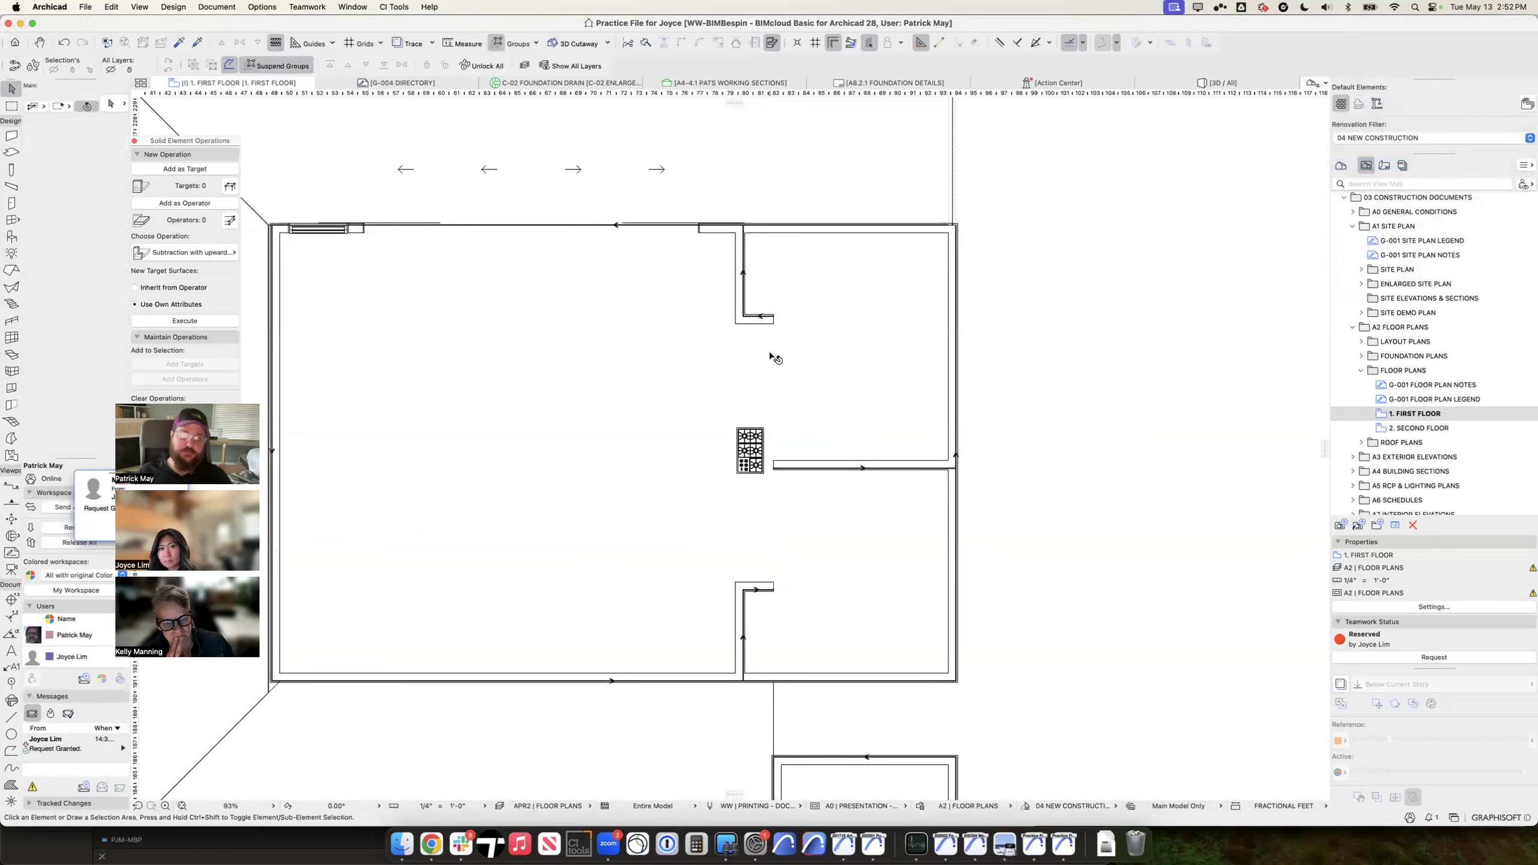
Step: Set the default renovation status to new and draw a three-segment exterior wall bumping out to the right around the cooktop opening
key(w)
click(774, 315)
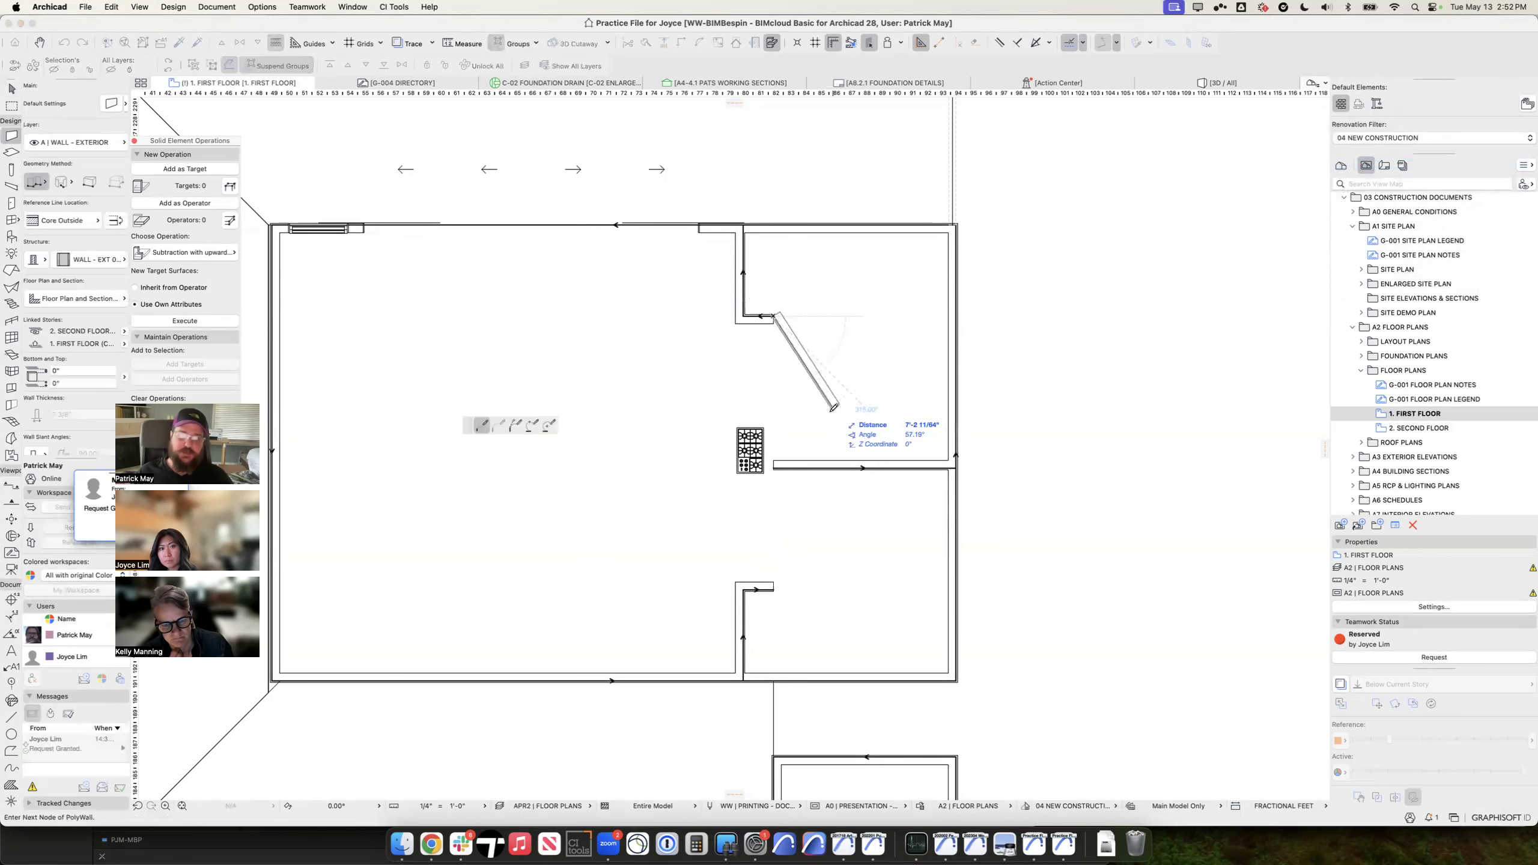
key(Escape)
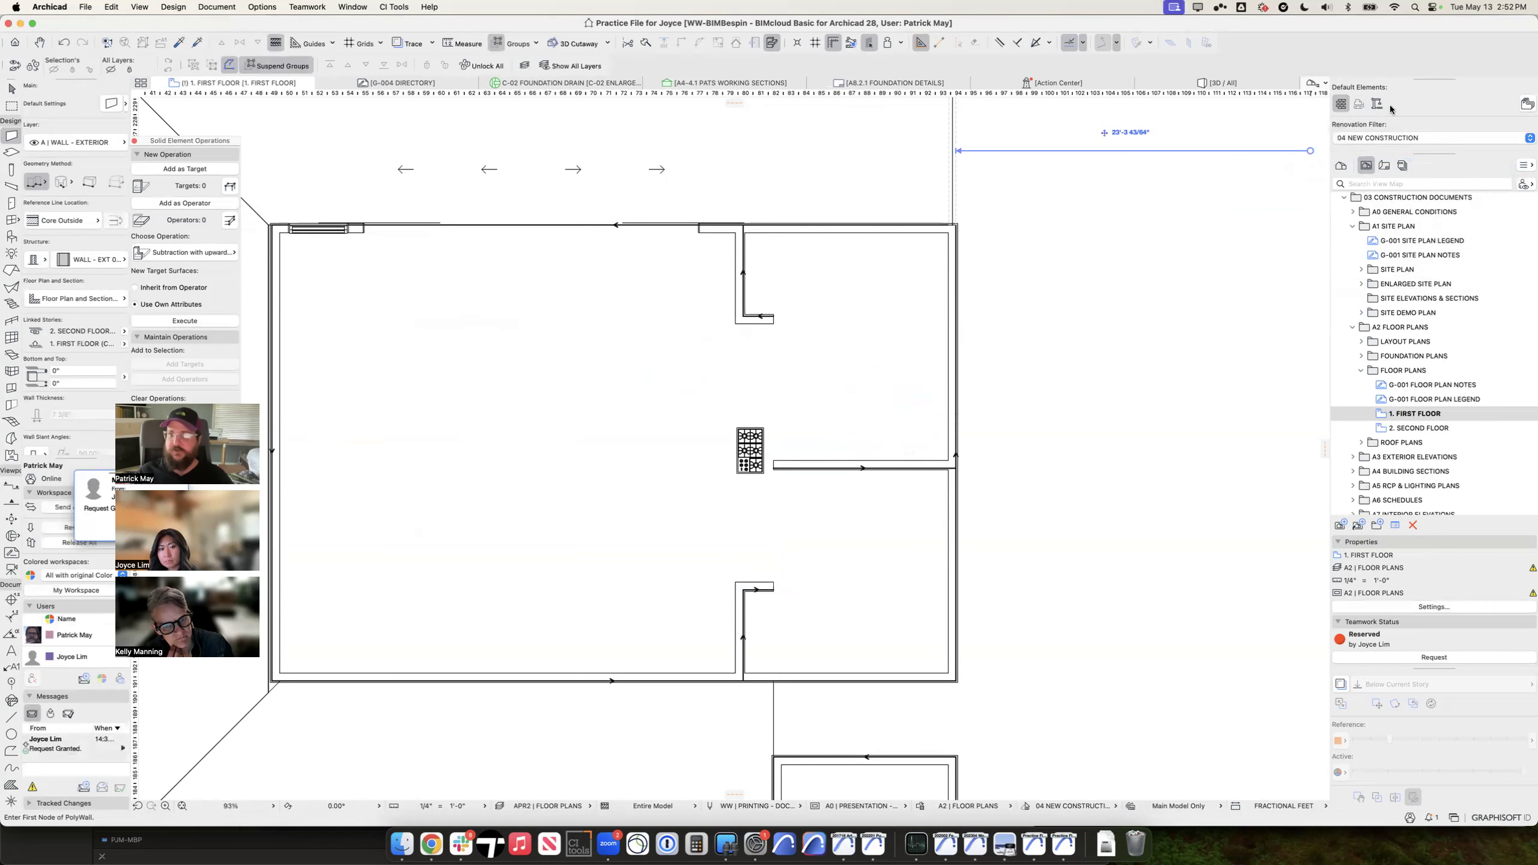
click(1377, 104)
click(773, 315)
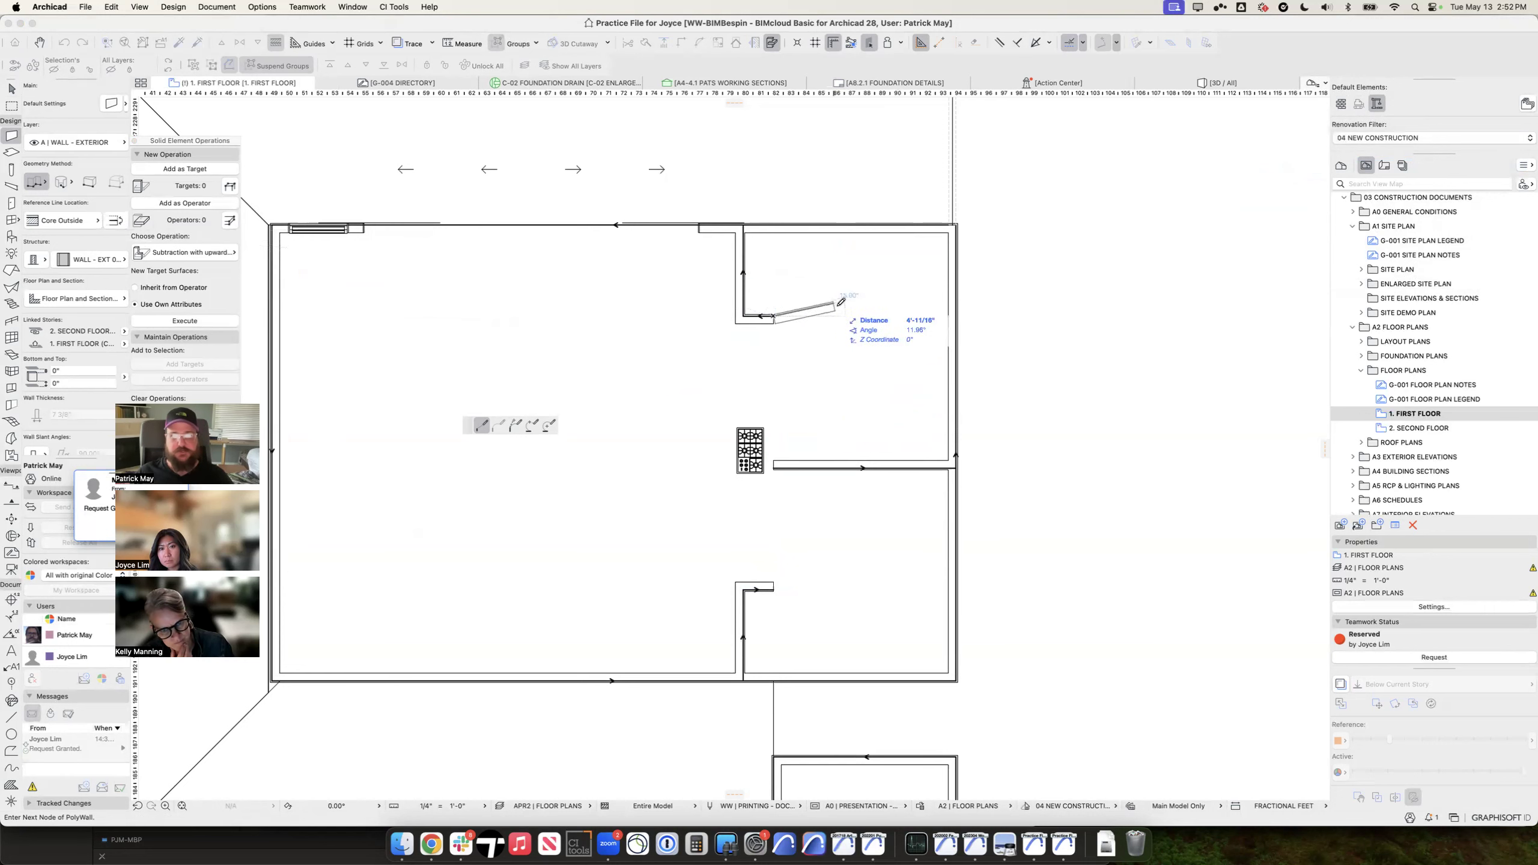
click(833, 314)
click(832, 587)
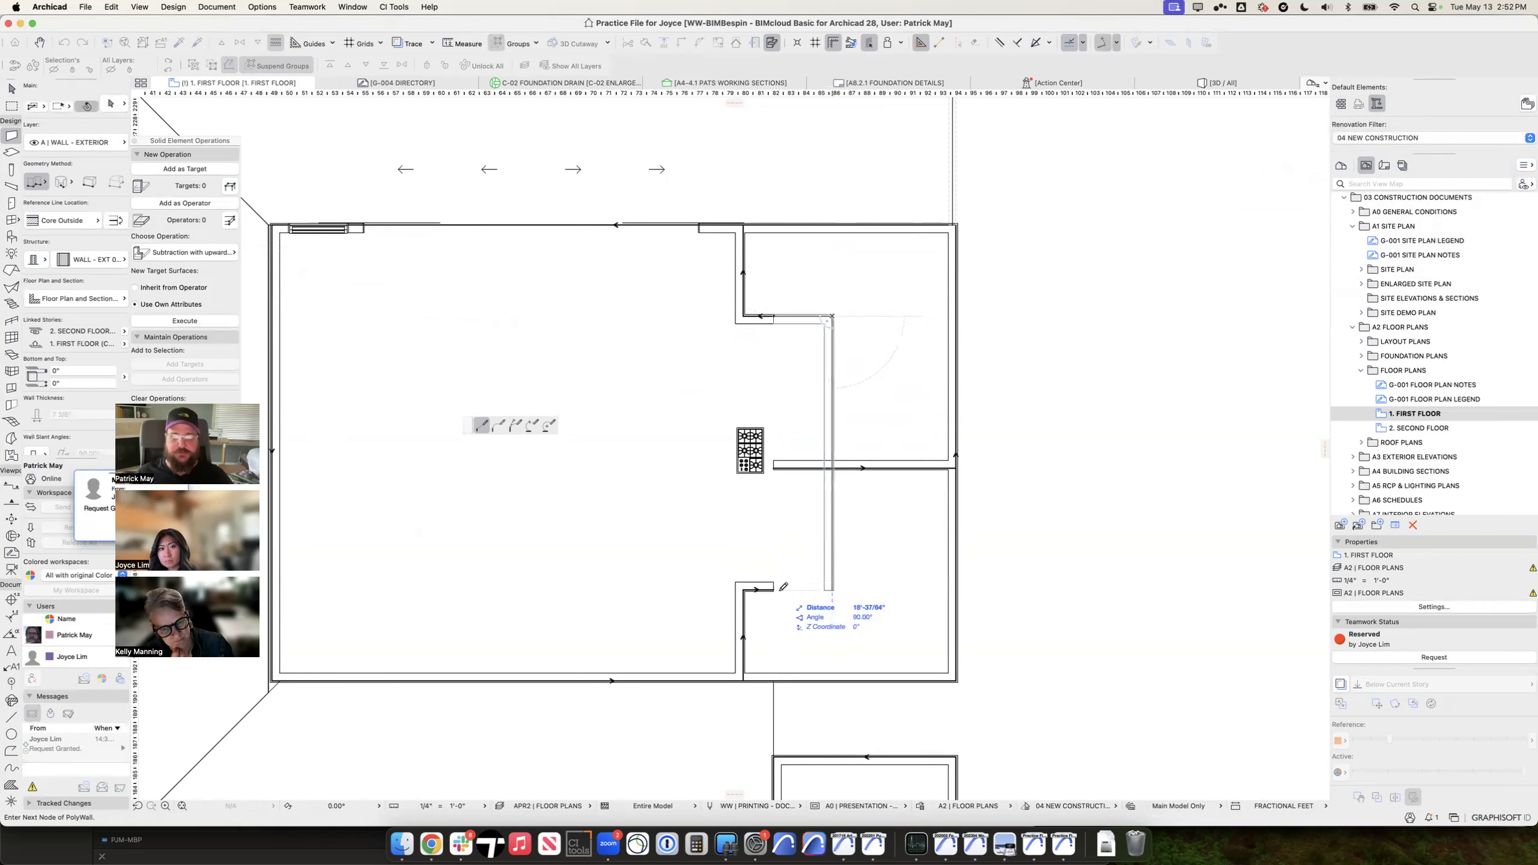
double_click(777, 586)
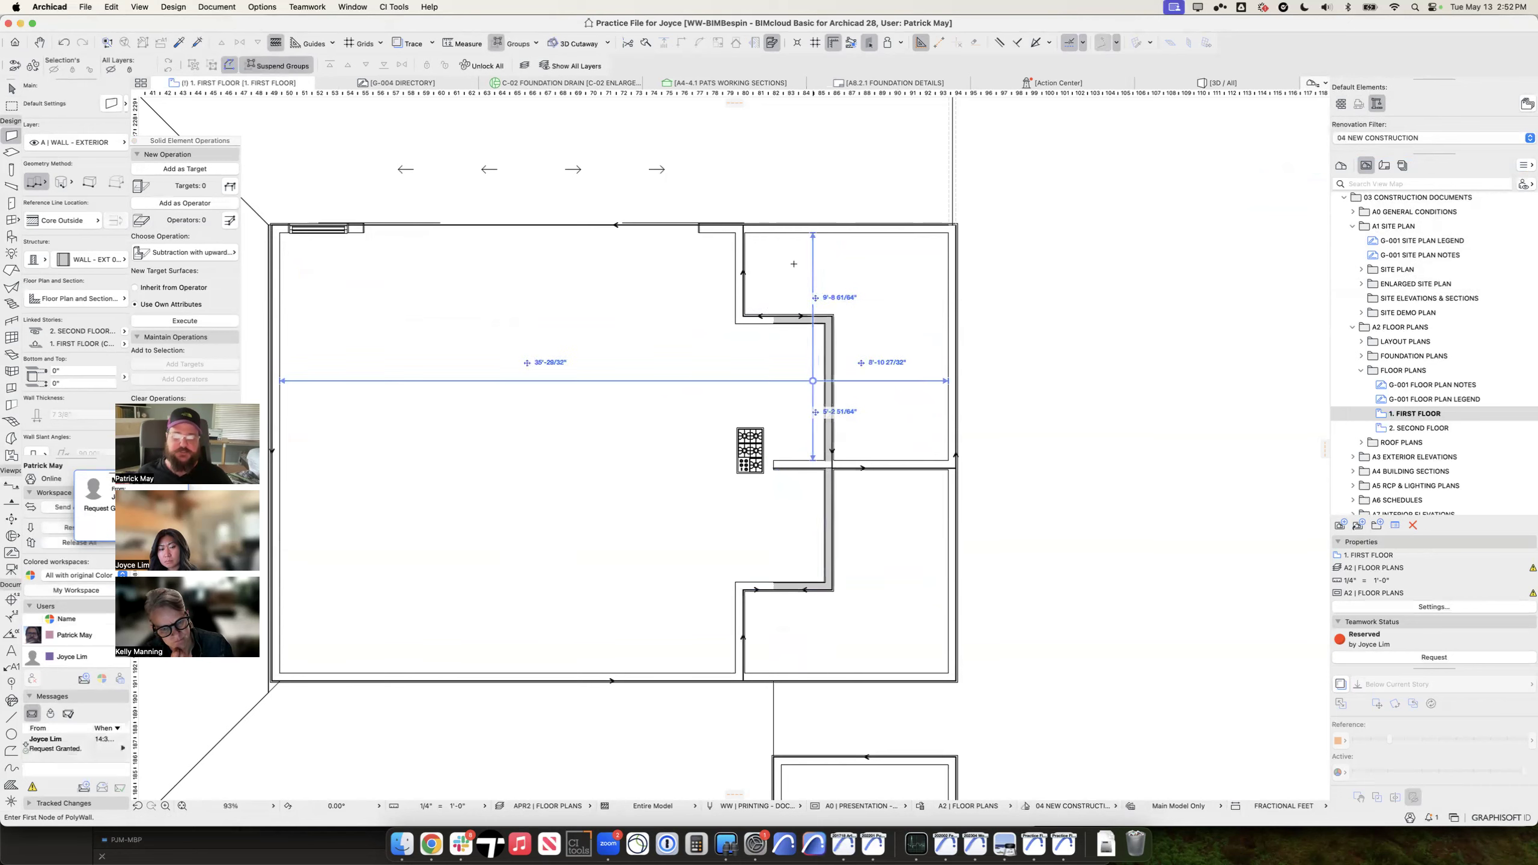
key(Escape)
Step: Split the horizontal partition at the new vertical wall and mark the segment inside the bump-out as to be demolished
click(825, 460)
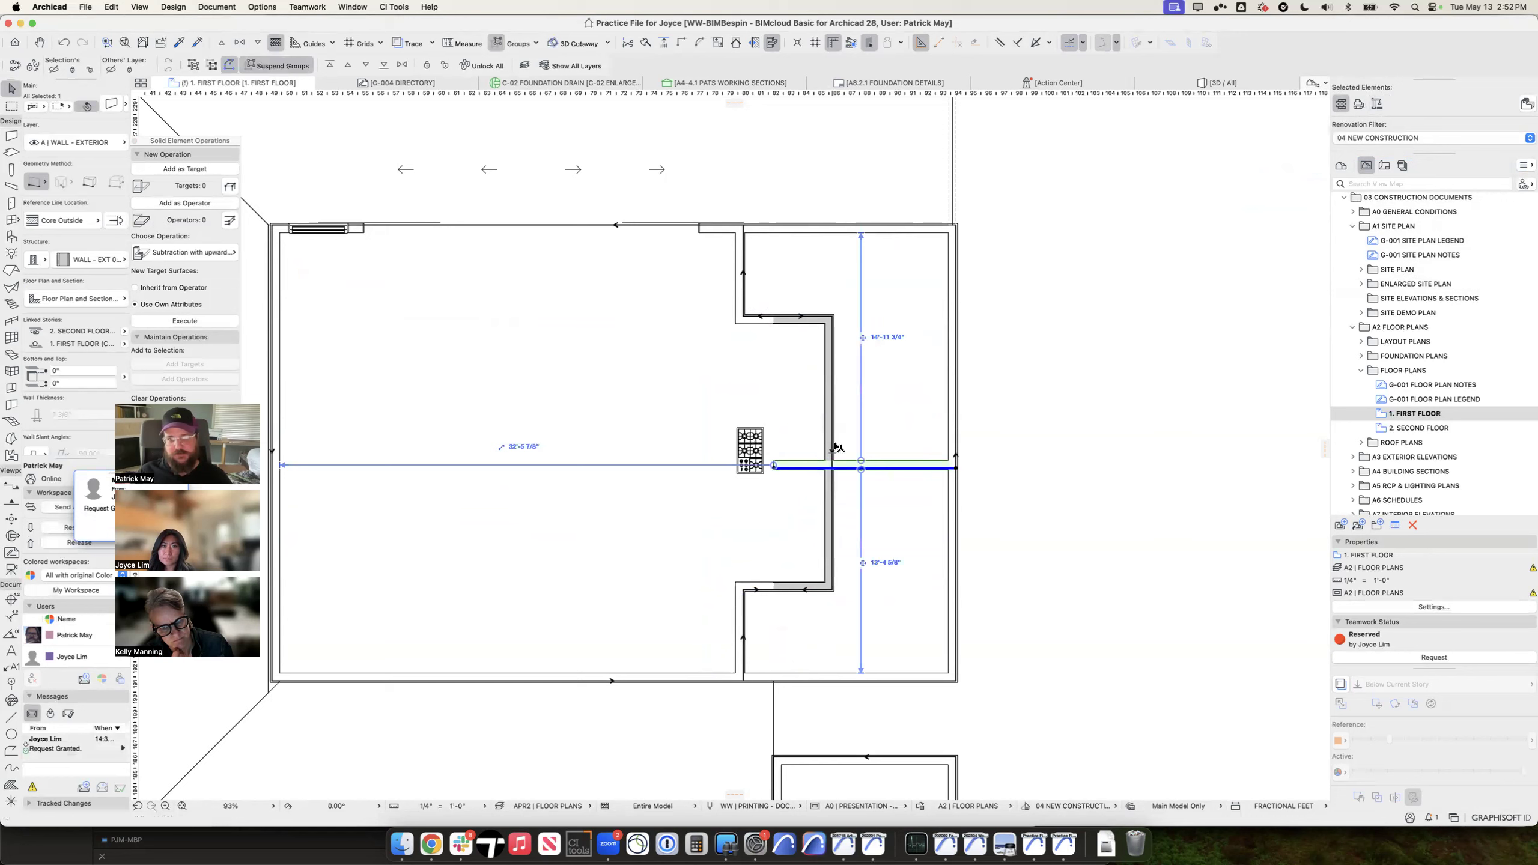
click(834, 447)
click(783, 495)
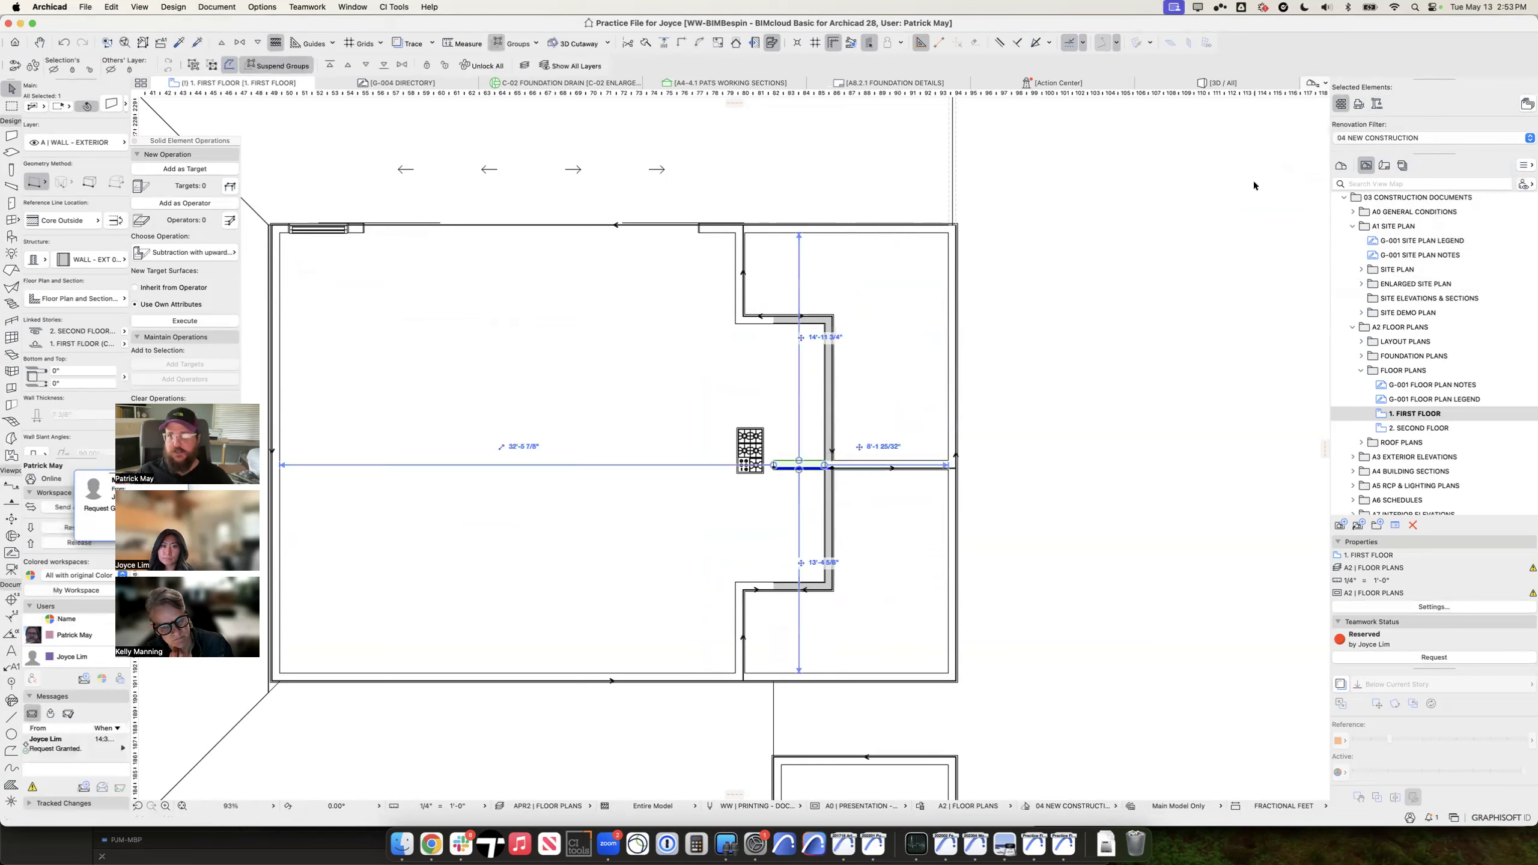
key(Delete)
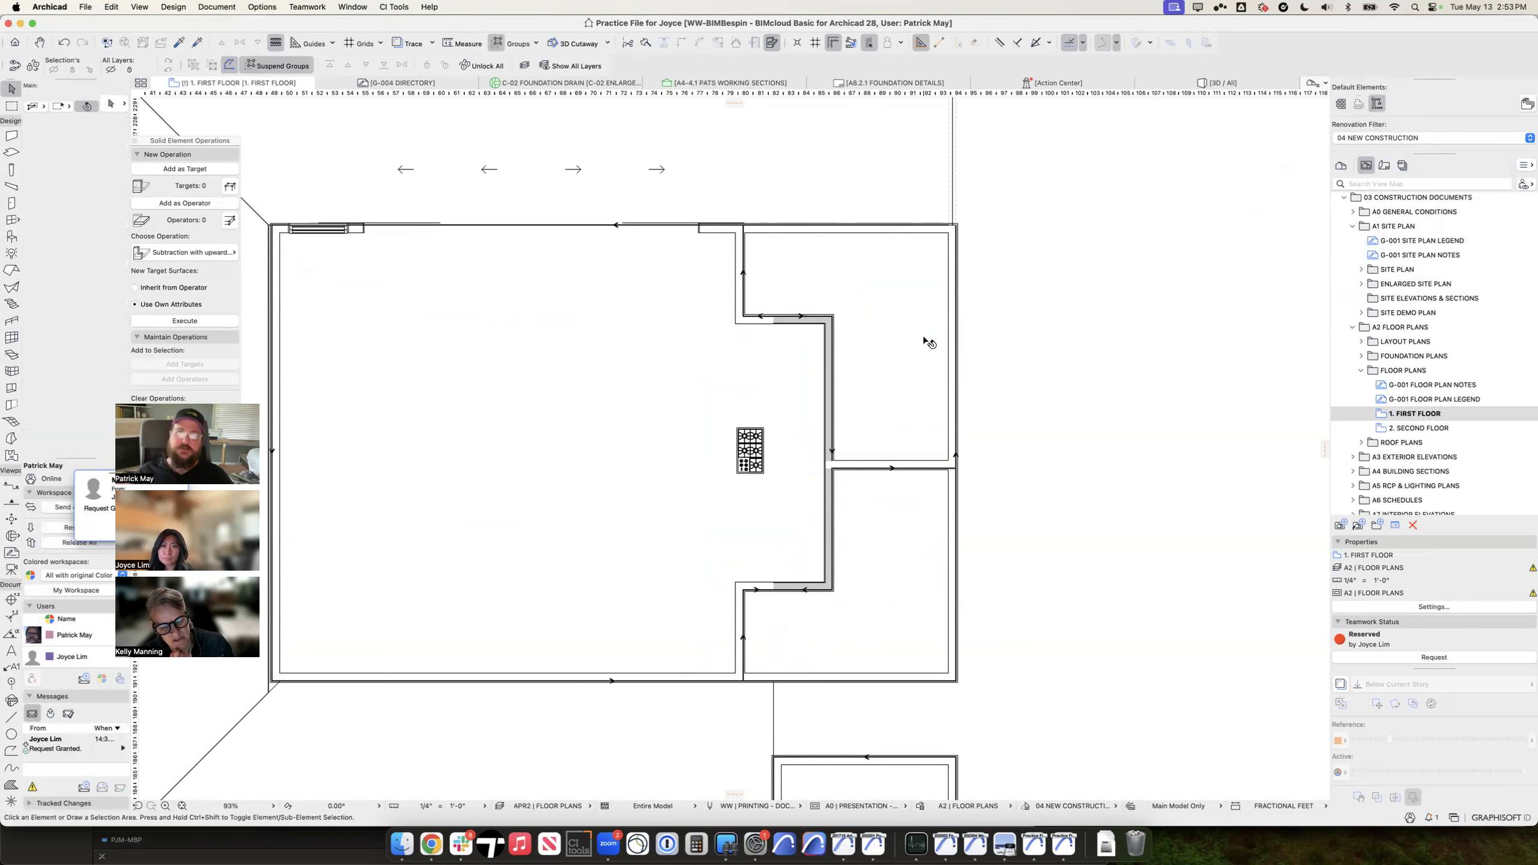
Step: View the floor plan with the 01 EXISTING PLAN renovation filter and switch the filter to 02 DEMOLITION PLAN
click(1376, 137)
click(1358, 142)
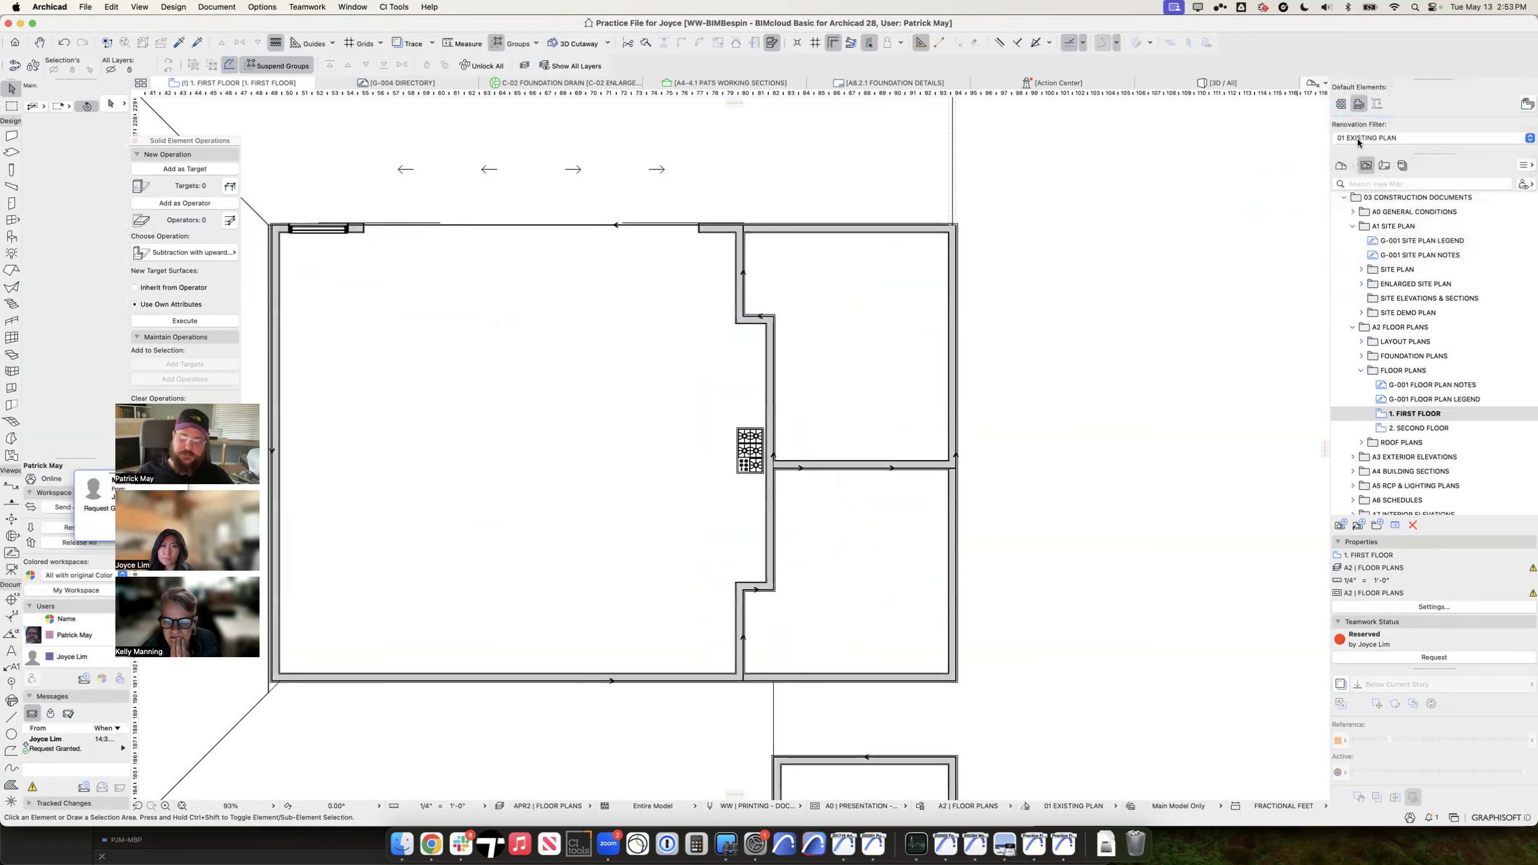
click(1394, 138)
click(1395, 155)
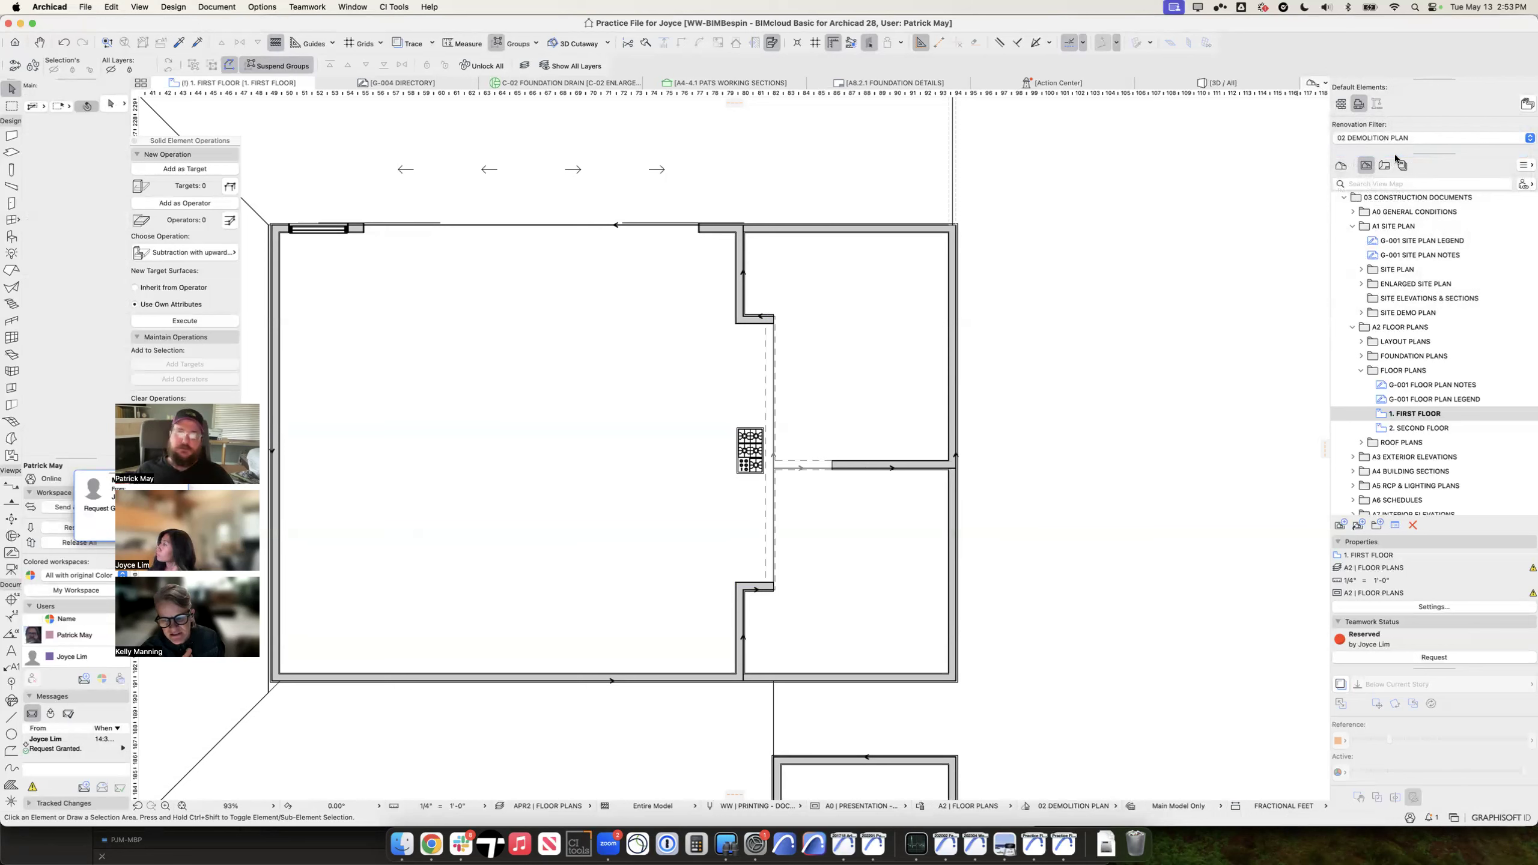
Step: Select both demolished walls together: the short horizontal partition segment and the vertical wall beside the cooktop
scroll(1037, 295, left, 3)
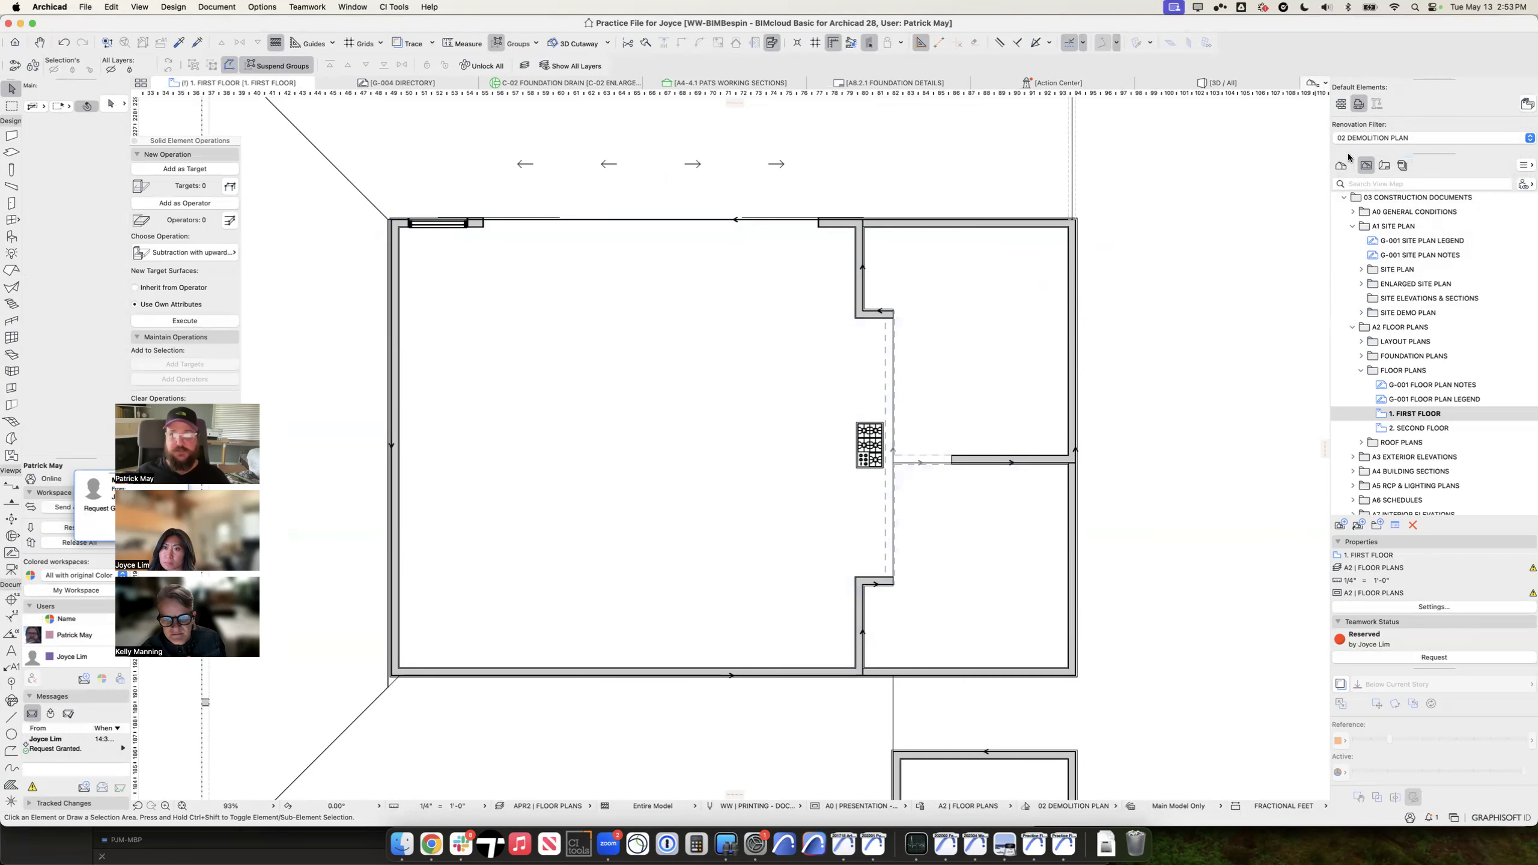
click(1000, 454)
click(973, 460)
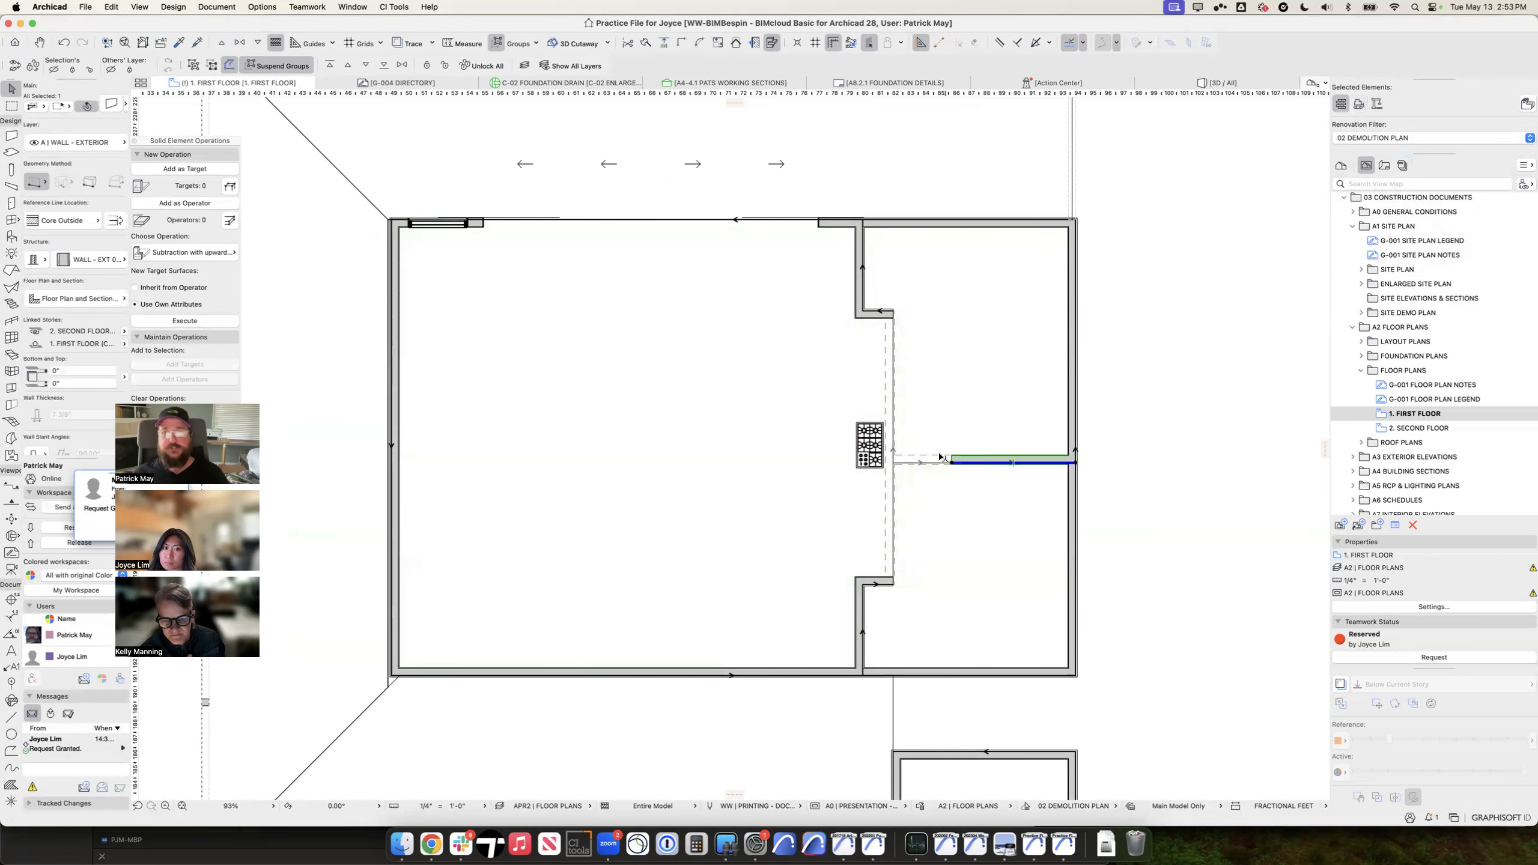
click(940, 453)
shift+click(976, 464)
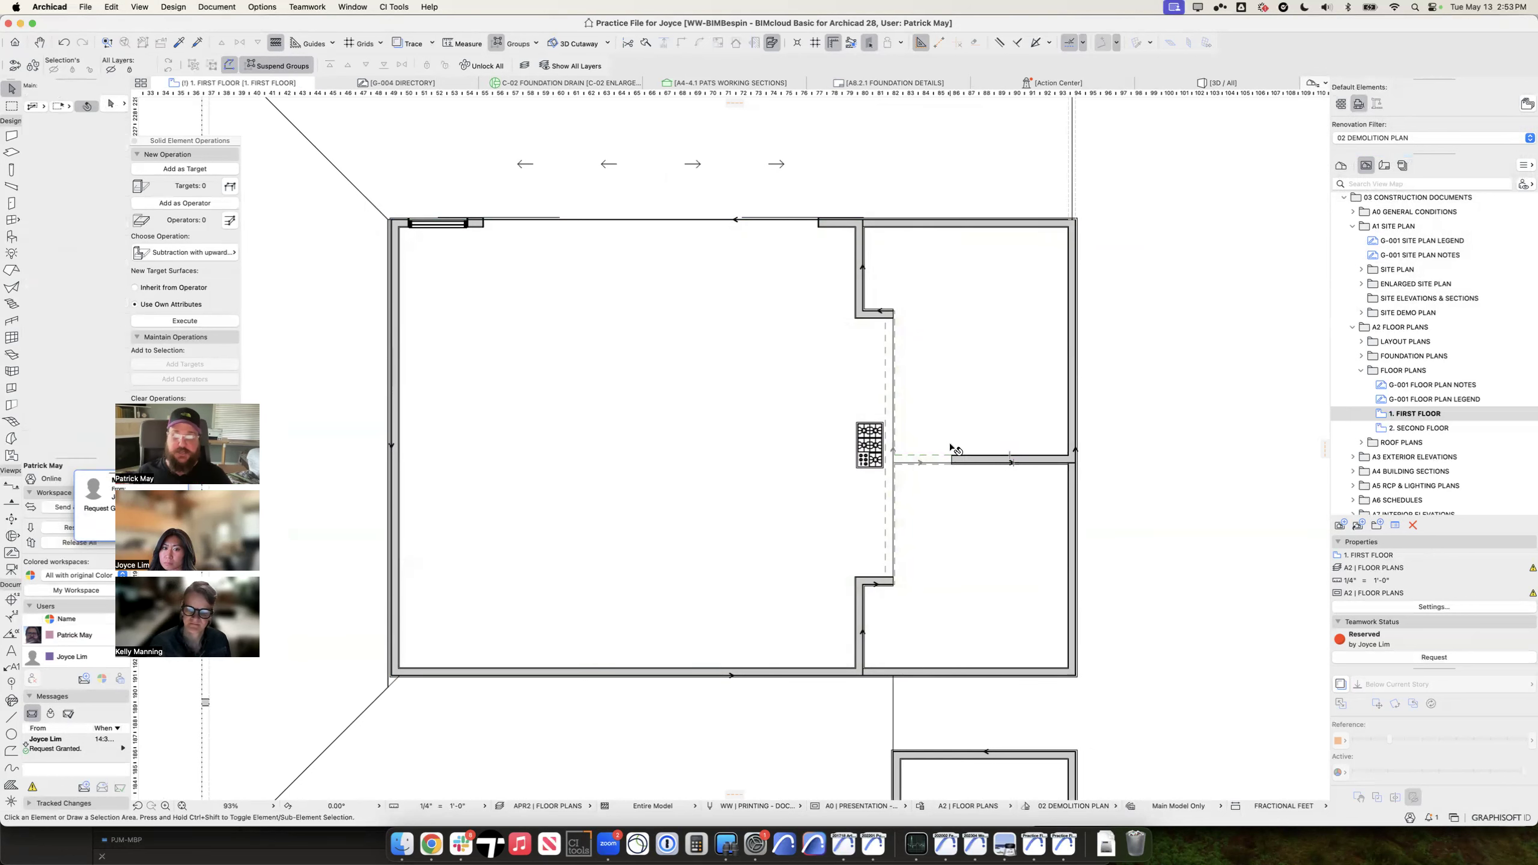
click(950, 464)
scroll(1350, 260, down, 2)
scroll(1350, 260, down, 1)
shift+click(893, 378)
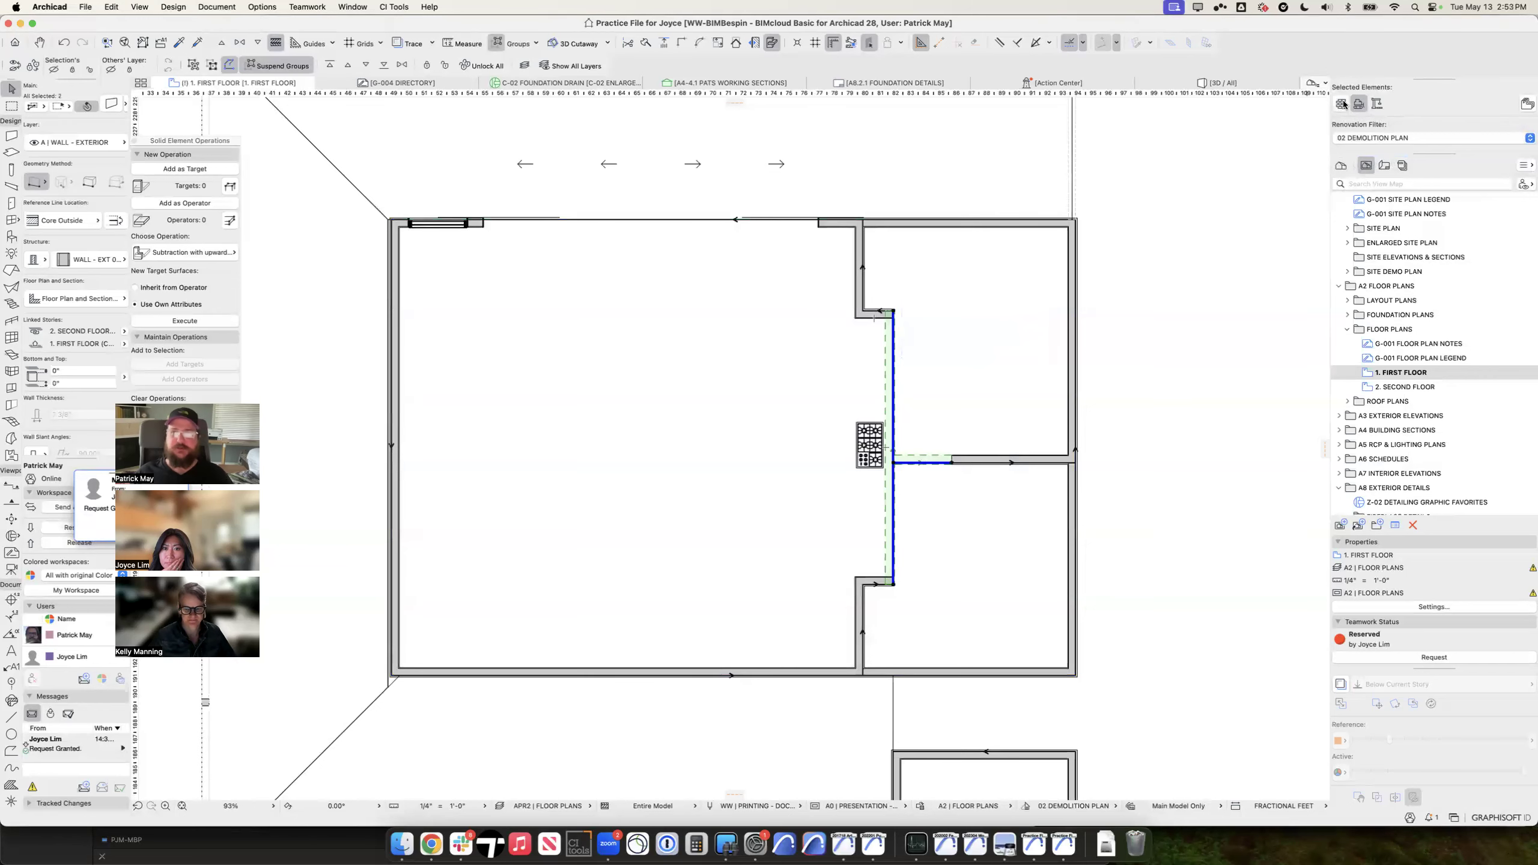
Step: Deselect the demolished walls and switch the first floor plan's renovation filter to 00 NON-REMODEL
key(Escape)
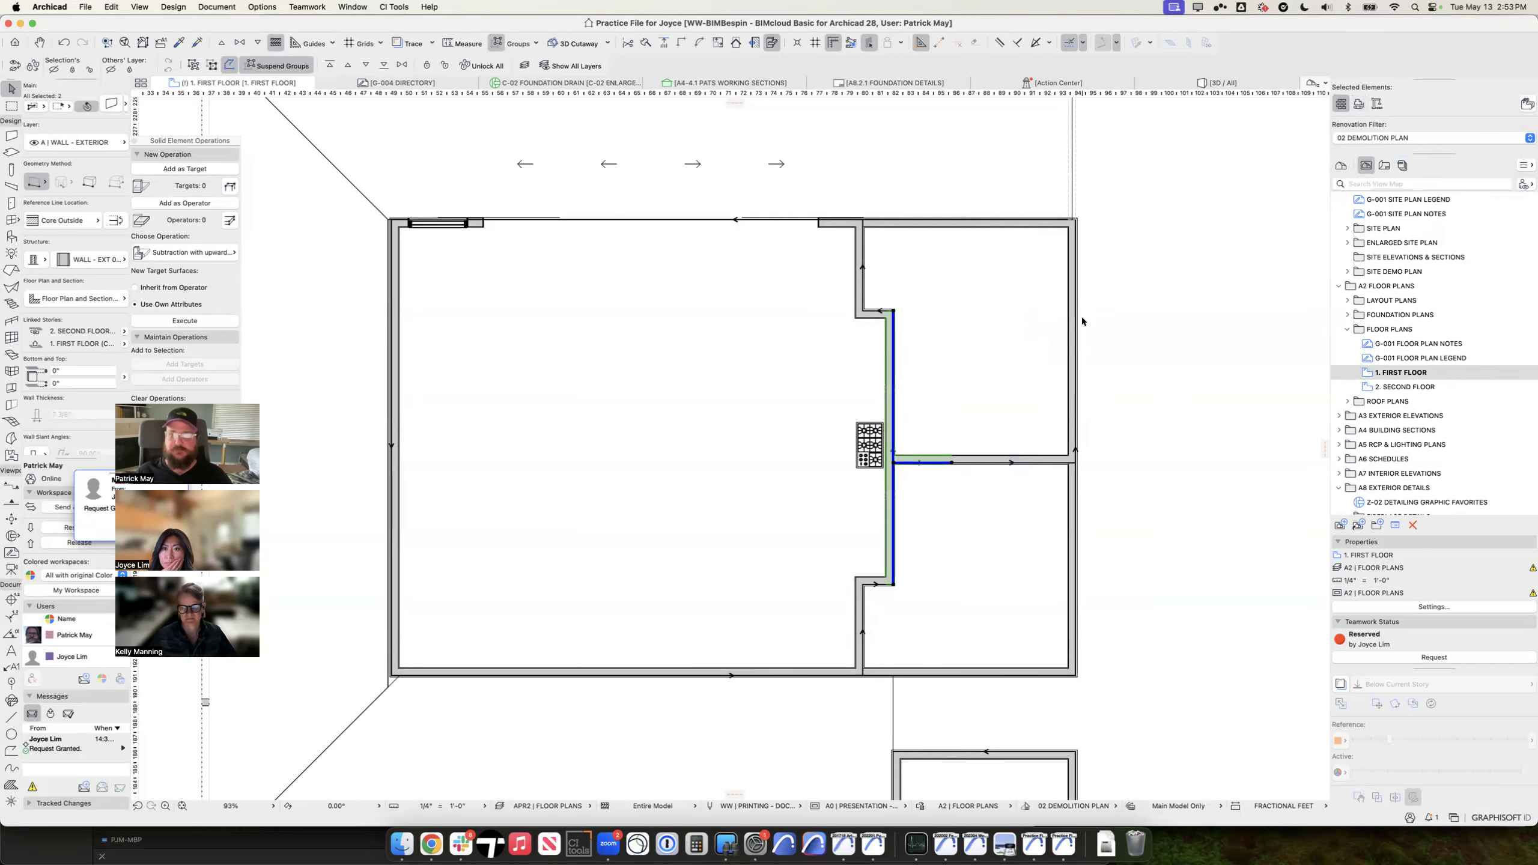
scroll(1081, 320, down, 3)
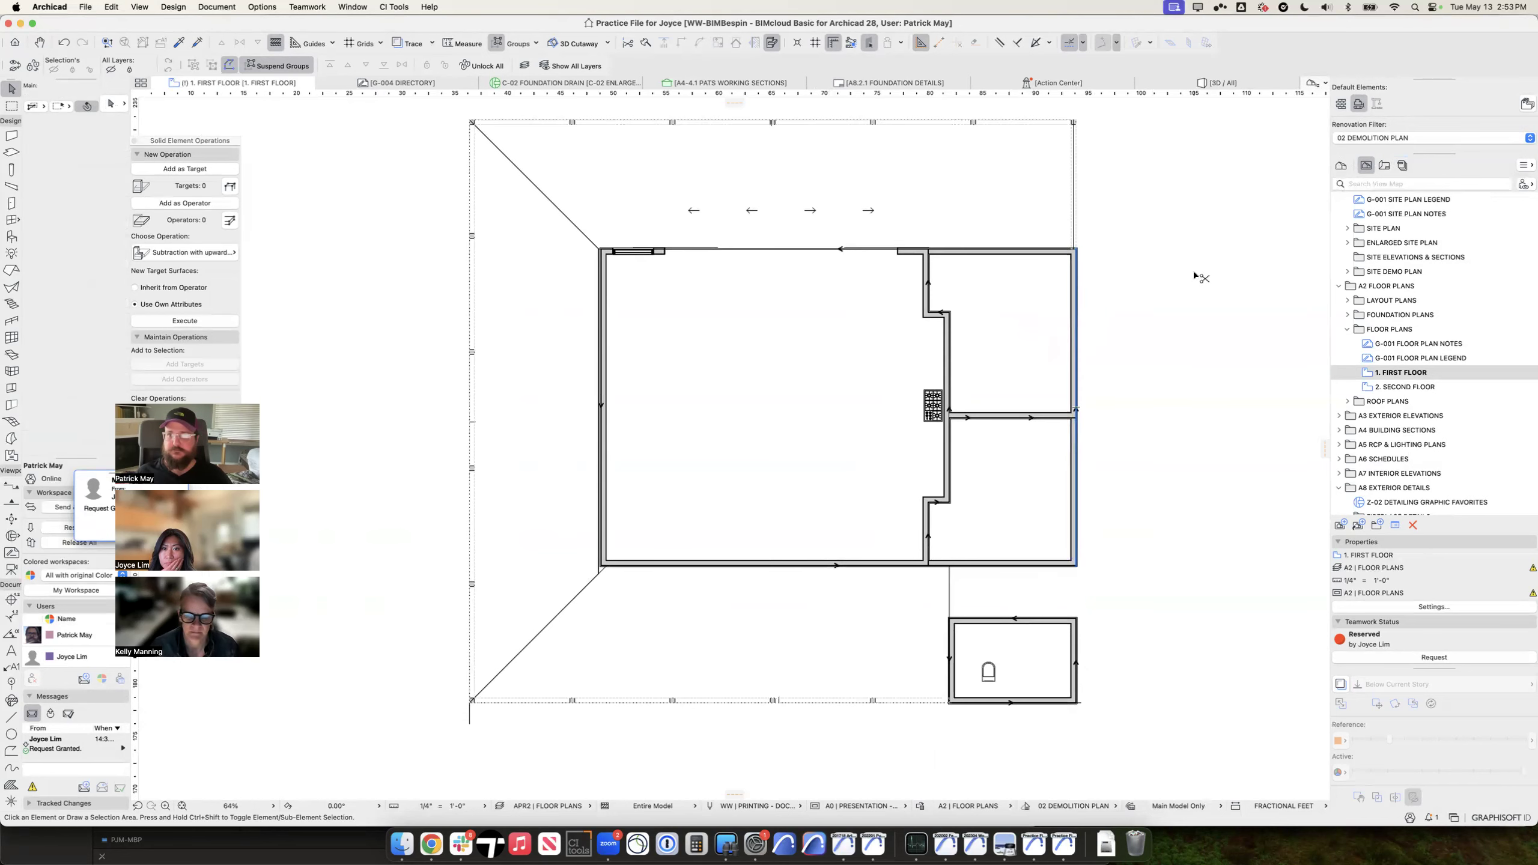
scroll(848, 418, right, 5)
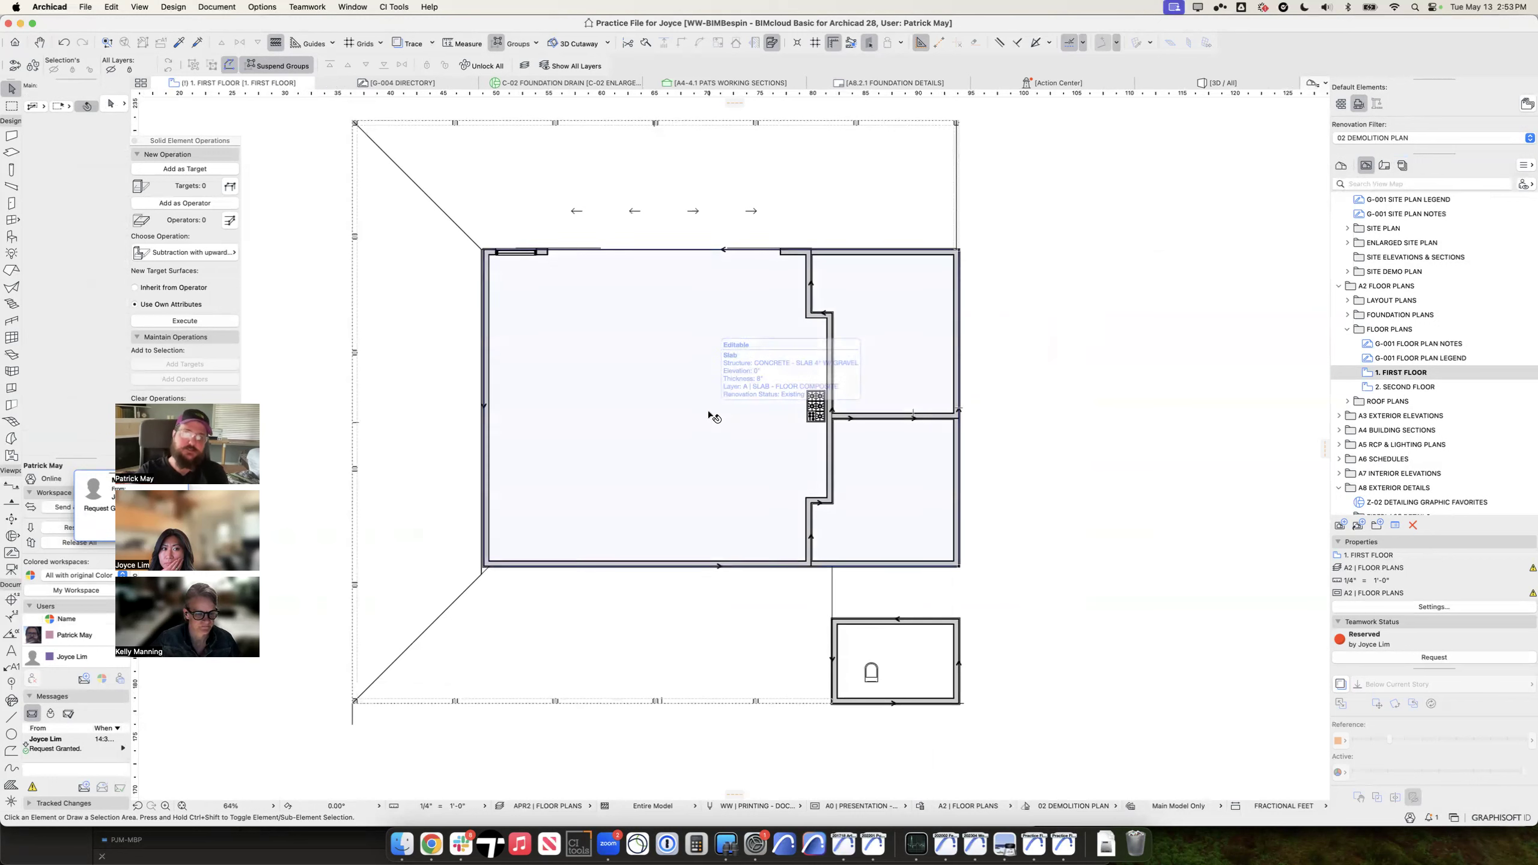
click(1360, 139)
click(1360, 126)
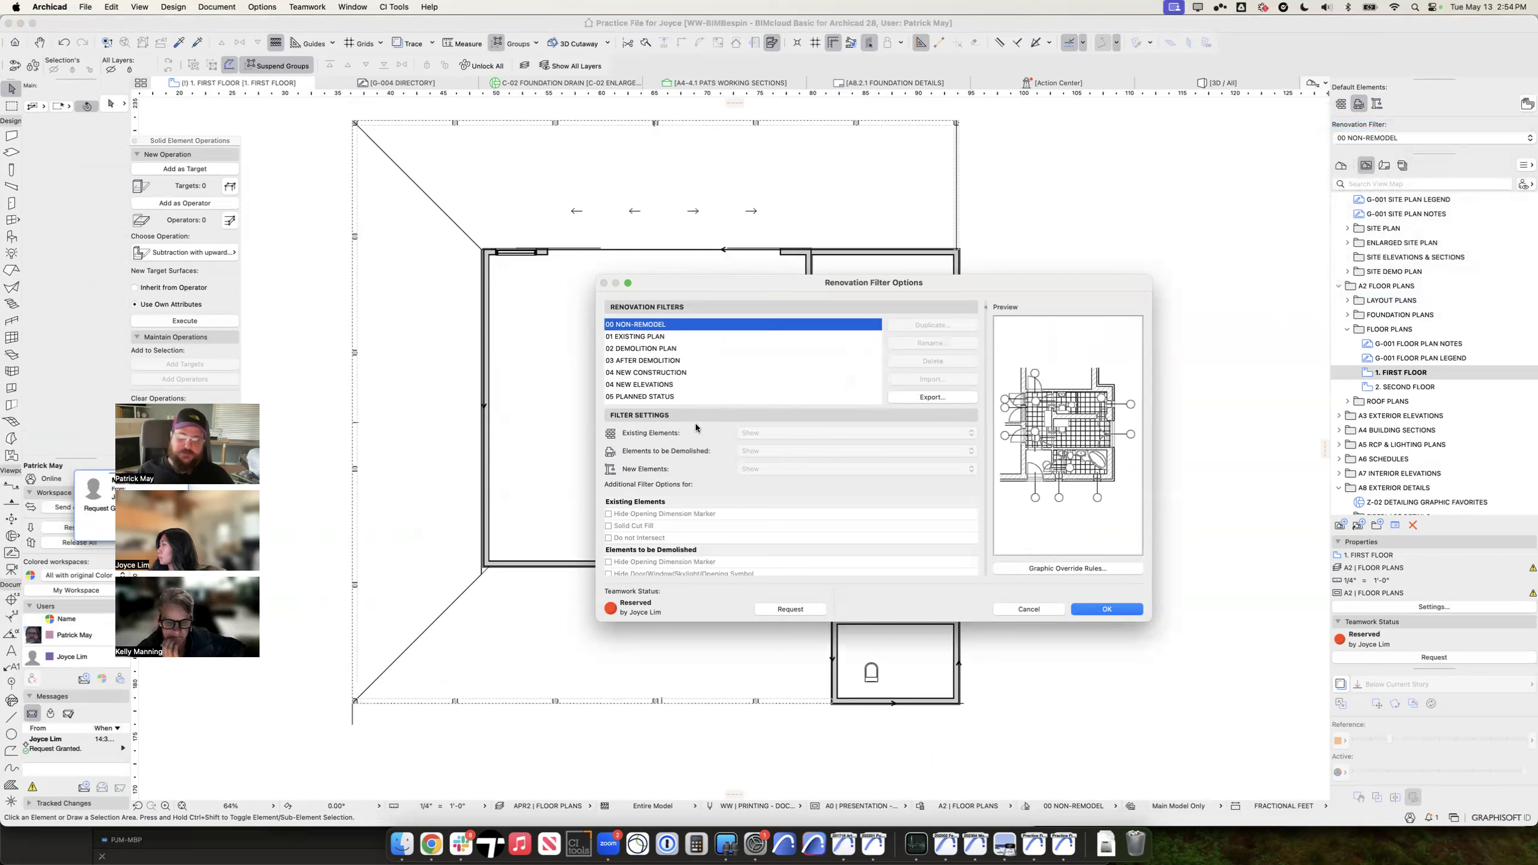
key(Escape)
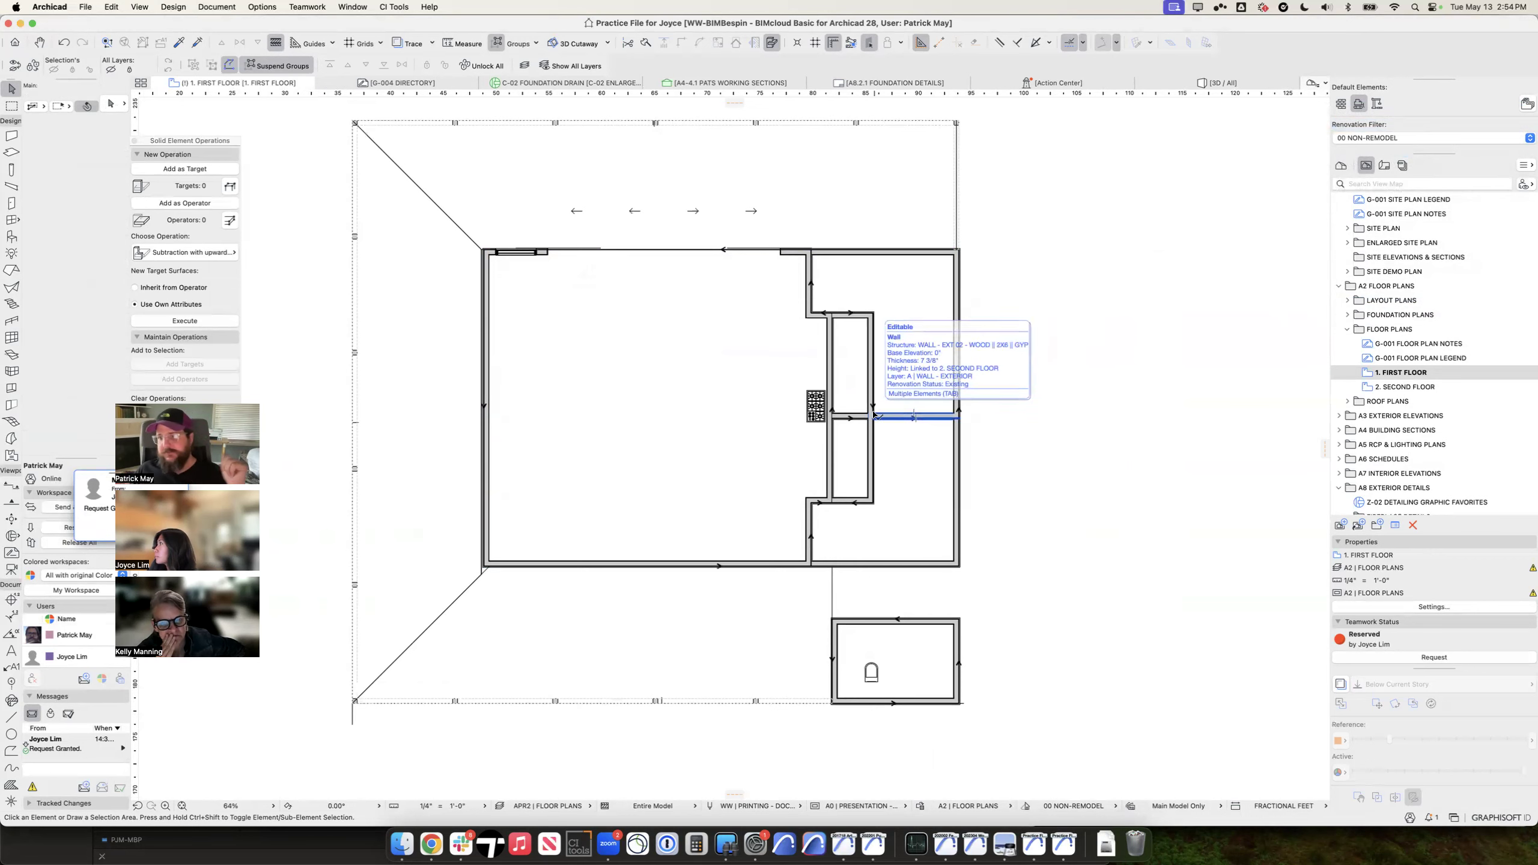
click(1375, 607)
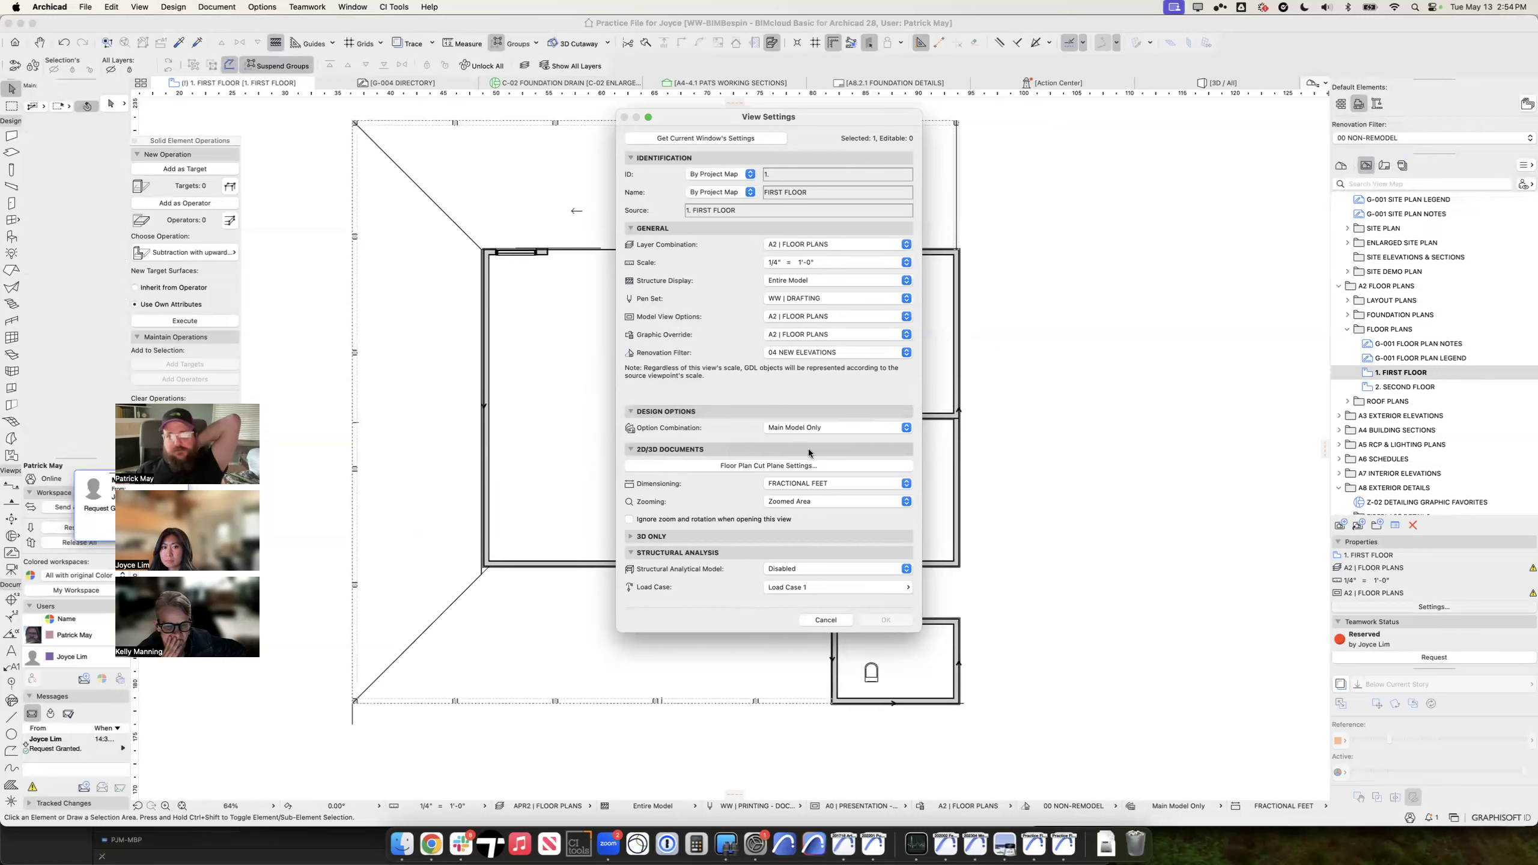
click(802, 465)
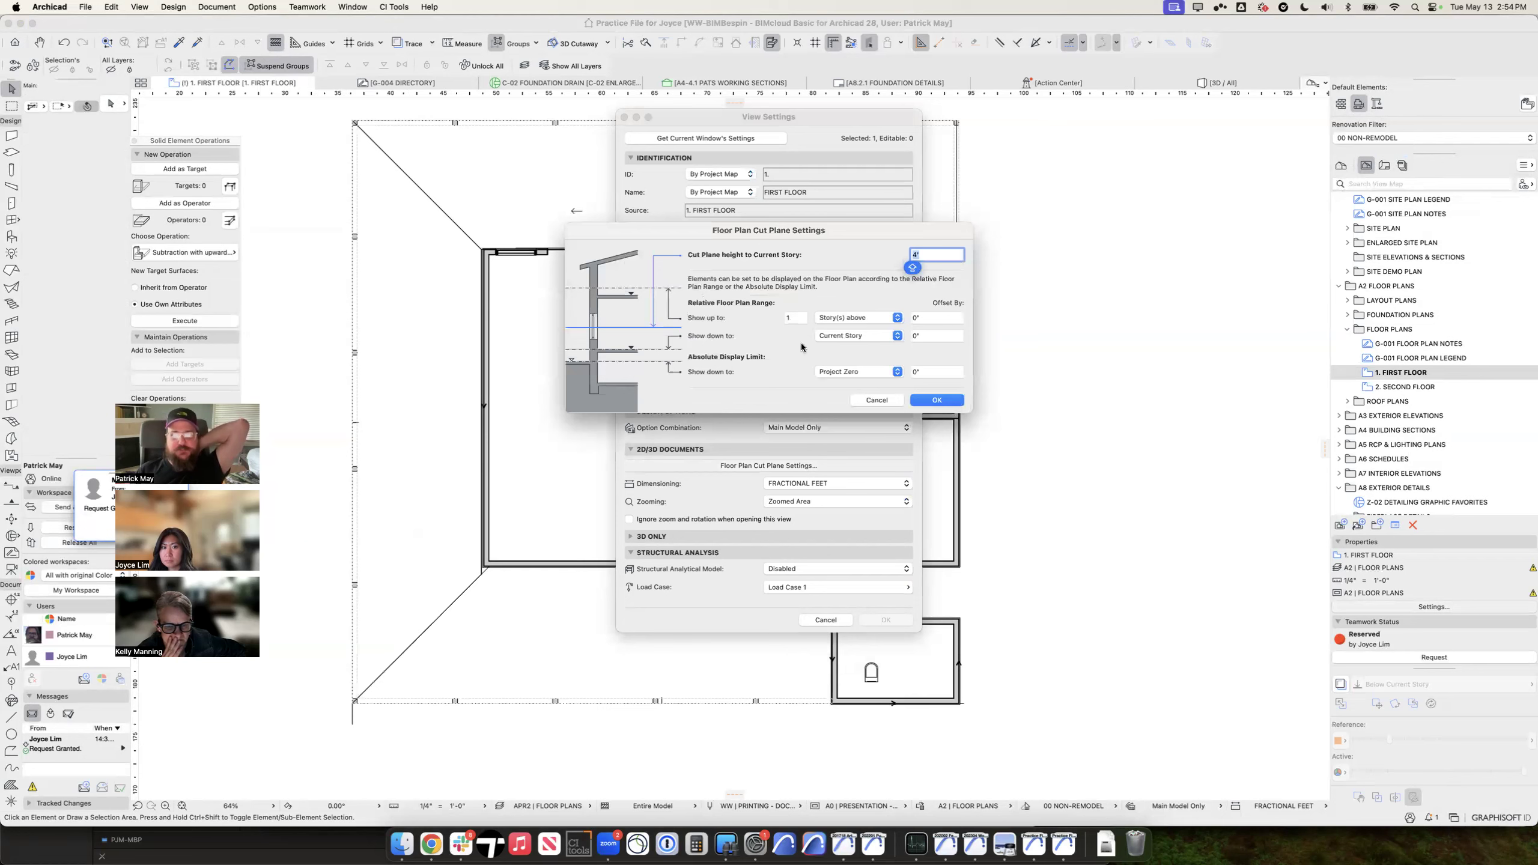
drag(771, 232, 417, 283)
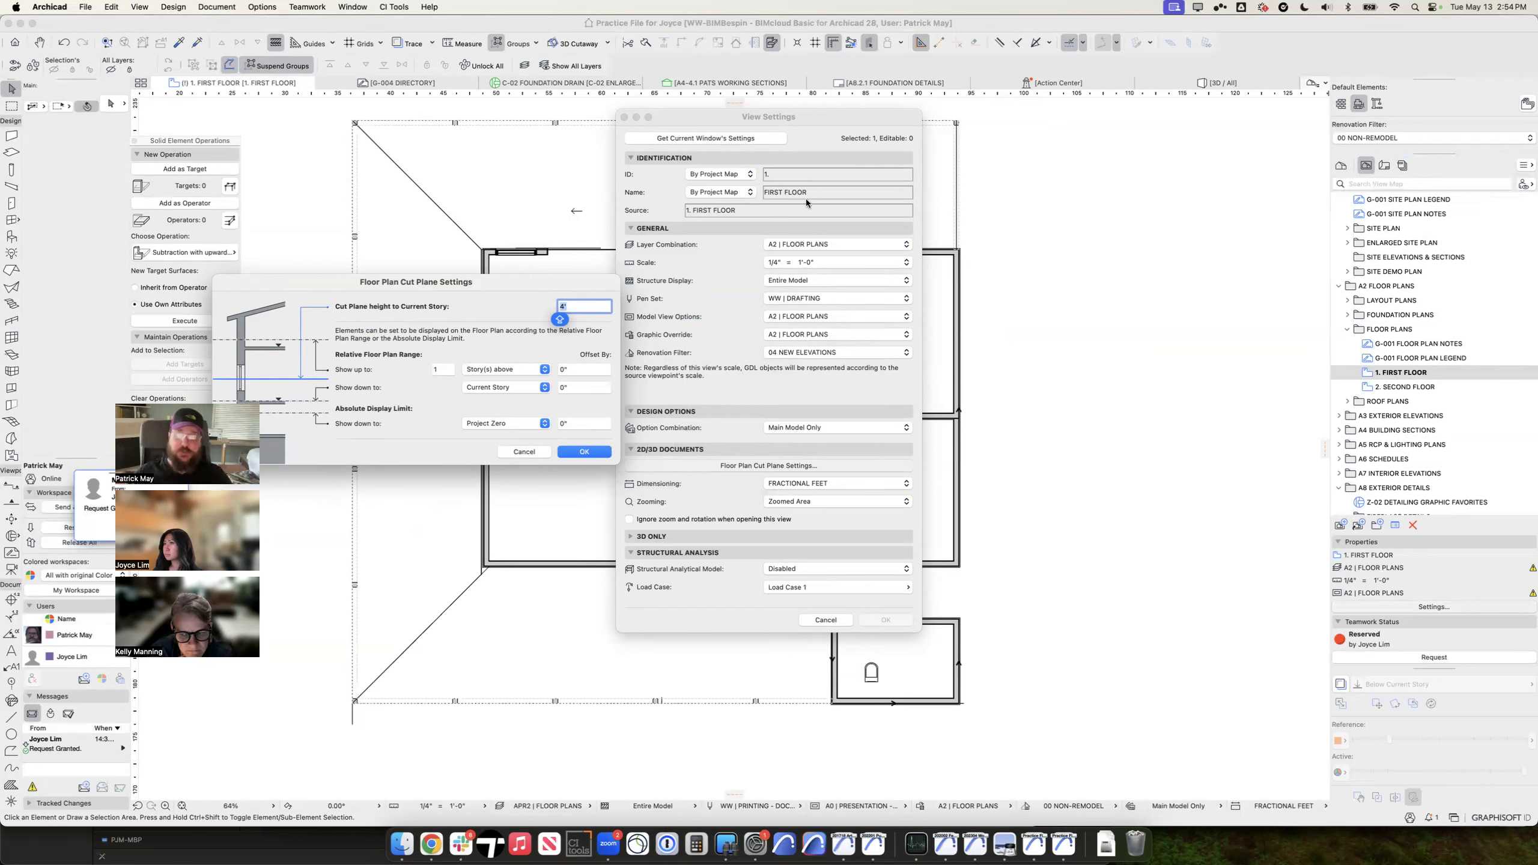
text(12')
key(Tab)
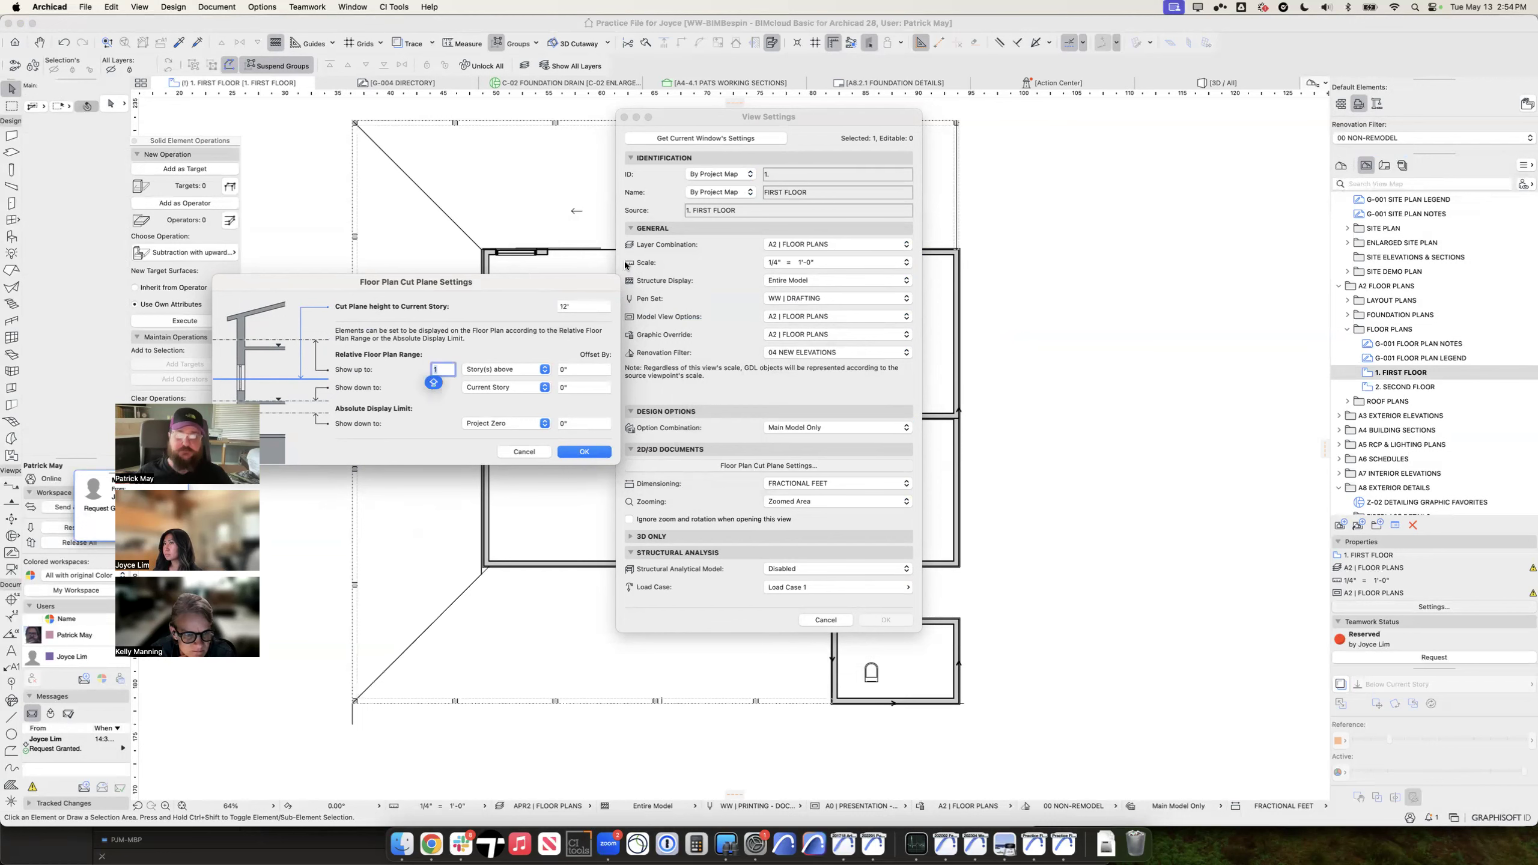
key(Escape)
key(Escape)
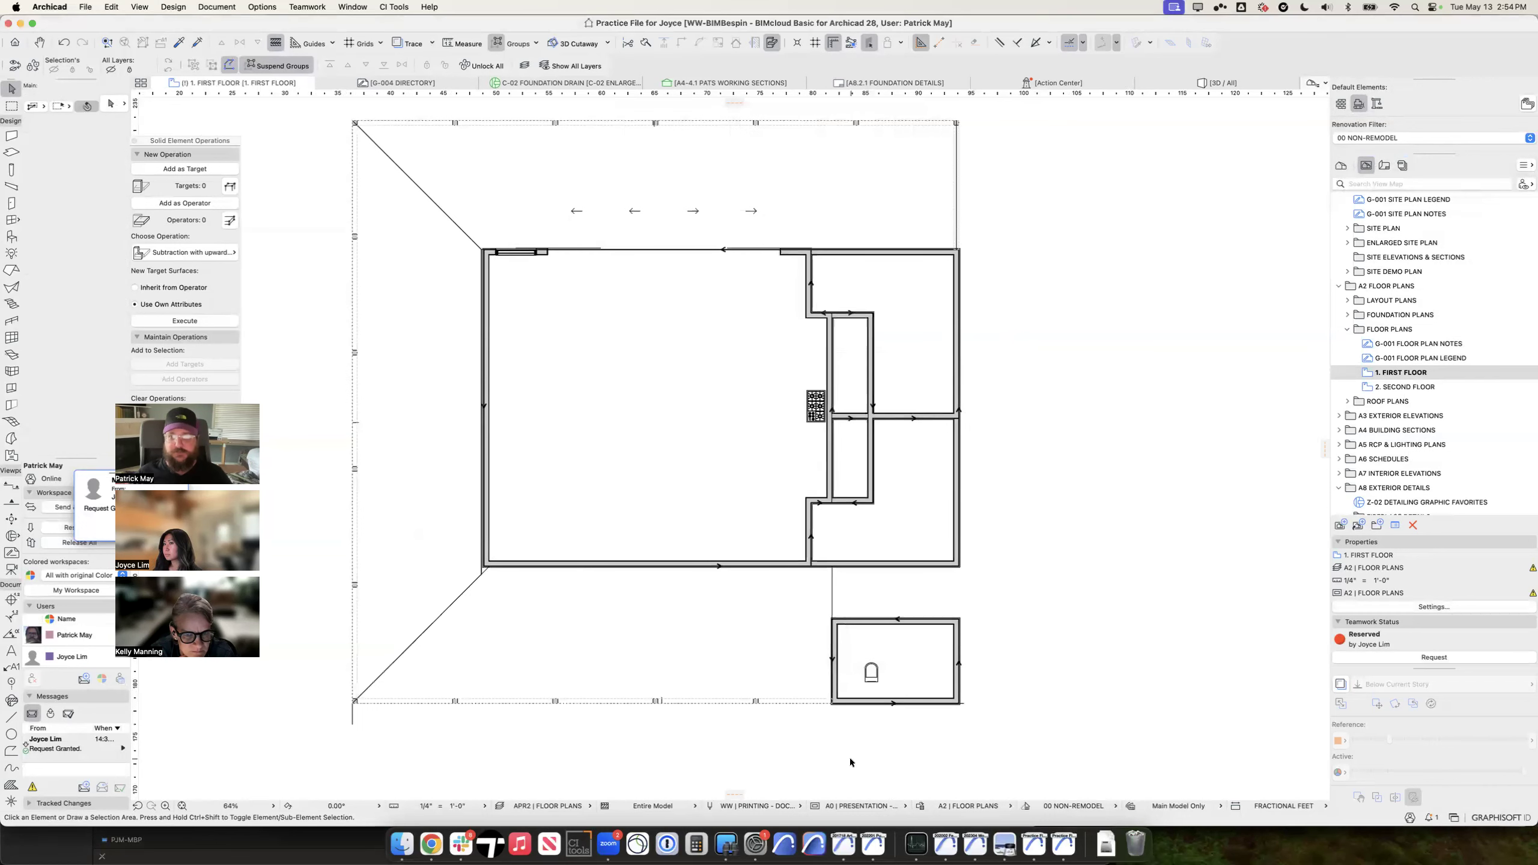
Step: Set the floor plan cut plane height to 12' and limit the upper floor plan range to the current story
click(260, 8)
mouse_move(216, 6)
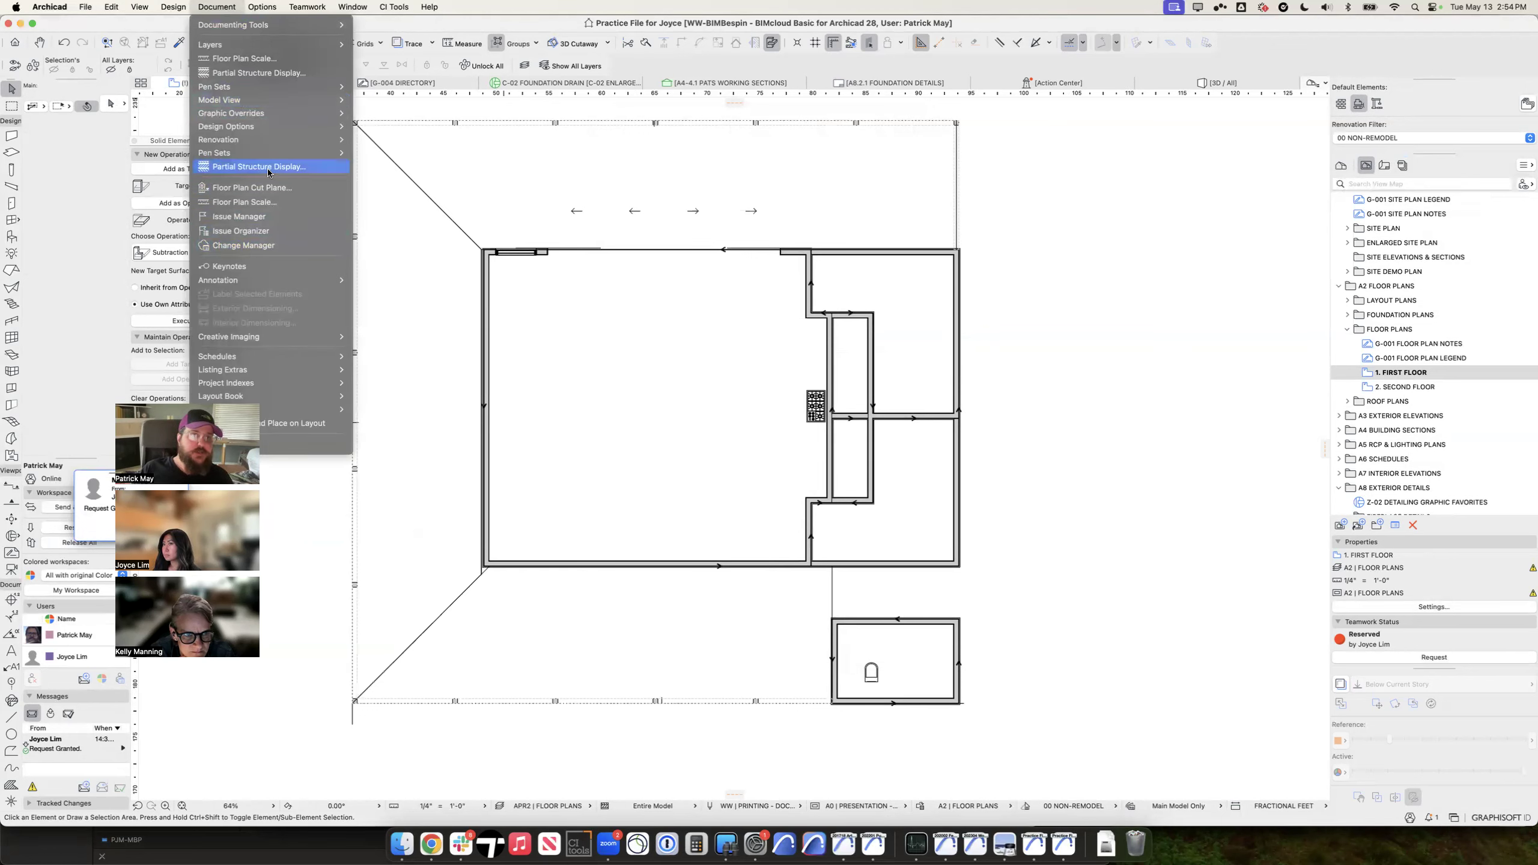
click(267, 186)
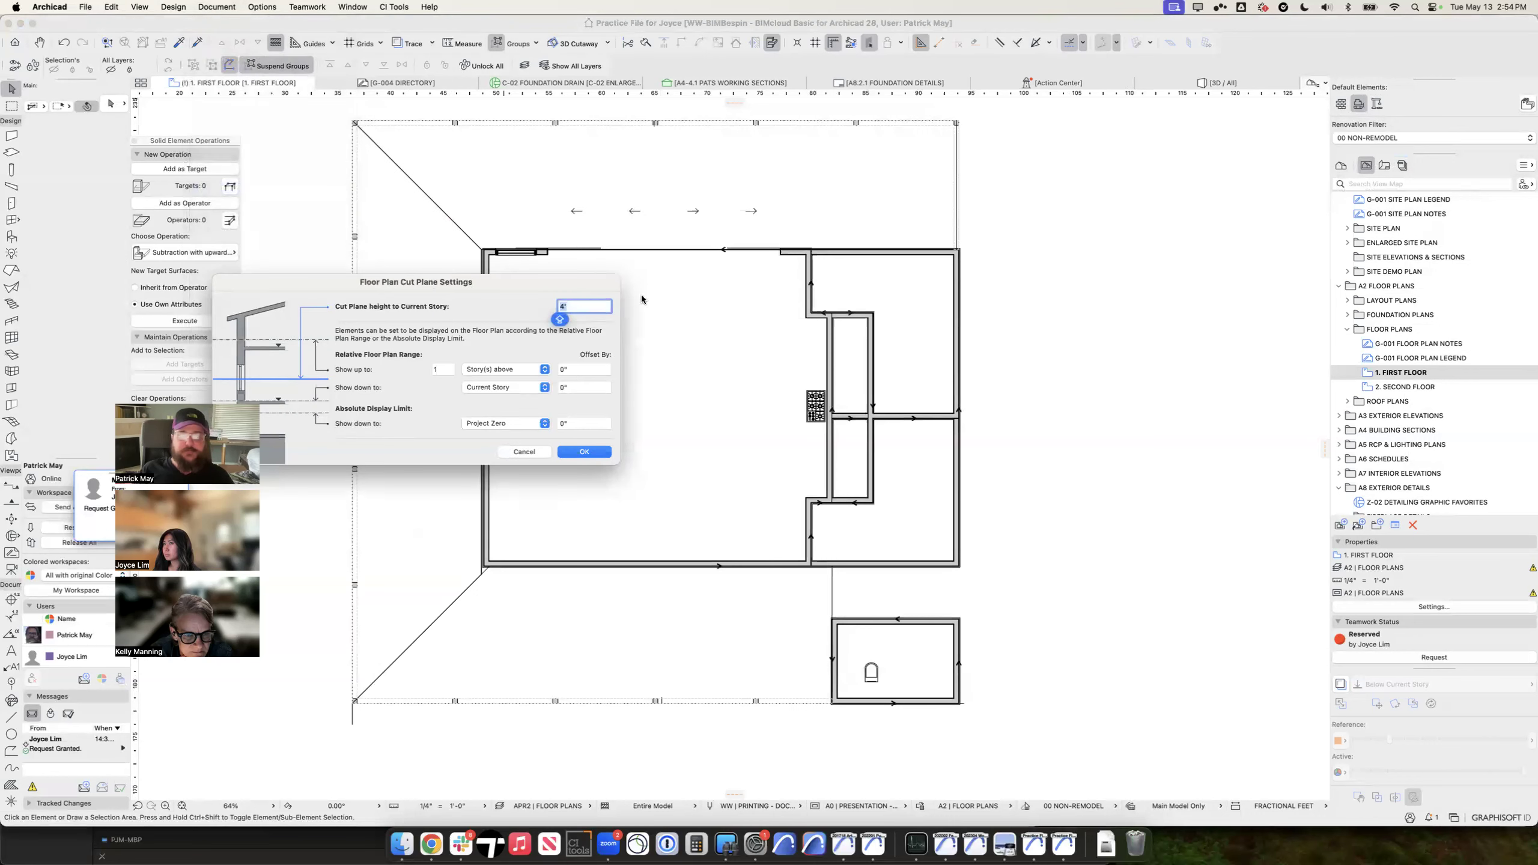
text(12)
key(Tab)
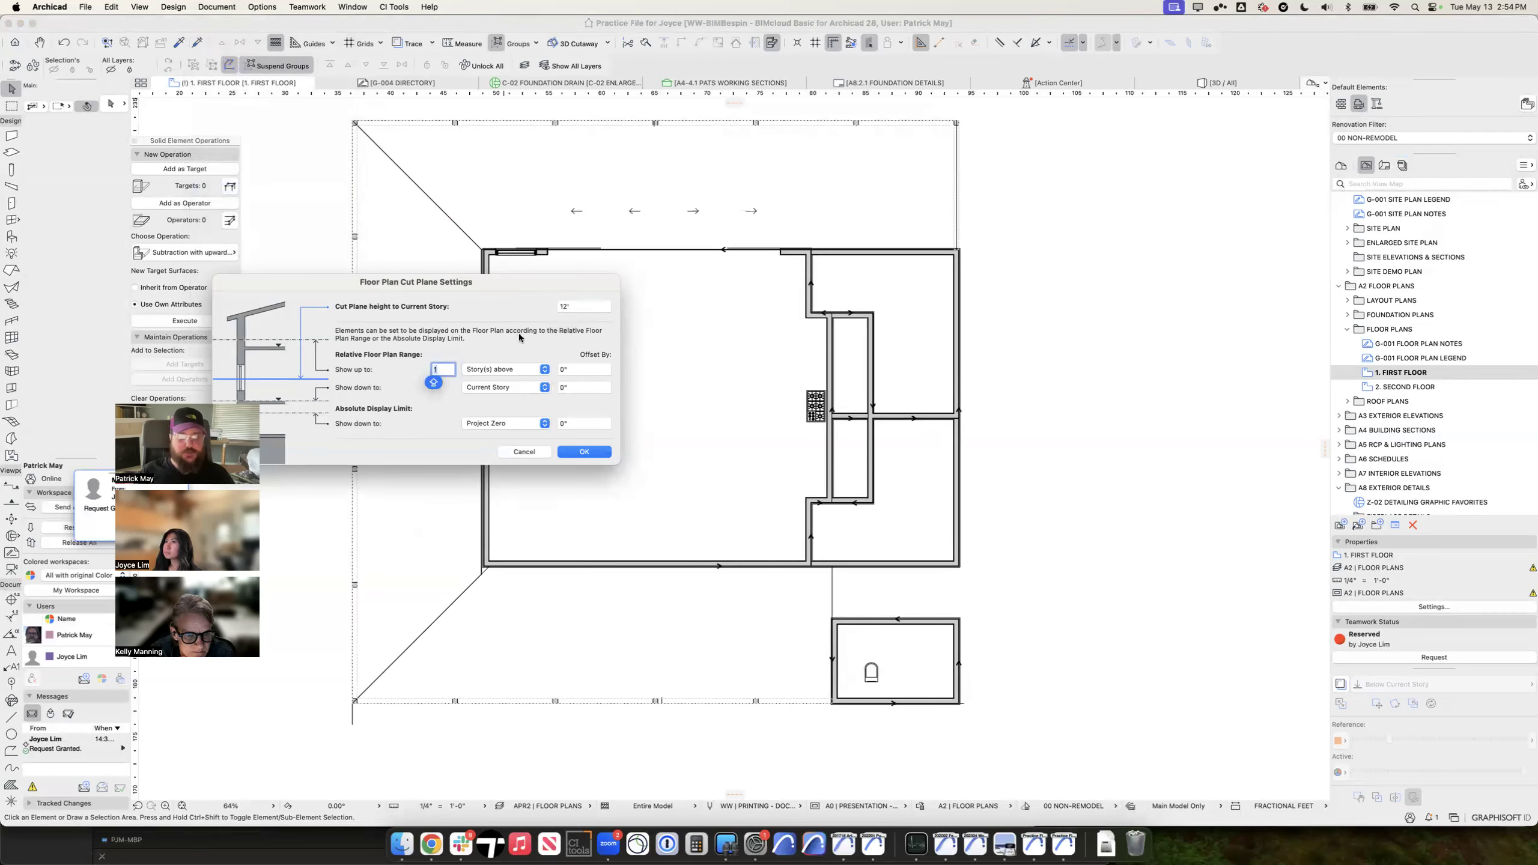
drag(424, 283, 734, 341)
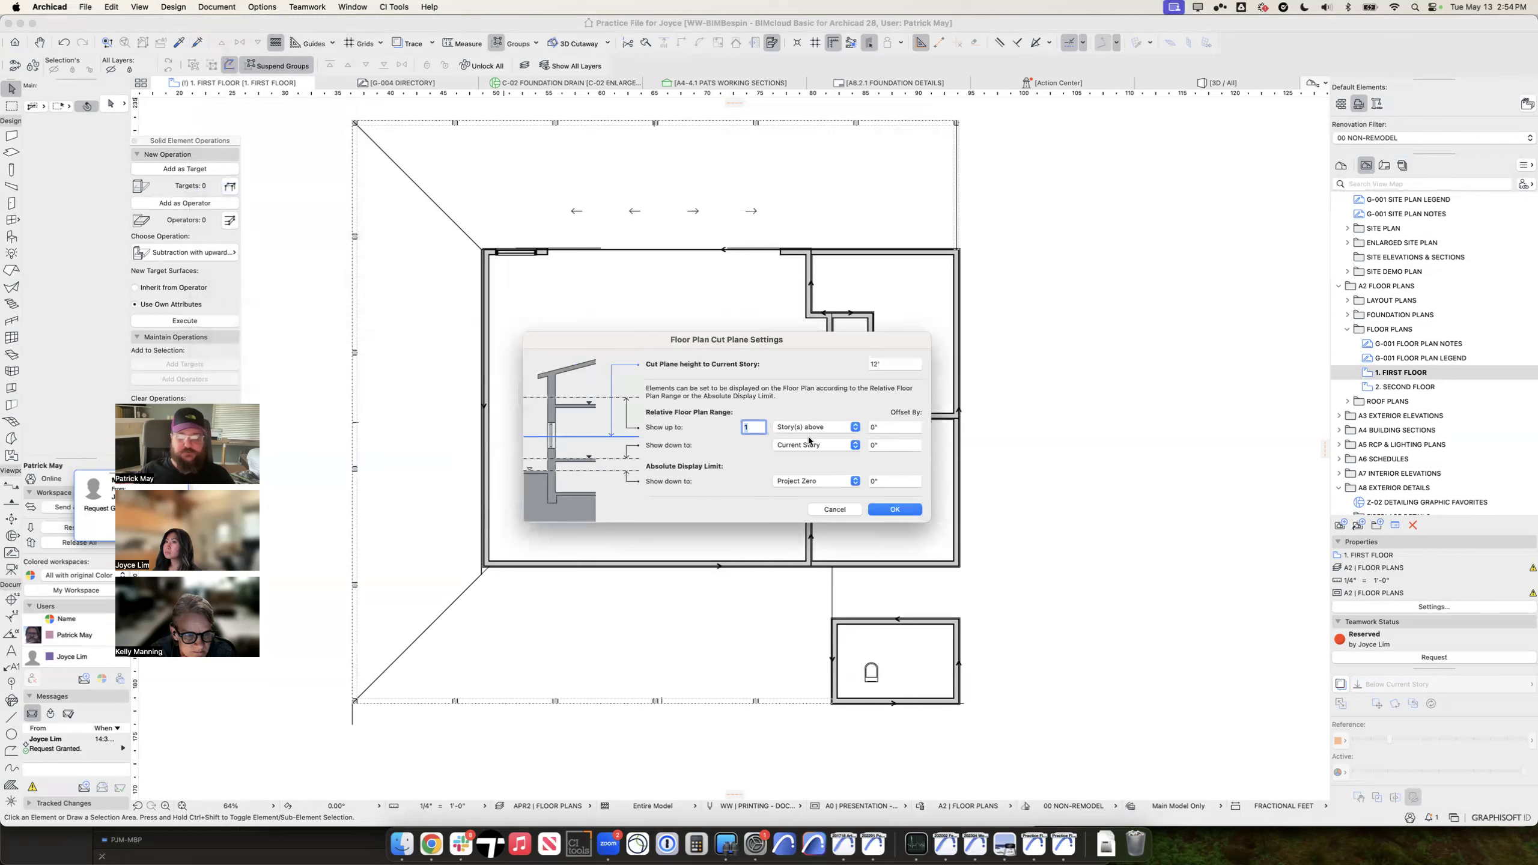
click(810, 428)
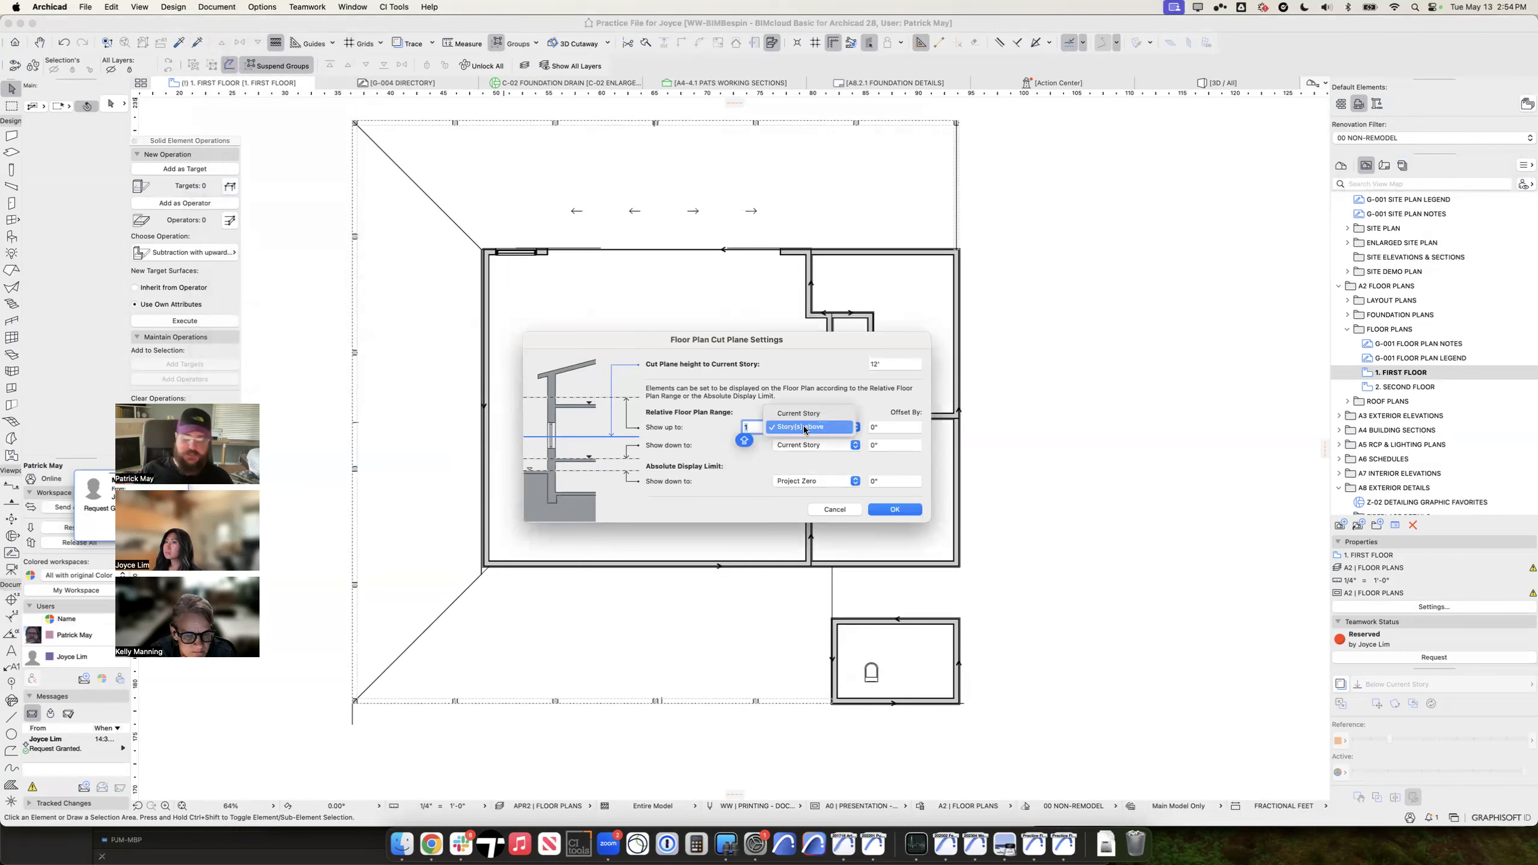
click(805, 415)
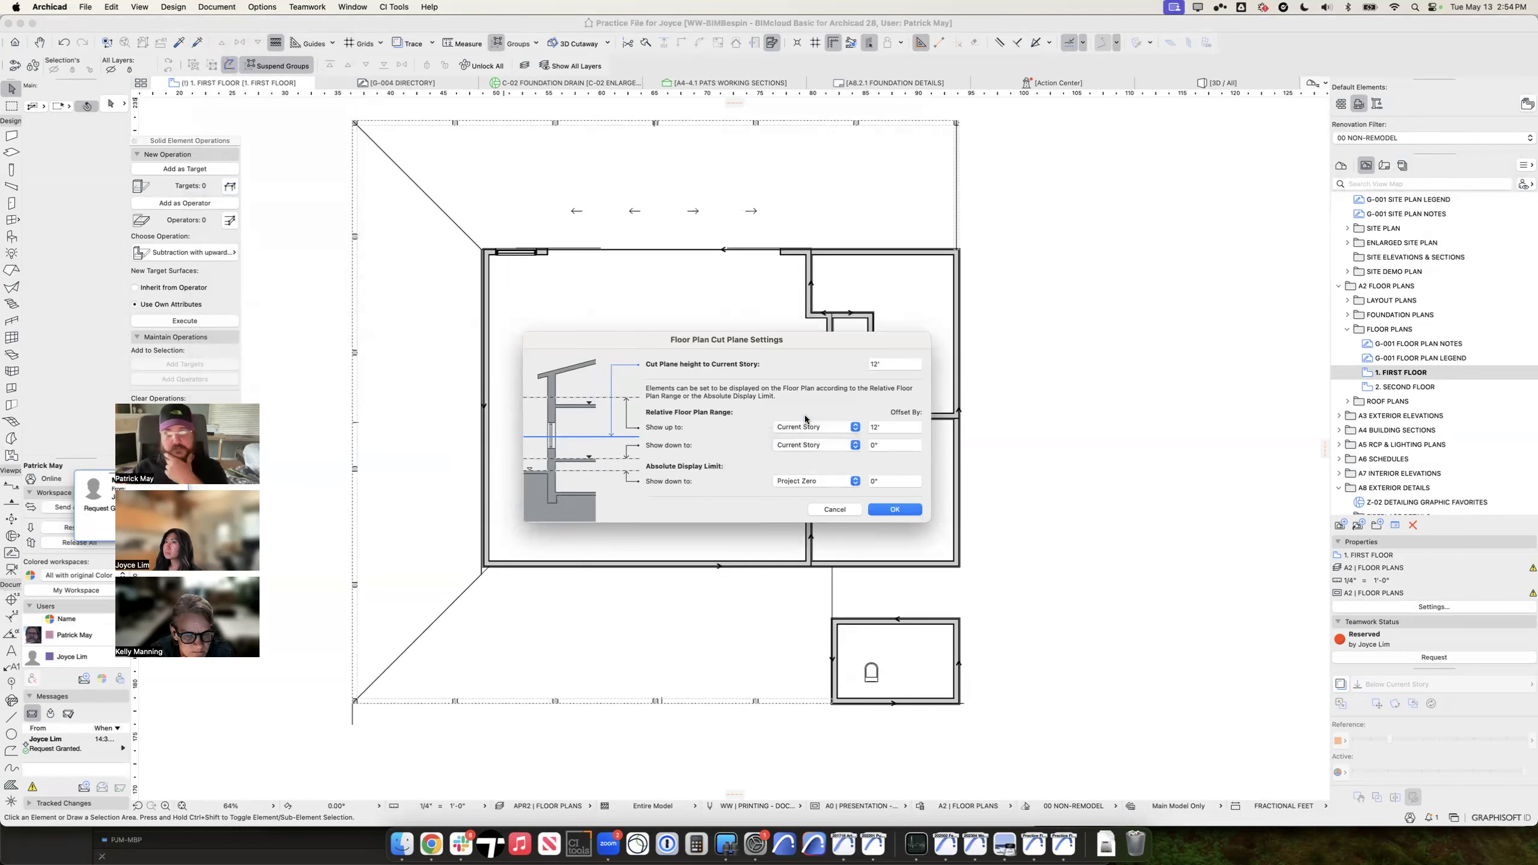
key(Return)
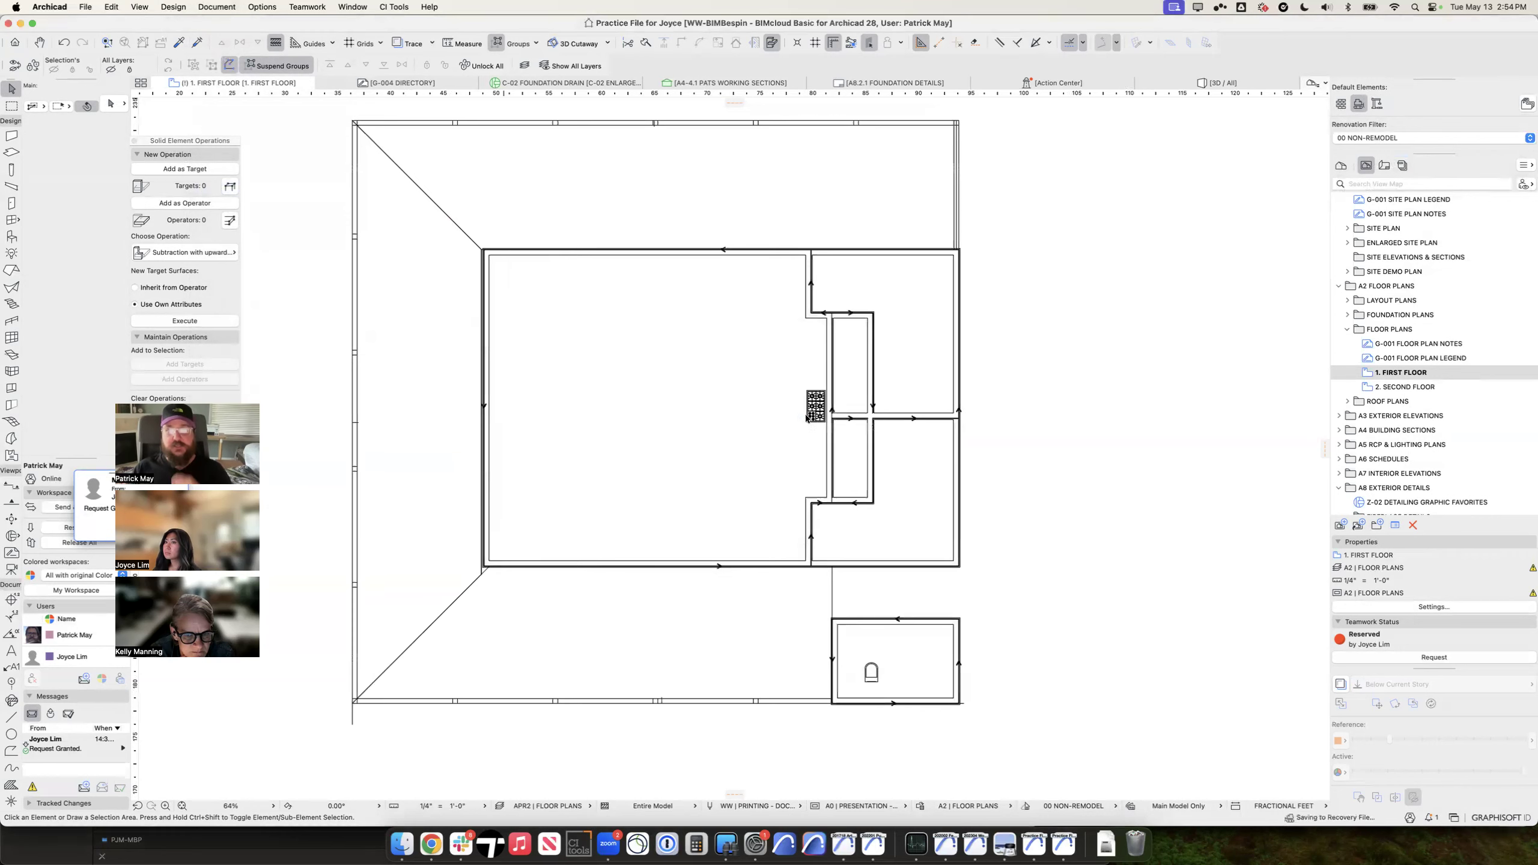
Step: Save the current view in the FLOOR PLANS folder under the custom name CLERESTORY PLAN
right_click(1375, 332)
click(1396, 338)
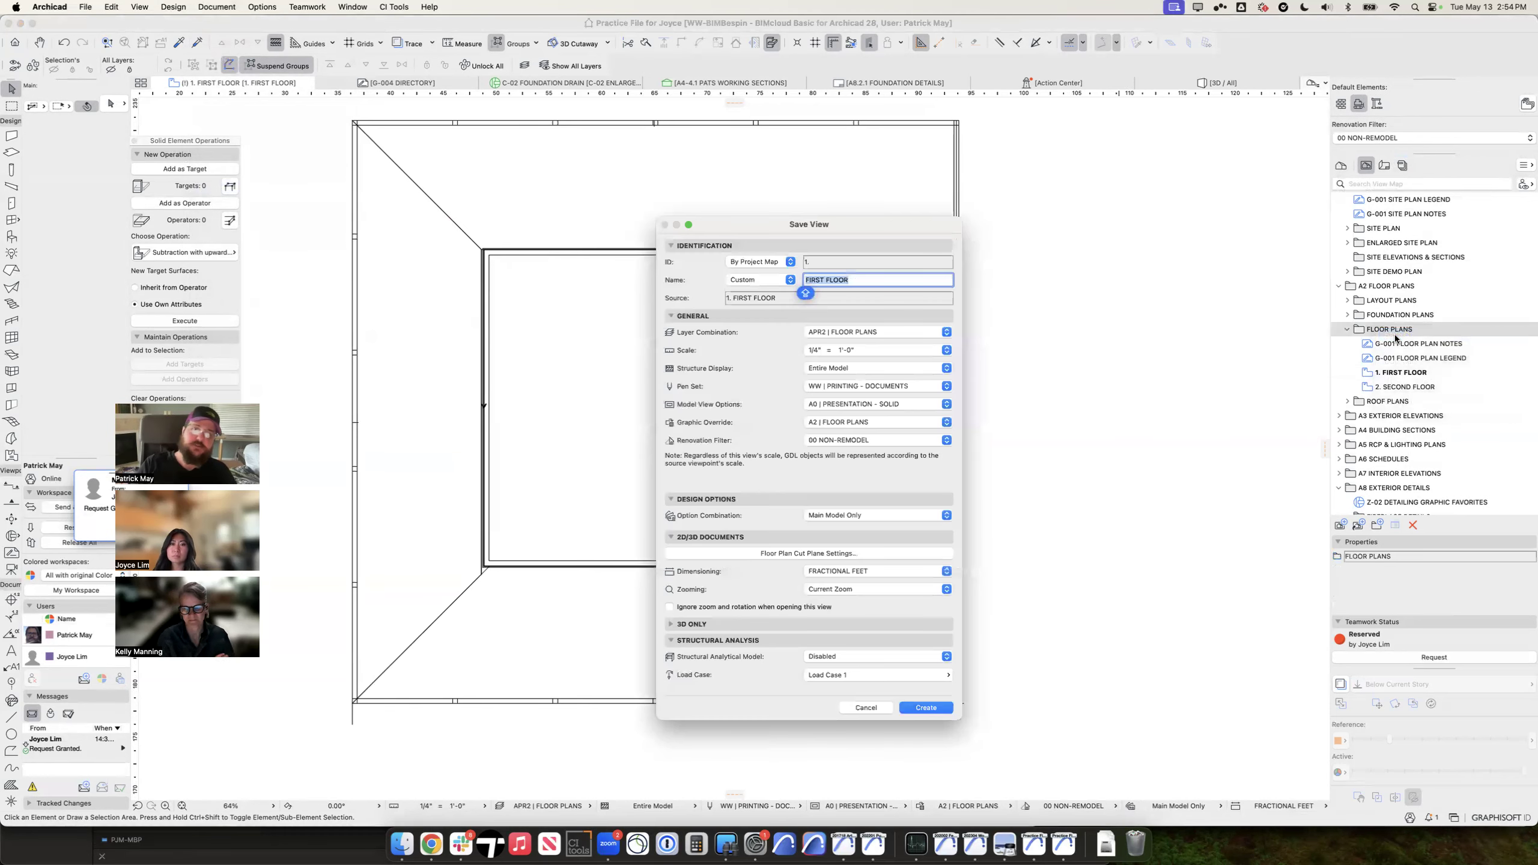
text(CLERESTORY PLAN)
key(Return)
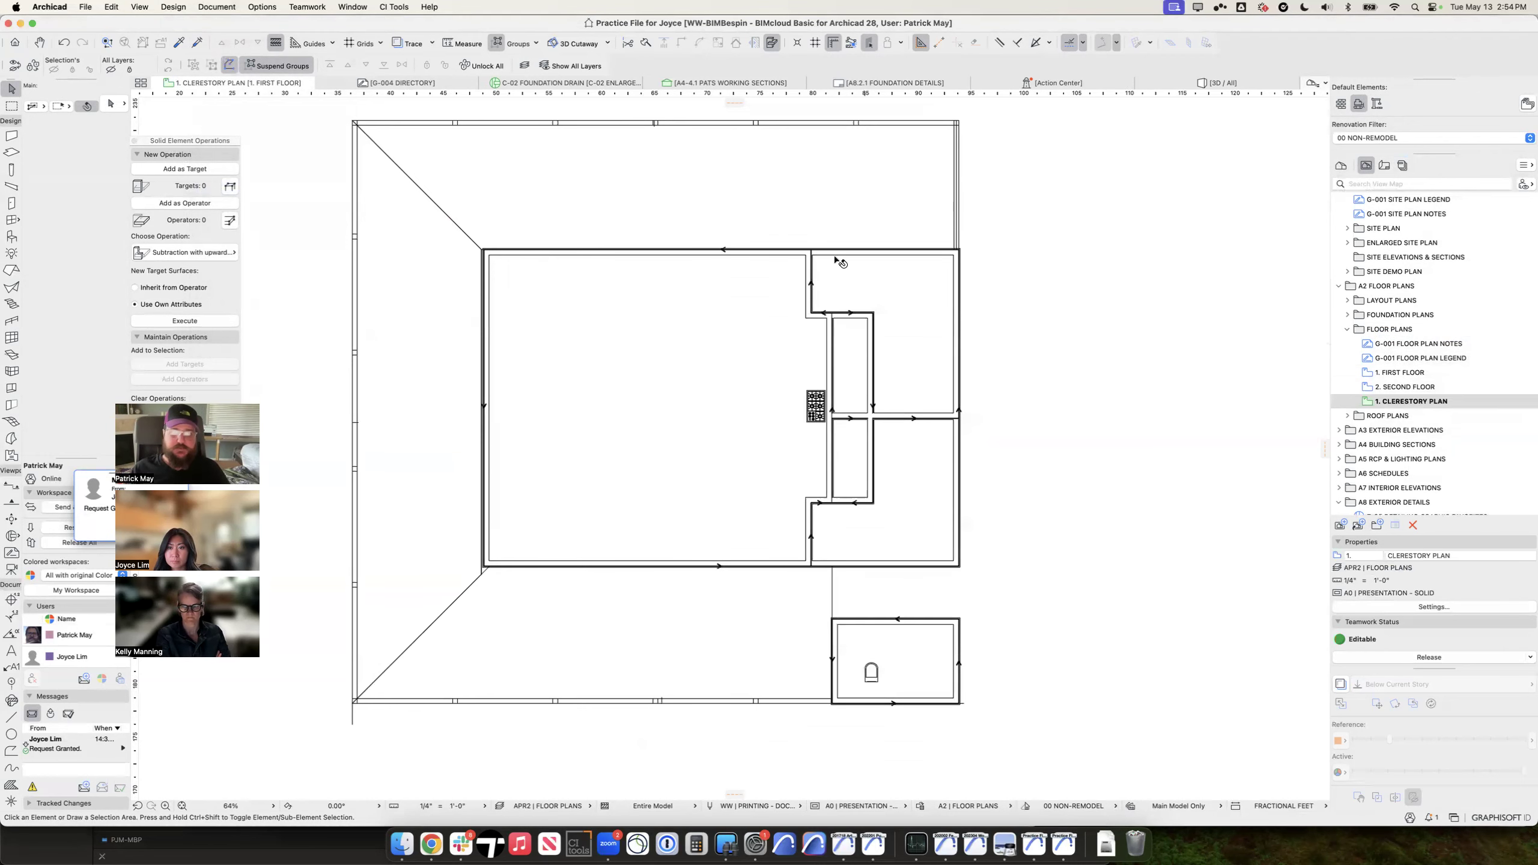
Step: Stretch the top of the exterior wall with the large door opening up about 4'-11" in 3D, then return to the floor plan
click(748, 250)
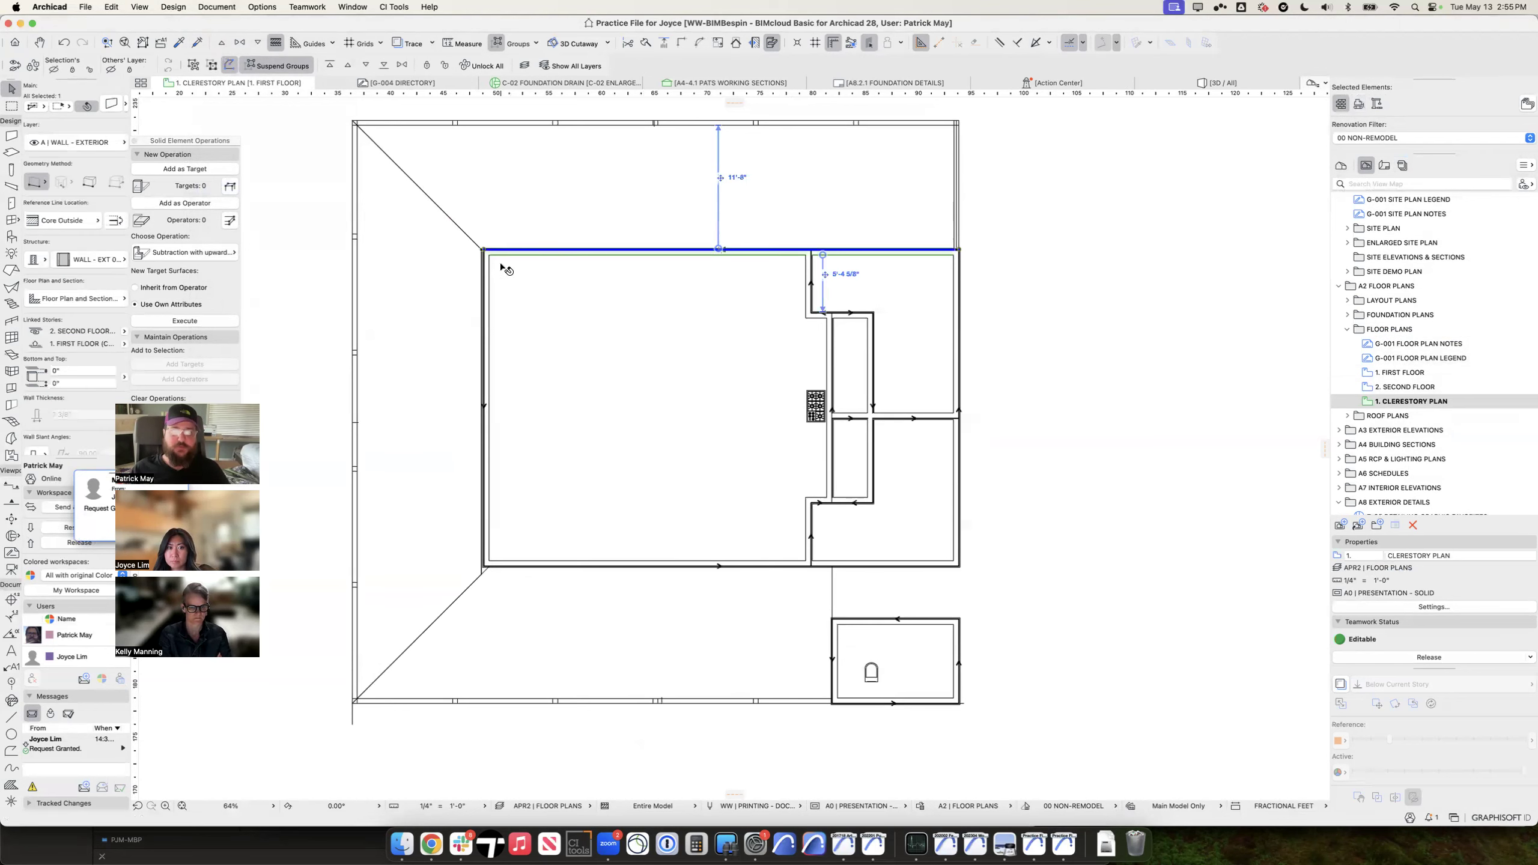
key(Escape)
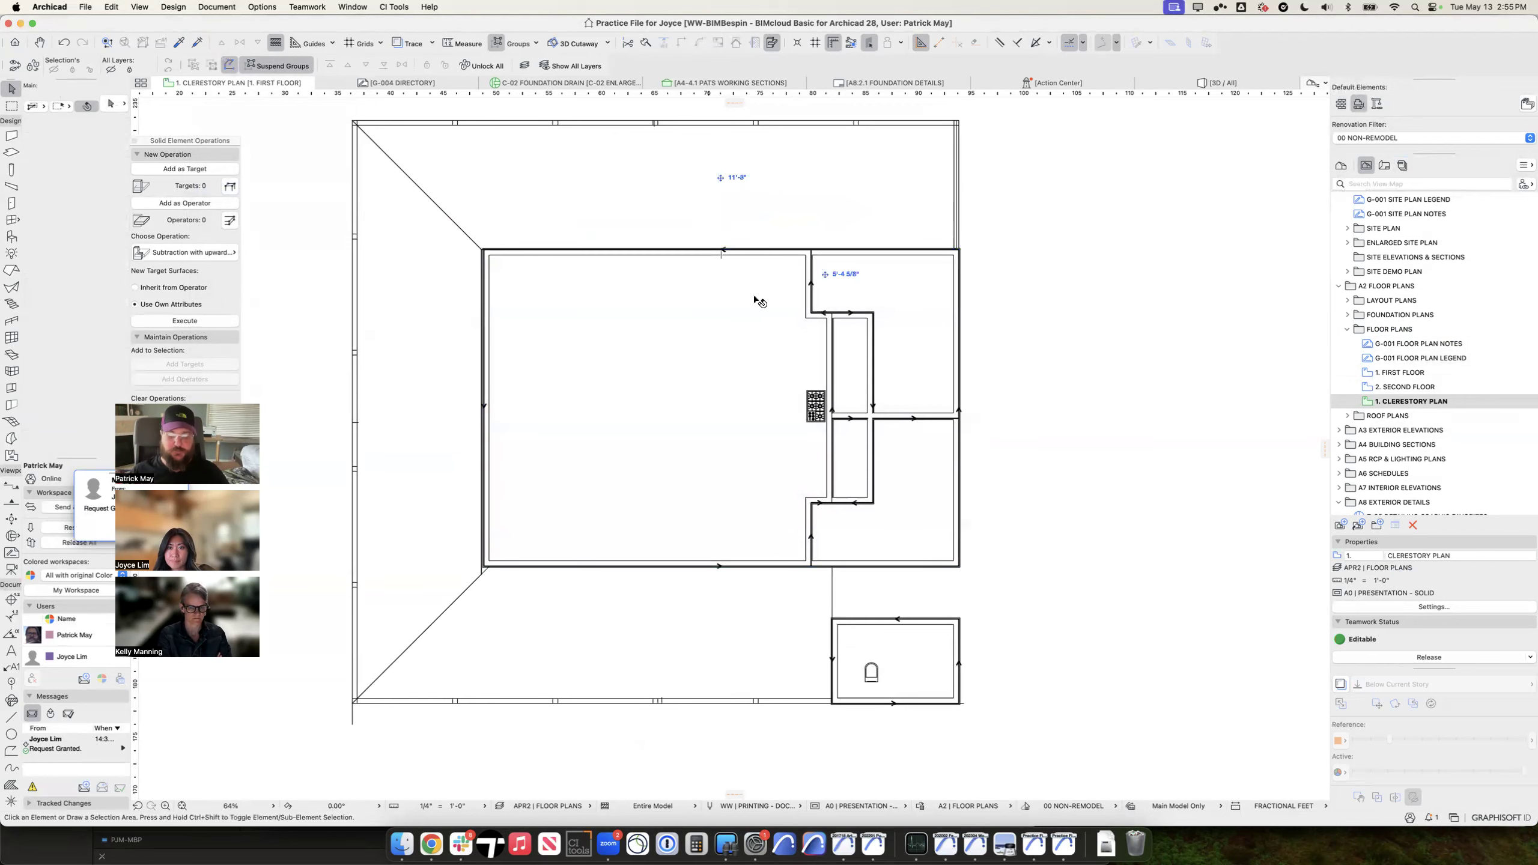
key(F3)
shift+middle_drag(734, 448, 761, 318)
middle_drag(762, 318, 745, 480)
click(713, 534)
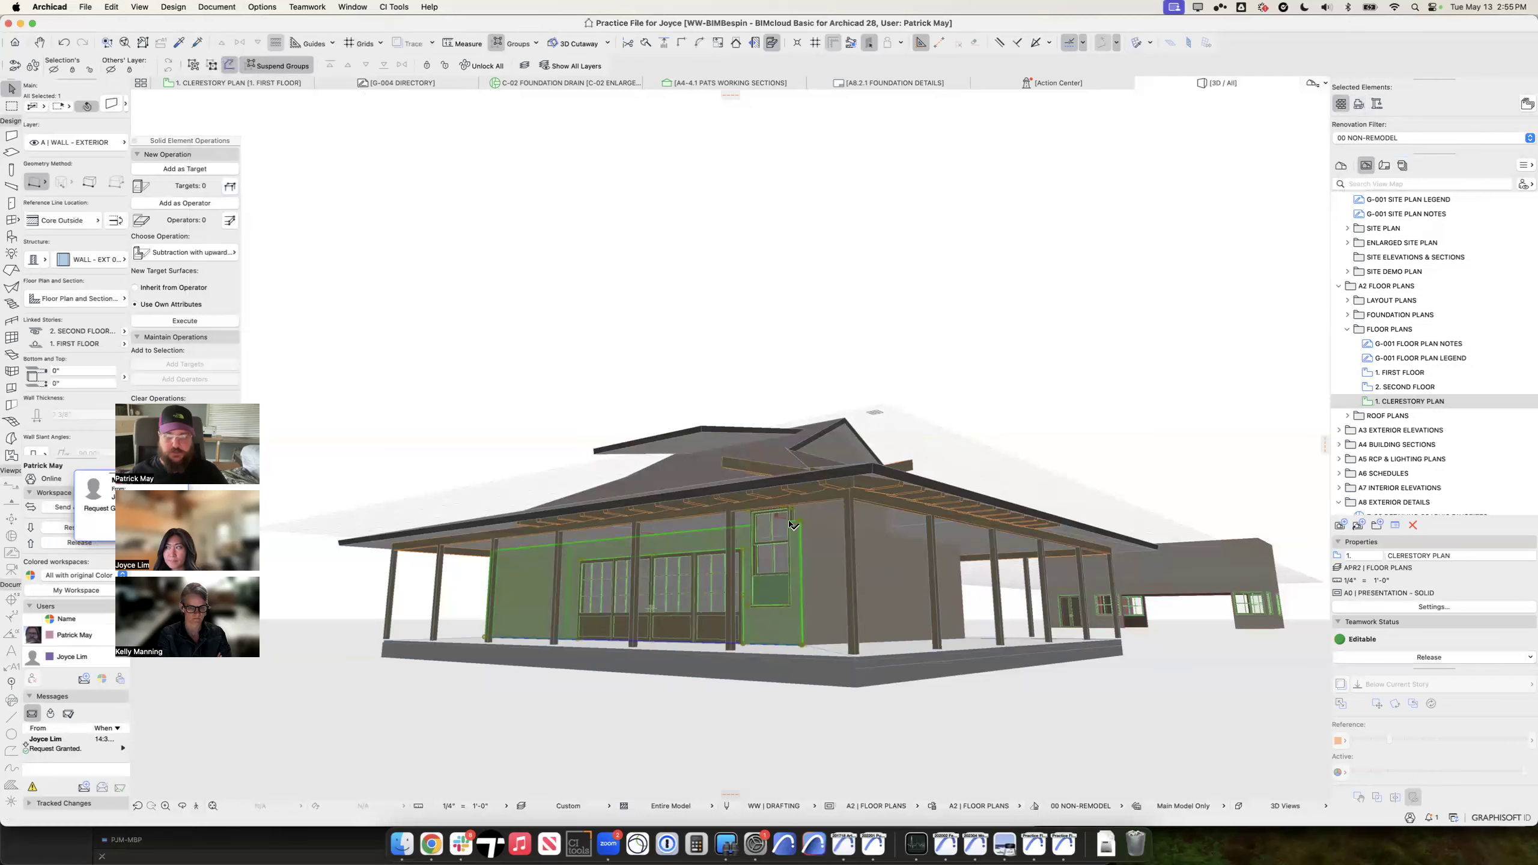
click(799, 520)
click(499, 424)
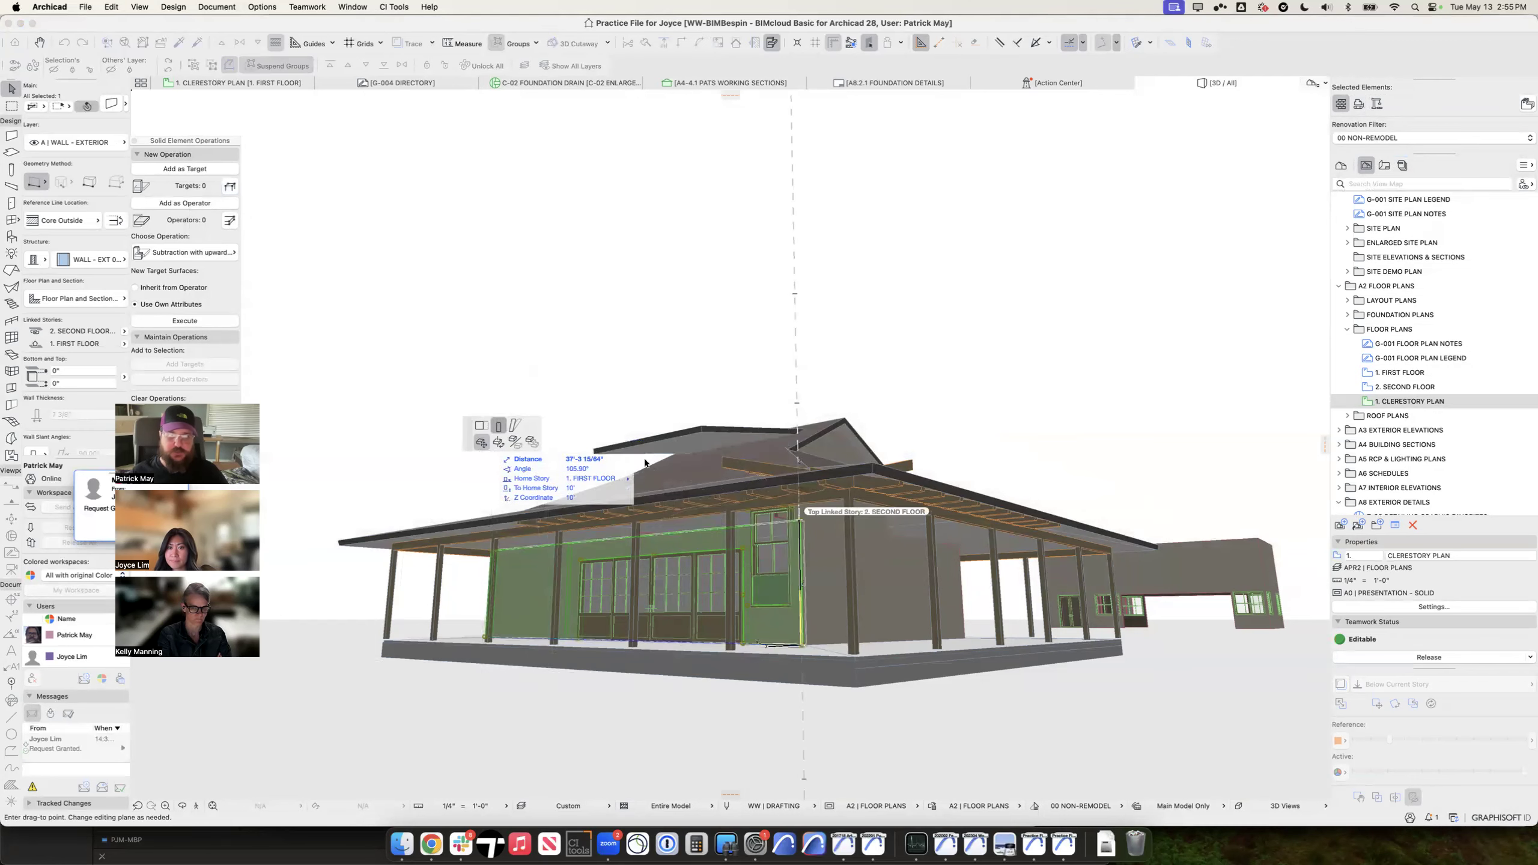
click(799, 458)
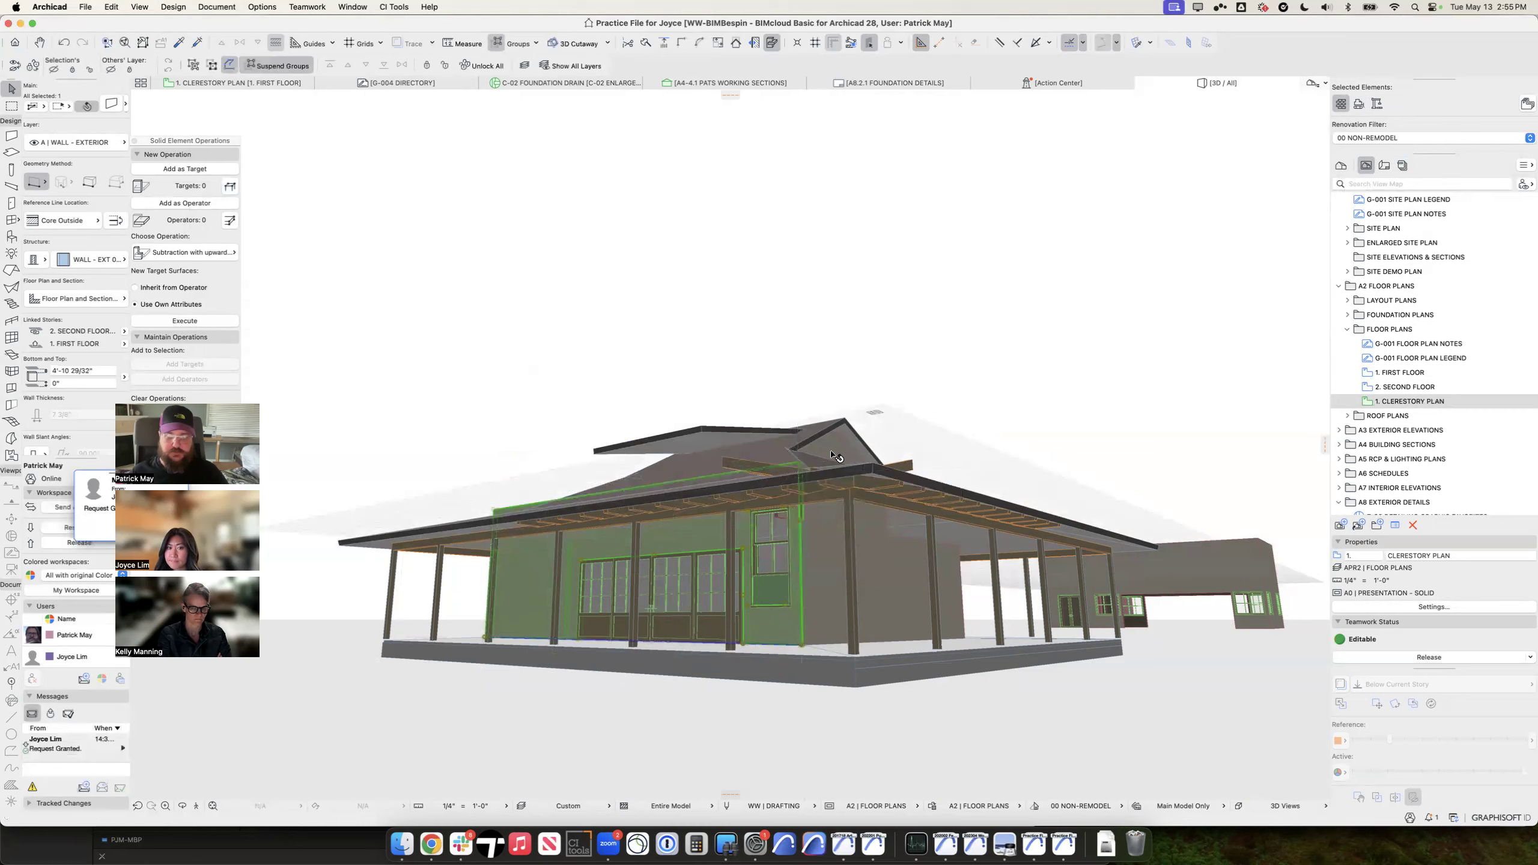
key(Escape)
key(F2)
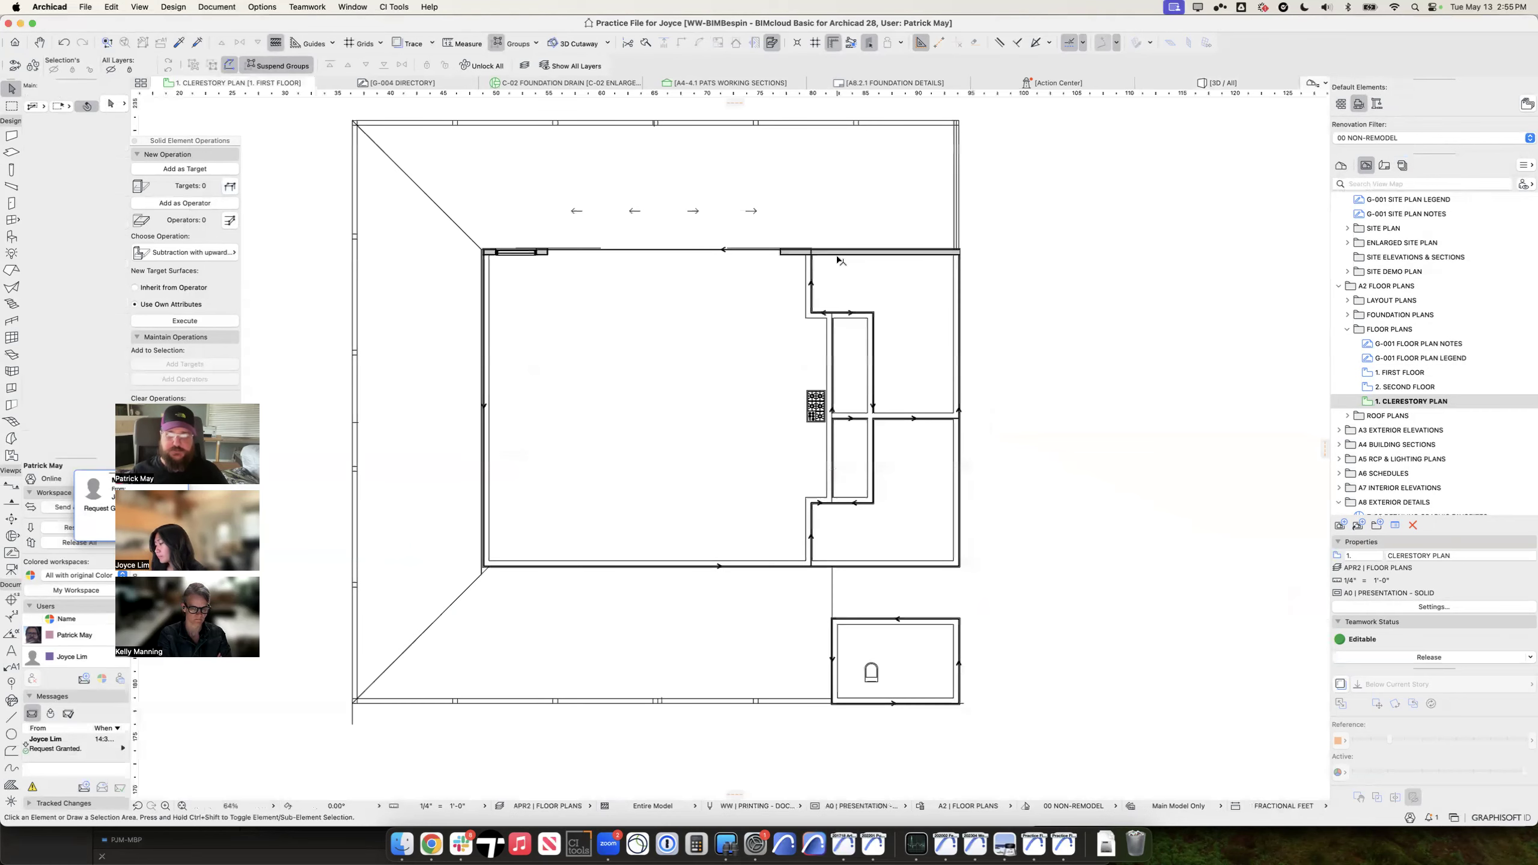
Step: Change the Floor Plan Display option of the exterior wall along the upper edge of the plan
click(781, 261)
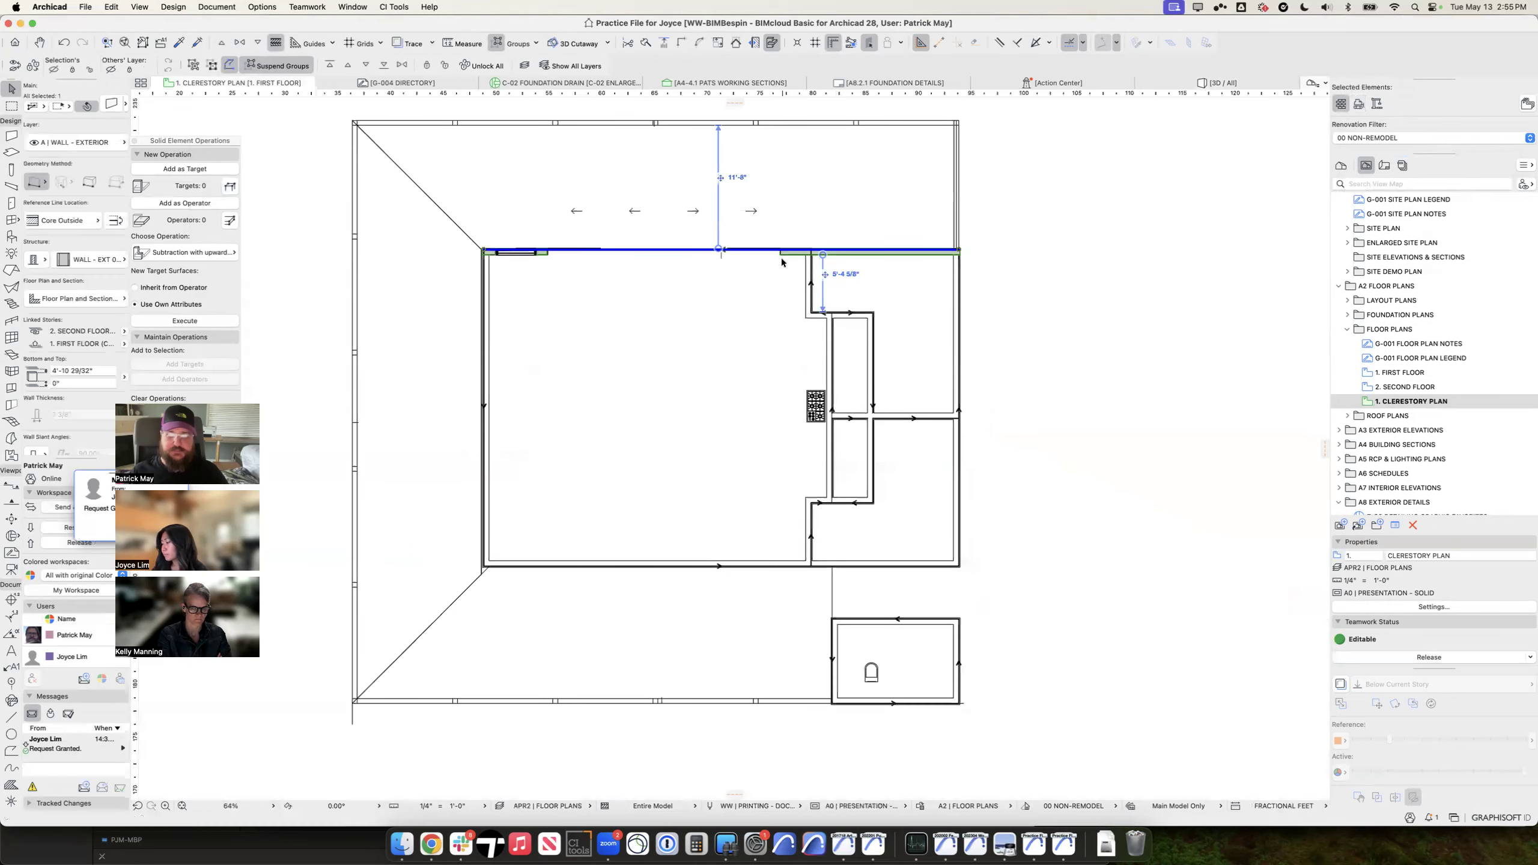
scroll(548, 257, up, 5)
click(535, 253)
click(546, 249)
double_click(678, 231)
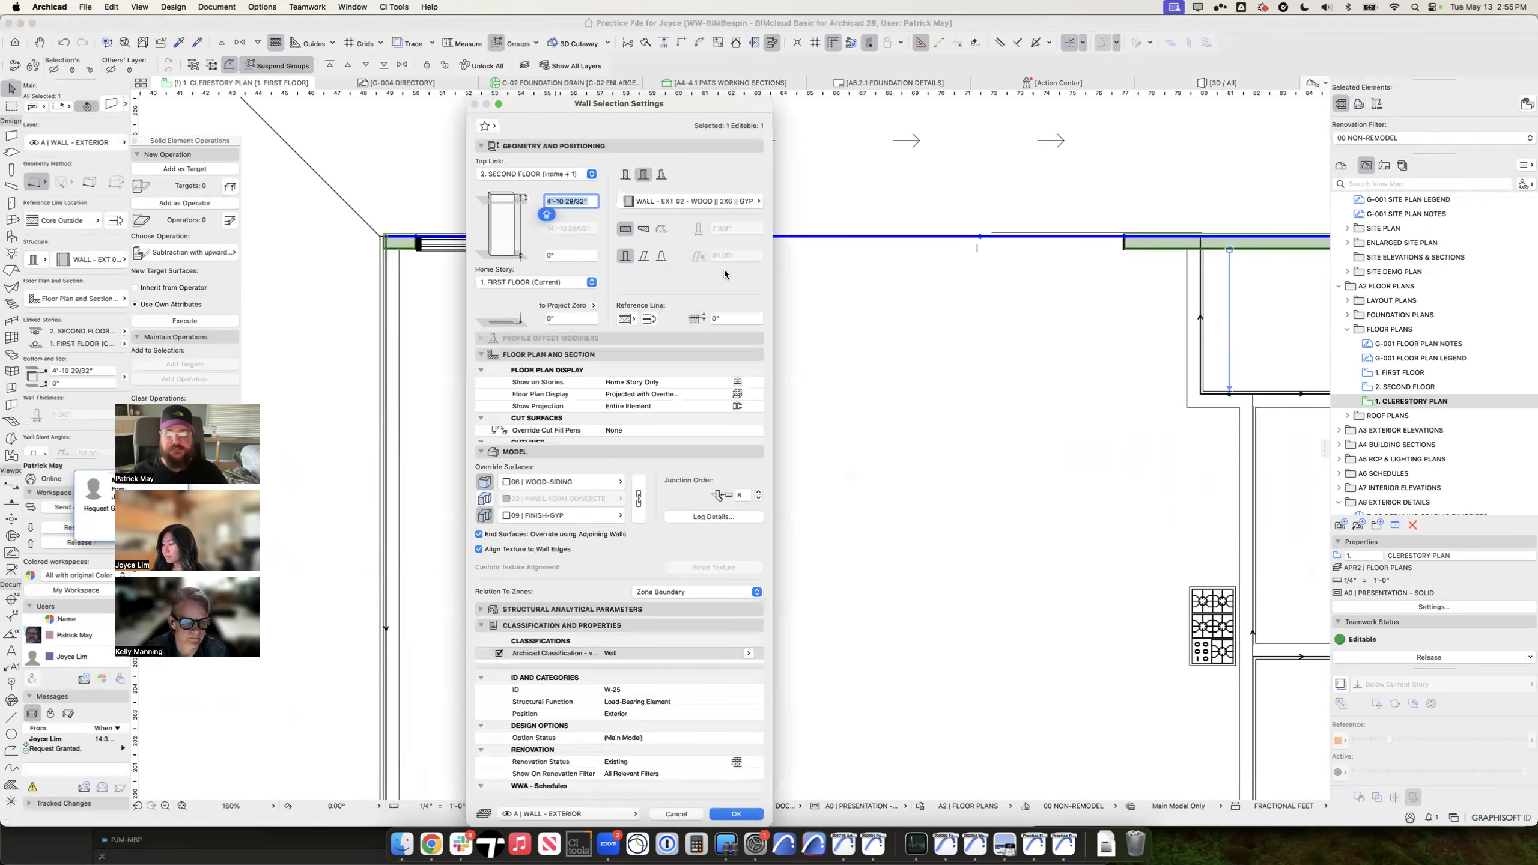
click(749, 395)
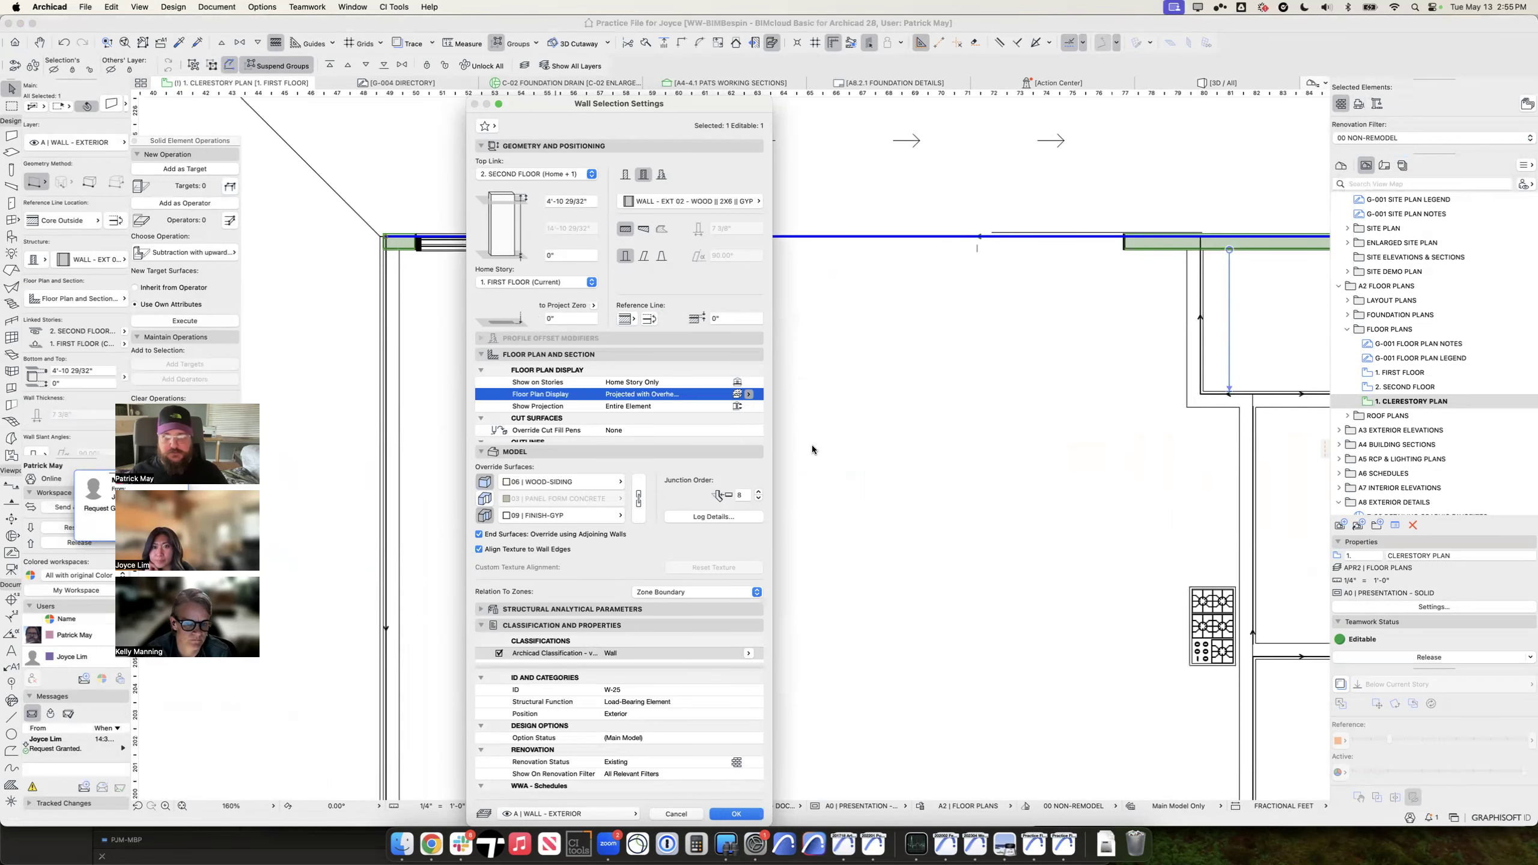
key(Return)
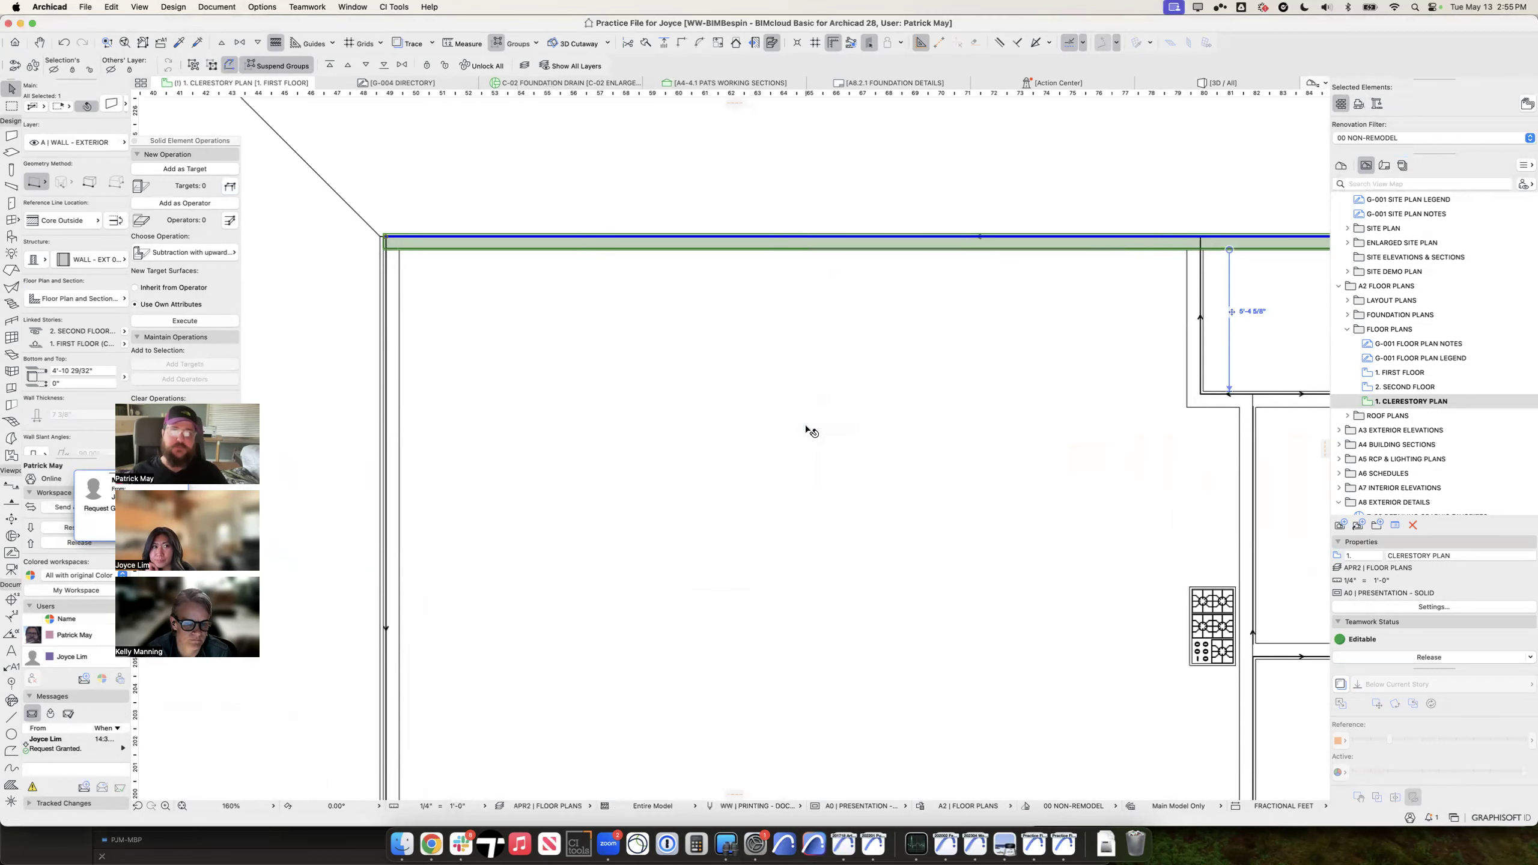
Step: Open the 1. FIRST FLOOR view and examine how the same exterior wall and its sliding doors are displayed there
middle_drag(1039, 249, 982, 312)
key(Escape)
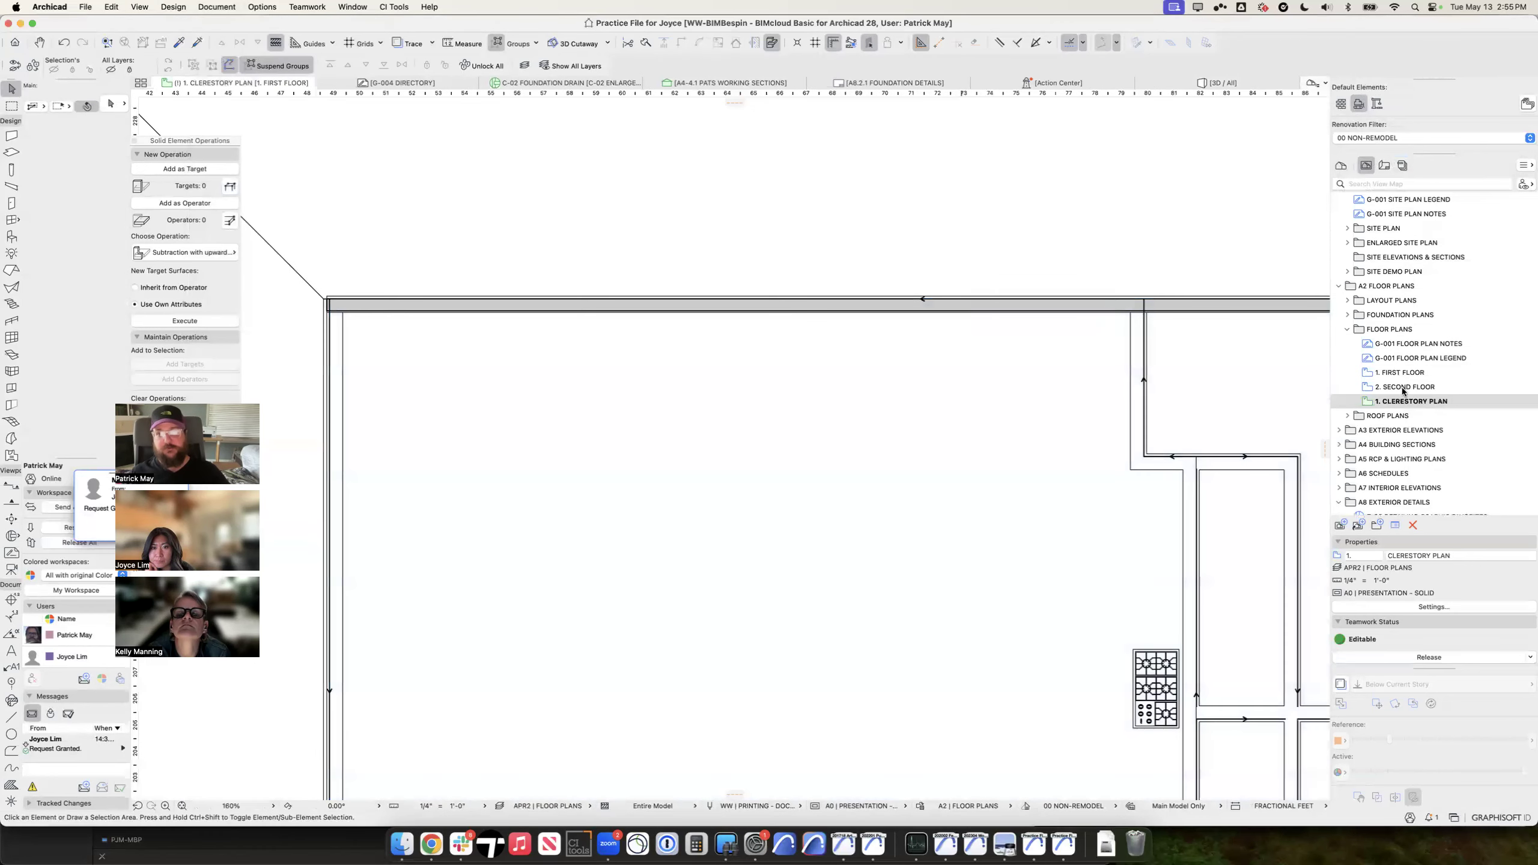
double_click(1398, 387)
double_click(1395, 373)
scroll(749, 389, down, 5)
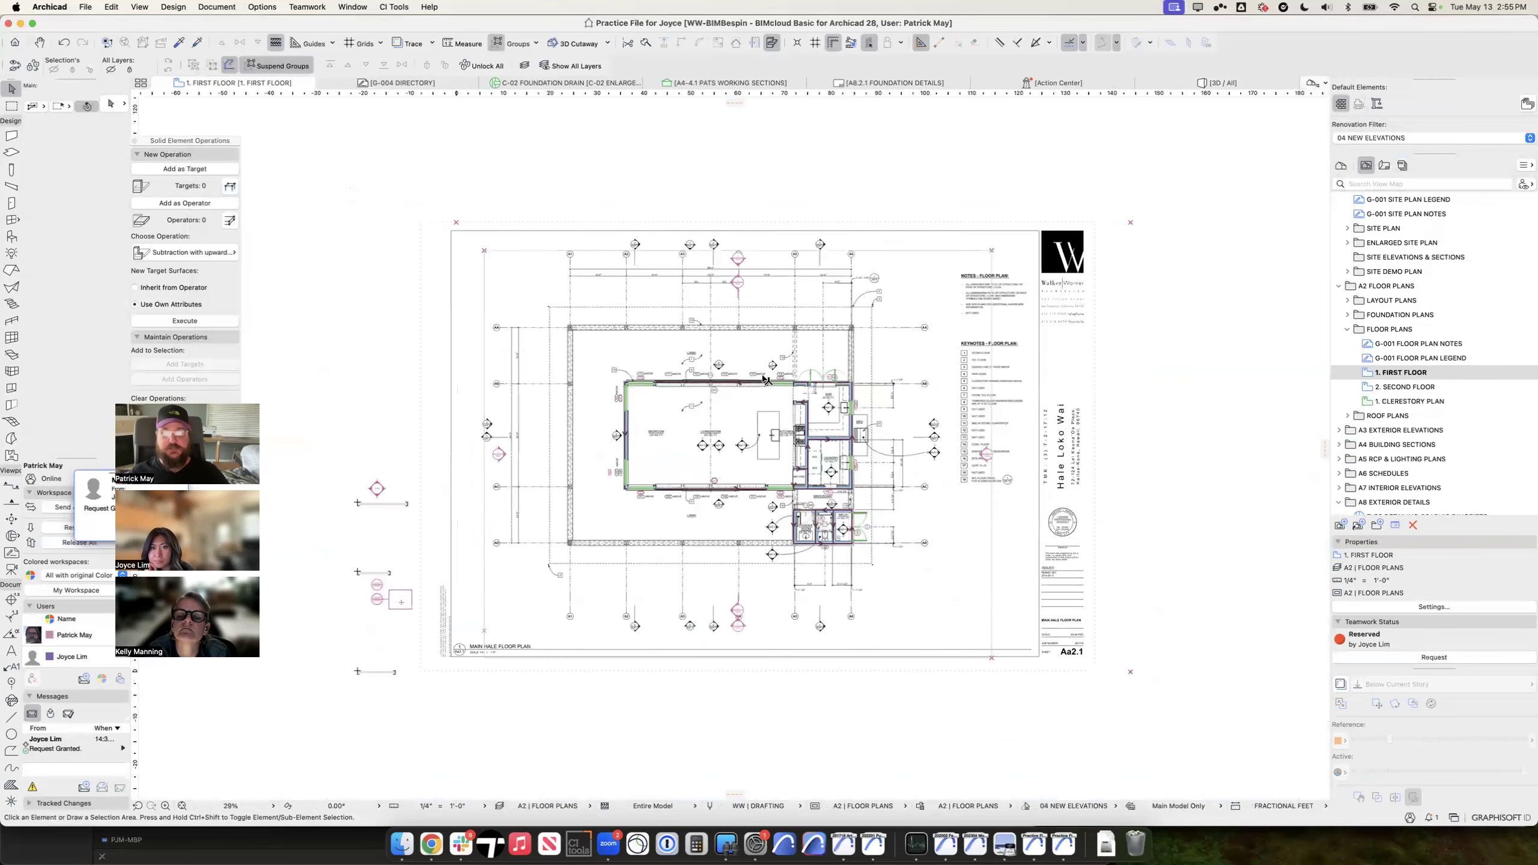
scroll(716, 418, up, 10)
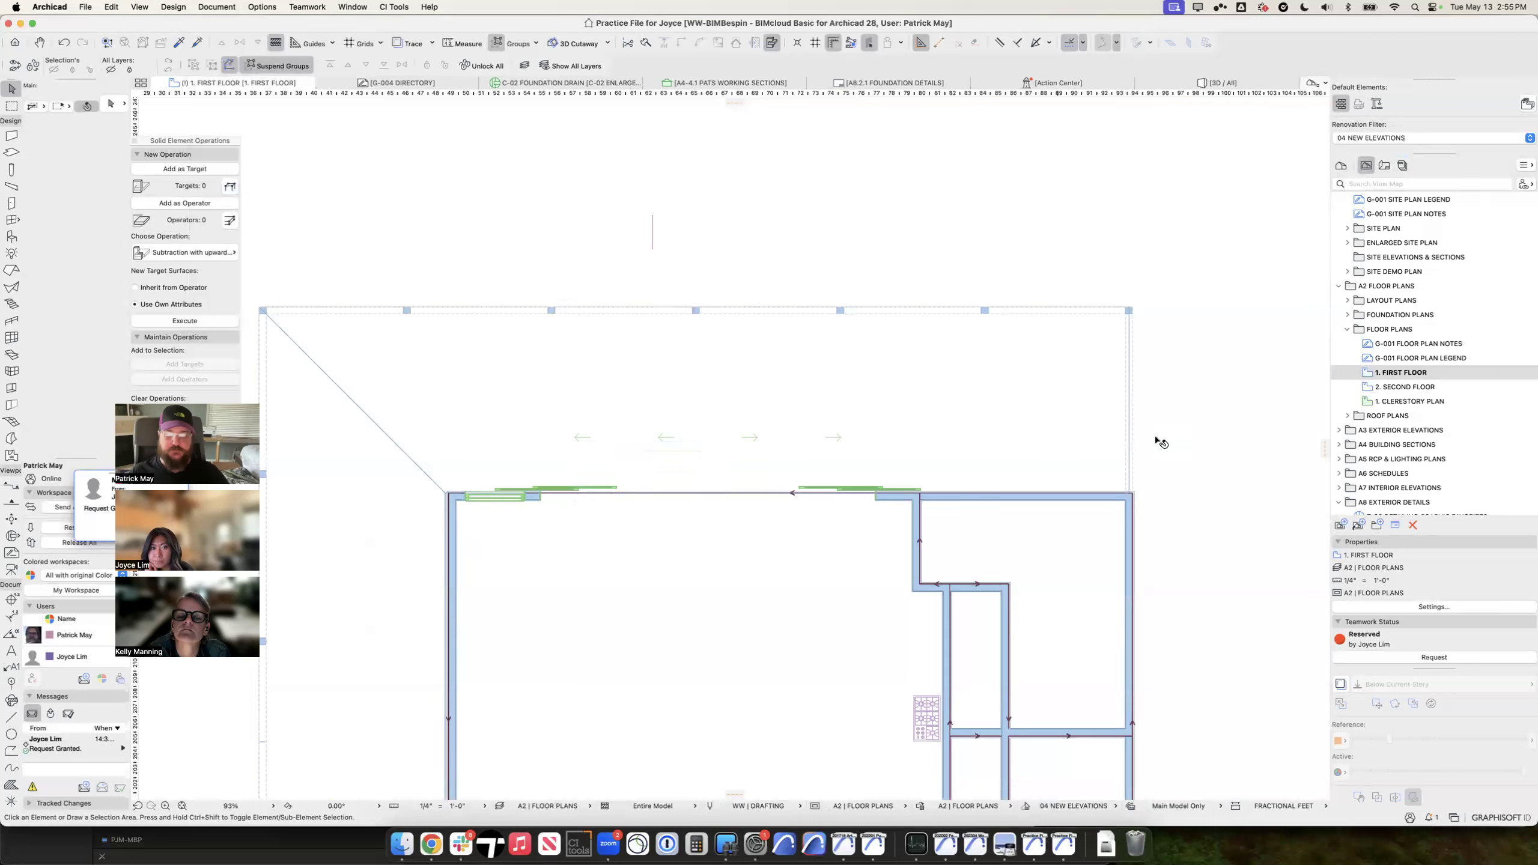
Step: Open the CLERESTORY PLAN view and check the Floor Plan Cut Plane values in its view settings
click(1396, 373)
double_click(1409, 401)
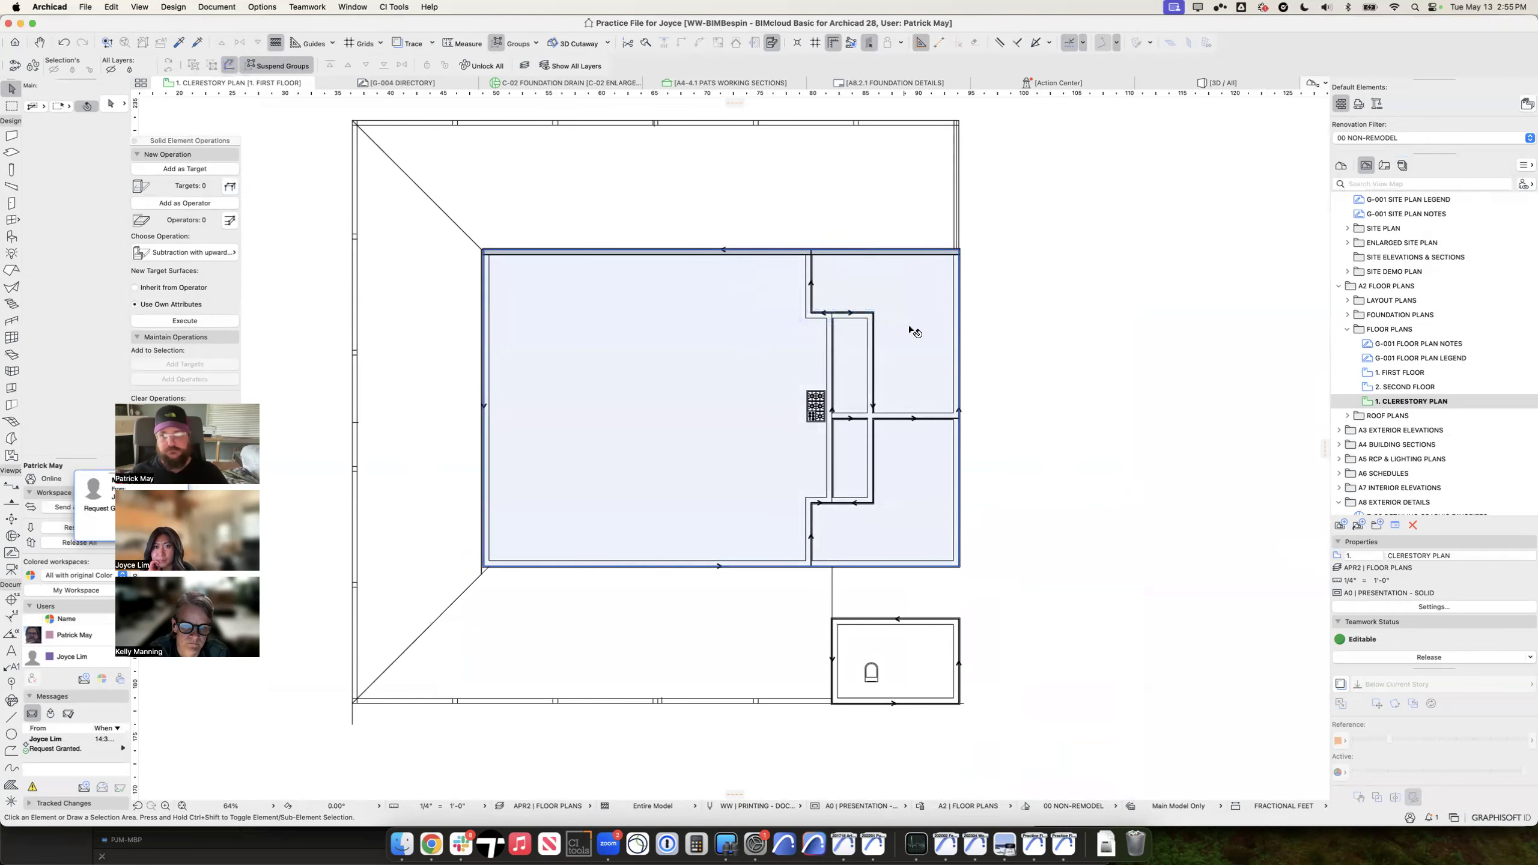
middle_drag(870, 254, 912, 285)
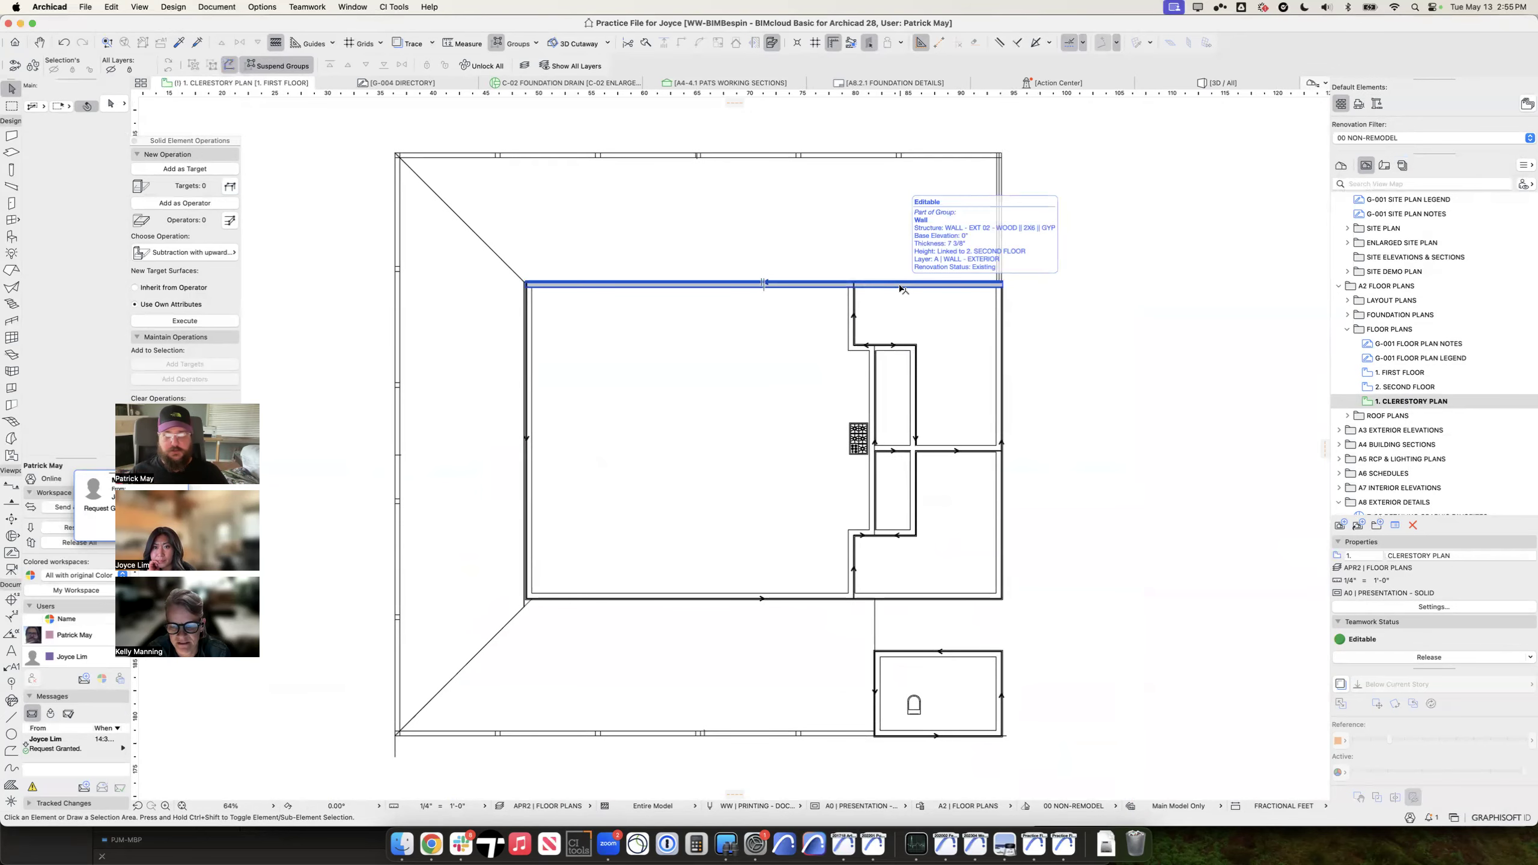
click(902, 287)
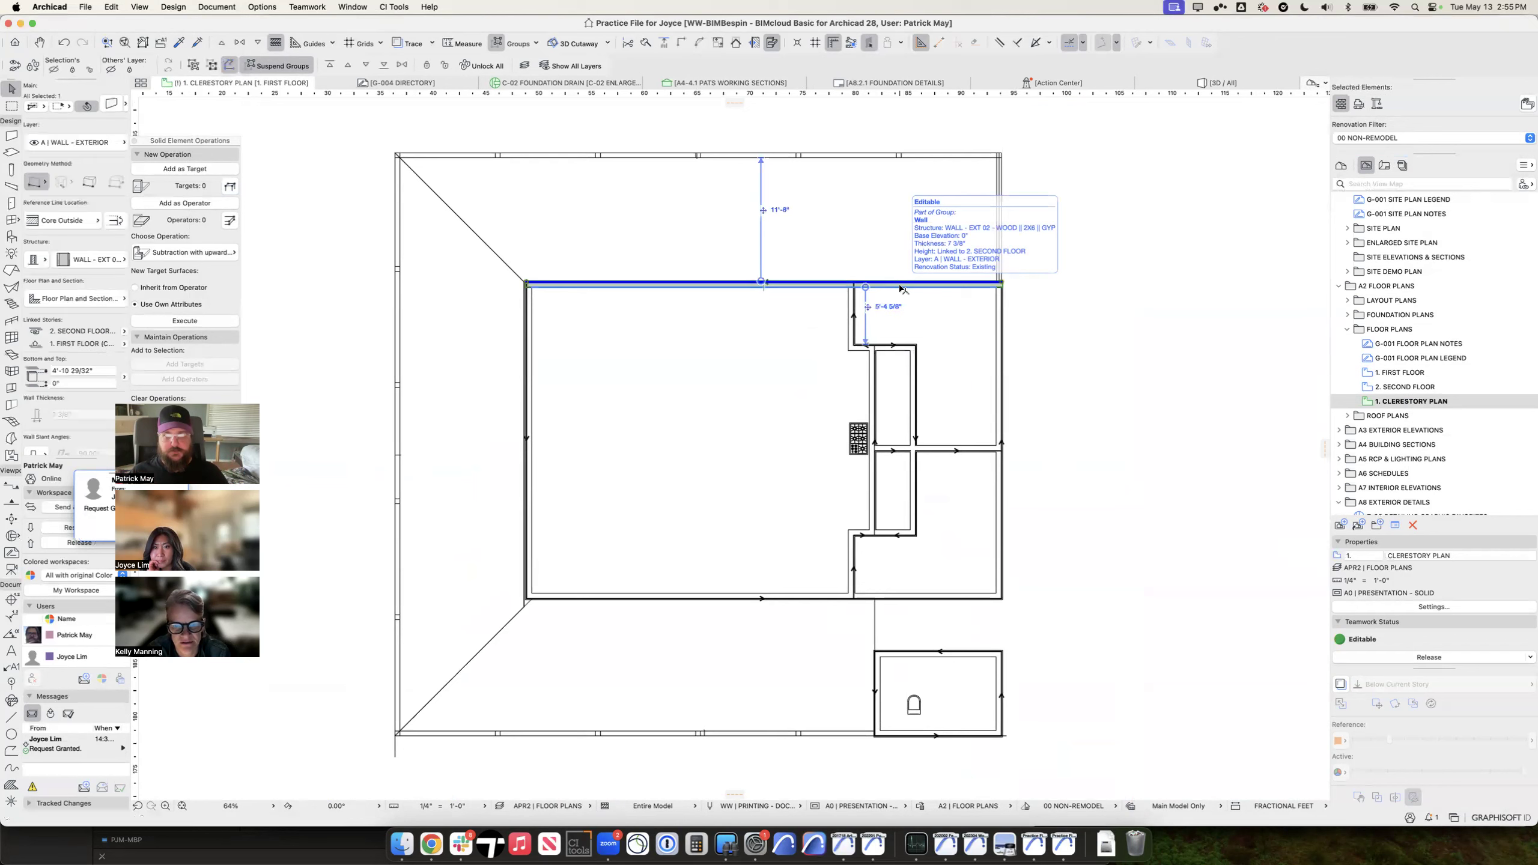
click(1406, 607)
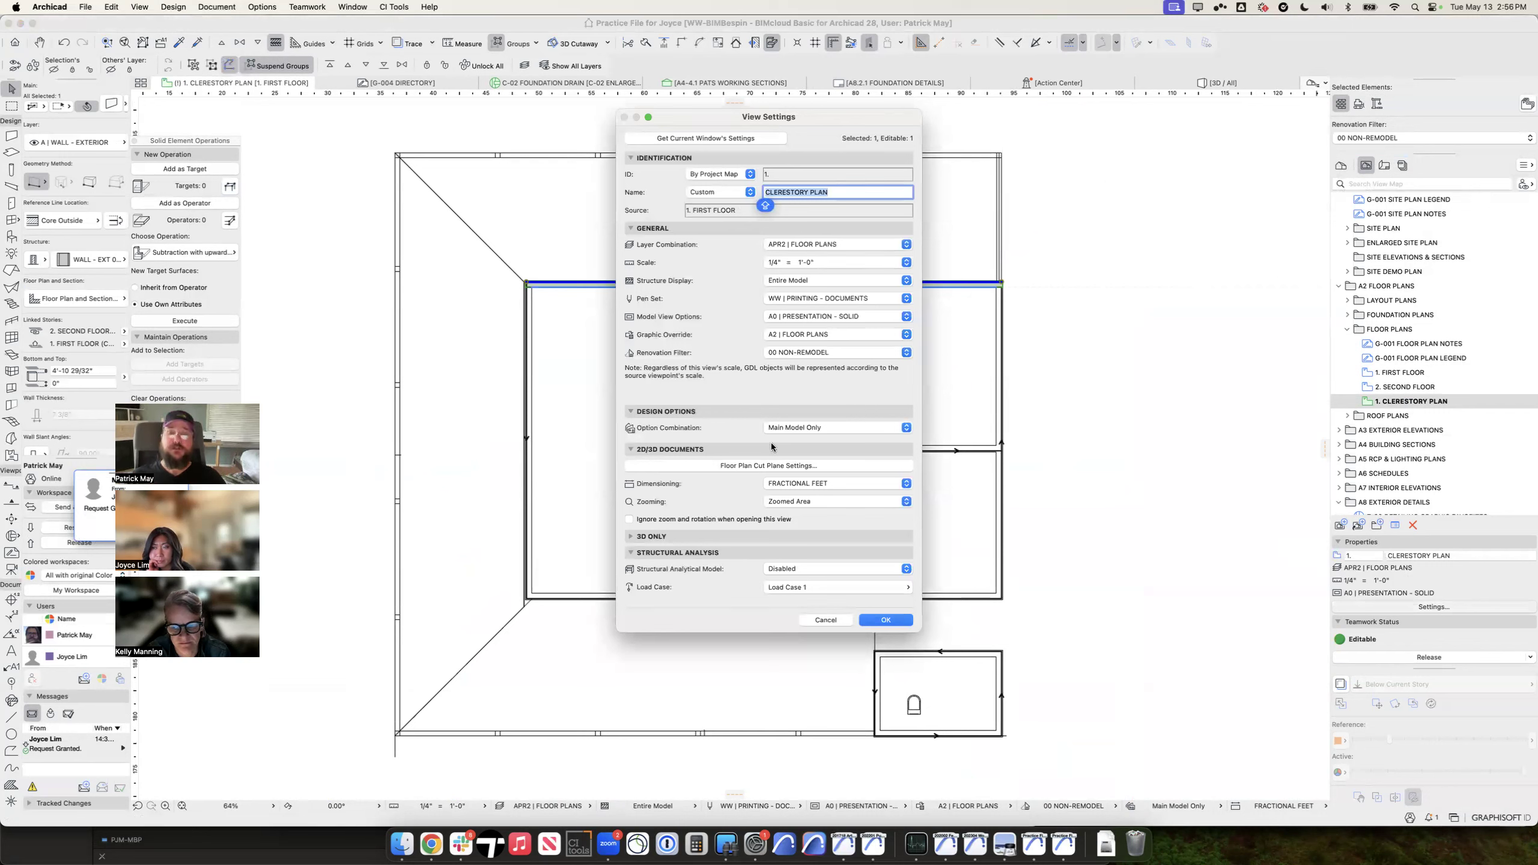
click(773, 464)
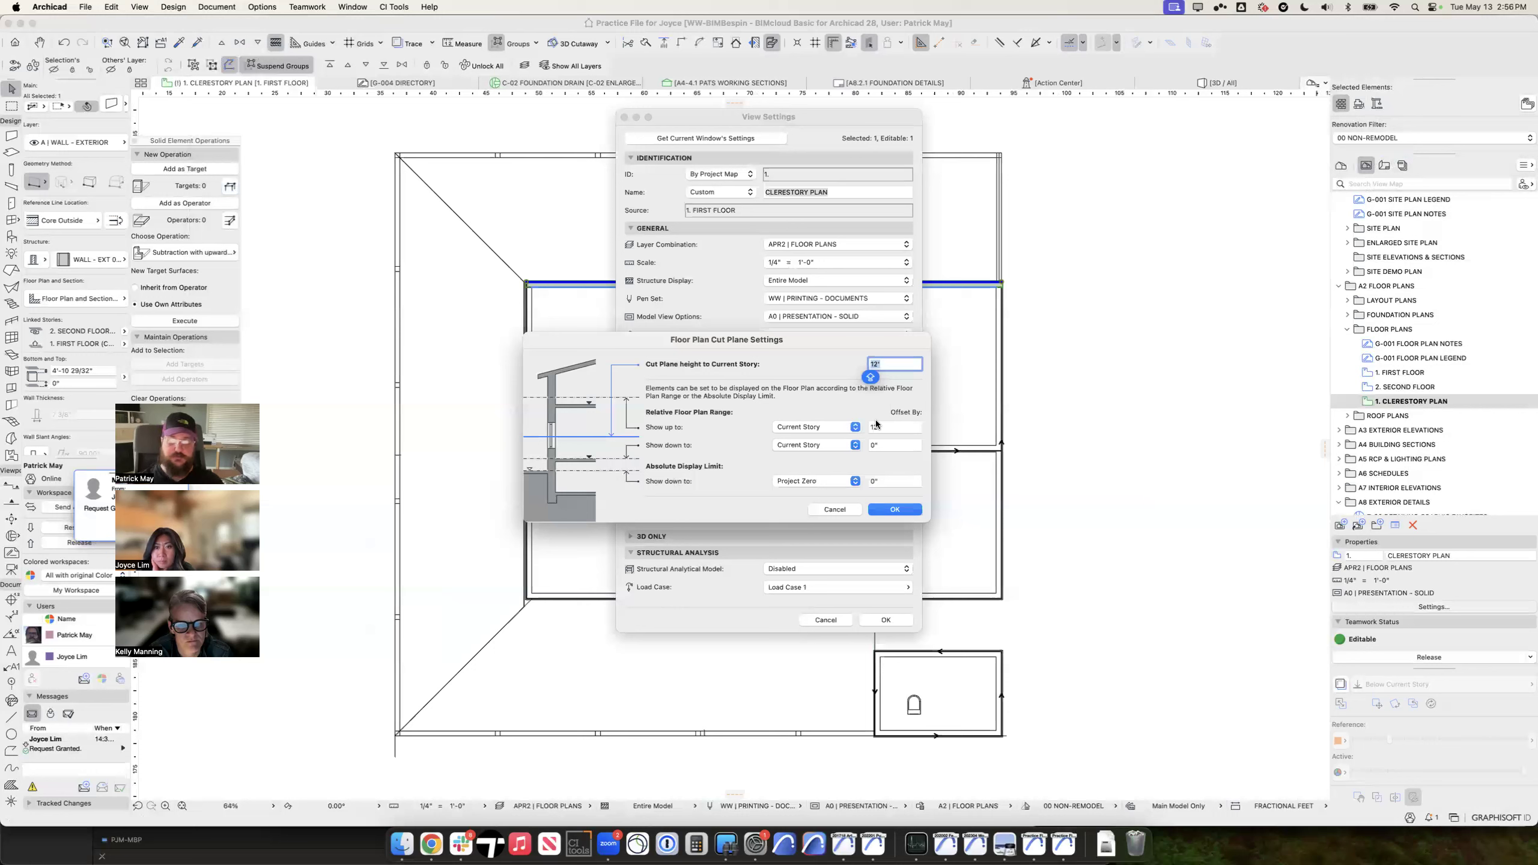
double_click(895, 363)
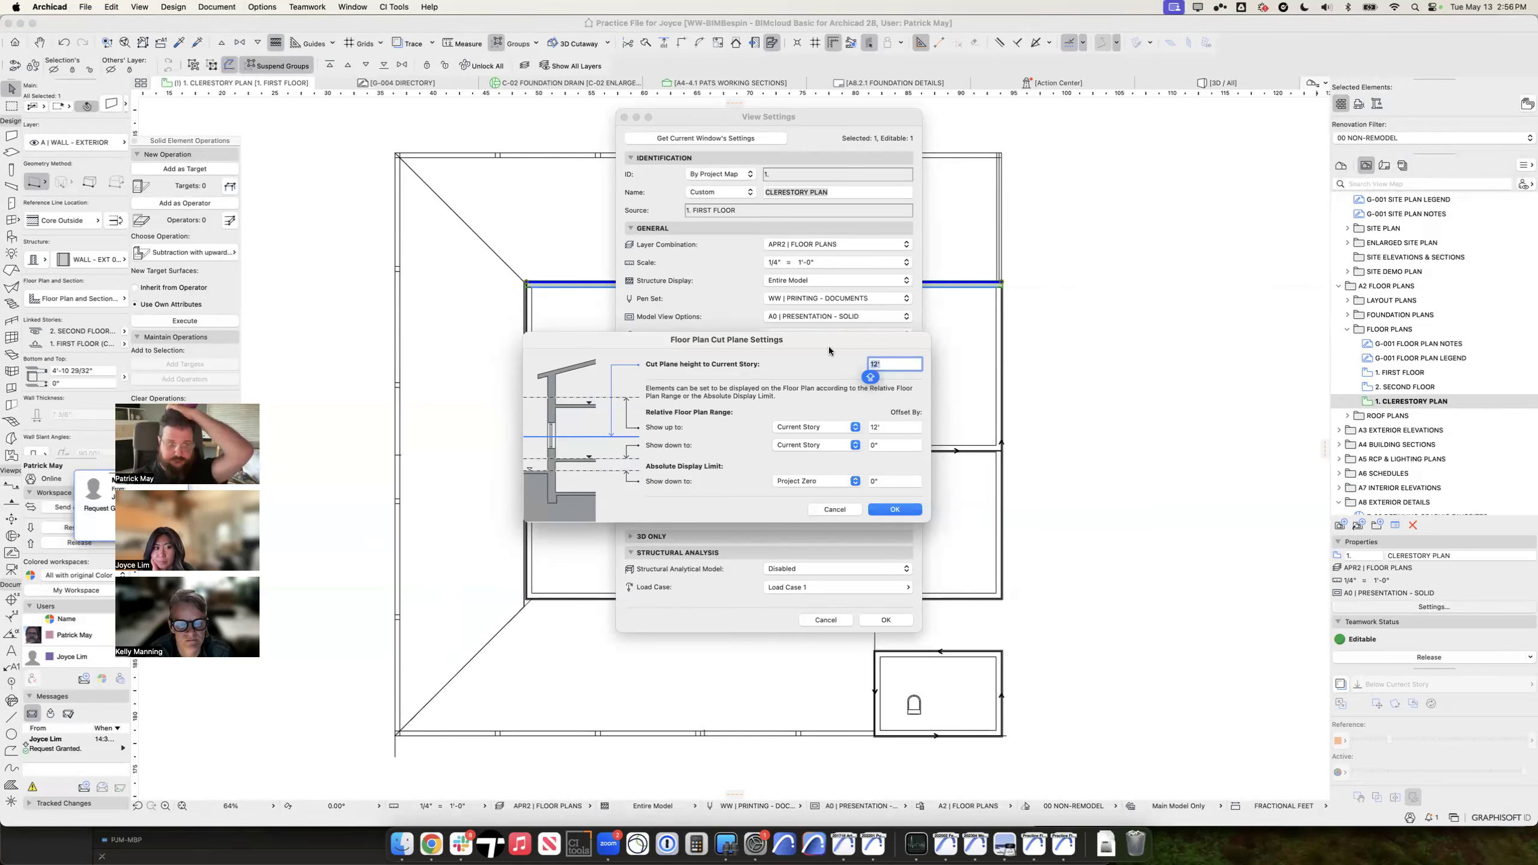
key(Return)
key(Return)
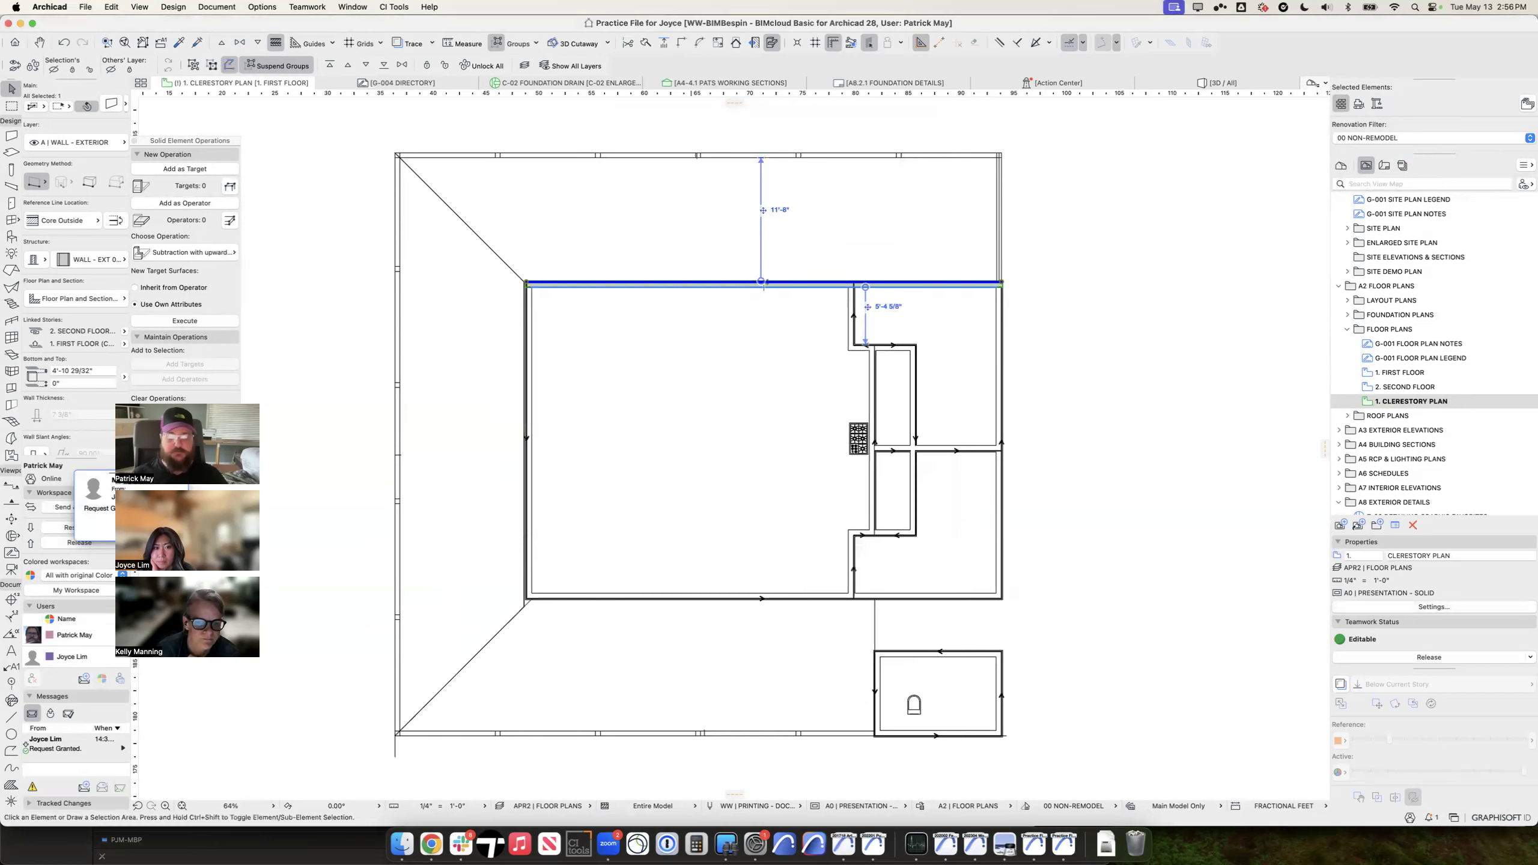
click(602, 534)
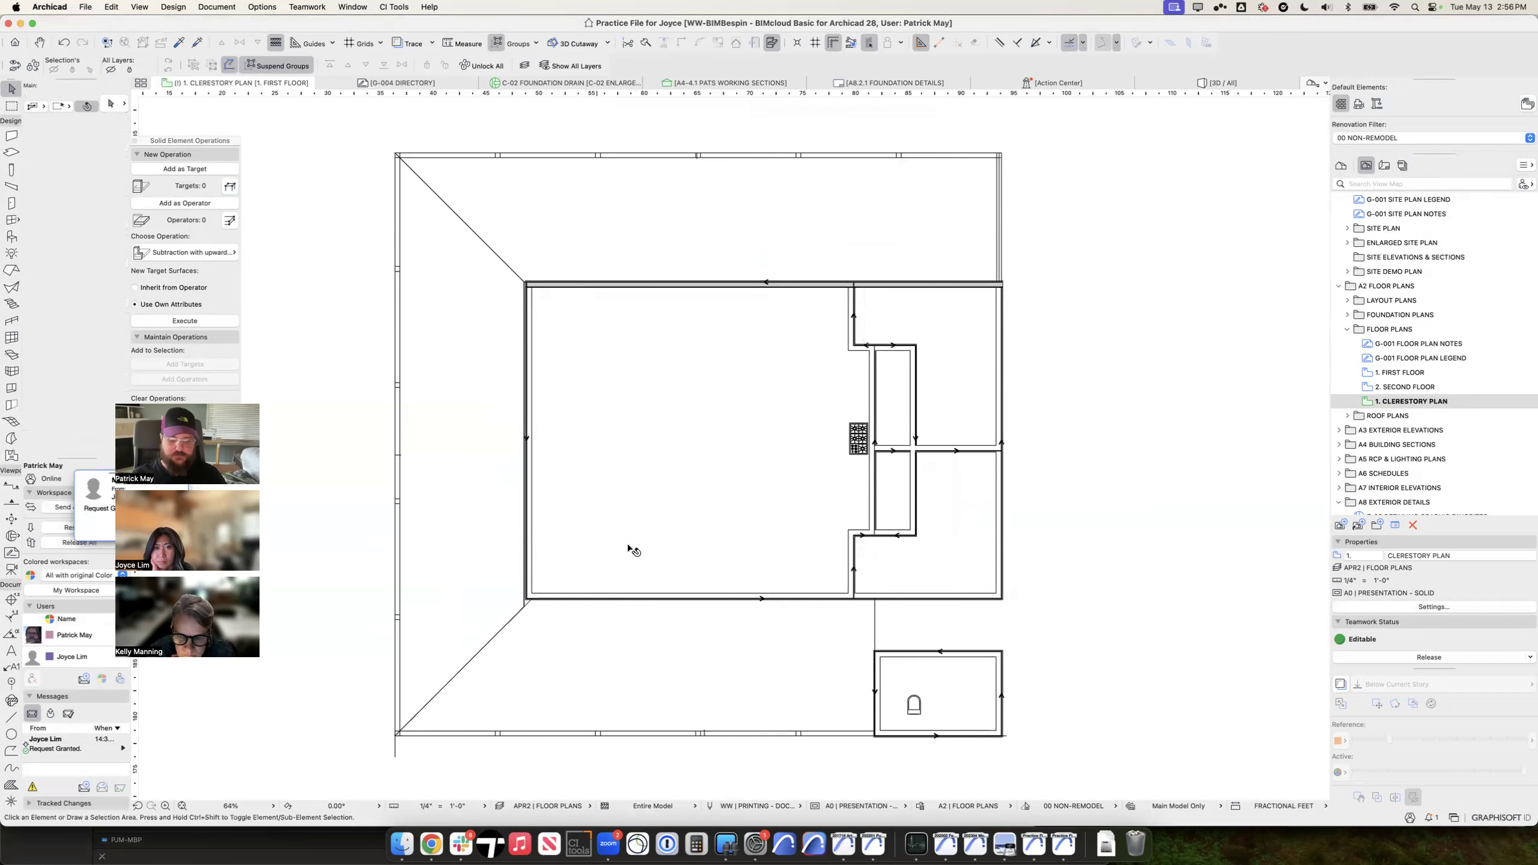
Step: In 3D, copy the narrow window beside the large sliding door straight up the exterior wall by about 8'
key(F3)
scroll(766, 571, up, 10)
click(790, 568)
click(793, 642)
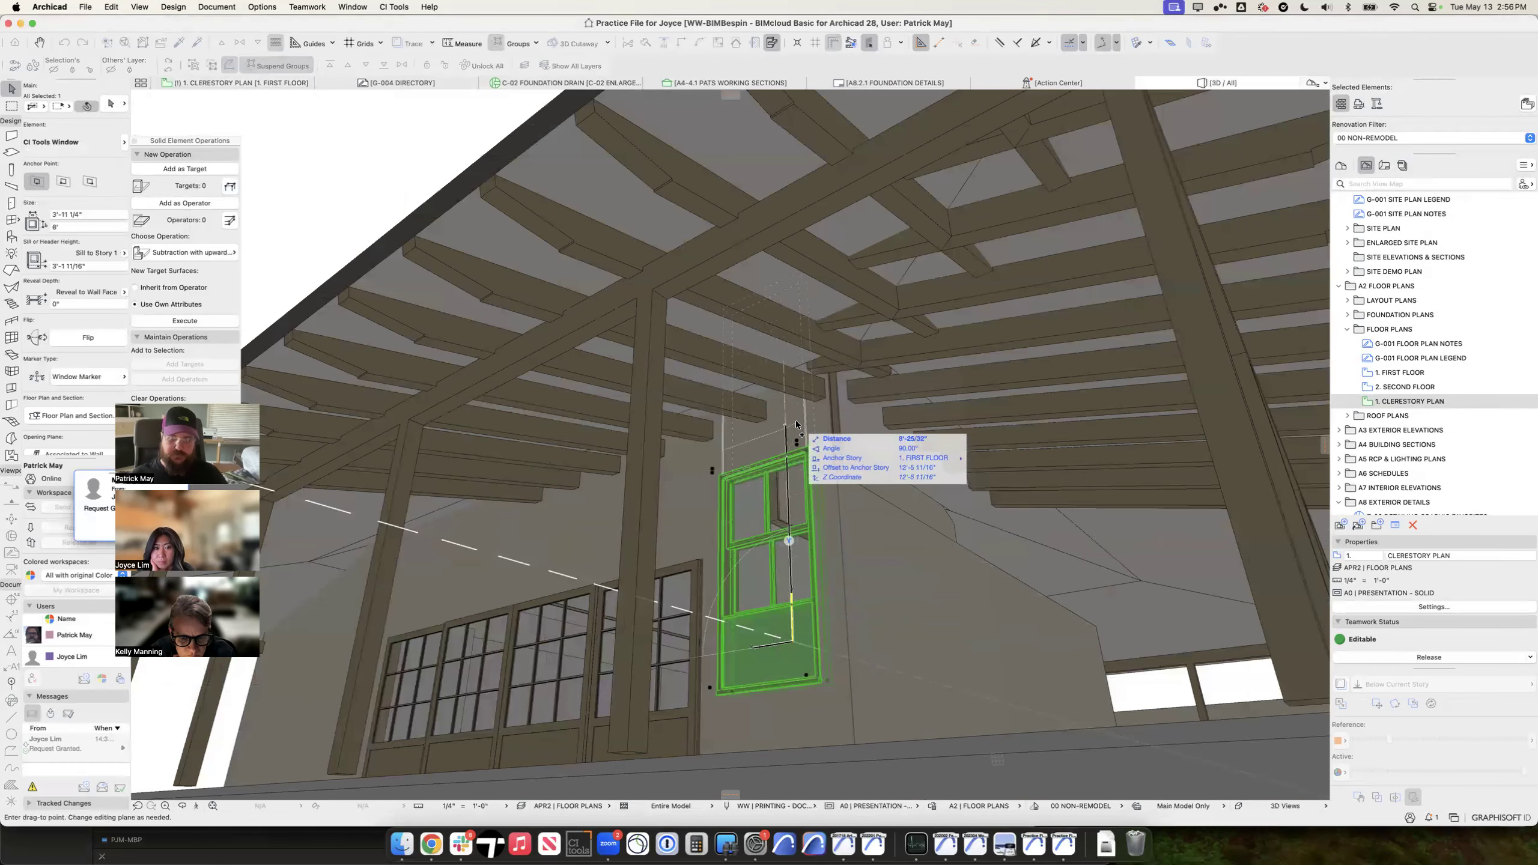
click(812, 289)
Step: Stretch the height of the copied upper window down to about 4'-10"
click(811, 288)
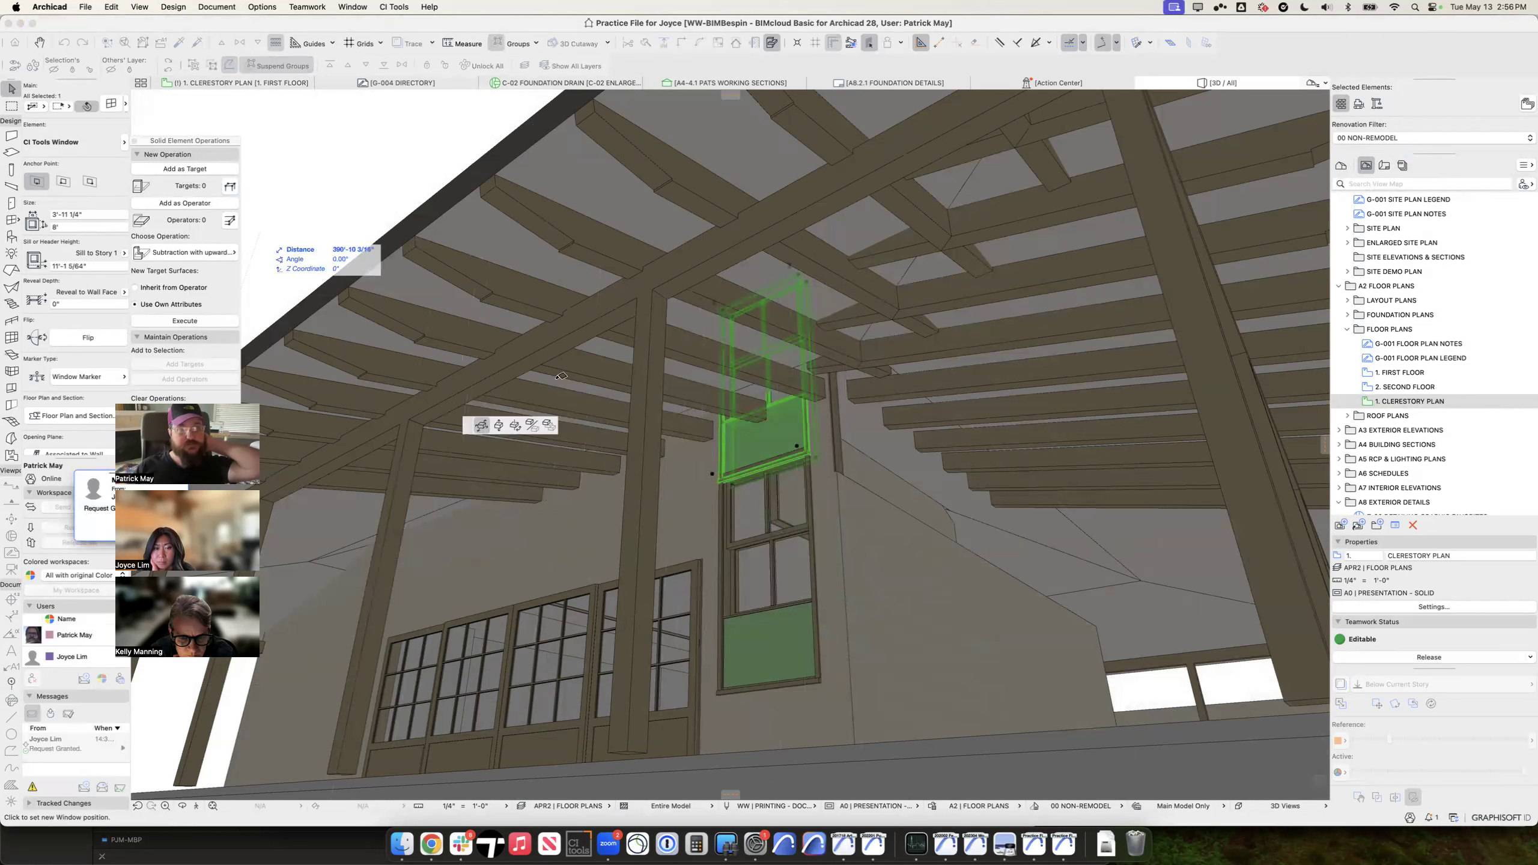
key(Escape)
click(724, 314)
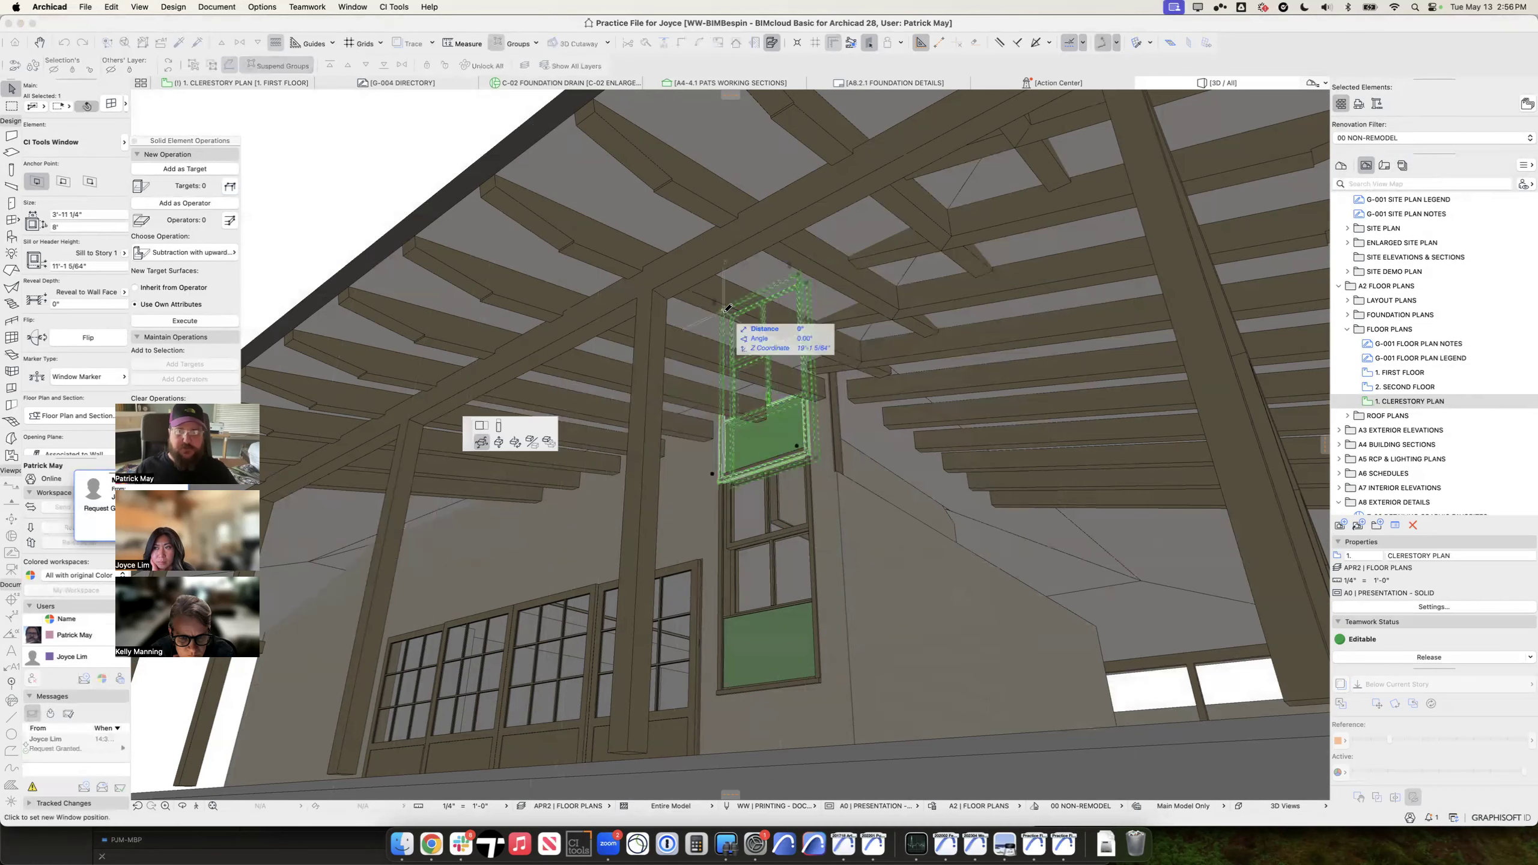
click(495, 428)
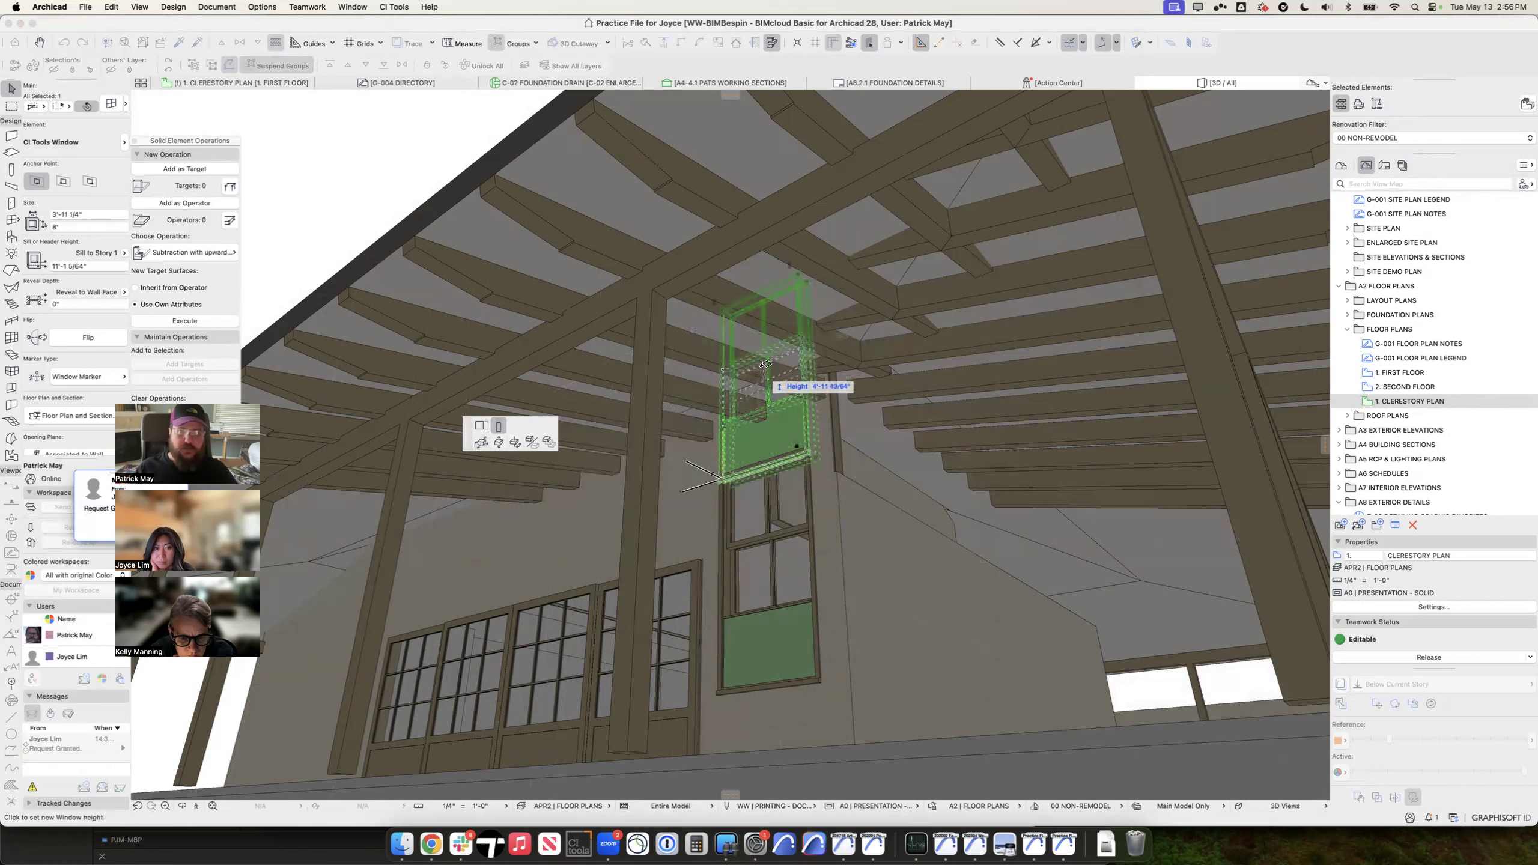
click(800, 364)
key(Escape)
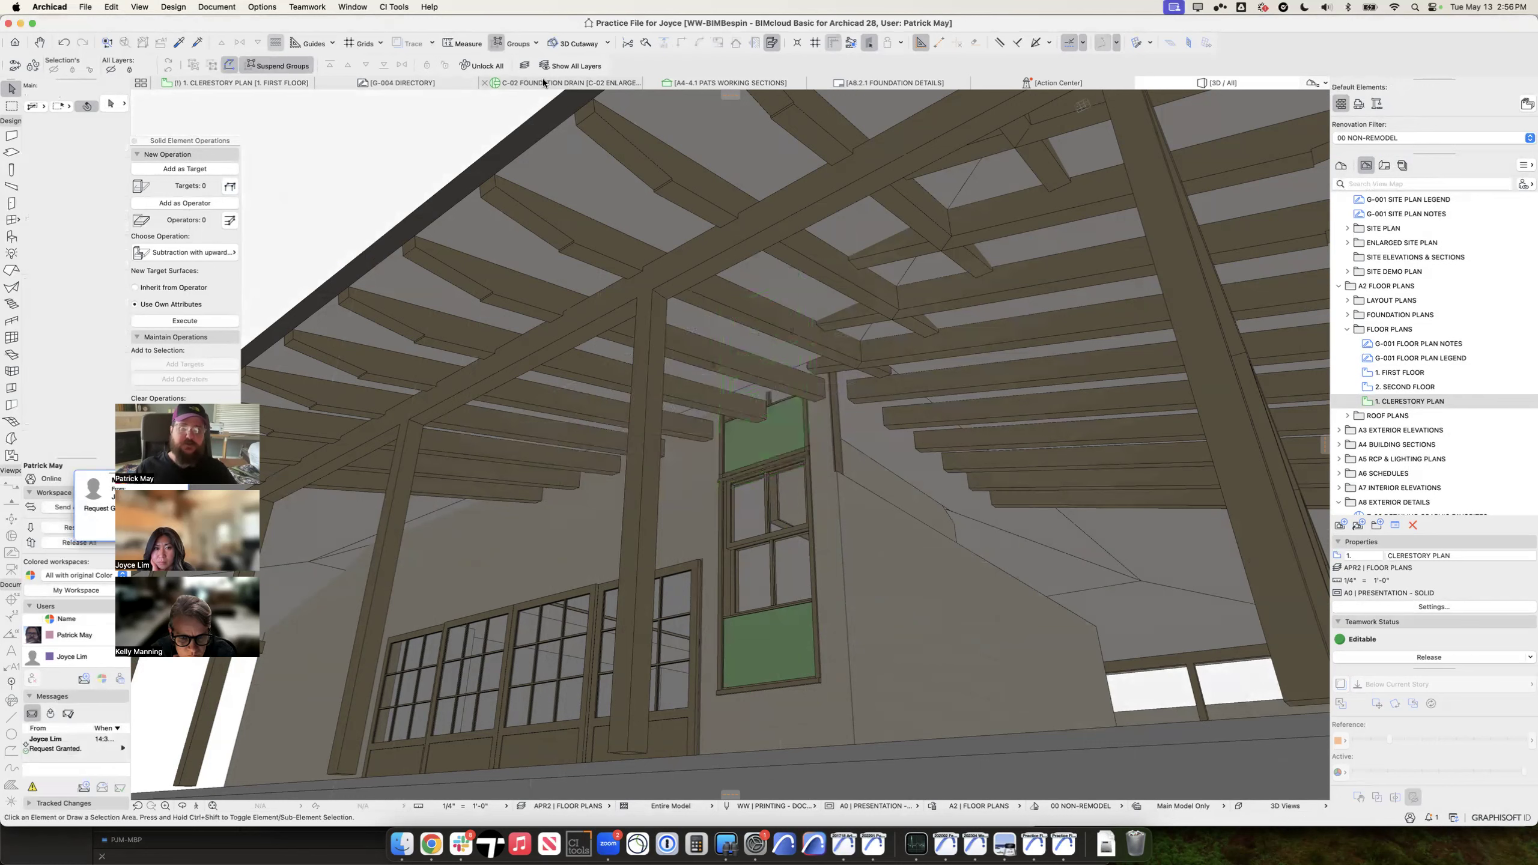
Step: Set the width of the upper window to 12'
click(722, 479)
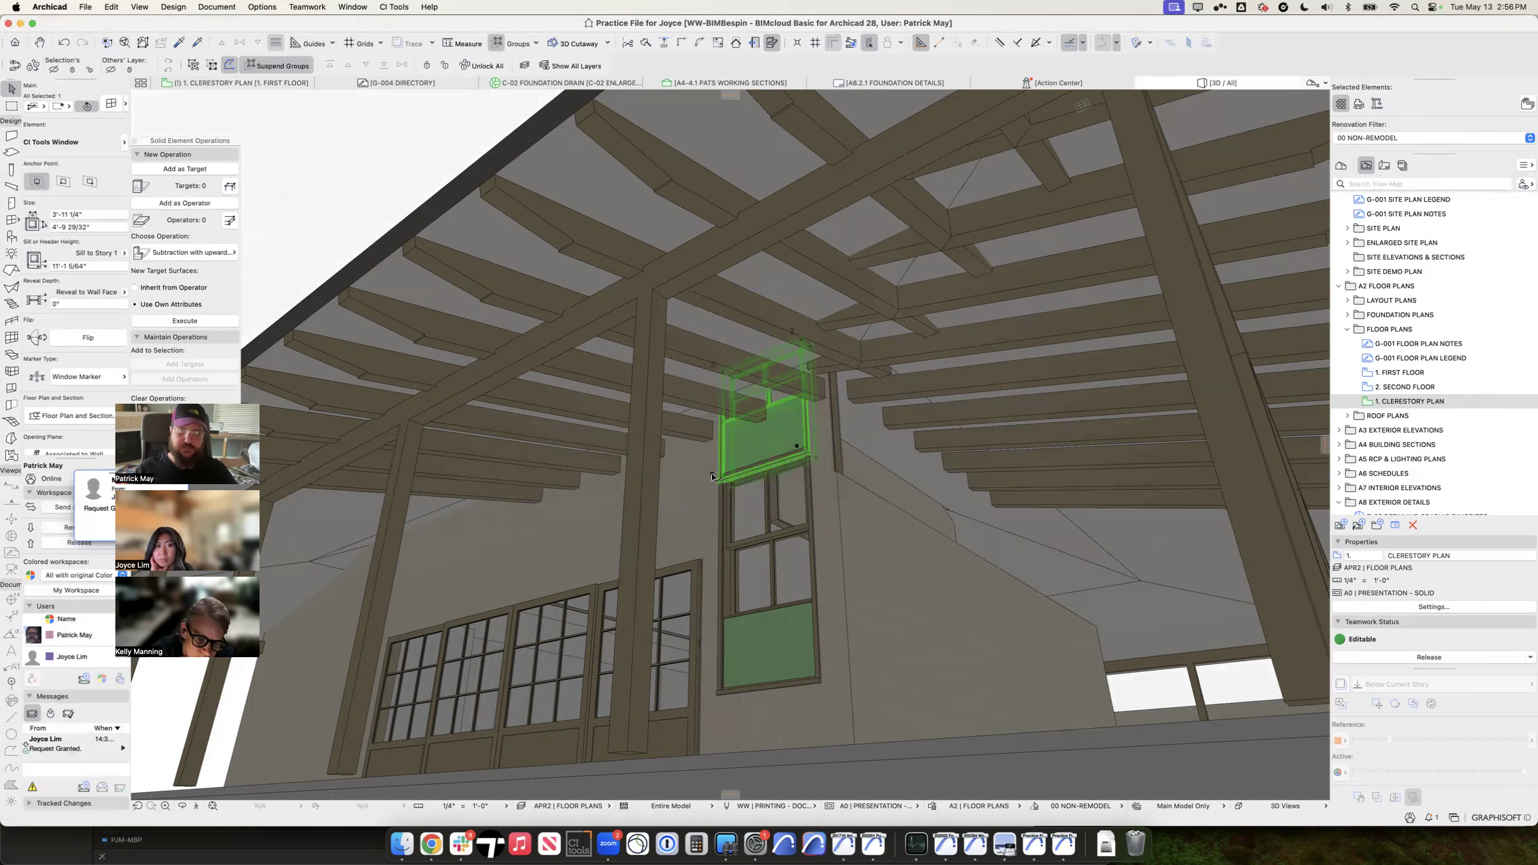
double_click(80, 215)
text(12')
key(Tab)
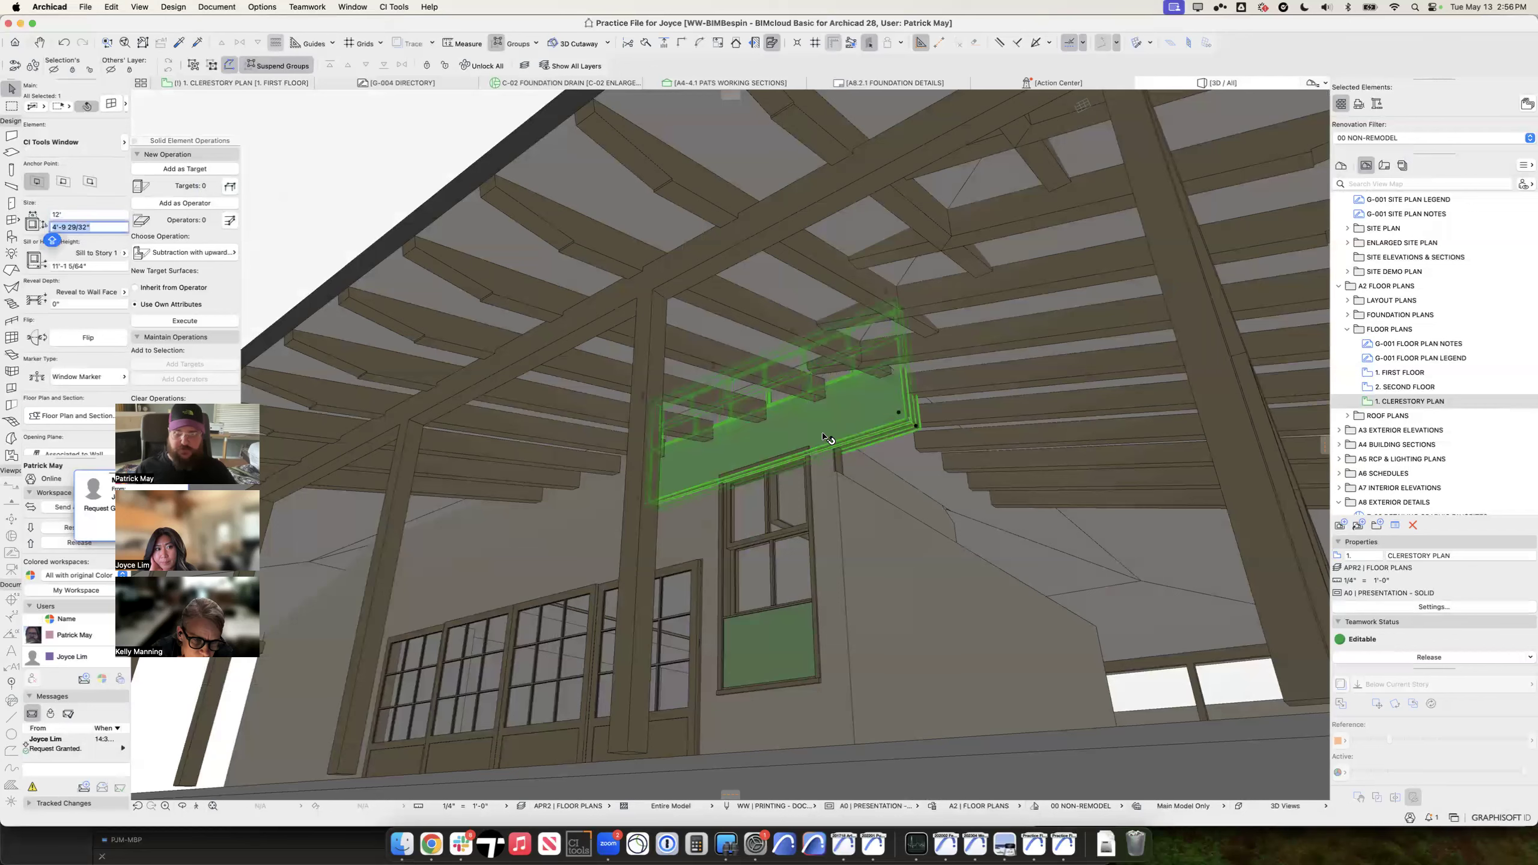
Step: Move the 12' wide window along the exterior wall so it sits above the large sliding door
key(super+d)
click(751, 460)
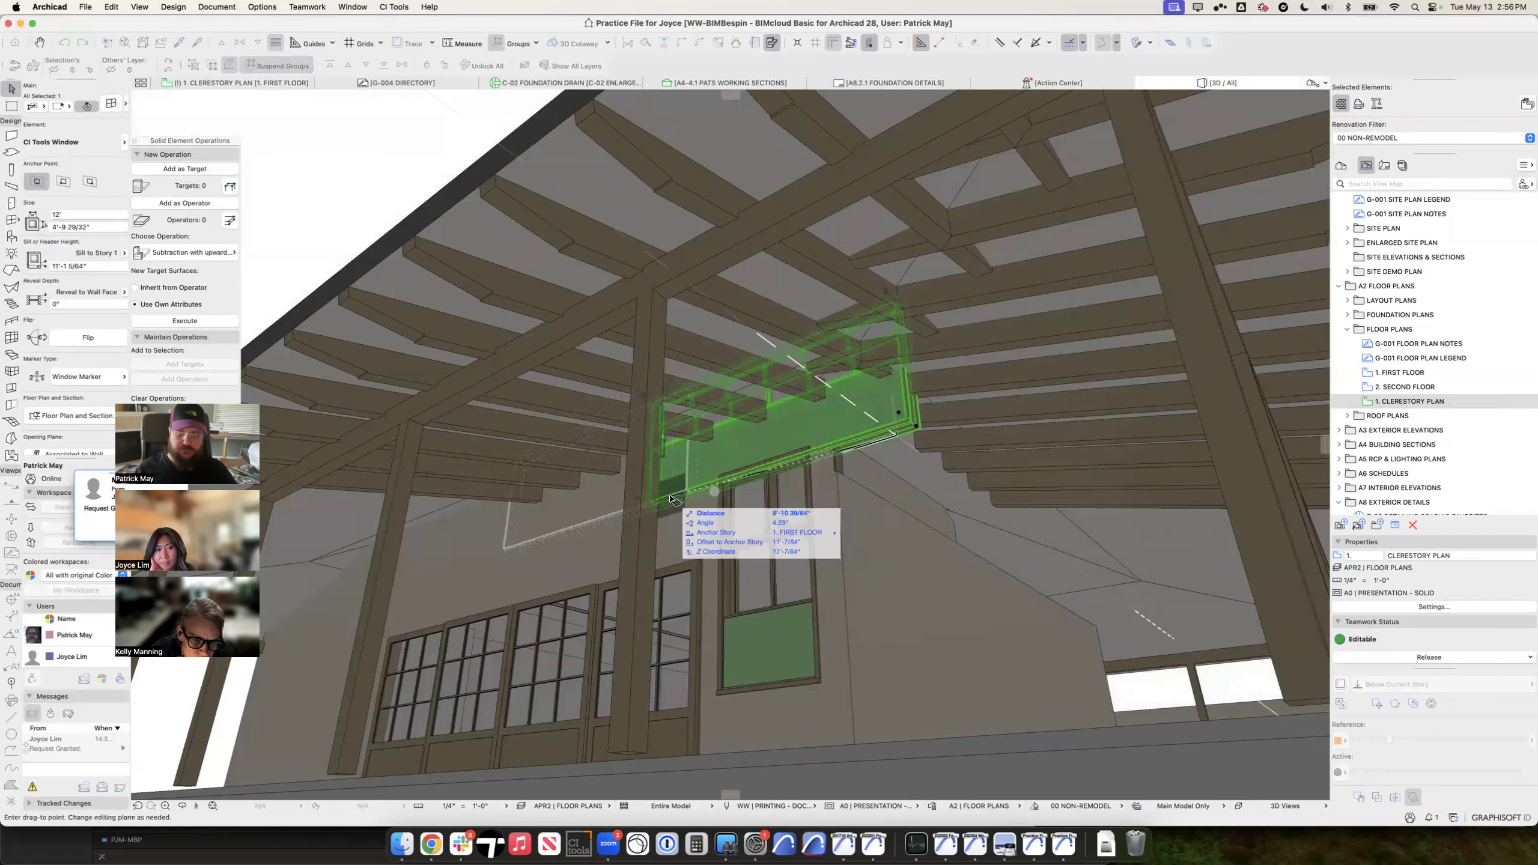
click(674, 500)
key(Escape)
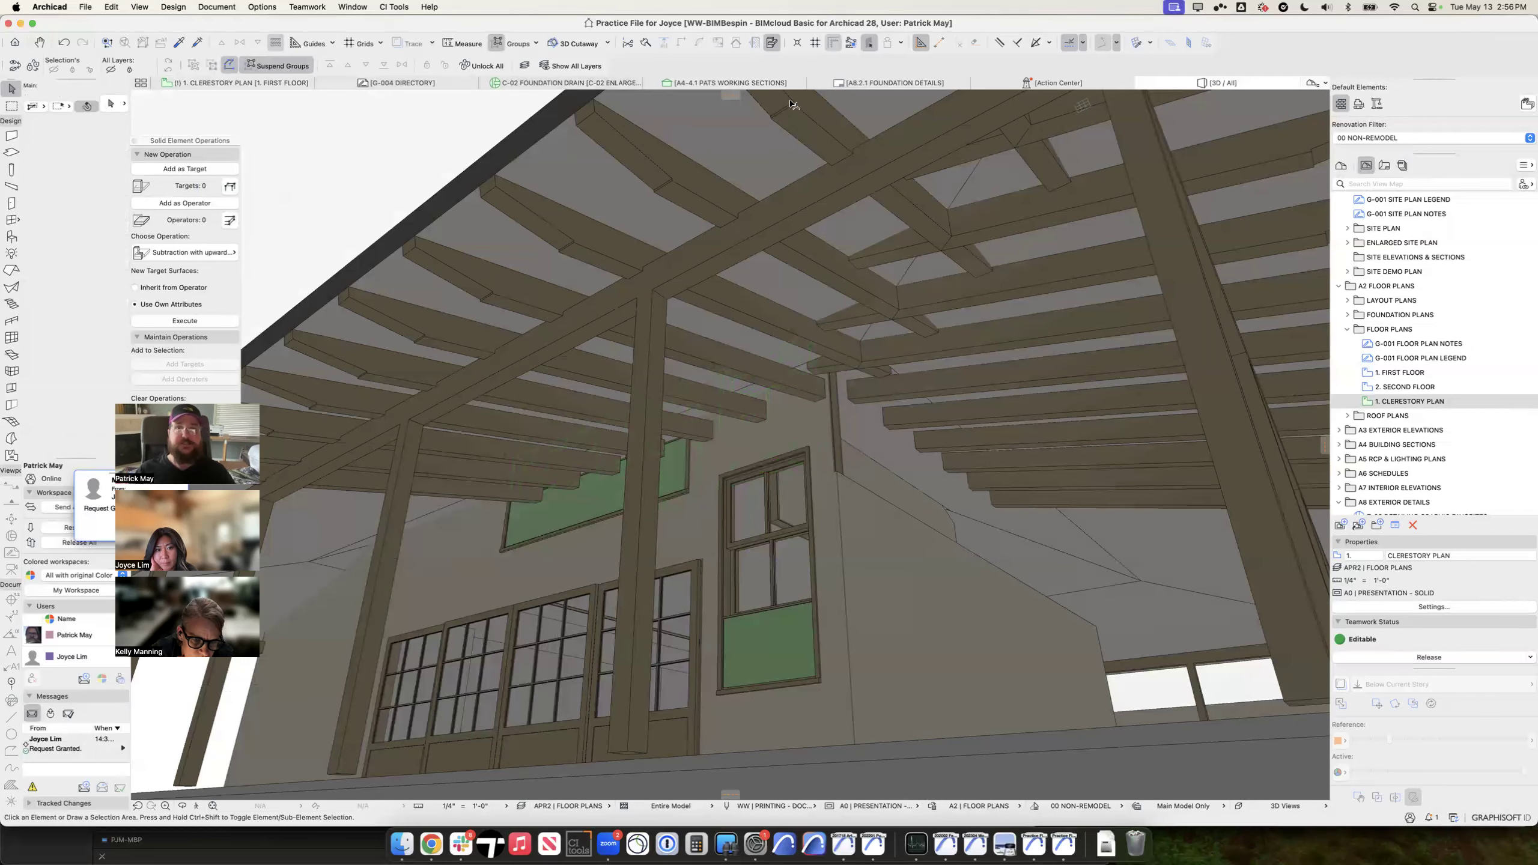
Step: Close the directory view and check how the 12' wide window displays in the CLERESTORY PLAN view
click(907, 84)
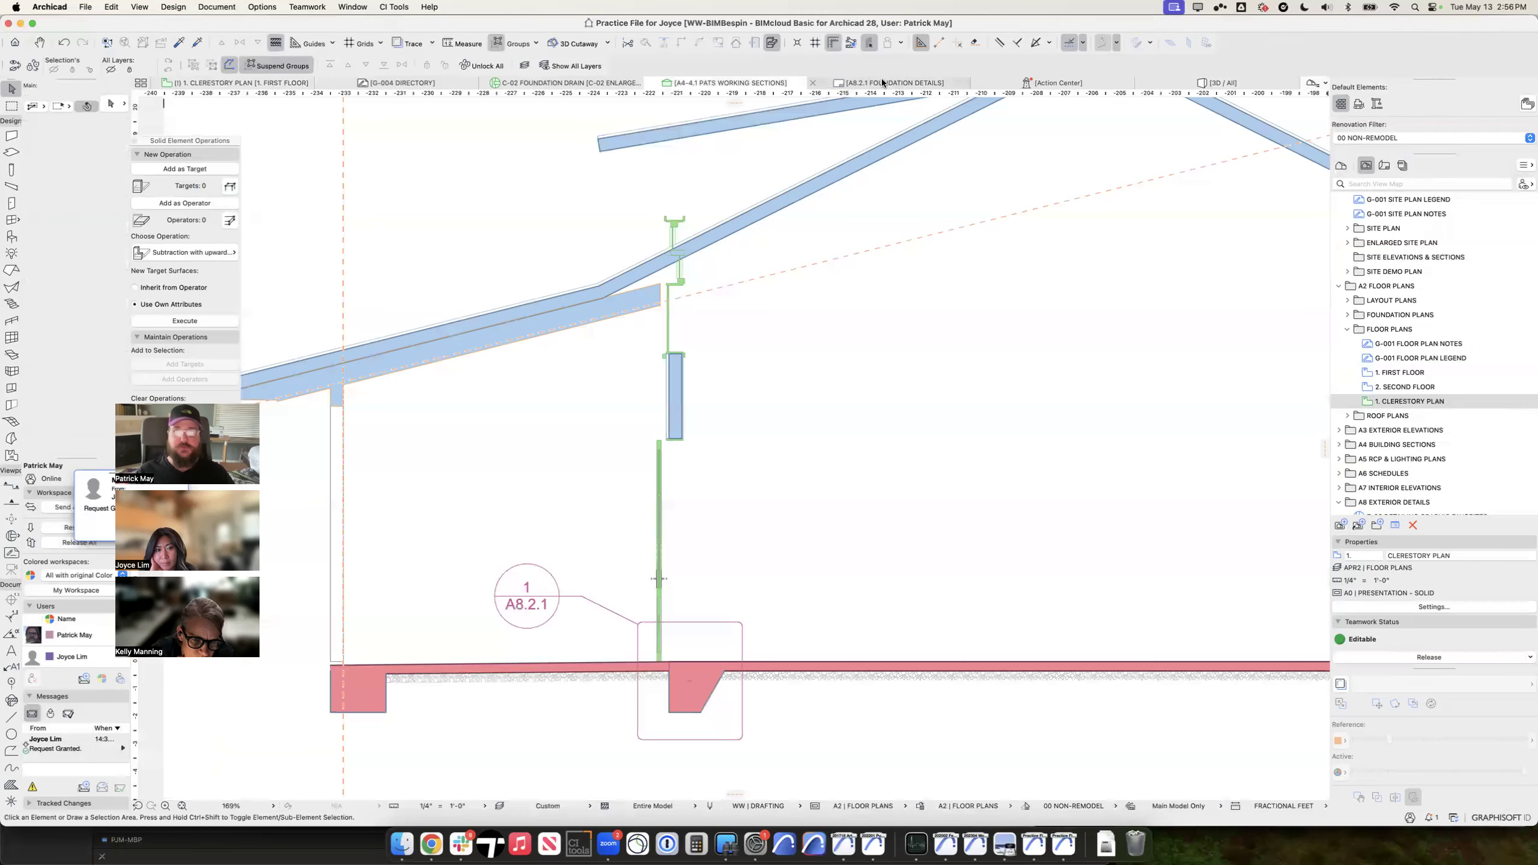
click(396, 84)
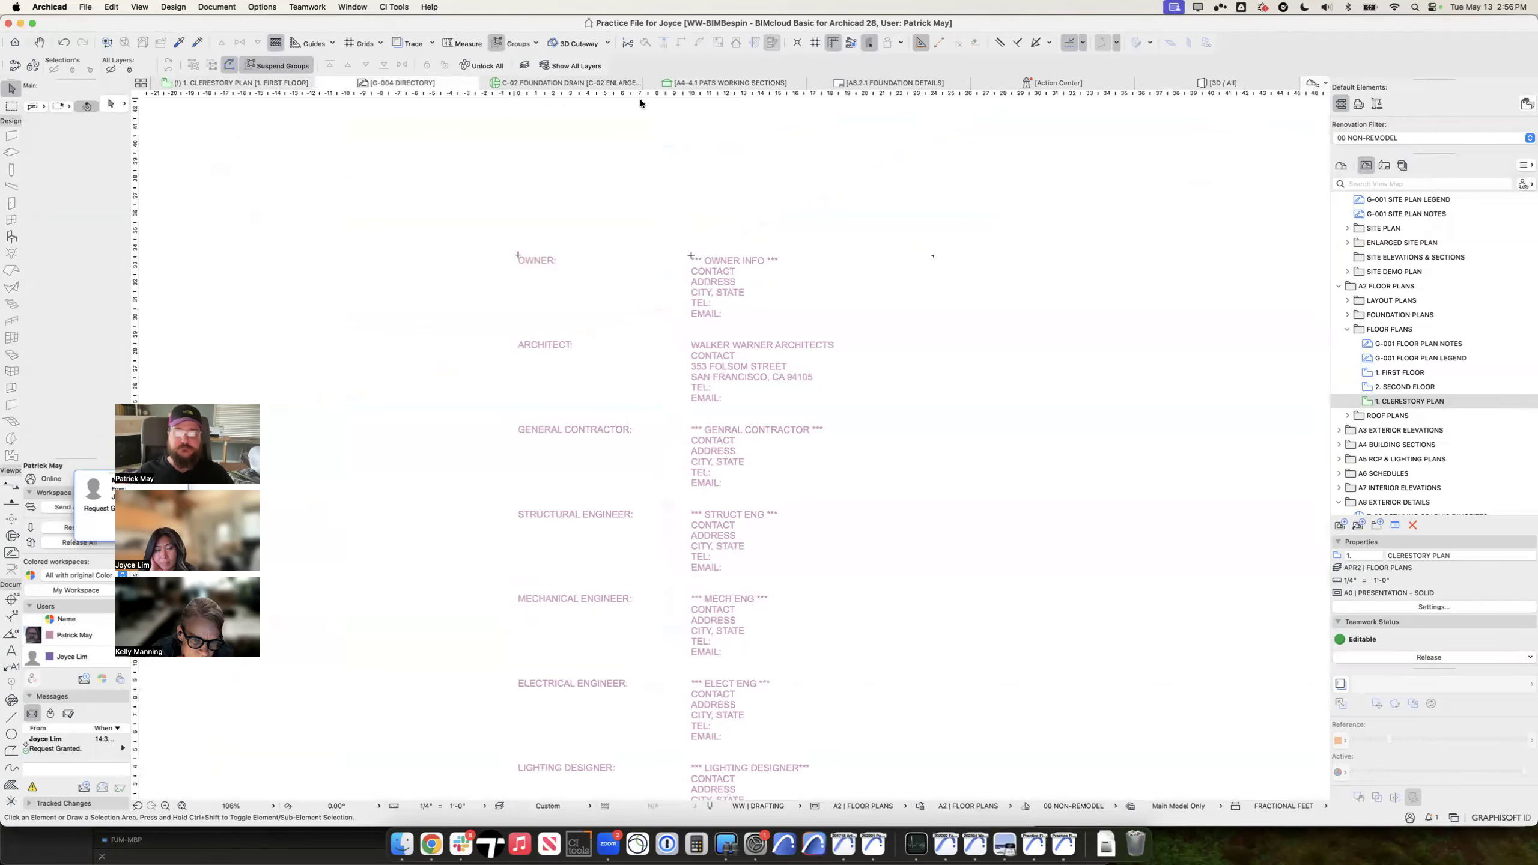
click(321, 83)
click(297, 86)
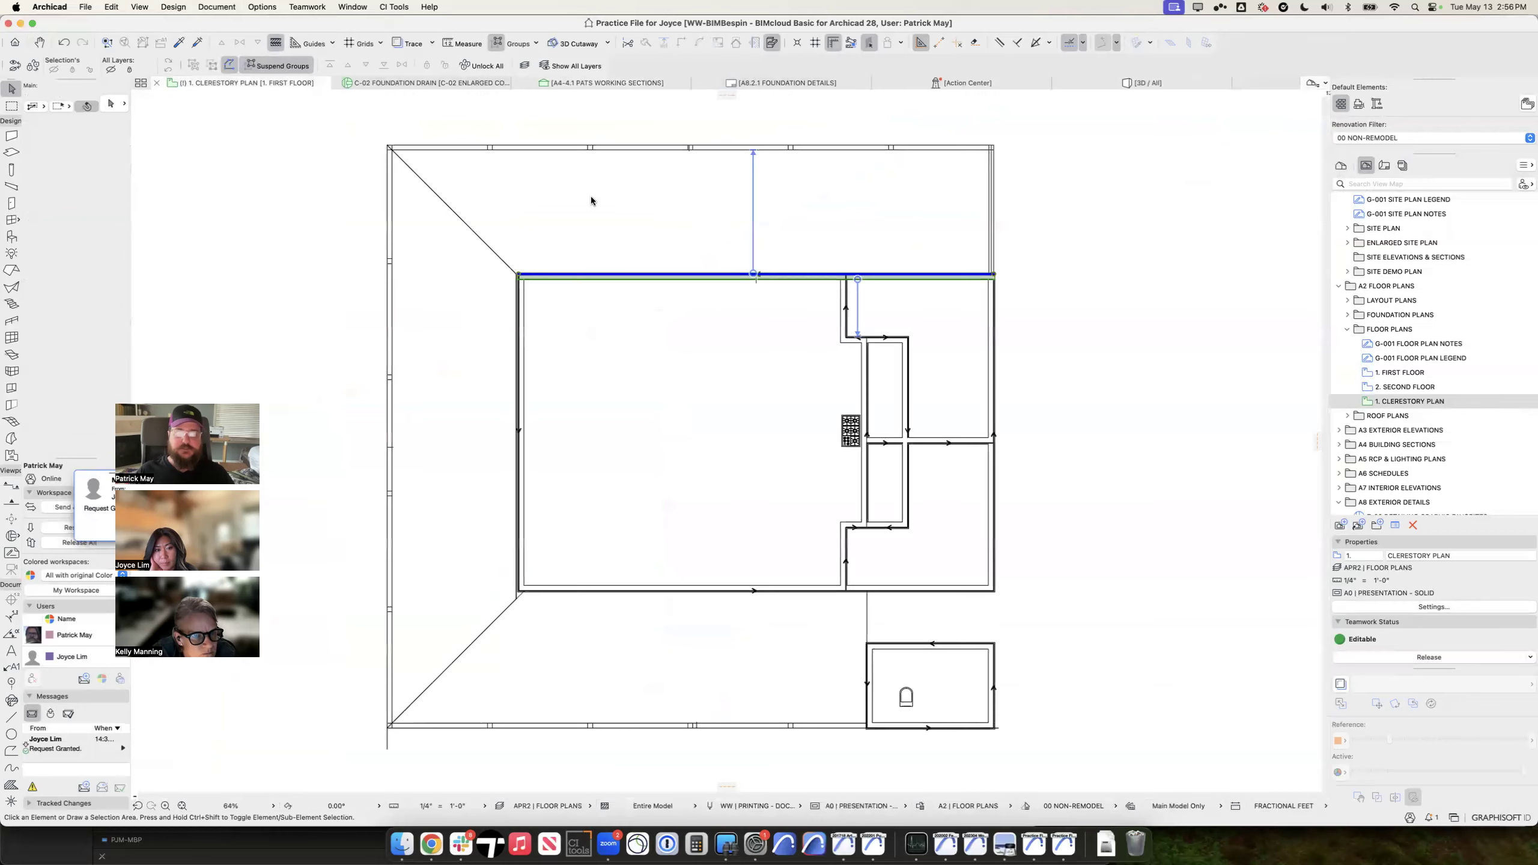
click(724, 285)
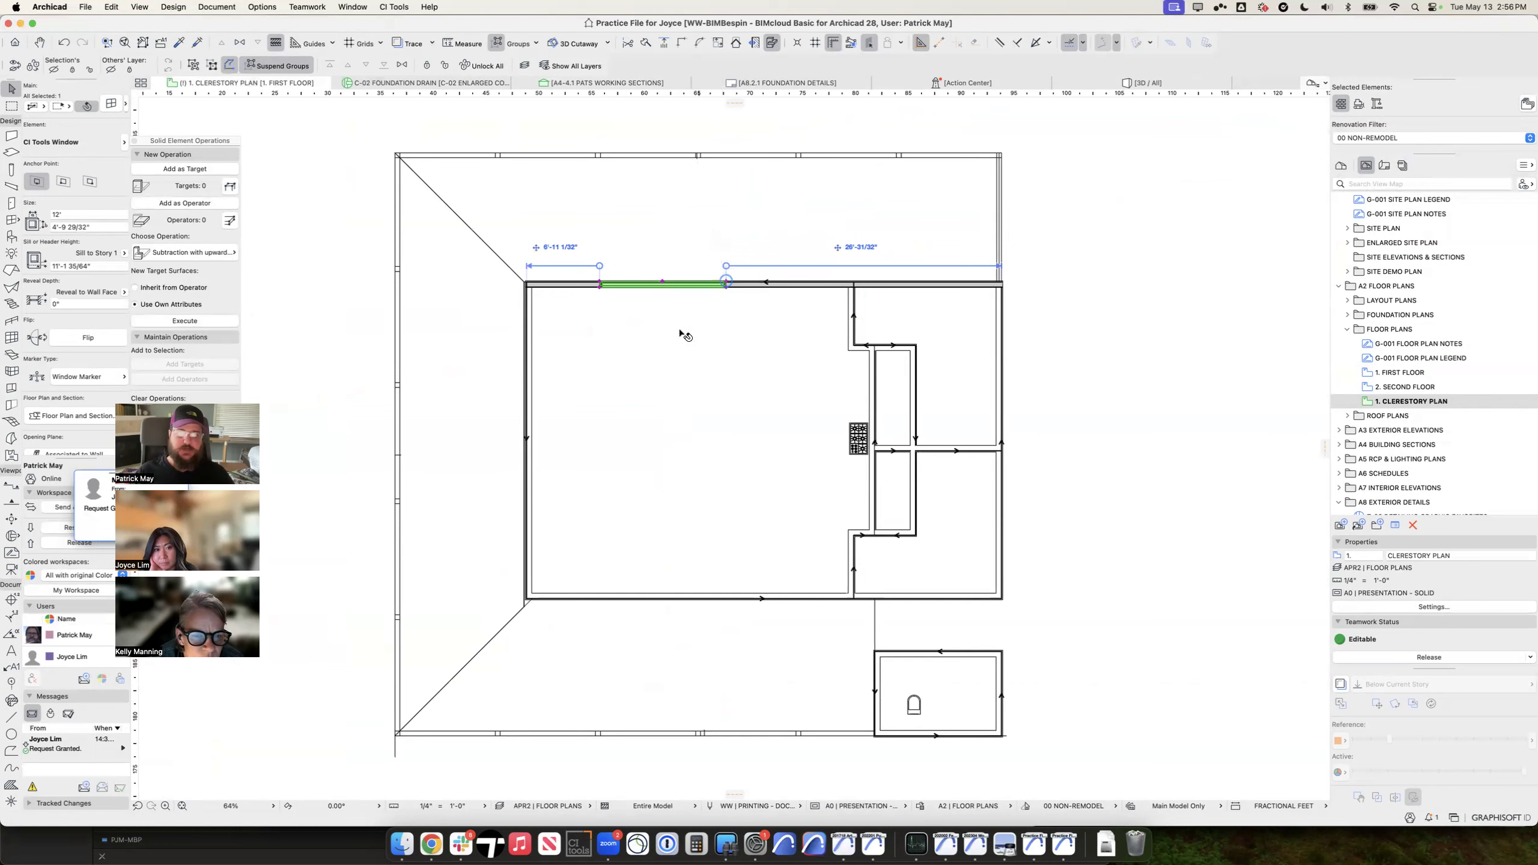
click(1139, 412)
Step: Open the 1. FIRST FLOOR view and examine the upper exterior wall where the clerestory window sits above the sliding doors
click(1402, 372)
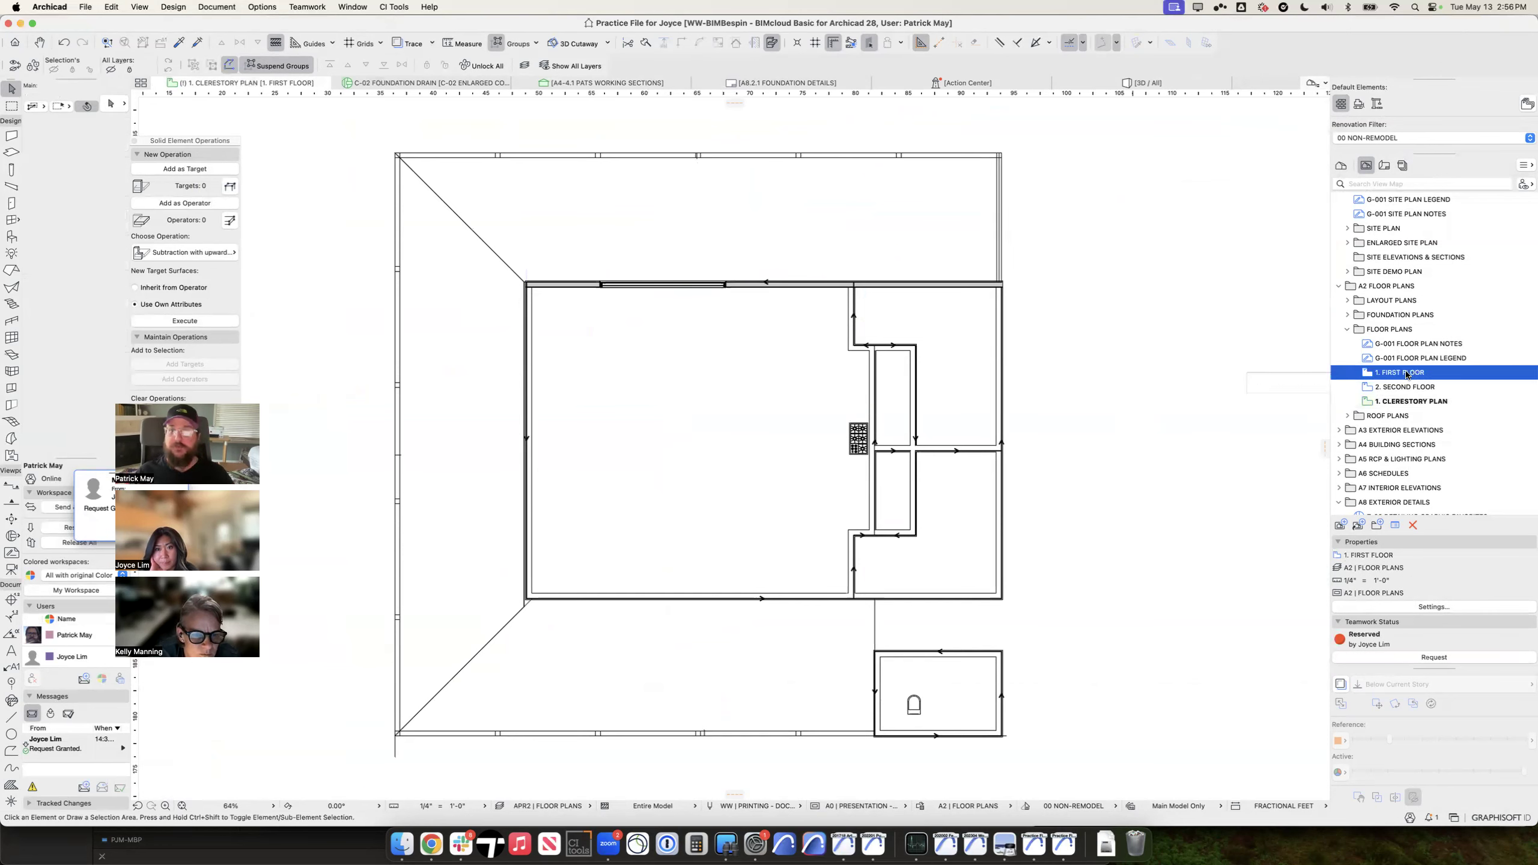
double_click(1402, 373)
scroll(693, 401, up, 8)
scroll(693, 401, down, 4)
scroll(692, 401, up, 1)
middle_drag(783, 256, 773, 286)
scroll(778, 297, down, 10)
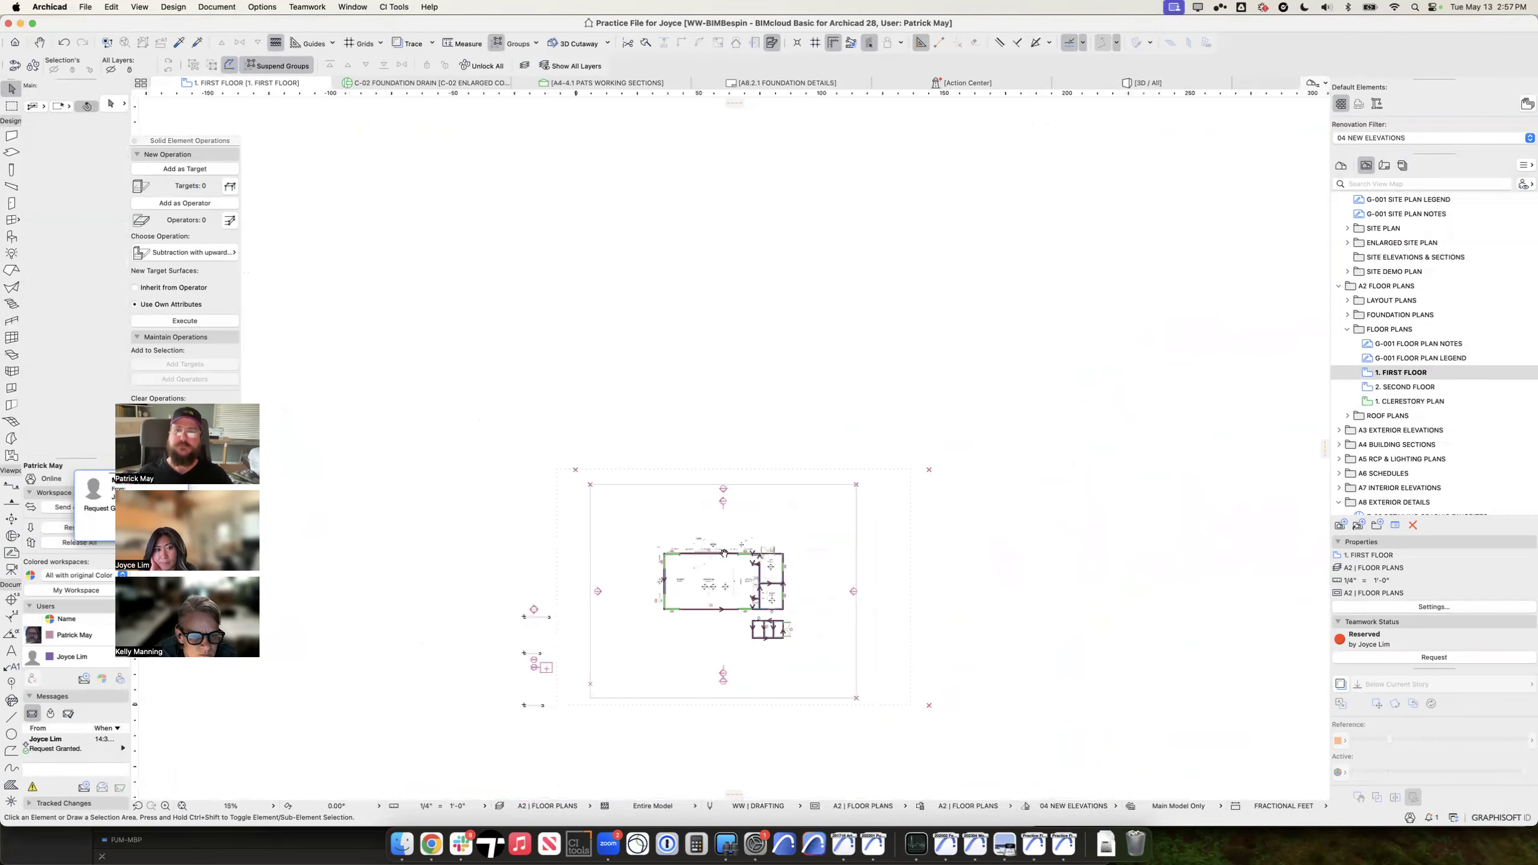
scroll(749, 163, up, 10)
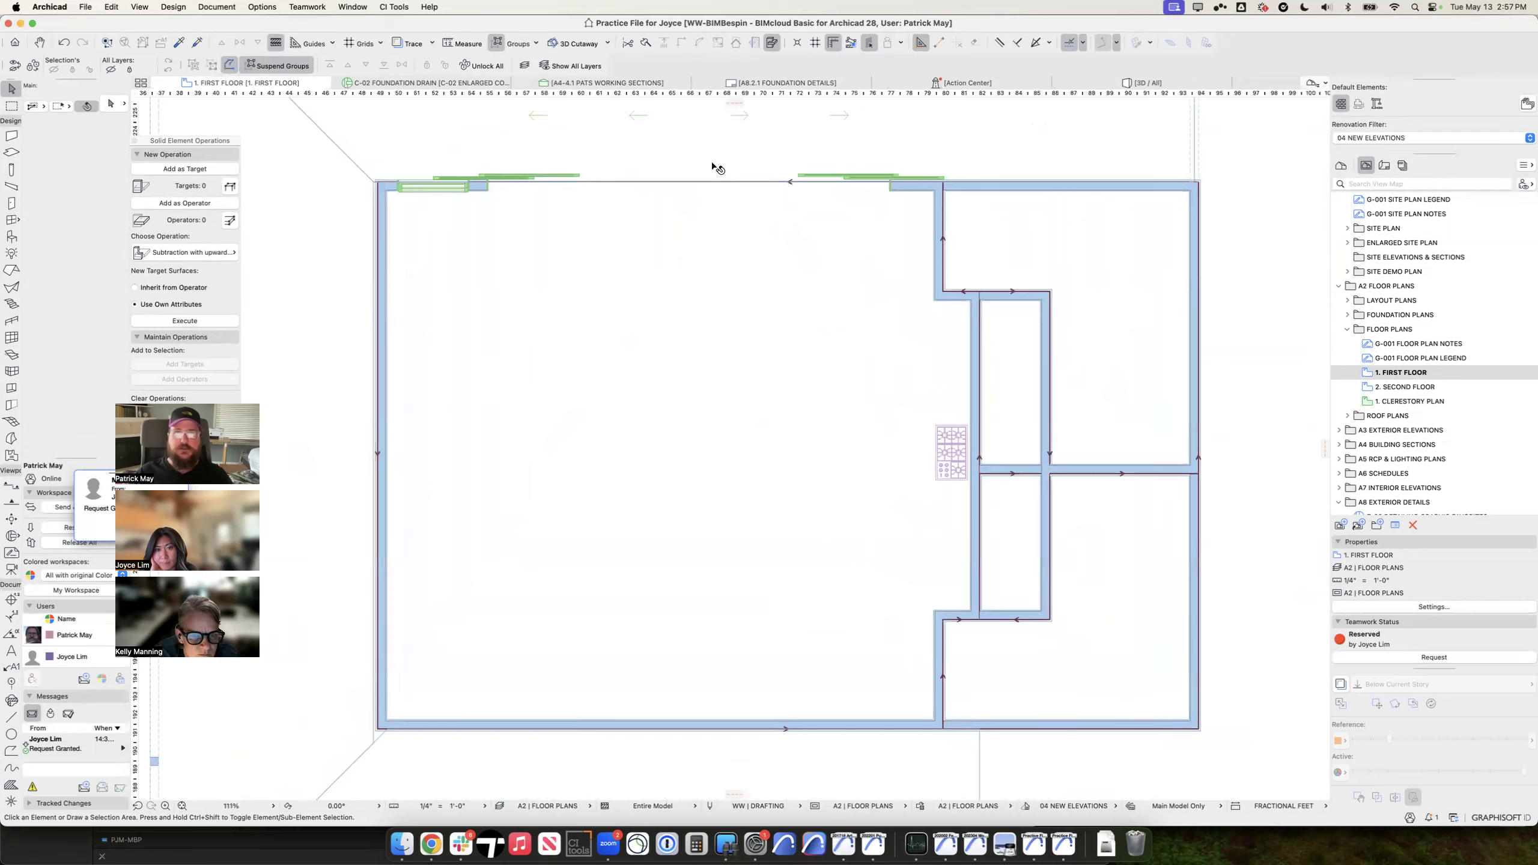
middle_drag(730, 234, 758, 382)
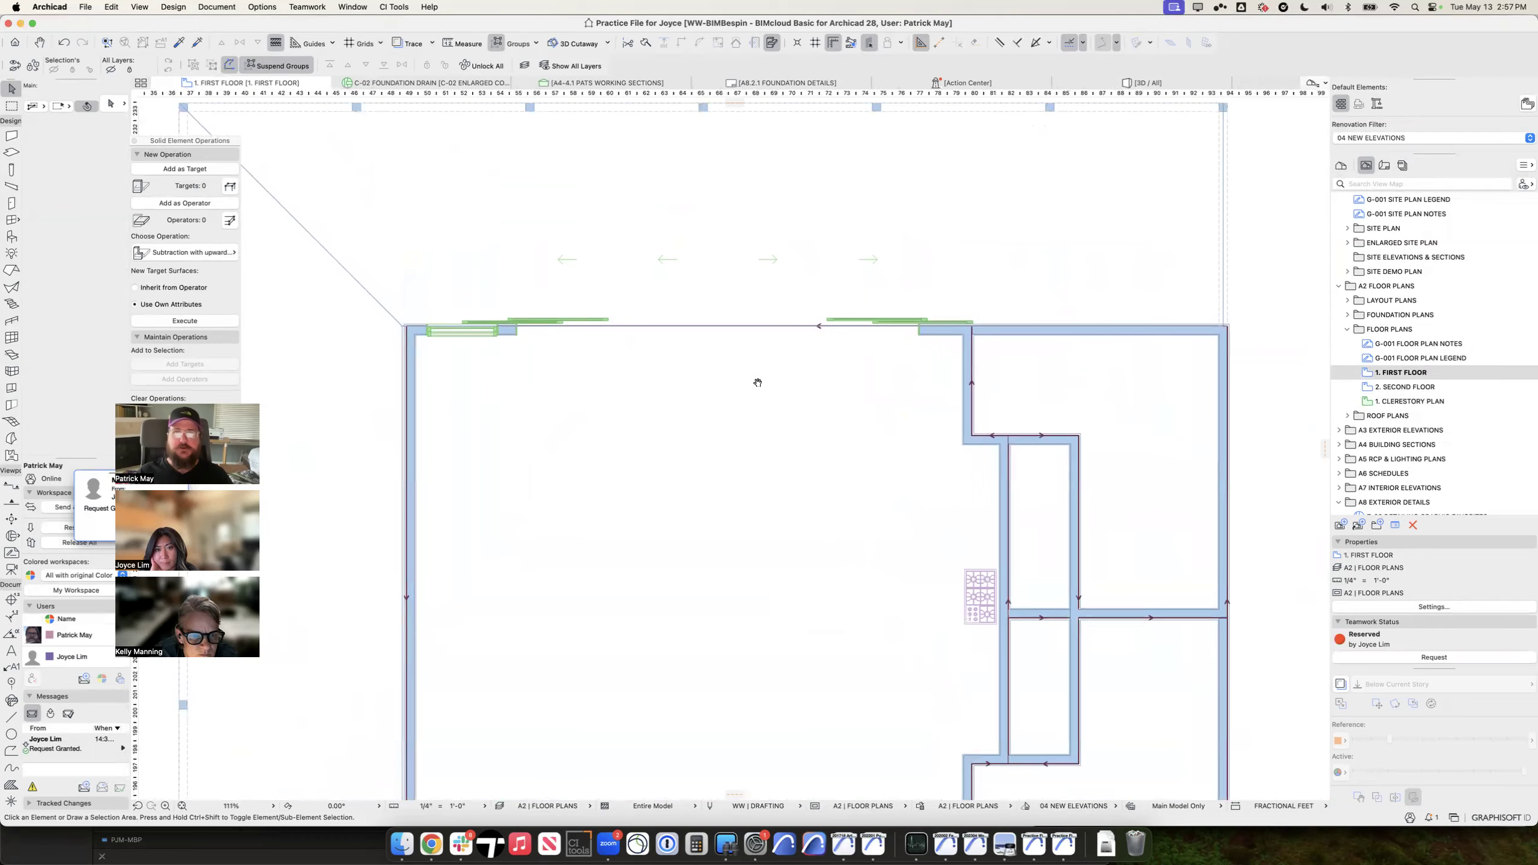
Step: Check the Floor Plan Display option in the settings of the exterior wall along the plan's upper edge
click(934, 336)
key(super+t)
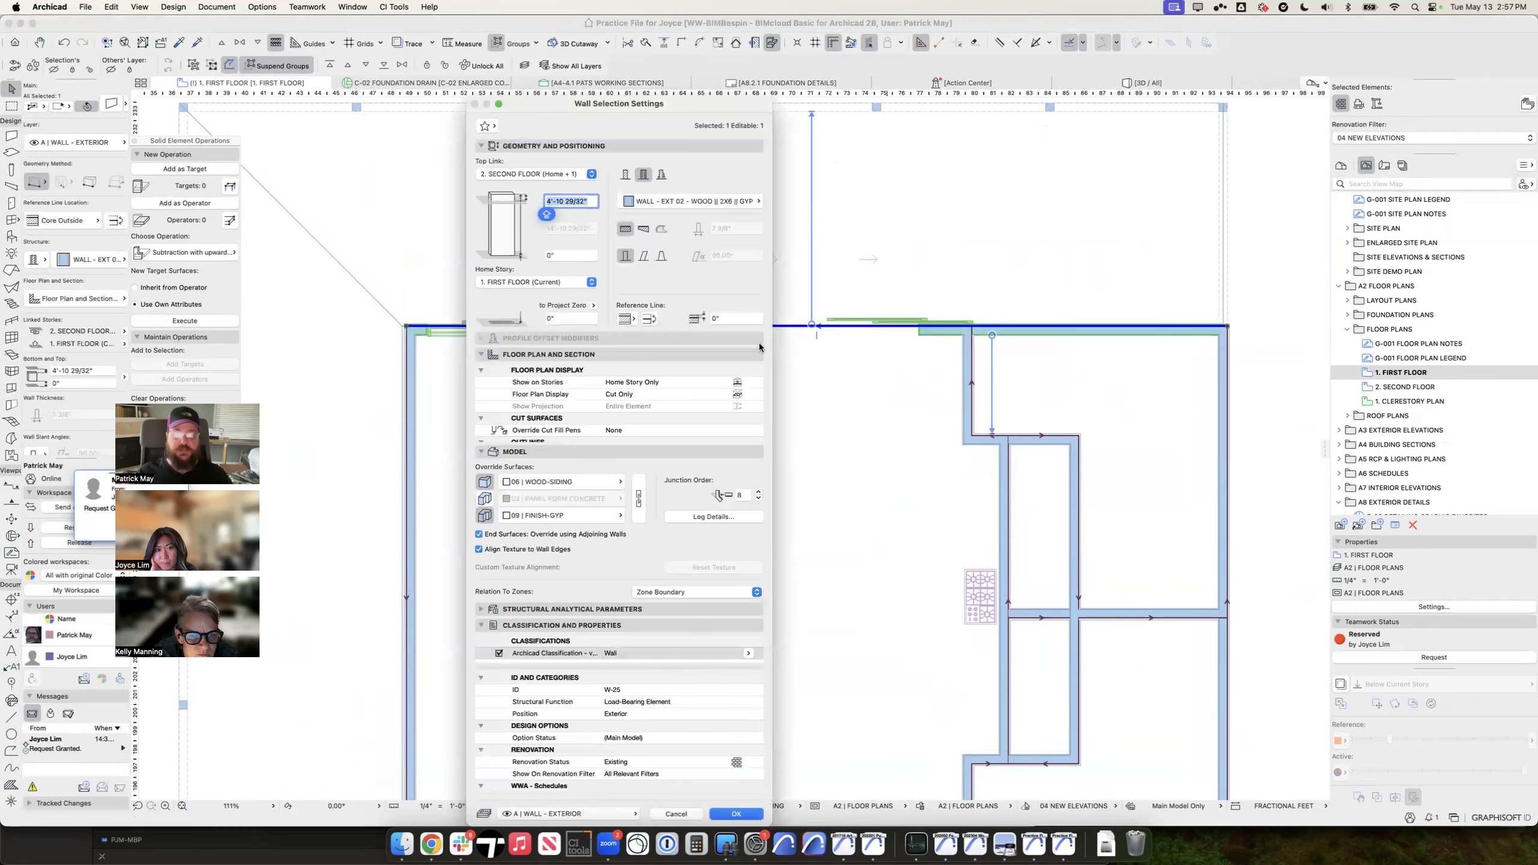
click(740, 394)
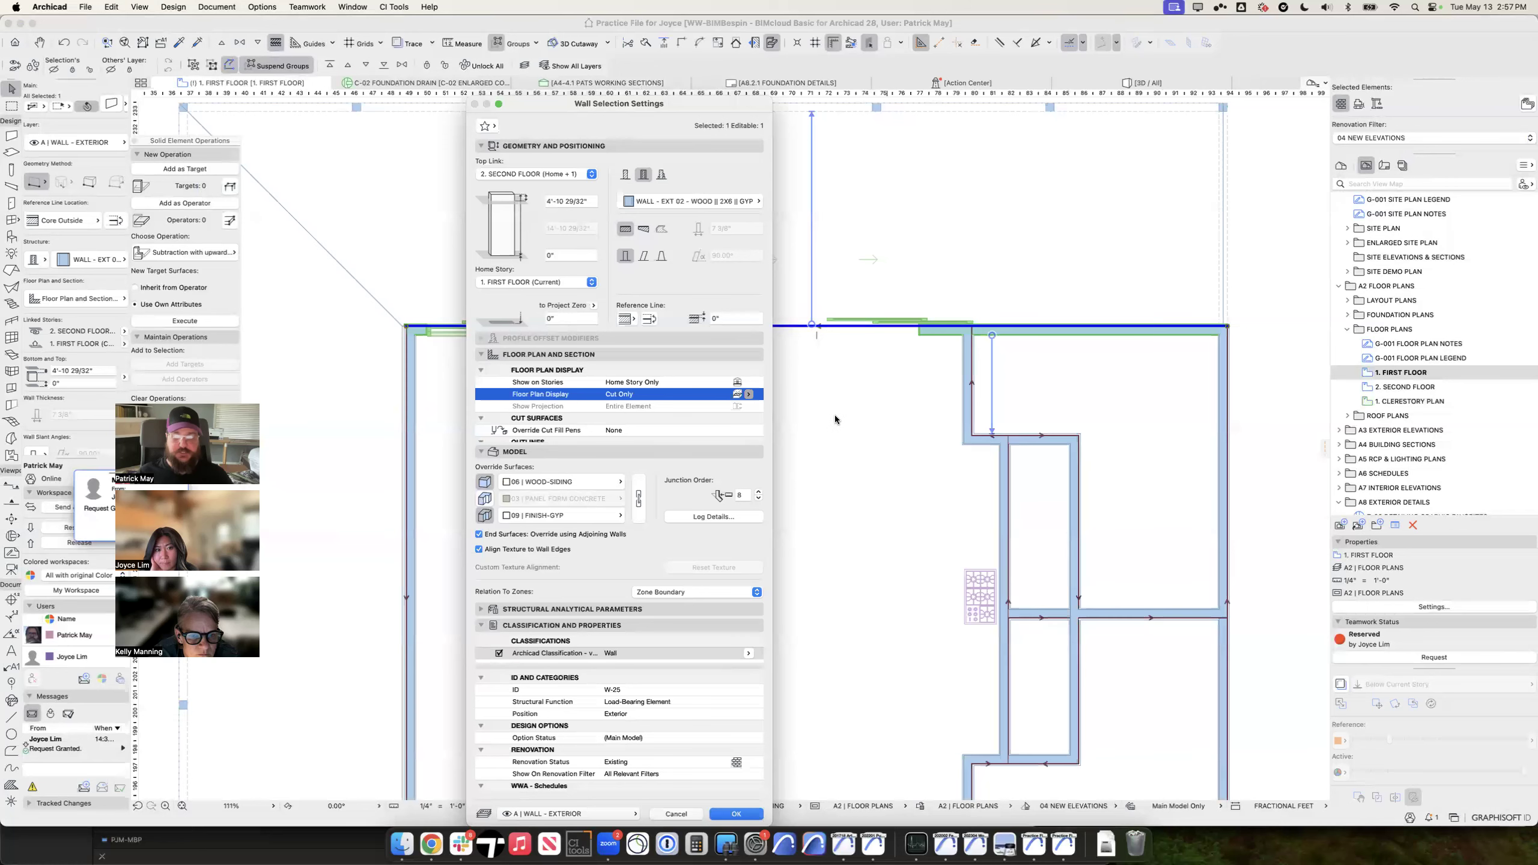
key(Return)
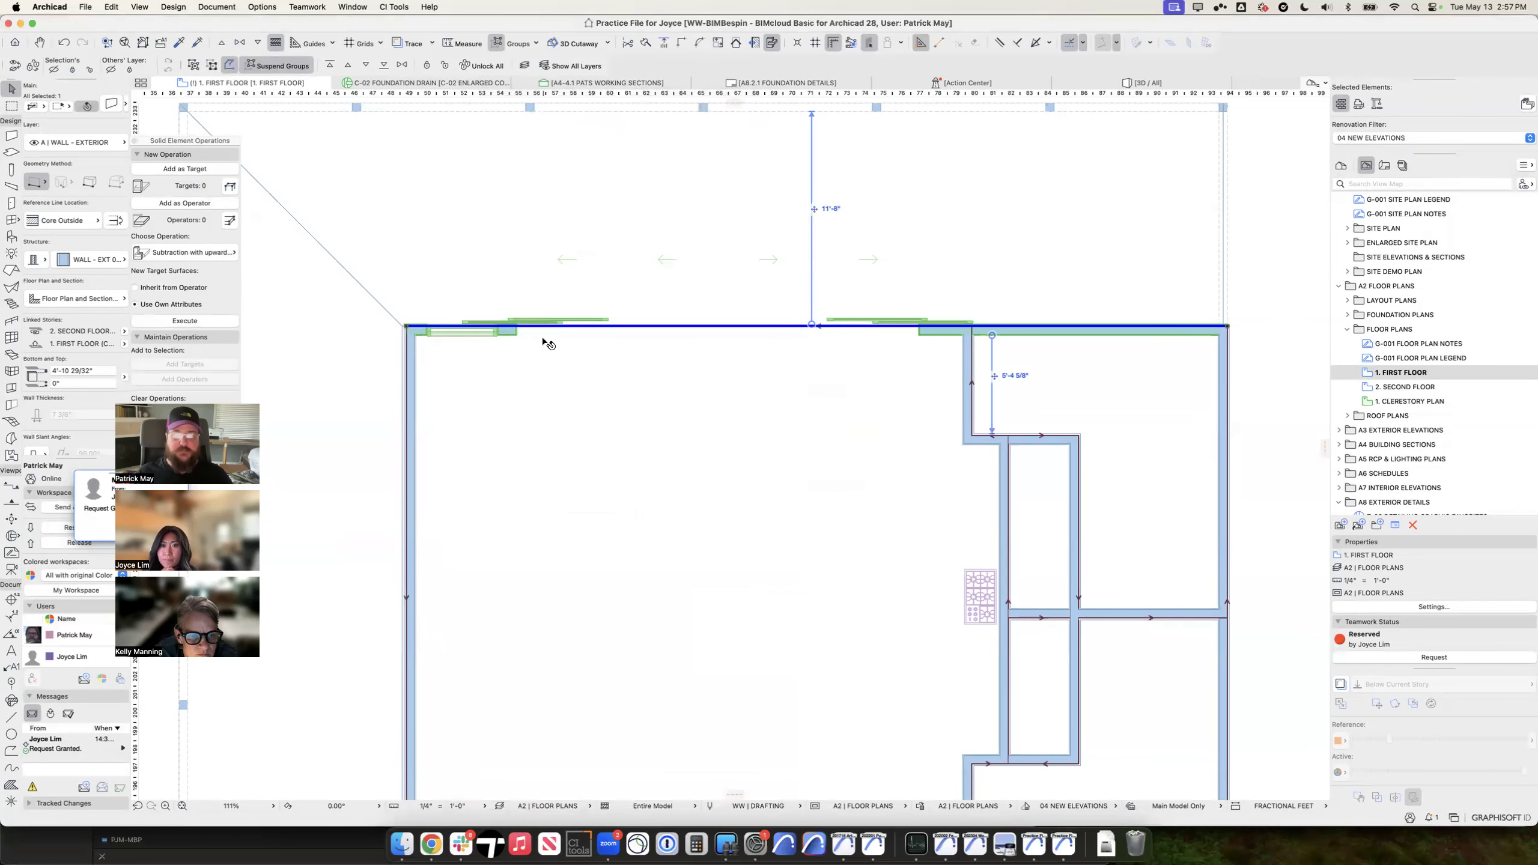
click(879, 357)
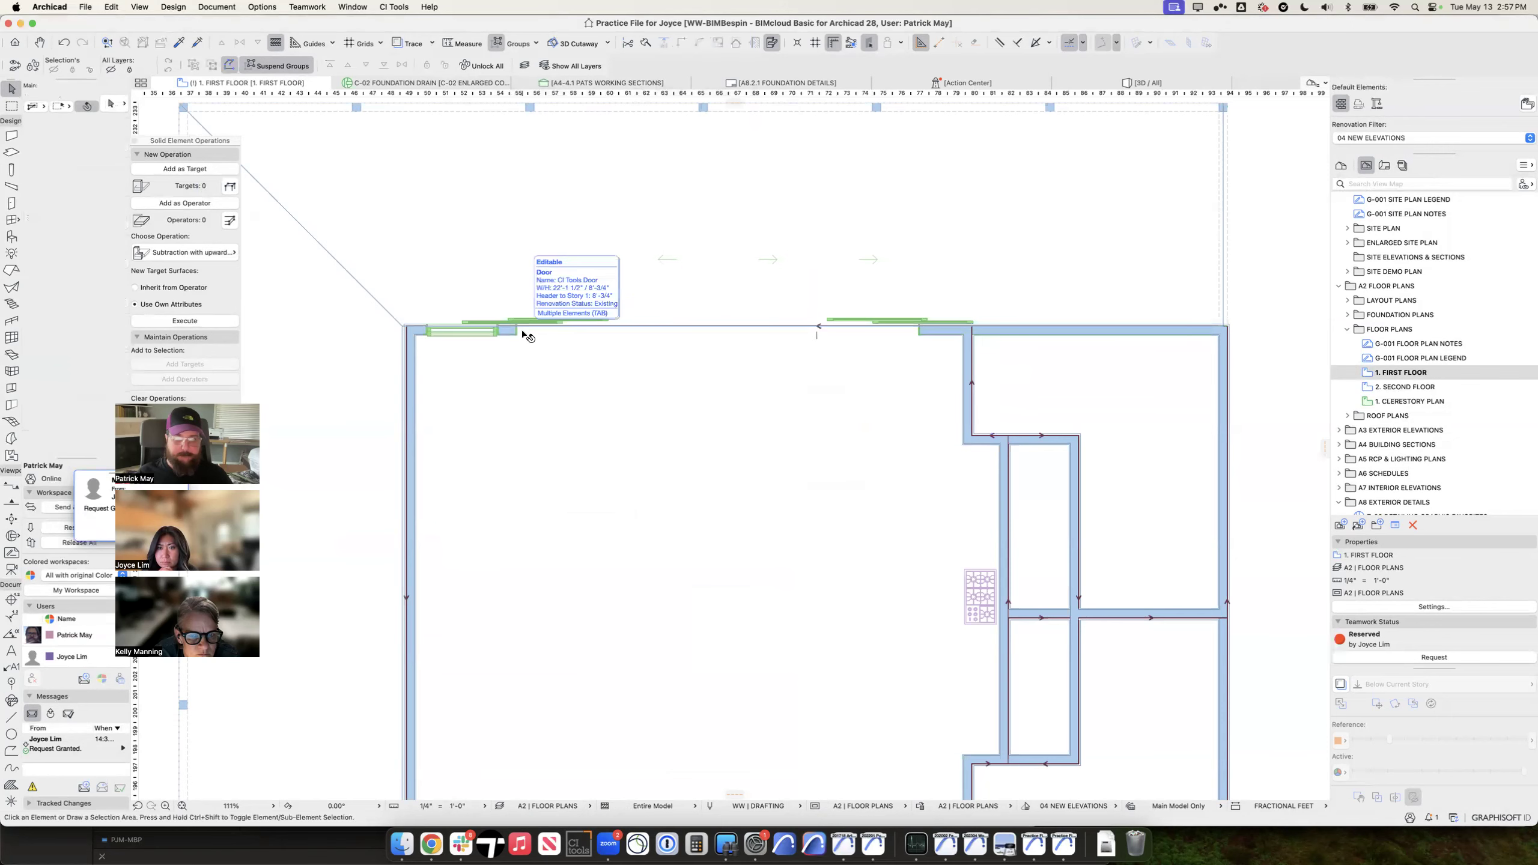
Step: Set the clerestory window's Floor Plan Display to Projected with Overhead in 3D, then select the window in the floor plan
key(F3)
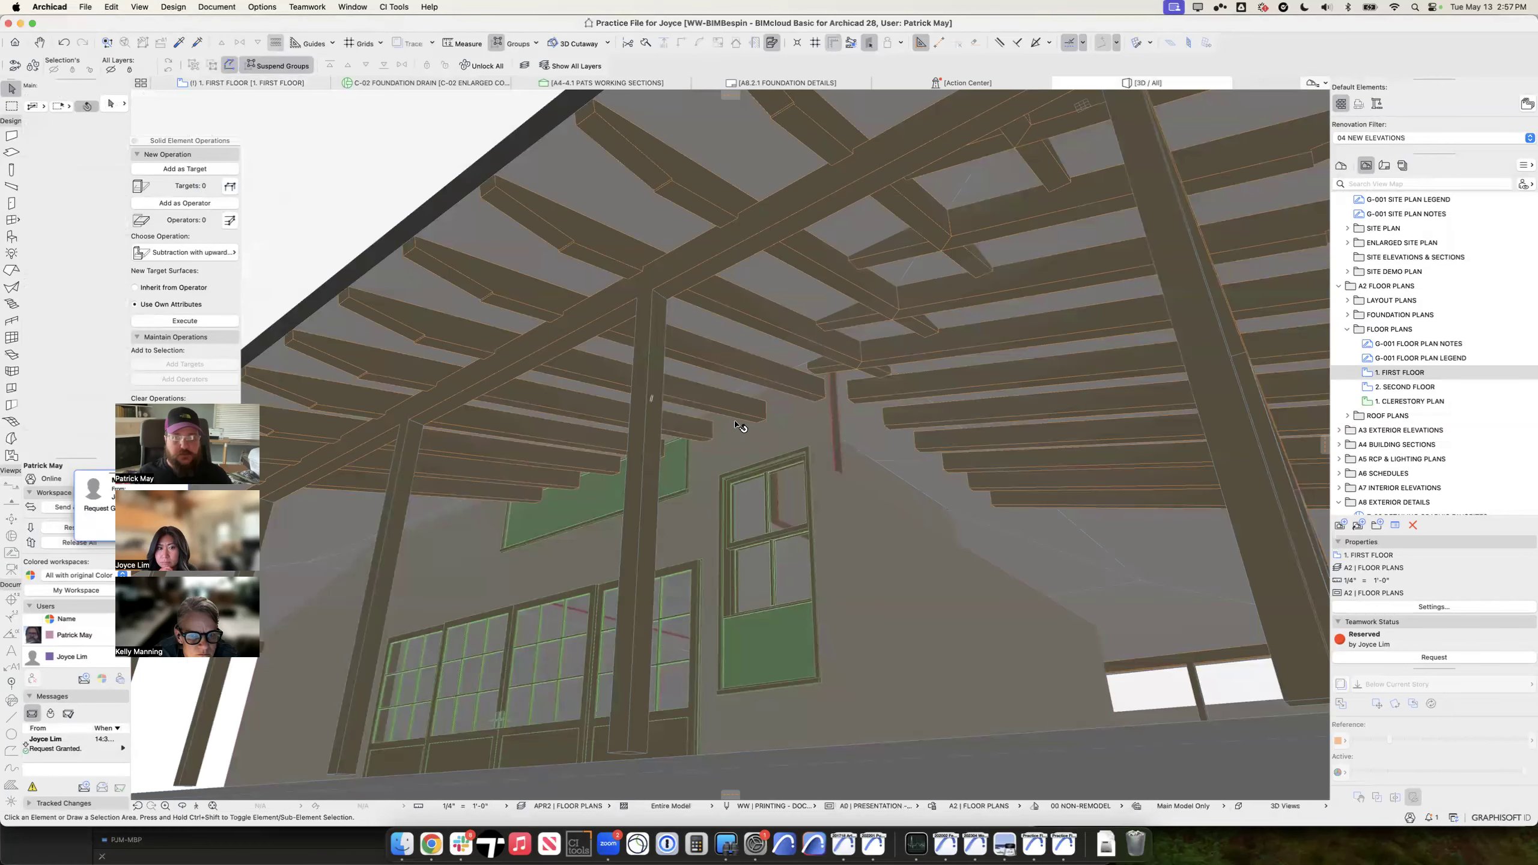
click(687, 480)
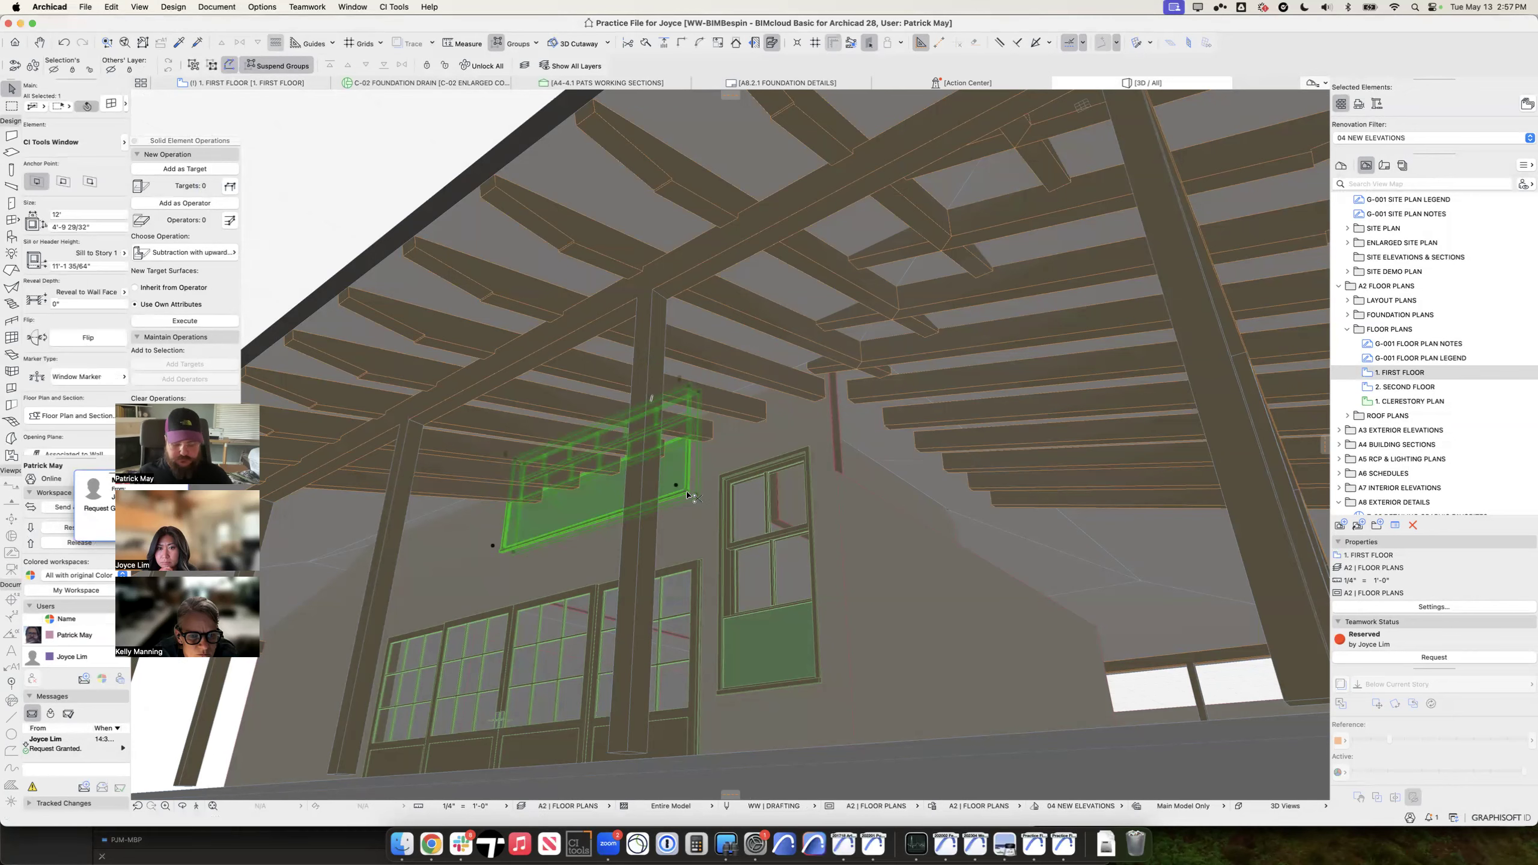
double_click(687, 496)
click(484, 679)
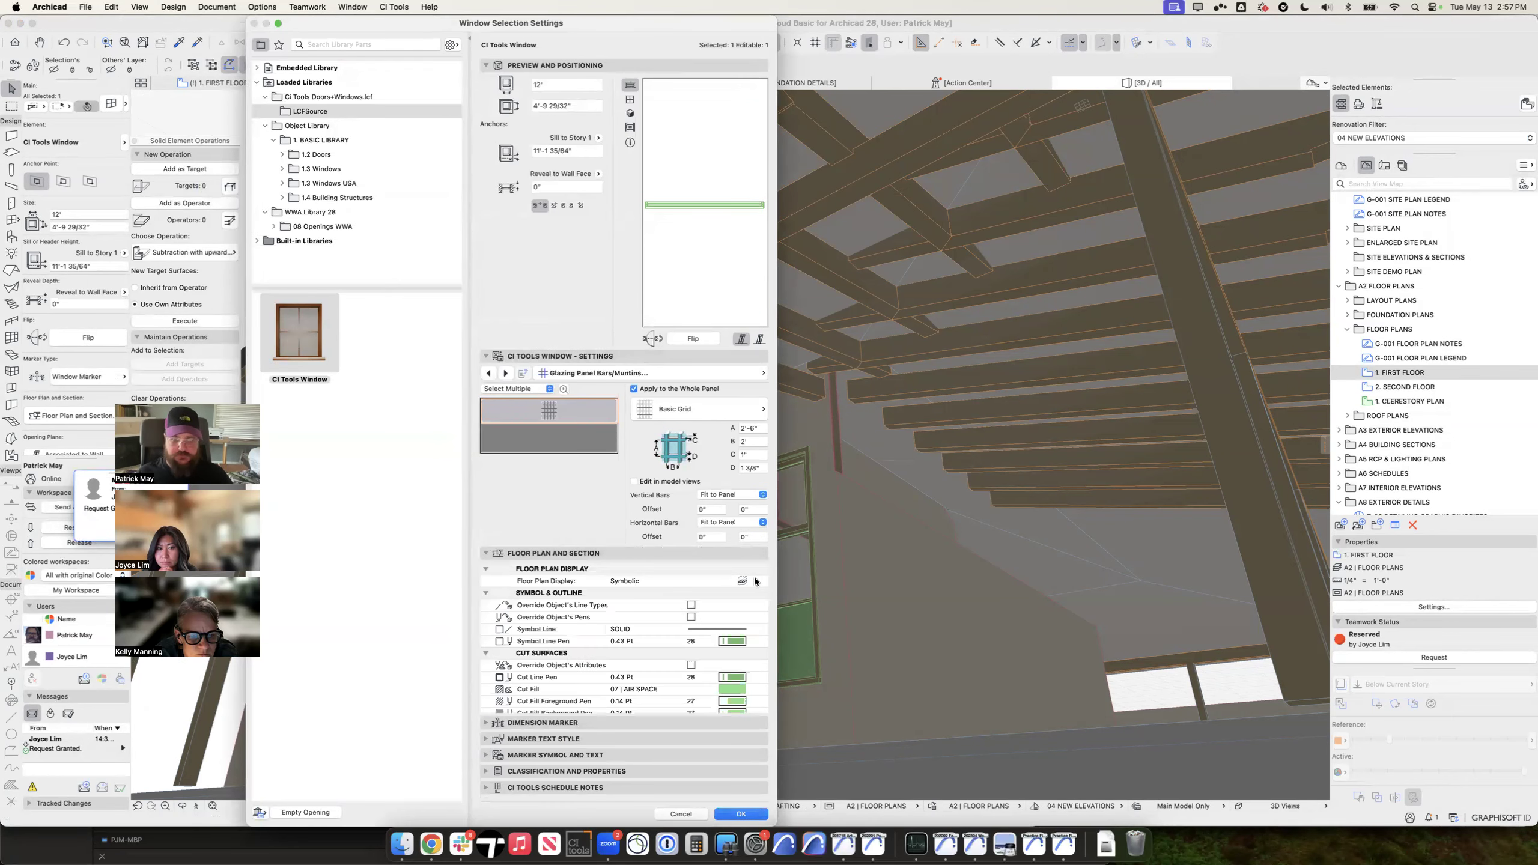
click(749, 582)
click(750, 581)
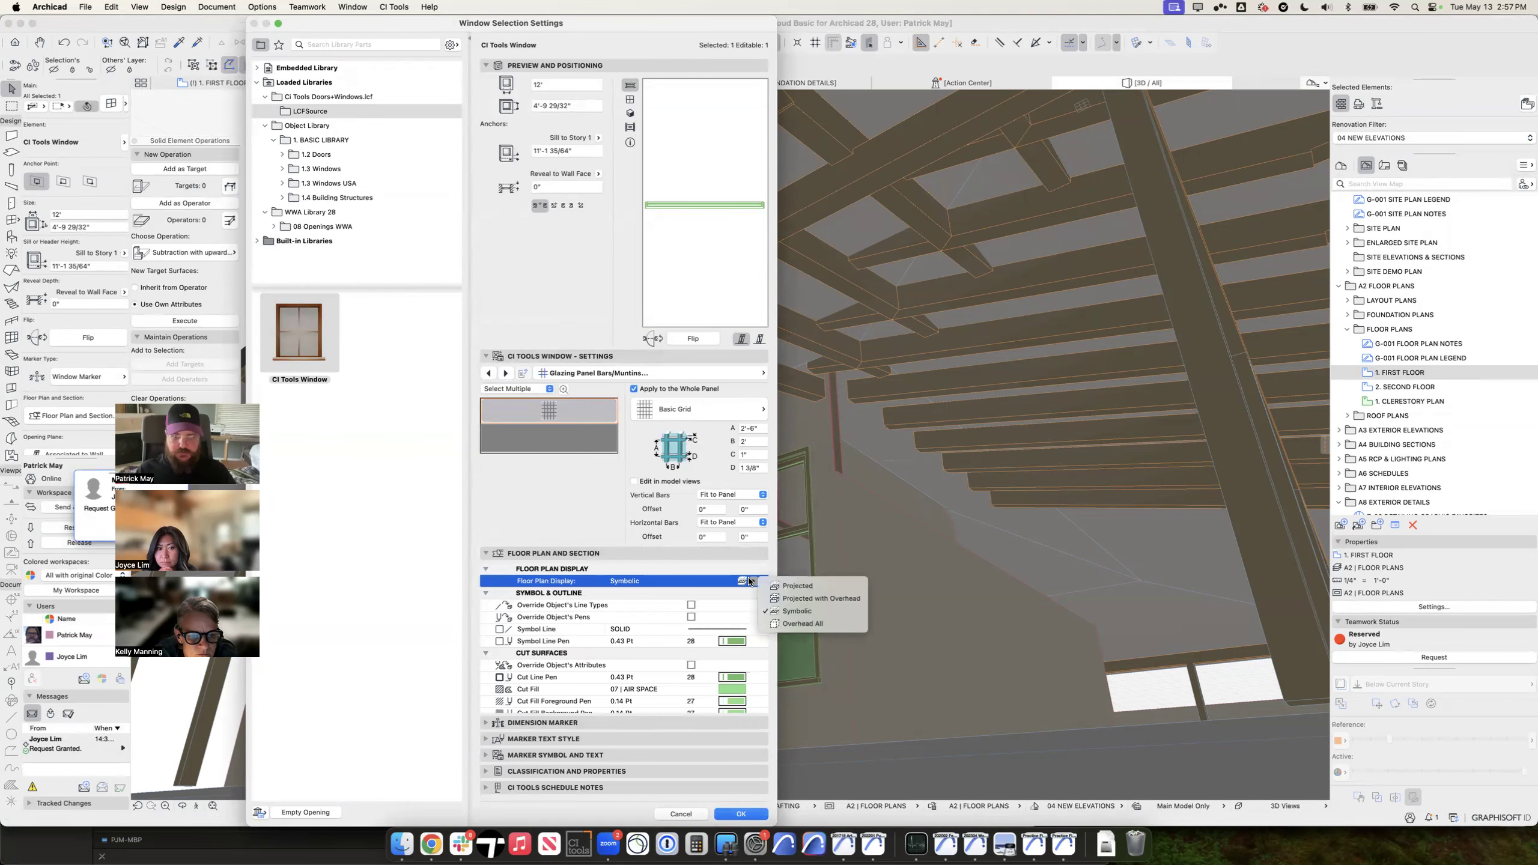
click(802, 602)
key(Return)
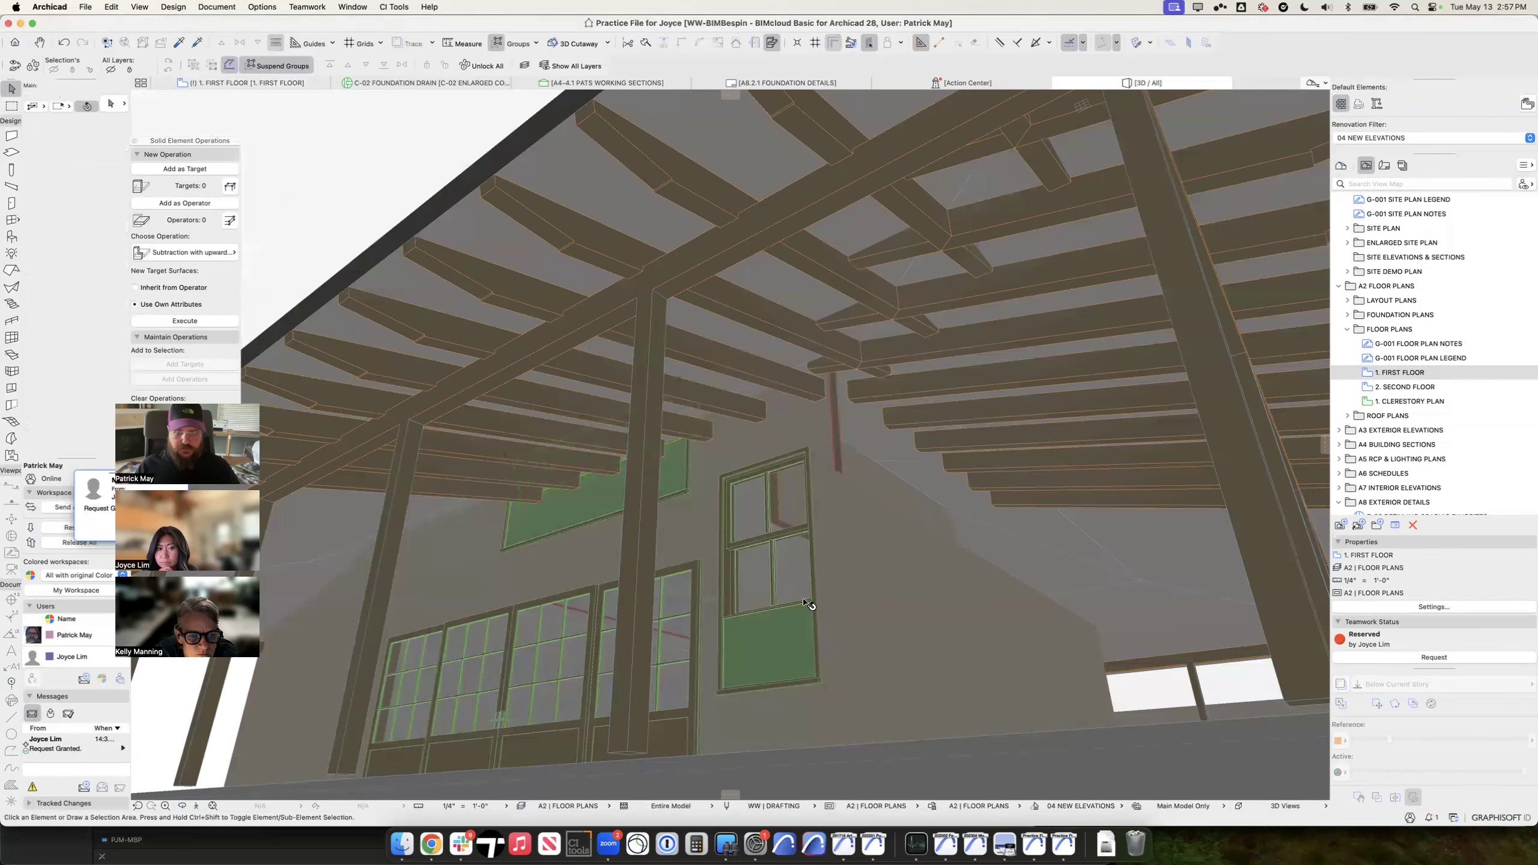
key(F2)
click(749, 337)
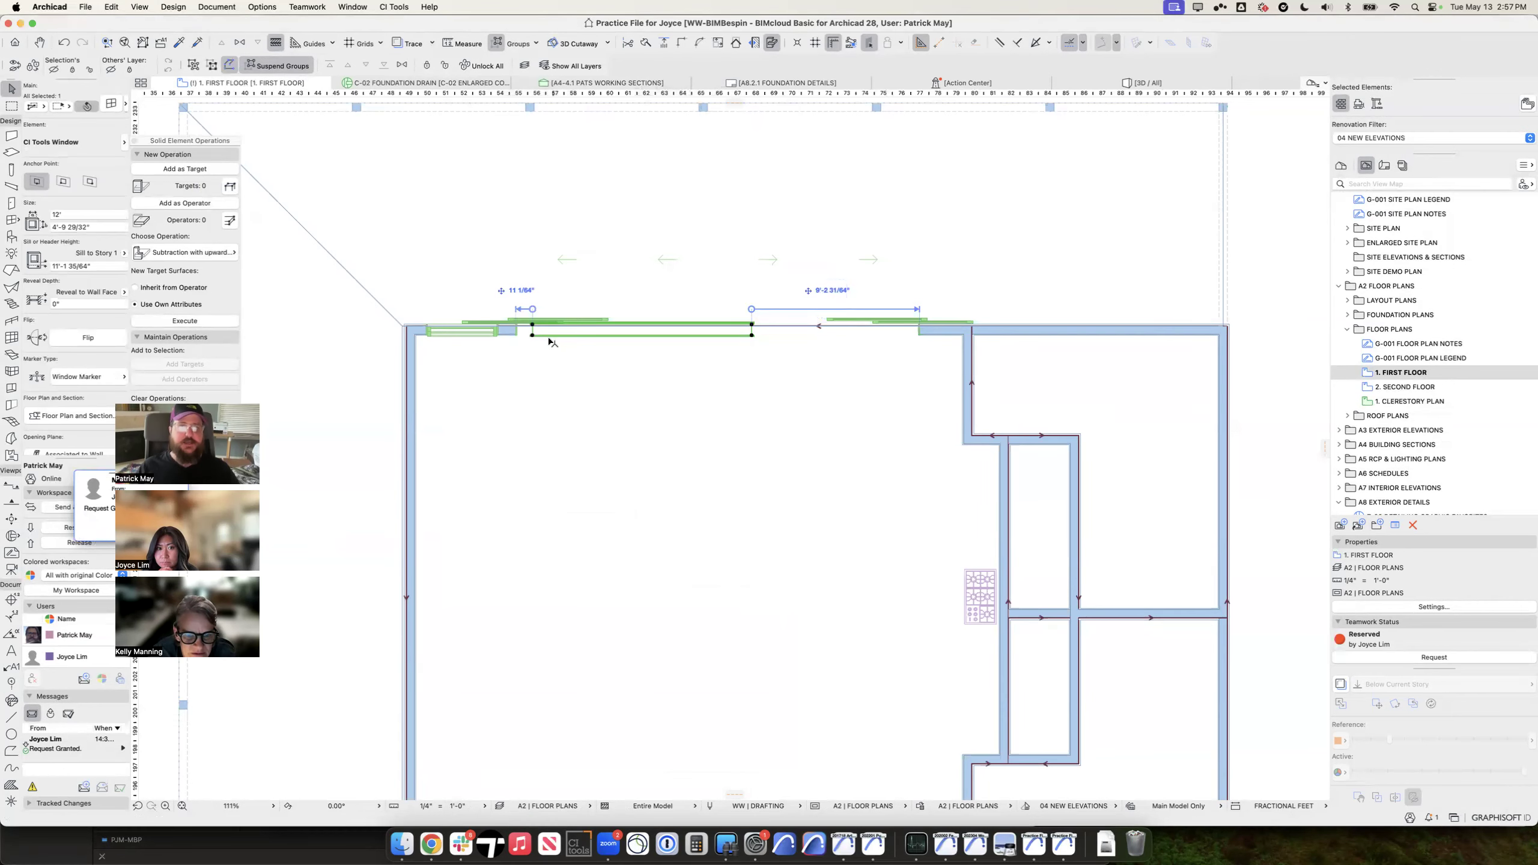
Step: Set the clerestory window's Overhead Lines type to DASHED, apply the settings, and deselect the window
scroll(552, 342, up, 5)
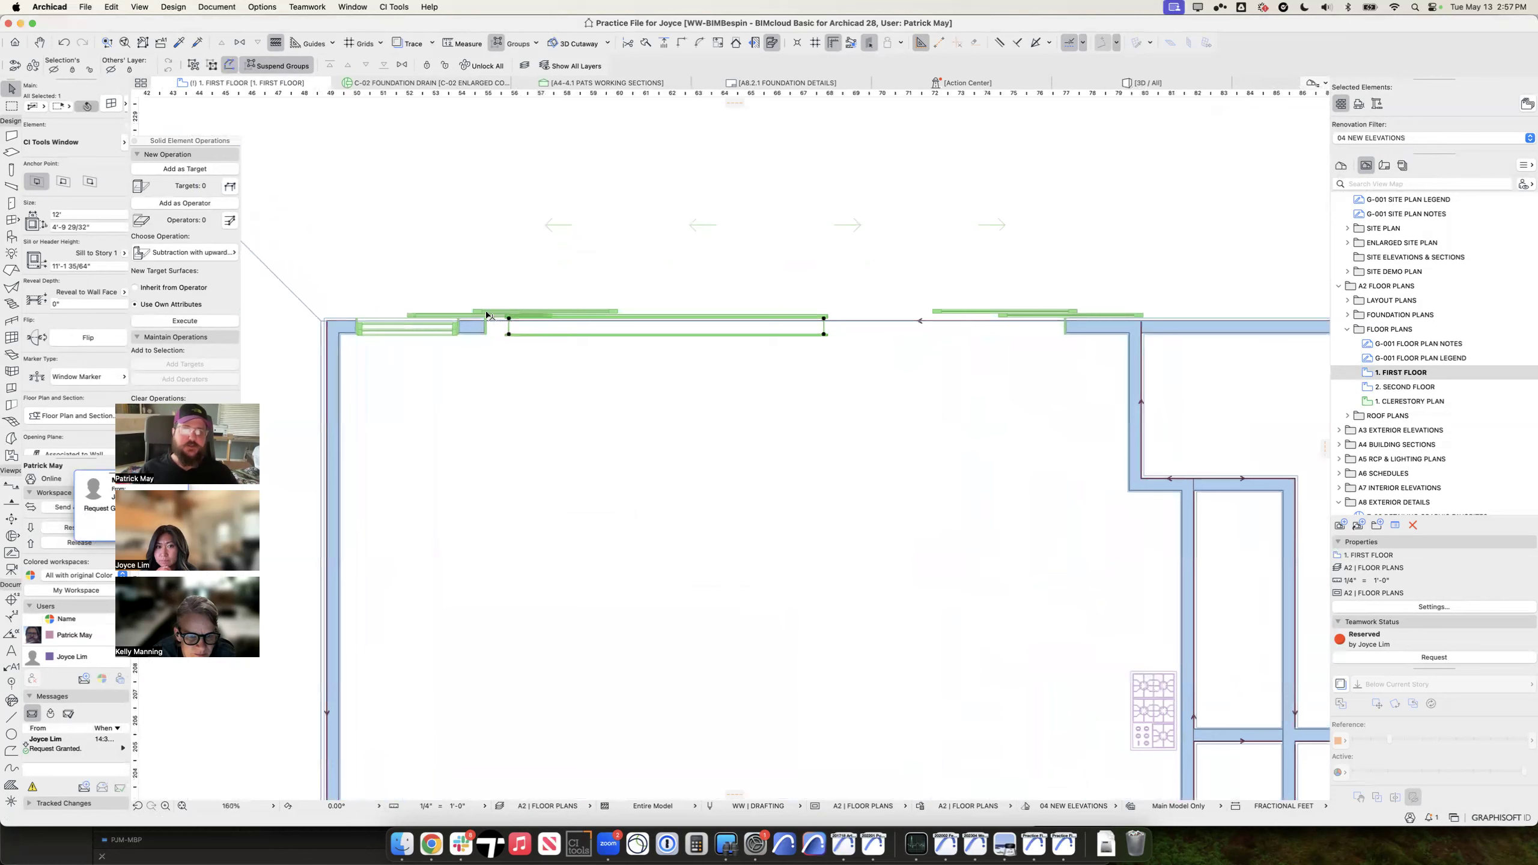
key(super+t)
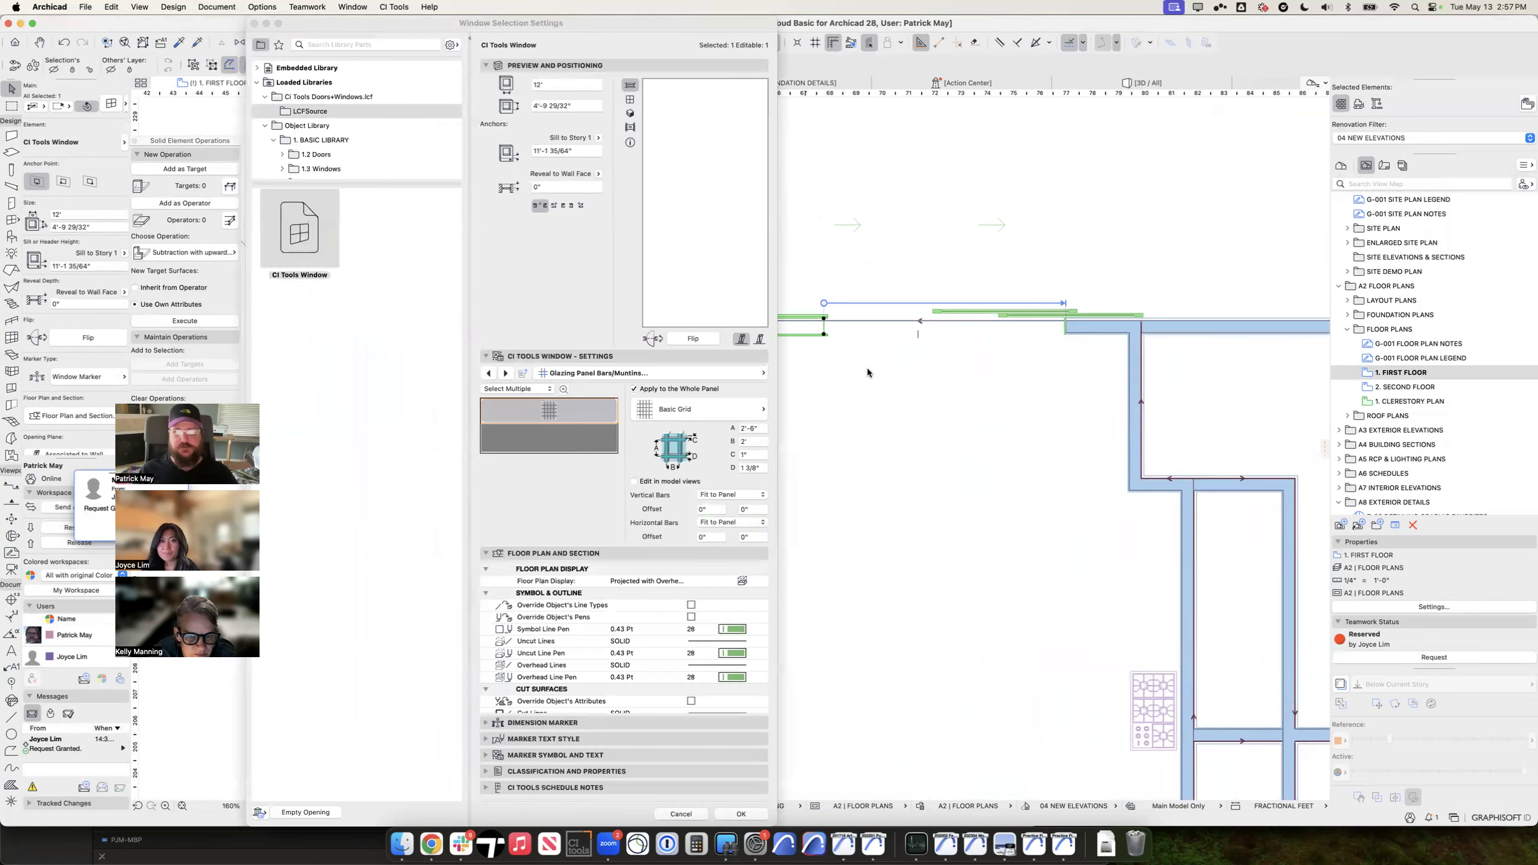
click(723, 665)
text(DAS)
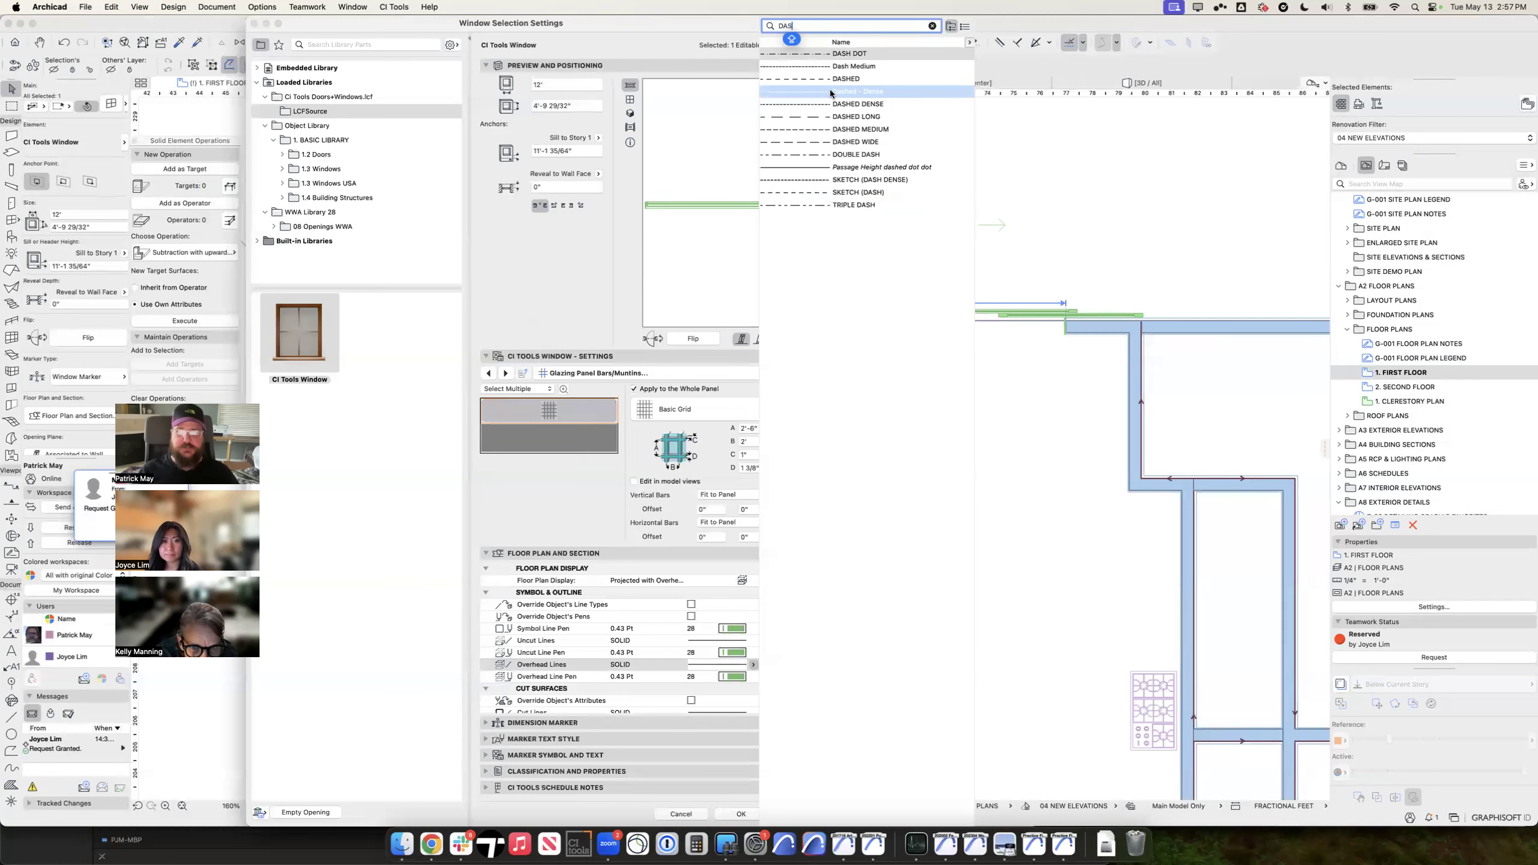
click(827, 79)
click(741, 813)
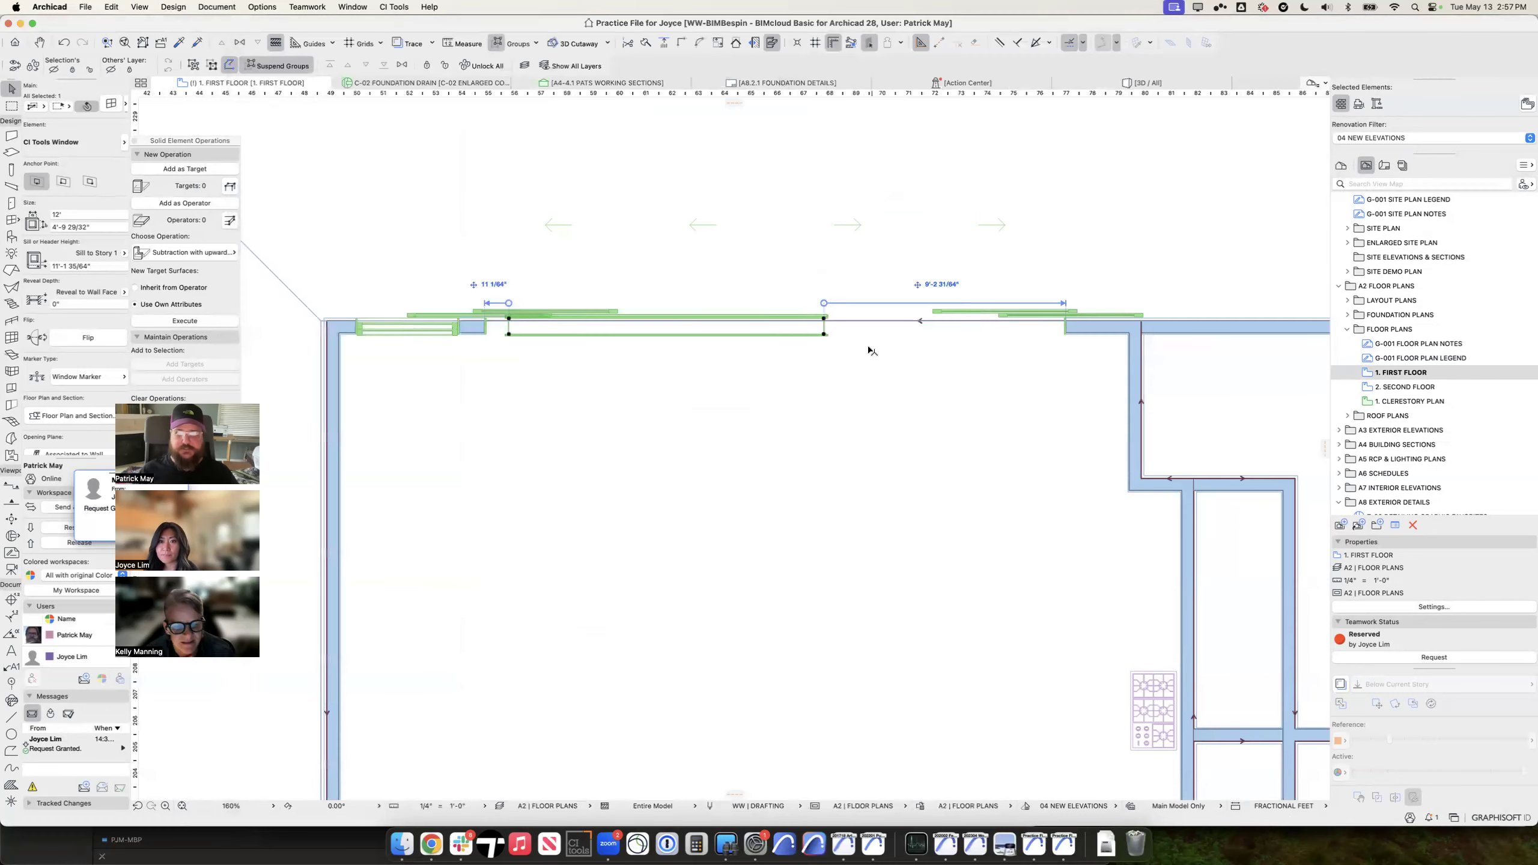
click(733, 368)
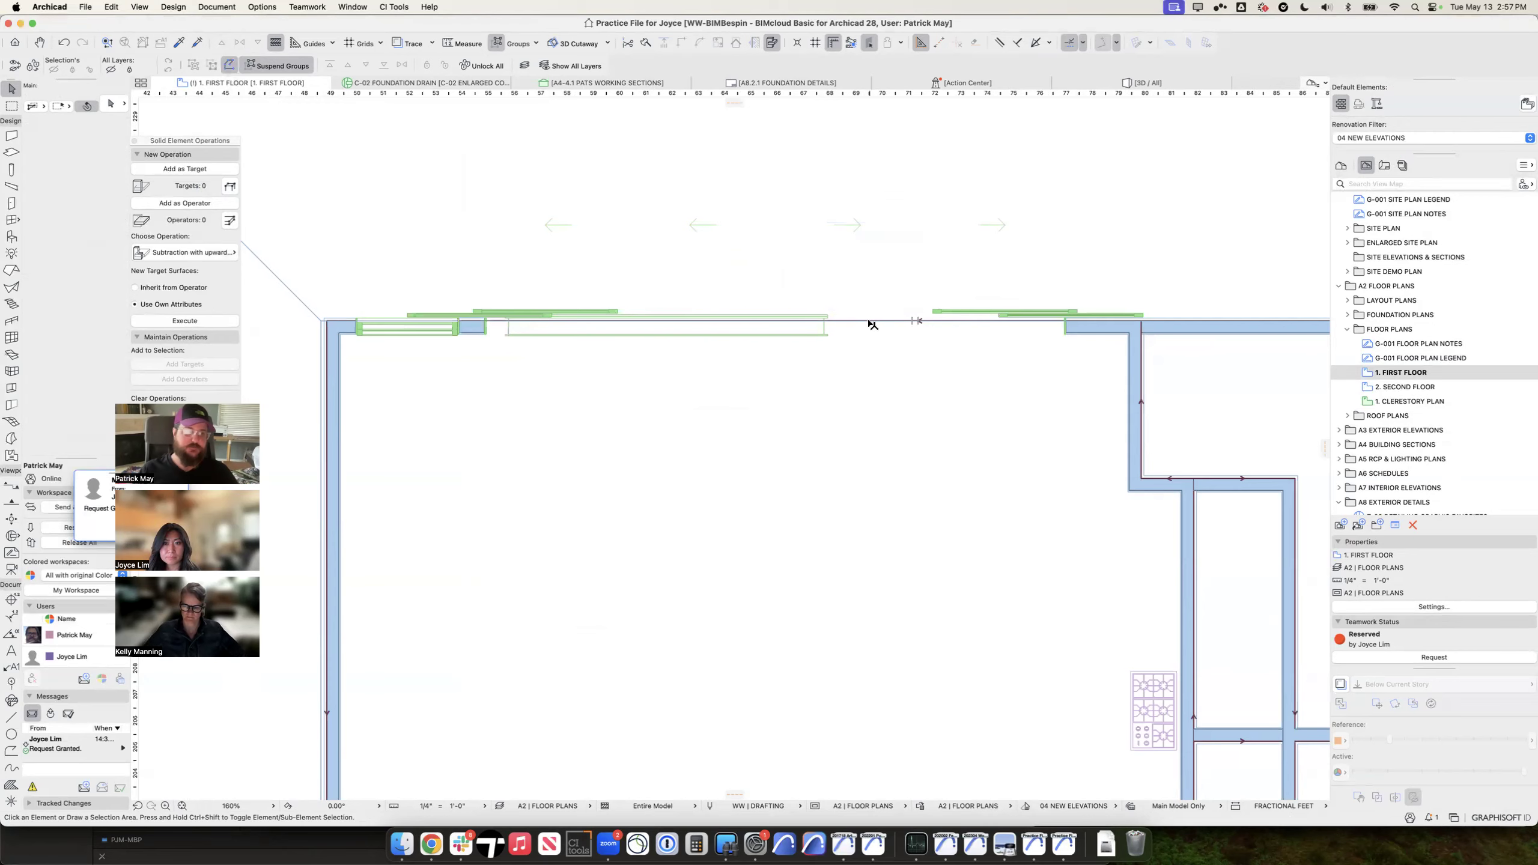
Step: Examine the layer combinations and layer intersection group numbers in the layer settings, and close them without changes
scroll(868, 323, down, 3)
scroll(907, 274, down, 5)
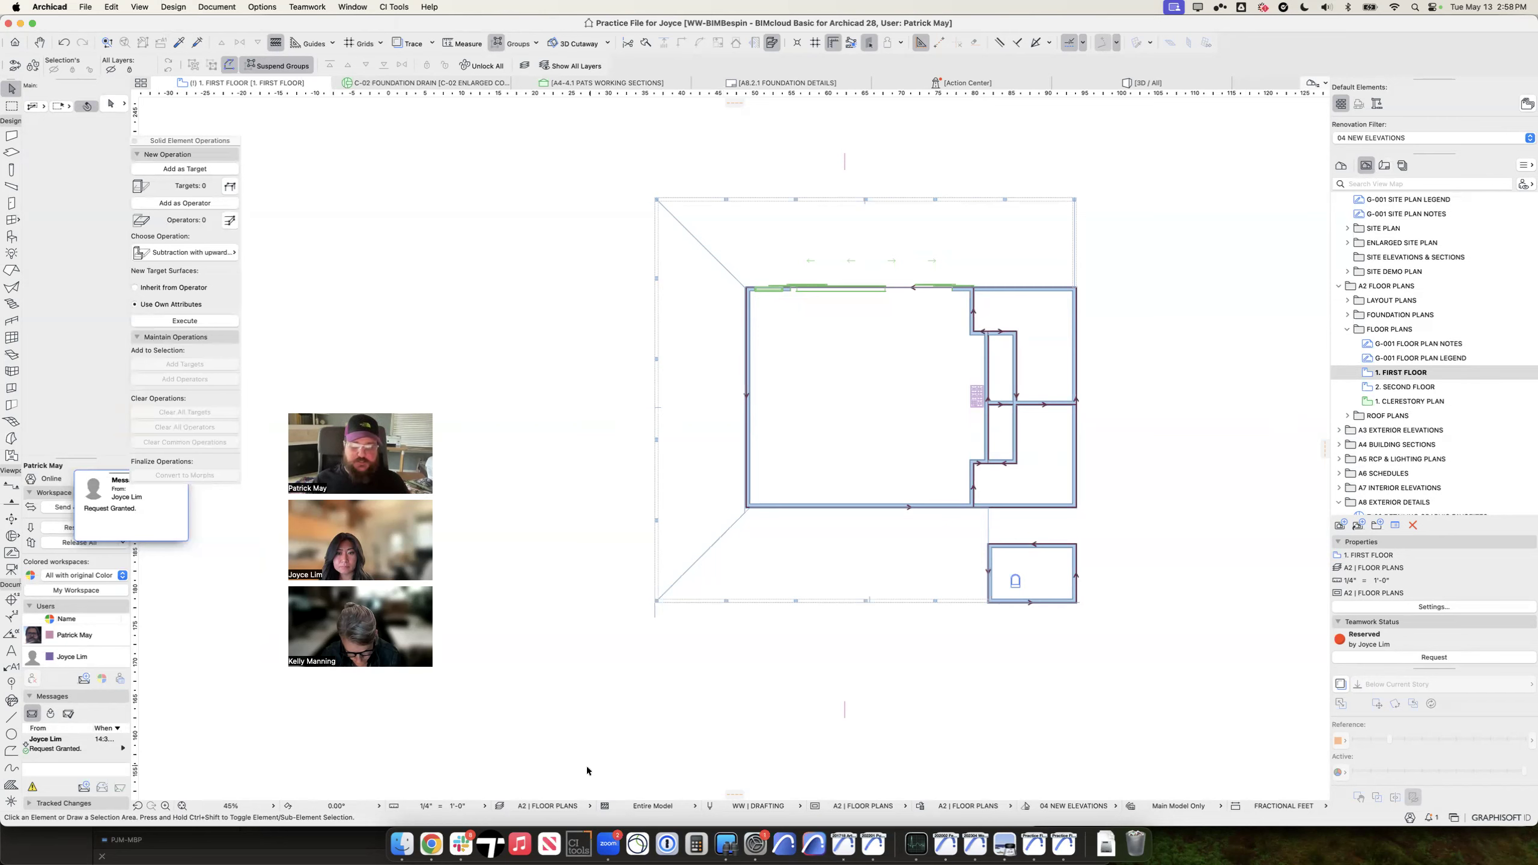
click(499, 806)
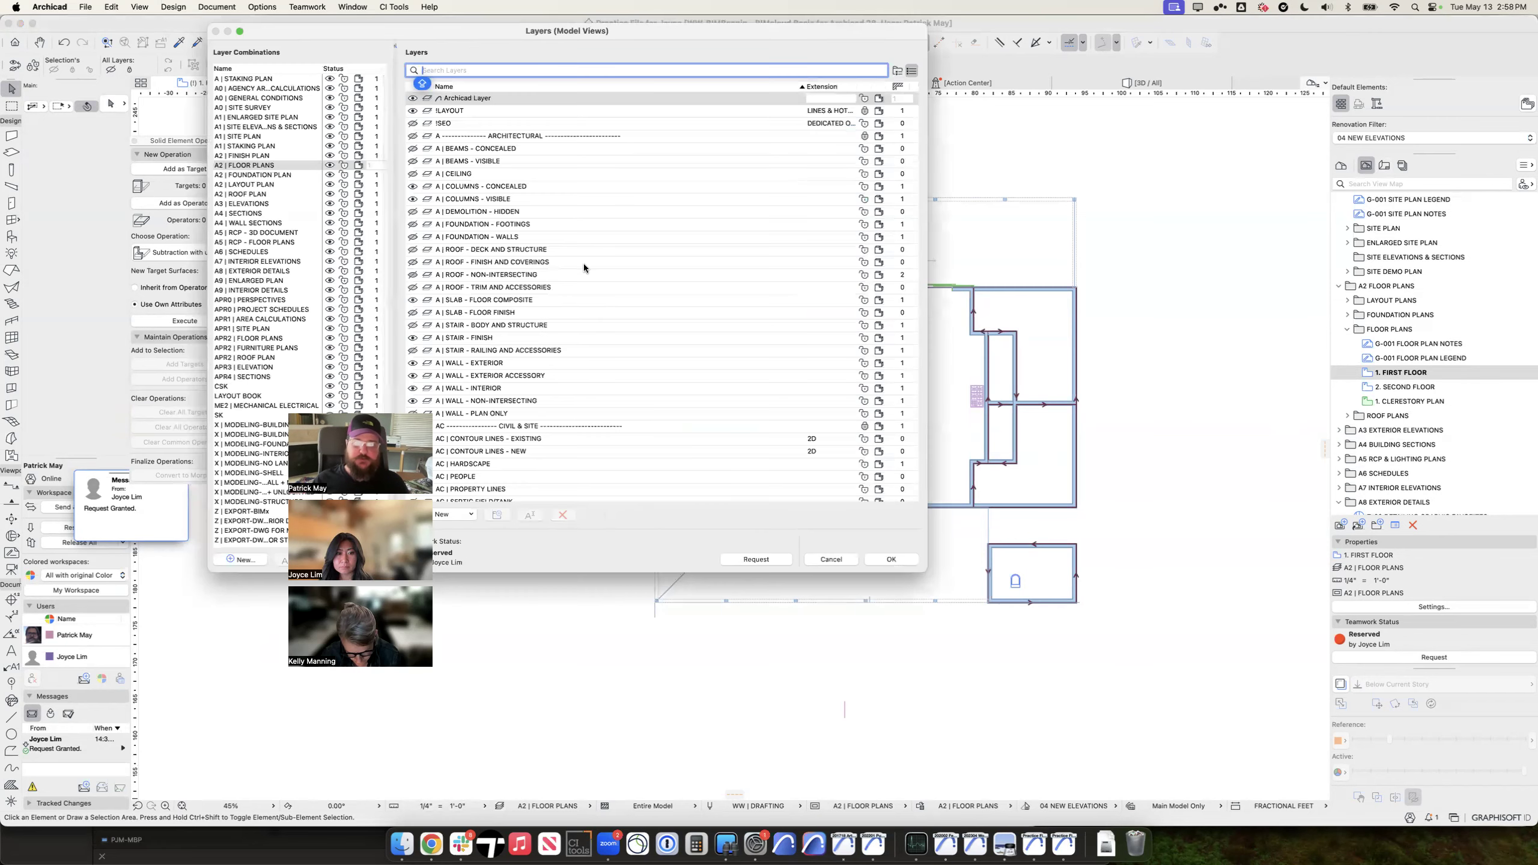
drag(538, 30, 826, 83)
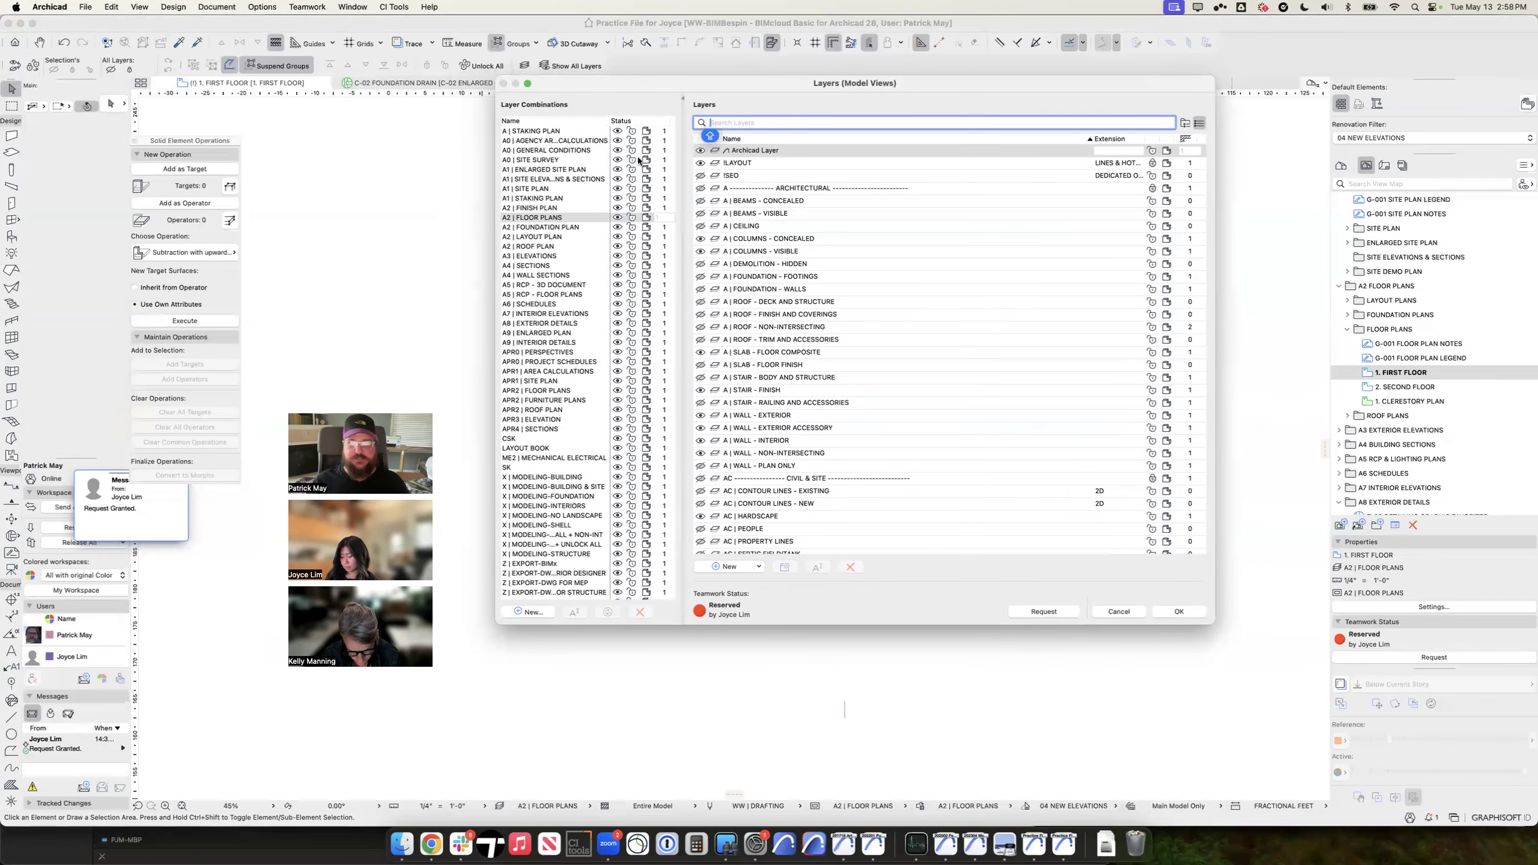
scroll(548, 214, up, 2)
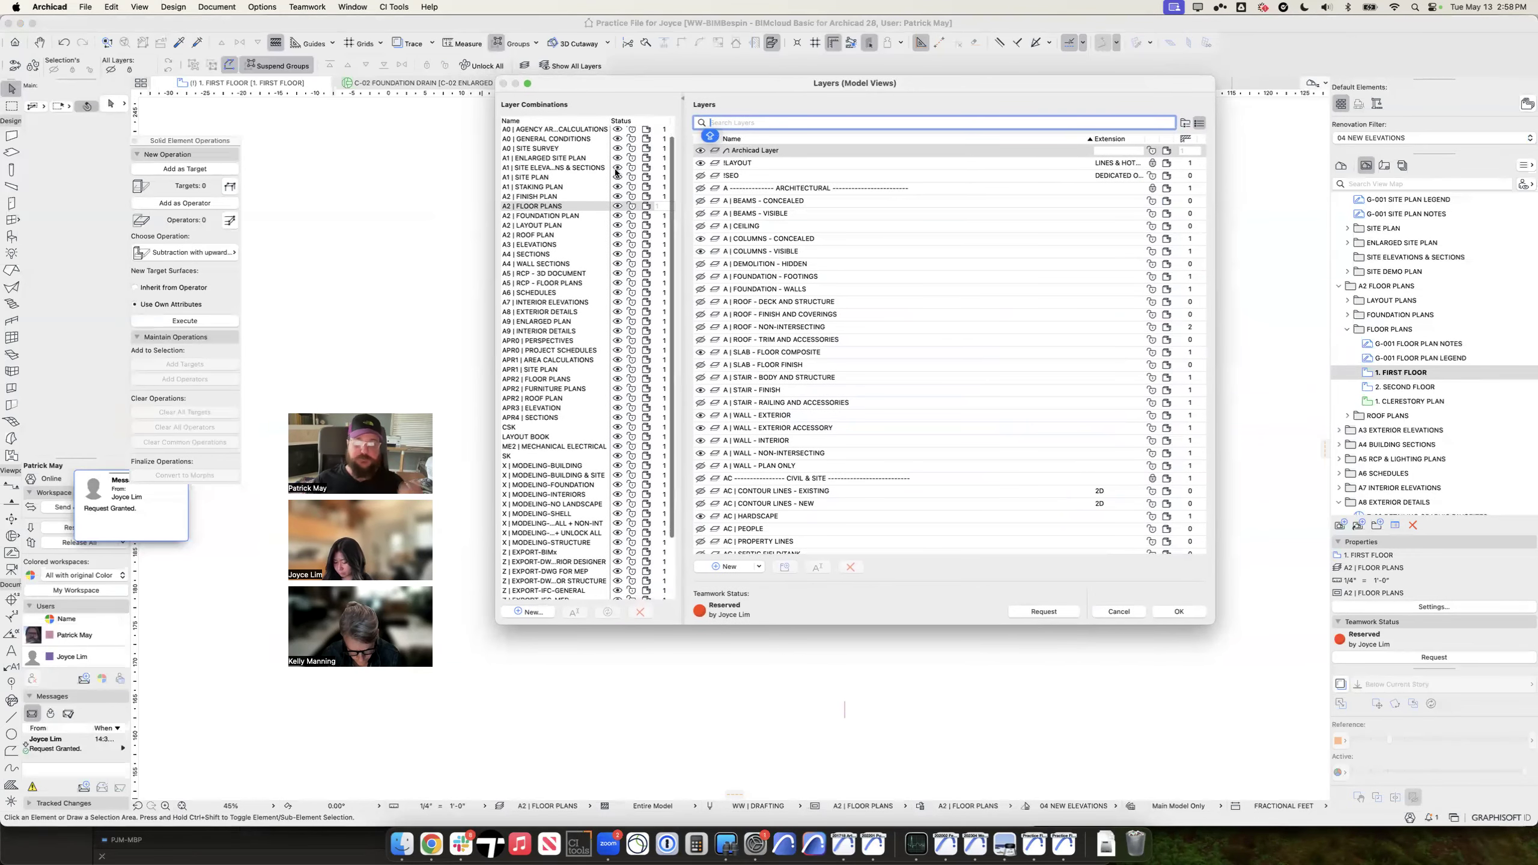
scroll(525, 219, down, 1)
scroll(531, 193, down, 3)
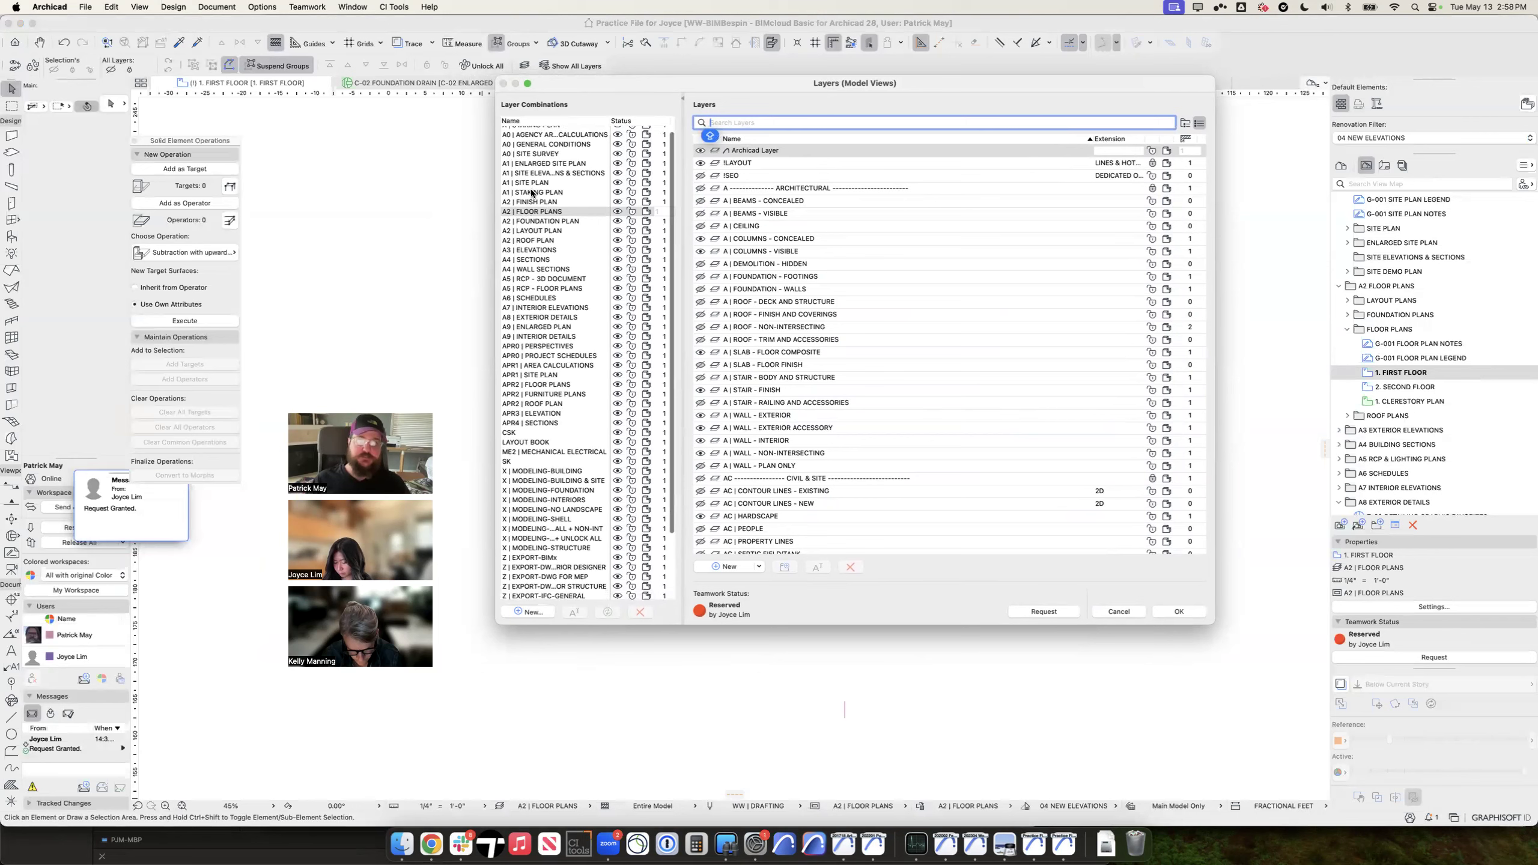
scroll(533, 193, down, 1)
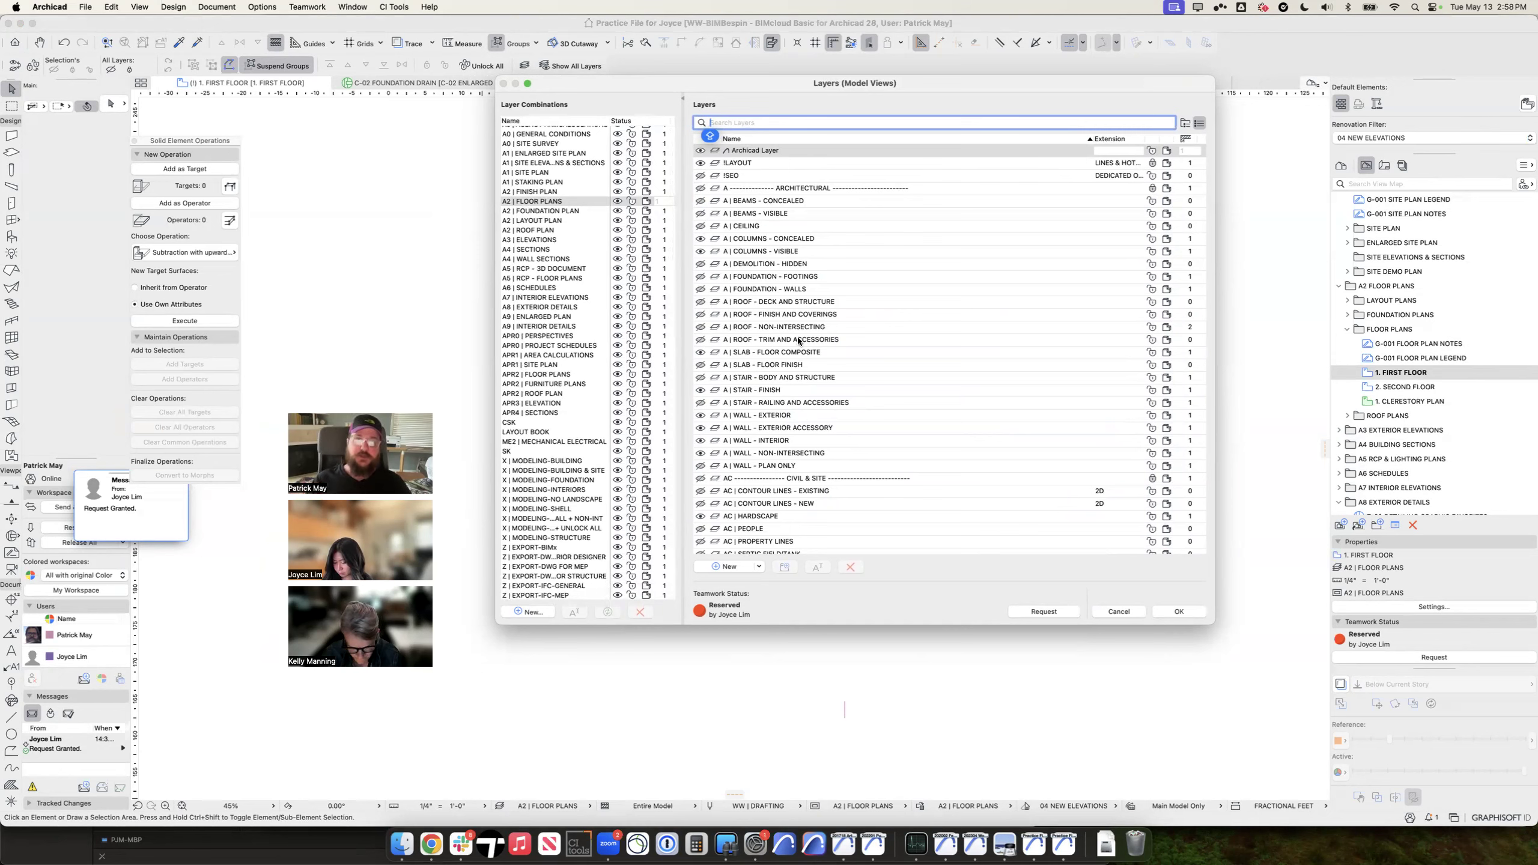
scroll(769, 230, up, 3)
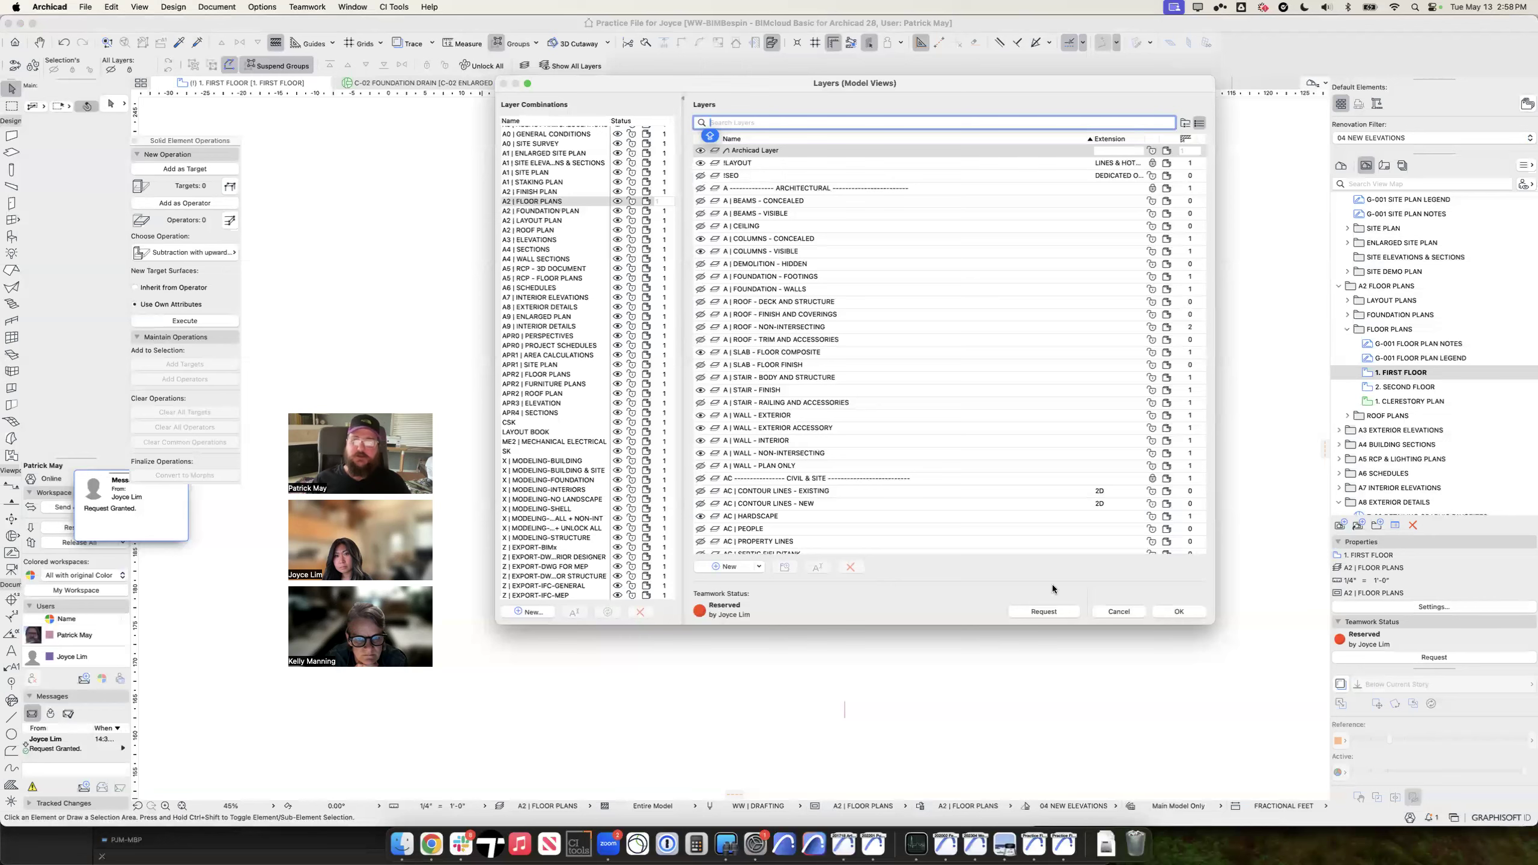
click(1122, 608)
Step: Draw two connected perpendicular beams, about 16' and 7'-7" long, above the building in plan and show both in 3D
scroll(741, 372, up, 4)
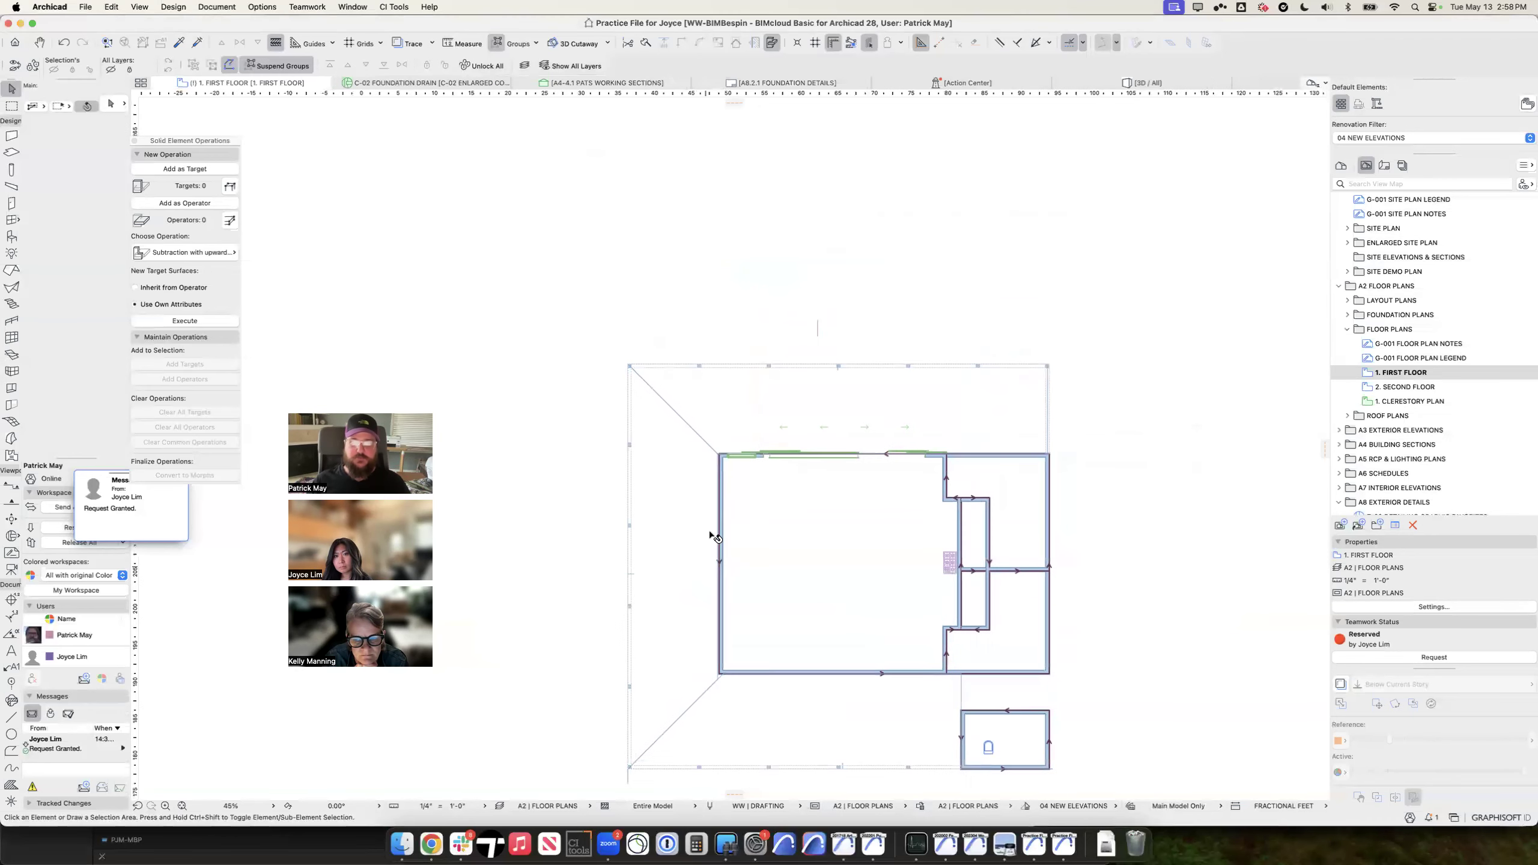
alt+click(741, 371)
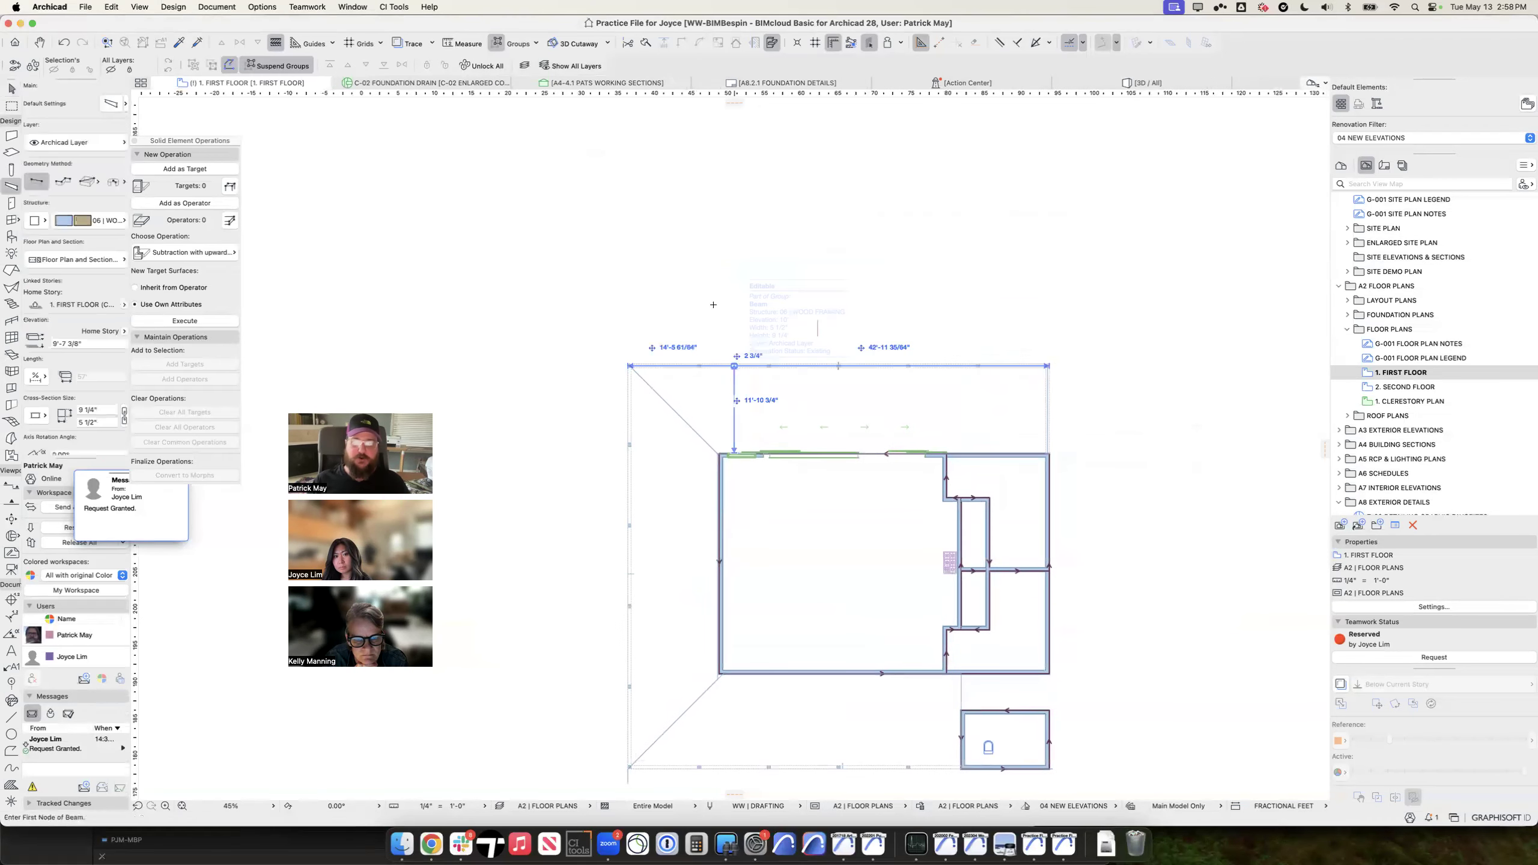
click(668, 284)
click(789, 284)
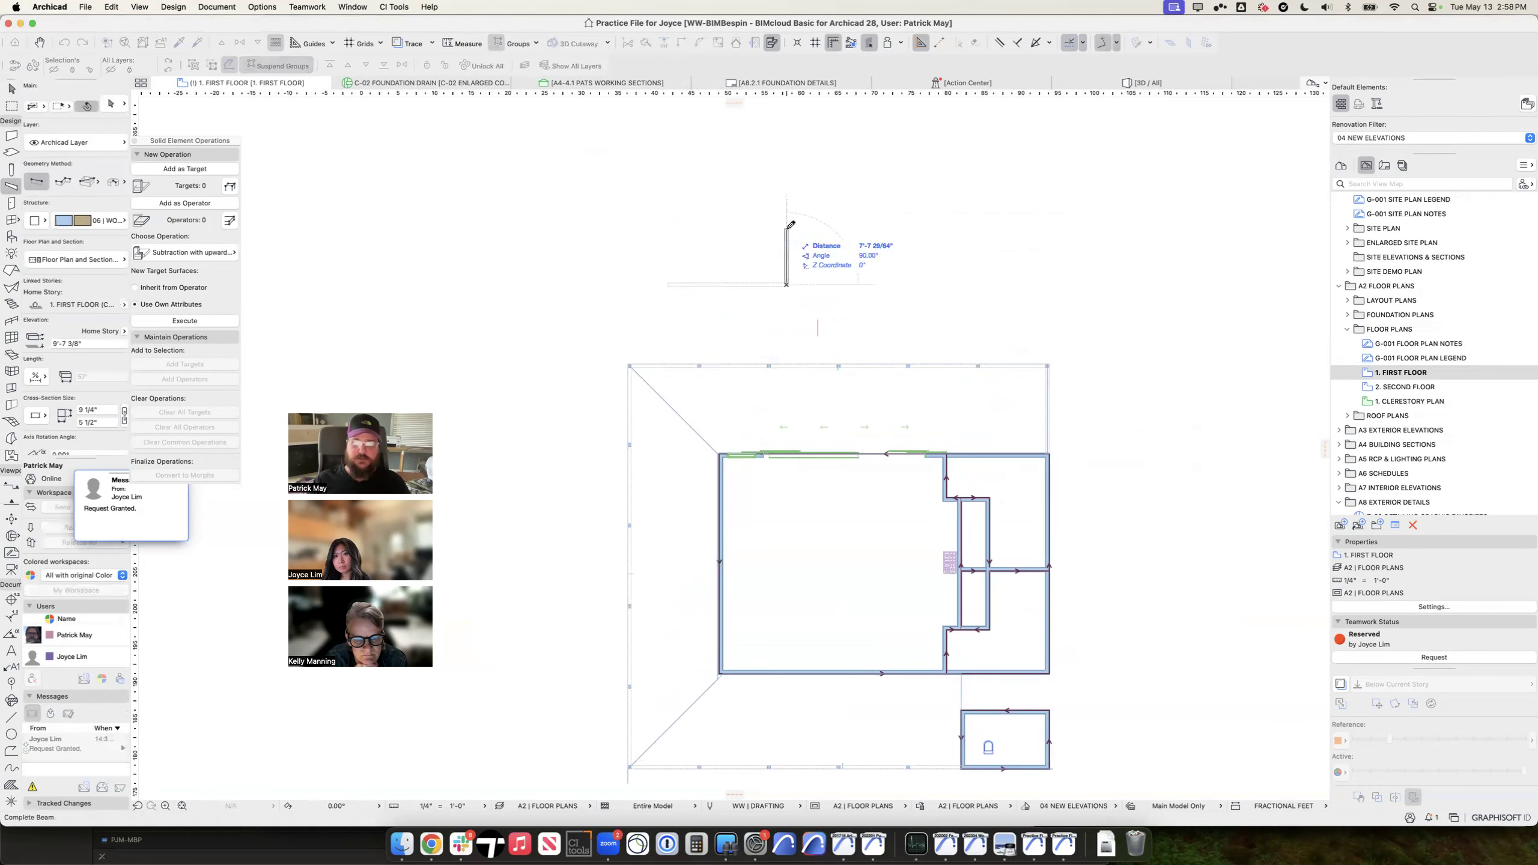
key(Escape)
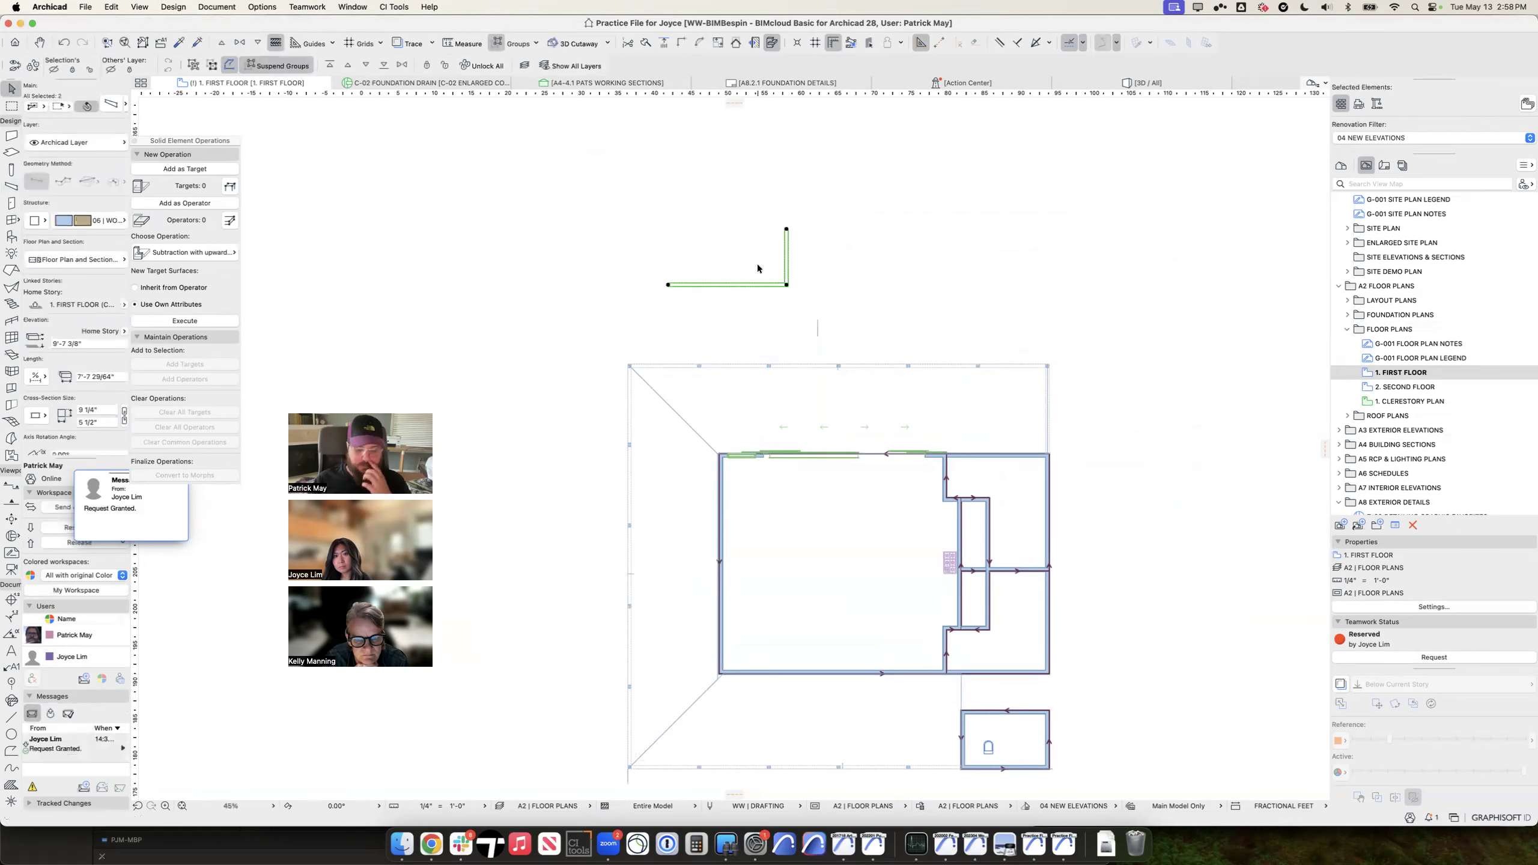
key(F5)
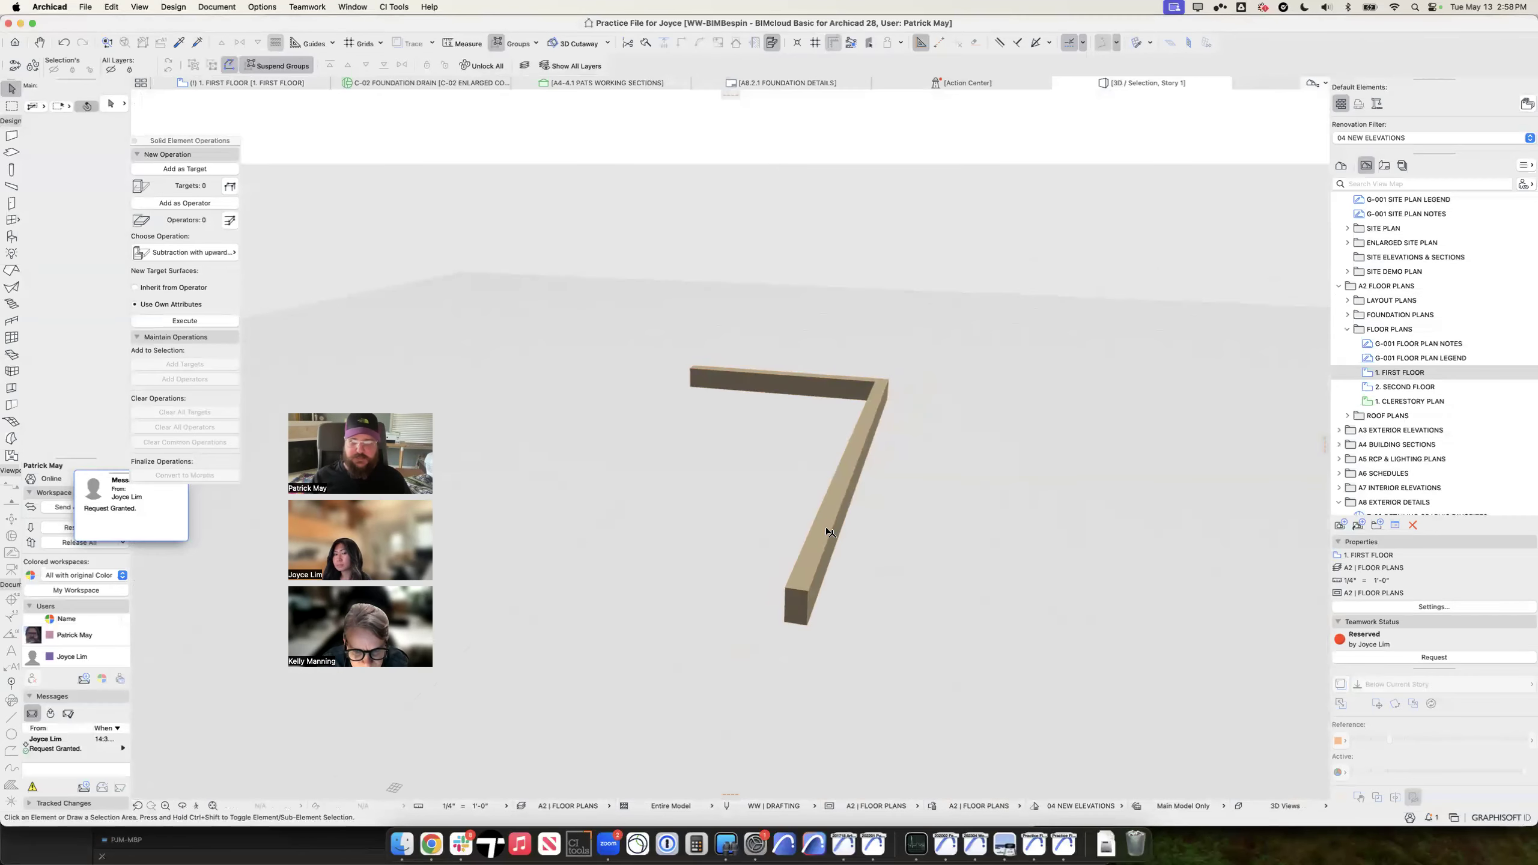
Step: Slope the longer beam by raising its free end to about 12'-9" above the home story
click(802, 602)
click(797, 604)
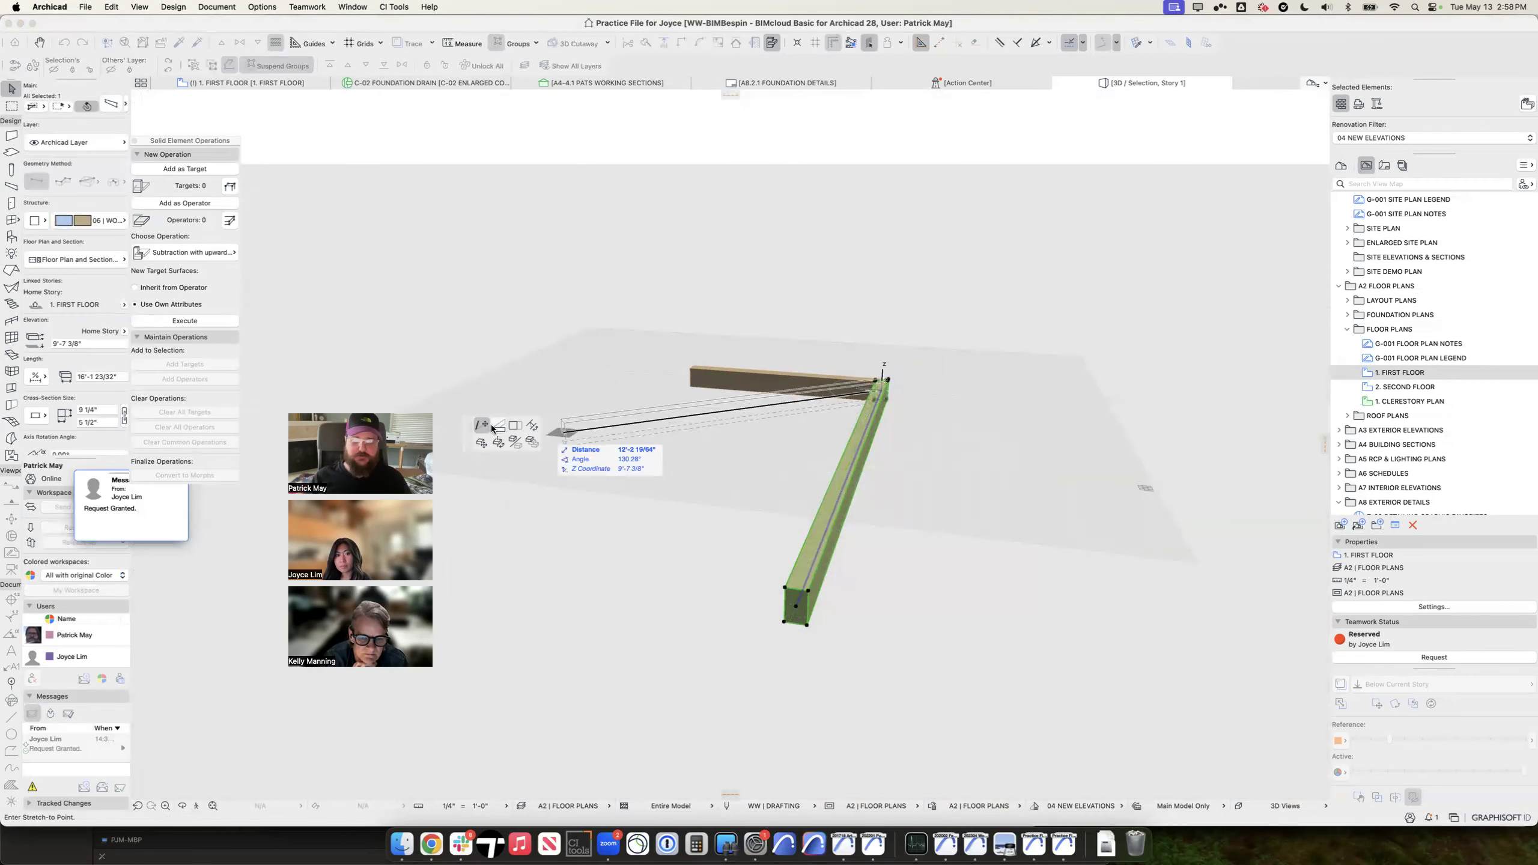
click(498, 427)
click(878, 405)
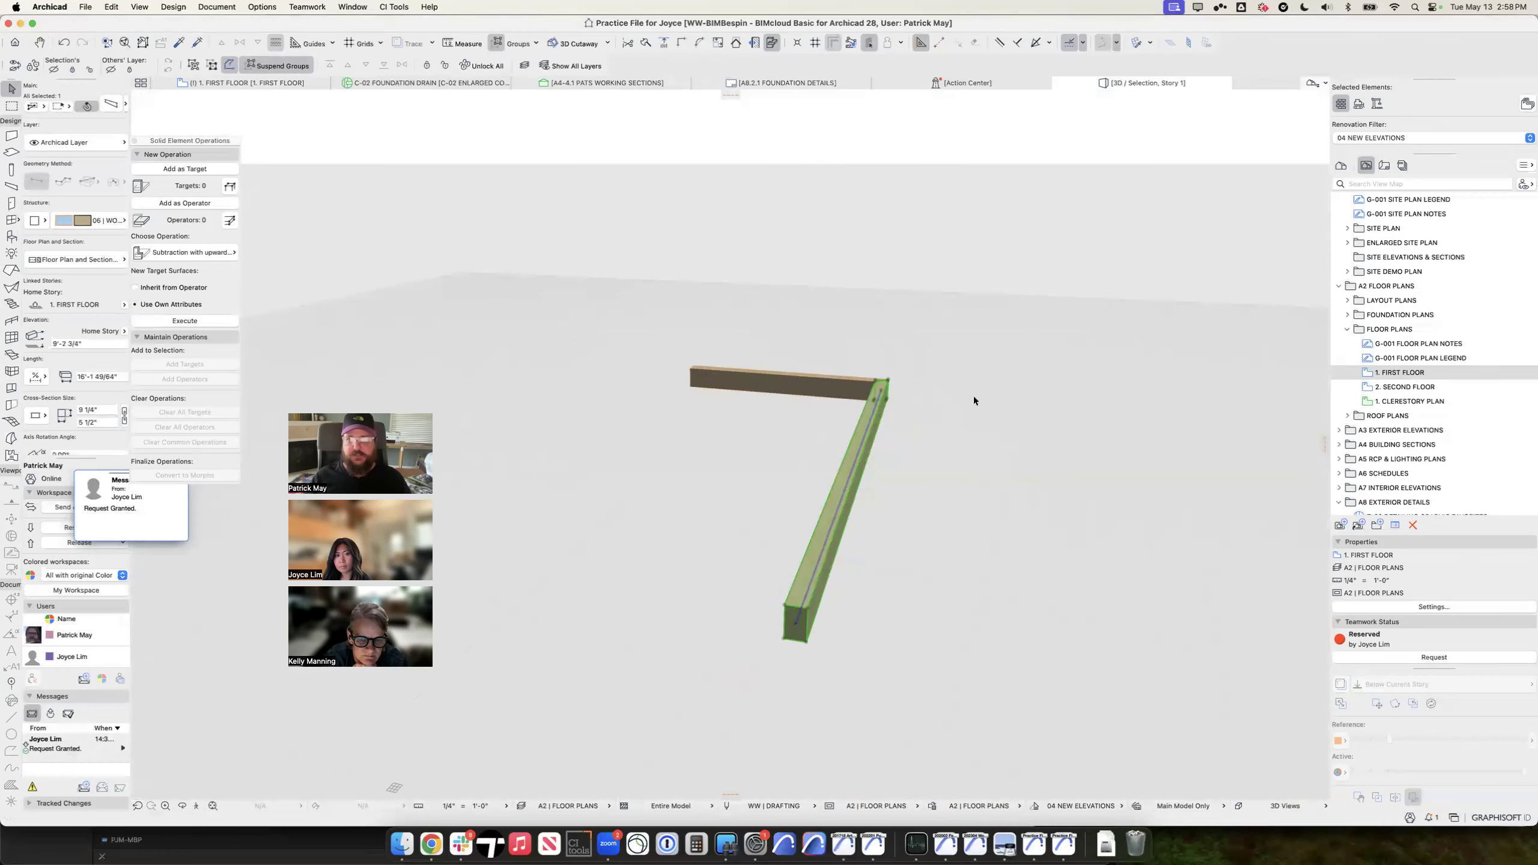
click(797, 624)
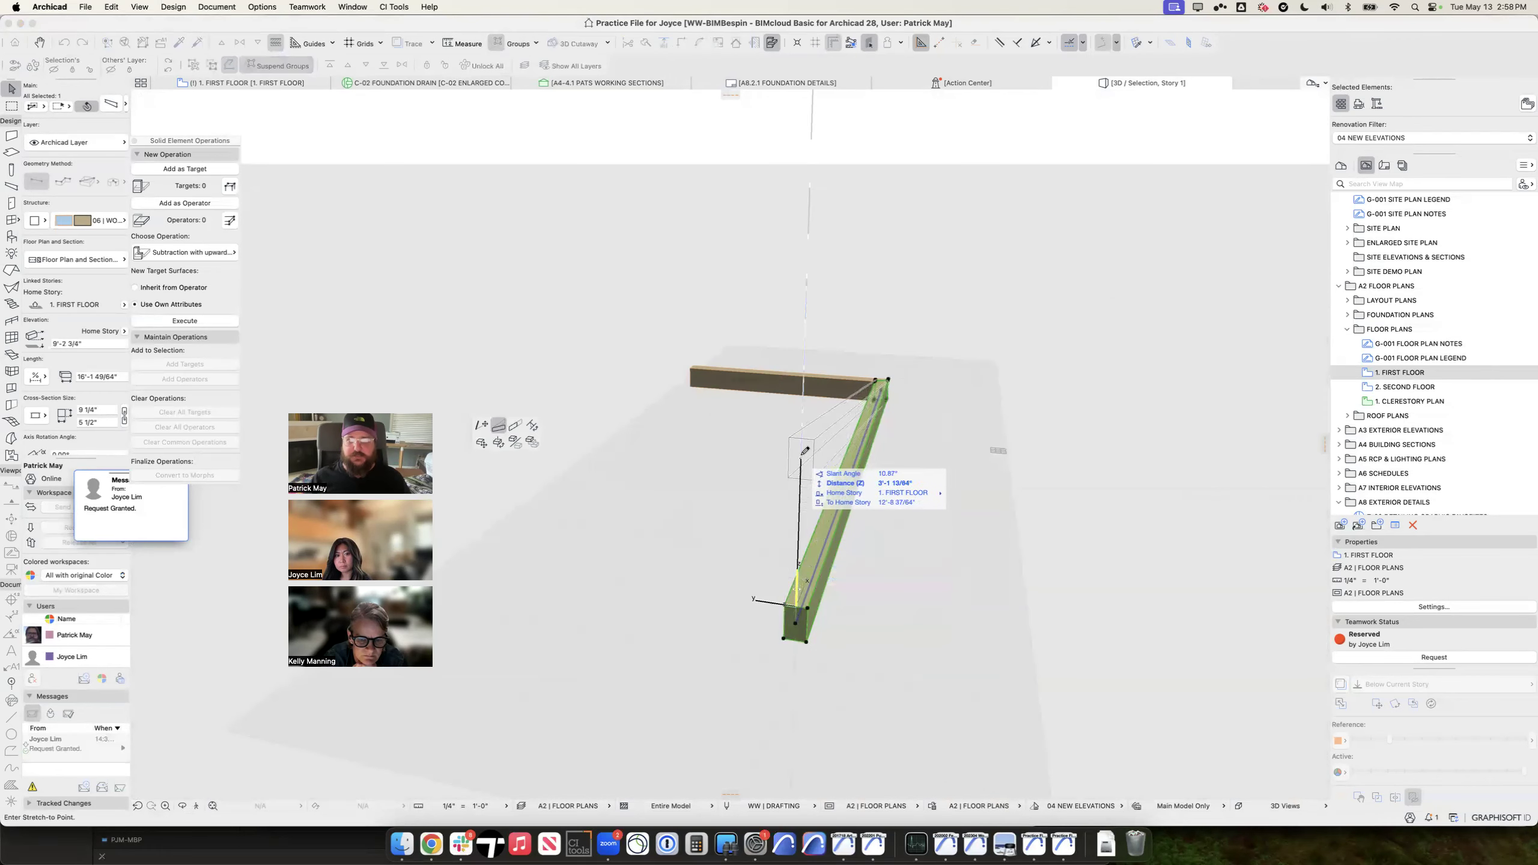
click(805, 455)
shift+middle_drag(807, 456, 809, 510)
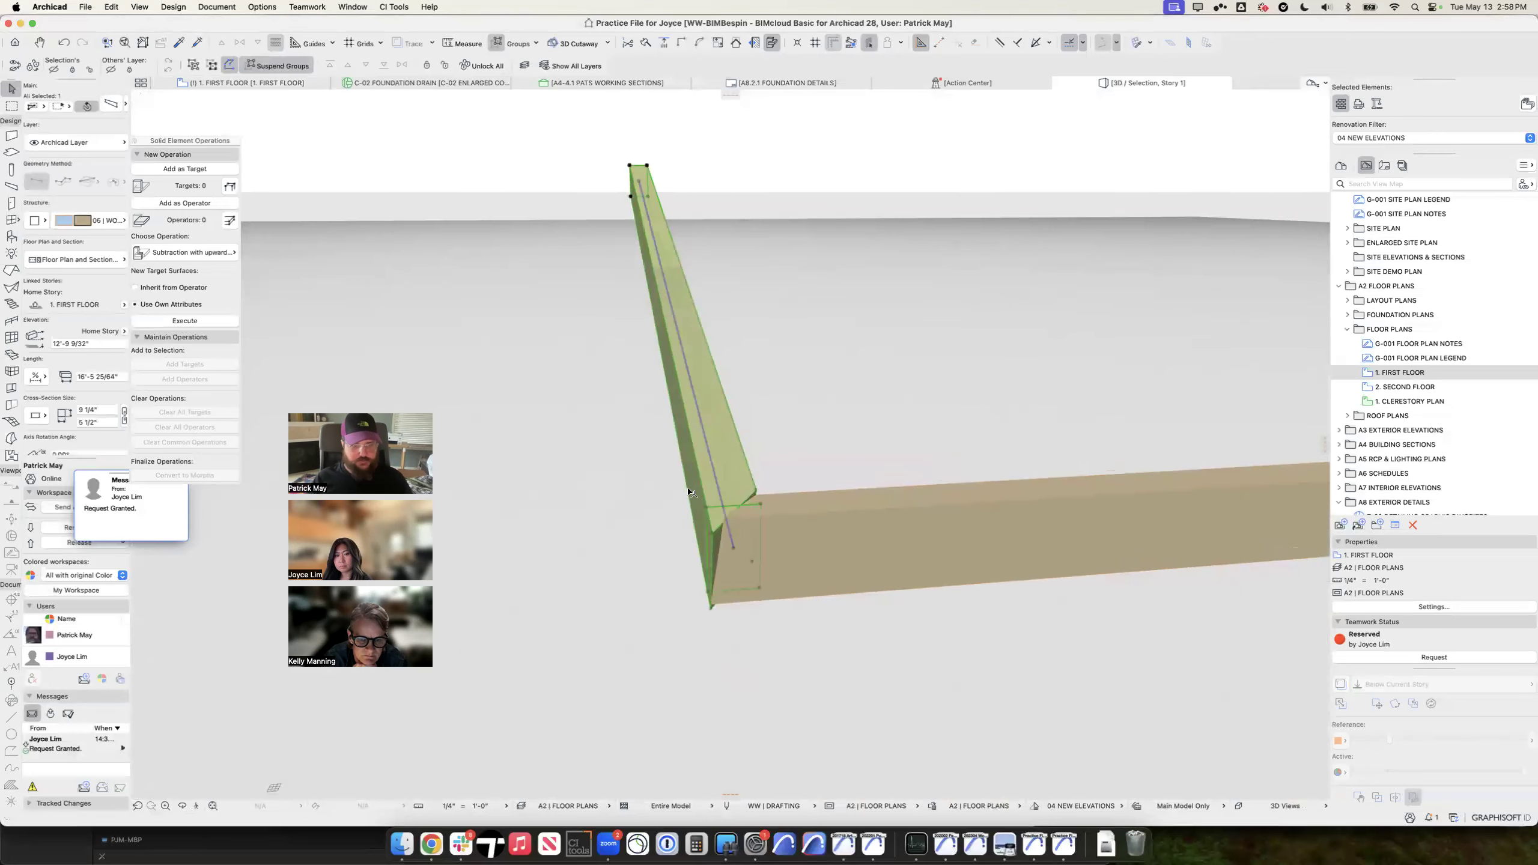
Step: Move the sloped beam to the A | ROOF - NON-INTERSECTING layer and make that layer visible
click(67, 143)
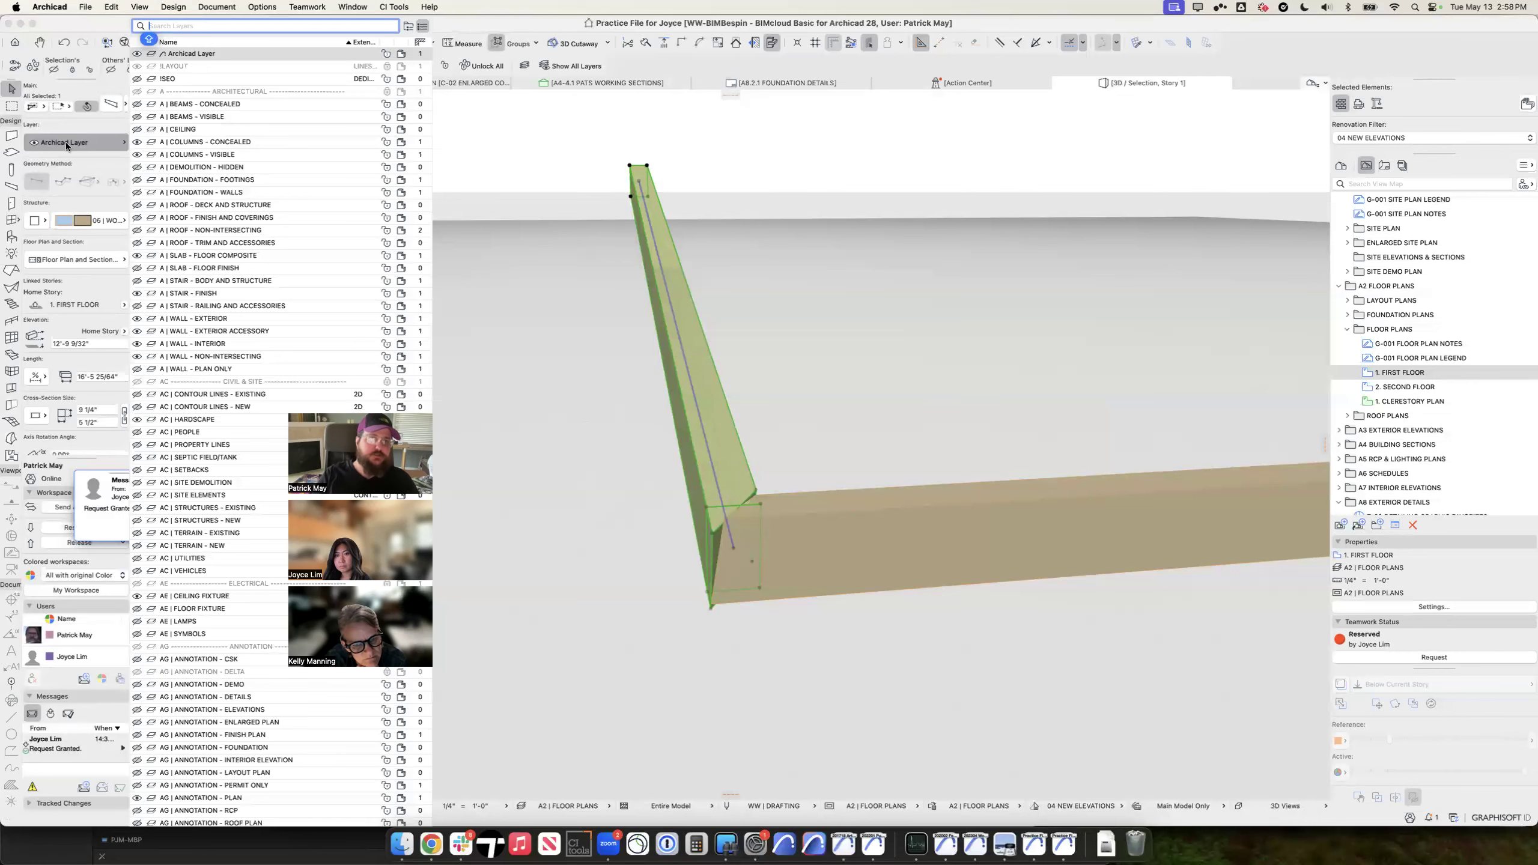
text(NON)
click(243, 56)
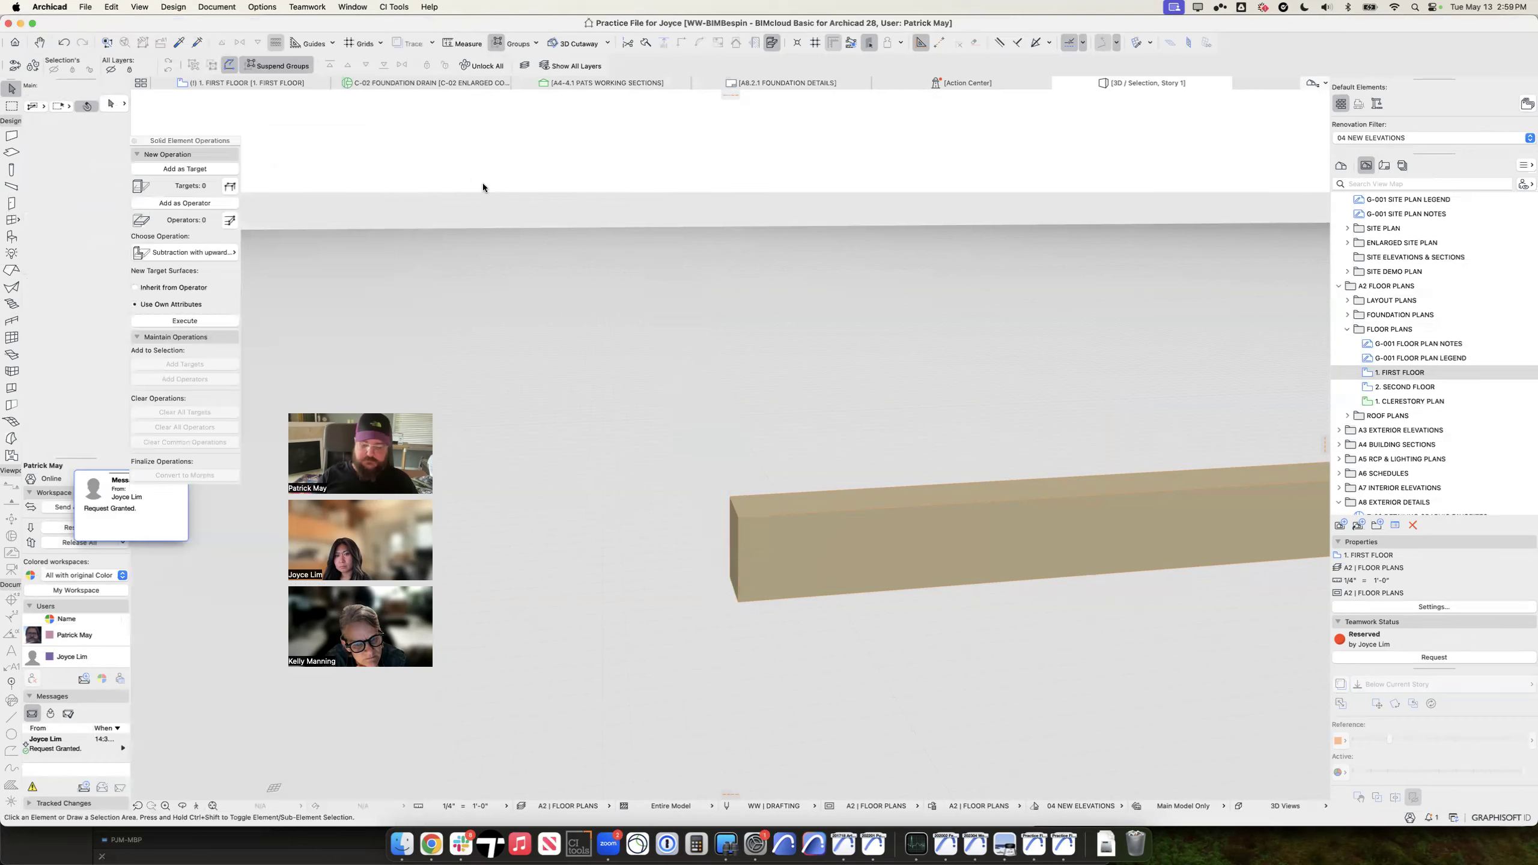
key(super+l)
text(NON)
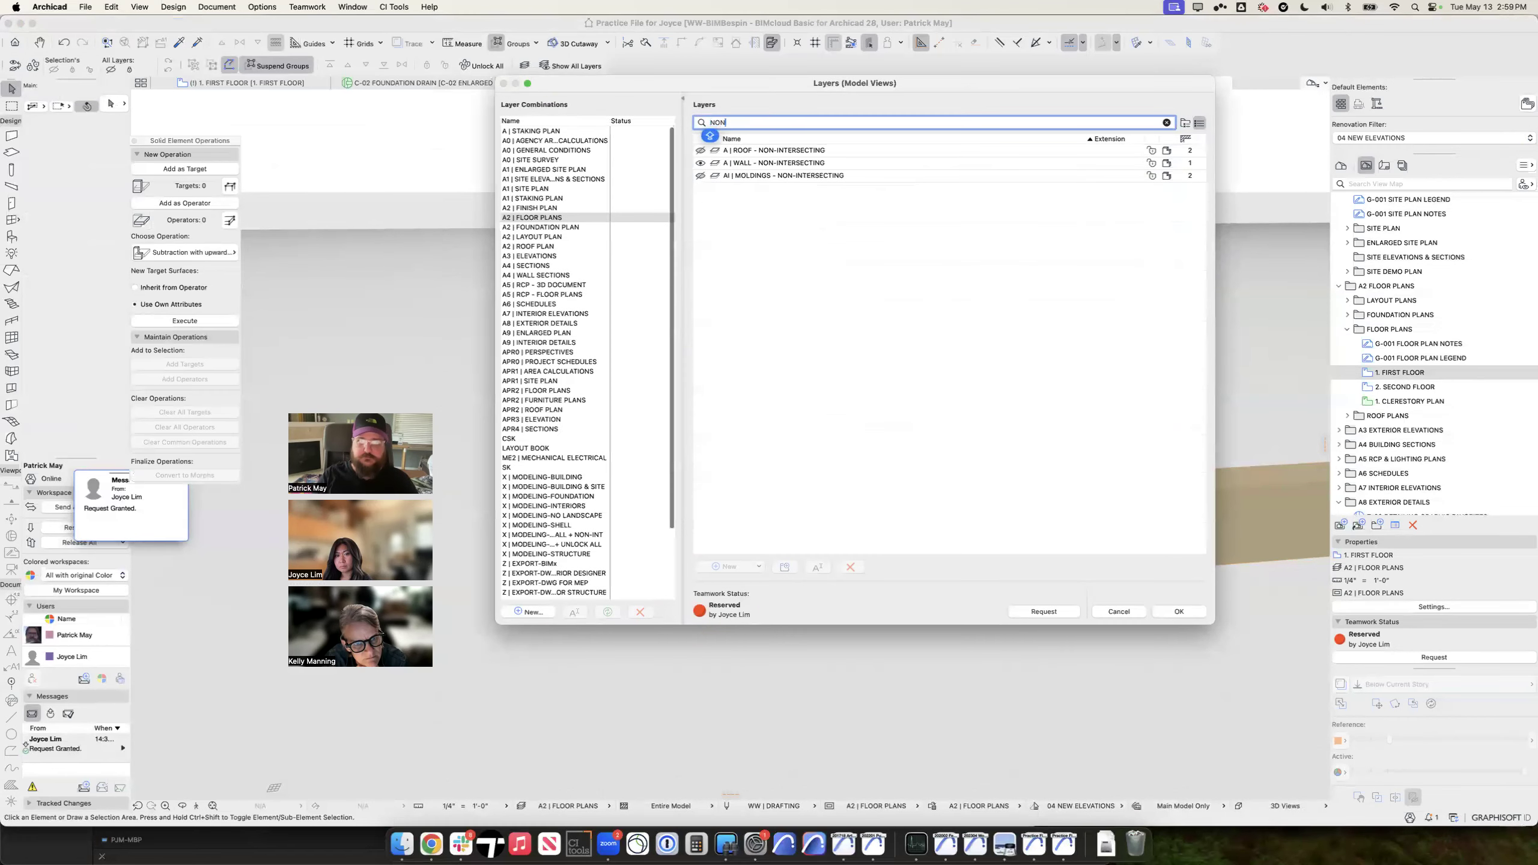
click(700, 152)
key(Return)
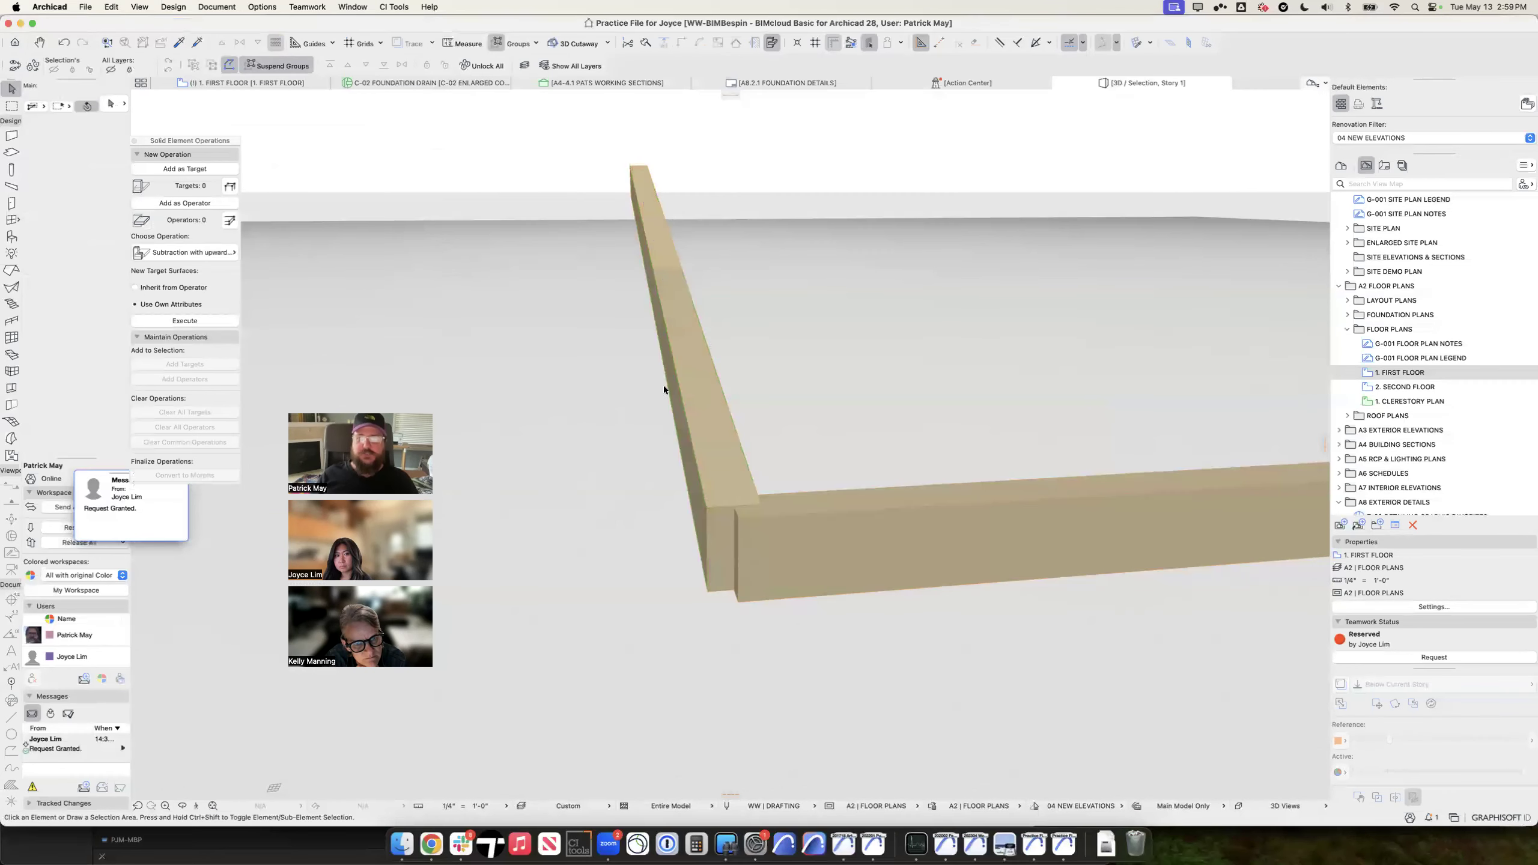
Step: Move the shorter beam at the corner so its end aligns with the outer face of the sloped beam
click(757, 480)
click(839, 534)
scroll(801, 533, down, 1)
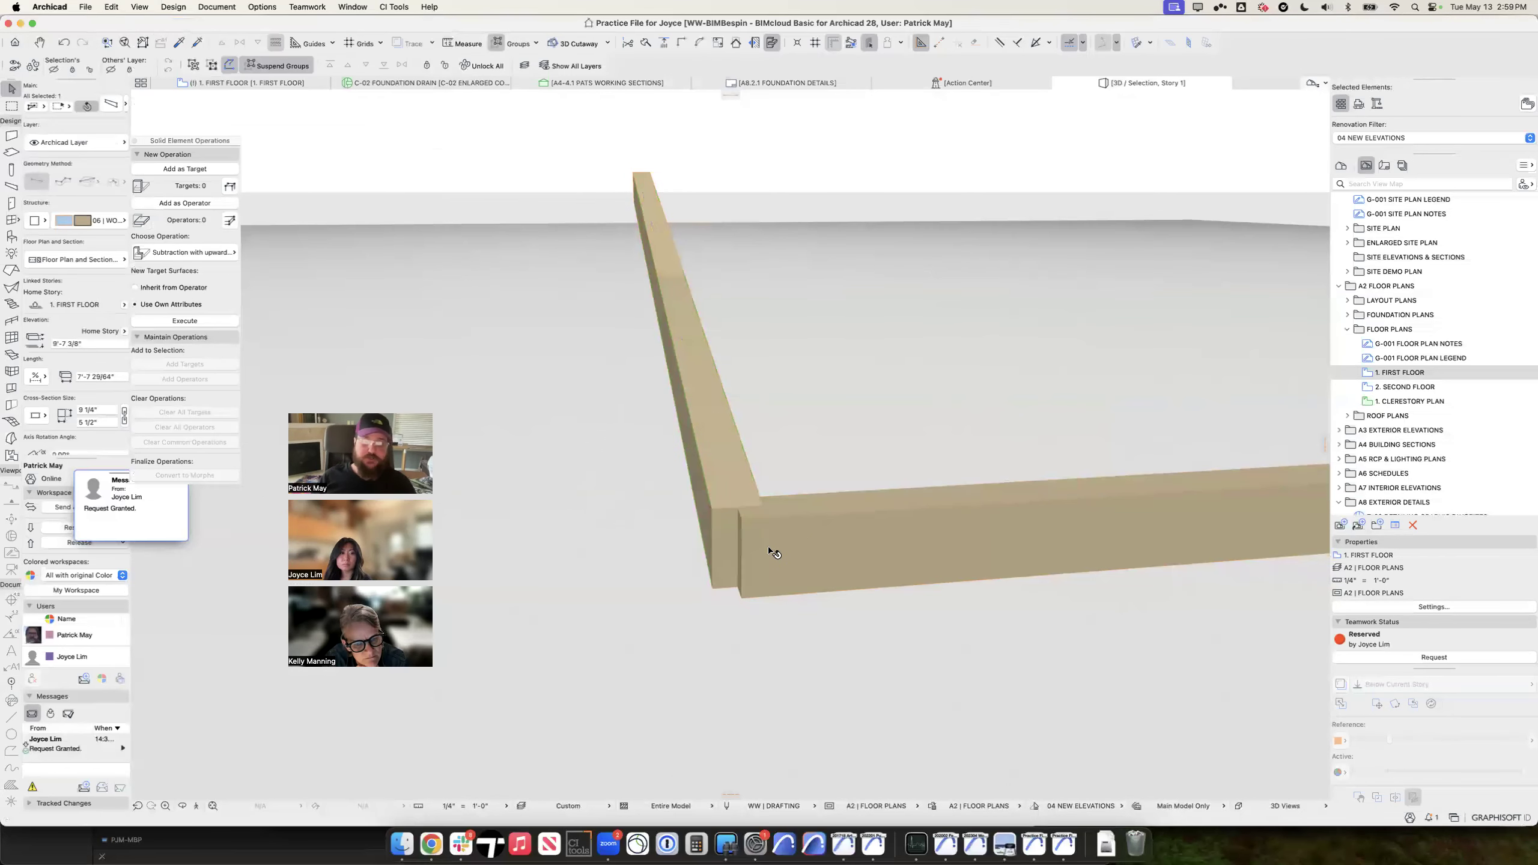
key(super+d)
click(742, 598)
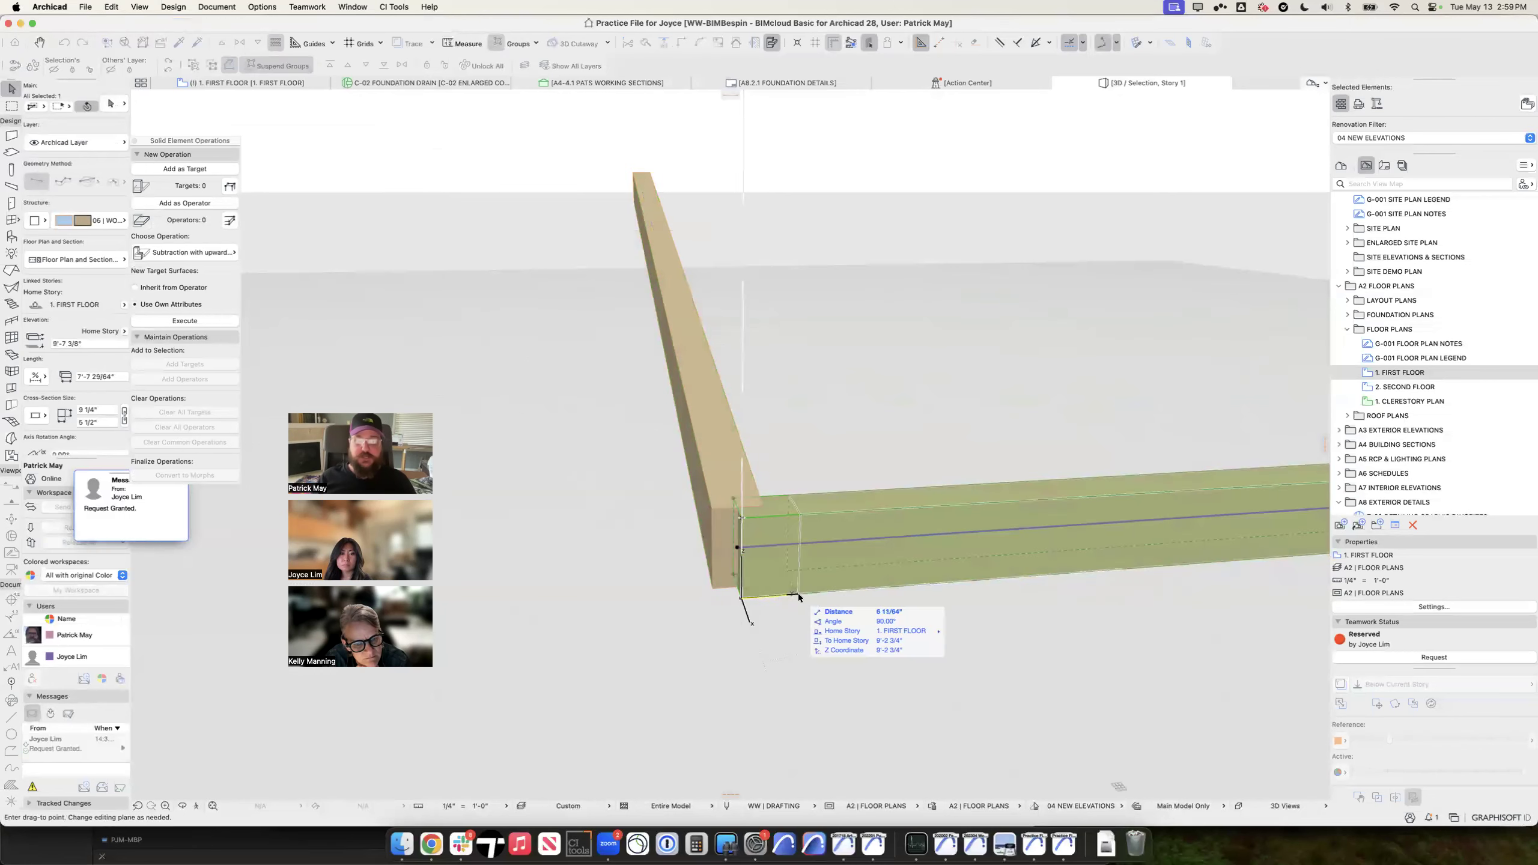
click(712, 512)
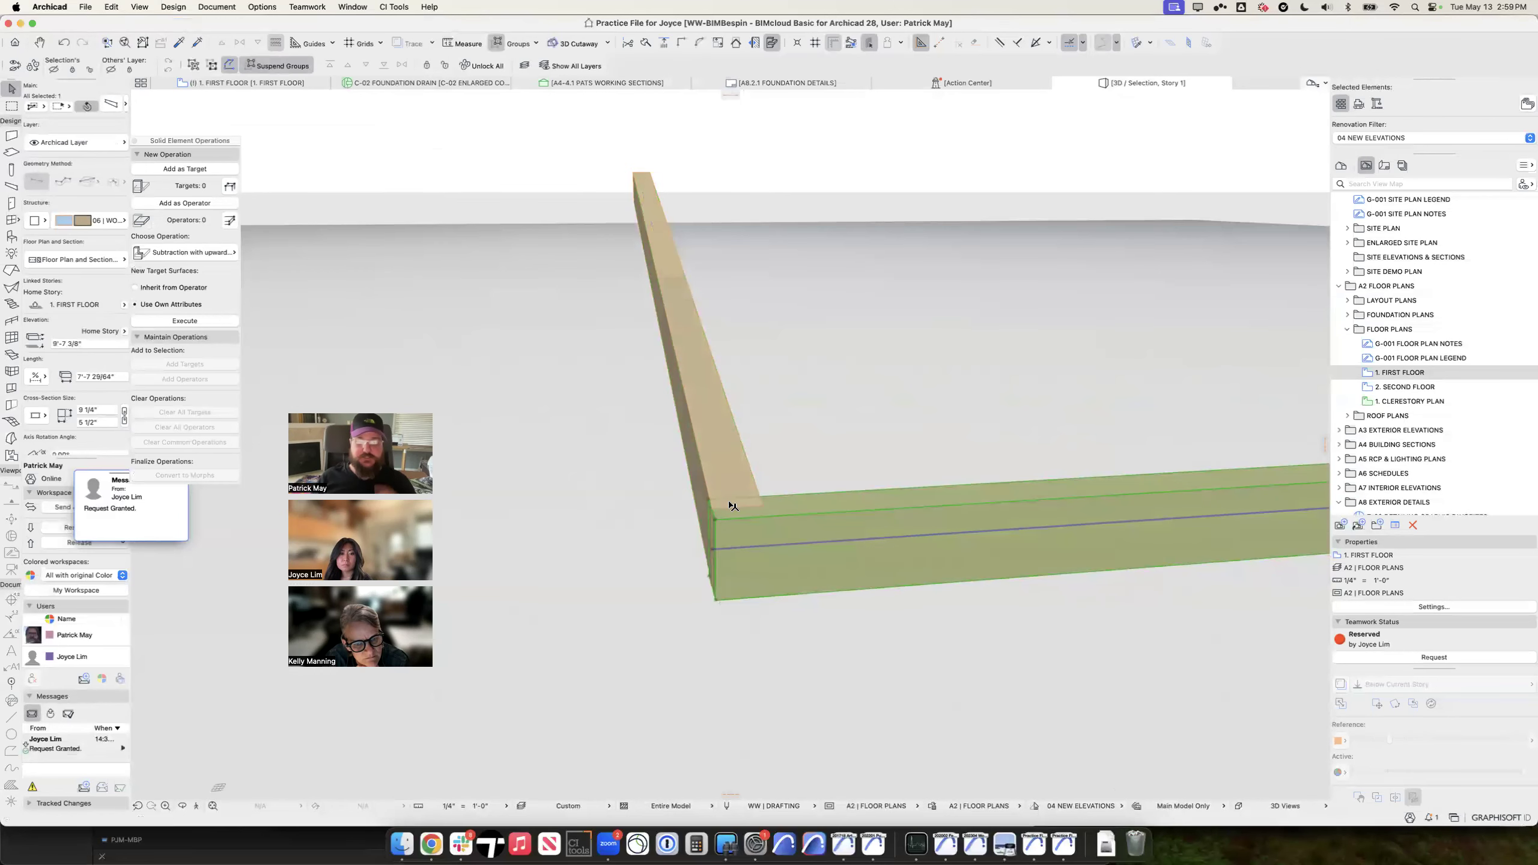
Step: Subtract the shorter beam from the sloped beam using Solid Element Operations, with the Subtraction with downwards extrusion option
shift+middle_drag(702, 418, 1012, 468)
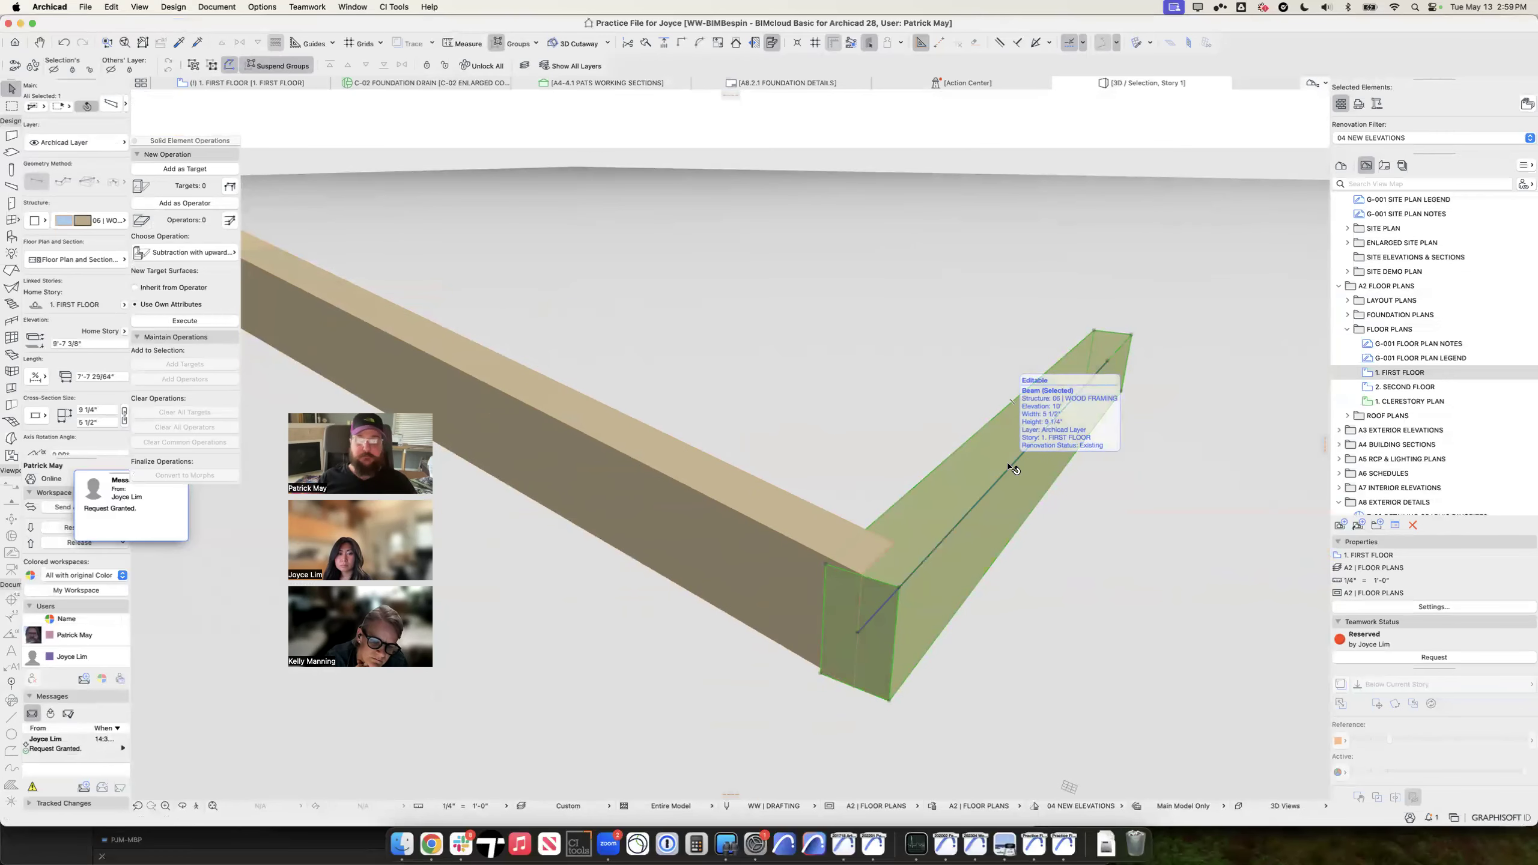
click(211, 206)
click(704, 550)
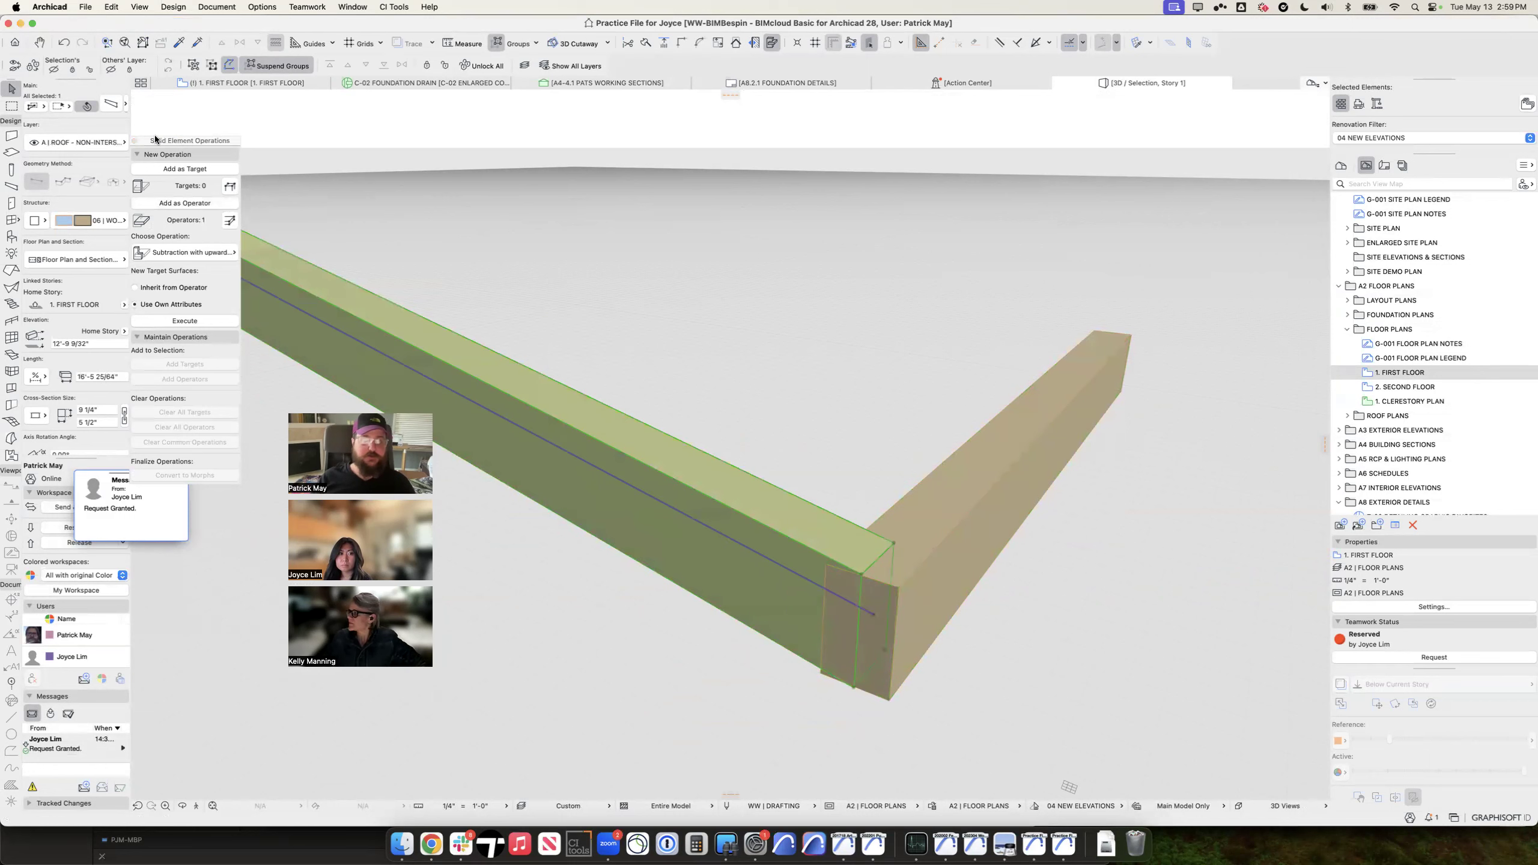
click(182, 173)
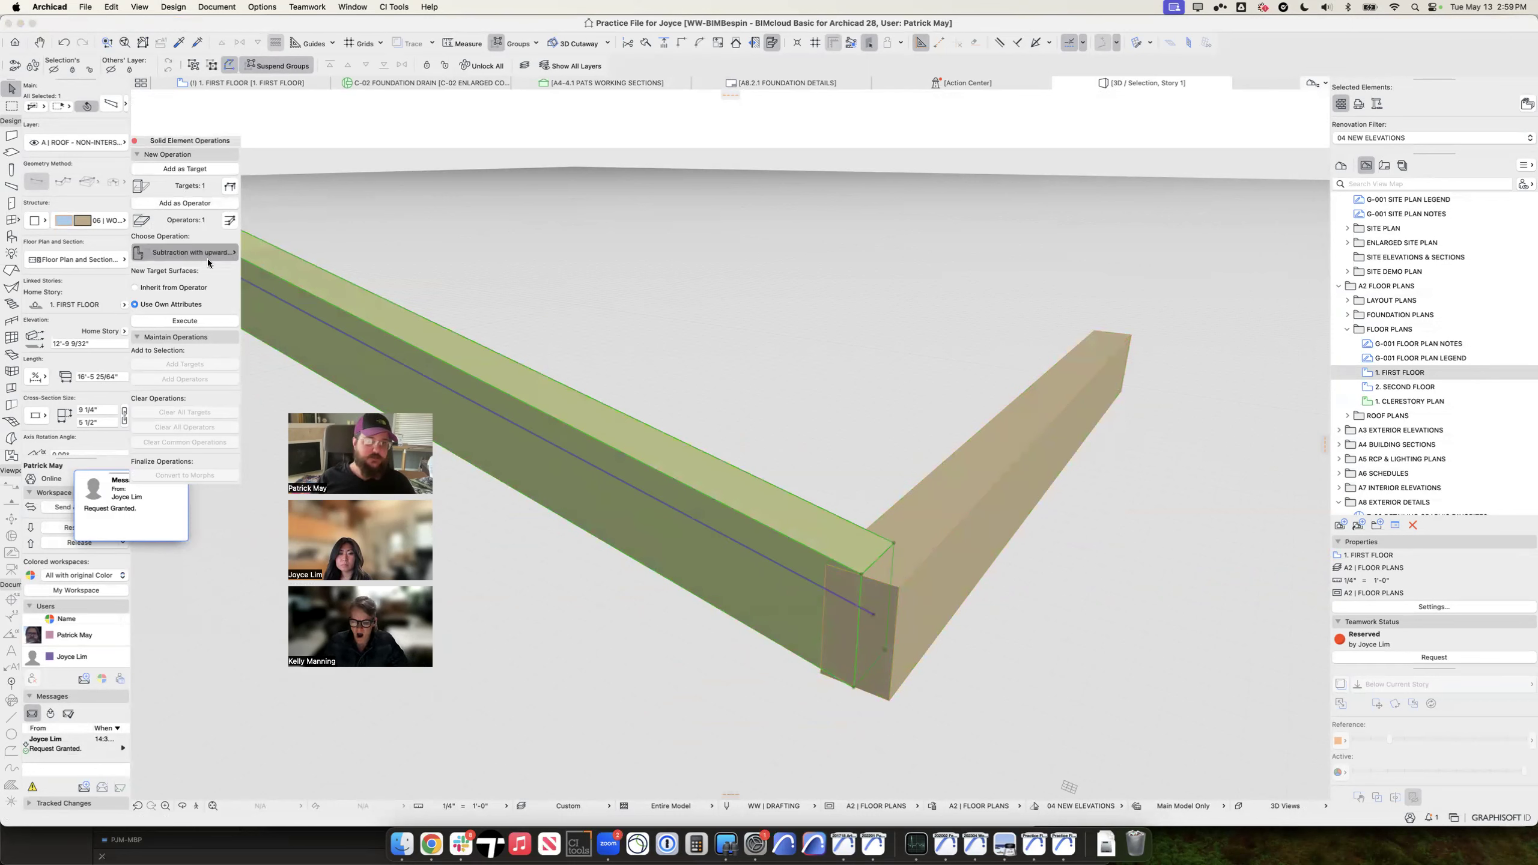
click(304, 299)
click(222, 322)
key(Escape)
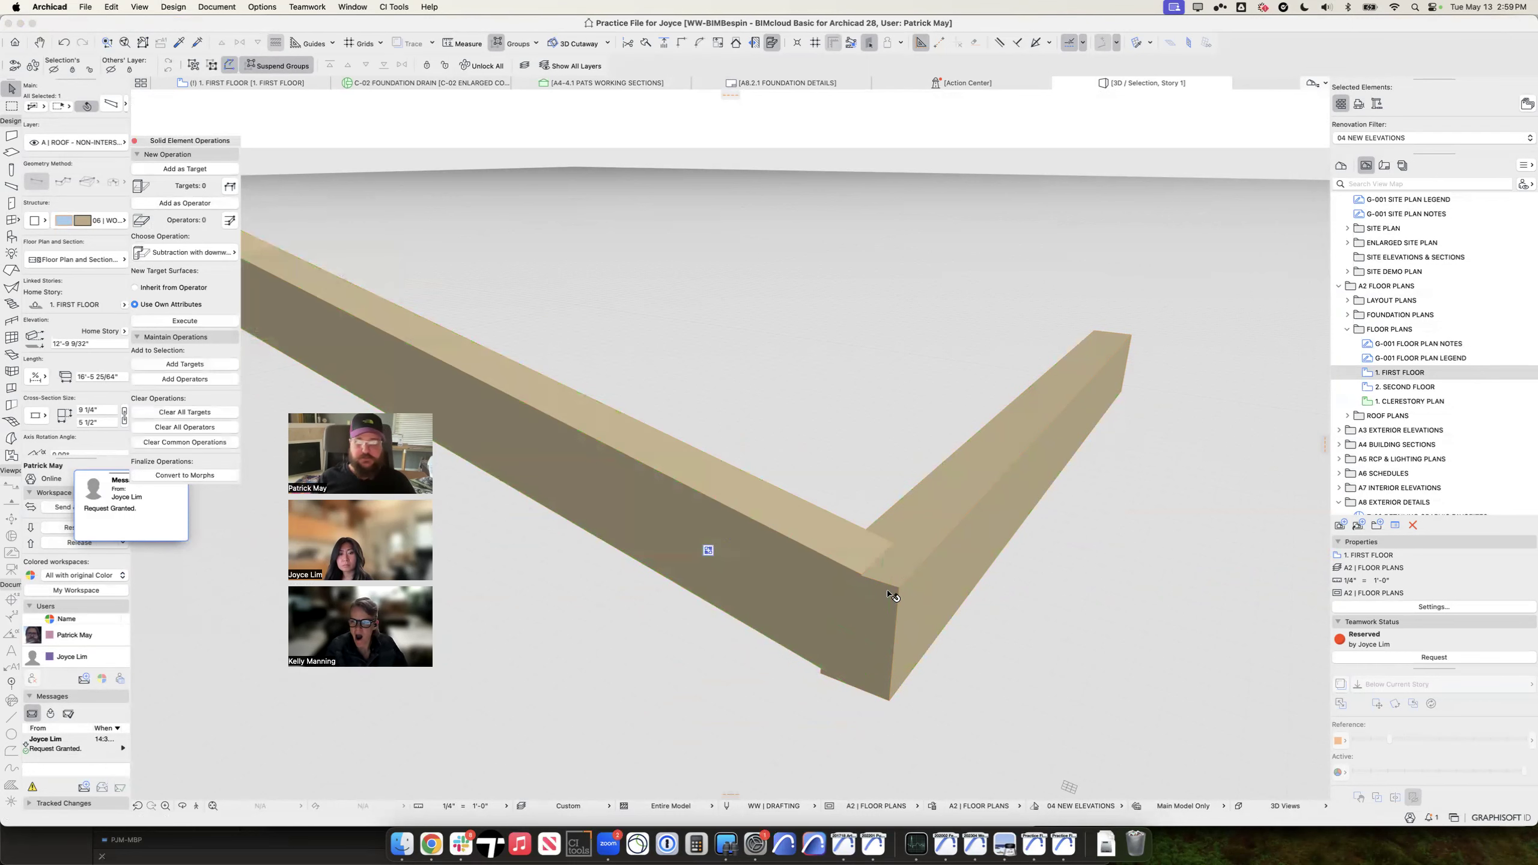
click(886, 556)
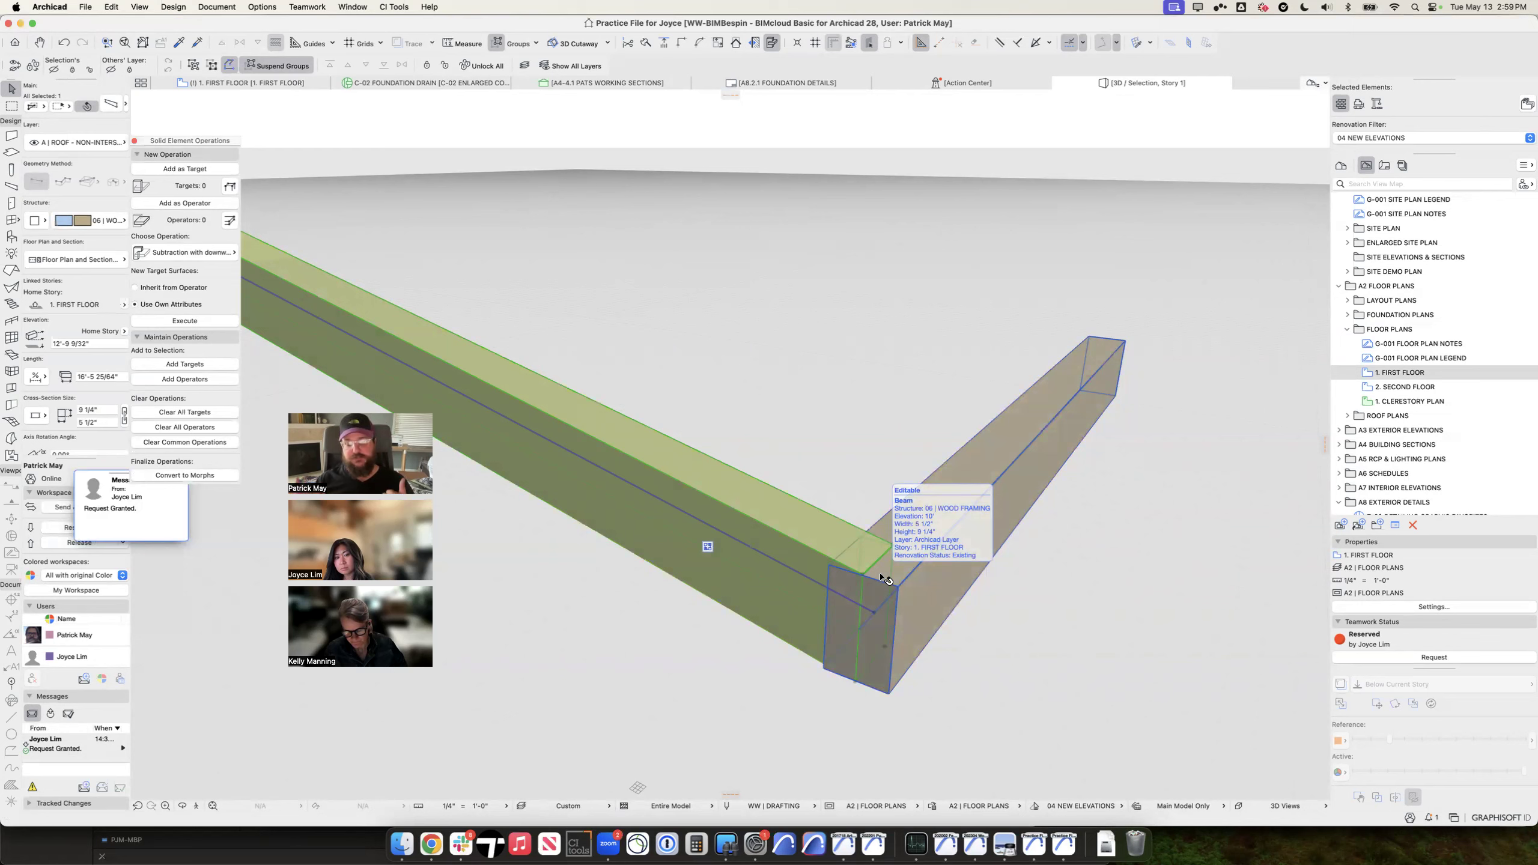
click(902, 626)
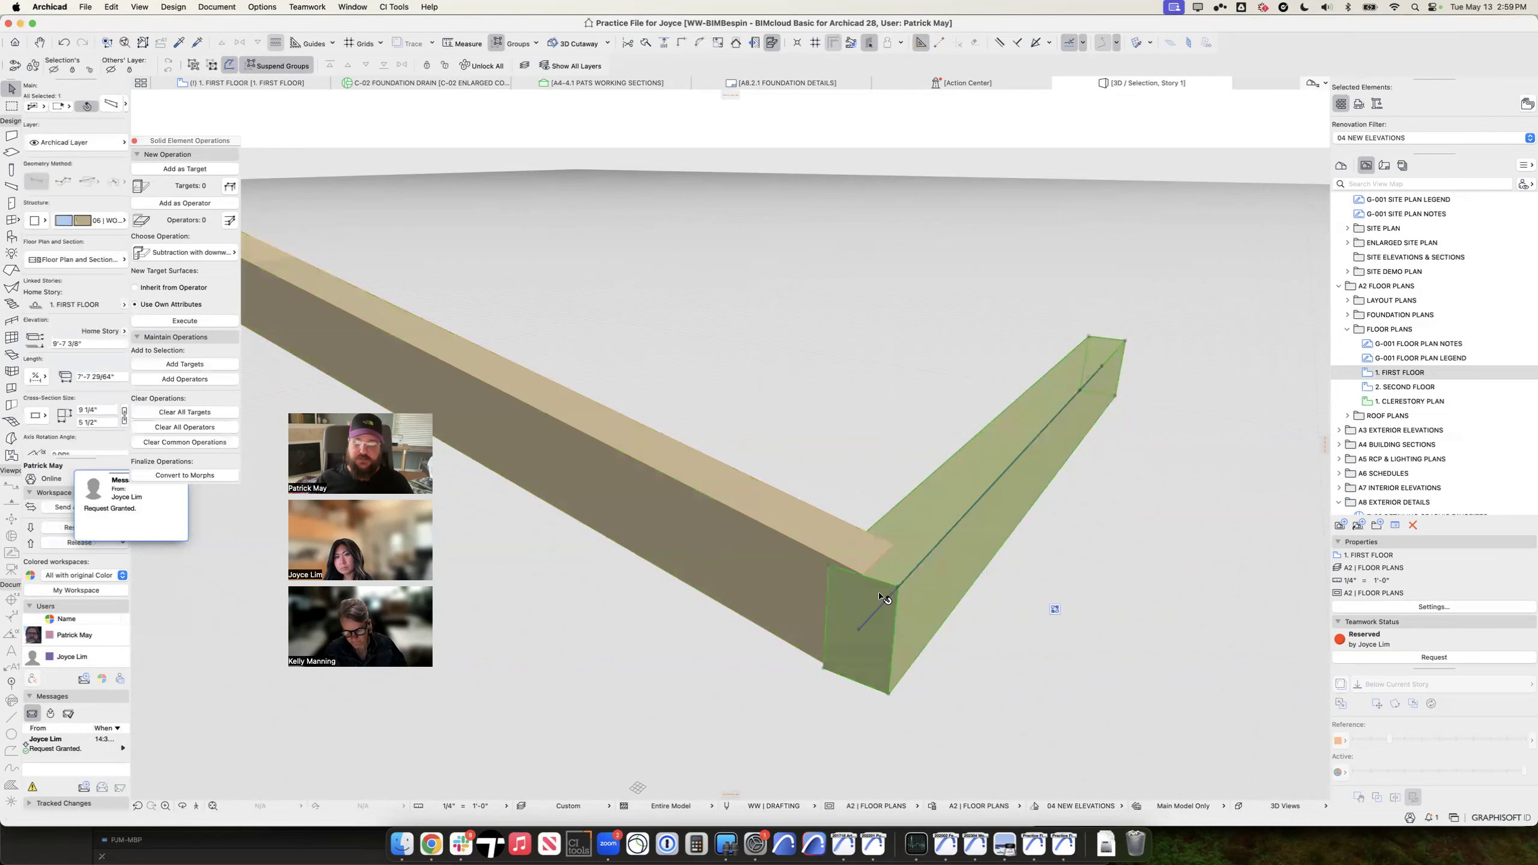
click(862, 628)
key(Escape)
click(862, 628)
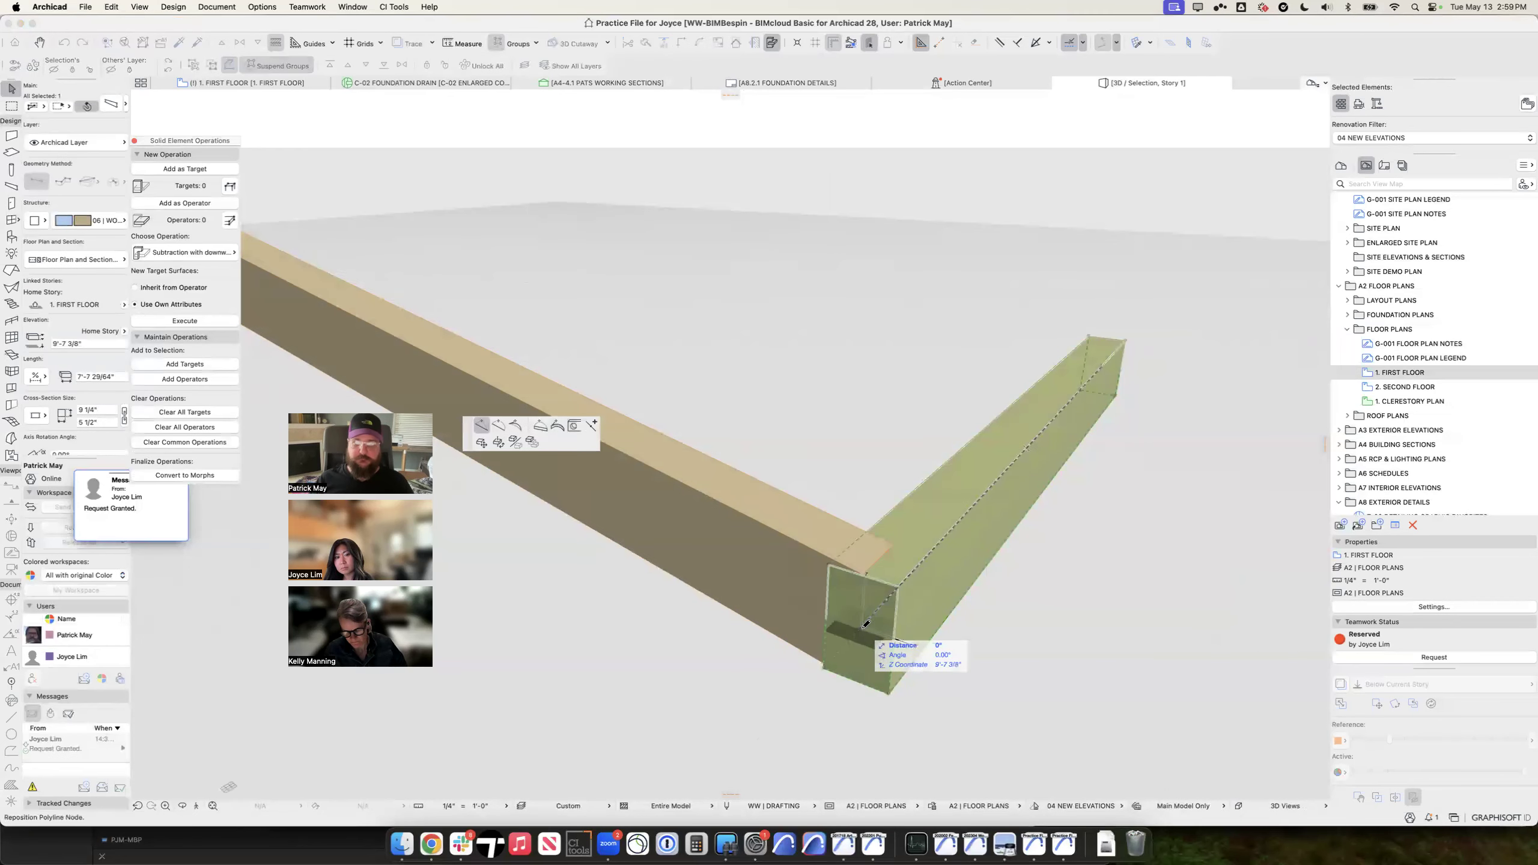
key(Escape)
Step: Copy the sloped beam's slope angle and set the shorter beam's axis rotation to -11.07°
click(789, 528)
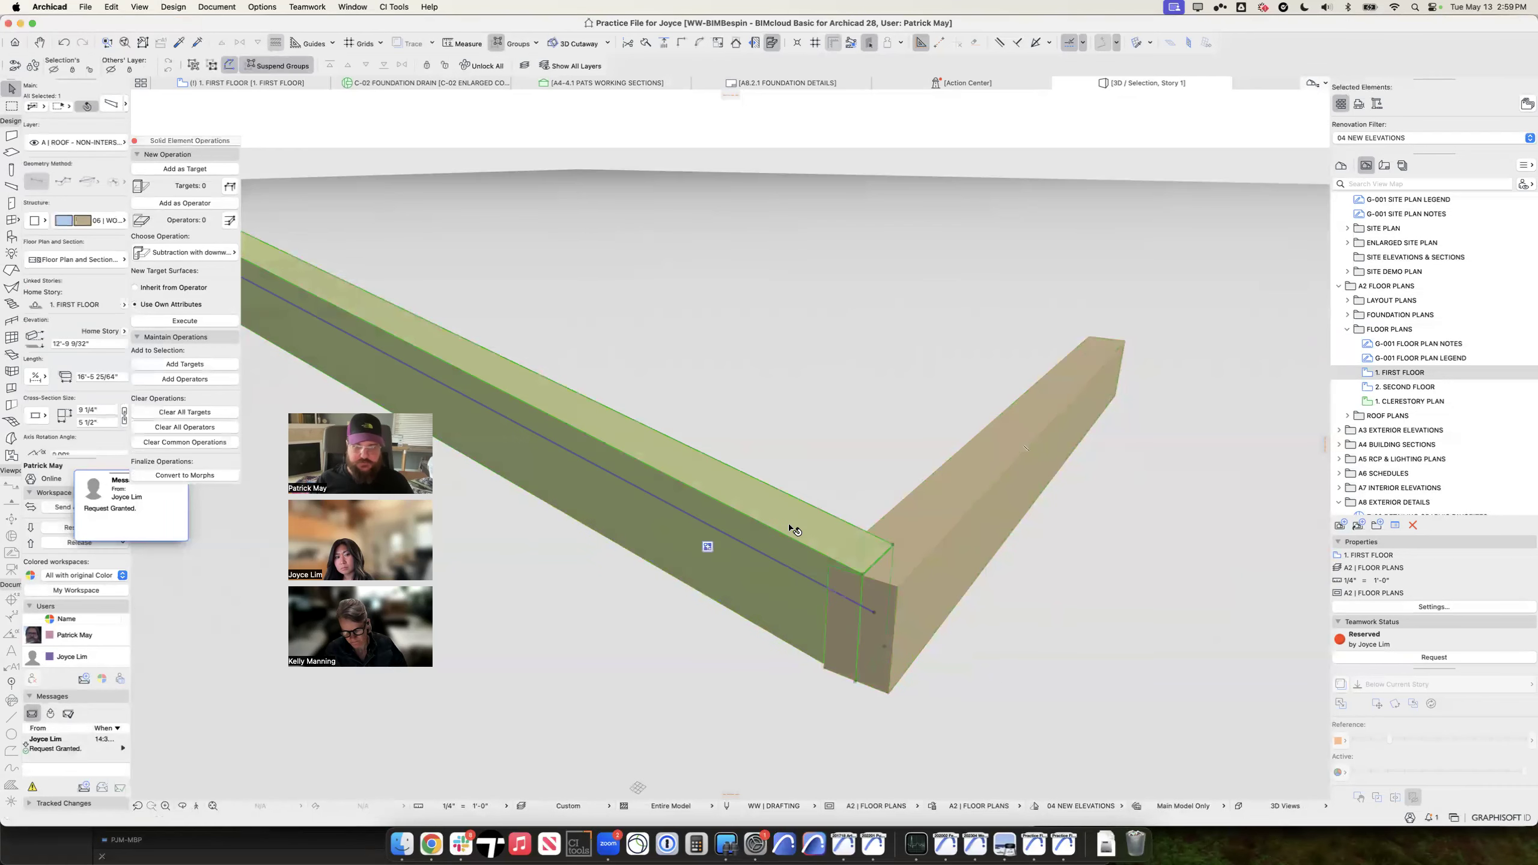
double_click(849, 516)
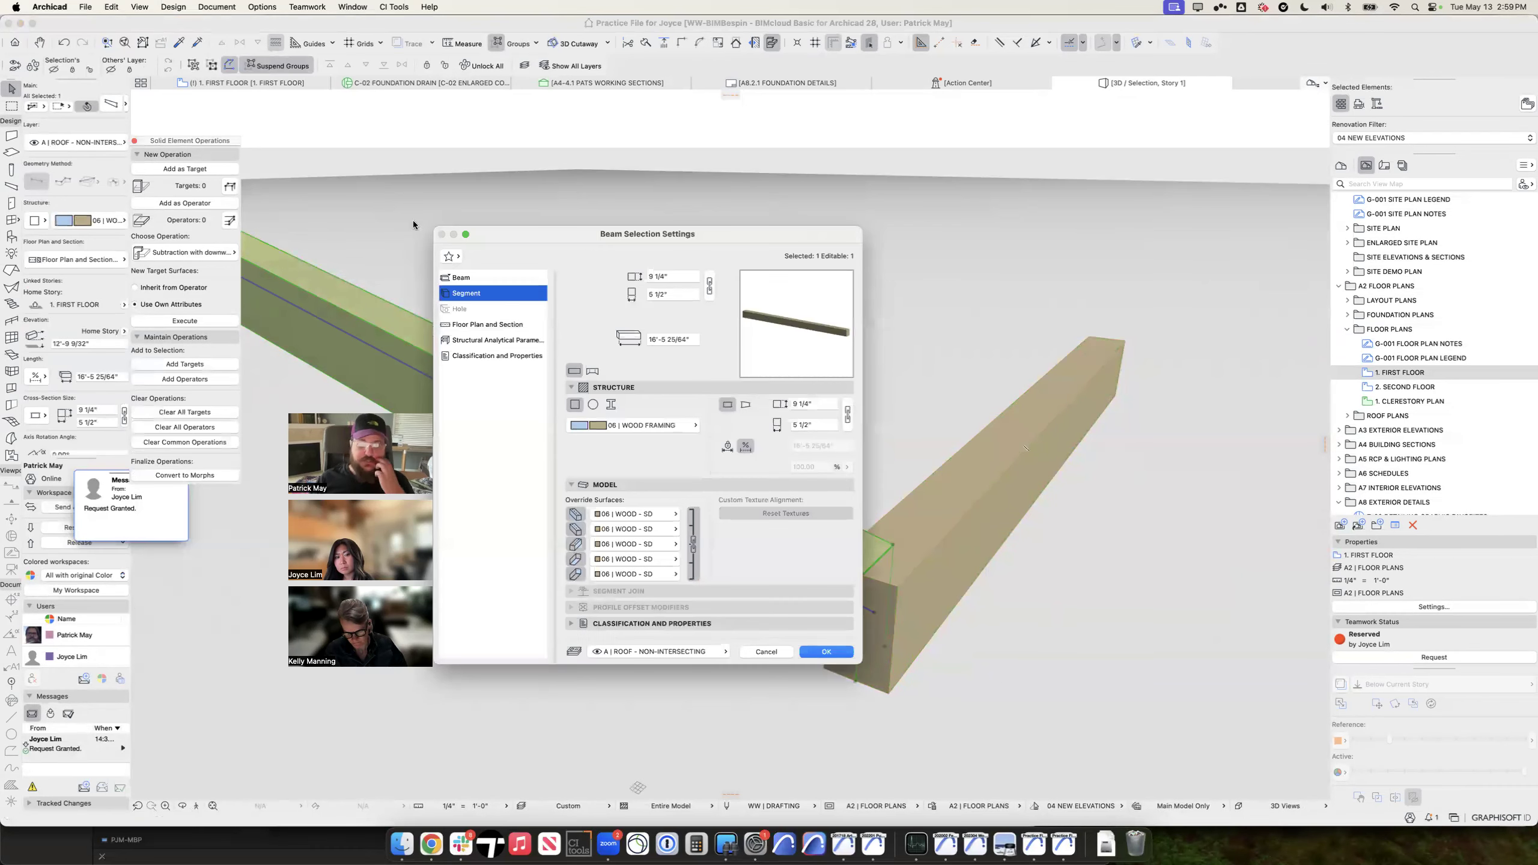
click(469, 278)
drag(839, 443, 748, 438)
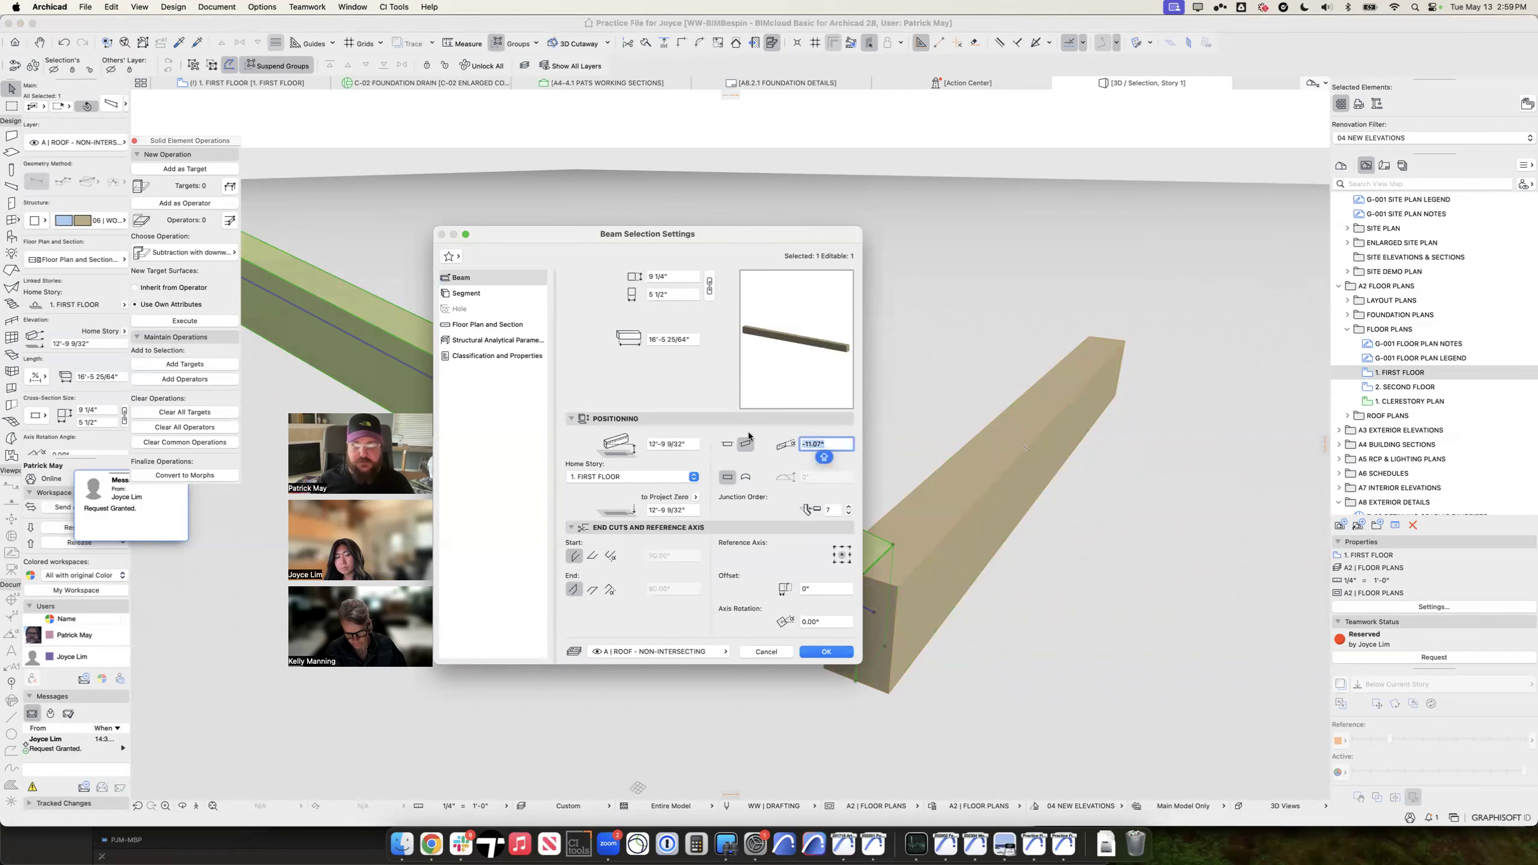
key(Escape)
double_click(920, 508)
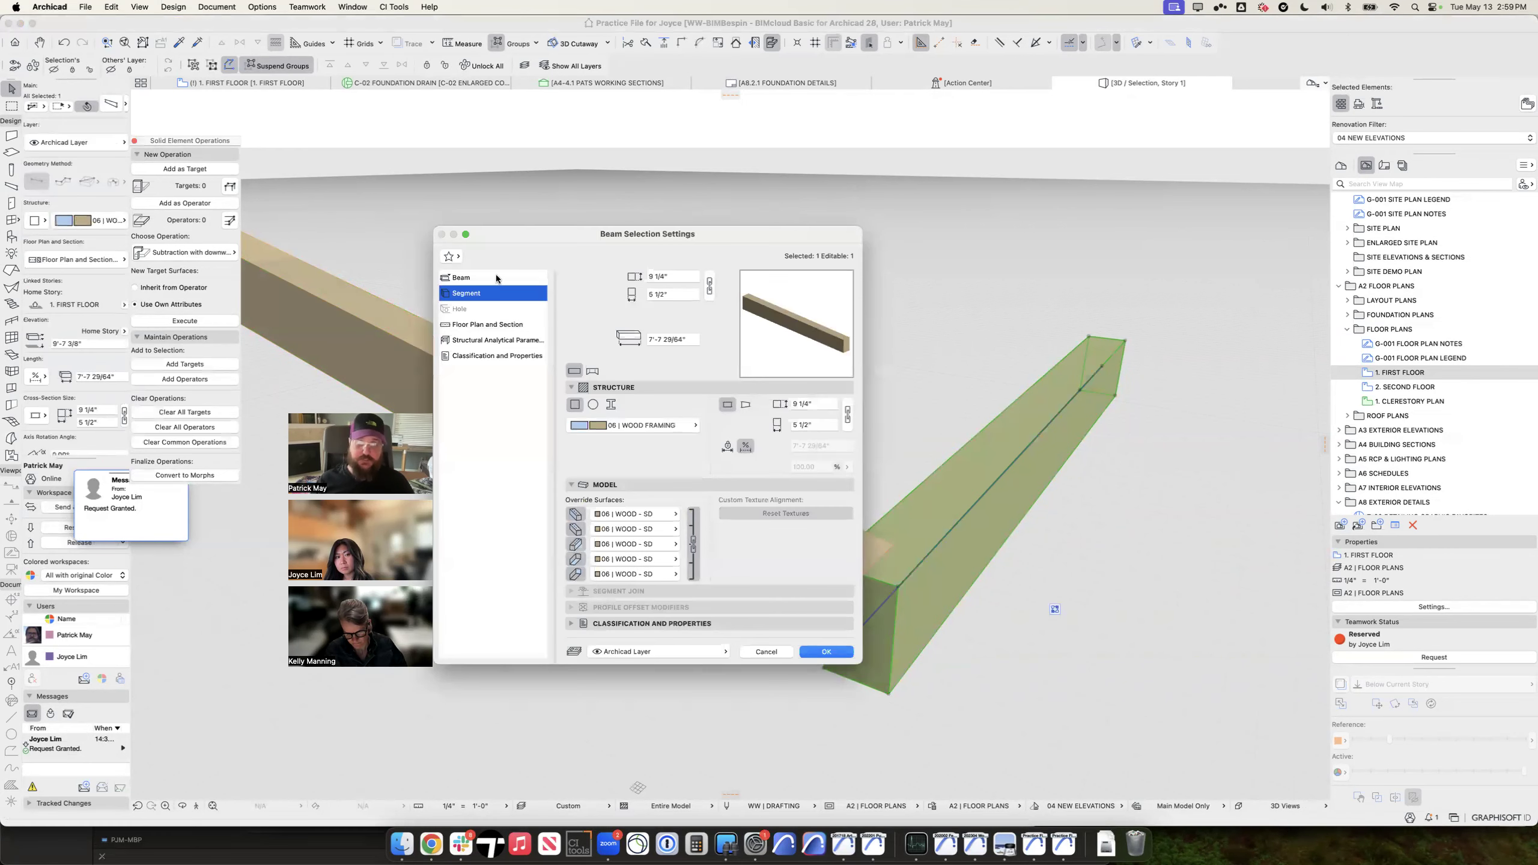
click(495, 276)
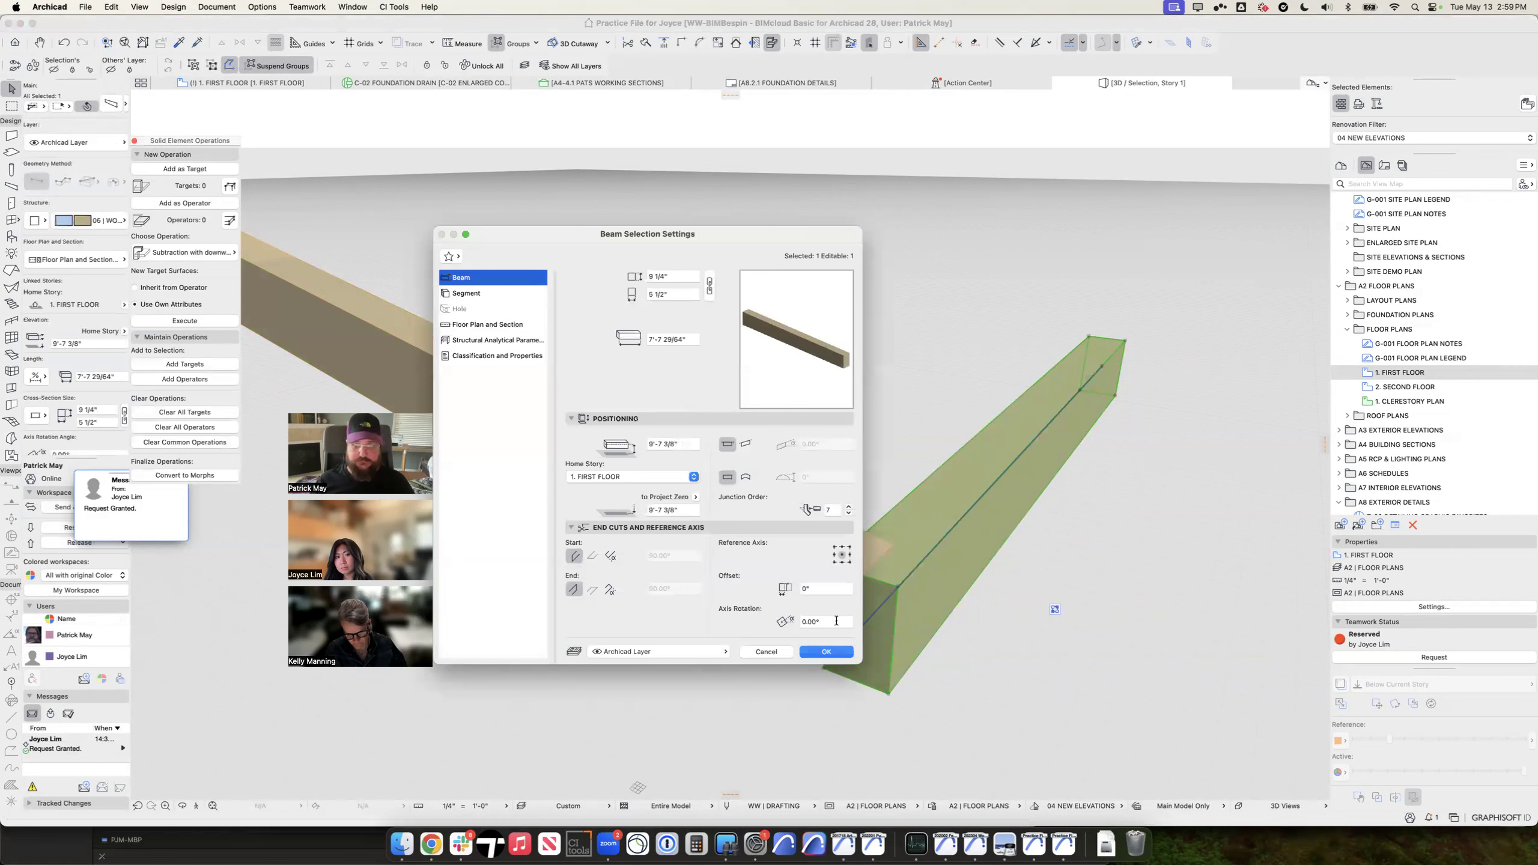
click(821, 621)
text(-11.07)
key(Return)
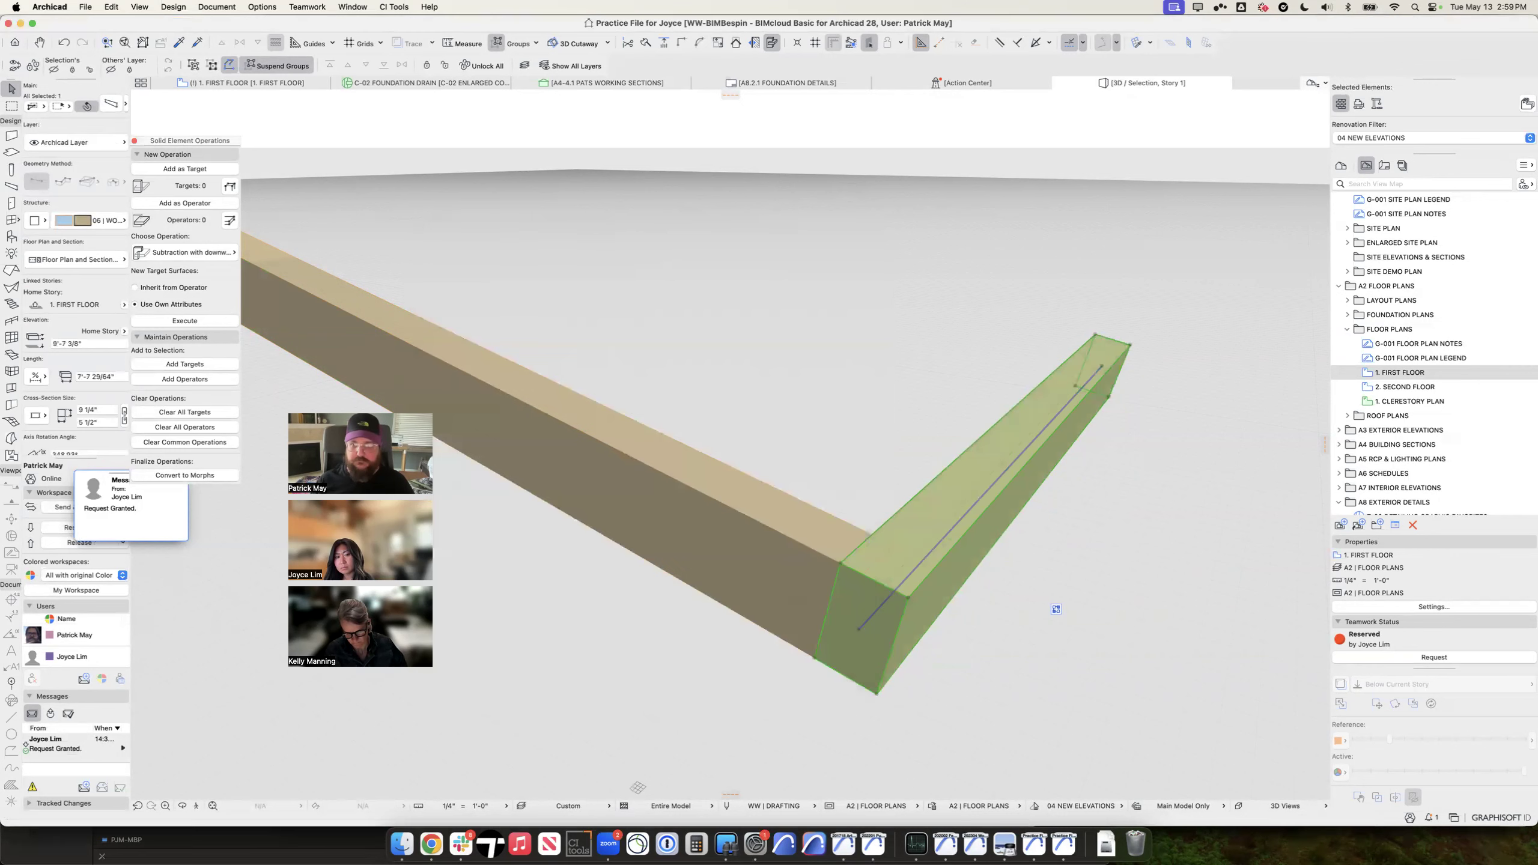
Step: Move both beams to the Archicad Layer
shift+click(787, 514)
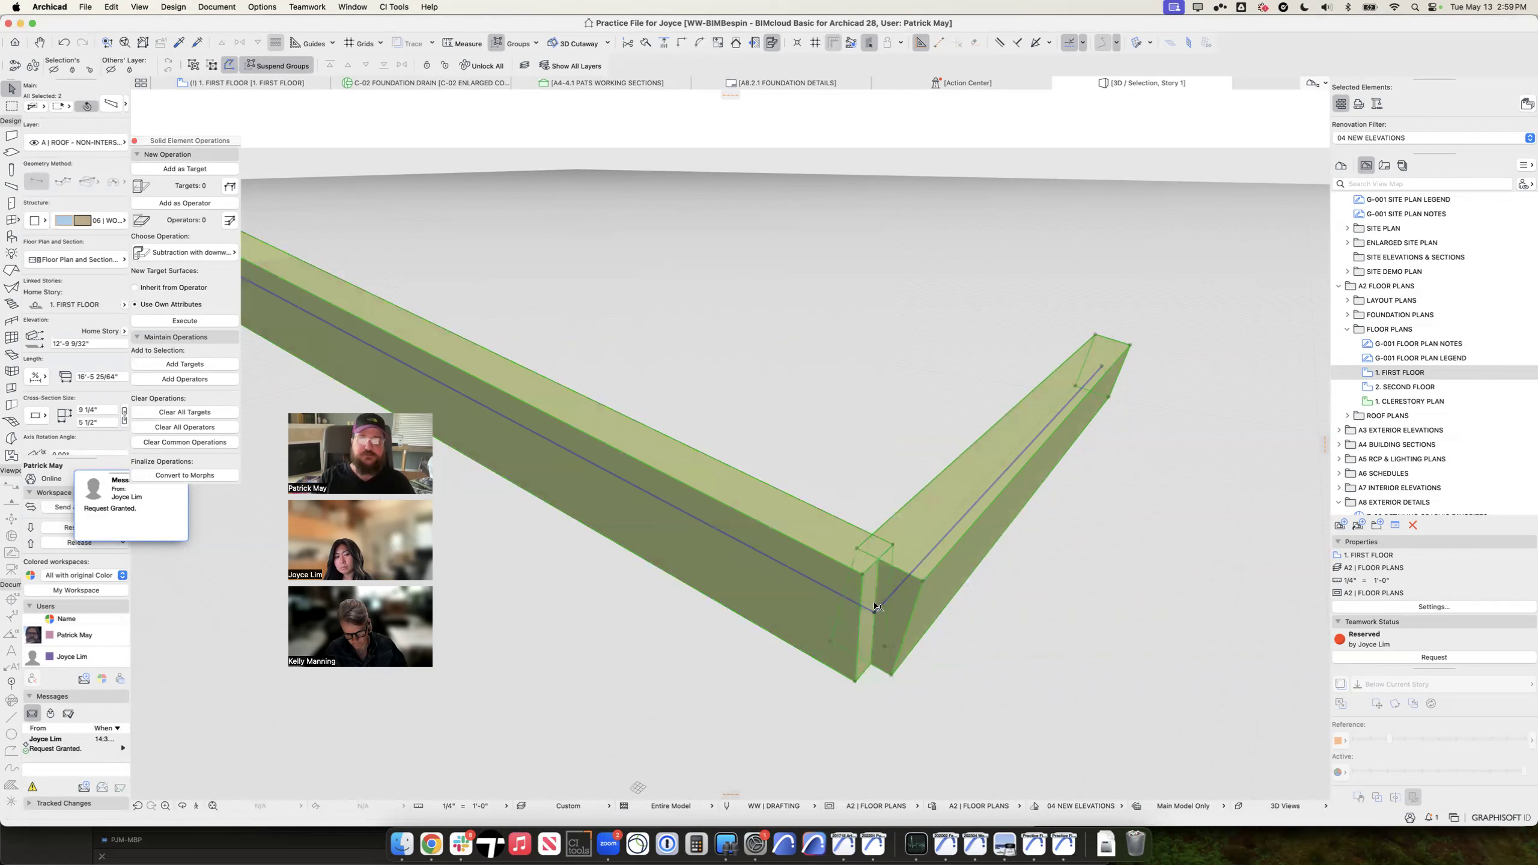
key(Escape)
click(828, 561)
shift+click(933, 536)
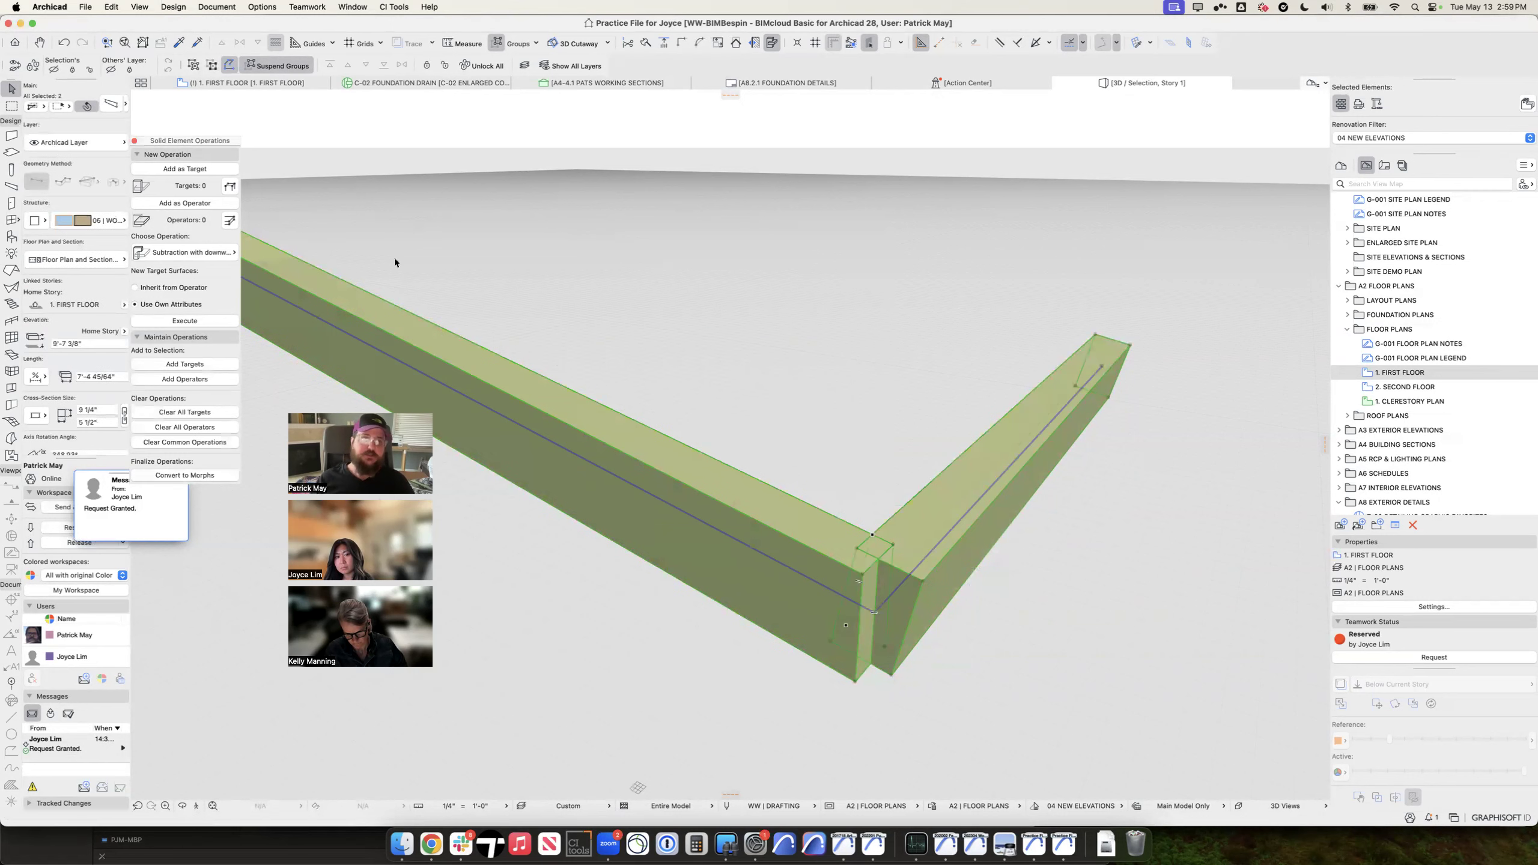
click(120, 139)
text(ARC)
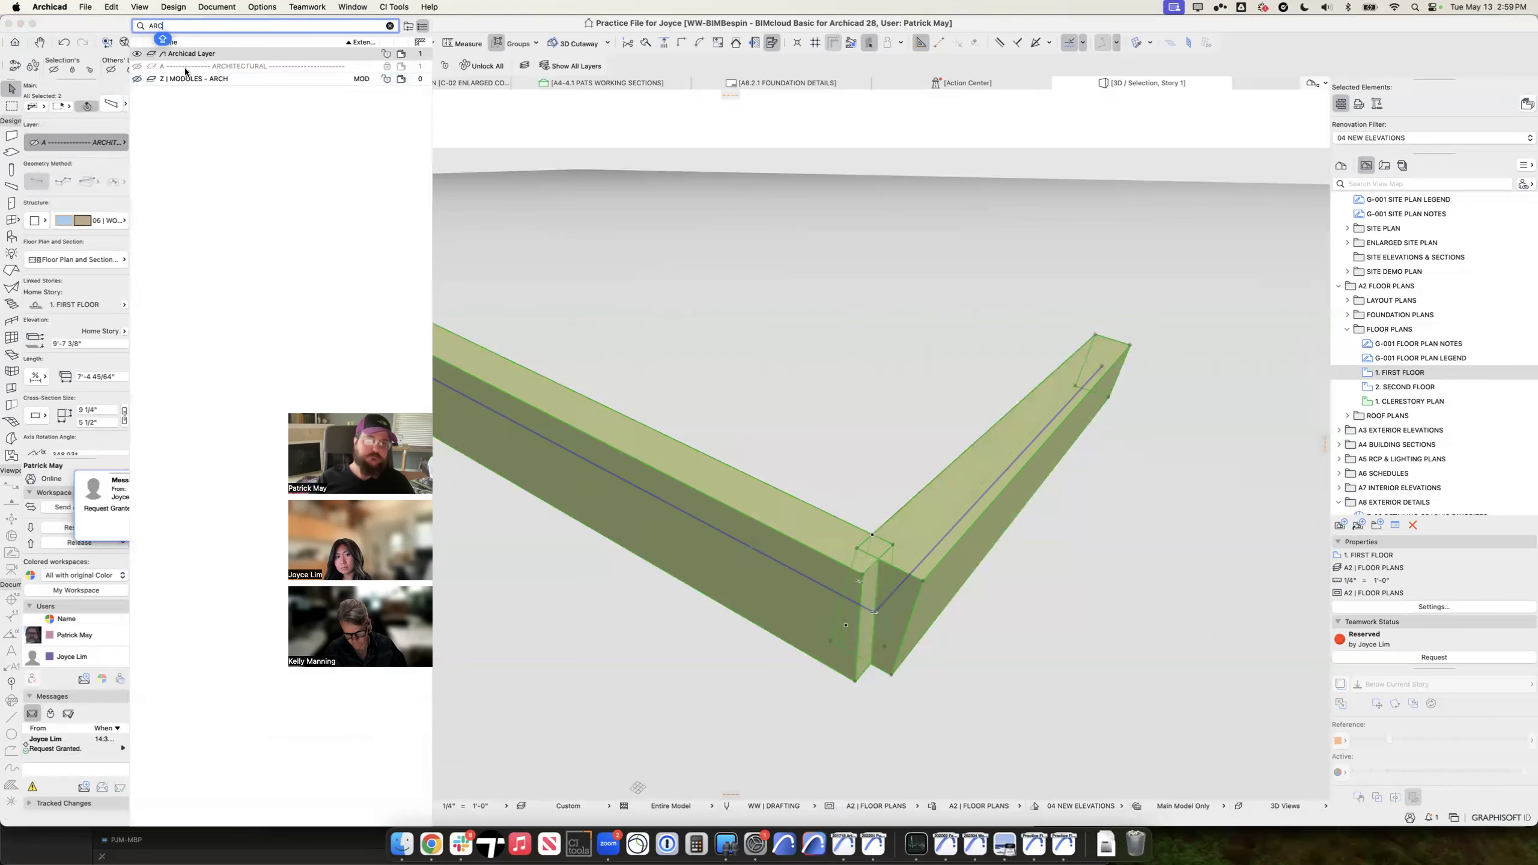
click(188, 54)
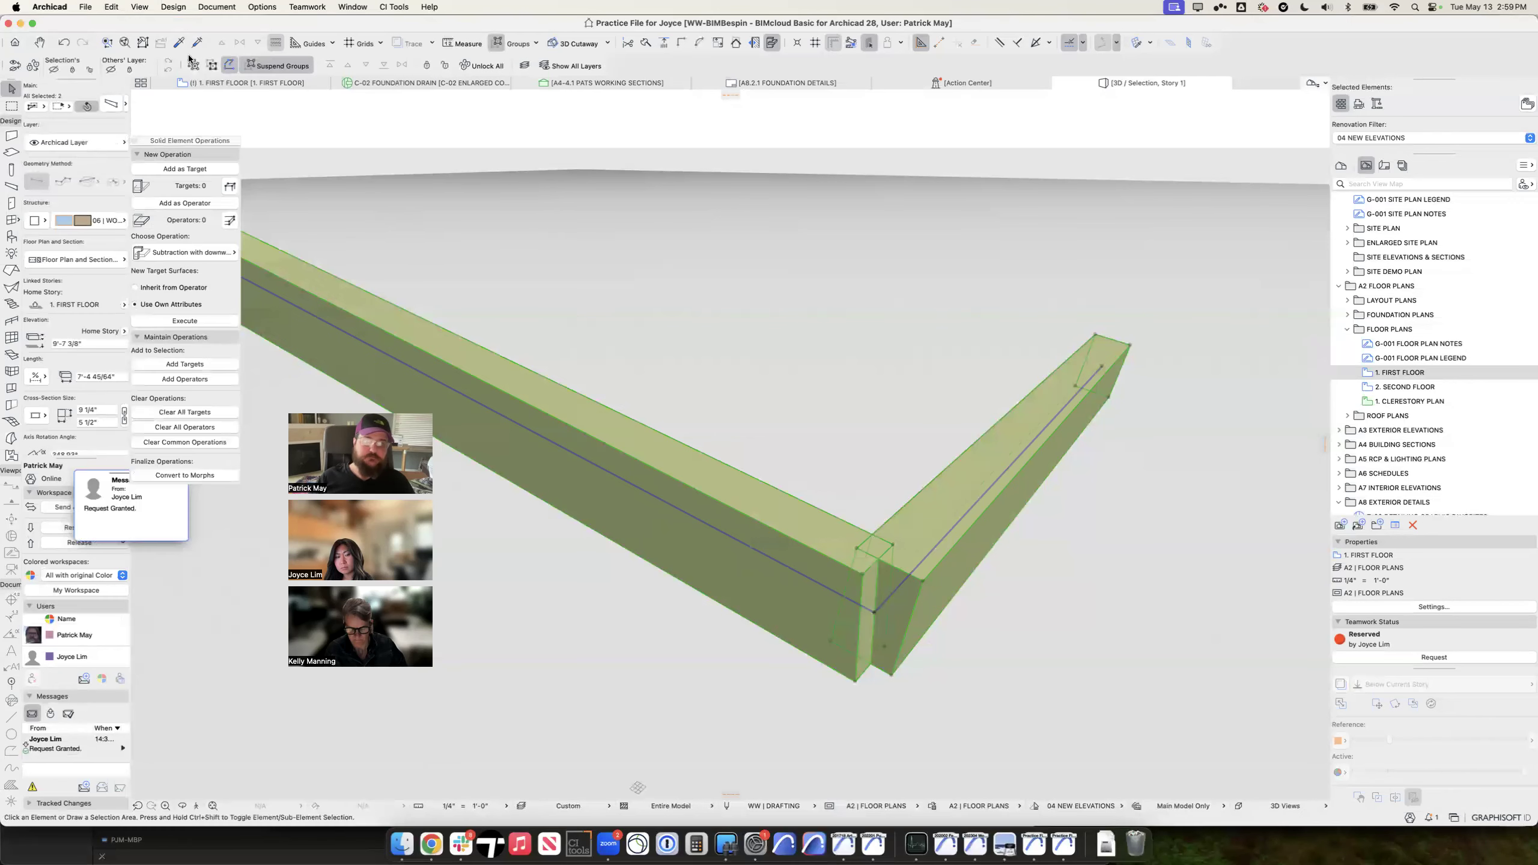
Step: Move both beams to the A | WALL - INTERIOR layer and reselect them to check the corner
click(108, 138)
text(WA)
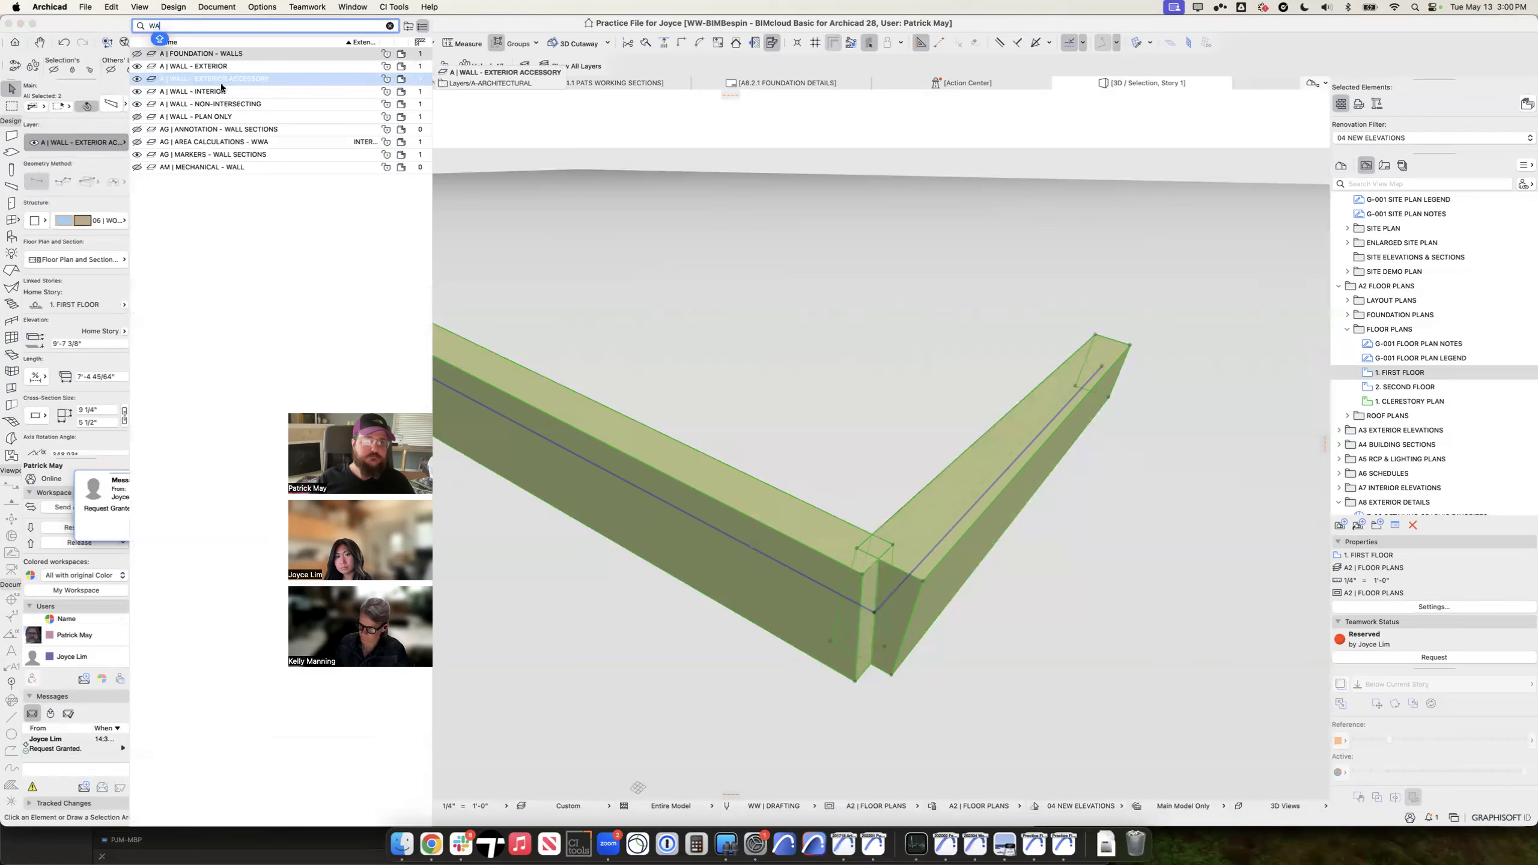
click(222, 90)
click(824, 354)
click(943, 507)
shift+click(771, 553)
Step: Undo the beams' layer changes and the shorter beam's axis rotation
key(super+z)
key(super+z)
key(super+z)
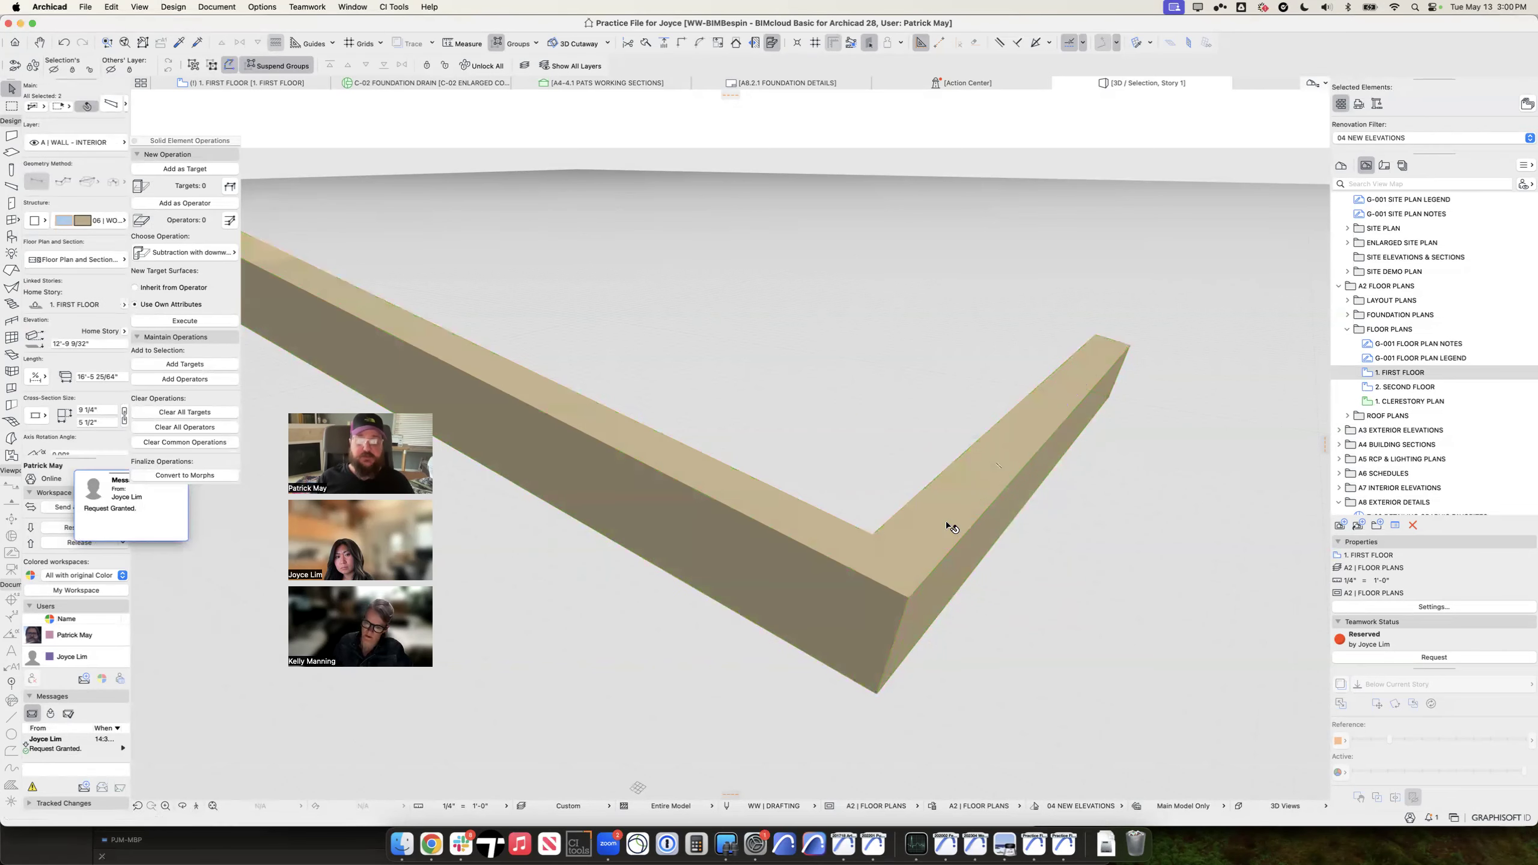
key(super+z)
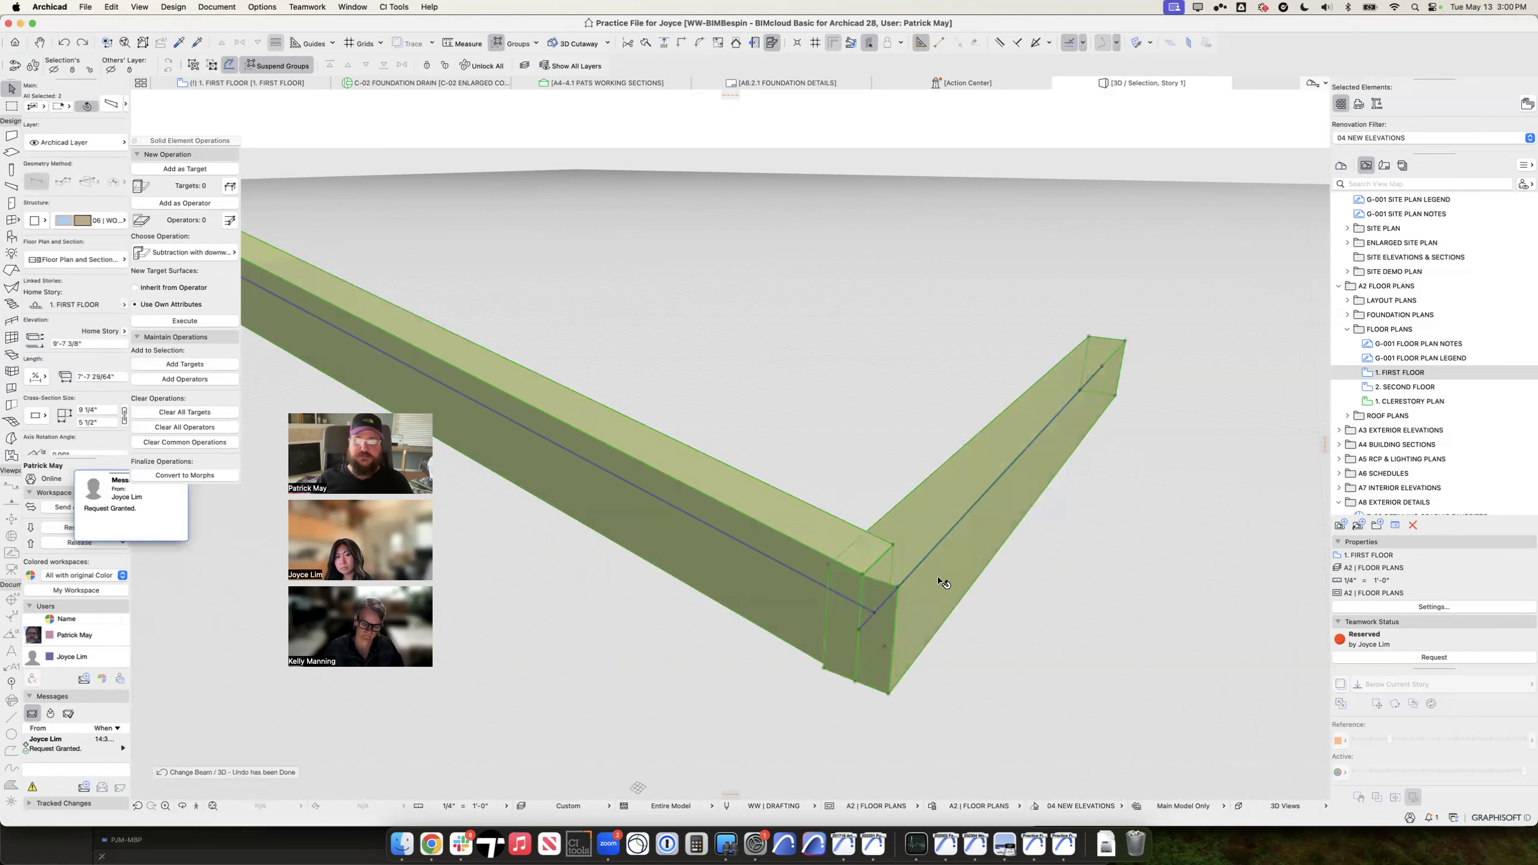
key(Escape)
Step: Examine the corner where the sloped beam meets the shorter beam from several angles
click(859, 535)
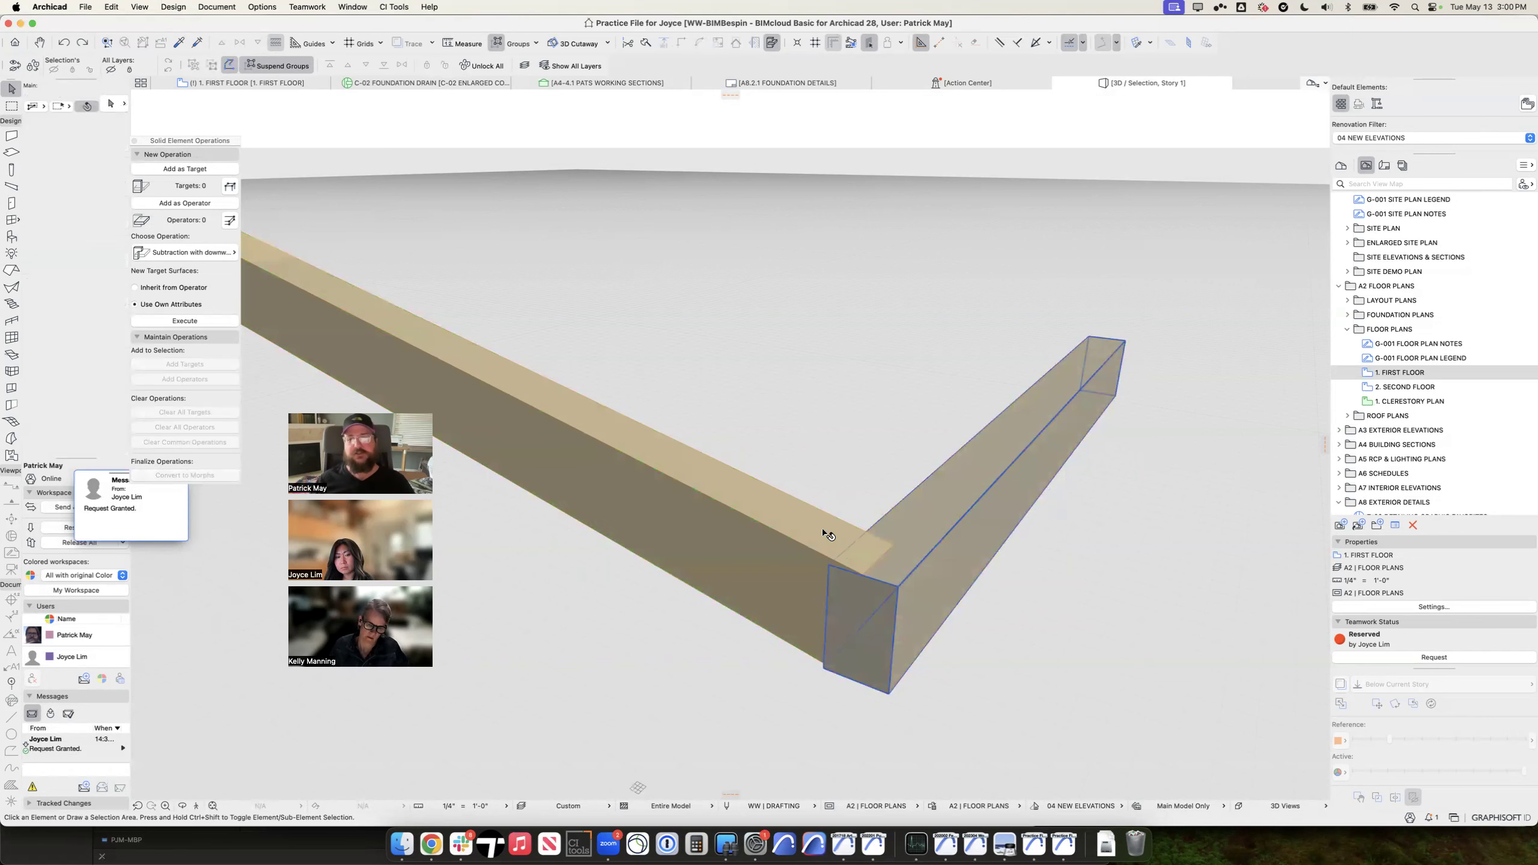
shift+middle_drag(858, 535, 908, 460)
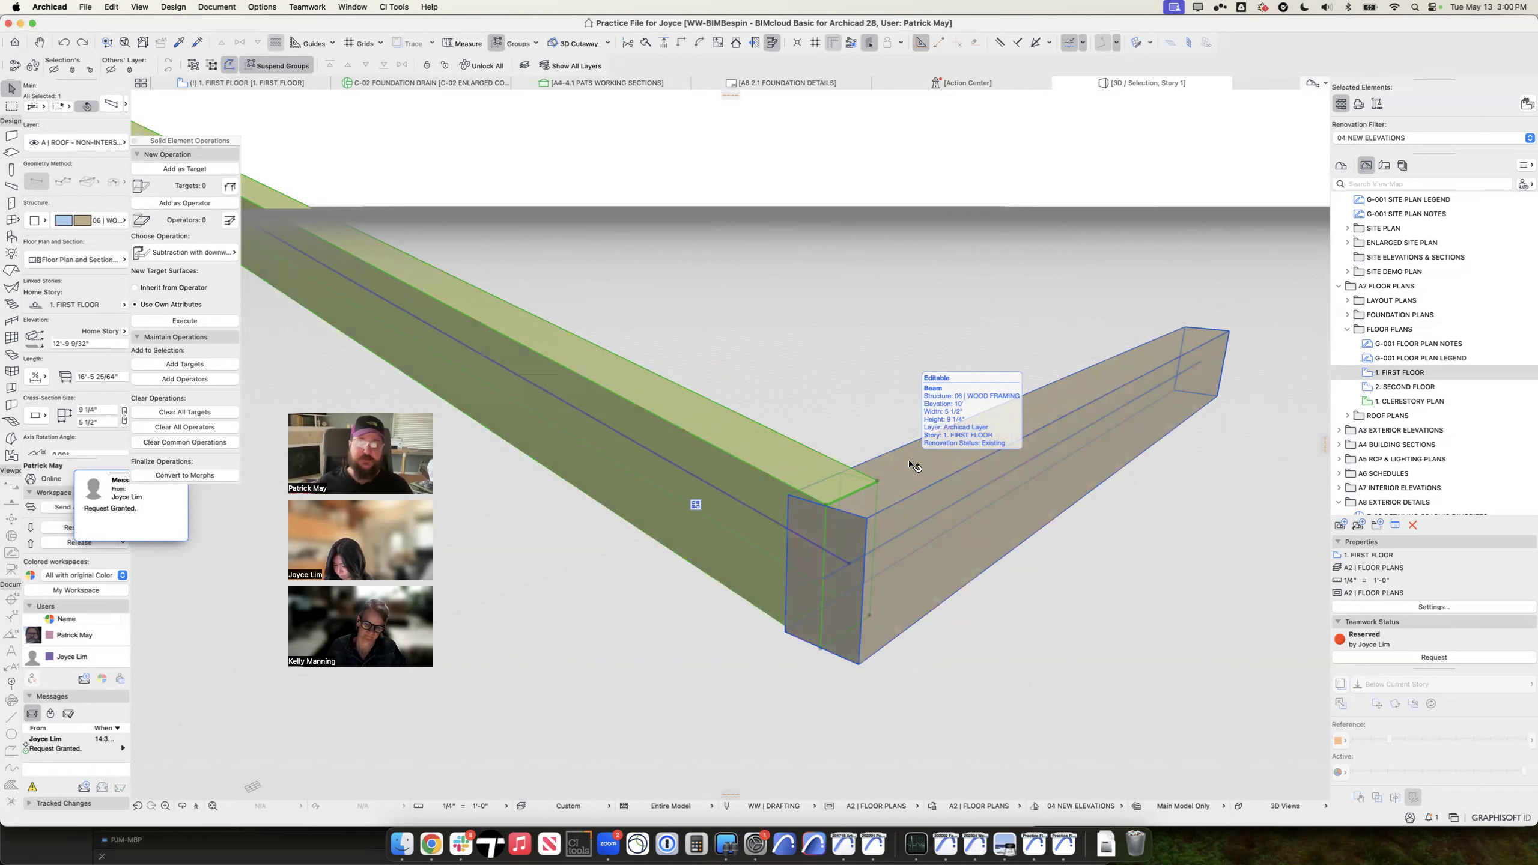
scroll(918, 497, down, 5)
scroll(881, 498, up, 2)
key(Escape)
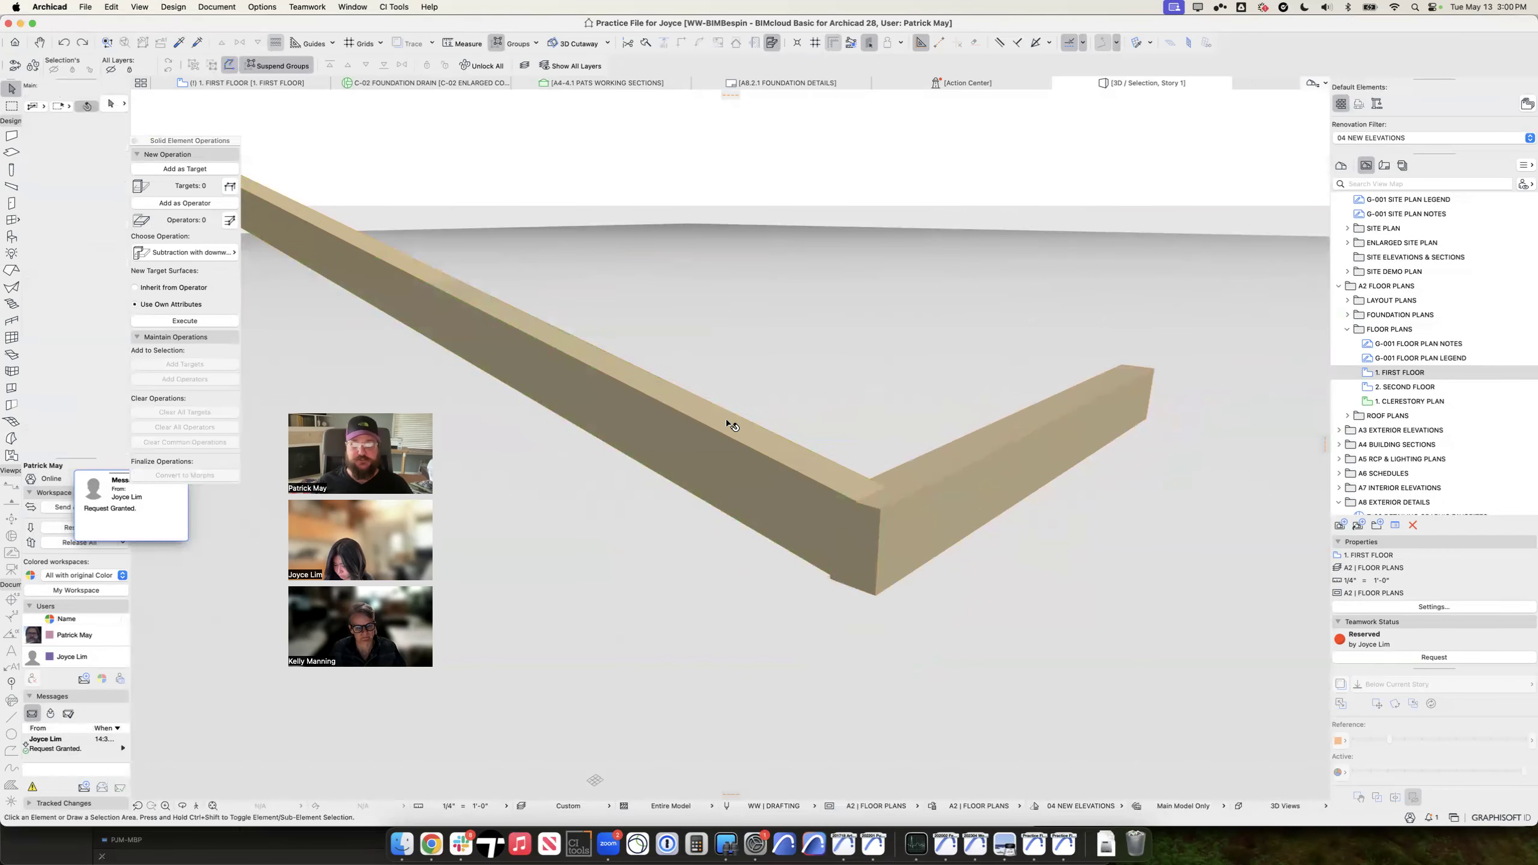
click(728, 424)
scroll(830, 499, down, 2)
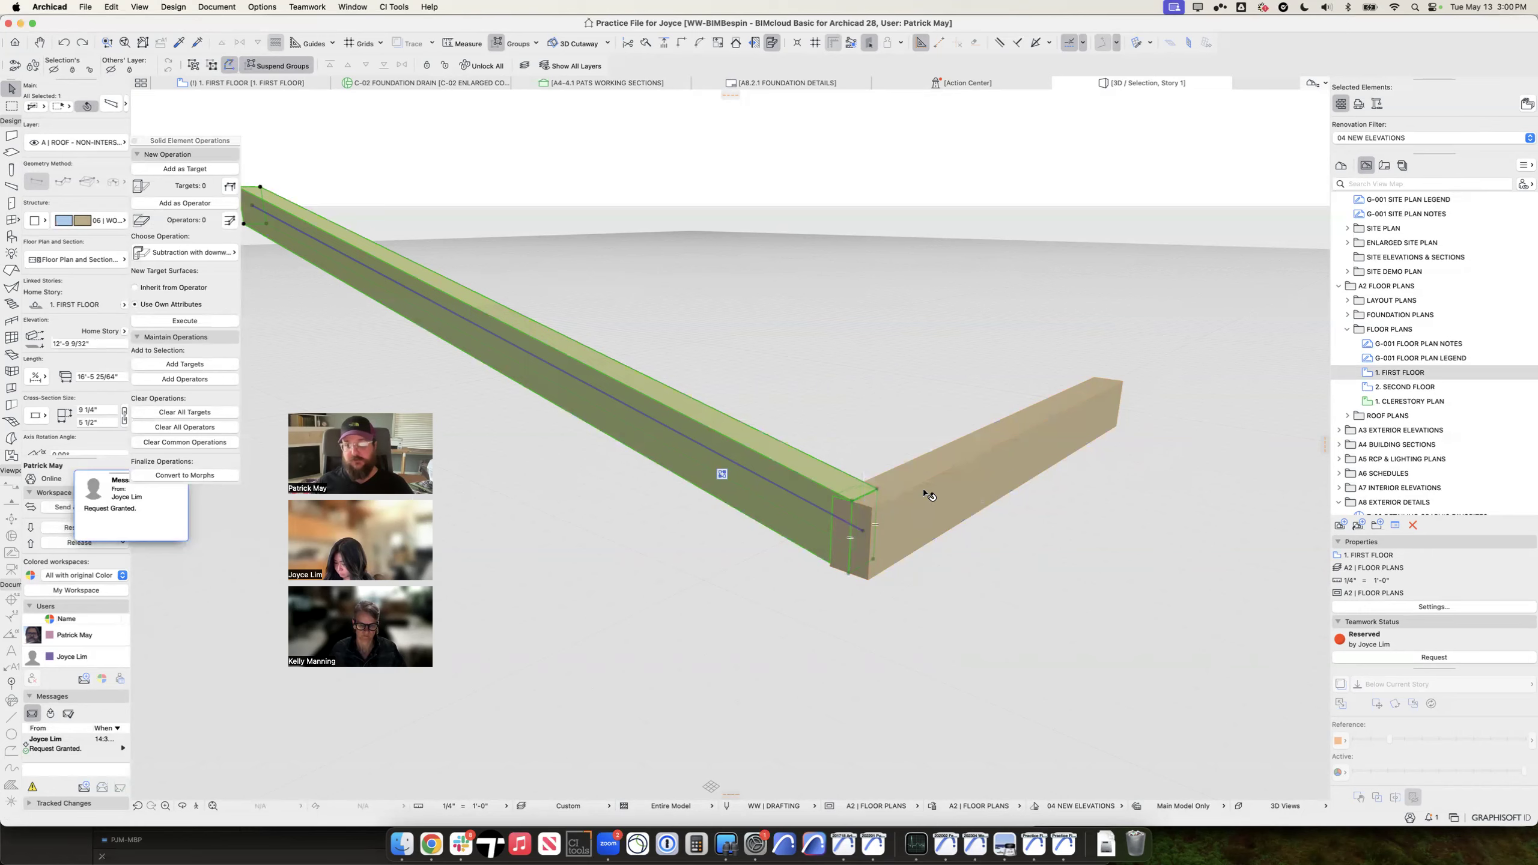
key(Escape)
shift+middle_drag(921, 491, 832, 498)
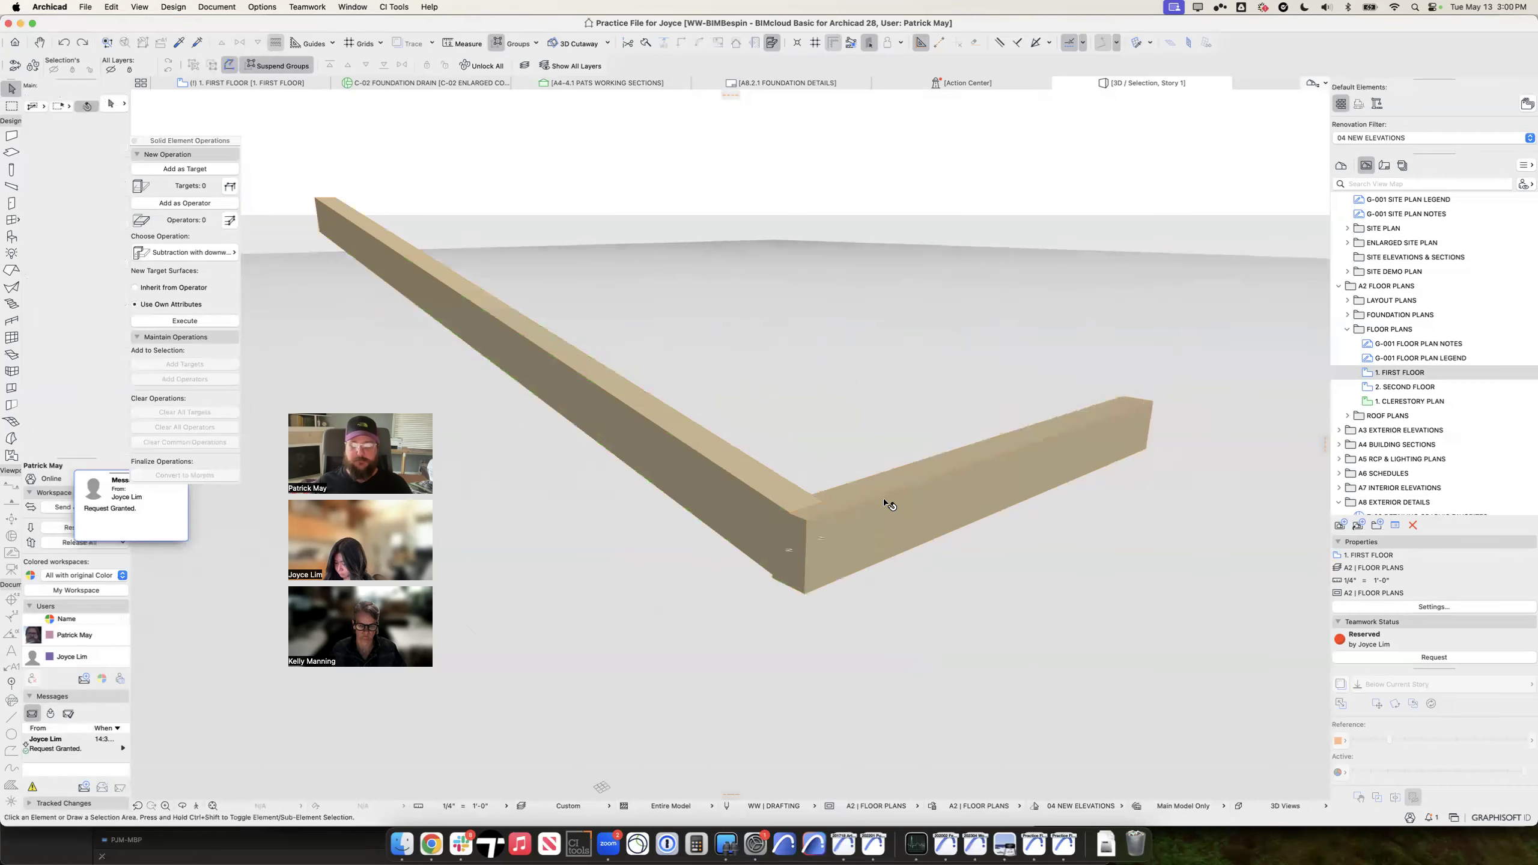
Step: Review the intersection group numbers of the architectural layers in the layer settings, starting with A | BEAMS - CONCEALED
key(super+l)
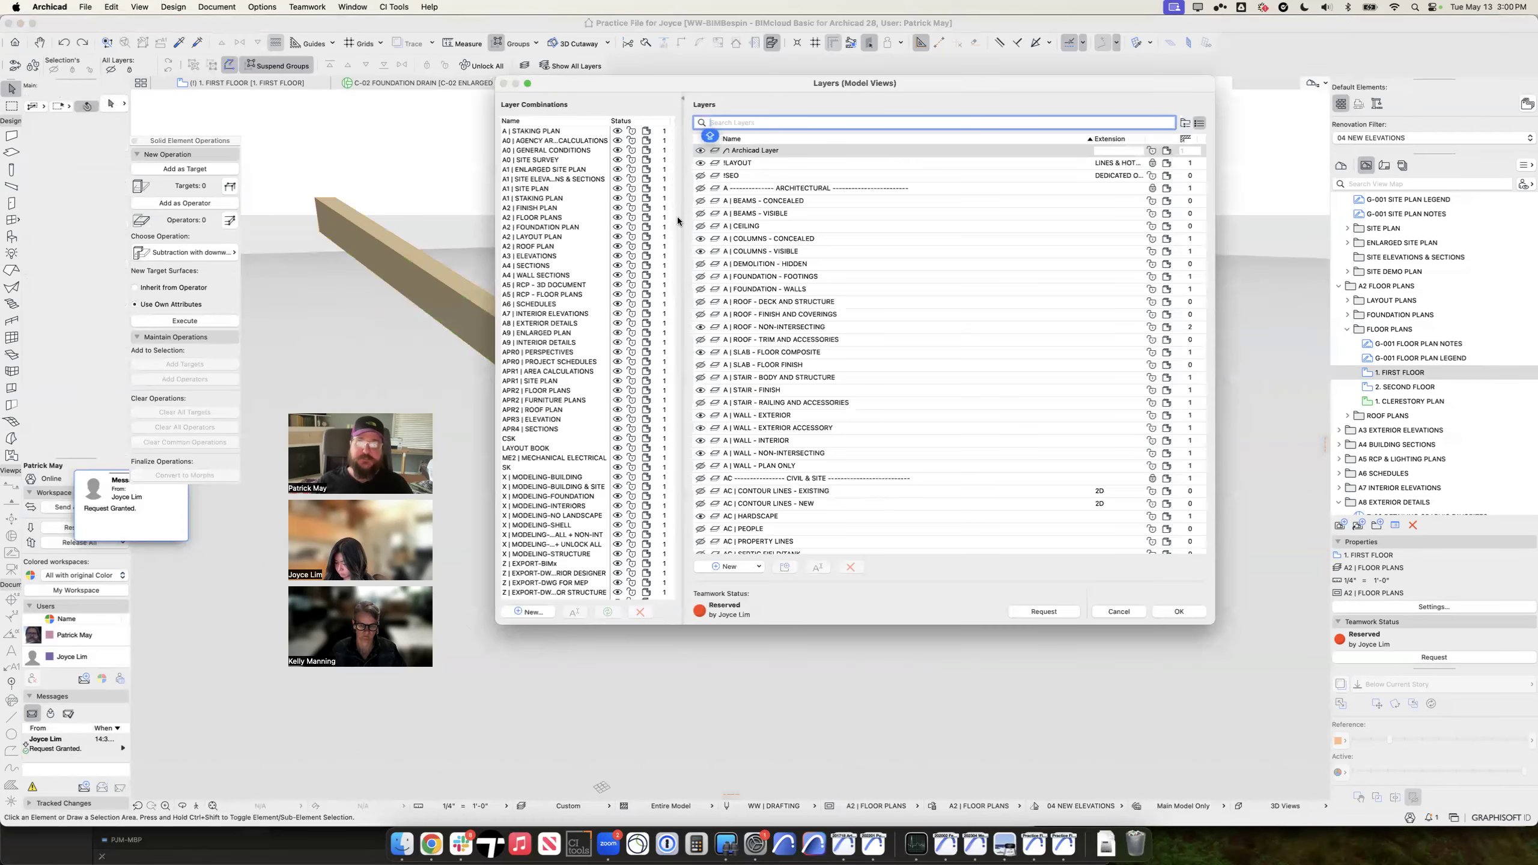
scroll(829, 299, down, 3)
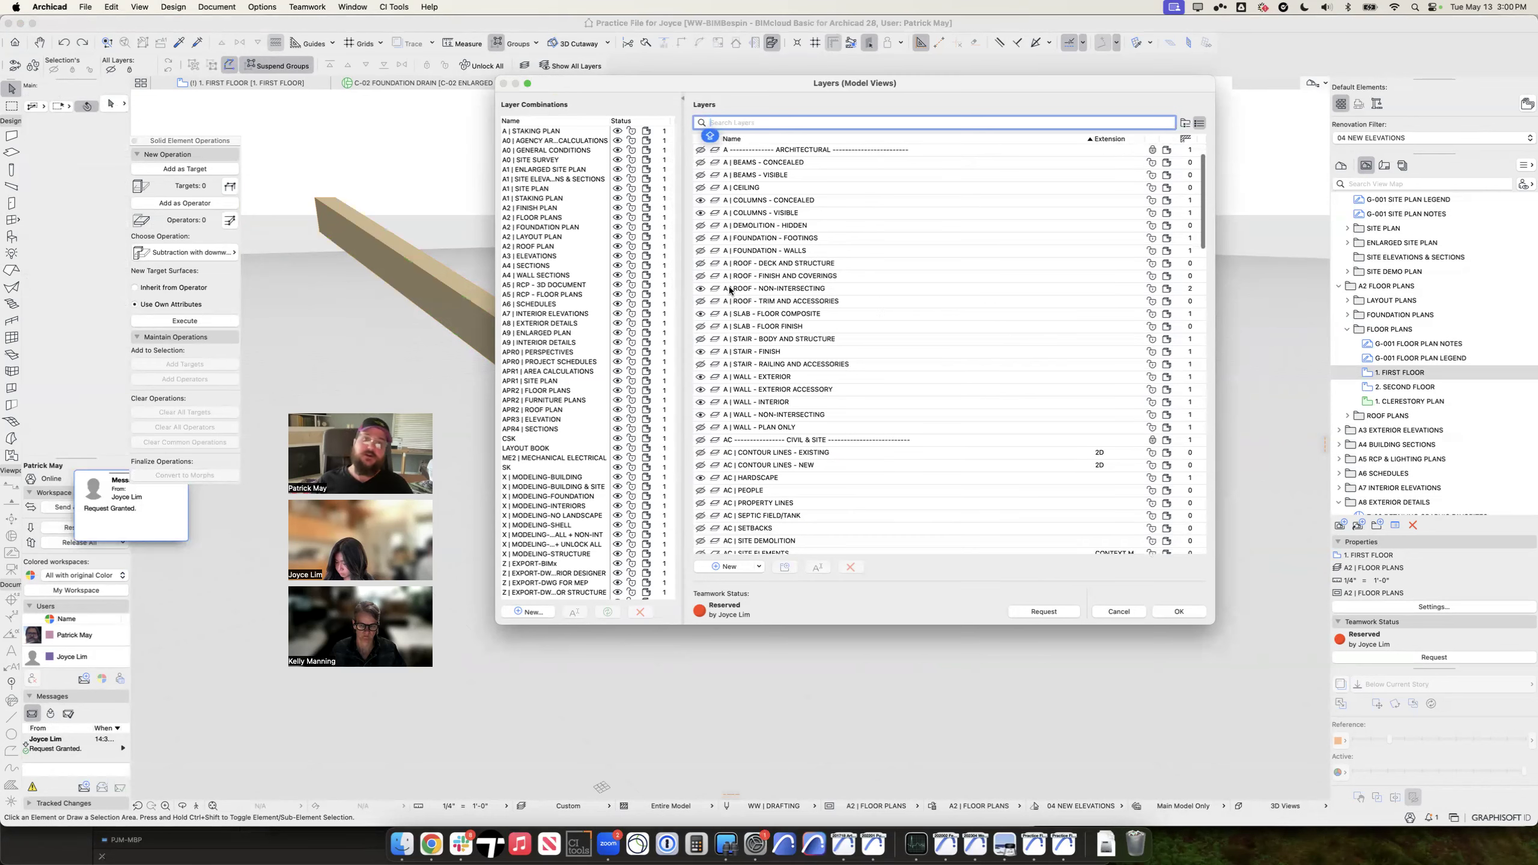
scroll(1093, 268, up, 3)
click(826, 201)
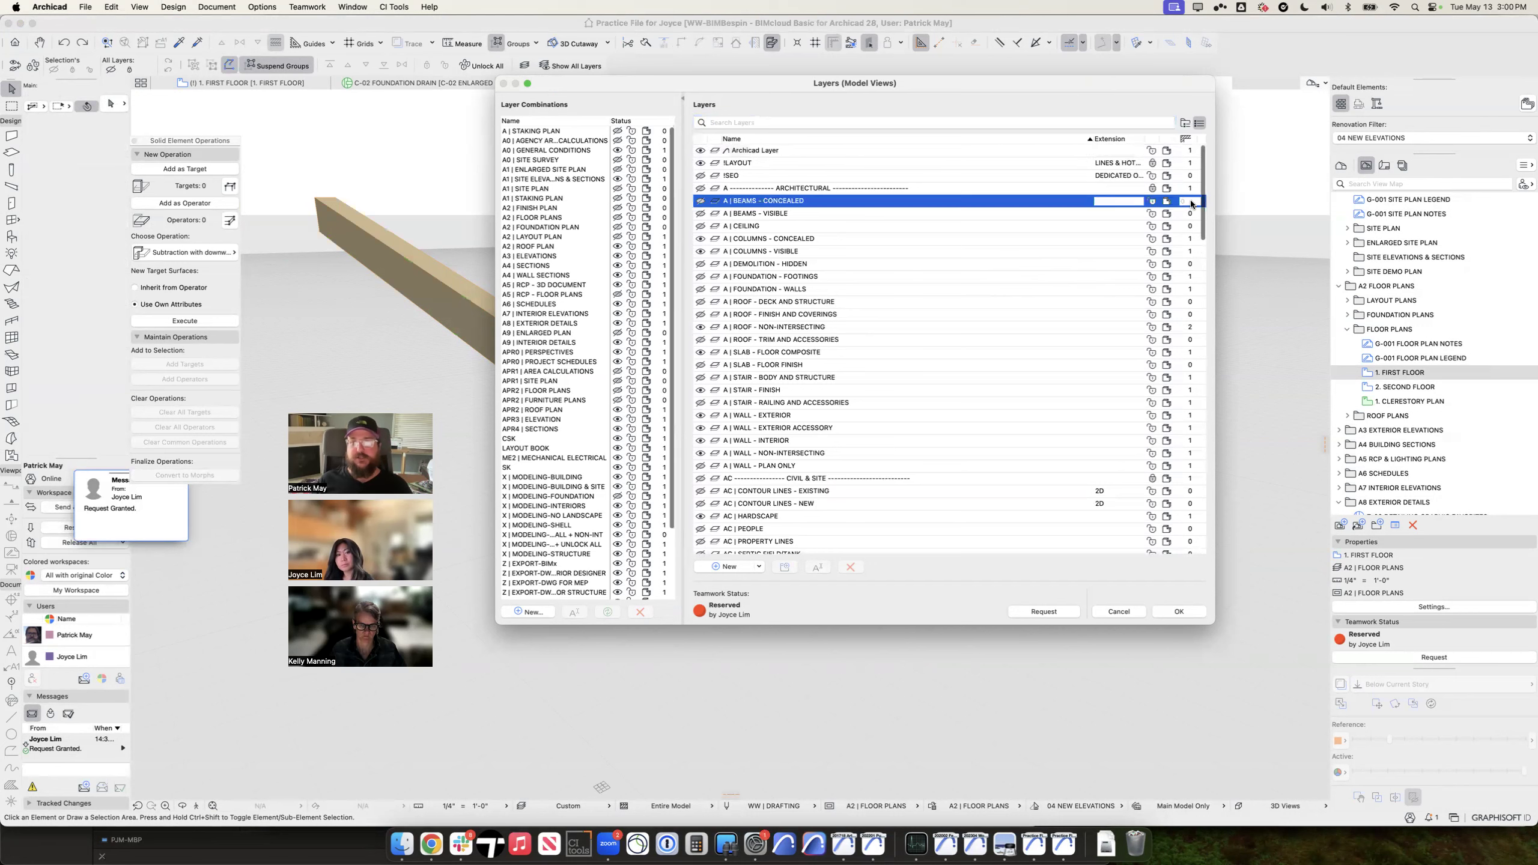
scroll(727, 205, down, 2)
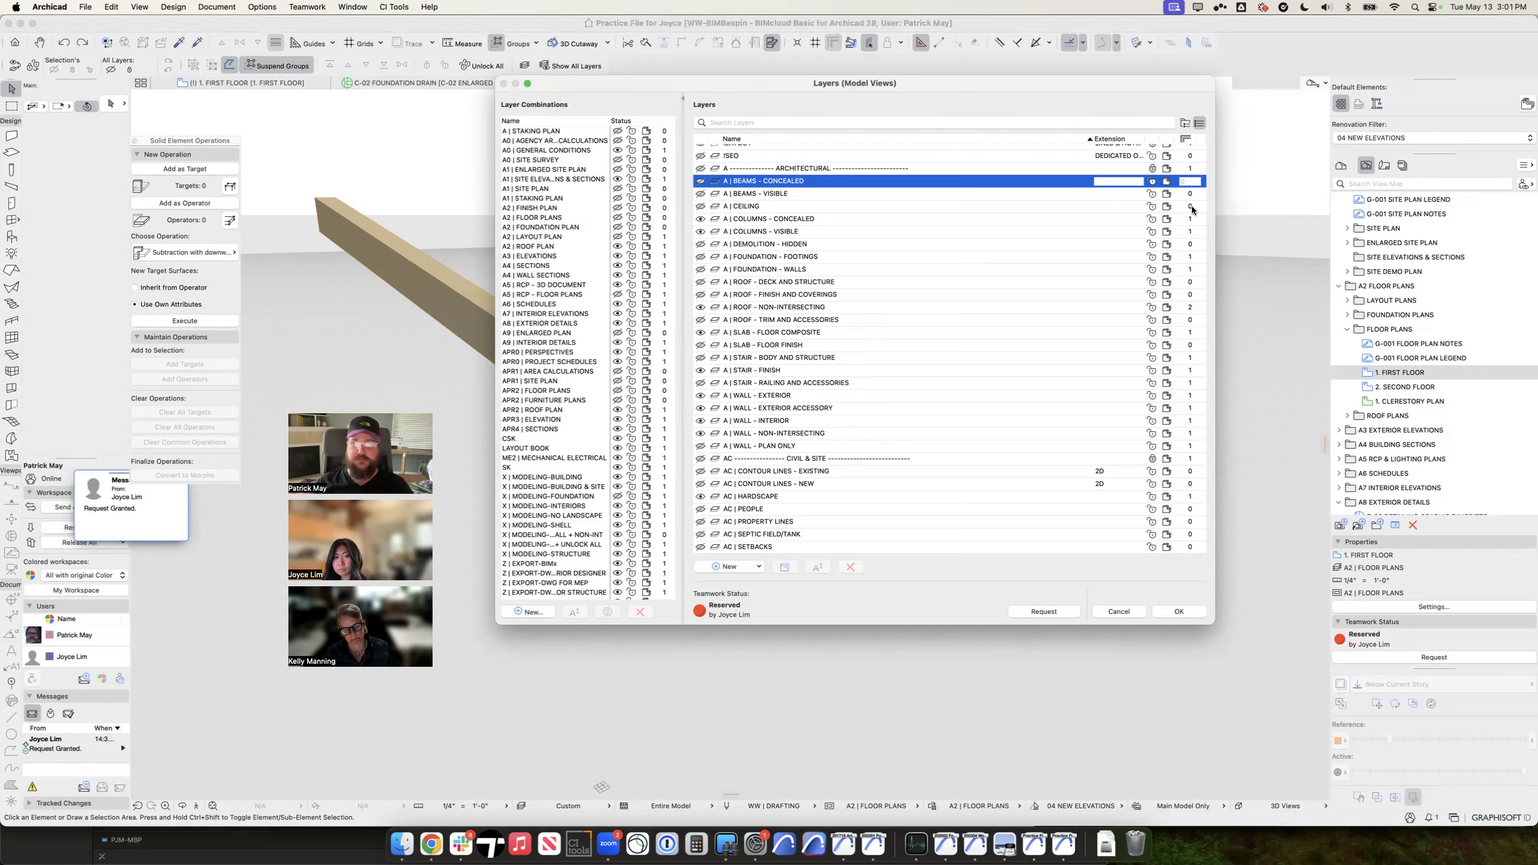
scroll(1191, 209, down, 1)
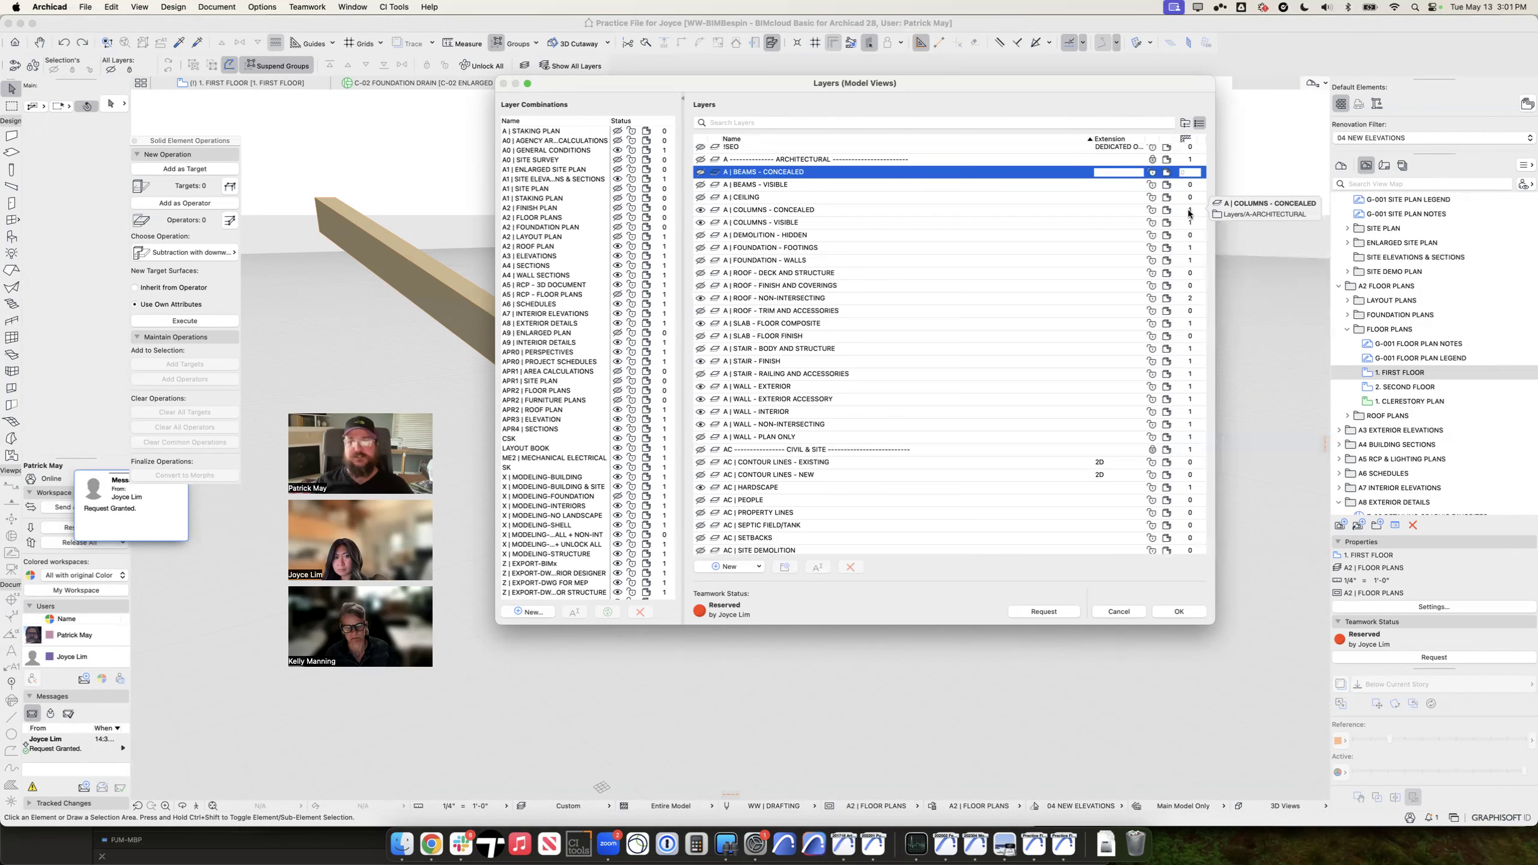
scroll(1191, 212, down, 1)
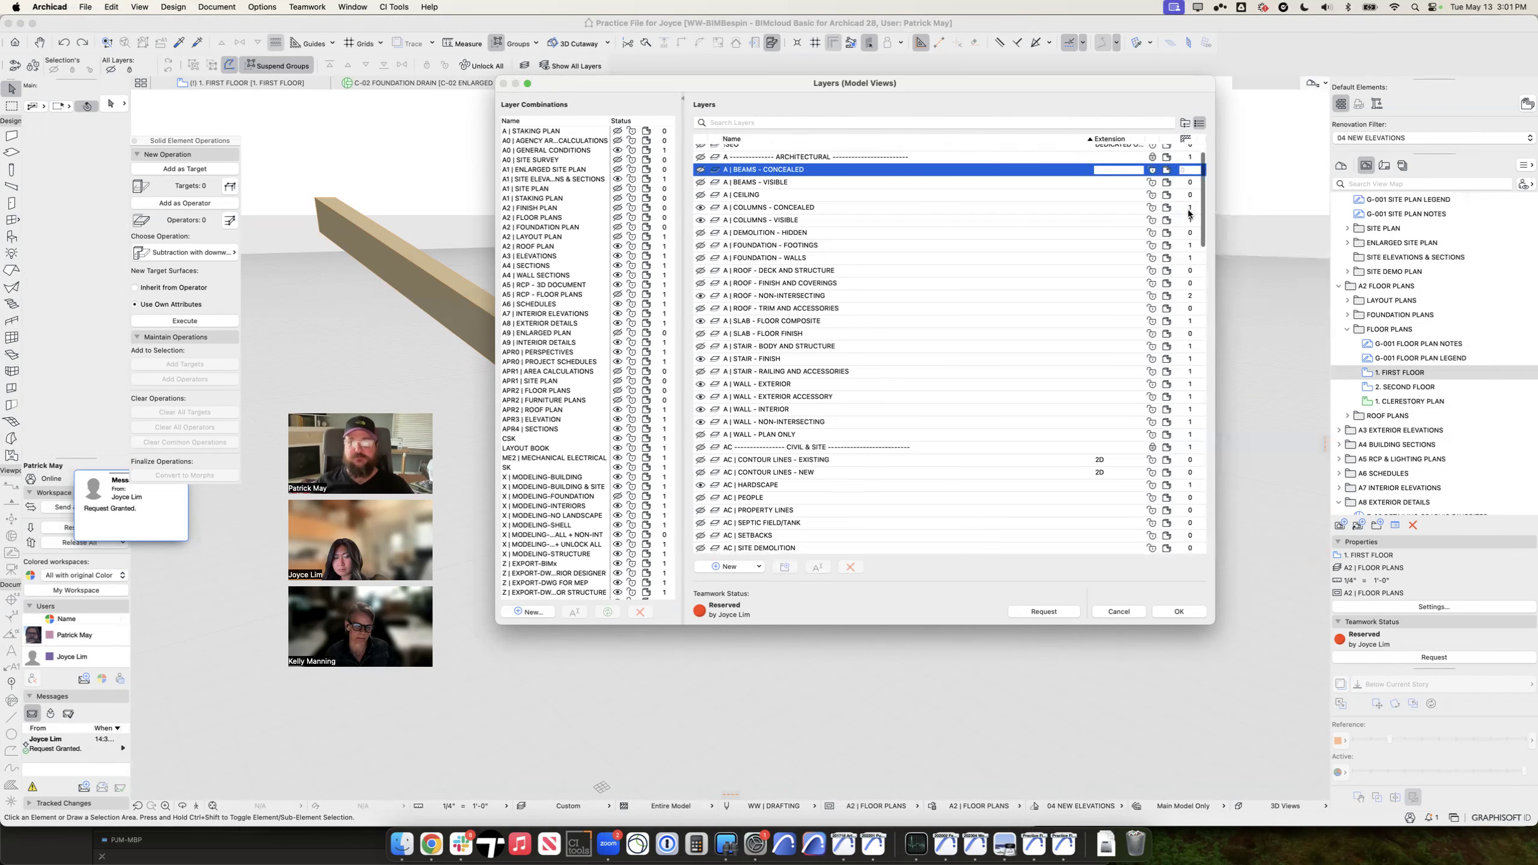
Step: Check the intersection group number of the A | WALL - EXTERIOR layer across the layer combinations
click(786, 384)
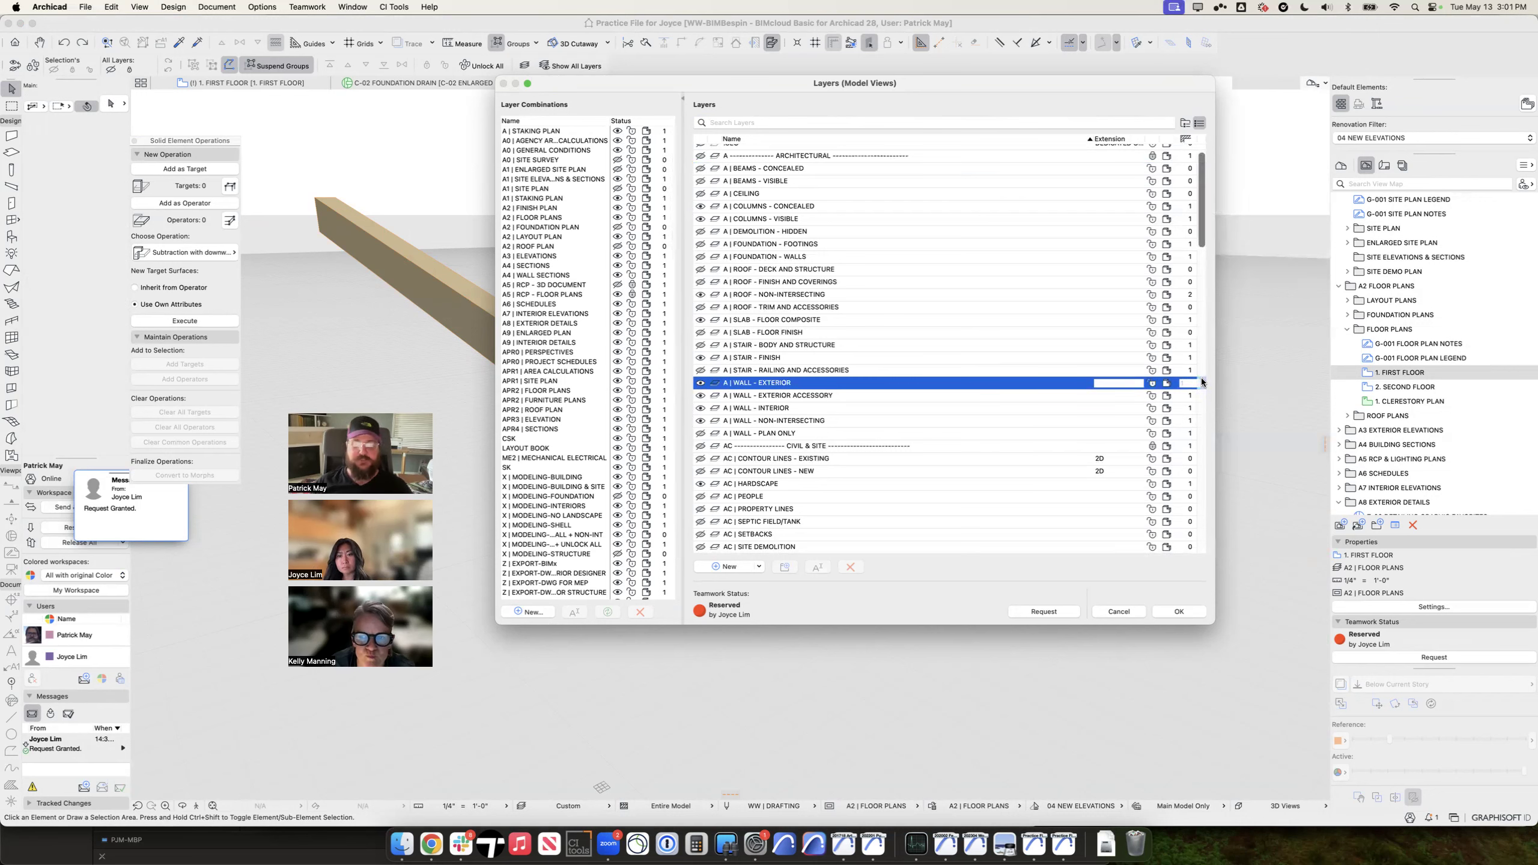
scroll(1151, 382, down, 1)
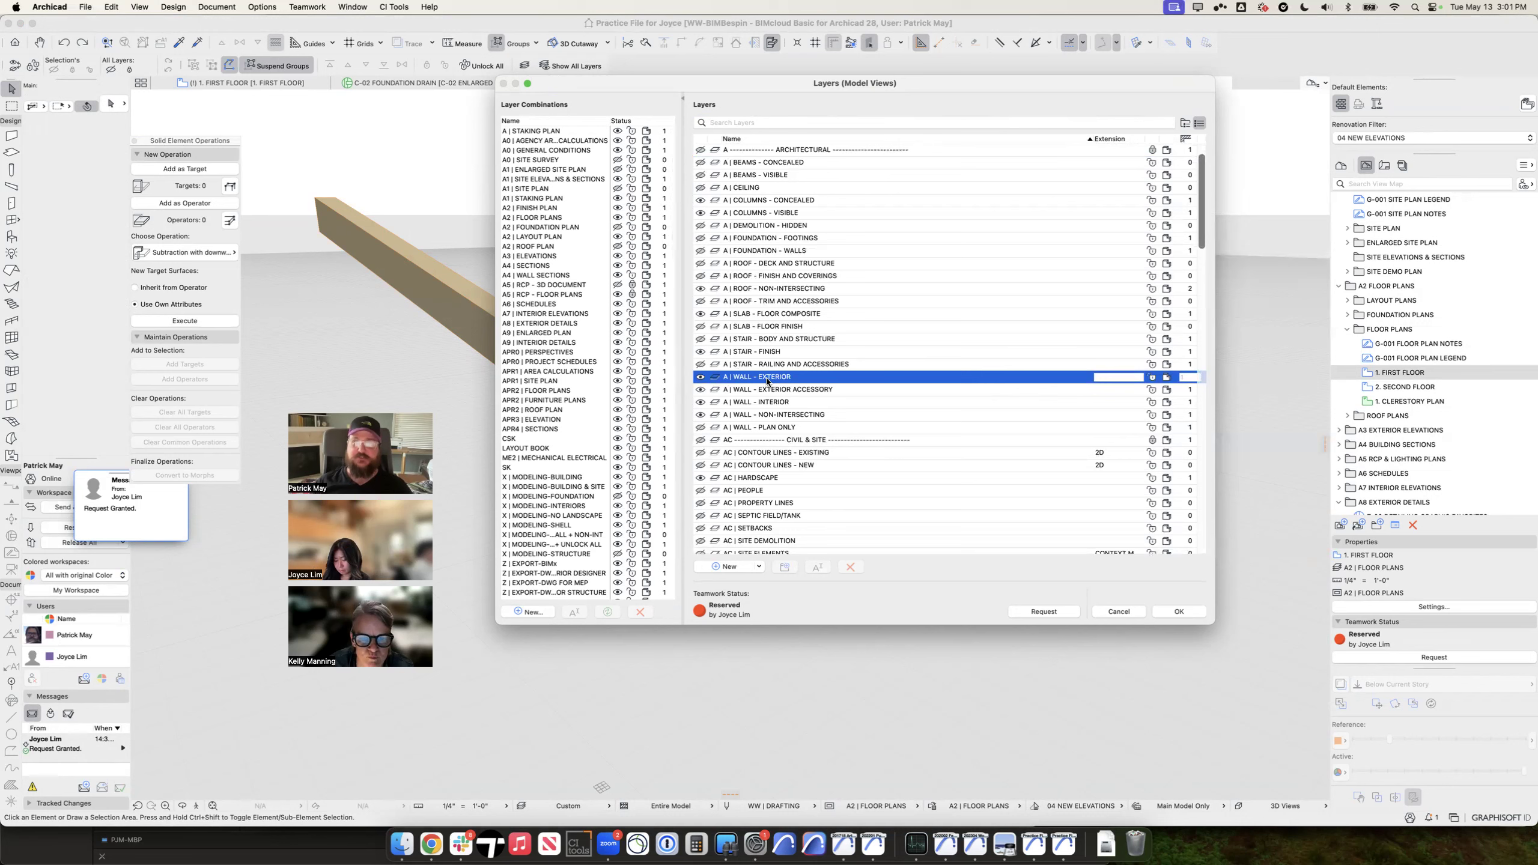
scroll(624, 249, down, 5)
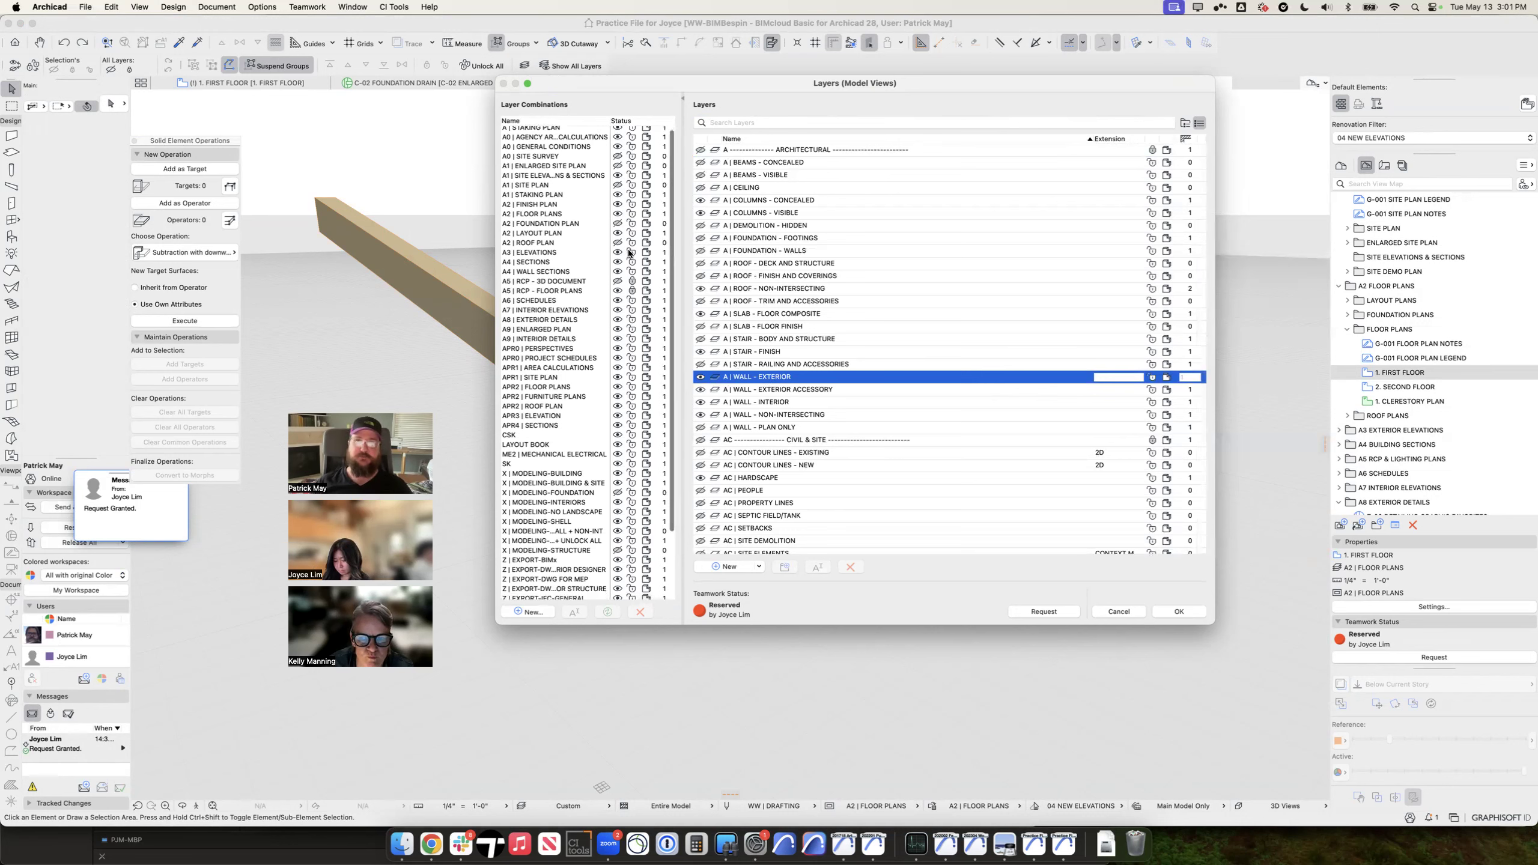
scroll(632, 236, up, 1)
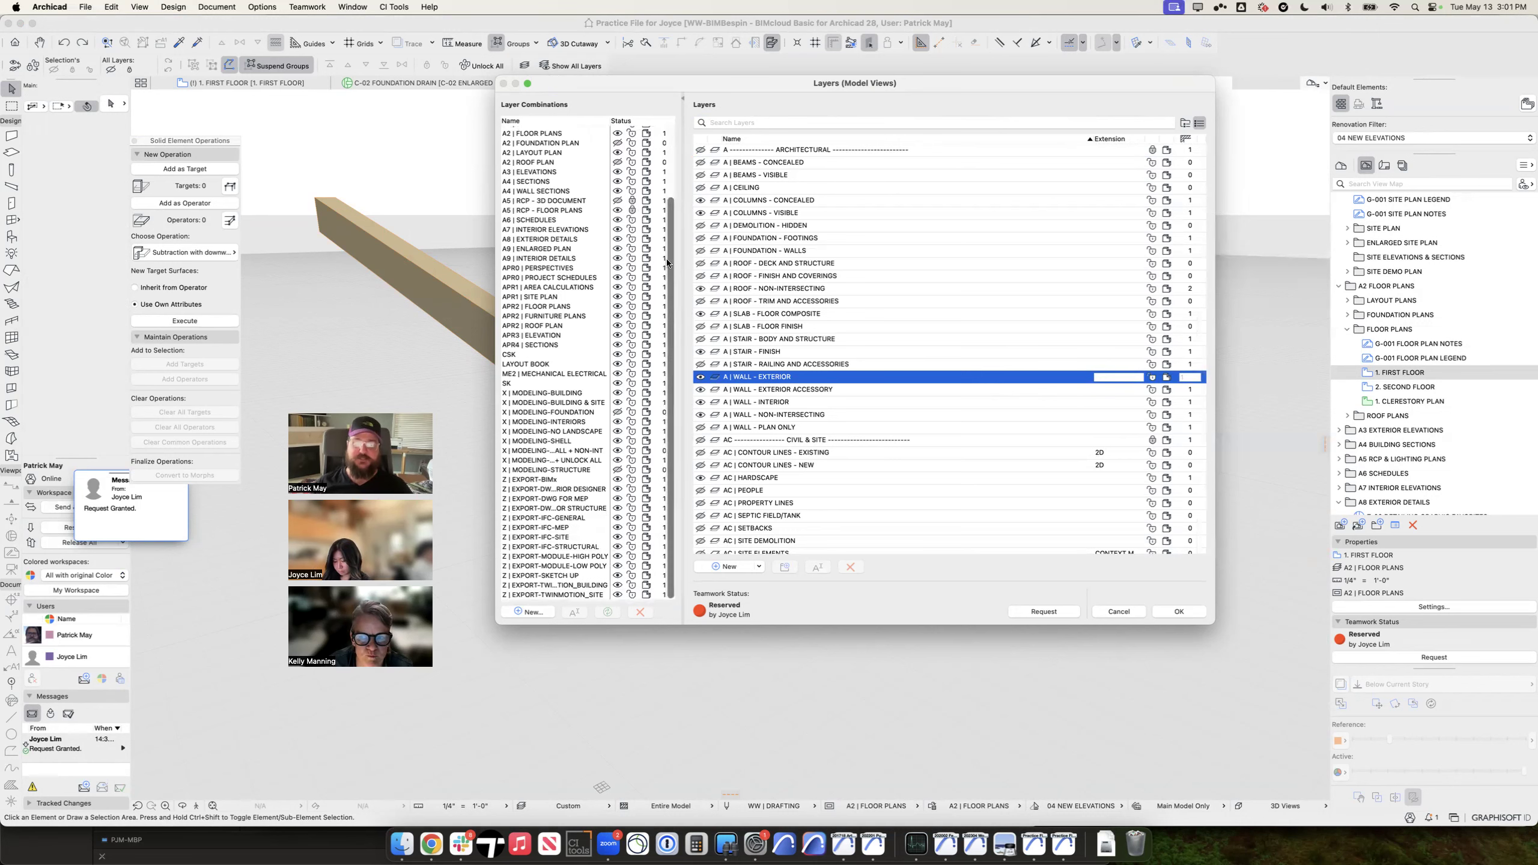
scroll(657, 542, up, 1)
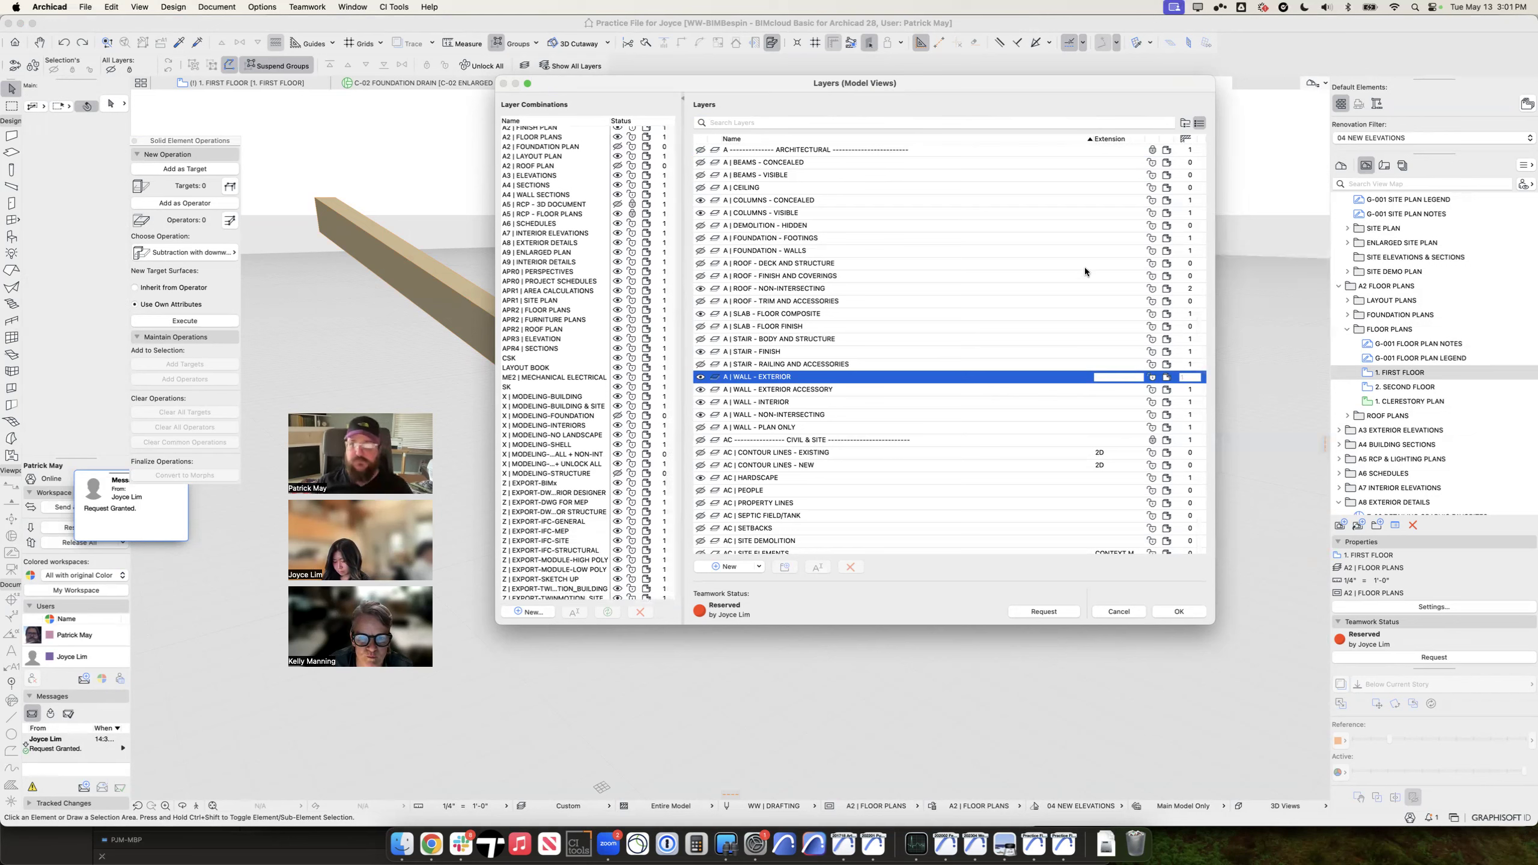
scroll(1090, 271, up, 3)
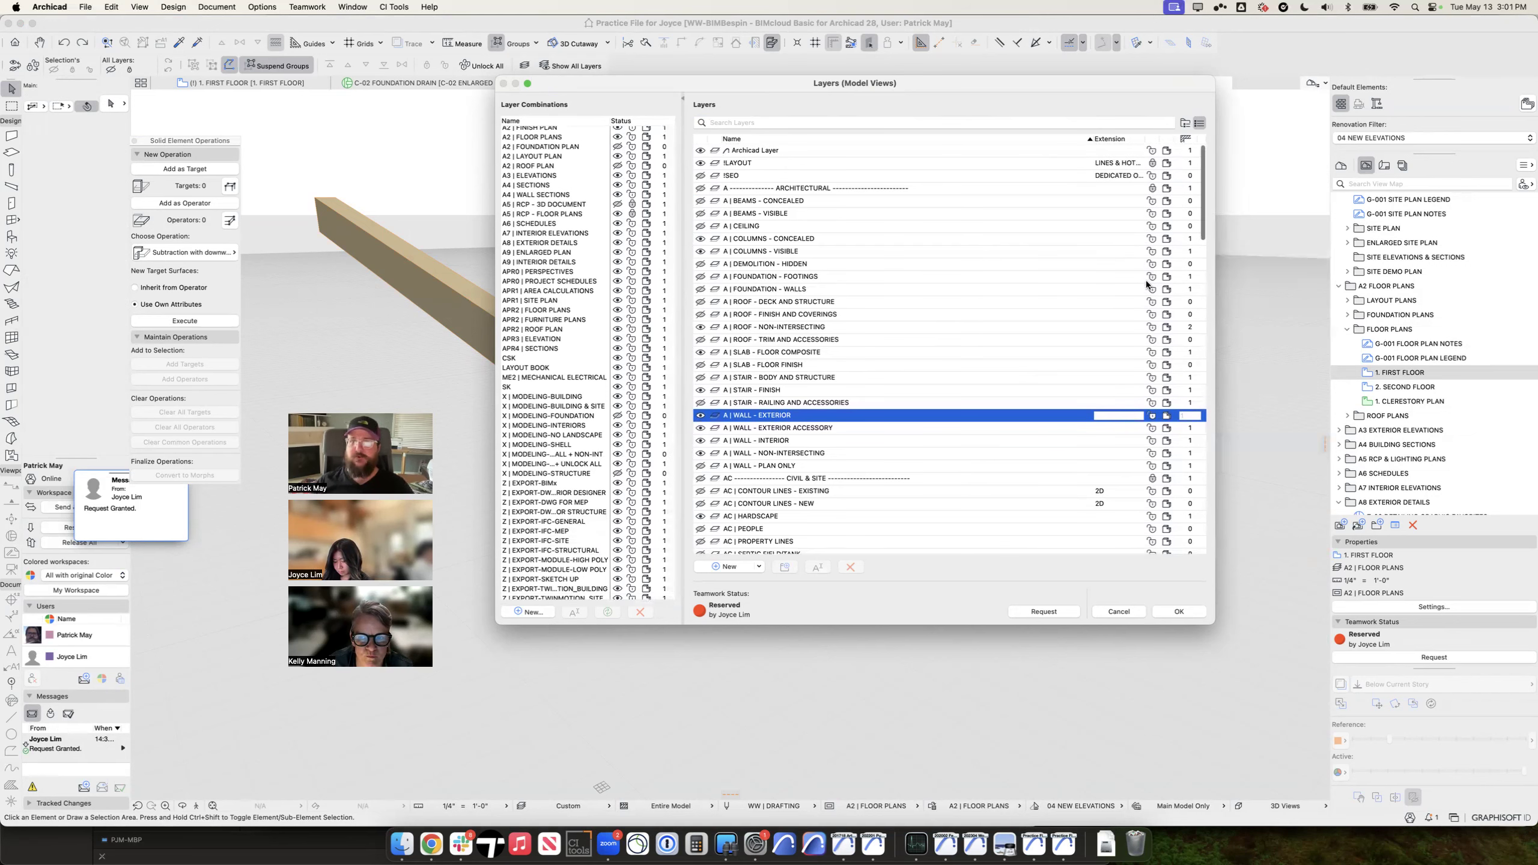
Step: Check the intersection group of the A | ROOF - NON-INTERSECTING layer across the layer combinations, and select the shorter beam
click(1043, 330)
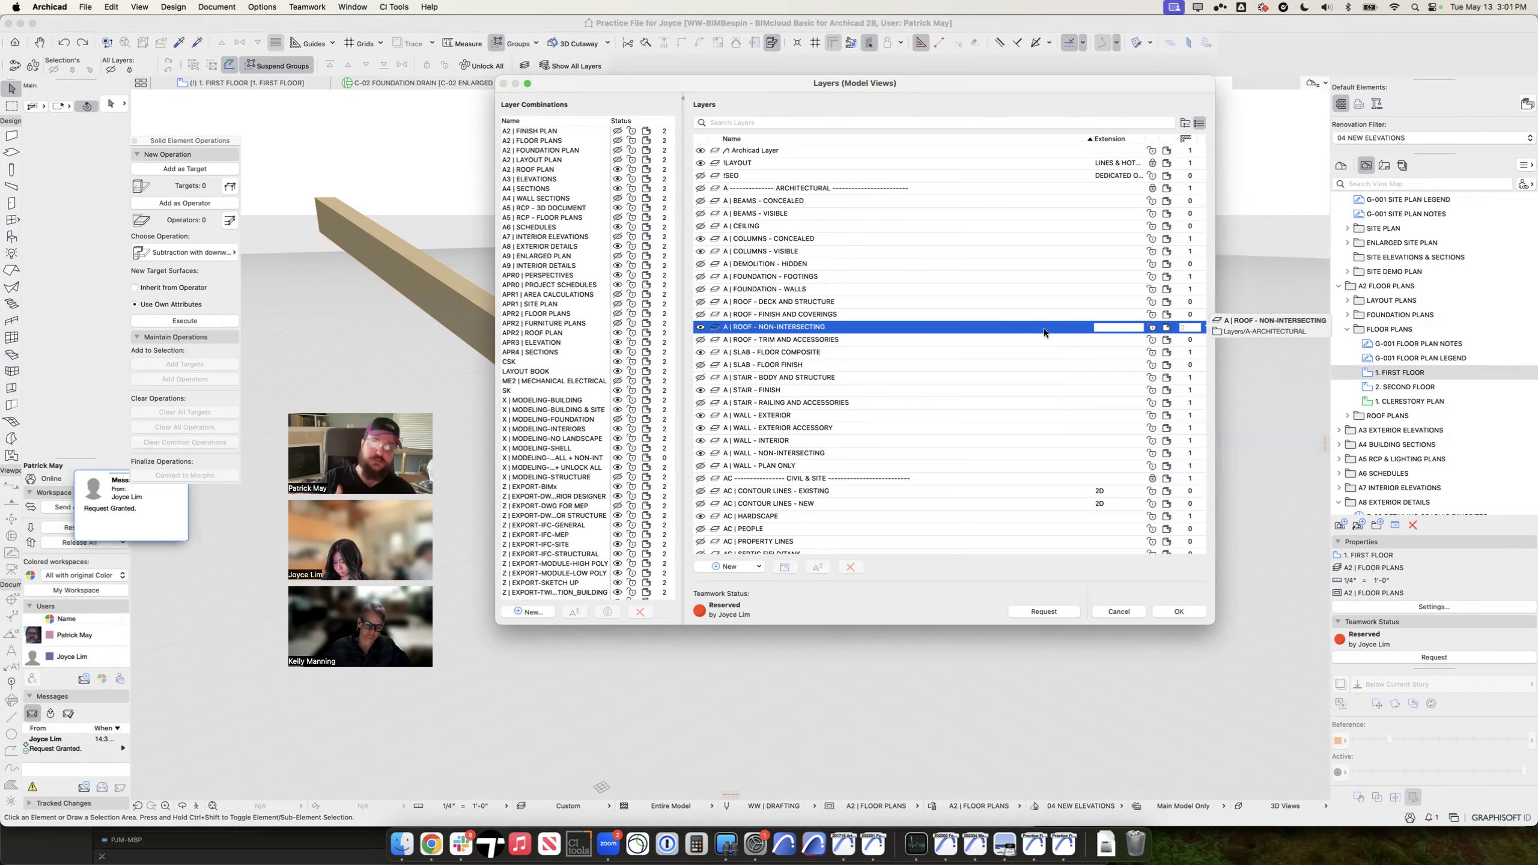
key(Return)
click(721, 466)
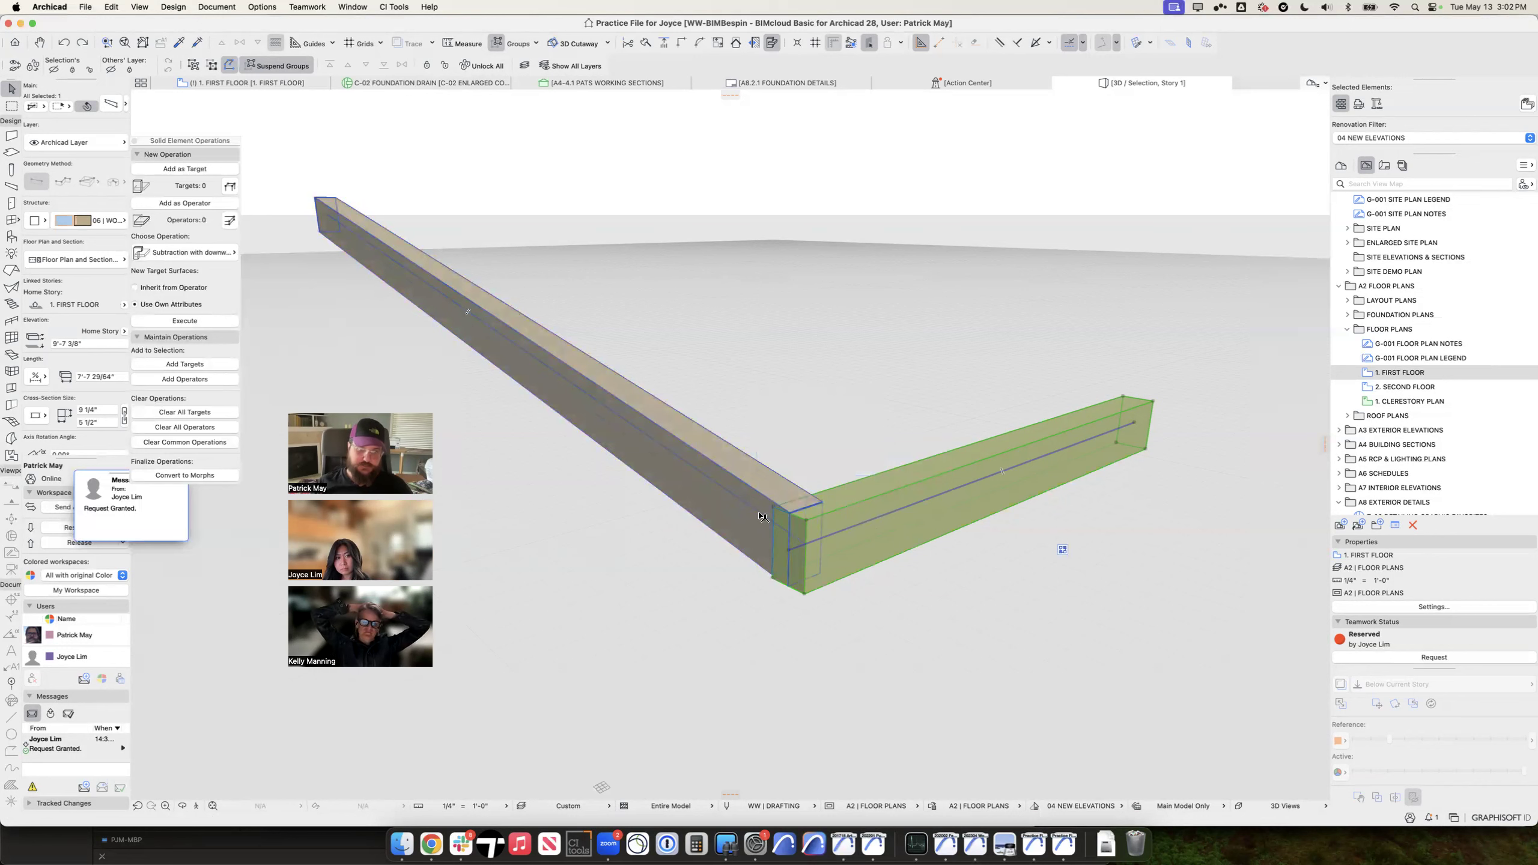
Step: Clear the beam selection and bring up the Pens & Color settings for model views, enlarged to show all pen sets
click(711, 640)
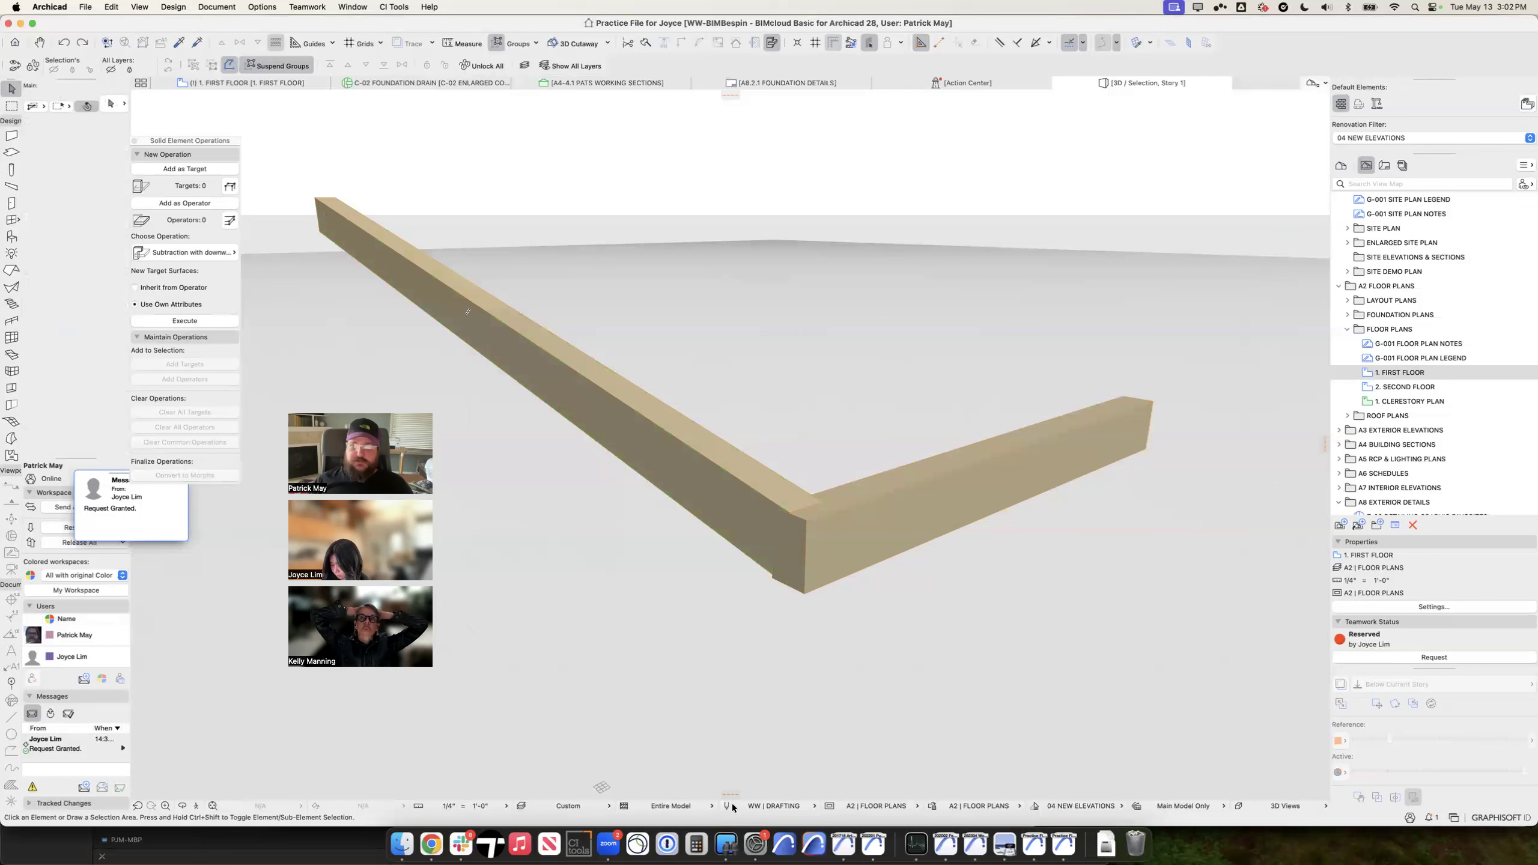
click(731, 806)
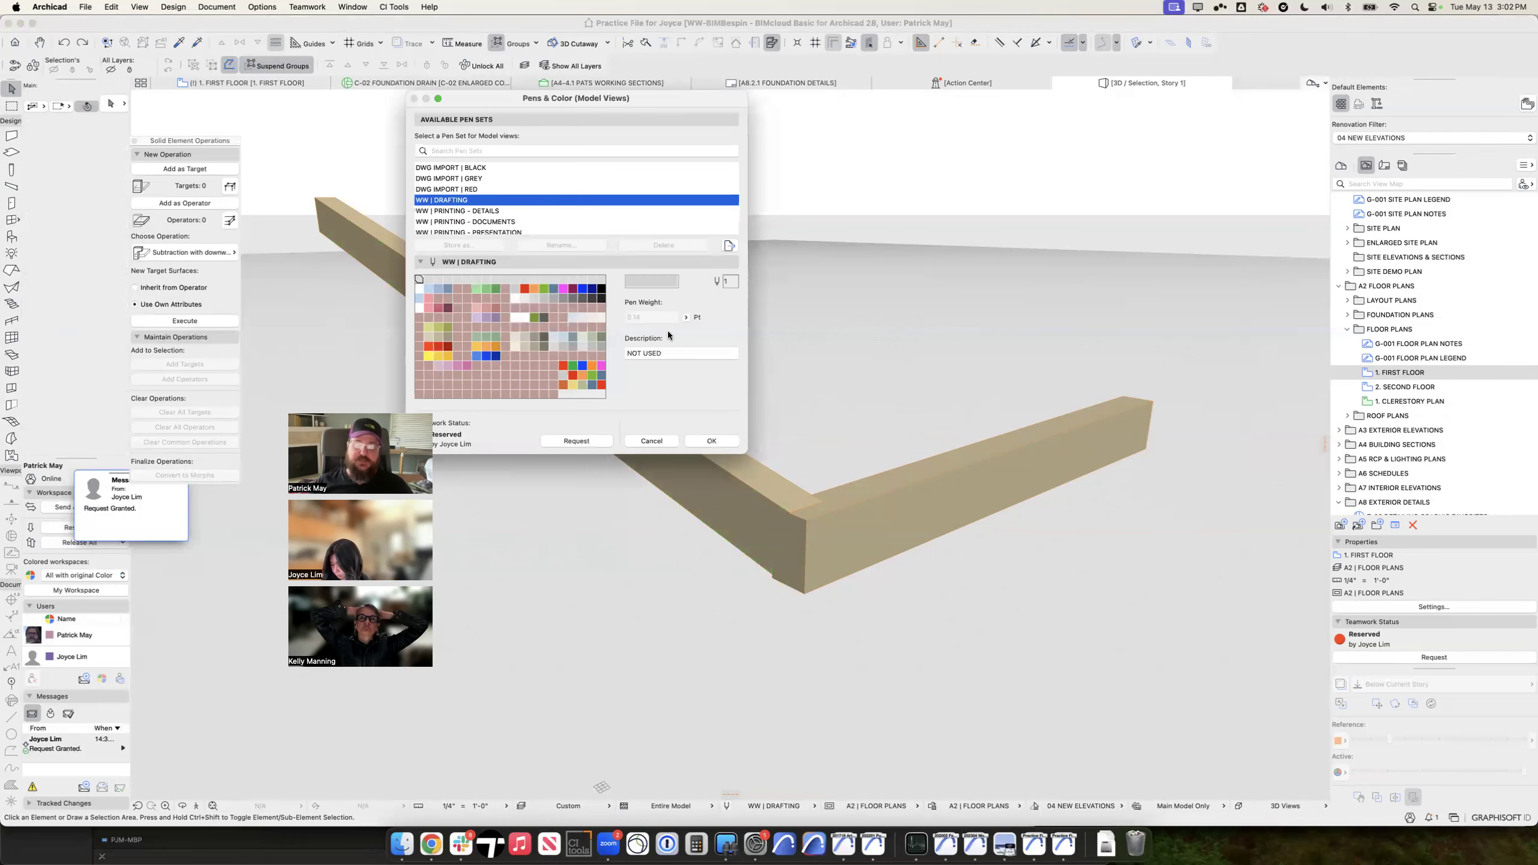
drag(596, 96, 796, 170)
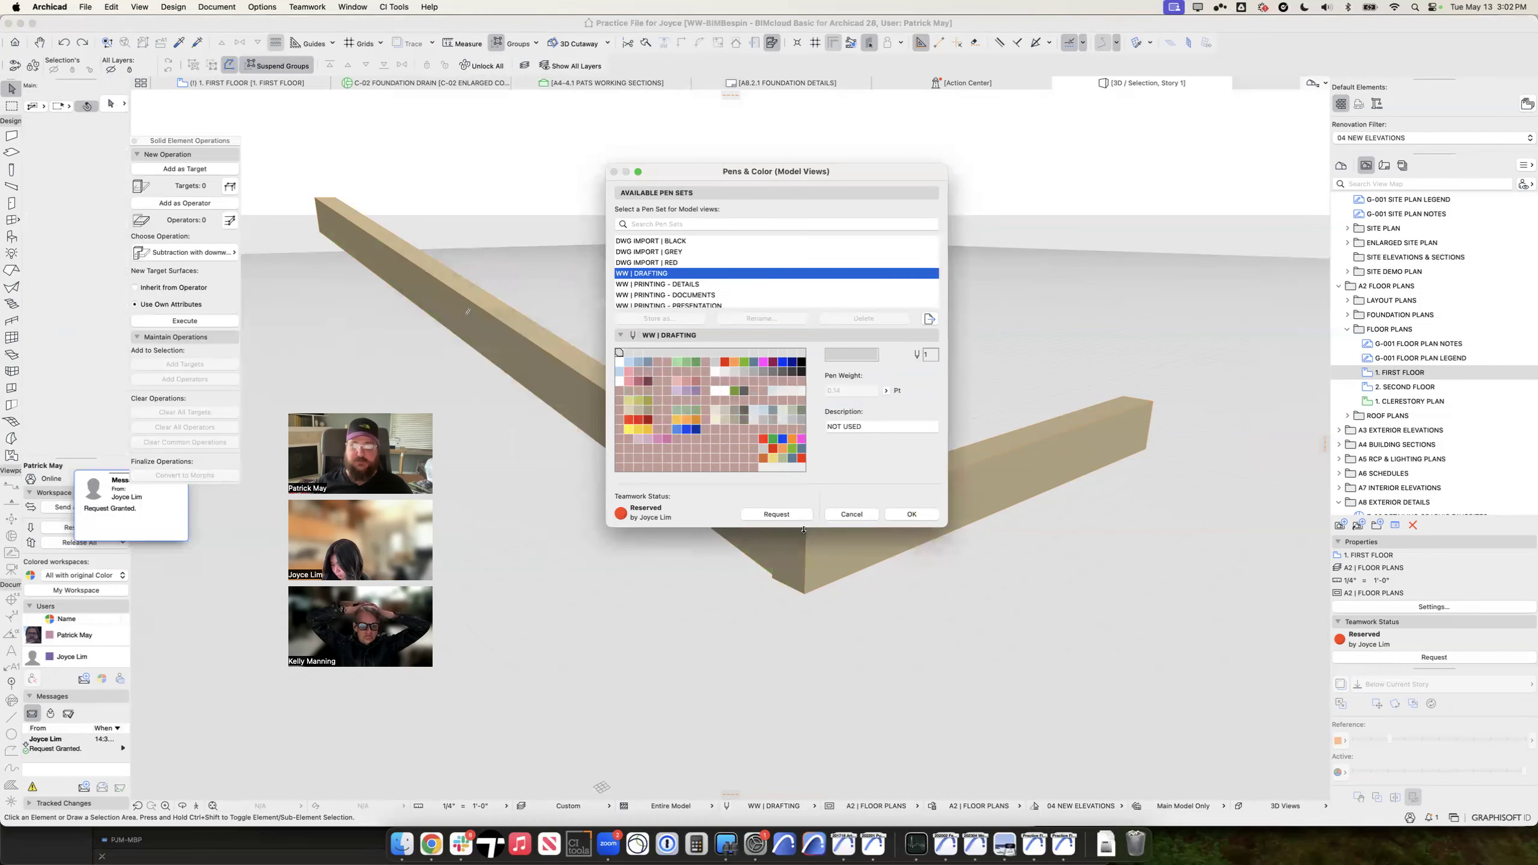
drag(803, 528, 803, 699)
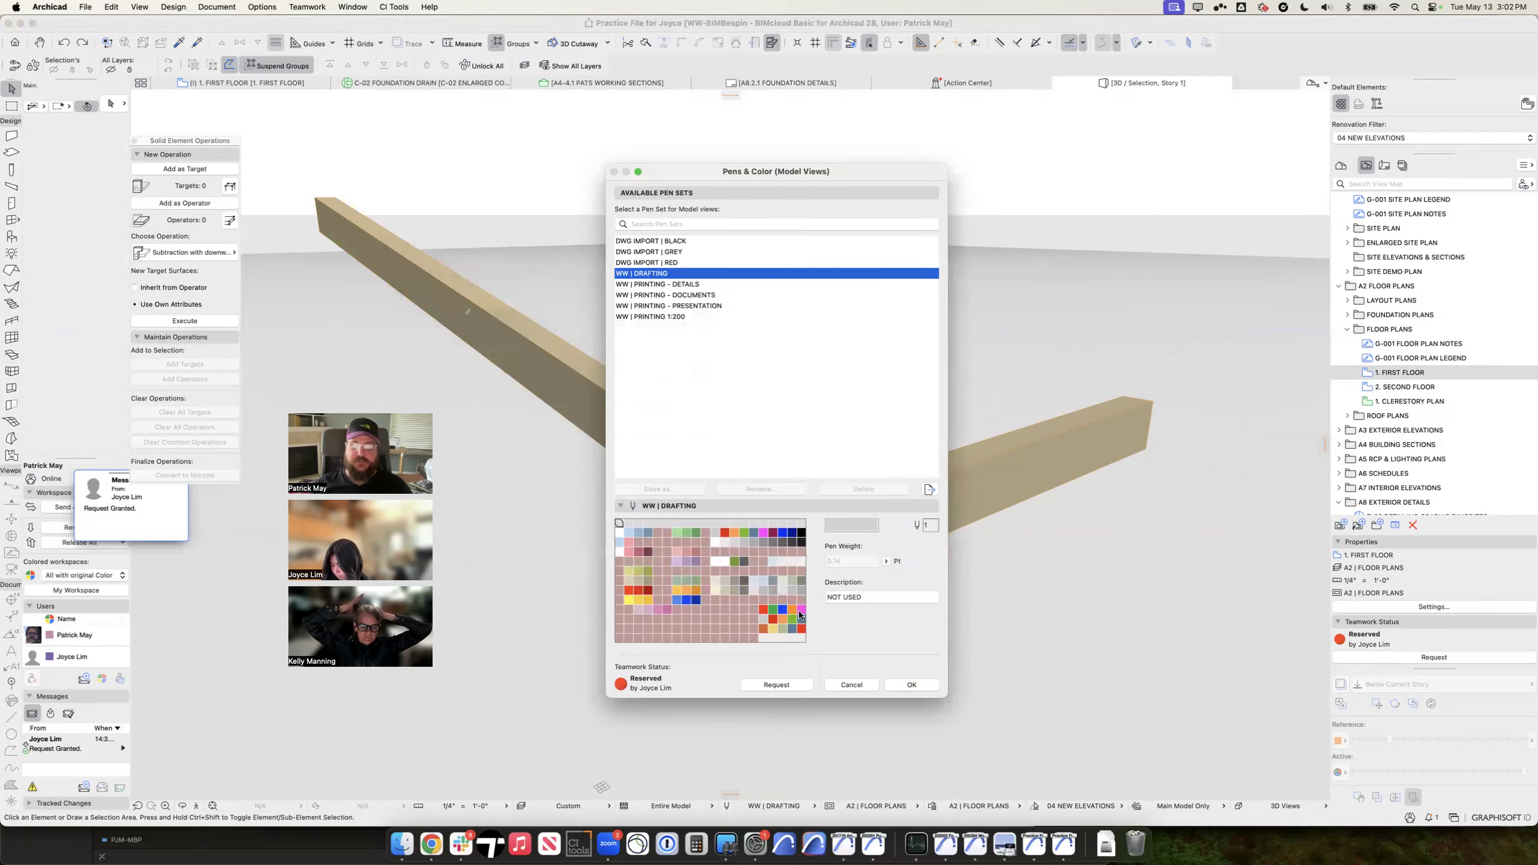
Step: Compare the black, grey and red DWG IMPORT pen sets with the WW | DRAFTING pen set
click(648, 262)
click(652, 251)
click(658, 241)
click(657, 263)
click(666, 273)
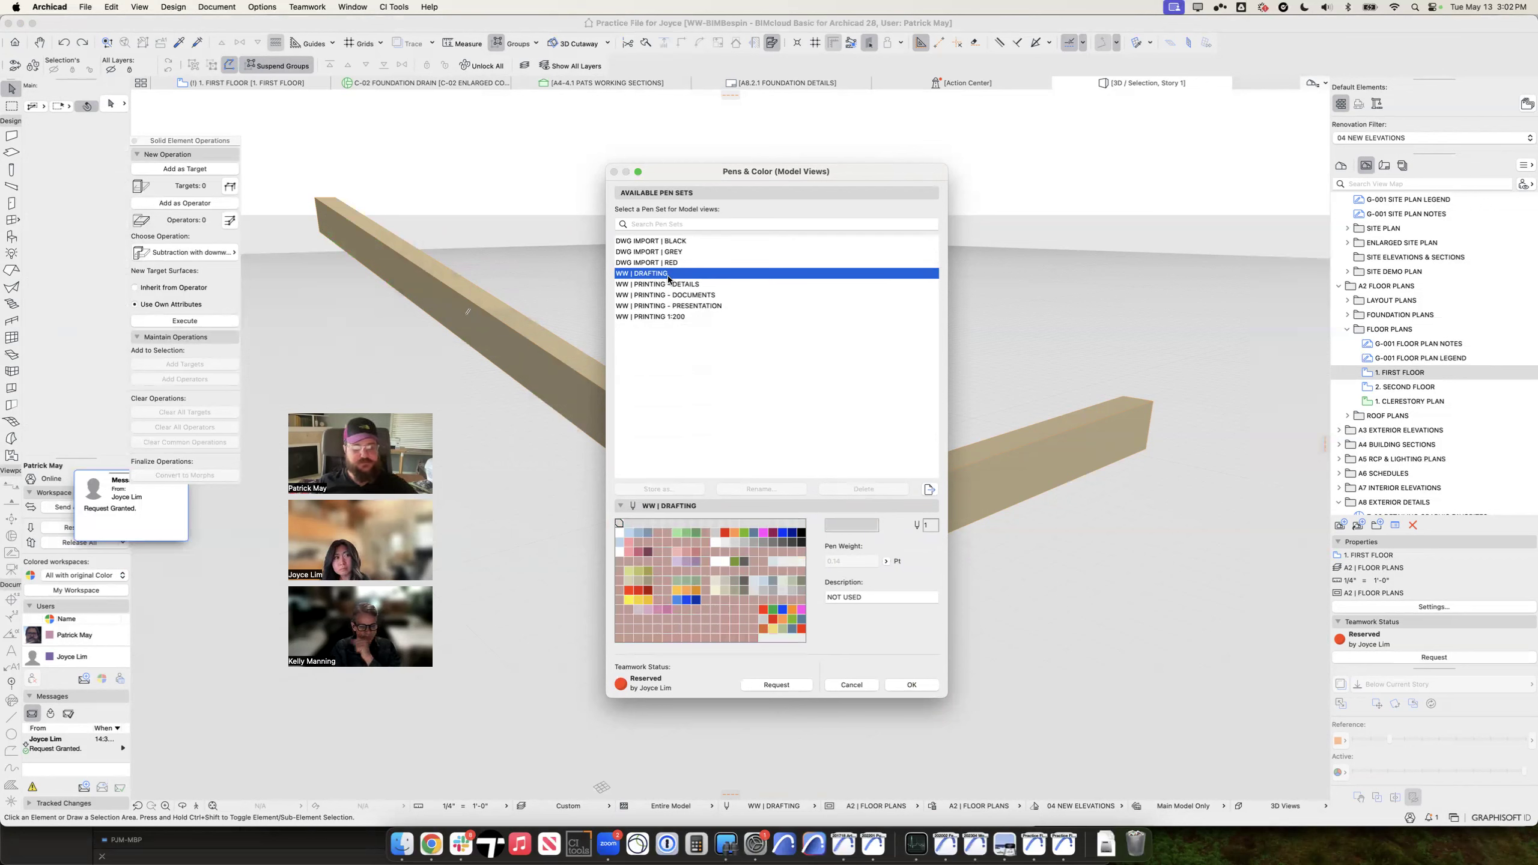
click(666, 263)
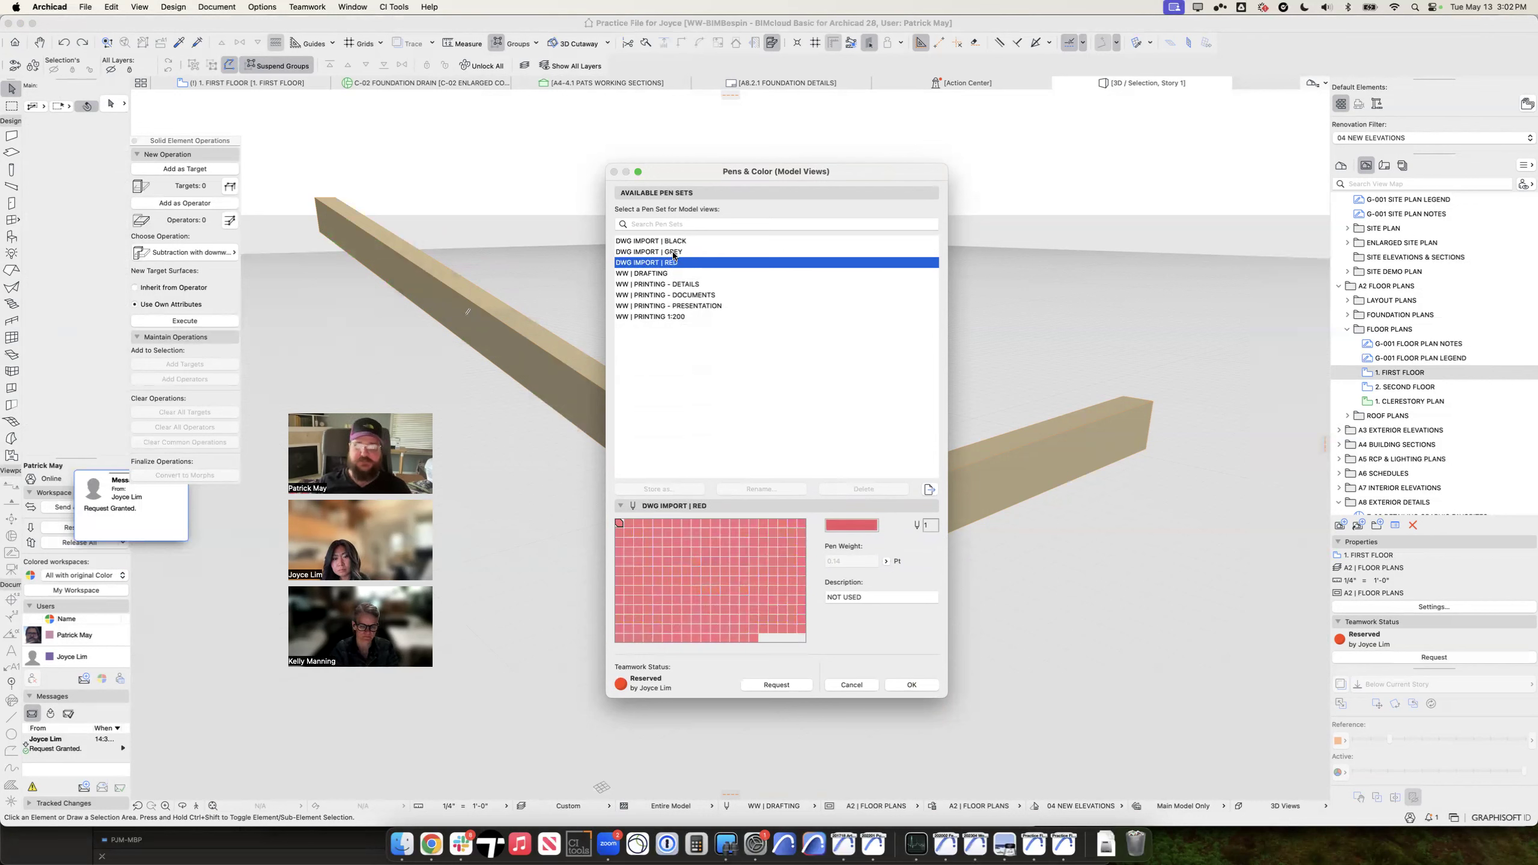
click(673, 252)
click(689, 265)
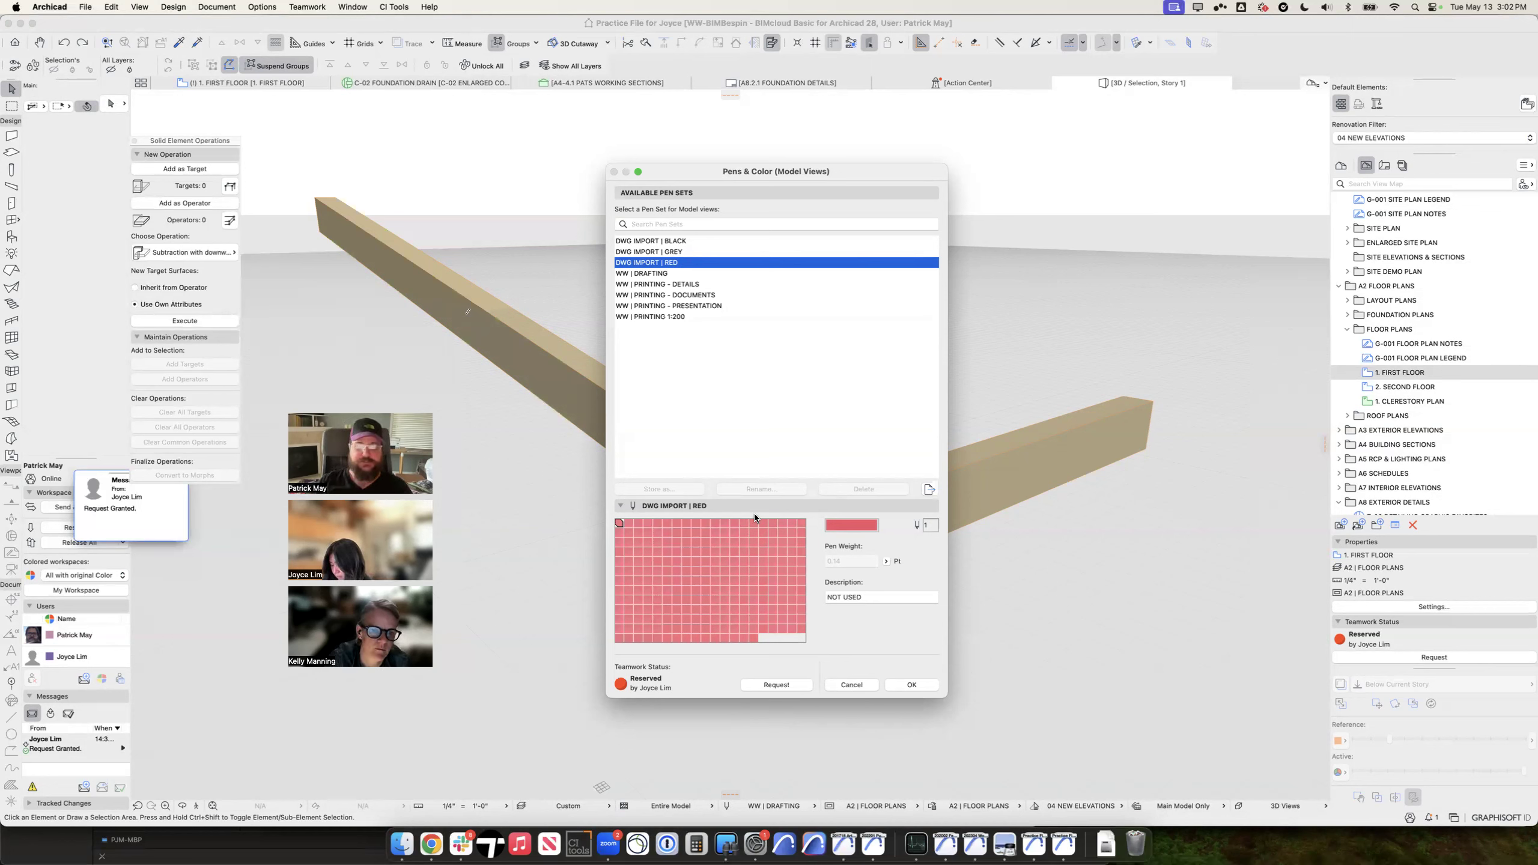
click(666, 274)
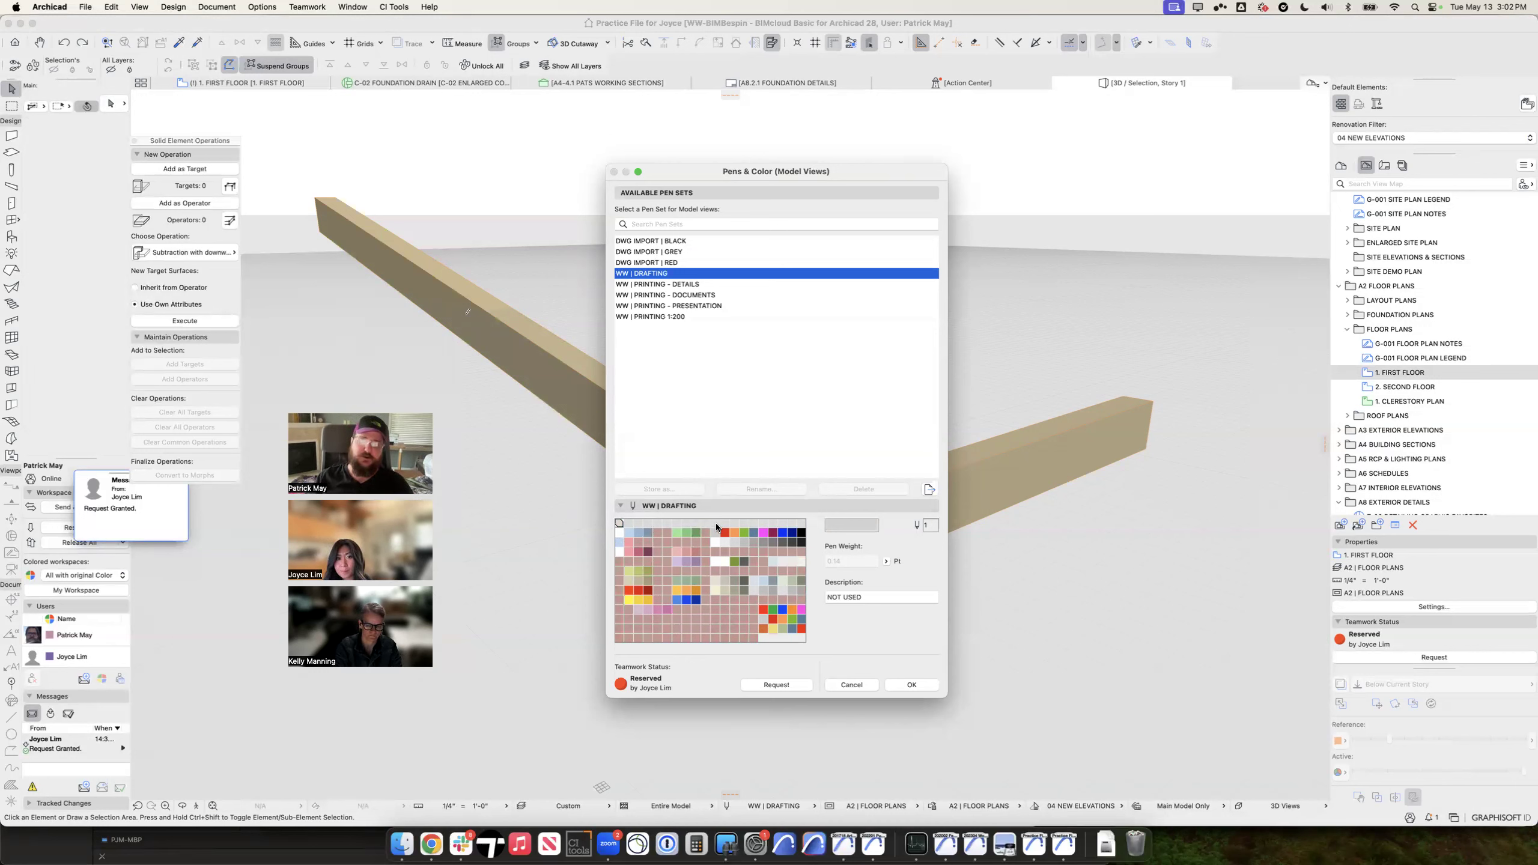
Step: Examine the first row of the WW | DRAFTING pen set, plus its openings and furniture pens
shift+click(801, 523)
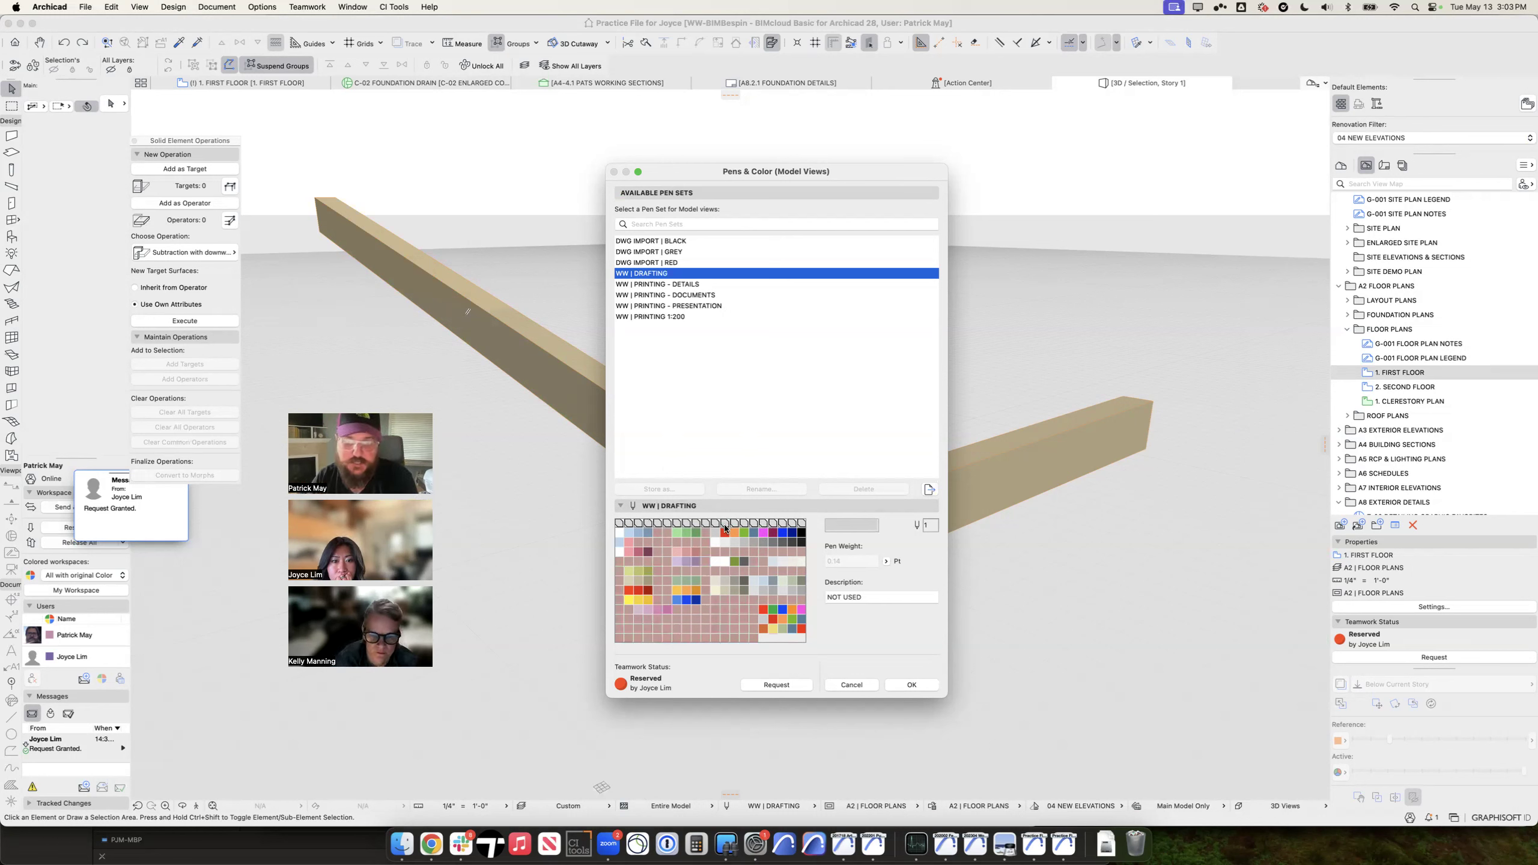
click(676, 532)
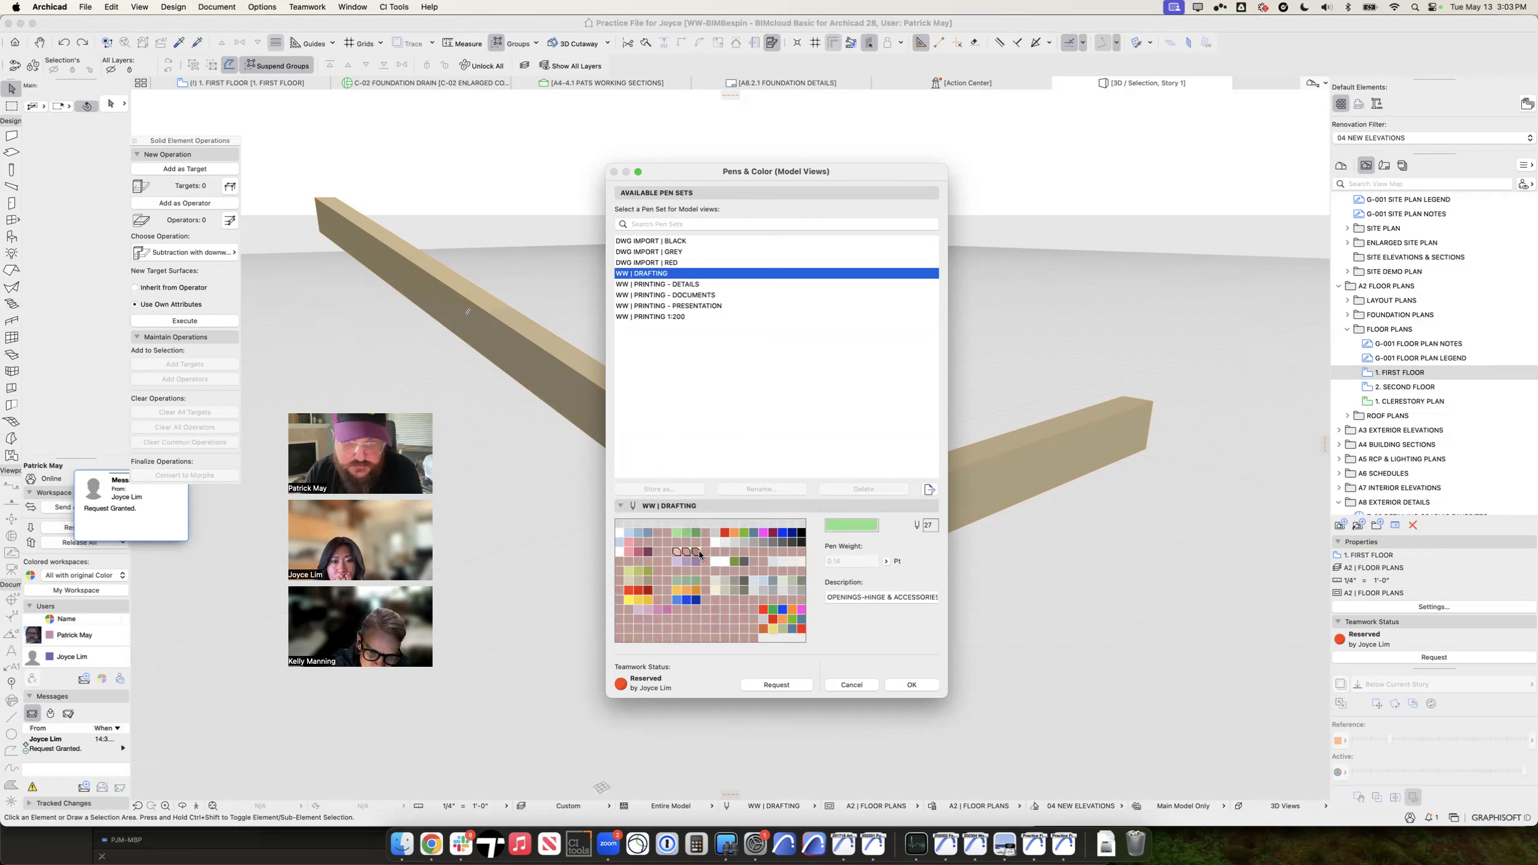
click(674, 562)
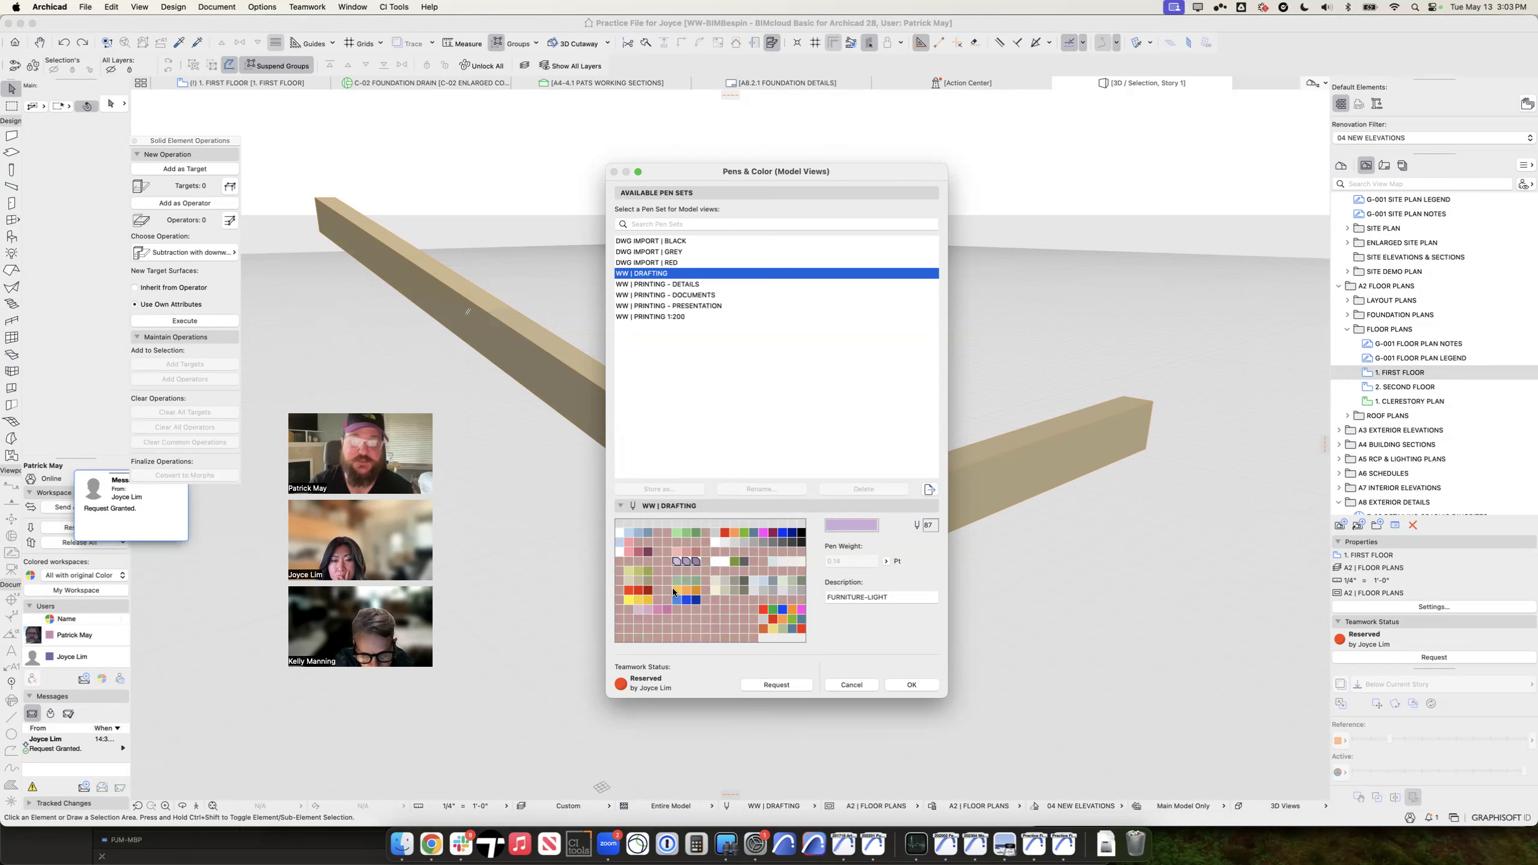
Step: Display pen weights in millimetres and check the light, uncut and cut furniture pens against the openings pens
click(886, 561)
click(904, 561)
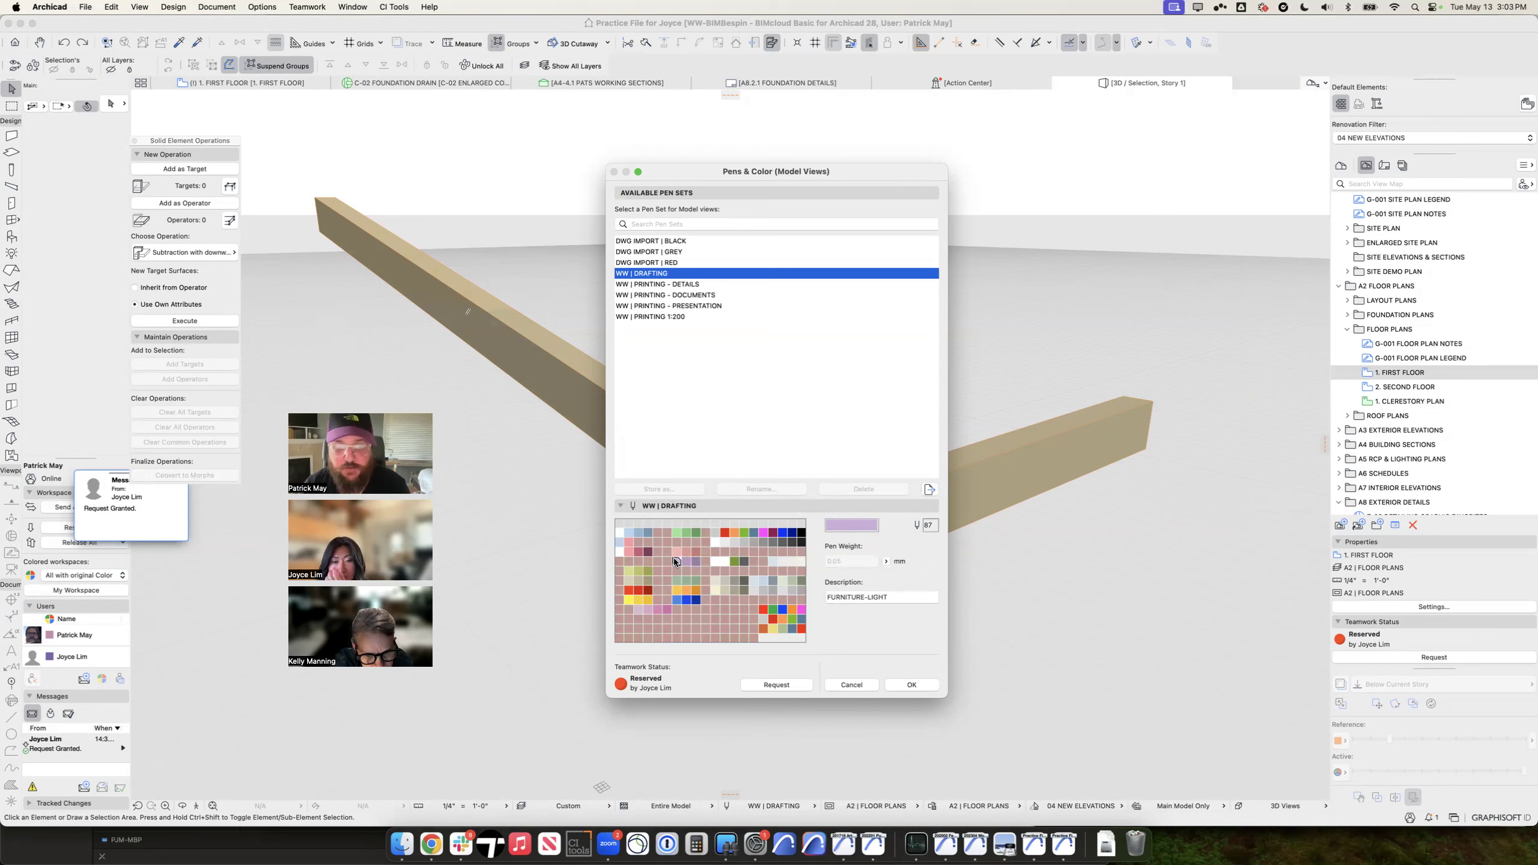
click(688, 561)
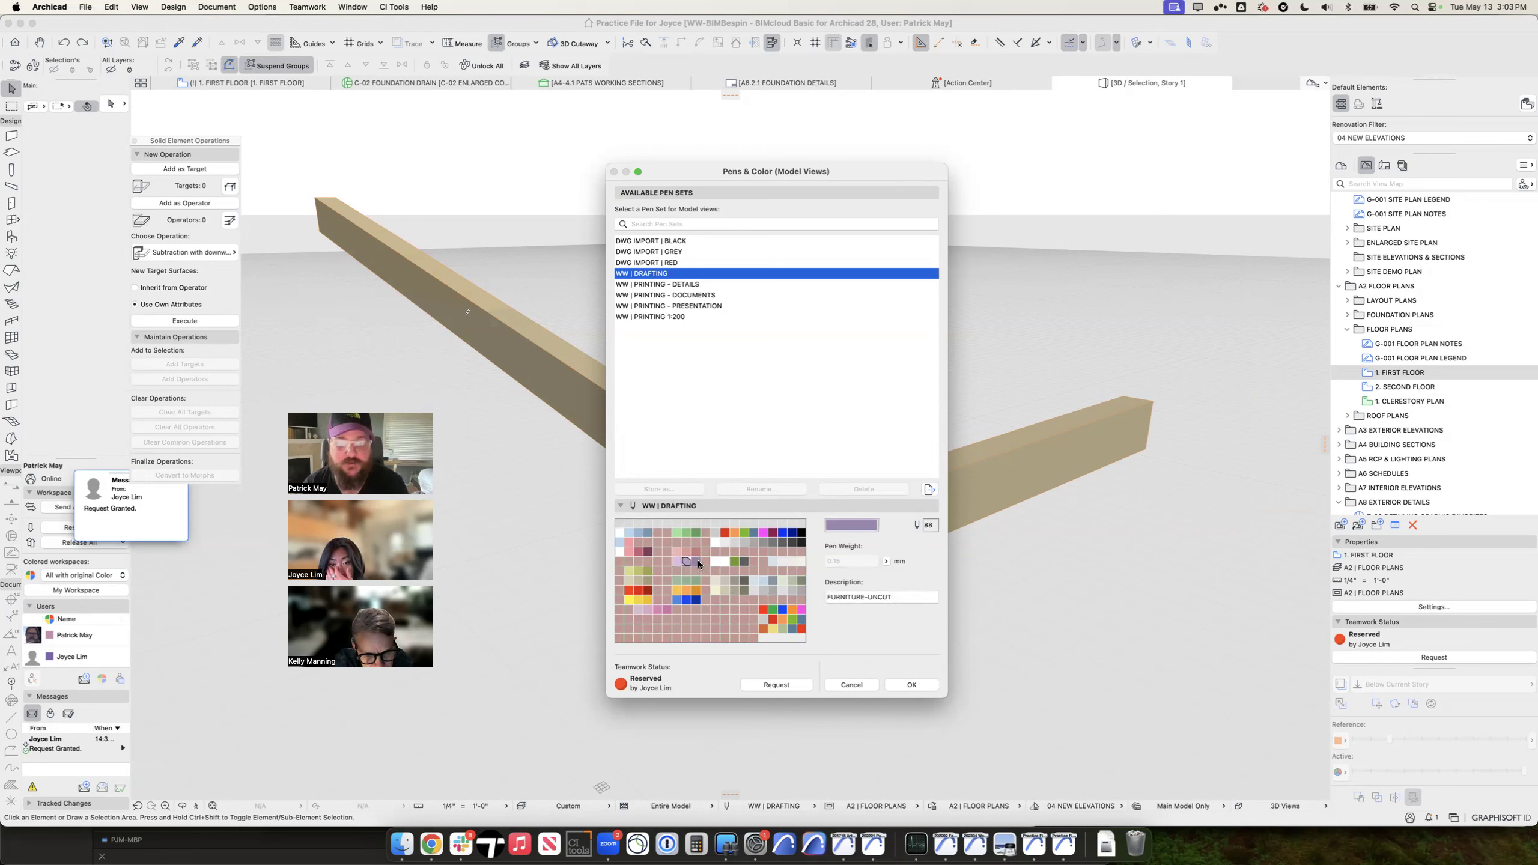
click(696, 532)
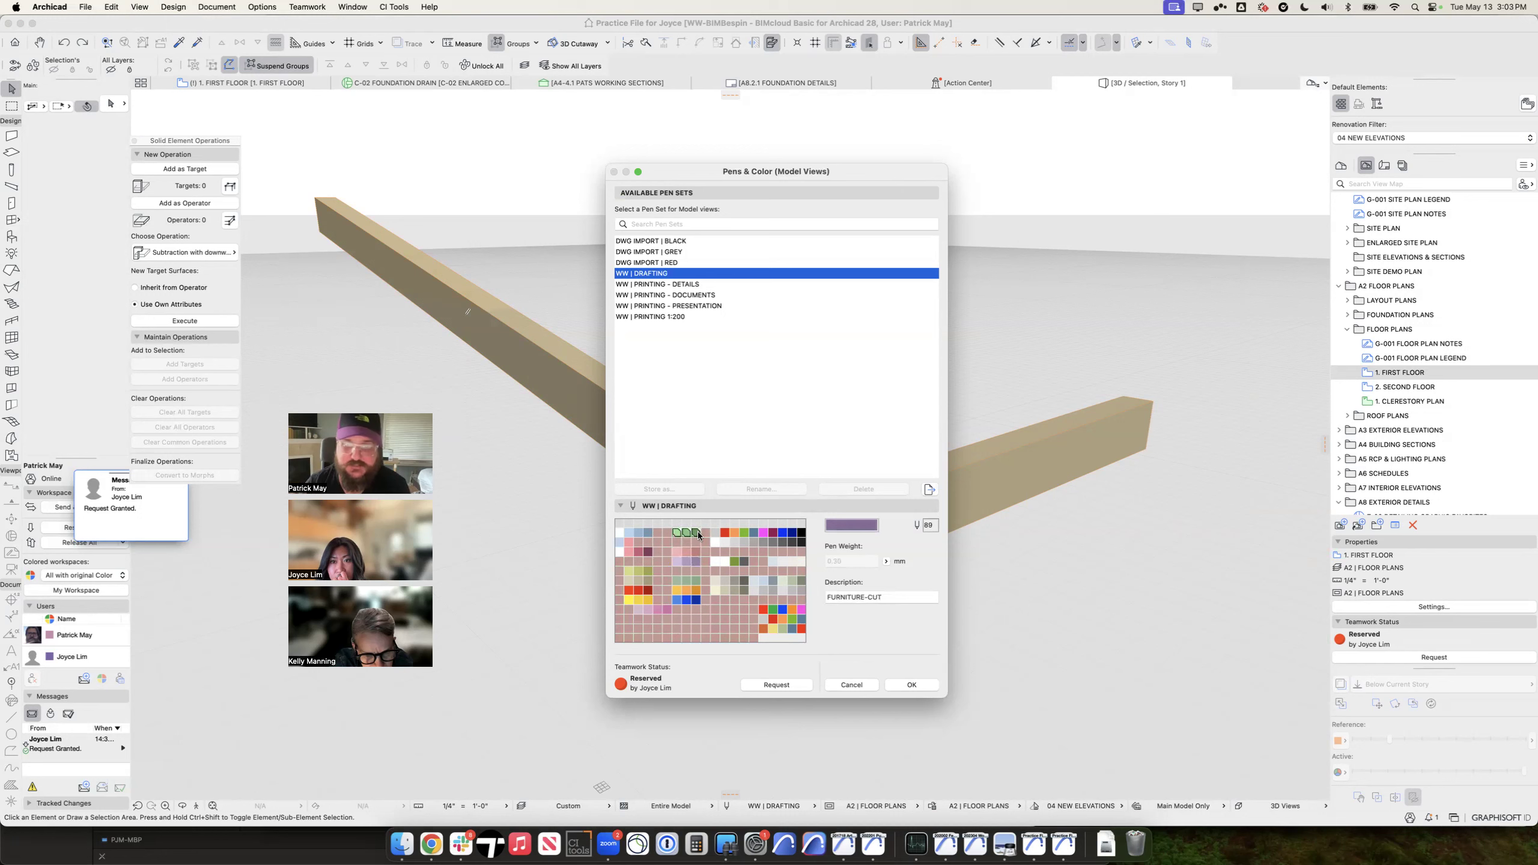
Step: Review the casework, furniture, landscape, mechanical and plumbing pen groups in the WW | DRAFTING set
mouse_move(675, 561)
mouse_down()
mouse_move(696, 562)
mouse_move(651, 569)
mouse_move(695, 531)
mouse_move(698, 553)
mouse_up()
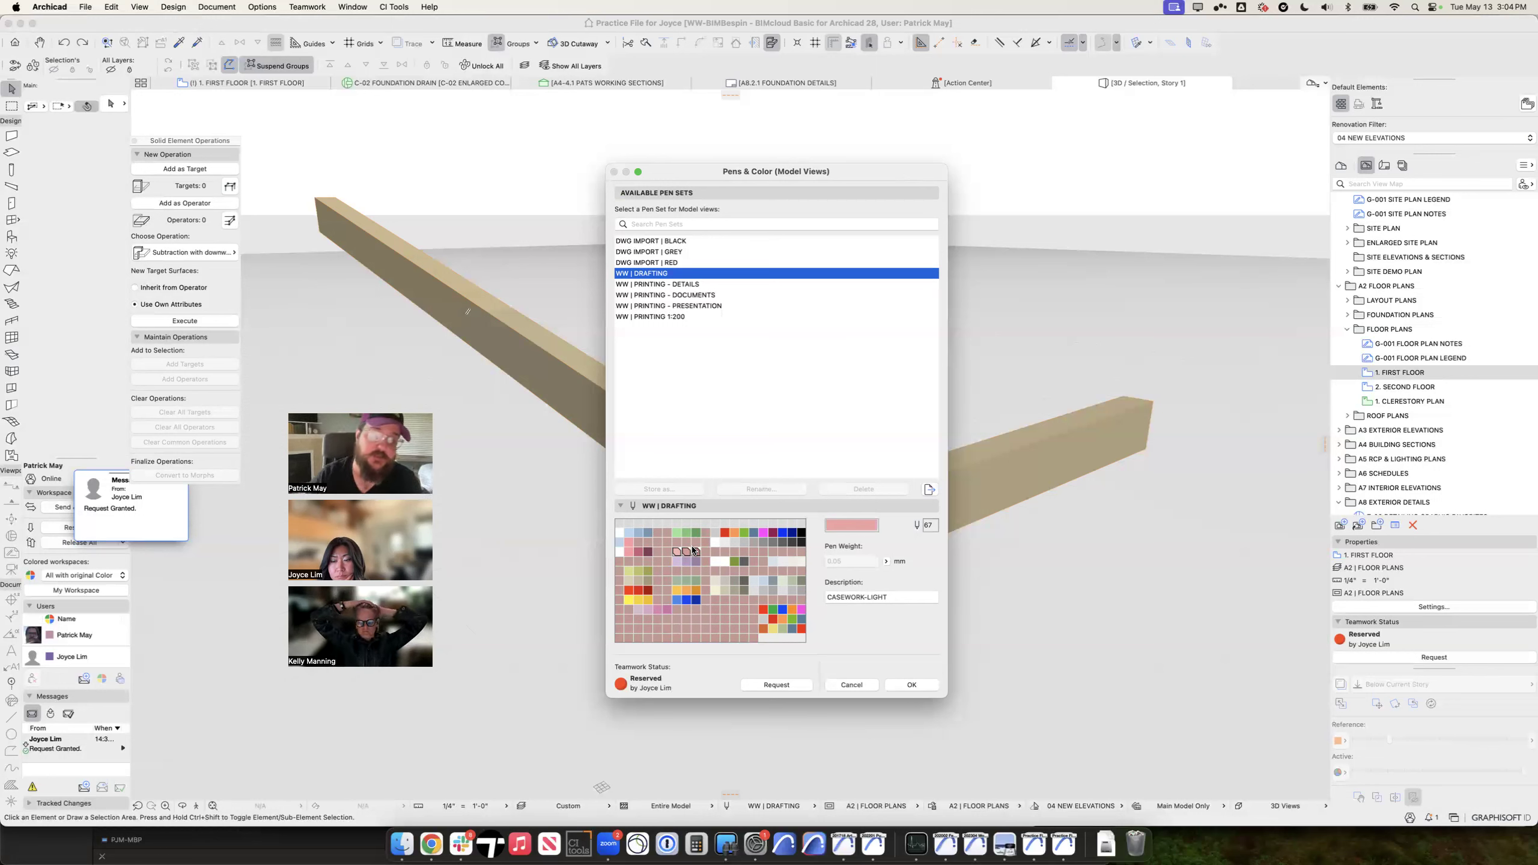
click(673, 563)
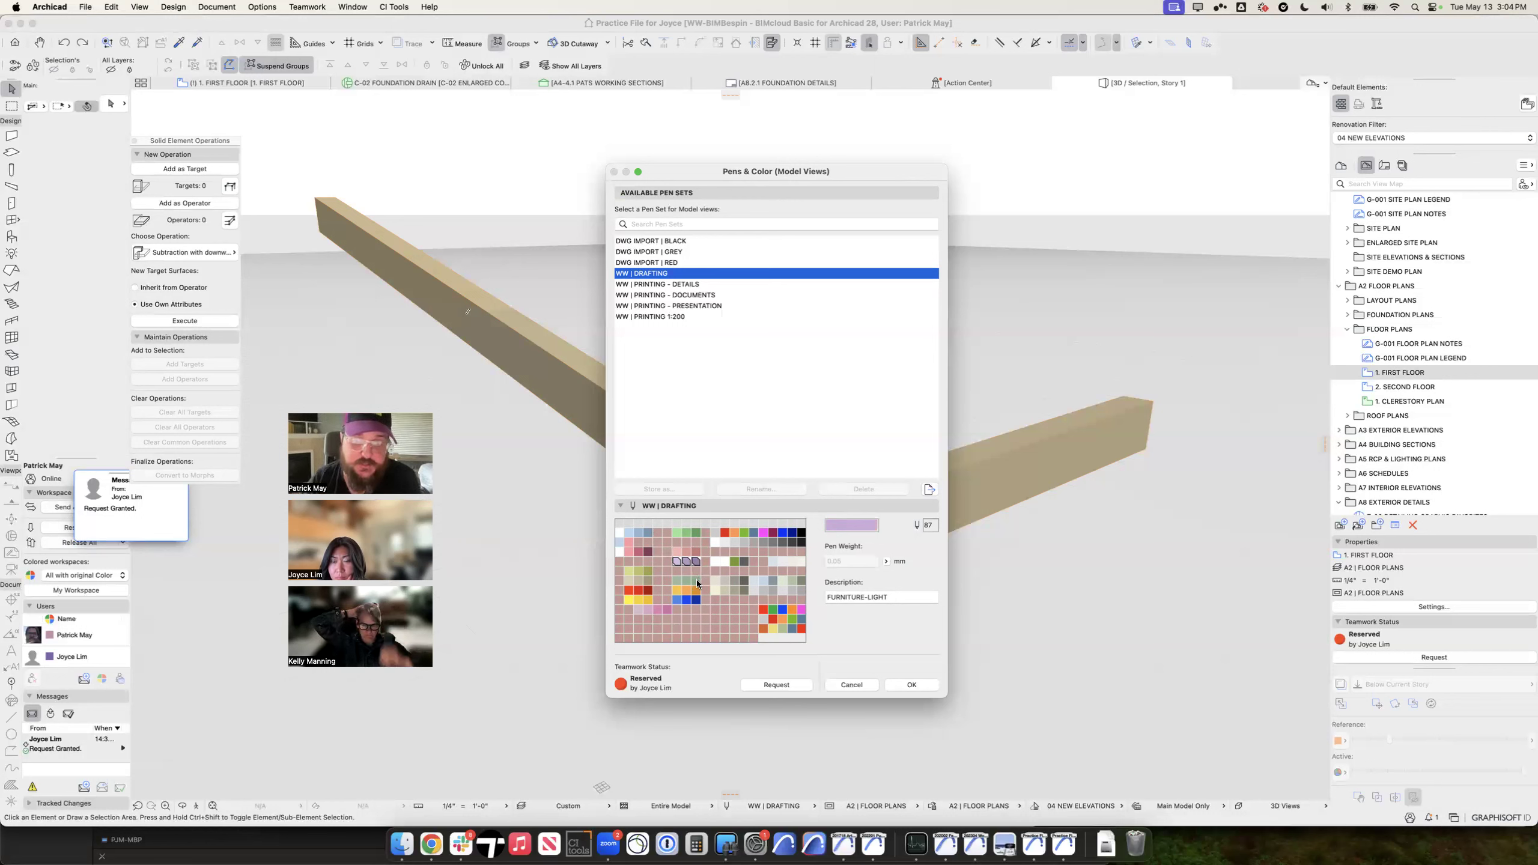
click(696, 579)
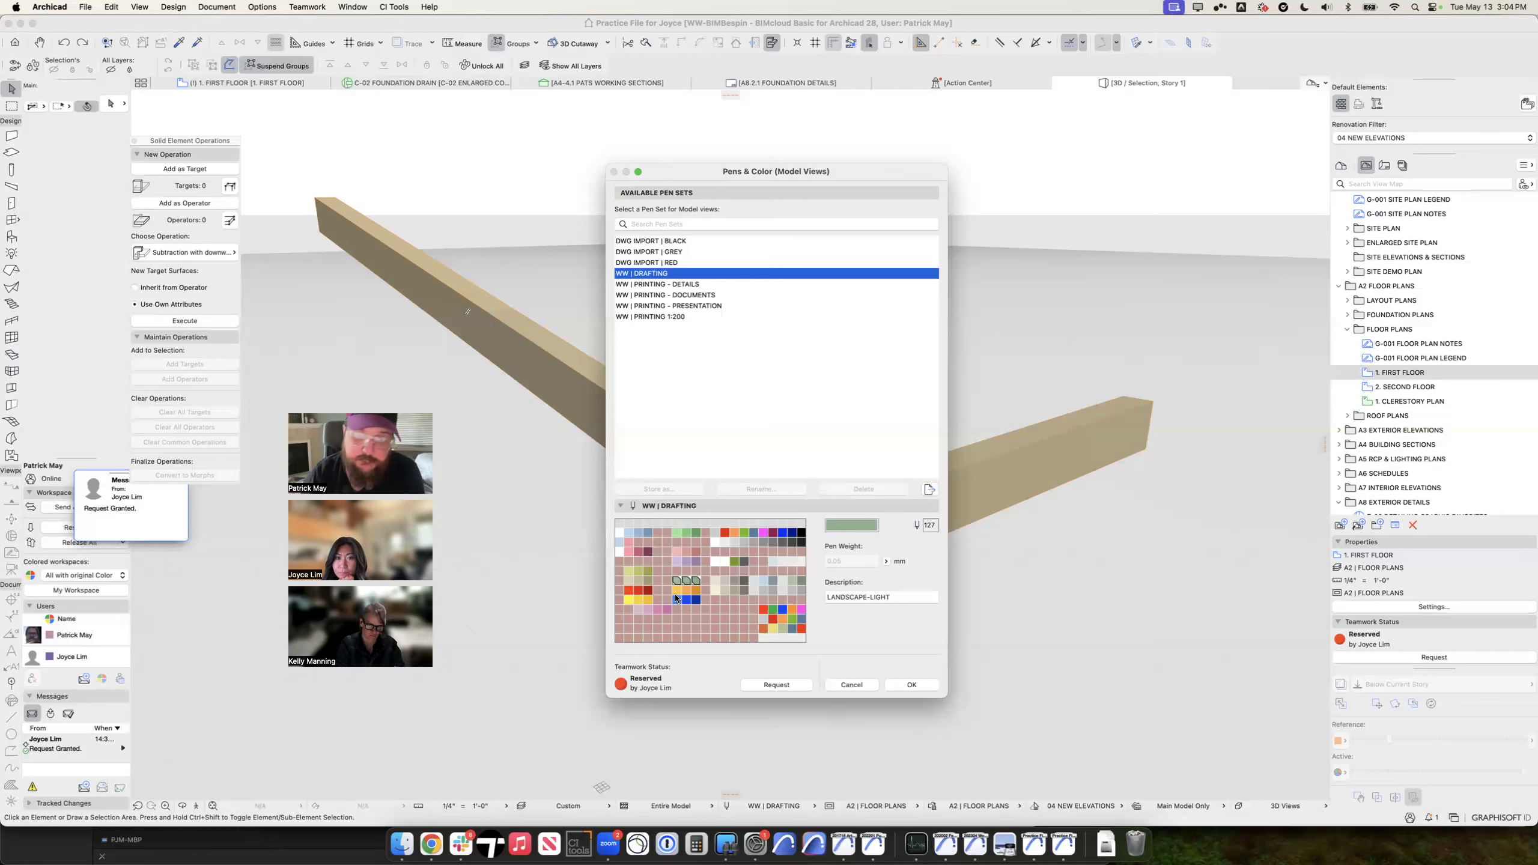
click(695, 590)
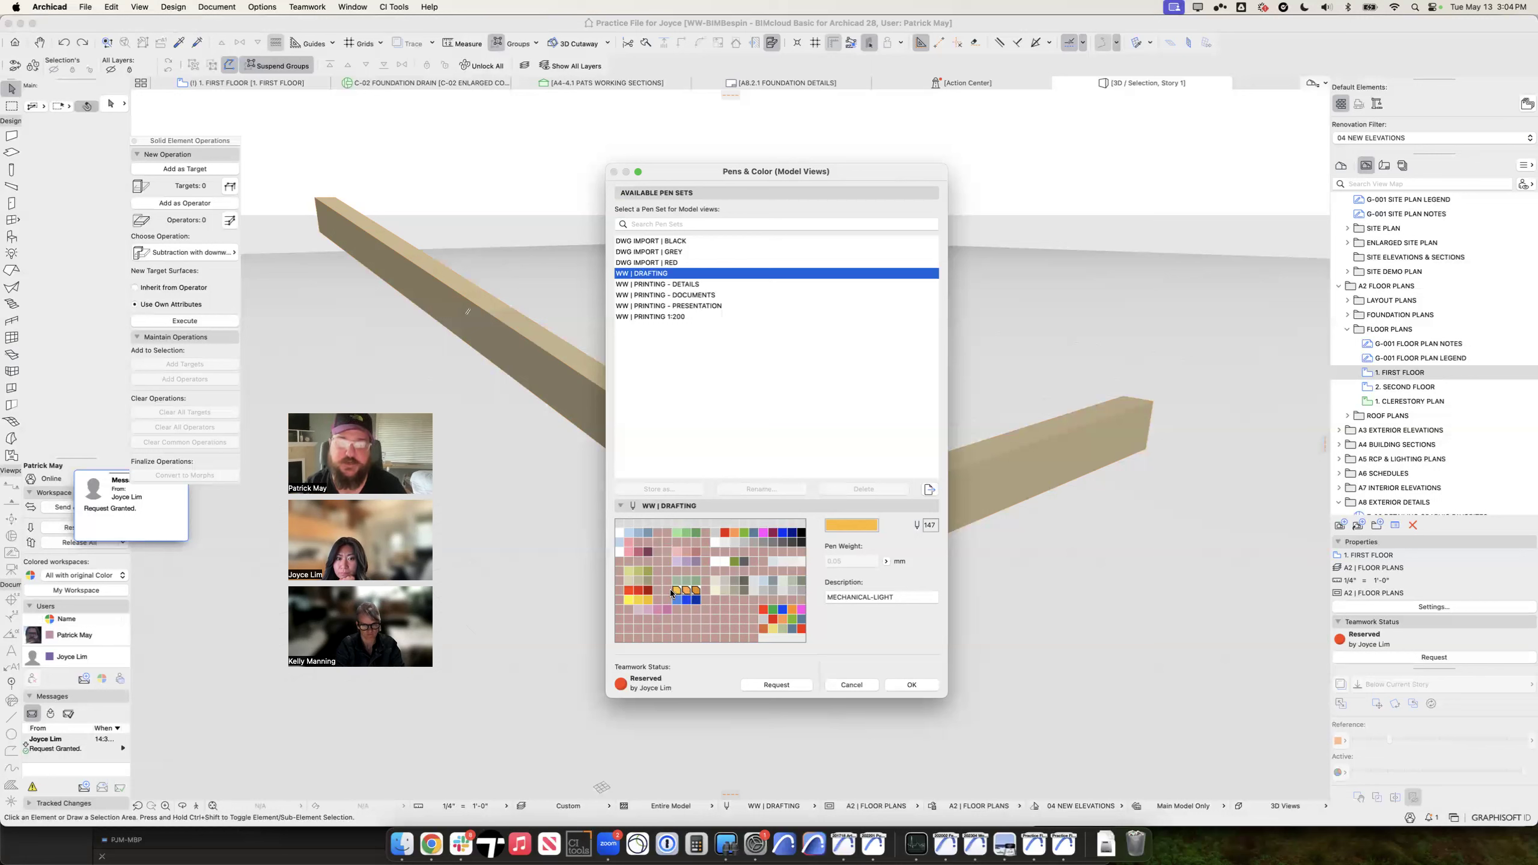
click(691, 599)
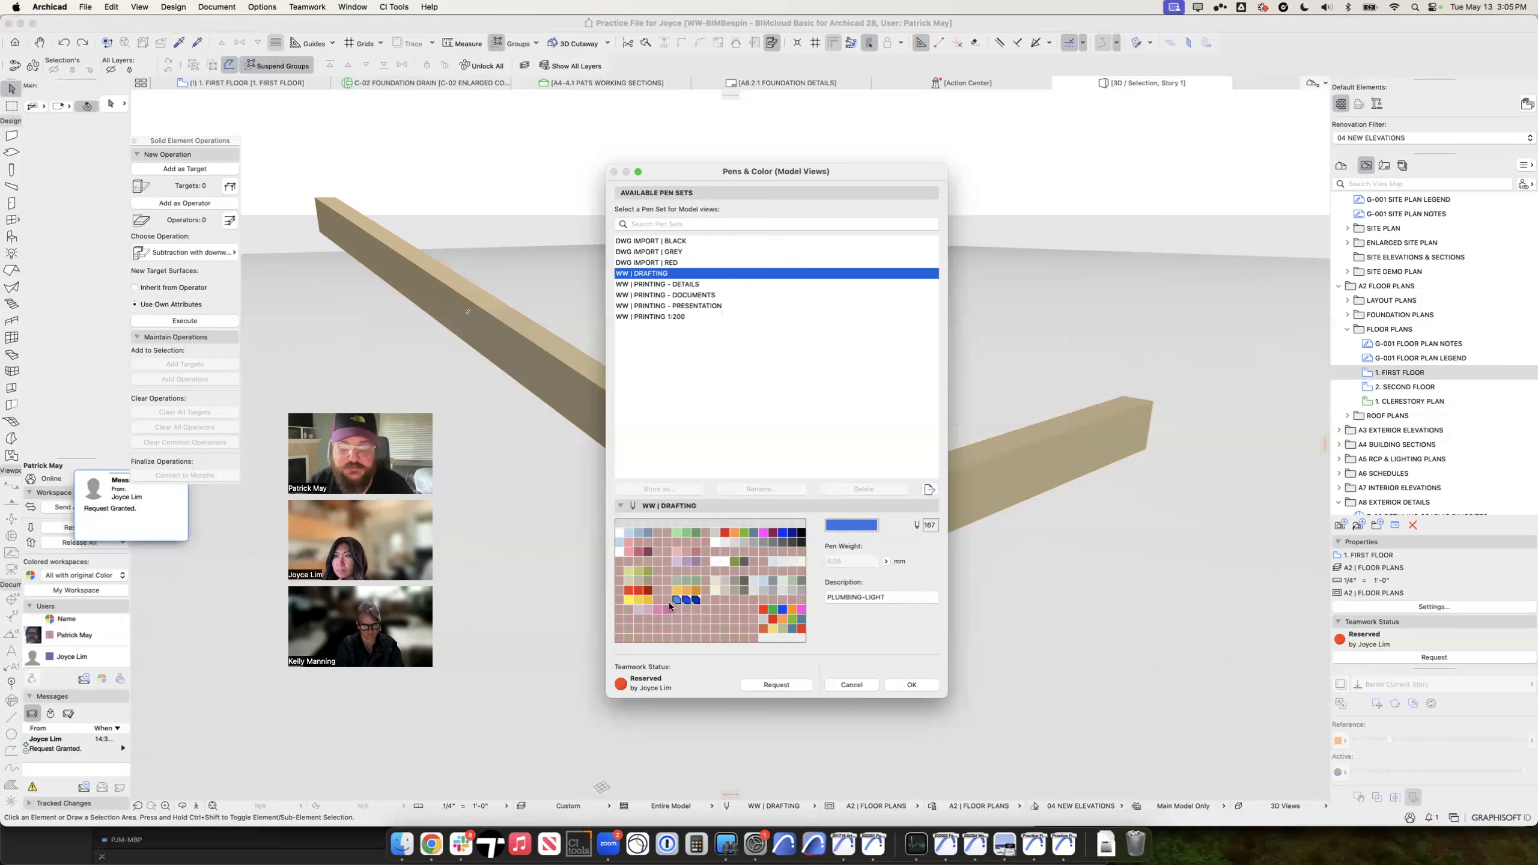
Step: Review the electrical, structural, civil and vertical circulation pen groups in the WW | DRAFTING set
click(634, 599)
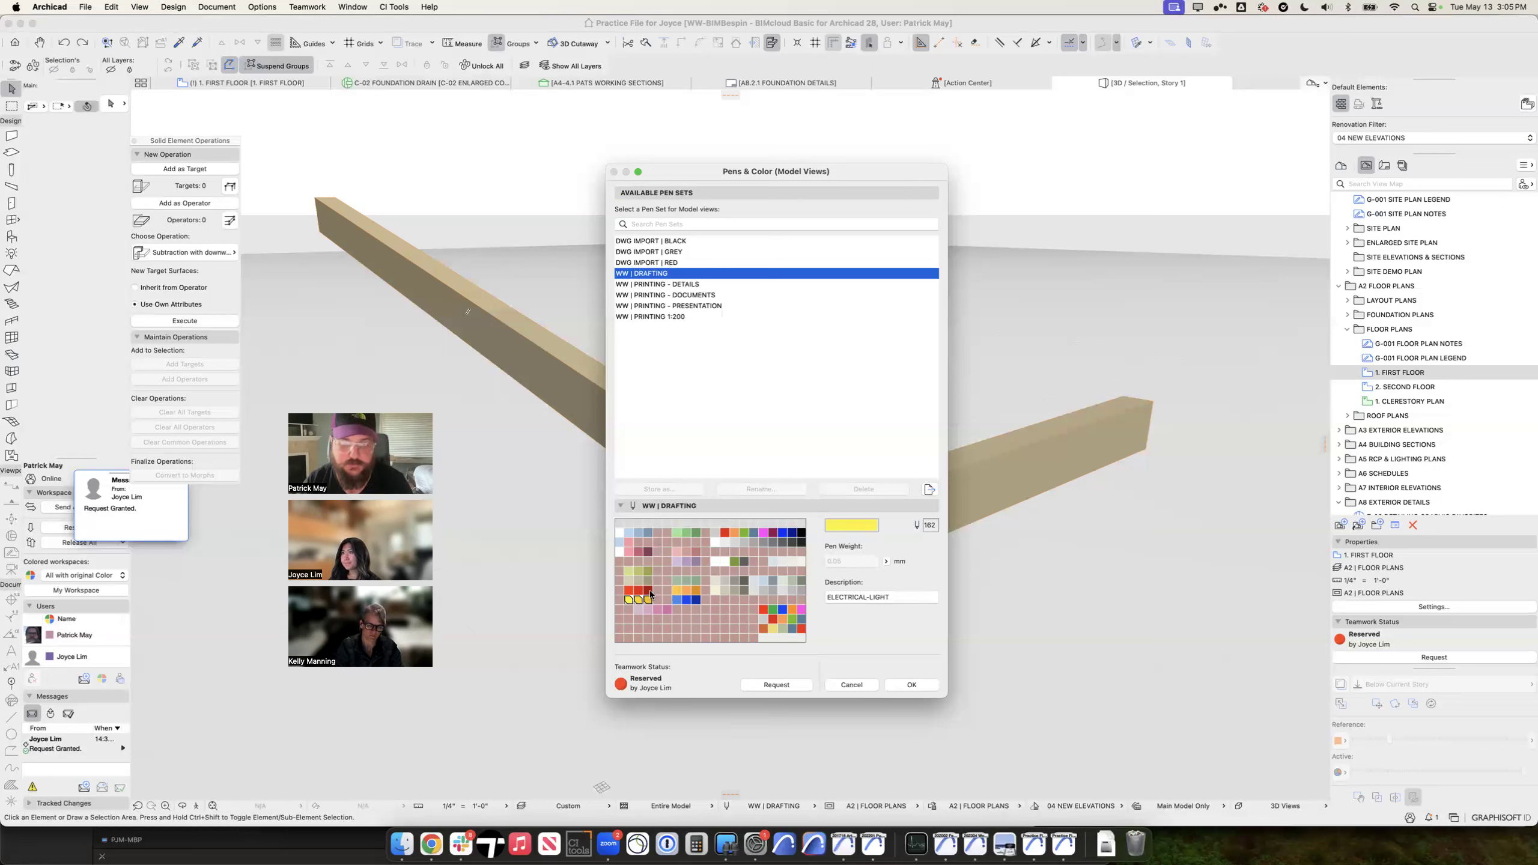
click(628, 592)
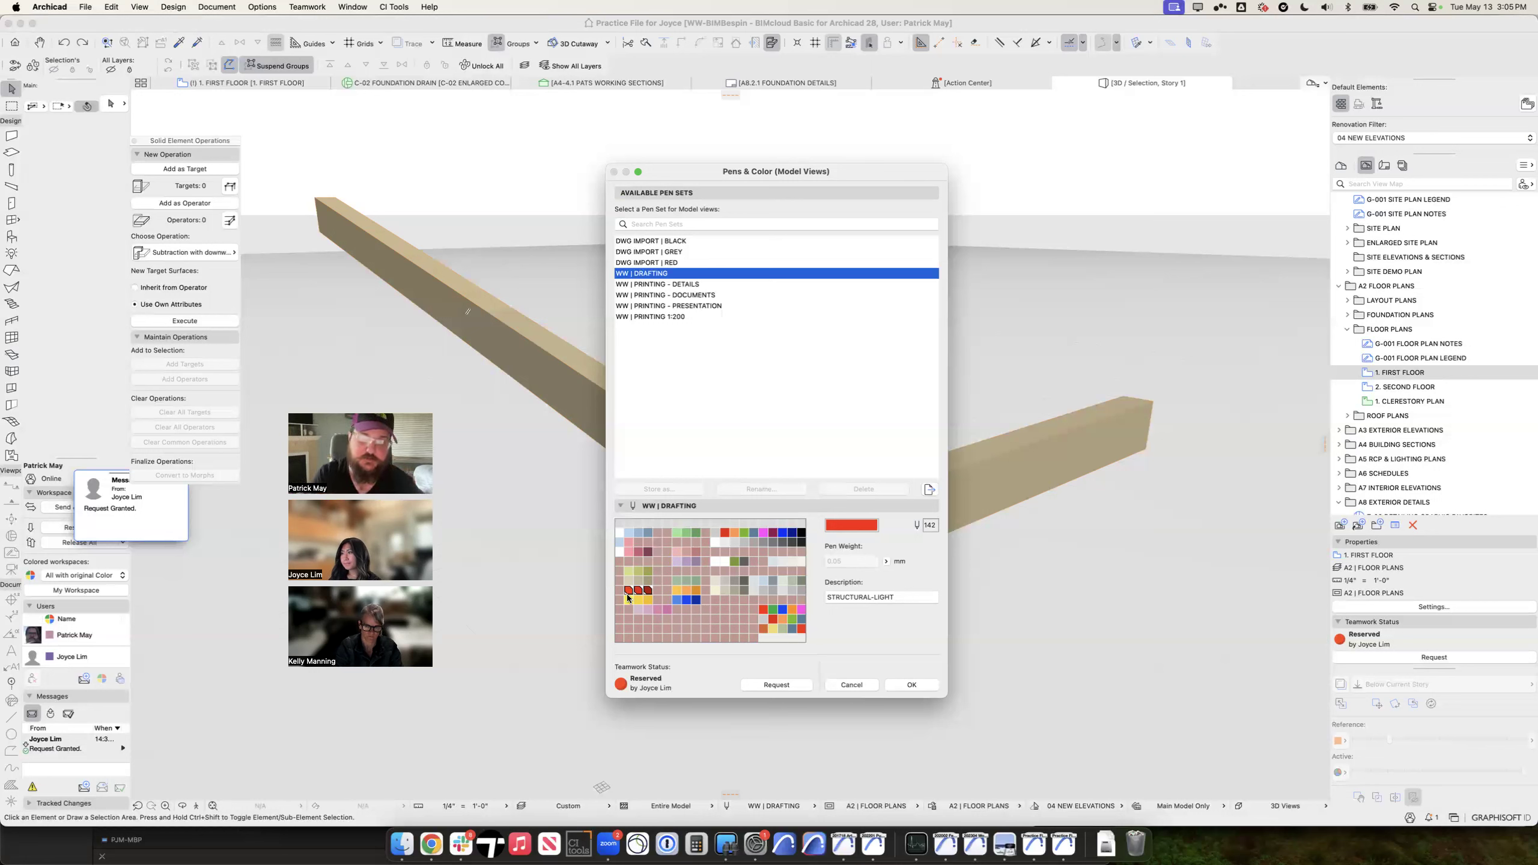
drag(648, 580, 628, 580)
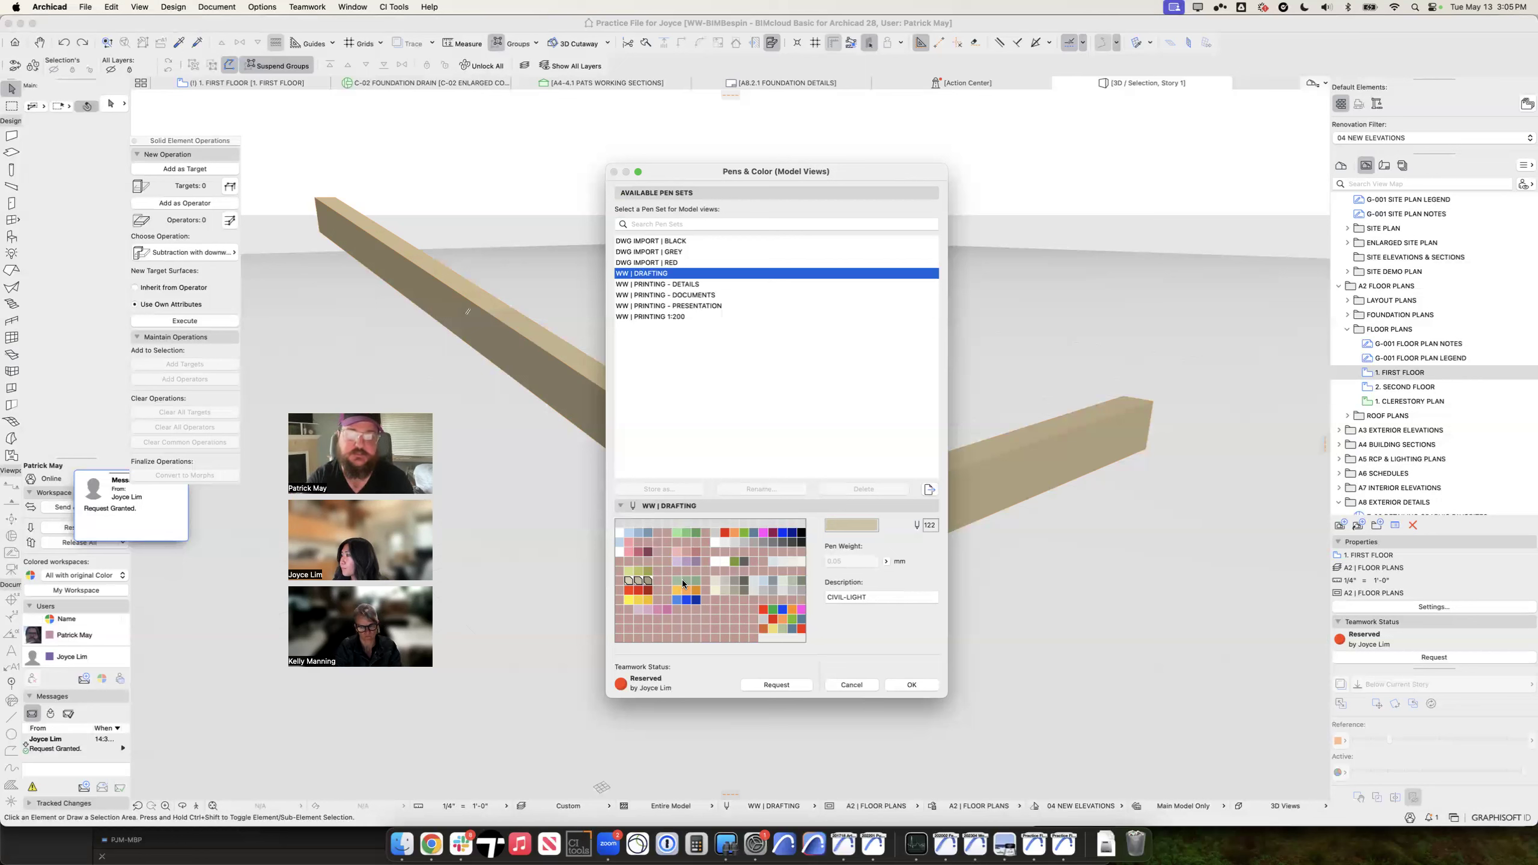
click(635, 569)
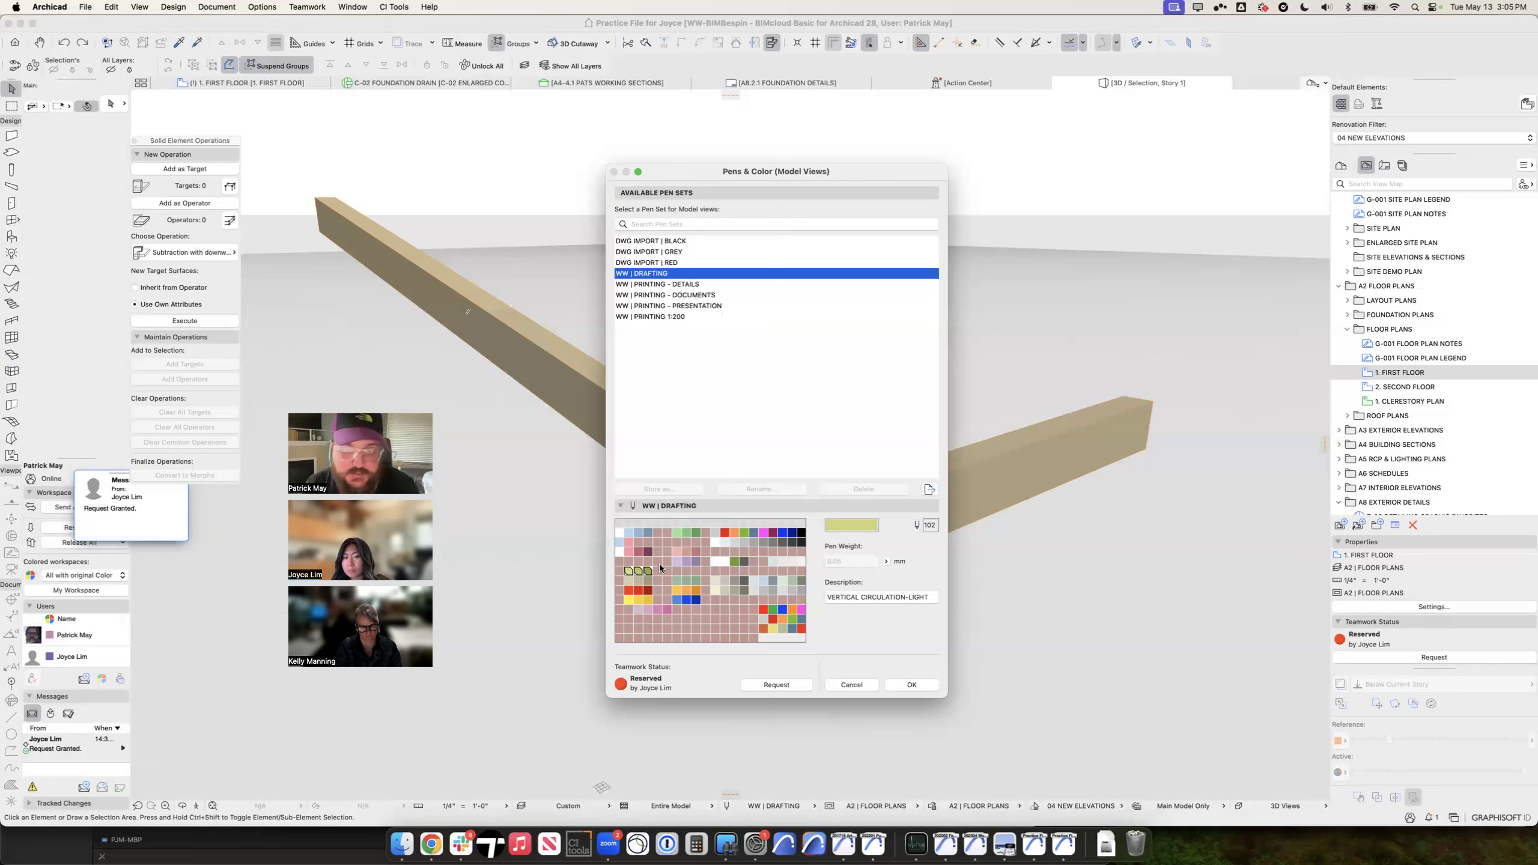
shift+click(646, 570)
Step: Check the weights of the light and uncut civil pens and of the cut and light plumbing pens
click(628, 581)
click(638, 581)
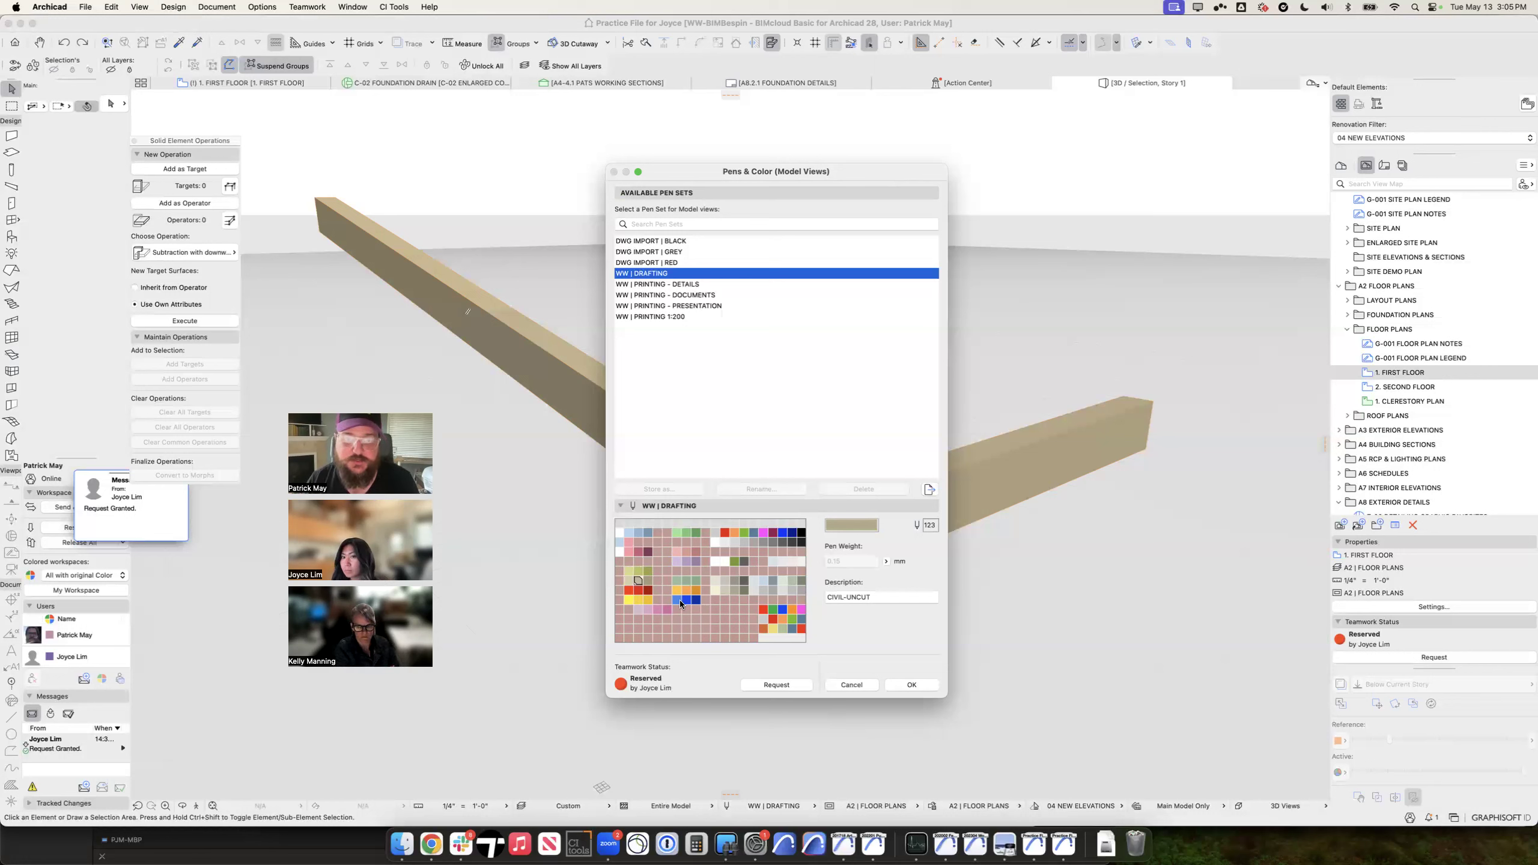
click(697, 600)
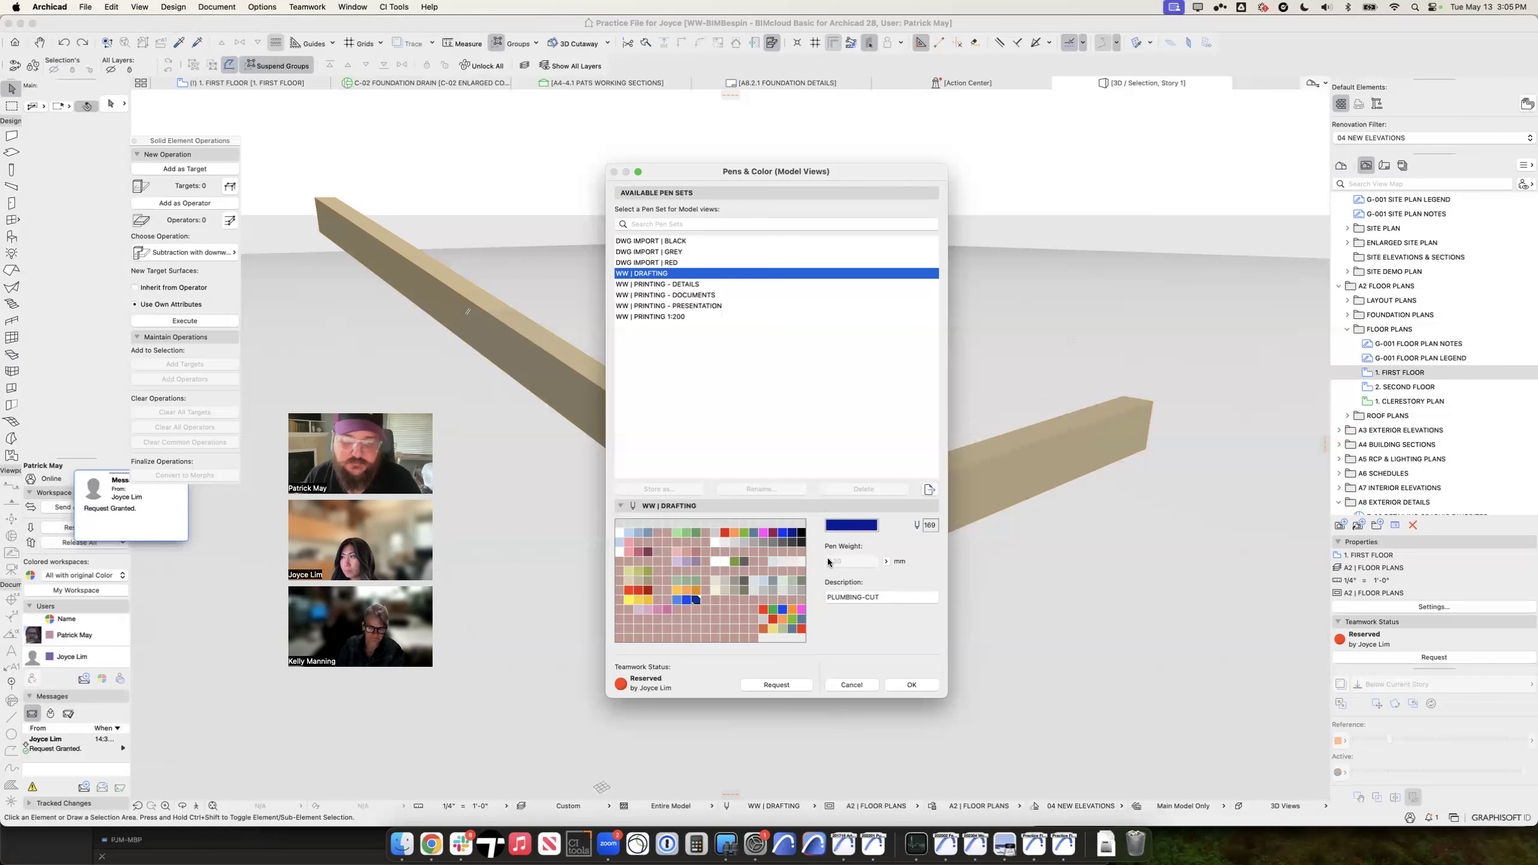
click(677, 599)
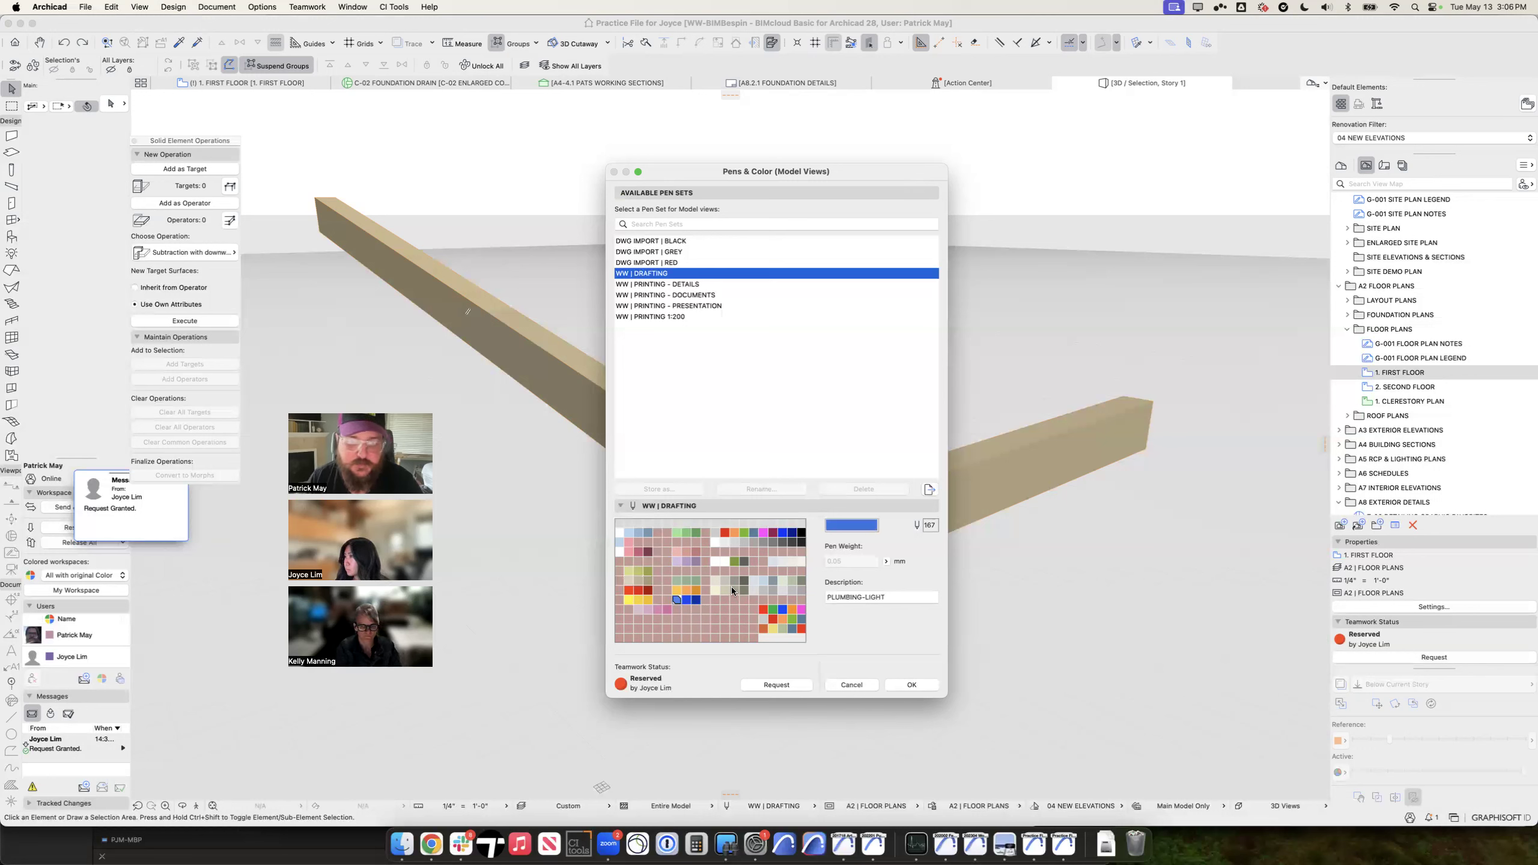
Step: Examine the vertical shell pen block and the rows of drawing pens and greyscale pens
drag(648, 533, 620, 552)
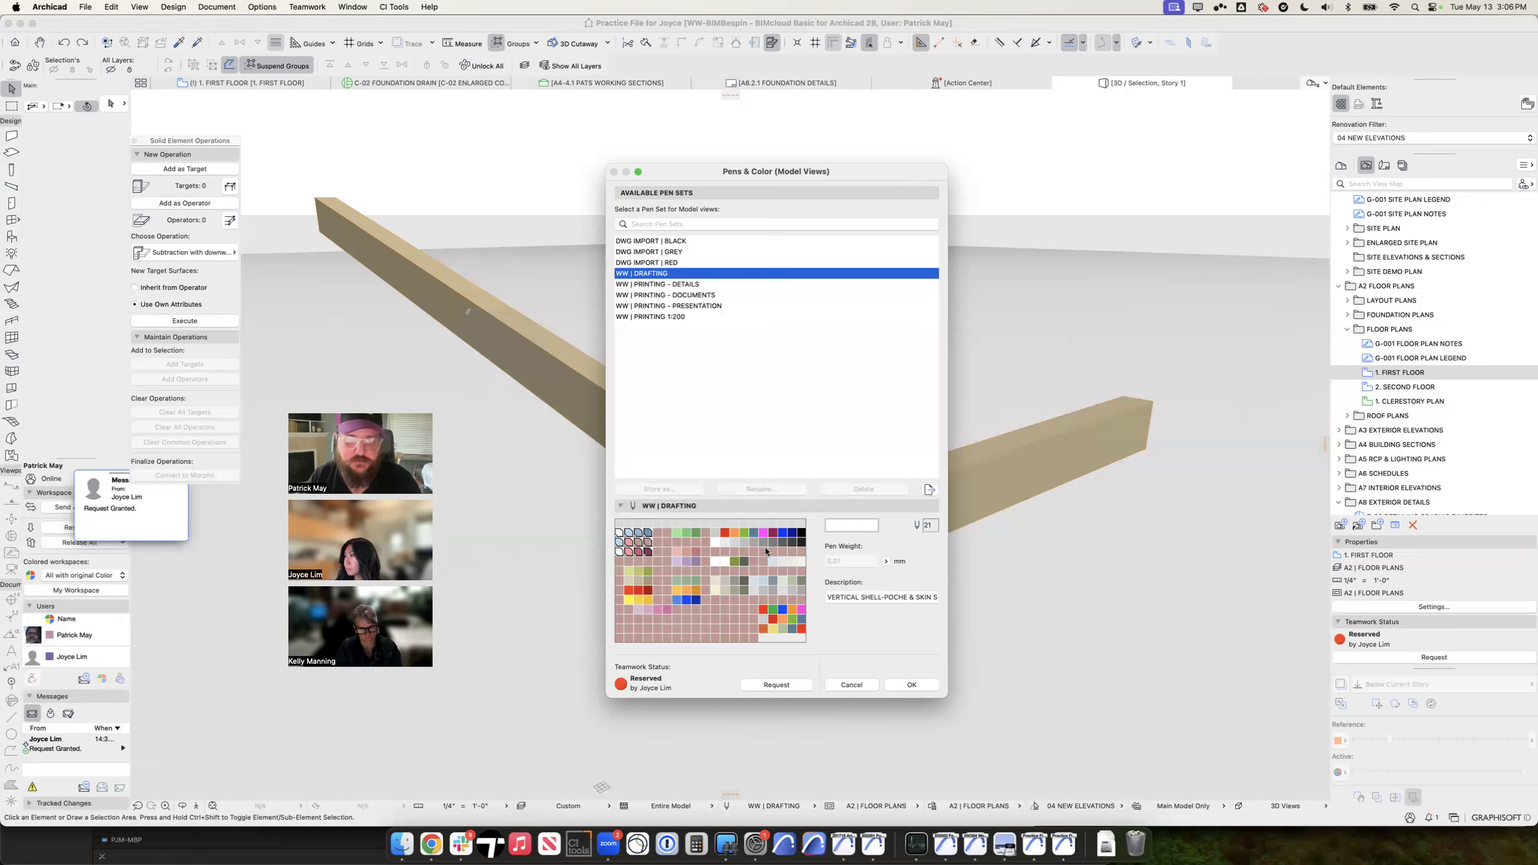
drag(712, 533, 801, 533)
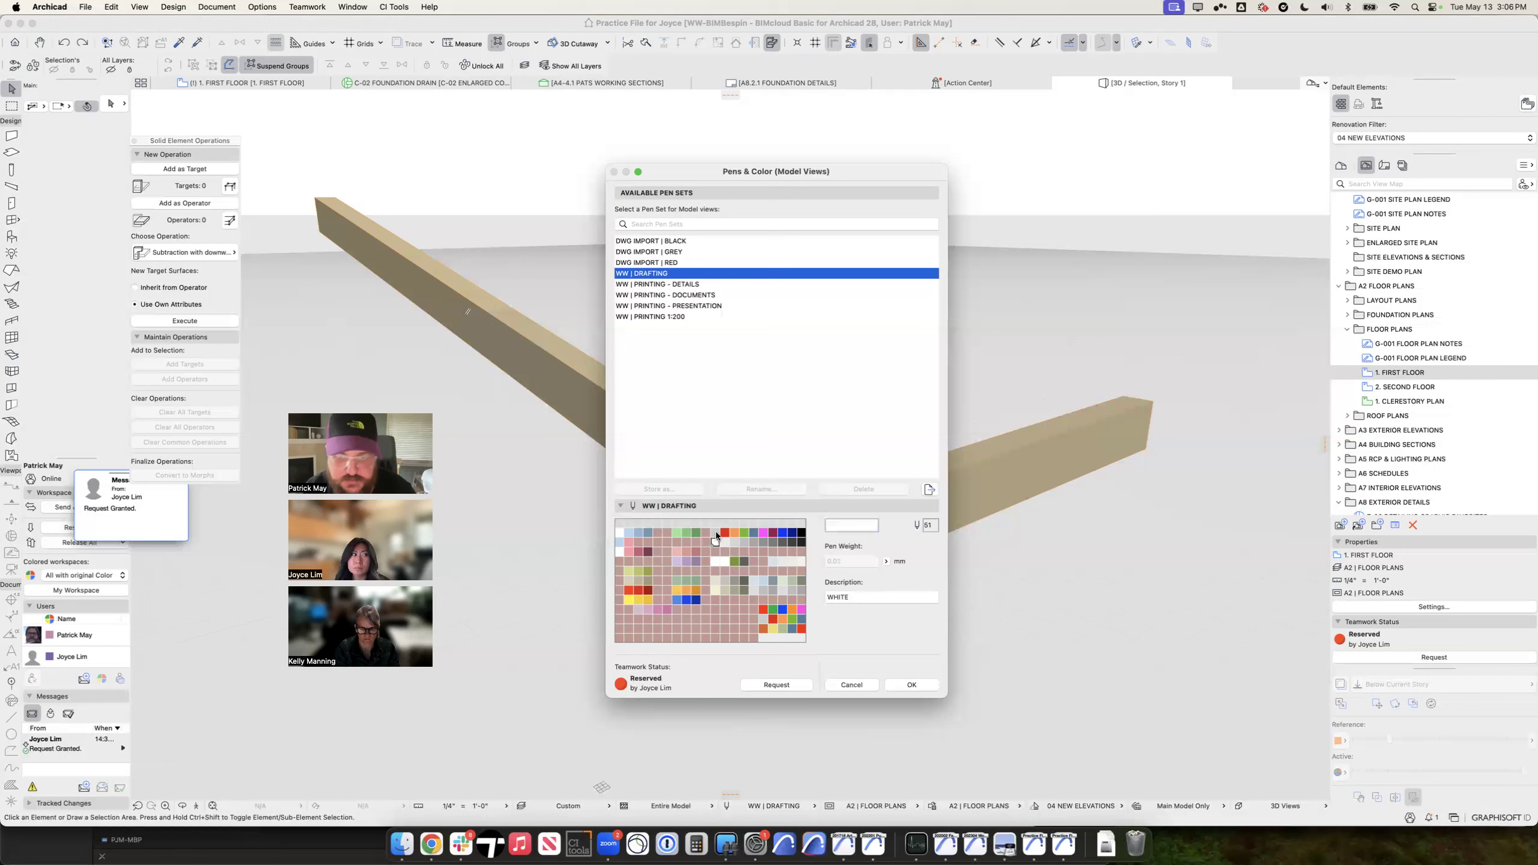
click(802, 532)
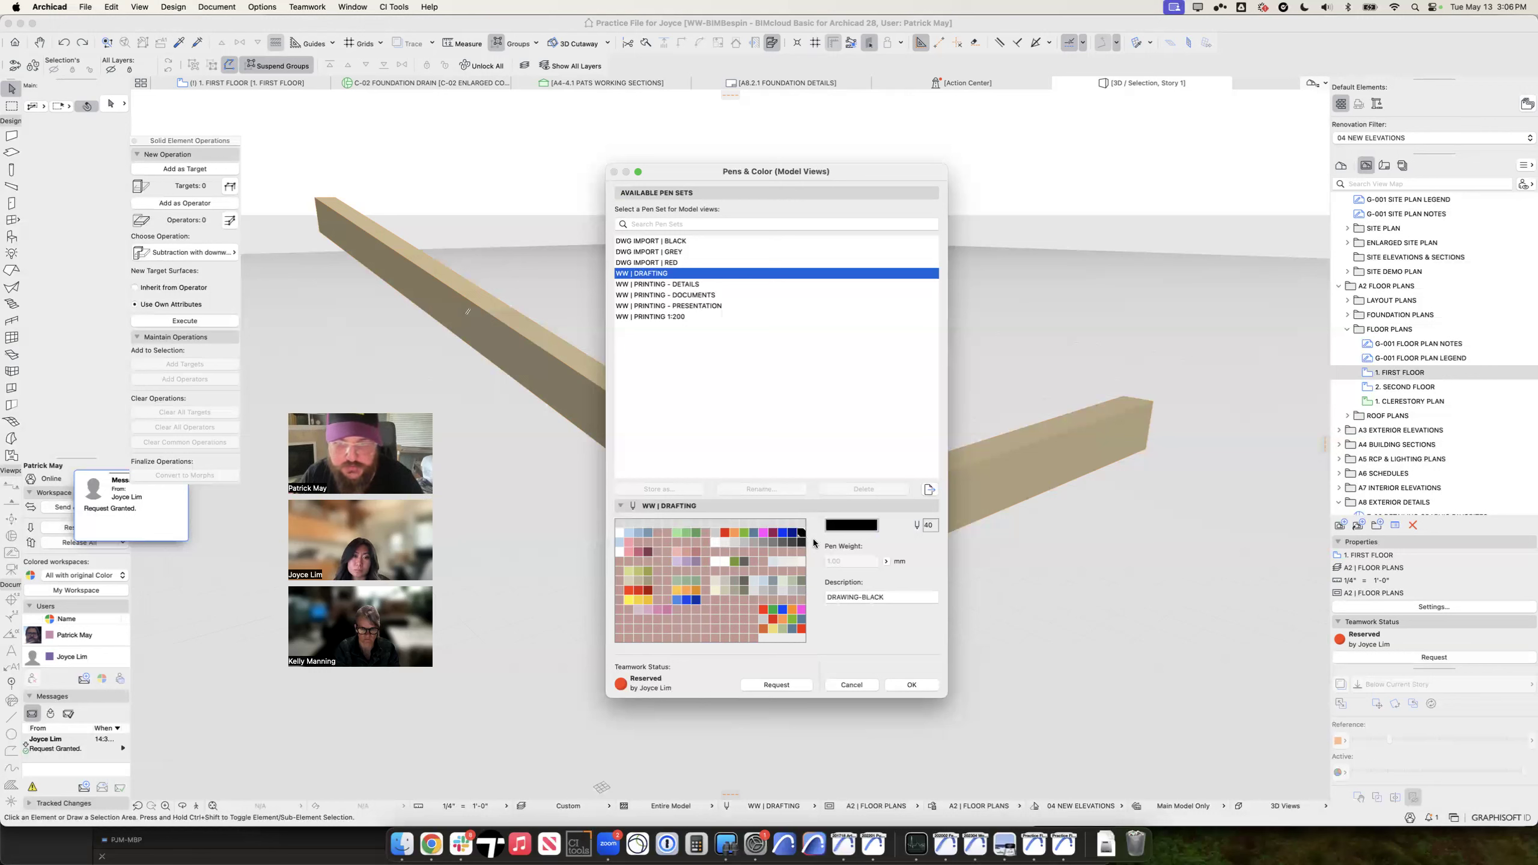
drag(715, 532, 803, 533)
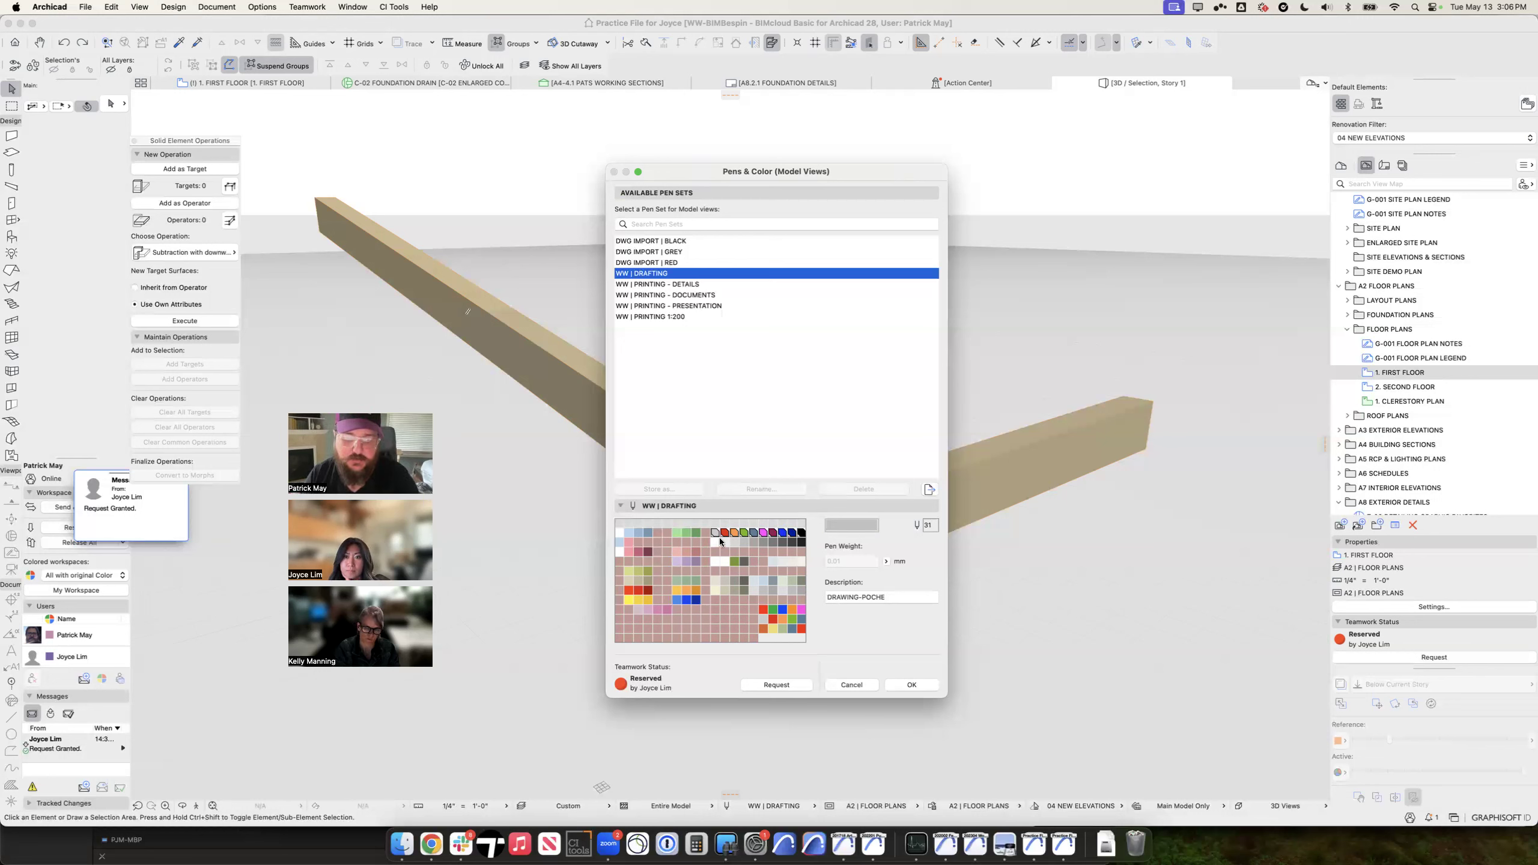
drag(717, 543, 803, 544)
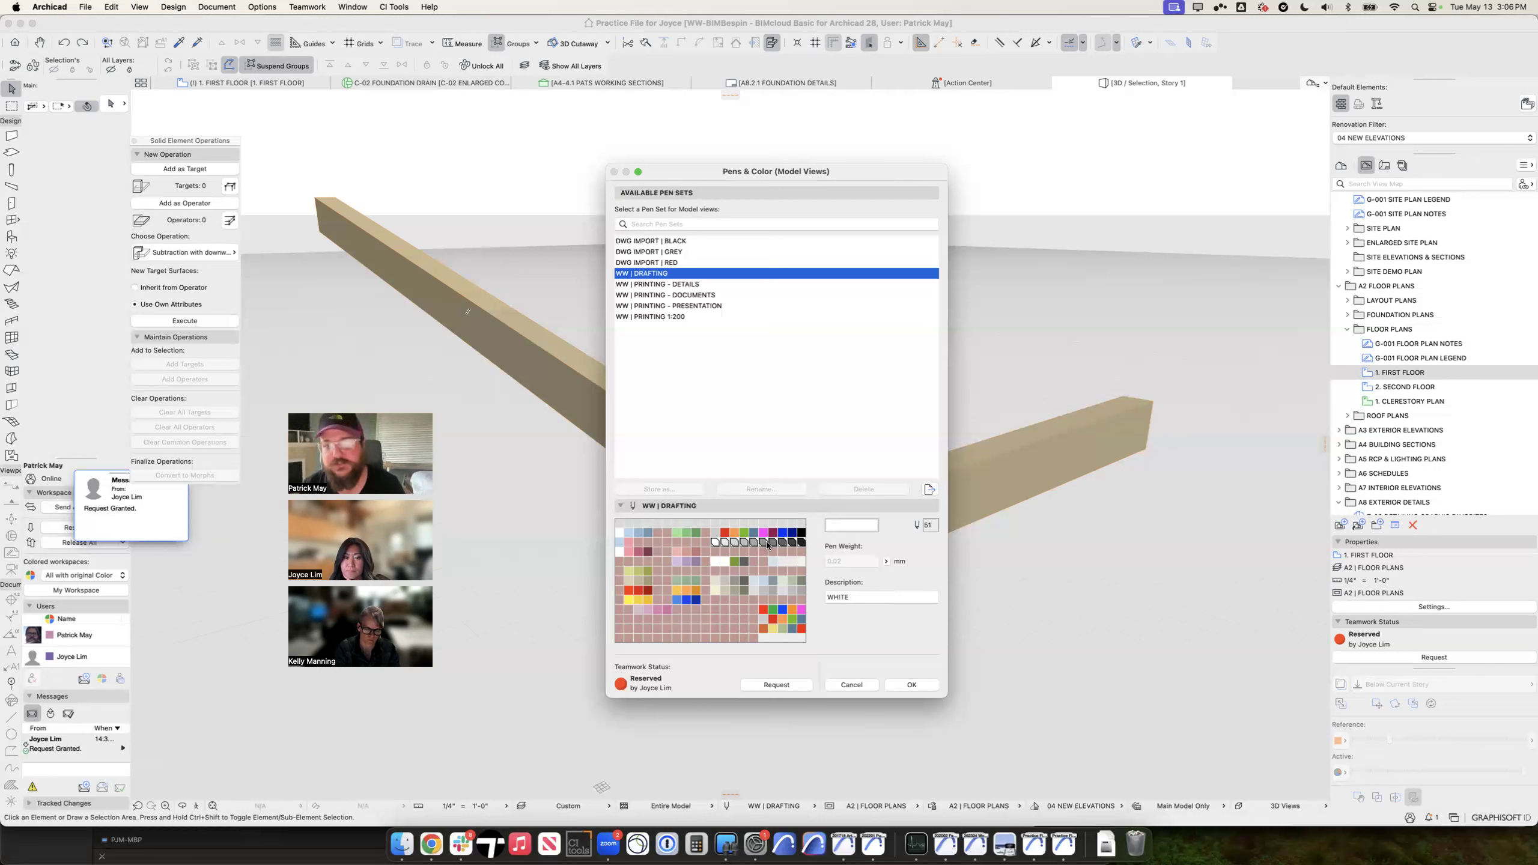
Step: Check individual greyscale pens, including the 50%, 60% and 15% greys, and the Title Block Gray pen
click(773, 533)
click(773, 542)
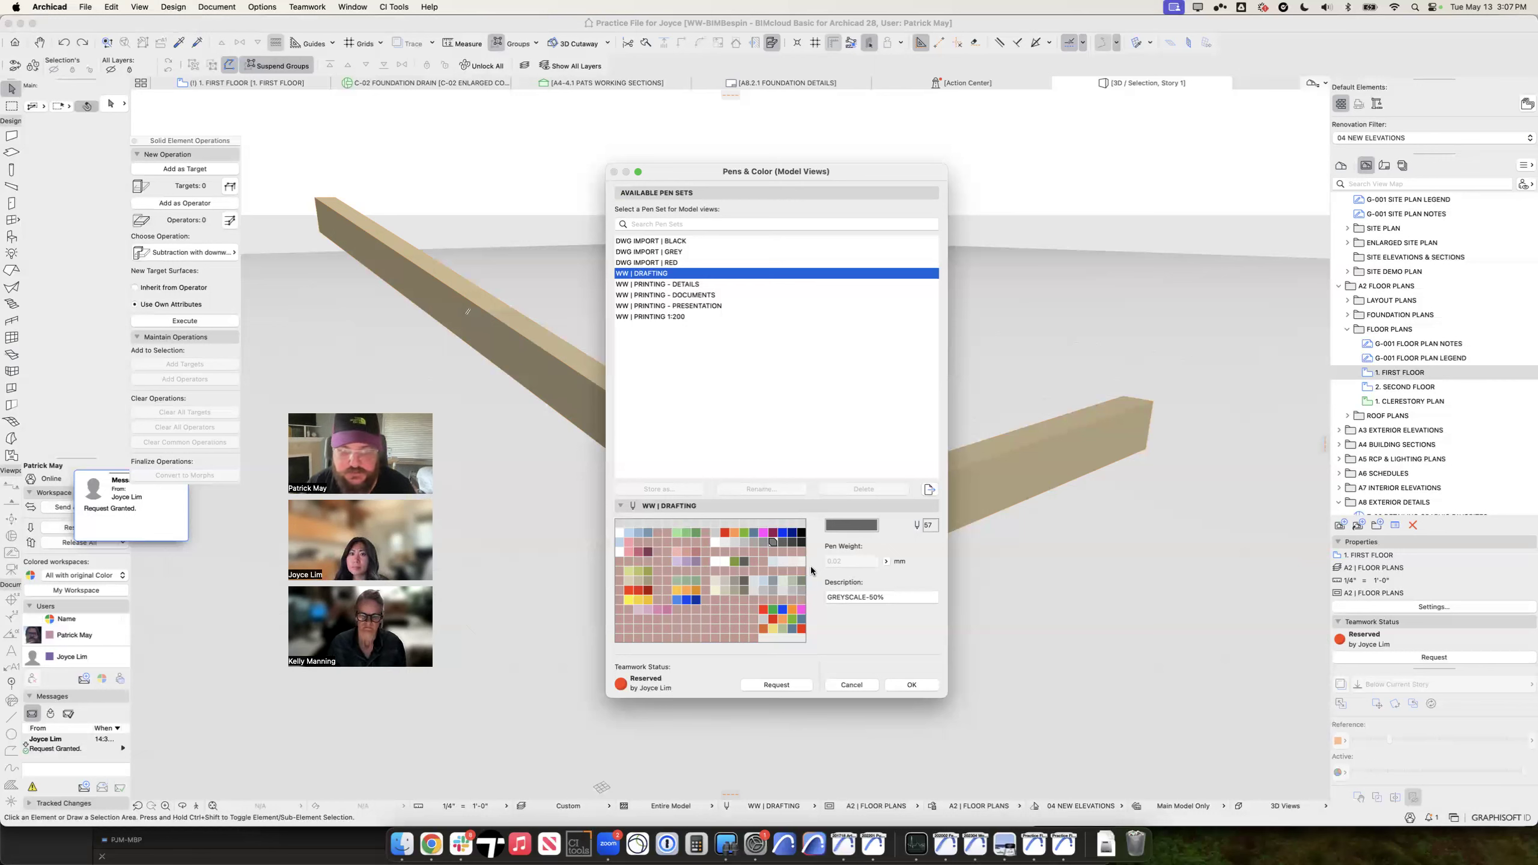
click(782, 544)
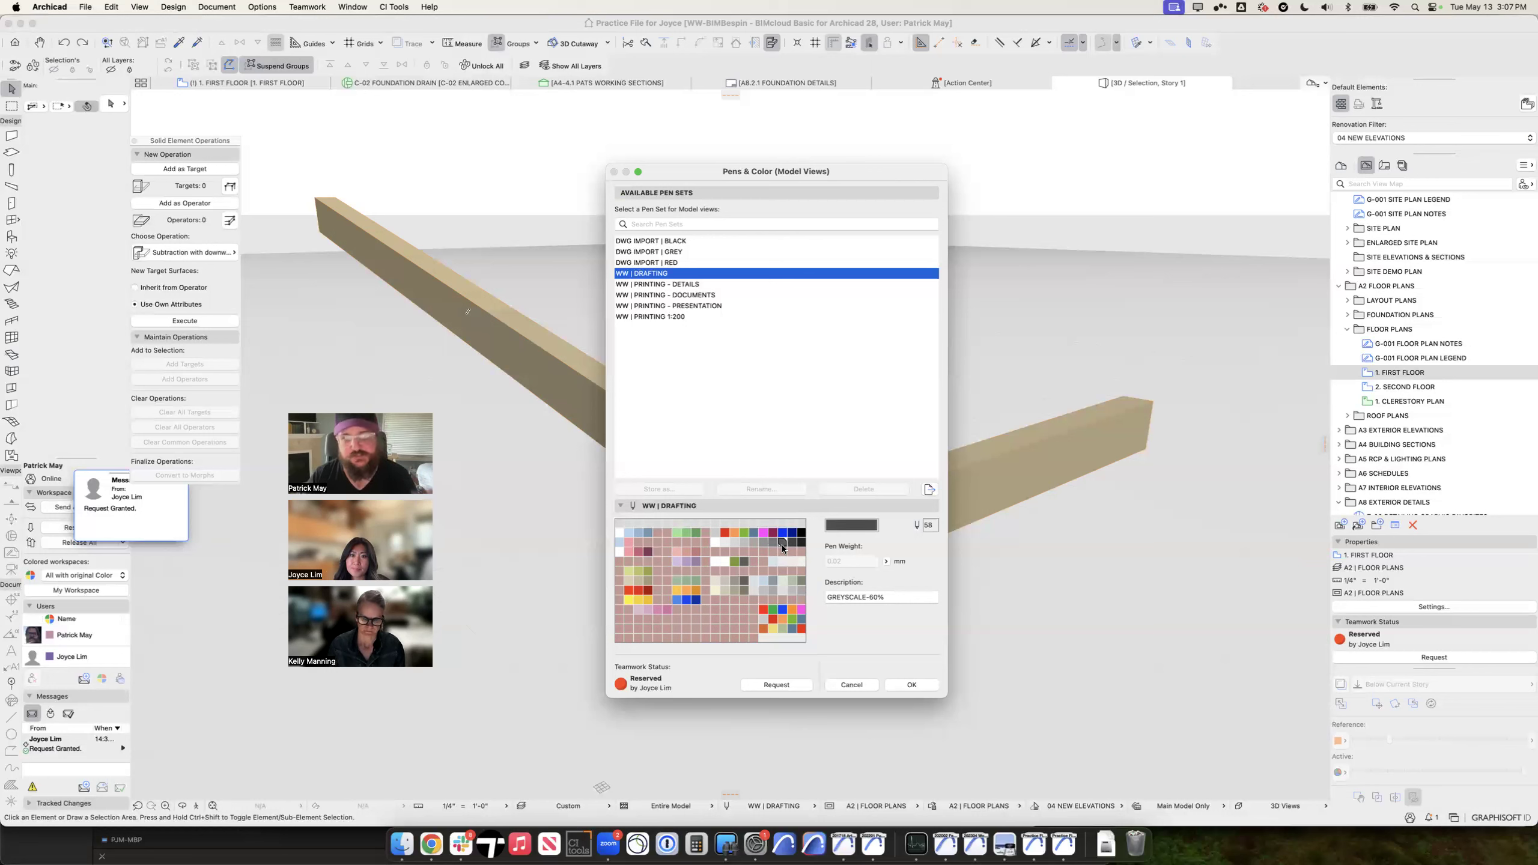
click(727, 541)
click(734, 542)
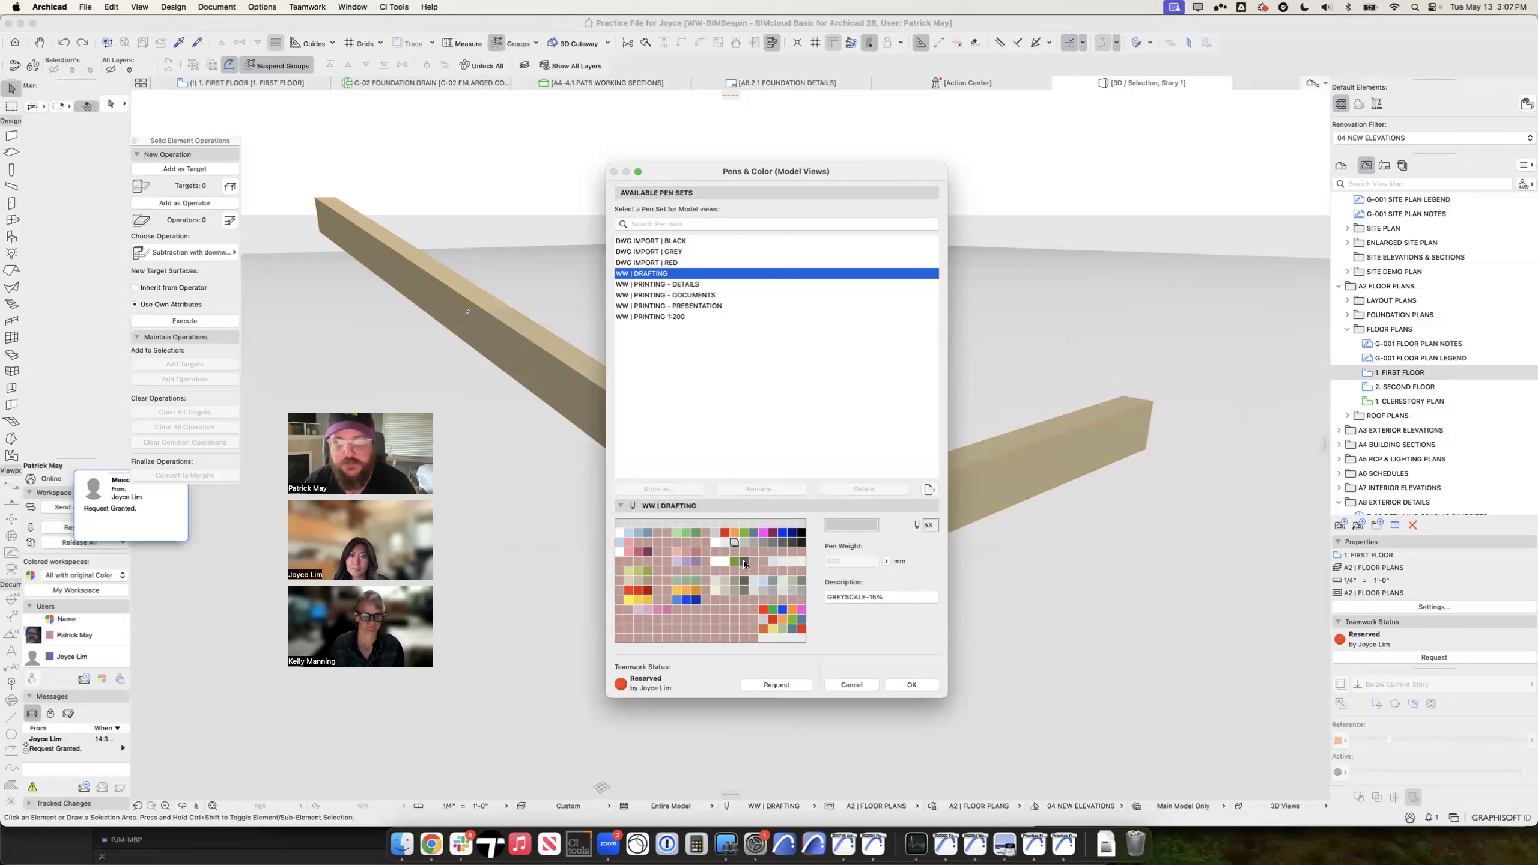
click(745, 562)
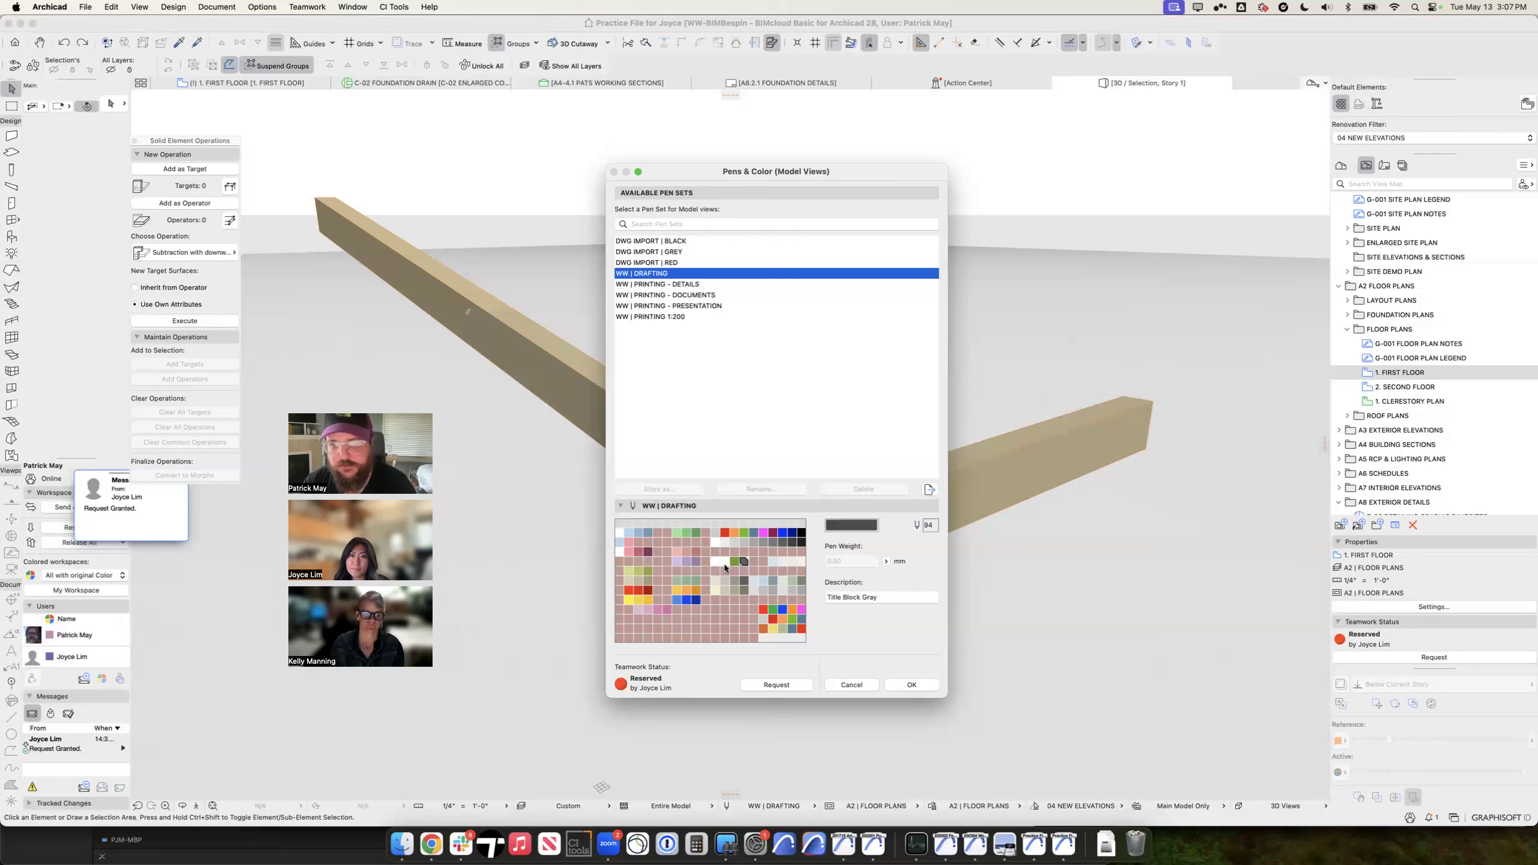
Step: Check the WHITE-POCHE and ID-POOL/WATER pens and the presentation colour pens, including TAUPE, BLUE and GREEN, in the WW | DRAFTING set
click(725, 562)
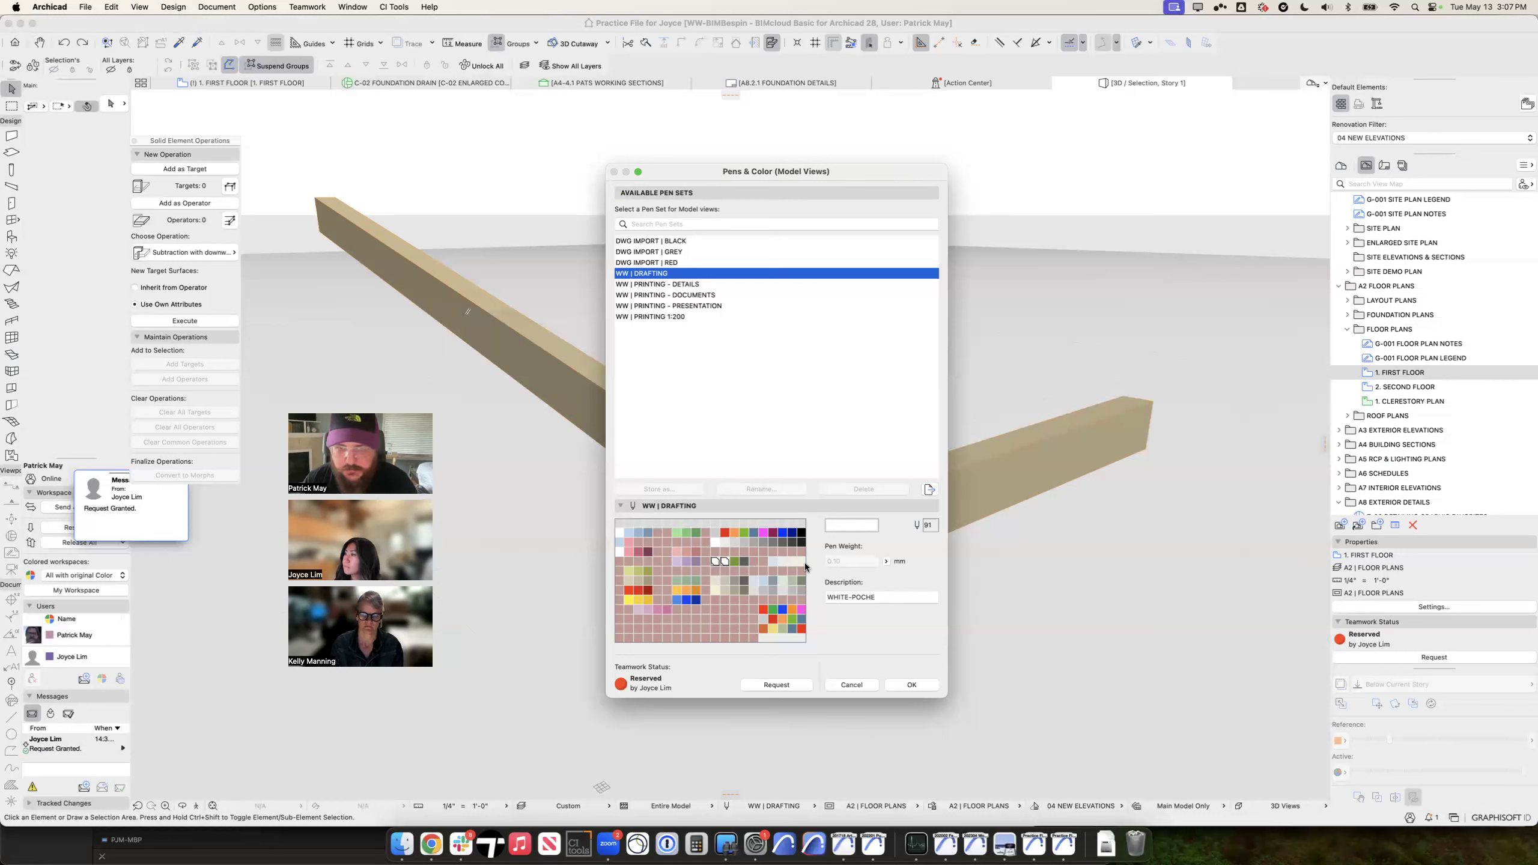
click(775, 561)
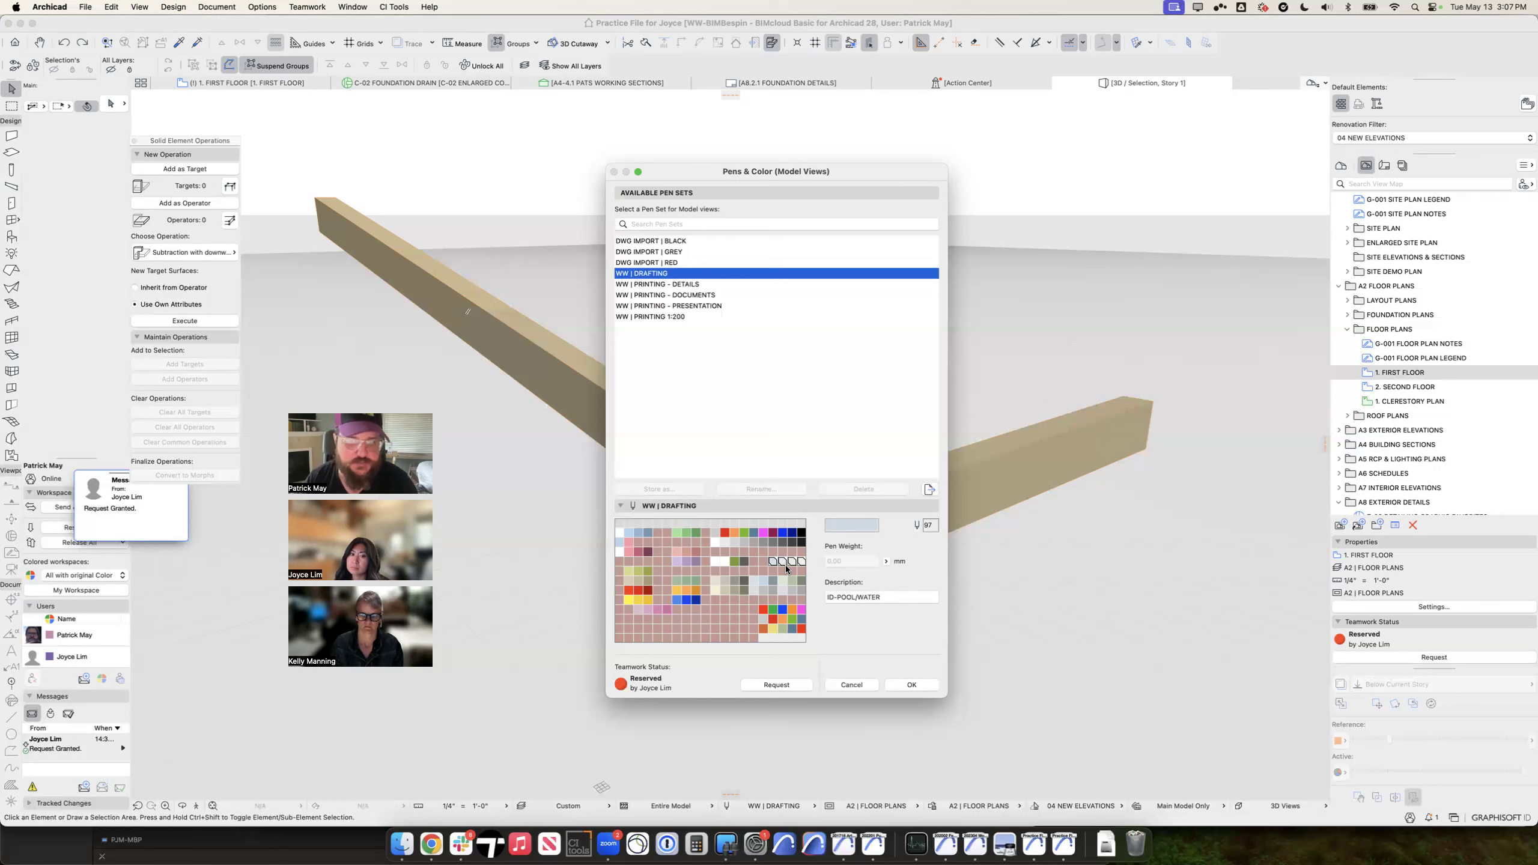
drag(716, 580, 800, 591)
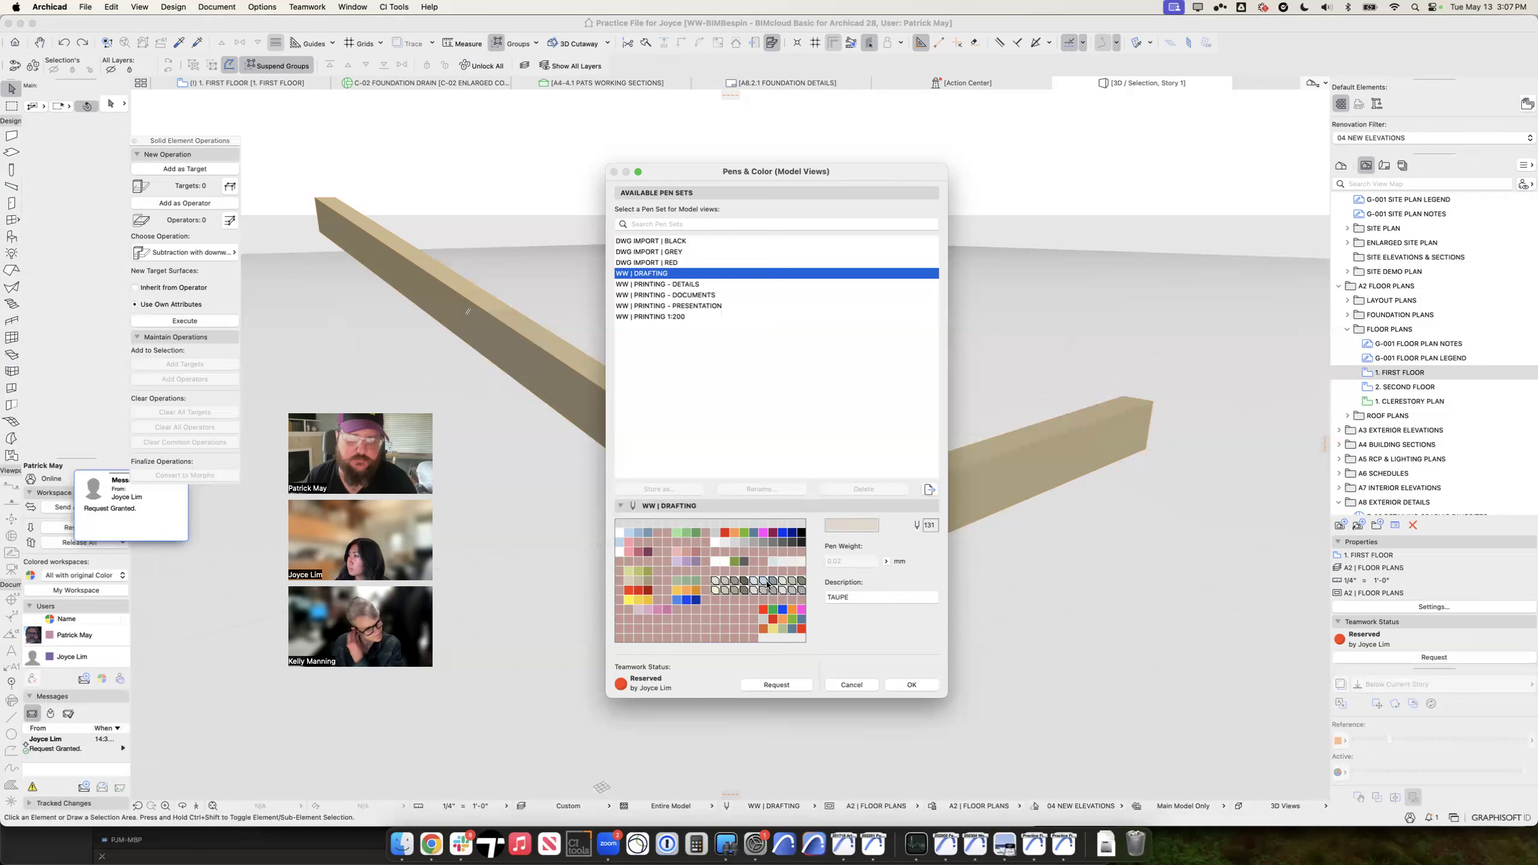
click(764, 580)
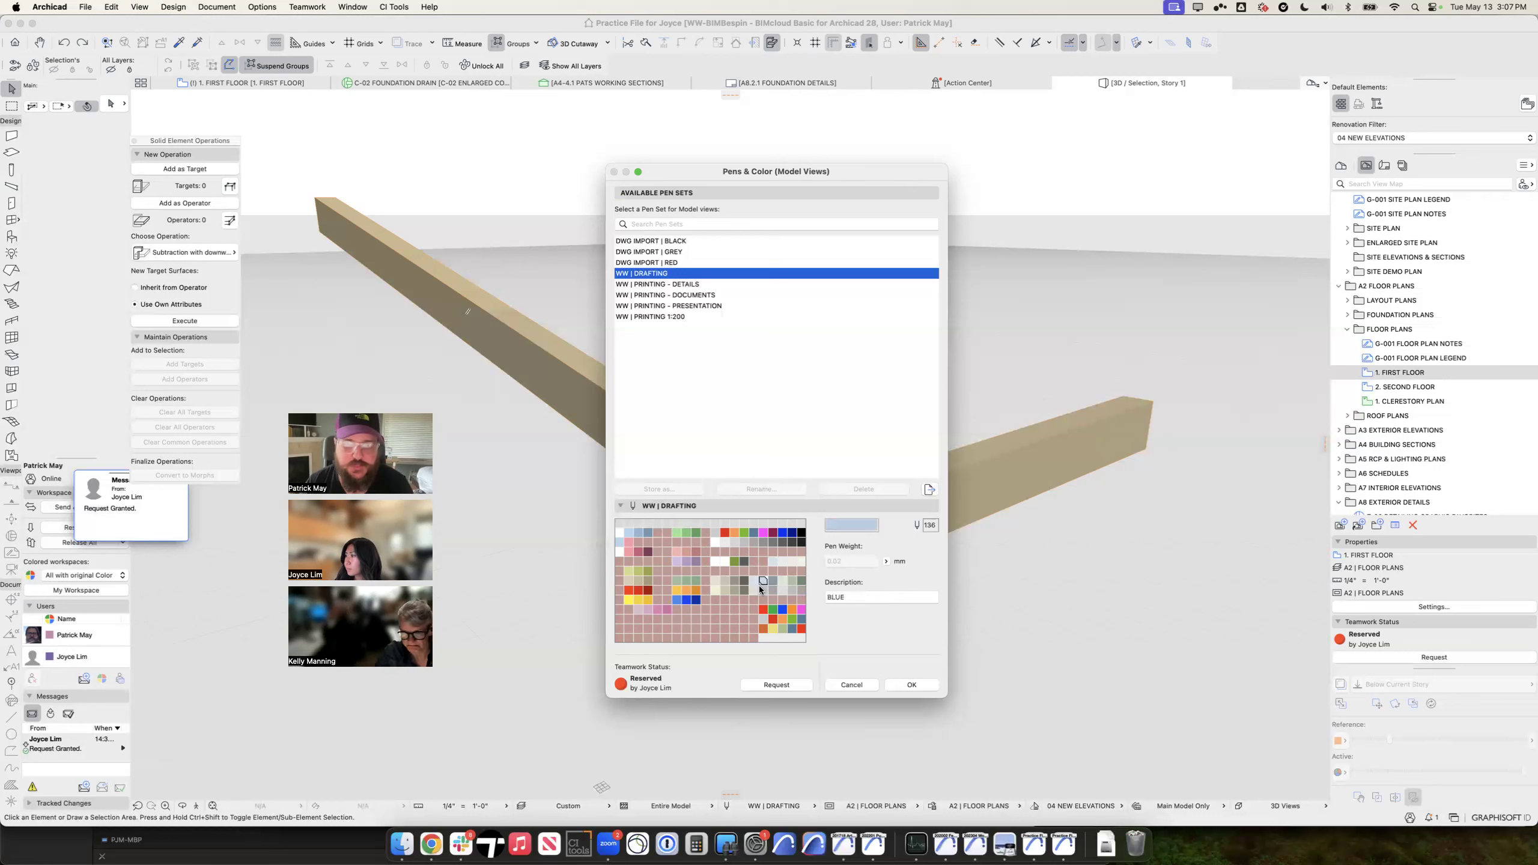
click(791, 581)
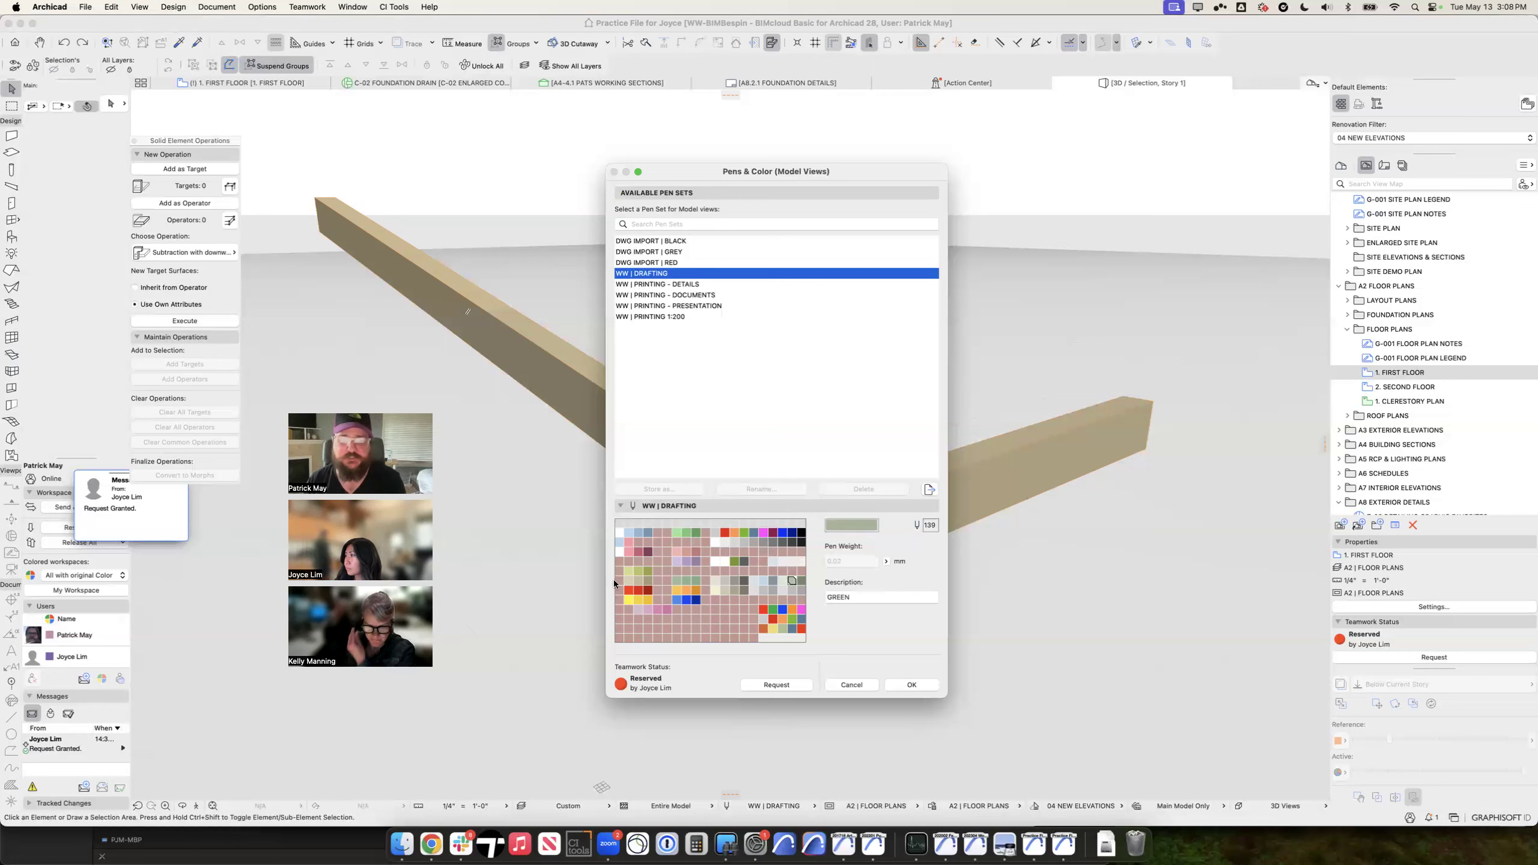
Step: Examine the annotation pens, the WWA colour pens and the row of nonprint pens in the WW | DRAFTING set
drag(640, 608, 663, 608)
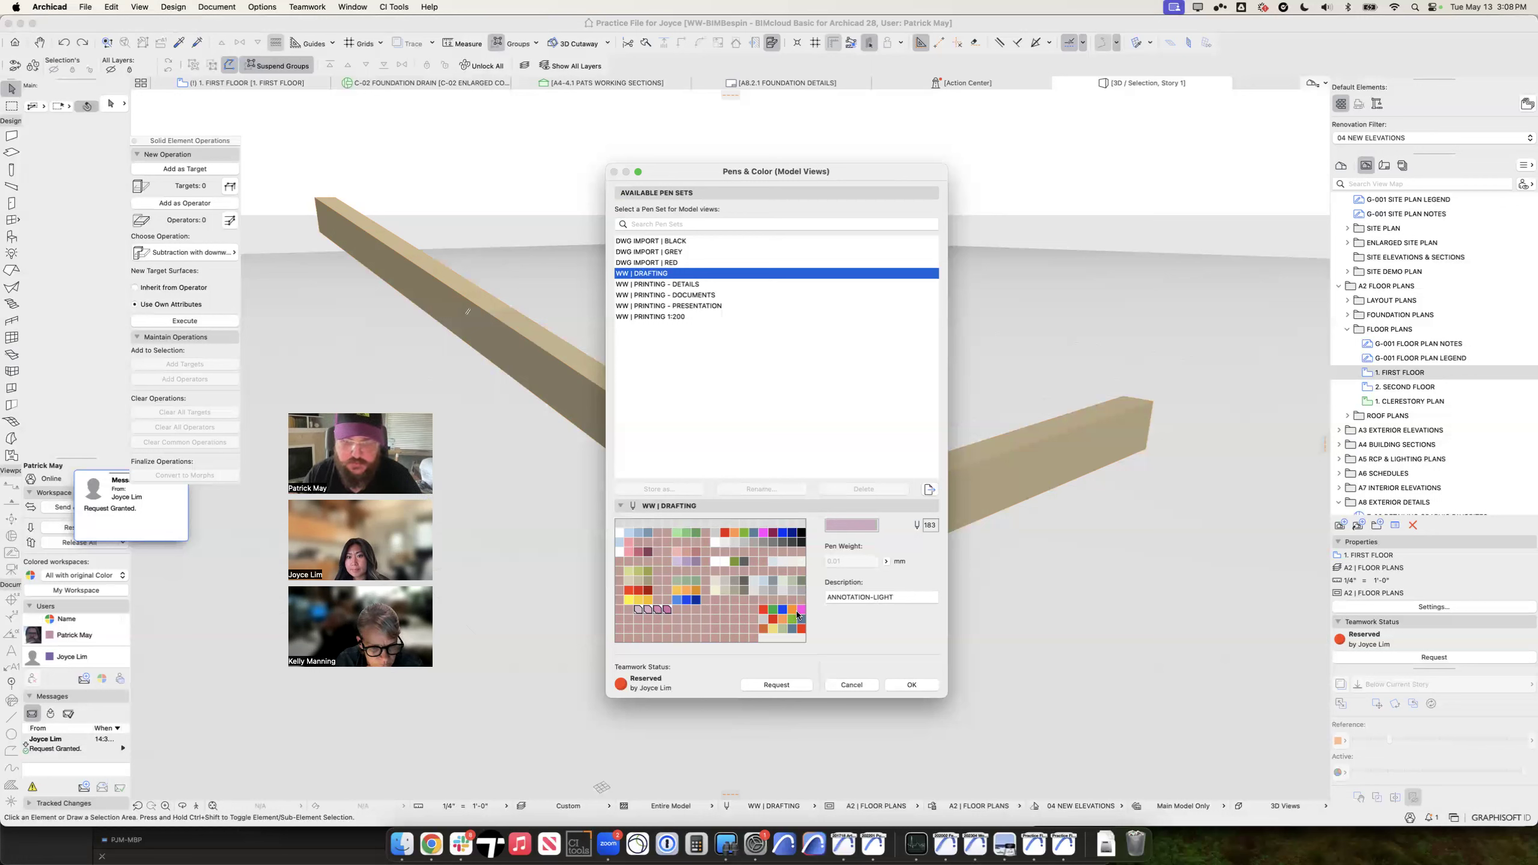
mouse_move(801, 608)
mouse_down()
mouse_move(763, 630)
mouse_move(808, 632)
mouse_up()
click(735, 619)
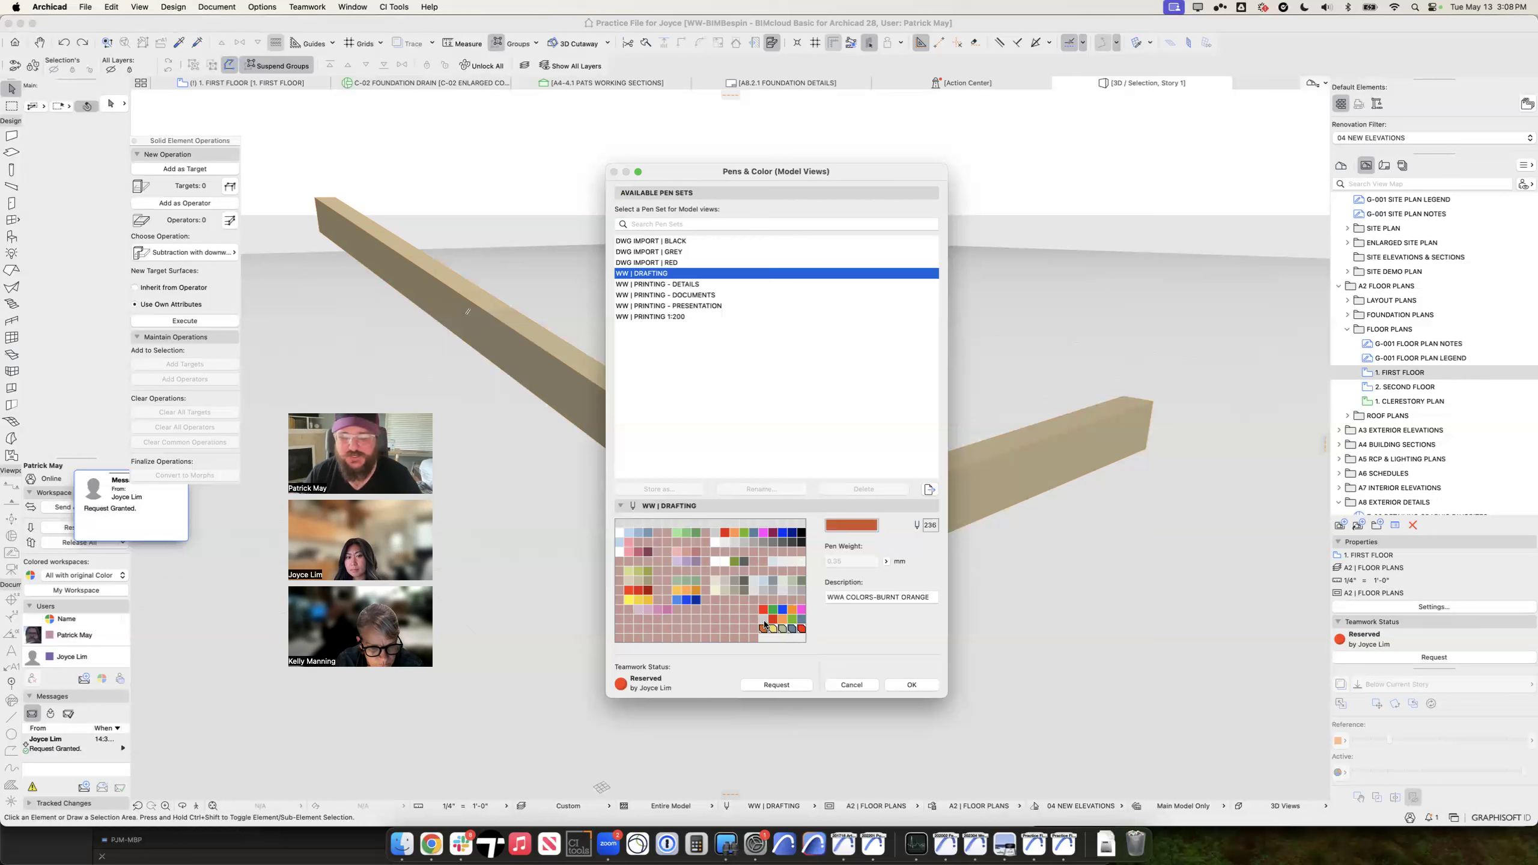
drag(802, 620, 762, 621)
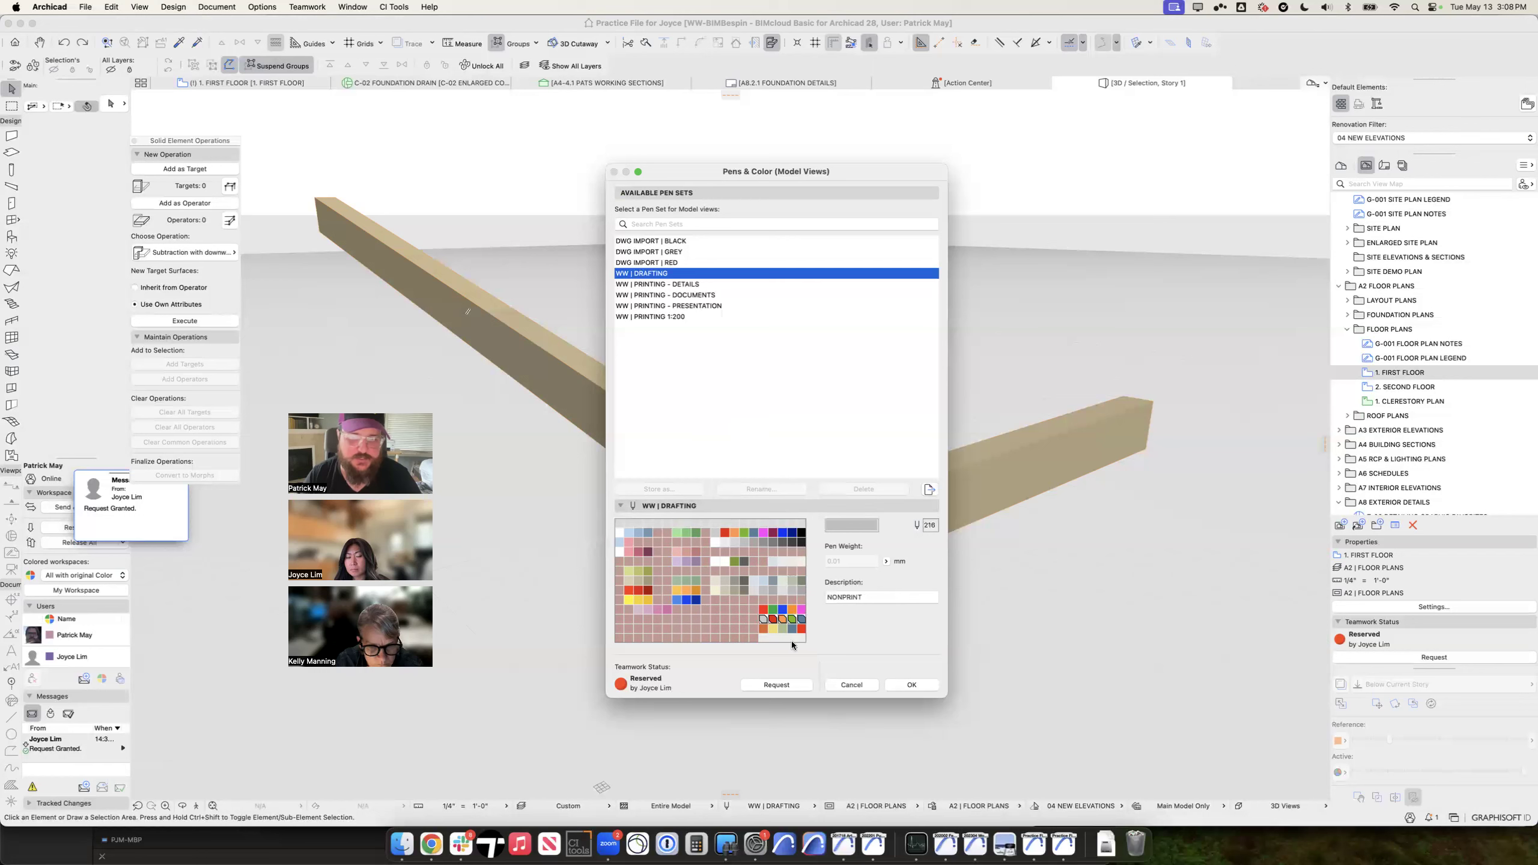
Step: Compare the nonprint pens between WW | PRINTING - DOCUMENTS and WW | DRAFTING, check the mark-up pens, and close the pen settings
click(688, 296)
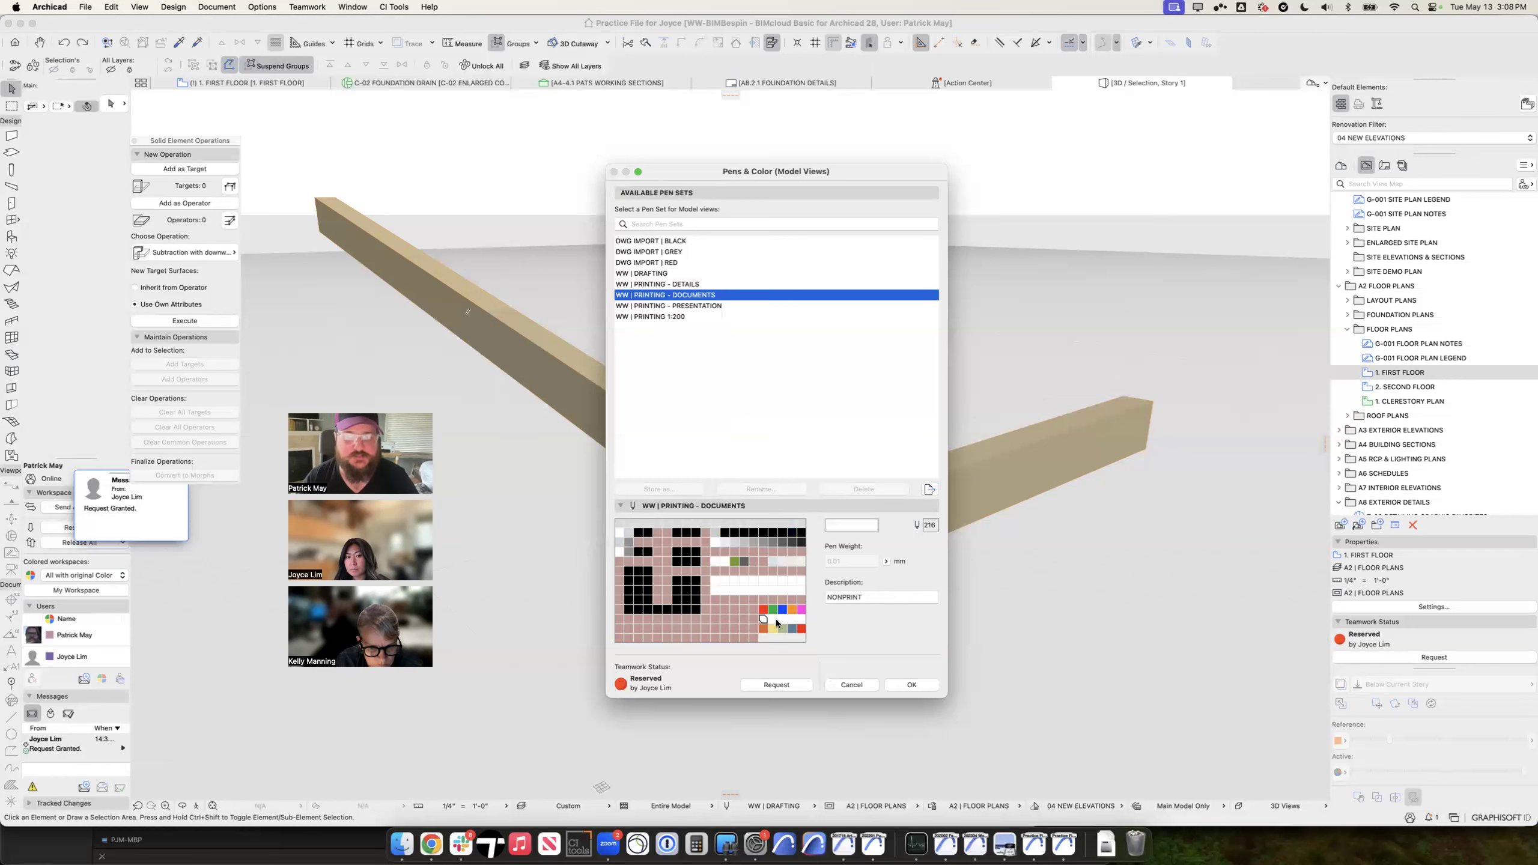
click(647, 275)
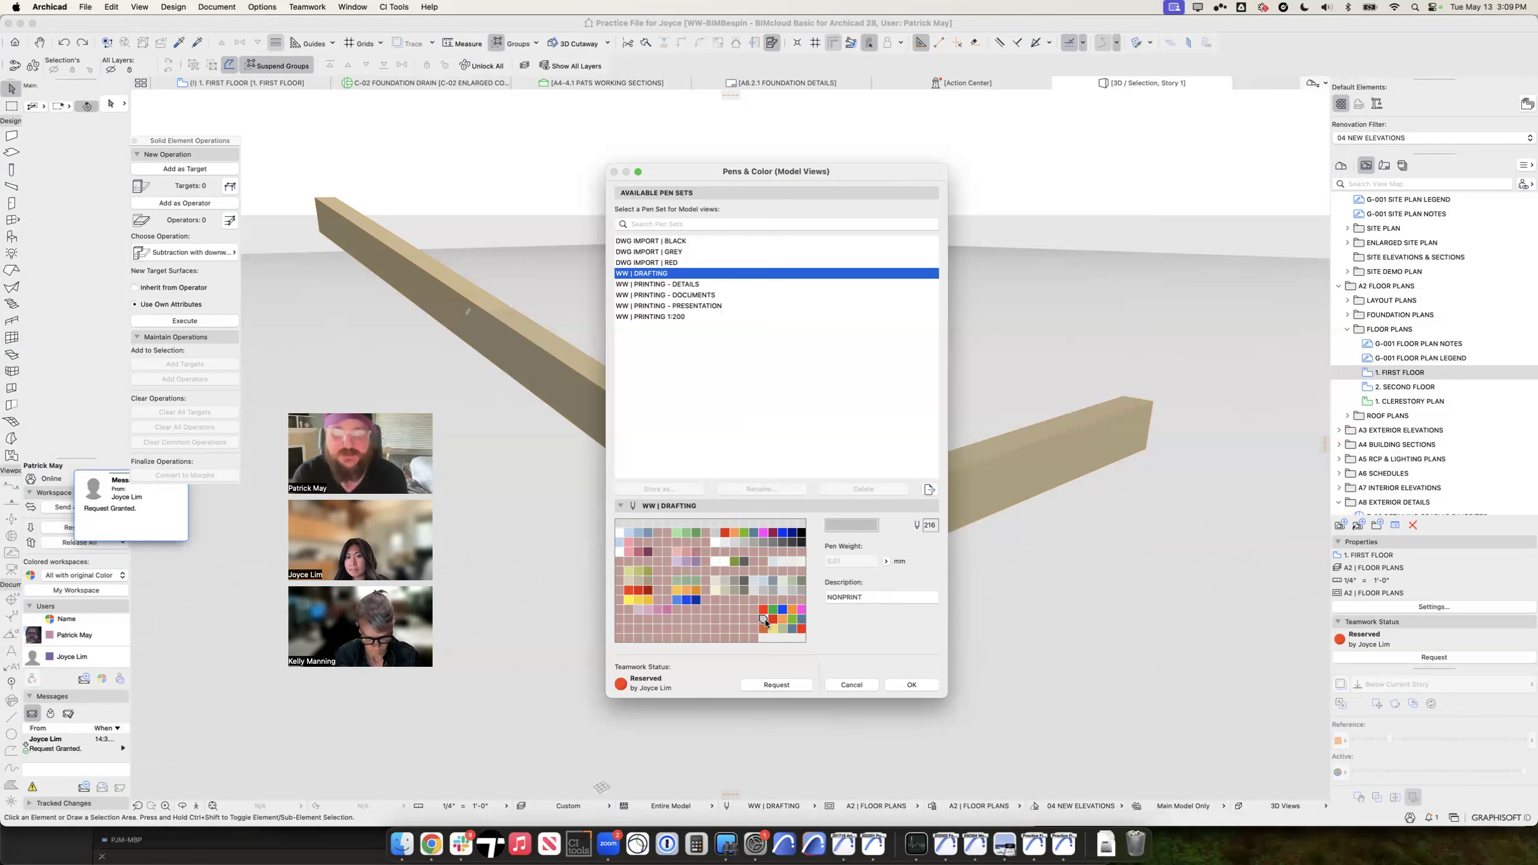
drag(800, 620, 765, 622)
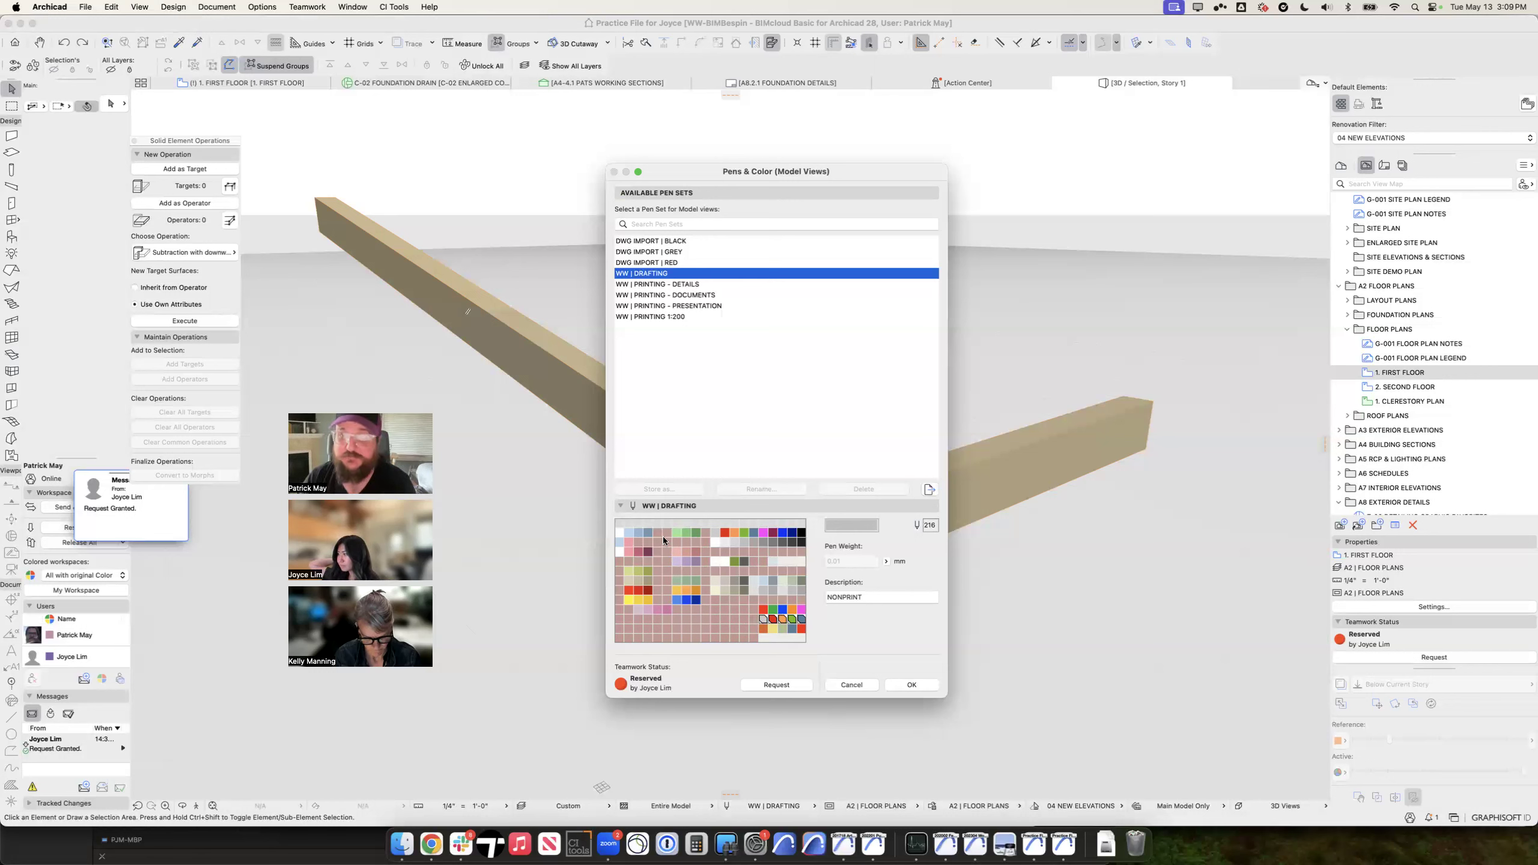
drag(763, 609, 797, 610)
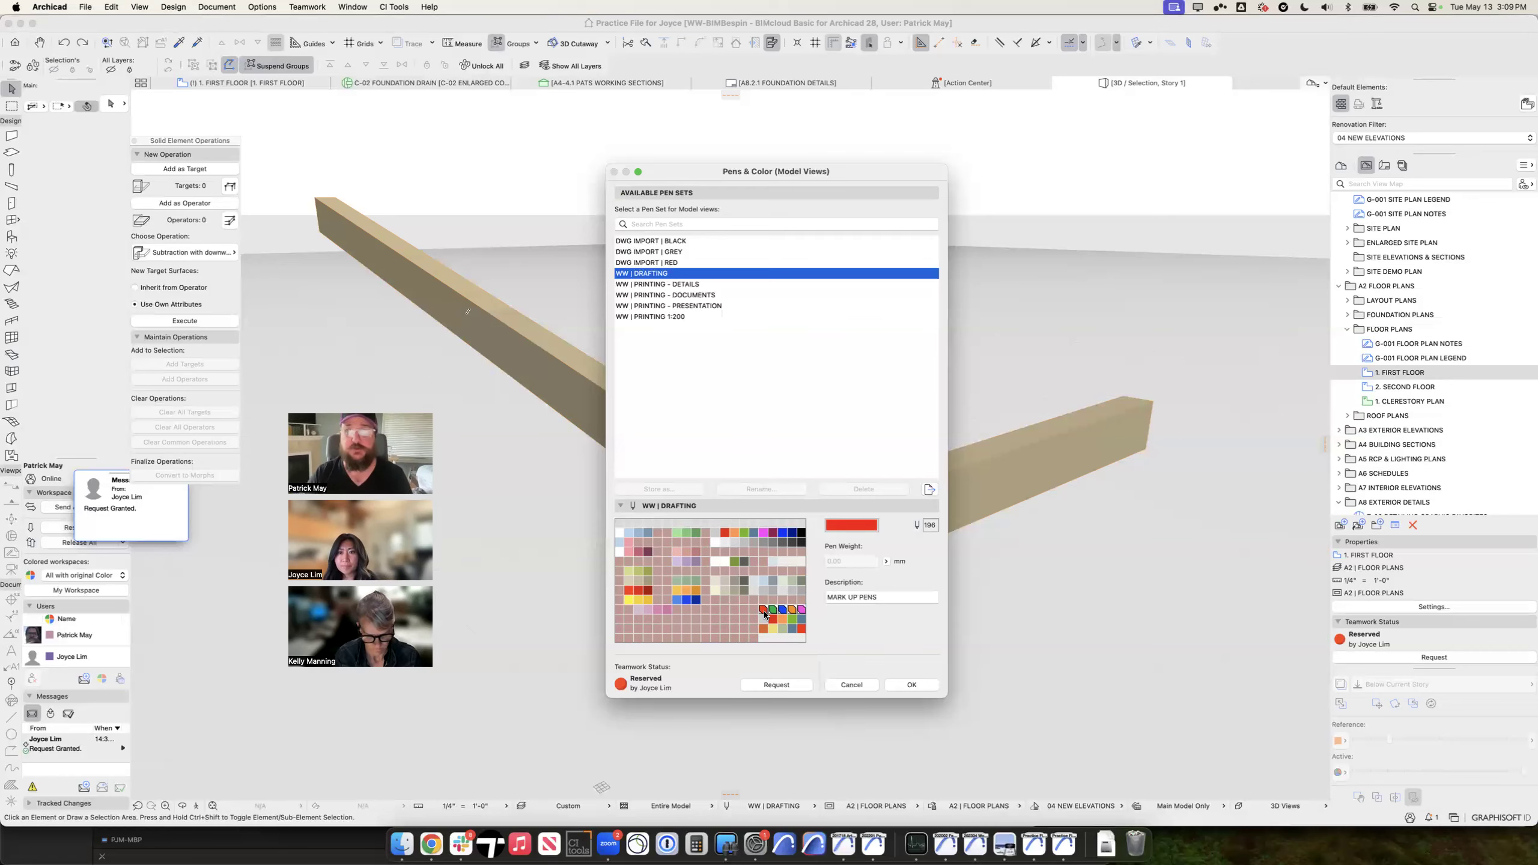
key(Escape)
Step: On the A8.2.1 FOUNDATION DETAILS layout, add a red mark-up text reading "FIX THIS, NOT CORRECT!" over the cold joint flashing detail
click(1384, 165)
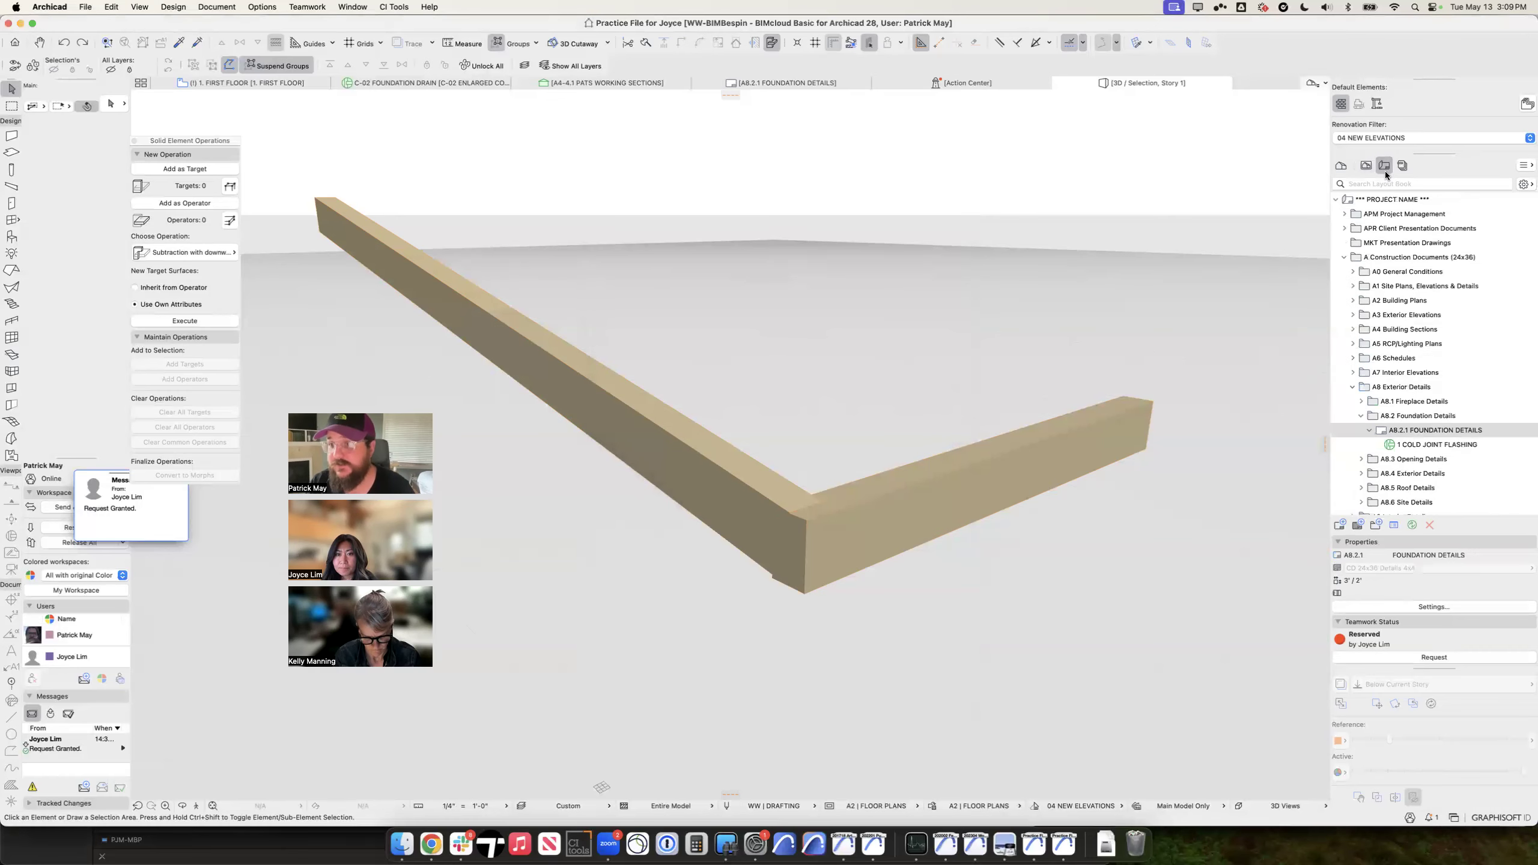
double_click(1402, 429)
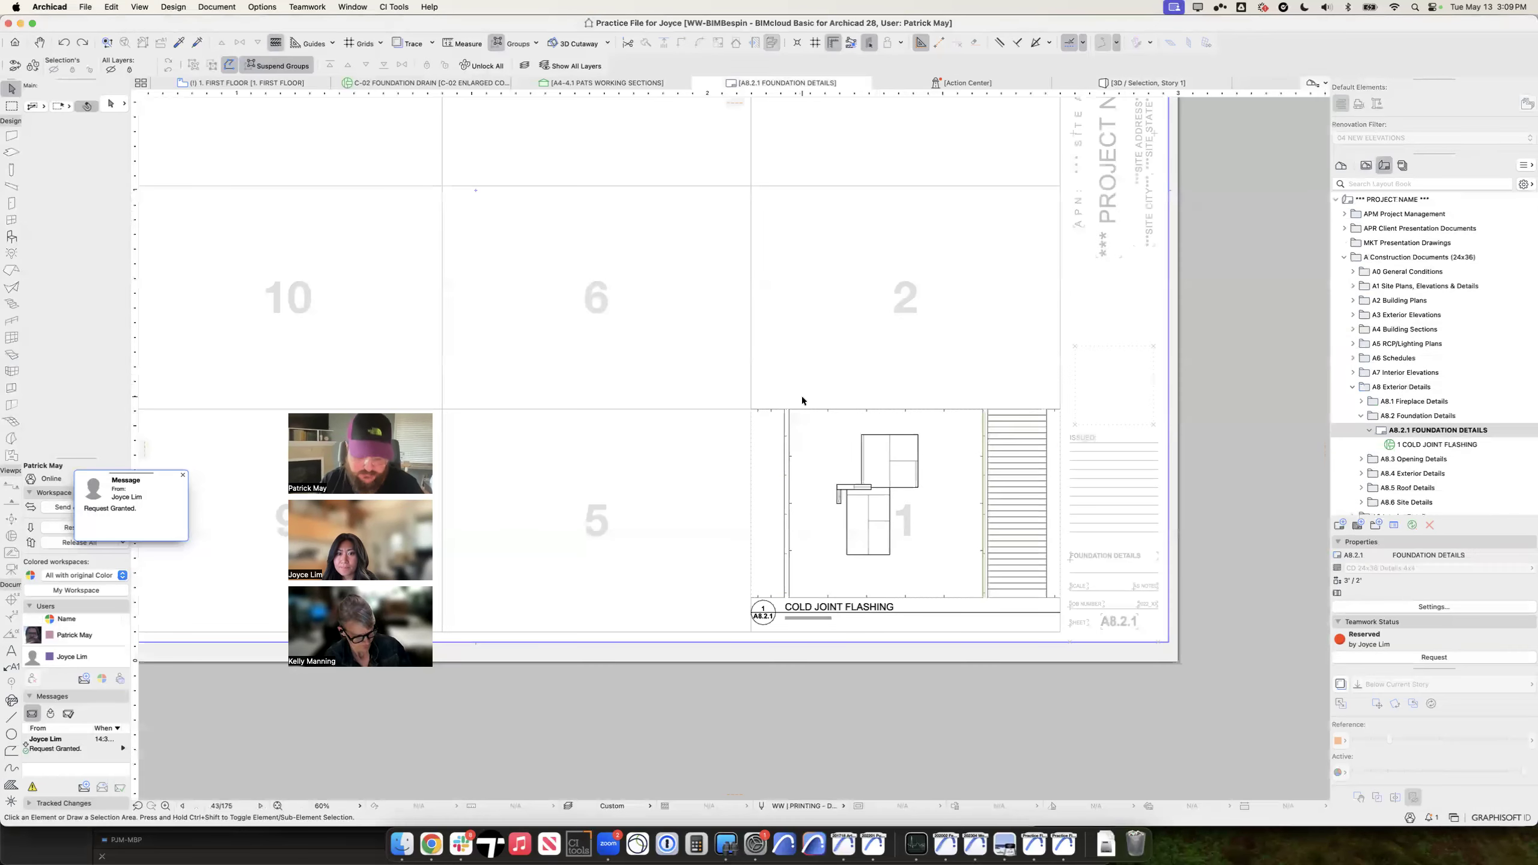
key(t)
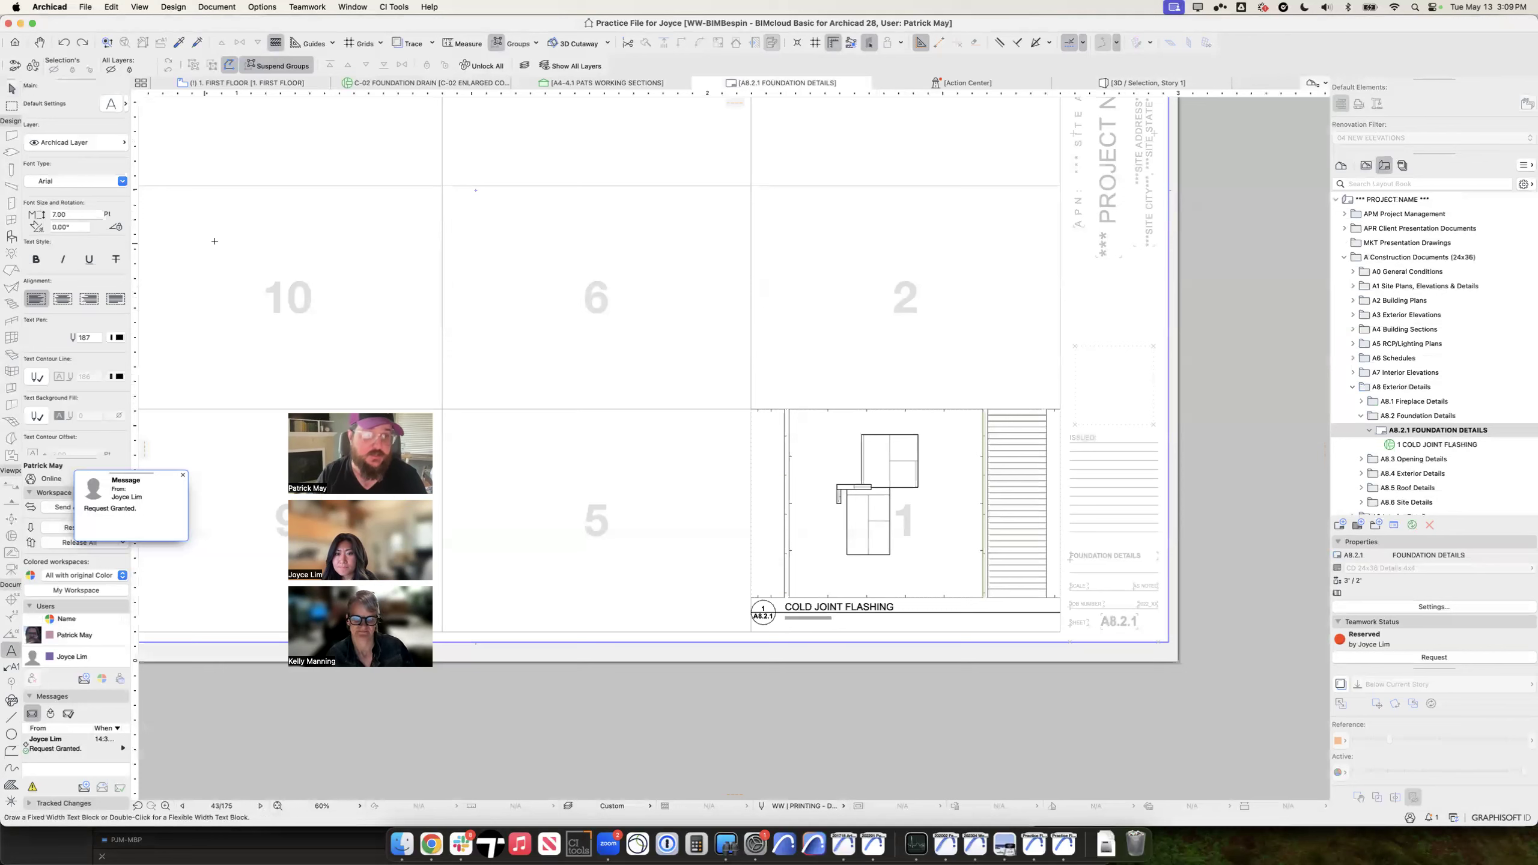
click(119, 343)
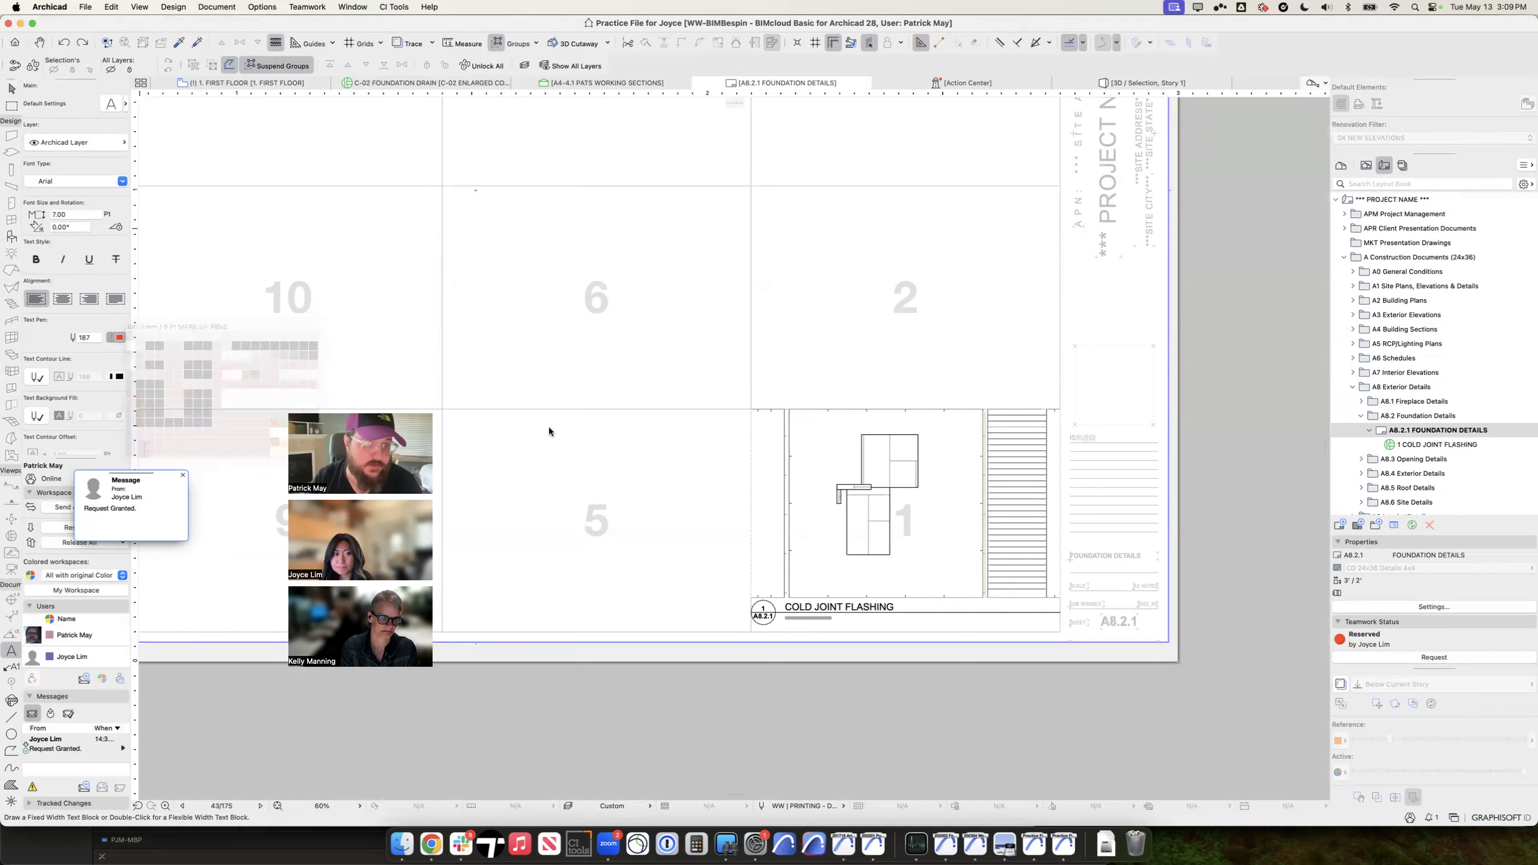
click(924, 486)
text(FIX THIS, NO)
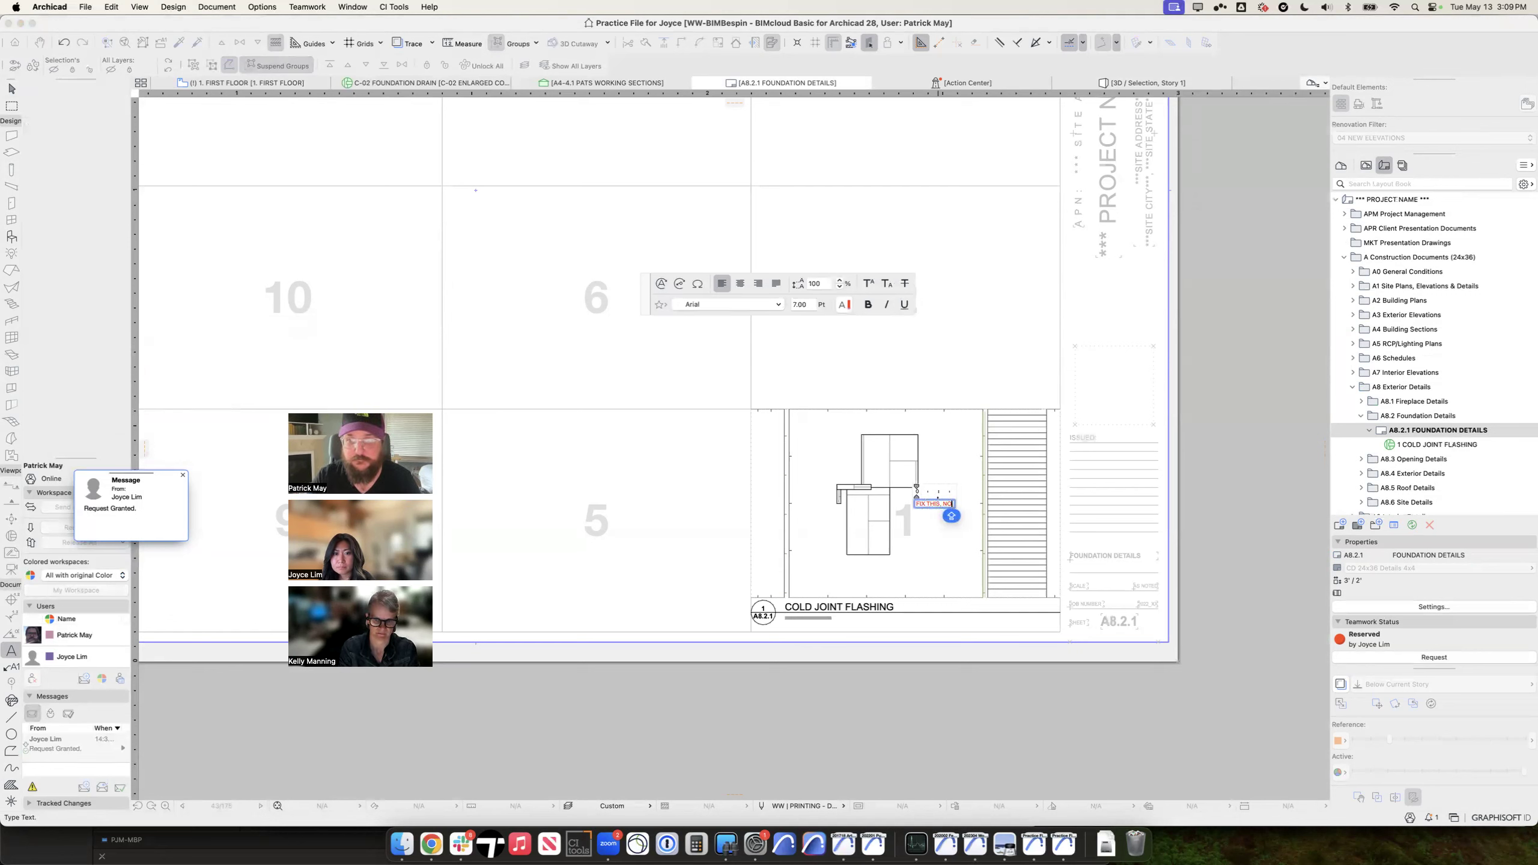
text(T CORRECT!)
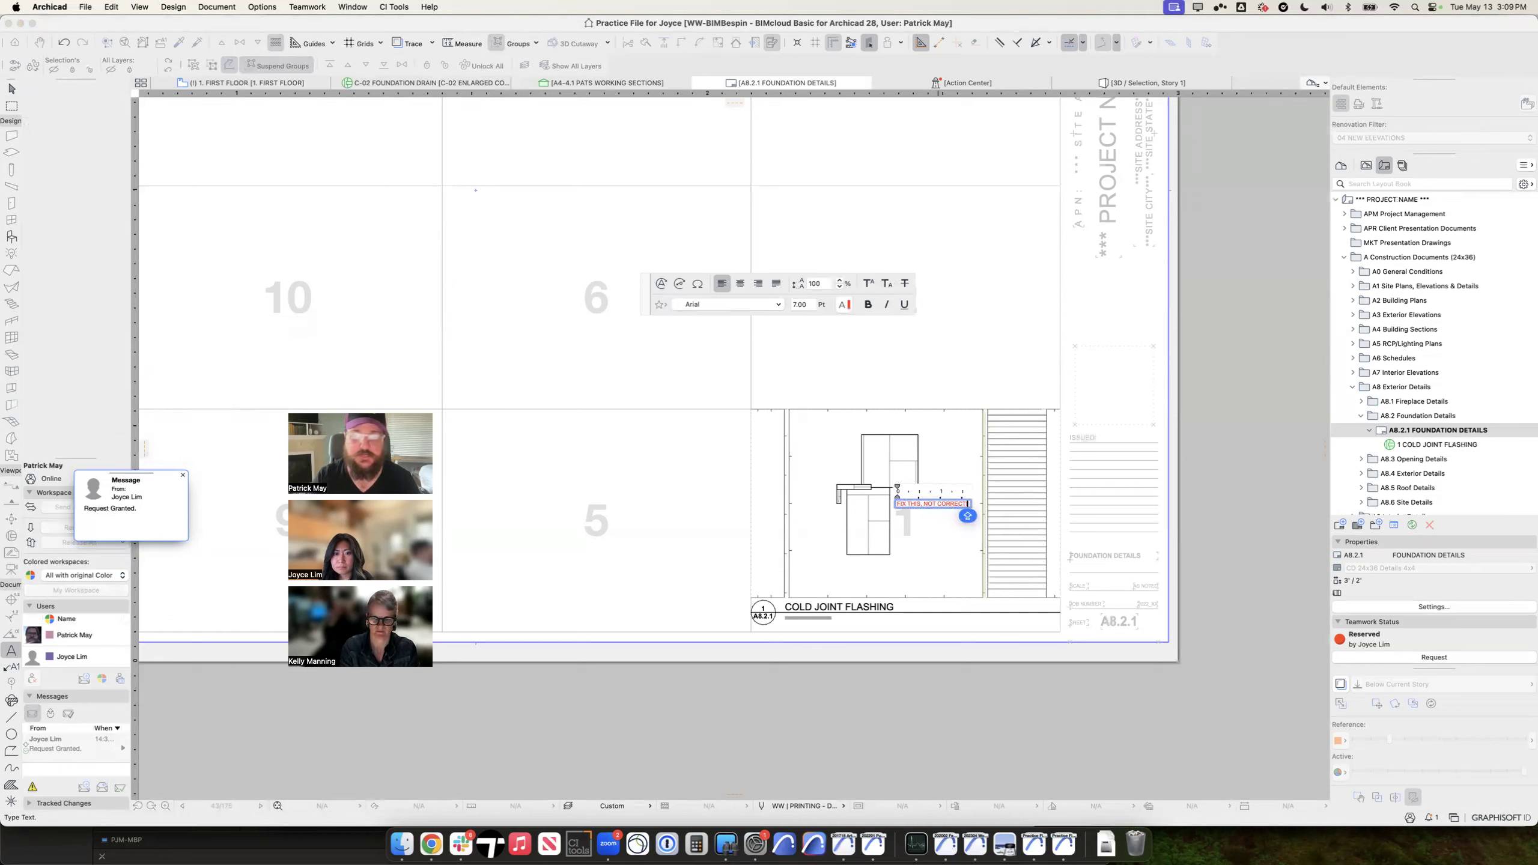
Step: Finish the red mark-up text, move it slightly up on the detail, and delete it
click(890, 539)
key(Escape)
click(936, 505)
drag(936, 504, 926, 476)
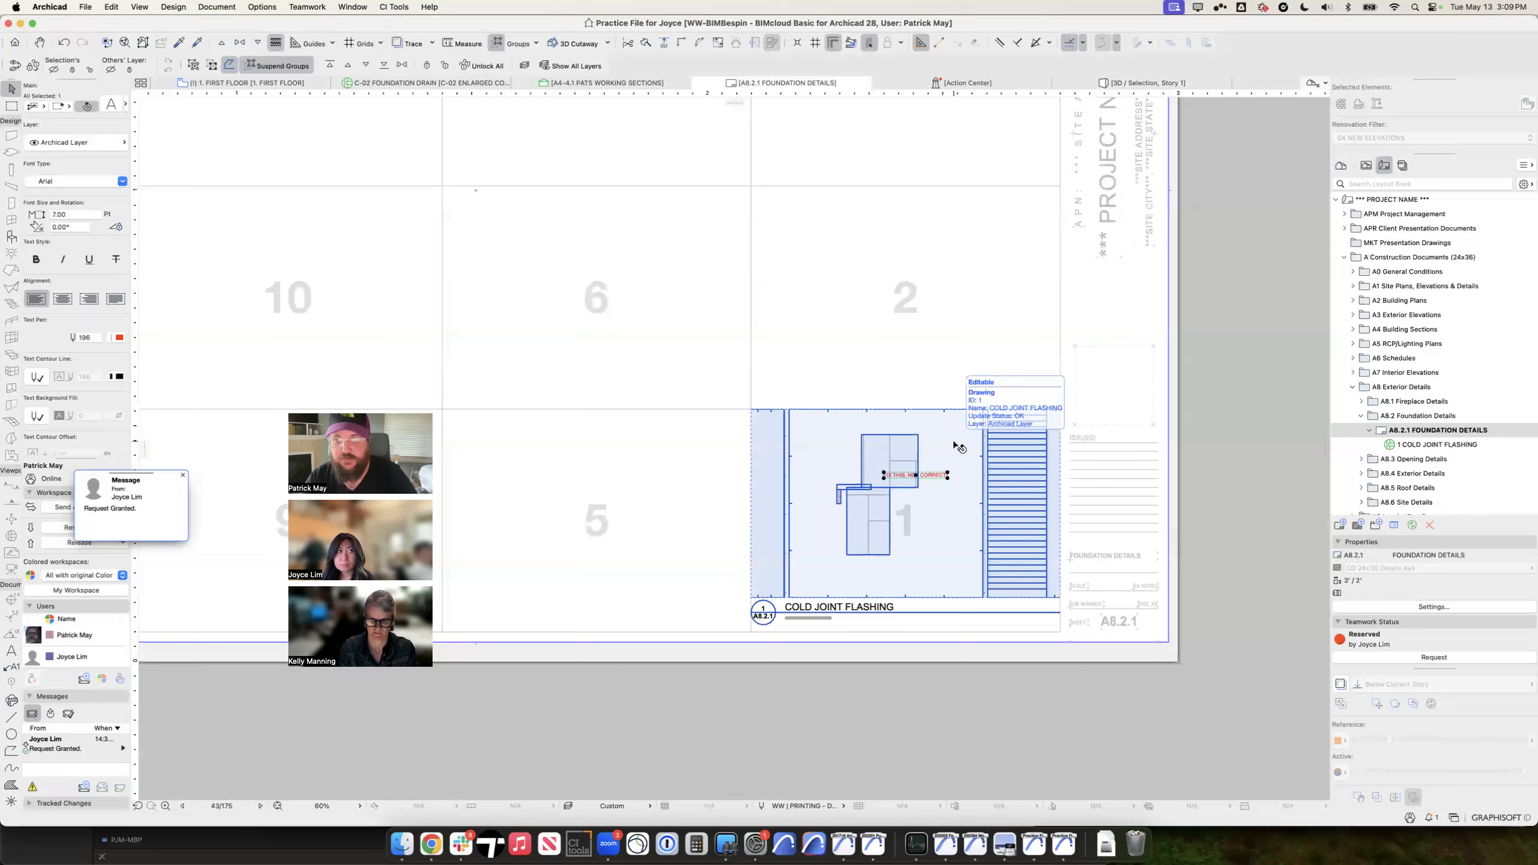
key(Delete)
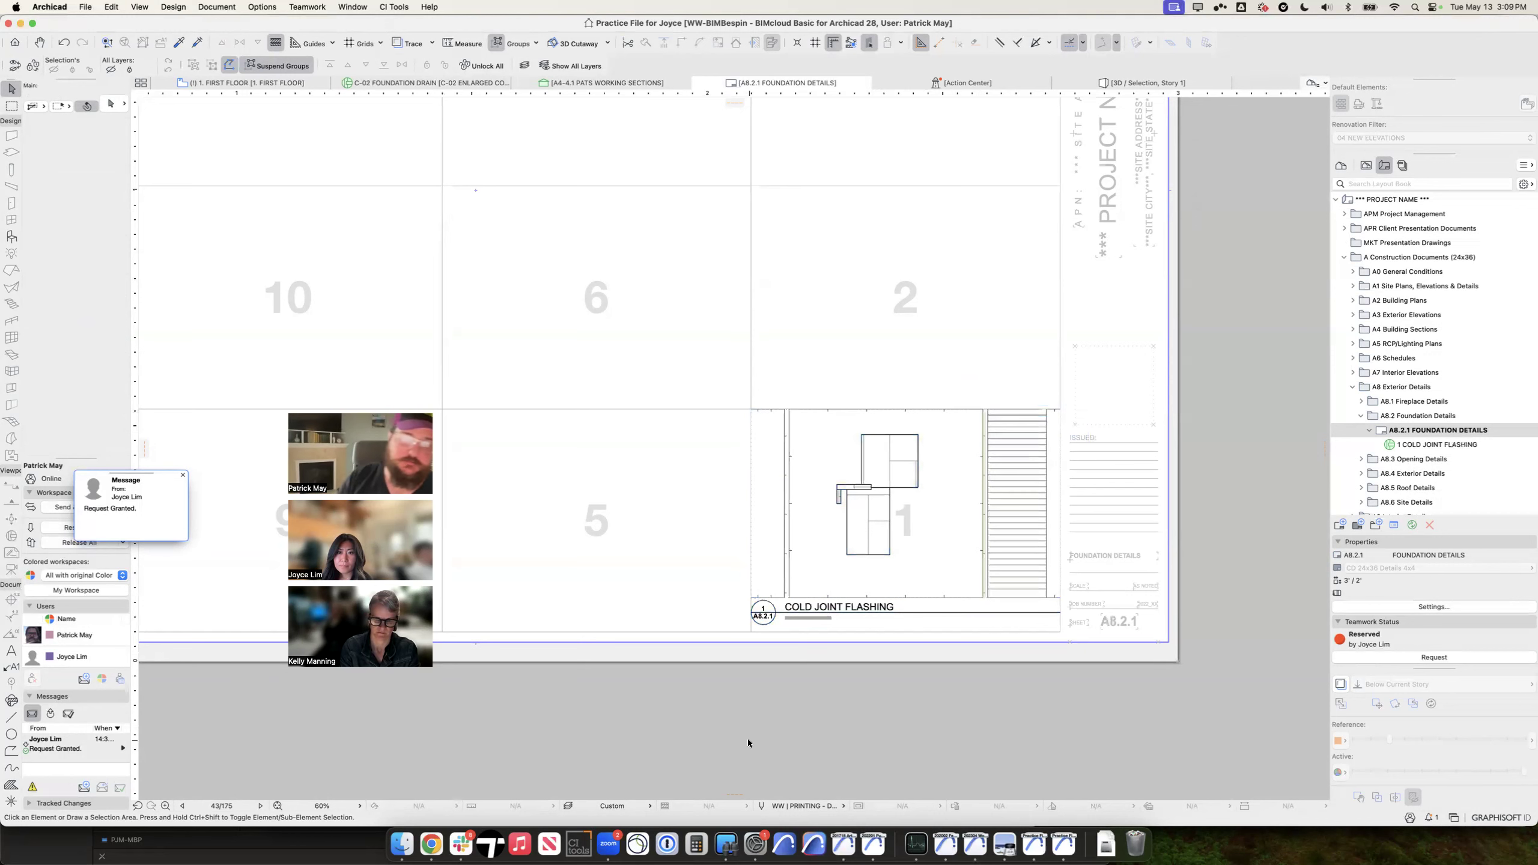
Step: Return to the 1. FIRST FLOOR plan and clear the selection at the building's upper-right wall corner
key(F2)
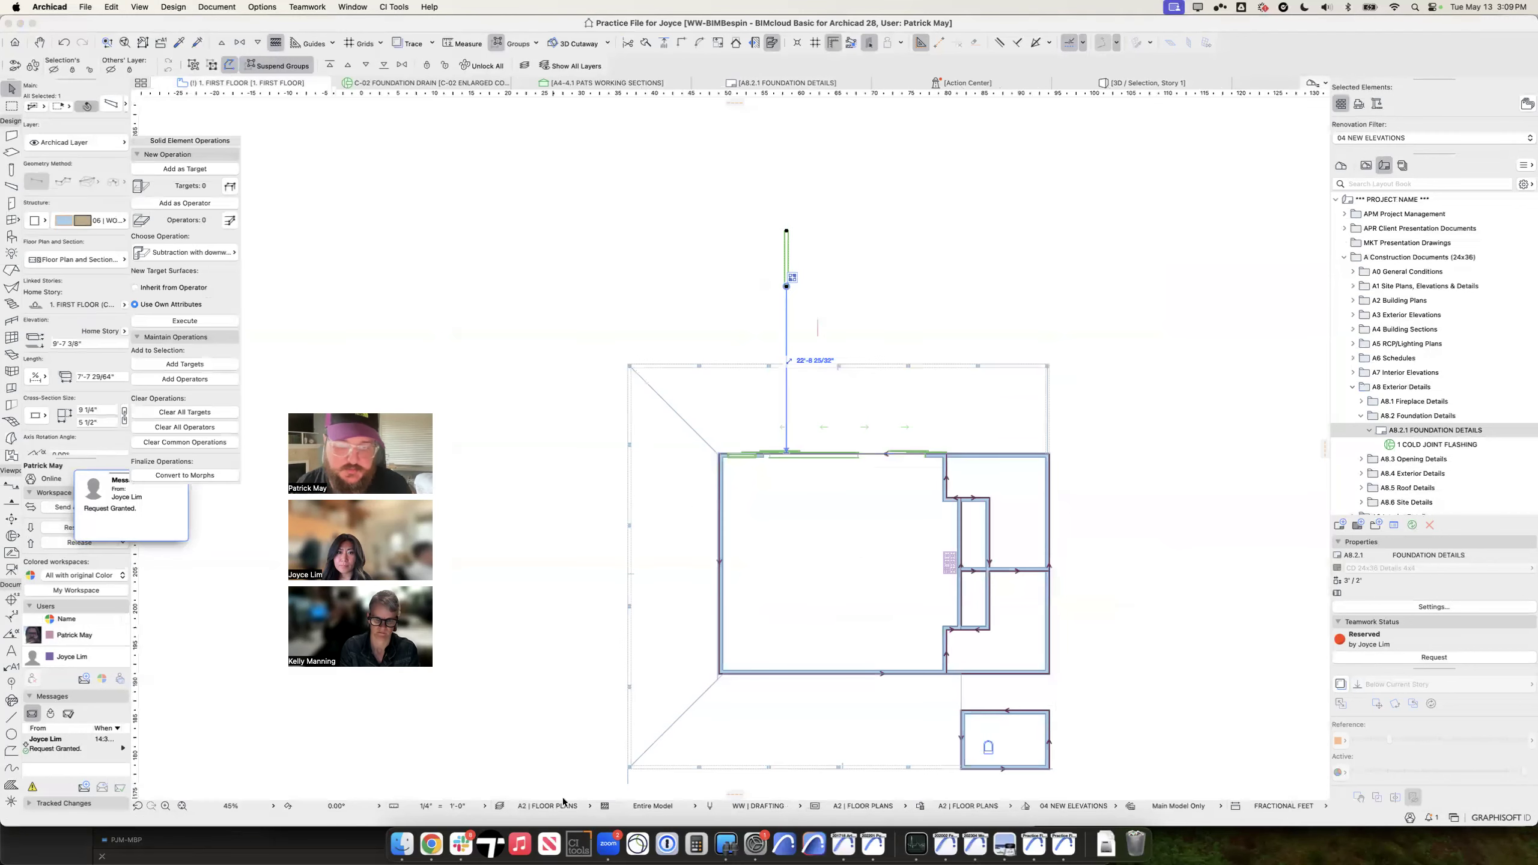
click(749, 806)
key(Escape)
click(711, 806)
key(Escape)
scroll(1048, 460, up, 10)
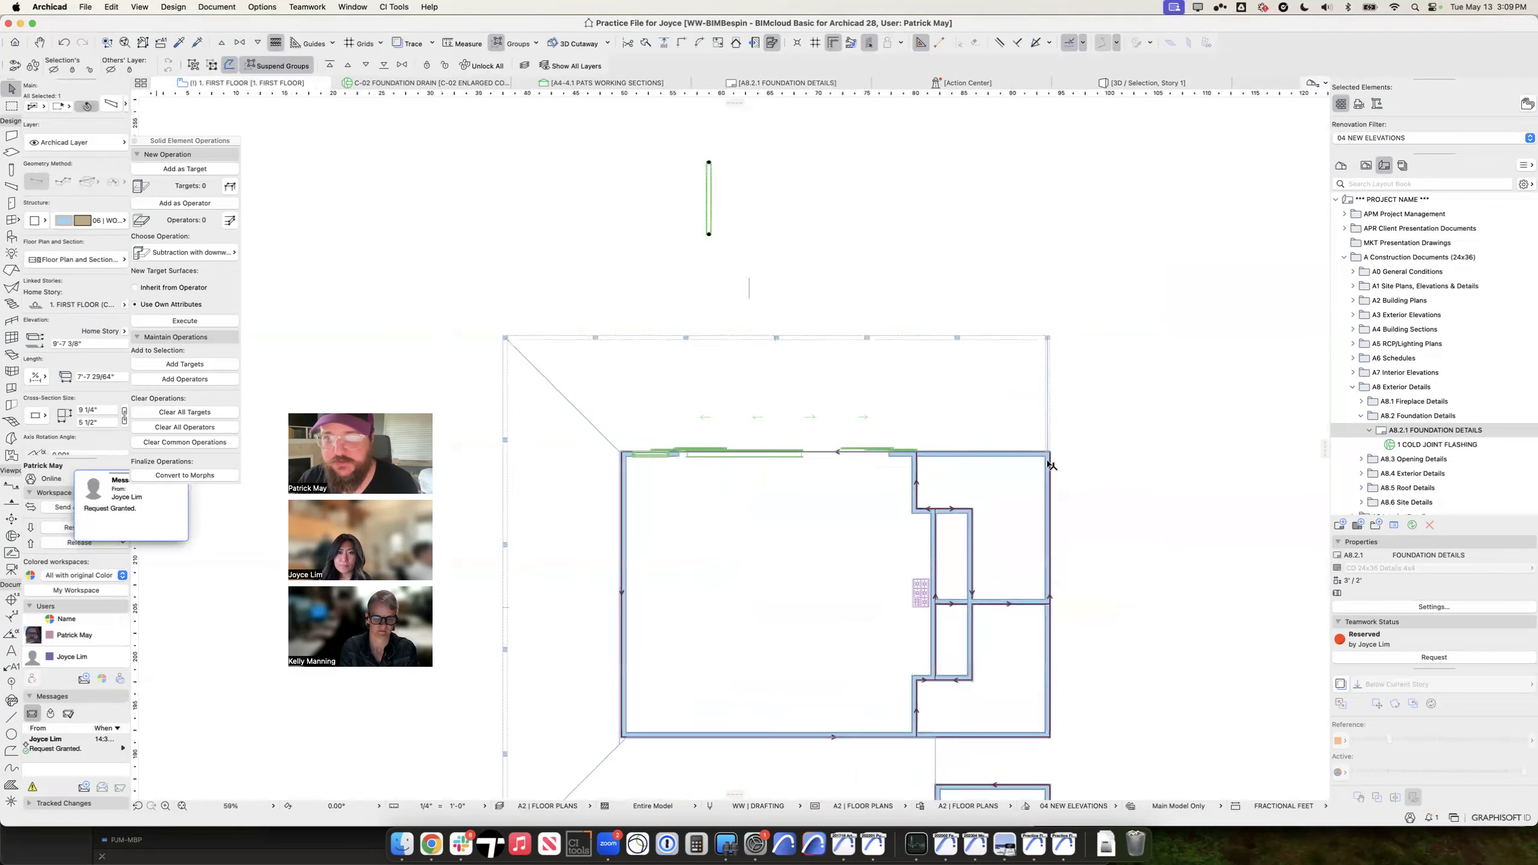
middle_drag(1080, 437, 869, 389)
key(Escape)
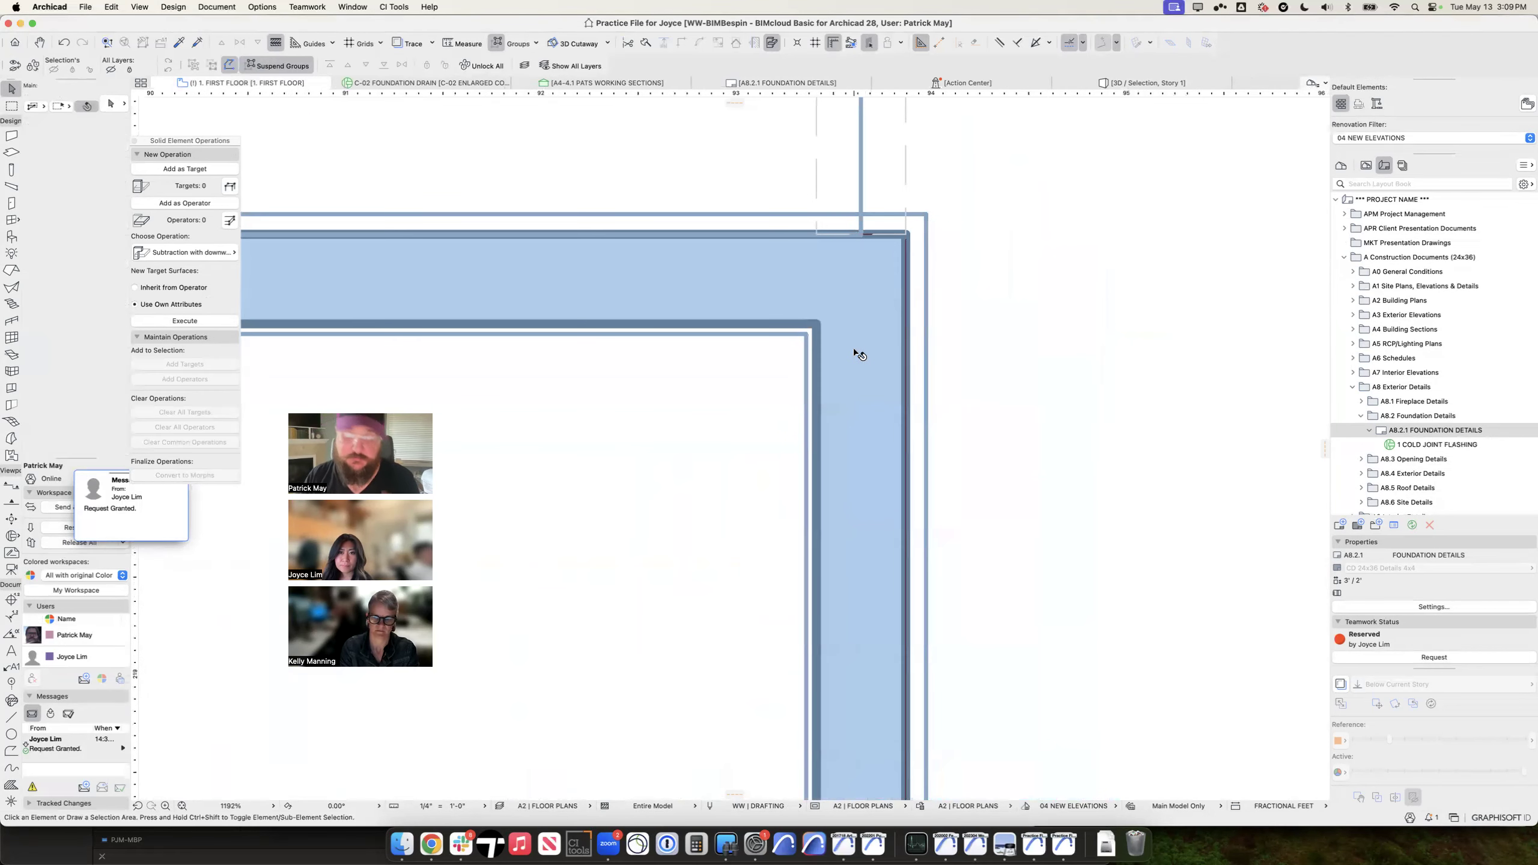
Step: Draw a horizontal wall across the right exterior wall near the corner, using that wall's settings but the red-filled 03 composite structure
alt+click(848, 530)
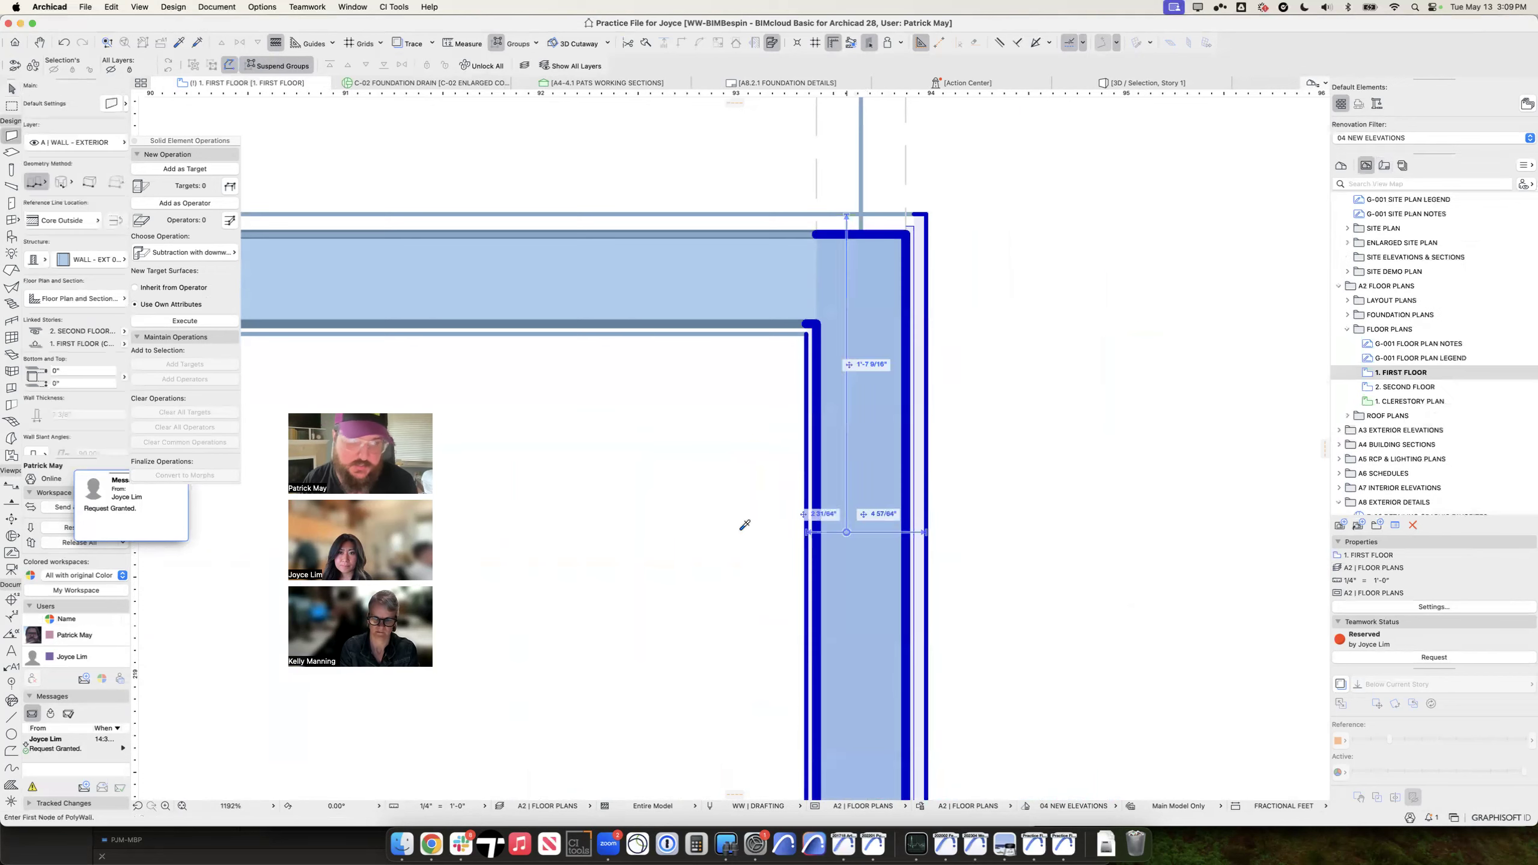
click(42, 264)
click(40, 262)
click(100, 262)
click(189, 338)
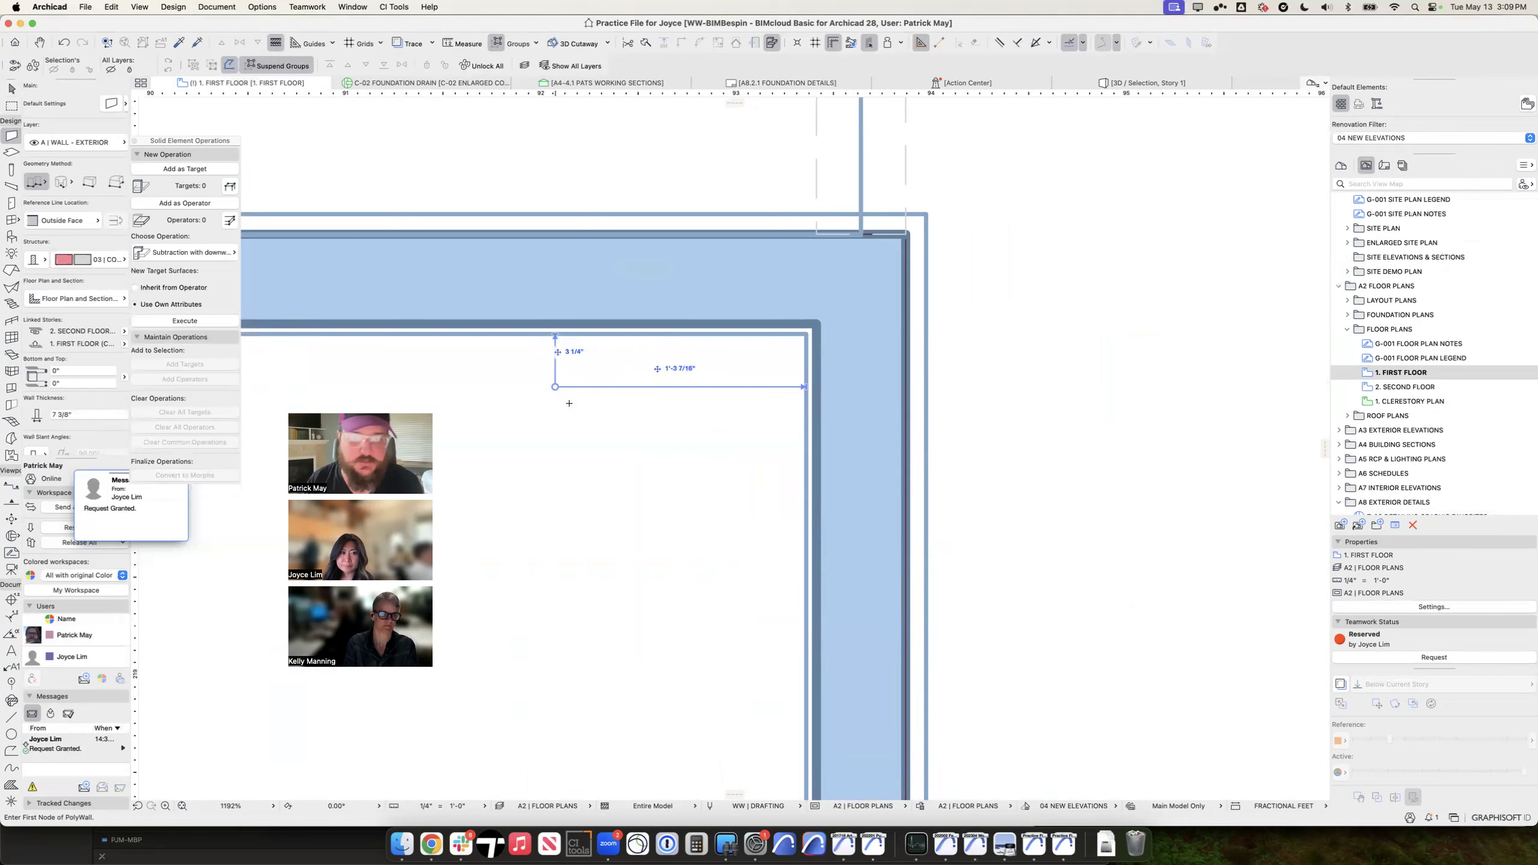
click(600, 493)
click(1154, 493)
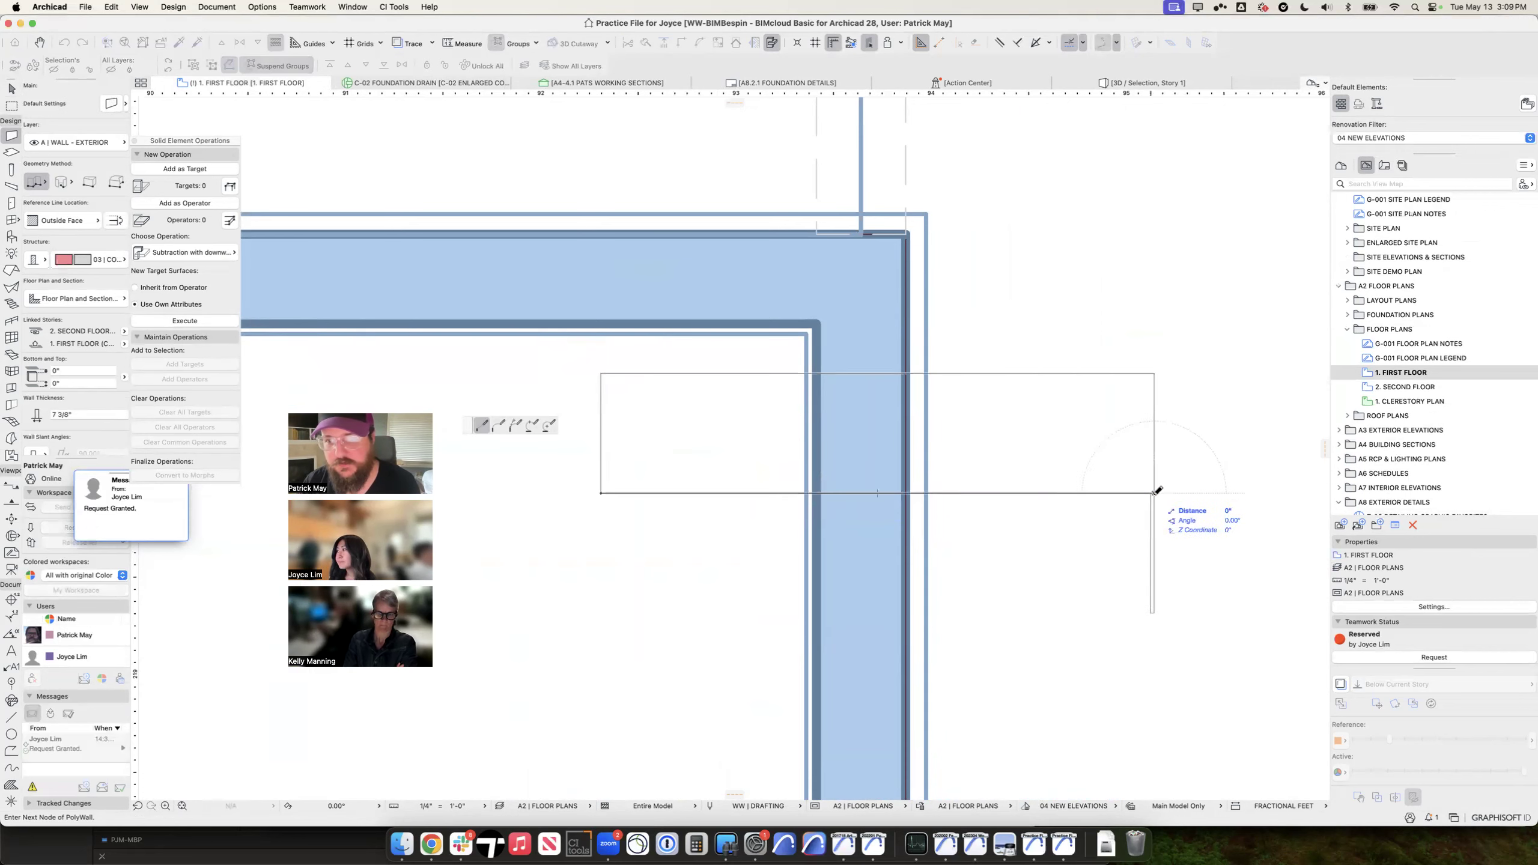
click(1155, 493)
key(Escape)
Step: Select the new crossing wall and the wood-framed exterior wall in turn to compare their composite structures
click(990, 449)
click(829, 330)
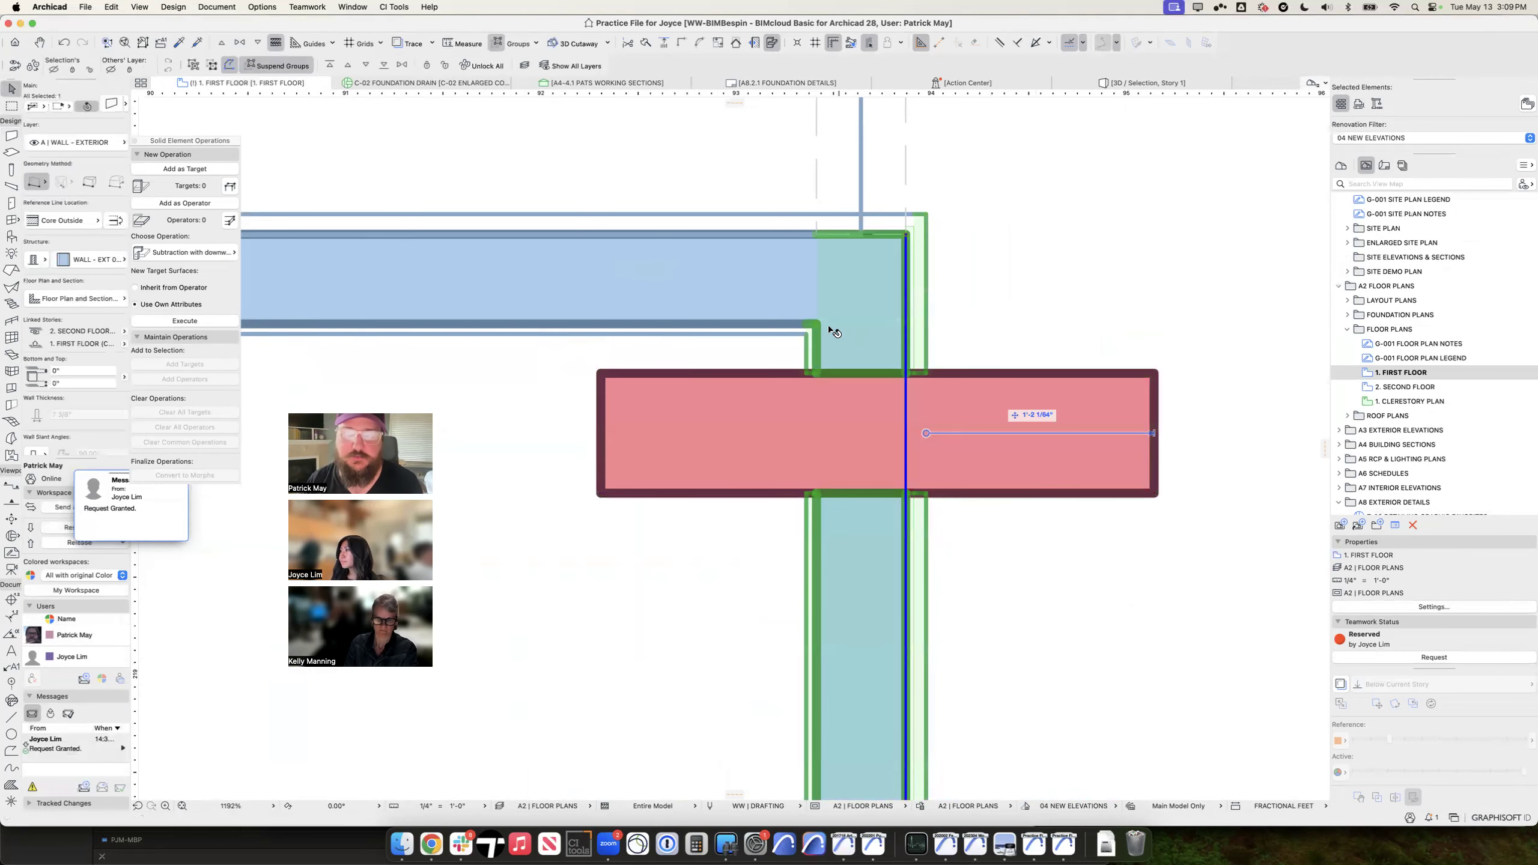
middle_drag(891, 450, 827, 413)
click(886, 360)
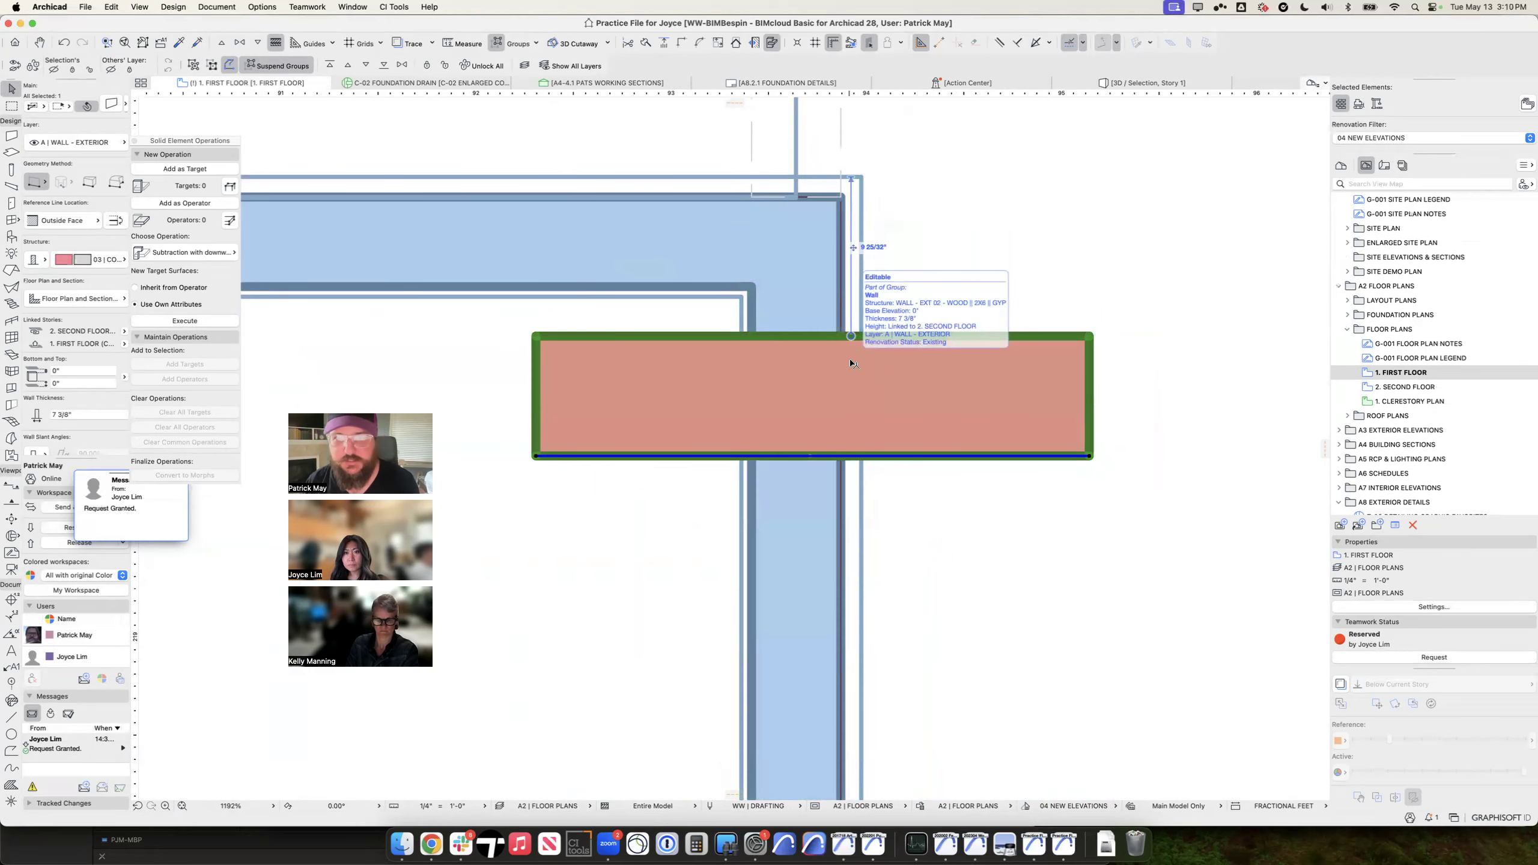
click(806, 308)
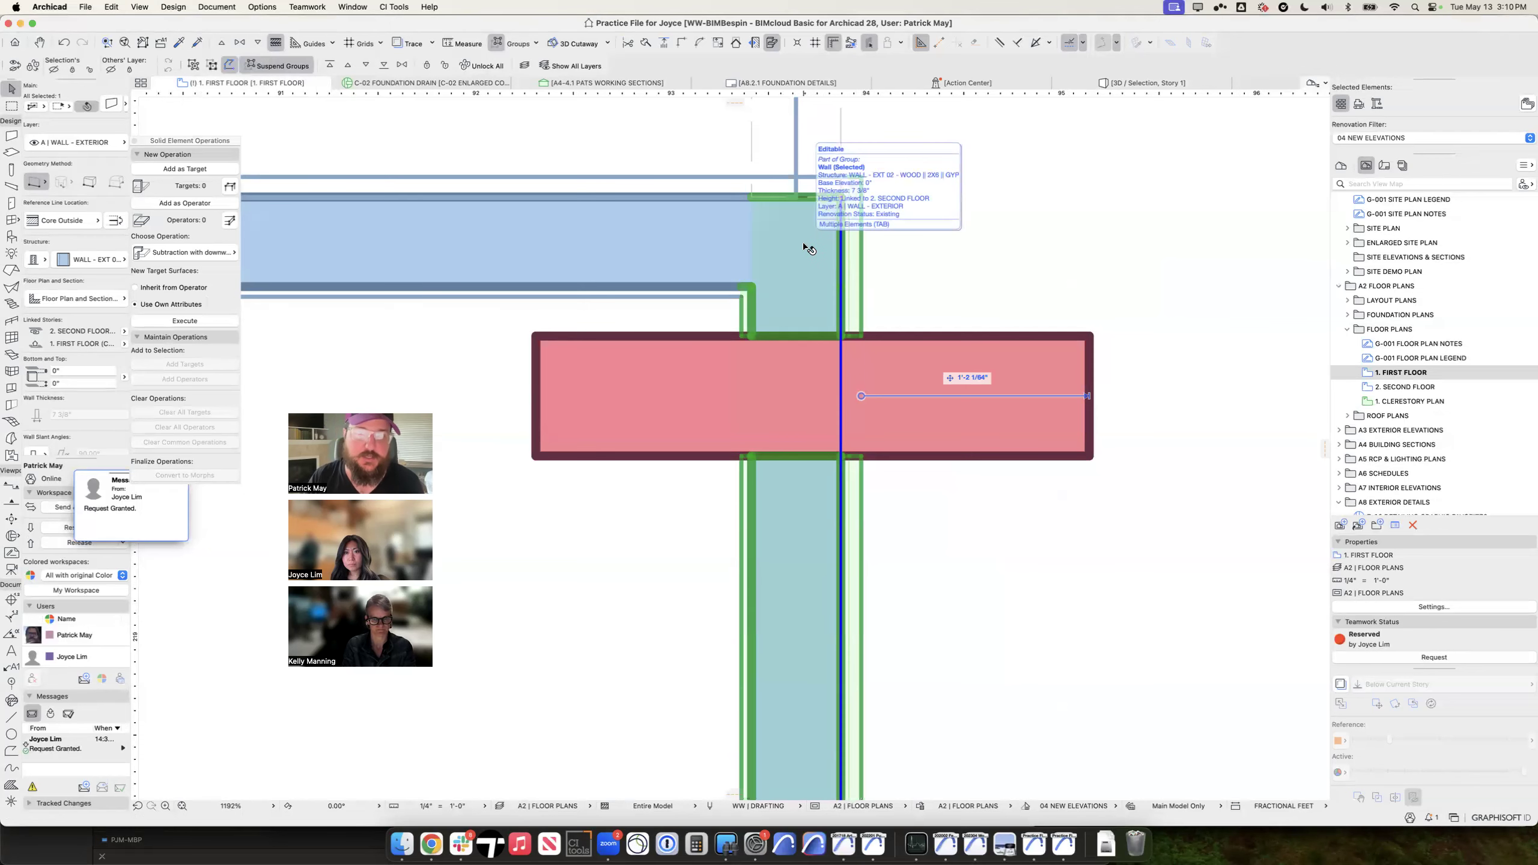
Step: Check the SUBFLOOR BACKGROUND and vertical shell poche pens in WW | DRAFTING, and compare pen 21 in WW | PRINTING - DETAILS
click(712, 808)
drag(762, 165, 1047, 152)
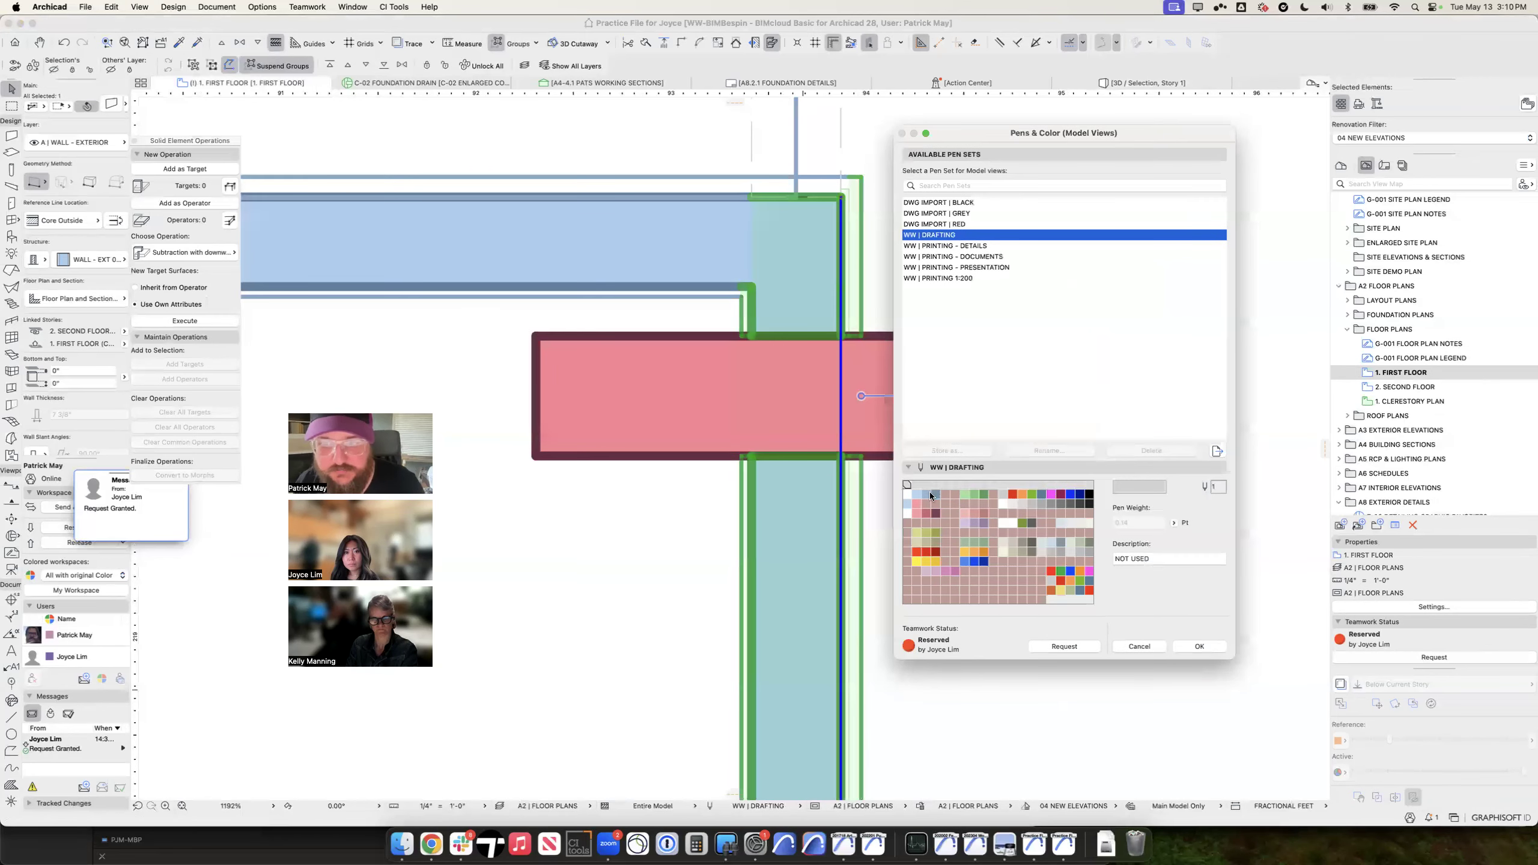
click(909, 504)
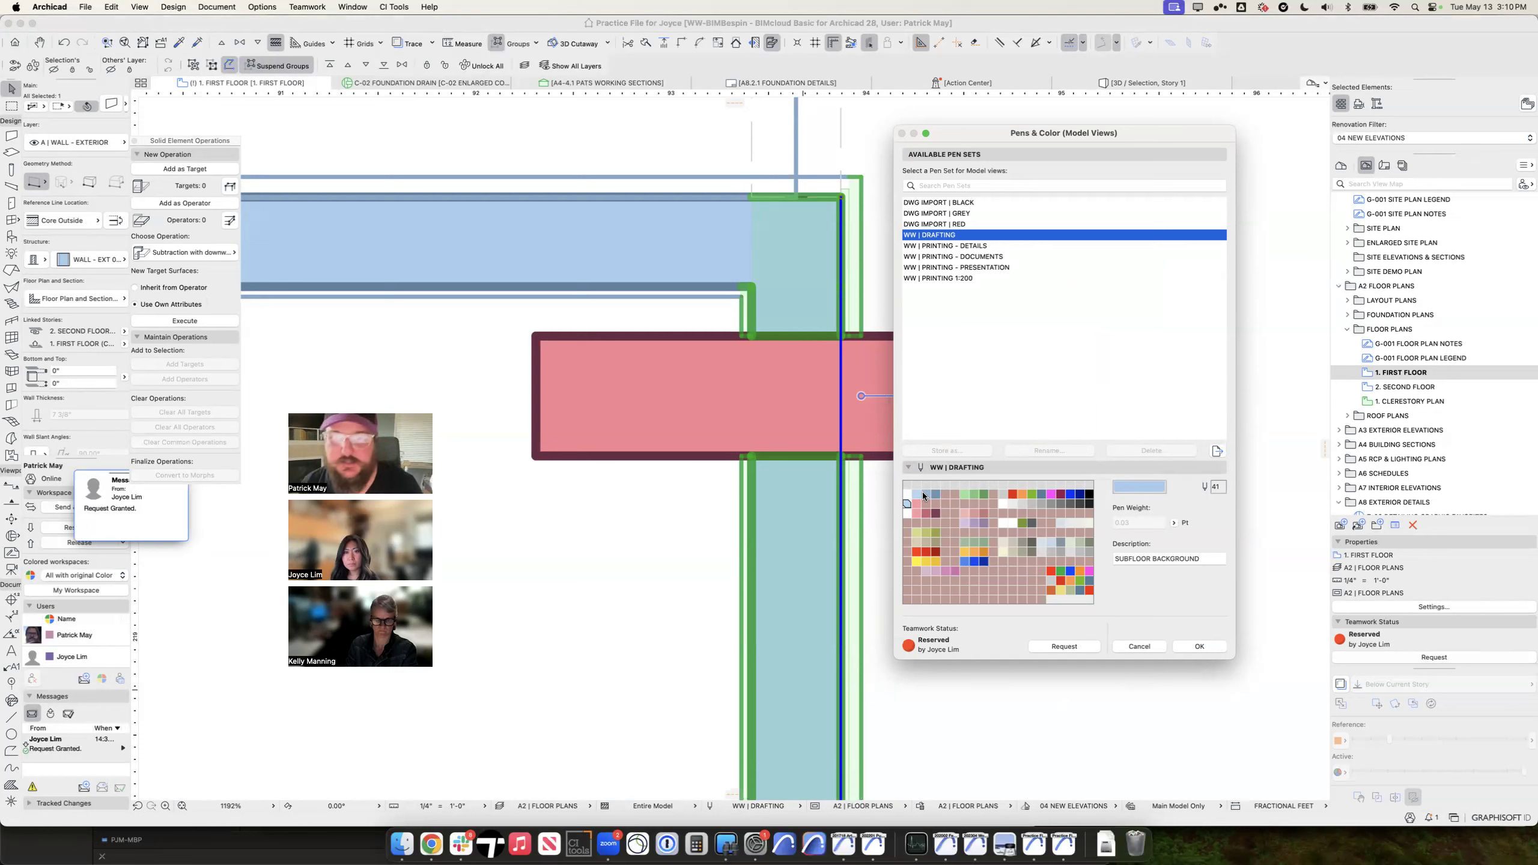
click(913, 494)
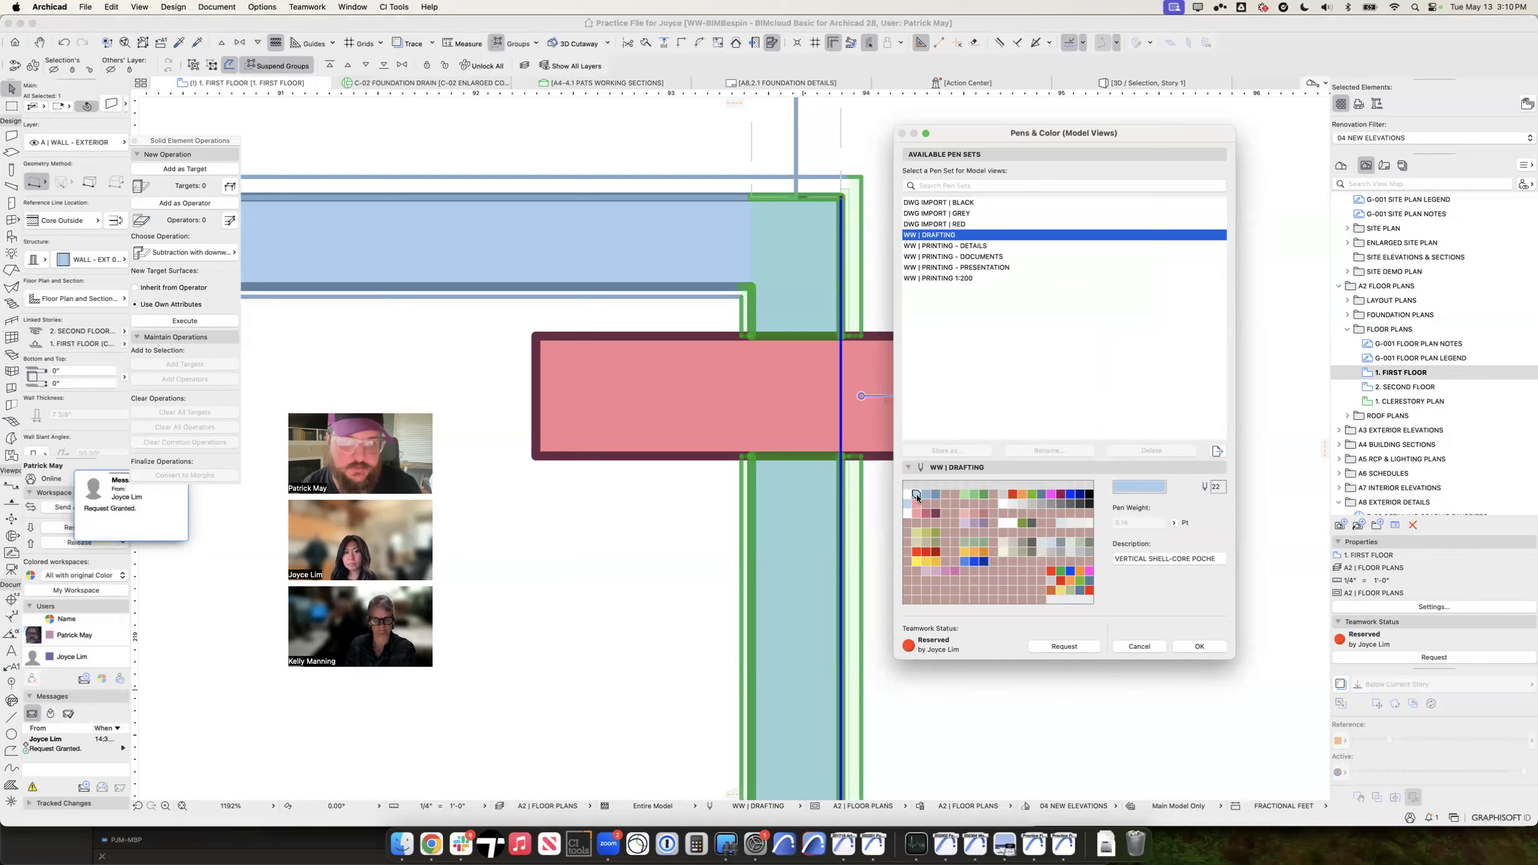
click(906, 494)
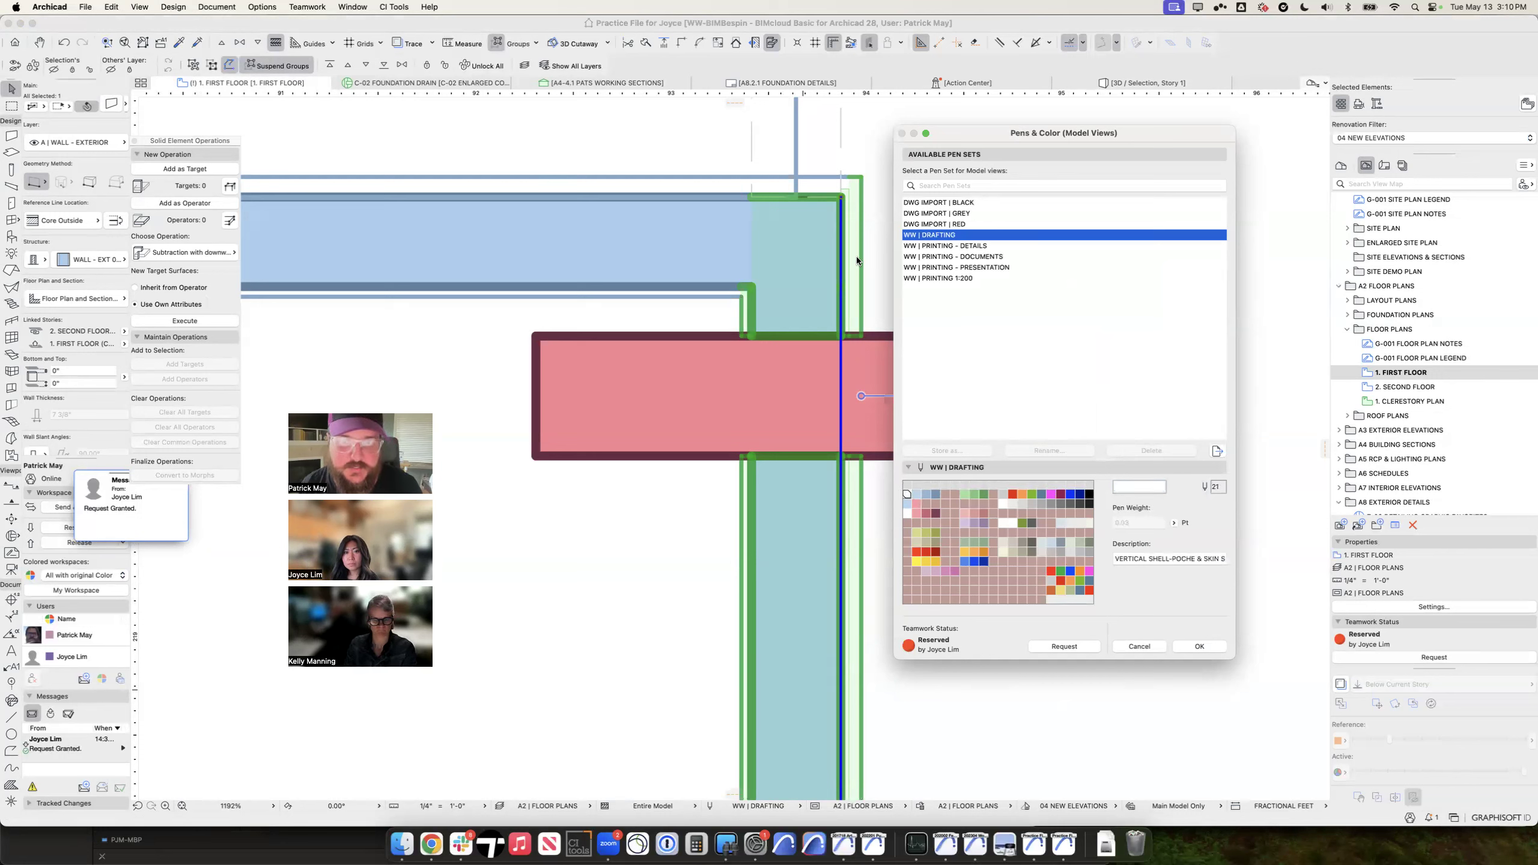
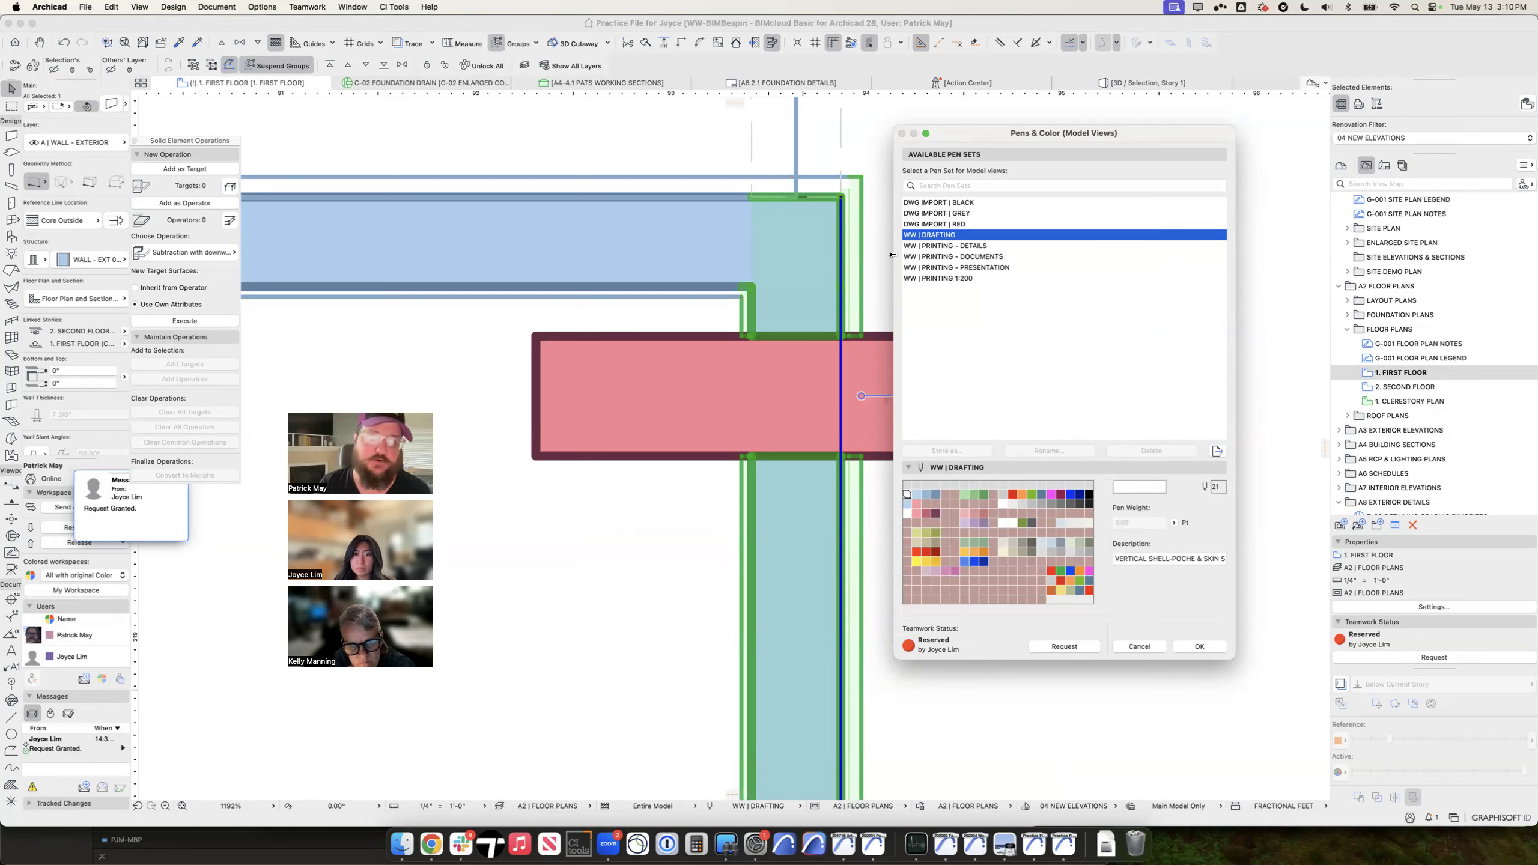
click(974, 247)
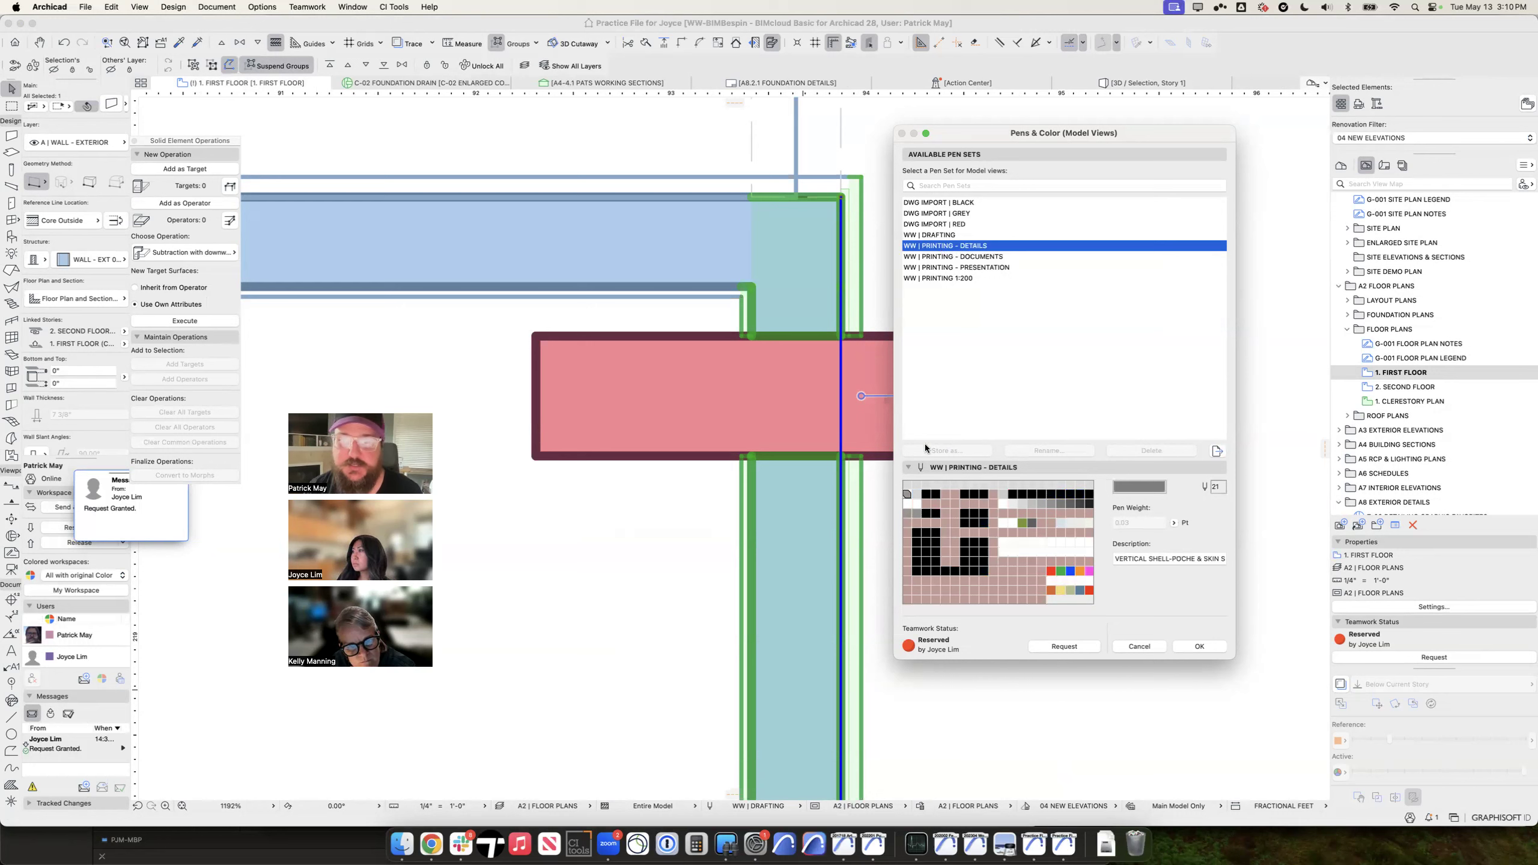
Step: Preview the WW | DRAFTING pen set, apply WW | PRINTING - DETAILS to the plan, and clear the wall selection
key(Up)
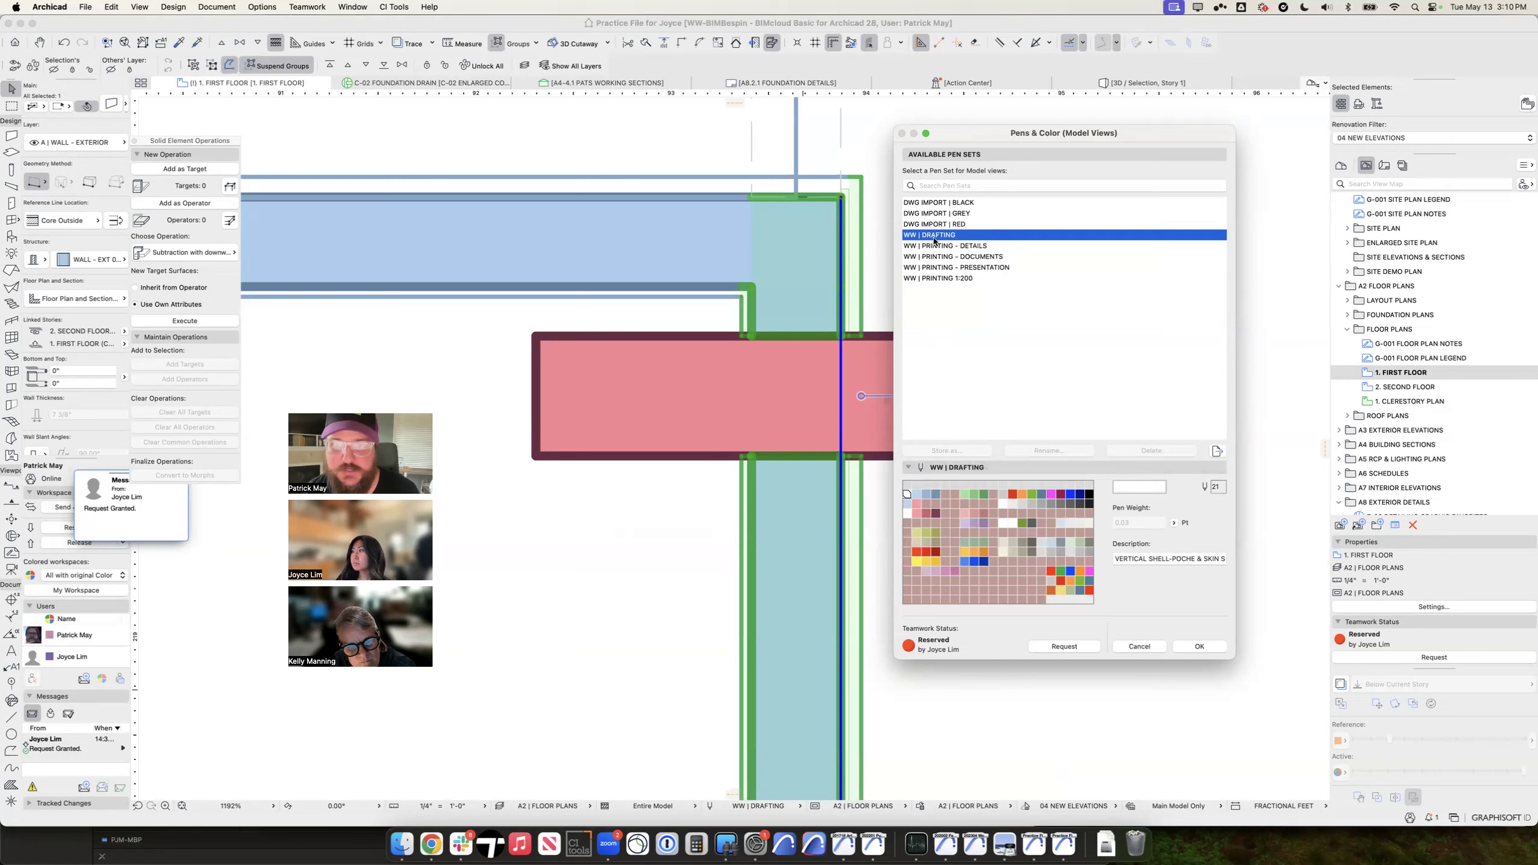
click(935, 247)
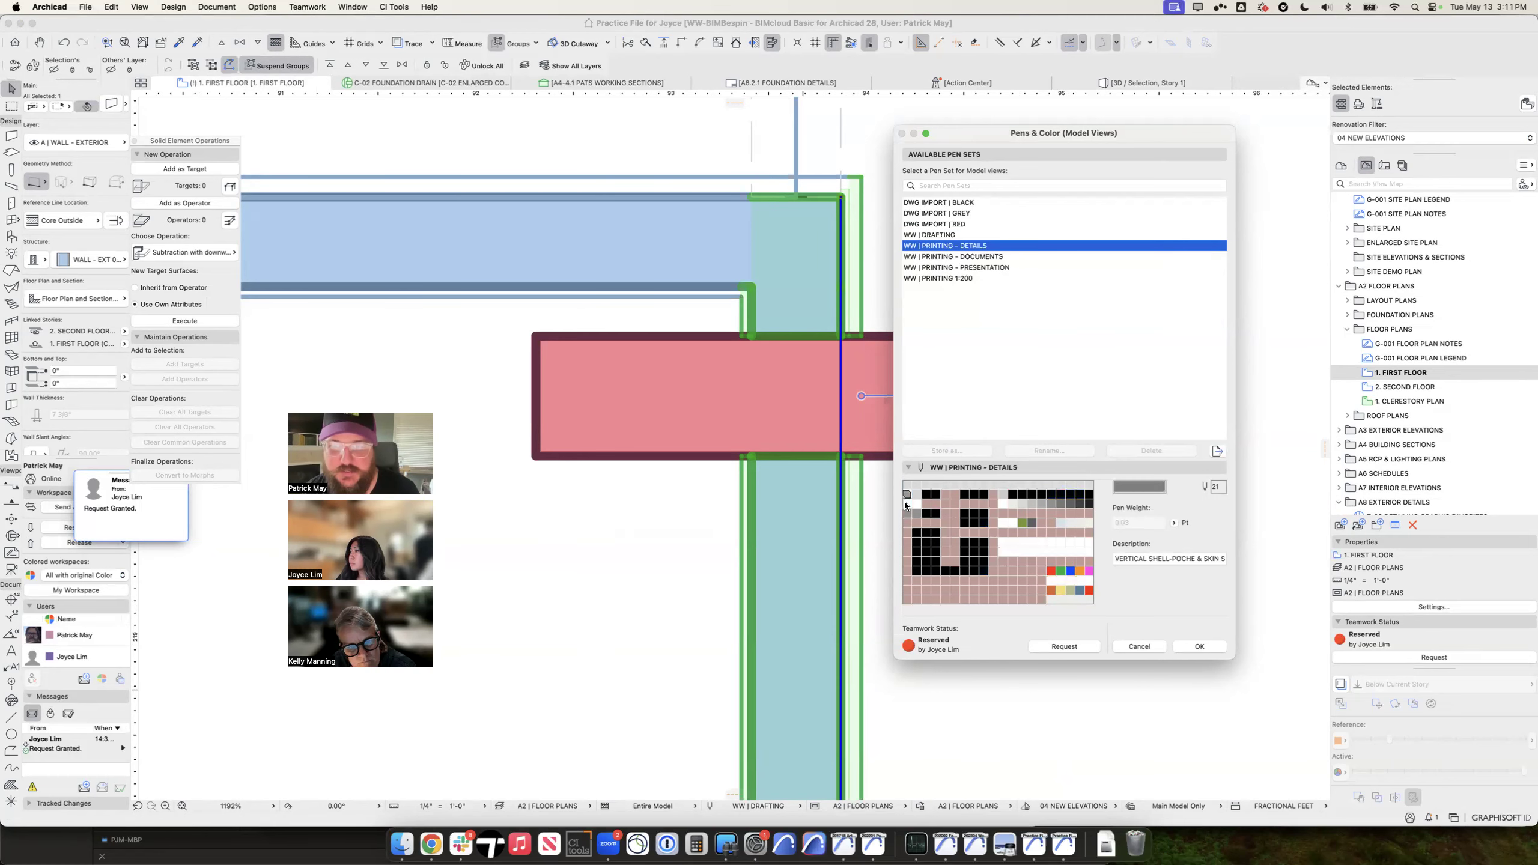
key(Return)
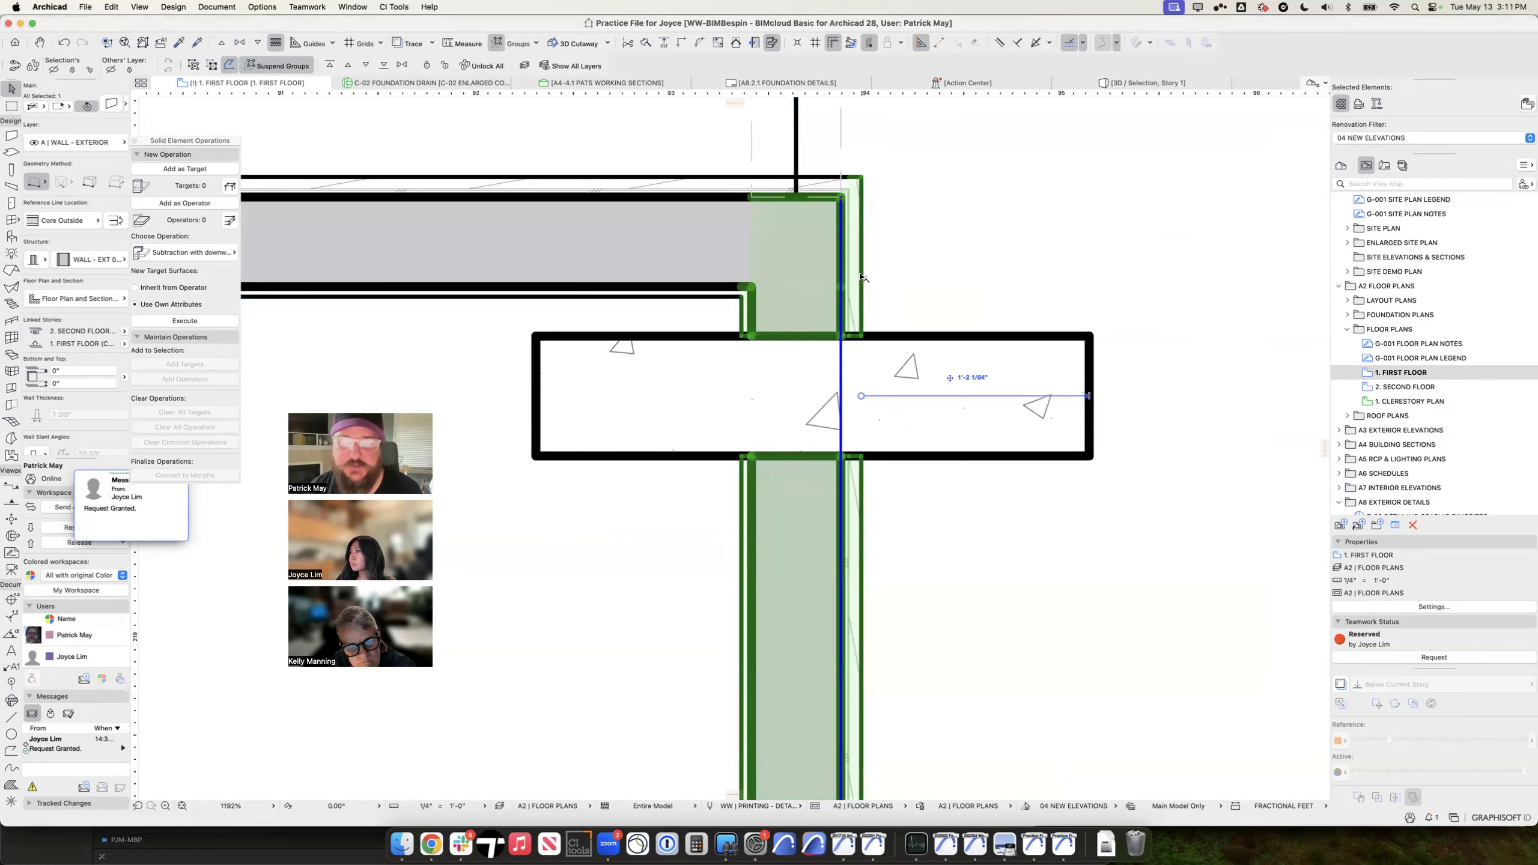
scroll(863, 277, up, 3)
scroll(860, 274, up, 3)
key(Escape)
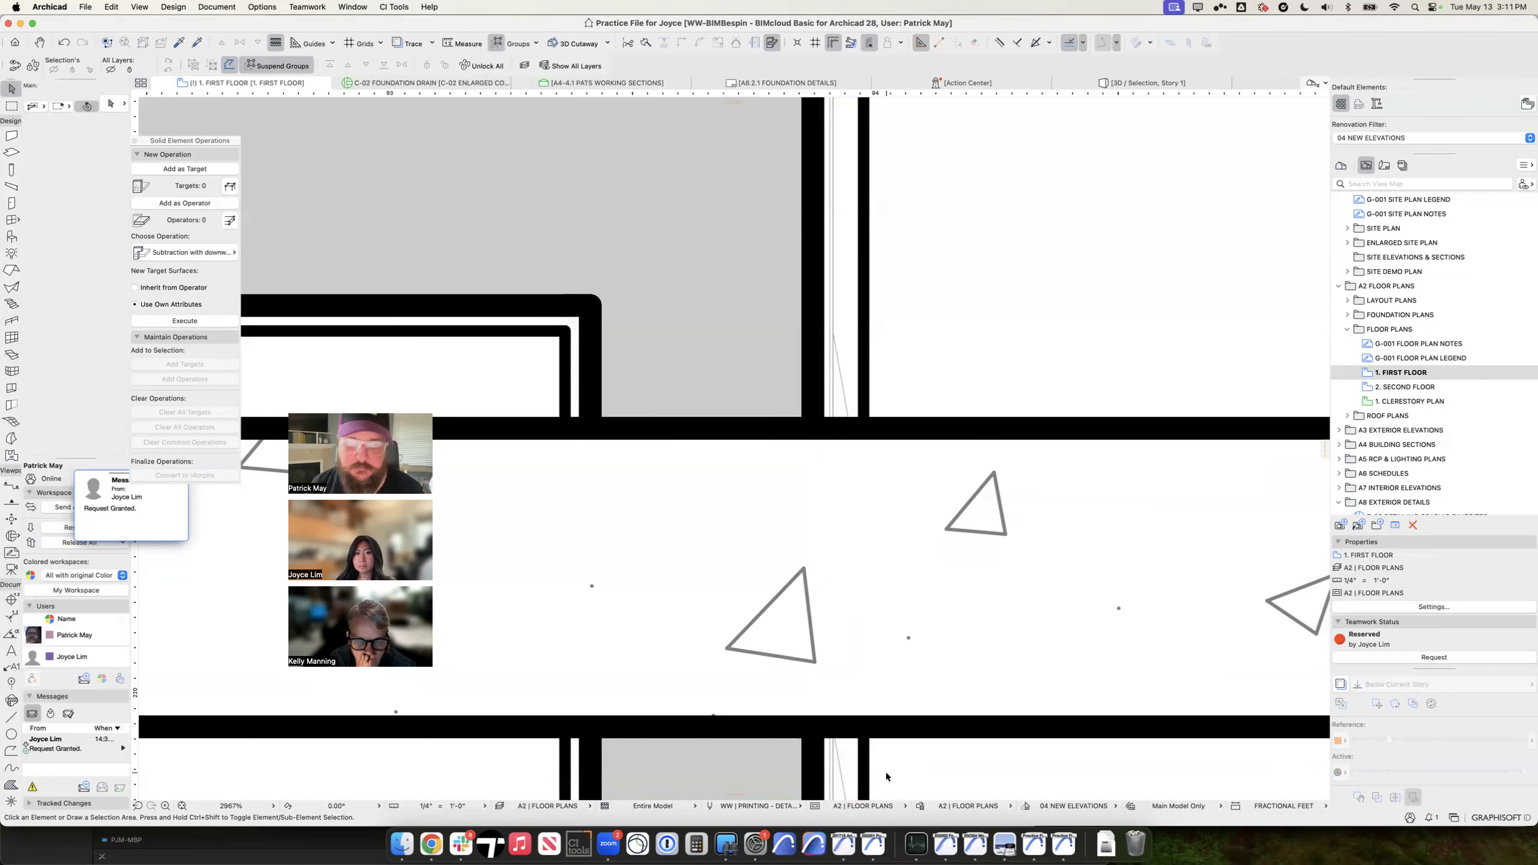
Step: Inspect pens 21, 41, 22 and 23 in the WW | PRINTING - DETAILS pen set
click(710, 806)
click(906, 497)
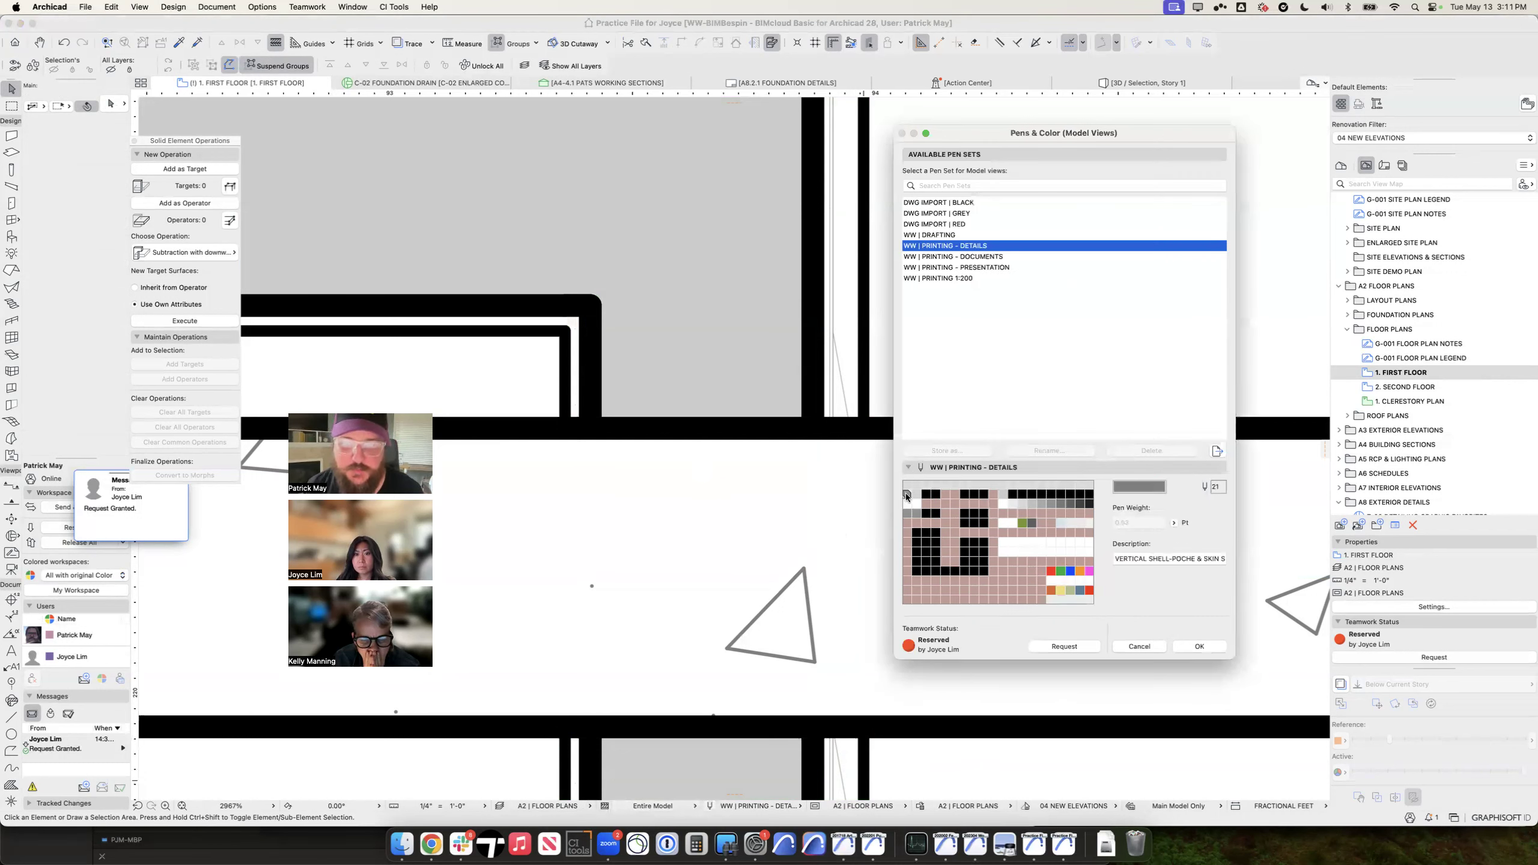
click(908, 513)
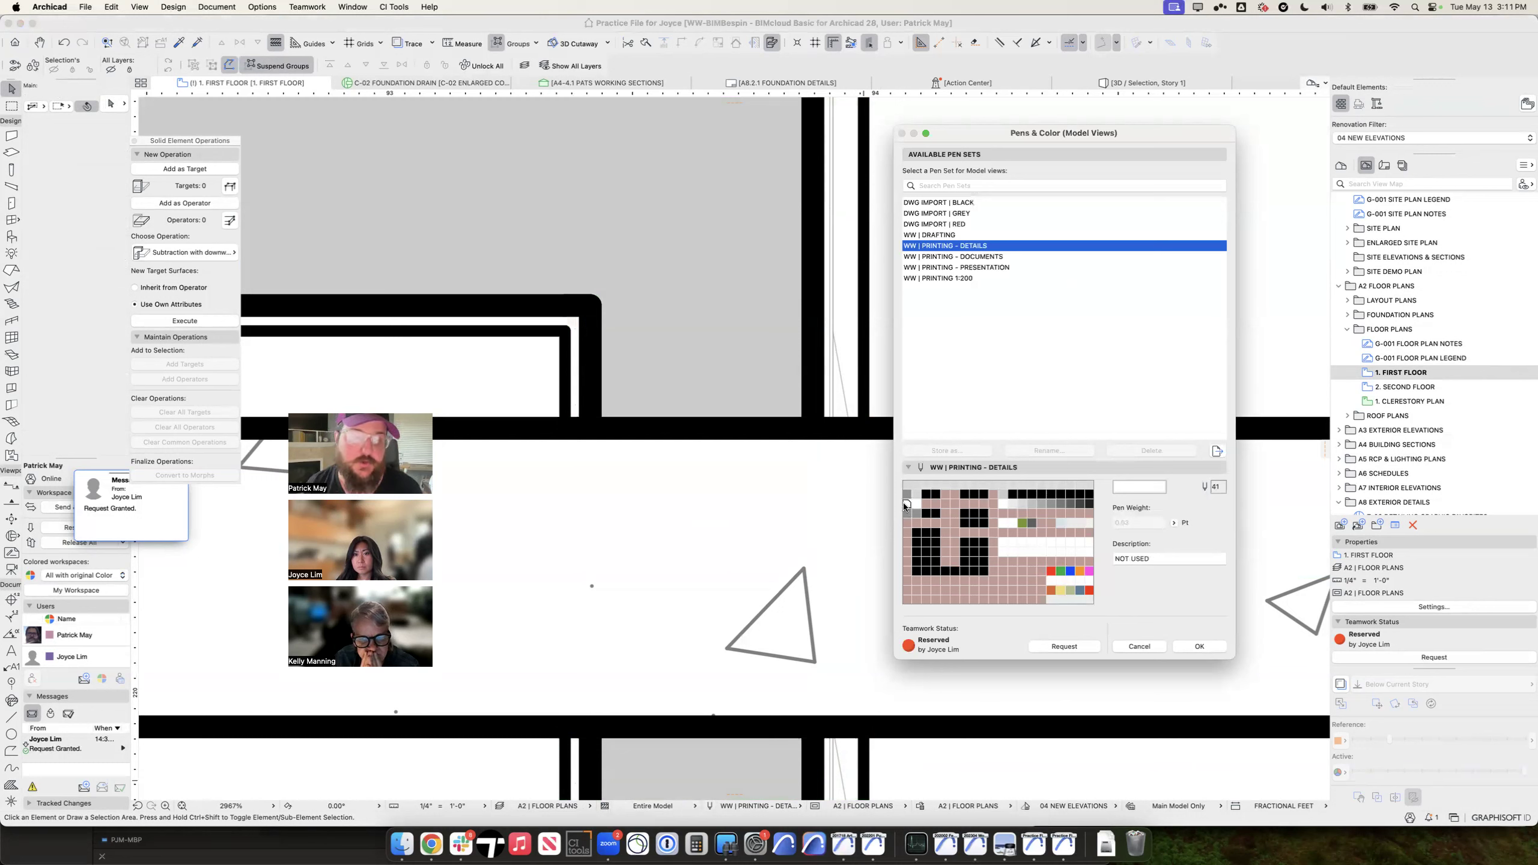
click(918, 494)
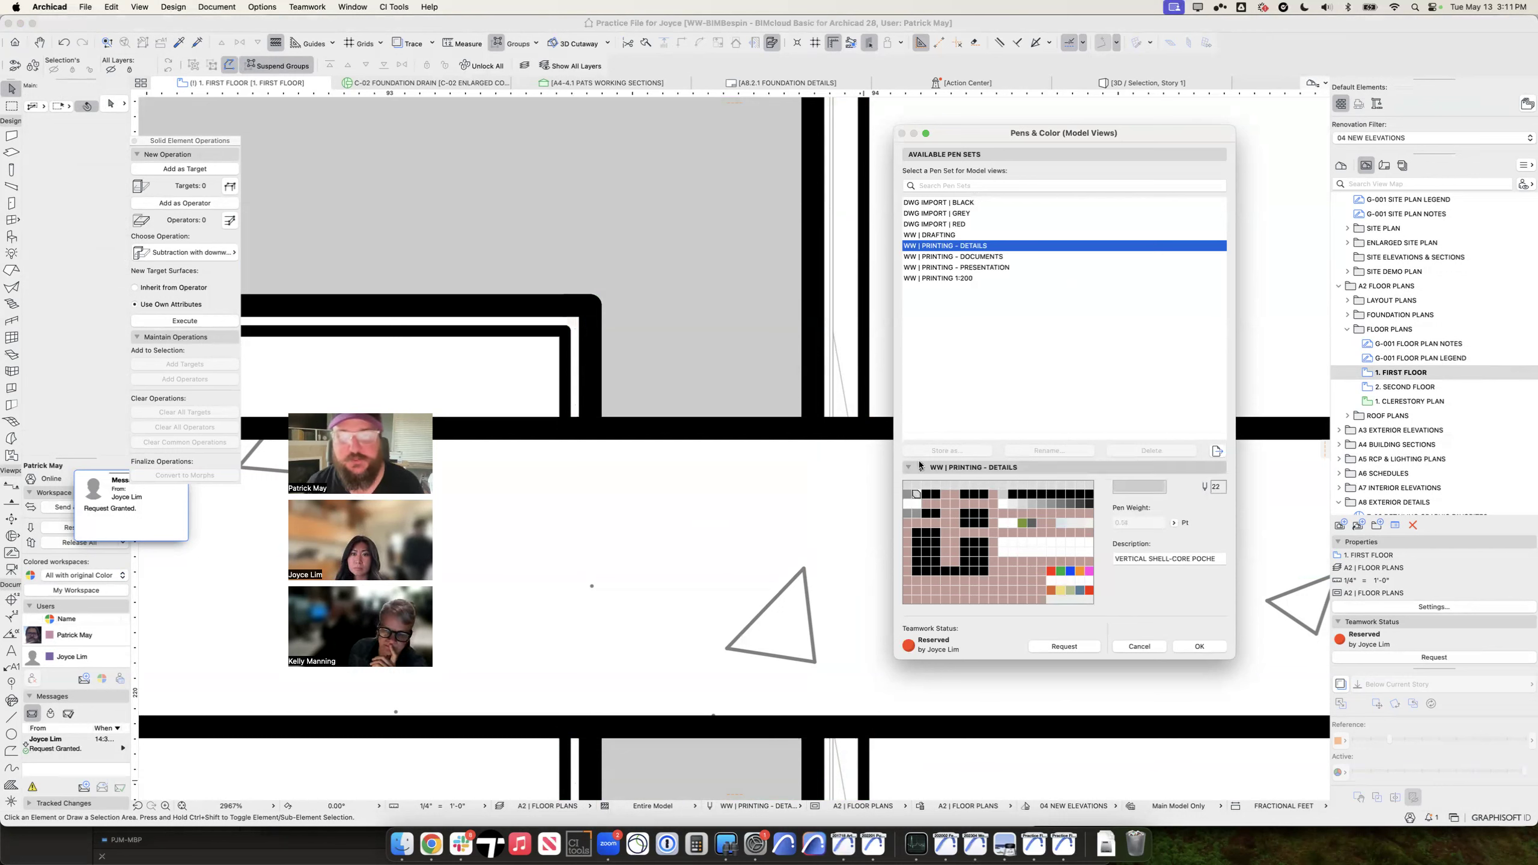
click(935, 496)
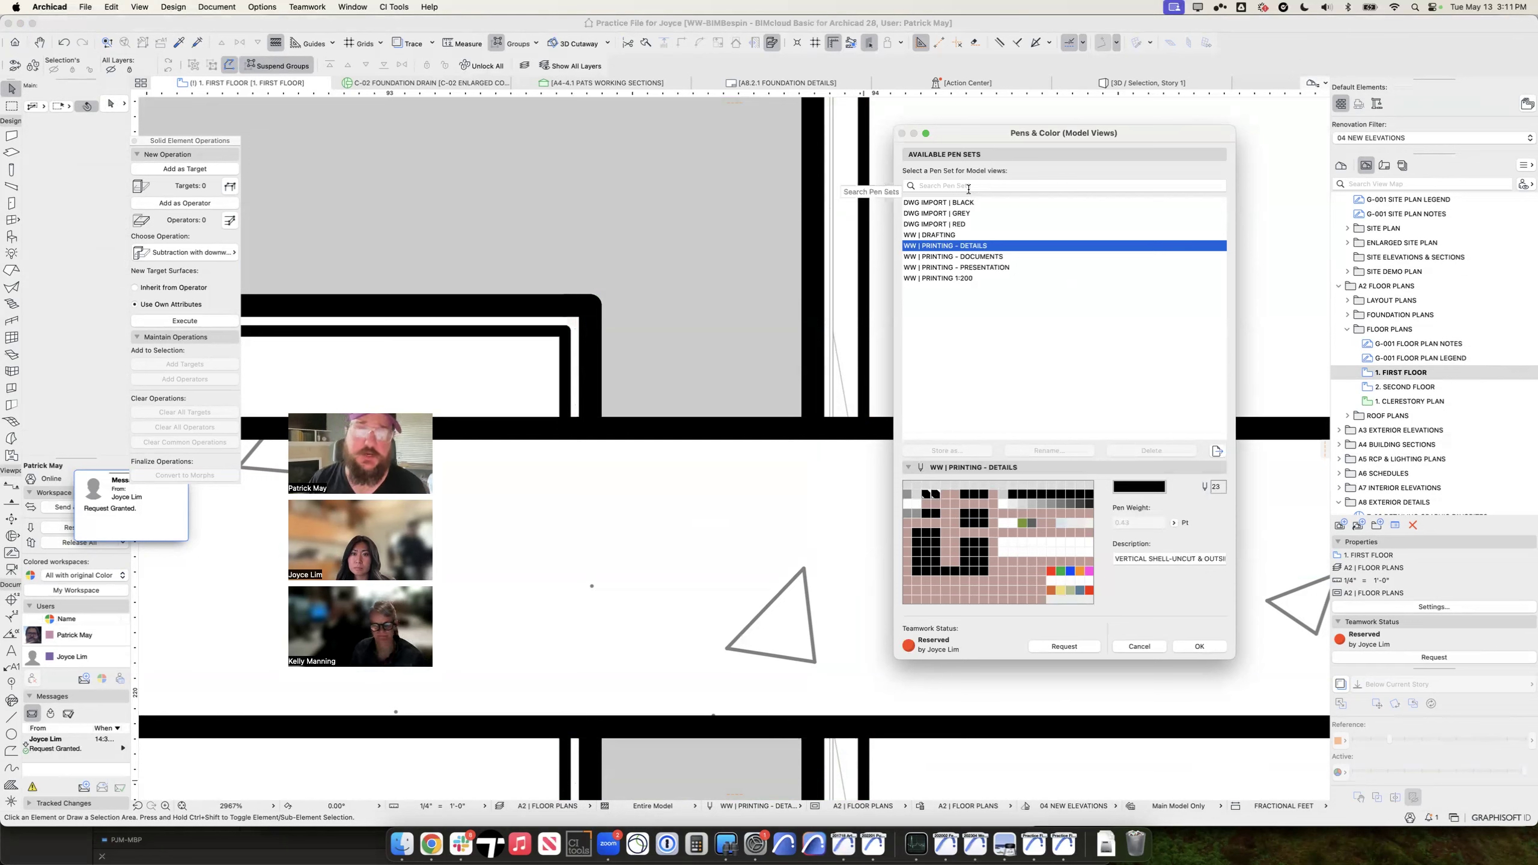
Step: Compare vertical shell pens 23 and 24, for uncut lines and core cut lines, in WW | PRINTING - DETAILS
drag(968, 134, 987, 198)
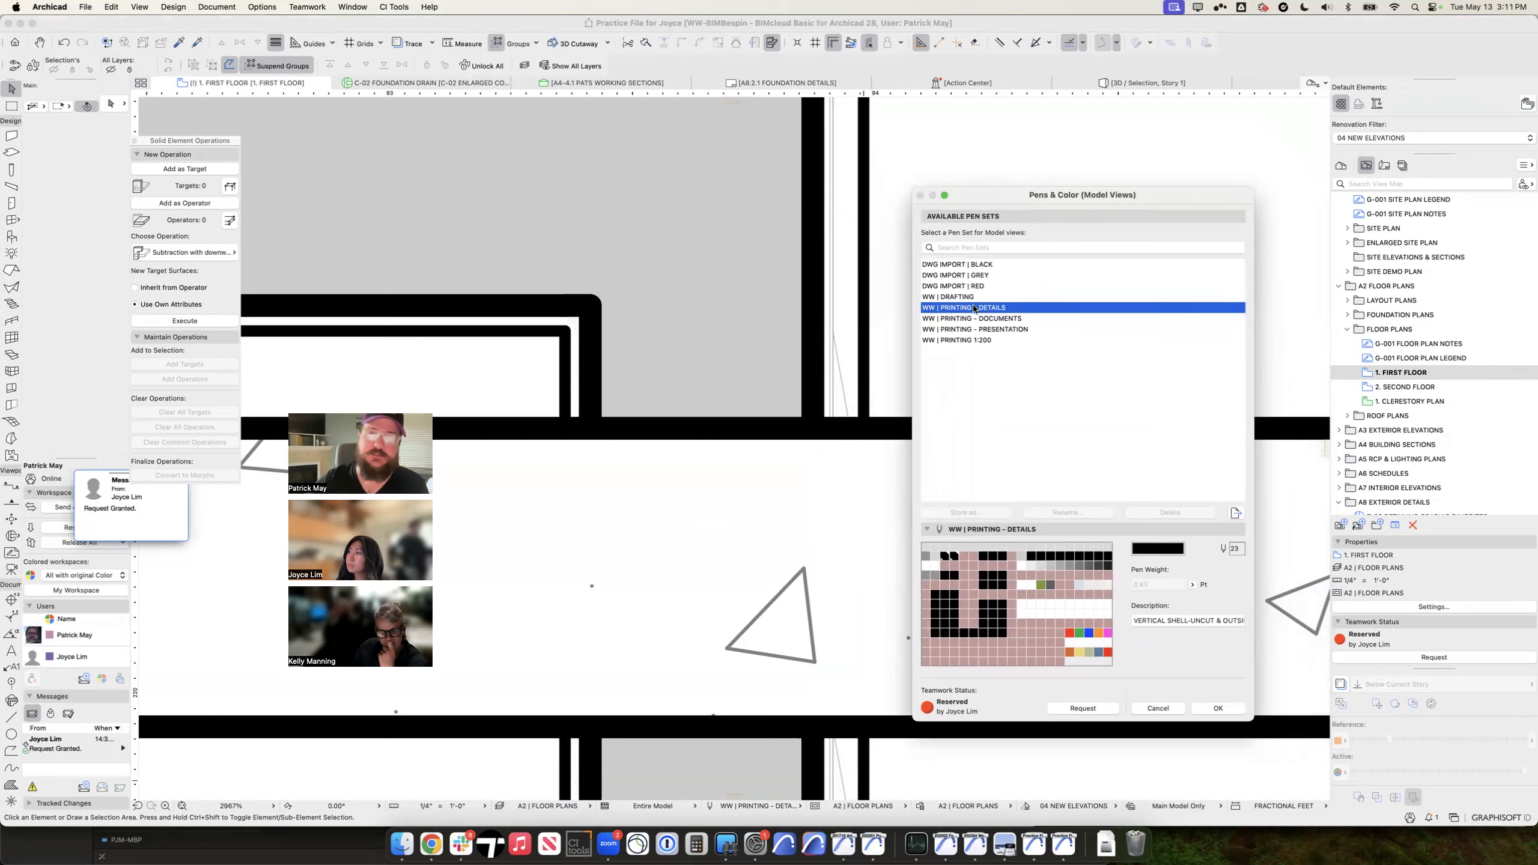
click(952, 562)
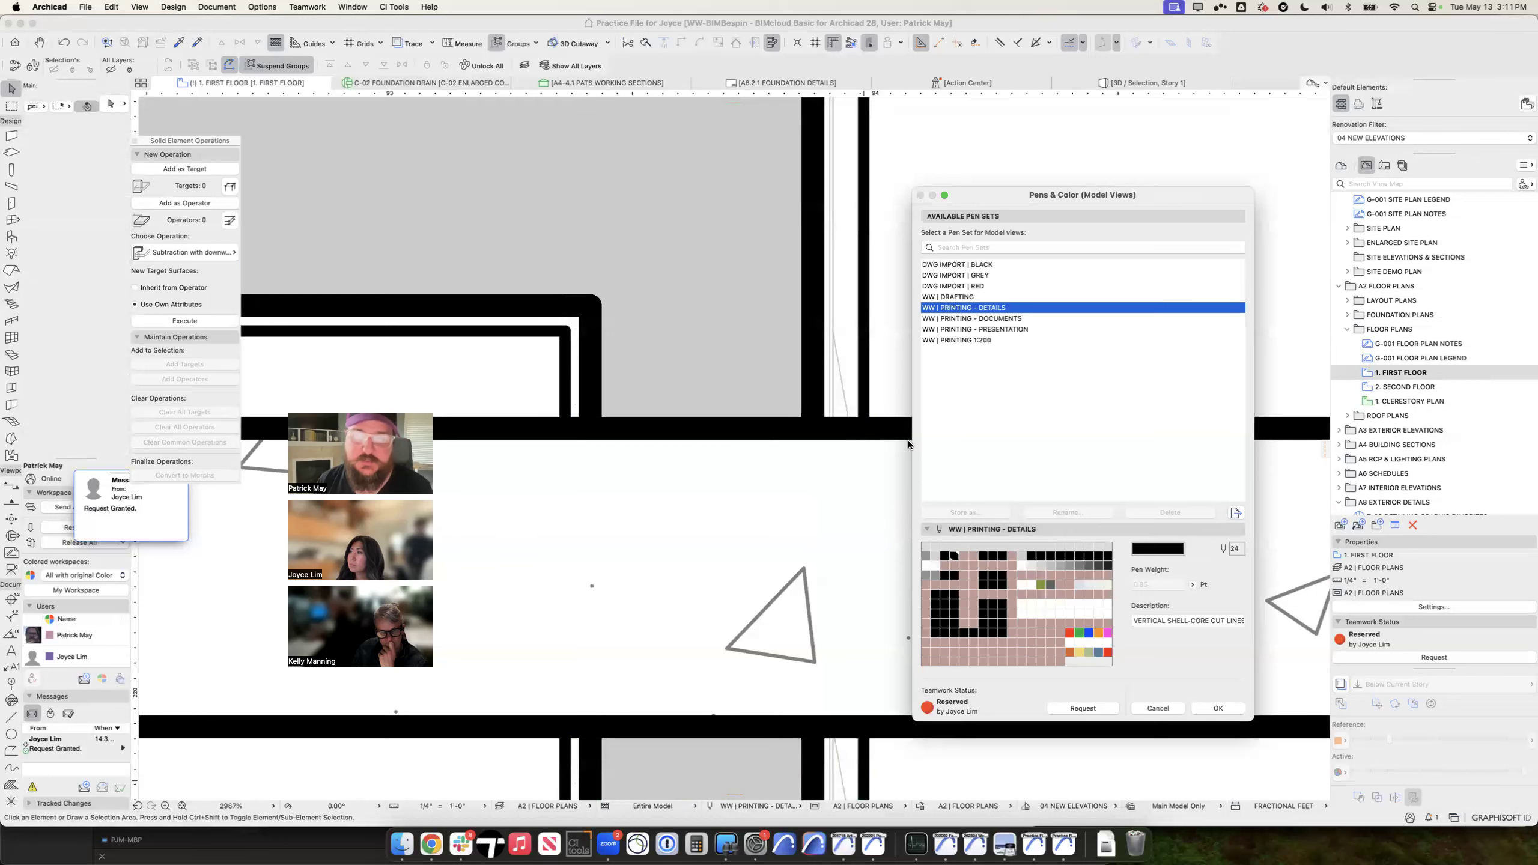
click(945, 558)
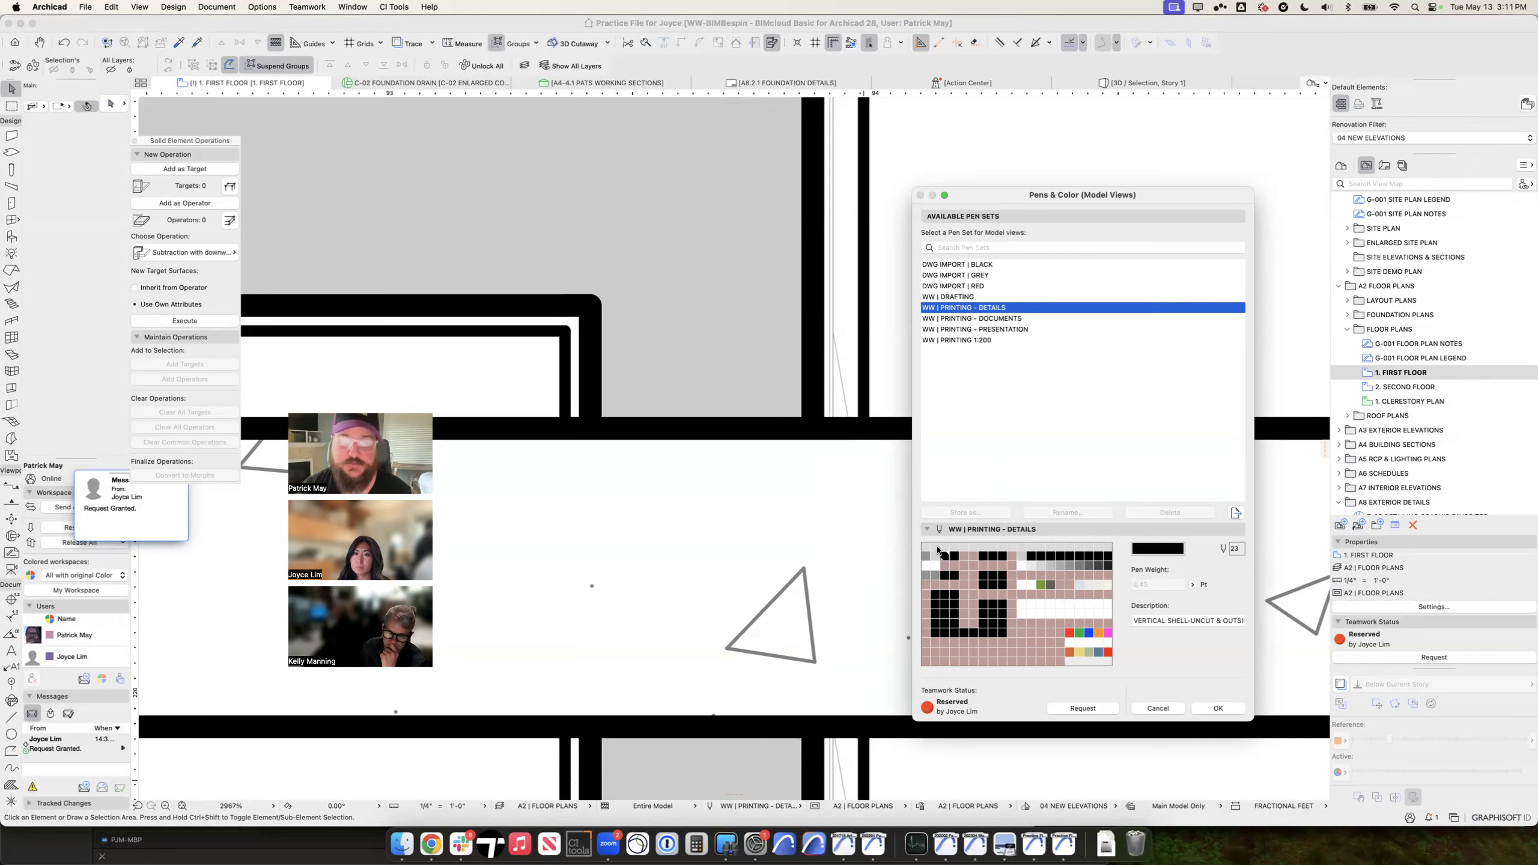
click(954, 556)
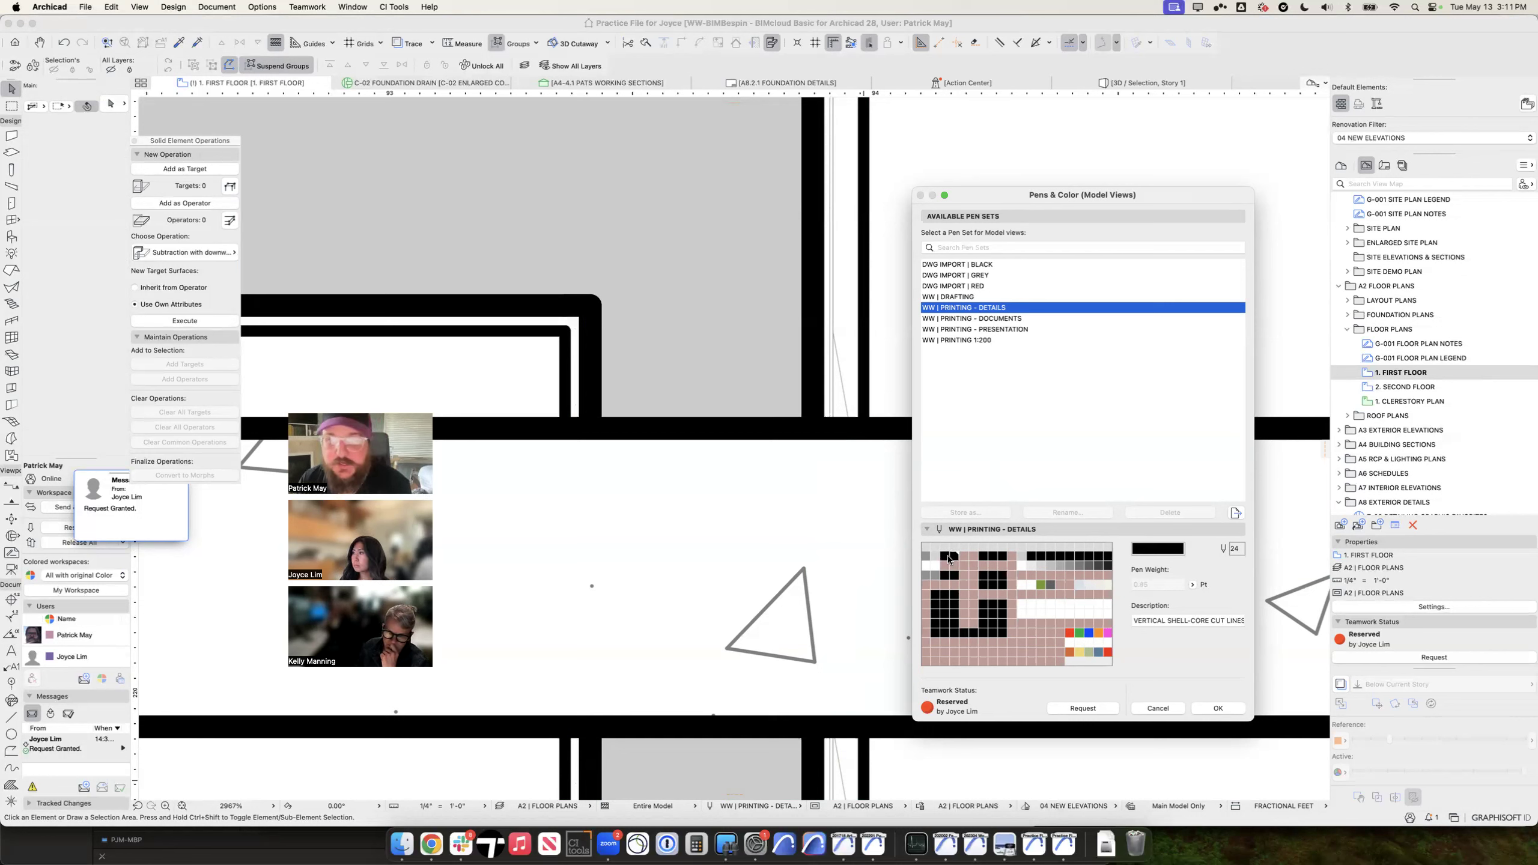
click(943, 555)
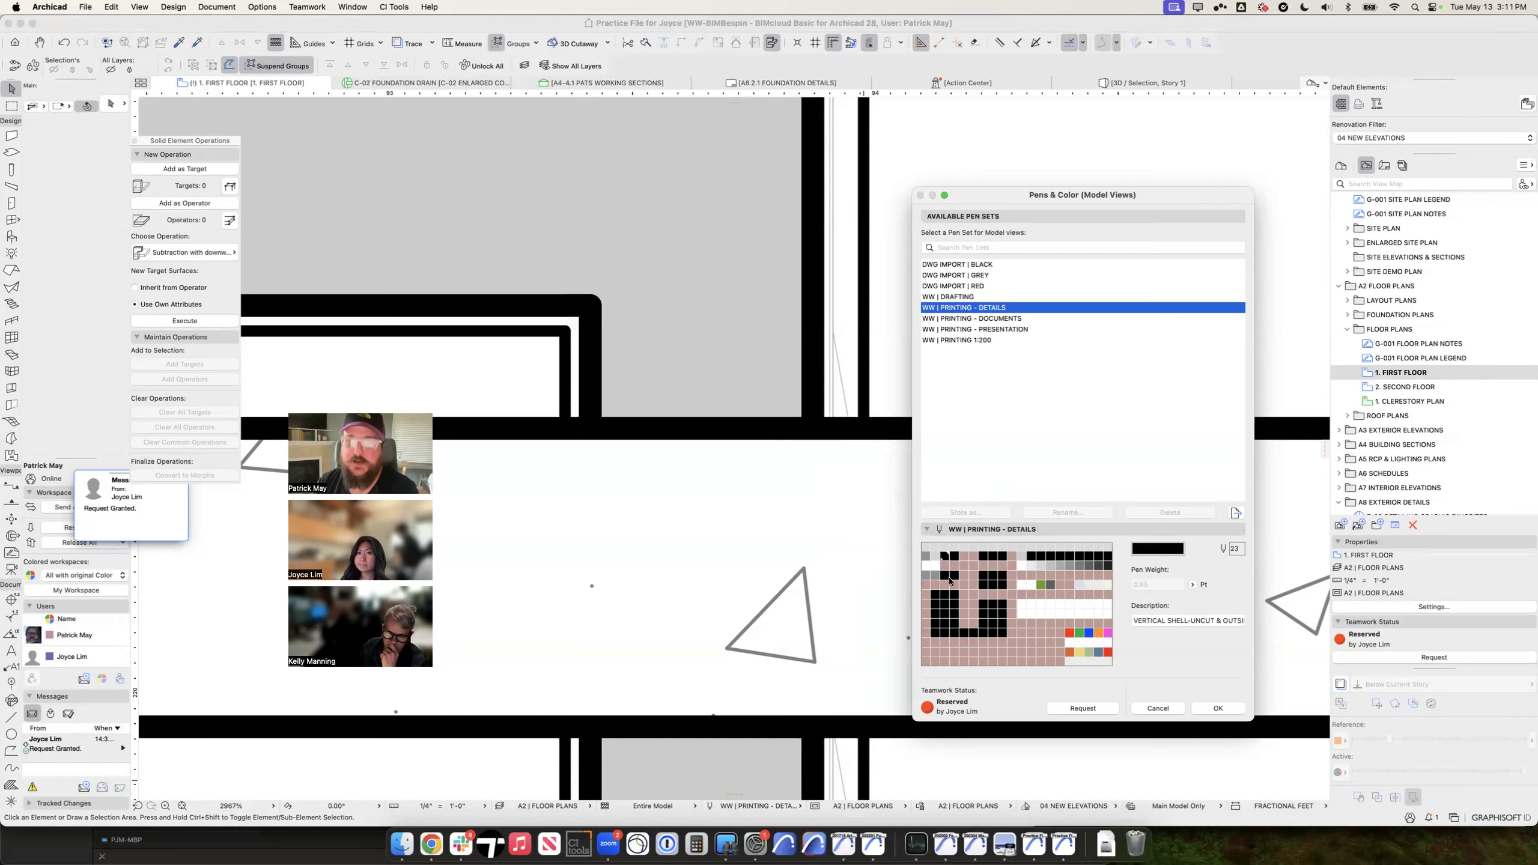
Step: Examine the concrete background pen 42 and concrete poche pen 61 in the WW | DRAFTING pen set
click(956, 297)
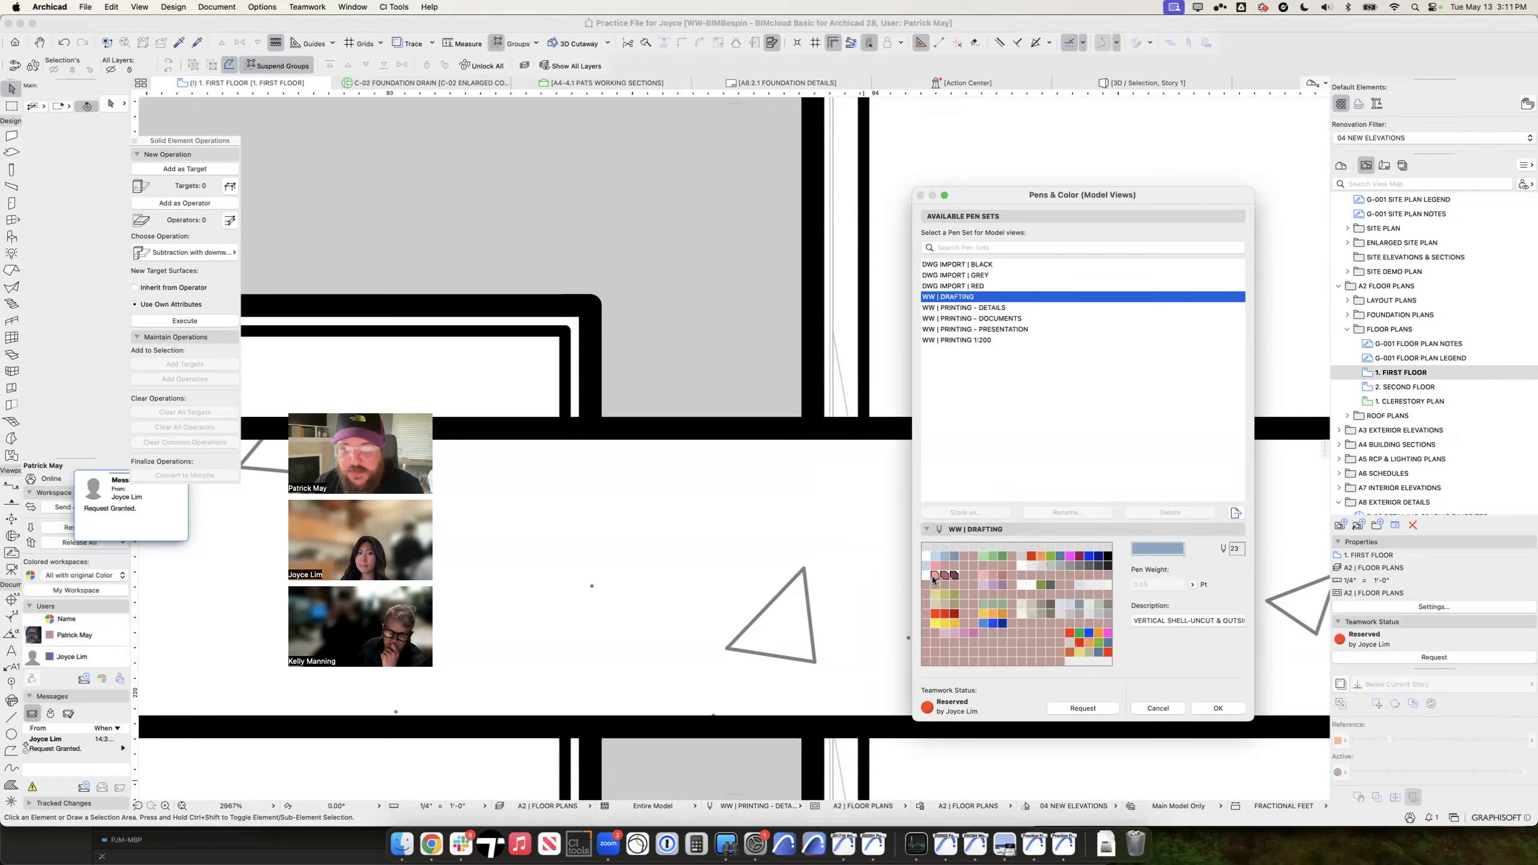
click(924, 576)
click(936, 573)
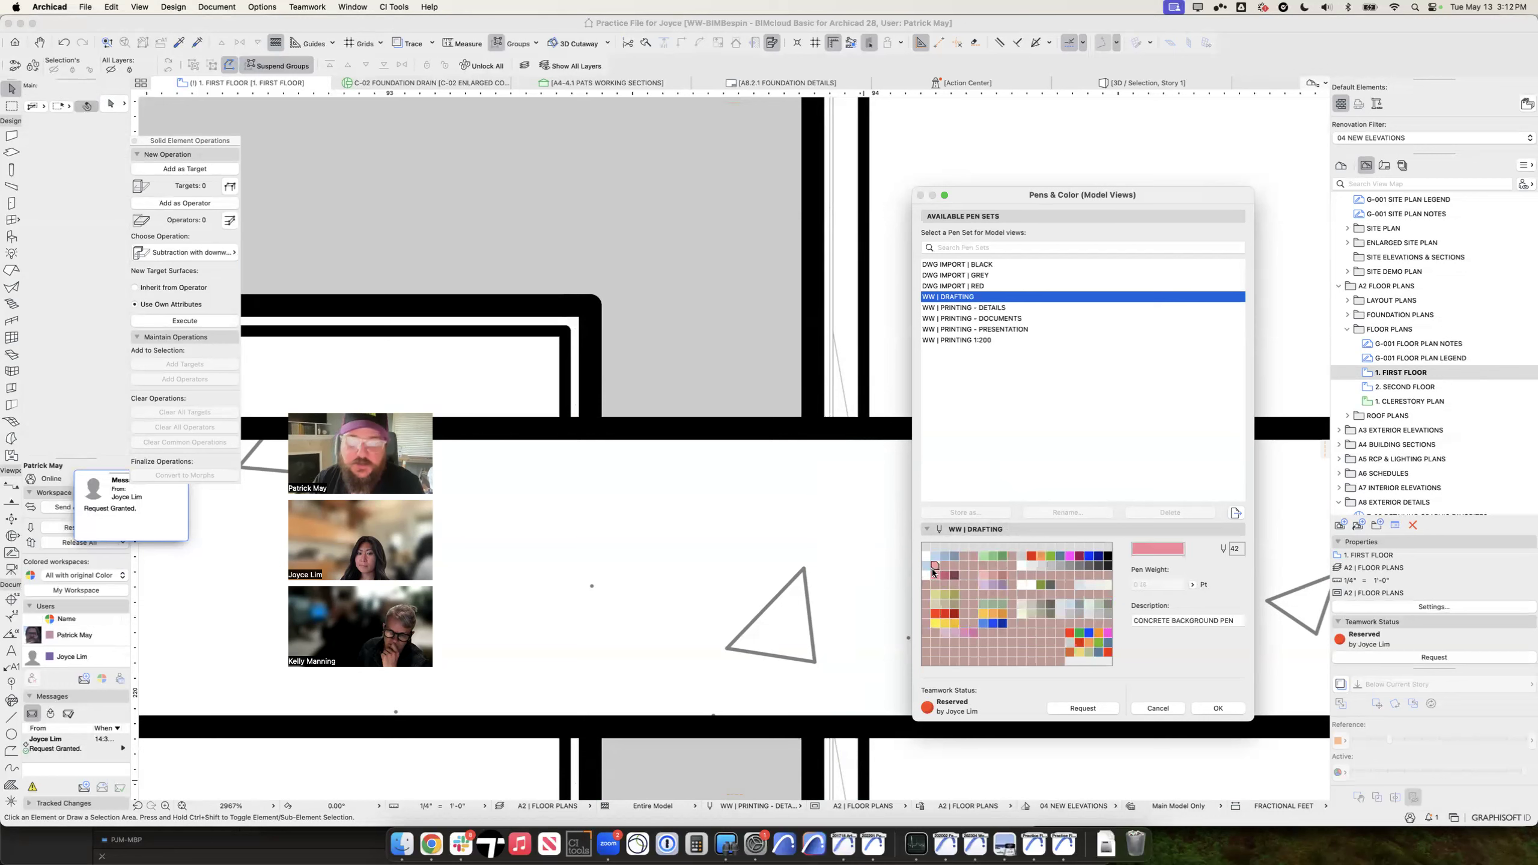
drag(928, 574, 954, 574)
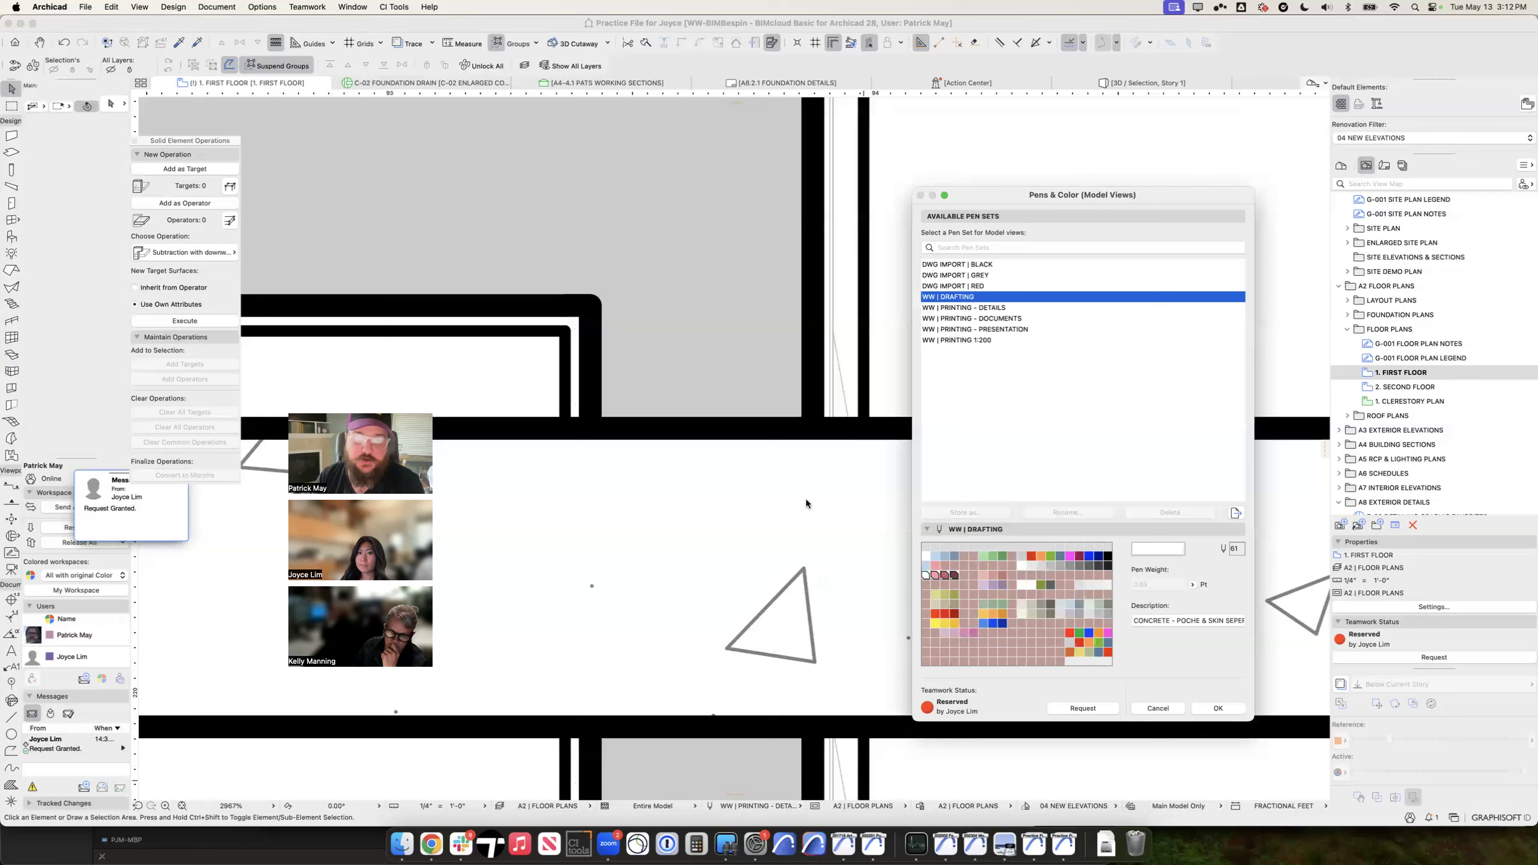
Step: Compare the vertical shell and concrete core poche pens in WW | PRINTING - DOCUMENTS, and apply that pen set to the plan
click(985, 319)
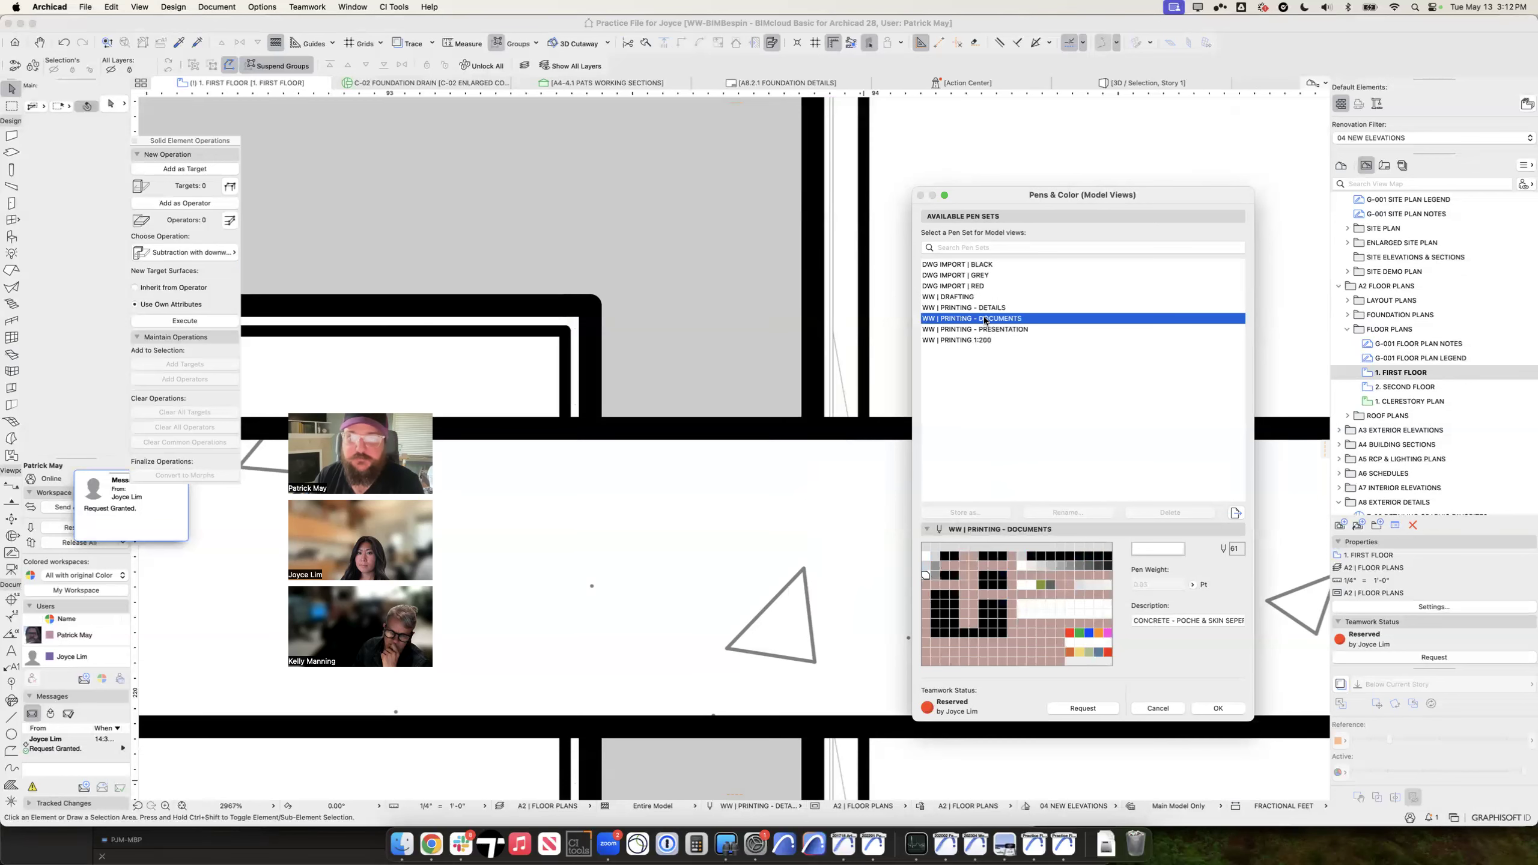
click(937, 577)
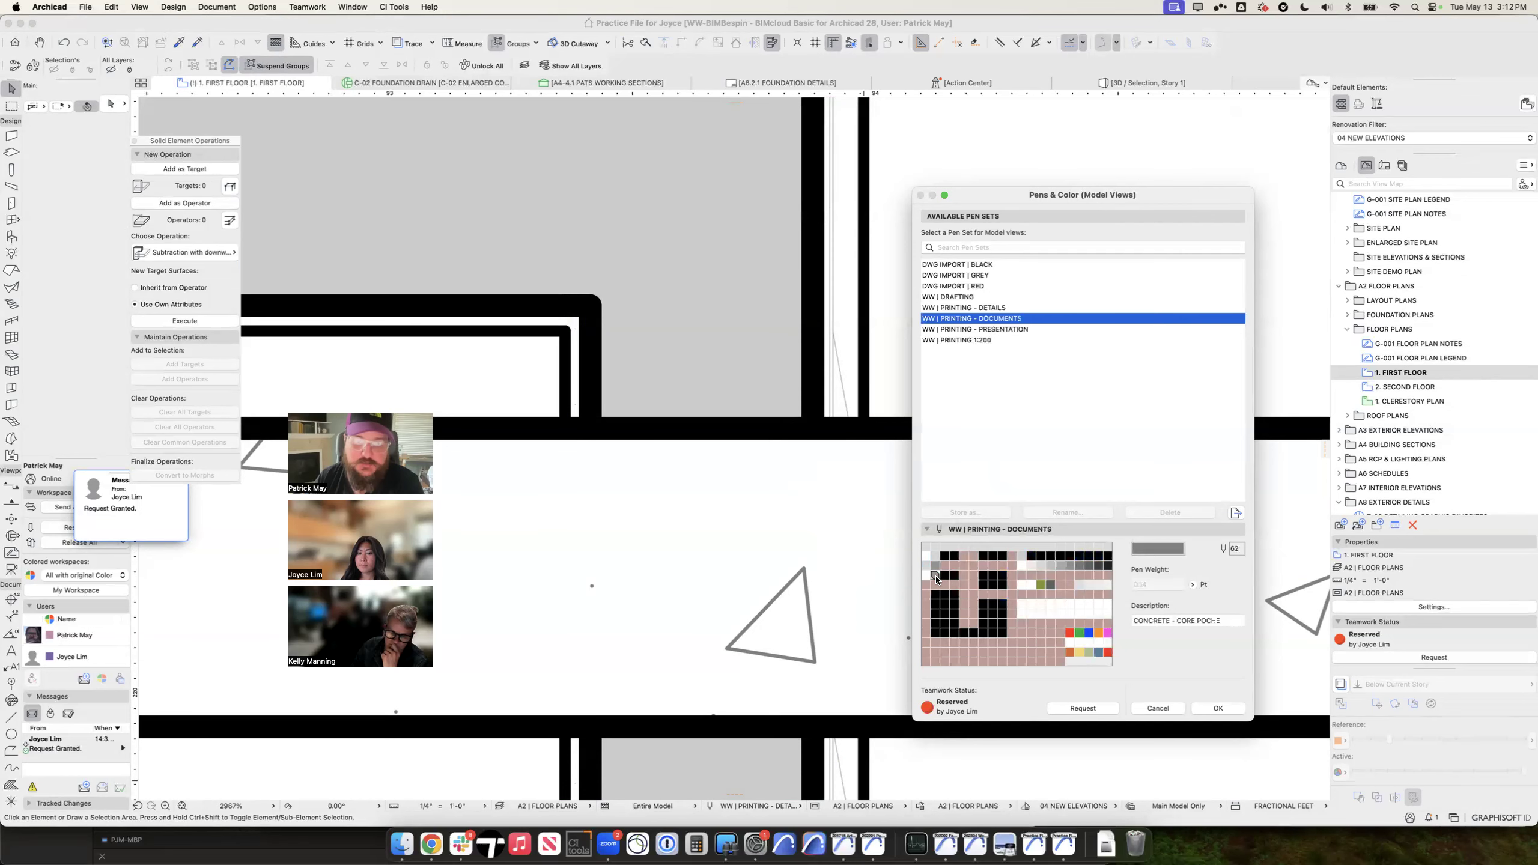
click(937, 557)
click(935, 576)
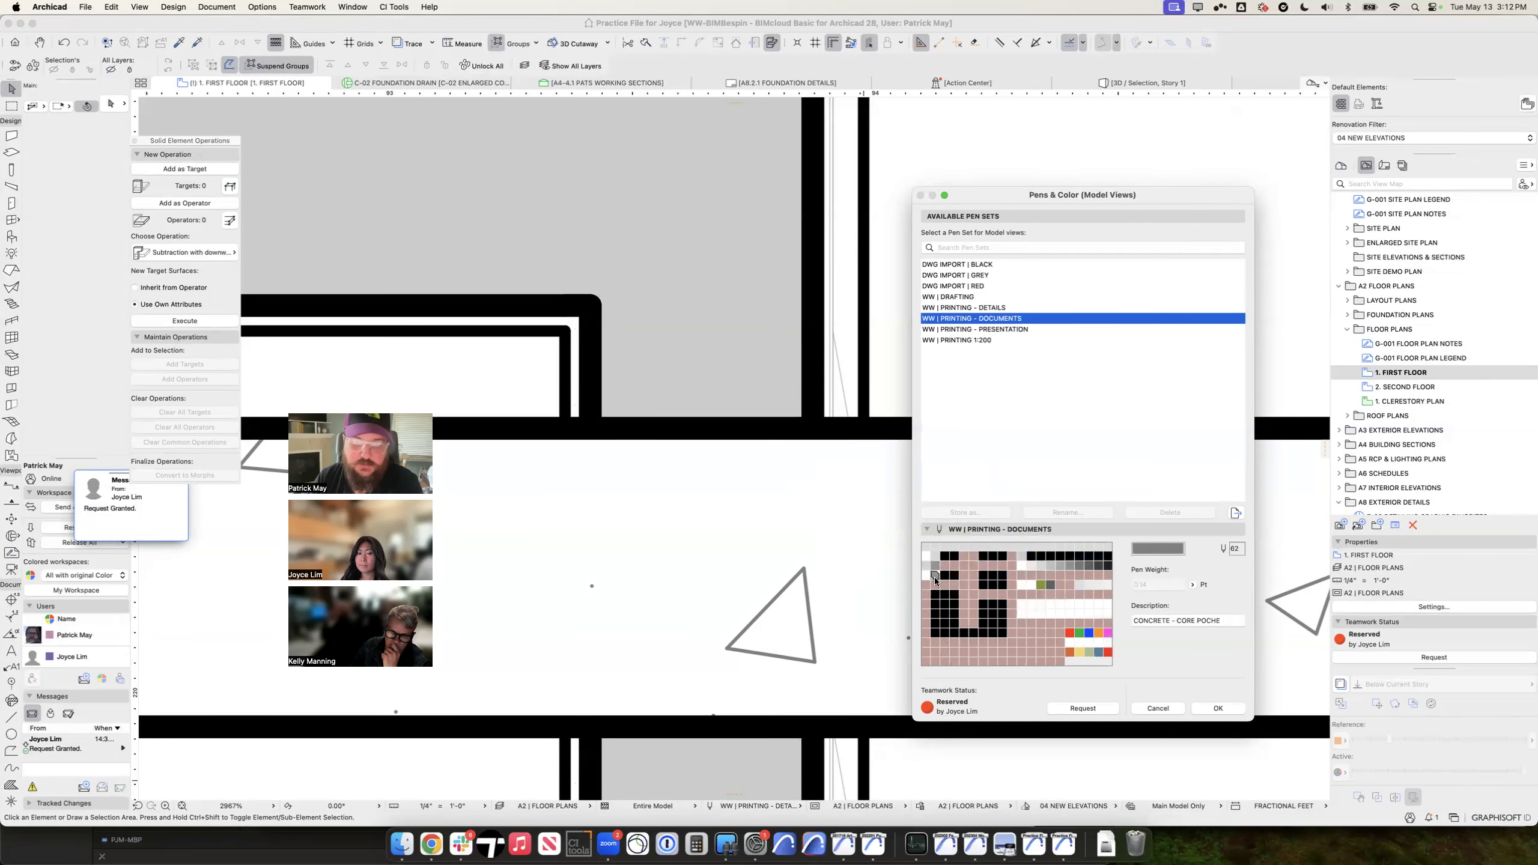
key(Return)
scroll(786, 532, down, 8)
scroll(786, 532, down, 2)
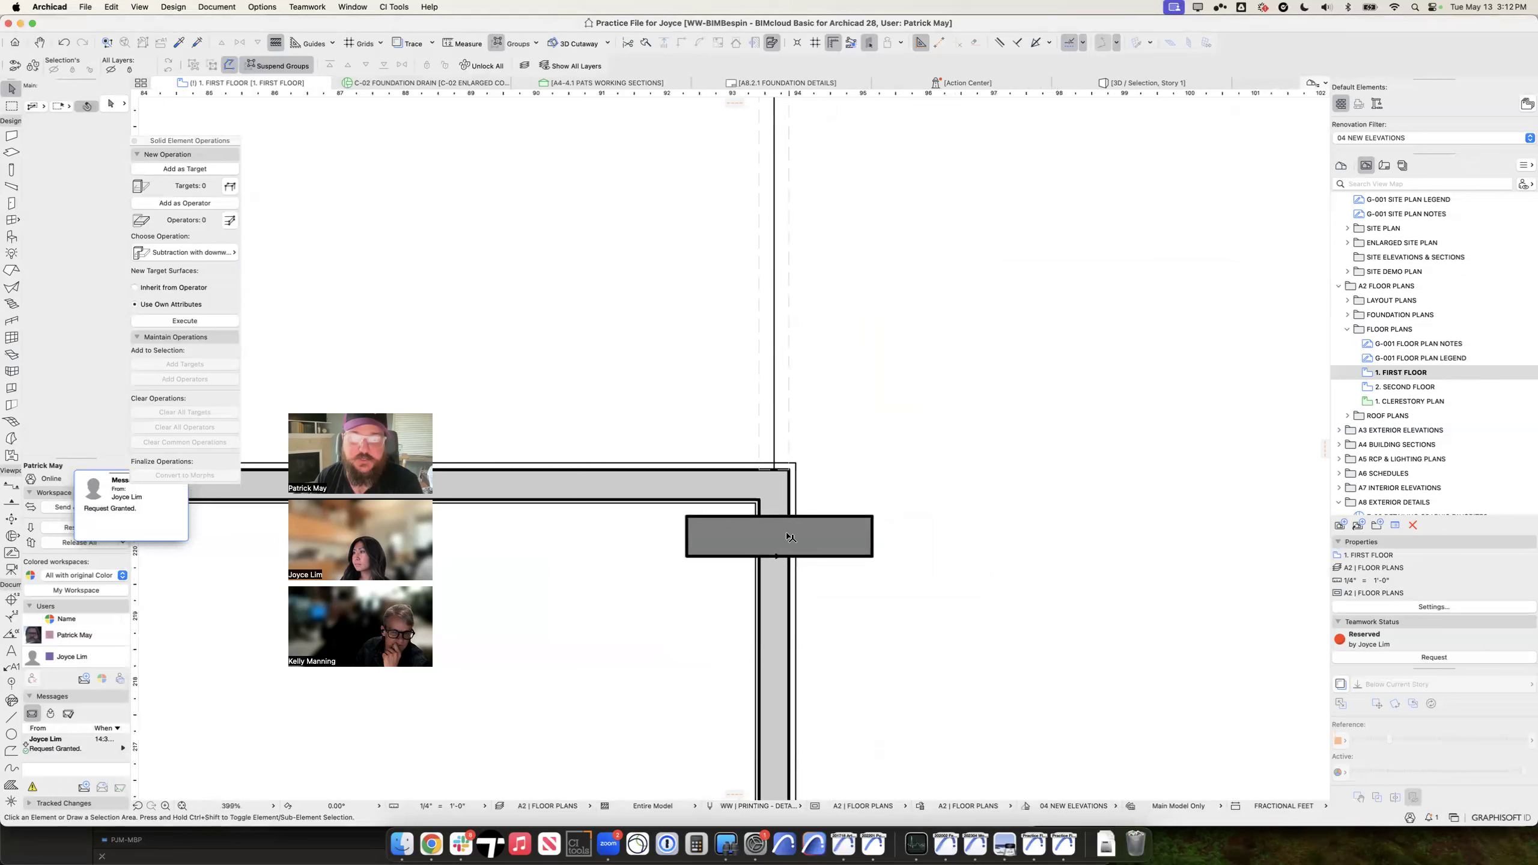
Step: Select the concrete crossing wall and the wood exterior wall in turn, and switch the plan's pen set to WW | PRINTING - DETAILS
click(790, 528)
scroll(793, 522, down, 1)
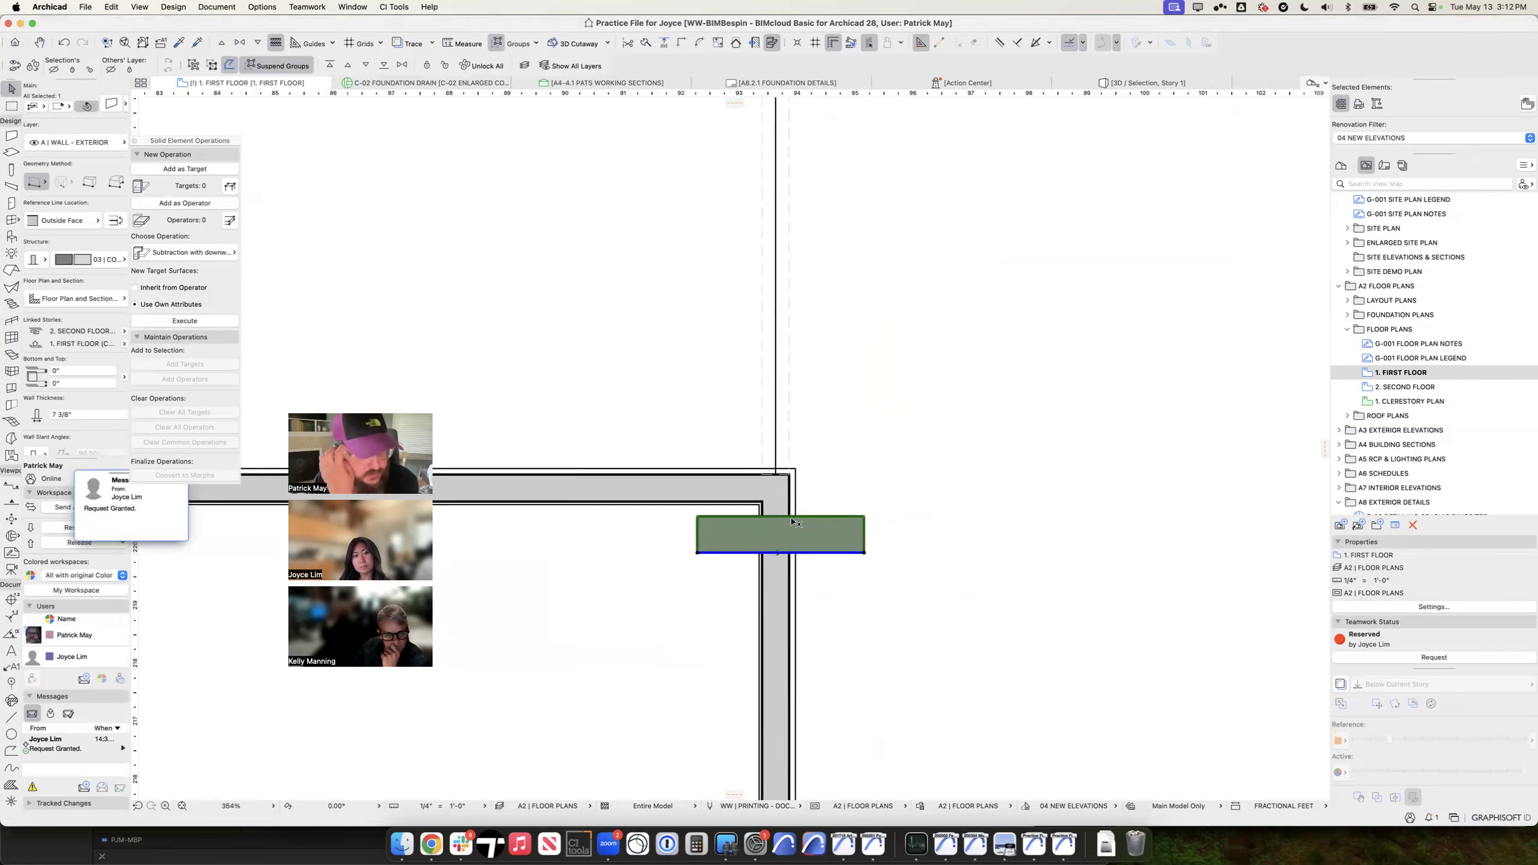
click(789, 575)
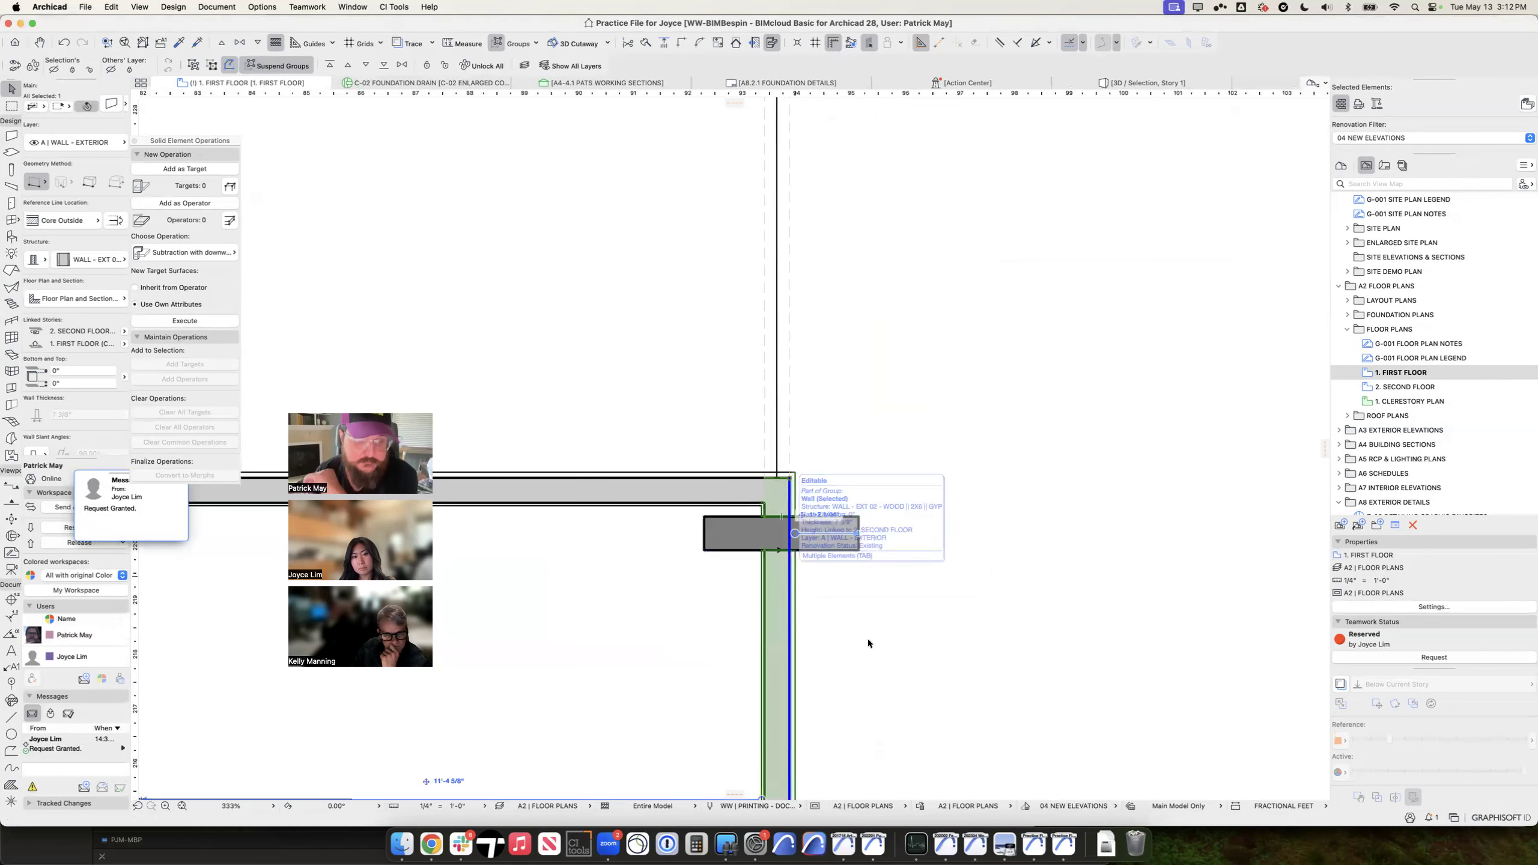
click(742, 810)
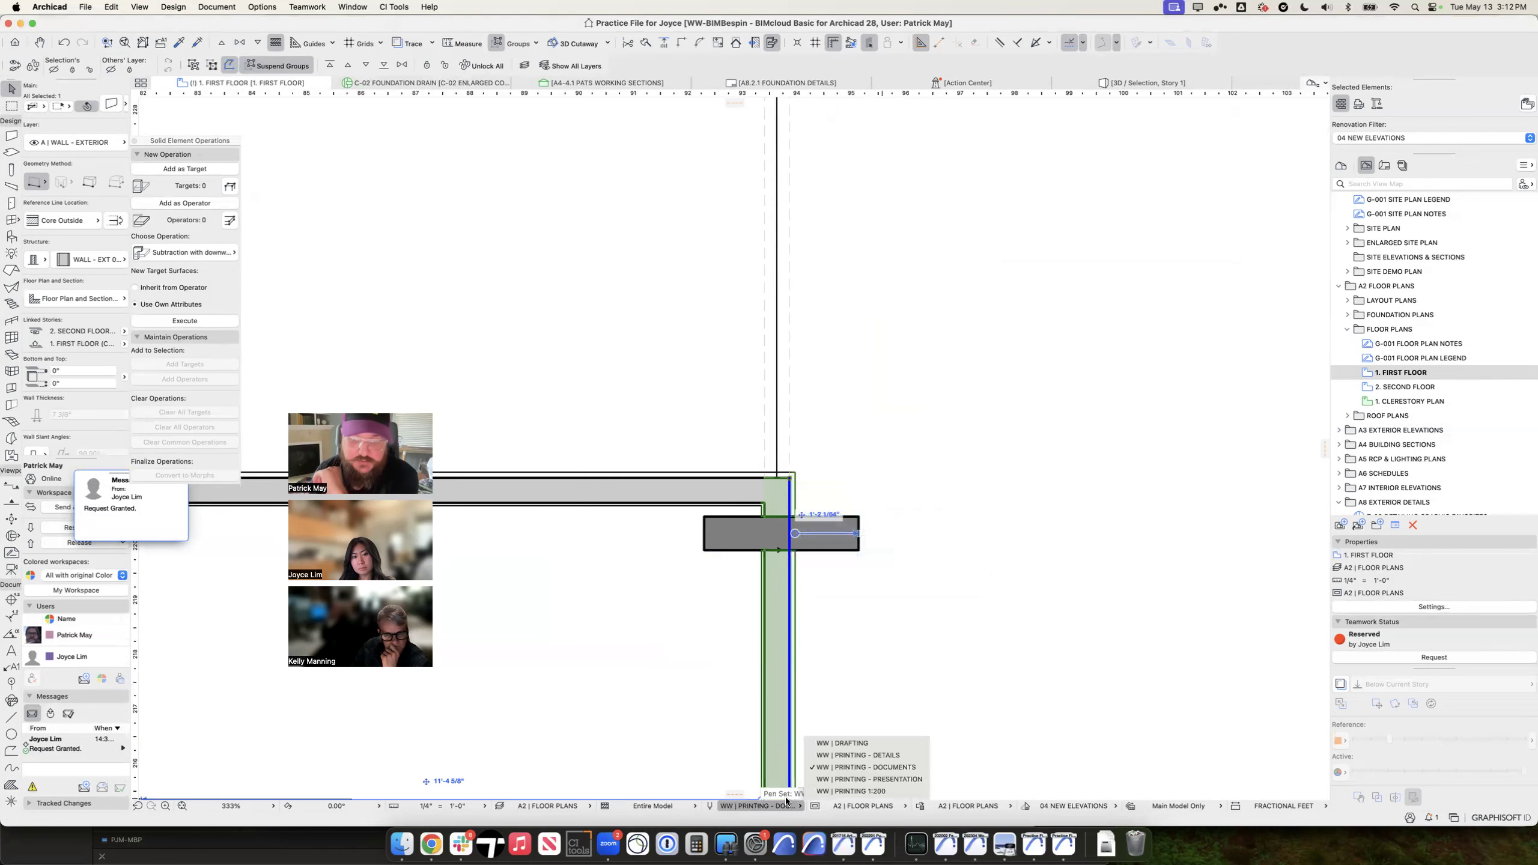
click(884, 751)
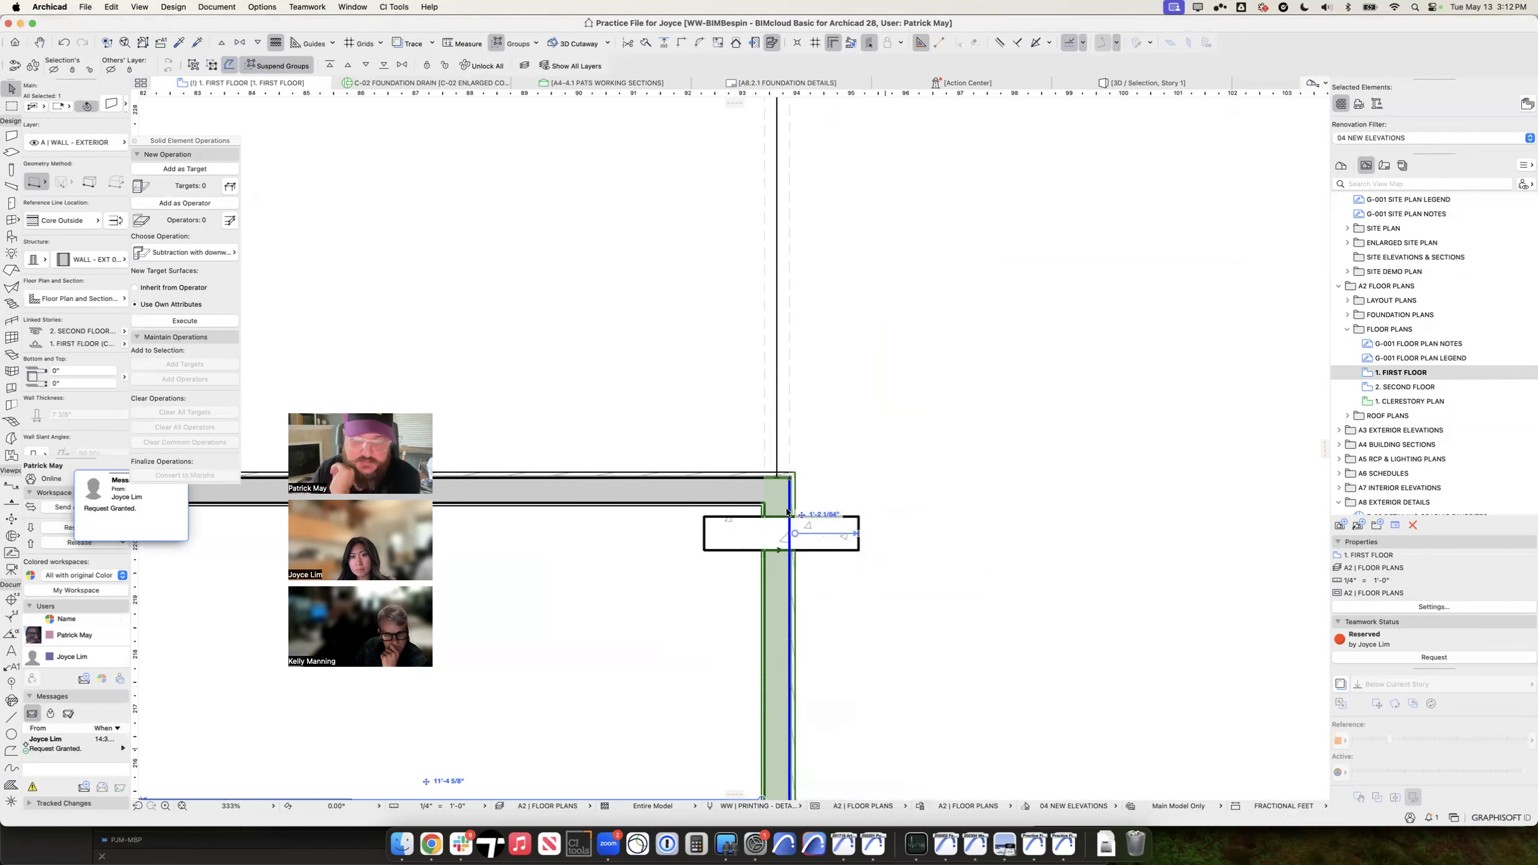
Step: Box-select the elements around the wall corner and concrete crossing wall, copy them, and clear the selection
scroll(790, 515, up, 8)
key(Escape)
click(869, 561)
key(Escape)
key(space)
click(950, 731)
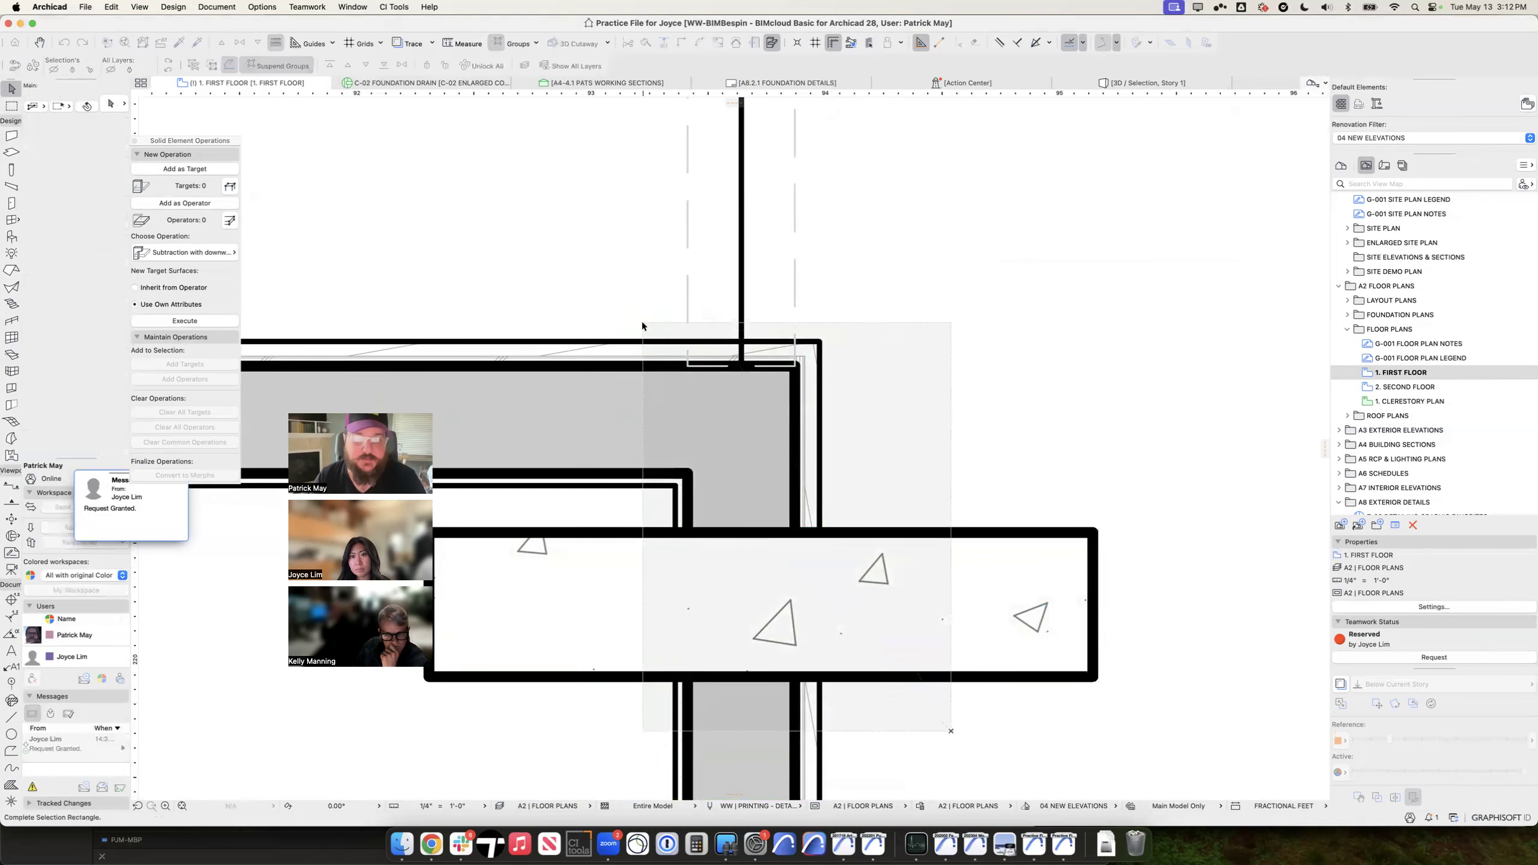
click(642, 327)
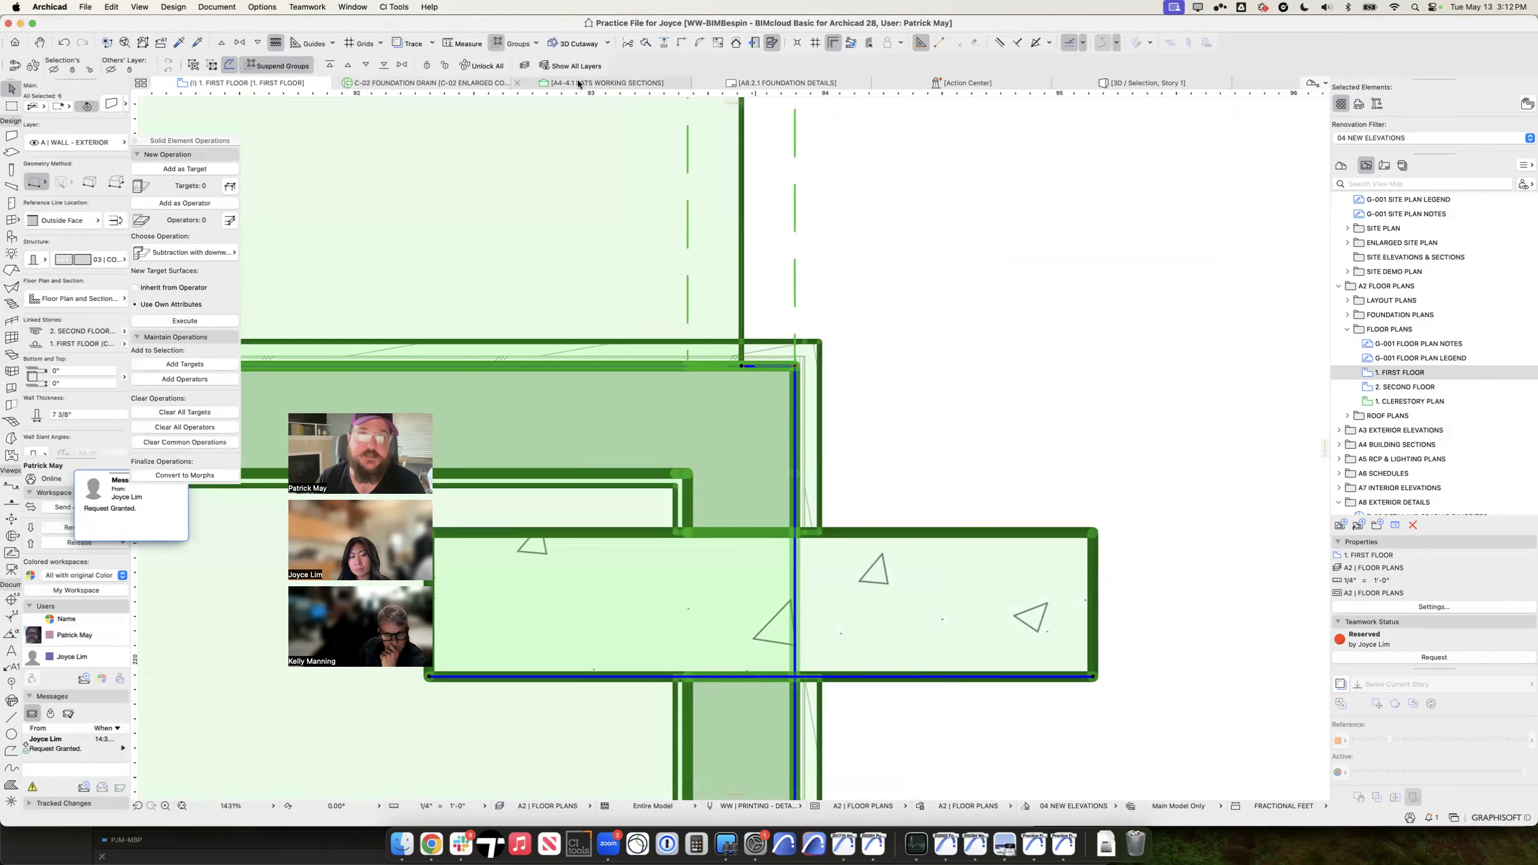
key(Escape)
Step: Paste the copied plan elements into the C-02 FOUNDATION DRAIN detail and place them near the existing detail drawing
click(478, 83)
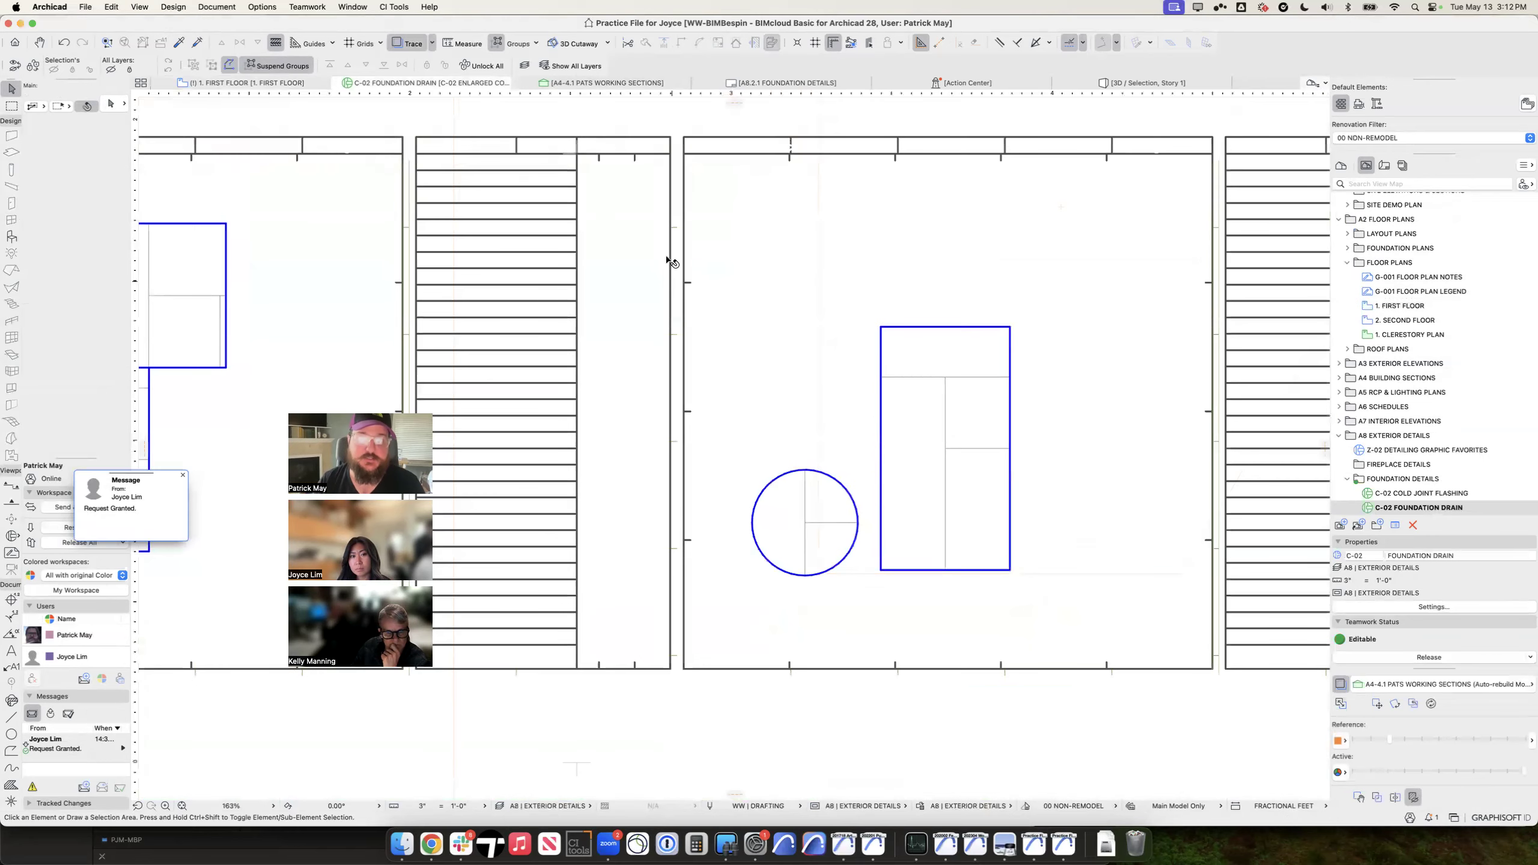
scroll(666, 257, down, 10)
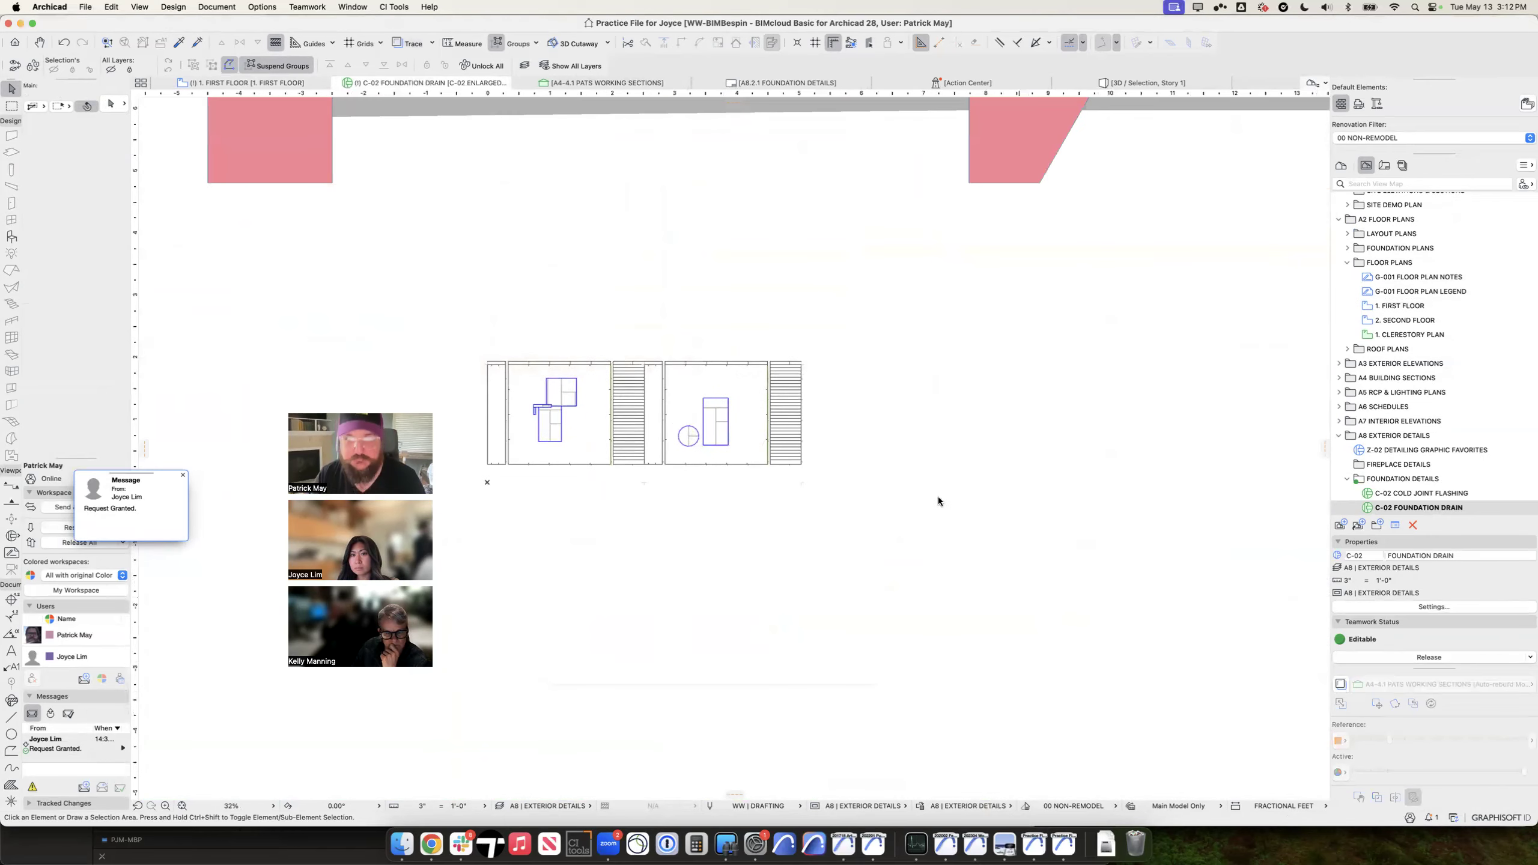
key(super+v)
key(Return)
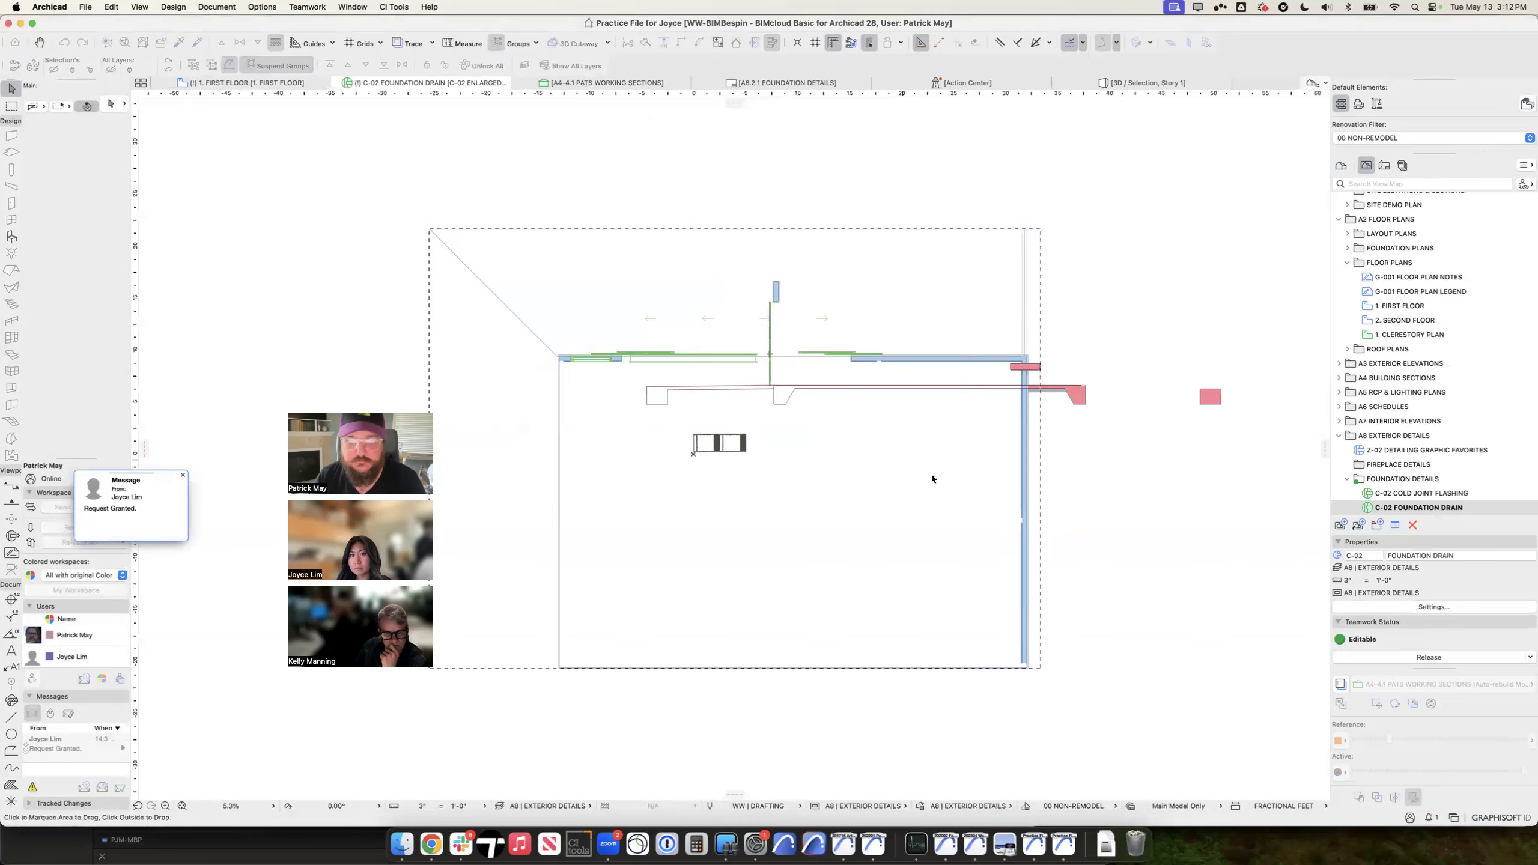
drag(831, 359, 816, 587)
click(1099, 603)
scroll(1040, 615, up, 10)
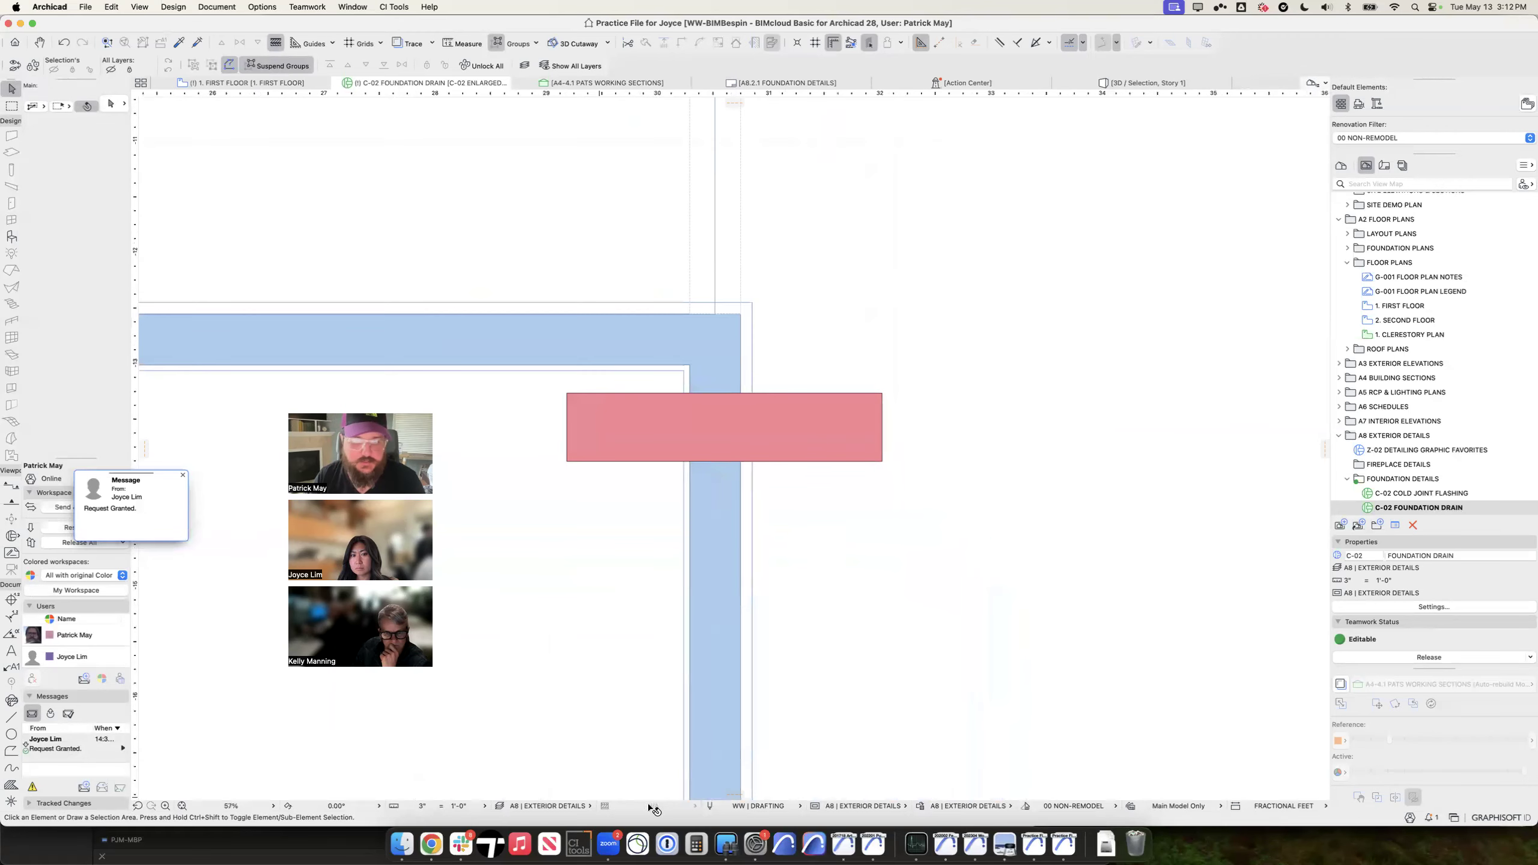
Step: Set the C-02 FOUNDATION DRAIN detail's pen set to WW | PRINTING - DETAILS
click(800, 806)
click(863, 750)
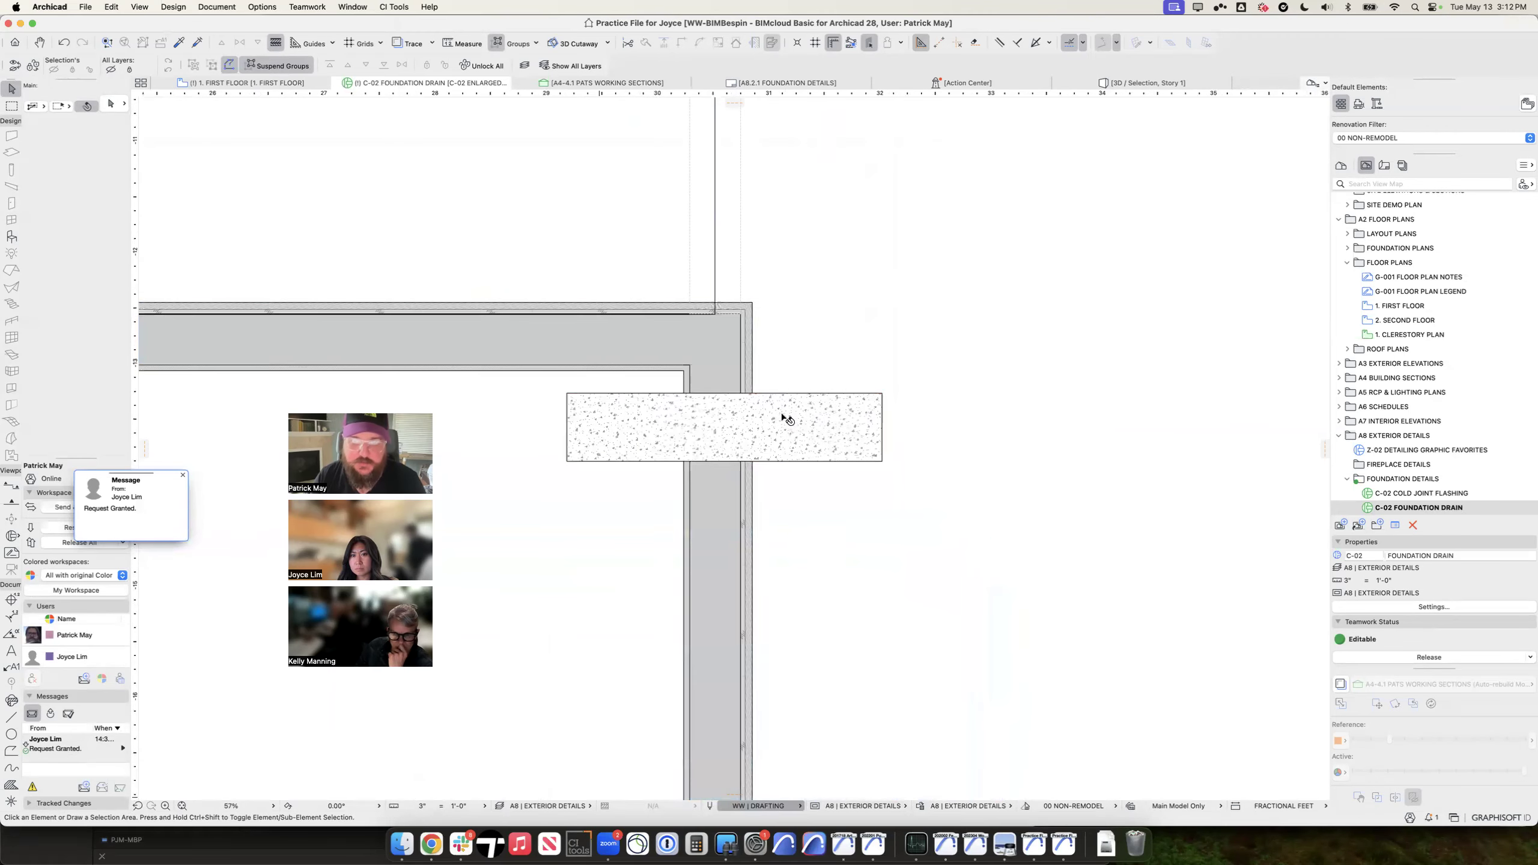
scroll(752, 360, up, 5)
Step: Select the pasted wood siding fill and the concrete fill in turn to examine their fill types
click(740, 379)
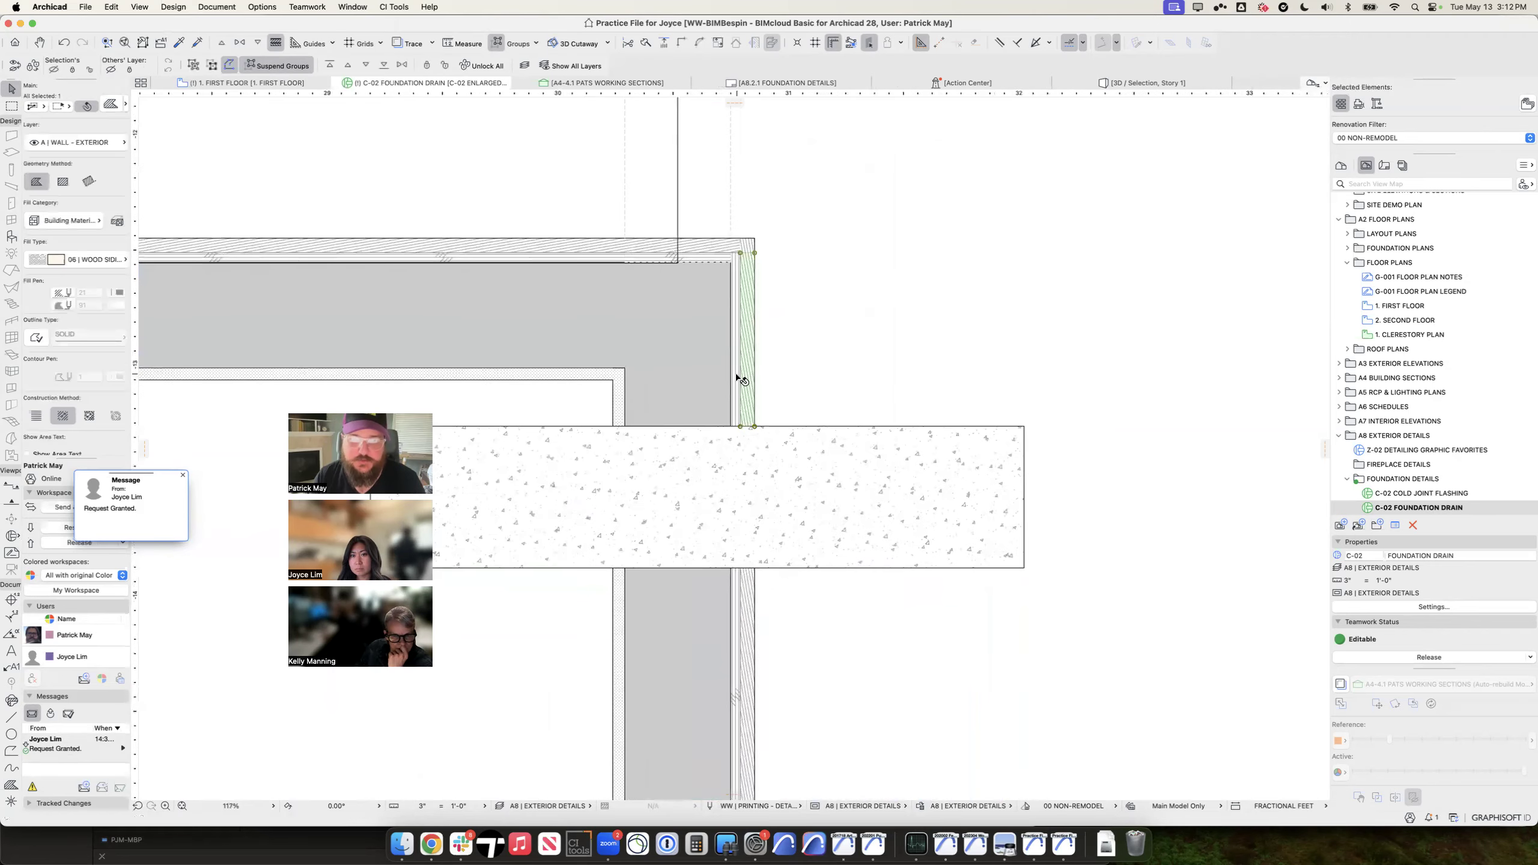
click(800, 456)
scroll(809, 453, up, 2)
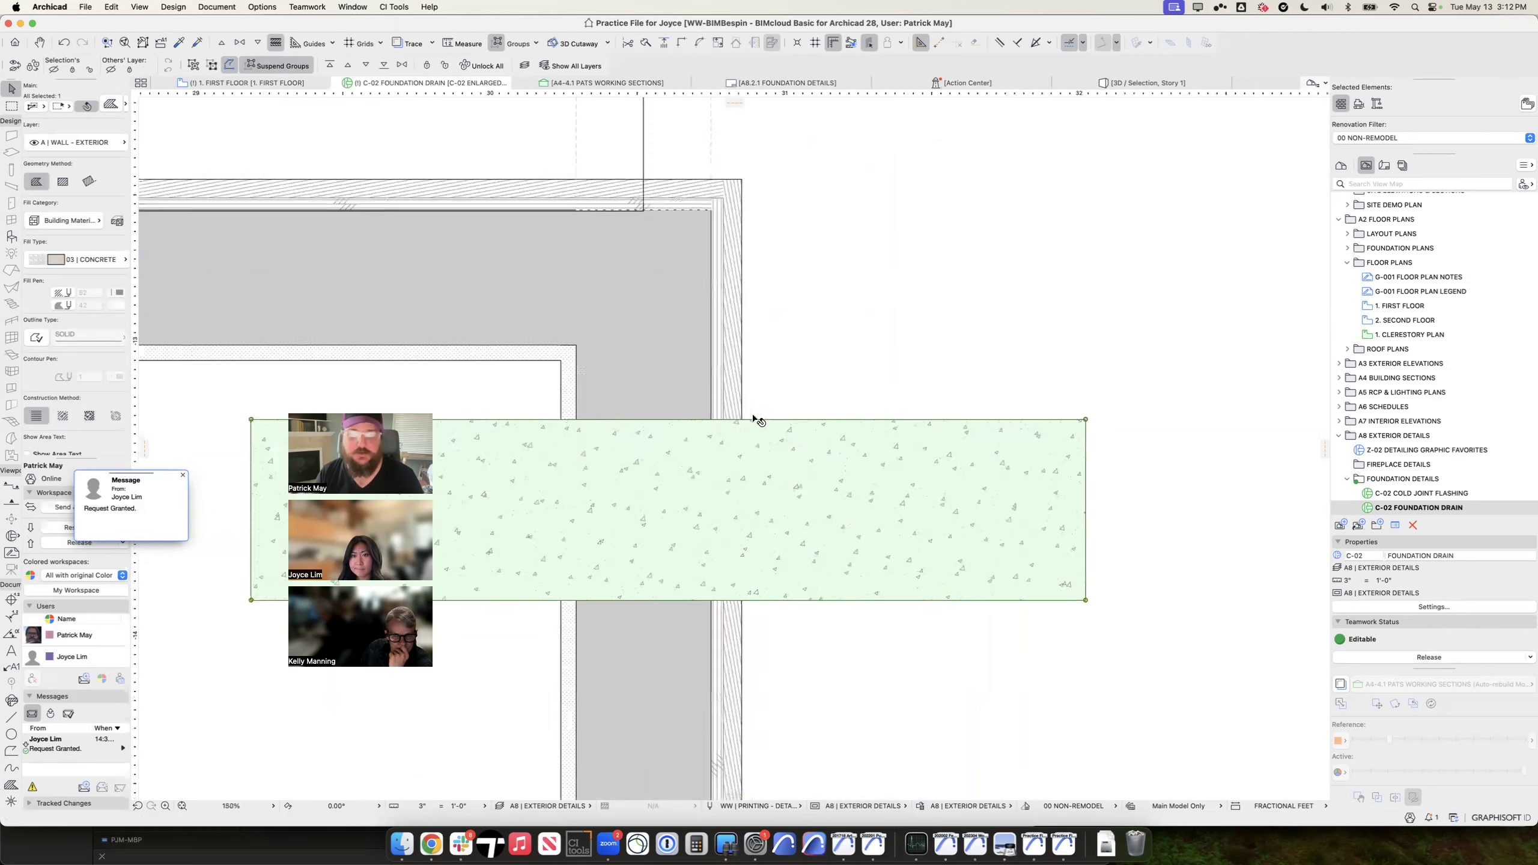
scroll(753, 418, up, 5)
scroll(683, 354, down, 6)
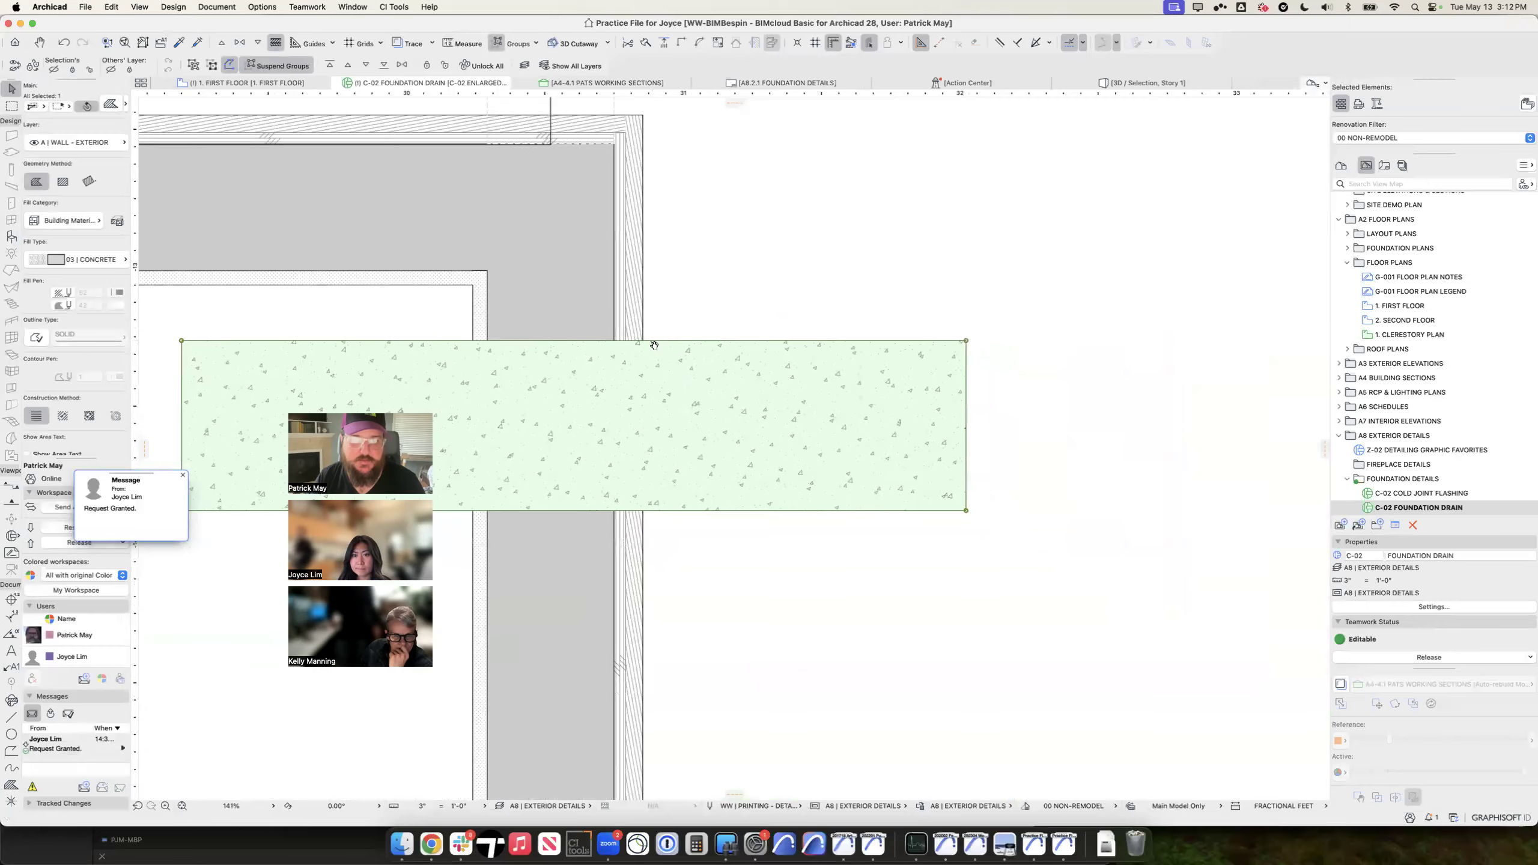
middle_drag(654, 344, 783, 502)
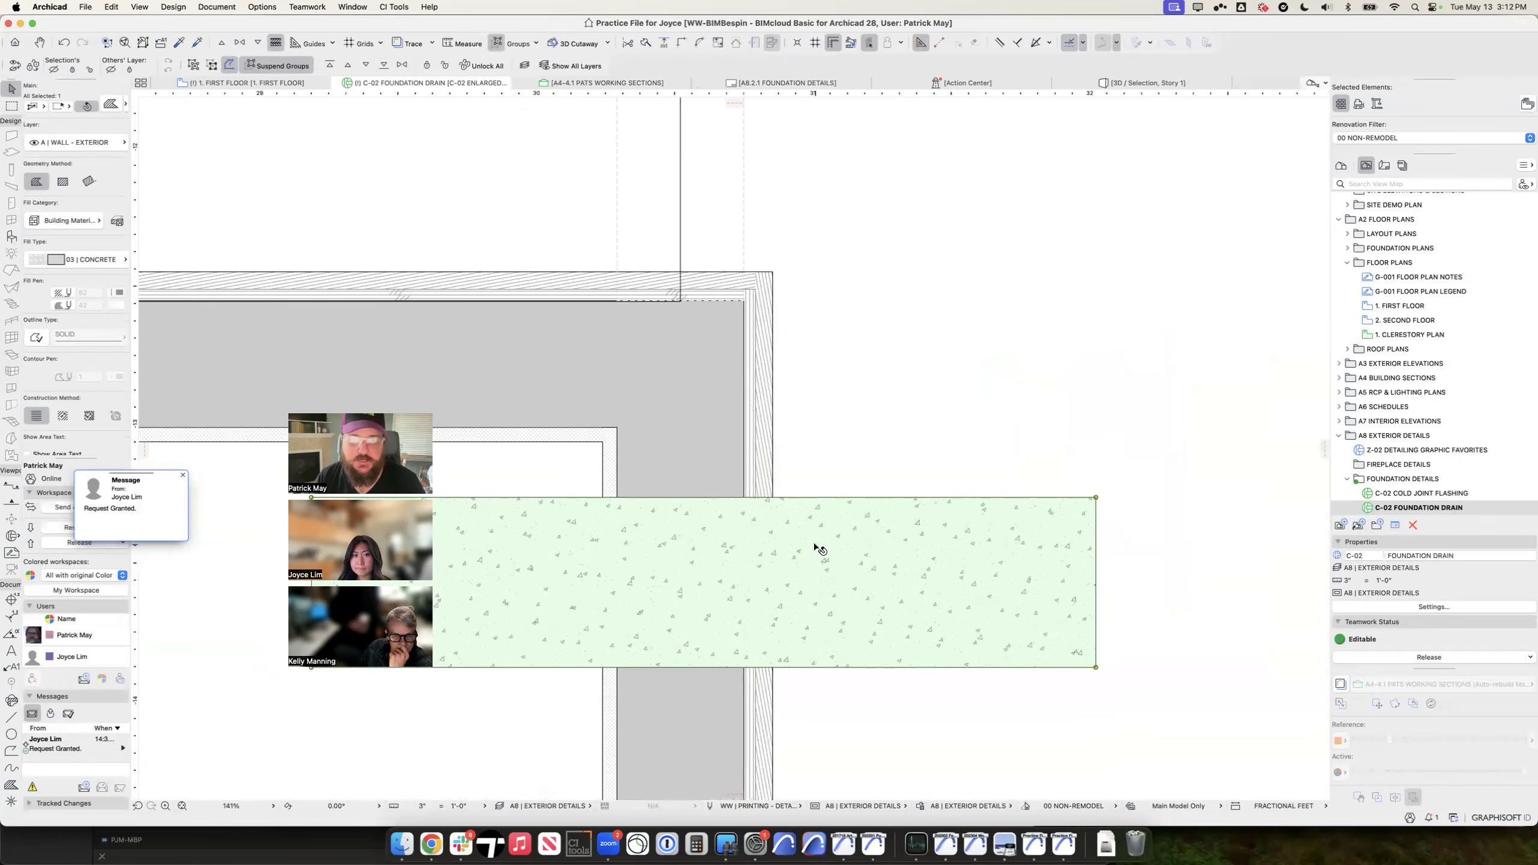
Step: Select the wood sheathing fill in the pasted wall to examine its fill type, and clear the selection
click(458, 301)
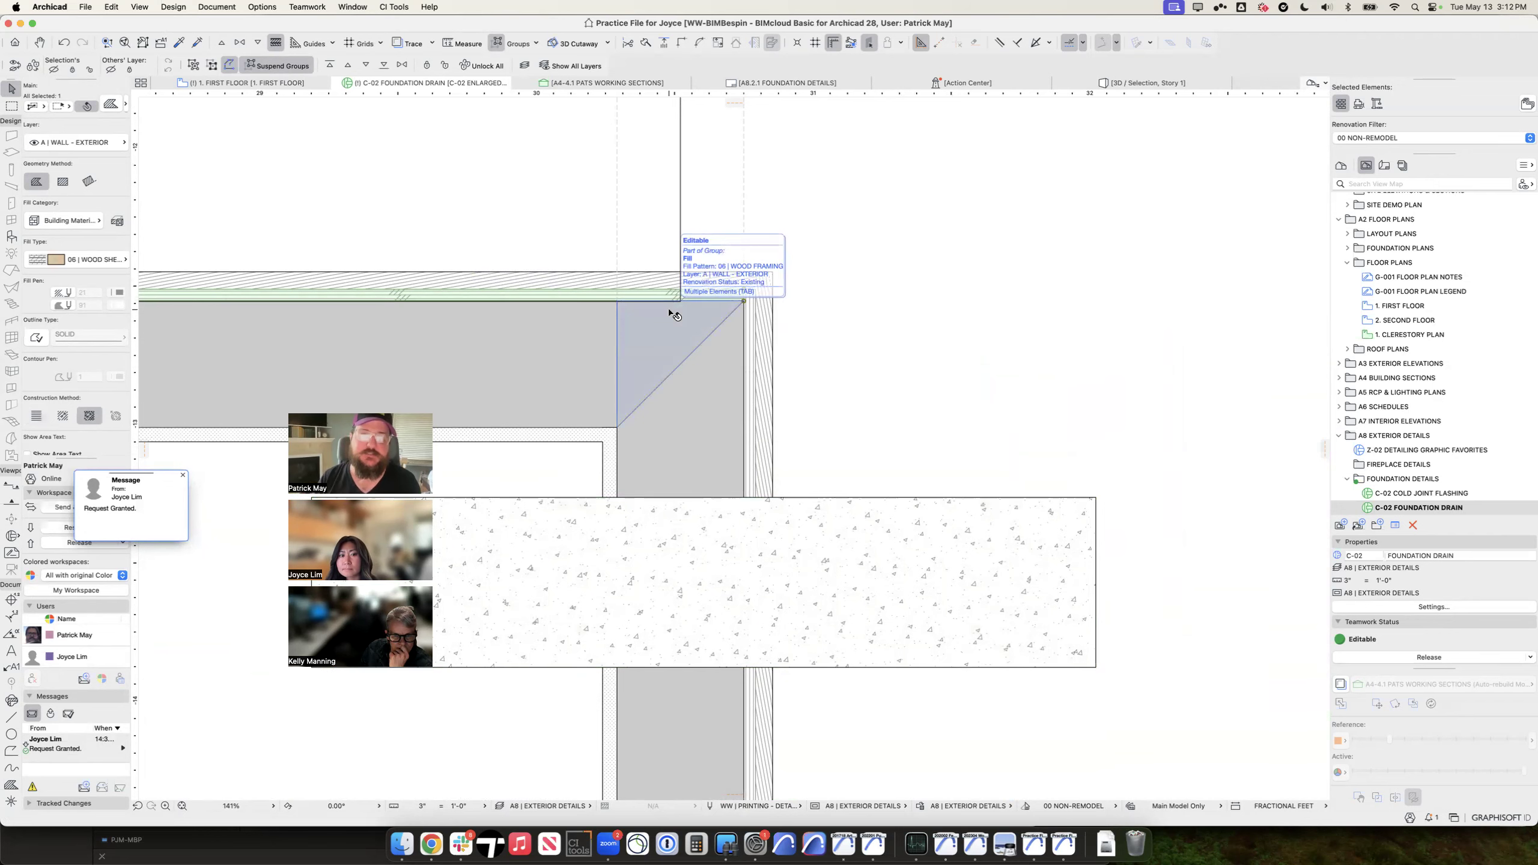
key(Escape)
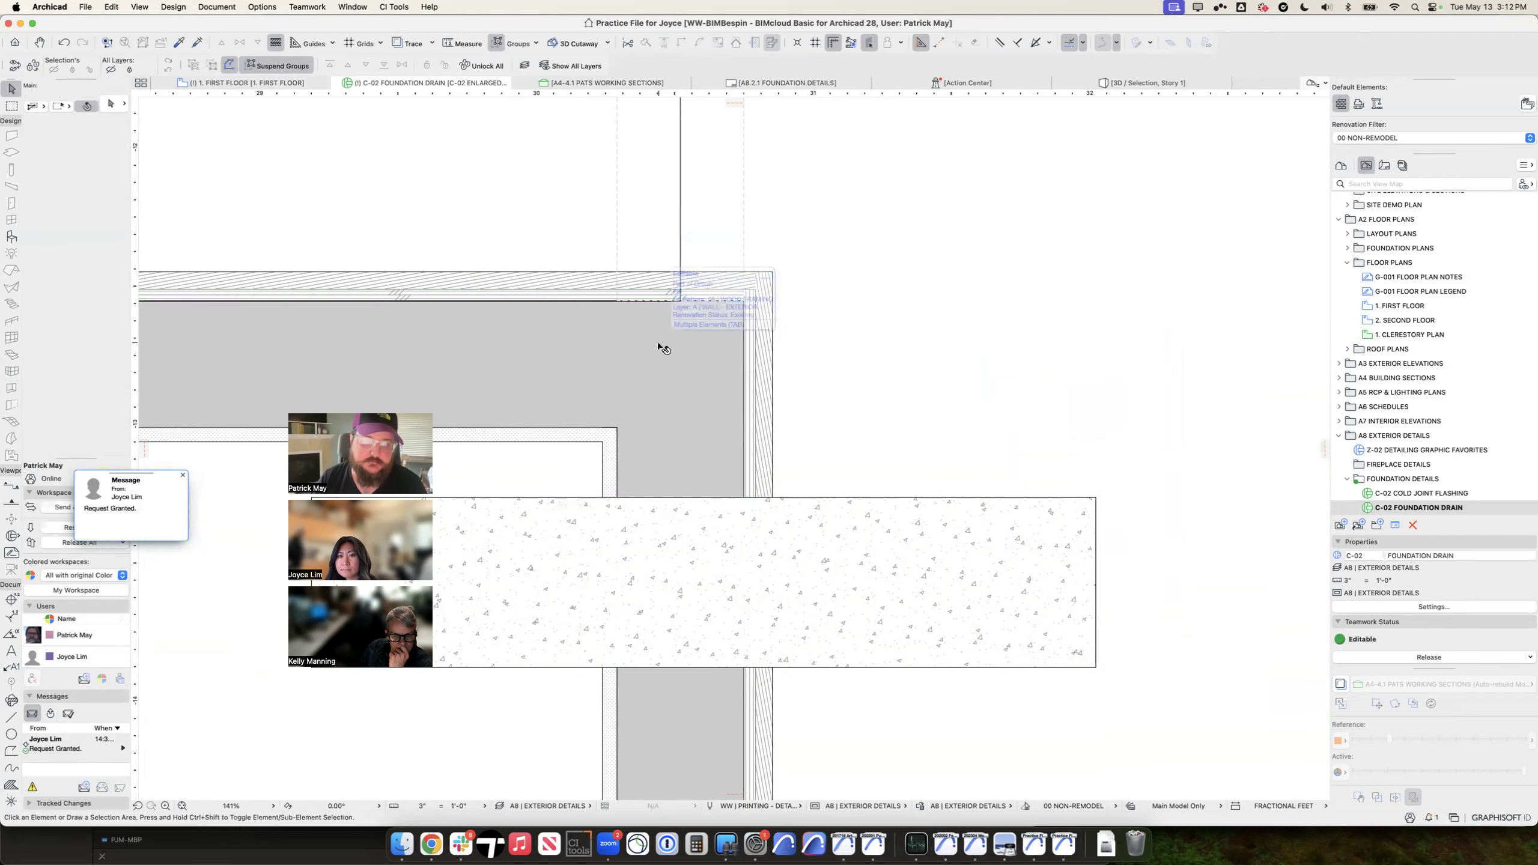
scroll(673, 354, down, 10)
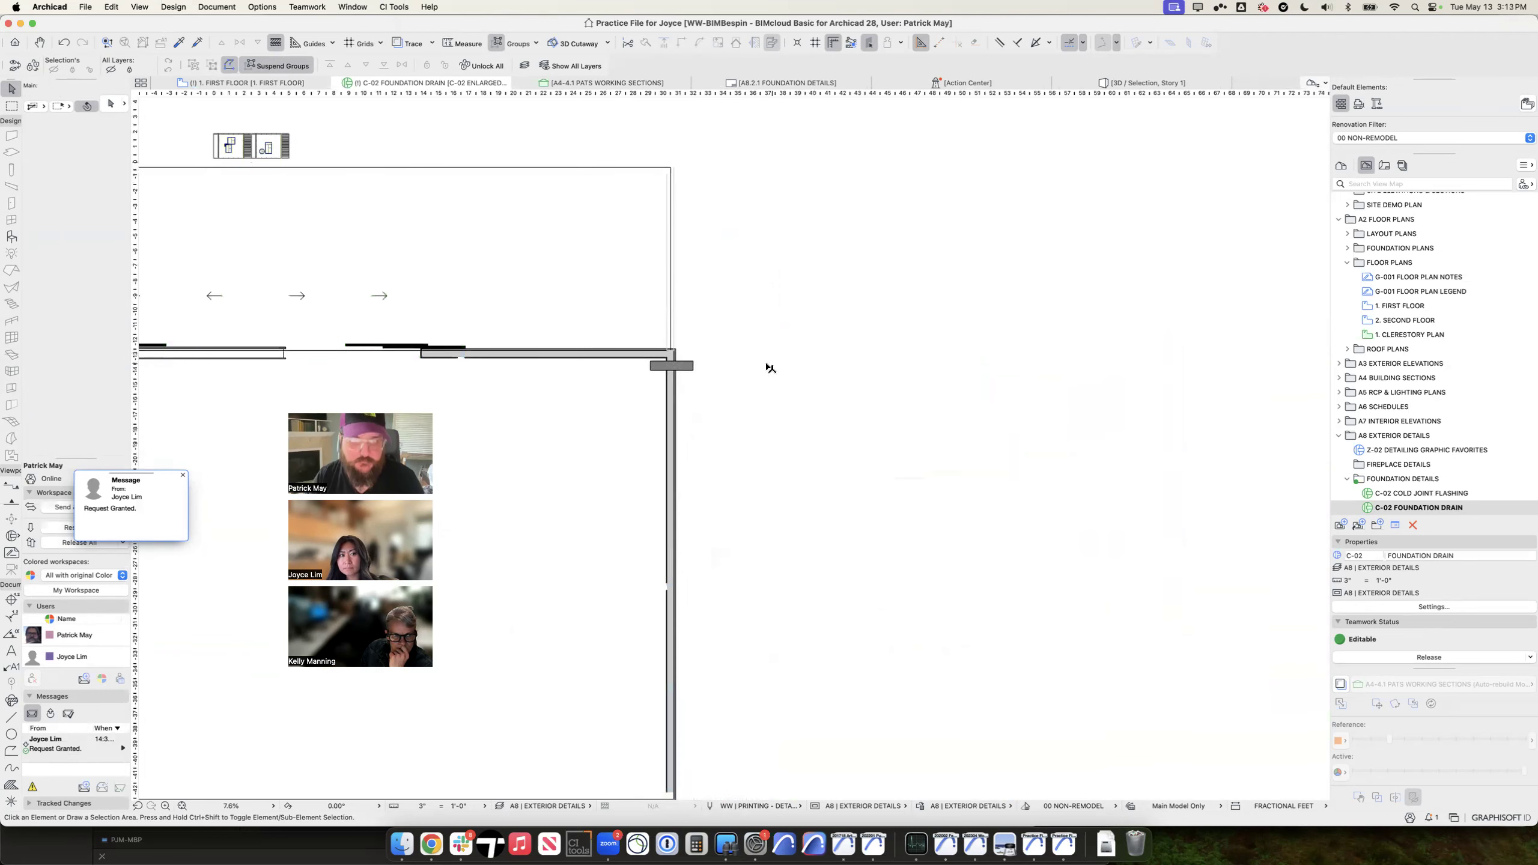
Step: Return to the first floor plan and switch its pen set to WW | PRINTING - DOCUMENTS, followed by WW | PRINTING - PRESENTATION
key(F2)
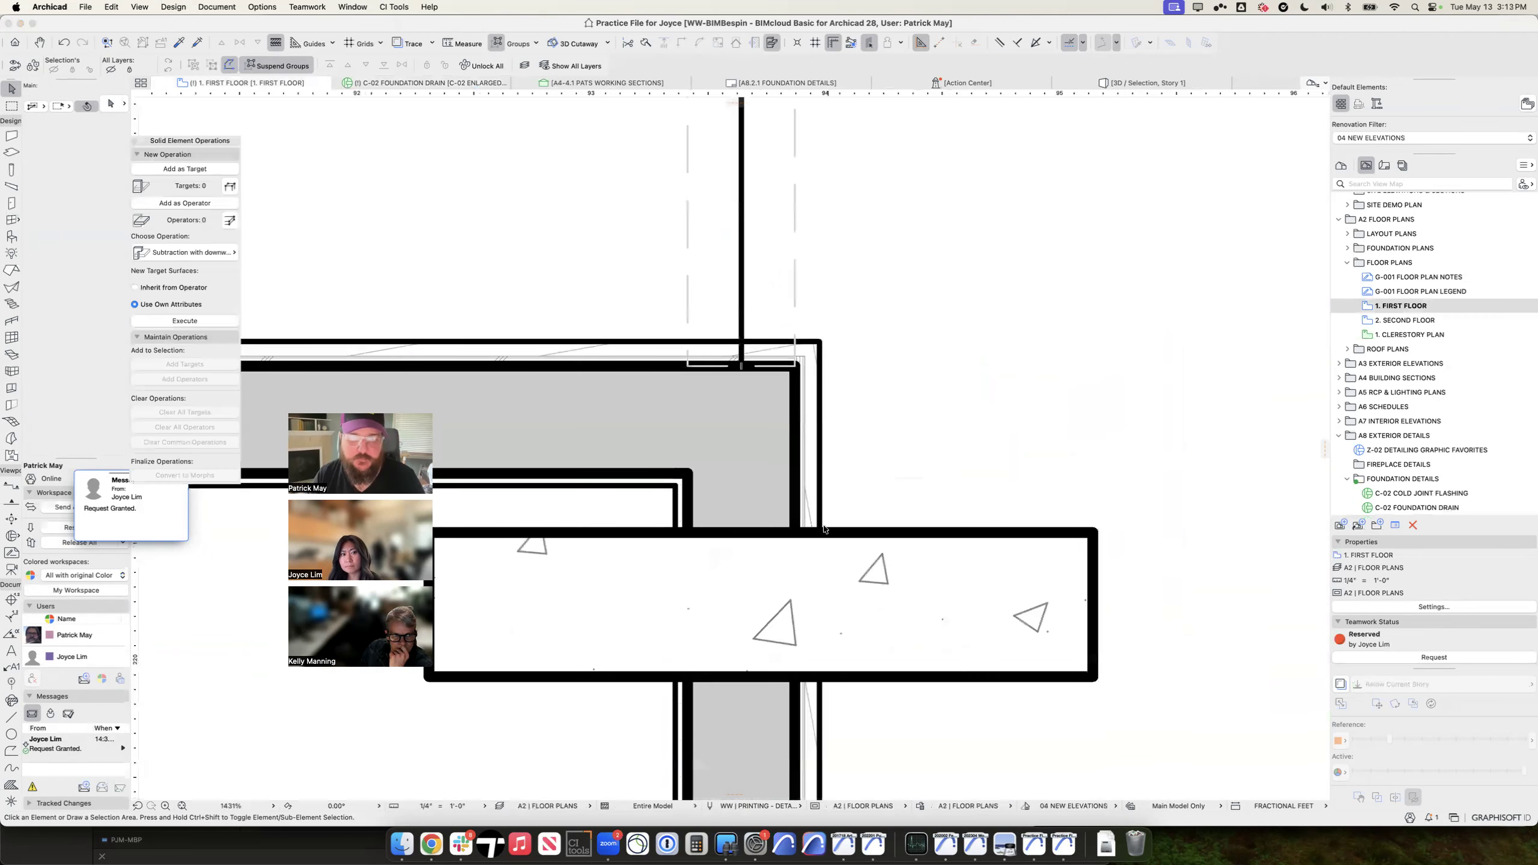
click(726, 804)
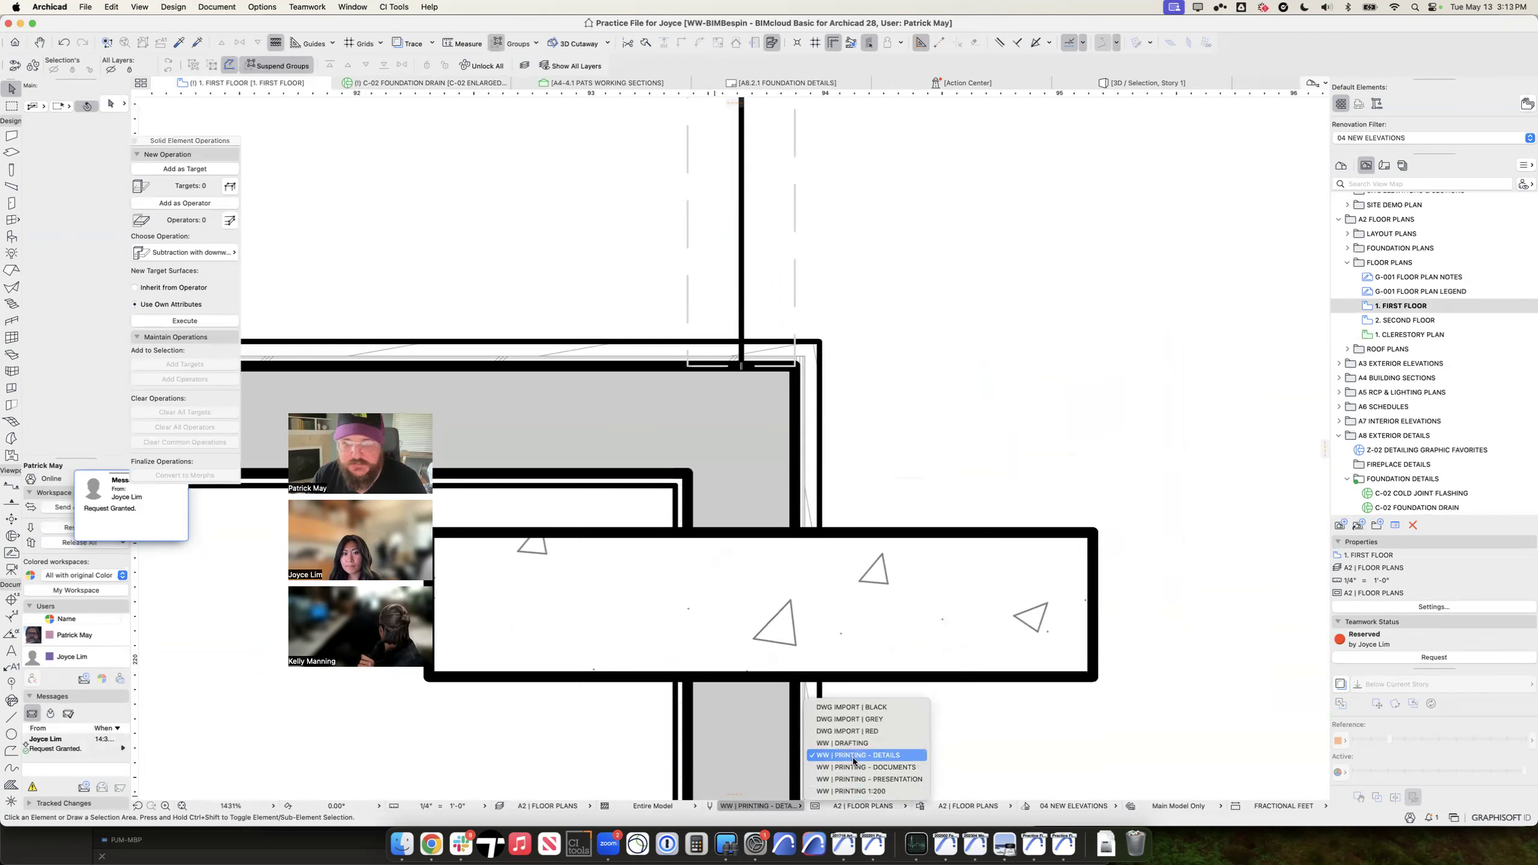
click(893, 769)
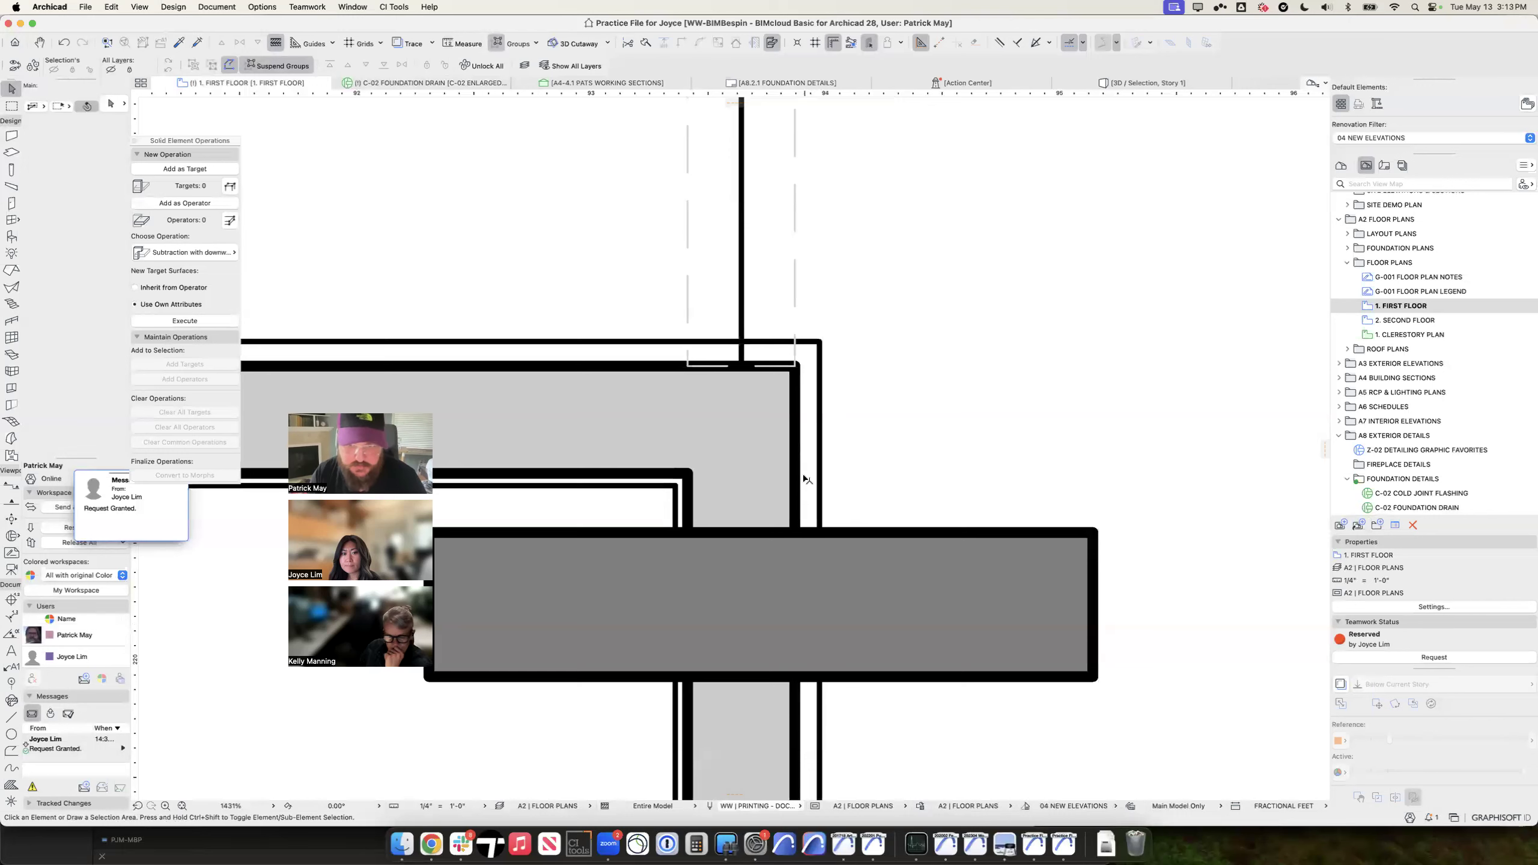
click(760, 806)
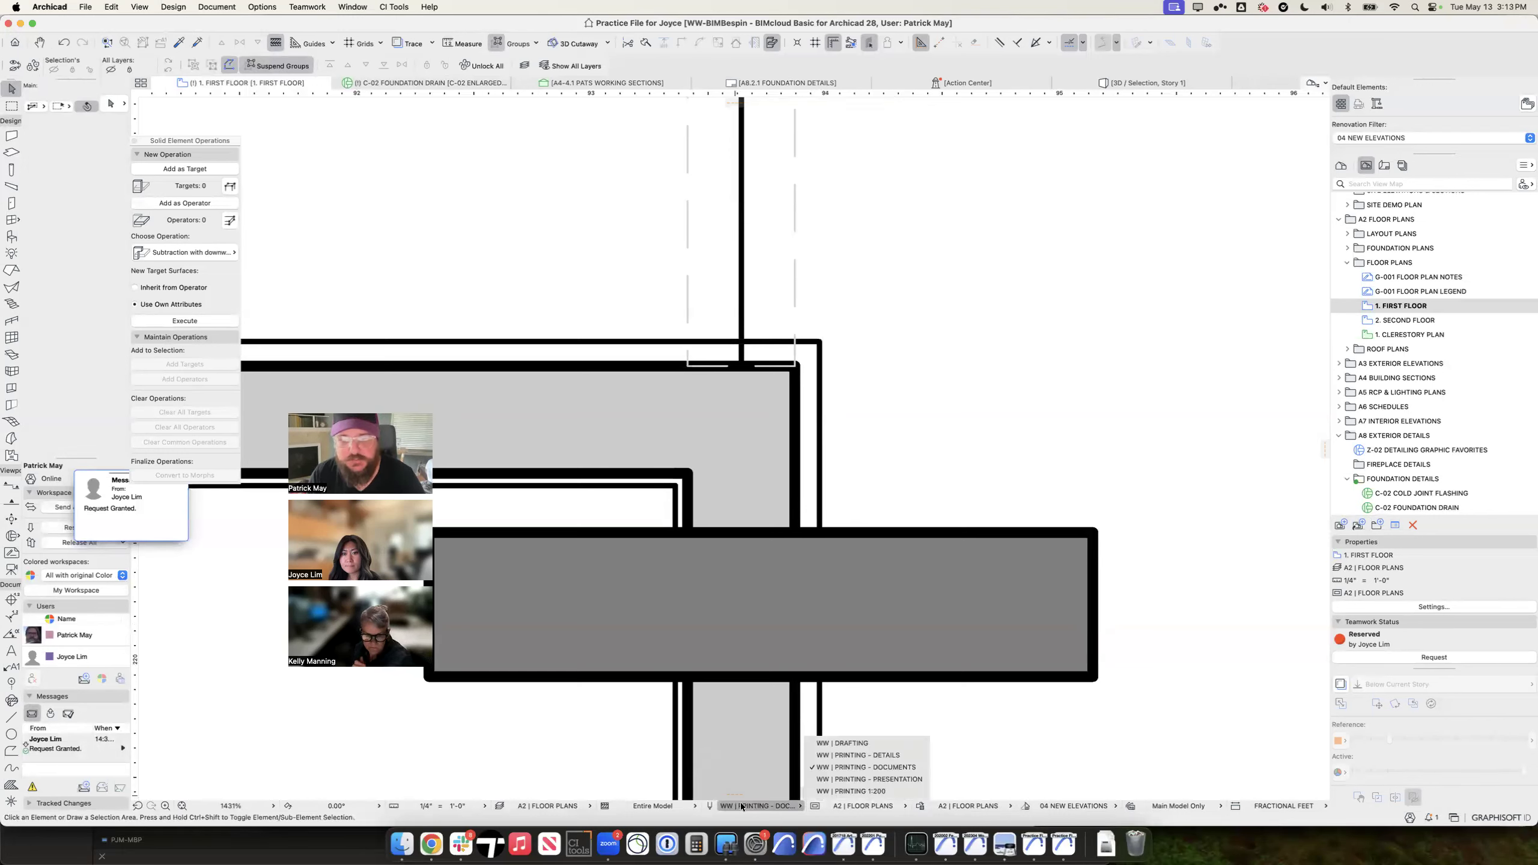
click(837, 780)
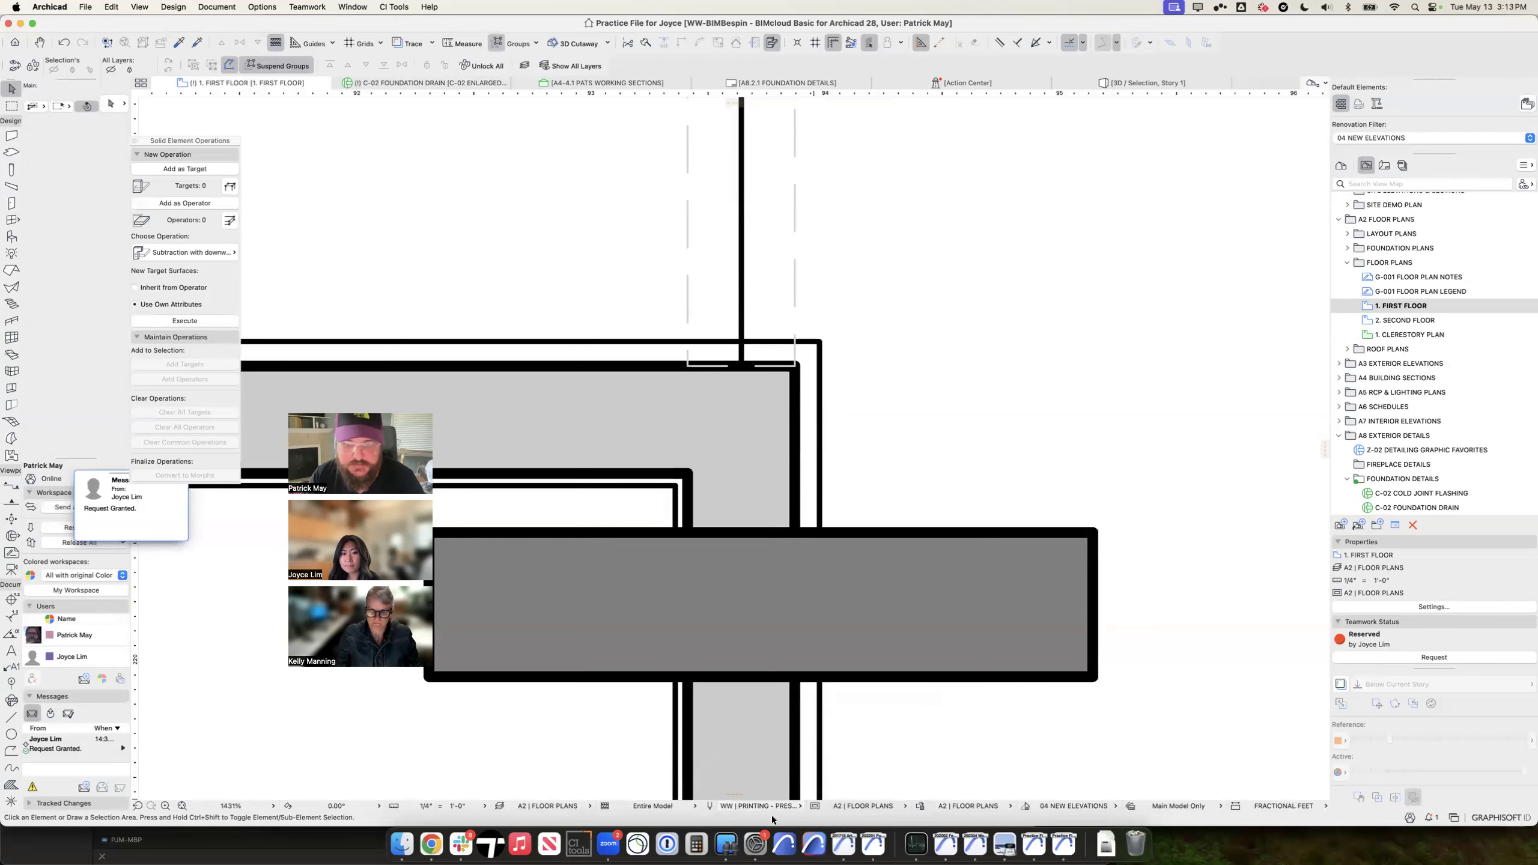
Step: Compare the pen colours of WW | PRINTING - DOCUMENTS and WW | PRINTING - PRESENTATION in the Pens & Color settings, leaving the pen set as is
click(716, 806)
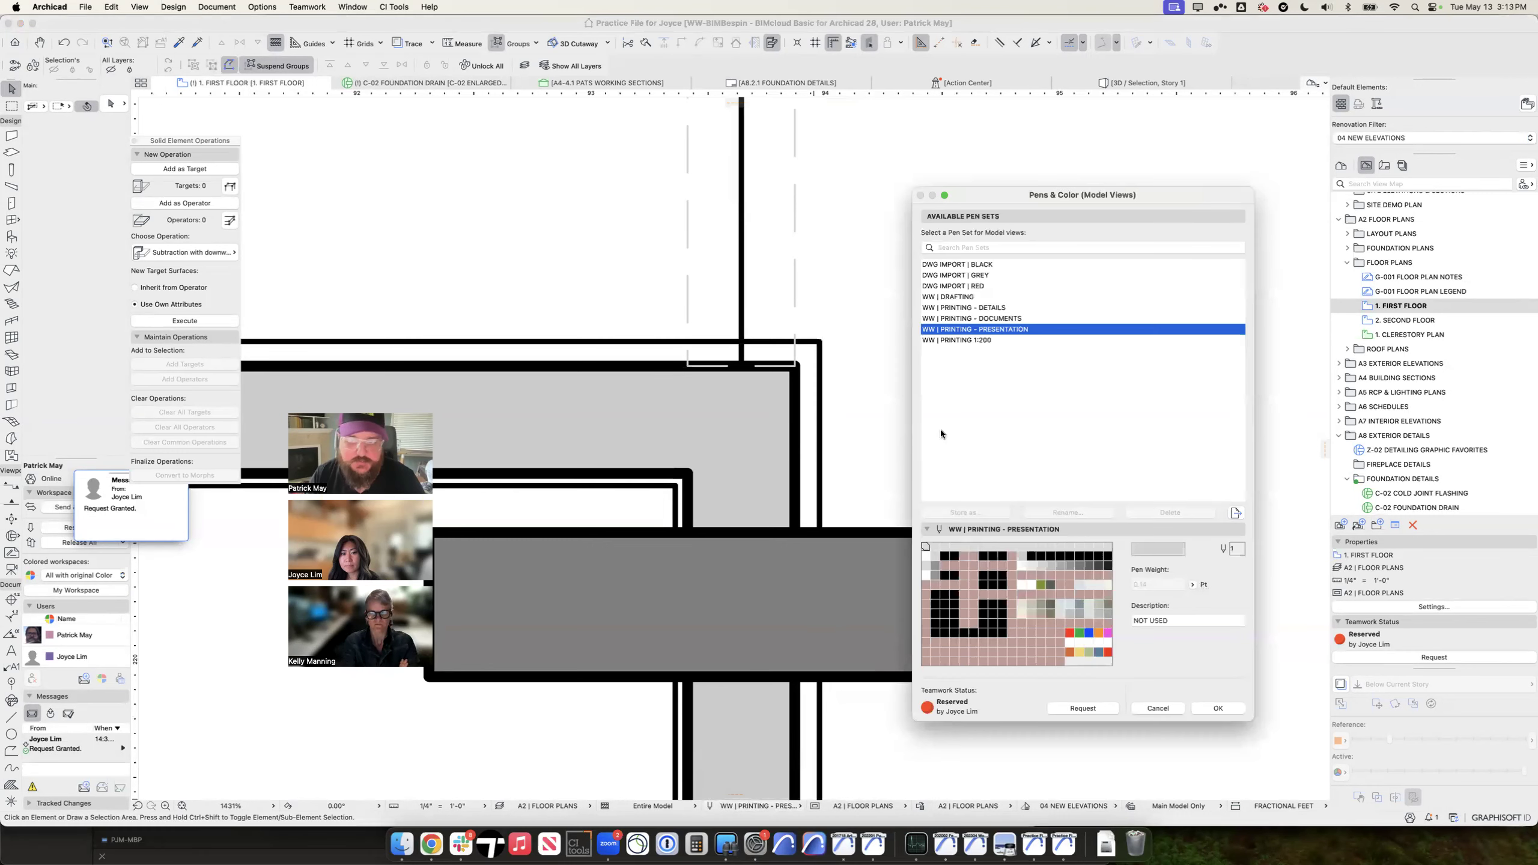
click(992, 319)
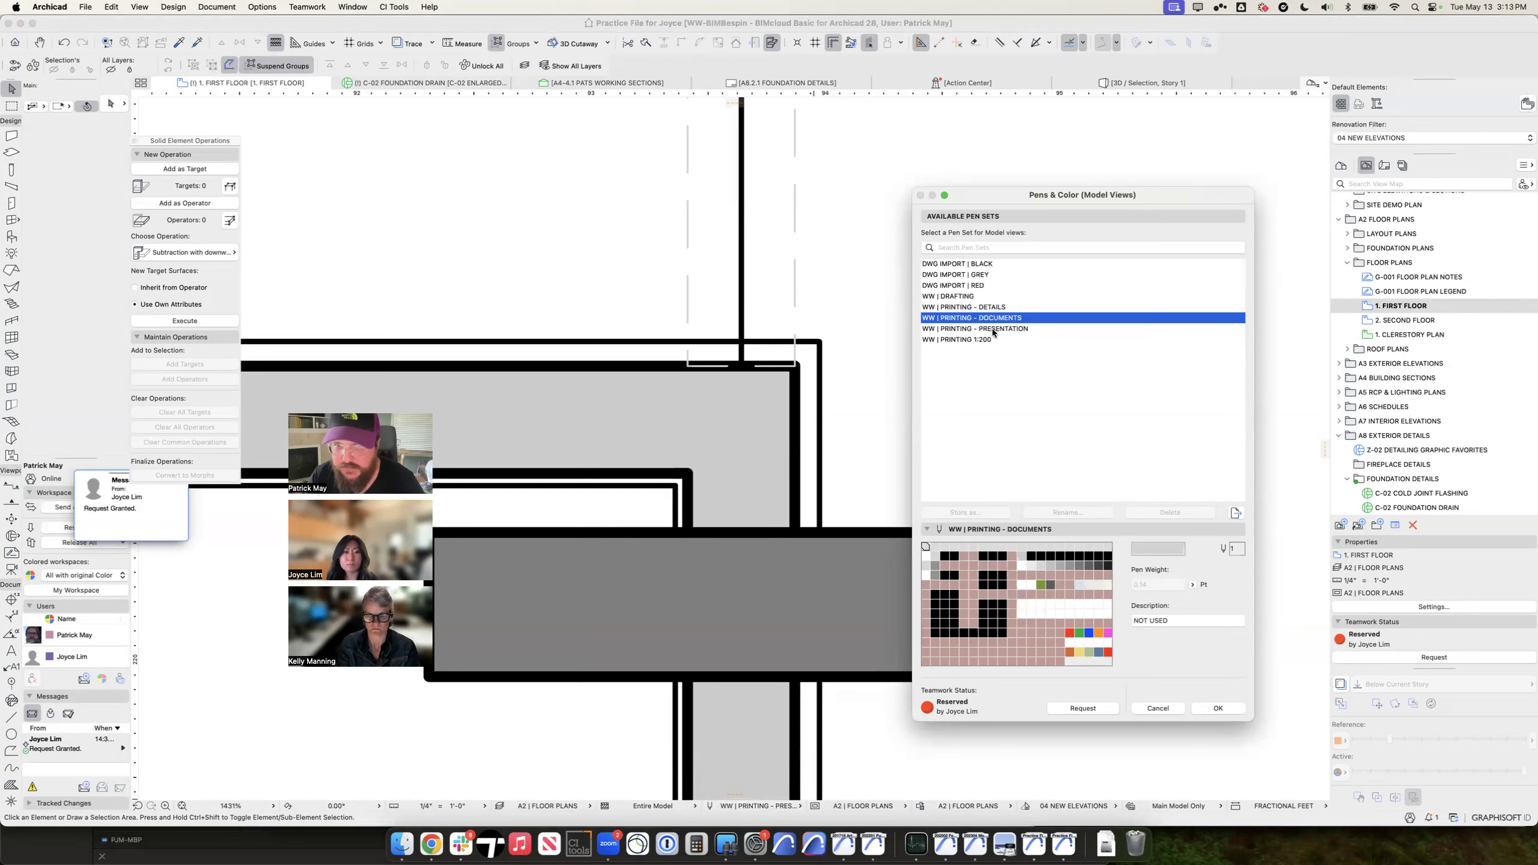
click(993, 329)
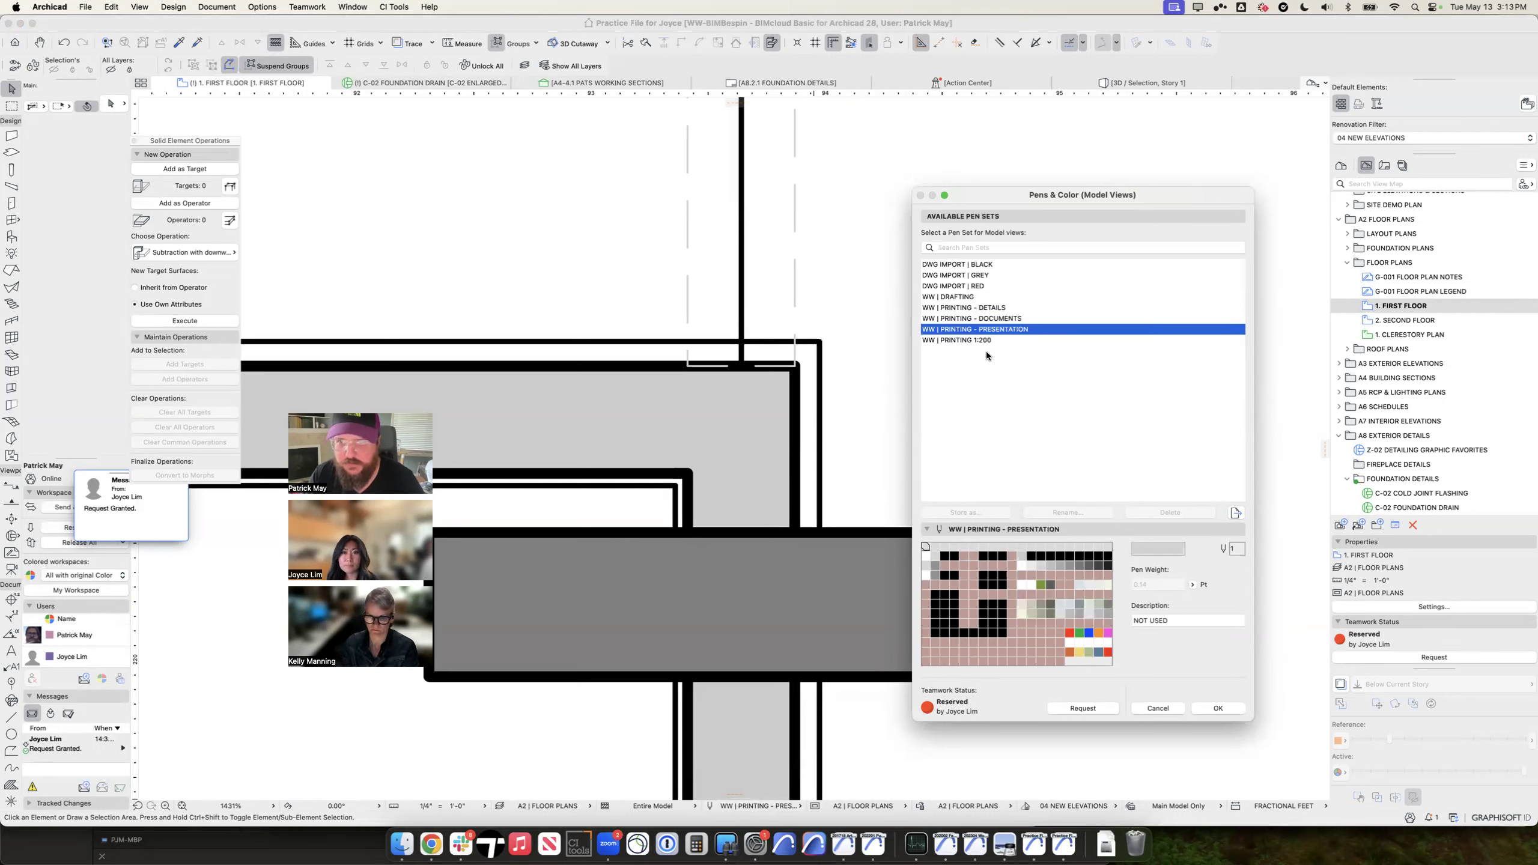
key(Up)
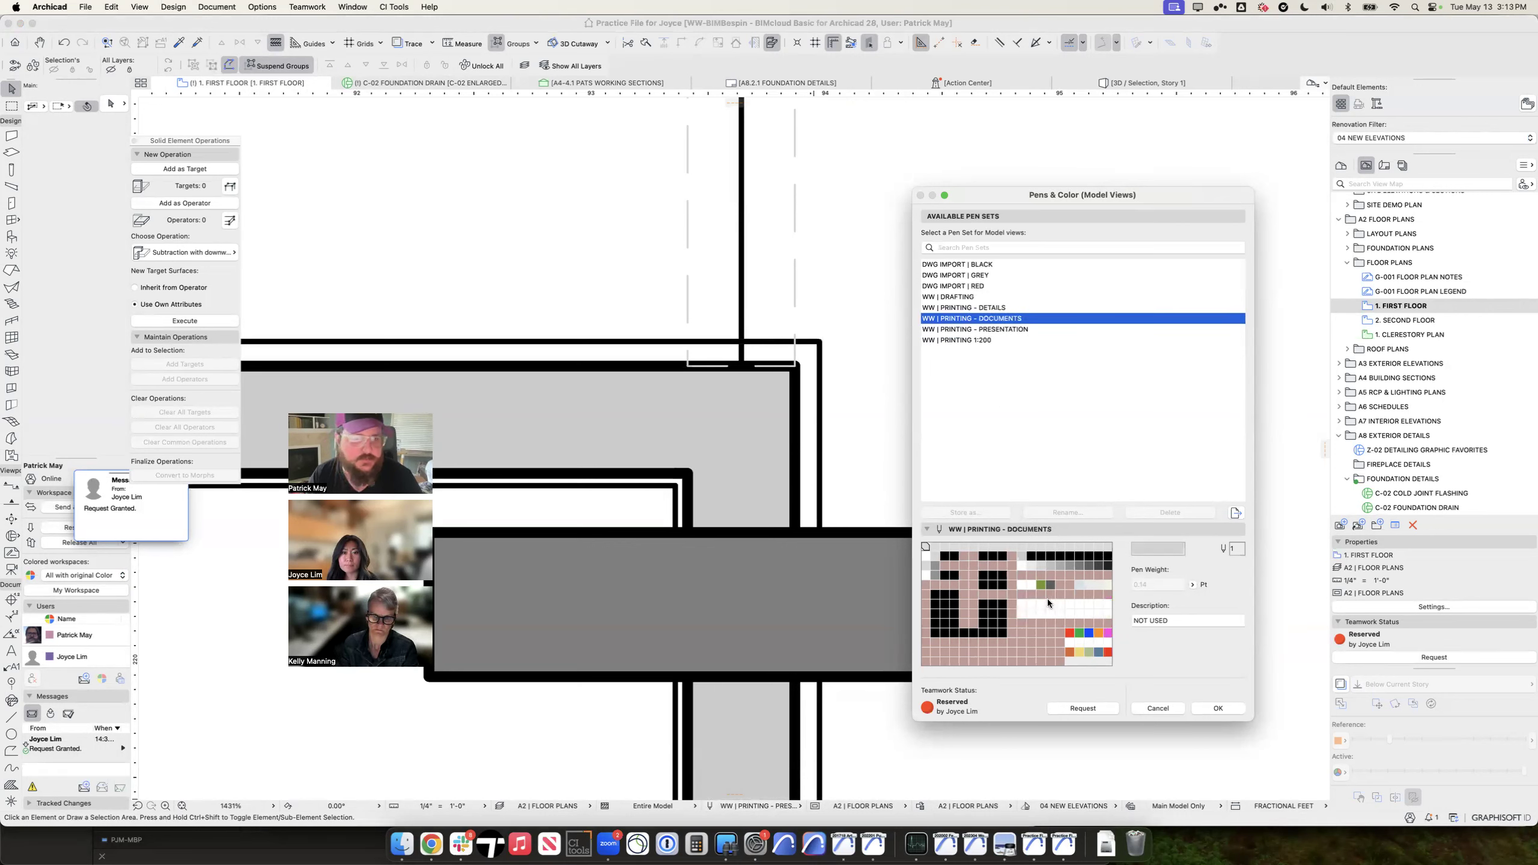
key(Escape)
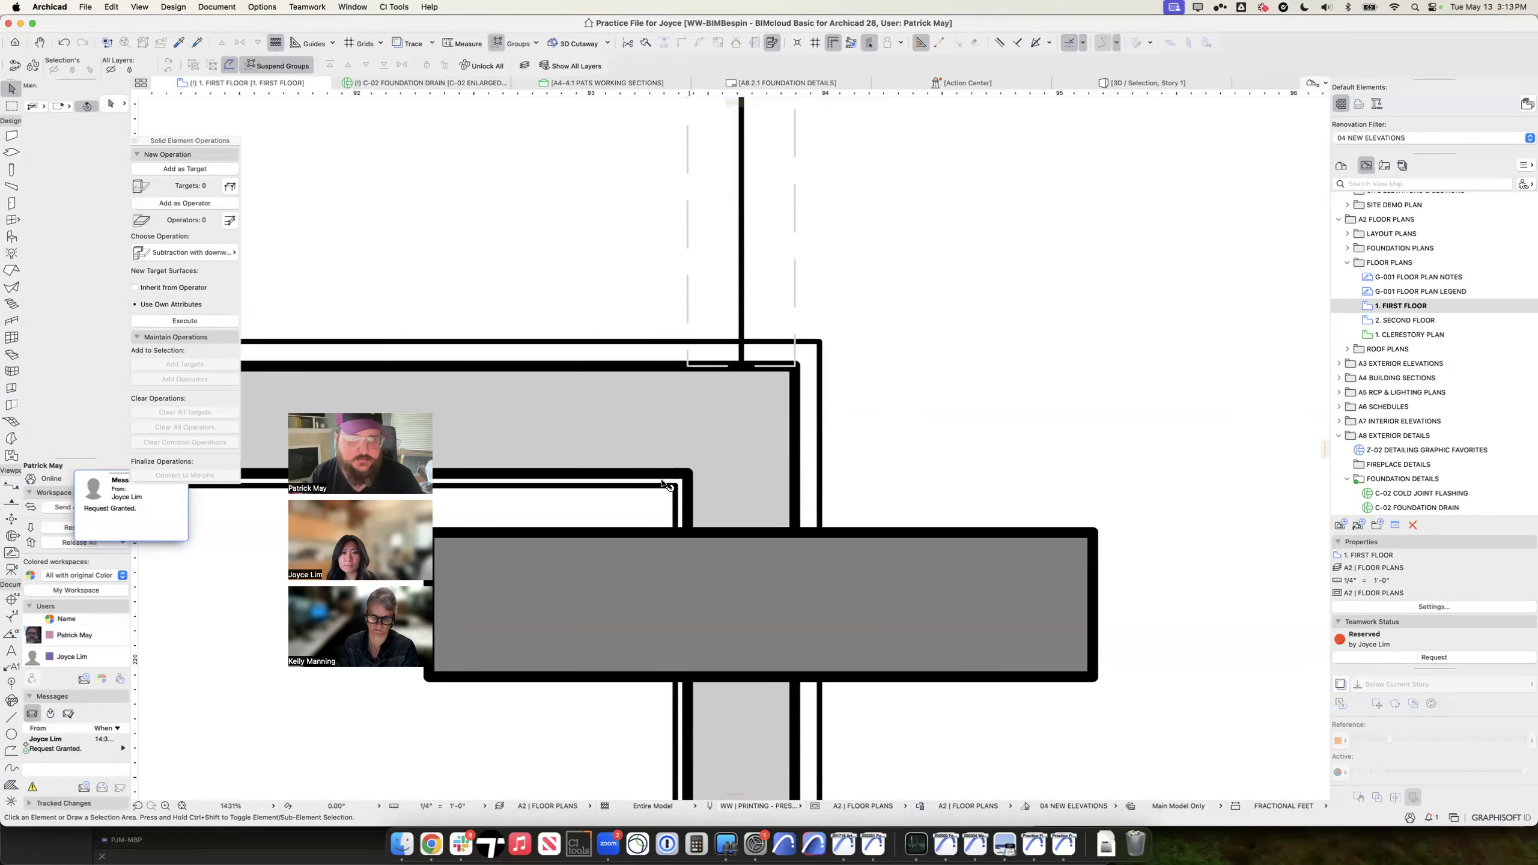
Step: Stop the first floor concrete slab from using the surface's fill and set its cover fill to 00 | GRID-12 INCH
click(605, 506)
scroll(781, 474, down, 10)
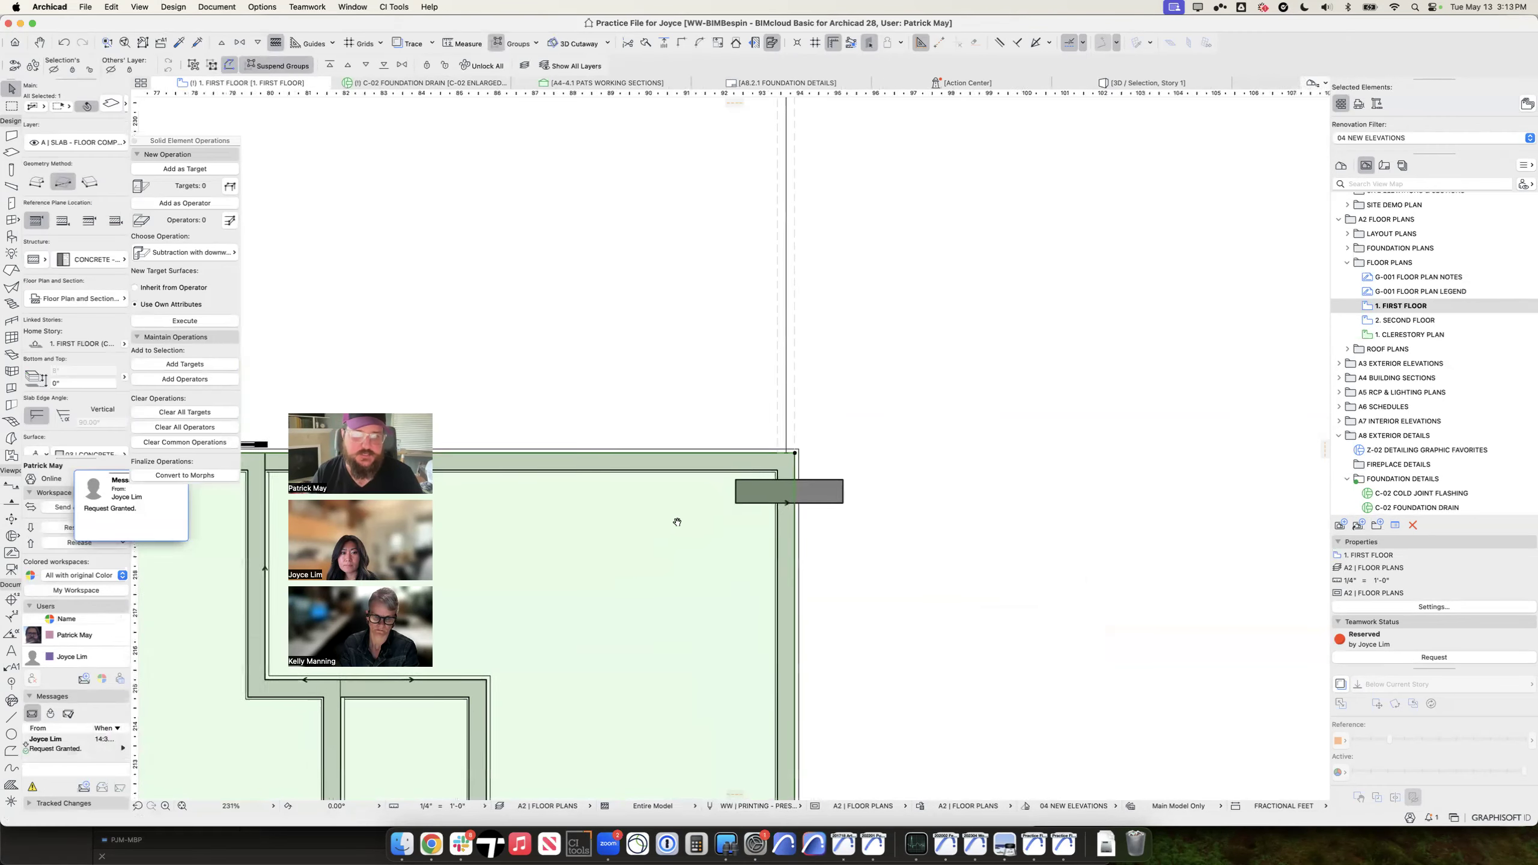
middle_drag(677, 522, 886, 379)
key(super+t)
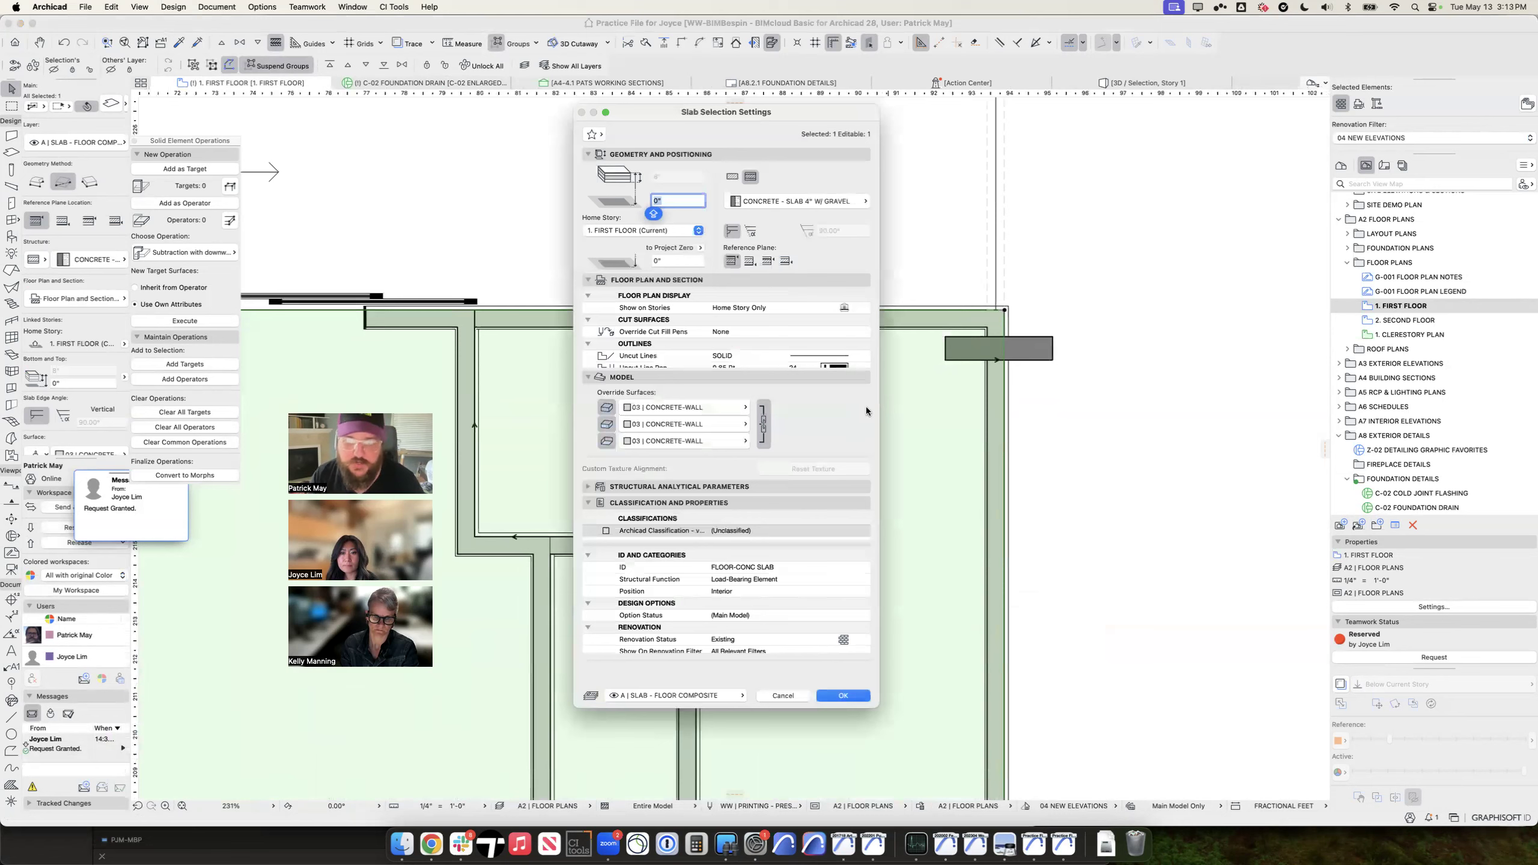
scroll(841, 325, down, 3)
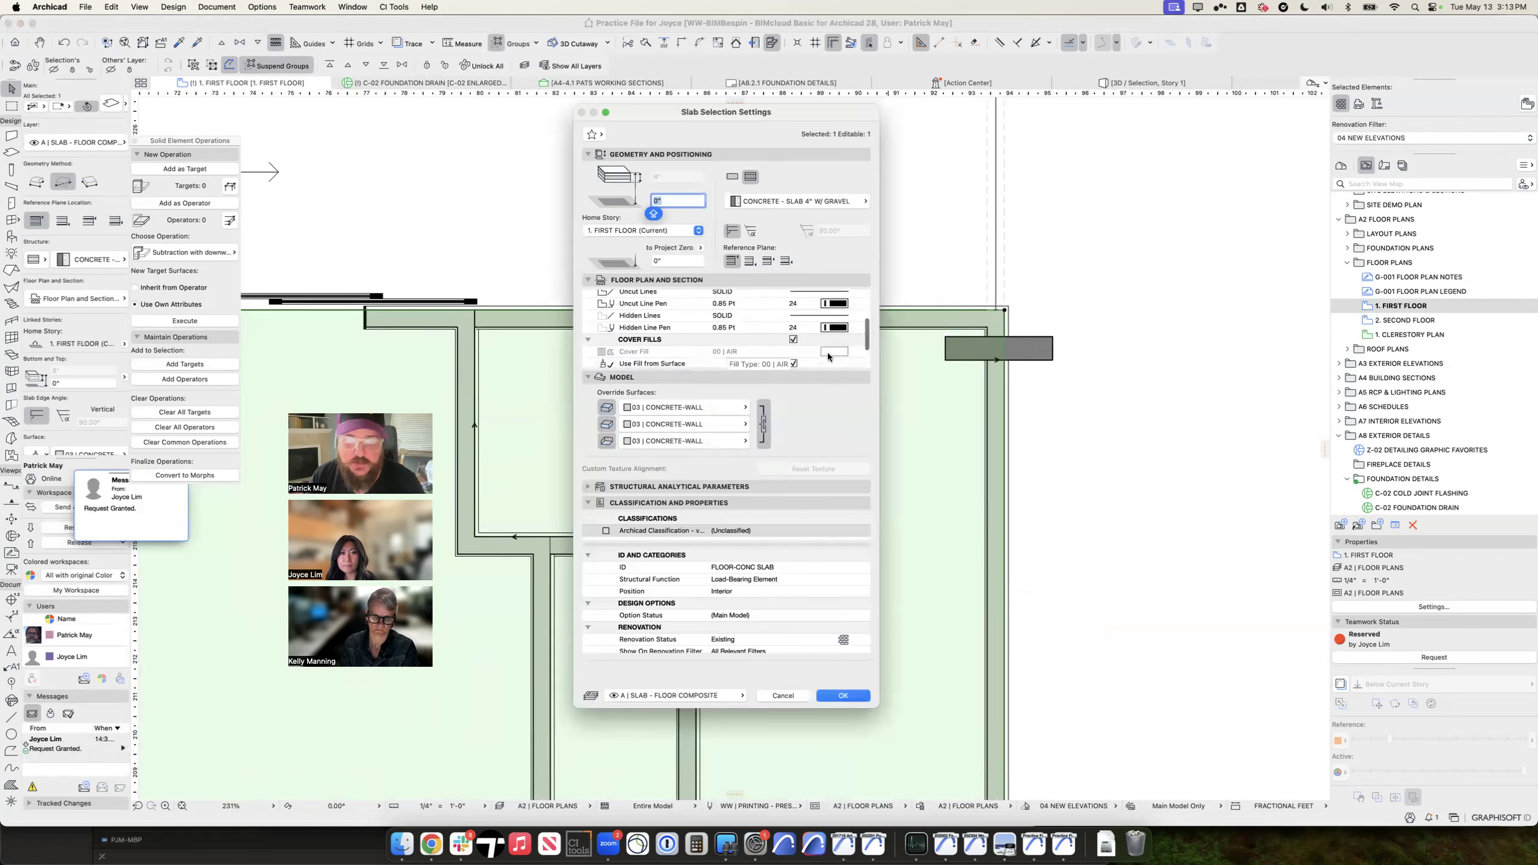
scroll(828, 357, down, 2)
click(793, 326)
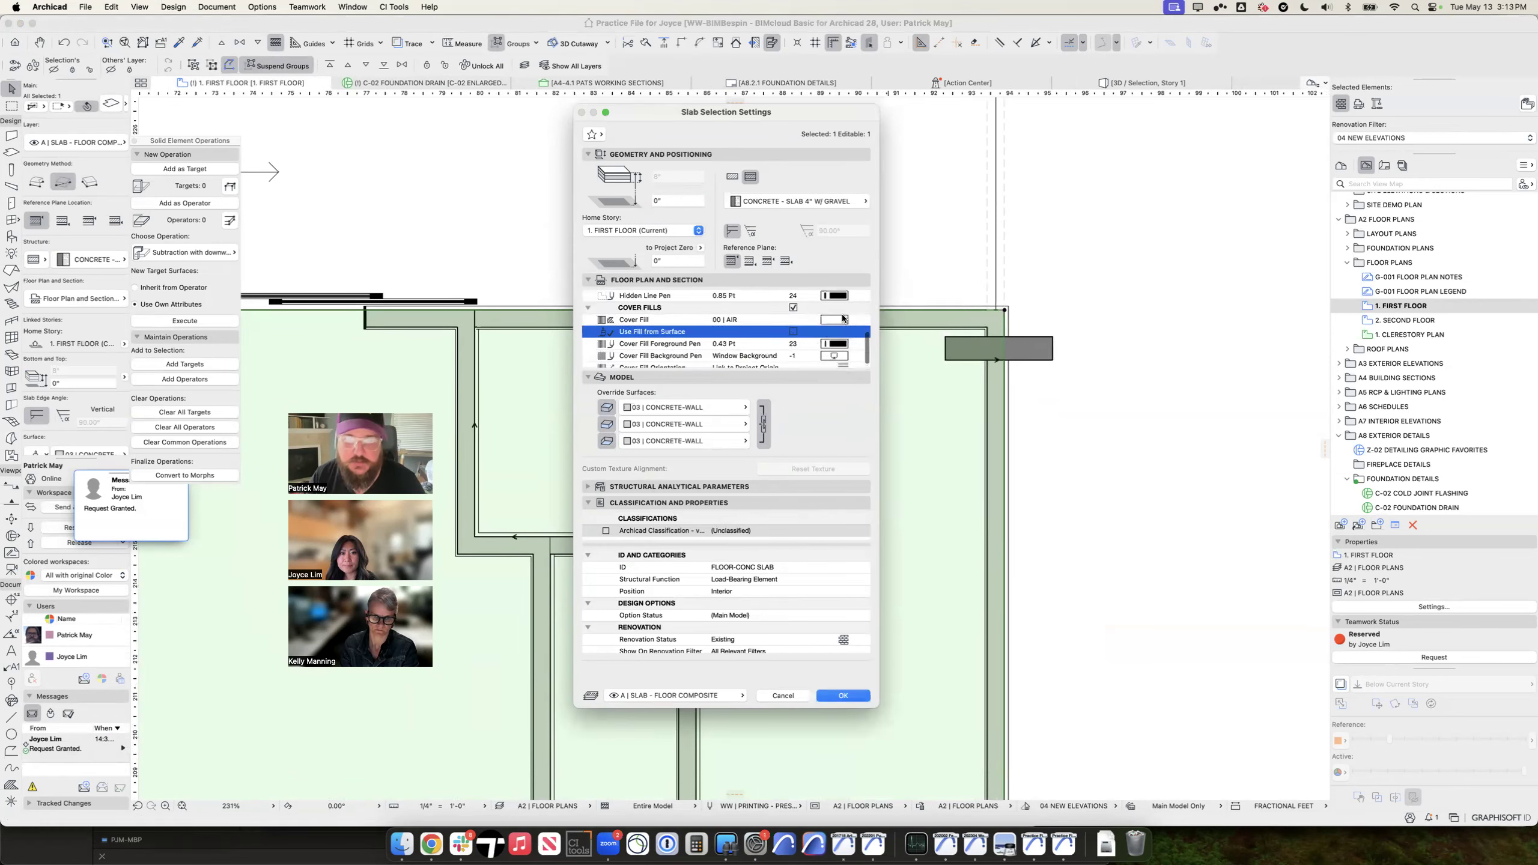
click(842, 319)
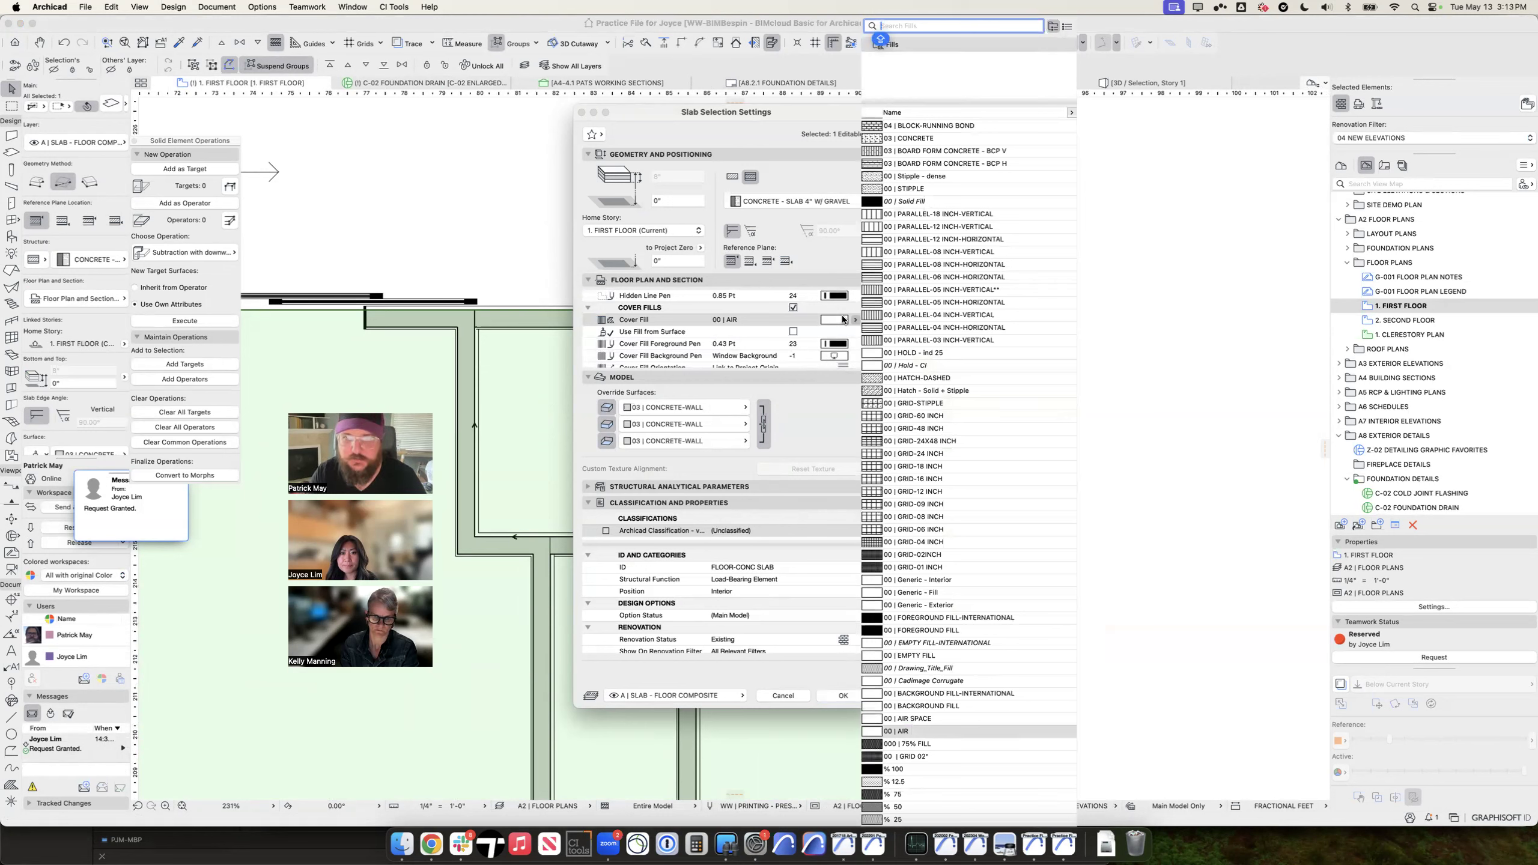
click(937, 491)
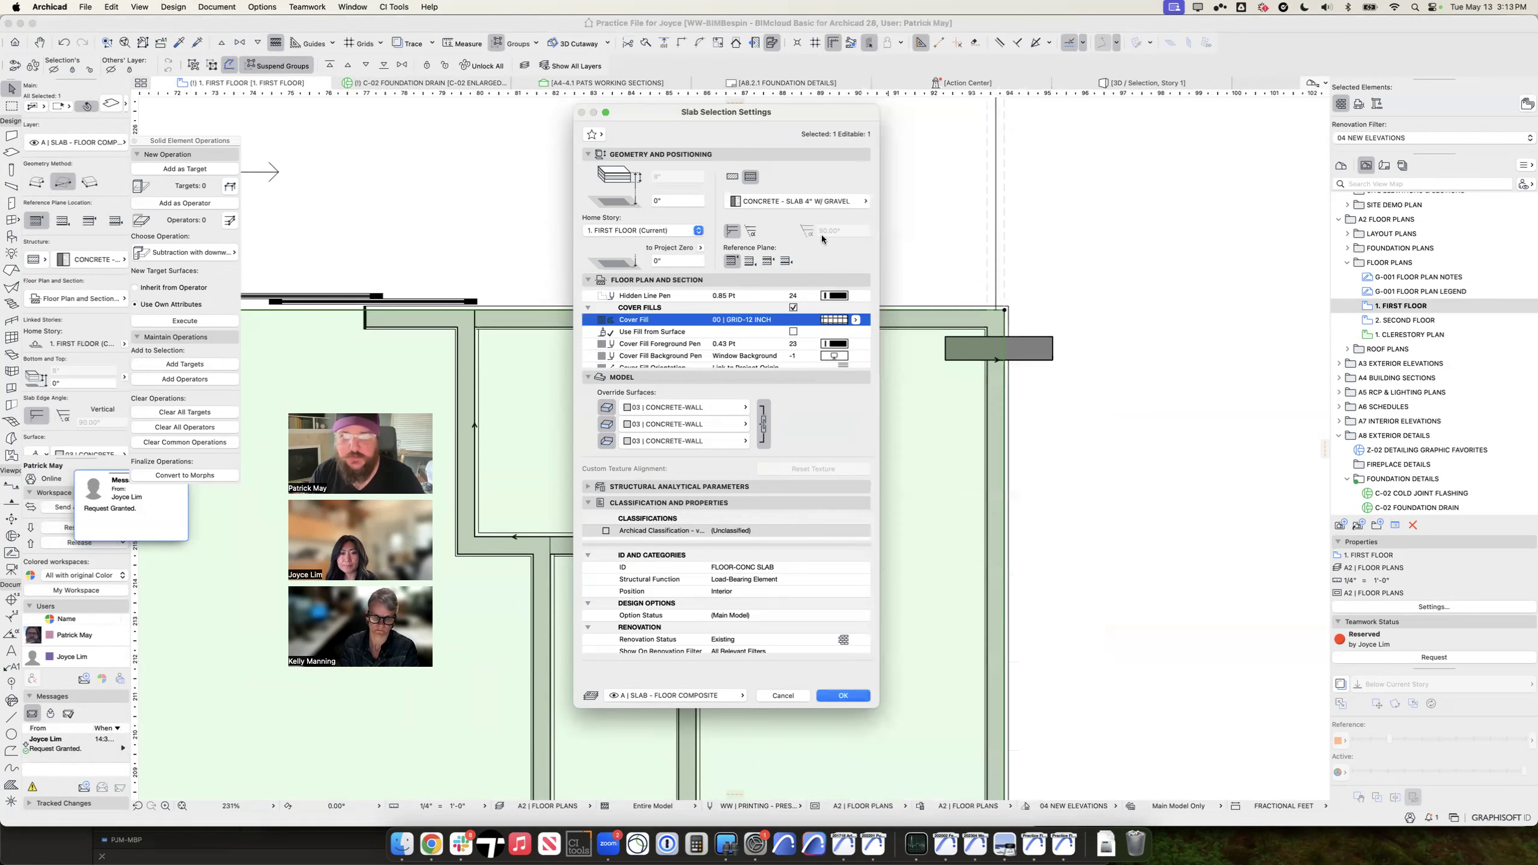
Step: Set the slab's cover fill foreground pen to a 0.06 Pt grey and its background pen to 155, apply the settings and deselect the slab
click(836, 350)
click(974, 368)
click(836, 356)
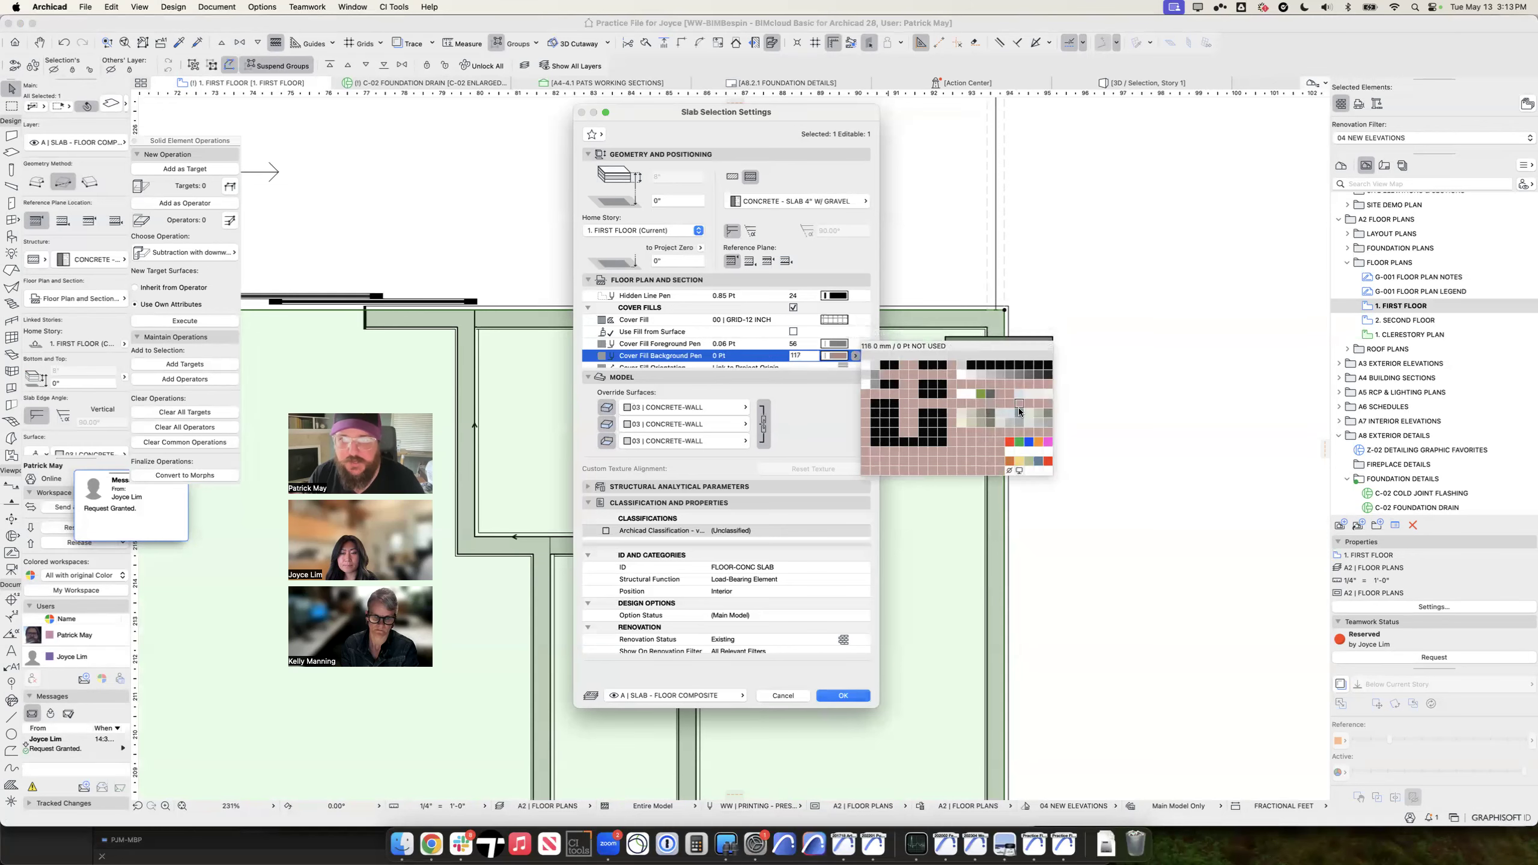
click(1012, 423)
key(Return)
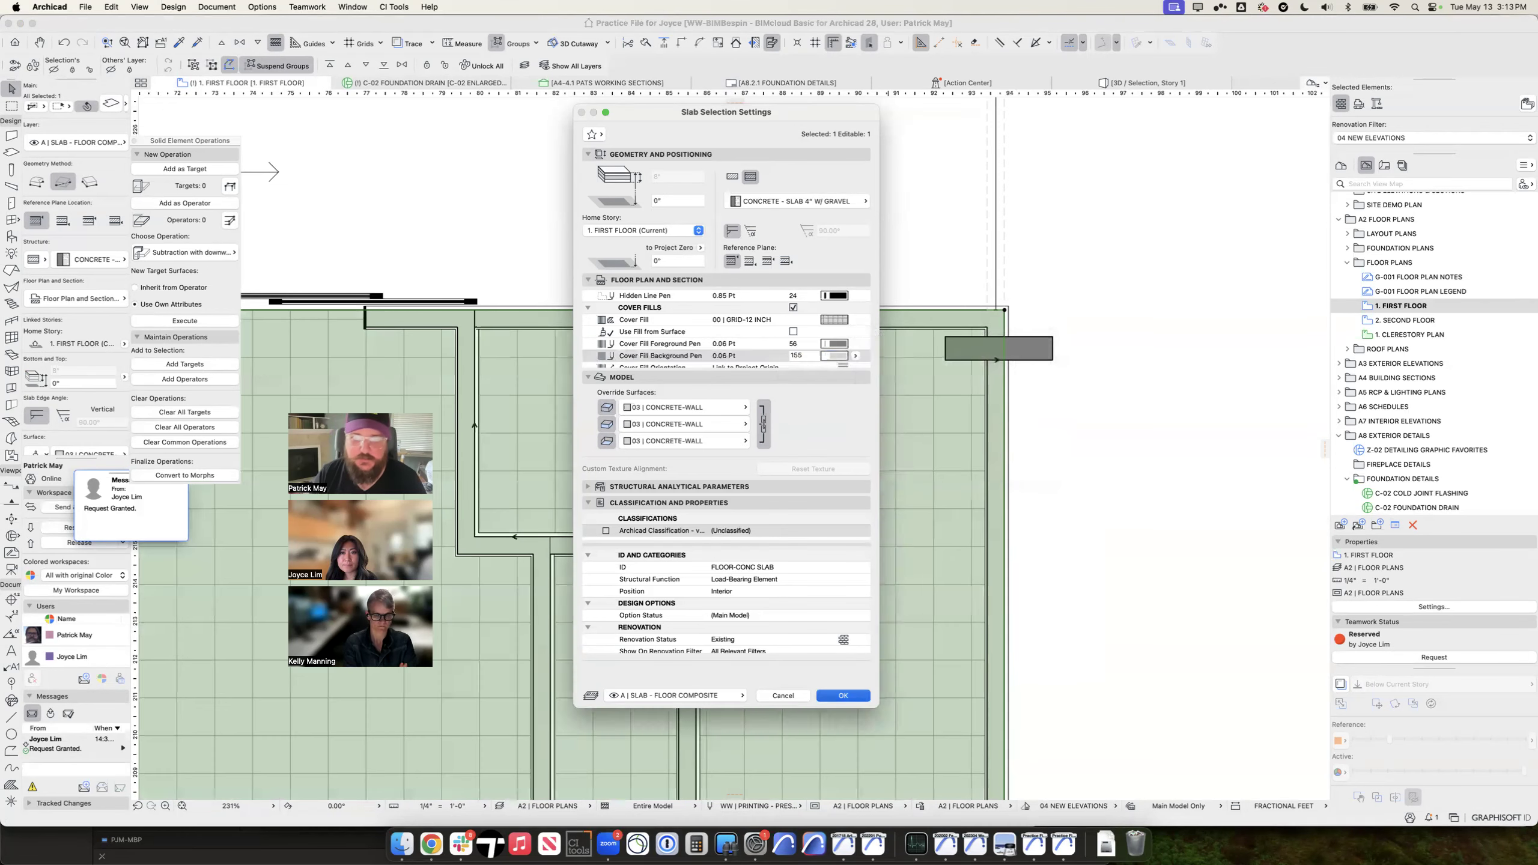
key(Escape)
Step: Set the first floor plan's pen set to WW | PRINTING - DOCUMENTS to check the slab's cover fill
scroll(854, 465, down, 5)
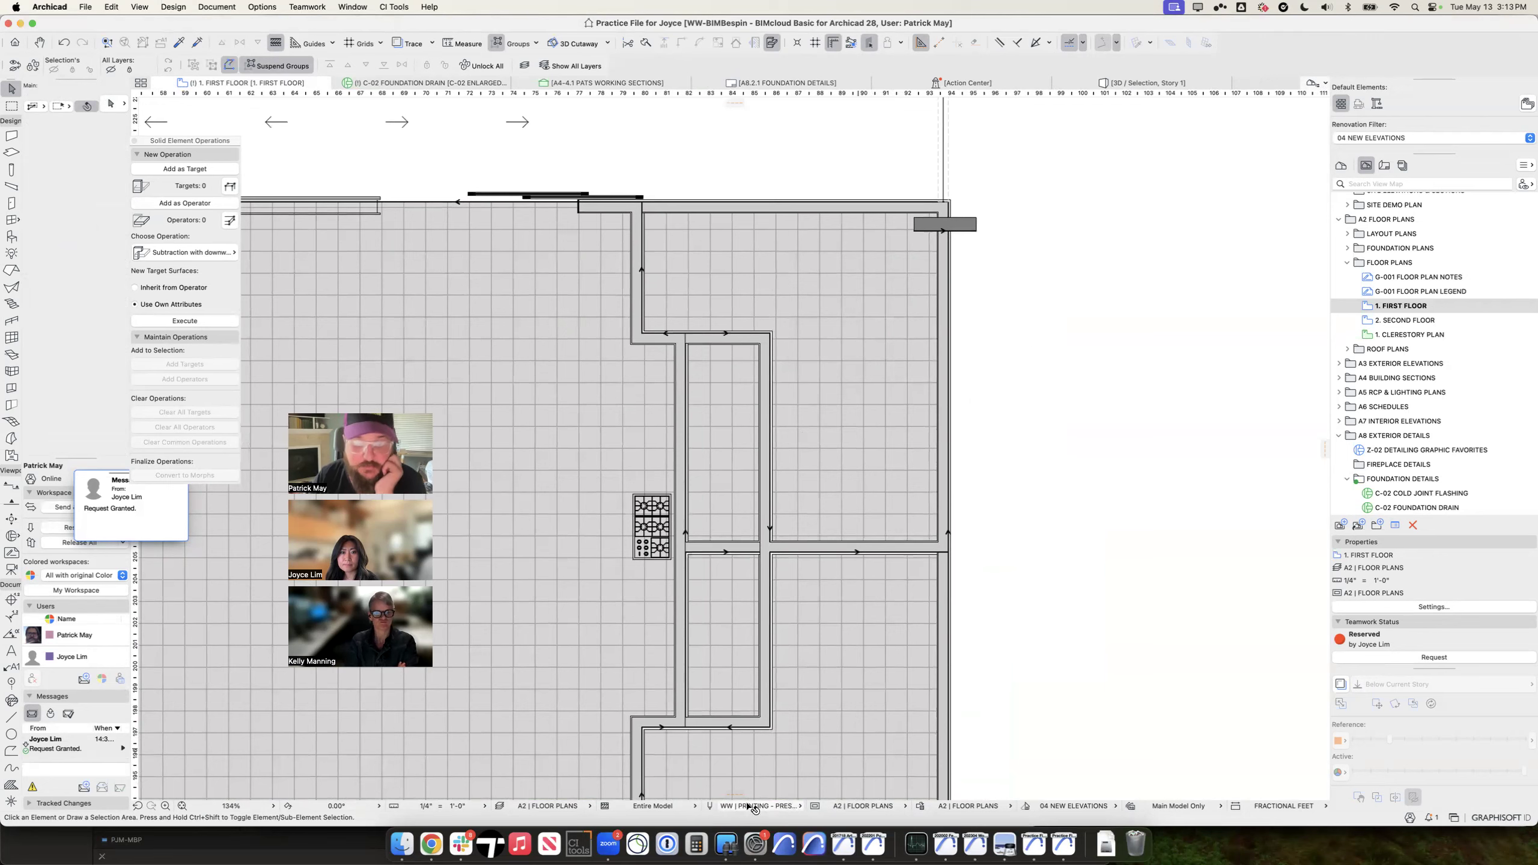
click(826, 769)
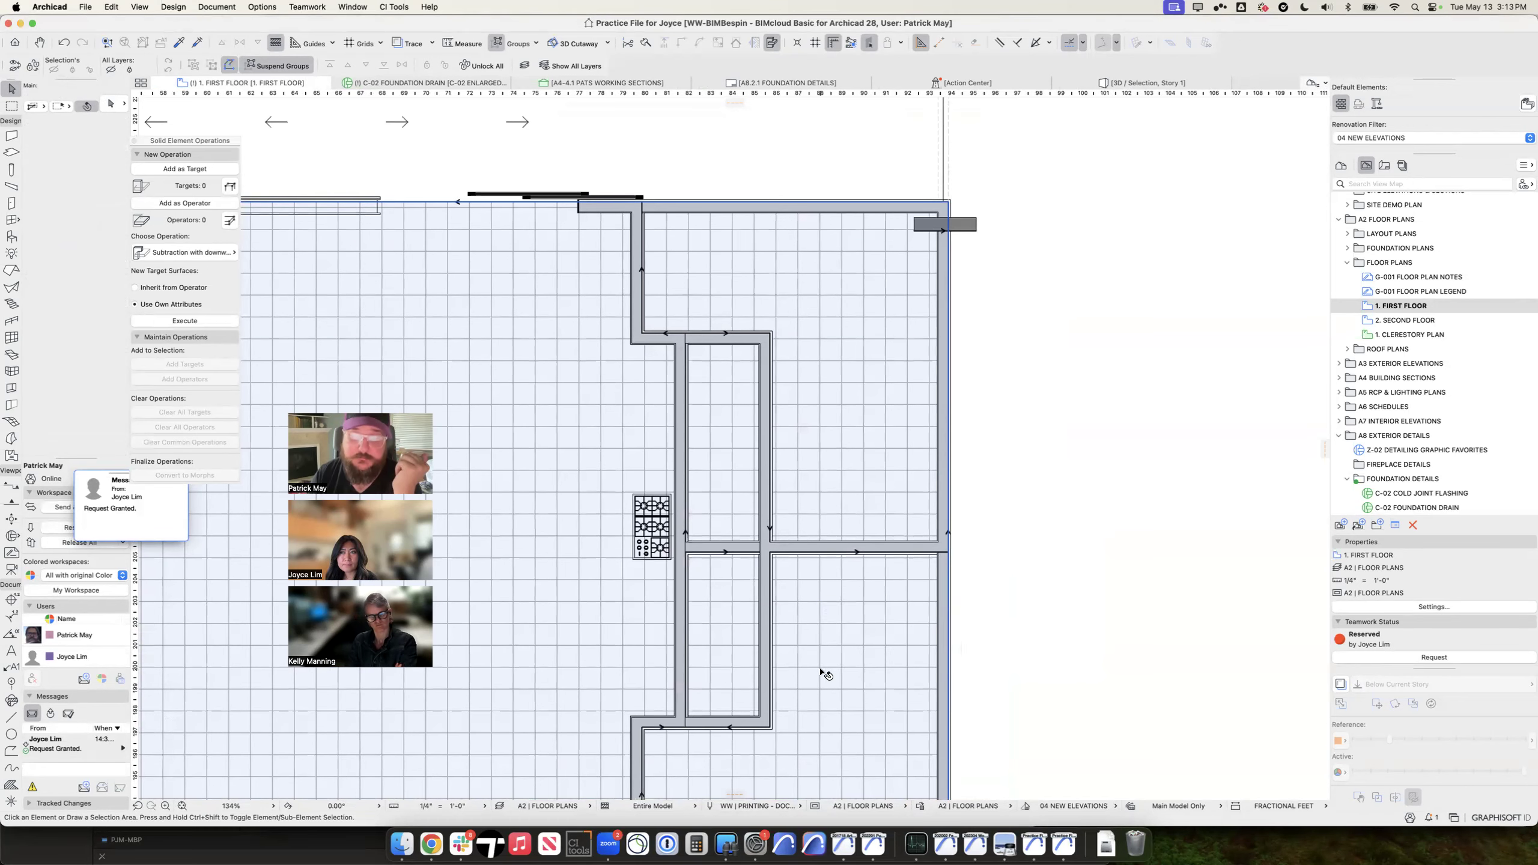
scroll(822, 672, down, 3)
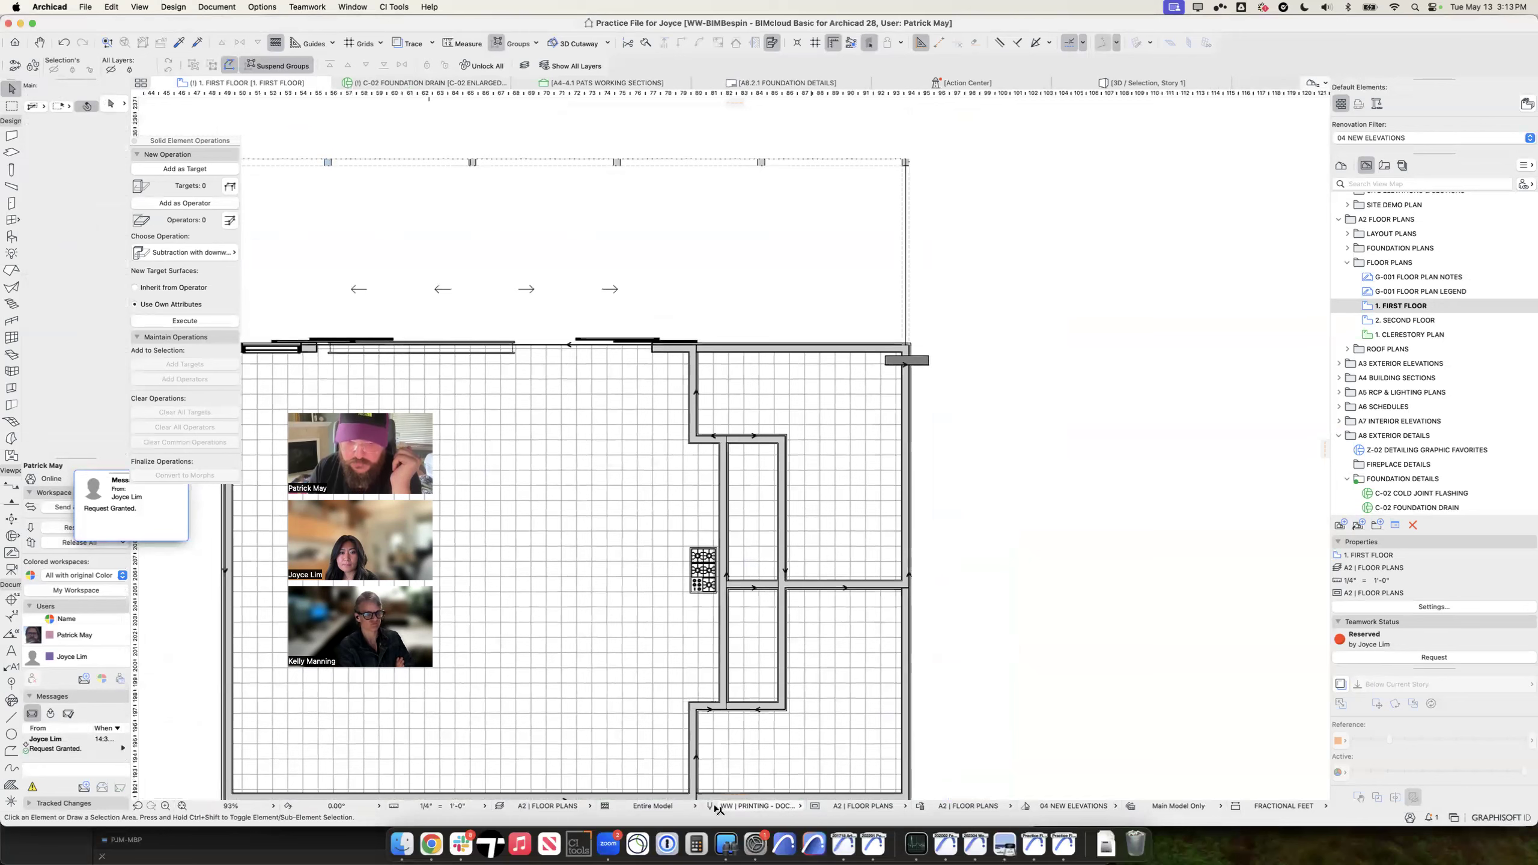
Step: Compare the pen colours of WW | PRINTING - DOCUMENTS, WW | PRINTING - PRESENTATION and WW | PRINTING 1:200 in the Pens & Color settings
click(712, 806)
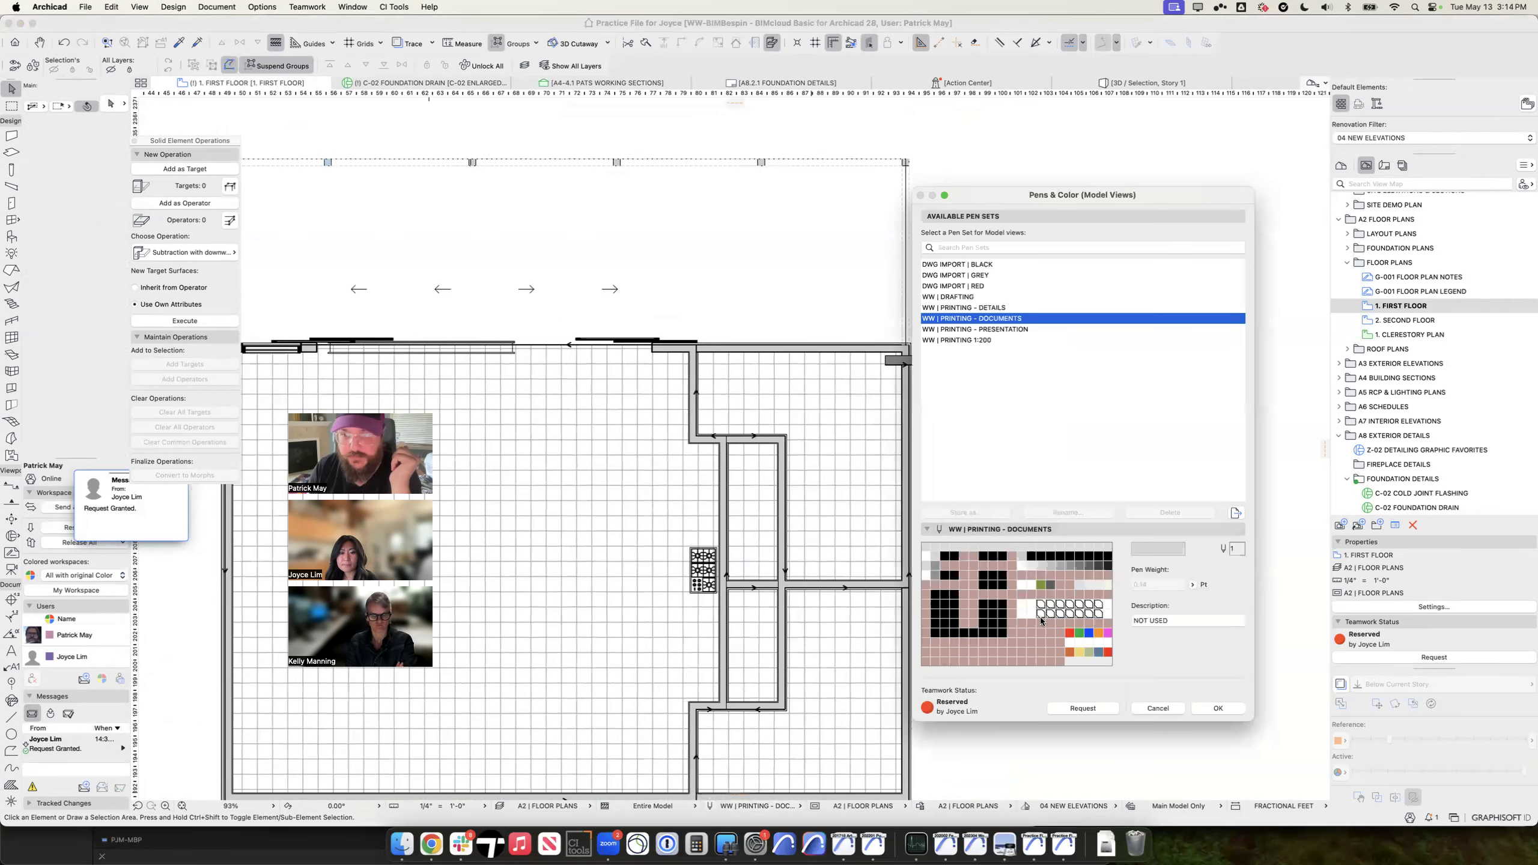
key(Down)
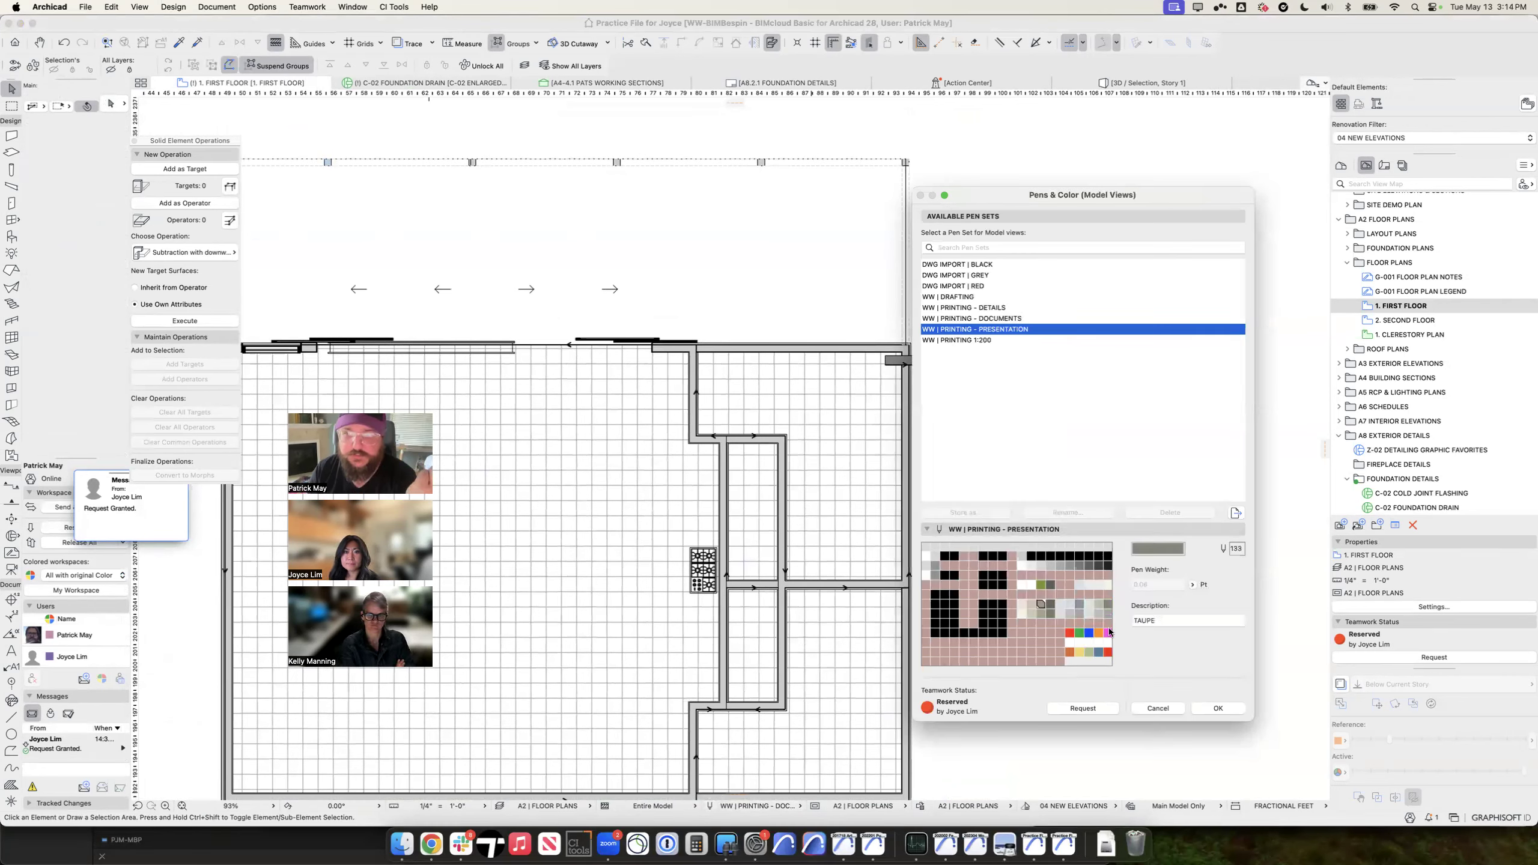
click(960, 341)
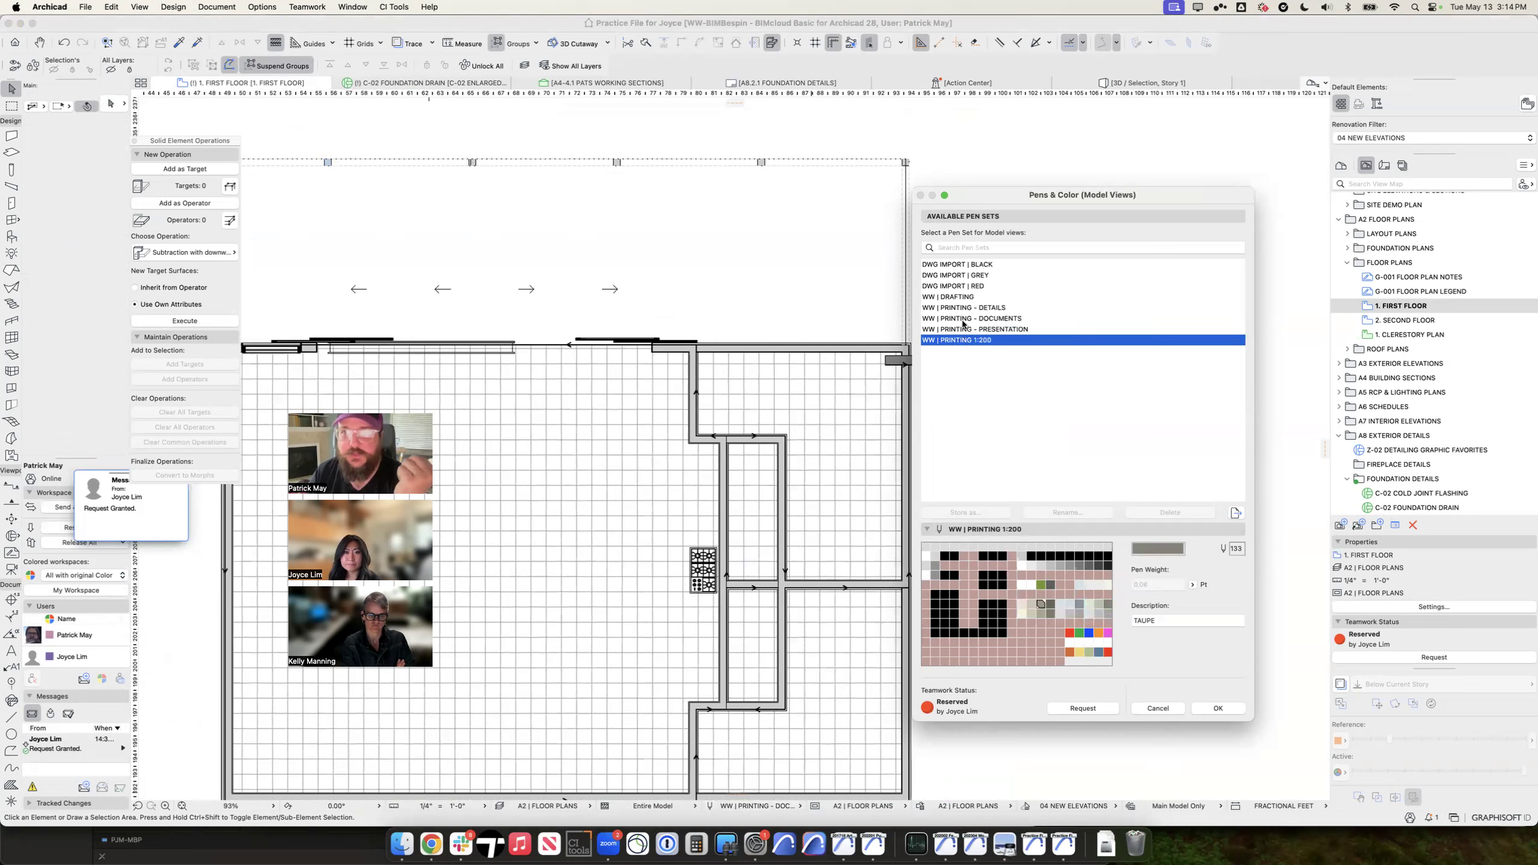
click(973, 320)
click(971, 341)
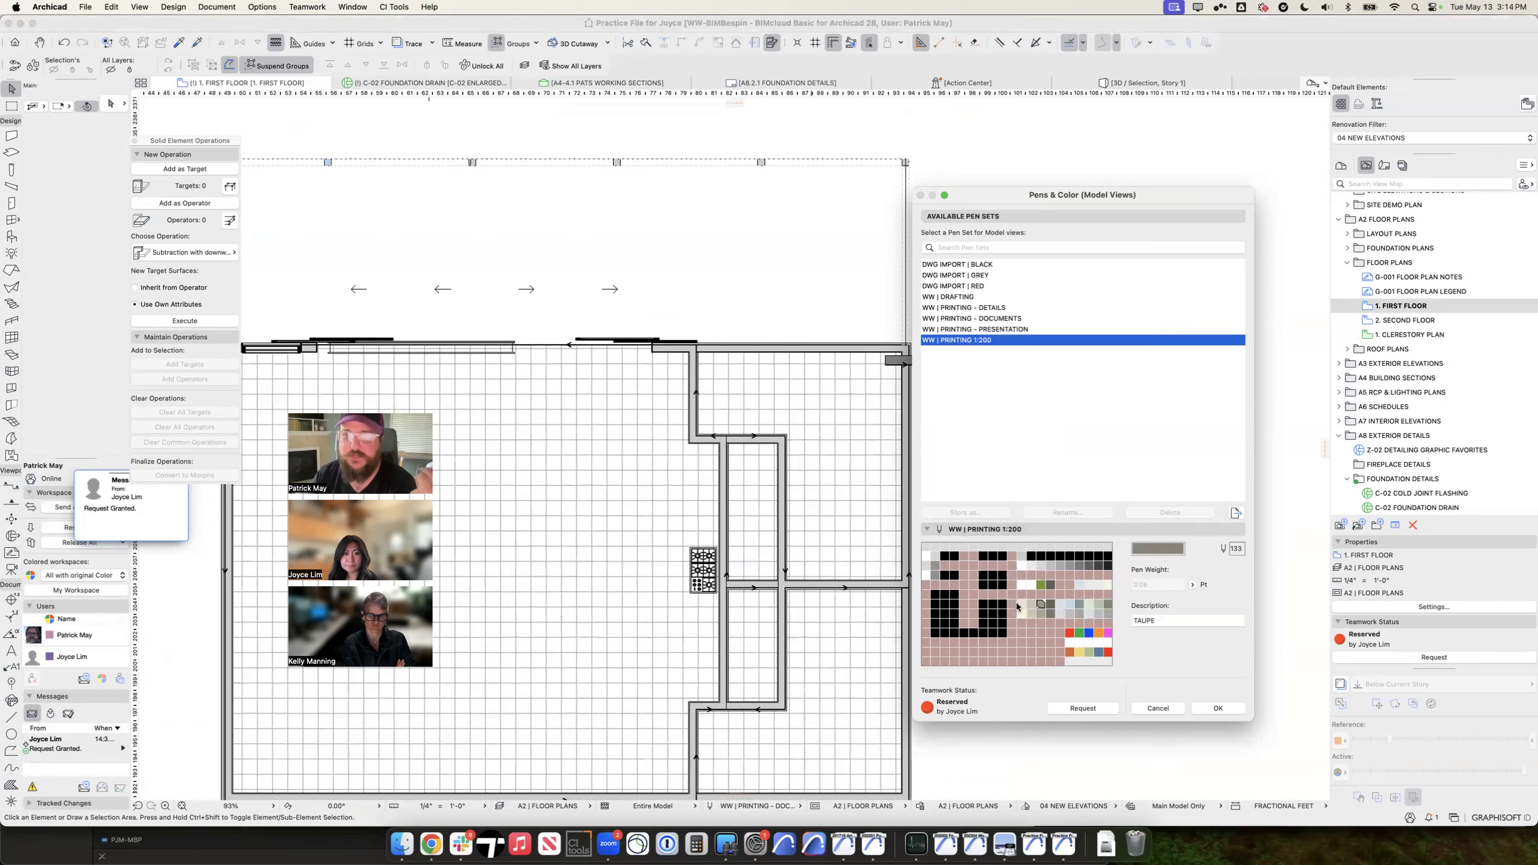
Step: Examine several WW | PRINTING 1:200 pens with pen weights shown in mm, and apply that pen set to the first floor plan
click(993, 609)
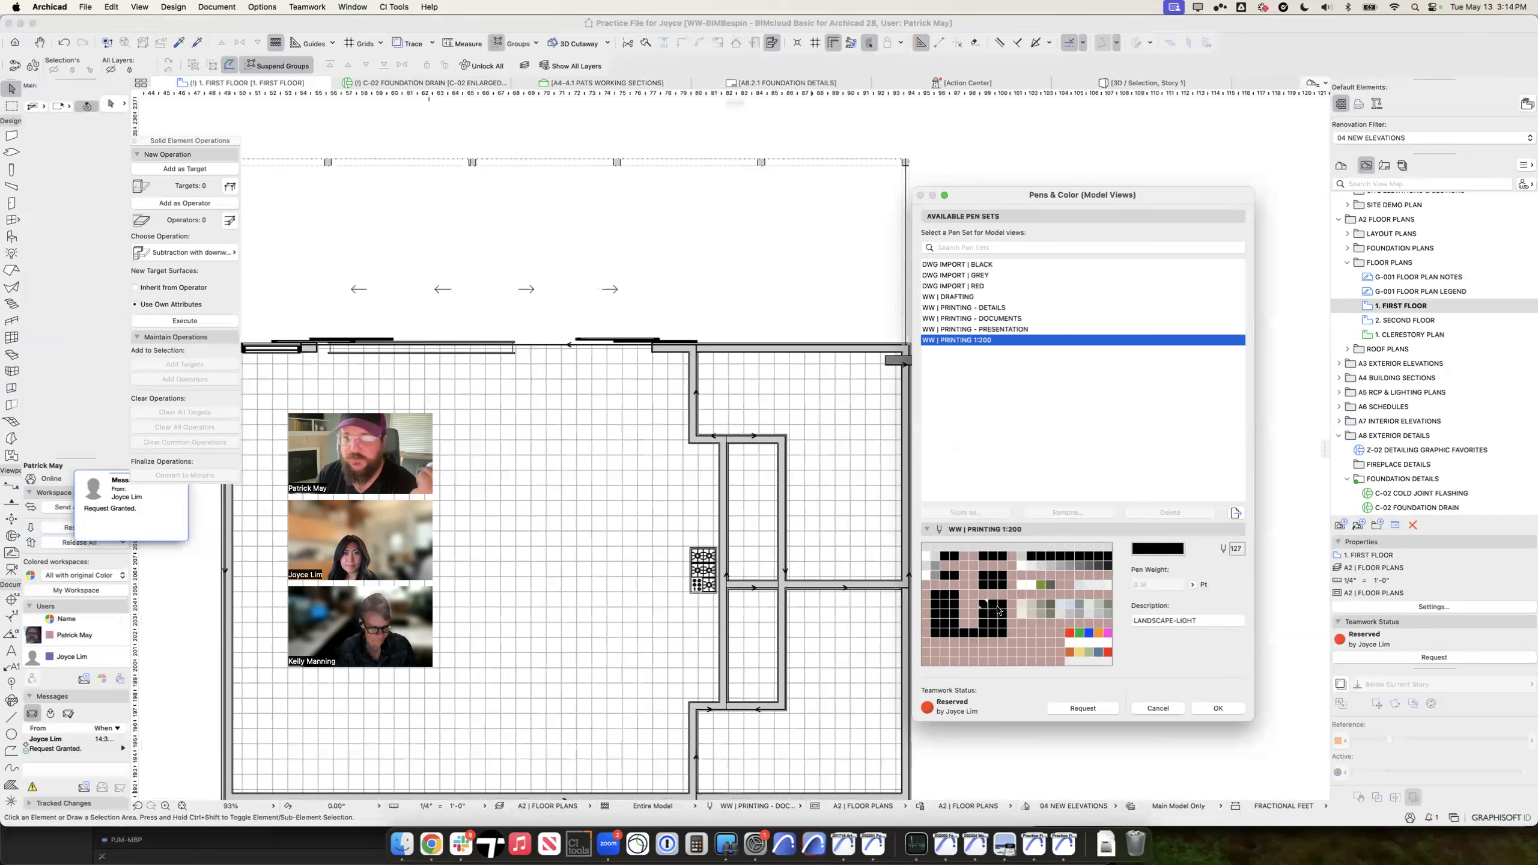
click(1192, 584)
click(1208, 596)
click(985, 567)
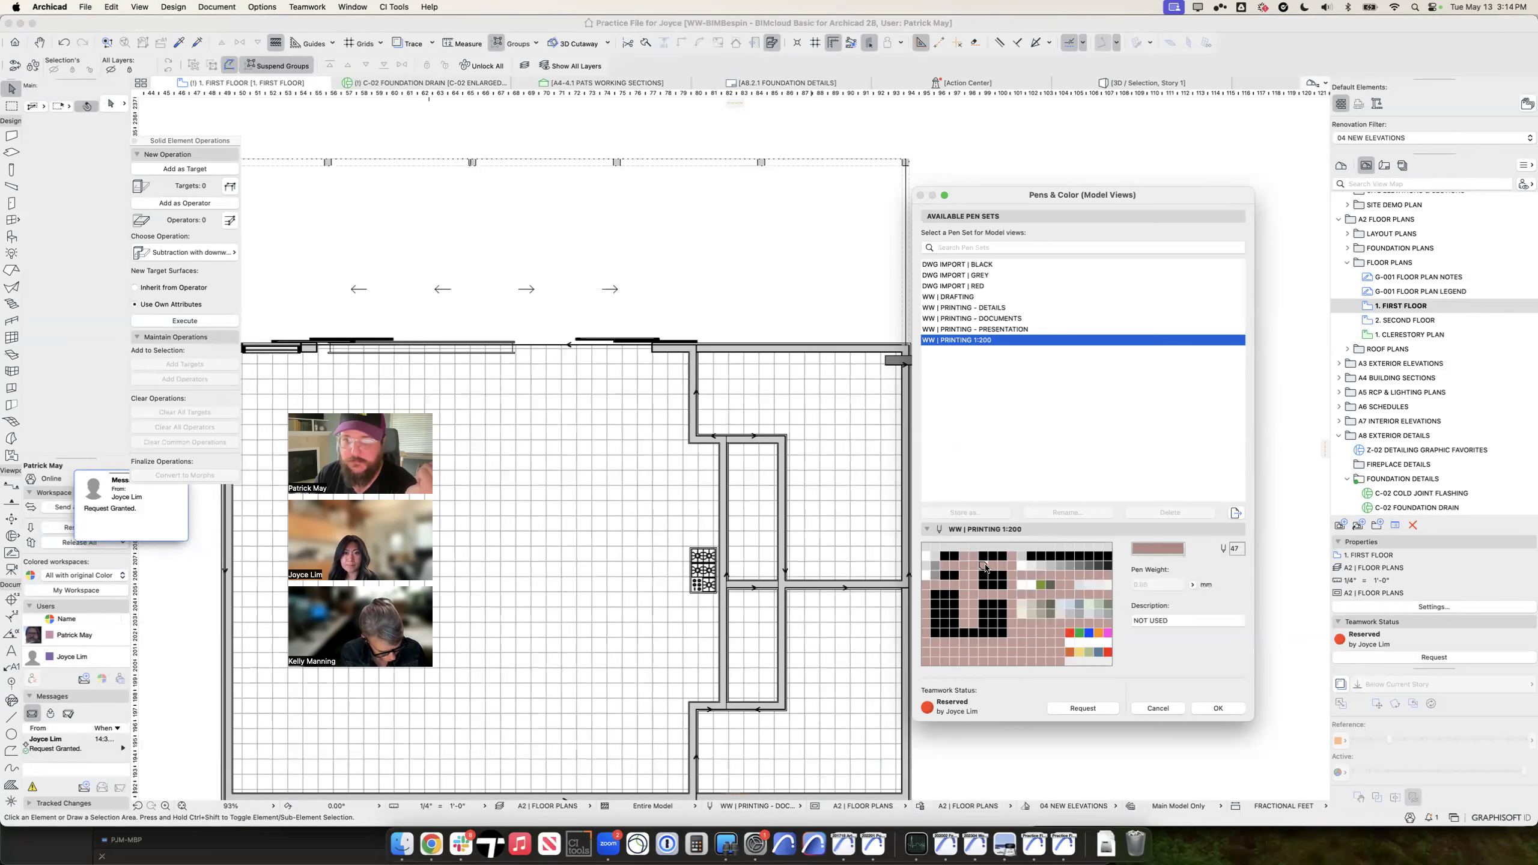
click(1060, 566)
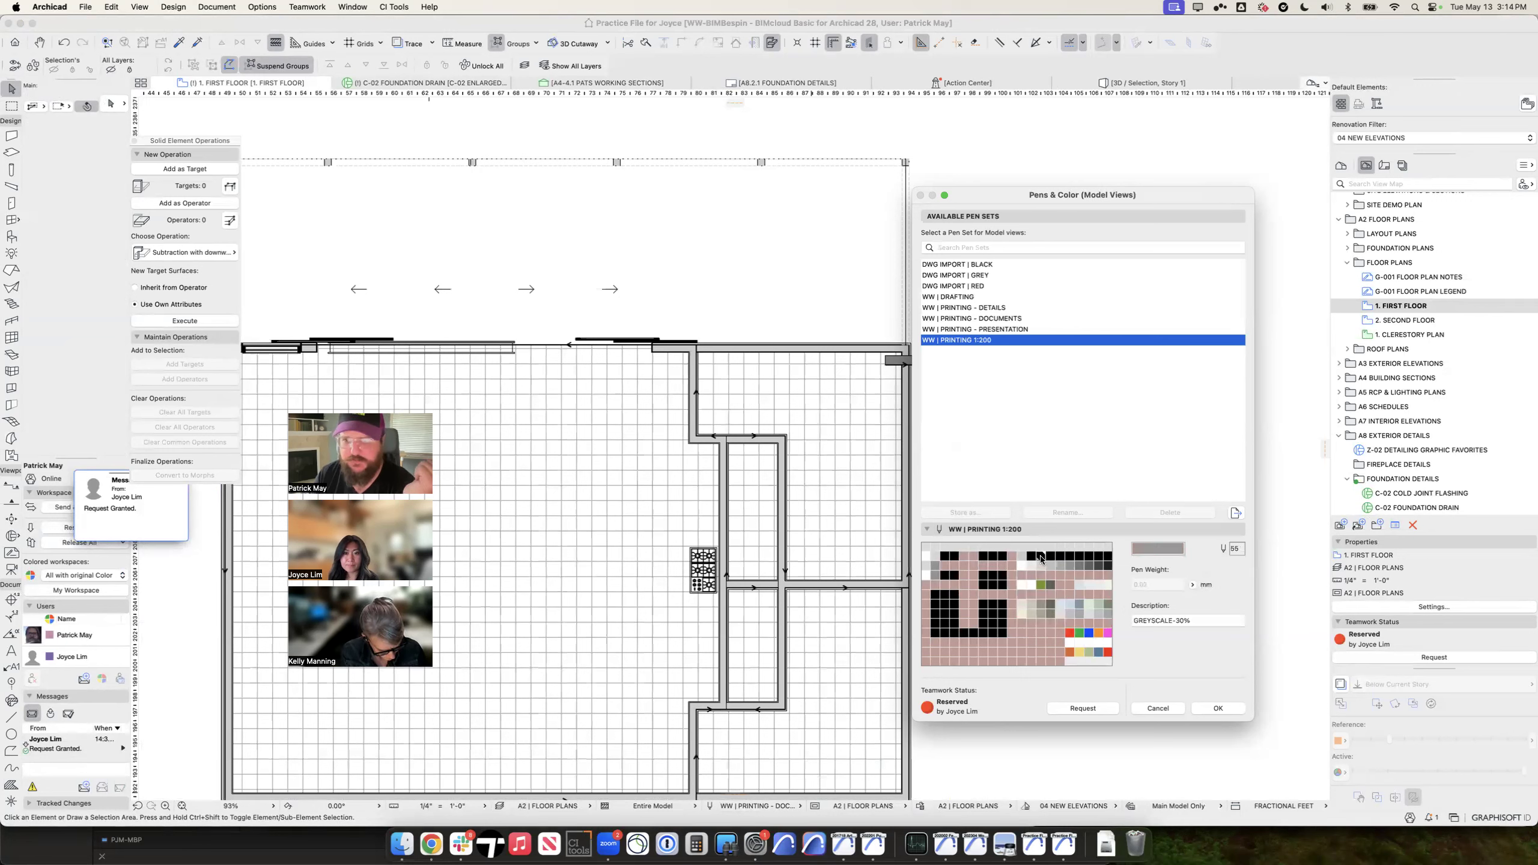
click(1041, 558)
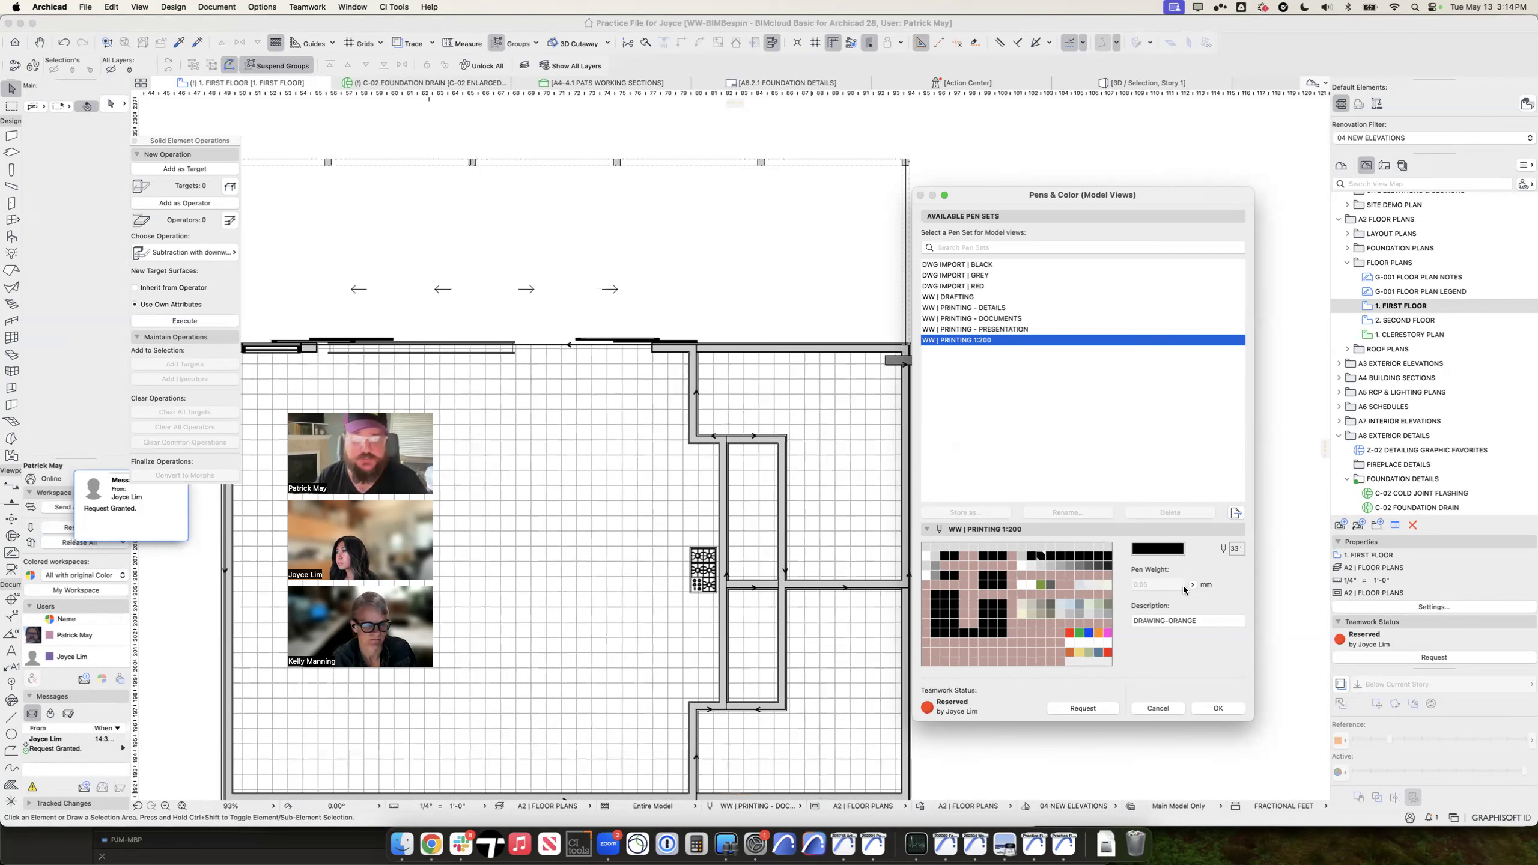
key(Return)
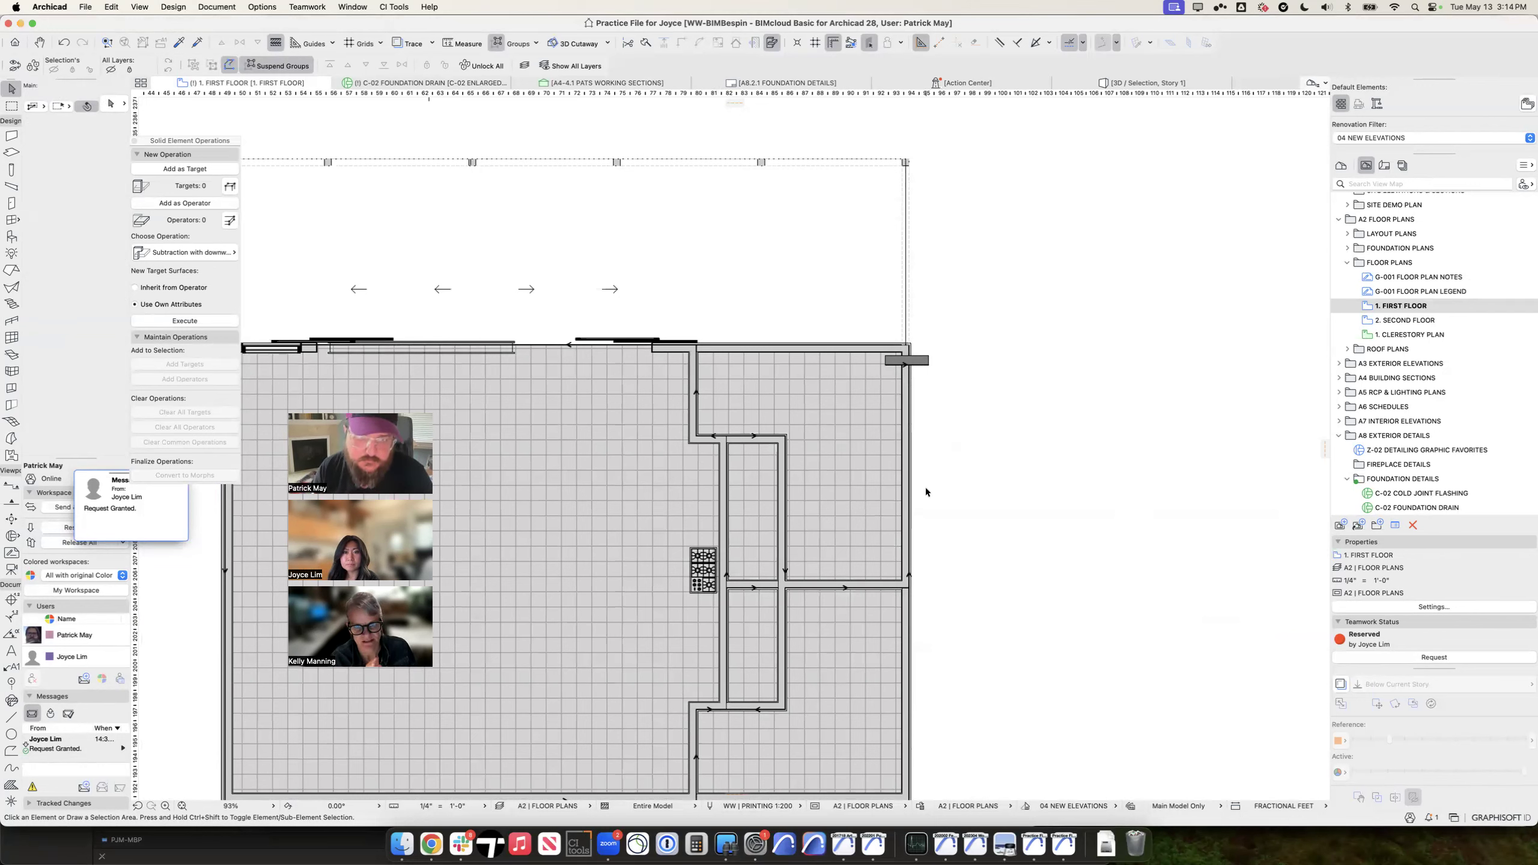
Step: Compare the first floor plan under the WW | DRAFTING and WW | PRINTING - DETAILS pen sets, and leave it on WW | PRINTING - DOCUMENTS
scroll(913, 372, up, 5)
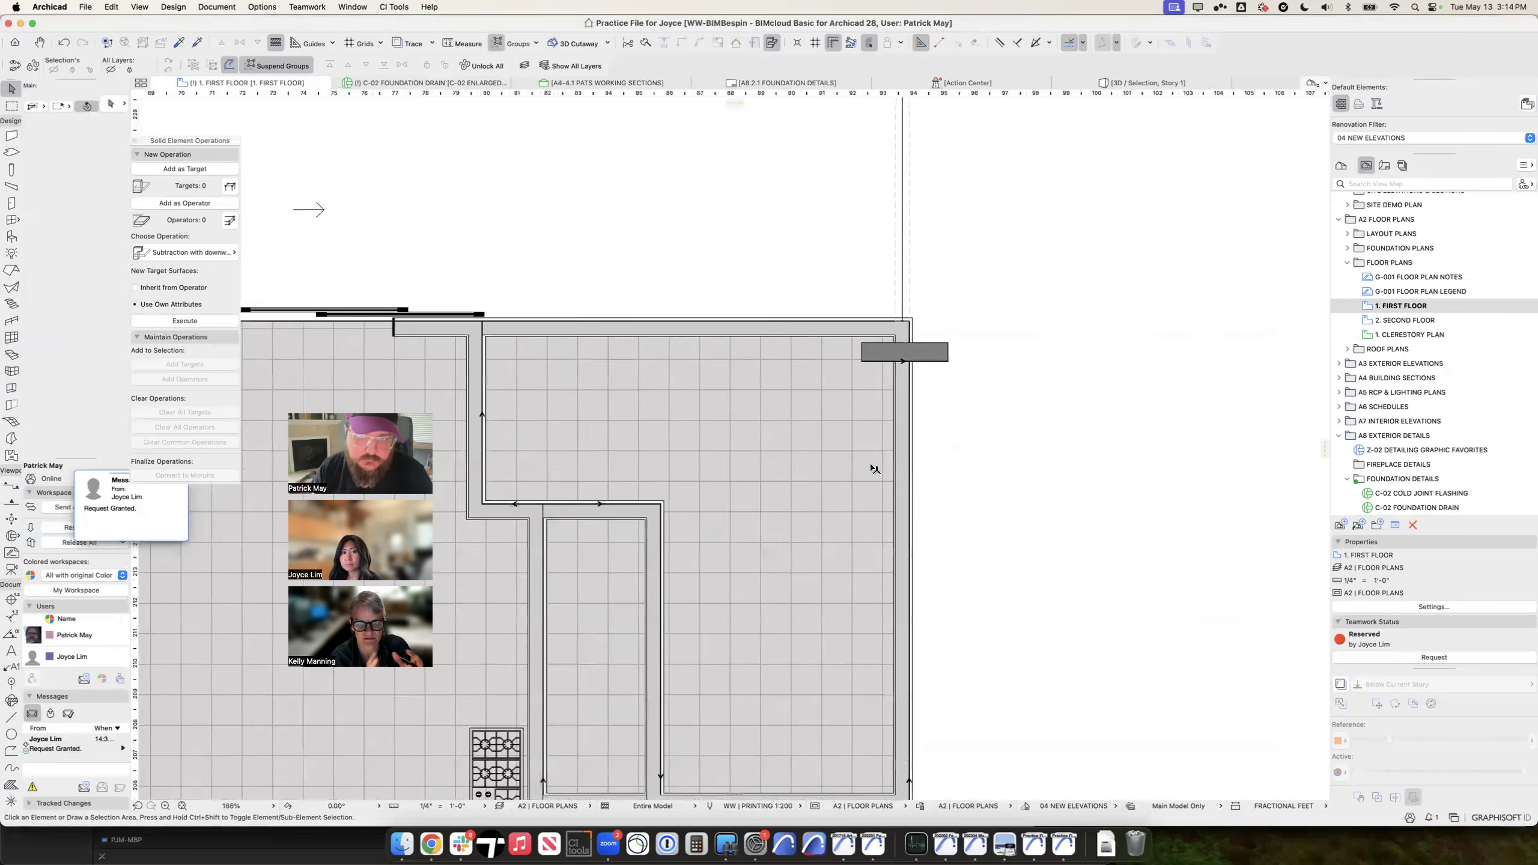
click(756, 805)
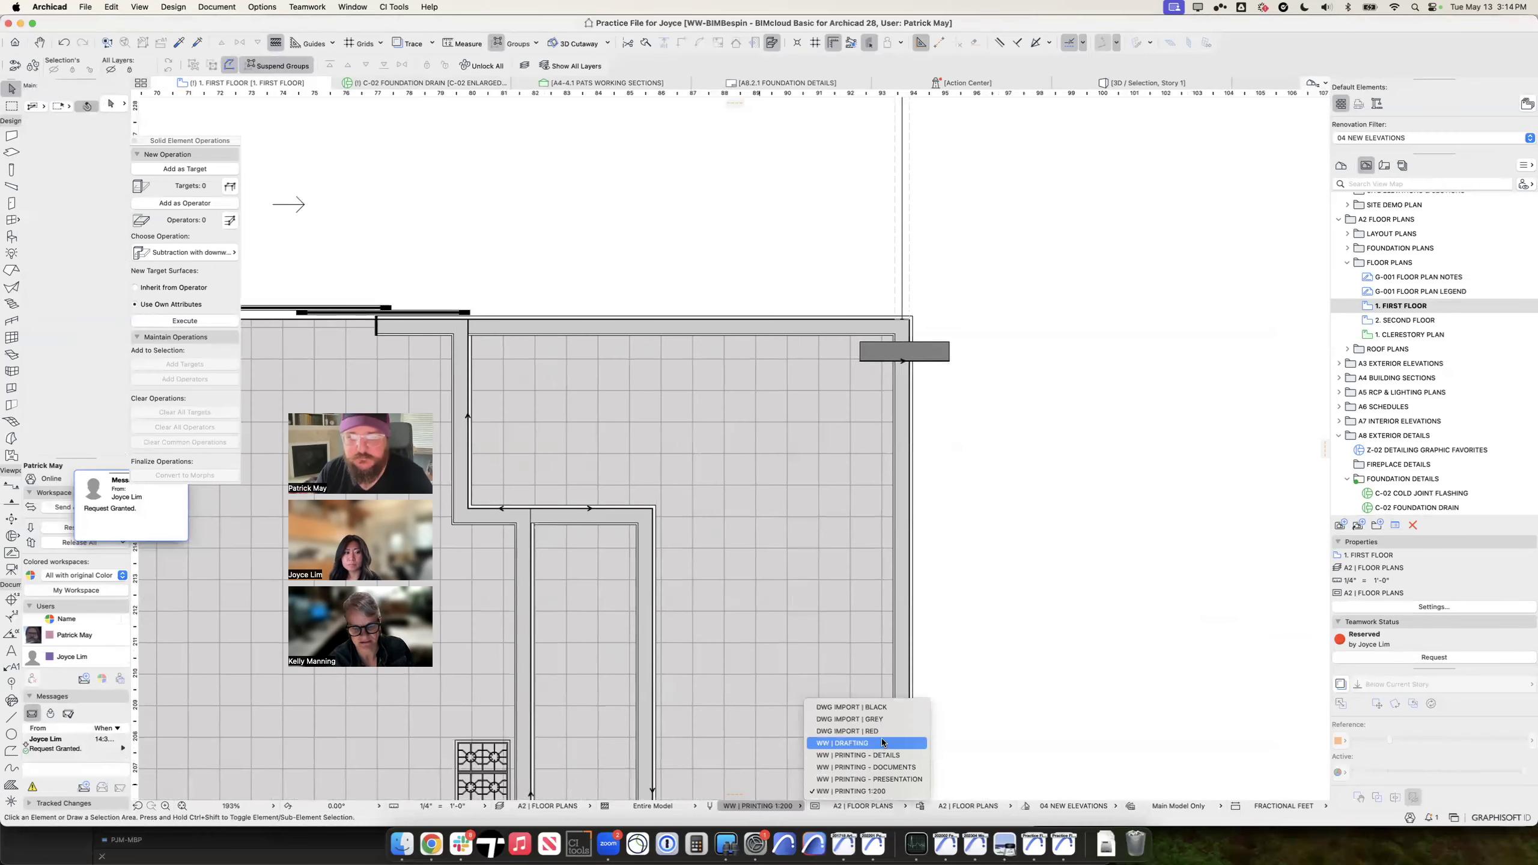
click(892, 741)
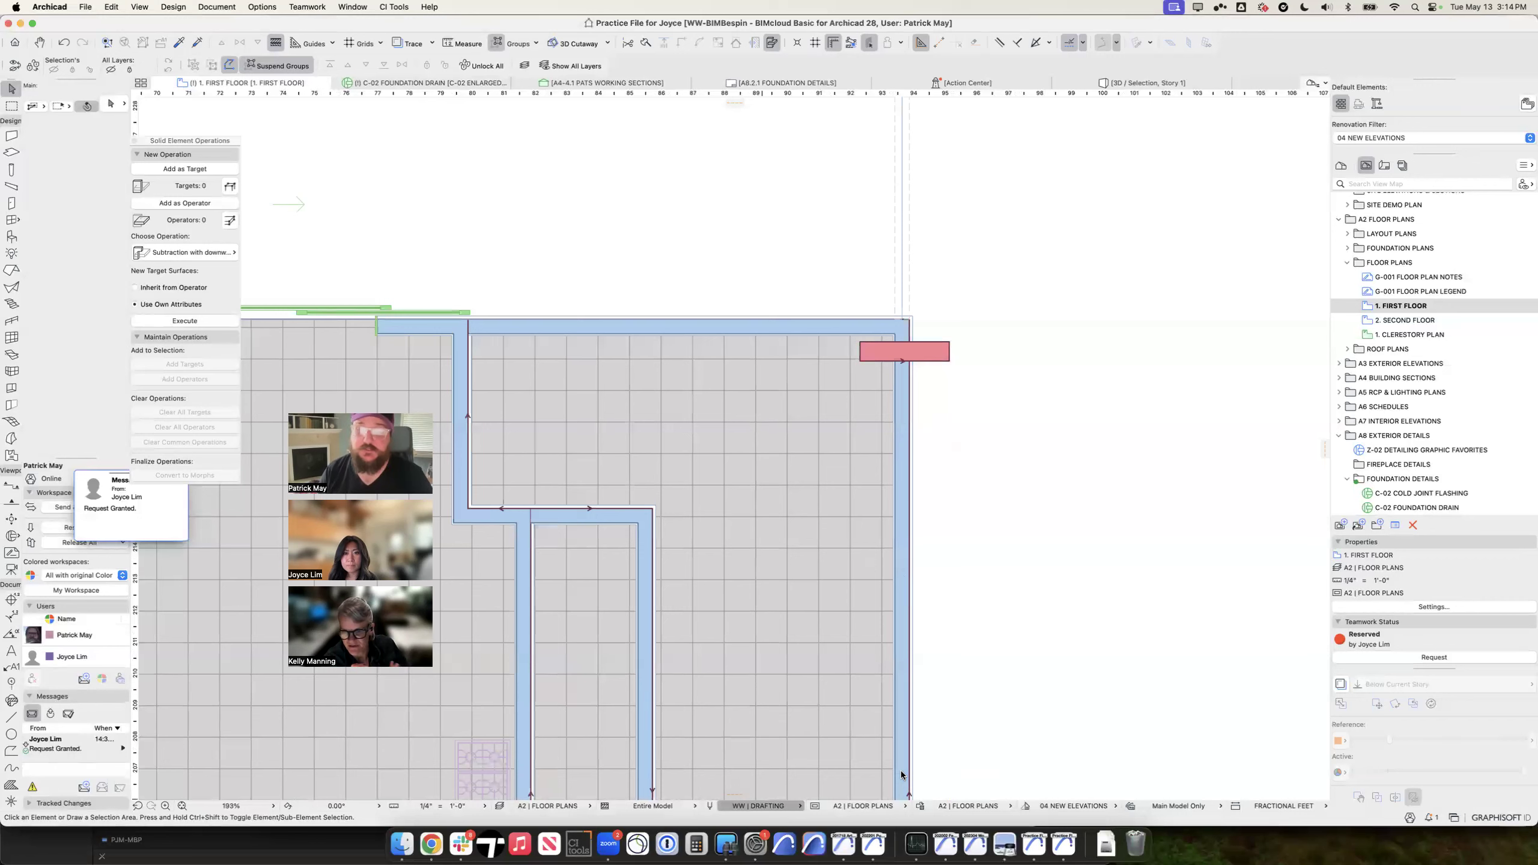
click(800, 806)
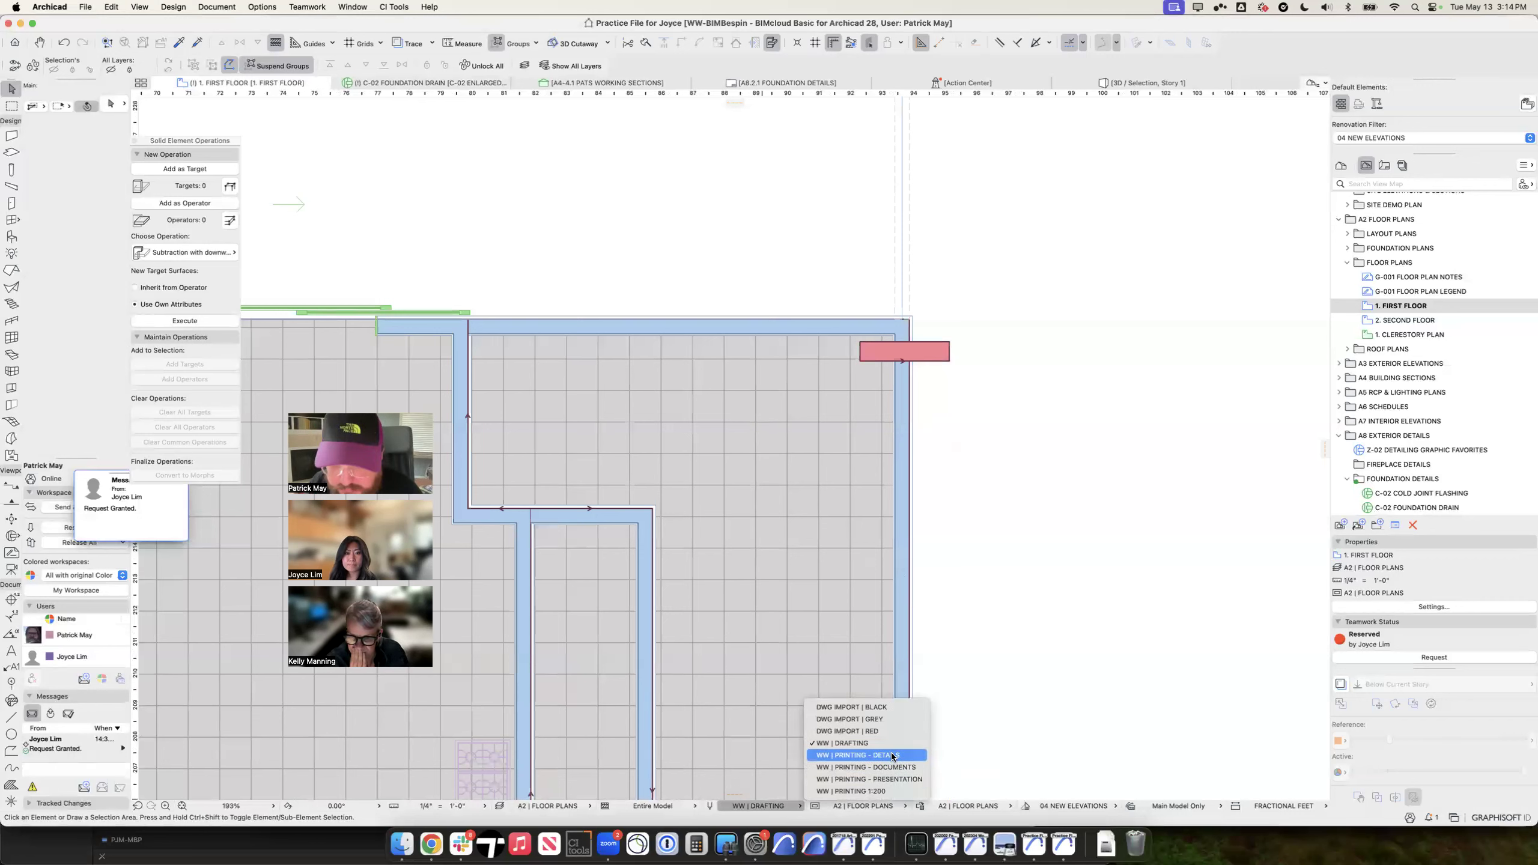
click(890, 755)
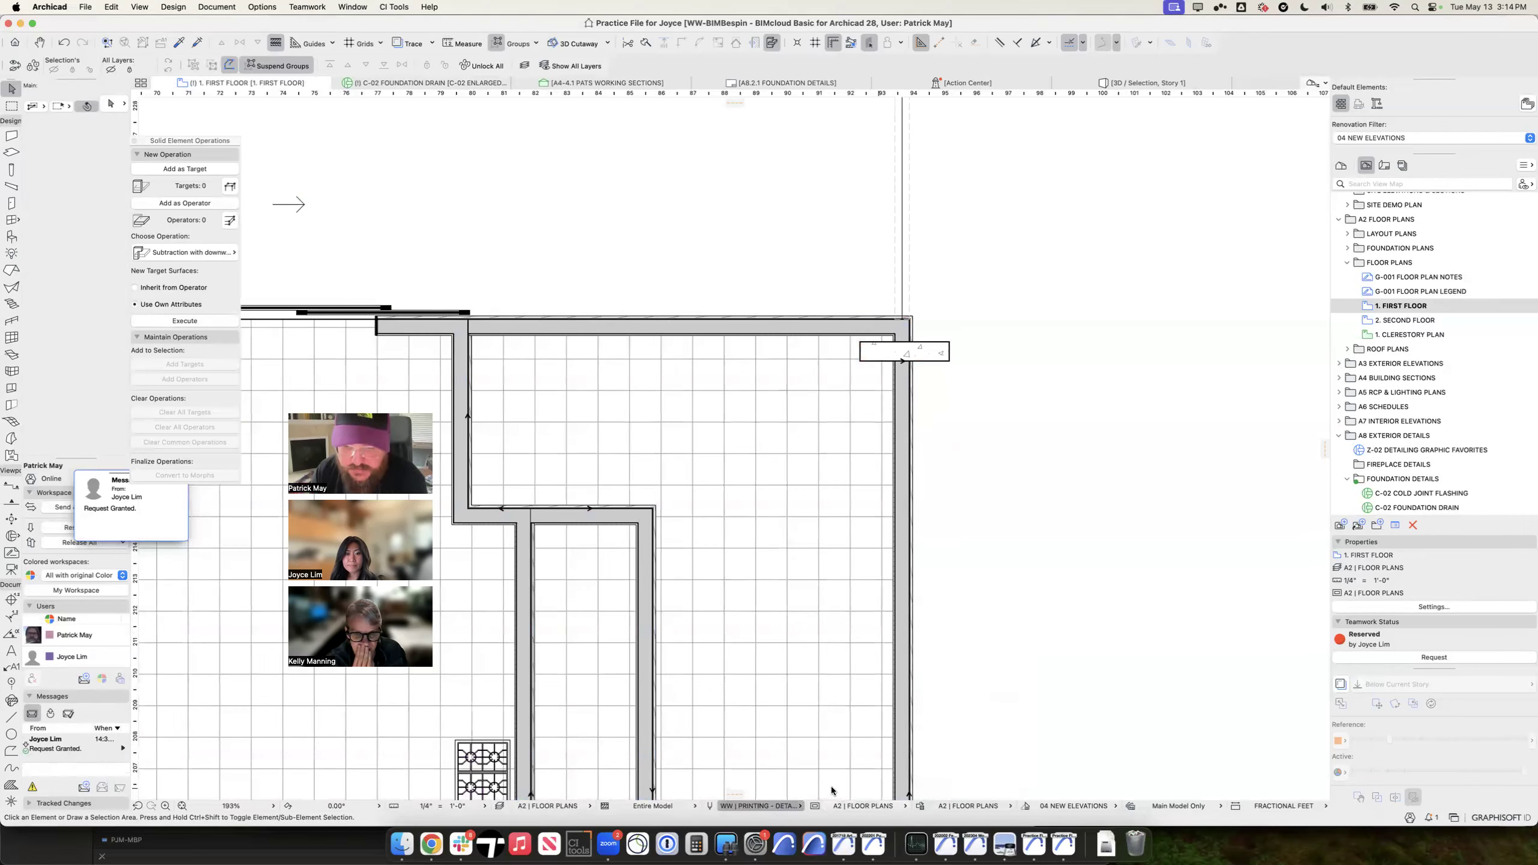
click(801, 805)
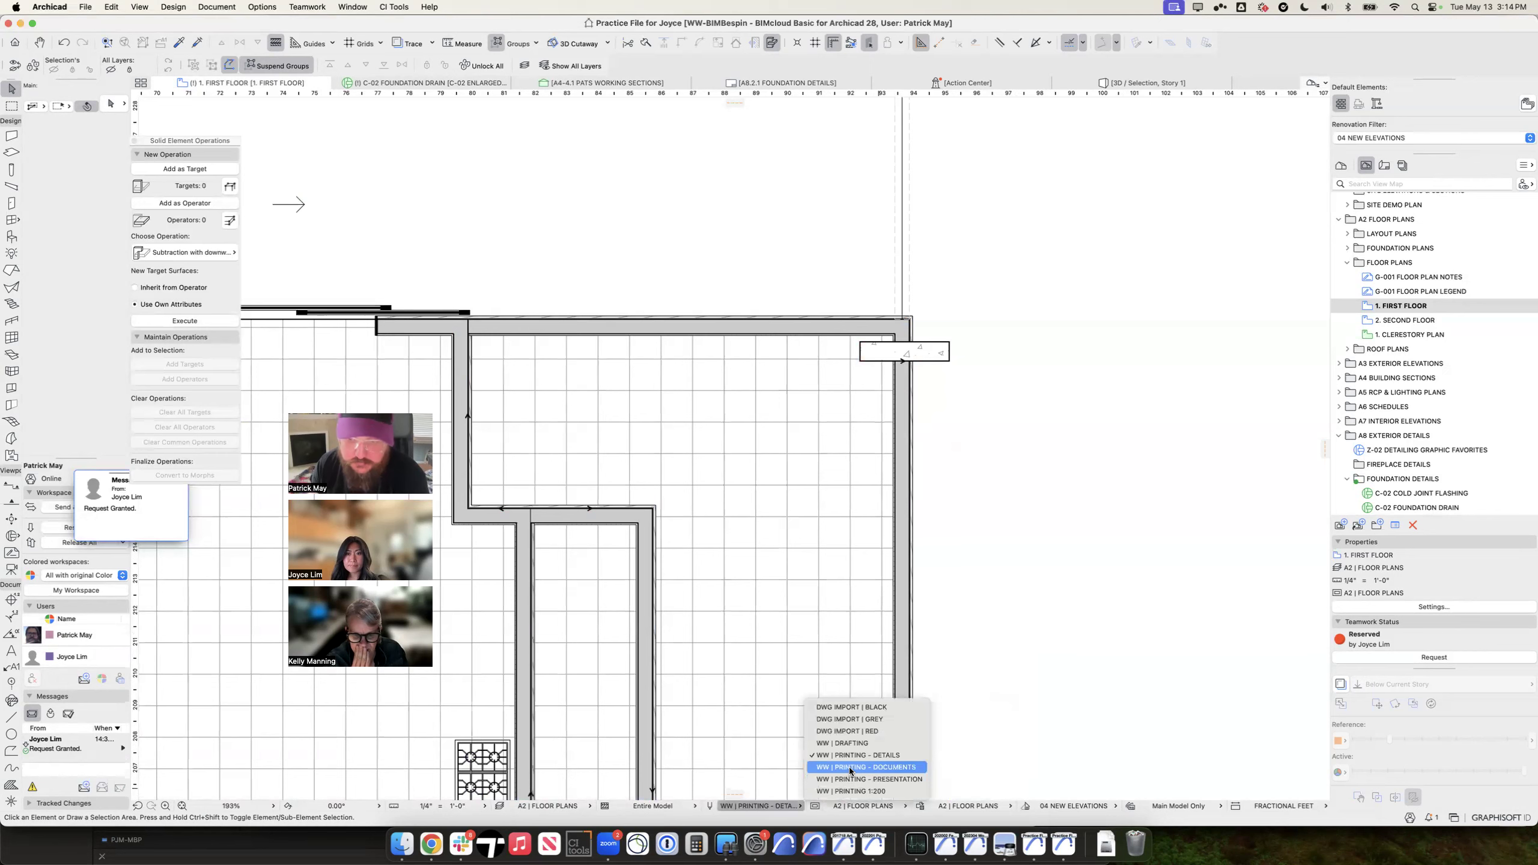
click(853, 766)
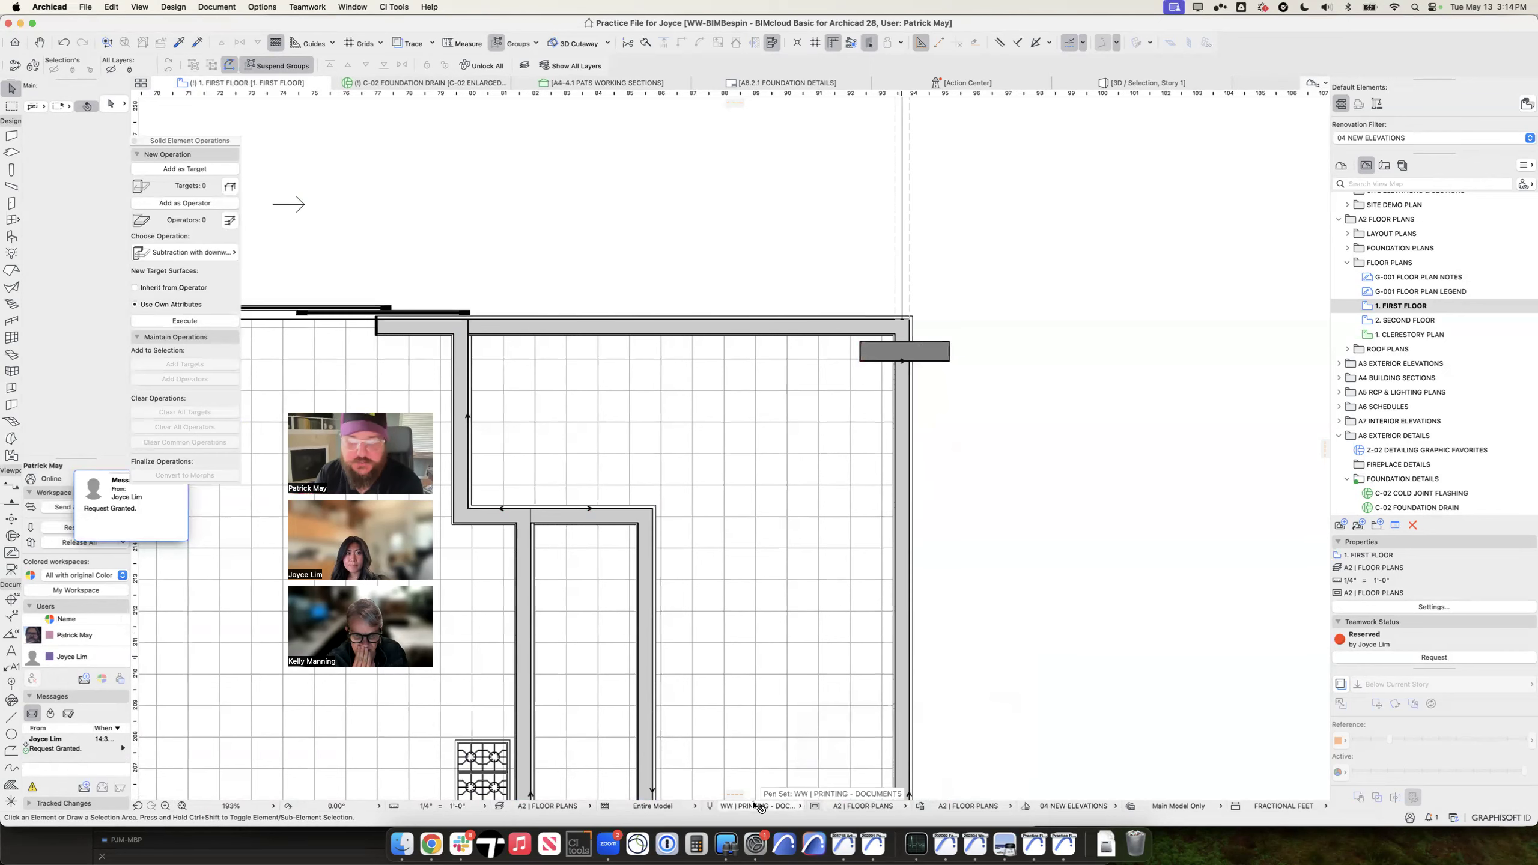
Step: Select the short wall crossing the building corner and the vertical exterior wall in turn to inspect their structures
scroll(924, 341, up, 5)
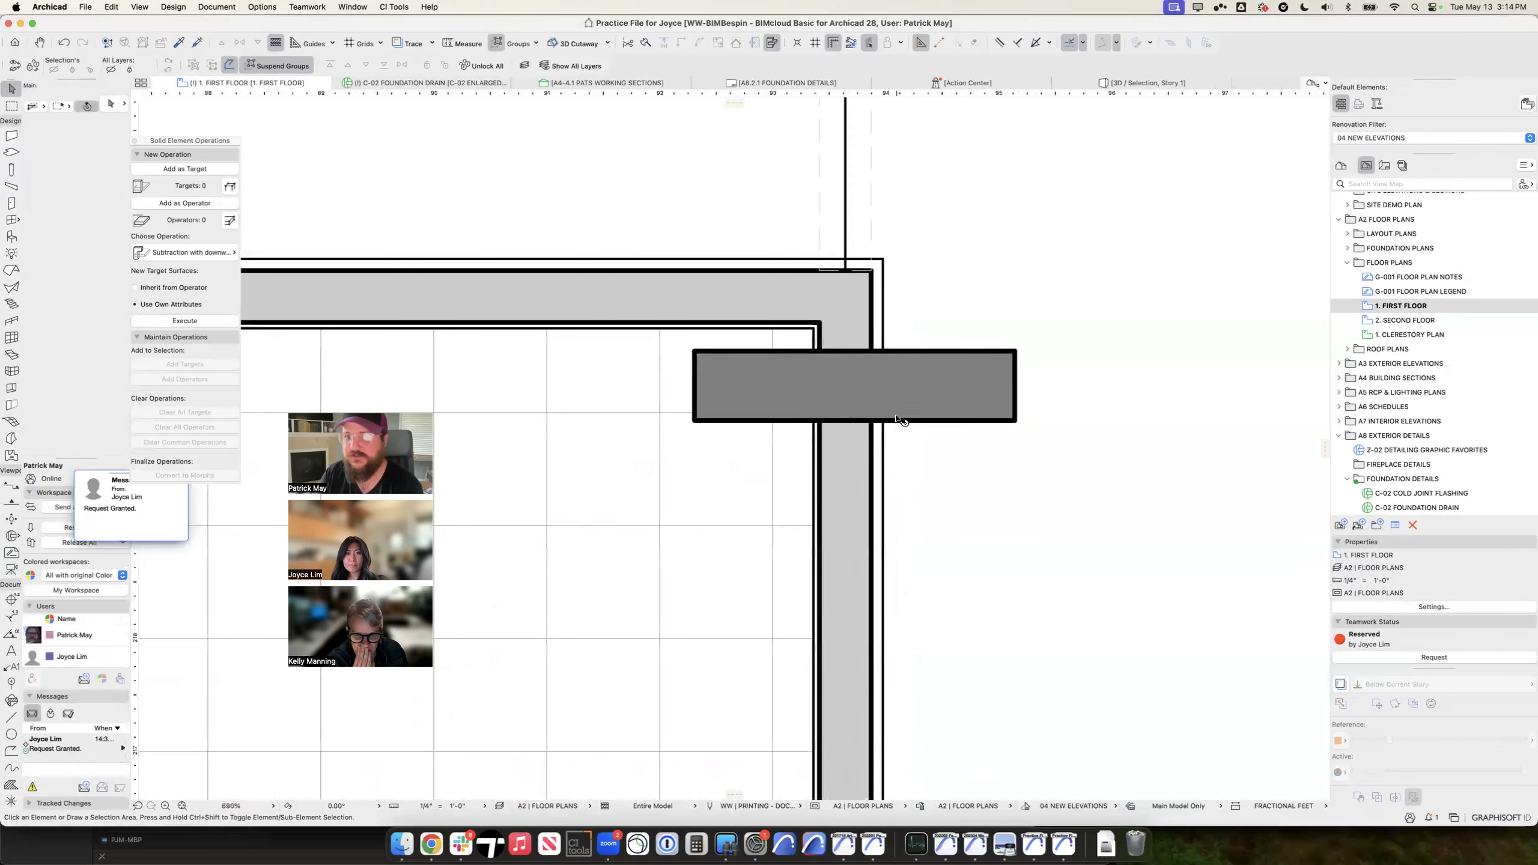
click(916, 407)
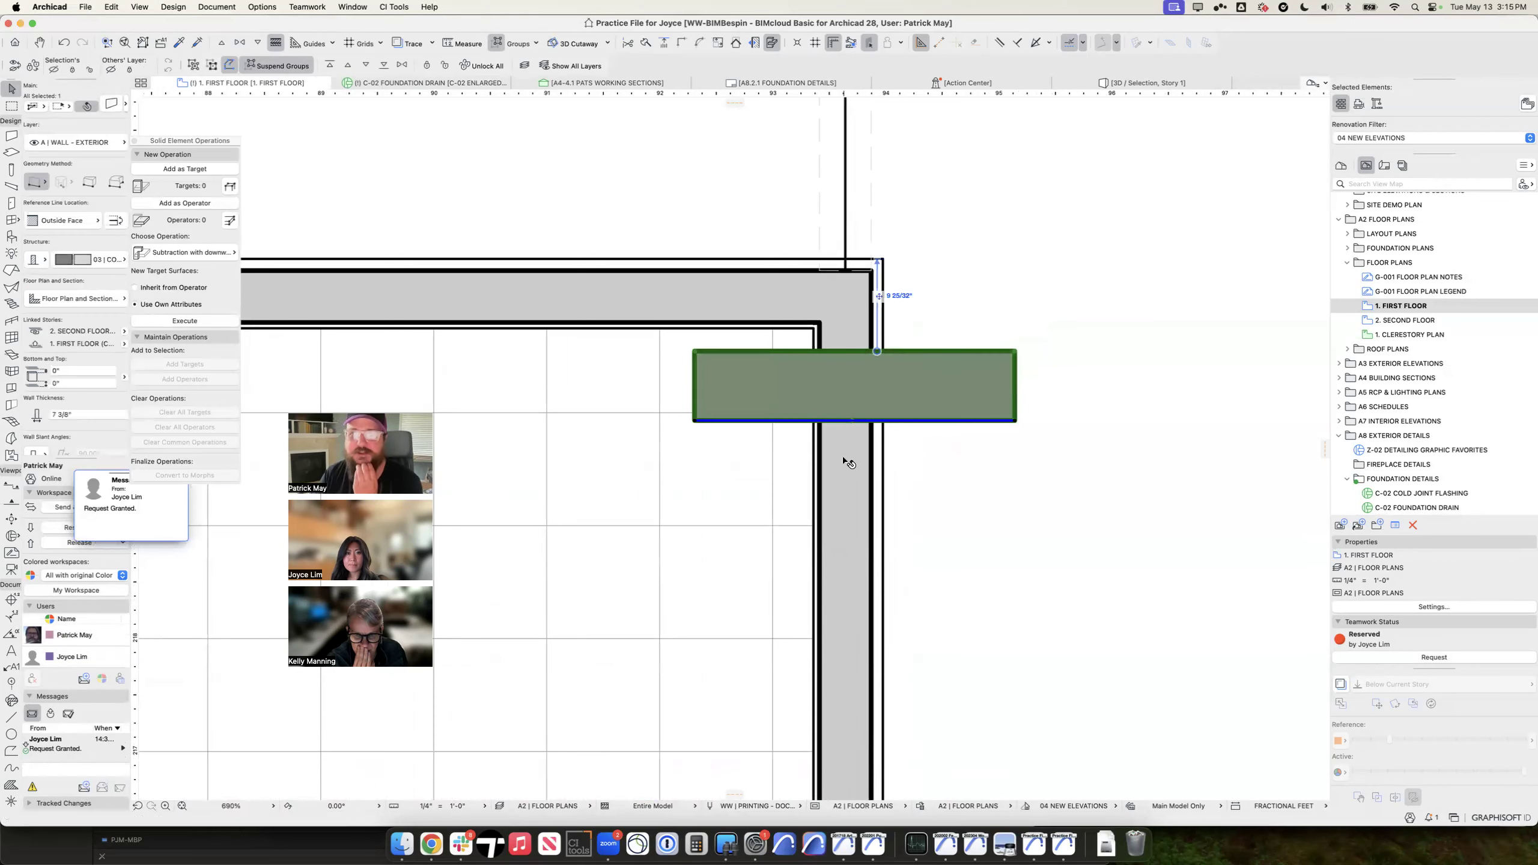
click(854, 555)
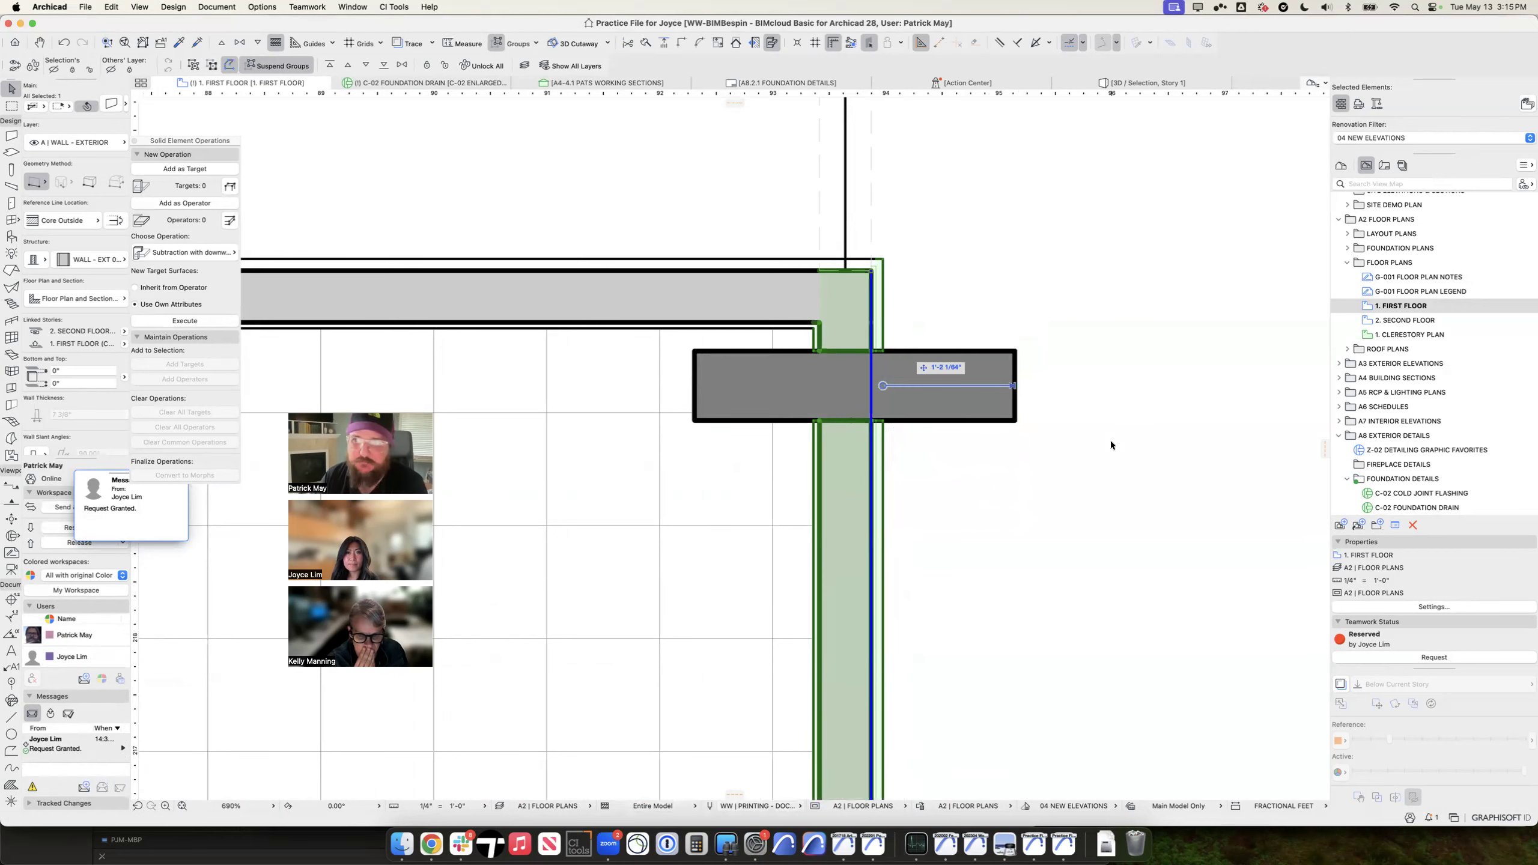
Step: Open the A8.2.1 FOUNDATION DETAILS layout from the layout book
click(1384, 165)
double_click(1410, 430)
key(Escape)
Step: Set the COLD JOINT FLASHING drawing's pen set to WW | PRINTING - DETAILS, apply it and deselect the drawing
click(920, 502)
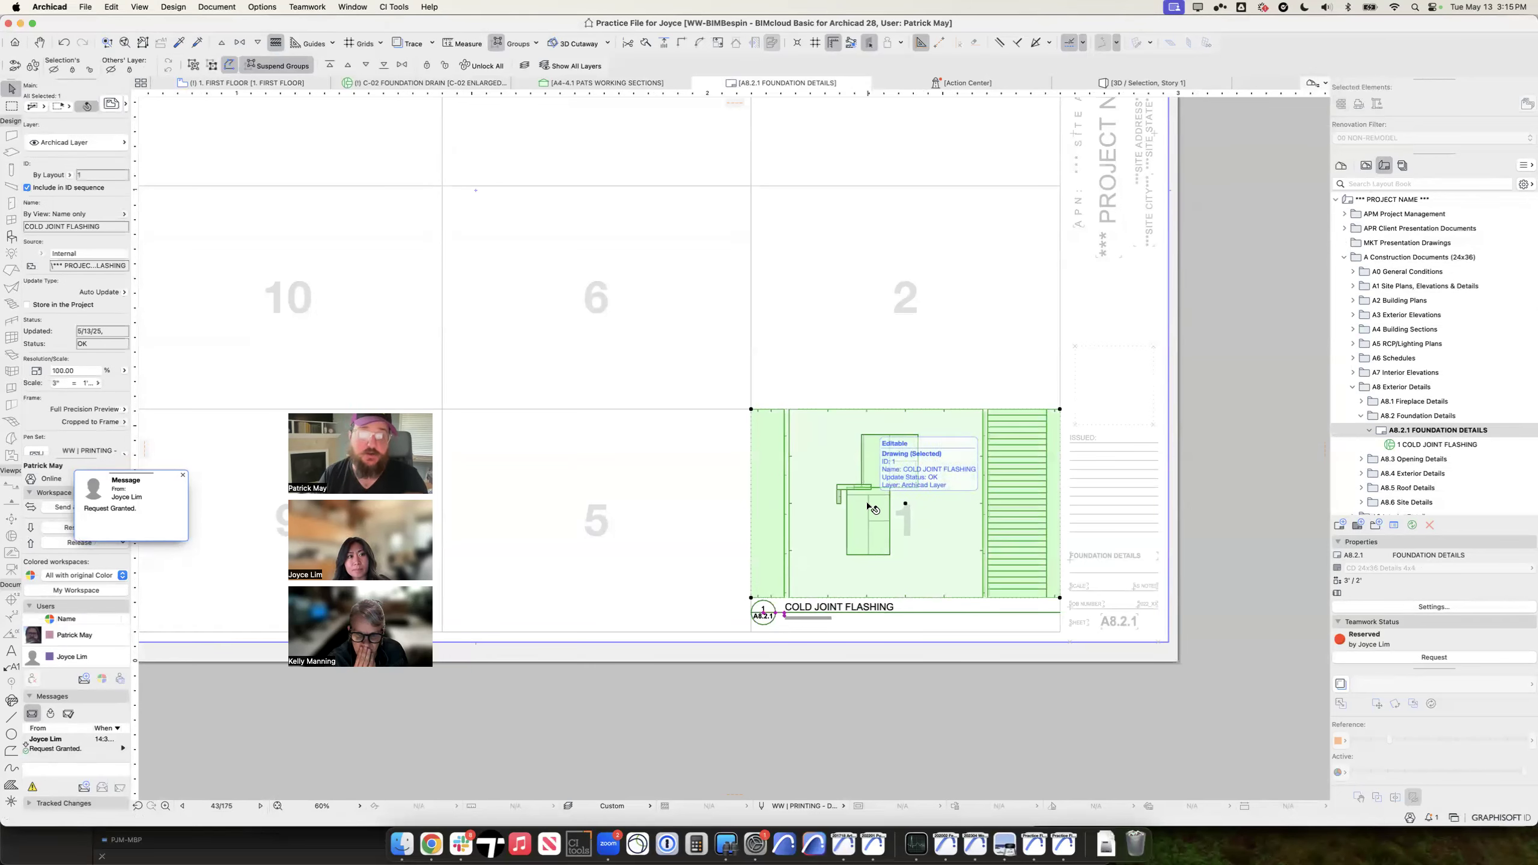
double_click(846, 500)
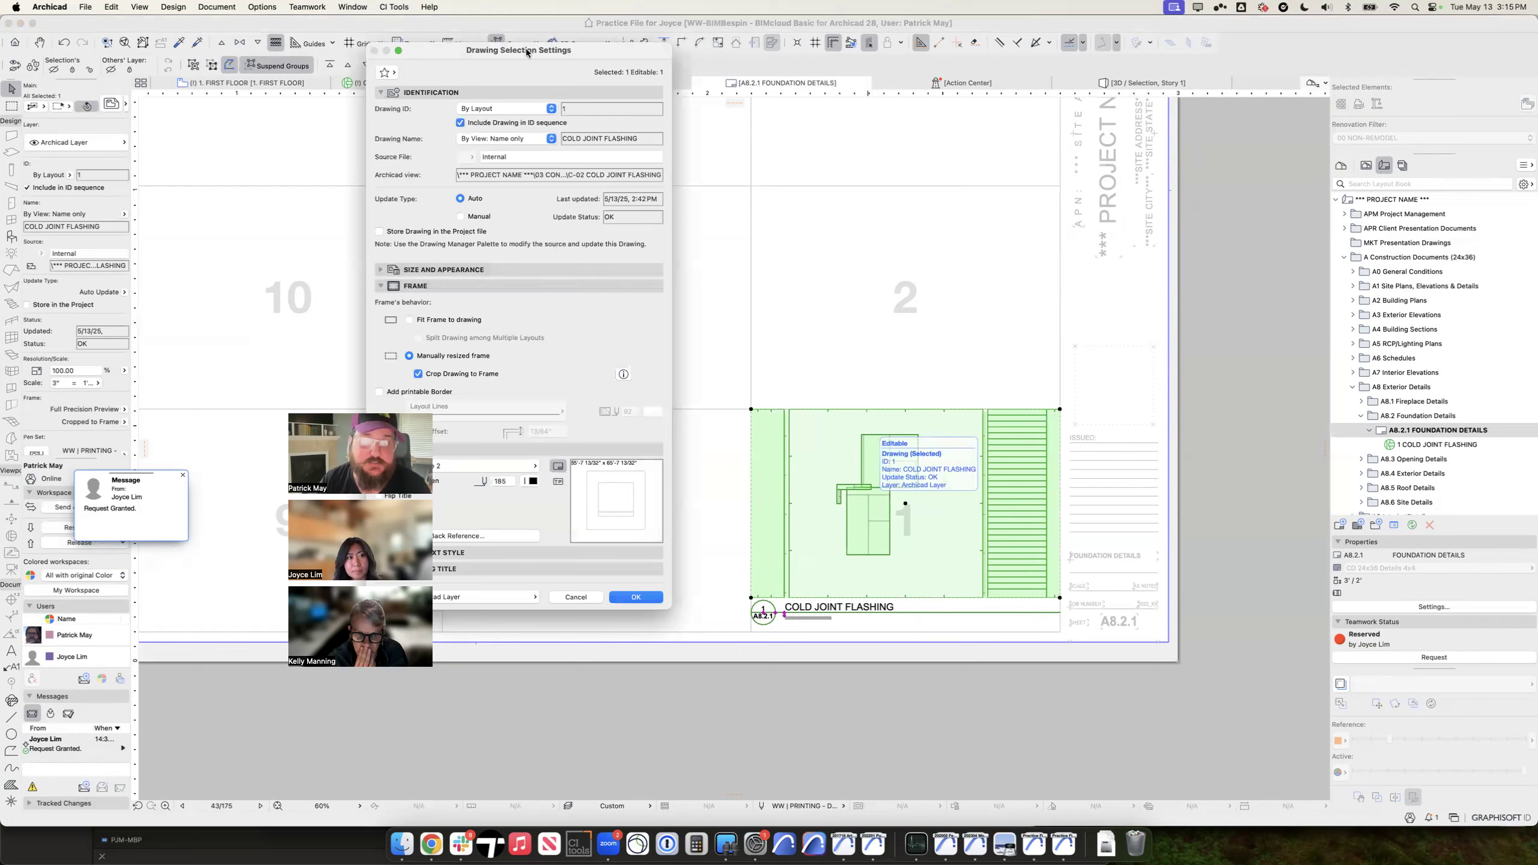
drag(381, 272, 478, 256)
click(479, 253)
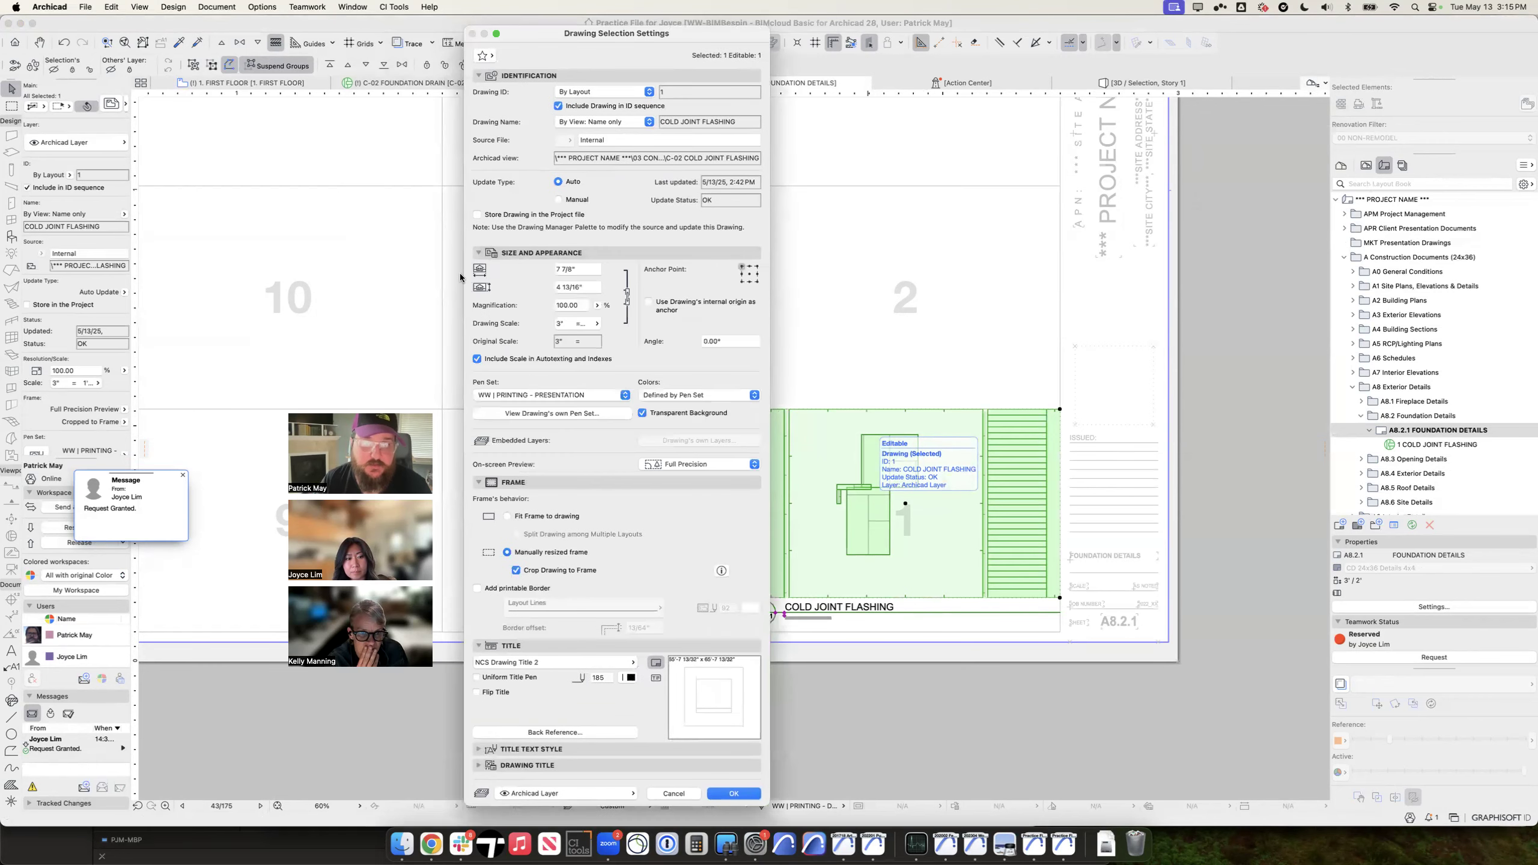
click(555, 394)
click(548, 375)
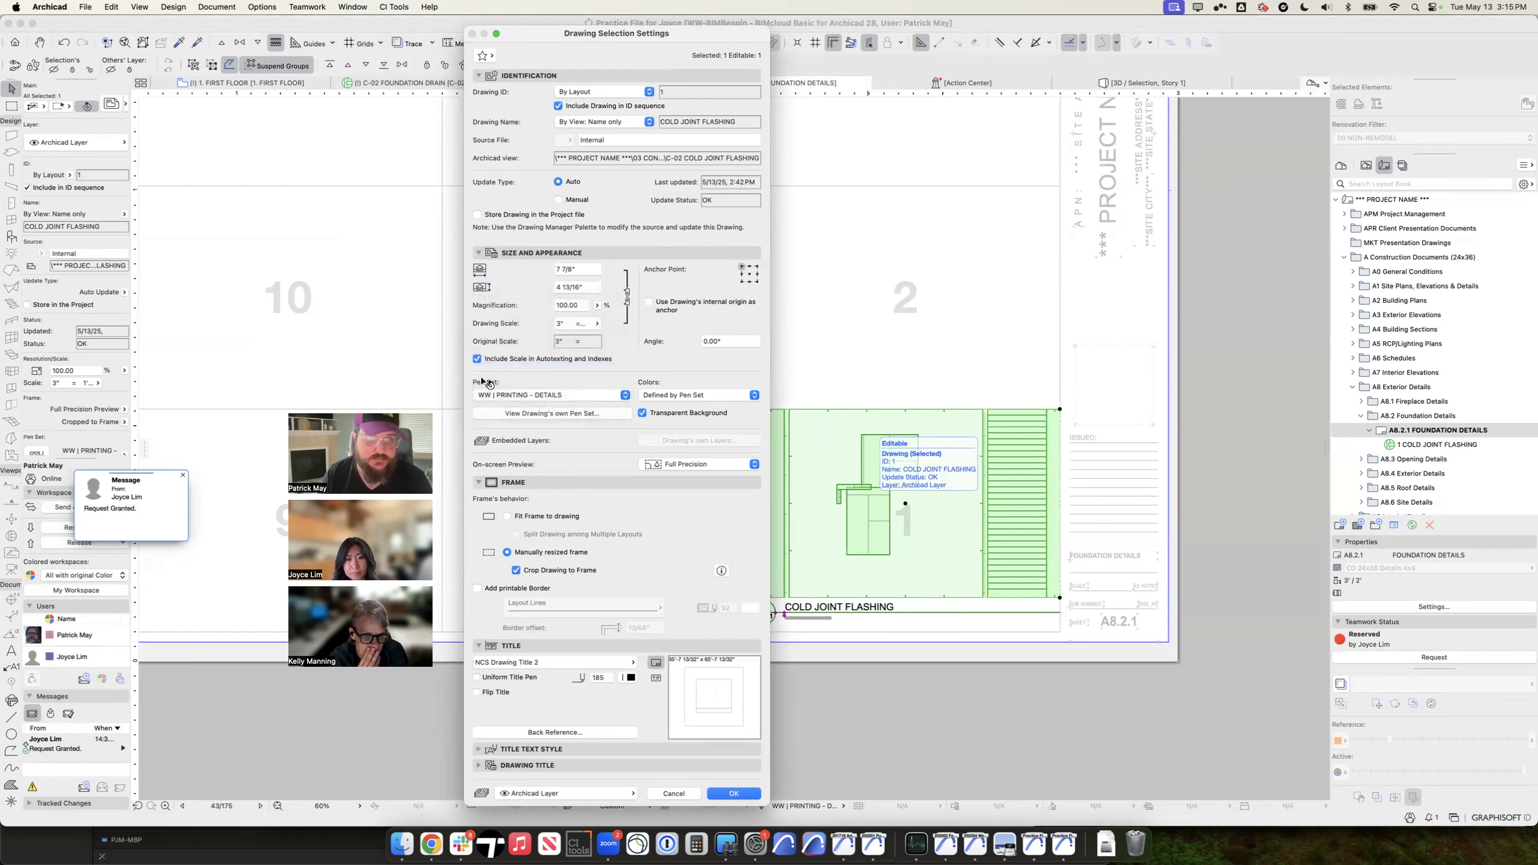
key(Return)
key(Escape)
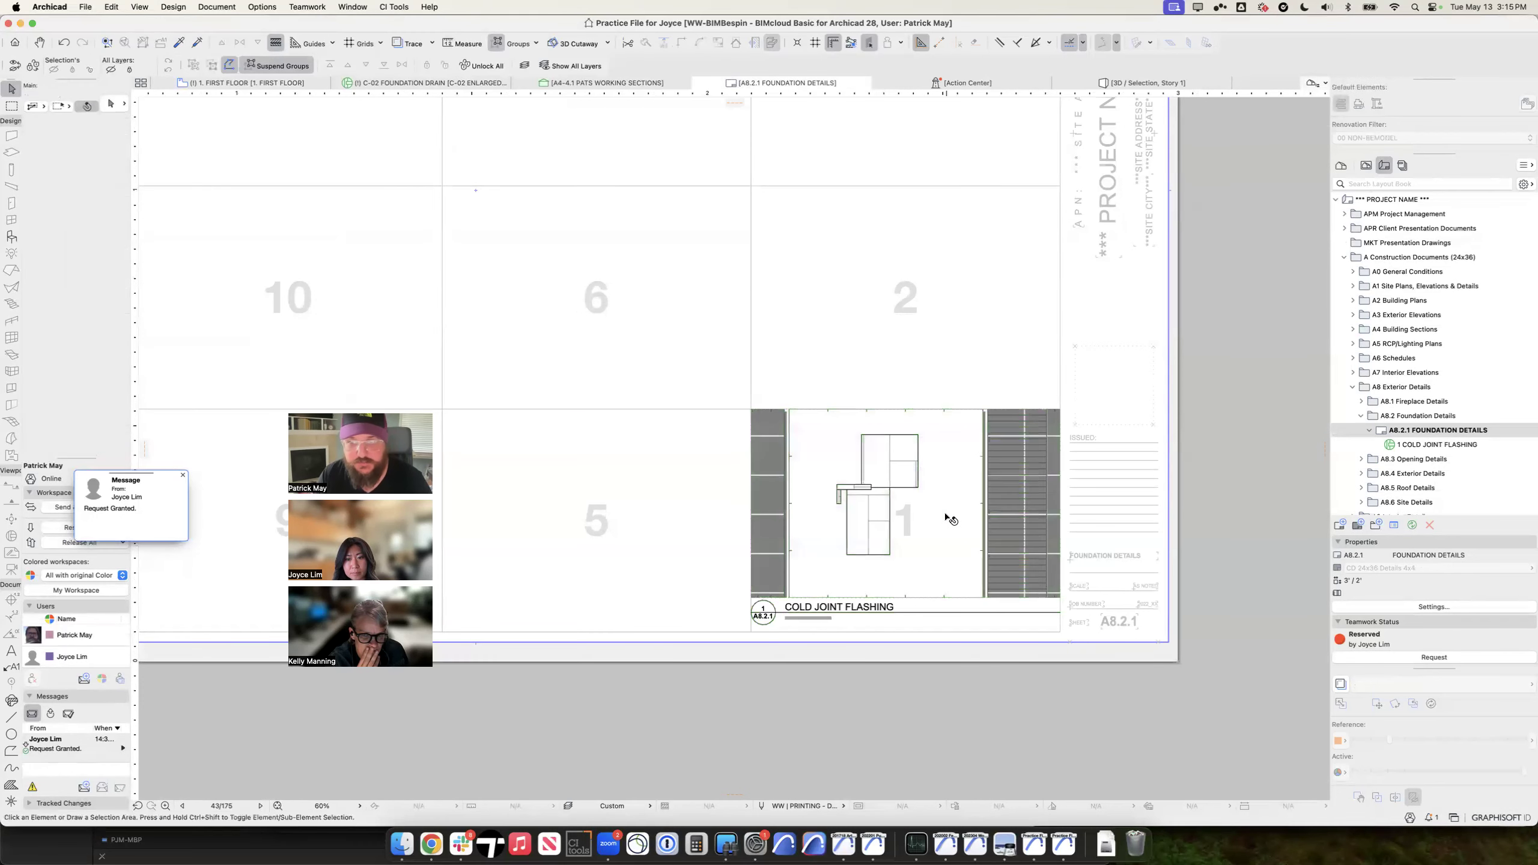
click(948, 519)
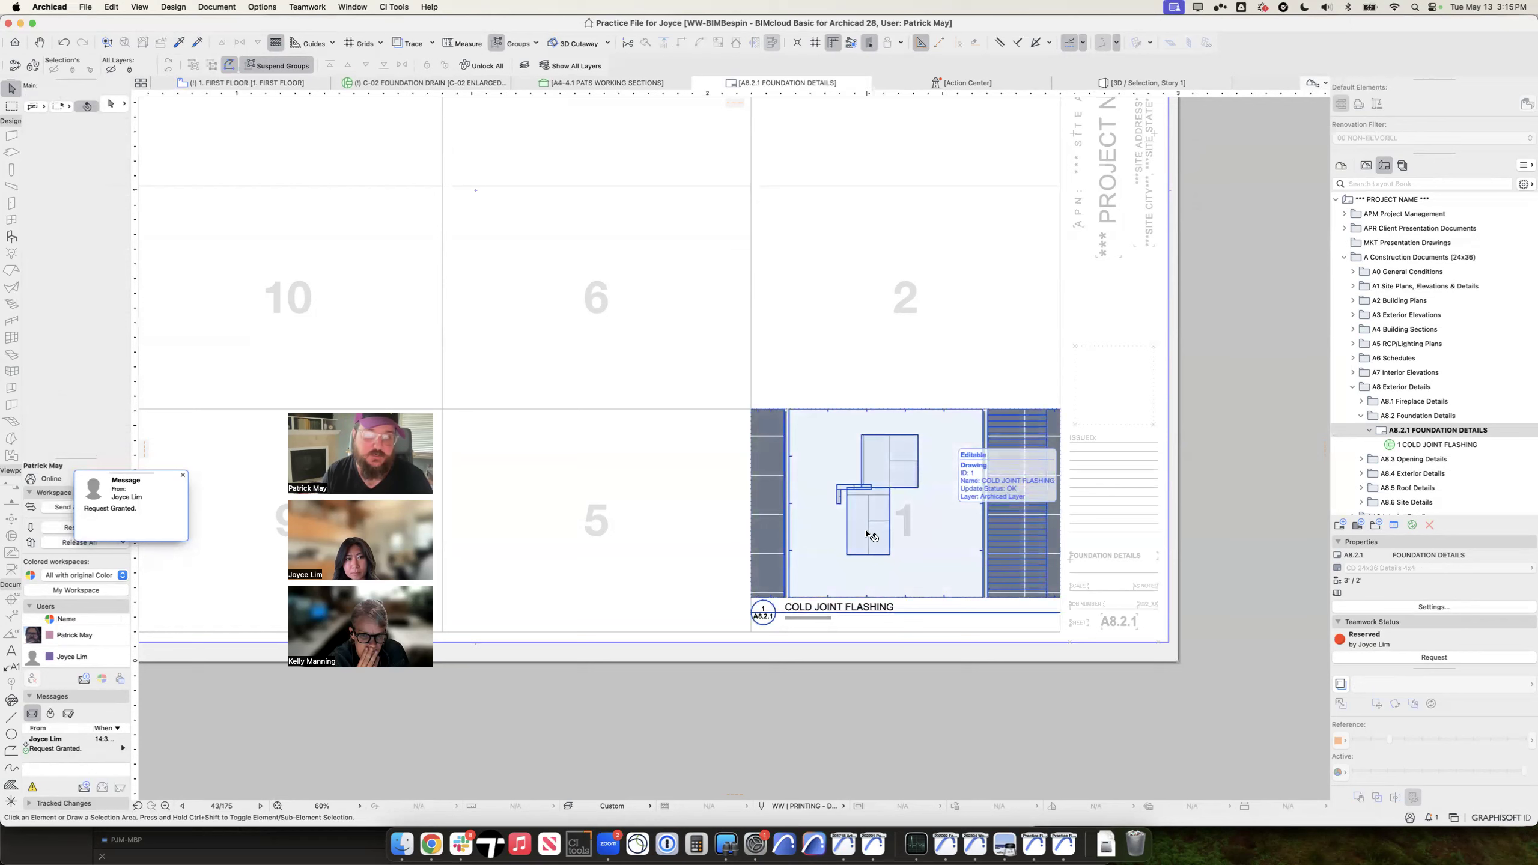
click(905, 533)
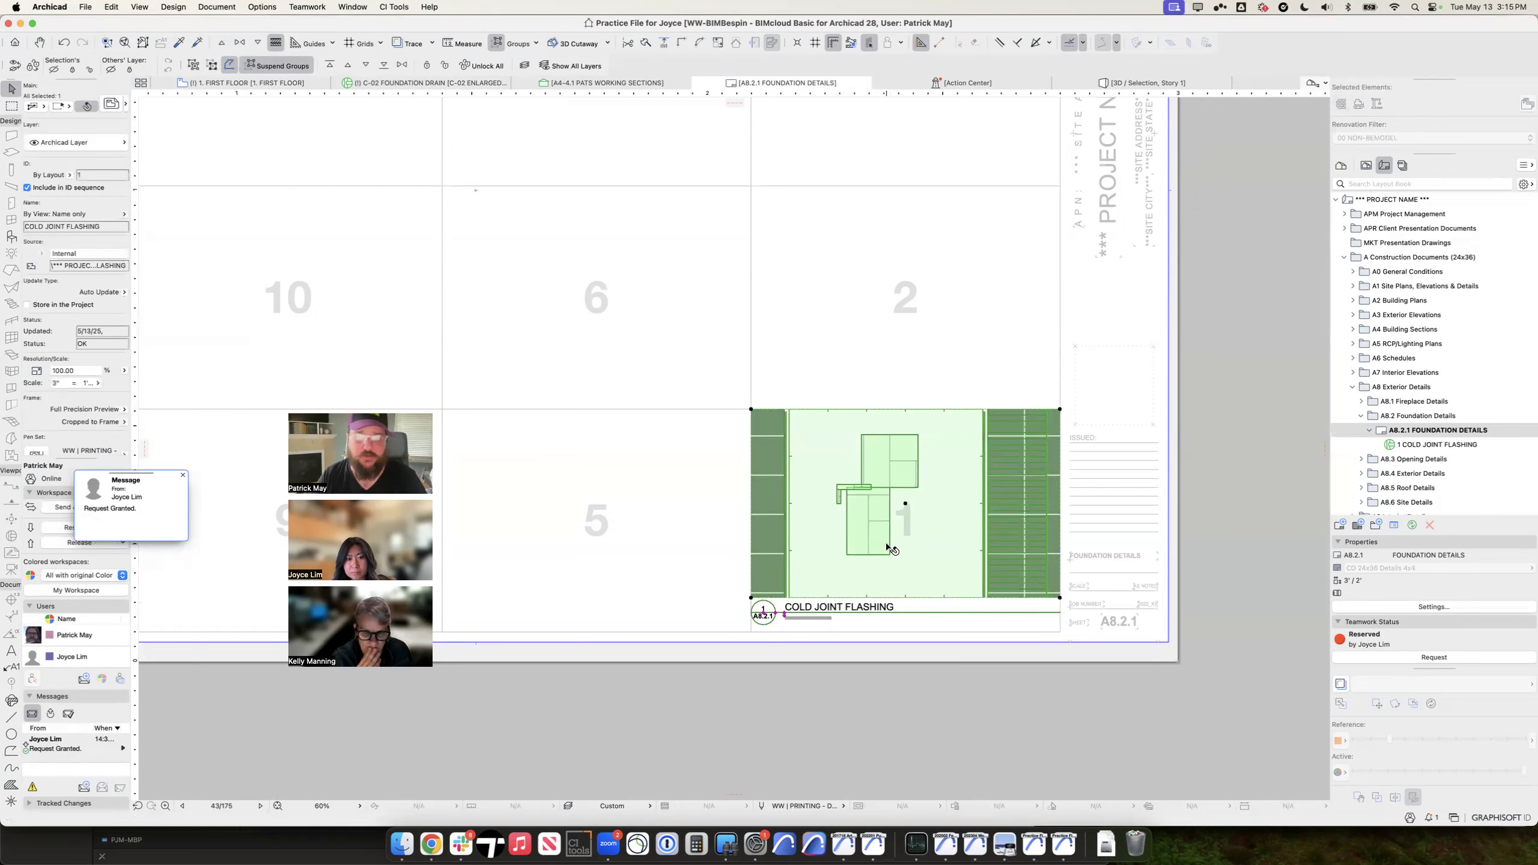
click(1186, 327)
click(1366, 166)
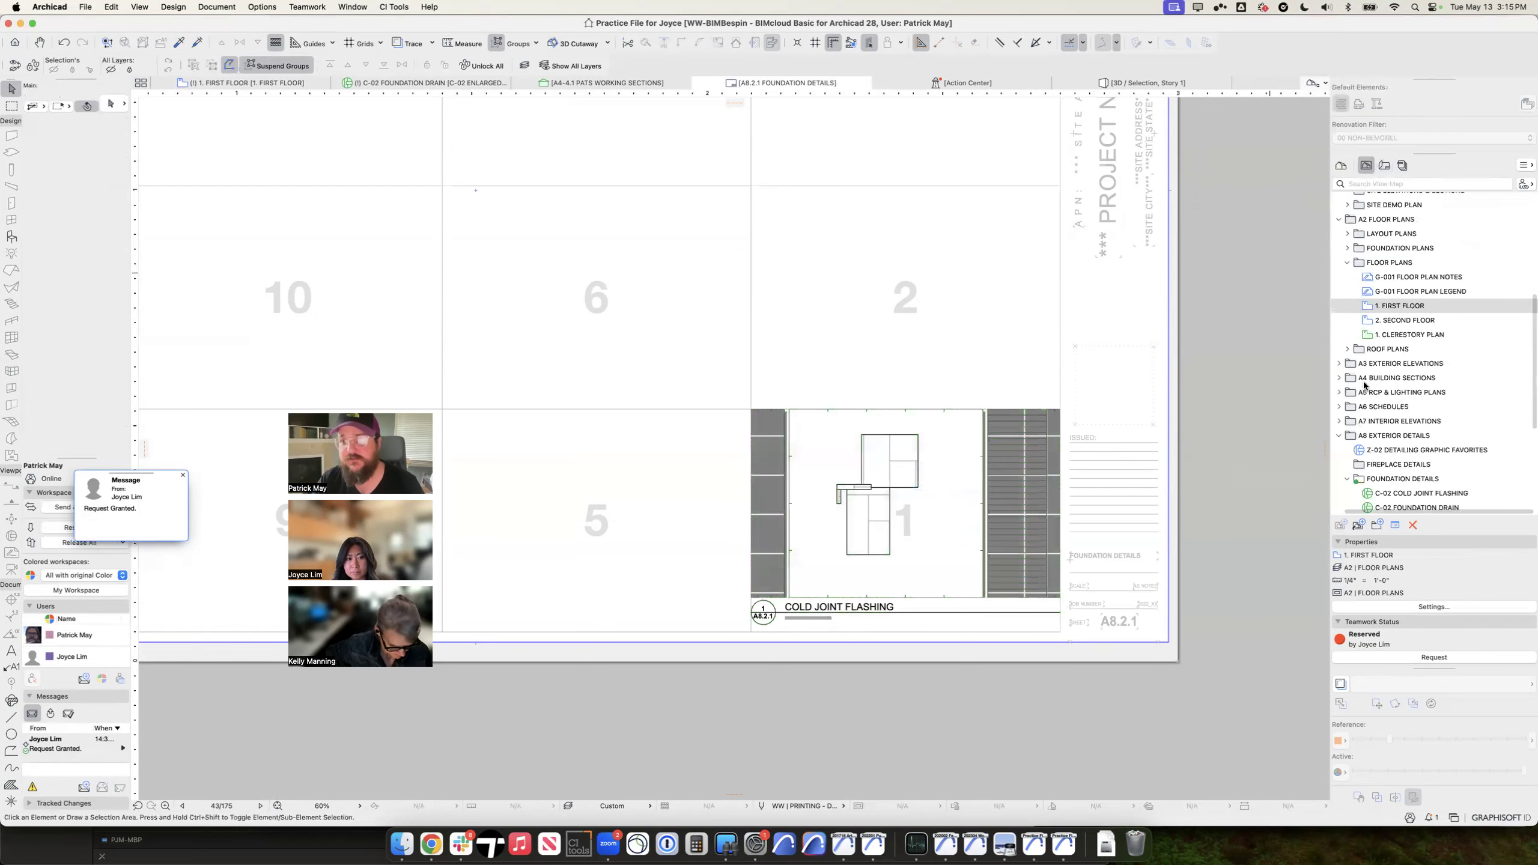
drag(1407, 313, 1080, 467)
Step: Switch the COLD JOINT FLASHING drawing to another WW | PRINTING pen set in its settings and deselect it
click(908, 505)
key(super+t)
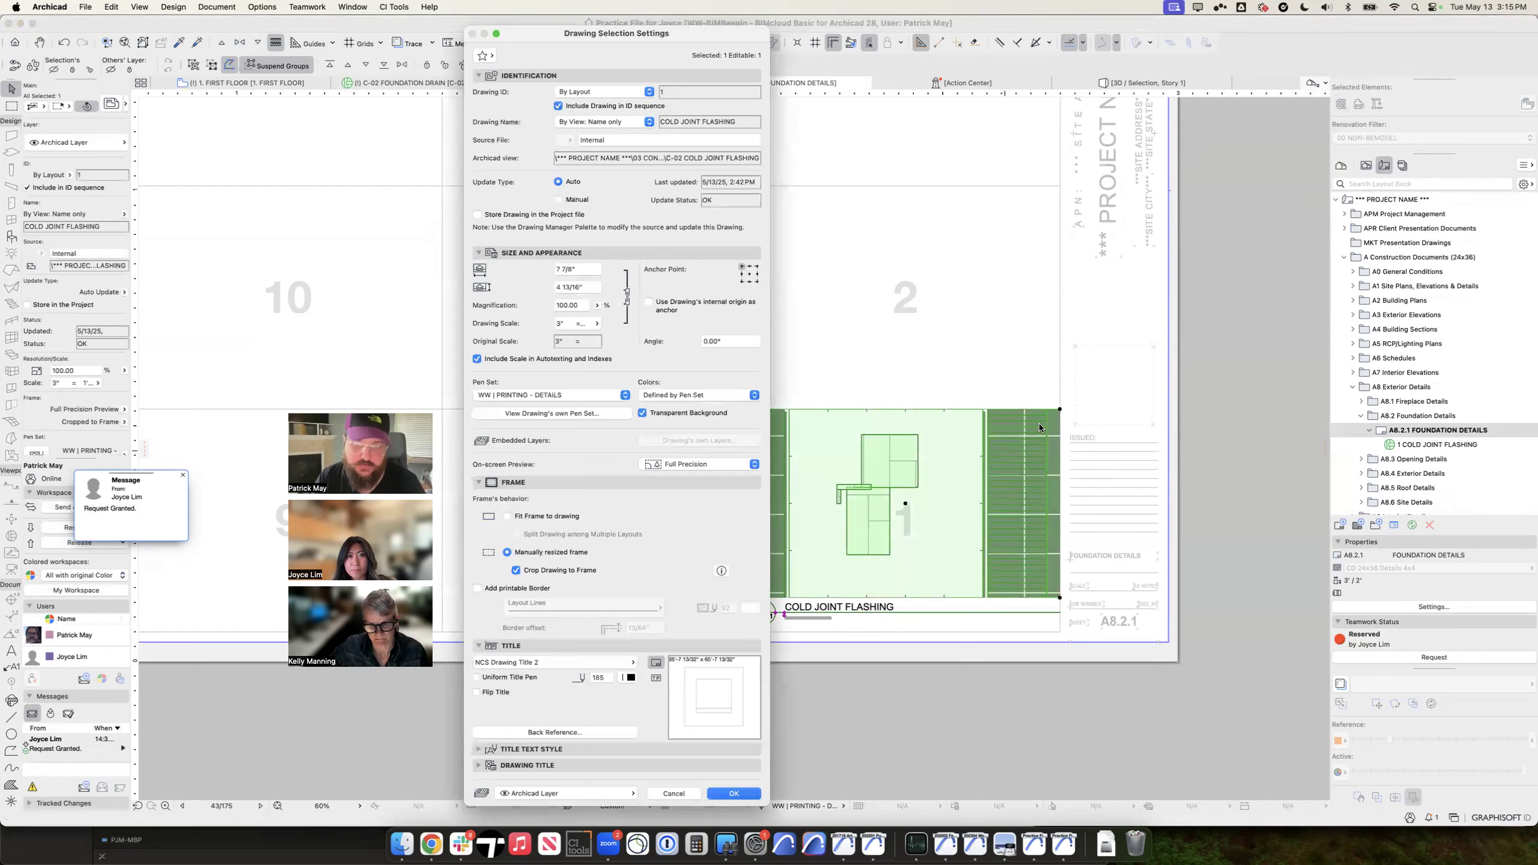
click(551, 397)
click(552, 409)
key(Return)
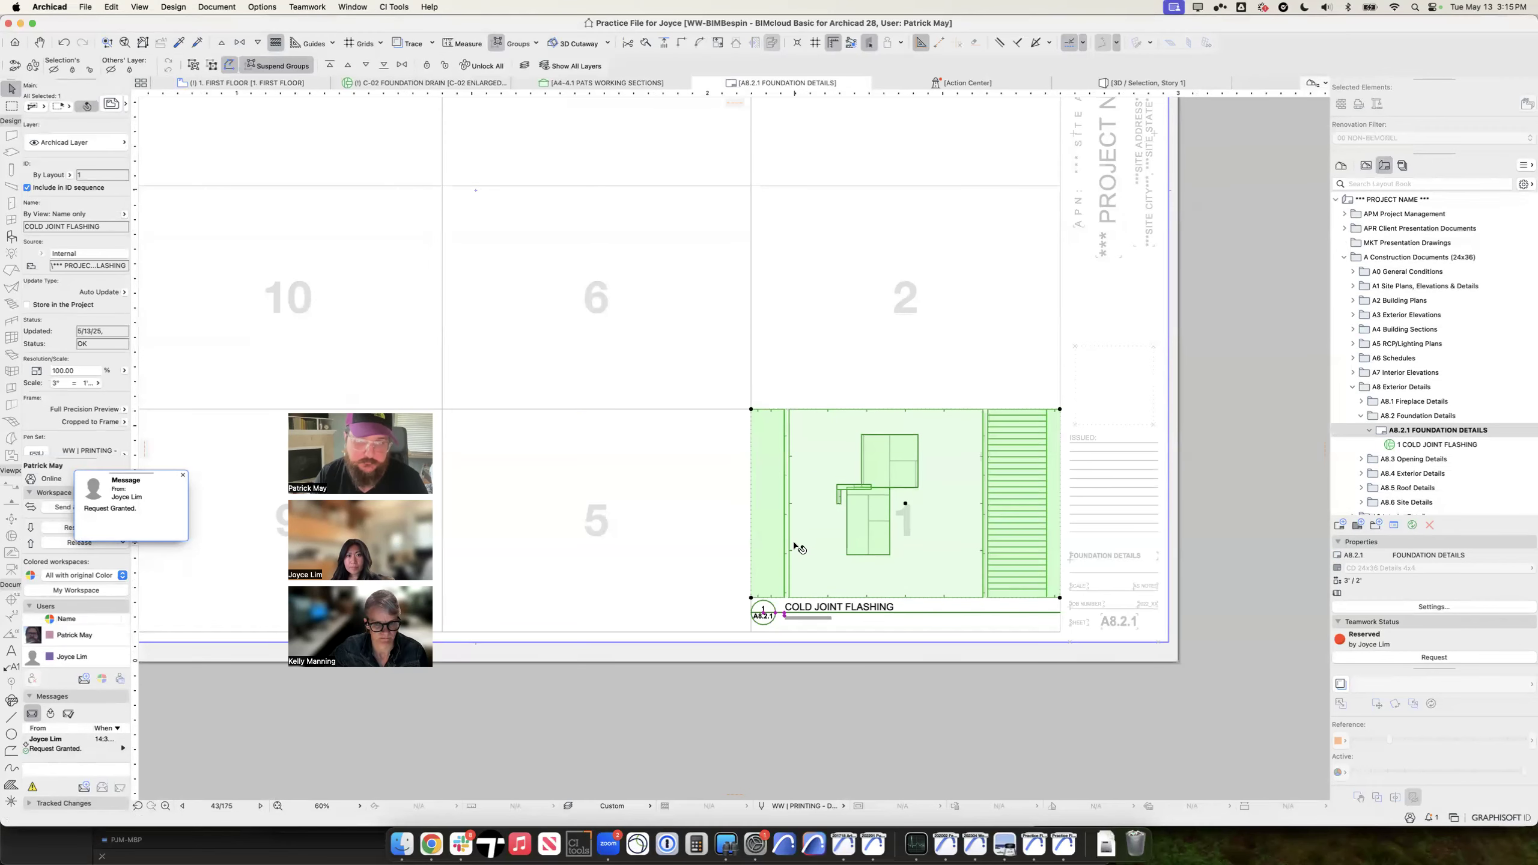
scroll(600, 515, right, 5)
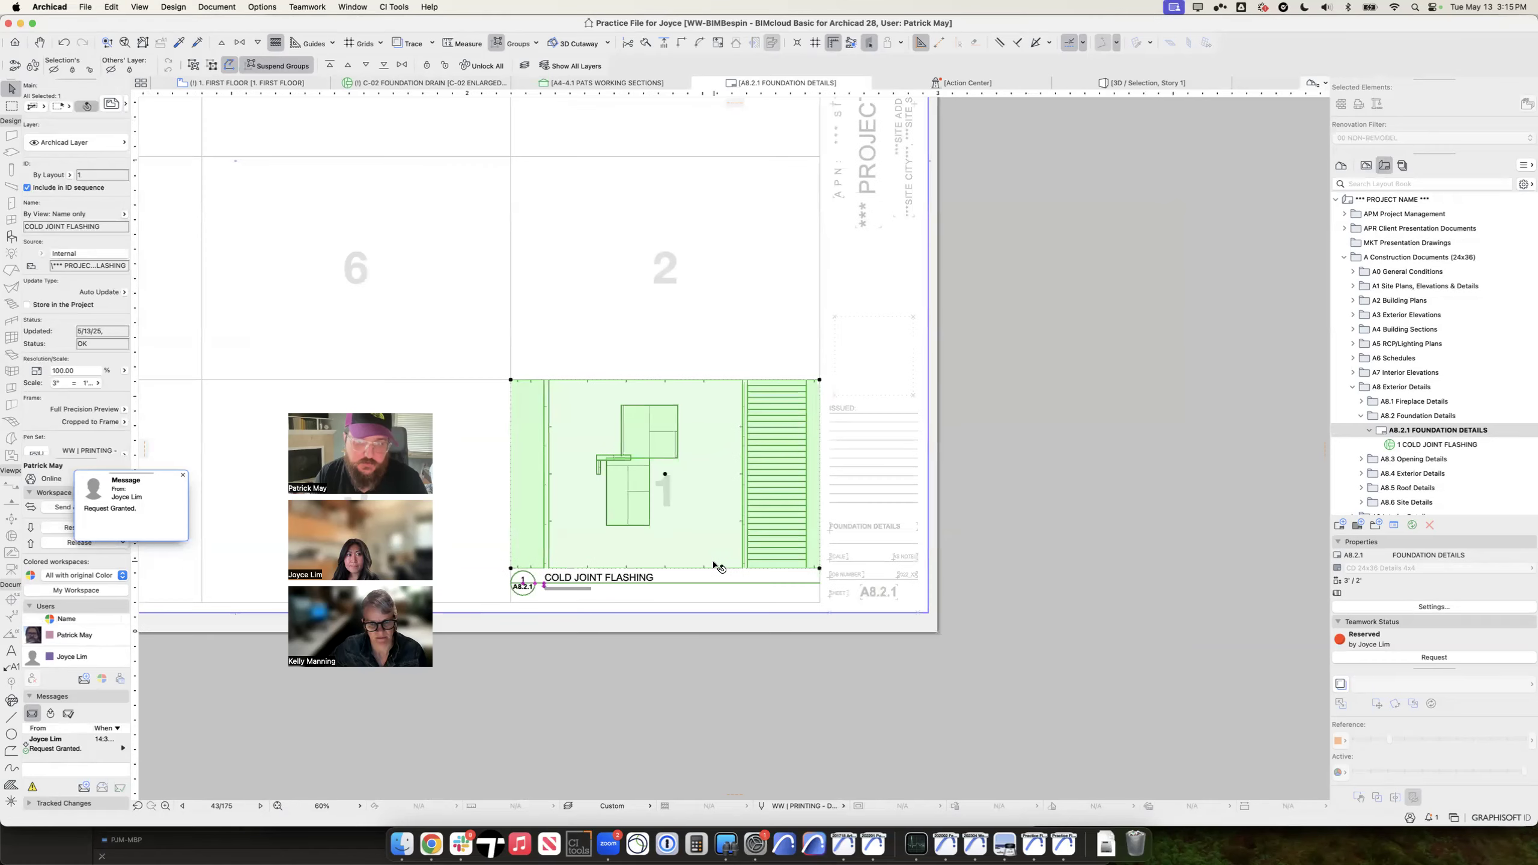
click(781, 661)
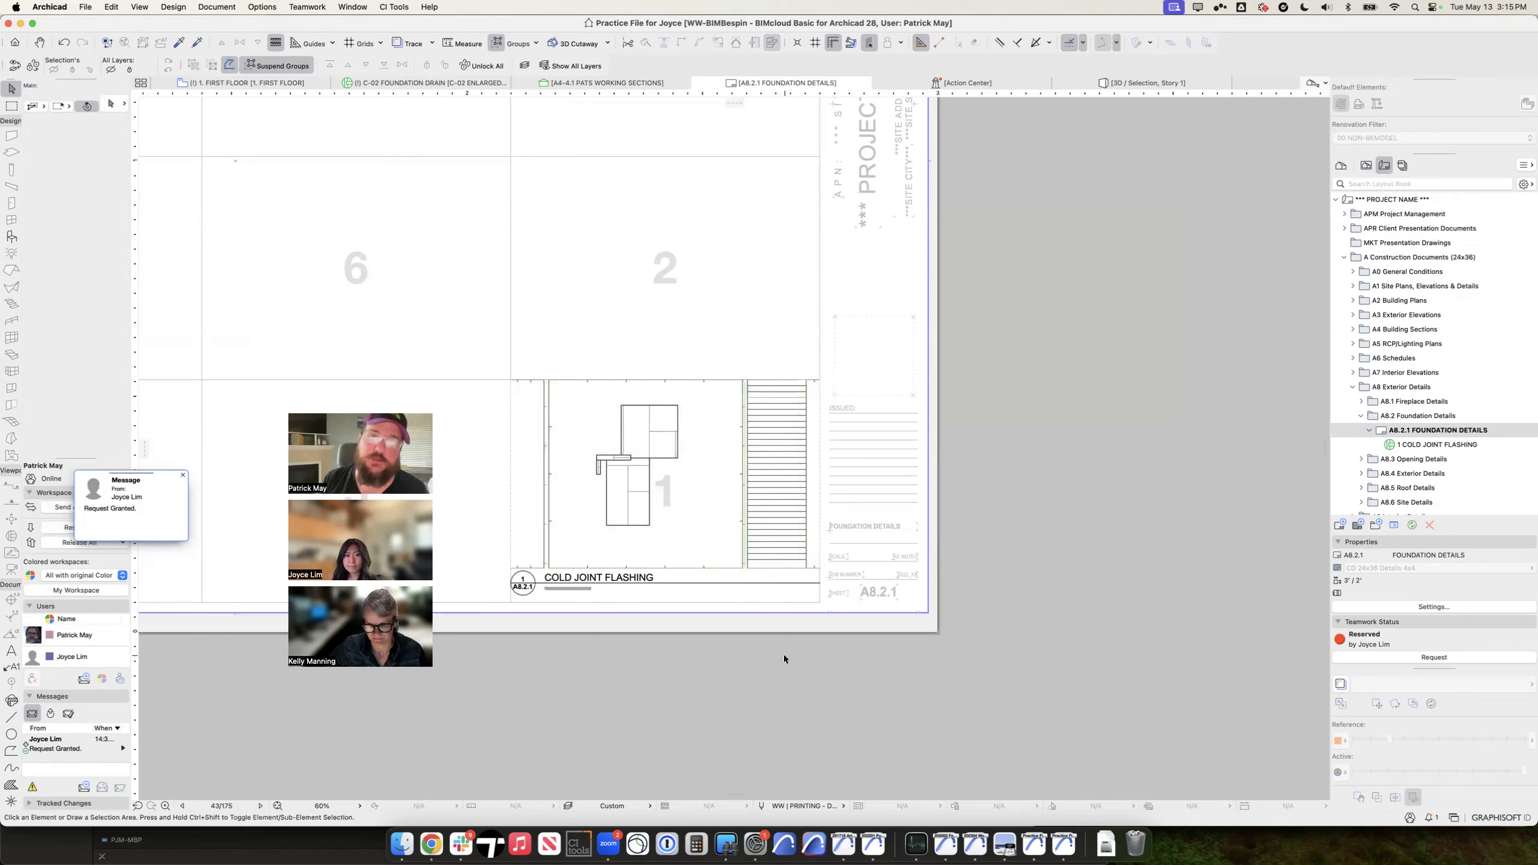
Step: Apply the LAYOUT BOOK layer combination to the layout book
click(568, 806)
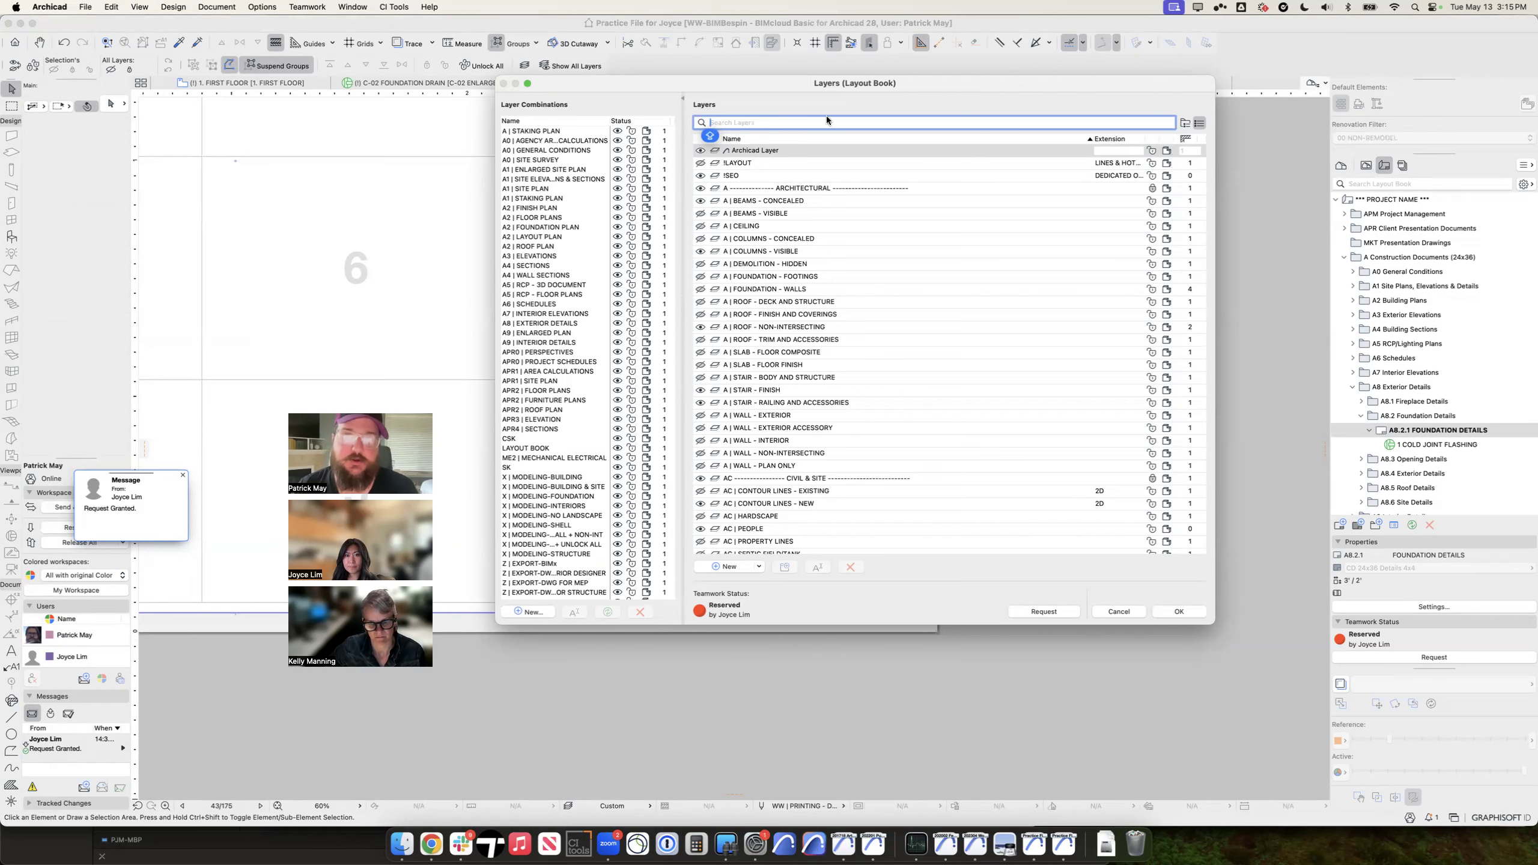
drag(791, 86, 781, 185)
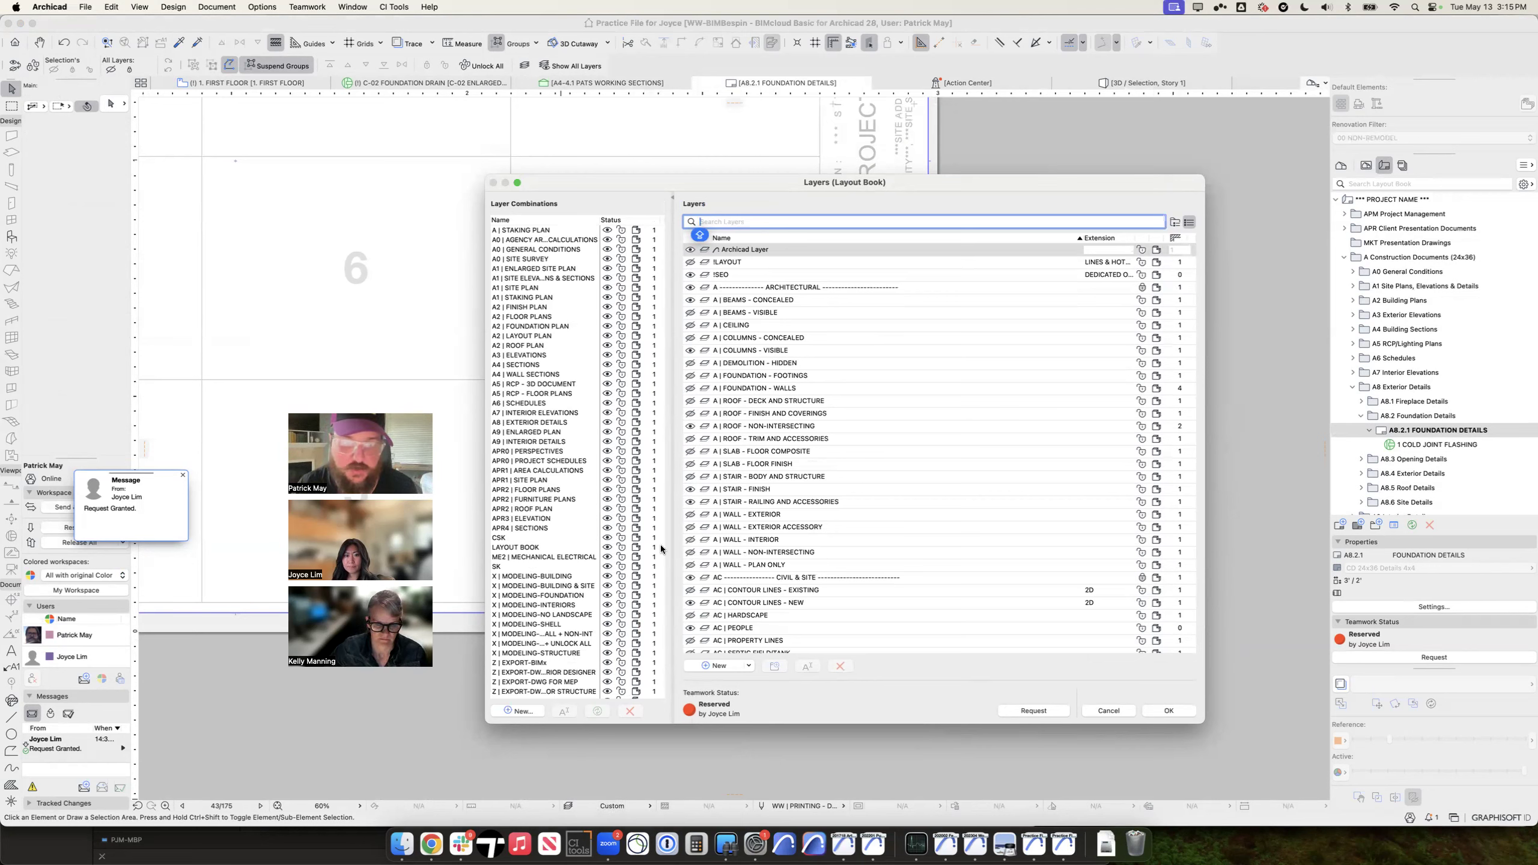
click(538, 546)
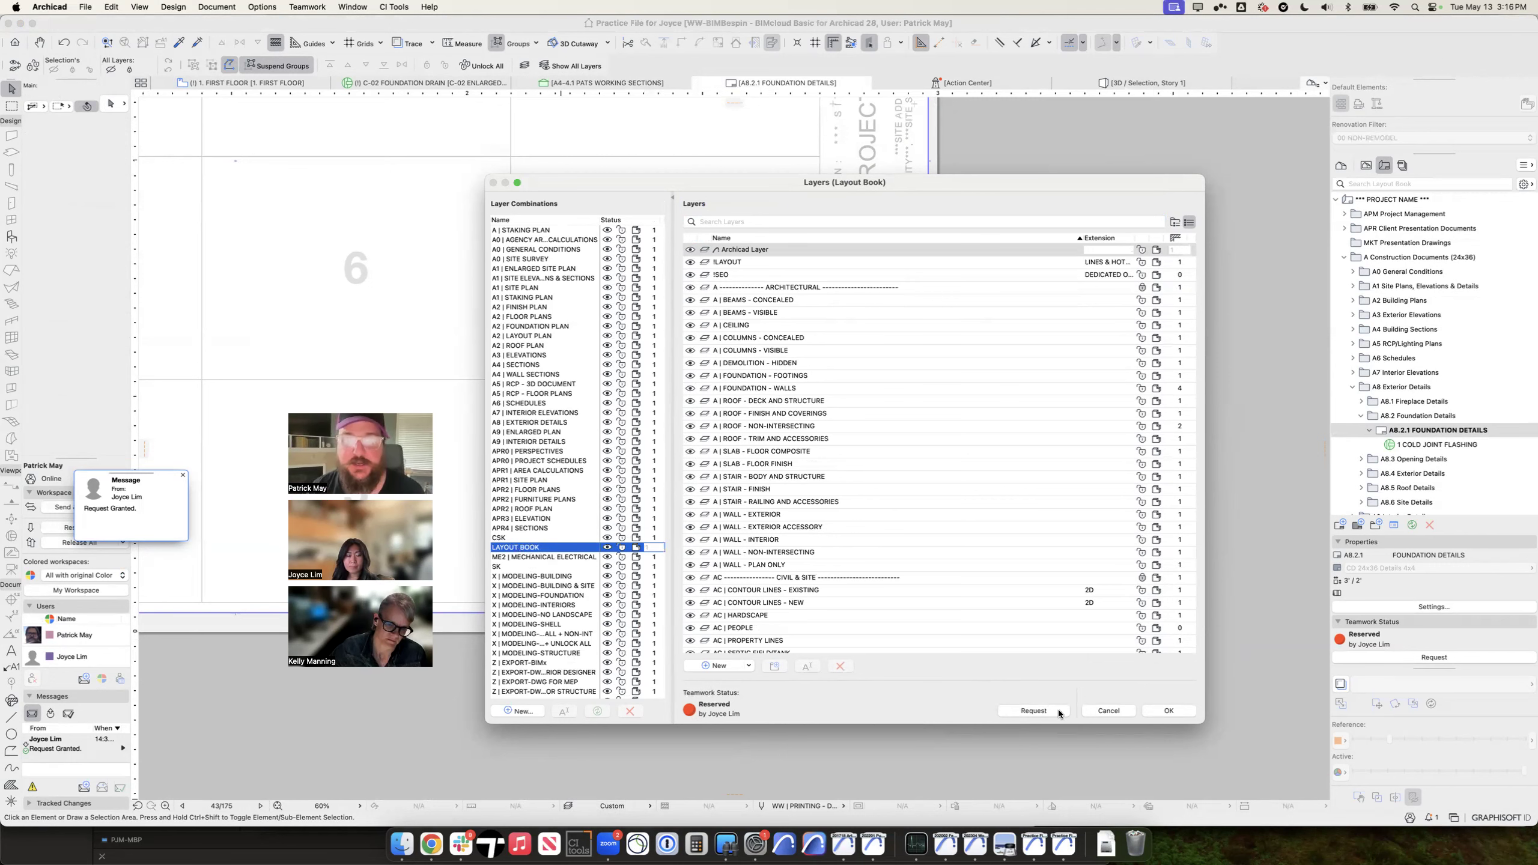
click(1167, 711)
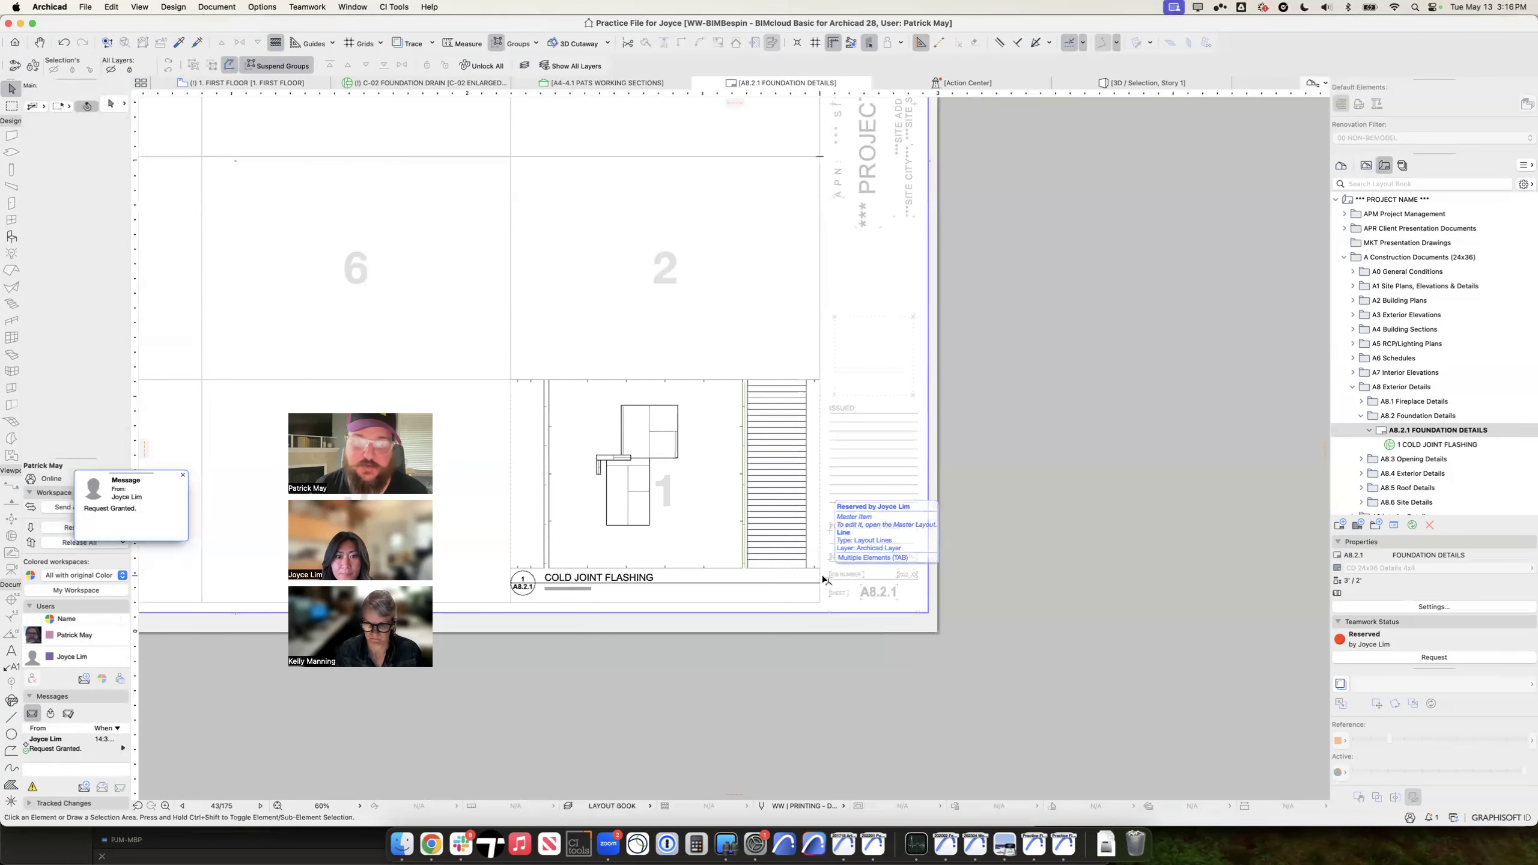
Step: Compare the layout book's WW | PRINTING - DETAILS and WW | PRINTING - DOCUMENTS pen sets and keep WW | PRINTING - DOCUMENTS
click(762, 806)
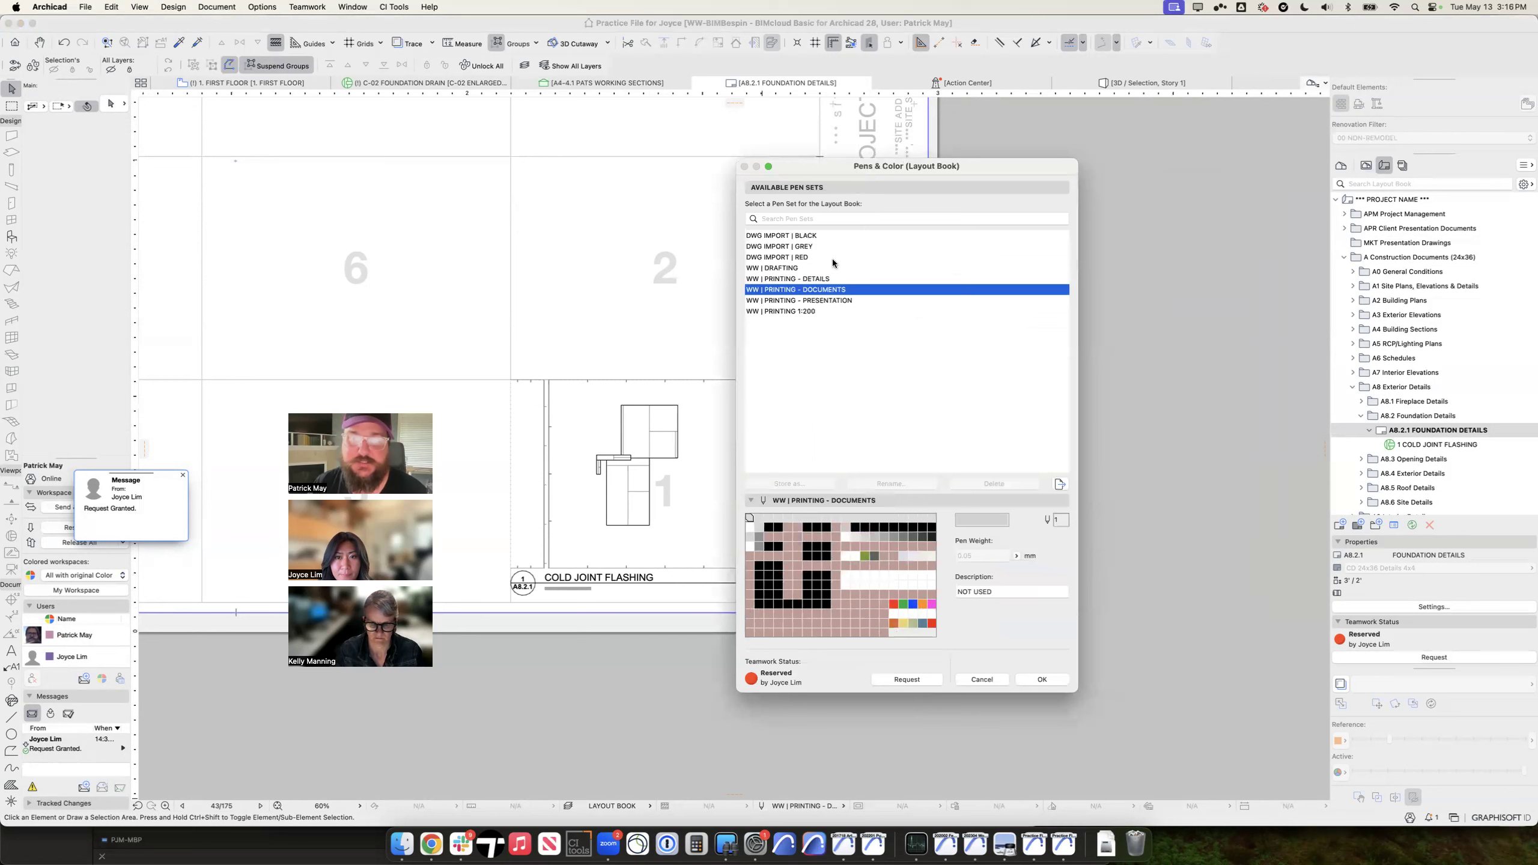
click(807, 280)
click(813, 291)
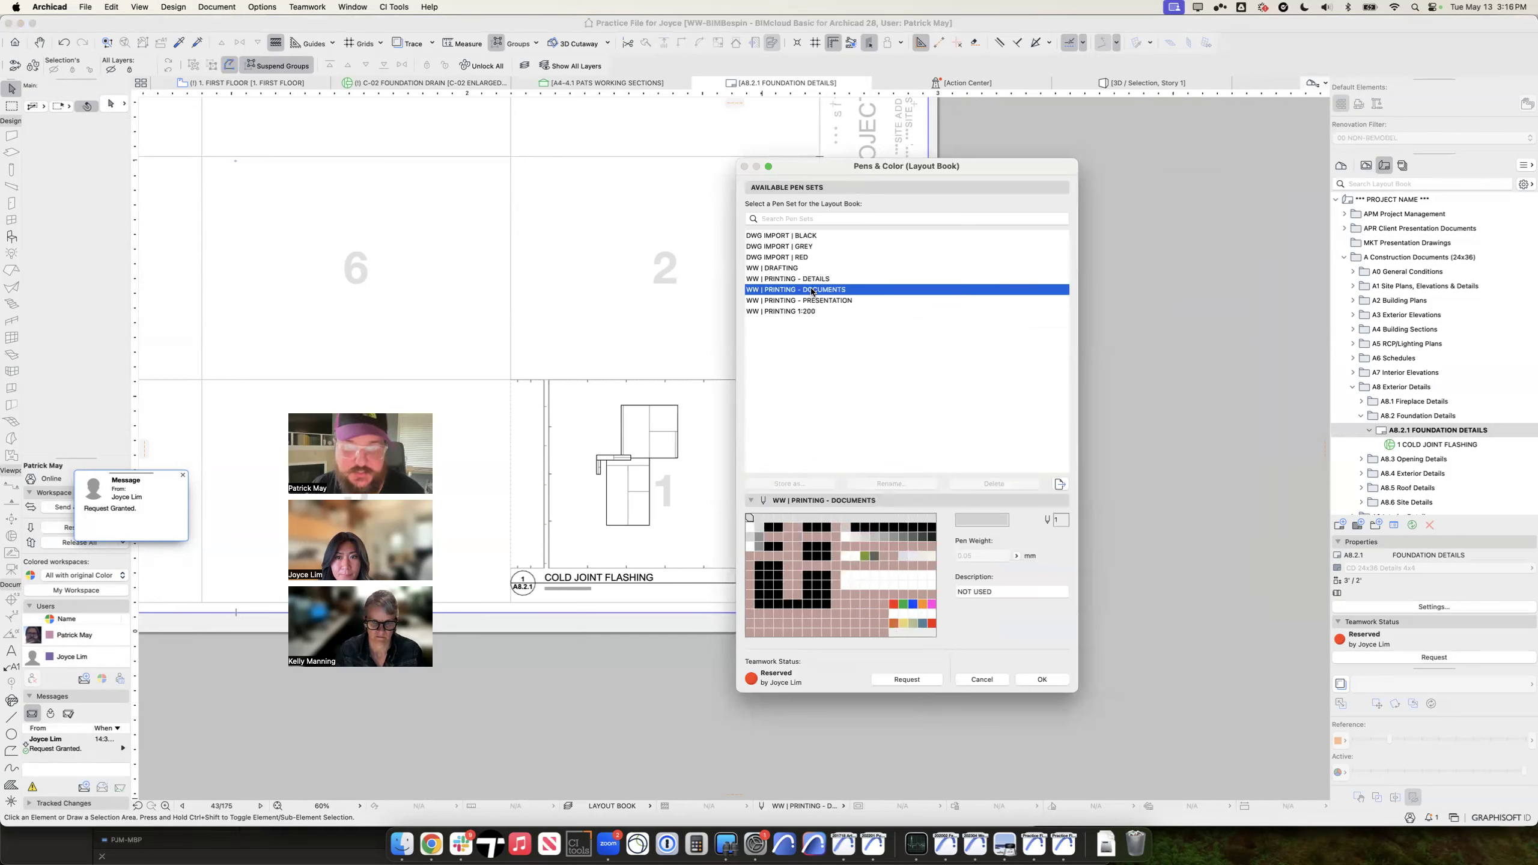
key(Return)
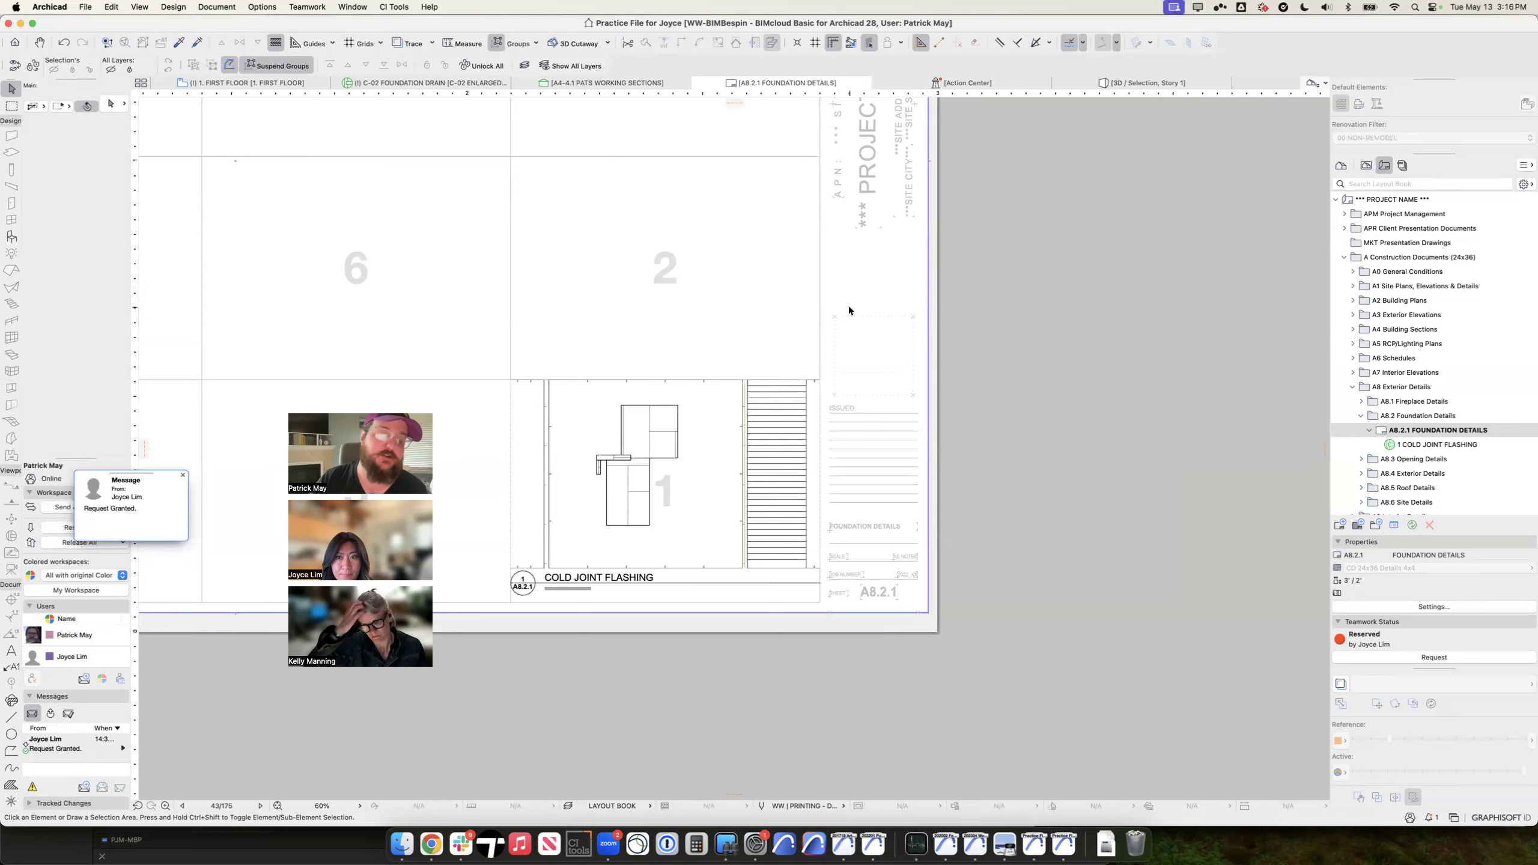
scroll(849, 311, down, 2)
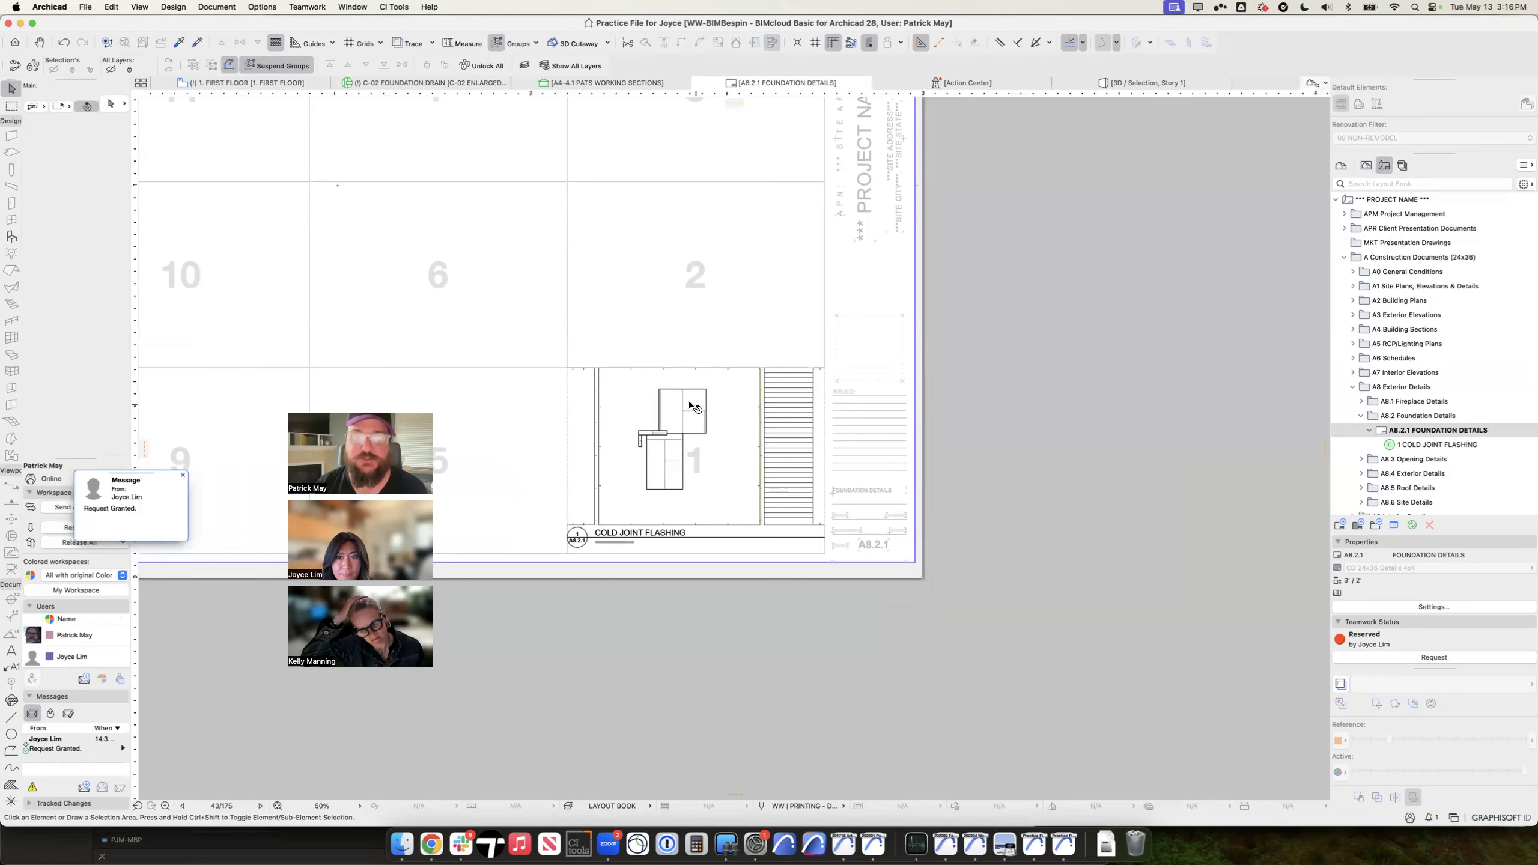
scroll(693, 327, left, 3)
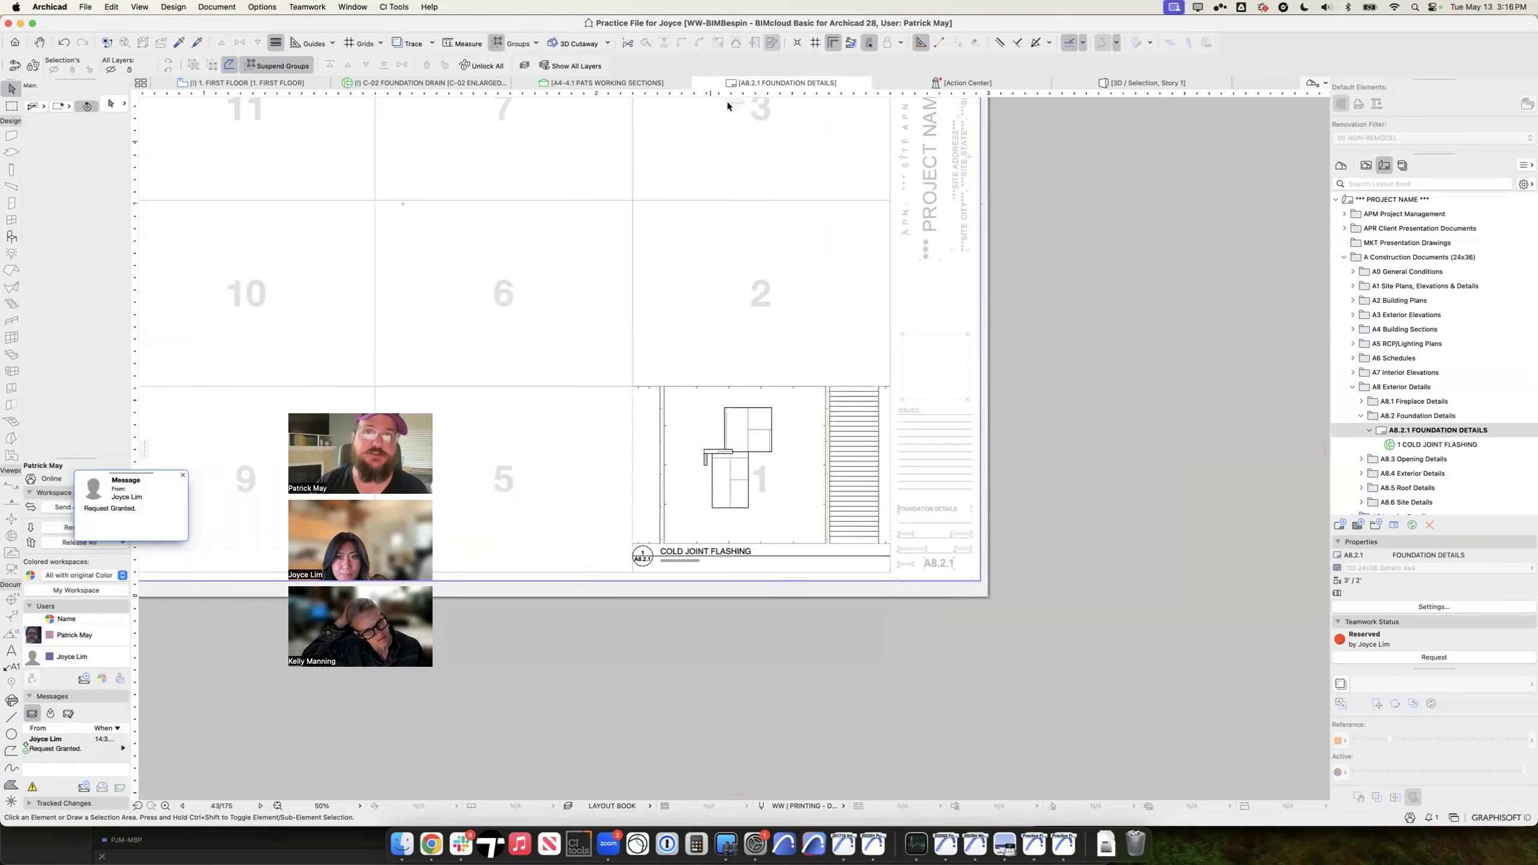
Step: Check the layer settings of the C-02 FOUNDATION DRAIN view without changing them, and return to the A8.2.1 FOUNDATION DETAILS layout
click(427, 82)
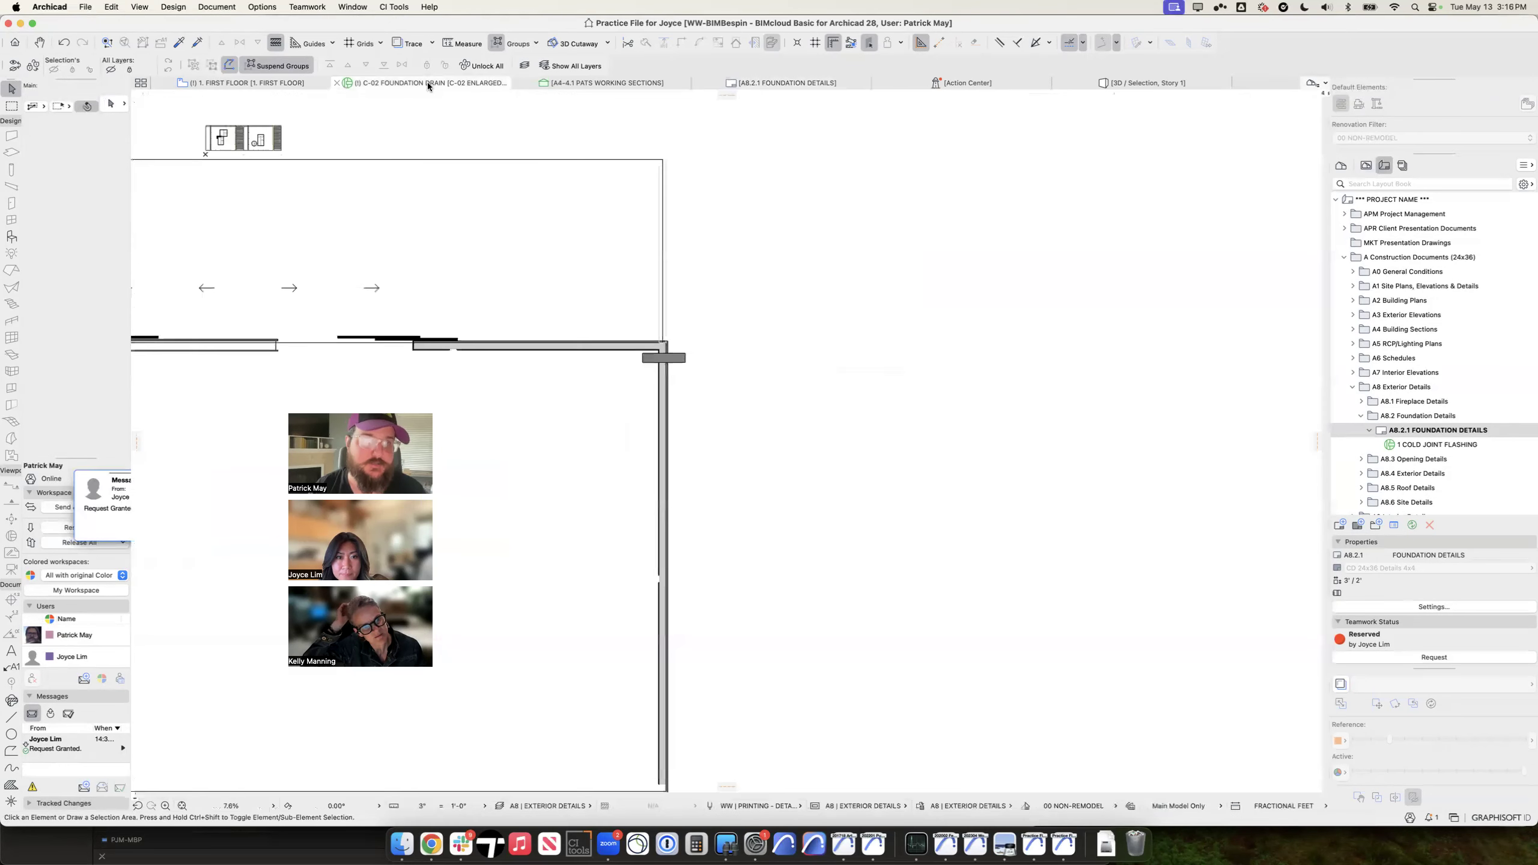
key(super+l)
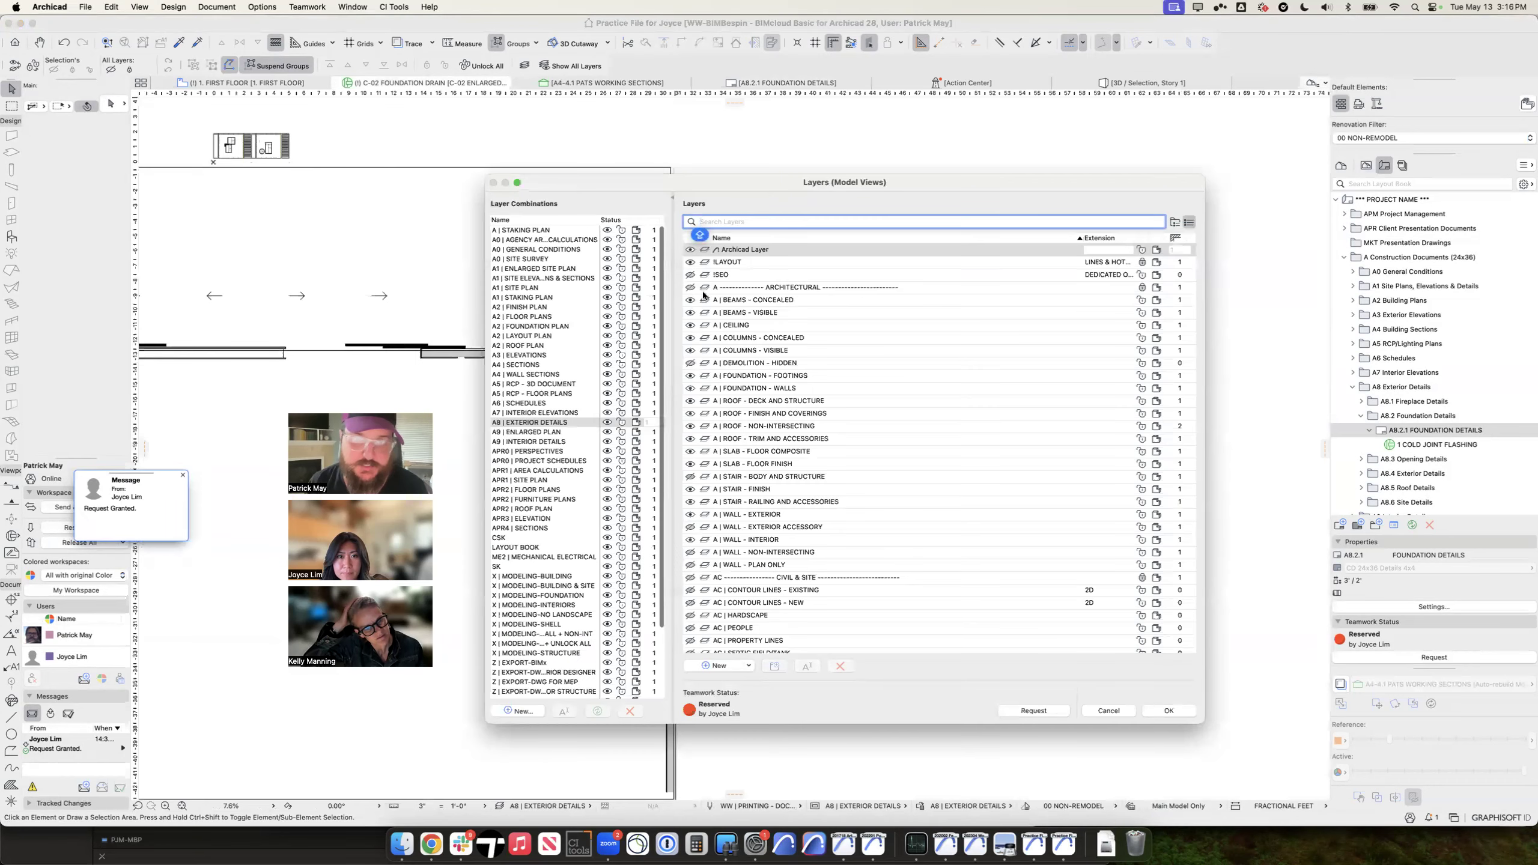
click(1121, 712)
click(807, 83)
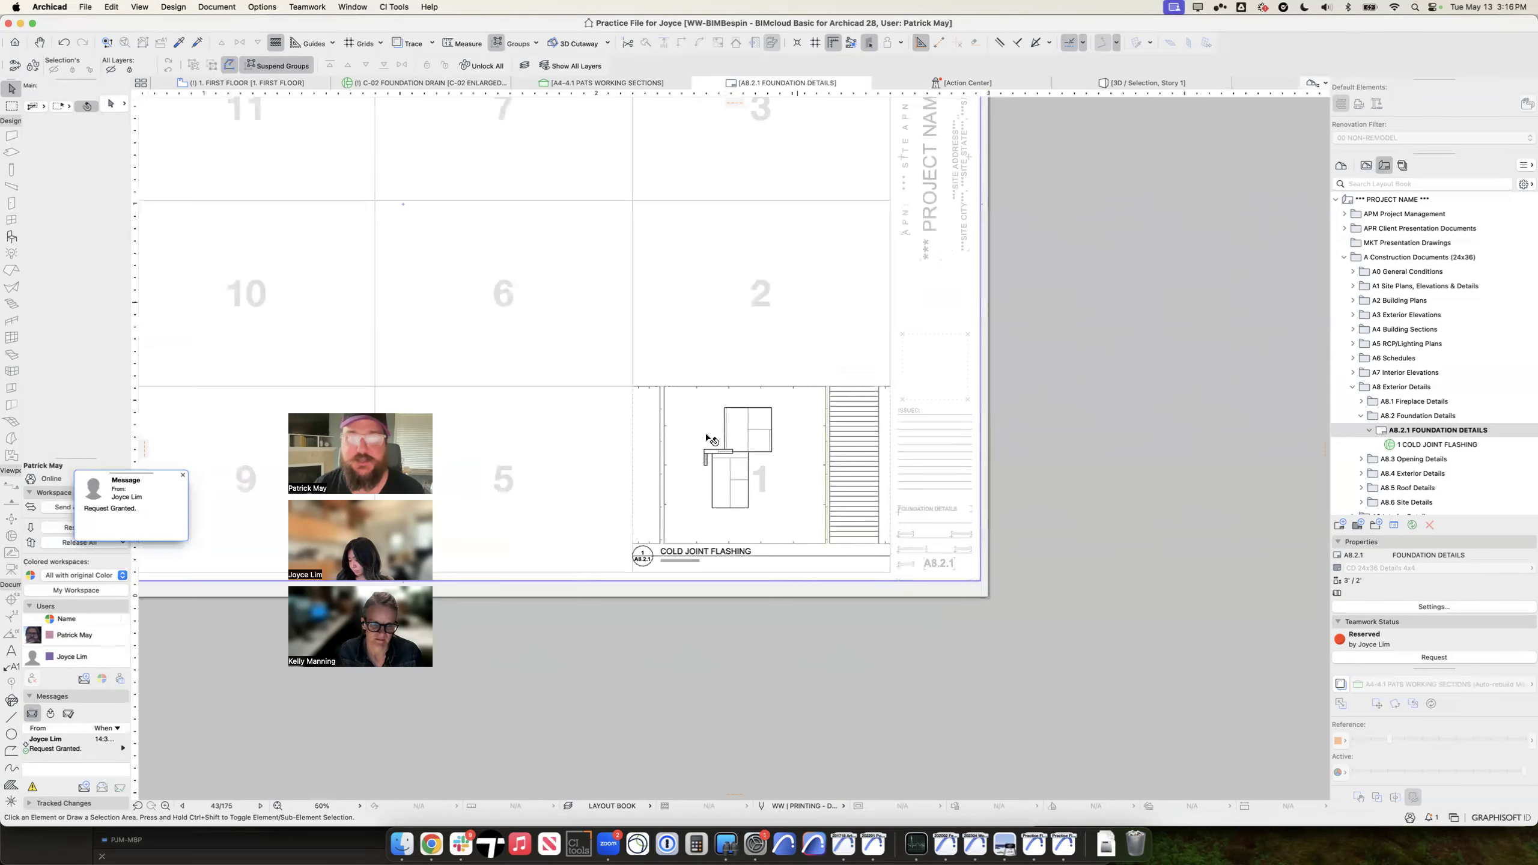
click(770, 442)
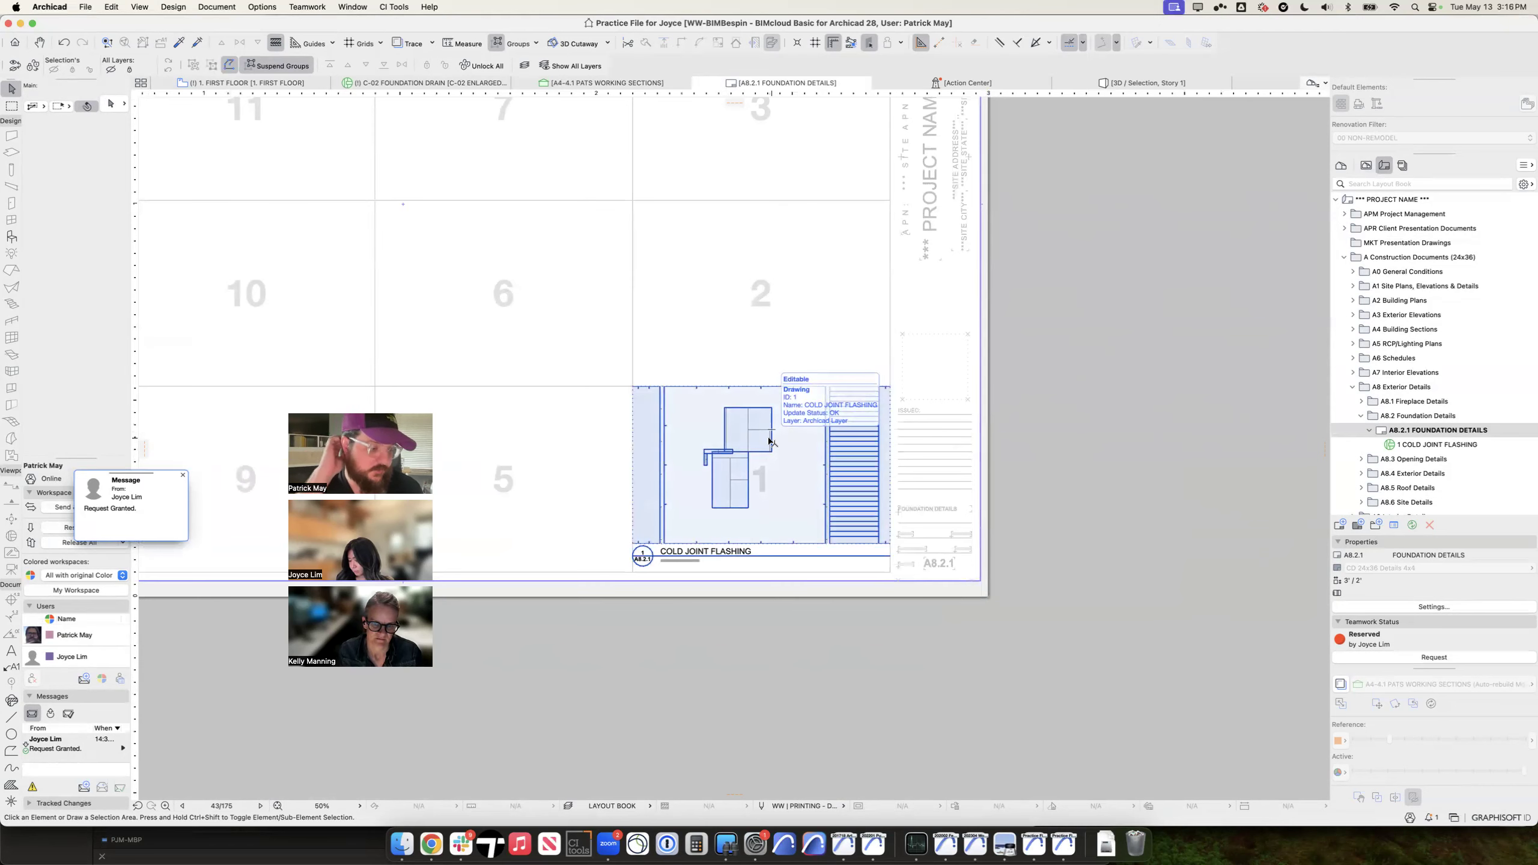
Step: Check the layout book's layer settings without changing them
key(super+l)
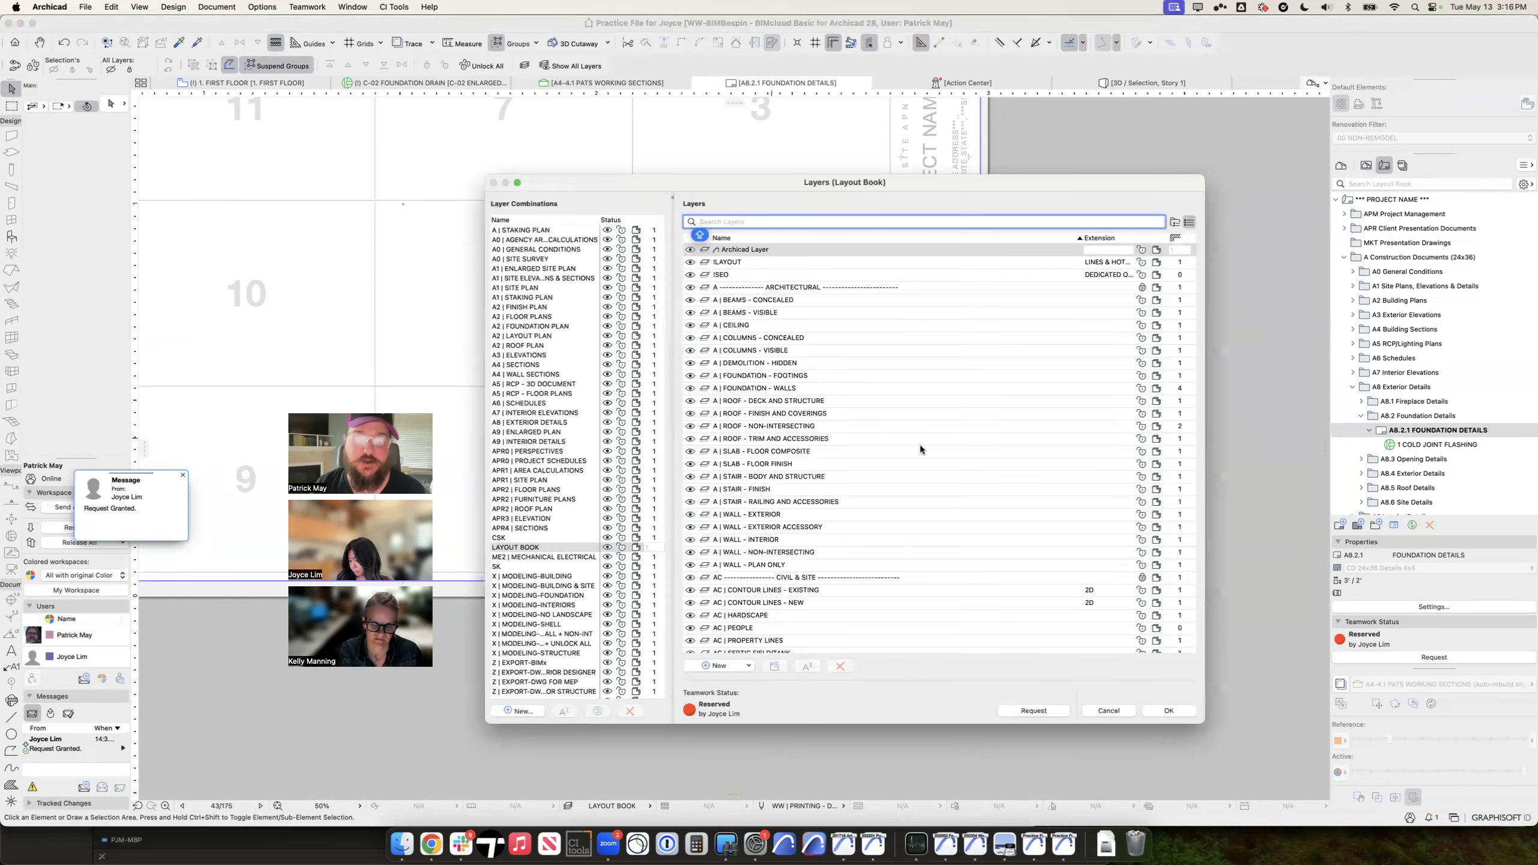
click(1117, 710)
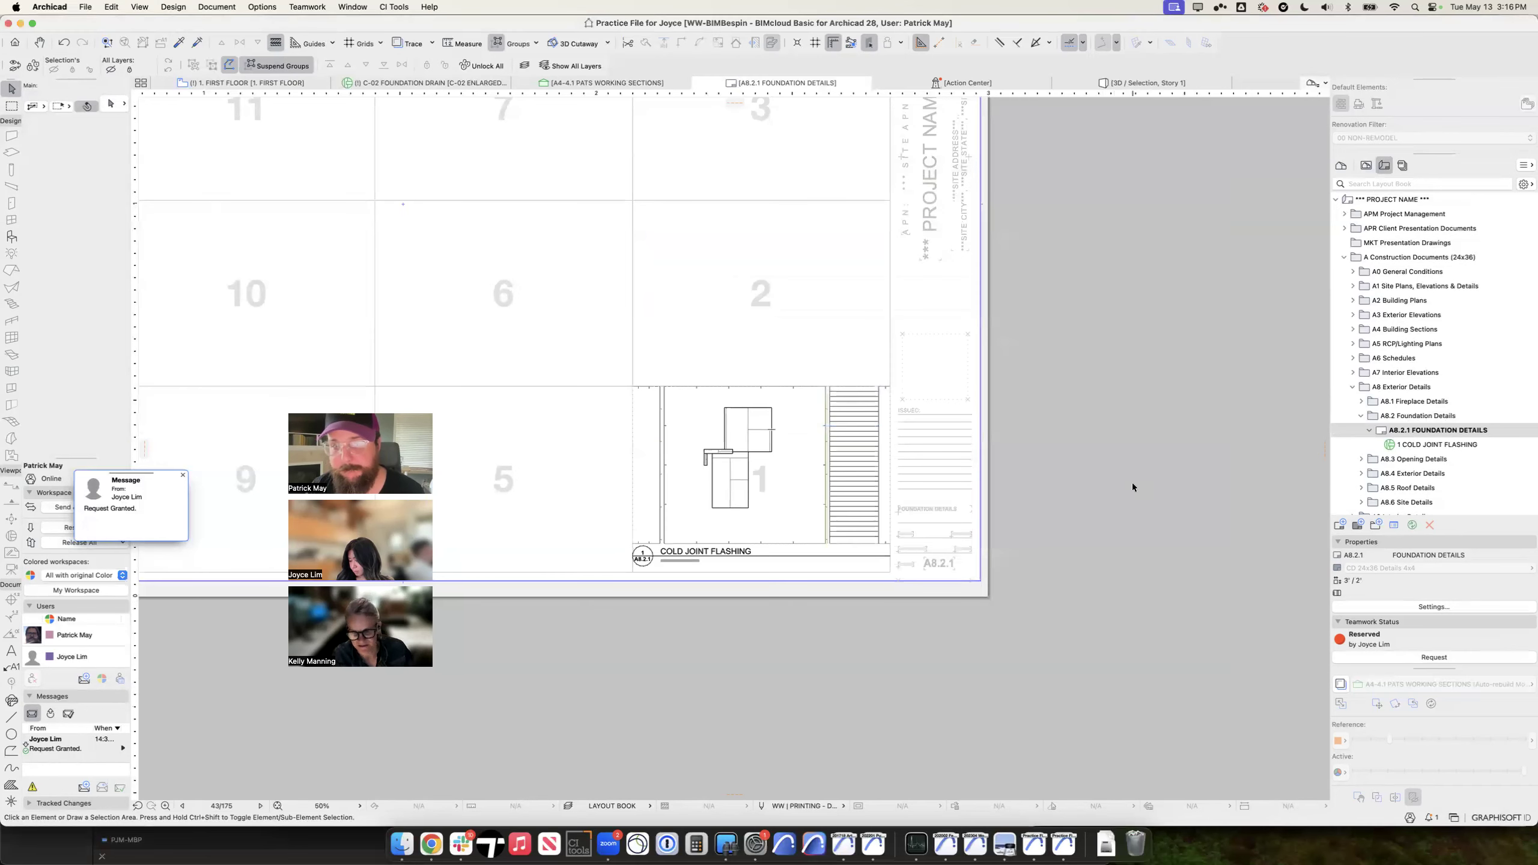
middle_drag(1142, 499, 1174, 554)
middle_drag(998, 529, 1087, 539)
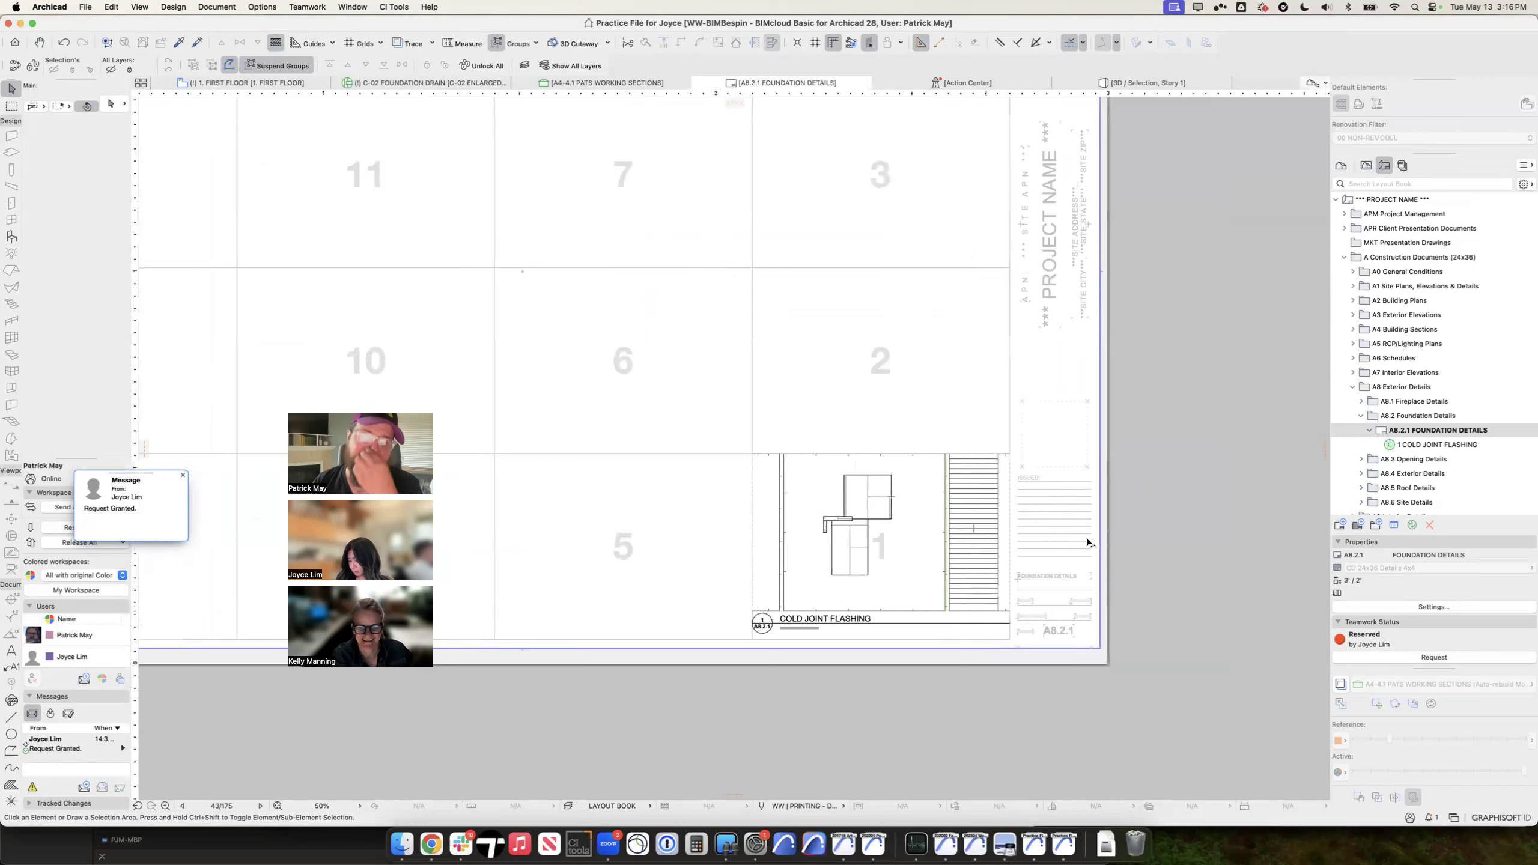
Step: Review the layer choices for the COLD JOINT FLASHING drawing, keep it on the Archicad Layer, and deselect it
click(937, 499)
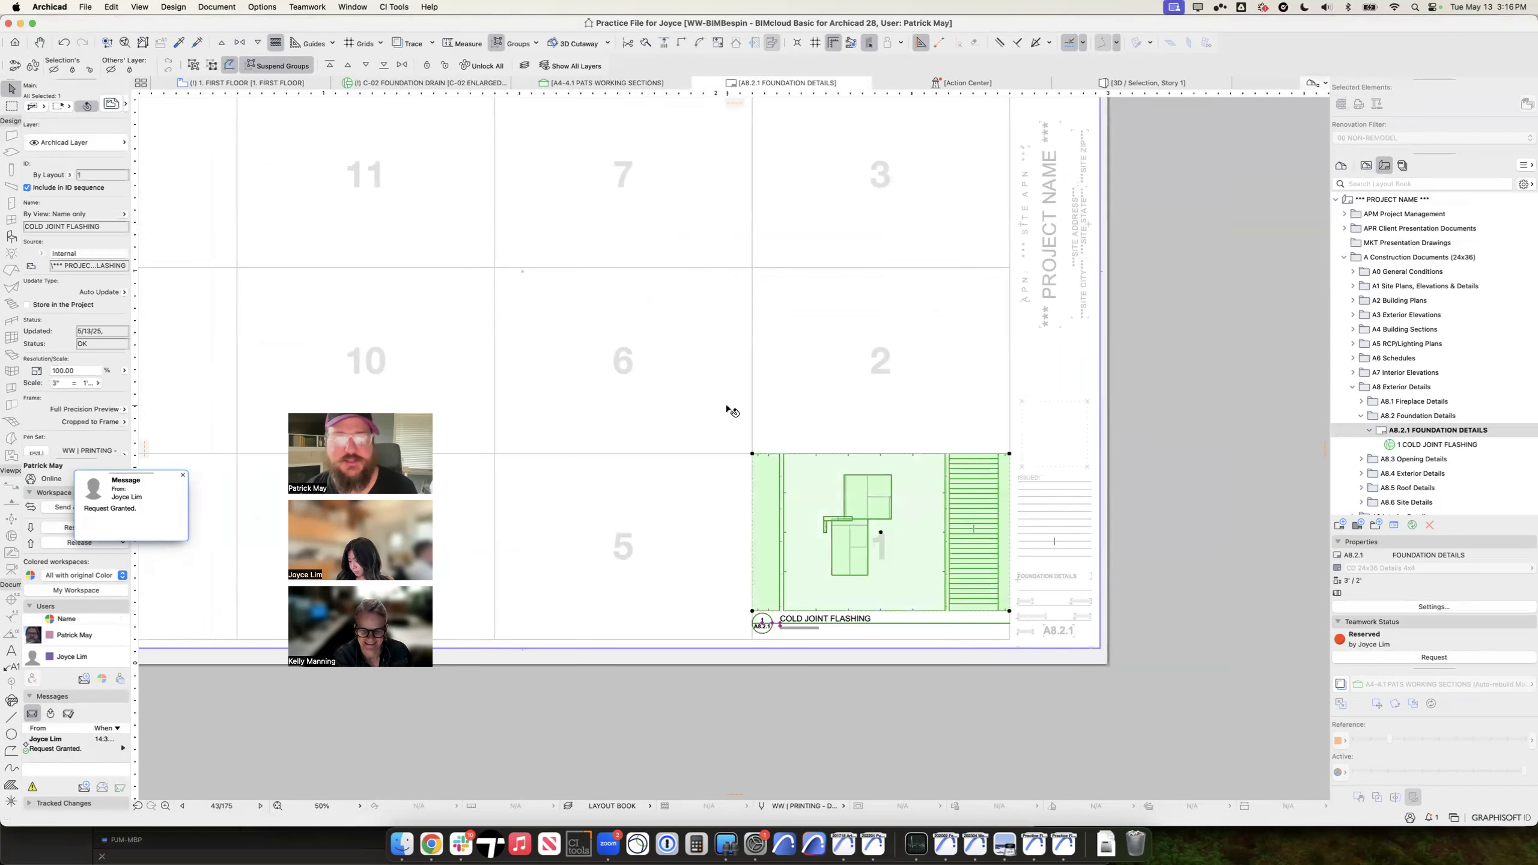
click(84, 145)
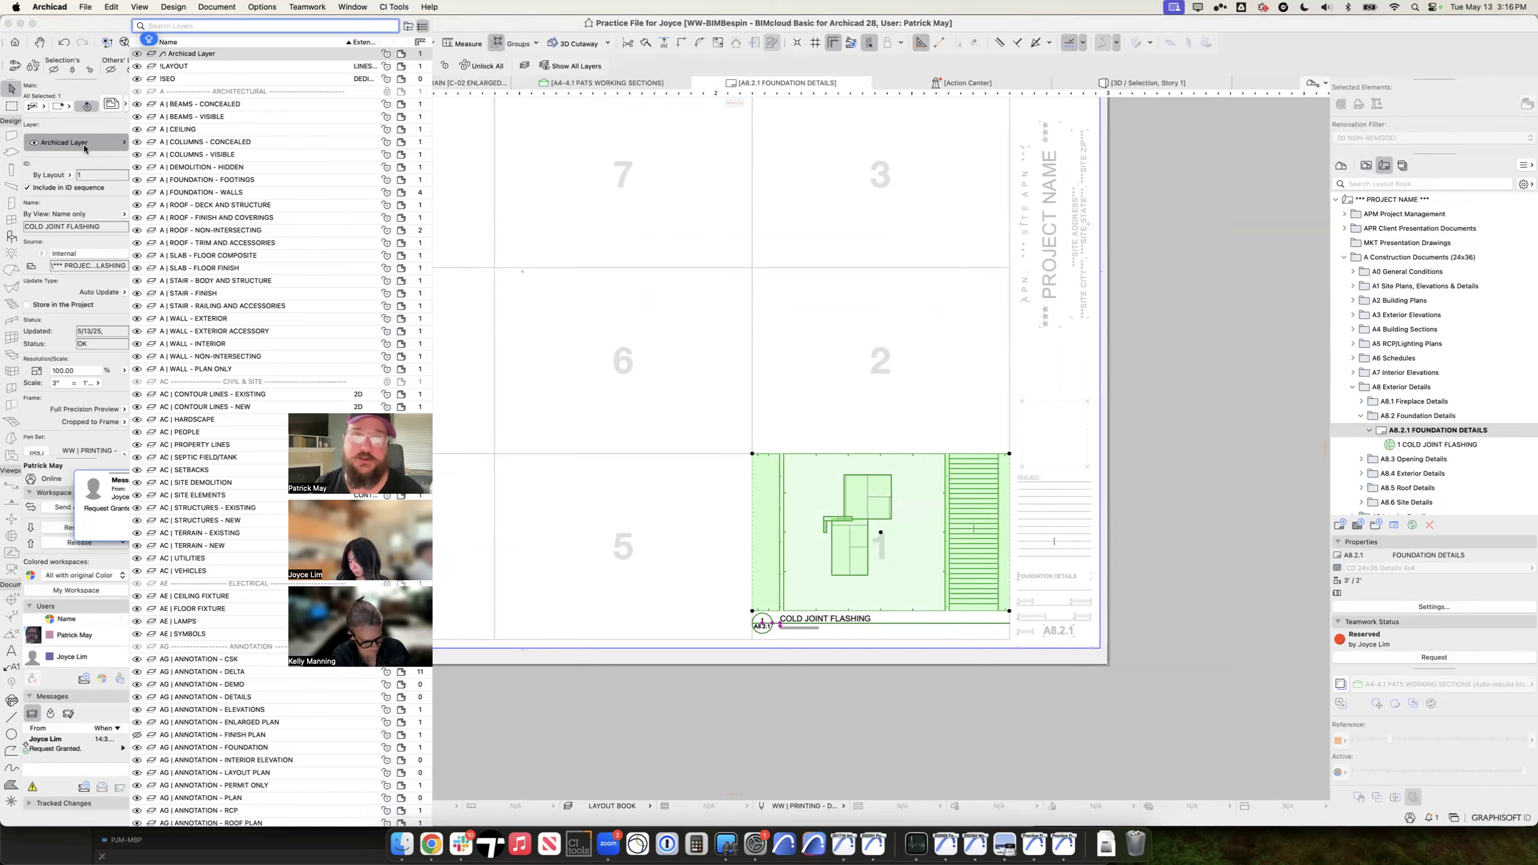
click(114, 197)
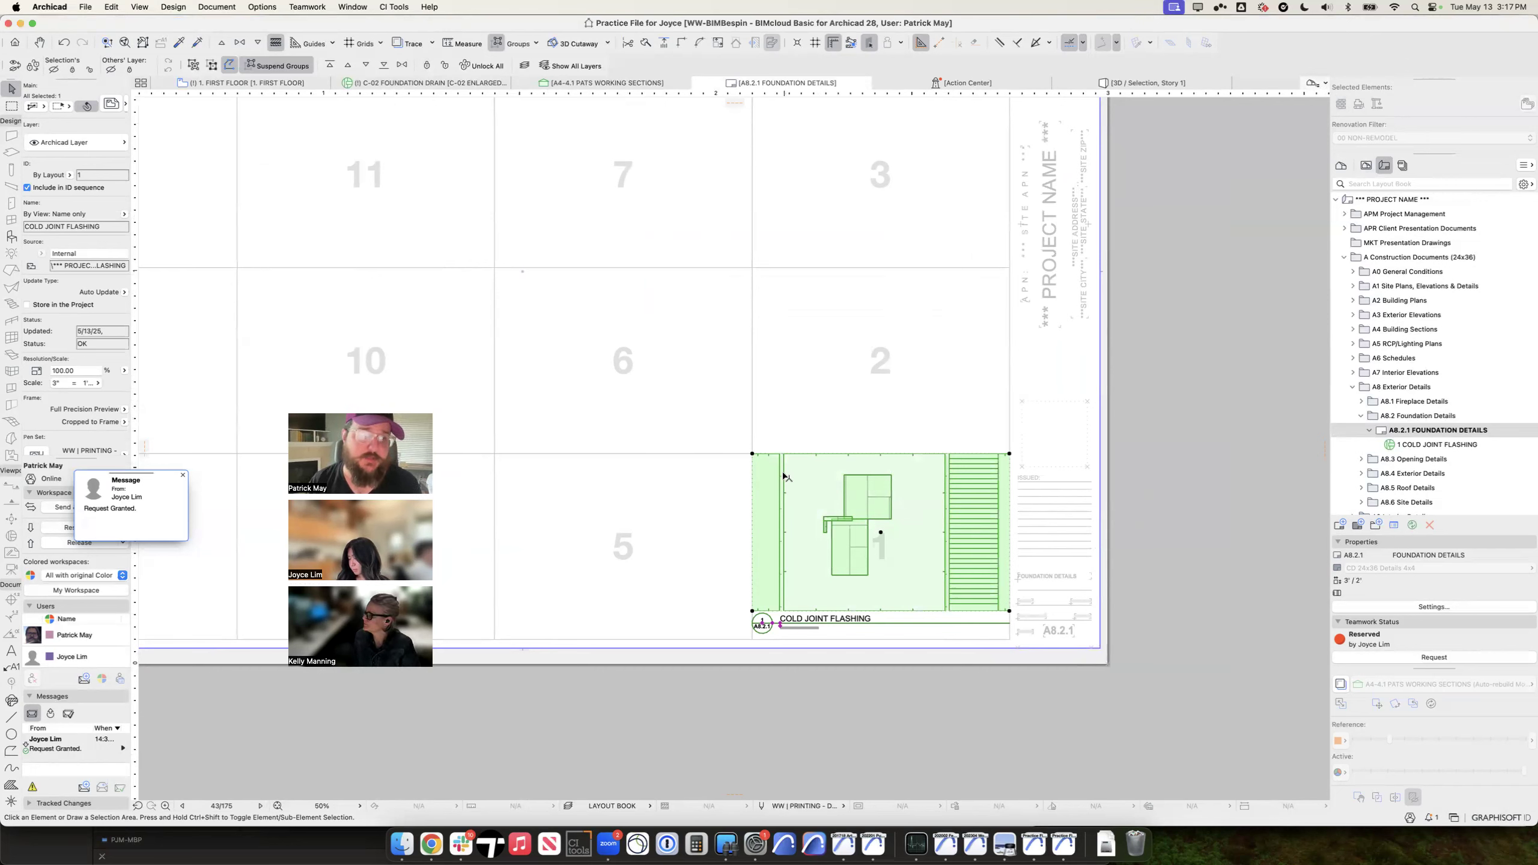
key(Escape)
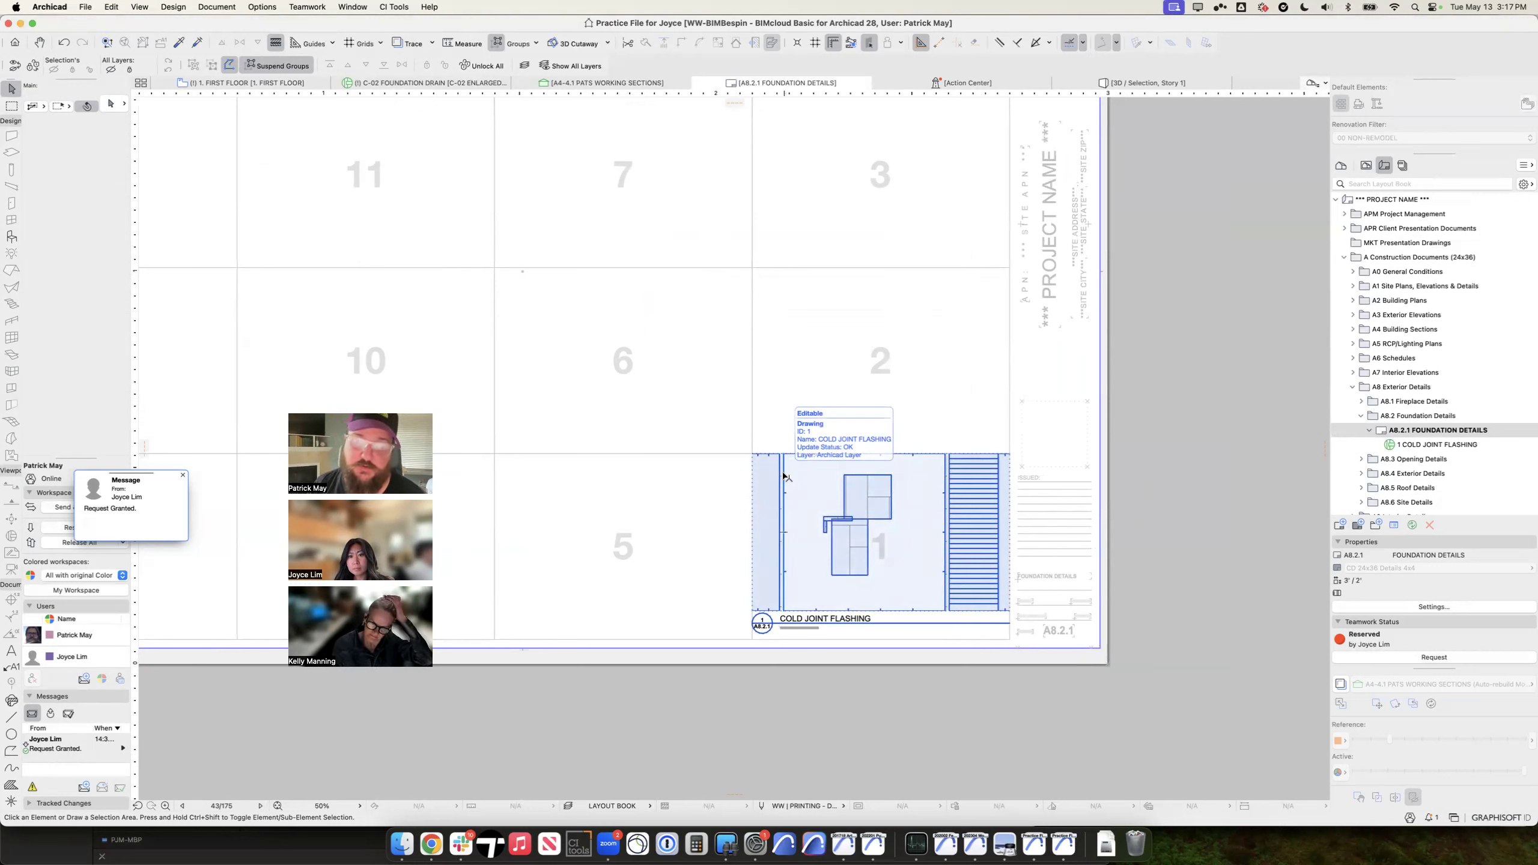
click(909, 450)
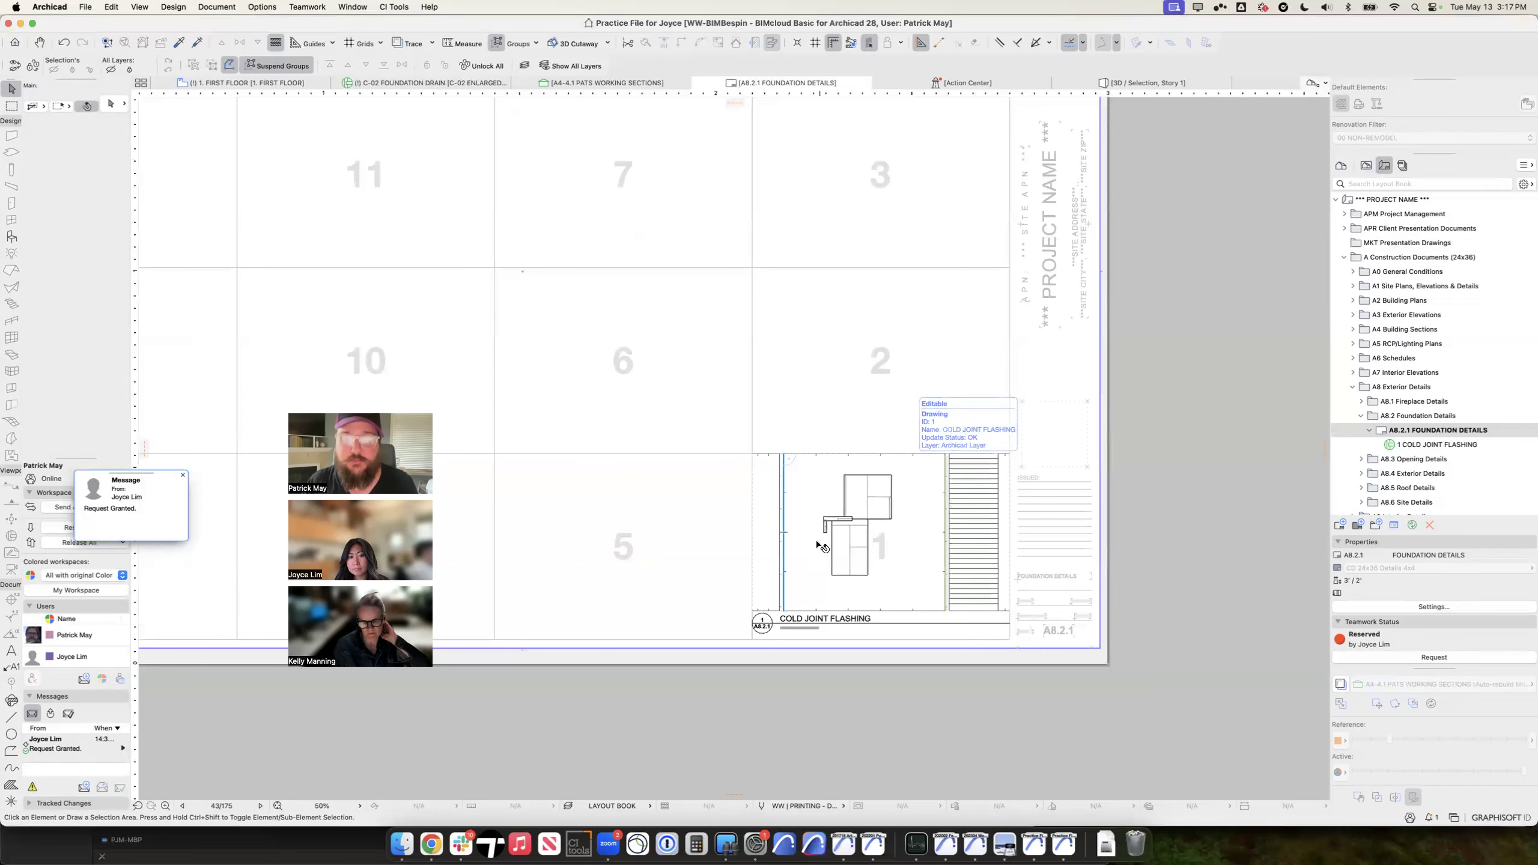
Step: Apply the A2 | ROOF PLAN layer combination to the layout book, and switch back to LAYOUT BOOK
key(super+l)
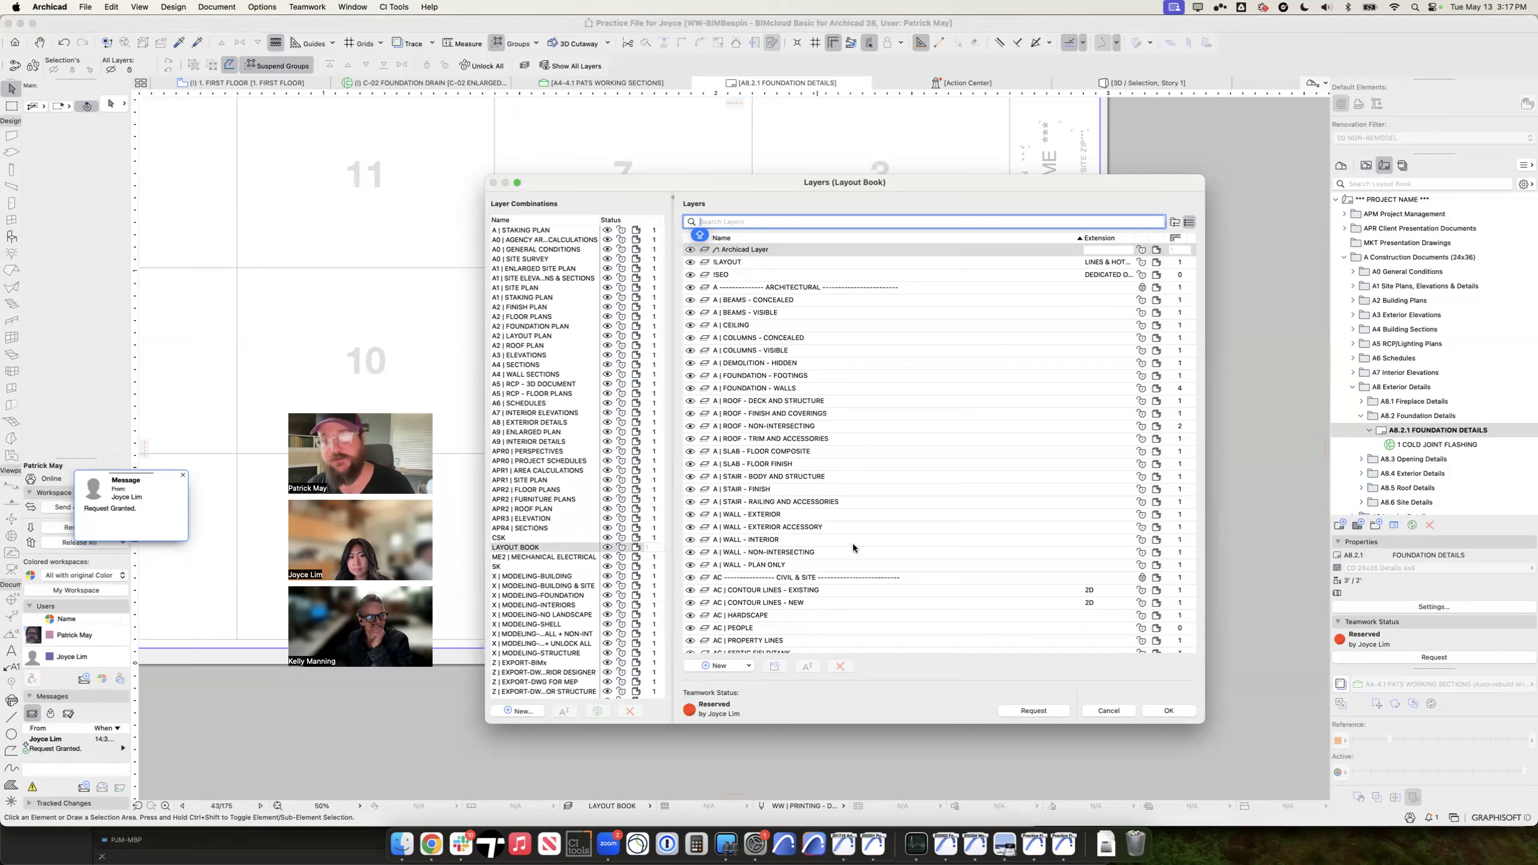
click(525, 346)
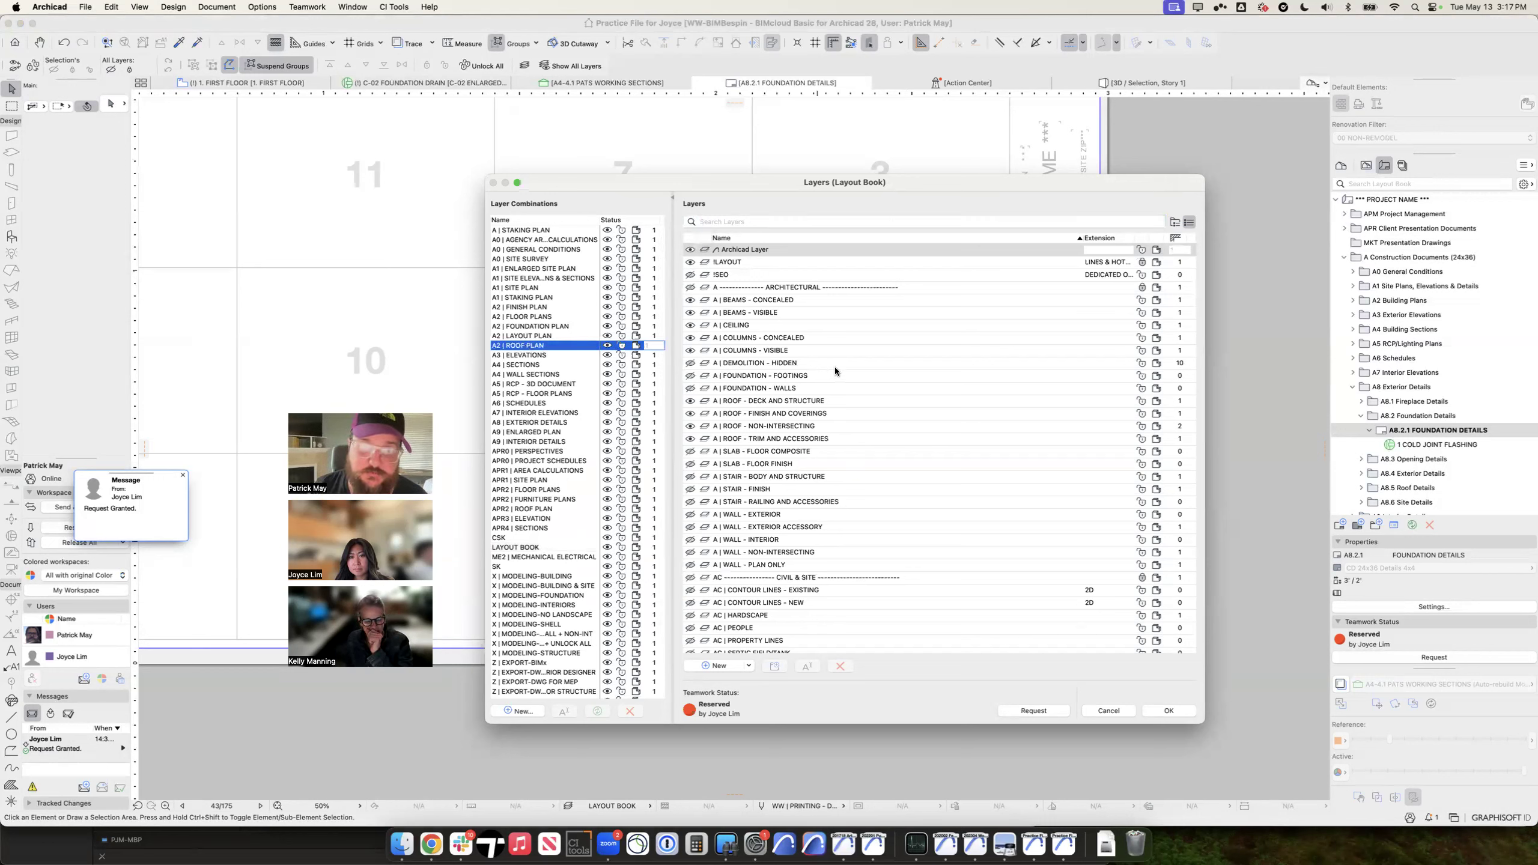
click(754, 464)
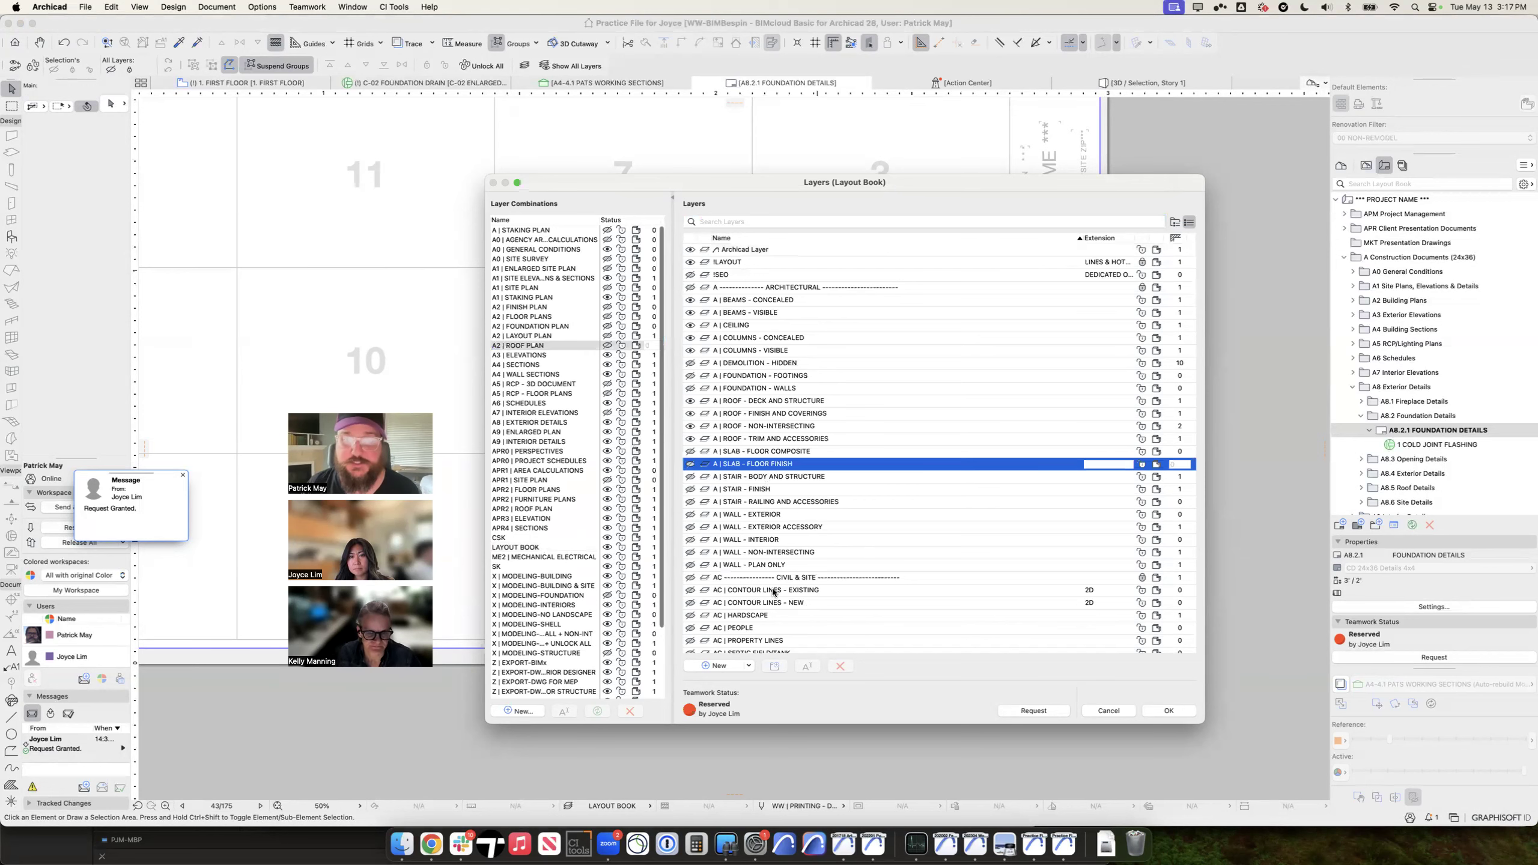
key(Return)
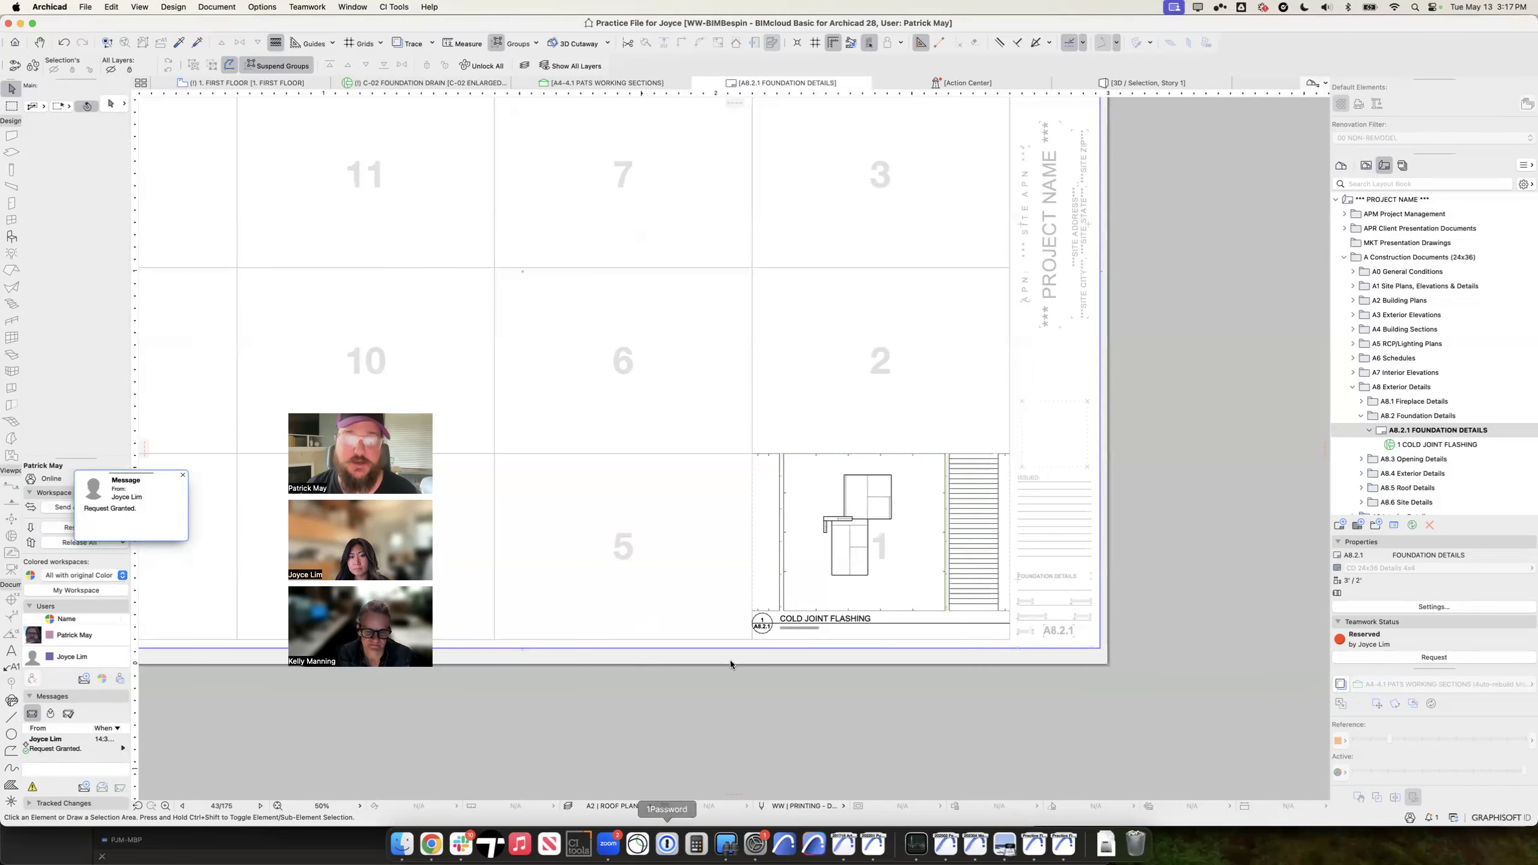
click(618, 806)
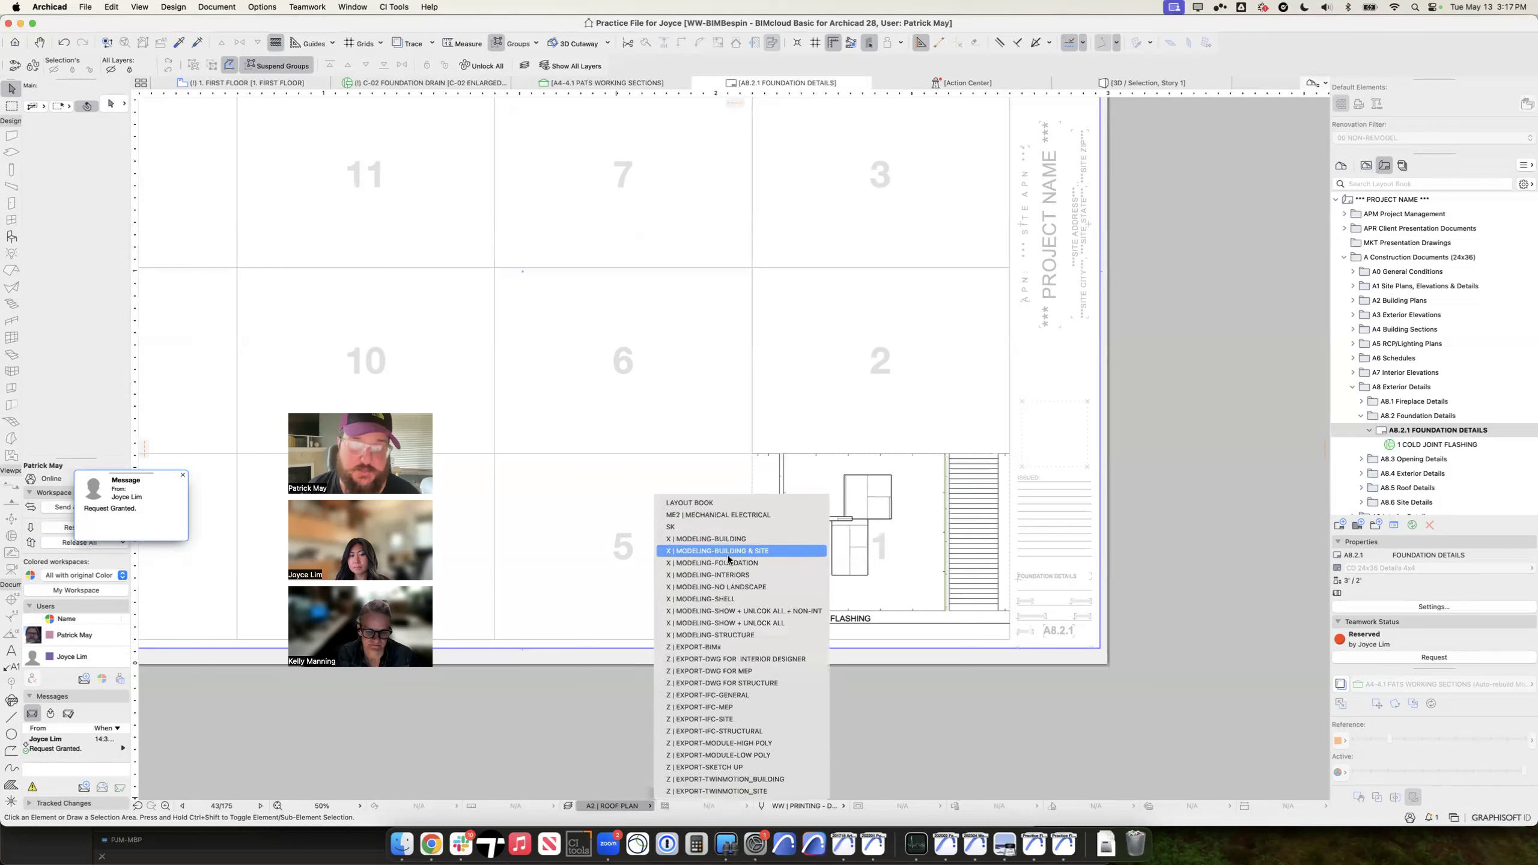
click(712, 510)
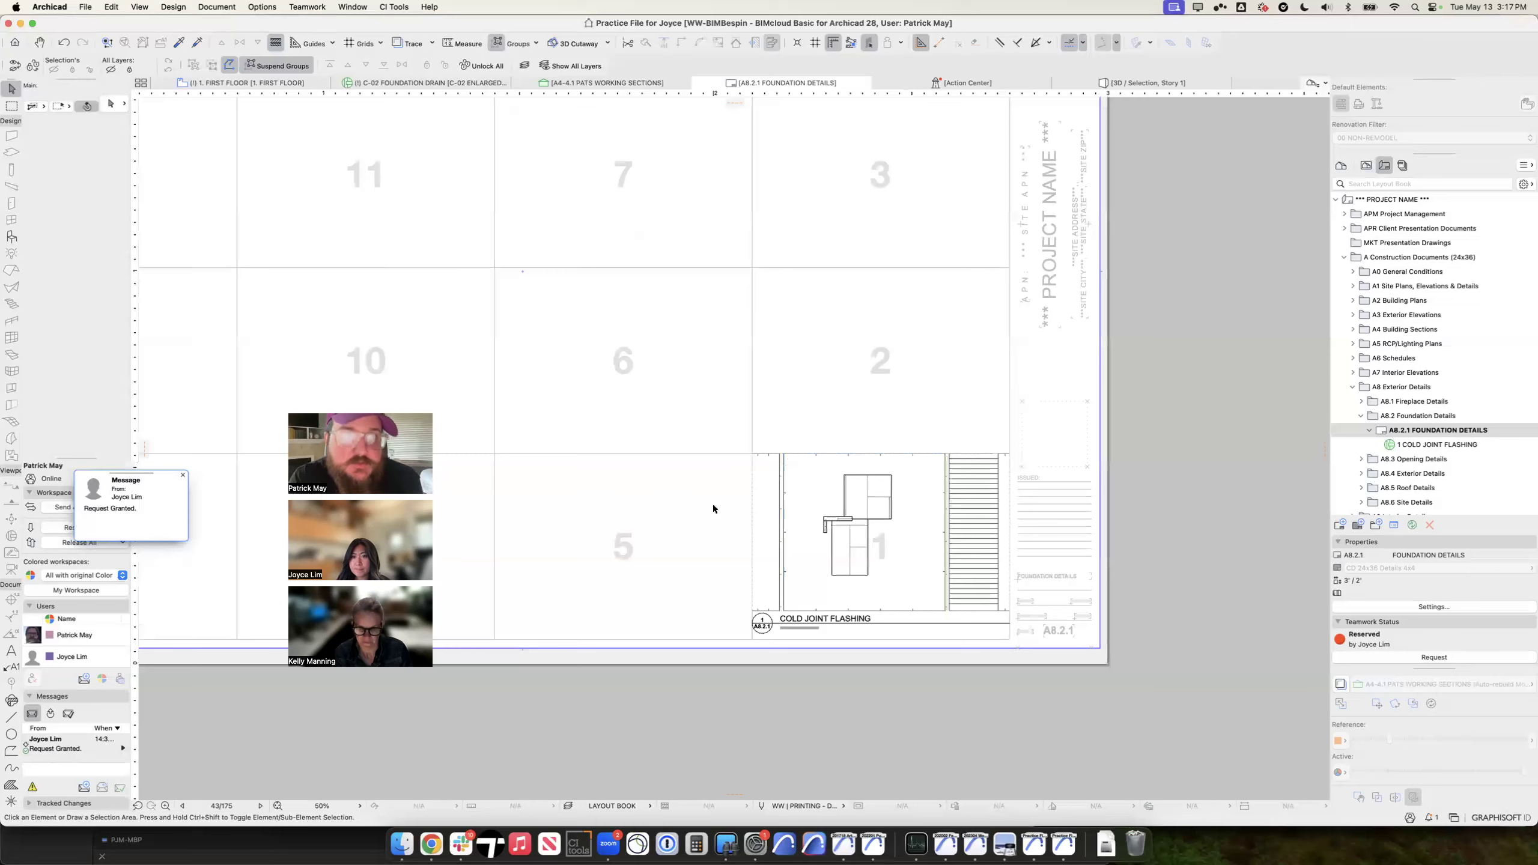
scroll(712, 506, down, 20)
scroll(721, 449, down, 2)
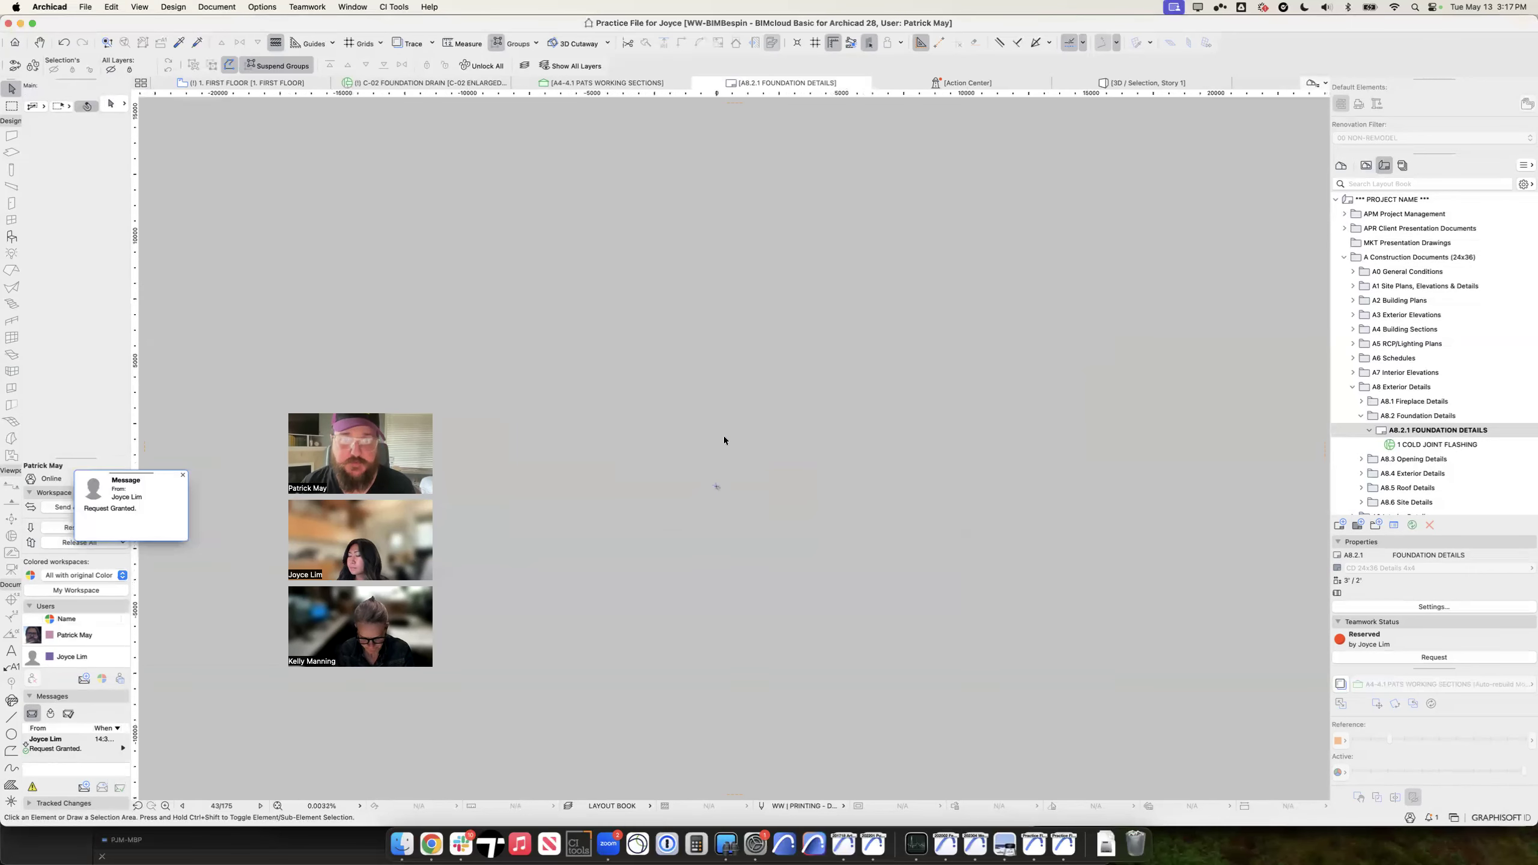
middle_click(723, 437)
middle_click(723, 436)
middle_drag(674, 512, 777, 489)
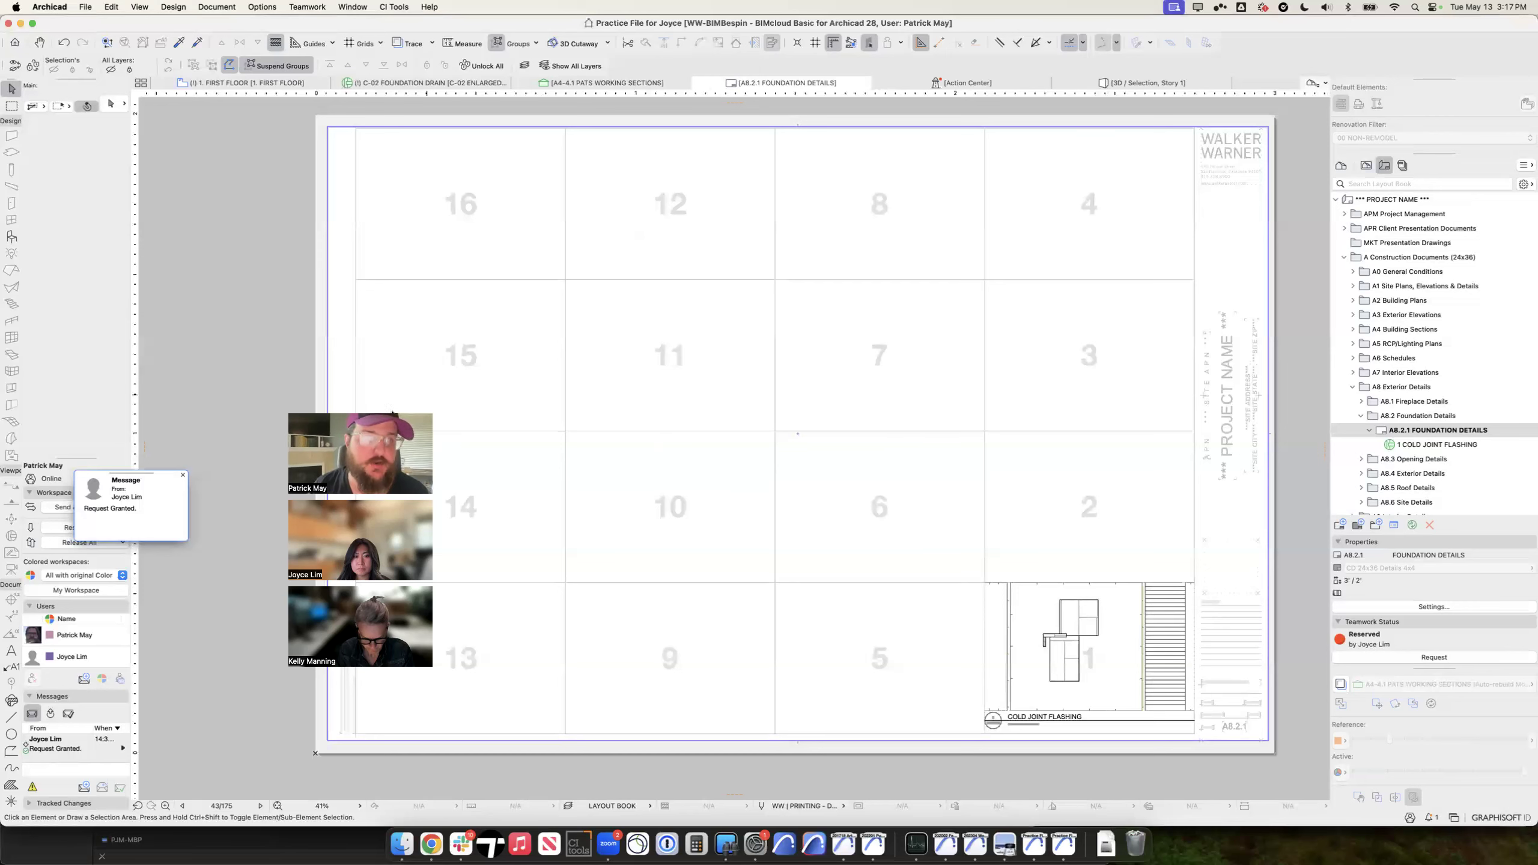
Step: Open the 1. FIRST FLOOR plan, deselect the exterior wall, and show the whole plan
click(267, 83)
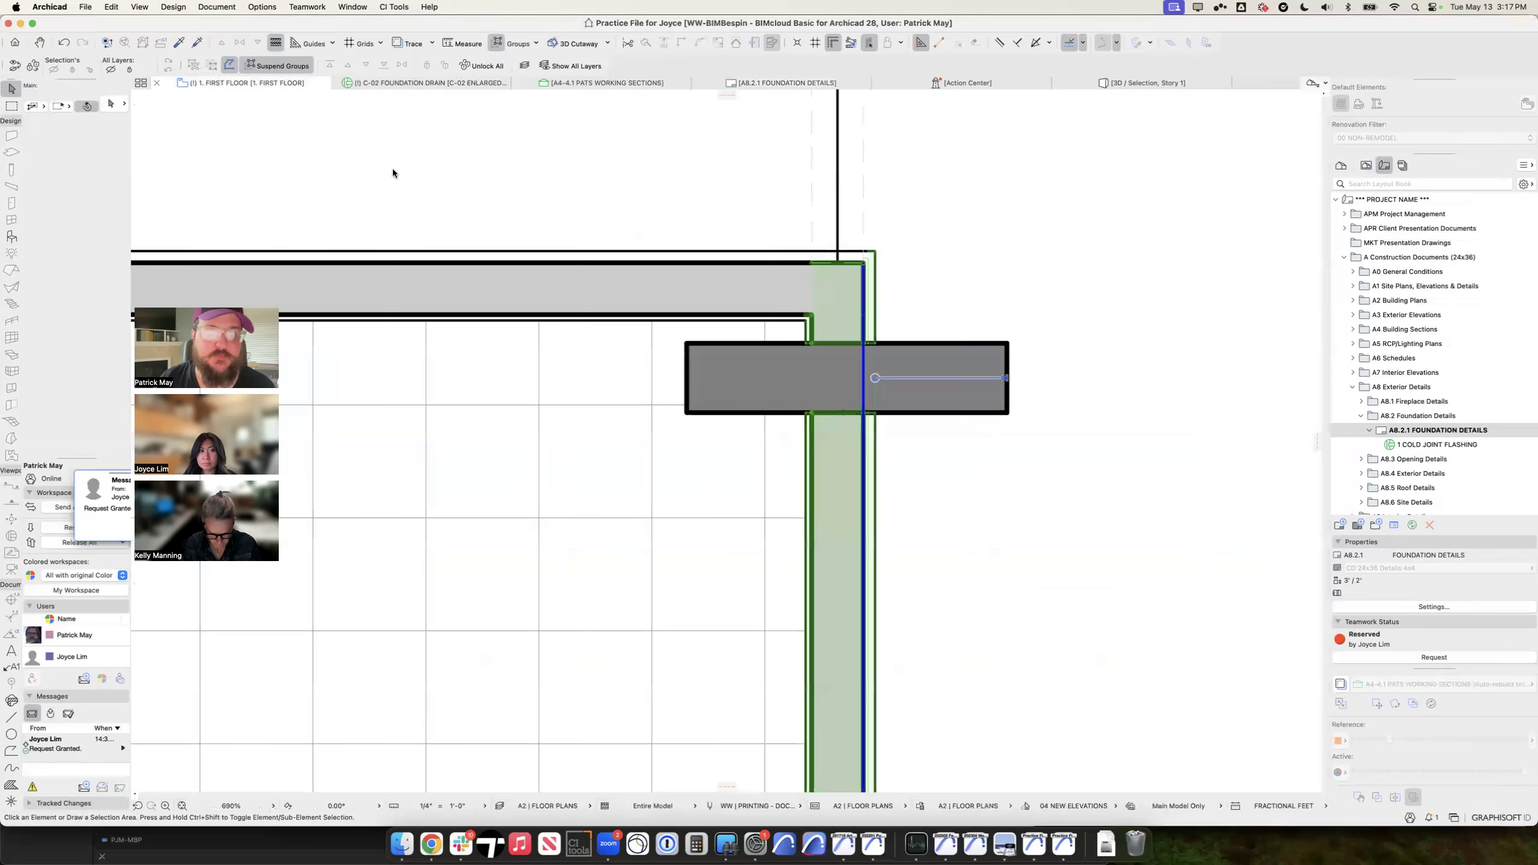
key(Escape)
scroll(831, 458, down, 15)
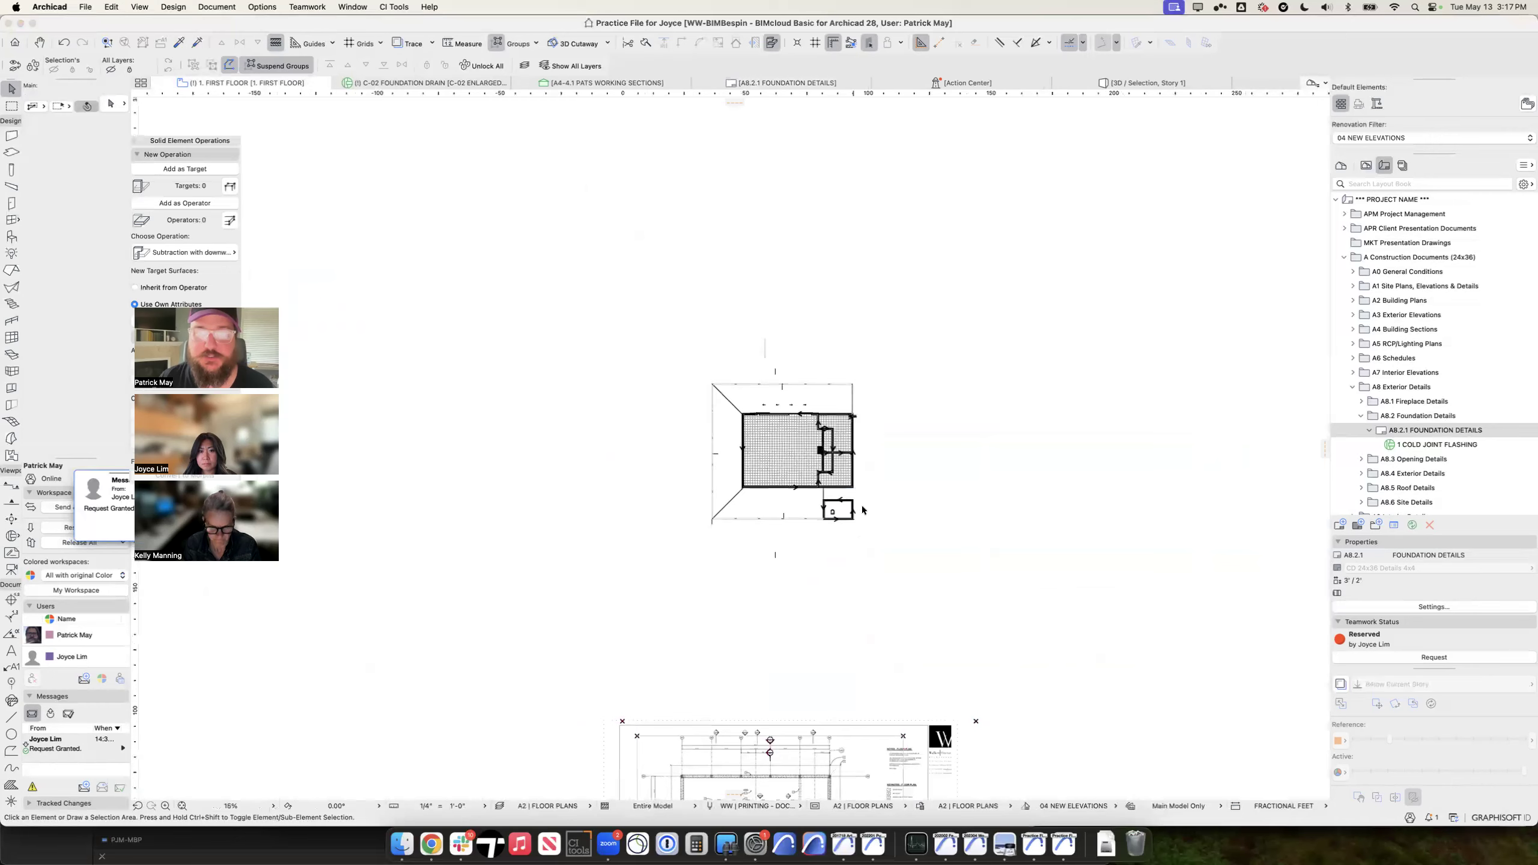
scroll(855, 429, down, 5)
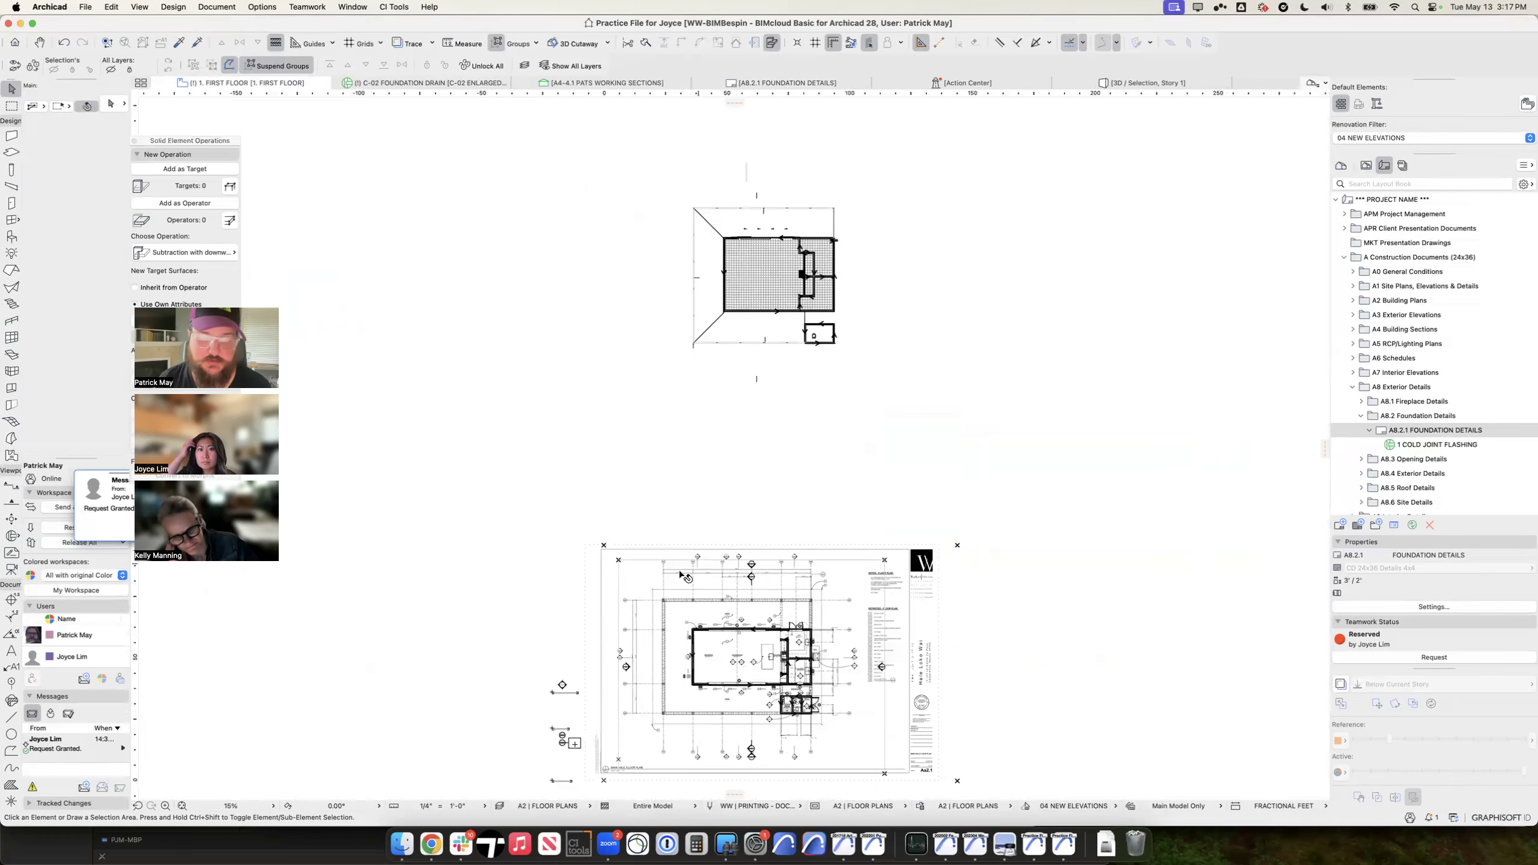
Step: Bring the other practice file forward, dismiss its New in Archicad window, and return to the first floor plan of the original file
key(super+Tab)
click(473, 447)
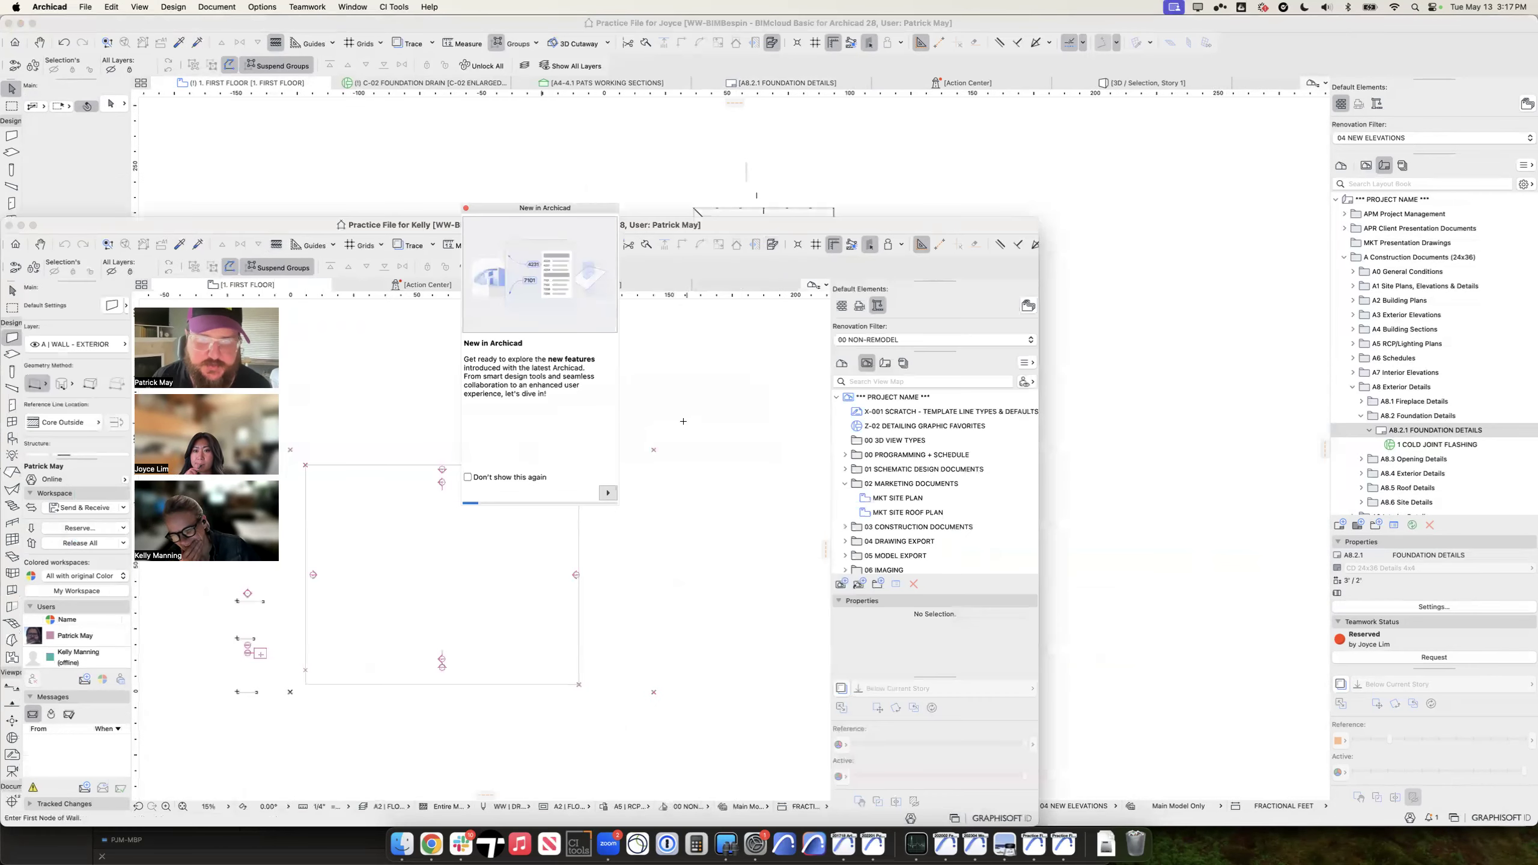
double_click(777, 224)
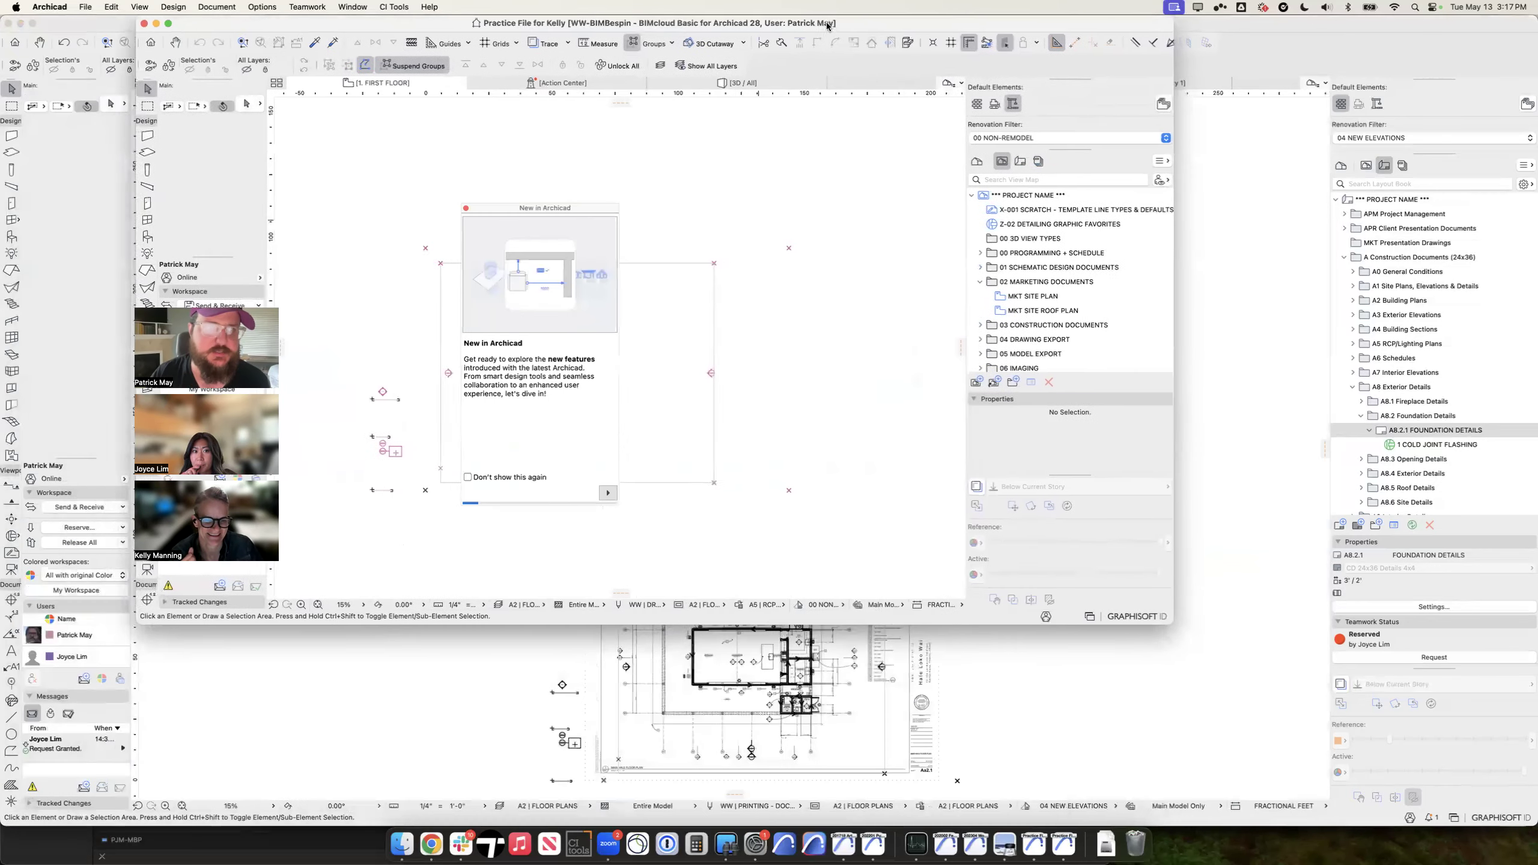
click(465, 209)
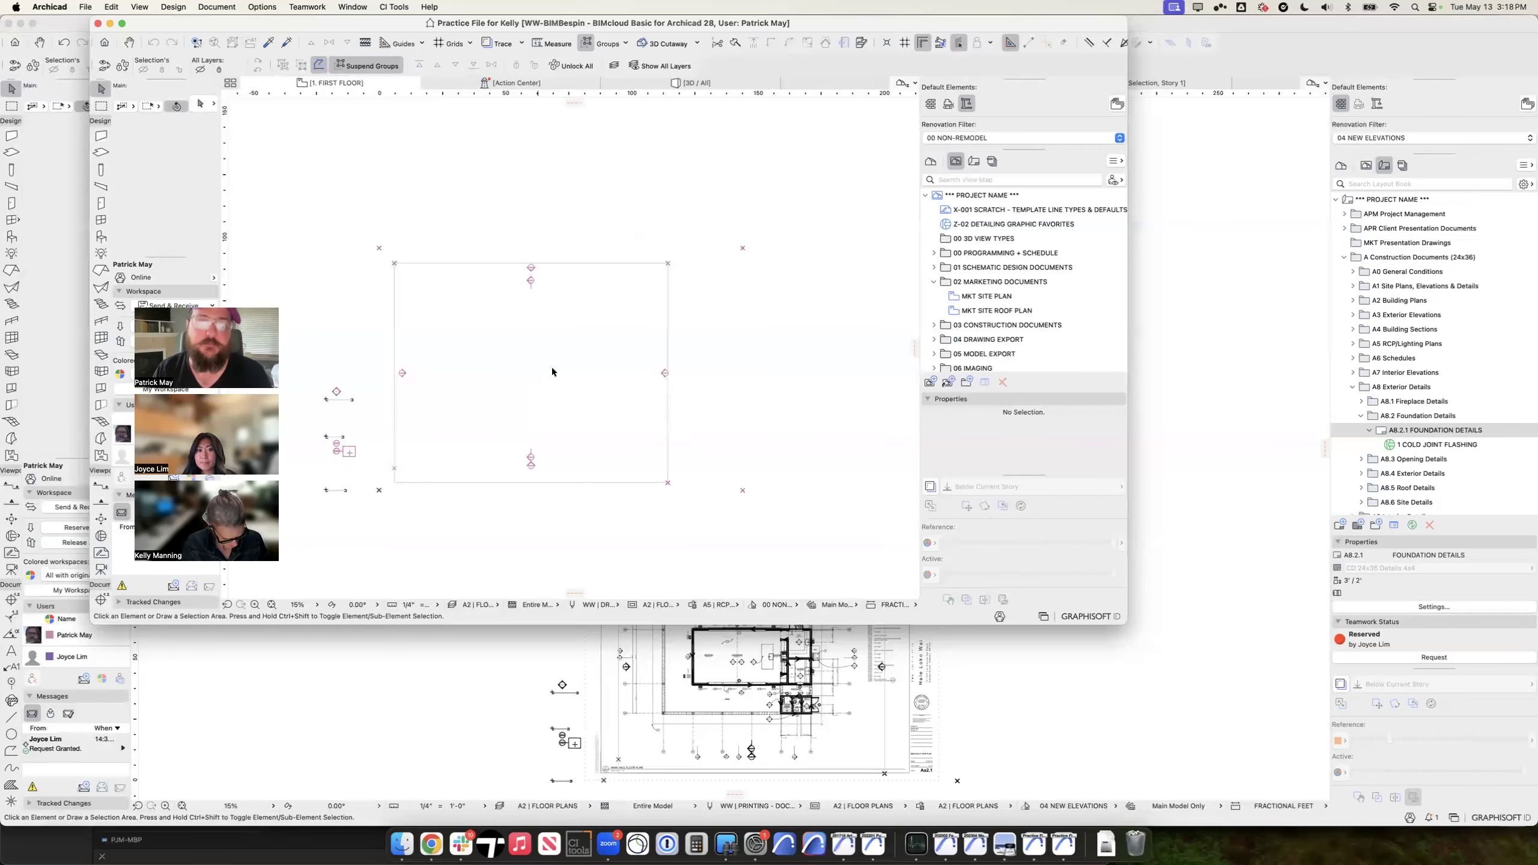
click(645, 651)
Step: Try drawing an L-shaped exterior wall in the empty area below the simplified building plan, with 12' and 15' segments, and cancel it
scroll(696, 630, up, 3)
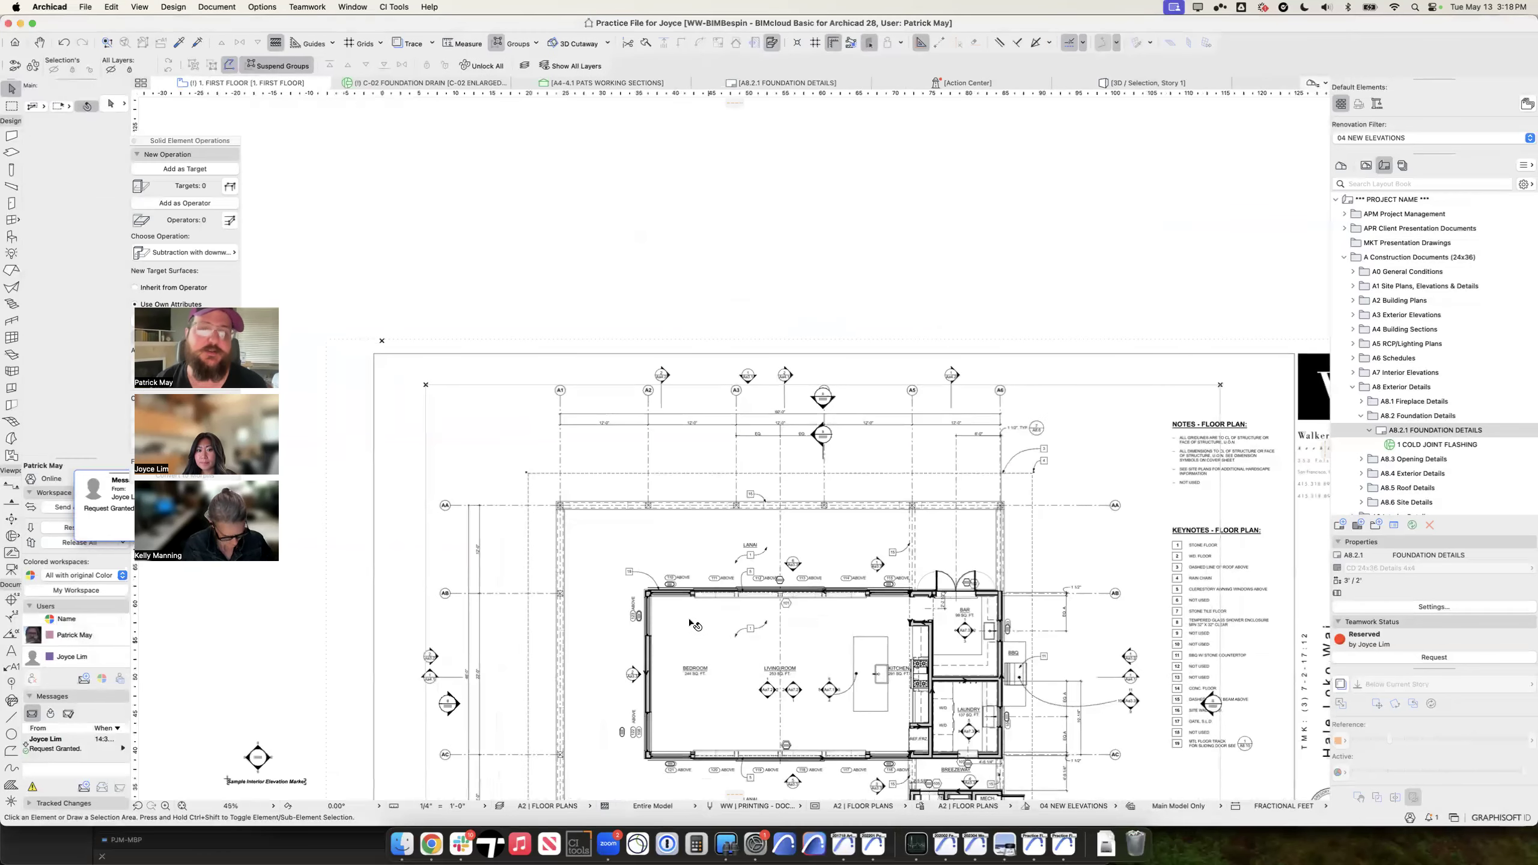
middle_drag(830, 274, 771, 792)
middle_drag(919, 288, 889, 522)
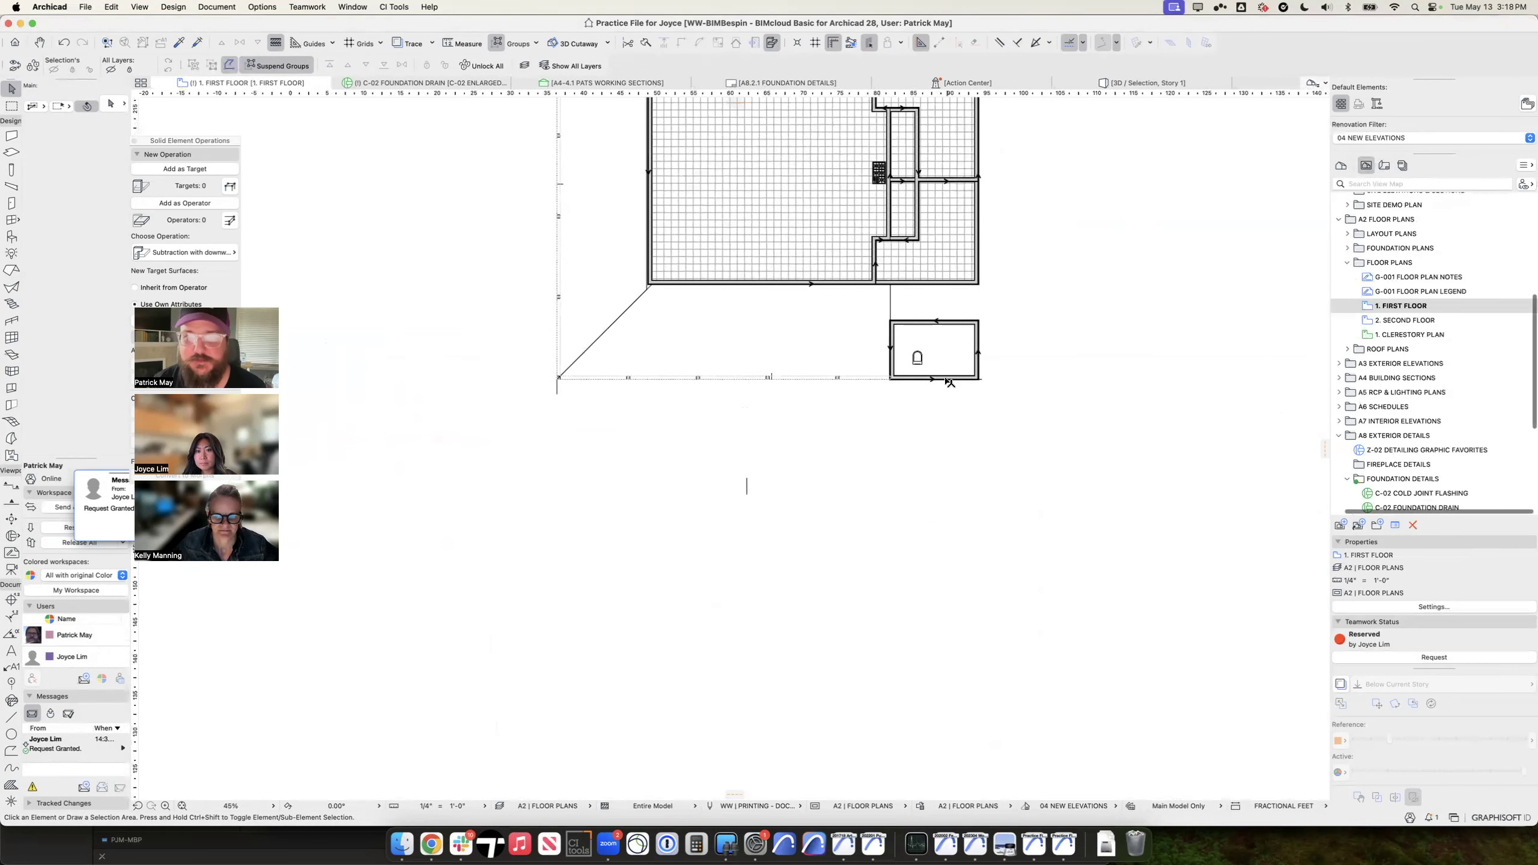
key(w)
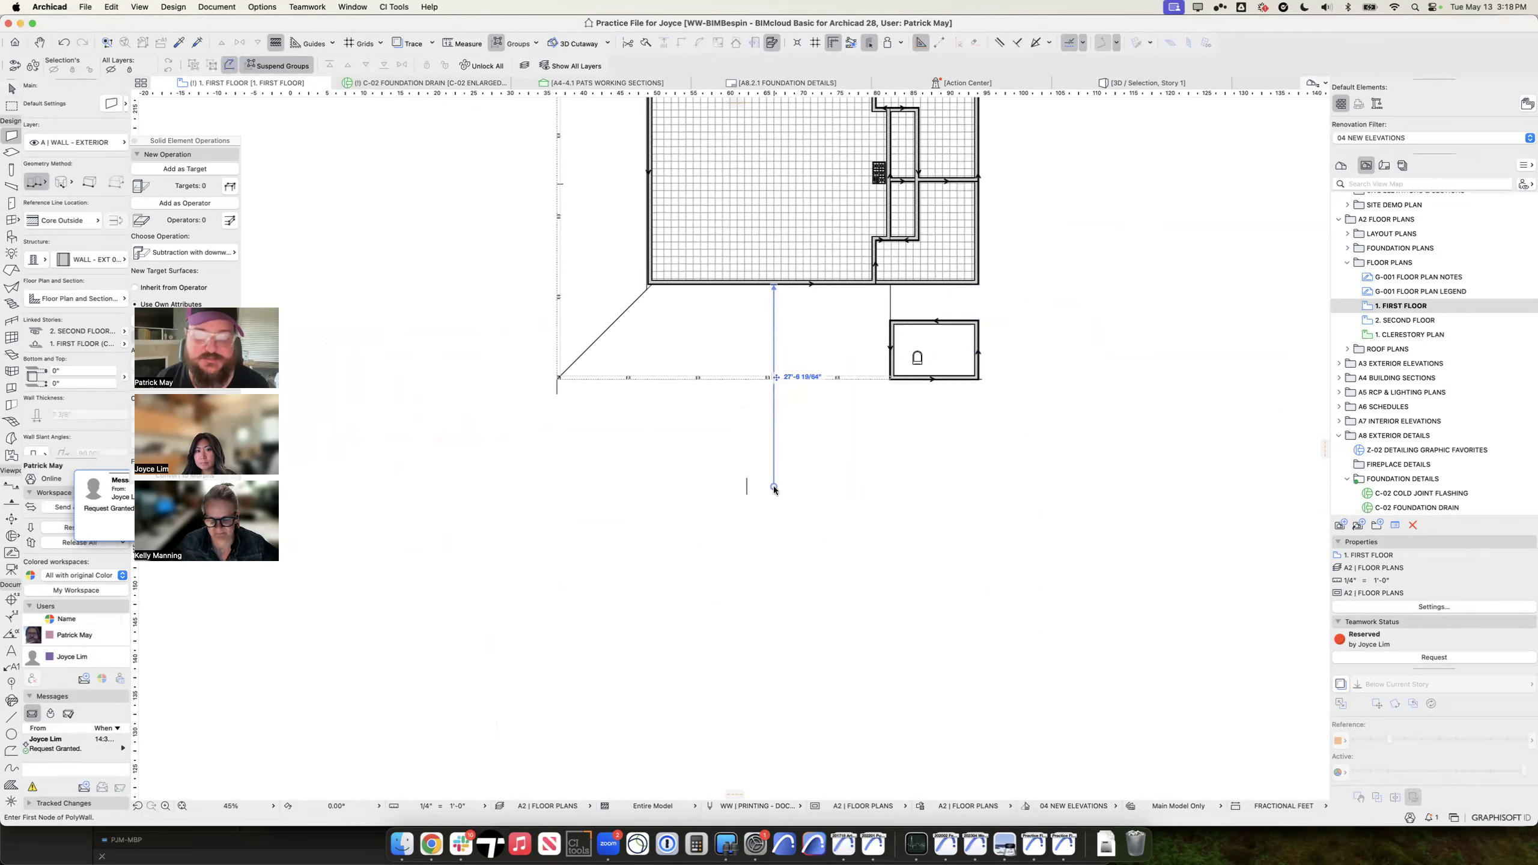
click(774, 487)
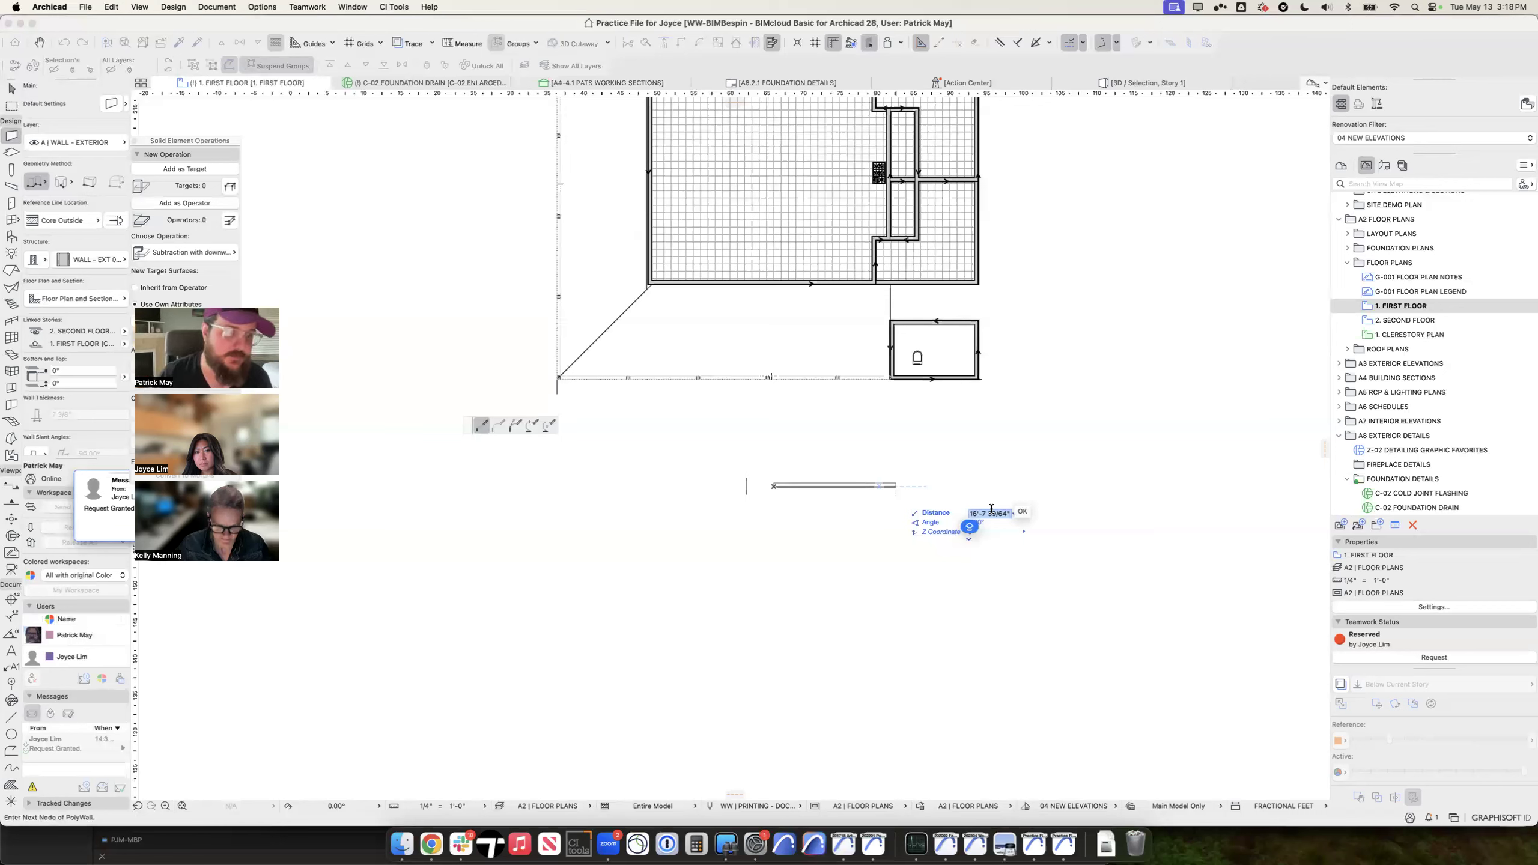
text(12)
key(Return)
text(15)
key(Return)
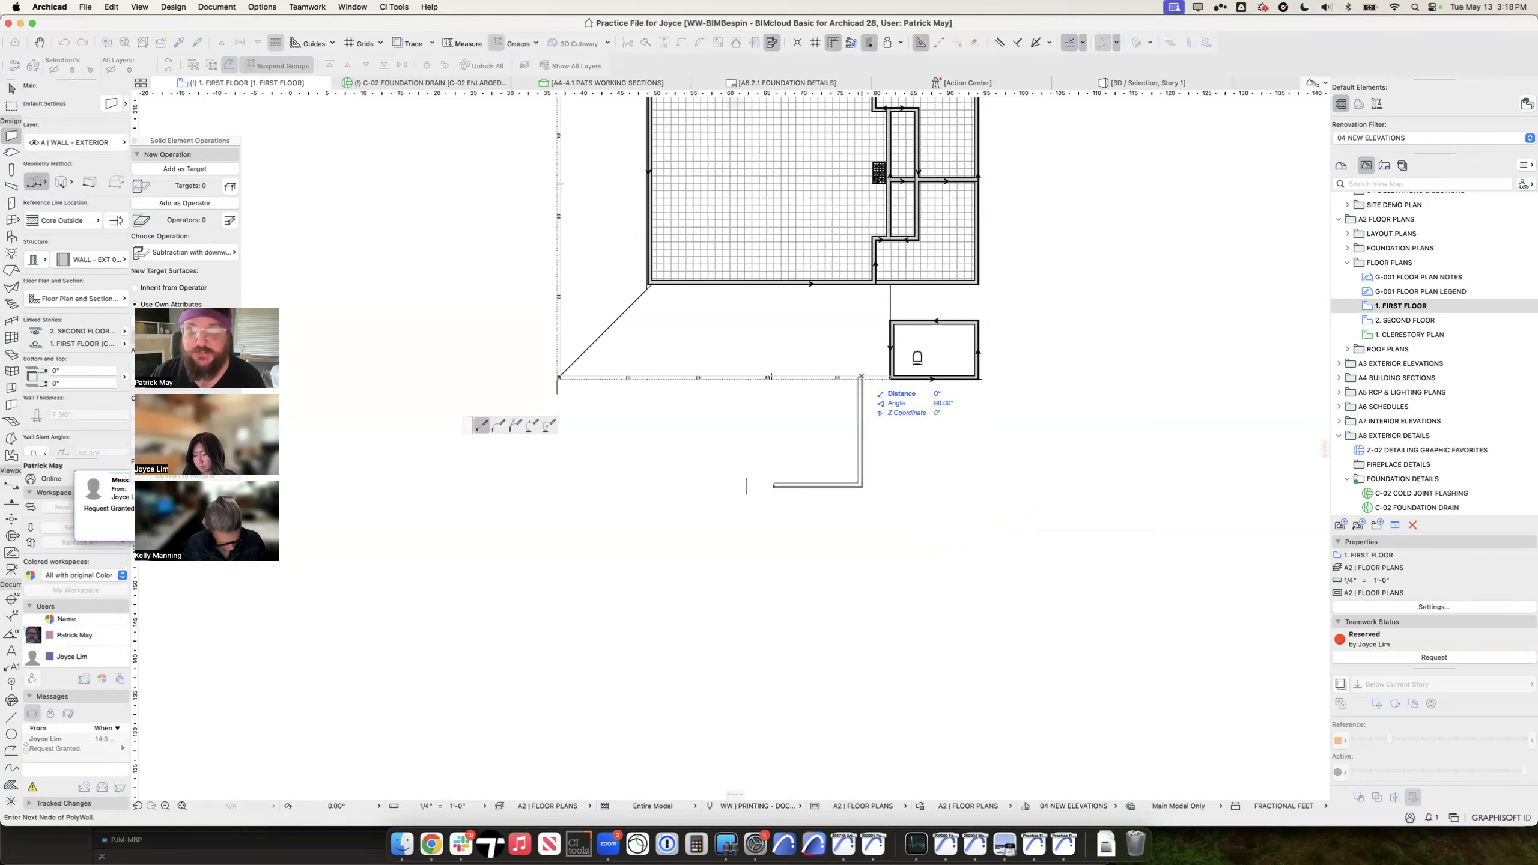
key(Escape)
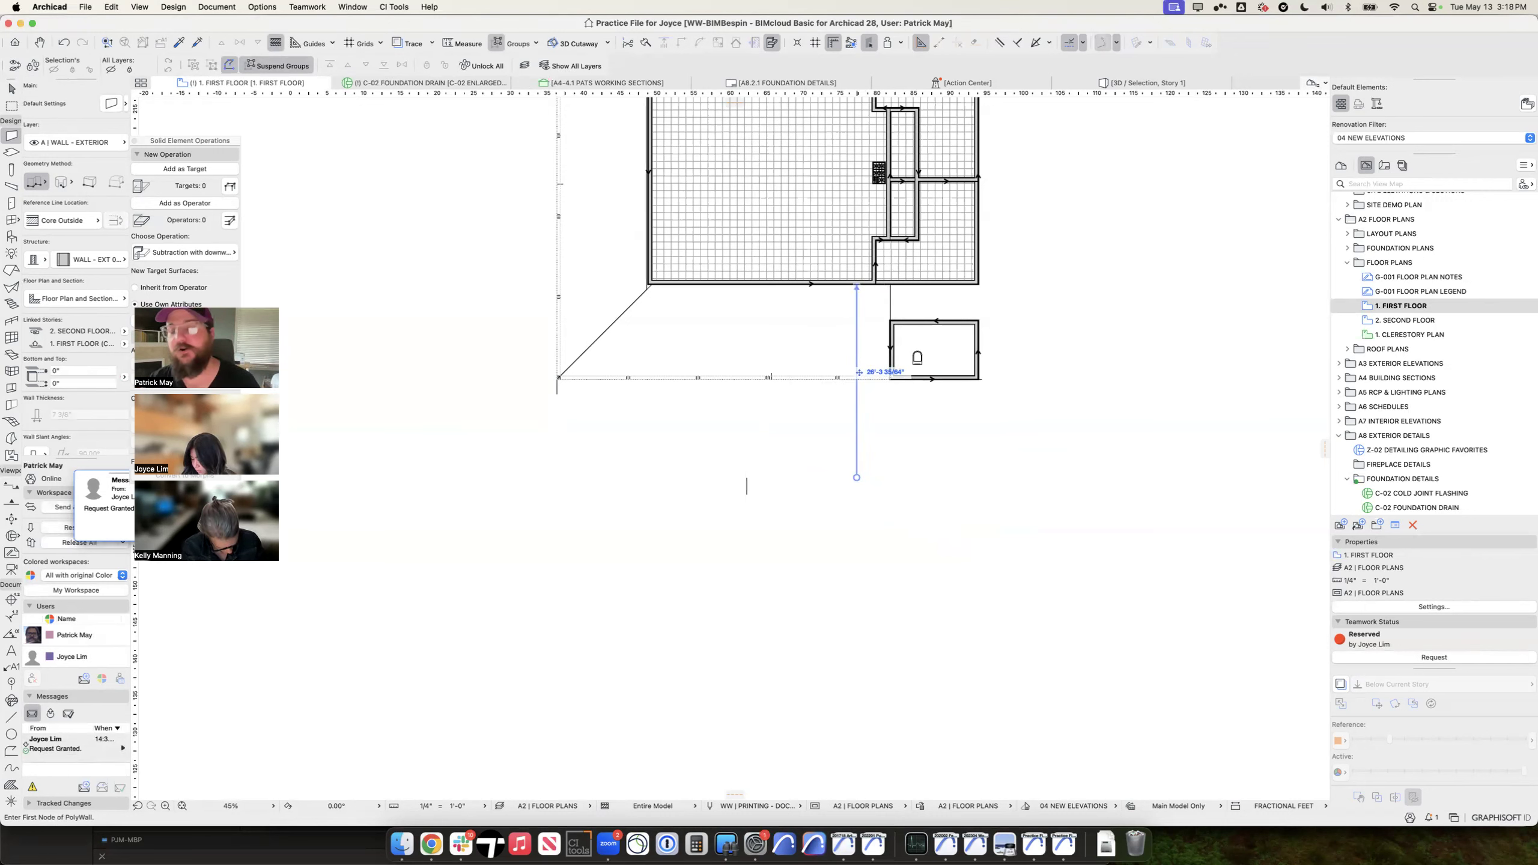
Step: Start another chained exterior wall below the building plan, expand its coordinate tracker, and set the segment's angle to 10°
scroll(856, 478, up, 2)
click(793, 472)
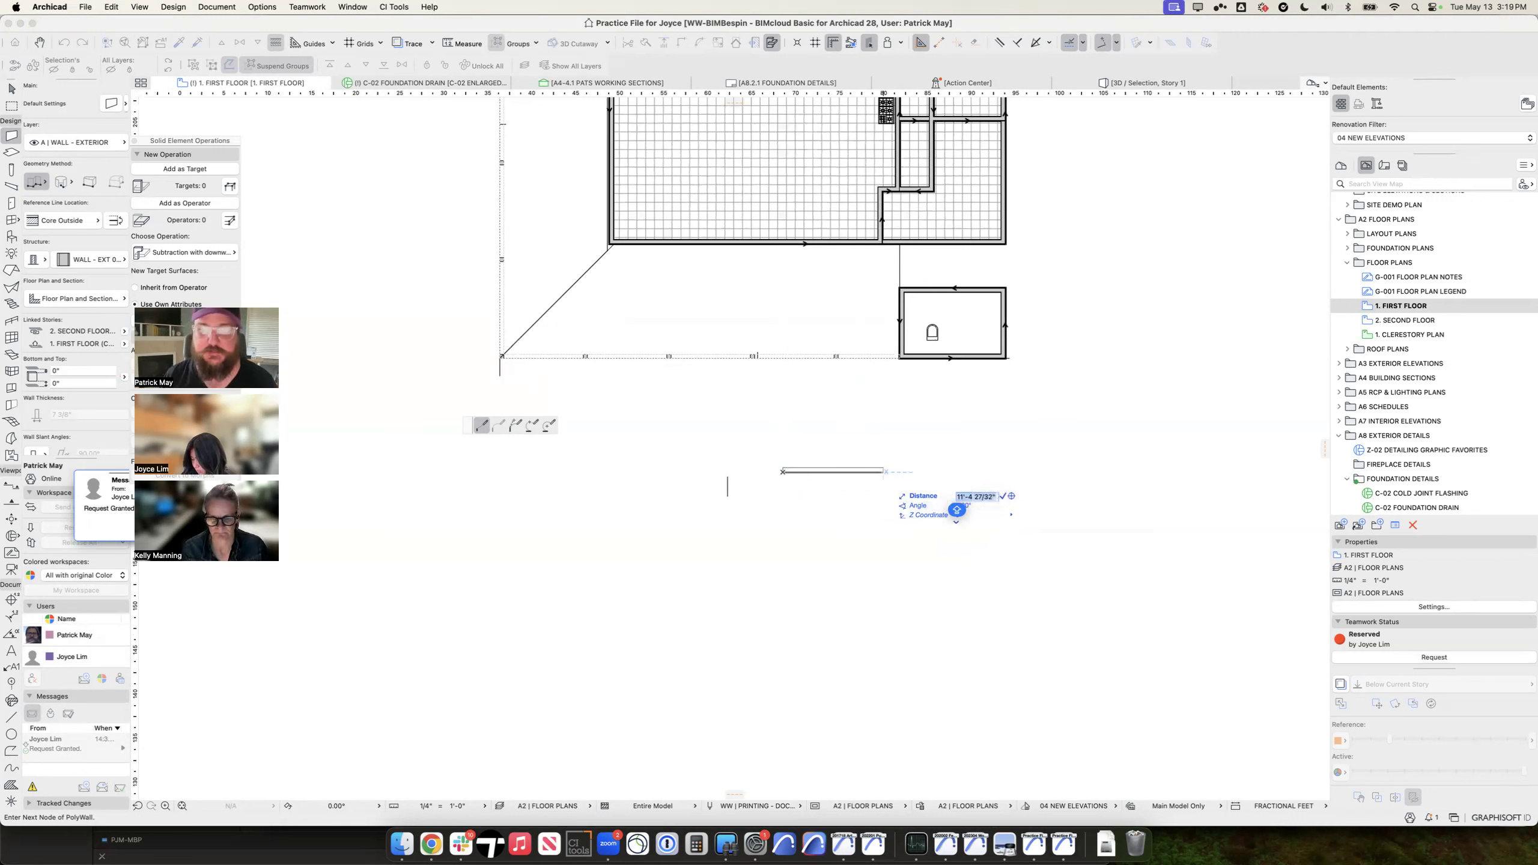
key(Tab)
key(Tab)
key(Tab)
key(Tab)
key(Tab)
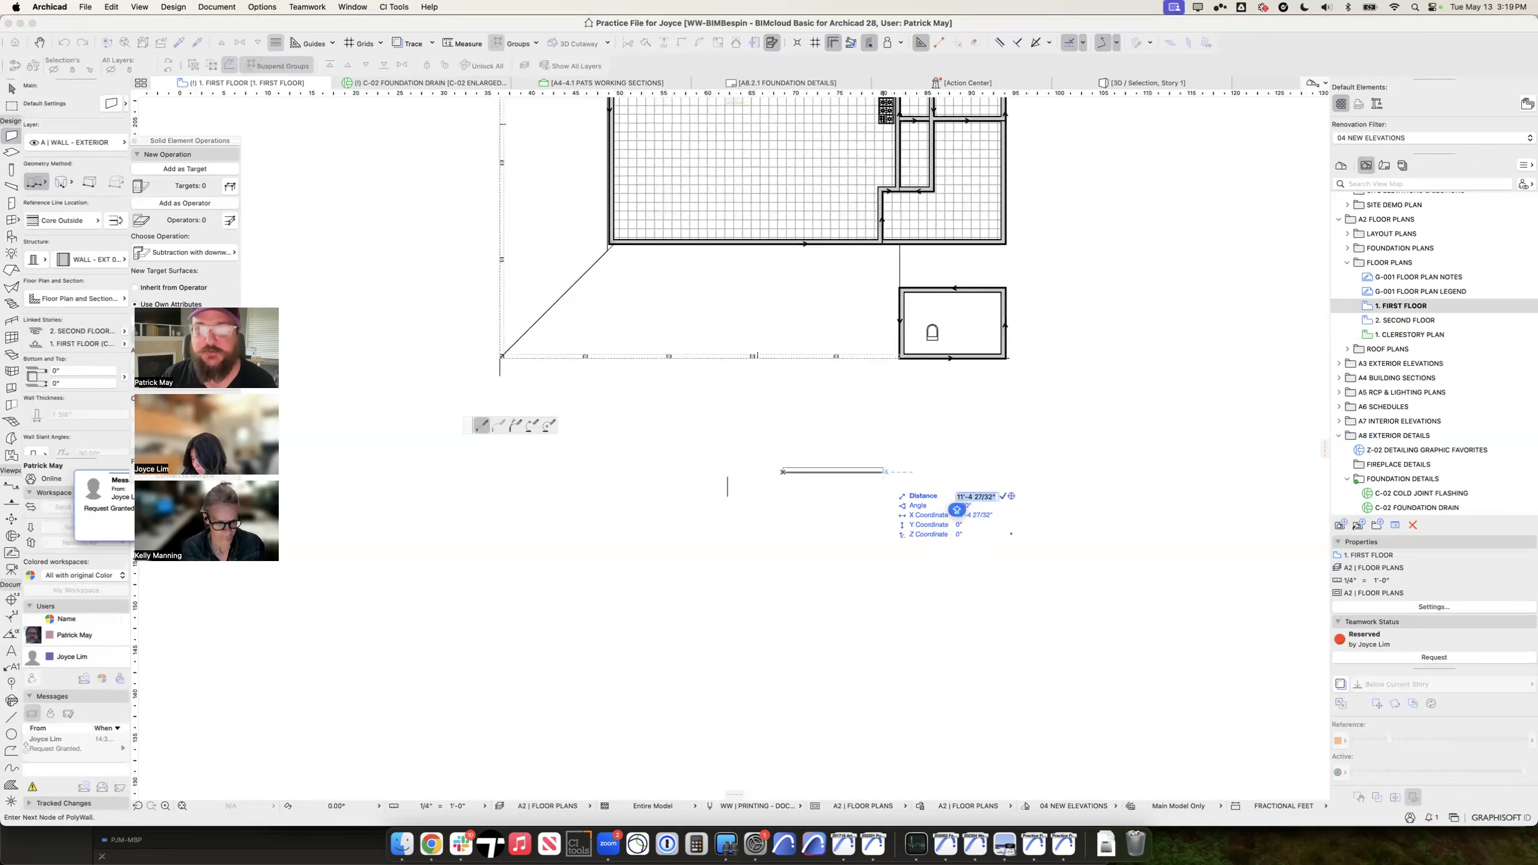
text(10)
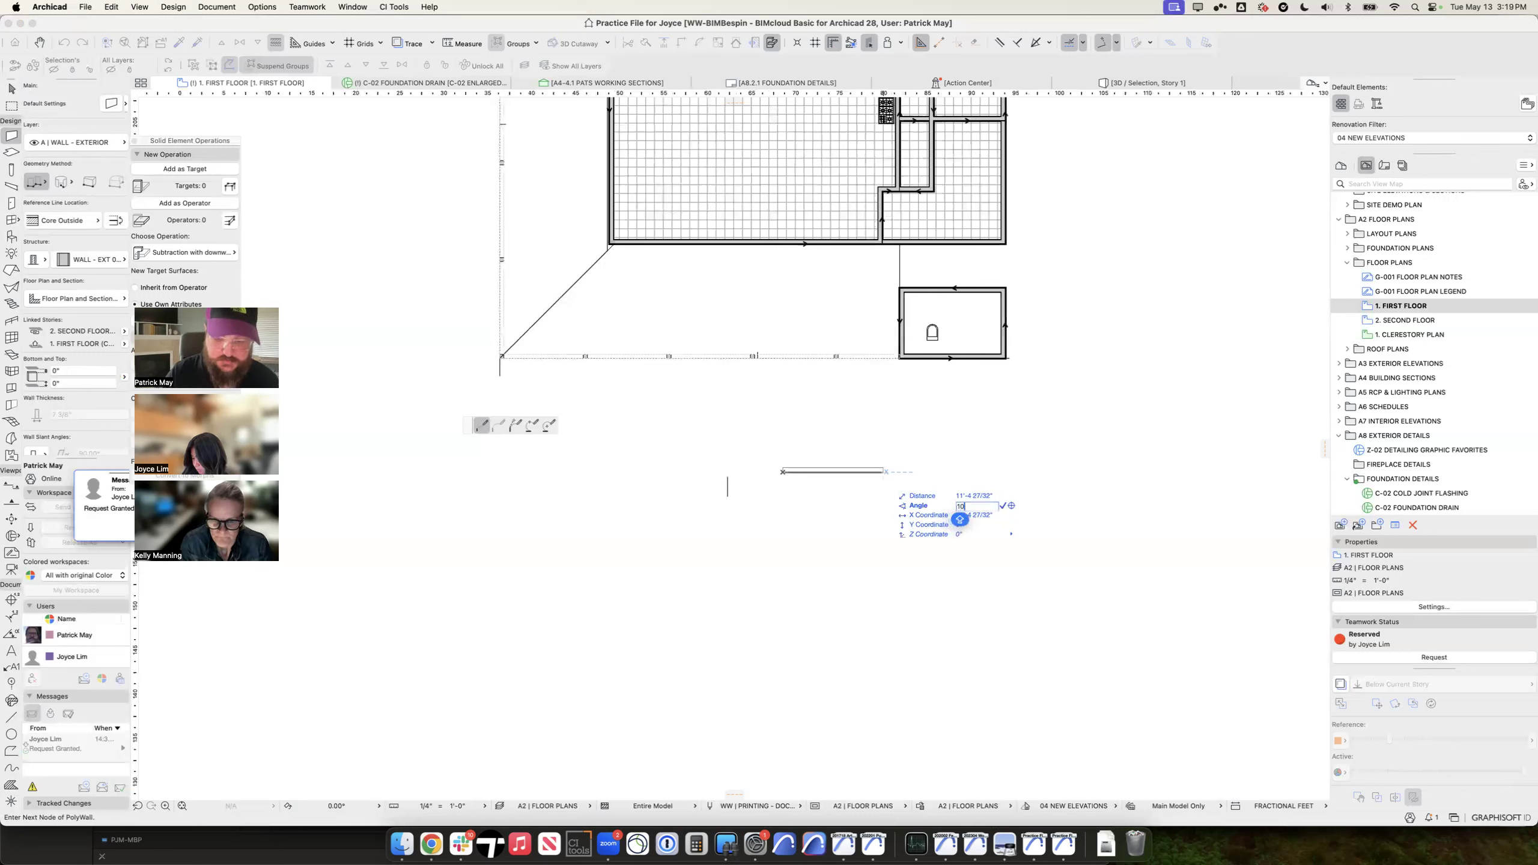
key(Tab)
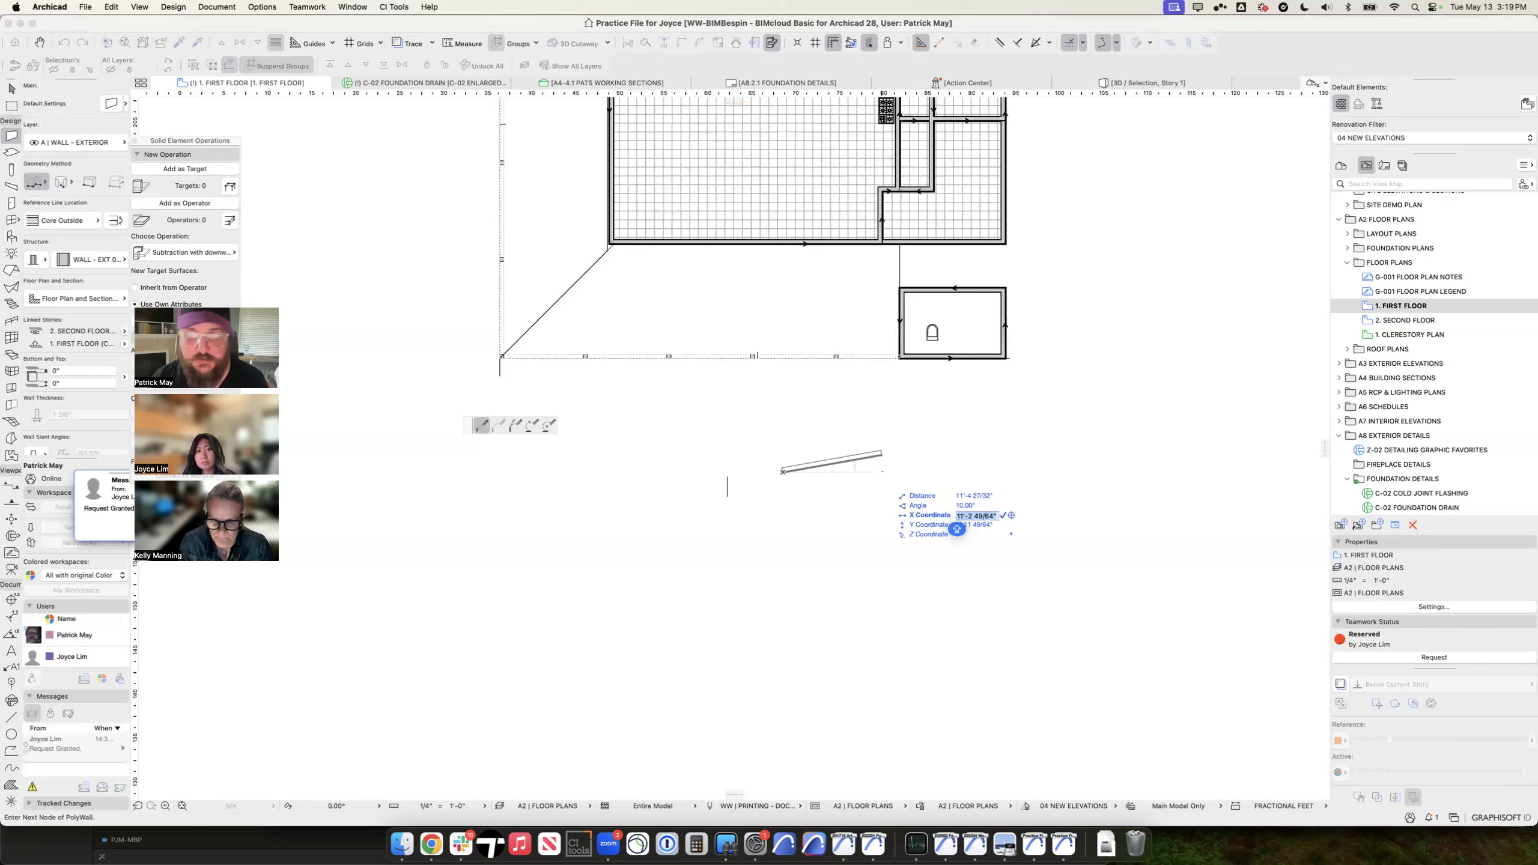
Step: Try placing the wall segment's endpoint at X coordinate 12' and Y coordinate 20', and cycle through its distance and angle values
text(12)
key(Tab)
text(20)
key(Tab)
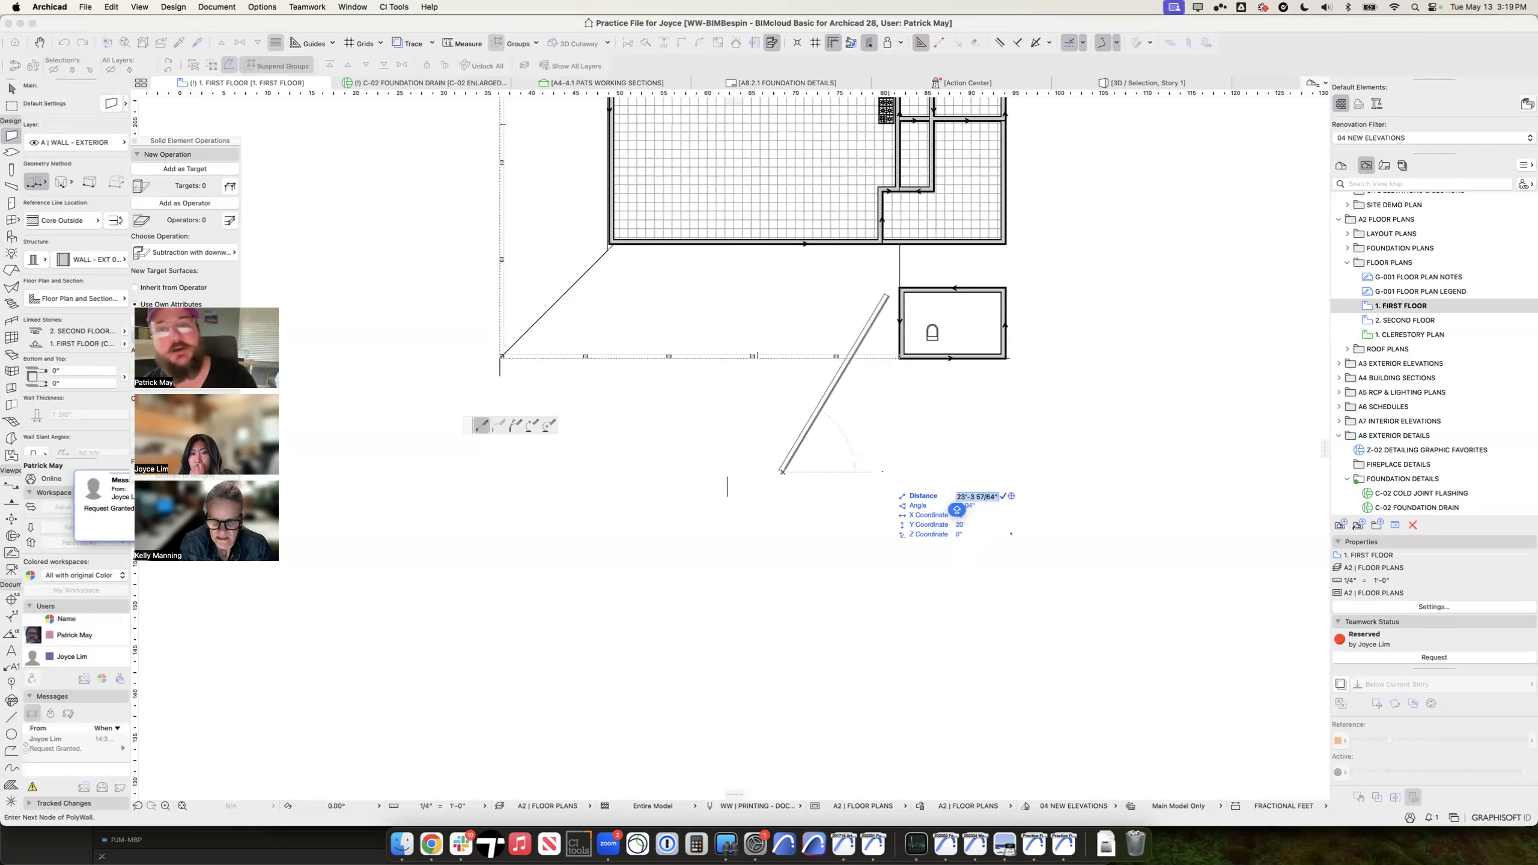
key(Tab)
key(Tab)
key(Tab)
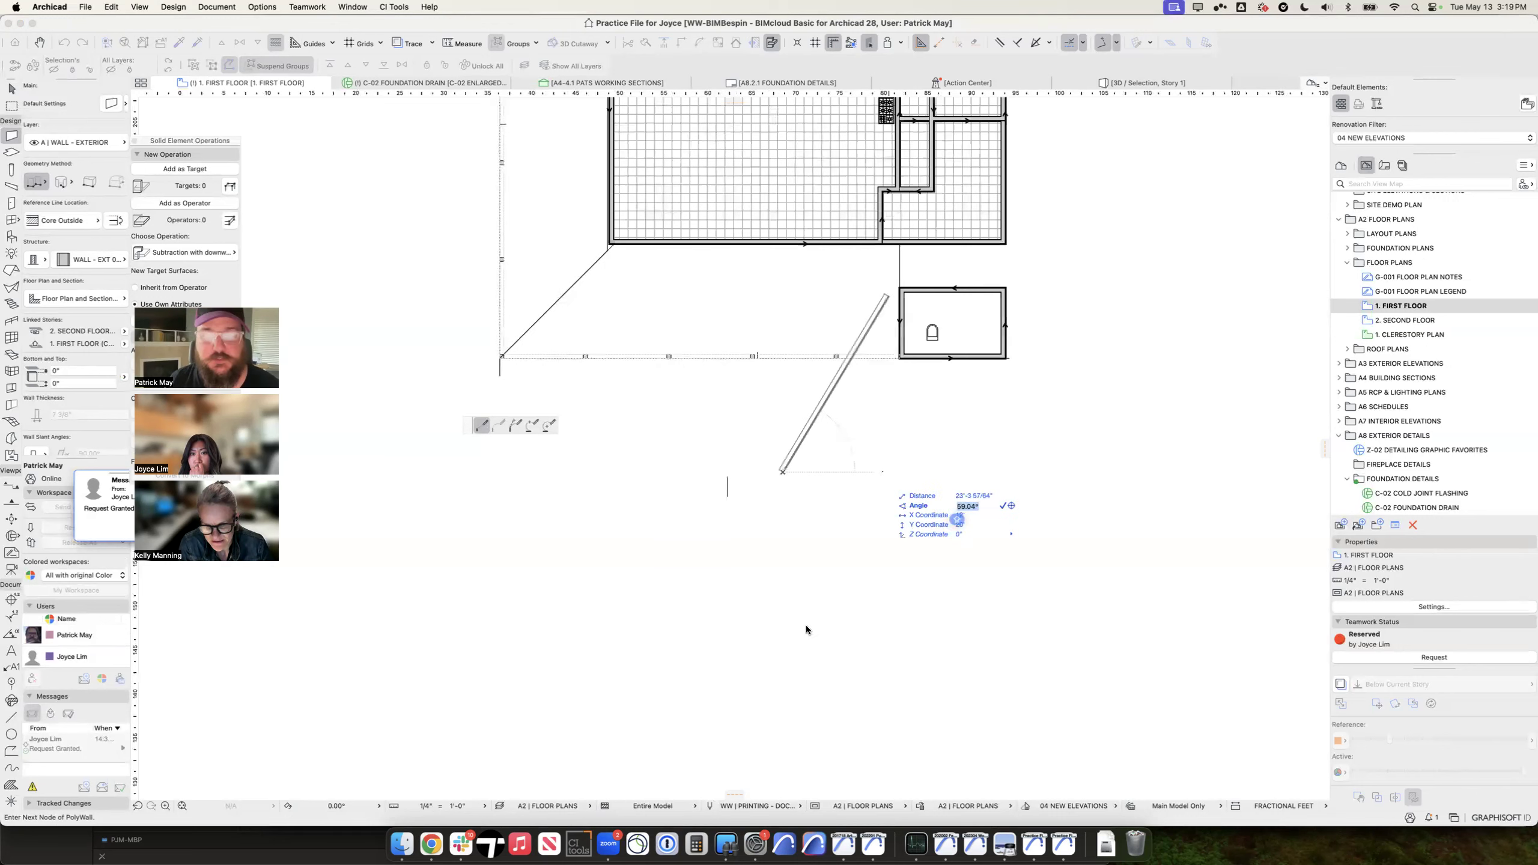
key(Tab)
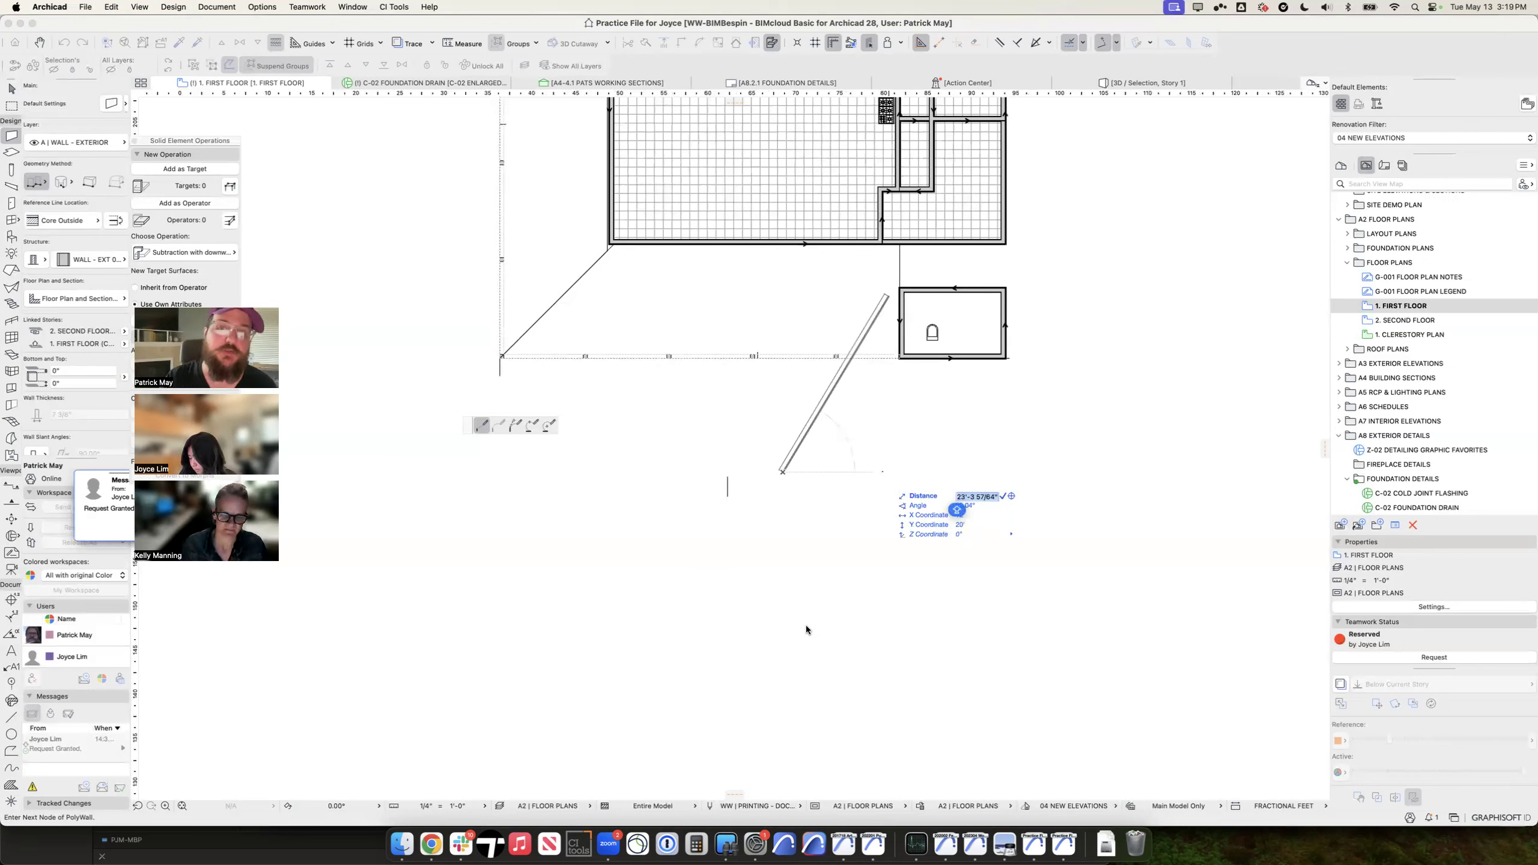
Step: Release the entered endpoint values, activate the segment's X and Y coordinate entries again, and cancel the wall
key(Escape)
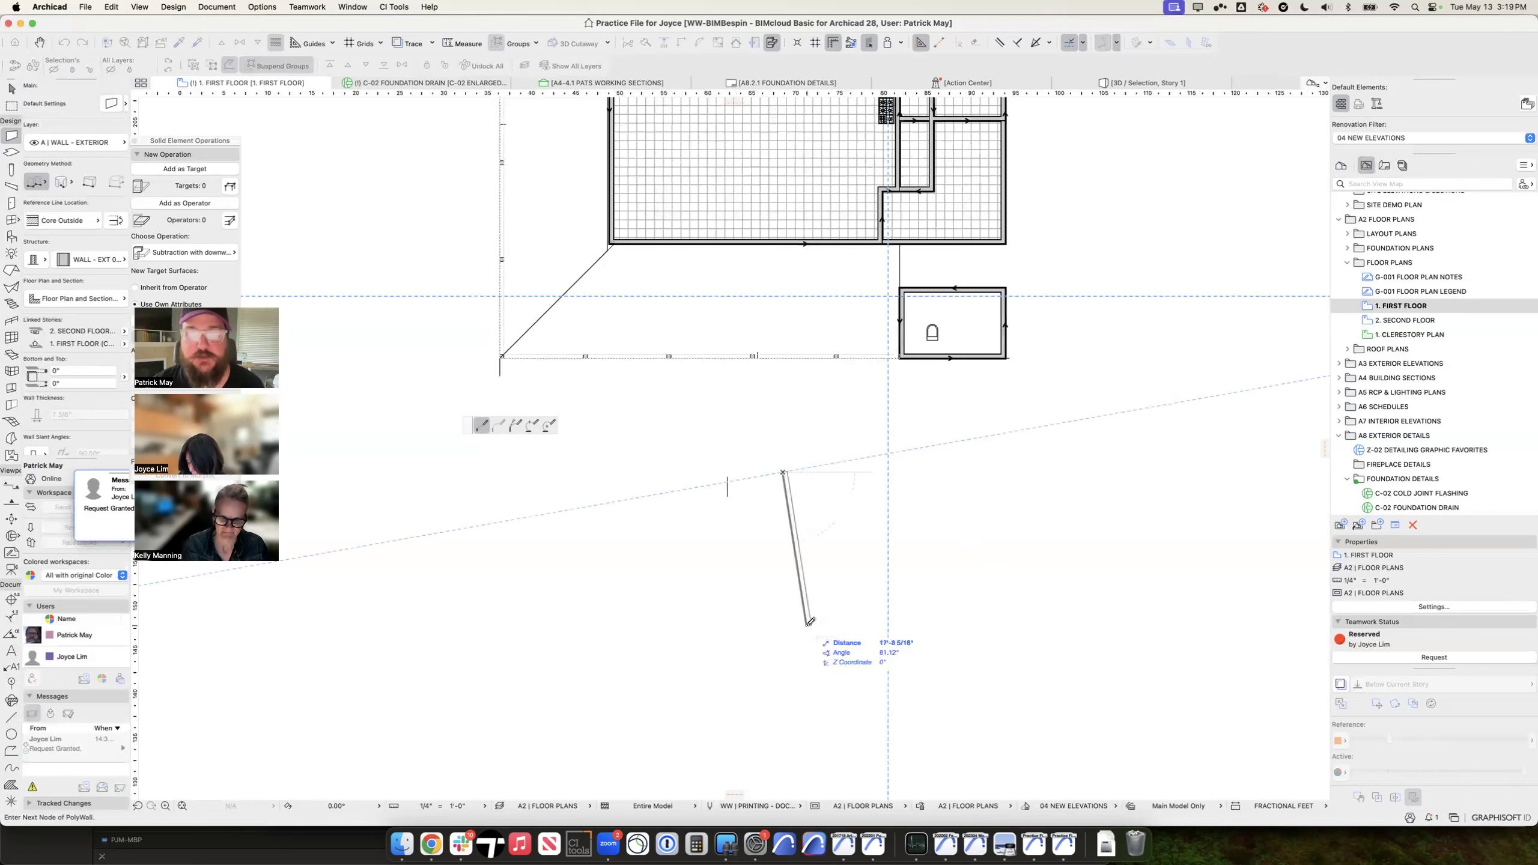
key(x)
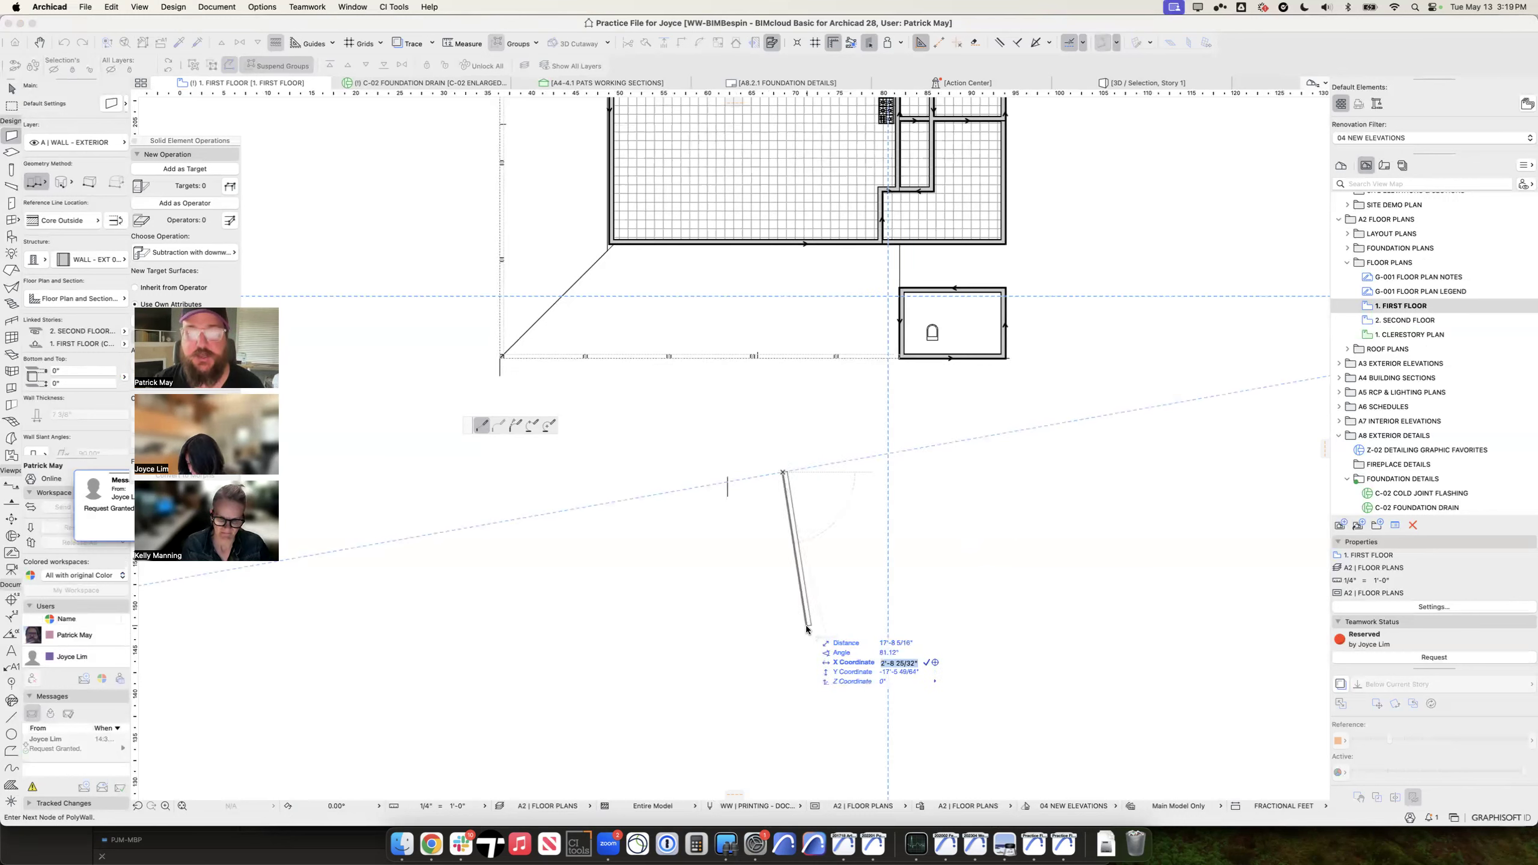
key(Tab)
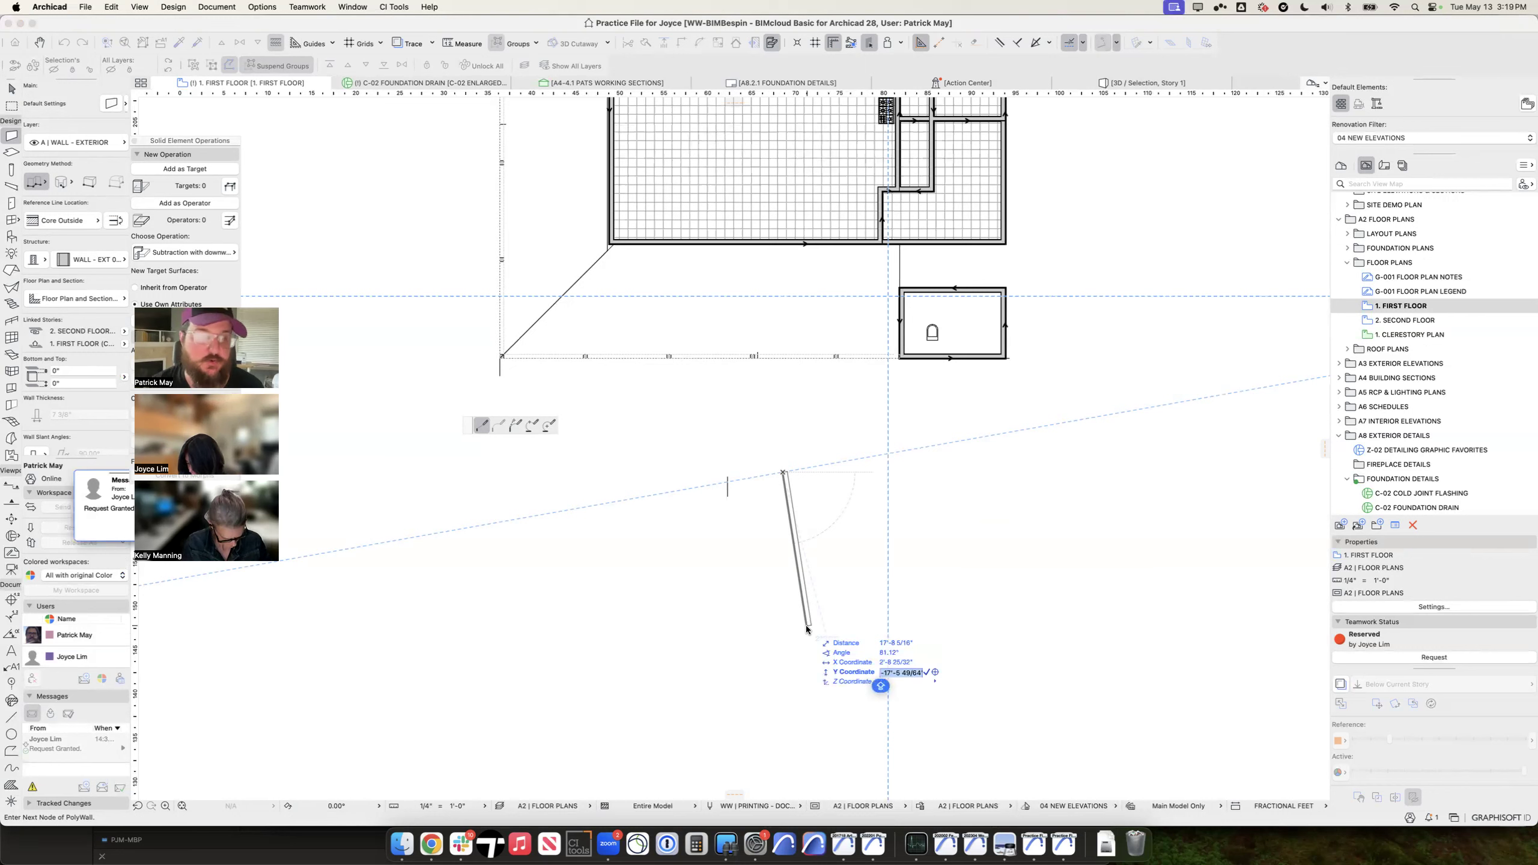
key(Escape)
key(Escape)
Step: Pick up the building's floor slab settings and draw a 20' by 20' rectangular slab in the empty area below the plan
alt+click(780, 217)
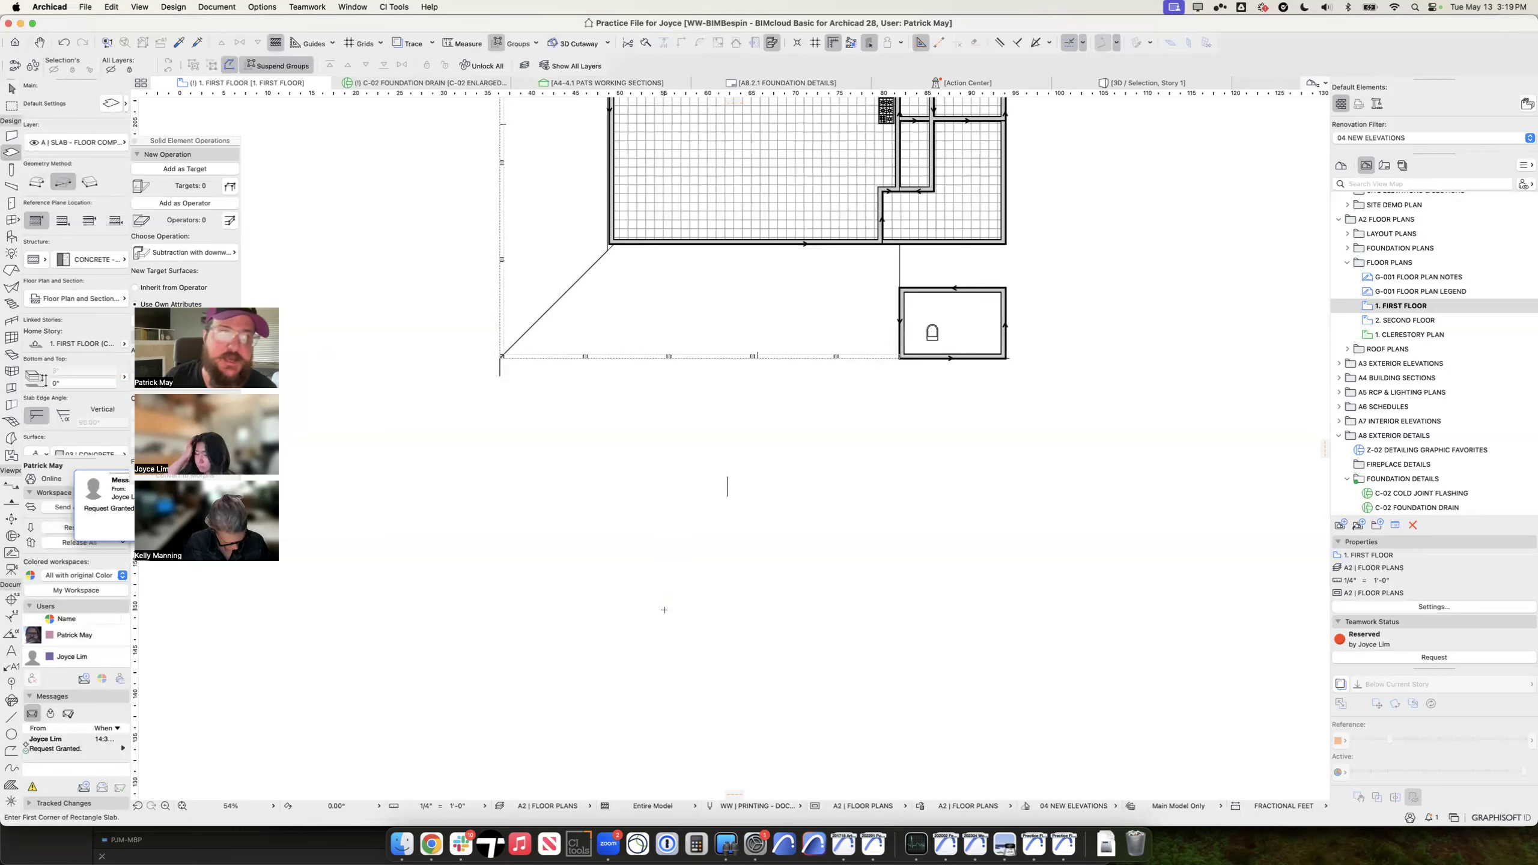
click(665, 652)
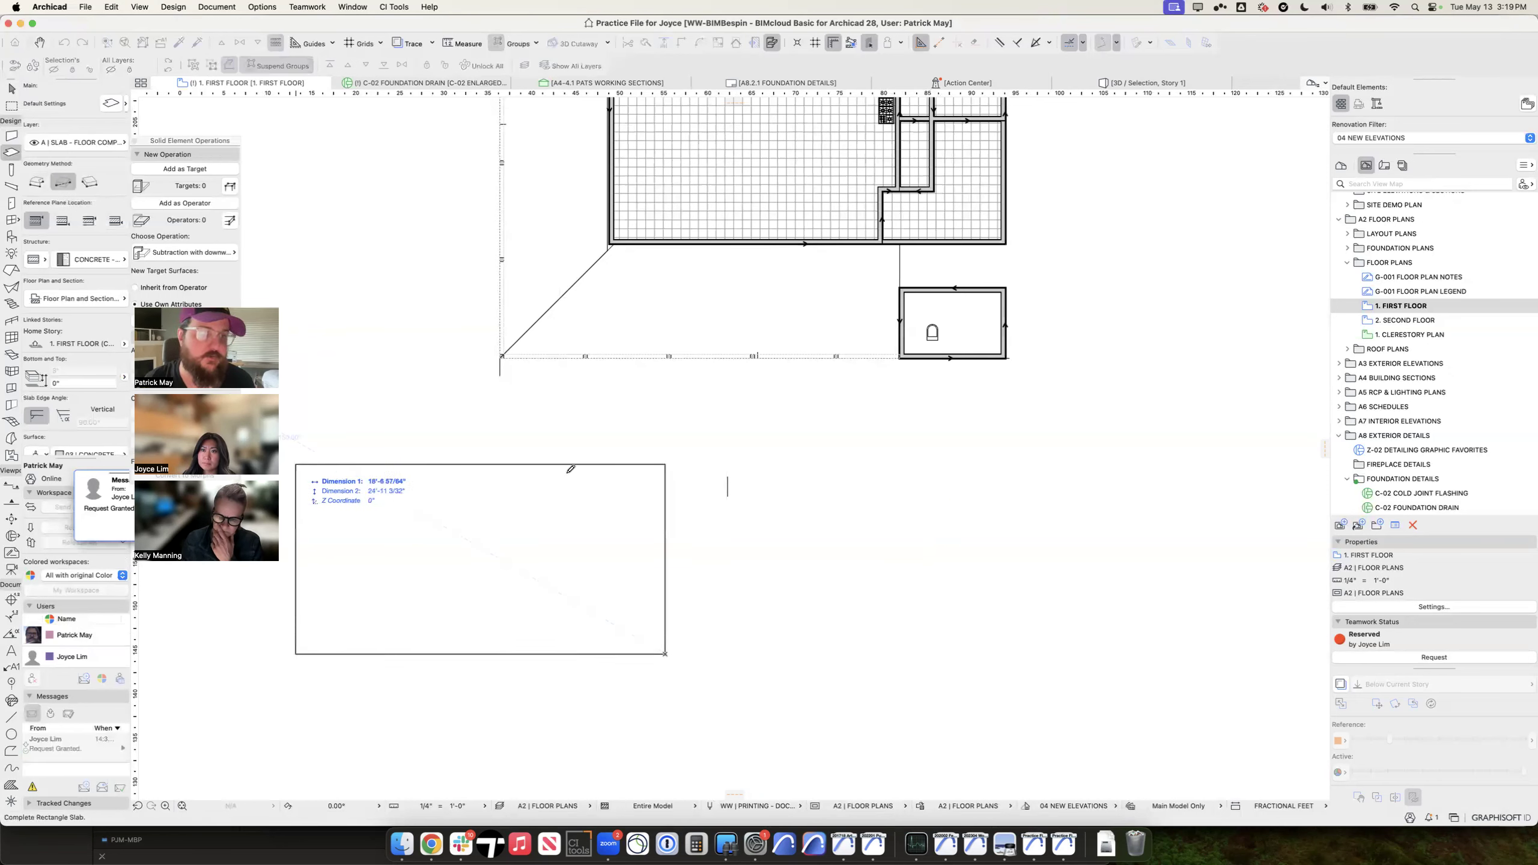
text(20)
key(Tab)
text(20)
key(Return)
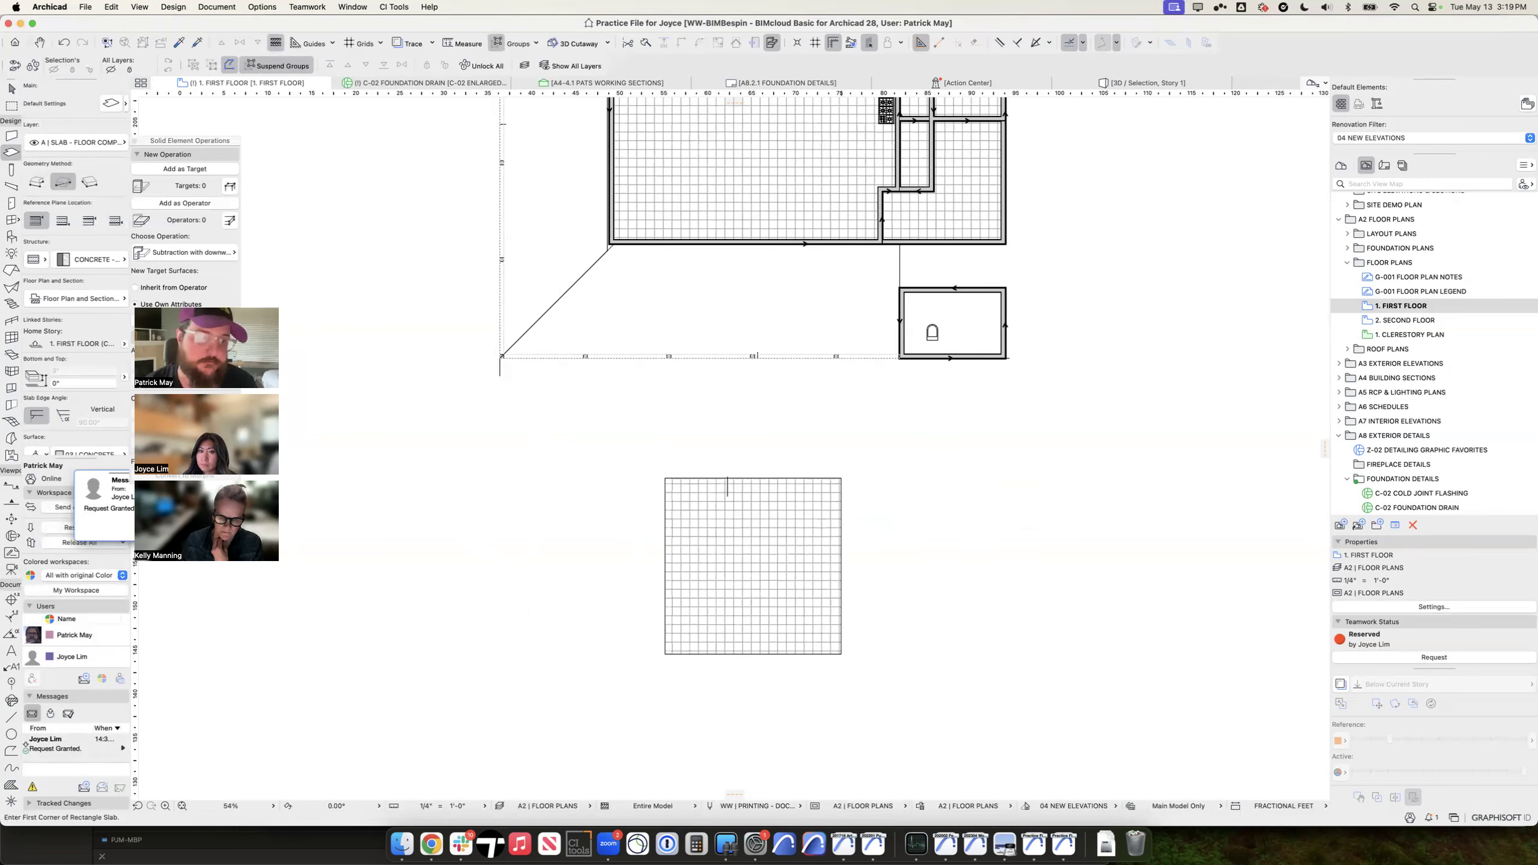
key(Escape)
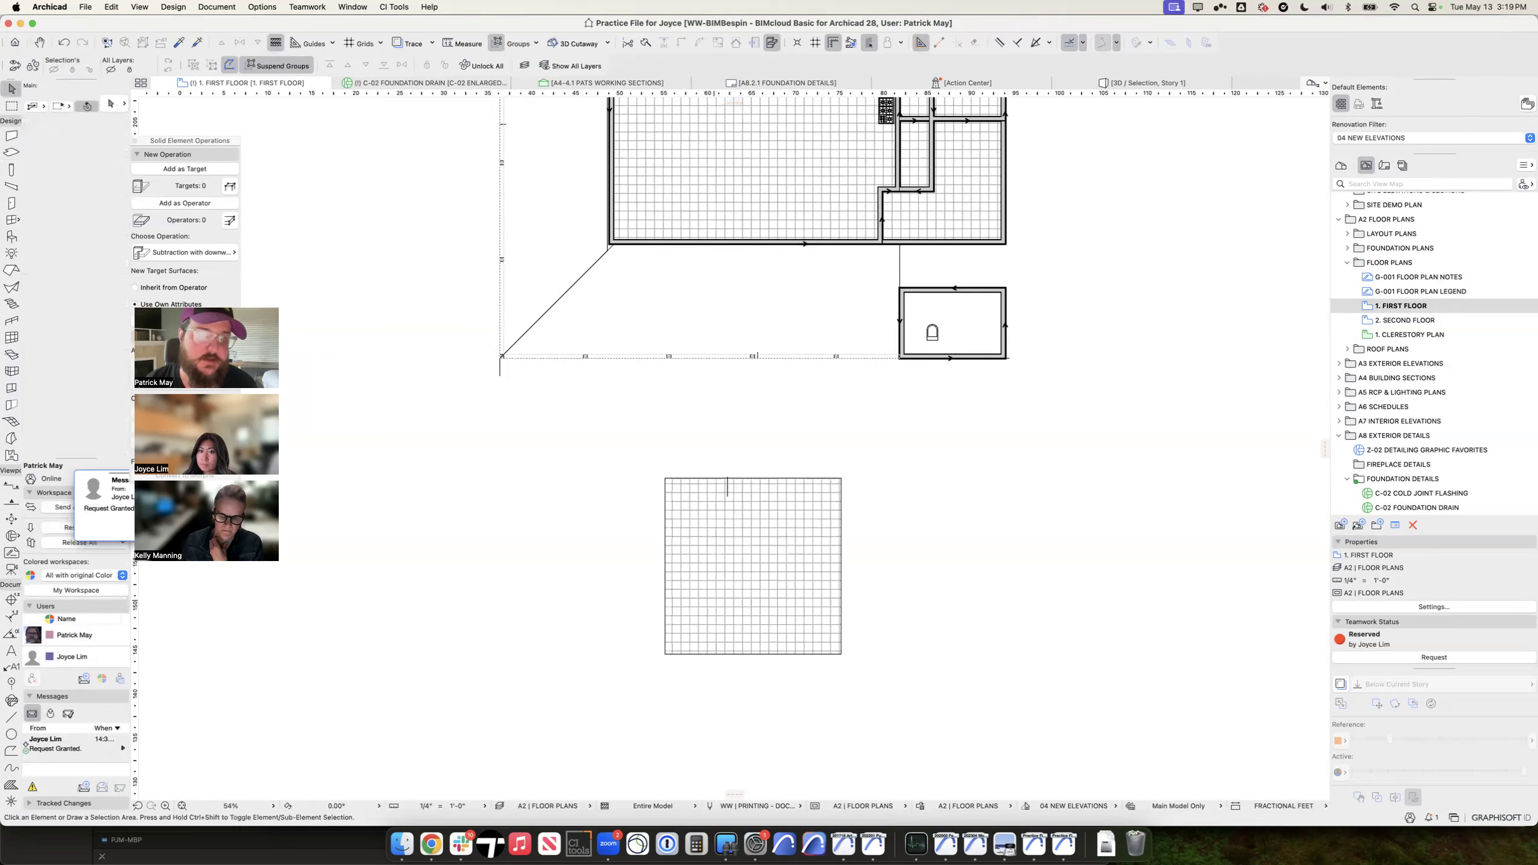
Step: Draw a second square slab beside the first using the polygonal method, with a 20' first edge and sides about 20' long
click(11, 152)
click(36, 182)
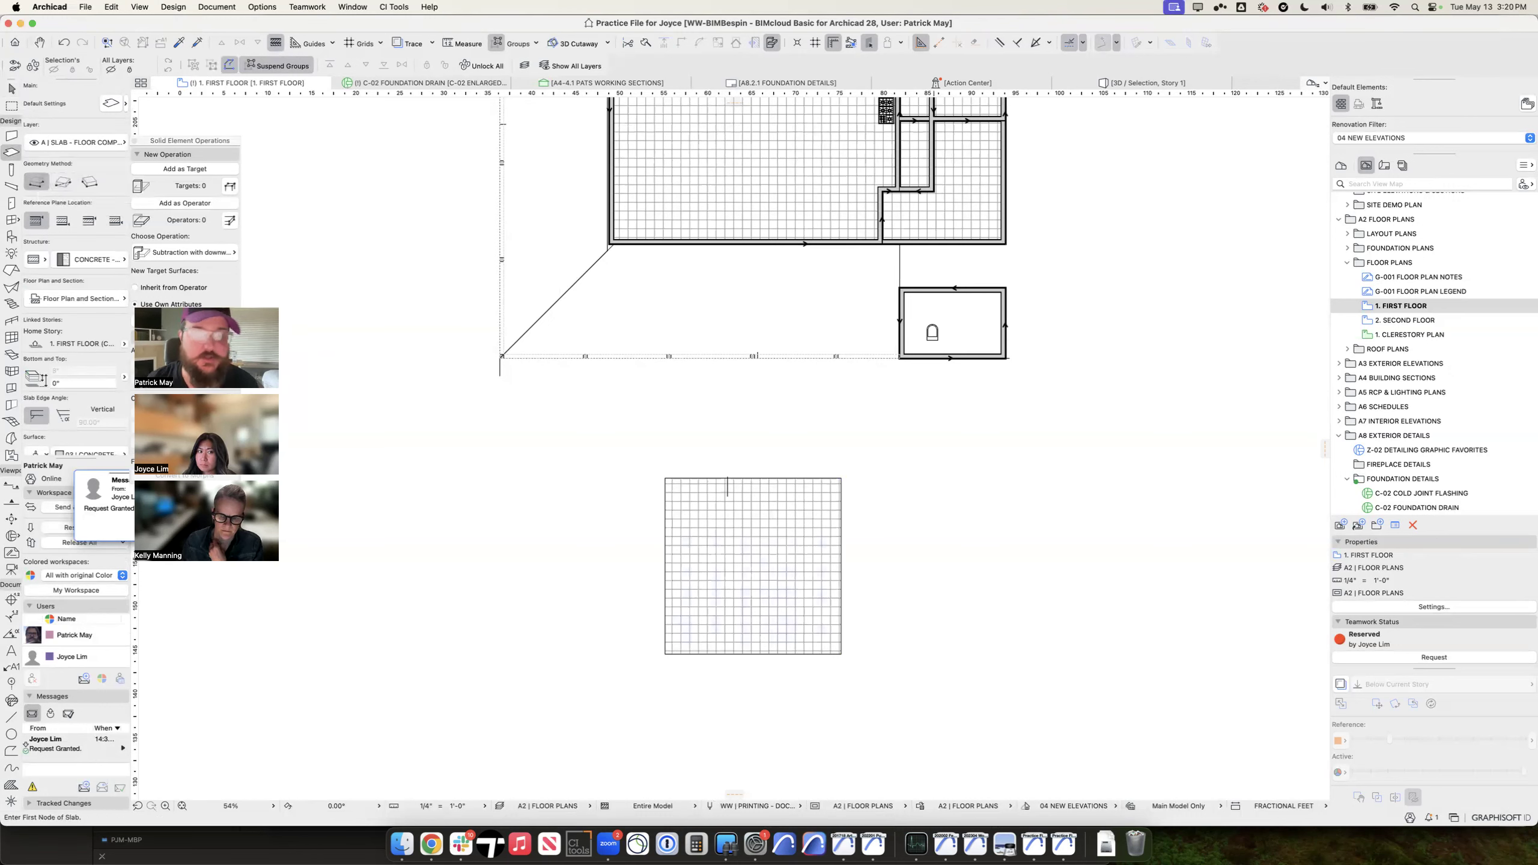
click(907, 566)
text(20)
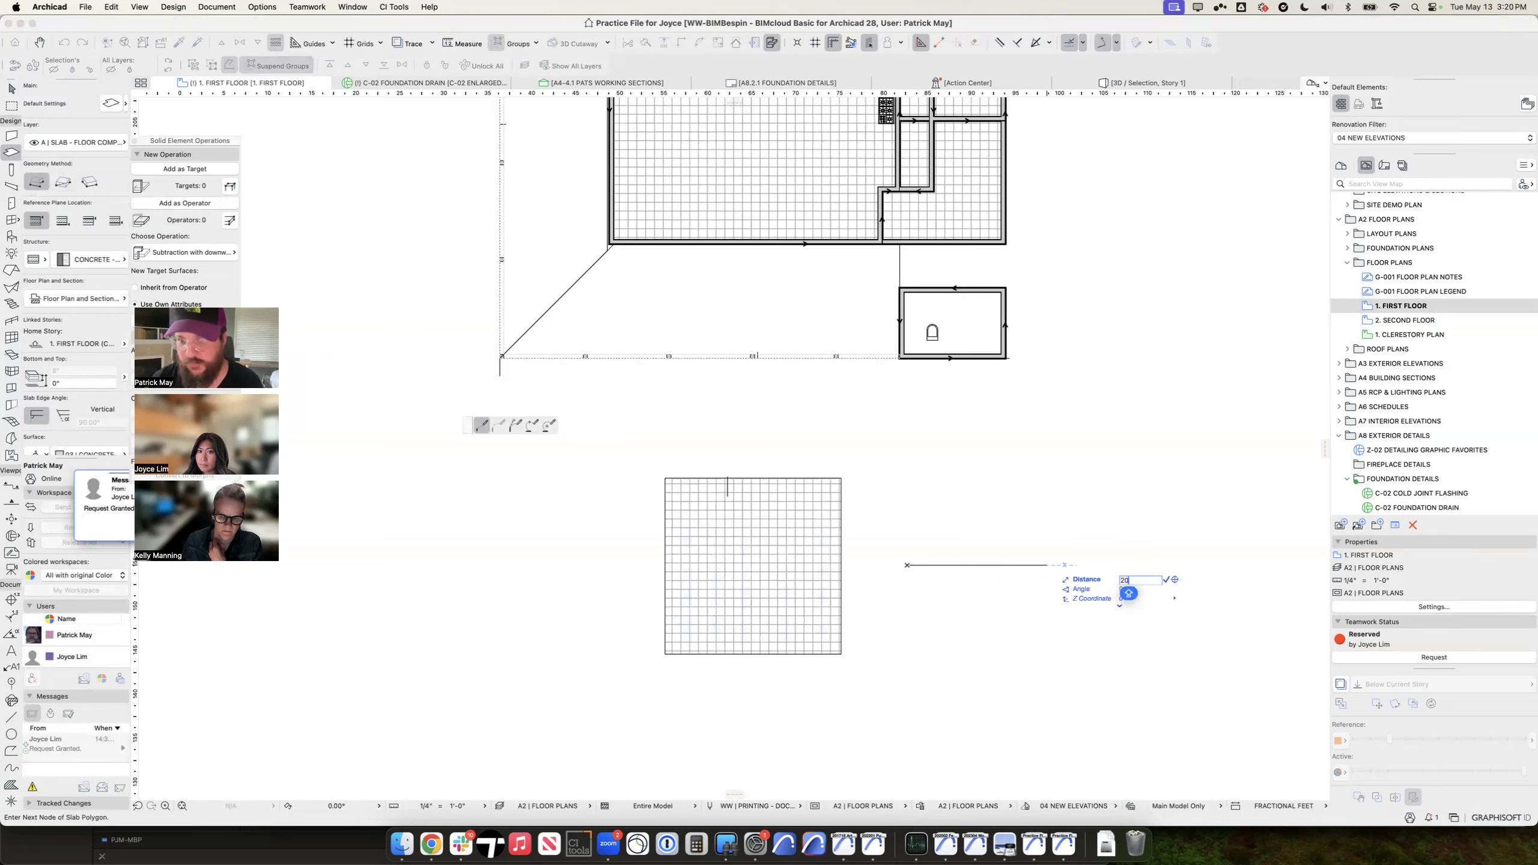
key(Return)
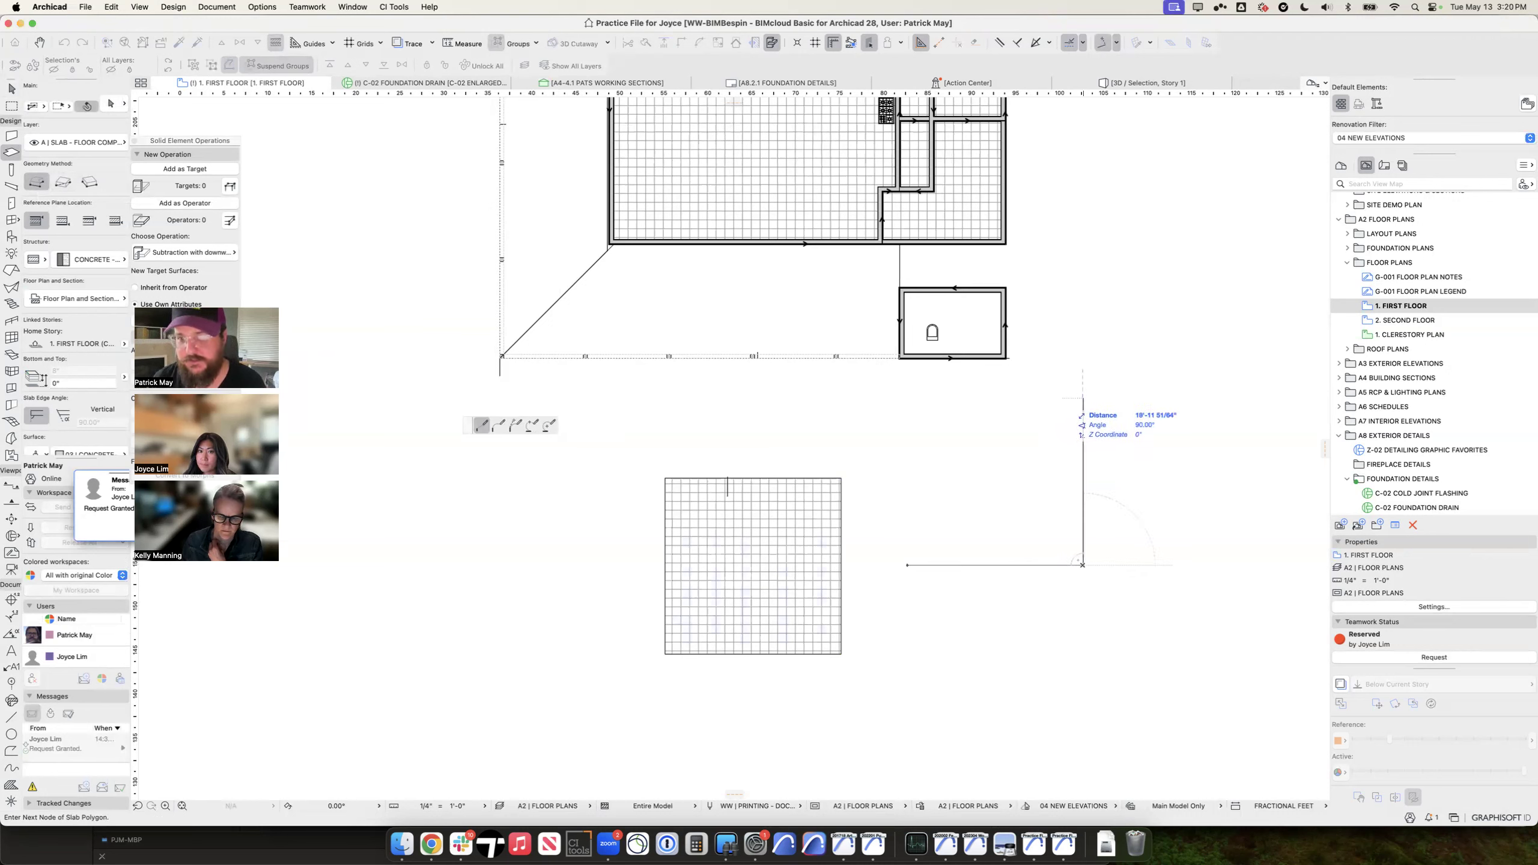
click(1083, 389)
click(907, 389)
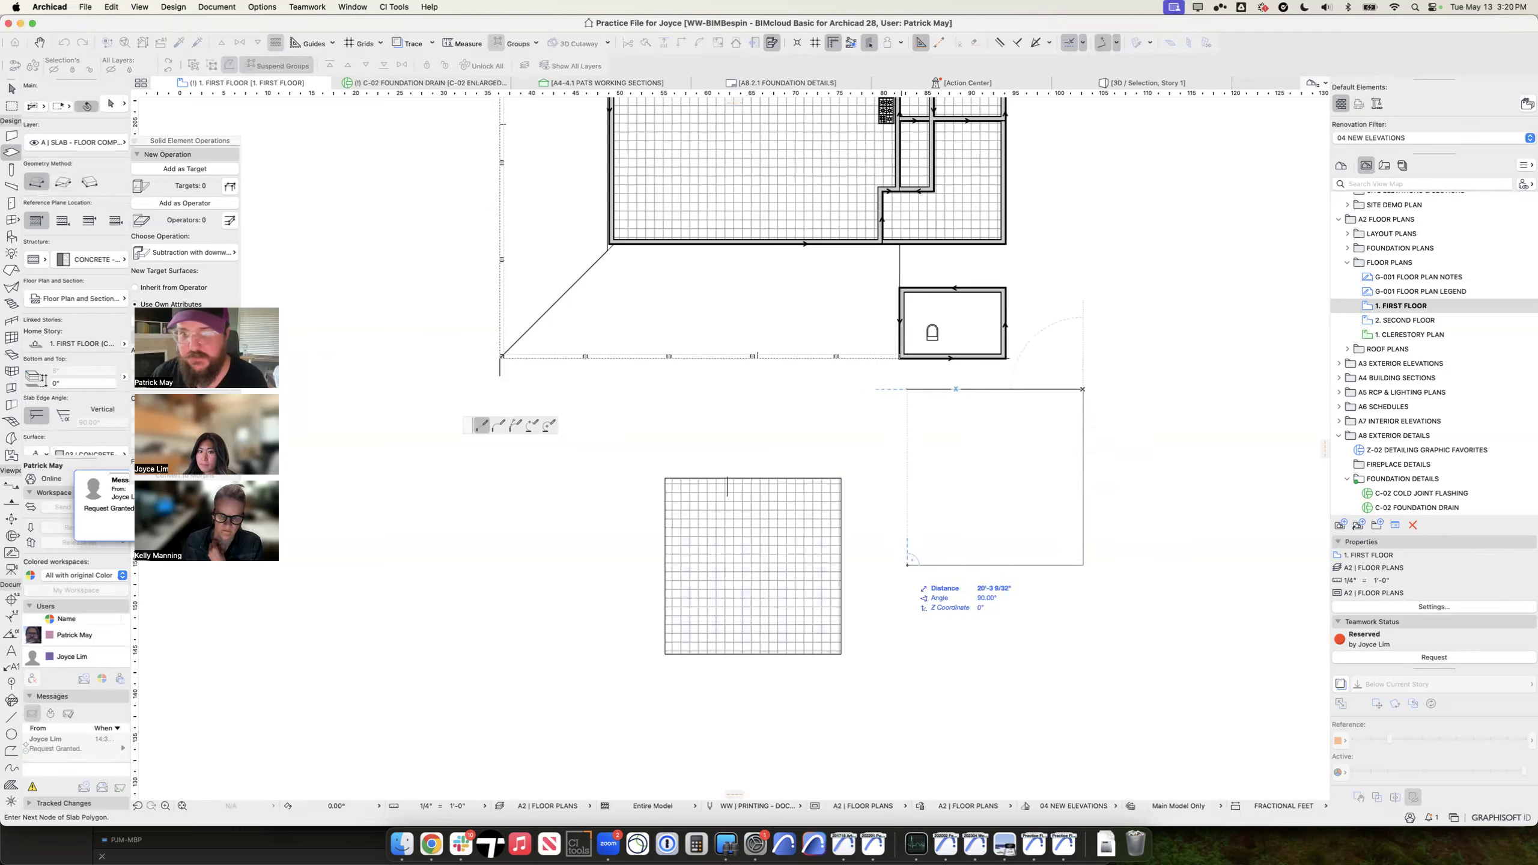
click(906, 566)
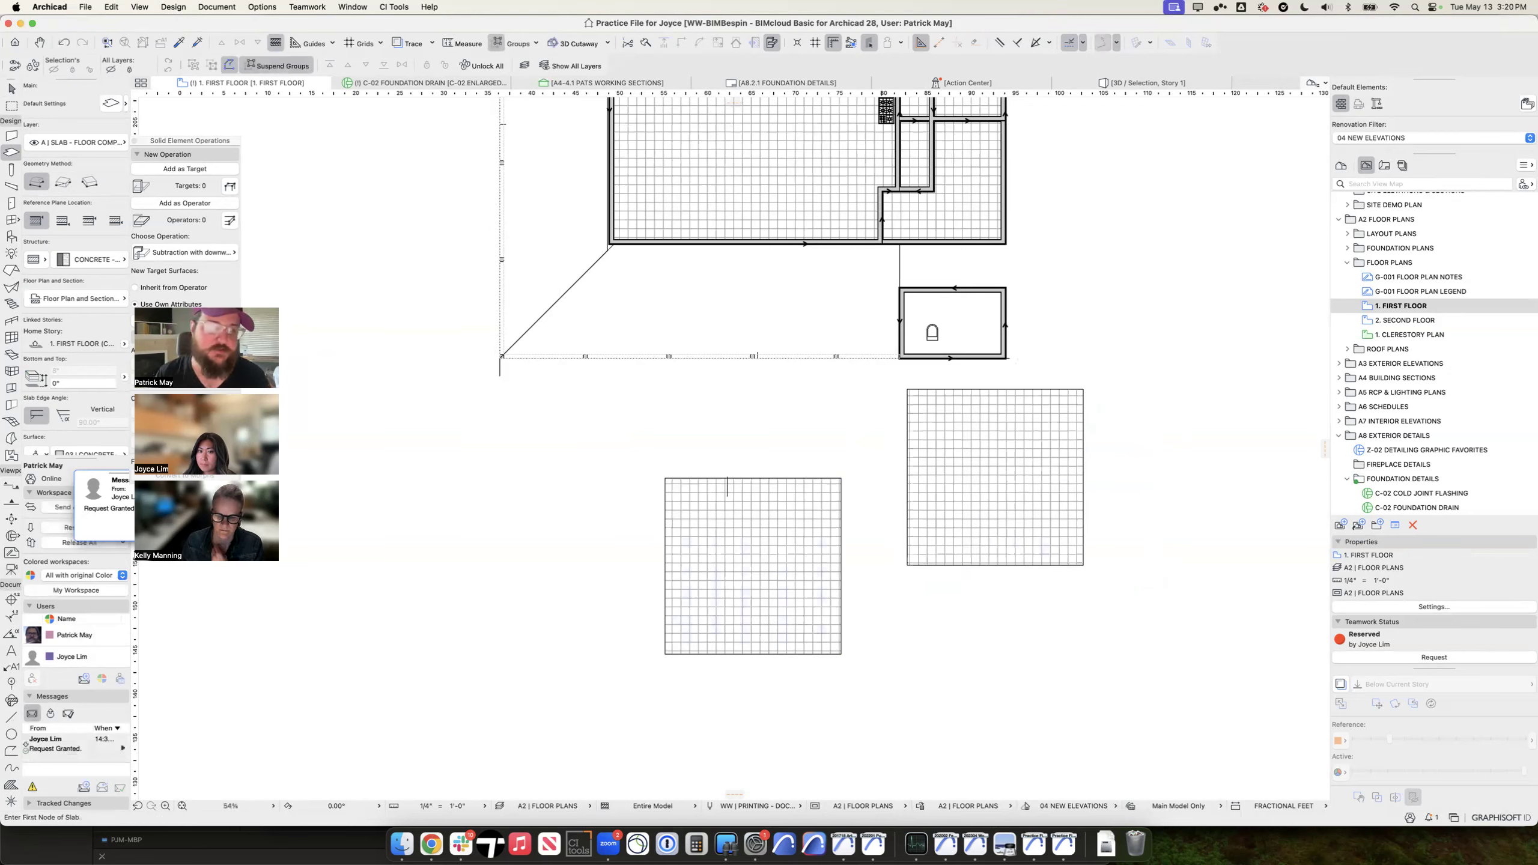
key(Escape)
Step: Delete both square practice slabs below the building plan
click(907, 533)
shift+click(783, 514)
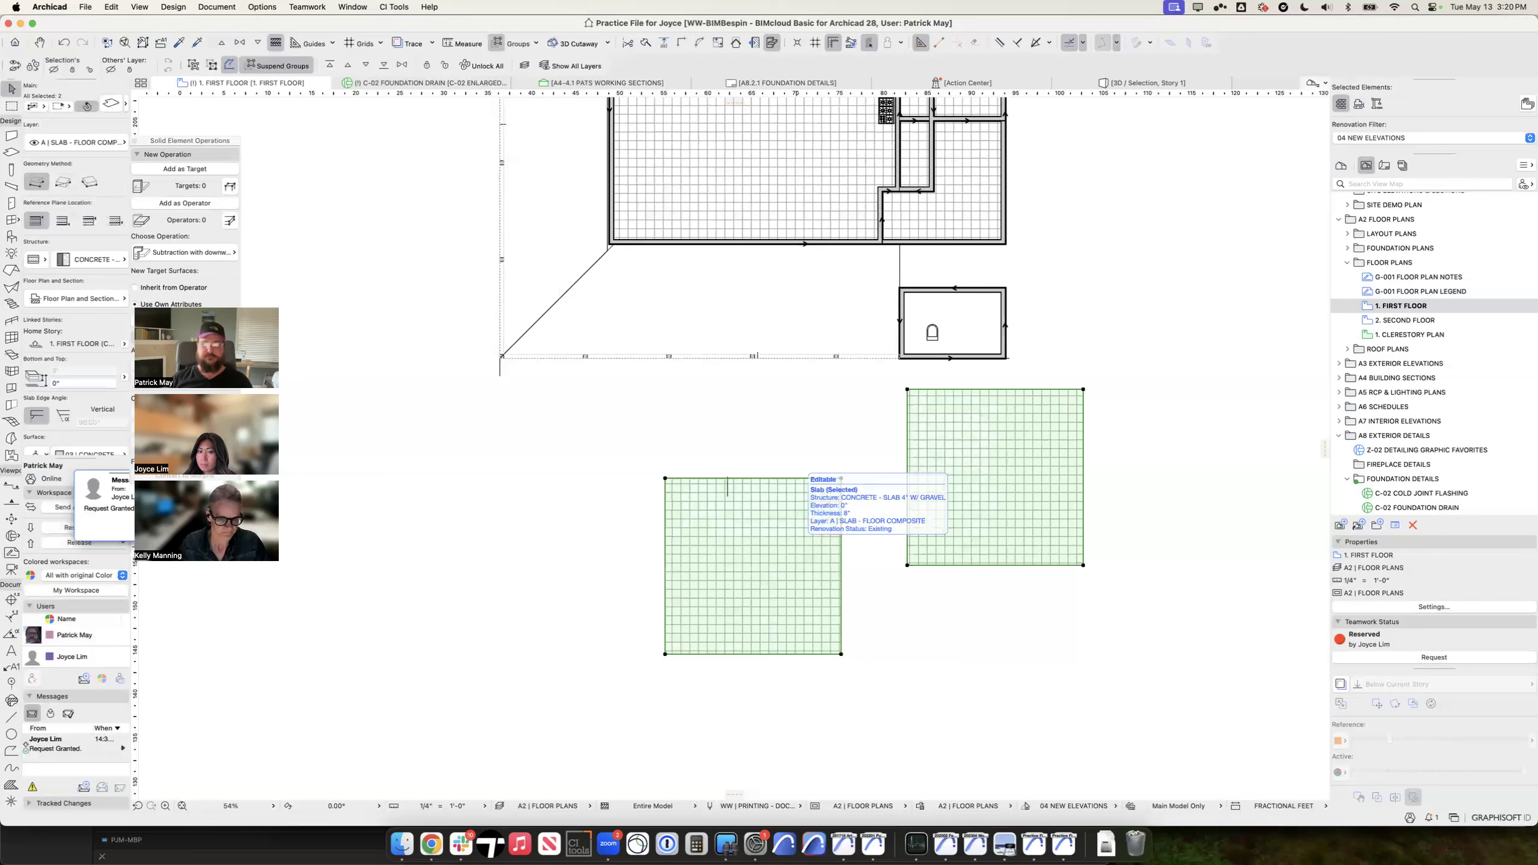
key(Delete)
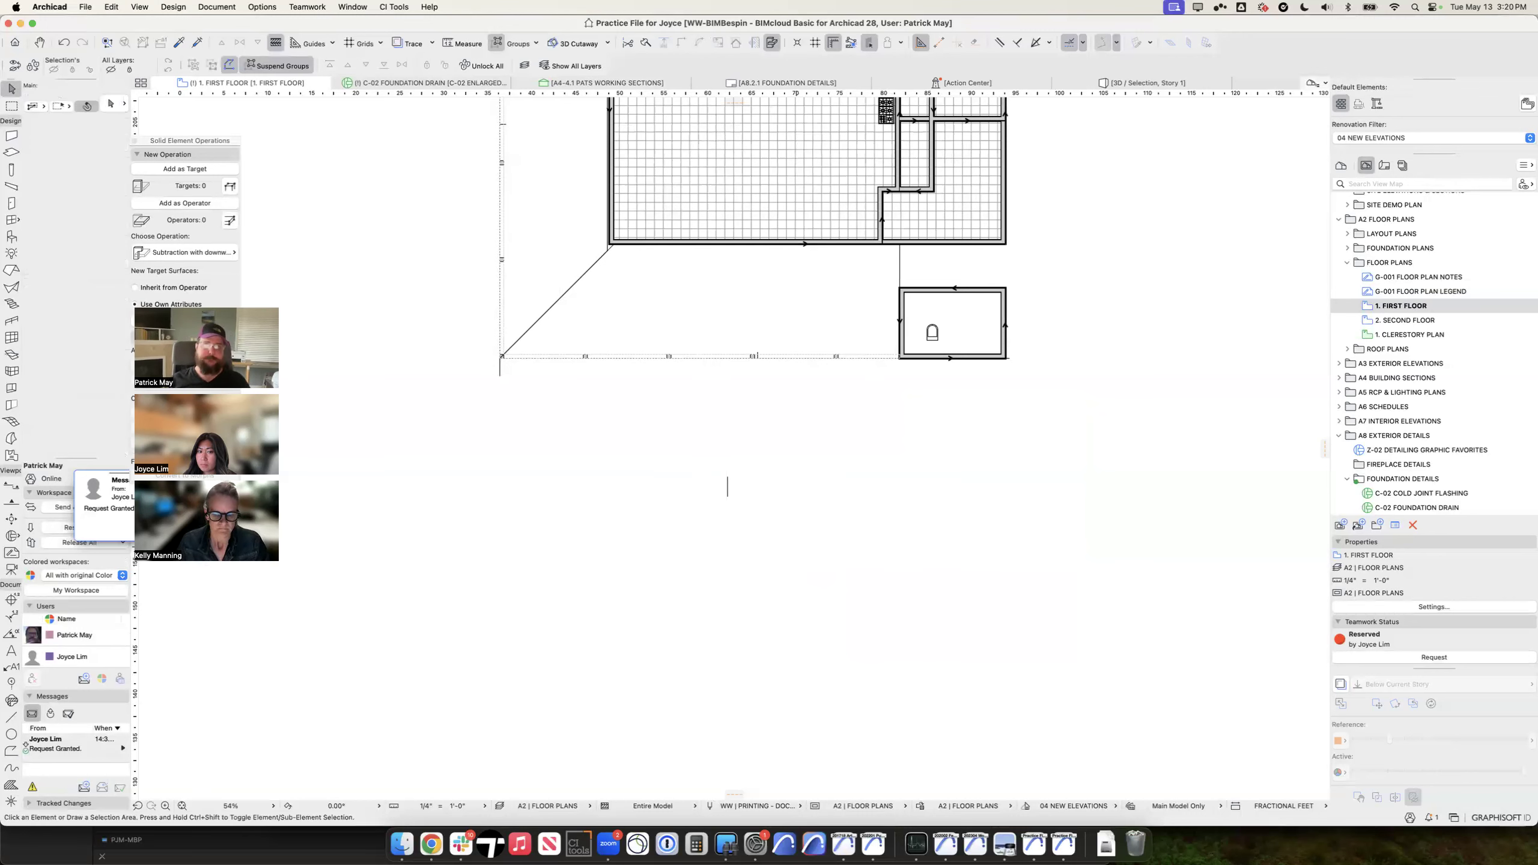